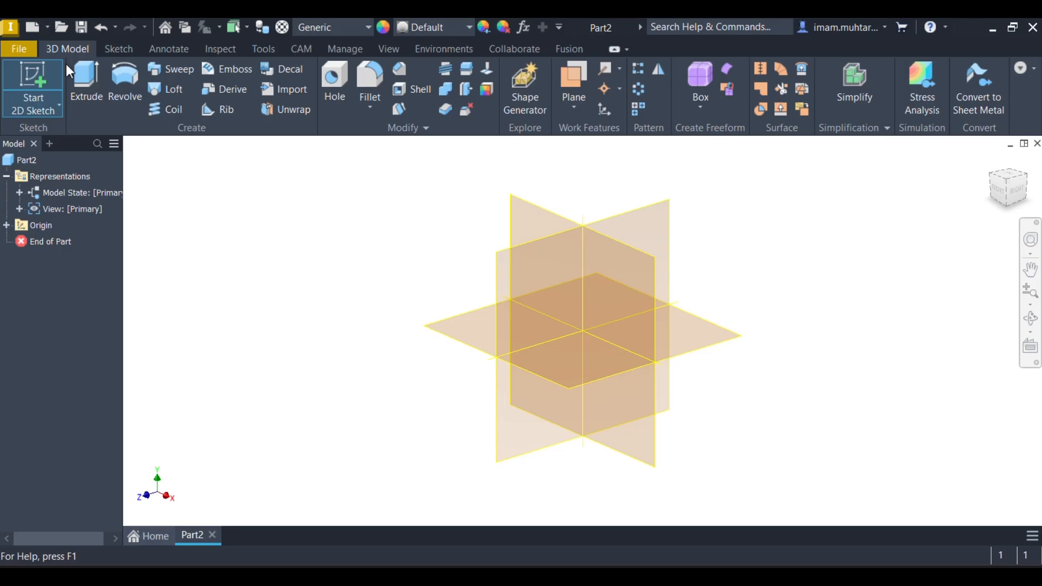
Start a sketch on the XY plane, insert the machine frame reference image and place it to the right of the origin.
left_click(51, 81)
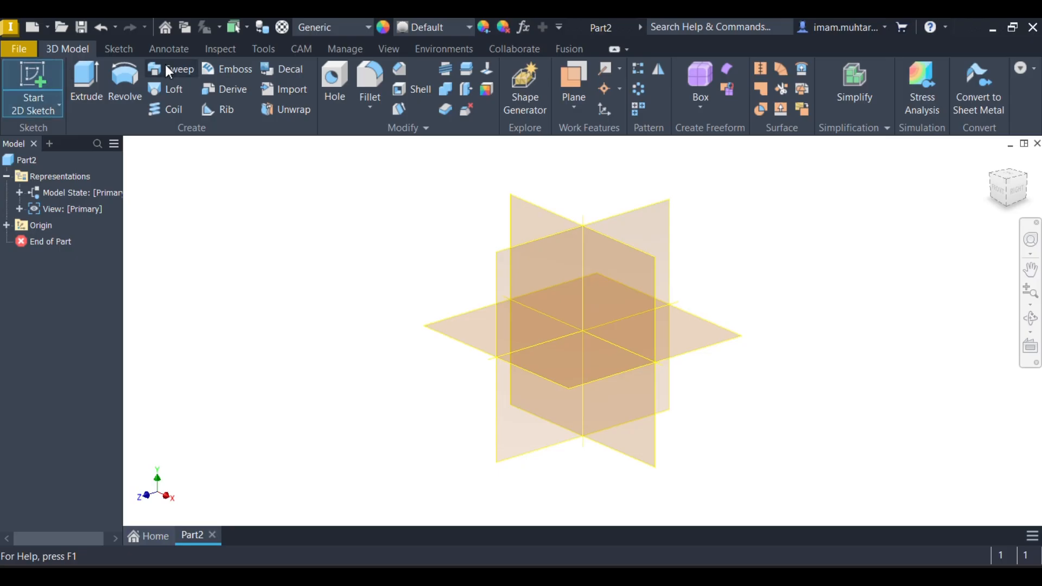
left_click(635, 277)
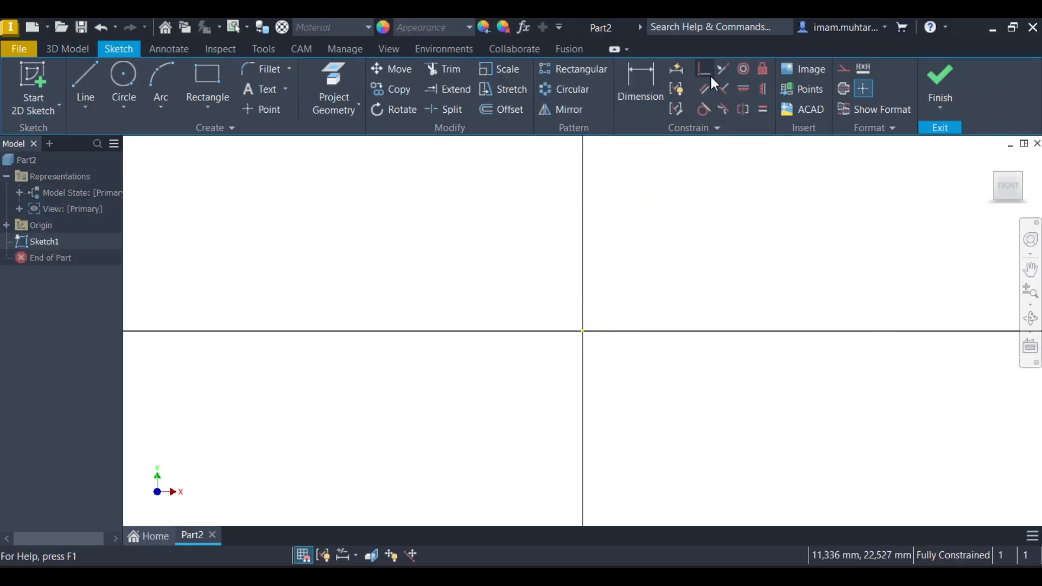
left_click(789, 76)
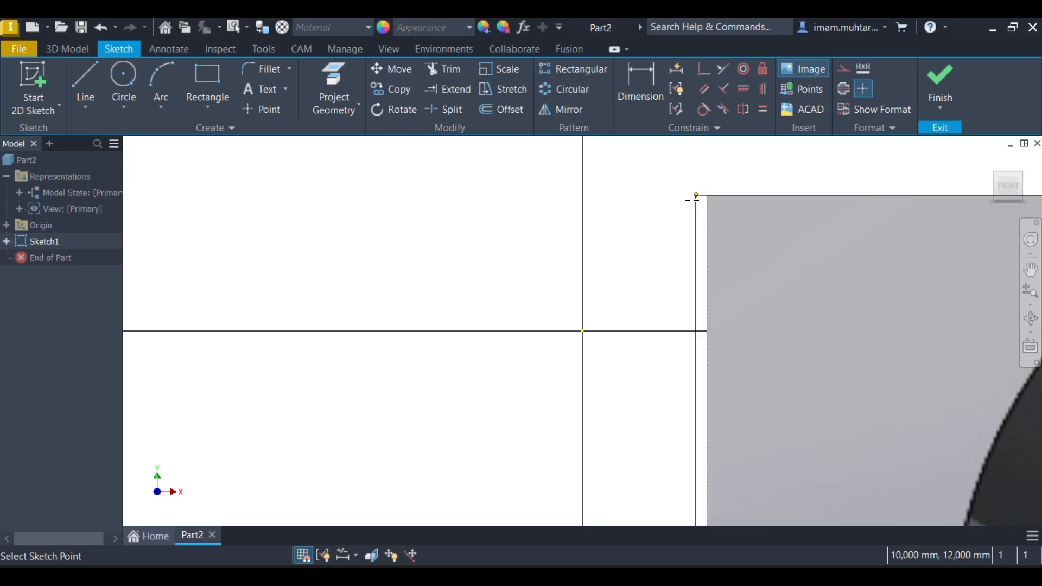
left_click(481, 226)
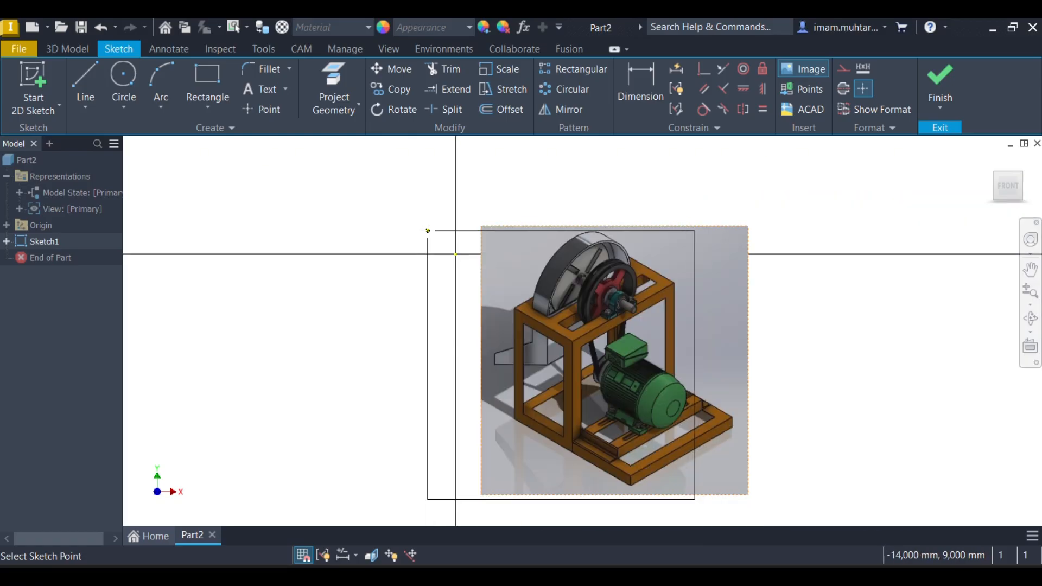
right_click(521, 268)
left_click(564, 267)
left_click_drag(561, 272, 717, 203)
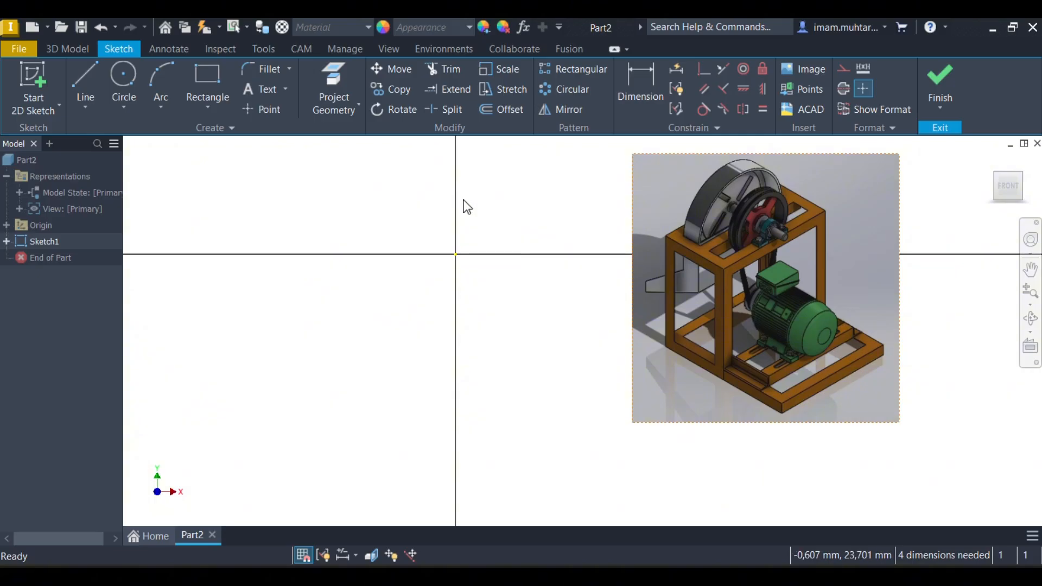
Draw a rectangle about 43 mm high across the vertical axis, with its lower edge on the horizontal axis.
left_click(205, 81)
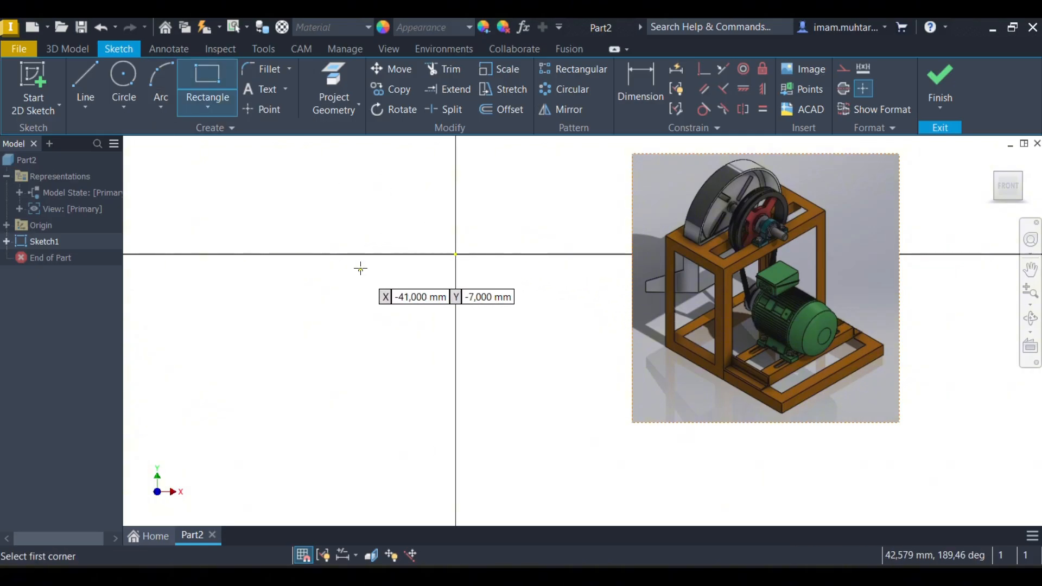
left_click(337, 254)
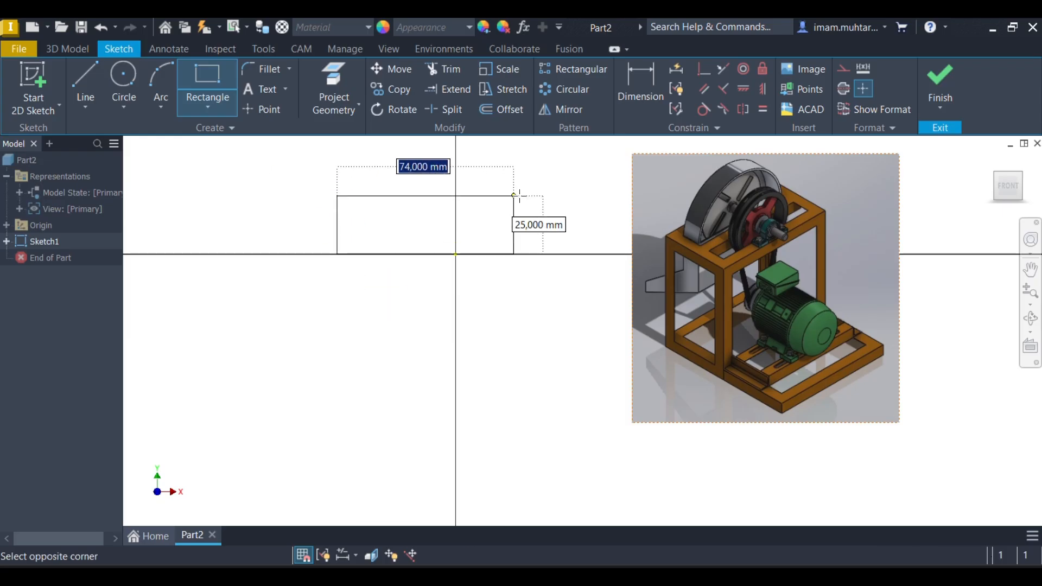
left_click(560, 154)
key("Escape")
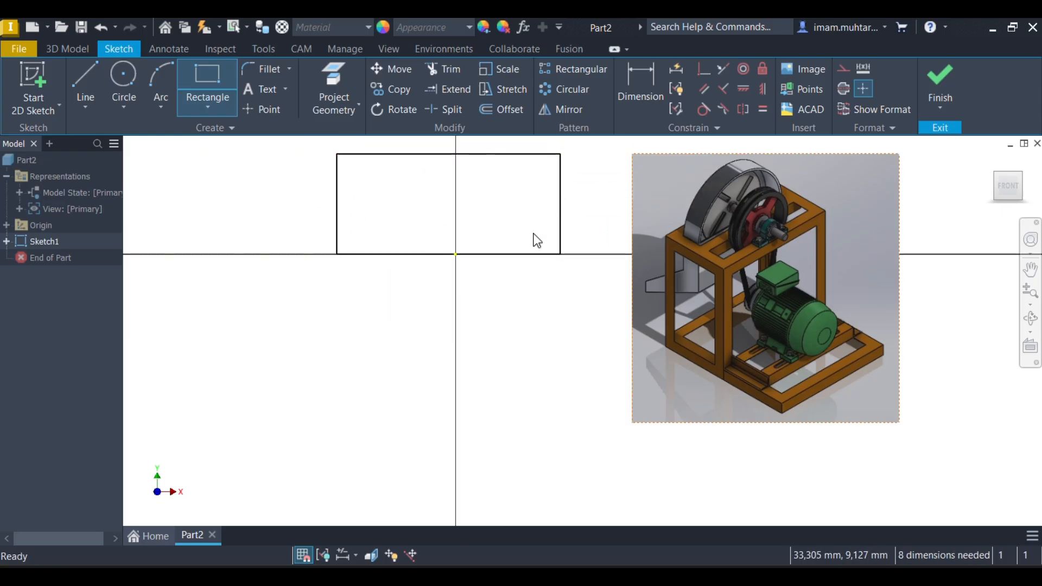
Dimension the rectangle's left side and set its height to 750 mm.
key("d")
left_click(341, 181)
left_click(278, 206)
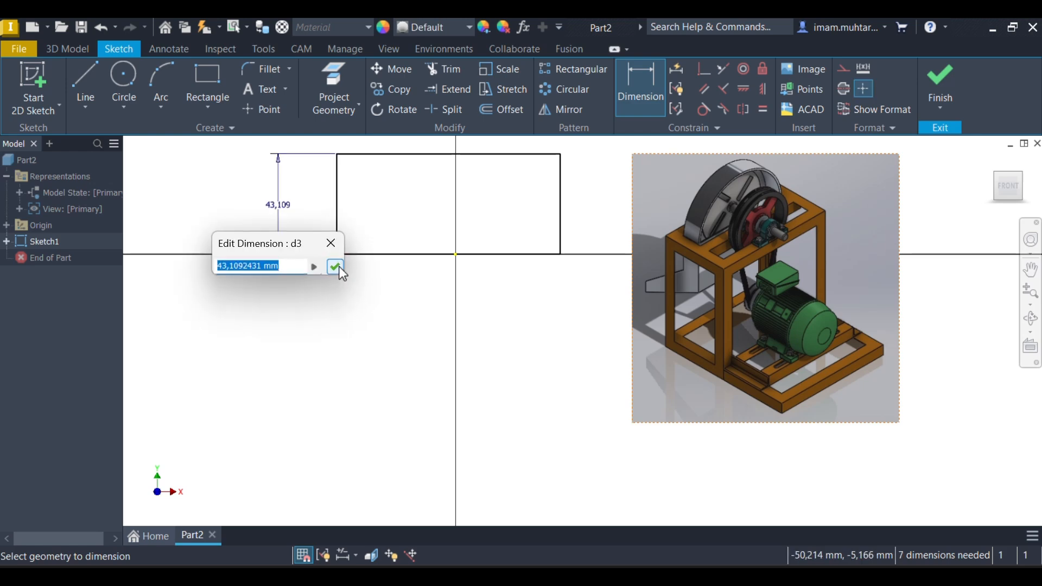
scroll(553, 287, "down", 2)
scroll(545, 218, "up", 1)
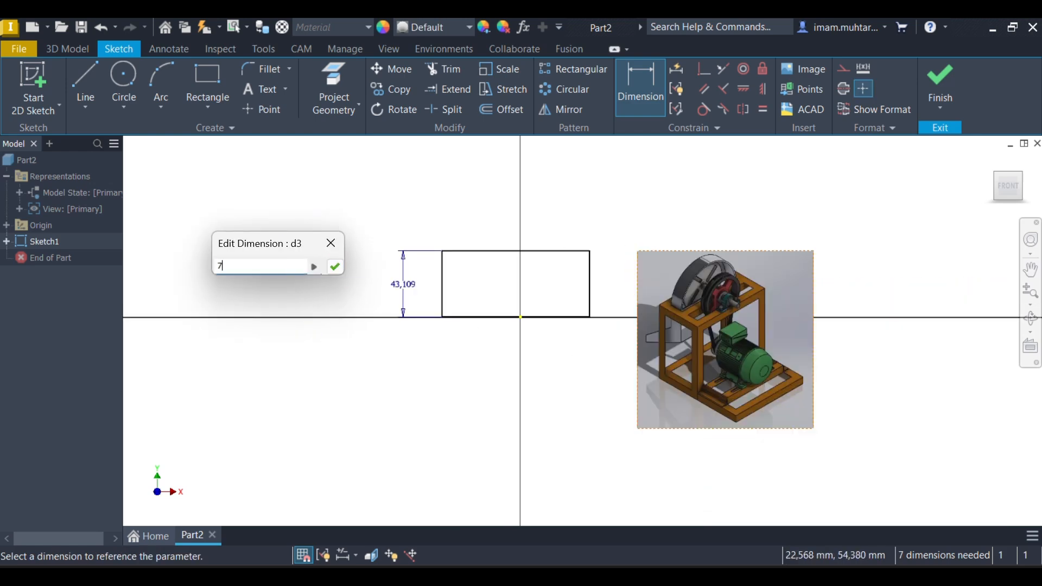
key("Return")
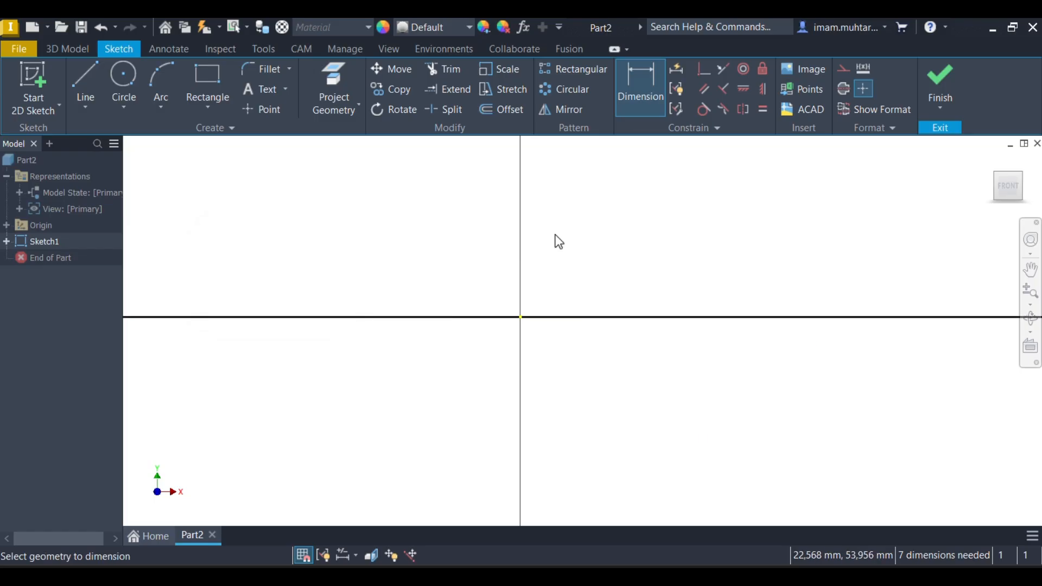
Dimension the rectangle's top edge and set its width to 500 mm.
scroll(567, 174, "down", 8)
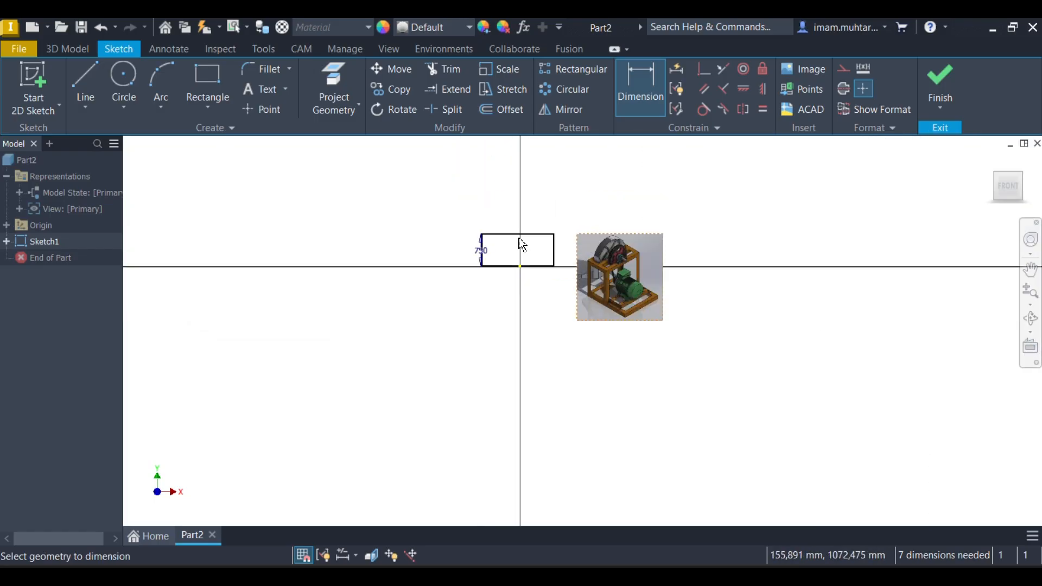
scroll(516, 245, "up", 3)
scroll(502, 252, "down", 4)
scroll(540, 262, "up", 5)
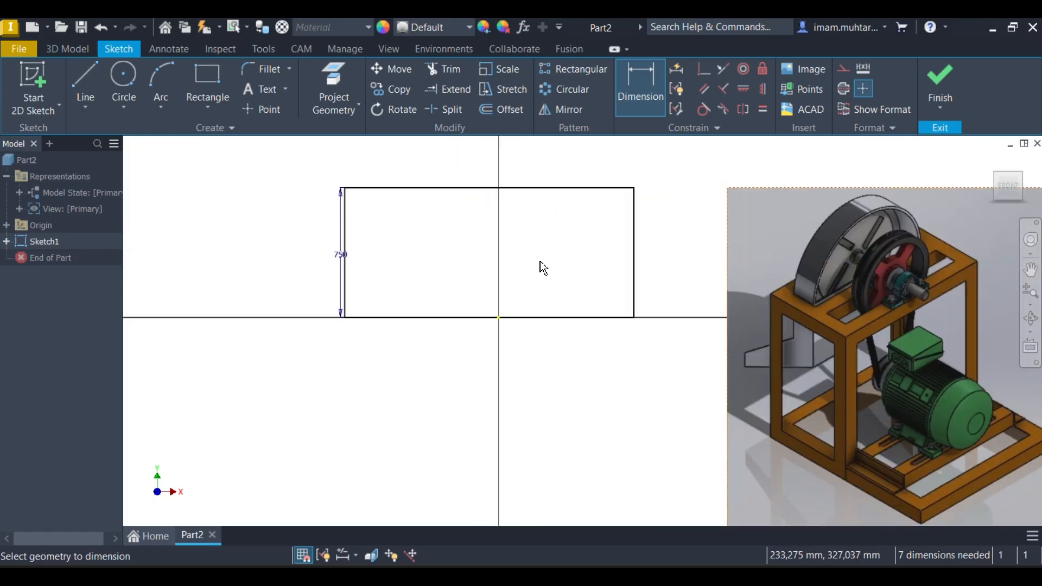
left_click(554, 188)
left_click(477, 147)
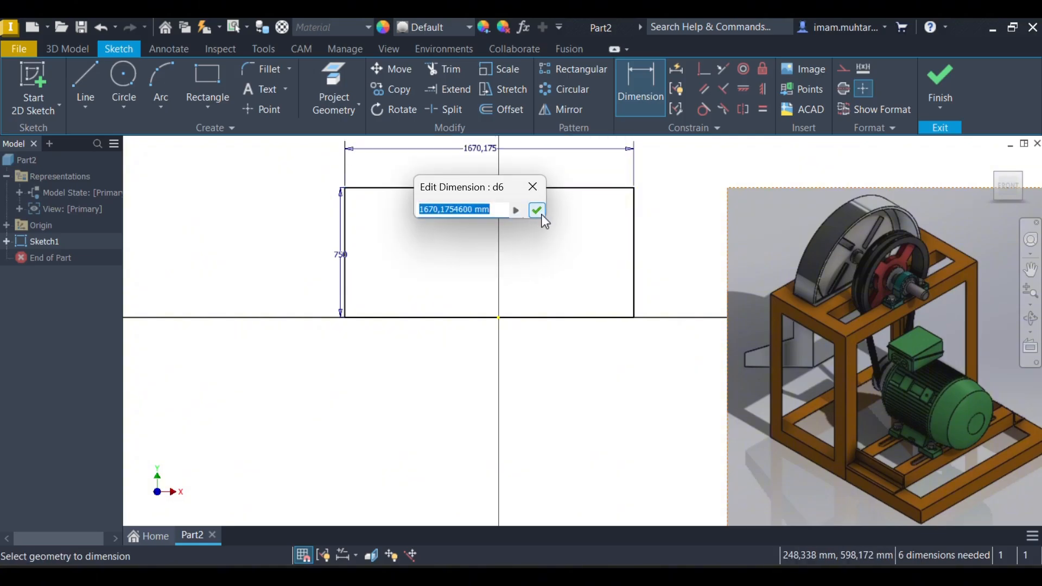
type("500")
key("Return")
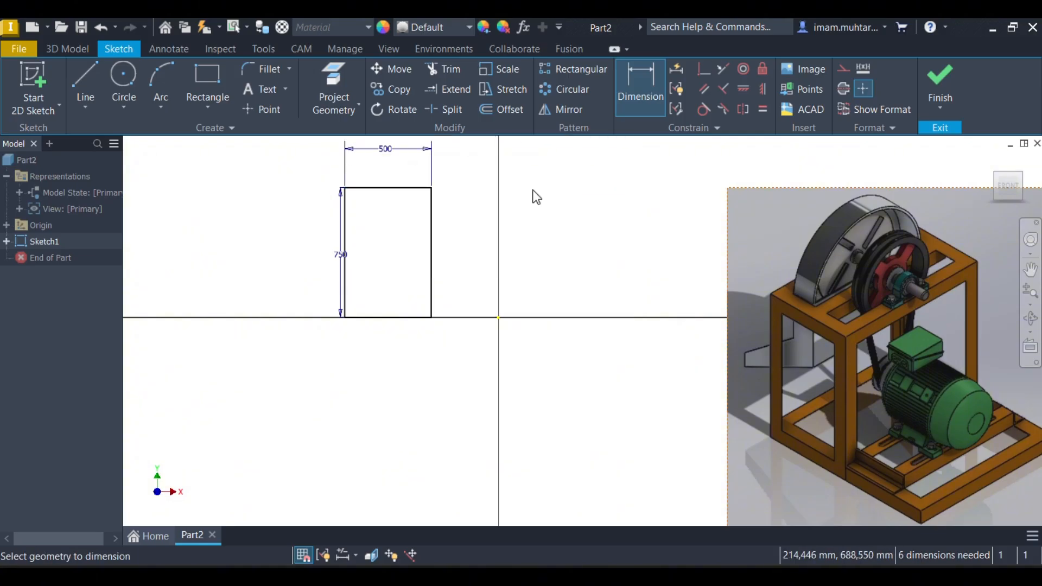
Make the midpoint of the rectangle's bottom edge coincident with the origin and finish the sketch.
key("Escape")
left_click(703, 73)
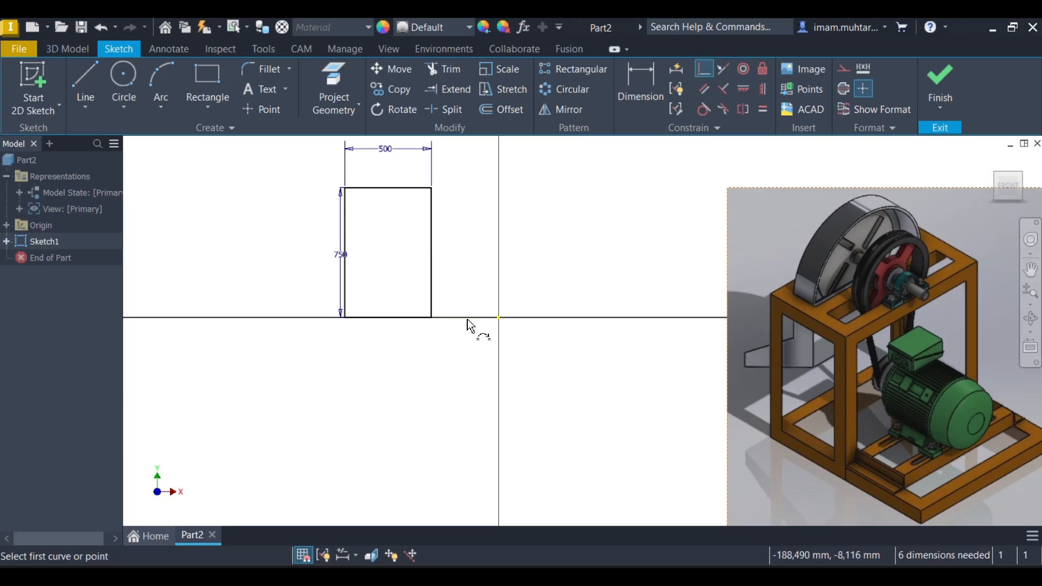
left_click(389, 319)
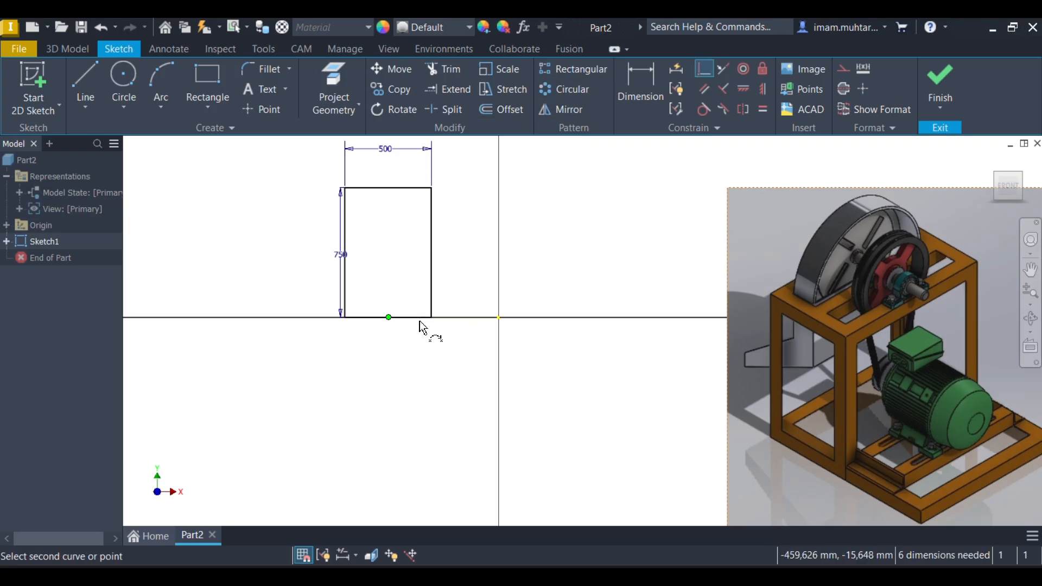
left_click(499, 318)
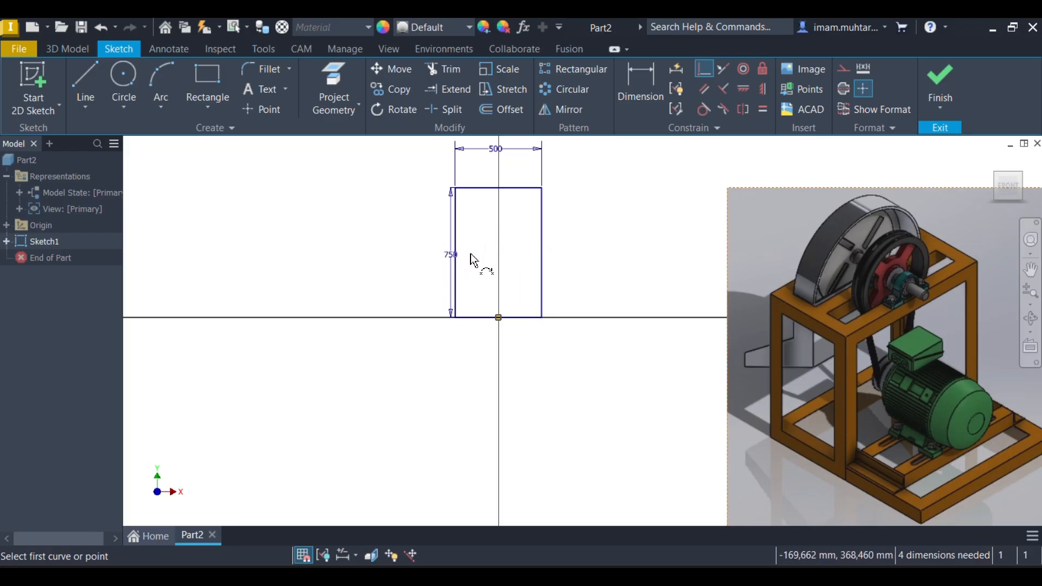
scroll(471, 260, "up", 1)
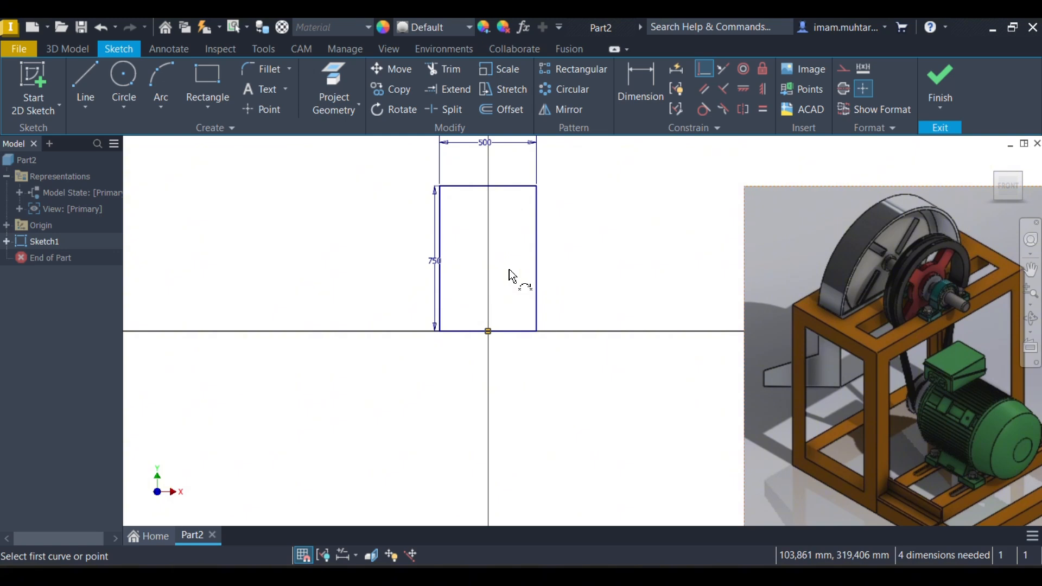
scroll(510, 277, "down", 2)
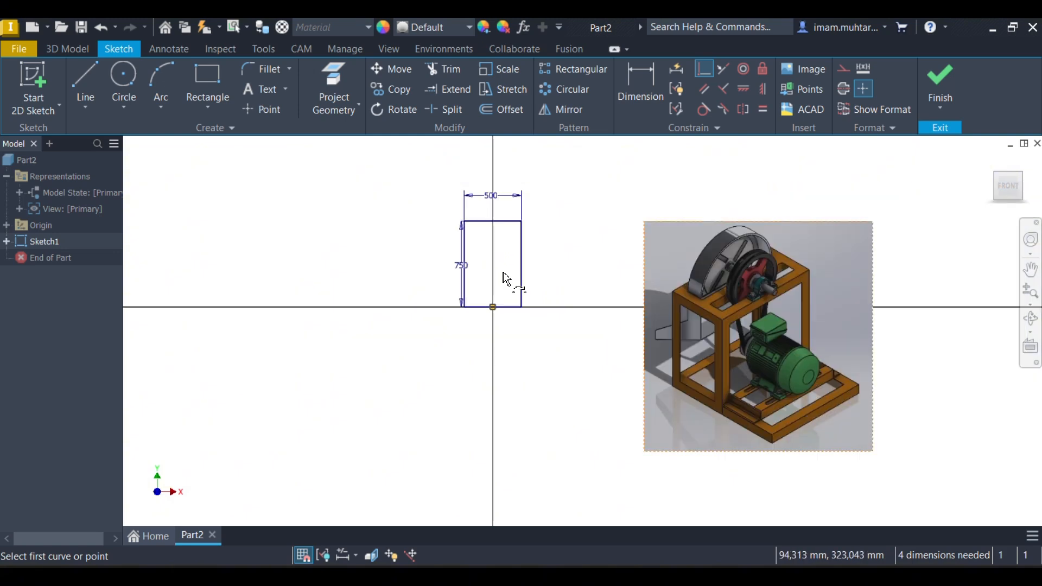
scroll(519, 241, "up", 2)
scroll(496, 239, "down", 2)
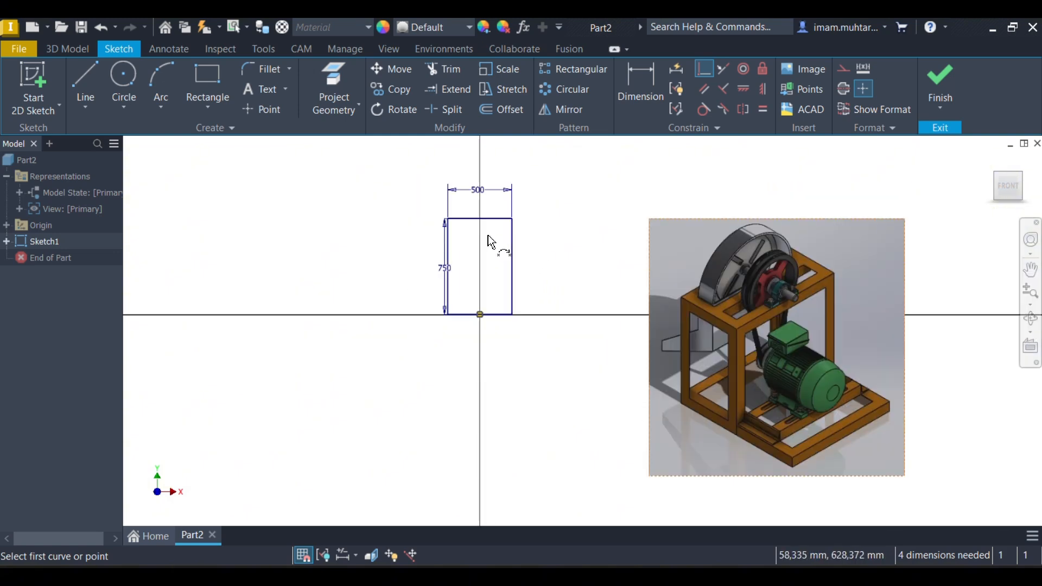
right_click(535, 246)
left_click(594, 236)
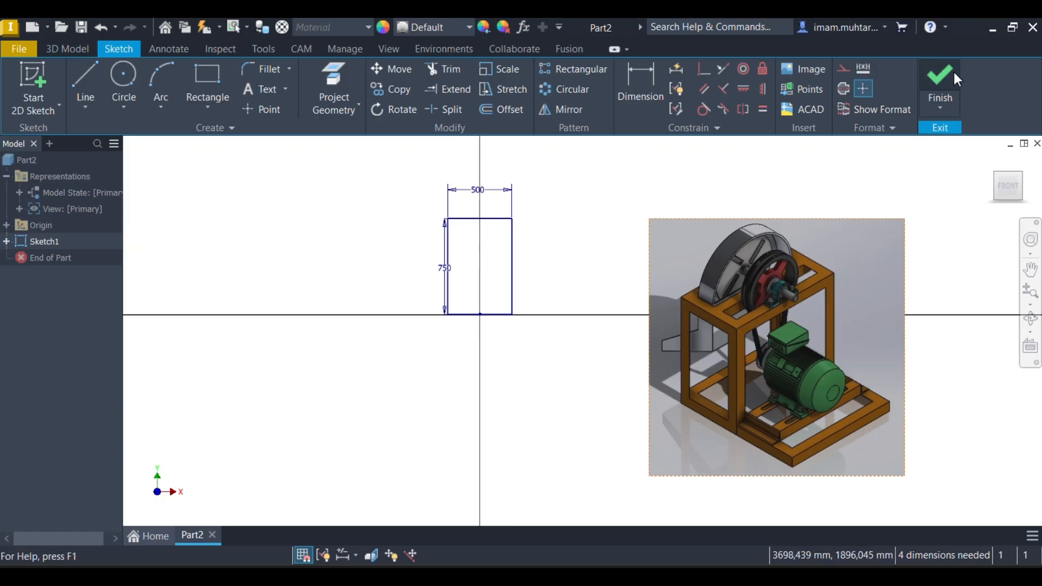
left_click(940, 81)
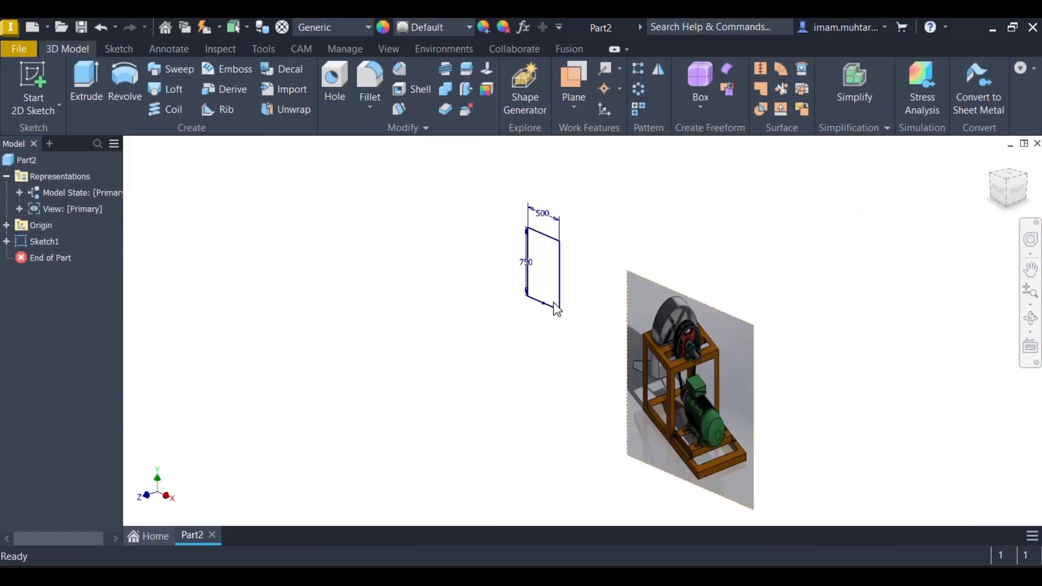
Create a work plane offset 500 mm from the XY Plane, in front of the rectangle sketch.
left_click(590, 112)
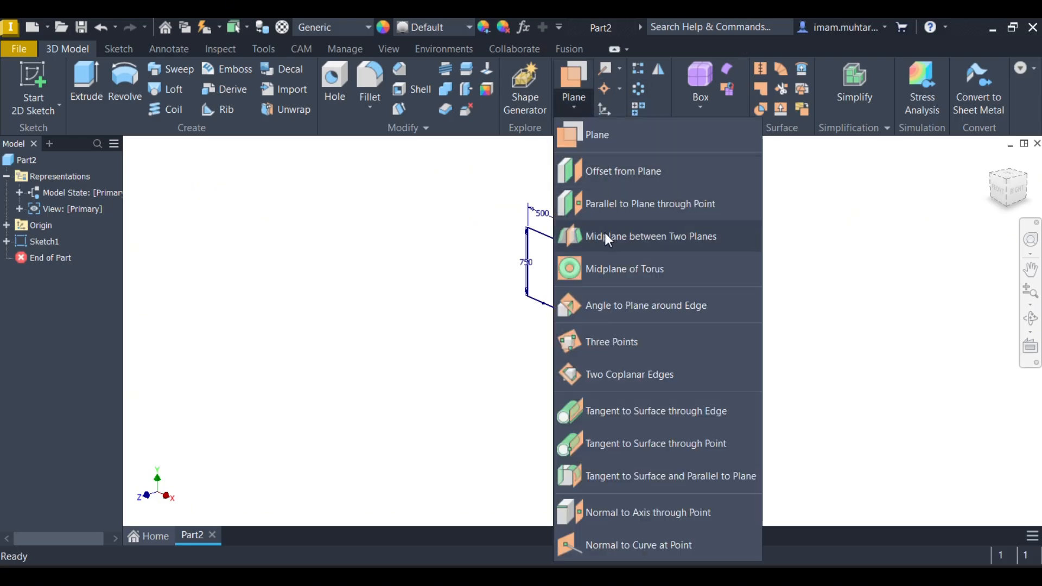
left_click(162, 205)
left_click(7, 225)
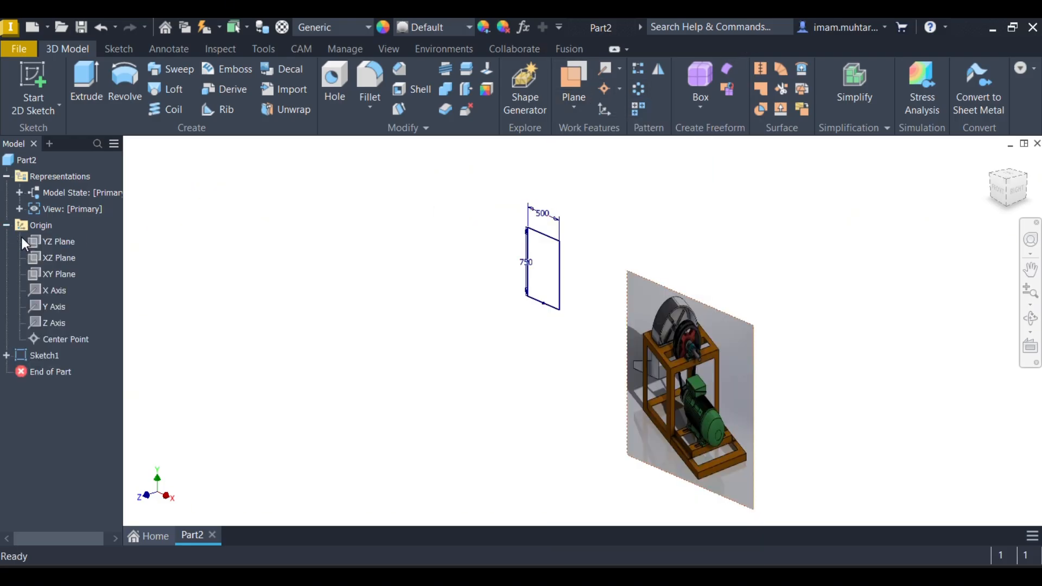
left_click(51, 274)
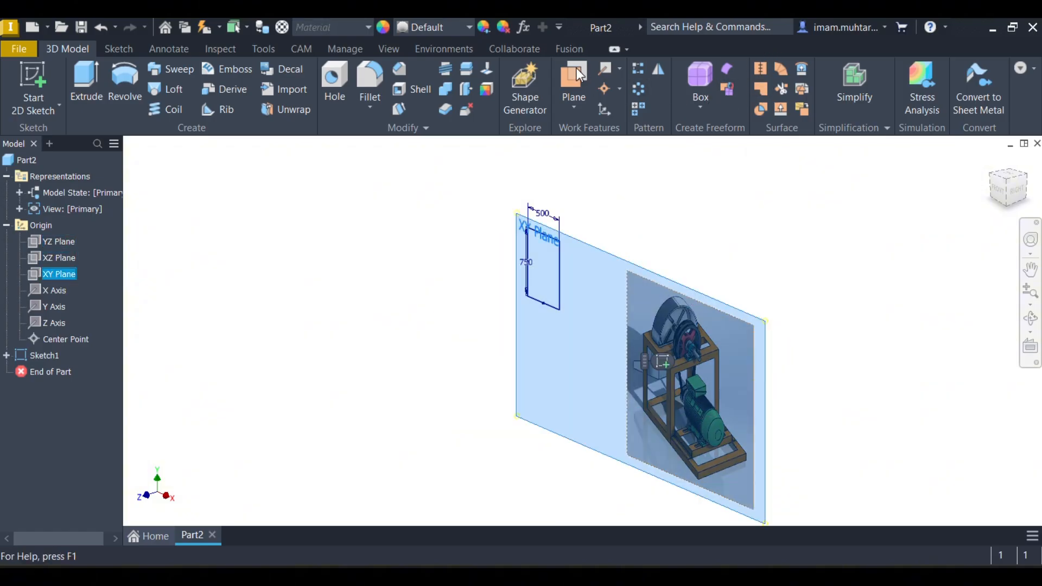
left_click(573, 83)
left_click_drag(523, 337, 400, 410)
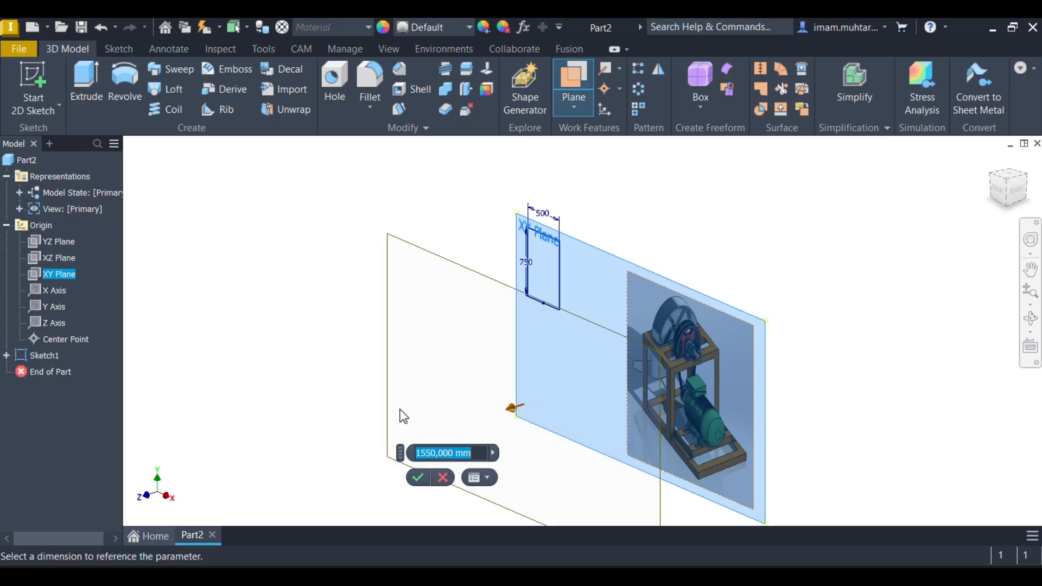
type("500")
middle_click_drag(651, 386, 634, 329, "shift")
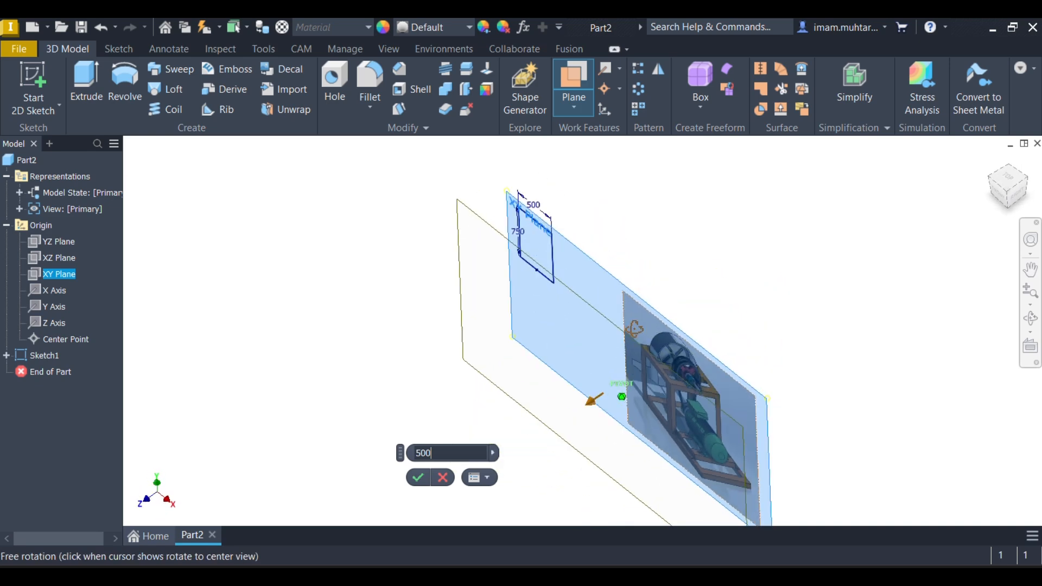
left_click(419, 479)
Create a sketch on the offset work plane, project the 500 by 750 mm rectangle's edges into it and finish the sketch.
left_click(504, 254)
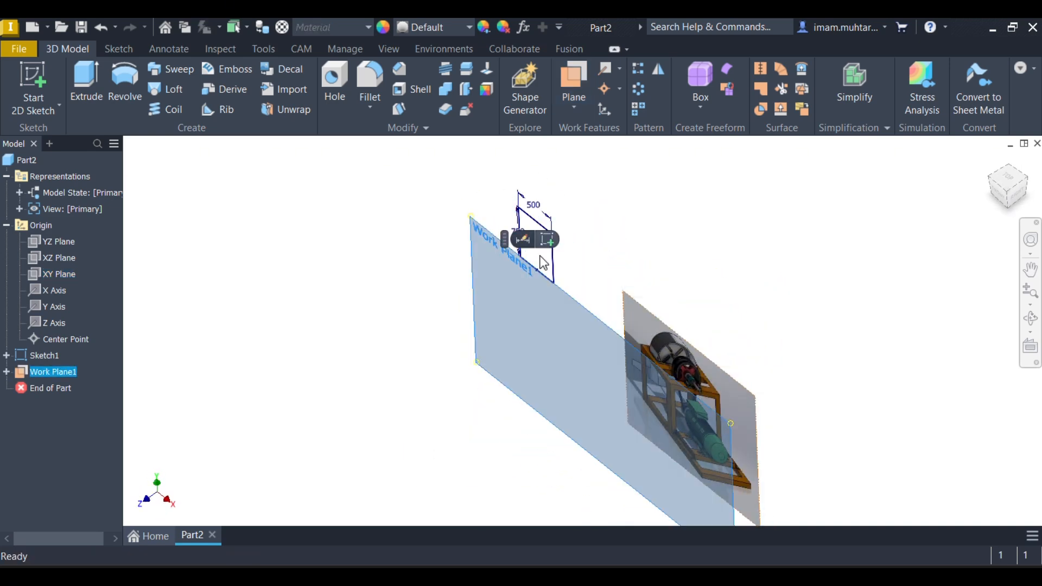
left_click(546, 244)
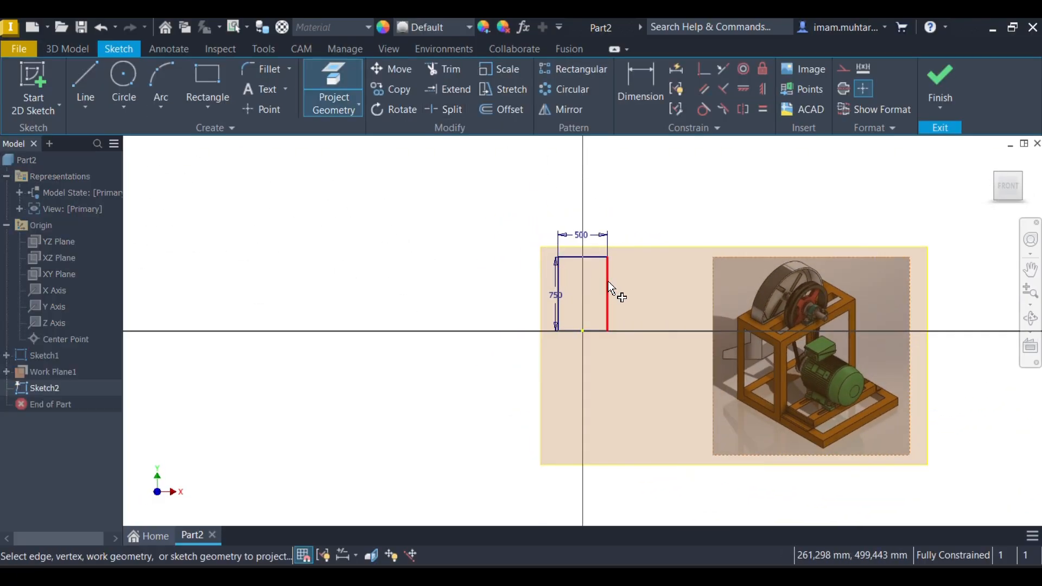
left_click(947, 77)
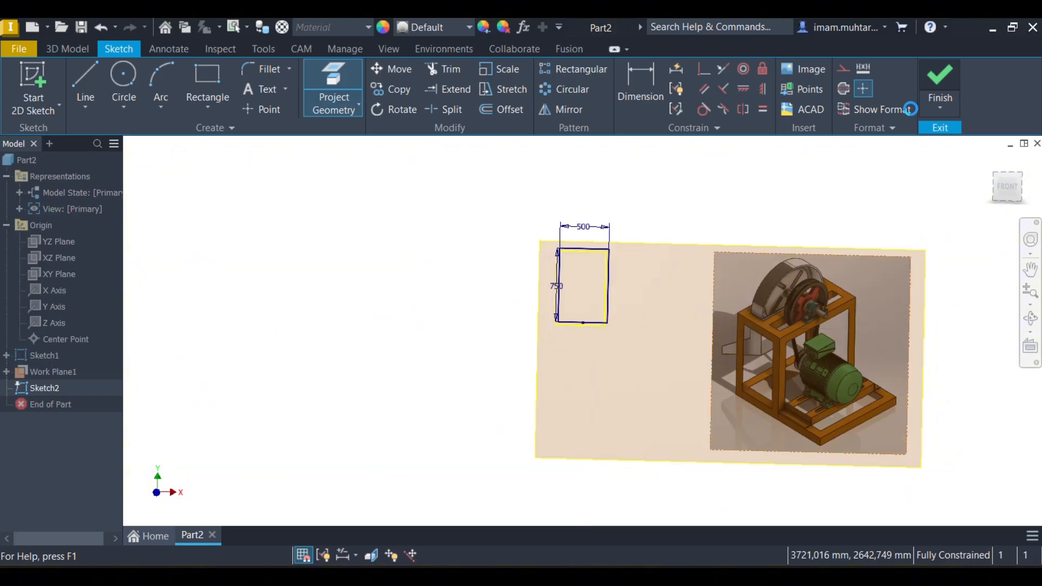
Create a three-point work plane through the top corners of the original and projected rectangles.
middle_click_drag(622, 396, 629, 331, "shift")
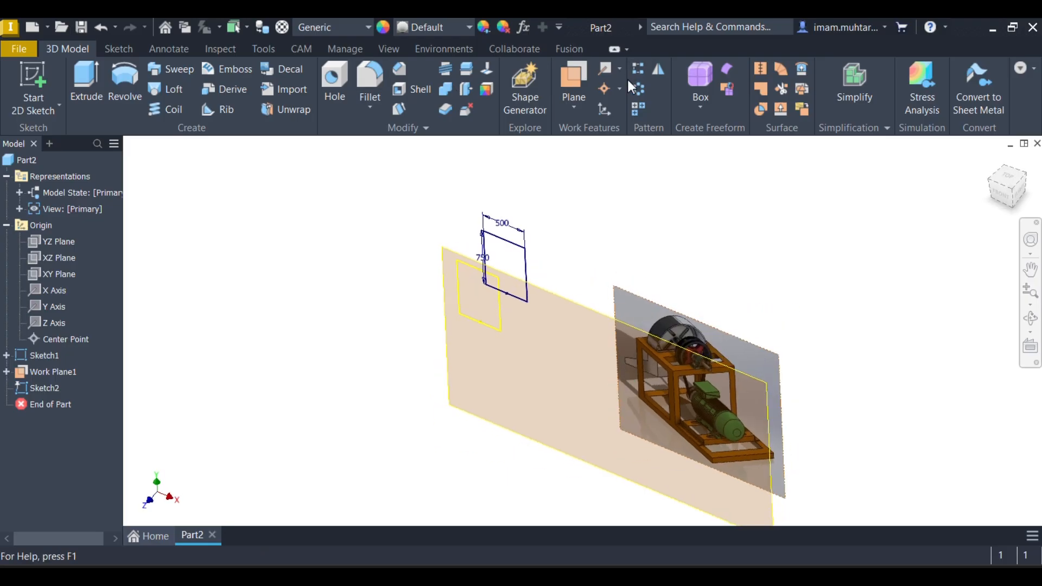
left_click(584, 114)
left_click(607, 337)
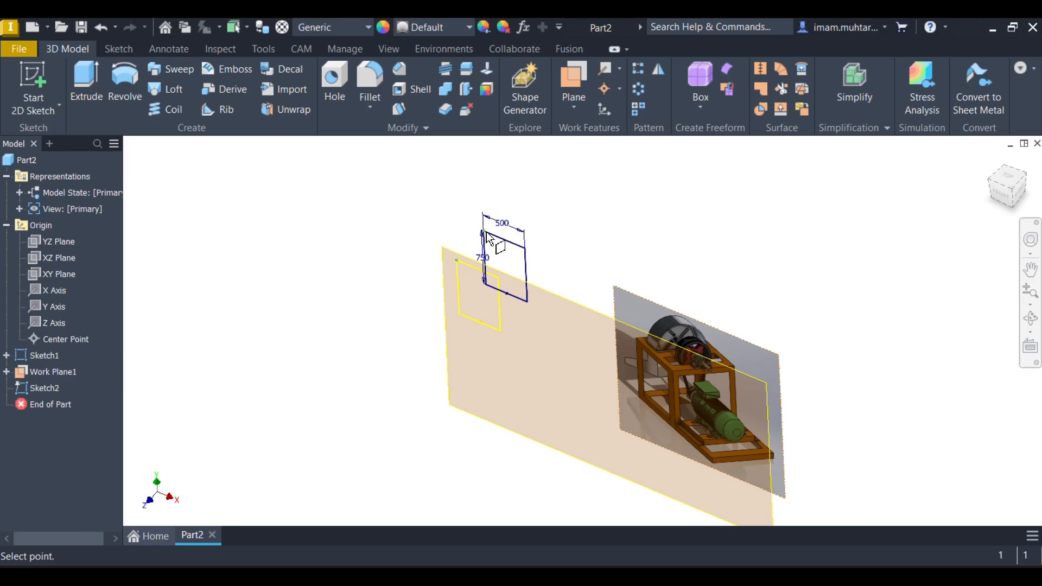
left_click(523, 247)
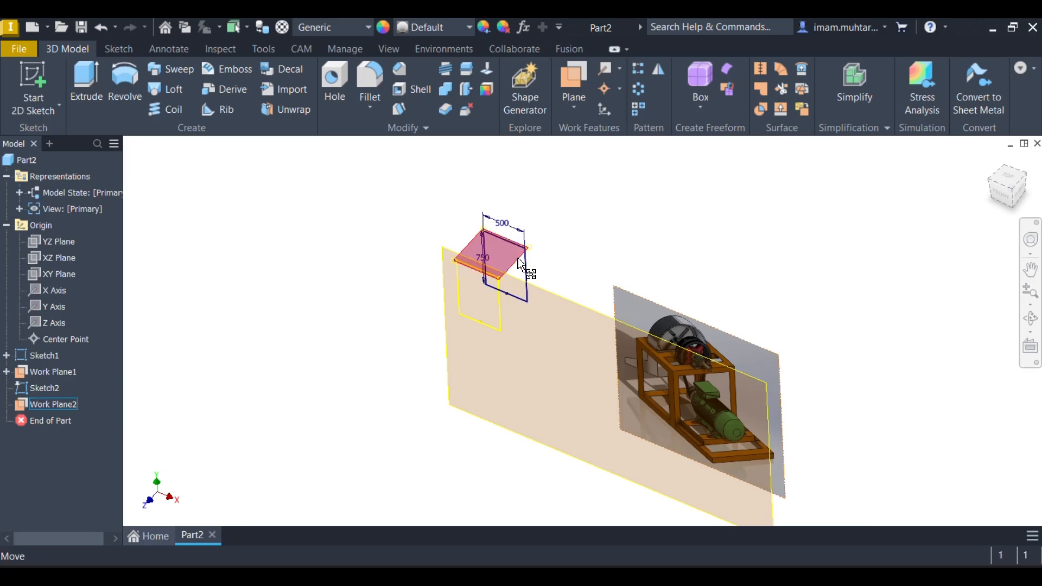
Create a sketch on the three-point work plane at the top of the two rectangles.
left_click(517, 257)
left_click(554, 252)
left_click(523, 257)
left_click(517, 257)
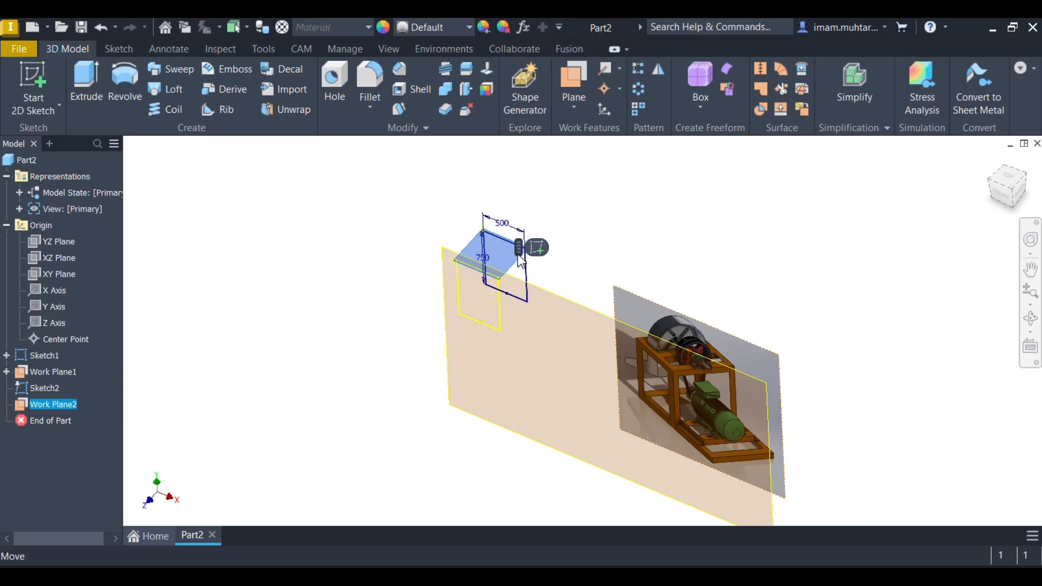
key("s")
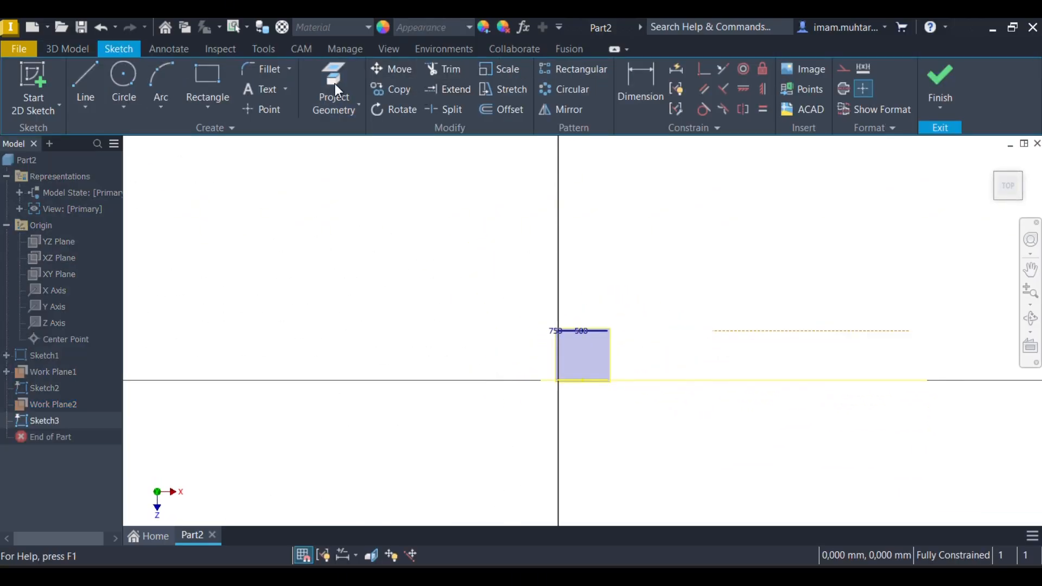
Try to project the front rectangle's top edge into the top sketch.
left_click(334, 84)
scroll(591, 358, "up", 5)
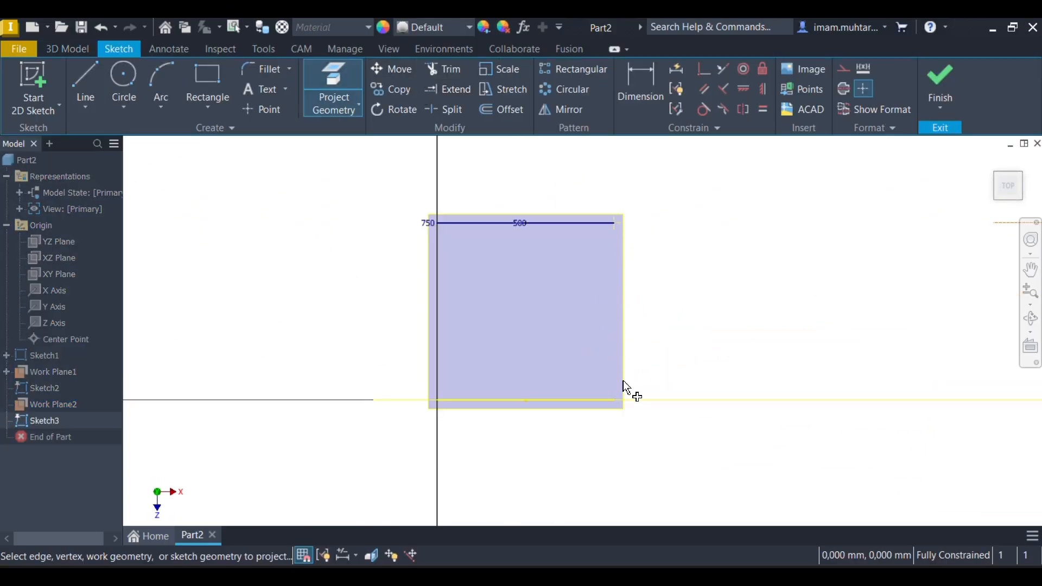
left_click(613, 401)
left_click(509, 401)
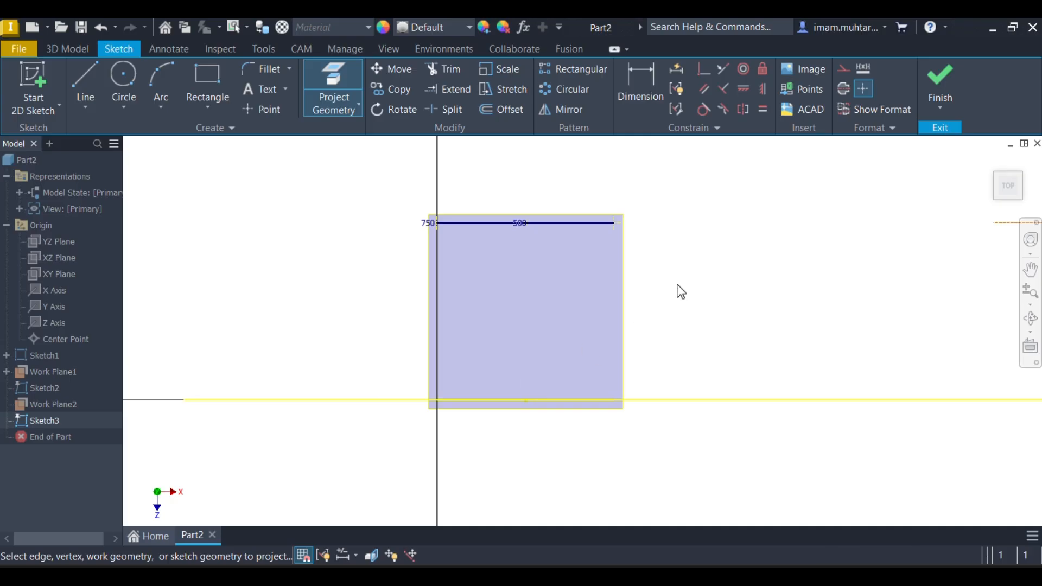
key("Escape")
key("l")
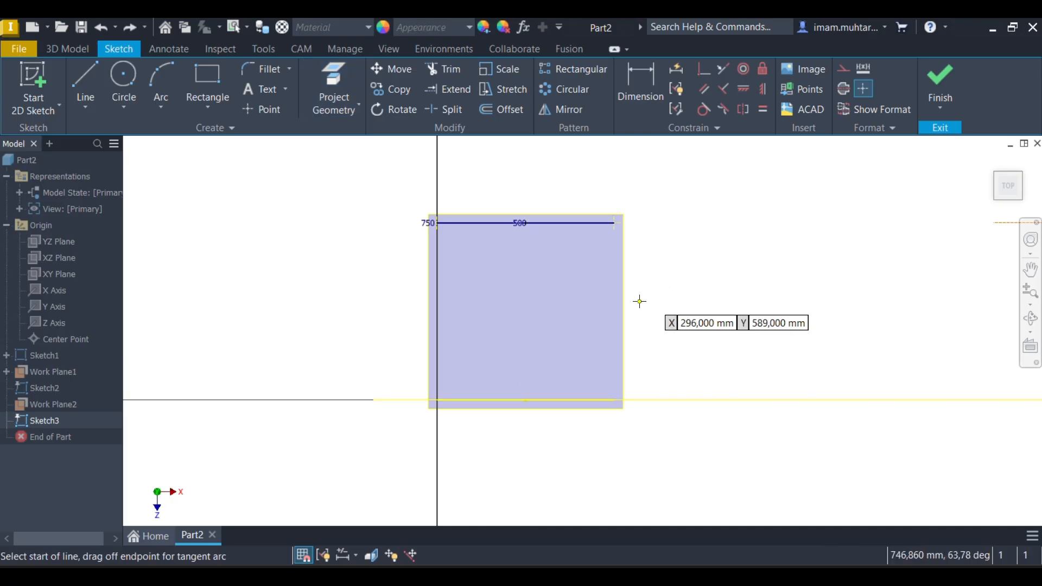
left_click(435, 222)
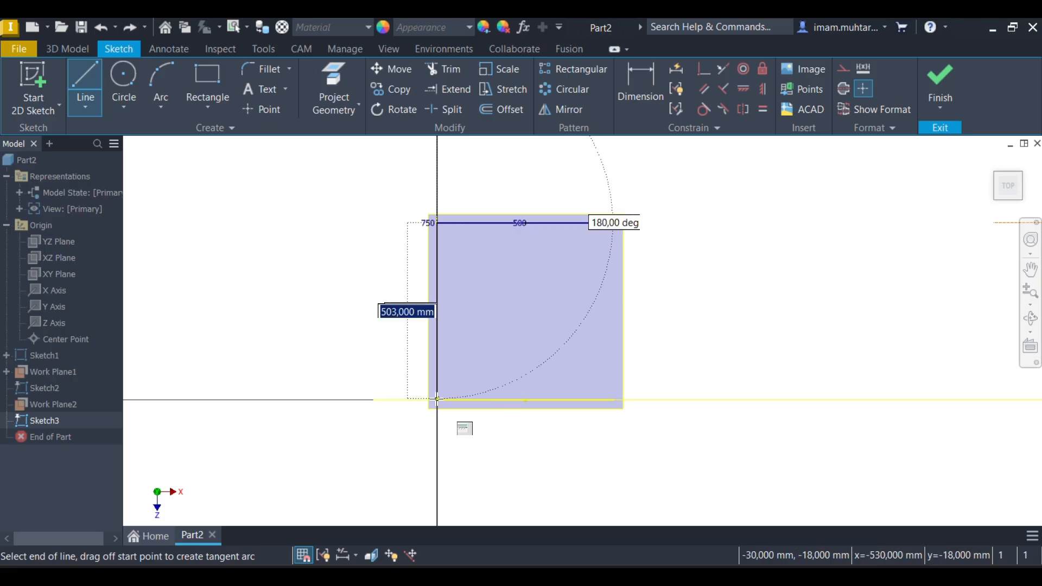
key("Escape")
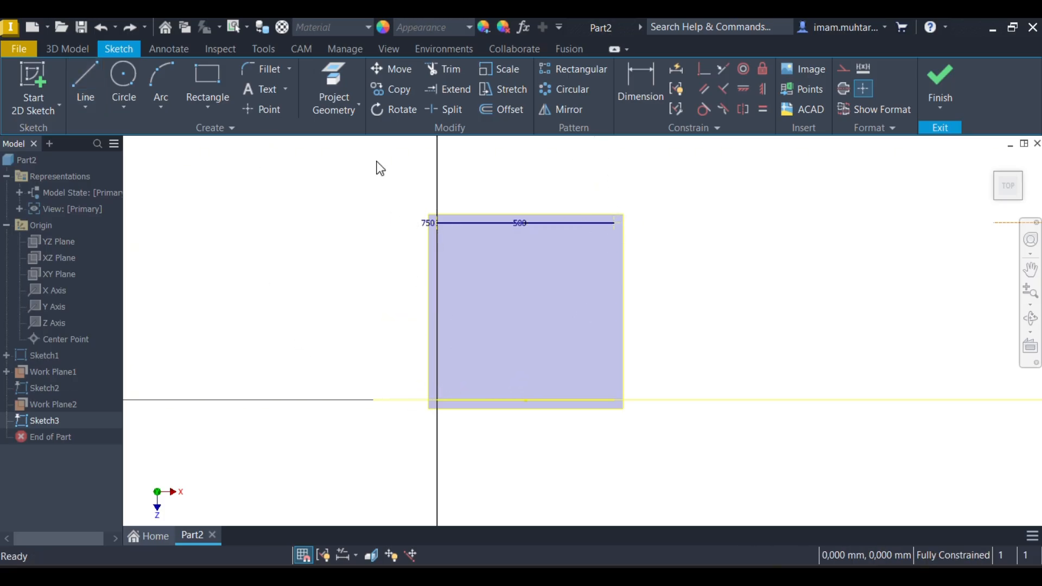
Project the top corner points of the front and rear rectangles into the top sketch.
left_click(346, 66)
mouse_move(482, 366)
middle_mouse_down("shift")
mouse_move(498, 288)
mouse_move(445, 353)
middle_mouse_up("shift")
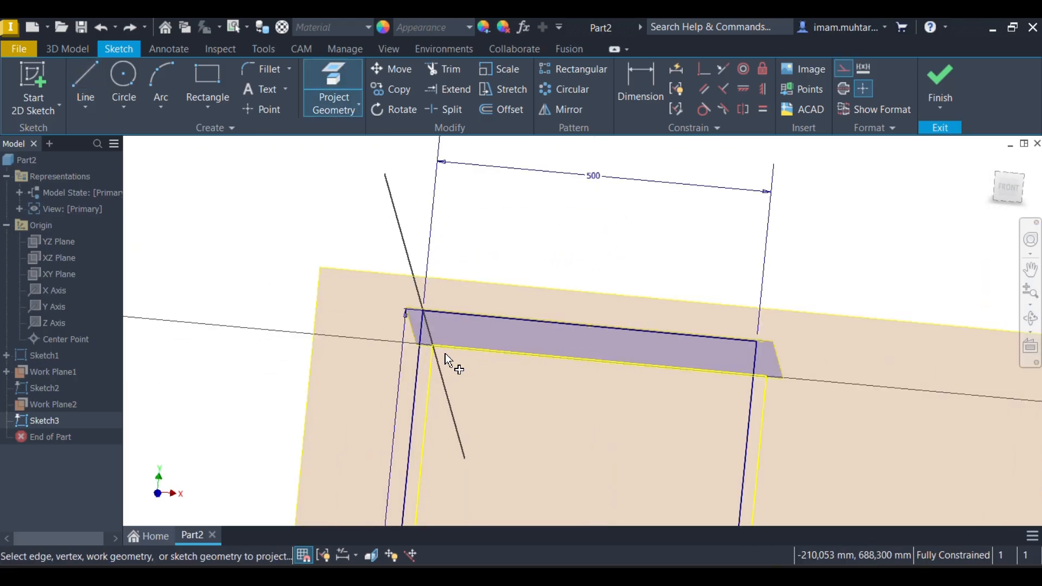
scroll(429, 331, "up", 2)
scroll(396, 318, "up", 3)
scroll(418, 316, "down", 2)
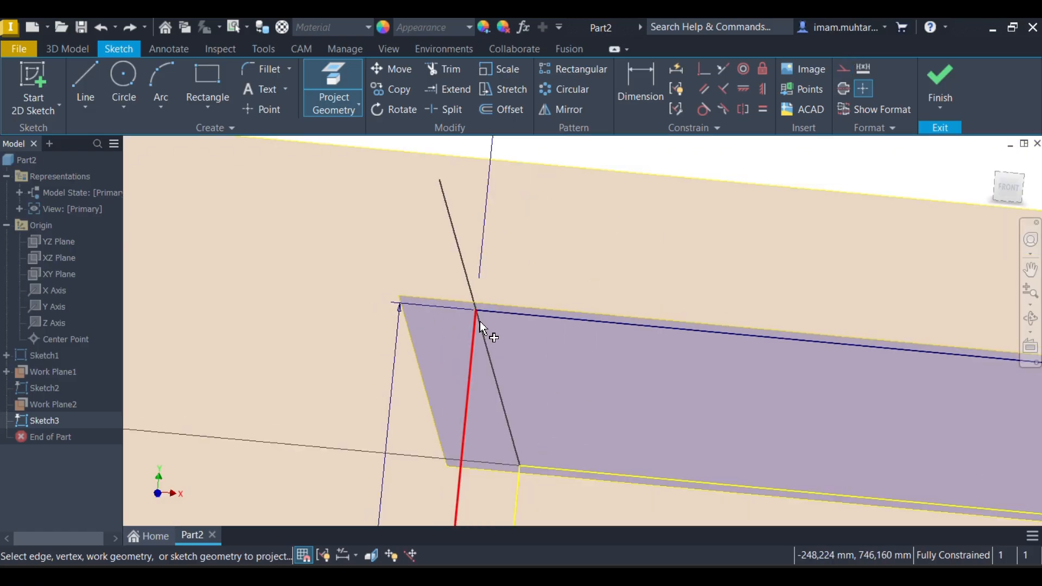
scroll(432, 307, "down", 3)
scroll(741, 336, "up", 2)
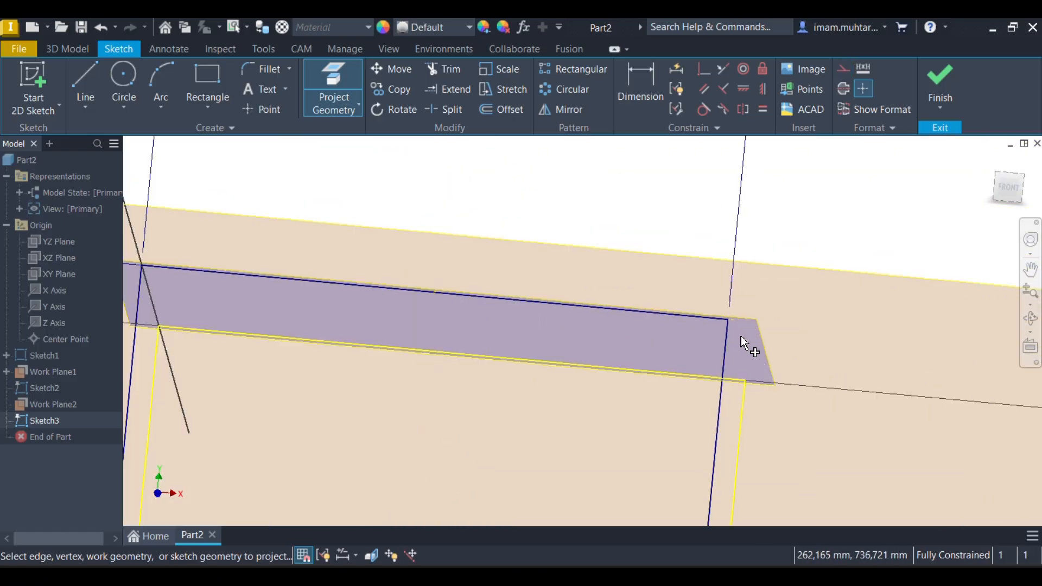
left_click(745, 391)
scroll(418, 332, "down", 2)
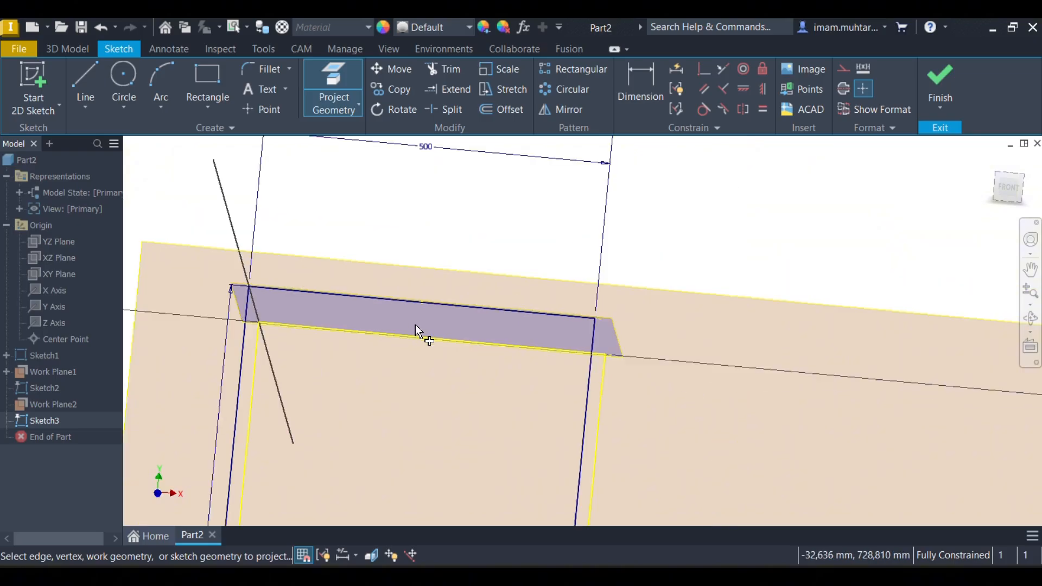
scroll(250, 313, "up", 2)
scroll(410, 261, "down", 3)
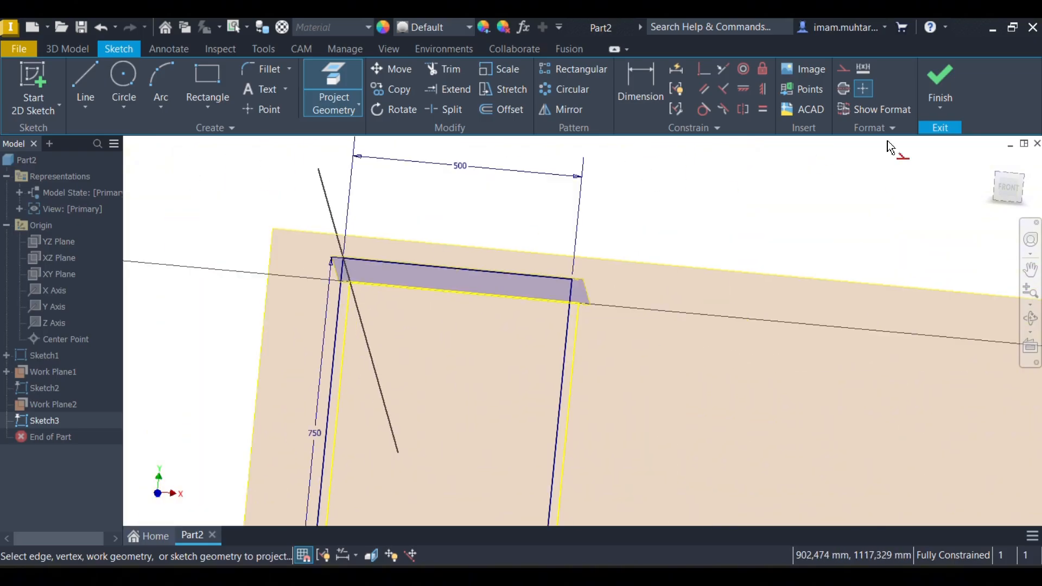
left_click(1010, 178)
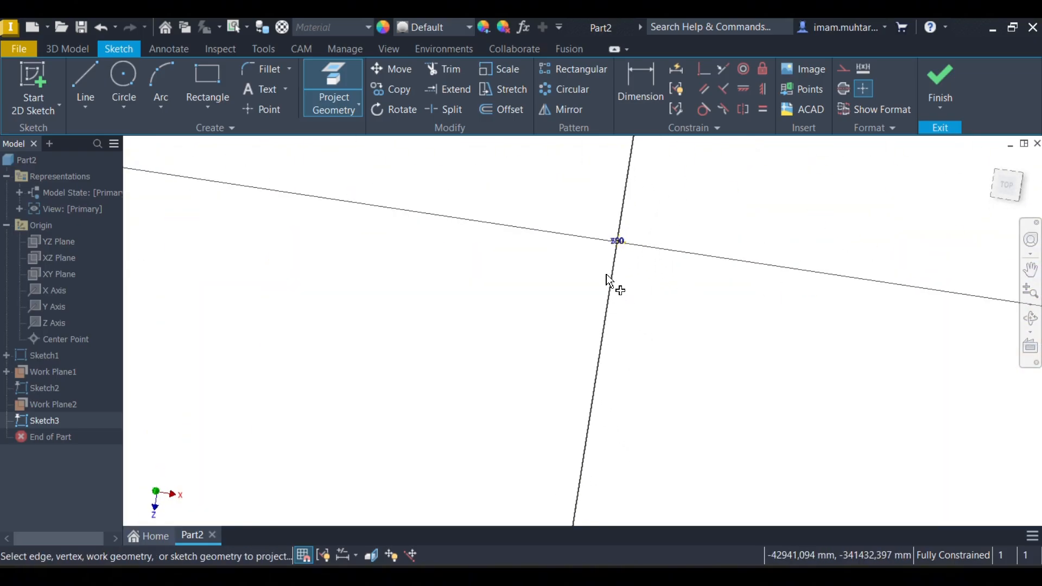
scroll(624, 258, "up", 3)
scroll(533, 285, "up", 4)
scroll(507, 372, "down", 3)
scroll(553, 337, "up", 3)
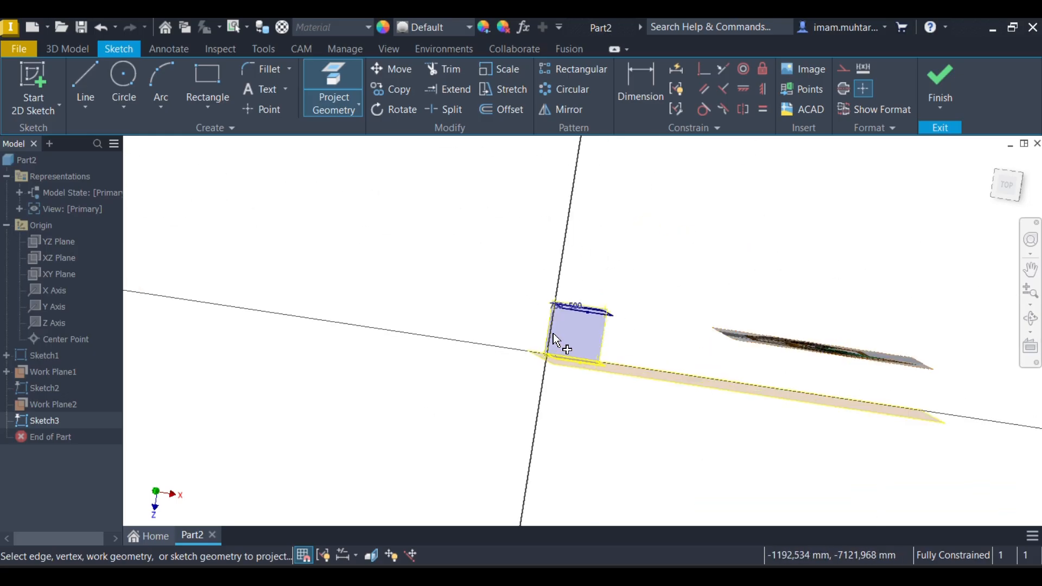
mouse_move(552, 334)
middle_mouse_down("shift")
mouse_move(600, 305)
mouse_move(631, 327)
middle_mouse_up("shift")
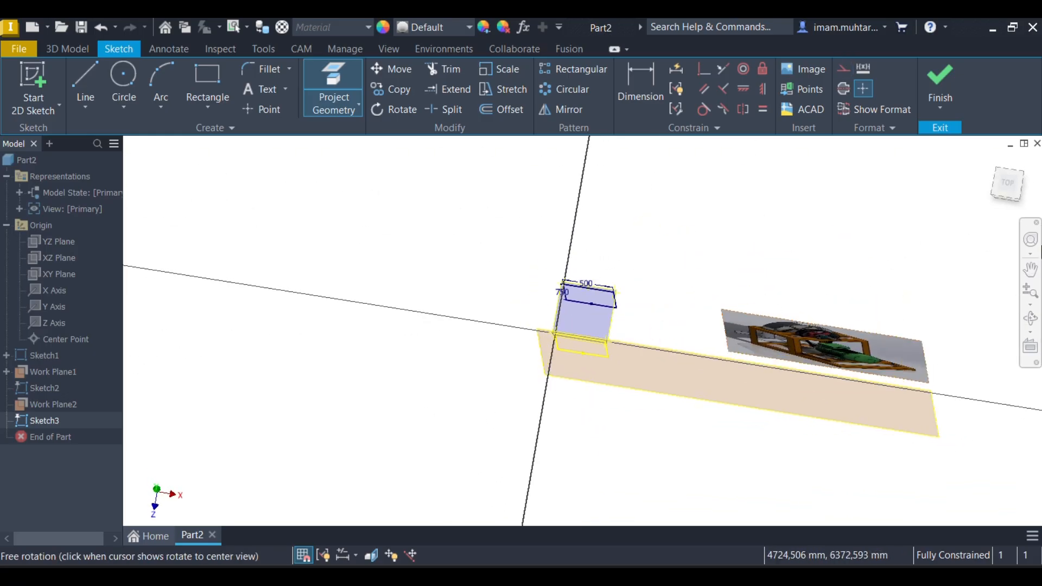
left_click(1012, 196)
scroll(464, 390, "up", 5)
scroll(515, 184, "up", 3)
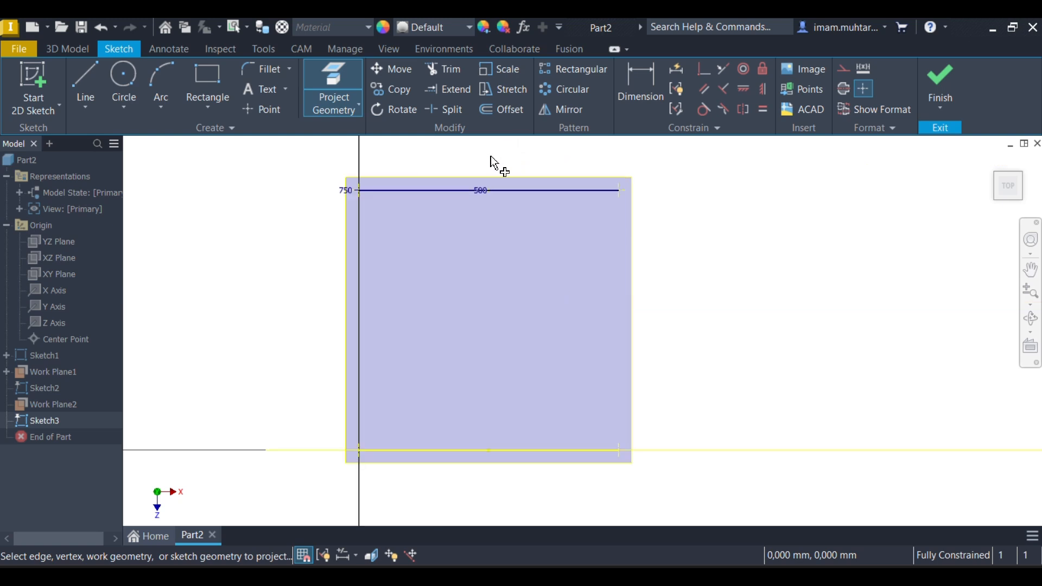
Draw a rectangle from the rear left corner to the opposite front right projected corner and finish the sketch.
left_click(207, 87)
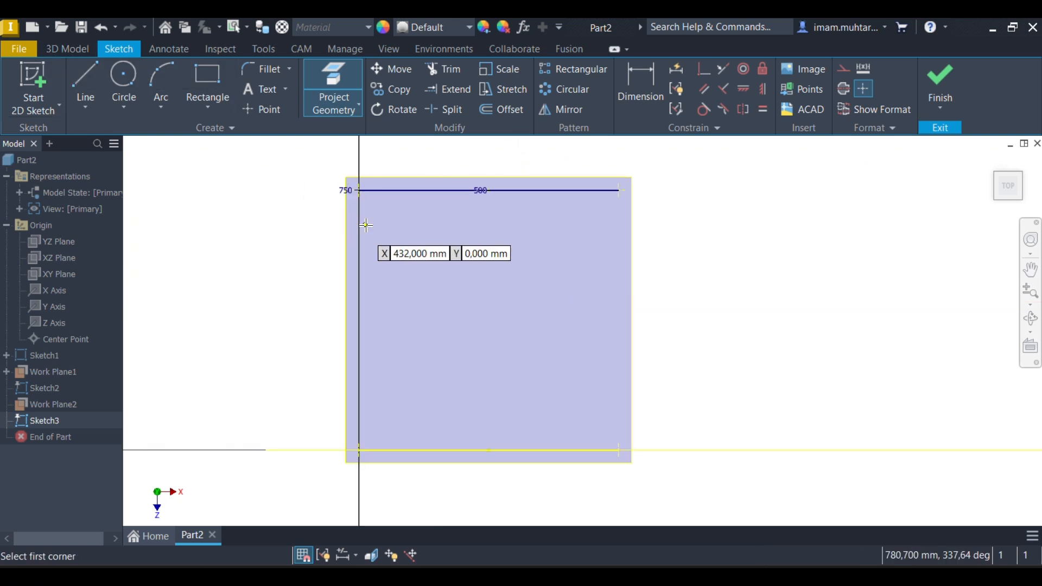
left_click(358, 190)
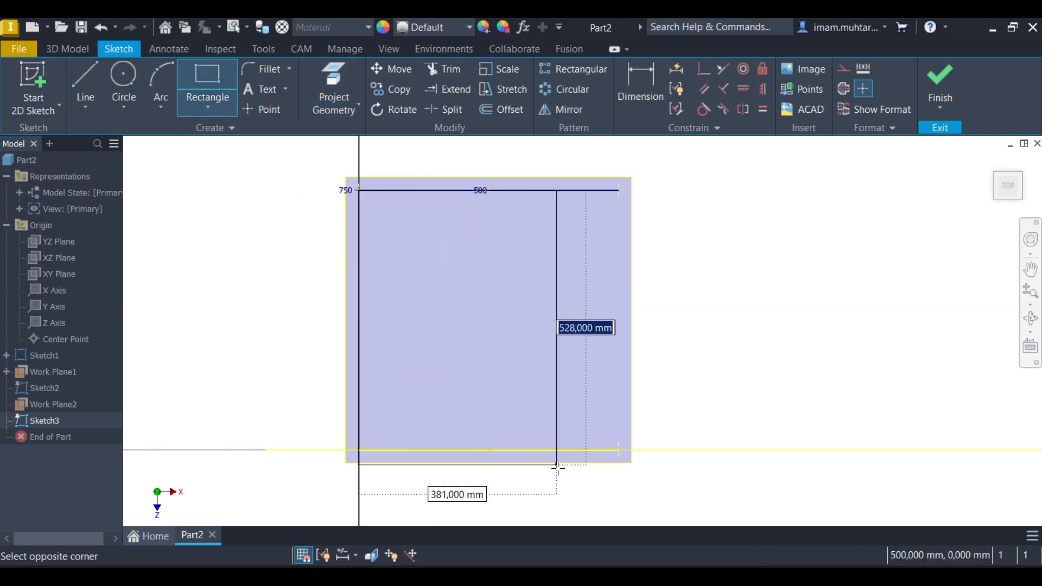
left_click(618, 450)
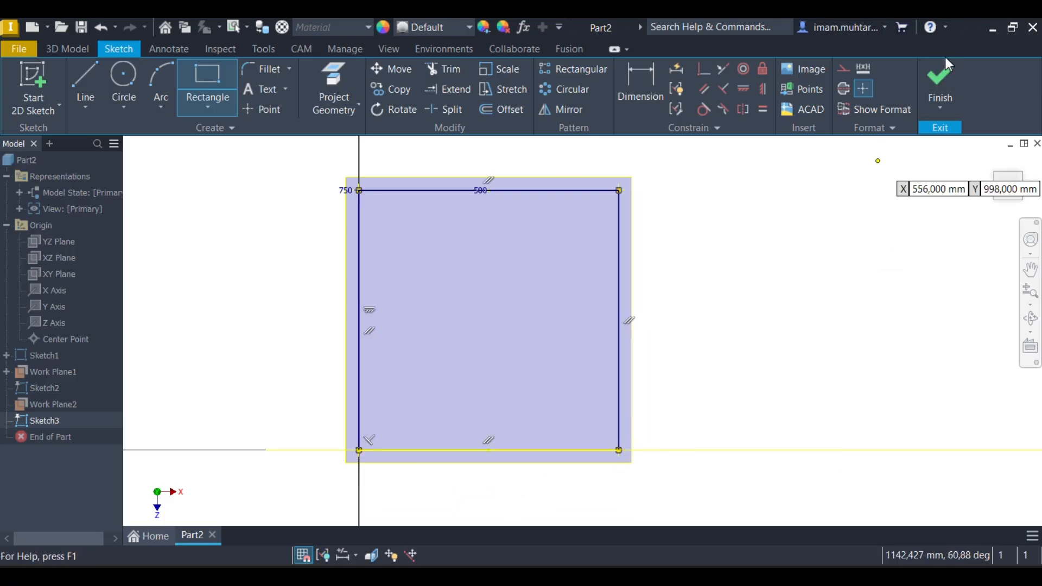
left_click(925, 93)
scroll(552, 291, "down", 4)
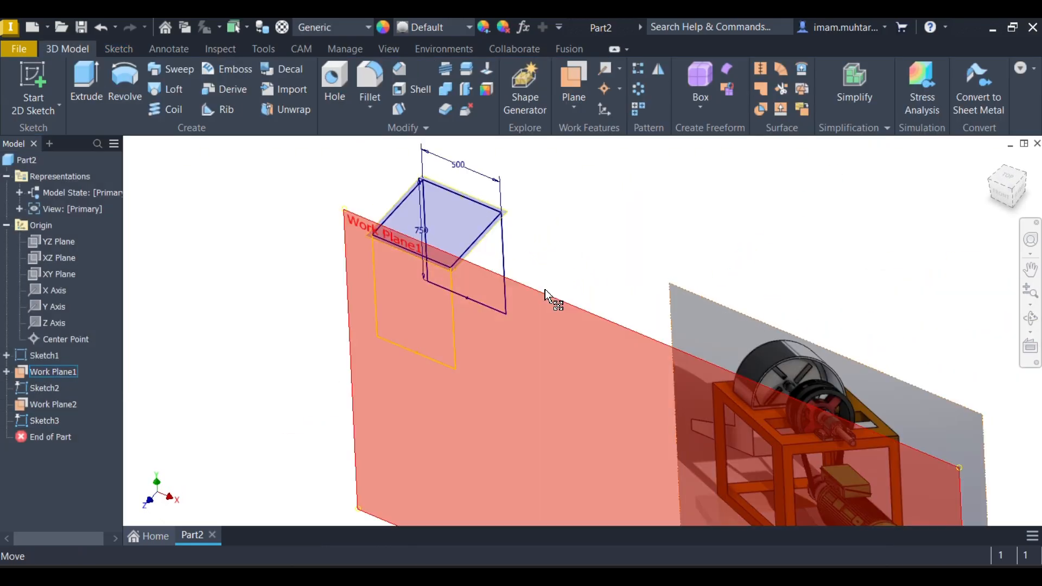
mouse_move(545, 291)
middle_mouse_down("shift")
mouse_move(594, 256)
mouse_move(574, 298)
middle_mouse_up("shift")
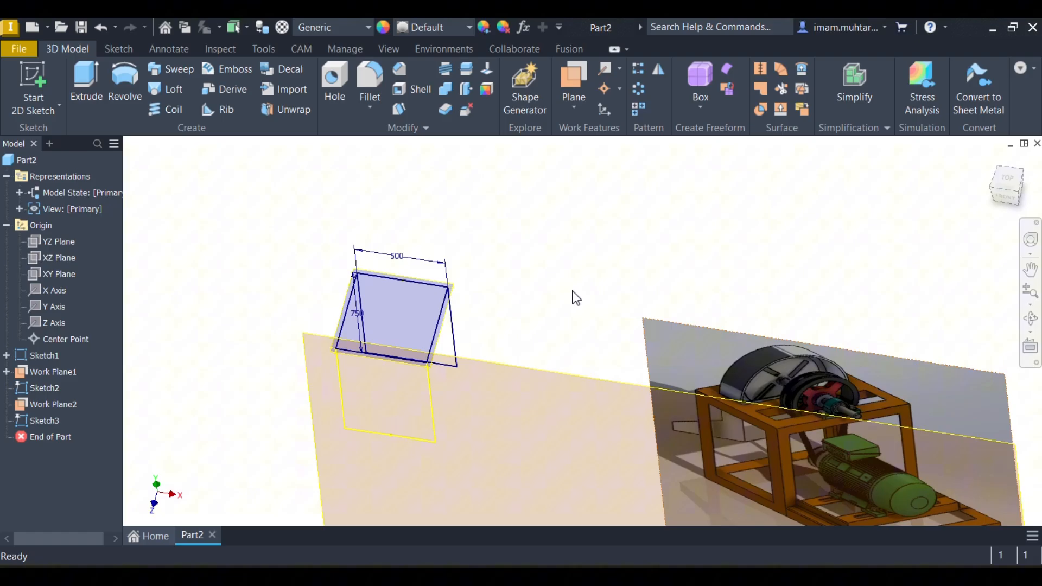
Reopen the top sketch and draw a crossbar line between the rectangle's side edges, about 180 mm from the front edge.
left_click(39, 421)
double_click(39, 422)
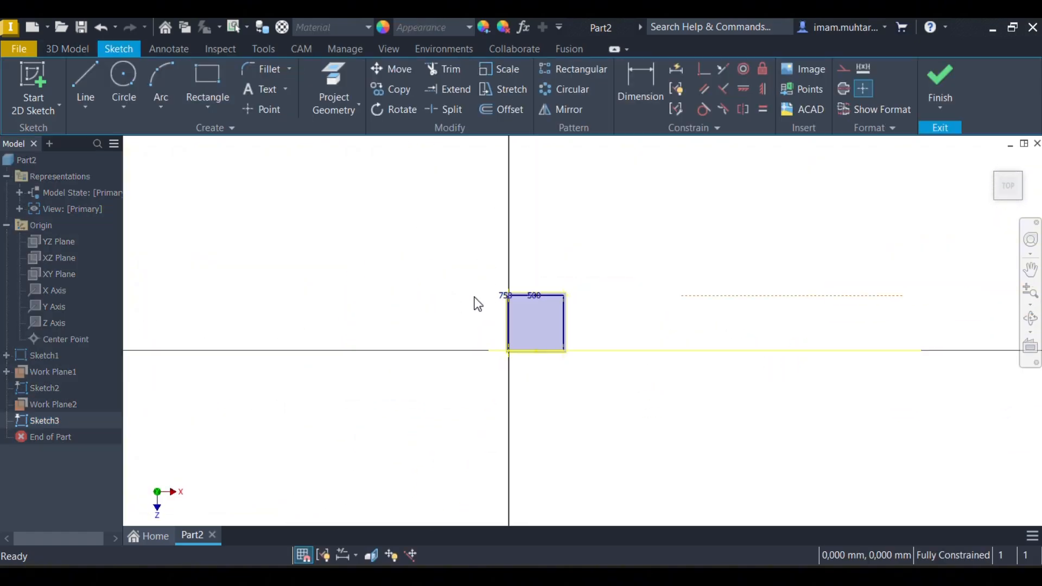
mouse_move(725, 321)
middle_mouse_down("shift")
mouse_move(721, 289)
mouse_move(974, 266)
middle_mouse_up("shift")
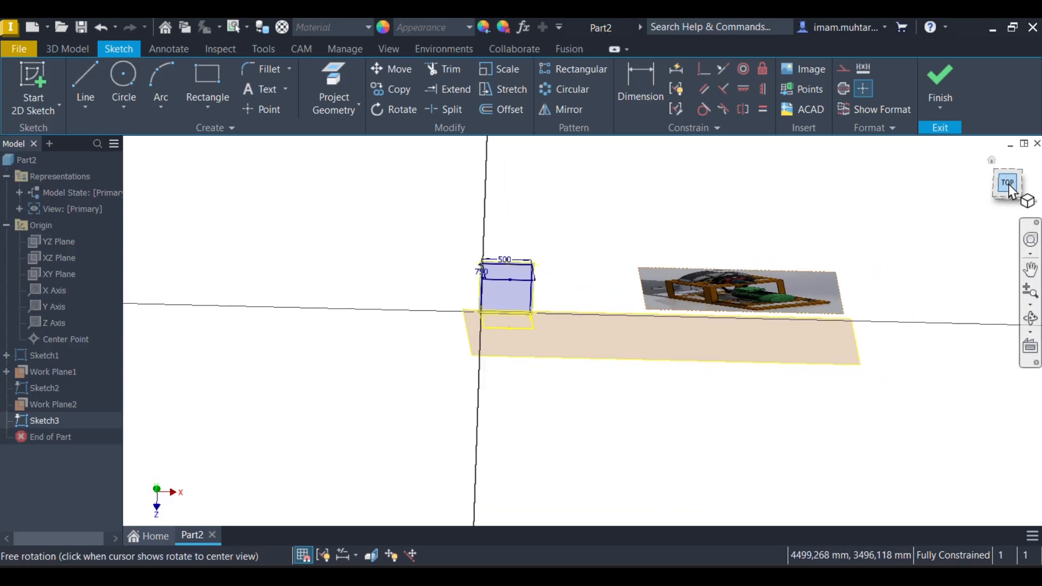
left_click(1010, 187)
scroll(480, 327, "up", 5)
key("l")
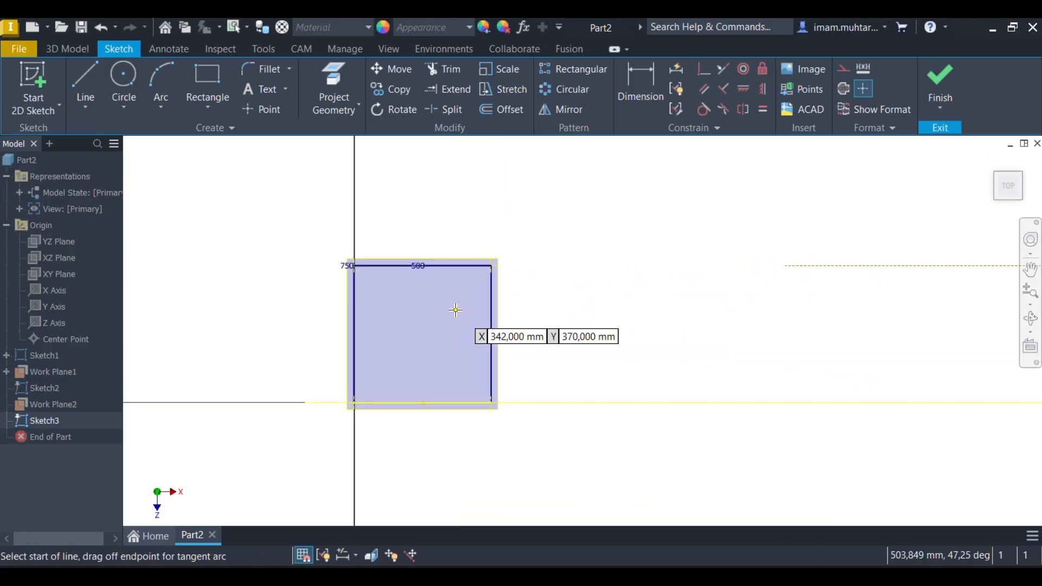
scroll(380, 342, "up", 3)
left_click(329, 363)
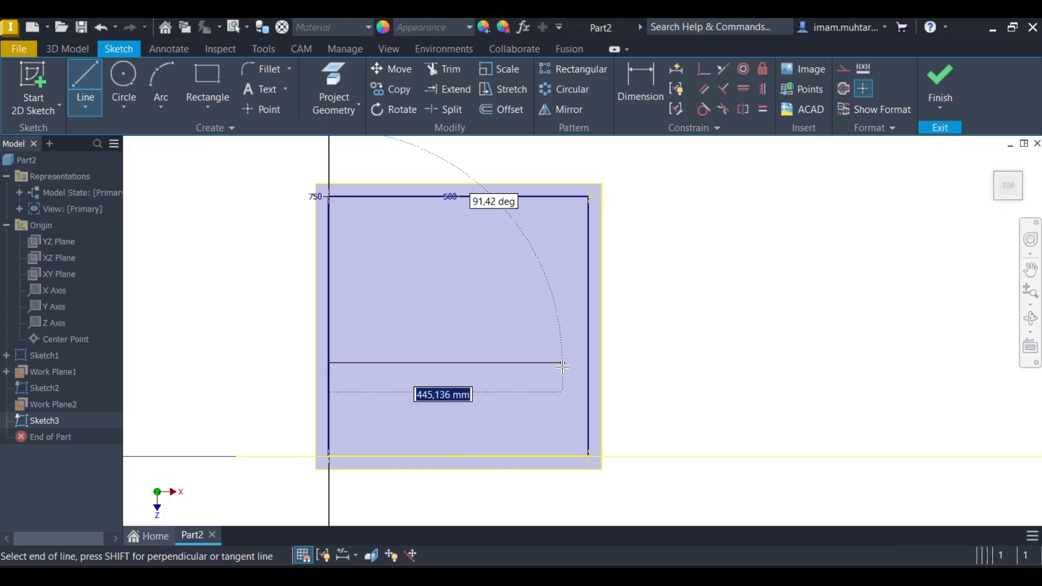
left_click(588, 363)
Dimension the crossbar line 200 mm from the rectangle's front edge and finish the sketch.
key("d")
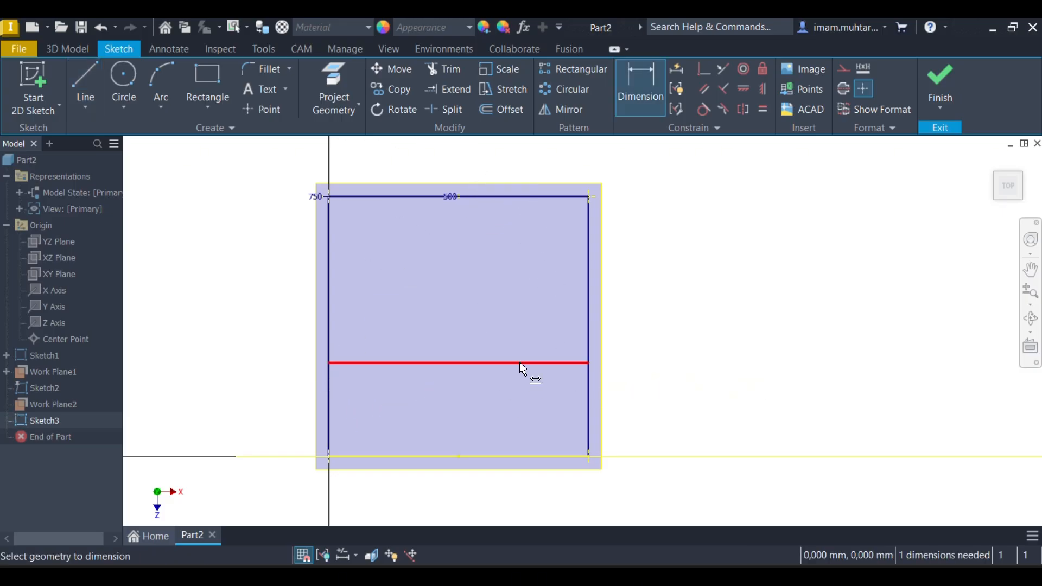
left_click(520, 363)
left_click(591, 457)
left_click(682, 412)
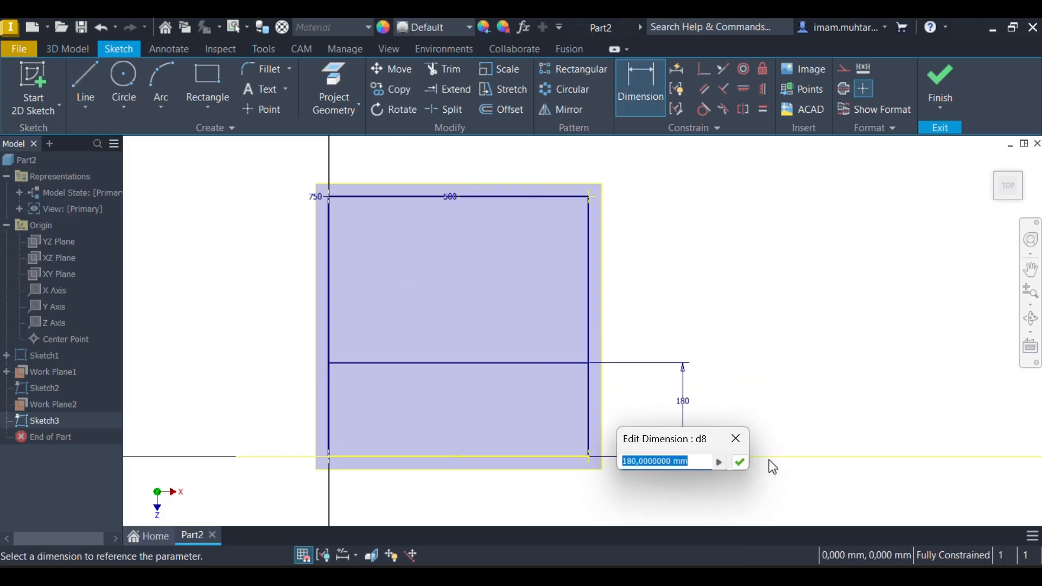
type("200")
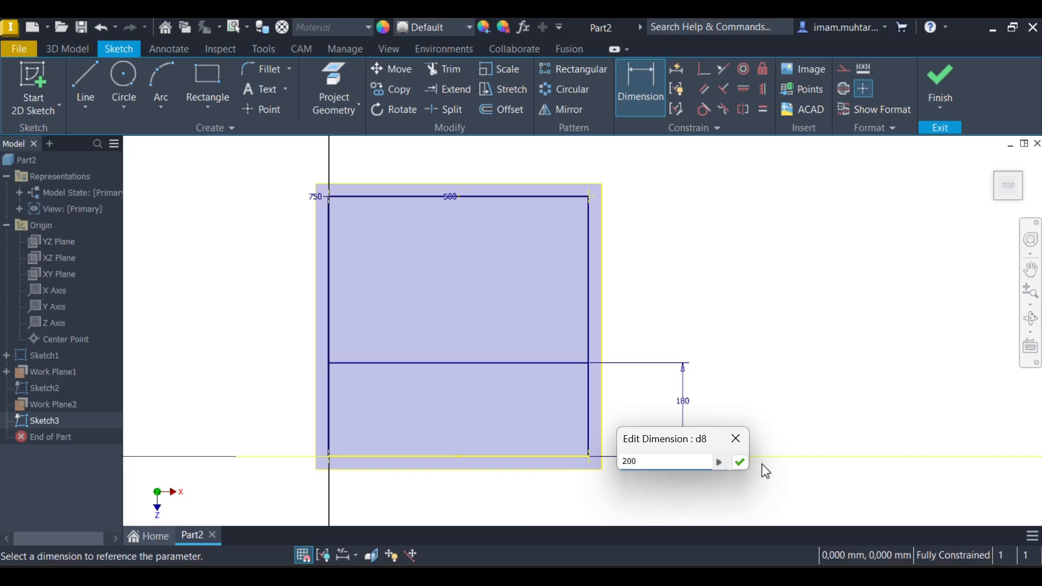
key("Return")
left_click(939, 87)
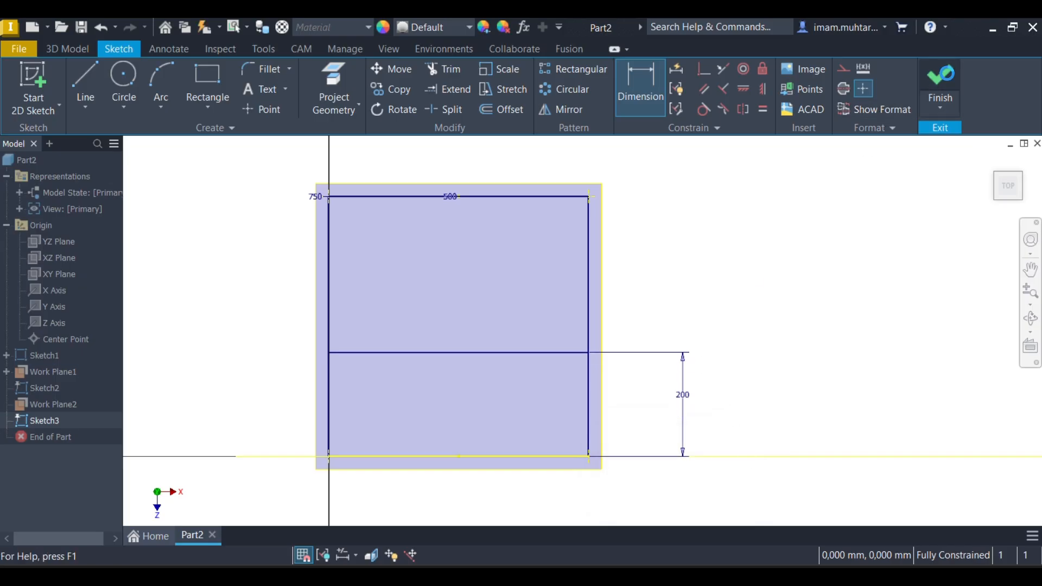
Hide the front offset work plane and the top three-point work plane.
key("F4")
mouse_move(580, 400)
left_mouse_down()
mouse_move(570, 390)
mouse_move(593, 370)
mouse_move(591, 379)
mouse_move(666, 373)
mouse_move(660, 399)
left_mouse_up()
left_click(37, 373)
left_click(61, 405, "ctrl")
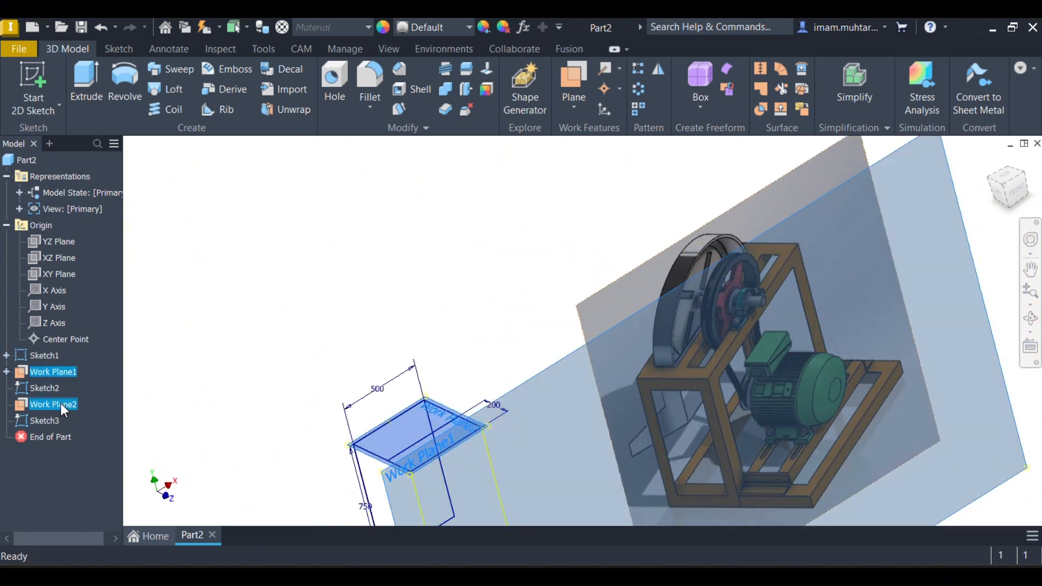
key("v")
scroll(310, 276, "down", 5)
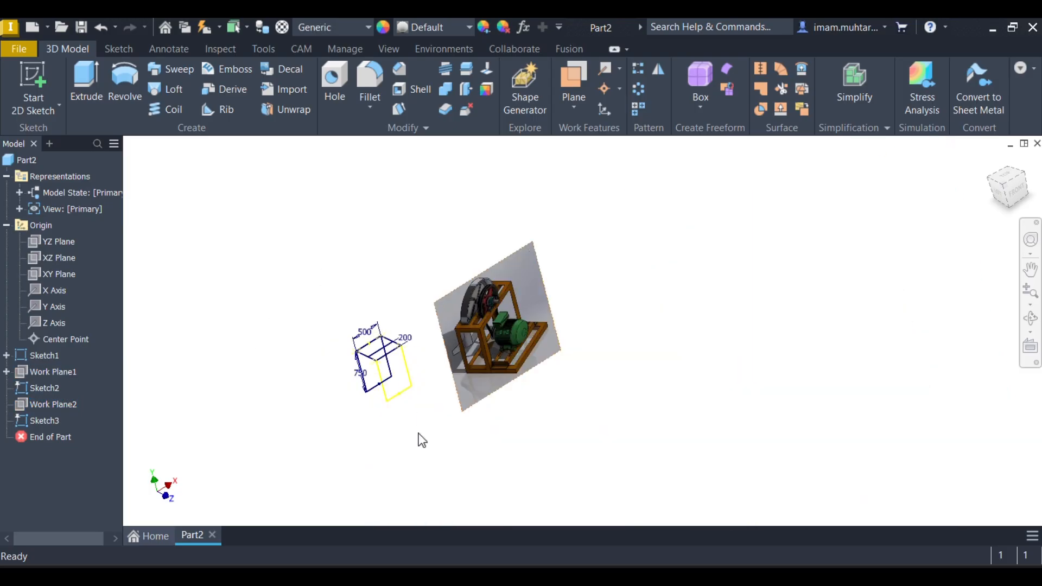
Create a three-point work plane through the bottom corners of the front and rear rectangles.
middle_click_drag(419, 433, 413, 404, "shift")
left_click(575, 105)
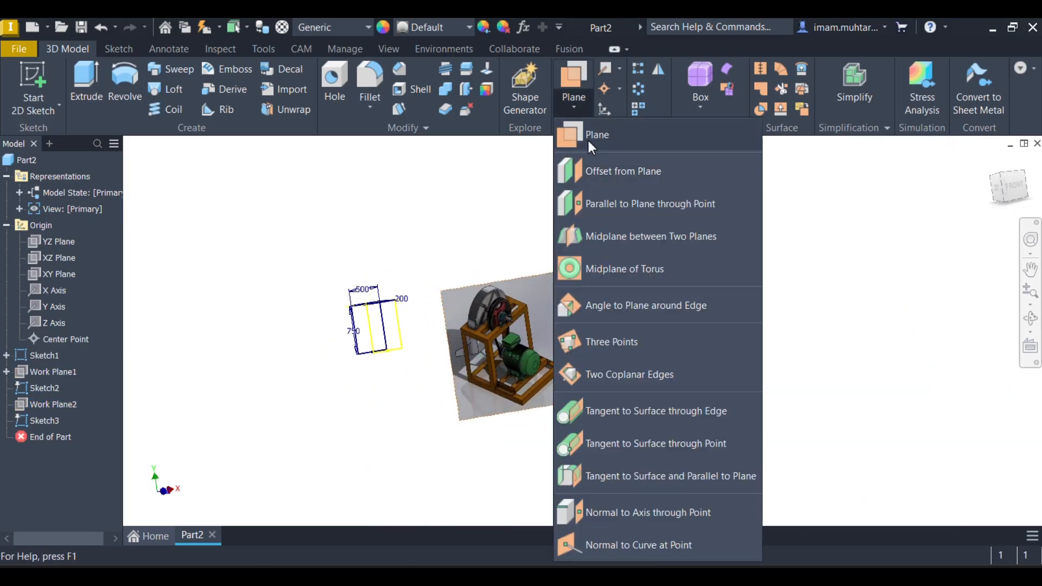
left_click(604, 354)
scroll(345, 353, "up", 6)
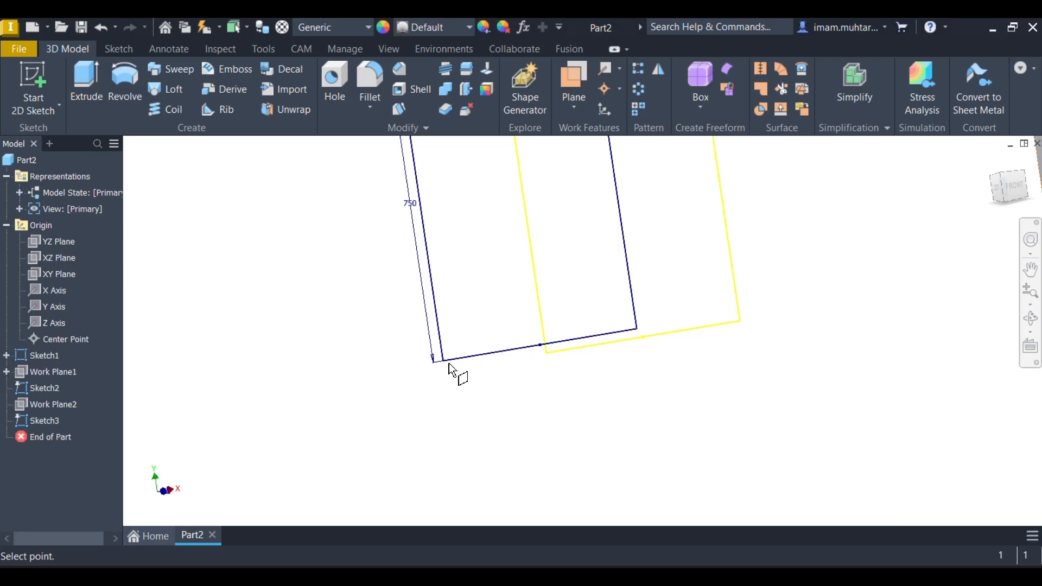
left_click(742, 322)
scroll(575, 337, "down", 5)
middle_click_drag(575, 340, 592, 467, "shift")
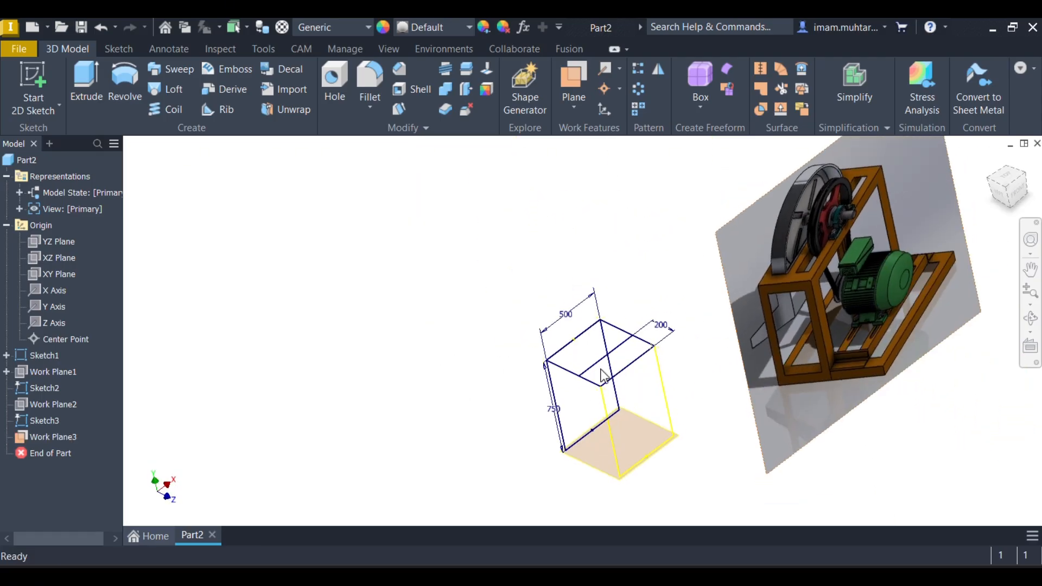
Sketch a rectangle about 960 mm long on the bottom three-point work plane, from the rear corner past the front frame and matching its width.
left_click(592, 470)
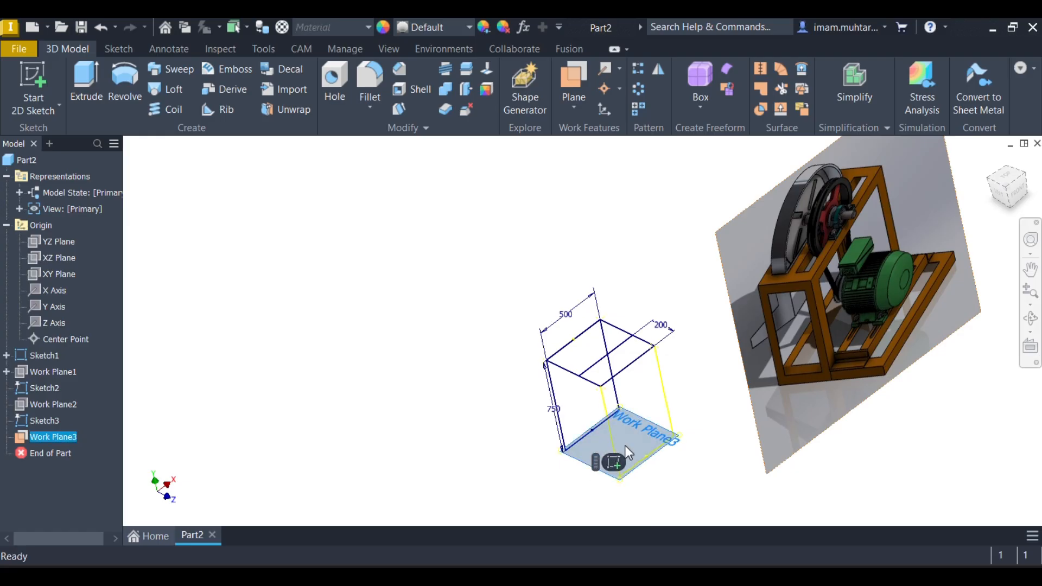
left_click(613, 462)
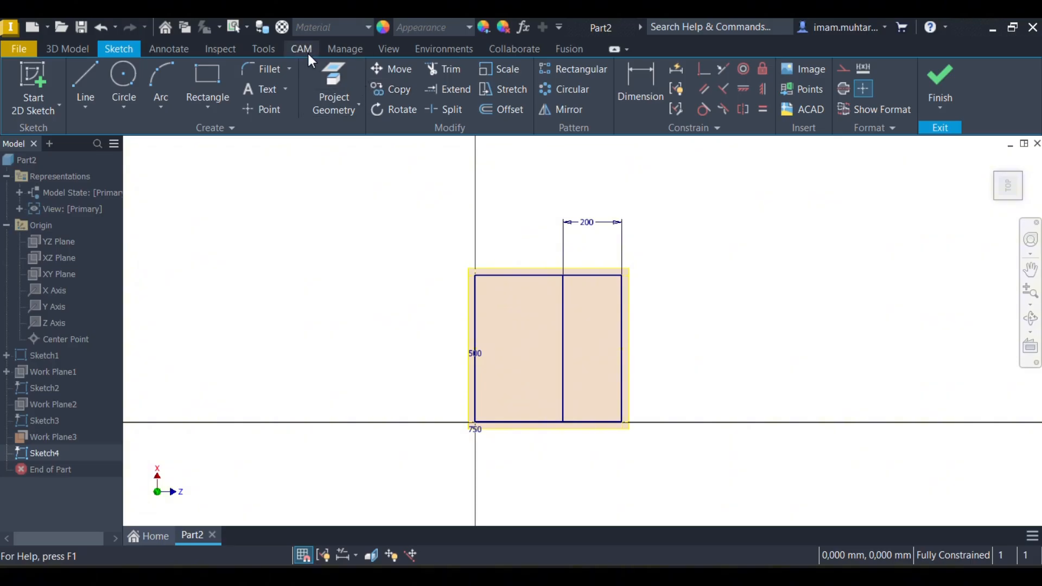
left_click(350, 76)
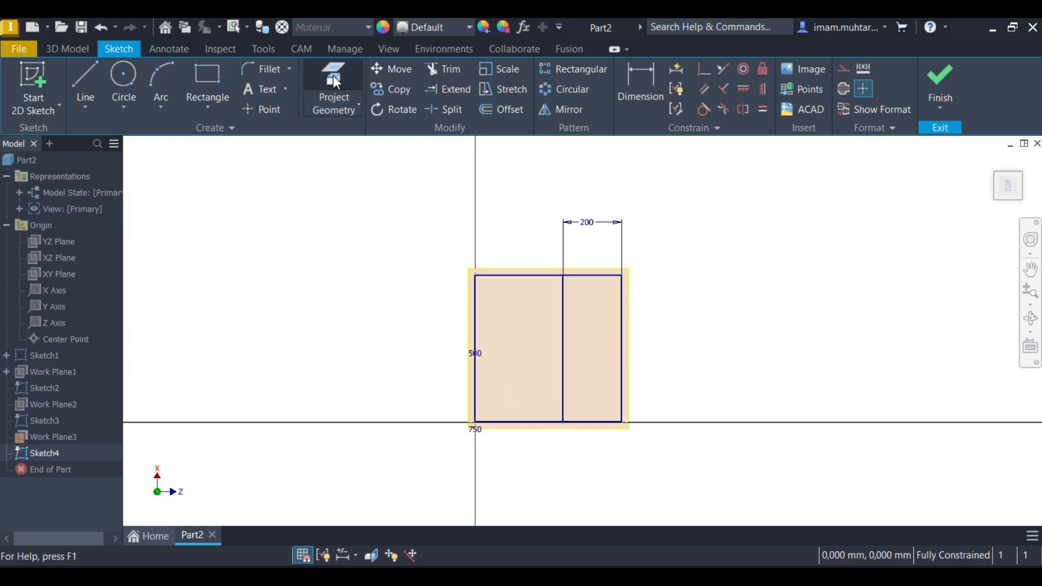
left_click(207, 81)
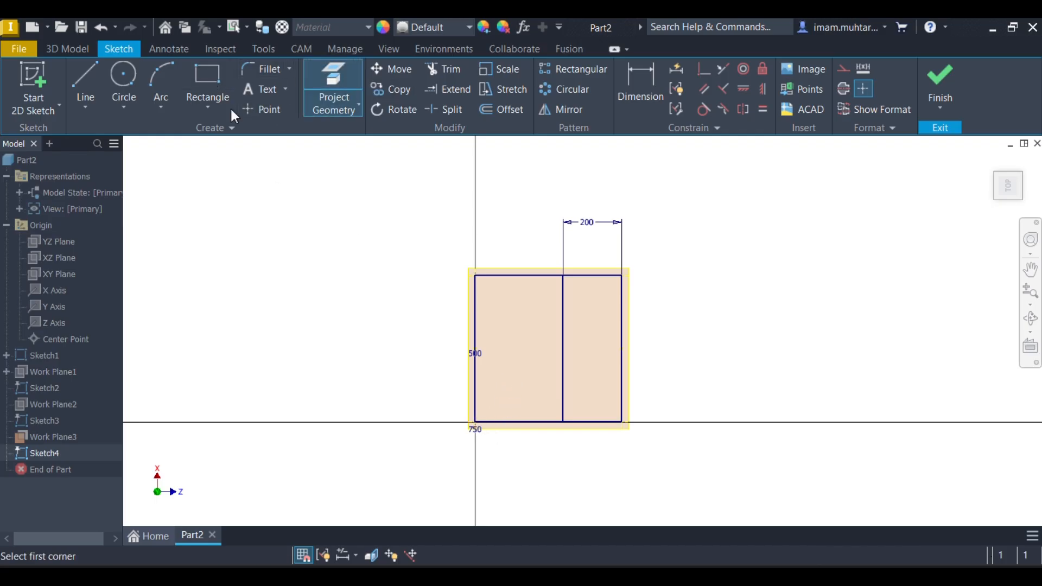
left_click(475, 275)
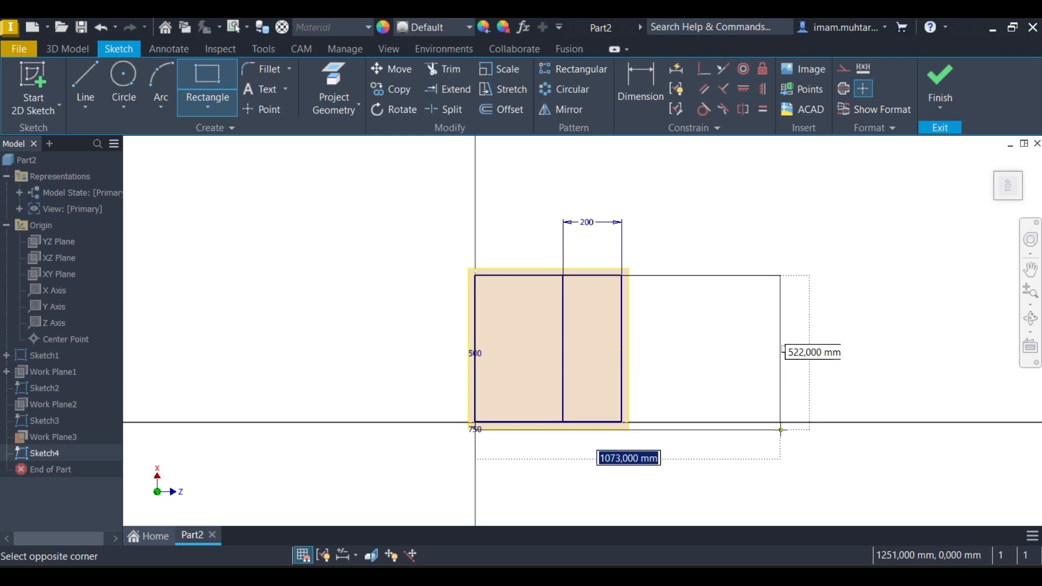
left_click(755, 422)
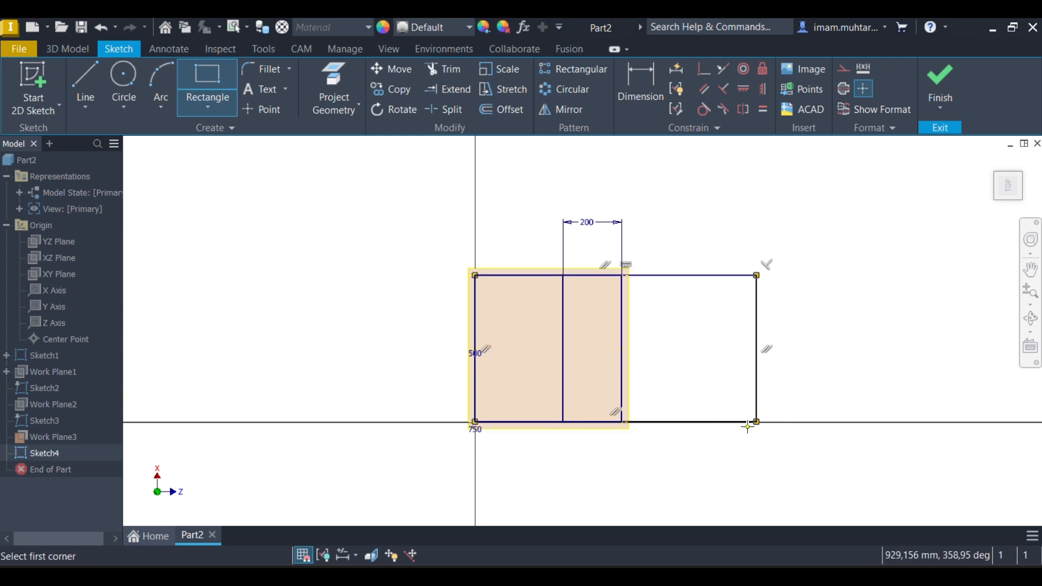
key("Escape")
Dimension the bottom rectangle's long side along the frame's depth as 750 mm.
middle_click_drag(705, 455, 604, 378, "shift")
scroll(596, 399, "down", 5)
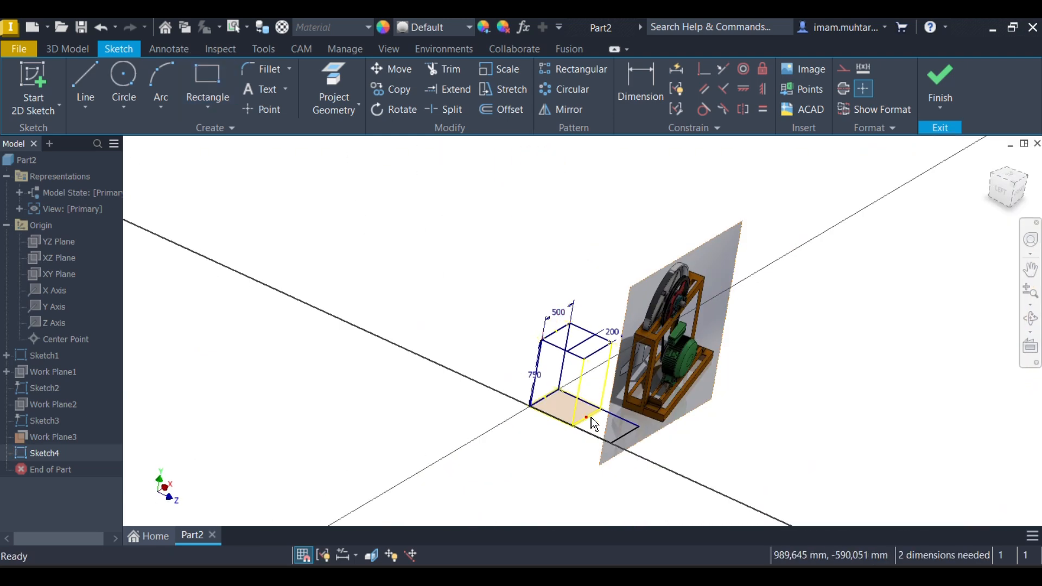
scroll(584, 412, "up", 4)
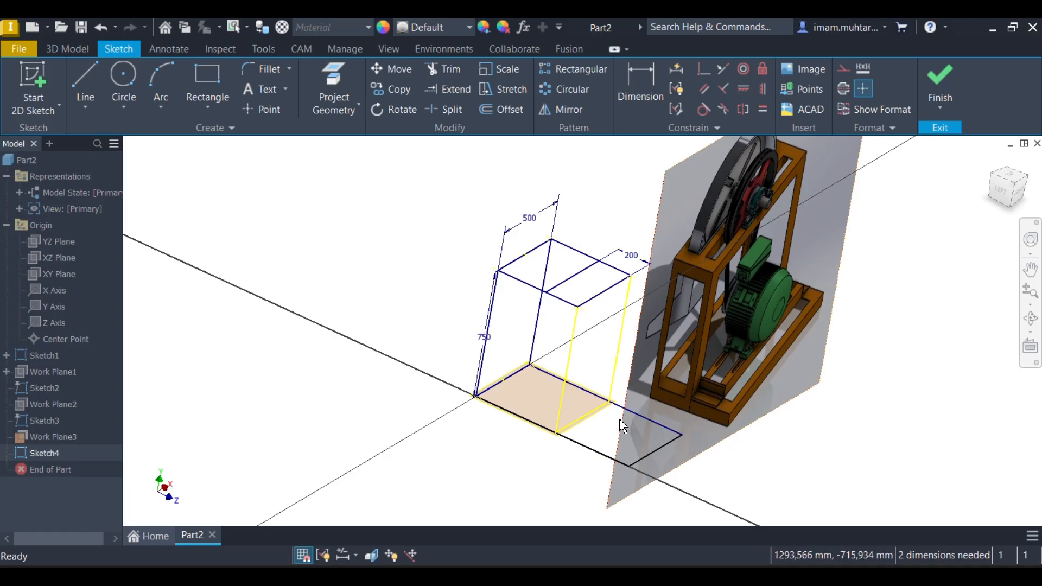
key("d")
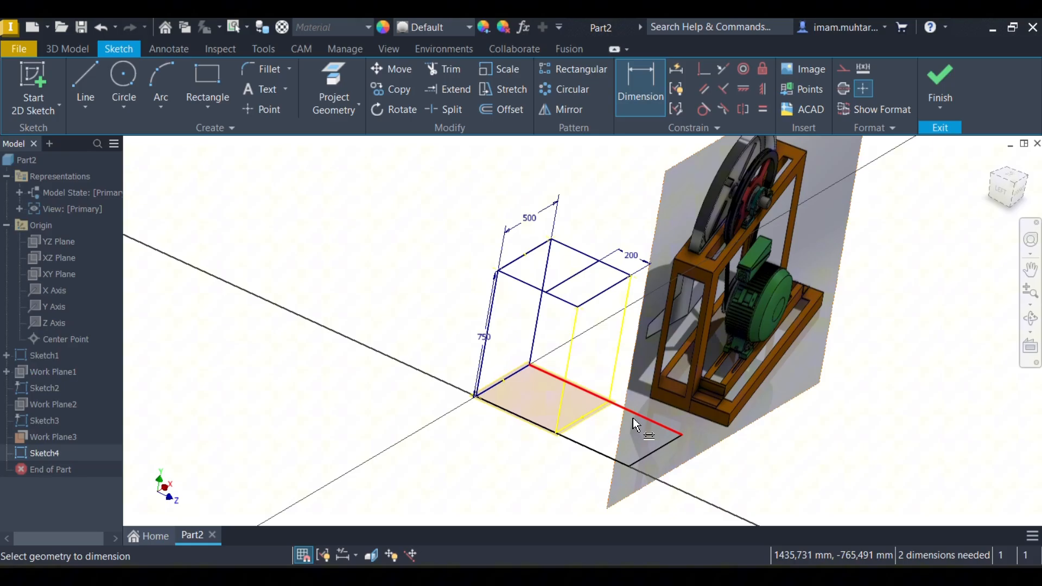
left_click(590, 459)
left_click(509, 479)
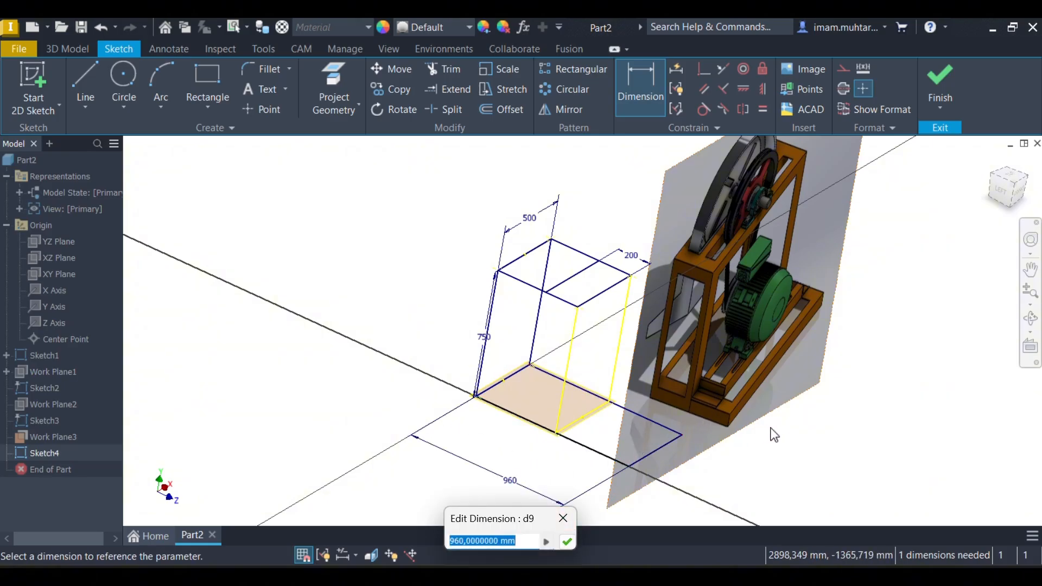
mouse_move(774, 435)
middle_mouse_down("shift")
mouse_move(739, 372)
mouse_move(686, 390)
mouse_move(719, 424)
middle_mouse_up("shift")
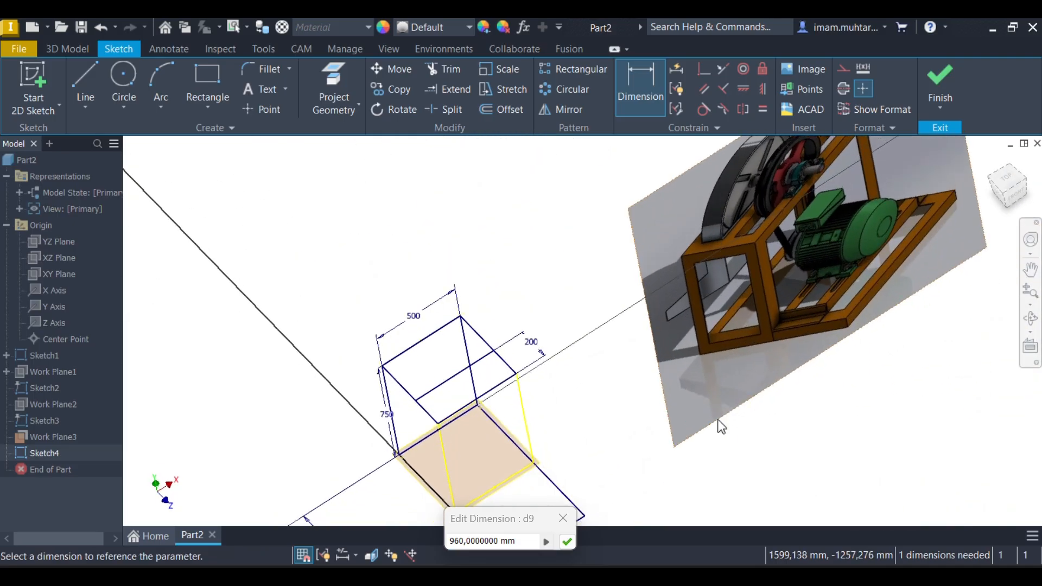
double_click(524, 543)
type("750")
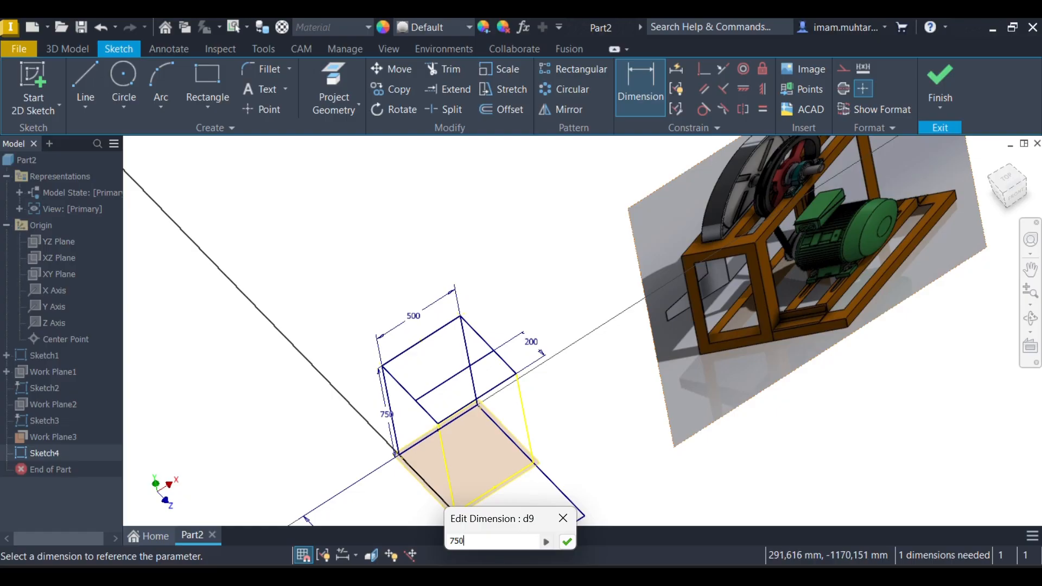
scroll(506, 455, "up", 3)
left_click(566, 541)
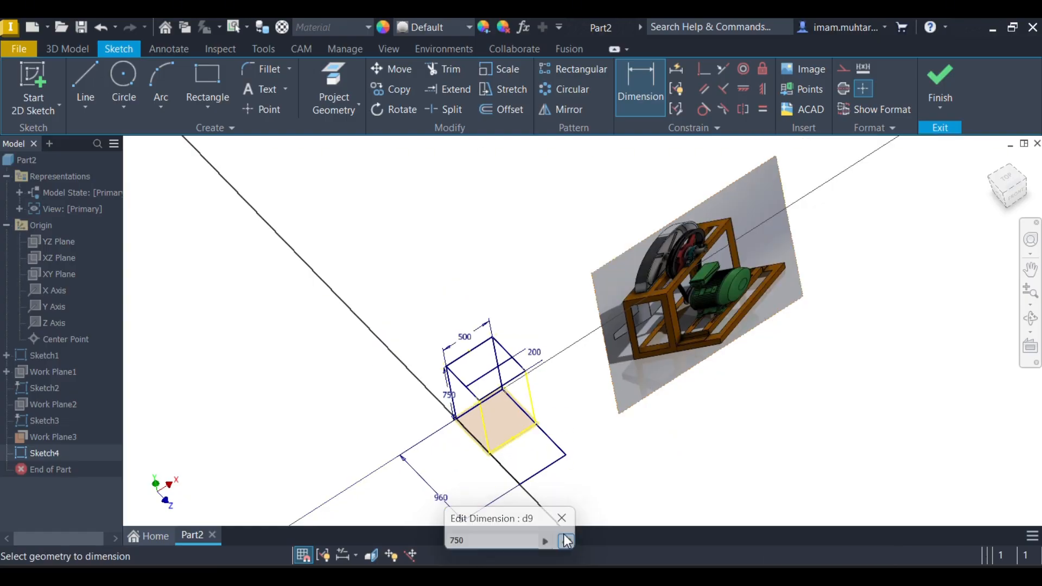
Set the bottom rectangle's length to 1000 mm.
middle_click_drag(519, 457, 557, 444, "shift")
scroll(559, 450, "down", 3)
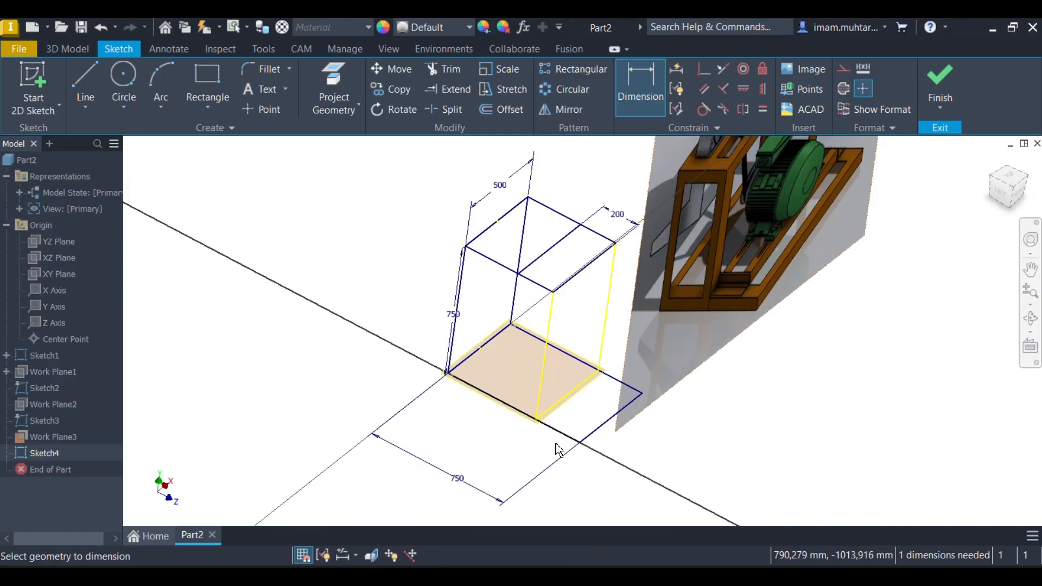
scroll(536, 437, "up", 3)
scroll(488, 462, "down", 3)
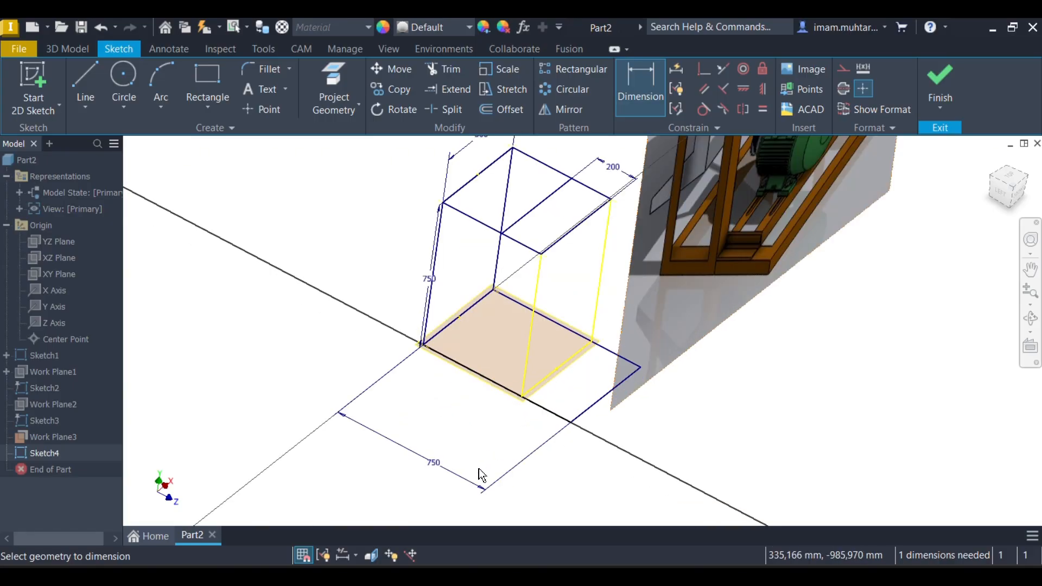
left_click(431, 468)
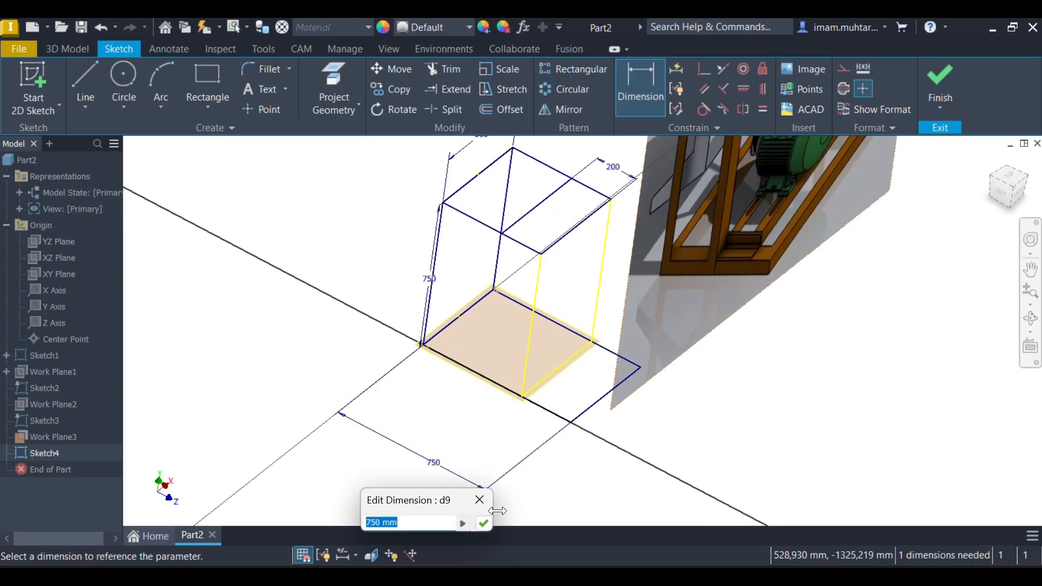
key("Return")
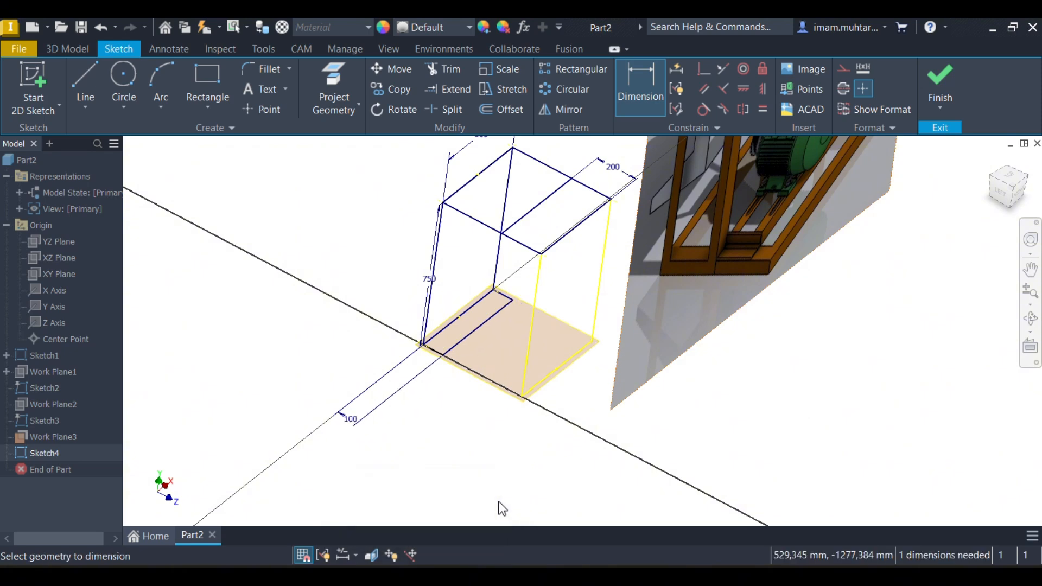
left_click(350, 419)
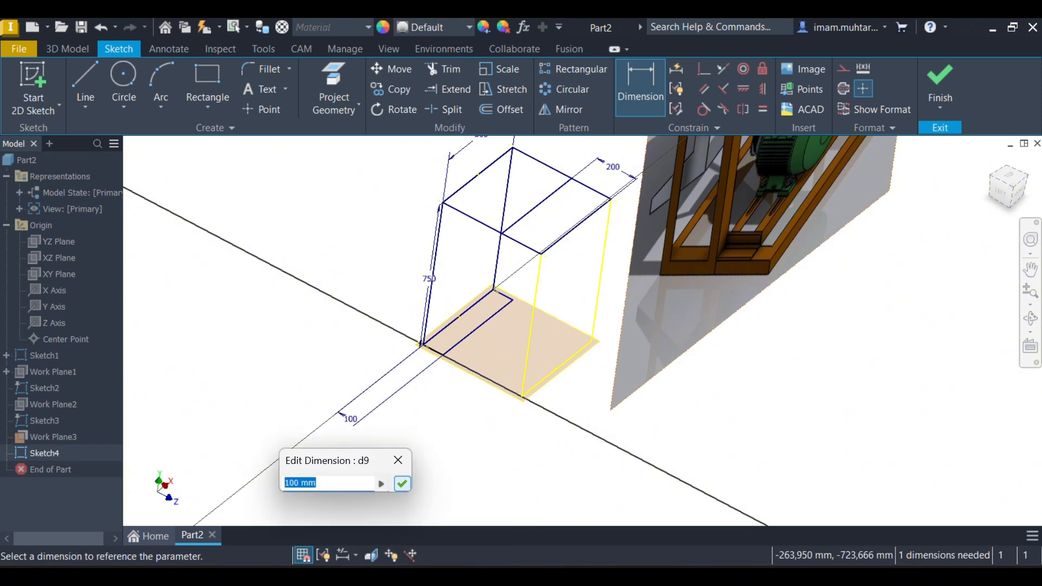
left_click(402, 484)
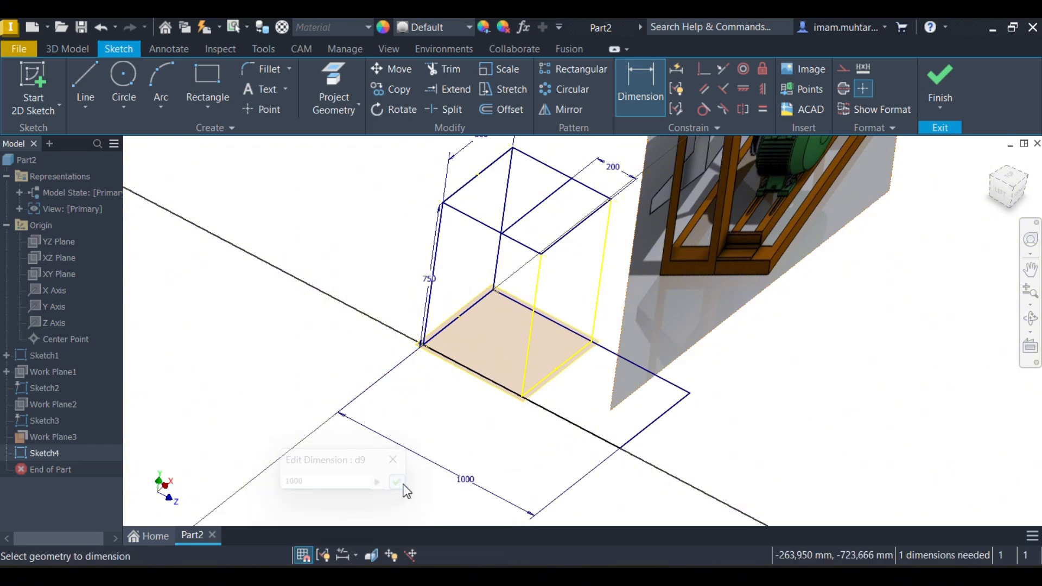
Finish the bottom sketch and hide the bottom three-point work plane.
mouse_move(558, 425)
middle_mouse_down("shift")
mouse_move(567, 442)
mouse_move(481, 504)
mouse_move(461, 465)
mouse_move(477, 441)
mouse_move(536, 413)
mouse_move(513, 406)
mouse_move(532, 397)
mouse_move(507, 409)
mouse_move(549, 402)
mouse_move(540, 409)
middle_mouse_up("shift")
left_click(939, 81)
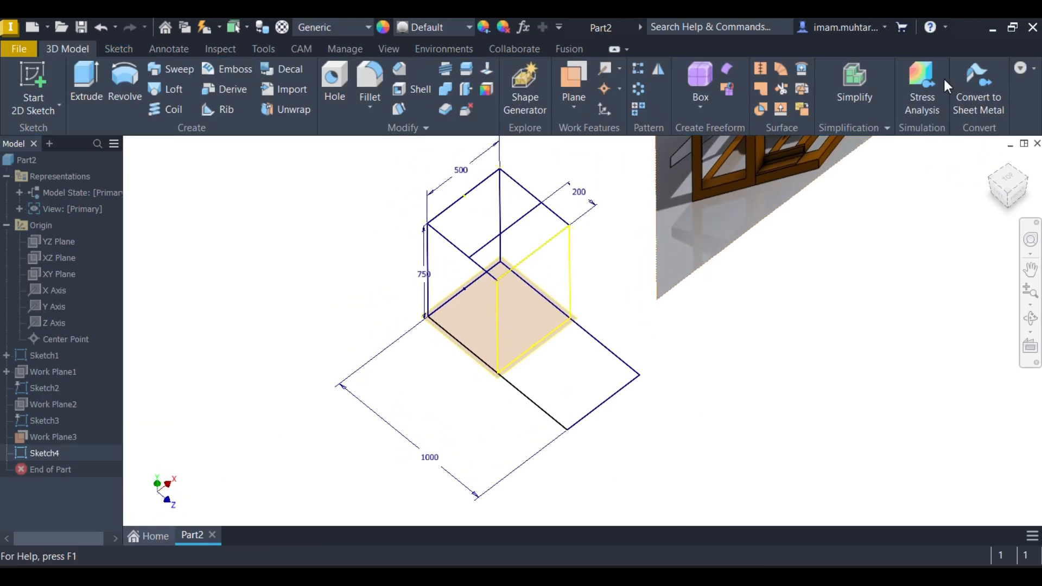
left_click(60, 432)
key("alt+v")
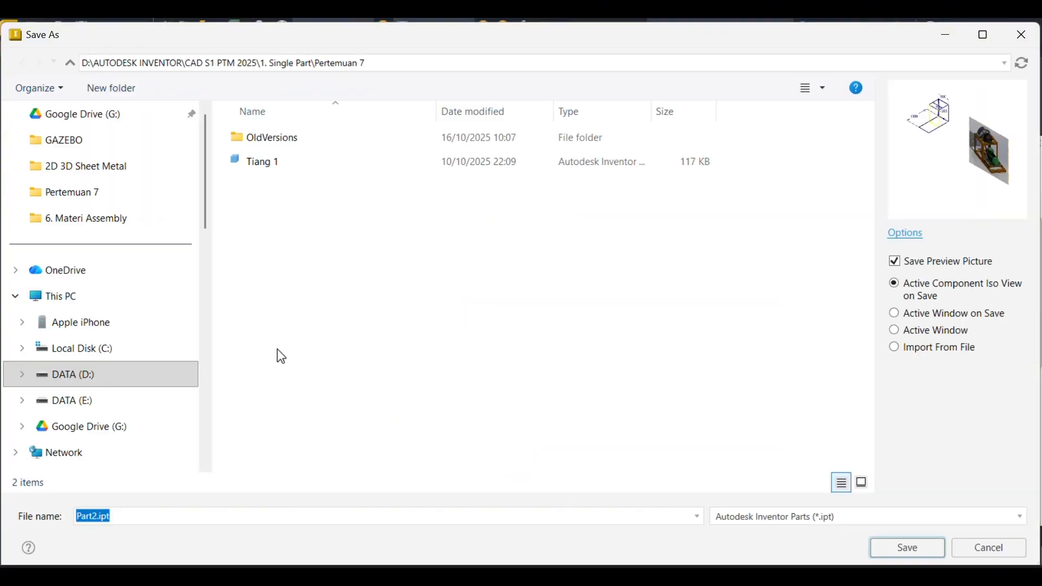
Create a folder named Mesin Perajang Singkong inside Pertemuan 7 and save the part in it as Rangka.
left_click(108, 89)
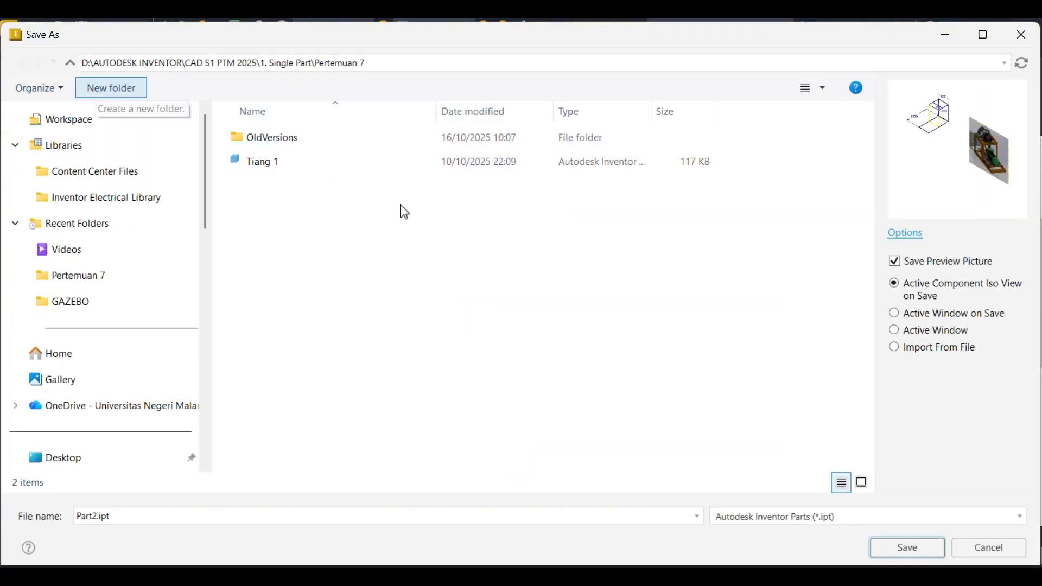
key("Return")
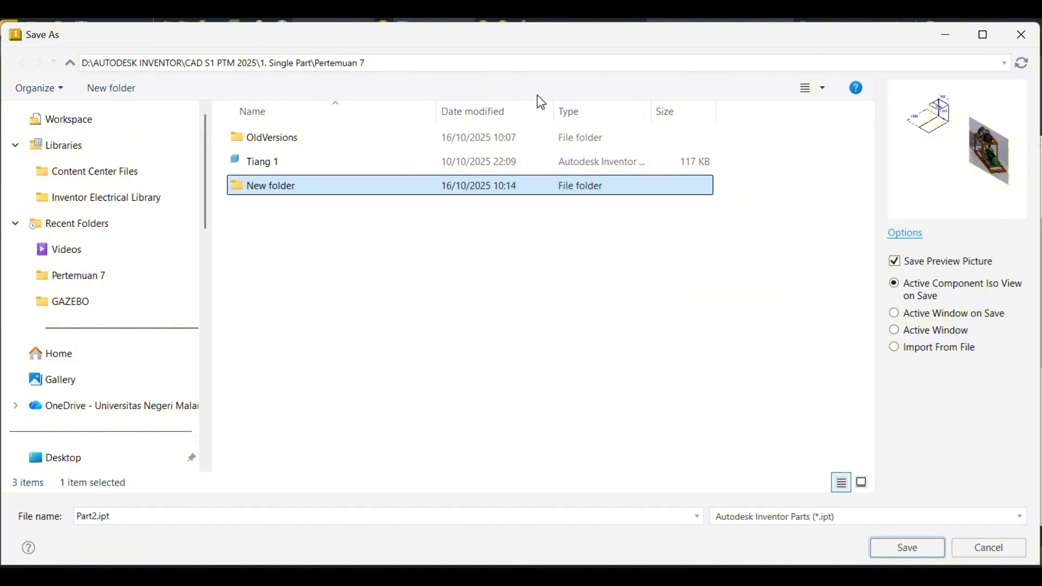
left_click(69, 63)
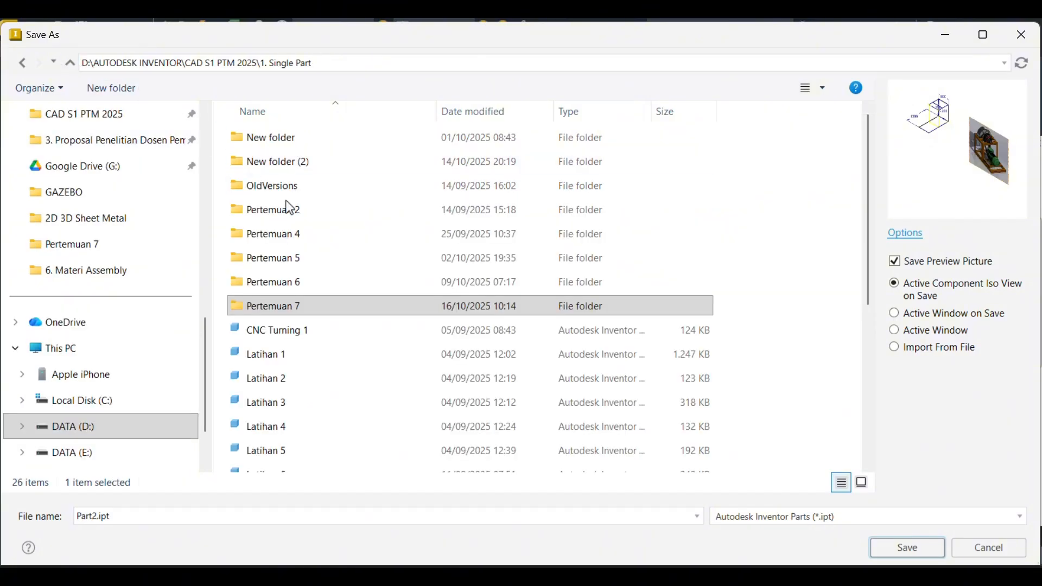
double_click(305, 308)
left_click(286, 140)
left_click(272, 136)
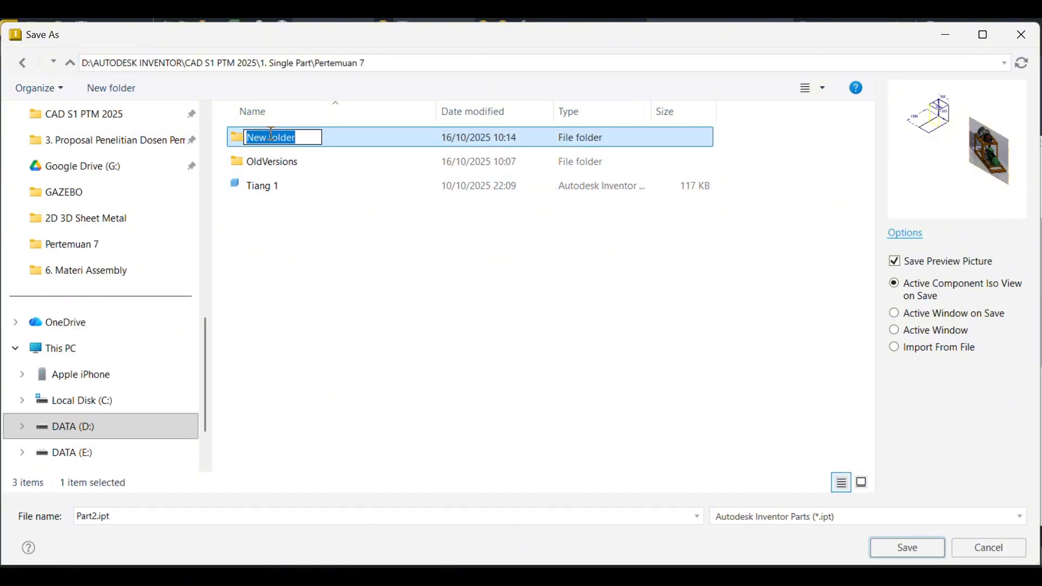
type("Mesin Perajang Singkong")
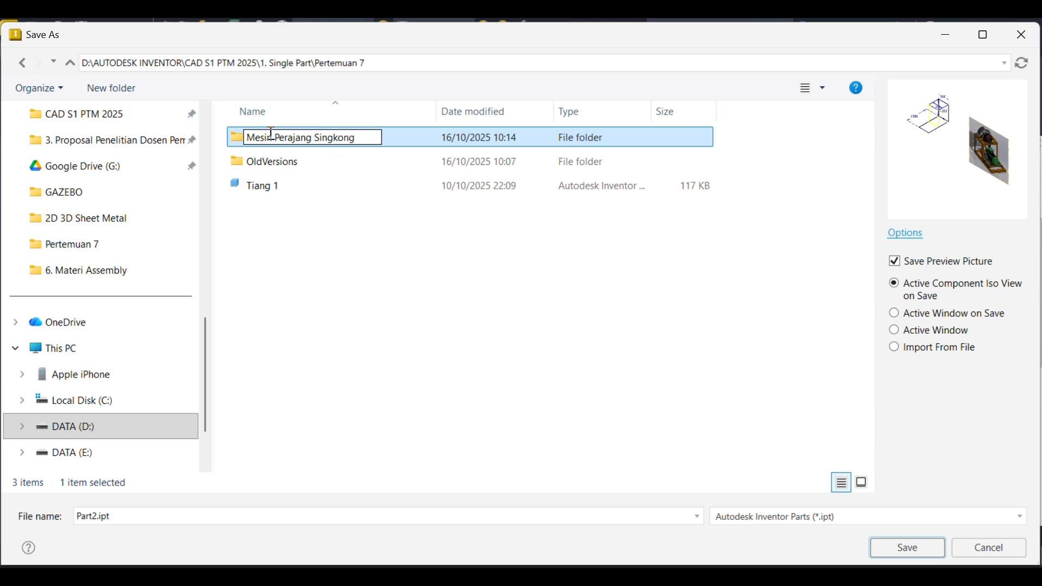
key("Return")
double_click(365, 142)
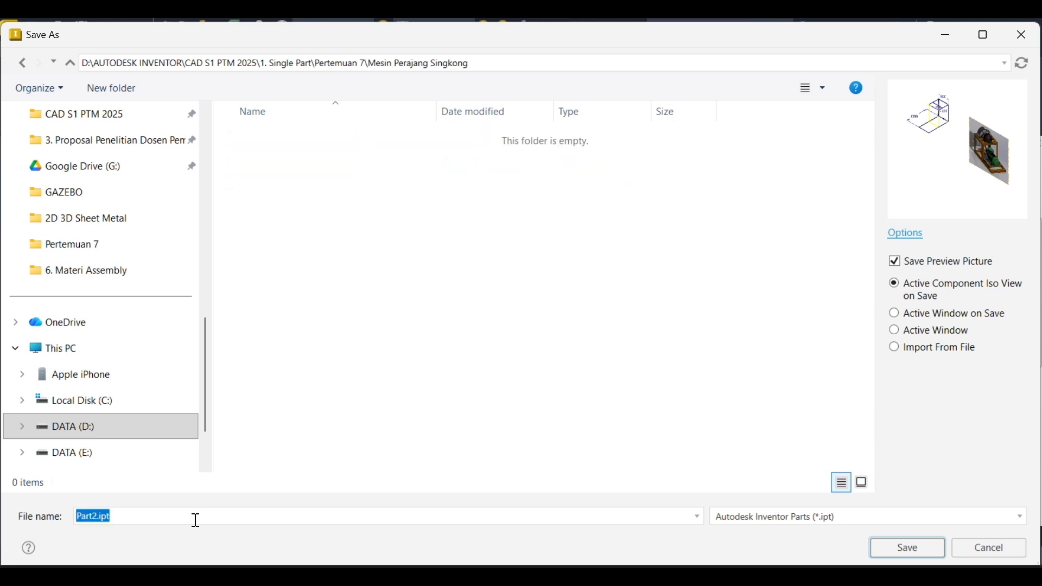
key("Return")
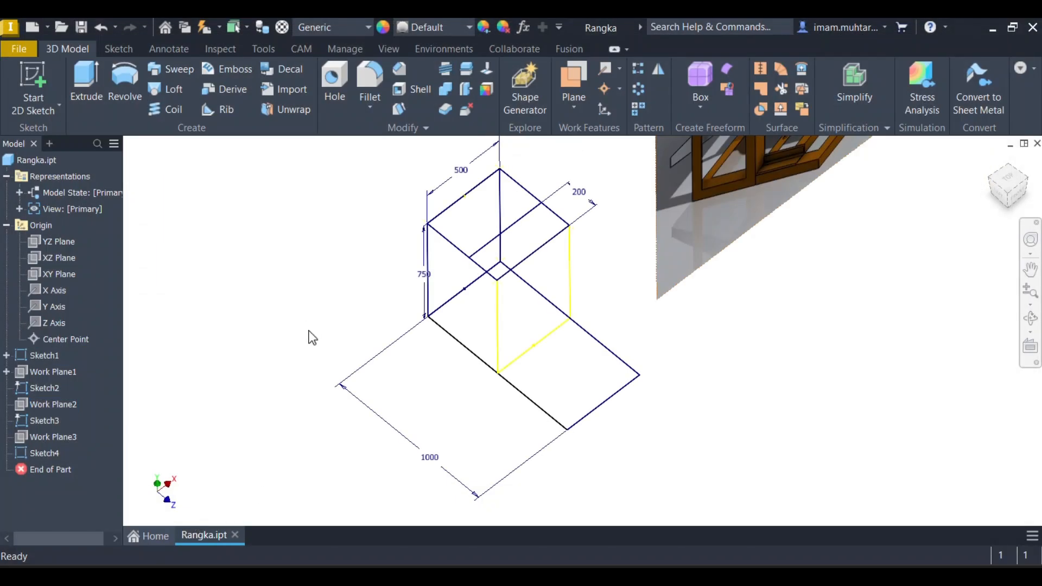
Create a new assembly from the metric Standard (mm).iam template.
key("ctrl+n")
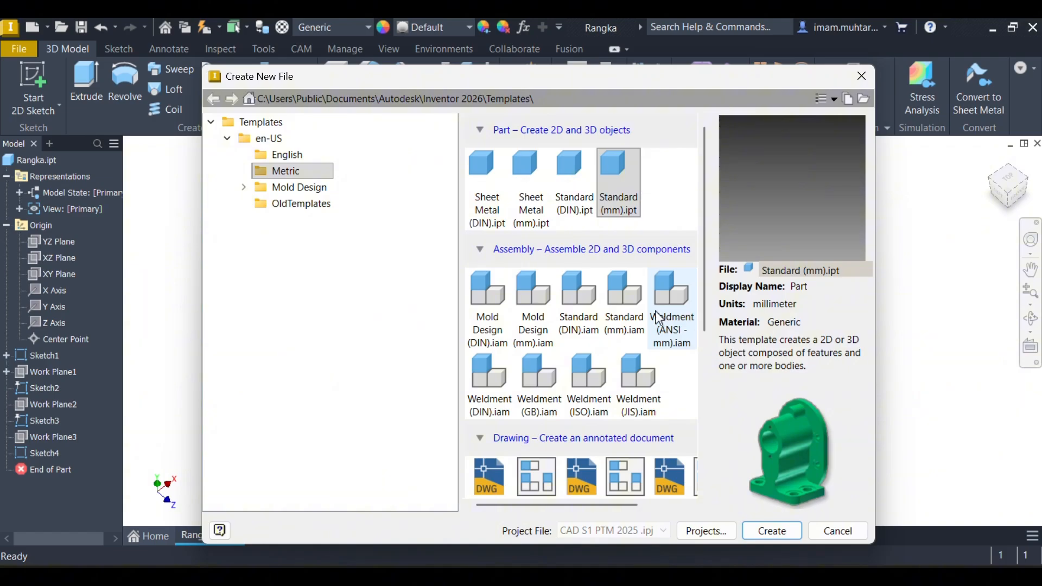
double_click(624, 295)
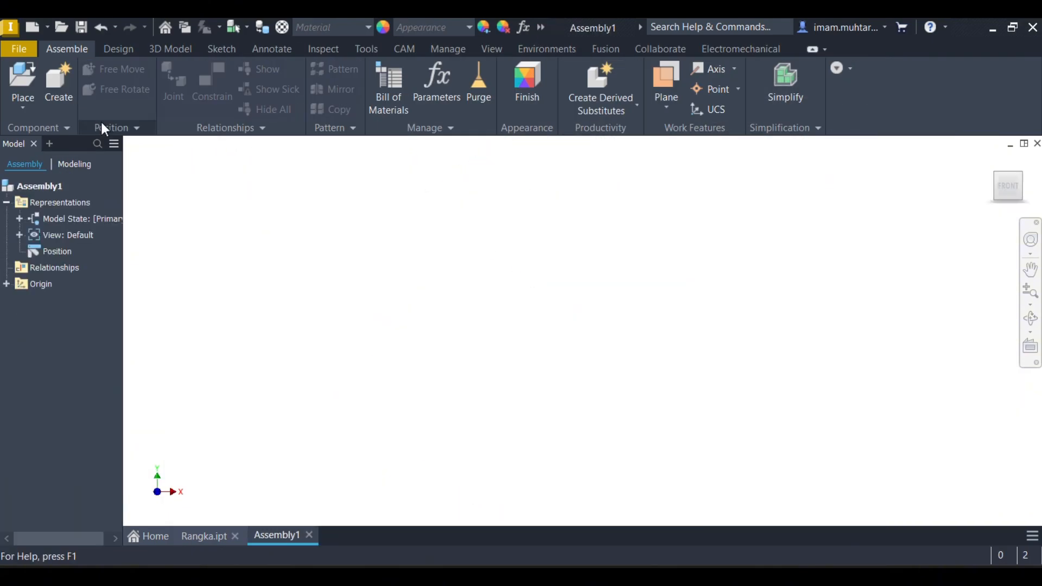
Place the Rangka part from Pertemuan 7's Mesin Perajang Singkong folder into the assembly.
left_click(25, 72)
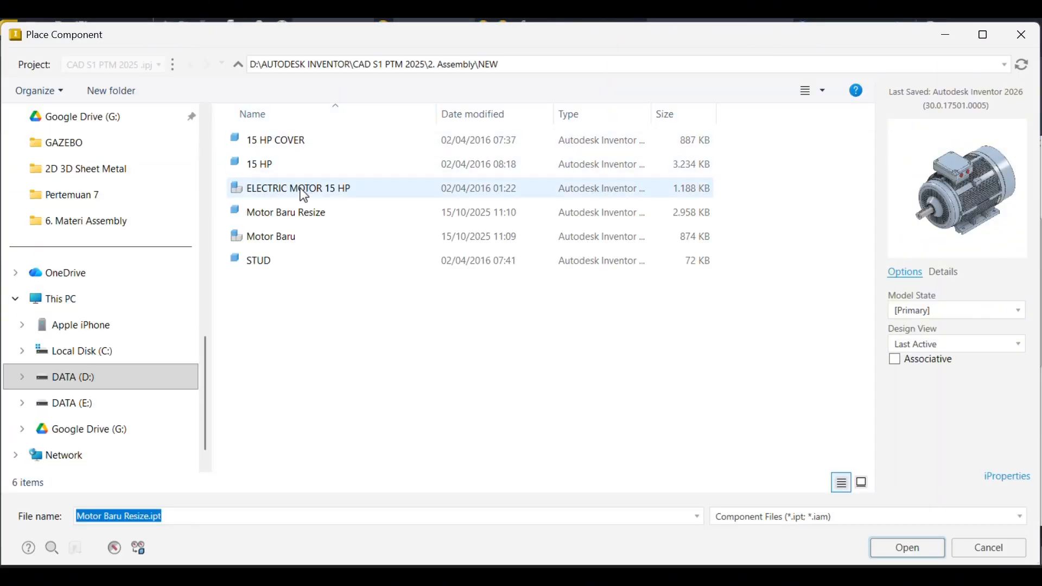
left_click(237, 64)
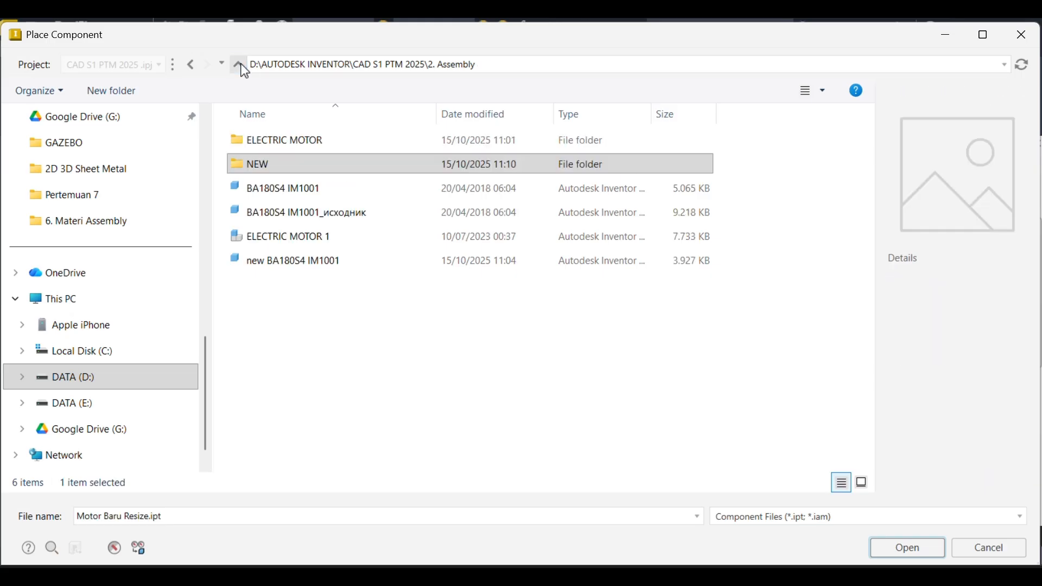
left_click(238, 66)
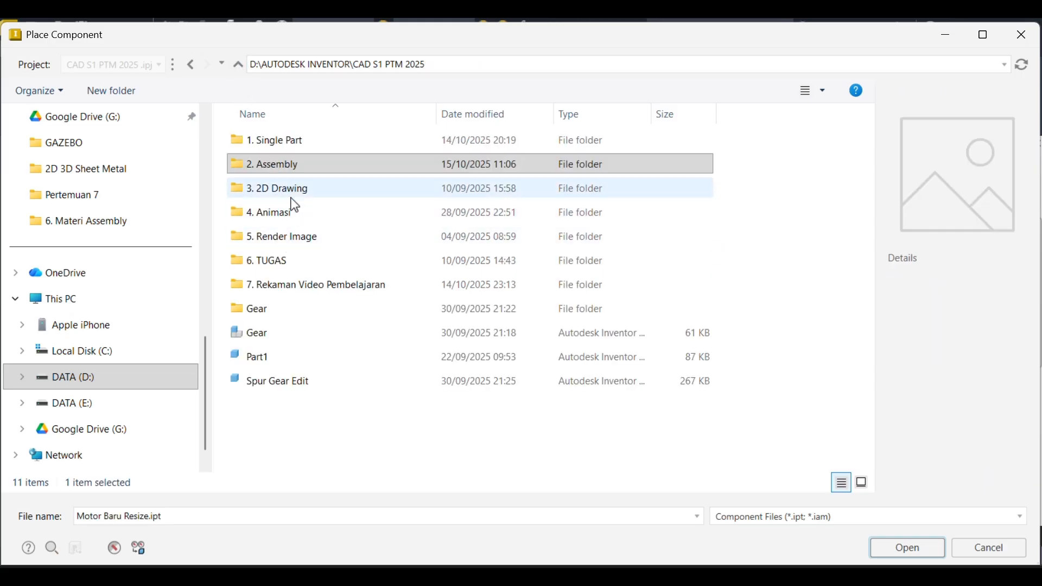
double_click(301, 145)
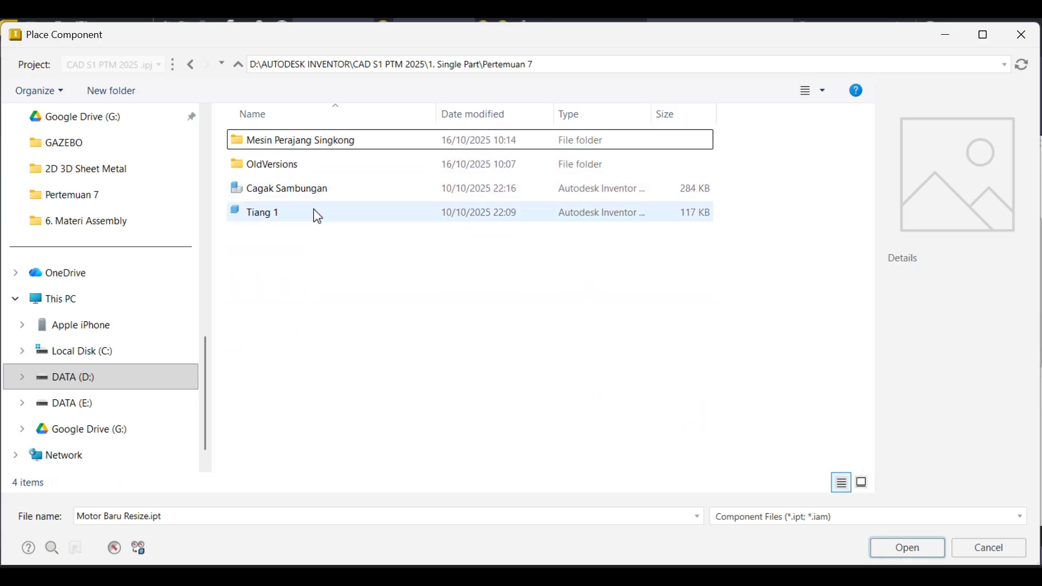
double_click(328, 142)
left_click(304, 142)
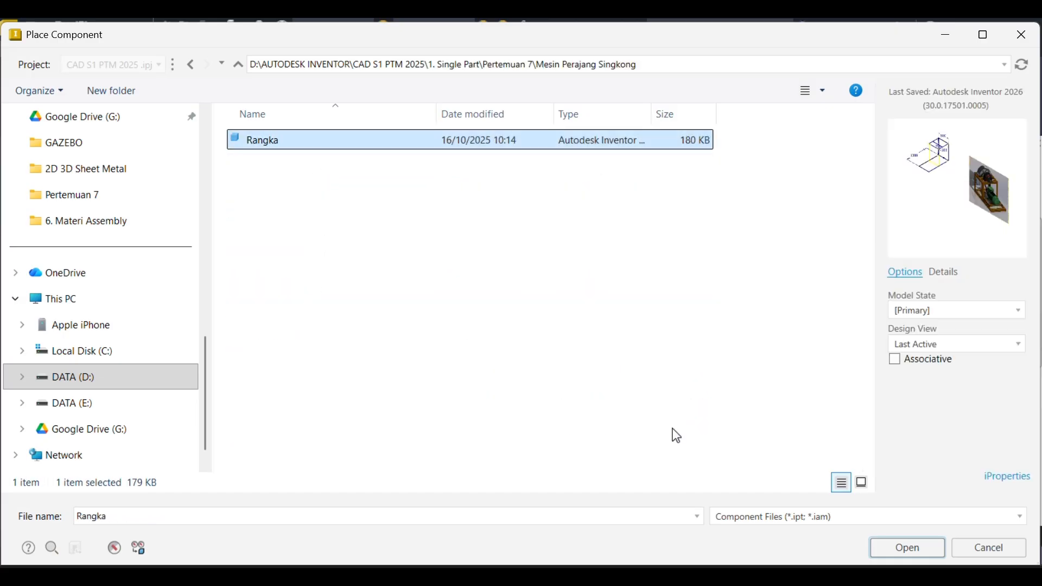
left_click(908, 547)
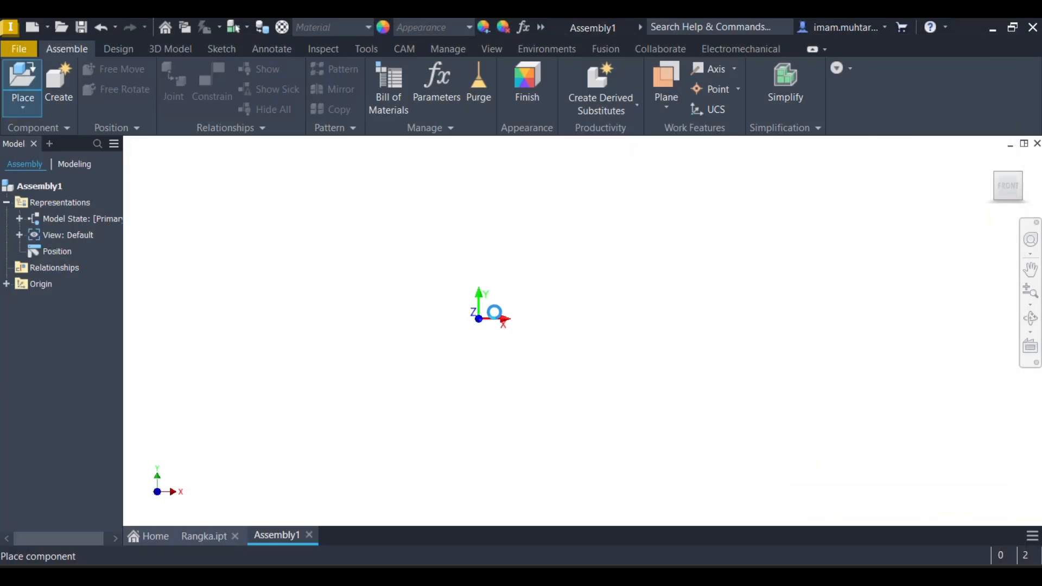
right_click(588, 311)
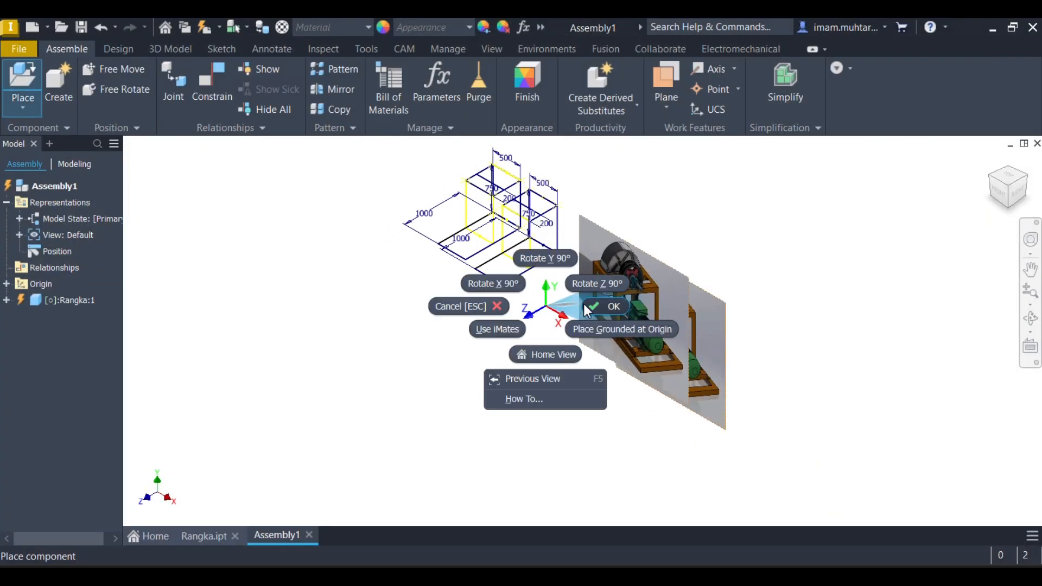
left_click(587, 310)
Set an isometric view from the skeleton's opposite side as the home view, using Fit to View.
scroll(499, 299, "up", 5)
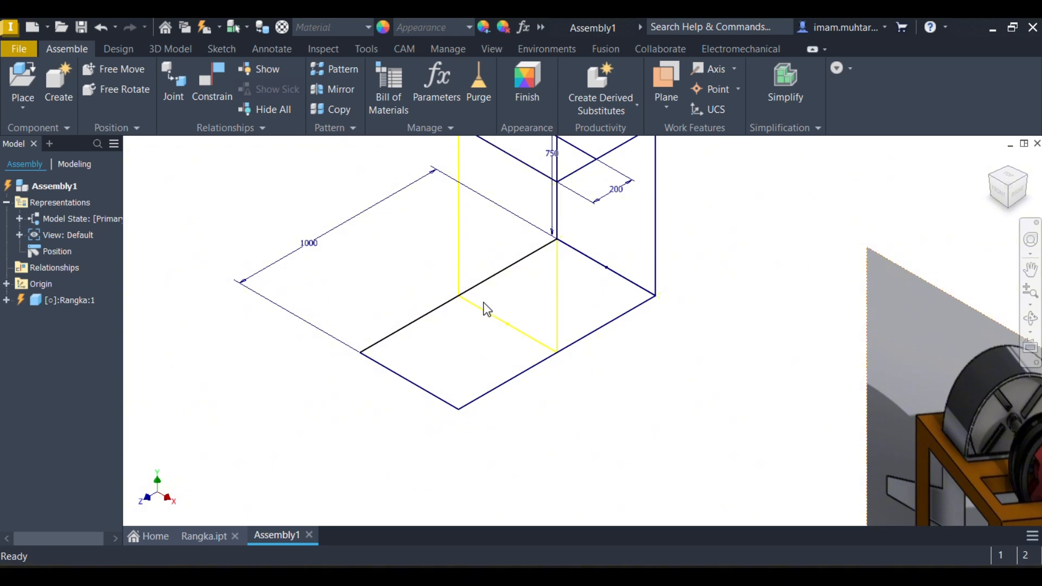
scroll(579, 263, "down", 5)
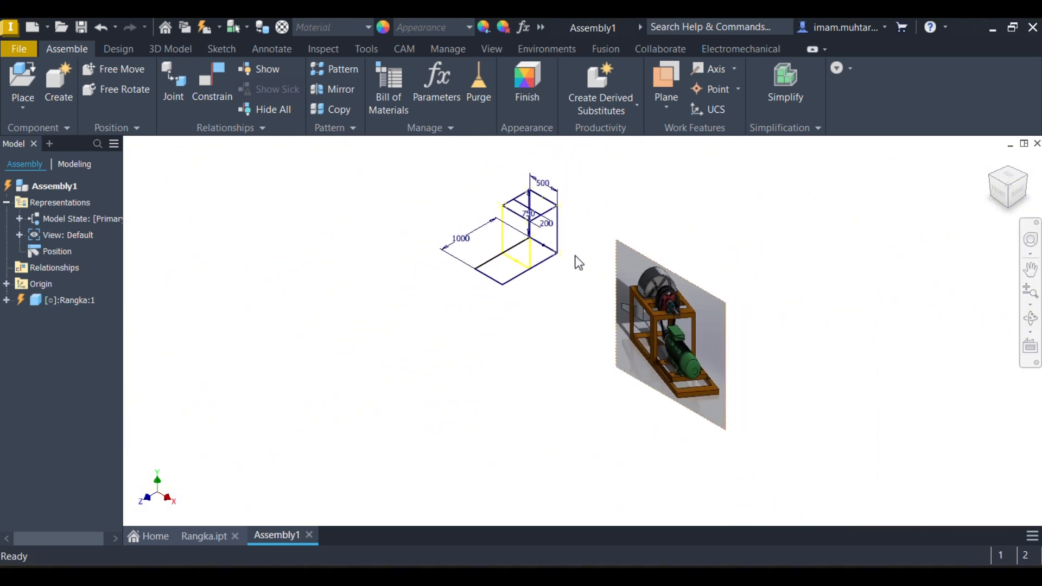
mouse_move(578, 263)
middle_mouse_down("shift")
mouse_move(533, 261)
mouse_move(685, 277)
mouse_move(703, 269)
middle_mouse_up("shift")
left_click(1015, 190)
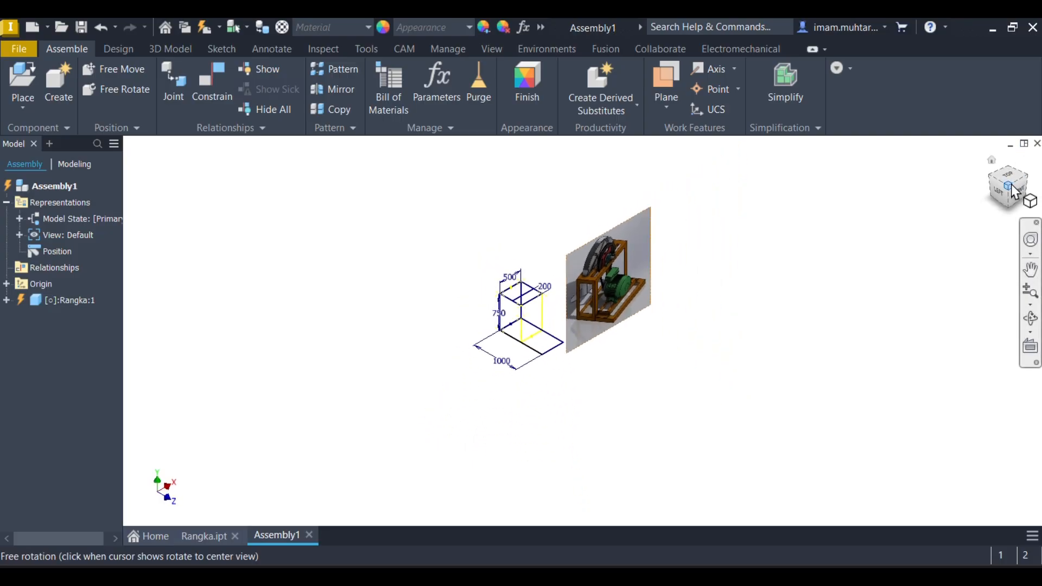
right_click(1012, 188)
scroll(498, 275, "up", 5)
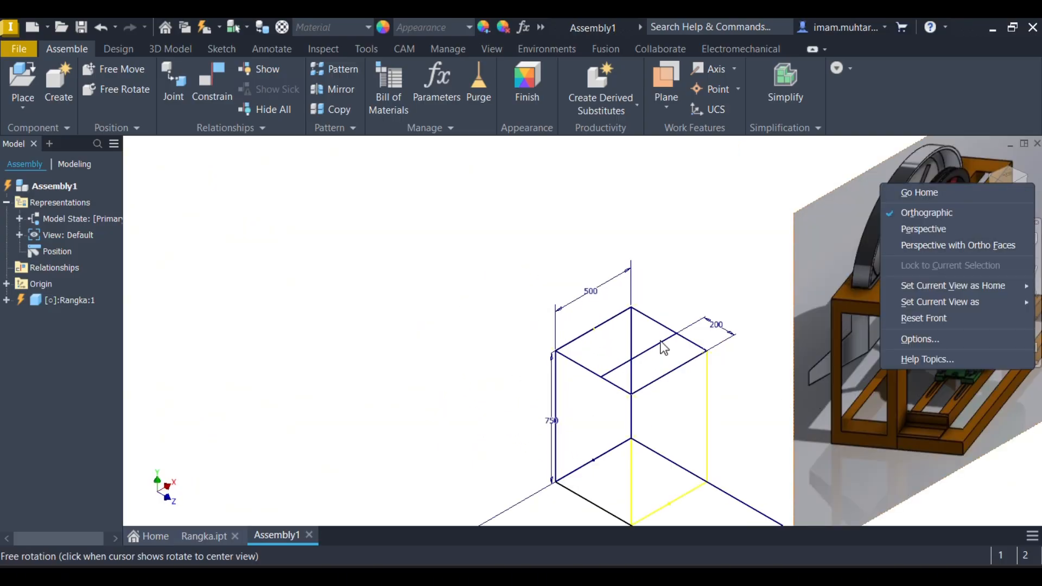
scroll(661, 340, "down", 2)
middle_click_drag(661, 341, 555, 268)
left_click(862, 350)
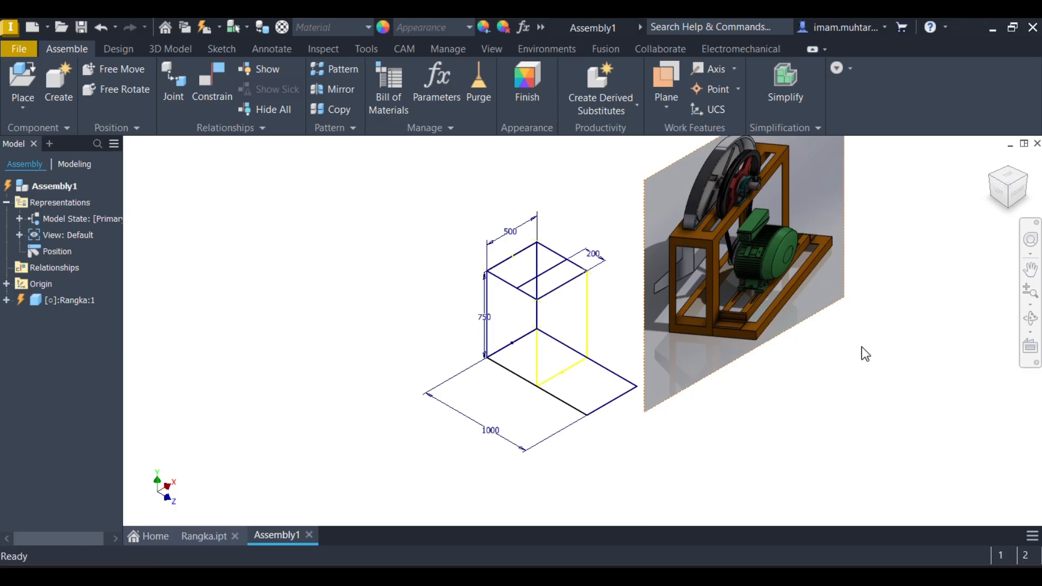
right_click(1010, 185)
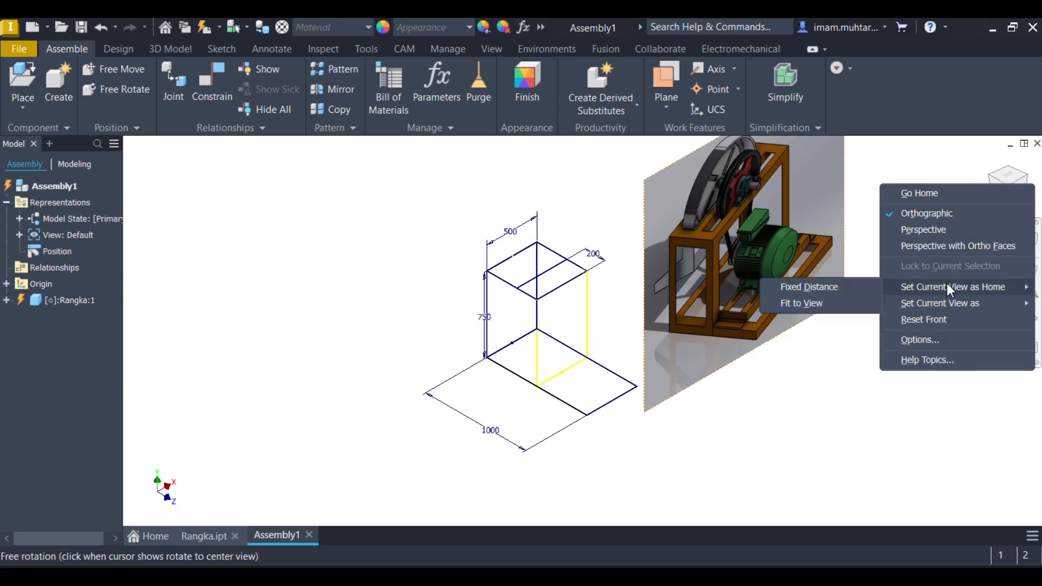
mouse_move(946, 285)
left_click(822, 307)
Save the assembly as Rangka Mesin in the Mesin Perajang Singkong folder.
scroll(573, 361, "up", 3)
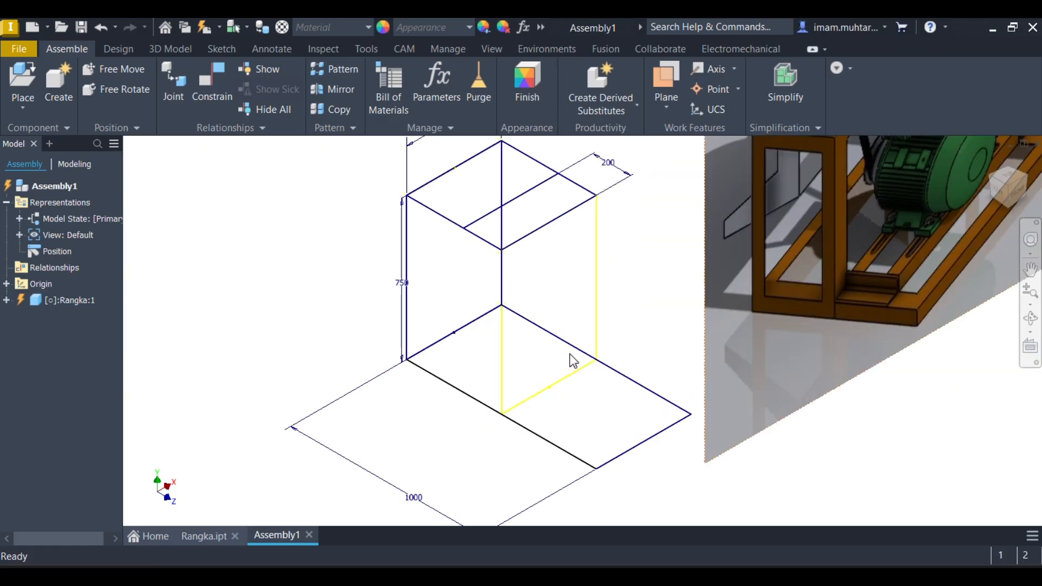
scroll(586, 277, "down", 3)
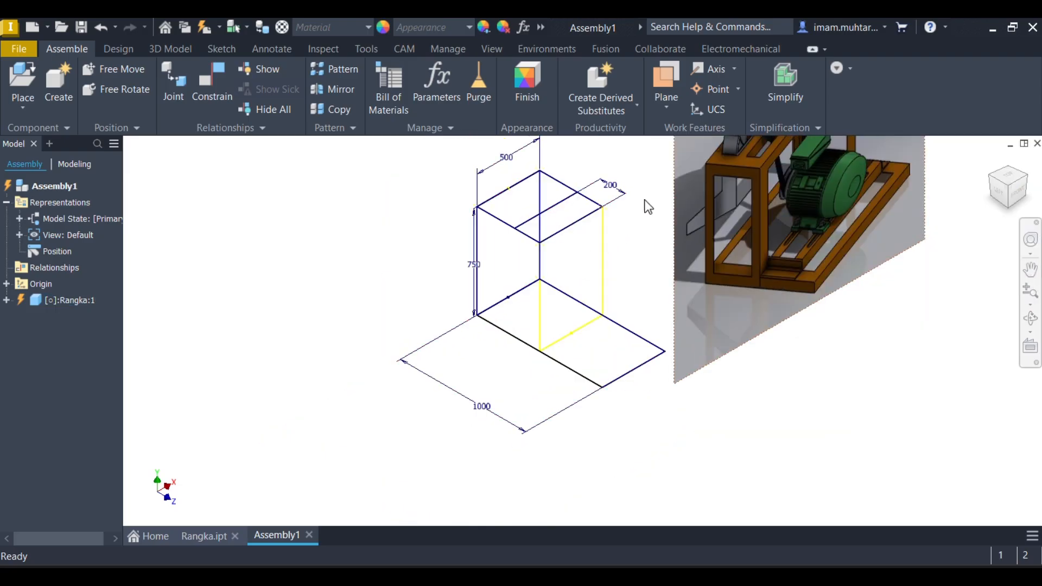
scroll(635, 197, "down", 3)
scroll(638, 195, "up", 4)
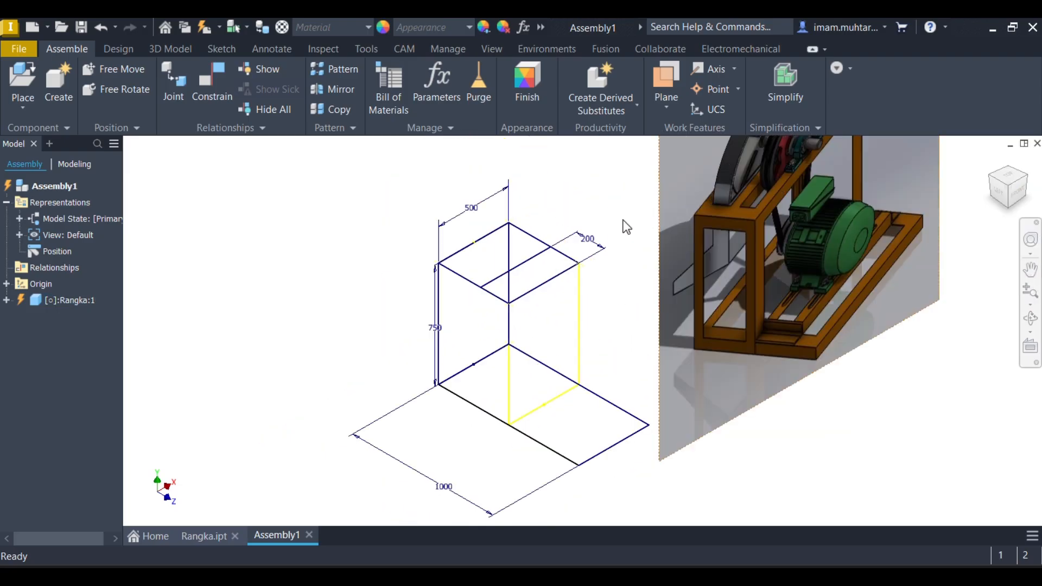
scroll(597, 322, "down", 3)
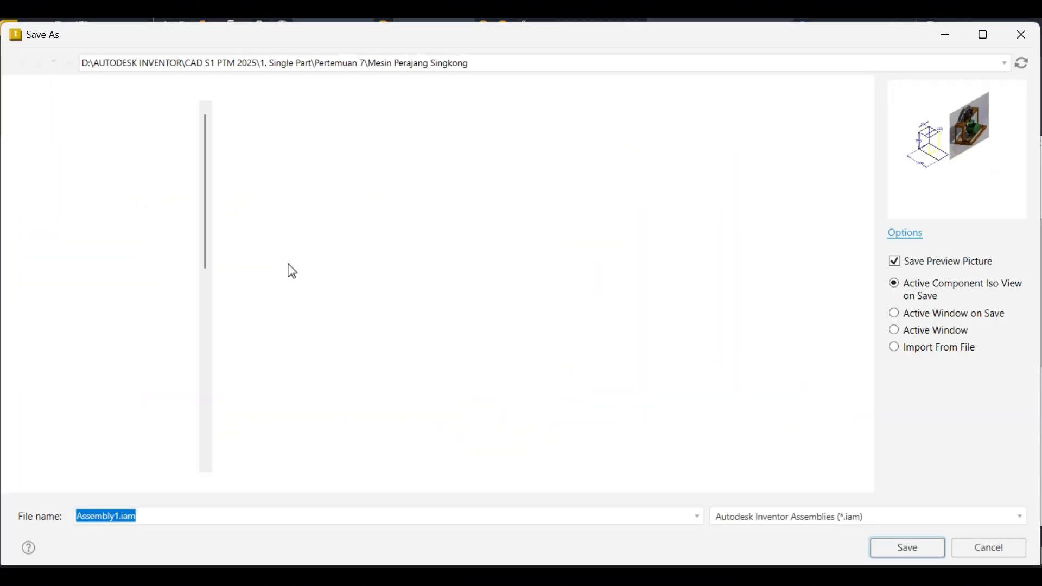
type("R")
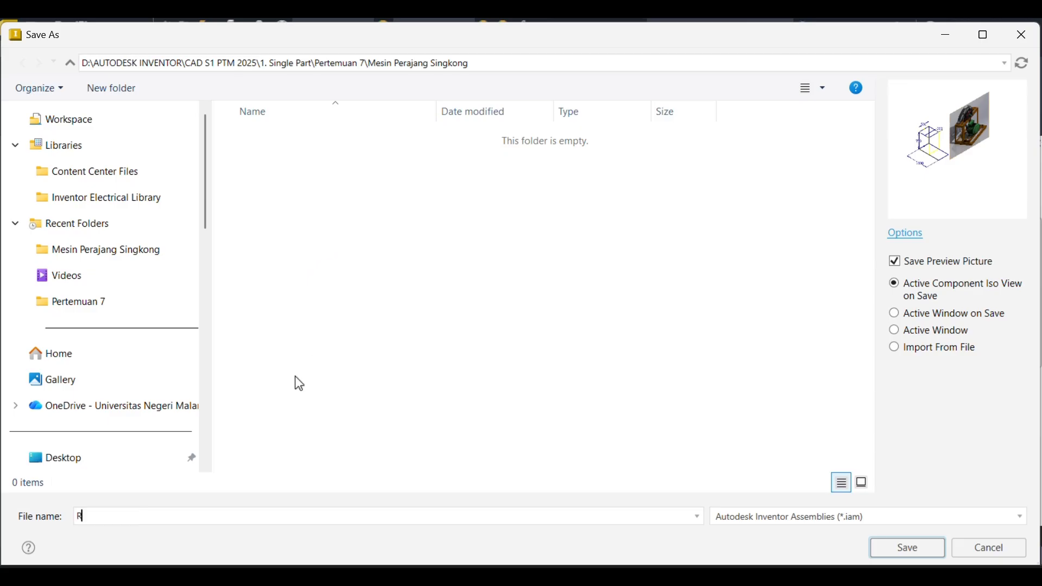
type("angka Mesin")
key("Return")
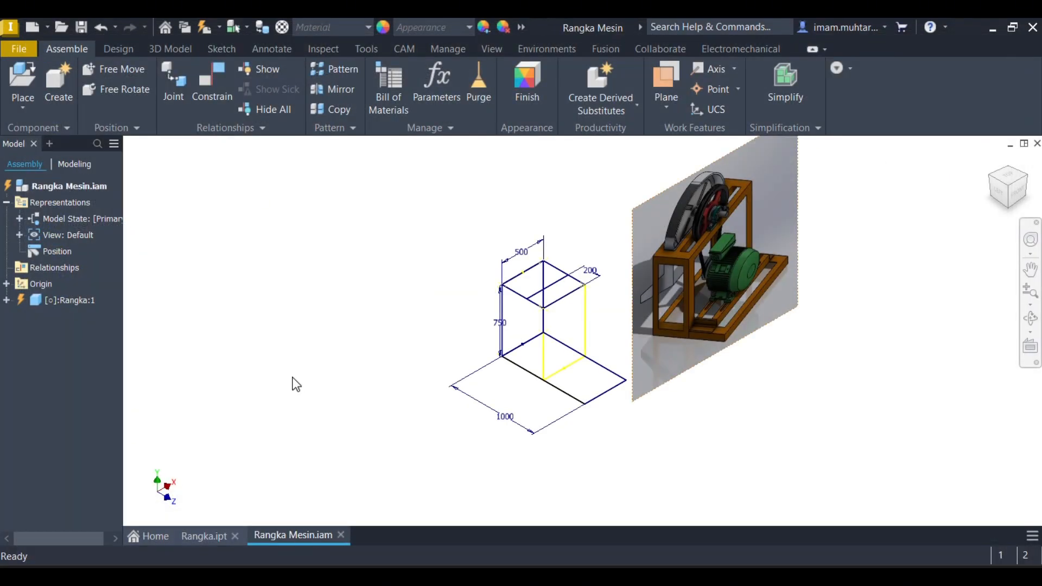
Preview an ISO 657-1 L45x45x5 angle frame member on one top rectangle edge, rotated 180 degrees and anchored at its outer corner.
left_click(118, 48)
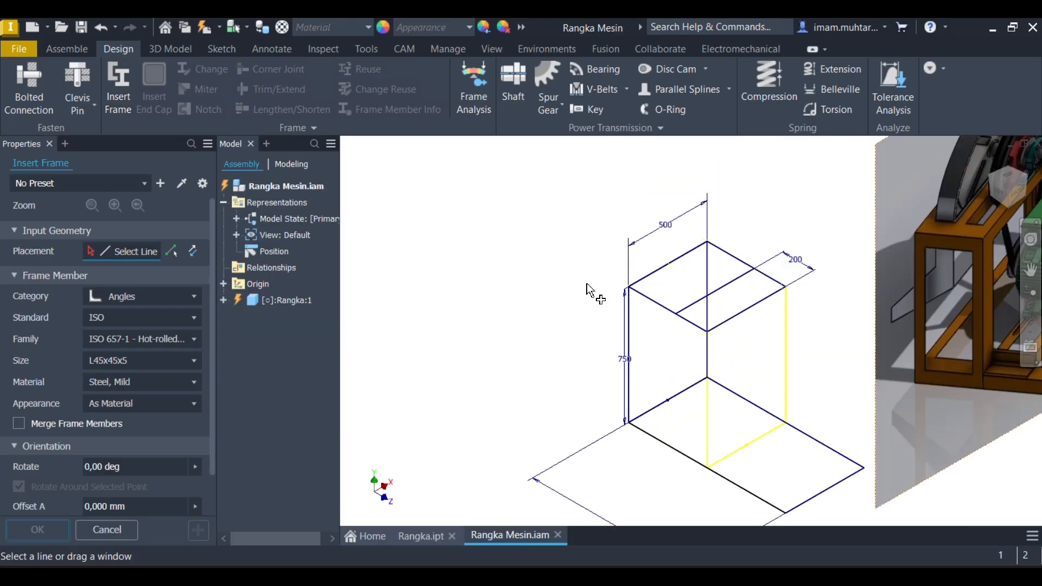
scroll(733, 309, "up", 5)
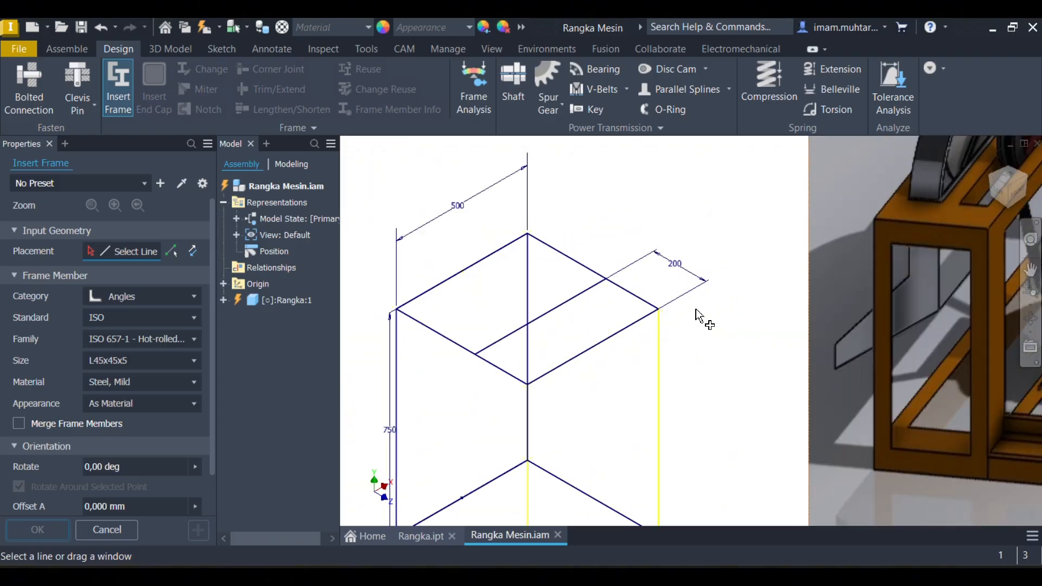
left_click(438, 339)
scroll(442, 340, "up", 5)
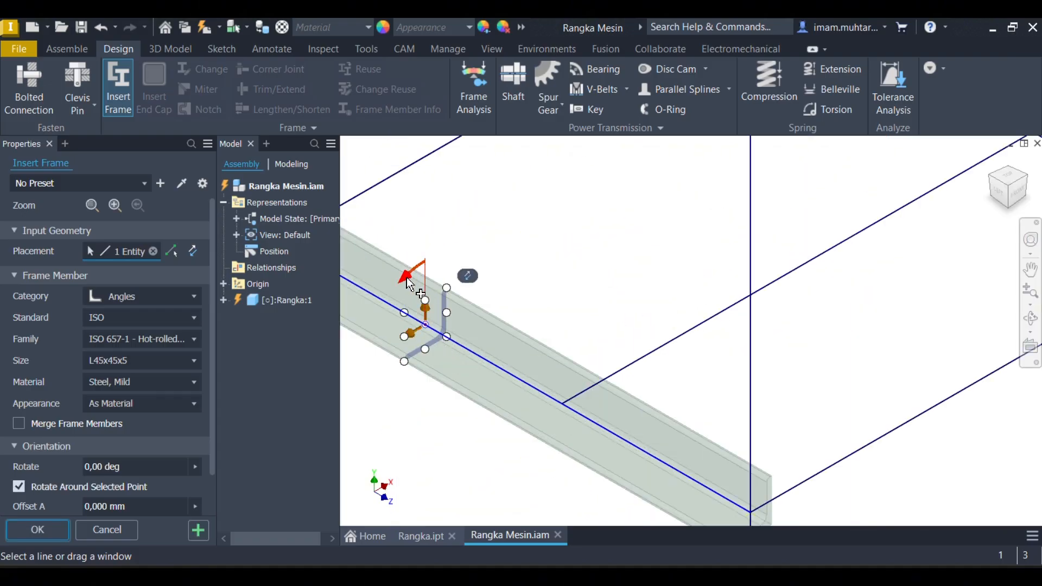
left_click_drag(415, 270, 450, 400)
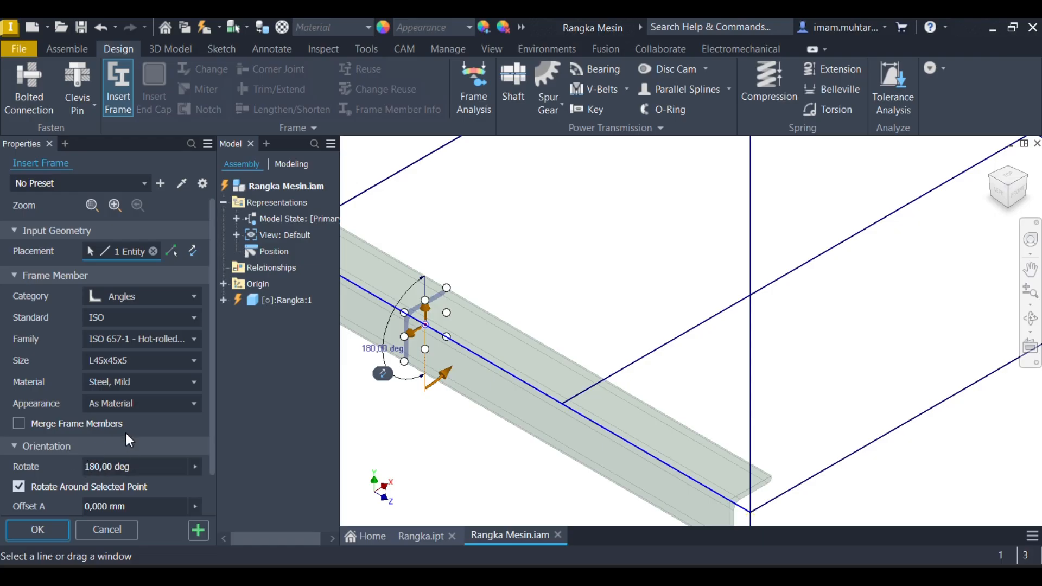
left_click(404, 313)
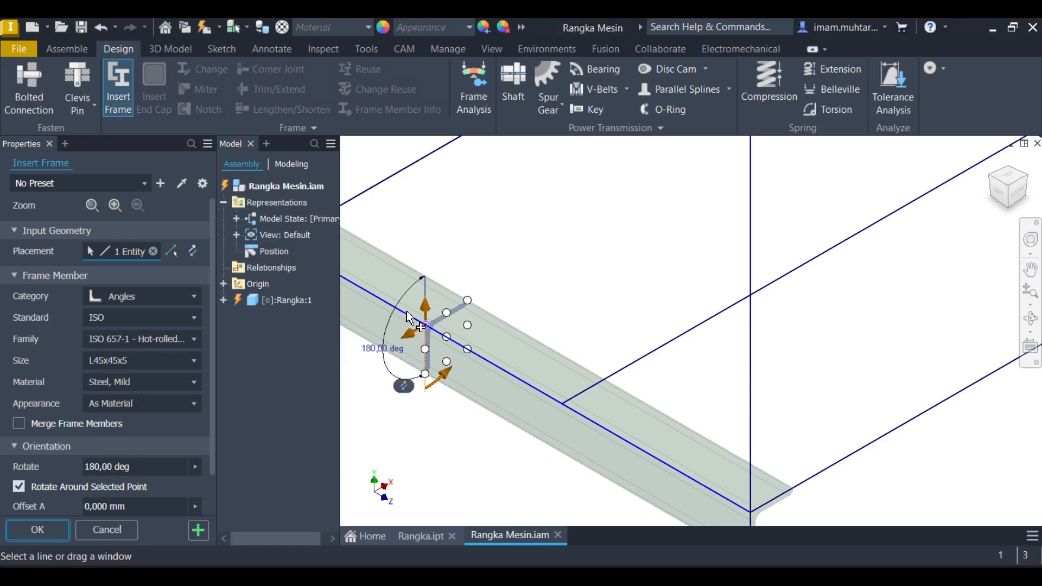
Add the other three top rectangle edges to the selection and create the four angle frame members.
scroll(621, 231, "down", 4)
middle_click_drag(622, 232, 611, 276, "shift")
scroll(595, 288, "up", 3)
scroll(624, 278, "down", 3)
left_click(608, 271)
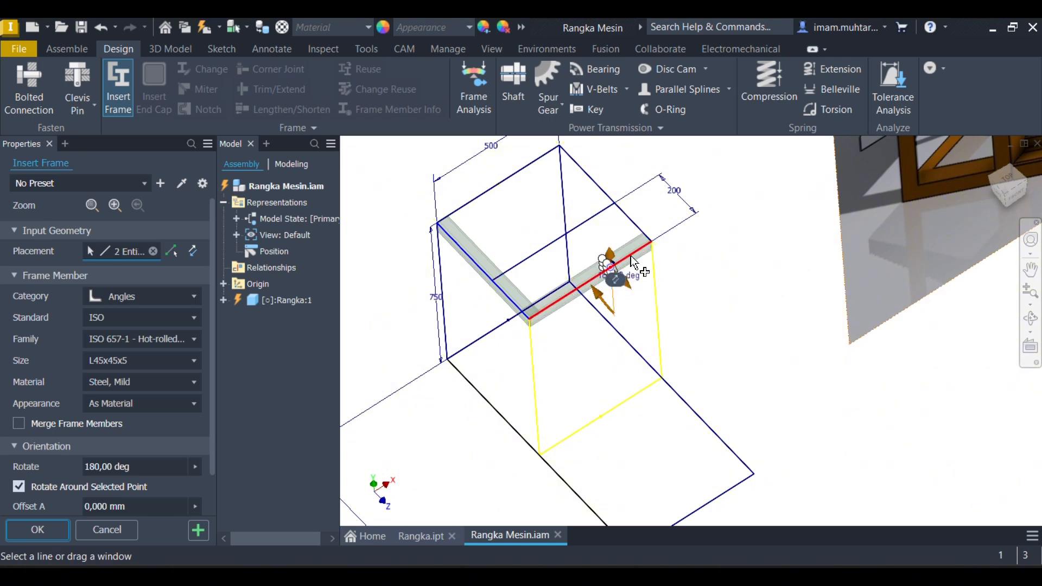
left_click(589, 182)
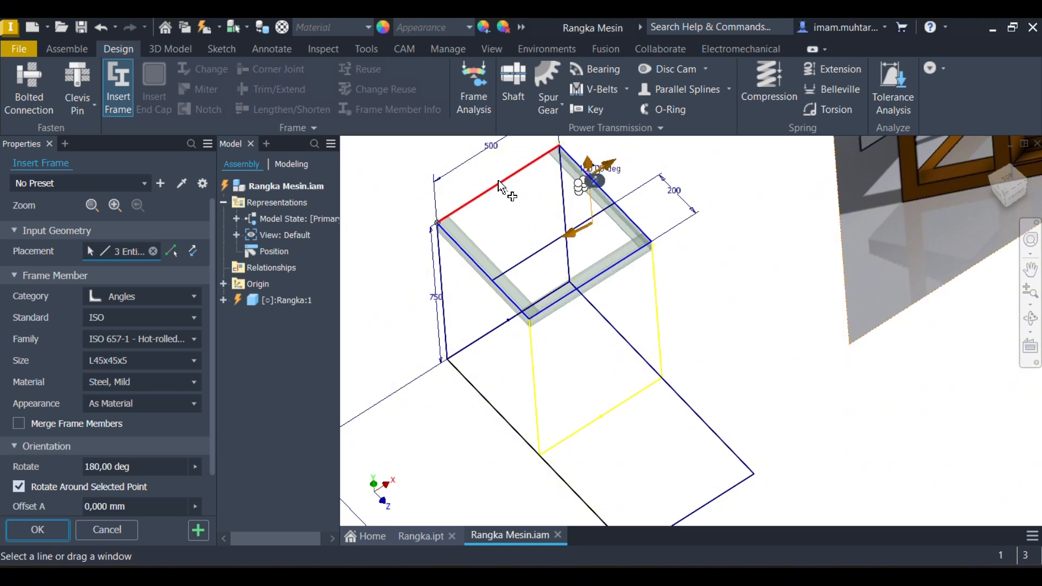
middle_click_drag(470, 205, 504, 207, "shift")
scroll(608, 328, "up", 5)
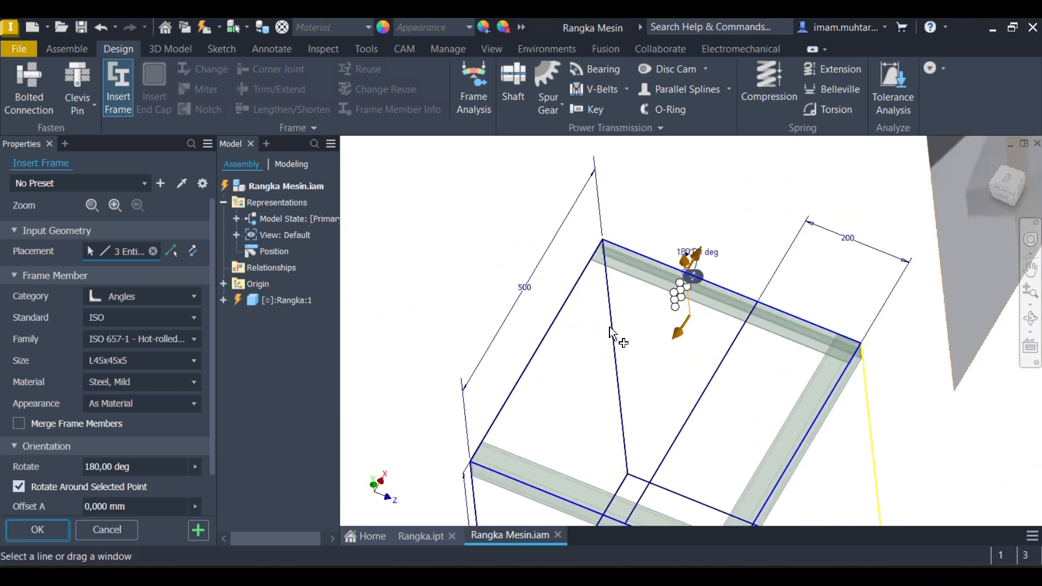
left_click(548, 248)
scroll(557, 236, "down", 6)
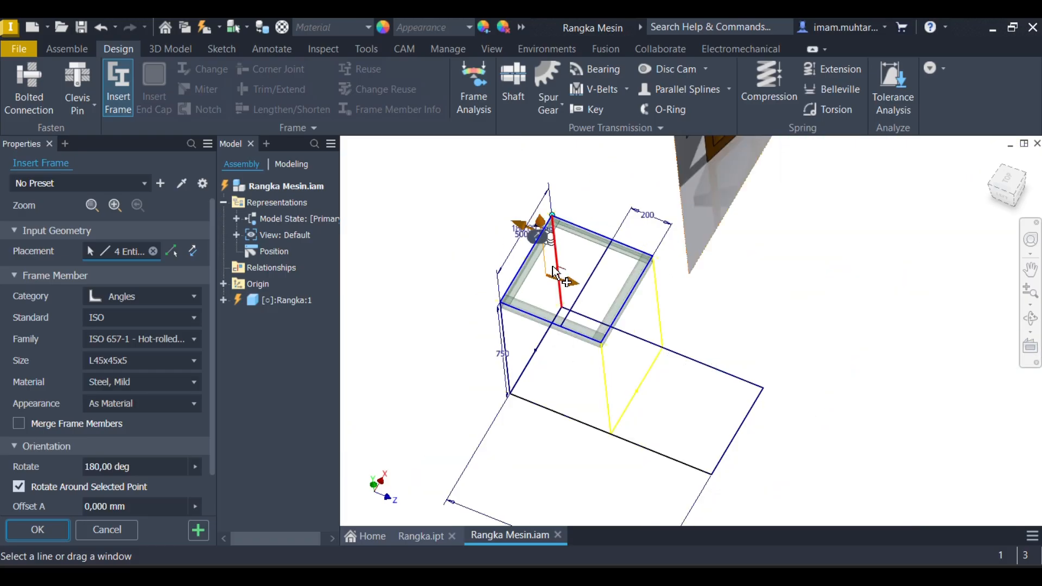
middle_click_drag(559, 241, 514, 273, "shift")
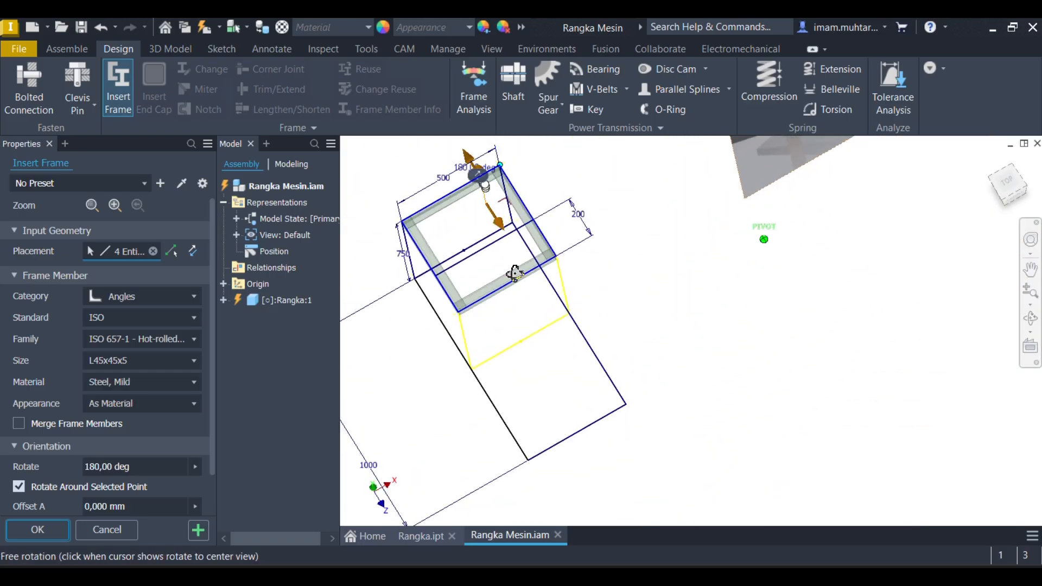
left_click(199, 529)
left_click(389, 335)
left_click(645, 407)
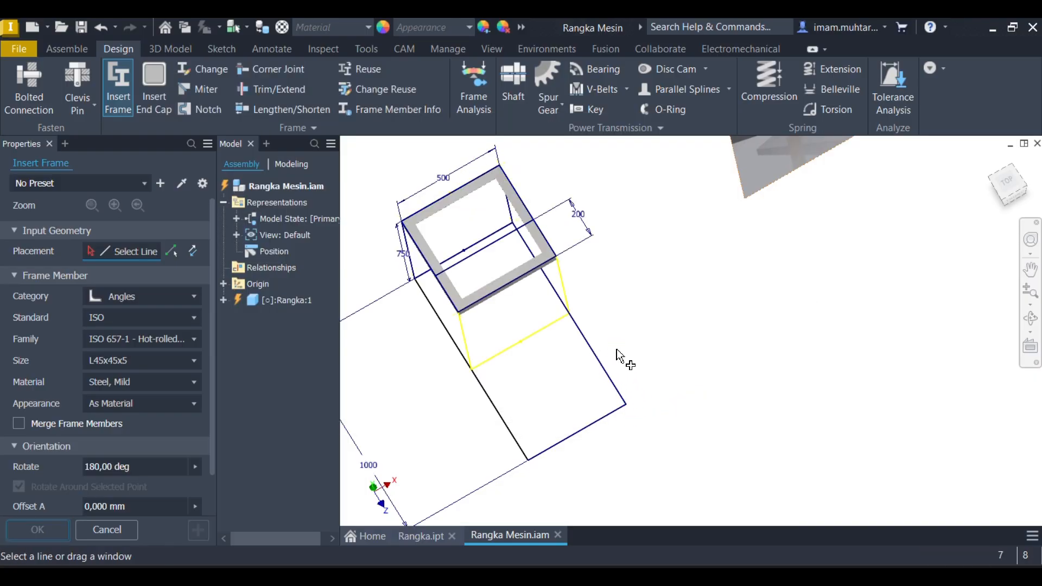
Try to add L45x45x5 angle members along the bottom rectangle's two long sides, its rear side and the middle cross line.
middle_click_drag(514, 351, 525, 313, "shift")
scroll(619, 351, "up", 5)
scroll(555, 297, "down", 3)
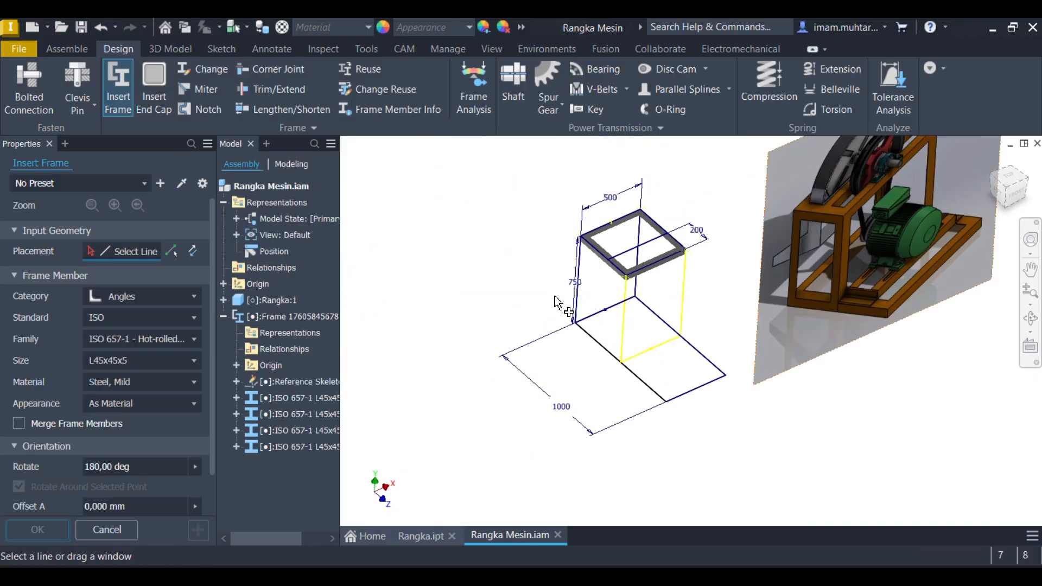
scroll(555, 304, "up", 5)
left_click(542, 335)
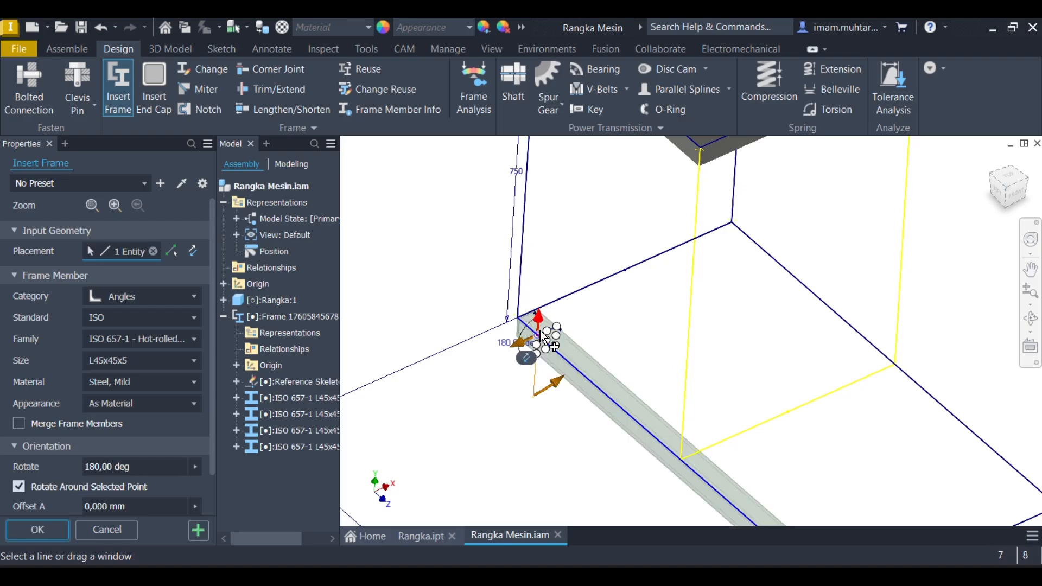
left_click(580, 291)
left_click(785, 267)
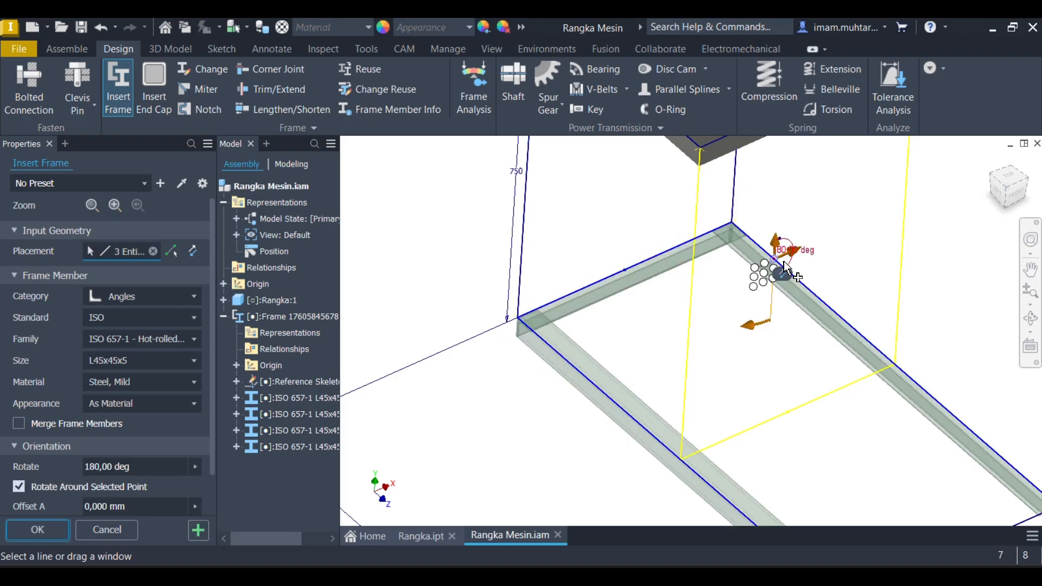
left_click(844, 386)
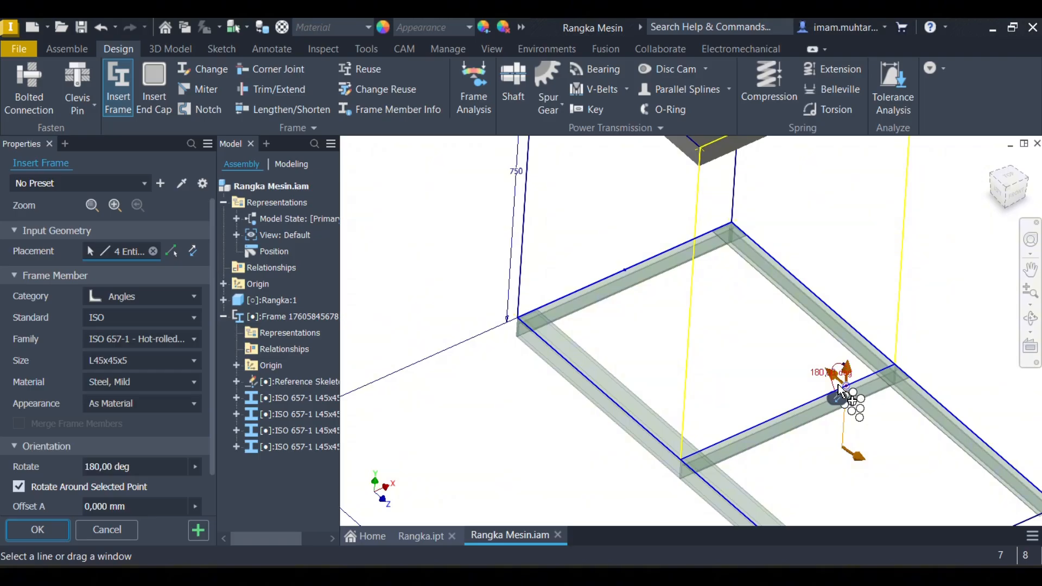
key("Return")
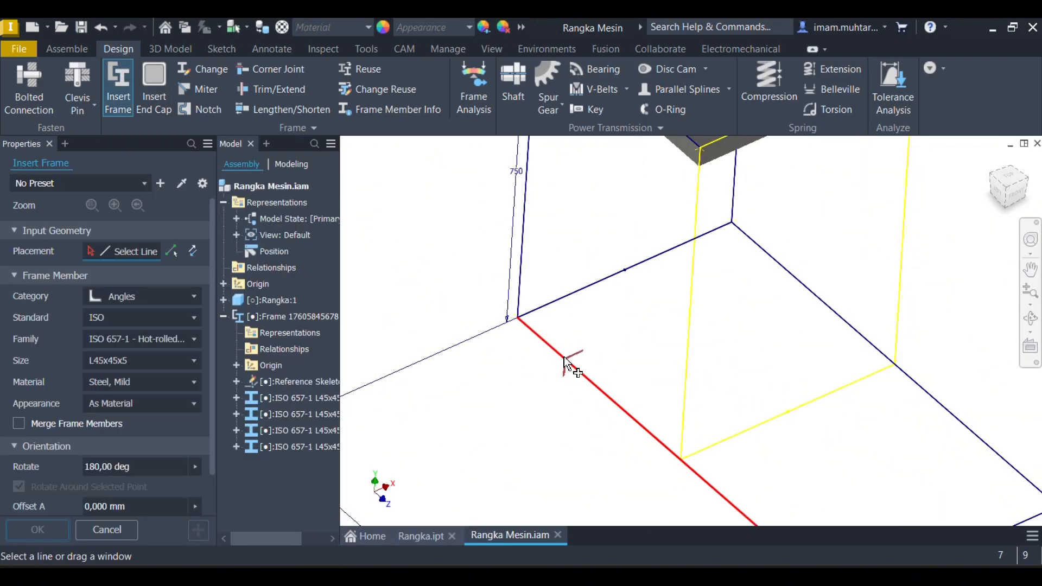
Insert four L45x45x5 angle frame members, rotated 180 degrees, along all four edges of the bottom rectangle.
left_click(564, 358)
left_click(569, 307)
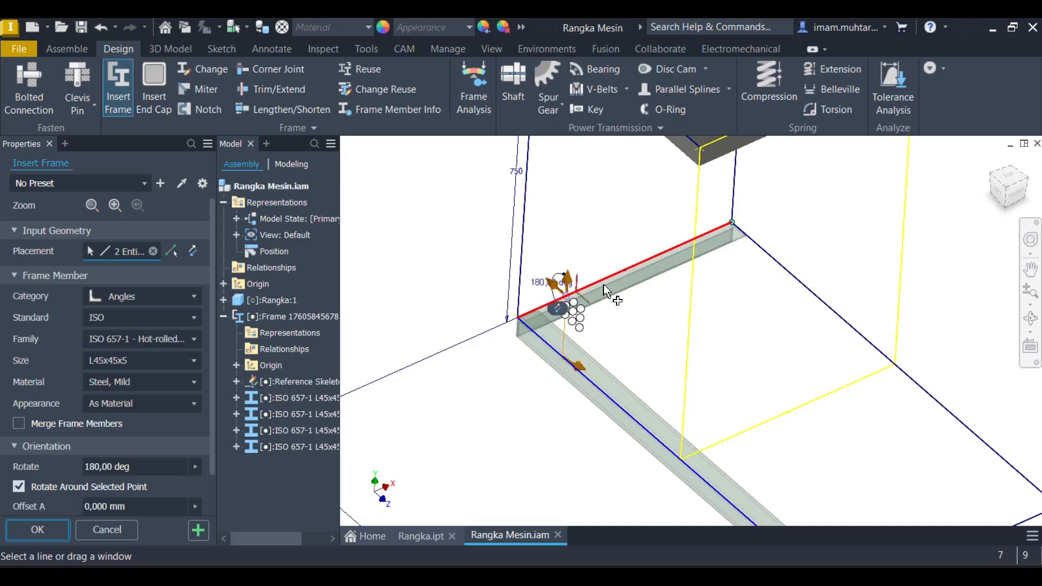
left_click(797, 287)
scroll(422, 325, "up", 3)
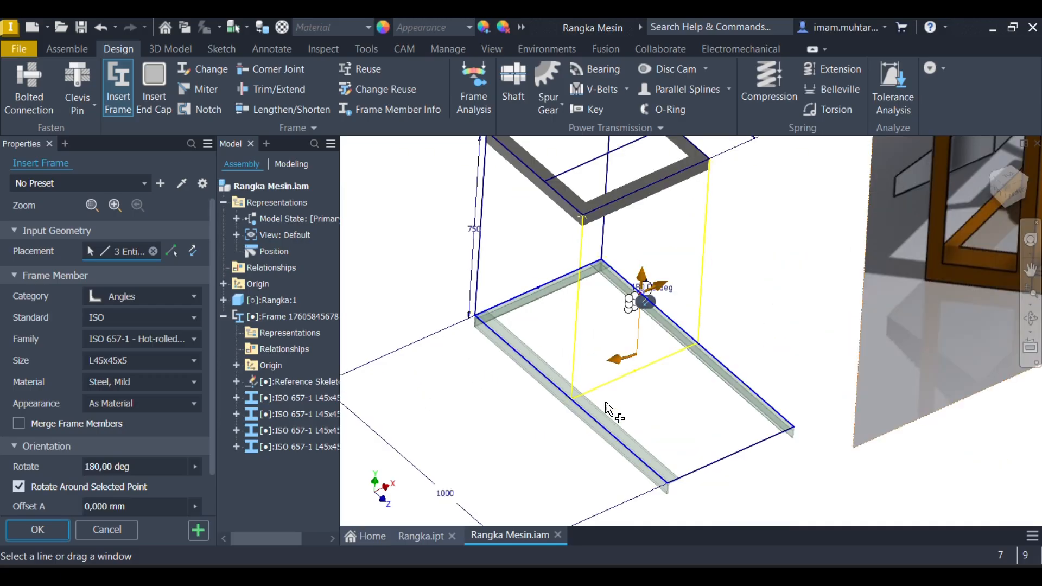
left_click(738, 452)
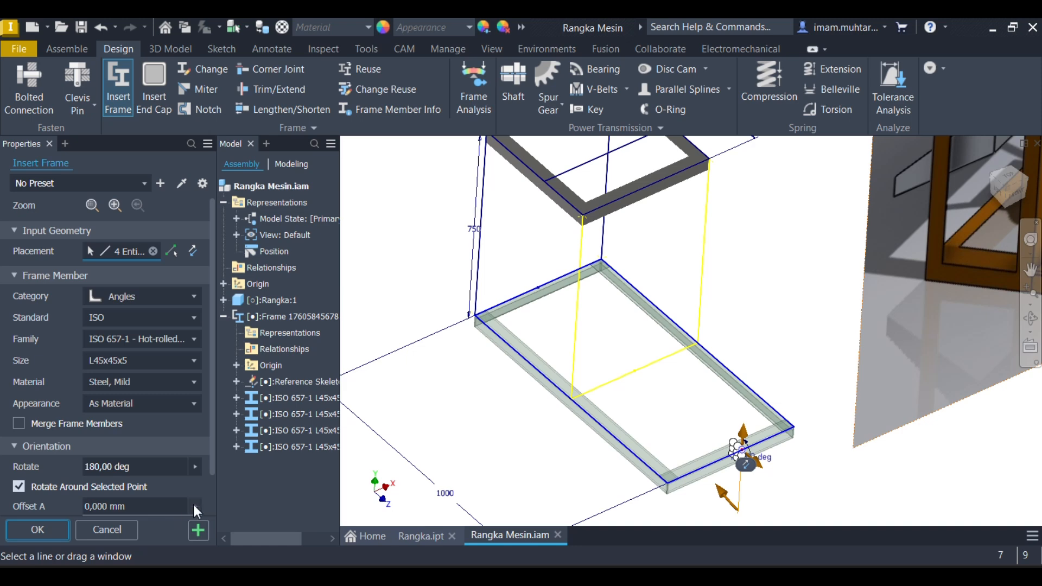
left_click(649, 409)
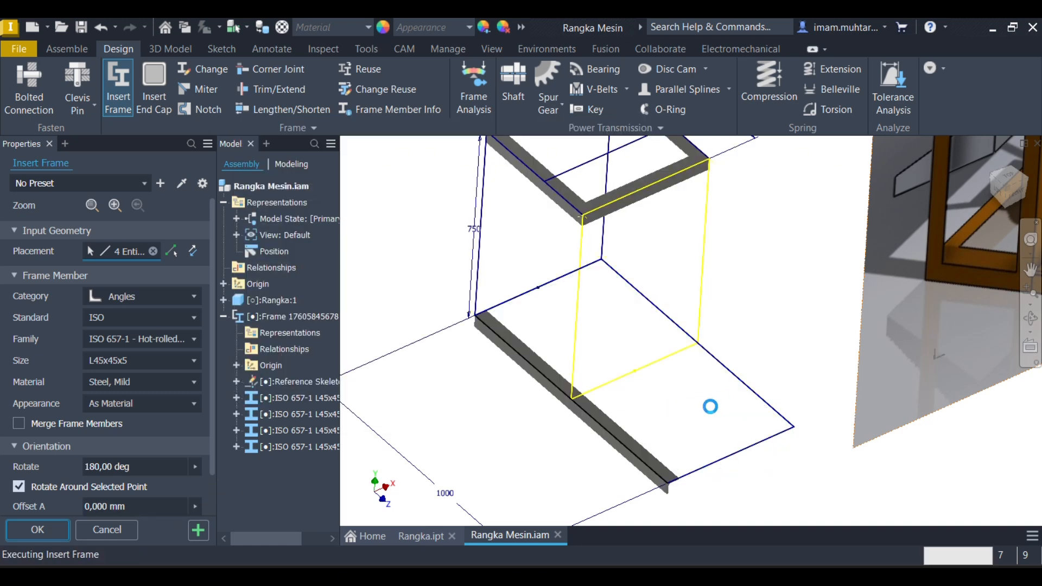
scroll(629, 420, "up", 2)
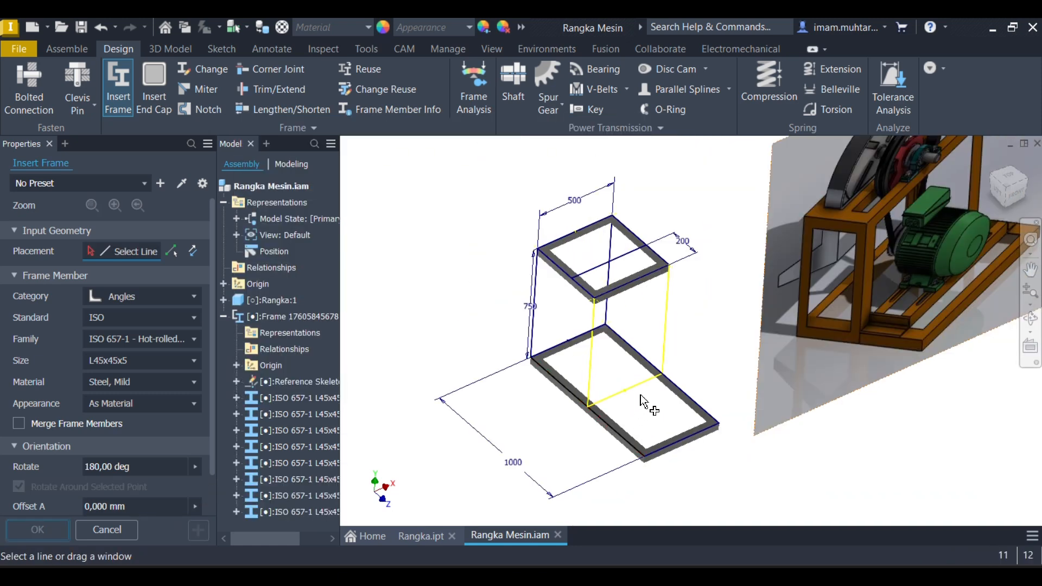
Insert two L45x45x5 angle legs, rotated 180 degrees, along the two vertical lines on one long side of the frame.
left_click(657, 368)
scroll(543, 301, "down", 3)
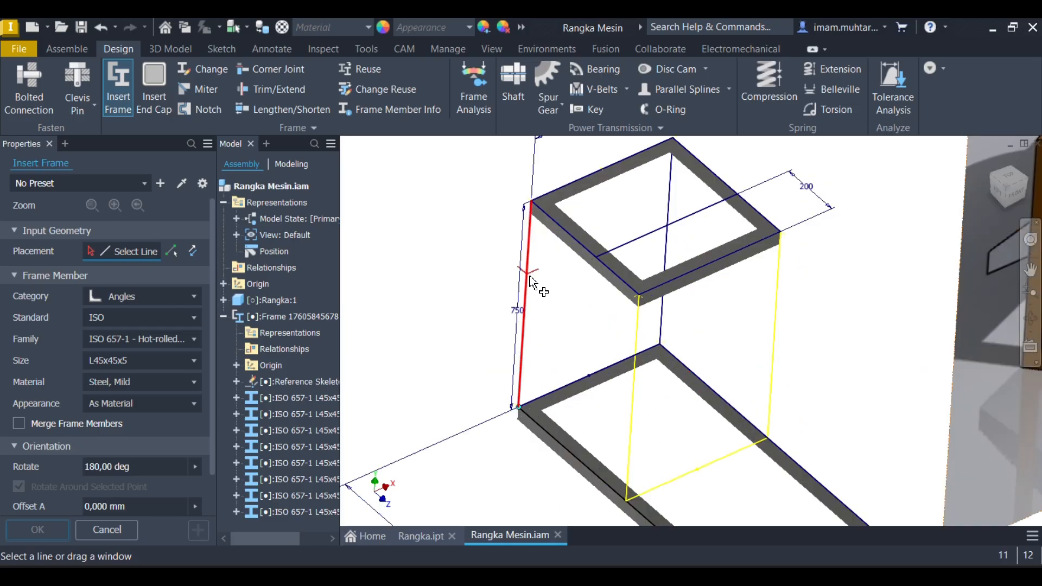
left_click(519, 379)
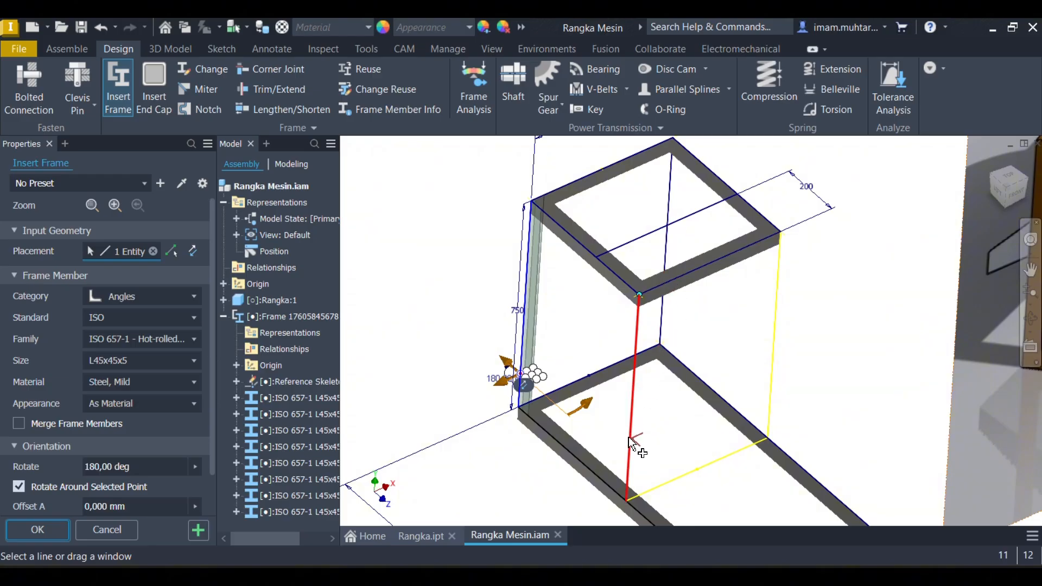
left_click(641, 336)
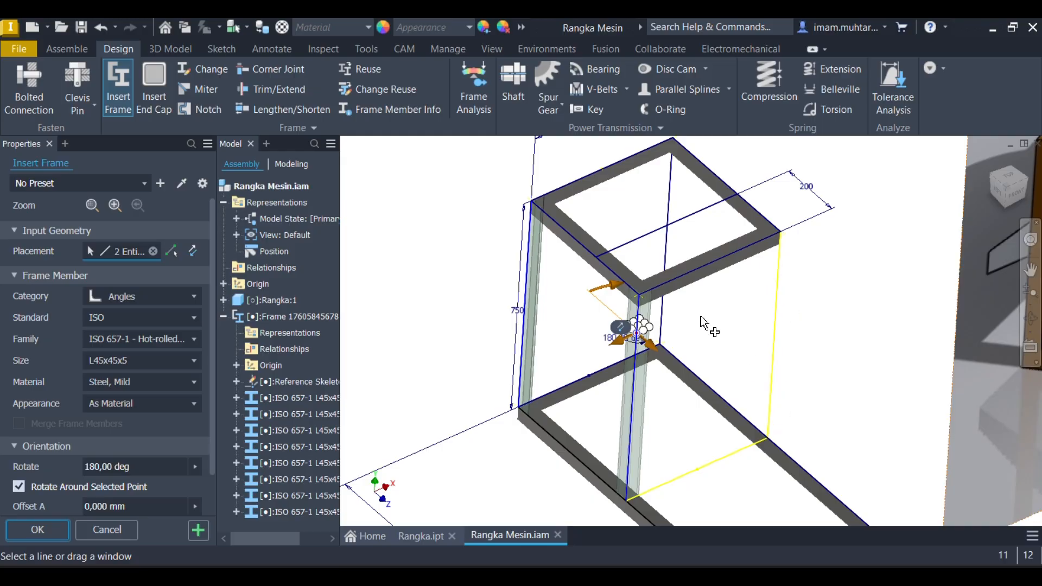
left_click(198, 530)
left_click(651, 407)
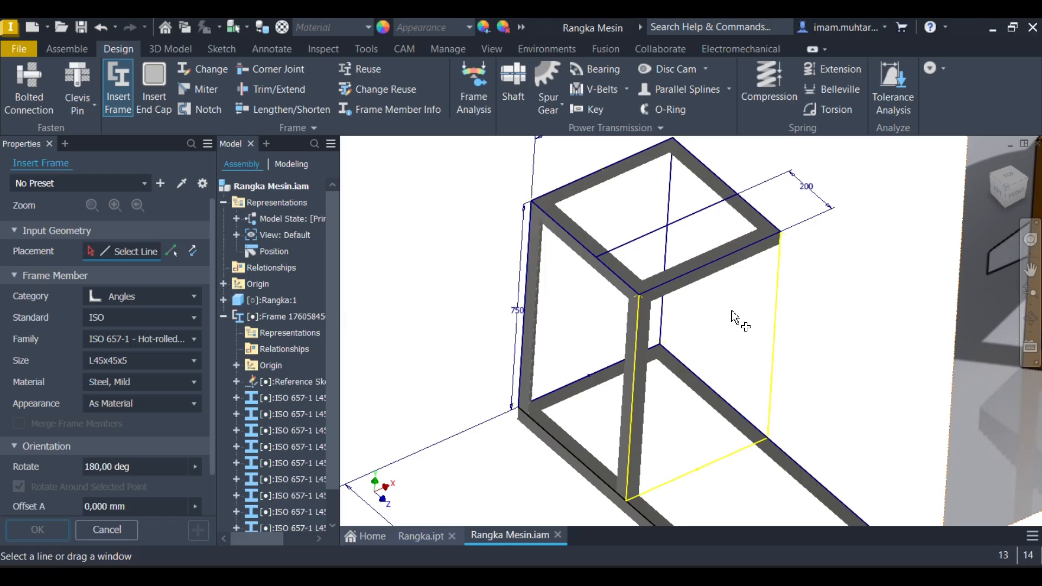
Insert the two legs on the opposite long side as L45x45x5 angles with the rotation set to 0 degrees.
middle_click_drag(433, 44, 523, 140, "shift")
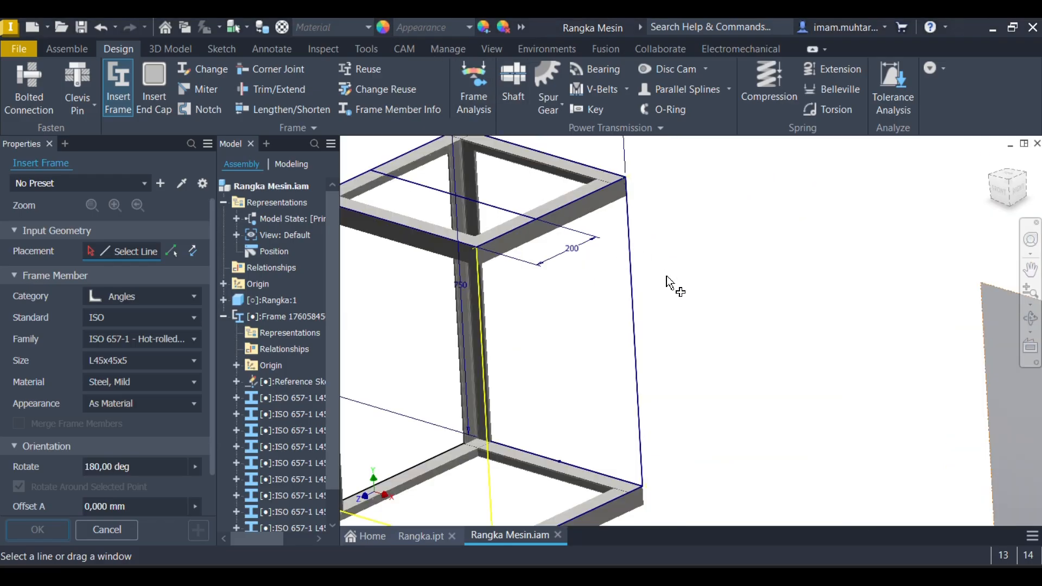
left_click(623, 308)
scroll(627, 292, "up", 5)
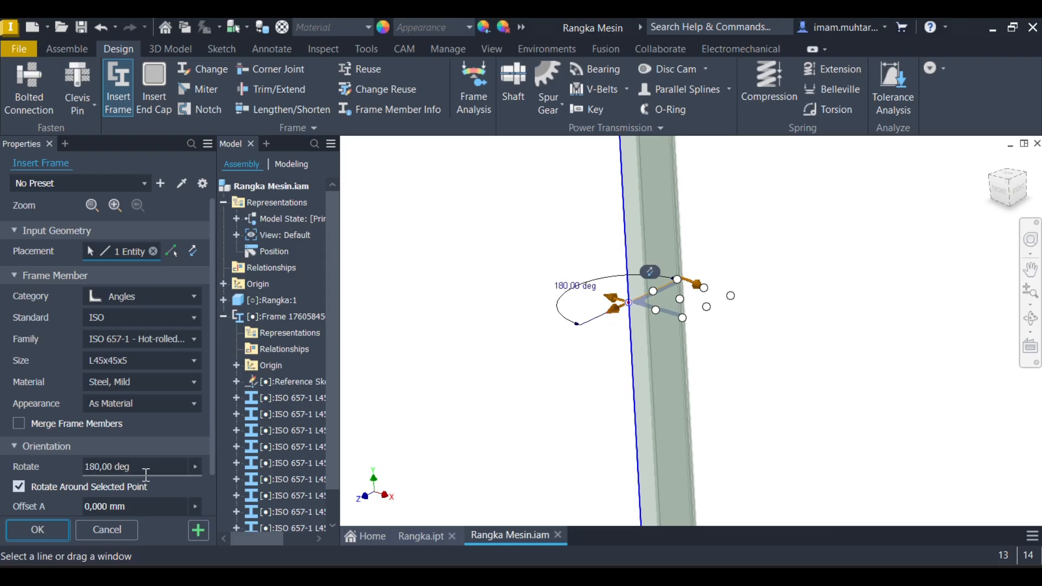
type("0")
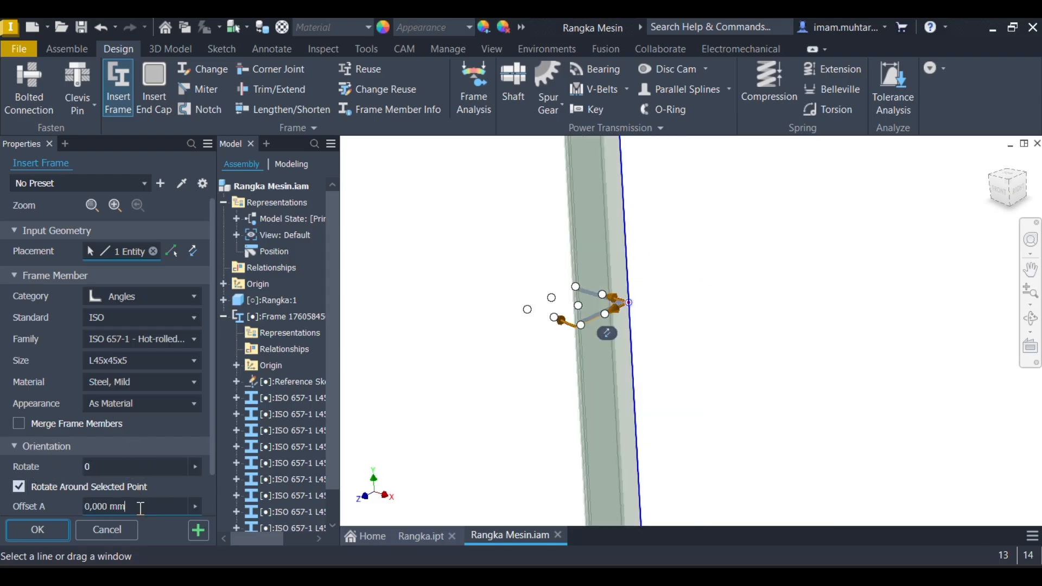
scroll(717, 332, "down", 5)
middle_click_drag(743, 310, 584, 320, "shift")
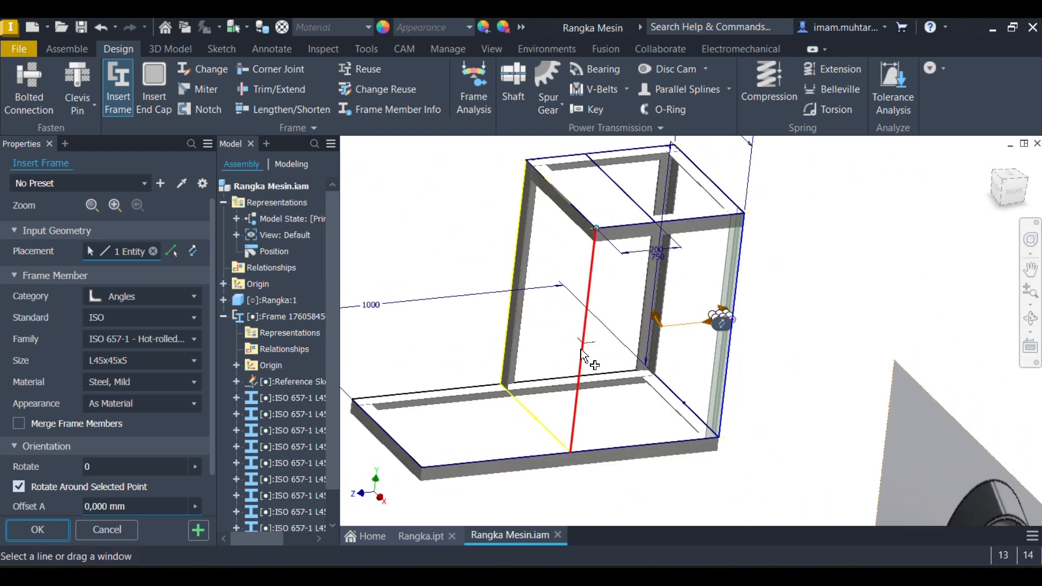
left_click(581, 400)
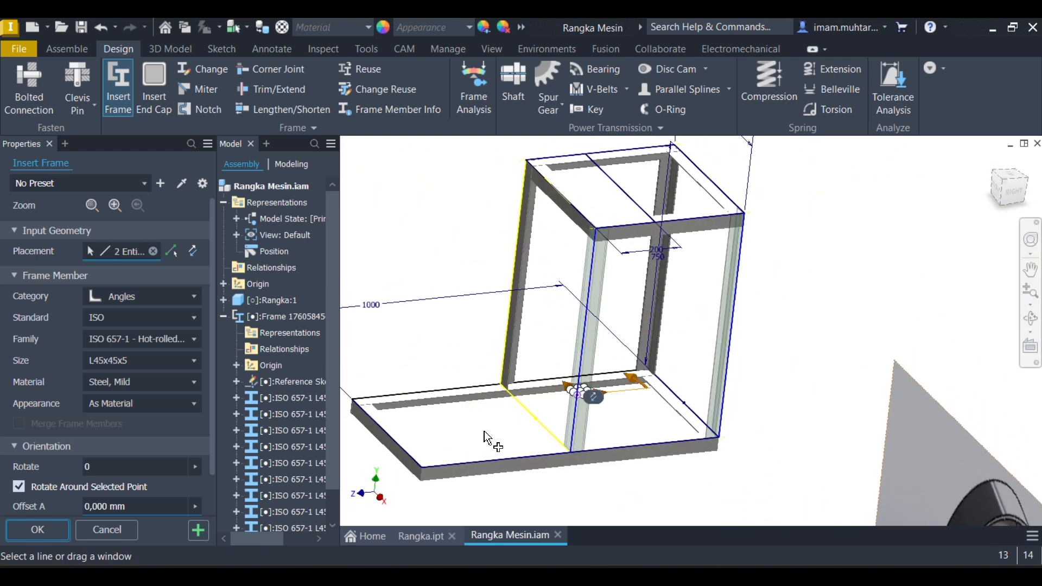
left_click(198, 530)
left_click(640, 410)
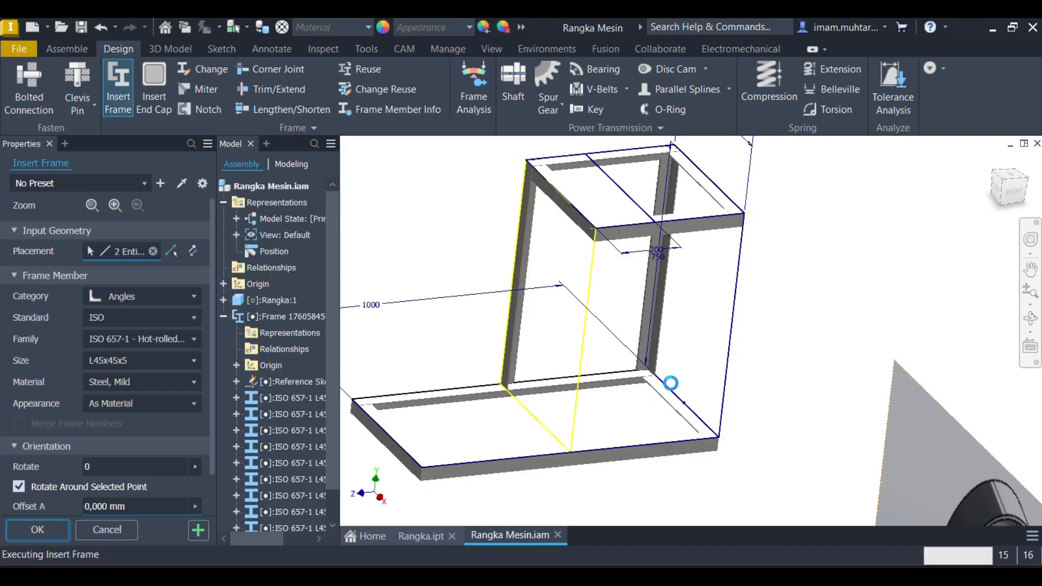
Insert an L45x45x5 angle along the top rectangle's cross line, rotated -180 degrees, and close the frame command.
scroll(746, 309, "down", 5)
middle_click_drag(721, 396, 863, 371, "shift")
scroll(743, 375, "up", 3)
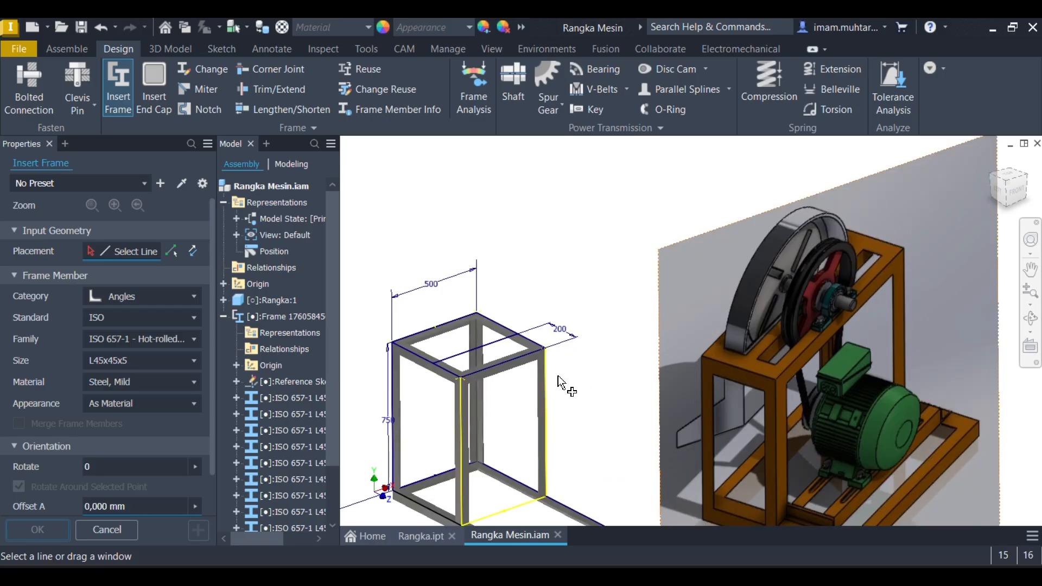
scroll(487, 401, "up", 3)
middle_click_drag(446, 315, 635, 288, "shift")
scroll(511, 319, "up", 5)
left_click(640, 313)
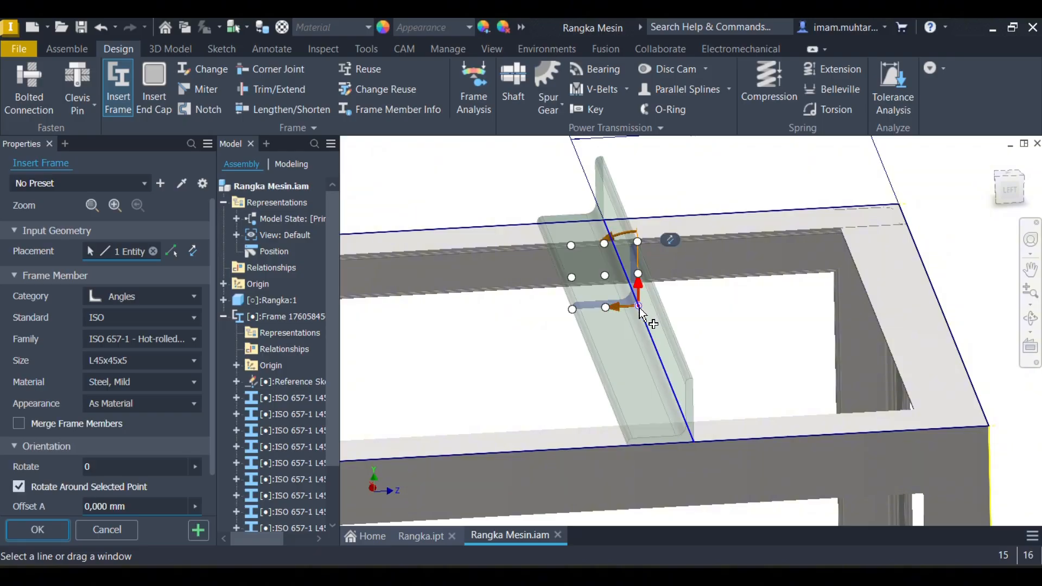
left_click_drag(615, 246, 677, 403)
scroll(590, 319, "down", 4)
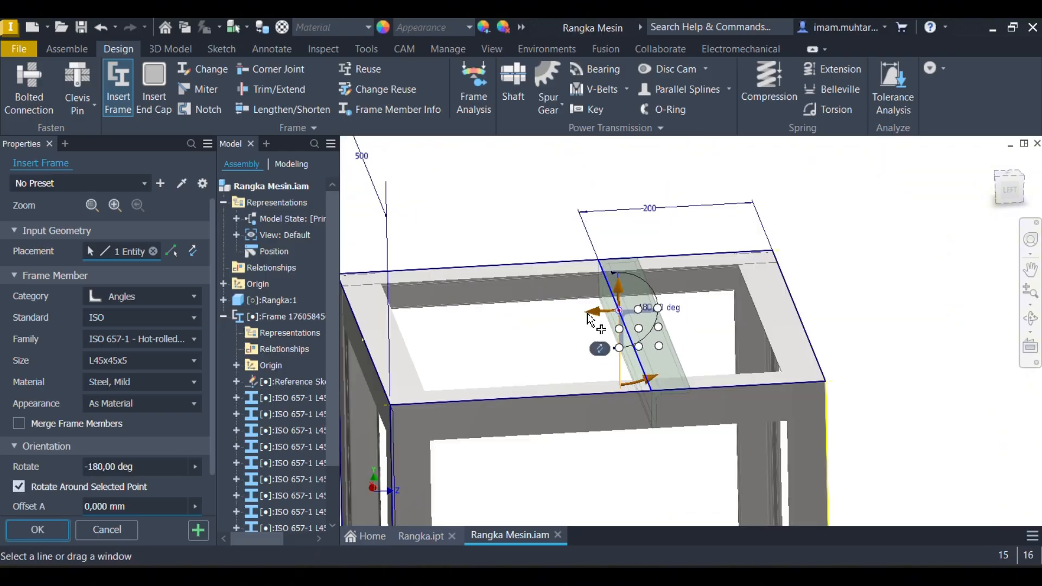
middle_click_drag(591, 319, 596, 359, "shift")
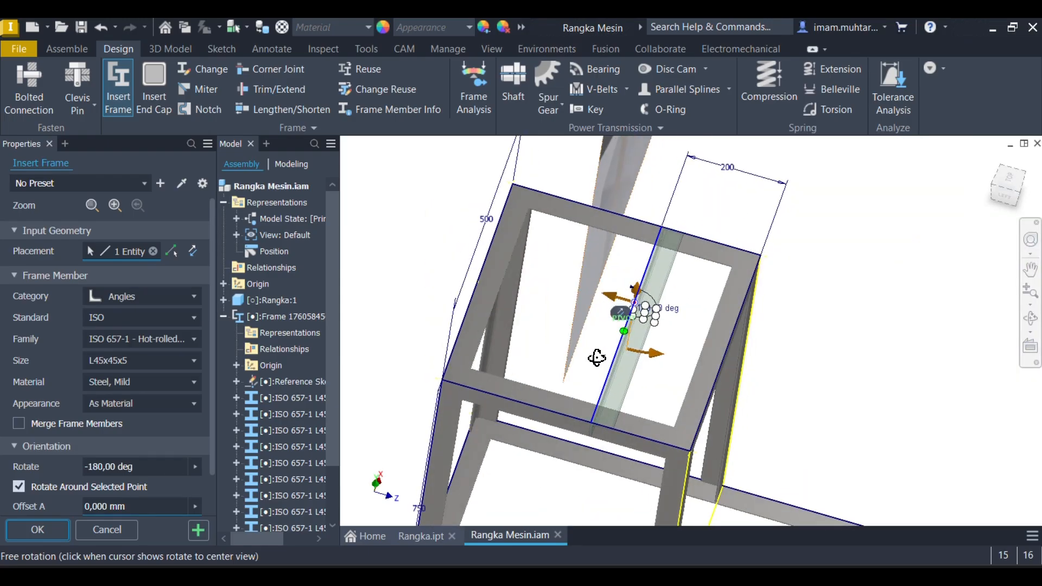
left_click(58, 538)
left_click(634, 407)
Hide the Rangka skeleton part so only the frame members show, and save the assembly.
scroll(658, 368, "down", 3)
mouse_move(611, 300)
middle_mouse_down("shift")
mouse_move(617, 280)
mouse_move(609, 298)
middle_mouse_up("shift")
scroll(644, 254, "down", 2)
scroll(666, 213, "up", 5)
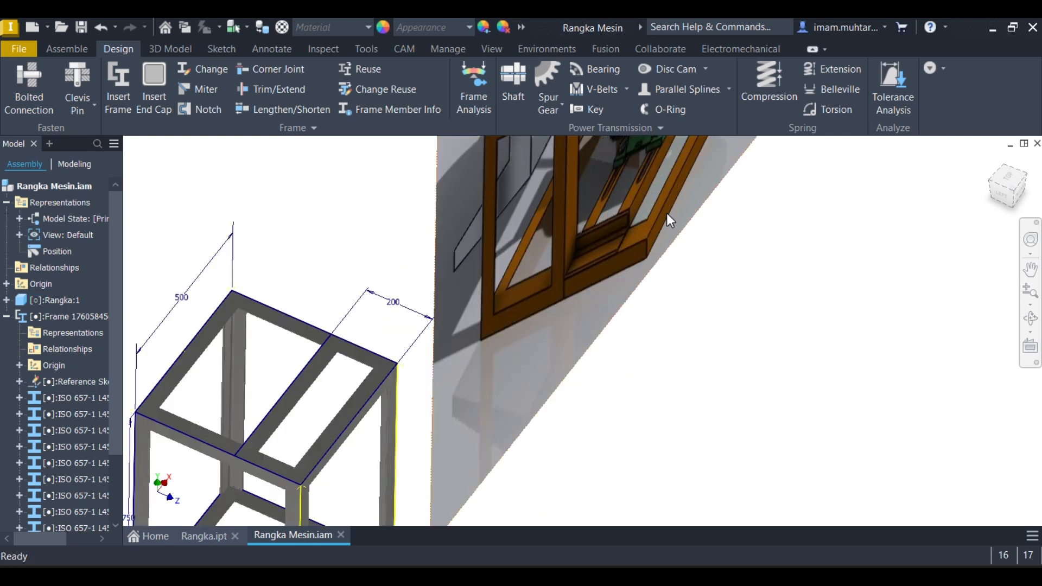
scroll(666, 213, "down", 5)
middle_click_drag(690, 298, 576, 281, "shift")
scroll(575, 281, "up", 1)
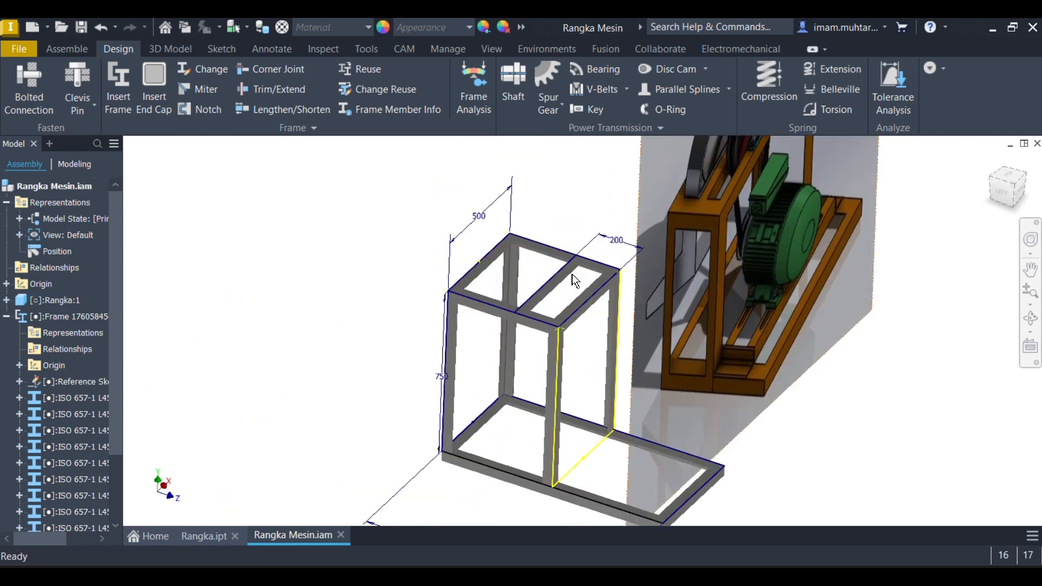
right_click(62, 301)
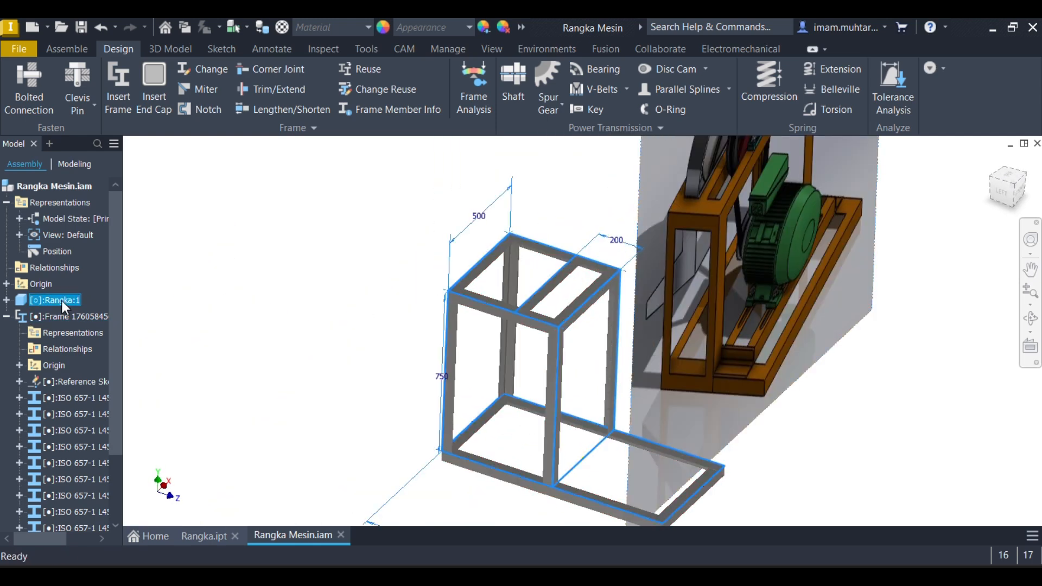
left_click(358, 368)
left_click(33, 301)
key("alt+v")
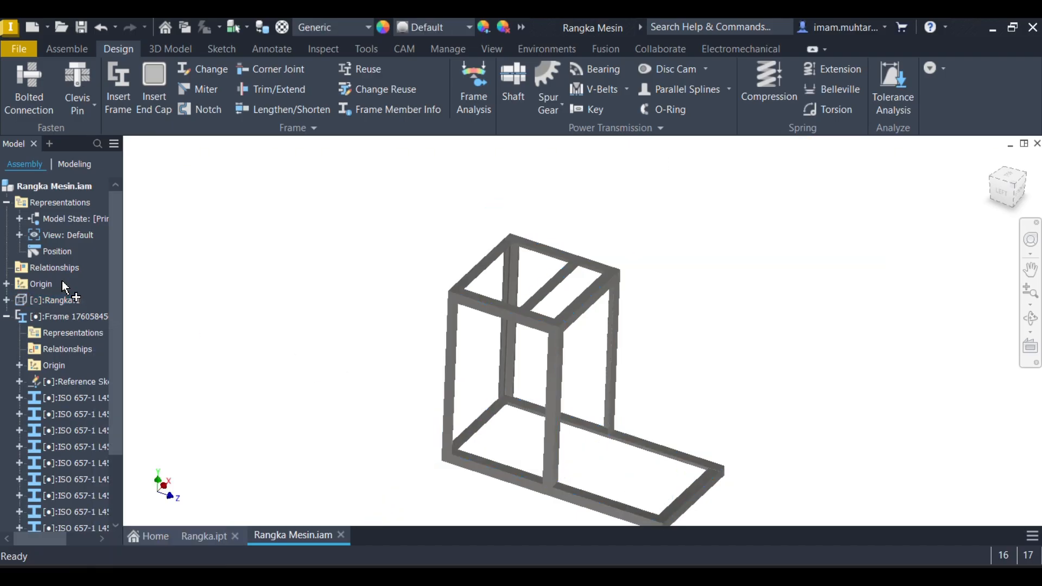
mouse_move(525, 313)
middle_mouse_down("shift")
mouse_move(551, 278)
mouse_move(535, 309)
middle_mouse_up("shift")
scroll(527, 298, "down", 3)
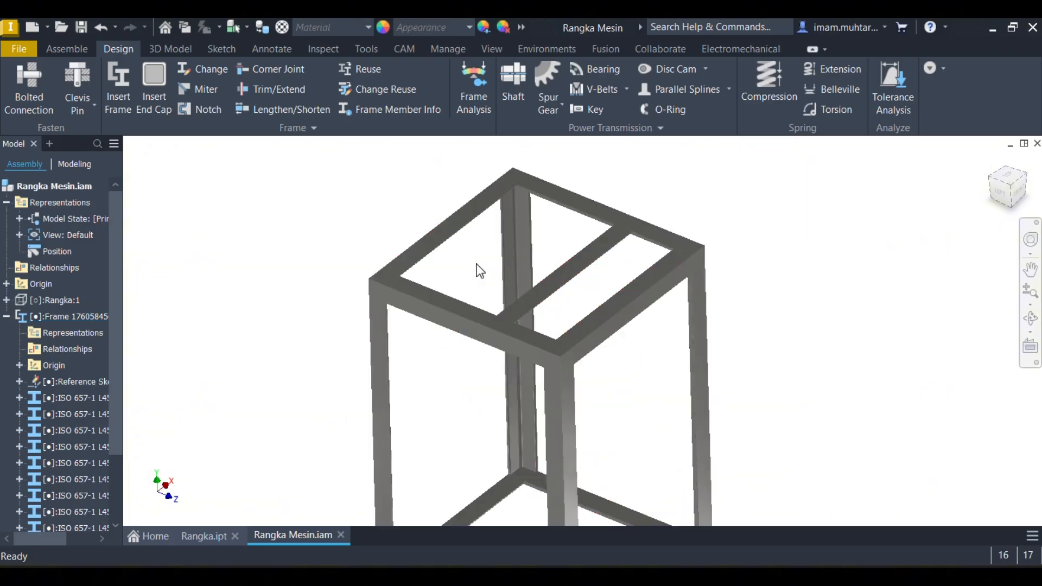
key("ctrl+s")
left_click(792, 230)
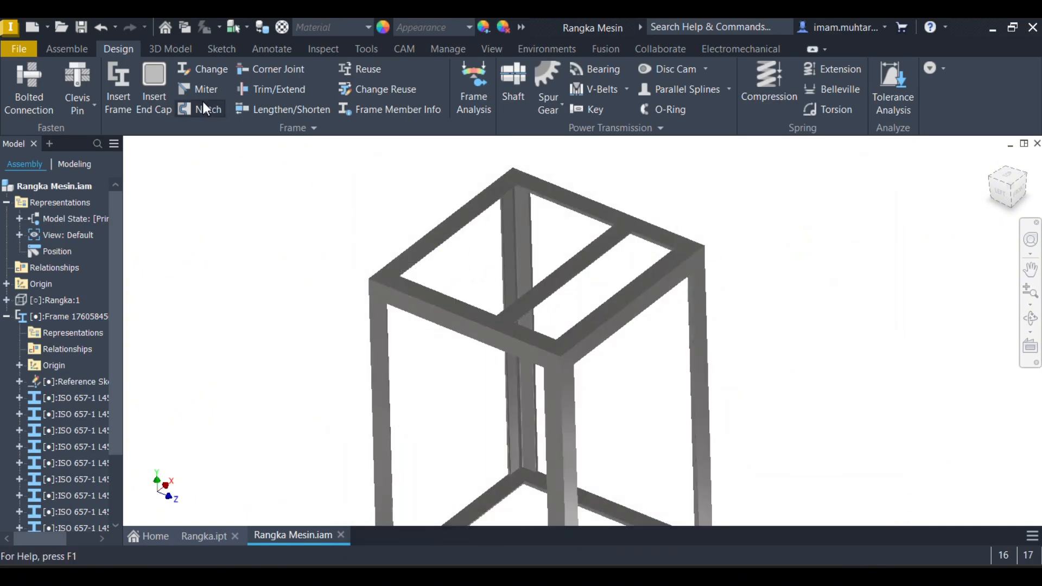
Miter the front top beam with its adjoining top beams at both ends, using a 0 mm gap.
left_click(513, 265)
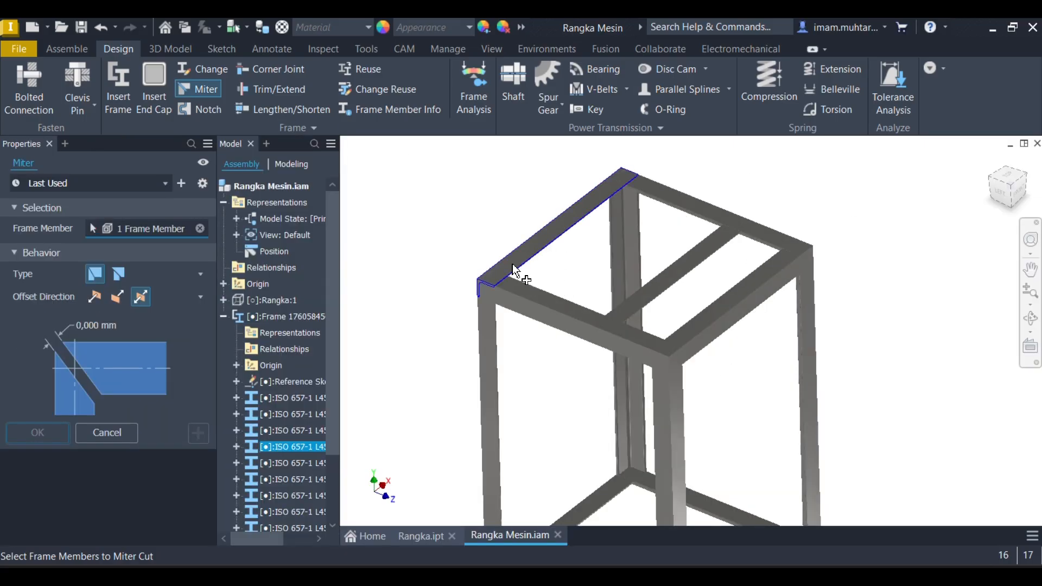
left_click(515, 297)
key("Return")
left_click(651, 350)
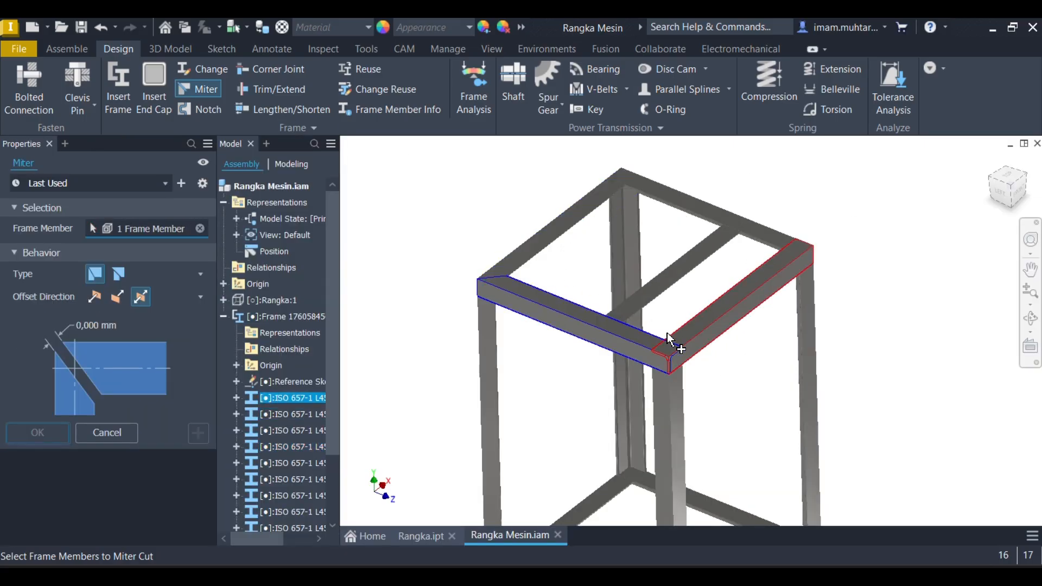
left_click(683, 340)
key("Return")
Miter the rear top beam with its adjoining top beams at both remaining corners of the top rectangle.
left_click(769, 233)
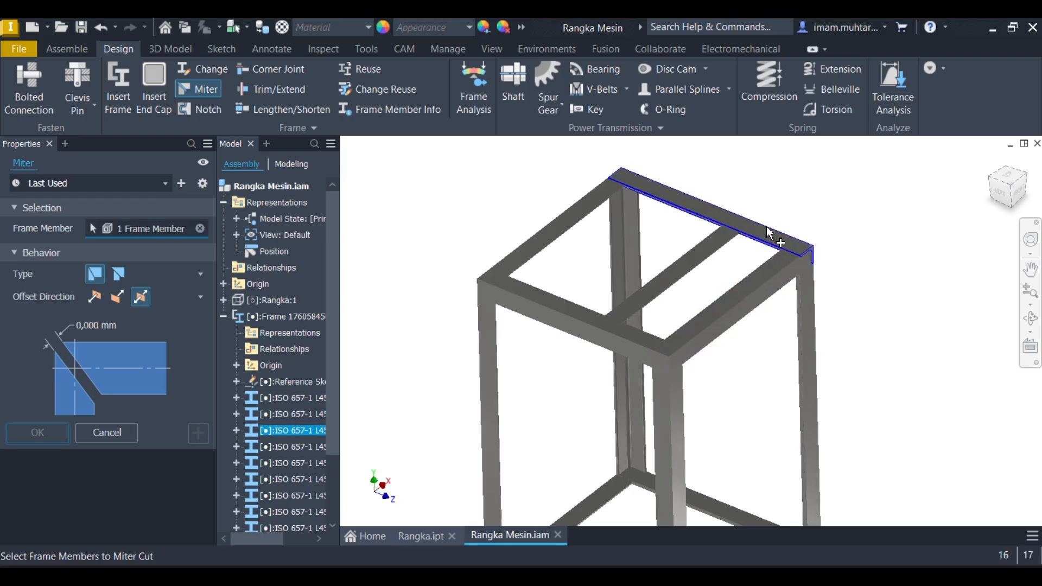
left_click(199, 228)
left_click(760, 263)
left_click(763, 251)
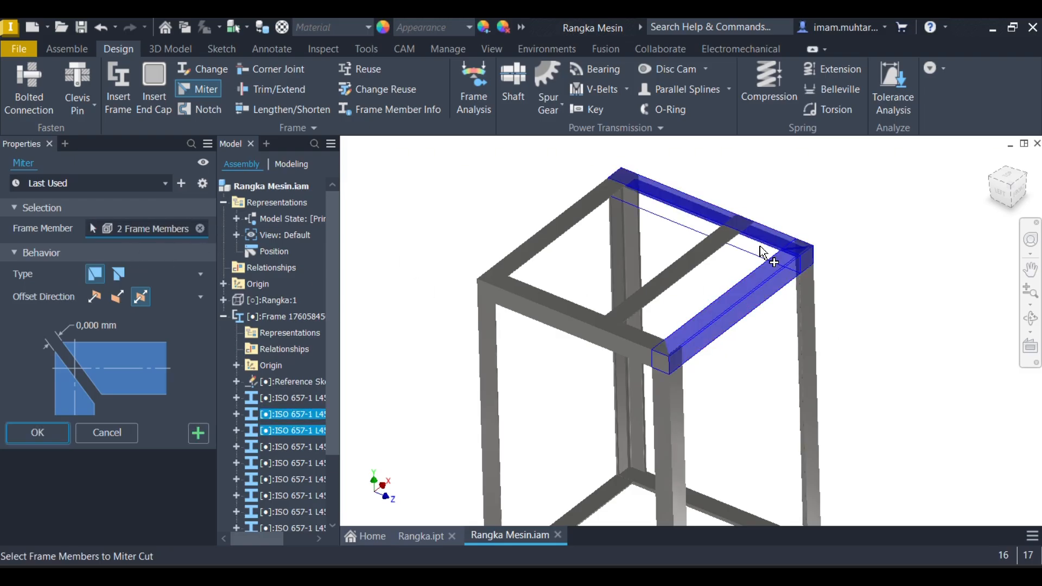
key("Return")
left_click(606, 211)
left_click(684, 190)
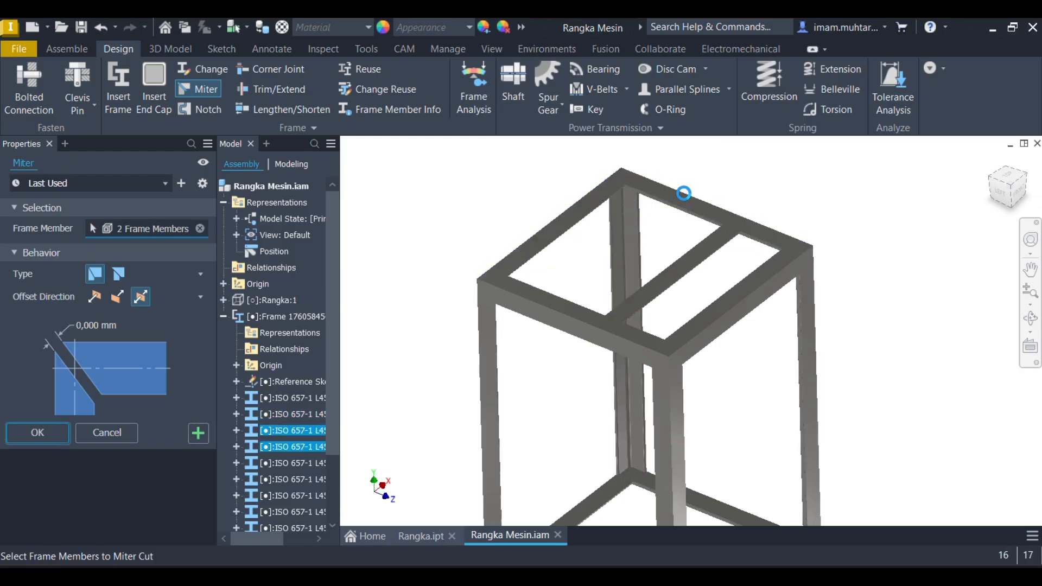
key("Return")
Miter the rear leg beside the cross member with both top beams meeting at its corner.
left_click(769, 279)
left_click(809, 320)
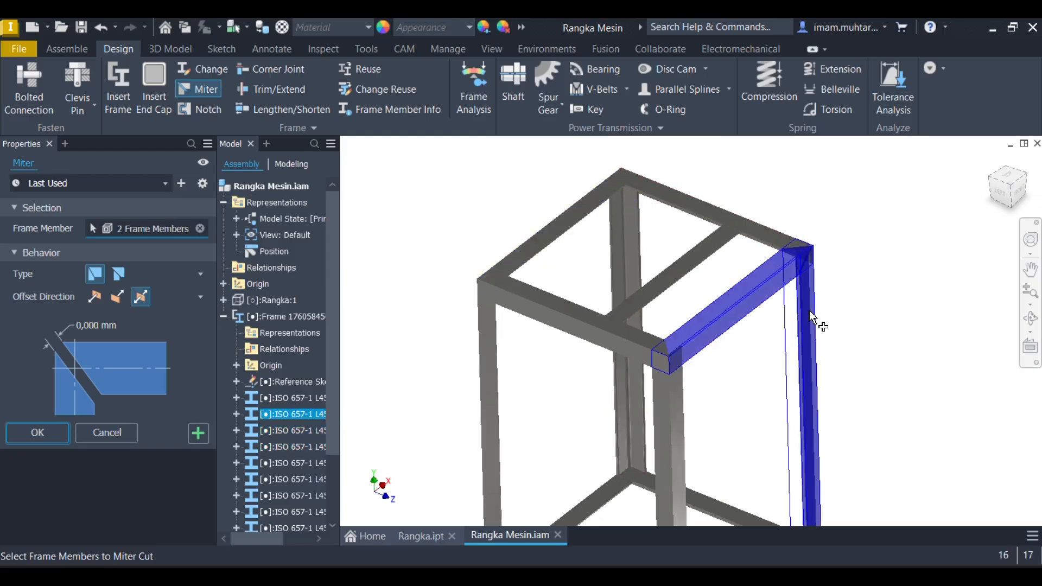
key("Return")
left_click(809, 311)
left_click(780, 261)
key("Return")
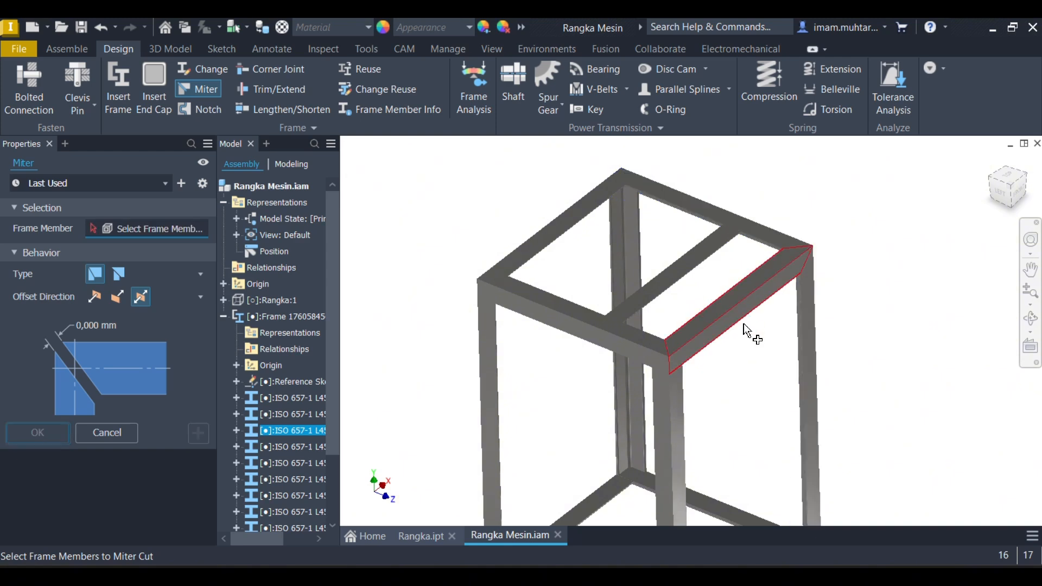
Miter the front leg beside the cross member with both top beams meeting at its corner.
left_click(676, 425)
left_click(699, 353)
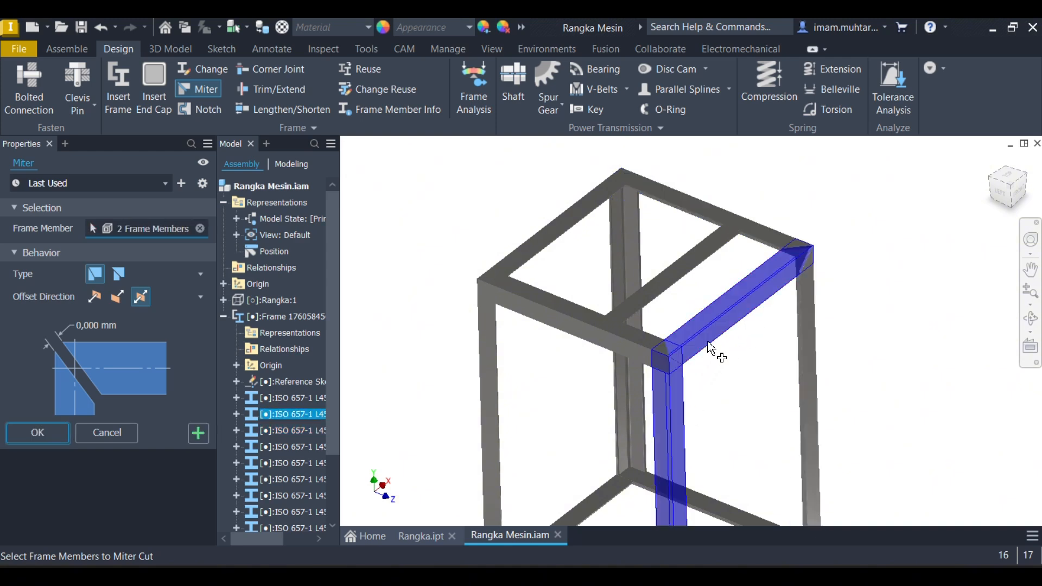
key("Return")
left_click(651, 341)
left_click(663, 394)
key("Return")
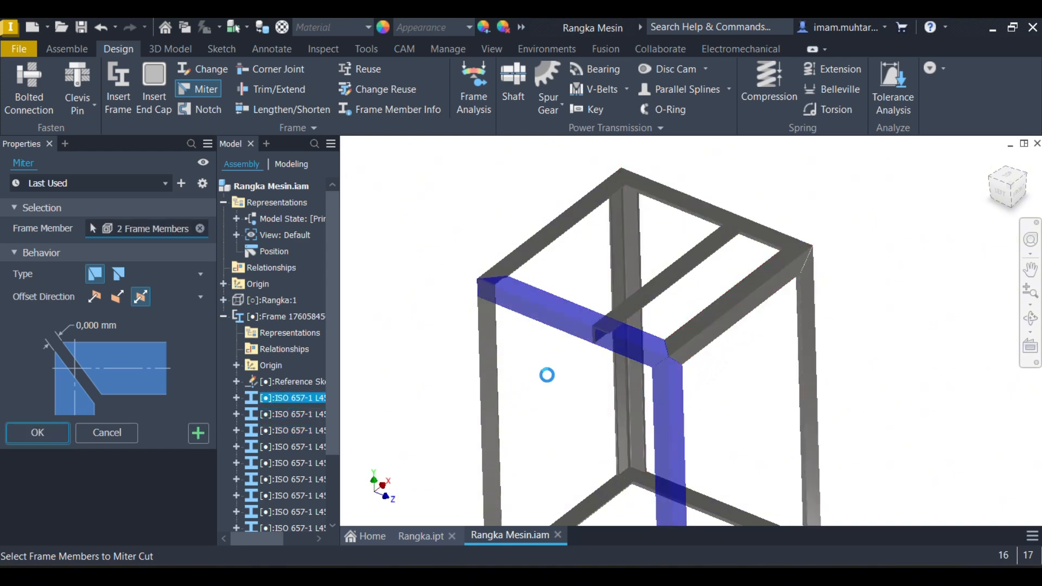
Miter the front leg away from the cross member with both top beams meeting at its corner, using a 0 mm gap.
left_click(487, 353)
left_click(537, 316)
key("Return")
left_click(492, 339)
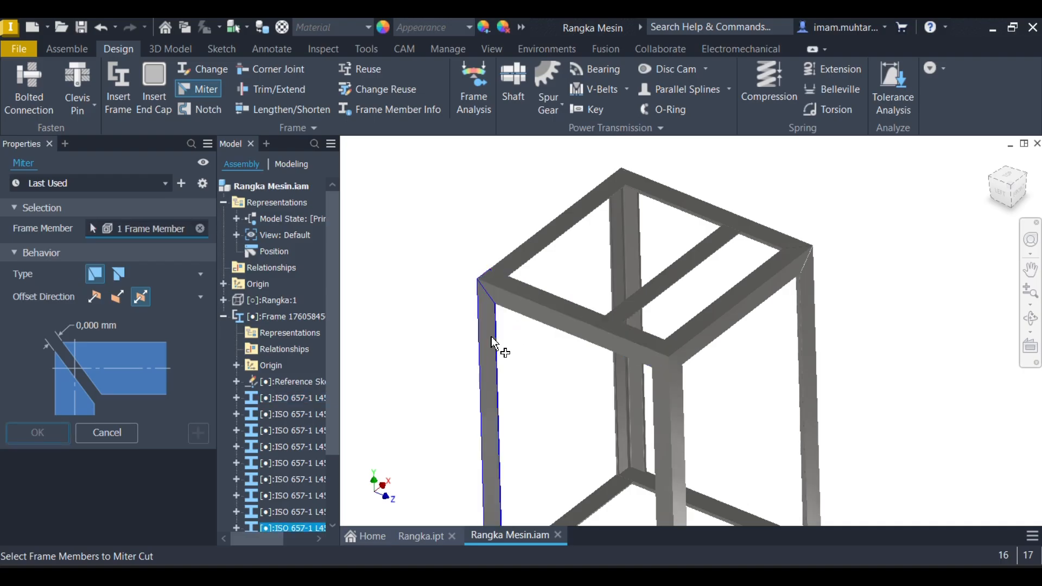
left_click(529, 250)
key("Return")
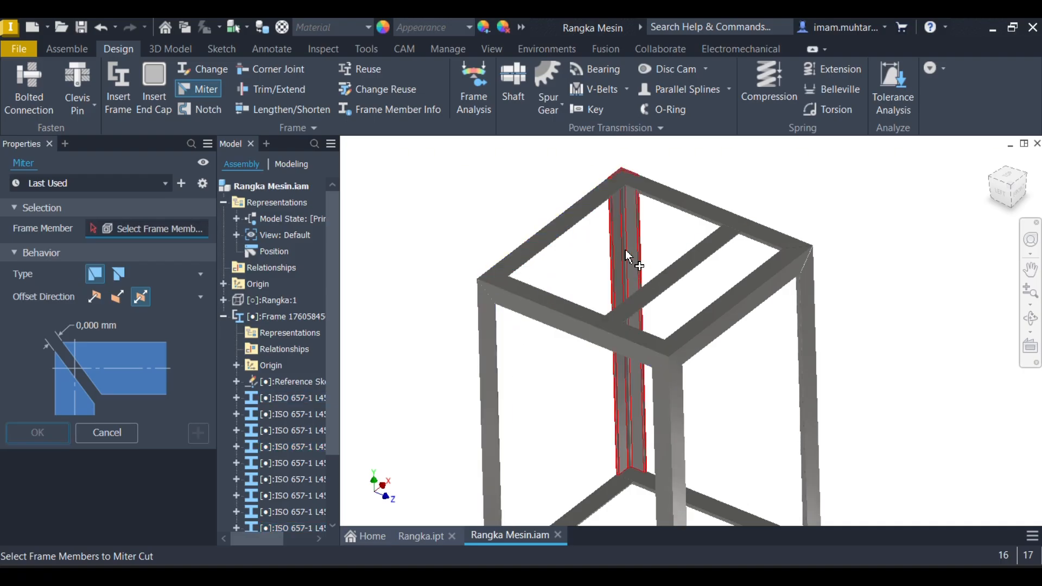
Miter the rear leg away from the cross member with both top beams meeting at its corner.
left_click(608, 223)
left_click(600, 206)
key("Return")
left_click(633, 217)
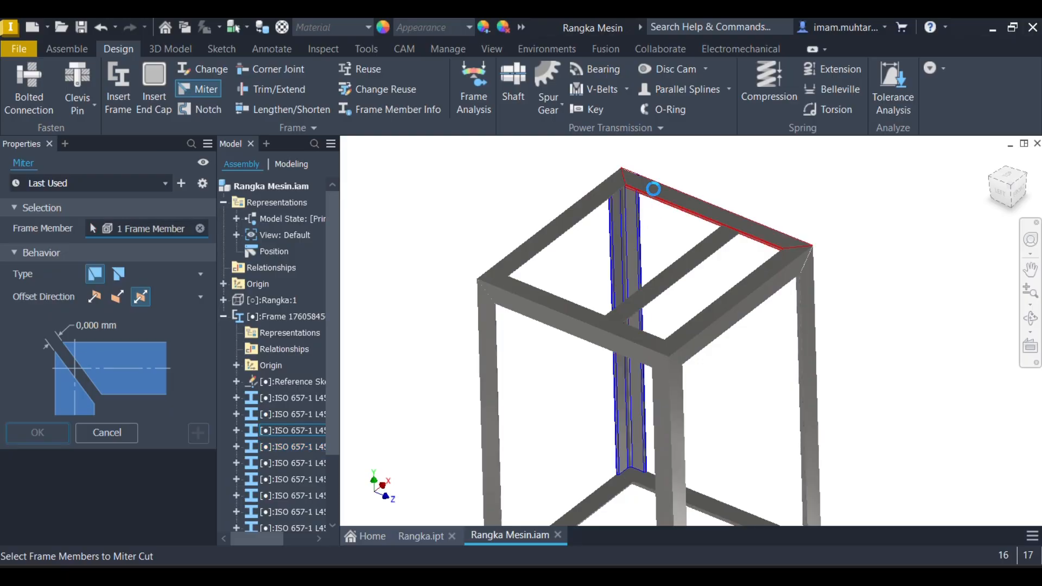
left_click(647, 196)
key("Return")
Miter the long front base beam with the short base beams at both of its ends.
scroll(619, 173, "down", 3)
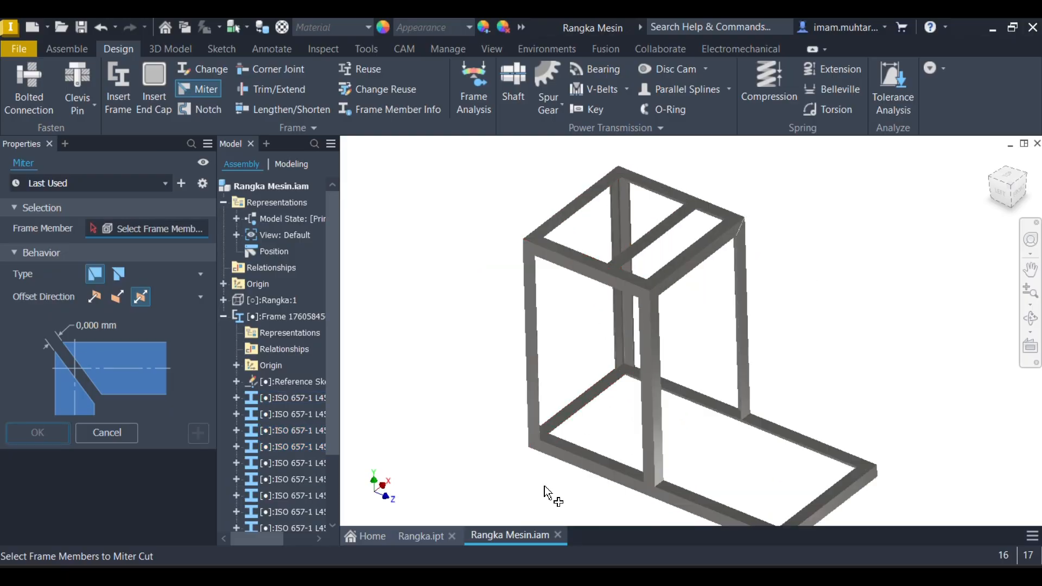
scroll(522, 384, "up", 5)
scroll(529, 304, "down", 3)
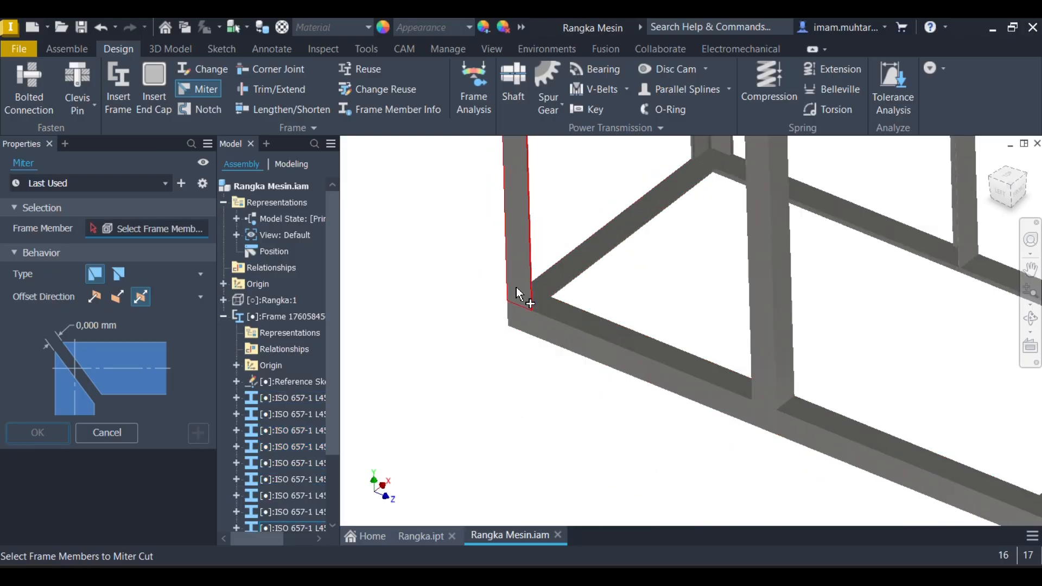
left_click(535, 326)
left_click(570, 283)
key("Return")
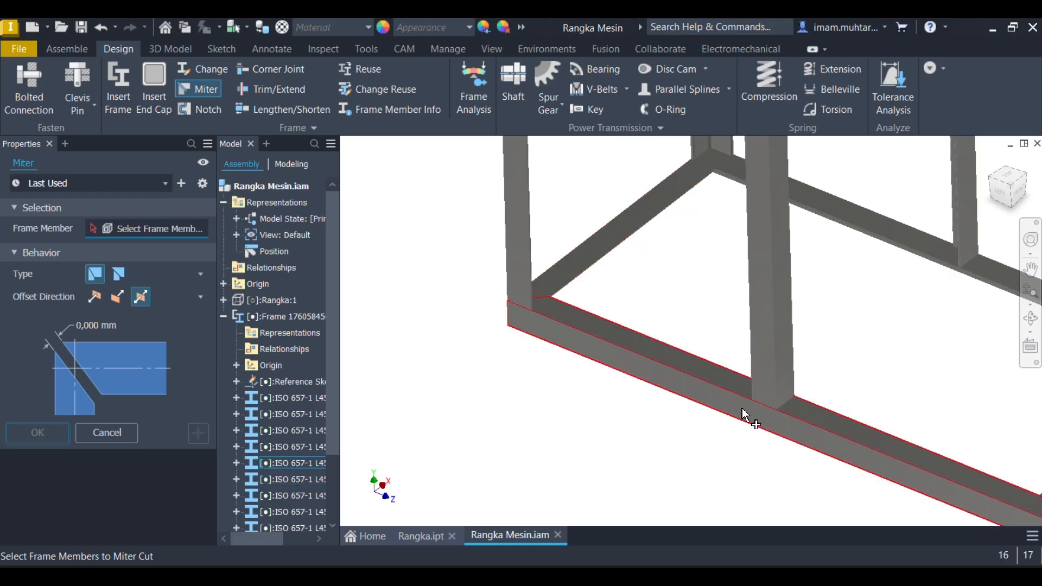
scroll(658, 365, "down", 3)
scroll(658, 365, "up", 5)
left_click(667, 368)
left_click(741, 369)
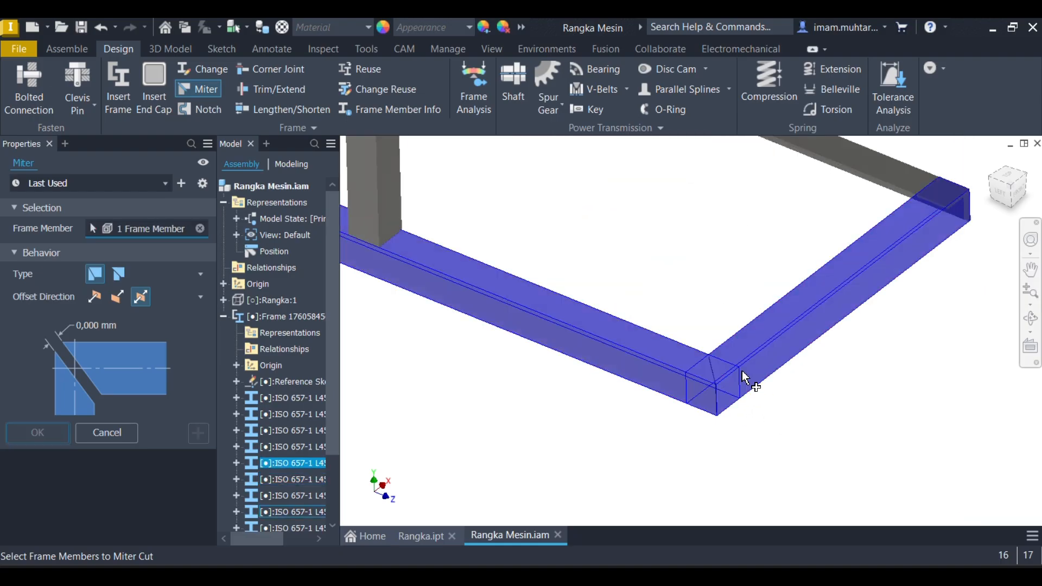
key("Return")
Miter the long rear base beam with the short base beams at both remaining corners of the base.
left_click(902, 247)
left_click(902, 168)
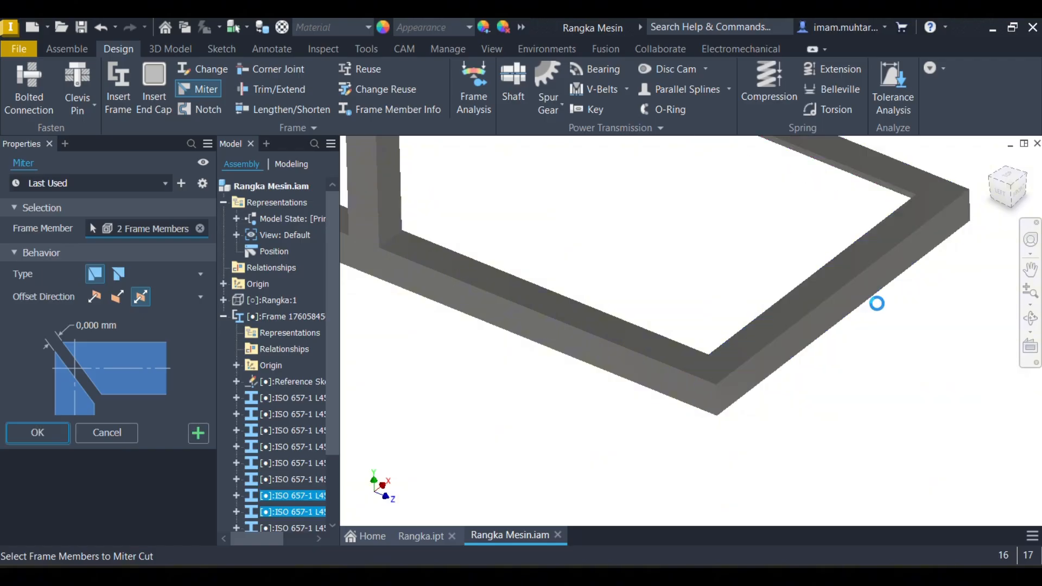
key("Return")
scroll(877, 302, "down", 3)
scroll(853, 423, "up", 5)
left_click(658, 272)
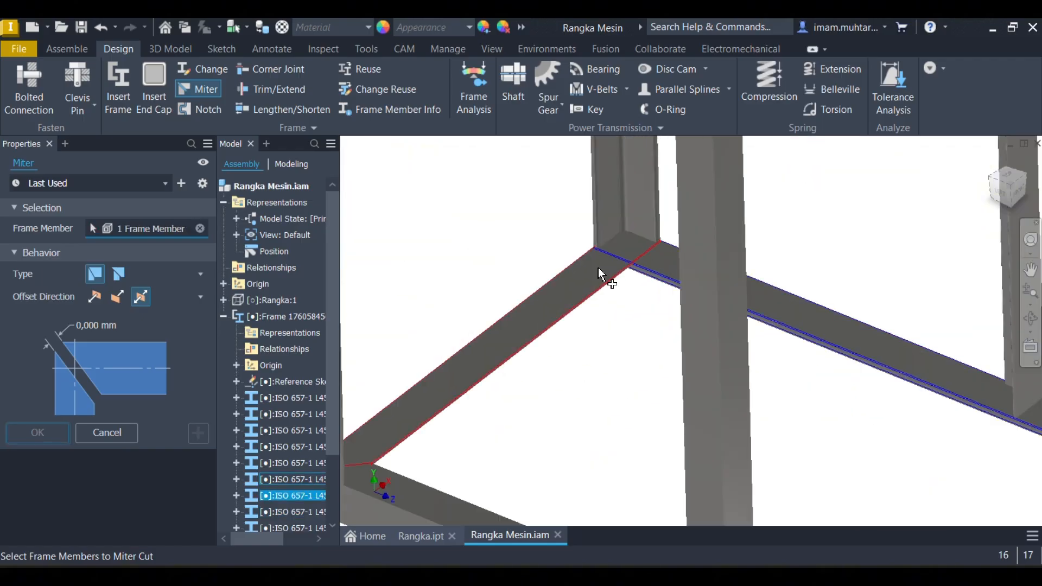
left_click(600, 278)
key("Return")
Examine the mitered base and top corner joints of the frame from several sides.
scroll(583, 282, "down", 4)
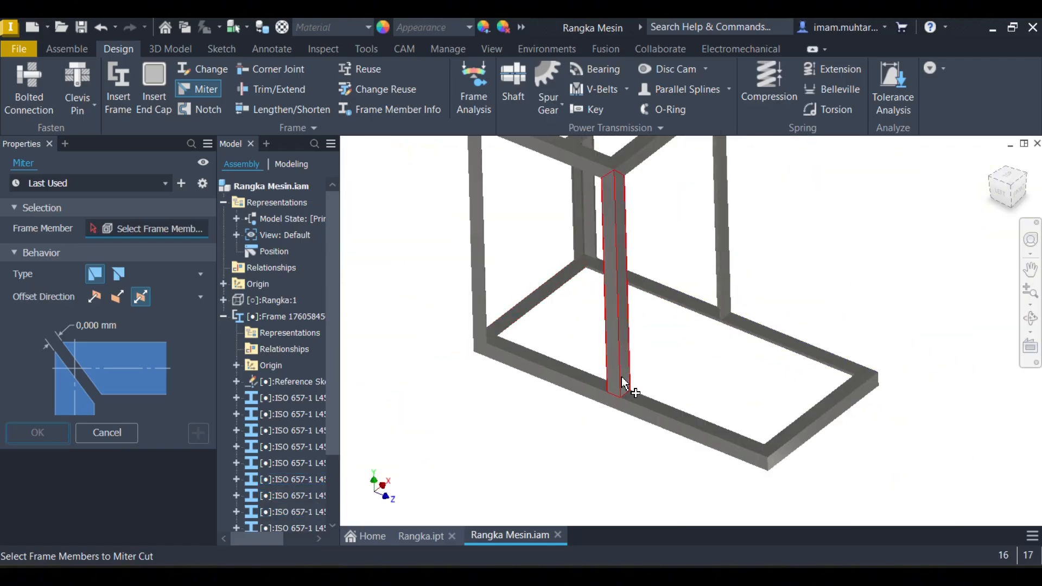
scroll(624, 388, "up", 4)
middle_click_drag(694, 362, 625, 286, "shift")
scroll(633, 288, "down", 5)
scroll(448, 192, "up", 5)
scroll(546, 324, "down", 4)
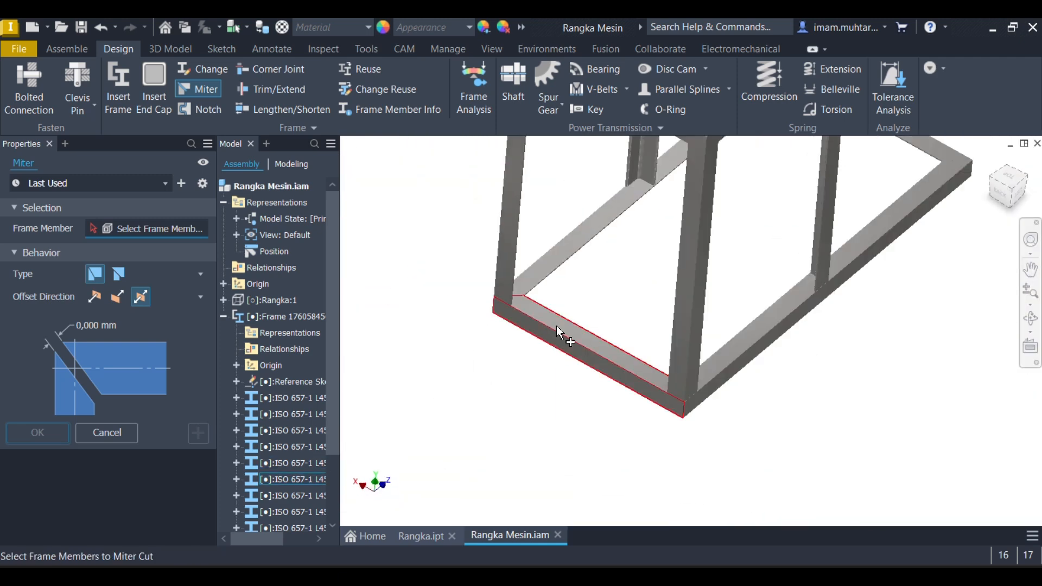
scroll(558, 332, "down", 3)
middle_click_drag(610, 320, 572, 272, "shift")
scroll(602, 223, "up", 5)
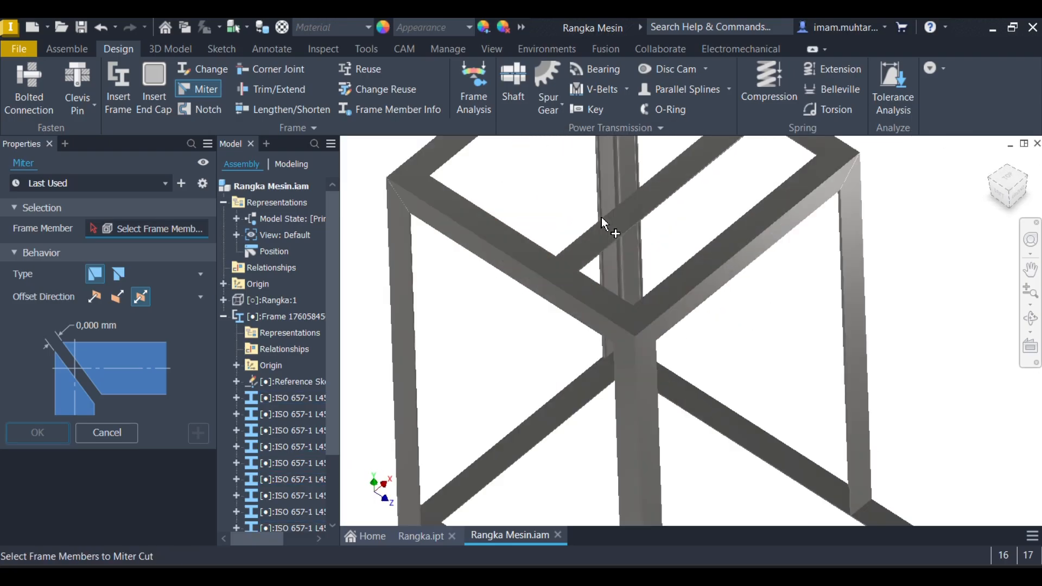
scroll(607, 236, "down", 5)
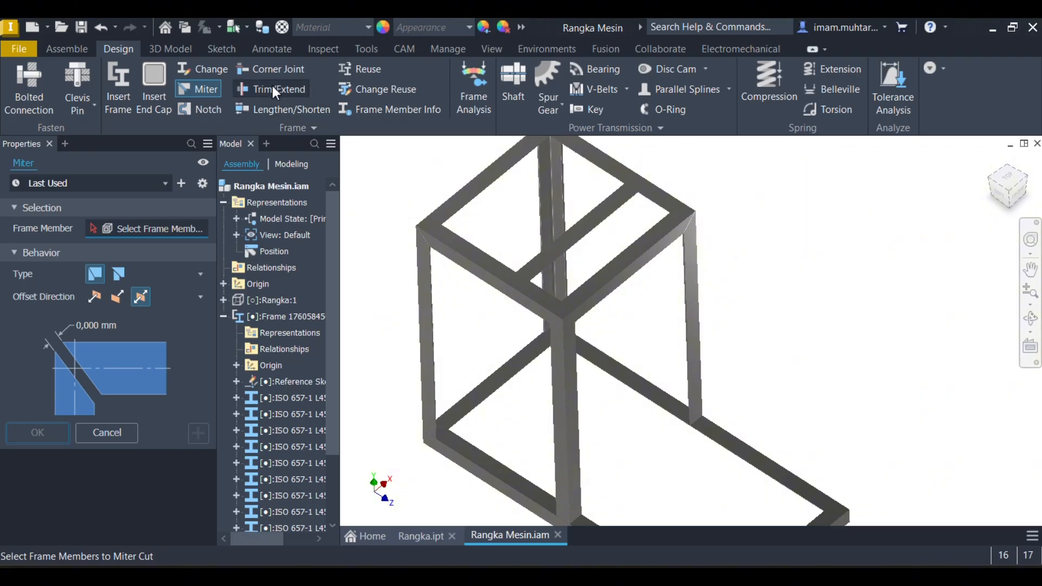
Notch the top cross member against the rear top beam, using the basic, extended notch profile with a 0 mm offset.
left_click(211, 110)
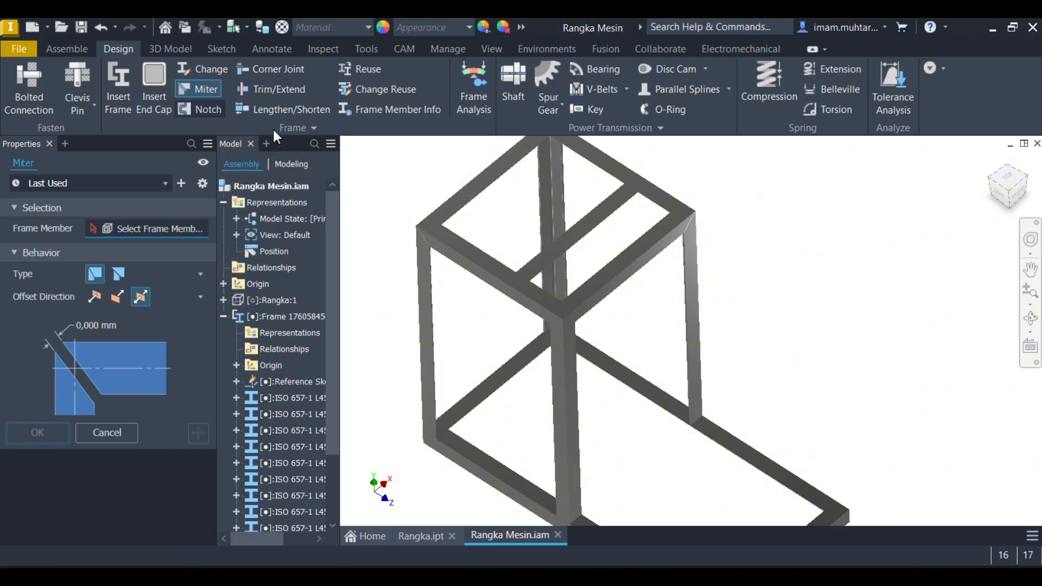
left_click(548, 248)
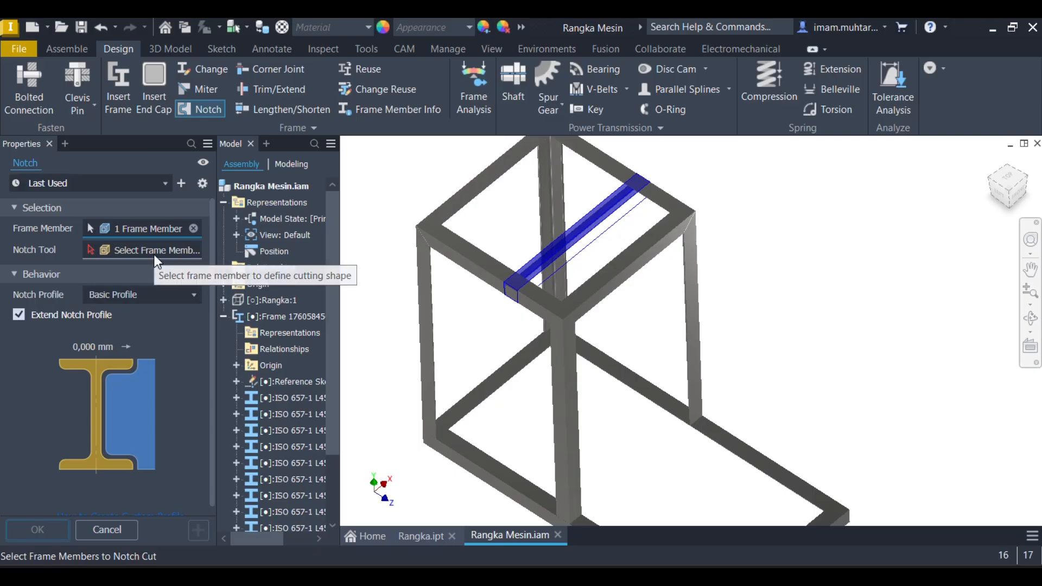
mouse_move(658, 265)
middle_mouse_down("shift")
mouse_move(695, 223)
mouse_move(671, 248)
middle_mouse_up("shift")
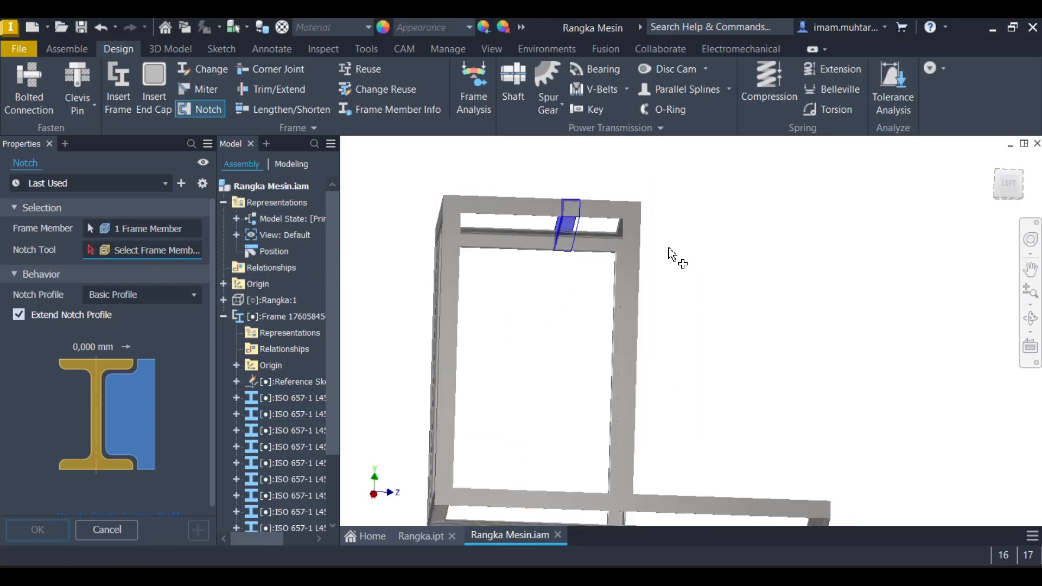
scroll(634, 240, "down", 3)
left_click(520, 250)
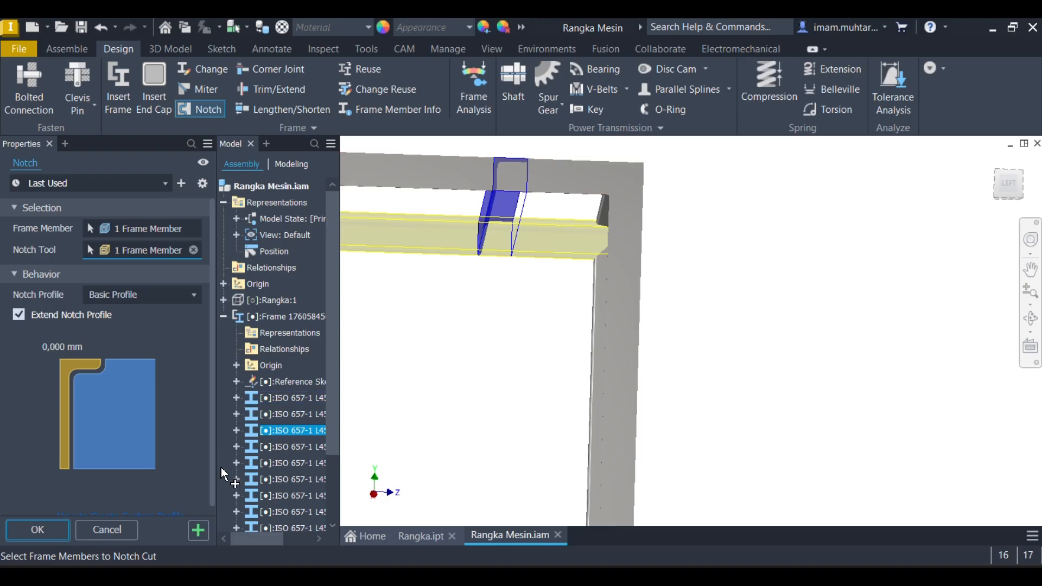
scroll(510, 304, "up", 3)
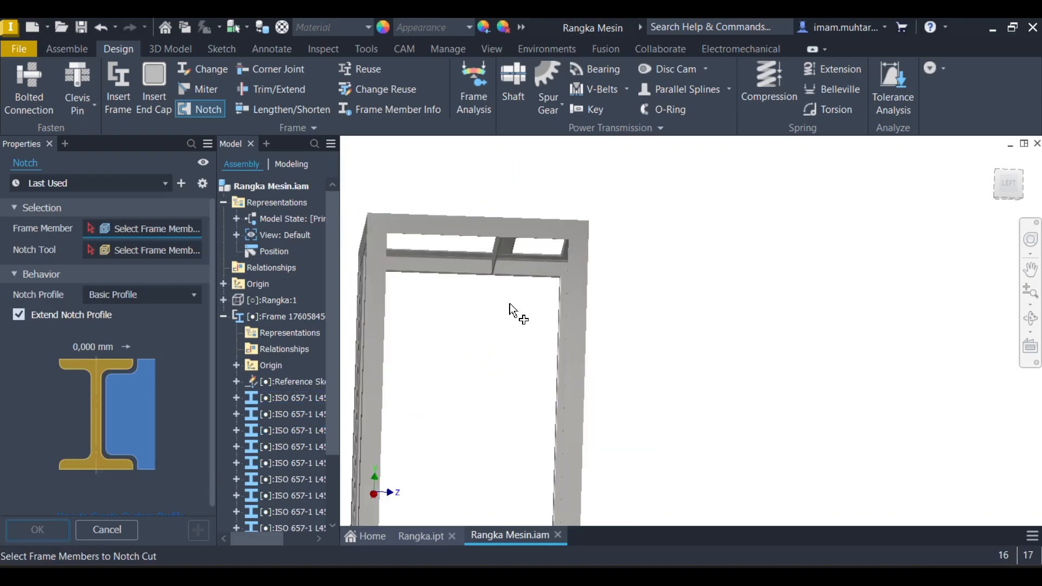
Notch the top cross member against the front top beam with the same basic profile and 0 mm offset, and finish notching.
middle_click_drag(495, 320, 658, 301, "shift")
left_click(657, 298)
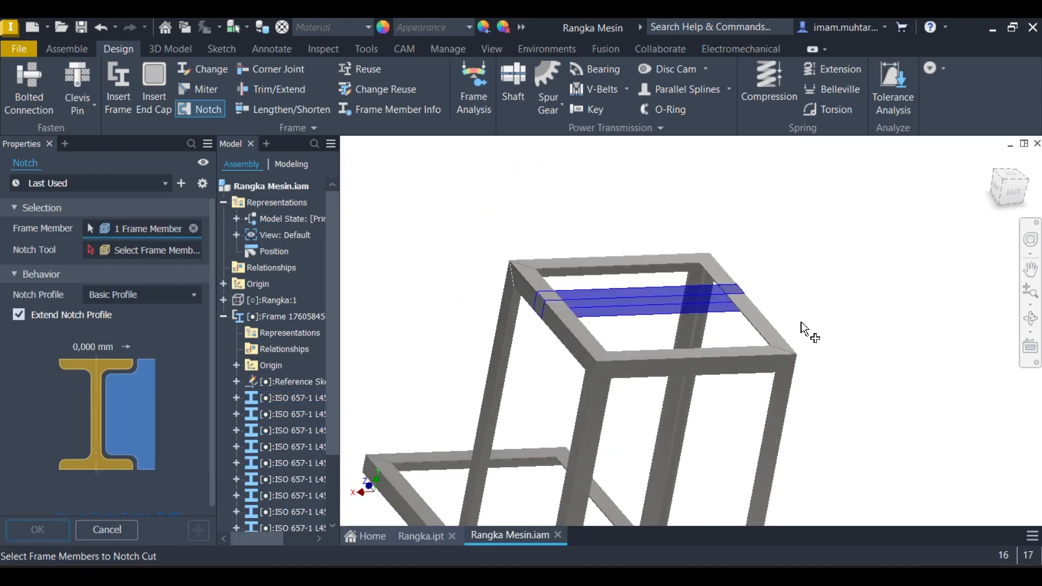
middle_click_drag(806, 331, 847, 329, "shift")
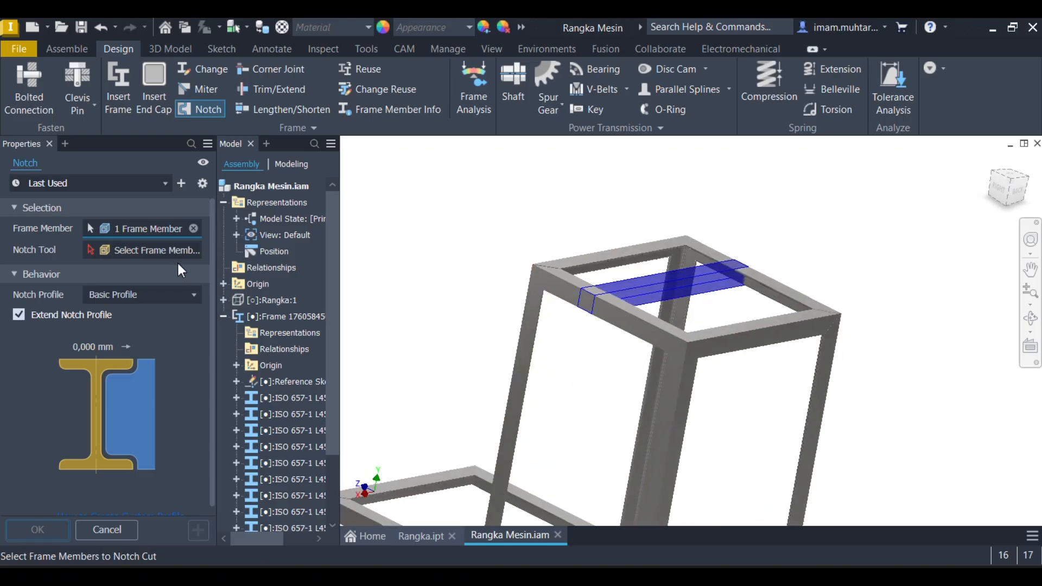
scroll(813, 298, "down", 5)
left_click(641, 312)
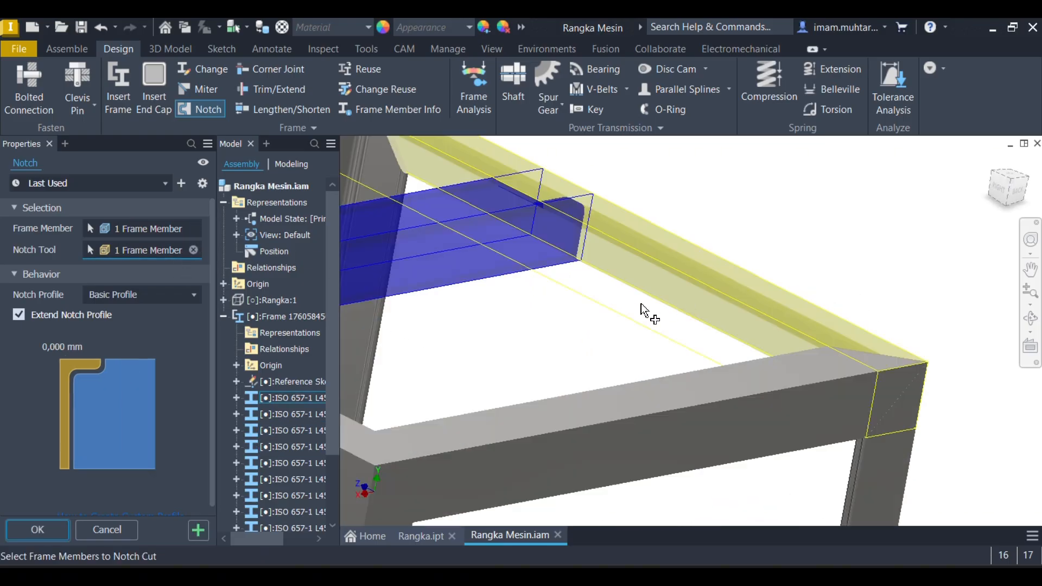
key("Return")
scroll(624, 256, "up", 5)
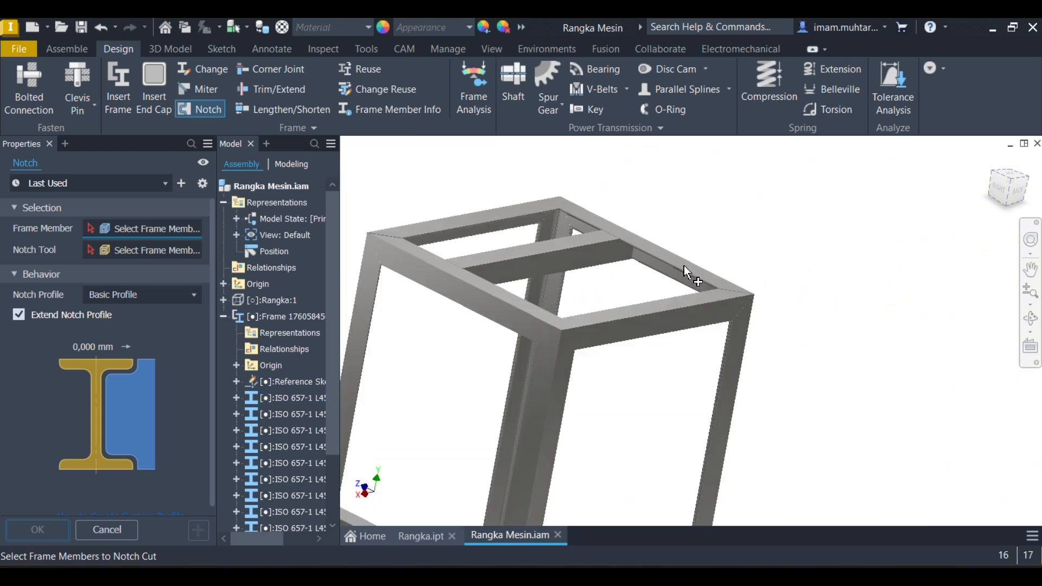
scroll(466, 276, "down", 3)
scroll(464, 284, "down", 2)
scroll(418, 283, "up", 4)
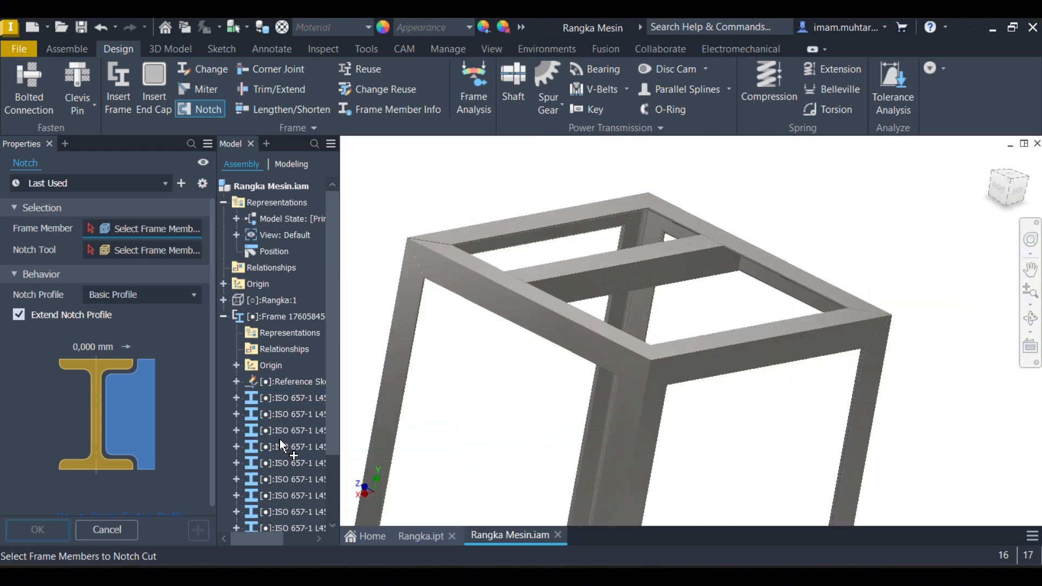
left_click(107, 529)
Save the Rangka Mesin assembly.
middle_click_drag(372, 470, 681, 289, "shift")
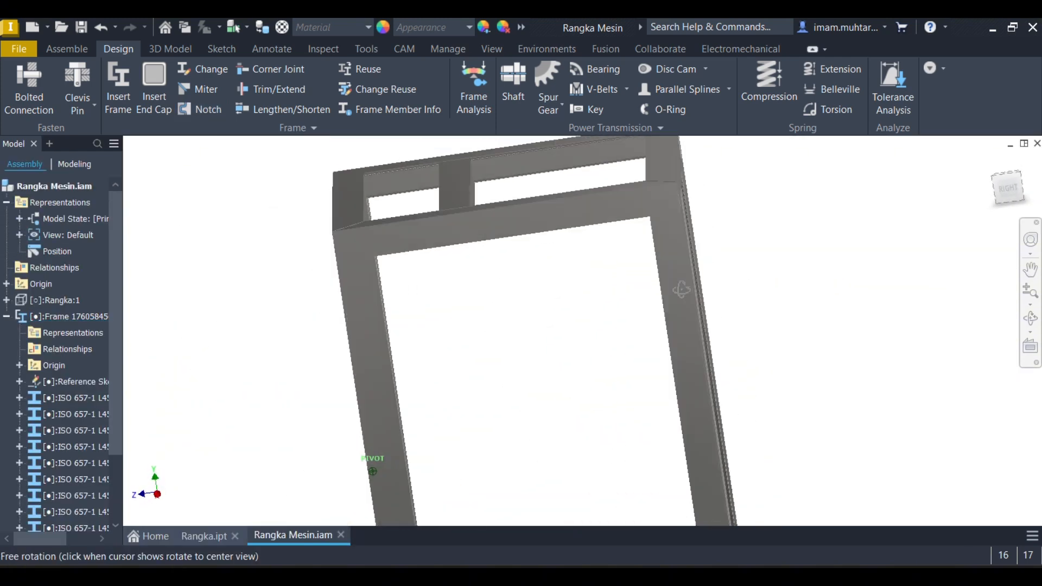
scroll(542, 279, "up", 5)
middle_click_drag(542, 279, 801, 293, "shift")
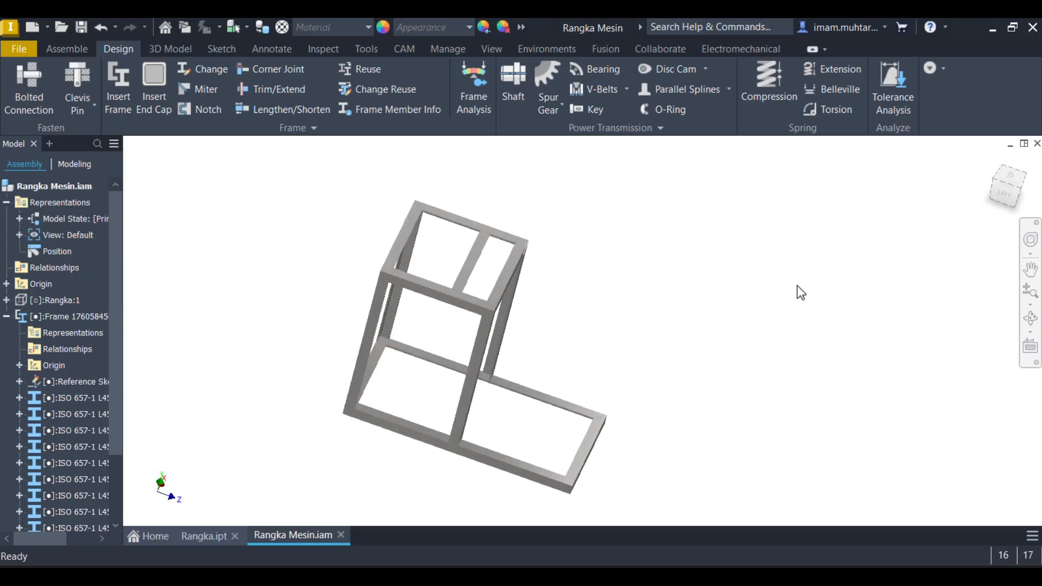
key("ctrl+s")
left_click(790, 233)
middle_click_drag(602, 319, 540, 305, "shift")
scroll(404, 247, "down", 5)
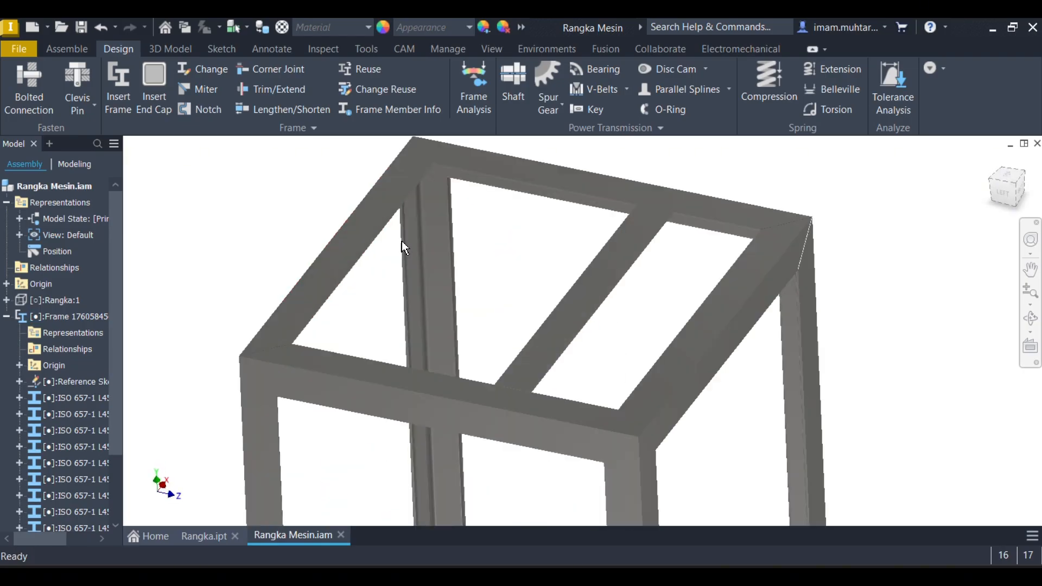
scroll(404, 247, "up", 4)
middle_click_drag(414, 244, 496, 253, "shift")
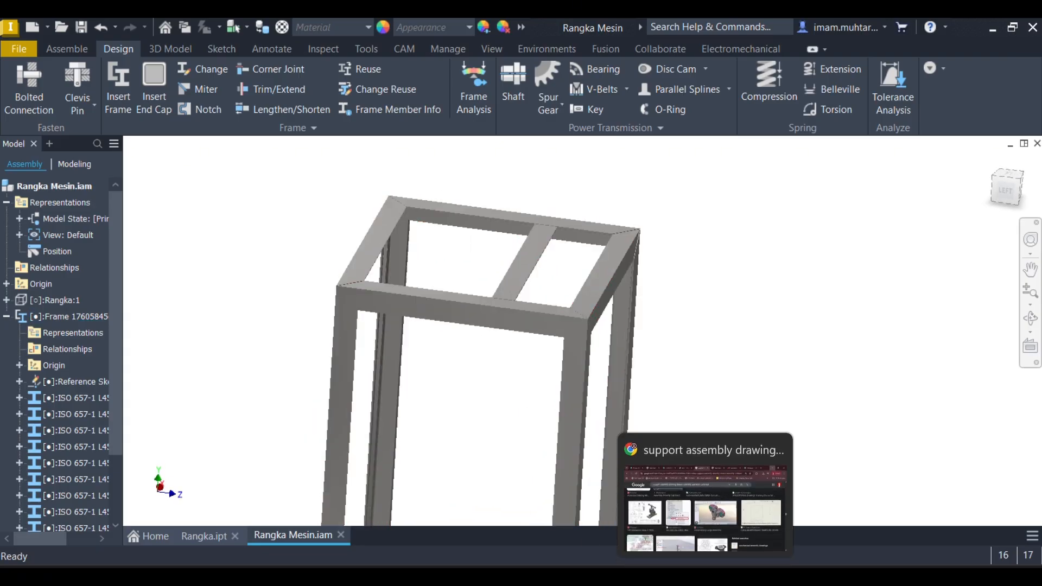
Switch to the WhatsApp image viewer and examine the reference rendering of the machine with its frame and electric motor.
left_click(691, 562)
left_click(692, 567)
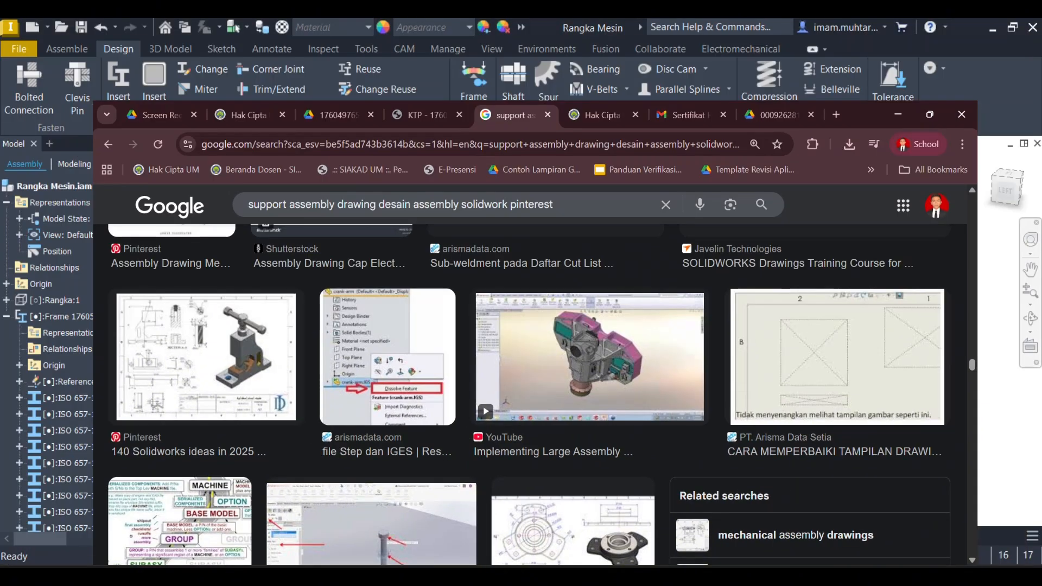
middle_click_drag(539, 301, 480, 282, "shift")
left_click(991, 161)
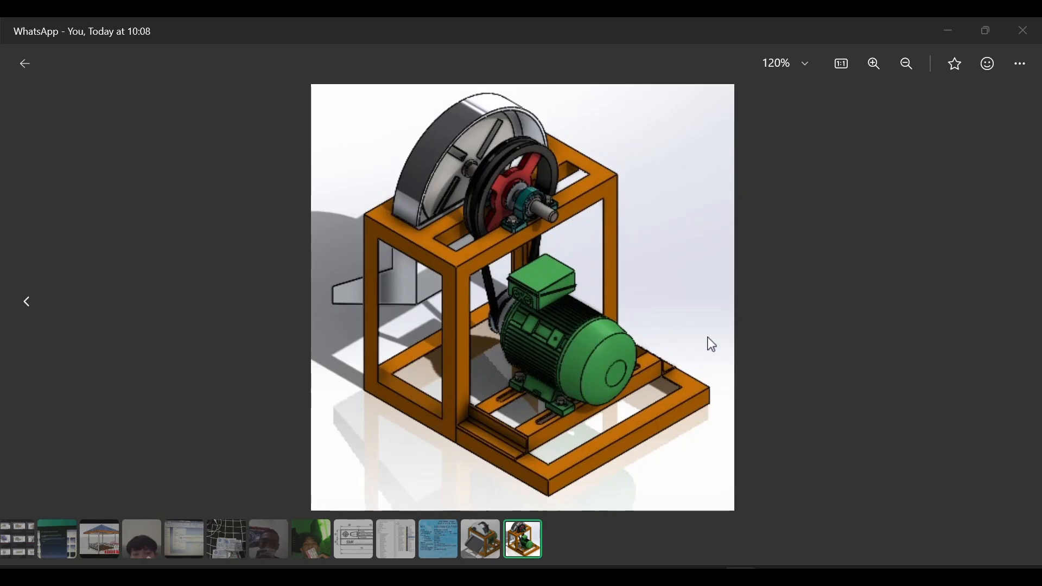
Switch to Chrome and search Google Images for "motor listrik grabcad".
left_click(705, 521)
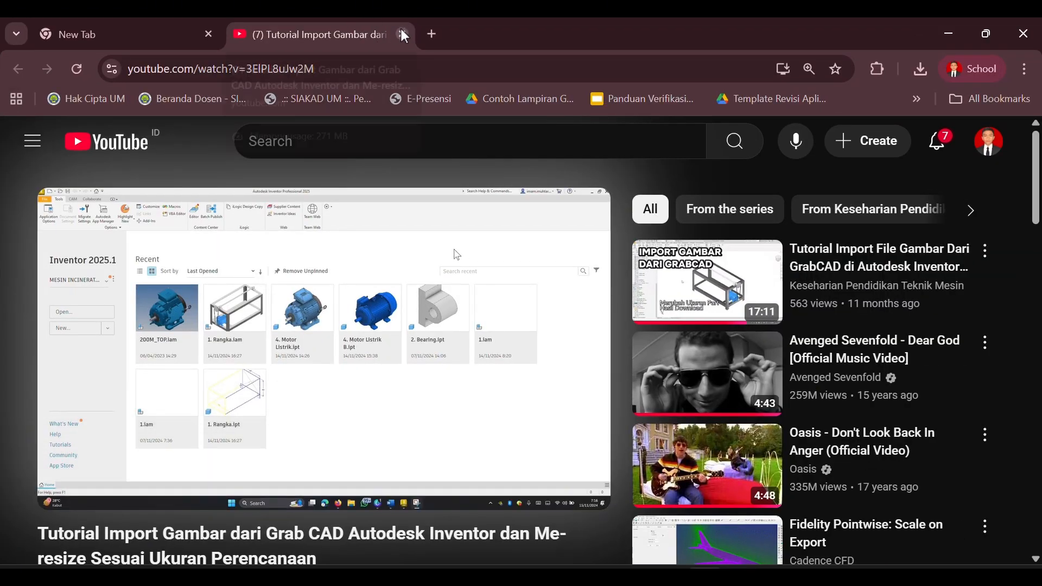
left_click(317, 71)
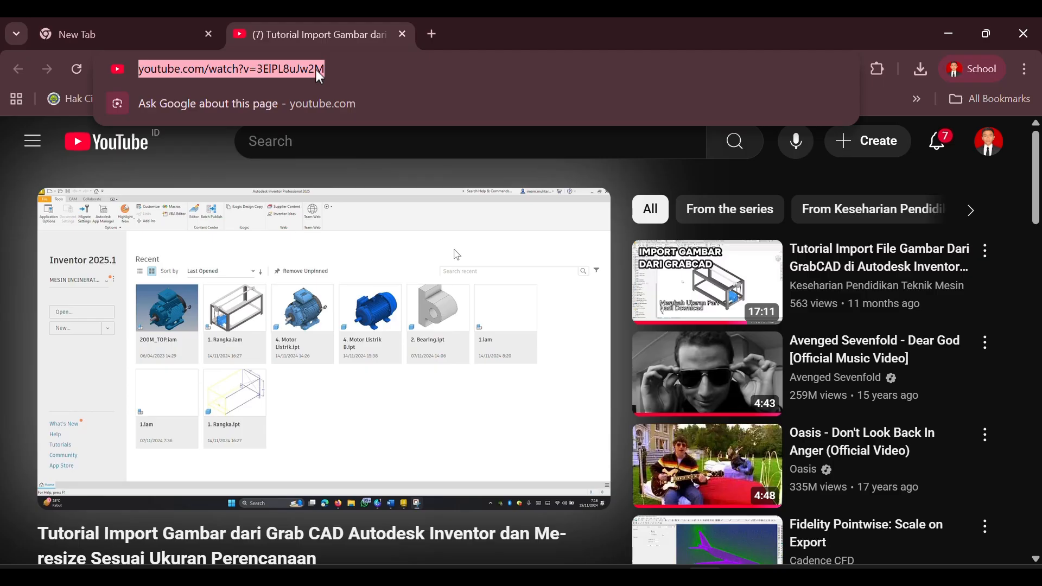
type("motor")
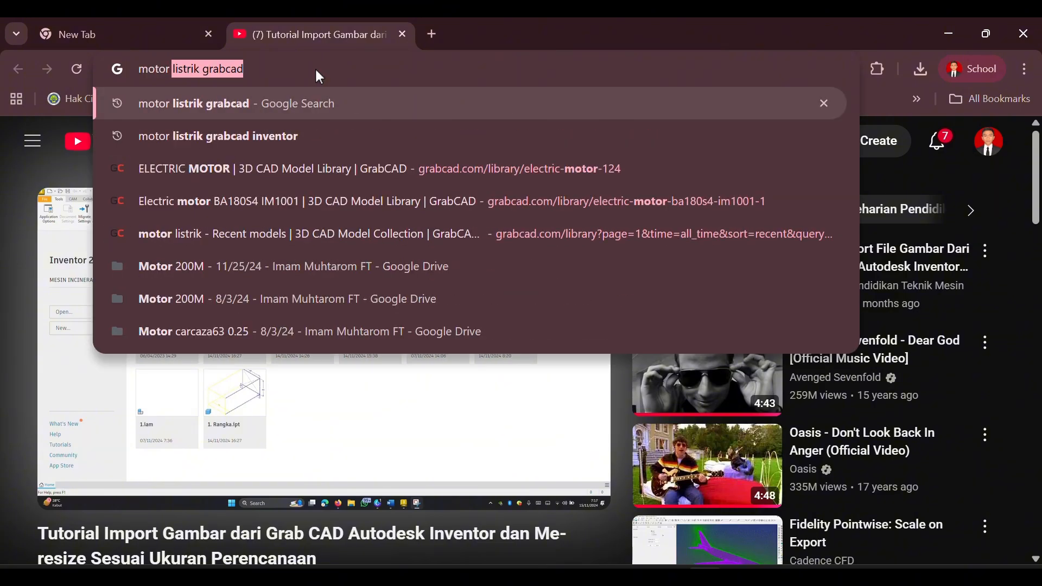
key("Right")
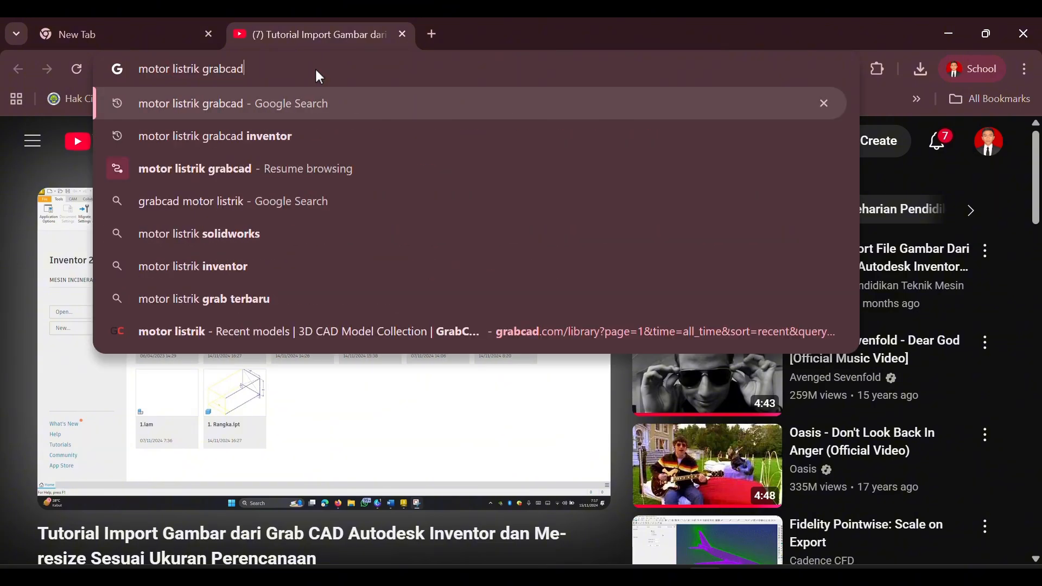
key("Return")
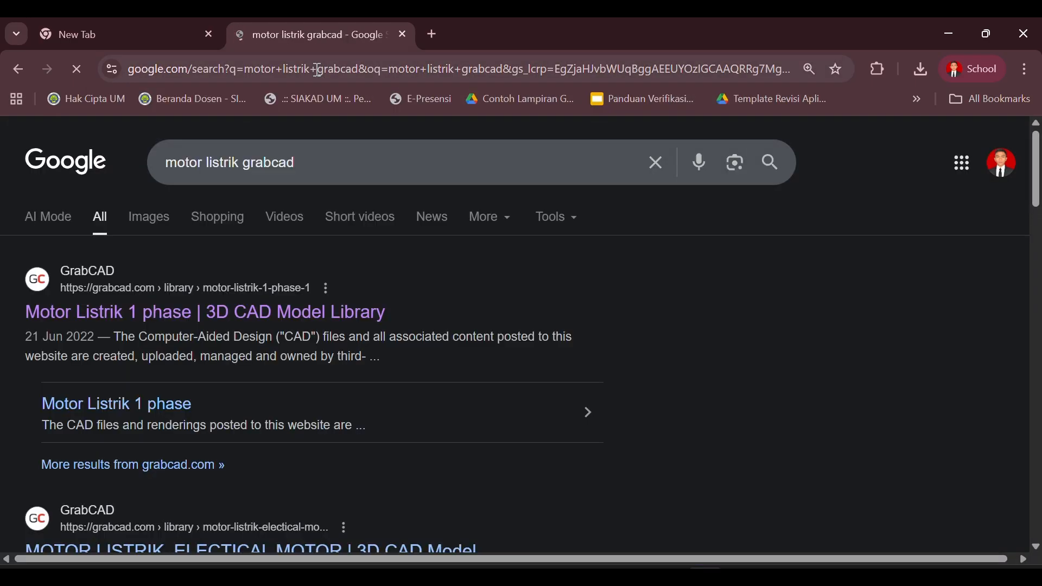
left_click(157, 225)
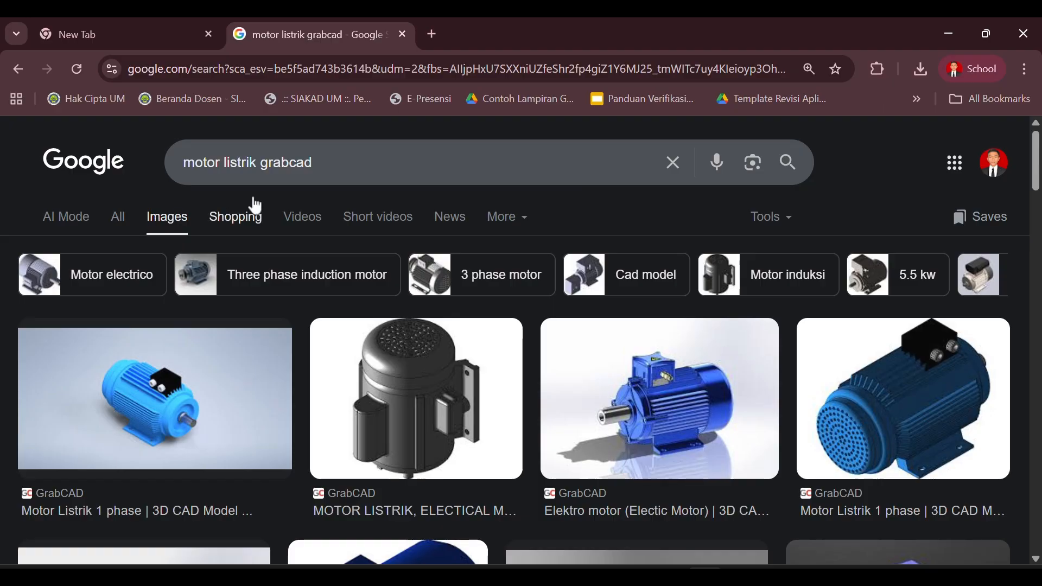
Refine the Google Images search to "motor listrik grabcad inventor".
left_click(354, 165)
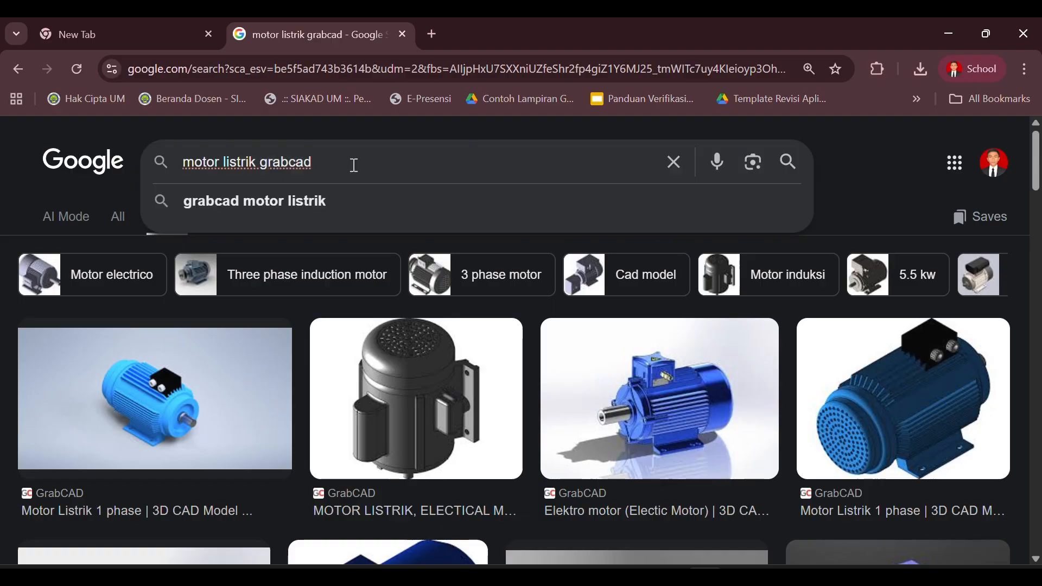
type("inventor")
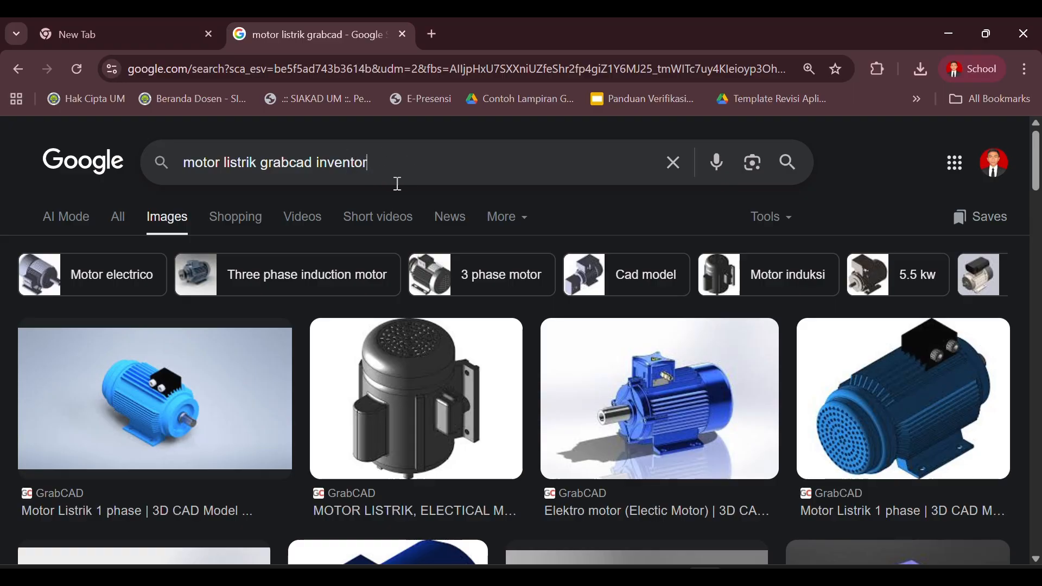
key("Return")
Browse the image results for a suitable GrabCAD electric motor model made in Inventor.
scroll(462, 268, "down", 3)
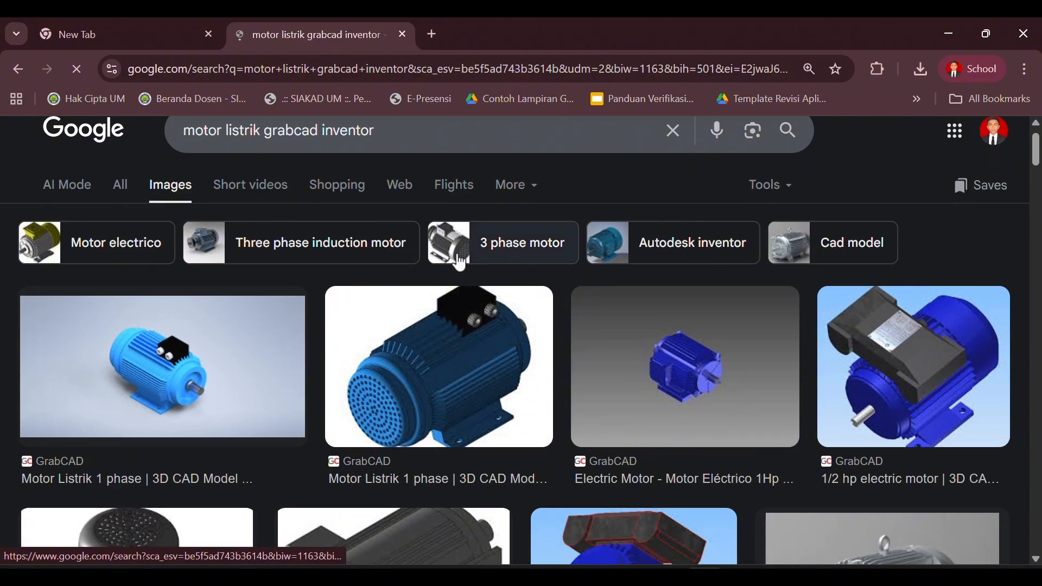
scroll(461, 269, "down", 9)
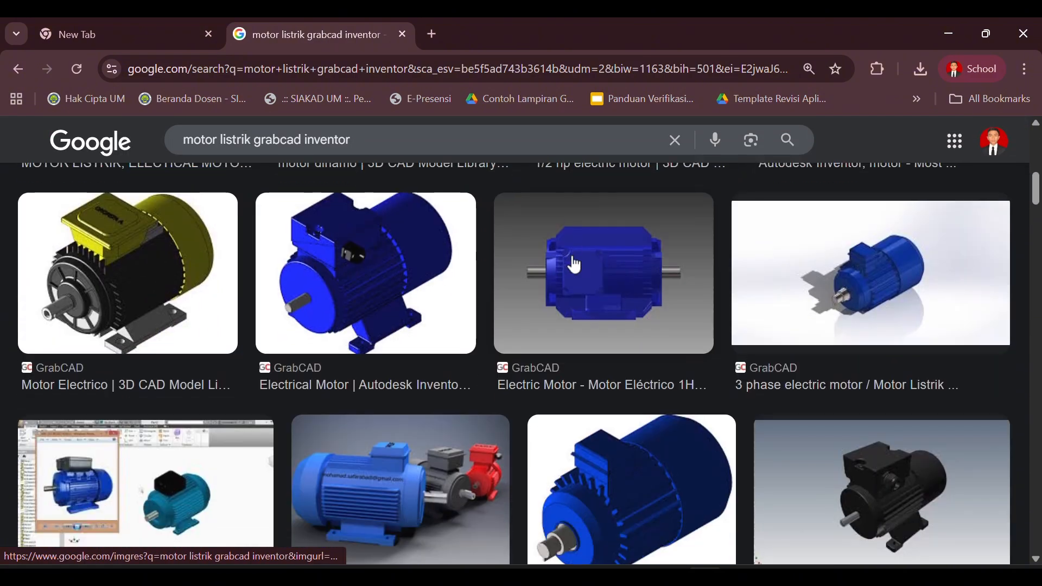
scroll(638, 260, "down", 5)
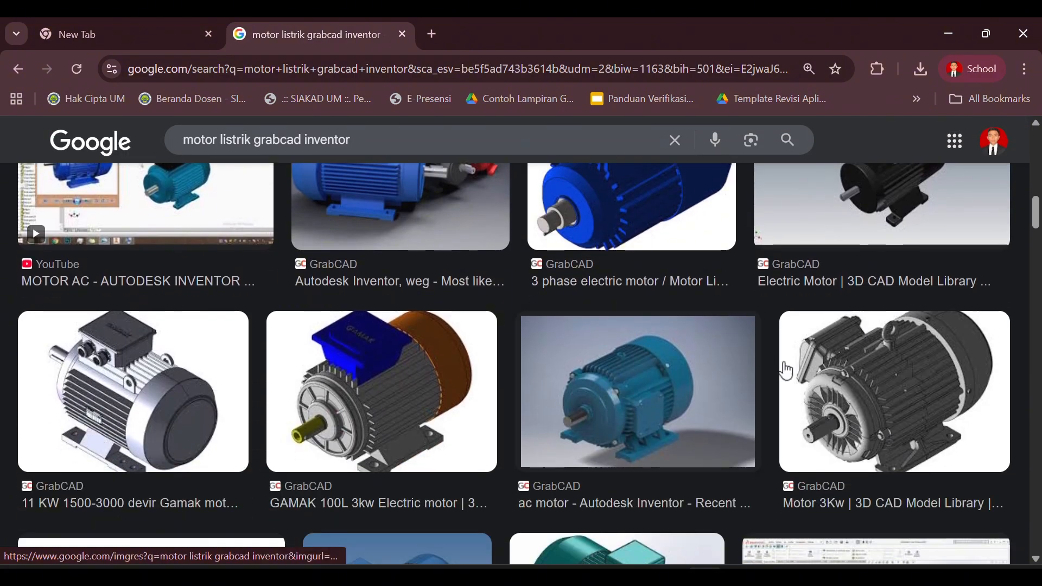
scroll(786, 370, "down", 3)
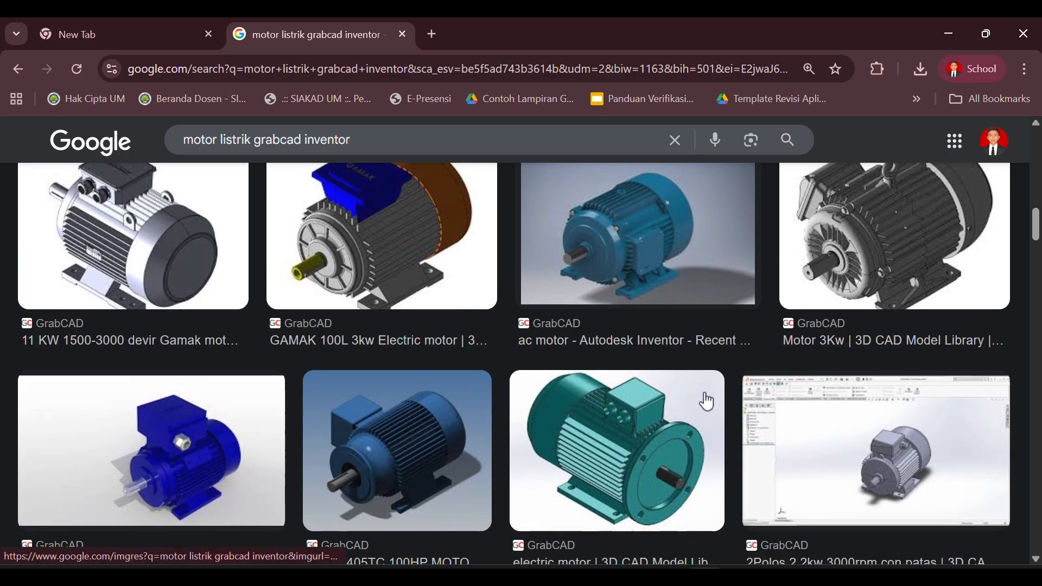
scroll(708, 401, "down", 2)
scroll(595, 387, "down", 4)
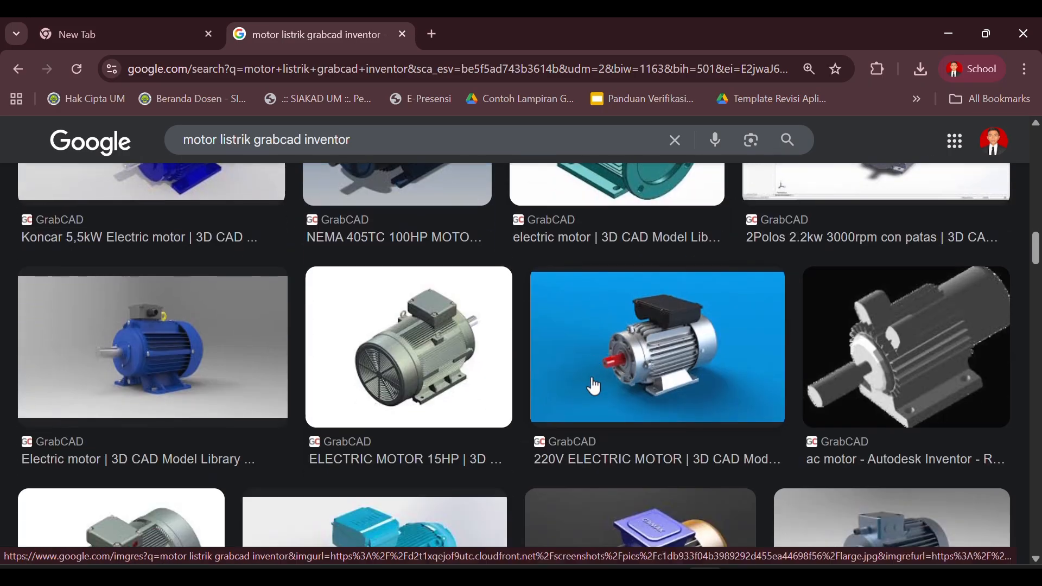
scroll(585, 386, "up", 10)
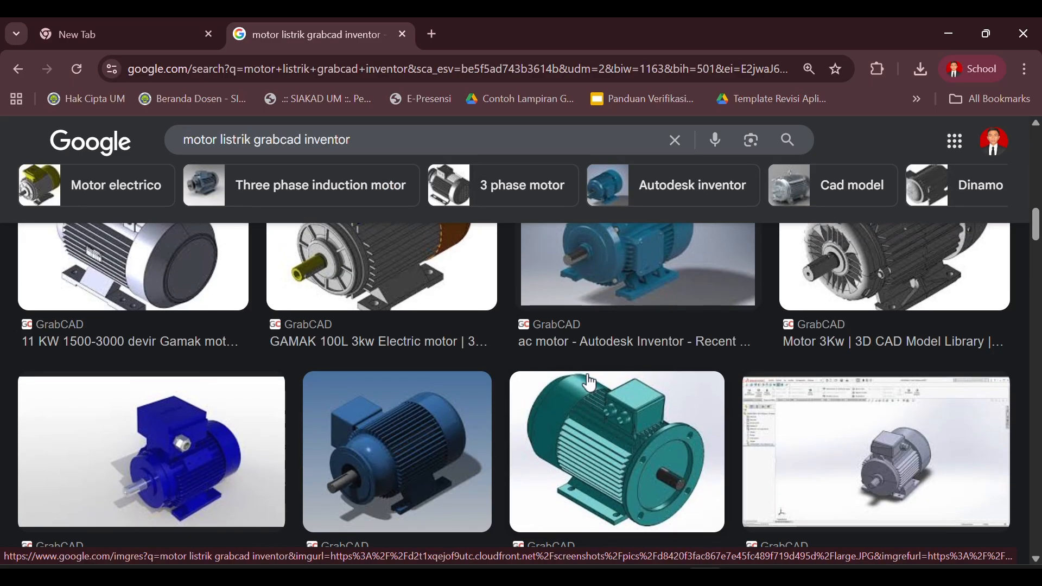
scroll(592, 412, "up", 6)
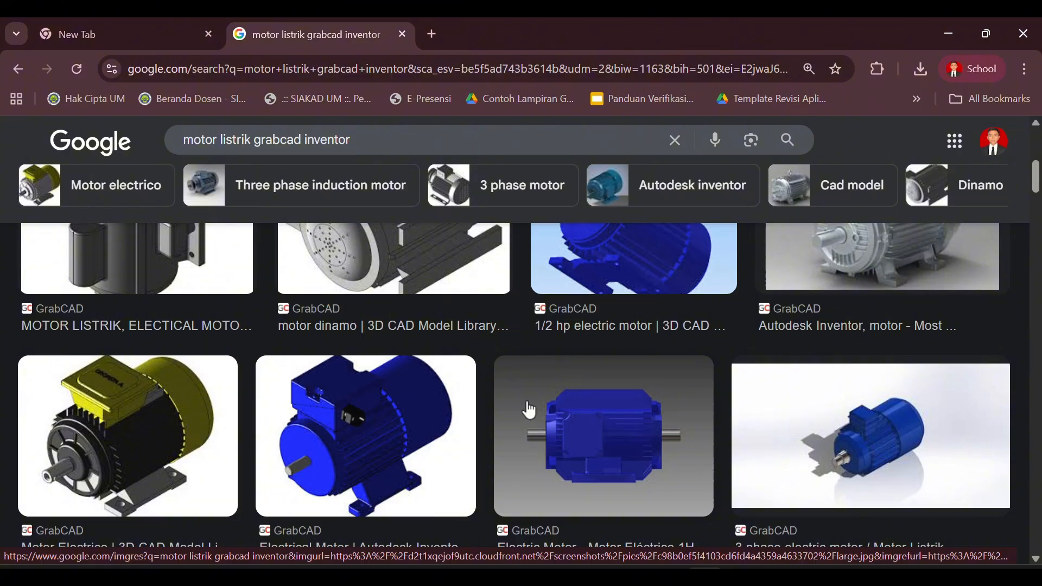
scroll(530, 411, "up", 3)
Open the GrabCAD page of the yellow and black Motor Electrico model in a new tab and view it in a maximized window.
scroll(537, 411, "down", 6)
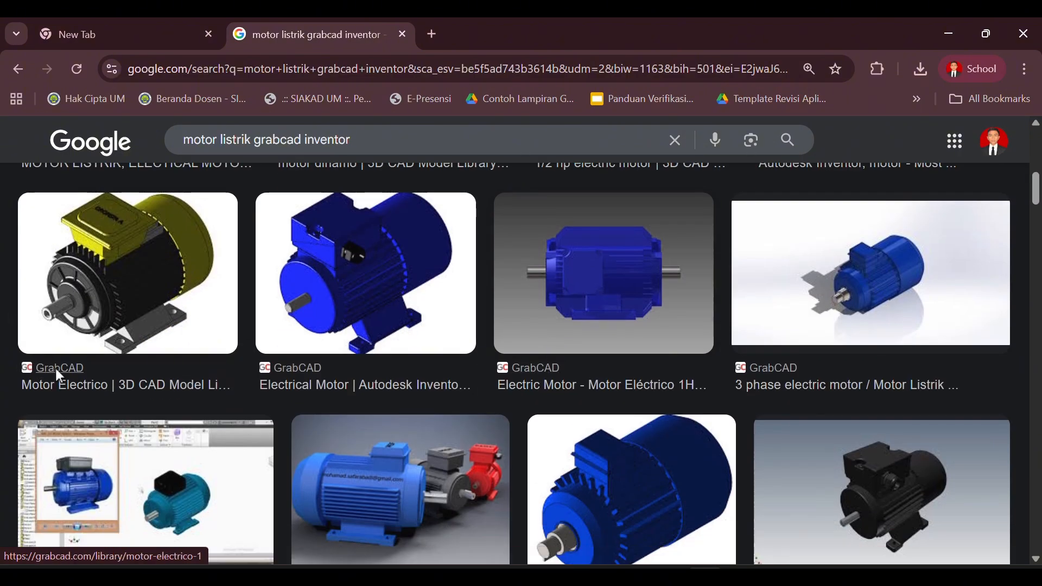
right_click(57, 371)
left_click(158, 122)
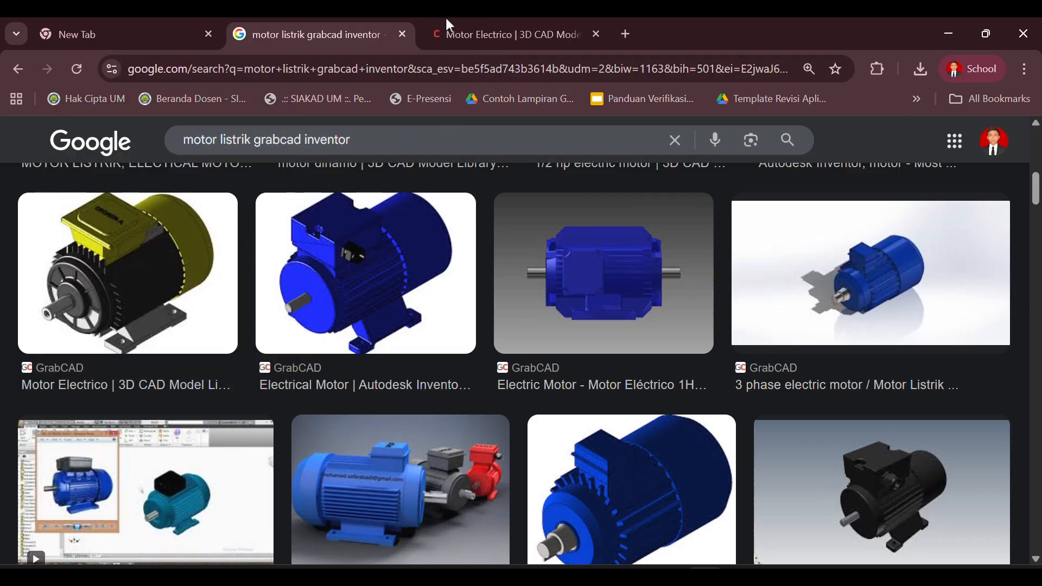
left_click_drag(692, 28, 686, 121)
left_click(749, 127)
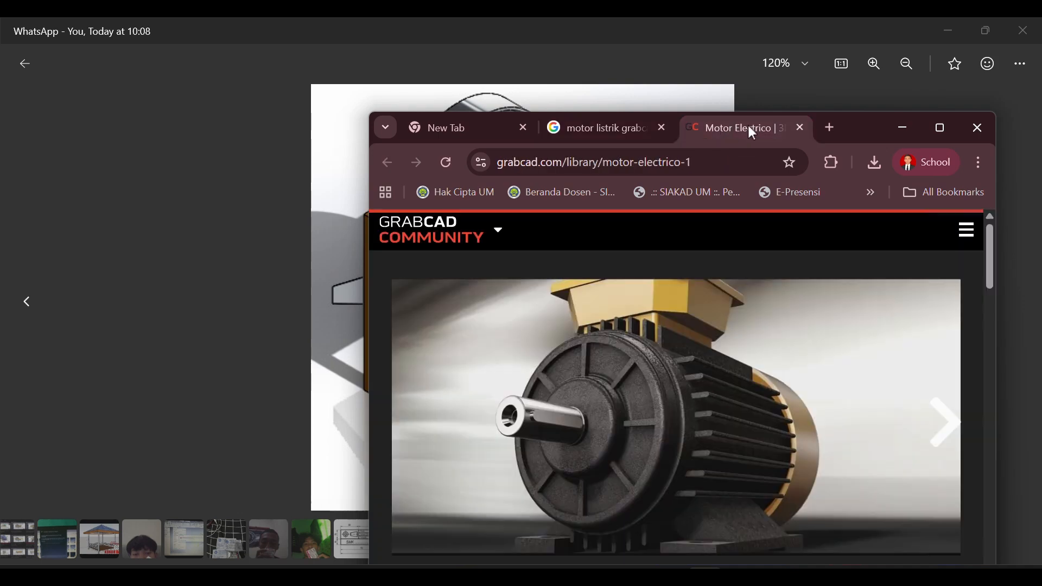
left_click(942, 128)
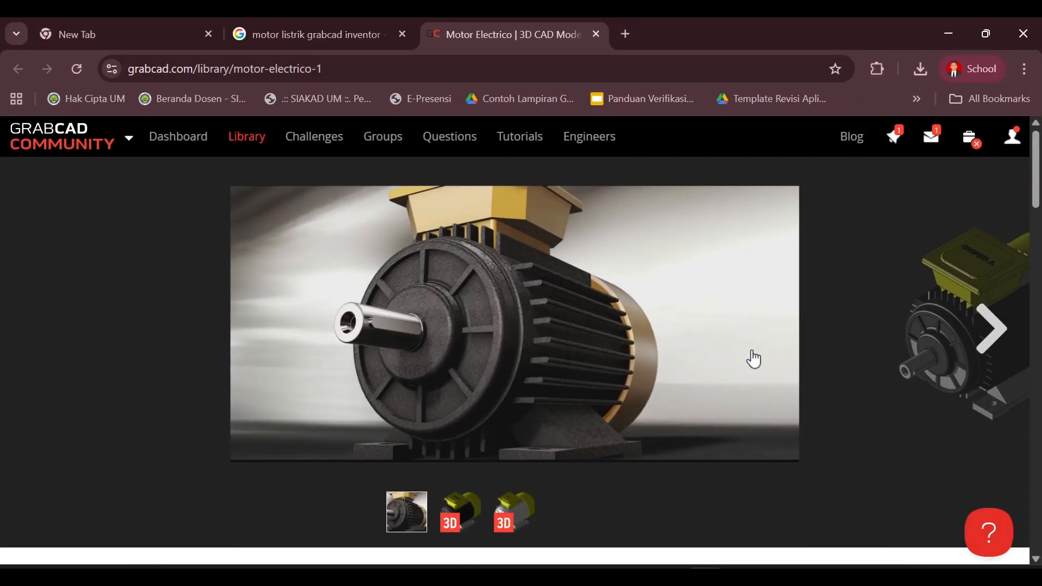
Check the Motor Electrico file list for an Inventor part and download the model files as motor-electrico-1.snapshot.2.zip.
scroll(753, 359, "down", 10)
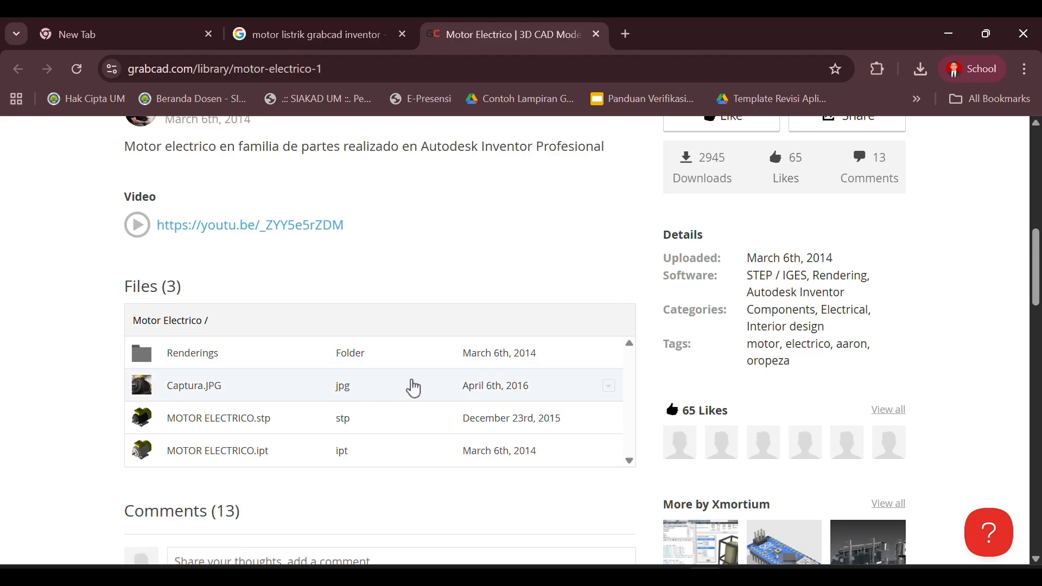
scroll(398, 393, "down", 3)
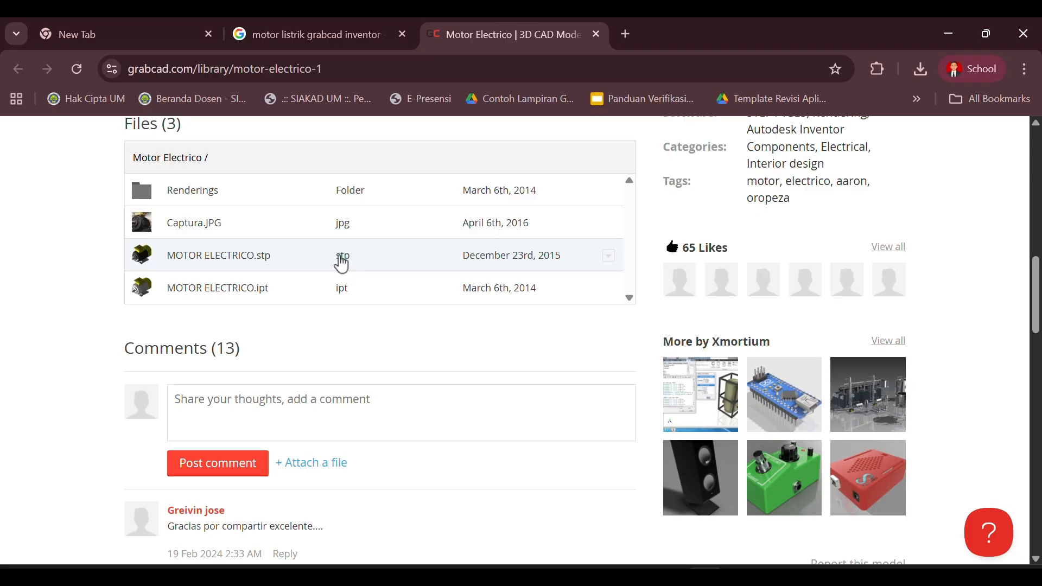
scroll(381, 282, "up", 1)
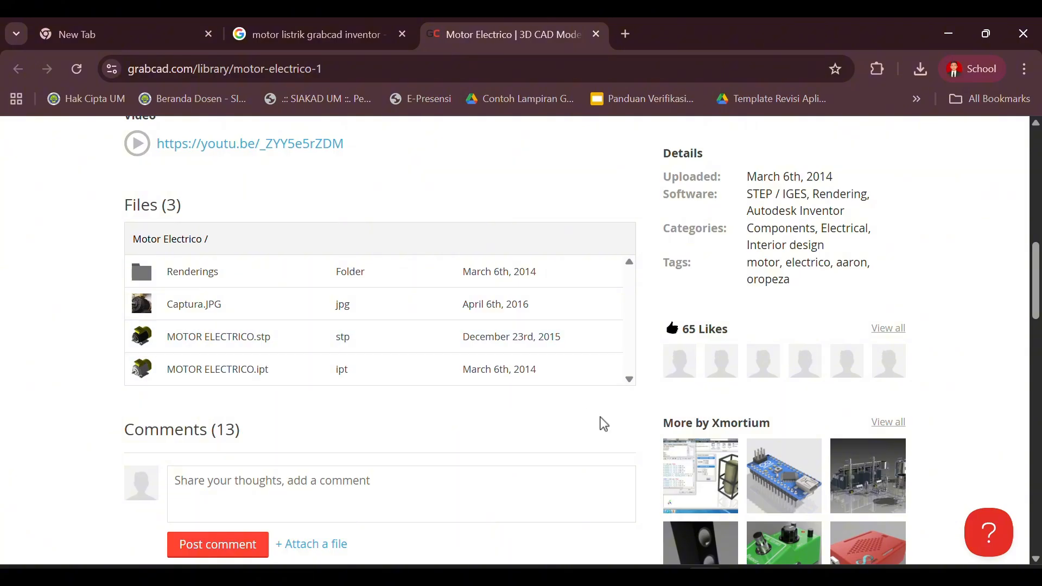
scroll(461, 465, "down", 3)
scroll(488, 412, "up", 6)
scroll(496, 391, "up", 3)
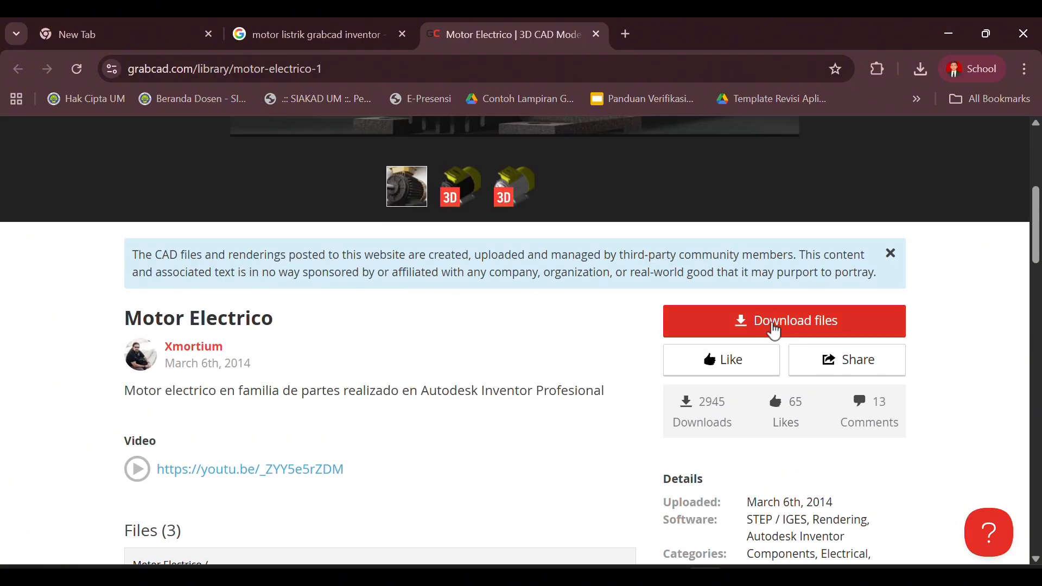
left_click(773, 330)
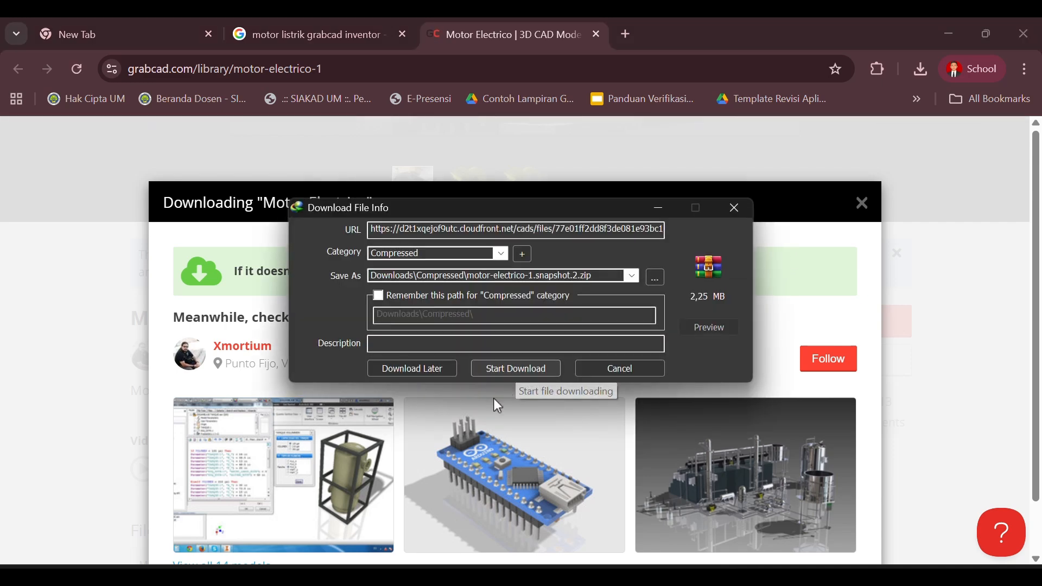
left_click(532, 369)
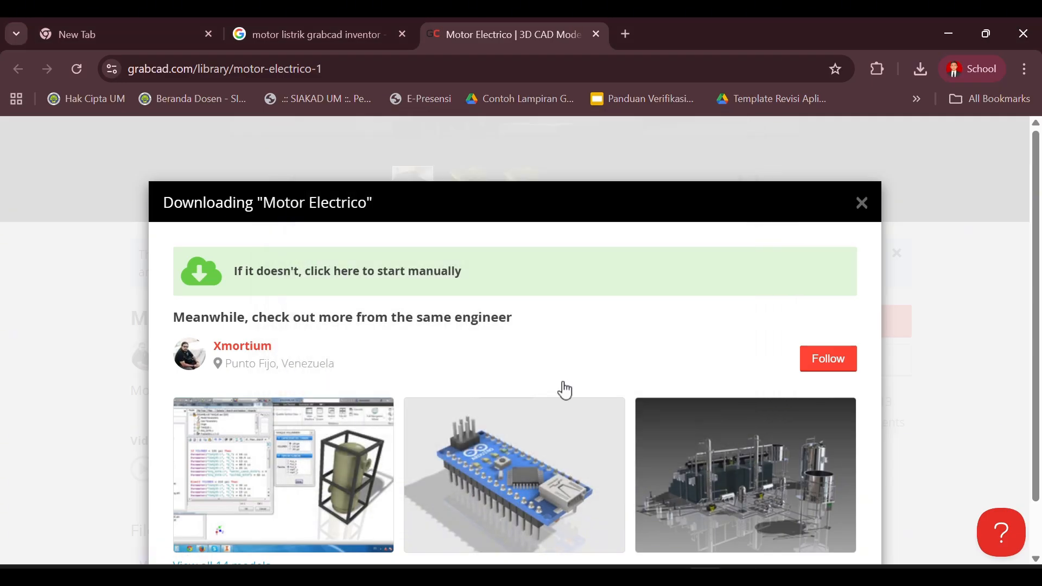
Switch to Internet Download Manager and open the downloaded motor-electrico-1.snapshot.2.zip archive.
left_click(819, 575)
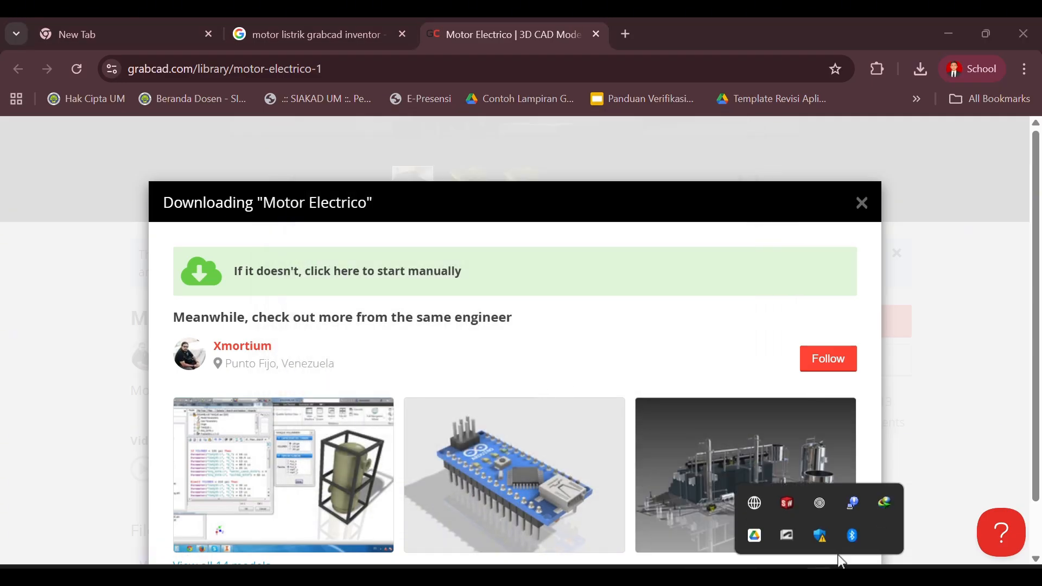
double_click(881, 501)
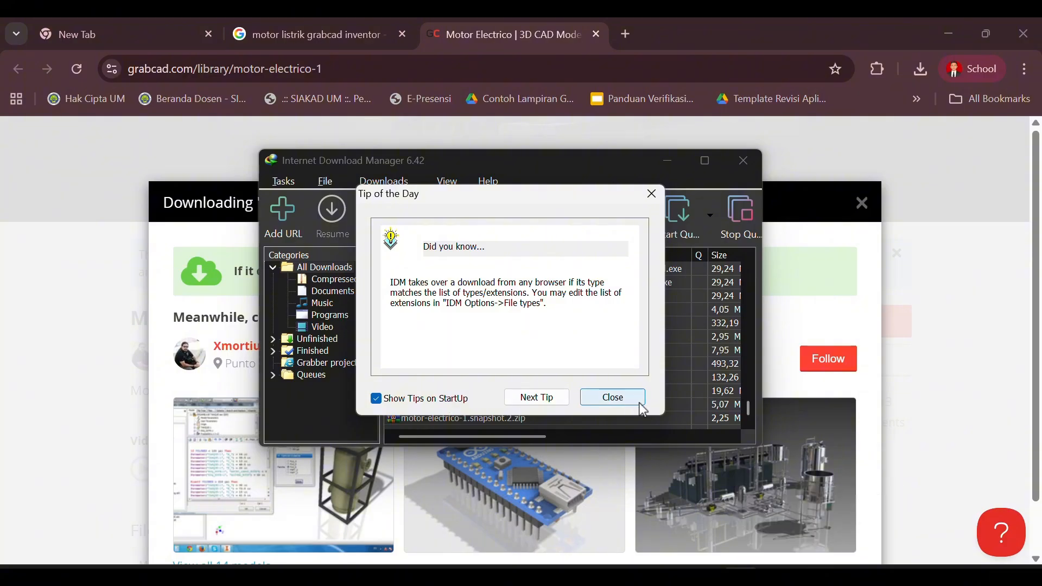
left_click(636, 402)
left_click(525, 422)
right_click(523, 419)
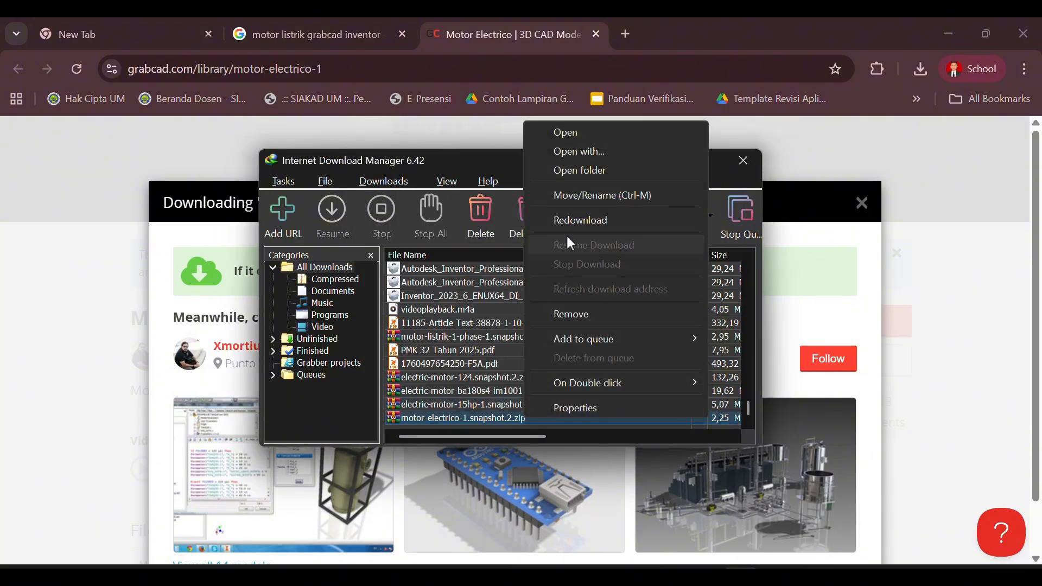
left_click(575, 136)
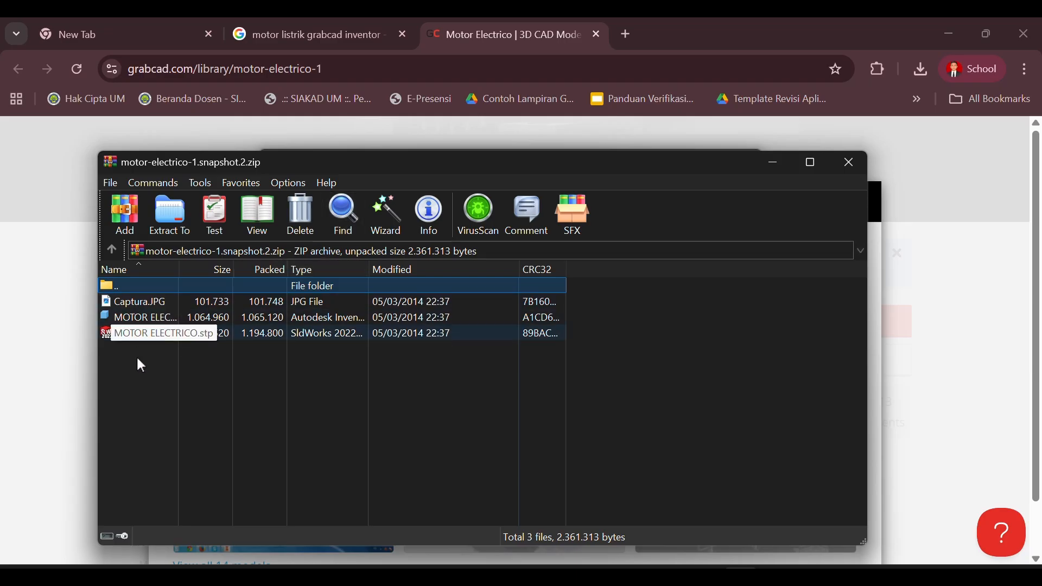
Start extracting all three archive files, with D:\AUTODESK INVENTOR\CAD S1 PTM 2025\2. Assembly as the destination.
key("ctrl+a")
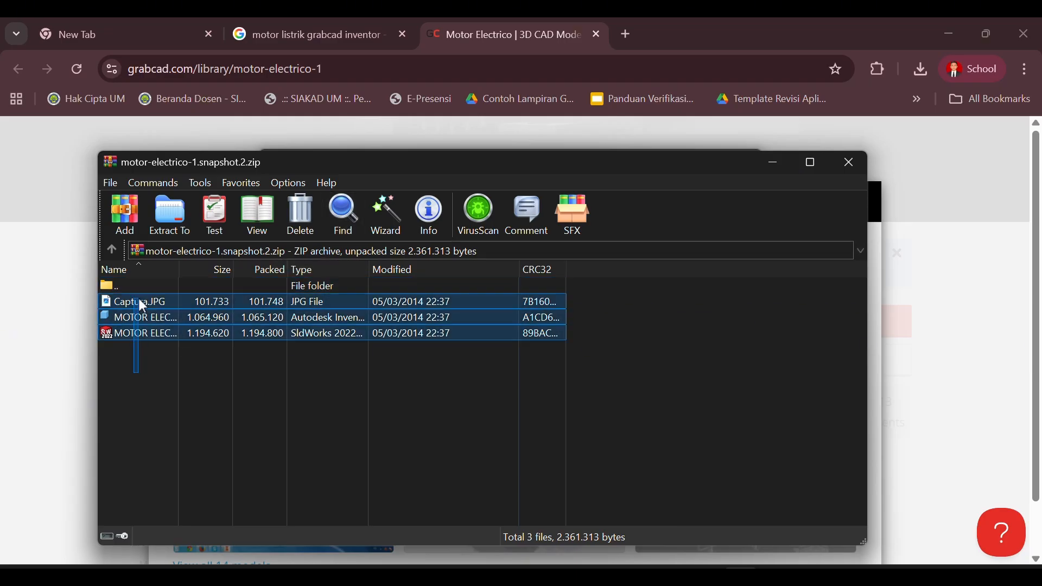
left_click(170, 213)
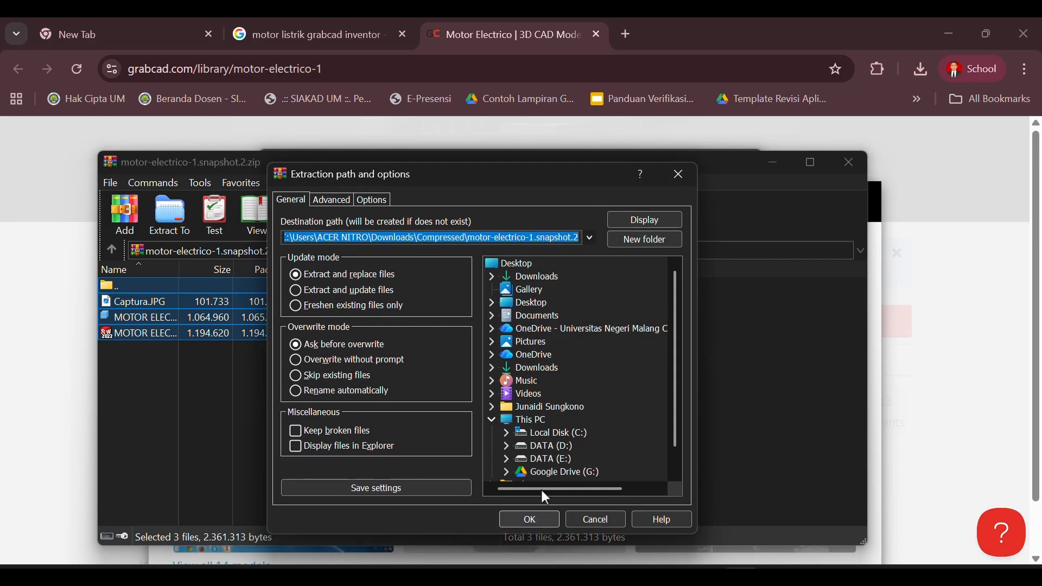
scroll(537, 379, "down", 1)
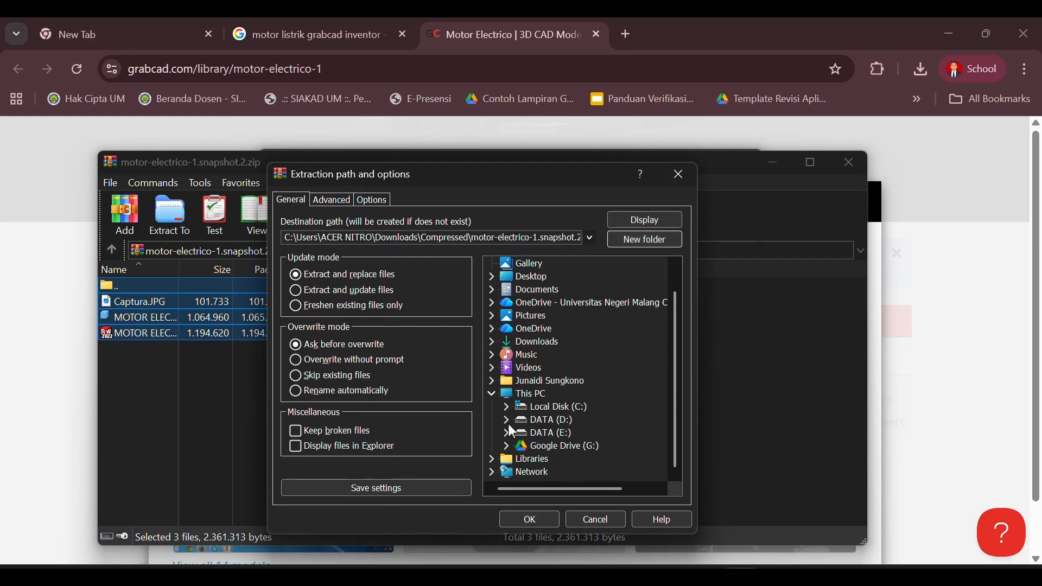
left_click(542, 420)
scroll(542, 401, "down", 1)
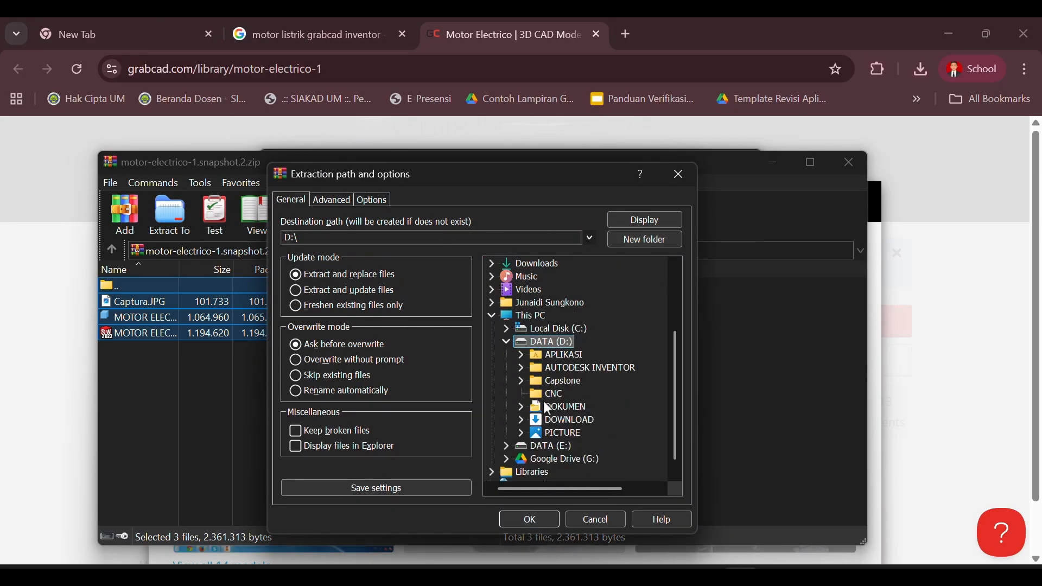
left_click(554, 384)
left_click(566, 369)
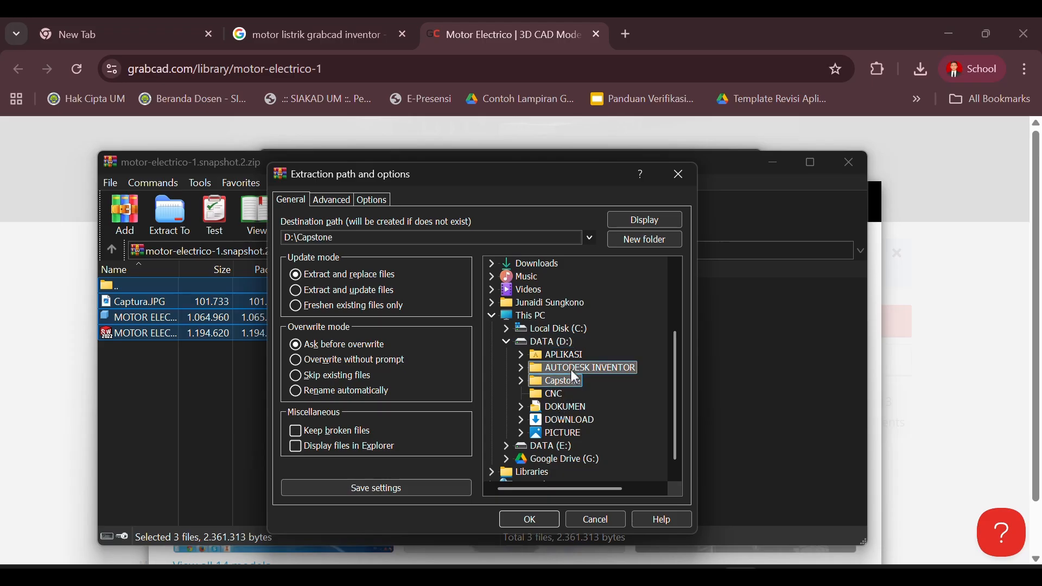
left_click(576, 342)
double_click(575, 342)
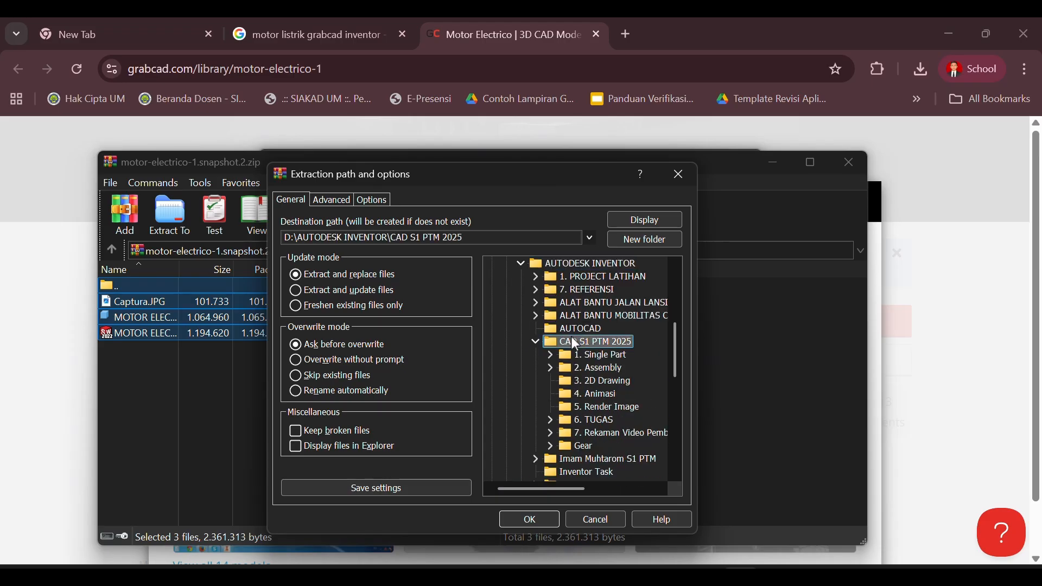
double_click(612, 368)
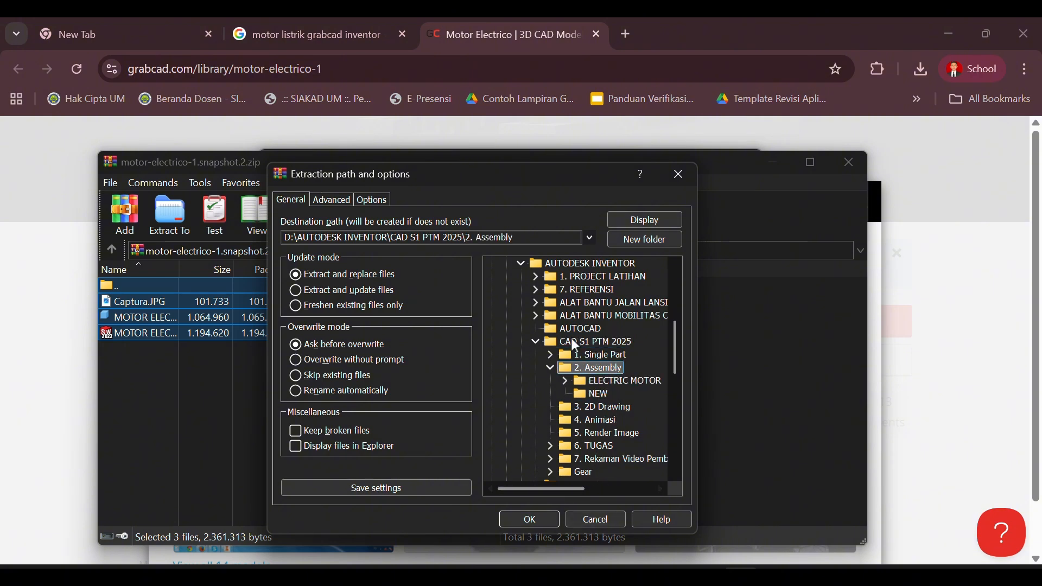
Create a folder named Motor Listrik inside 2. Assembly and extract the motor files into it.
left_click(646, 232)
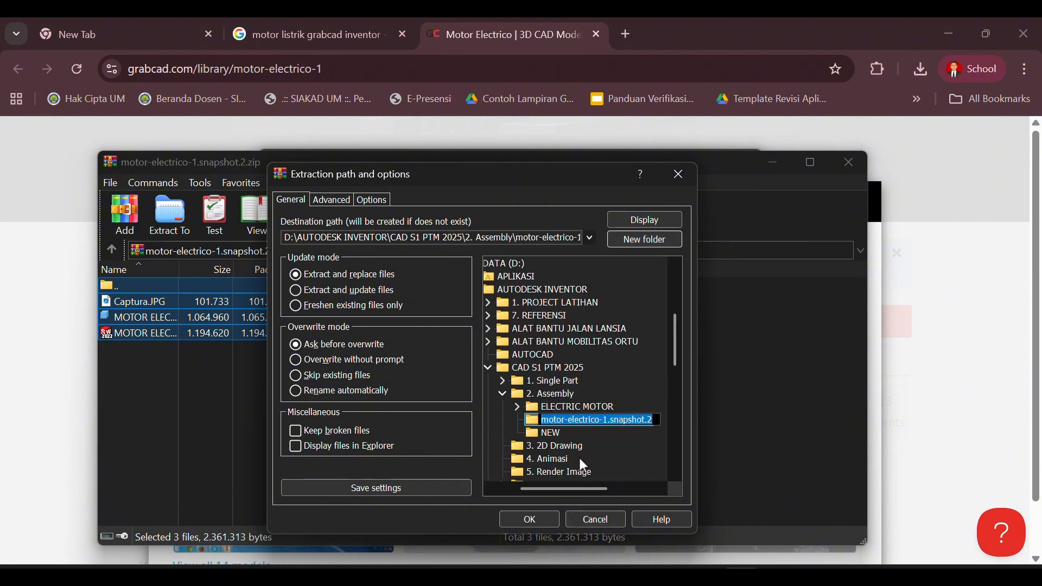
type("Motor")
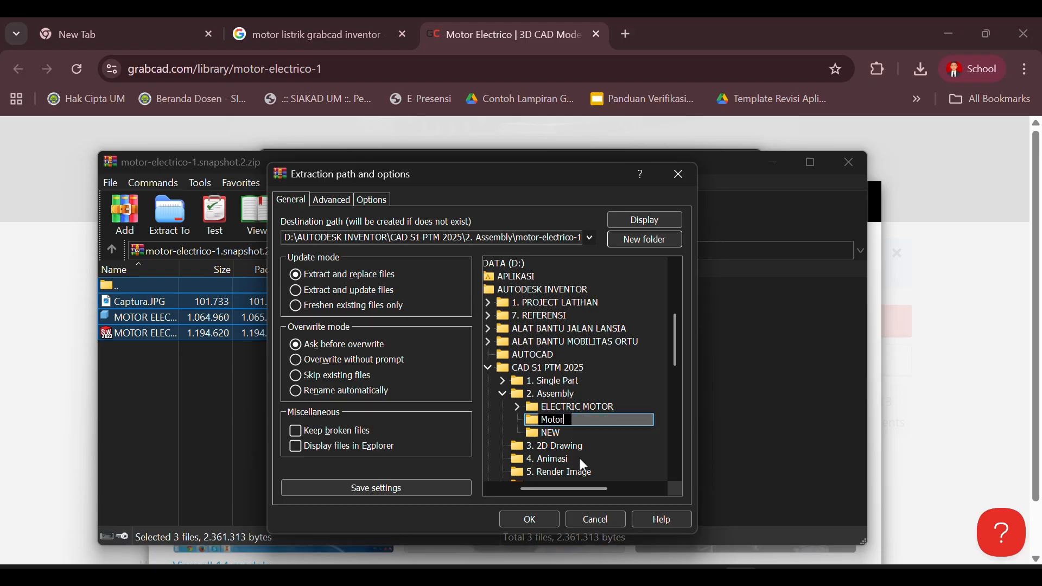
type(" Listrik")
key("Return")
left_click(524, 520)
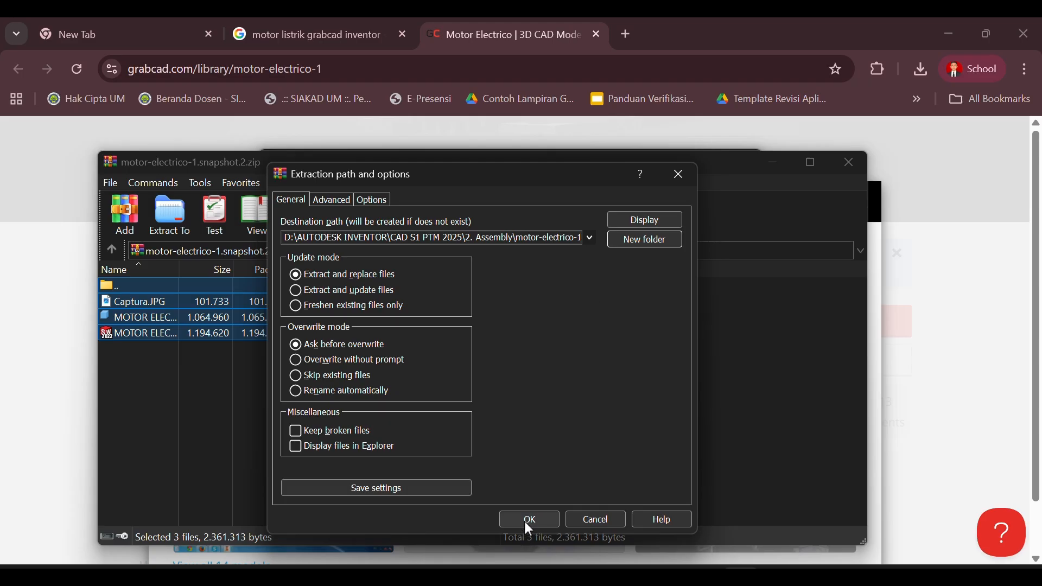
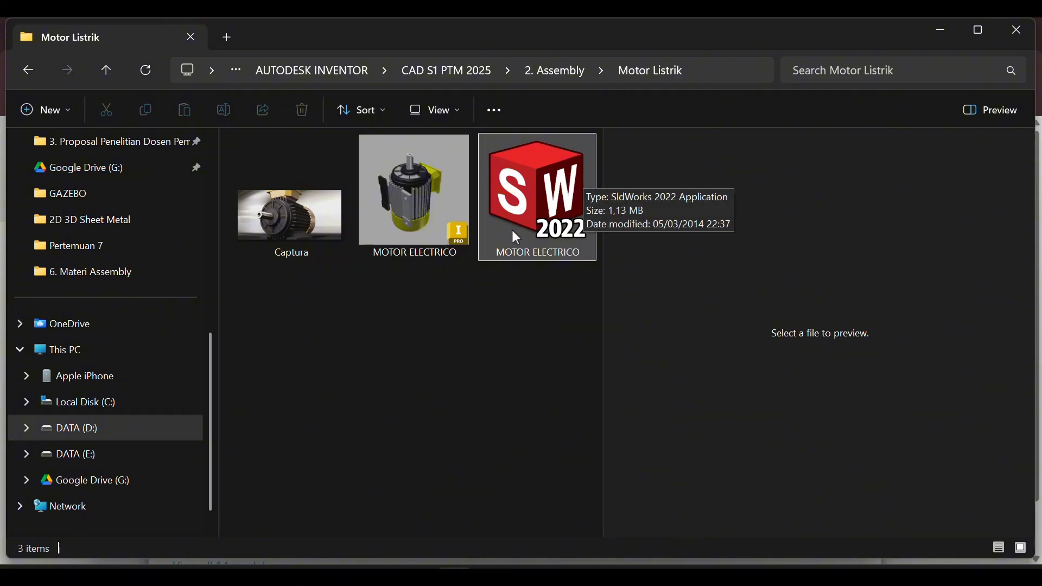
Open the MOTOR ELECTRICO Inventor part, skip all unresolved references, and inspect the motor model.
left_click(415, 190)
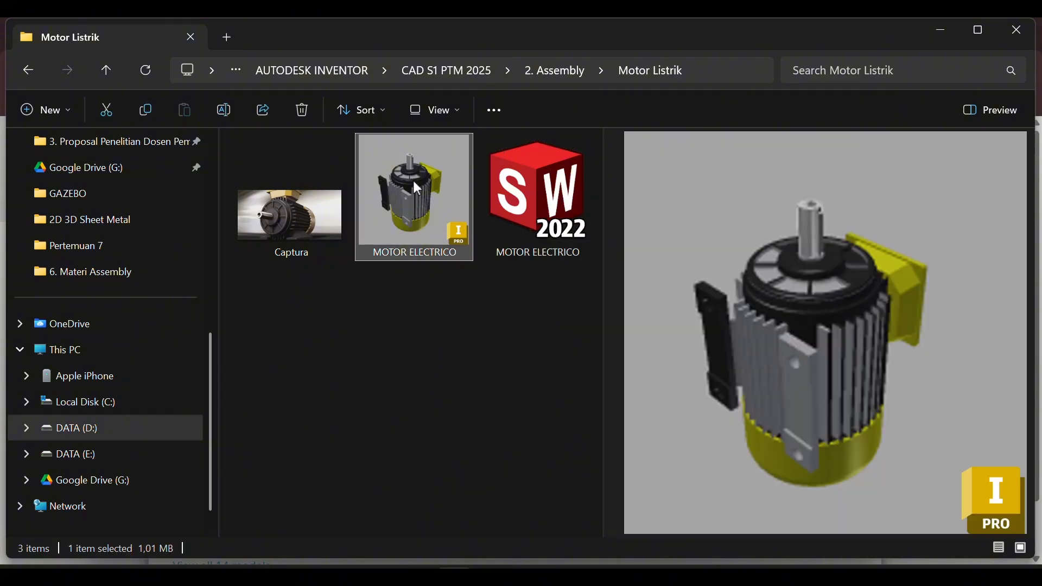
double_click(414, 183)
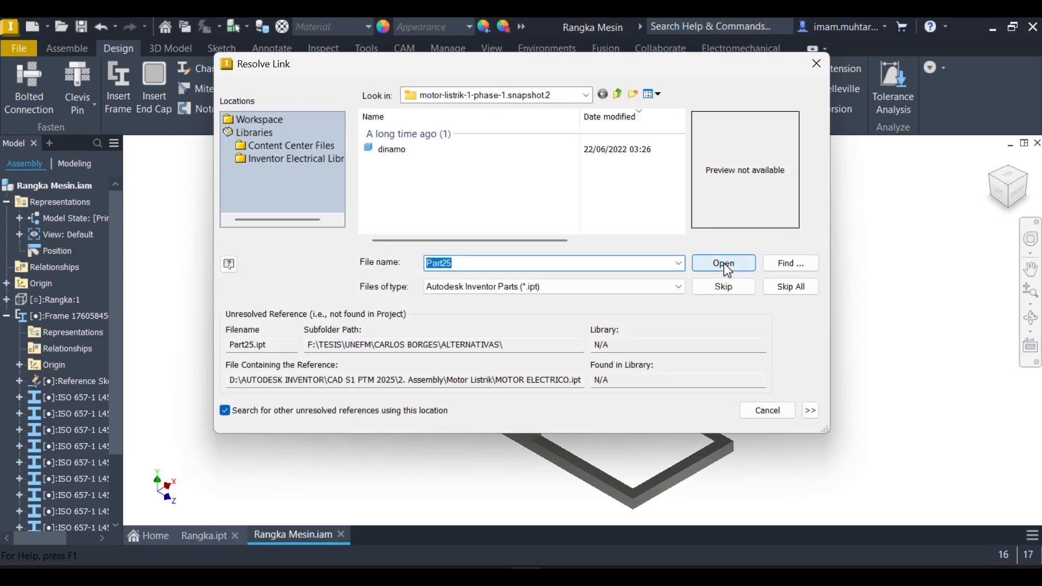
left_click(777, 287)
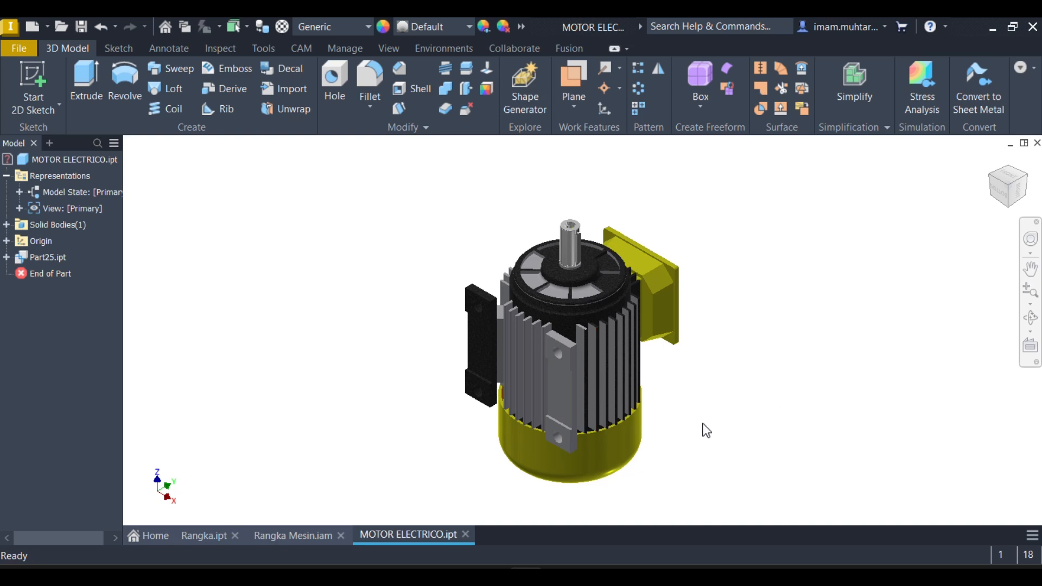
mouse_move(706, 443)
middle_mouse_down("shift")
mouse_move(727, 340)
mouse_move(662, 218)
mouse_move(708, 251)
mouse_move(772, 218)
mouse_move(868, 214)
mouse_move(923, 226)
mouse_move(923, 236)
middle_mouse_up("shift")
middle_click_drag(617, 431, 832, 366, "shift")
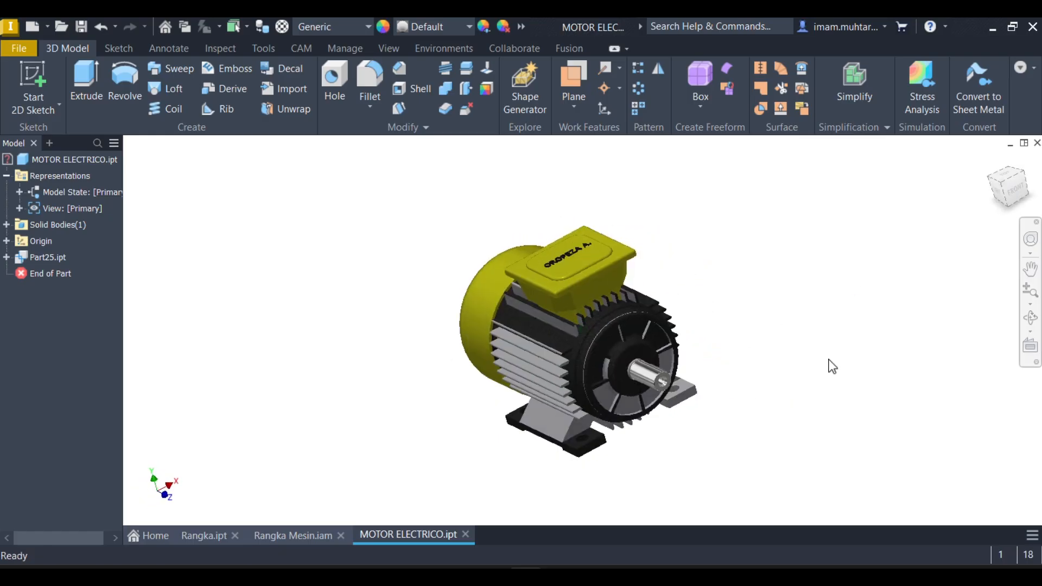
Start placing a component in Rangka Mesin.iam, choosing the STEP version of MOTOR ELECTRICO from the Motor Listrik folder.
left_click(302, 536)
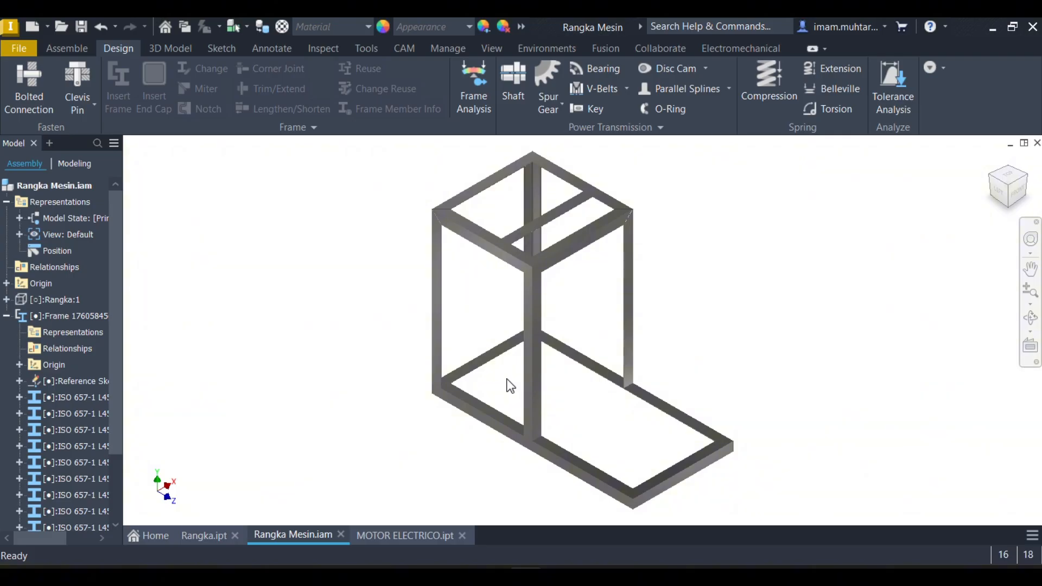
left_click(67, 48)
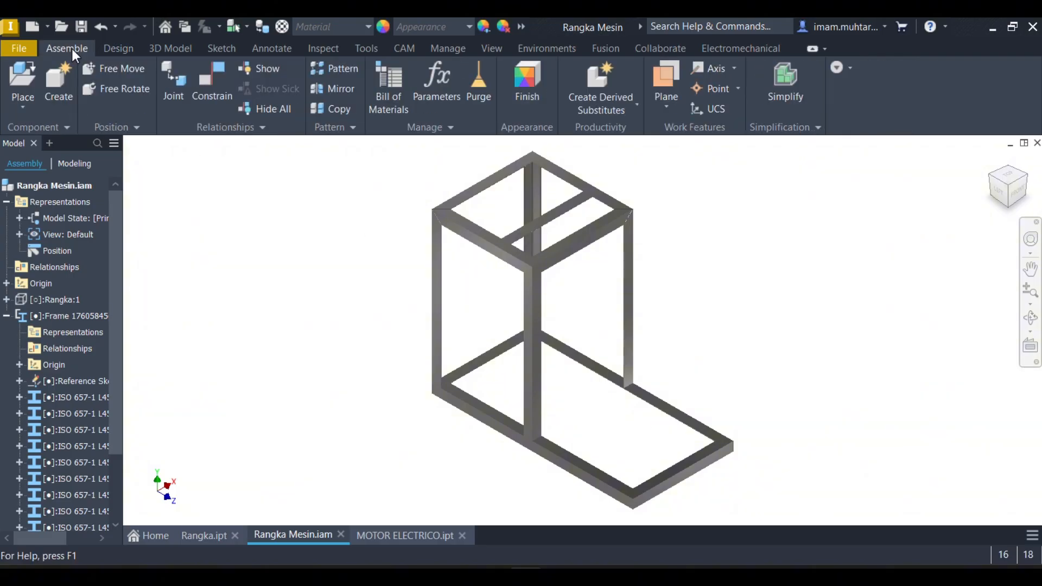
left_click(27, 67)
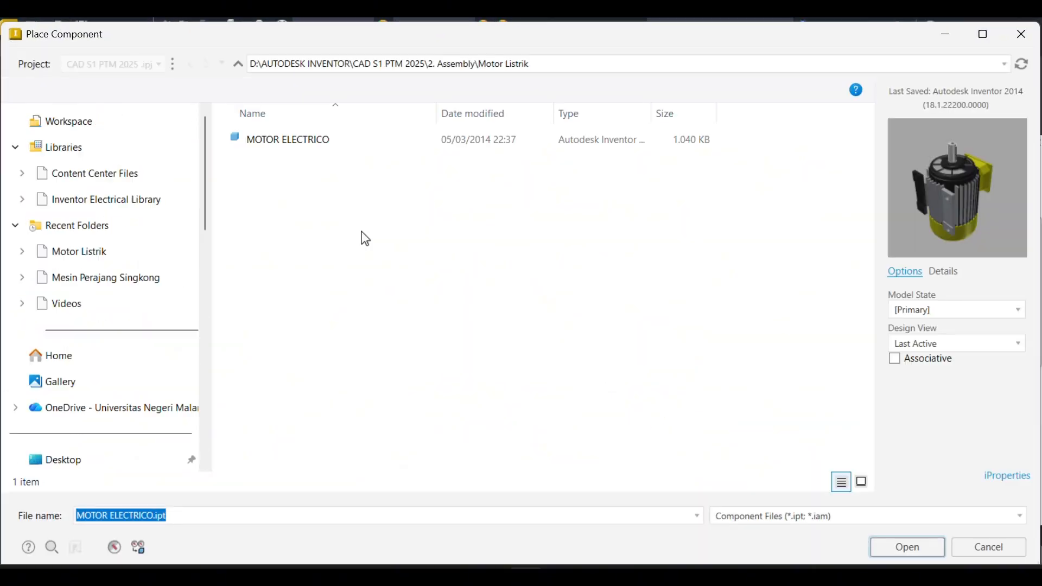
left_click(862, 521)
scroll(862, 499, "down", 2)
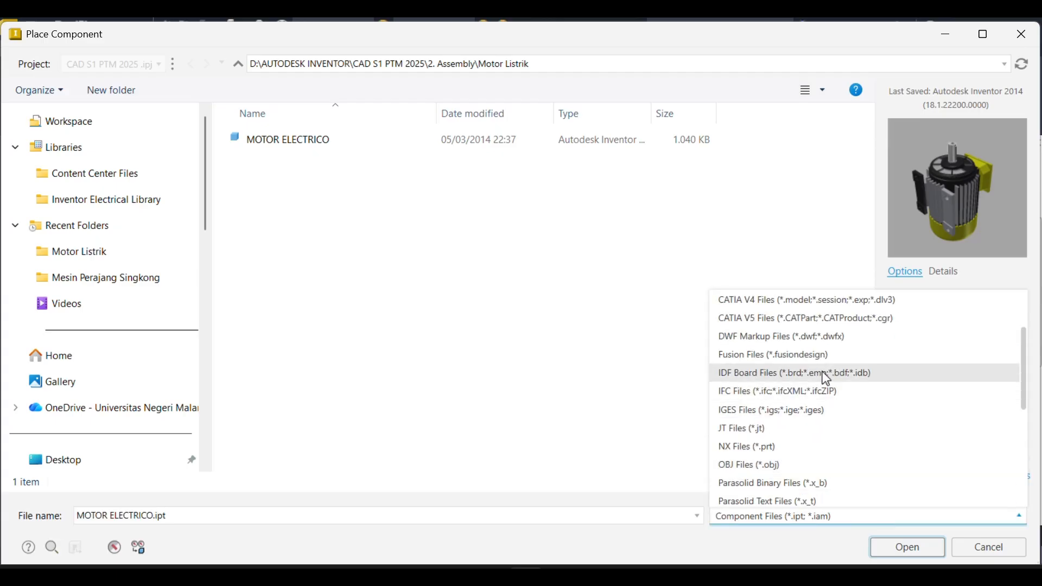
scroll(864, 465, "up", 2)
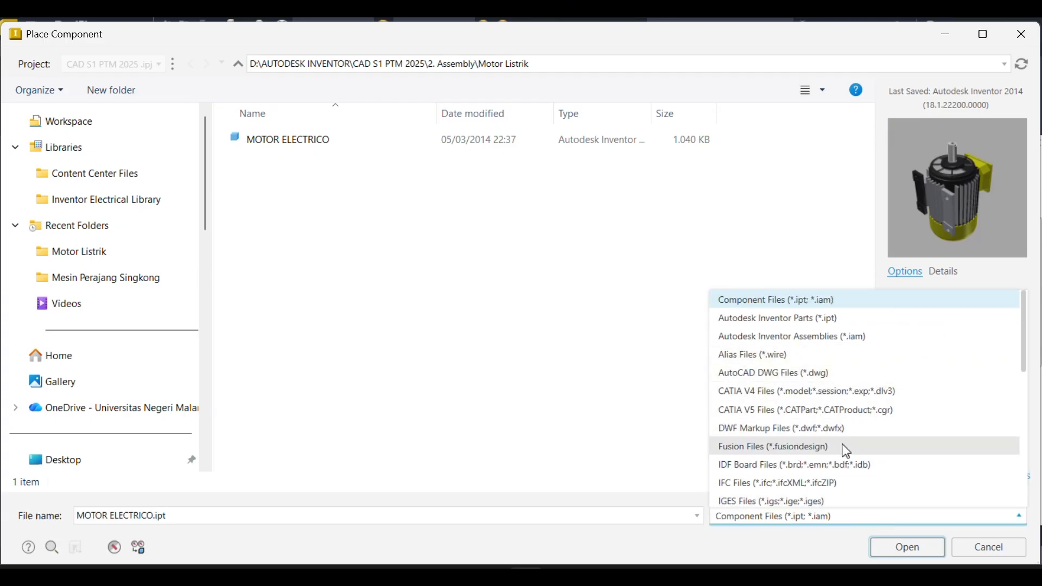
scroll(842, 456, "down", 4)
scroll(838, 471, "down", 2)
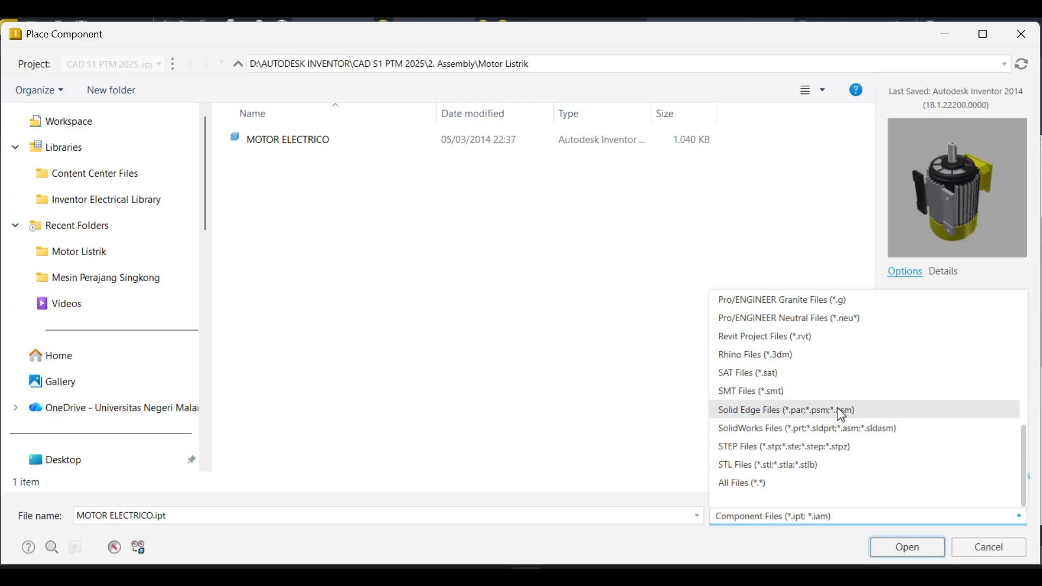
left_click(834, 448)
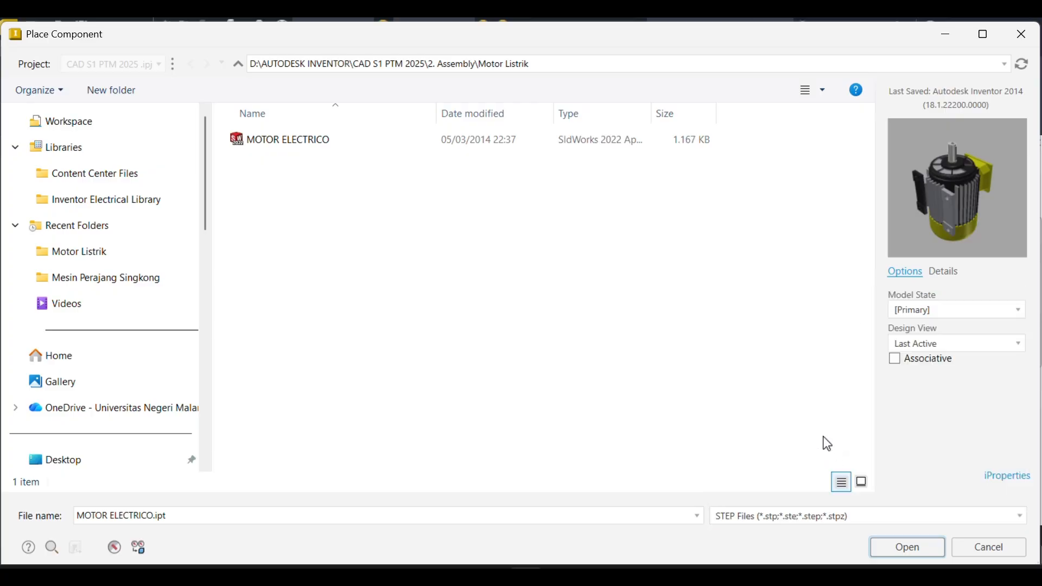
left_click(328, 146)
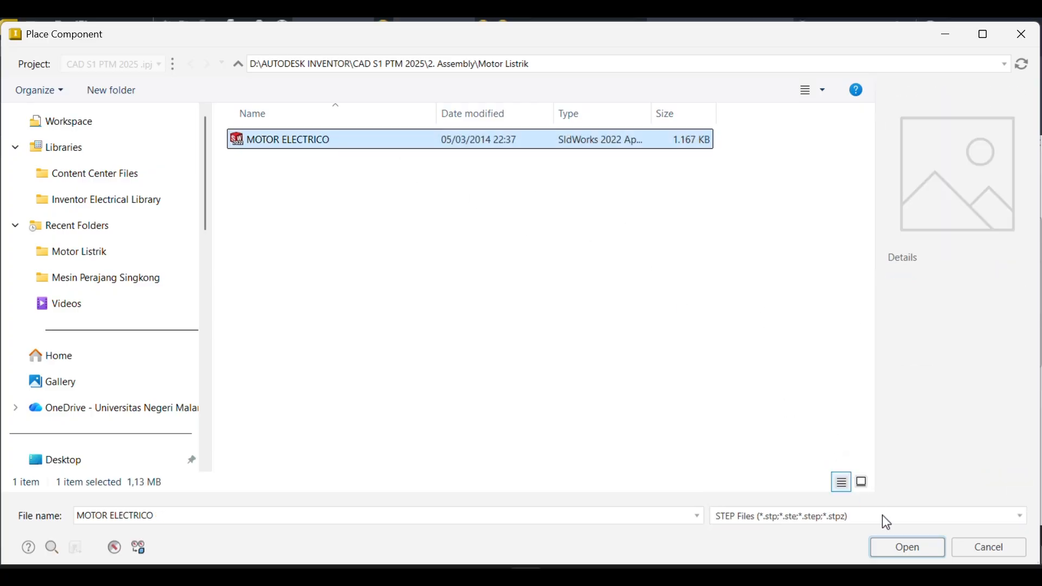
left_click(906, 547)
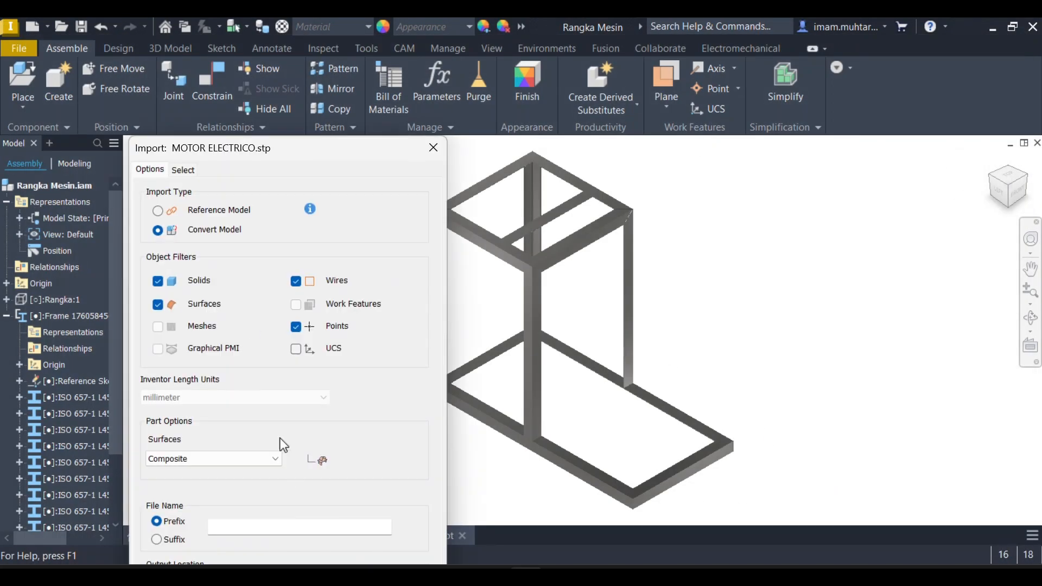
Set the Windows display scale to 125% so the whole import dialog fits, and return to Inventor.
left_click_drag(248, 151, 190, 17)
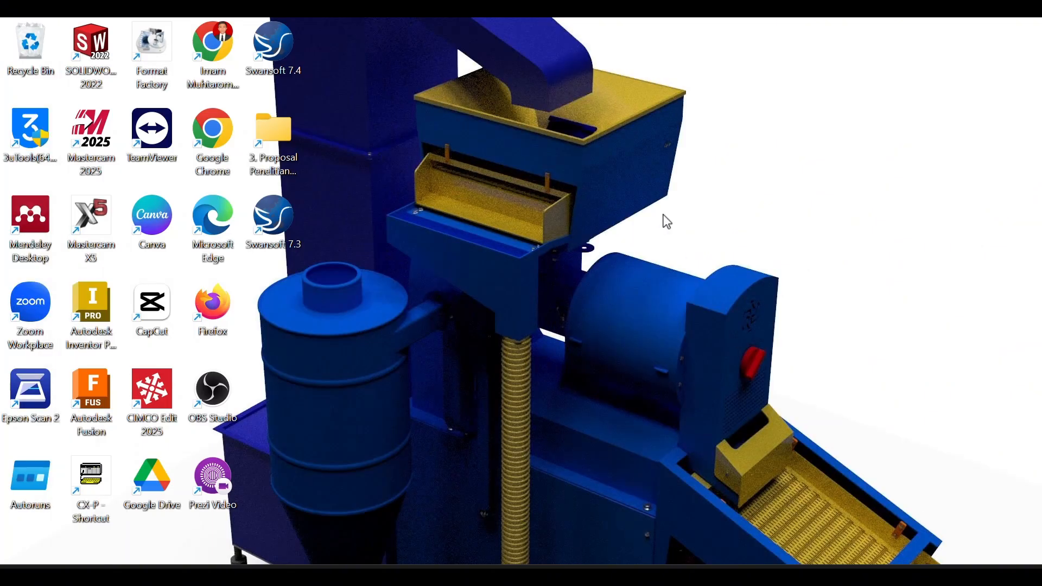
right_click(666, 221)
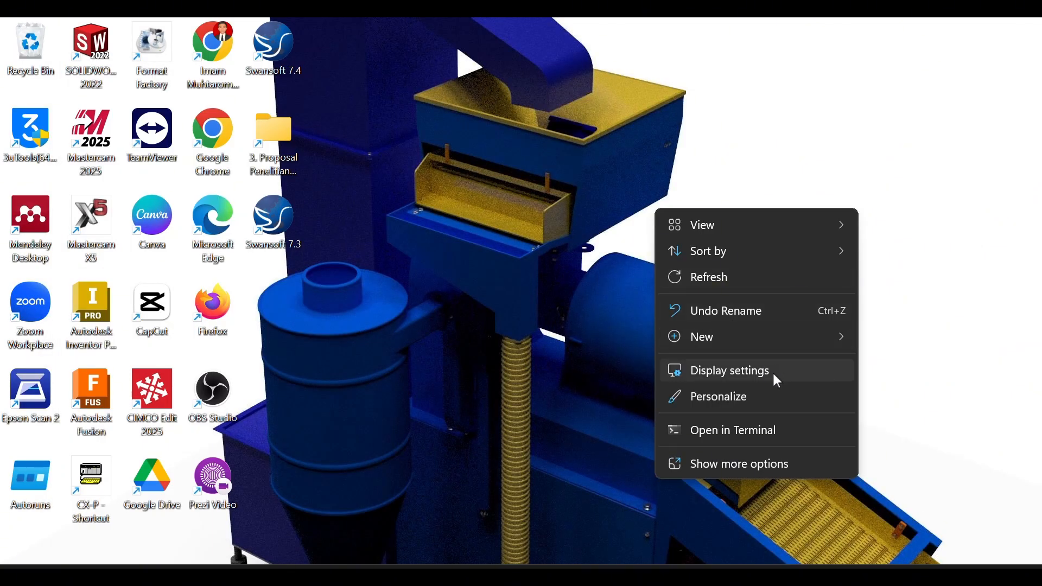
left_click(773, 370)
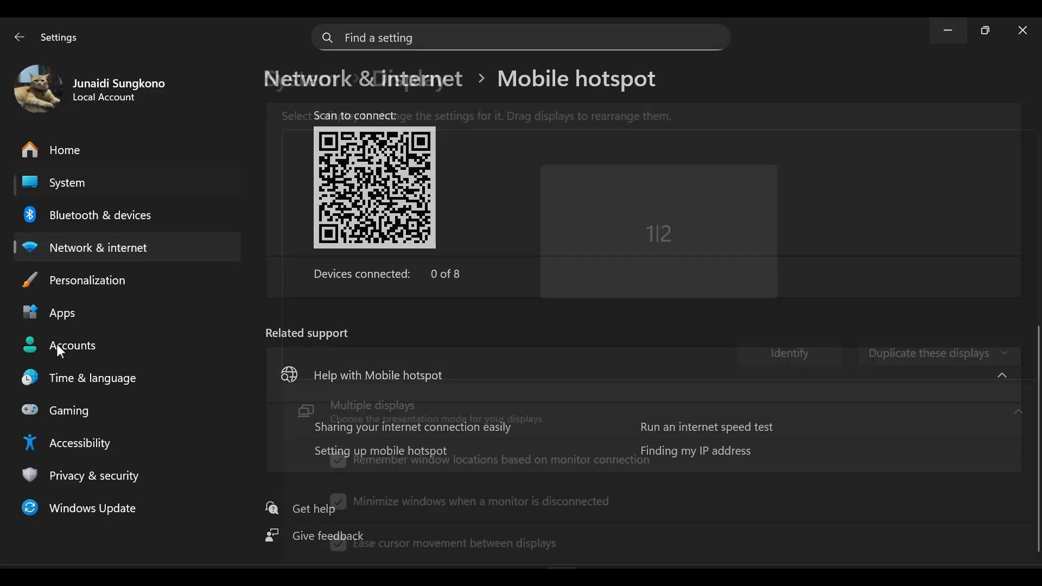
scroll(460, 376, "down", 8)
scroll(962, 444, "down", 4)
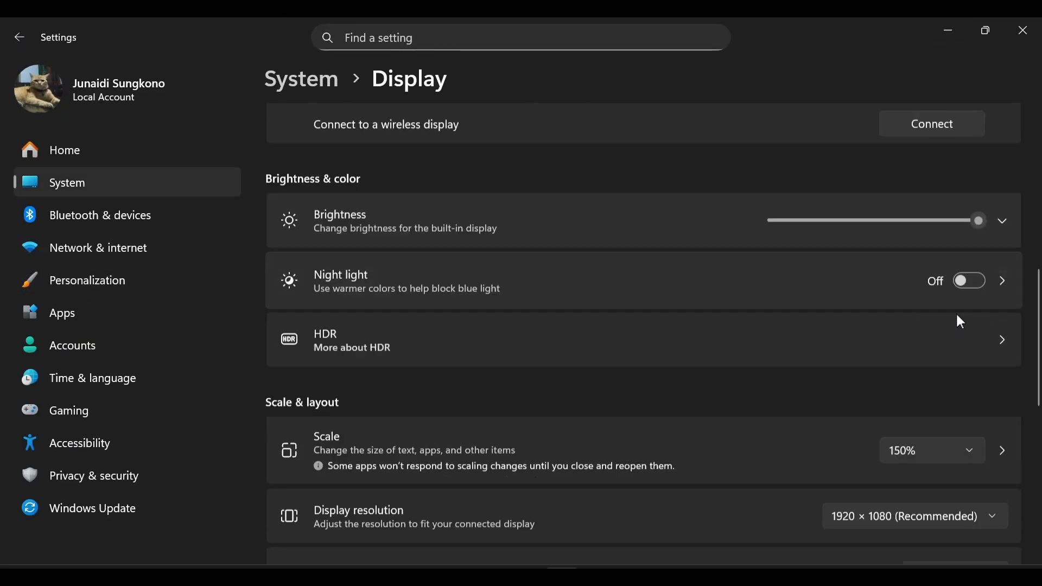
left_click(963, 332)
left_click(925, 301)
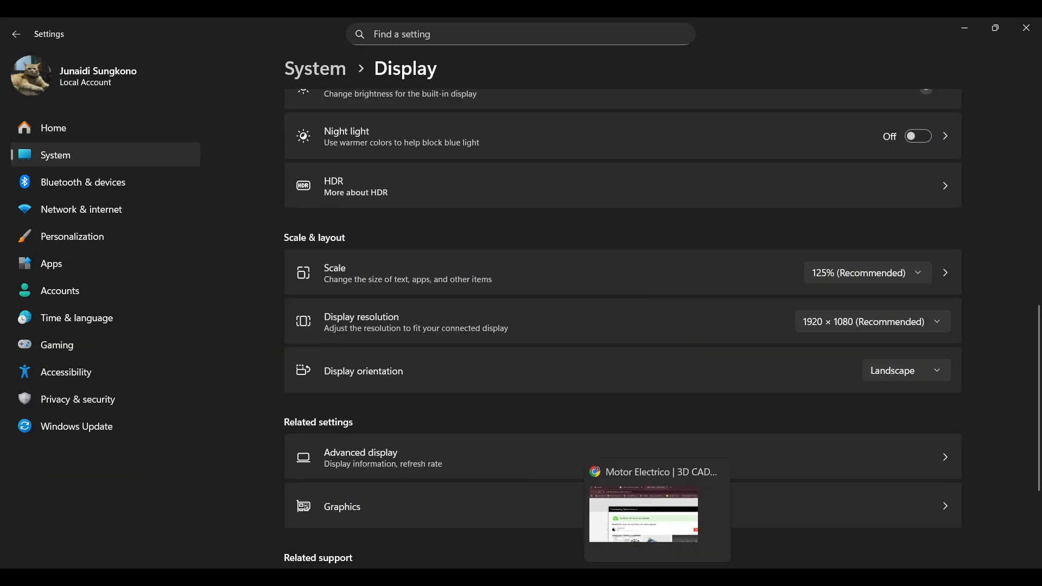
left_click(567, 579)
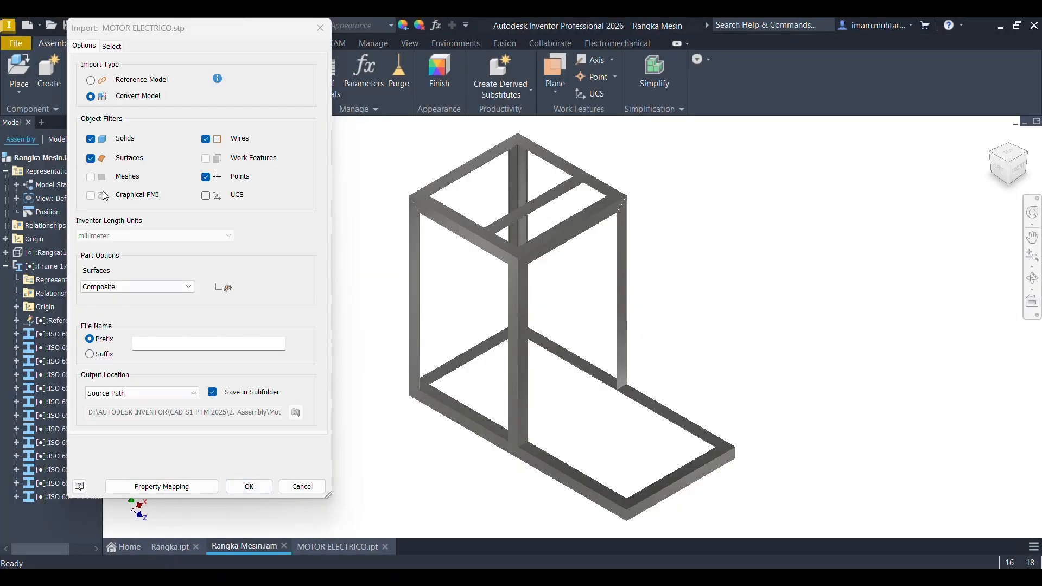
Import MOTOR ELECTRICO.stp as a converted model and place one instance beside the frame.
left_click(249, 485)
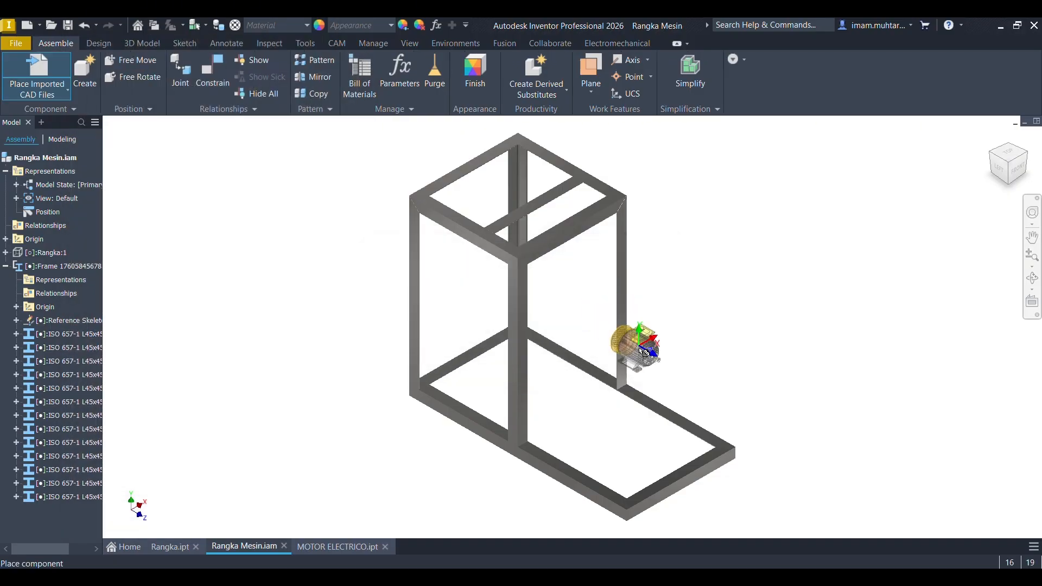
left_click(711, 371)
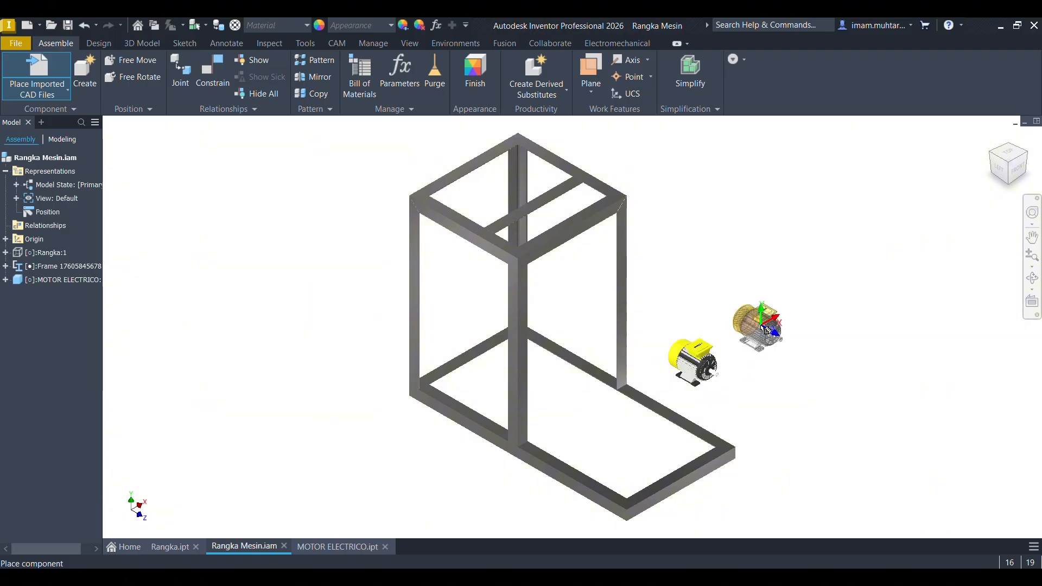
right_click(759, 326)
left_click(790, 347)
Move the motor sideways toward the space between the frame's lower side rails.
middle_click_drag(790, 351, 645, 397, "shift")
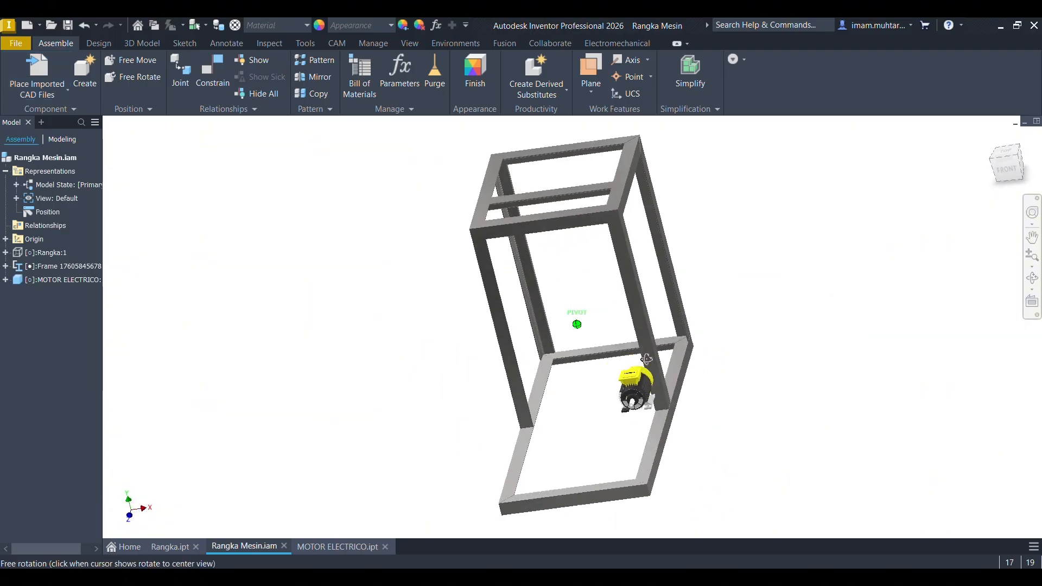
scroll(644, 396, "down", 4)
left_click_drag(643, 395, 557, 403)
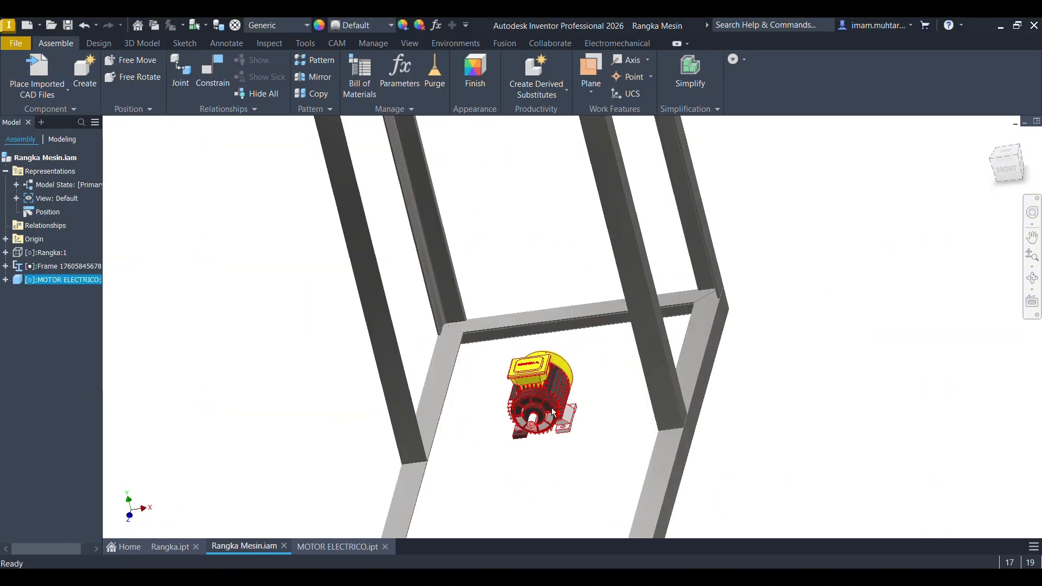
middle_click_drag(556, 402, 753, 378, "shift")
scroll(709, 331, "up", 5)
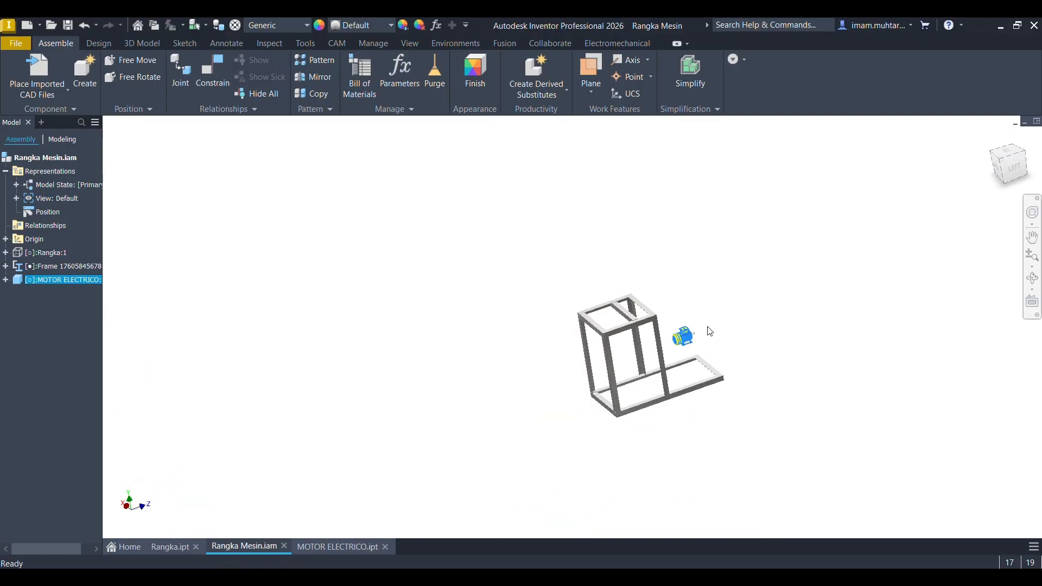
Lower the motor to just above the base rails in front of the middle uprights, and shift it between the side rails.
left_click(1012, 167)
scroll(691, 354, "down", 4)
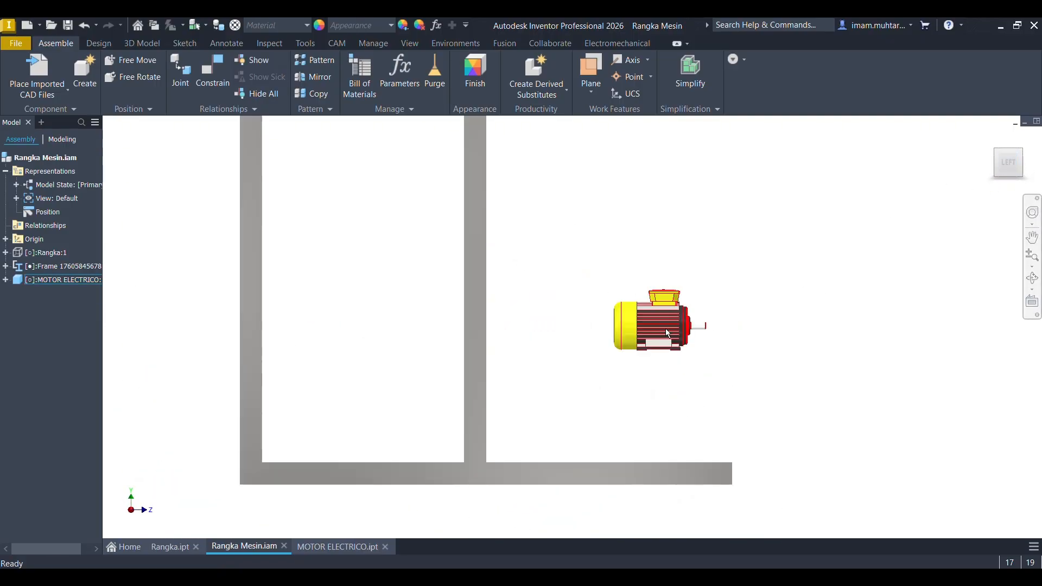
left_click_drag(667, 333, 549, 412)
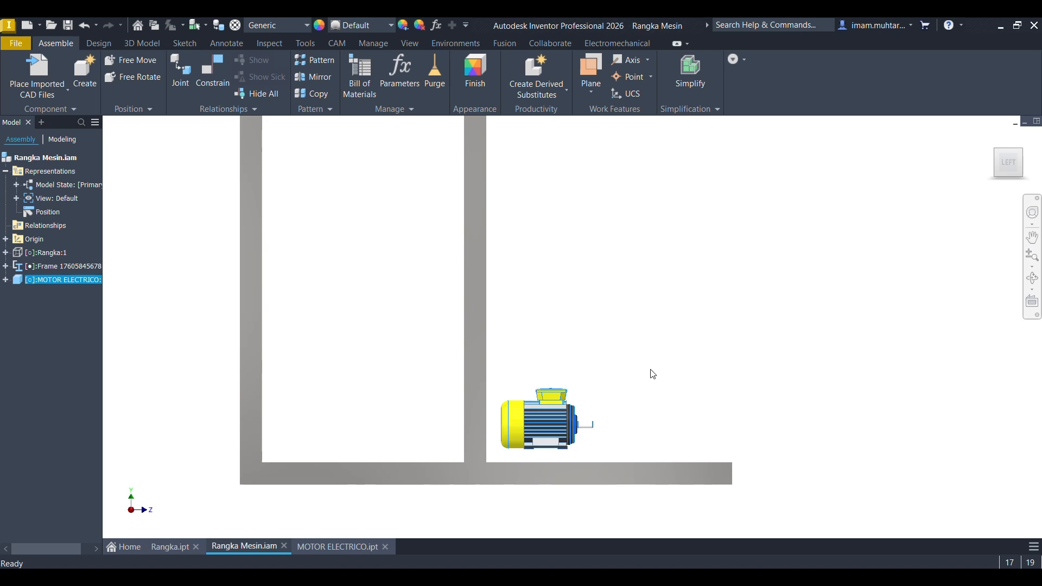
scroll(659, 377, "down", 3)
middle_click_drag(660, 379, 527, 387, "shift")
left_click_drag(645, 377, 617, 384)
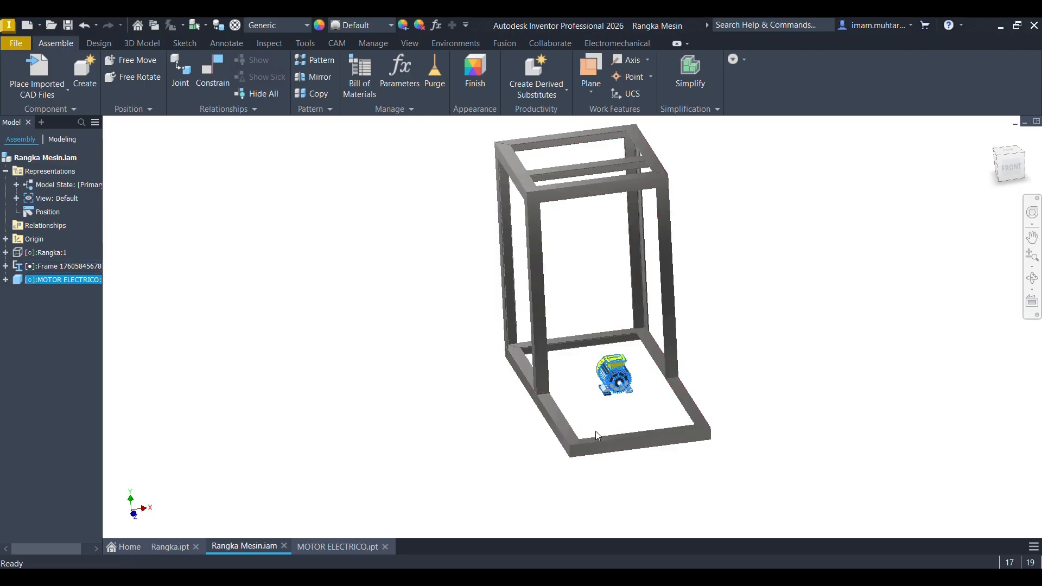
left_click(750, 291)
Close MOTOR ELECTRICO.ipt and create a new part from the metric Standard (mm).ipt template.
left_click(384, 547)
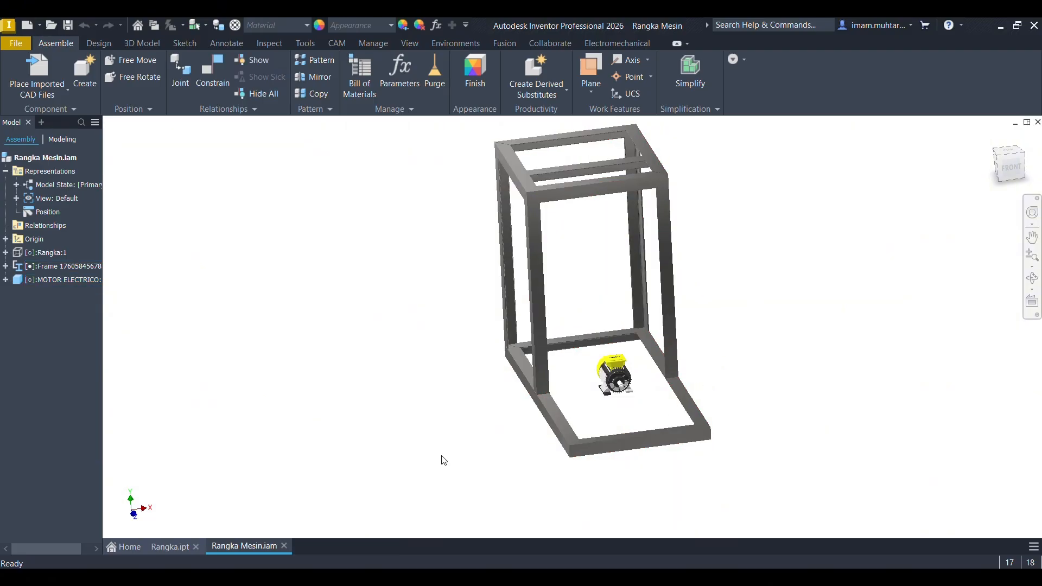
key("ctrl+n")
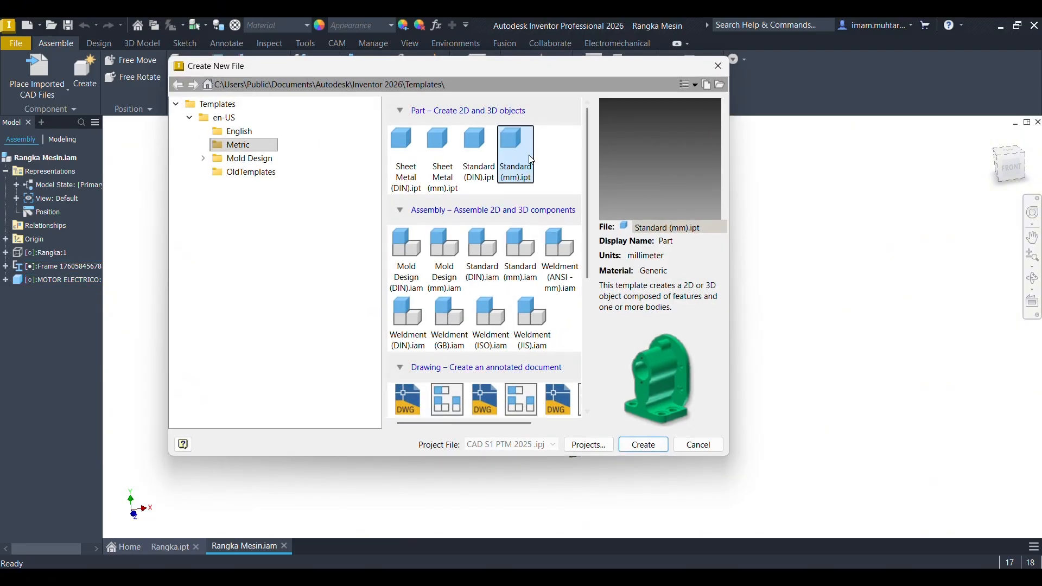
double_click(516, 142)
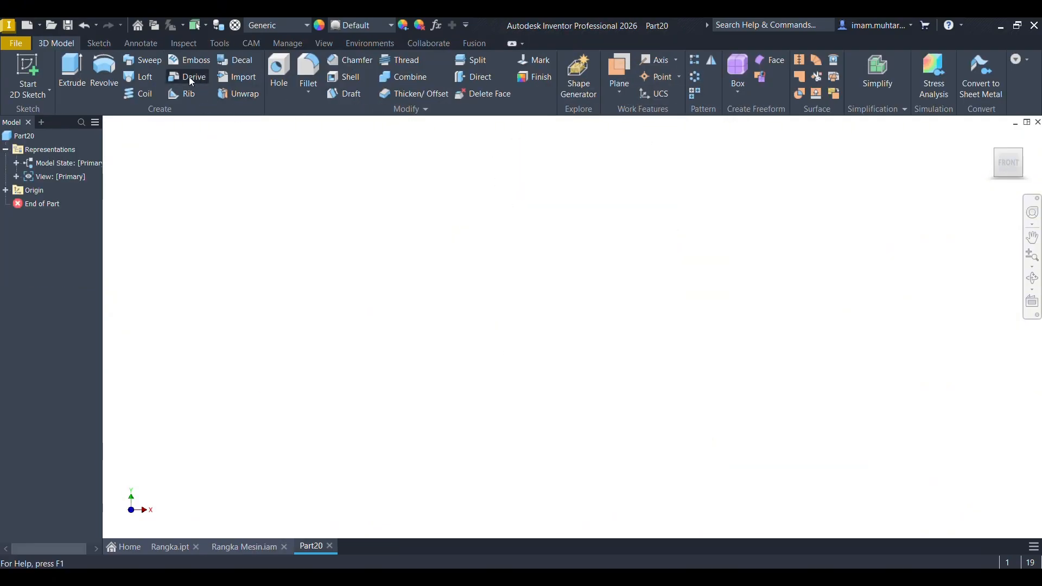
Derive Motor Listrik Baru from the Motor Listrik folder into the new part with a scale factor of 2.
left_click(189, 77)
left_click(264, 142)
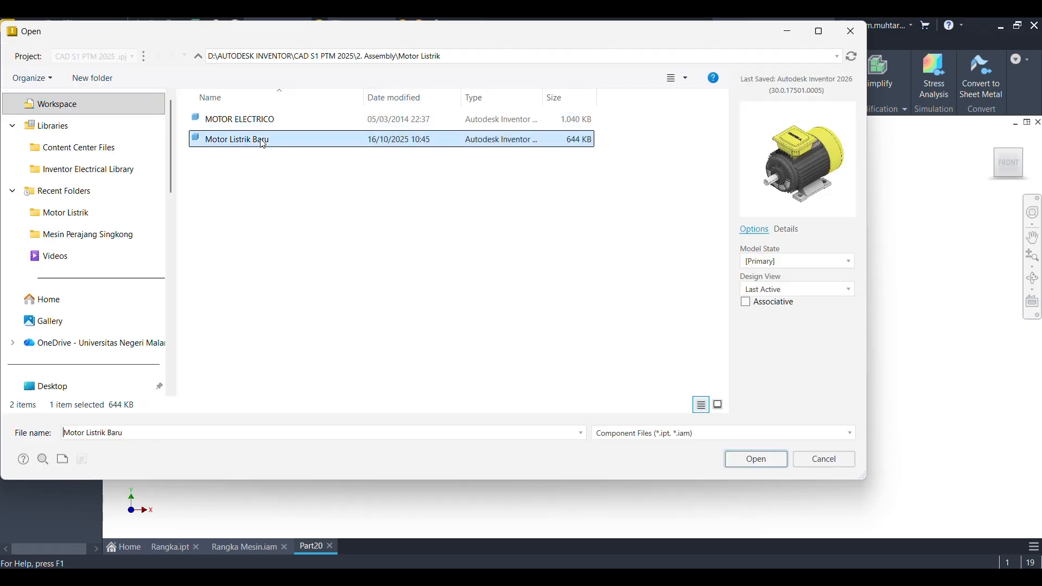
left_click(755, 459)
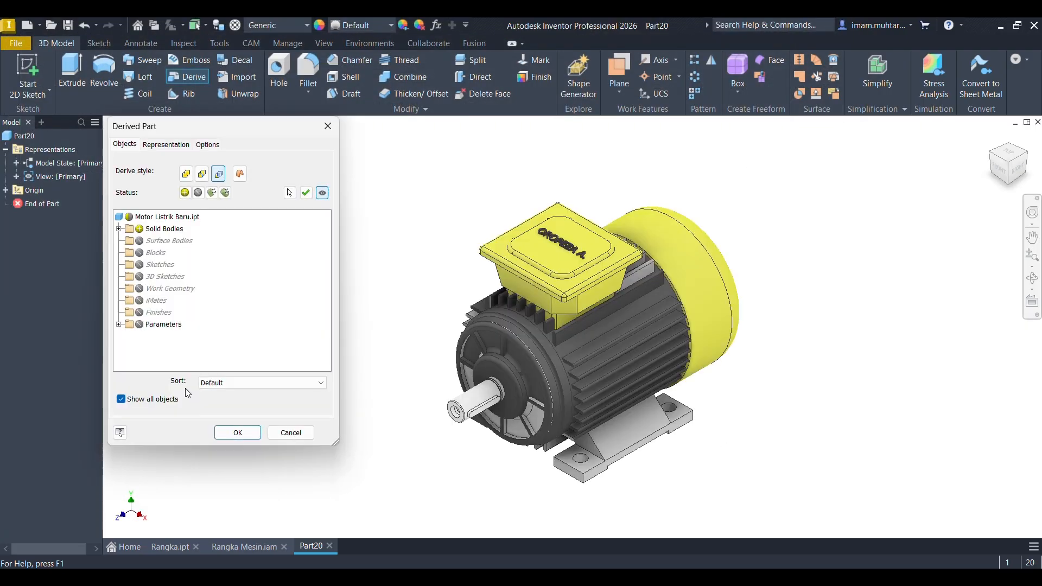
left_click(206, 144)
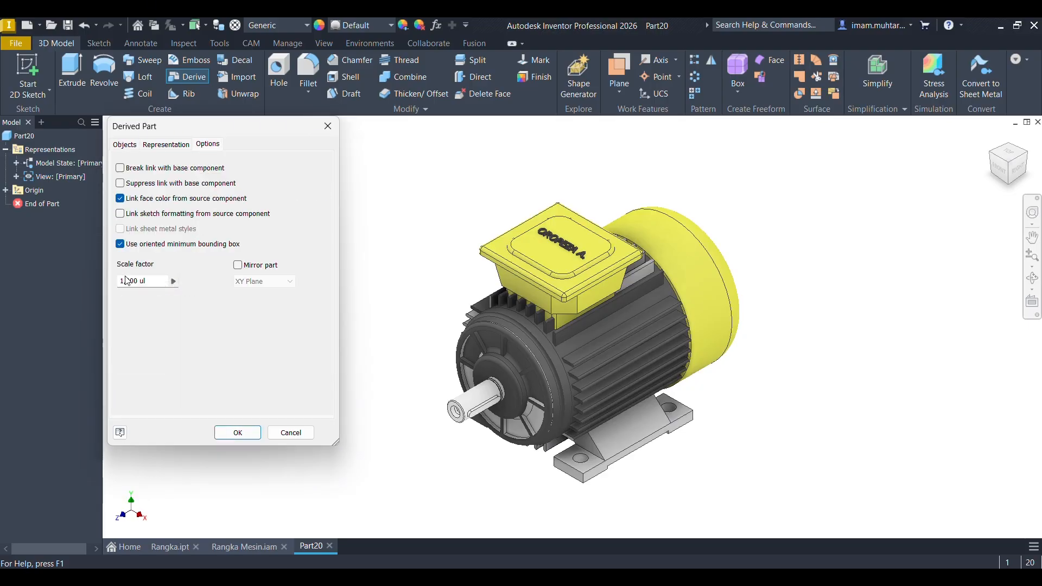
type("w")
type("2")
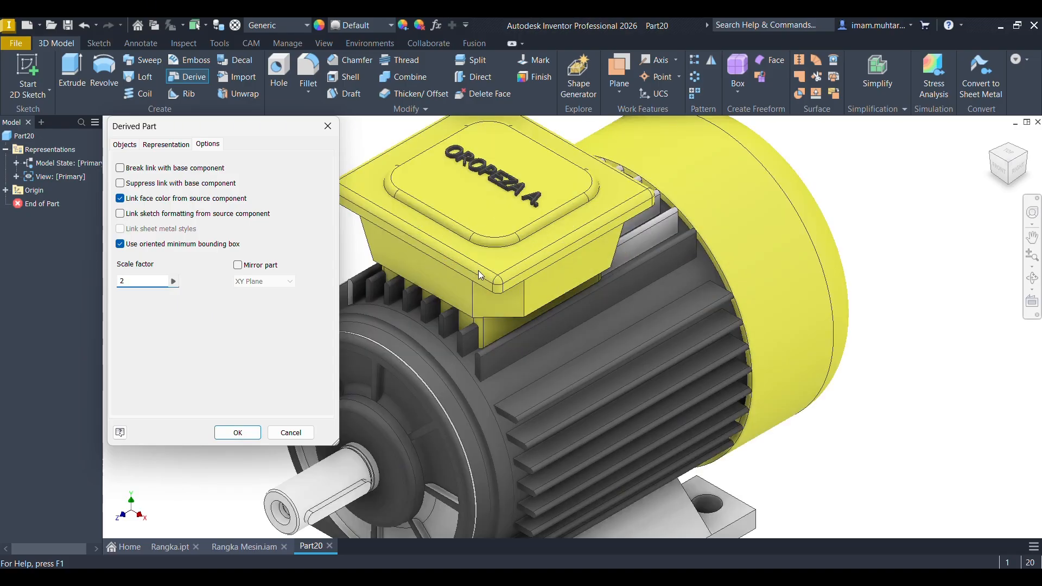
scroll(759, 266, "down", 5)
scroll(740, 278, "up", 3)
left_click(256, 432)
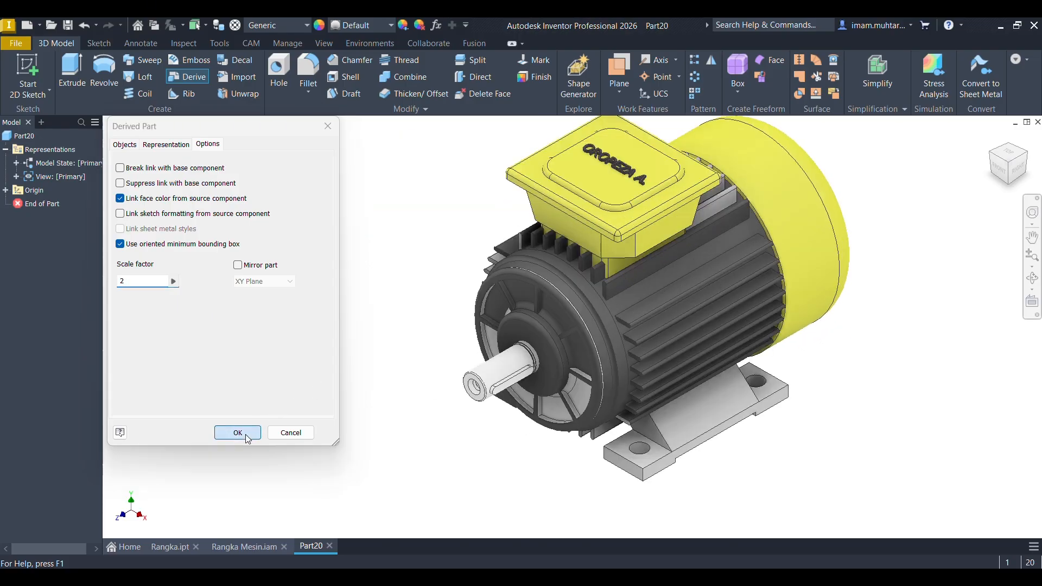
Save the derived part in the Motor Listrik folder as Motor Listrik Resize.
left_click(468, 317)
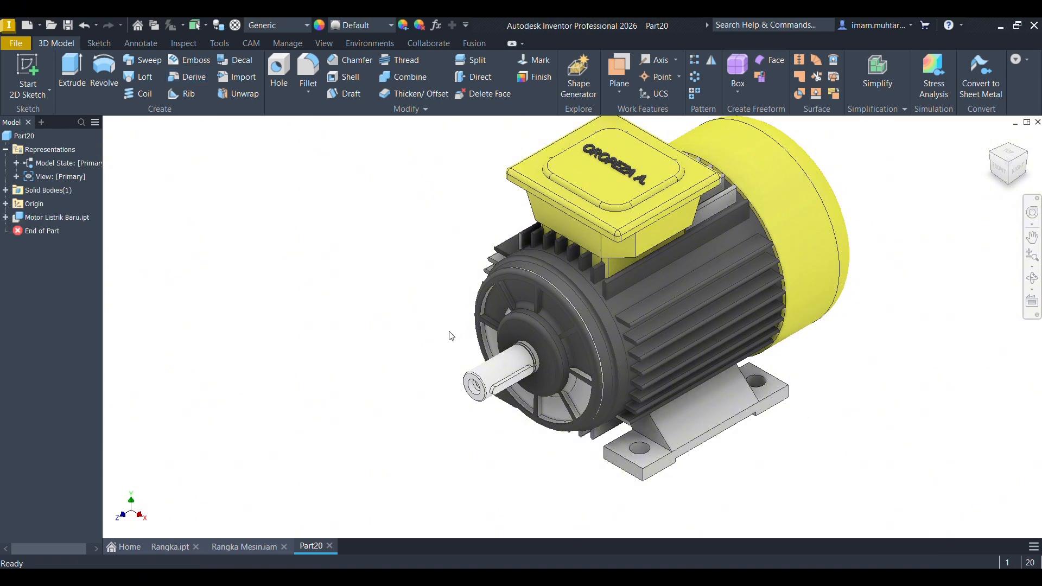
key("ctrl+s")
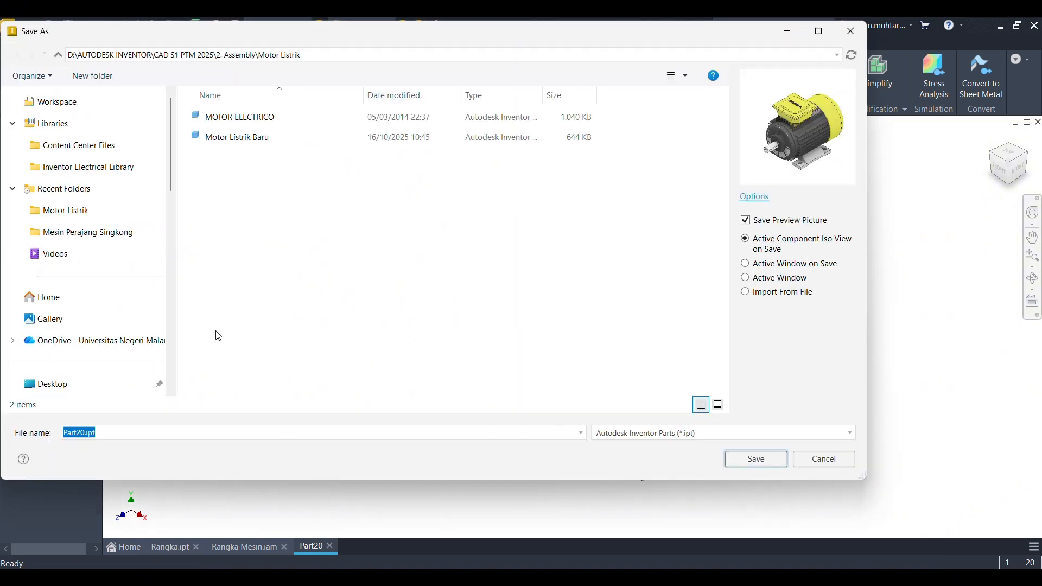
type("Motor")
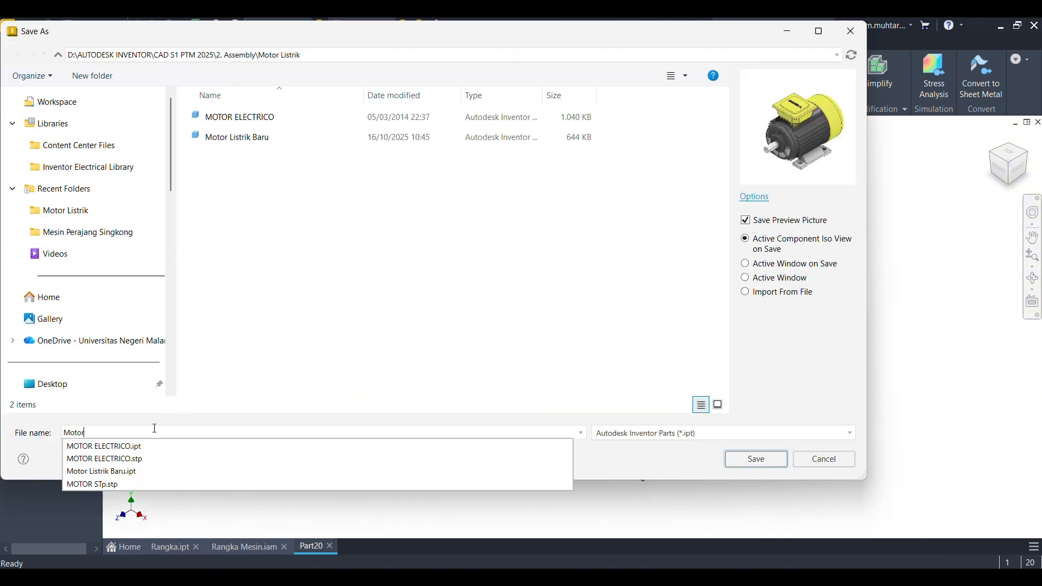
type(" Listrik")
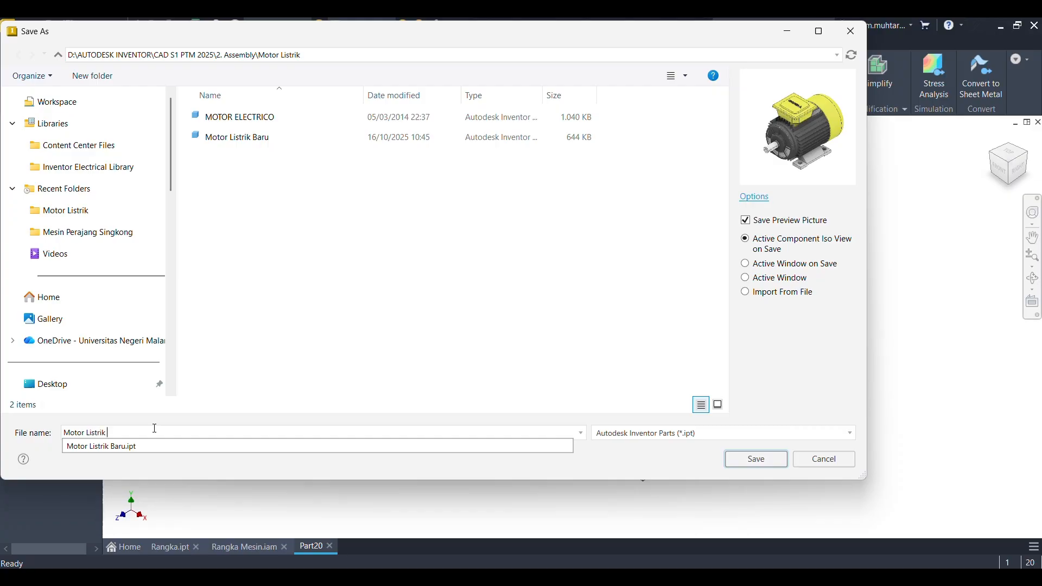
type(" Resize")
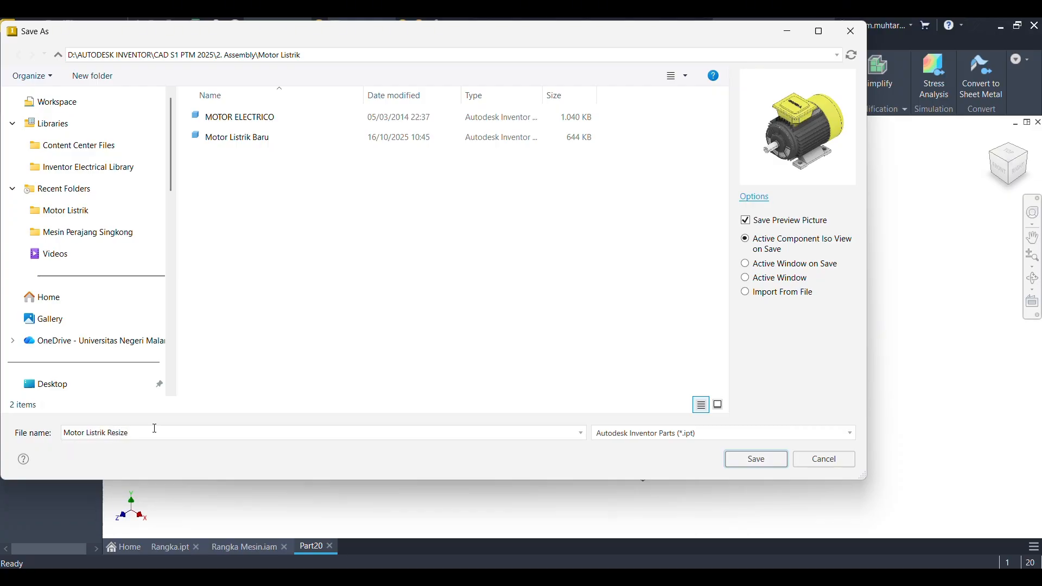
key("Return")
left_click(659, 195)
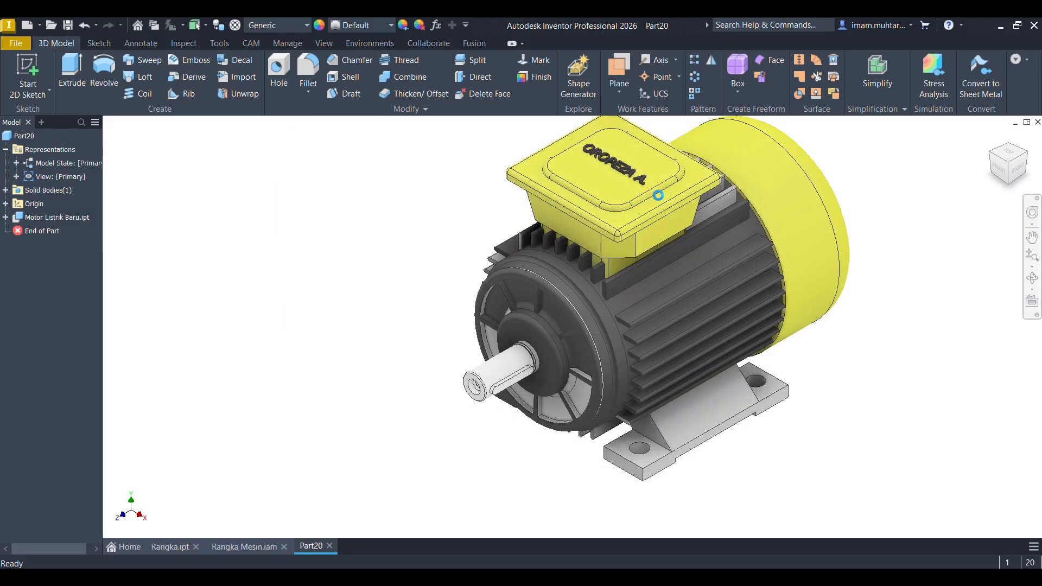
Place one Motor Listrik Resize component in the Rangka Mesin assembly, listing all file types to find it.
left_click(244, 548)
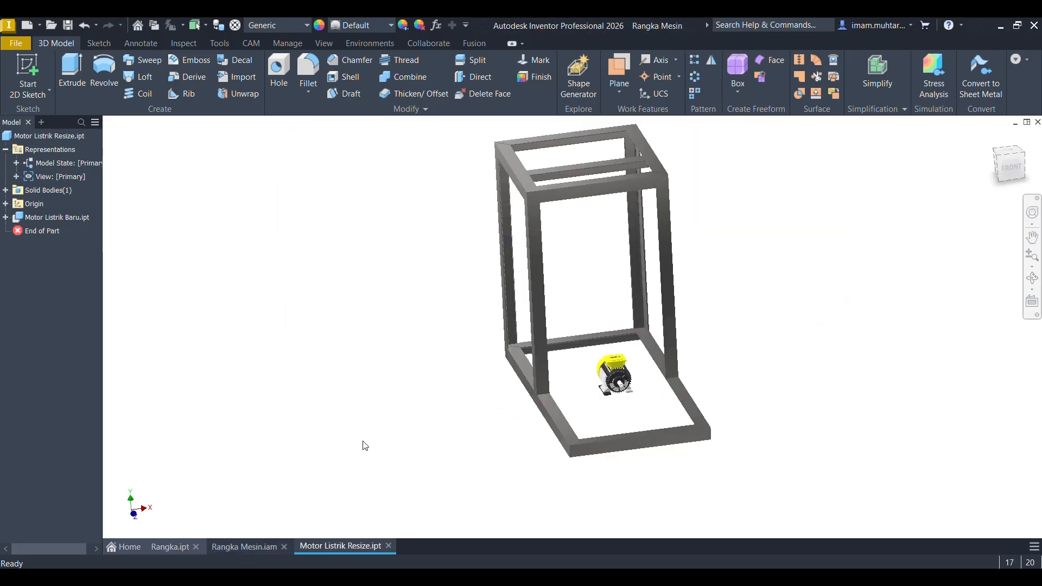
left_click(49, 96)
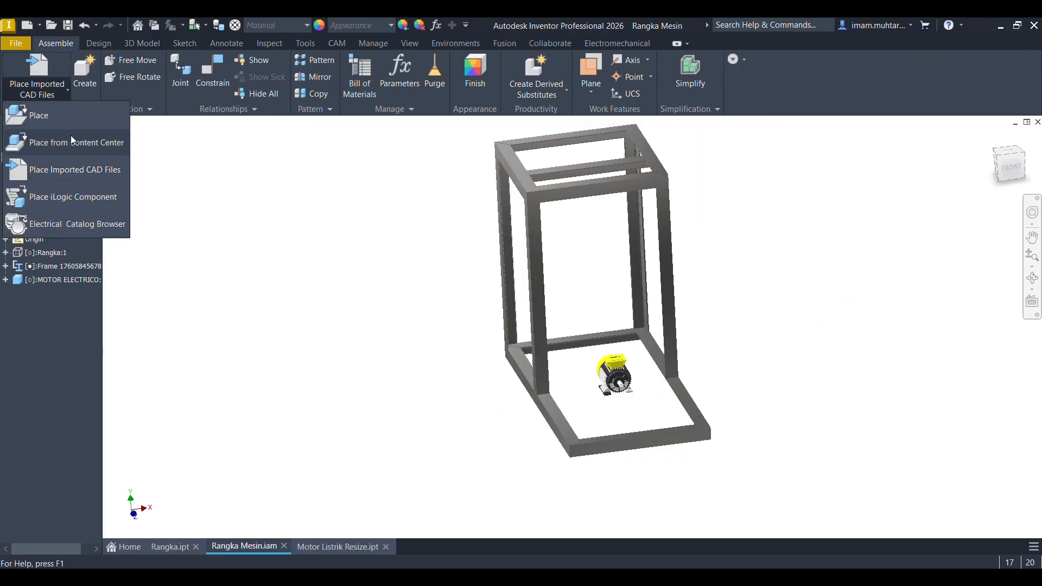
left_click(70, 116)
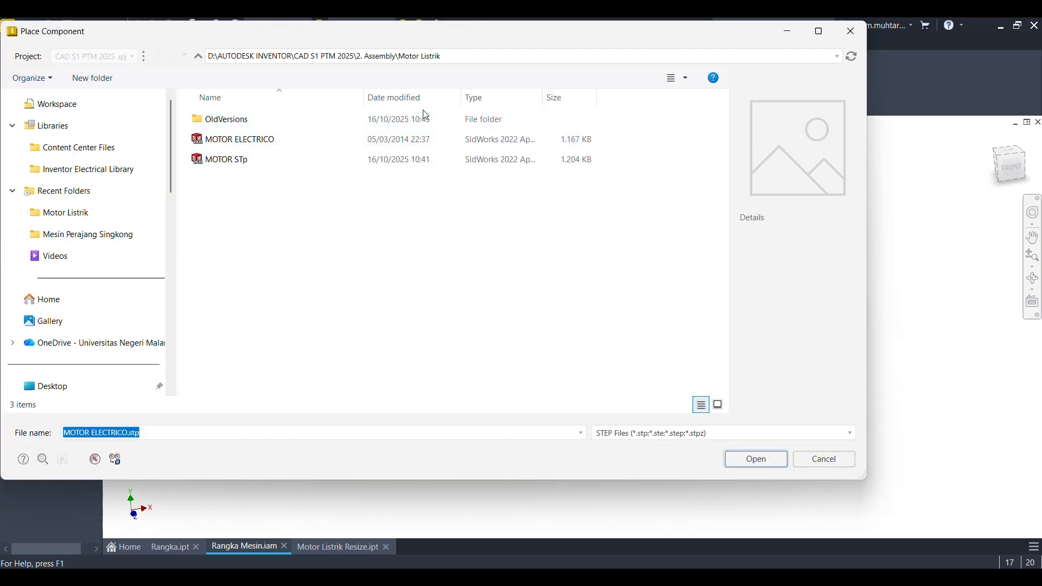
left_click(683, 435)
left_click(663, 408)
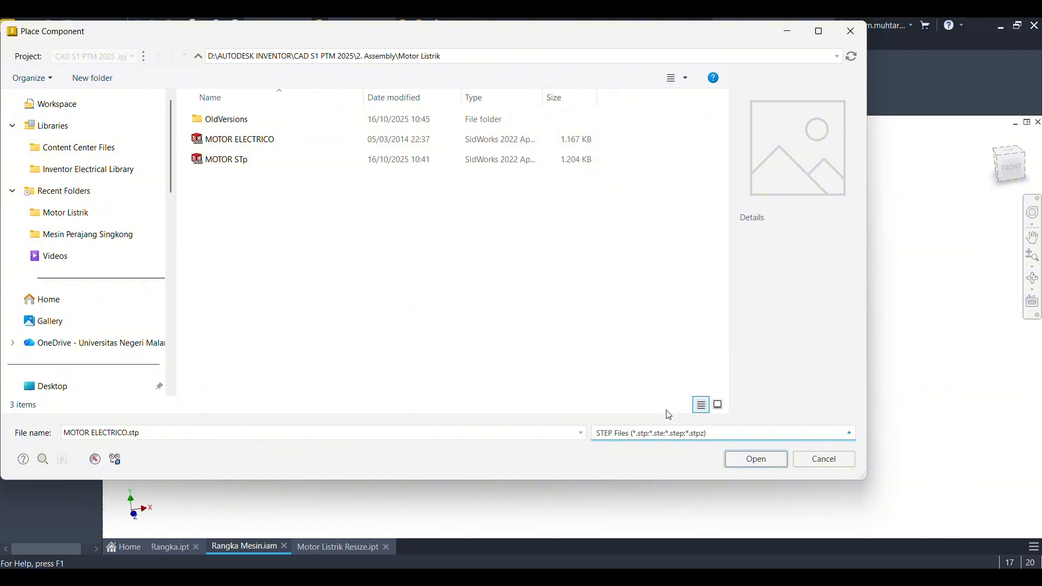
left_click(271, 220)
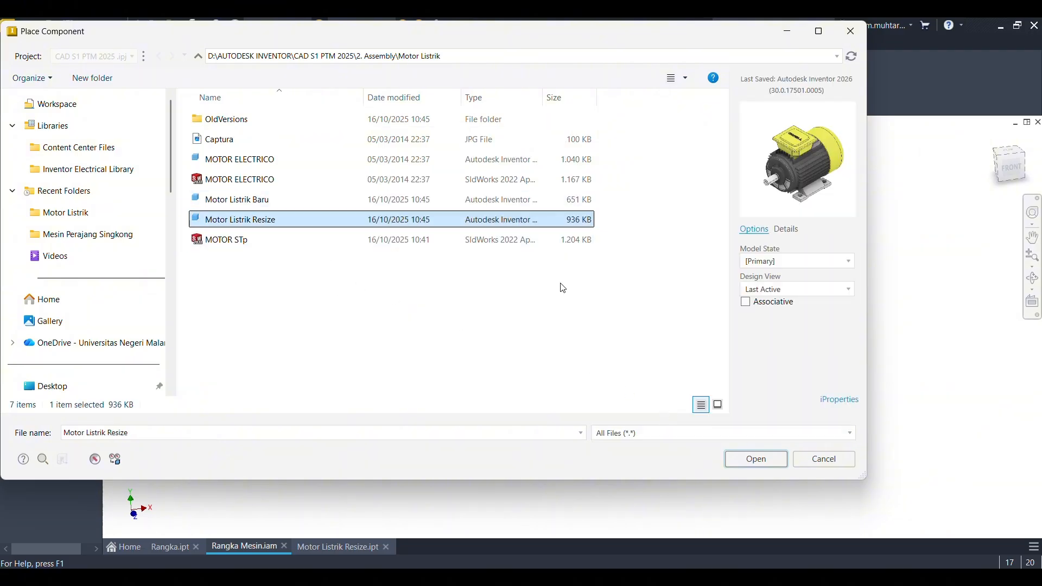
left_click(755, 459)
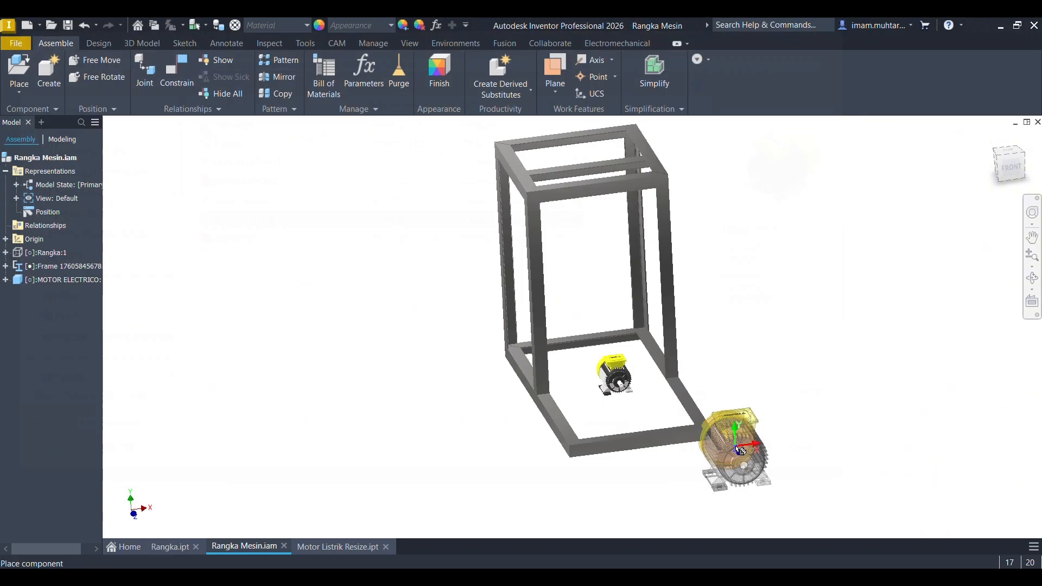
left_click(651, 353)
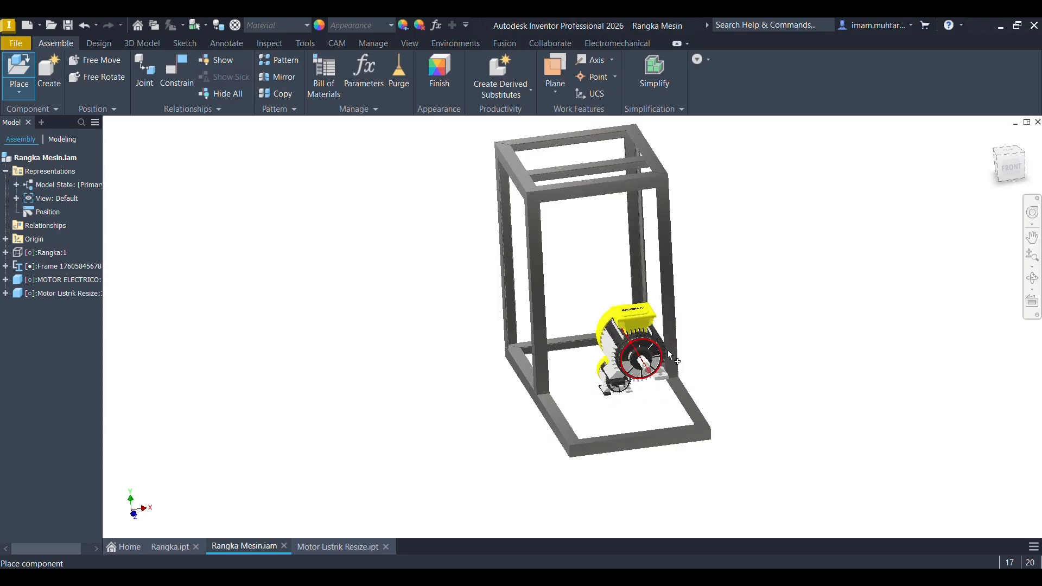
right_click(700, 348)
left_click(765, 355)
Move the small original motor clear of the frame and lower the resized motor to just above the base in front of the uprights.
middle_click_drag(662, 372, 760, 384, "shift")
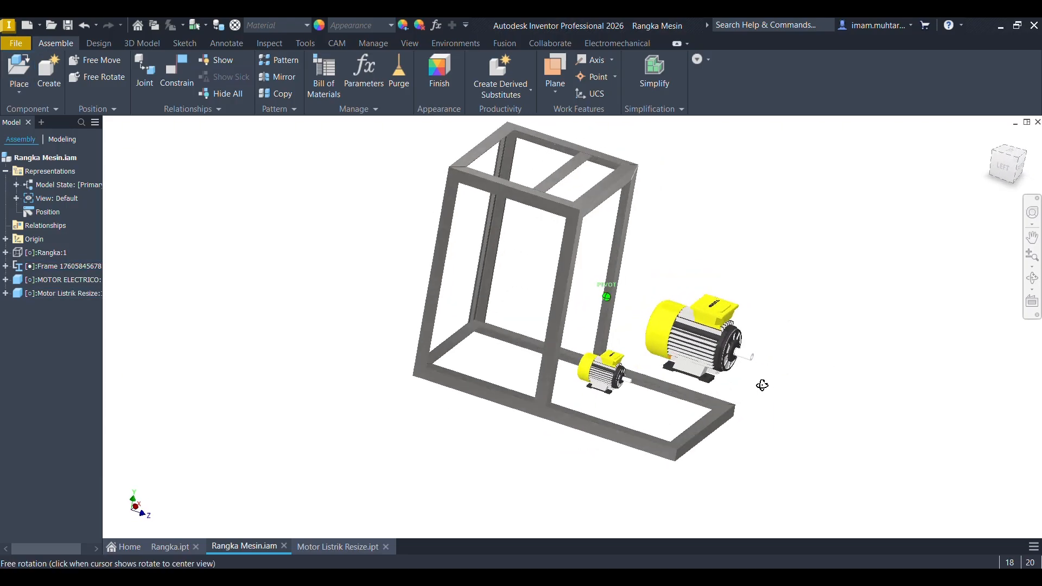
mouse_move(705, 343)
left_mouse_down()
mouse_move(707, 362)
mouse_move(687, 338)
left_mouse_up()
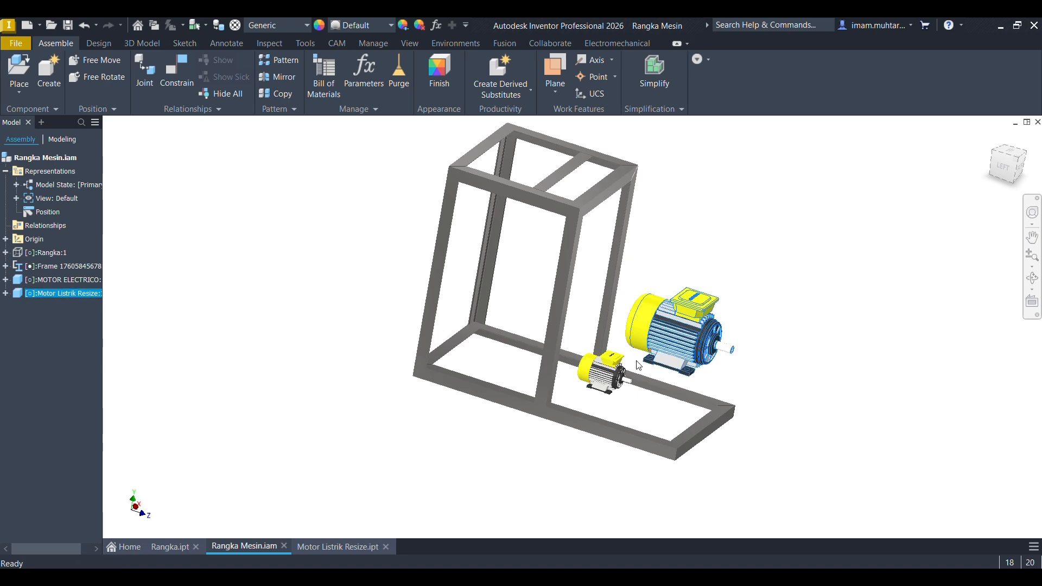
scroll(600, 374, "up", 5)
scroll(594, 336, "down", 4)
middle_click_drag(595, 336, 610, 307, "shift")
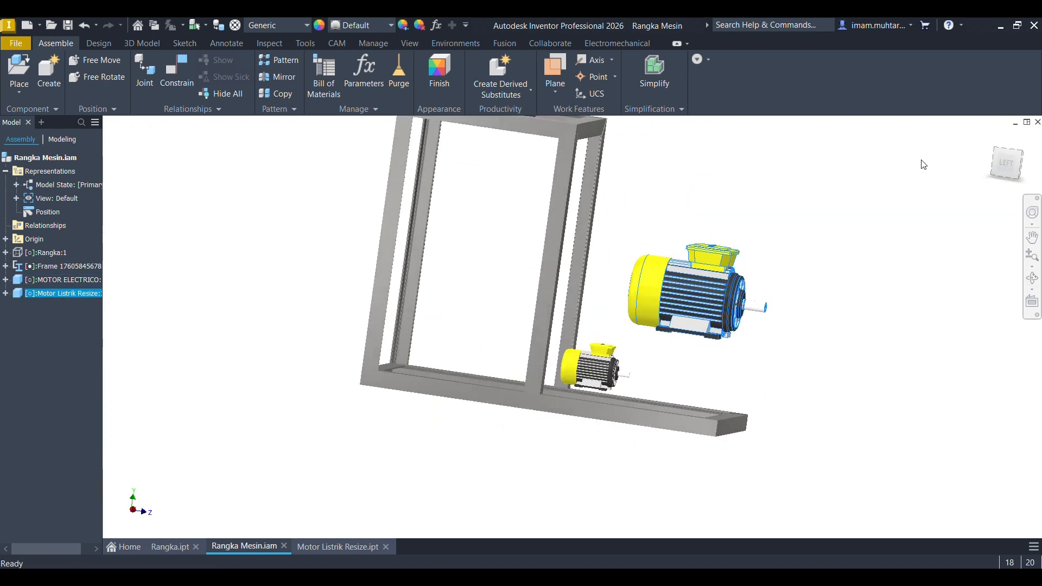
left_click(1001, 171)
scroll(609, 379, "up", 5)
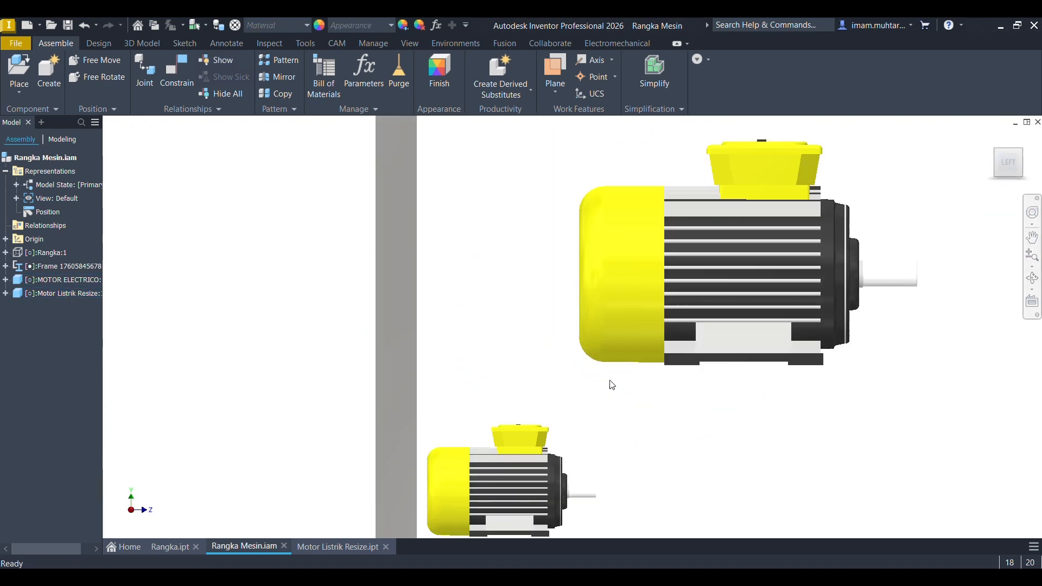
scroll(537, 395, "down", 5)
left_click_drag(538, 436, 812, 359)
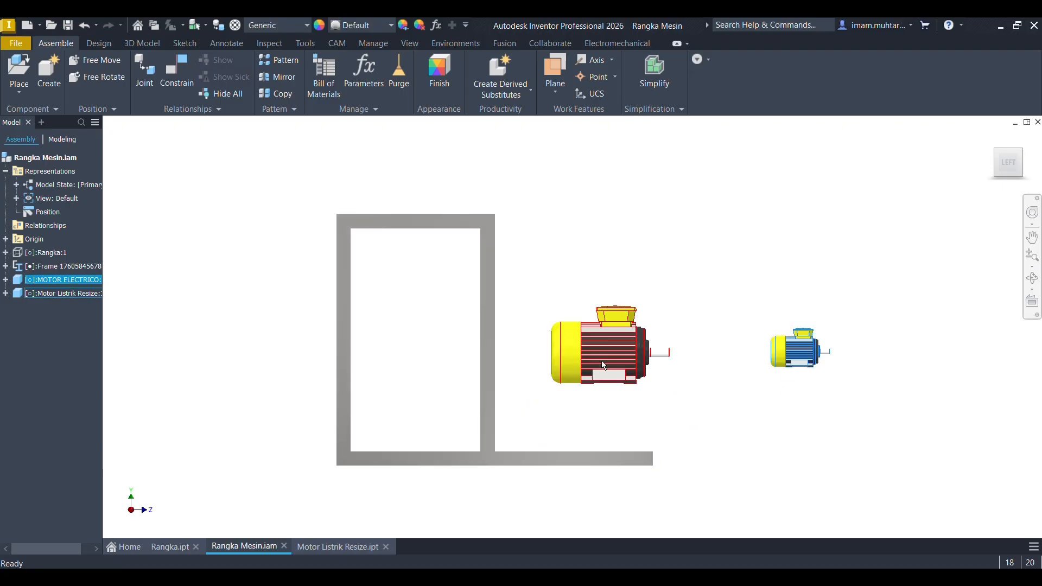
left_click_drag(615, 360, 569, 404)
Delete the small MOTOR ELECTRICO component from the assembly.
middle_click_drag(570, 403, 537, 431, "shift")
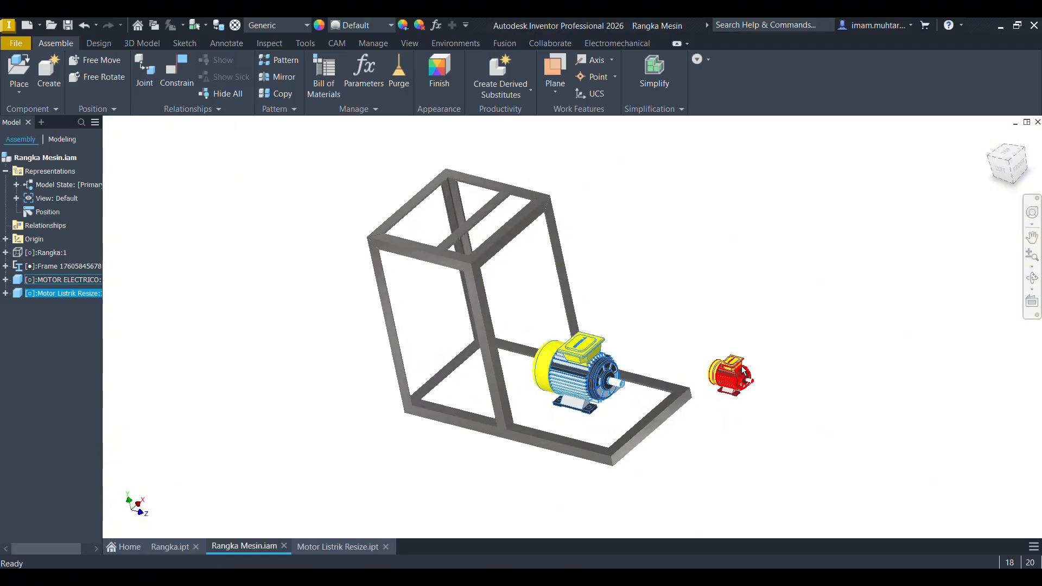
left_click(738, 378)
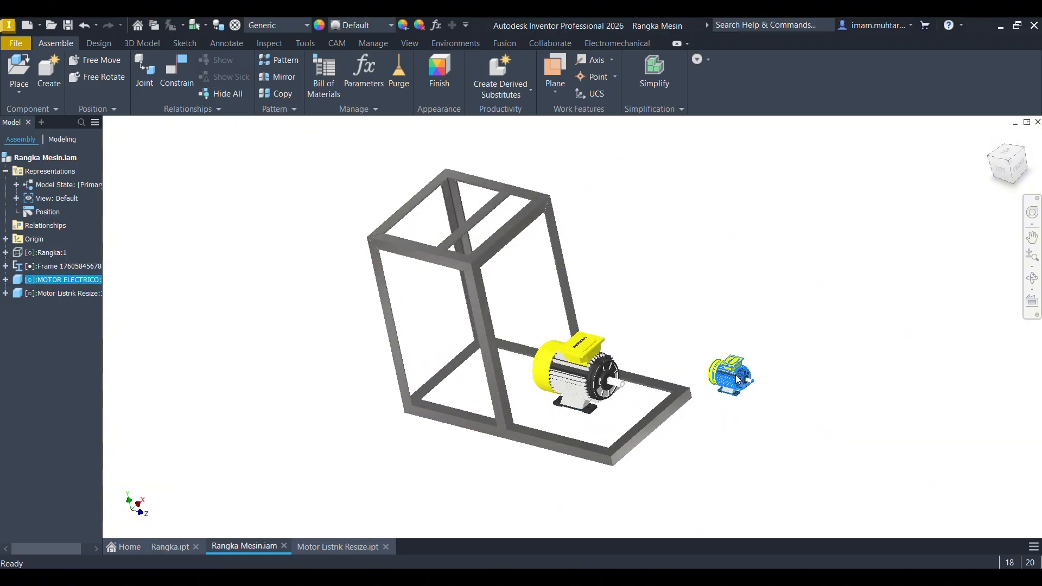
key("Delete")
left_click(455, 321)
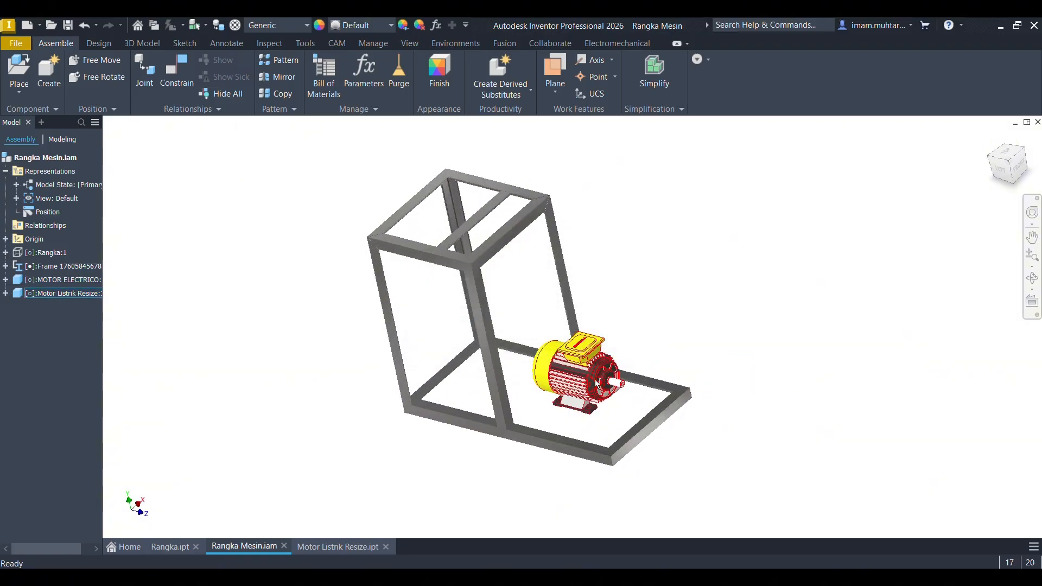
scroll(591, 382, "down", 3)
middle_click_drag(592, 382, 637, 316, "shift")
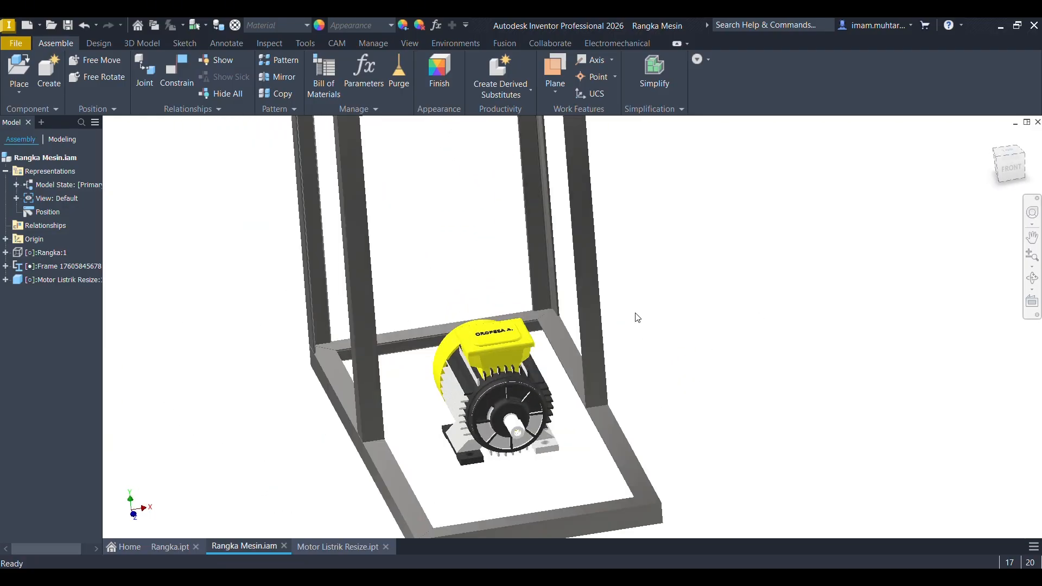
right_click(358, 337)
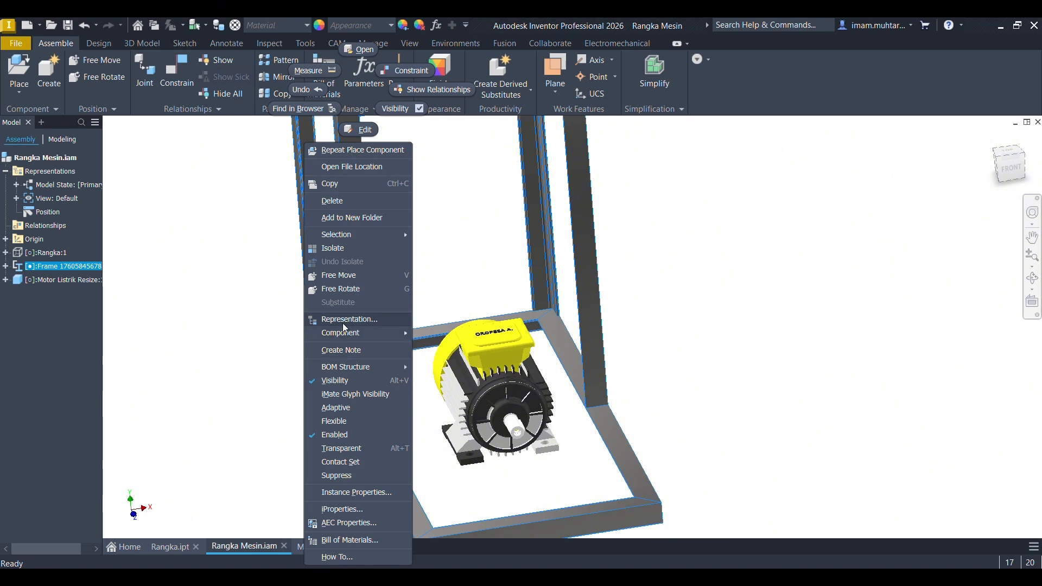
left_click(183, 272)
right_click(88, 269)
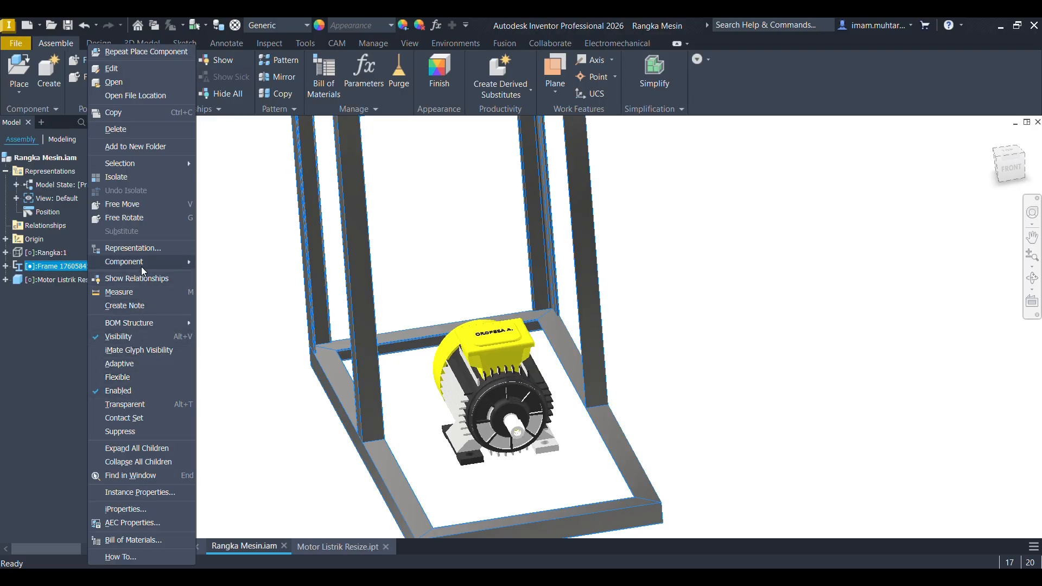
left_click(233, 442)
Ground the Rangka component in the assembly.
scroll(395, 344, "down", 5)
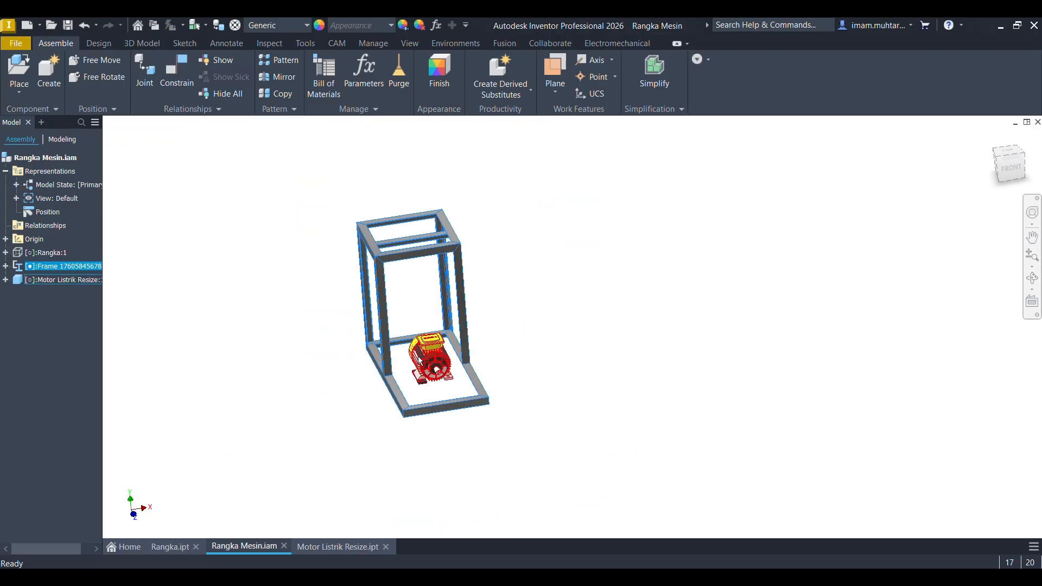
middle_click_drag(399, 347, 419, 297, "shift")
right_click(36, 253)
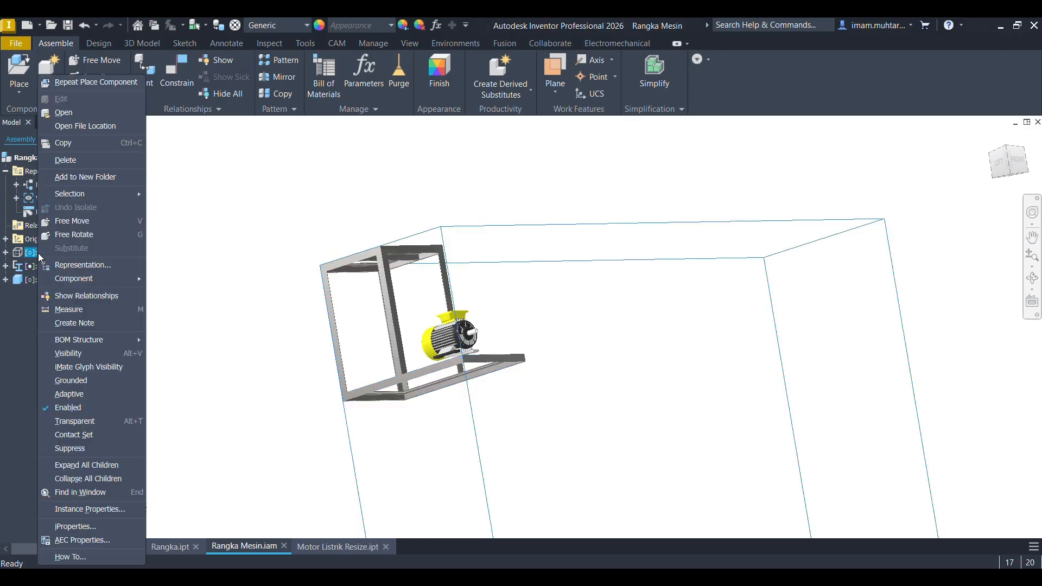
left_click(87, 386)
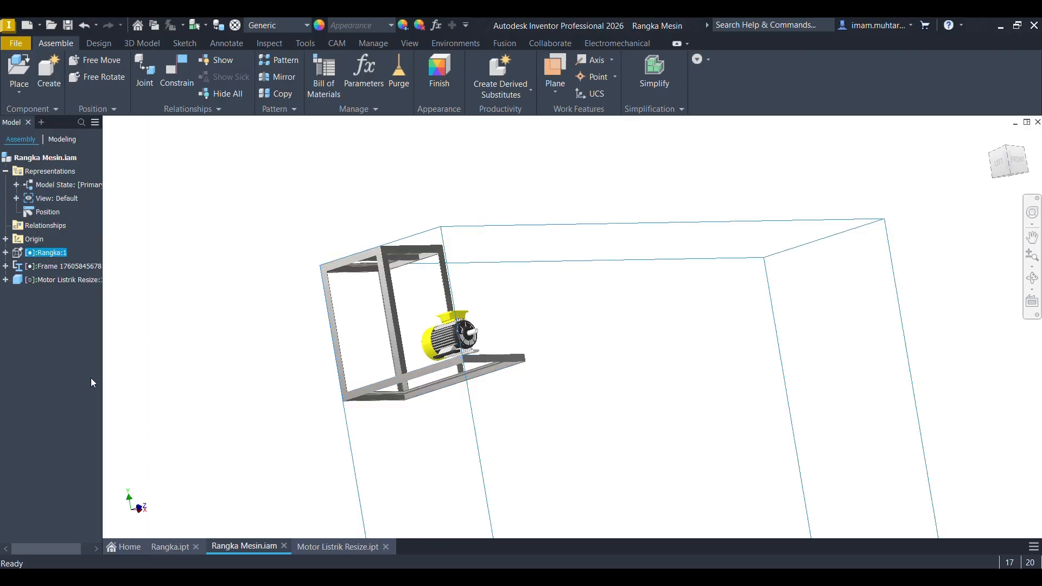
middle_click_drag(309, 302, 311, 330, "shift")
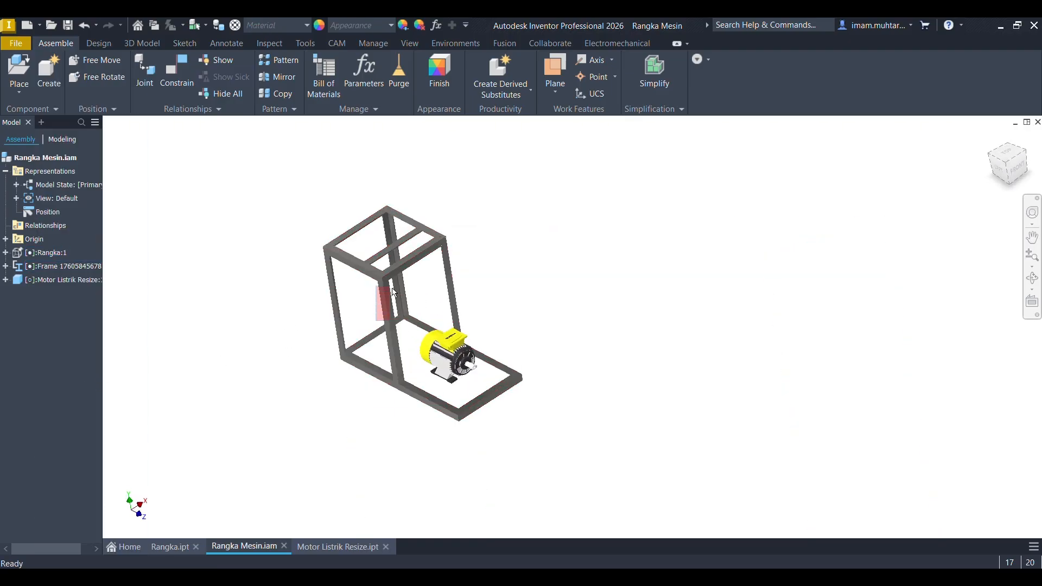
left_click(456, 304)
Lift the resized motor off the base and tilt it with Free Rotate so the undersides of its feet face the view.
scroll(451, 303, "up", 3)
middle_click_drag(453, 416, 448, 387, "shift")
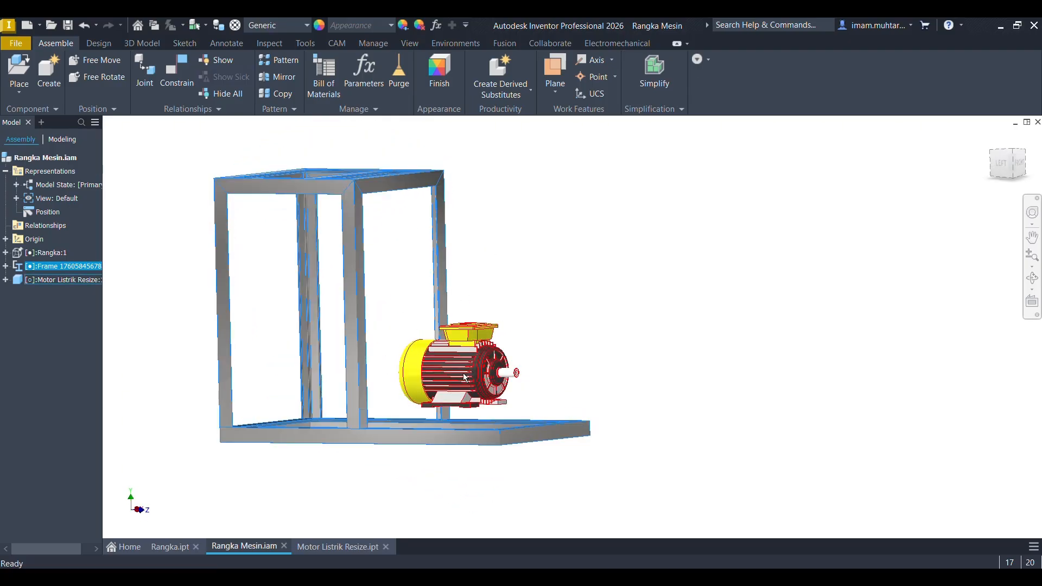
left_click_drag(447, 388, 537, 243)
key("g")
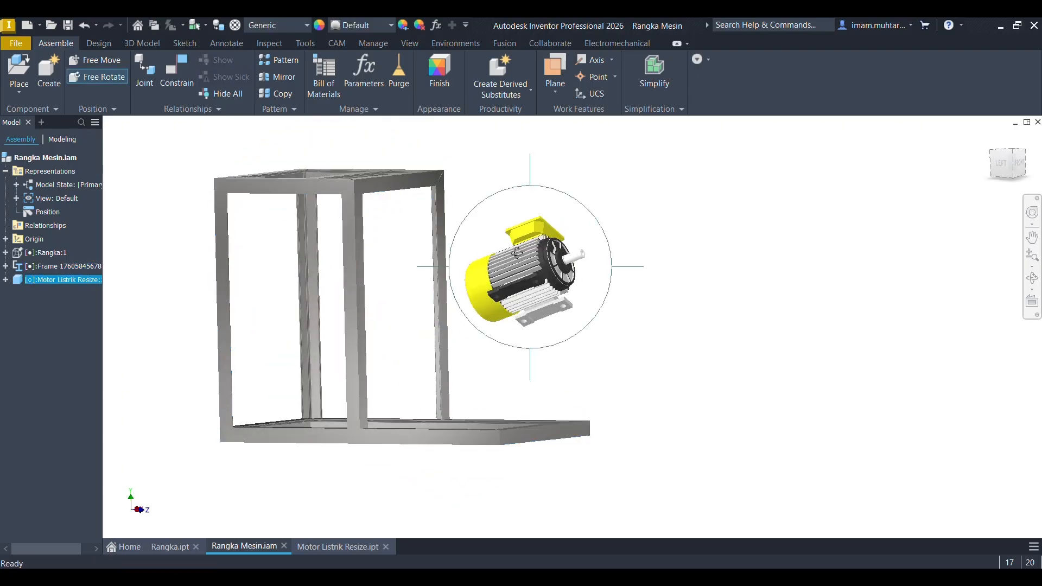
Start a mate constraint between the underside of the motor's foot and the top face of the base's side rail.
key("c")
key("Return")
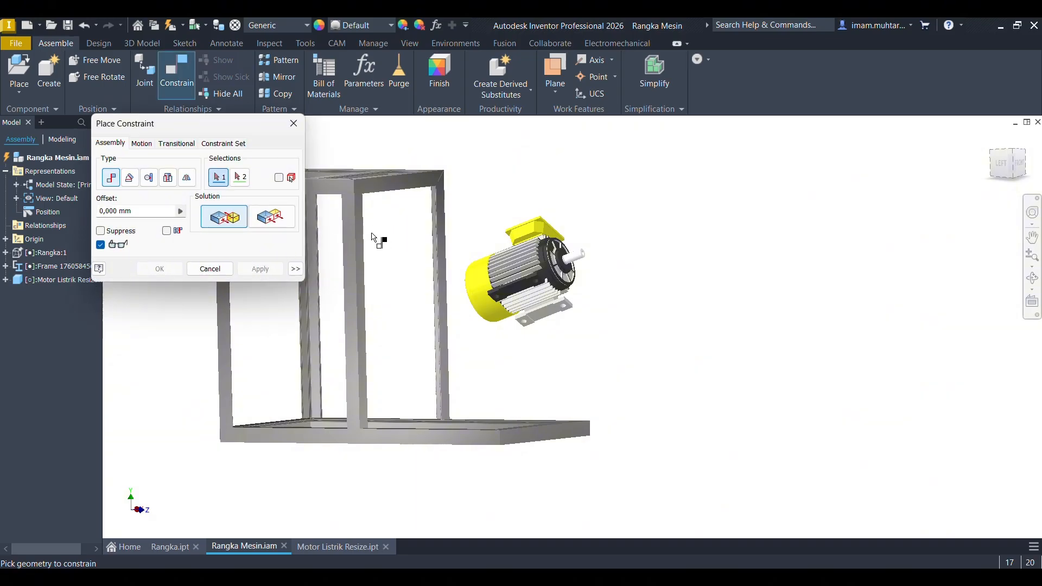
scroll(493, 276, "up", 5)
left_click(483, 366)
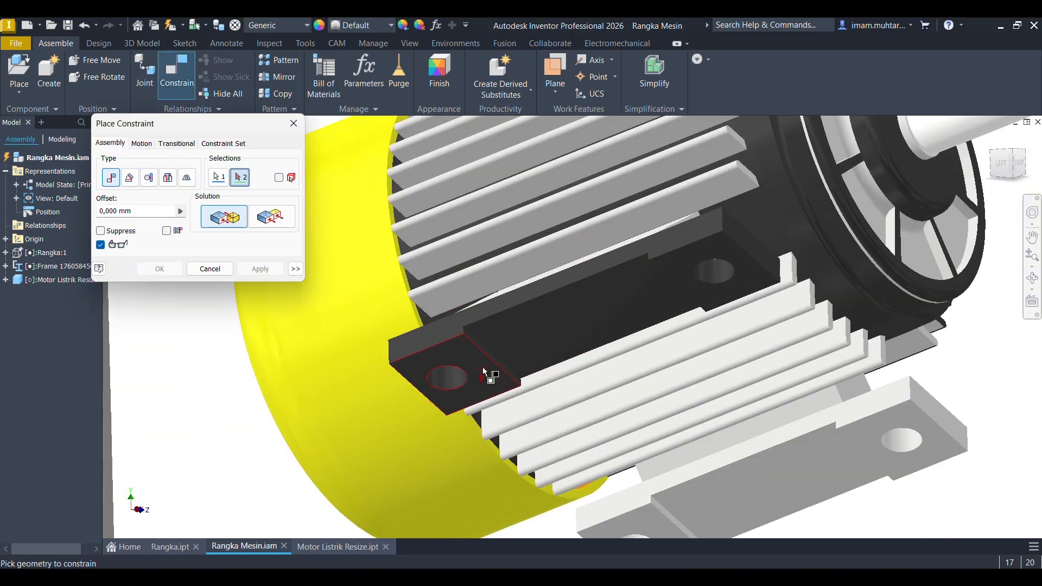
scroll(483, 367, "down", 8)
middle_click_drag(482, 367, 456, 319)
scroll(453, 318, "up", 5)
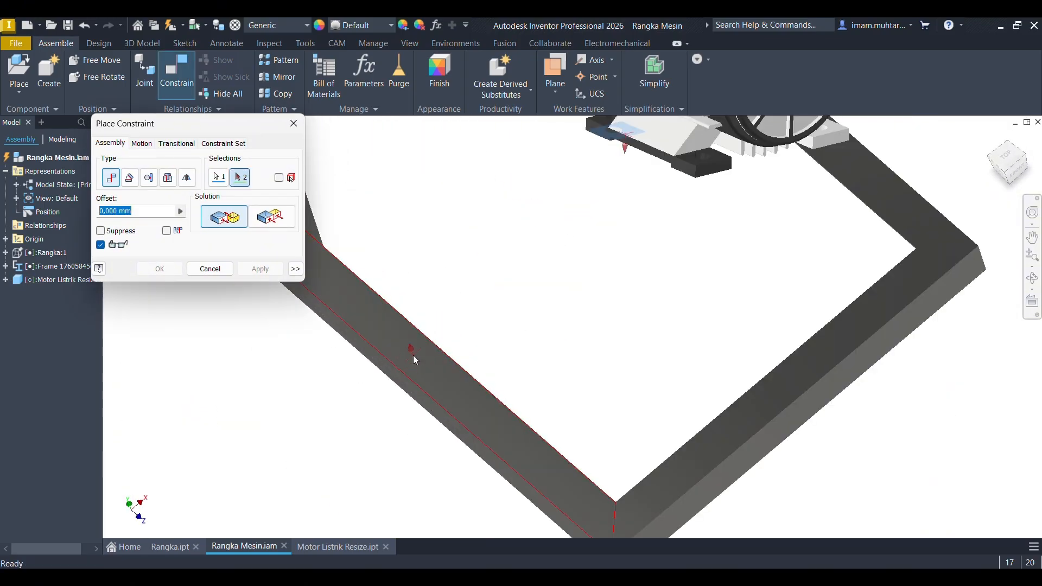
left_click(413, 355)
Consult the machine's reference picture in WhatsApp, and in Inventor apply the motor-to-rail mate with a 50 mm offset.
left_click(1010, 163)
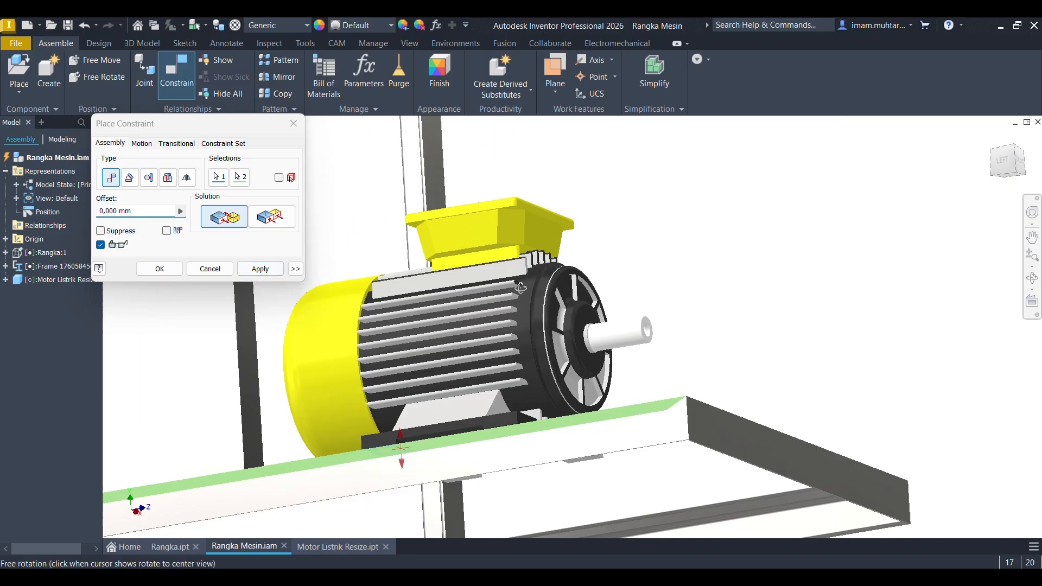
left_click(1010, 163)
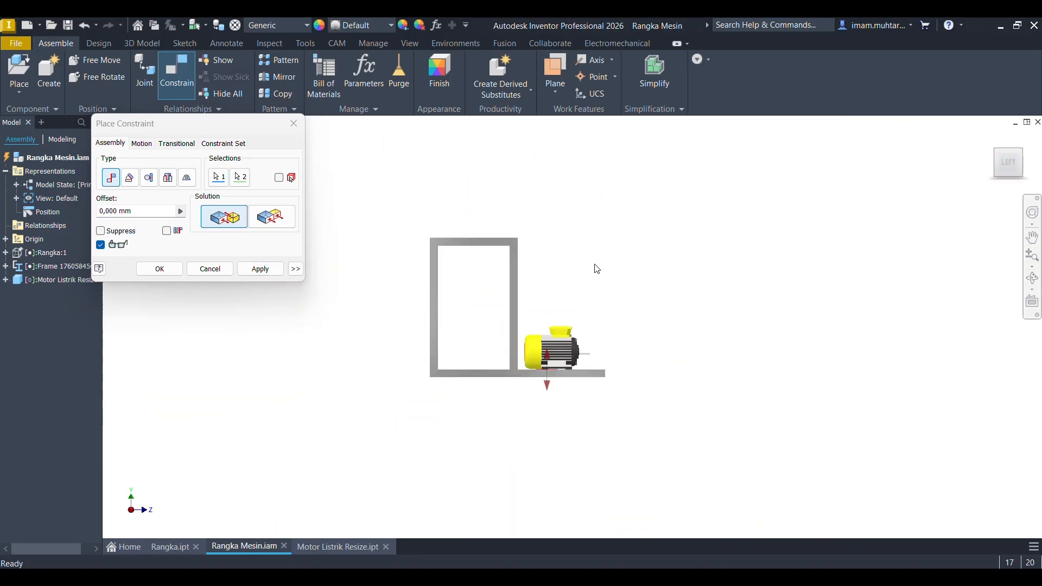
scroll(579, 389, "up", 5)
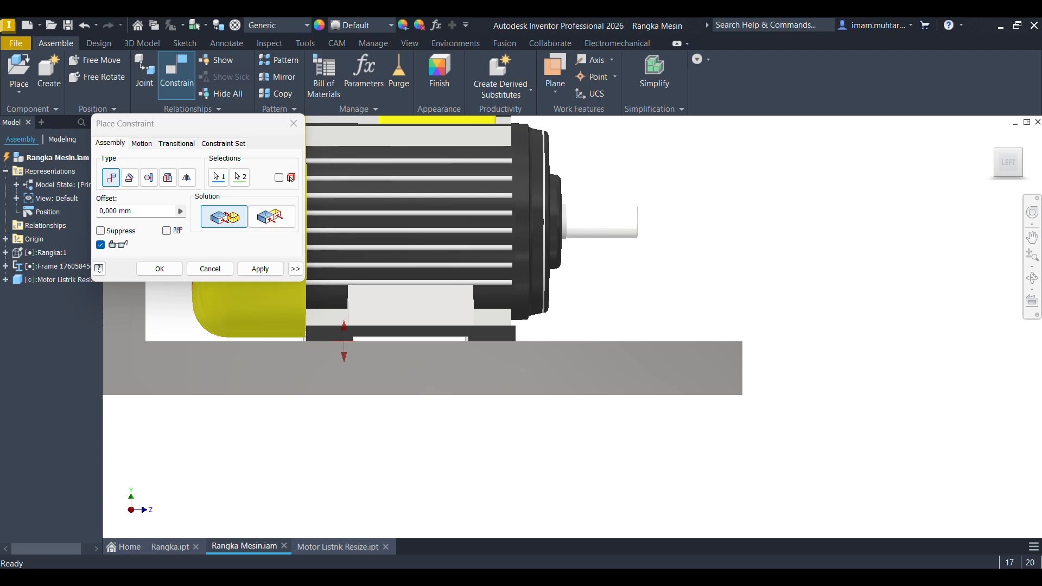
key("alt+Tab")
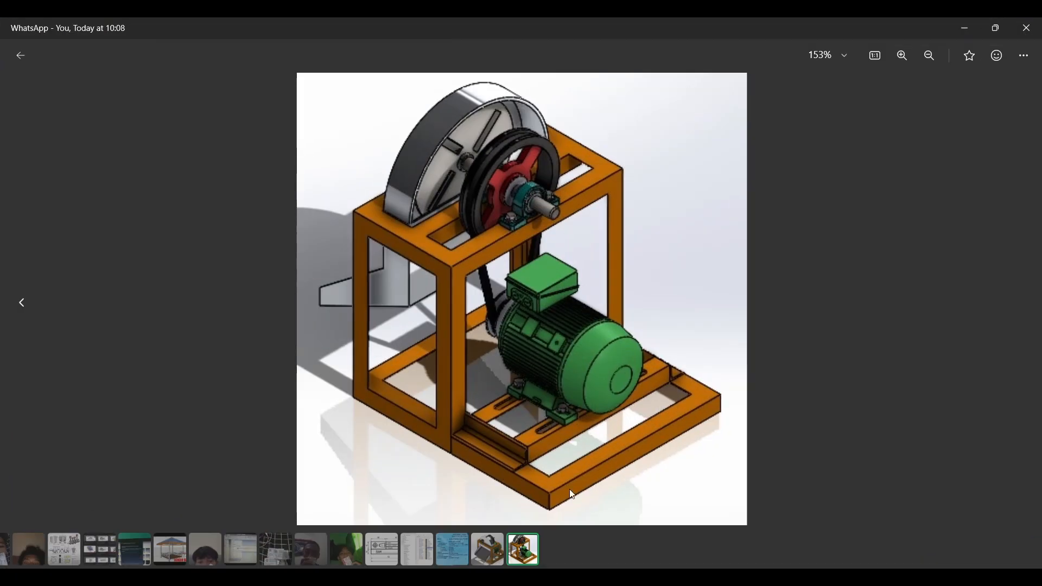
left_click(522, 576)
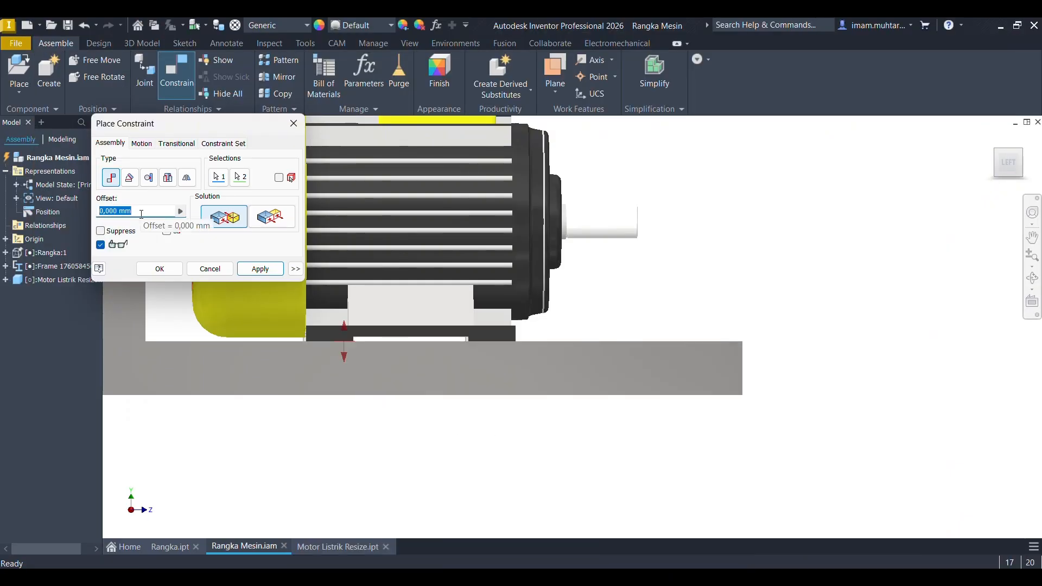
type("50")
scroll(700, 297, "down", 5)
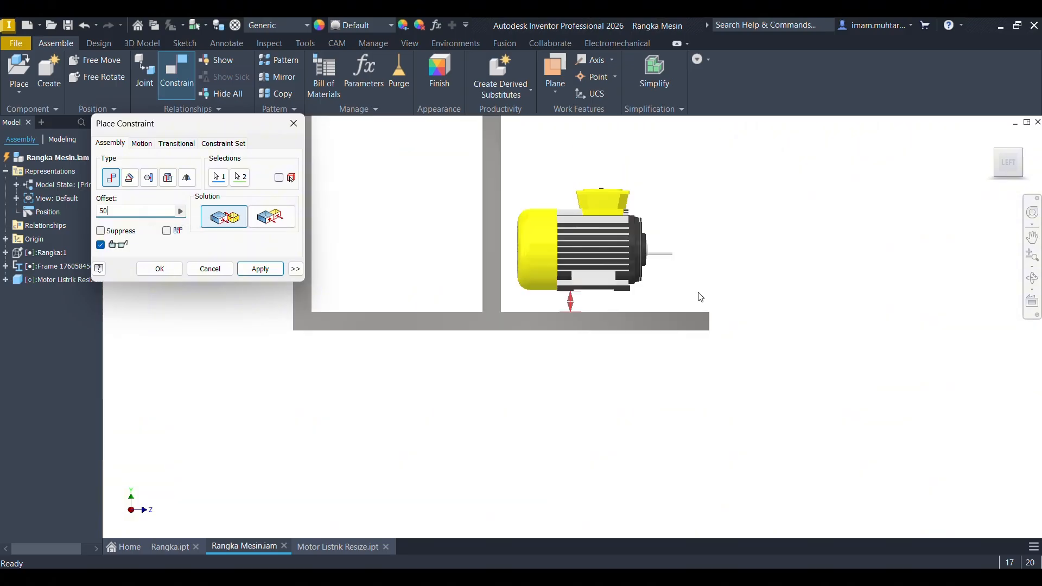
middle_click_drag(700, 298, 550, 286, "shift")
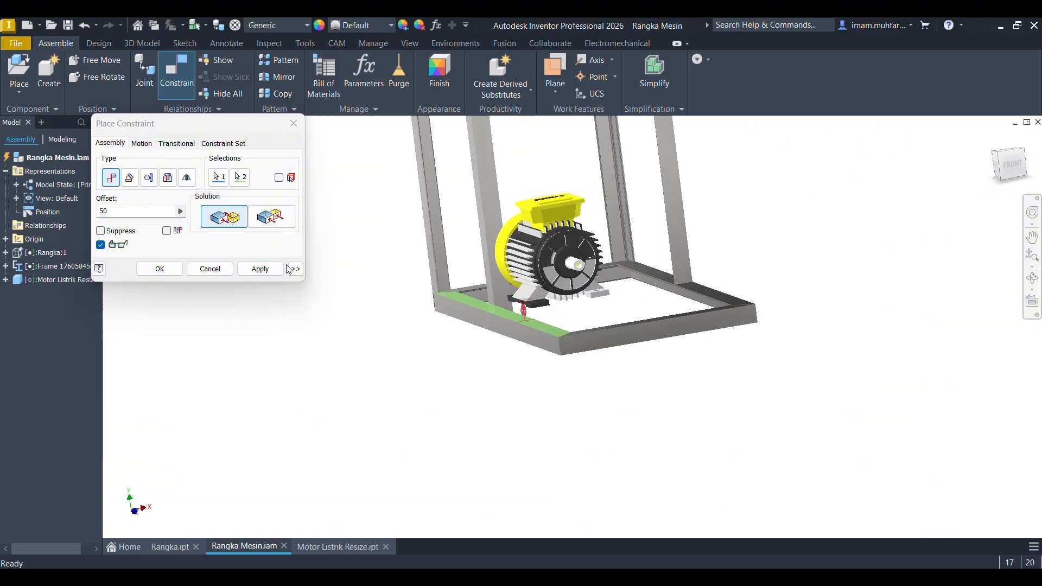
left_click(261, 278)
left_click(210, 269)
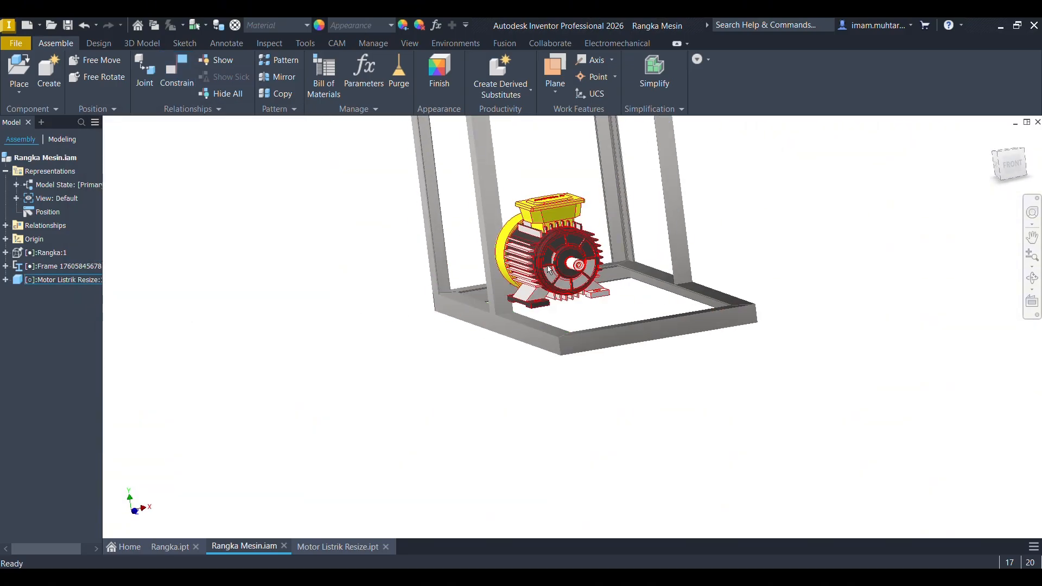
Try turning the motor with Free Rotate so its yellow fan cover faces the open end of the base.
left_click_drag(549, 269, 719, 228)
key("g")
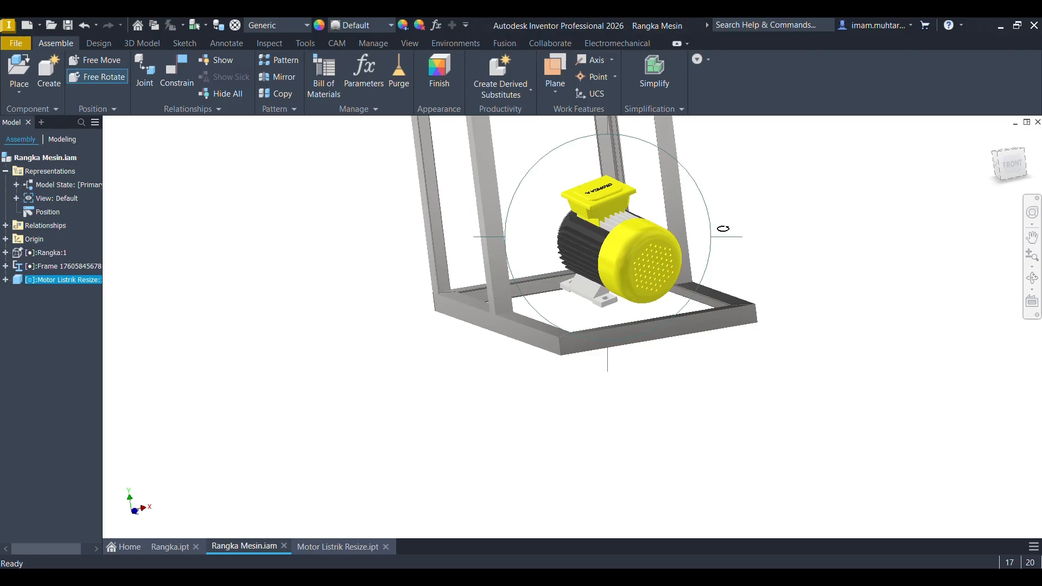
key("Escape")
key("ctrl+z")
Start a flush constraint between the shaft-side end face of the motor's foot and the end face of the base beneath the uprights.
left_click_drag(616, 291, 693, 309, "shift")
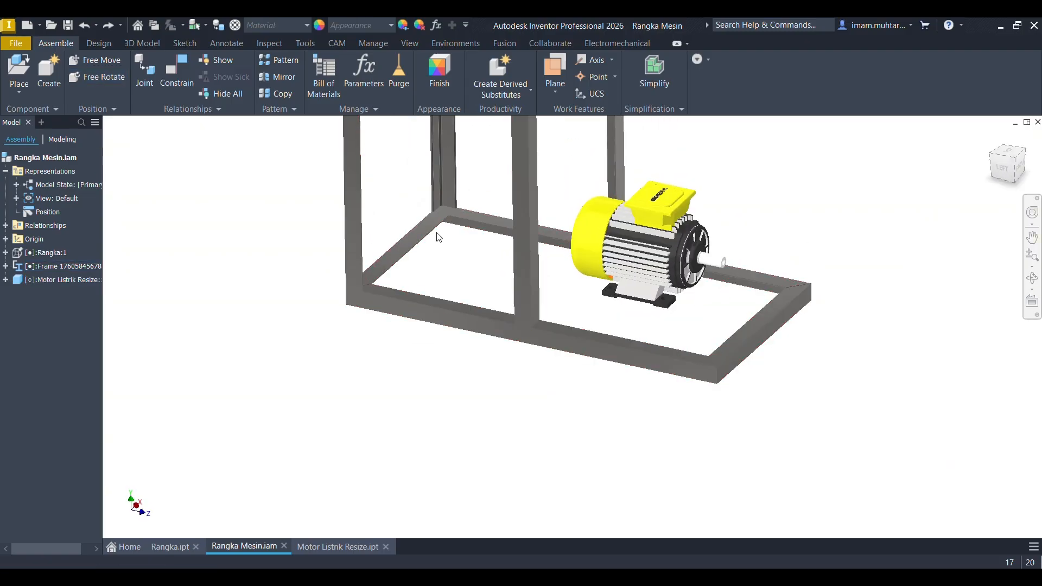
key("c")
left_click(272, 217)
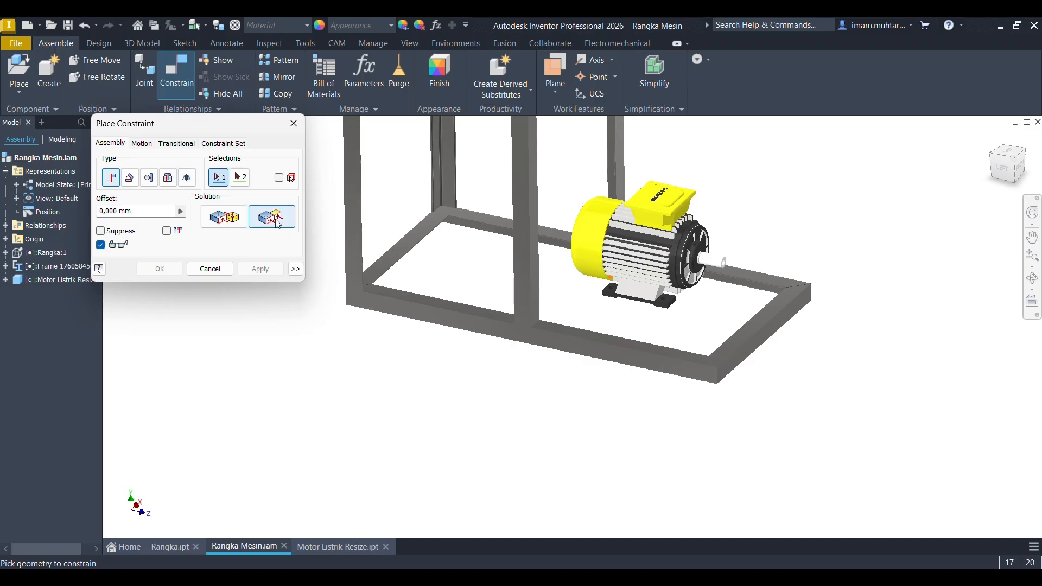
scroll(674, 318, "up", 6)
left_click(691, 209)
scroll(692, 209, "down", 8)
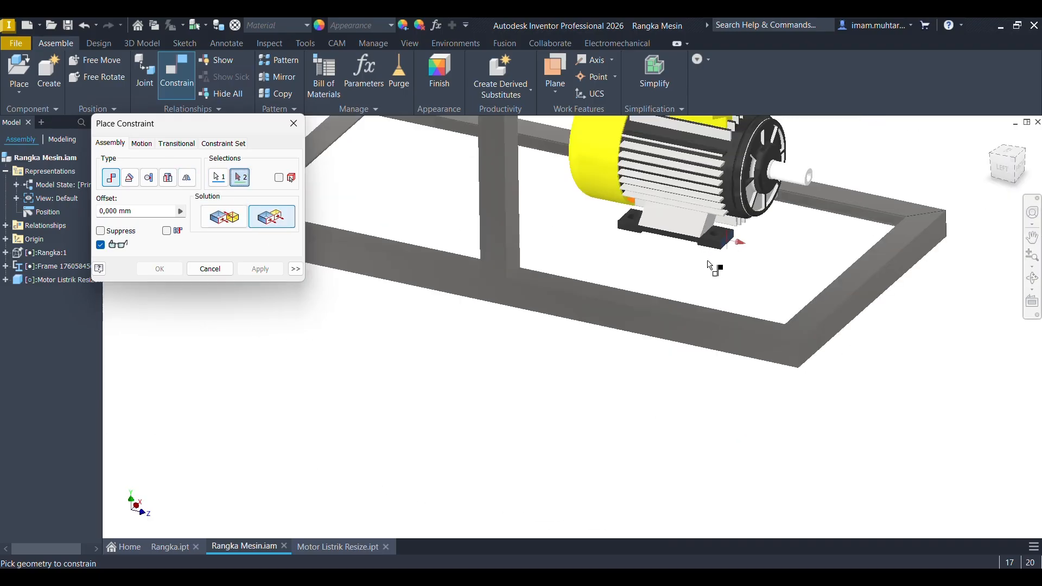
scroll(714, 320, "up", 8)
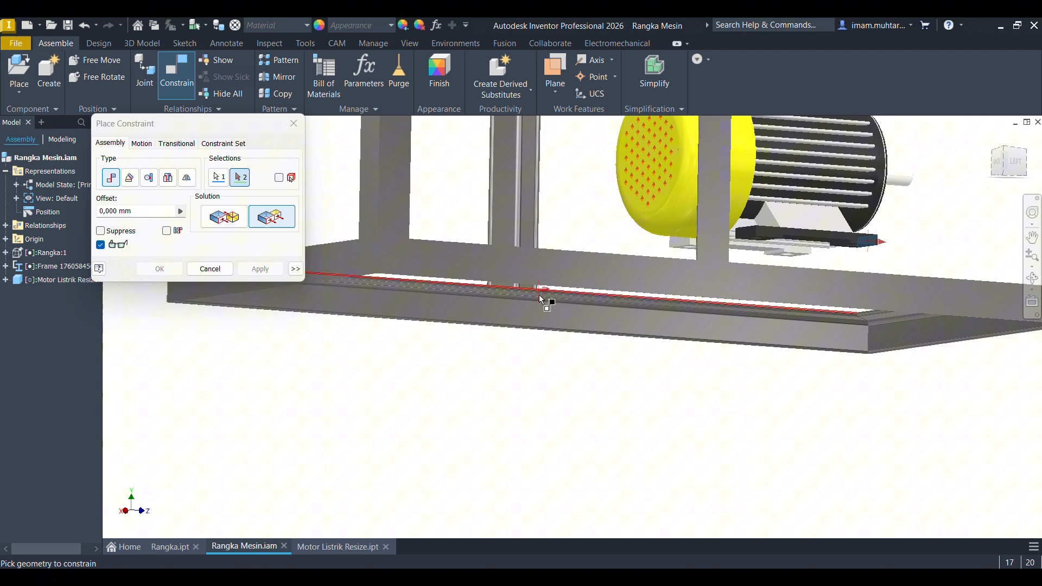
left_click(350, 258)
scroll(679, 241, "down", 8)
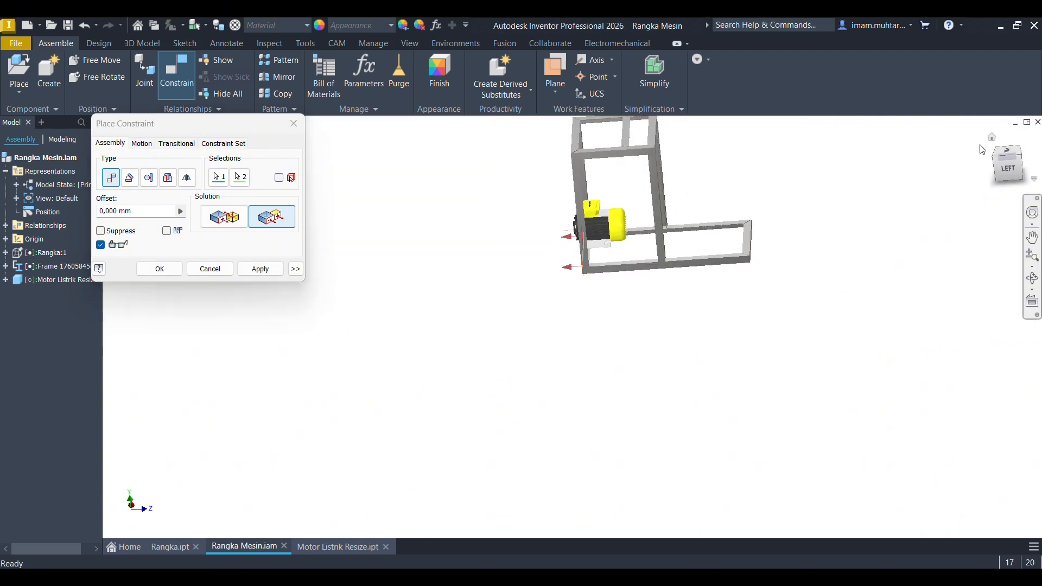
left_click(1010, 162)
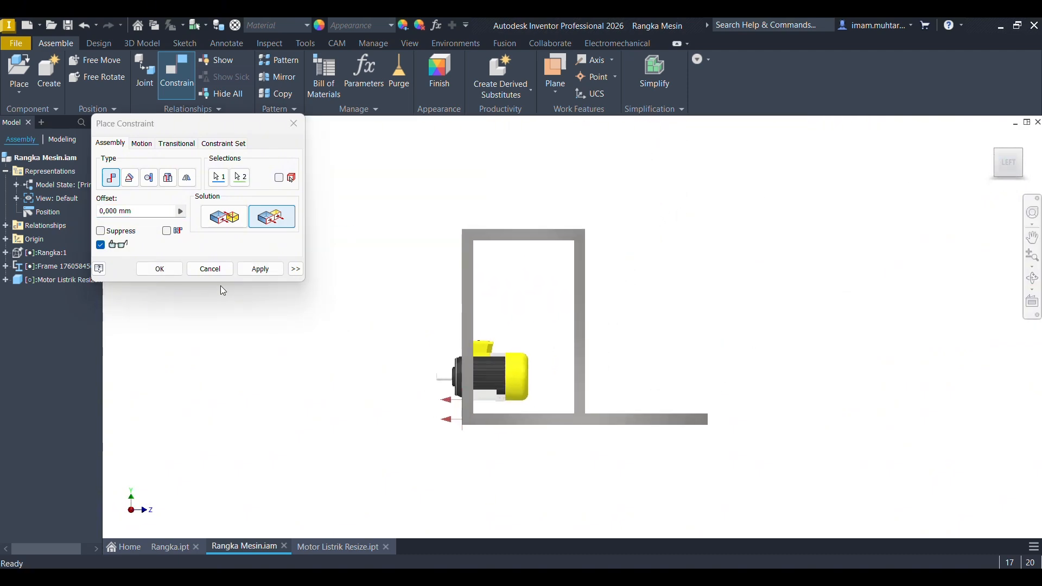
Try flush offsets of 250, 450 and 475 mm to position the motor along the base.
left_click(154, 211)
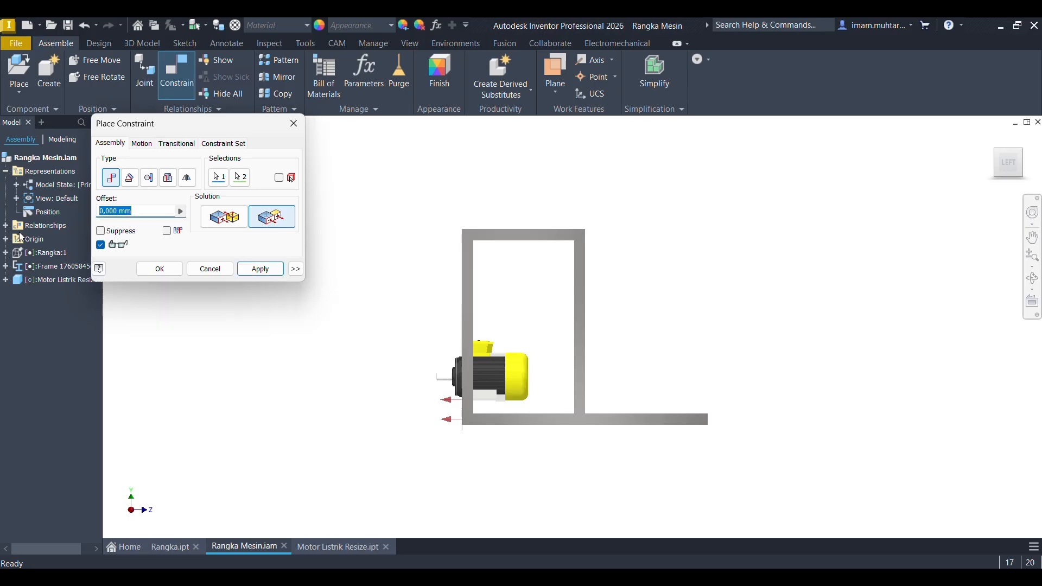
type("250")
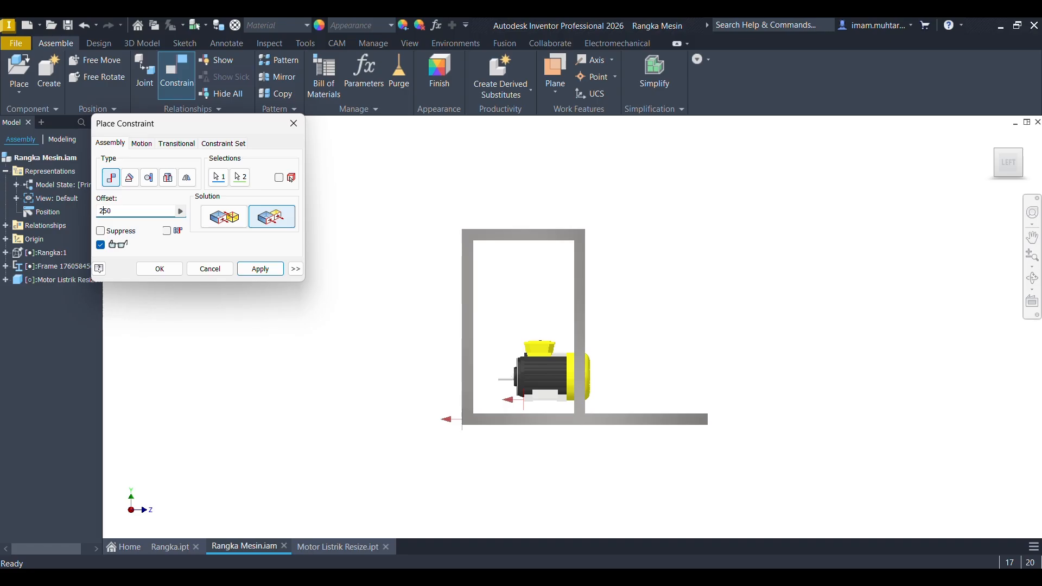
type("4")
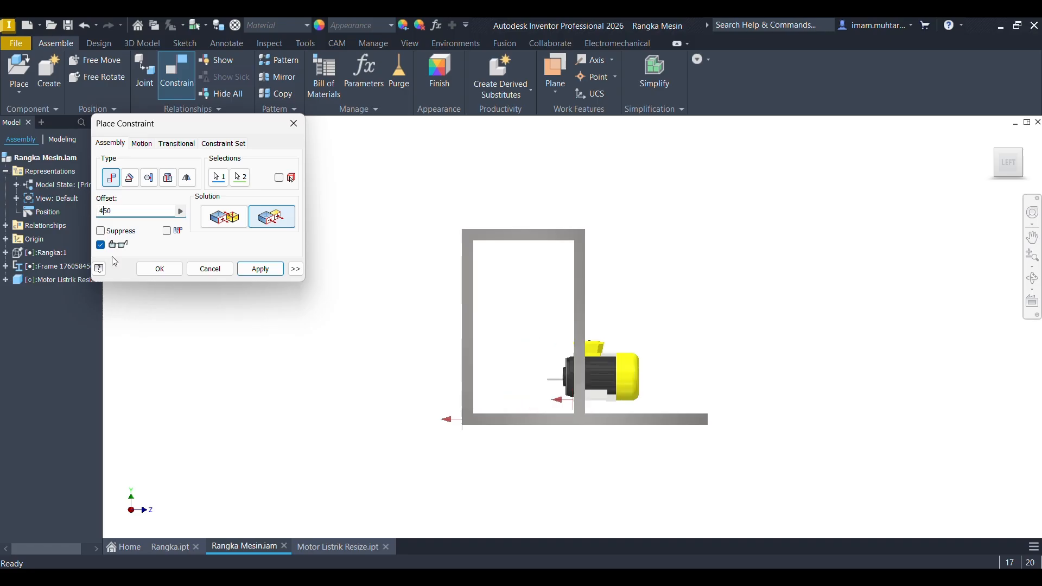
middle_click_drag(588, 327, 595, 348, "shift")
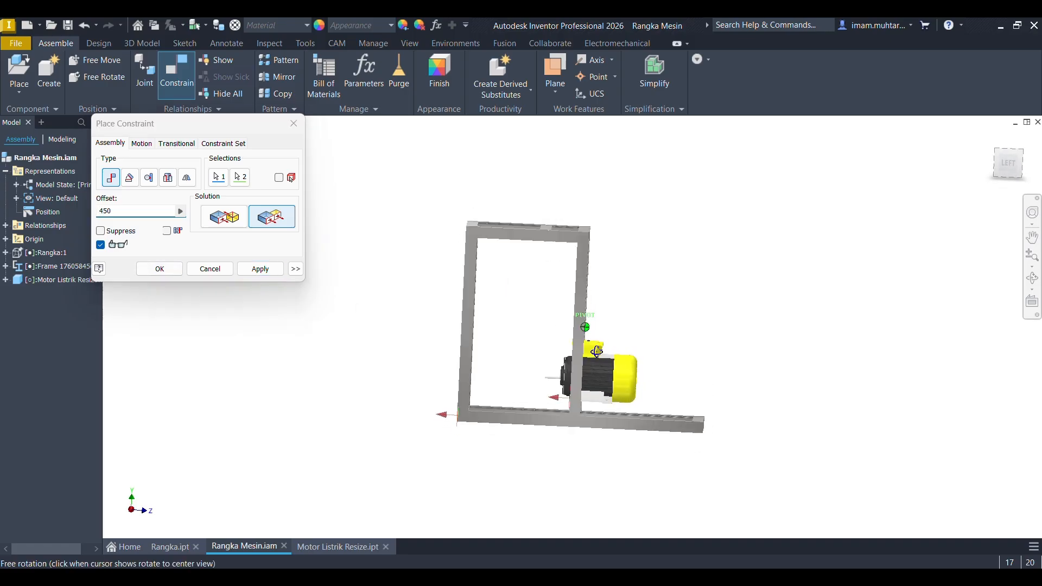
left_click(117, 209)
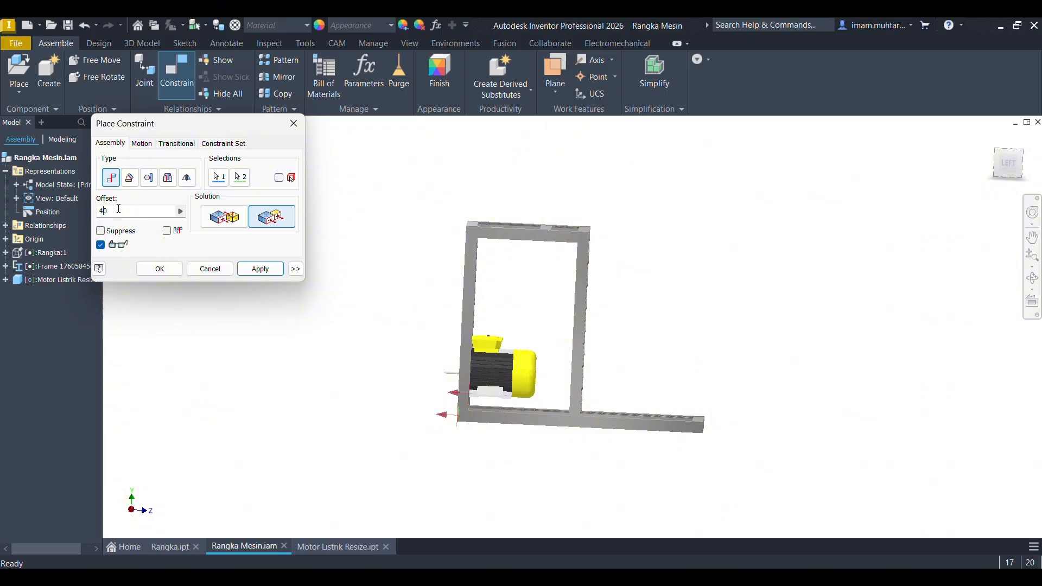
type("75")
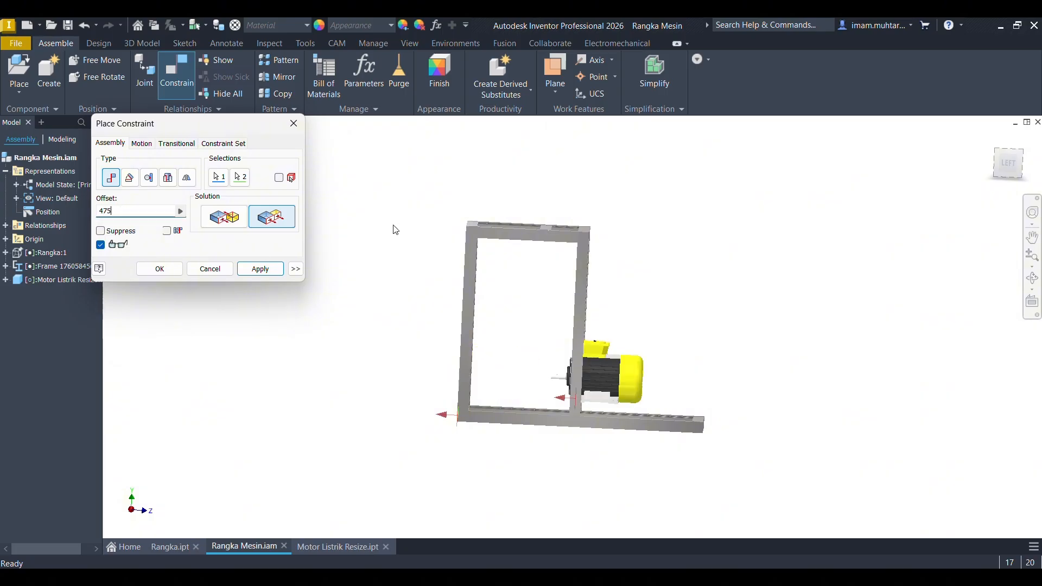
left_click(1004, 154)
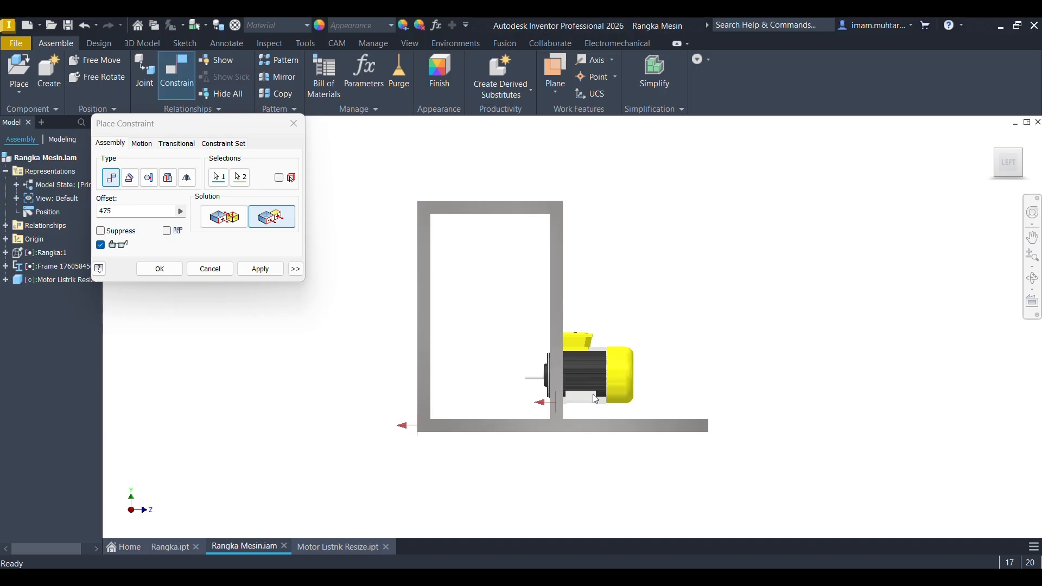
Set the flush offset to 500 mm and apply the constraint to the motor.
left_click(121, 212)
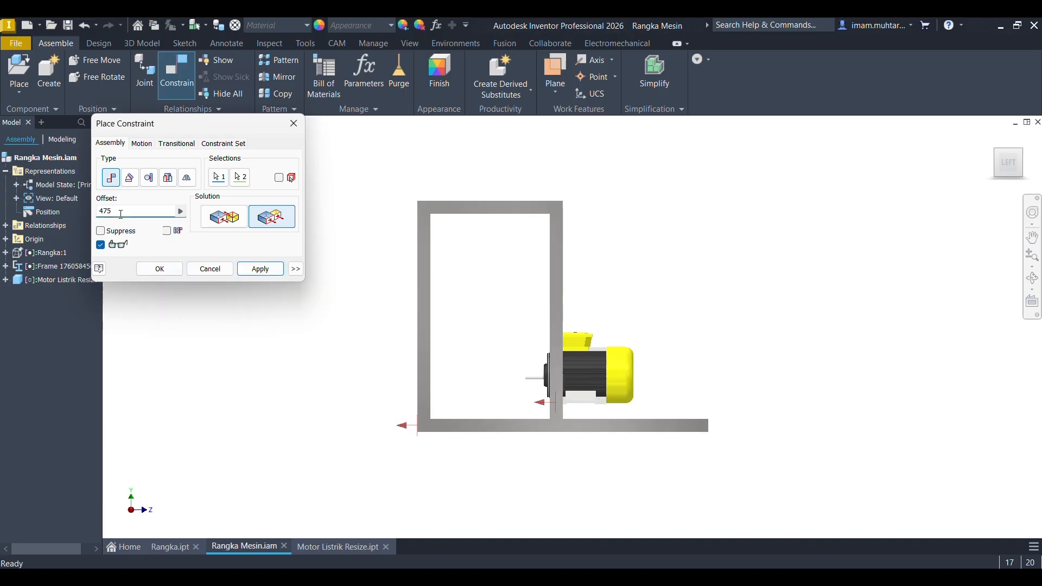
type("80")
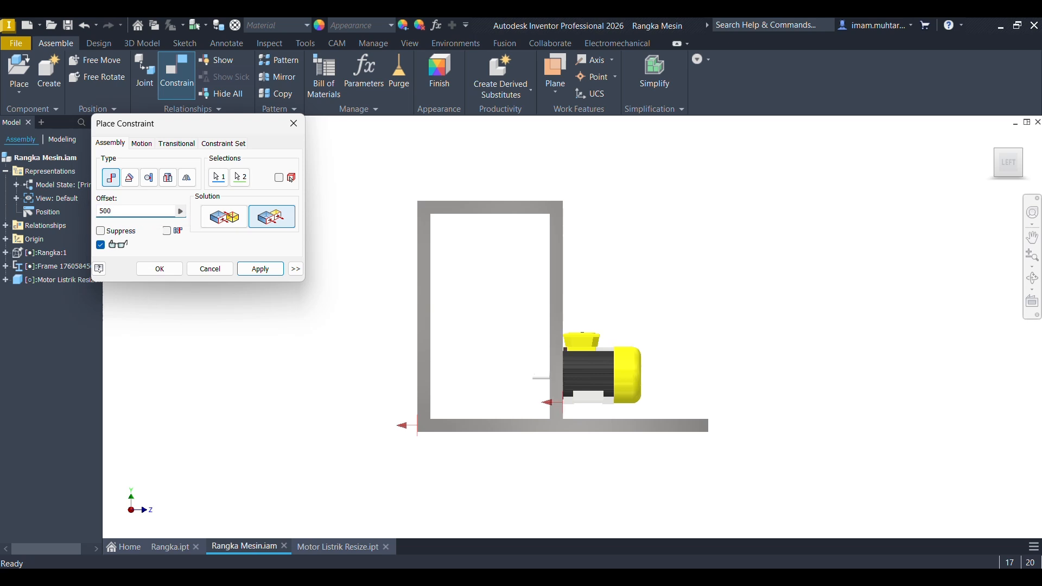
left_click(264, 274)
middle_click_drag(351, 317, 500, 407, "shift")
left_click(228, 271)
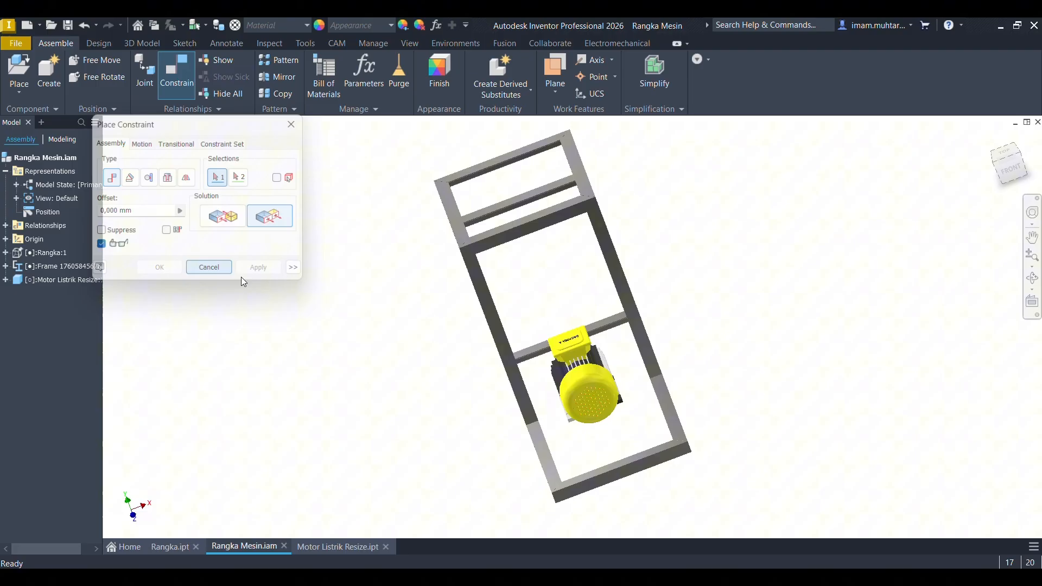
Slide the motor slightly sideways between the two side rails of the base.
left_click(586, 397)
mouse_move(587, 396)
middle_mouse_down("shift")
mouse_move(619, 406)
mouse_move(601, 394)
middle_mouse_up("shift")
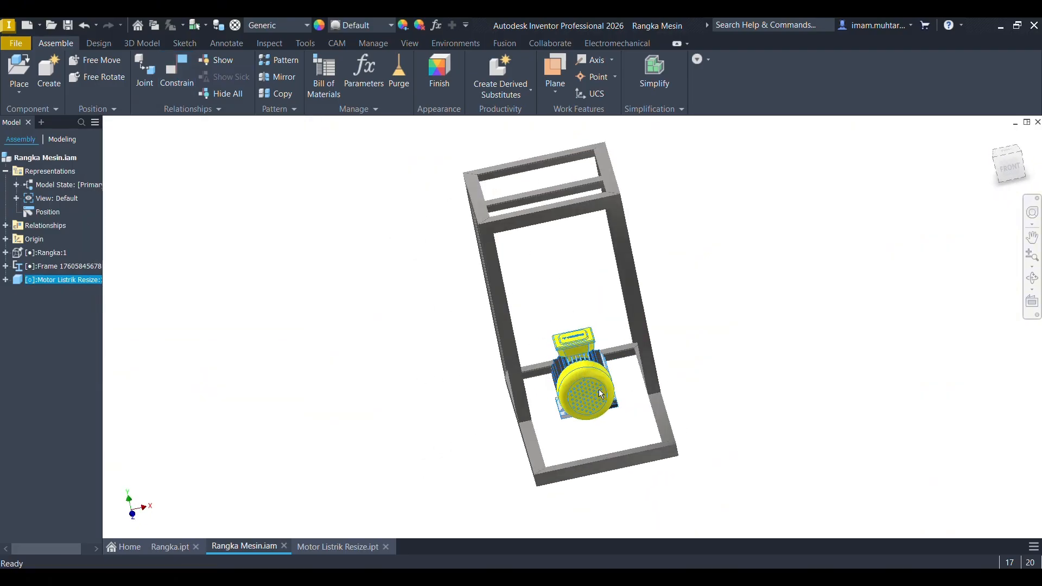
mouse_move(601, 394)
left_mouse_down()
mouse_move(556, 389)
mouse_move(584, 392)
left_mouse_up()
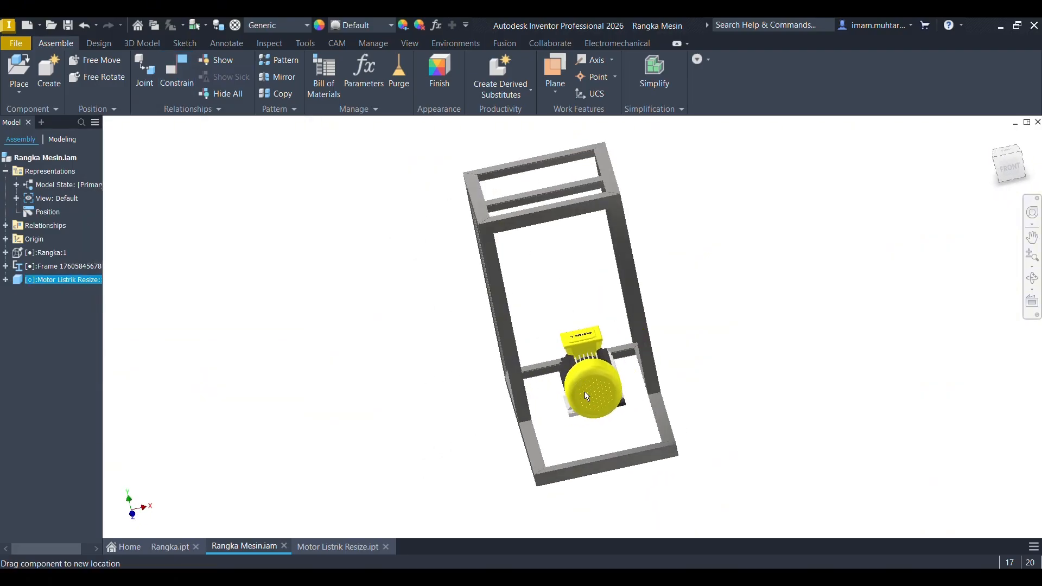
middle_click_drag(537, 426, 475, 442, "shift")
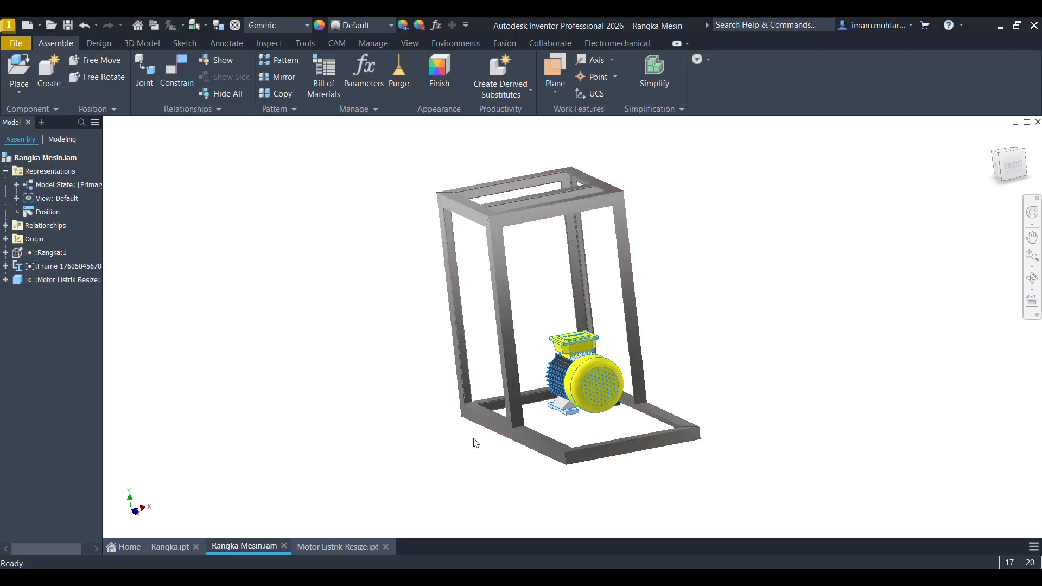
Measure the distance between the outer side faces of the motor's two feet.
key("m")
scroll(588, 421, "down", 5)
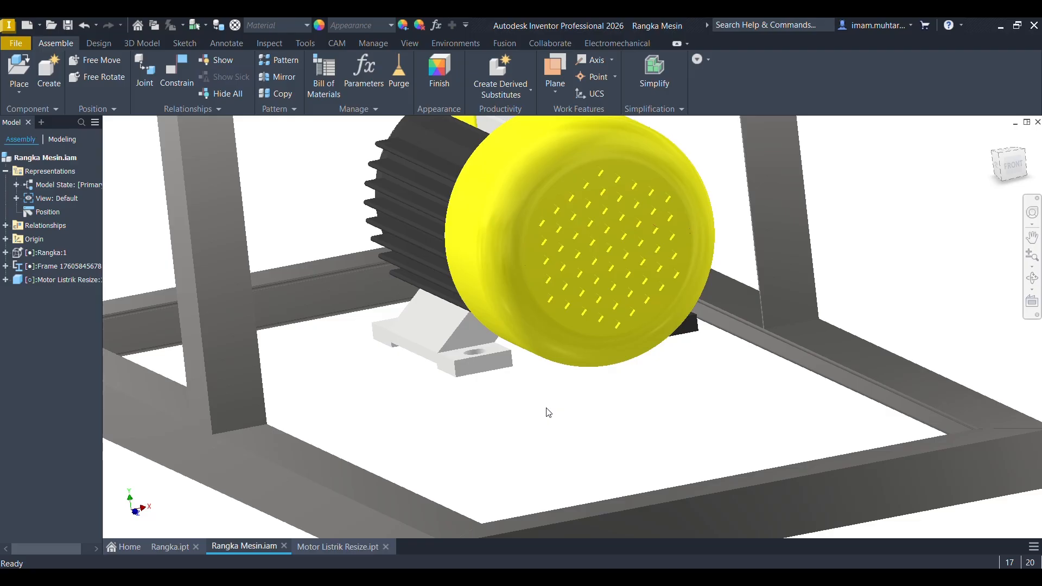
key("m")
scroll(489, 368, "down", 3)
left_click(409, 362)
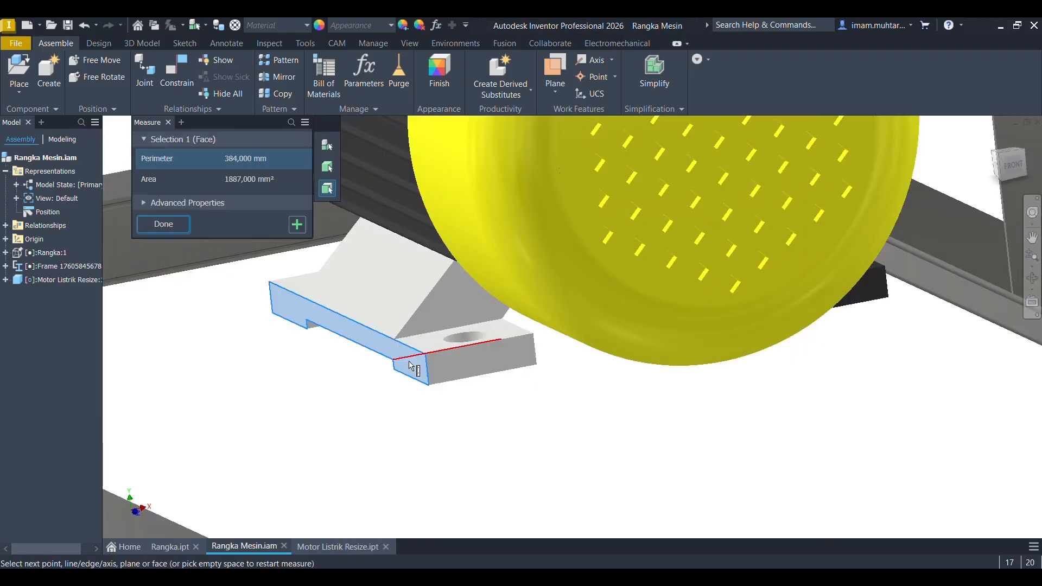
scroll(611, 416, "up", 5)
scroll(612, 419, "down", 5)
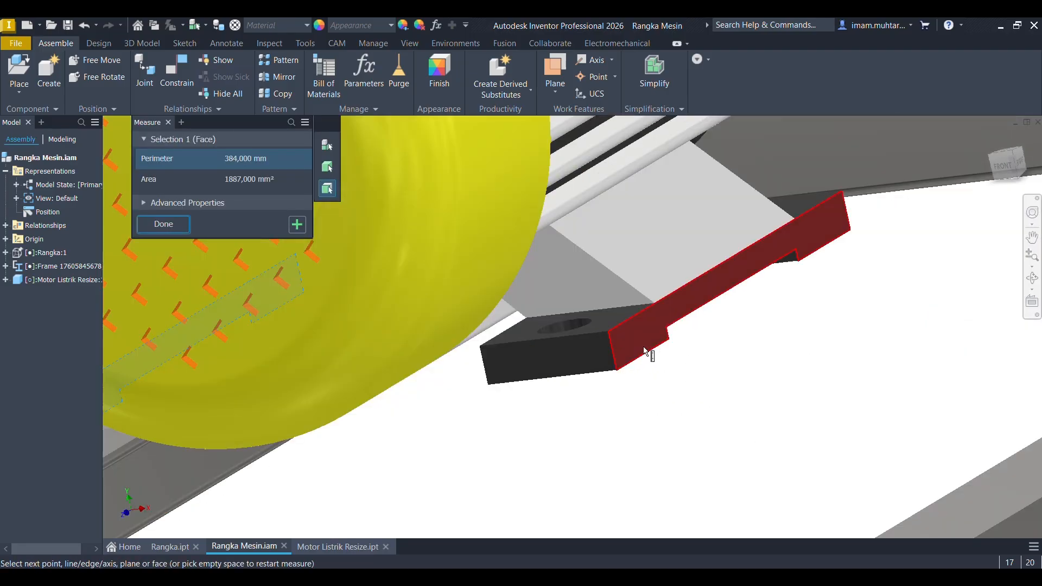
left_click(644, 348)
scroll(474, 391, "up", 5)
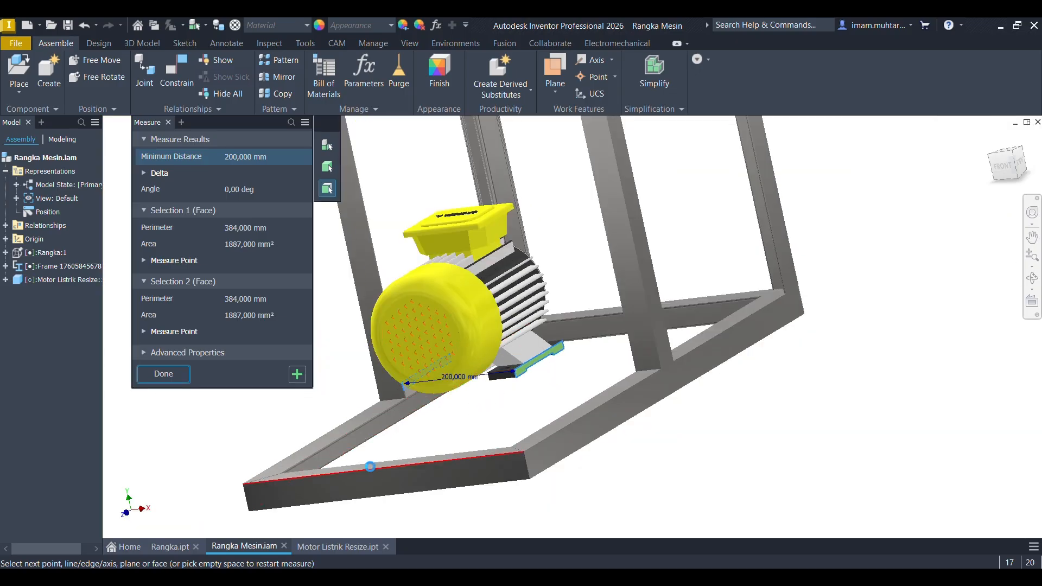
Measure the length of the end cross rail at the front of the base.
key("Escape")
key("m")
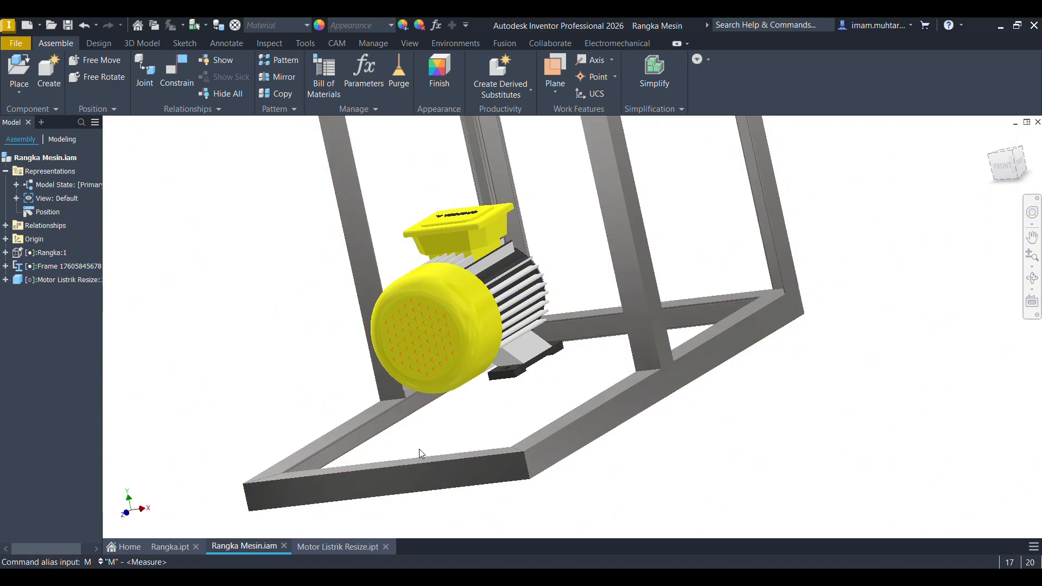
key("Return")
left_click(375, 471)
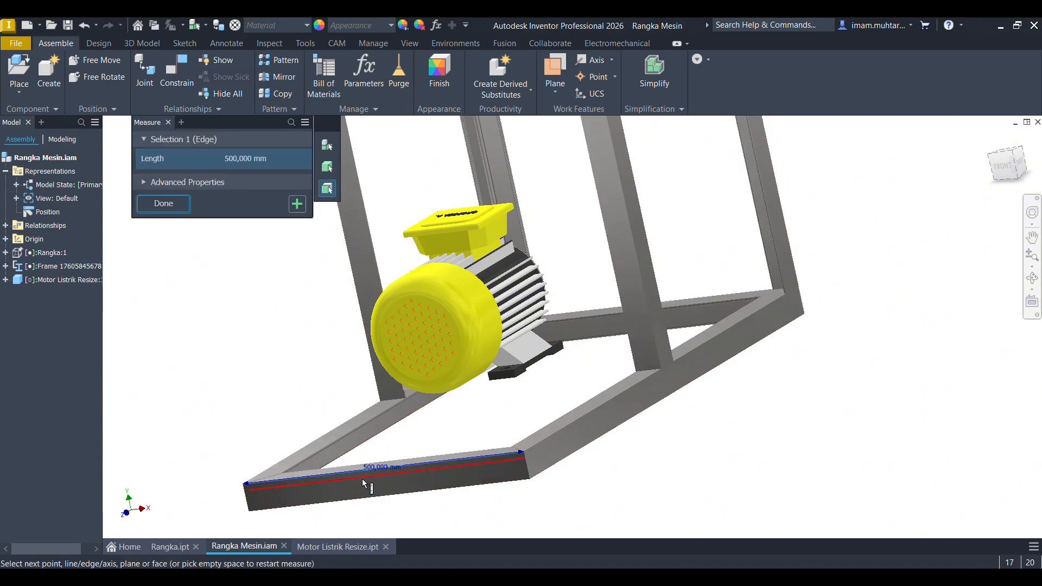
middle_click_drag(486, 413, 543, 411, "shift")
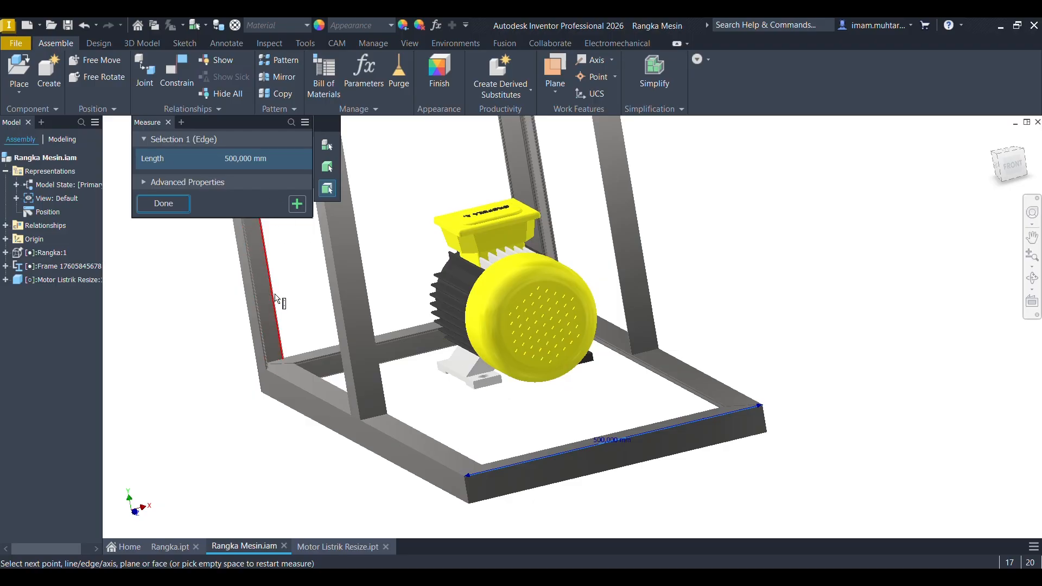
key("Escape")
Constrain the motor foot's outer side face flush to the side rail's outer face with an offset of (500-200)/-2.
key("c")
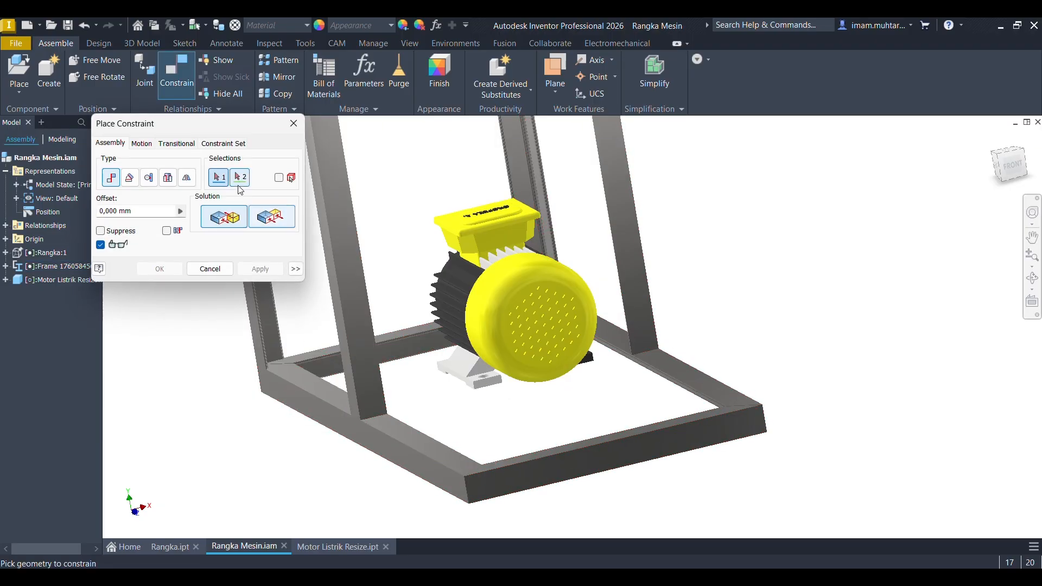
left_click(377, 445)
scroll(468, 386, "up", 5)
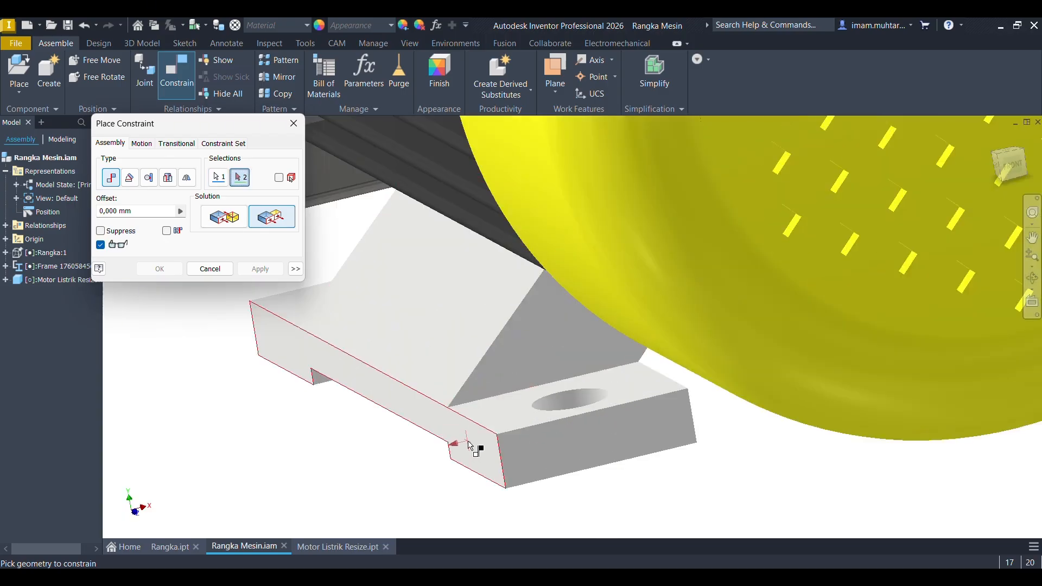
left_click(477, 442)
scroll(473, 382, "down", 4)
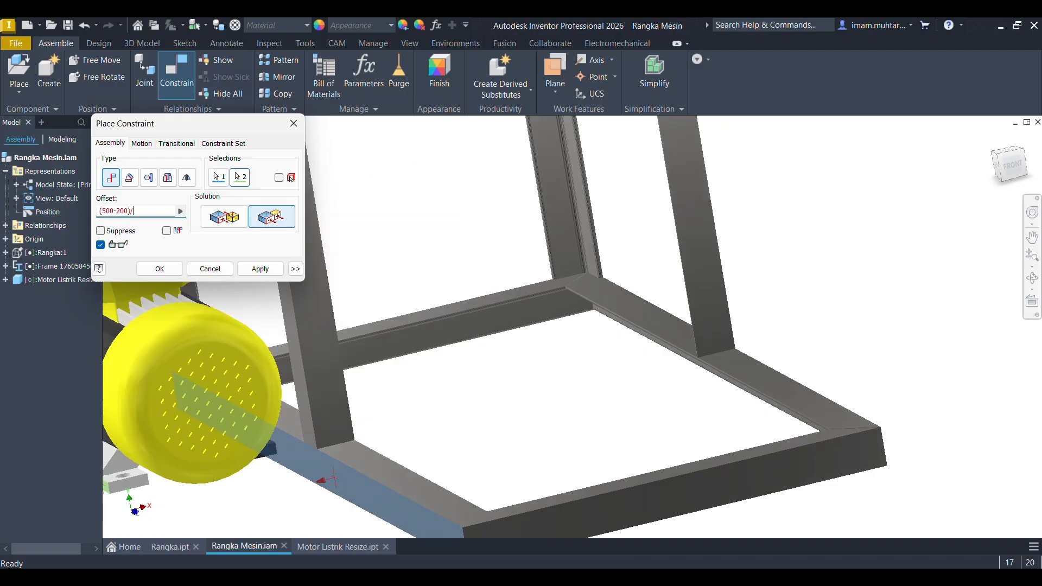
type("/2")
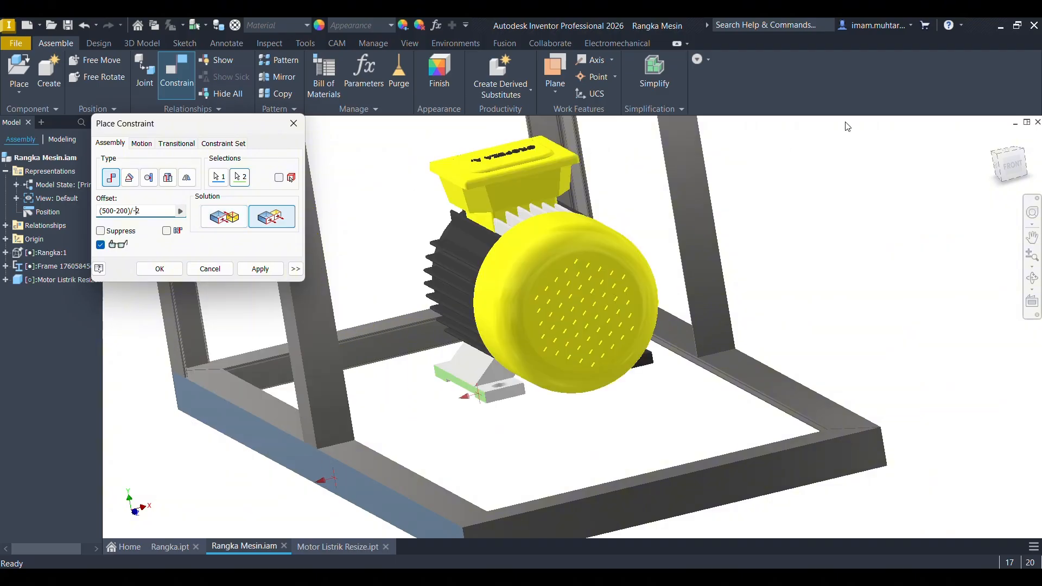
left_click(1010, 165)
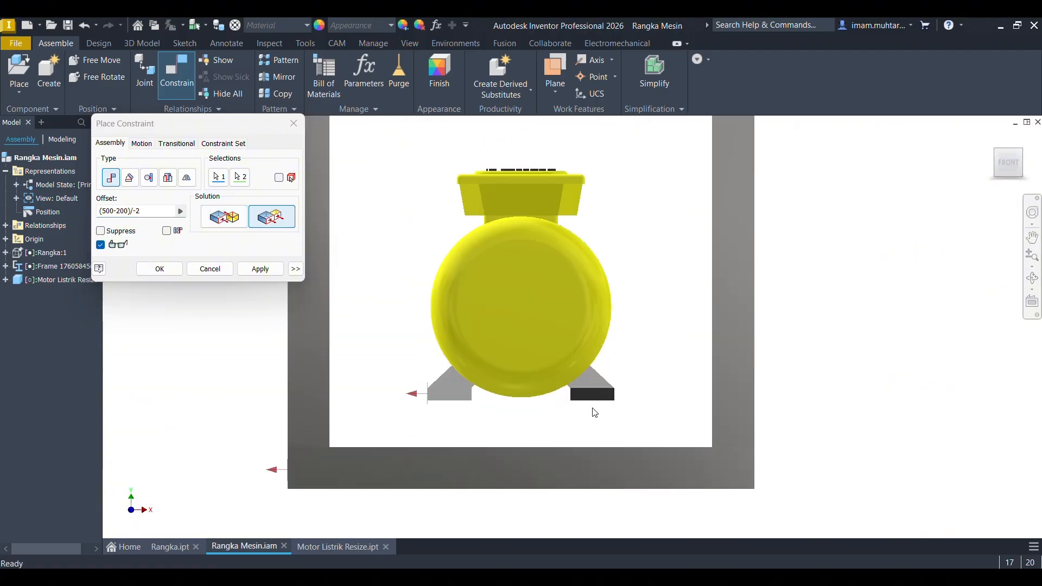
left_click(260, 273)
left_click(223, 270)
Inspect the motor's position between the base rails from several sides.
scroll(452, 319, "down", 3)
middle_click_drag(453, 321, 565, 316, "shift")
scroll(565, 316, "down", 3)
left_click(577, 310)
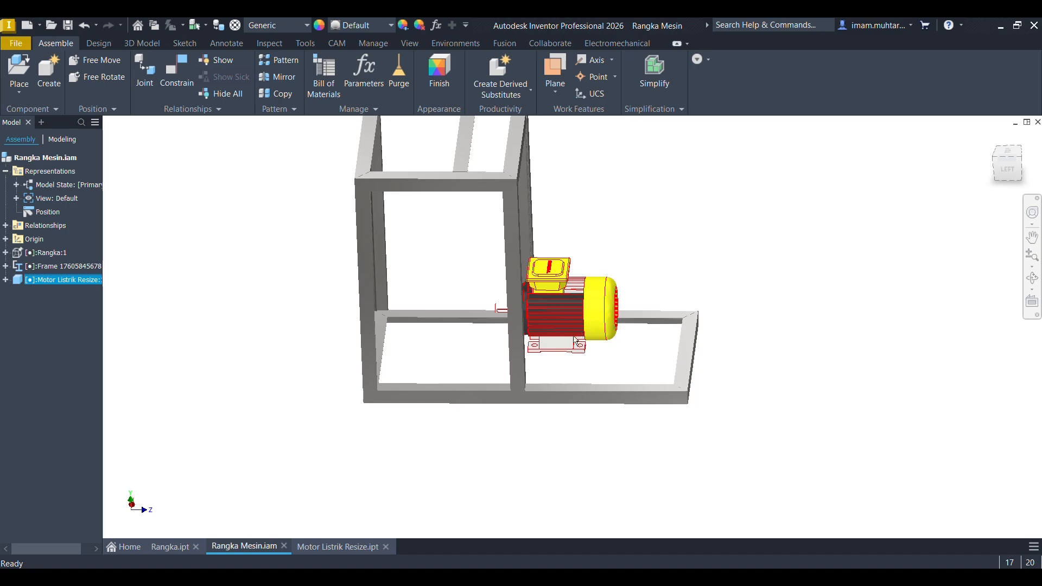
scroll(579, 344, "up", 3)
scroll(609, 354, "down", 2)
mouse_move(635, 367)
middle_mouse_down("shift")
mouse_move(521, 337)
mouse_move(477, 353)
mouse_move(549, 360)
mouse_move(554, 386)
mouse_move(565, 382)
mouse_move(544, 397)
mouse_move(551, 365)
mouse_move(539, 378)
middle_mouse_up("shift")
Start a new in-place Standard.ipt component named Pangkon and set its save location to the Mesin Perajang Singkong folder.
left_click(57, 83)
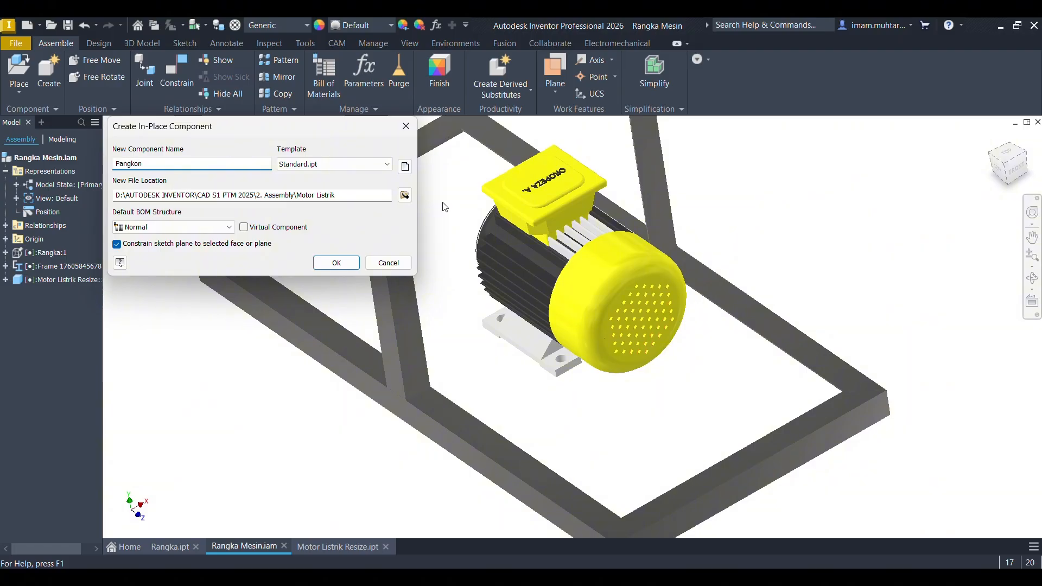
left_click(403, 194)
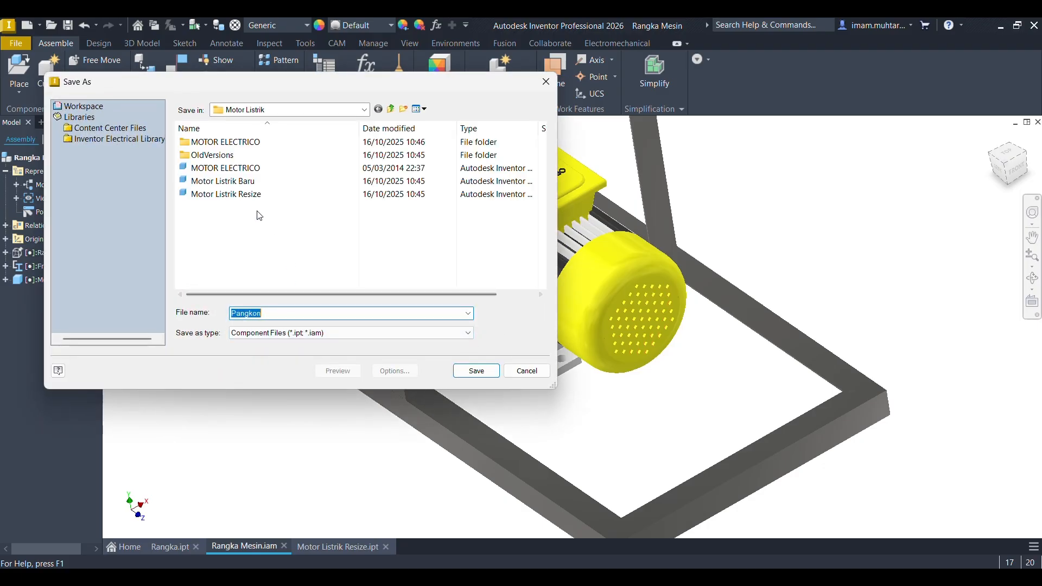
left_click(392, 110)
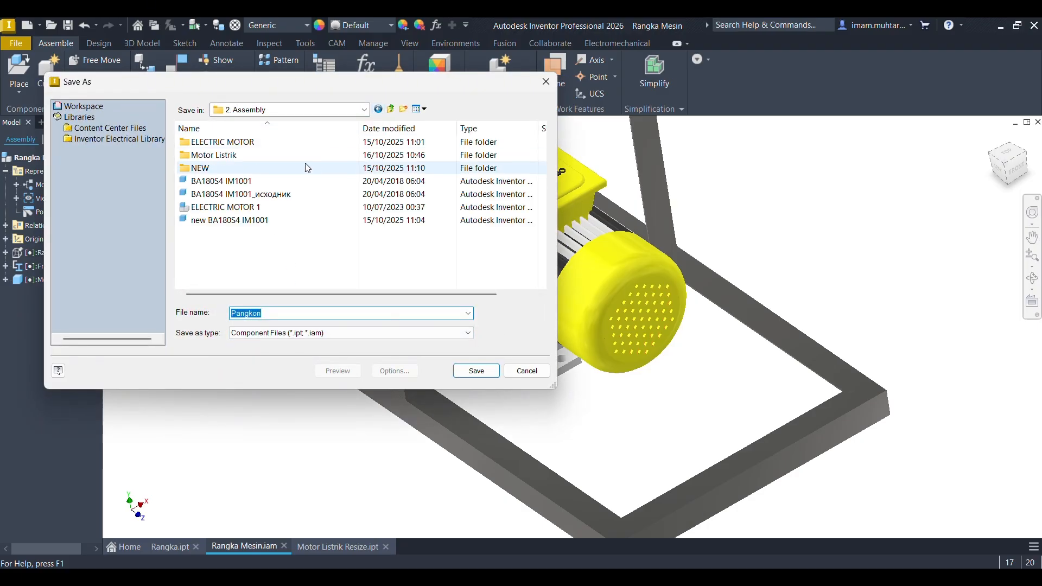
left_click(392, 111)
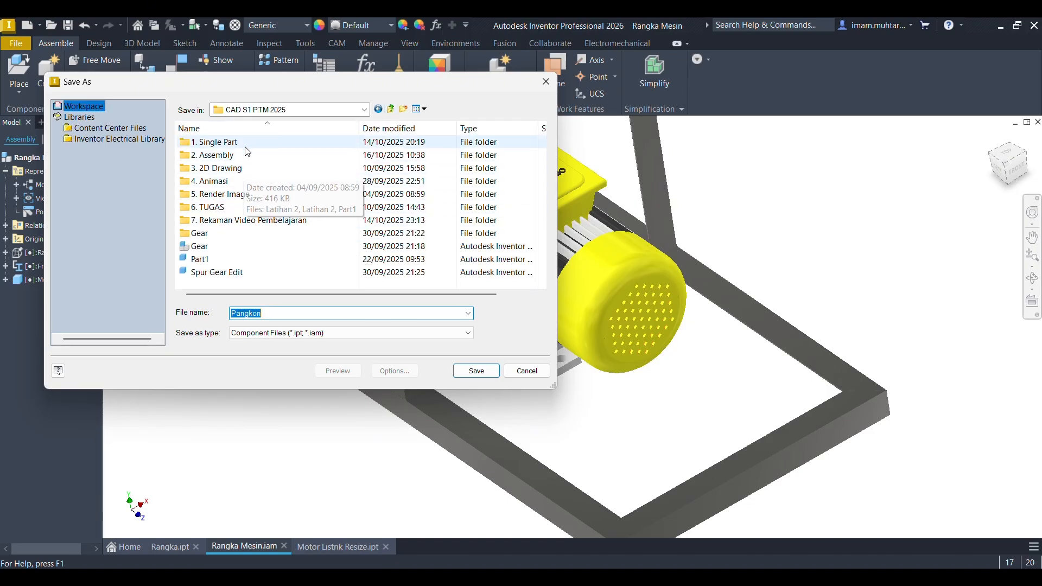
double_click(245, 143)
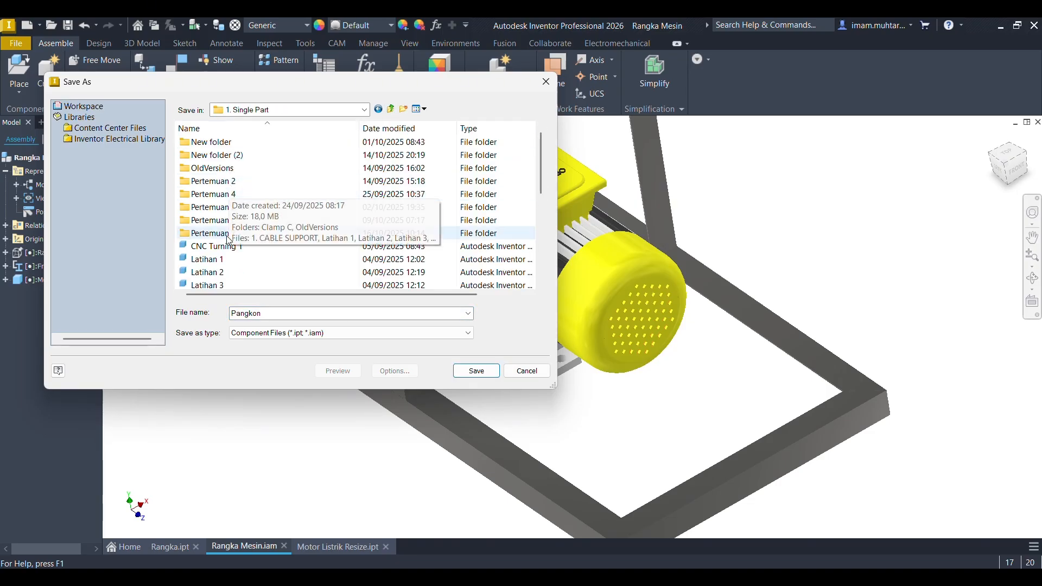
double_click(227, 237)
double_click(216, 142)
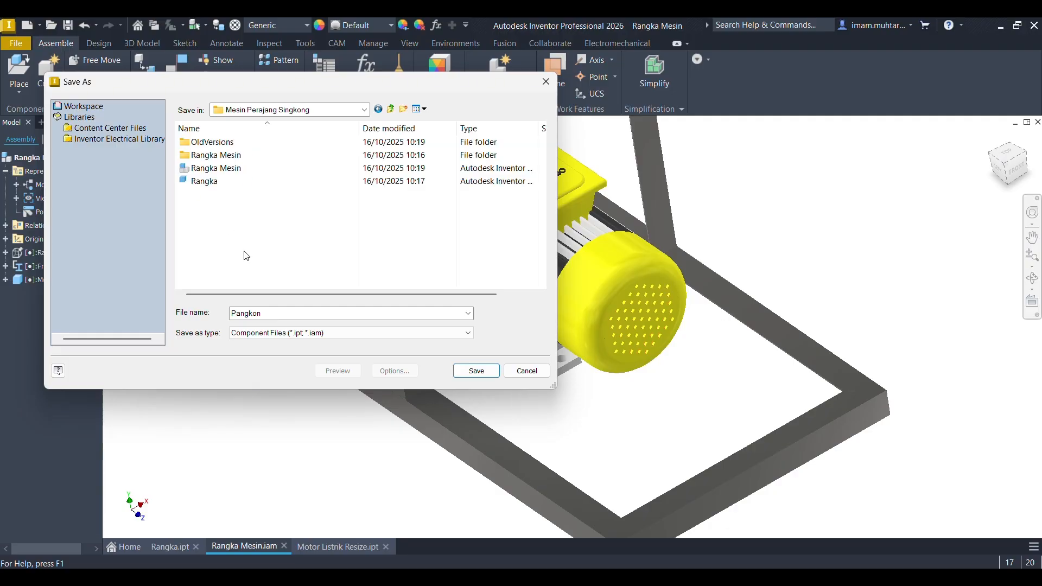
double_click(272, 313)
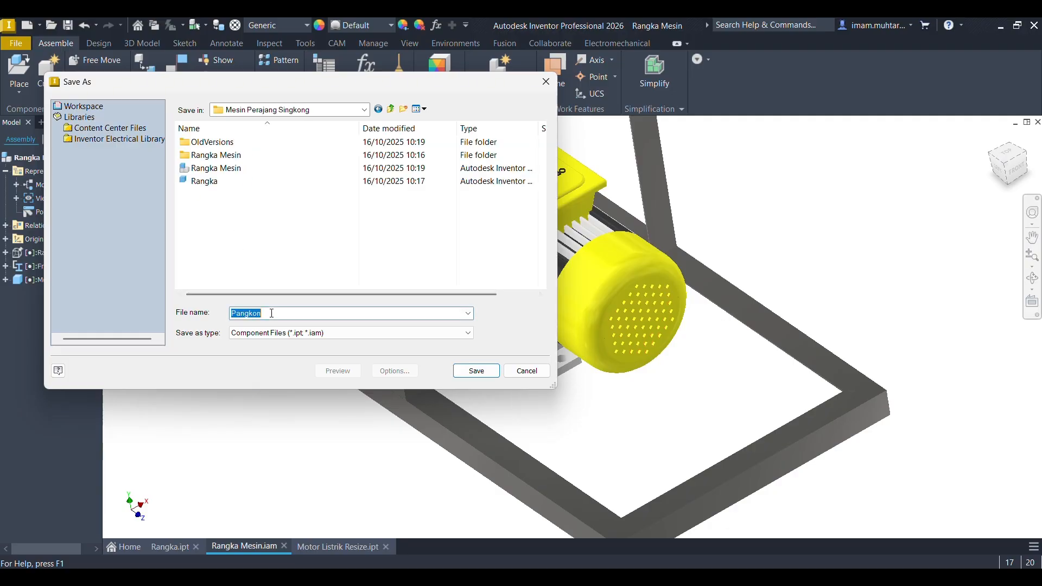
left_click(478, 373)
Create the Pangkon component on the top face of the base side rail and start a 2D sketch on that plane.
left_click(336, 264)
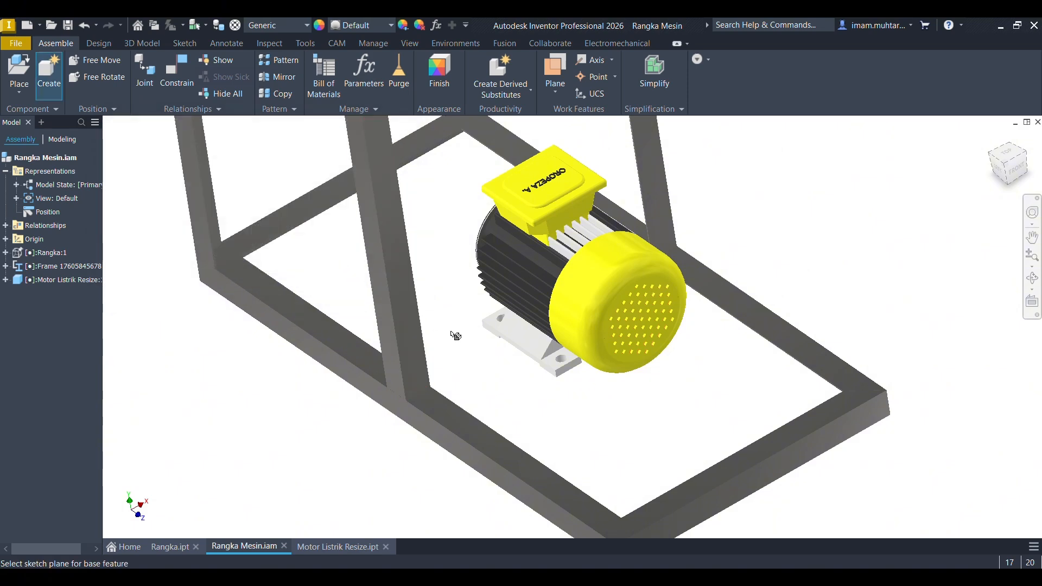
left_click(447, 420)
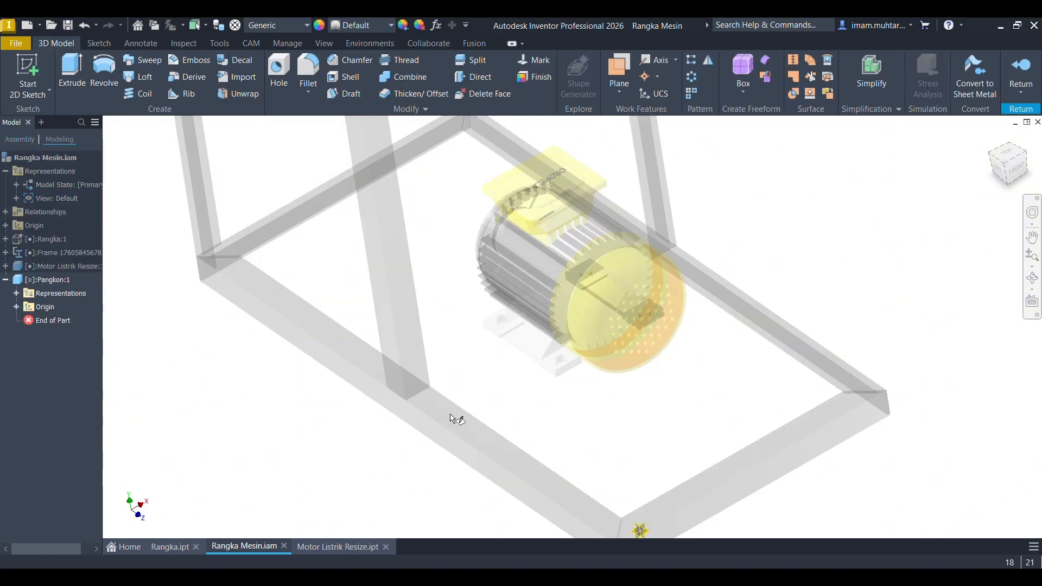
scroll(597, 417, "down", 4)
mouse_move(613, 418)
middle_mouse_down("shift")
mouse_move(513, 405)
mouse_move(499, 392)
middle_mouse_up("shift")
scroll(589, 454, "up", 6)
scroll(561, 409, "down", 3)
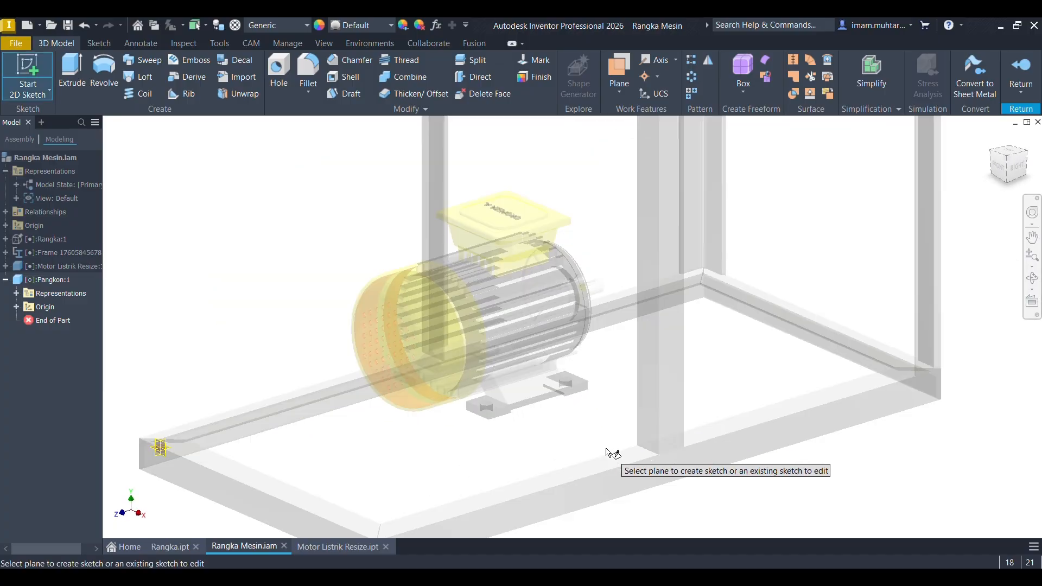
left_click(614, 461)
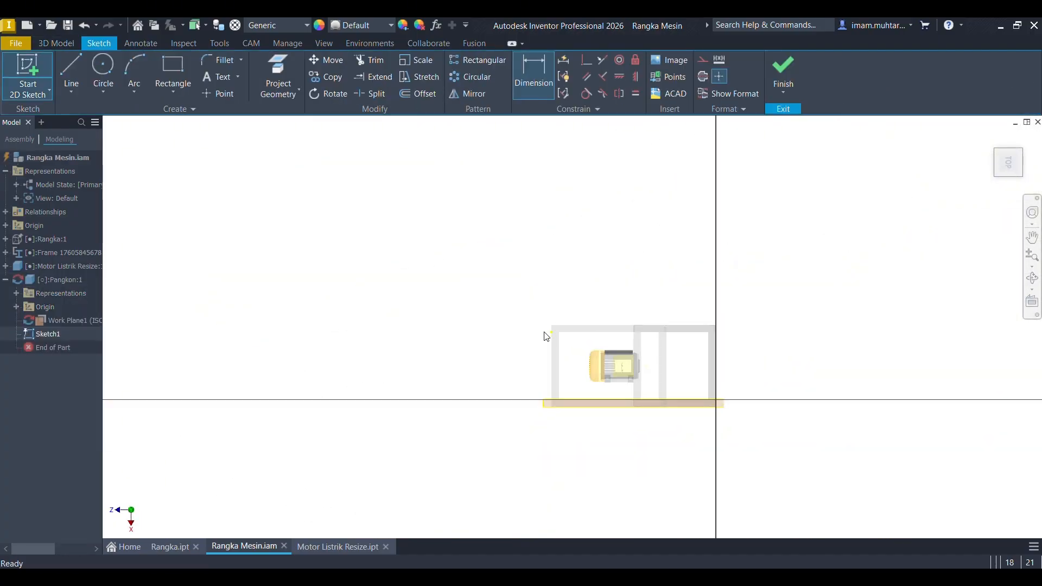
scroll(627, 385, "up", 4)
Project the fan-end outer corner of the motor foot closest to the sketched side rail into the sketch.
left_click(261, 83)
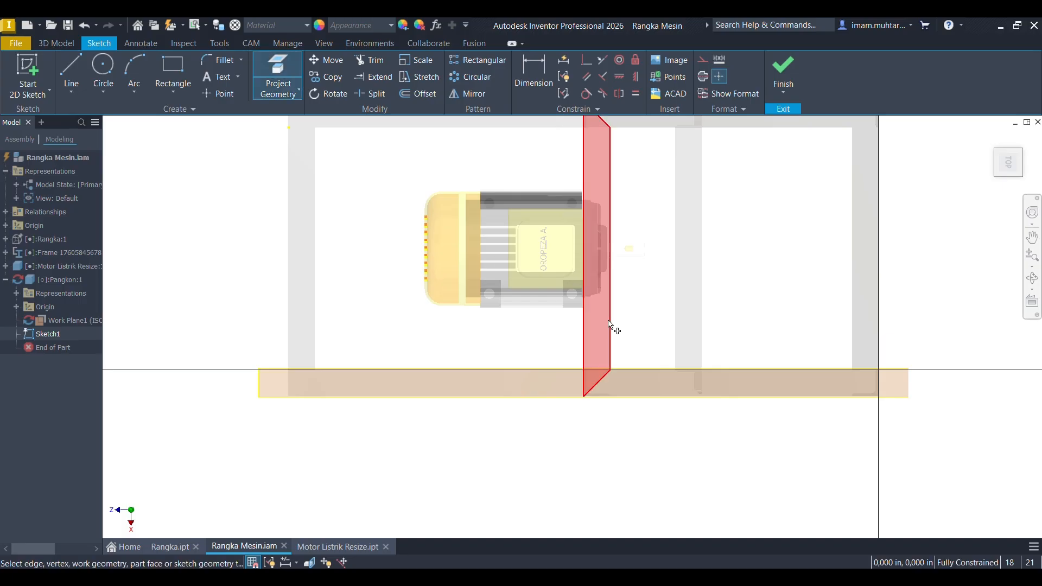
scroll(608, 328, "up", 3)
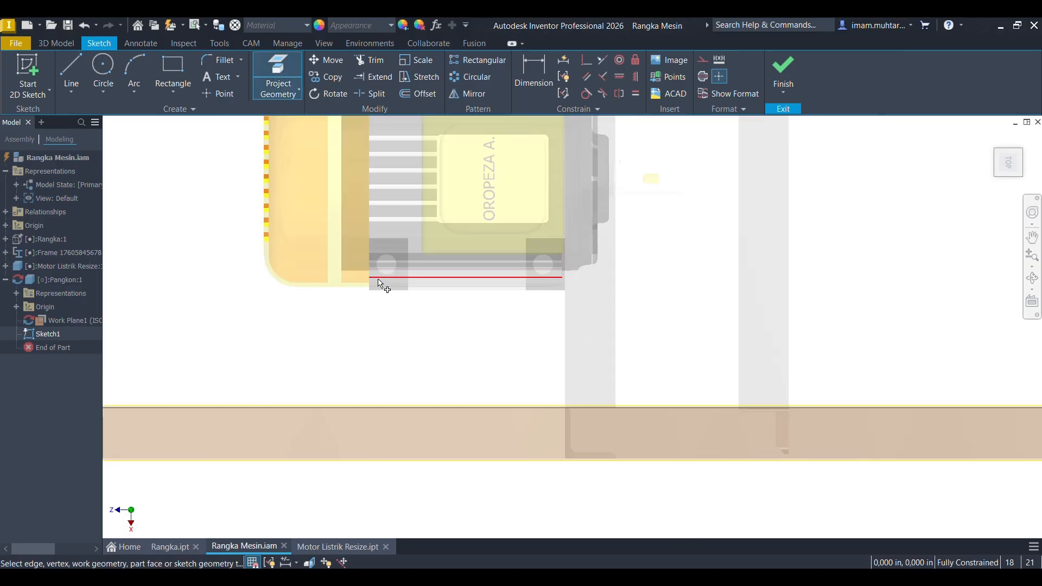
scroll(375, 287, "up", 5)
scroll(355, 323, "down", 3)
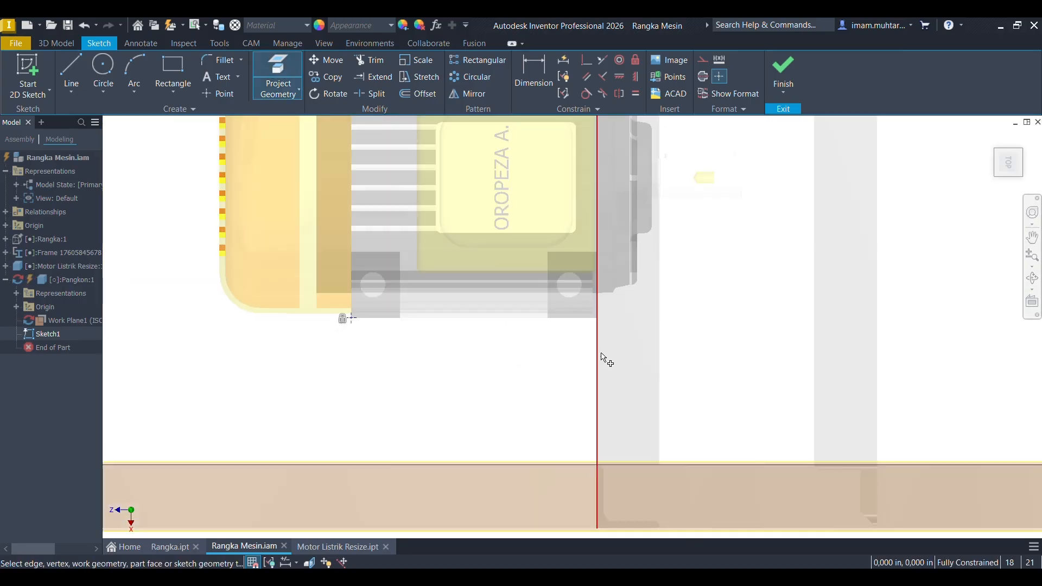
scroll(571, 329, "down", 5)
Project the two outer corners of the motor's opposite foot into the sketch.
scroll(483, 262, "up", 4)
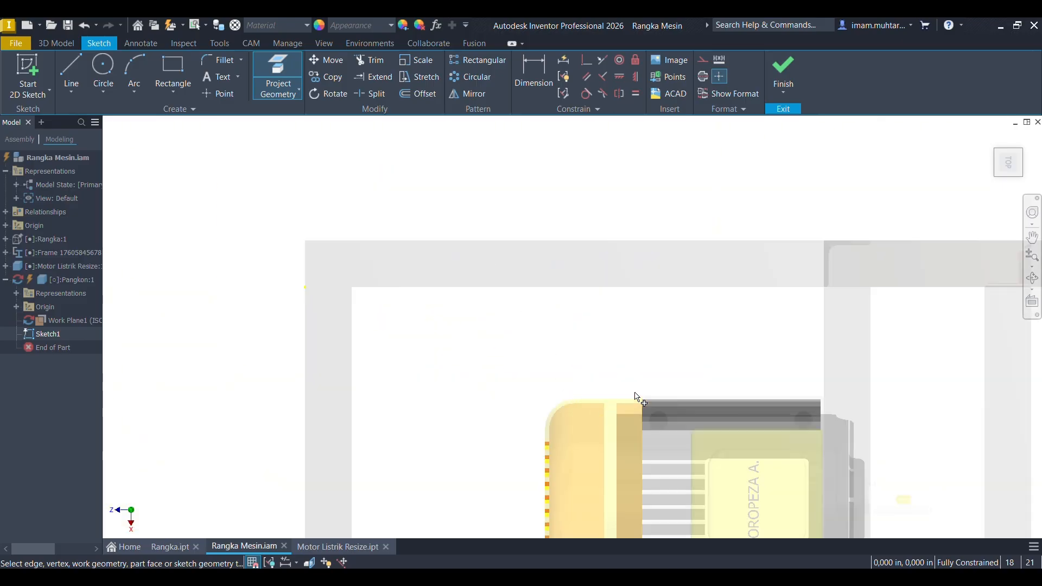
scroll(636, 395, "up", 3)
middle_click_drag(604, 358, 613, 291, "shift")
scroll(612, 289, "down", 6)
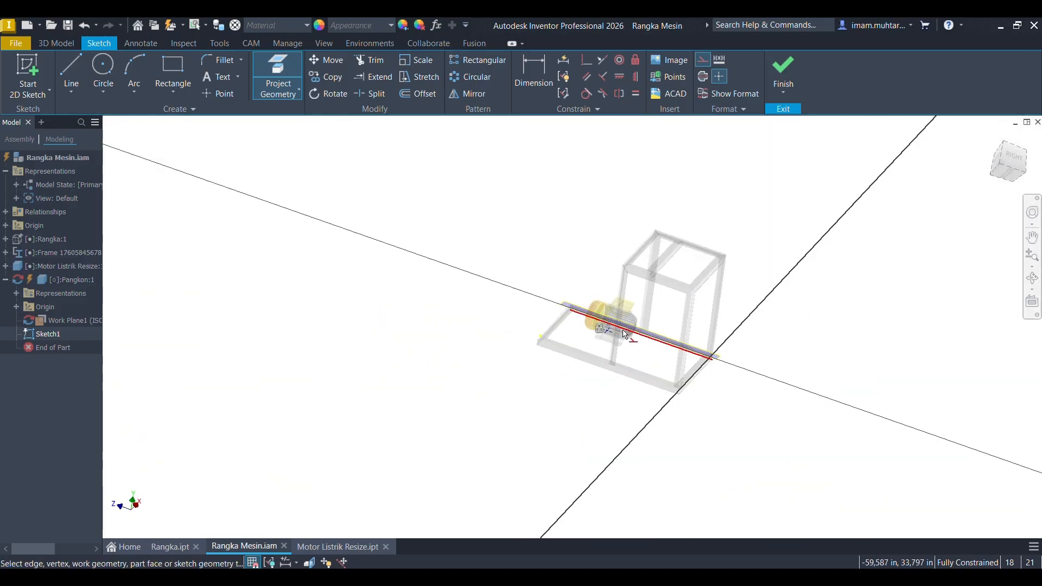
mouse_move(622, 332)
middle_mouse_down("shift")
mouse_move(656, 370)
mouse_move(621, 334)
middle_mouse_up("shift")
scroll(616, 371, "up", 4)
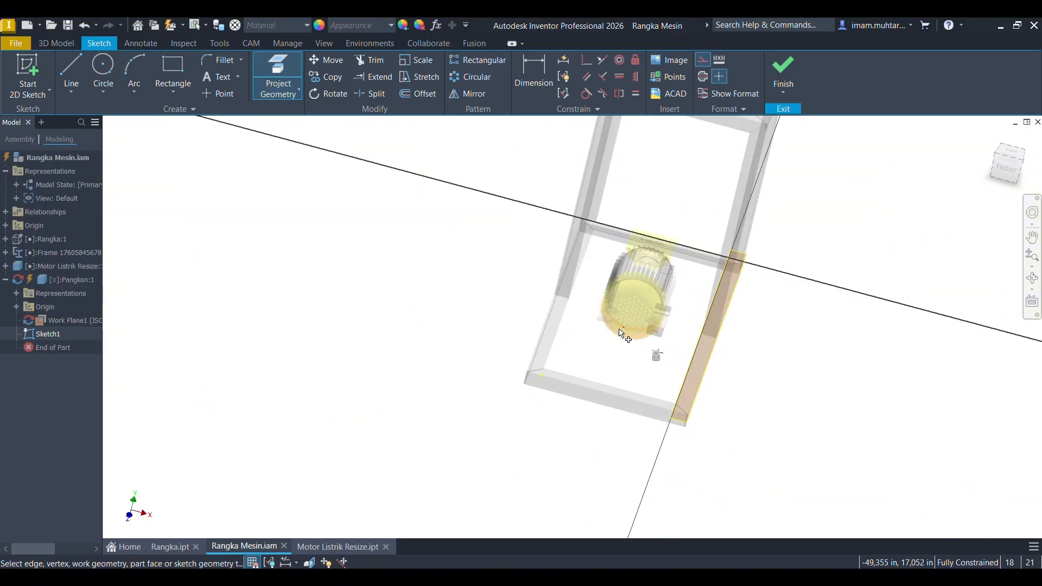
scroll(621, 333, "up", 5)
middle_click_drag(531, 375, 592, 379, "shift")
scroll(450, 269, "down", 3)
scroll(438, 196, "up", 5)
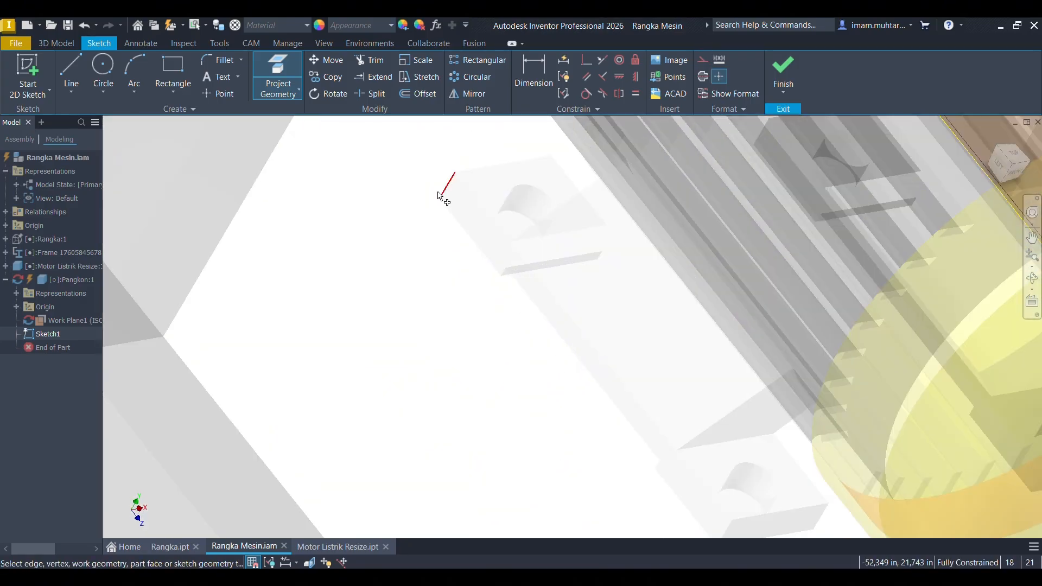
scroll(436, 202, "down", 5)
middle_click_drag(477, 245, 309, 251, "shift")
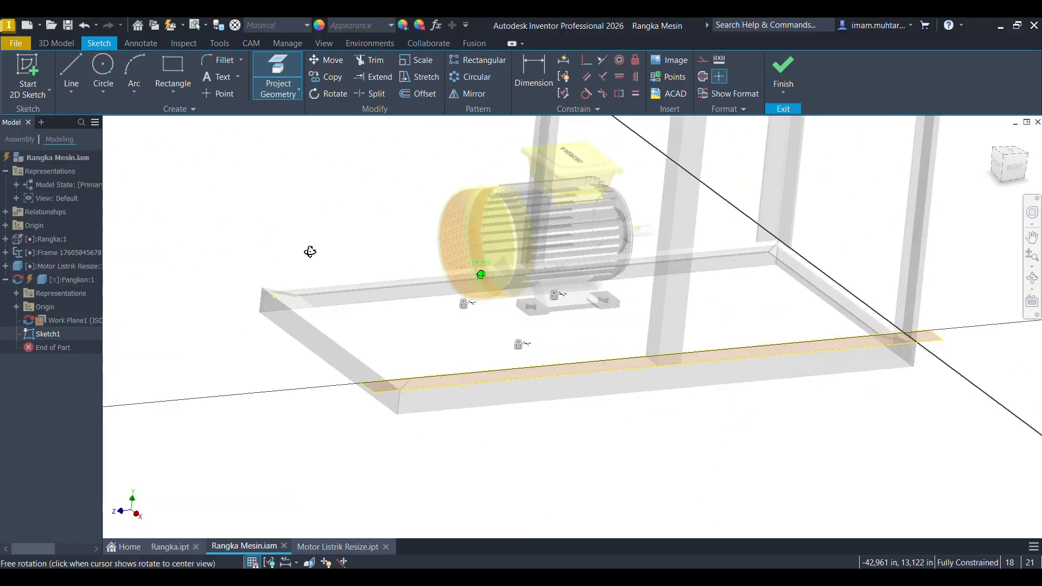
Project the remaining shaft-end outer corner of the motor foot and return to the top view of the sketch.
scroll(624, 304, "up", 4)
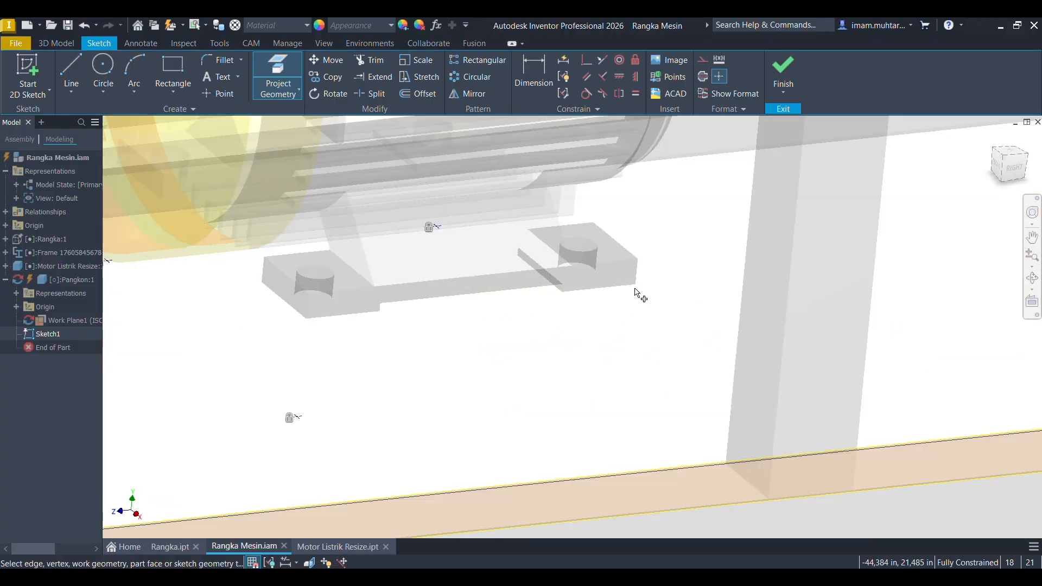
scroll(624, 326, "down", 6)
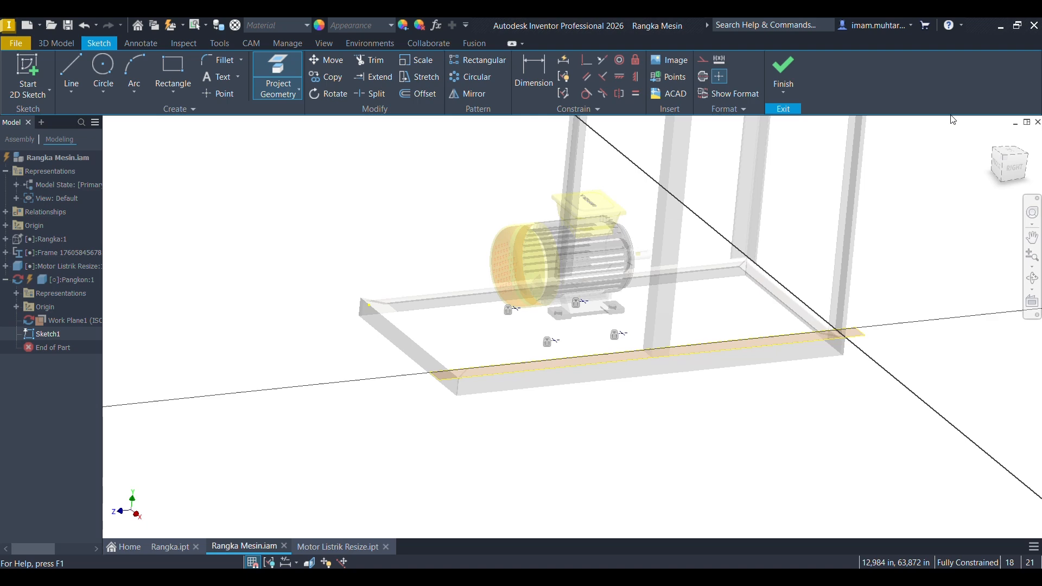
left_click(1005, 153)
scroll(566, 369, "up", 5)
scroll(574, 354, "down", 3)
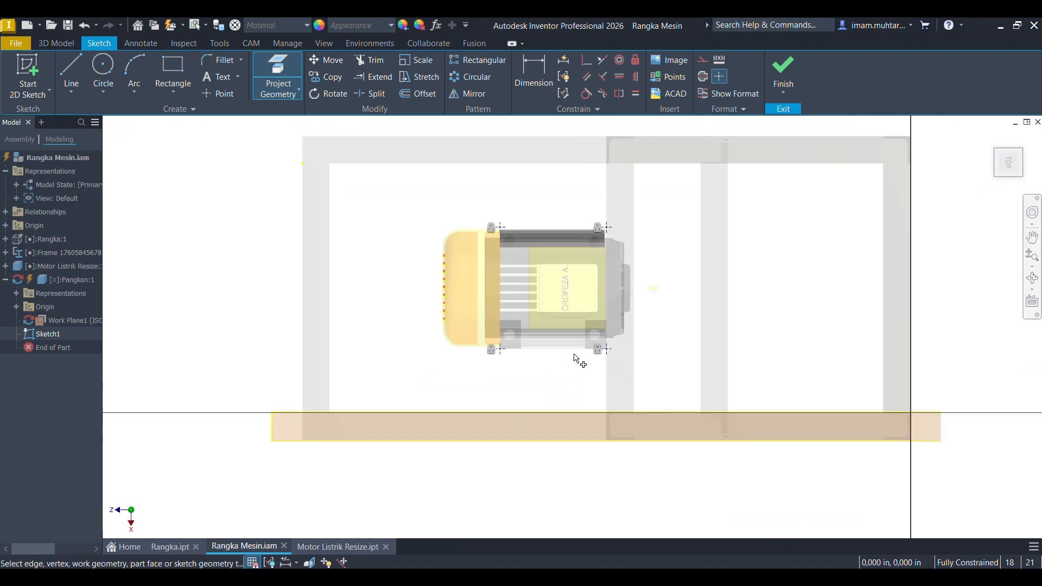
Project the outer edges of the two base side rails into the sketch.
left_click(172, 73)
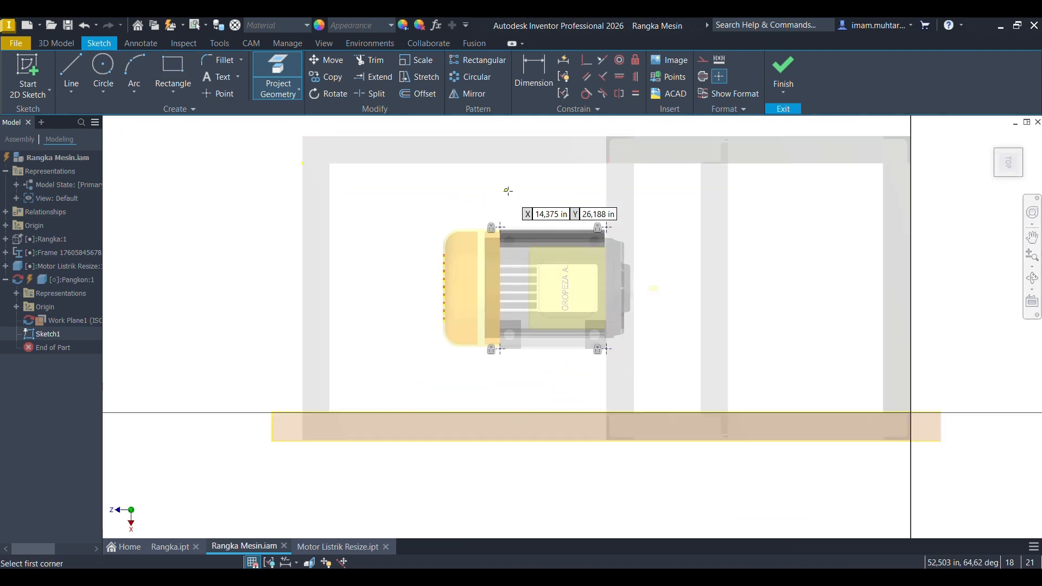
key("p")
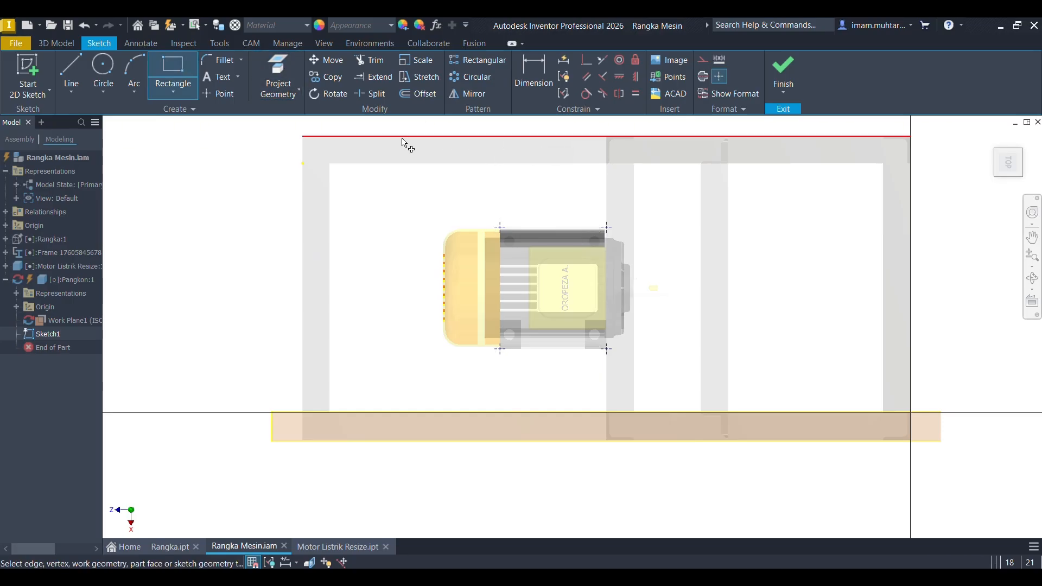
left_click(528, 142)
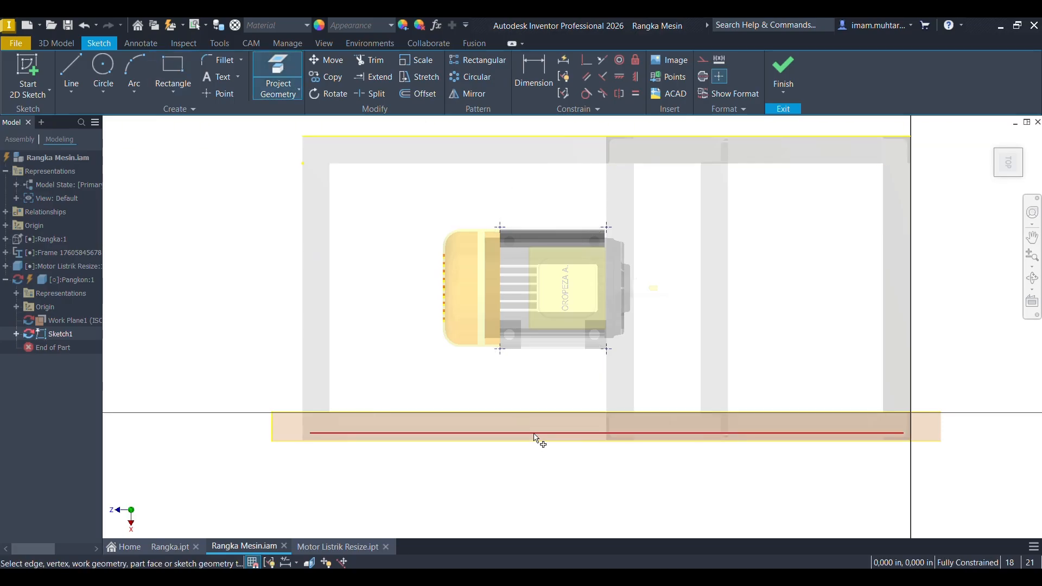
scroll(486, 422, "down", 3)
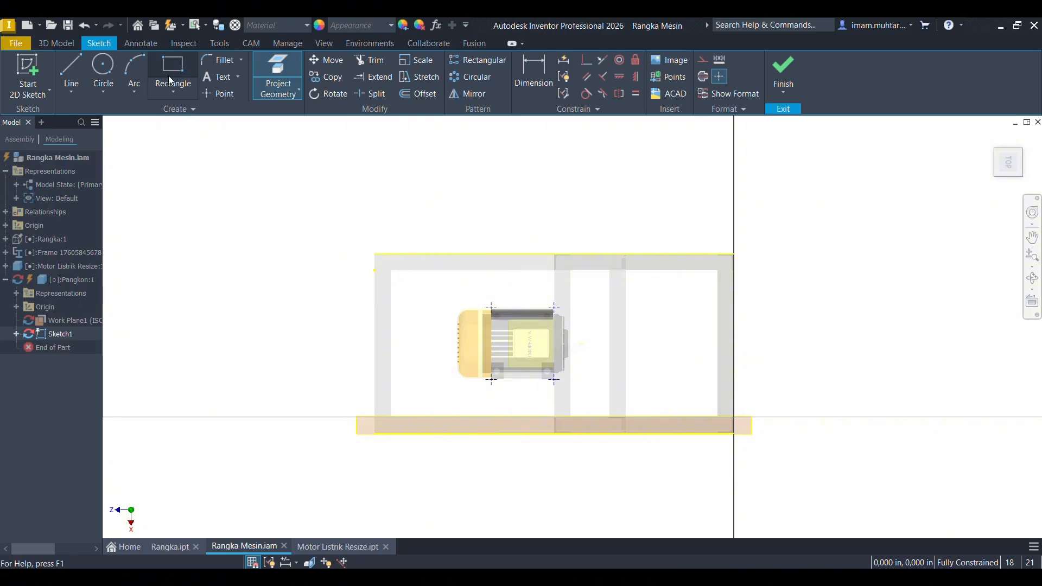
Sketch a rectangle about 6.890 by 19.685 in between the outer edges of both base rails, its width matching the projected motor foot corners.
scroll(553, 249, "up", 3)
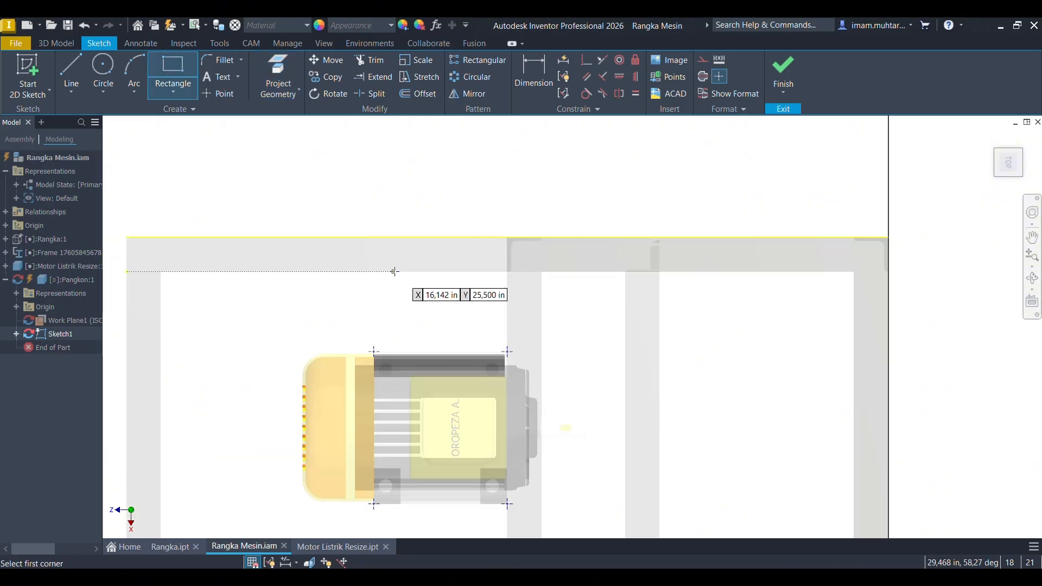
left_click(373, 238)
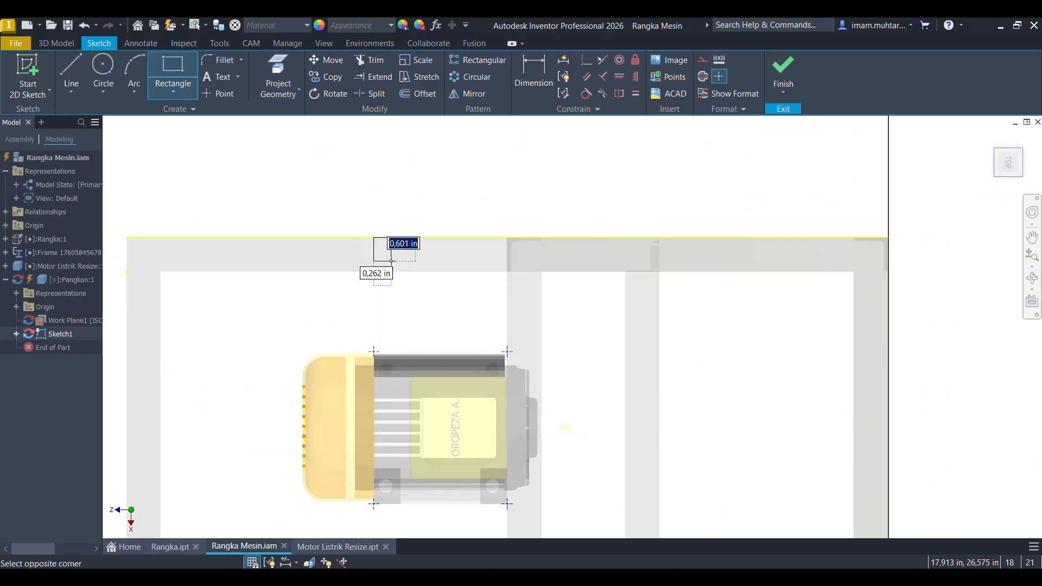
scroll(504, 282, "down", 3)
scroll(496, 450, "up", 3)
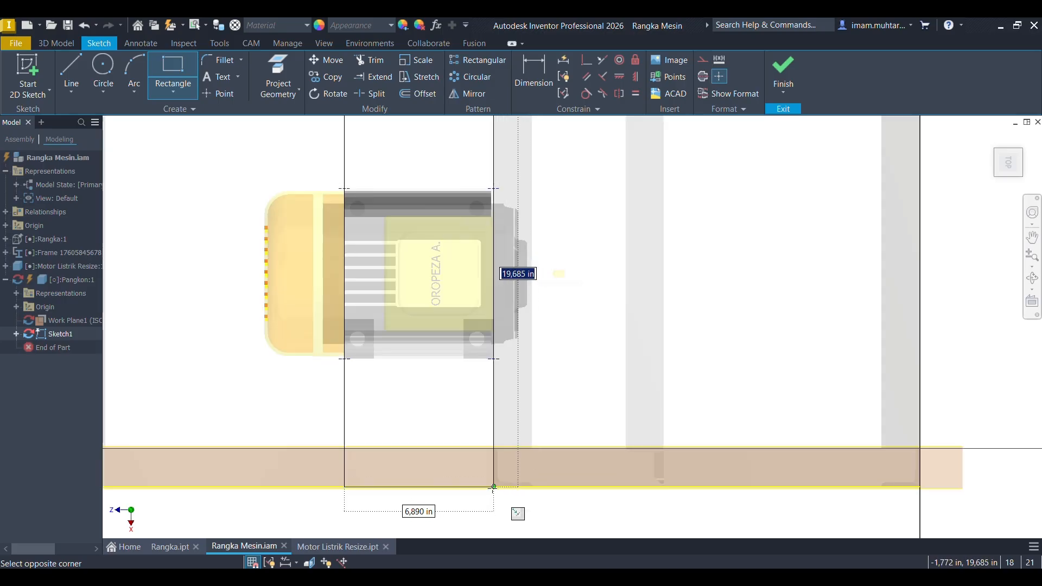
left_click(492, 487)
scroll(508, 478, "up", 3)
scroll(536, 423, "down", 5)
key("Escape")
middle_click_drag(487, 322, 575, 407, "shift")
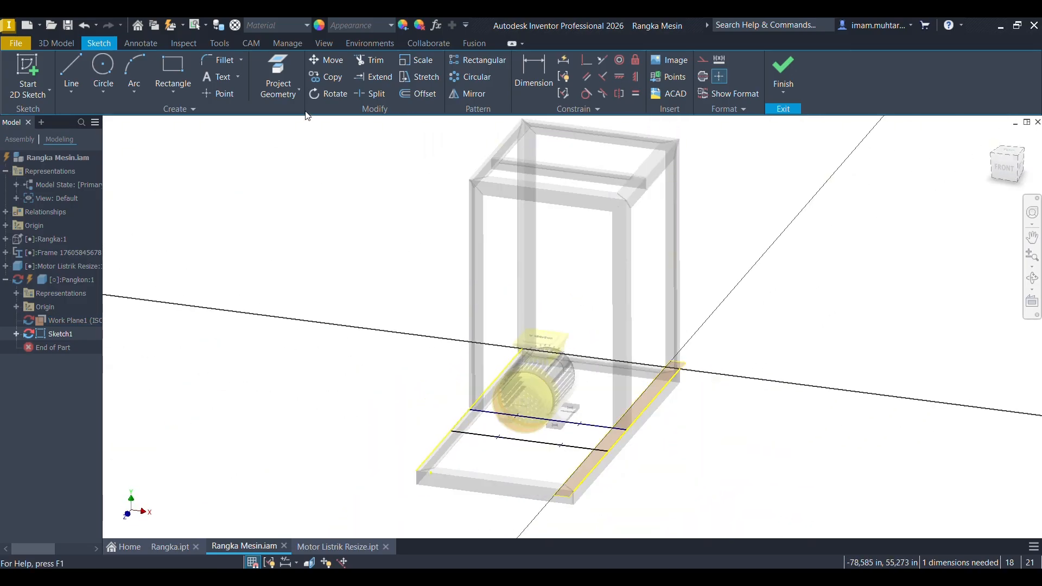
Set the Pangkon part's length unit to millimeter in its document settings.
left_click(227, 43)
left_click(251, 76)
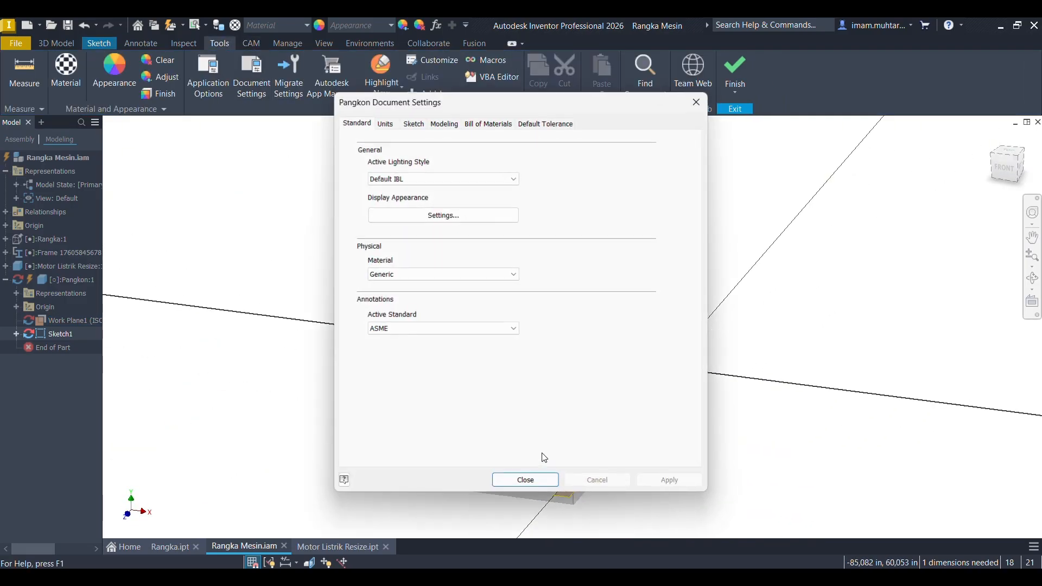
left_click(384, 124)
left_click(379, 170)
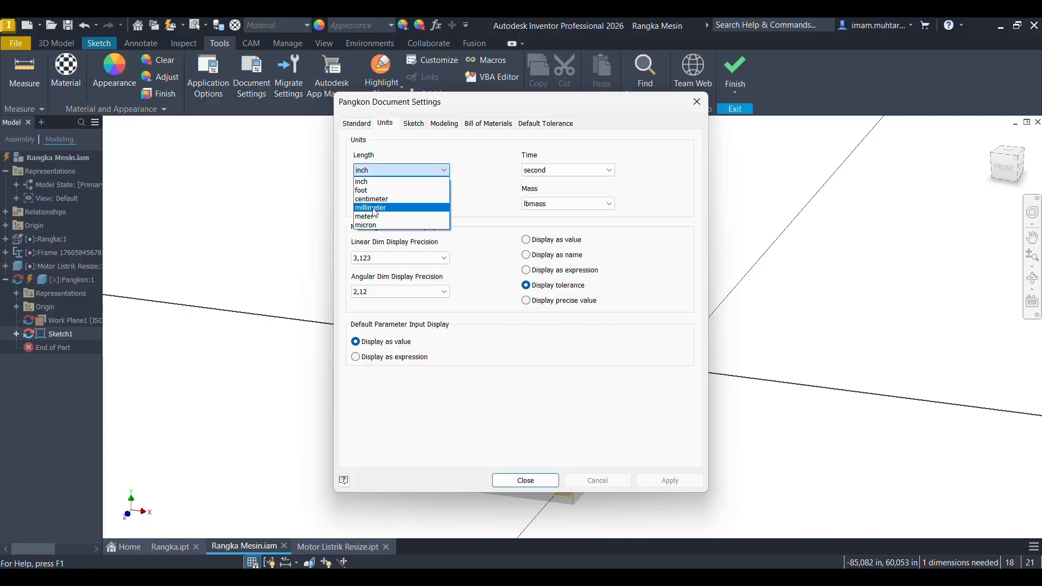
left_click(379, 217)
left_click(524, 481)
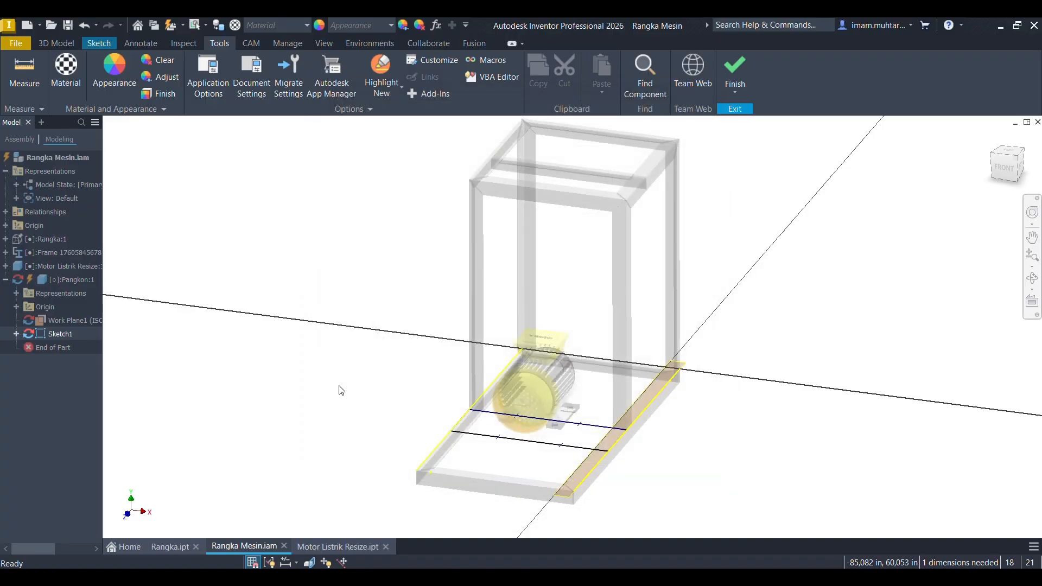
Extrude the rectangular profile 50 mm upward from the rails to the underside of the motor feet.
key("e")
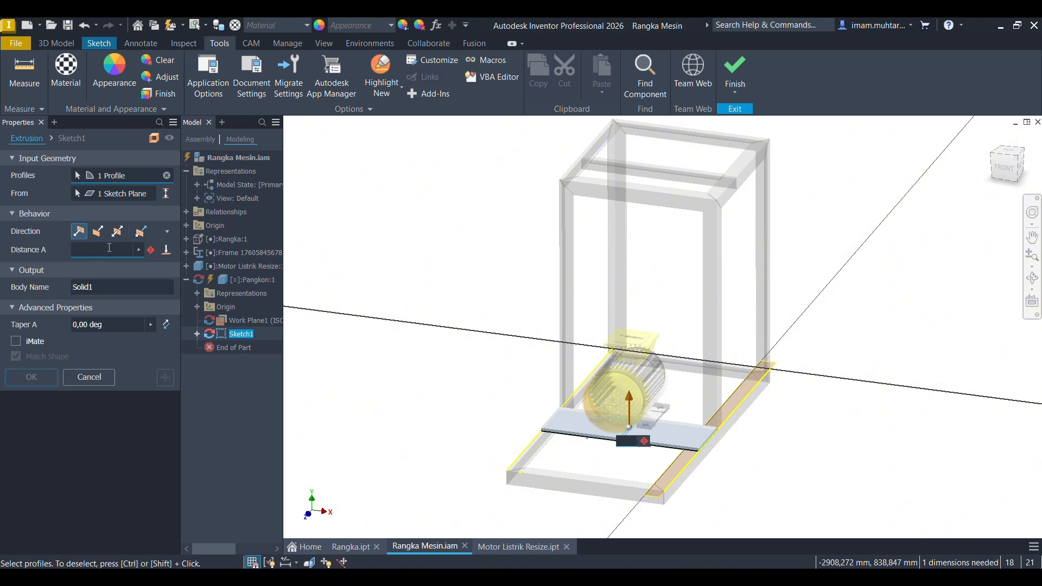
left_click(1004, 167)
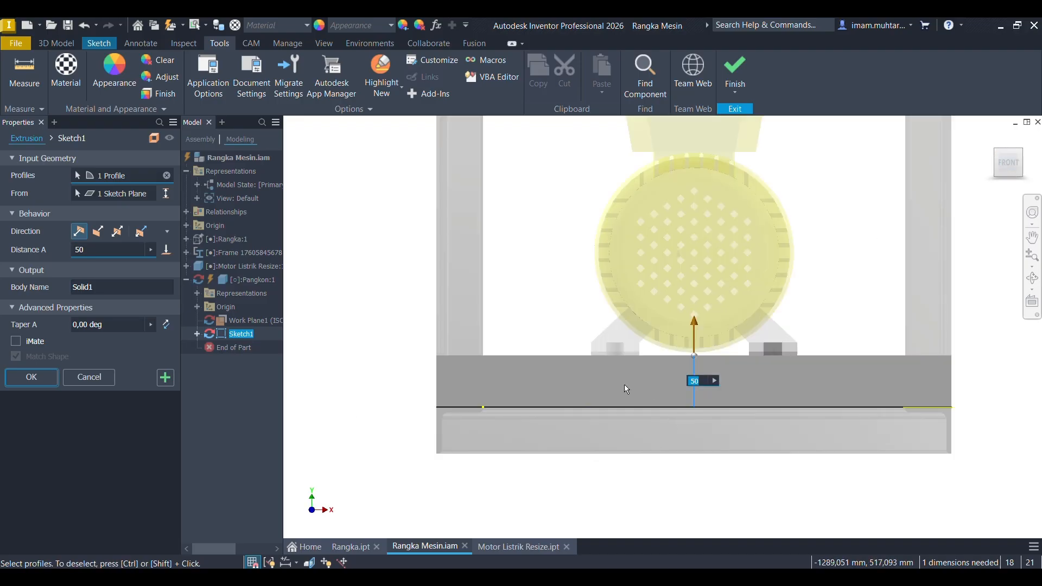
middle_click_drag(625, 388, 642, 387, "shift")
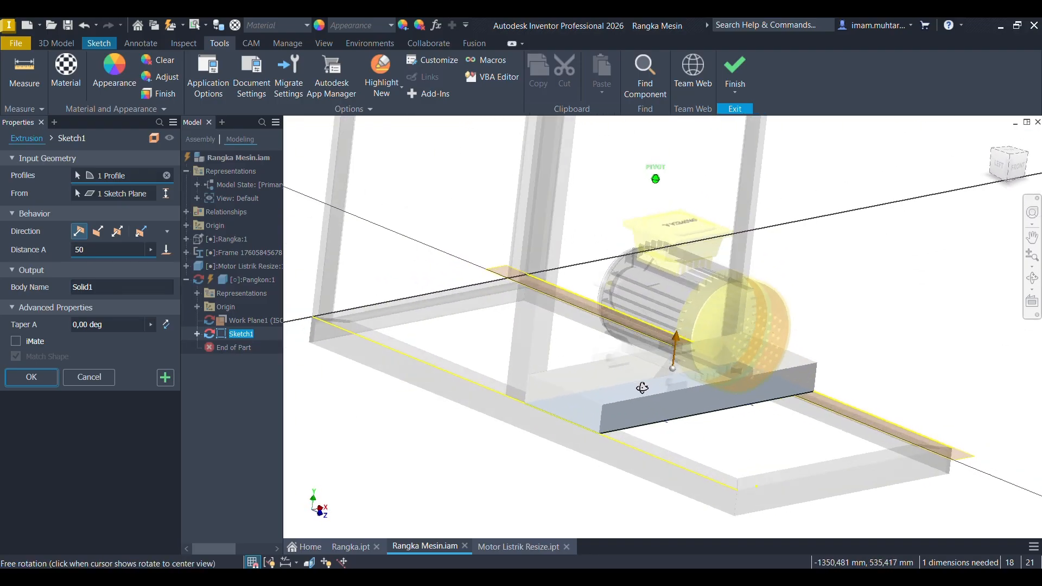
left_click(31, 376)
Start a sketch on the fan-side end face of the Pangkon block and project the face's outline into it.
middle_click_drag(380, 391, 464, 401, "shift")
left_click(492, 403)
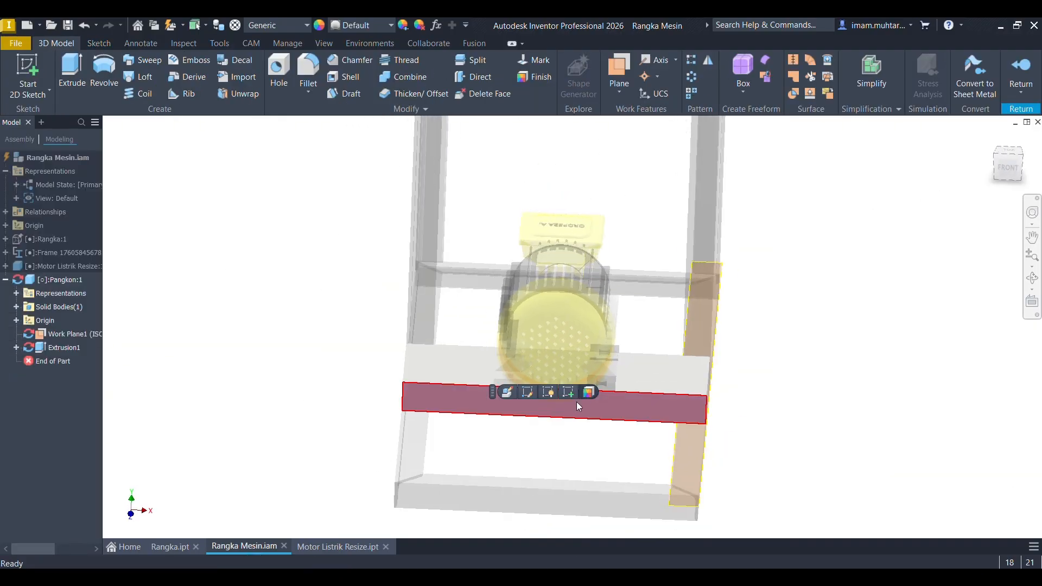
left_click(500, 389)
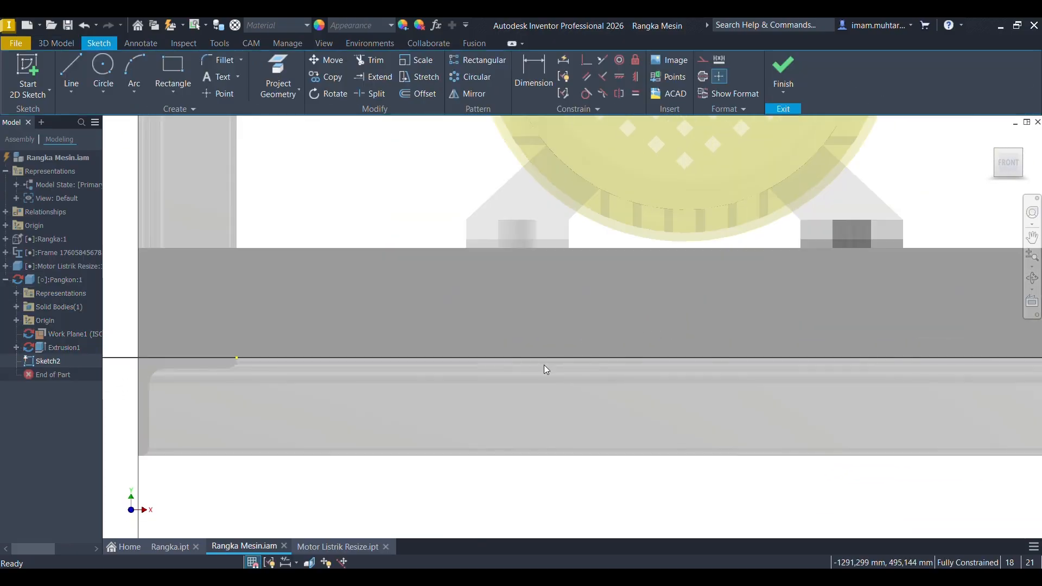
left_click(277, 70)
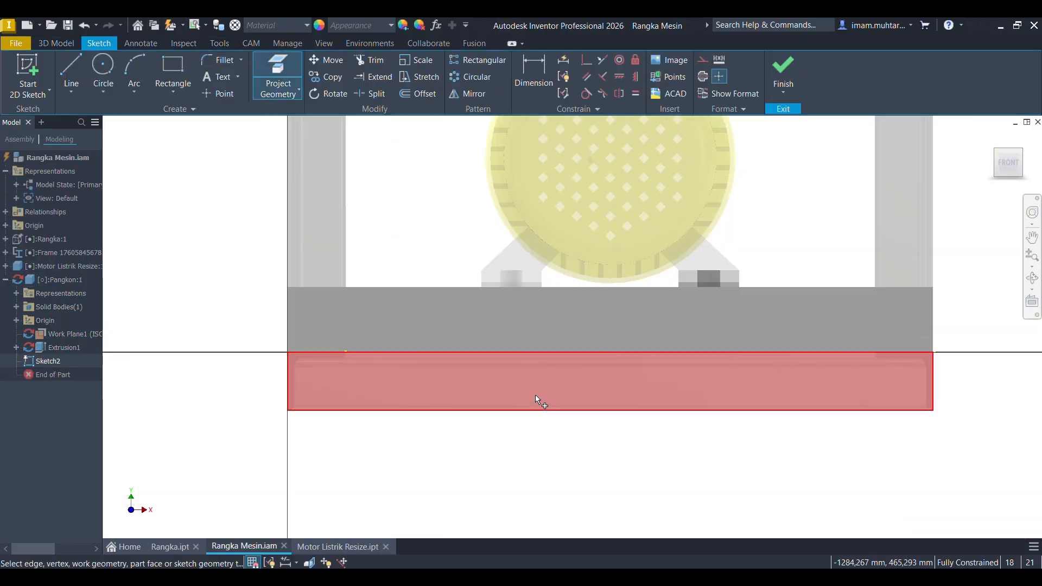
left_click(539, 331)
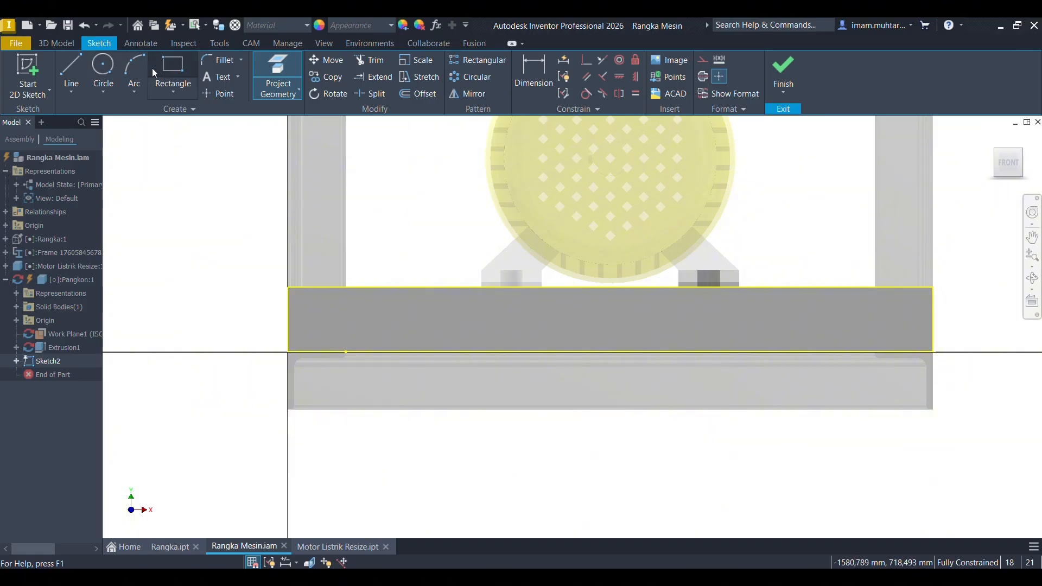
left_click(649, 232)
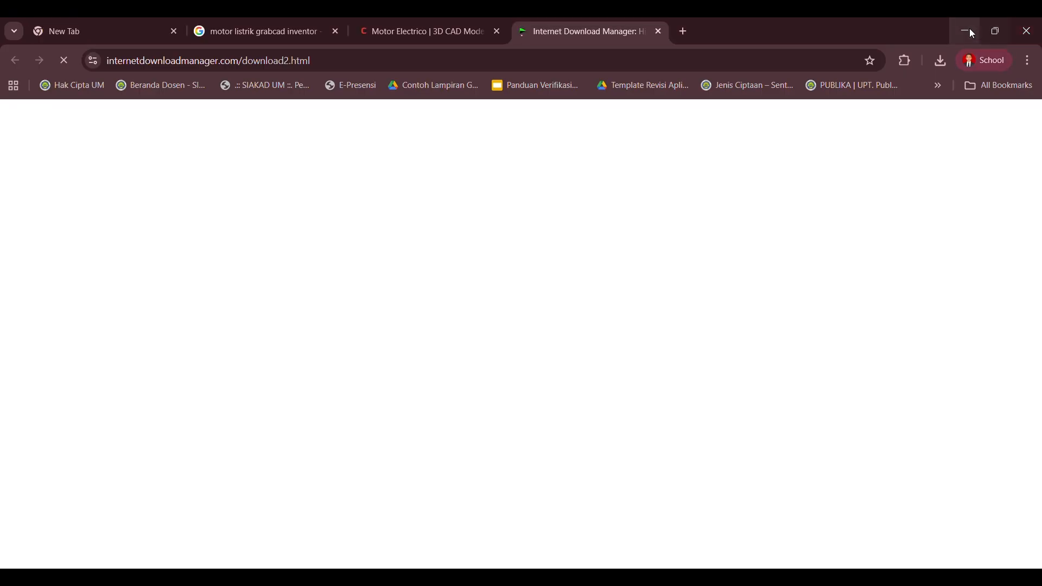
left_click(965, 31)
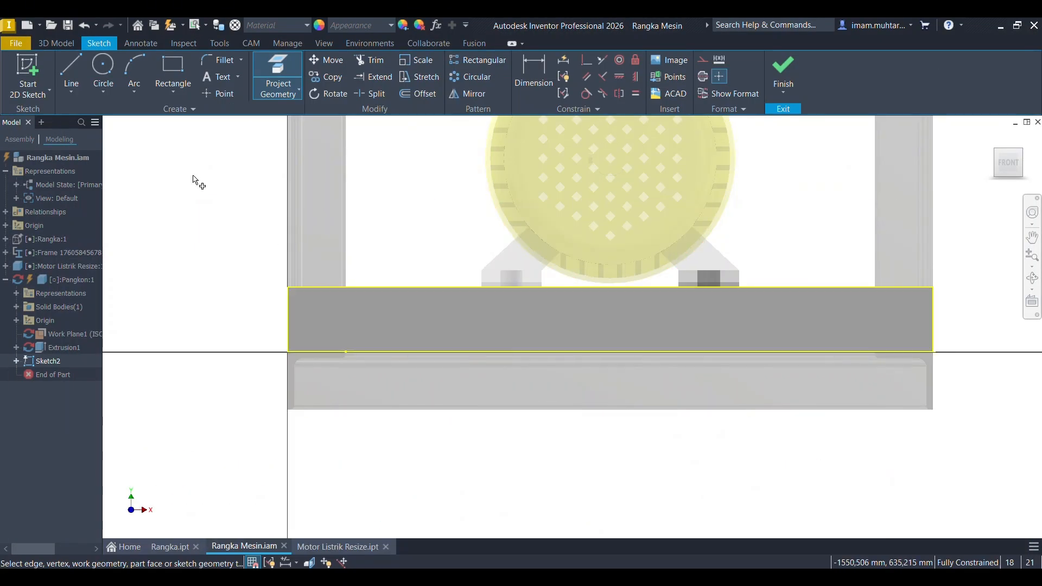
Sketch an L-shaped corner notch with a 45 mm horizontal line from the block's side edge and a vertical line up to its top edge.
left_click(83, 66)
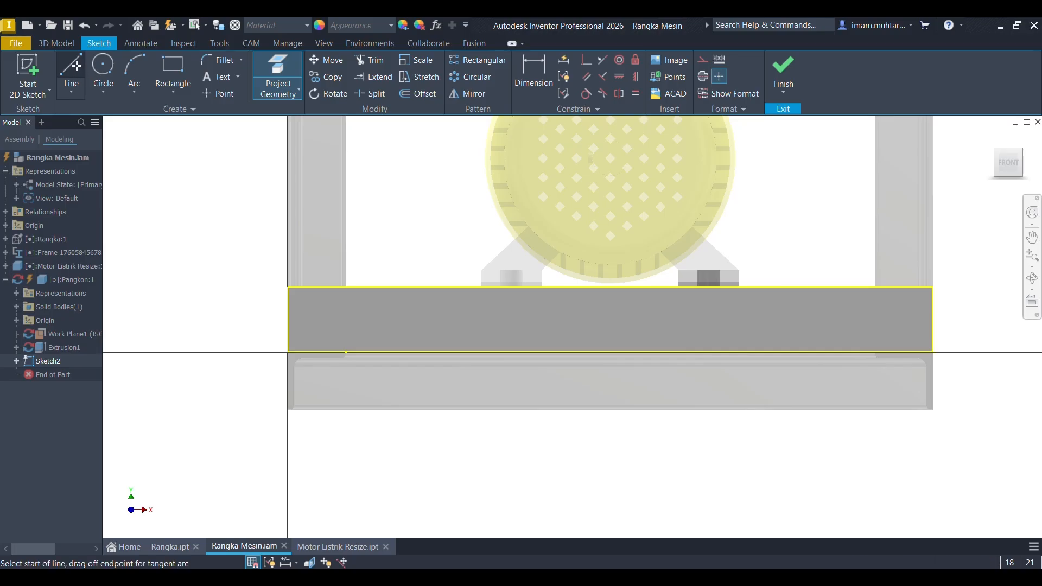
left_click(288, 332)
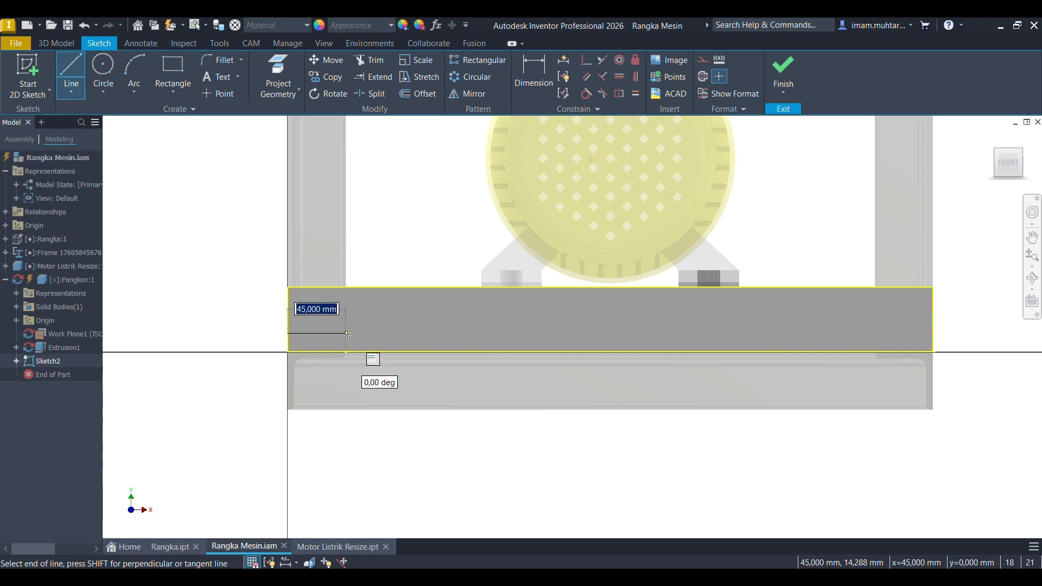
left_click(345, 333)
double_click(345, 287)
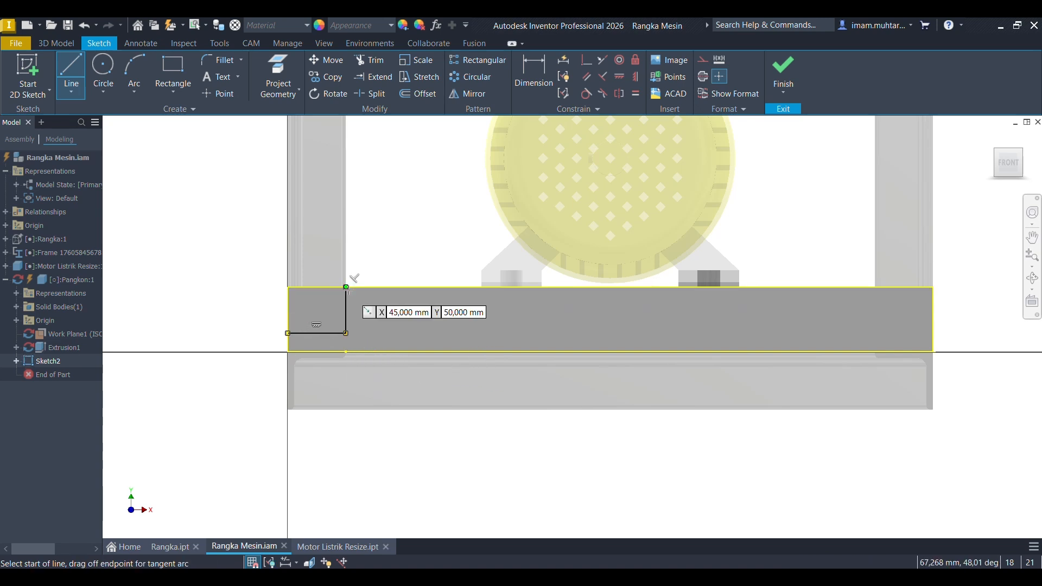
Dimension the notch's horizontal line 10 mm above the block's bottom edge.
key("d")
left_click(327, 333)
left_click(318, 351)
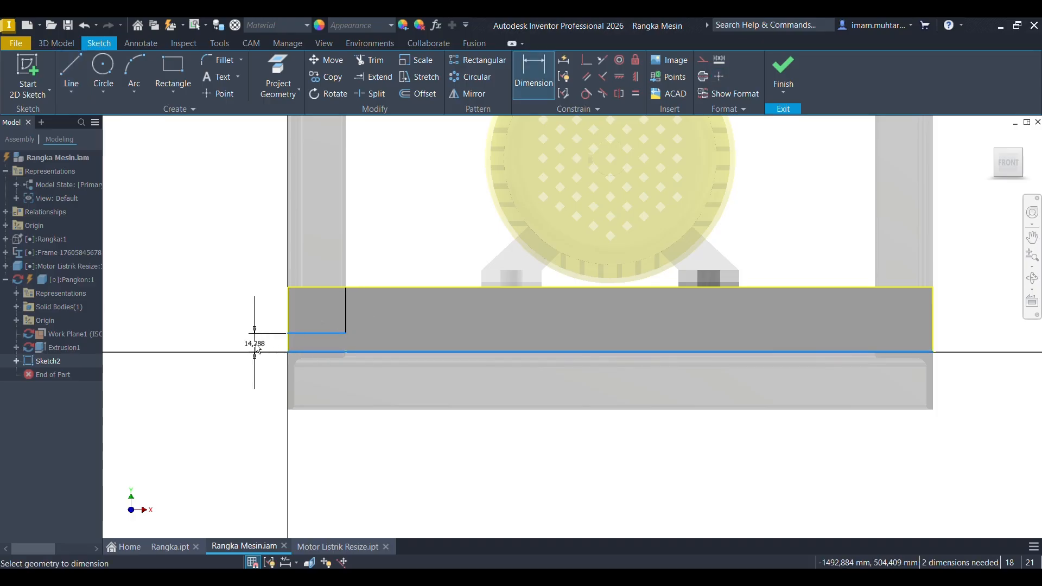
left_click(253, 349)
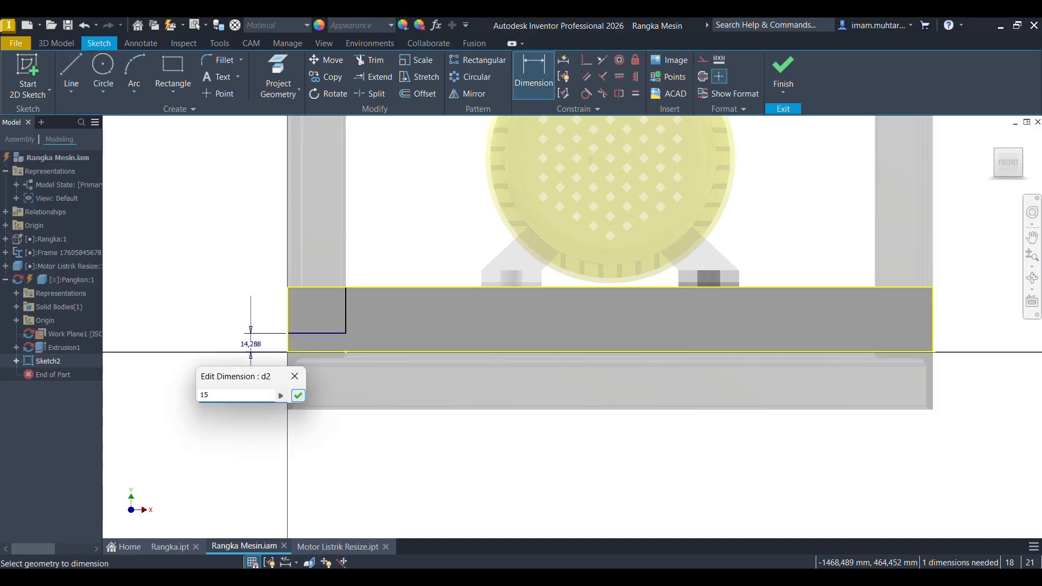
left_click(298, 395)
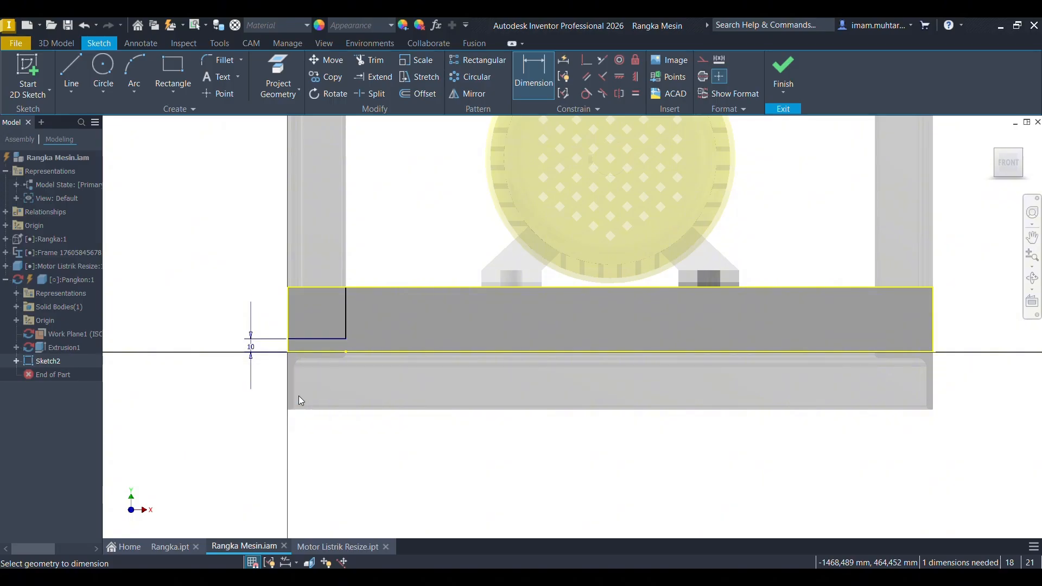
Dimension the width of the rectangular notch at the profile's left end at 45 mm.
left_click(345, 302)
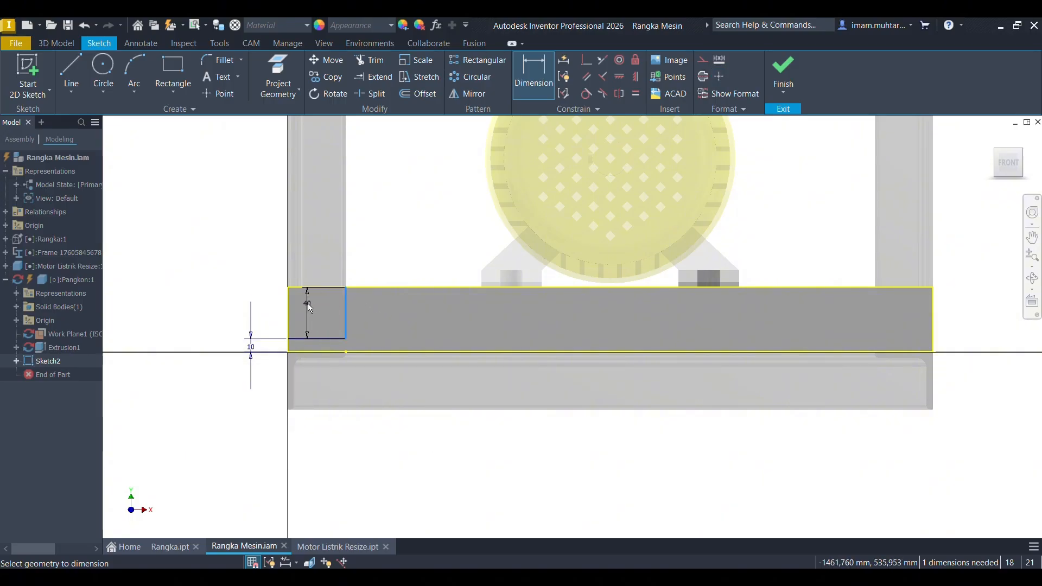
left_click(287, 311)
left_click(325, 242)
left_click(371, 291)
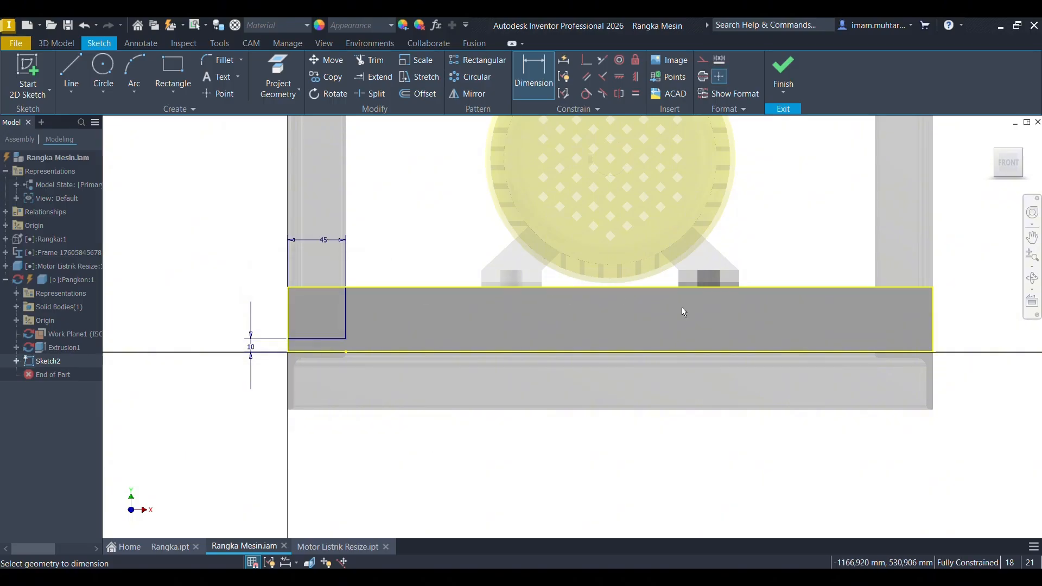
Draw a short vertical line downward from the midpoint of the profile's upper edge as a mirror line.
left_click(69, 71)
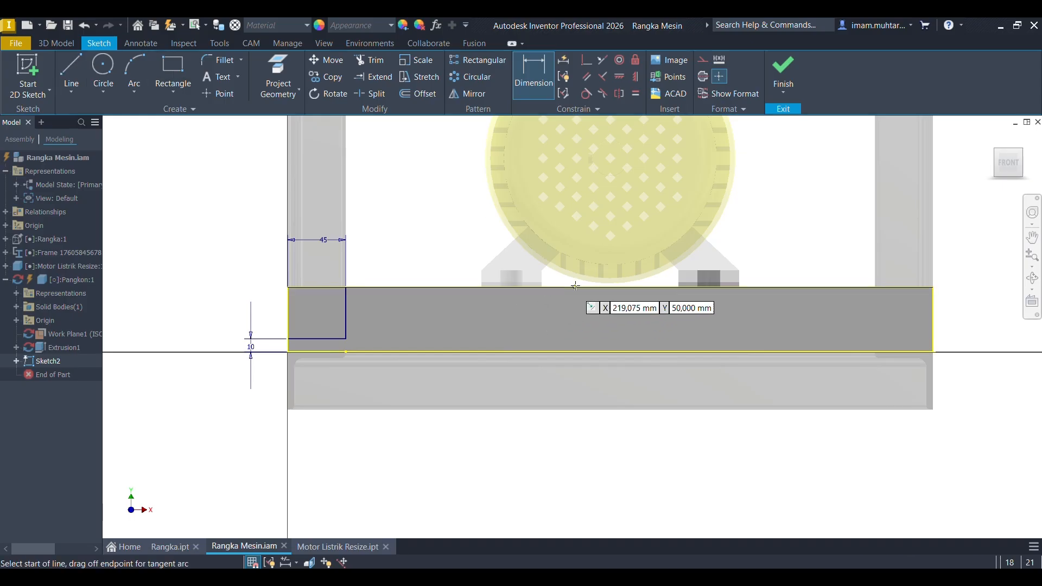
left_click(611, 286)
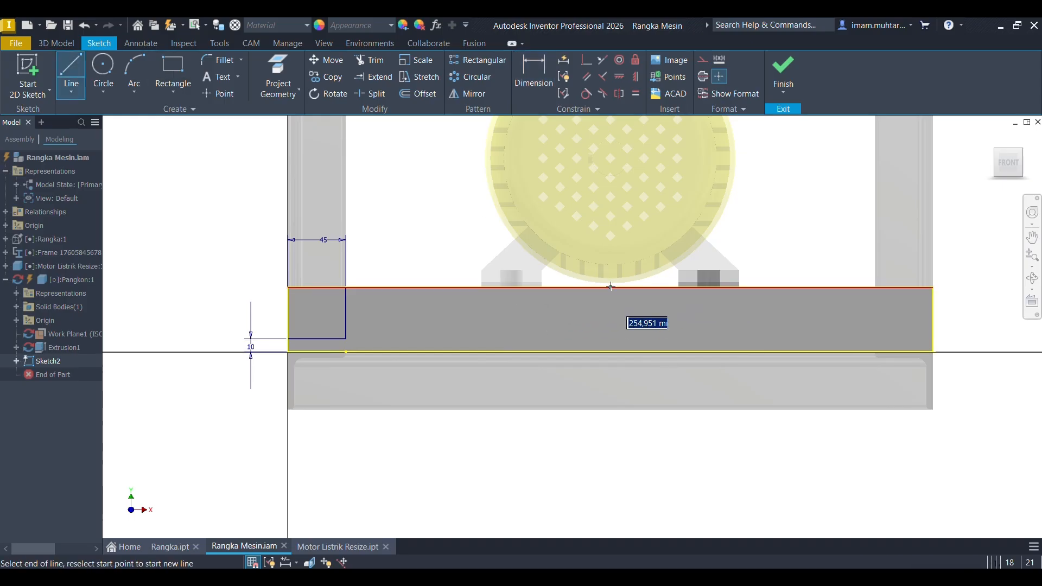
left_click(609, 333)
key("Escape")
Mirror the left notch's vertical and horizontal lines about the short middle line to the profile's right end.
left_click(480, 96)
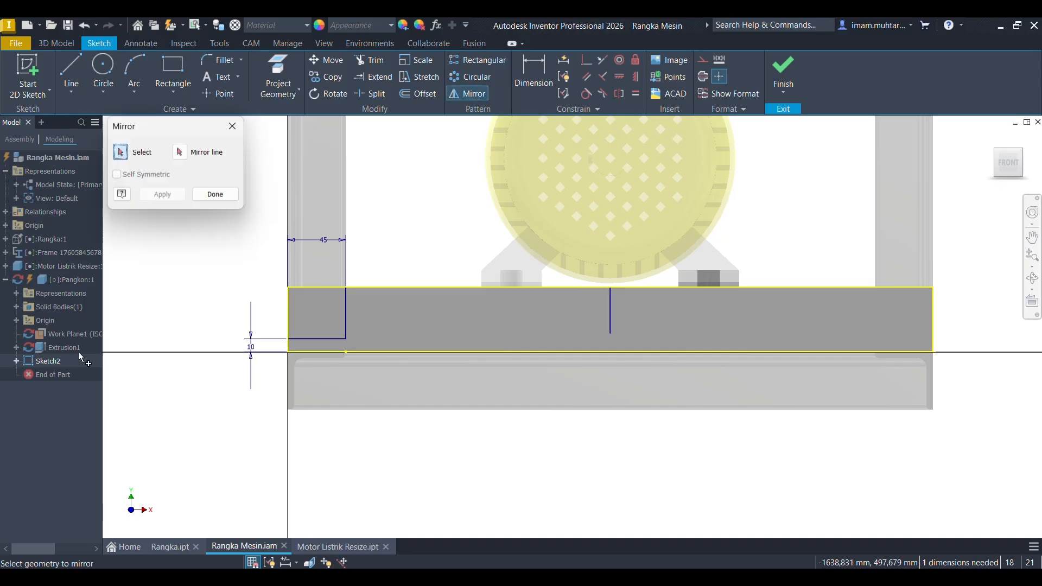
left_click(345, 325)
left_click(326, 339)
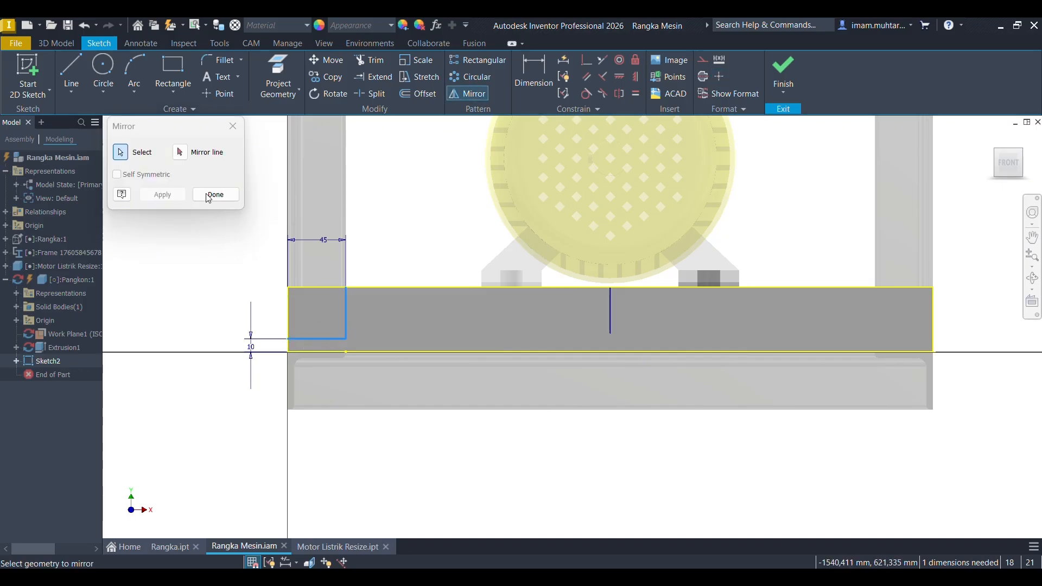
left_click(180, 152)
left_click(608, 319)
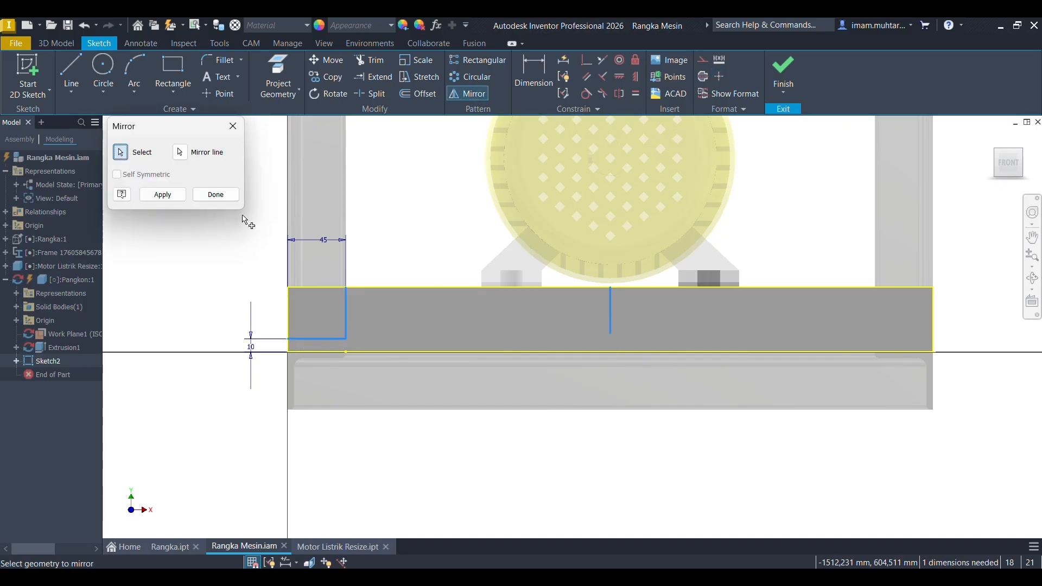
left_click(173, 198)
key("Escape")
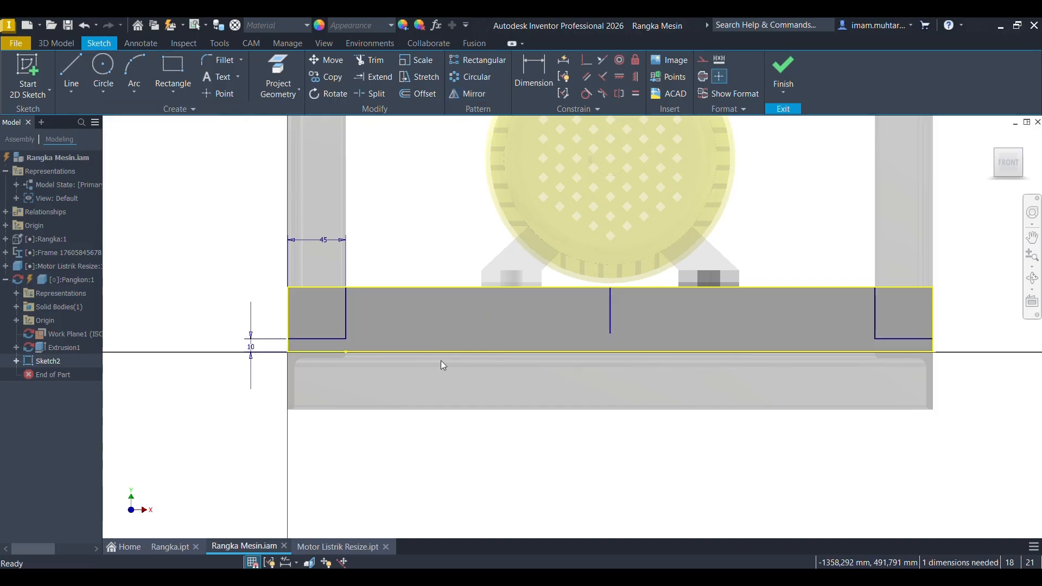
Sketch a three-line recess up from the lower edge between the notches, about 9 mm from each notch and 12 mm below the upper edge.
left_click(64, 70)
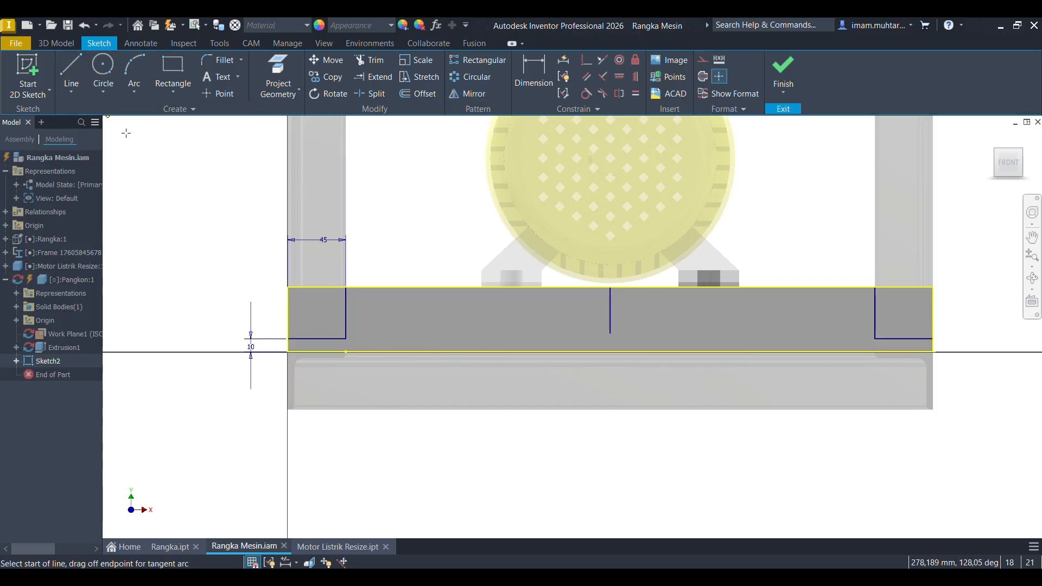
left_click(357, 353)
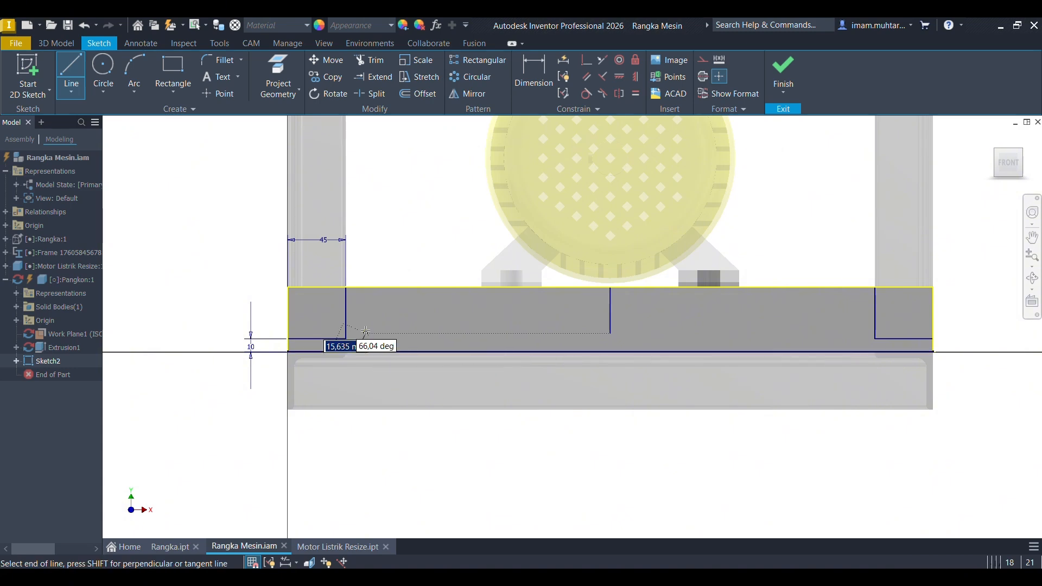
left_click(358, 302)
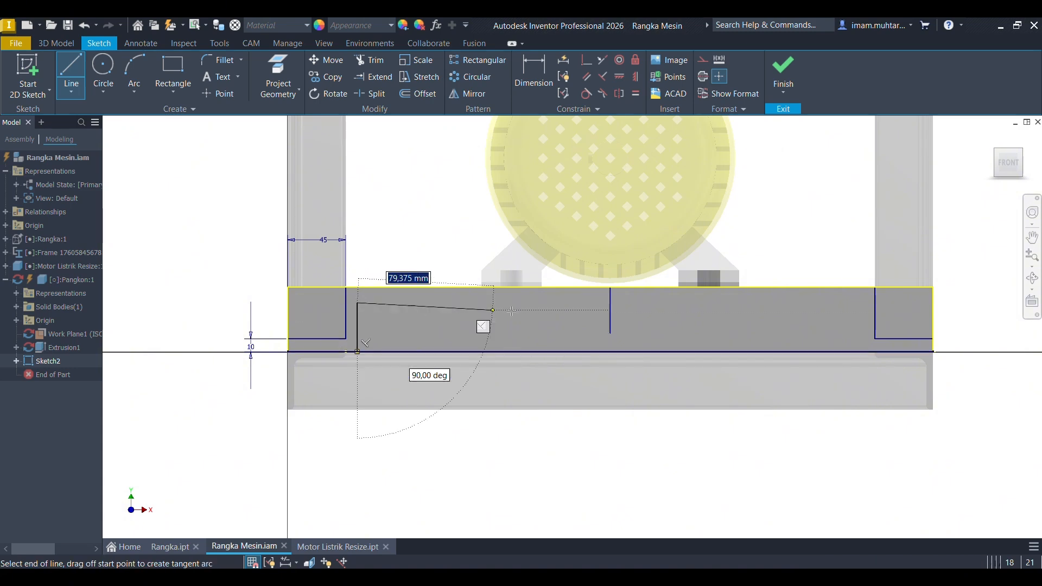
left_click(864, 302)
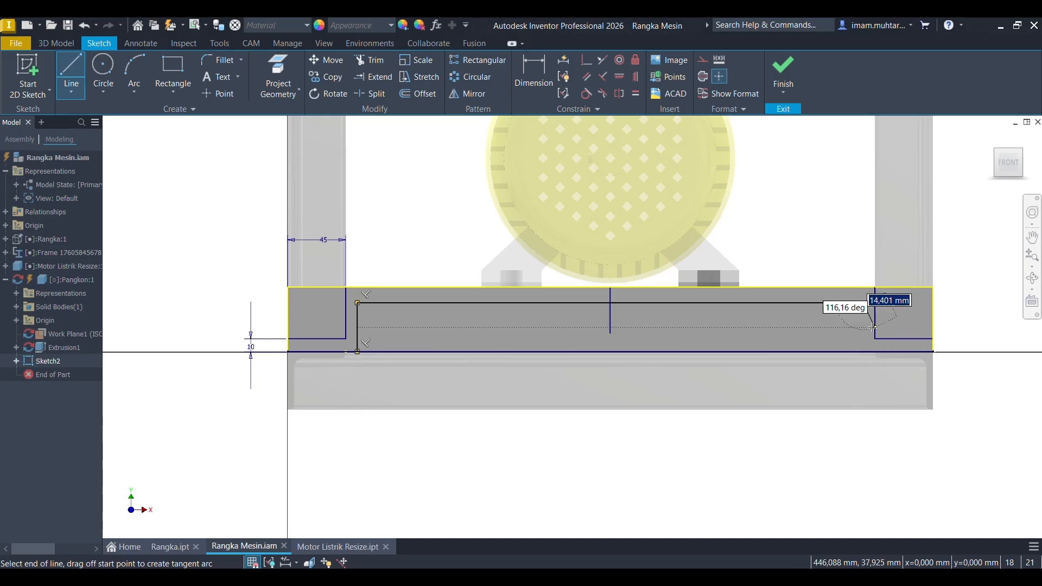
left_click(864, 352)
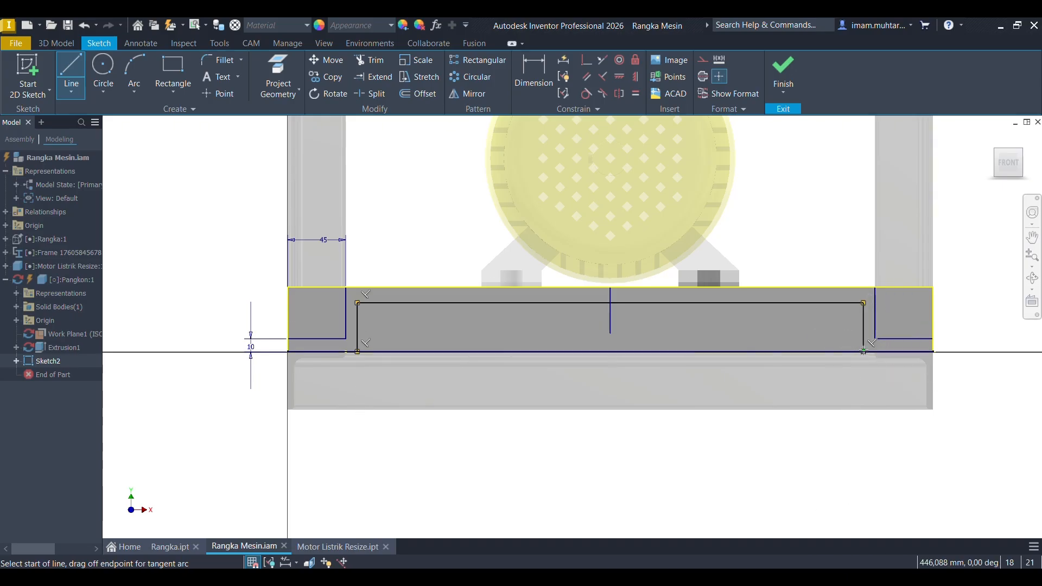
key("Escape")
Dimension the gaps between the recess's two vertical sides and the neighbouring notches at 10 mm each.
key("d")
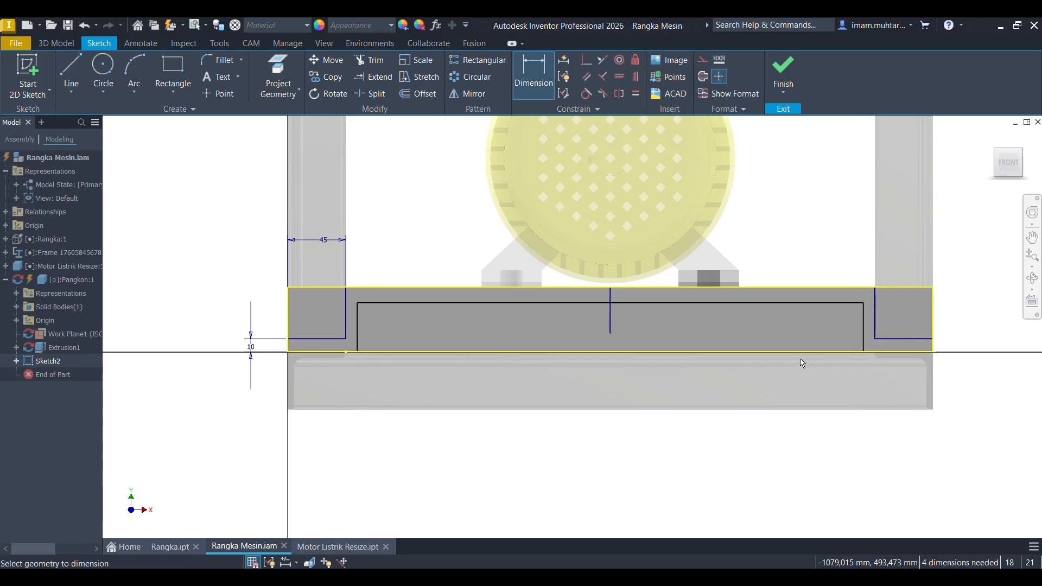
left_click(357, 327)
left_click(346, 326)
left_click(352, 405)
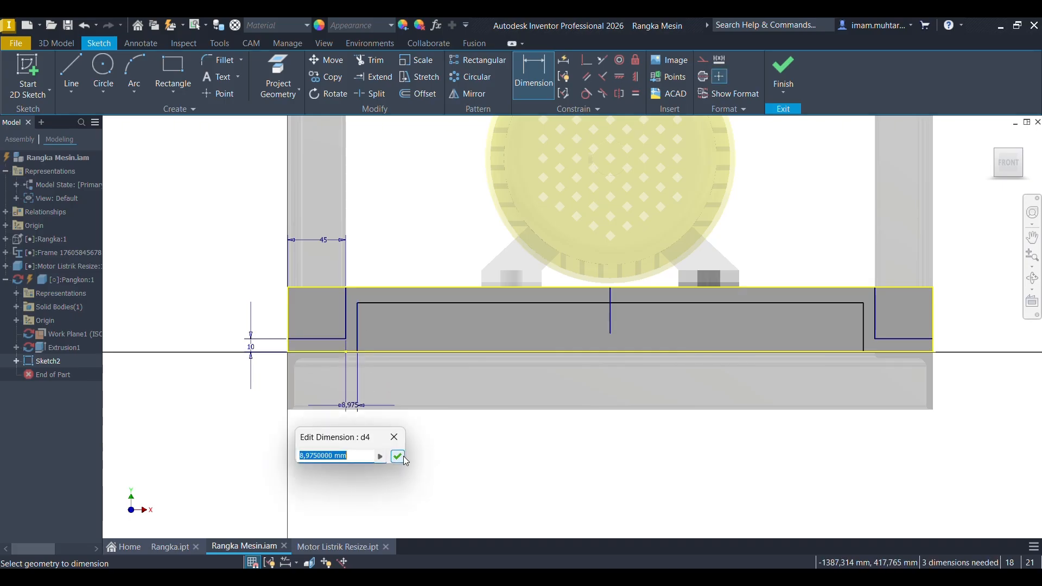
type("10")
key("Return")
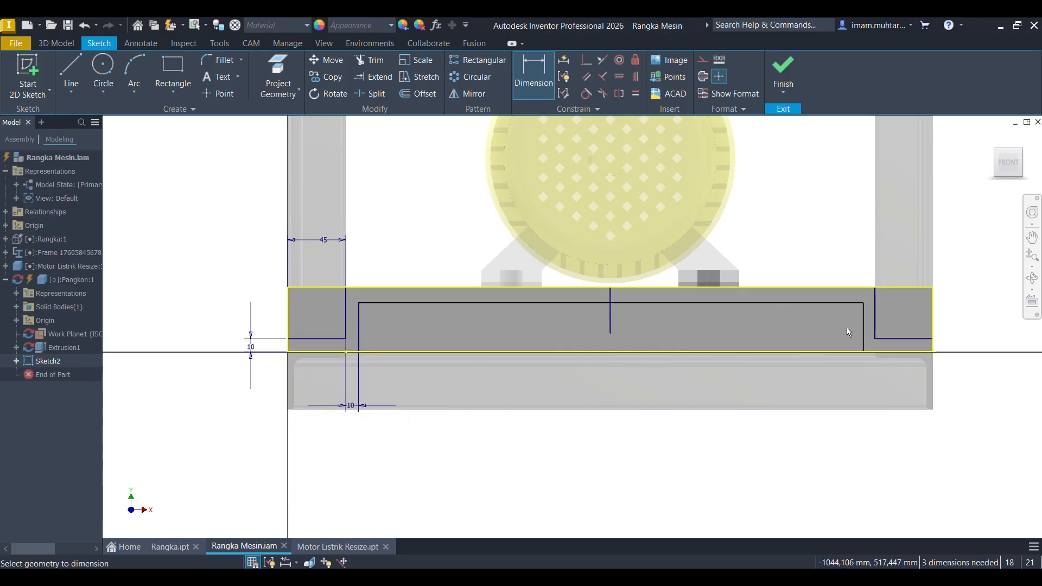
left_click(869, 416)
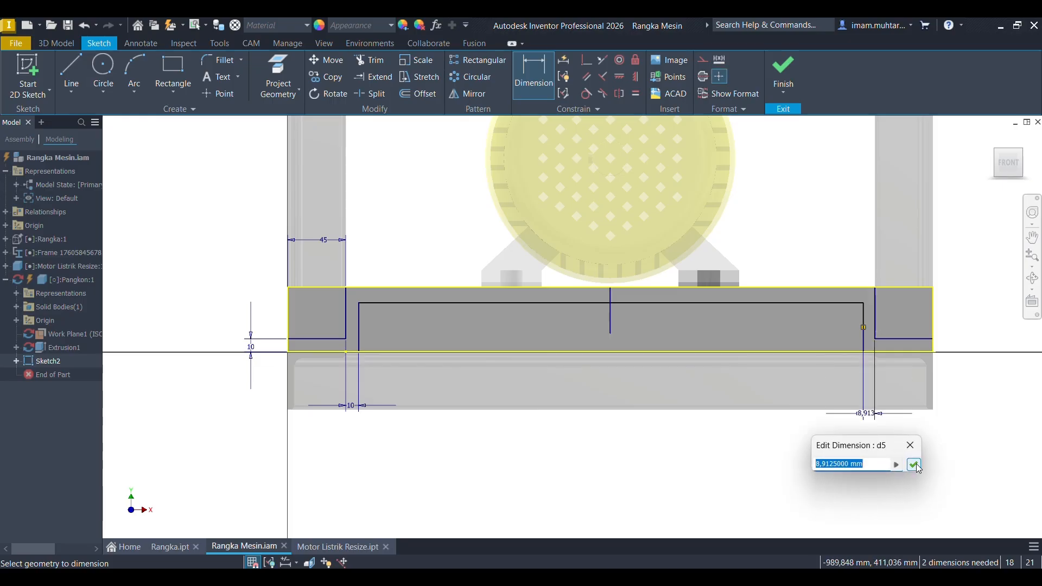
type("10")
key("Return")
Dimension the distance between the recess's horizontal line and the profile's upper edge at 10 mm.
left_click(772, 304)
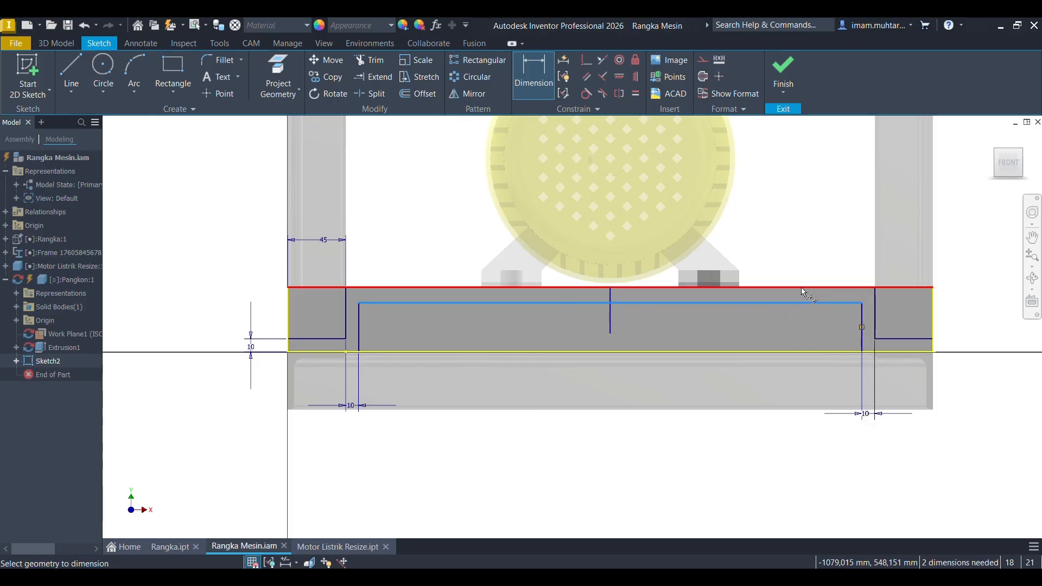
left_click(801, 287)
left_click(967, 298)
type("1")
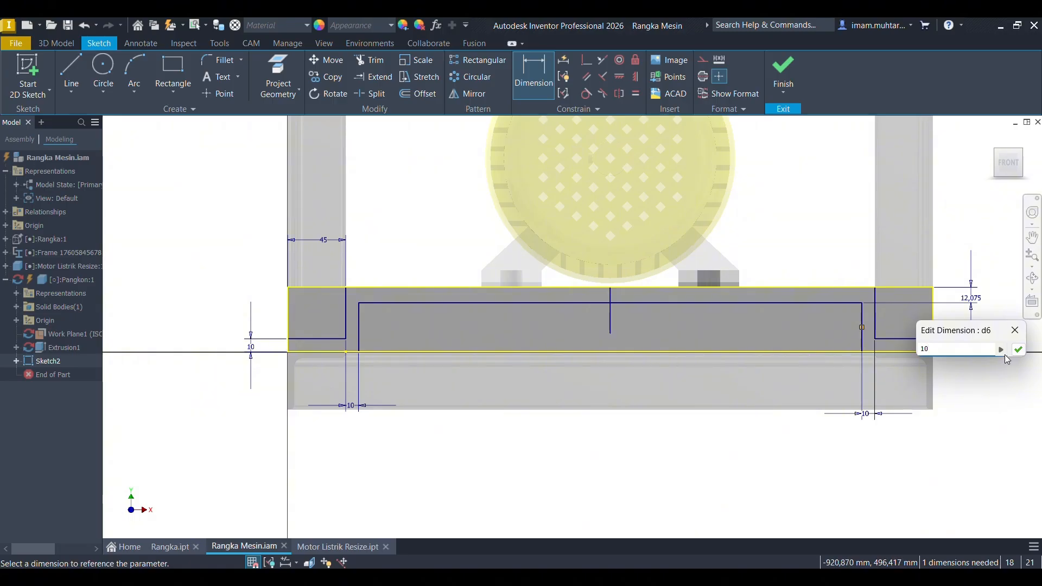
type("0")
key("Return")
Extrude both end notches and the middle recess as a cut through the whole mount in the flipped direction.
key("e")
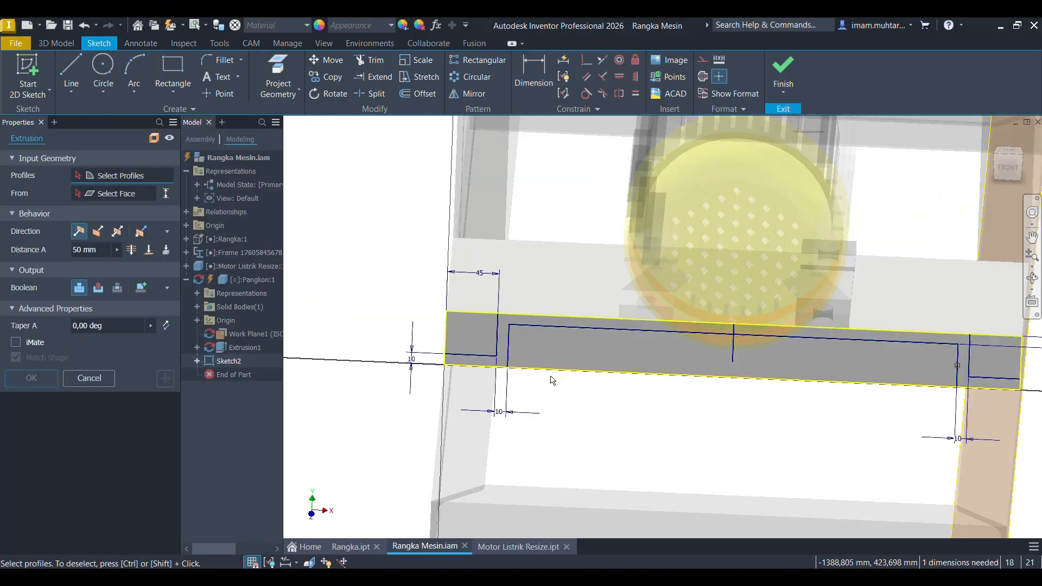
left_click(463, 333)
left_click(581, 349)
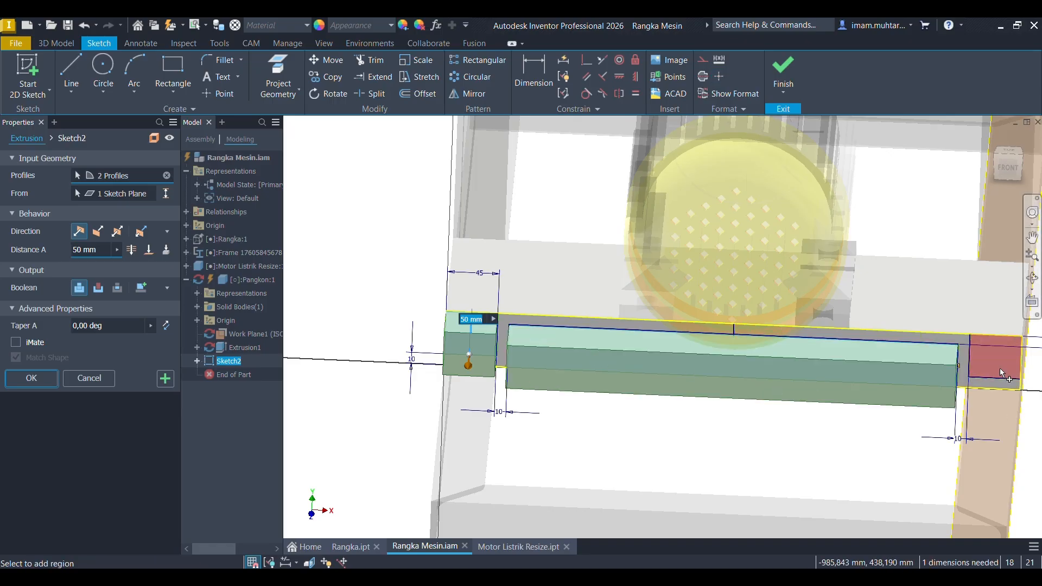
left_click(995, 353)
left_click(99, 231)
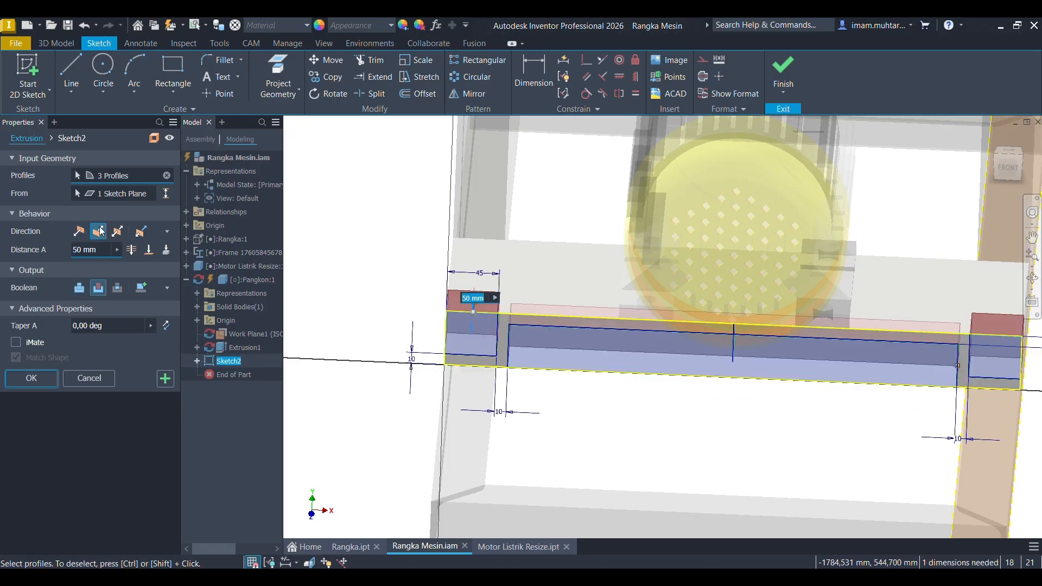
left_click(131, 250)
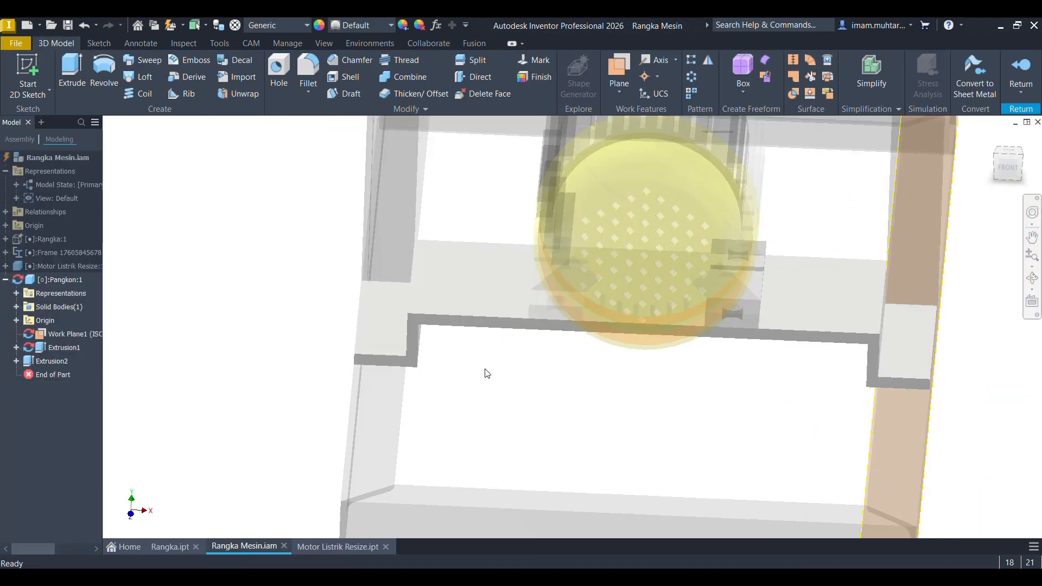
Start a new sketch on the mount's raised top face beneath the motor.
middle_click_drag(473, 323, 530, 342, "shift")
scroll(483, 254, "up", 4)
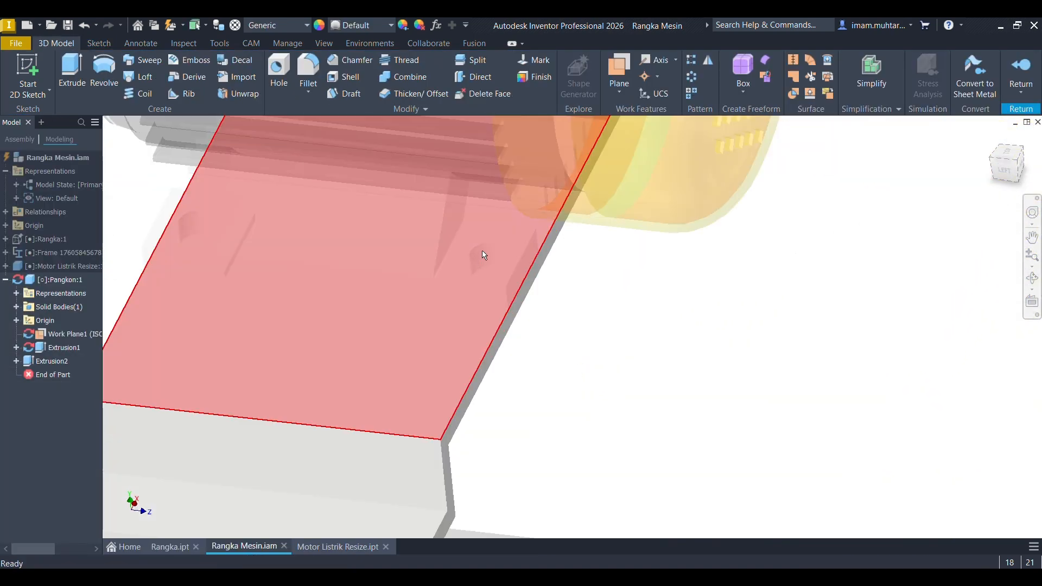
scroll(499, 272, "down", 4)
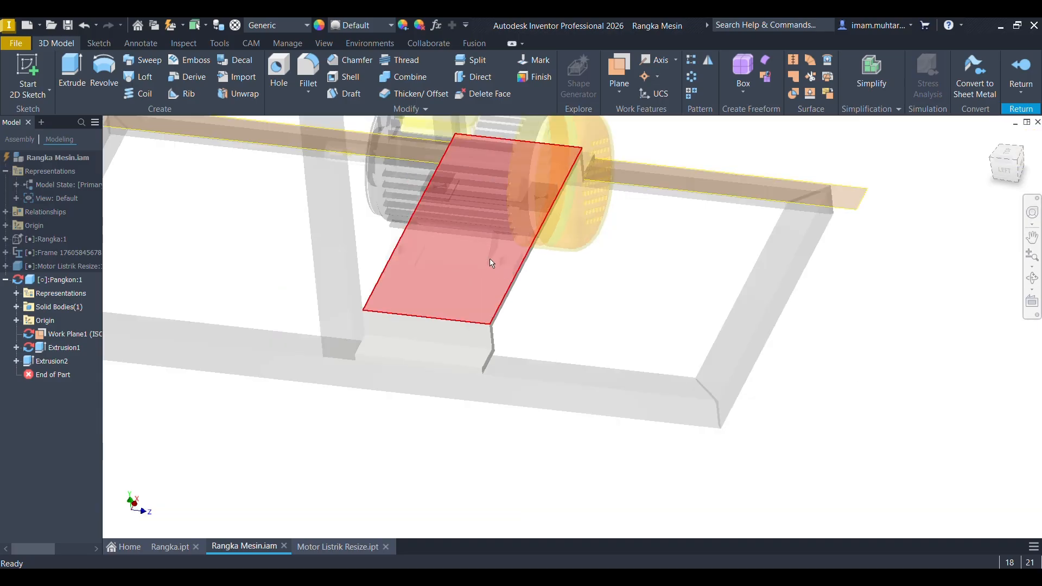
left_click(432, 294)
left_click(509, 288)
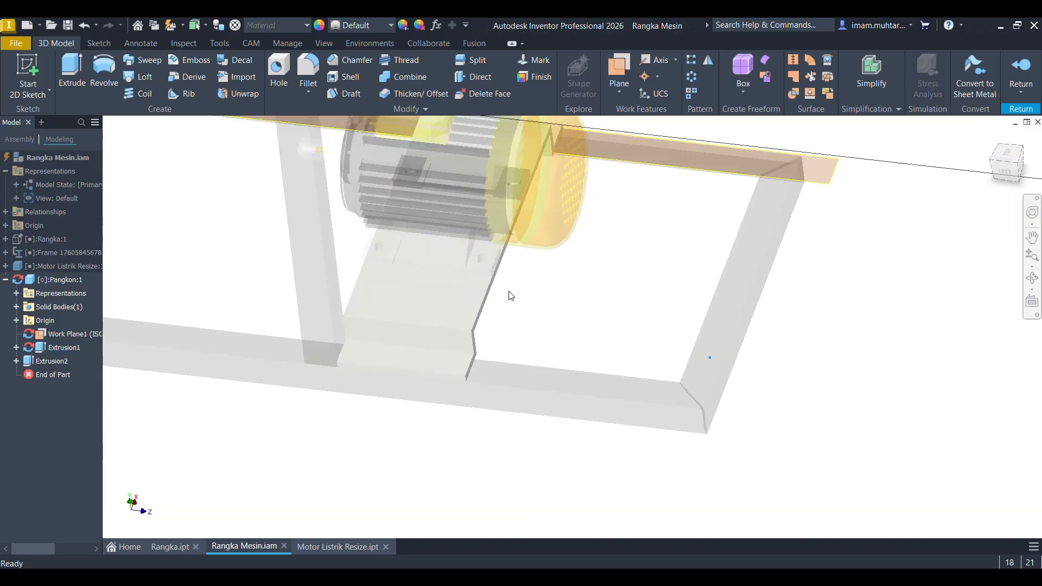
mouse_move(627, 344)
middle_mouse_down("shift")
mouse_move(384, 360)
mouse_move(616, 320)
mouse_move(613, 335)
middle_mouse_up("shift")
scroll(515, 280, "up", 8)
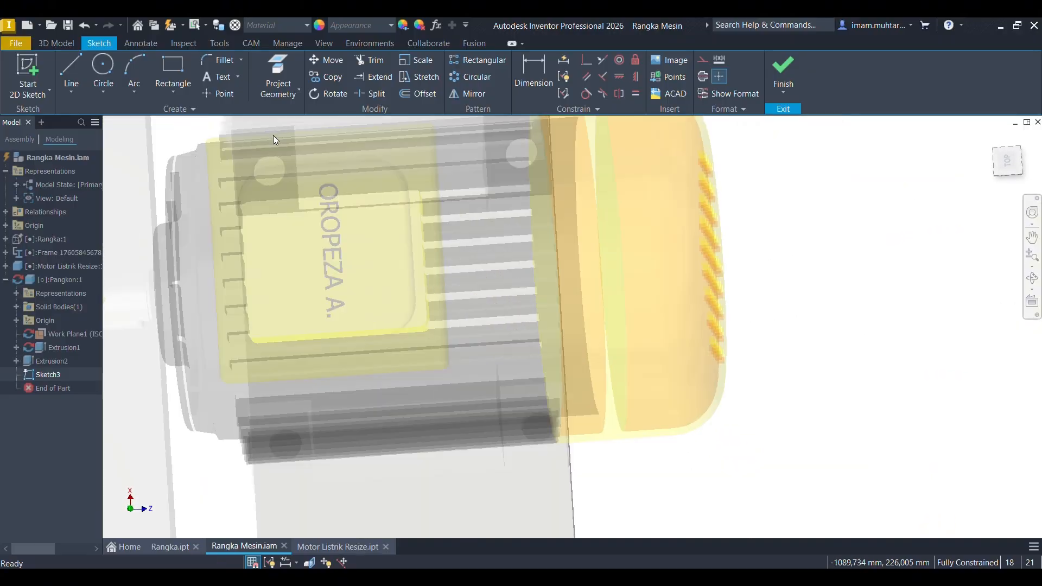
Project the two mounting-hole circles on the motor's upper side in the top view into the sketch.
left_click(284, 73)
scroll(265, 166, "up", 4)
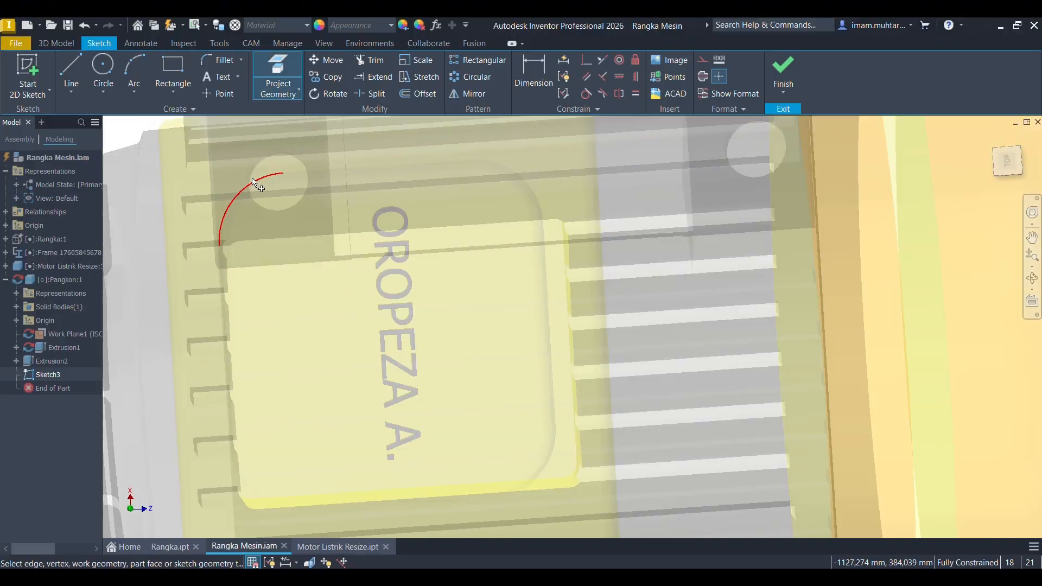
left_click(1008, 166)
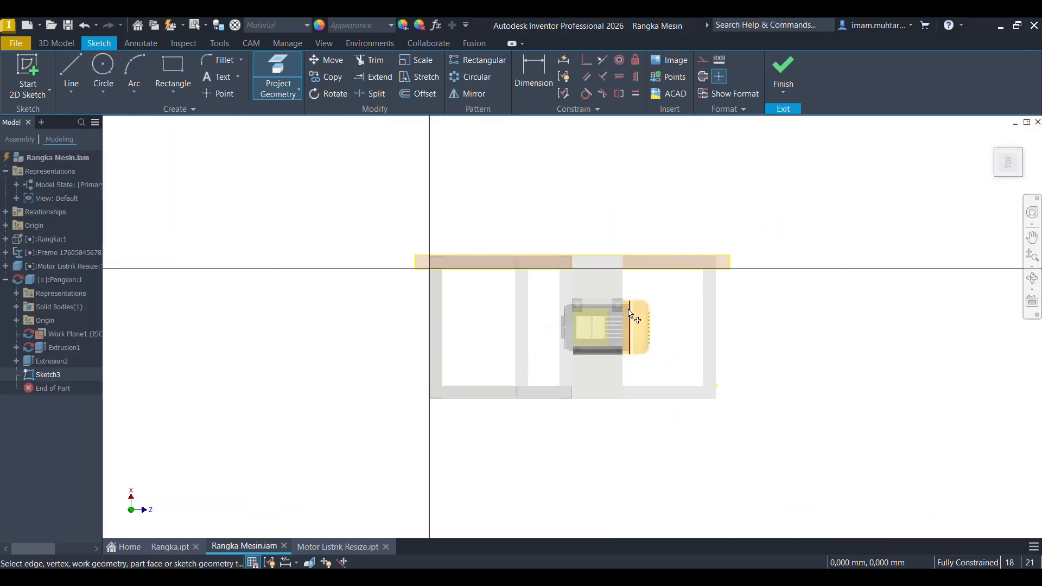
scroll(548, 279, "up", 8)
left_click(651, 258)
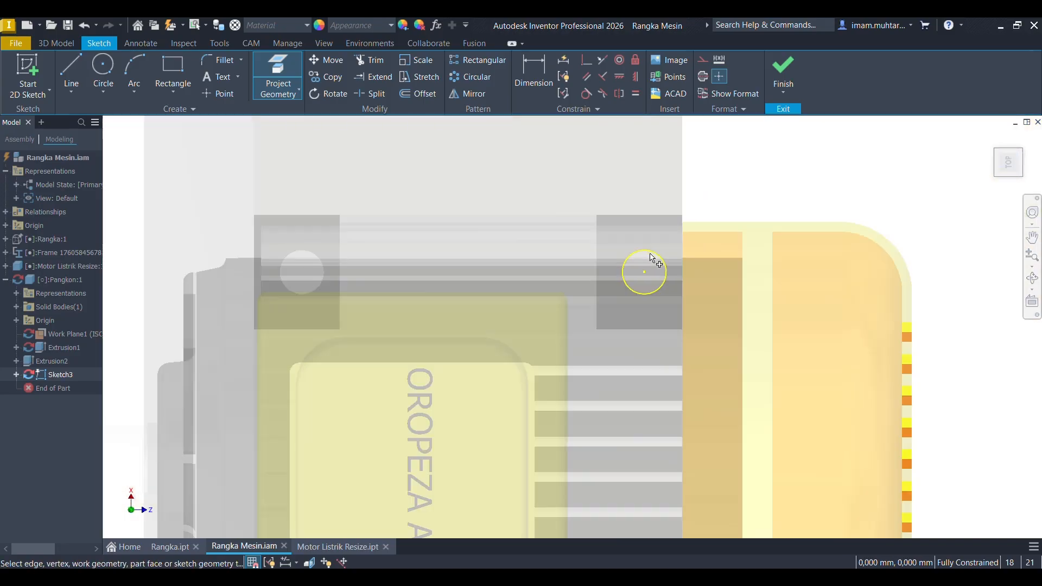
scroll(197, 233, "up", 5)
left_click(179, 221)
Project the remaining two mounting-hole circles on the motor's lower side in the top view into the sketch.
scroll(482, 197, "down", 8)
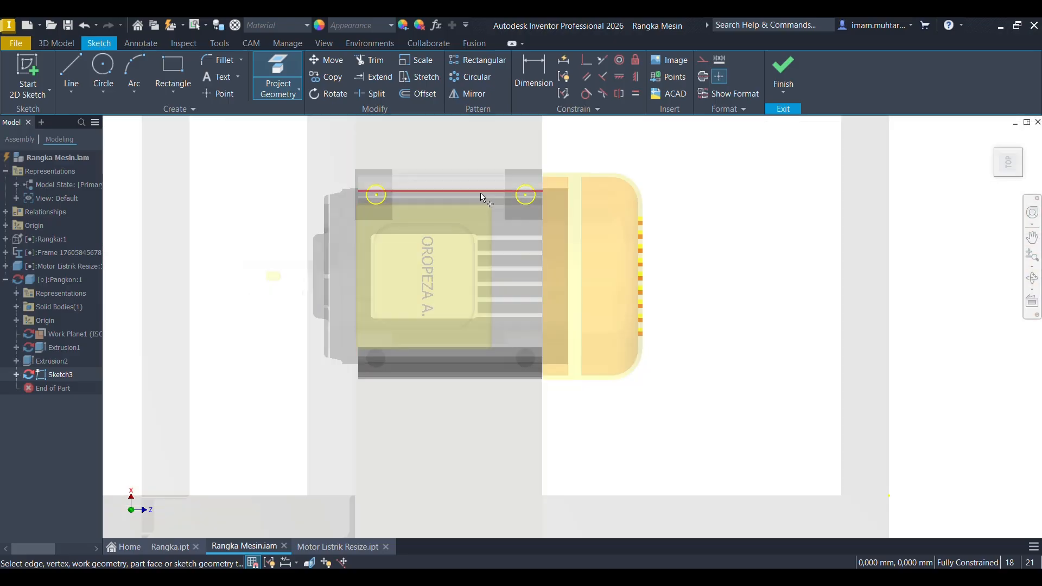
scroll(512, 333, "up", 6)
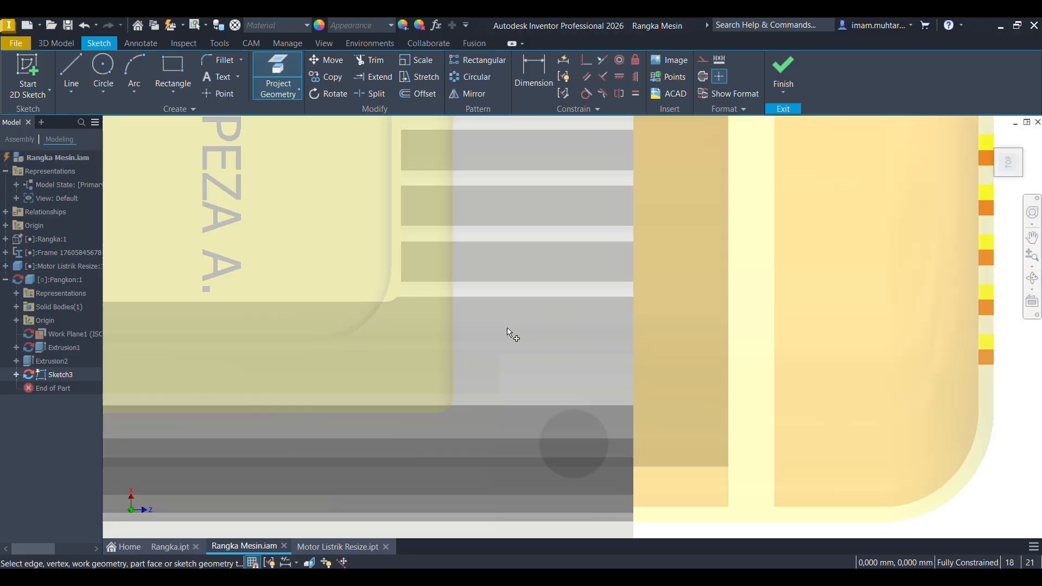
left_click(577, 477)
scroll(537, 453, "down", 8)
scroll(535, 400, "up", 8)
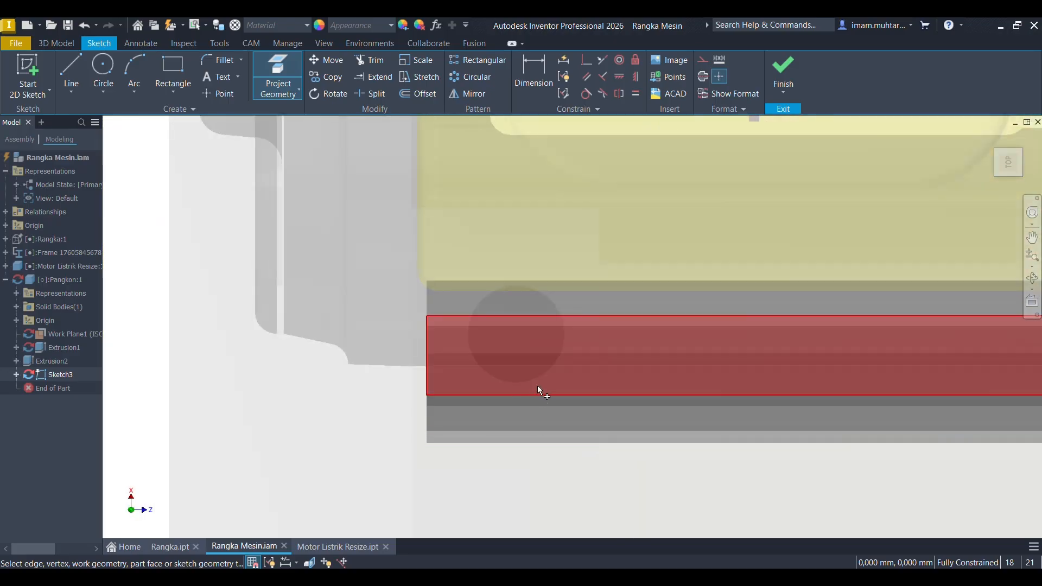
left_click(541, 376)
scroll(541, 376, "down", 8)
scroll(658, 361, "up", 3)
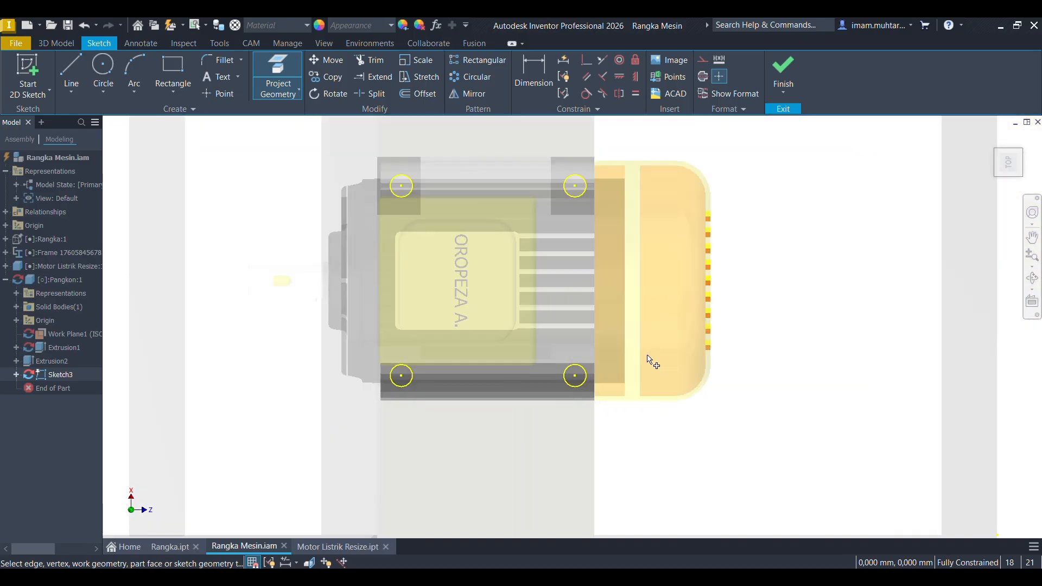
scroll(610, 396, "down", 2)
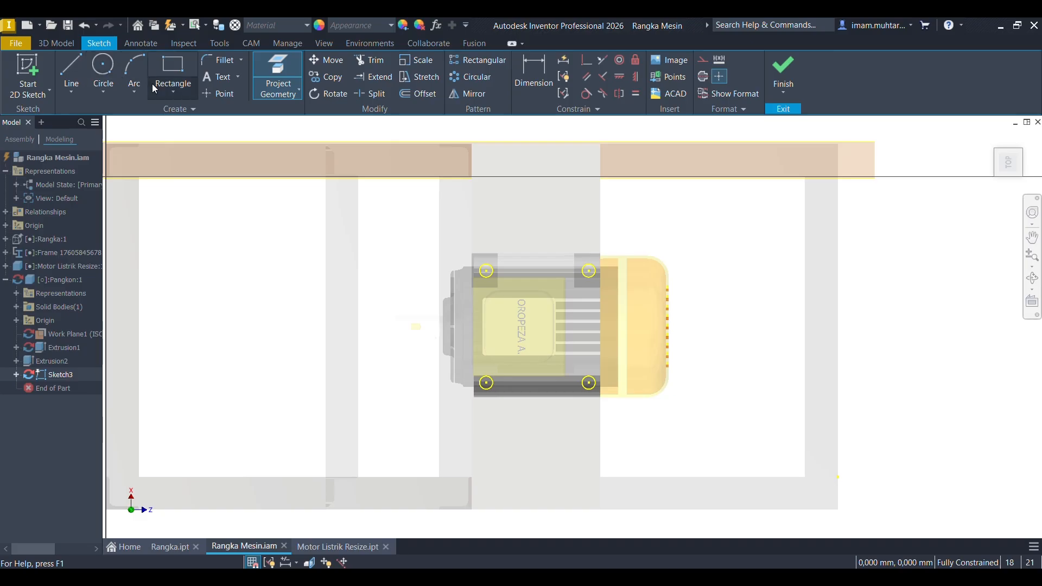
left_click(173, 91)
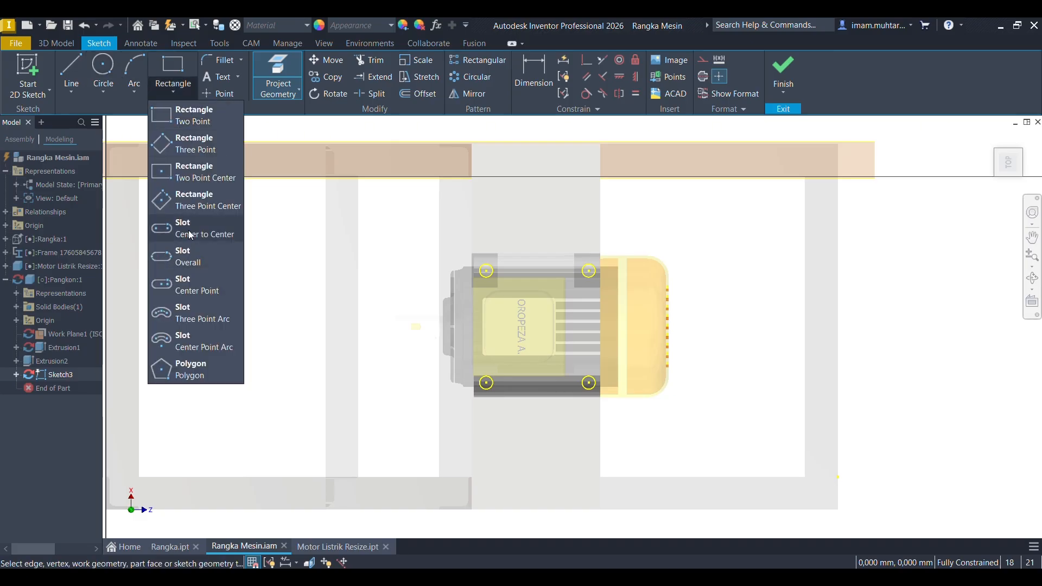
left_click(190, 232)
scroll(531, 358, "up", 2)
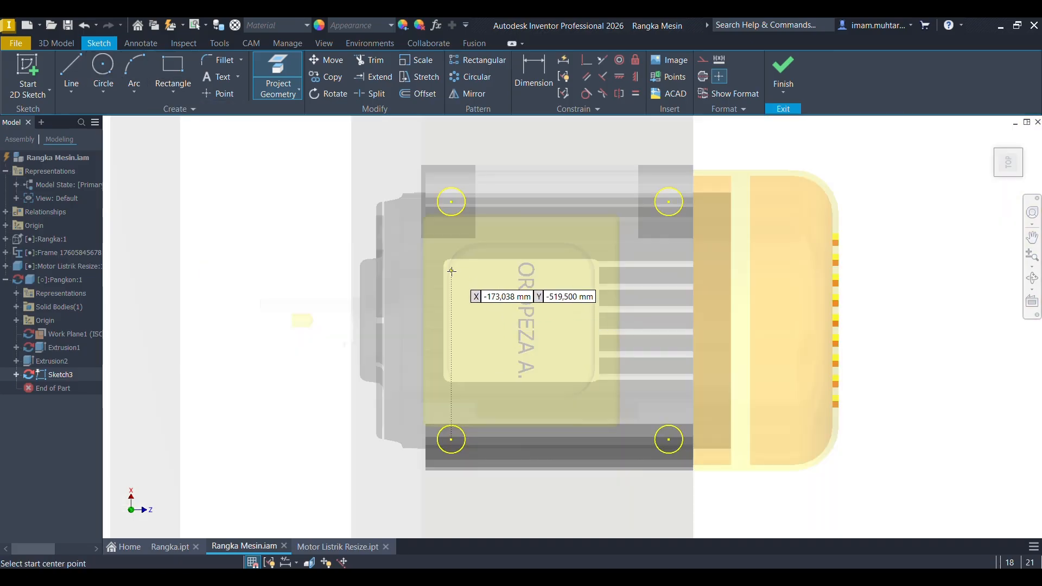
scroll(454, 266, "down", 1)
scroll(454, 254, "up", 2)
left_click(437, 224)
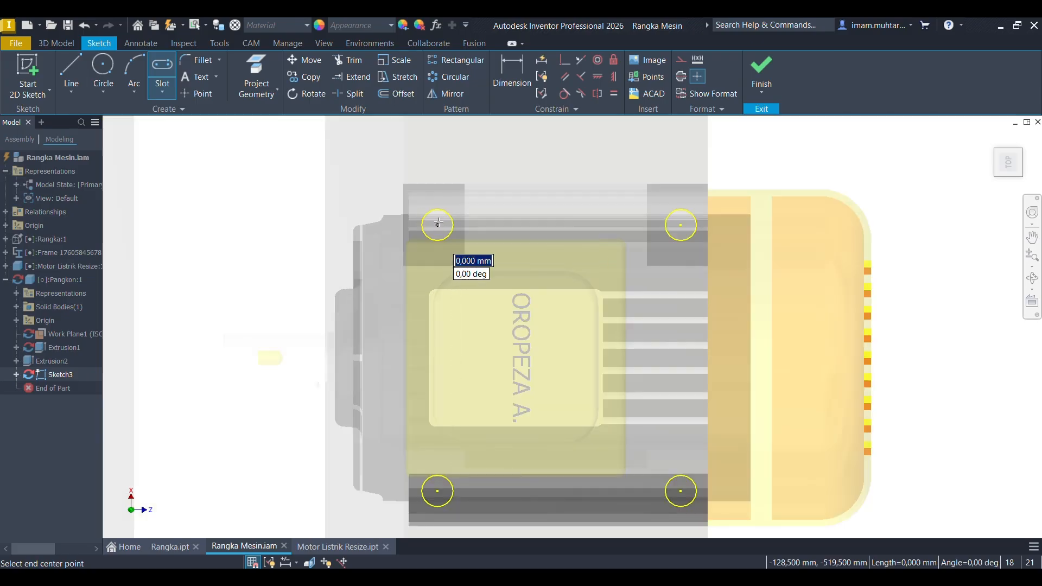
left_click(438, 159)
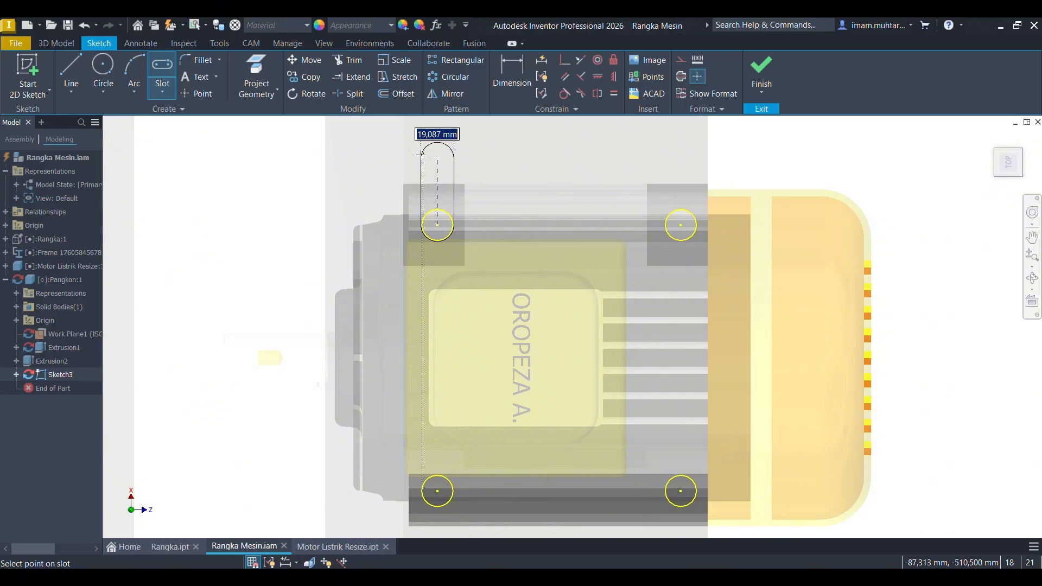
key("Escape")
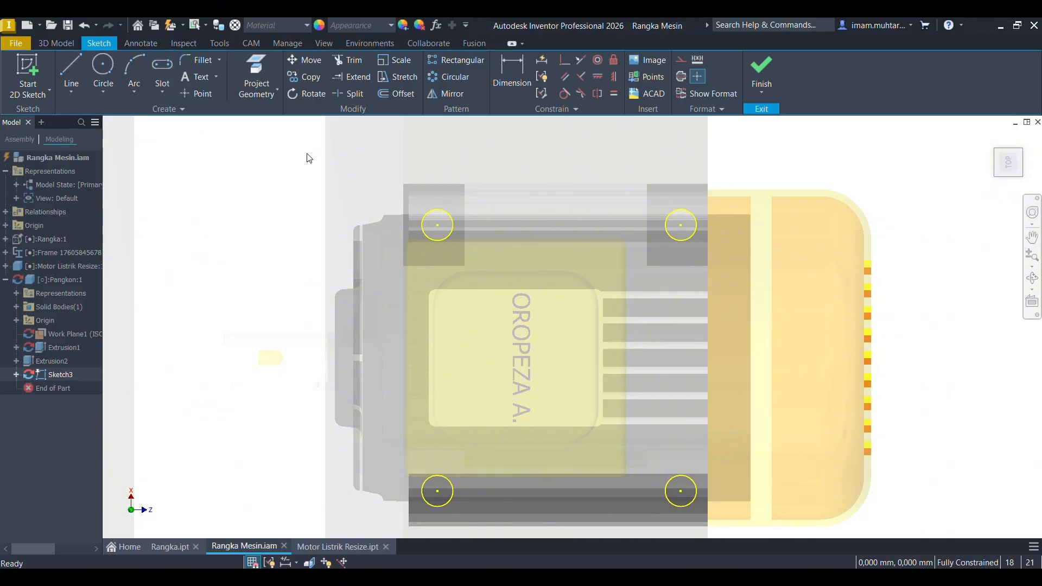
left_click(170, 92)
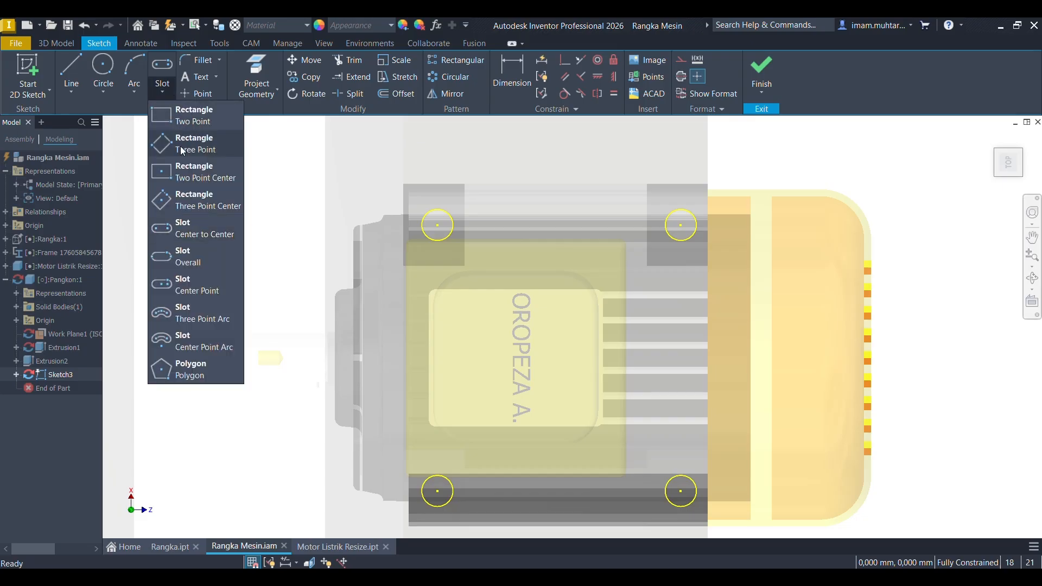
left_click(188, 286)
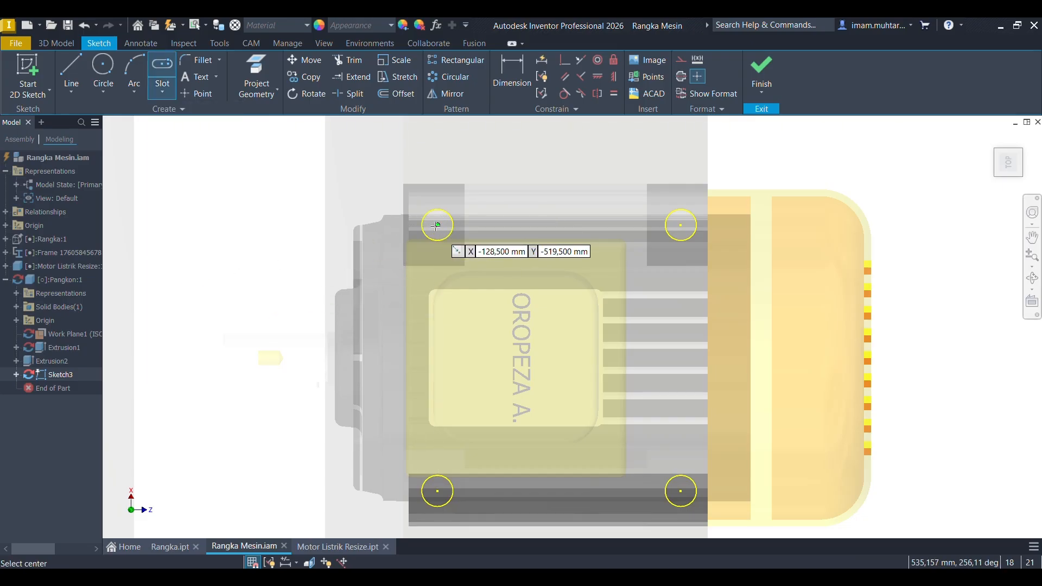
left_click(438, 224)
left_click(452, 224)
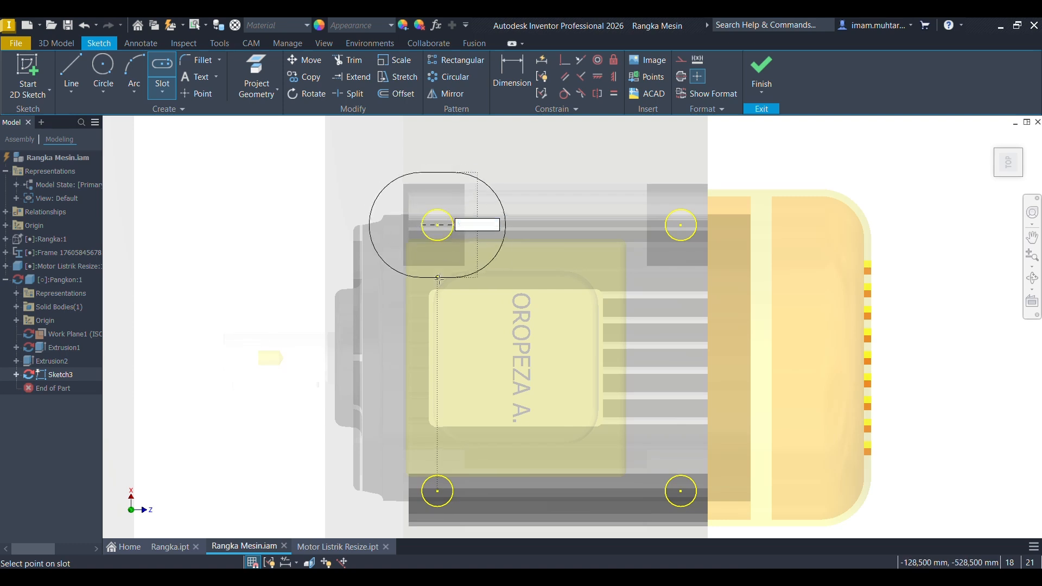
key("Escape")
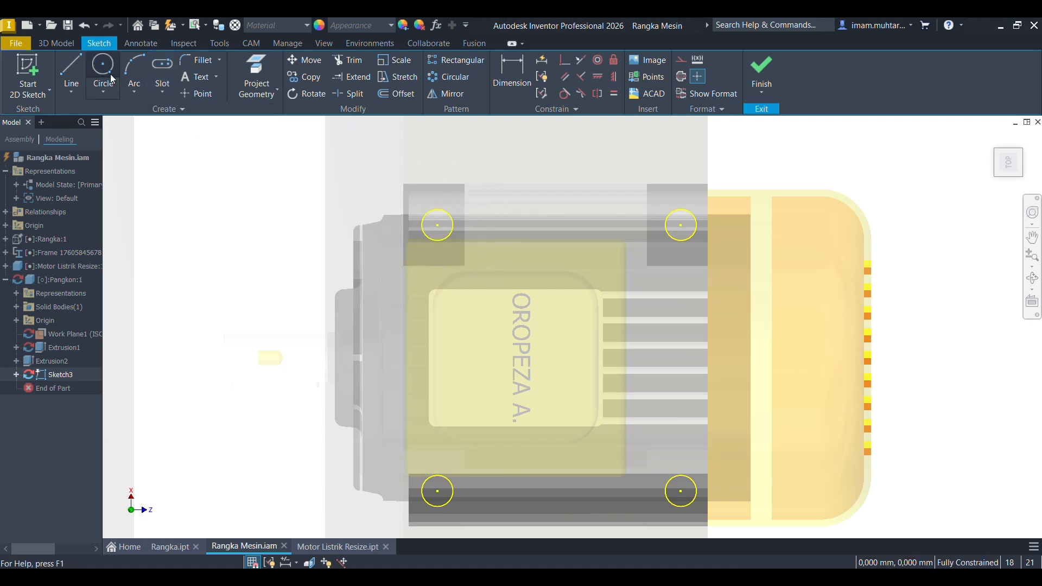
left_click(107, 90)
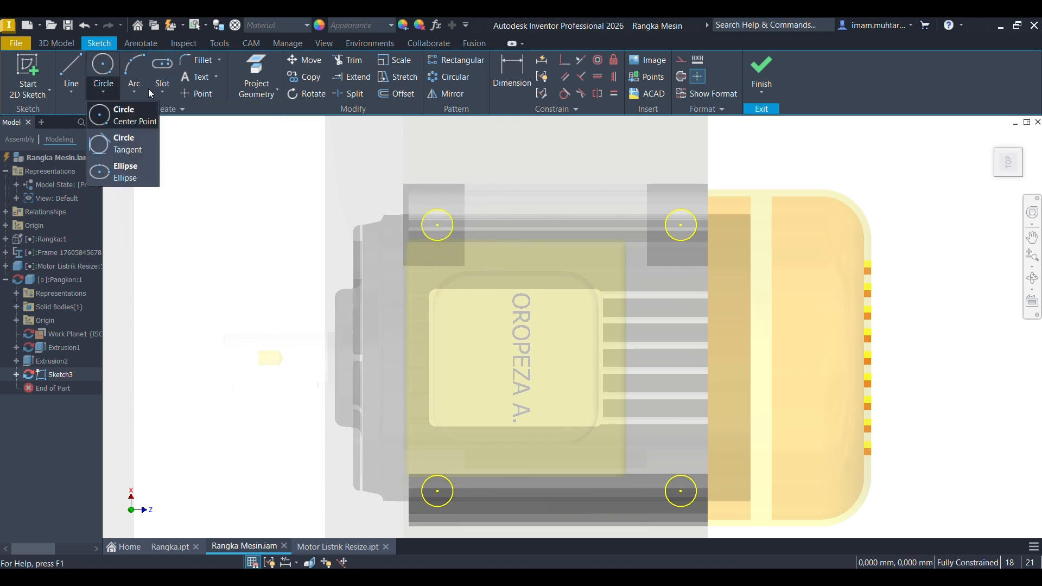
left_click(163, 88)
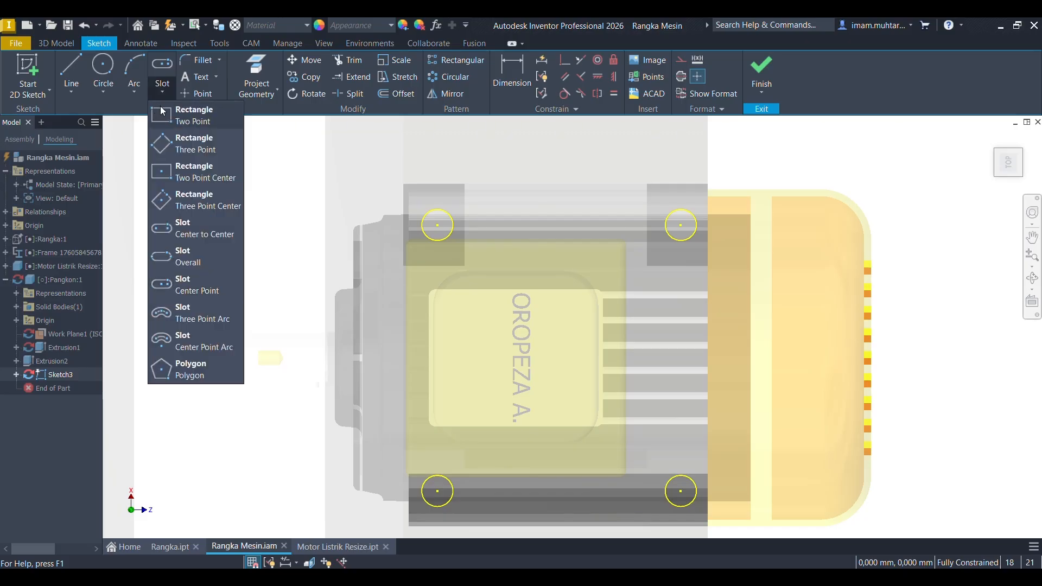
left_click(190, 113)
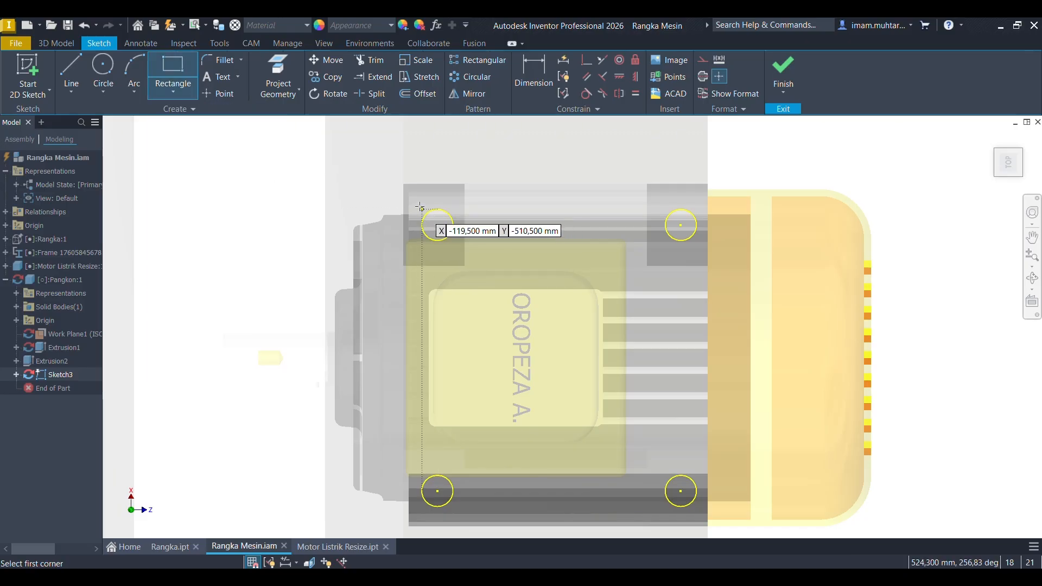
left_click(422, 209)
key("Escape")
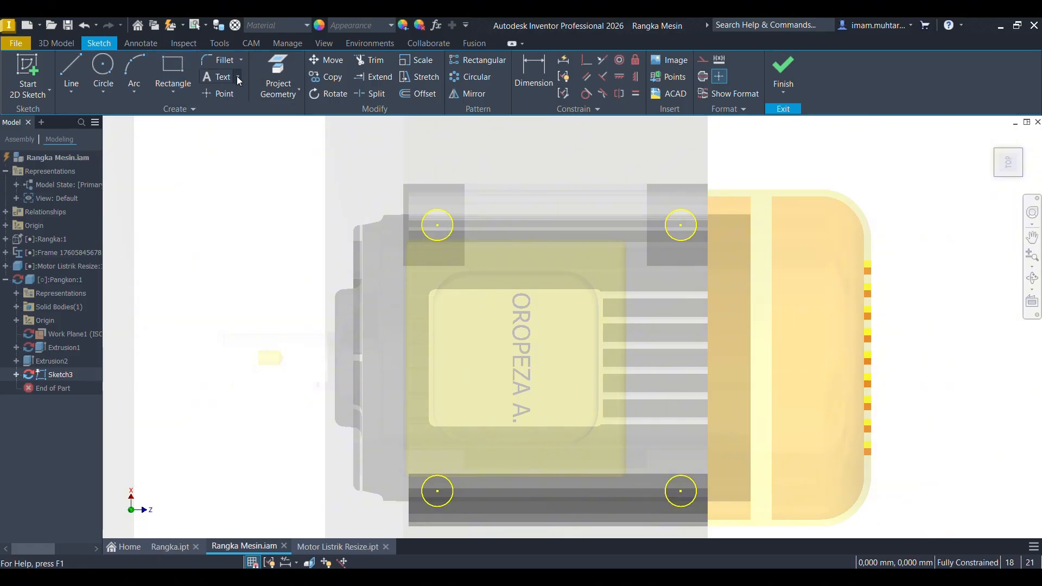
Sketch a rectangle 18 mm wide and about 52 mm high around the upper-left mounting-hole circle, and dimension its width.
left_click(179, 69)
left_click(422, 180)
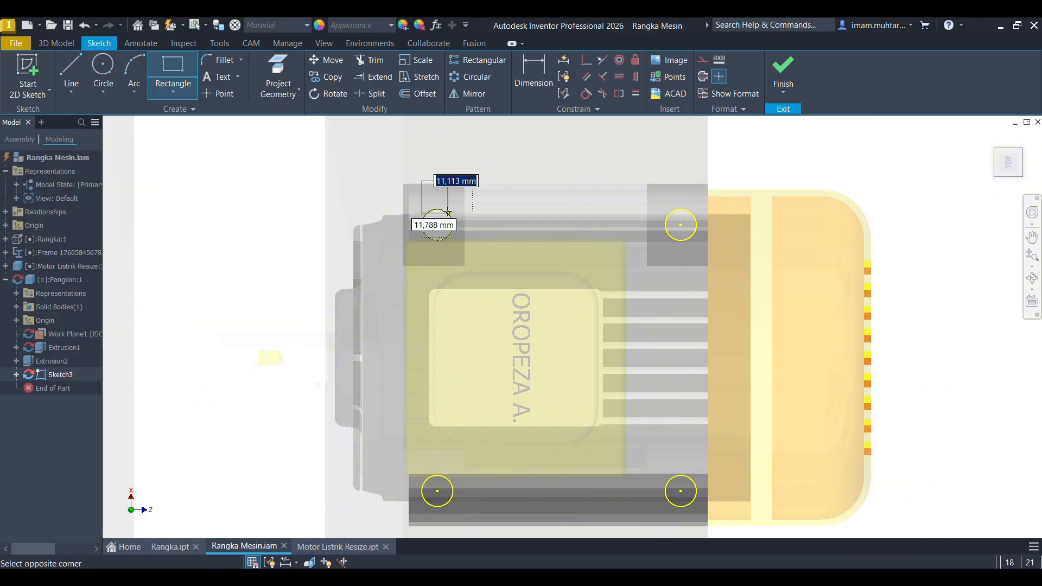
left_click(454, 272)
key("d")
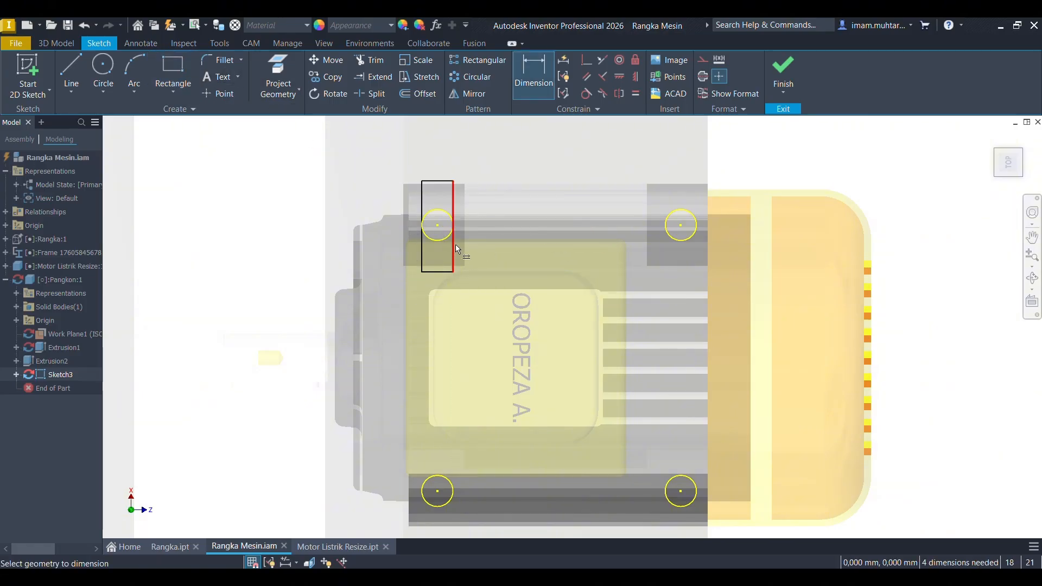
left_click(444, 276)
left_click(441, 298)
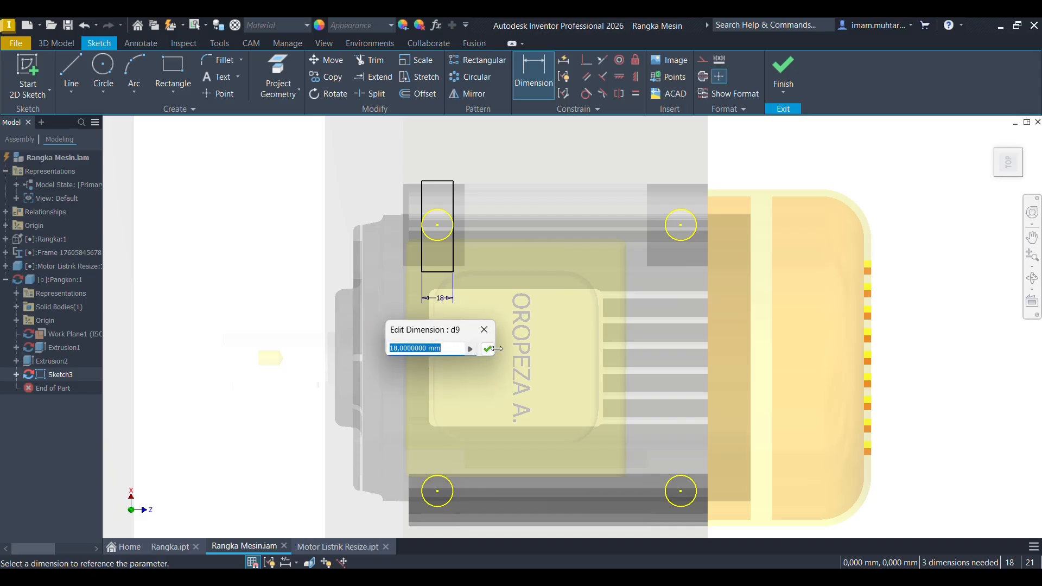
Try a width of 20 mm for the rectangle and undo that change.
key("Return")
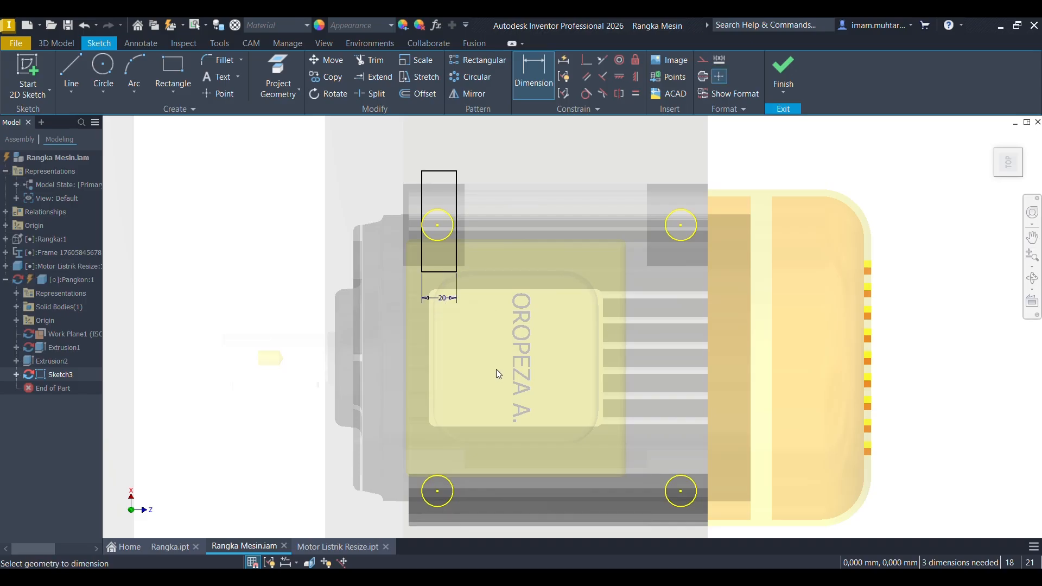
scroll(415, 266, "down", 3)
scroll(449, 288, "up", 5)
scroll(485, 285, "up", 3)
key("ctrl+z")
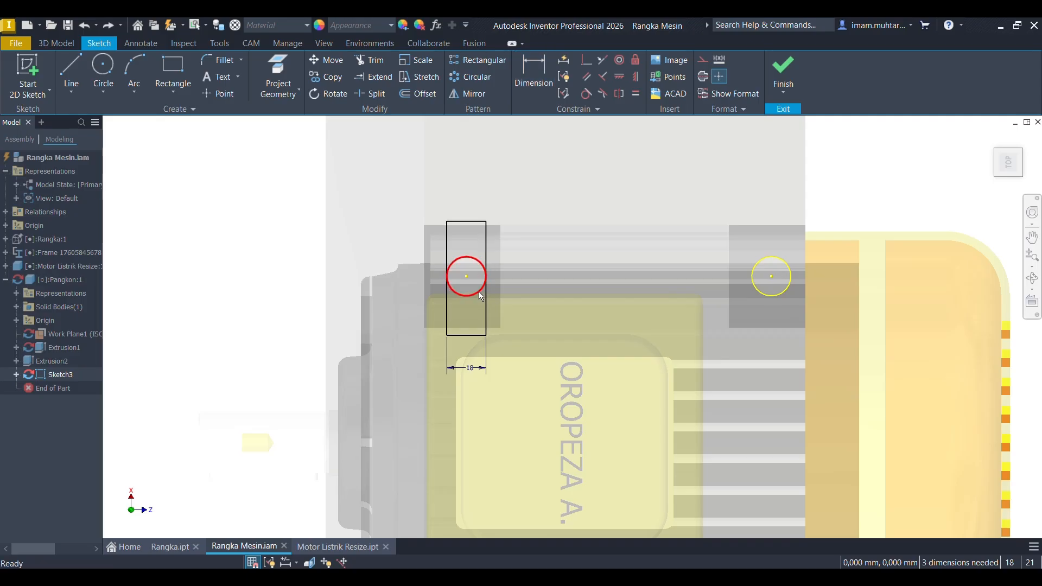
Add a reference diameter dimension to the projected circle inside the rectangle.
scroll(467, 285, "up", 3)
key("d")
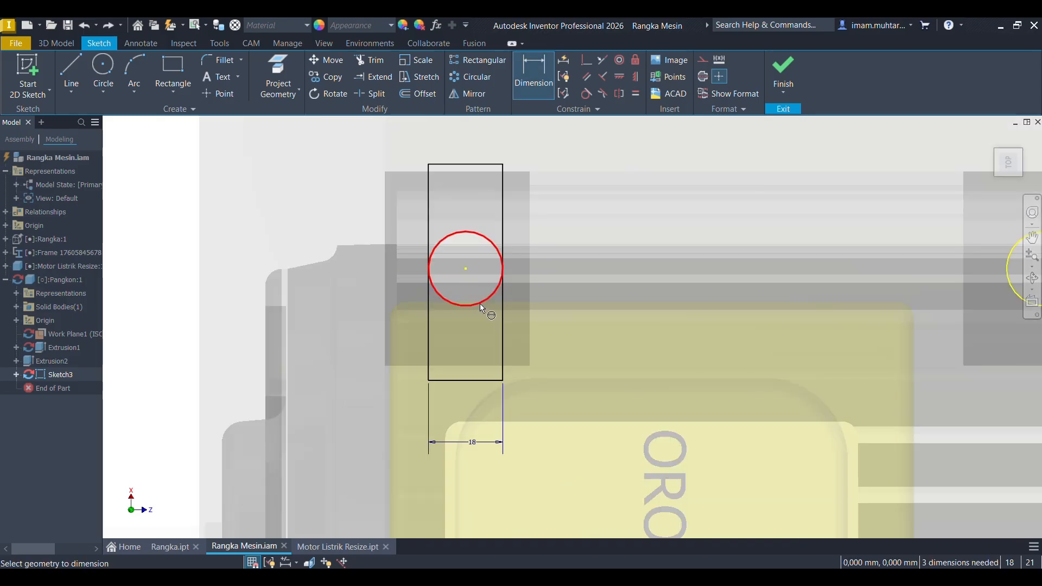
left_click(480, 304)
left_click(581, 227)
left_click(555, 222)
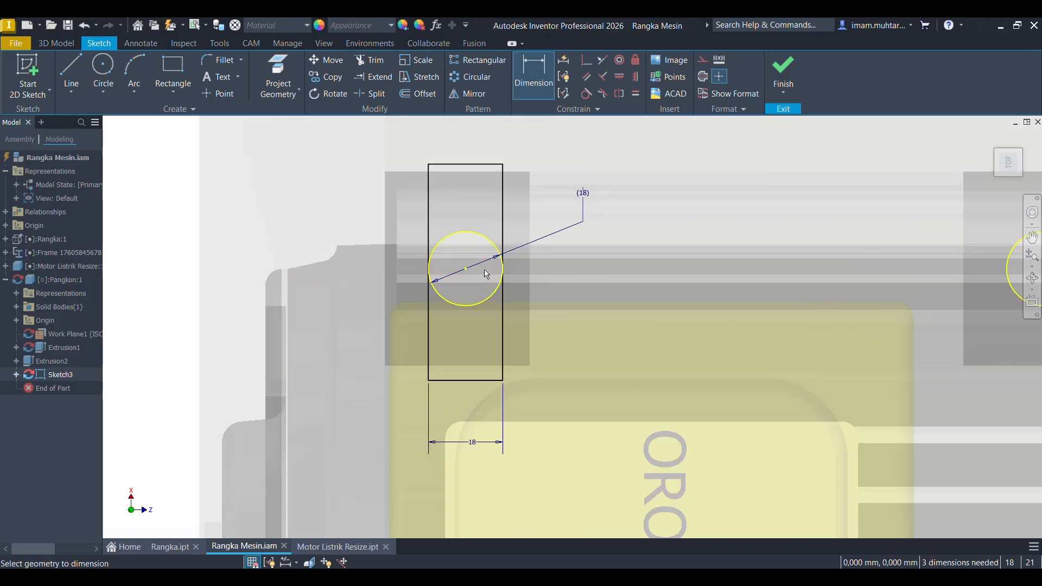
Set the rectangle's height to 50 mm and its lower edge's distance from the circle's centre to 25 mm.
scroll(500, 244, "down", 3)
left_click(499, 236)
left_click(580, 282)
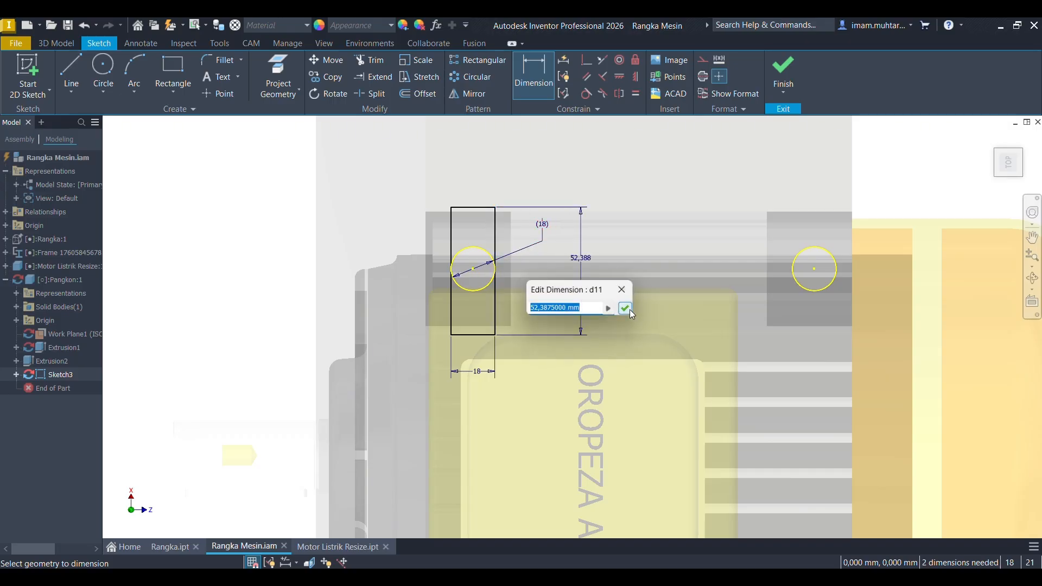
type("50")
left_click(628, 309)
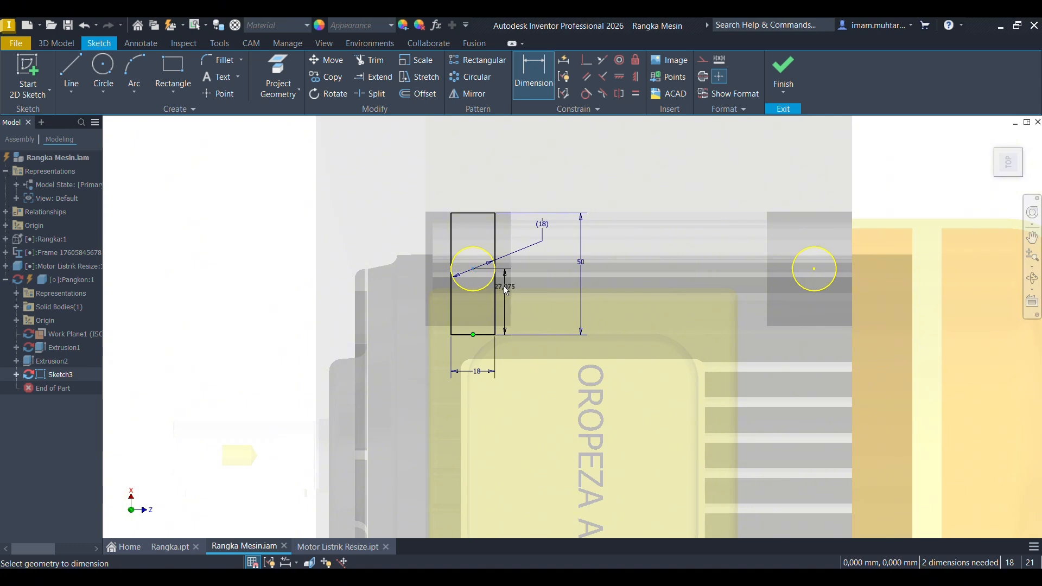
left_click(519, 292)
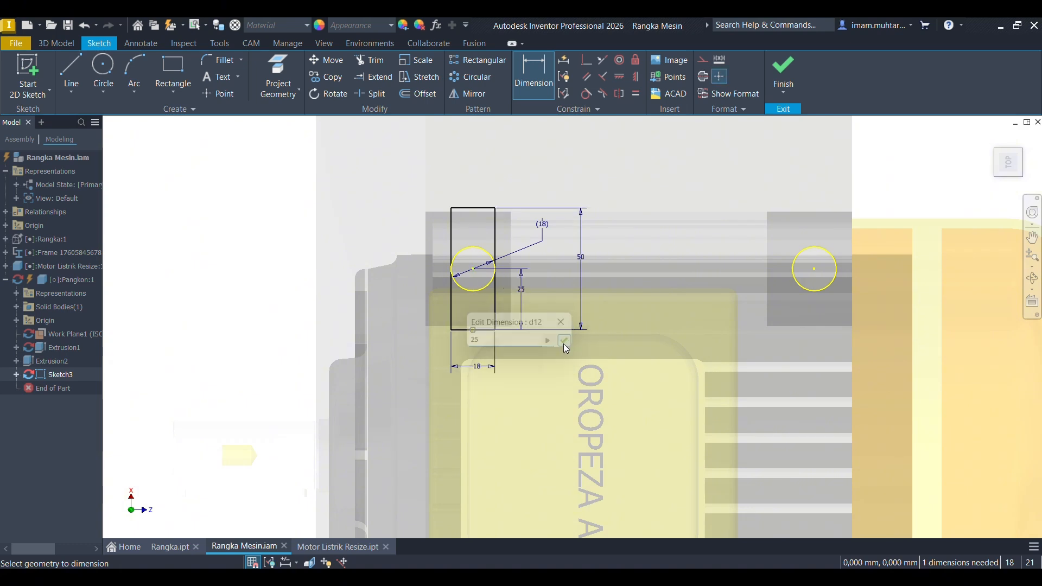
left_click(564, 343)
Round all four corners of the rectangle with 9 mm fillets to form a slot.
left_click(212, 60)
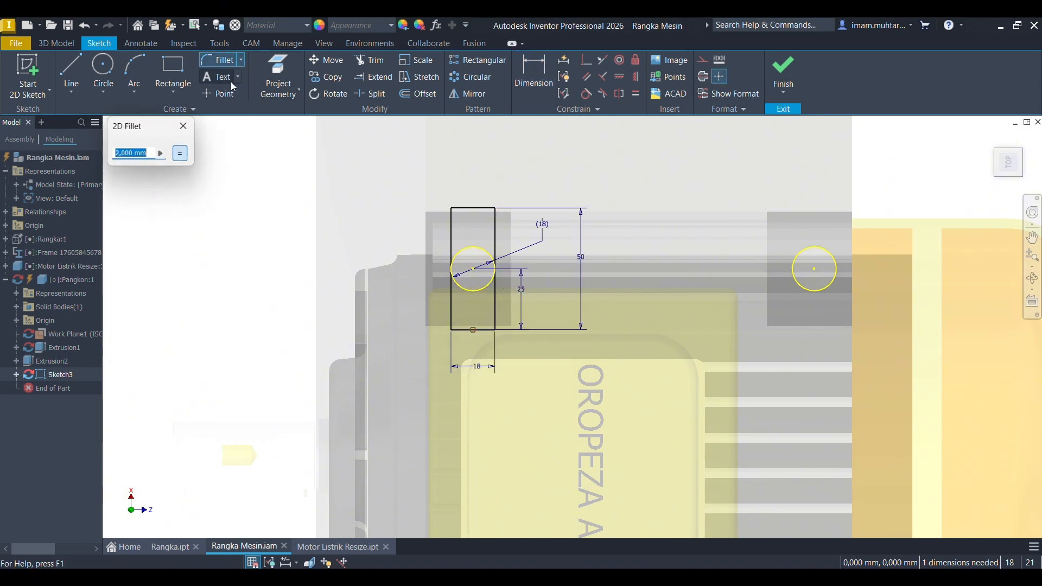
scroll(388, 205, "up", 3)
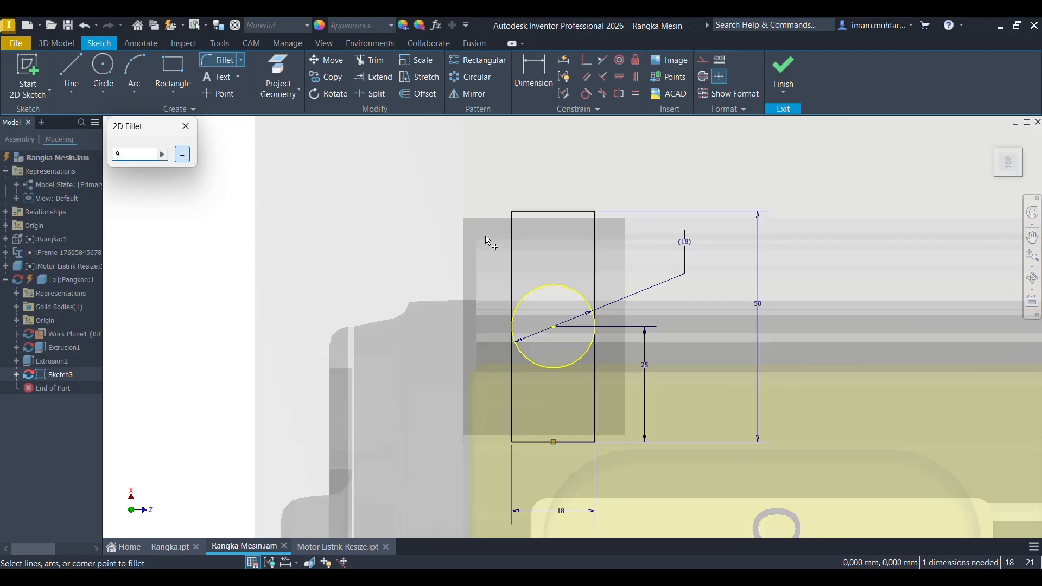
left_click(512, 228)
left_click(546, 212)
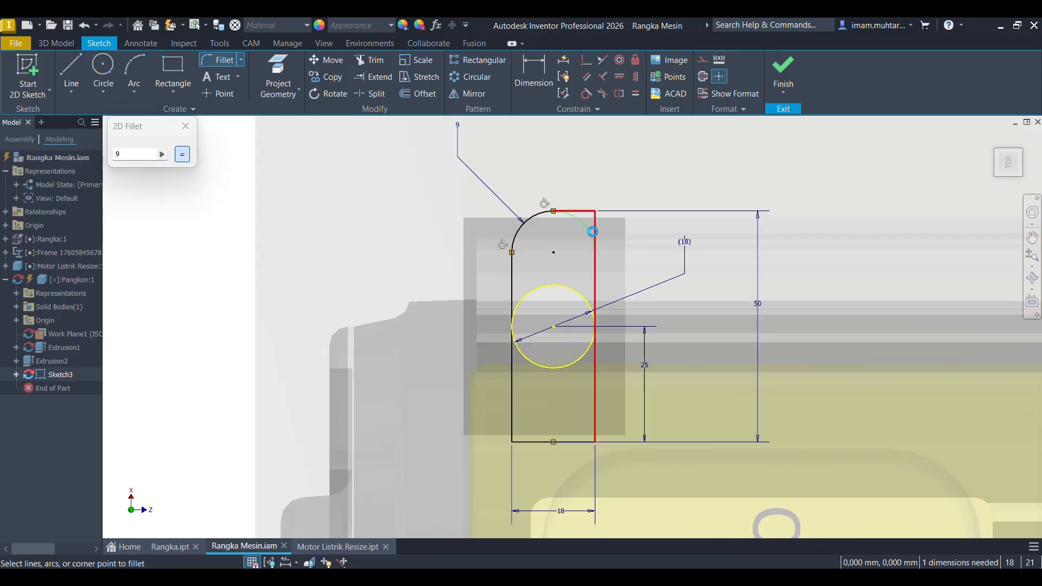
left_click(593, 231)
left_click(594, 421)
left_click(571, 443)
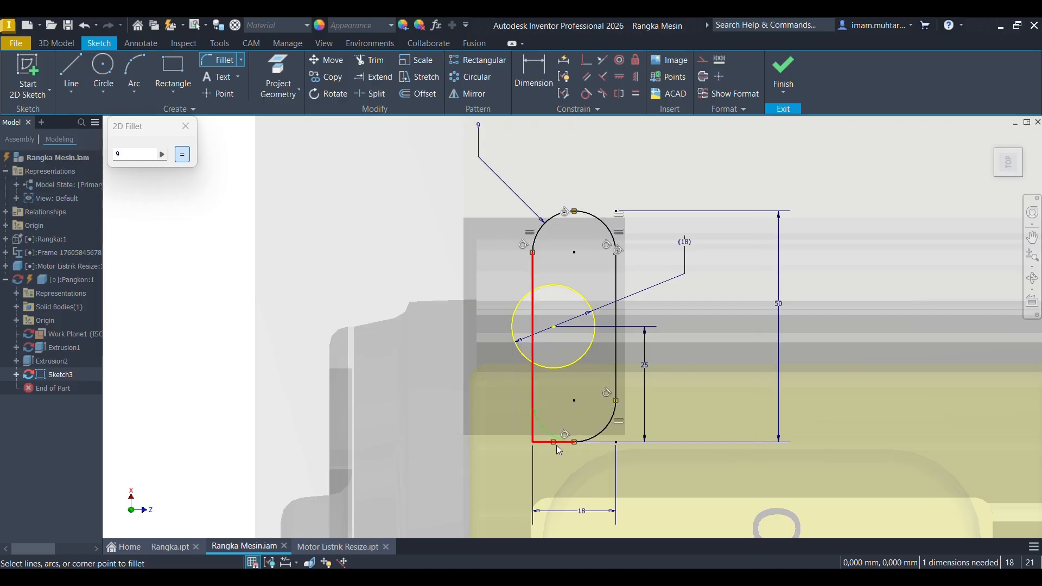
left_click(556, 444)
key("Escape")
Copy the slot from its projected circle's centre onto the centres of the other three projected motor-hole circles.
scroll(388, 258, "down", 3)
scroll(388, 259, "down", 3)
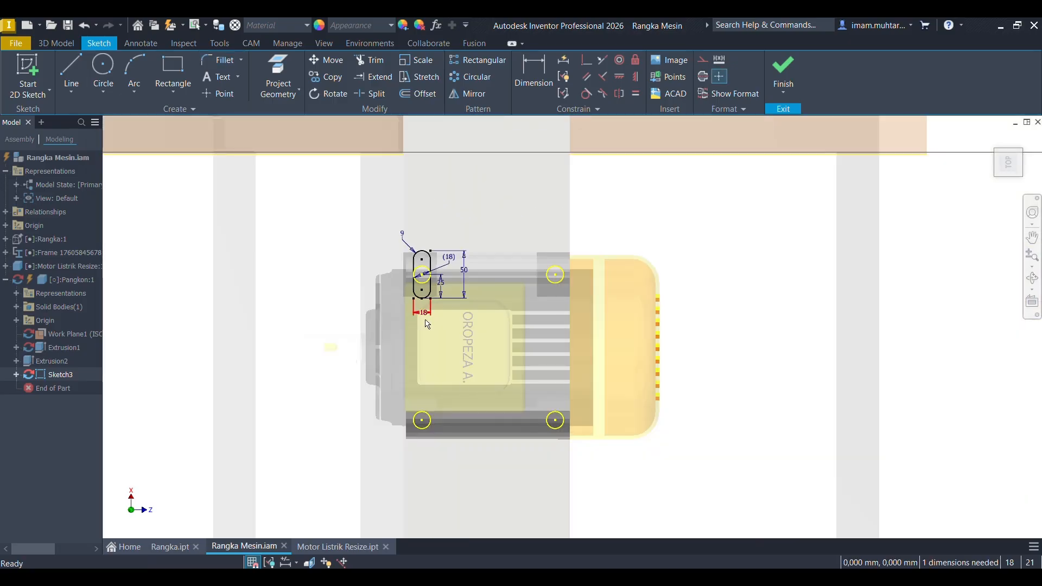
left_click(73, 64)
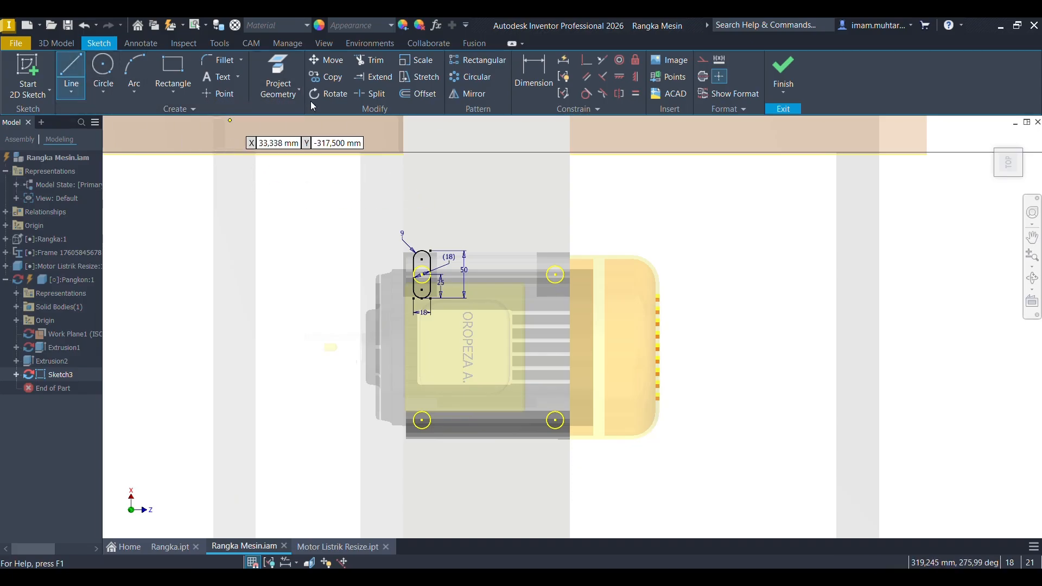
left_click(325, 77)
scroll(335, 253, "up", 3)
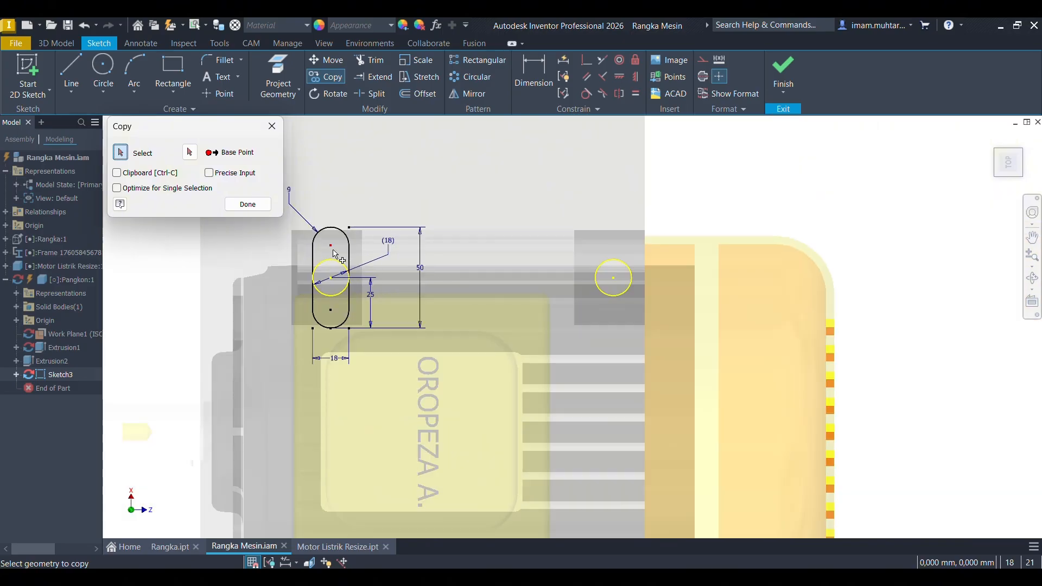
scroll(335, 253, "up", 3)
scroll(303, 182, "down", 5)
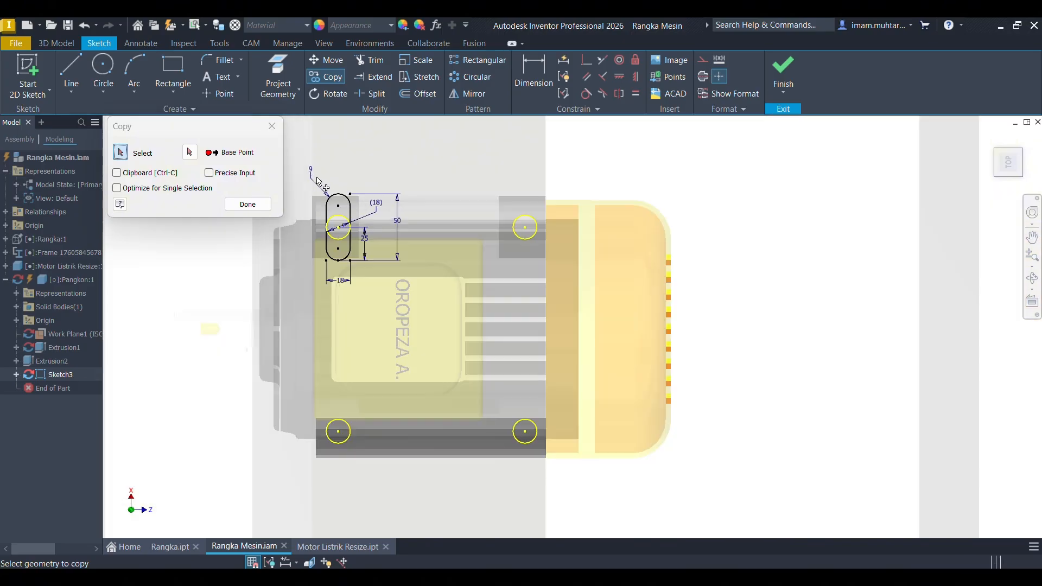
left_click_drag(315, 175, 374, 295)
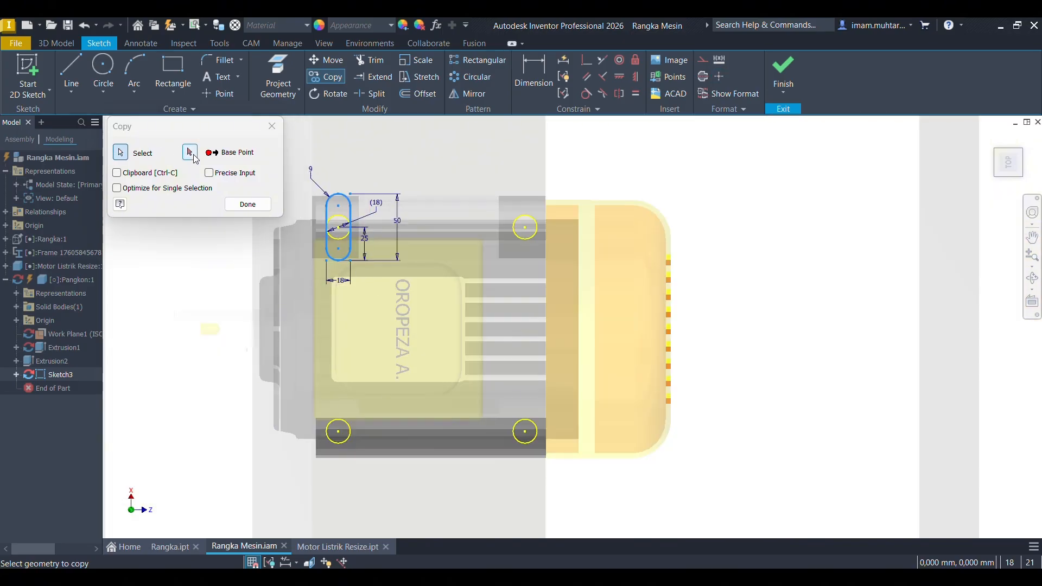
left_click(193, 154)
scroll(344, 230, "up", 3)
left_click(346, 215)
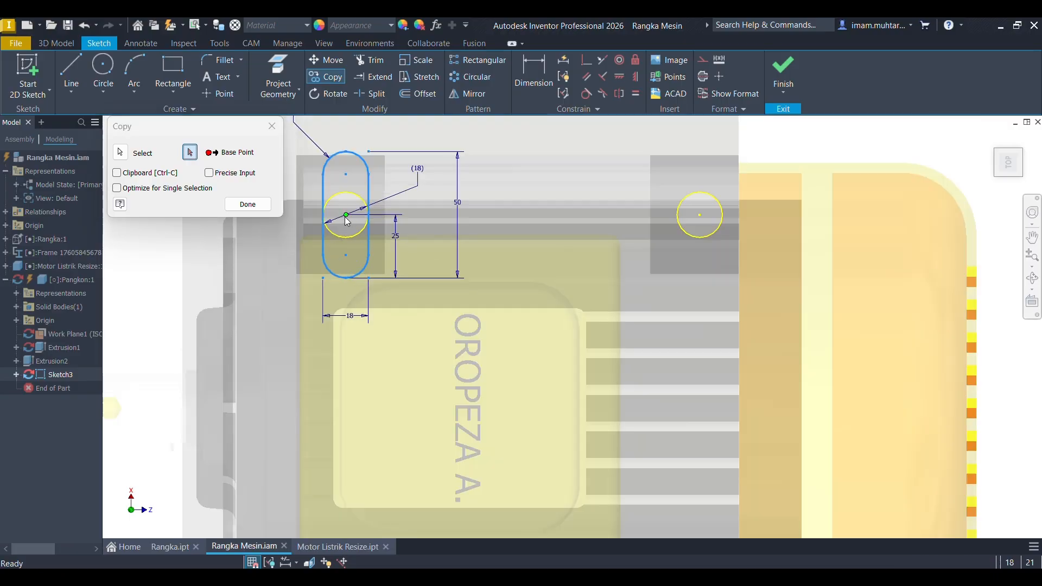
left_click(701, 215)
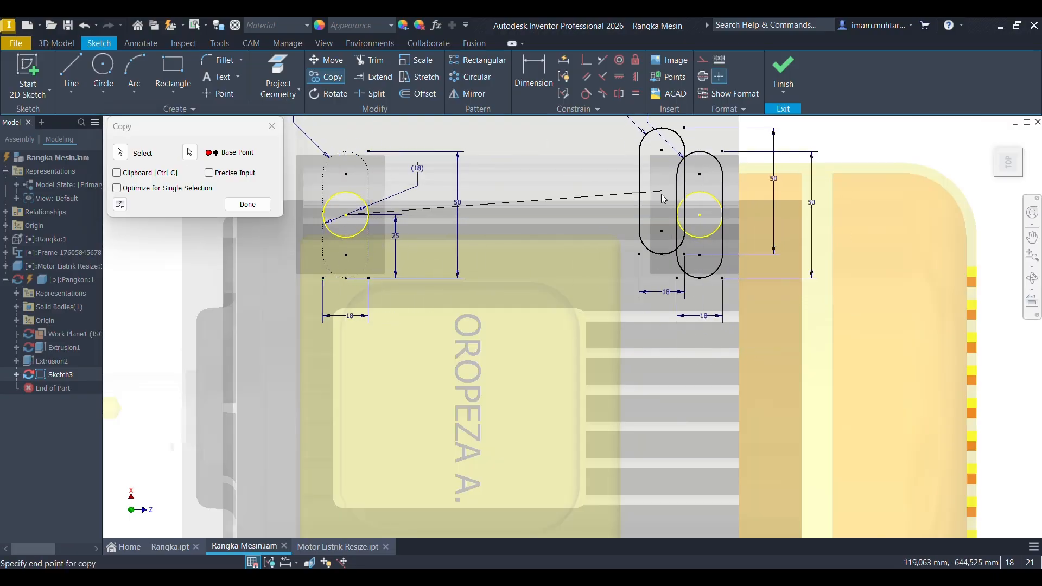
scroll(658, 184, "down", 5)
left_click(673, 329)
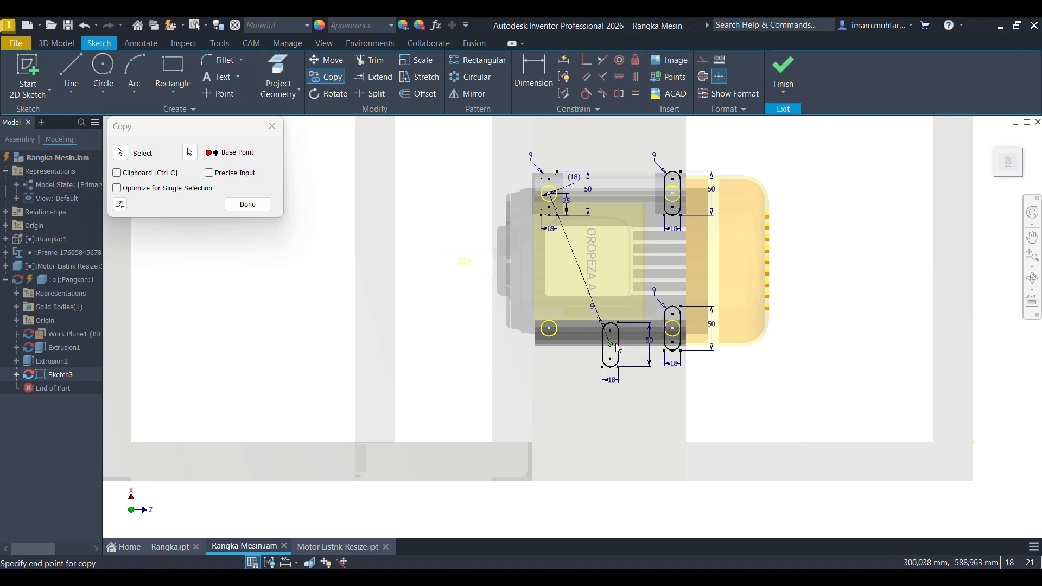
left_click(549, 328)
scroll(579, 323, "up", 4)
key("Escape")
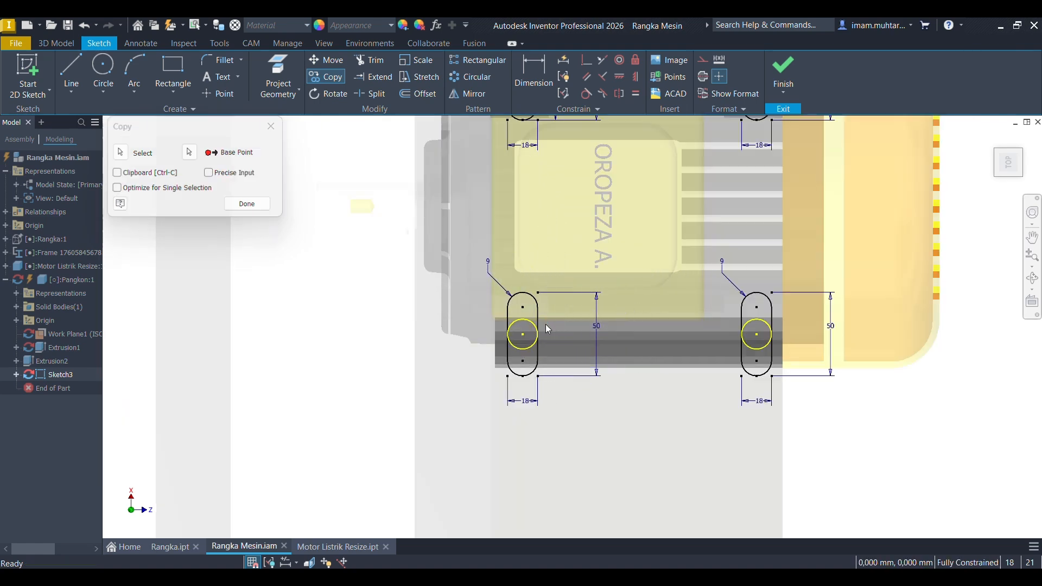
Start an extrusion of the slot sketch and select all regions of the two slots in front of the motor.
scroll(545, 324, "down", 3)
middle_click_drag(627, 292, 602, 265, "shift")
key("e")
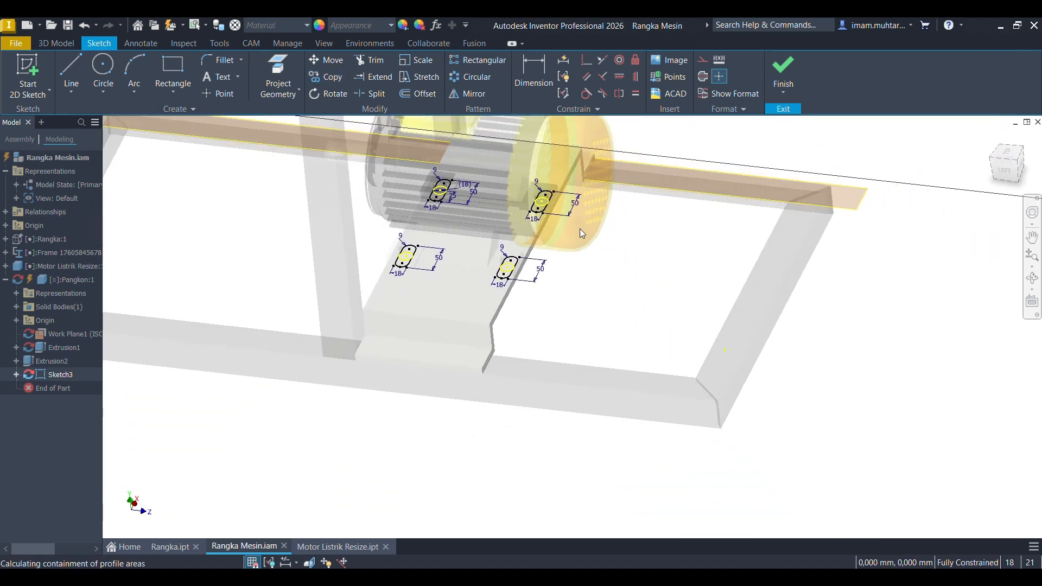
scroll(558, 274, "up", 4)
scroll(332, 197, "up", 5)
left_click(365, 174)
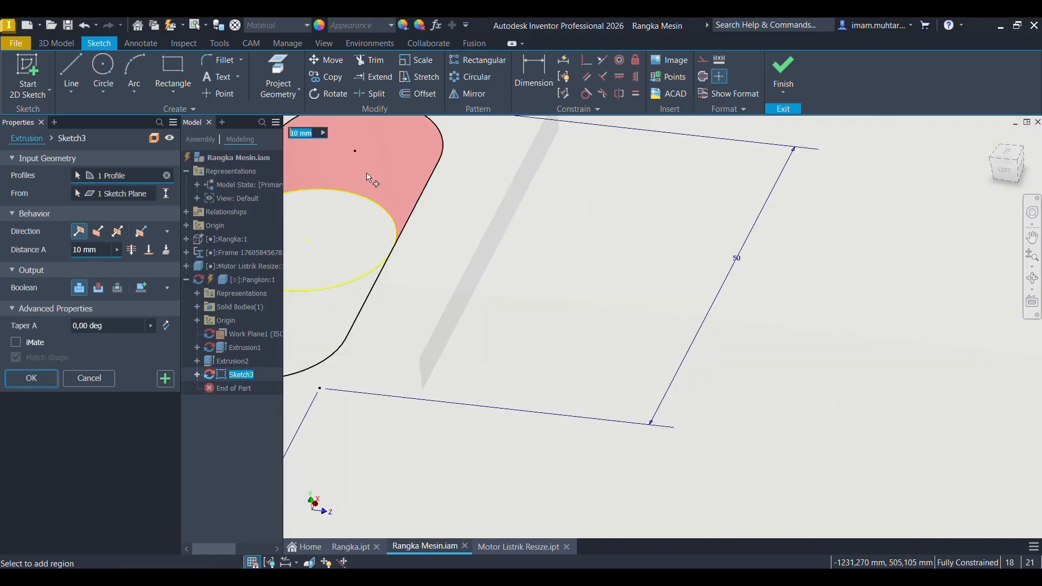
left_click(343, 240)
left_click(319, 308)
scroll(316, 304, "down", 5)
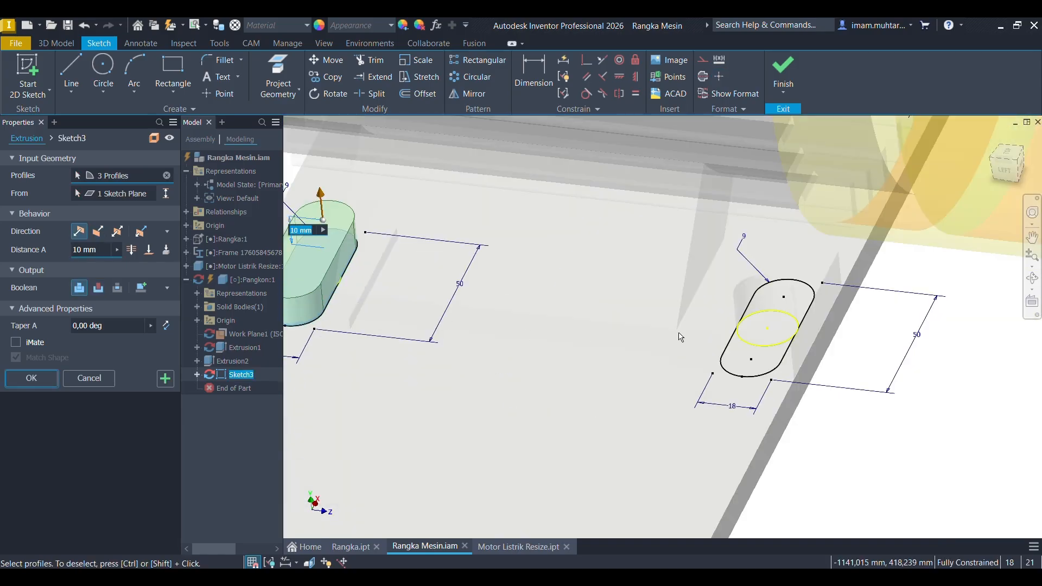
left_click(747, 360)
left_click(757, 339)
left_click(781, 309)
scroll(781, 310, "down", 5)
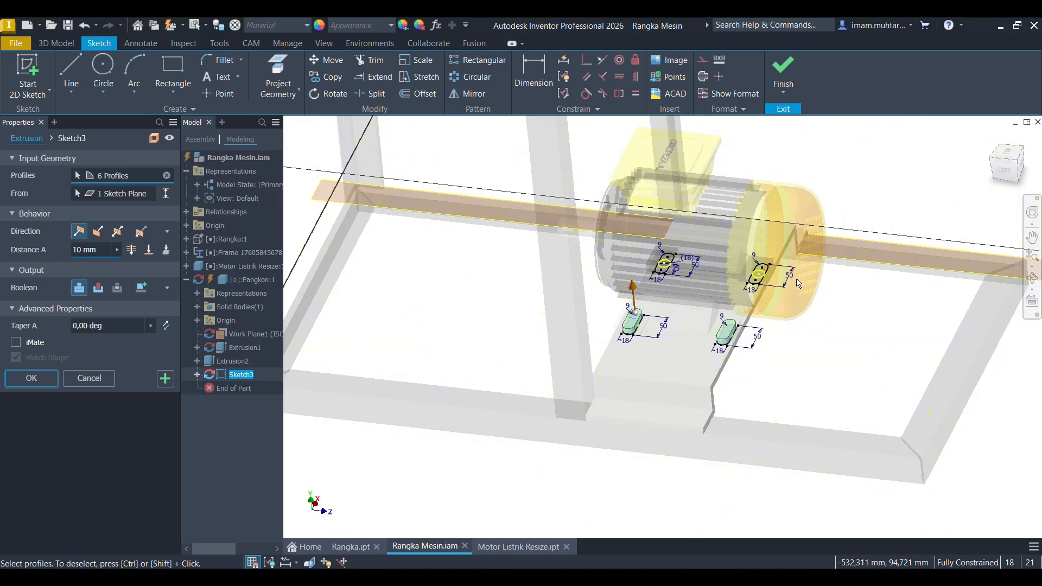
Add all regions of the two slots under the motor and cut the four slots through the mount plate in the flipped direction.
scroll(675, 272, "up", 5)
left_click(679, 240)
left_click(645, 278)
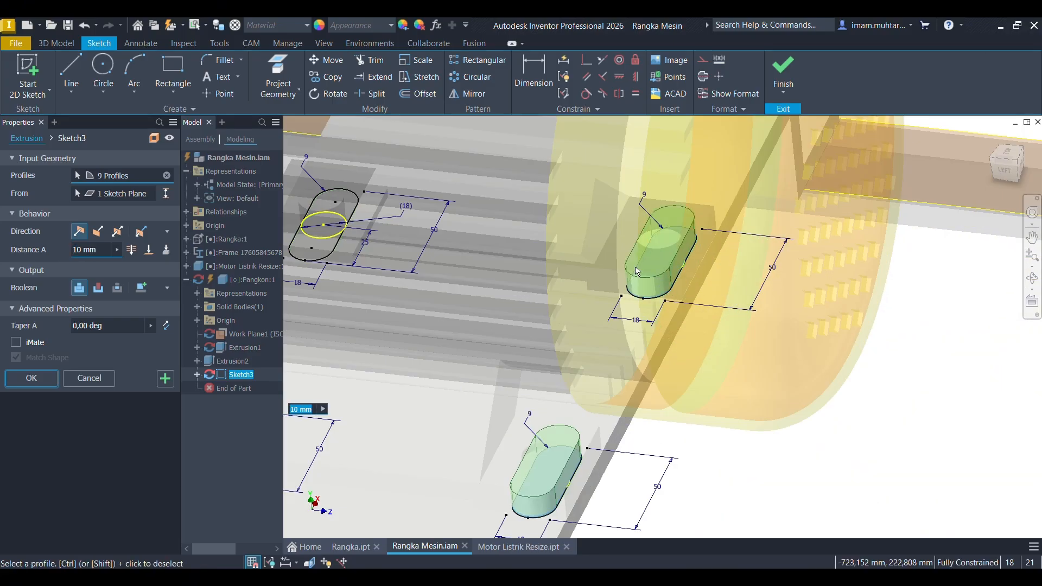
left_click(321, 220)
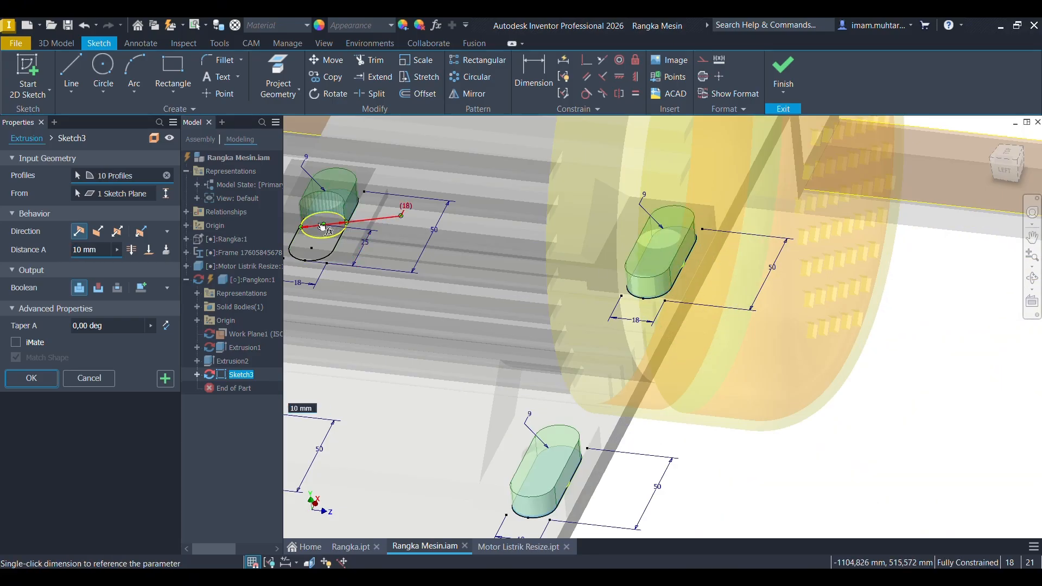
left_click(320, 253)
left_click(320, 252)
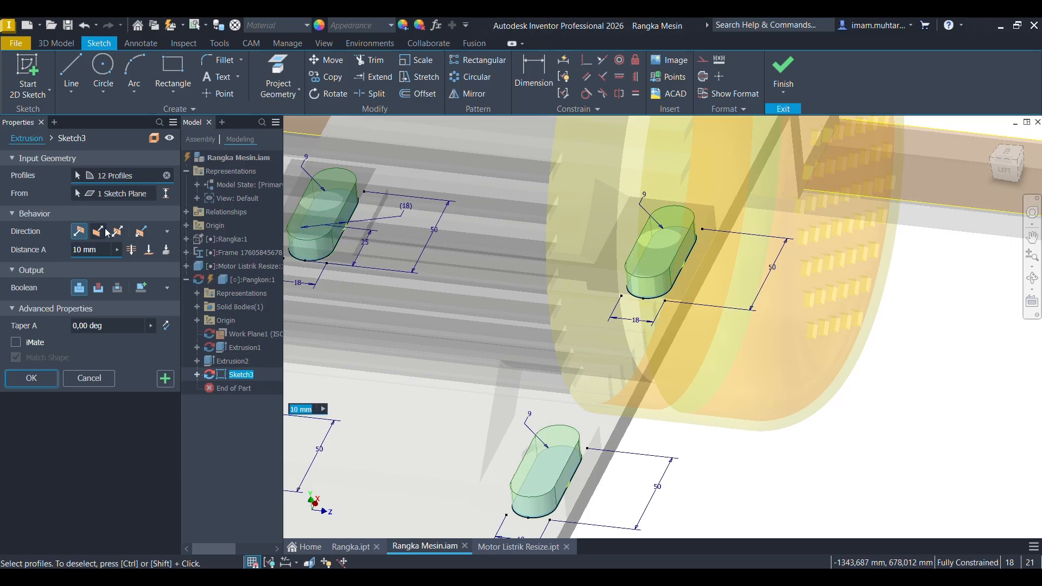
left_click(100, 232)
left_click(99, 288)
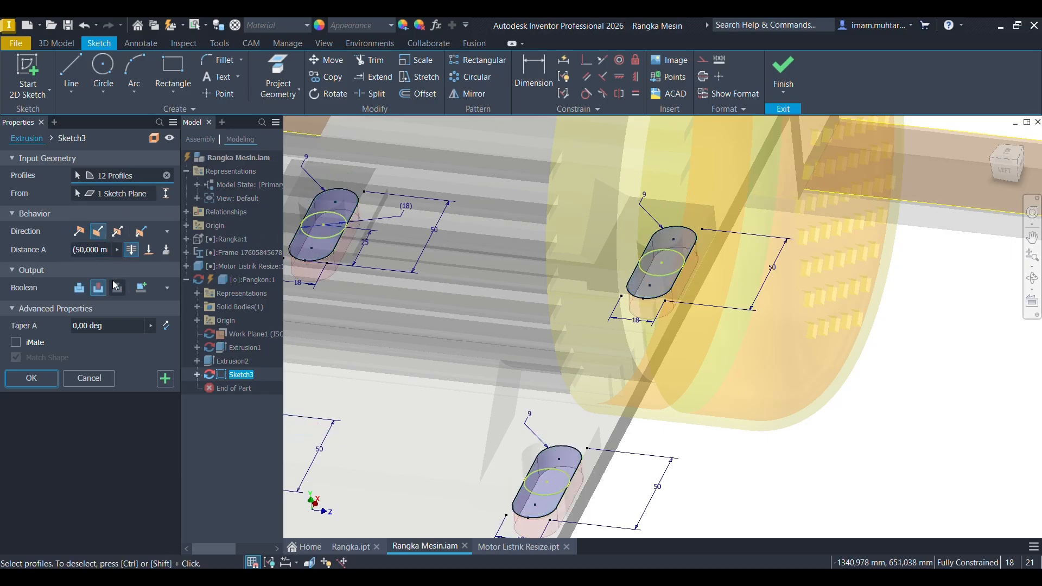
left_click(31, 378)
Fillet the upper-side bend edges at both ends of the mount plate, two per end, with a 5 mm radius.
scroll(653, 312, "up", 8)
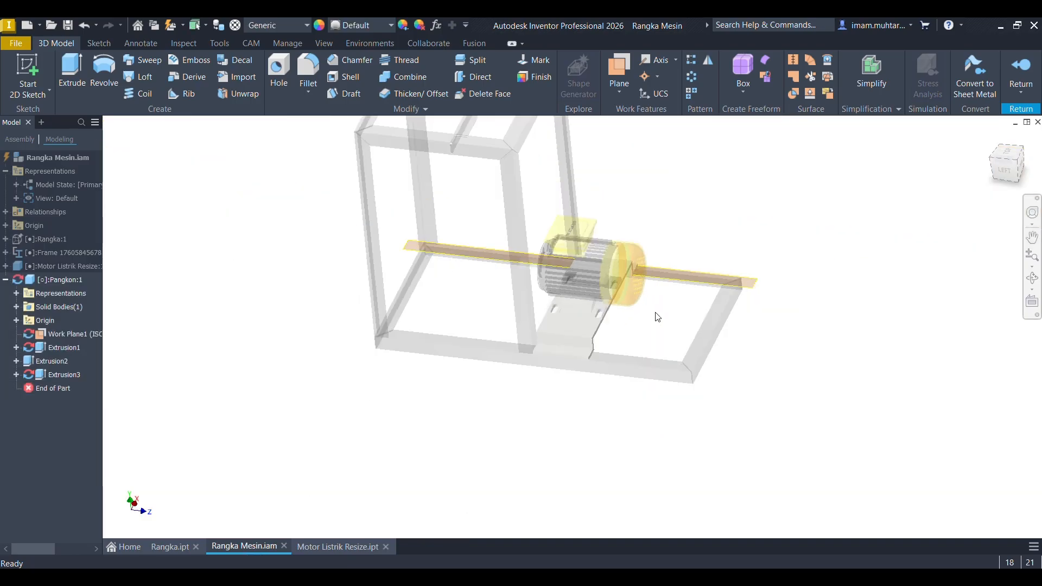
middle_click_drag(589, 339, 534, 332, "shift")
scroll(553, 359, "down", 5)
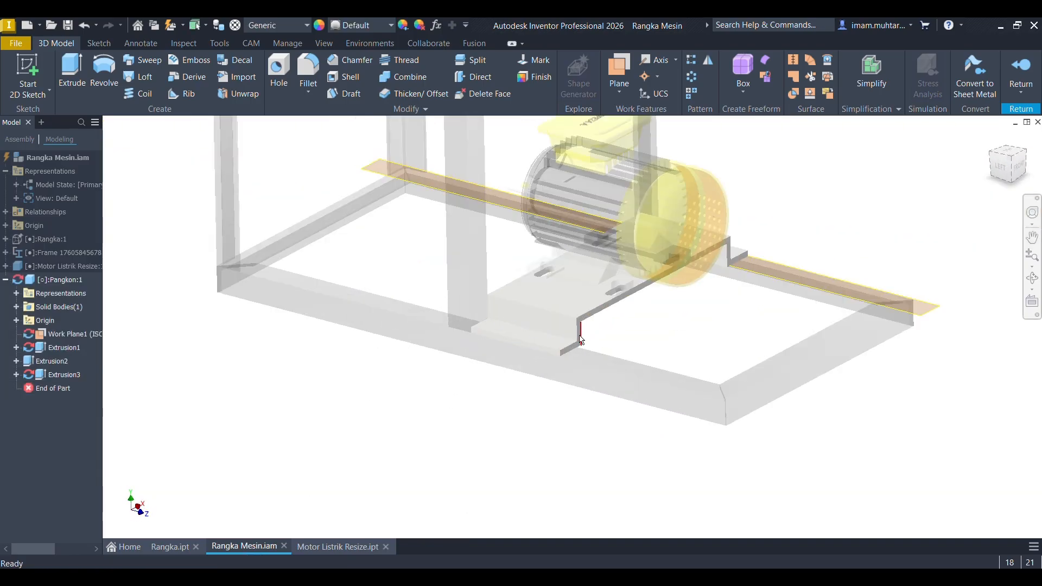
key("f")
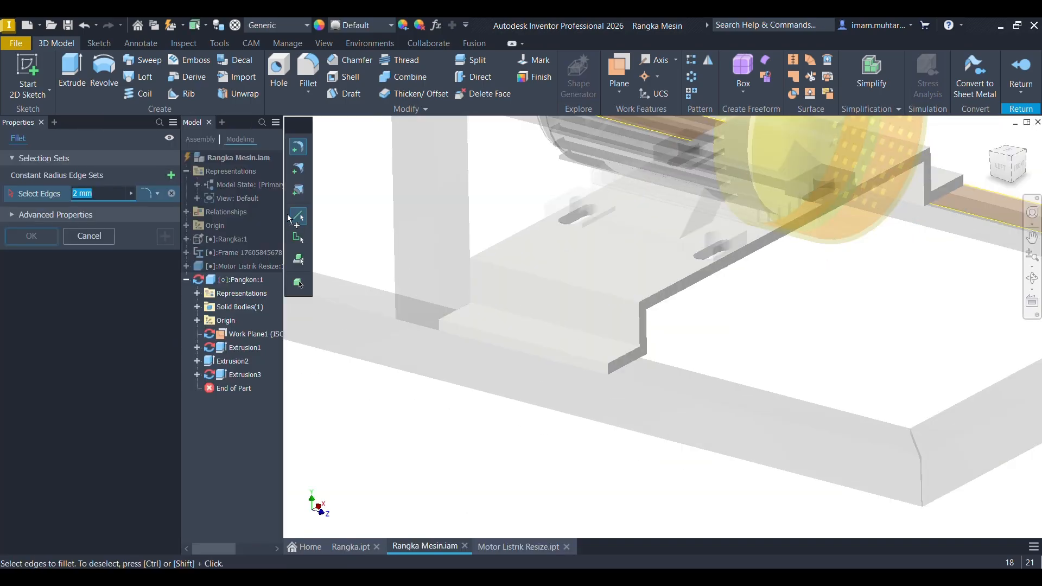
type("5")
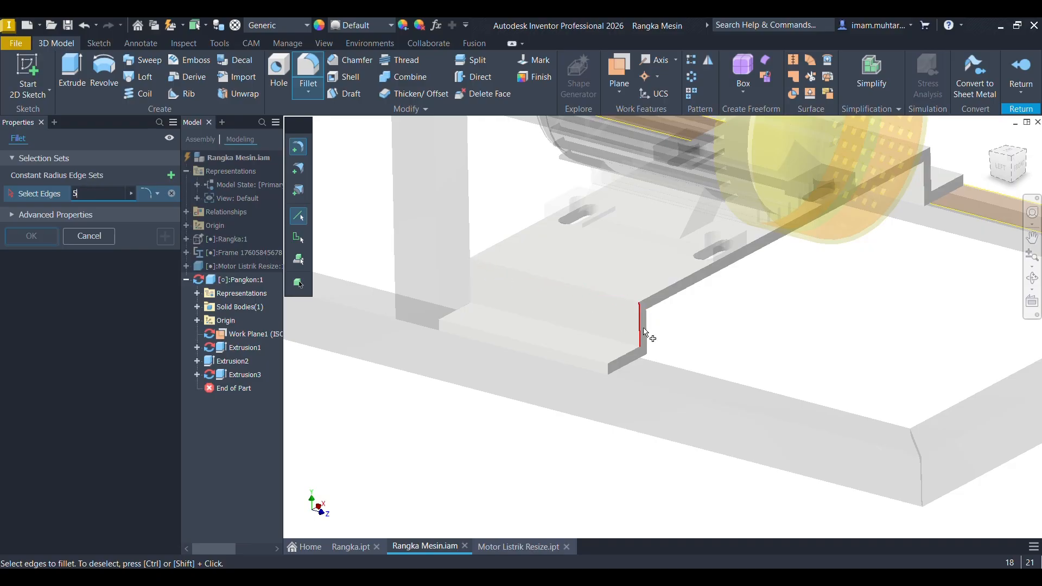
left_click(603, 340)
left_click(612, 298)
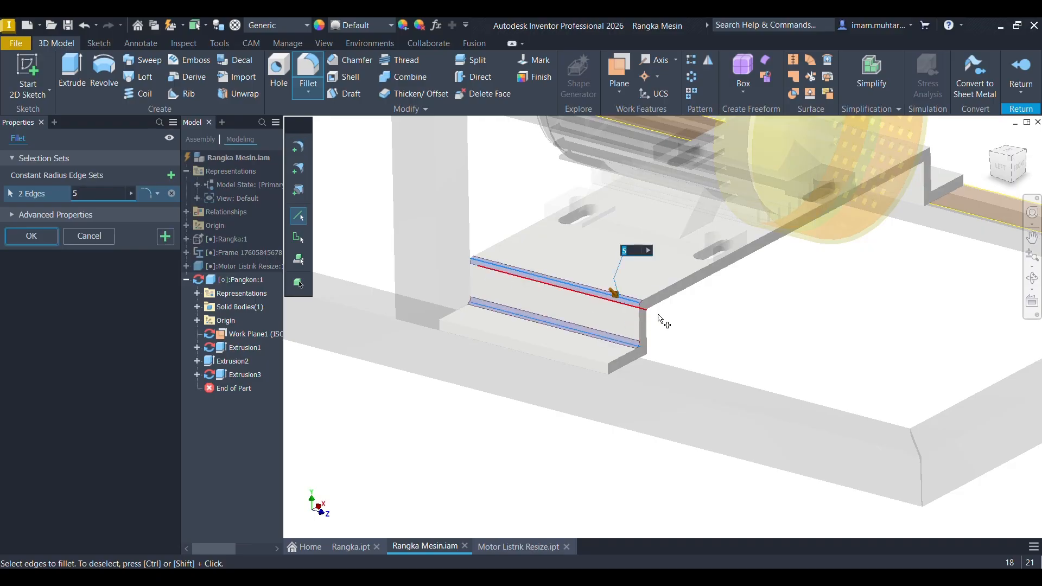
middle_click_drag(658, 319, 874, 321, "shift")
scroll(929, 318, "down", 3)
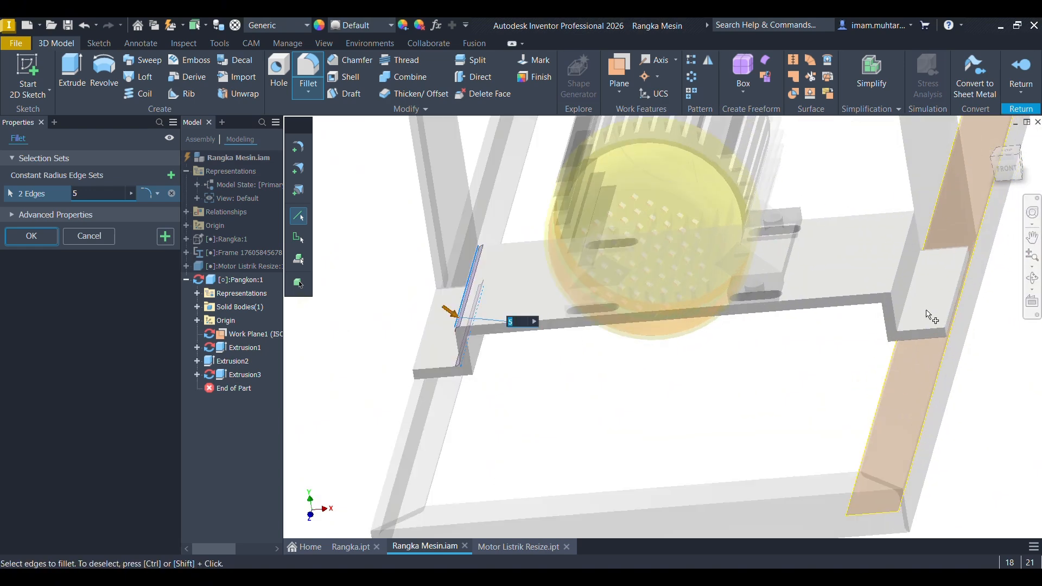
left_click(909, 307)
left_click(893, 293)
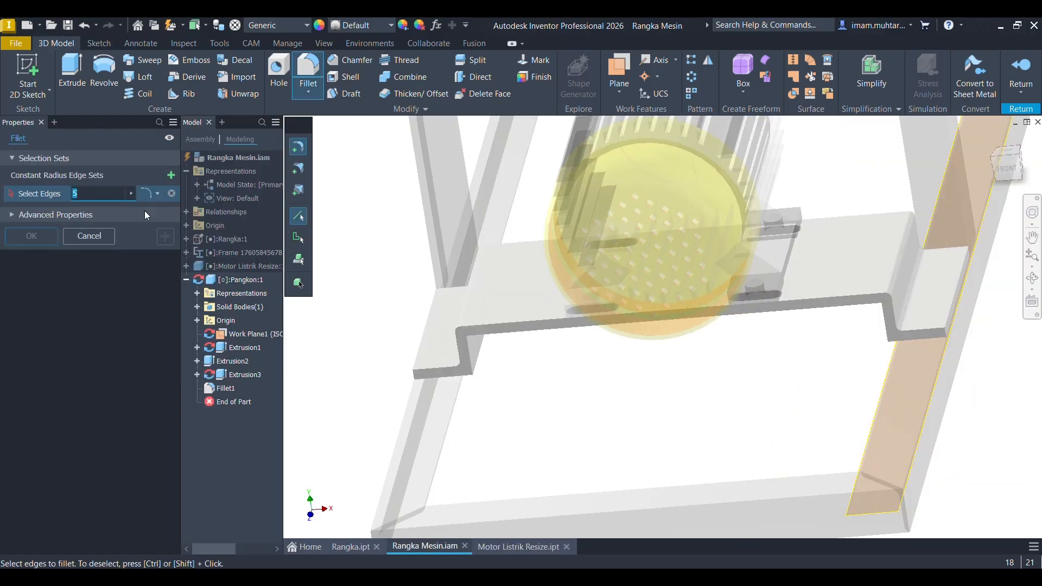
Fillet the outer lower bend edges at the feet on both ends of the mount with a 10 mm radius.
type("10")
middle_click_drag(534, 369, 496, 387, "shift")
scroll(495, 388, "down", 3)
left_click(496, 383)
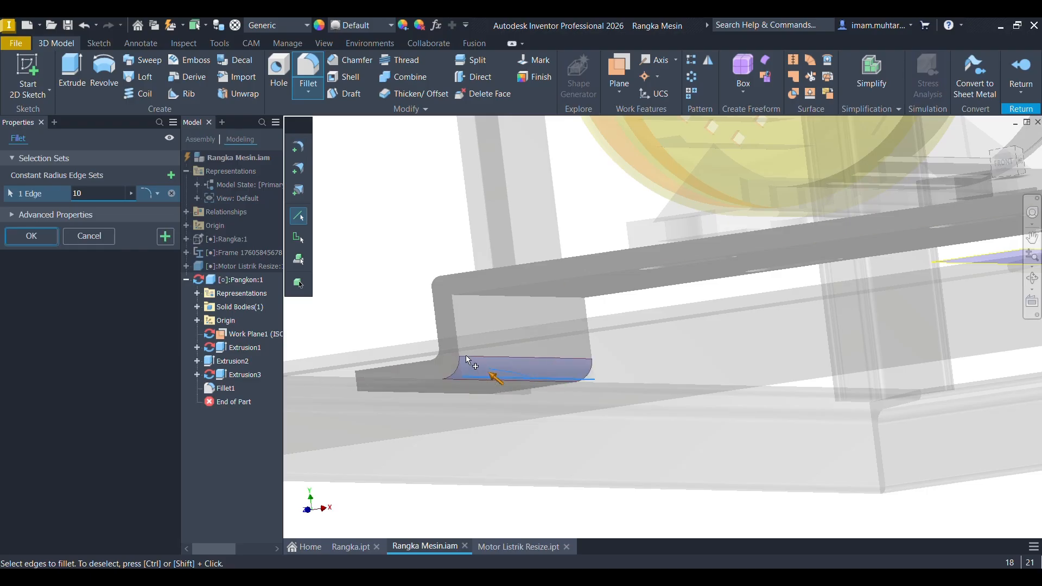
scroll(587, 371, "up", 5)
middle_click_drag(620, 366, 674, 377)
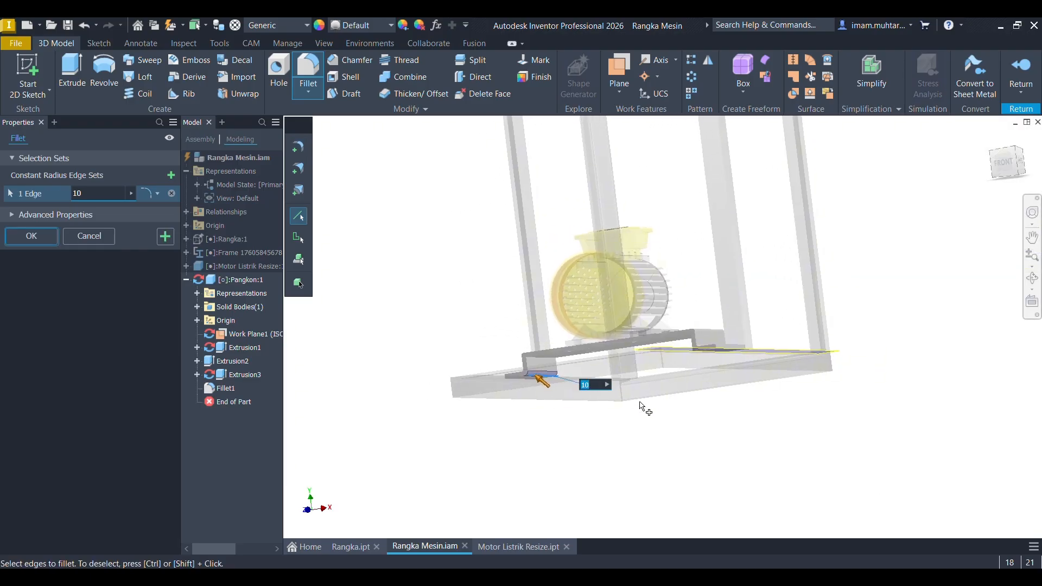
middle_click_drag(644, 409, 718, 413, "shift")
scroll(711, 374, "down", 5)
left_click(742, 297)
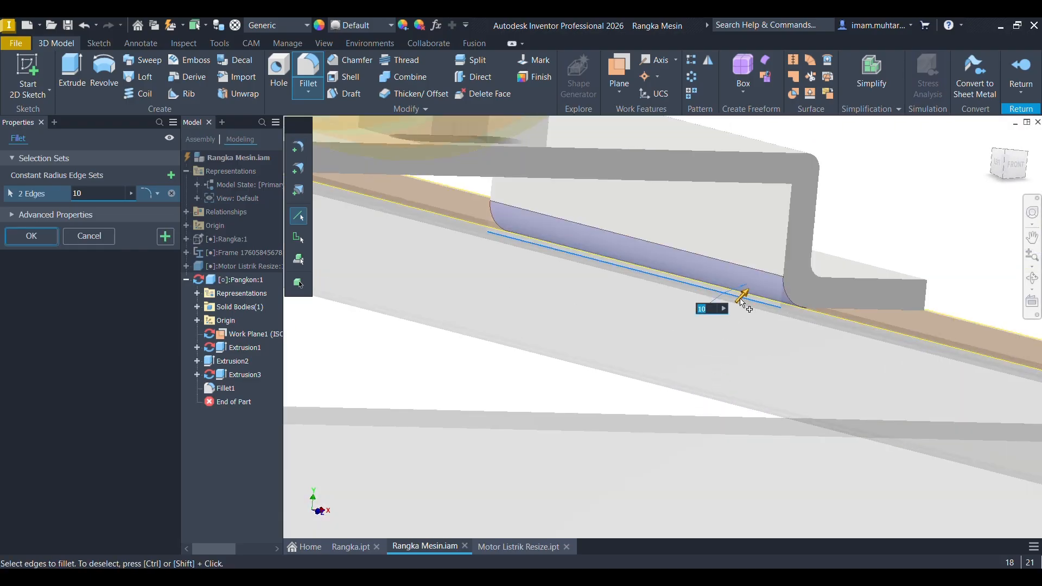
left_click(166, 236)
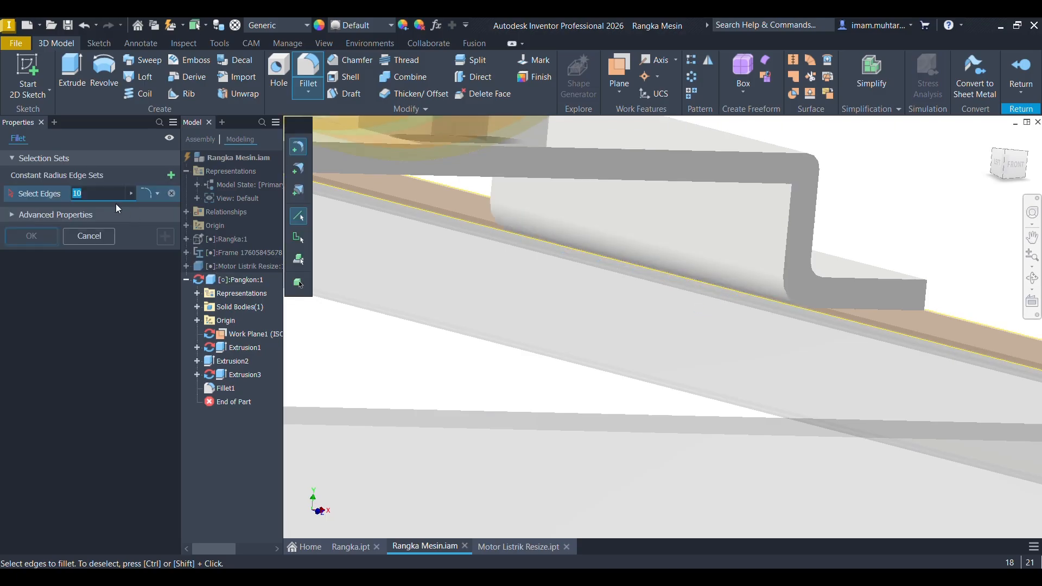
Fillet the two inner bend edges beneath the mount's raised plate, one per end, with a 2.5 mm radius.
scroll(823, 266, "up", 2)
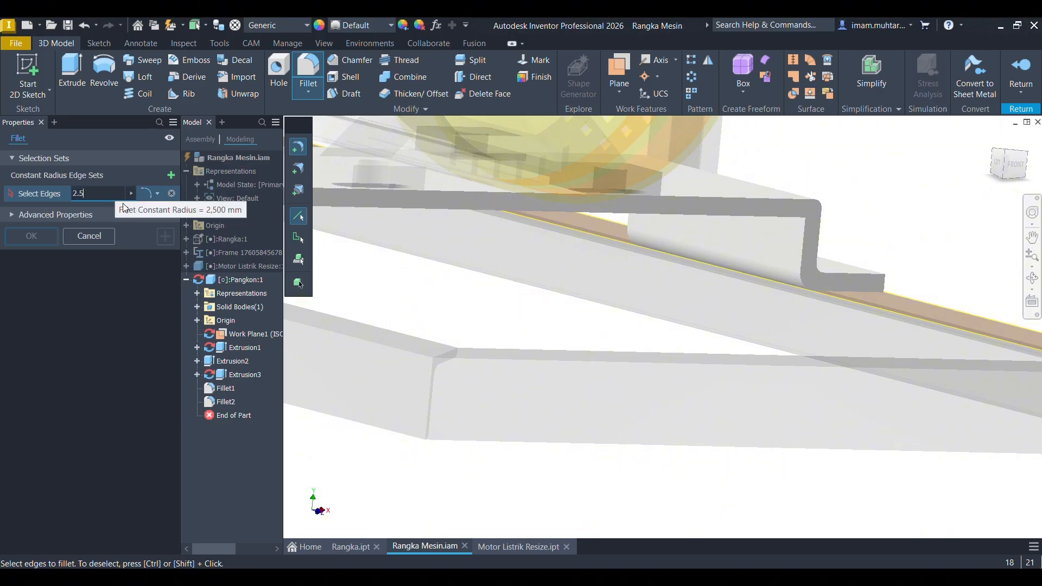
scroll(795, 222, "down", 2)
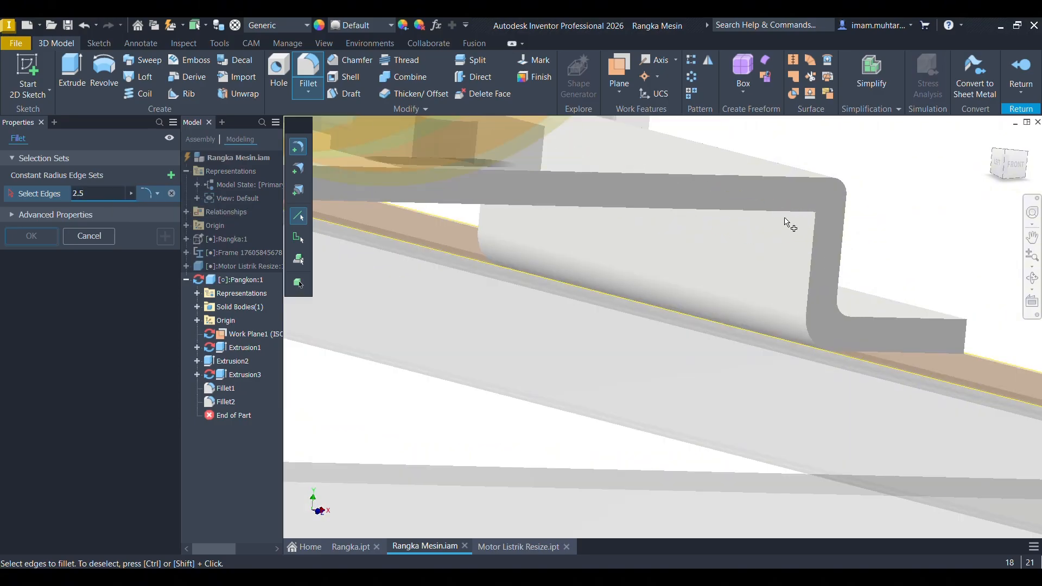
left_click(791, 209)
scroll(824, 217, "up", 2)
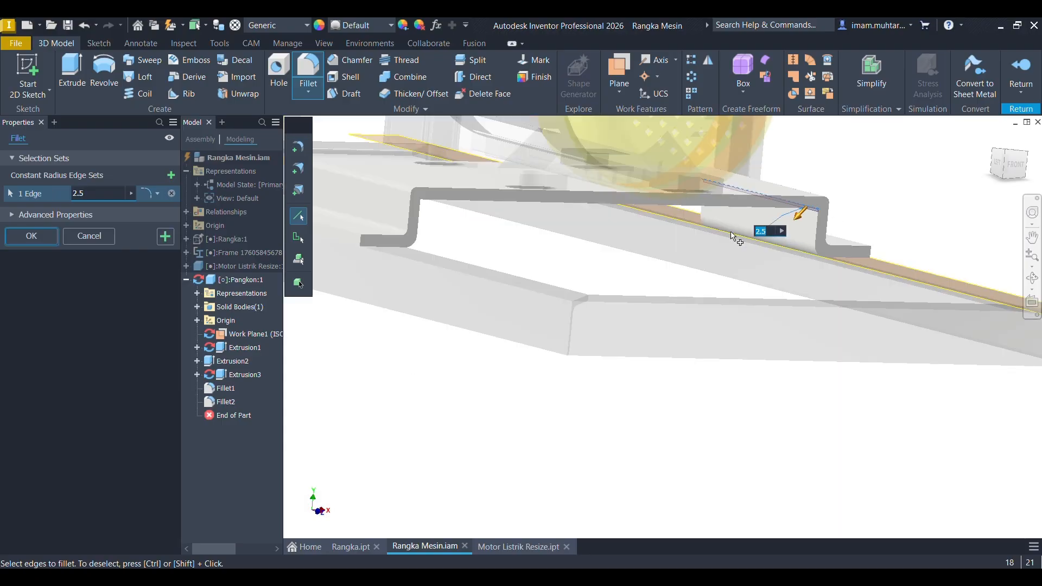
scroll(706, 271, "up", 6)
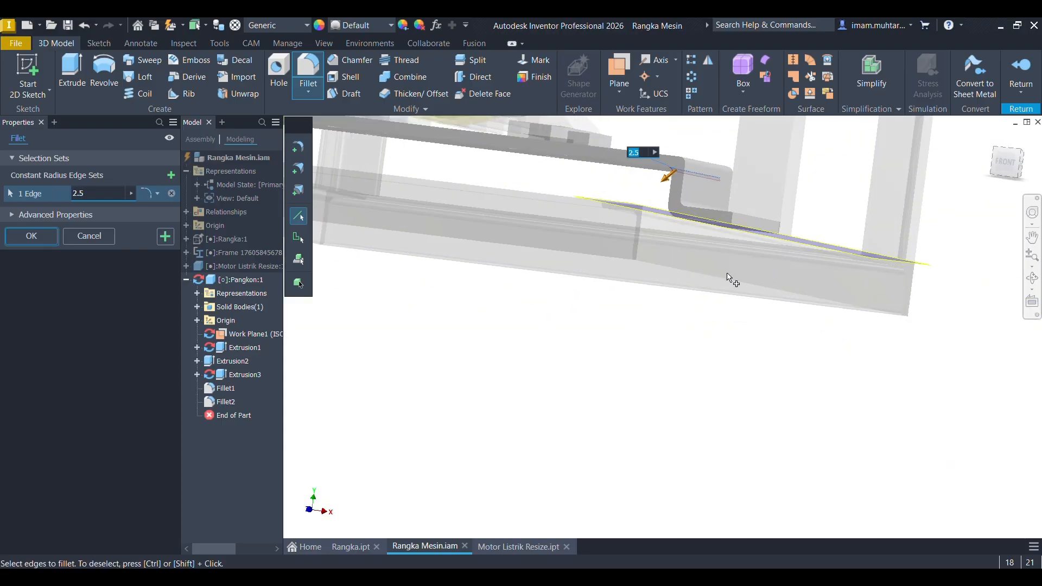
scroll(743, 267, "up", 3)
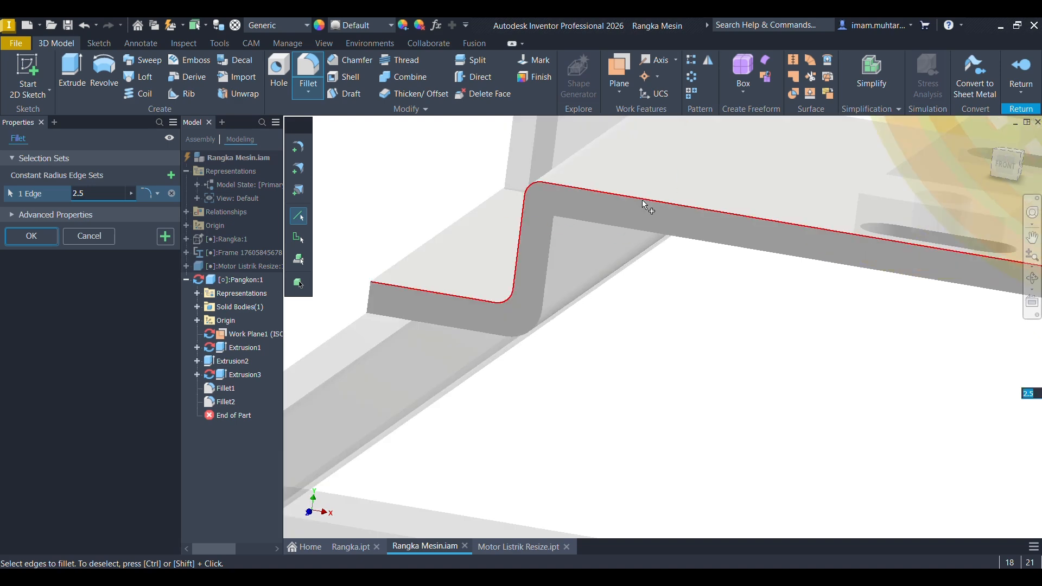
left_click(567, 203)
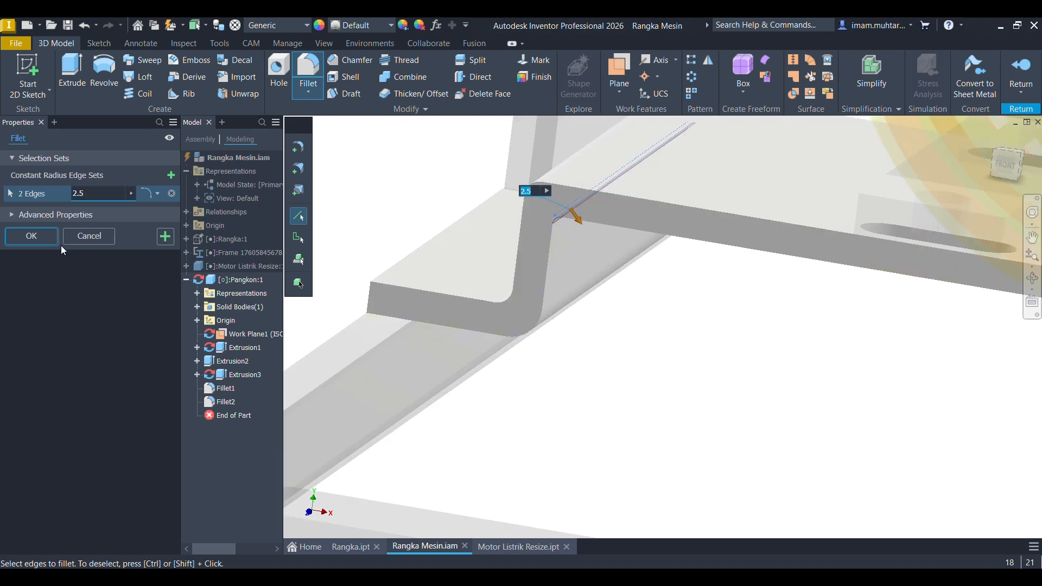
left_click(43, 239)
scroll(528, 333, "down", 8)
middle_click_drag(528, 333, 658, 359, "shift")
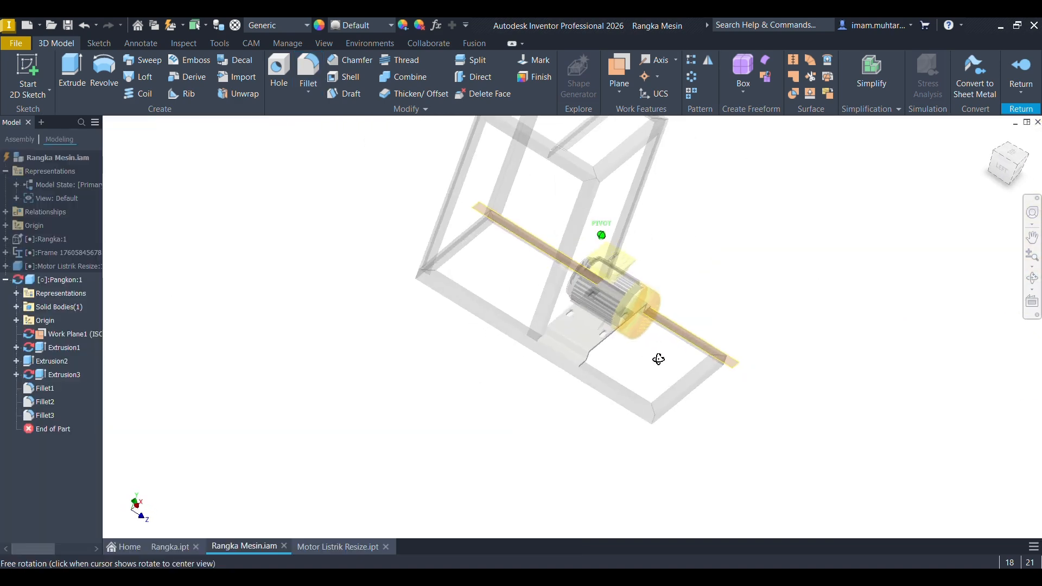
Start a sketch on the upper face of the mount's foot beside the upright frame post and project the face outline.
scroll(608, 358, "up", 5)
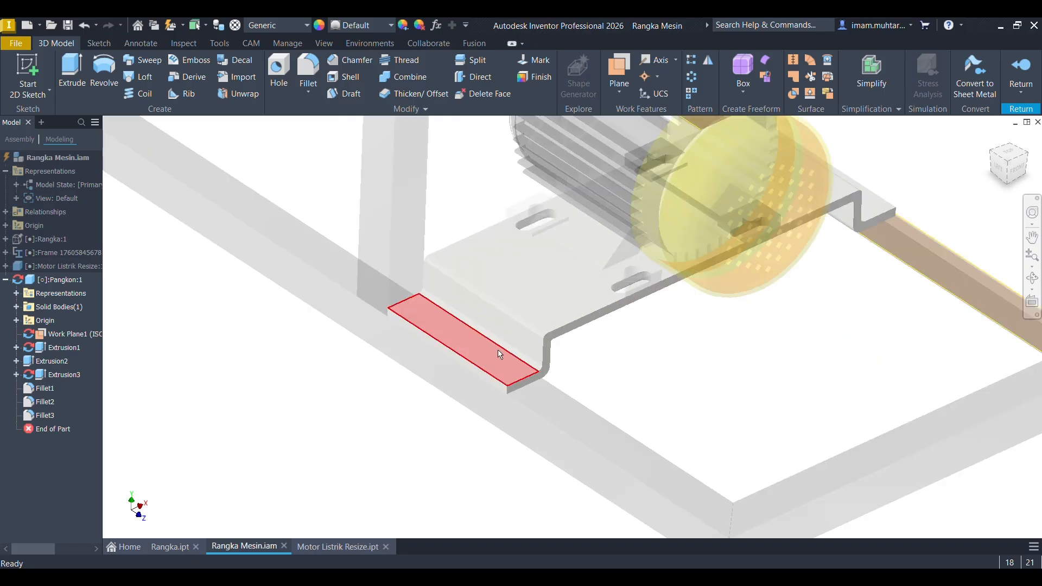
left_click(440, 327)
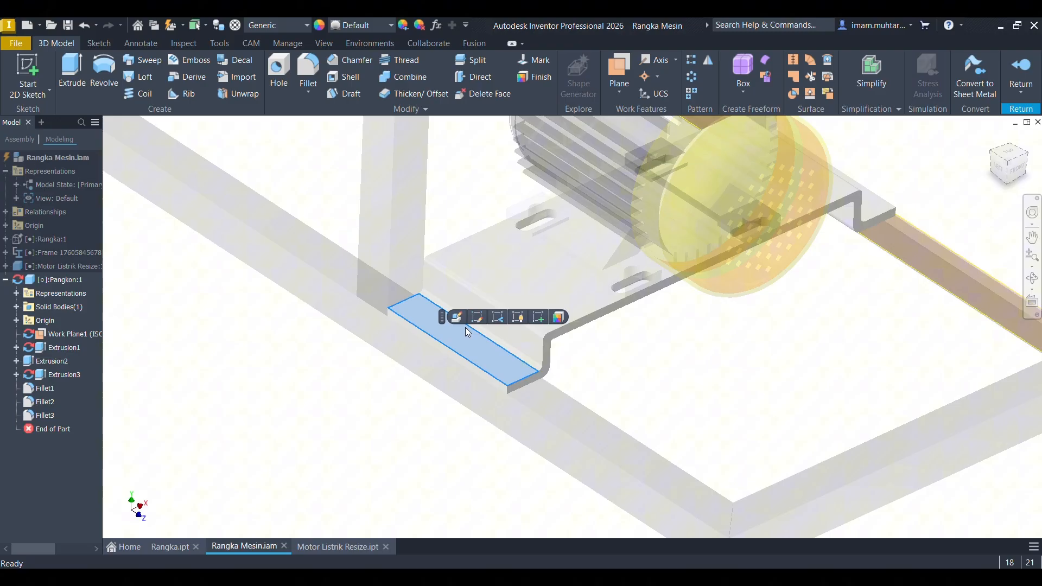
left_click(538, 319)
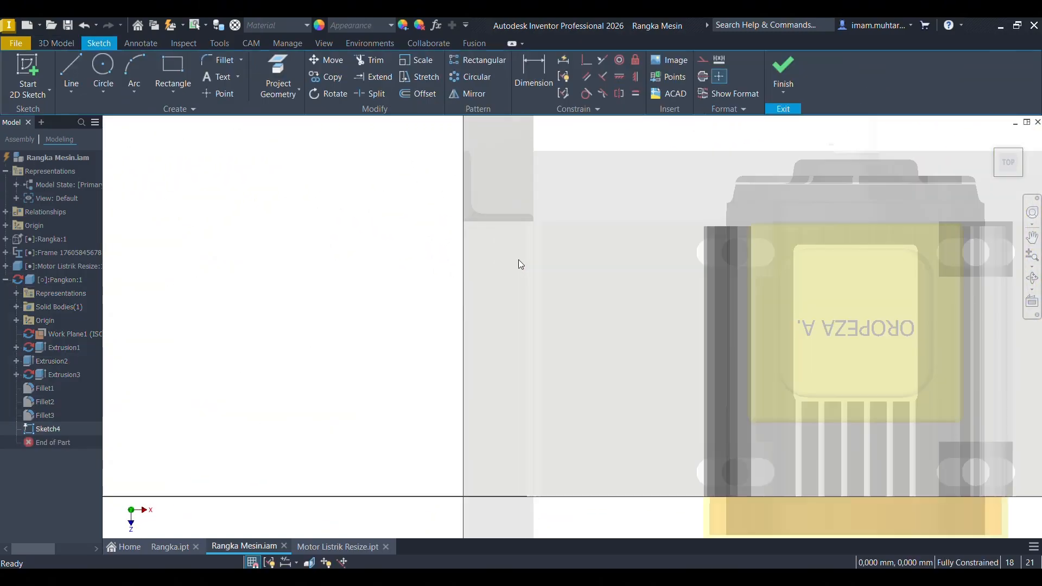
key("p")
left_click(516, 265)
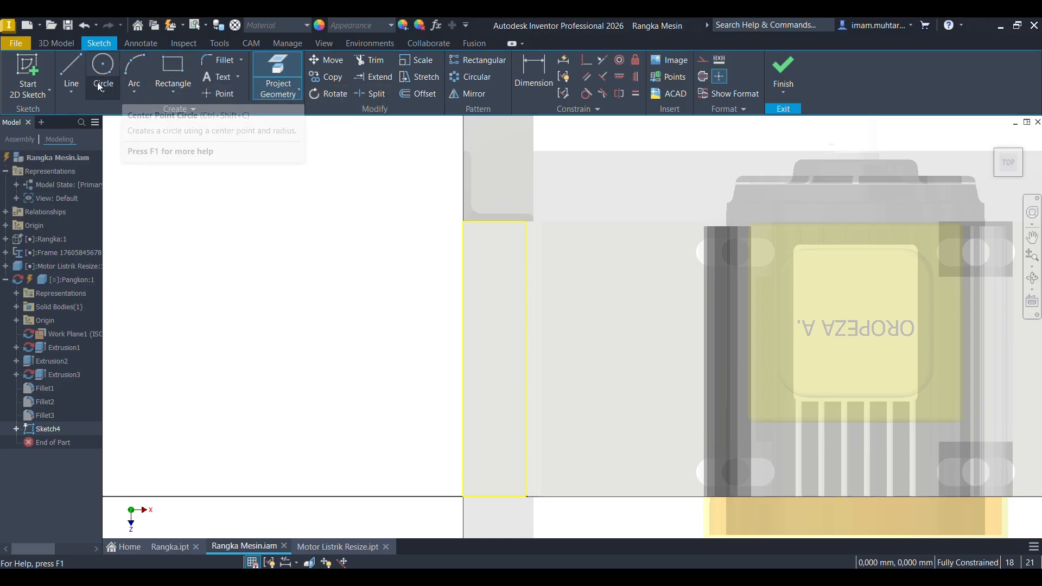
left_click(170, 93)
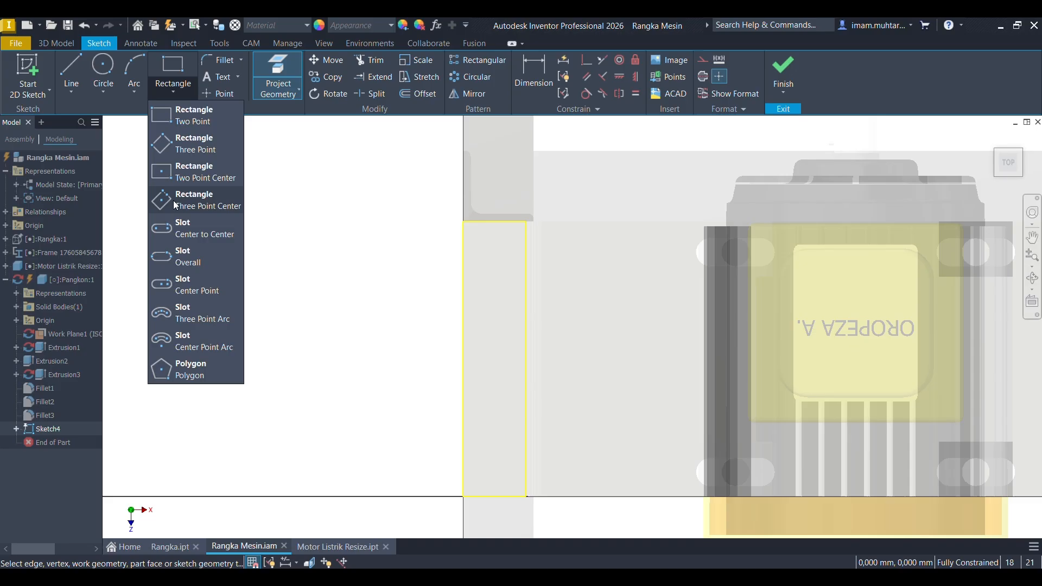
left_click(174, 255)
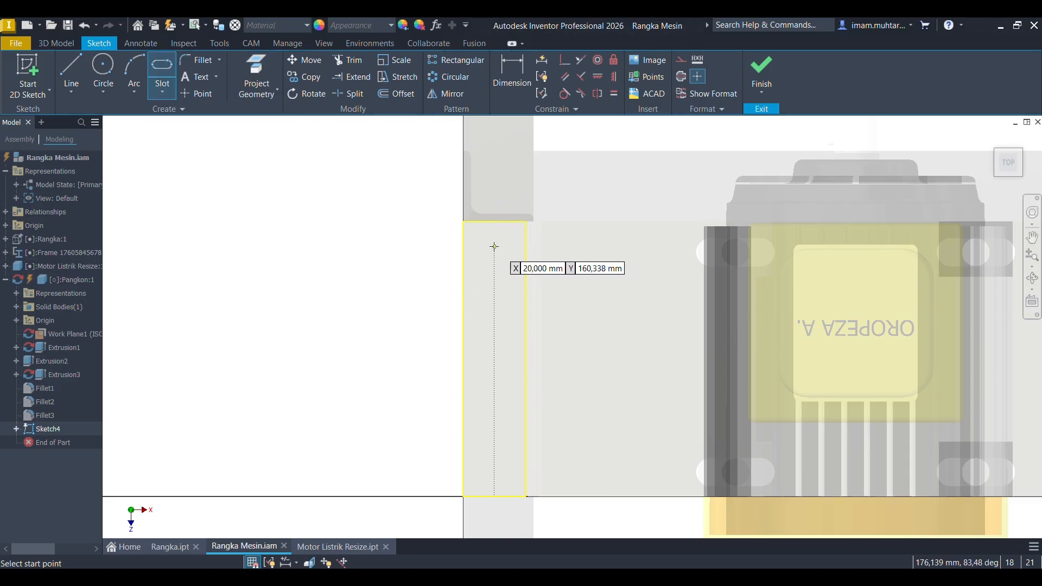
left_click(495, 264)
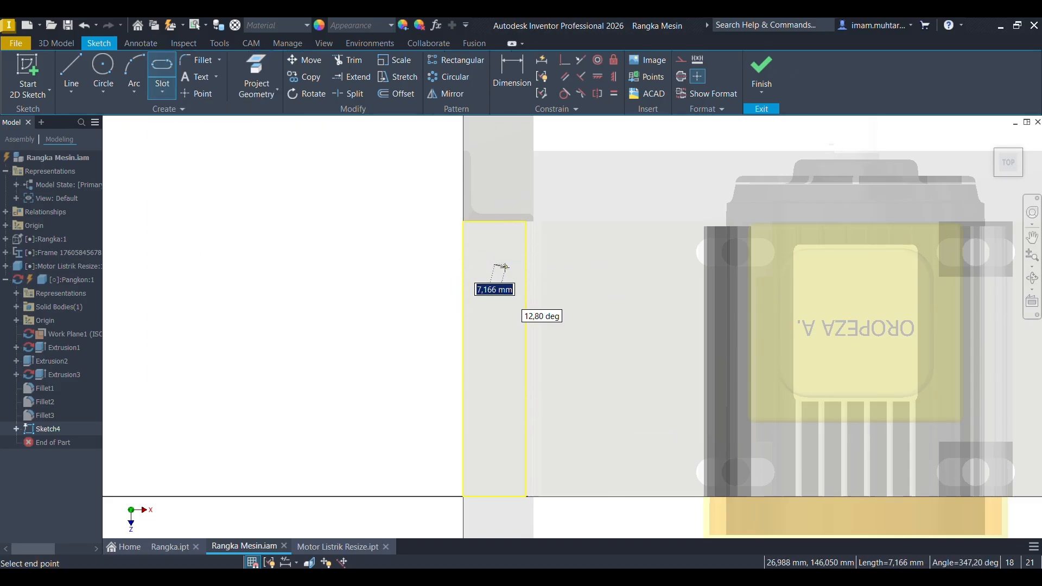
type("5")
key("Tab")
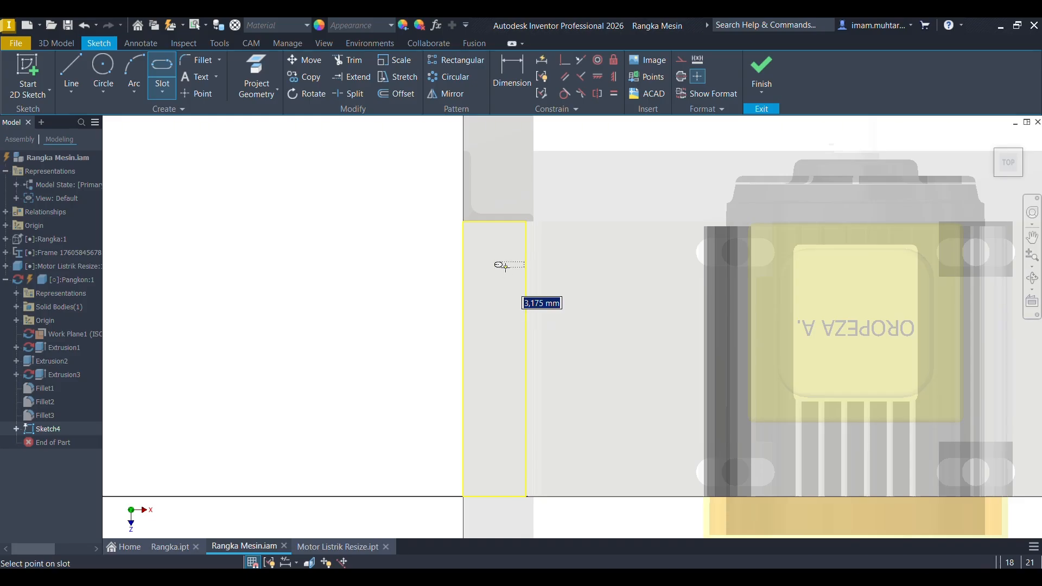
key("Return")
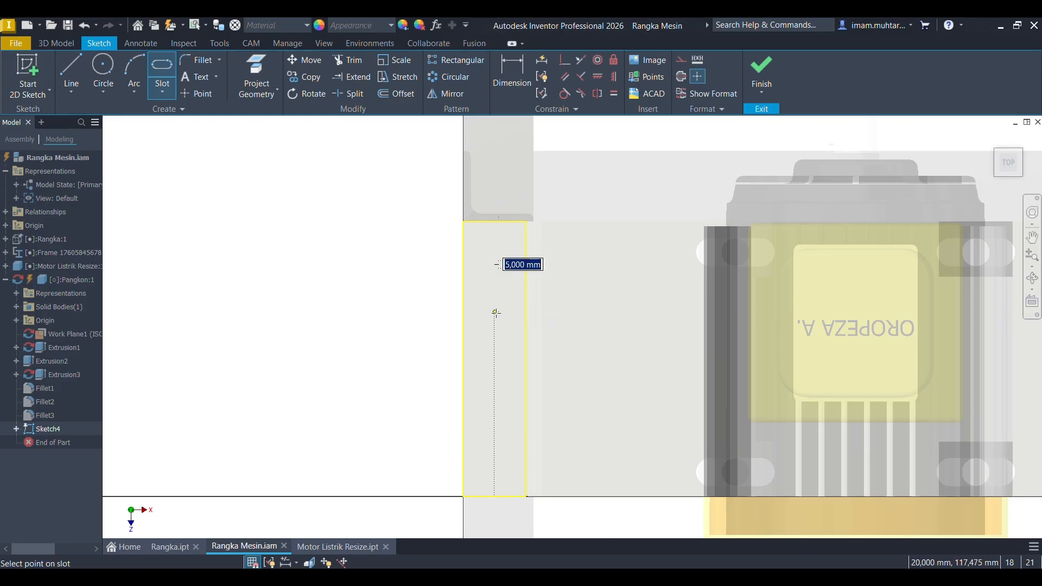
left_click(495, 313)
left_click(555, 222)
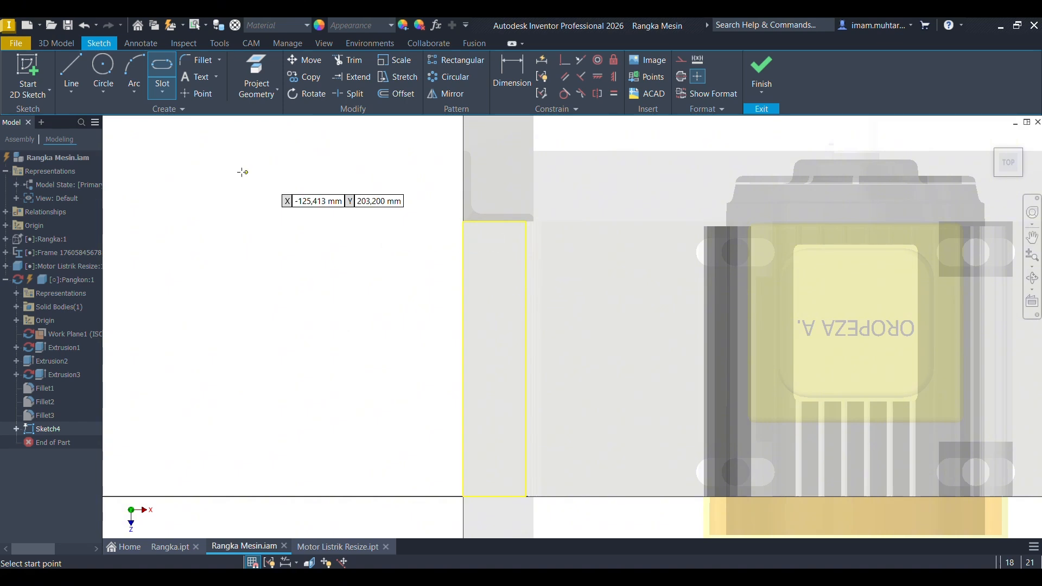
Draw a center-to-center slot lengthwise on the foot's centreline, 15 mm wide and about 49 mm between centers.
left_click(162, 95)
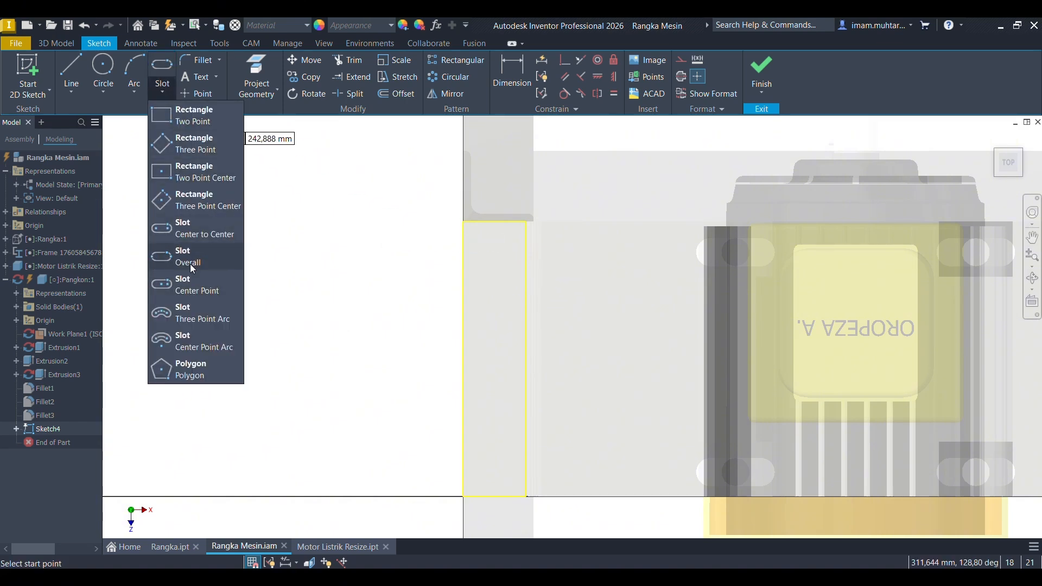
left_click(191, 232)
left_click(494, 261)
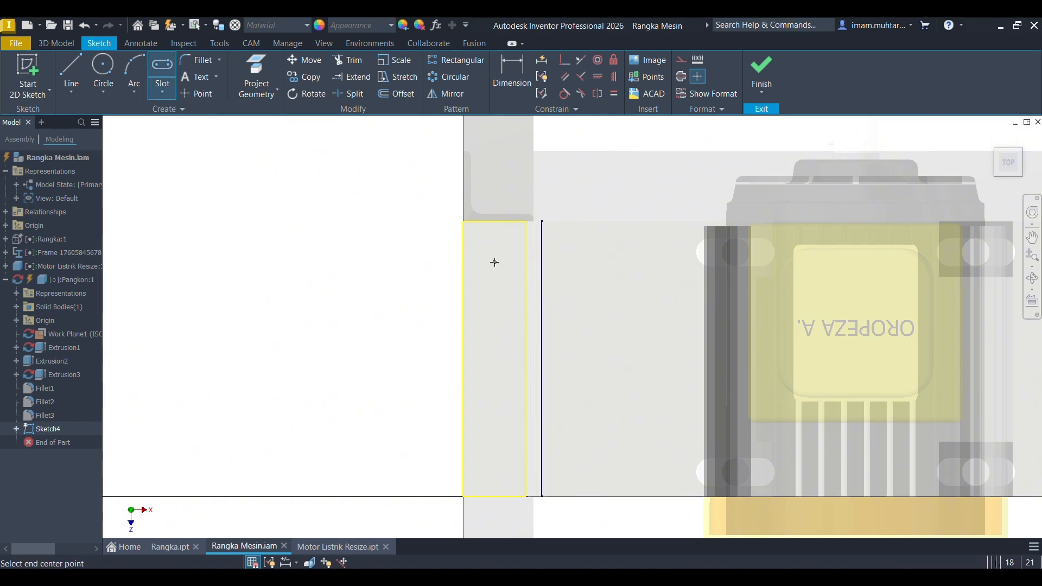
left_click(494, 333)
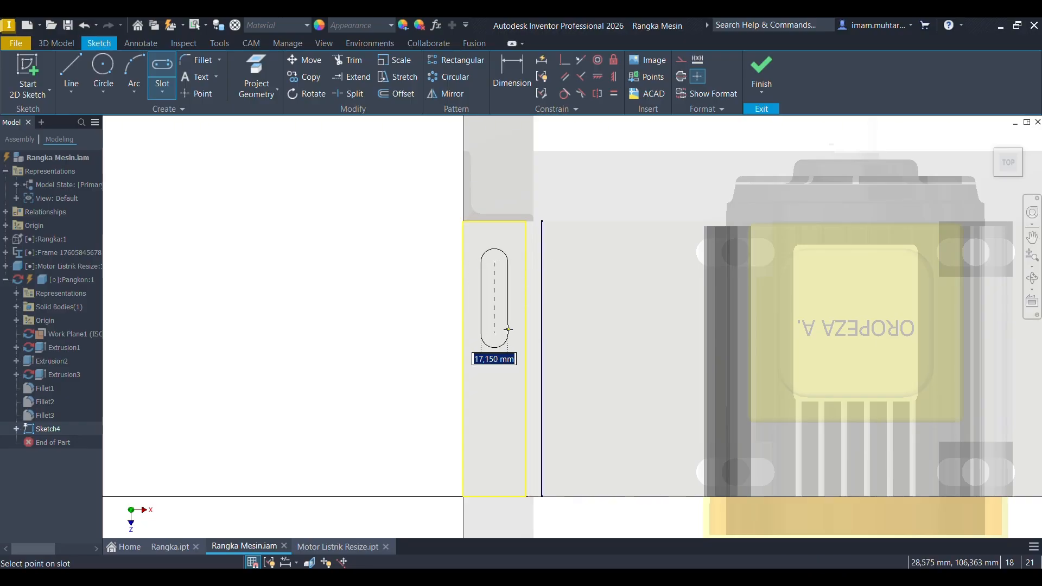
key("Return")
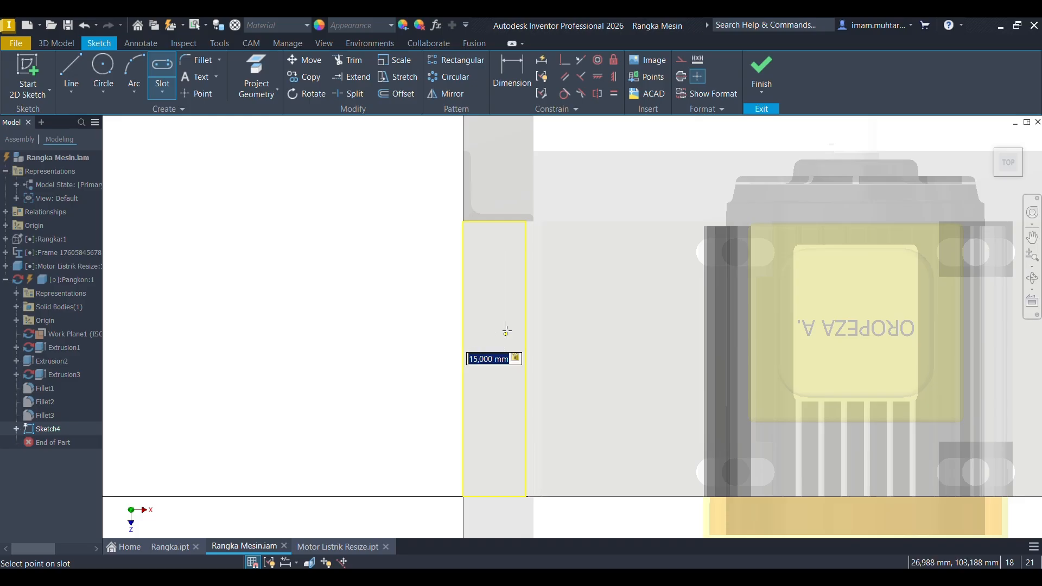
Add a driven radius dimension to the slot's end arc and set the slot's midpoint 50 mm from the foot's nearer short edge.
key("d")
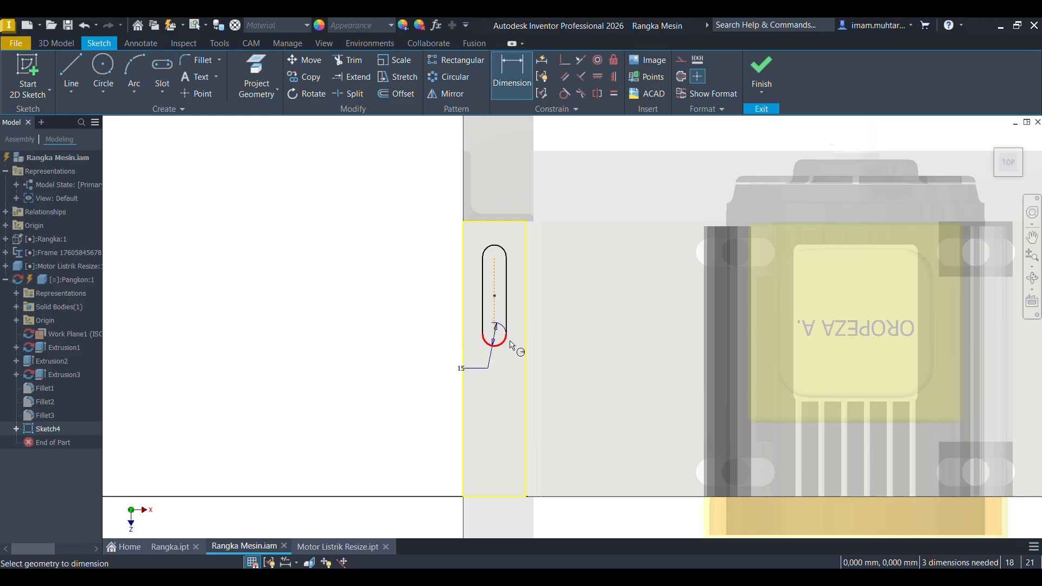
left_click(602, 327)
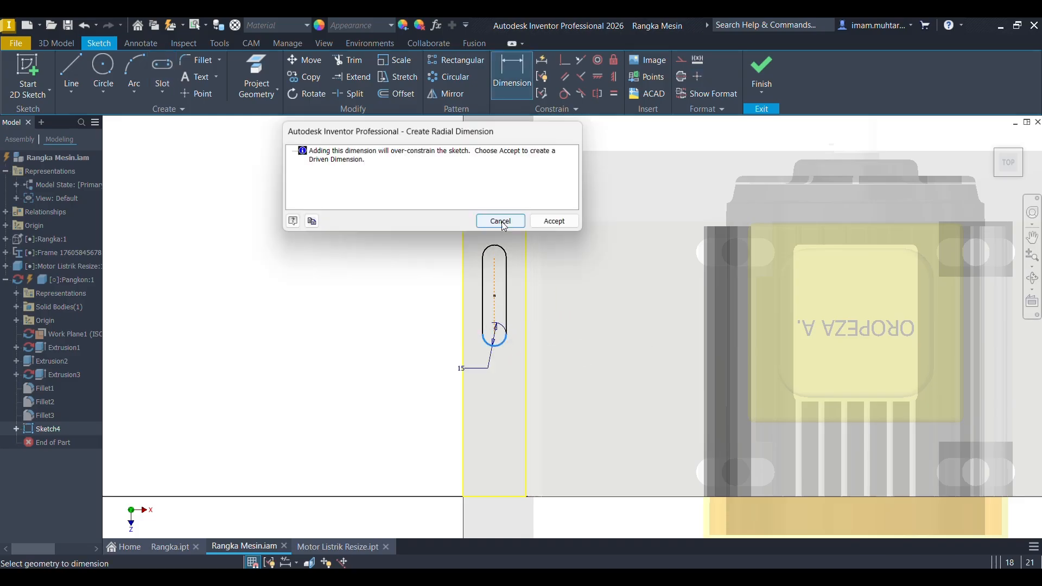
left_click(562, 223)
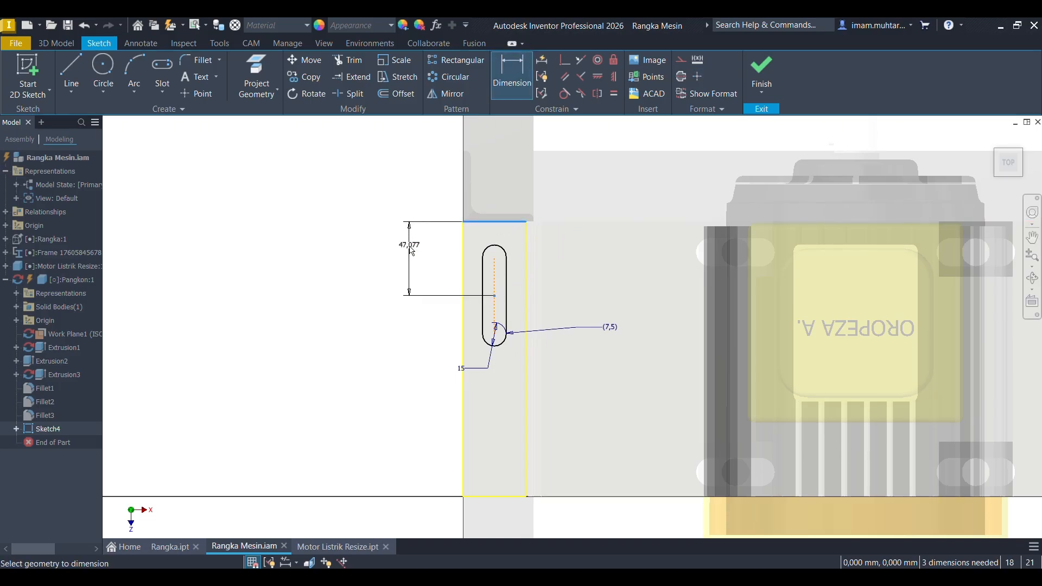
left_click(411, 250)
type("50")
left_click(461, 297)
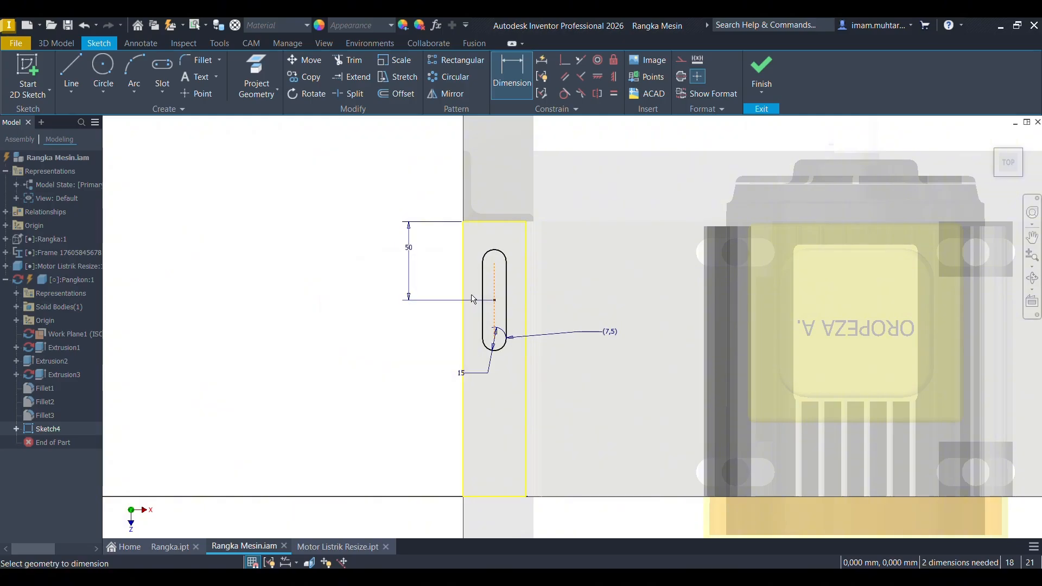
Dimension the slot's straight side and set its length to 25 mm.
scroll(494, 214, "up", 2)
left_click(71, 73)
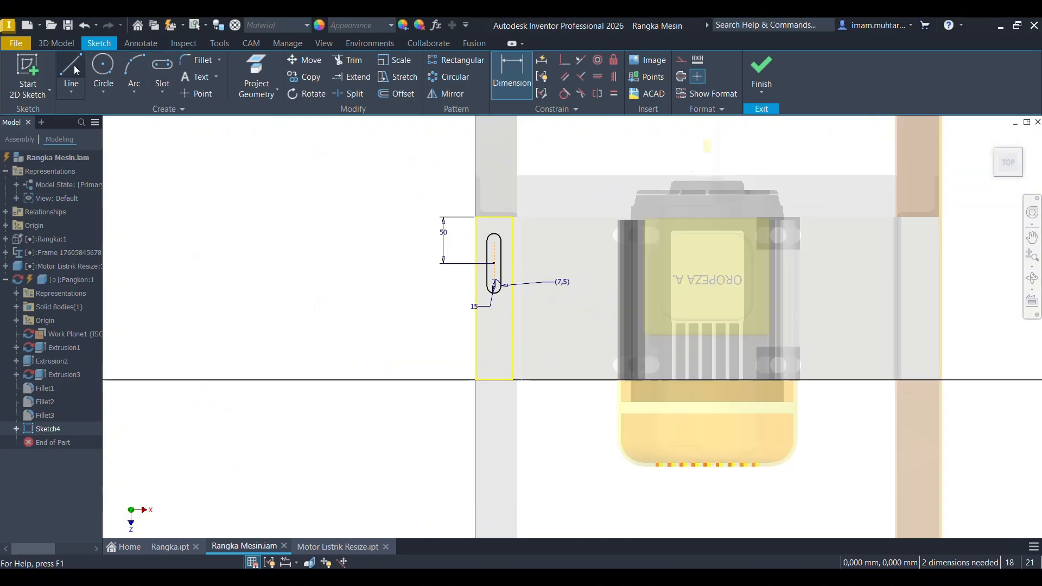
key("Escape")
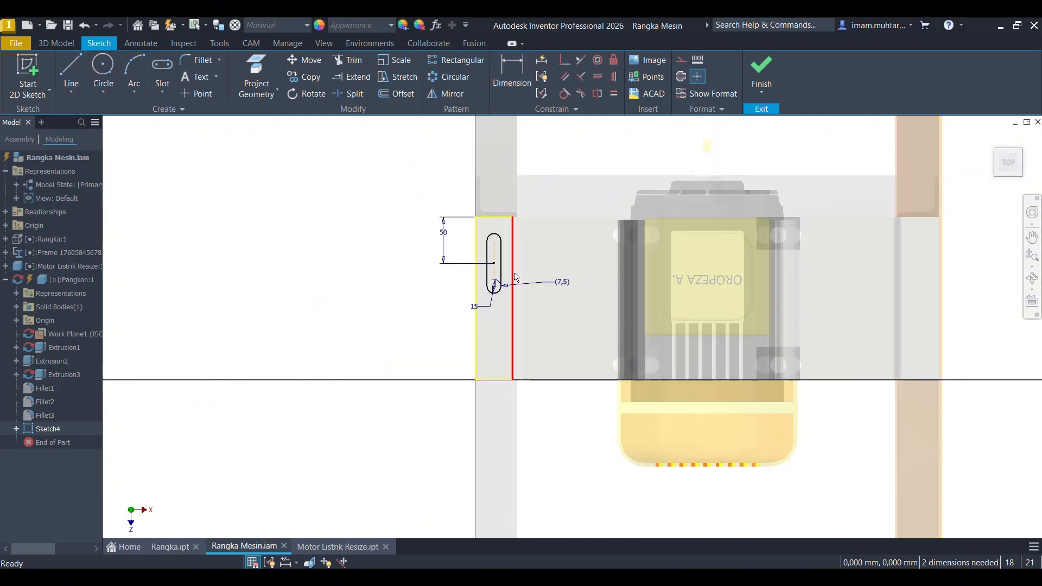
scroll(515, 251, "down", 4)
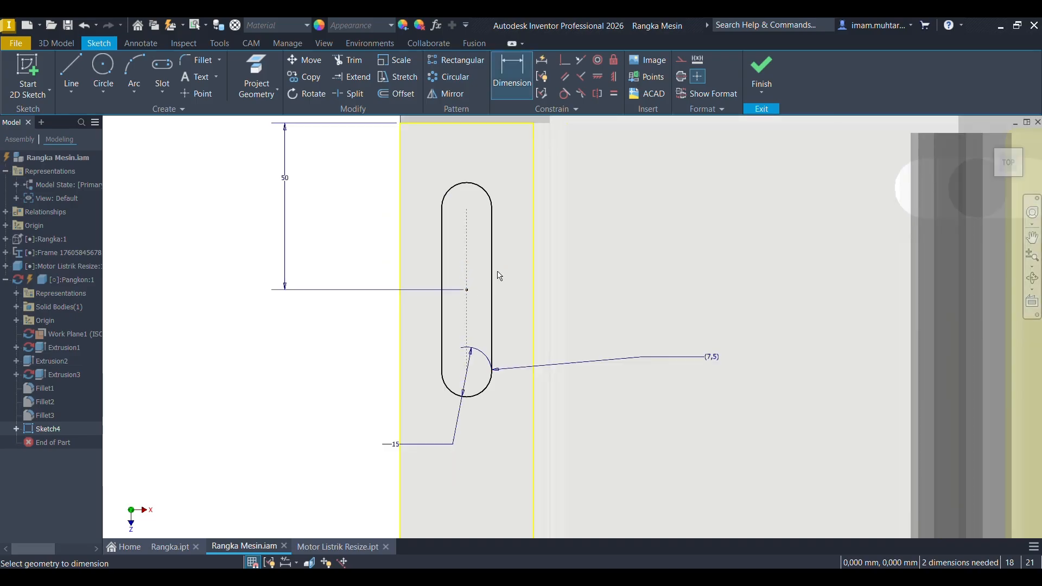
left_click(617, 293)
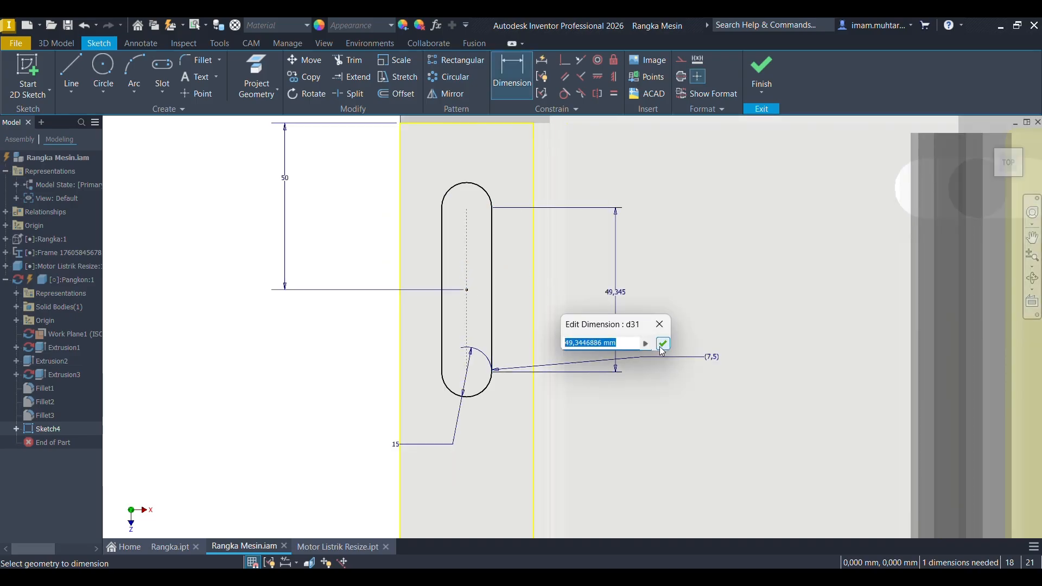
key("Return")
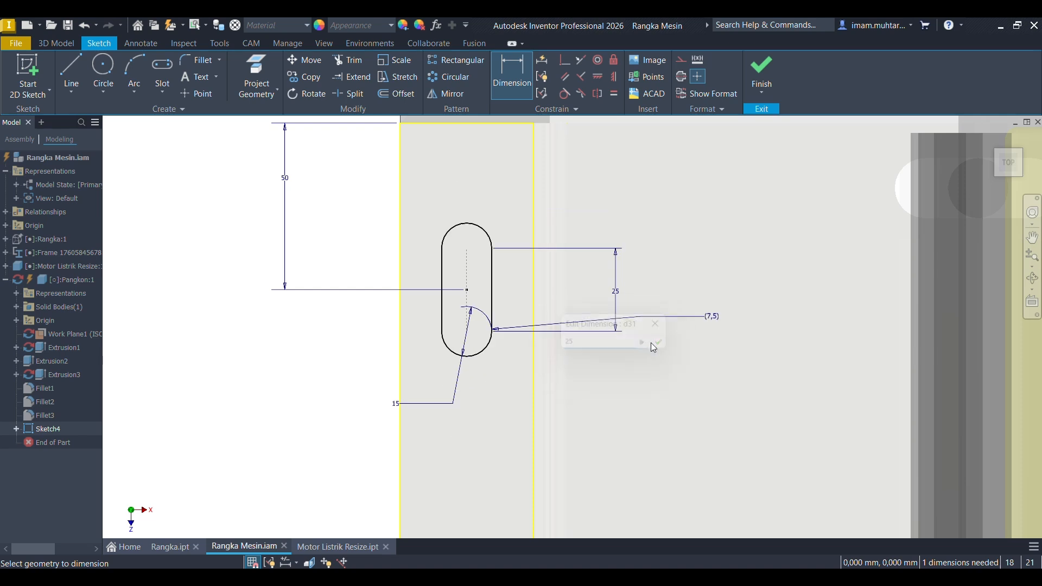
Draw a short line across the foot, perpendicular to the slot, starting at the midpoint of the foot's outer long edge.
scroll(495, 259, "up", 5)
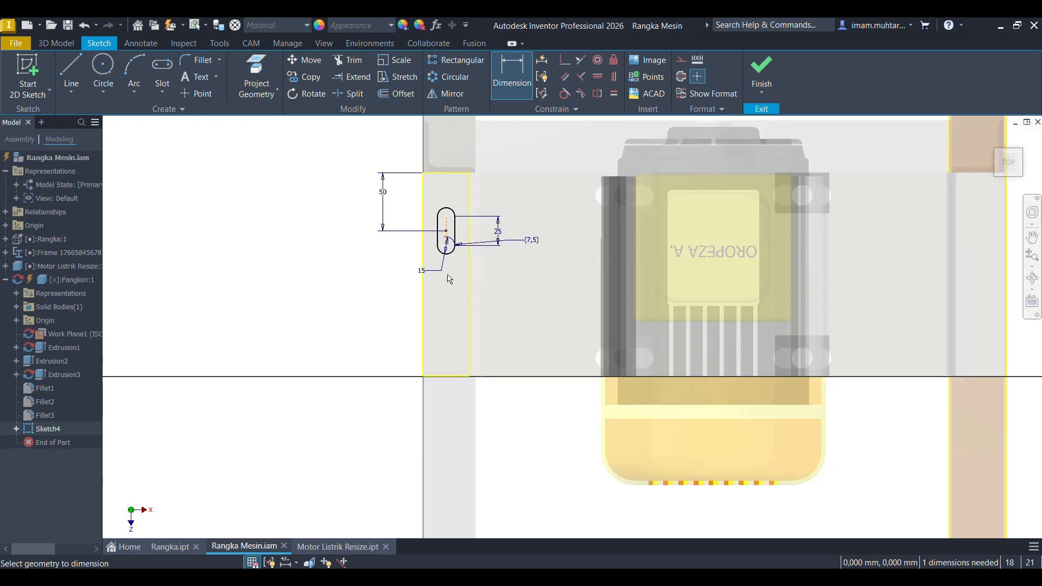
key("l")
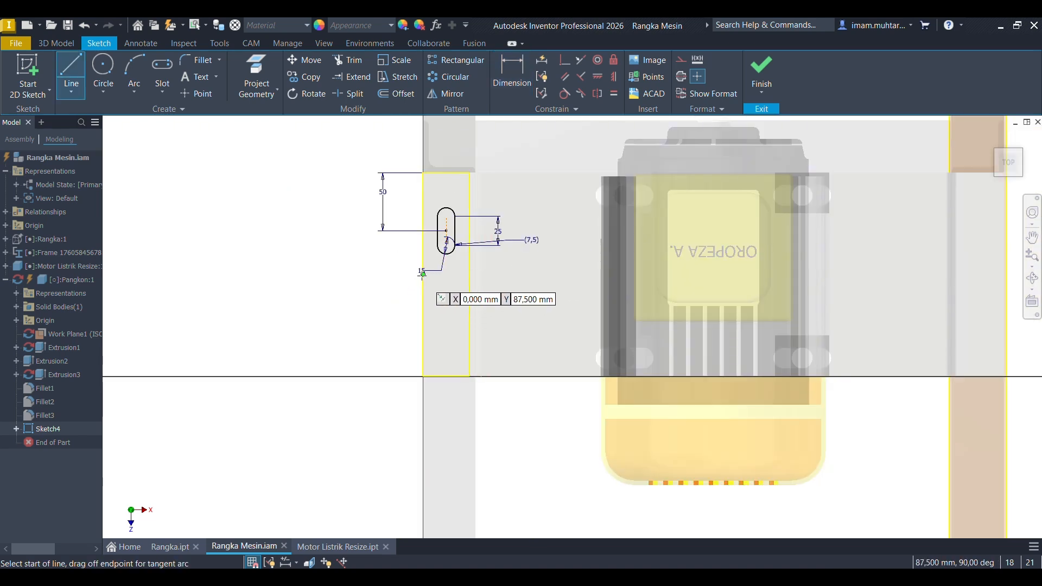
left_click(423, 275)
left_click(460, 275)
Mirror the whole slot about the short cross line to create a second slot on the foot.
left_click(446, 93)
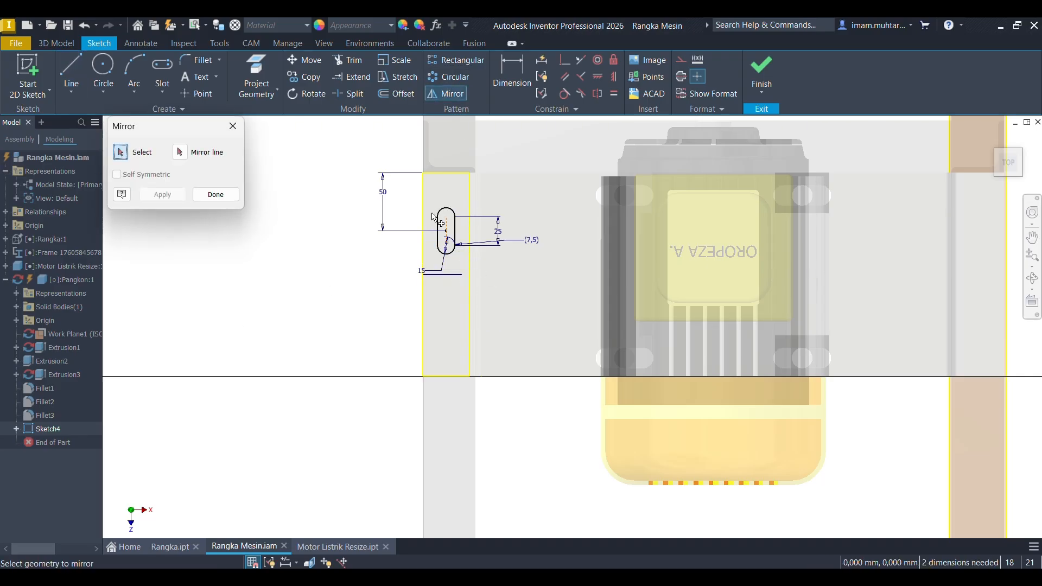
left_click(463, 266)
left_click(186, 156)
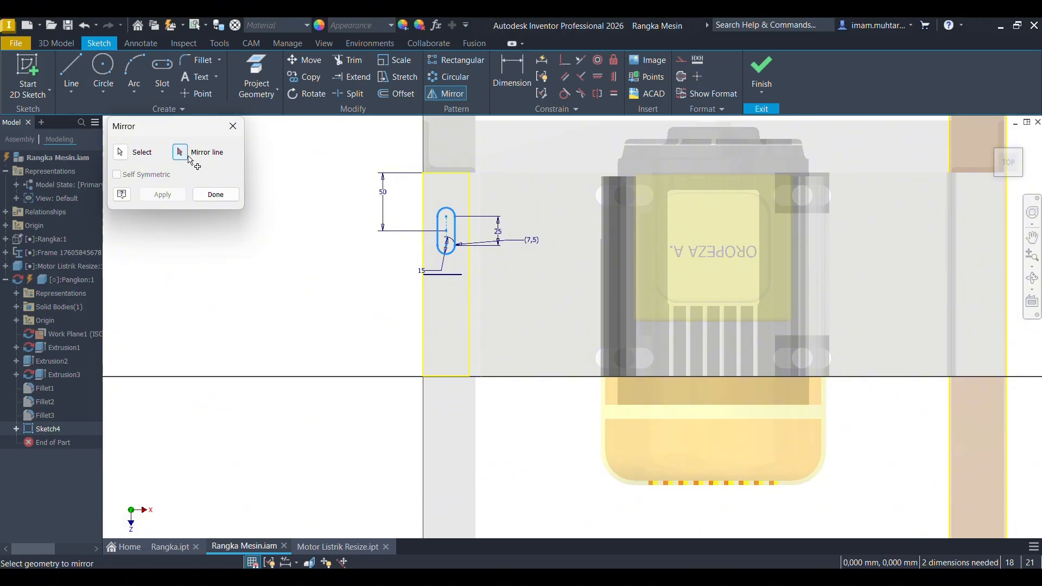
left_click(442, 274)
left_click(163, 194)
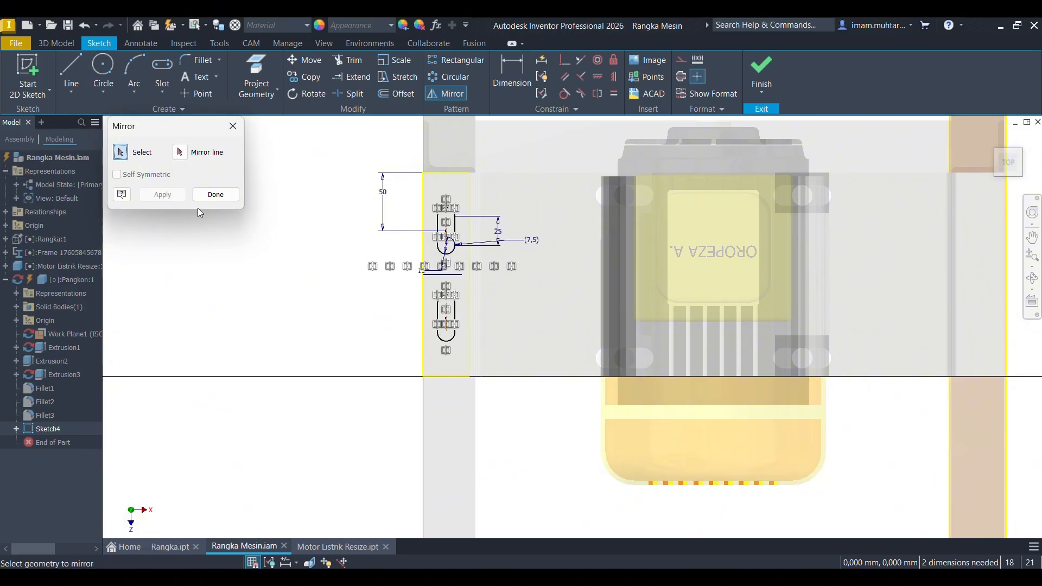
left_click(211, 195)
Extrude both foot slots 10 mm in the flipped direction as a cut through the foot.
scroll(405, 254, "down", 3)
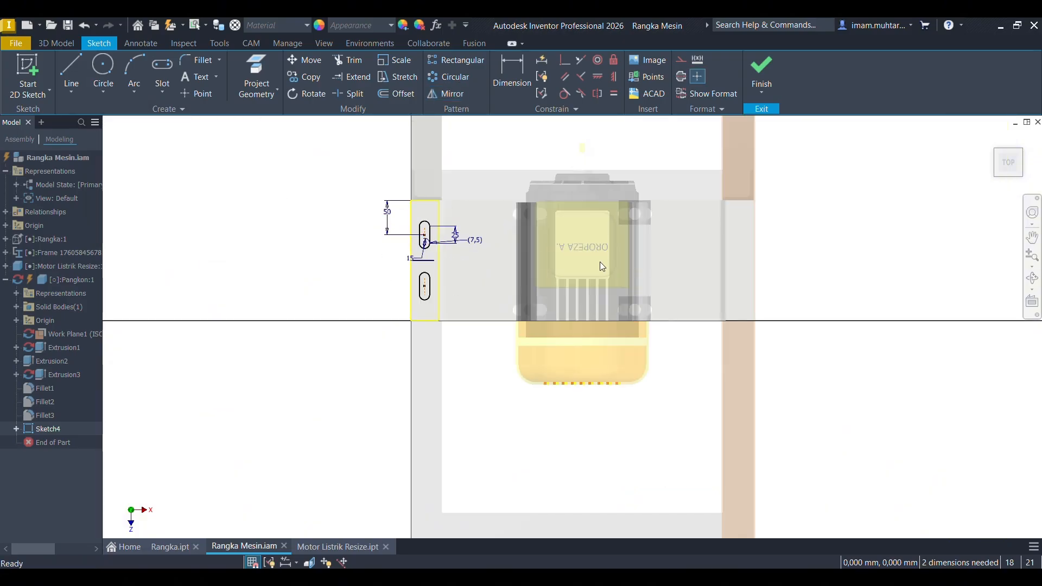
key("e")
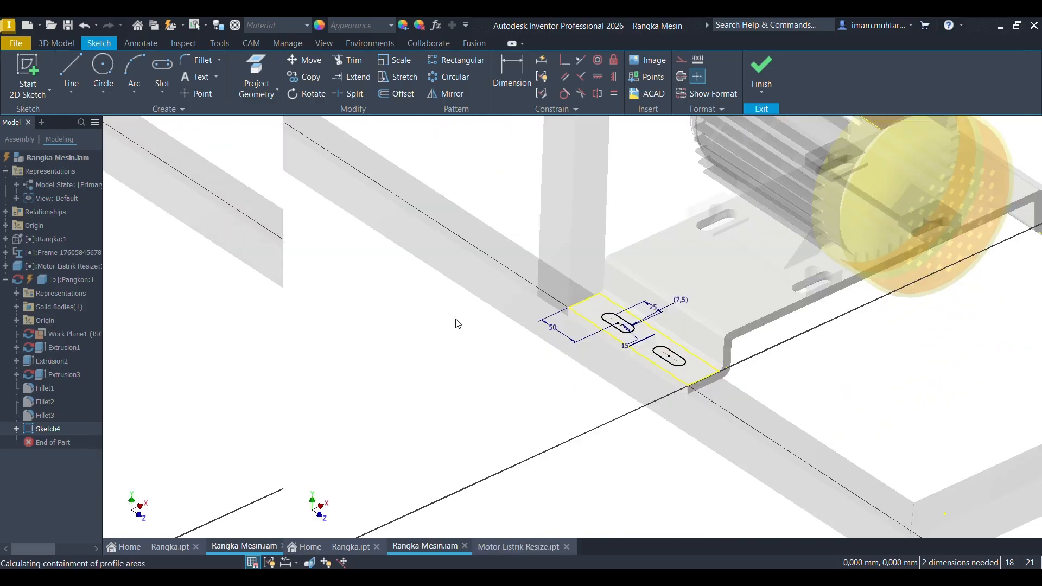
scroll(529, 324, "up", 4)
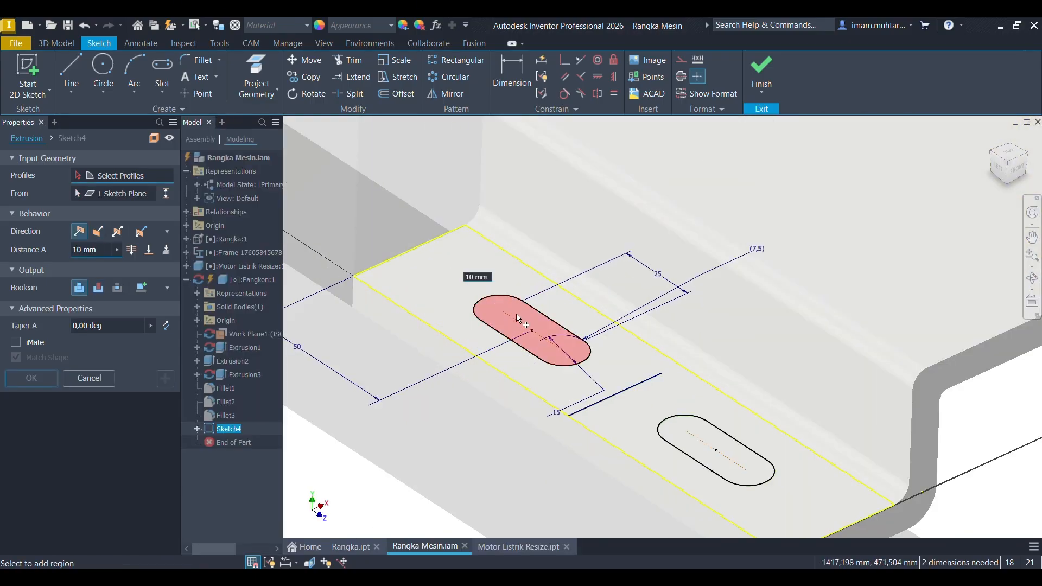
left_click(529, 324)
left_click(708, 444)
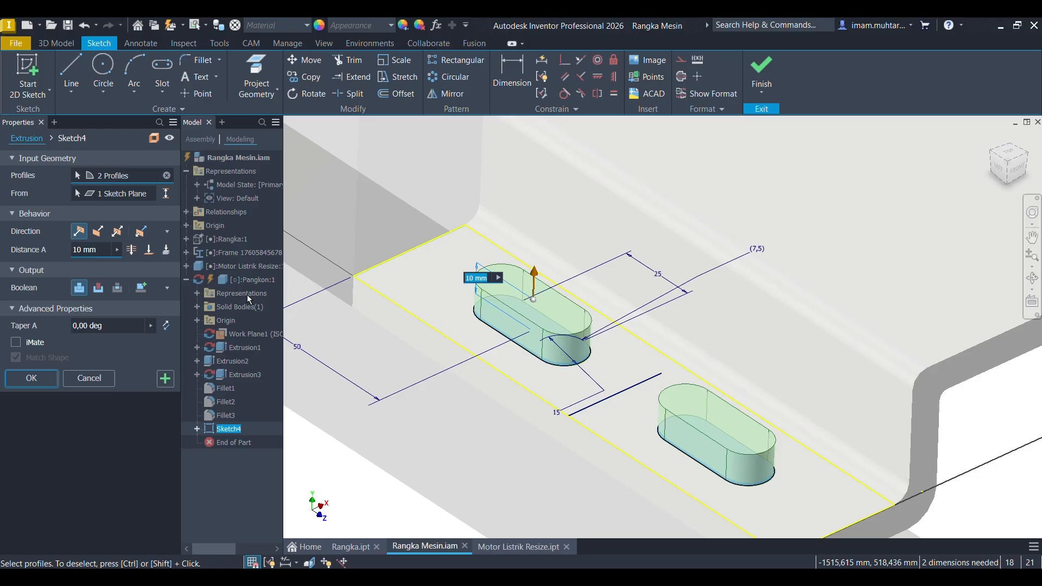
left_click(97, 232)
left_click(34, 380)
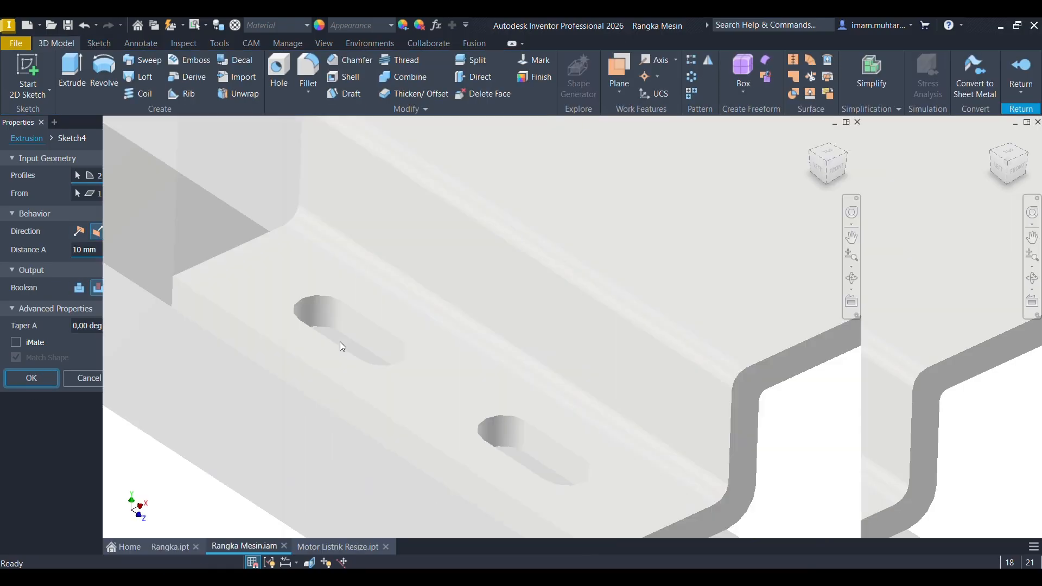
Create a work plane offset -250 mm from the outer long side face of the slotted foot.
scroll(369, 335, "down", 5)
middle_click_drag(382, 330, 443, 327, "shift")
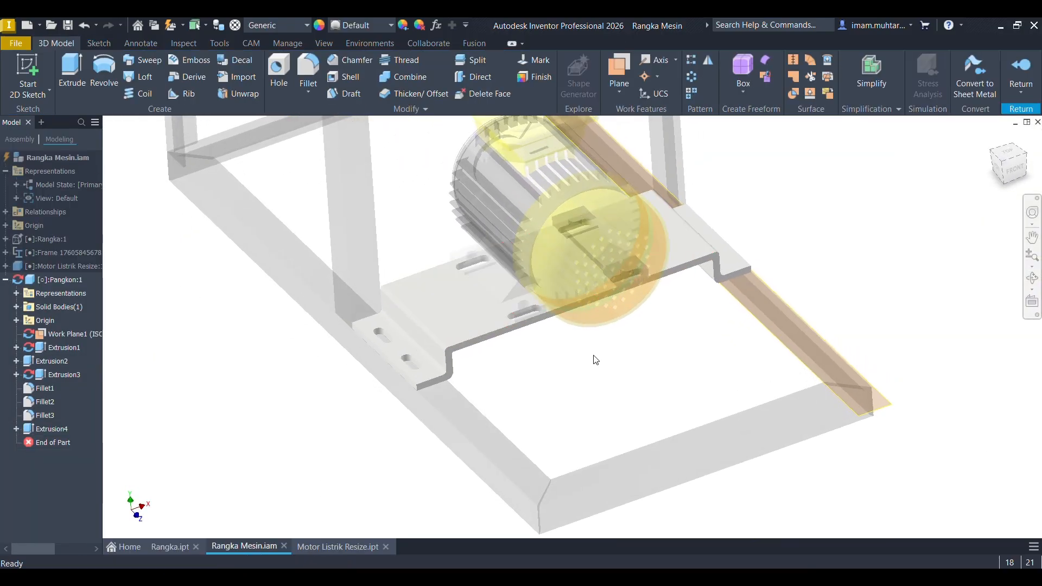
left_click(630, 95)
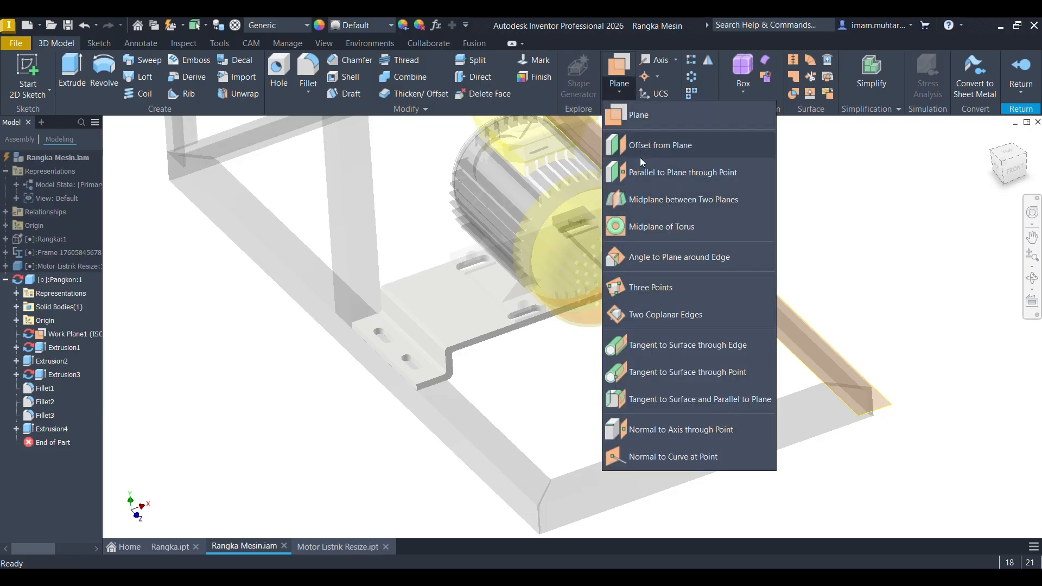
left_click(640, 155)
scroll(380, 347, "up", 5)
left_click(384, 354)
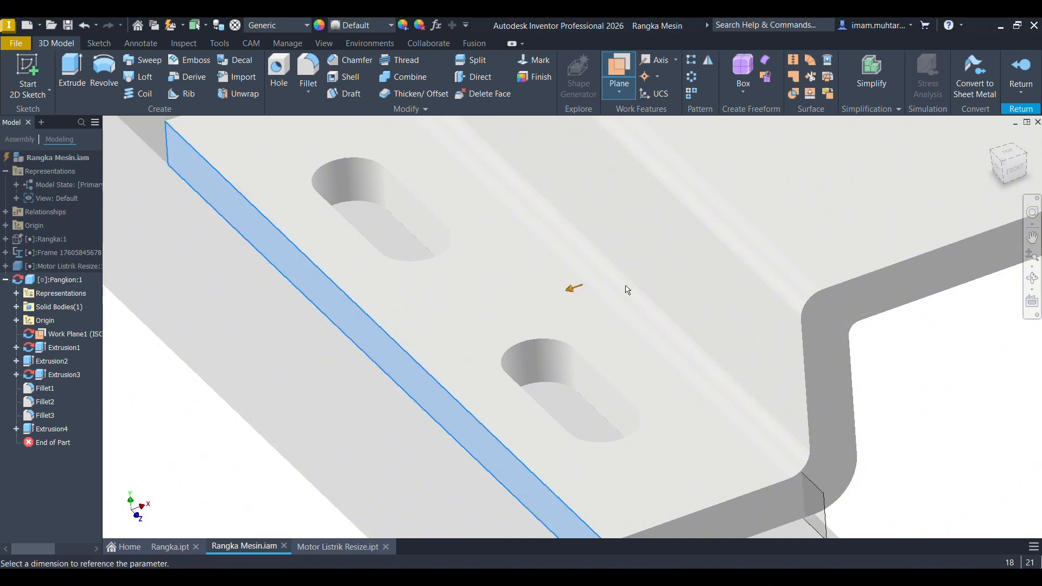
scroll(575, 269, "down", 5)
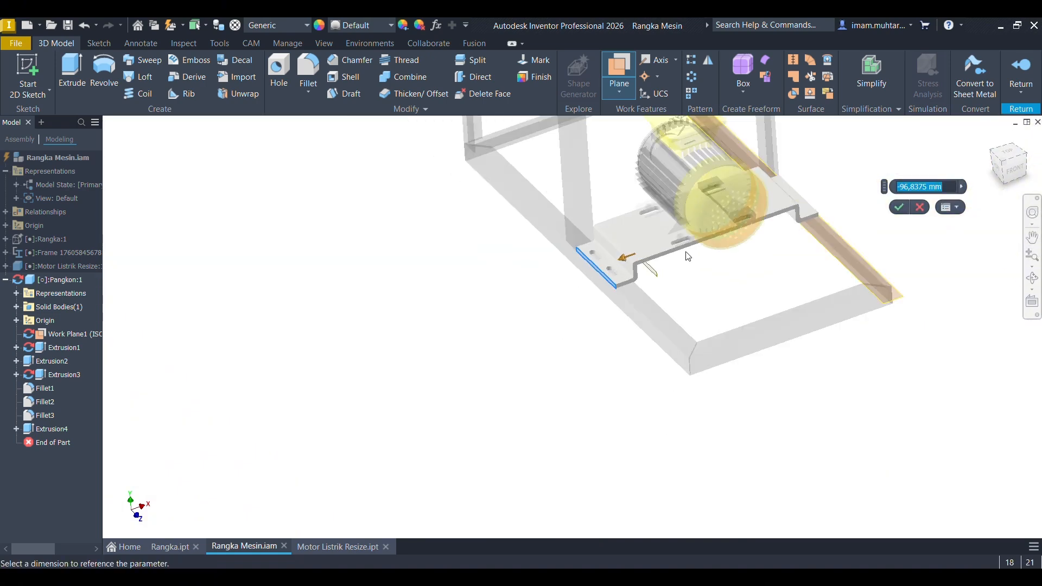
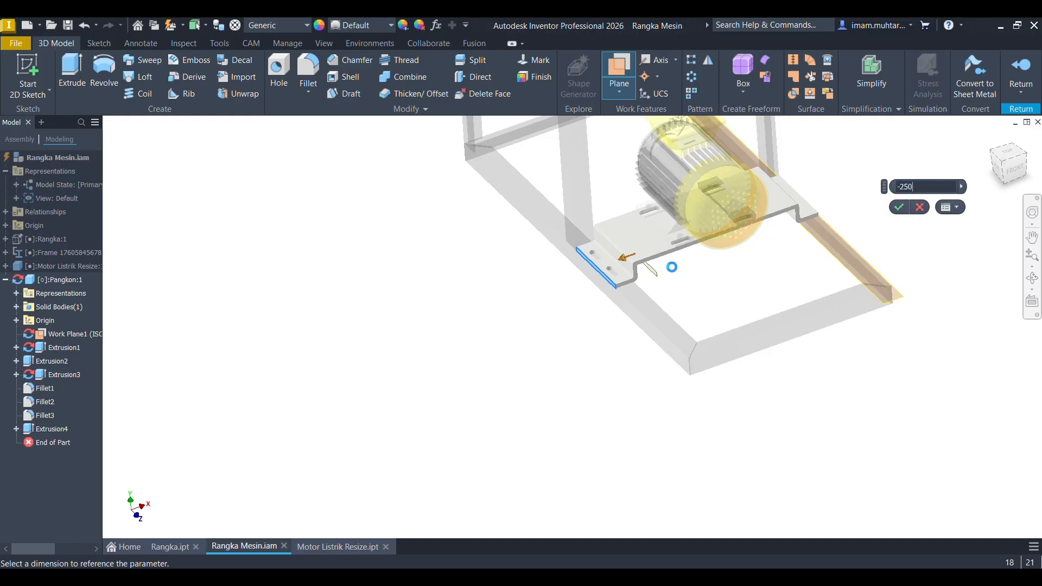
left_click(899, 207)
Mirror the foot slot cut about the new offset work plane onto the opposite foot.
middle_click_drag(895, 214, 839, 235, "shift")
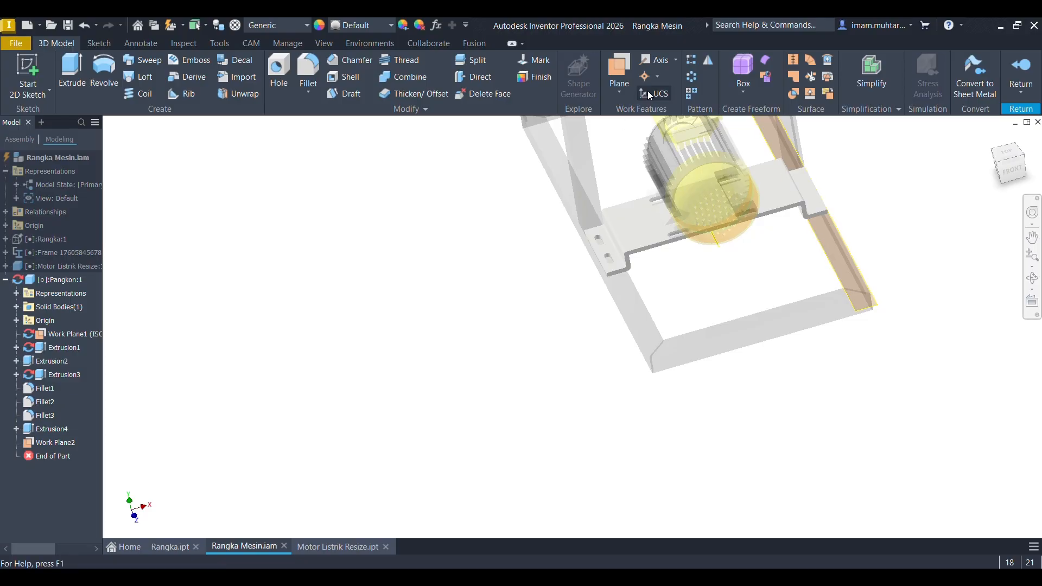
scroll(507, 254, "up", 3)
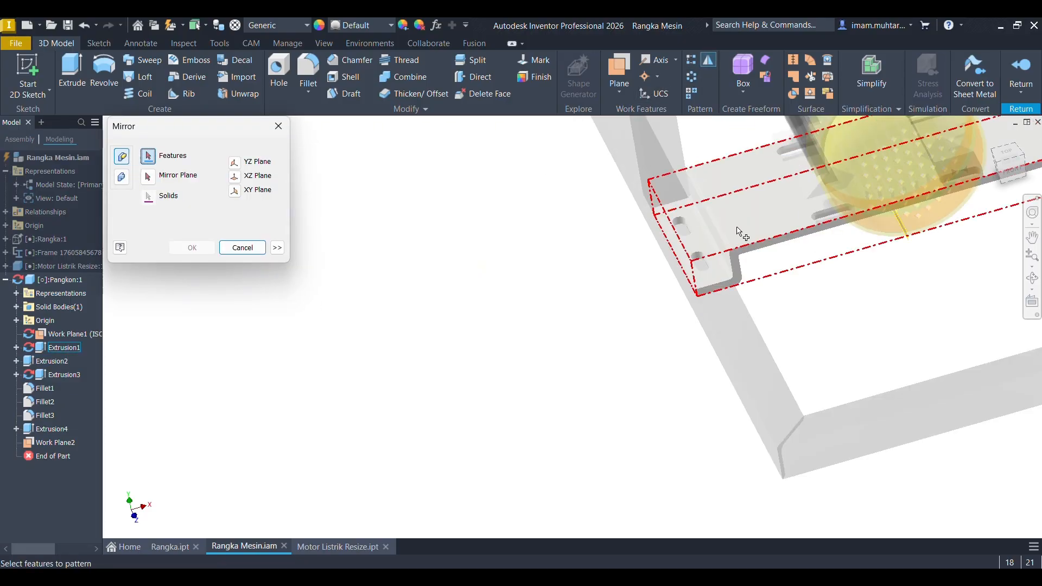
left_click(689, 234)
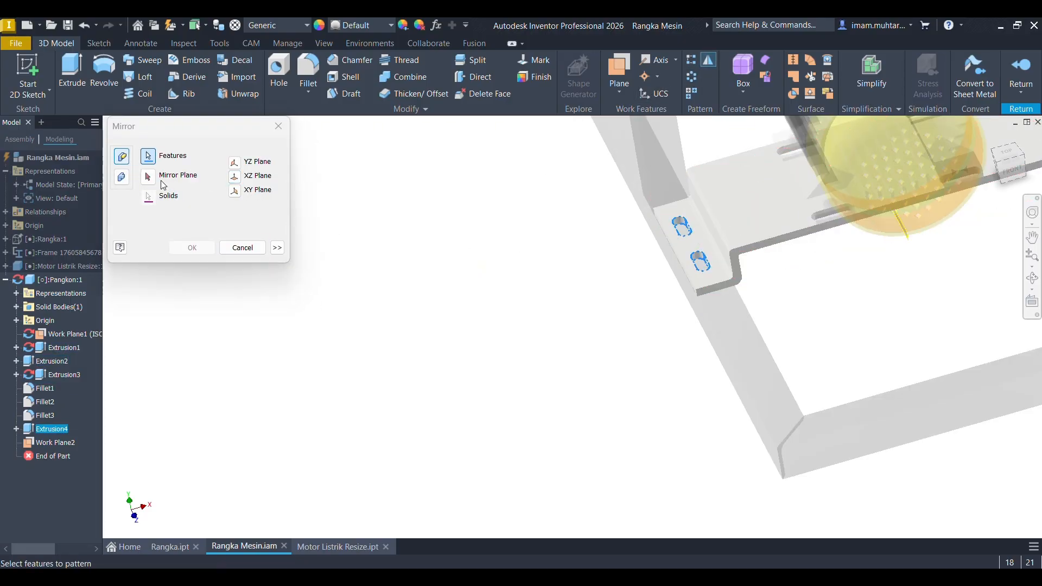
left_click(150, 178)
scroll(239, 304, "down", 4)
scroll(369, 276, "up", 3)
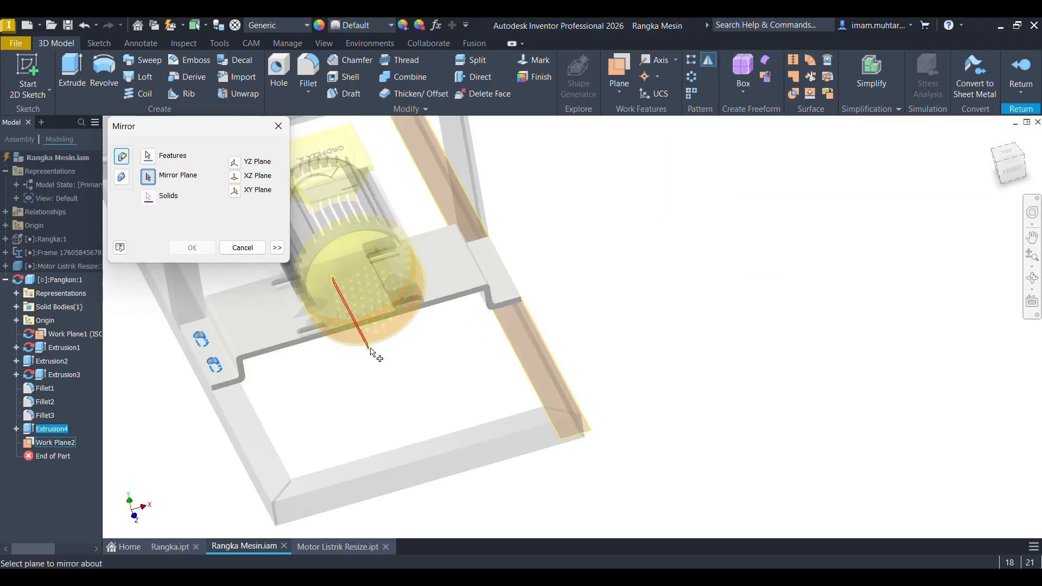
left_click(372, 352)
left_click(191, 247)
scroll(458, 309, "down", 3)
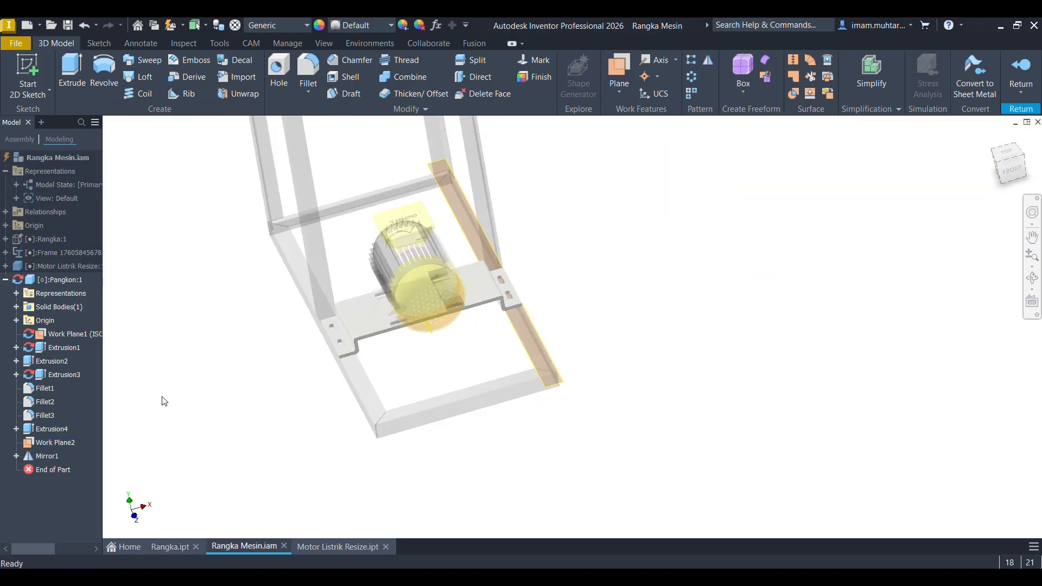
Hide both work planes of the Pangkon part.
left_click(65, 334)
left_click(58, 442, "ctrl")
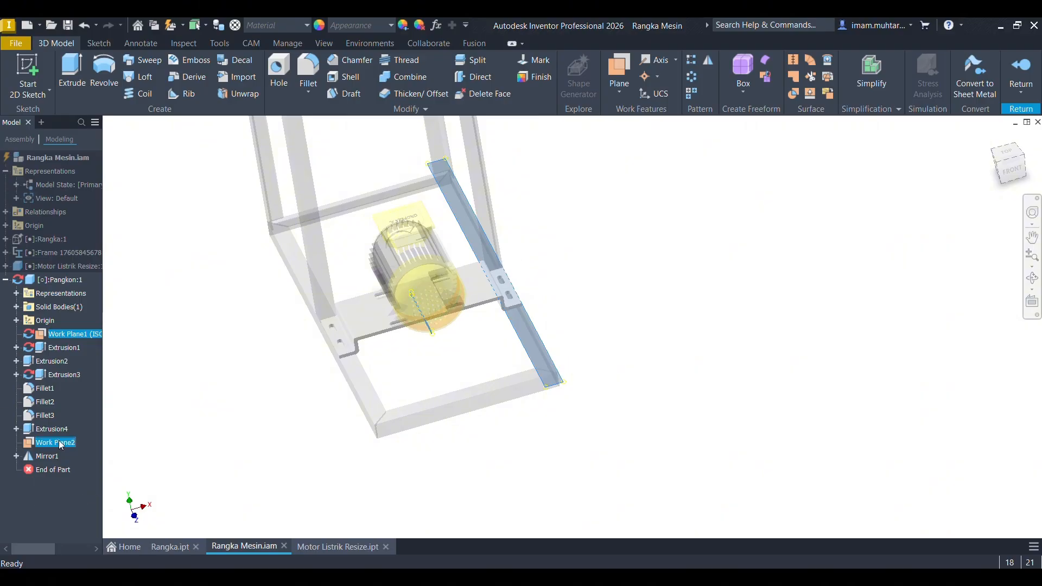
left_click(460, 453)
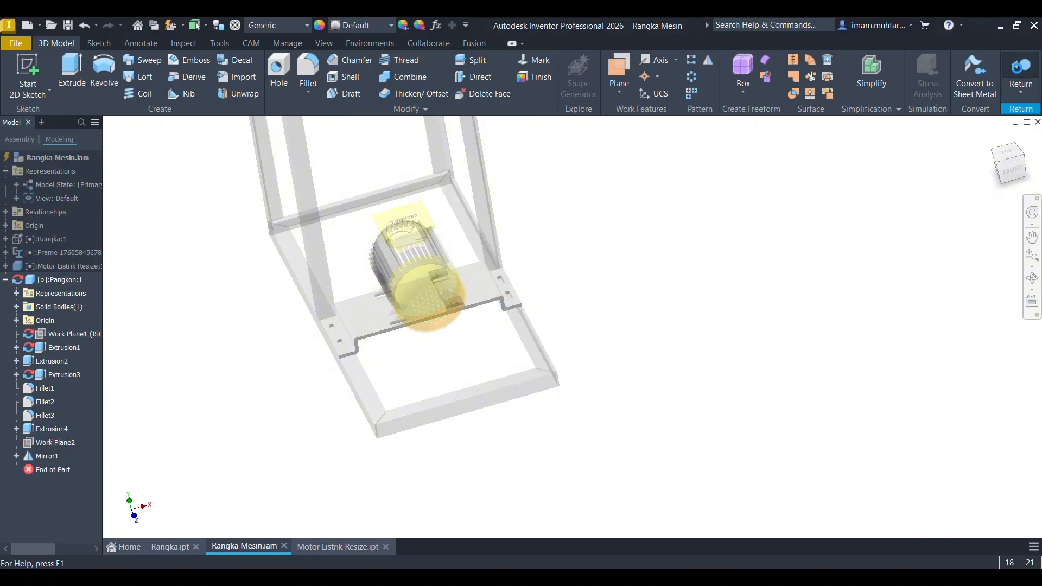
Return from part editing to the assembly and save Rangka Mesin.iam with its dependents.
left_click(1020, 72)
mouse_move(521, 343)
middle_mouse_down("shift")
mouse_move(447, 323)
mouse_move(516, 349)
mouse_move(479, 335)
mouse_move(472, 358)
mouse_move(530, 344)
mouse_move(508, 358)
middle_mouse_up("shift")
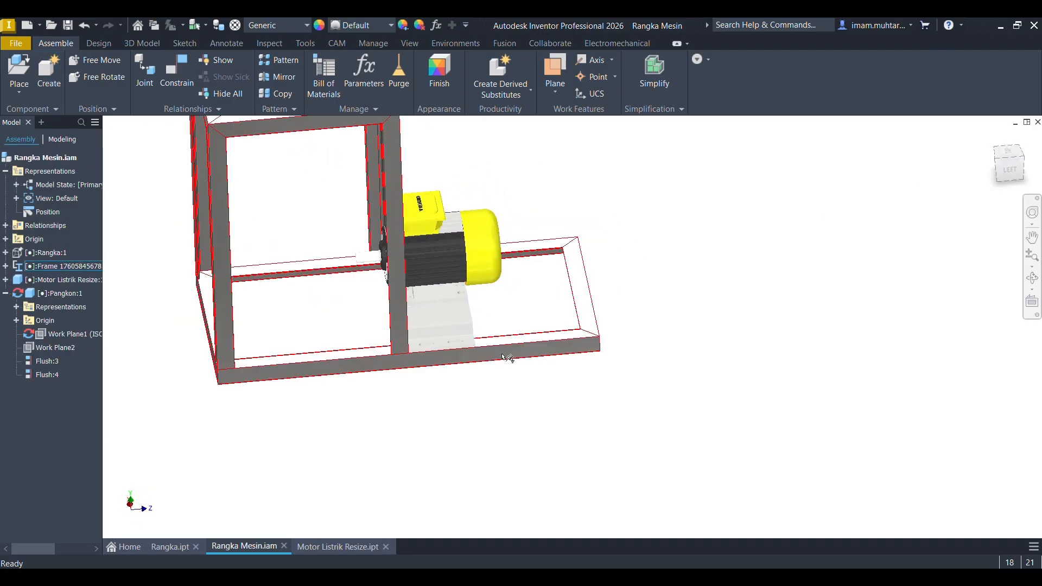
scroll(502, 347, "down", 5)
mouse_move(482, 319)
middle_mouse_down("shift")
mouse_move(406, 291)
mouse_move(434, 303)
mouse_move(472, 274)
mouse_move(491, 304)
mouse_move(457, 284)
mouse_move(444, 293)
mouse_move(458, 267)
mouse_move(502, 247)
mouse_move(544, 253)
mouse_move(536, 259)
middle_mouse_up("shift")
scroll(436, 303, "up", 3)
scroll(597, 389, "down", 3)
scroll(537, 237, "up", 6)
scroll(547, 237, "down", 2)
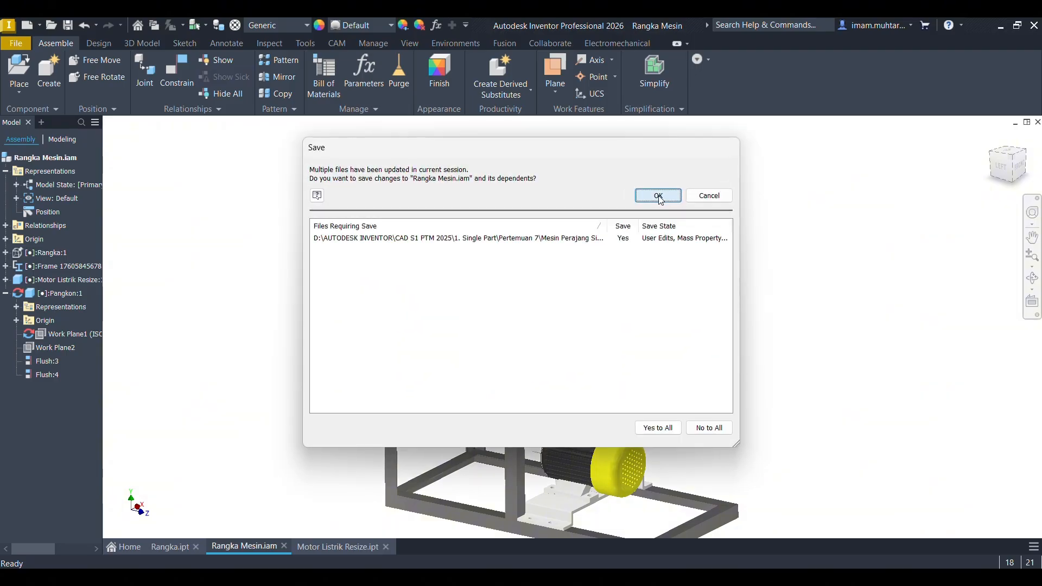
left_click(658, 196)
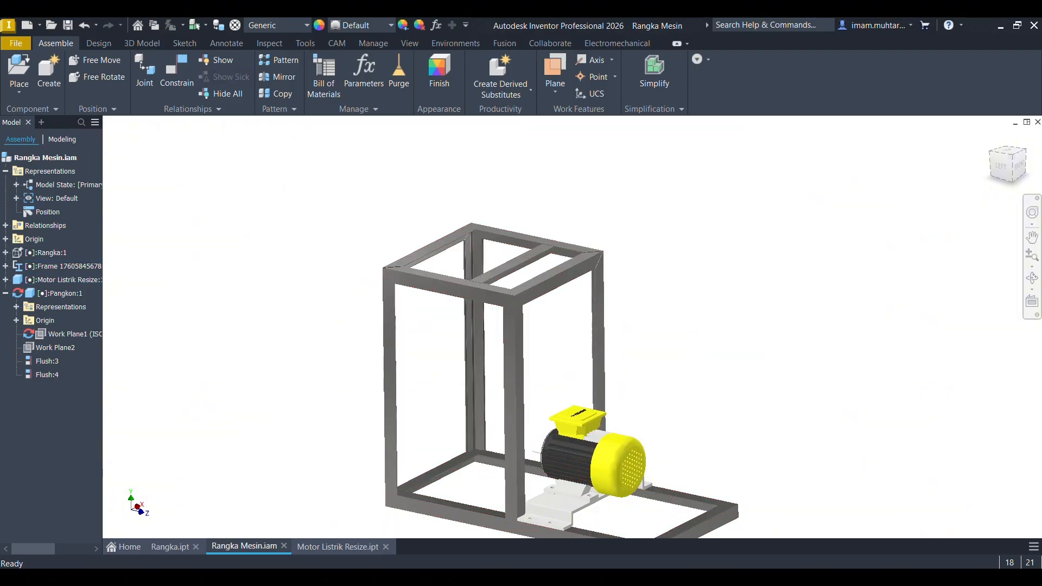
Switch to the web browser and run an image search for "pillow block grabcad inventor".
key("alt+Tab")
left_click(326, 61)
type("b")
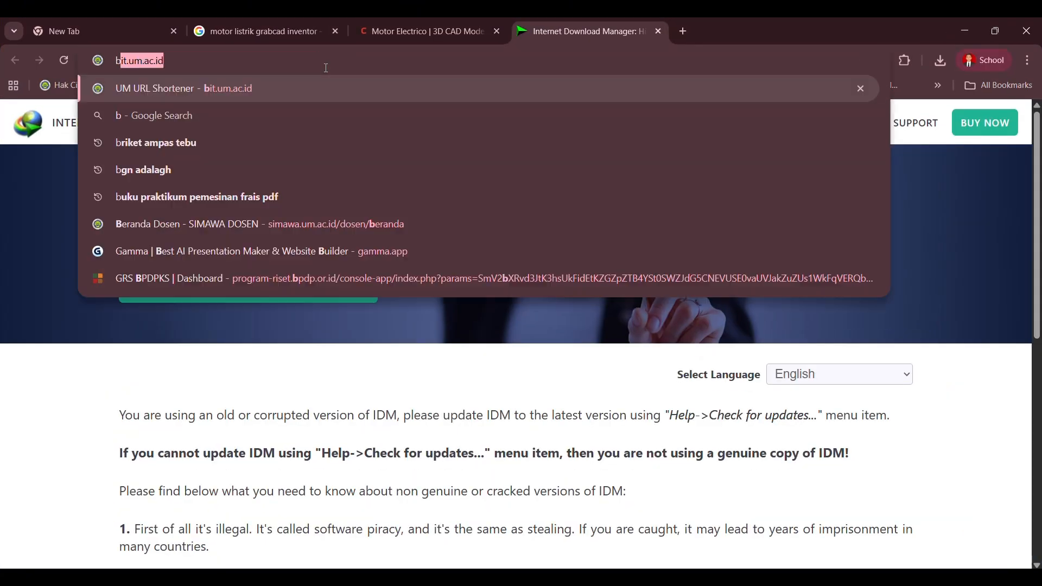
type("ea")
key("BackSpace")
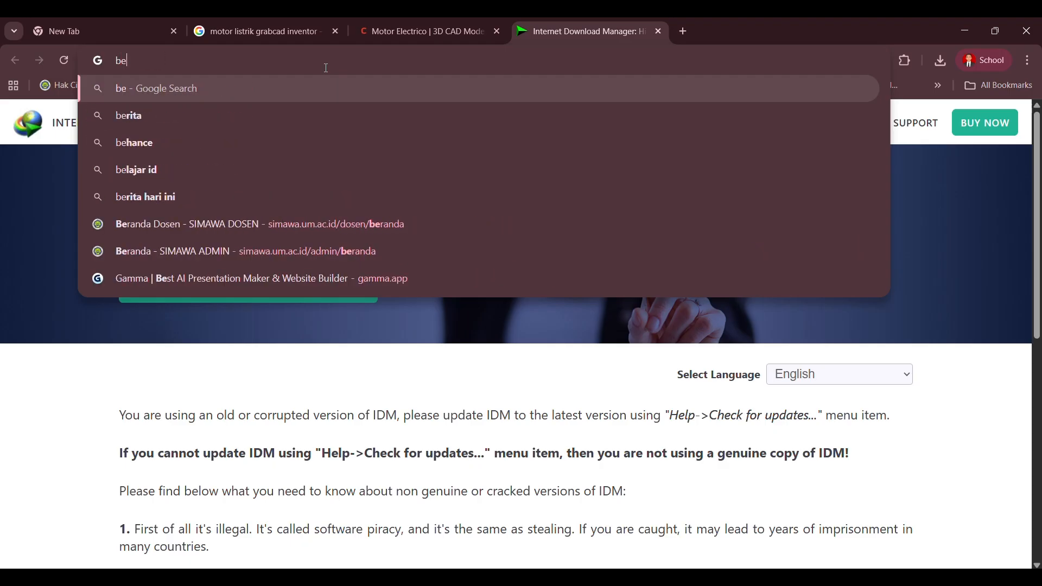
key("BackSpace")
key("BackSpace")
type("pillow block grabcad inventor")
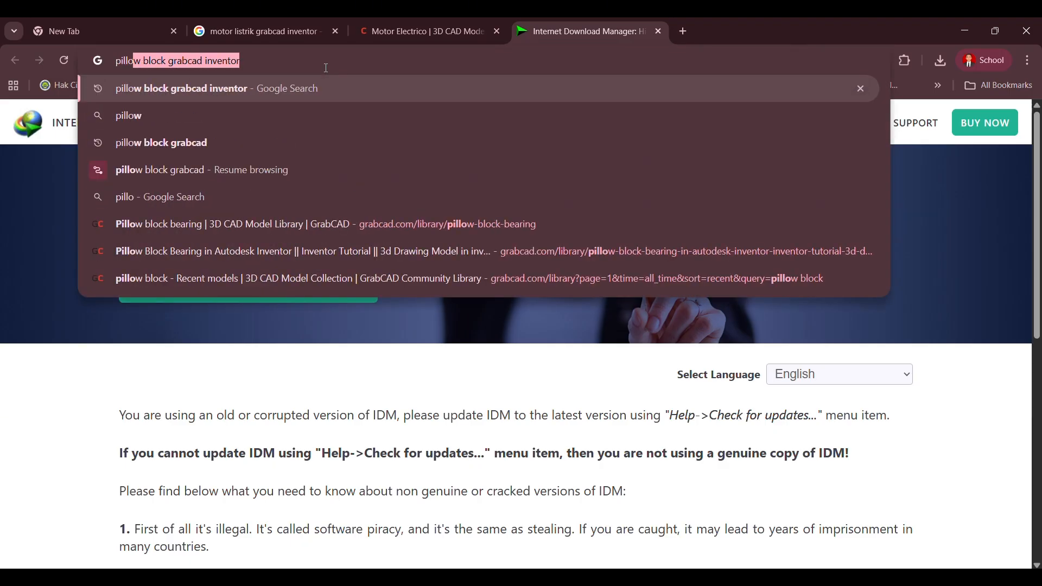
key("Return")
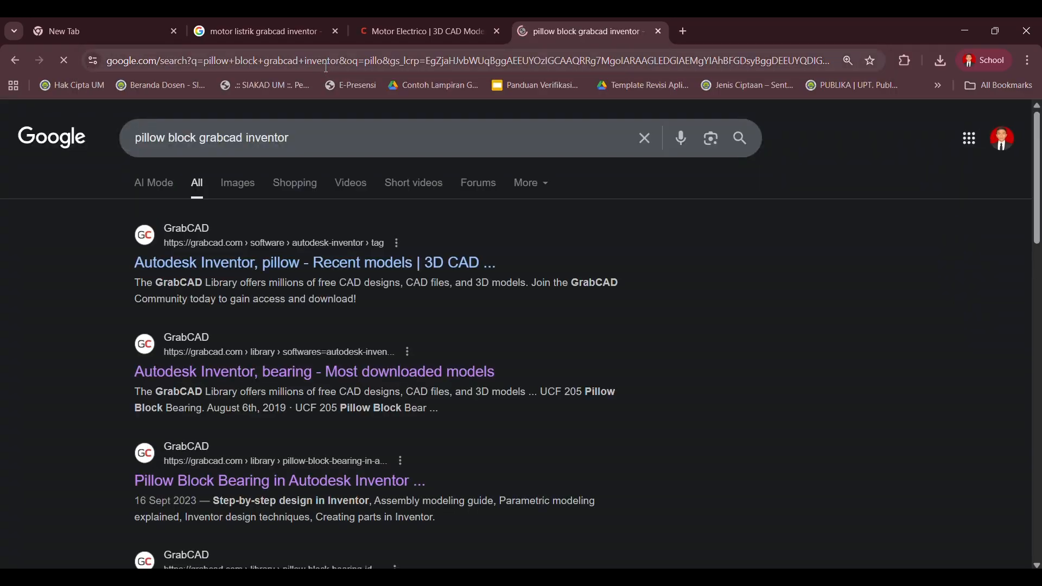
left_click(234, 185)
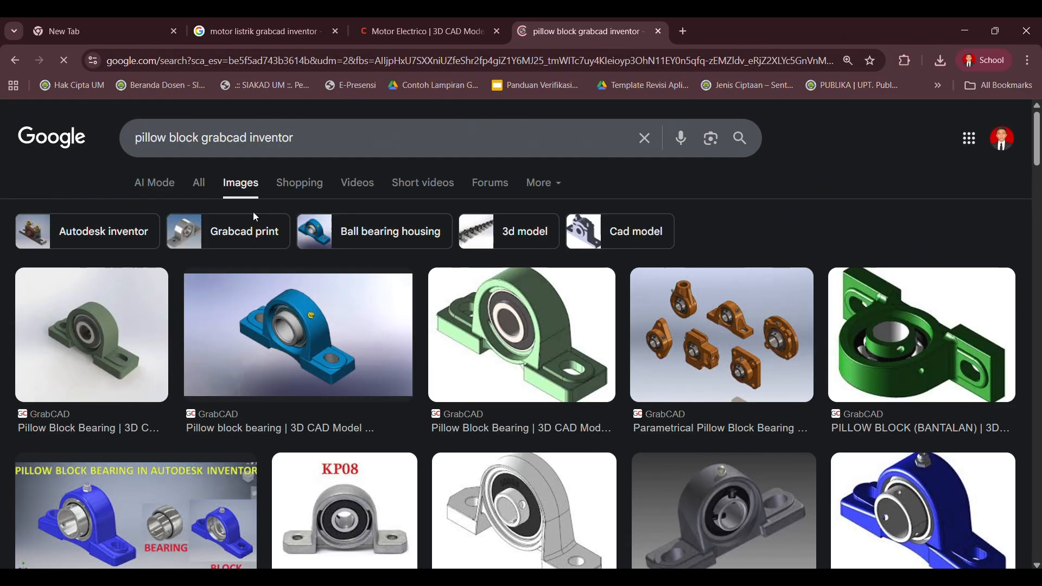
Look through the pillow block image results for a suitable GrabCAD bearing model.
scroll(399, 308, "down", 1)
scroll(399, 308, "down", 10)
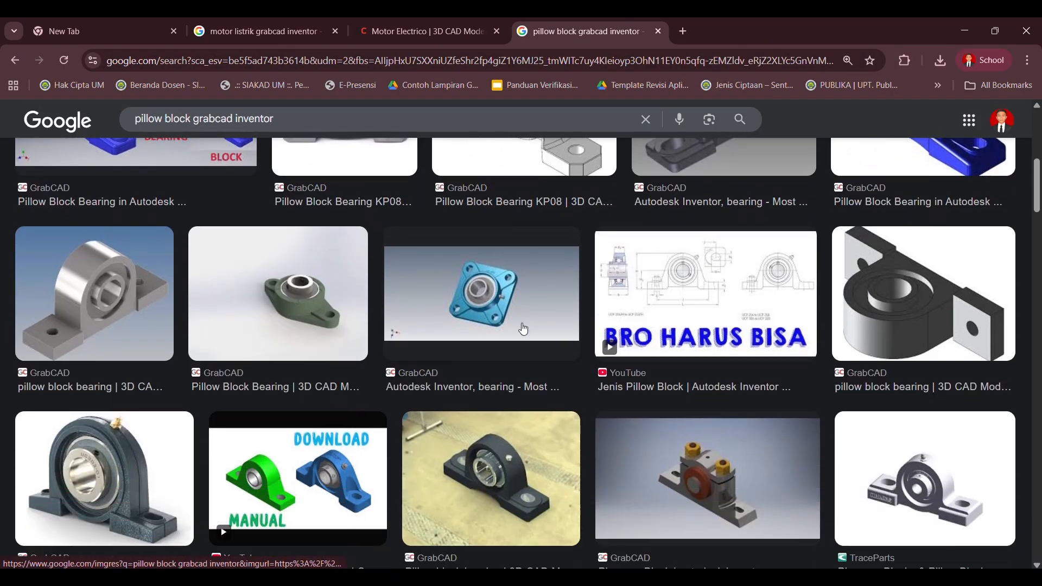
scroll(500, 336, "down", 3)
scroll(470, 326, "up", 3)
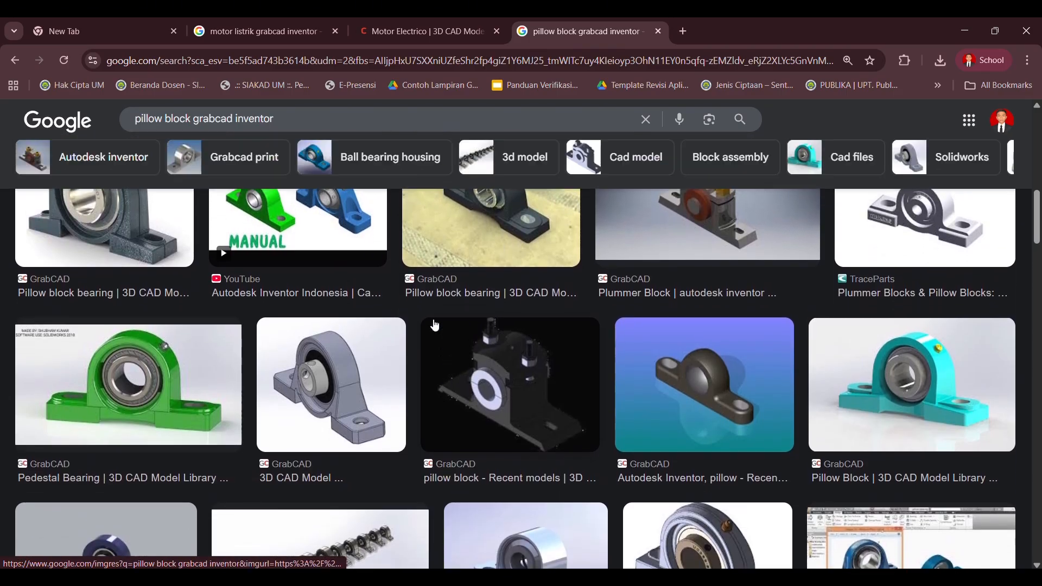
scroll(469, 326, "down", 6)
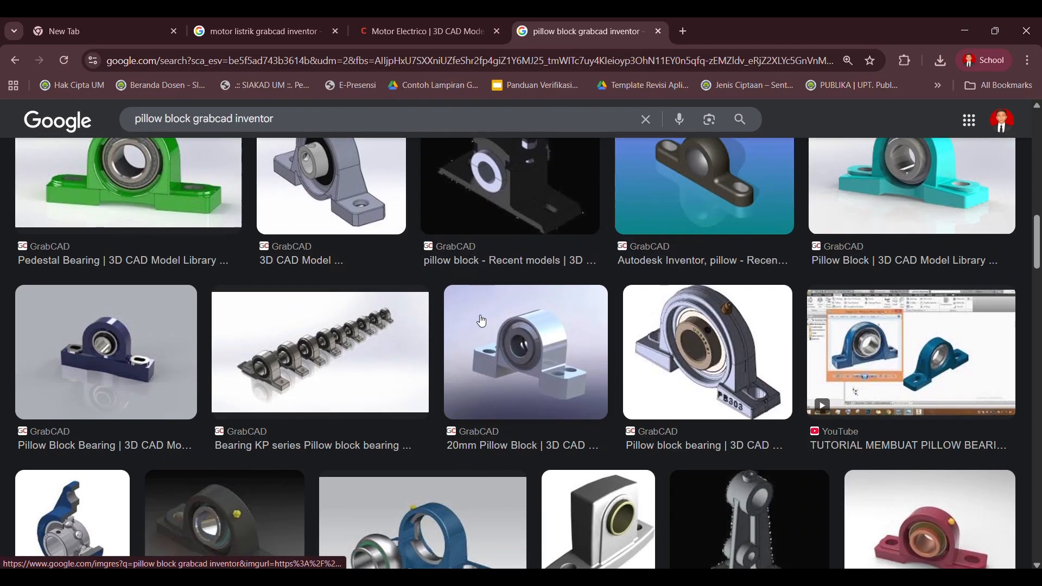
scroll(495, 318, "down", 7)
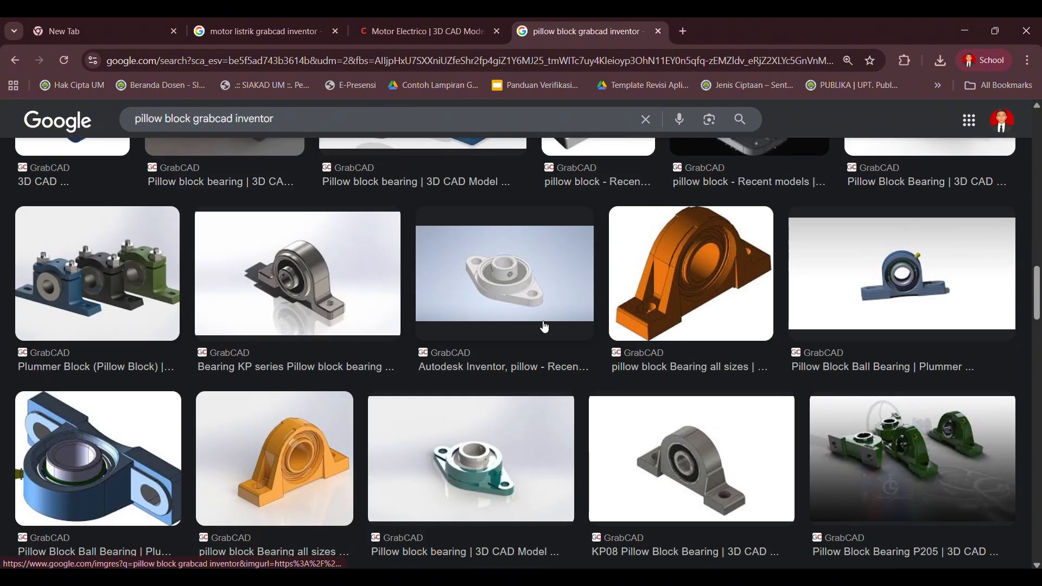
scroll(579, 337, "down", 5)
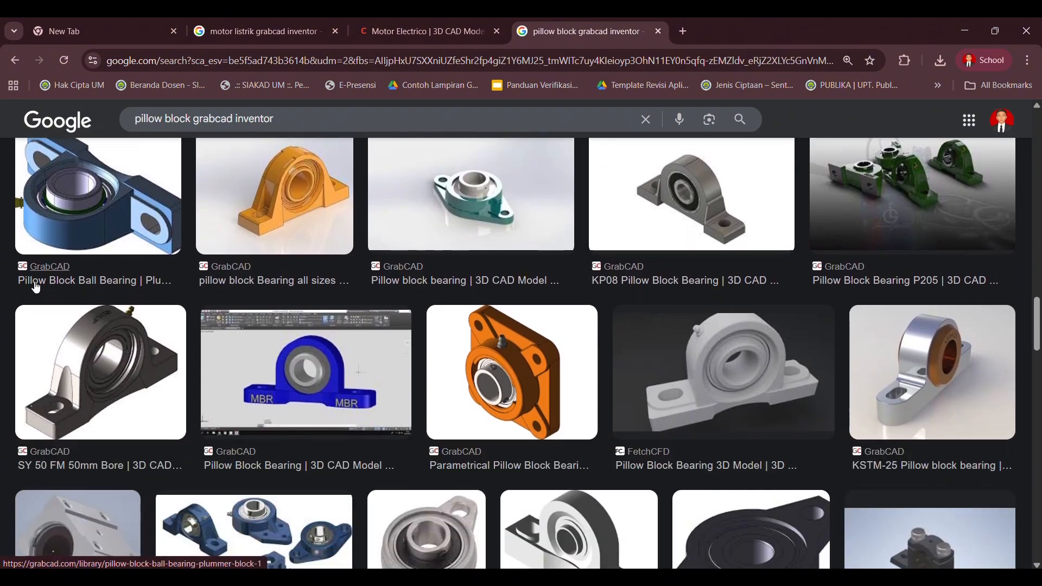
right_click(43, 272)
scroll(638, 355, "up", 10)
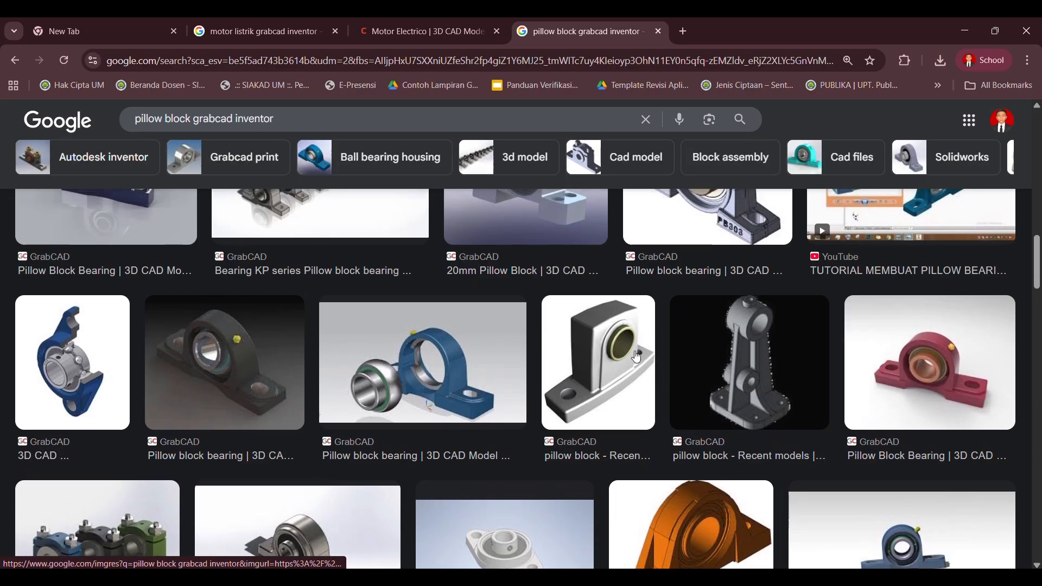
scroll(637, 355, "up", 4)
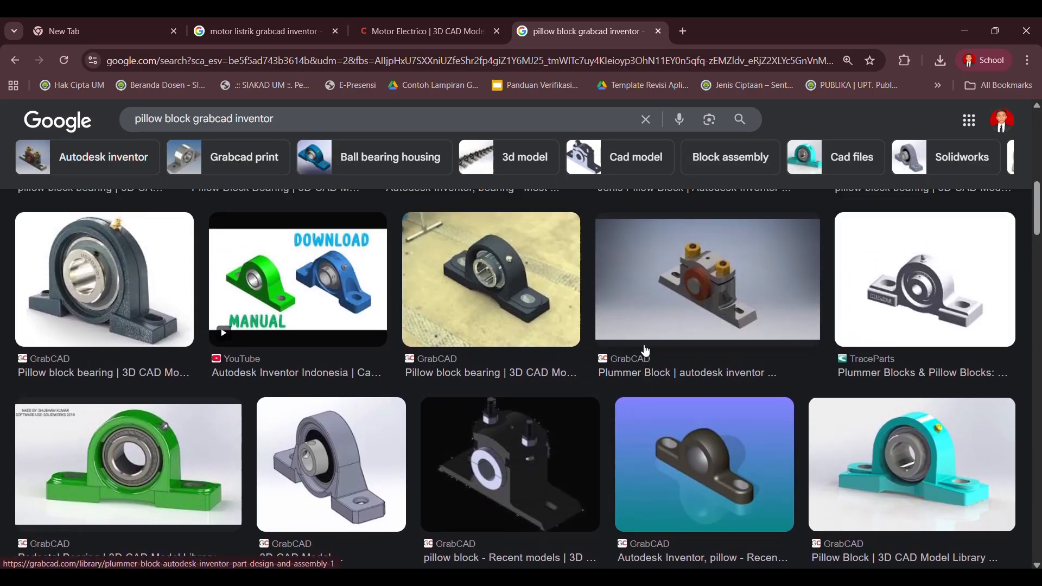
scroll(649, 345, "down", 1)
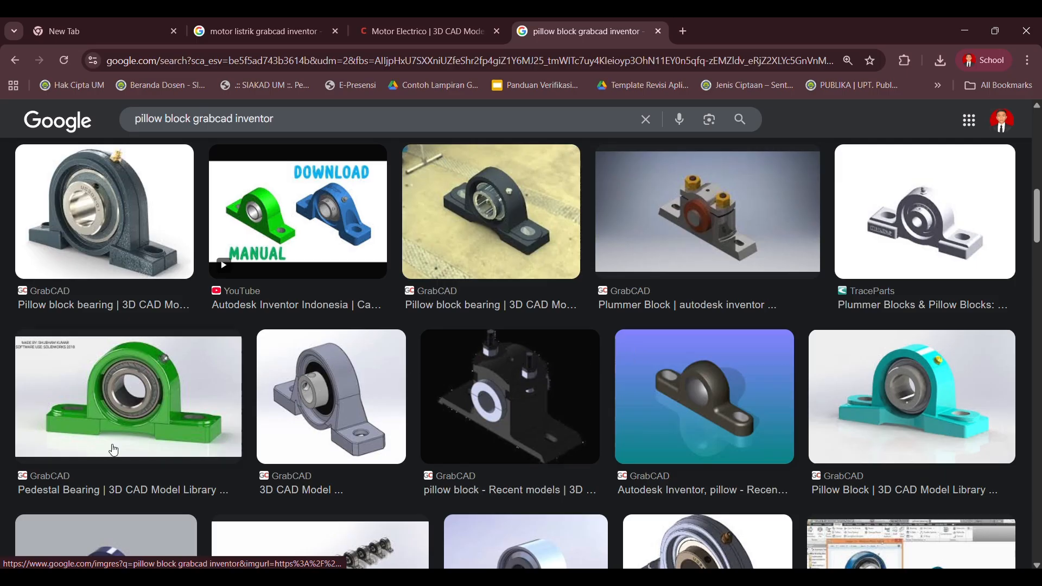
Open the green Pedestal Bearing result's GrabCAD page in a new tab and check its files and software details.
right_click(48, 471)
left_click(130, 269)
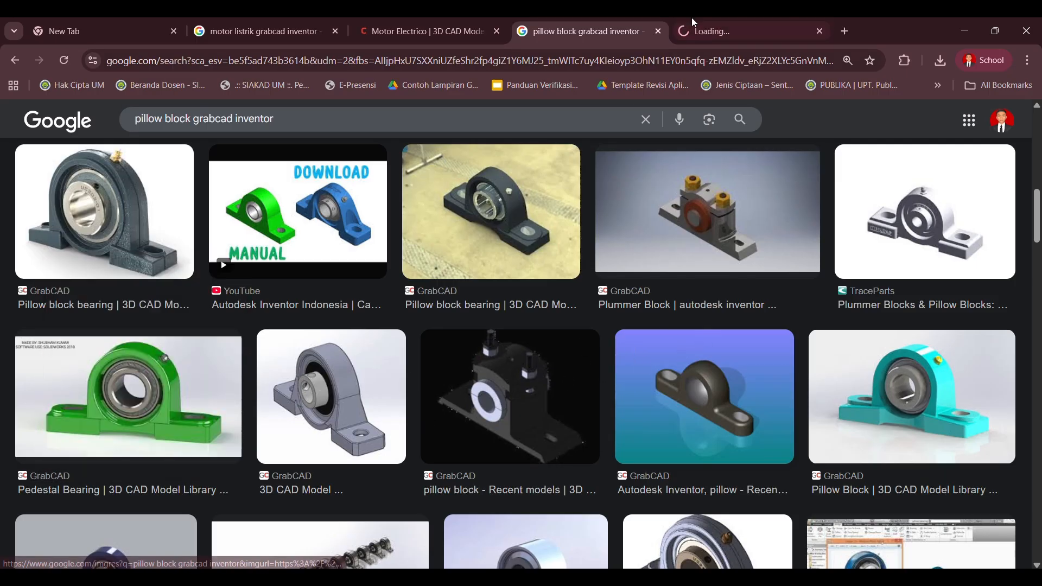
left_click(723, 39)
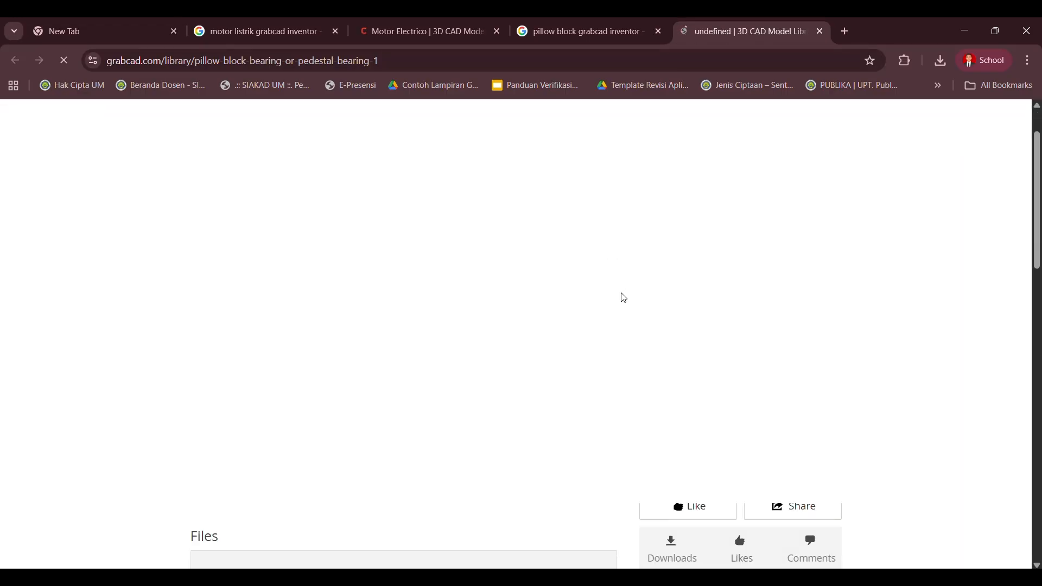
scroll(651, 301, "down", 5)
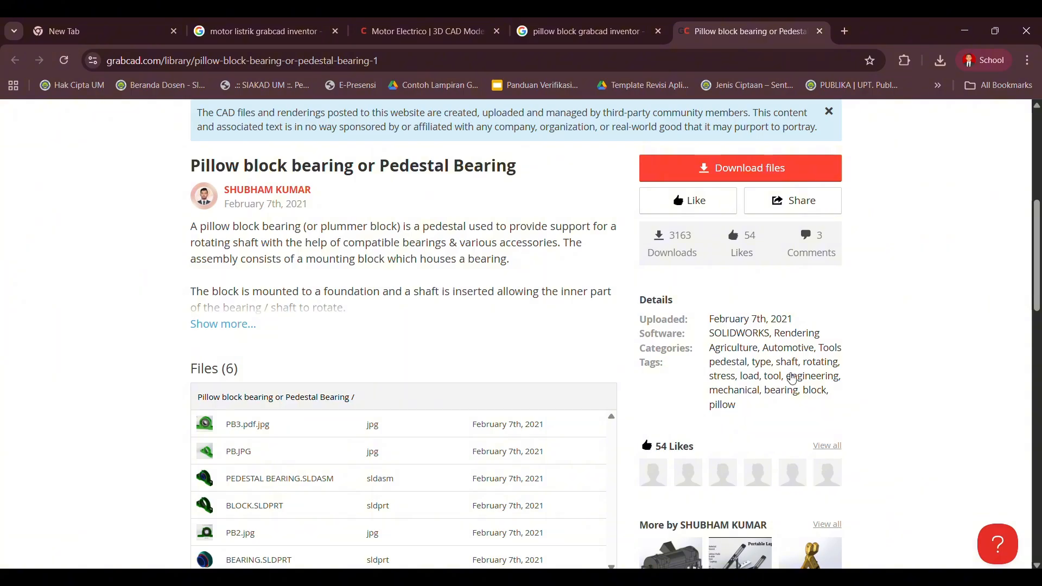
From the image results, open the grey pillow block's GrabCAD listing in a new tab and look through its models.
left_click(545, 38)
scroll(342, 320, "down", 3)
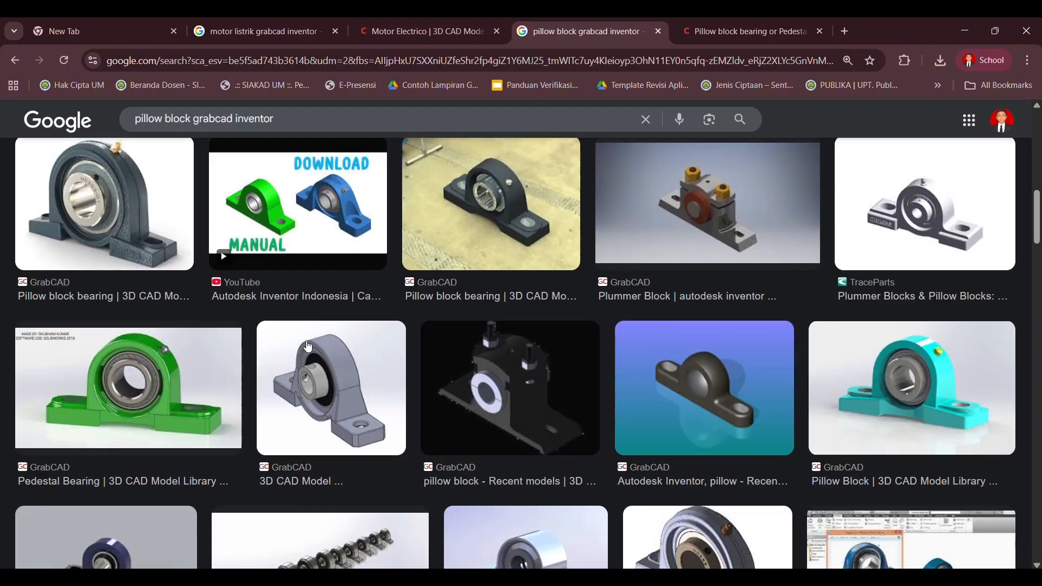
right_click(299, 276)
left_click(380, 289)
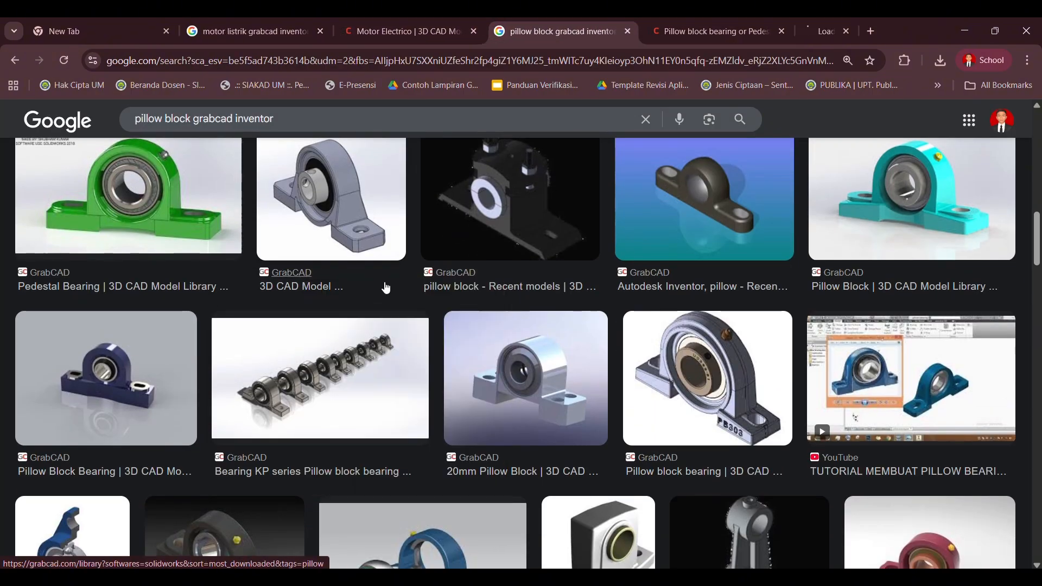
left_click(782, 34)
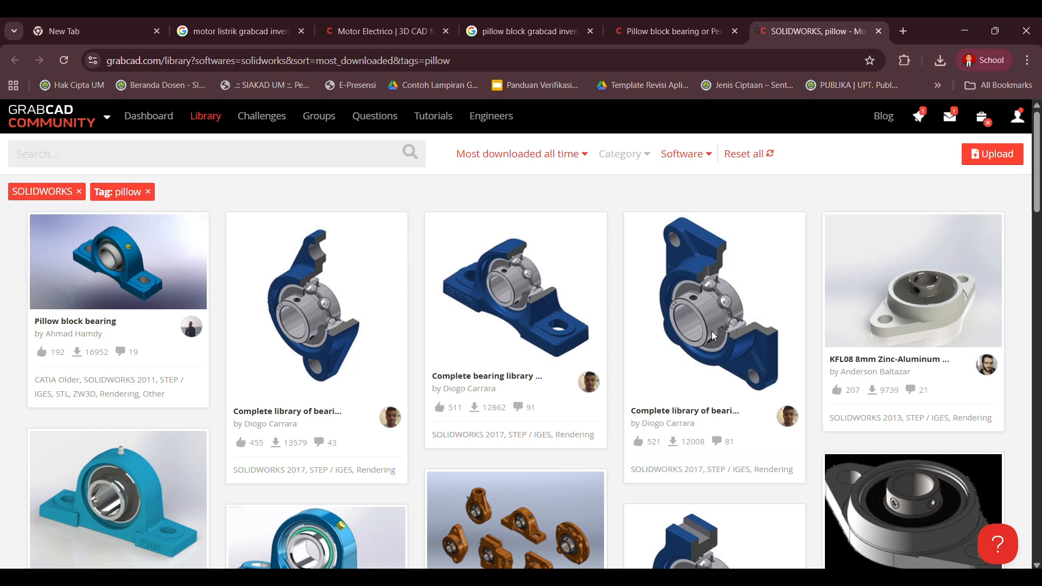
scroll(715, 336, "down", 3)
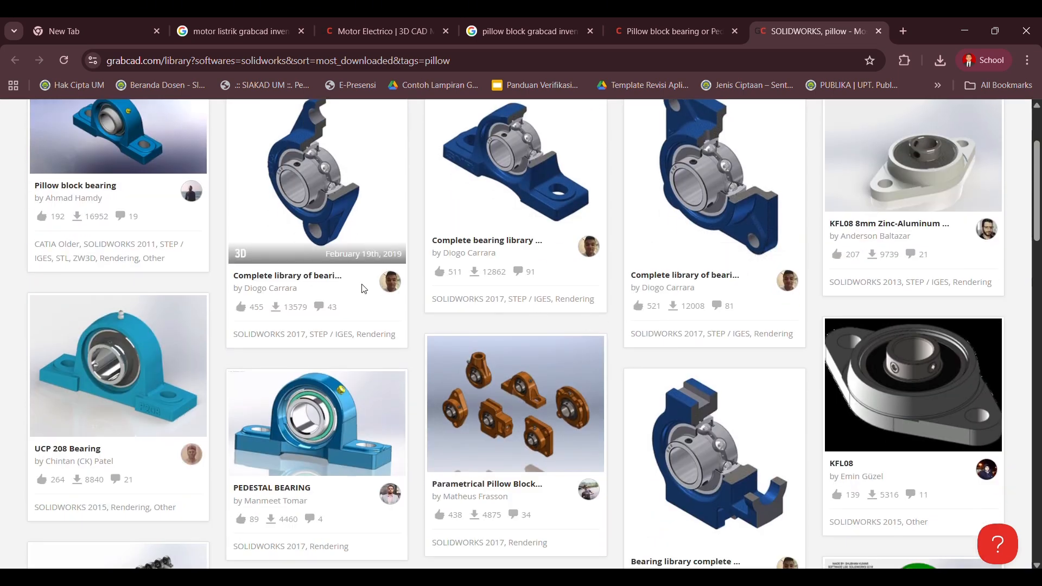
Open the base-type "Complete bearing library" listing from the GrabCAD pillow results in a new browser tab.
scroll(228, 294, "down", 1)
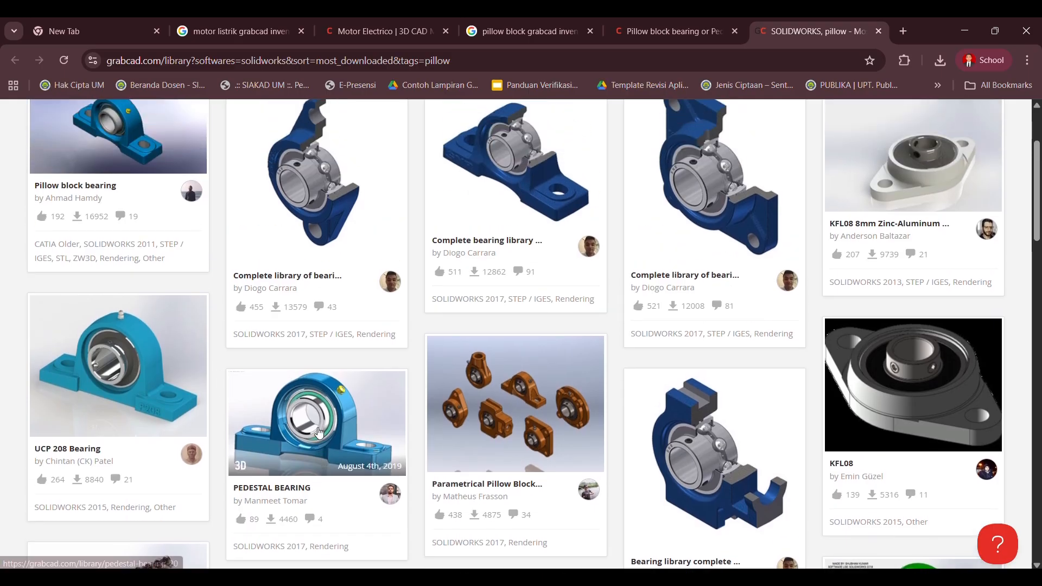
scroll(381, 391, "up", 2)
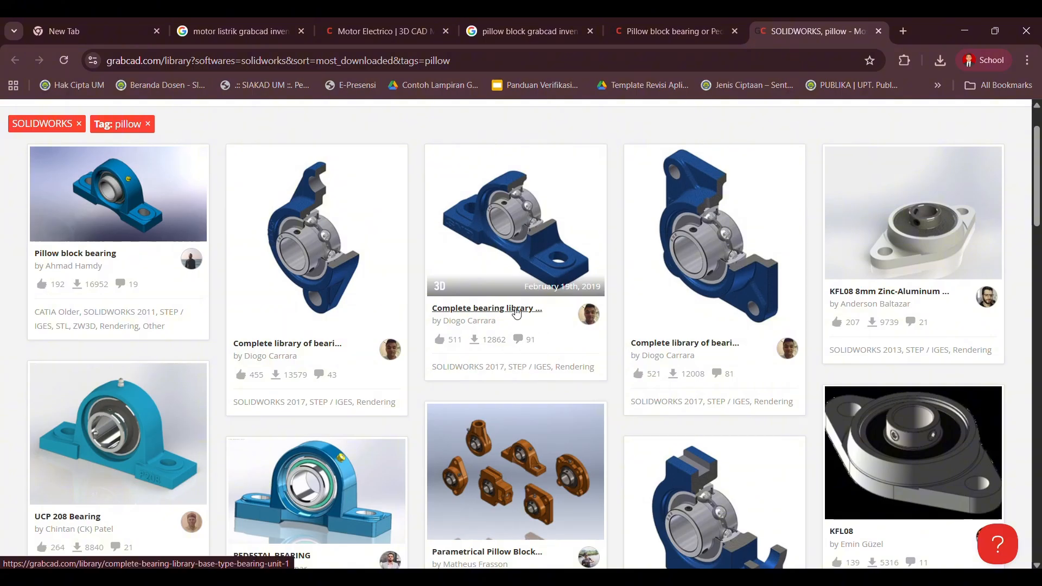
right_click(513, 313)
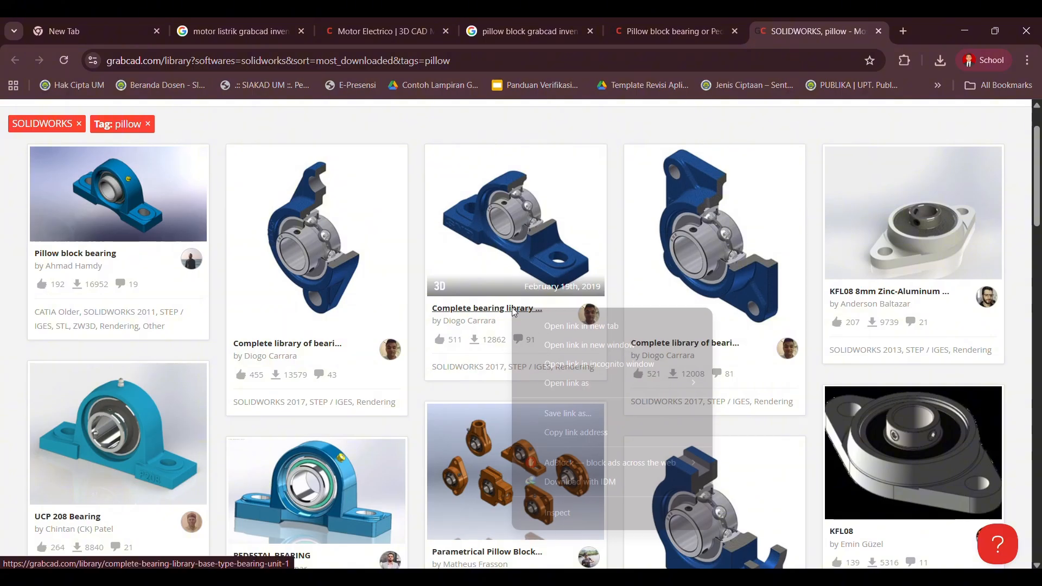
left_click(564, 326)
left_click(821, 31)
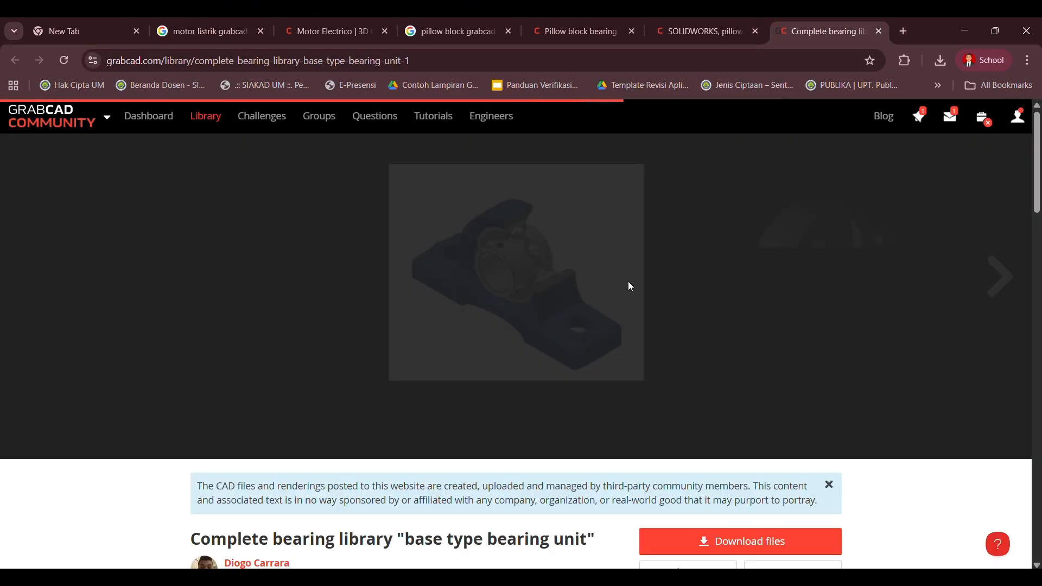
Check the bearing library's file list and download all its files as a zip to the Compressed downloads folder.
scroll(640, 293, "down", 5)
scroll(751, 386, "down", 2)
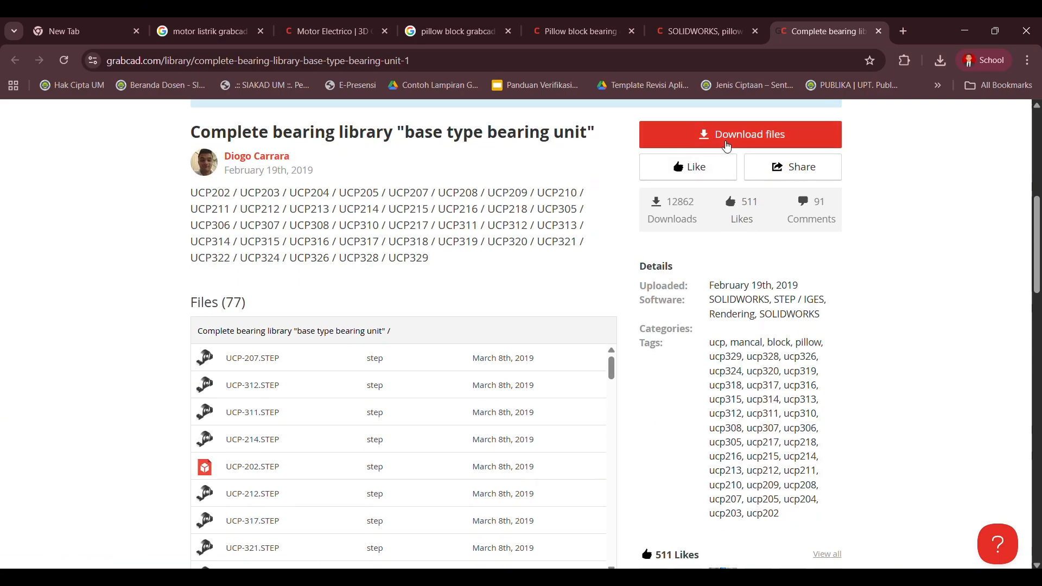
scroll(469, 341, "down", 1)
scroll(802, 260, "up", 3)
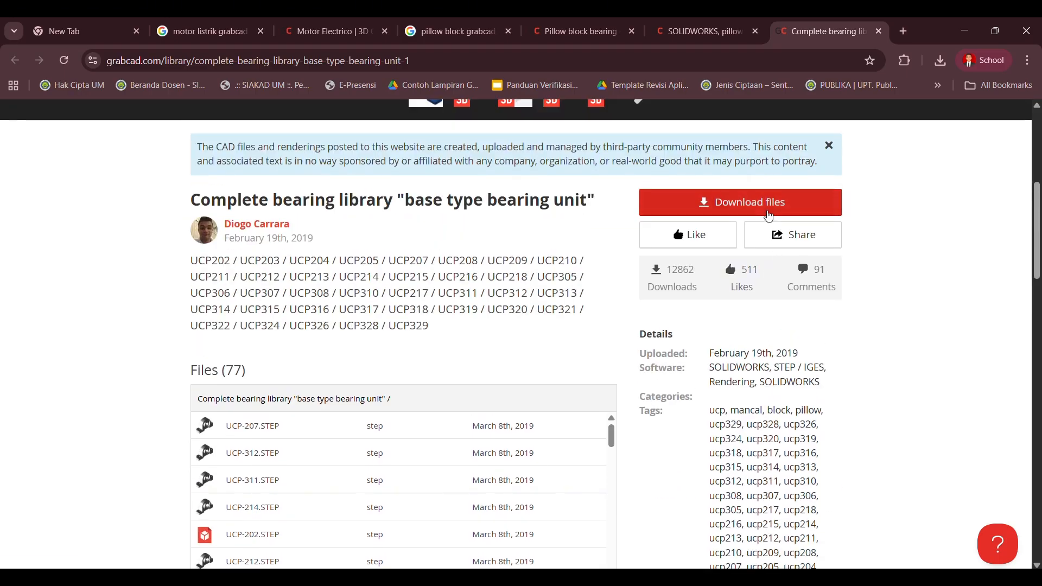
left_click(769, 216)
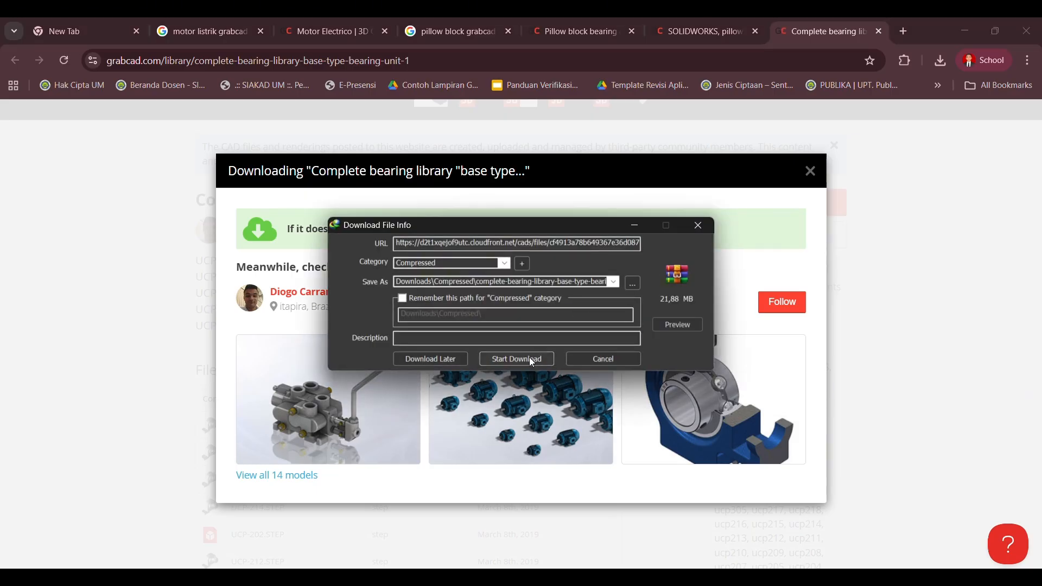
left_click(534, 359)
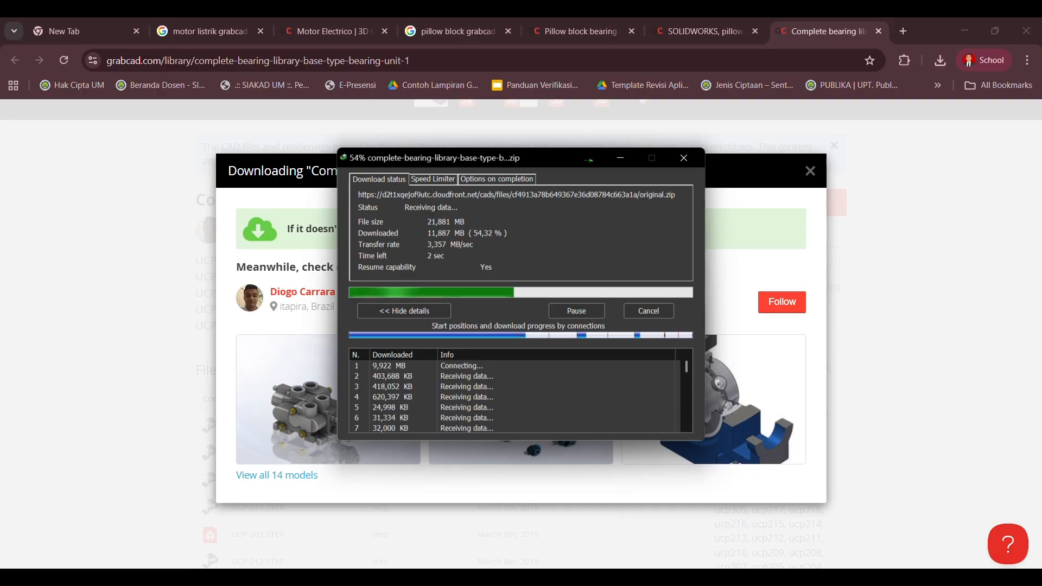
Open the downloaded complete-bearing-library-base-type-bearing-unit-1.snapshot.3.zip from Internet Download Manager.
mouse_move(652, 533)
left_click(678, 512)
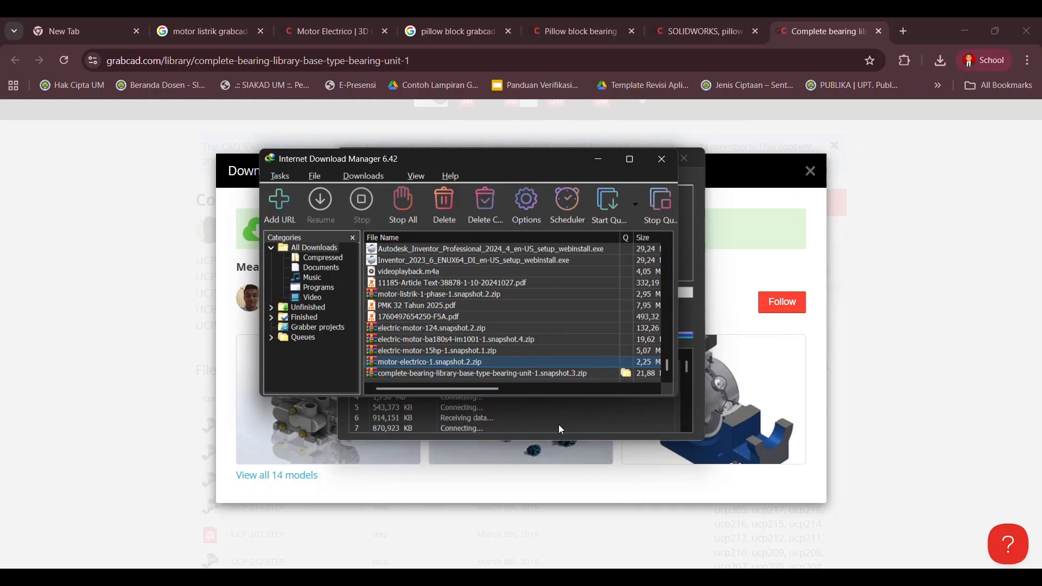
left_click(517, 374)
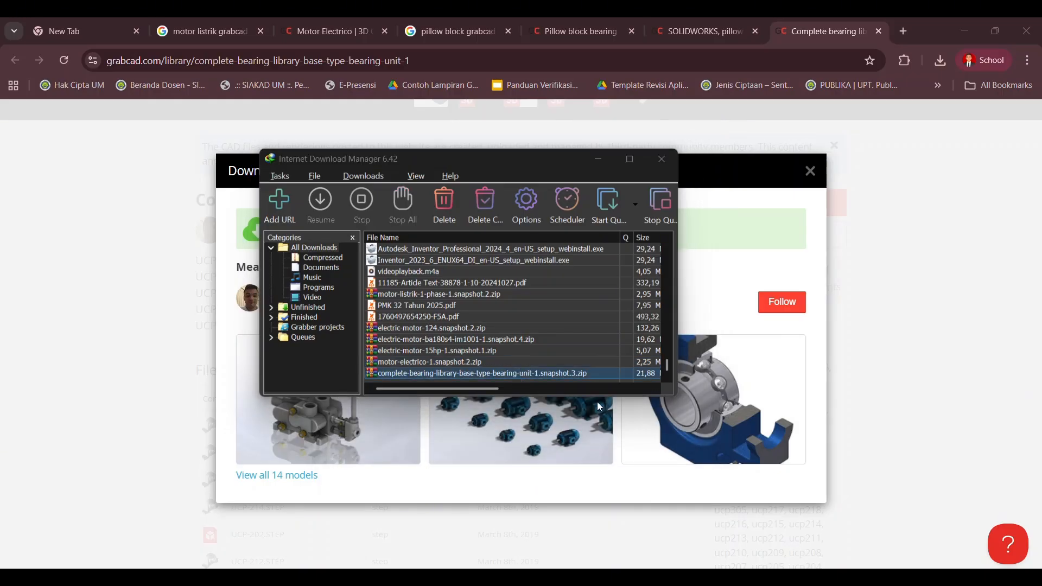
double_click(518, 374)
left_click(521, 405)
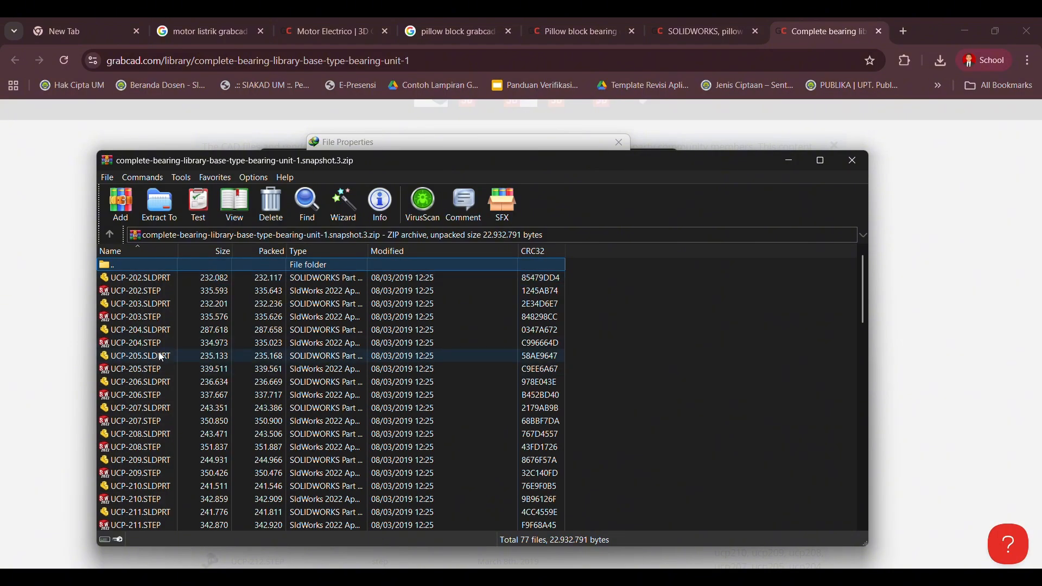
Select all UCP bearing files in the archive, dismissing the archive parameters dialog and moving the archive window clear.
scroll(202, 335, "down", 1)
scroll(188, 371, "down", 7)
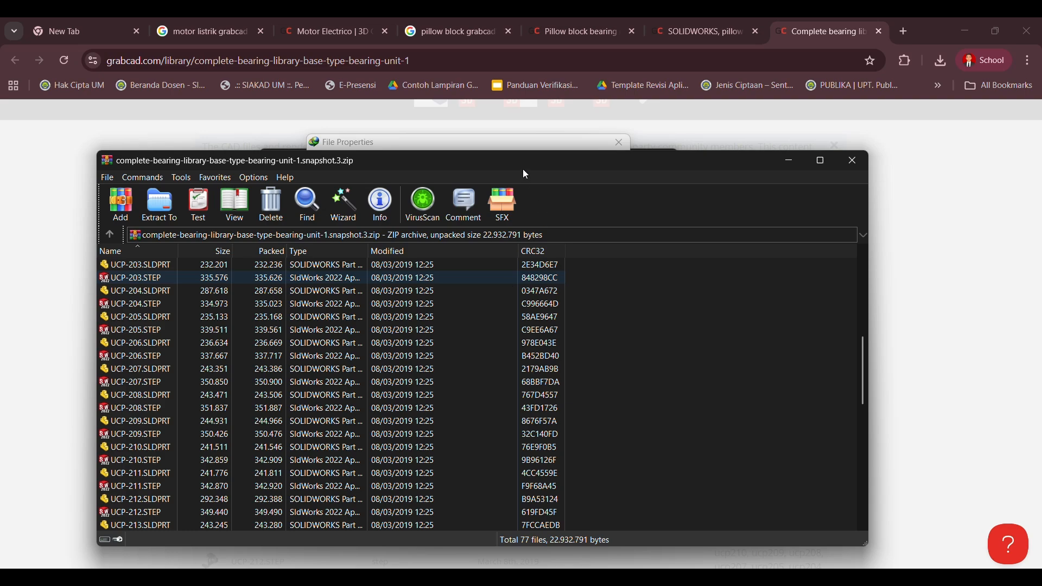
scroll(522, 174, "down", 8)
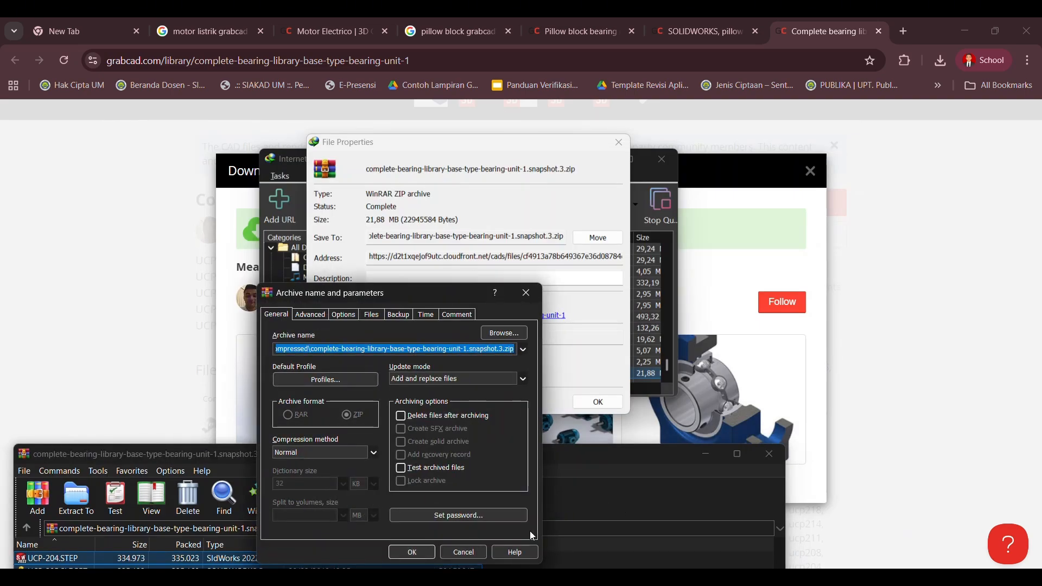
left_click(473, 554)
left_click_drag(545, 450, 587, 128)
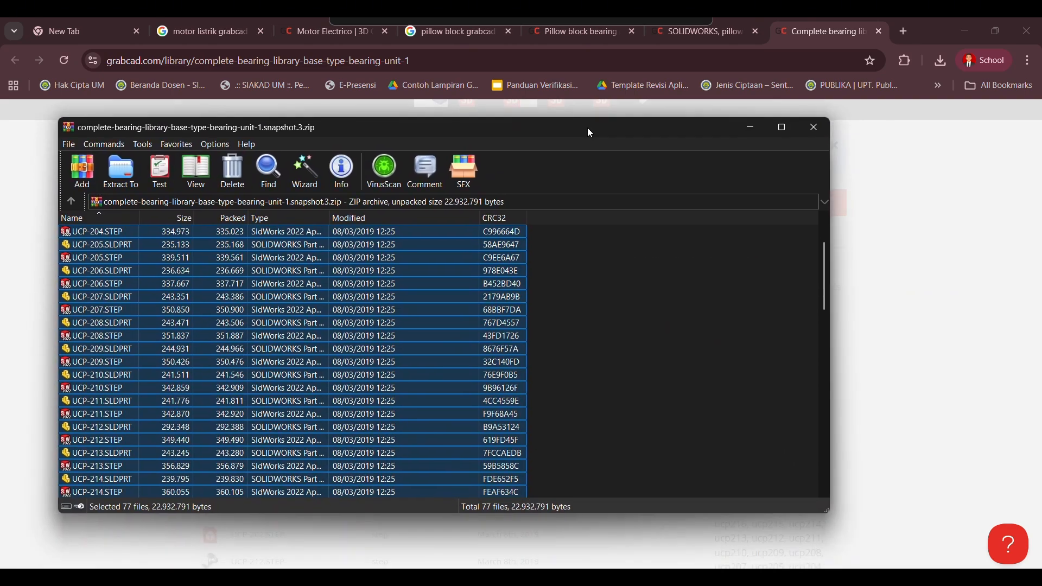
scroll(415, 347, "down", 9)
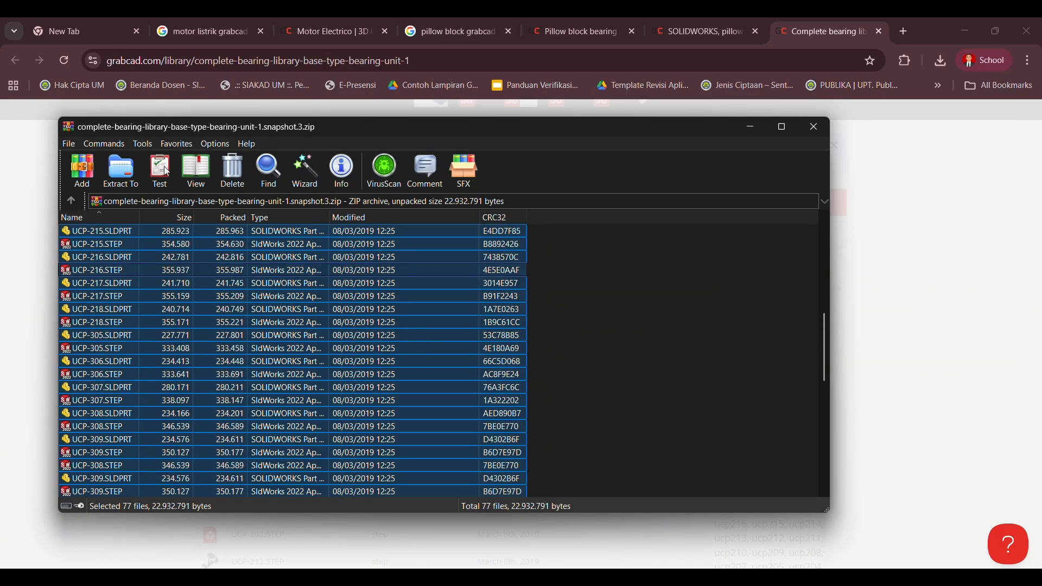
scroll(121, 174, "down", 2)
Start extracting the selected files and set the destination to D:\AUTODESK INVENTOR\CAD S1 PTM 2025\2. Assembly.
left_click(123, 172)
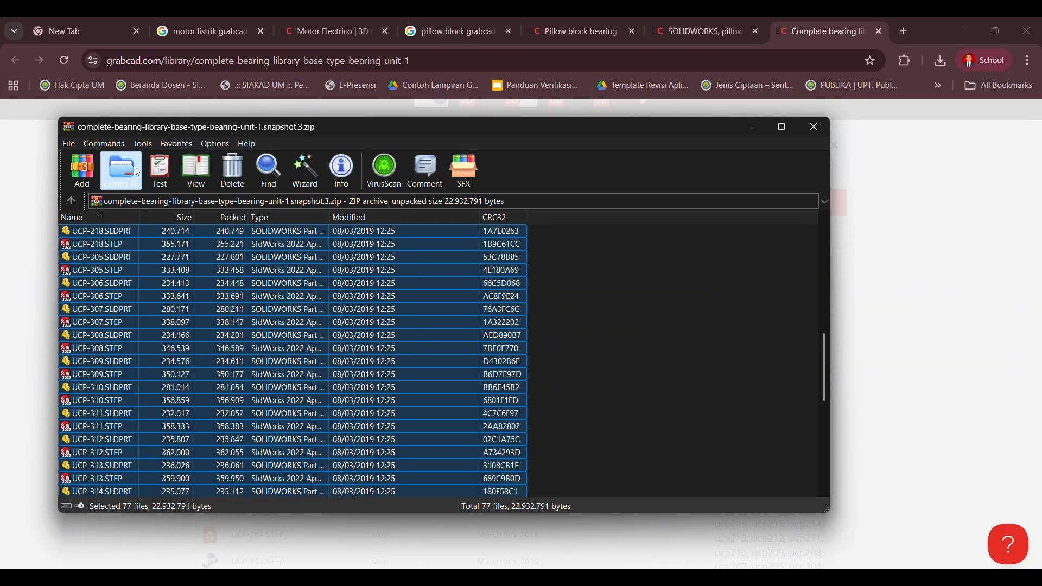
scroll(507, 386, "down", 1)
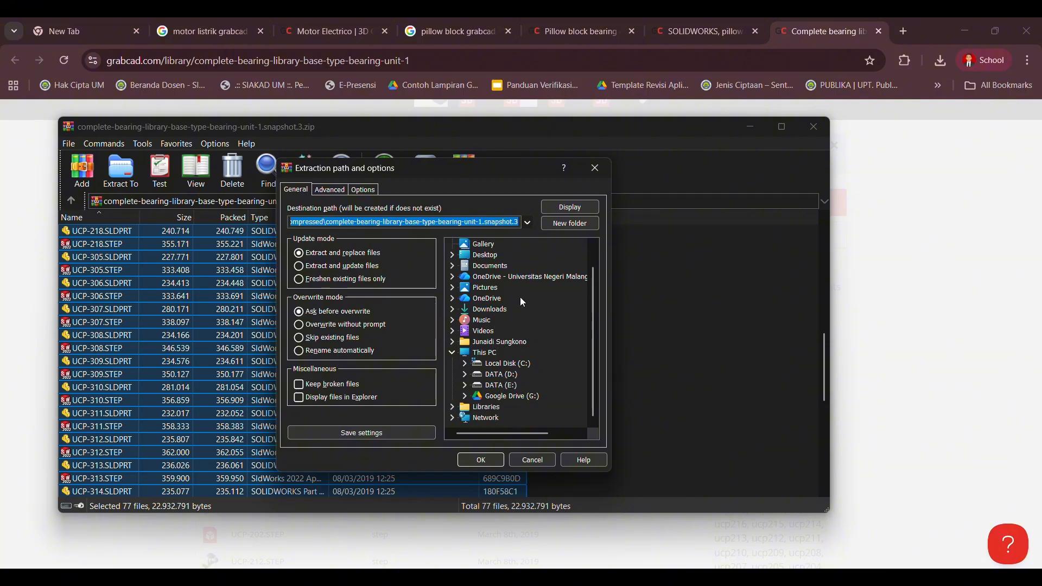
double_click(502, 374)
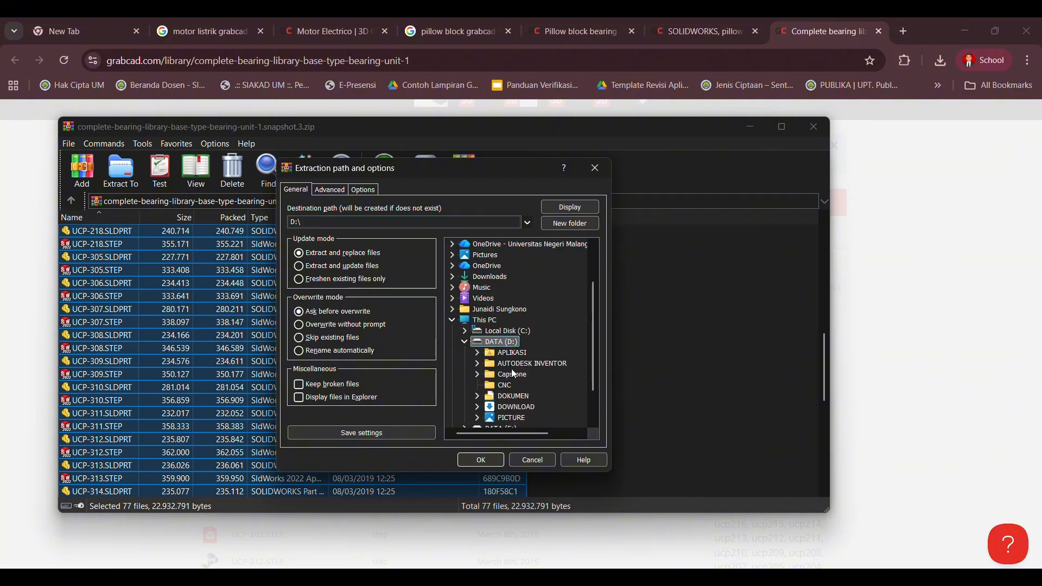
double_click(513, 364)
left_click(544, 311)
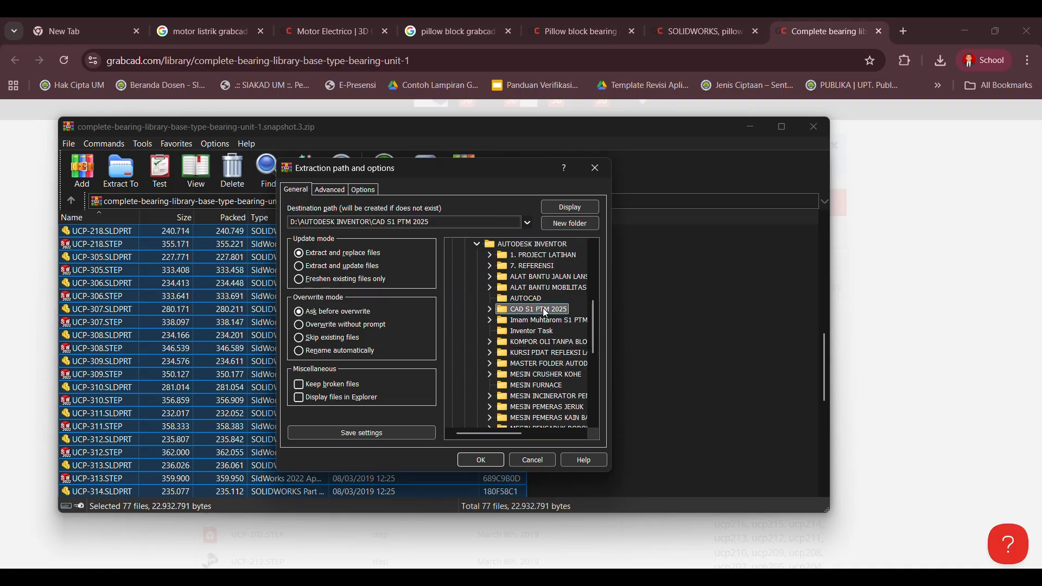
double_click(545, 312)
double_click(541, 332)
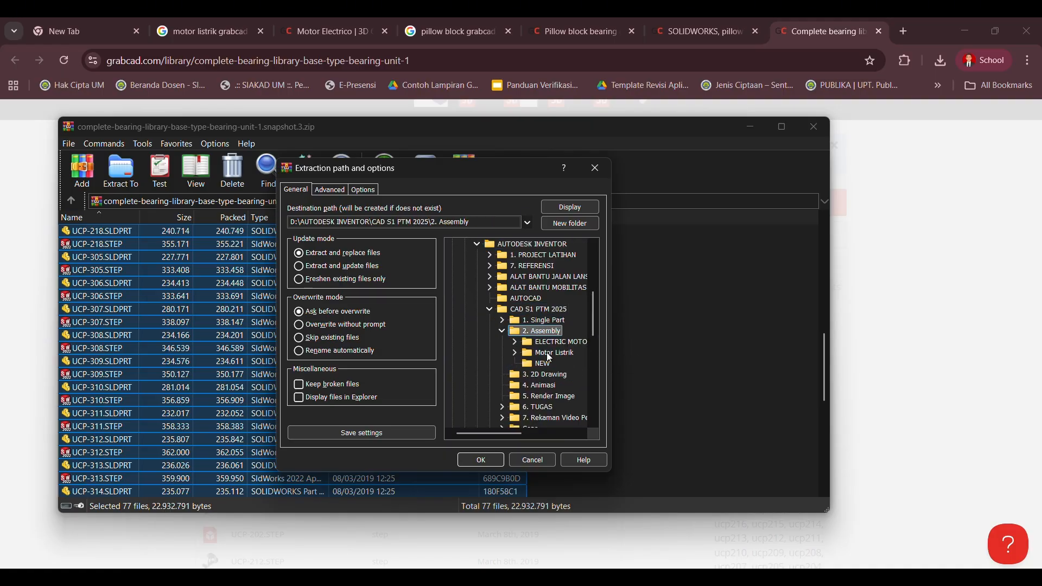
Create a new folder named Pillow Block inside 2. Assembly and extract the bearing files into it.
left_click(556, 225)
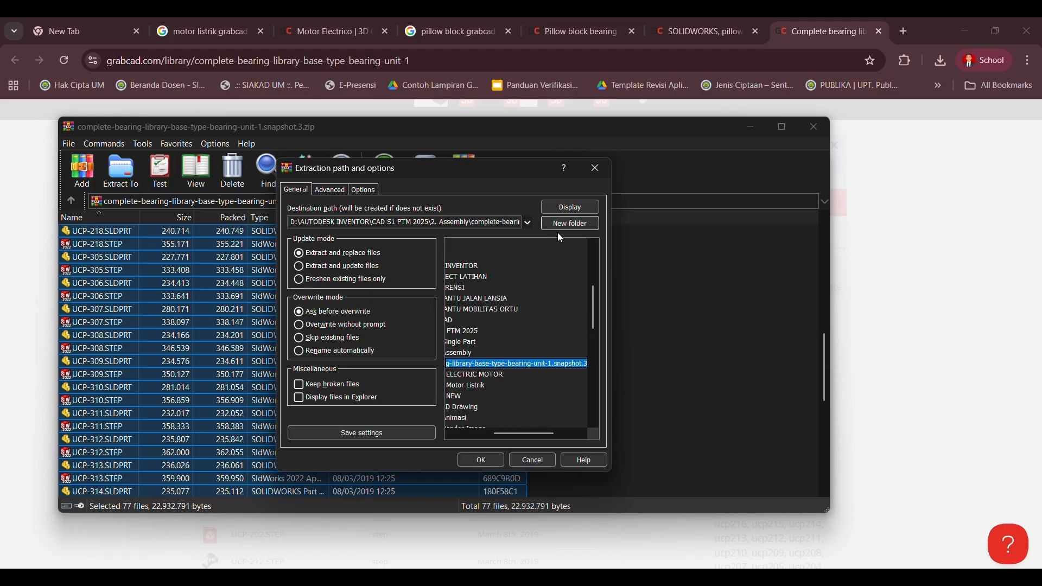
type("Pil")
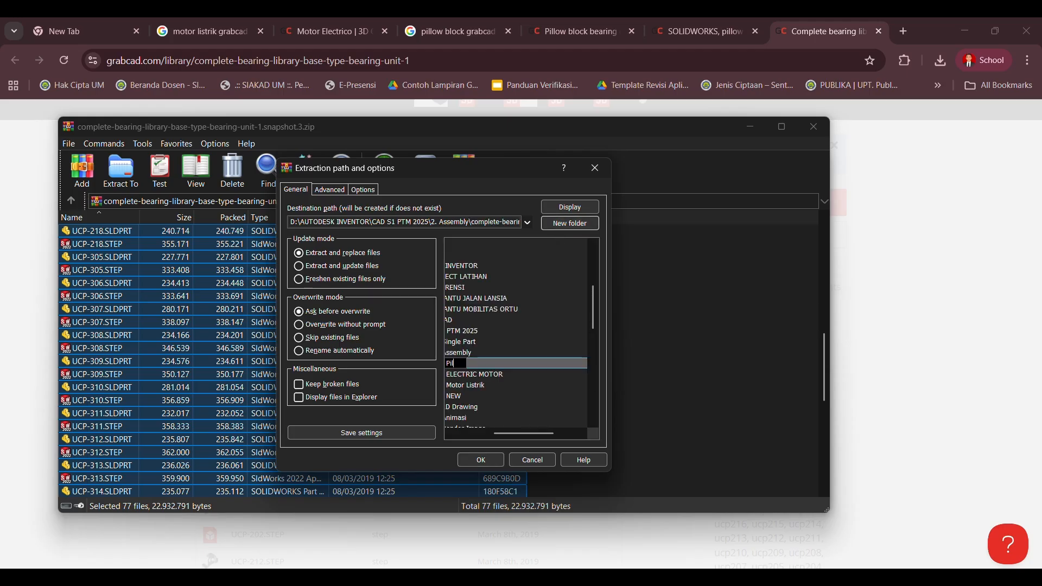
type("low Block")
key("Return")
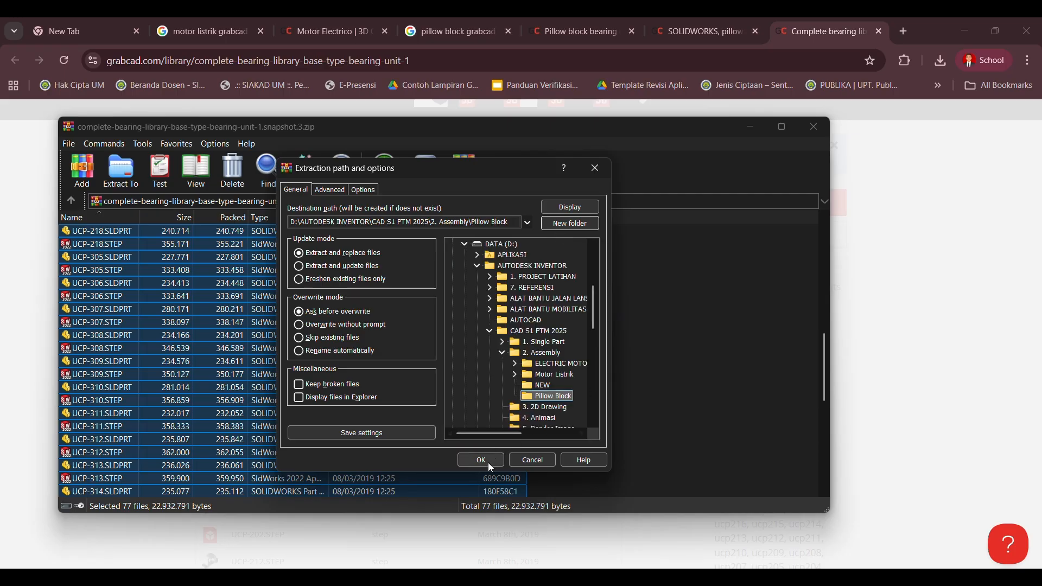
left_click(482, 460)
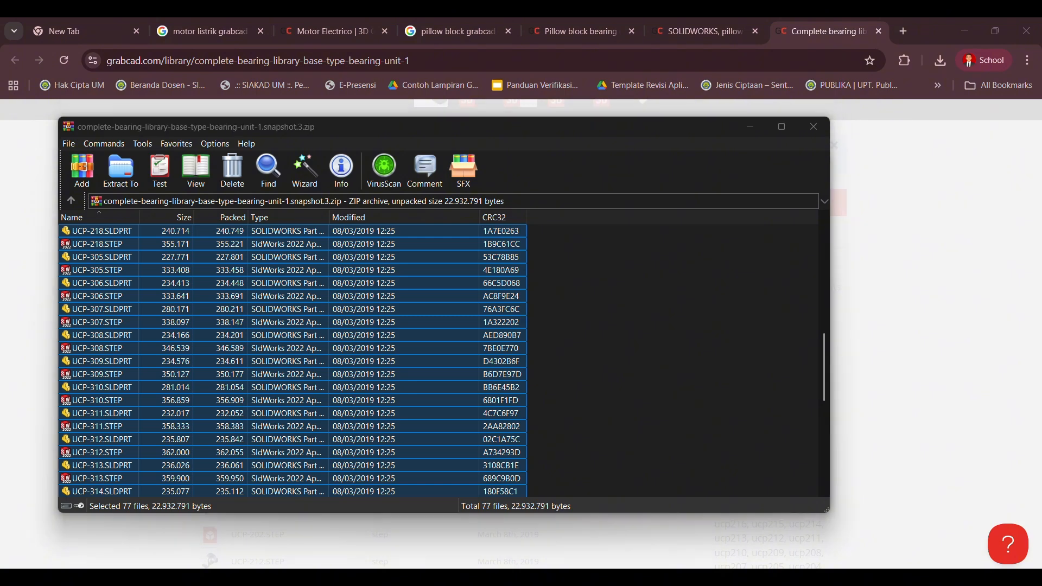
Switch to File Explorer and check the extracted UCP files in the Pillow Block folder under 2. Assembly.
left_click(473, 575)
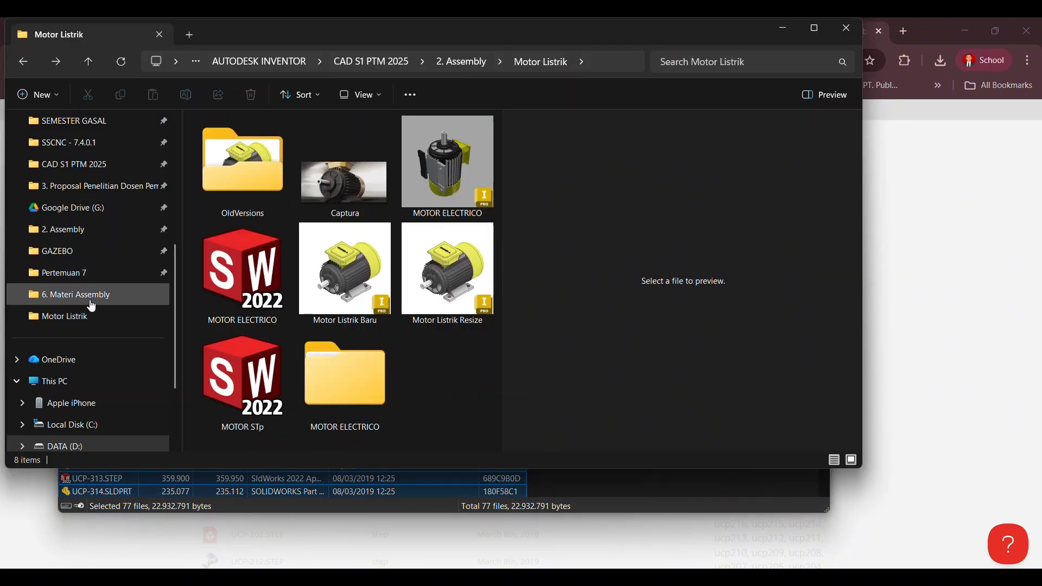
left_click(101, 317)
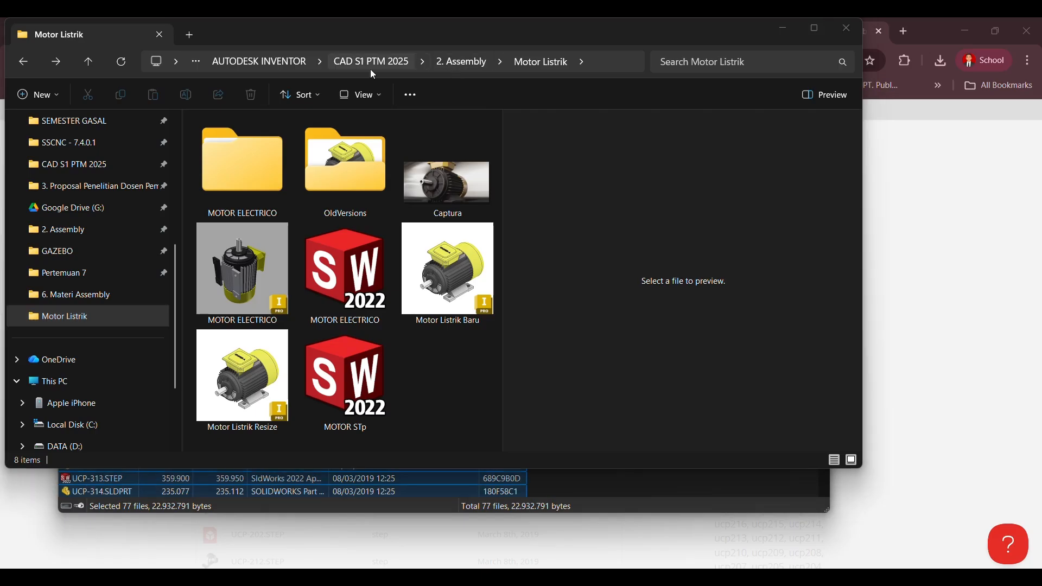
left_click(474, 66)
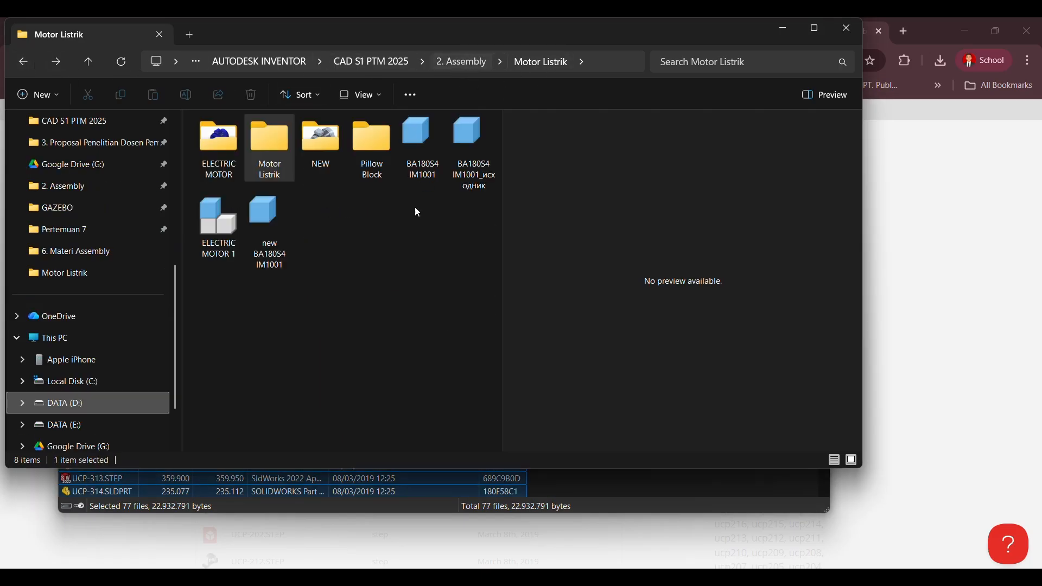
double_click(376, 148)
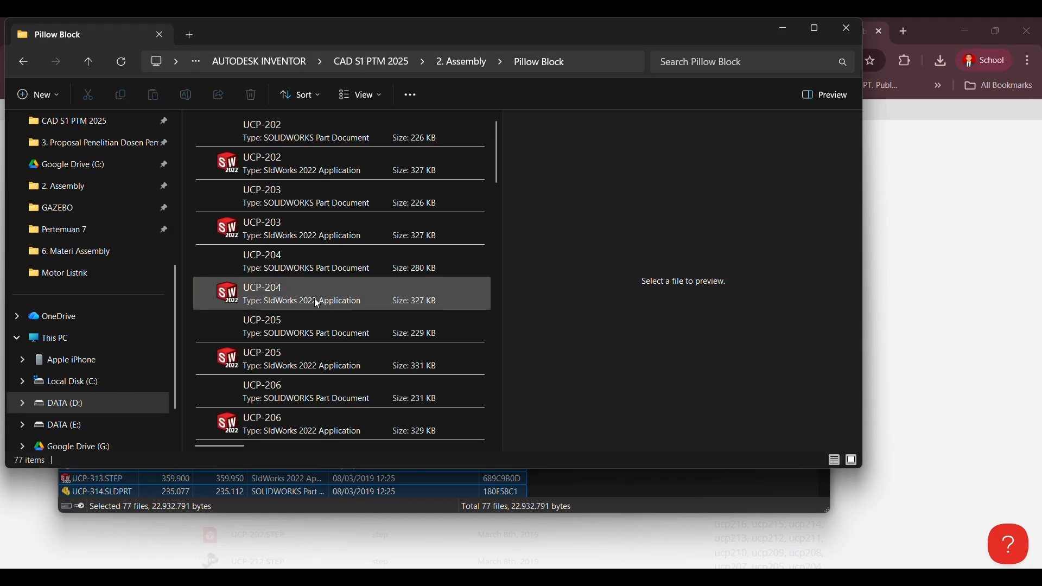
scroll(318, 303, "down", 5)
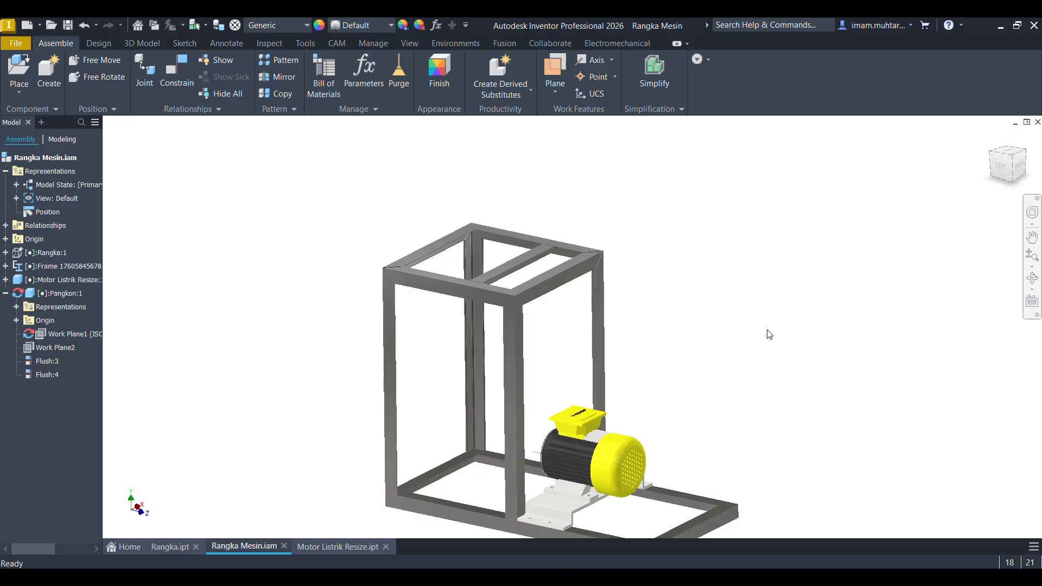
Start placing an imported CAD file and browse the UCP bearing files in the Pillow Block folder under 2. Assembly.
left_click(24, 89)
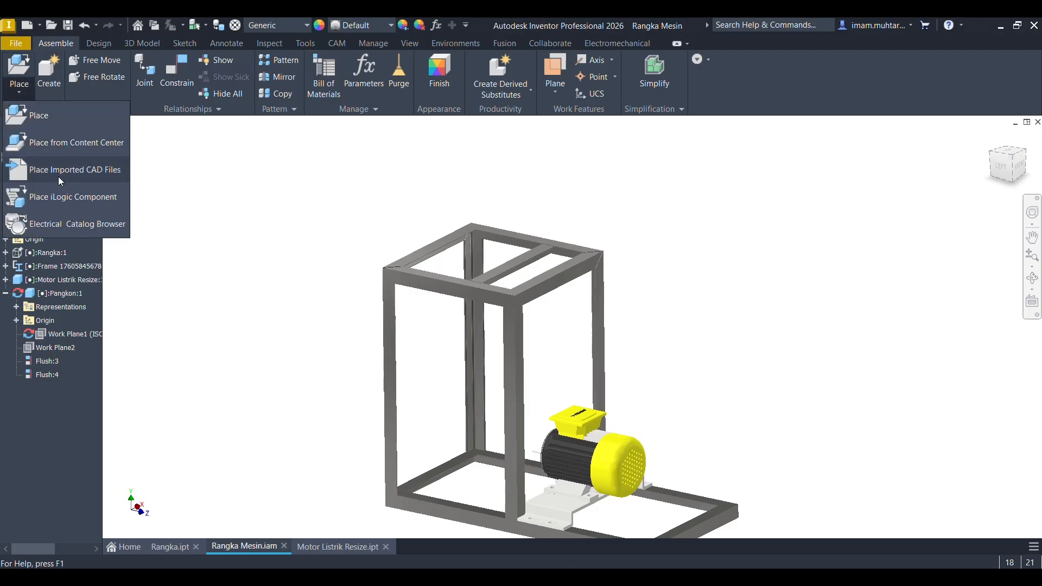
left_click(72, 174)
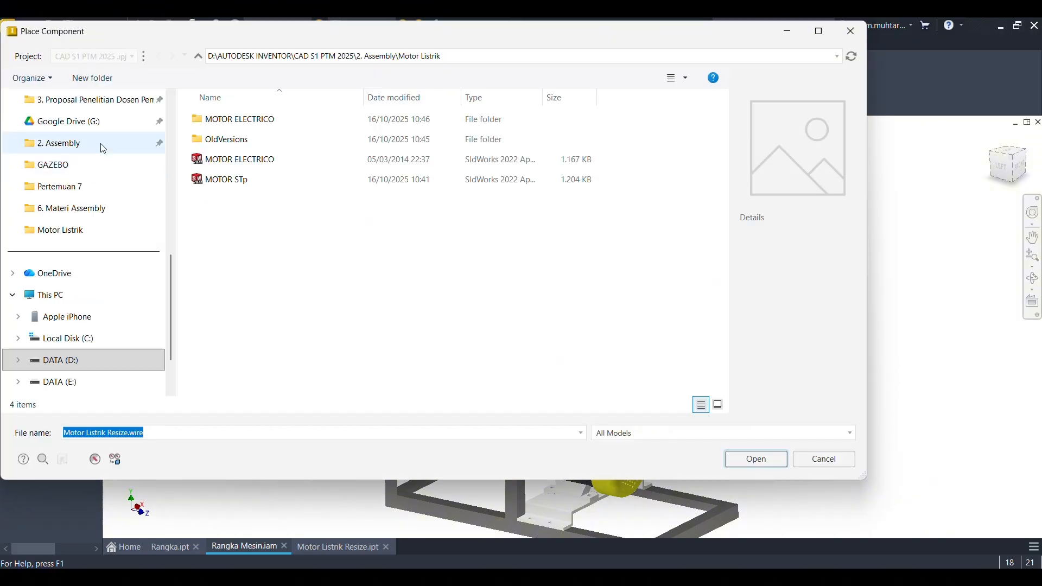
left_click(198, 56)
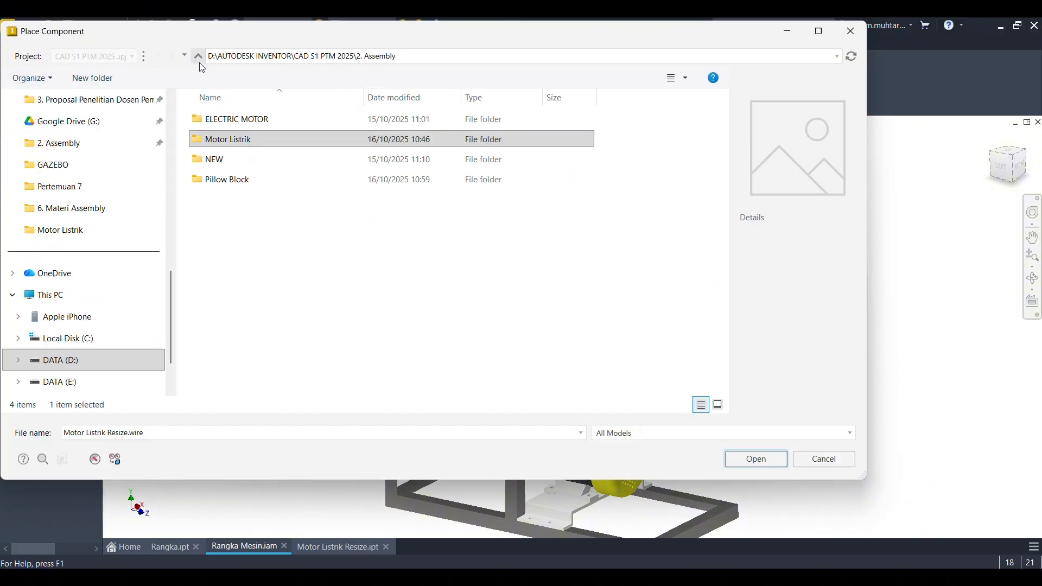
double_click(240, 181)
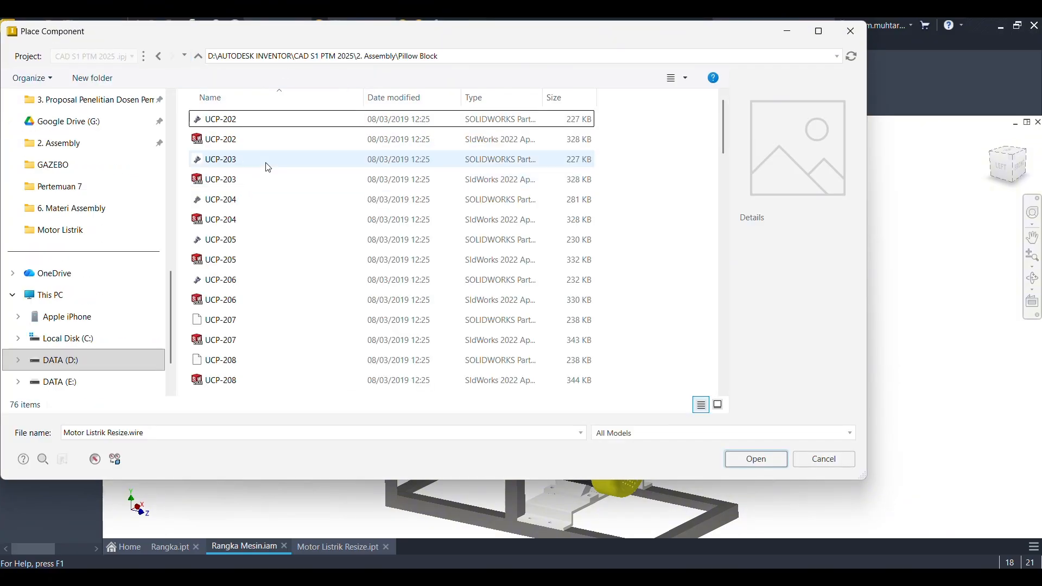
scroll(407, 288, "down", 8)
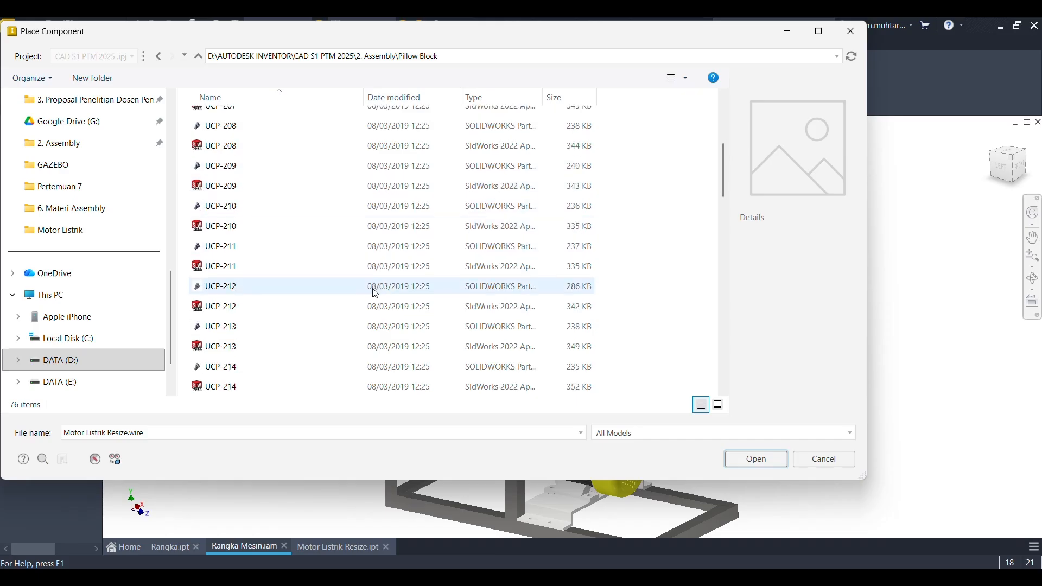
scroll(387, 335, "down", 12)
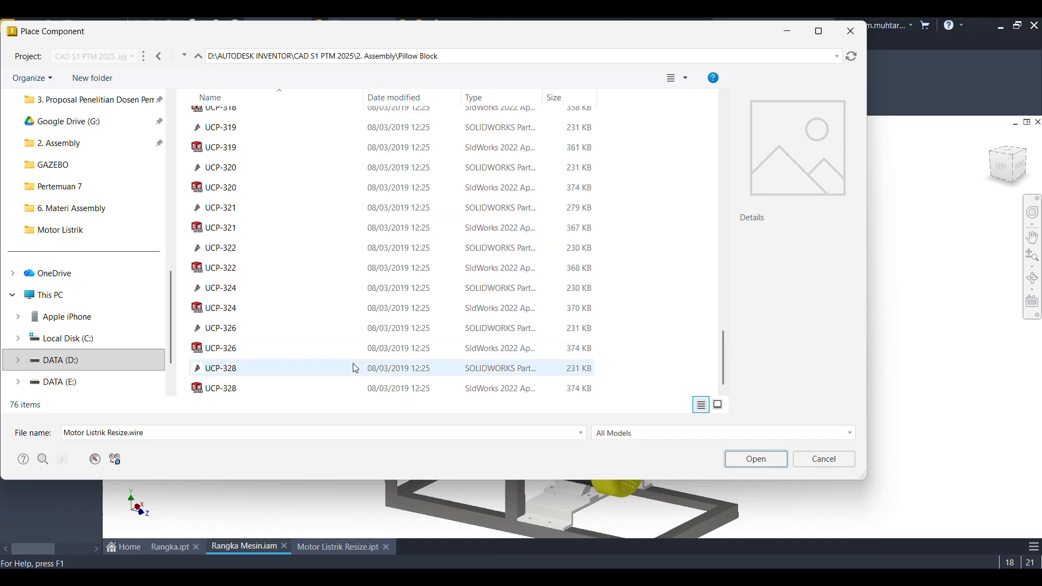
scroll(339, 333, "up", 13)
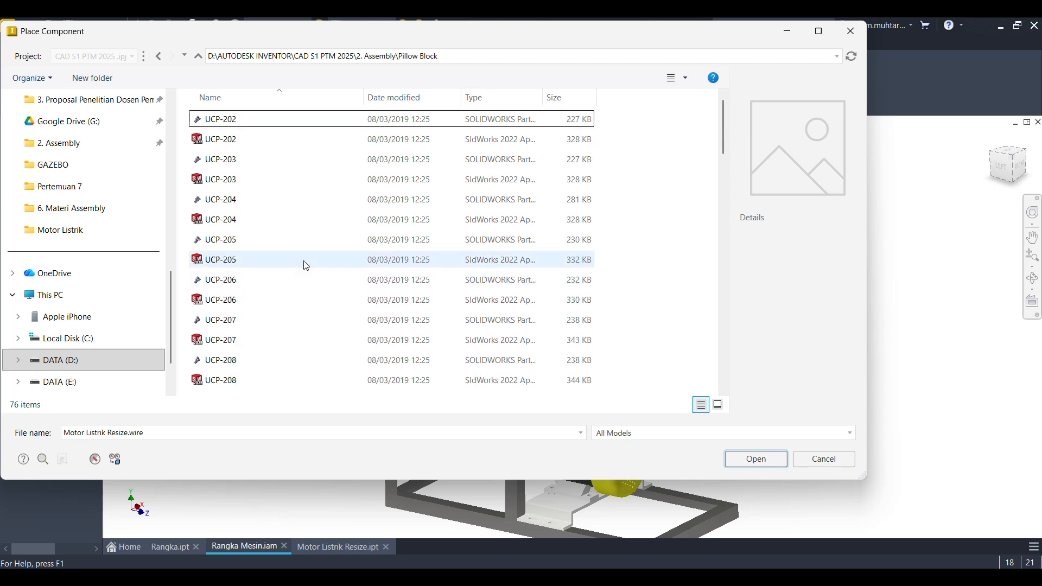
Import the UCP-202 SolidWorks part as a converted model and place one instance above the frame.
left_click(271, 120)
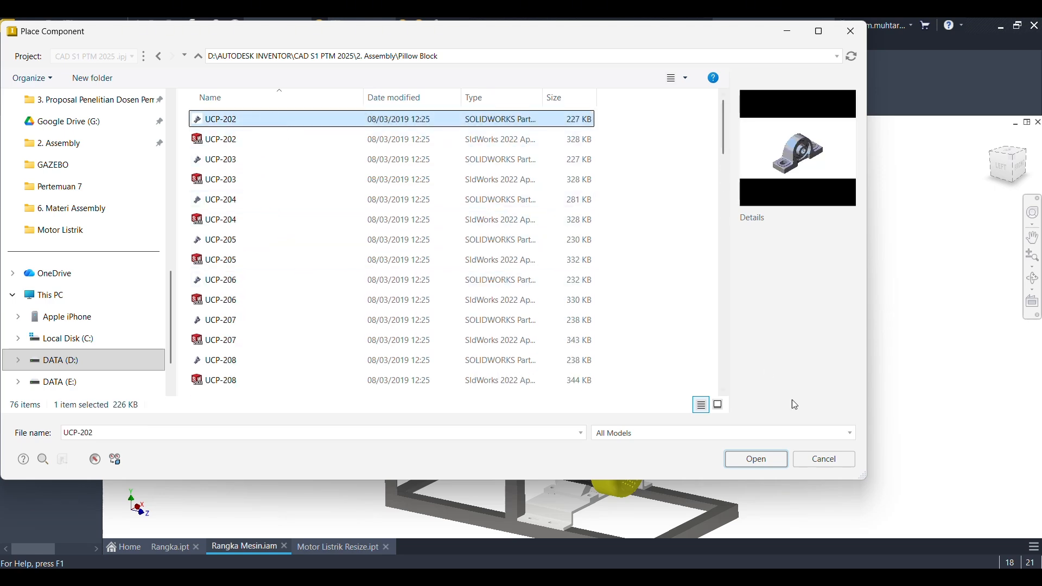
left_click(757, 461)
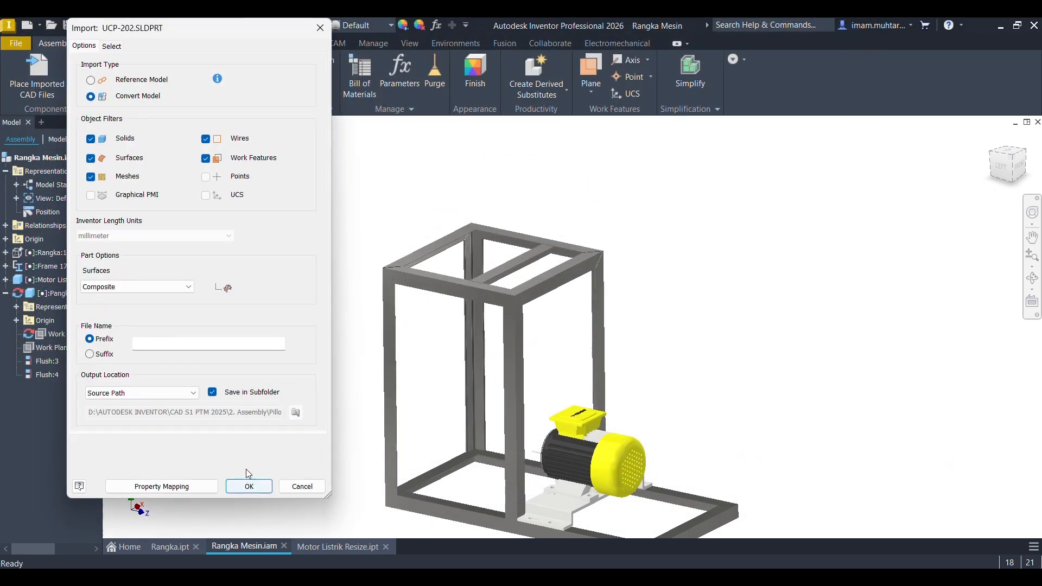
left_click(249, 486)
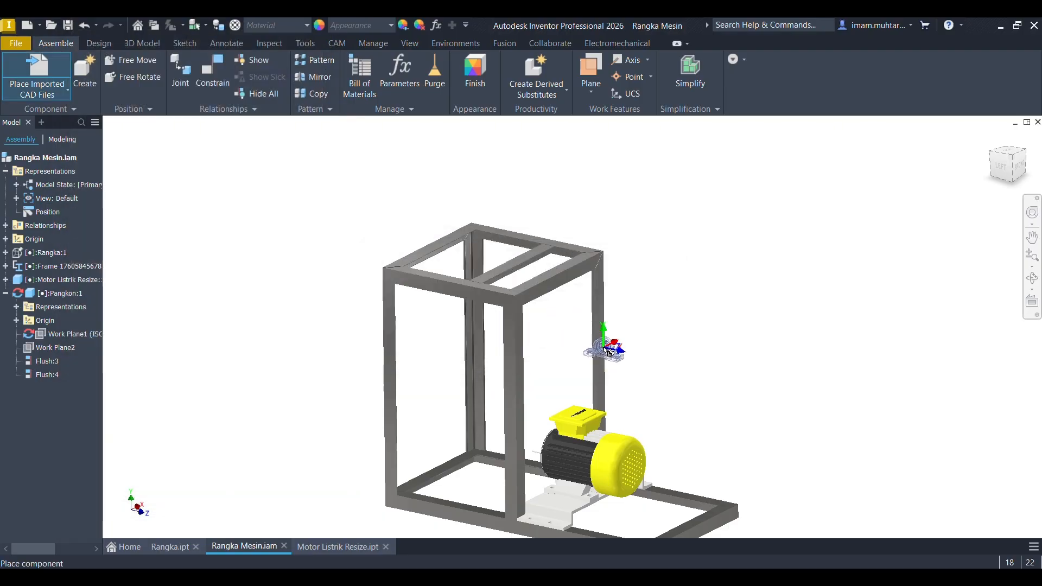
left_click(624, 222)
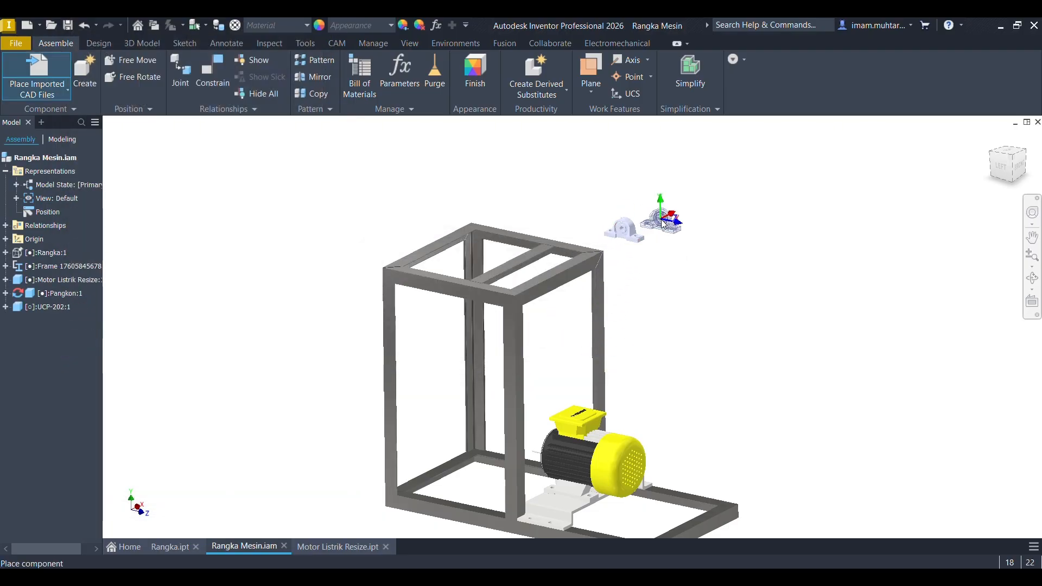
right_click(660, 219)
left_click(706, 224)
Examine the bearing's base and the frame's top beams, shifting the loose bearing near the top of the frame.
scroll(648, 238, "up", 4)
scroll(663, 247, "down", 4)
middle_click_drag(659, 246, 558, 268, "shift")
left_click_drag(576, 259, 549, 226)
middle_click_drag(549, 226, 630, 259, "shift")
scroll(624, 254, "down", 3)
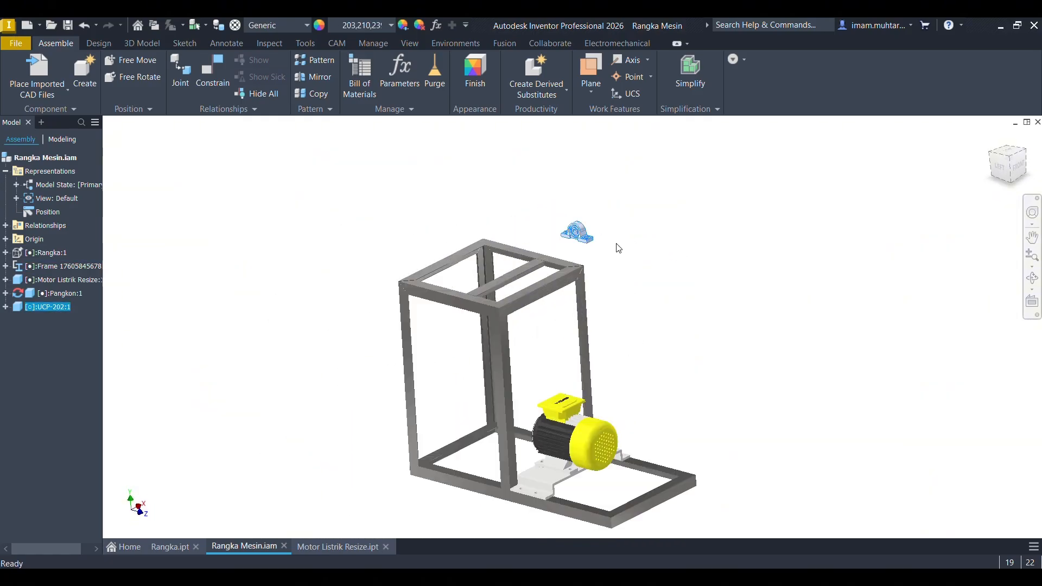
scroll(616, 248, "up", 4)
left_click(642, 242)
scroll(458, 326, "up", 3)
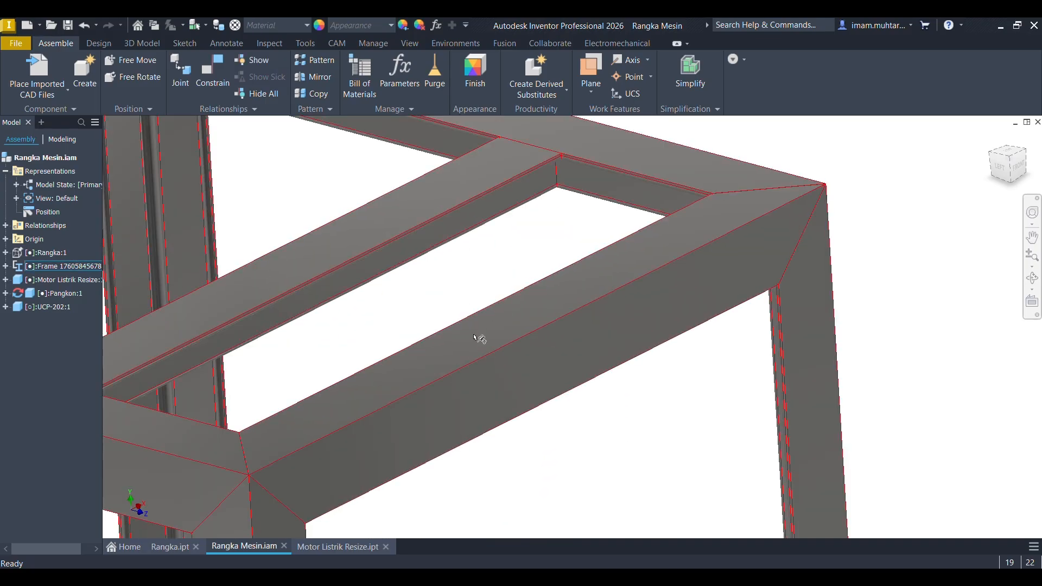
scroll(483, 336, "down", 2)
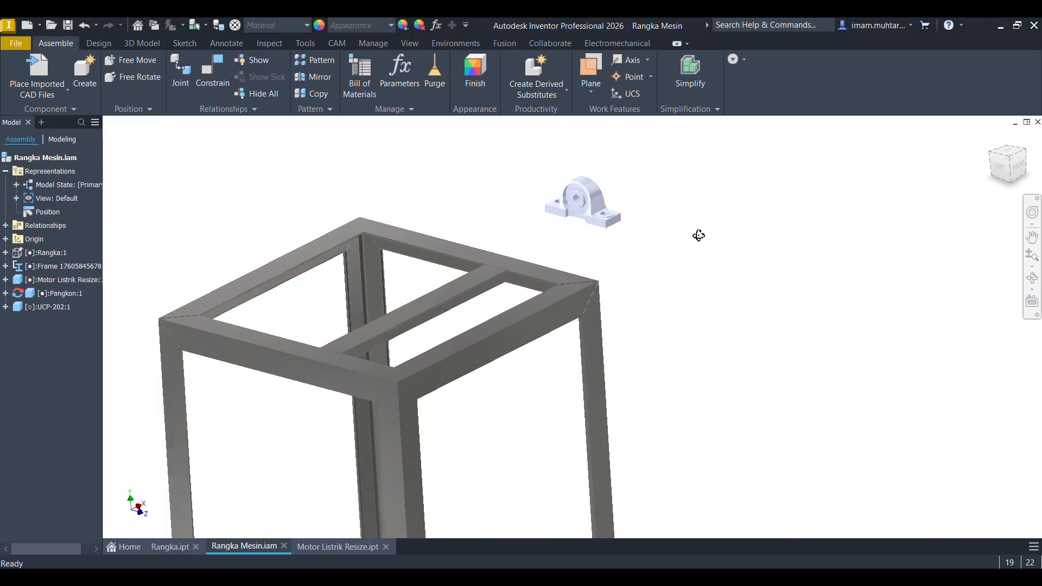
middle_click_drag(698, 233, 719, 188, "shift")
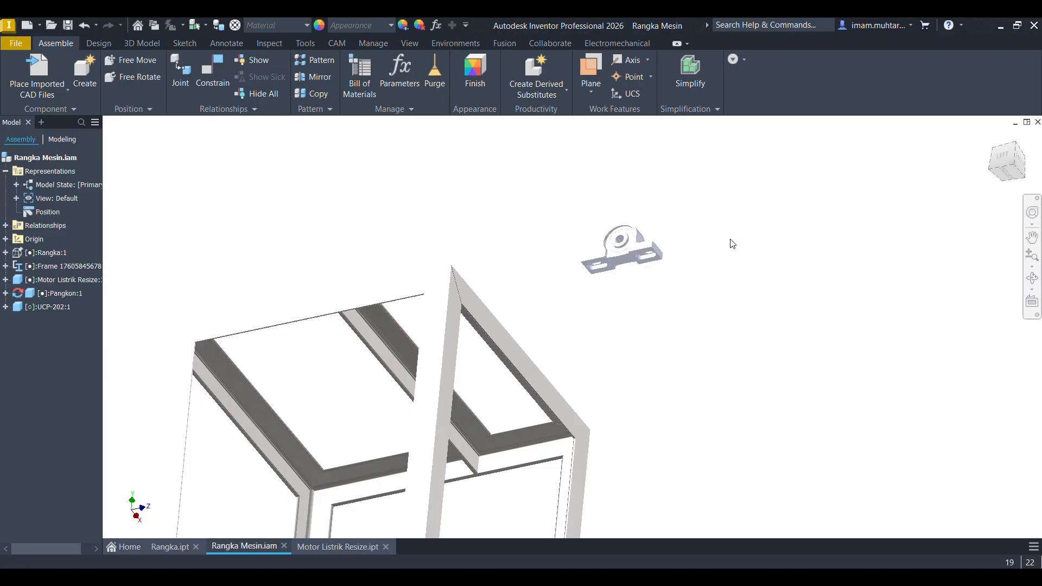
Mate the underside of the UCP-202 bearing to the top face of the frame's front upper beam with 0 mm offset.
key("c")
scroll(886, 249, "up", 5)
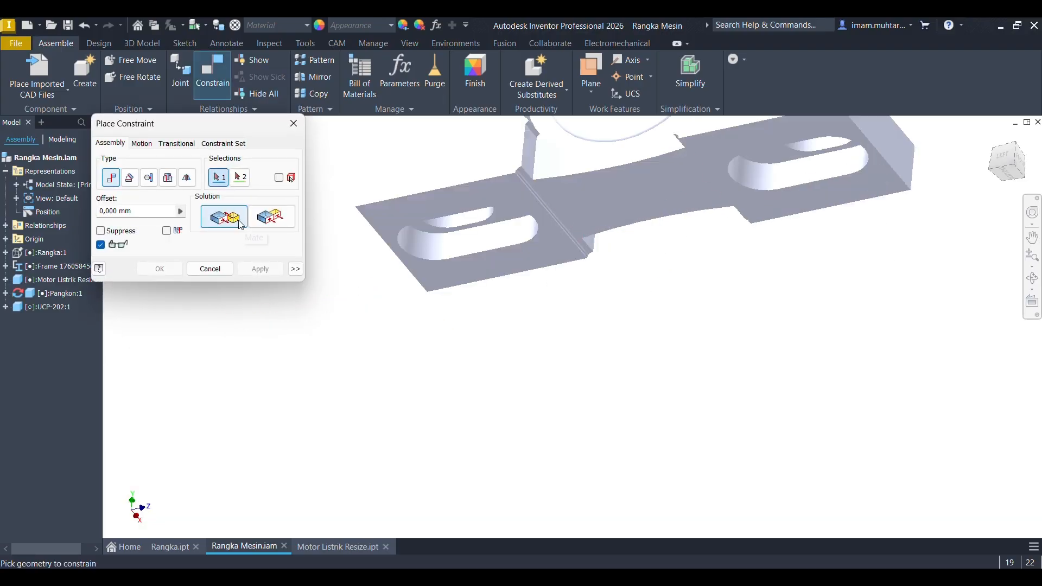
left_click(541, 255)
scroll(595, 244, "down", 5)
middle_click_drag(577, 267, 555, 320, "shift")
left_click(436, 412)
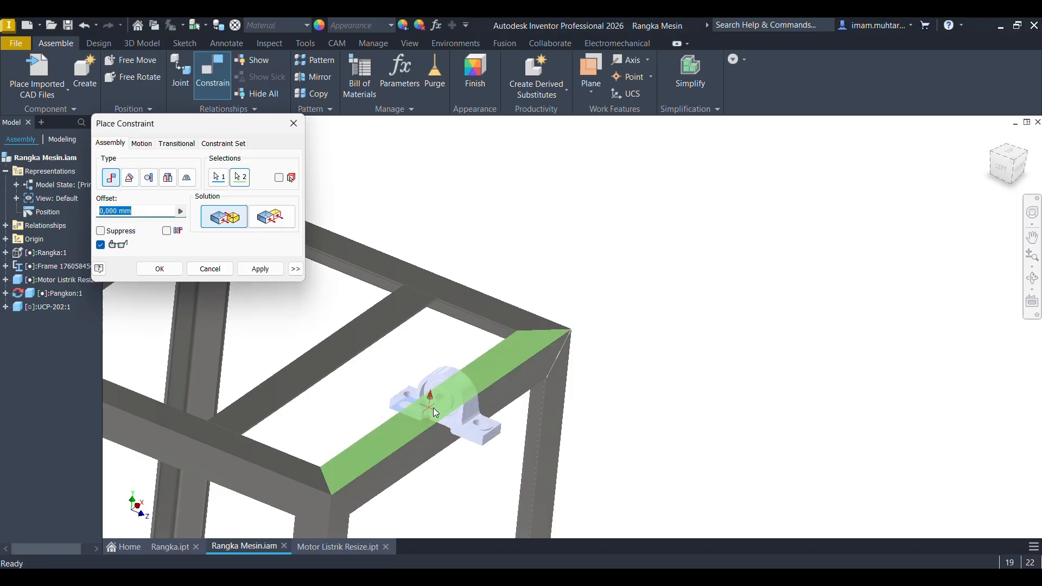
left_click(260, 269)
Apply a 0 mm flush constraint between the bearing's end face and the outer face of the frame's left upper beam.
scroll(501, 440, "up", 5)
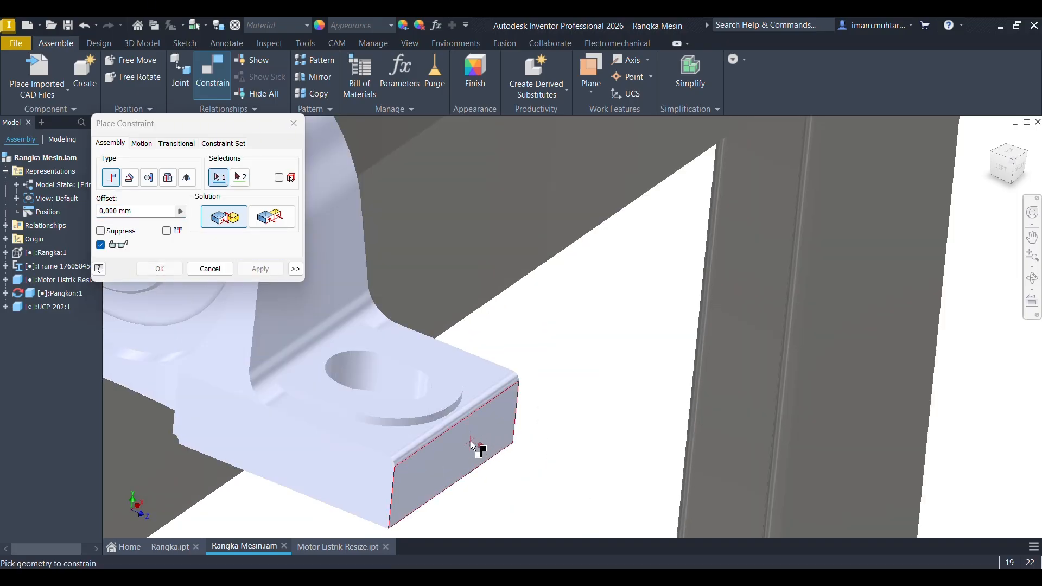
left_click(476, 446)
scroll(476, 446, "down", 5)
left_click(272, 216)
scroll(371, 423, "up", 4)
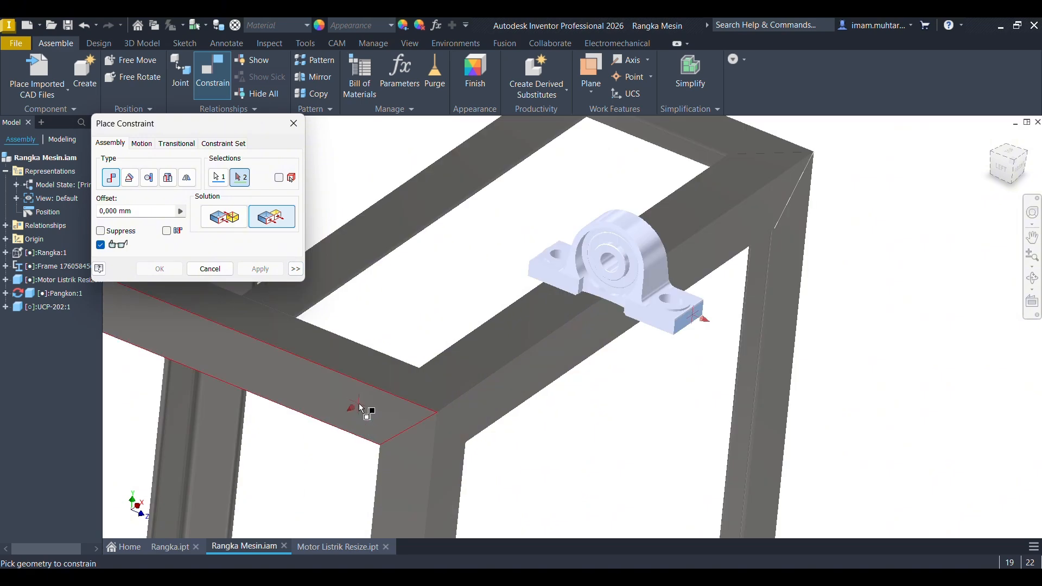
left_click(358, 410)
left_click(1020, 172)
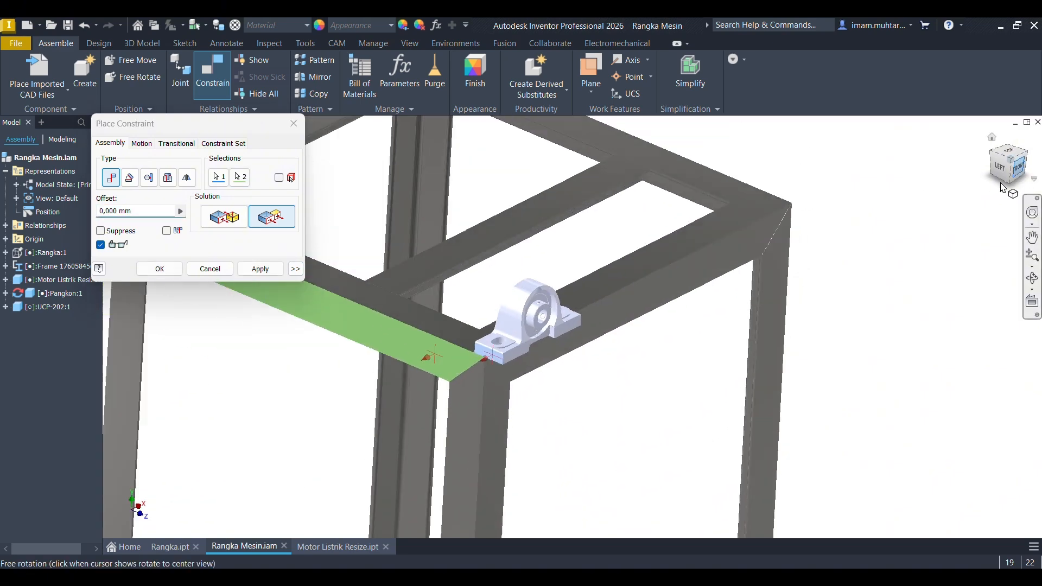
scroll(603, 217, "up", 5)
scroll(552, 194, "down", 2)
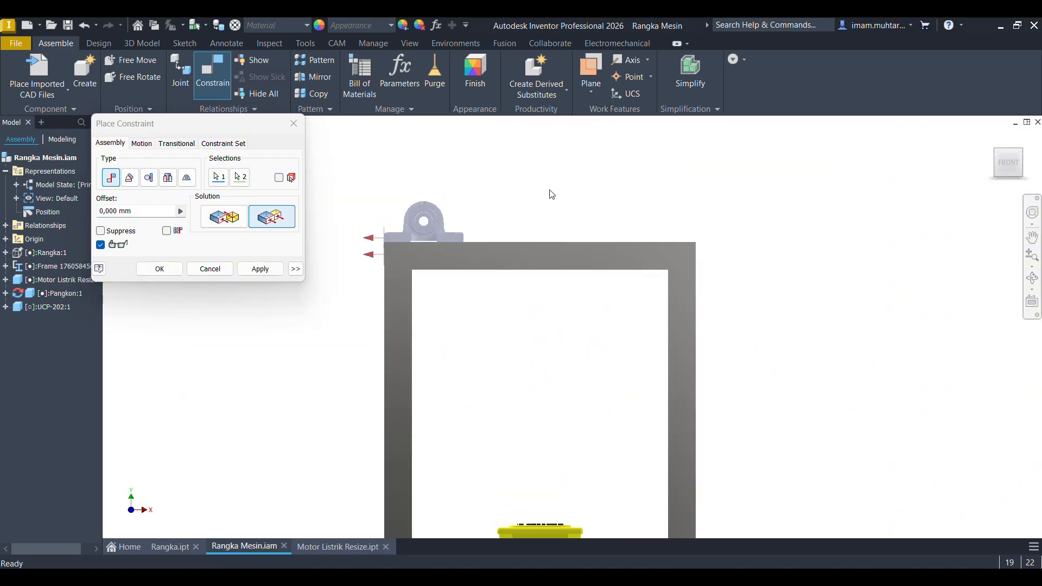
left_click(264, 269)
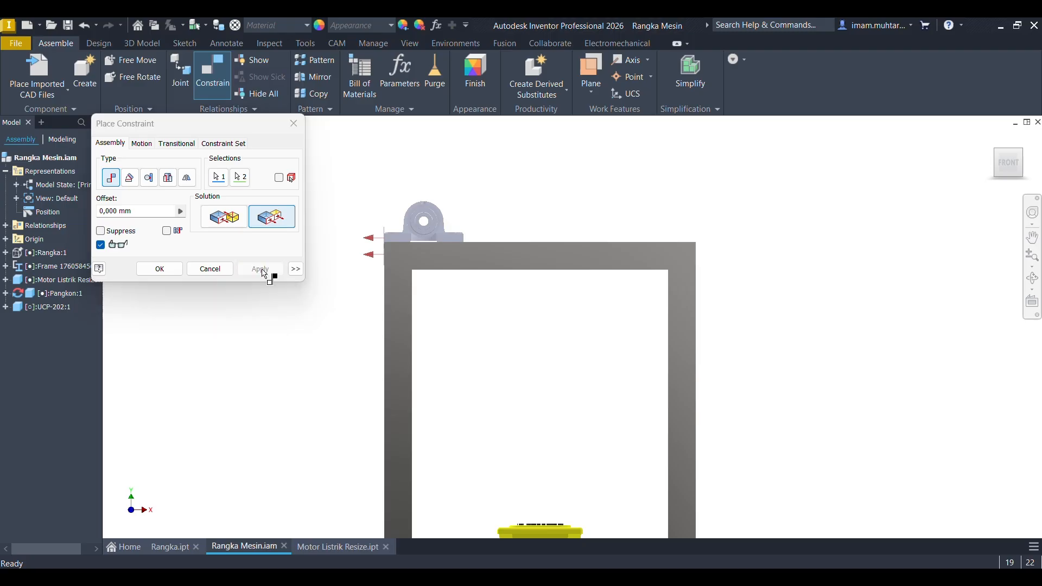
left_click(209, 269)
Measure the bearing's overall base length between its two end faces.
key("m")
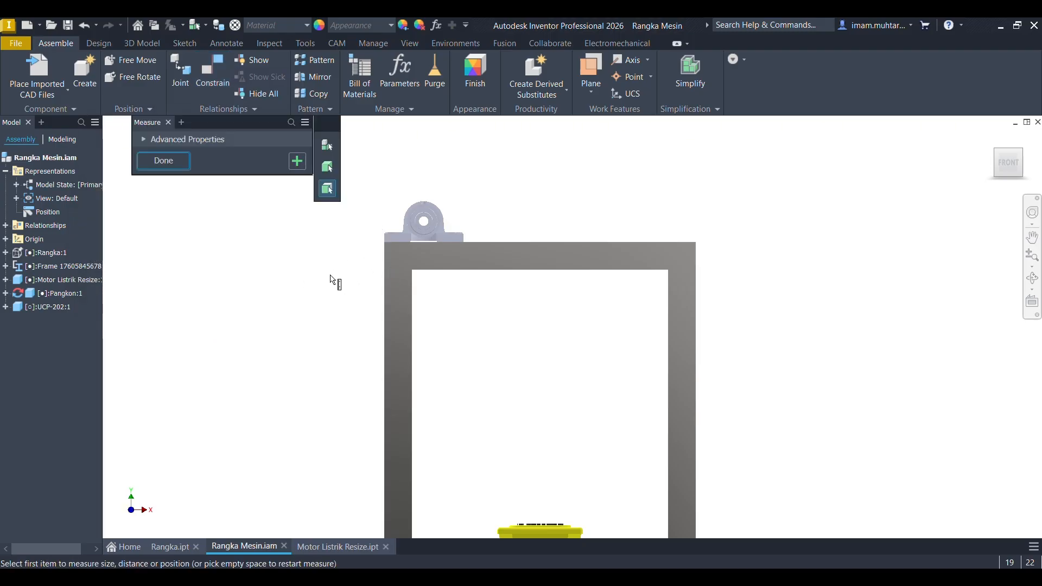
middle_click_drag(330, 275, 387, 295, "shift")
scroll(390, 293, "up", 6)
left_click(430, 267)
scroll(430, 267, "down", 8)
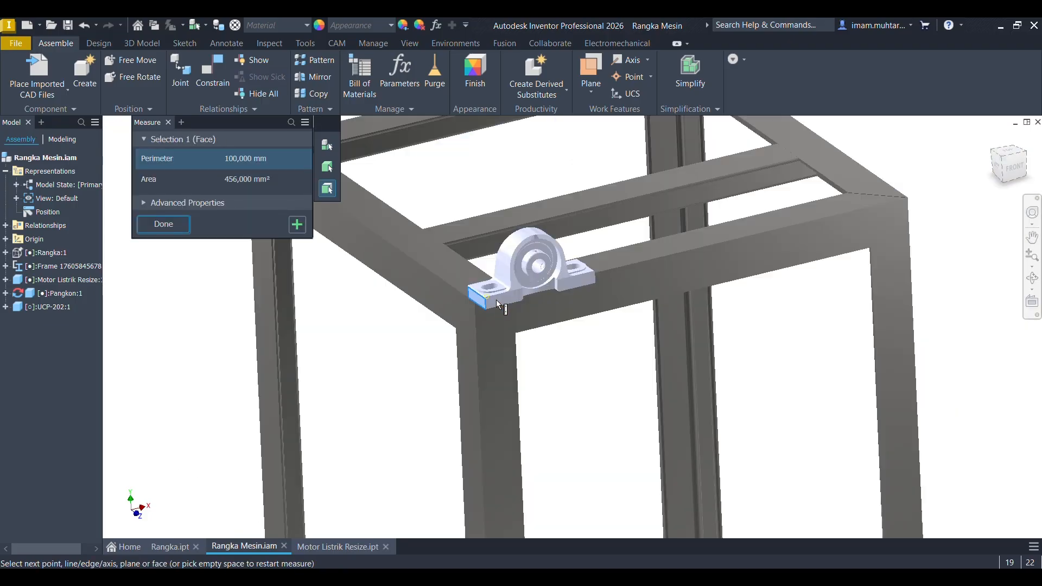
scroll(442, 291, "up", 10)
scroll(746, 300, "down", 5)
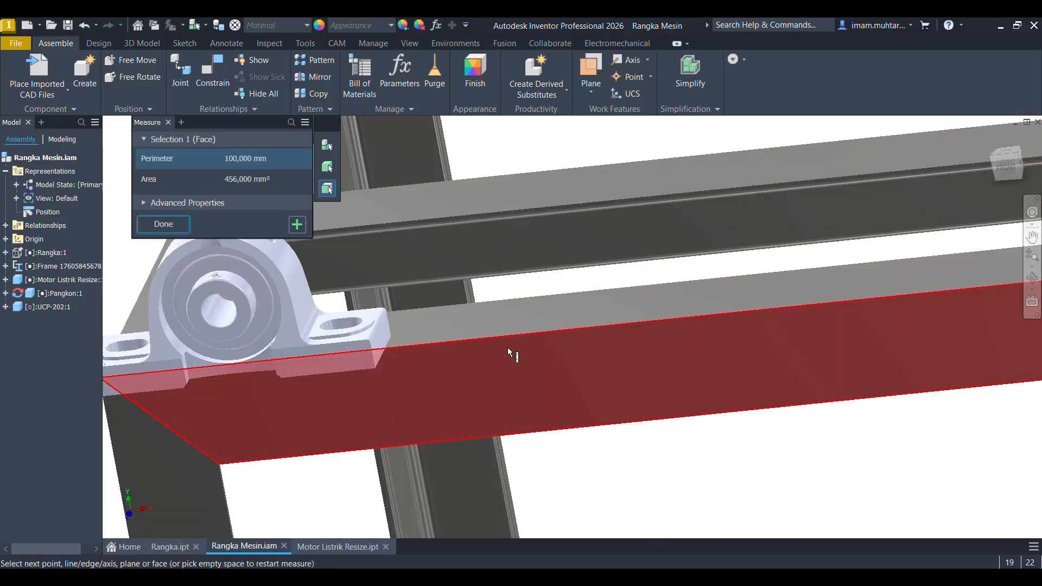
left_click(380, 345)
scroll(428, 365, "down", 6)
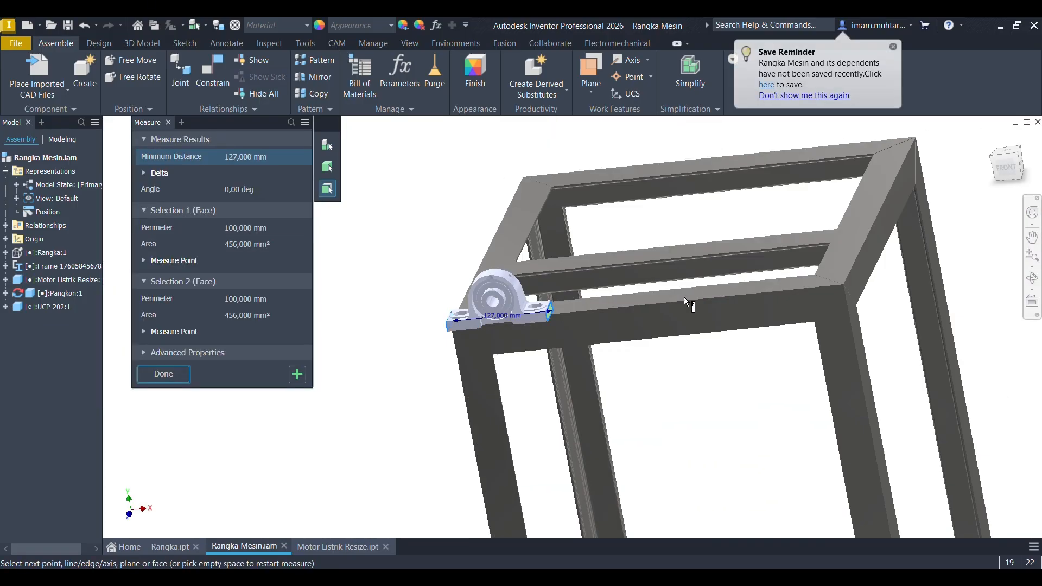
left_click(179, 381)
Try (500-127)/-2 as the bearing's flush offset from the frame's side, and correct it to (500-127)/2.
middle_click_drag(318, 365, 390, 396, "shift")
left_click(46, 308)
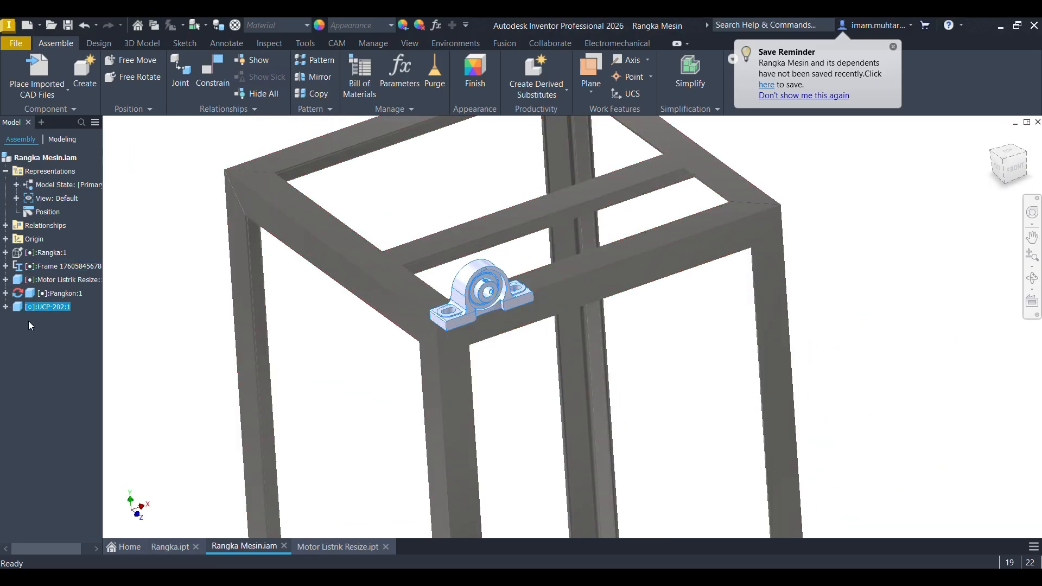
left_click(5, 307)
left_click(47, 374)
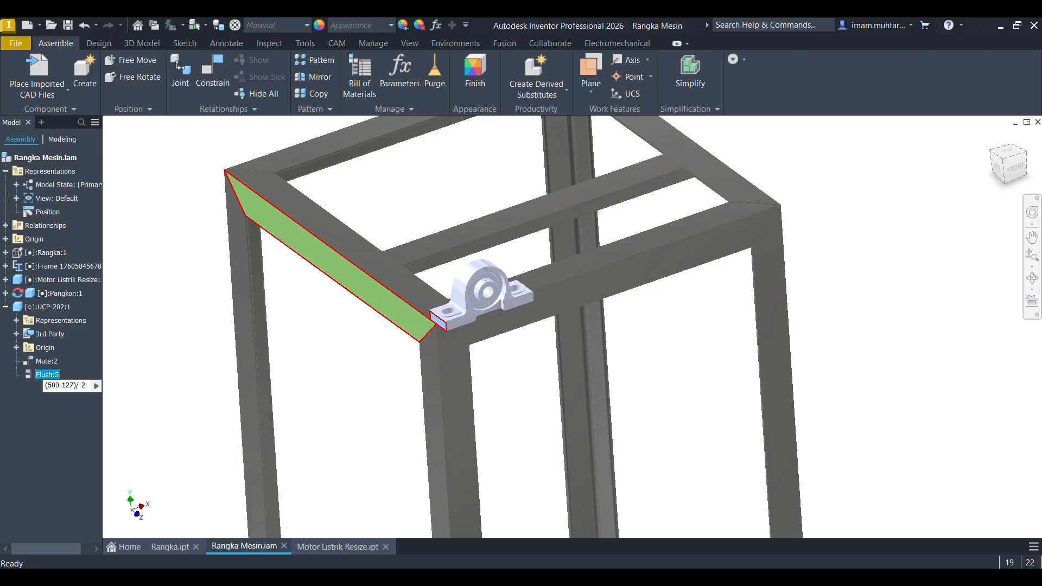
type("(500-127)/-2")
key("Return")
key("Left")
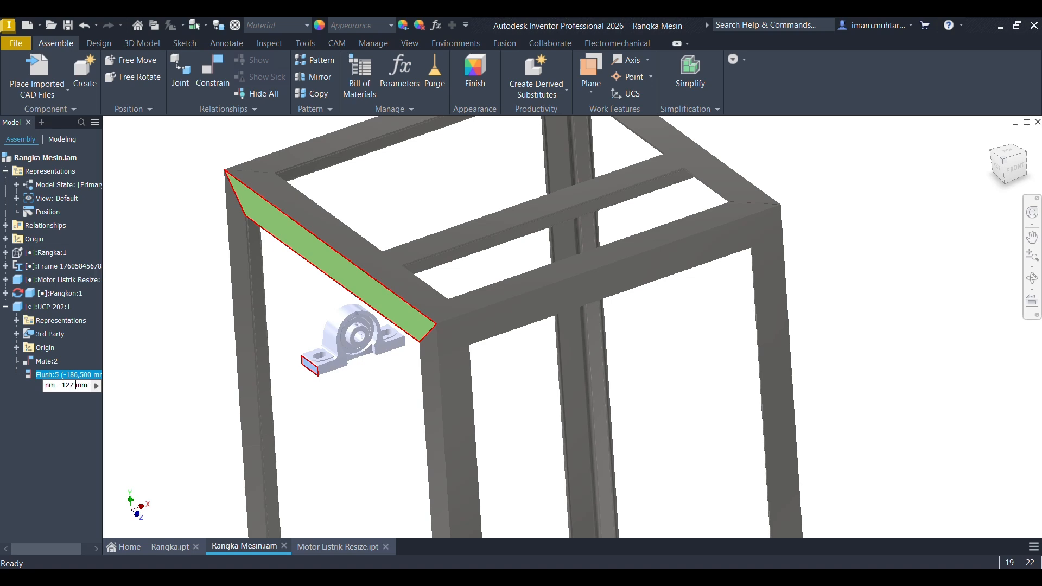
key("Return")
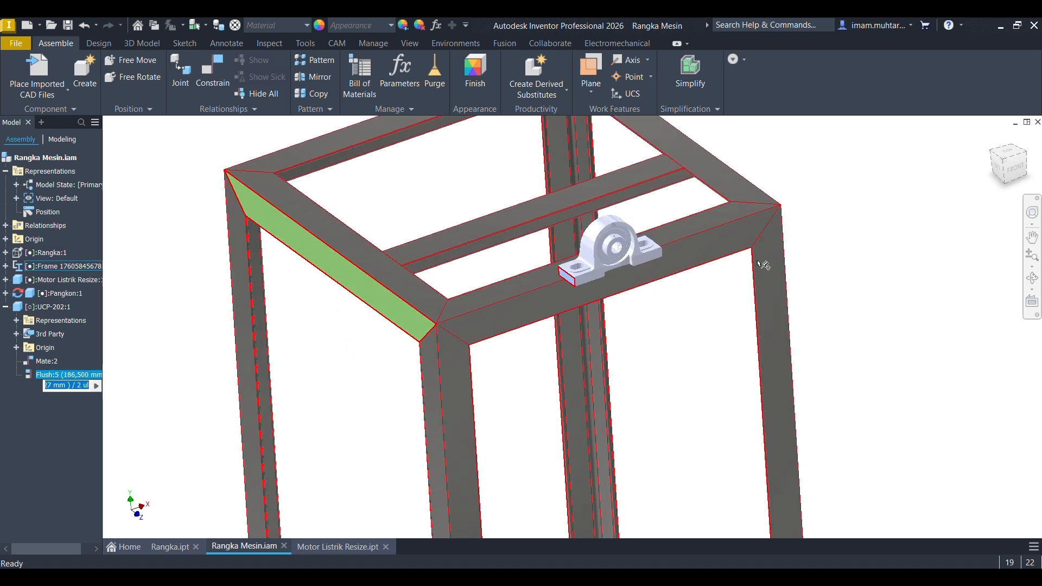
left_click(808, 282)
Slide the bearing slightly inward across the front upper beam and measure the width of its base.
middle_click_drag(743, 314, 842, 285, "shift")
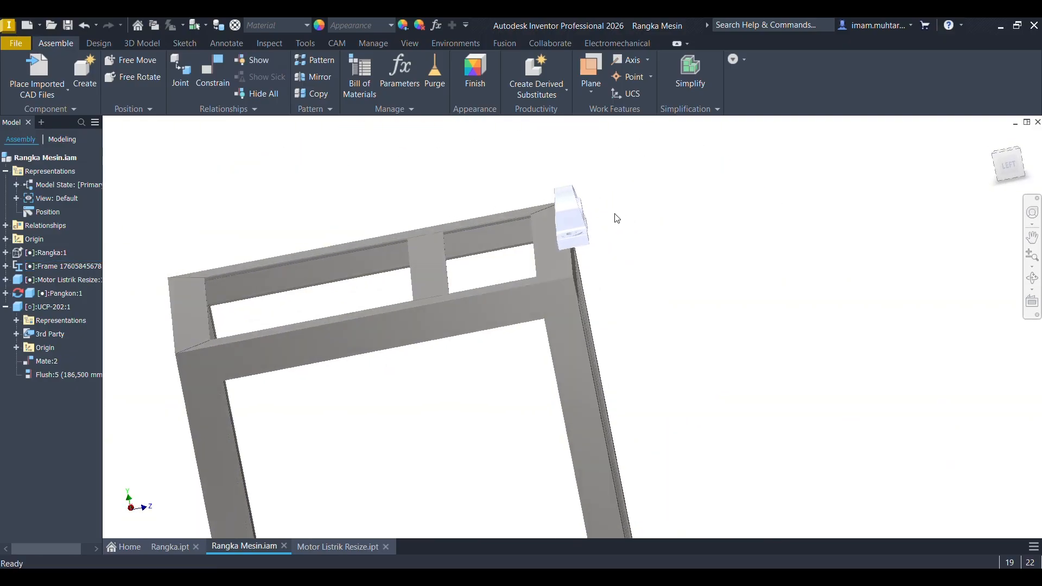
left_click_drag(565, 232, 554, 234)
scroll(555, 242, "up", 5)
left_click(736, 240)
key("m")
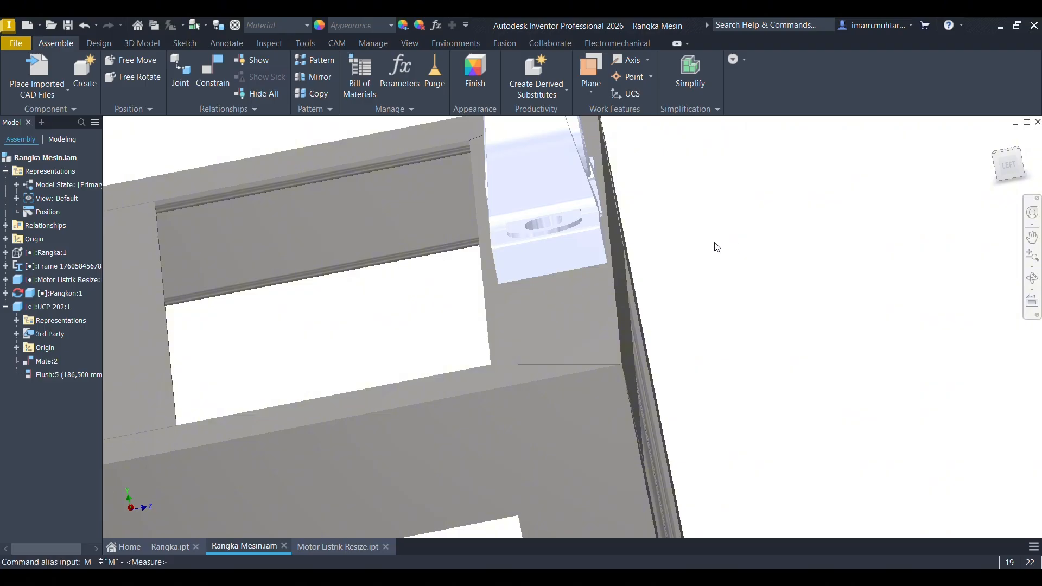
key("Return")
left_click(583, 268)
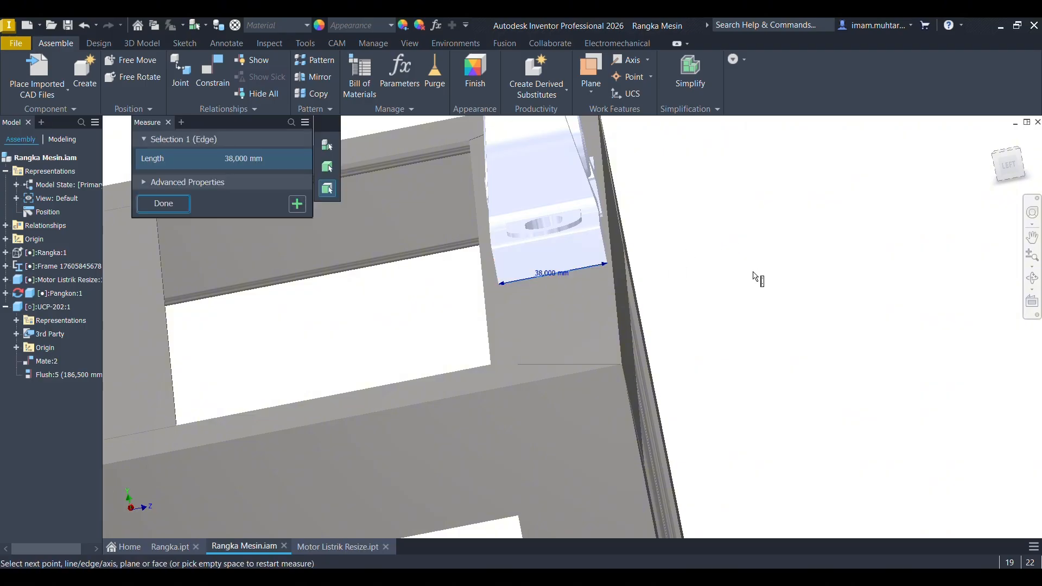
key("Escape")
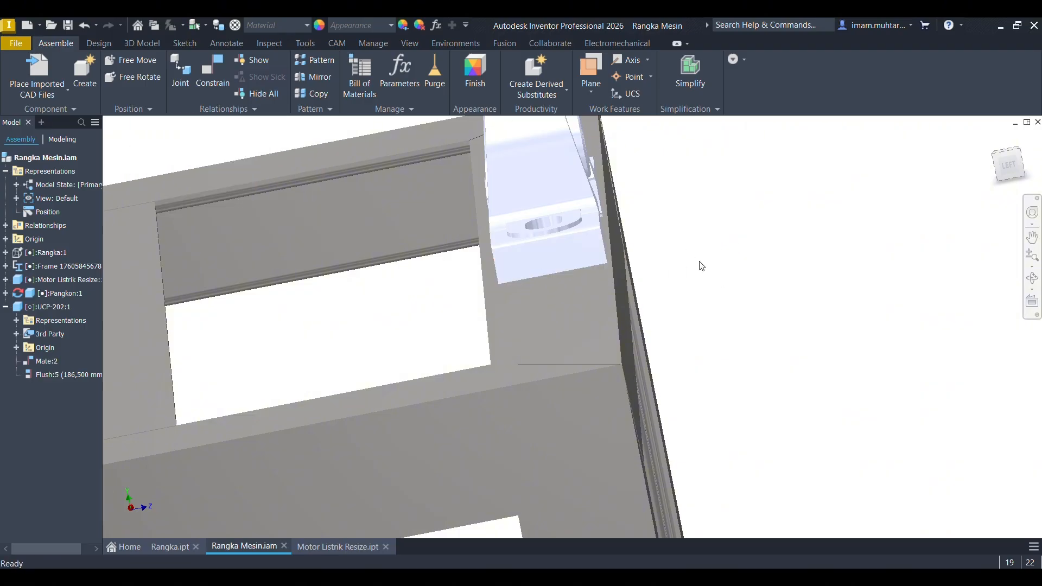
Measure the width of the front upper beam between its two long edges.
key("m")
key("Return")
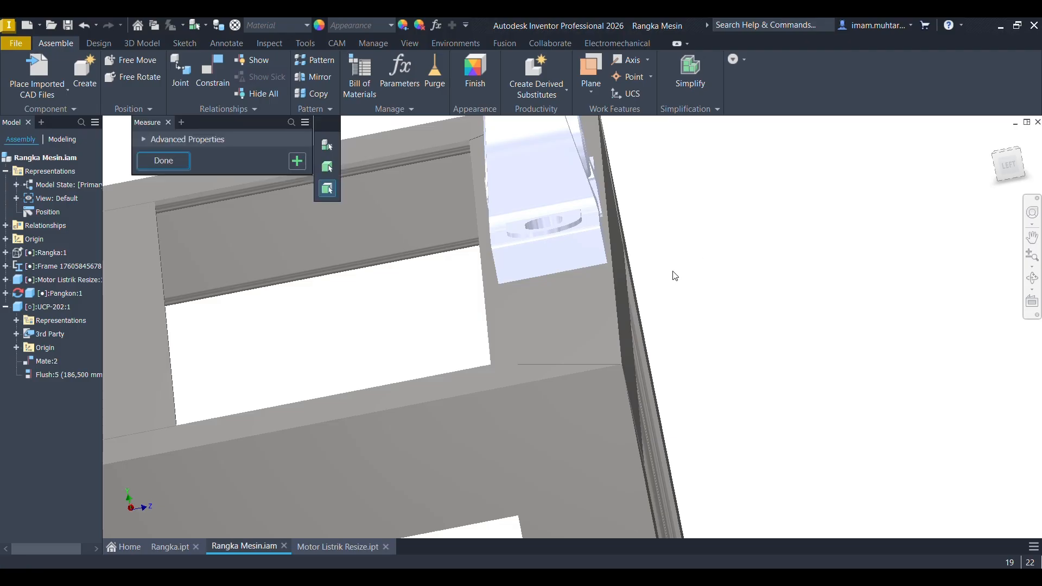
left_click(616, 272)
left_click(487, 297)
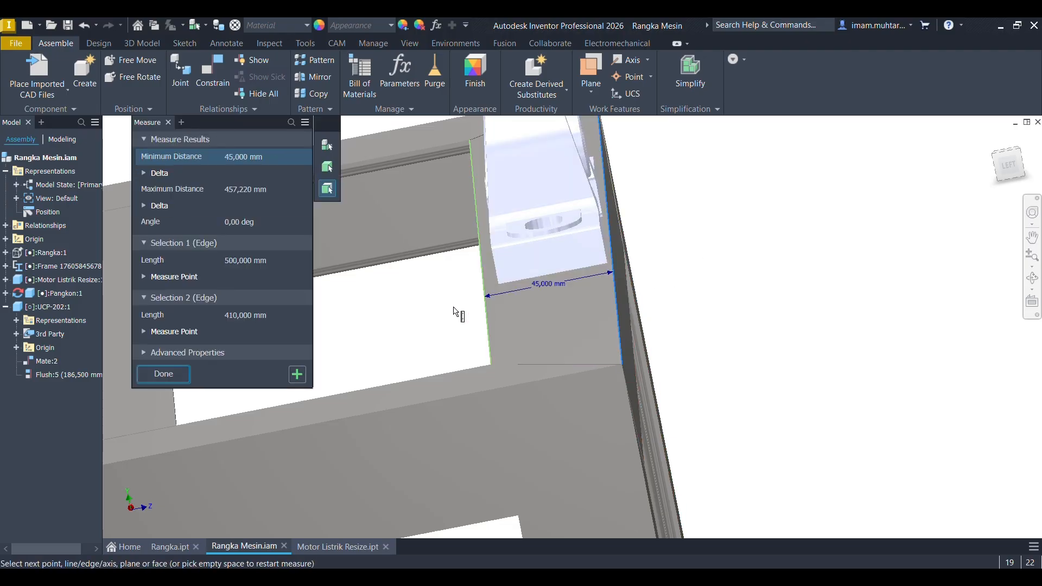
key("Escape")
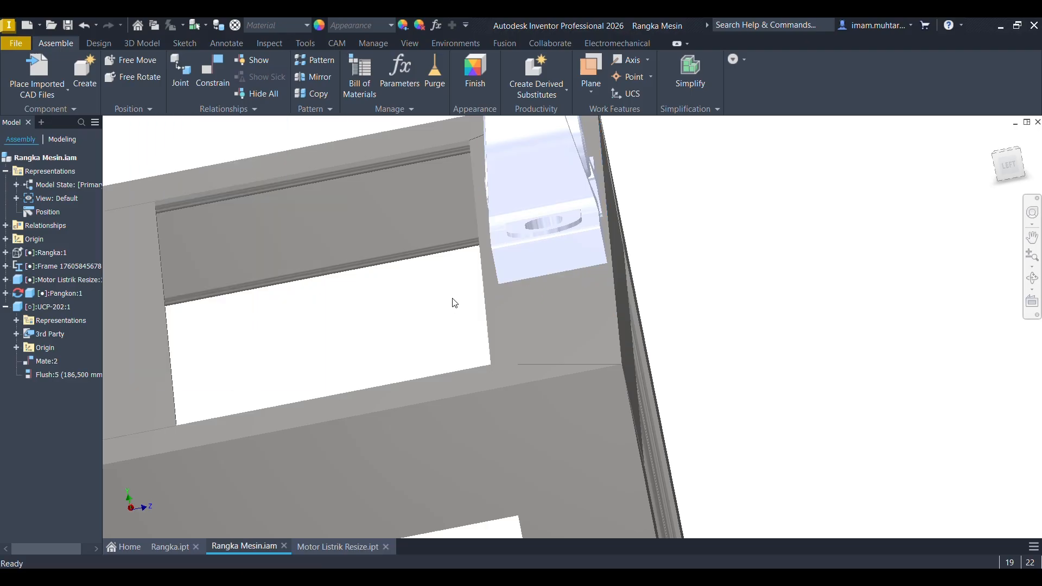
Apply a flush constraint with a (45-38)/2 offset between the bearing base's long side face and the front upper beam's outer face.
key("c")
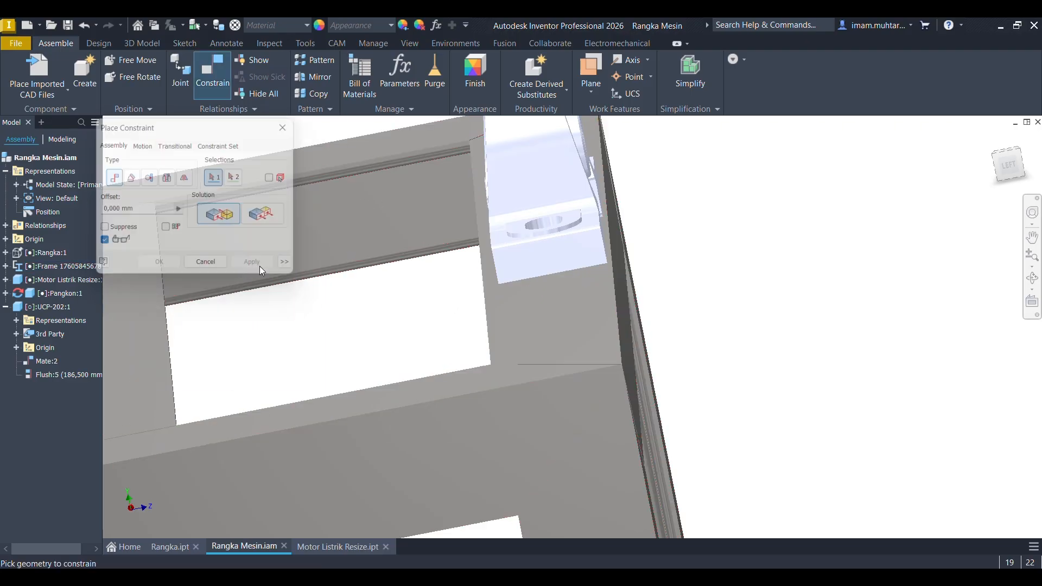
left_click(271, 217)
mouse_move(633, 299)
middle_mouse_down("shift")
mouse_move(633, 290)
mouse_move(640, 298)
middle_mouse_up("shift")
scroll(644, 295, "down", 3)
scroll(548, 371, "up", 3)
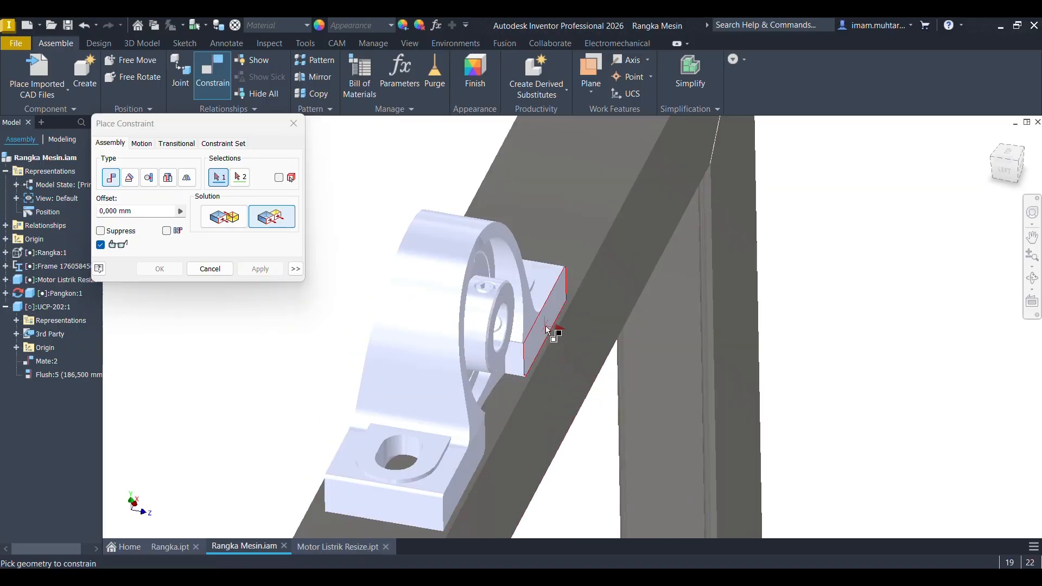
left_click(554, 325)
left_click(558, 348)
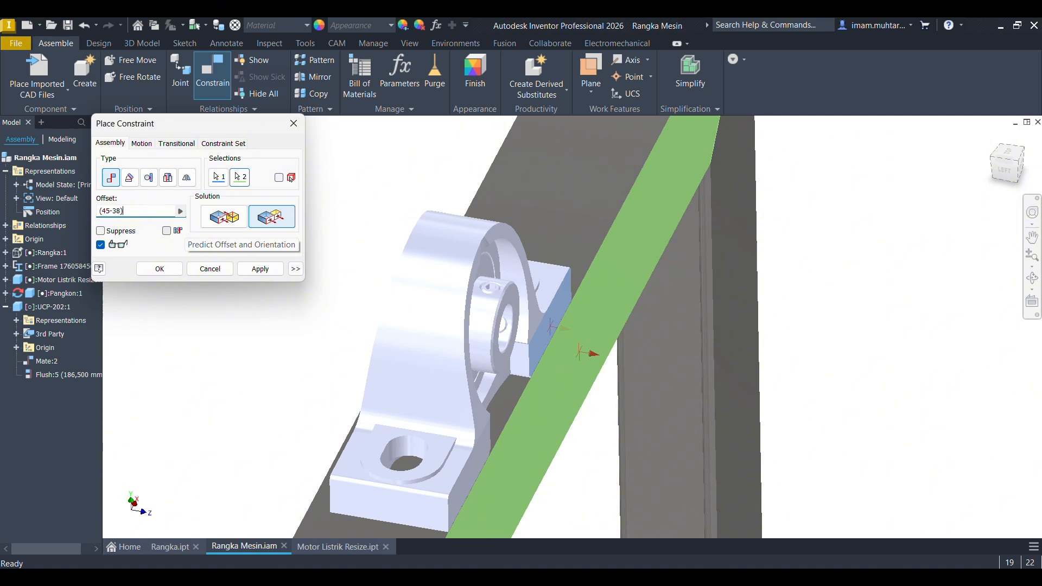
type("/2")
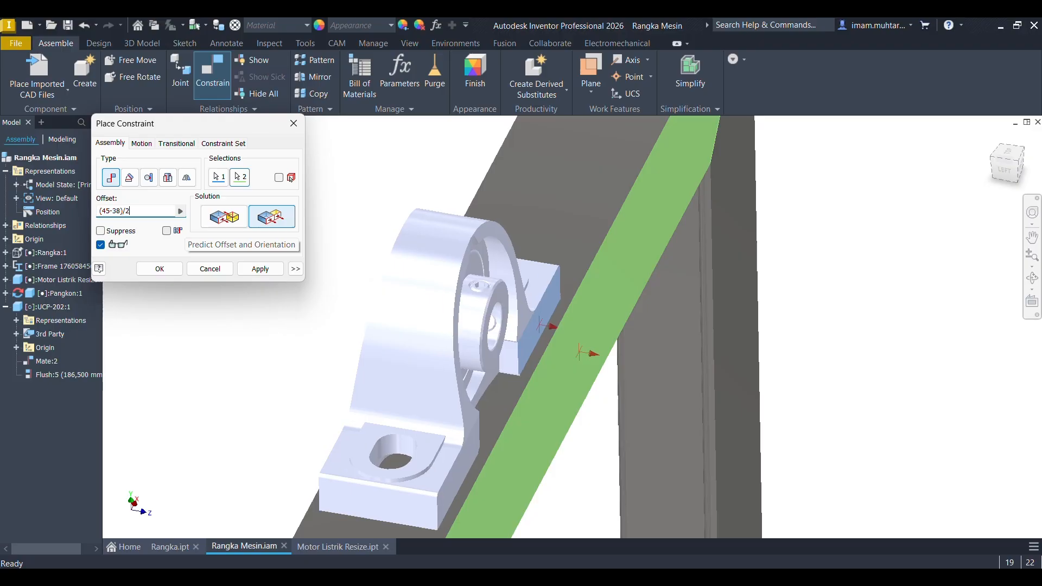
key("Return")
scroll(499, 228, "down", 10)
middle_click_drag(554, 239, 707, 305)
mouse_move(610, 312)
middle_mouse_down("shift")
mouse_move(604, 258)
mouse_move(663, 295)
middle_mouse_up("shift")
scroll(636, 303, "up", 3)
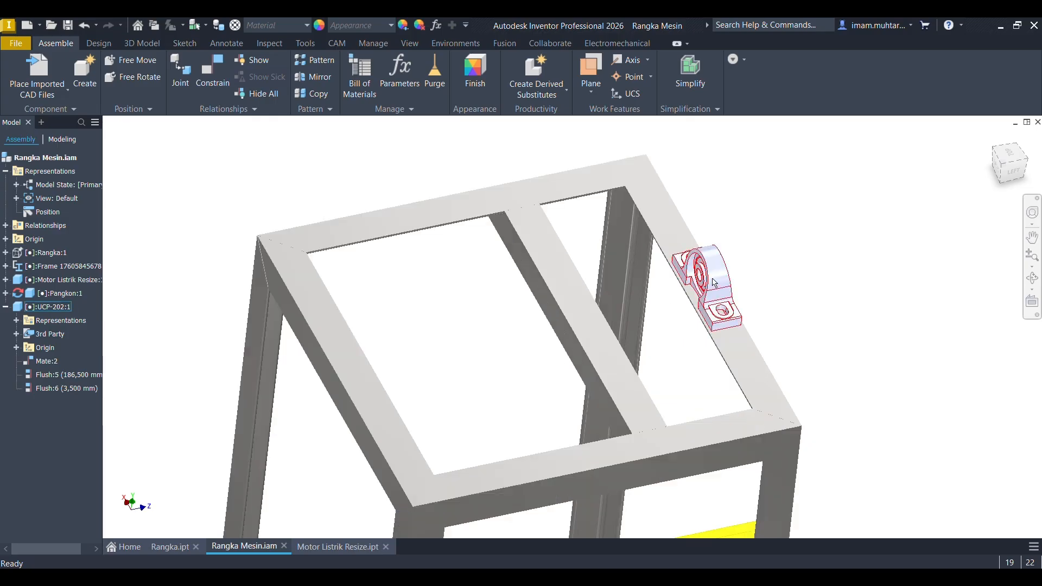
Measure the distance from the front upper beam's outer face to the far side face of the middle crossbeam.
left_click(712, 277)
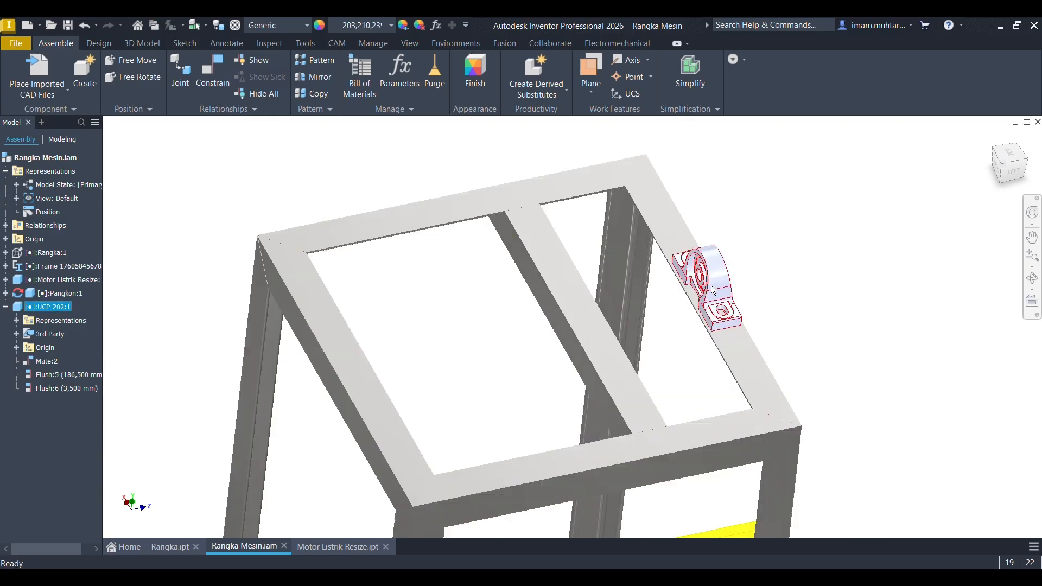
scroll(712, 290, "down", 3)
mouse_move(712, 291)
middle_mouse_down("shift")
mouse_move(660, 241)
mouse_move(727, 294)
mouse_move(757, 294)
mouse_move(708, 326)
mouse_move(710, 304)
middle_mouse_up("shift")
scroll(710, 284, "up", 3)
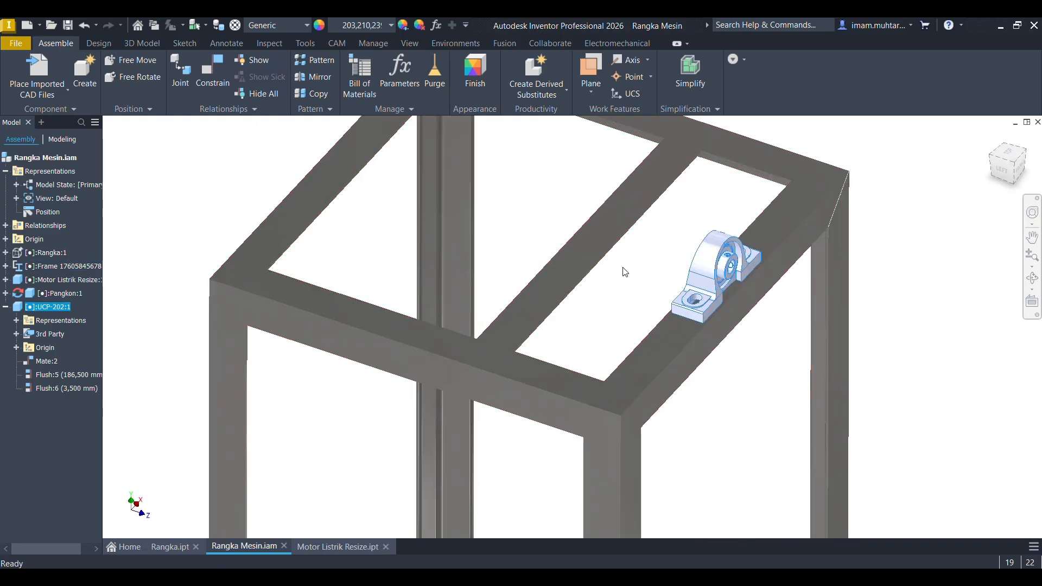
mouse_move(624, 272)
middle_mouse_down("shift")
mouse_move(655, 296)
mouse_move(660, 315)
mouse_move(624, 252)
middle_mouse_up("shift")
middle_click_drag(716, 262, 643, 238, "shift")
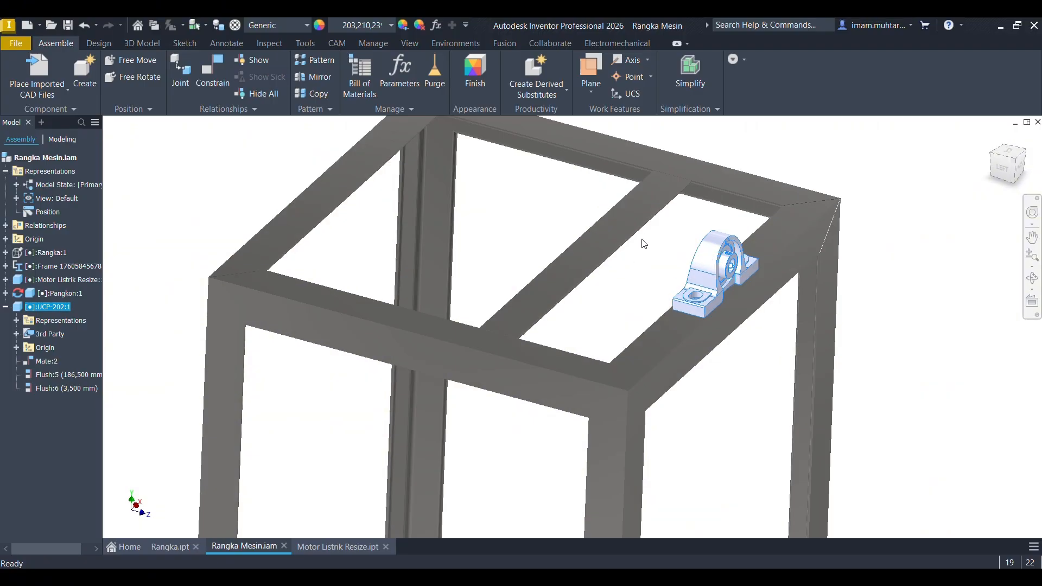
key("m")
key("Return")
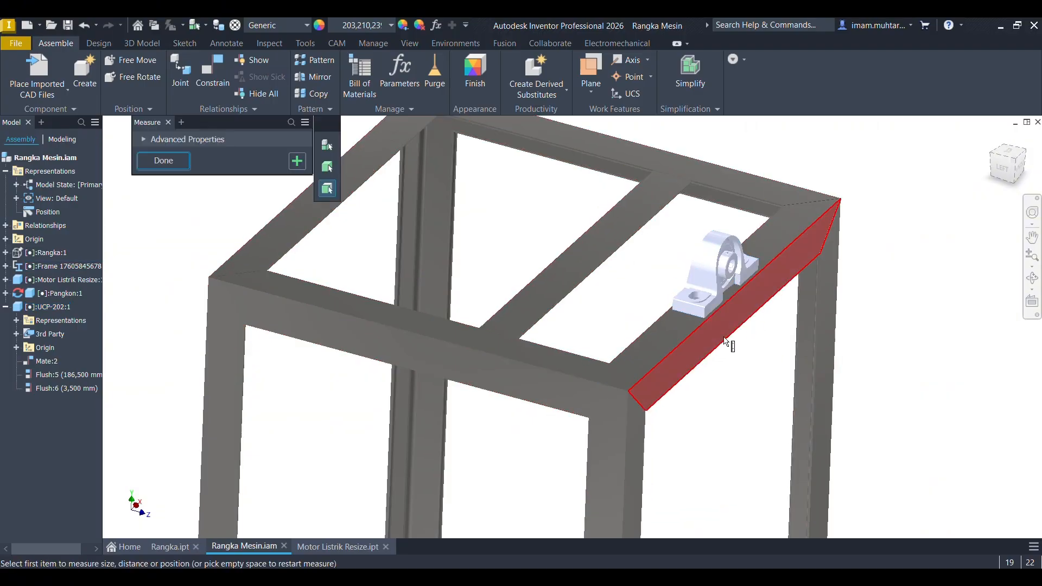
left_click(727, 344)
middle_click_drag(728, 344, 859, 377, "shift")
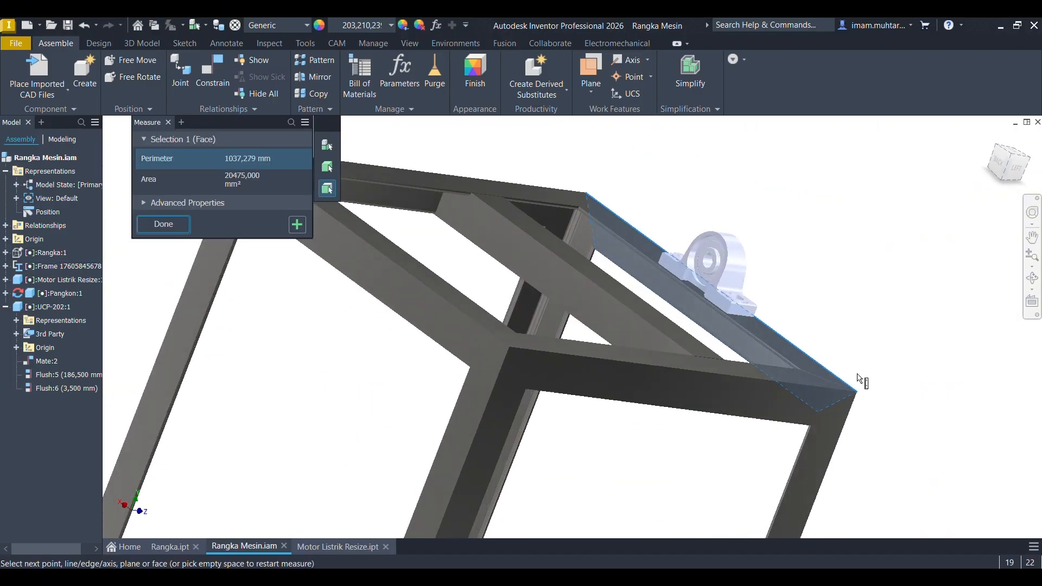
left_click(557, 282)
middle_click_drag(723, 312, 661, 317, "shift")
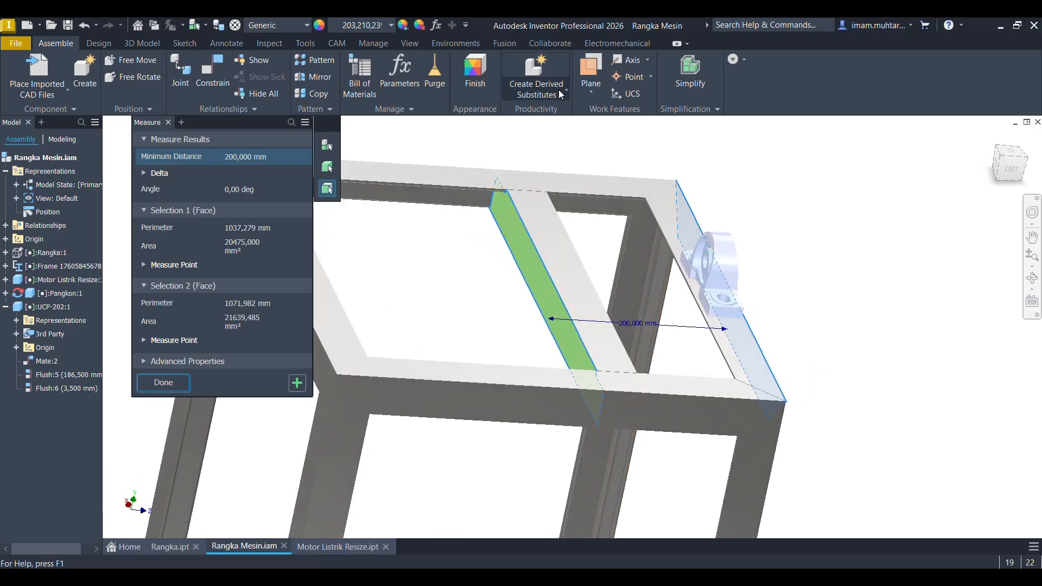
middle_click_drag(864, 217, 769, 248, "shift")
key("Escape")
Create a work plane offset inward from the front upper beam's outer face, midway to the middle crossbeam's far face.
left_click(590, 68)
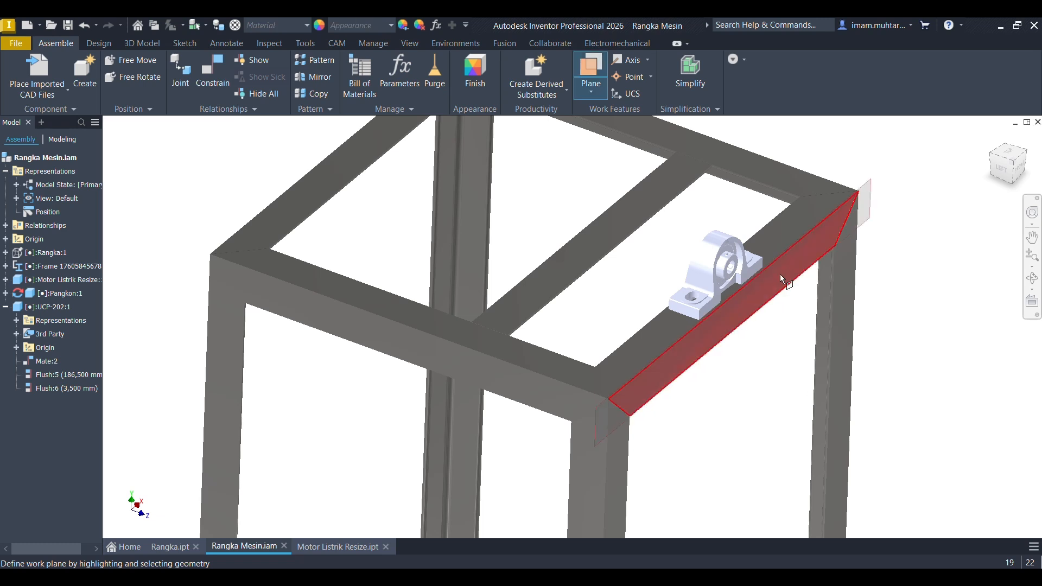
left_click_drag(779, 275, 716, 222)
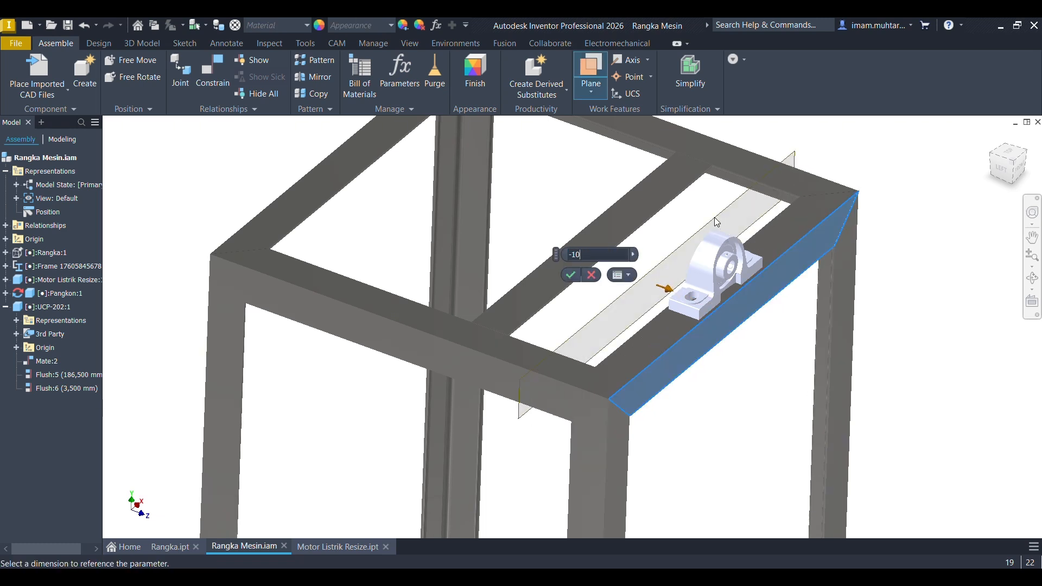
type("-10")
key("Return")
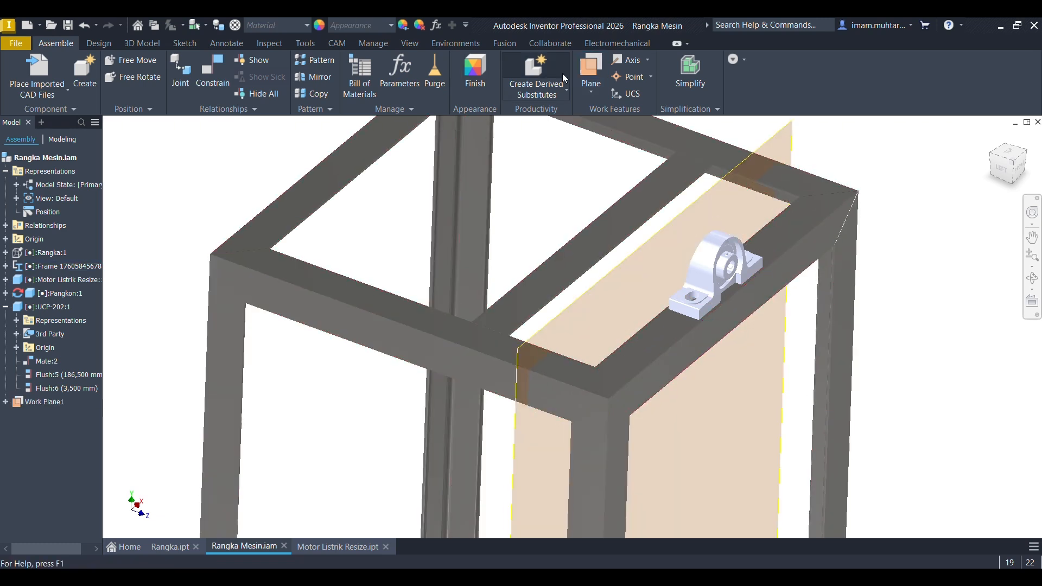
Mirror the UCP-202 bearing across the new work plane onto the middle crossbeam, with Mirror Relationships enabled.
left_click(309, 78)
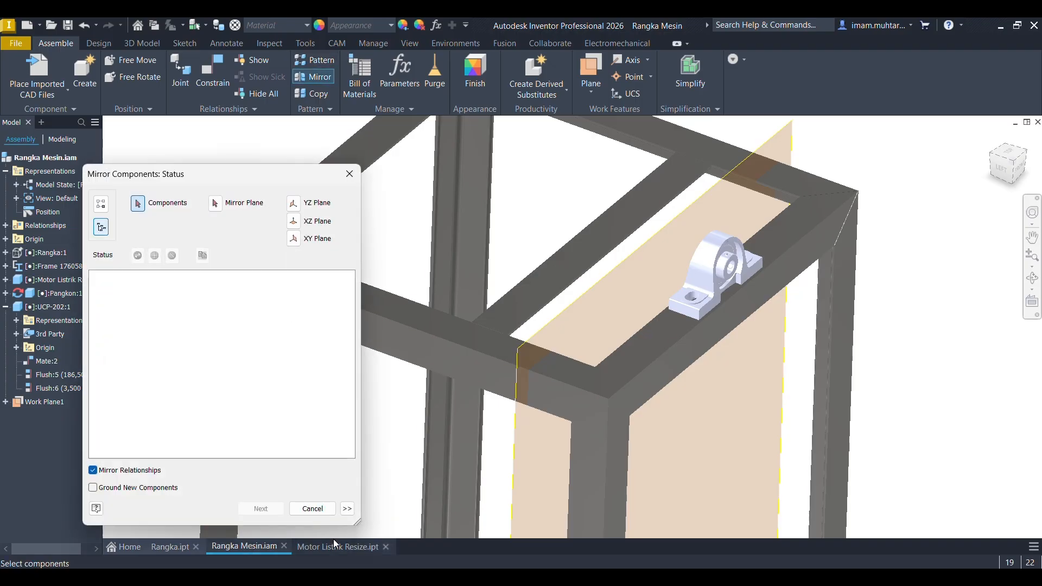
left_click(699, 317)
left_click(226, 206)
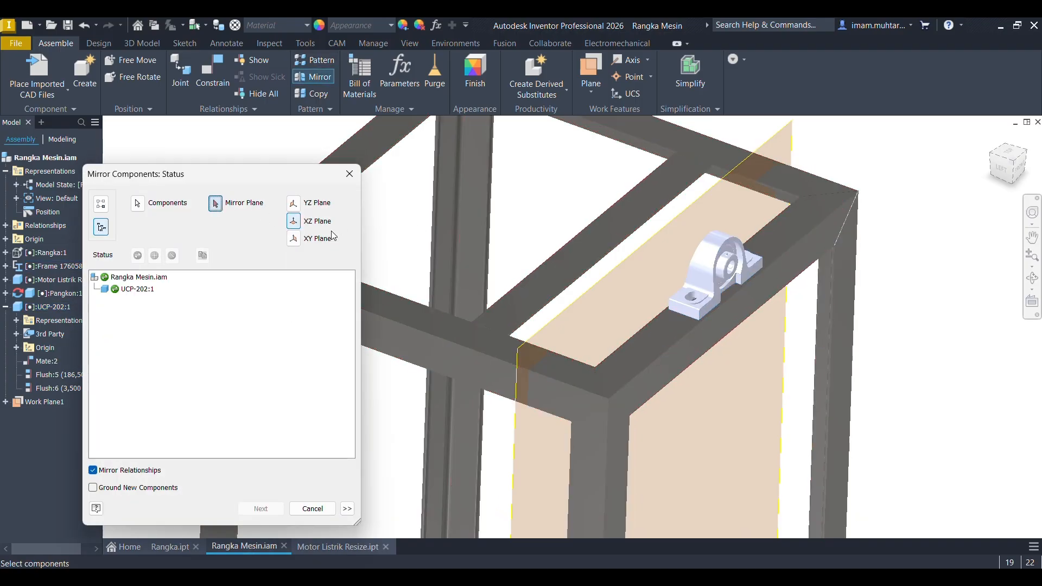
left_click(603, 275)
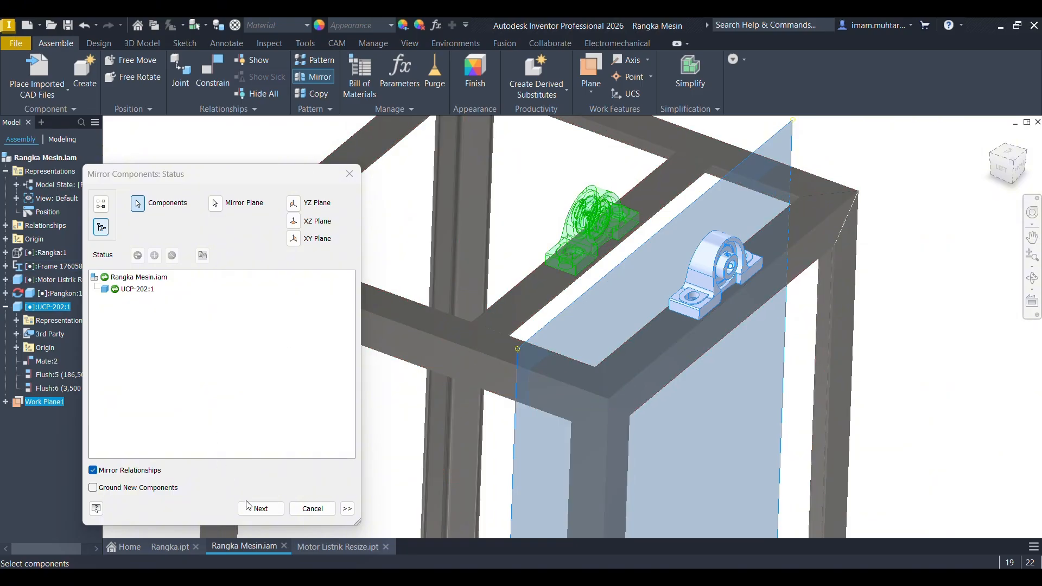
left_click(259, 507)
left_click(677, 327)
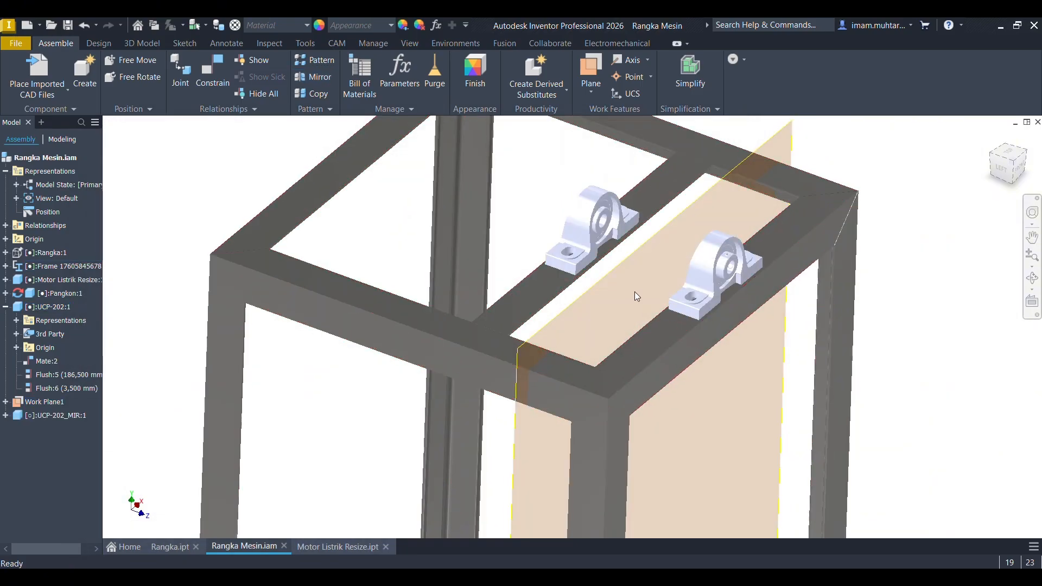
Hide the work plane used for mirroring the bearing.
scroll(633, 291, "up", 3)
middle_click_drag(633, 291, 589, 297, "shift")
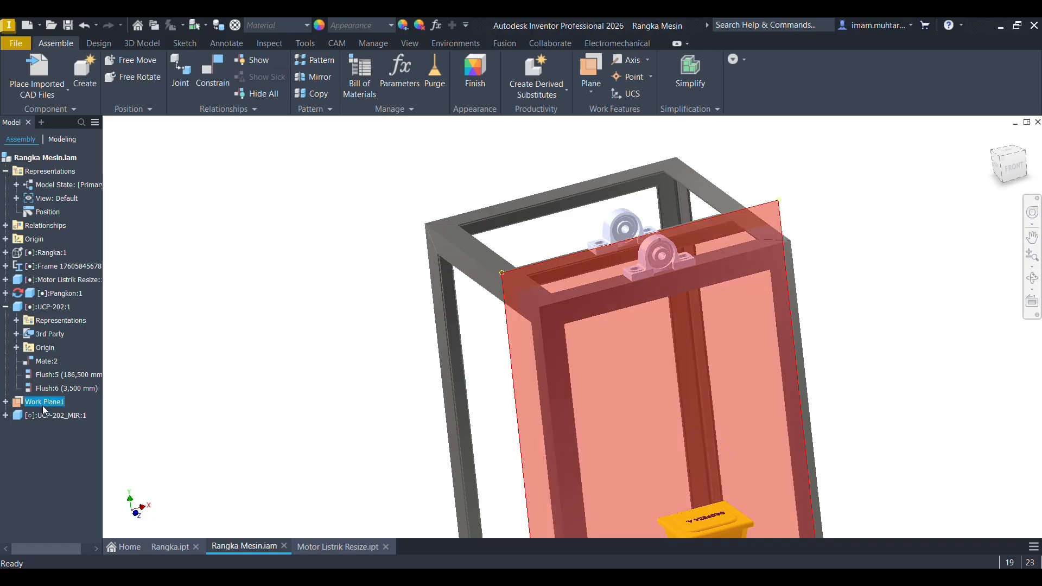
right_click(46, 403)
left_click(86, 384)
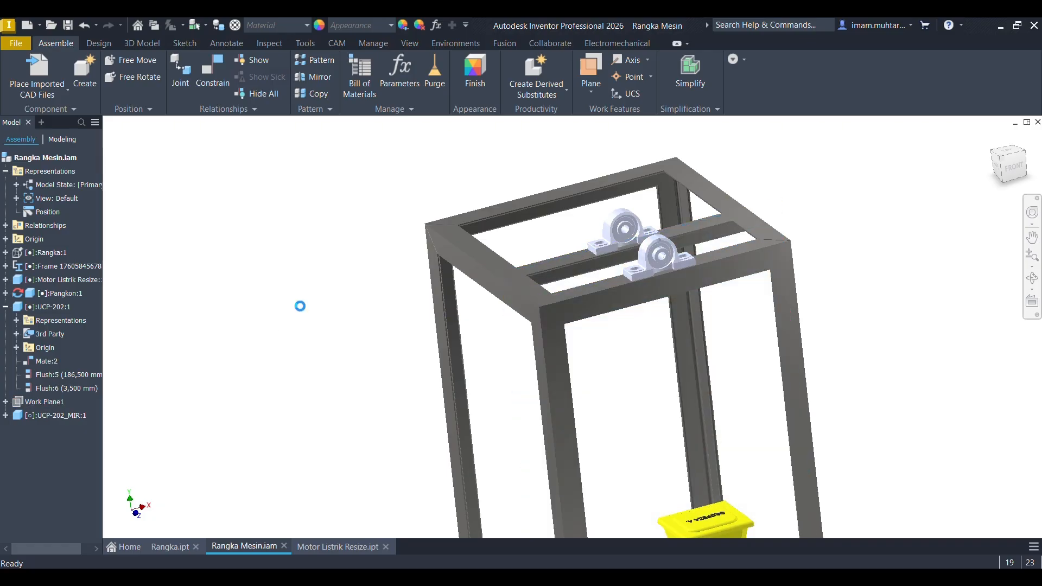
left_click(658, 198)
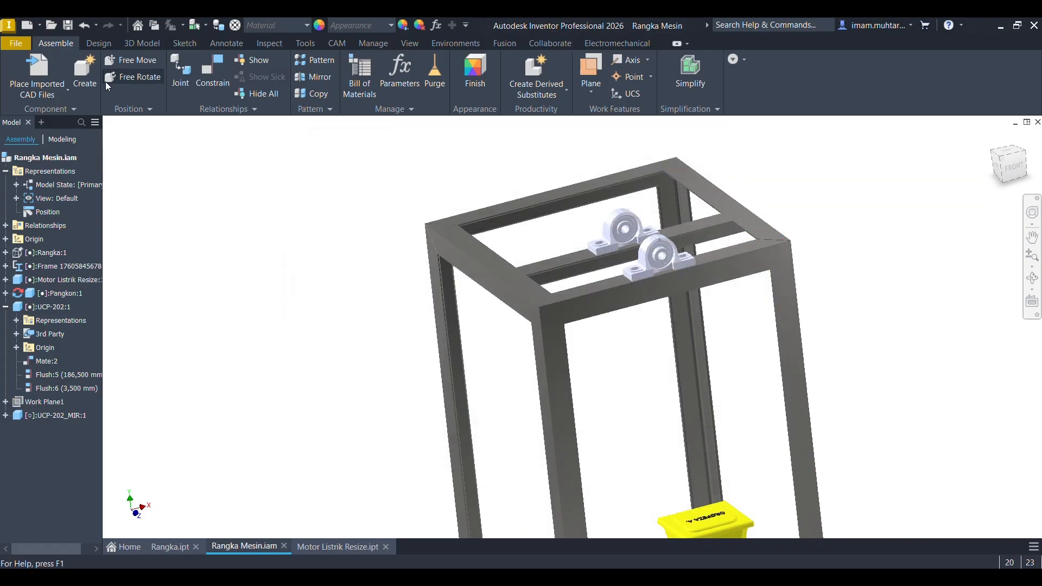
Create an in-place part named Poros from the Standard.ipt template, based on the end face of the bearing's inner ring.
left_click(86, 78)
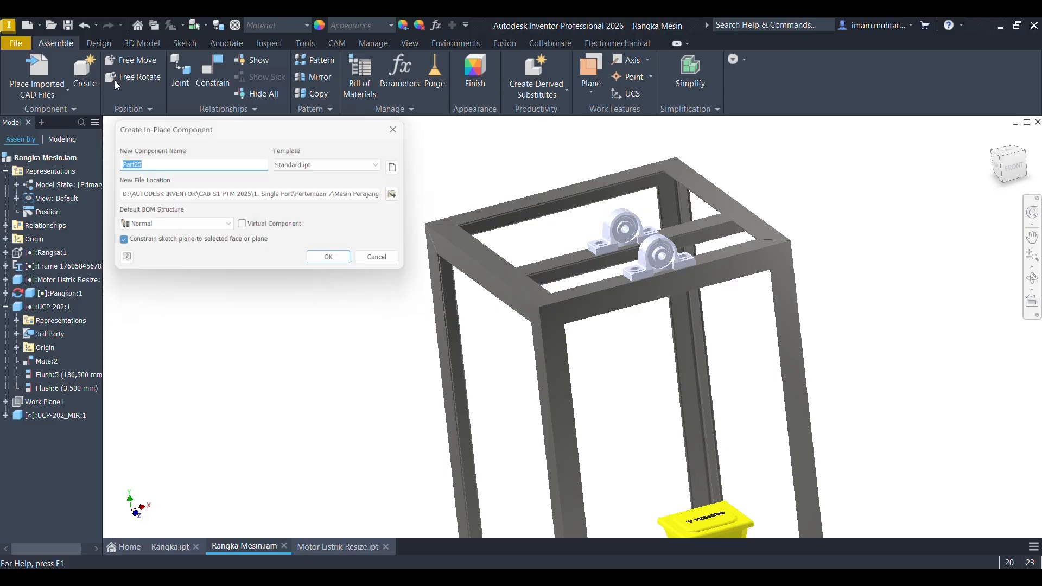
left_click(405, 195)
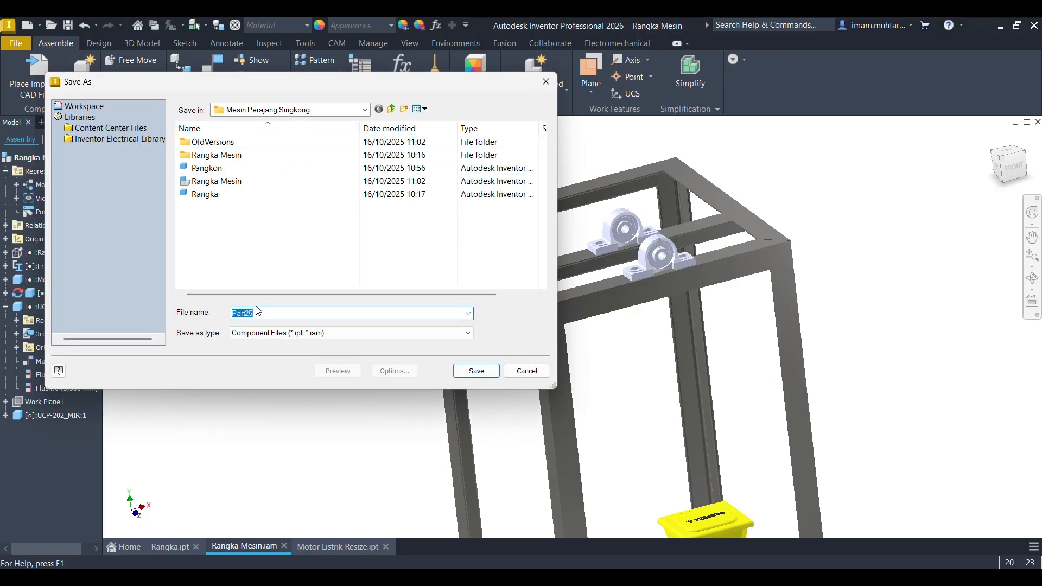
type("Poros")
key("Return")
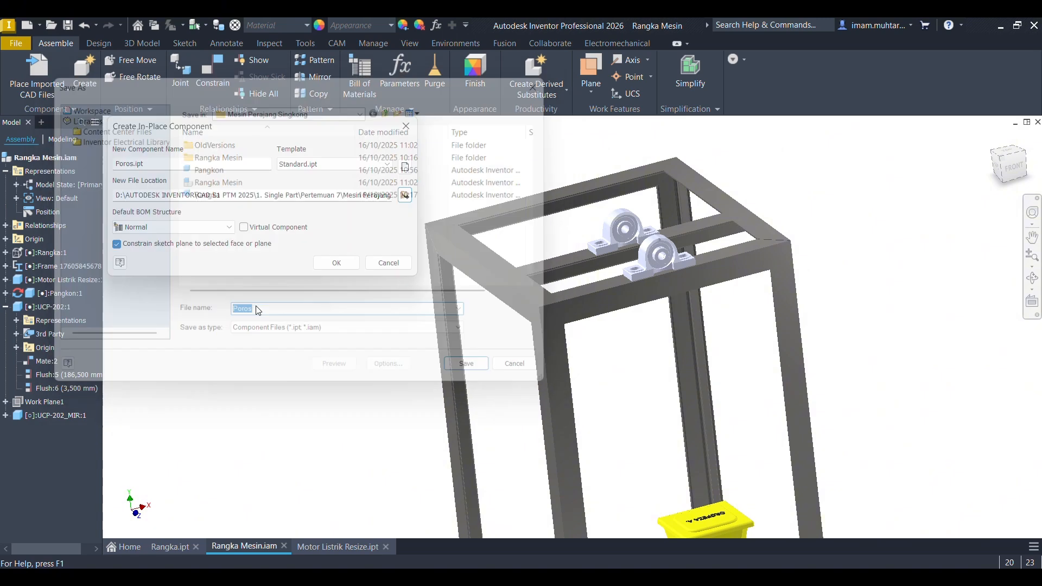
left_click(336, 262)
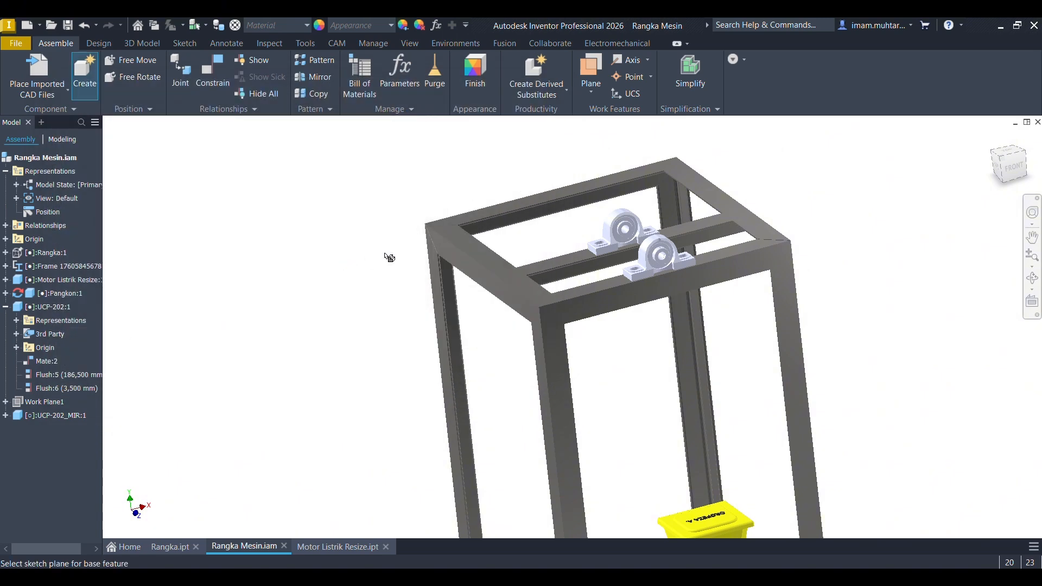
scroll(667, 252, "up", 10)
scroll(715, 303, "up", 5)
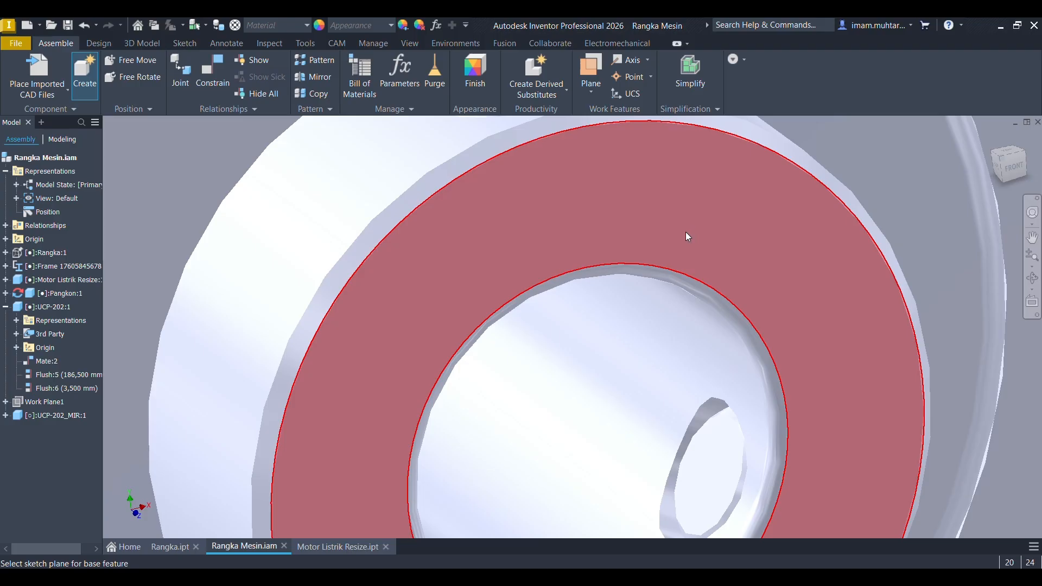
left_click(686, 232)
Start a 2D sketch on the XY plane of the Poros part.
scroll(685, 233, "down", 10)
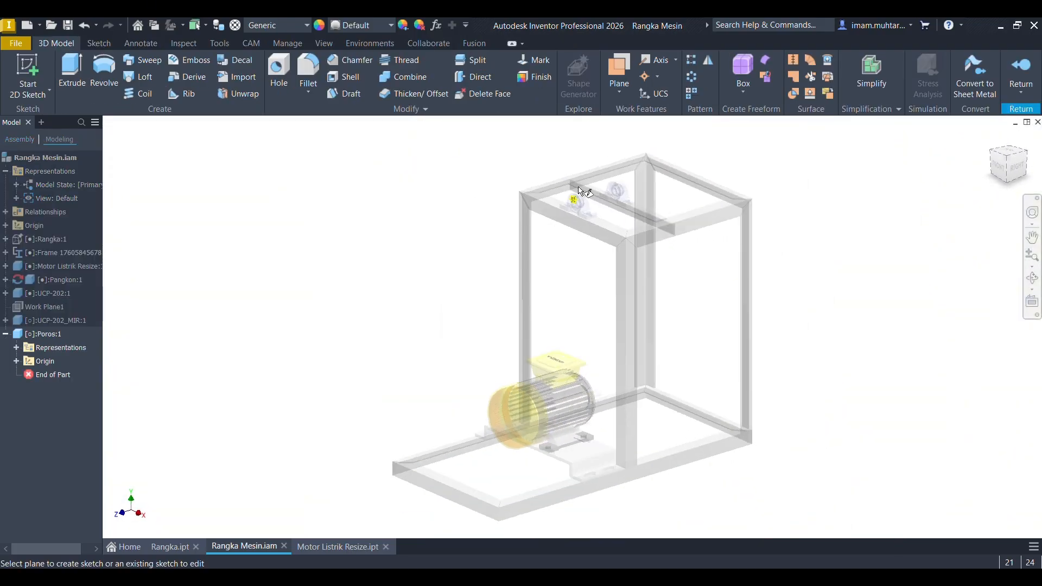
scroll(581, 193, "up", 10)
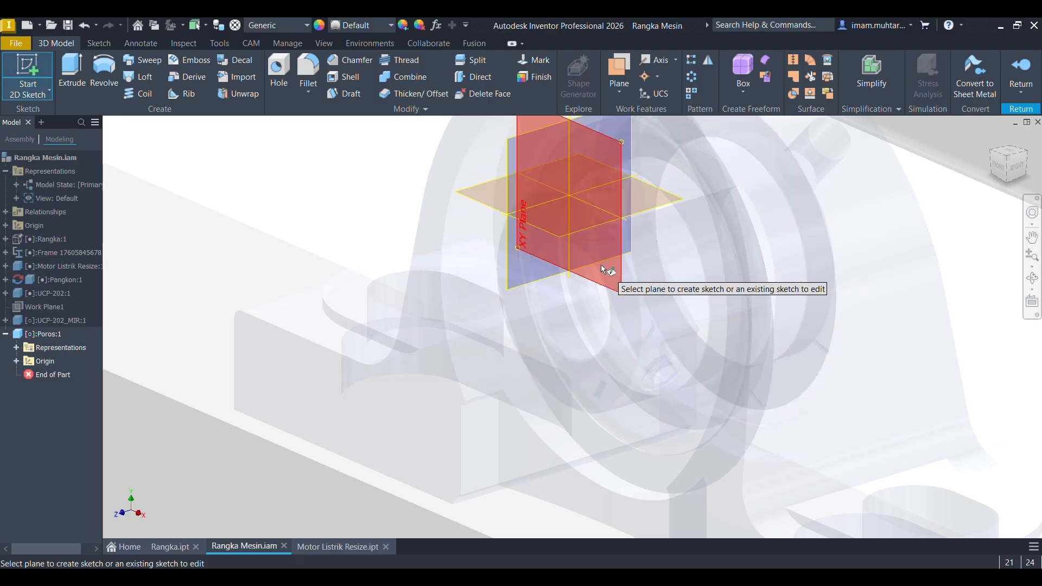
left_click(603, 265)
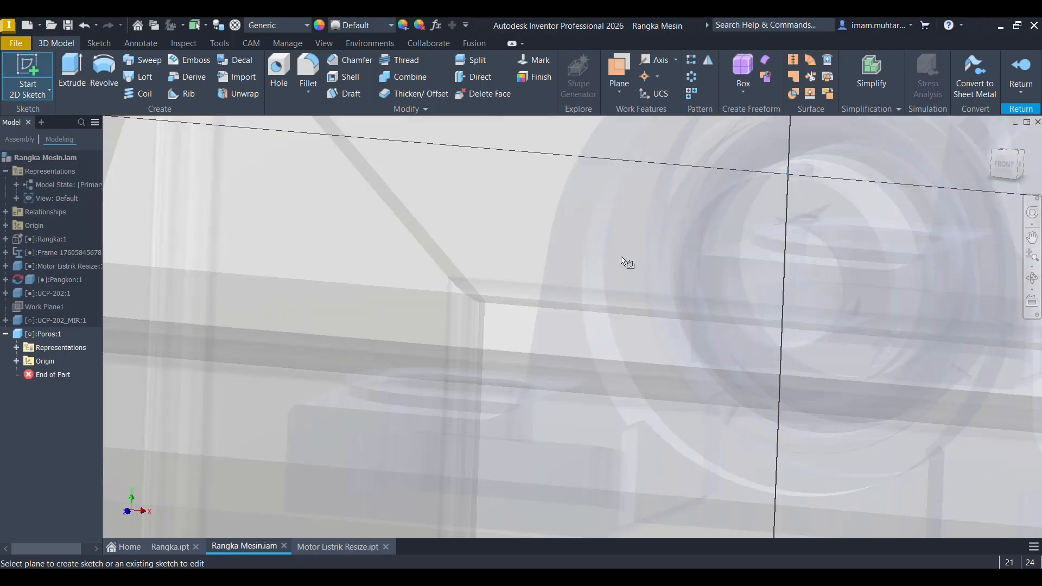
Measure the diameter of the bearing's bore from within the shaft sketch.
key("m")
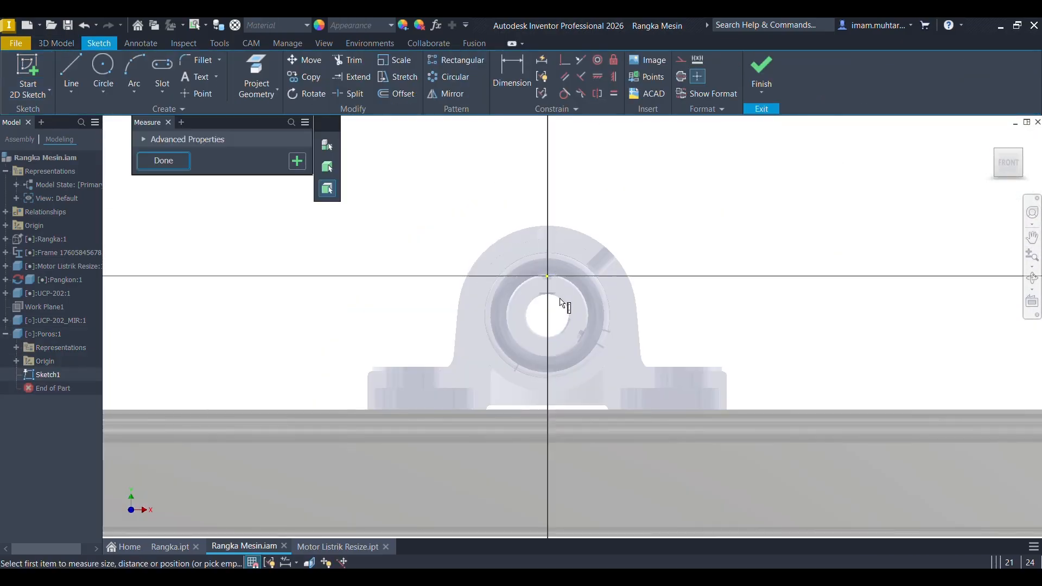
scroll(560, 303, "up", 8)
left_click(567, 279)
scroll(570, 275, "down", 5)
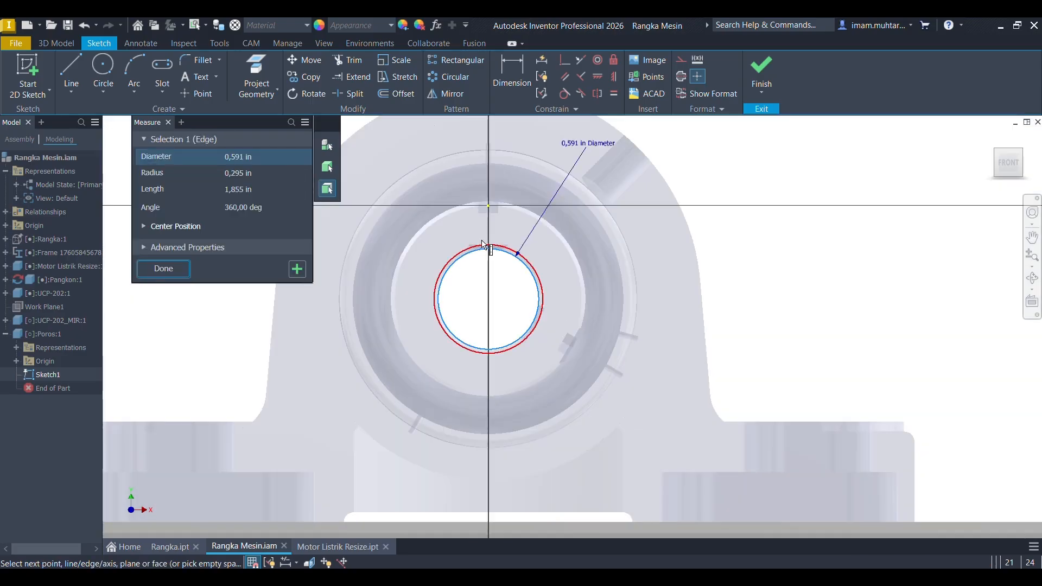
left_click(167, 270)
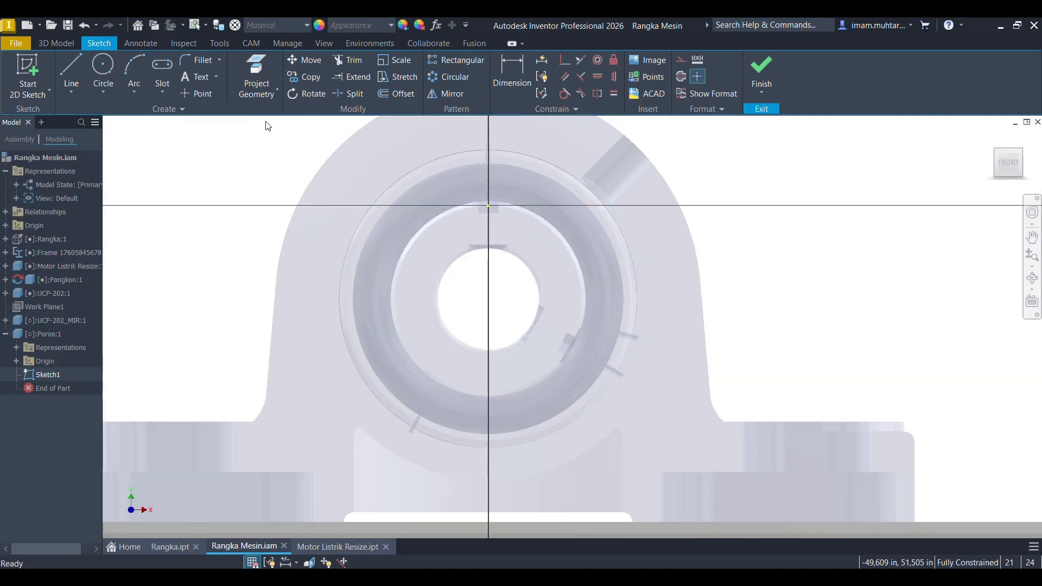
Change the Poros part's length unit to millimeter in its document settings.
left_click(219, 44)
left_click(251, 76)
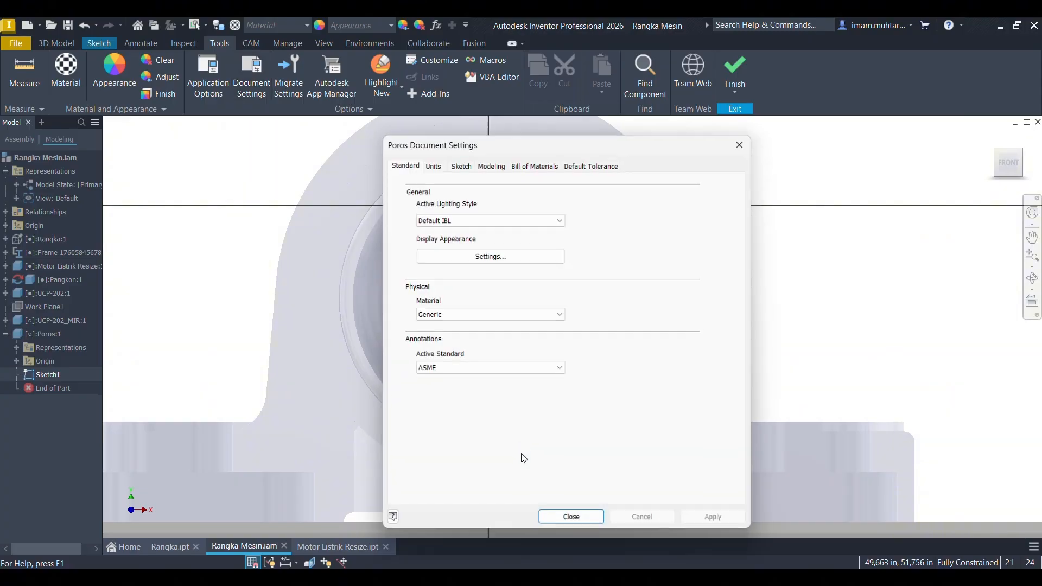
left_click(432, 164)
left_click(440, 211)
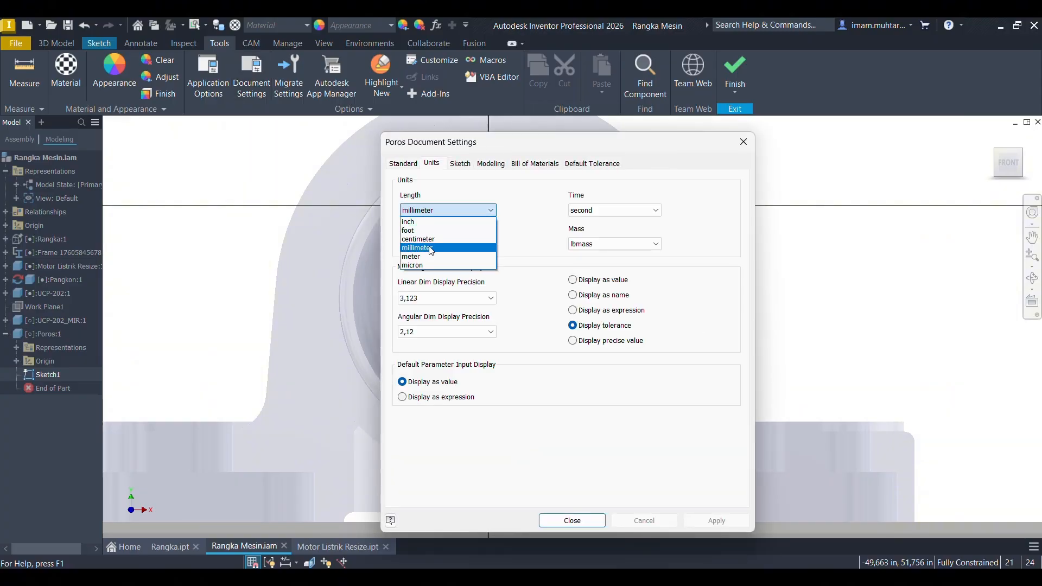
left_click(453, 246)
left_click(573, 521)
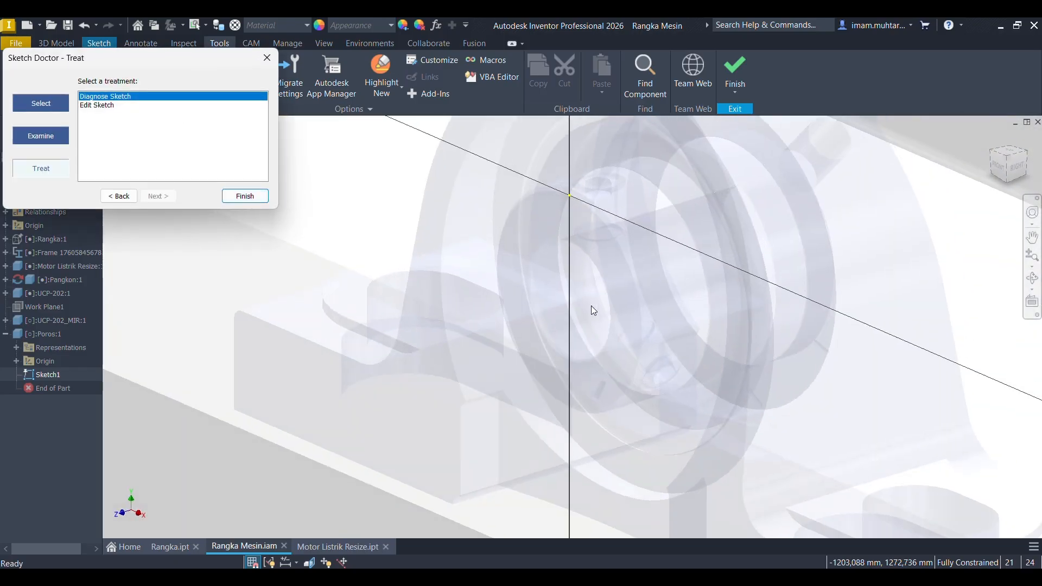
key("Escape")
Project the circular edge of the bearing's bore into the shaft sketch.
scroll(566, 300, "up", 3)
middle_click_drag(567, 300, 632, 294, "shift")
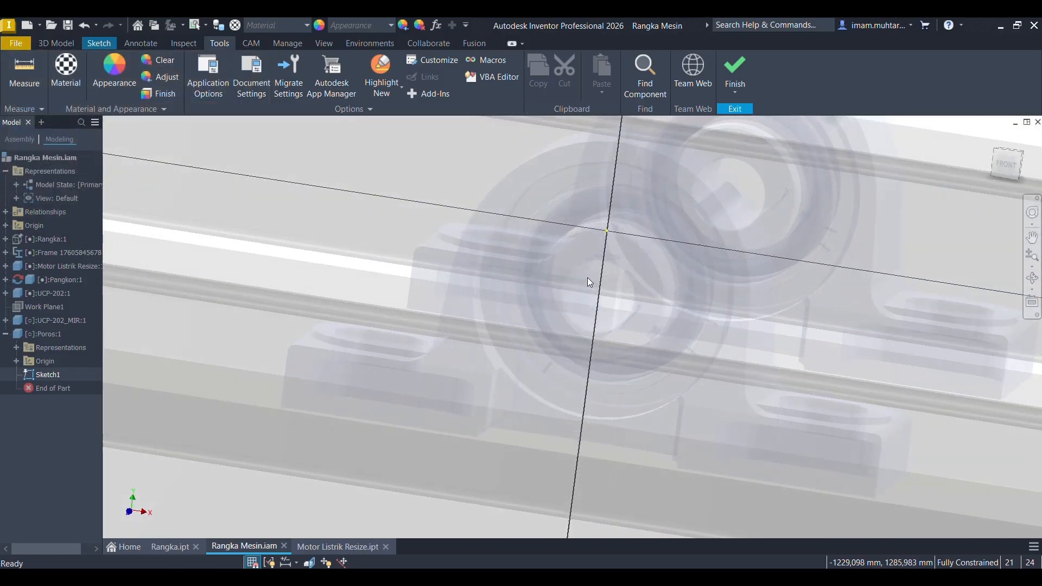
left_click(100, 45)
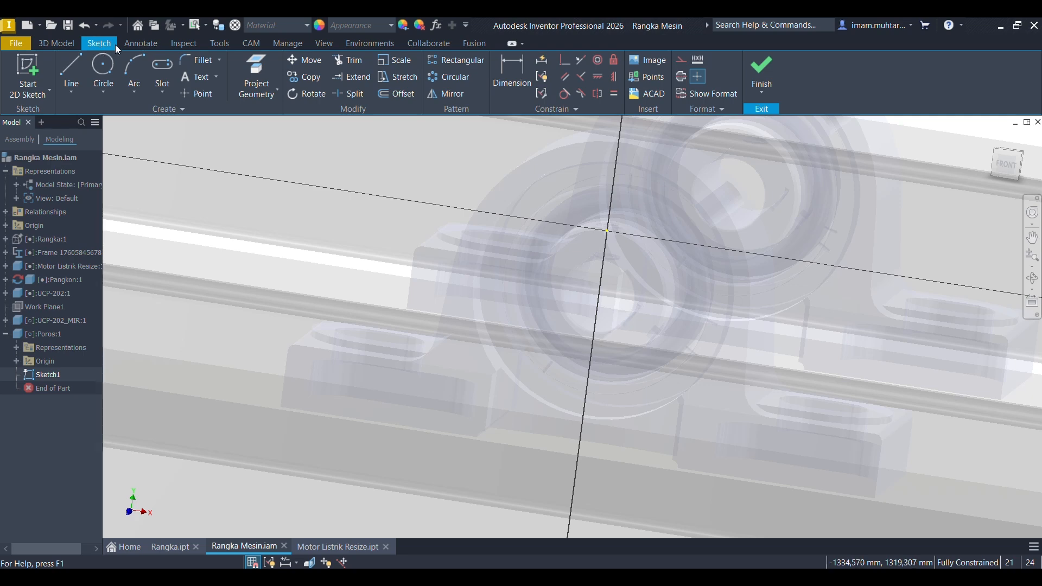
left_click(257, 76)
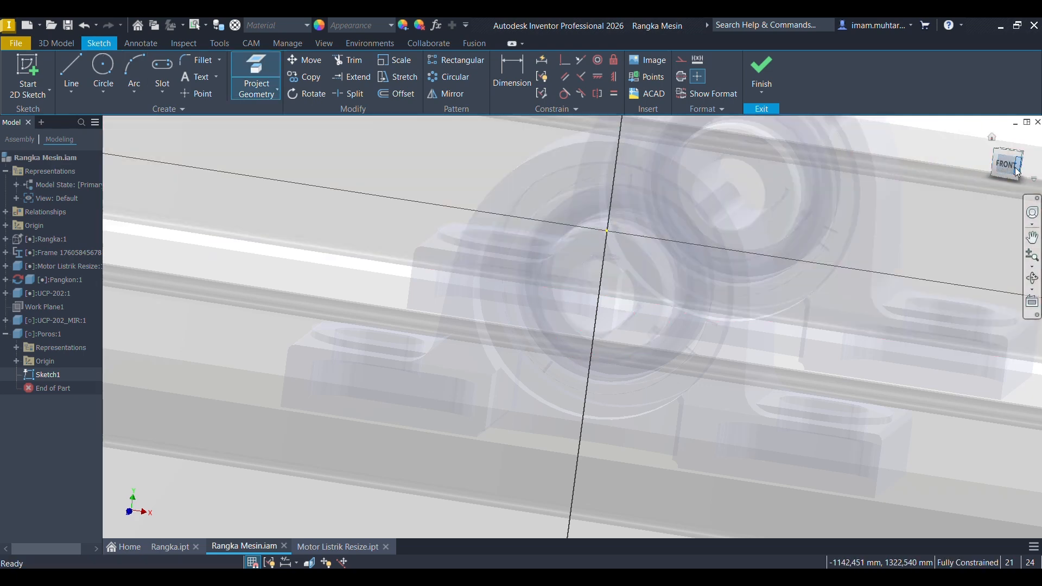
left_click(1015, 170)
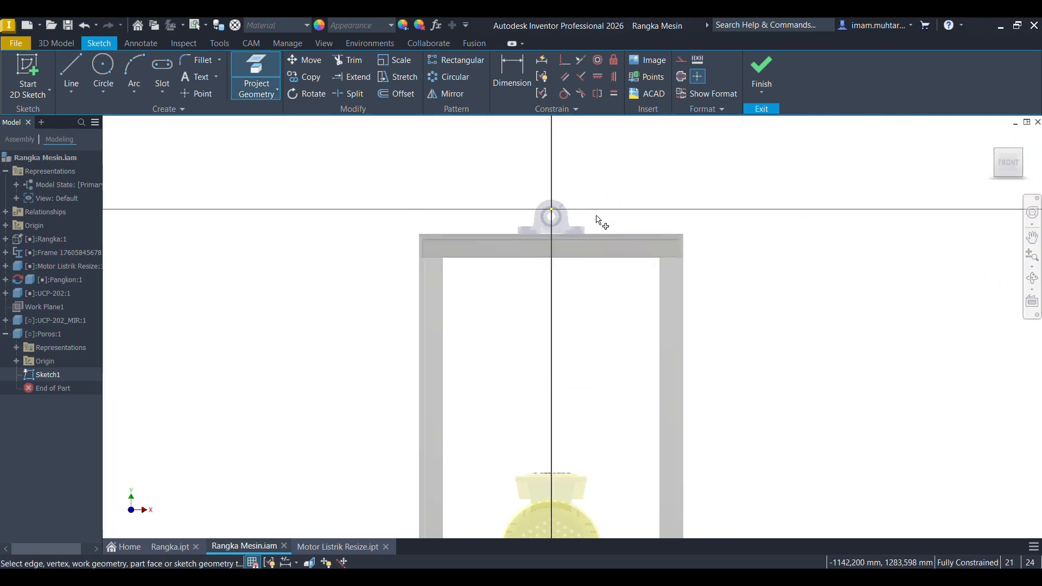
scroll(597, 220, "up", 10)
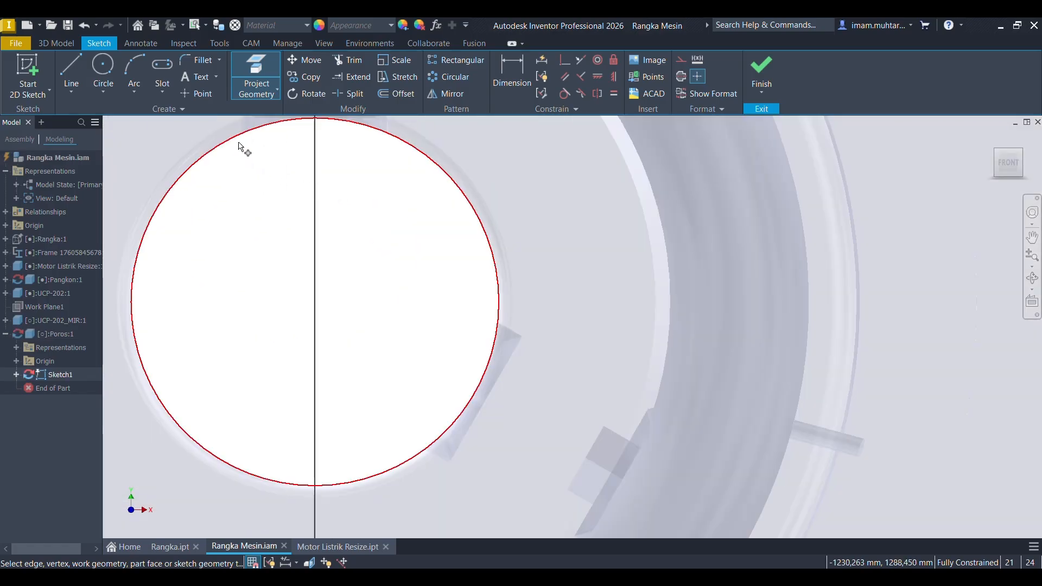
scroll(624, 265, "down", 8)
Extrude the projected circle asymmetrically, 10 mm outward and 300 mm the other way through both bearings.
key("F6")
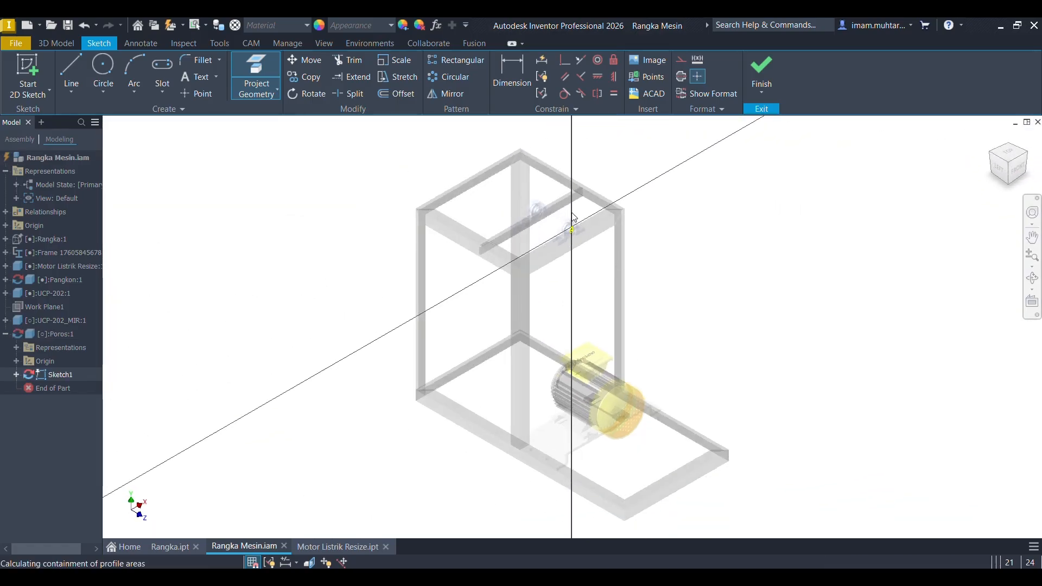
scroll(769, 217, "up", 3)
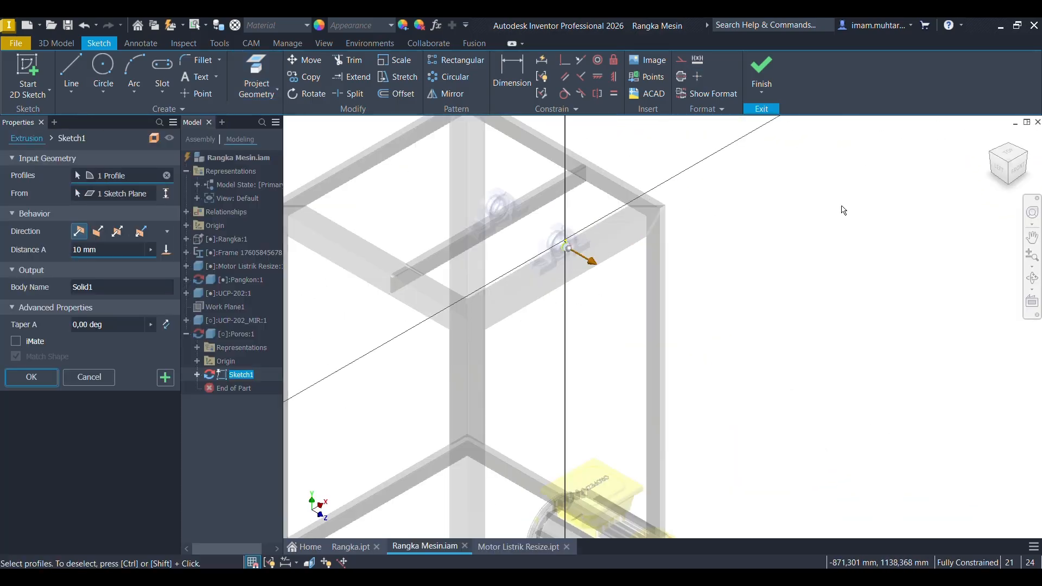
left_click(1004, 173)
scroll(645, 228, "up", 4)
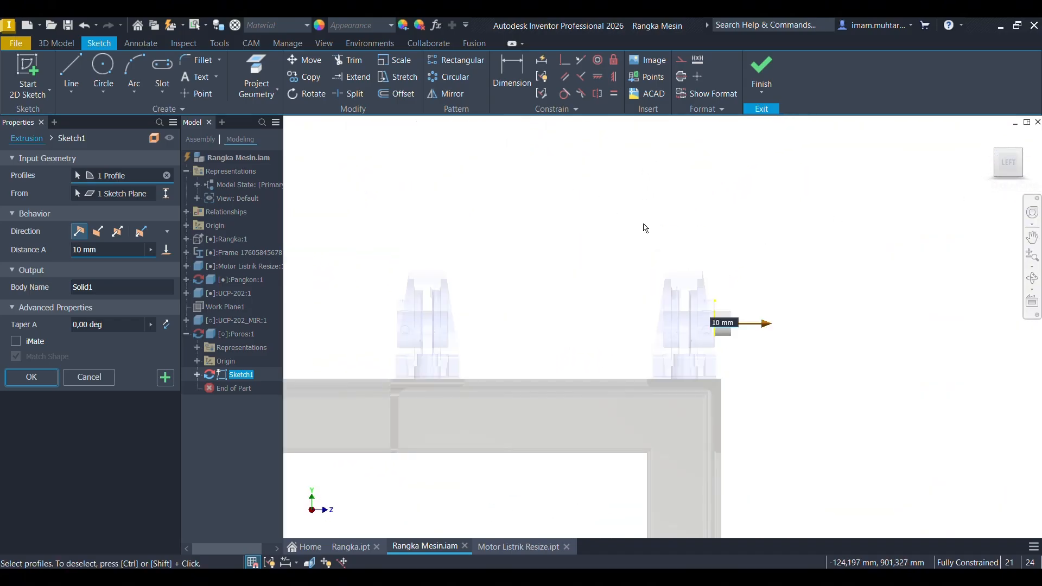
left_click(140, 232)
scroll(958, 351, "down", 3)
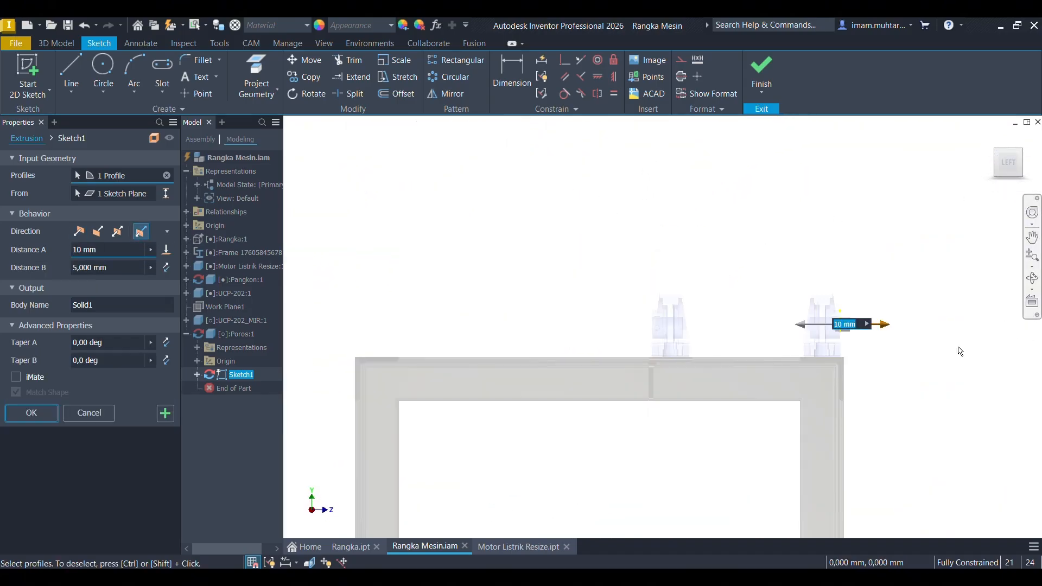
left_click_drag(808, 331, 509, 330)
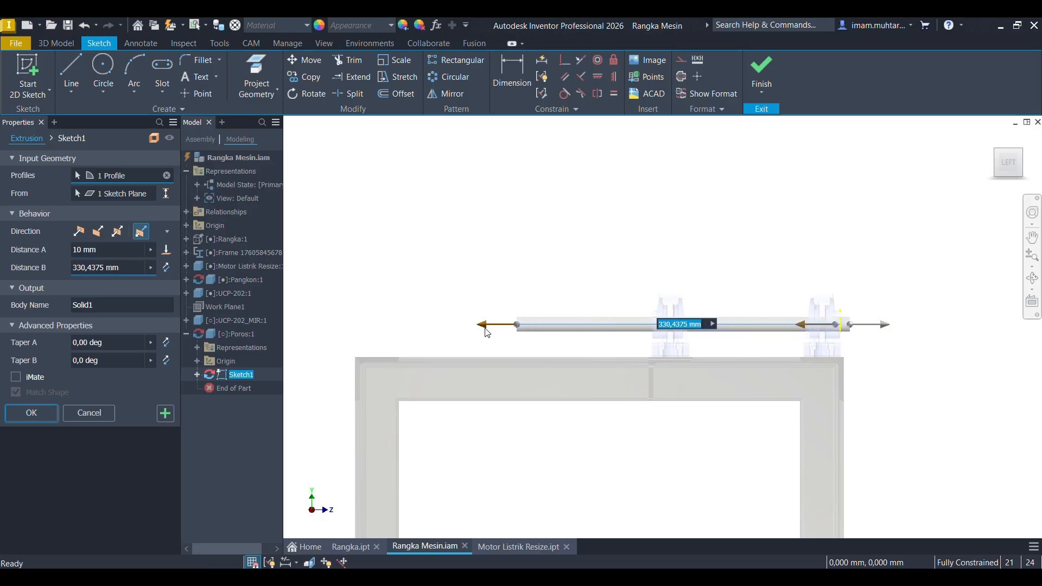
middle_click_drag(526, 340, 510, 319, "shift")
scroll(531, 278, "up", 5)
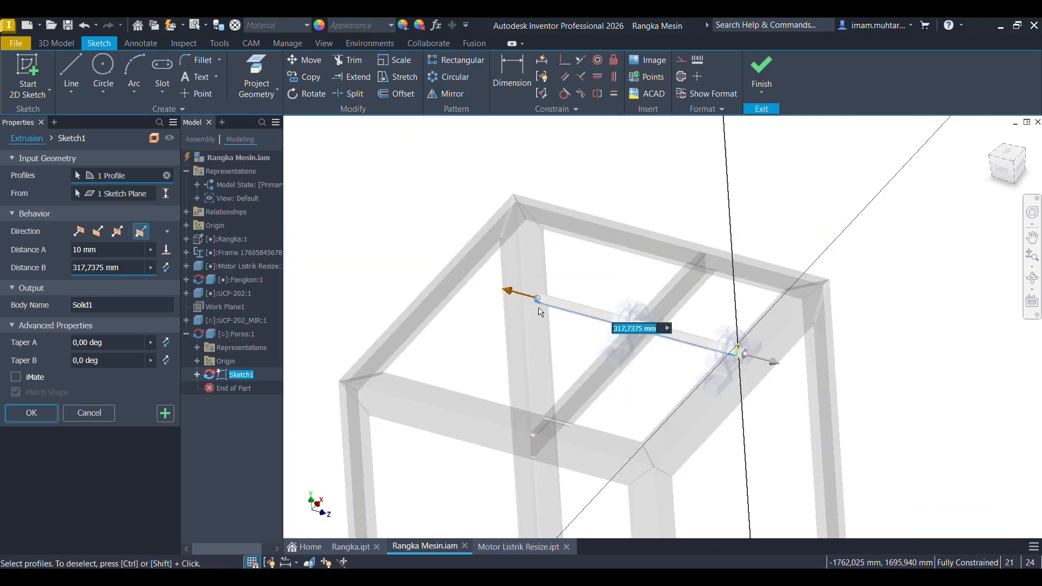
left_click(1013, 155)
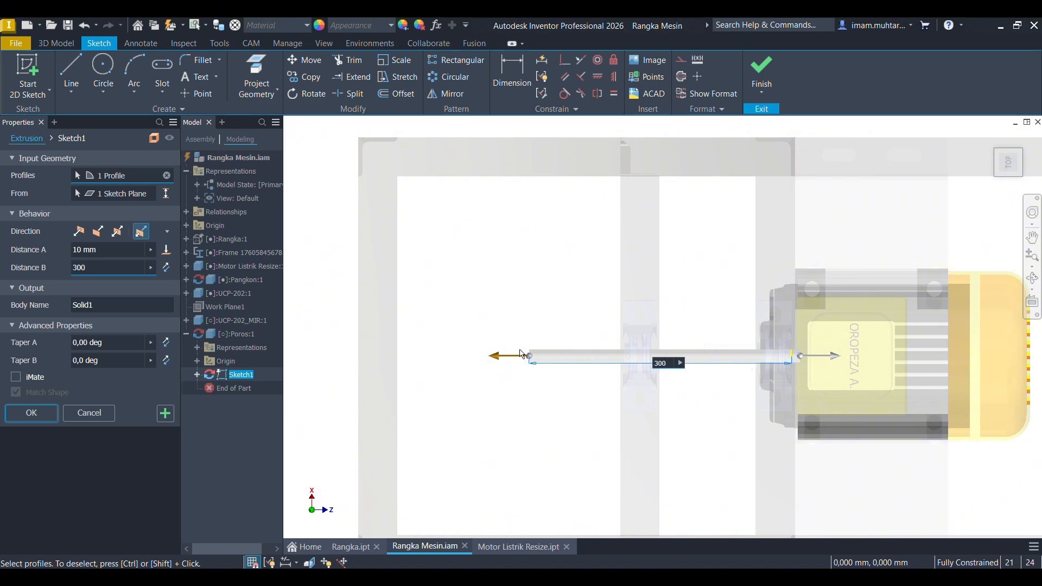
scroll(807, 376, "up", 3)
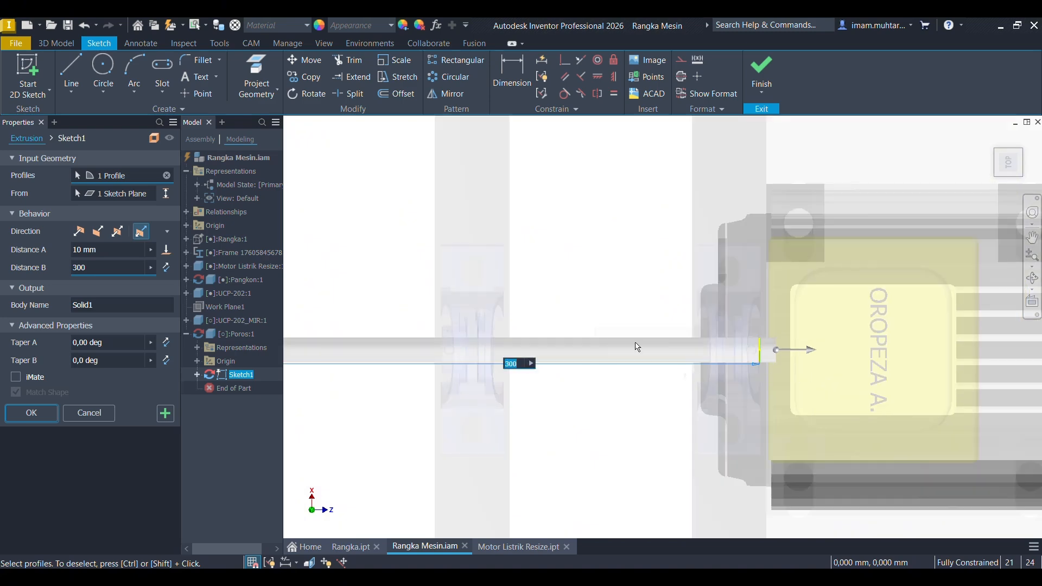
left_click(43, 417)
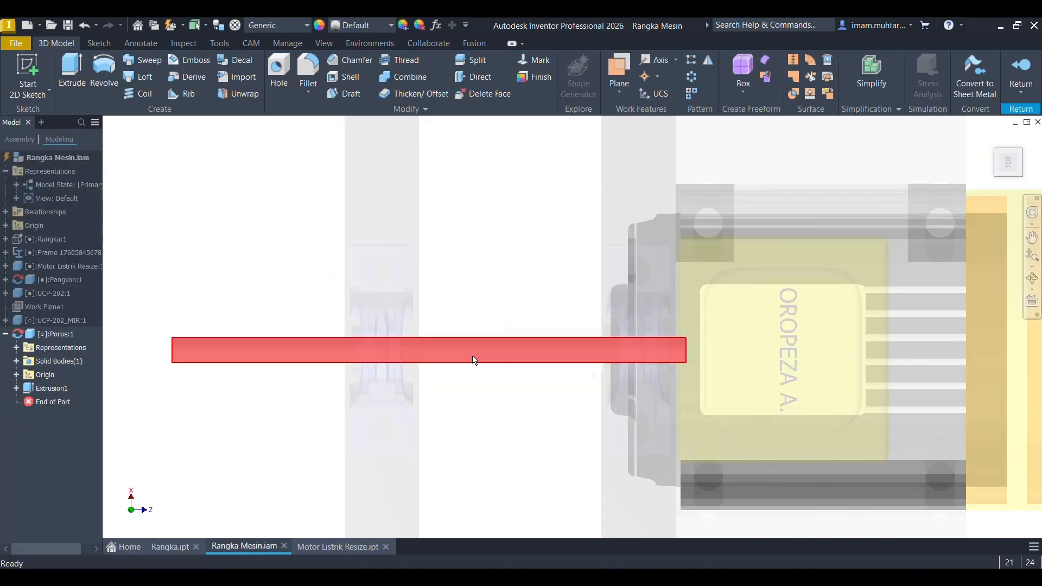
Finish editing the Poros part in place and return to the Rangka Mesin assembly.
scroll(564, 328, "down", 4)
middle_click_drag(576, 345, 526, 275, "shift")
scroll(537, 333, "down", 3)
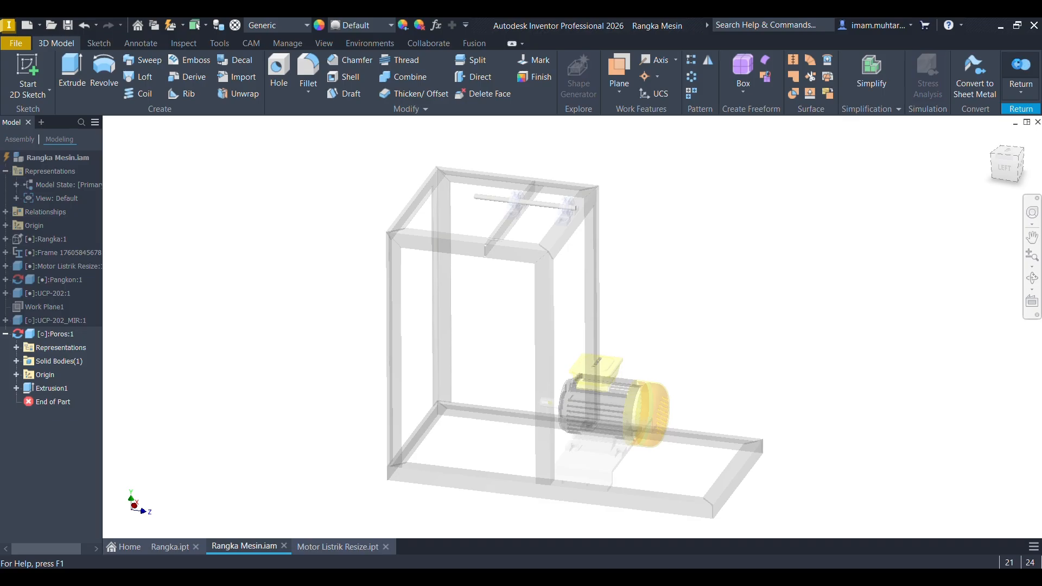
left_click(1020, 76)
middle_click_drag(619, 212, 656, 227, "shift")
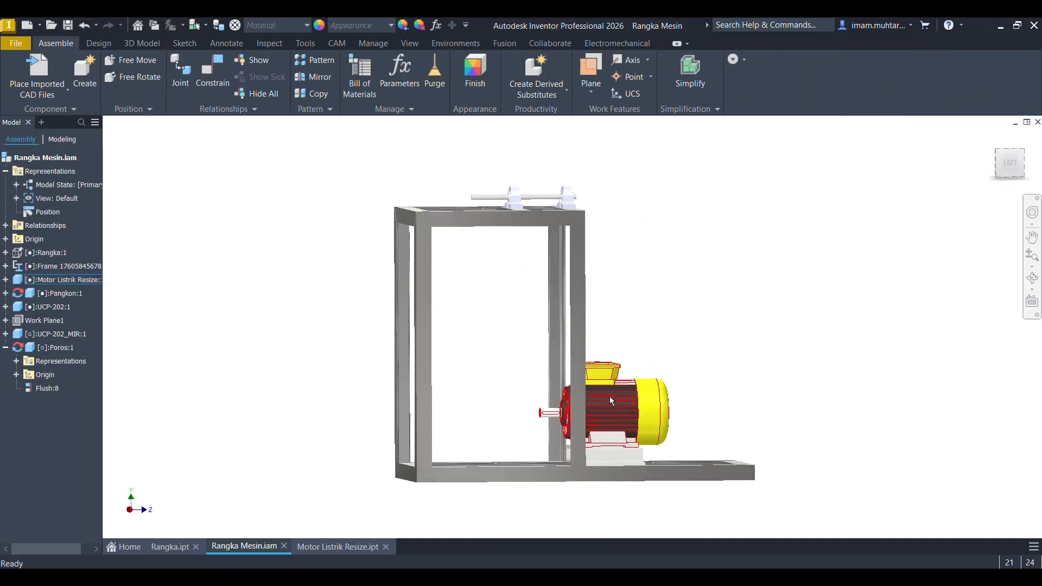
scroll(575, 406, "up", 3)
scroll(536, 412, "down", 5)
middle_click_drag(549, 418, 594, 352, "shift")
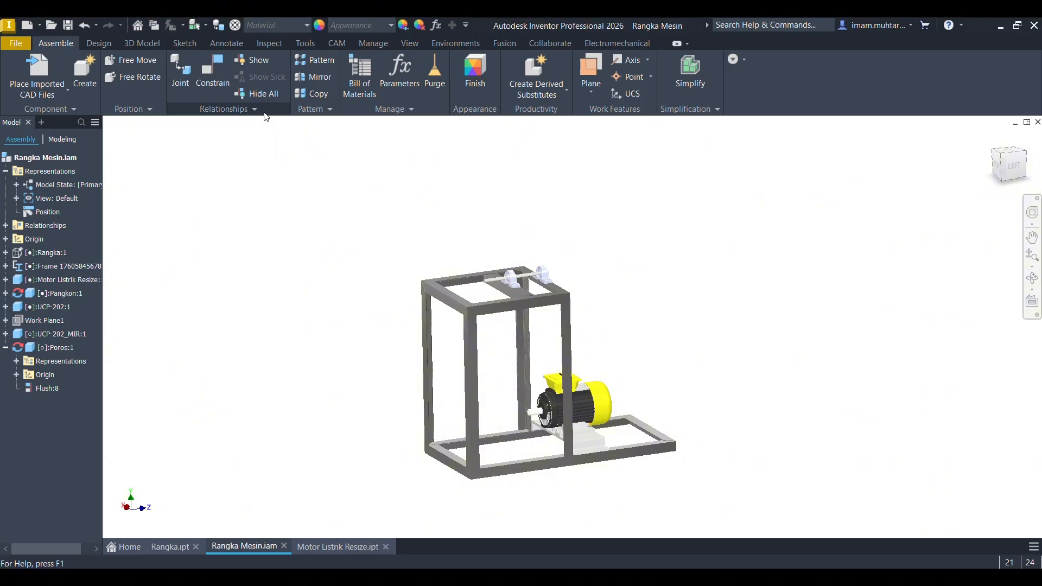
Start a V-belt drive with the DIN 2215 belt, using the motor shaft's end face as the belt mid plane.
left_click(98, 44)
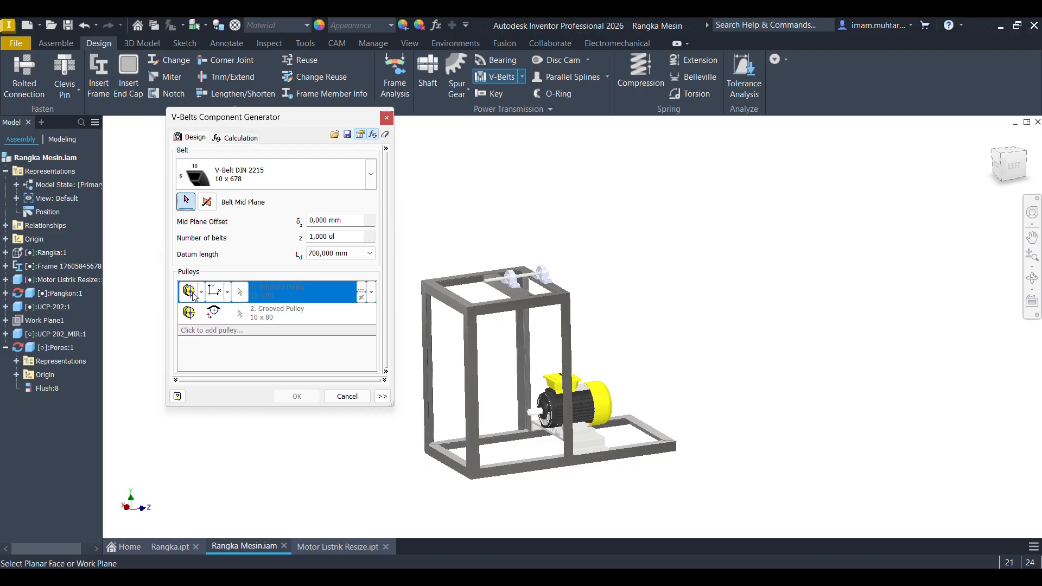
scroll(577, 385, "up", 10)
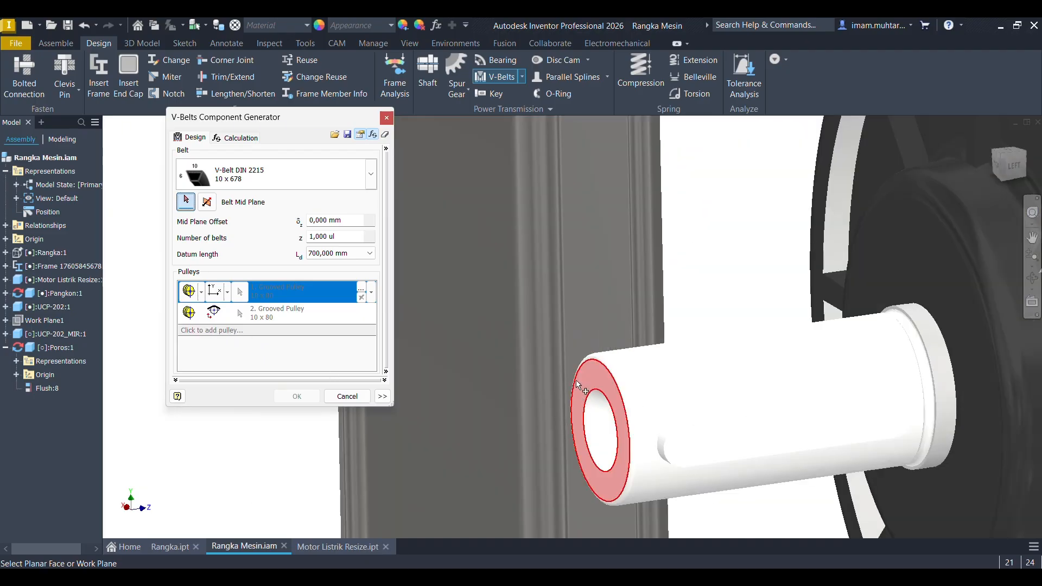
left_click(586, 376)
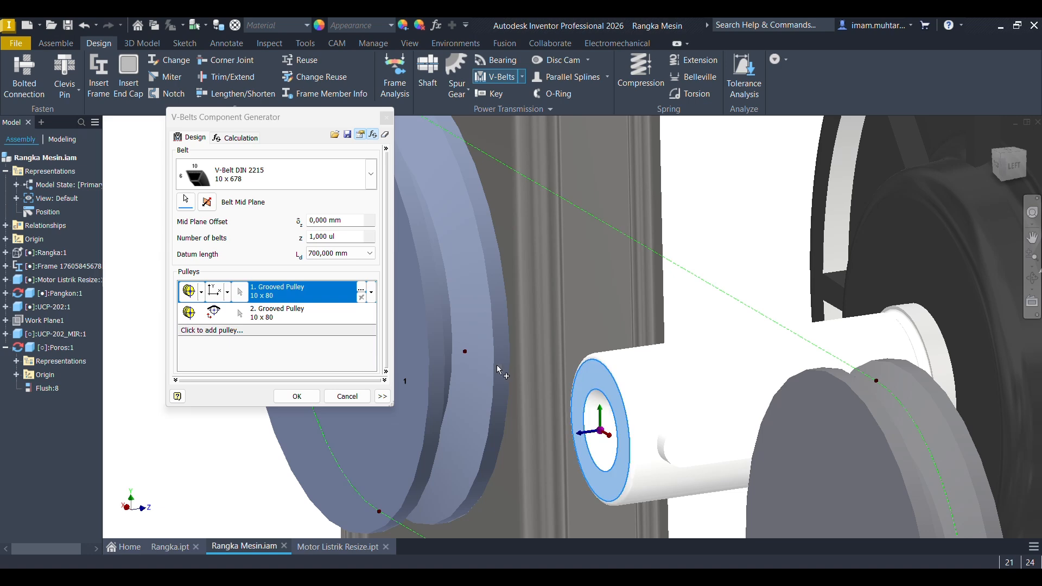
Give the first grooved pulley a fixed position by selected geometry on the motor shaft's cylindrical face.
left_click(227, 292)
left_click(247, 329)
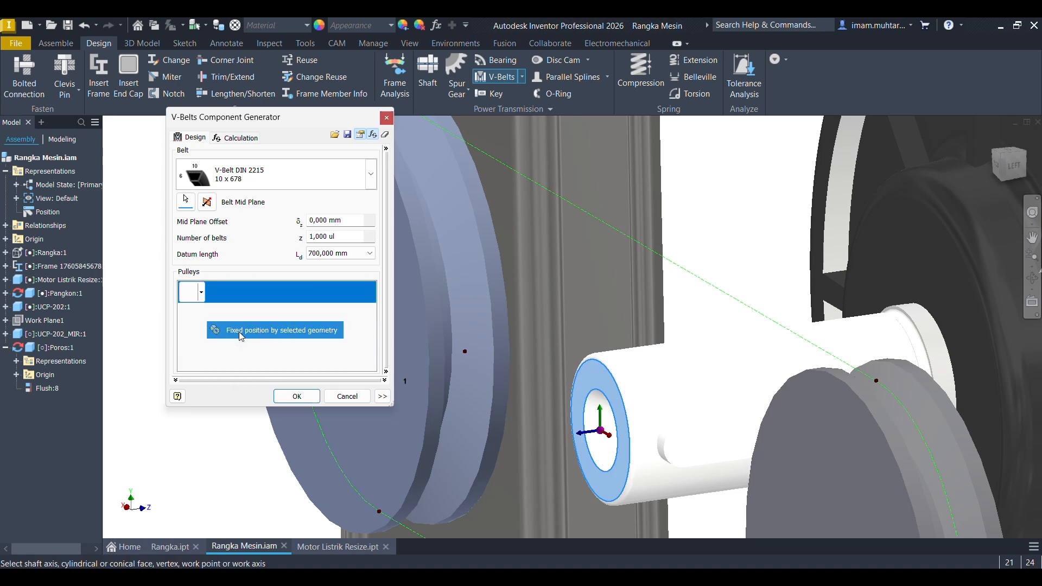
left_click(683, 382)
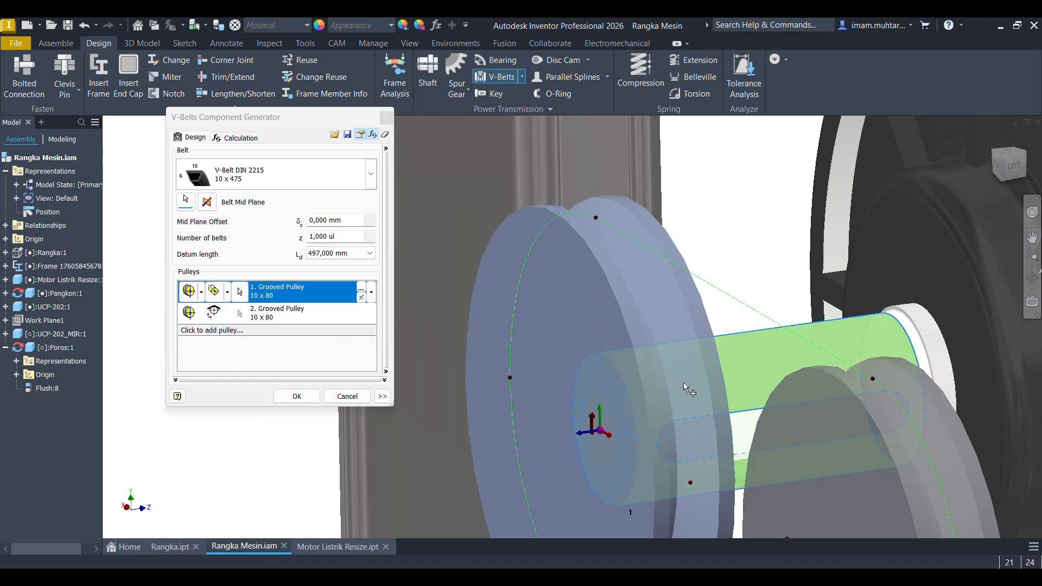
scroll(671, 360, "down", 5)
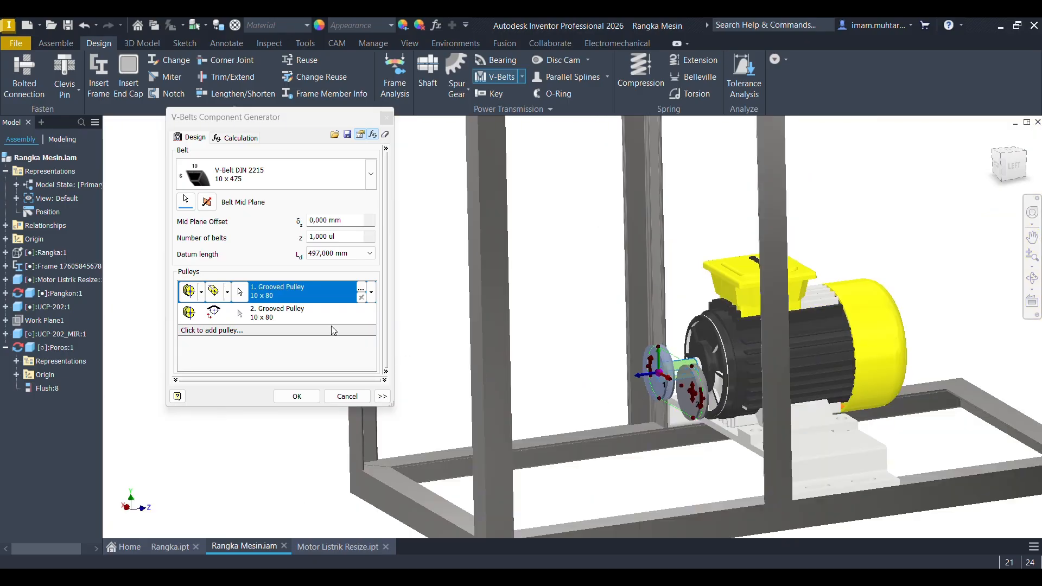
Give the second grooved pulley a fixed position by selected geometry on the Poros shaft between the bearings.
left_click(214, 313)
left_click(239, 352)
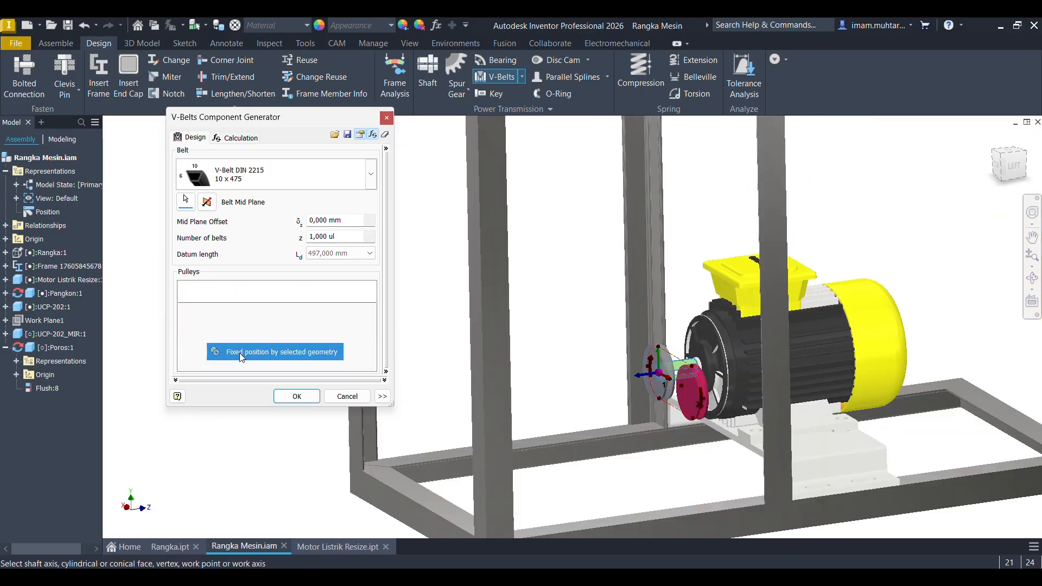
scroll(553, 440, "down", 4)
scroll(605, 171, "up", 5)
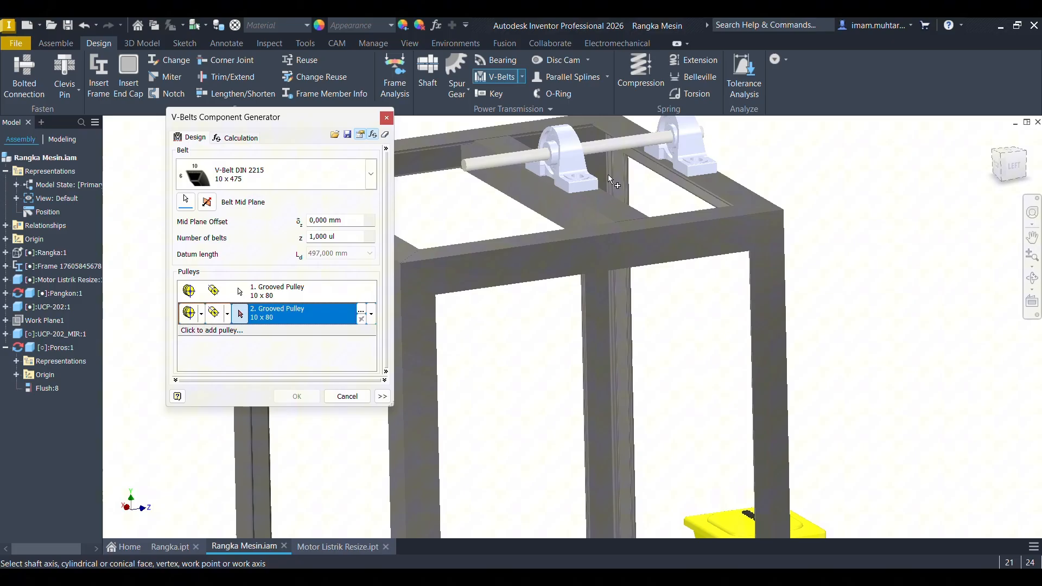
left_click(612, 144)
scroll(617, 182, "down", 5)
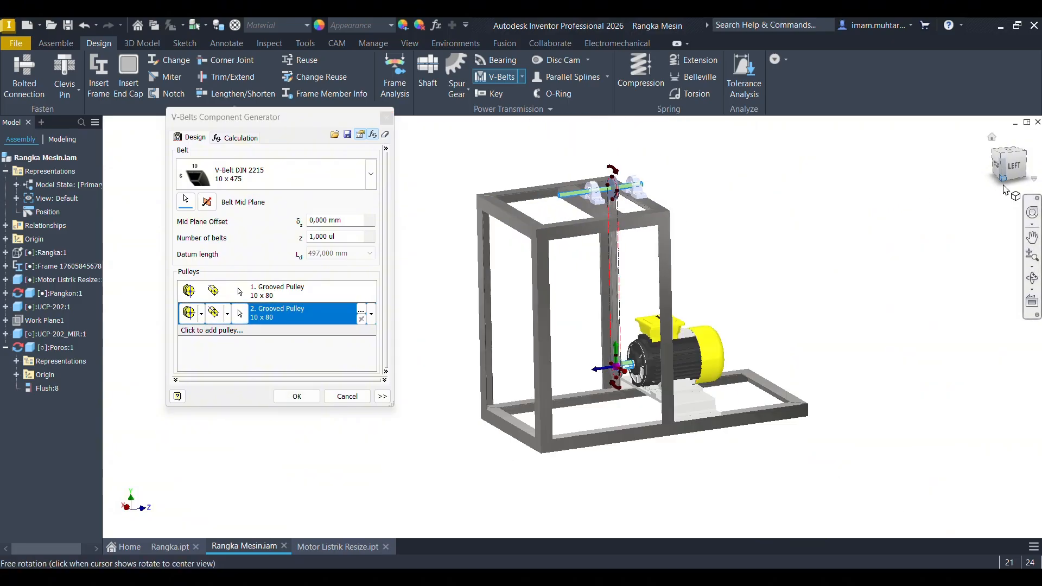
Resize the motor shaft's grooved pulley to a datum diameter of 50 mm.
left_click(996, 169)
scroll(994, 174, "up", 1)
left_click(996, 170)
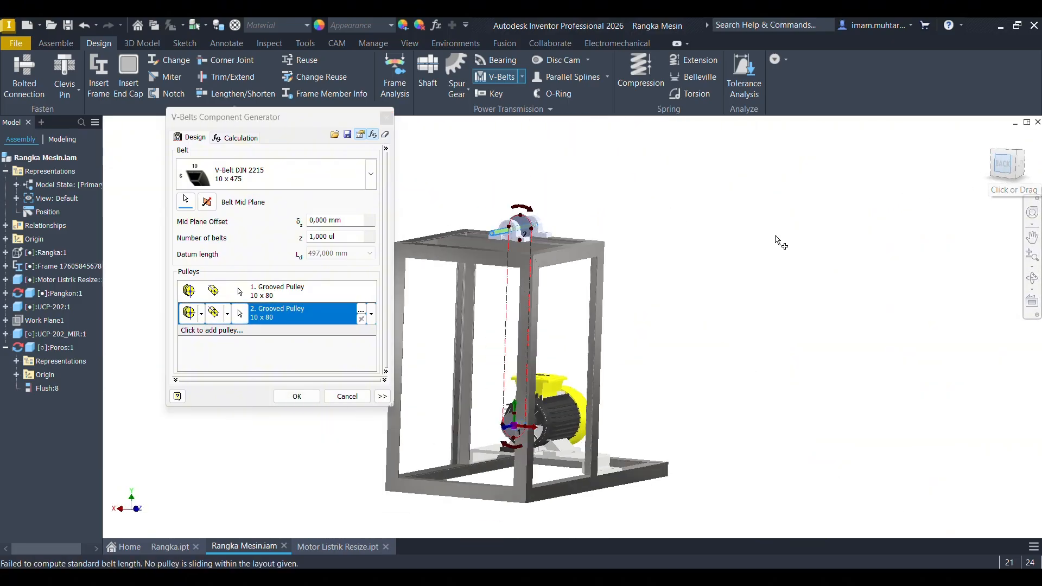
scroll(578, 289, "up", 2)
scroll(567, 501, "up", 4)
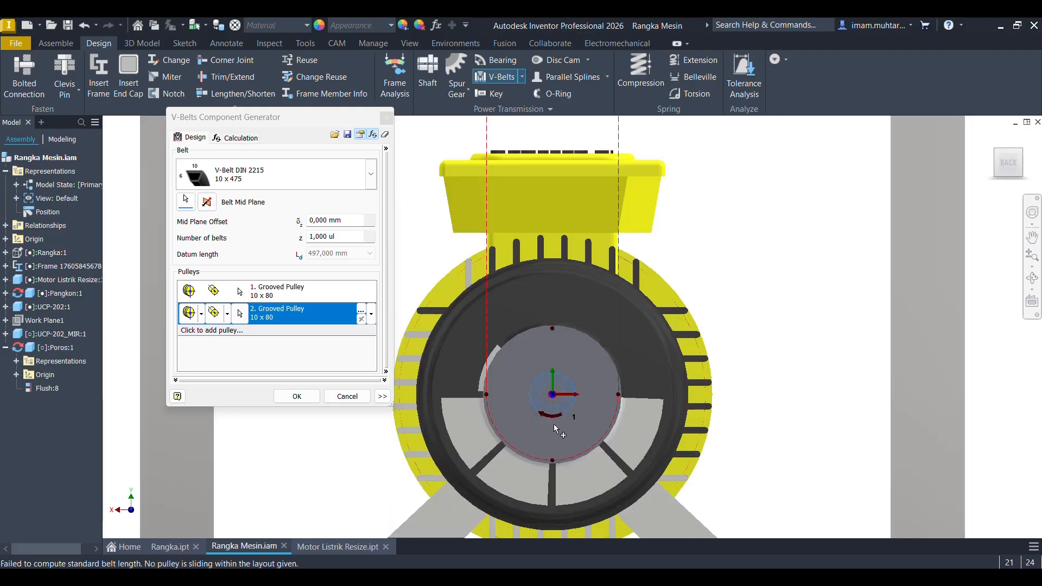
mouse_move(551, 332)
left_click_drag(553, 324, 550, 358)
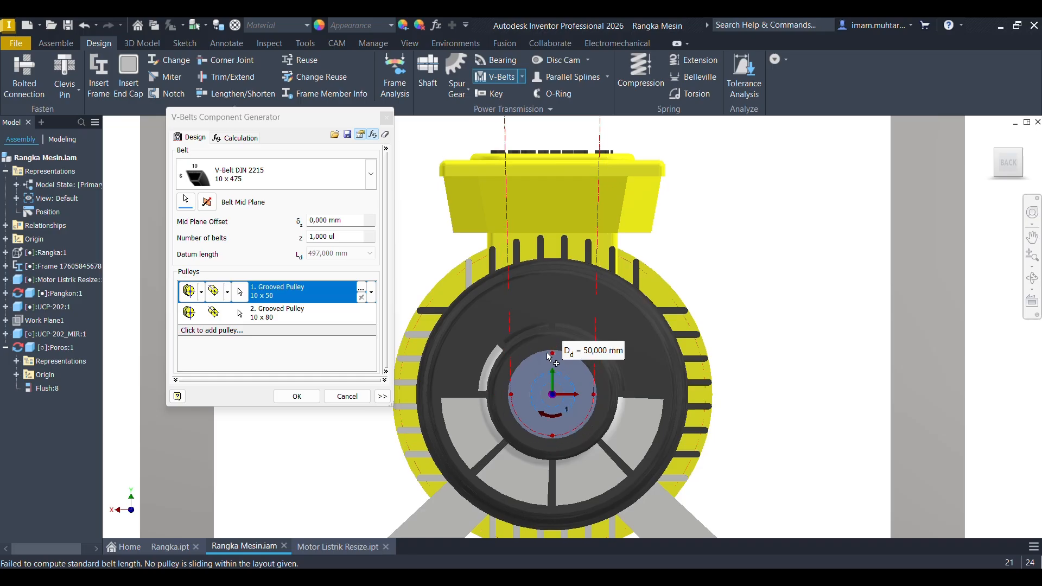
Resize the grooved pulley on the Poros shaft to a datum diameter of 125 mm.
scroll(544, 392, "down", 5)
scroll(564, 222, "up", 5)
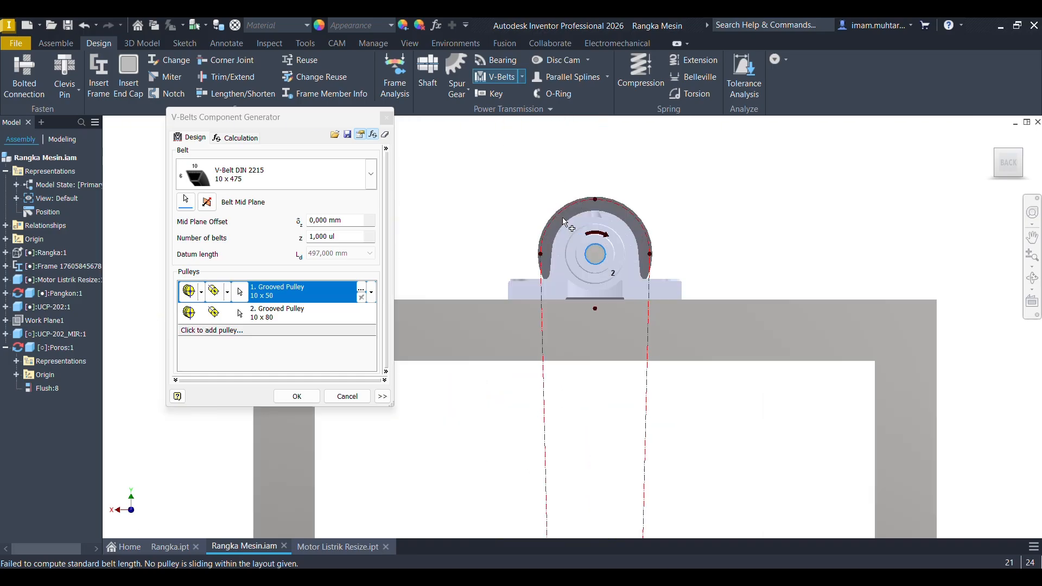
scroll(635, 216, "up", 3)
left_click_drag(564, 184, 570, 135)
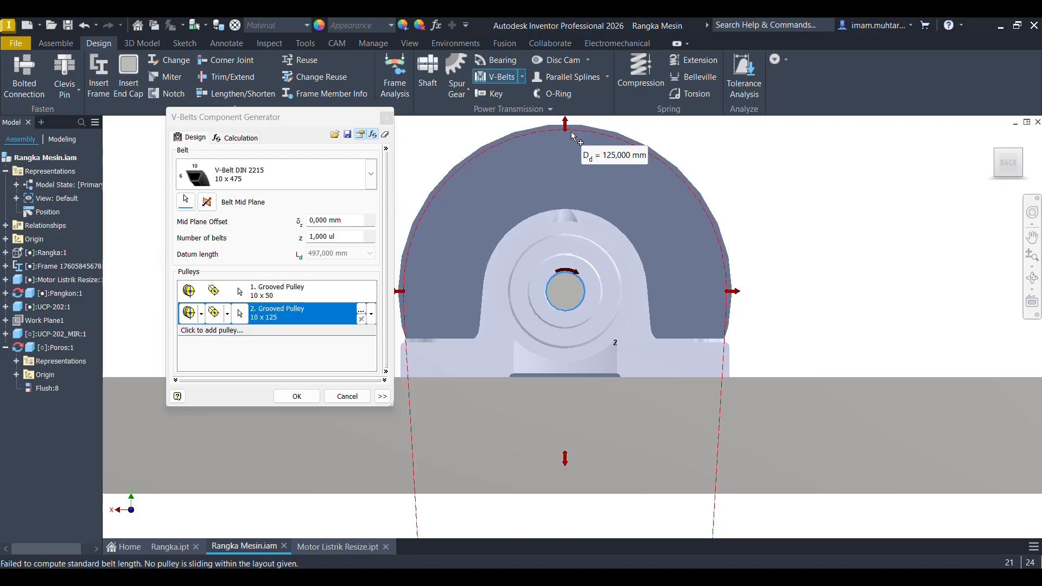
scroll(610, 211, "down", 6)
middle_click_drag(718, 229, 444, 324, "shift")
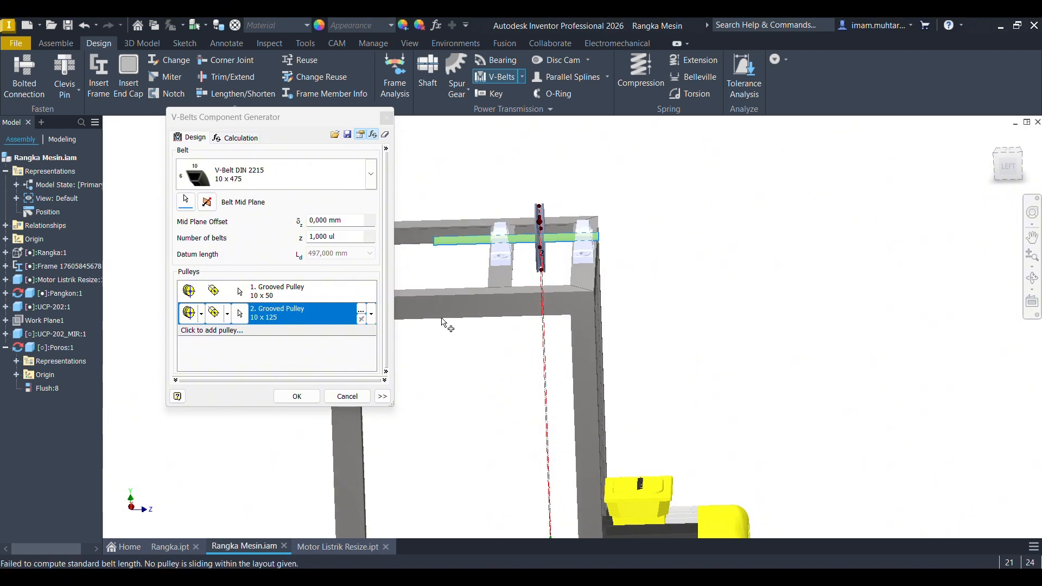
Generate the V-belt transmission between the two grooved pulleys, accepting the calculation errors, and save the assembly.
left_click(318, 401)
left_click(356, 327)
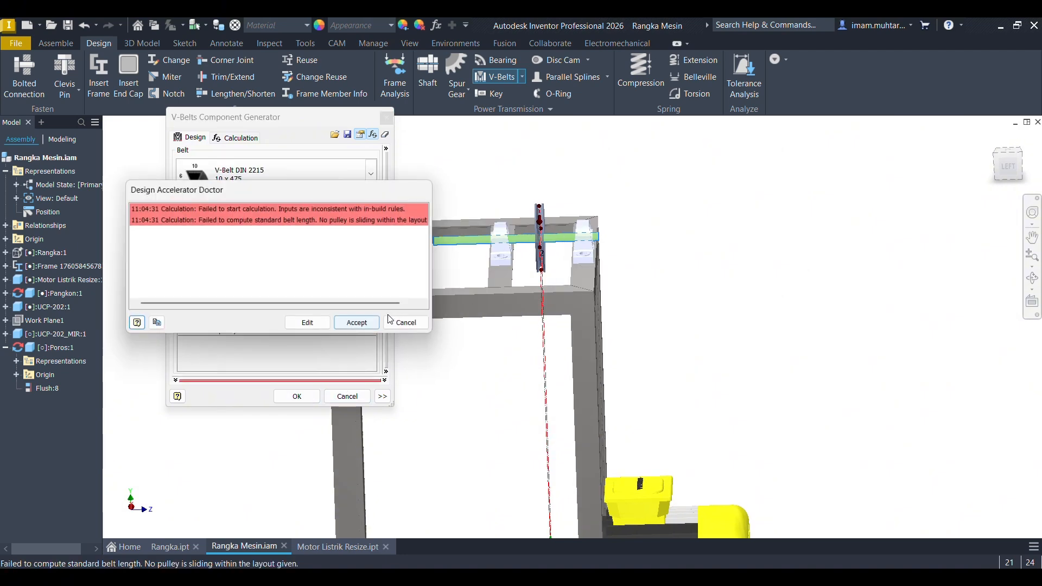
left_click(359, 324)
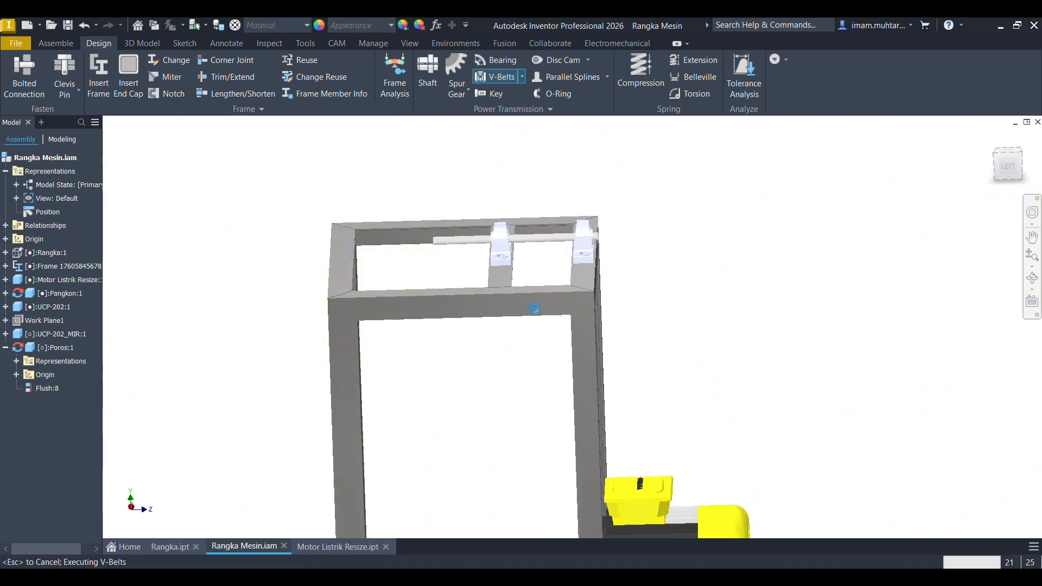
scroll(585, 296, "down", 4)
middle_click_drag(584, 296, 664, 312, "shift")
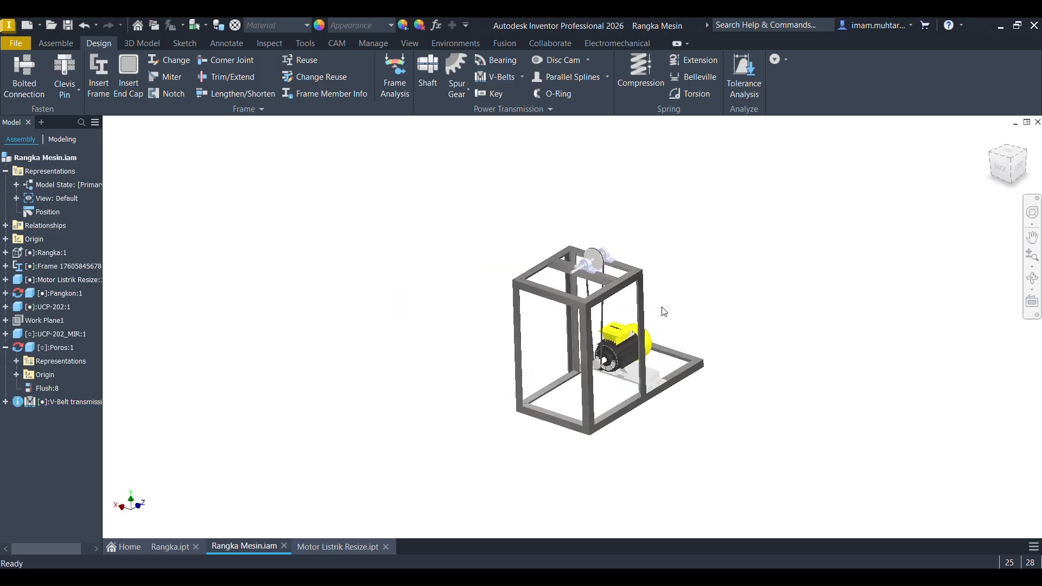
key("ctrl+s")
left_click(660, 195)
Create an in-place component named Hopper in the Mesin Perajang Singkong folder, placed on the side face of the frame's upper crossbar.
middle_click_drag(607, 314, 585, 278, "shift")
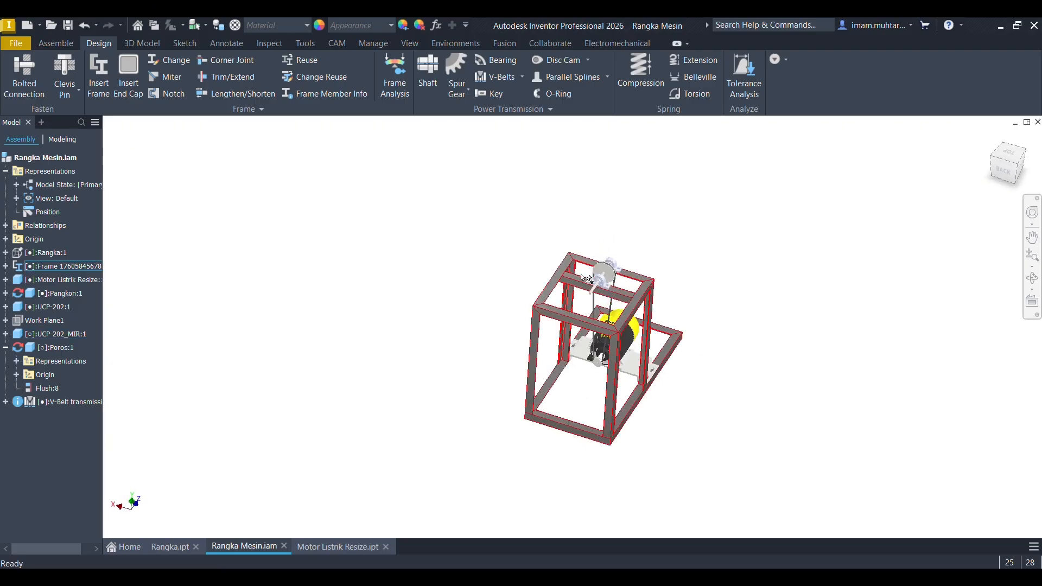
scroll(586, 279, "down", 3)
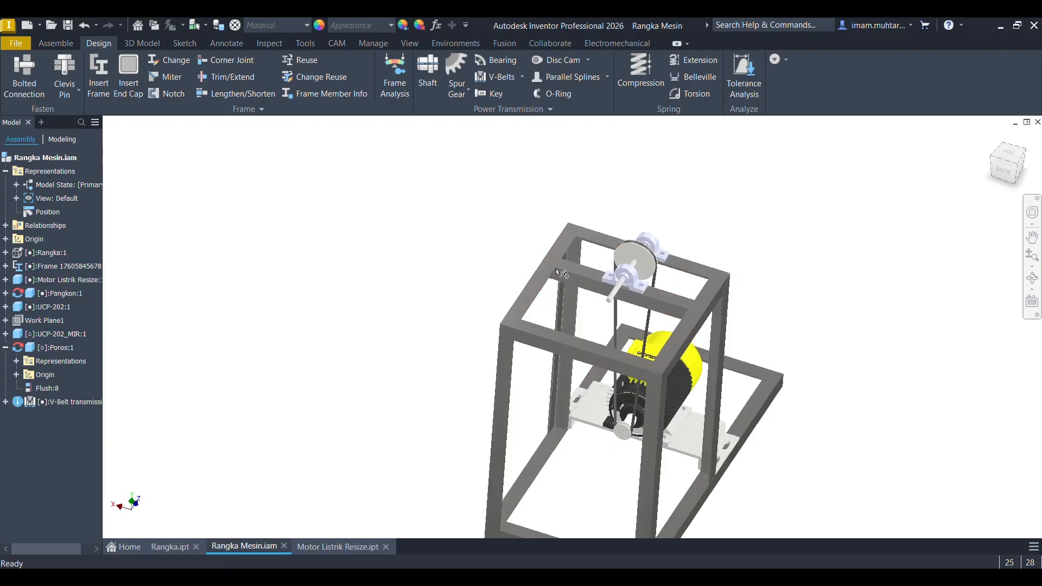
left_click(56, 44)
left_click(85, 76)
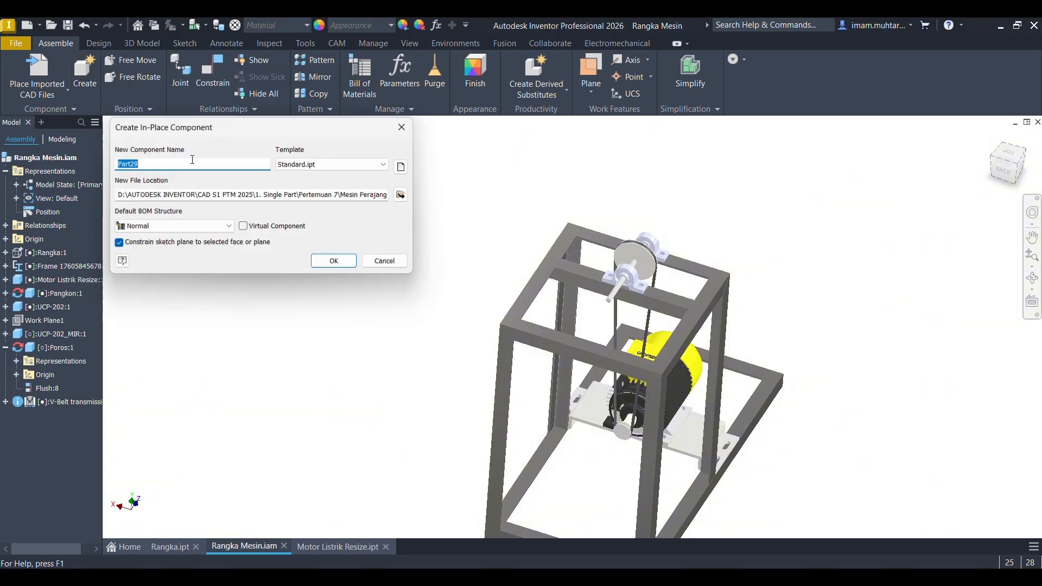
left_click(404, 196)
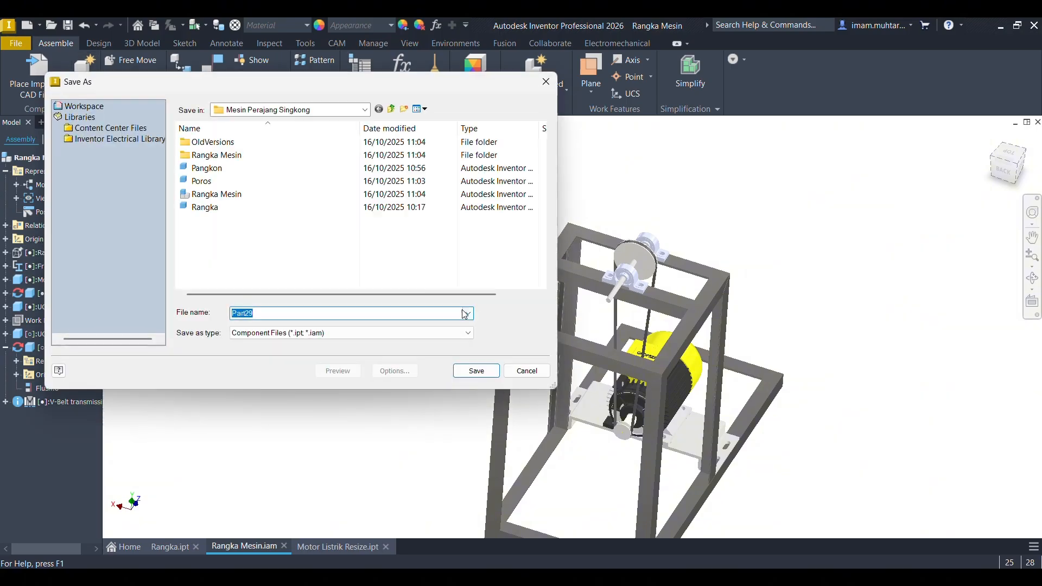
type("Hopper")
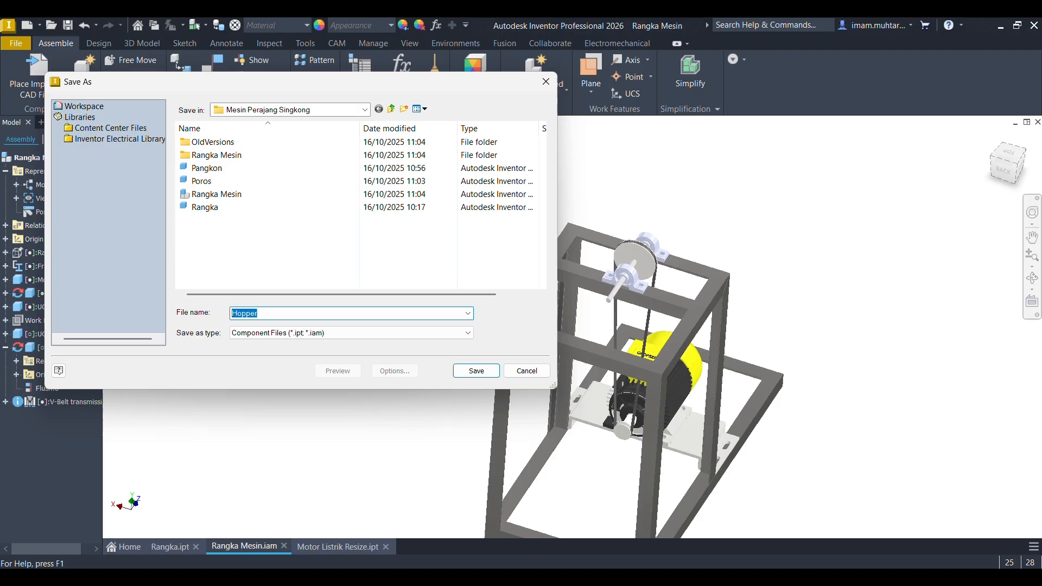
key("Return")
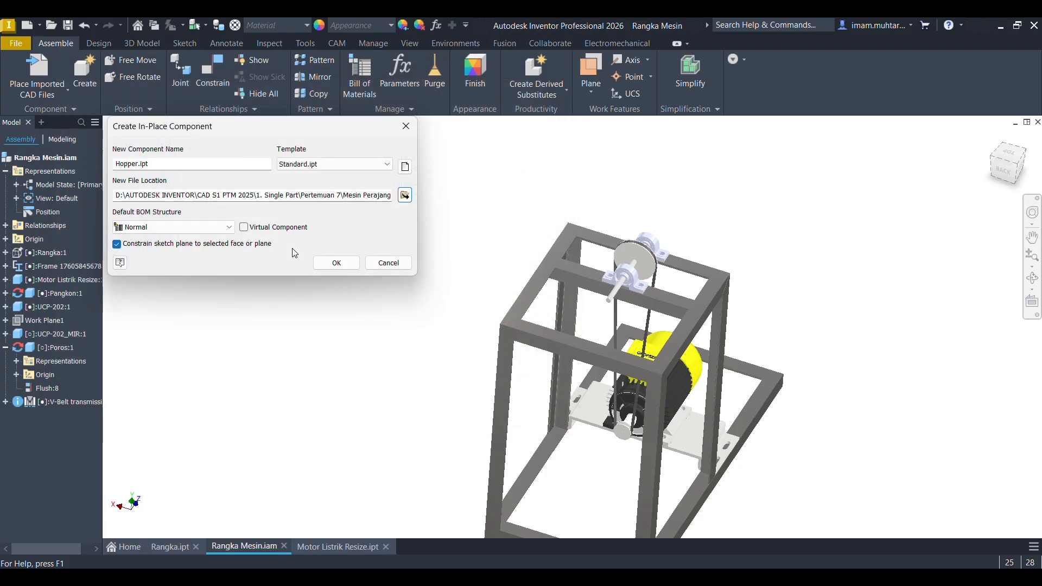
left_click(336, 262)
scroll(615, 296, "up", 5)
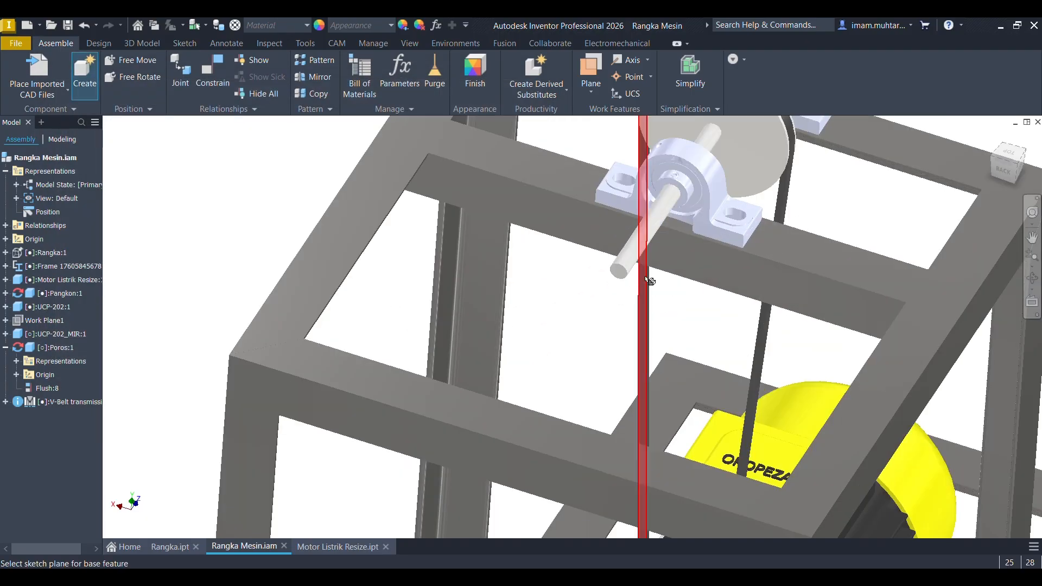
left_click(738, 270)
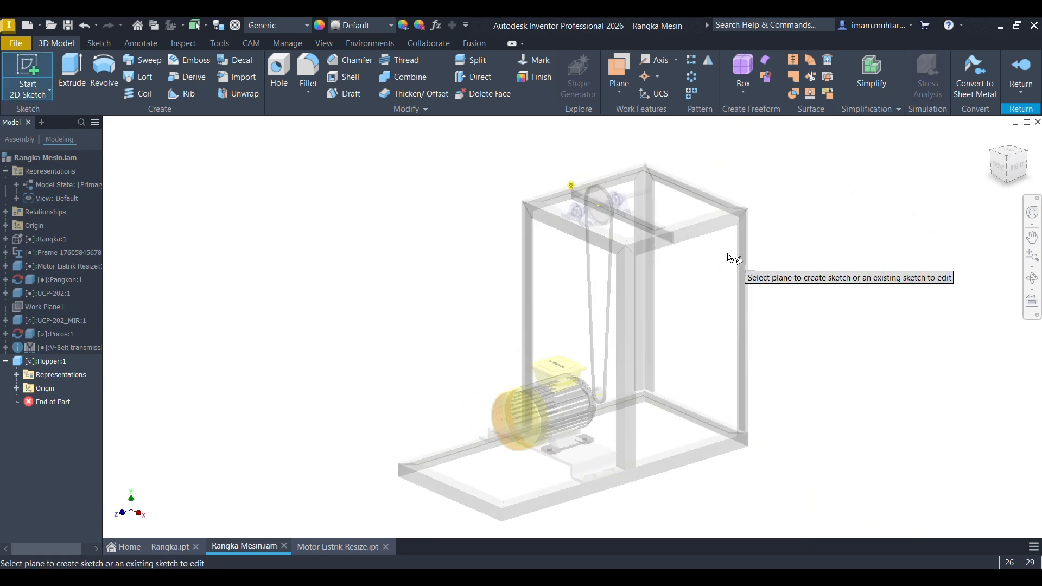
Start a sketch on the upper crossbar's side face and project the inner edges of the frame posts.
mouse_move(733, 258)
middle_mouse_down("shift")
mouse_move(577, 265)
mouse_move(569, 222)
middle_mouse_up("shift")
scroll(567, 211, "up", 5)
left_click(592, 183)
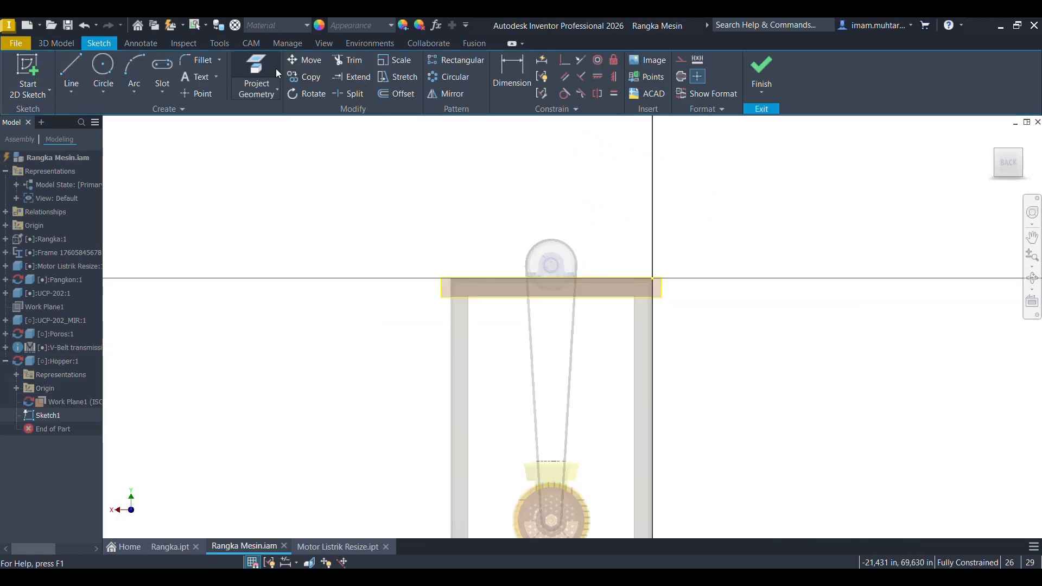
left_click(275, 68)
scroll(437, 260, "up", 5)
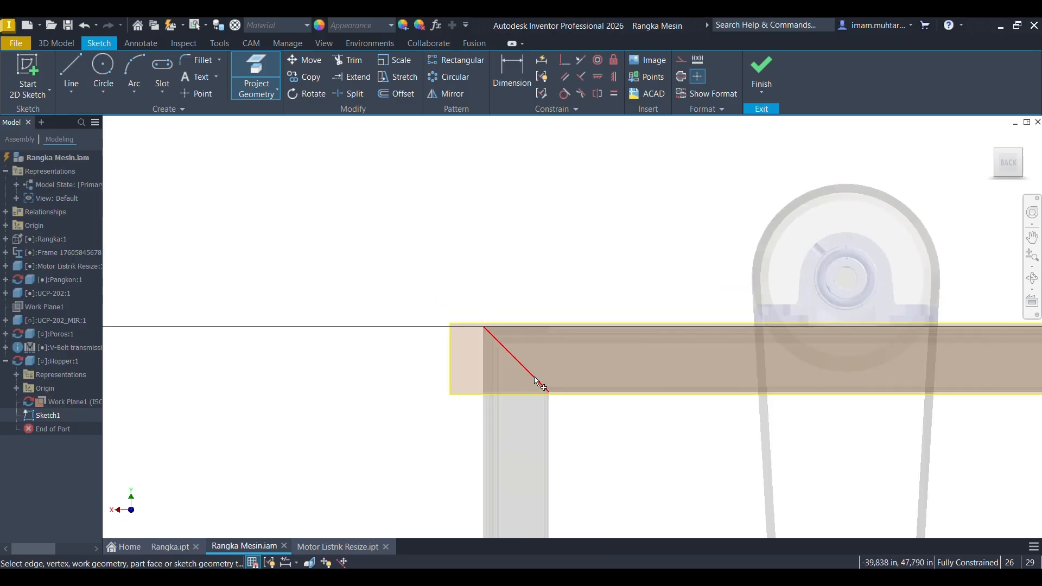
left_click(548, 412)
scroll(548, 412, "down", 5)
scroll(705, 417, "down", 2)
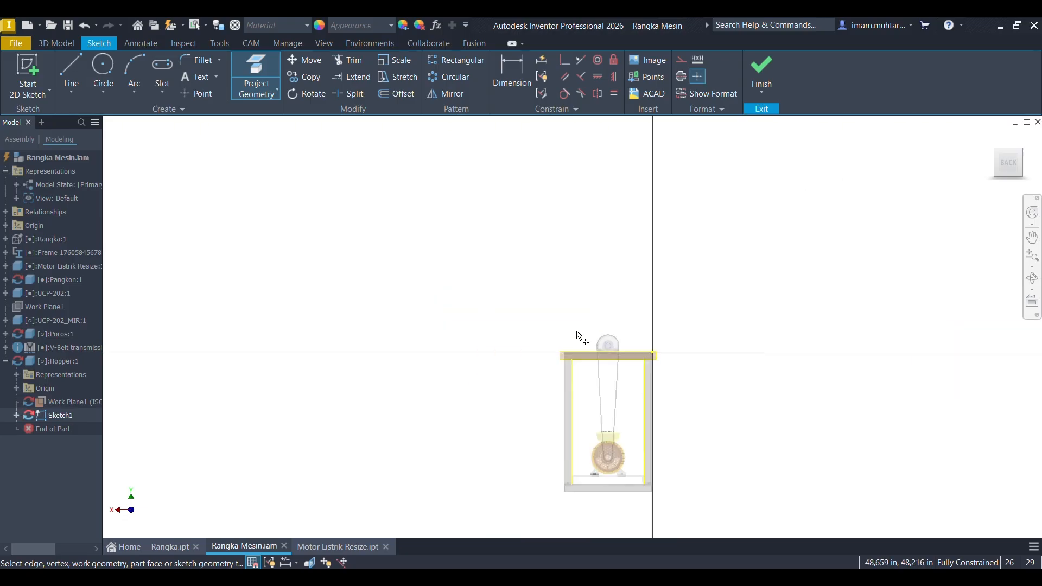
Sketch a two-point rectangle about 514 mm tall between the projected post edges, extending above and below the crossbar.
left_click(165, 90)
left_click(174, 122)
scroll(624, 423, "up", 5)
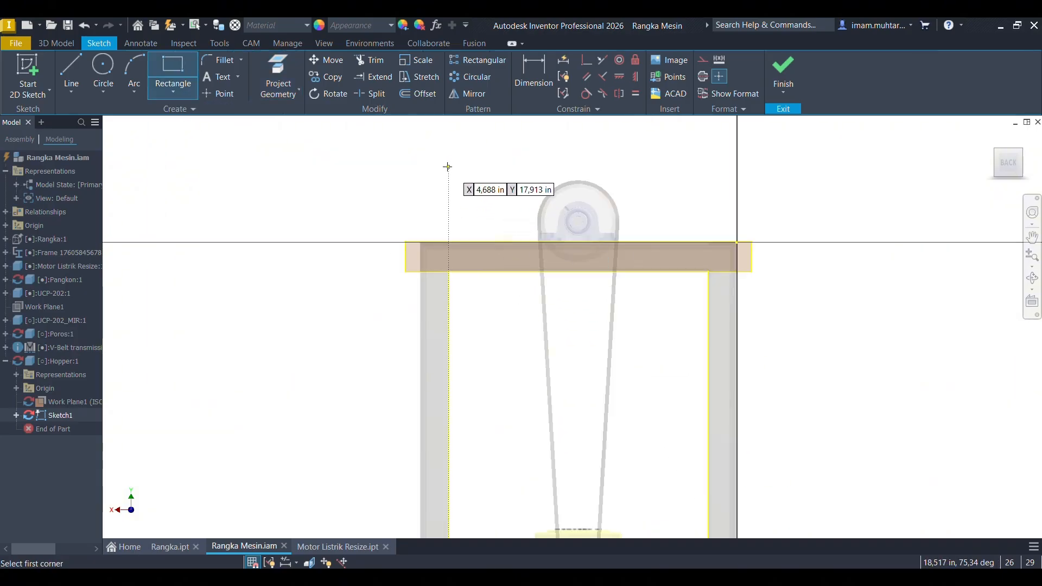
left_click(448, 156)
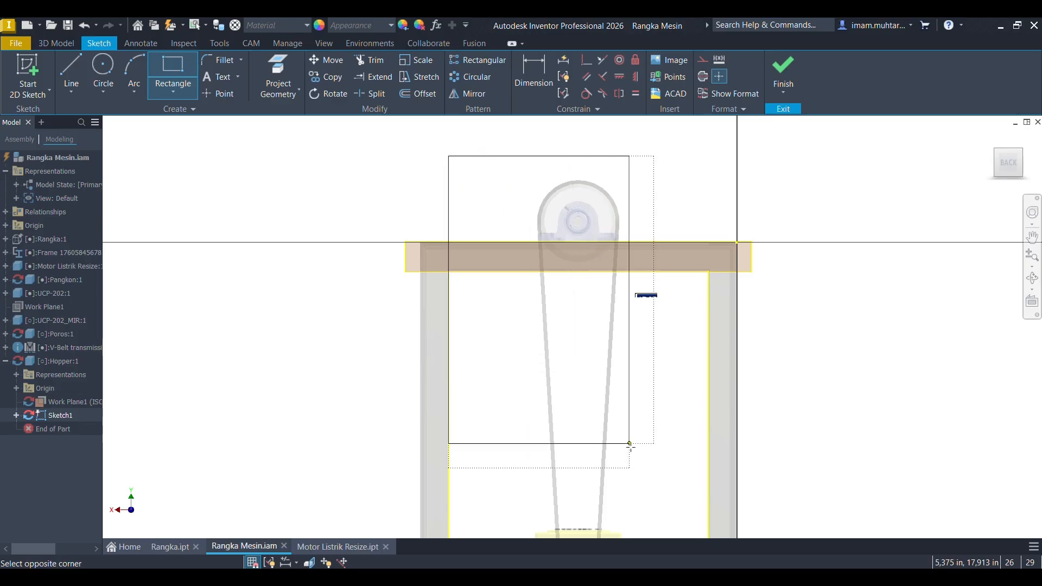
left_click(708, 483)
scroll(570, 364, "up", 3)
key("f")
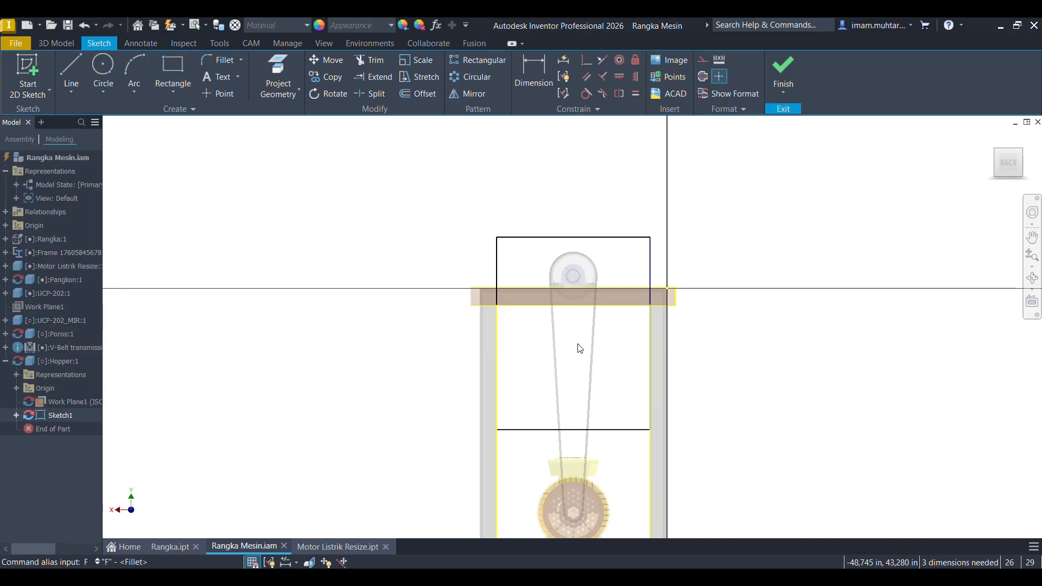
Change the Hopper document's length unit to millimeter.
left_click(220, 43)
left_click(251, 76)
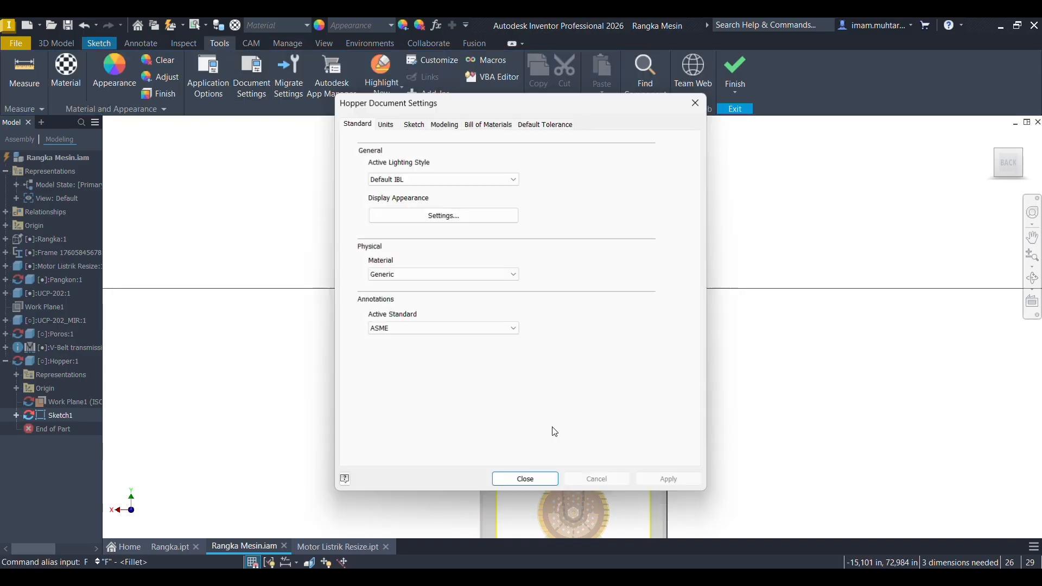
left_click(385, 123)
left_click(401, 170)
left_click(404, 208)
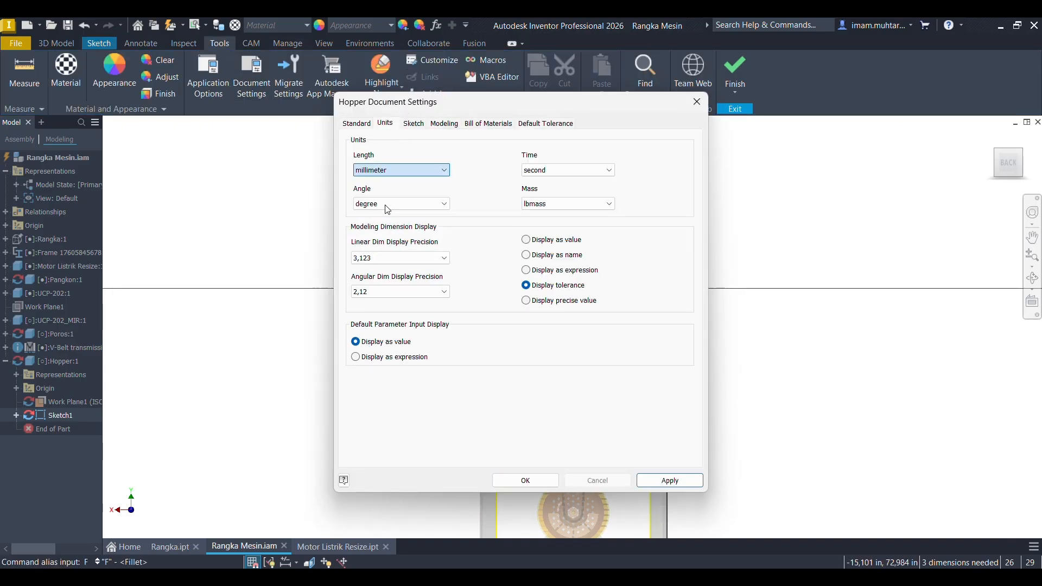
left_click(522, 476)
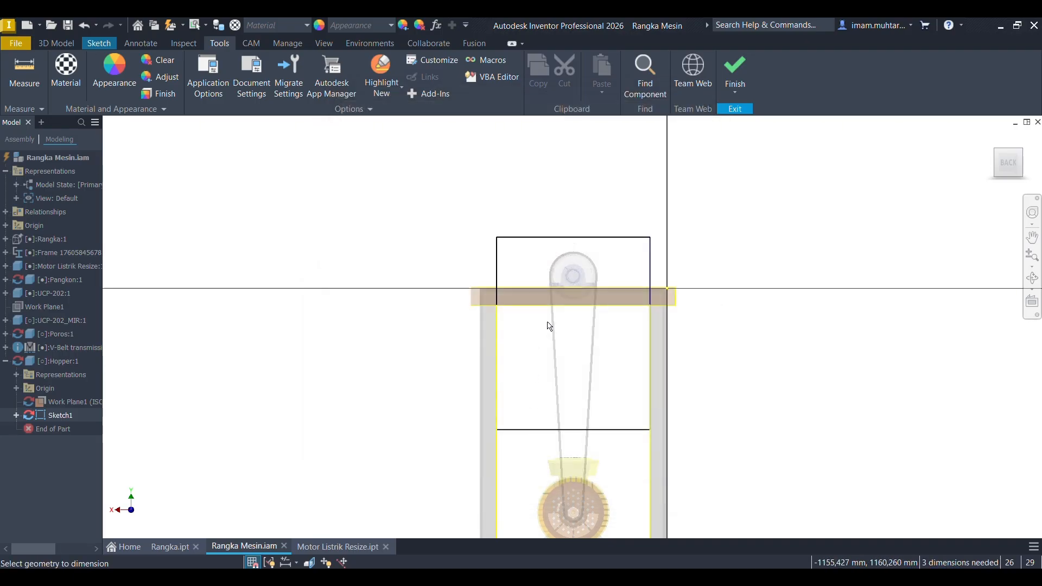
Dimension the rectangle's height and set it to 600 mm.
left_click(650, 264)
left_click(752, 302)
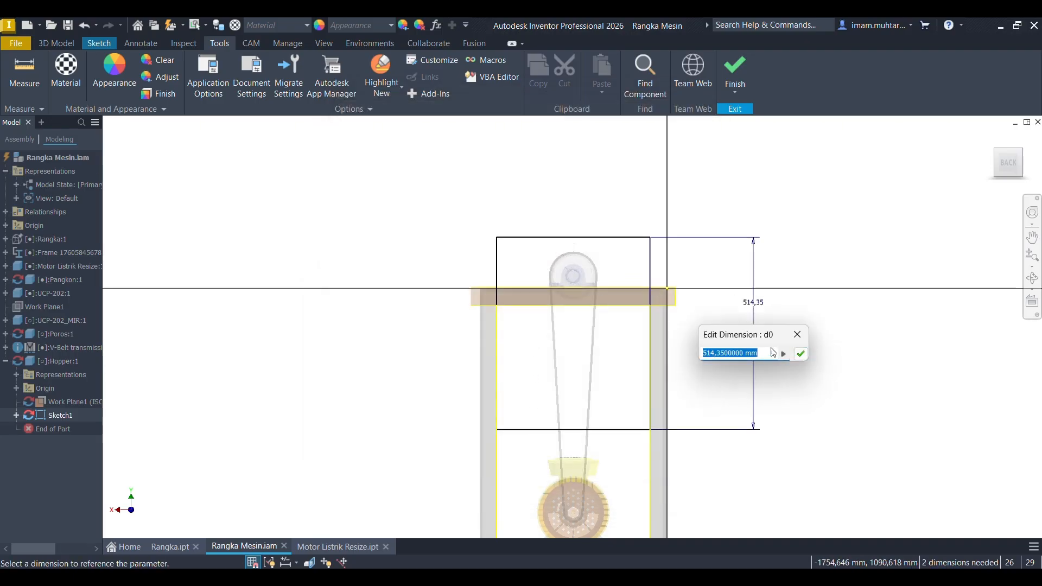
scroll(727, 315, "down", 3)
scroll(763, 321, "up", 4)
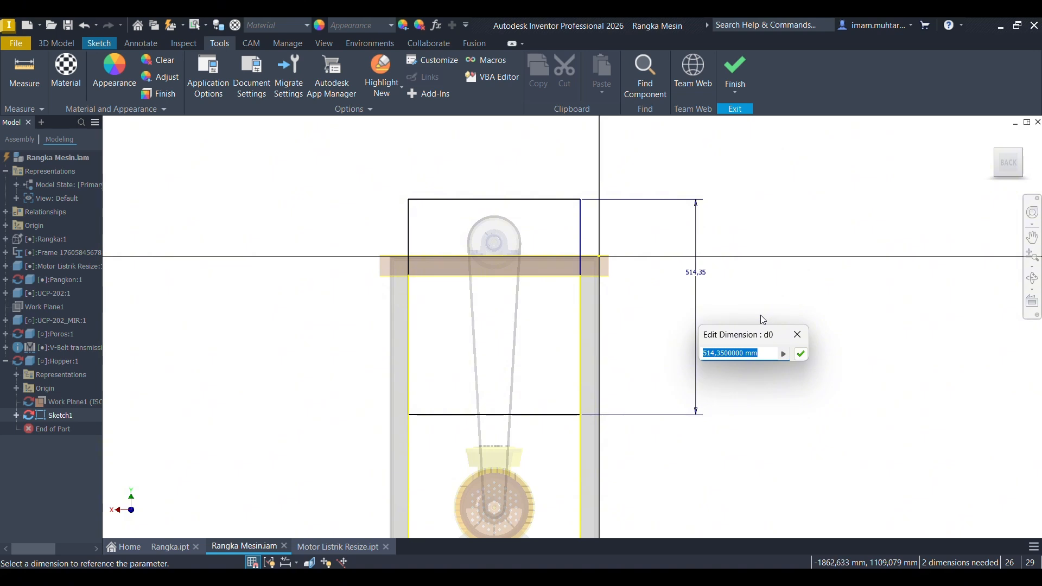
type("600")
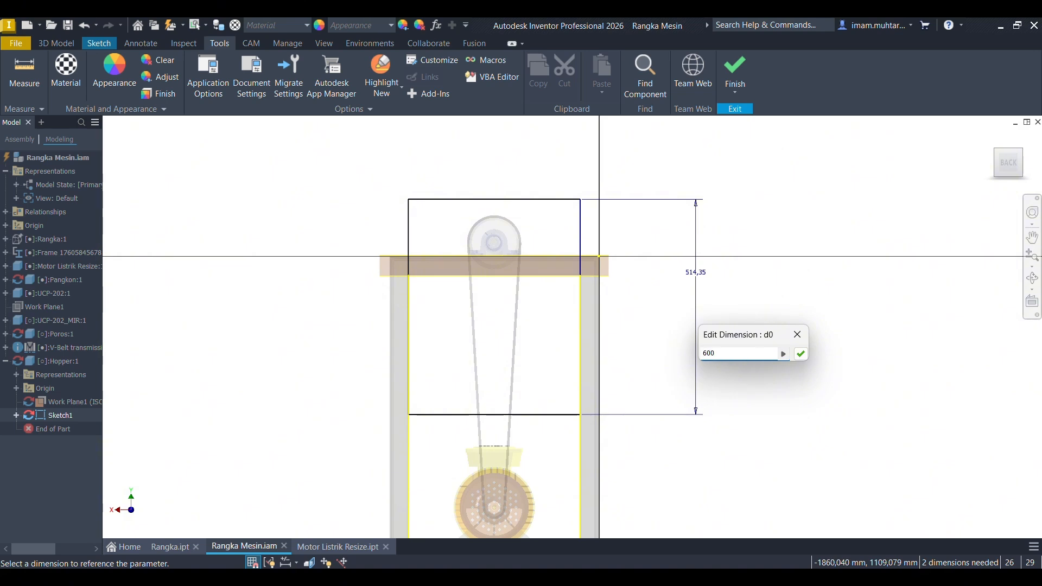
key("Return")
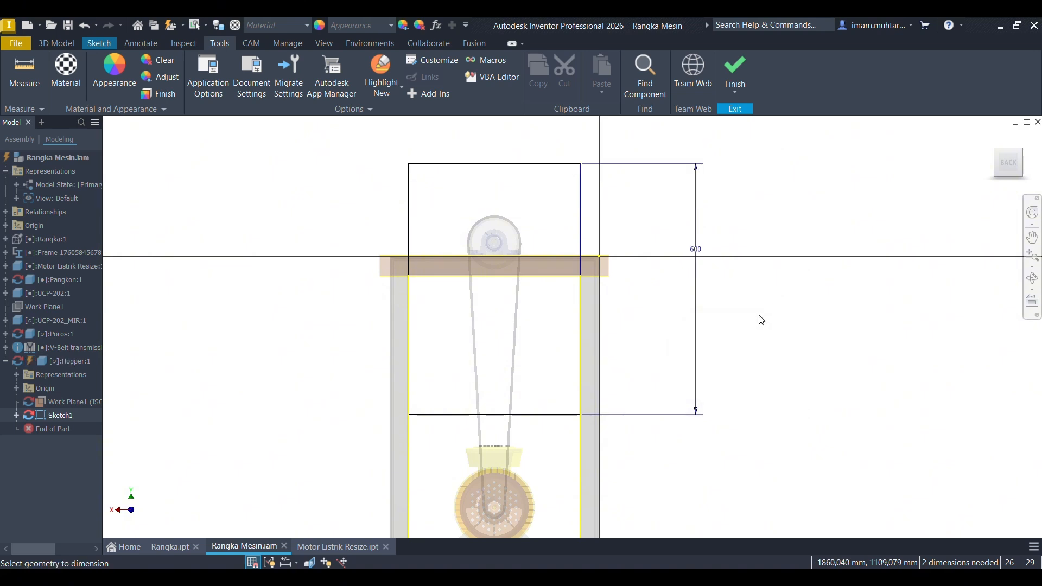
Dimension the rectangle's top edge to 175 mm above the top of the crossbar.
left_click(524, 164)
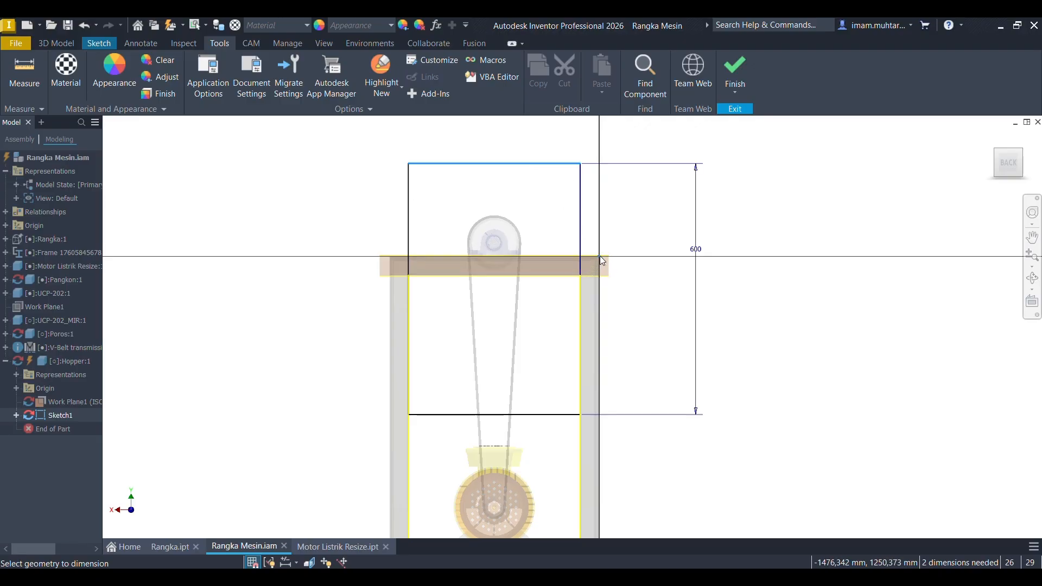
left_click(601, 261)
left_click(645, 219)
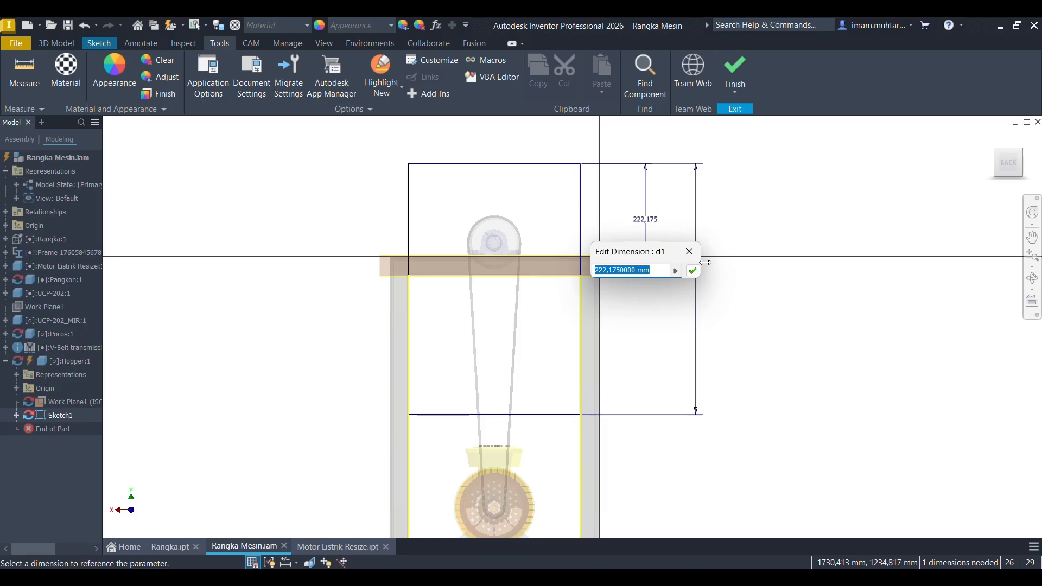
type("175")
key("Return")
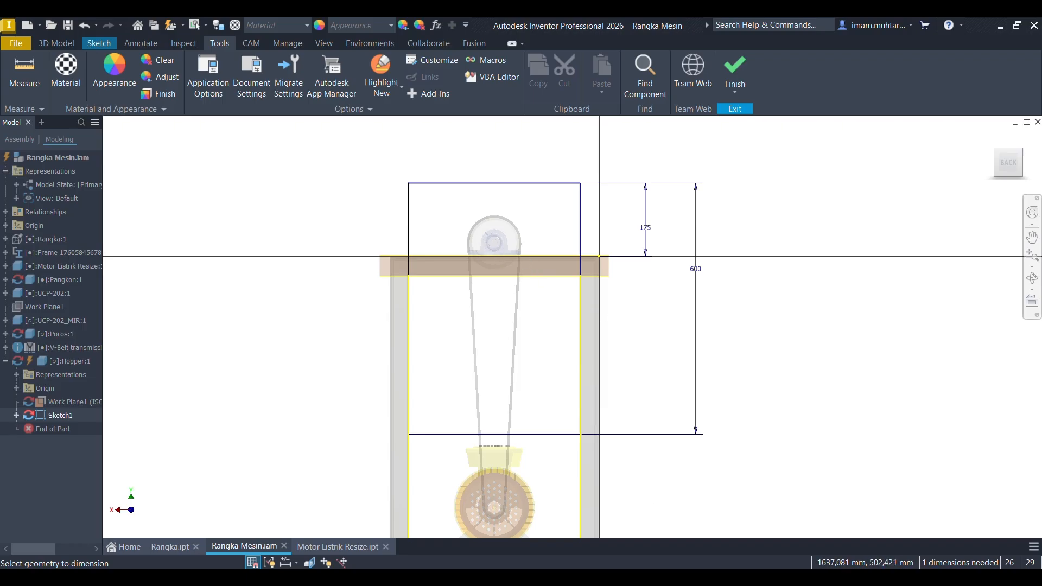
Check the machine's reference picture in WhatsApp, and dimension the rectangle's width back in the Inventor sketch.
key("alt+Tab")
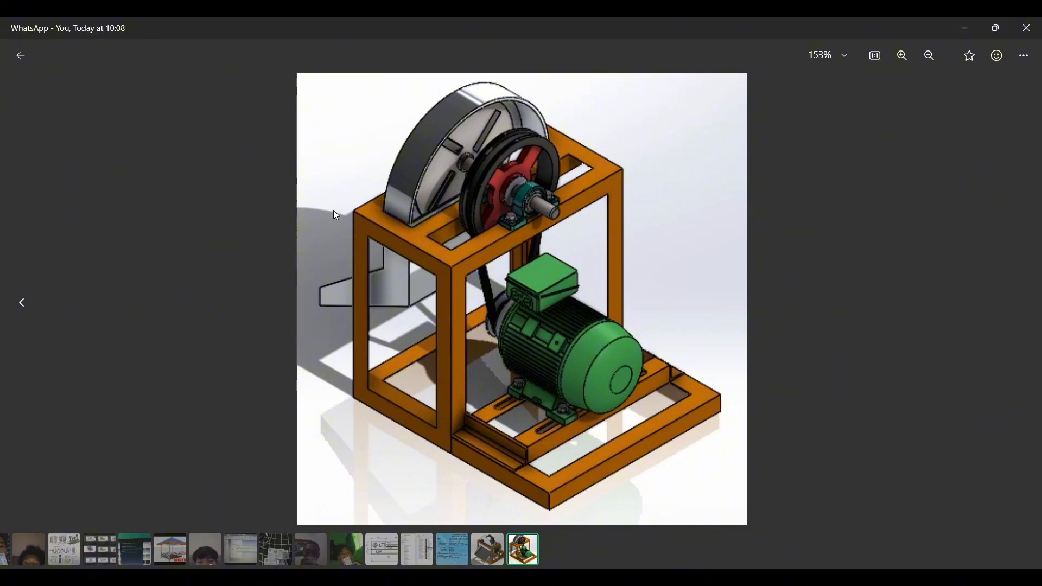
left_click(962, 34)
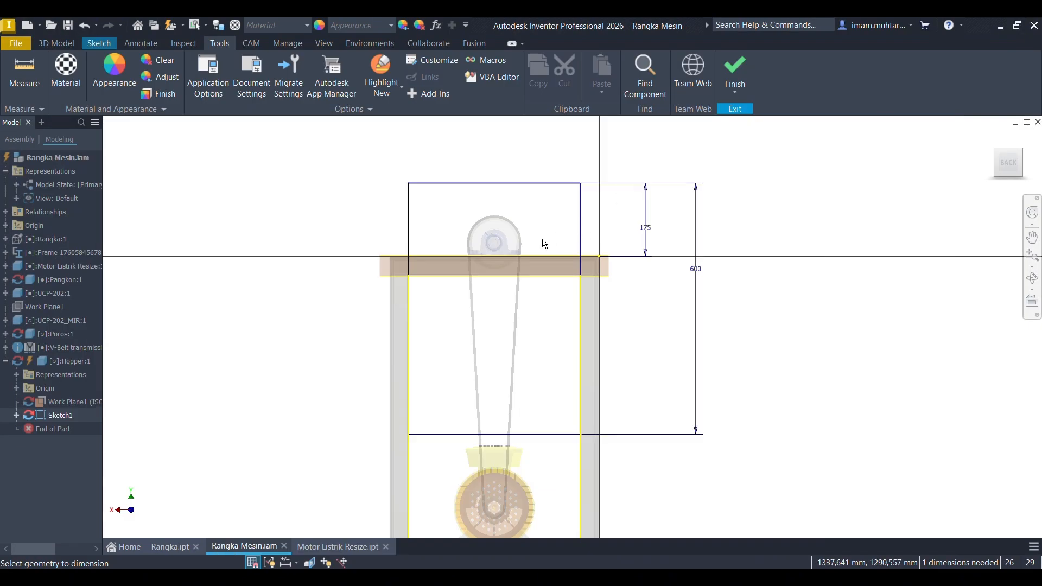
left_click(483, 184)
left_click(490, 156)
left_click(538, 205)
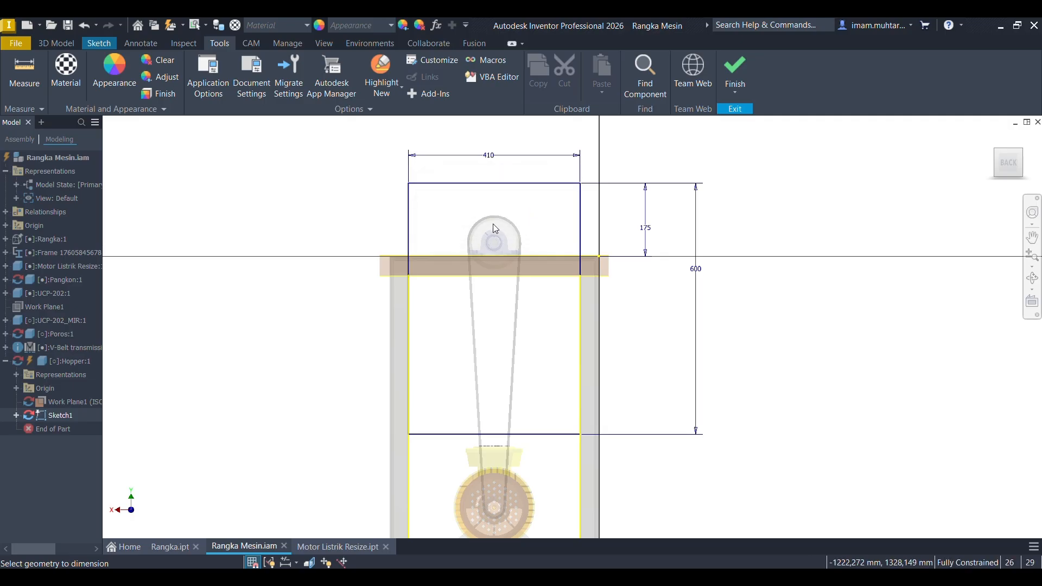
Fillet both upper corners of the rectangle with a 205 mm radius to form a semicircular top.
left_click(99, 45)
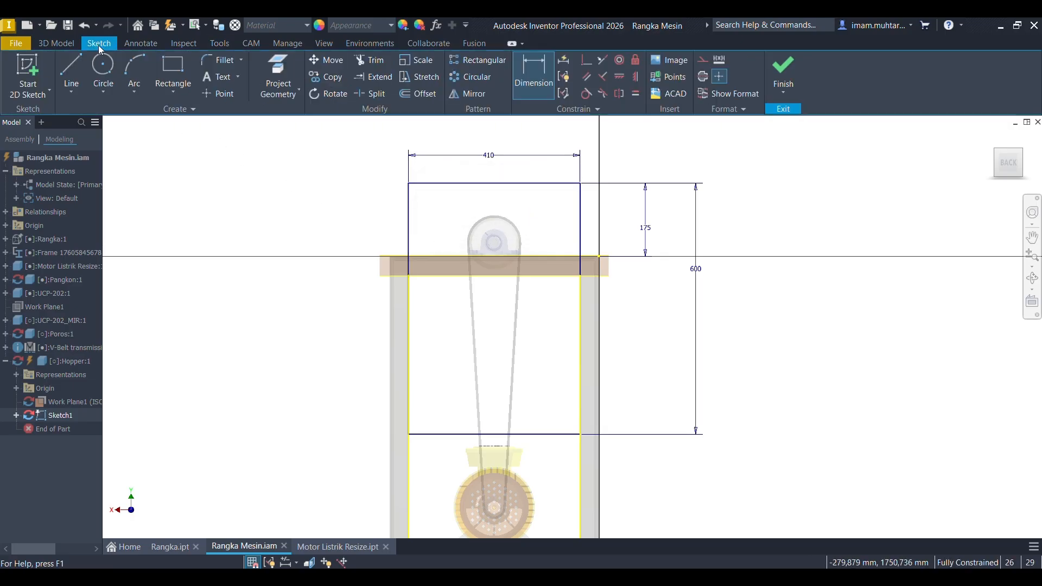
left_click(222, 60)
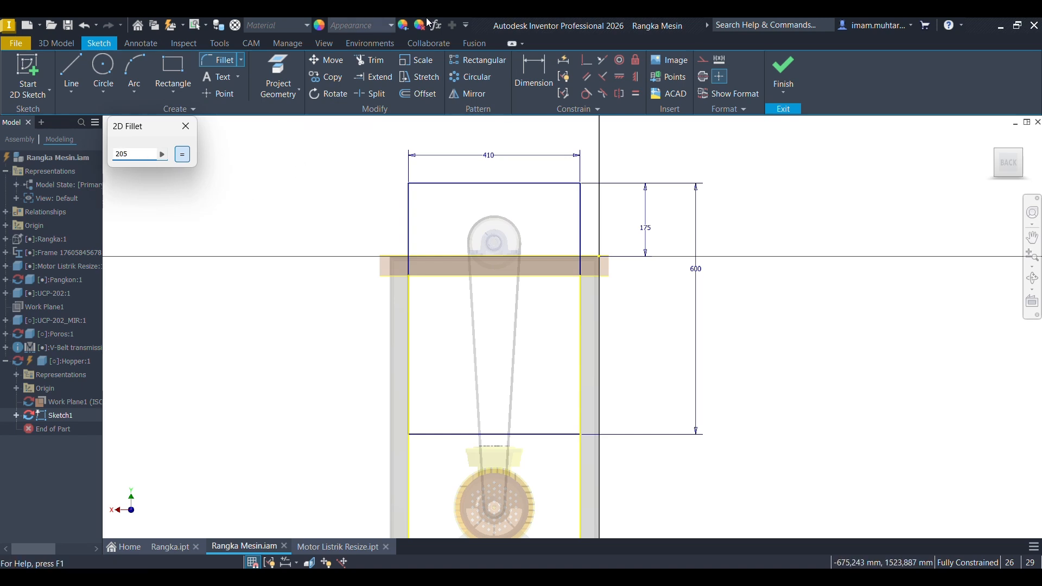
left_click(491, 184)
left_click(408, 214)
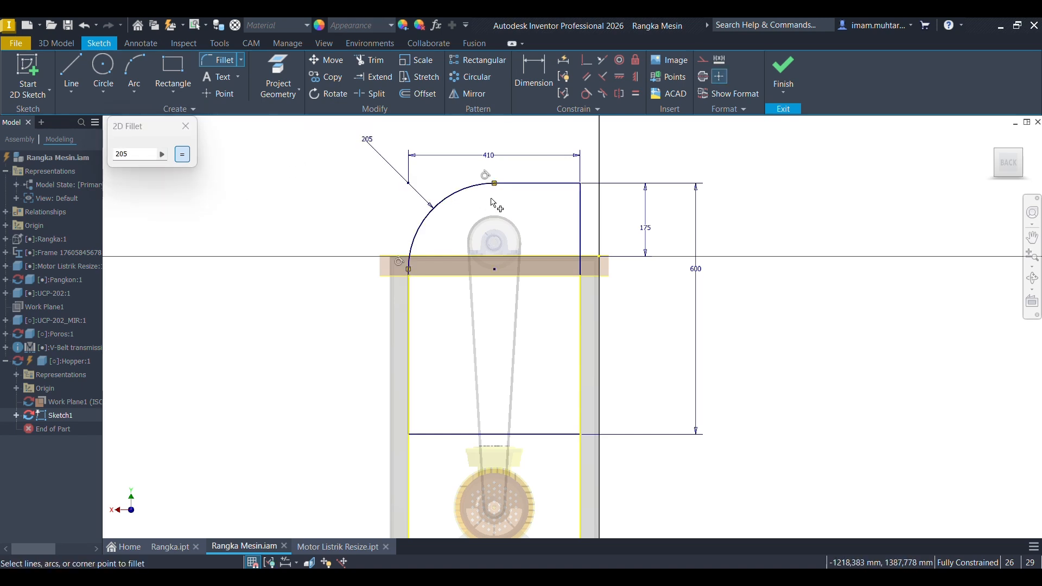
left_click(580, 234)
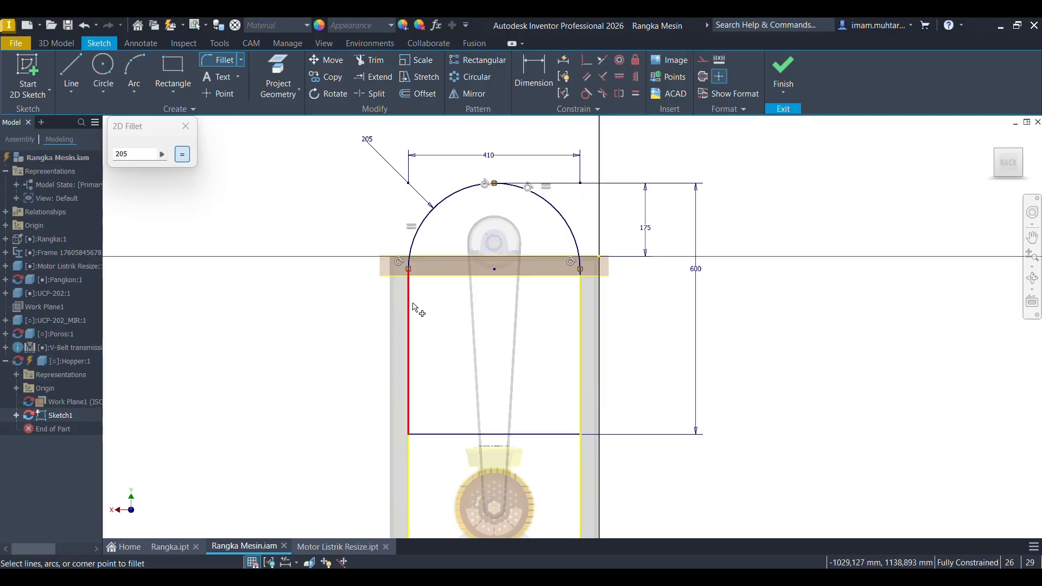
Extrude the round-topped hopper profile up to the inner face of the top crossbar at the frame's opposite end.
key("e")
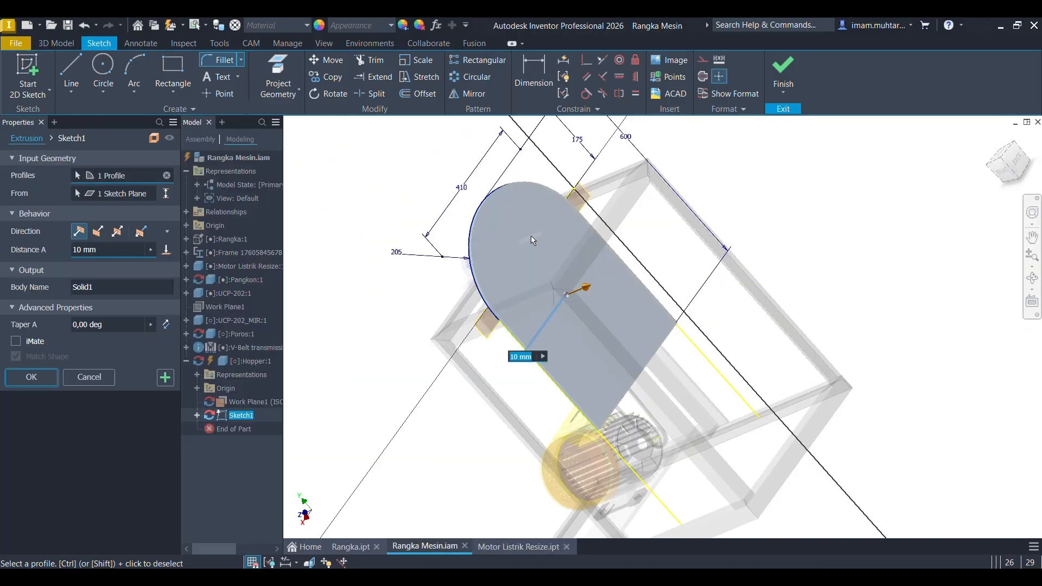
middle_click_drag(532, 241, 653, 270, "shift")
scroll(649, 241, "down", 4)
scroll(467, 154, "down", 4)
scroll(439, 179, "down", 5)
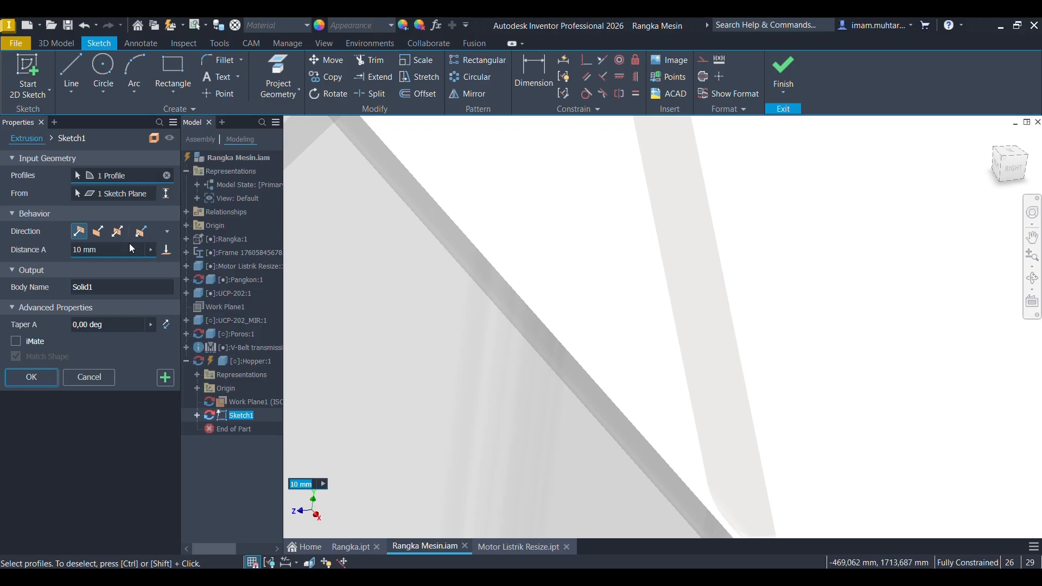
left_click(166, 250)
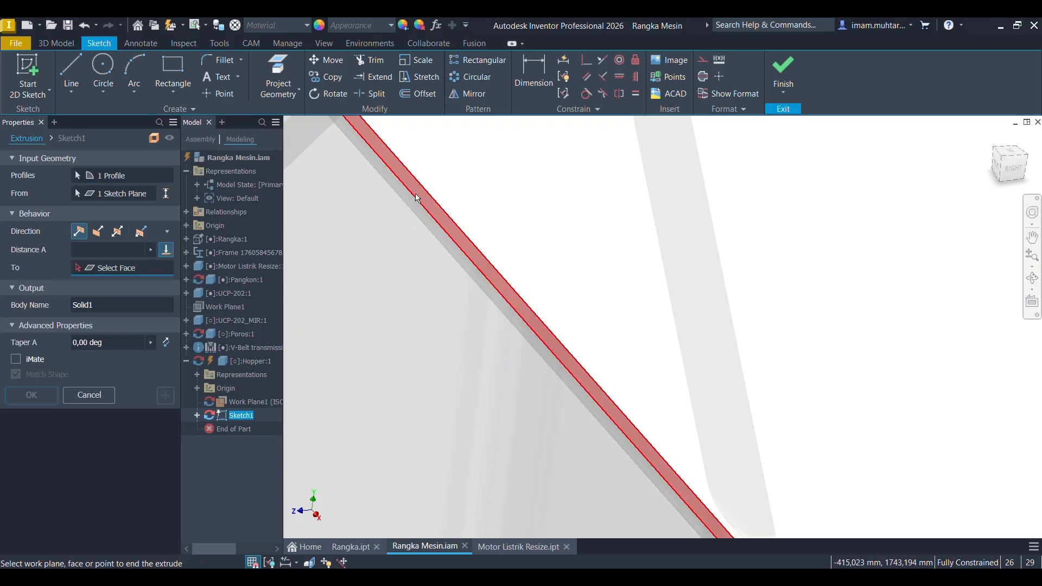
left_click(418, 197)
scroll(644, 251, "up", 8)
middle_click_drag(674, 279, 610, 262, "shift")
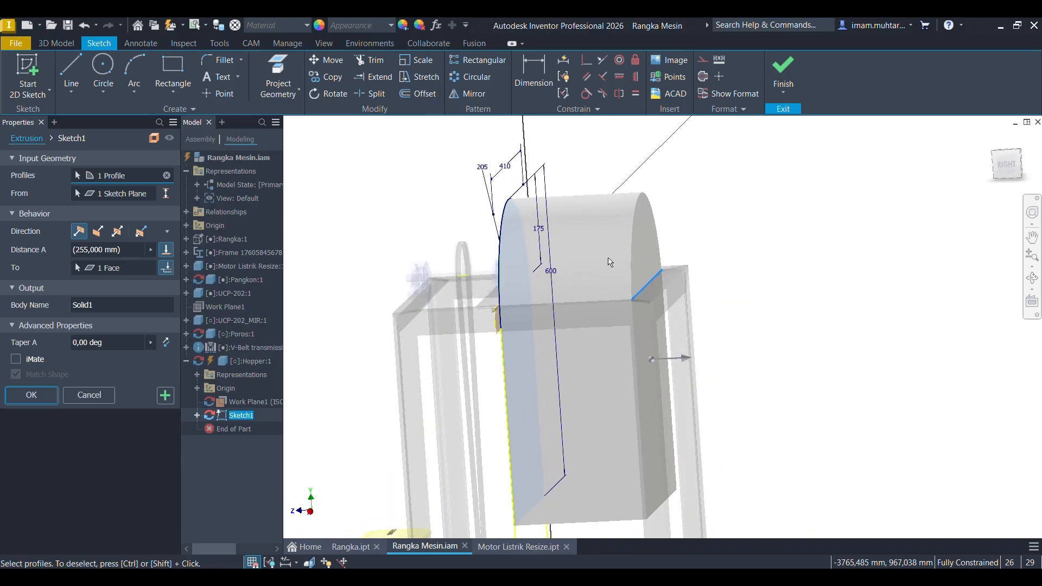
left_click(31, 394)
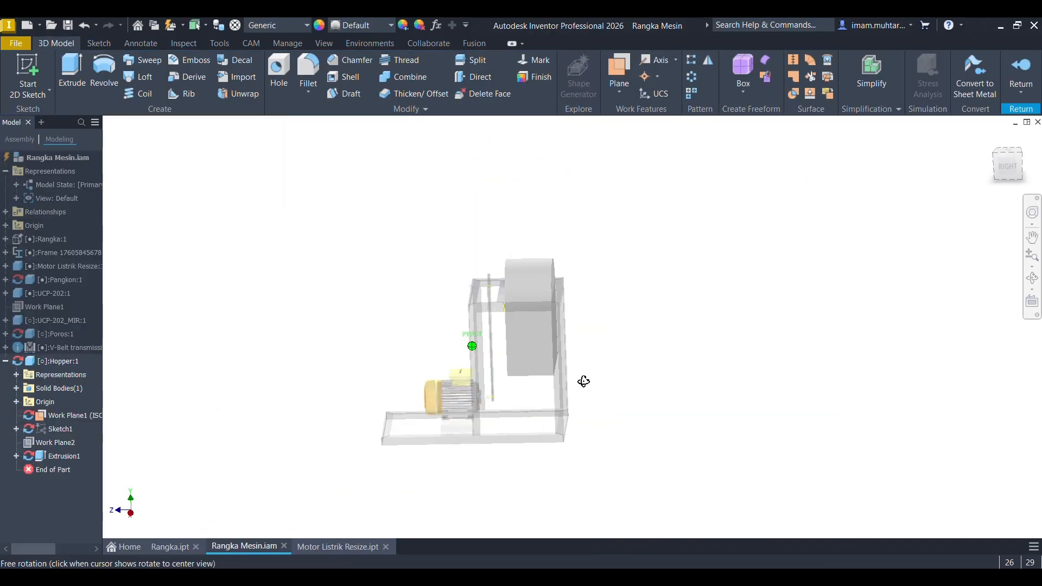
Start a sketch on the hopper's flat side face and project that face's outline into it.
scroll(581, 380, "down", 3)
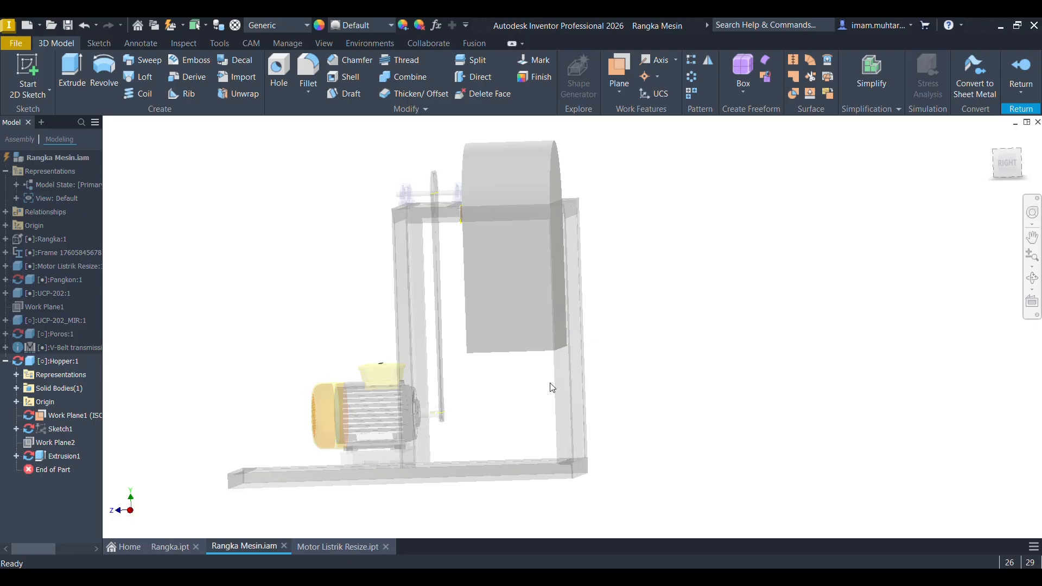
left_click(524, 316)
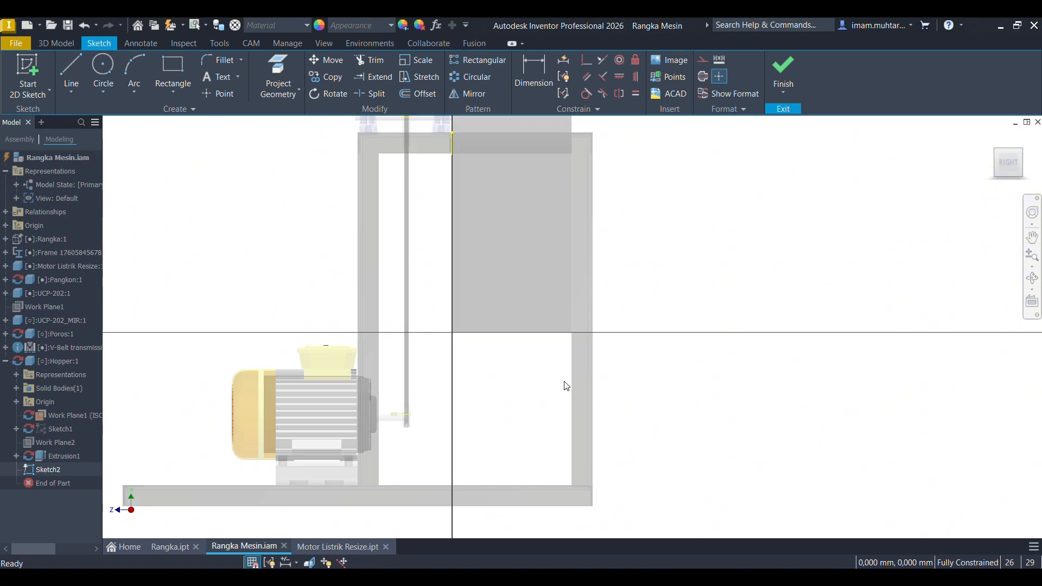
left_click(65, 57)
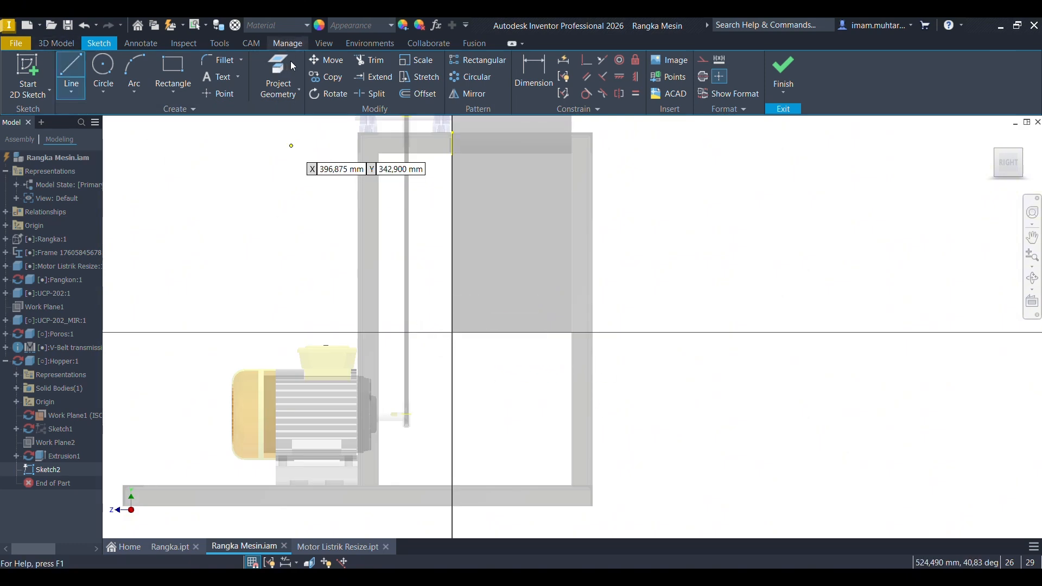
left_click(287, 43)
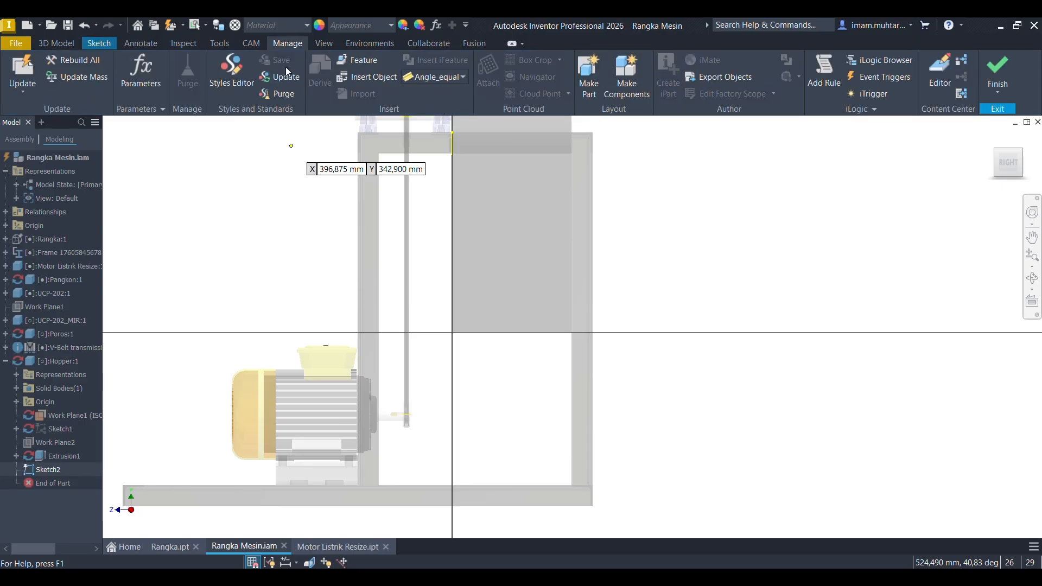
left_click(99, 43)
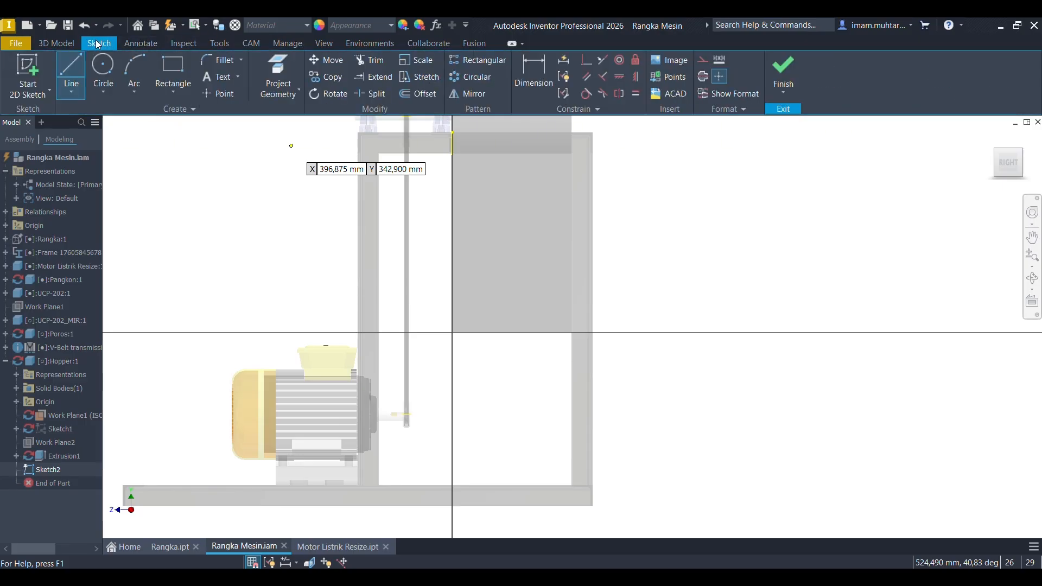
left_click(273, 72)
left_click(499, 210)
Sketch a slanted chute profile below the hopper's bottom edge, from one lower corner to a short vertical outlet edge and back to the other corner.
left_click(71, 76)
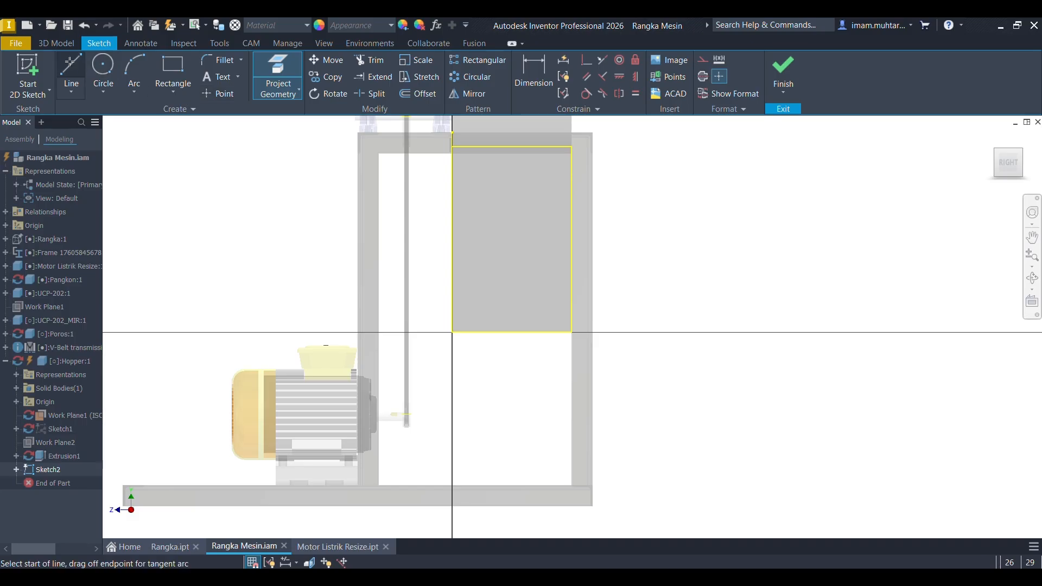
left_click(452, 332)
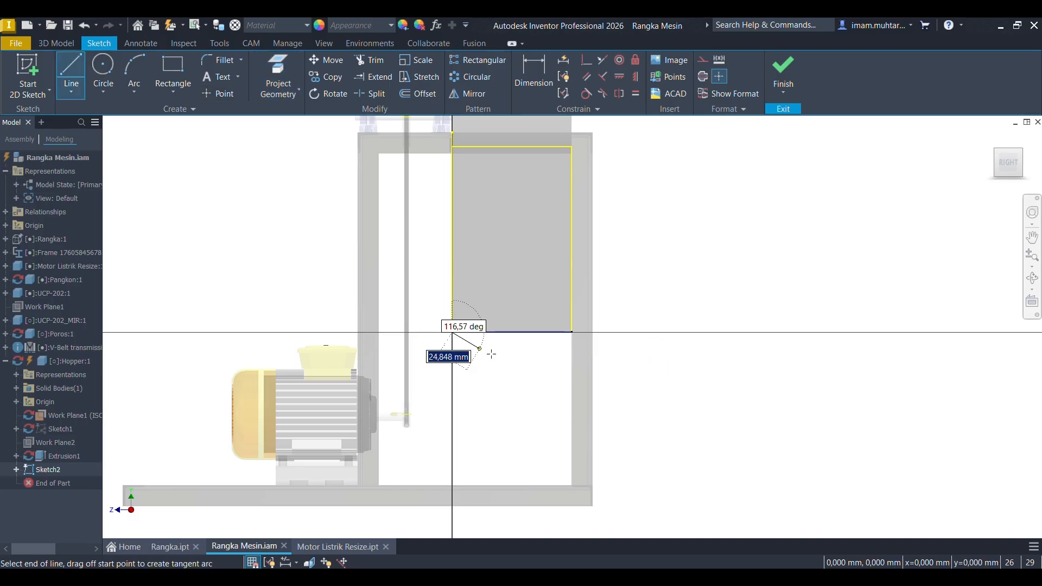
left_click(617, 429)
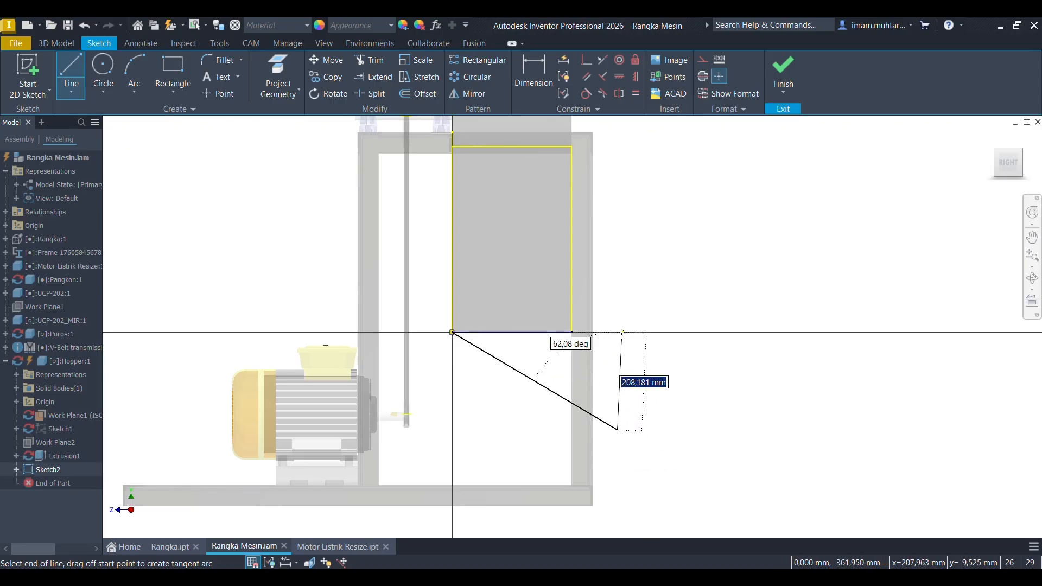
left_click(618, 390)
left_click(571, 332)
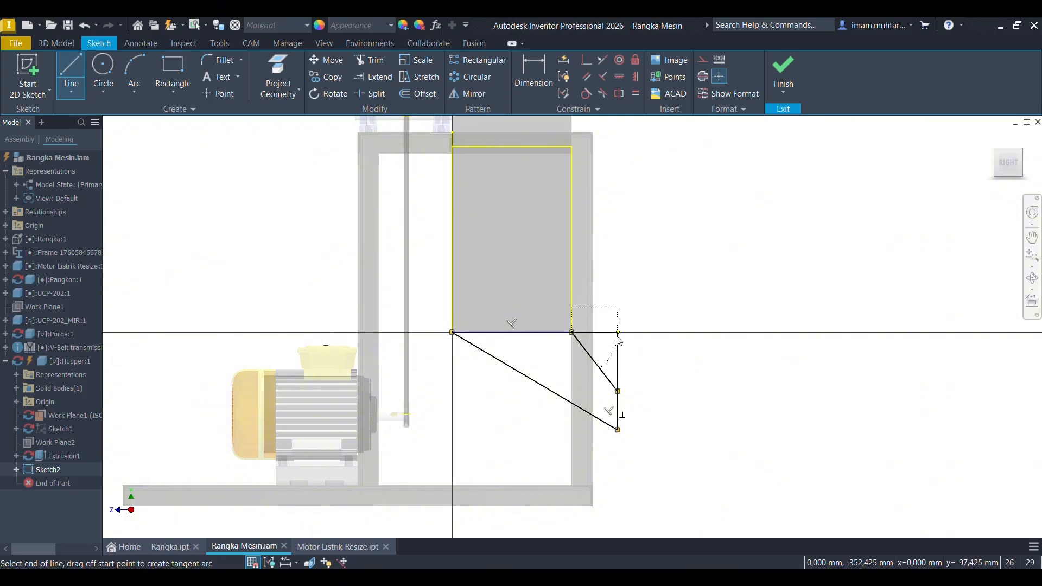
key("Escape")
Dimension the chute's vertical outlet edge to 100 mm horizontally from the hopper's adjacent lower corner.
key("d")
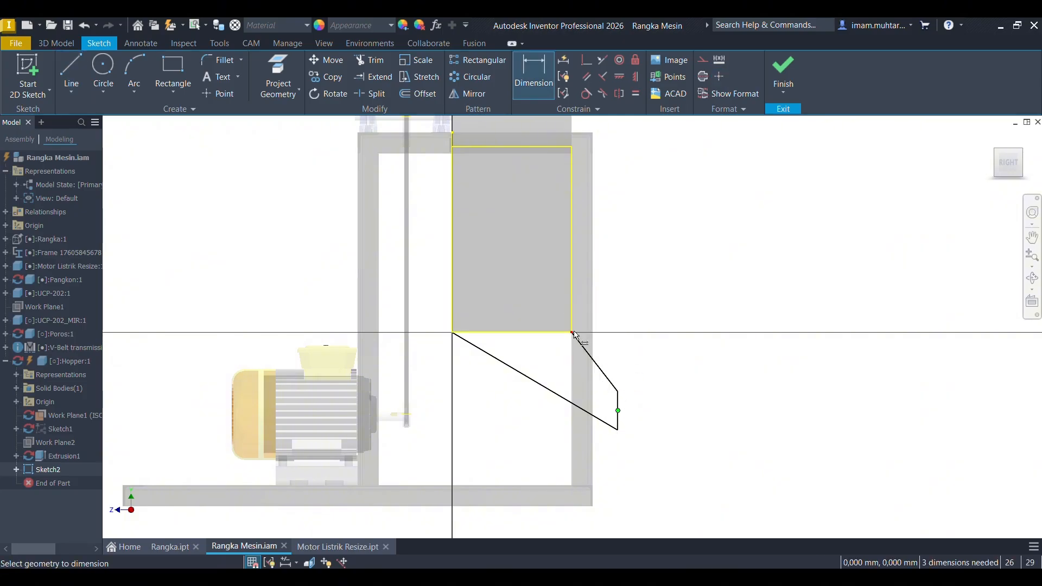
left_click(606, 492)
type("10")
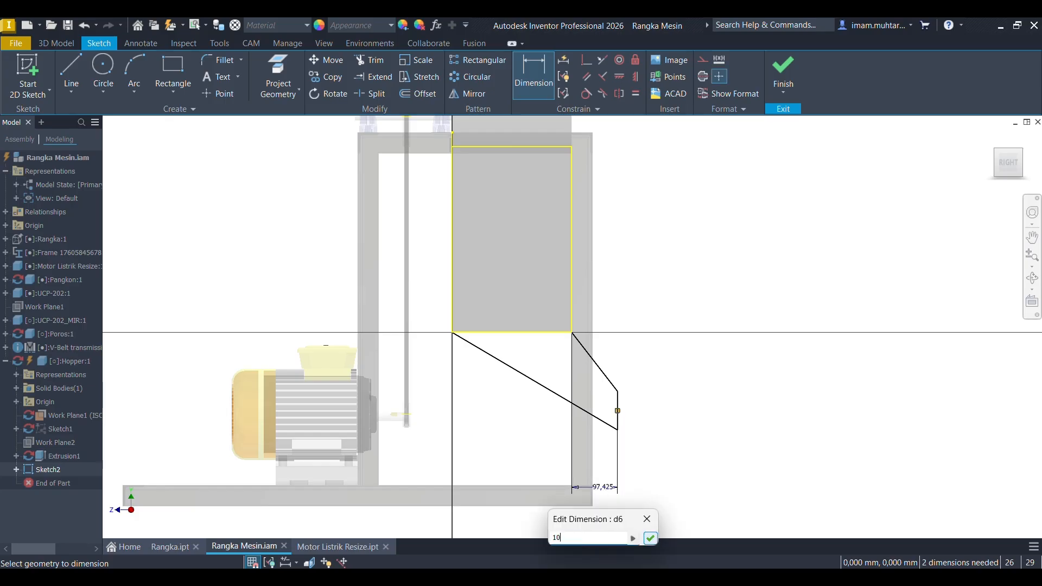
type("0")
left_click(649, 537)
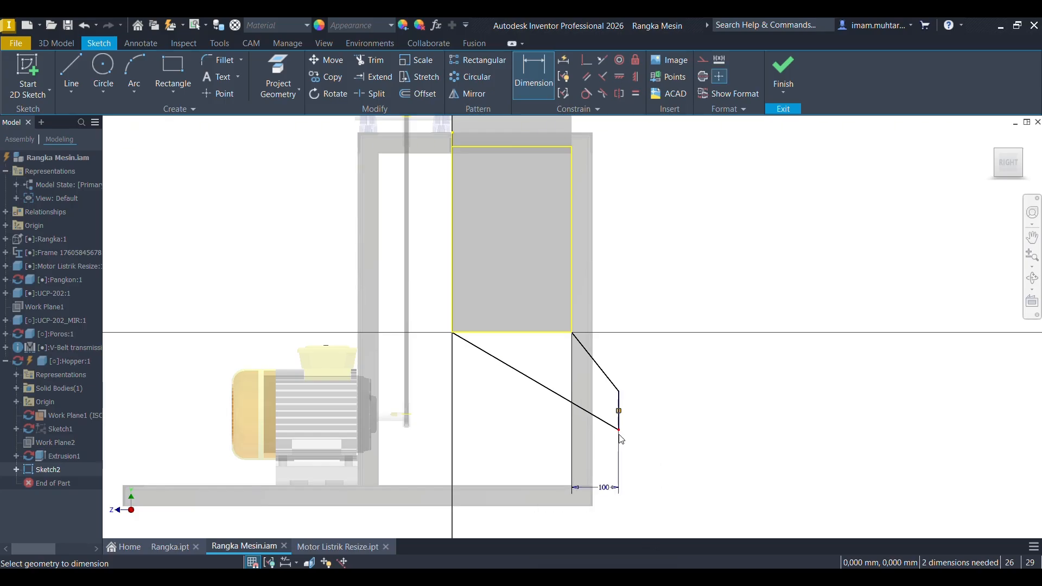
Dimension the chute's lowest point to 200 mm below the hopper's bottom edge and the outlet edge to 75 mm long.
left_click(572, 332)
left_click(676, 372)
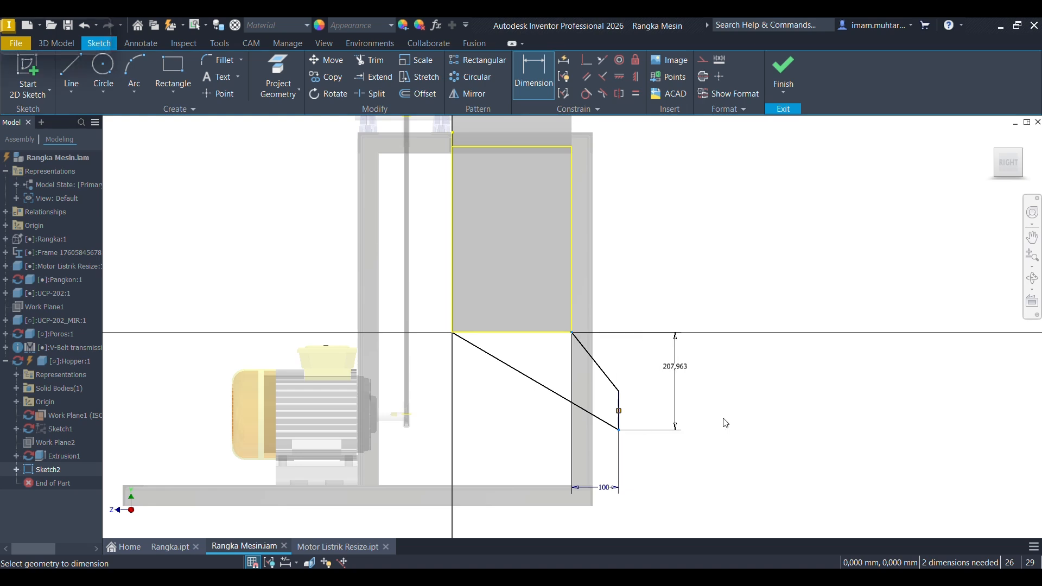
left_click(722, 417)
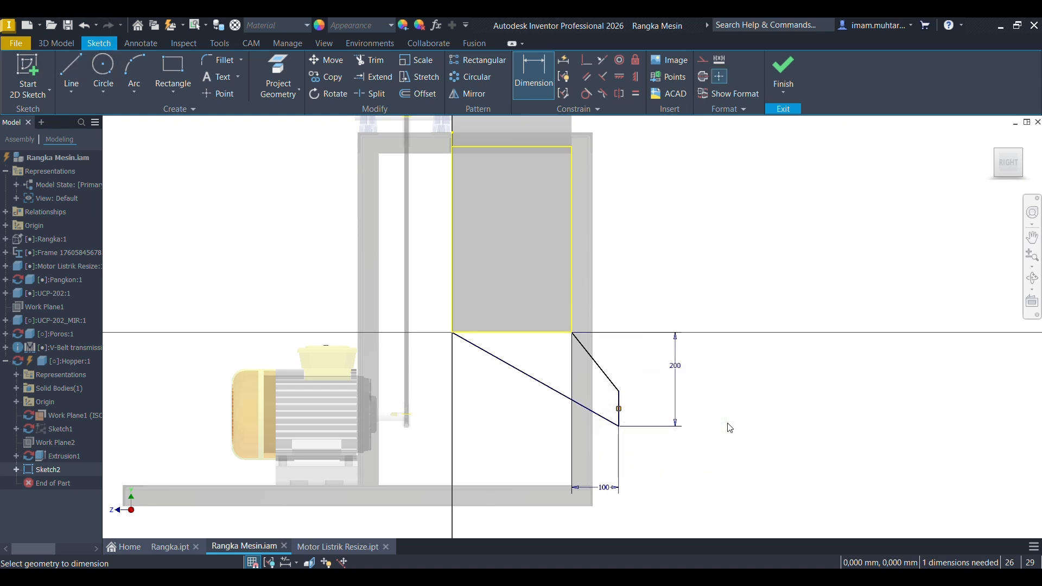
scroll(632, 417, "up", 3)
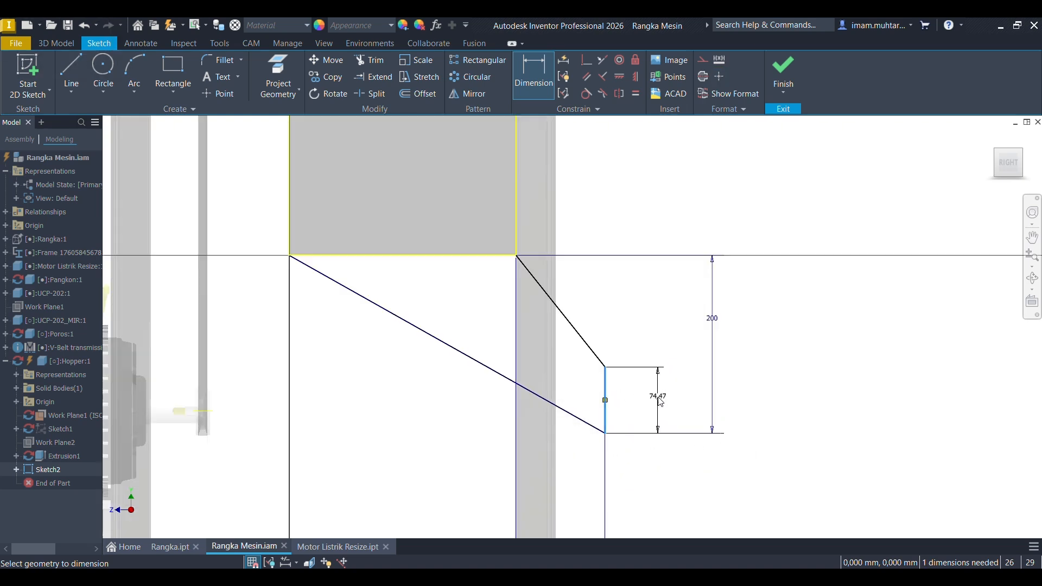
left_click(660, 401)
left_click(705, 447)
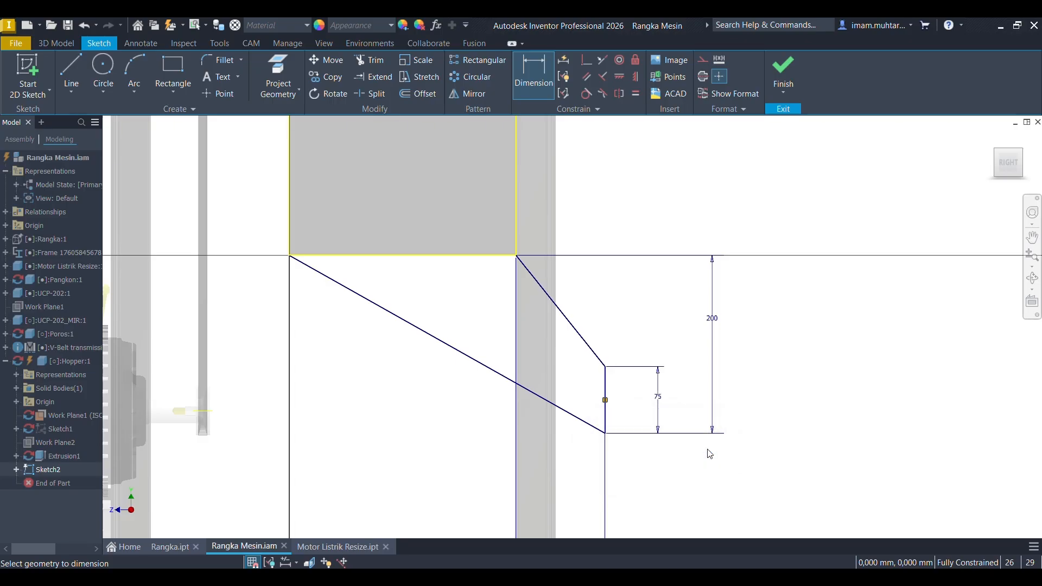
Extrude the chute profile in the flipped direction up to the hopper's opposite side face, joined to the body.
key("e")
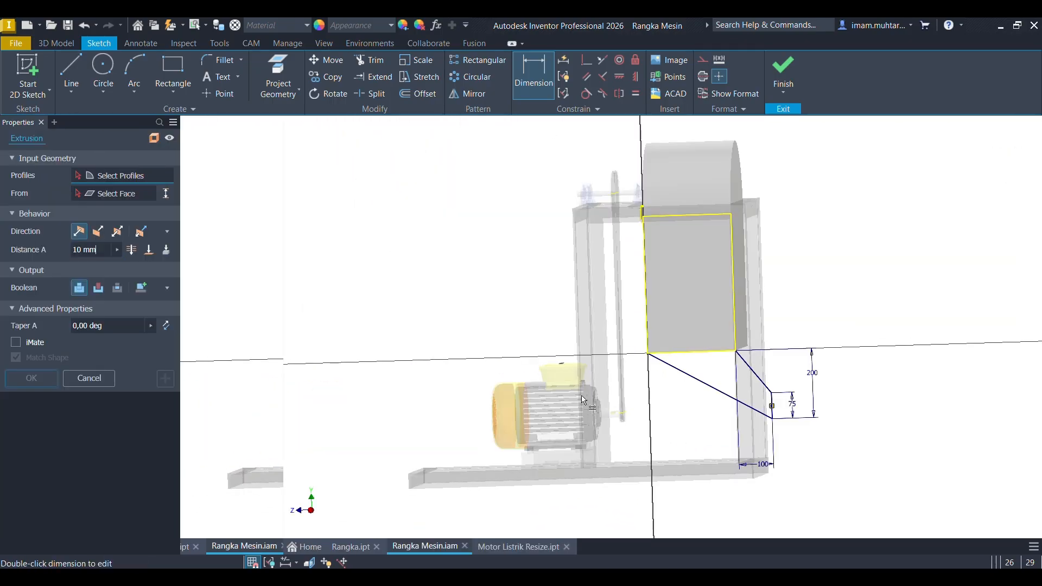
left_click(623, 367)
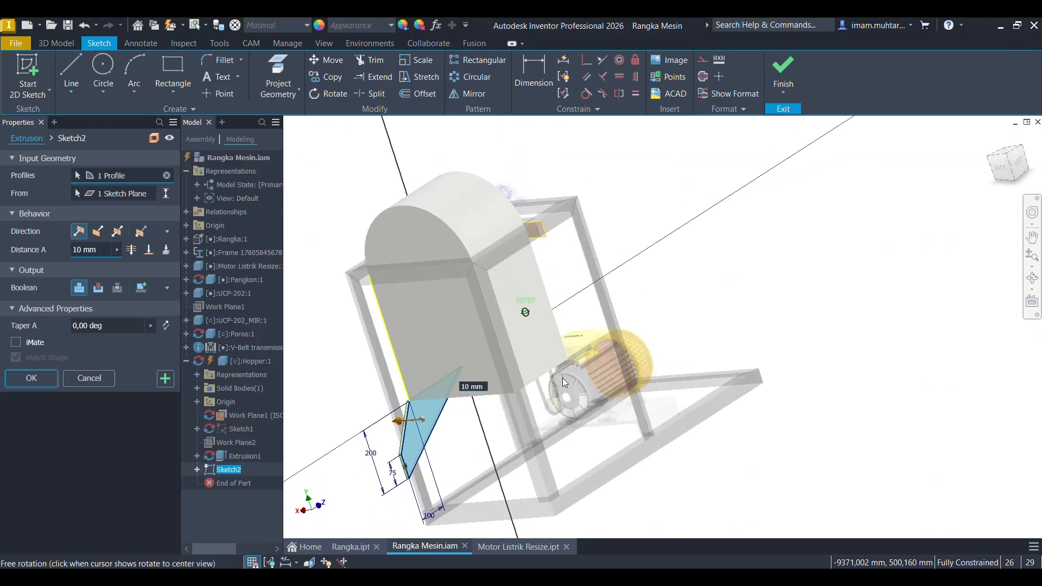
left_click(100, 232)
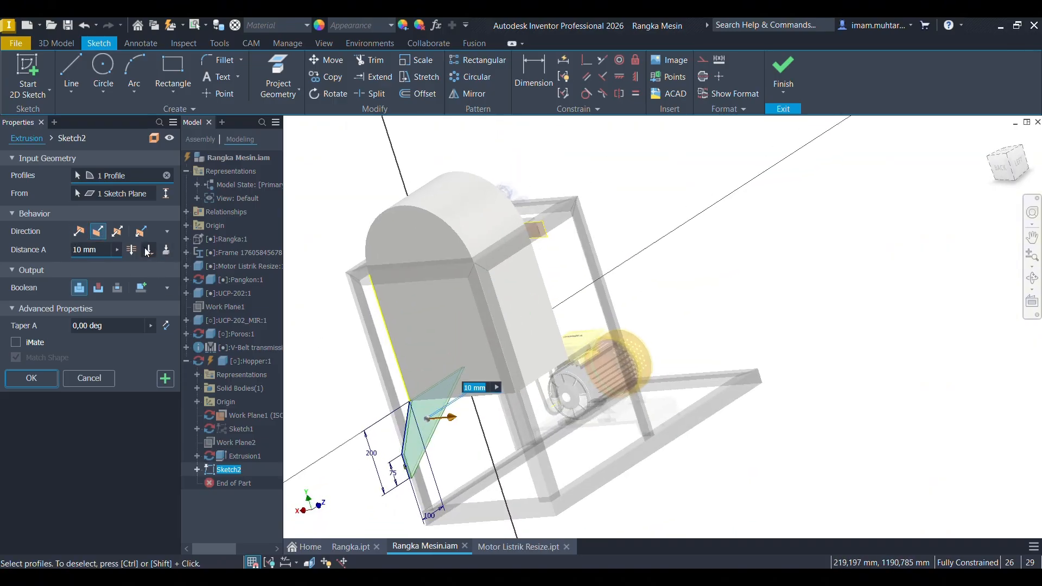
left_click(148, 250)
left_click(547, 353)
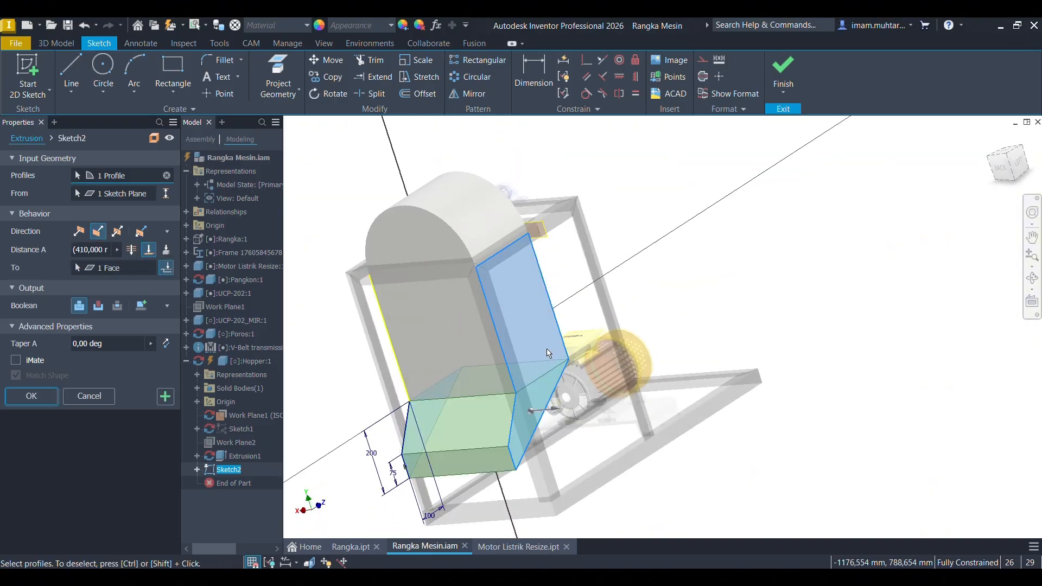
left_click(49, 403)
Start a sketch on the hopper's round-topped face on the belt side and project that face's outline.
scroll(483, 369, "down", 3)
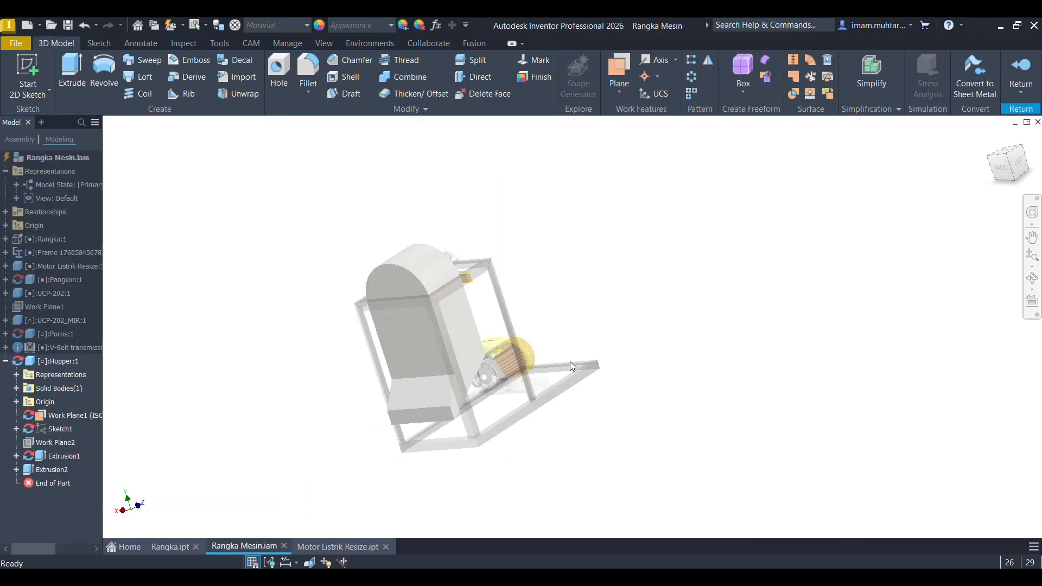
middle_click_drag(578, 365, 831, 344, "shift")
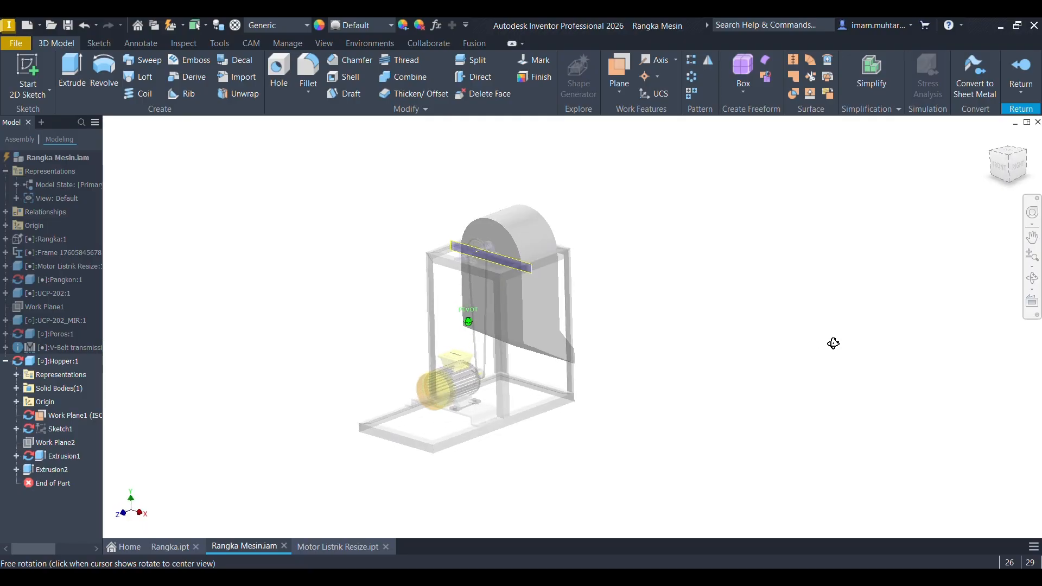
scroll(502, 262, "up", 3)
left_click(487, 210)
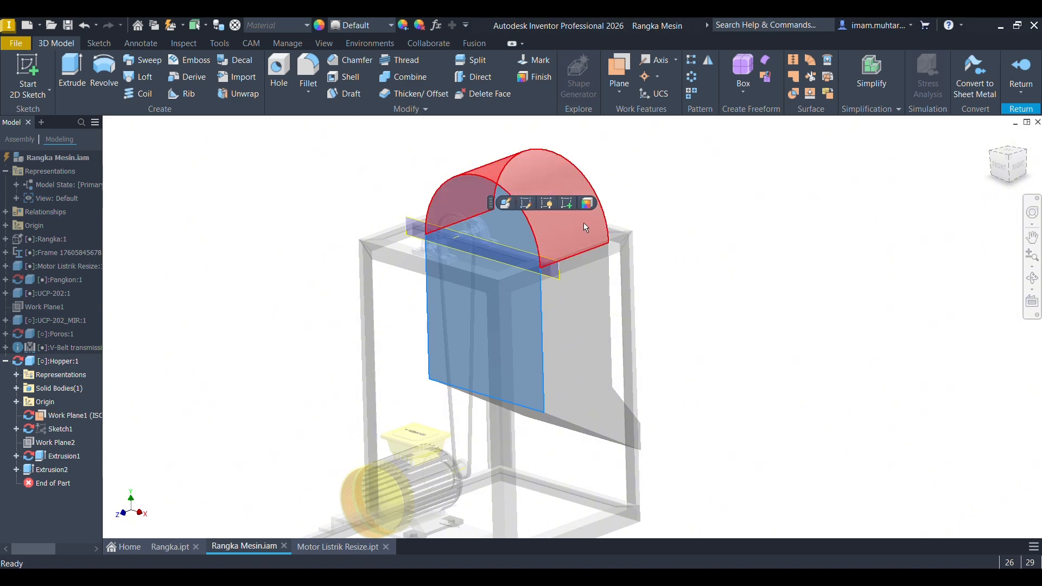
left_click(567, 203)
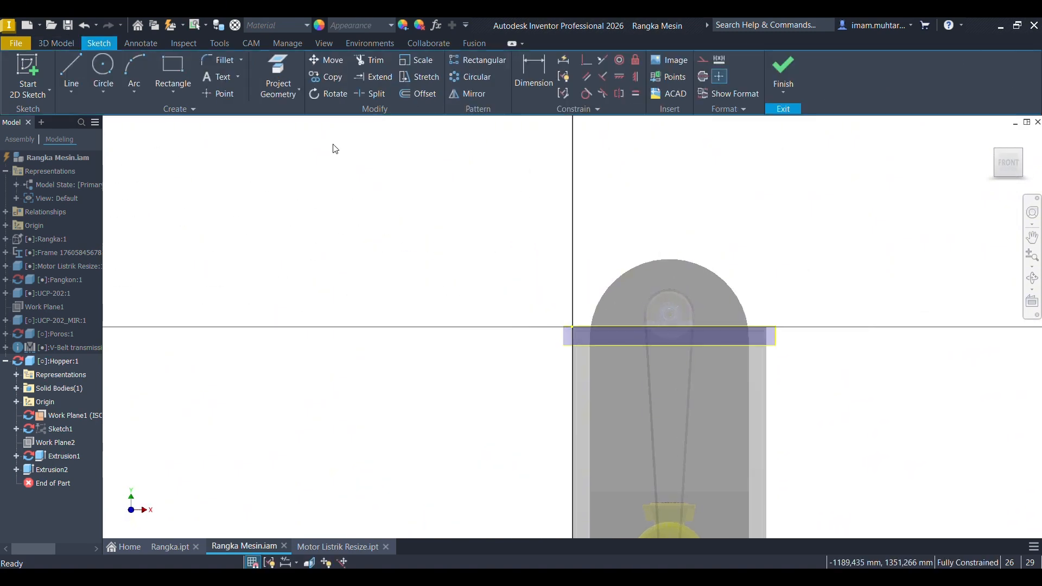
left_click(276, 75)
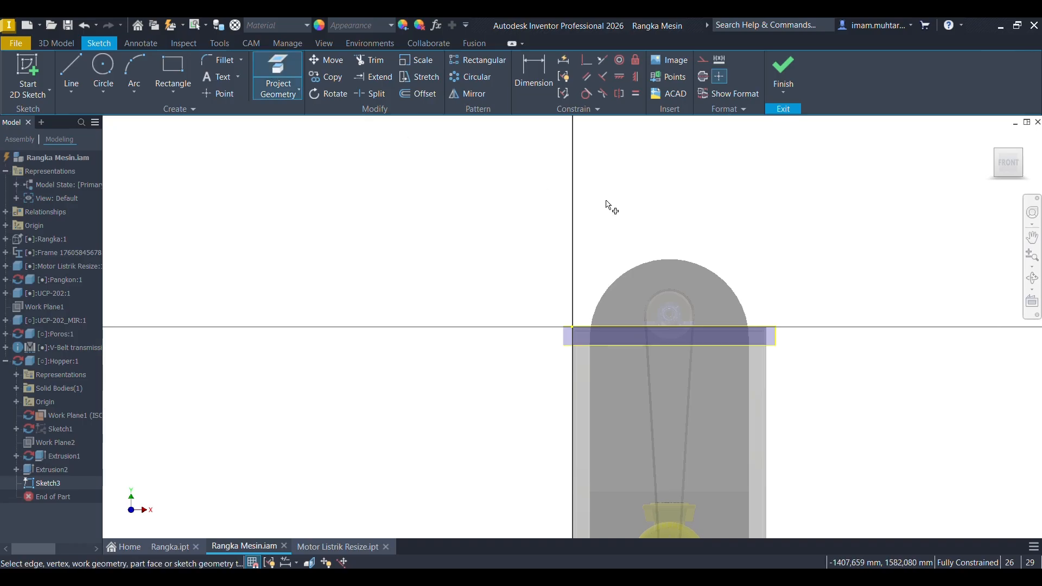
left_click(689, 274)
scroll(727, 293, "down", 2)
scroll(681, 292, "up", 3)
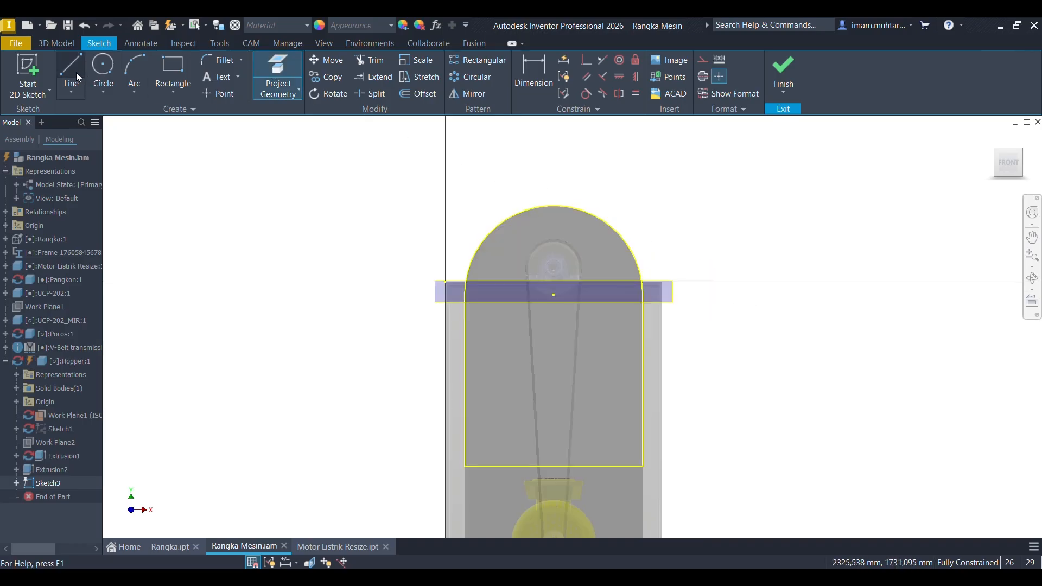
Draw a circle centred on the projected arc's centre point and passing through the top of the arc.
left_click(73, 70)
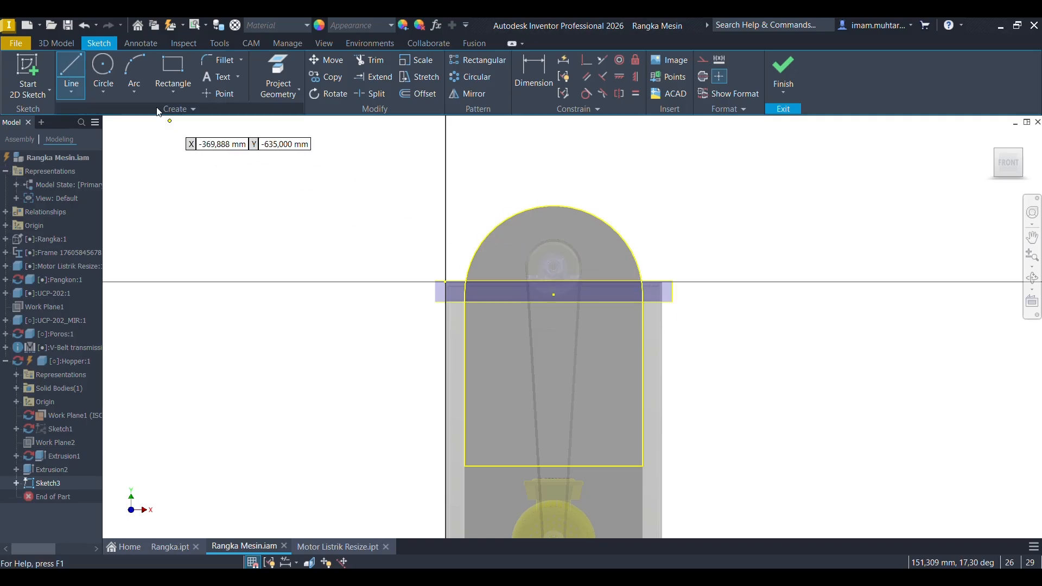
left_click(104, 67)
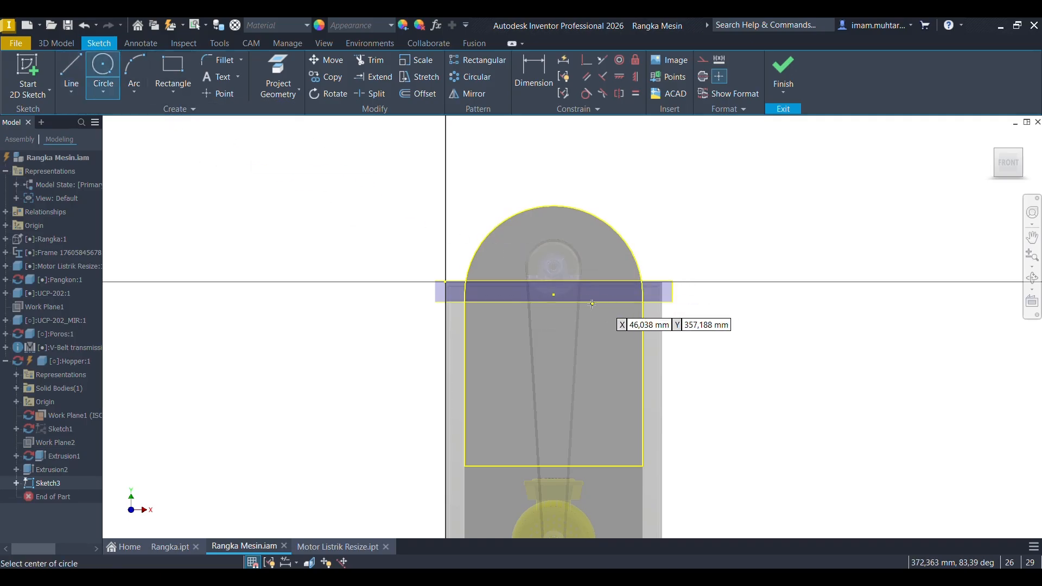
left_click(554, 295)
left_click(553, 207)
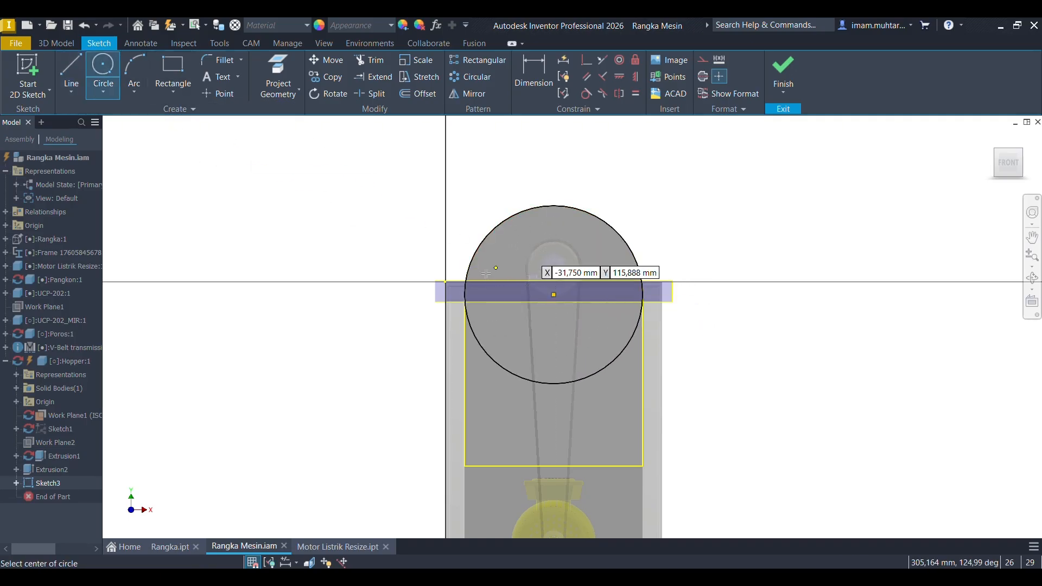
left_click(72, 81)
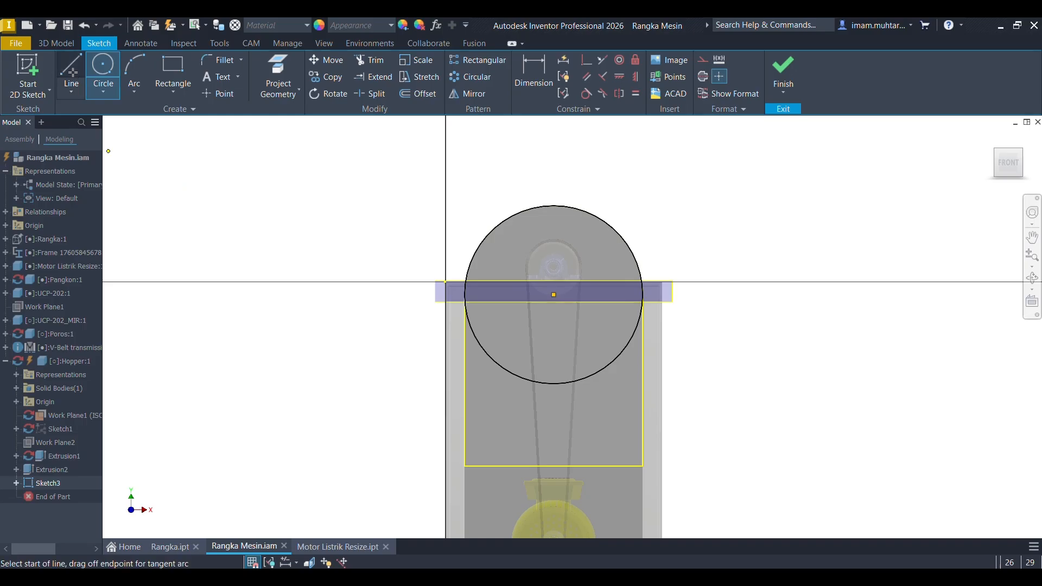
Draw a horizontal line across the hopper face level with the circle's lowest point, and trim away the circle's lower arc.
left_click(464, 384)
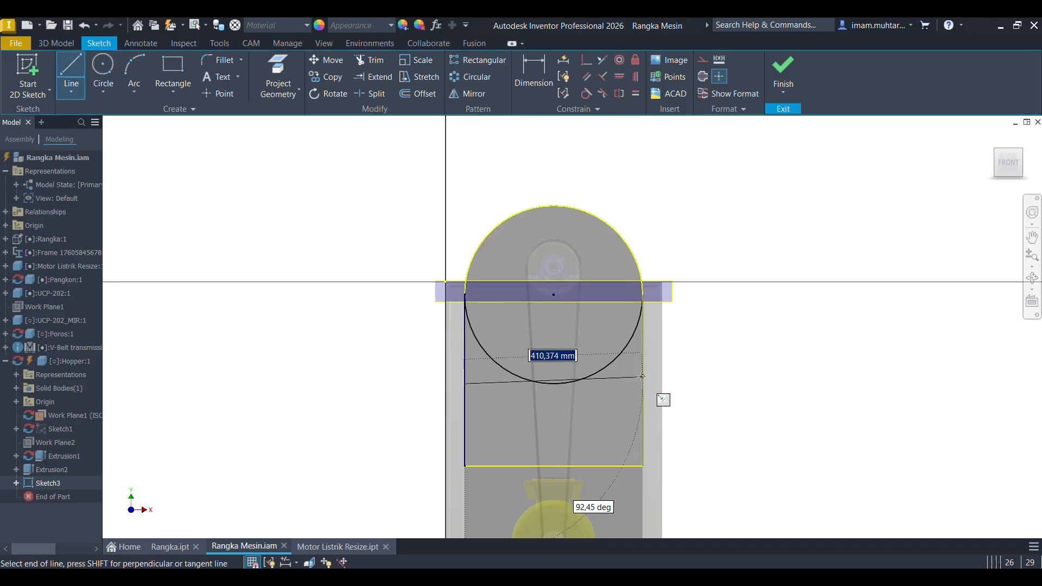
key("Escape")
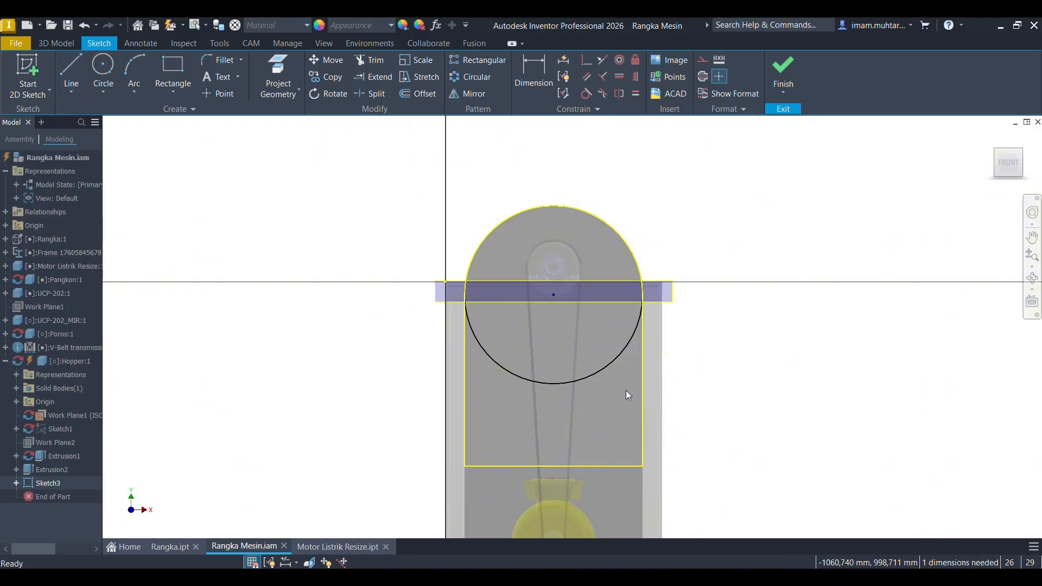
left_click(464, 384)
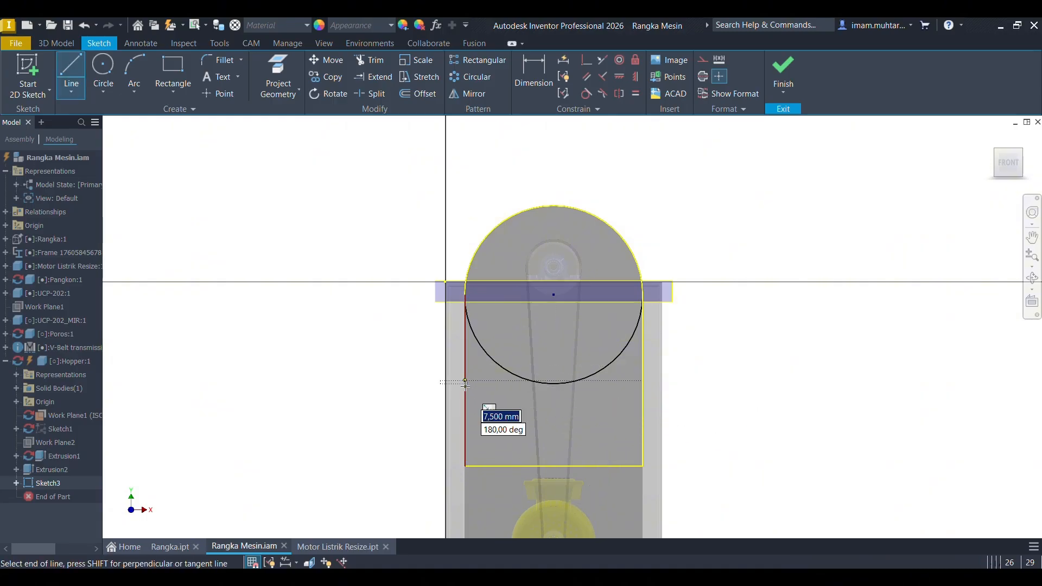
left_click(642, 384)
key("x")
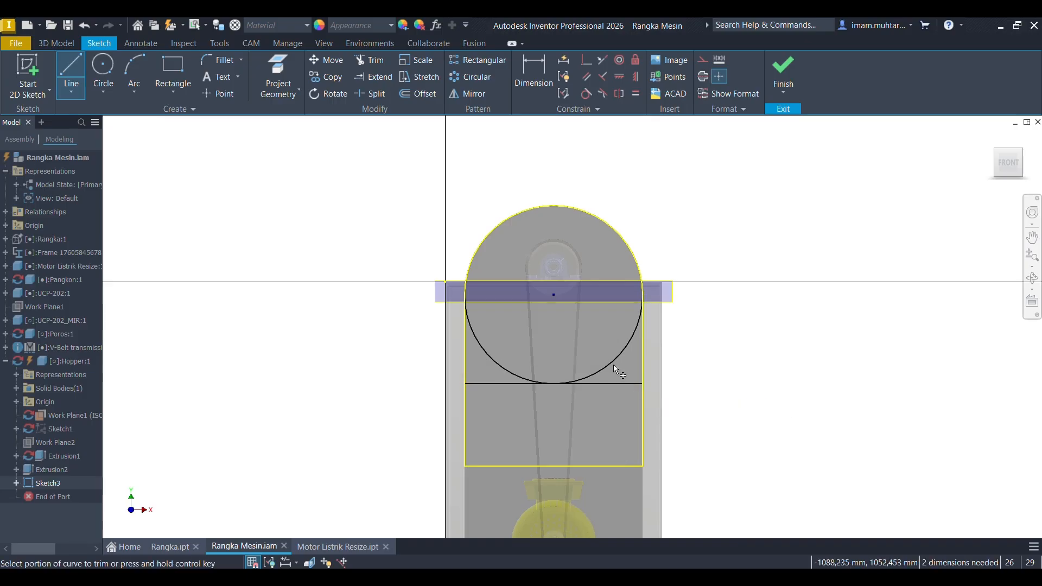
left_click(613, 362)
left_click(533, 381)
Extrude the round-topped region above the line as a 2 mm deep cut into the hopper body.
key("e")
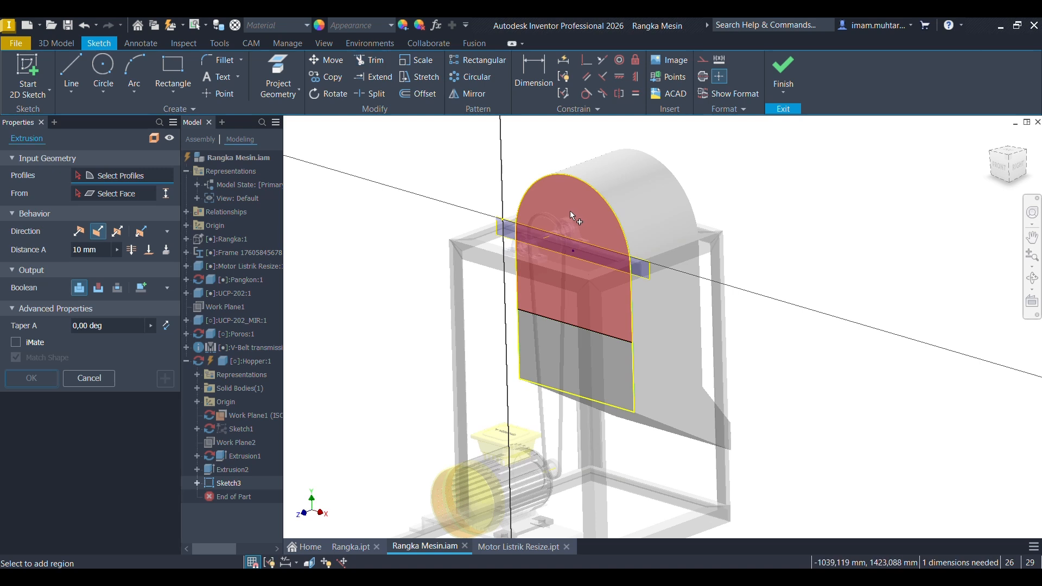
left_click(565, 217)
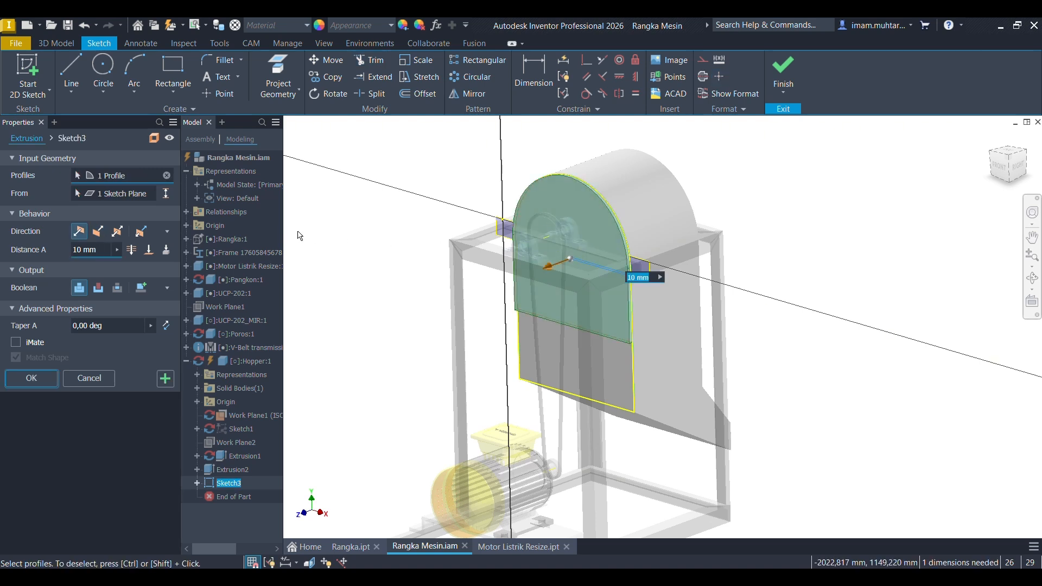
left_click(95, 251)
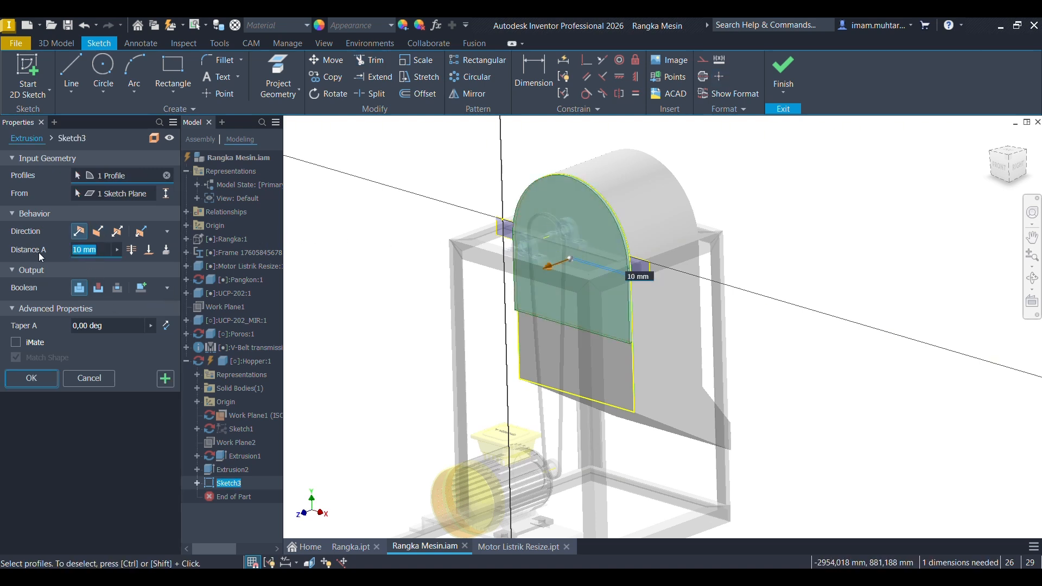
type("2")
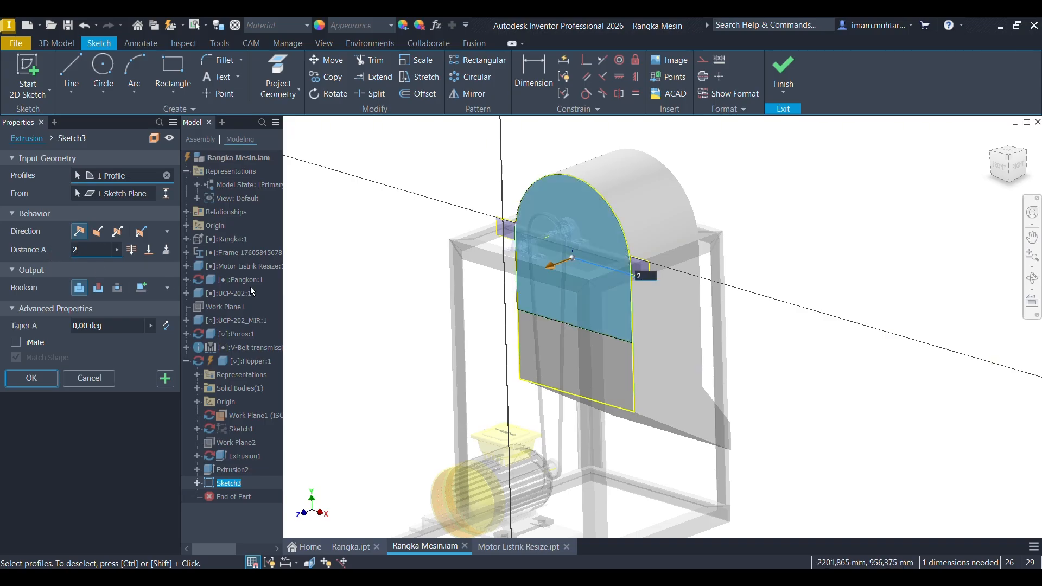
left_click(104, 231)
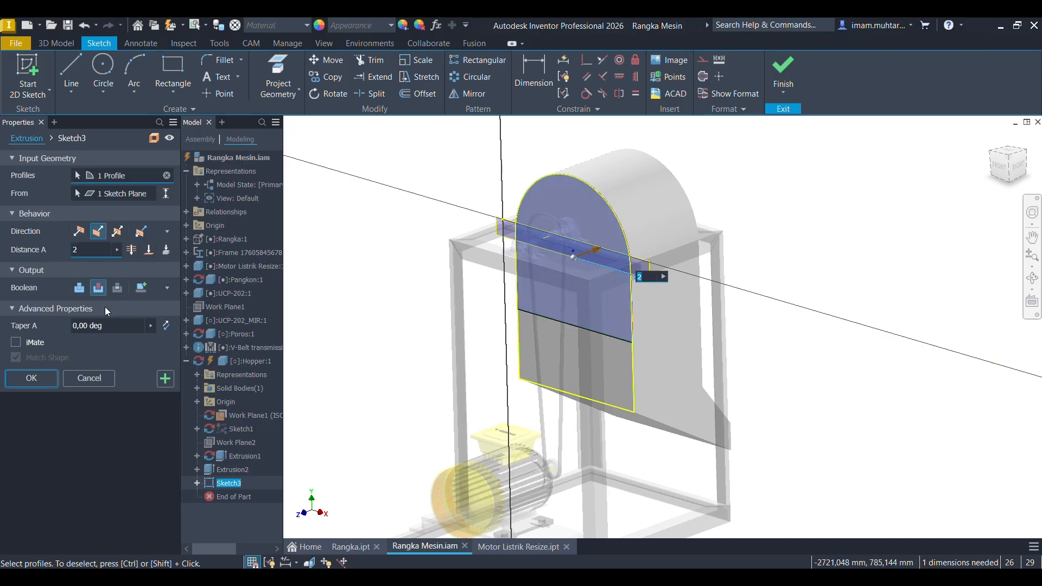
left_click(31, 378)
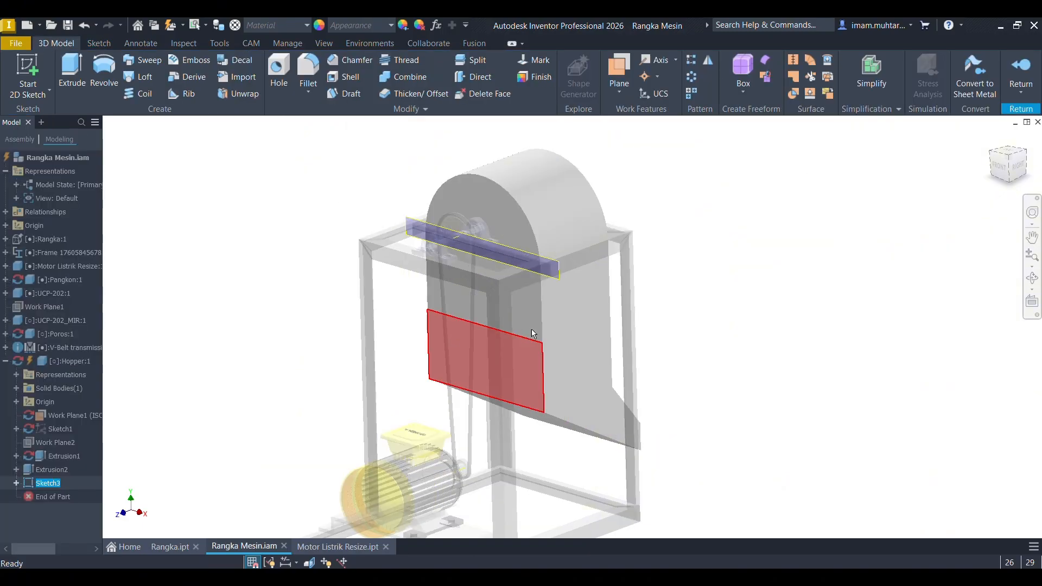
Shell the hopper to a 1 mm wall thickness, removing the recessed round-topped belt-side face and the chute's sloped face.
mouse_move(543, 304)
middle_mouse_down("shift")
mouse_move(652, 306)
mouse_move(609, 318)
mouse_move(636, 313)
middle_mouse_up("shift")
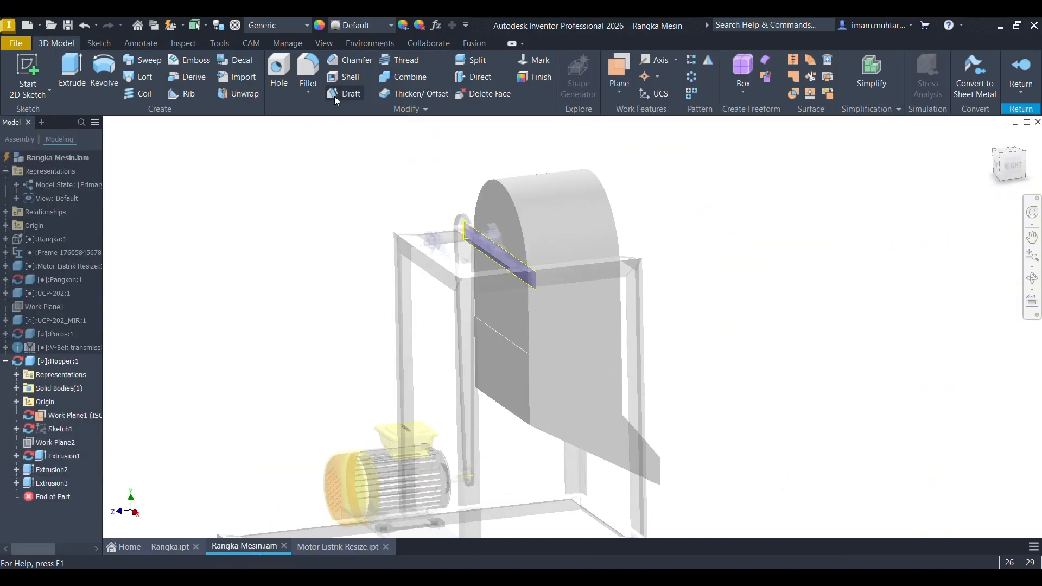
left_click(336, 76)
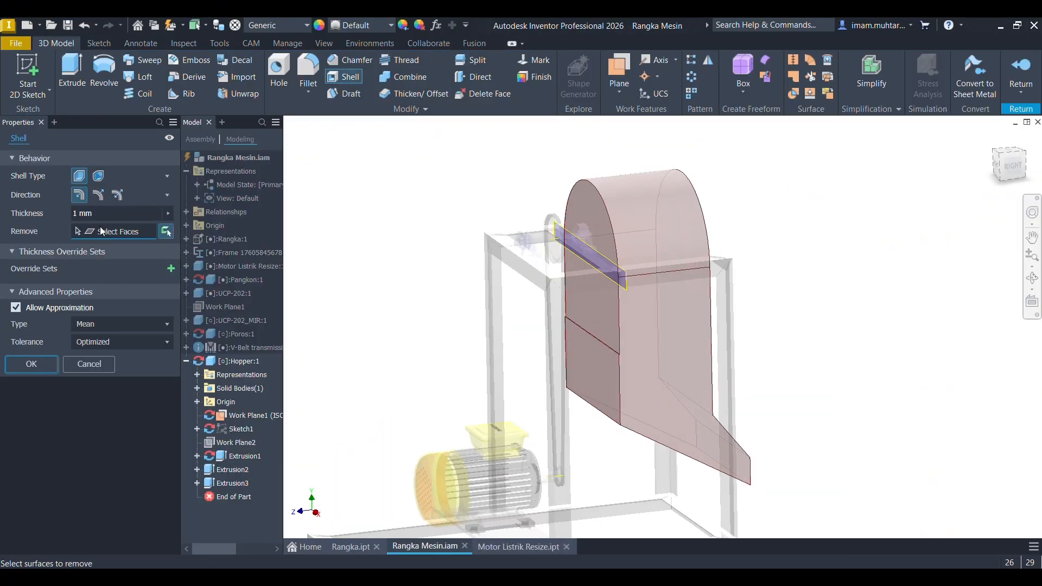
left_click(87, 213)
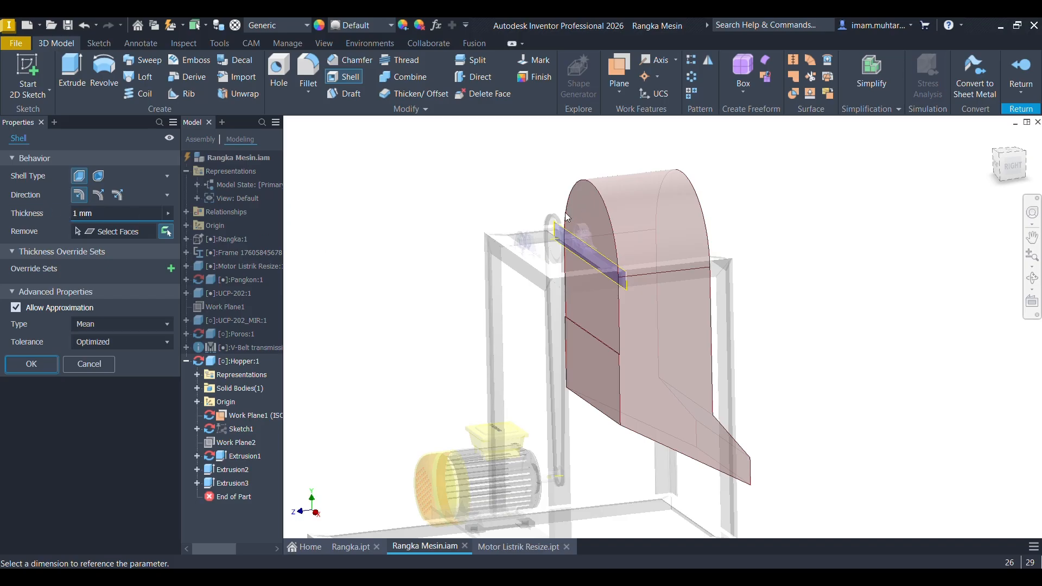
left_click(136, 231)
middle_click_drag(598, 221, 744, 239, "shift")
left_click(700, 470)
left_click(701, 472)
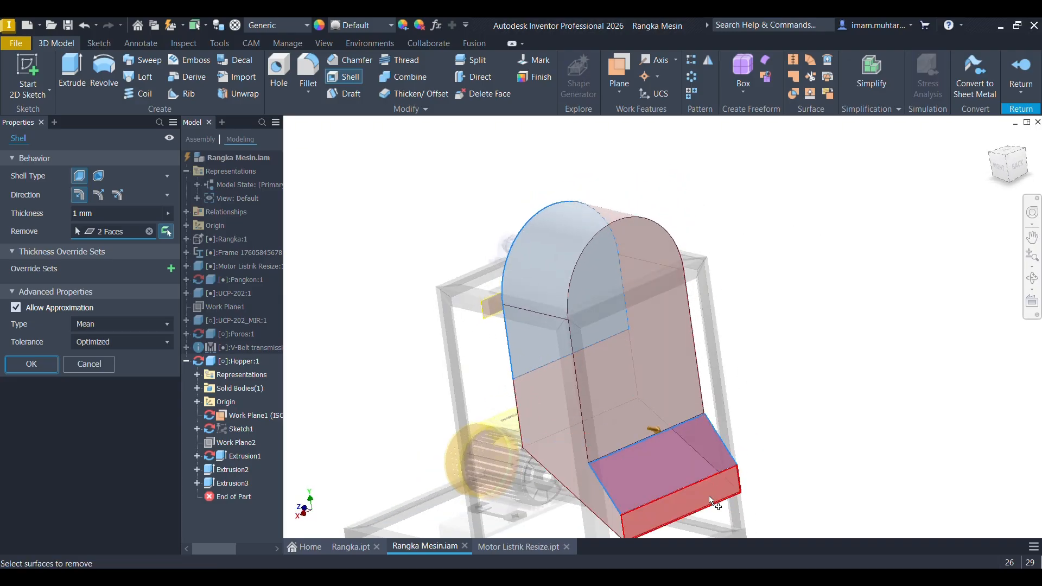
left_click(32, 364)
mouse_move(593, 311)
middle_mouse_down("shift")
mouse_move(674, 249)
mouse_move(685, 291)
mouse_move(732, 300)
mouse_move(723, 303)
middle_mouse_up("shift")
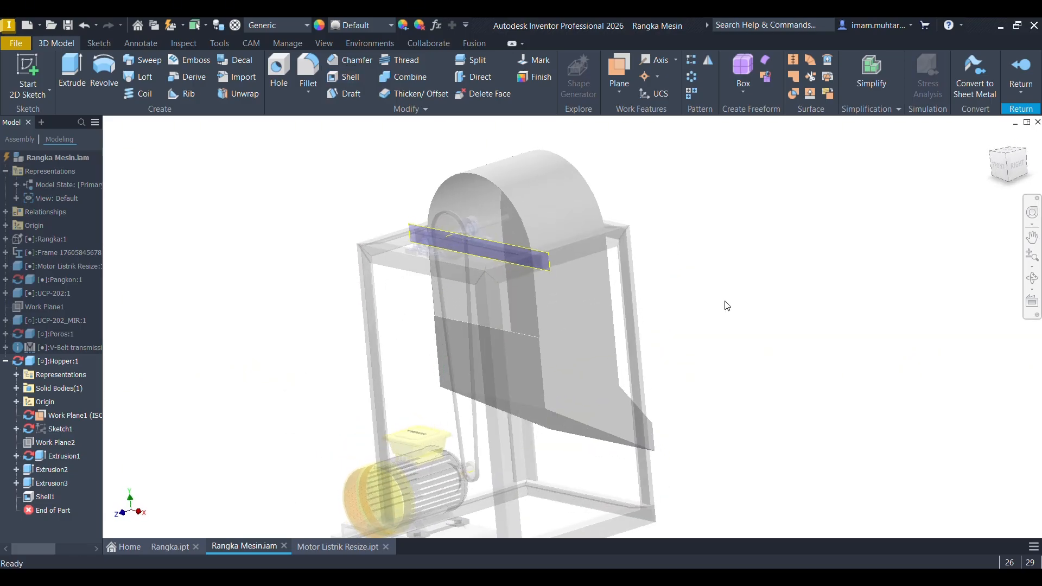
Hide the Hopper's visible work plane and return to the main assembly.
right_click(66, 418)
left_click(97, 524)
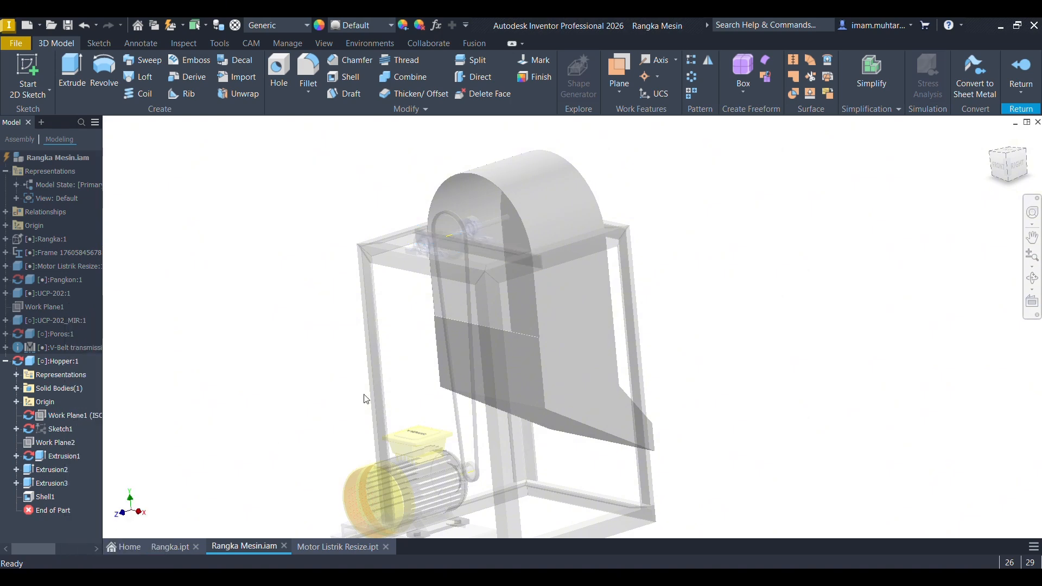
middle_click_drag(643, 265, 660, 227, "shift")
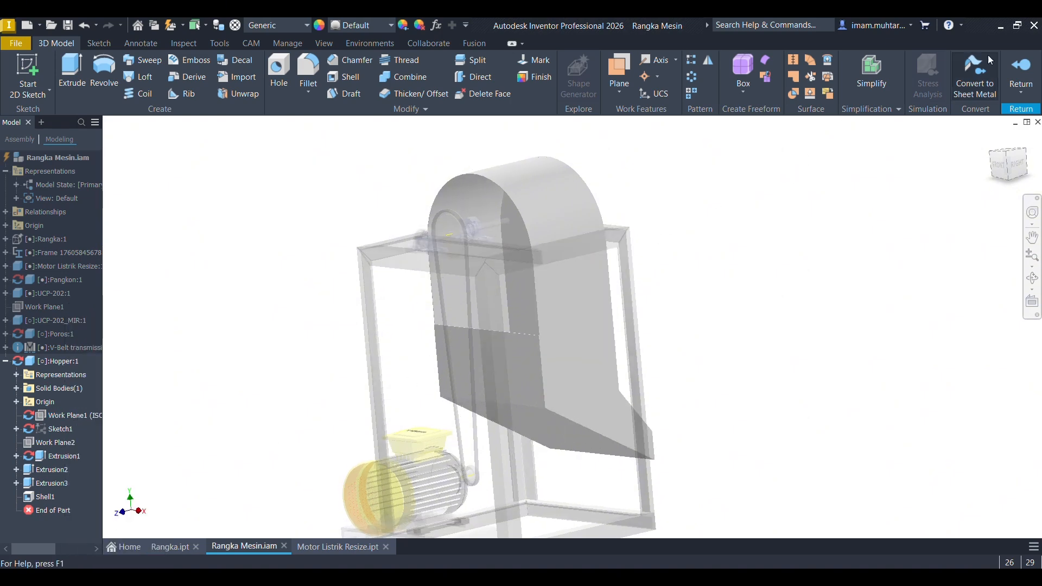
left_click(1021, 68)
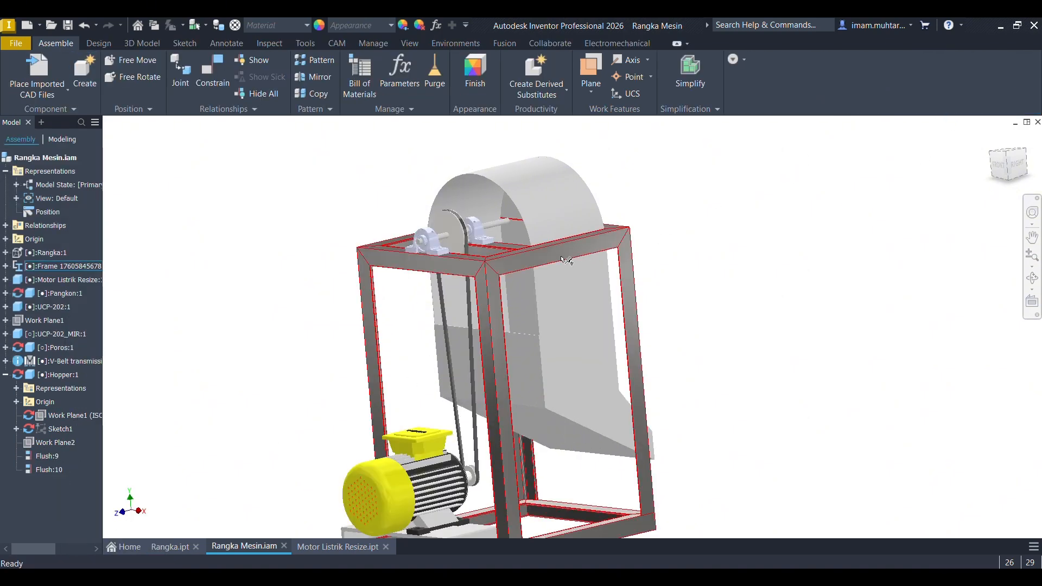
Examine the hopper, belt drive and frame from several sides, and switch to the WhatsApp reference picture of the machine for comparison.
middle_click_drag(570, 244, 721, 251, "shift")
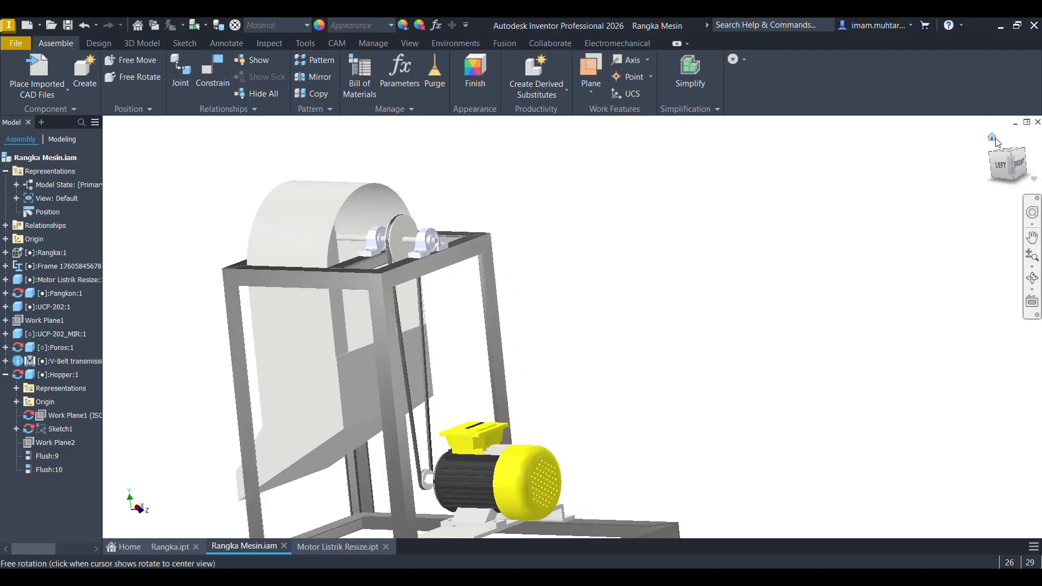
left_click(990, 135)
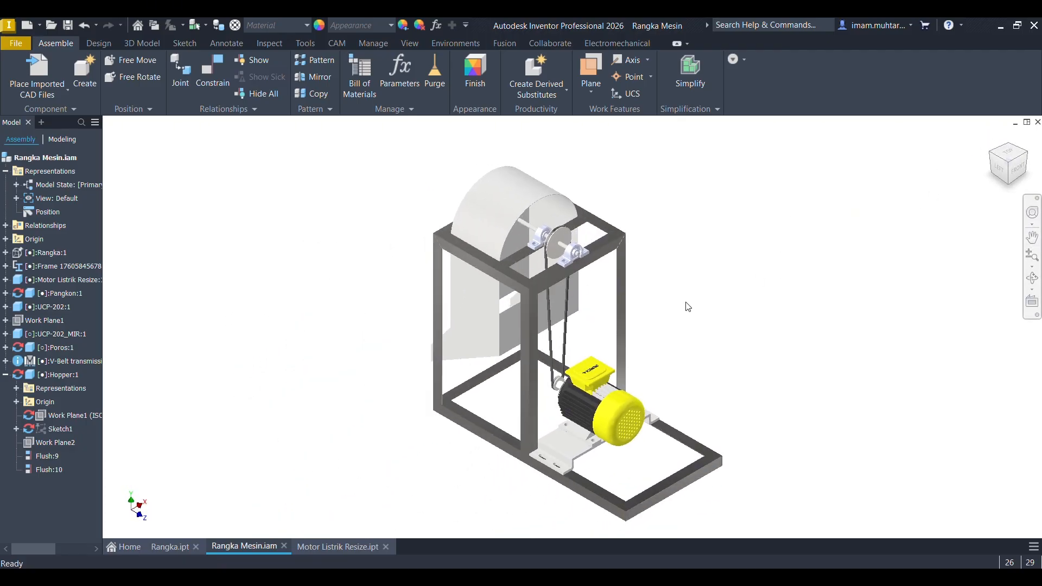
middle_click_drag(647, 335, 932, 307, "shift")
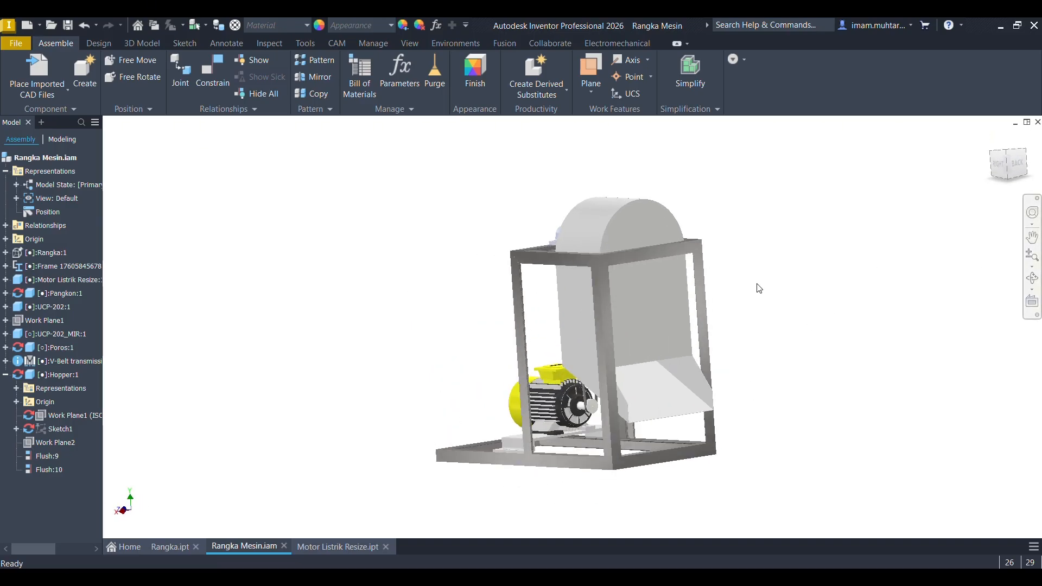
left_click(1006, 159)
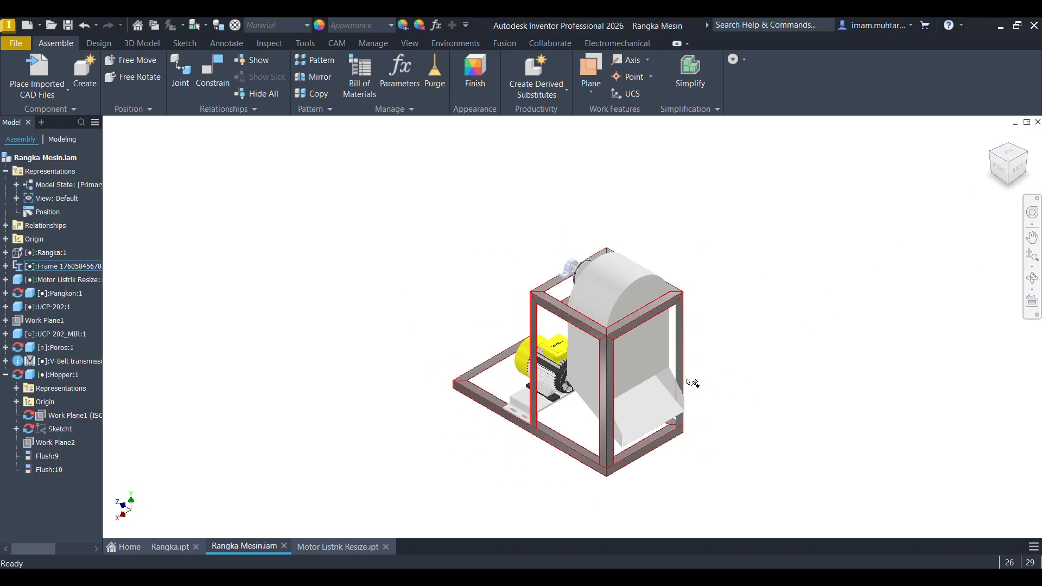
middle_click_drag(625, 400, 640, 270, "shift")
scroll(640, 270, "up", 3)
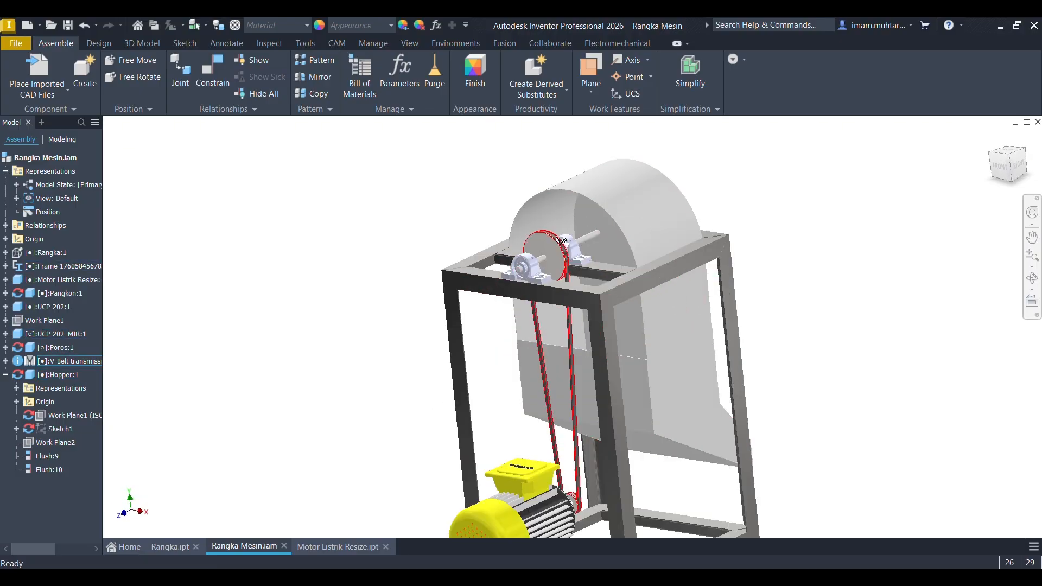
mouse_move(554, 263)
middle_mouse_down("shift")
mouse_move(538, 242)
mouse_move(559, 253)
middle_mouse_up("shift")
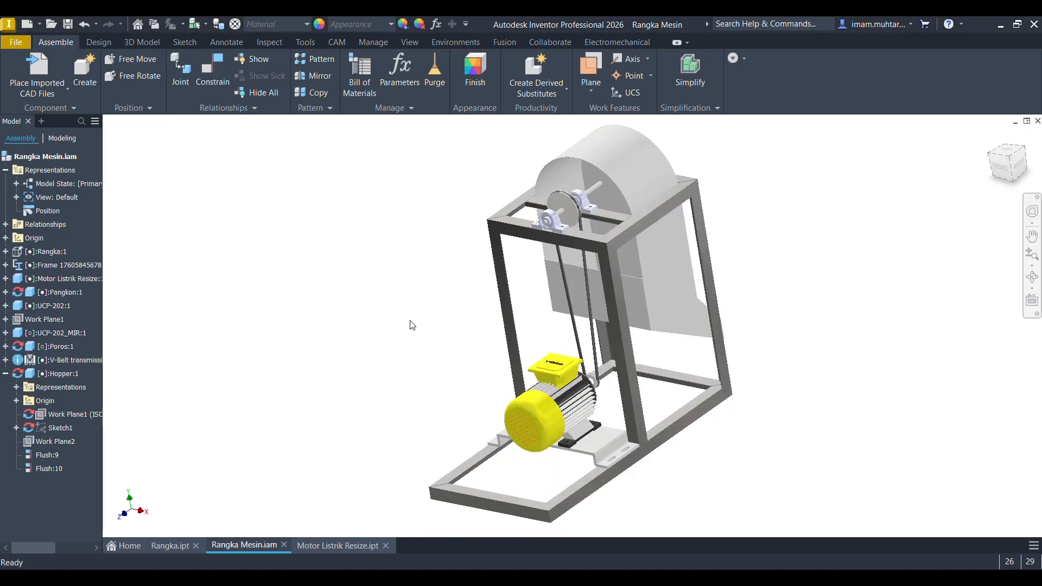
middle_click_drag(411, 326, 570, 327, "shift")
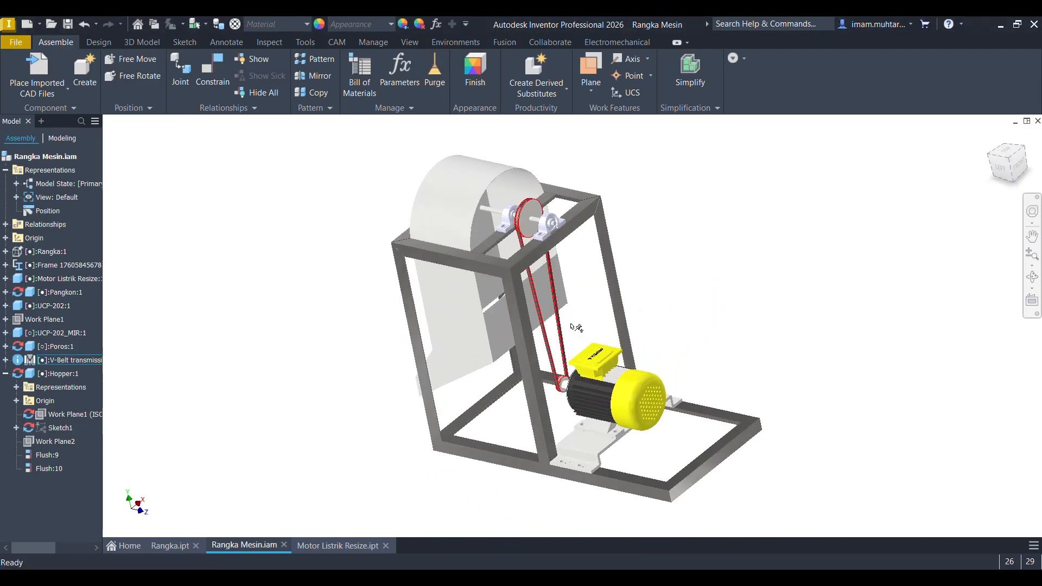
left_click(564, 578)
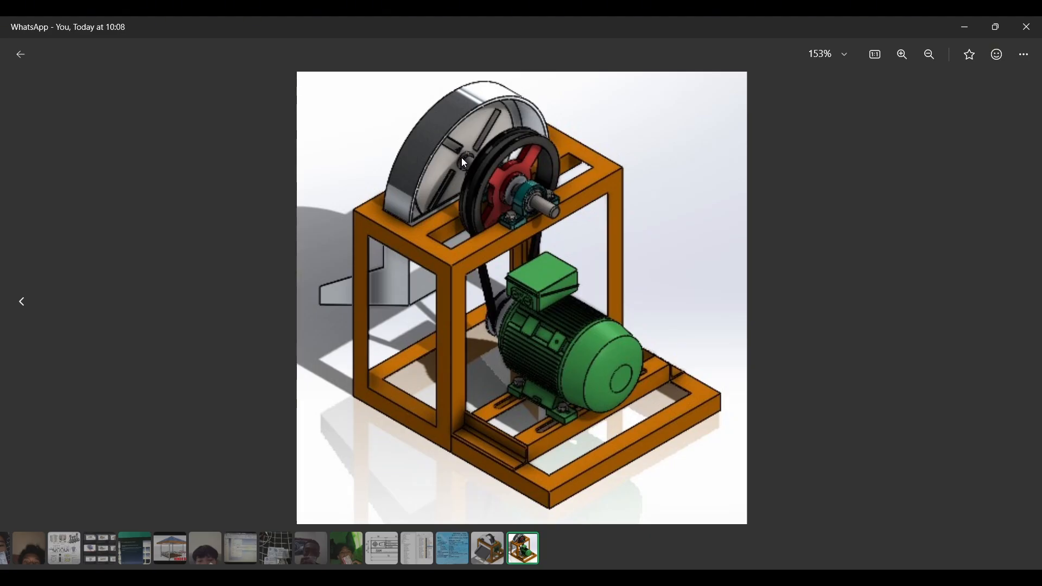
Switch to Autodesk Inventor and hide the Hopper component in the Rangka Mesin assembly.
left_click(964, 27)
middle_click_drag(707, 210, 667, 225, "shift")
left_click(499, 181)
right_click(496, 179)
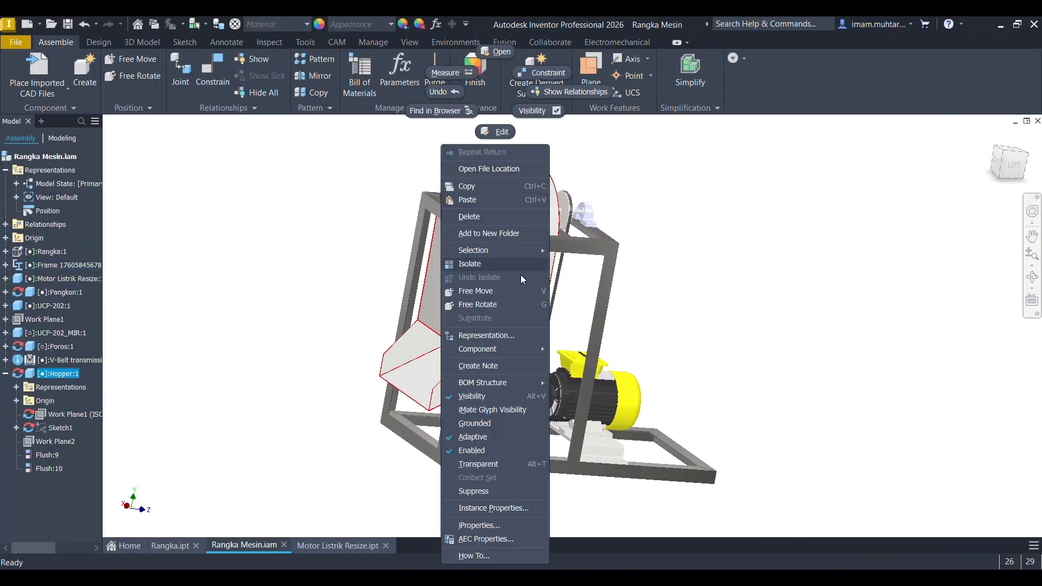
left_click(488, 401)
middle_click_drag(445, 310, 386, 320, "shift")
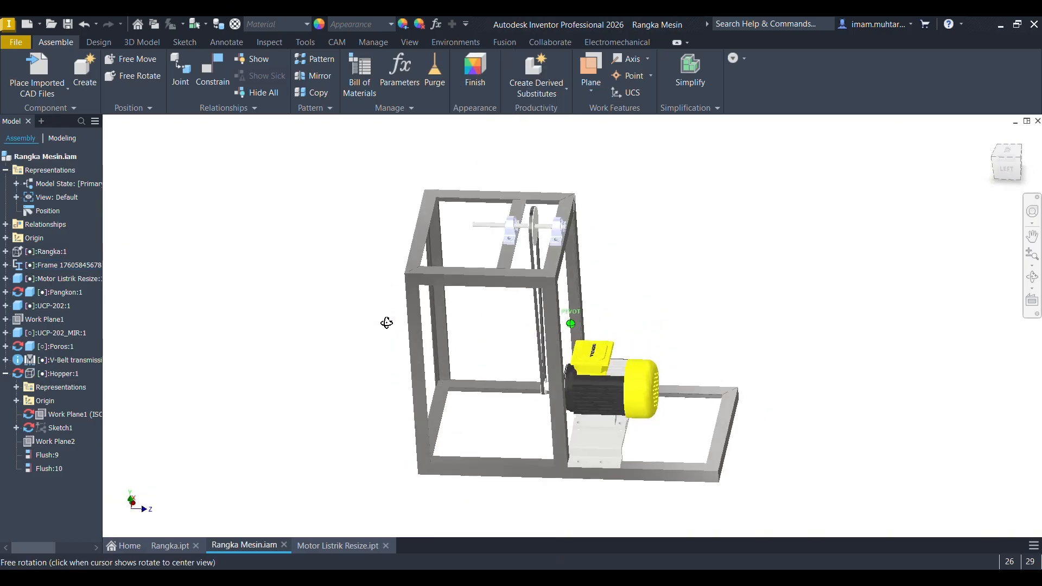
scroll(453, 216, "up", 3)
mouse_move(484, 221)
middle_mouse_down("shift")
mouse_move(535, 205)
mouse_move(486, 204)
middle_mouse_up("shift")
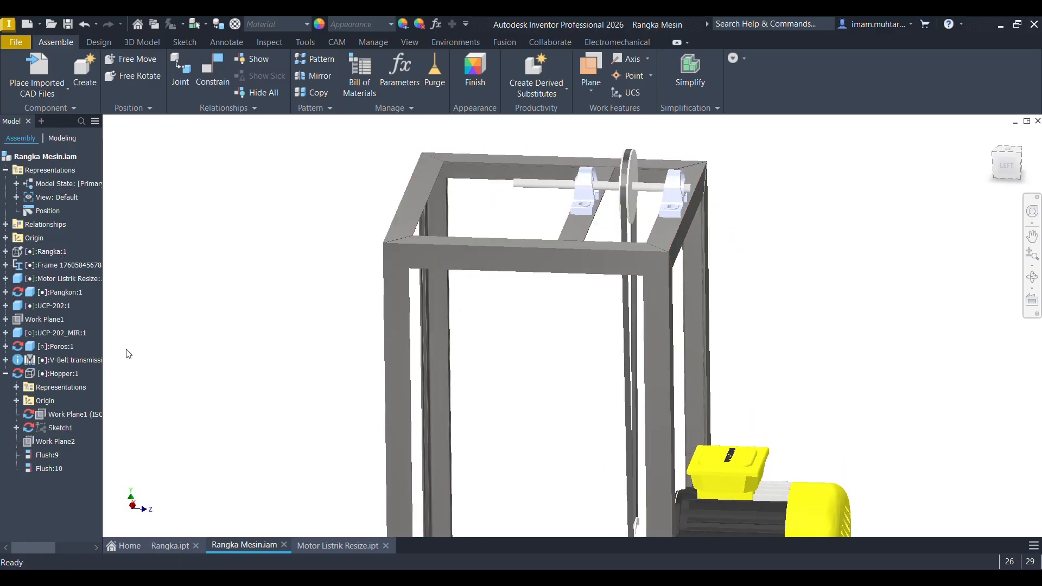
Make the hidden Hopper component visible again in the assembly.
left_click(54, 374)
right_click(56, 371)
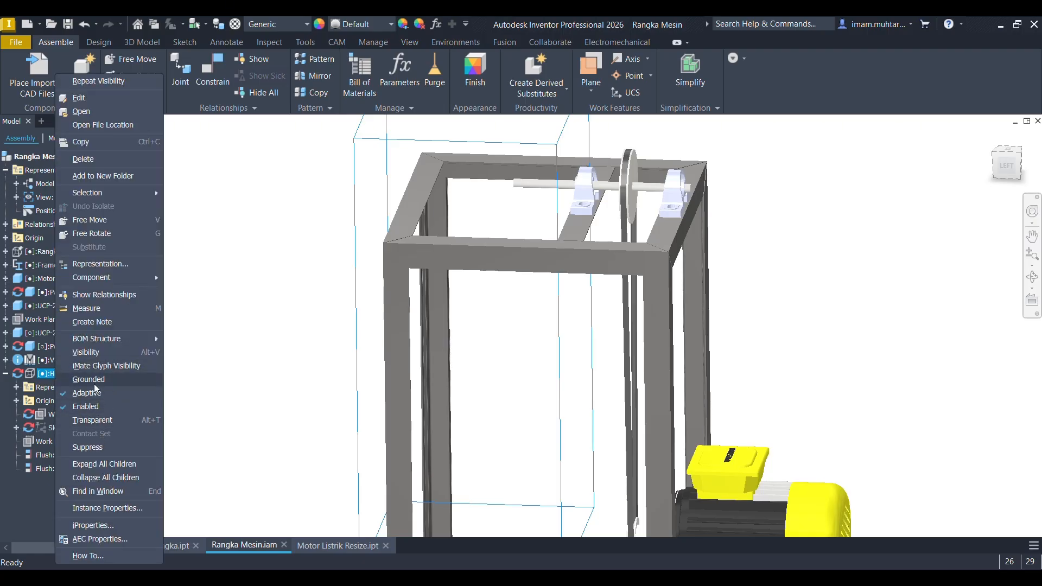
left_click(87, 353)
middle_click_drag(365, 281, 427, 195, "shift")
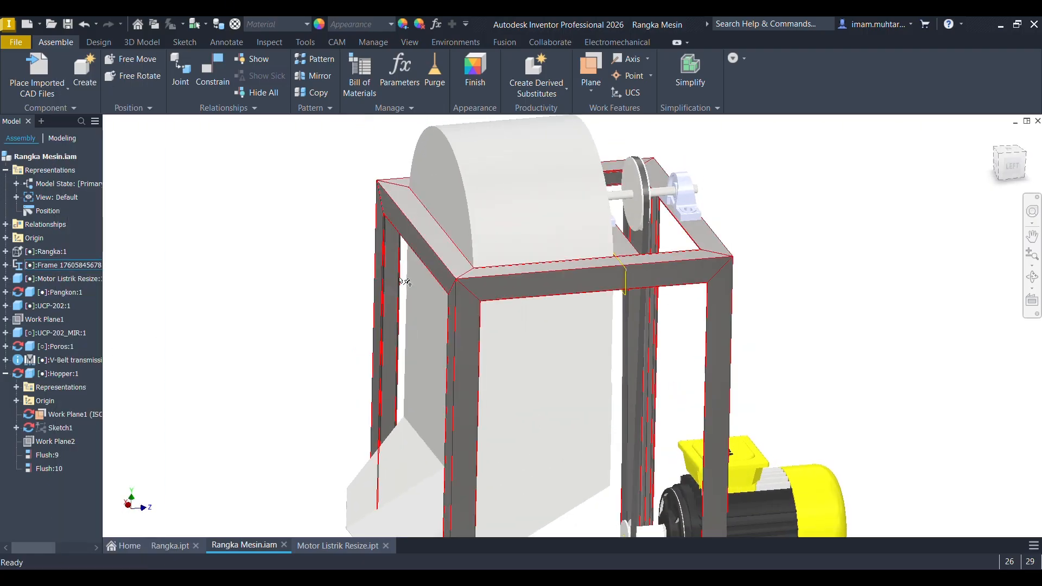
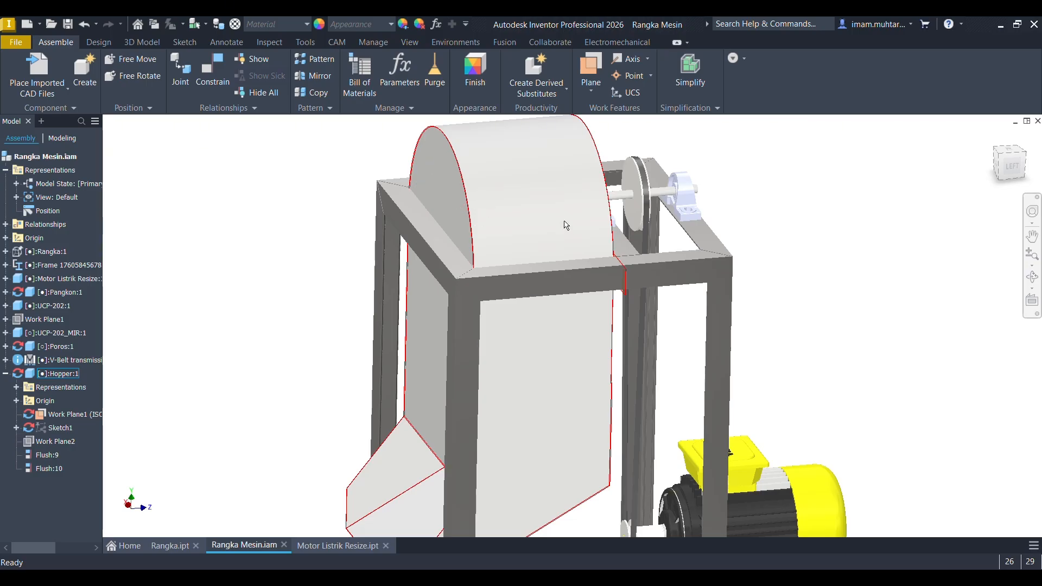
Turn off the Hopper's visibility to expose the free end of the Poros shaft.
scroll(564, 222, "down", 2)
middle_click_drag(564, 221, 455, 241, "shift")
scroll(462, 238, "up", 4)
left_click(632, 202)
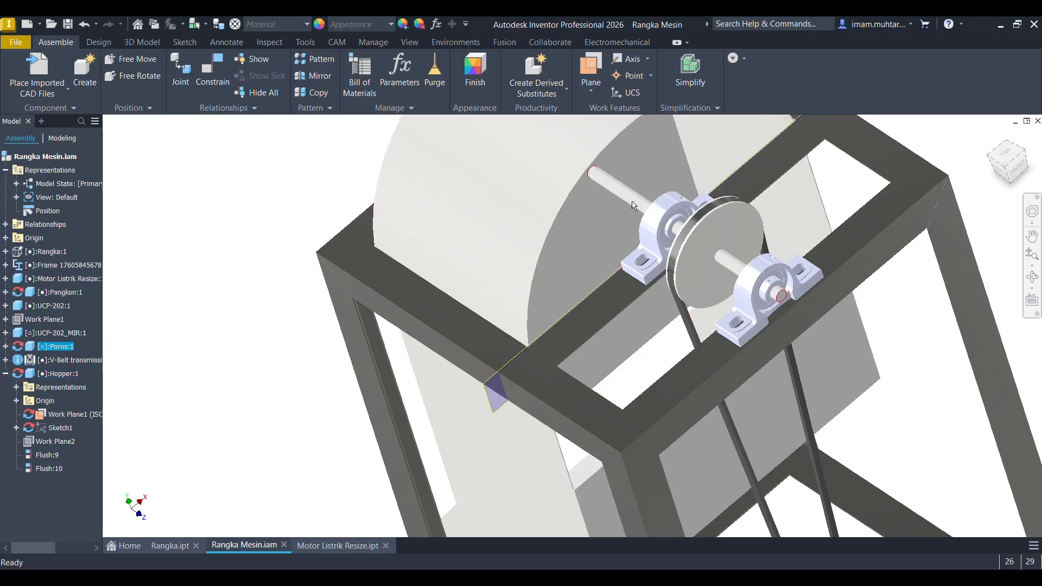
left_click(583, 206)
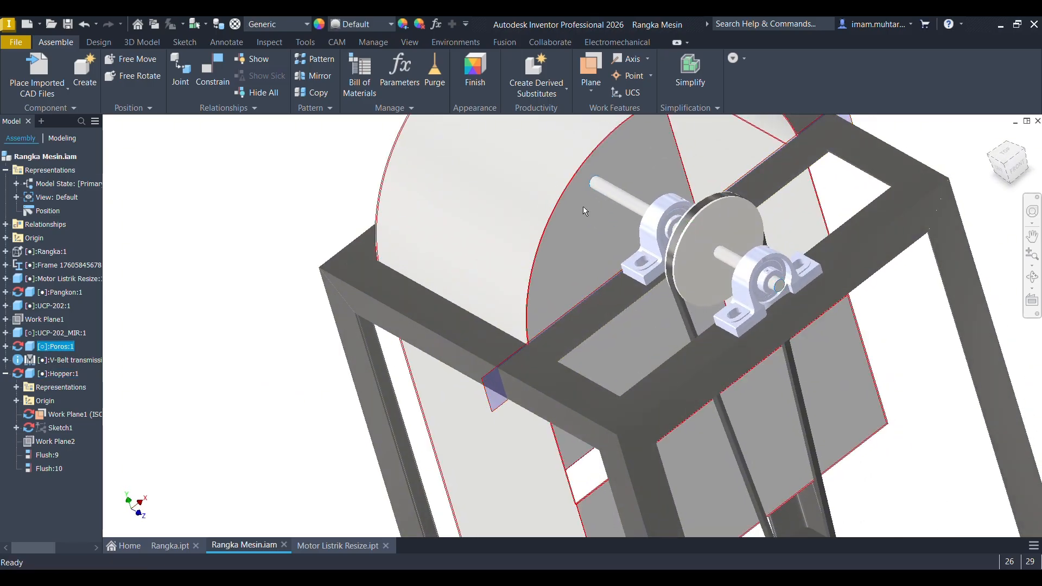
key("alt+v")
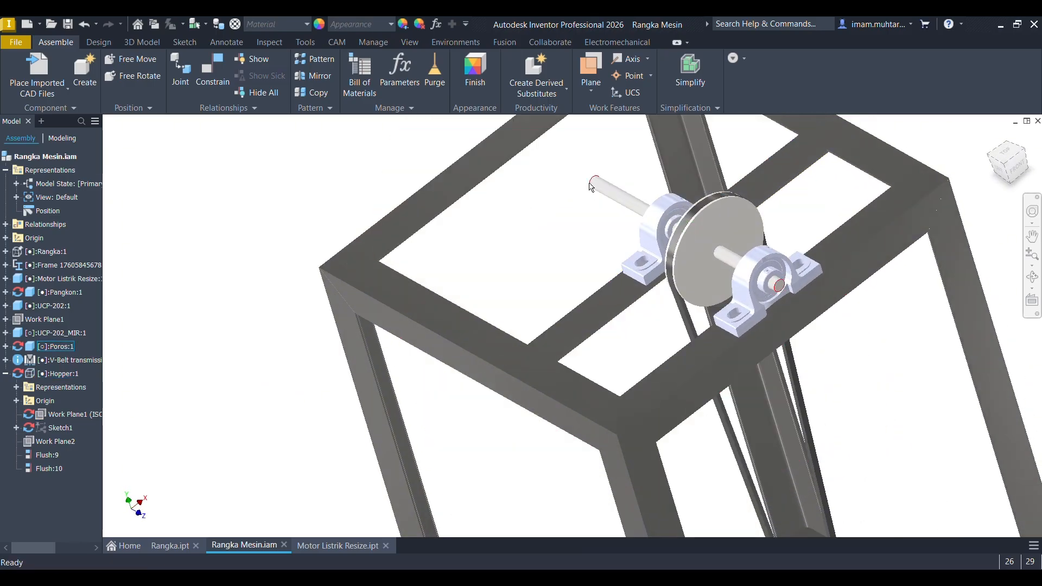
Open the Poros shaft for in-place editing and select its free end face for a Direct Edit move.
middle_click_drag(592, 183, 605, 204, "shift")
double_click(643, 189)
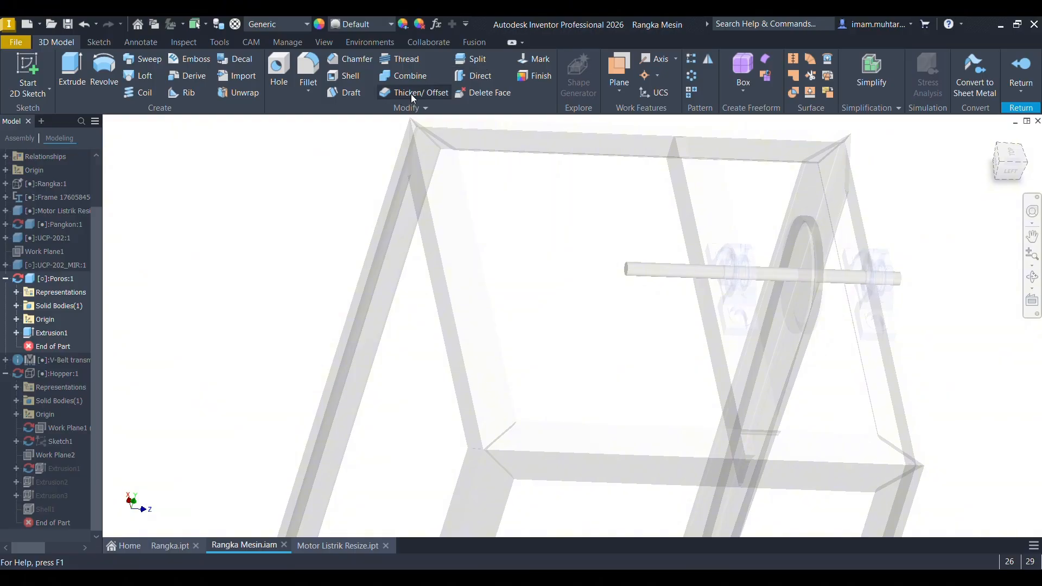
left_click(473, 75)
middle_click_drag(586, 238, 593, 255, "shift")
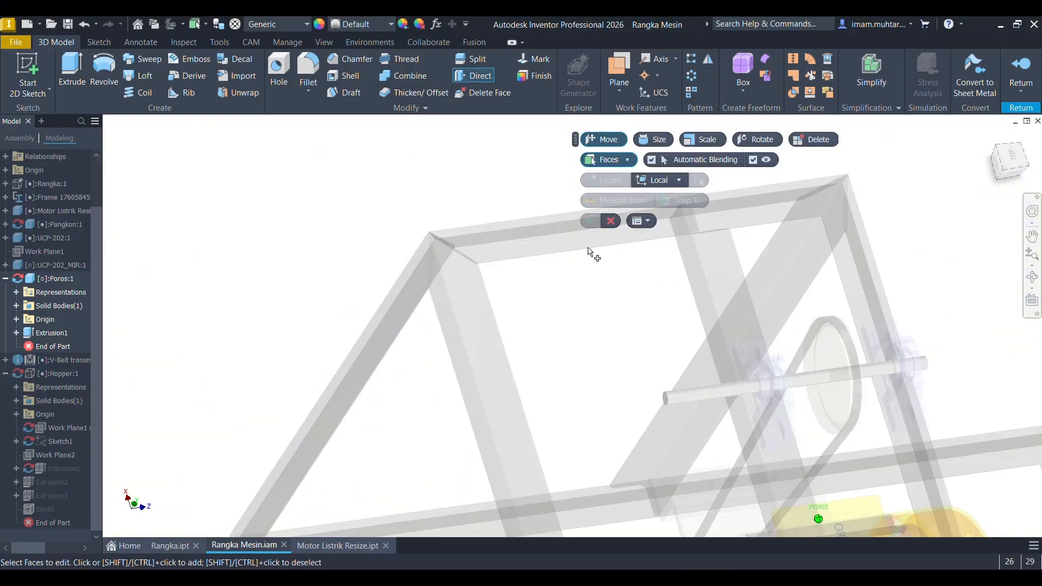
scroll(656, 401, "up", 6)
left_click(702, 354)
scroll(658, 367, "down", 6)
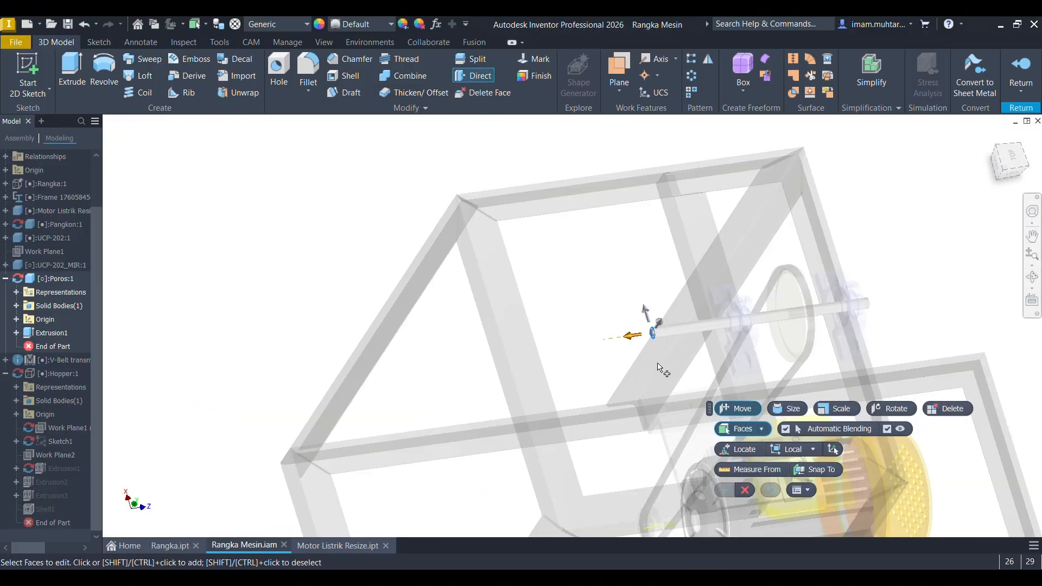
Lengthen the shaft by moving the selected end face 125 mm outward, and return to the assembly.
middle_click_drag(658, 367, 609, 335, "shift")
left_click(1012, 173)
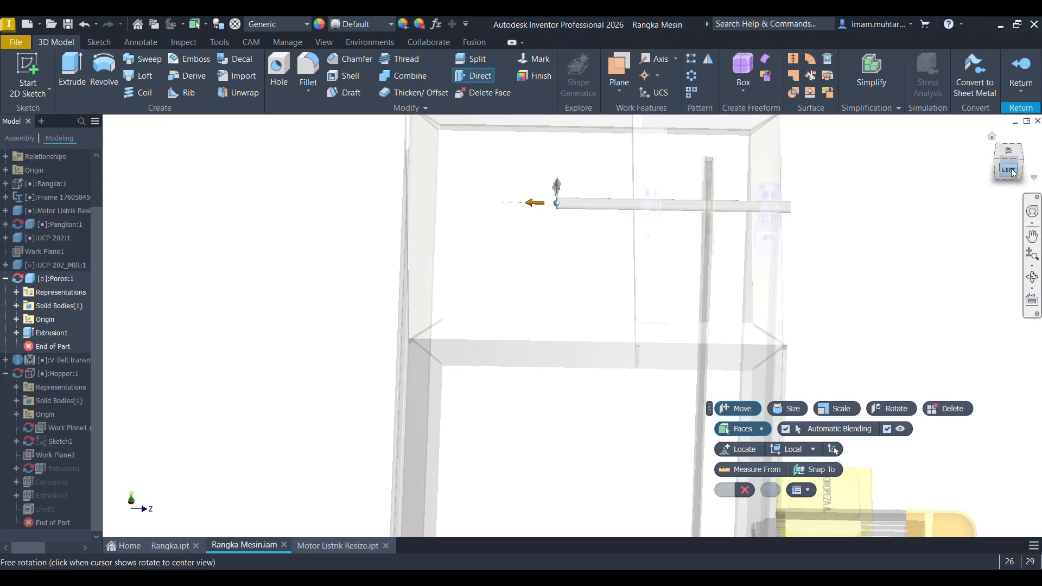
scroll(498, 246, "up", 5)
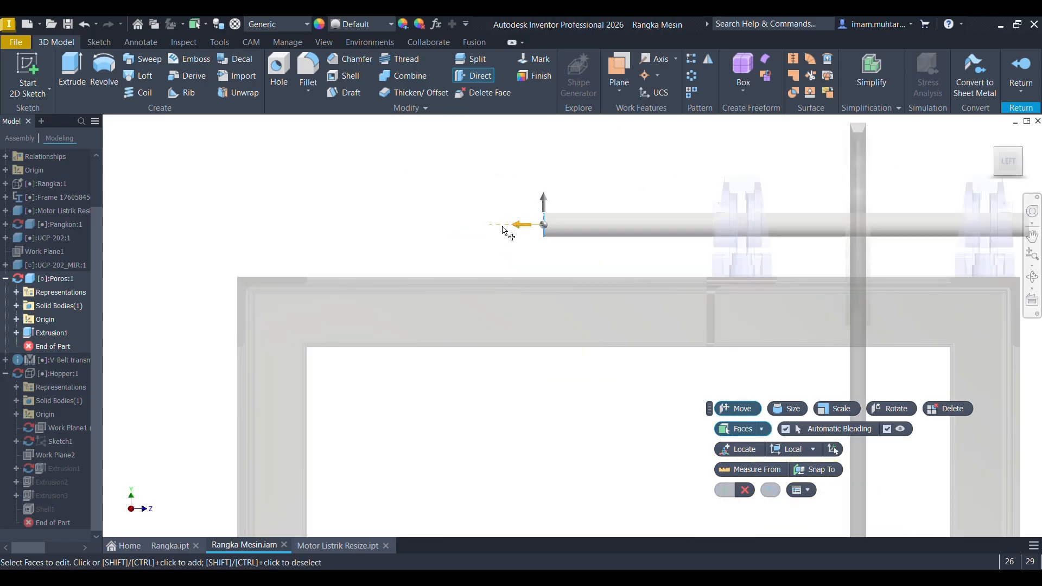
left_click_drag(506, 230, 329, 247)
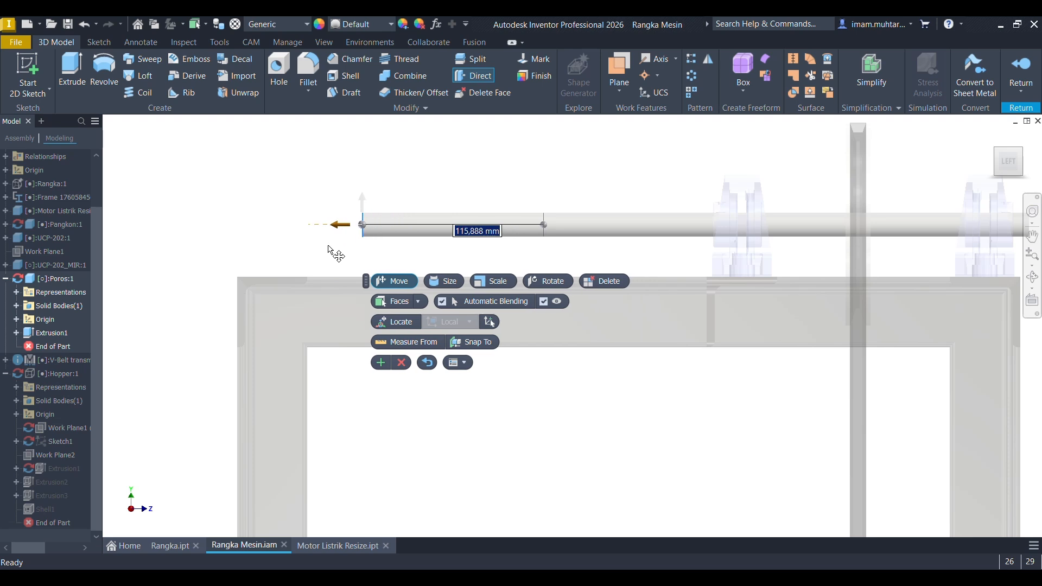
left_click_drag(329, 247, 317, 247)
type("12")
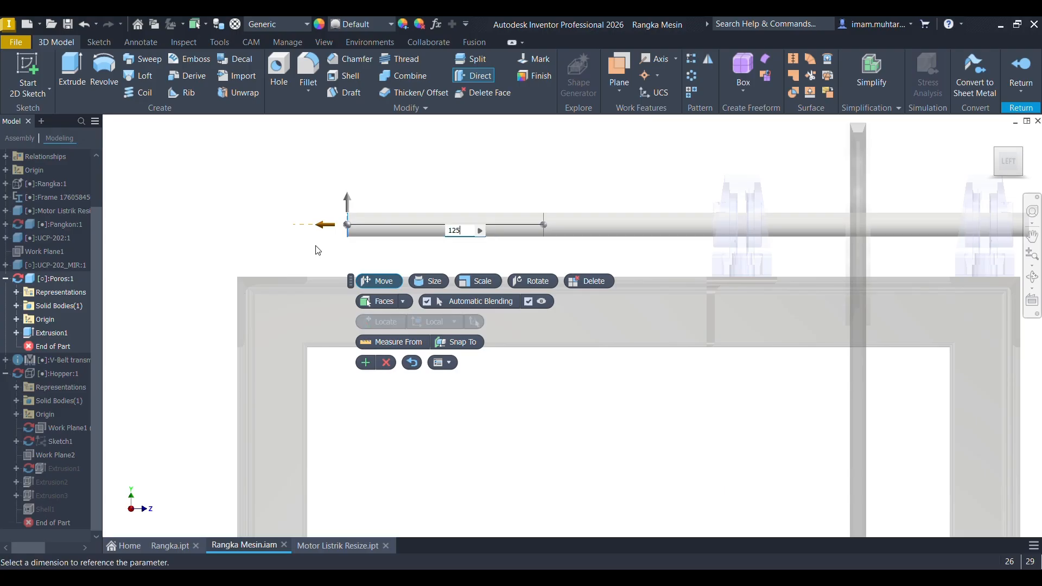
type("5")
key("Return")
scroll(531, 239, "down", 5)
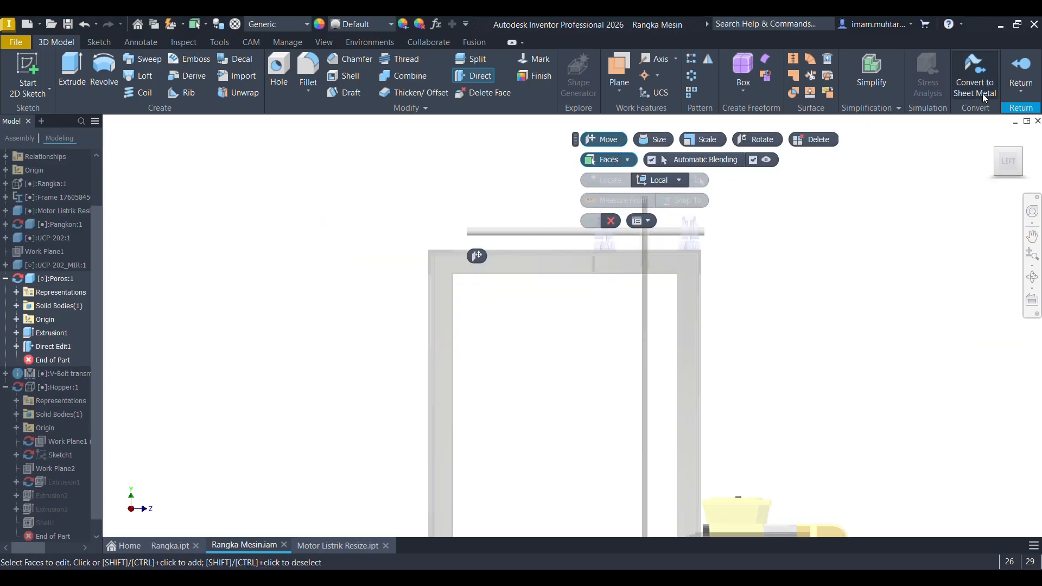
left_click(1021, 71)
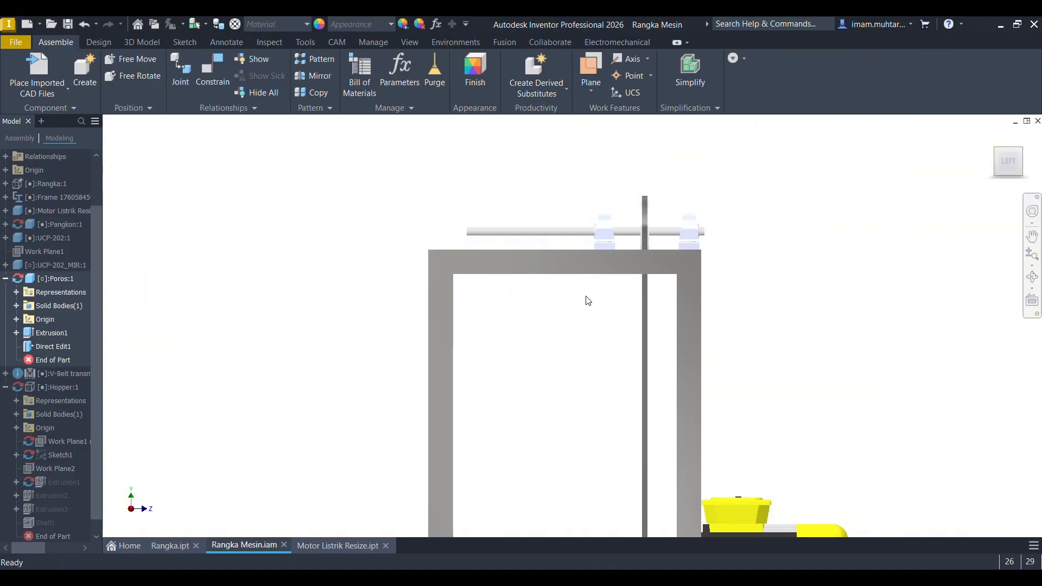
Create an in-place part named Penopang Pisau in the Mesin Perajang Singkong folder, based on the shaft's free end face.
left_click(85, 77)
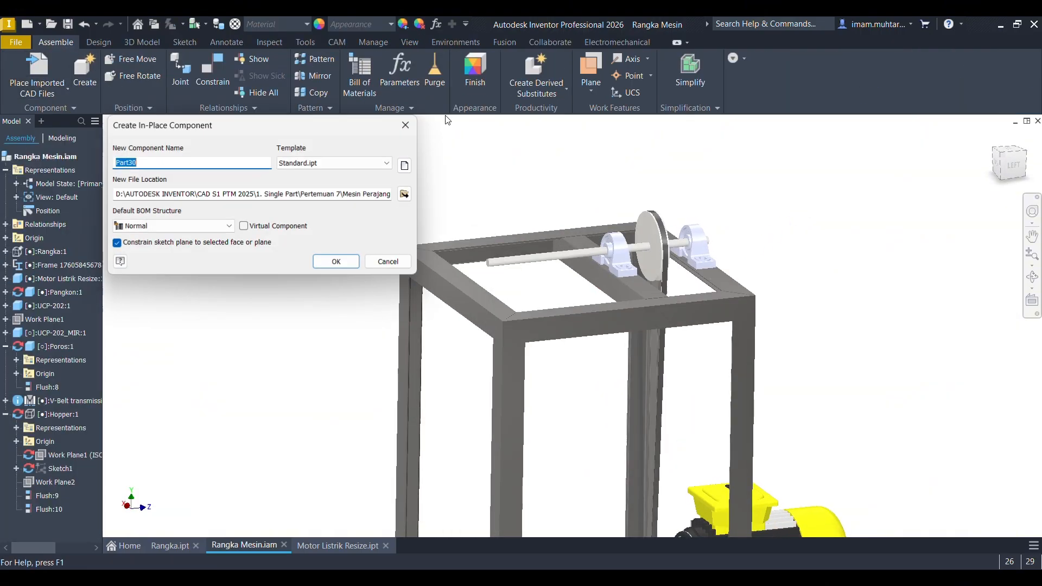
left_click(405, 194)
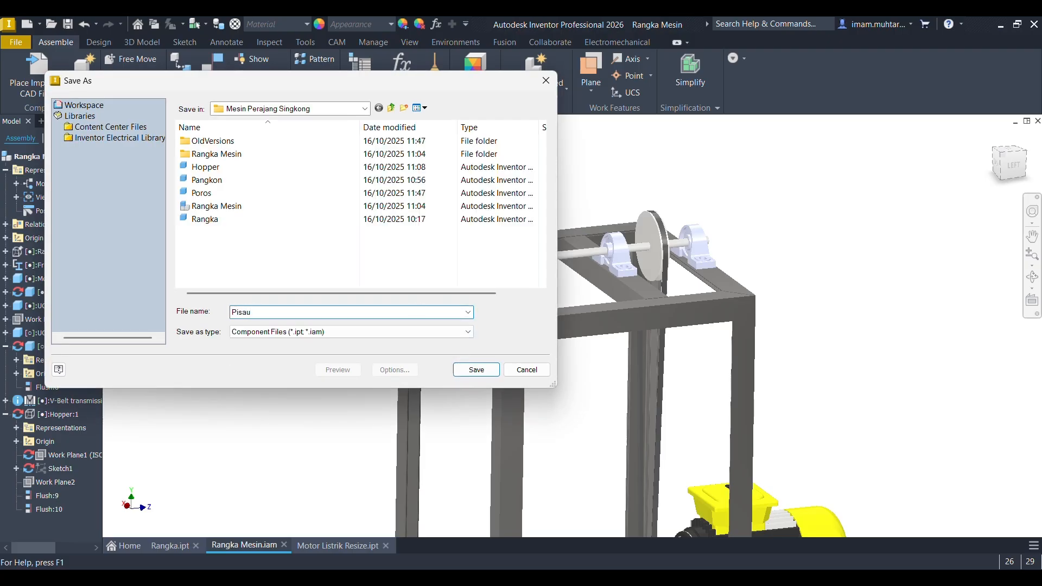
type("Penopang")
key("Return")
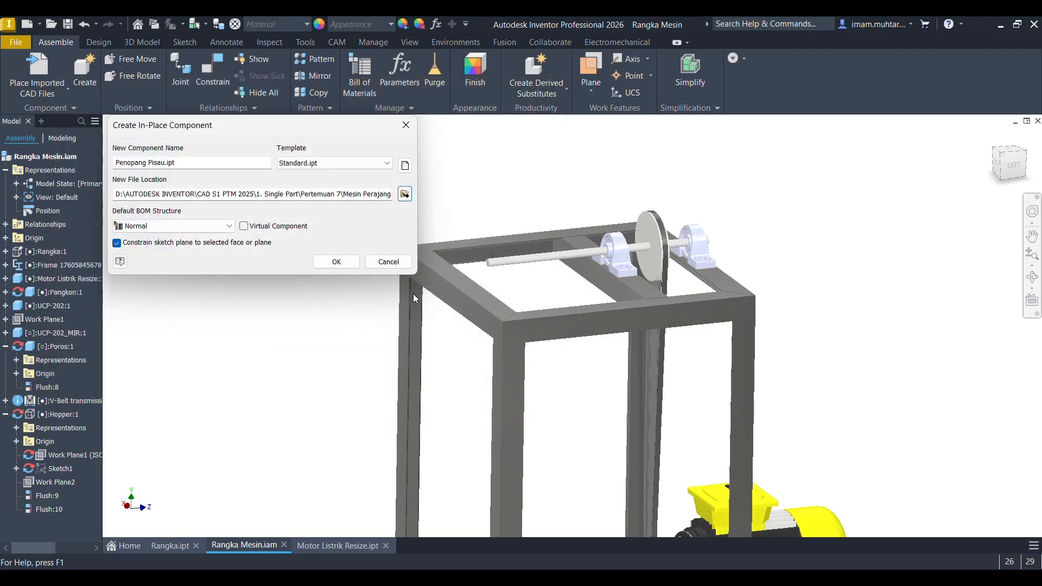
left_click(343, 262)
scroll(510, 286, "down", 6)
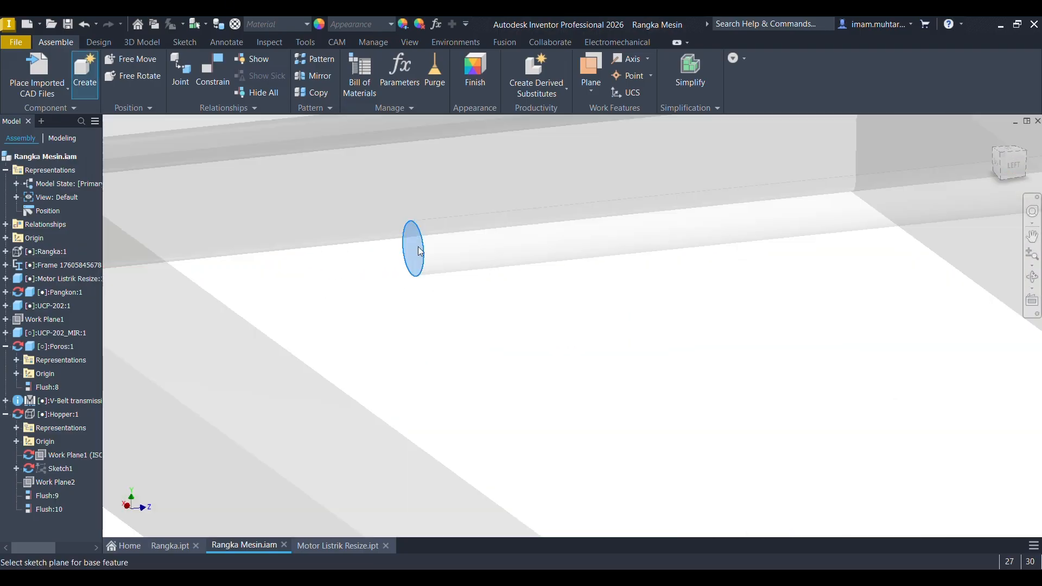
left_click(421, 251)
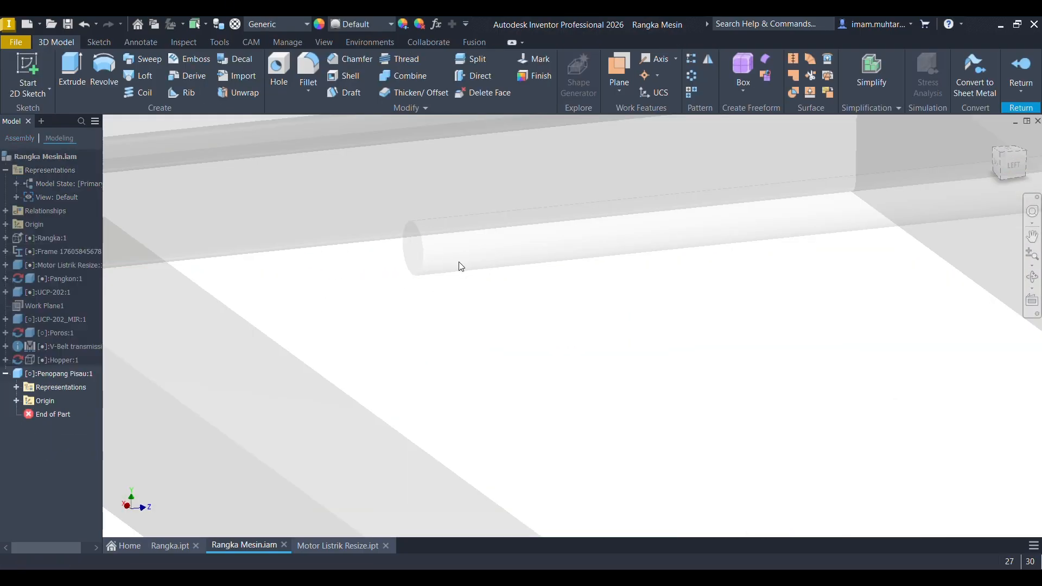
Start a 2D sketch on the new part's origin plane that coincides with the shaft's end face.
key("F6")
key("s")
middle_click_drag(696, 196, 574, 163)
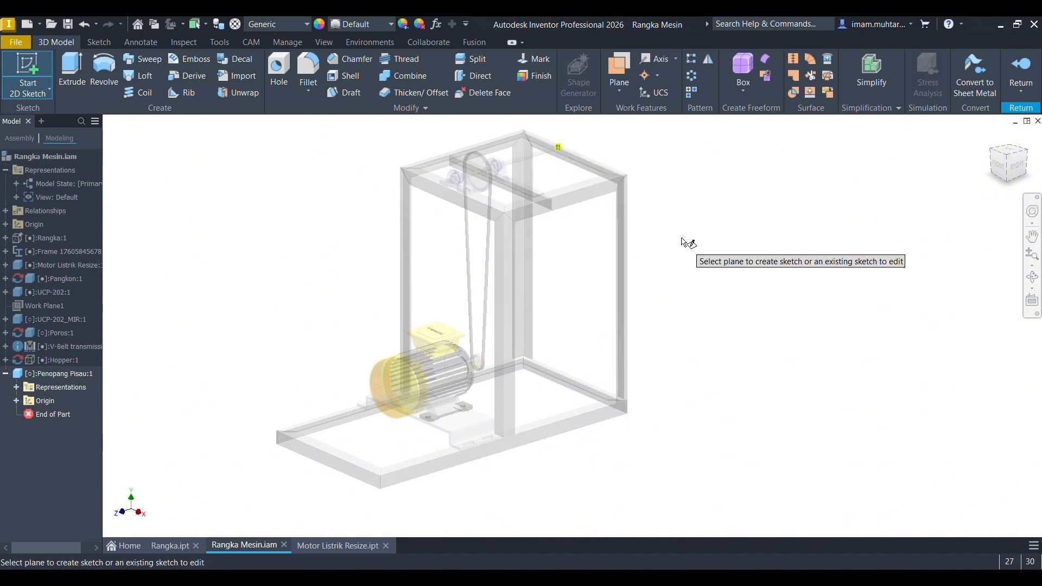
middle_click_drag(684, 243, 414, 221, "shift")
scroll(395, 284, "down", 10)
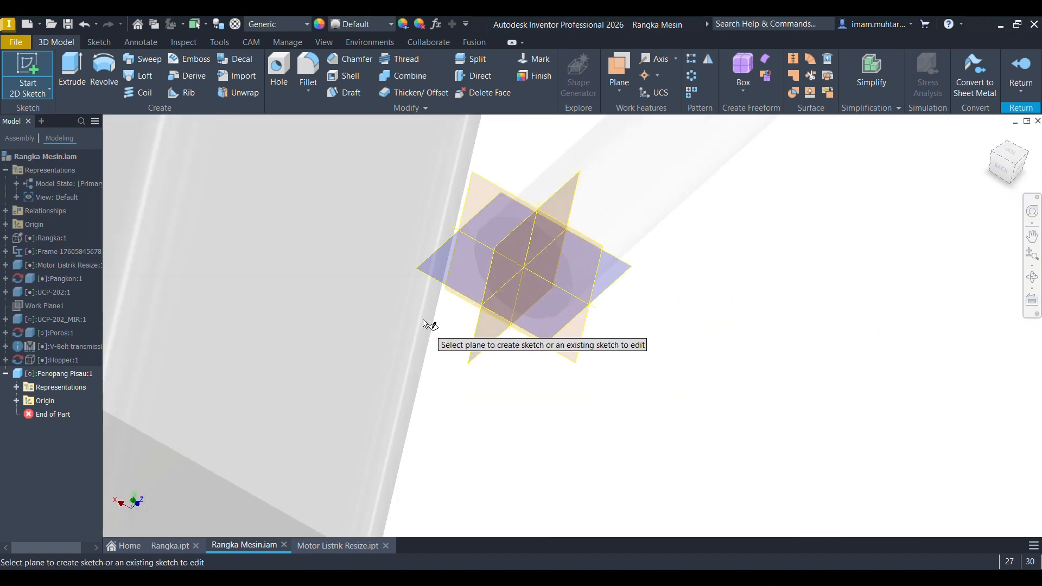
left_click(558, 242)
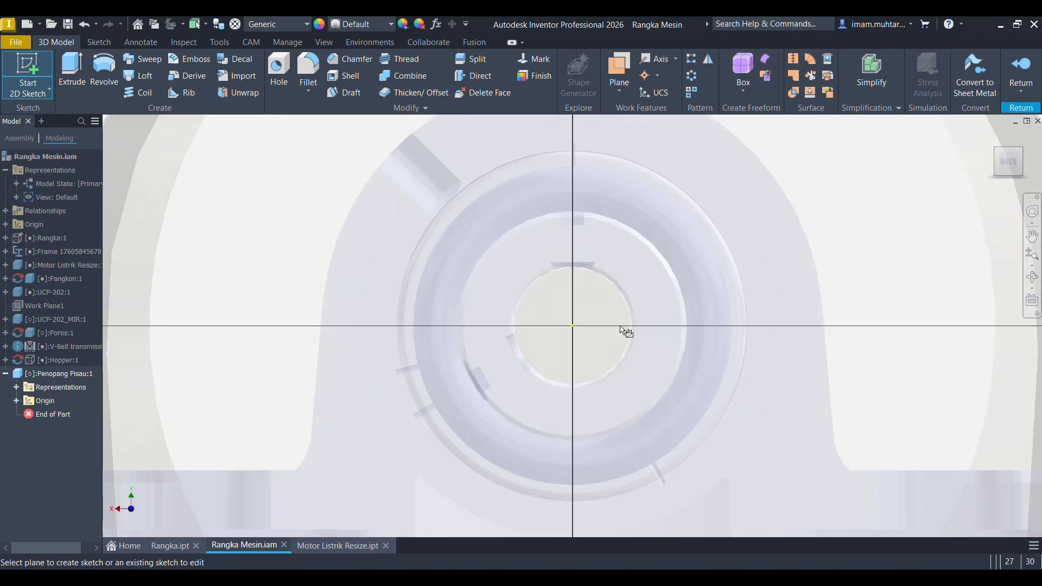
scroll(622, 330, "up", 5)
Project the shaft's end geometry into the sketch and return to the straight-on sketch view.
left_click(288, 65)
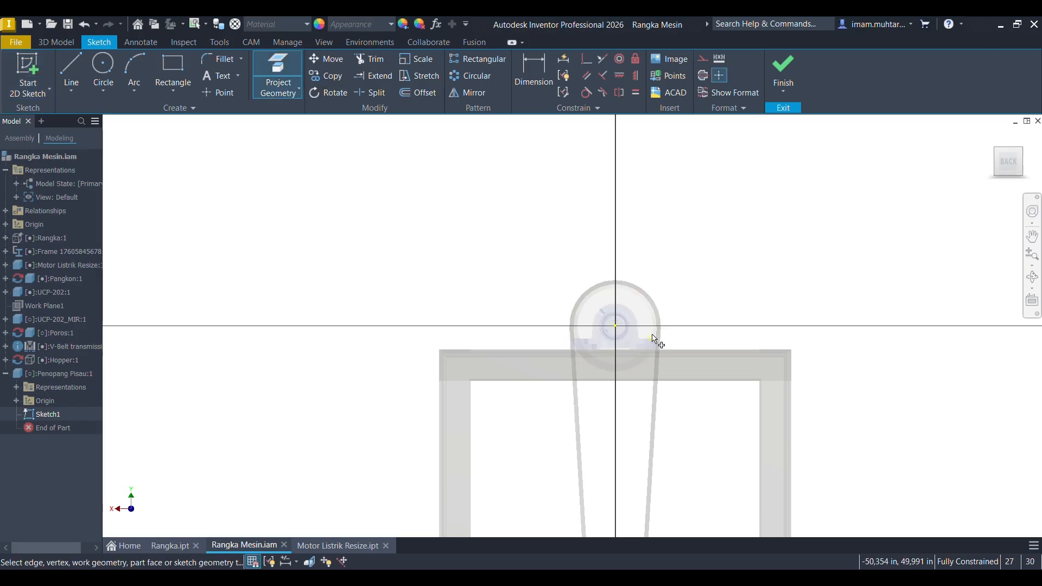
scroll(681, 326, "down", 4)
middle_click_drag(682, 325, 290, 393, "shift")
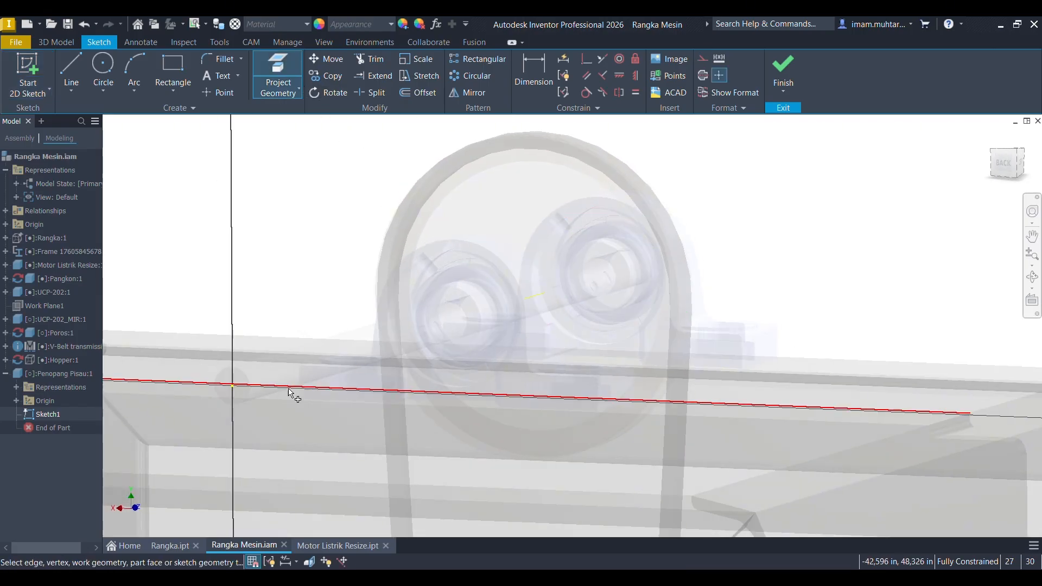
left_click(232, 386)
left_click(1004, 163)
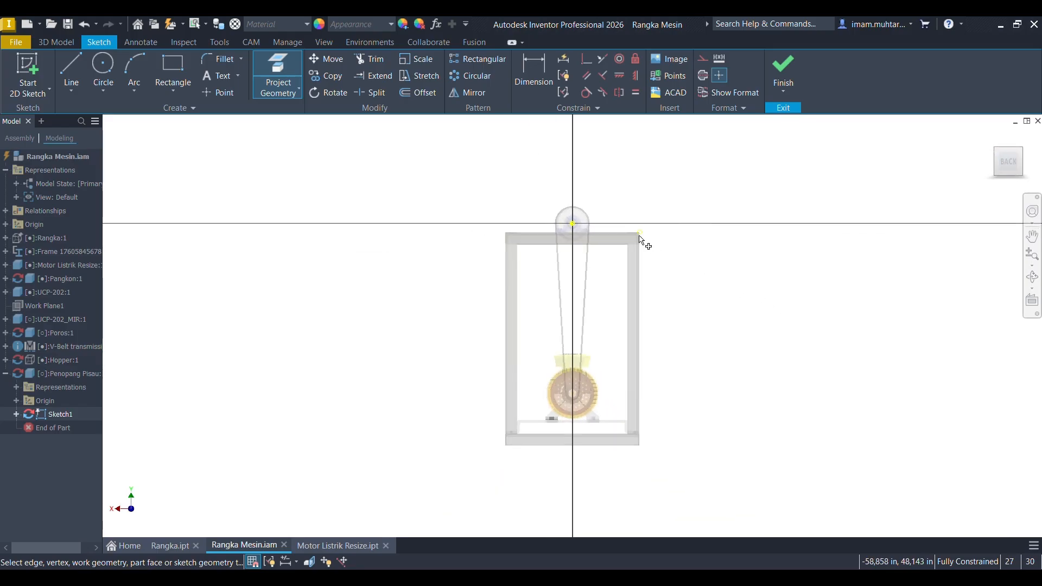
Sketch a circle about 12.8 in in diameter centred on the shaft axis.
scroll(583, 220, "down", 7)
scroll(542, 206, "up", 4)
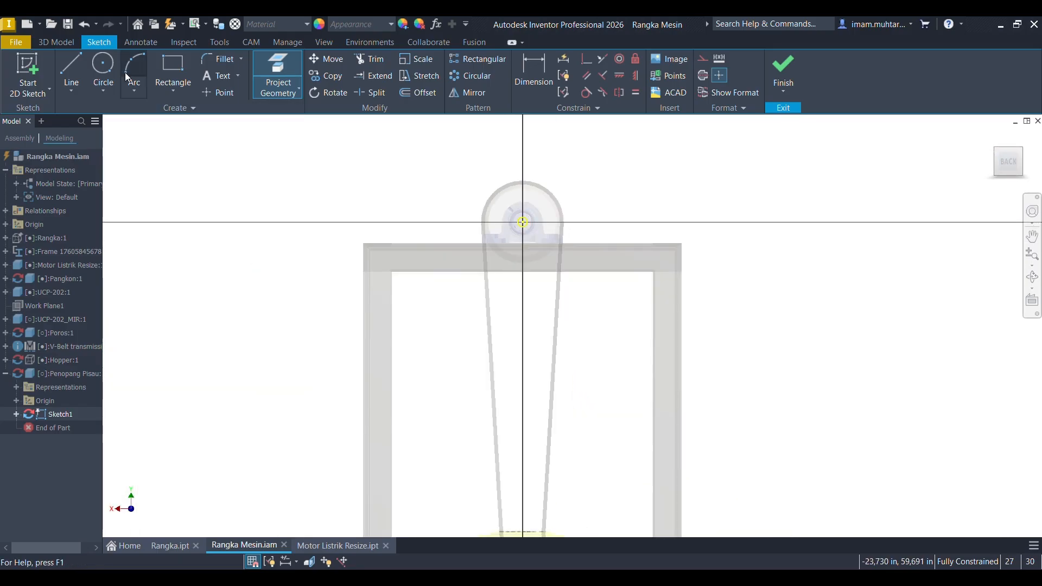
left_click(104, 68)
left_click(523, 222)
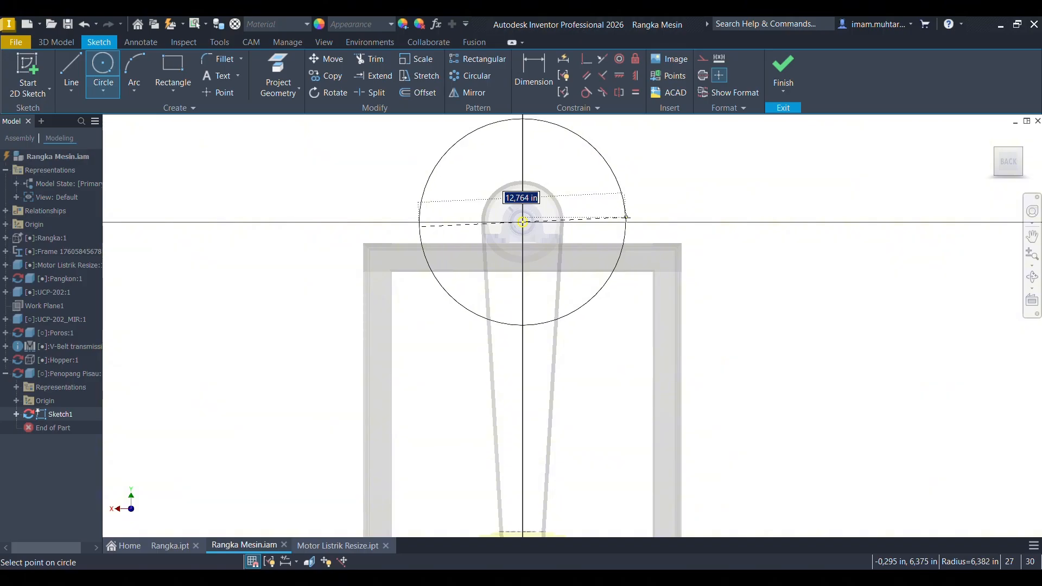
left_click(625, 219)
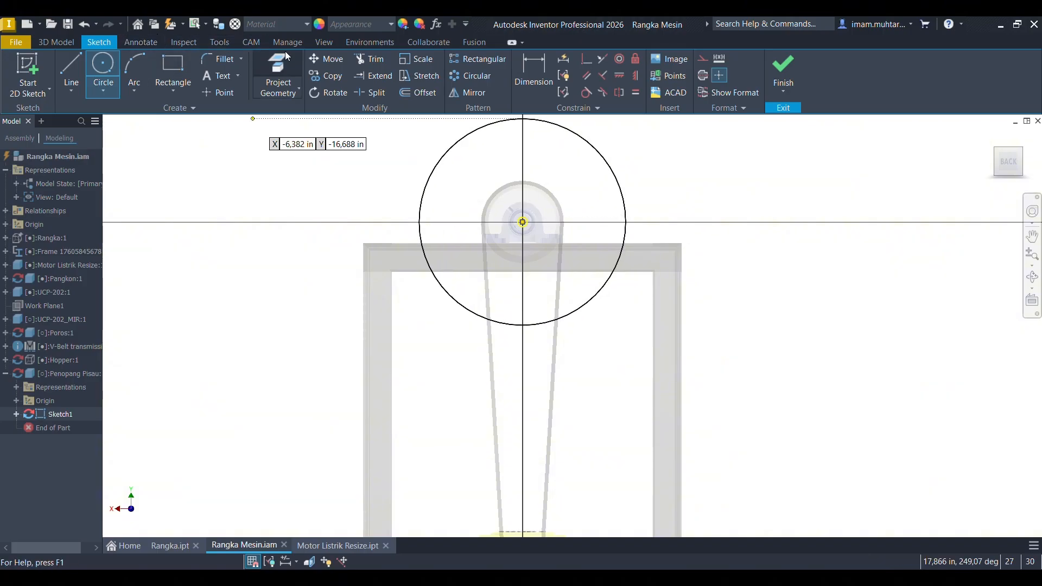
Change the length unit of the Penopang Pisau part to millimeter in its document settings.
left_click(216, 43)
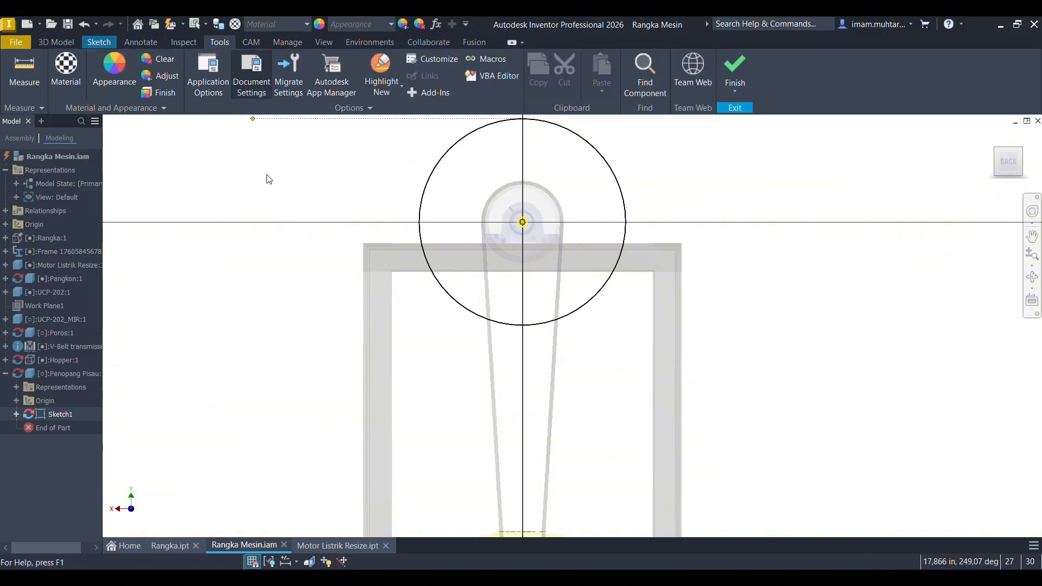
left_click(386, 123)
left_click(402, 168)
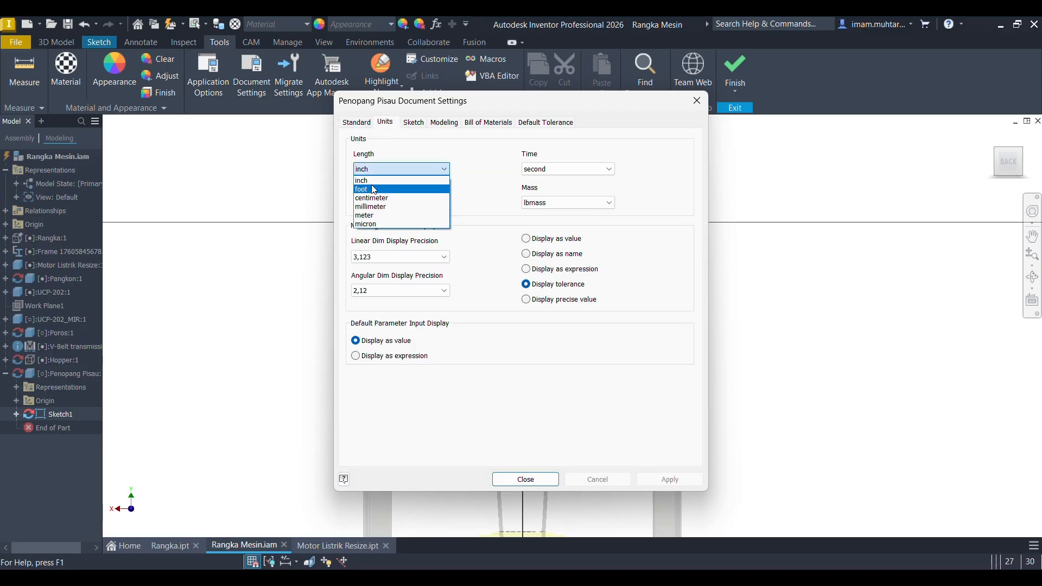
left_click(388, 201)
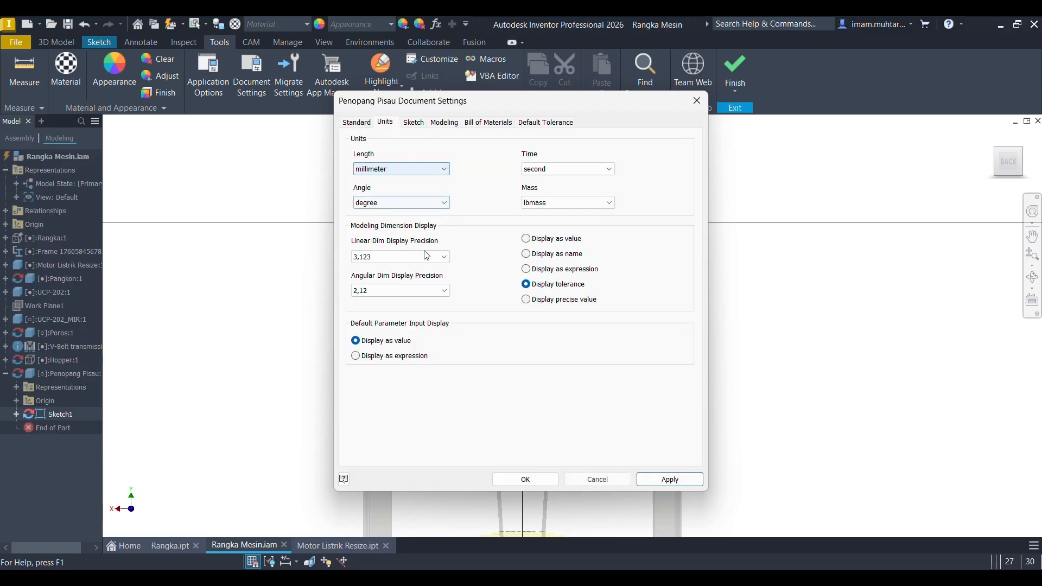
left_click(524, 479)
Dimension the large circle's diameter and set it to 325 mm.
left_click(626, 212)
left_click(671, 180)
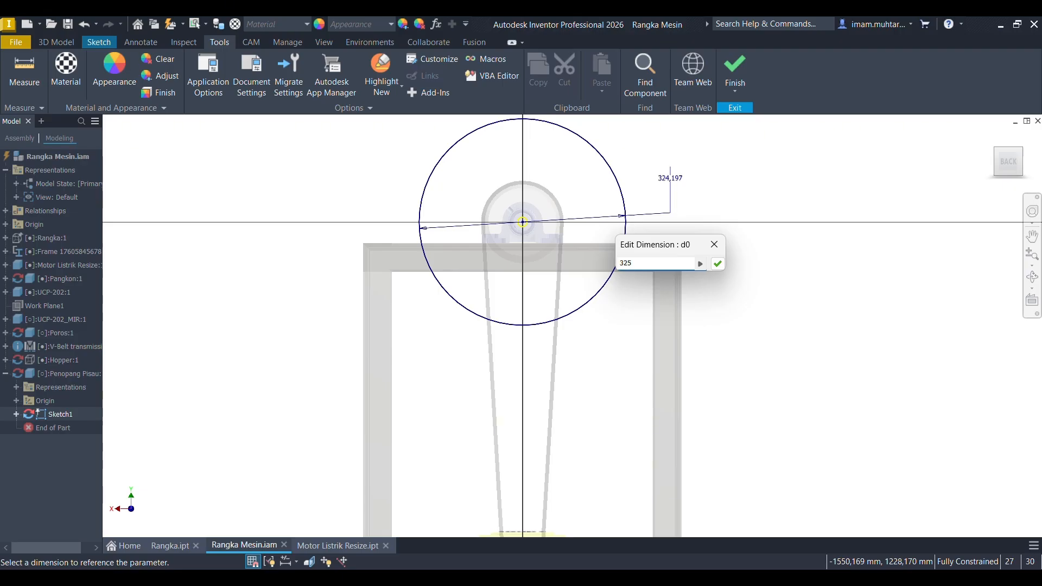
left_click(717, 263)
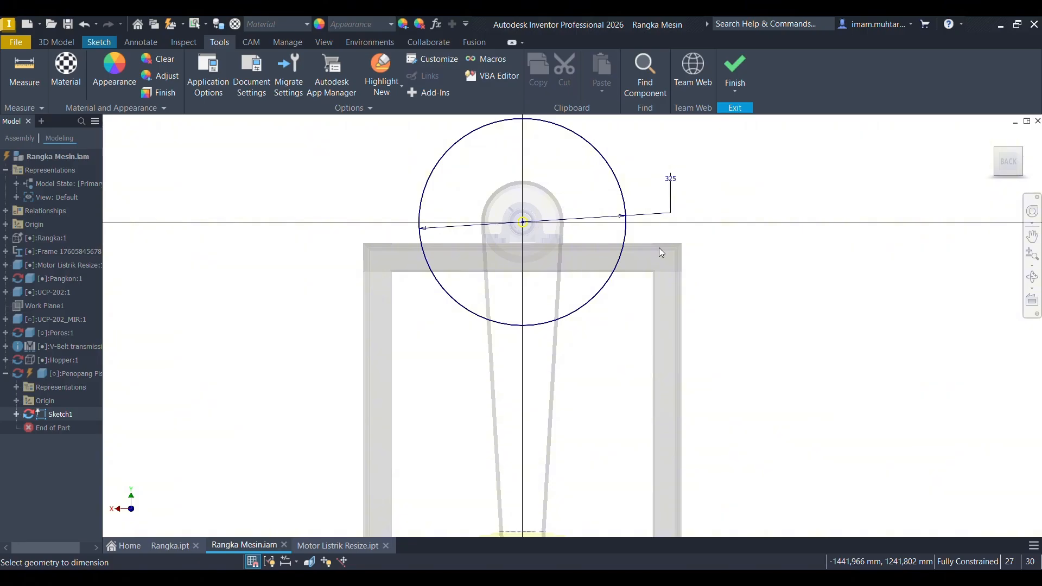
Extrude the 325 mm circular profile 10 mm in the flipped direction, along the shaft toward the bearings.
key("e")
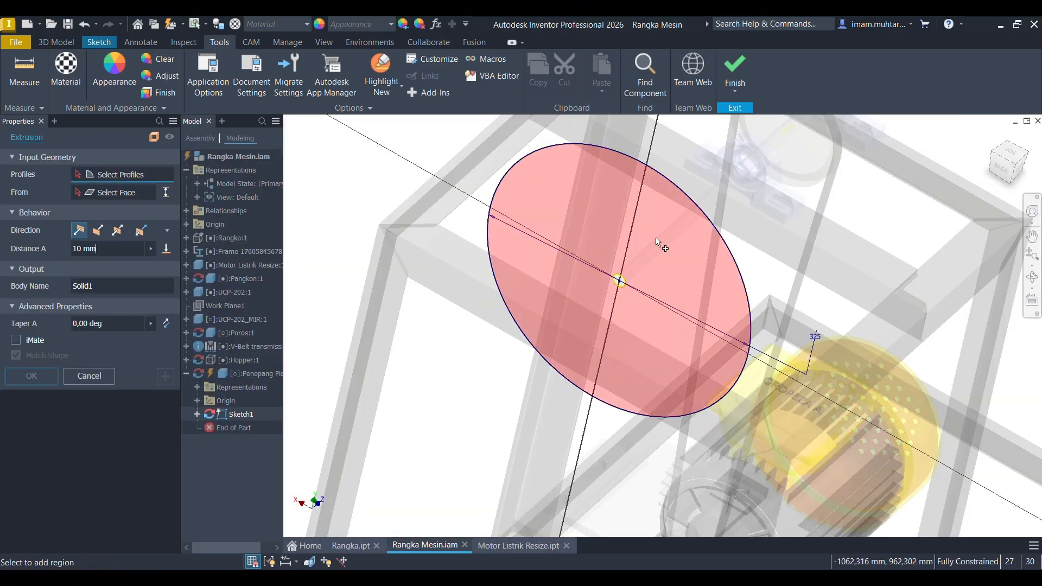
left_click(668, 237)
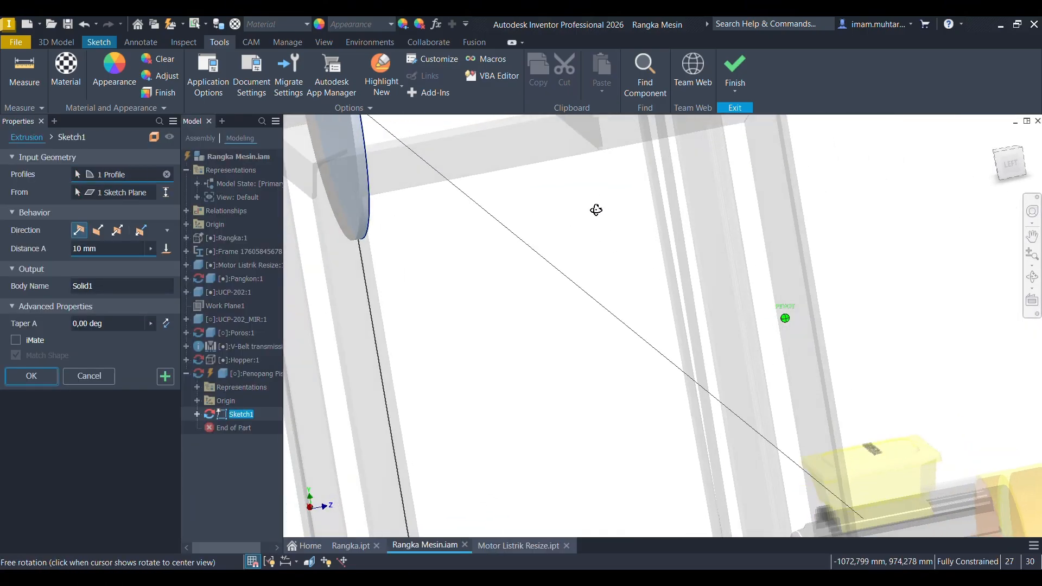
left_click(1009, 167)
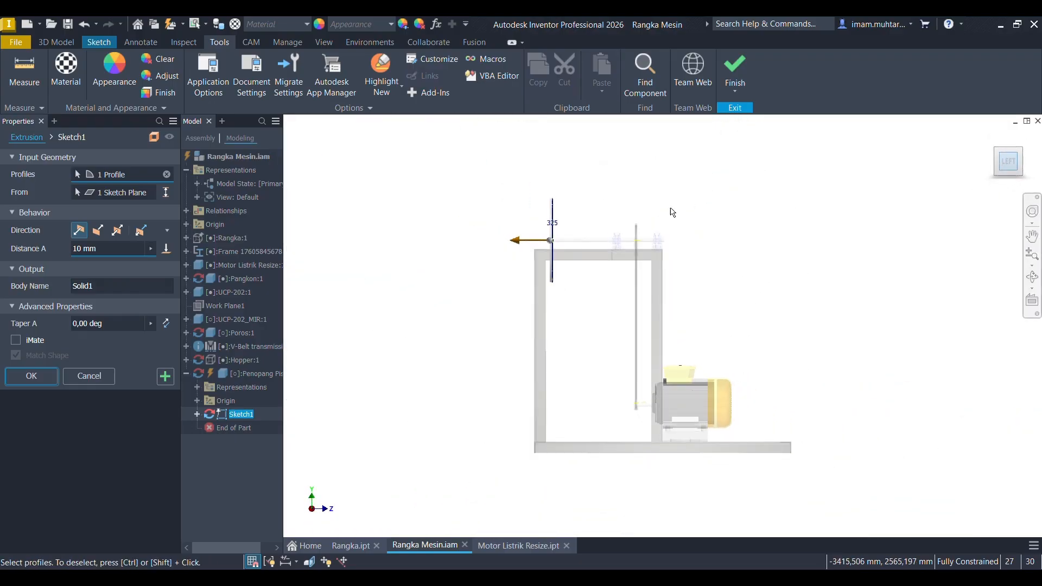
scroll(550, 261, "up", 3)
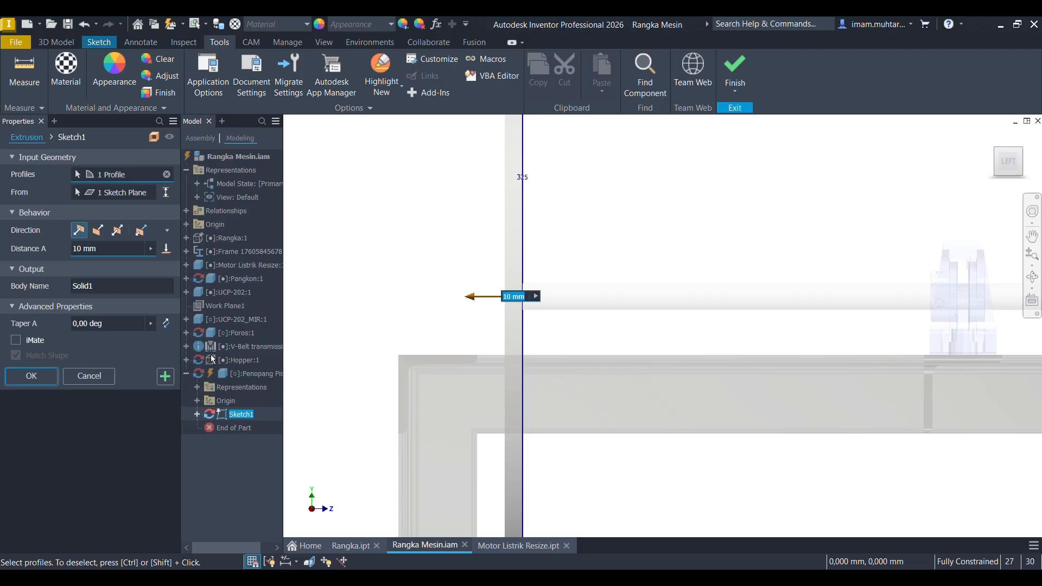
left_click(98, 230)
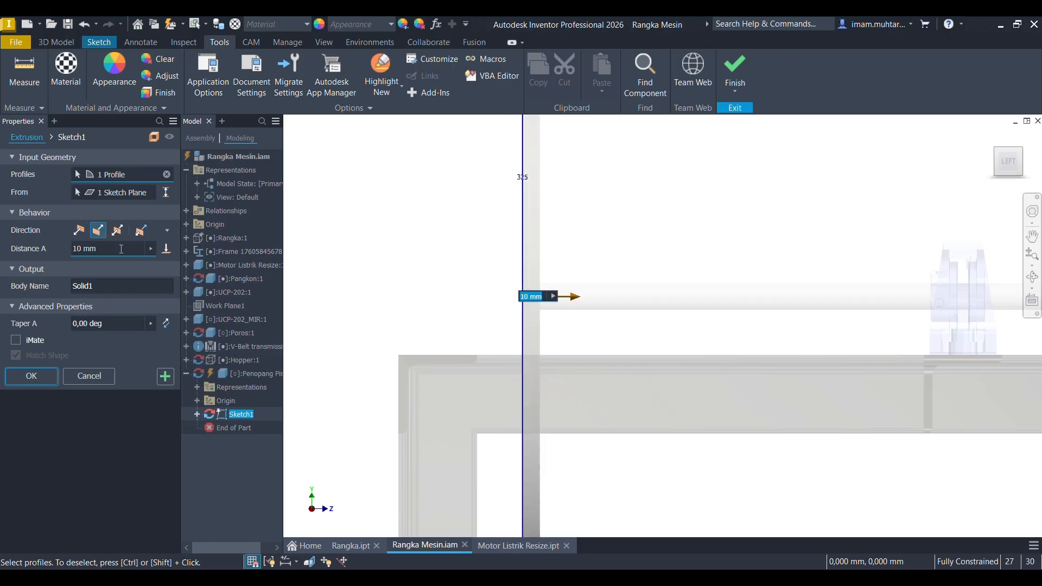
left_click(31, 377)
Reopen the disc's extrusion to check its direction and distance, and close it without changes.
mouse_move(510, 339)
middle_mouse_down("shift")
mouse_move(502, 309)
mouse_move(565, 304)
mouse_move(579, 352)
mouse_move(493, 328)
mouse_move(502, 346)
middle_mouse_up("shift")
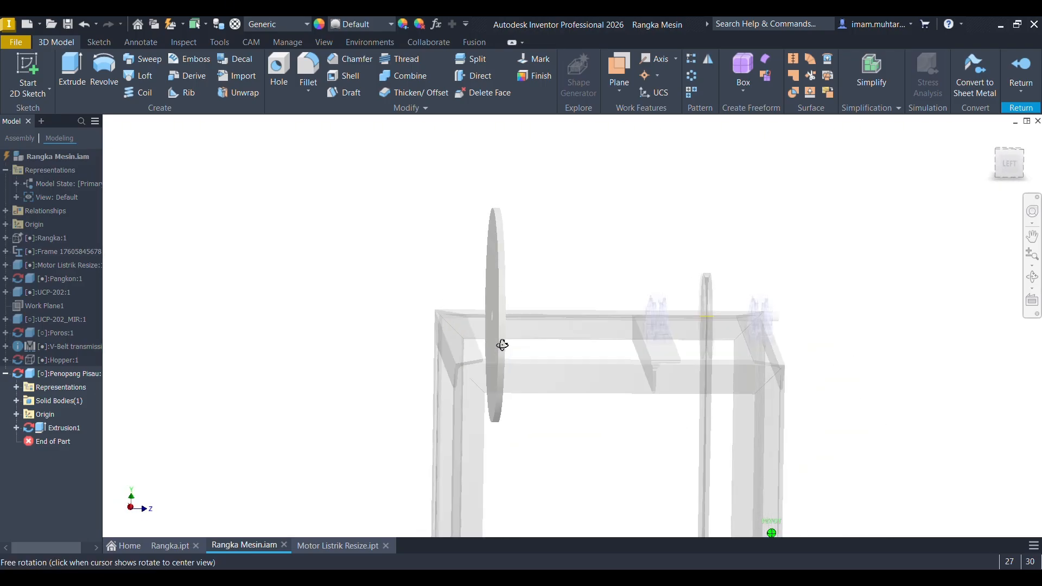
right_click(64, 428)
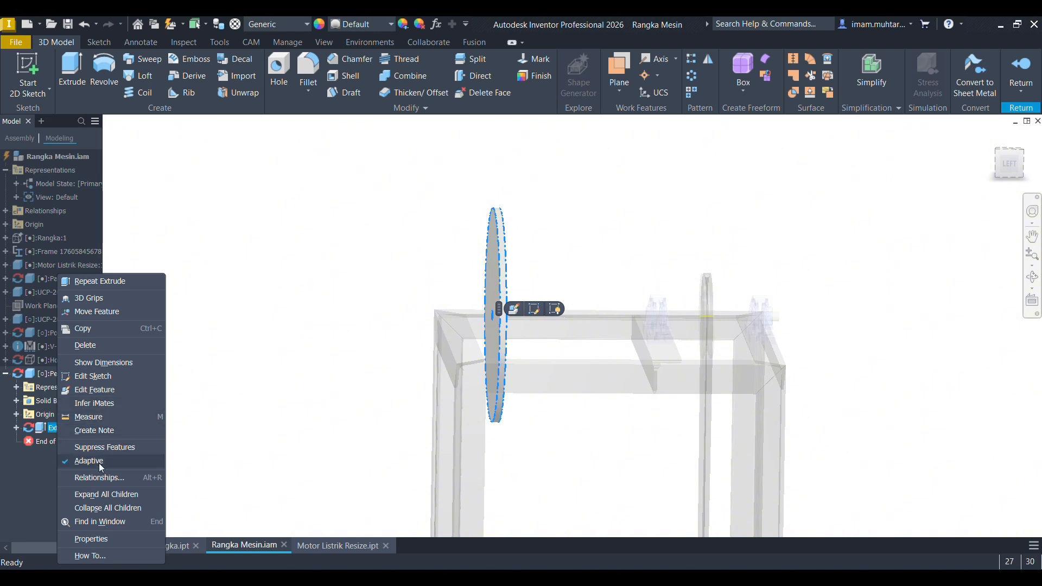
left_click(95, 390)
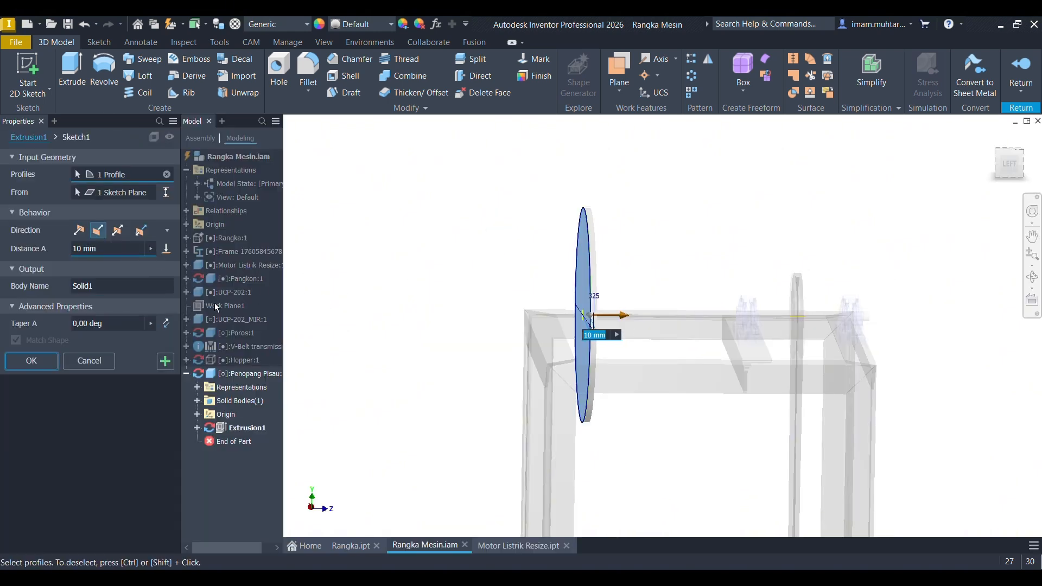
left_click(31, 361)
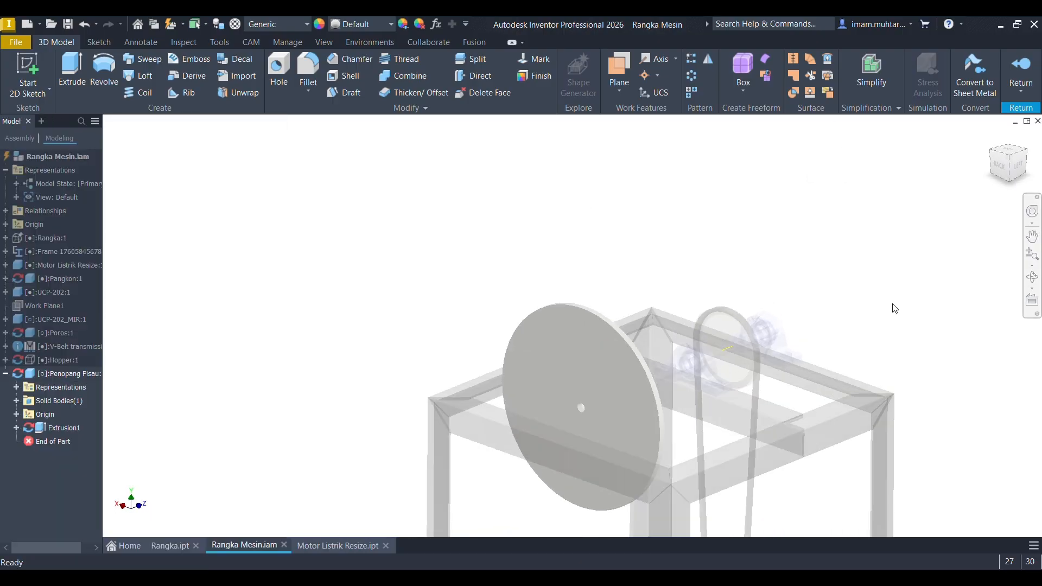
Start a 2D sketch on the disc's outer face and project the edge of its centre hole.
scroll(602, 448, "up", 3)
scroll(565, 358, "up", 3)
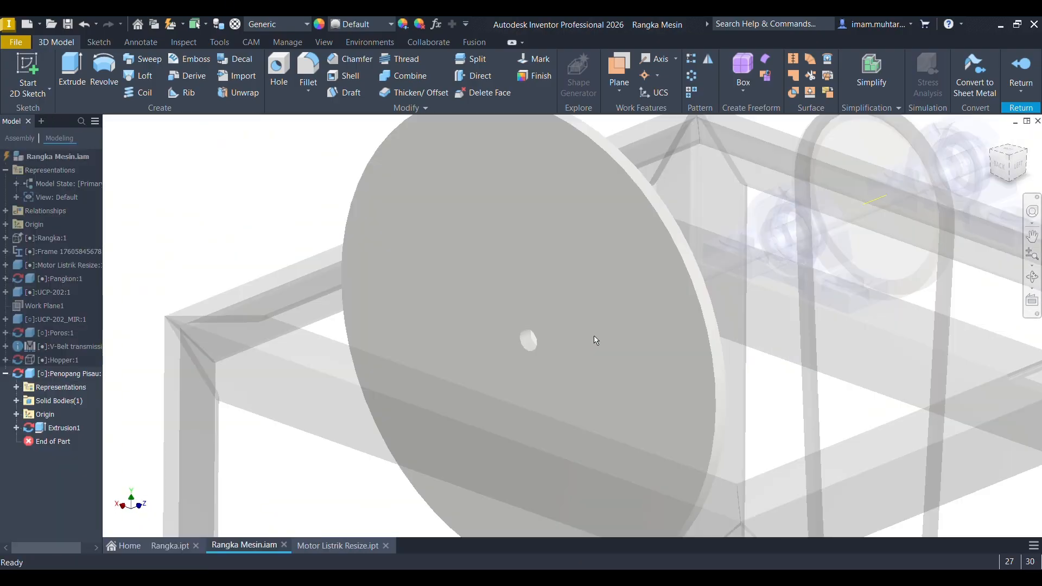
mouse_move(595, 341)
middle_mouse_down("shift")
mouse_move(521, 318)
mouse_move(529, 327)
middle_mouse_up("shift")
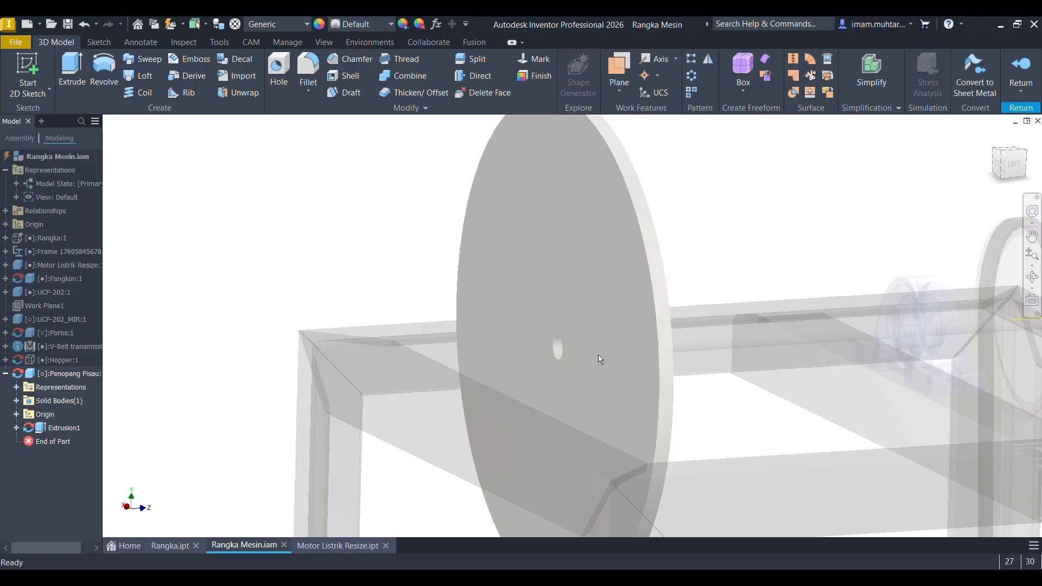
scroll(600, 357, "down", 3)
scroll(575, 338, "up", 2)
left_click(571, 333)
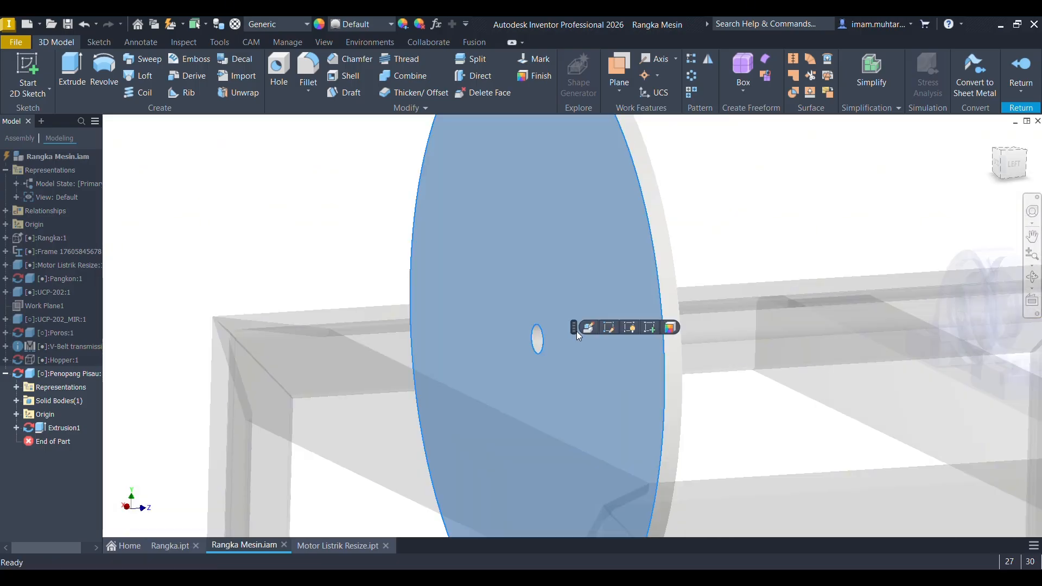
left_click(650, 328)
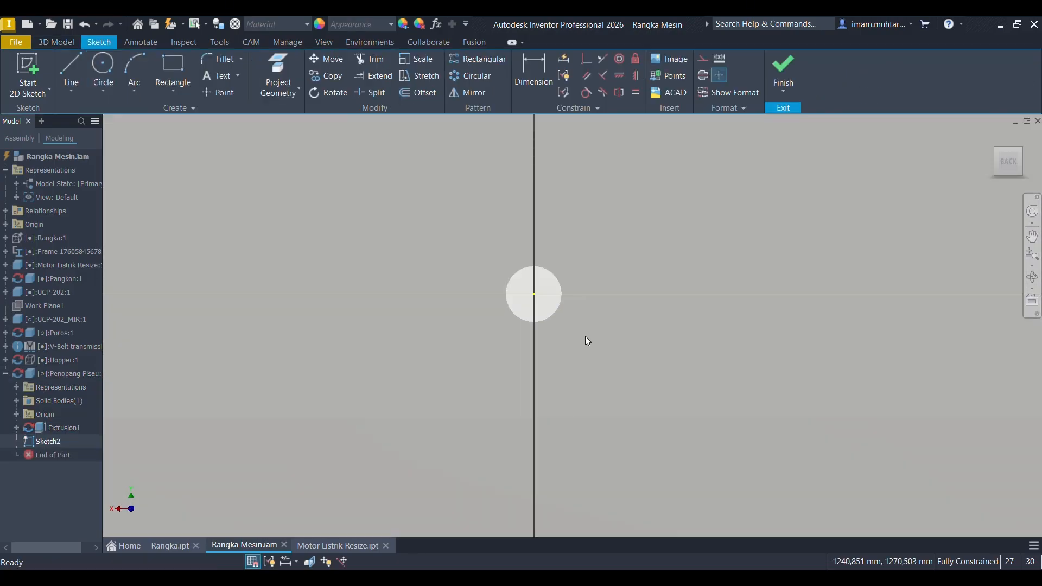
left_click(278, 76)
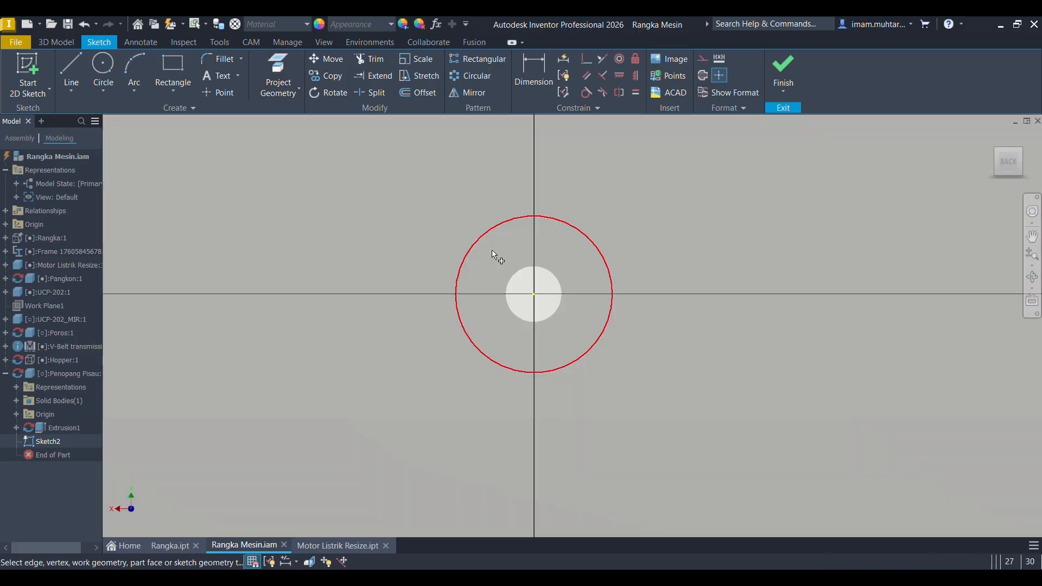
left_click(515, 272)
Sketch a 22.5 mm diameter circle centred on the shaft hole.
key("c")
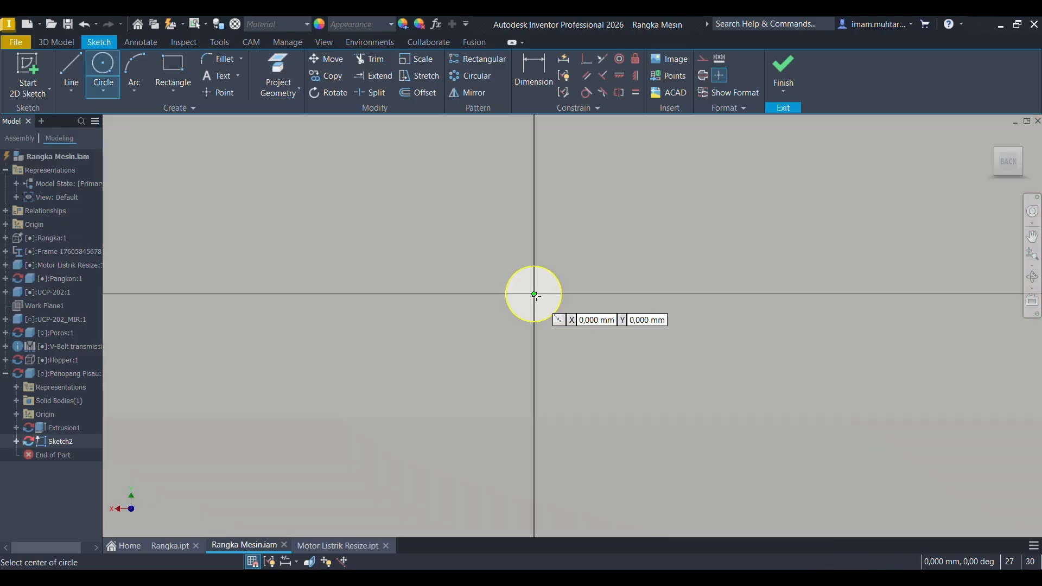
left_click(534, 294)
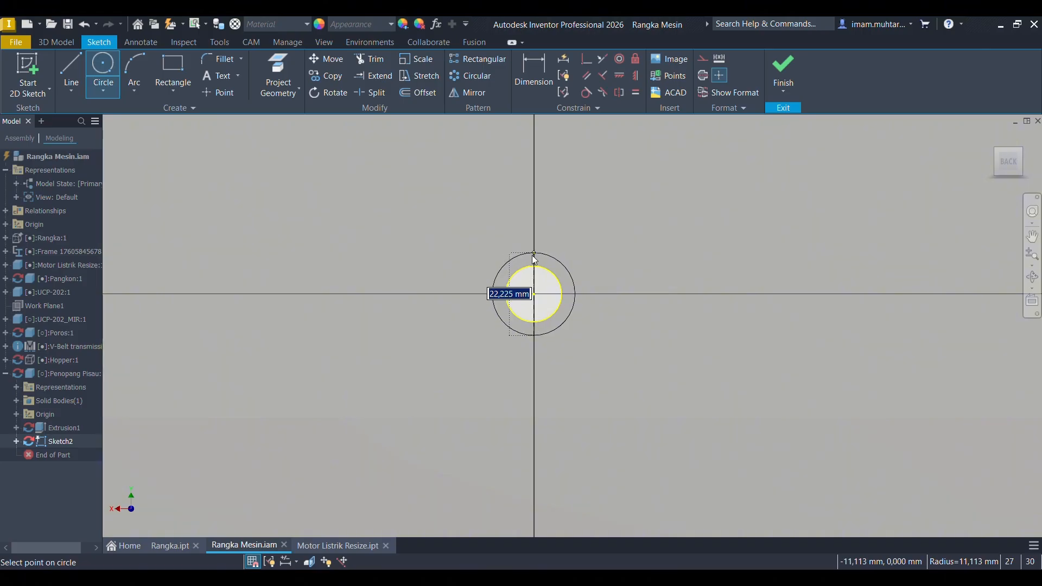
type("22.5")
key("Return")
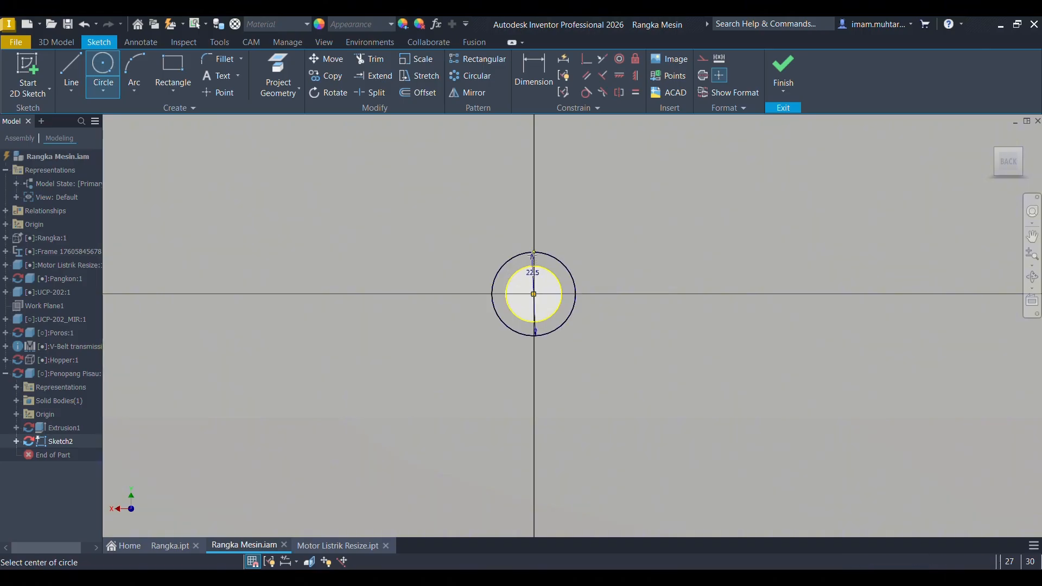
Extrude the ring around the shaft hole 30 mm in the flipped direction through the disc, joining it as a hub.
middle_click_drag(534, 255, 573, 283, "shift")
key("e")
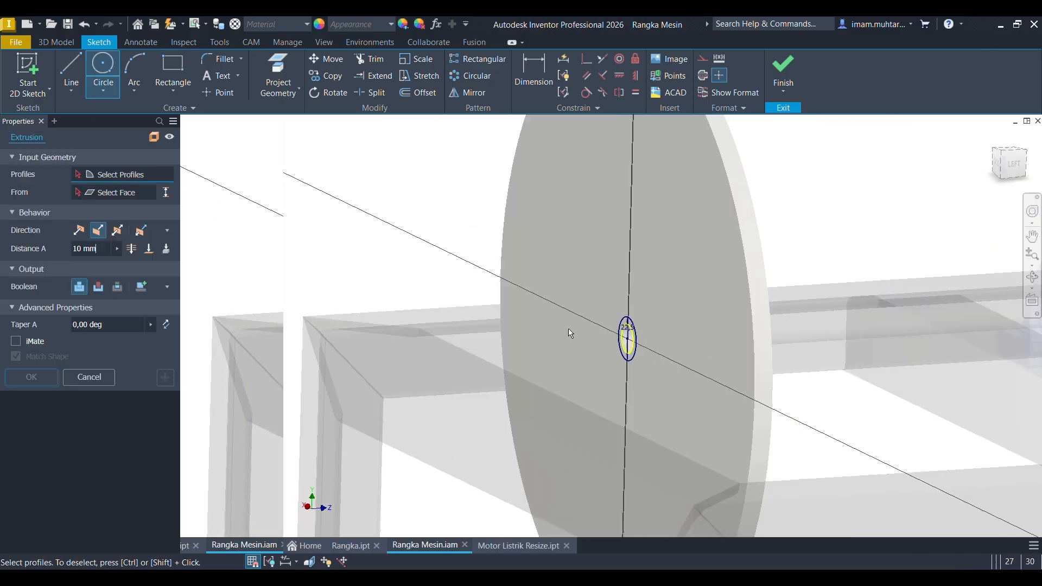
scroll(659, 369, "down", 5)
left_click(565, 278)
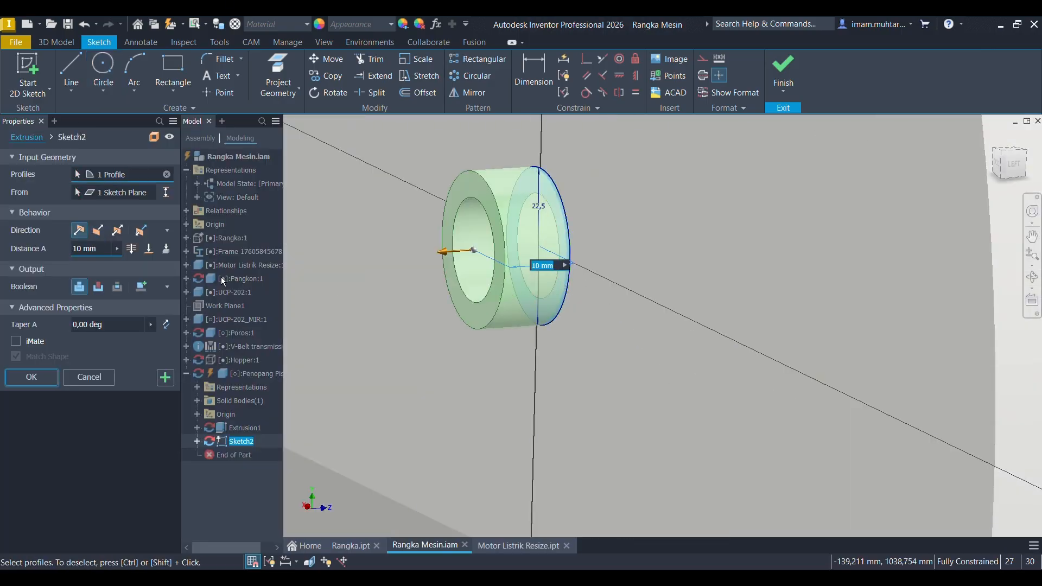
left_click(98, 232)
scroll(499, 317, "up", 5)
middle_click_drag(603, 331, 514, 327, "shift")
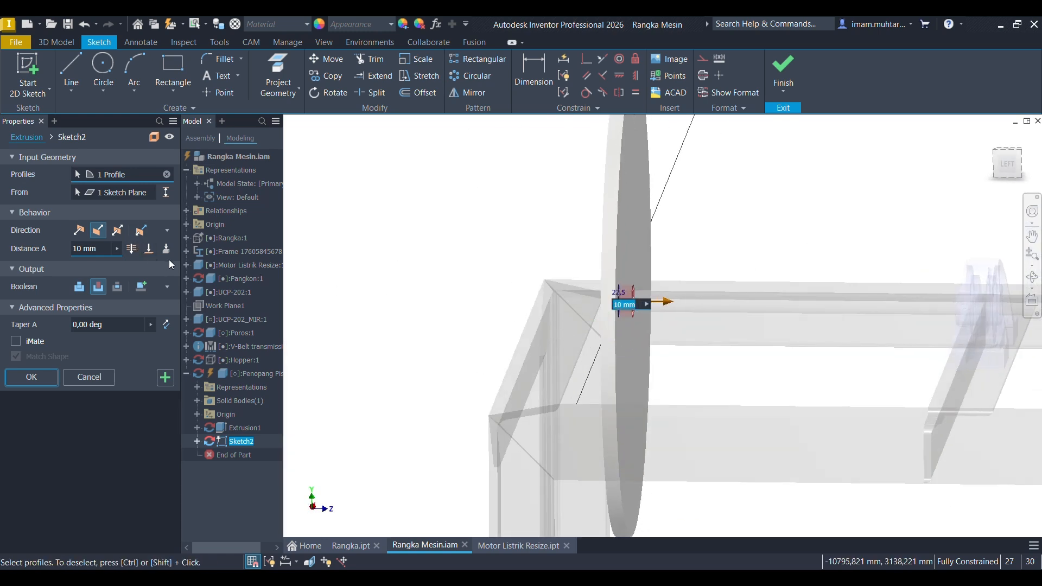
left_click(79, 287)
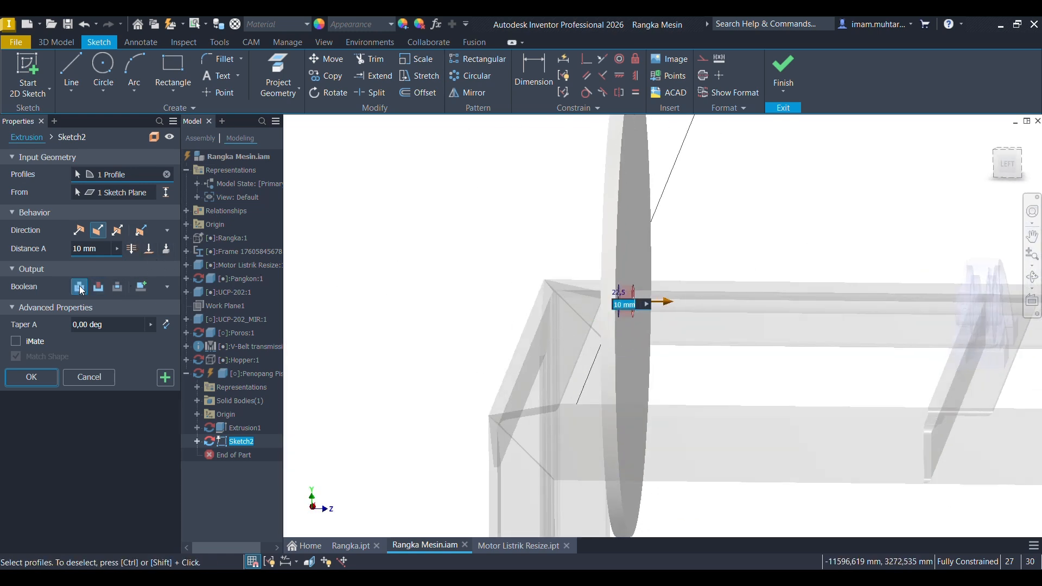
left_click(110, 250)
type("20")
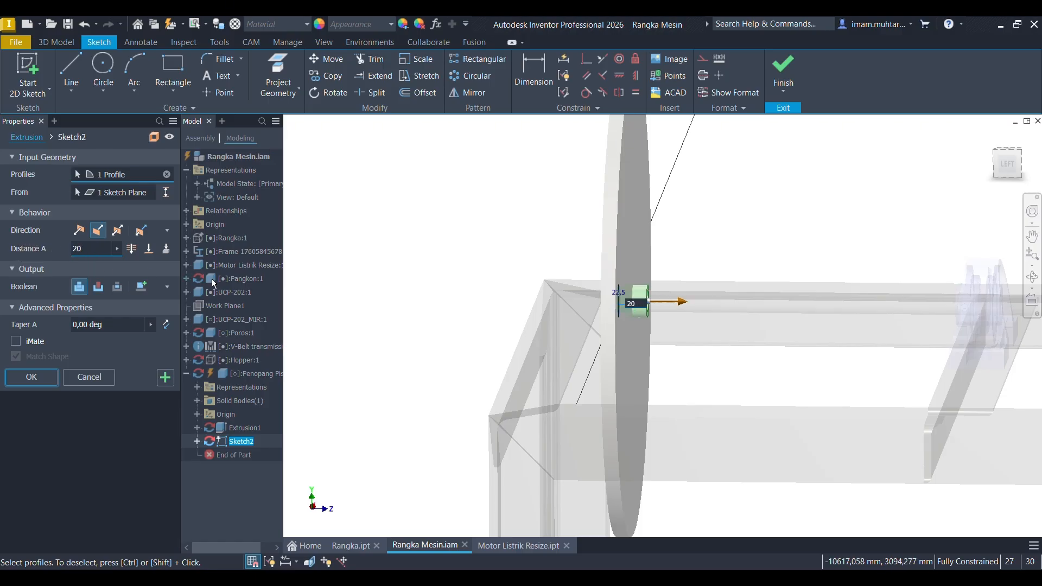
middle_click_drag(538, 308, 531, 307, "shift")
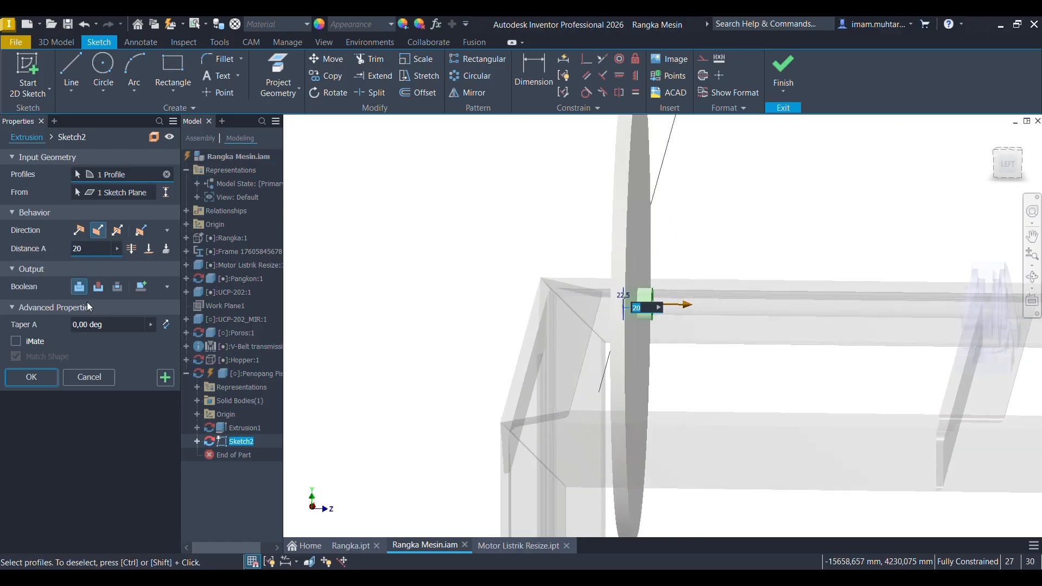
type("30")
left_click(30, 377)
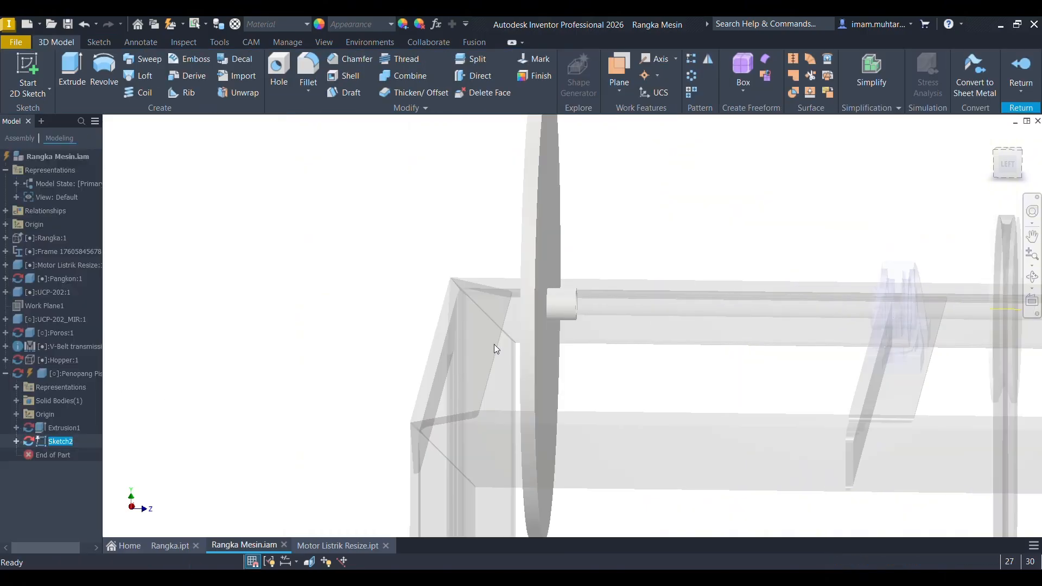
Start another 2D sketch on the disc's outer face and project the shaft hole's edge into it.
middle_click_drag(578, 329, 763, 310, "shift")
scroll(623, 298, "down", 6)
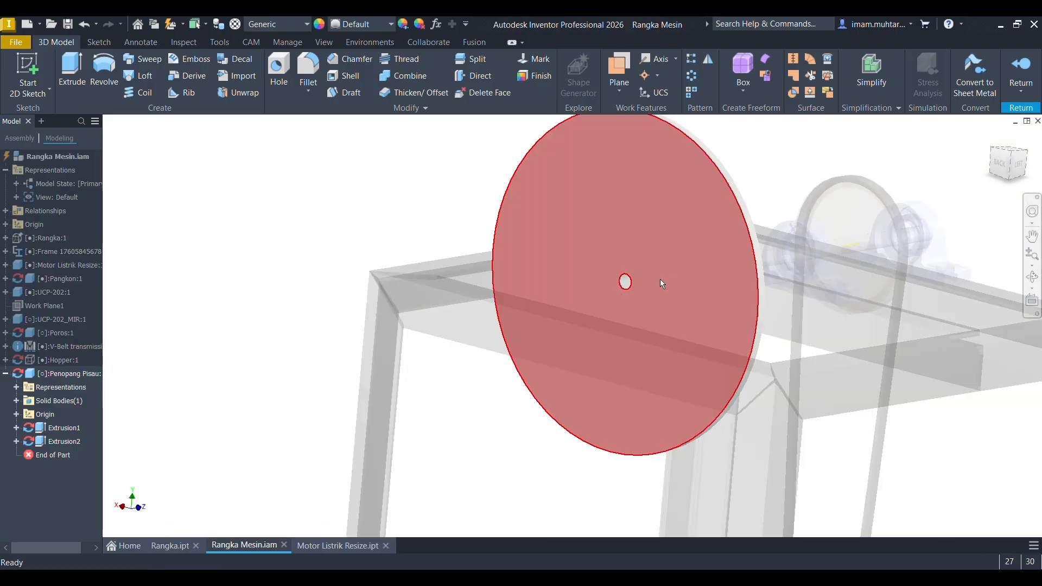
middle_click_drag(689, 270, 658, 267, "shift")
scroll(614, 262, "up", 5)
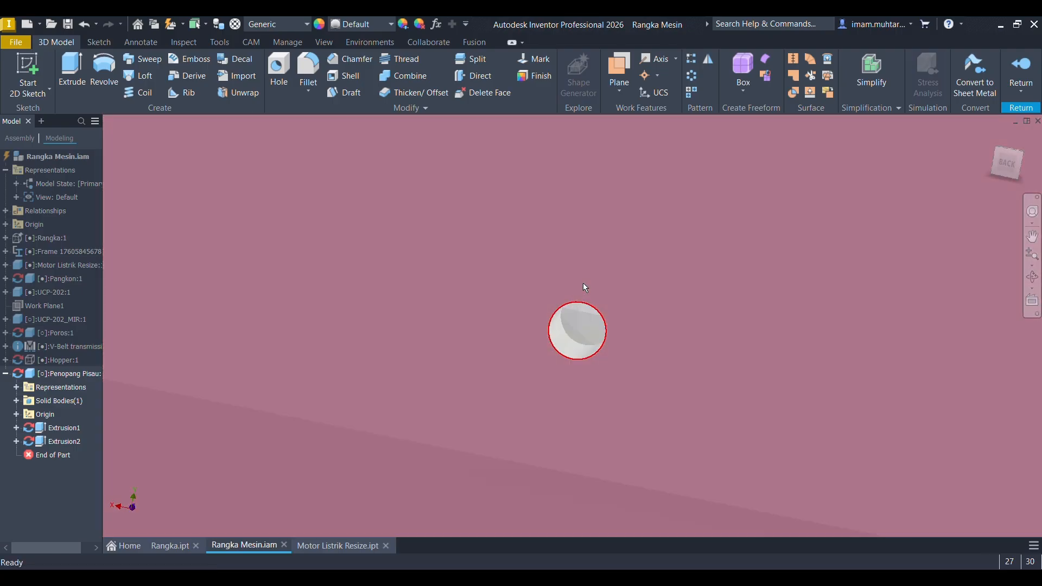
left_click(583, 283)
left_click(661, 279)
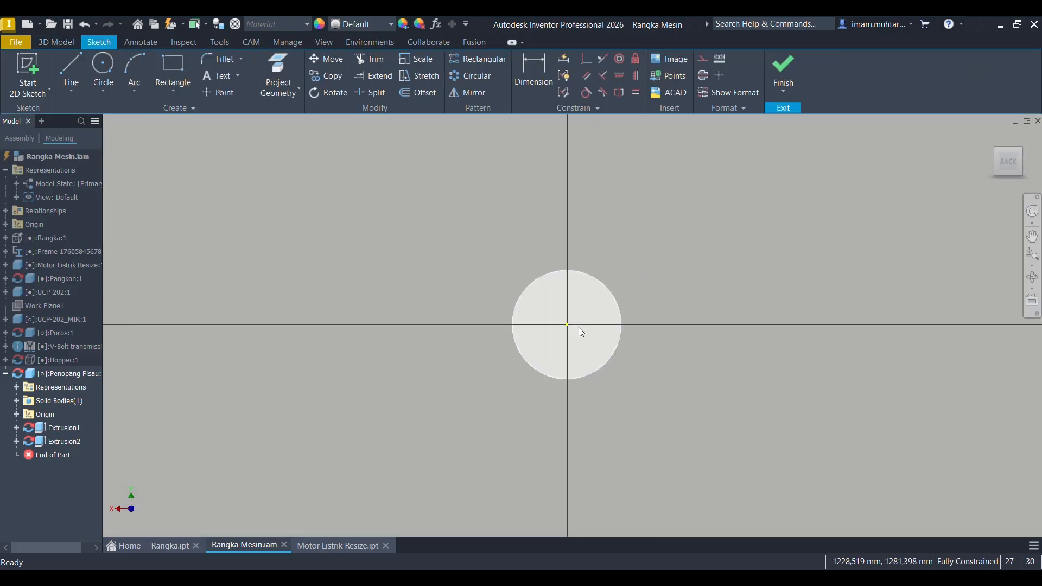
left_click(279, 69)
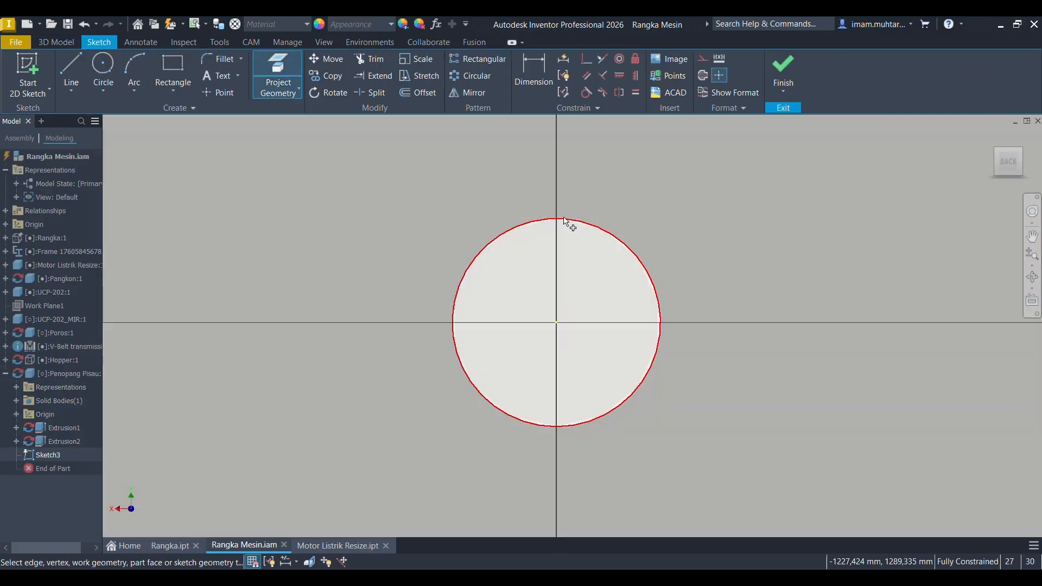
left_click(559, 220)
Sketch a small upright rectangle straddling the upper edge of the shaft hole, across the vertical axis, for a keyway.
left_click(173, 68)
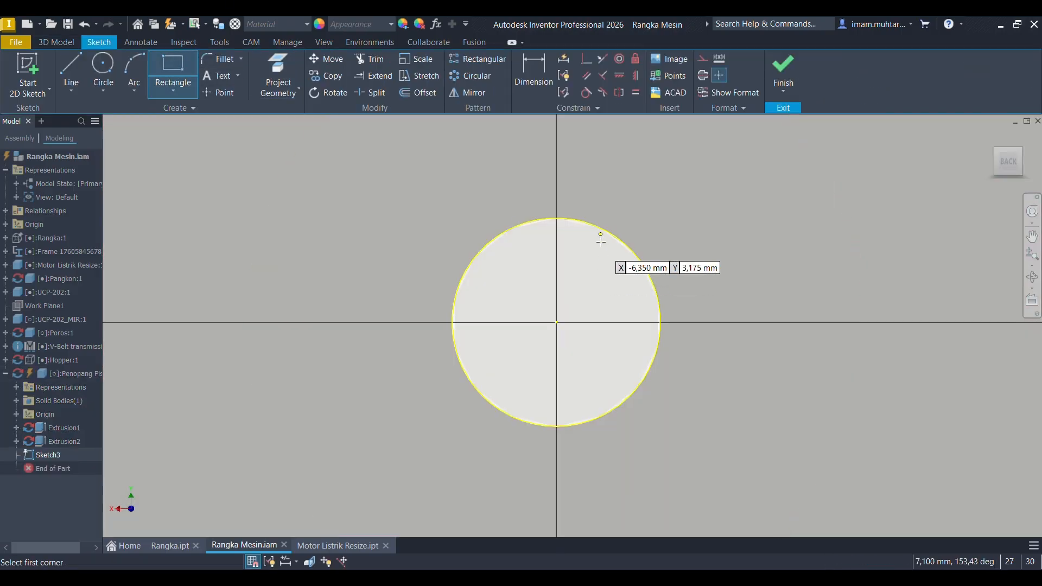
left_click(534, 190)
left_click(578, 255)
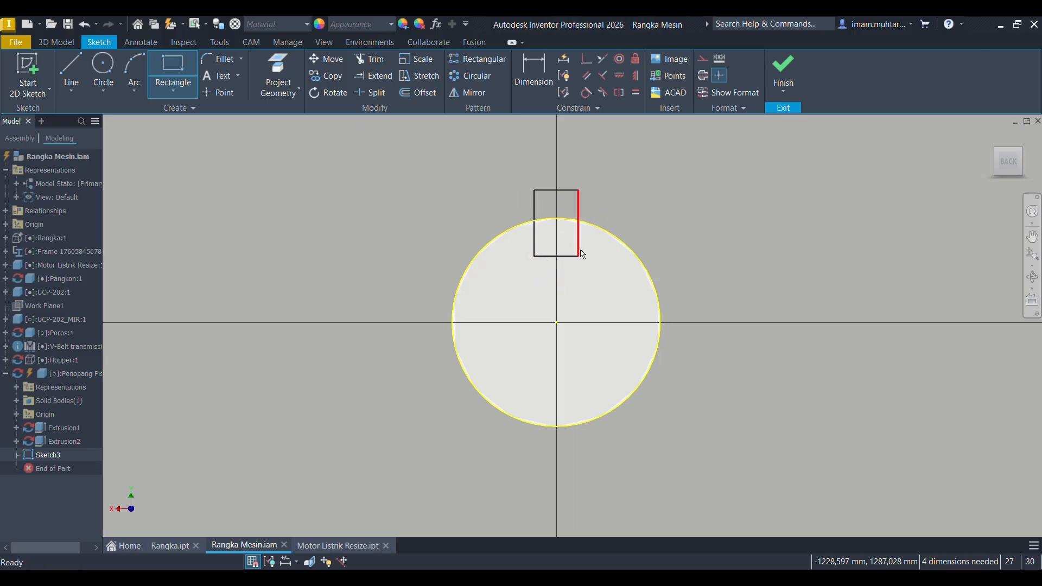
Dimension the keyway rectangle at the shaft hole's upper edge to 3 mm wide and 3 mm high.
key("d")
left_click(572, 262)
left_click(559, 296)
type("3")
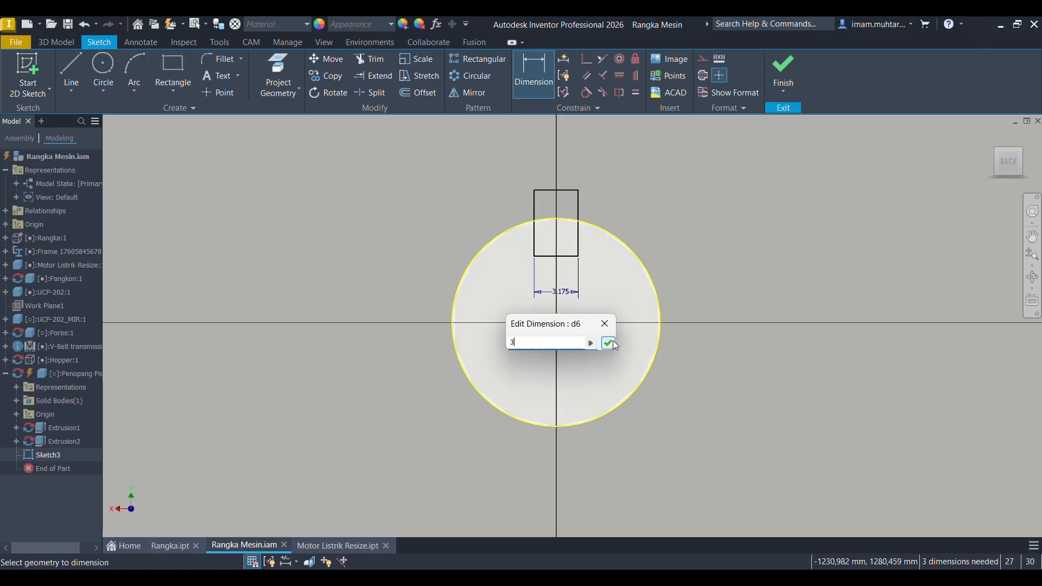
left_click(613, 343)
left_click(579, 240)
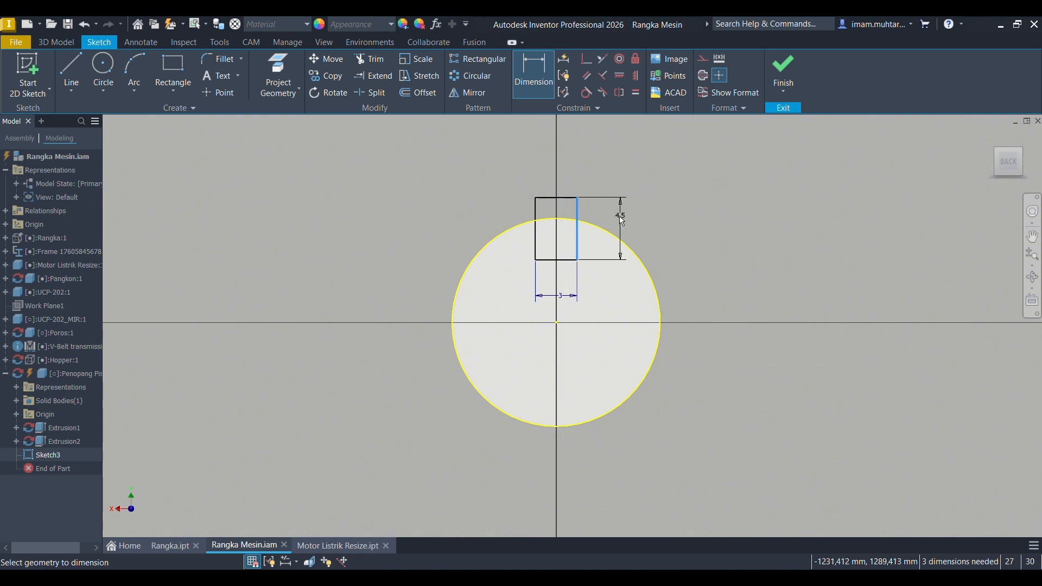
left_click(633, 239)
type("3")
left_click(674, 266)
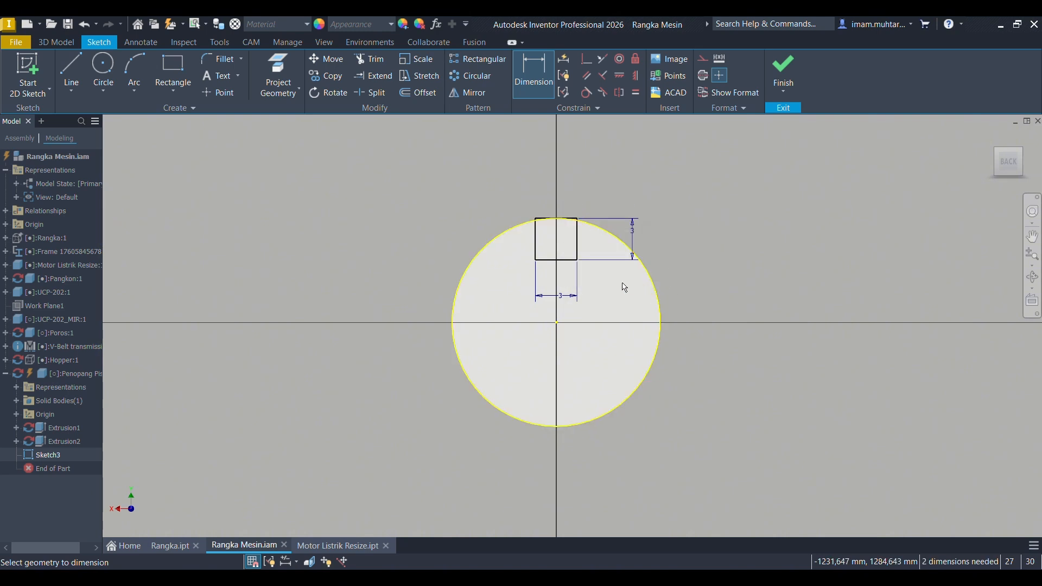
left_click(538, 90)
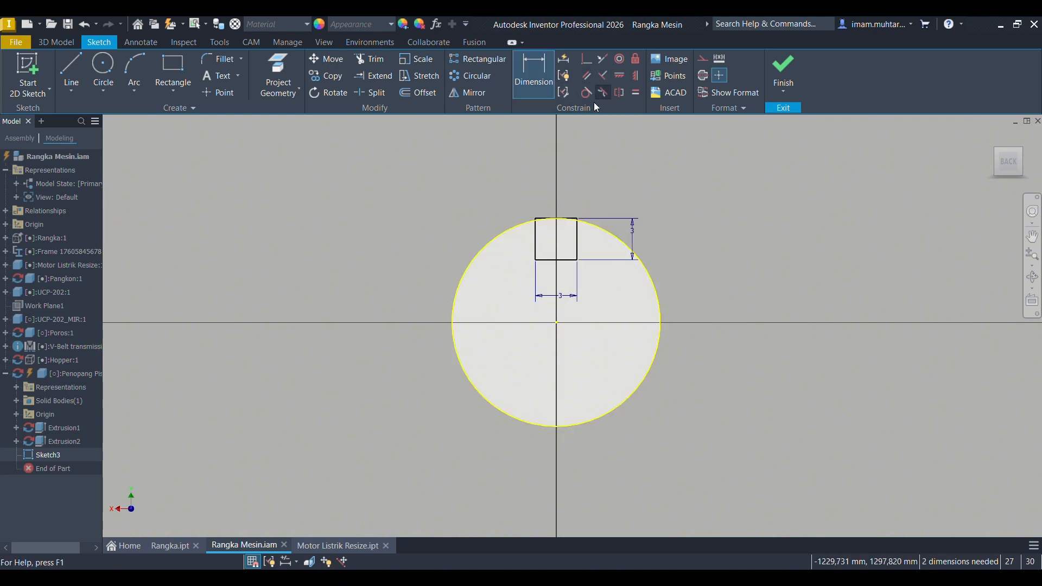
key("d")
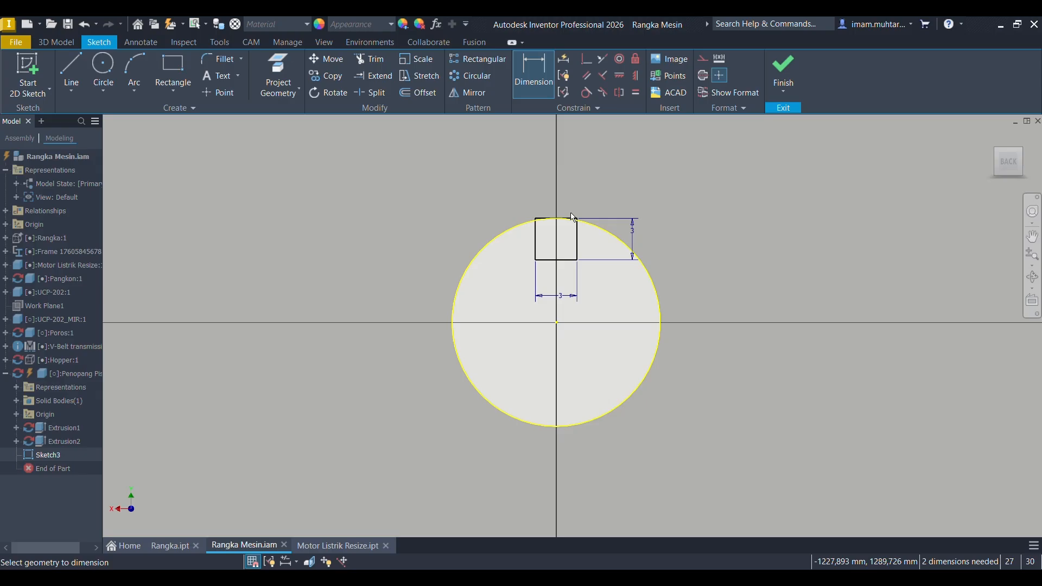
left_click(557, 260)
left_click(610, 251)
left_click(515, 223)
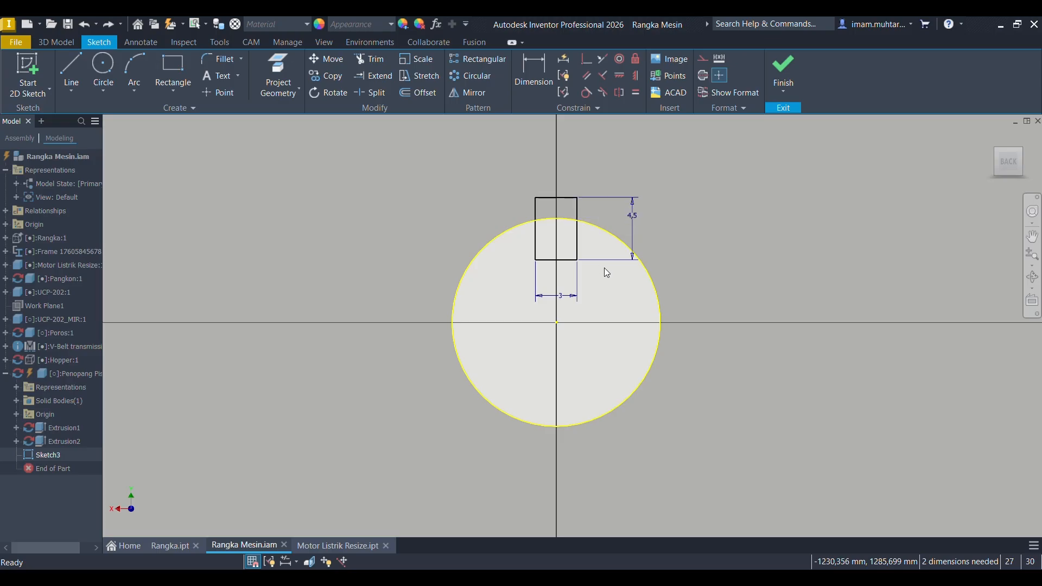
key("ctrl+y")
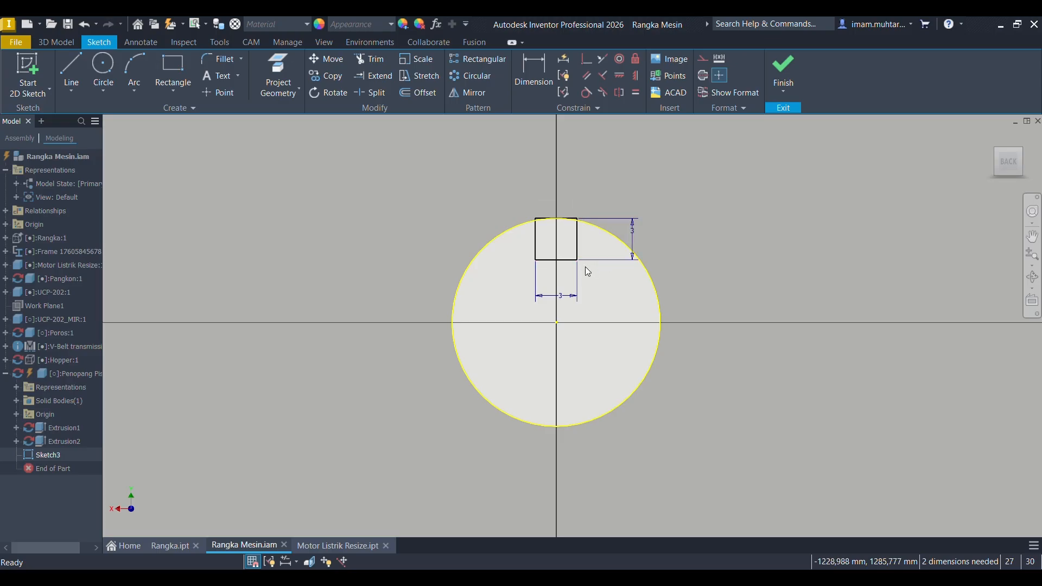
Move the keyway rectangle up across the hole's edge and try to dimension its lower side to the hole circle.
left_click_drag(560, 260, 563, 246)
key("d")
left_click(556, 245)
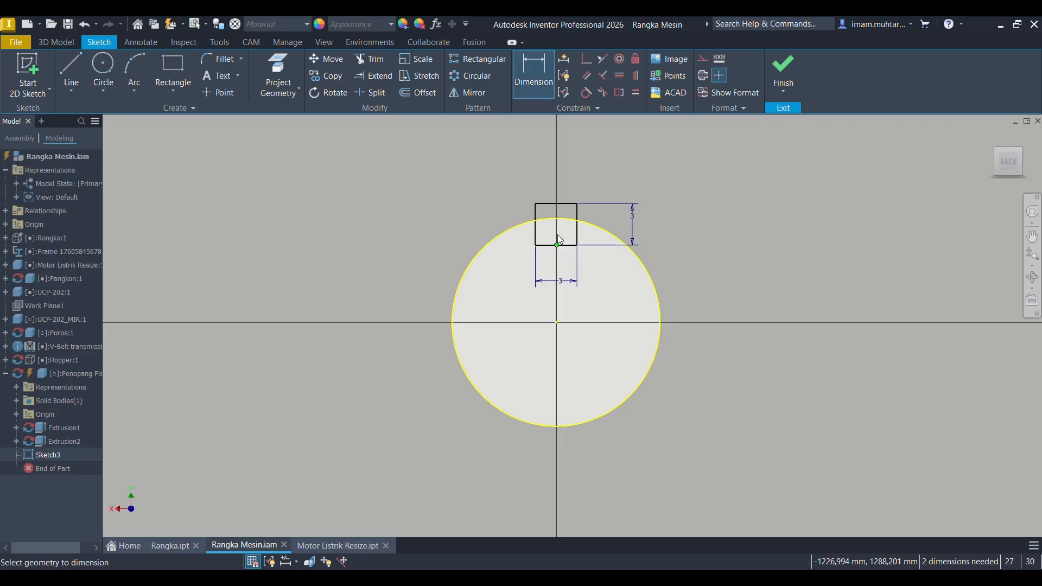
left_click(556, 219)
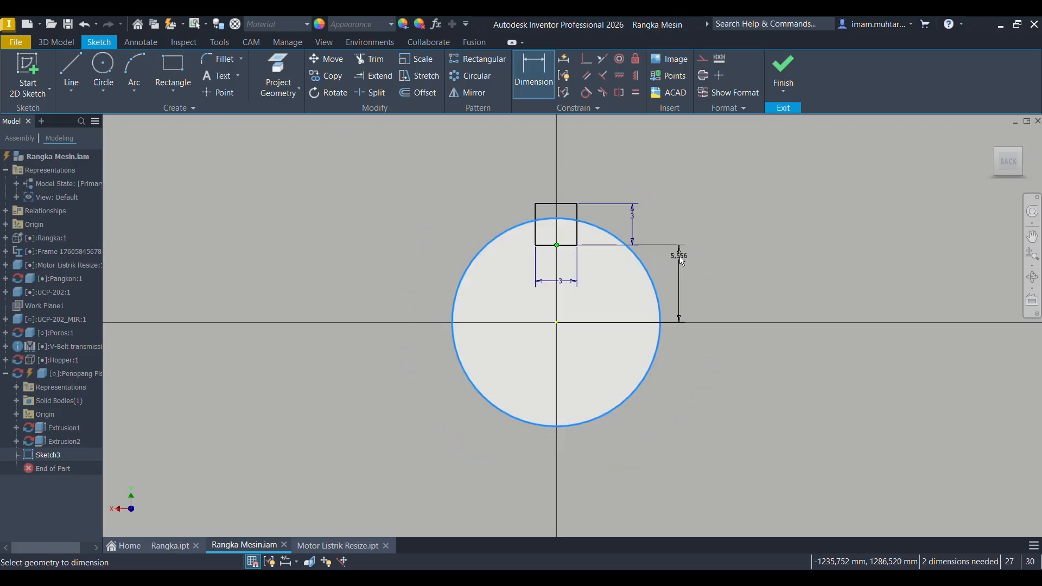
key("Escape")
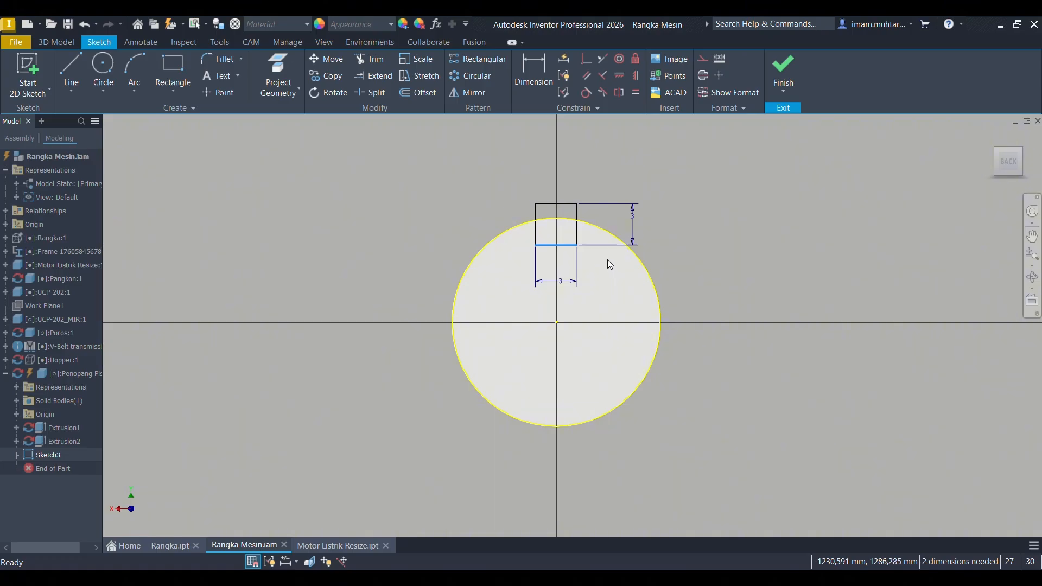
key("d")
scroll(579, 236, "up", 5)
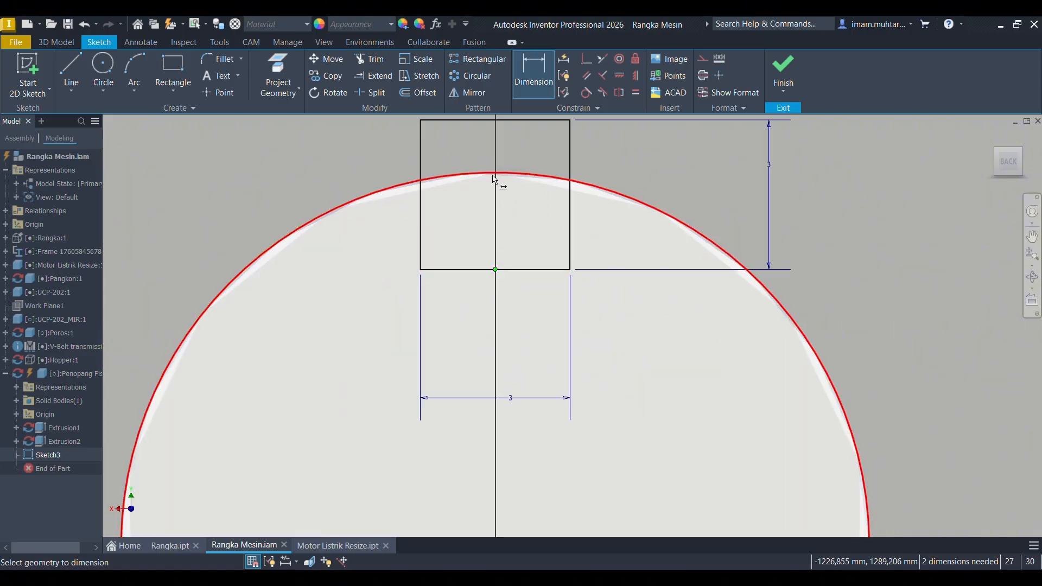
key("Escape")
Place a sketch point at the hole circle's topmost spot and dimension the rectangle's lower side 1.5 mm below it.
left_click(217, 93)
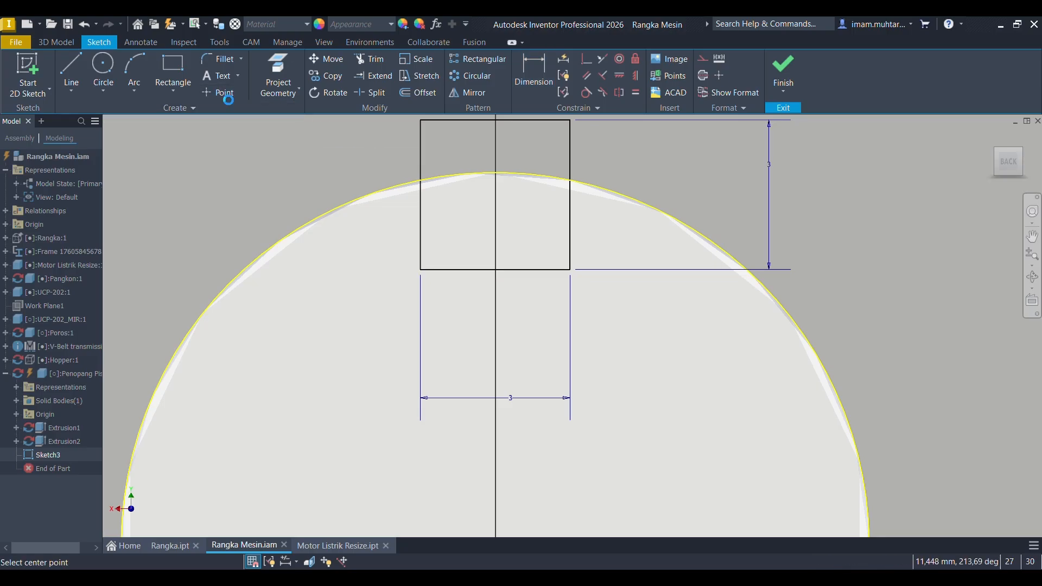
left_click(495, 173)
key("d")
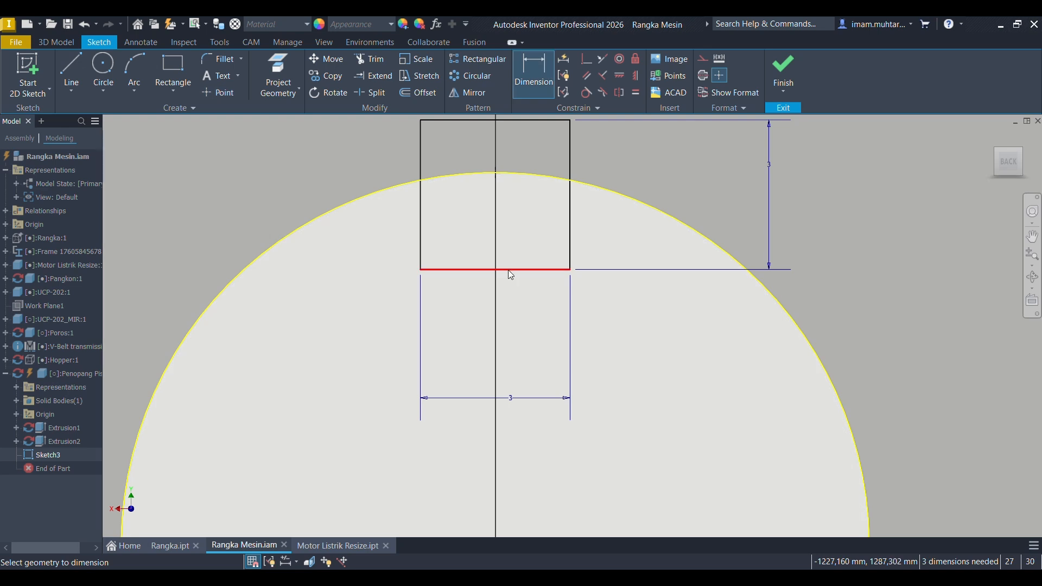
left_click(507, 269)
left_click(495, 173)
left_click(612, 228)
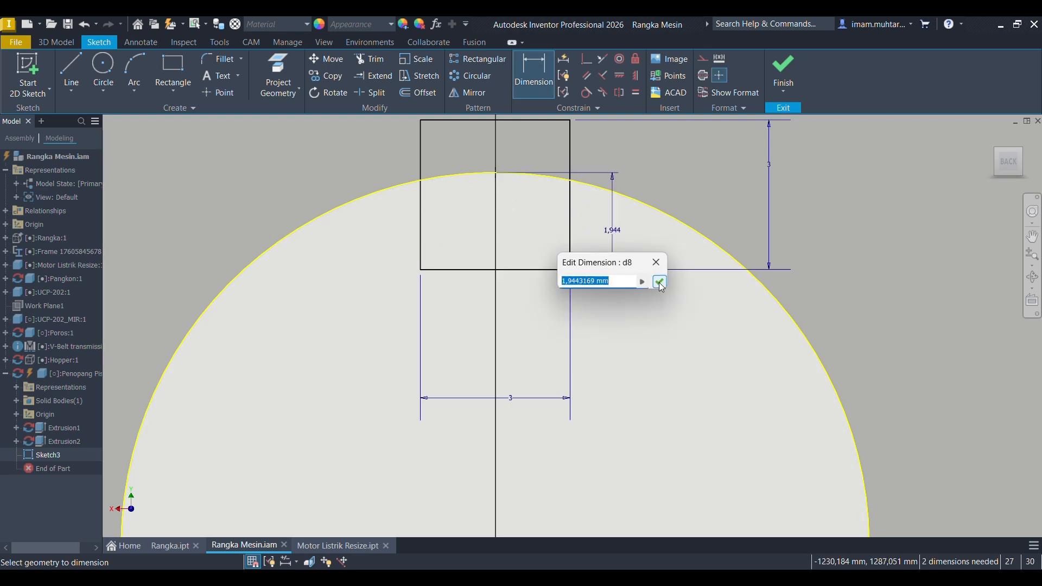
type("1.5")
left_click(659, 282)
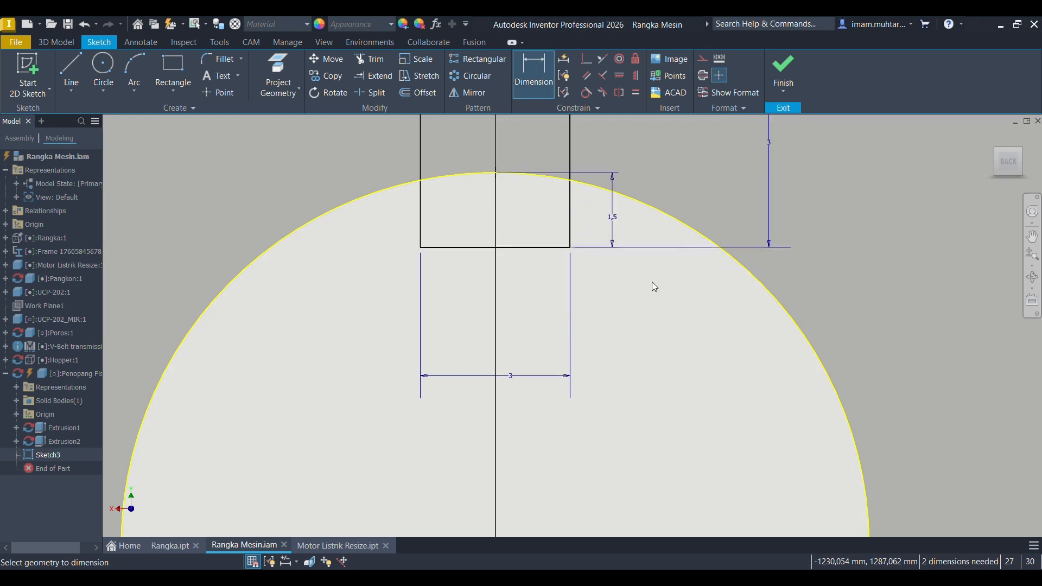
Cut the keyway by extruding both regions of the rectangle 30 mm in the flipped direction through the disc and hub.
scroll(573, 284, "up", 3)
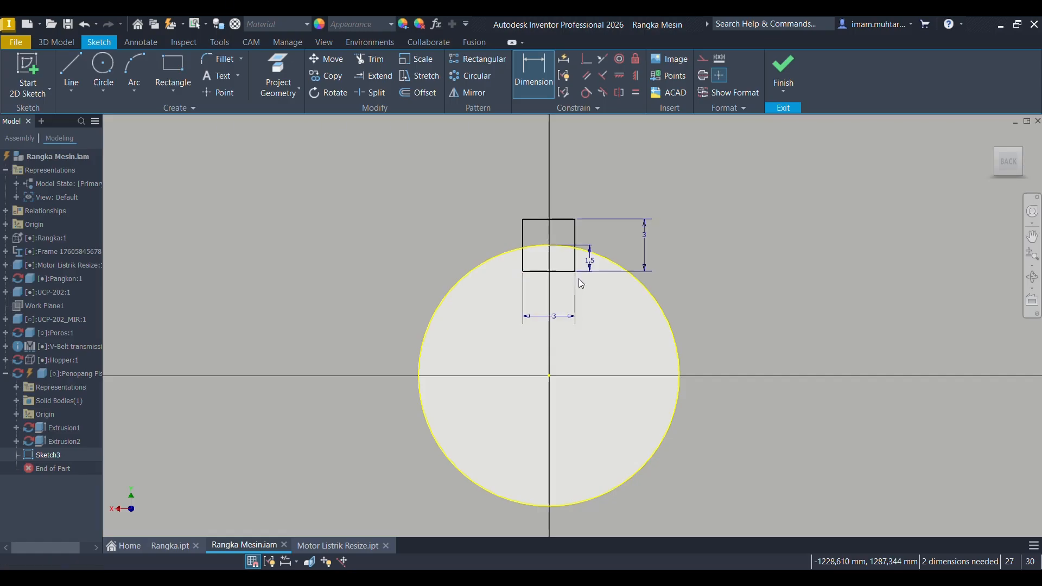
key("e")
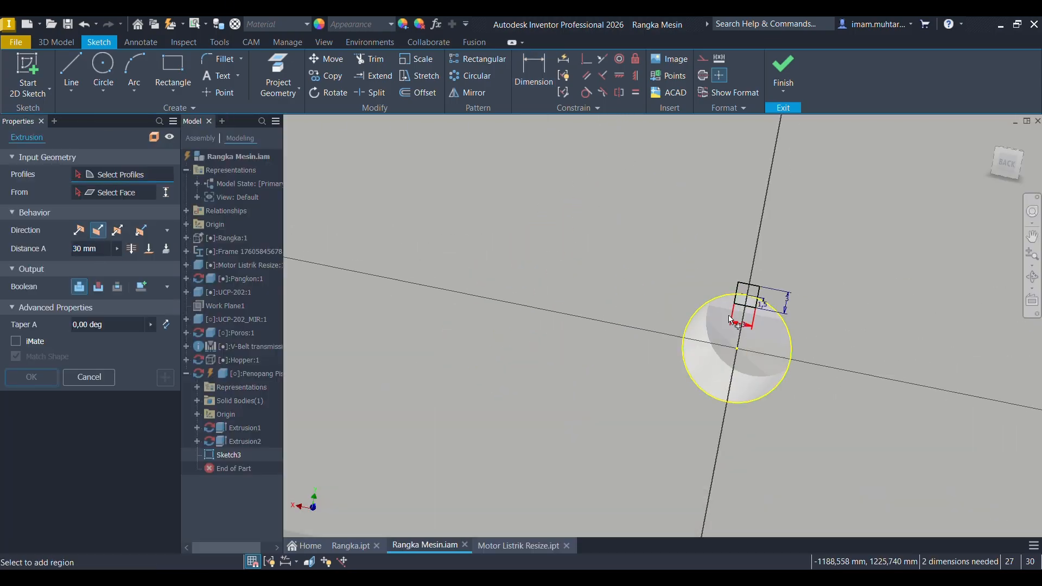
scroll(592, 298, "down", 5)
left_click(723, 343)
left_click(730, 317)
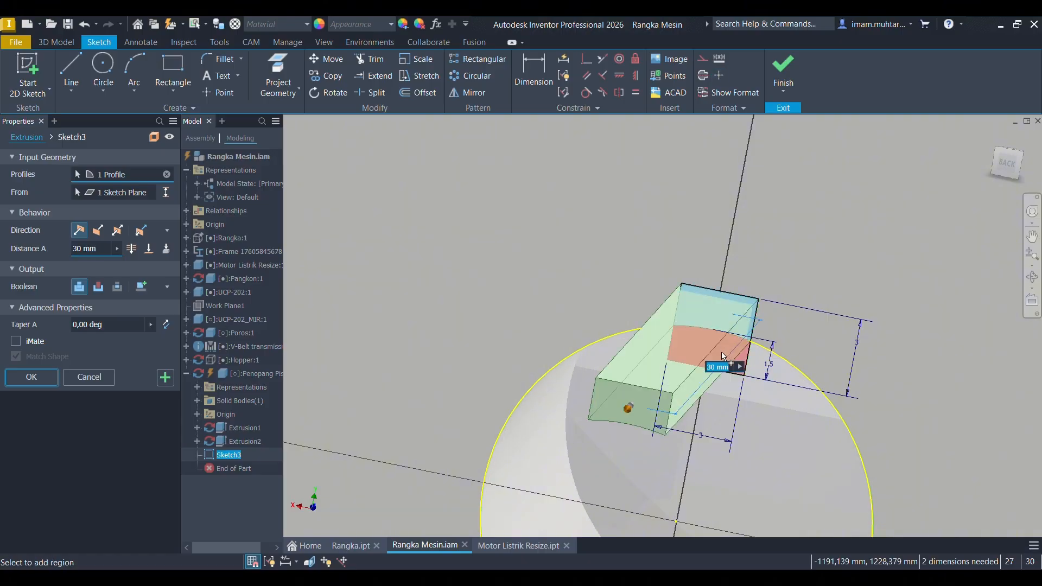
left_click(99, 231)
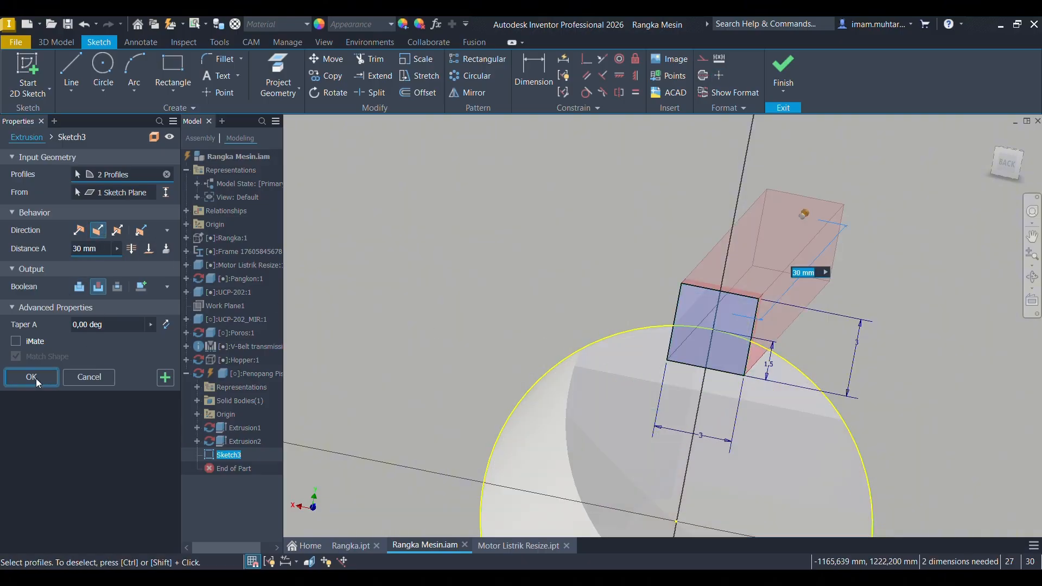
left_click(32, 377)
scroll(598, 358, "up", 5)
middle_click_drag(658, 347, 615, 360, "shift")
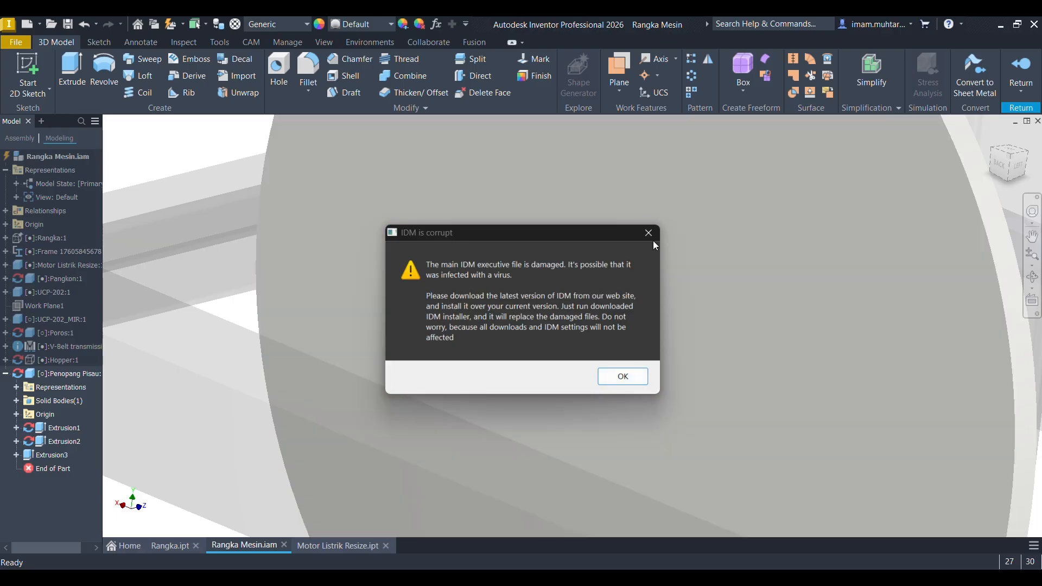
Dismiss the IDM error message and minimise the browser window to return to the disc model.
left_click(649, 233)
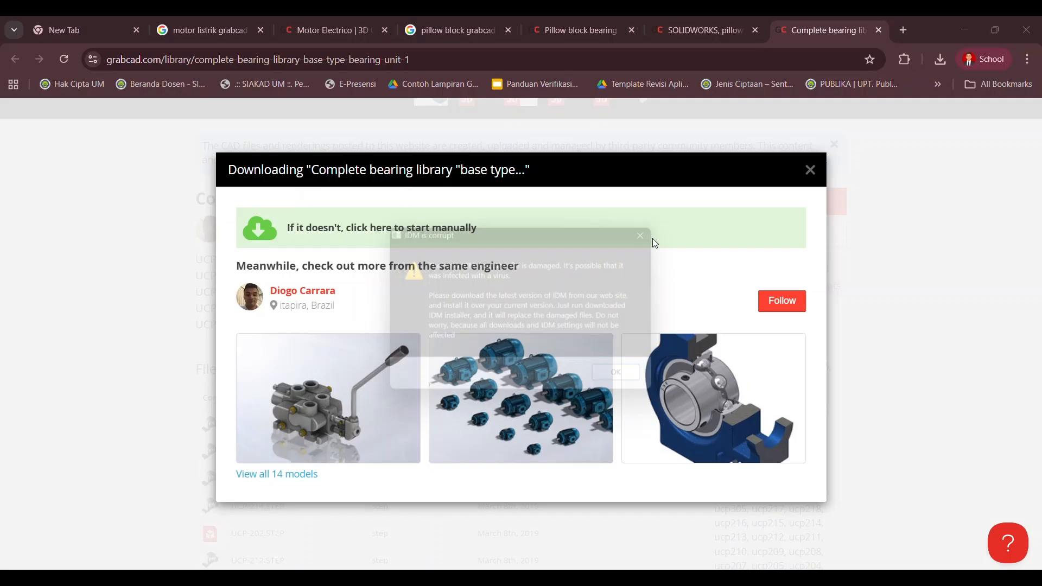
left_click(959, 36)
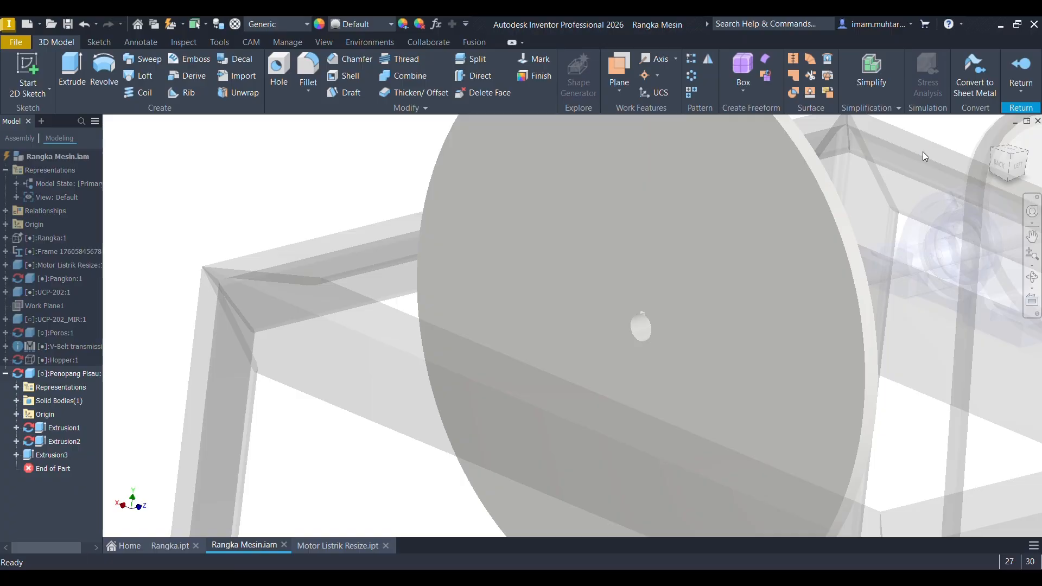
scroll(708, 288, "down", 5)
left_click_drag(708, 289, 742, 286, "shift")
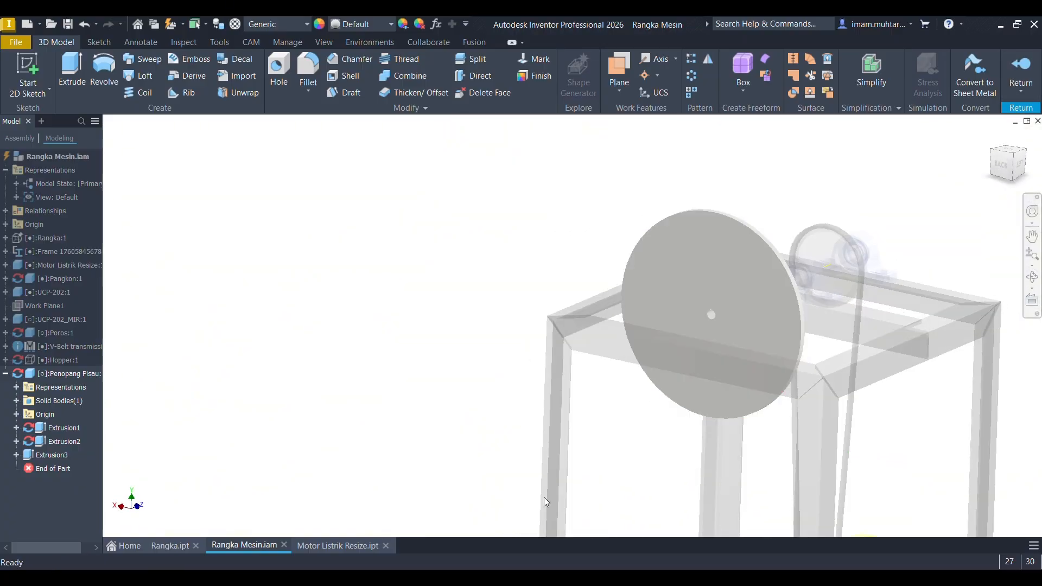
Examine the blade slots on the round disc in the reference picture of the machine, then return to Inventor.
left_click(561, 578)
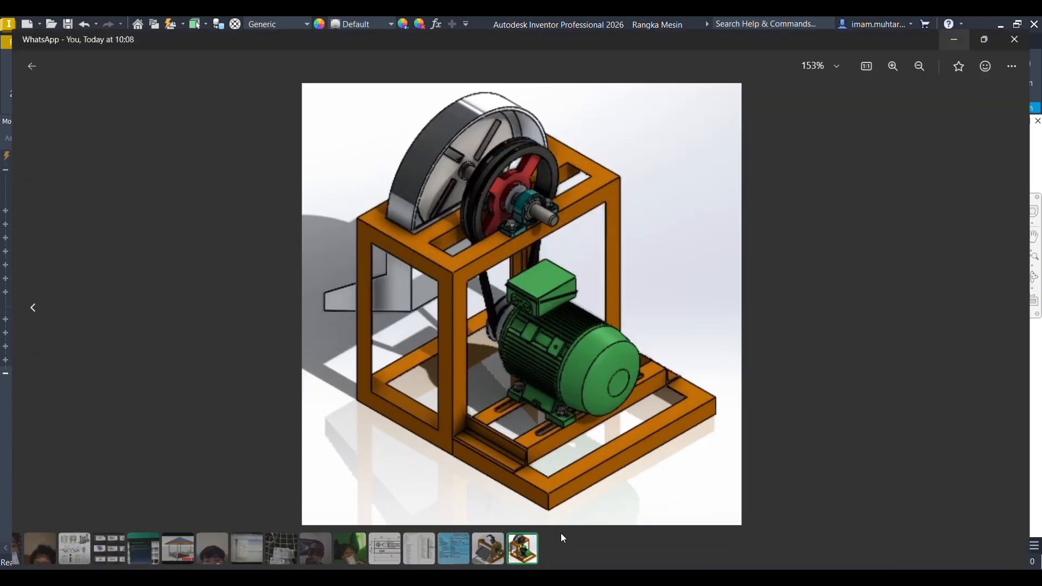
scroll(477, 149, "down", 1)
scroll(478, 153, "up", 3)
scroll(479, 153, "up", 1)
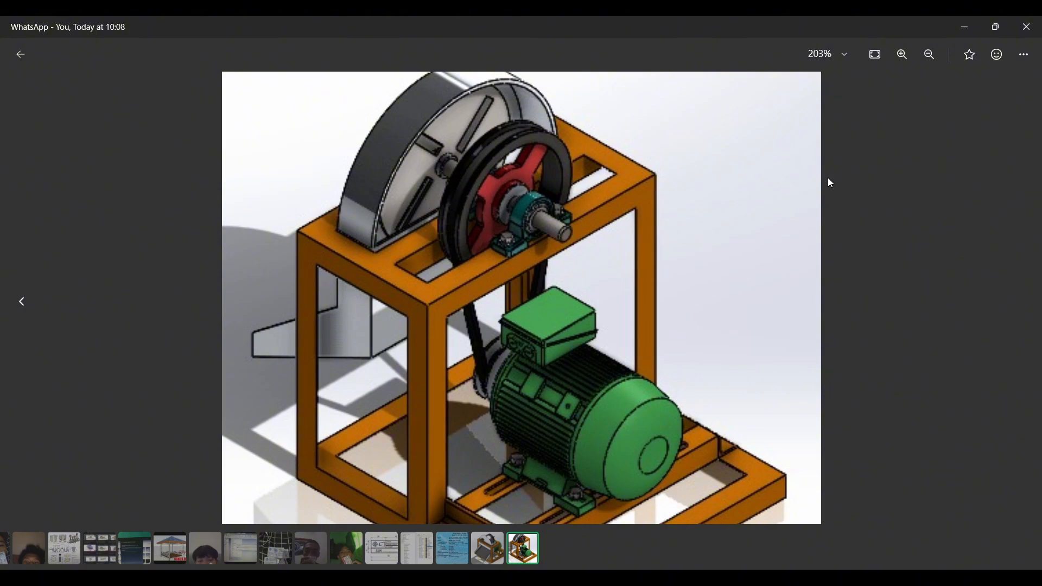
left_click(965, 27)
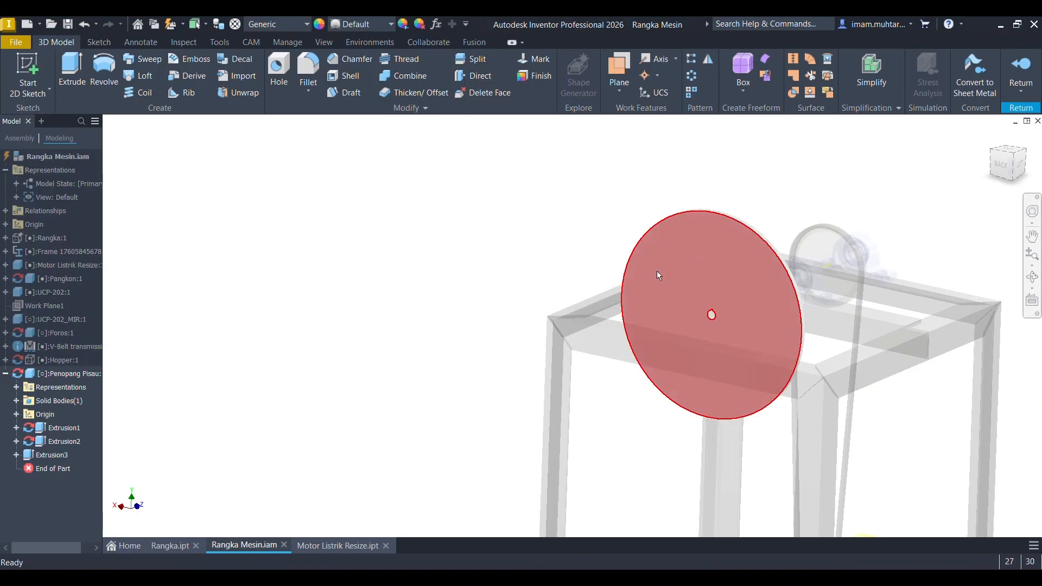
Start a 2D sketch on the disc's outer face and project the disc's outline and hole edges into it.
left_click(724, 278)
left_click(805, 272)
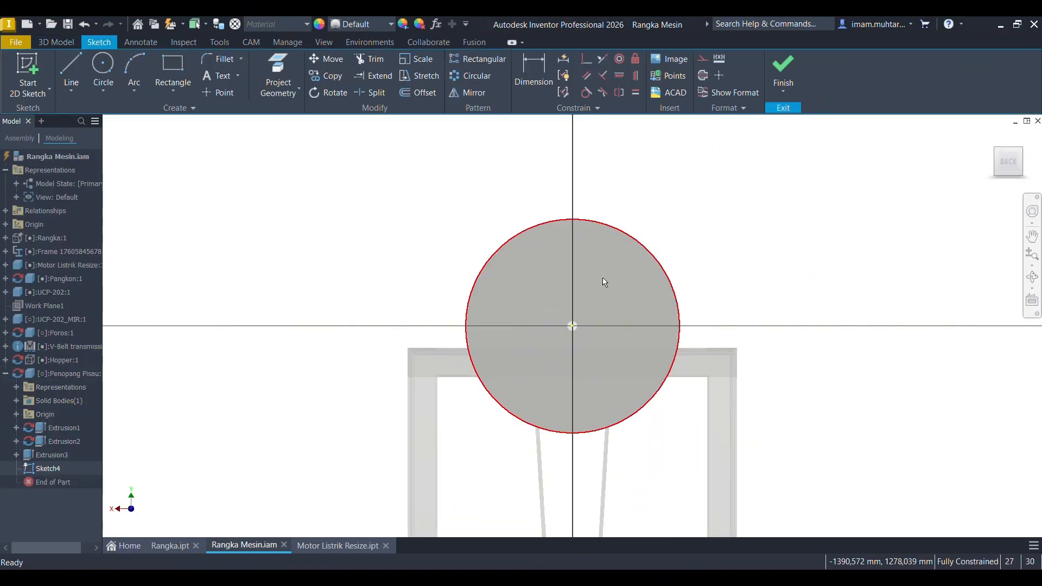
left_click(276, 66)
scroll(652, 324, "up", 3)
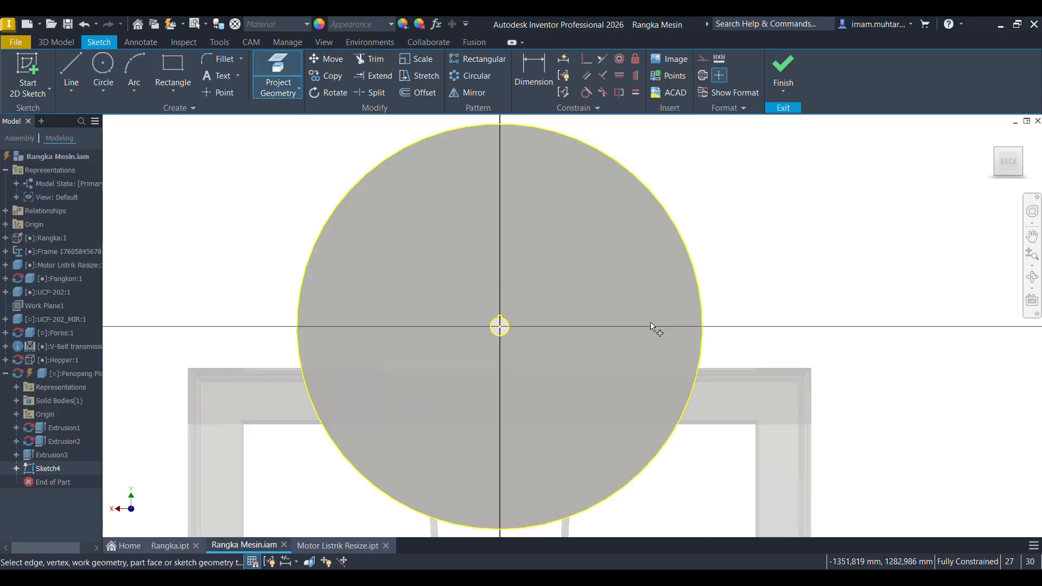
Sketch a tall, narrow rectangle across the vertical axis above the shaft hole and set its width to 20 mm.
left_click(173, 69)
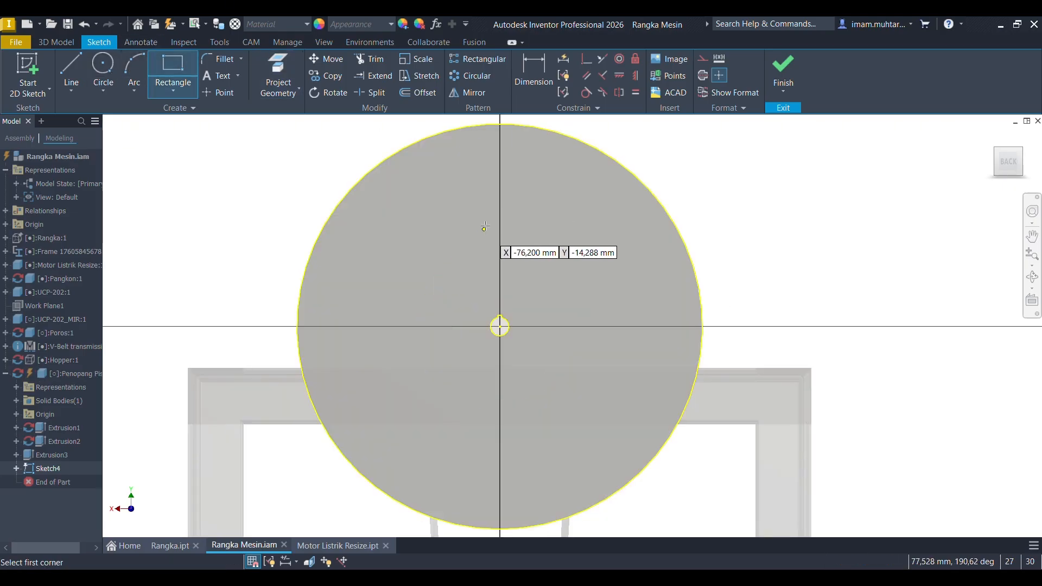
left_click(489, 147)
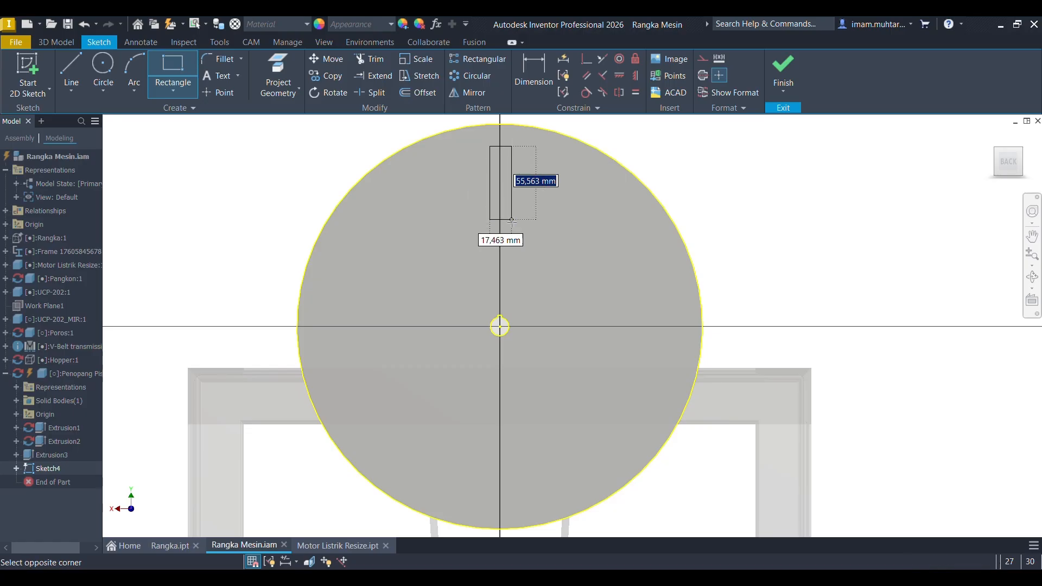
left_click(512, 268)
key("d")
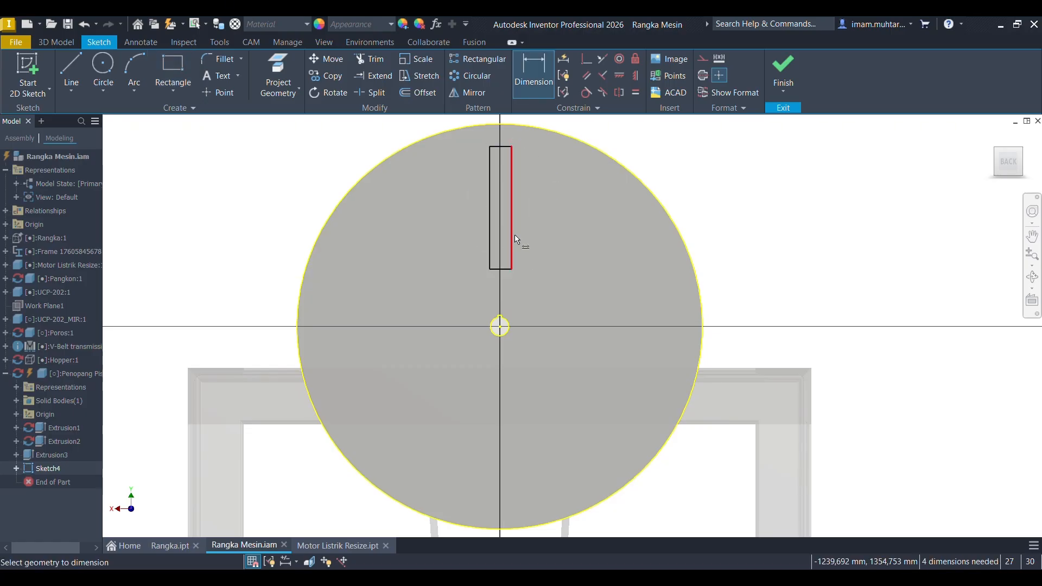
left_click(516, 293)
type("1")
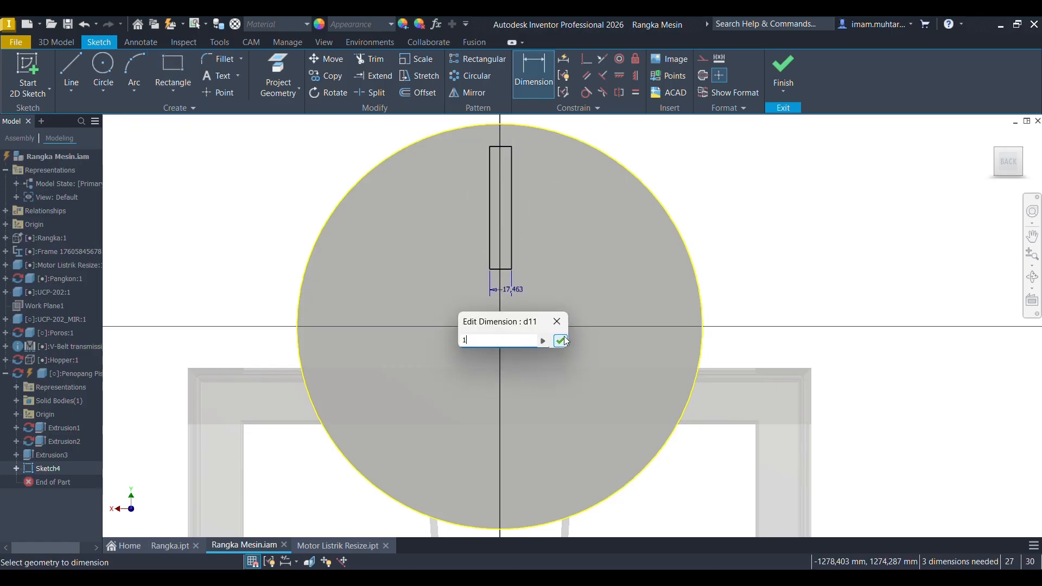
key("BackSpace")
type("20")
key("Return")
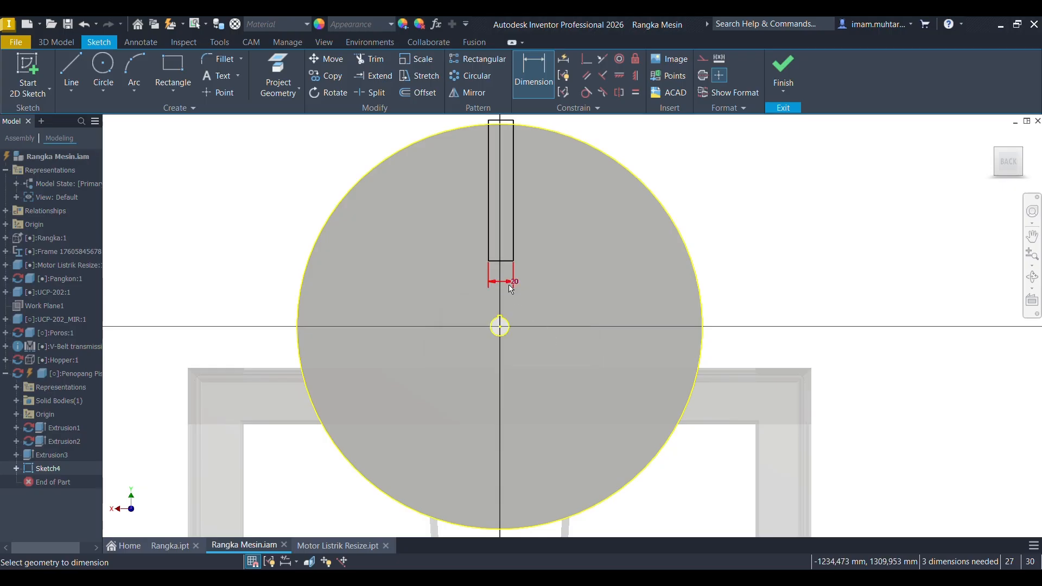
Centre the slot rectangle on the vertical axis by dimensioning its long side 10 mm from the disc's centre.
left_click(512, 234)
left_click(500, 327)
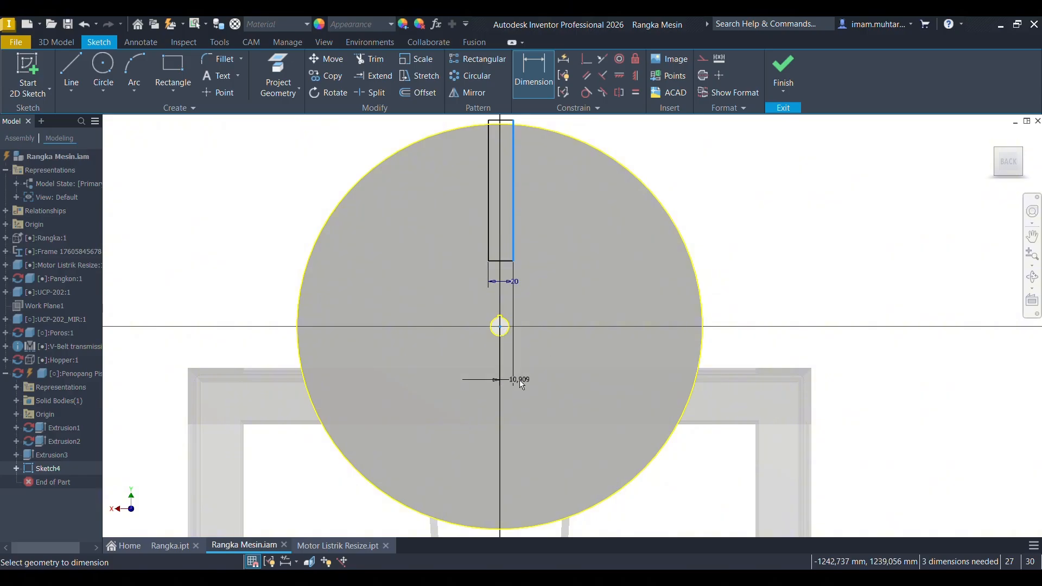
left_click(515, 379)
type("10")
key("Return")
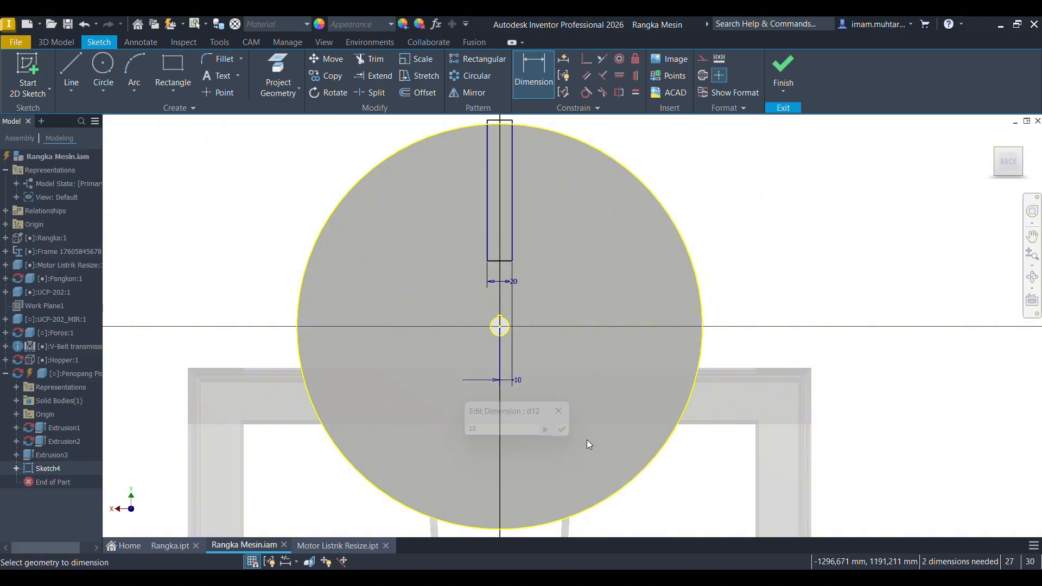
Dimension the slot rectangle's inner short edge 30 mm from the disc's centre.
left_click(500, 261)
left_click(500, 326)
left_click(541, 300)
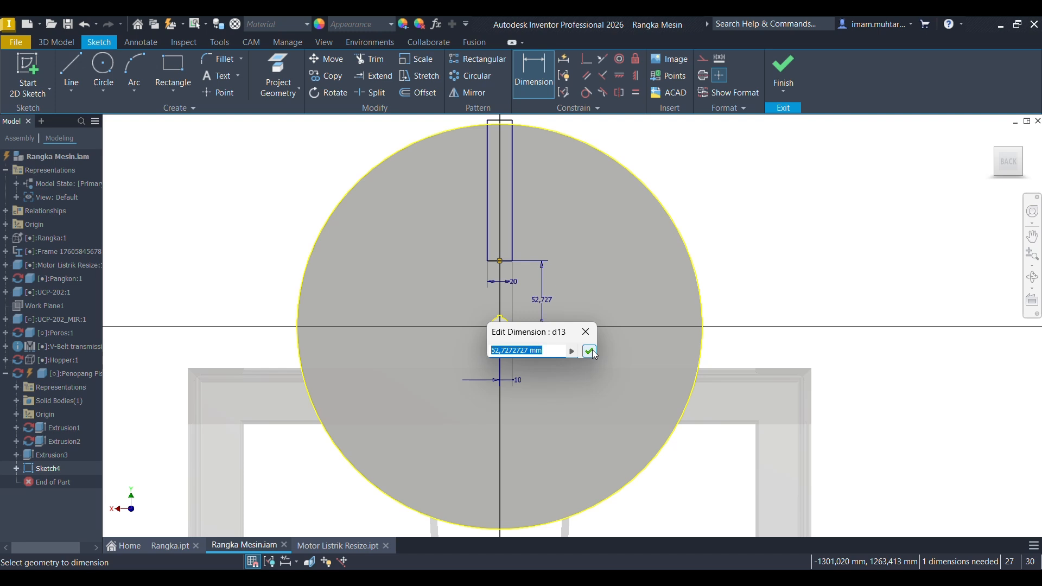
type("30")
key("Return")
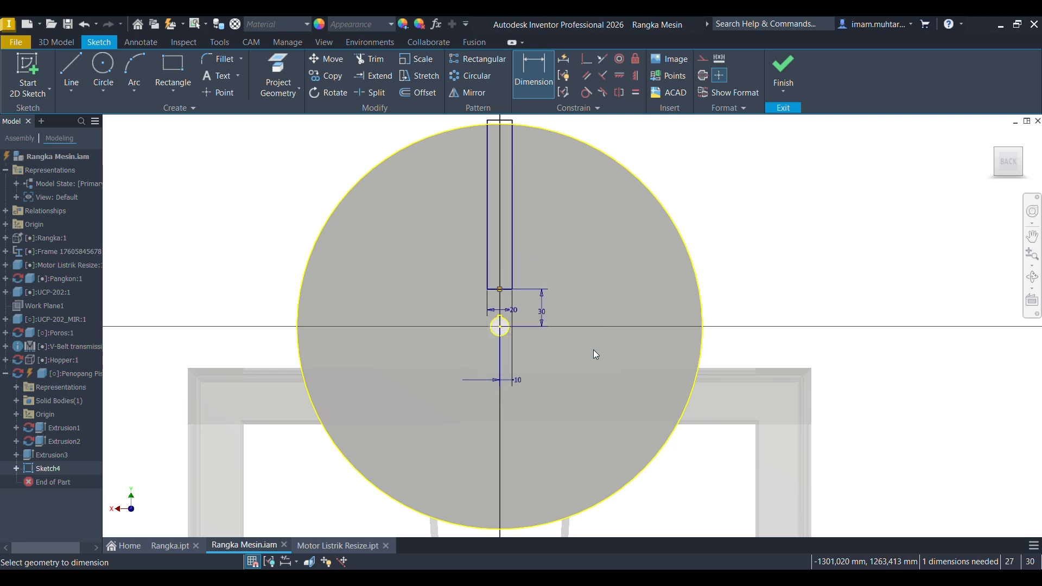
Dimension the slot rectangle's long side, first as 100 mm, and change it to 110 mm.
left_click(513, 210)
left_click(547, 217)
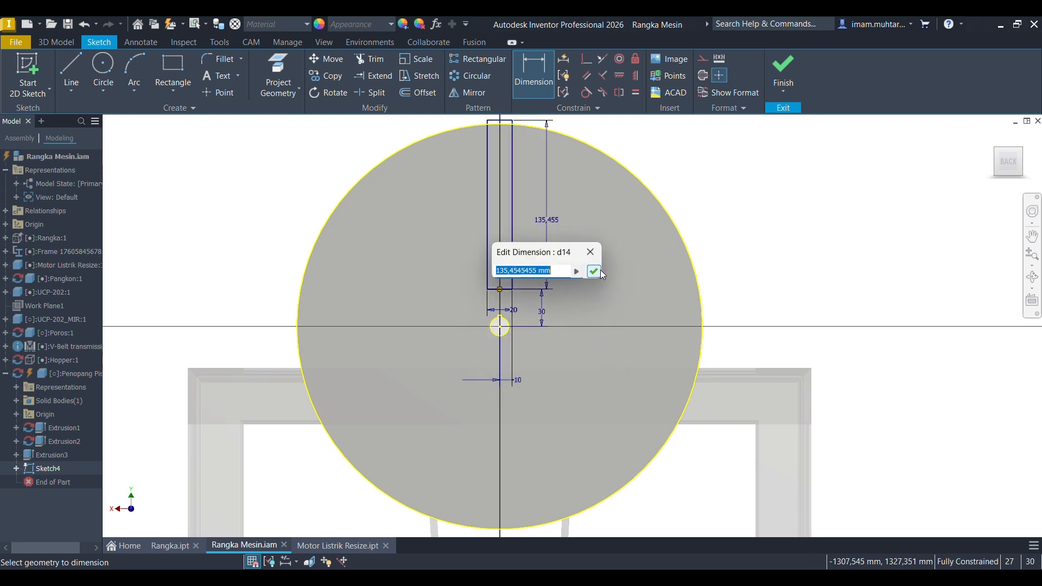
type("100")
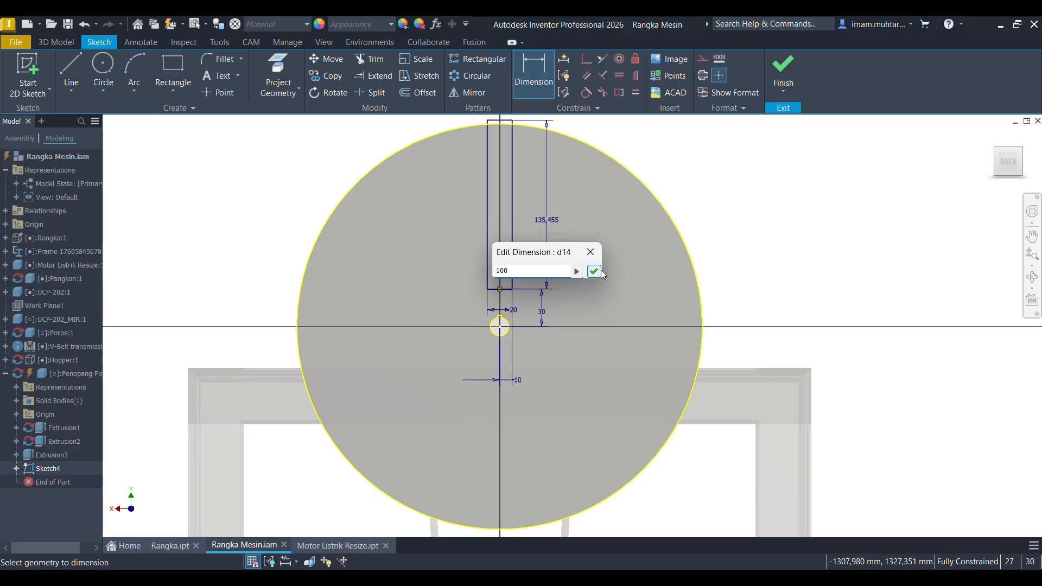
left_click(601, 271)
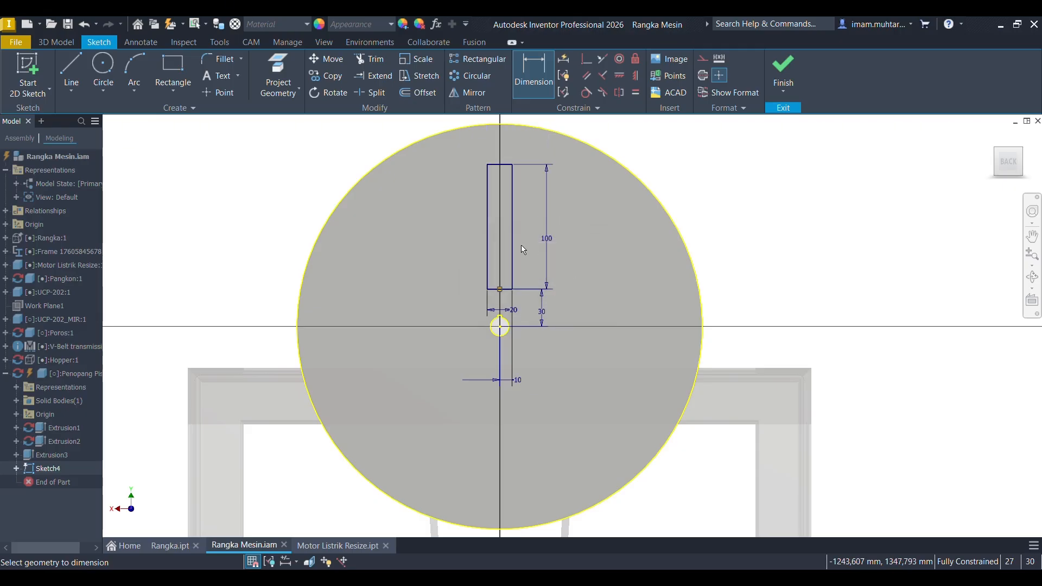
left_click(546, 238)
type("110")
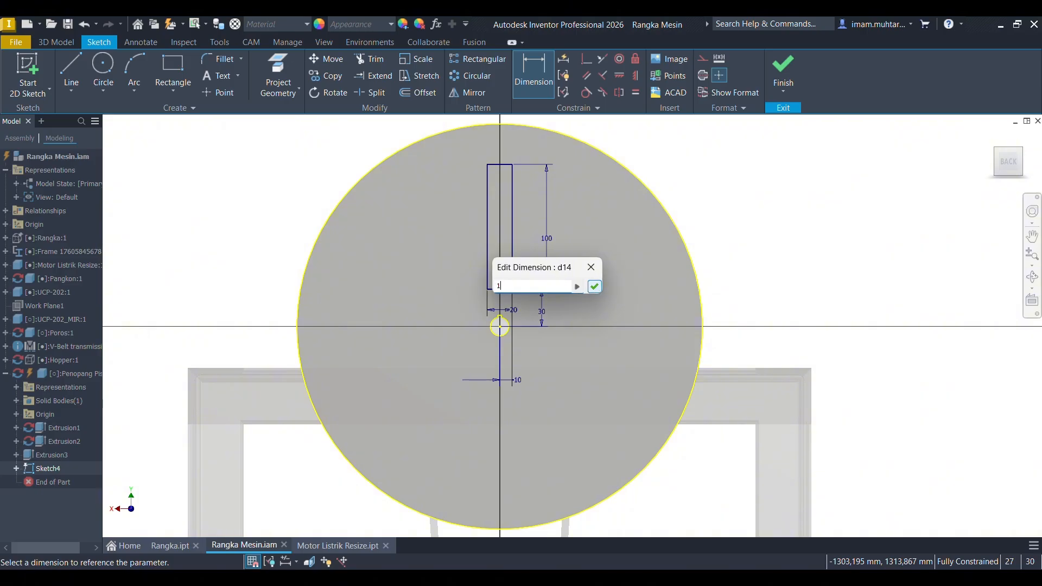
left_click(593, 286)
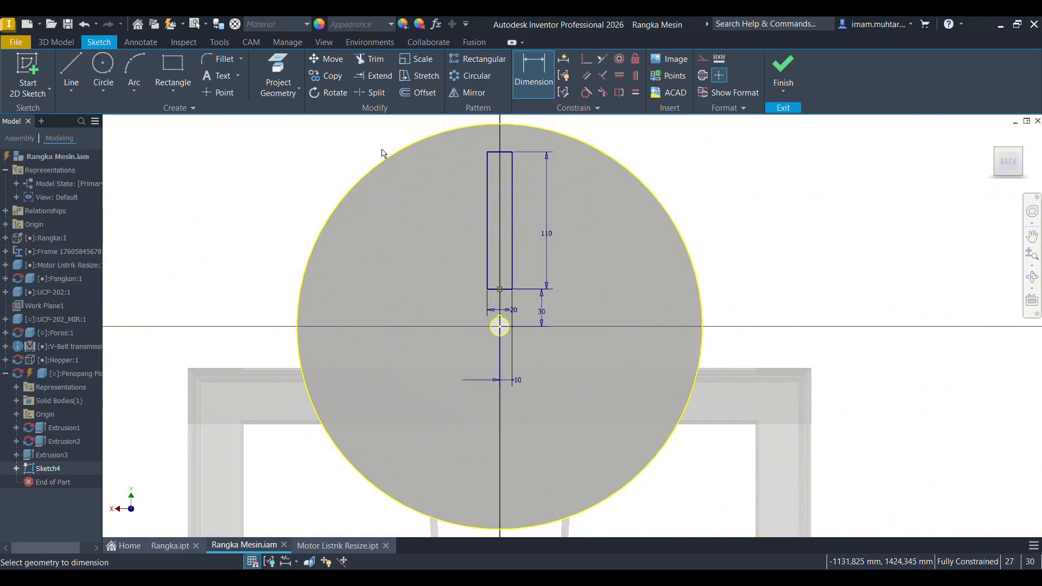
Create a circular pattern of the slot rectangle around the shaft hole with 6 instances over 360 degrees.
left_click(470, 80)
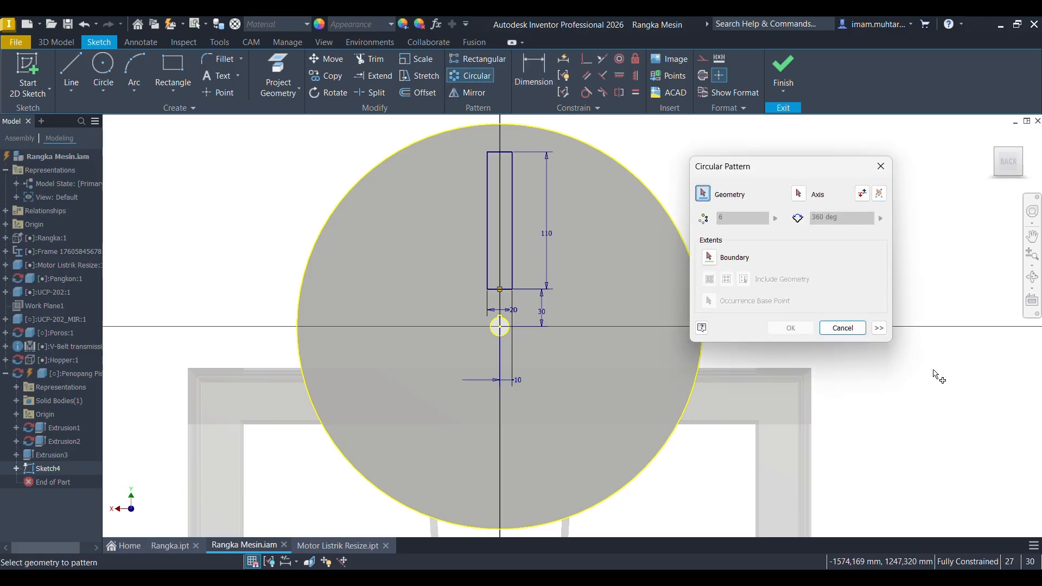
left_click(513, 198)
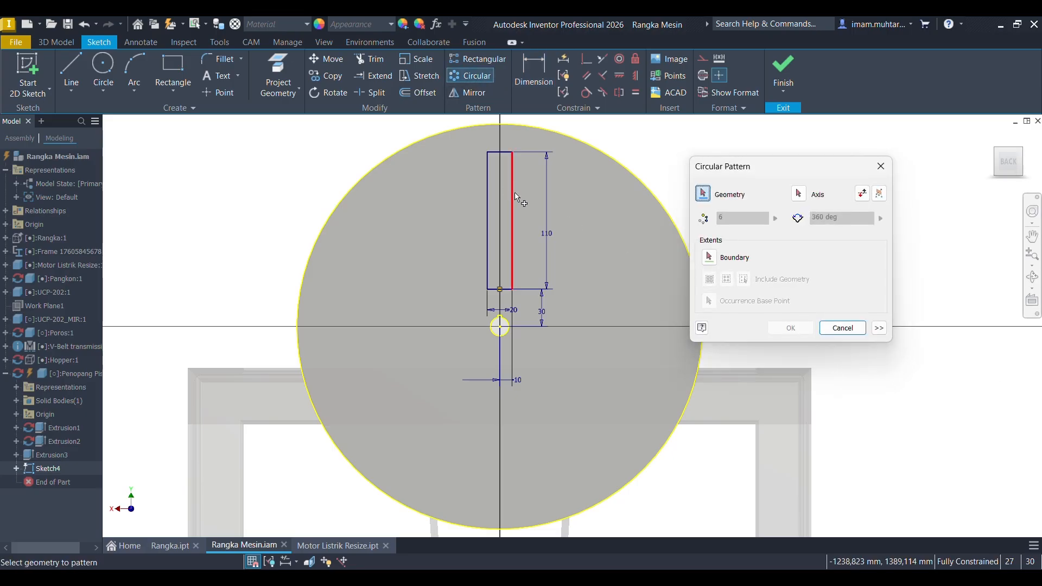
left_click(504, 151)
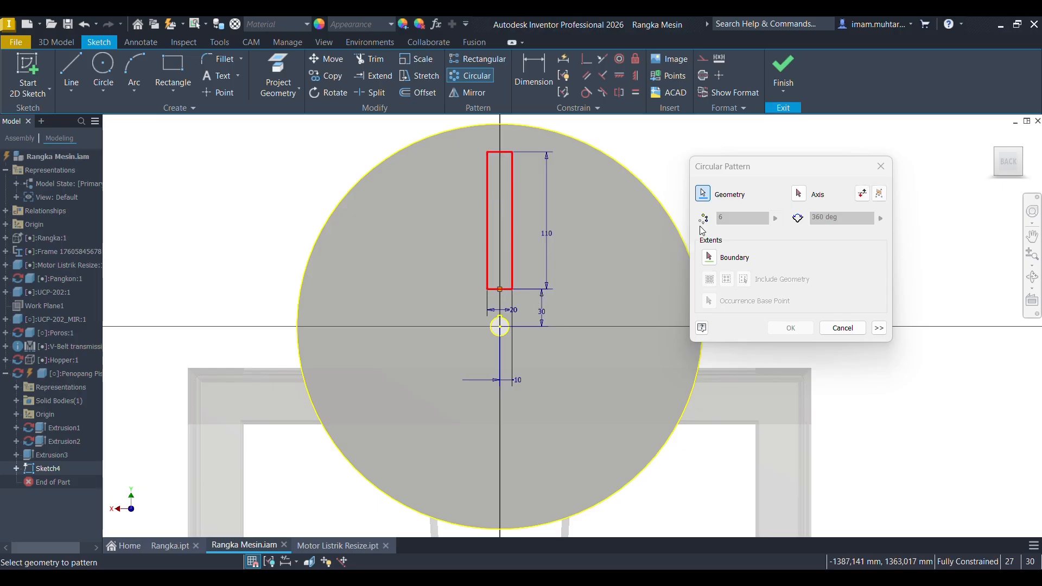
left_click(800, 195)
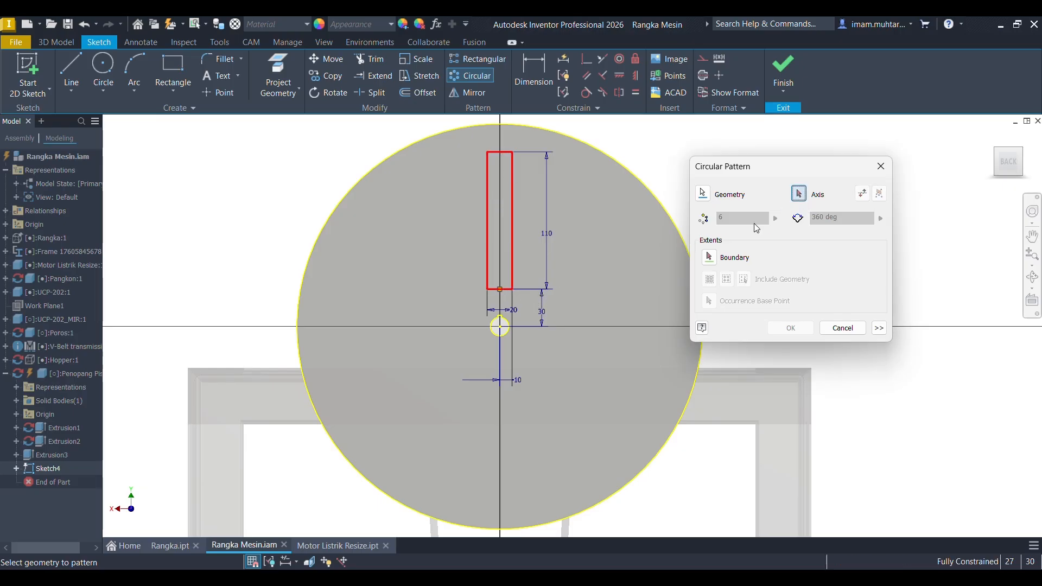
left_click(513, 329)
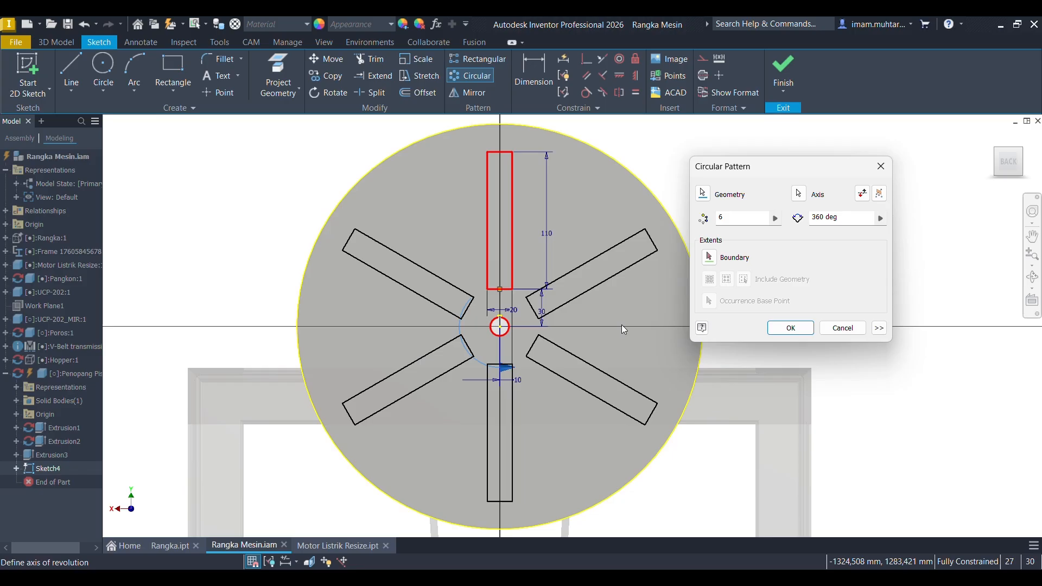
double_click(737, 219)
type("4")
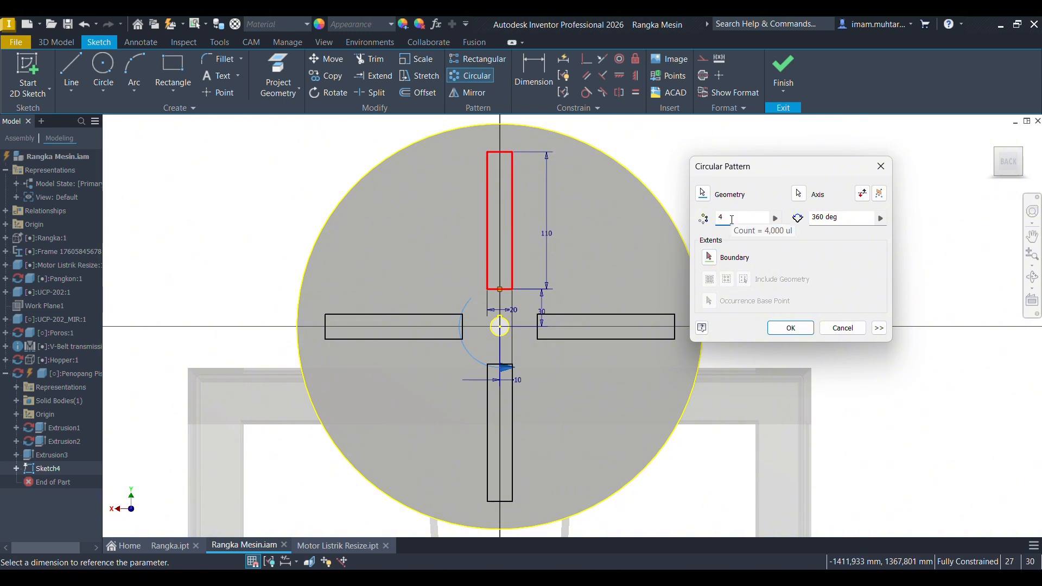
left_click_drag(731, 220, 685, 223)
type("6")
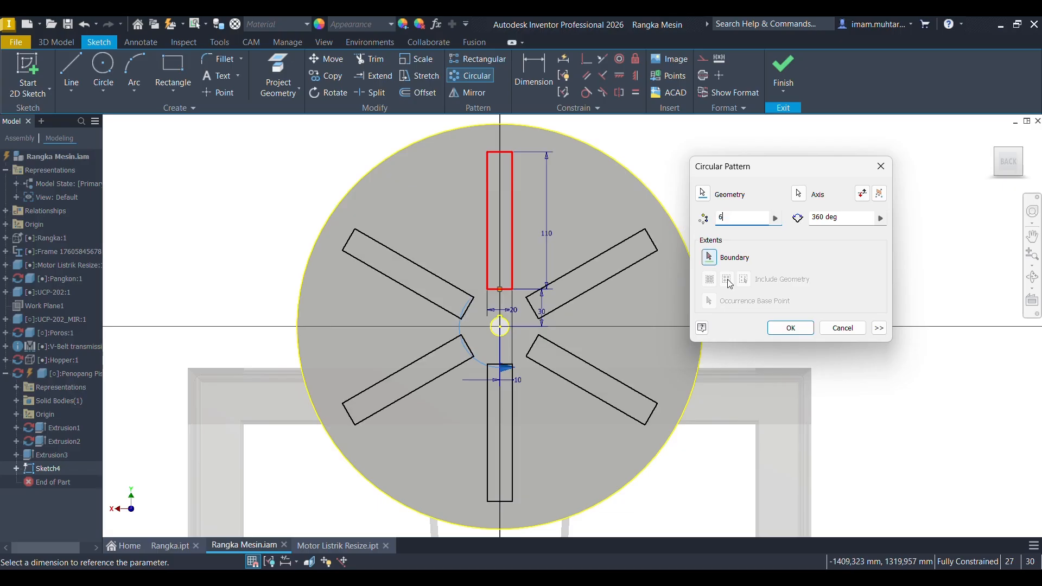
left_click(772, 325)
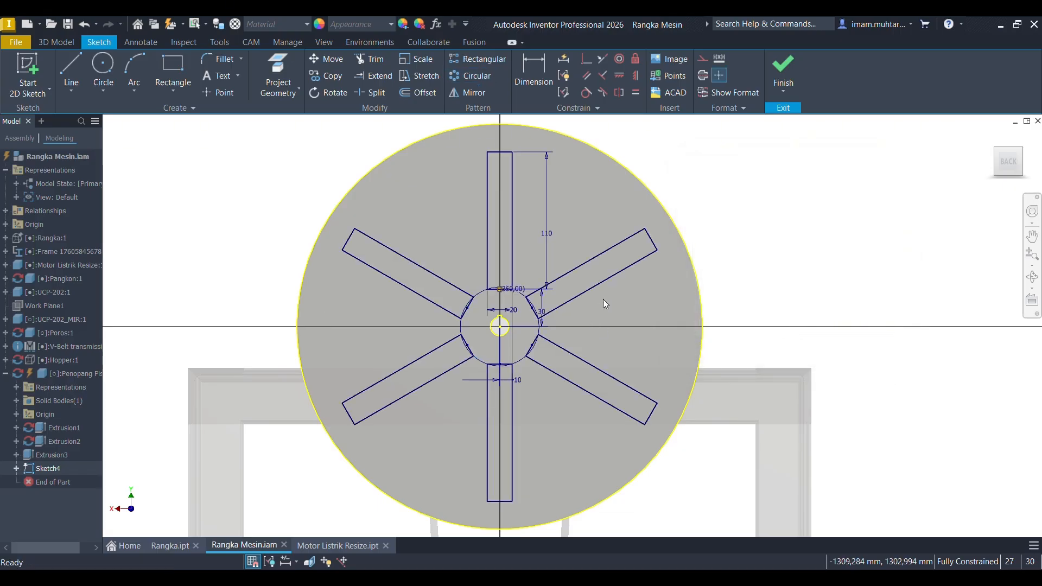
Cut all six slot profiles through the disc with a 30 mm Extrude in the flipped direction.
key("e")
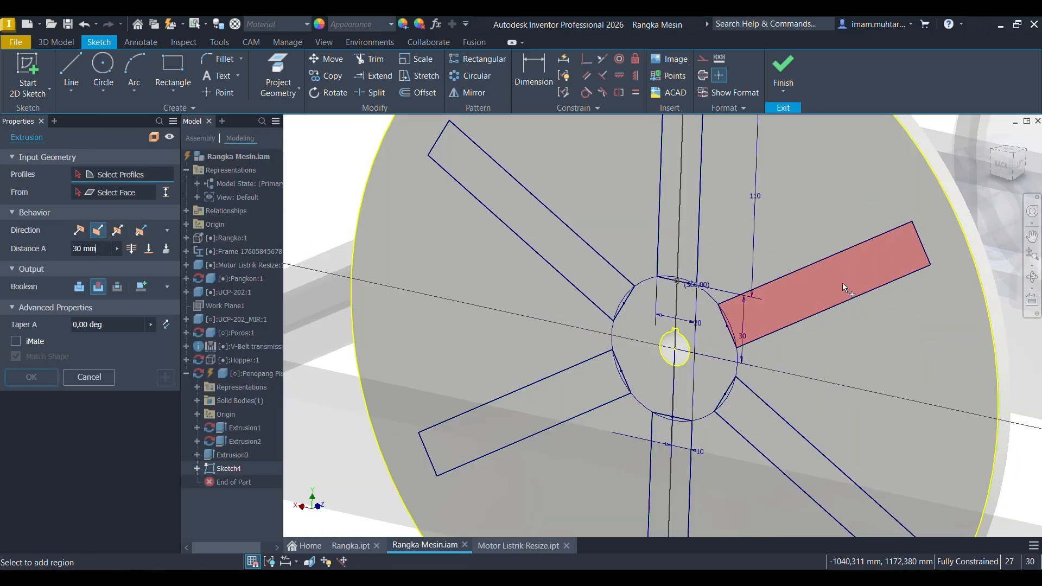
left_click(842, 282)
left_click(685, 218)
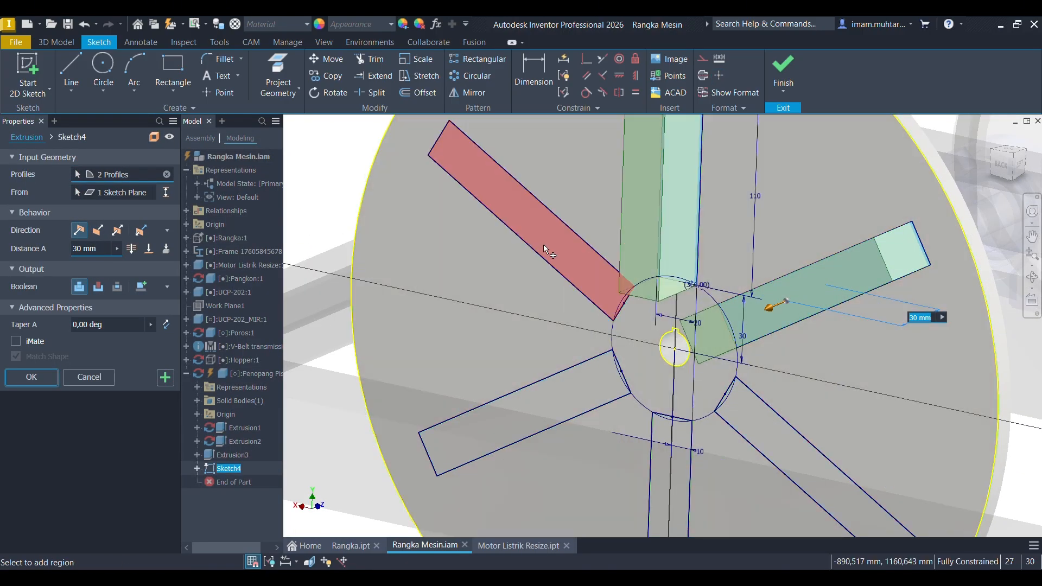
left_click(544, 244)
left_click(549, 399)
left_click(721, 424)
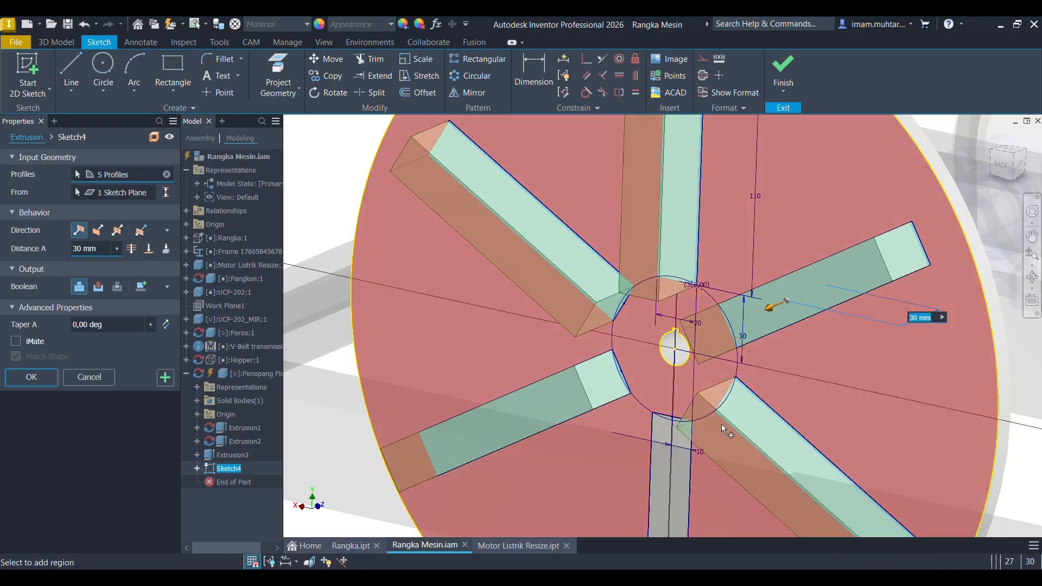
left_click(668, 463)
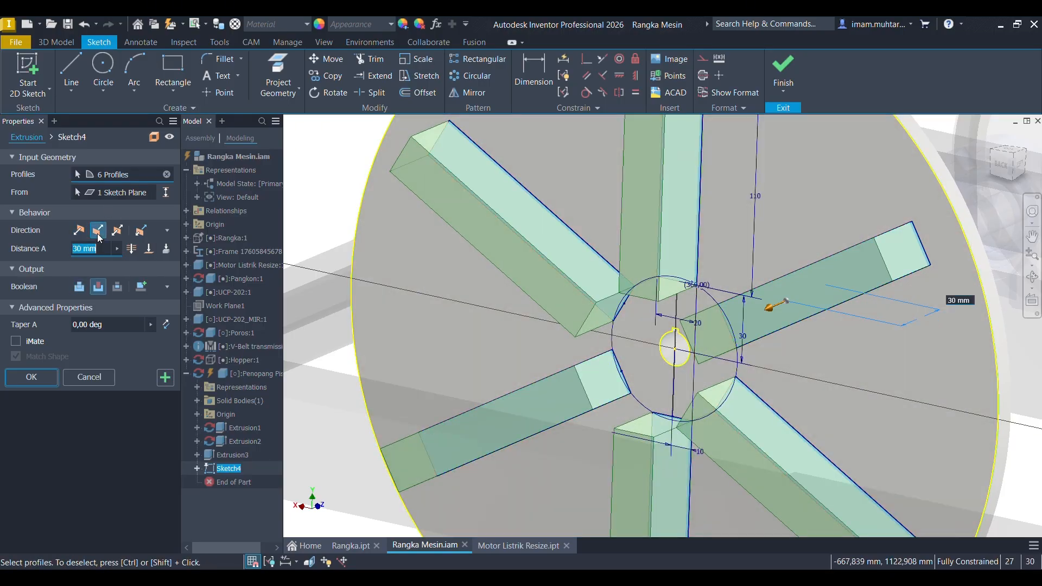
left_click(98, 230)
left_click(99, 286)
left_click(31, 377)
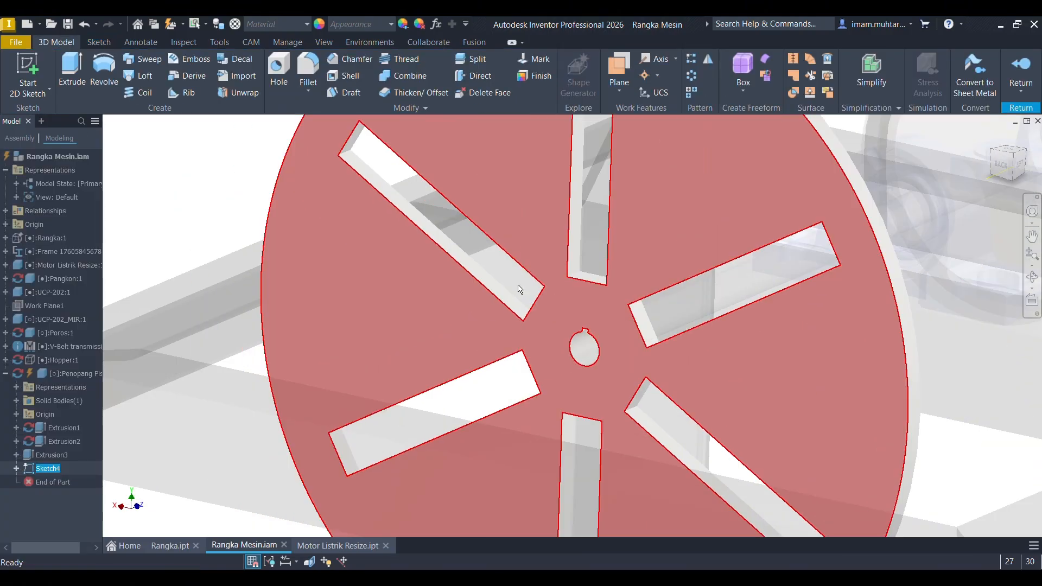
Inspect the slotted disc from several angles and compare it with the blade slots in the machine's reference picture.
scroll(520, 290, "down", 5)
middle_click_drag(529, 287, 558, 274, "shift")
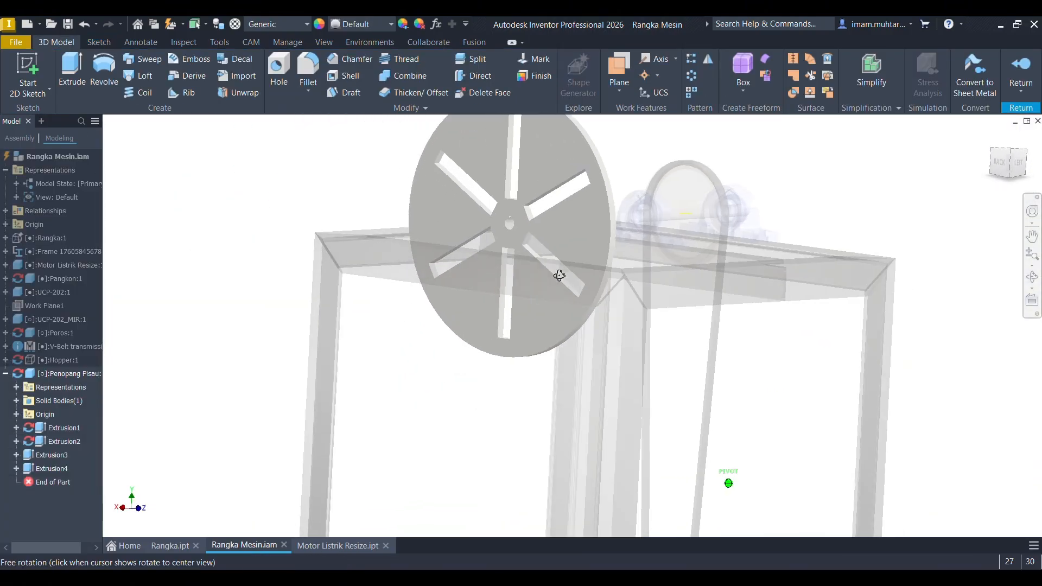
scroll(512, 214, "up", 4)
middle_click_drag(549, 236, 579, 328, "shift")
scroll(578, 328, "down", 5)
middle_click_drag(617, 293, 571, 282, "shift")
scroll(442, 207, "up", 6)
scroll(465, 232, "down", 3)
middle_click_drag(465, 233, 562, 252, "shift")
middle_click_drag(603, 210, 612, 288, "shift")
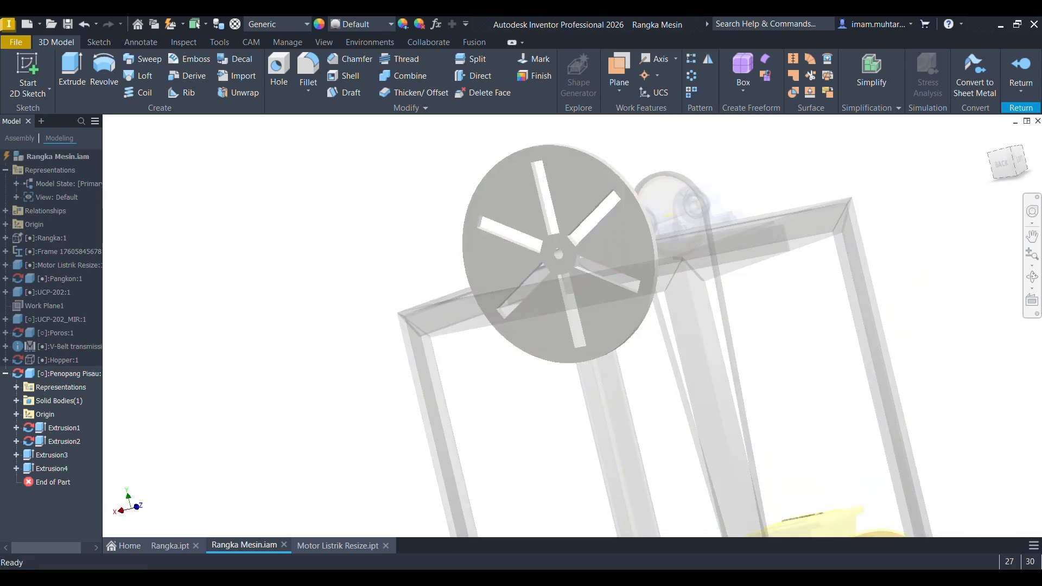
key("alt+Tab")
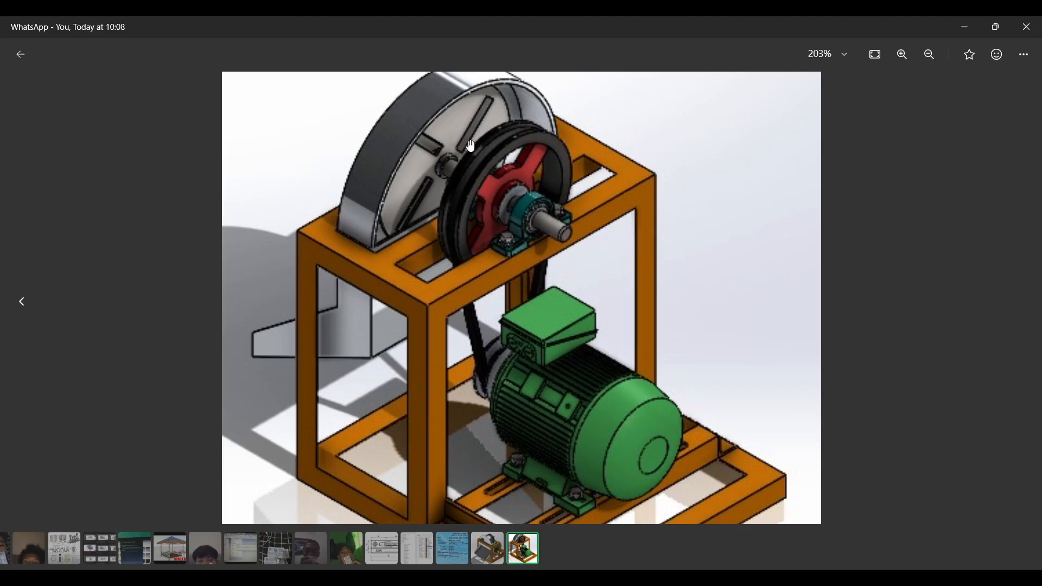
left_click(962, 33)
Set up an equal-distance Chamfer of 10 mm on one long outer edge of a blade slot and check its preview.
middle_click_drag(593, 263, 533, 260, "shift")
scroll(479, 297, "down", 3)
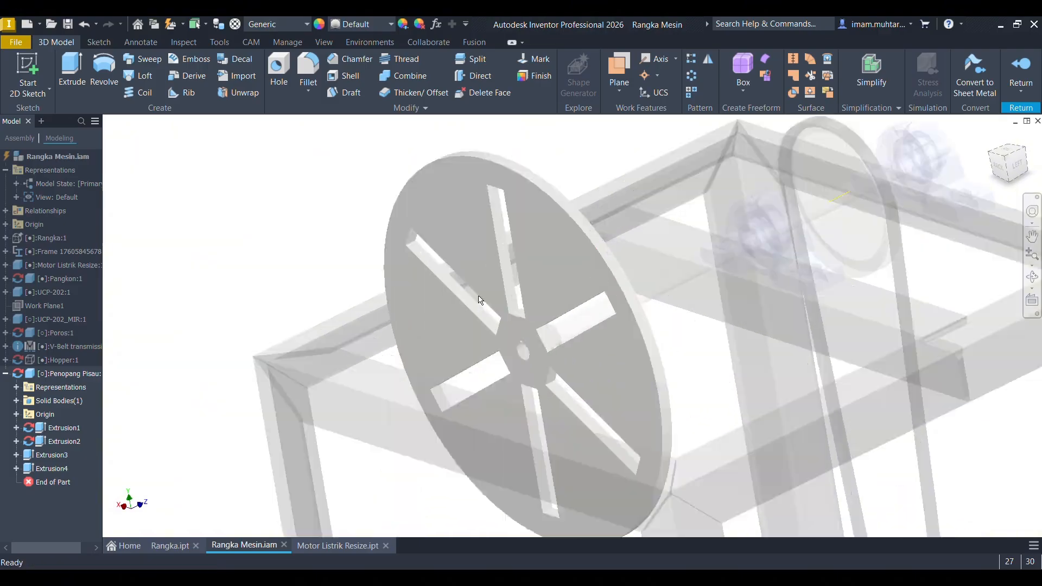
scroll(479, 298, "down", 4)
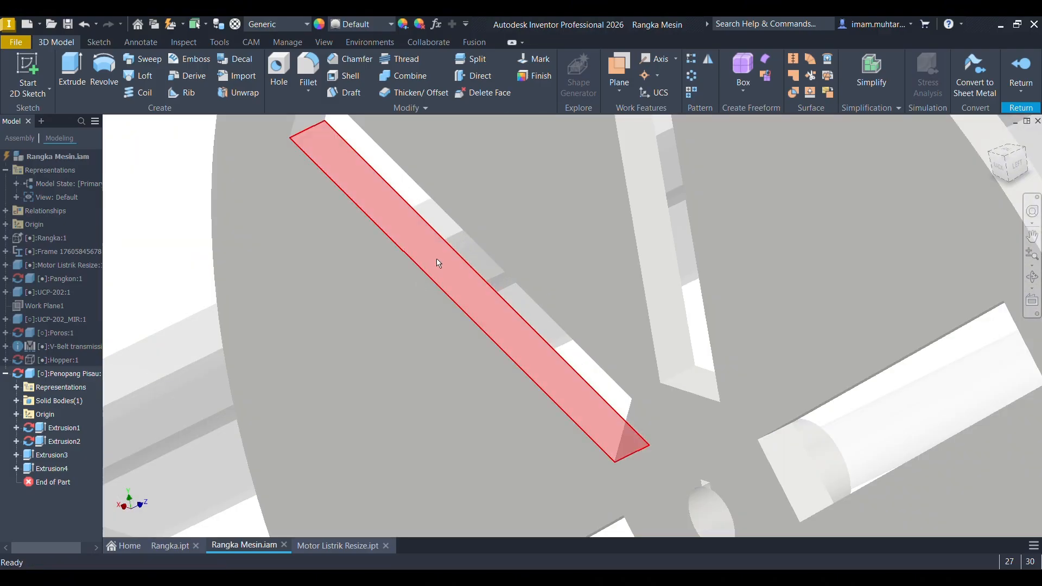
left_click(357, 67)
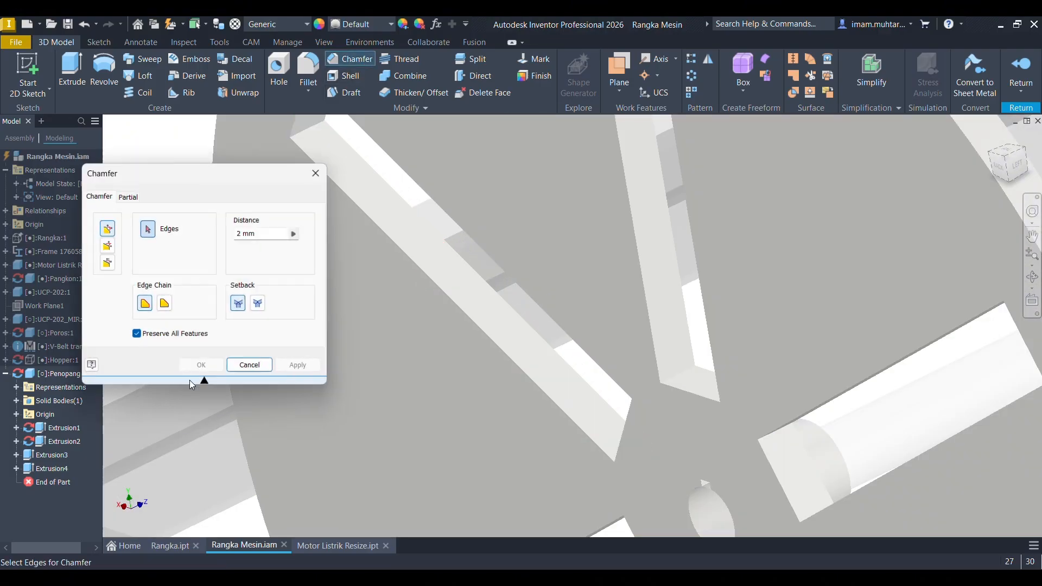
left_click(465, 313)
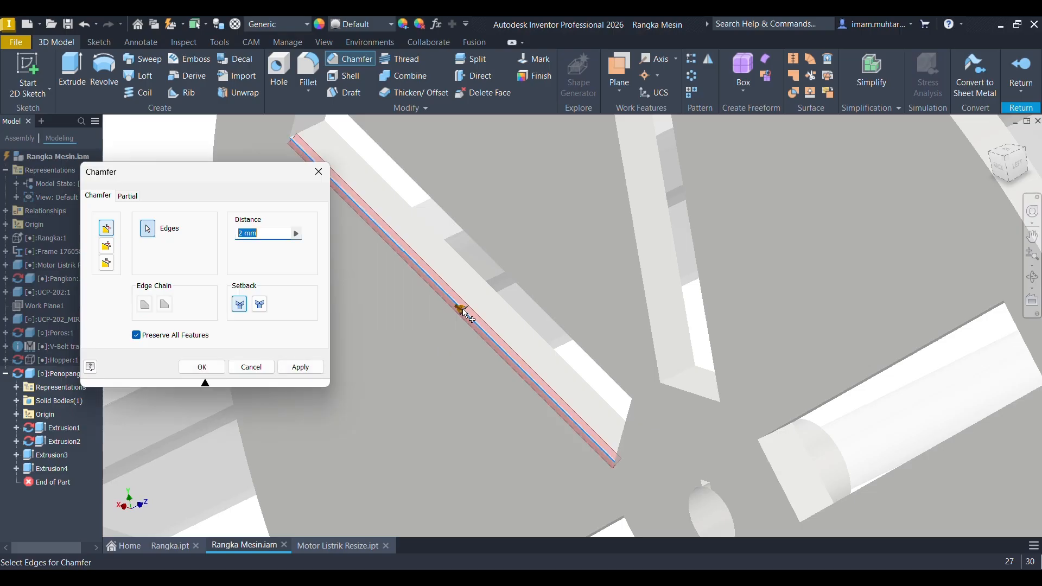
scroll(461, 309, "down", 5)
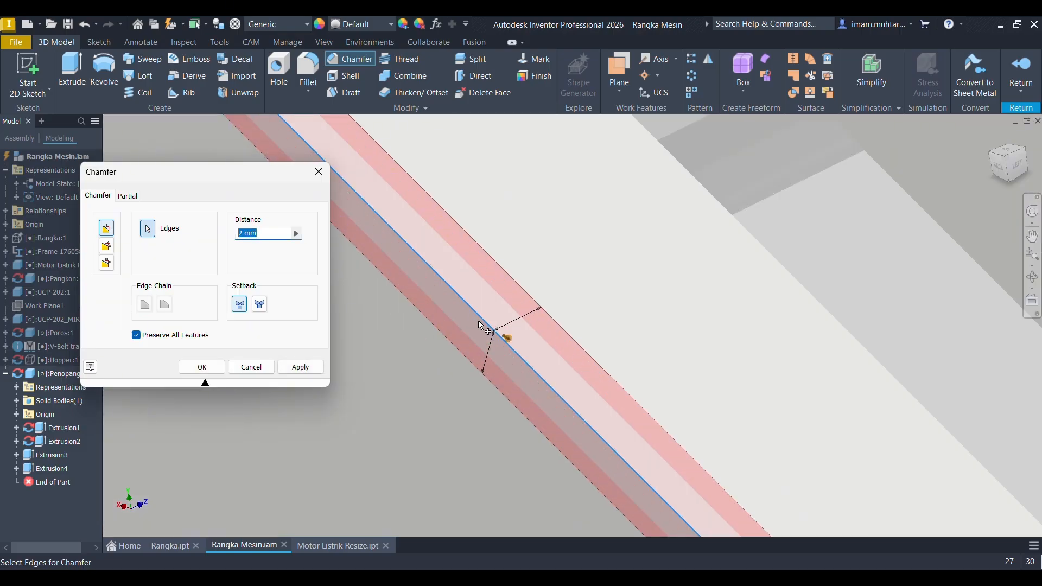
left_click_drag(513, 342, 597, 360)
scroll(543, 294, "up", 5)
mouse_move(555, 292)
middle_mouse_down("shift")
mouse_move(560, 278)
mouse_move(533, 269)
mouse_move(562, 281)
middle_mouse_up("shift")
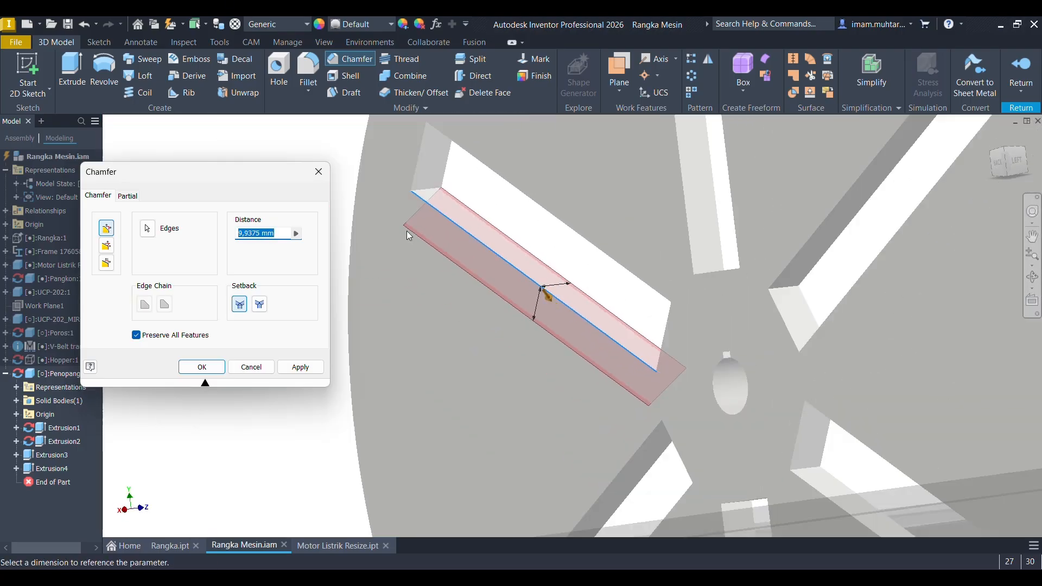
middle_click_drag(409, 235, 413, 231, "shift")
type("10")
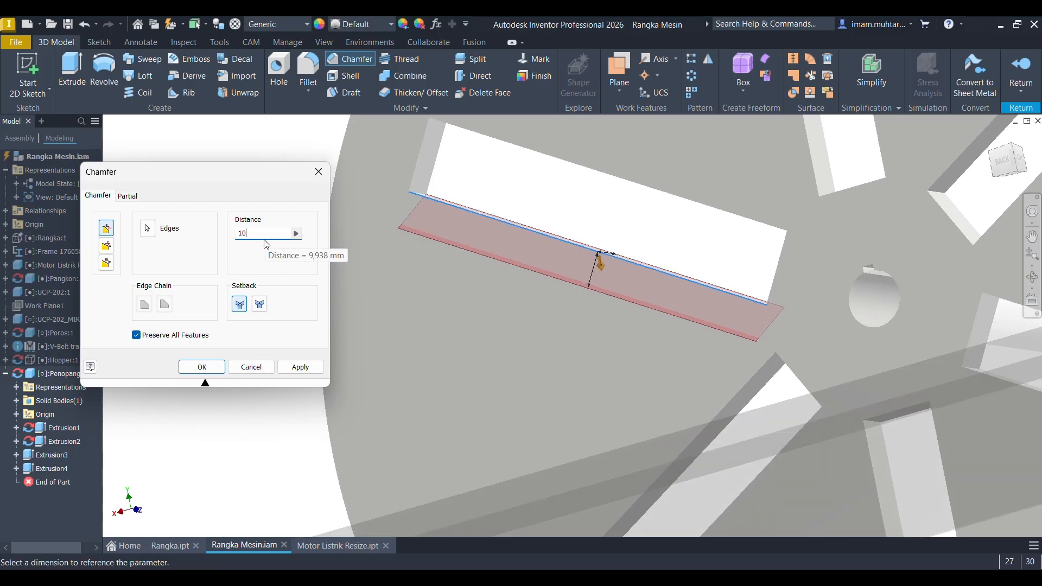
key("Return")
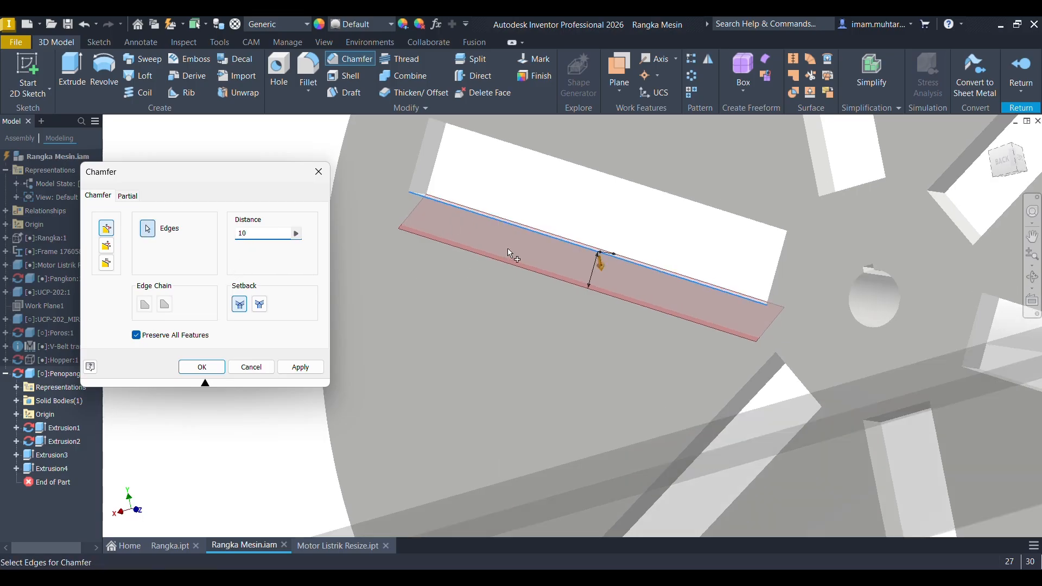
scroll(535, 254, "up", 3)
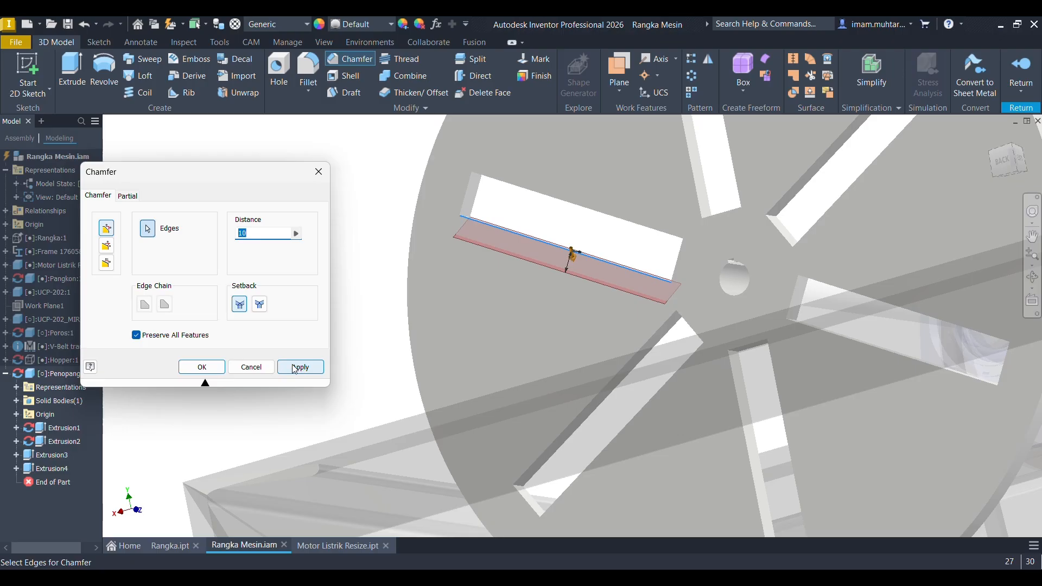
middle_click_drag(576, 310, 770, 288, "shift")
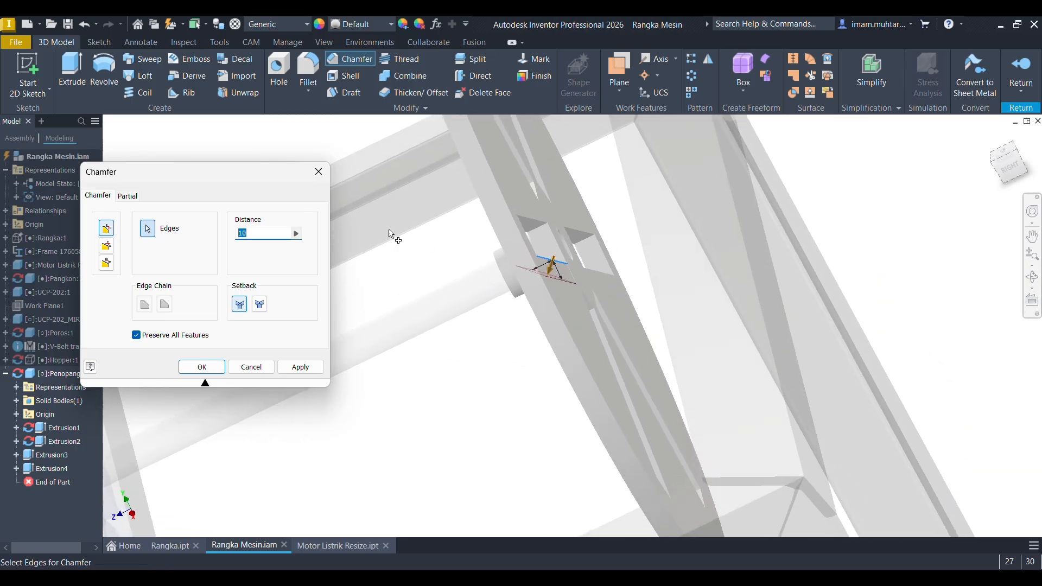
Chamfer one long edge of a blade slot with Distance and Angle, using 10 mm and 35 degrees referenced to the disc face.
left_click(106, 246)
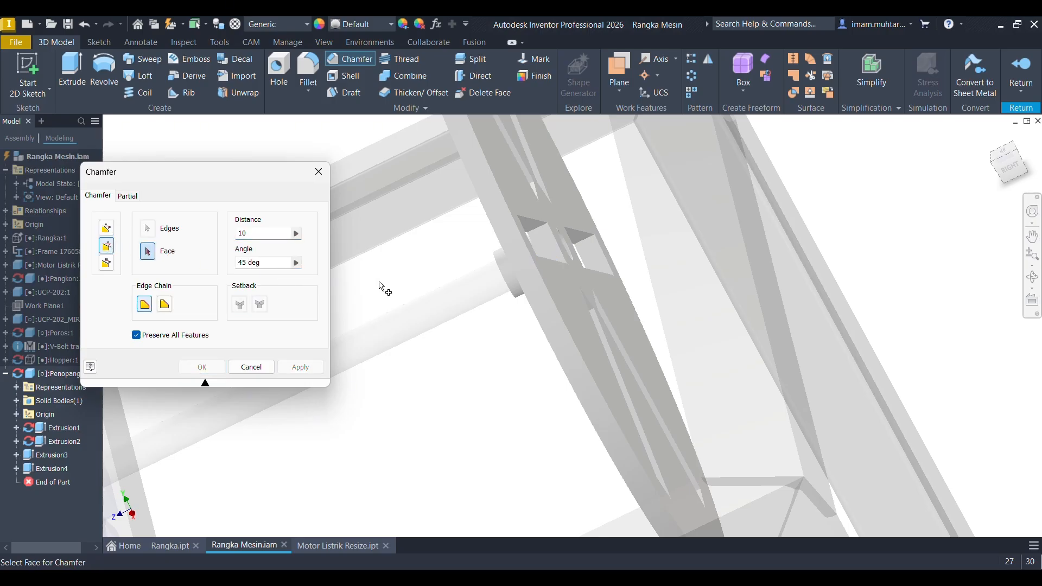
mouse_move(540, 302)
middle_mouse_down("shift")
mouse_move(521, 307)
mouse_move(533, 310)
middle_mouse_up("shift")
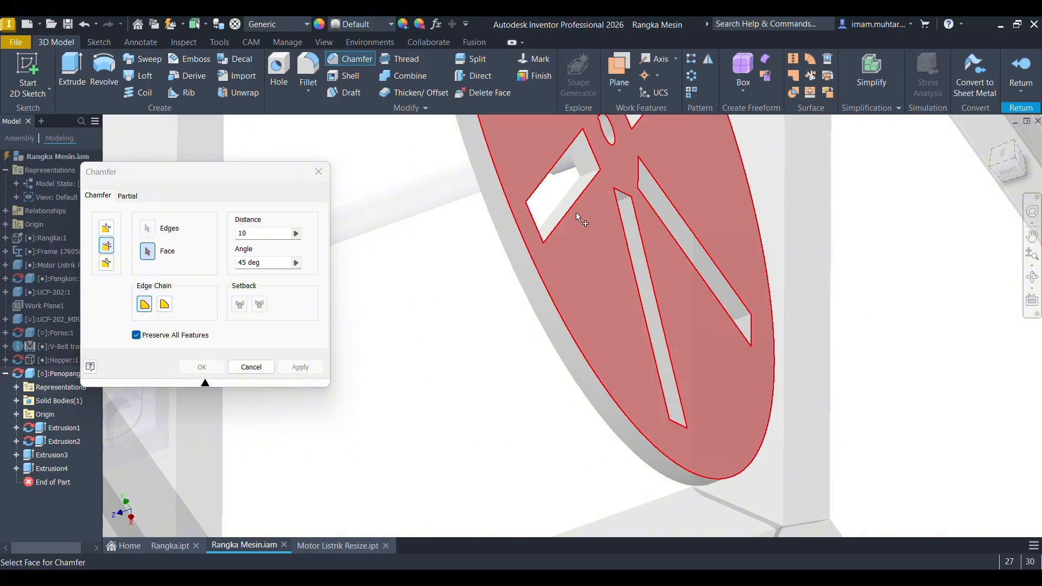
left_click(576, 213)
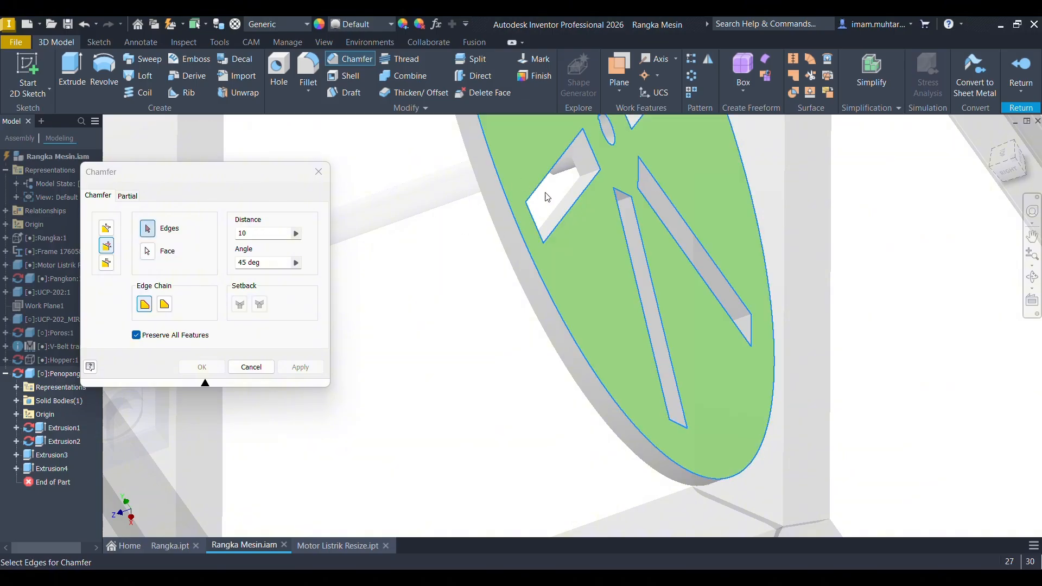
left_click(564, 212)
mouse_move(564, 217)
middle_mouse_down("shift")
mouse_move(569, 233)
mouse_move(584, 224)
middle_mouse_up("shift")
left_click(247, 260)
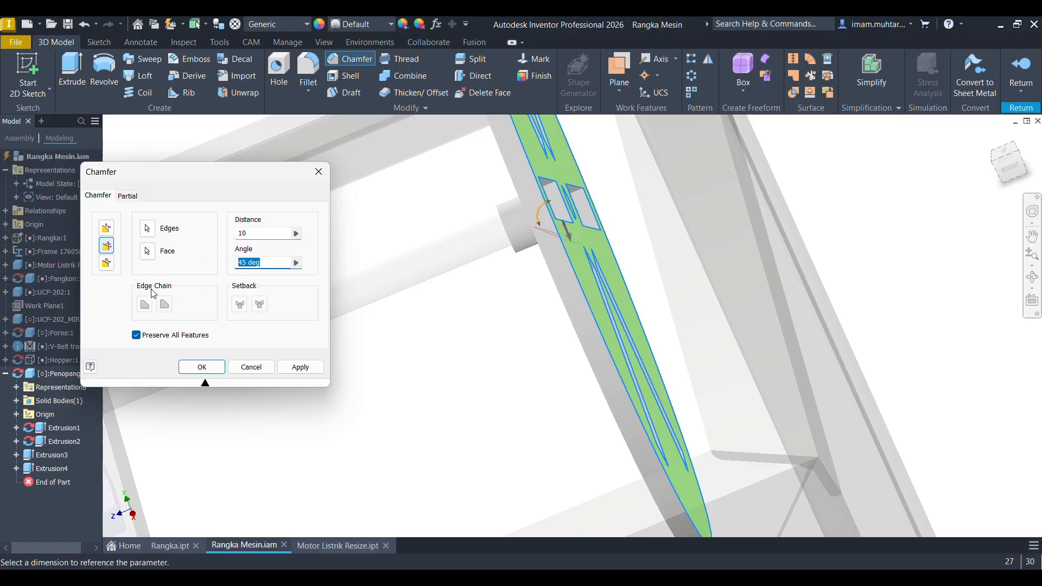
type("35")
middle_click_drag(596, 270, 561, 271, "shift")
scroll(559, 261, "up", 4)
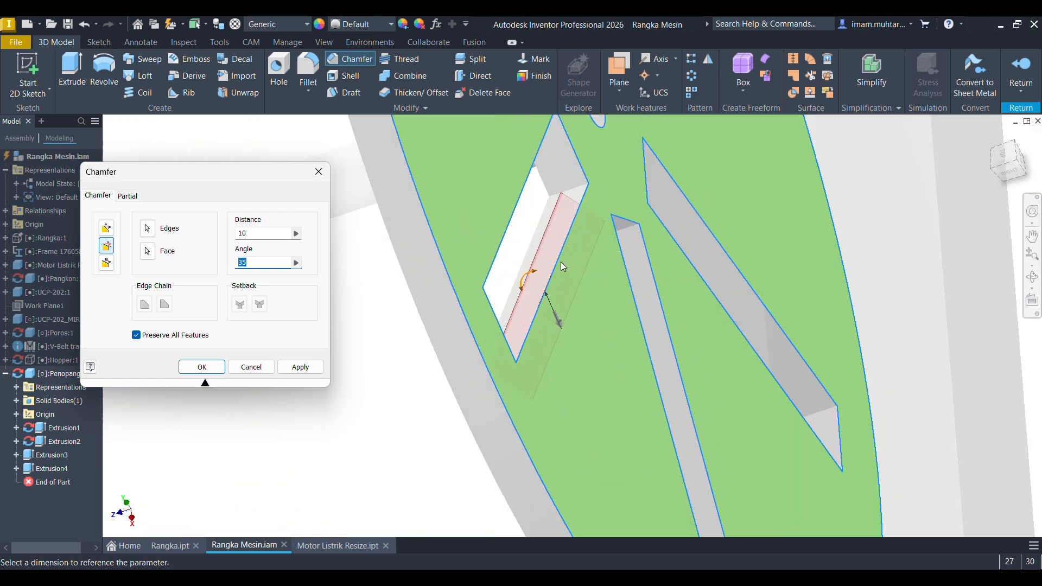
left_click(202, 367)
Start a sketch on the slot's new chamfer face and project the face's outline into it.
mouse_move(595, 313)
middle_mouse_down("shift")
mouse_move(579, 298)
mouse_move(519, 314)
mouse_move(542, 288)
mouse_move(477, 271)
mouse_move(600, 275)
middle_mouse_up("shift")
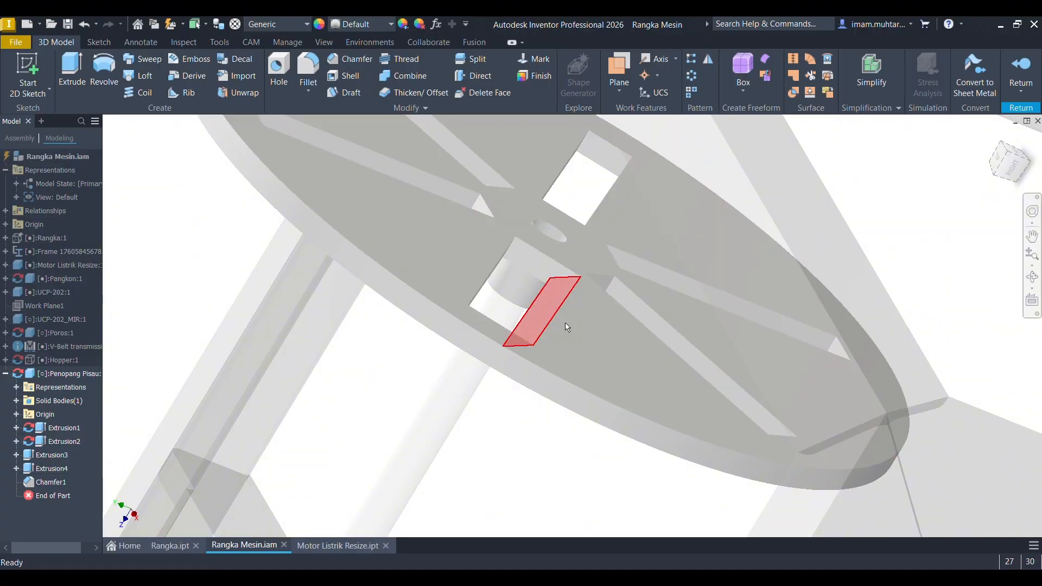
left_click(556, 297)
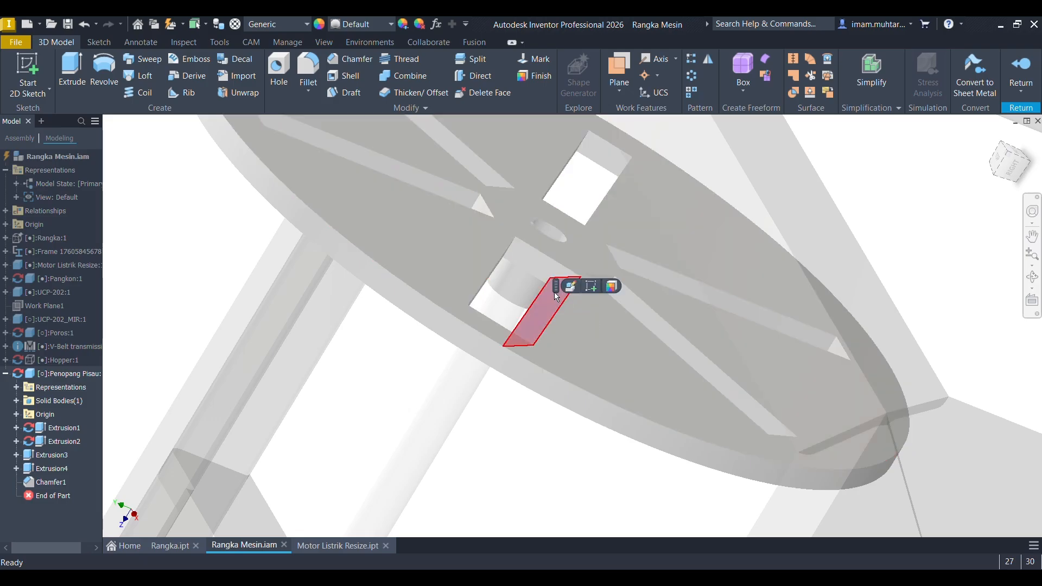
left_click(592, 287)
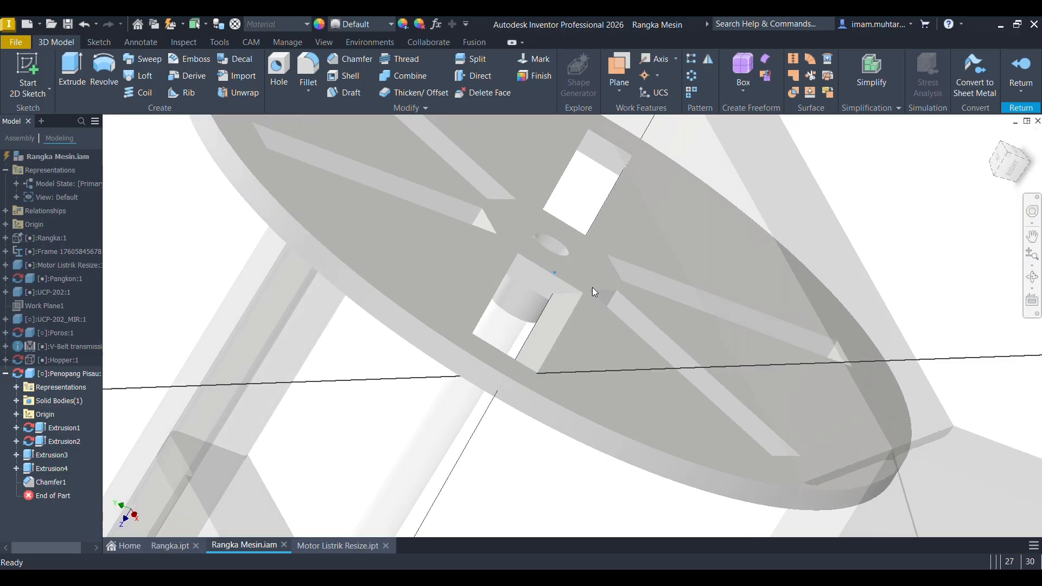
scroll(581, 385, "up", 5)
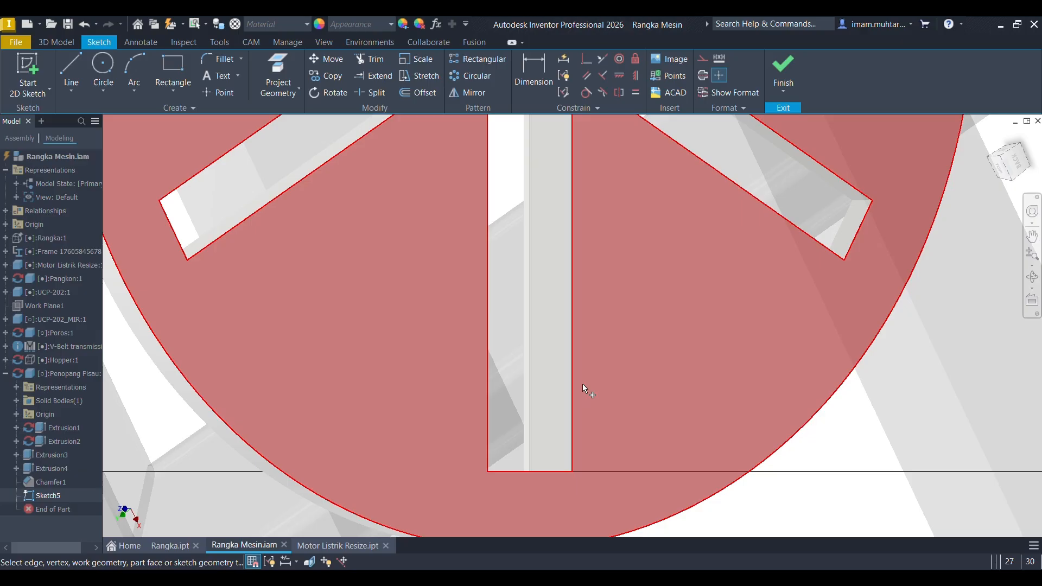
key("p")
left_click(551, 338)
scroll(548, 347, "down", 4)
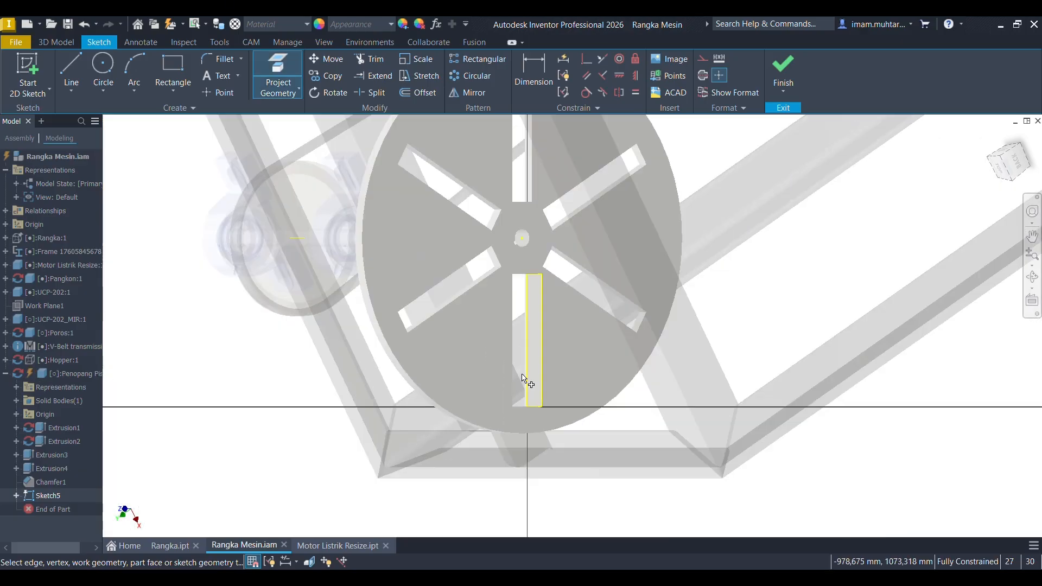
scroll(546, 349, "up", 2)
key("Escape")
Draw a 5 mm diameter circle midway across the projected chamfer face, near its end by the hub.
key("c")
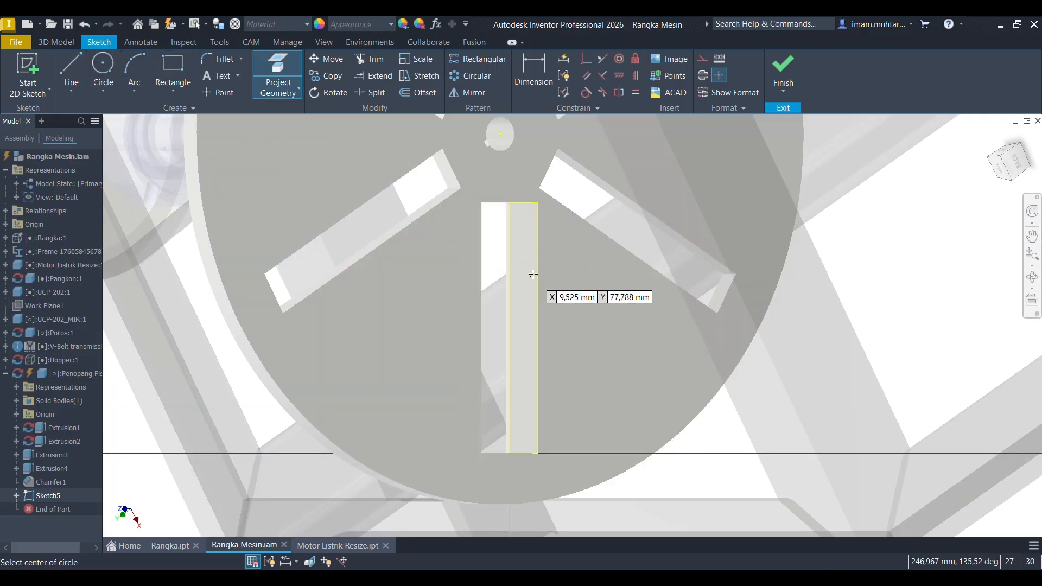
scroll(515, 236, "up", 3)
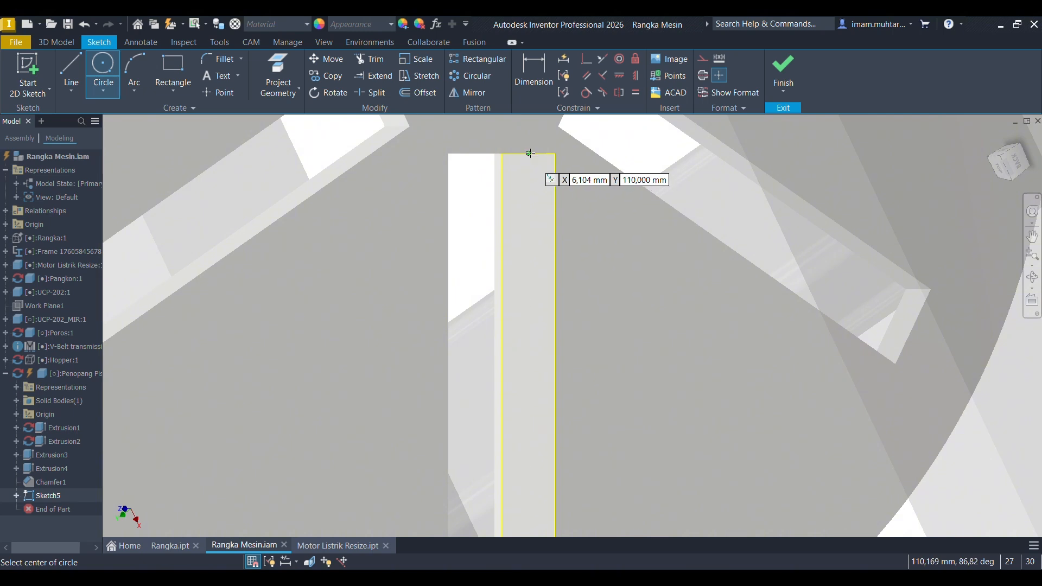
left_click(528, 211)
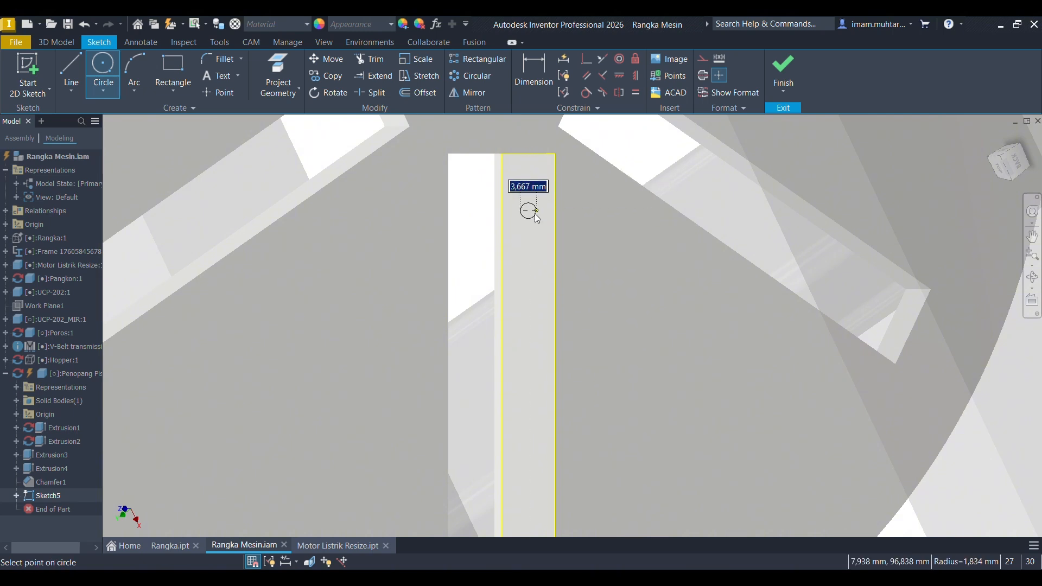
type("5")
key("Return")
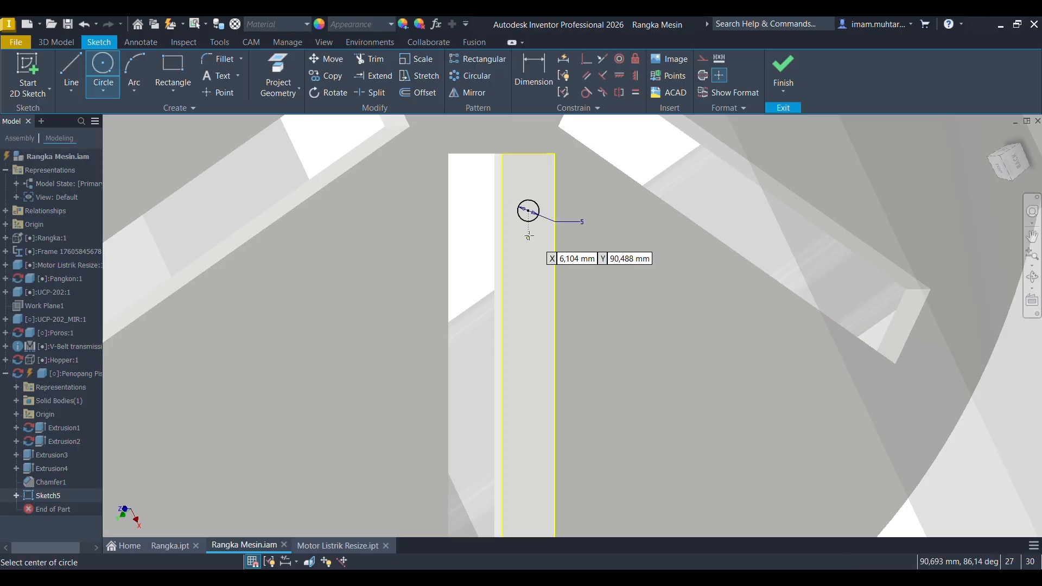
Draw a second 5 mm diameter circle in line with the first, near the chamfer face's outer end.
scroll(529, 236, "down", 3)
scroll(513, 202, "up", 3)
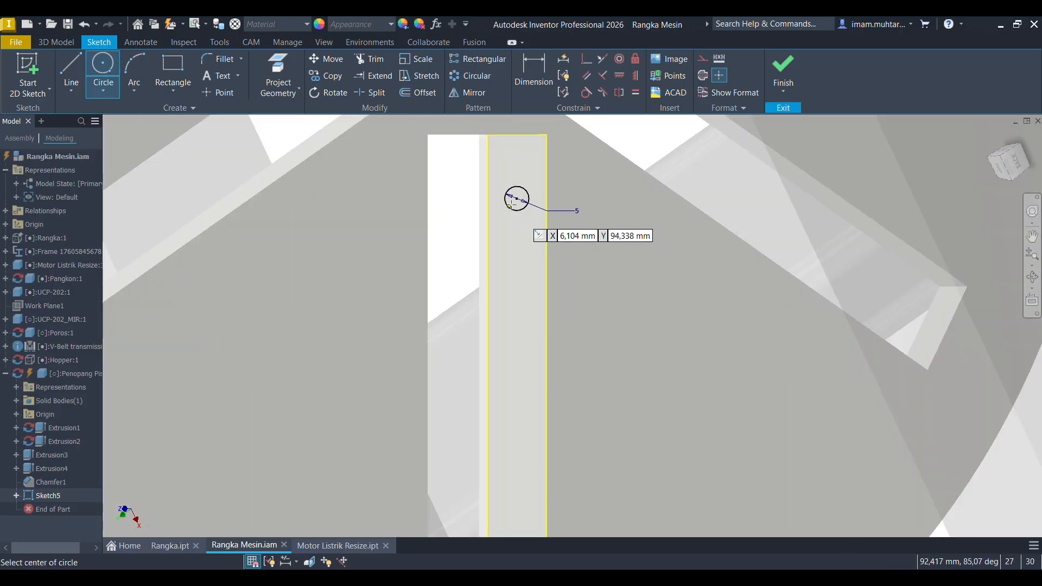
scroll(514, 202, "down", 4)
scroll(510, 365, "up", 4)
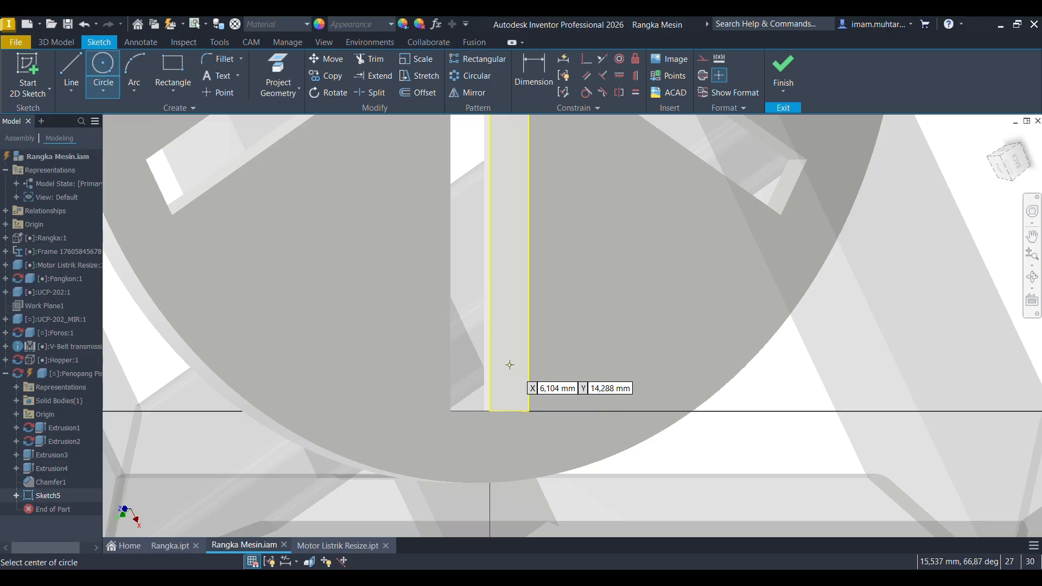
left_click(509, 365)
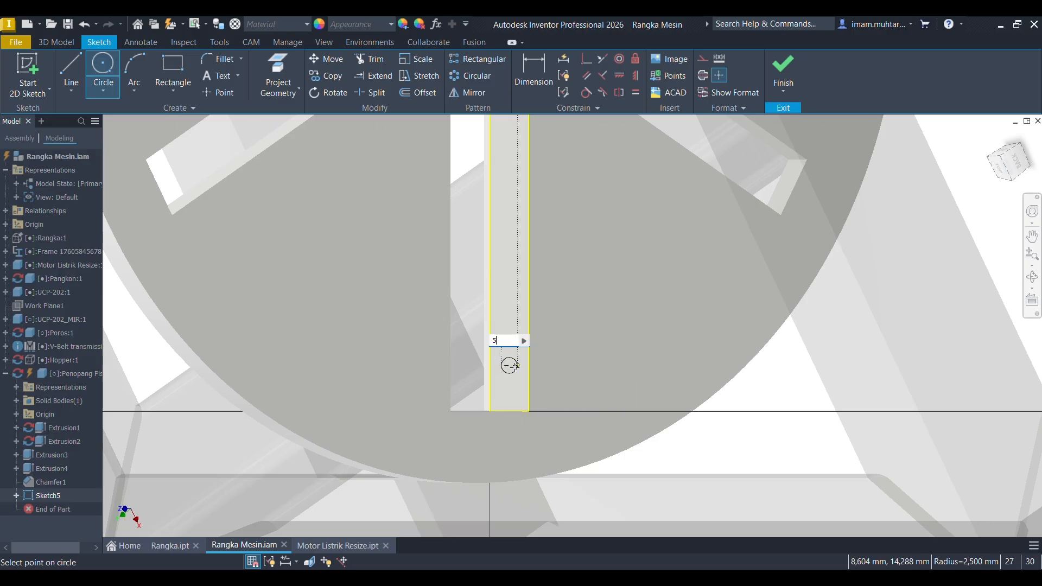
key("Return")
Dimension the outer circle's centre 15 mm from the outer short edge of the chamfer face.
key("d")
scroll(516, 392, "up", 3)
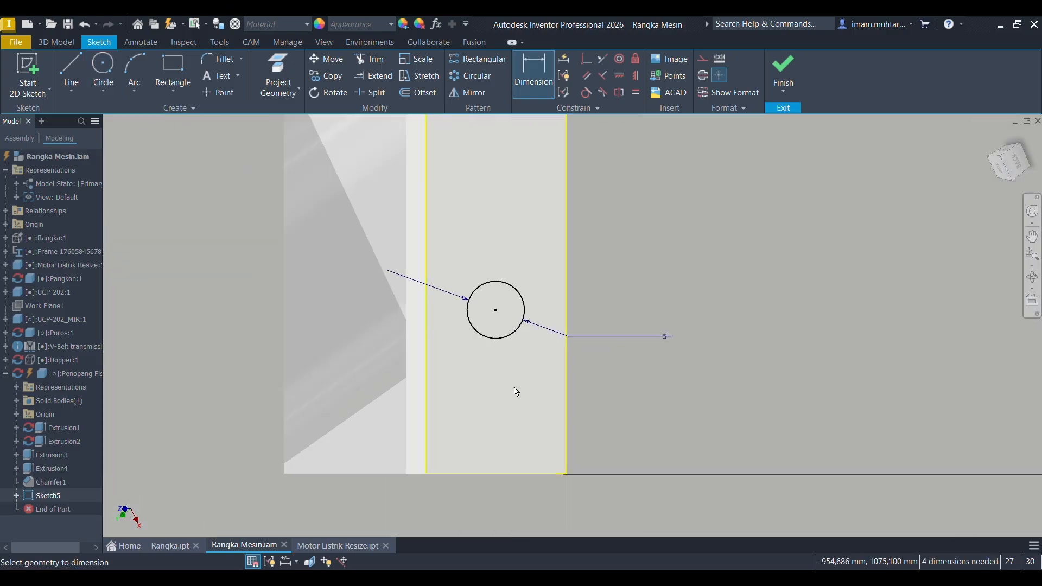
left_click(495, 310)
left_click(510, 474)
left_click(602, 413)
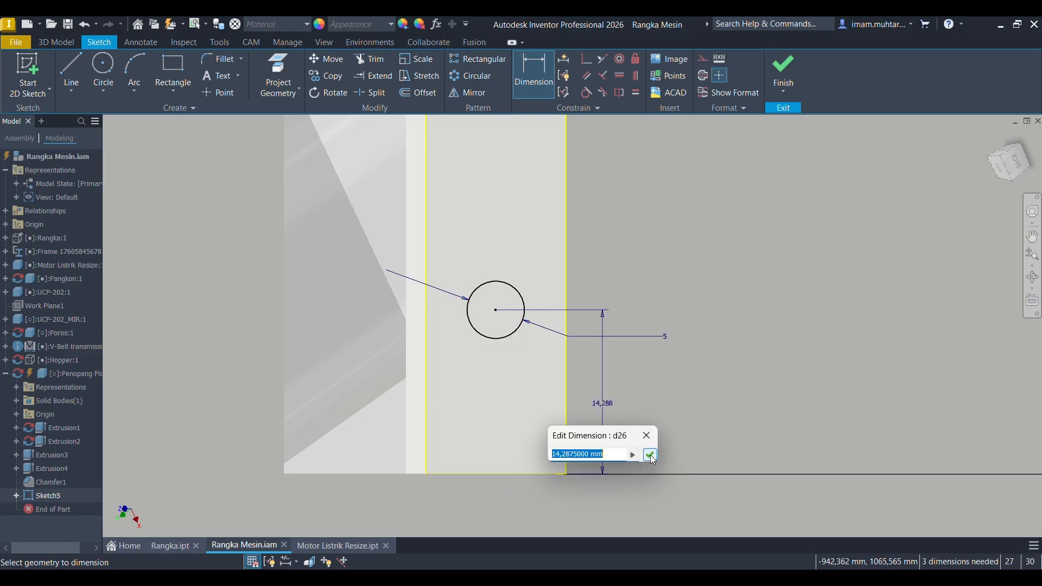
type("15")
key("Return")
Dimension the hub-side circle's centre 15 mm from the chamfer face's inner short edge.
scroll(604, 447, "down", 5)
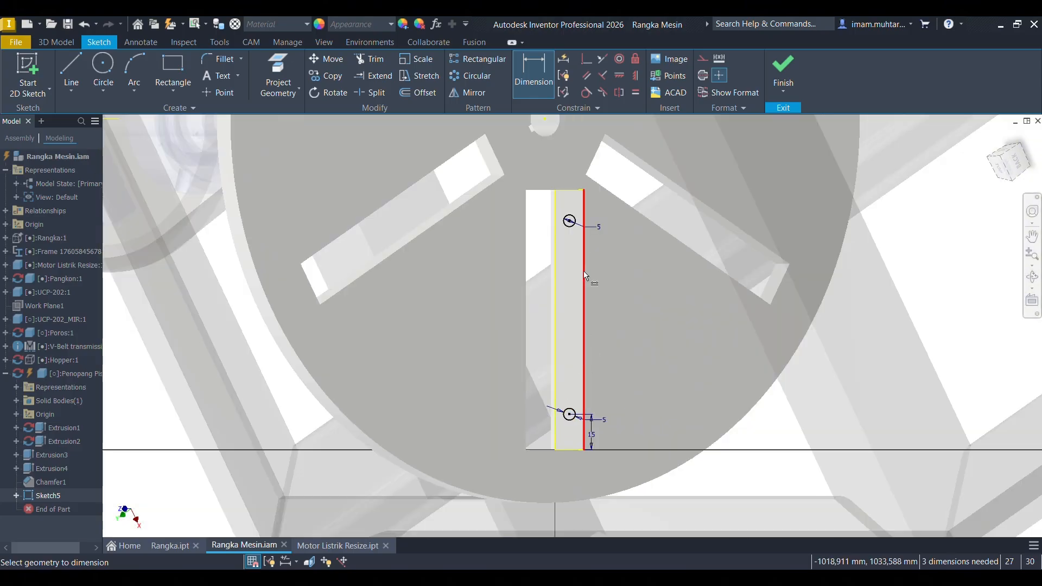
scroll(561, 191, "up", 3)
left_click(575, 190)
left_click(577, 248)
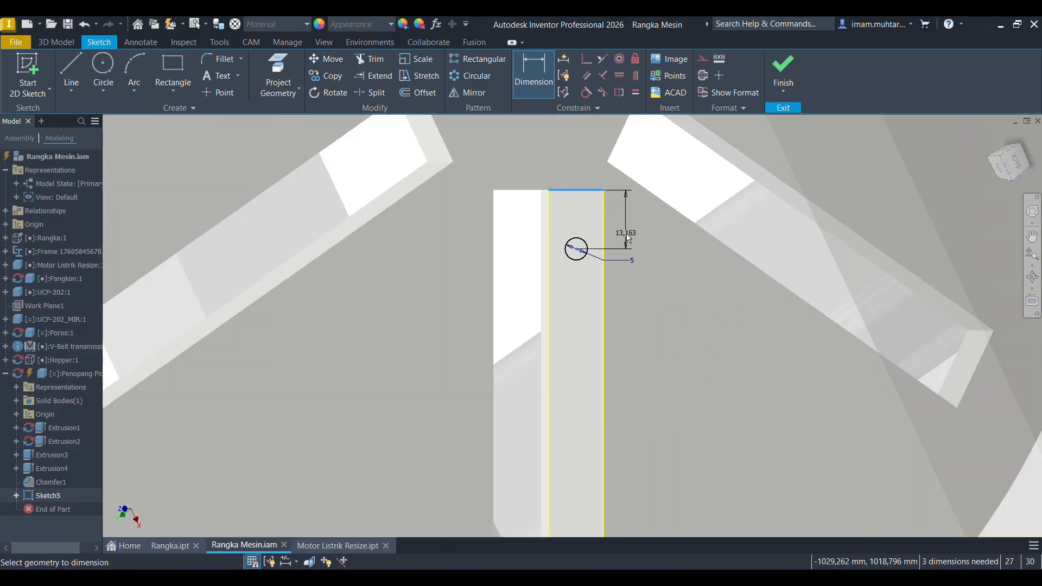
left_click(628, 238)
type("15")
left_click(671, 284)
scroll(593, 274, "down", 3)
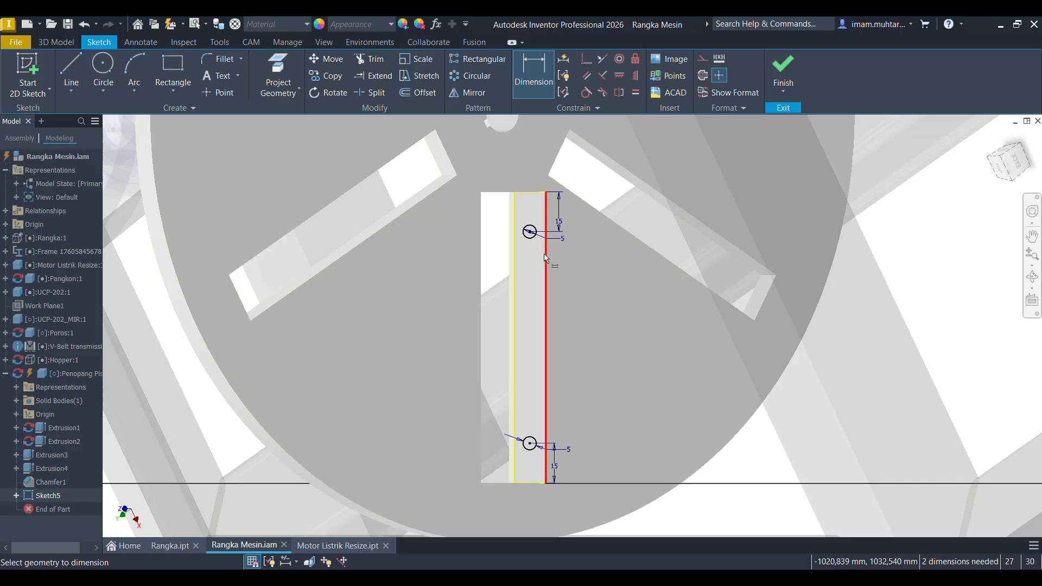
Set the end distances of both hole circles to 25 mm.
left_click(559, 222)
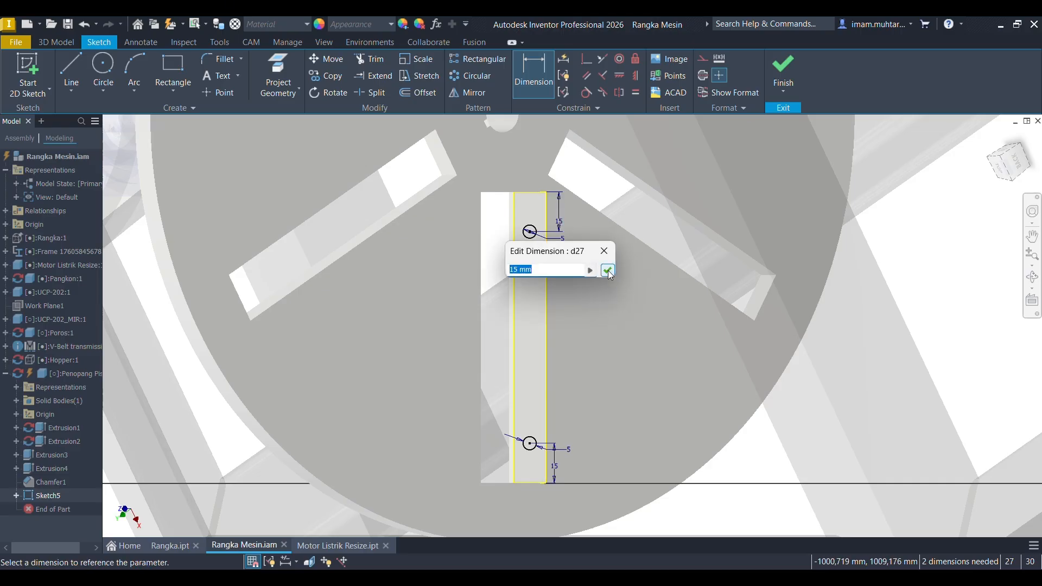
type("25")
left_click(607, 270)
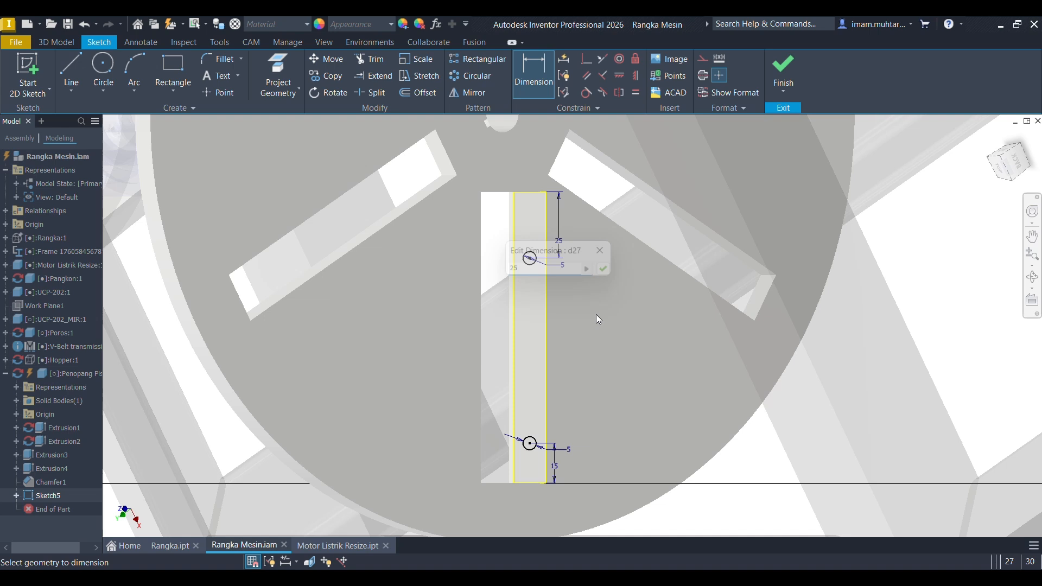
left_click(569, 465)
type("25")
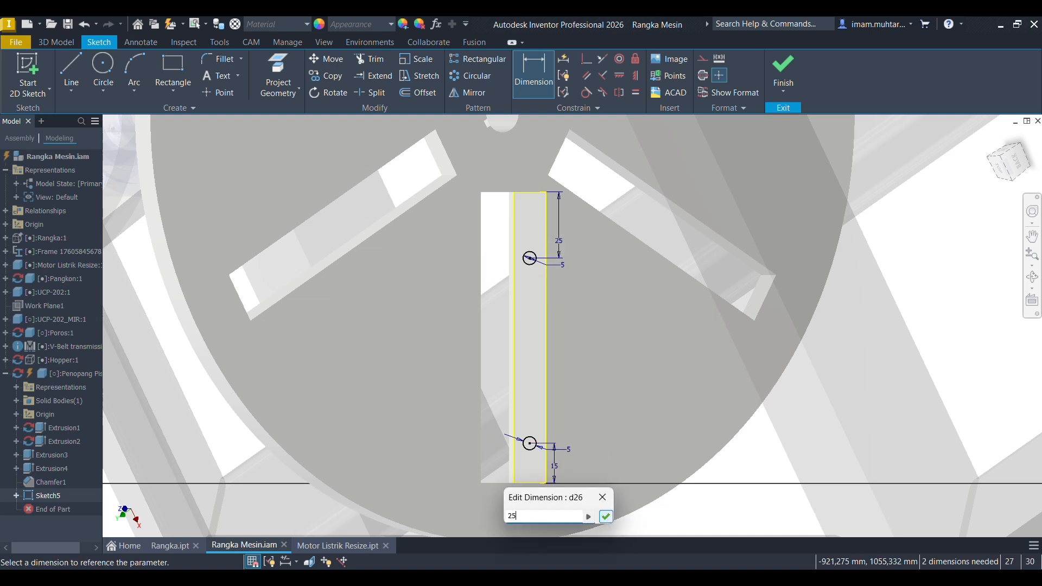
left_click(608, 509)
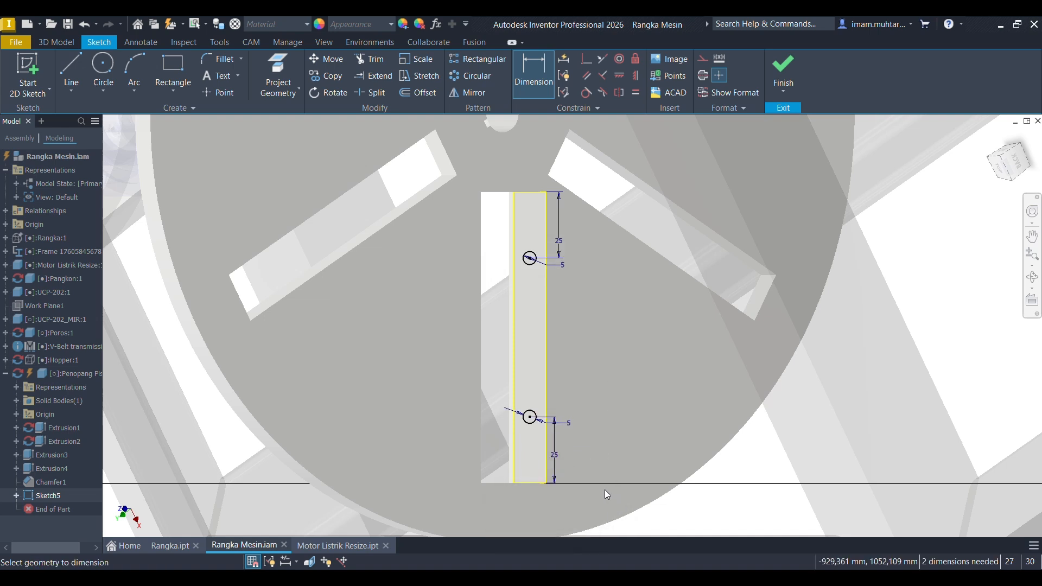
key("e")
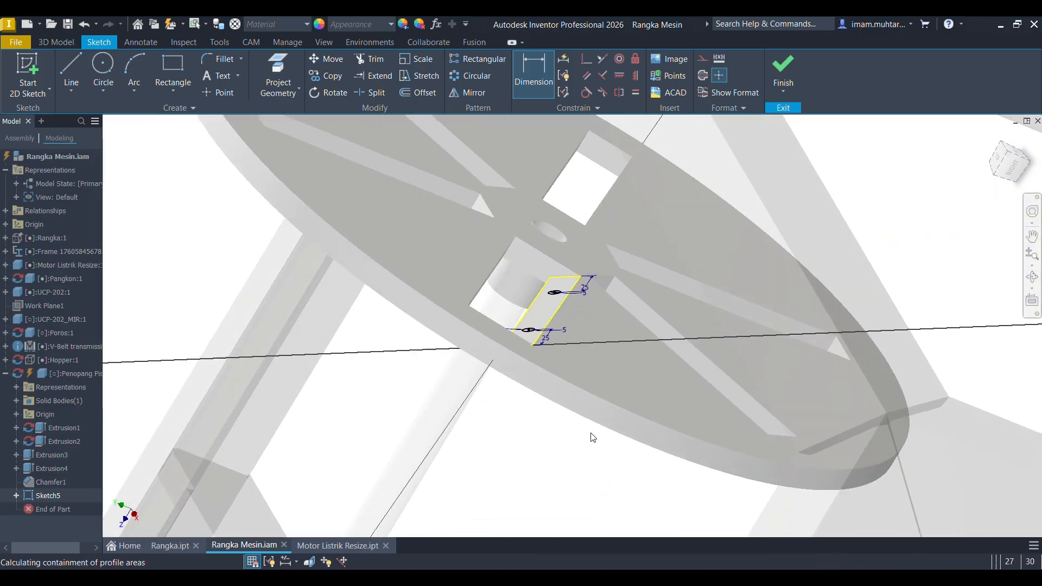
scroll(572, 233, "up", 6)
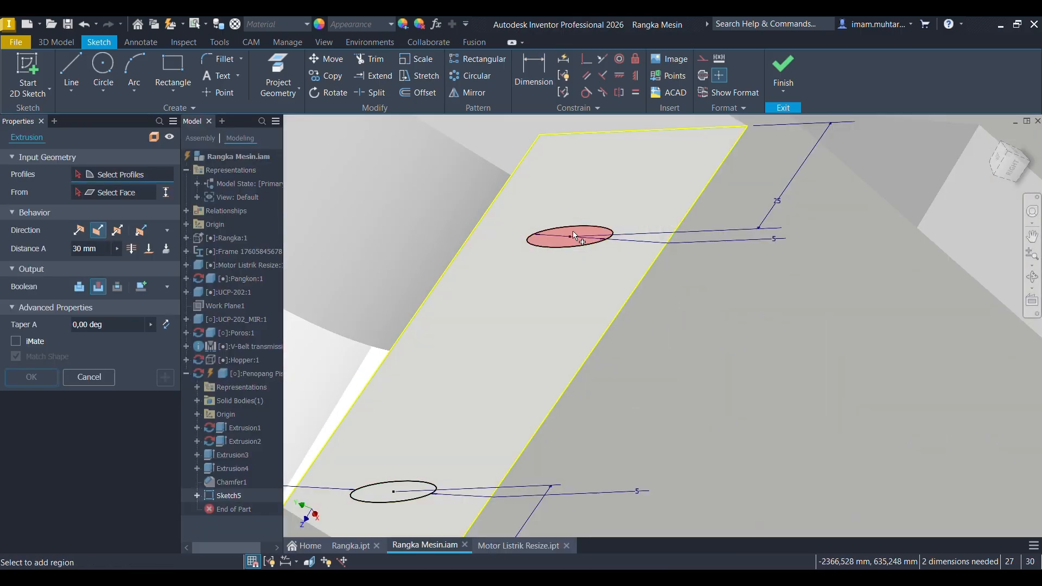
left_click(574, 230)
scroll(561, 264, "down", 3)
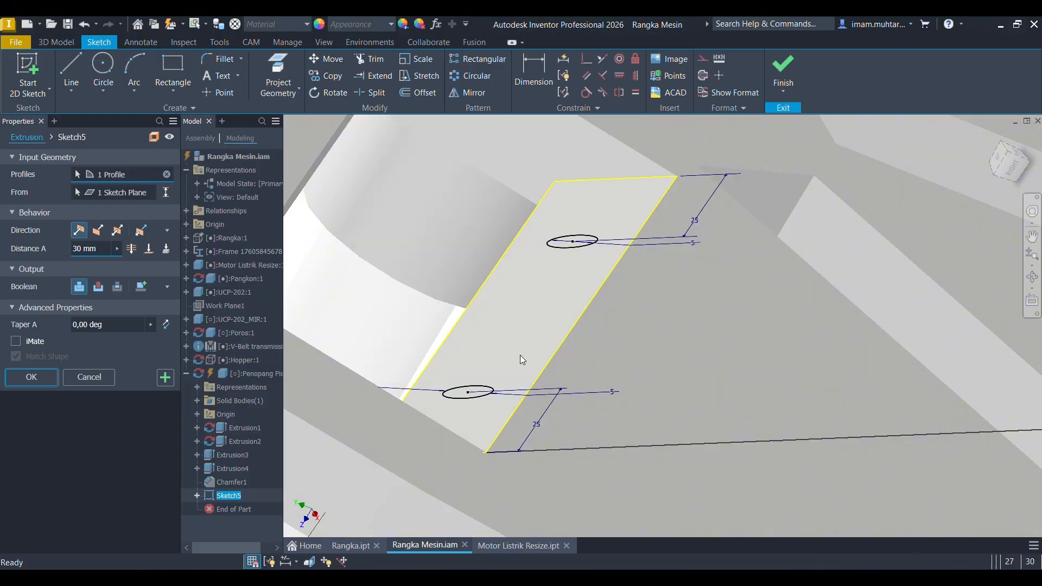
key("Escape")
Cut both 5 mm circle profiles into the chamfer face with a 30 mm Extrude in the flipped direction.
key("e")
scroll(474, 416, "up", 3)
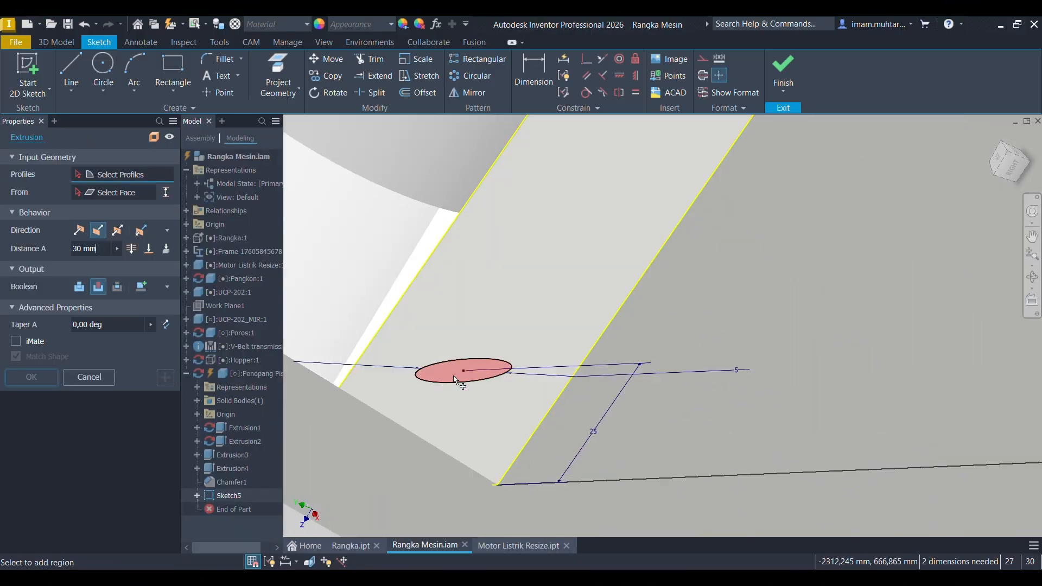
left_click(456, 380)
scroll(535, 274, "down", 3)
scroll(549, 244, "up", 5)
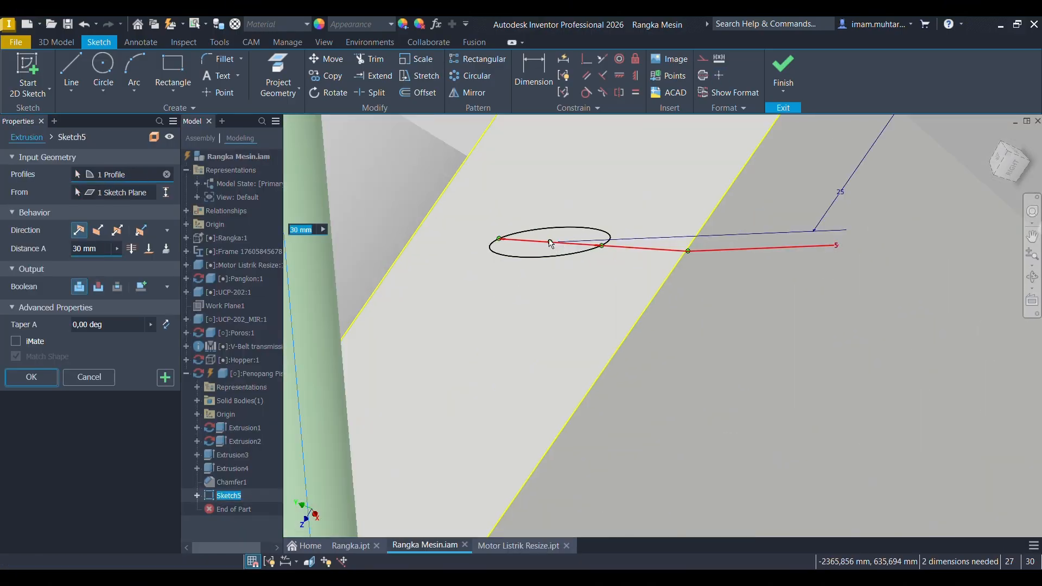
left_click(549, 245)
scroll(493, 285, "down", 4)
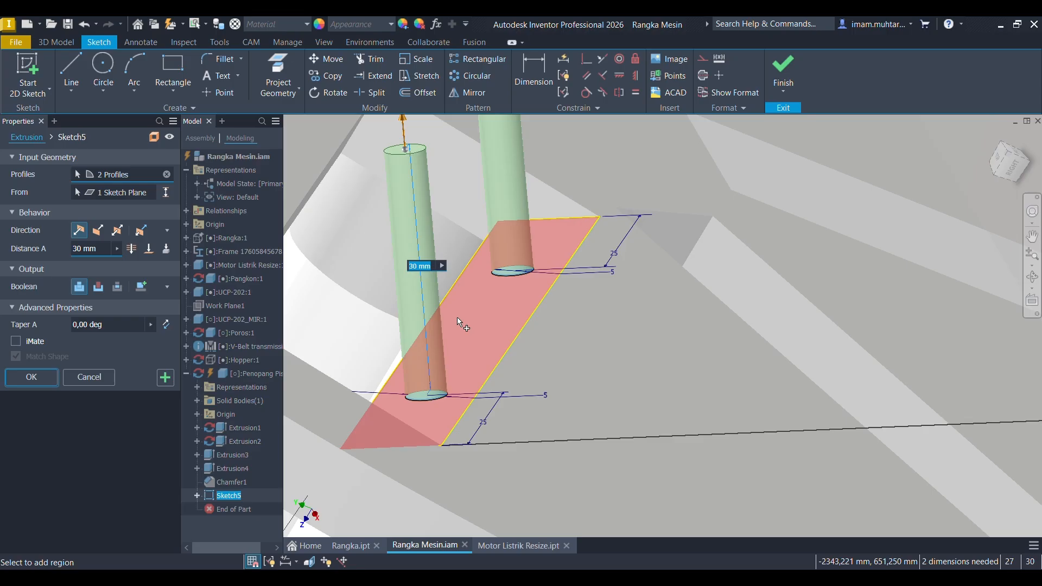
left_click(98, 230)
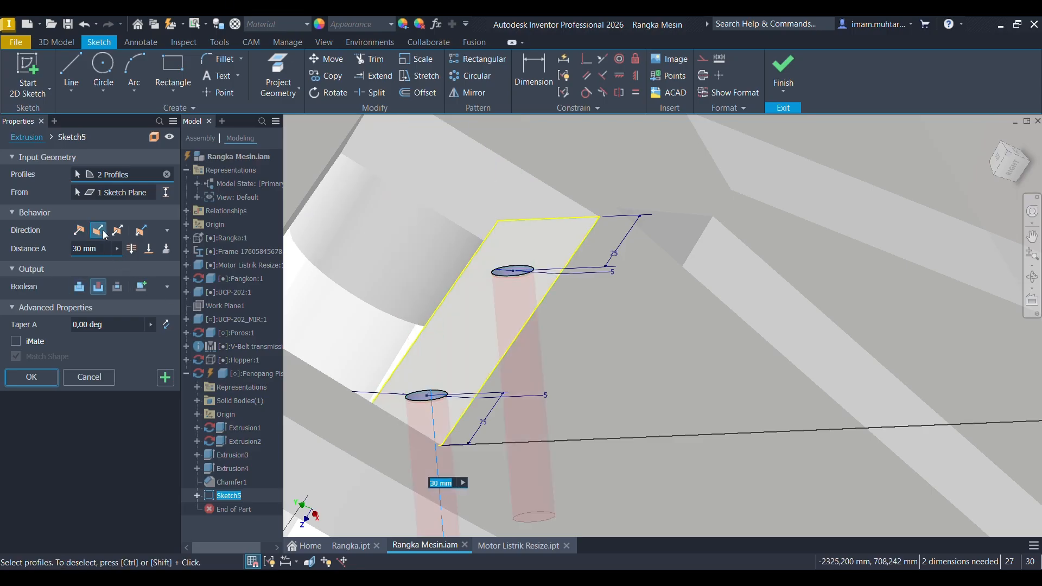
left_click(32, 376)
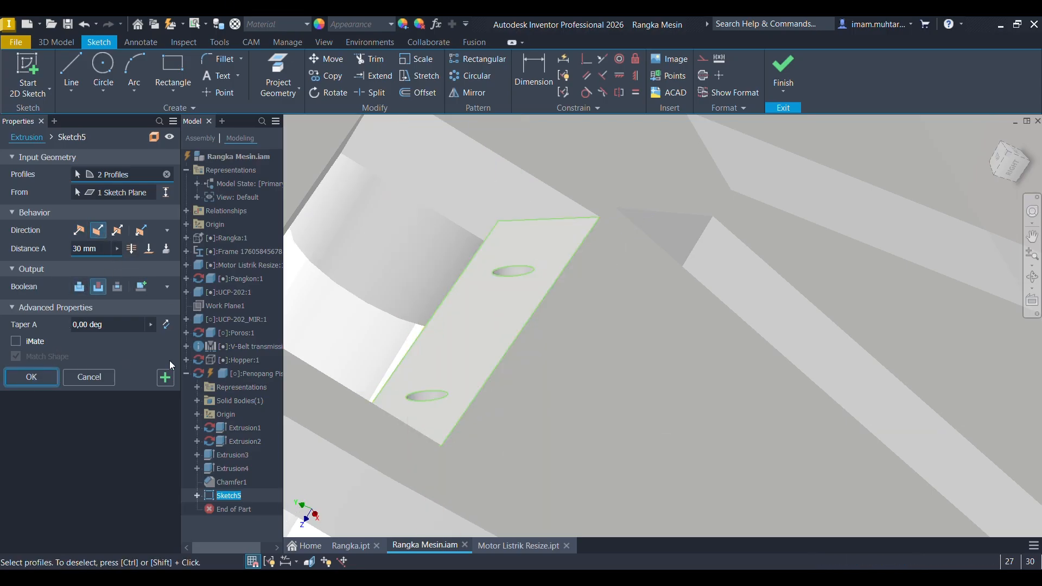
scroll(568, 359, "down", 5)
middle_click_drag(481, 366, 456, 389, "shift")
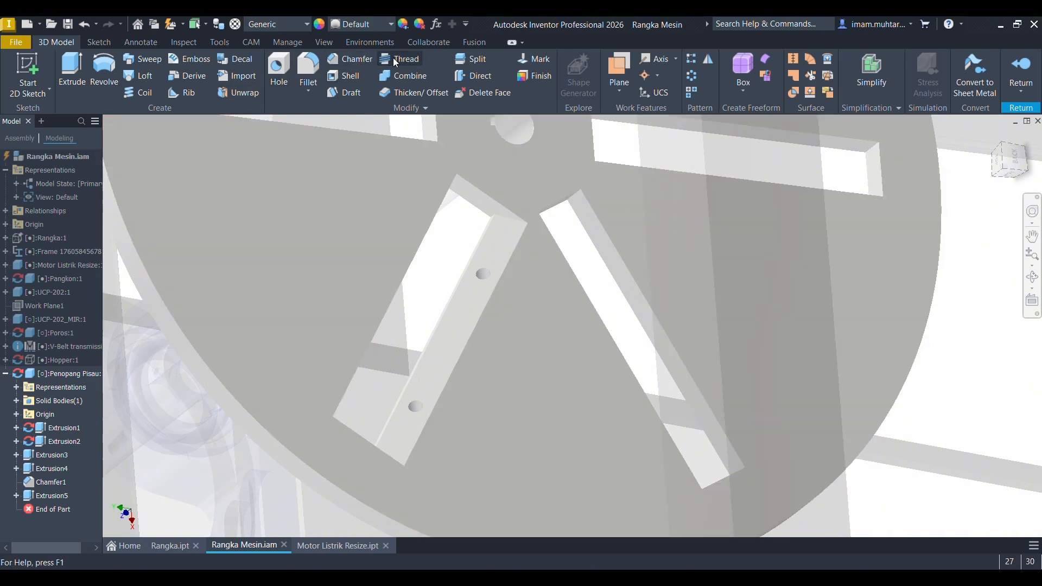
Add M5x0.8 threads, ANSI Metric M Profile with class 6H and right-hand direction, to both bolt holes in the slot's chamfer face.
scroll(521, 287, "up", 3)
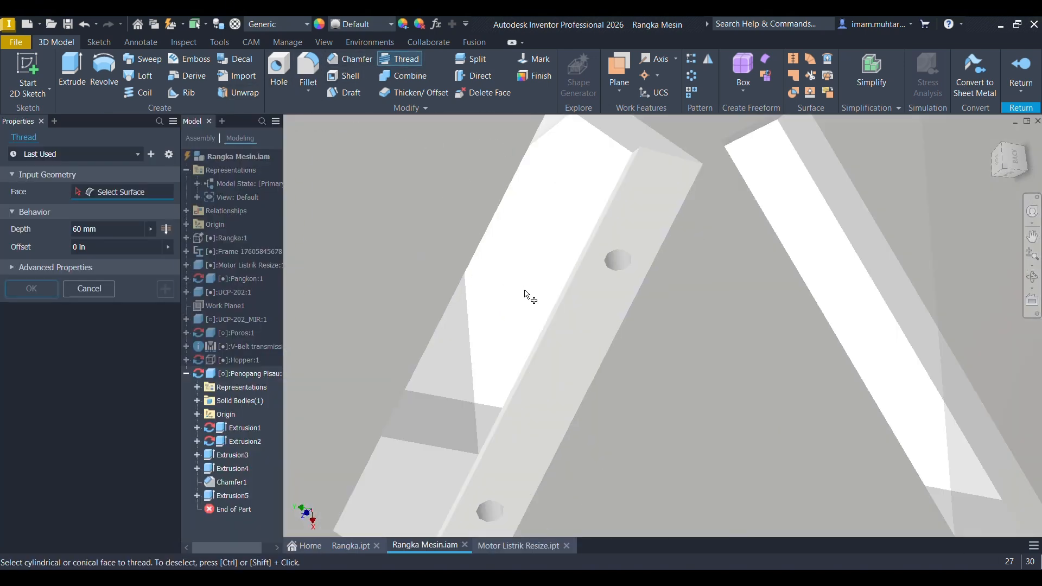
left_click(621, 269)
scroll(606, 269, "down", 2)
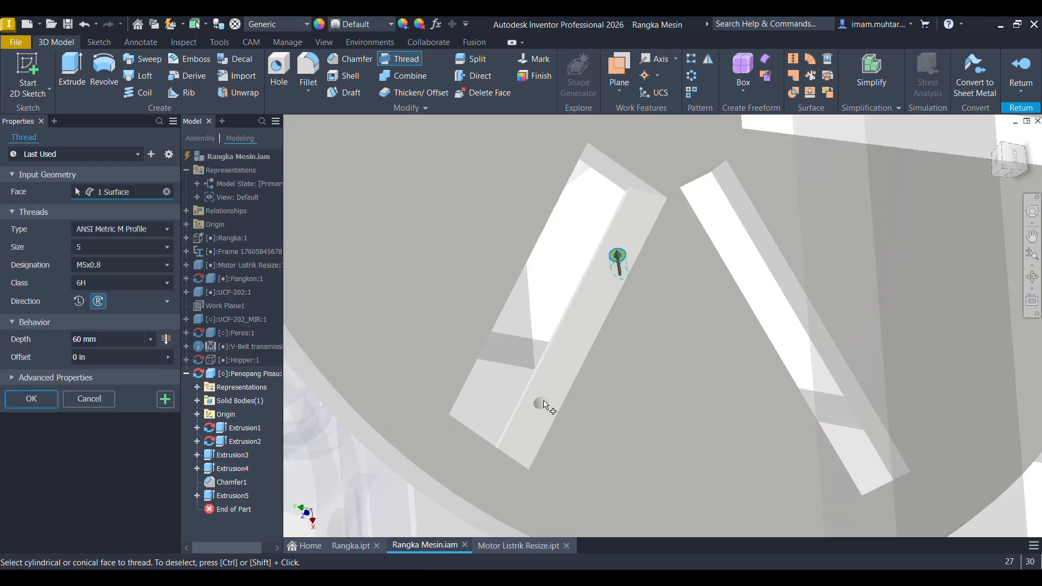
scroll(514, 396, "up", 2)
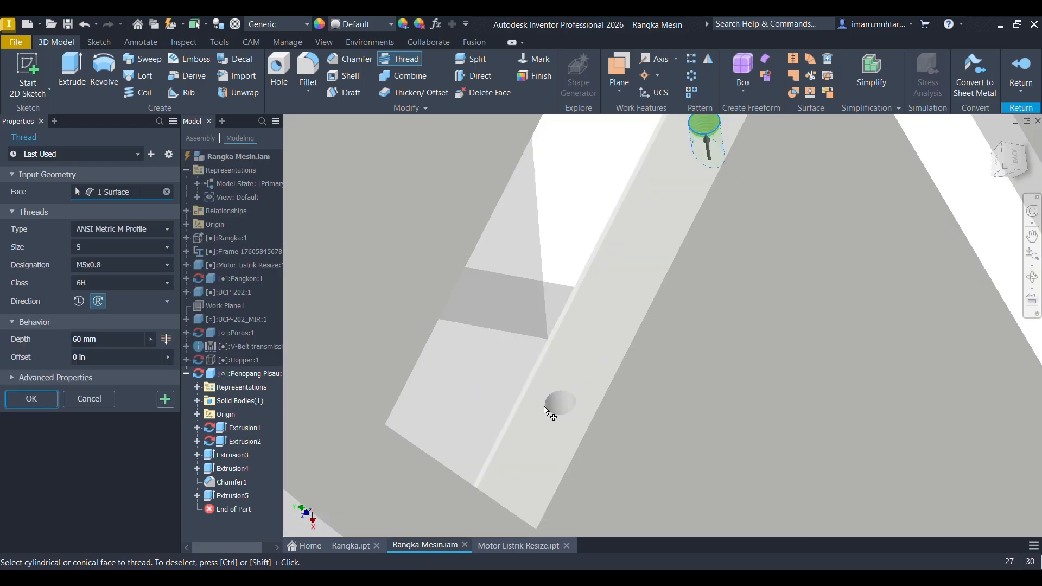
left_click(165, 400)
left_click(569, 416)
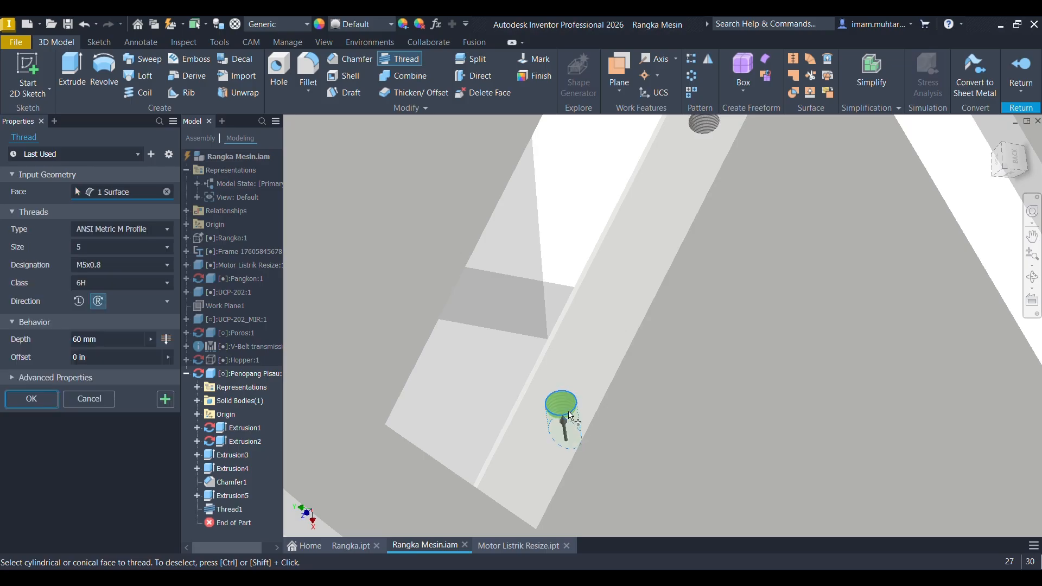
key("Return")
scroll(469, 354, "down", 3)
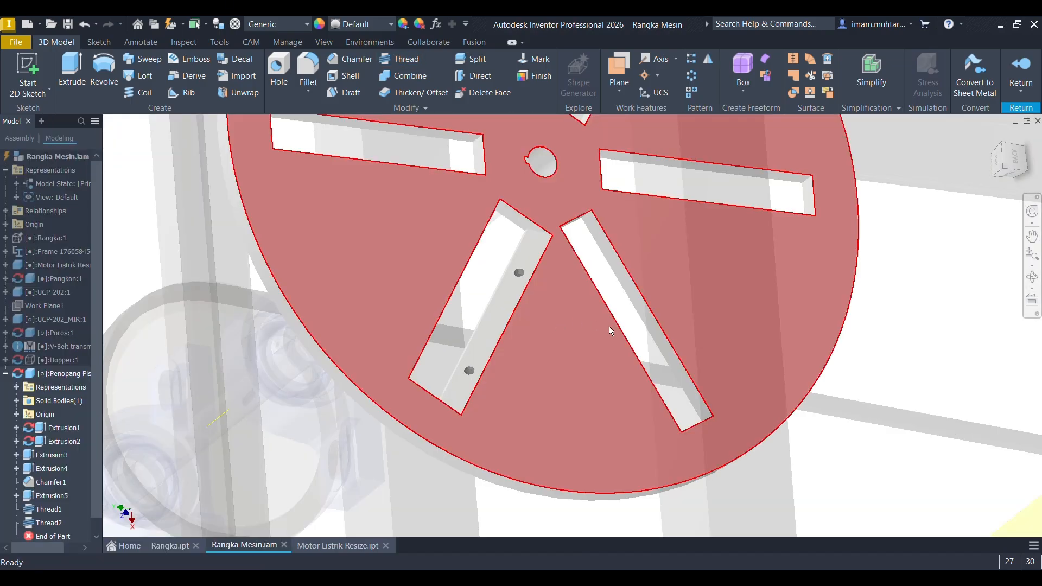
Try to circular pattern the hole cut, both threads and the slot extrusion around the centre bore axis, 6 instances over 360 deg.
scroll(565, 359, "down", 5)
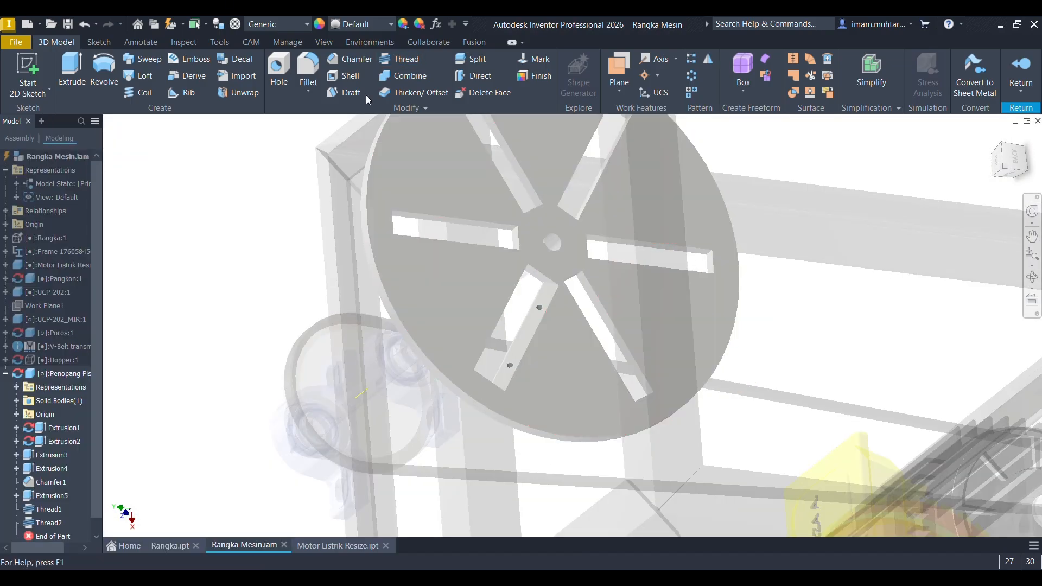
left_click(691, 75)
scroll(636, 302, "up", 5)
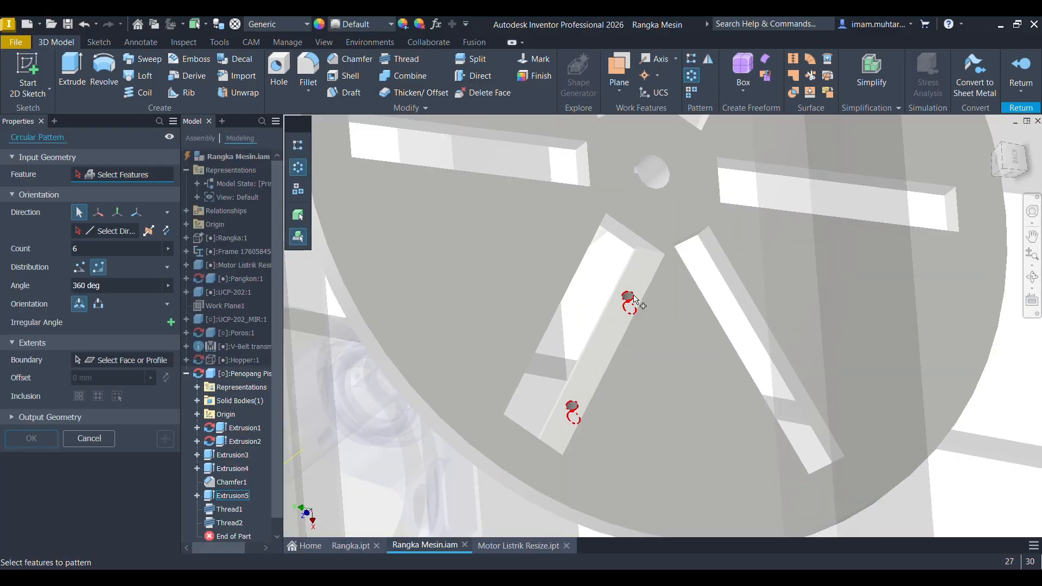
left_click(636, 297)
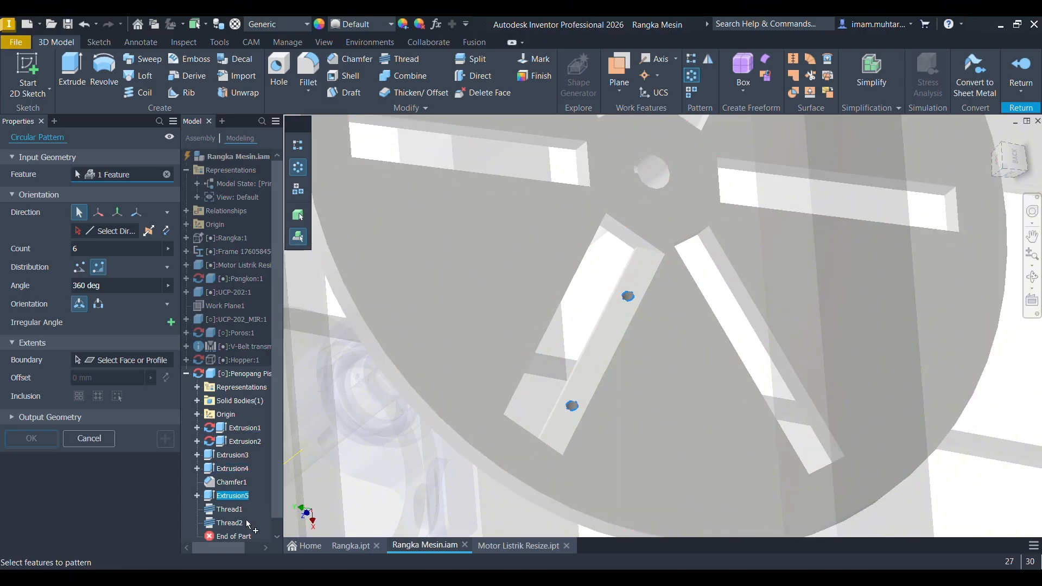
left_click(229, 509)
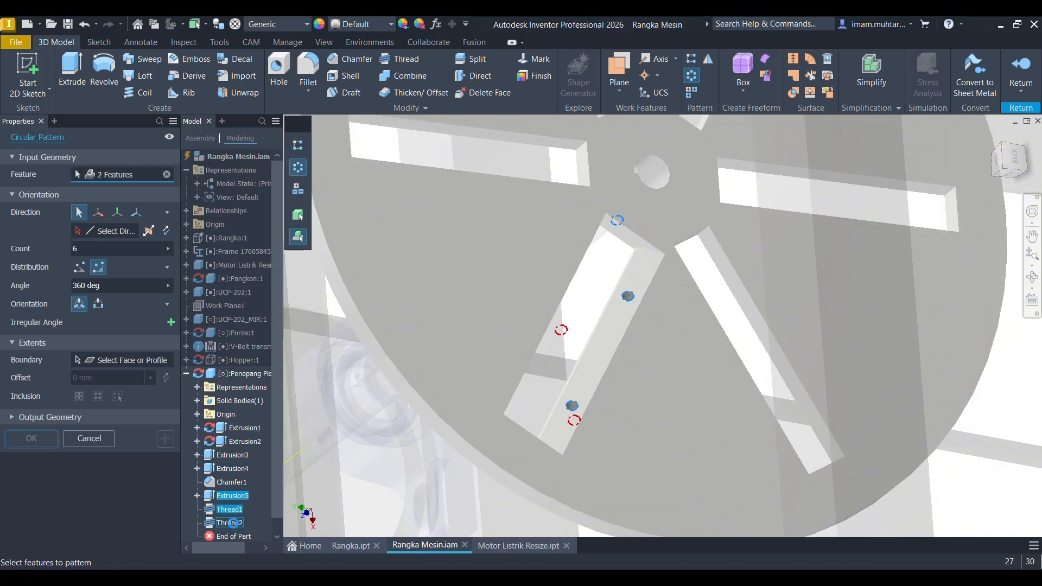
left_click(235, 524)
middle_click_drag(684, 329, 646, 331, "shift")
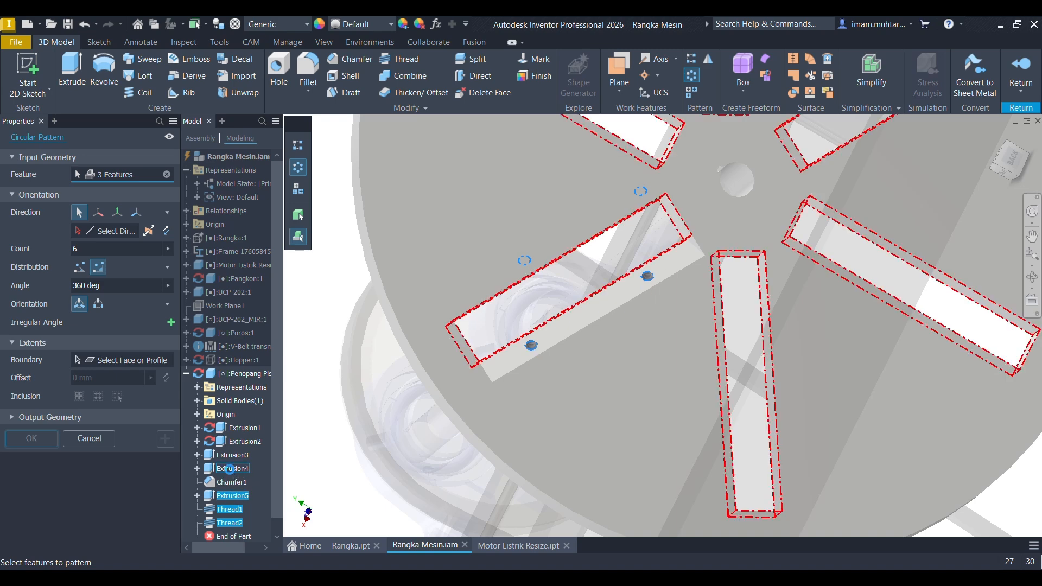
left_click(230, 469)
scroll(342, 449, "down", 3)
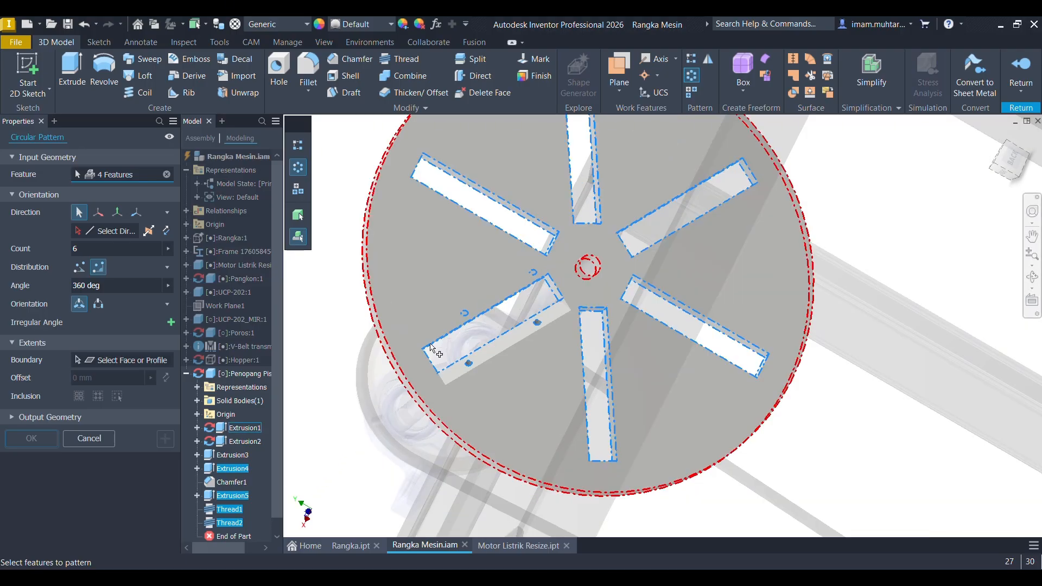
left_click(106, 230)
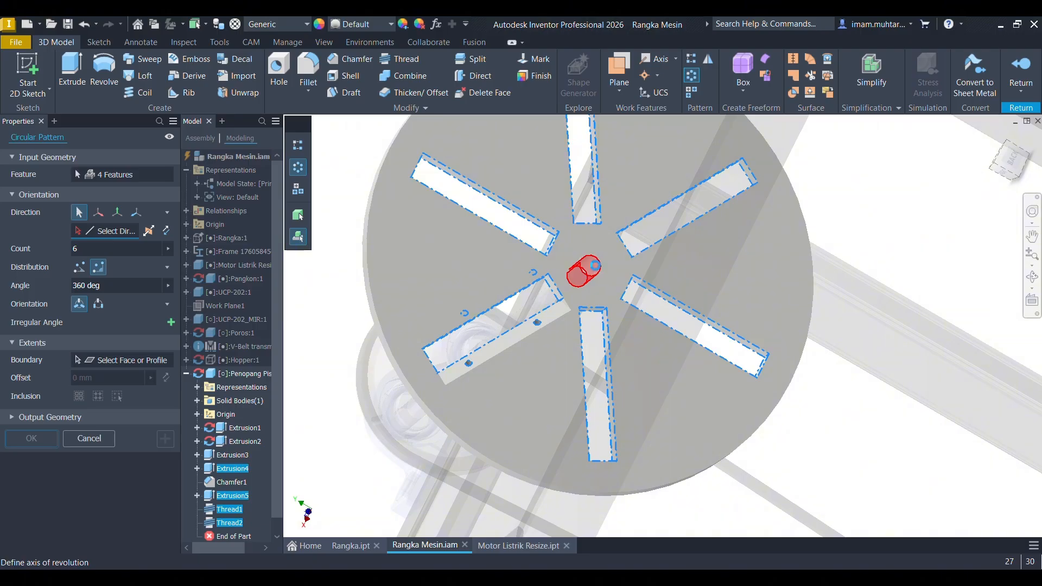
left_click(585, 271)
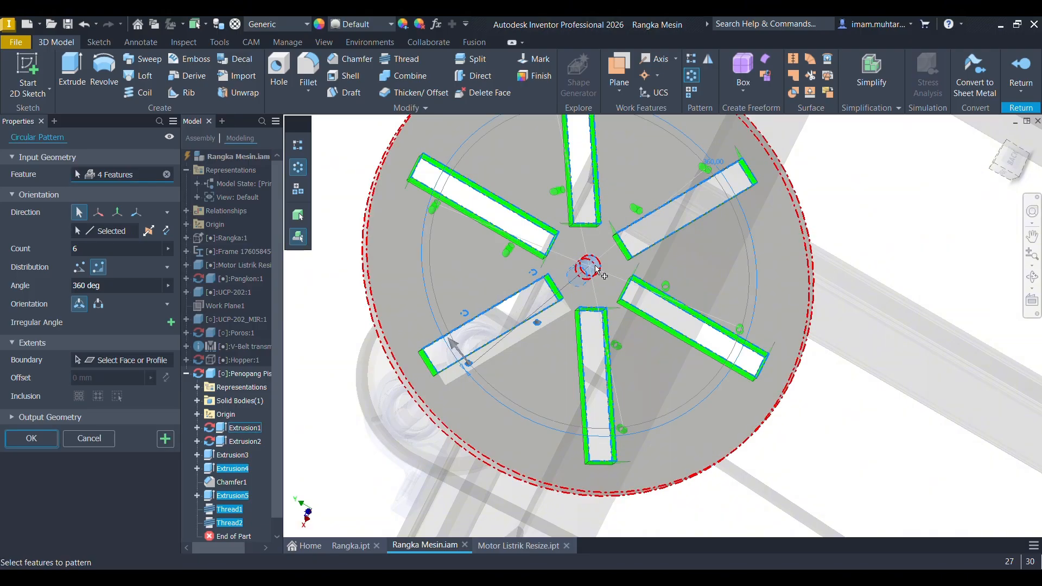
left_click(44, 438)
mouse_move(593, 323)
middle_mouse_down("shift")
mouse_move(650, 290)
mouse_move(665, 317)
mouse_move(647, 331)
middle_mouse_up("shift")
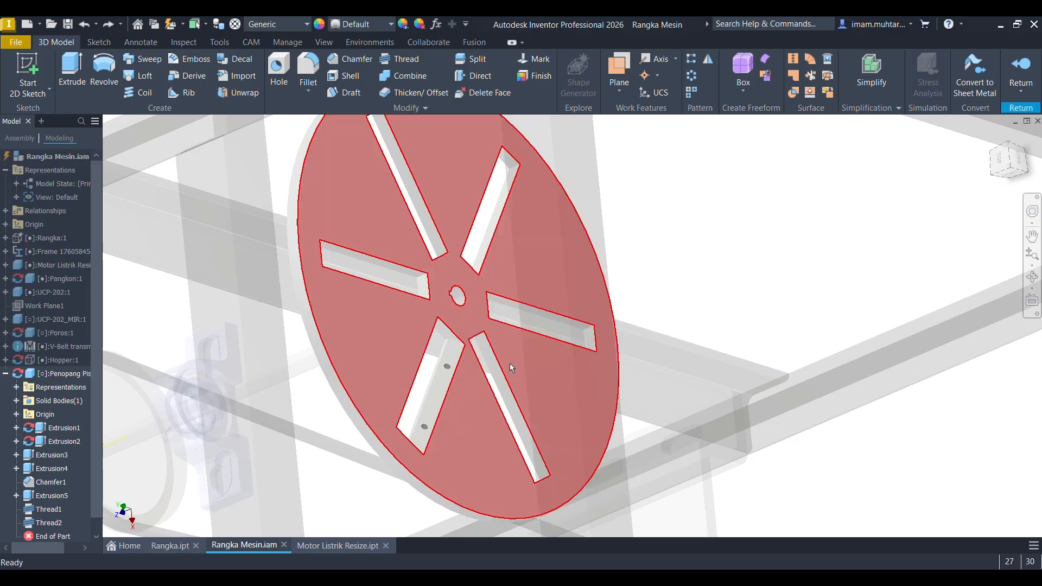
Try to circular pattern the first slot's chamfer feature around the disc.
left_click(49, 511)
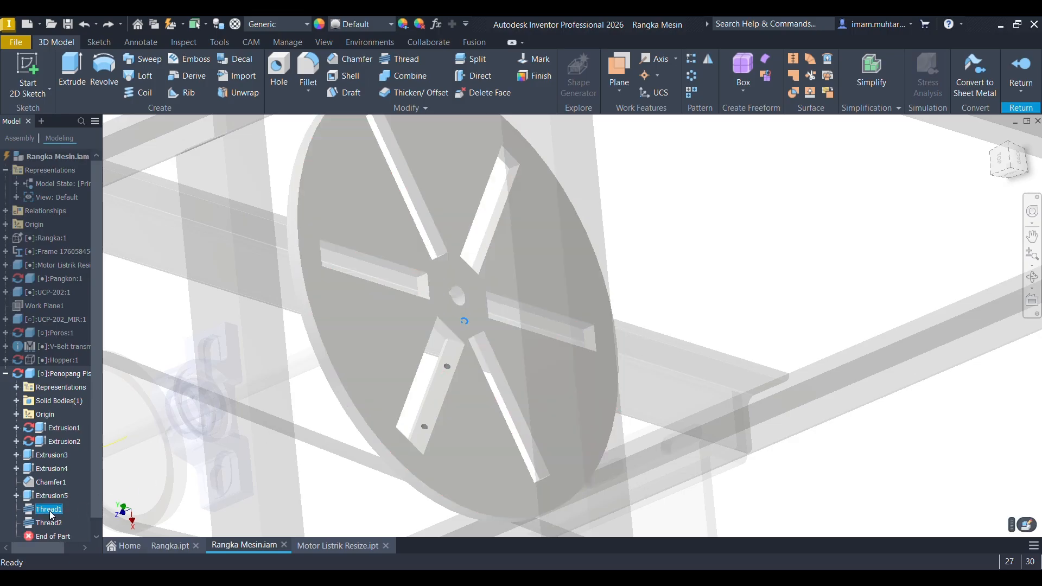
left_click(58, 498)
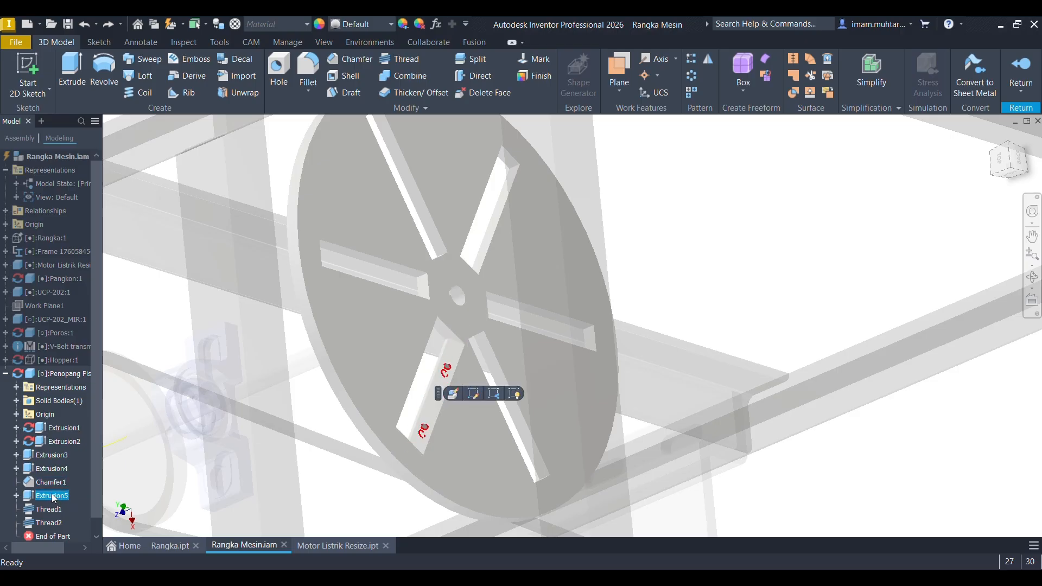
left_click(49, 511)
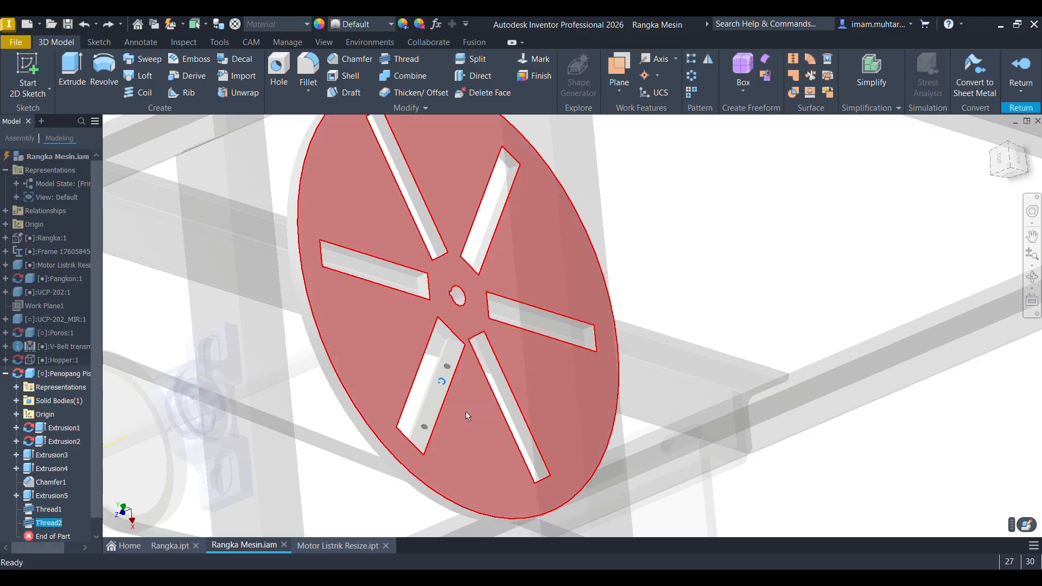
middle_click_drag(465, 411, 405, 403, "shift")
scroll(383, 421, "down", 3)
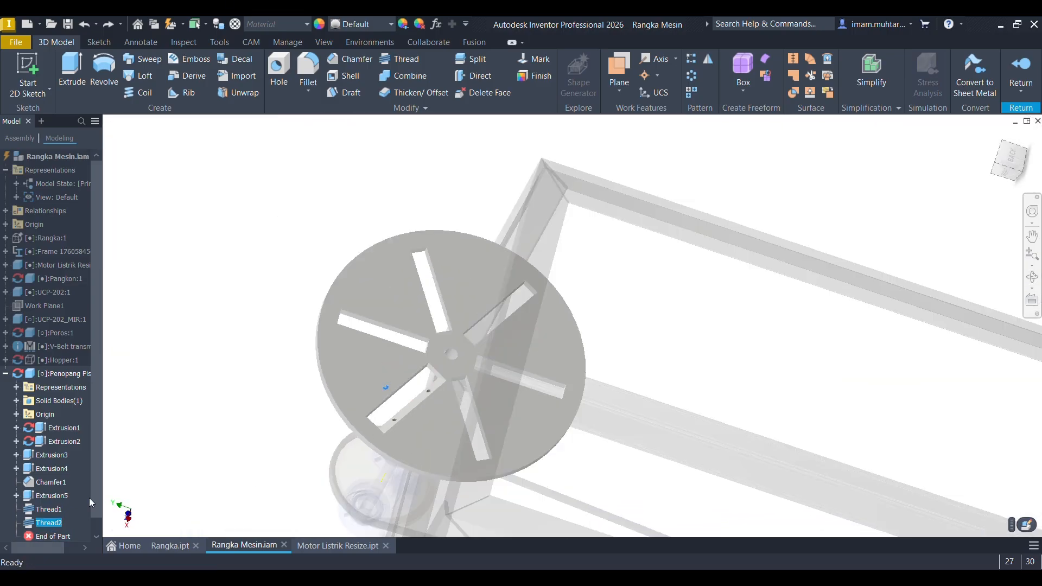
left_click(52, 482)
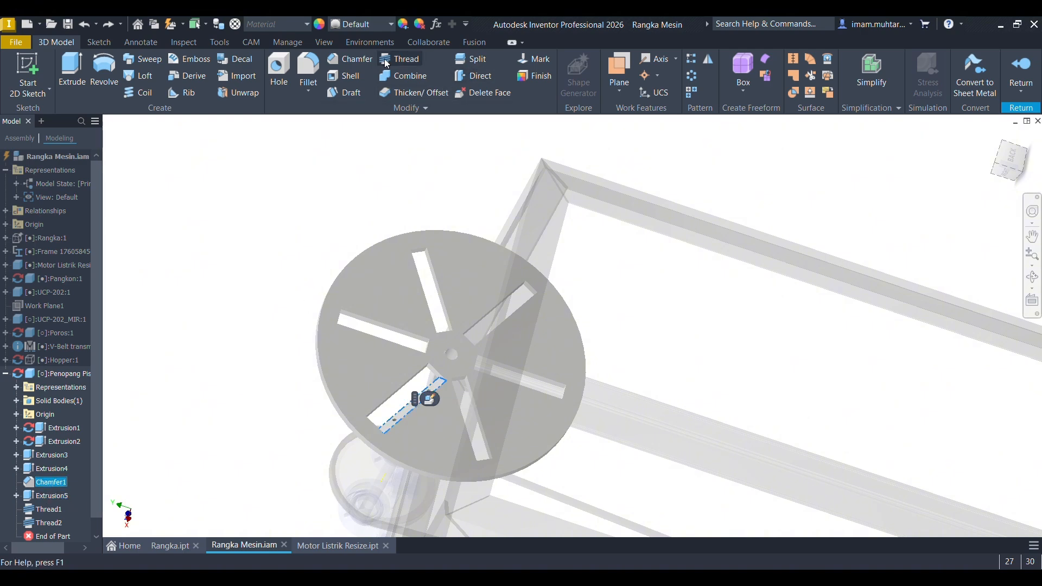
left_click(693, 79)
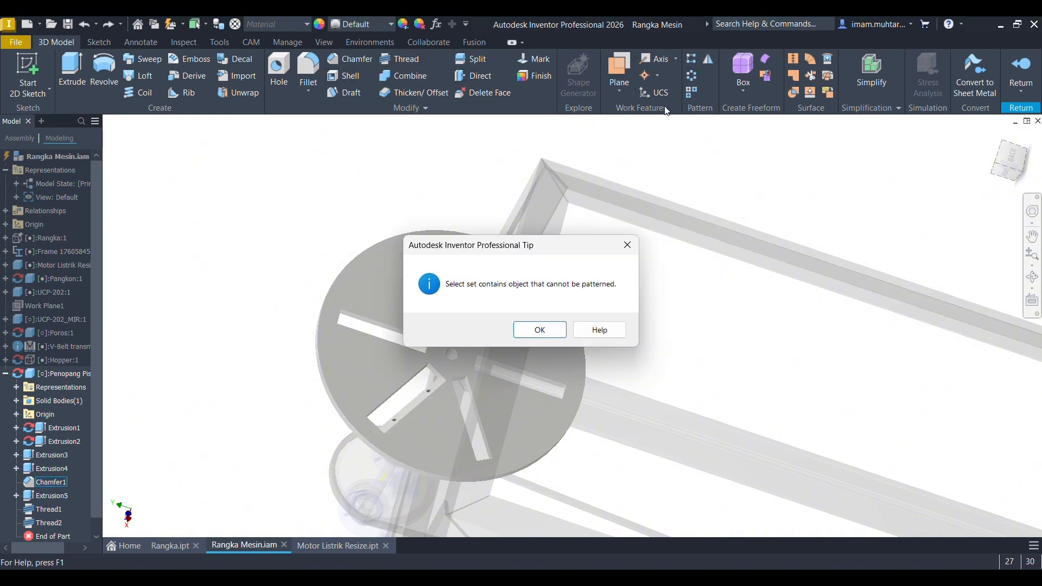
left_click(547, 337)
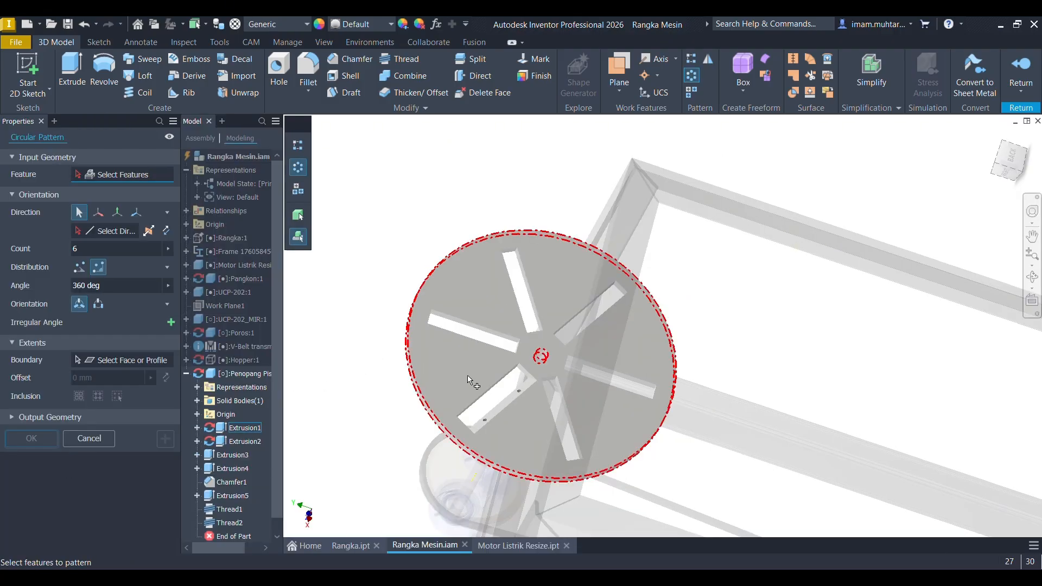
key("Escape")
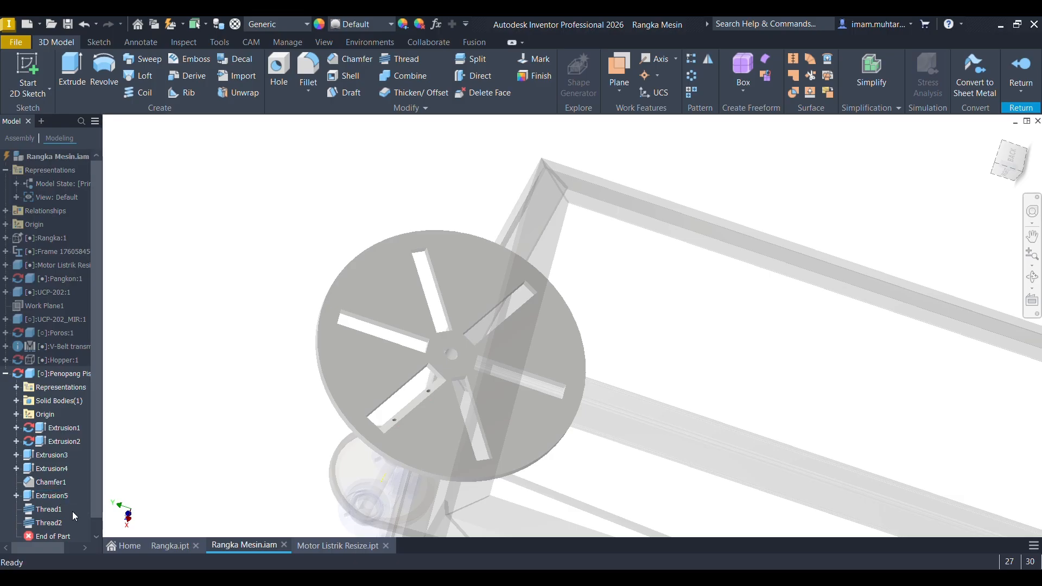
Open the first slot's chamfer definition to examine its face, edge, distance and angle settings.
middle_click_drag(374, 418, 324, 424, "shift")
left_click(31, 483)
right_click(50, 482)
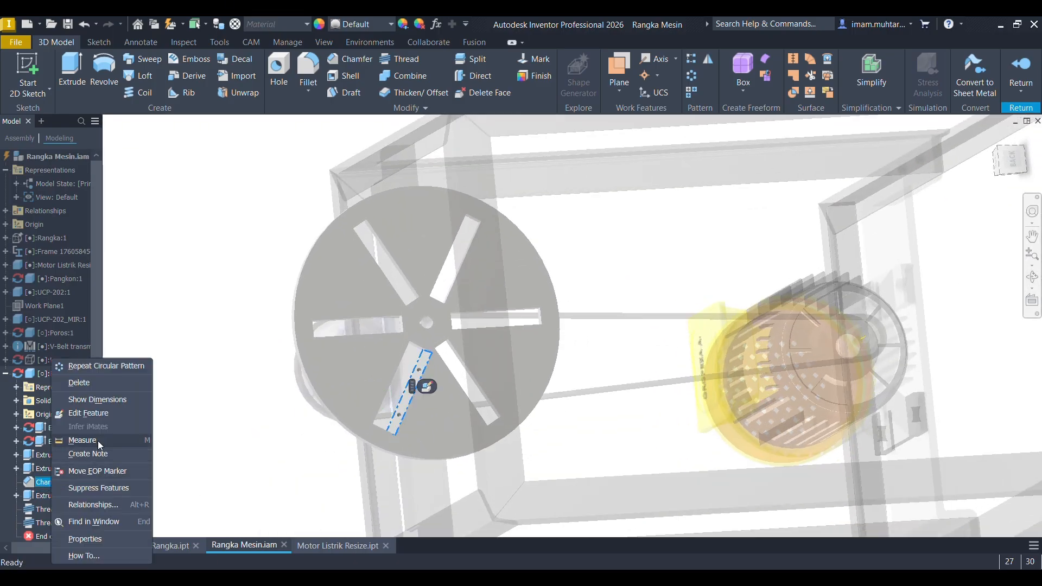
left_click(110, 415)
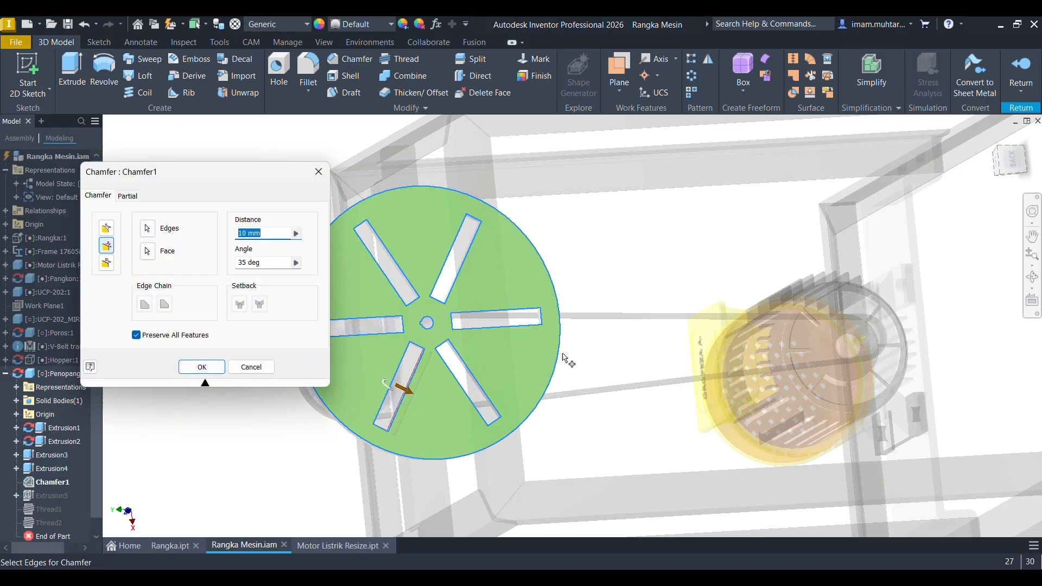
scroll(562, 353, "down", 3)
scroll(490, 352, "up", 3)
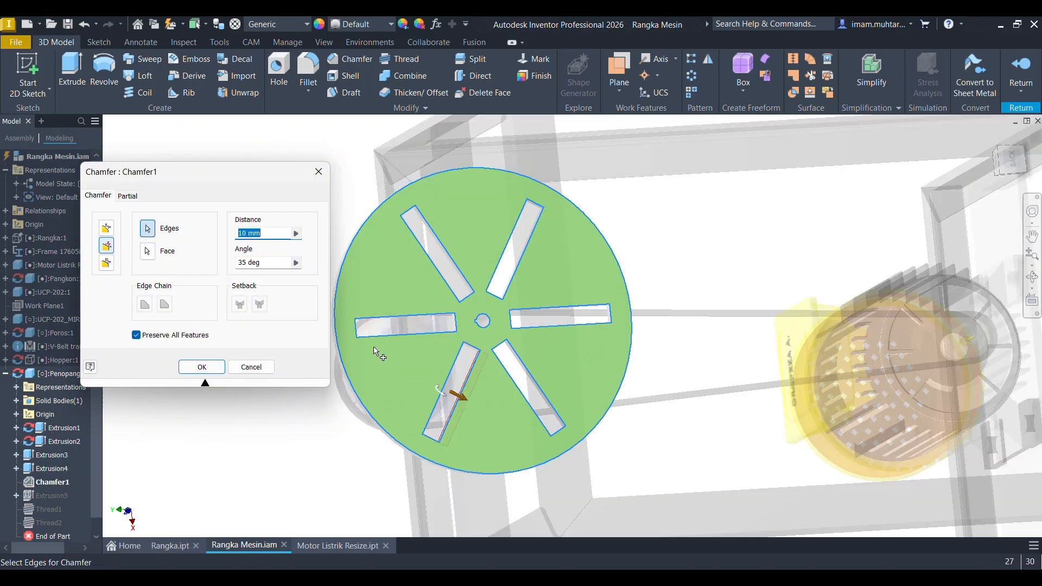
left_click(201, 367)
key("f")
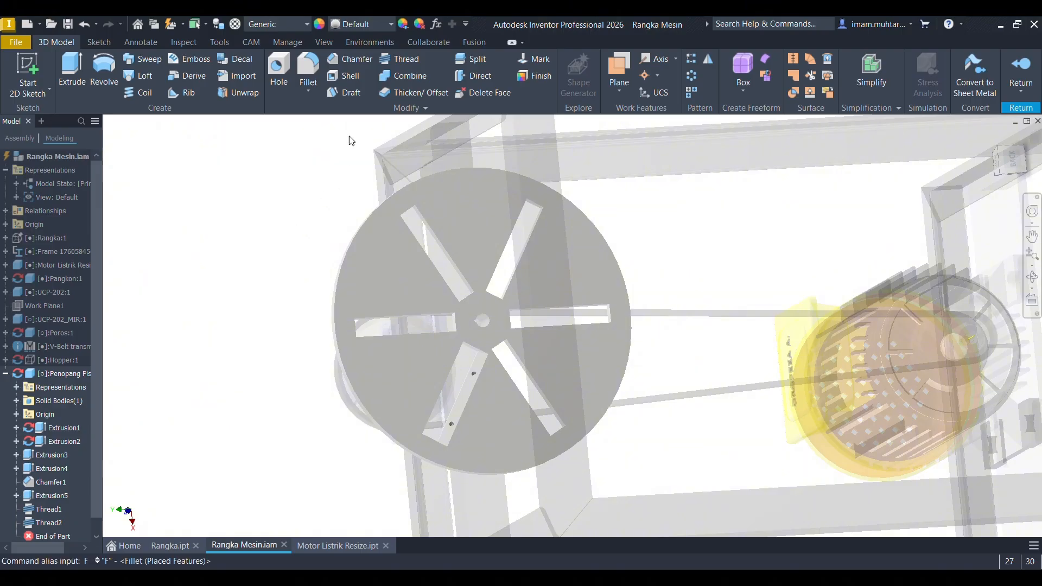
Chamfer the long inner edge of the slot beside the drilled one with a 10 mm distance and 35 deg angle.
left_click(361, 60)
scroll(344, 339, "up", 5)
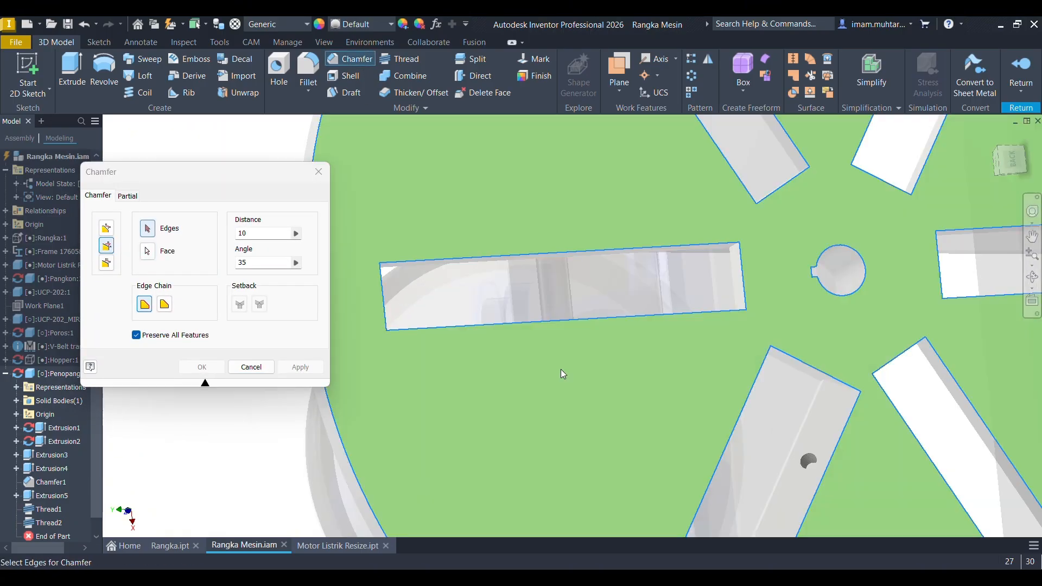
middle_click_drag(561, 369, 611, 388, "shift")
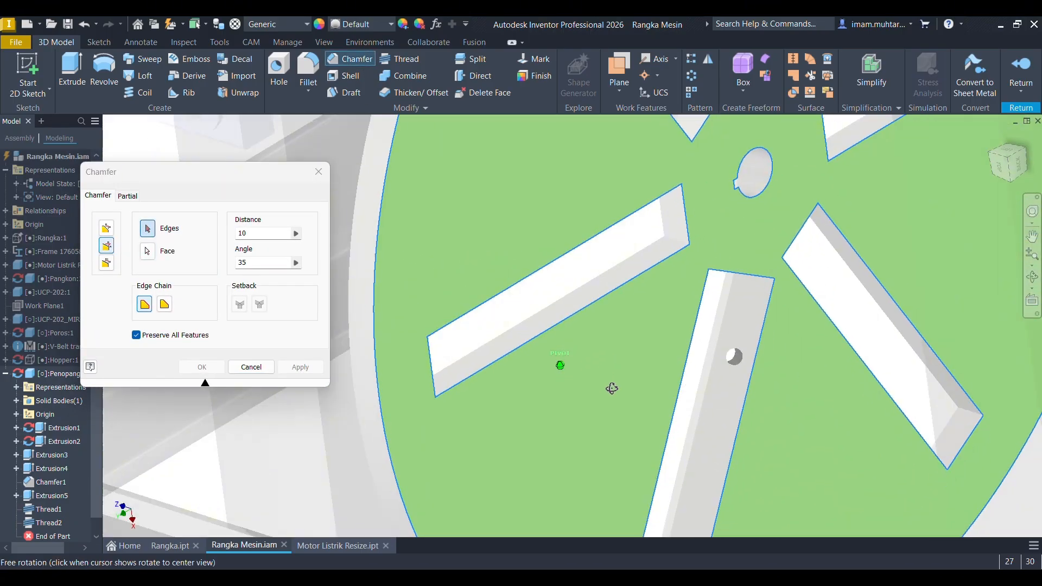
left_click(587, 308)
left_click(300, 366)
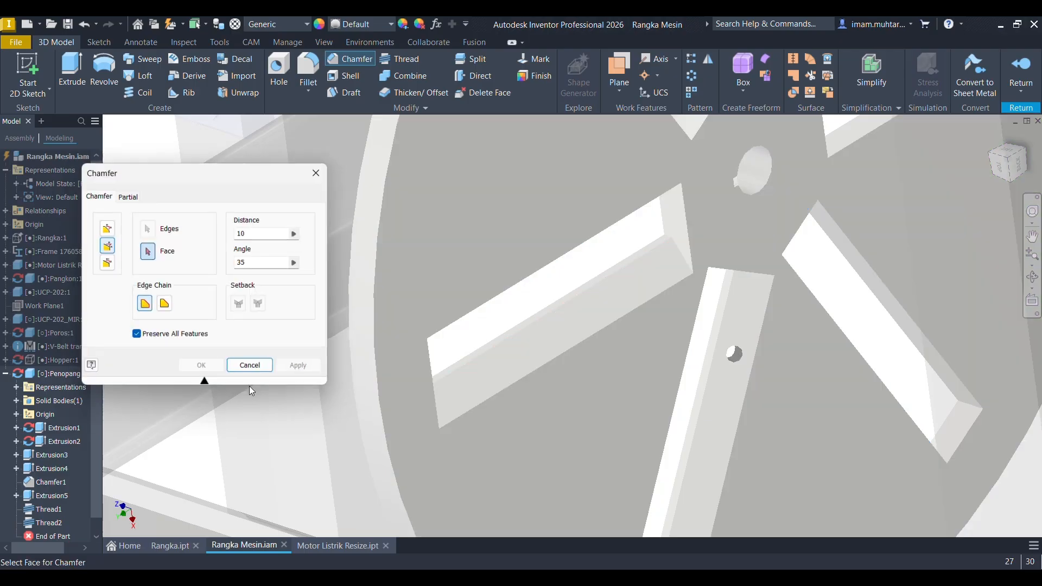
Chamfer the matching long edge of the third slot around the disc, 10 mm at 35 deg from the disc face.
scroll(499, 439, "down", 3)
left_click(504, 335)
scroll(503, 335, "up", 4)
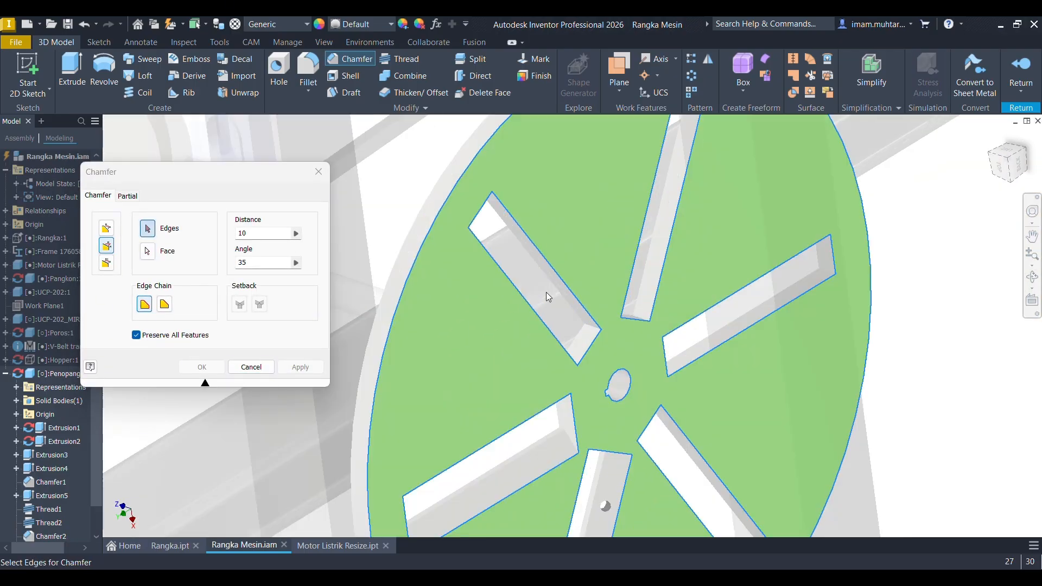
left_click(530, 307)
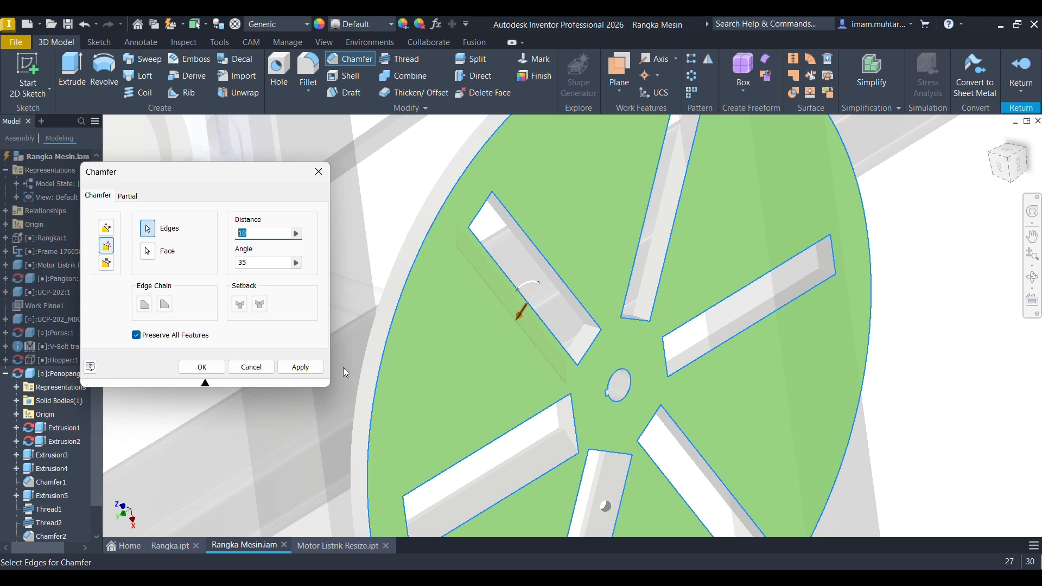
middle_click_drag(583, 356, 570, 402, "shift")
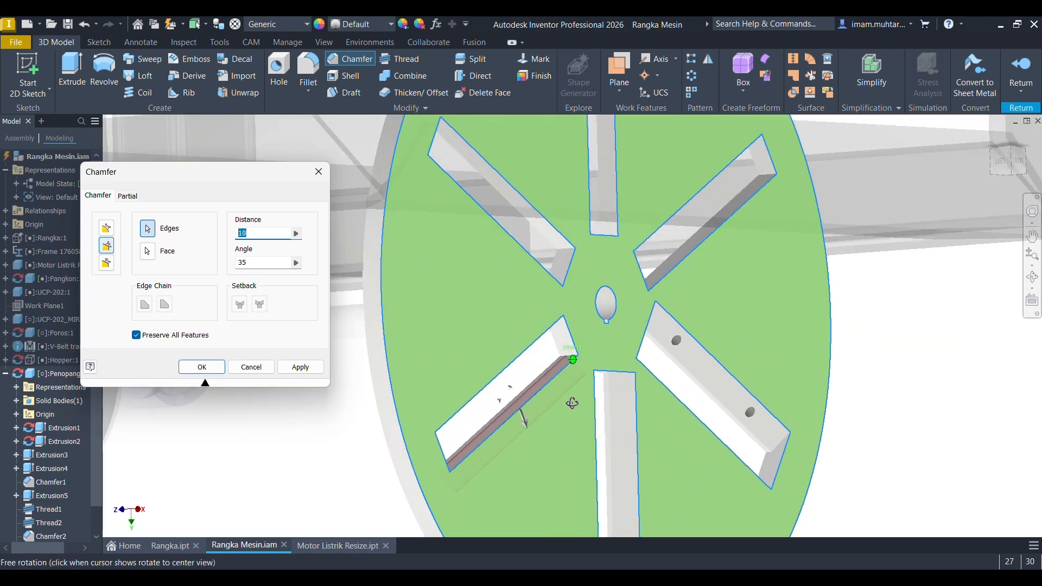
left_click(300, 367)
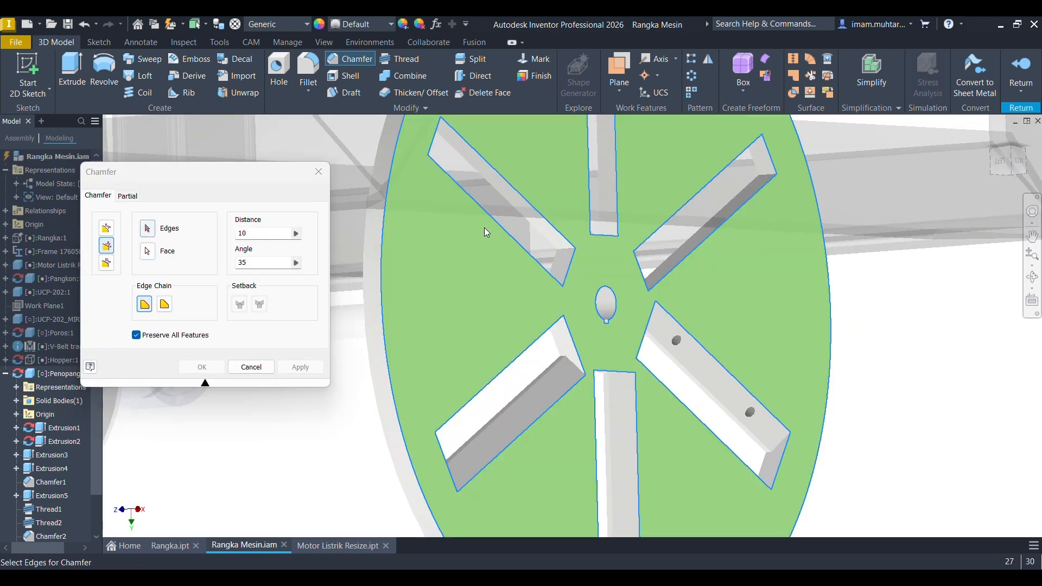
Try to chamfer the long edges of the two remaining unchamfered slots with a 10 mm distance and 35 deg angle from the disc face.
left_click(147, 250)
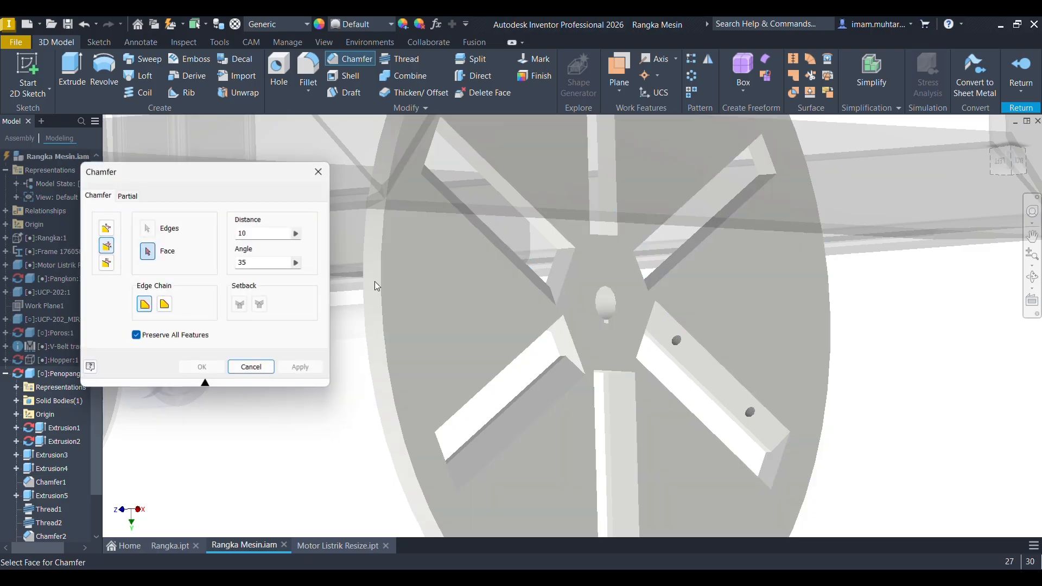
left_click(590, 172)
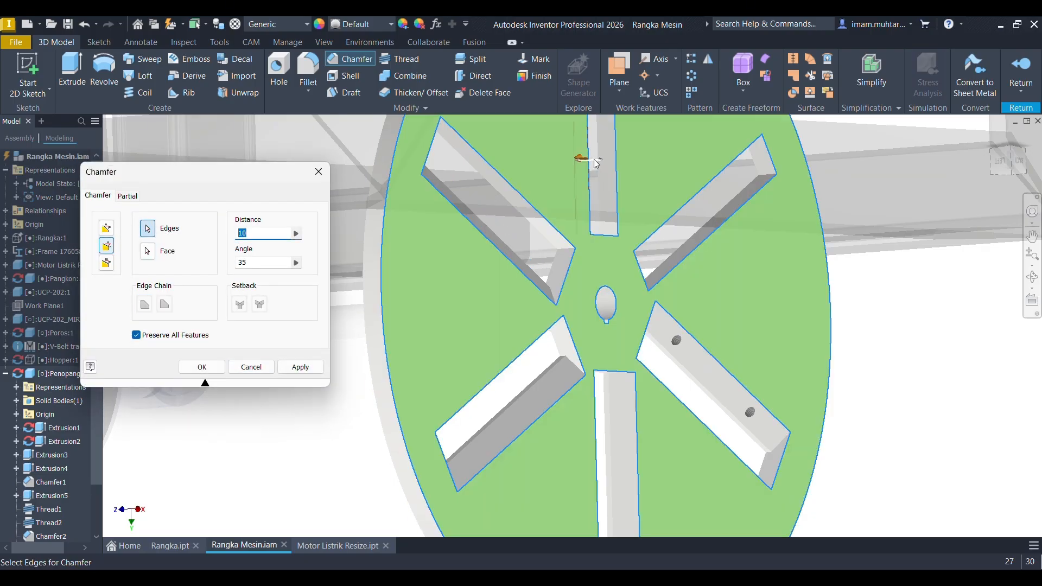
left_click(300, 368)
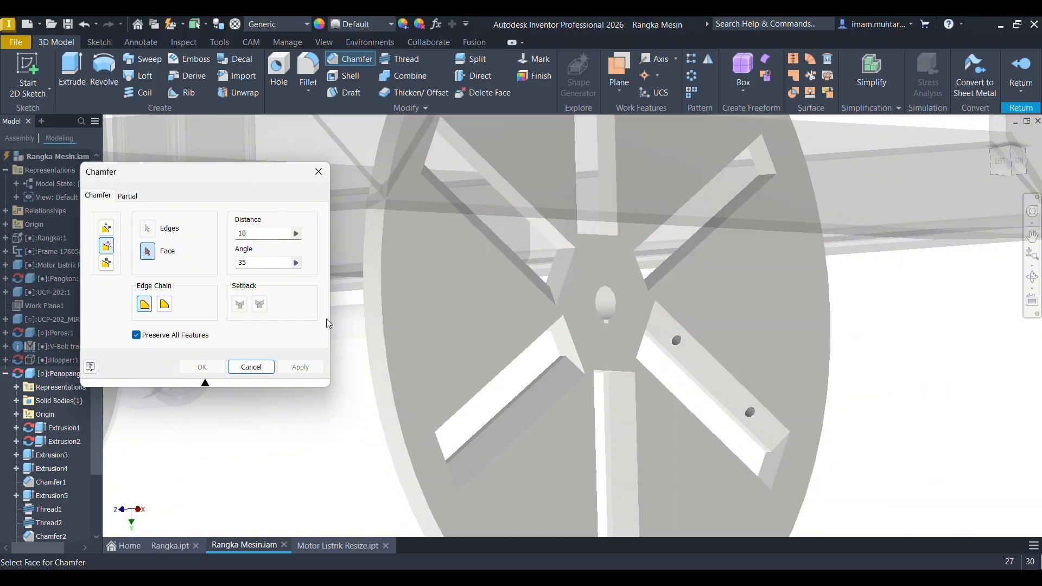
left_click(671, 161)
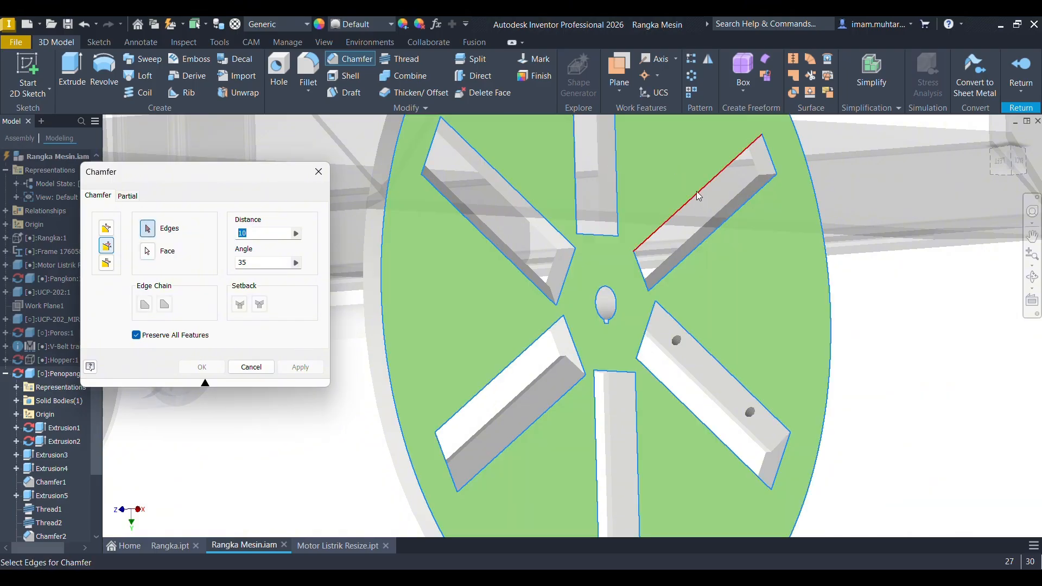
left_click(304, 370)
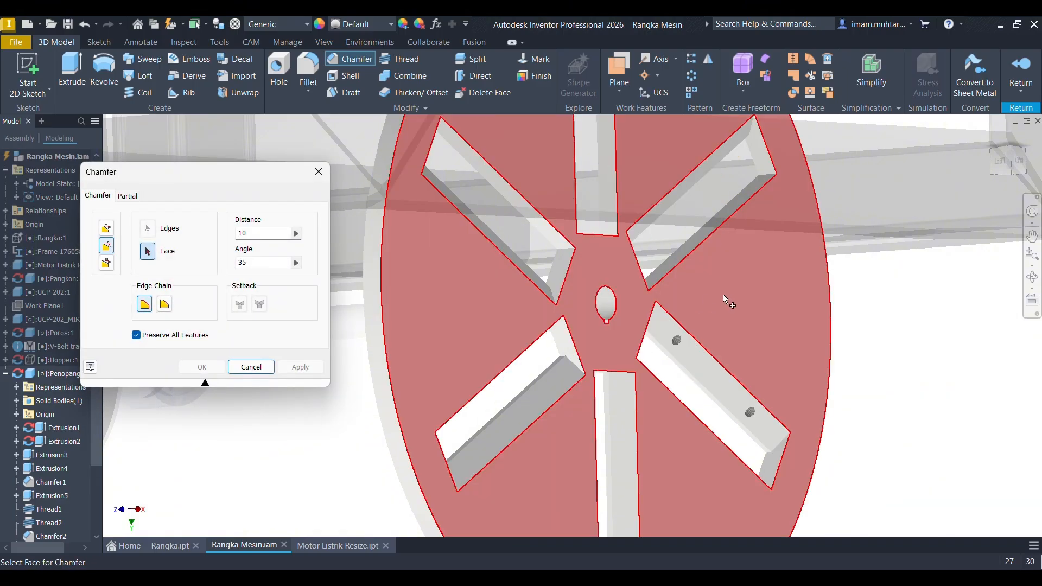
middle_click_drag(757, 318, 675, 300, "shift")
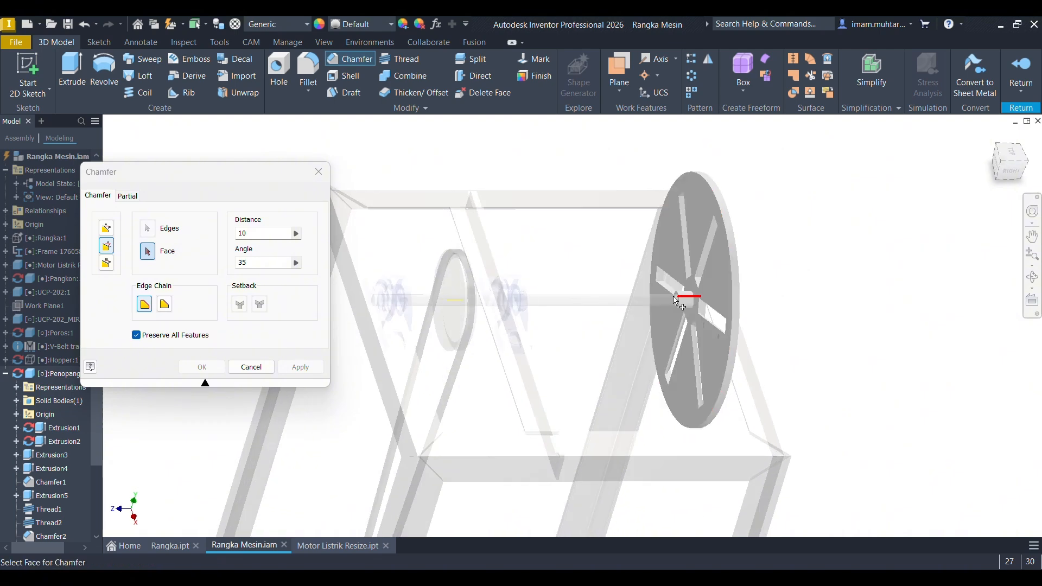
middle_click_drag(751, 358, 666, 377, "shift")
left_click(251, 367)
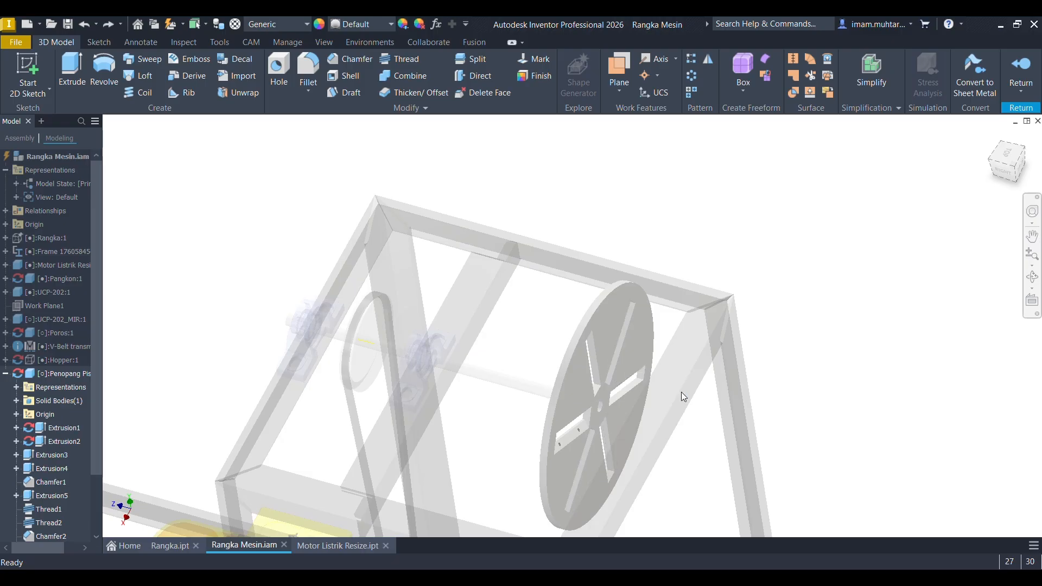
Undo the slot chamfers, threads and bolt holes of the blade holder back to the plain slotted disc.
key("ctrl+z")
key("ctrl+z")
key("ctrl+z")
key("ctrl+z")
key("ctrl+z")
key("ctrl+z")
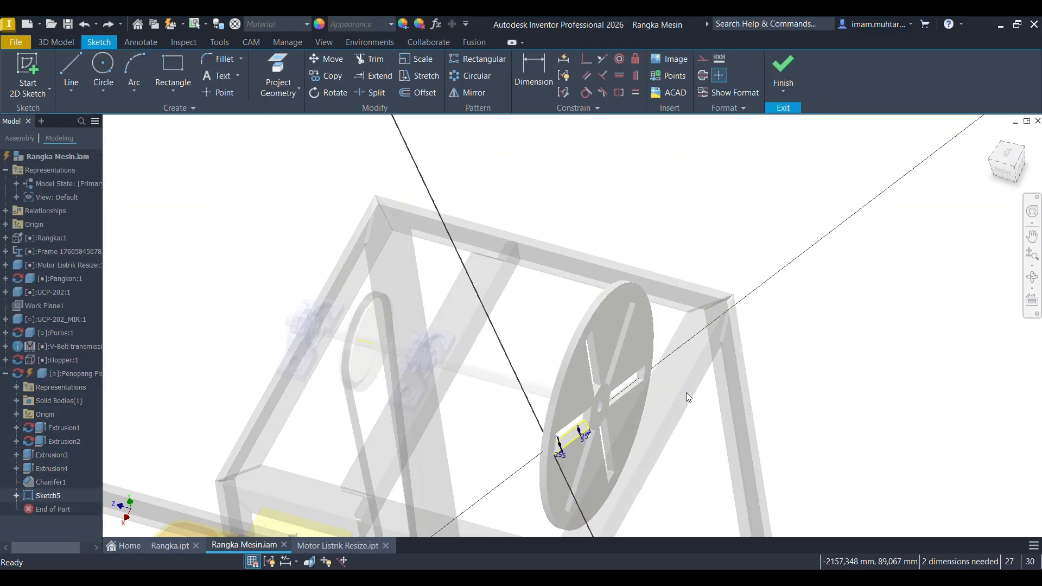
key("ctrl+z")
key("ctrl+z")
key("ctrl+z")
key("ctrl+z")
key("ctrl+z")
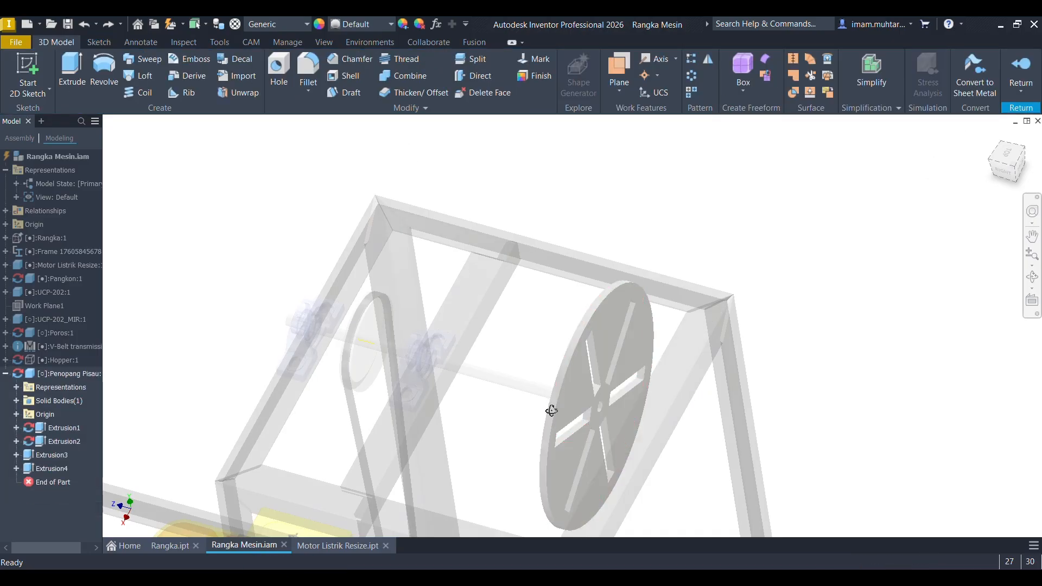
Chamfer one long edge of a radial slot on the disc's hub-side face with a 10 mm distance and 35 deg angle.
middle_click_drag(551, 409, 651, 391, "shift")
scroll(685, 286, "down", 3)
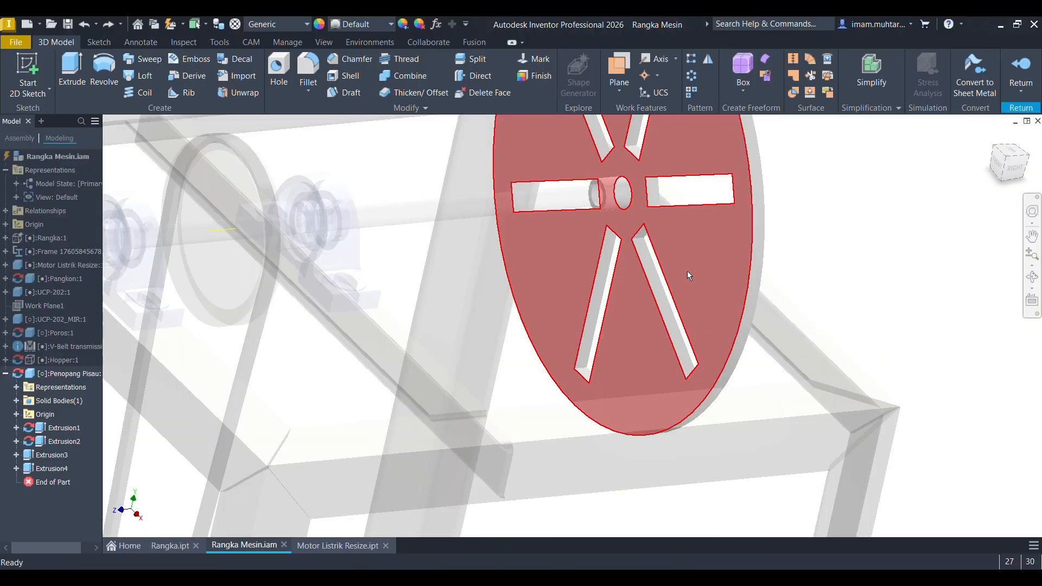
left_click(687, 270)
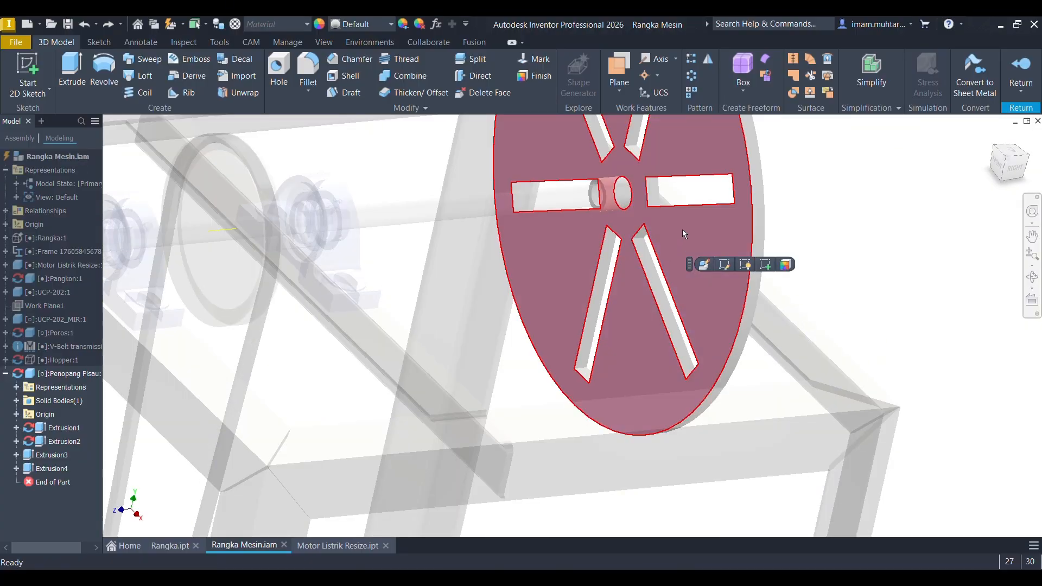
left_click(839, 287)
scroll(613, 251, "up", 3)
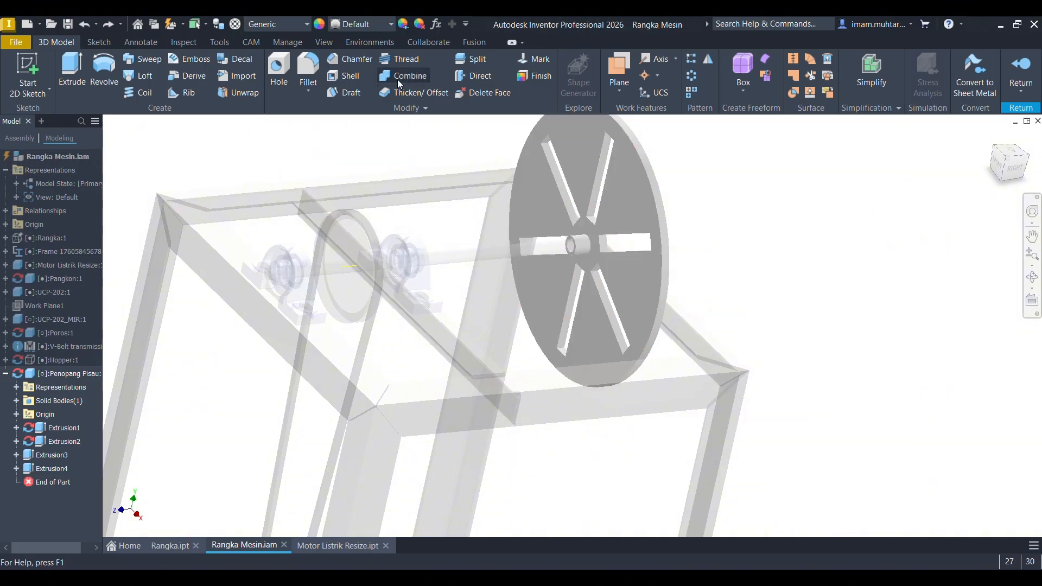
left_click(353, 63)
scroll(601, 311, "down", 5)
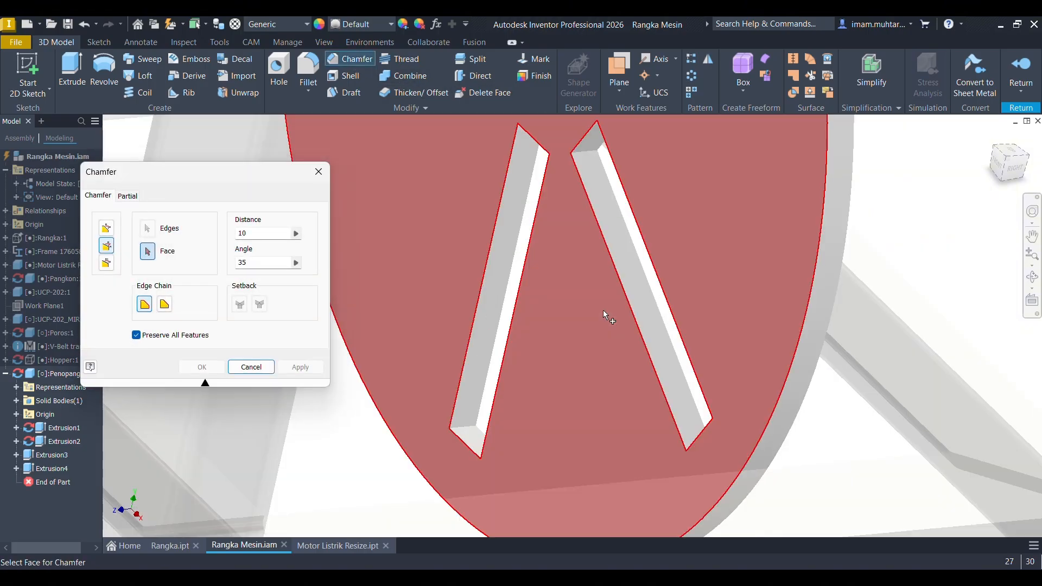
scroll(603, 310, "up", 3)
scroll(667, 362, "down", 4)
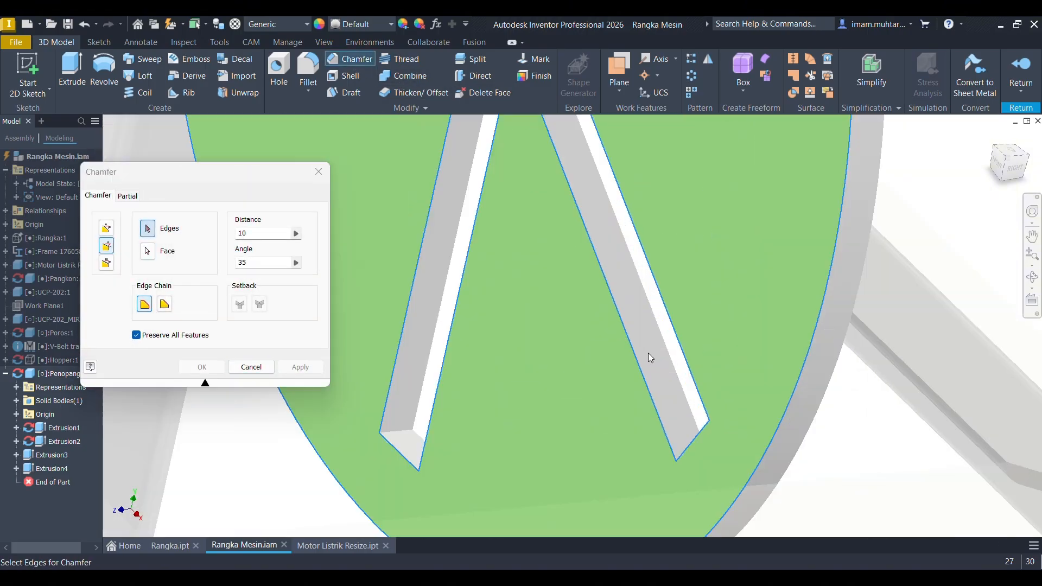
left_click(607, 283)
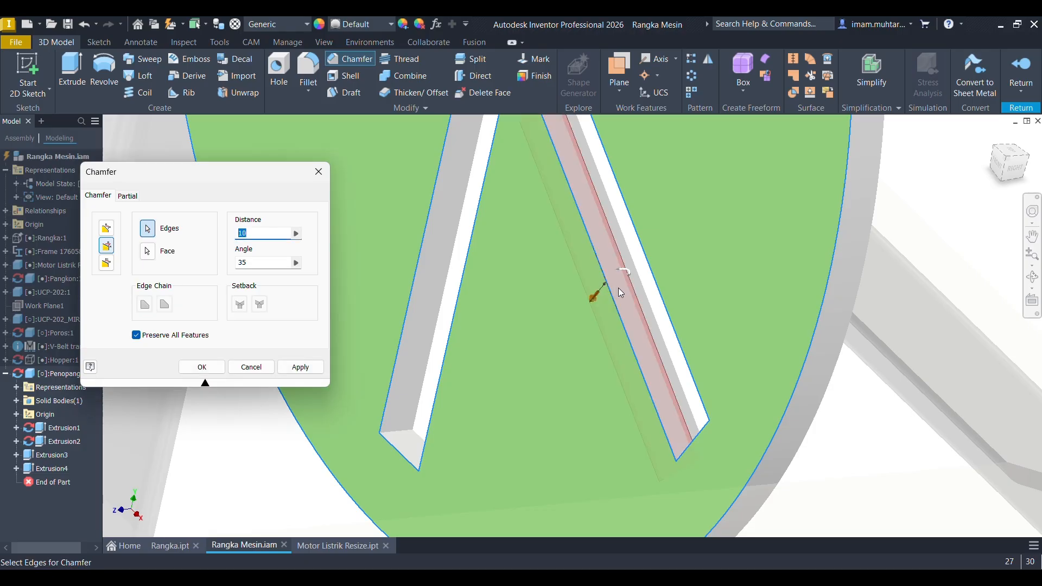
middle_click_drag(617, 287, 642, 281, "shift")
left_click(310, 370)
scroll(548, 429, "up", 4)
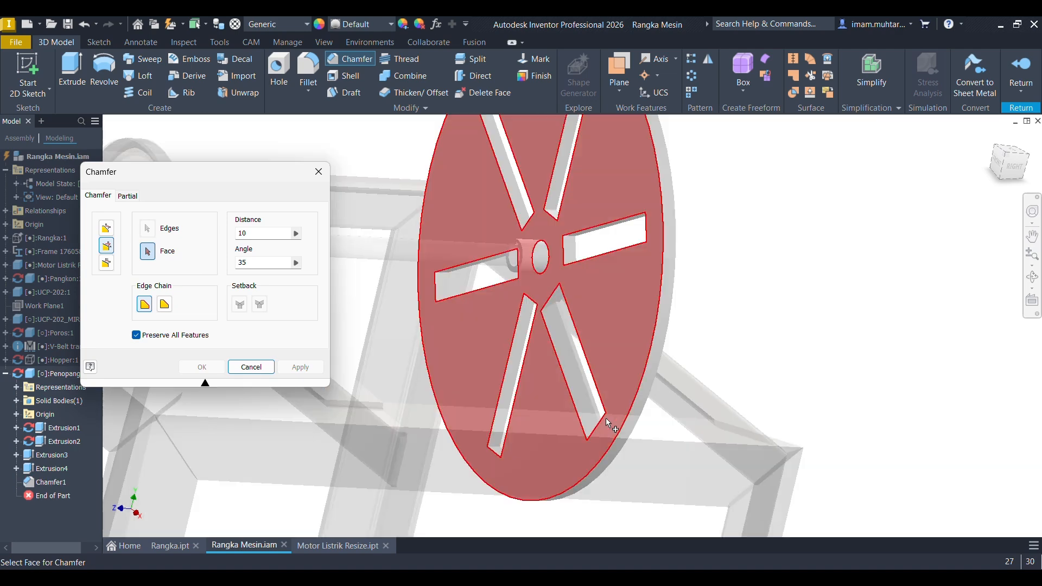
Chamfer the matching long edge of the adjacent slot counterclockwise on the hub-side face, 10 mm at 35 deg.
left_click(607, 295)
scroll(614, 279, "down", 3)
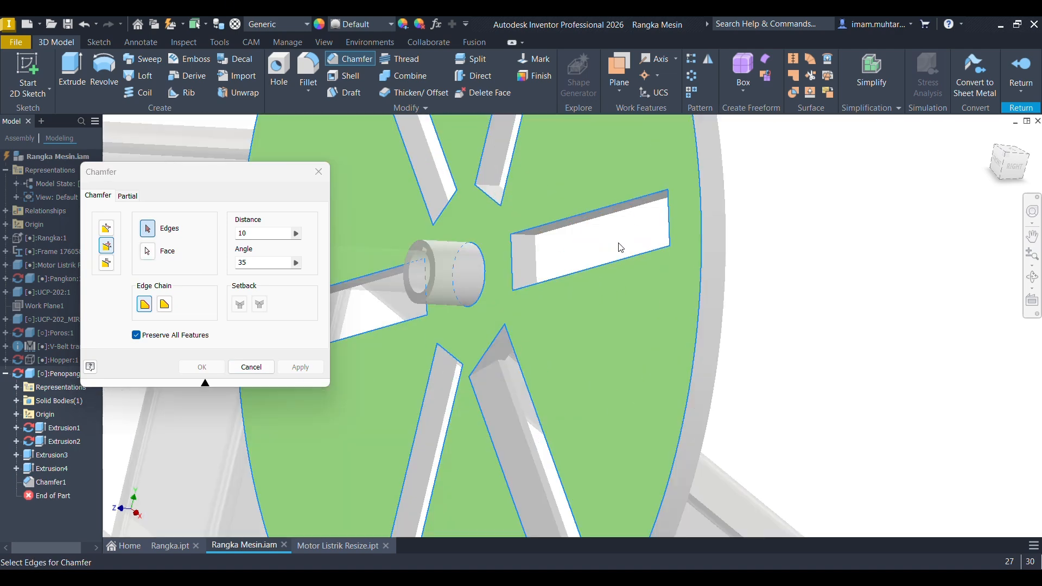
left_click(611, 260)
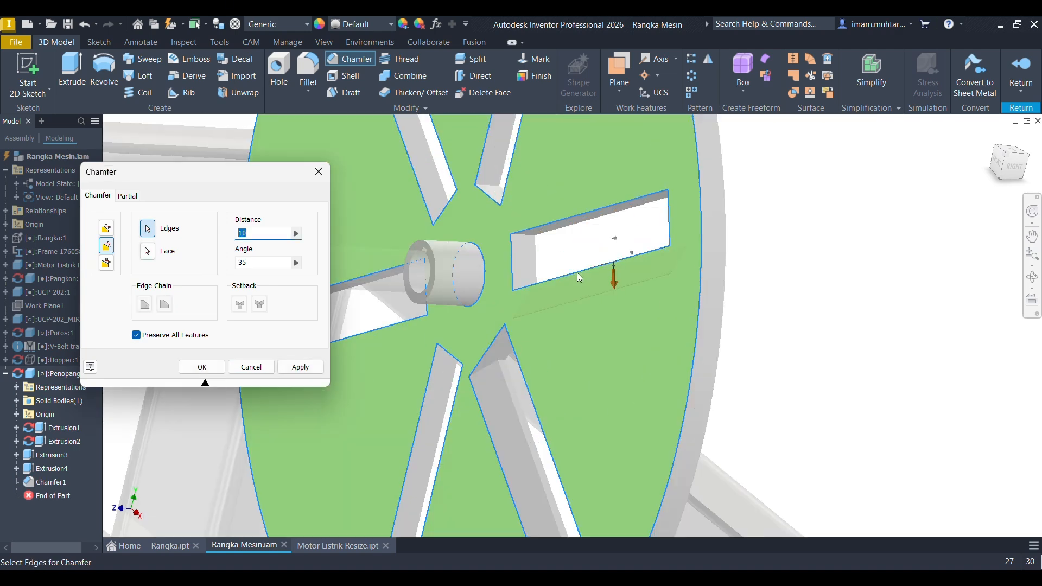
left_click(299, 366)
scroll(584, 301, "up", 4)
scroll(576, 259, "down", 2)
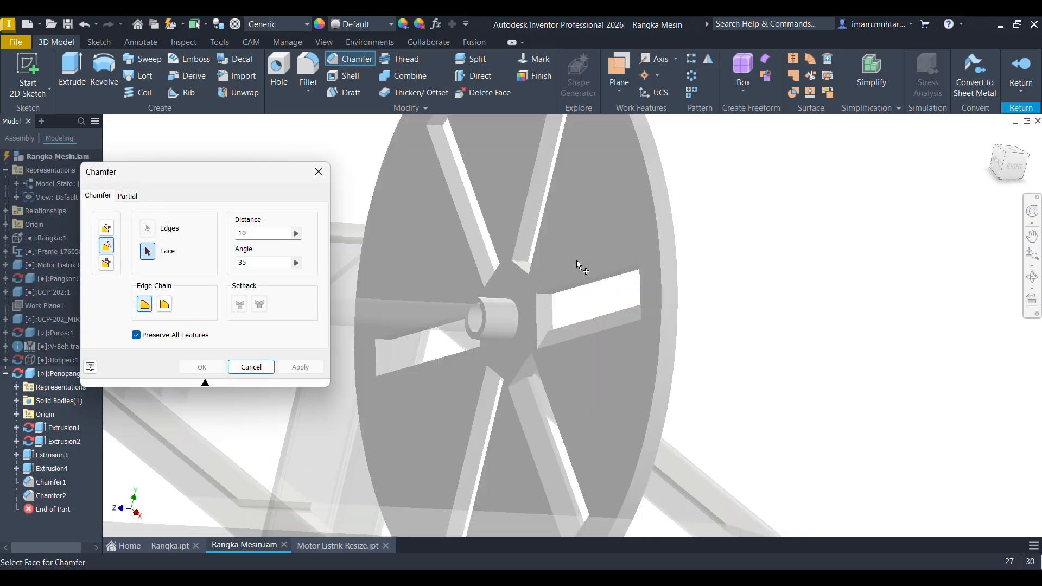
Chamfer the matching long edges of the following three slots counterclockwise around the hub, each 10 mm at 35 deg.
left_click(577, 259)
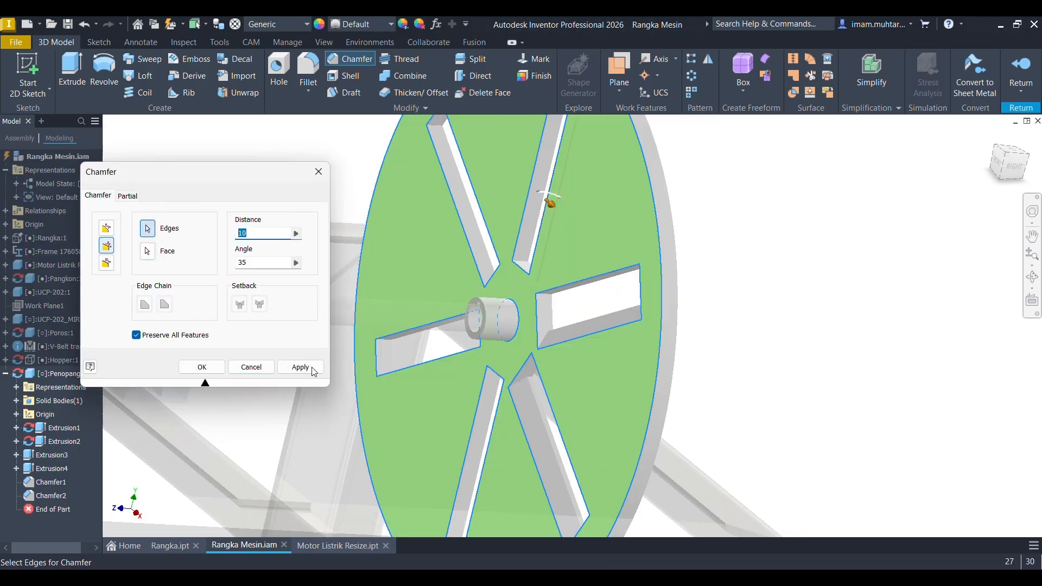
left_click(299, 366)
left_click(499, 135)
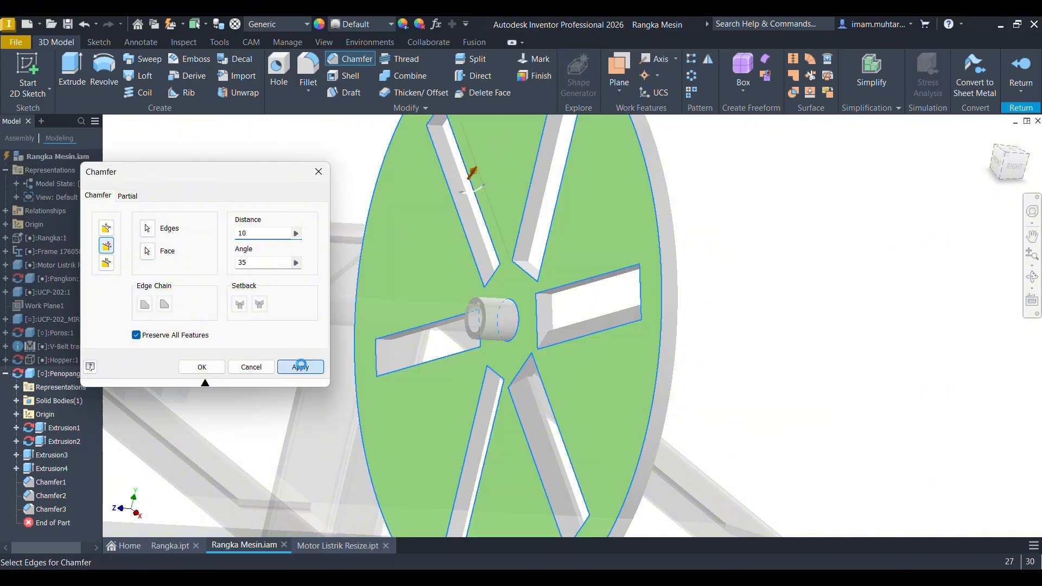
left_click(299, 367)
left_click(403, 277)
left_click(410, 330)
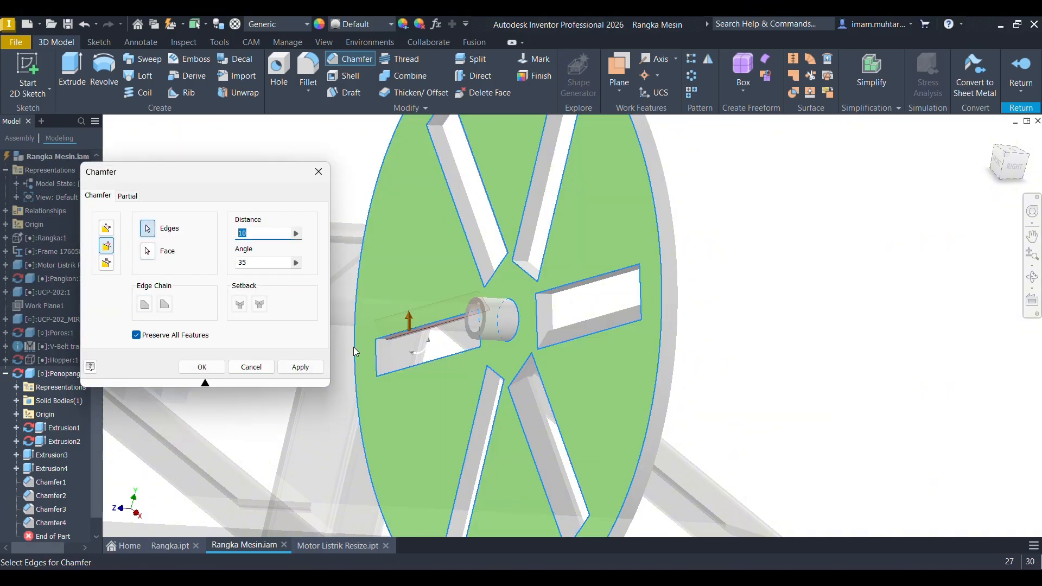
left_click(299, 367)
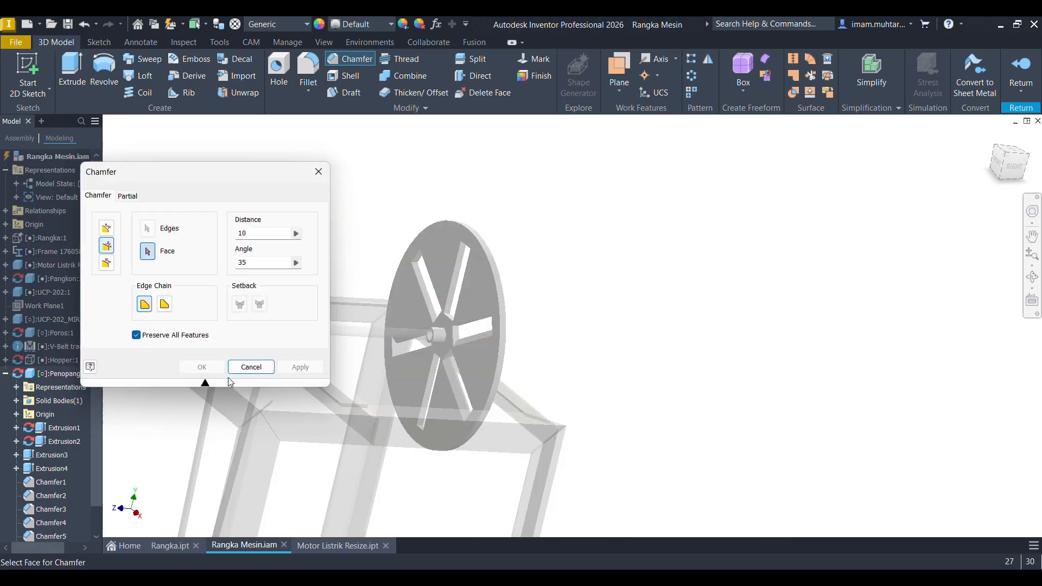
left_click(250, 367)
Start a sketch on the sloped chamfer face of one slot and project that face's outline.
middle_click_drag(429, 347, 529, 376, "shift")
scroll(521, 380, "up", 2)
left_click(512, 382)
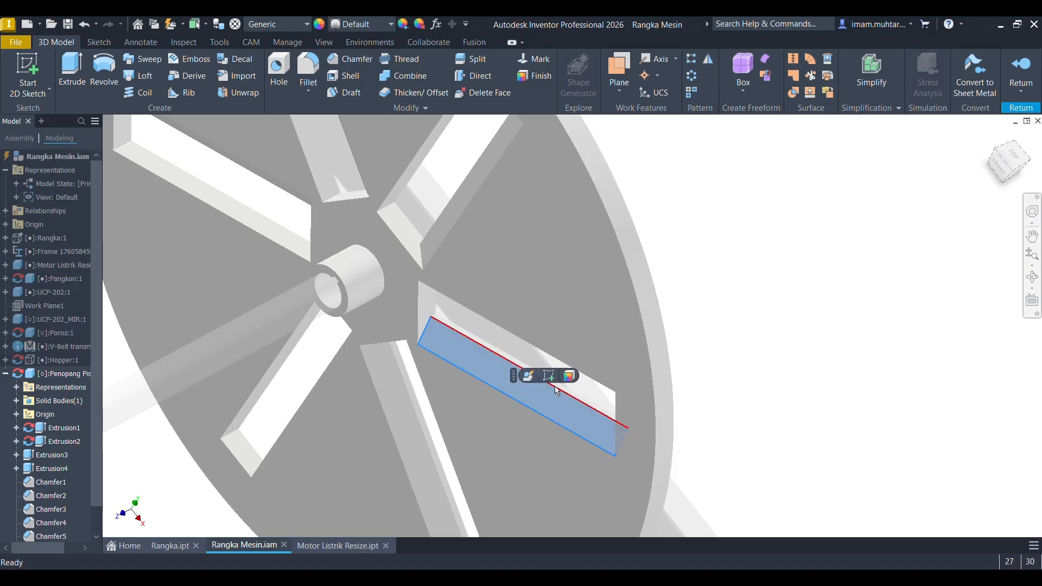
scroll(542, 379, "up", 3)
scroll(613, 370, "down", 3)
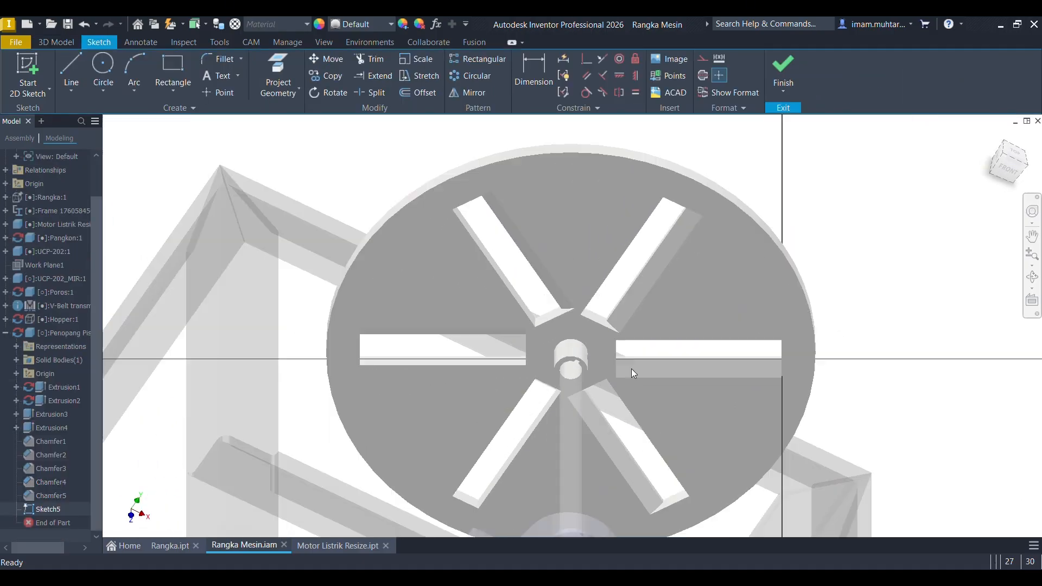
scroll(808, 373, "up", 3)
type("fg")
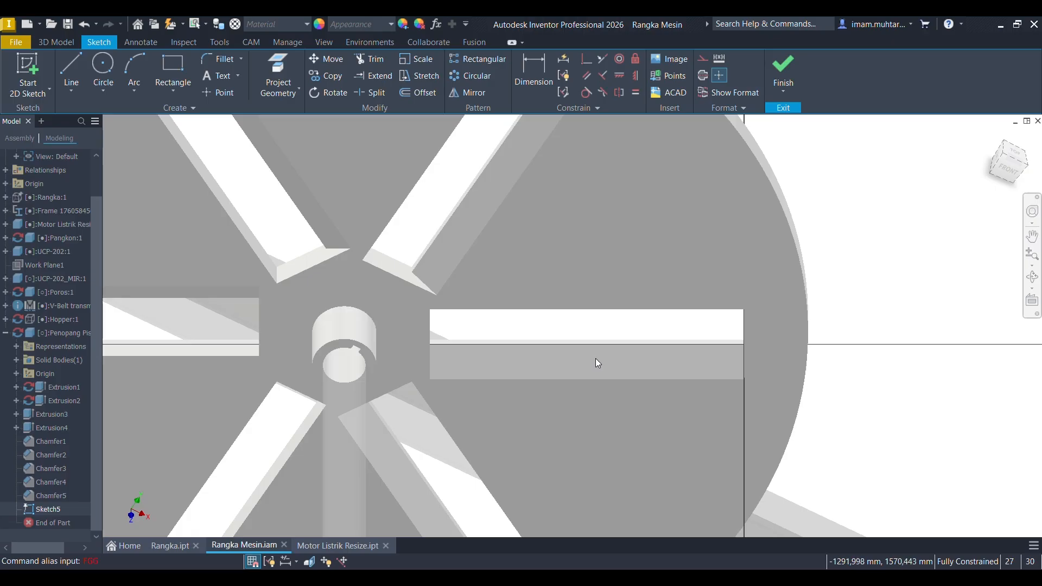
key("Return")
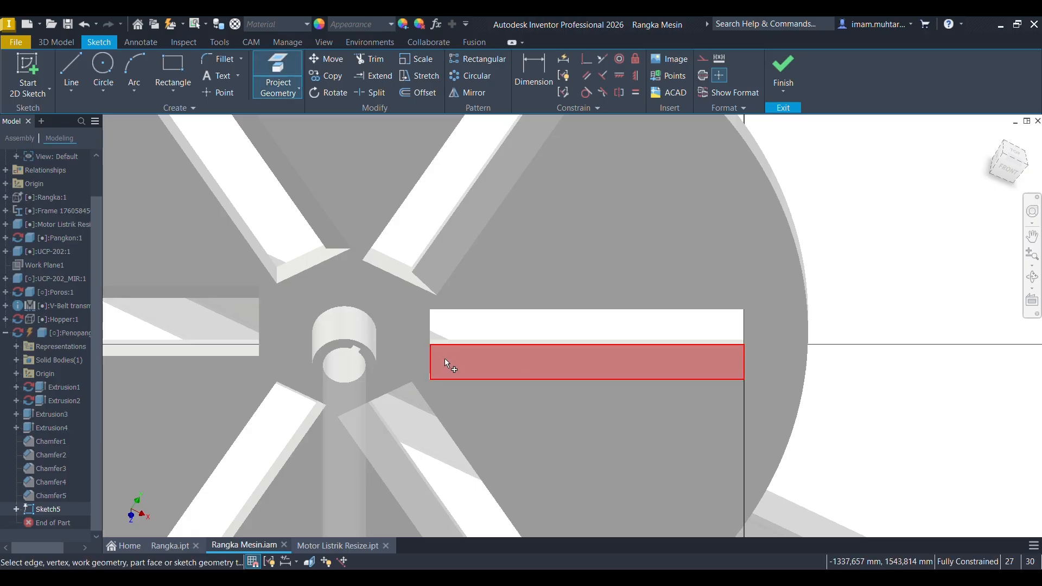
left_click(446, 362)
Draw two 5 mm diameter circles on the chamfer face's lengthwise centreline, one near the hub end and one near the rim end.
key("c")
key("Return")
scroll(525, 340, "up", 3)
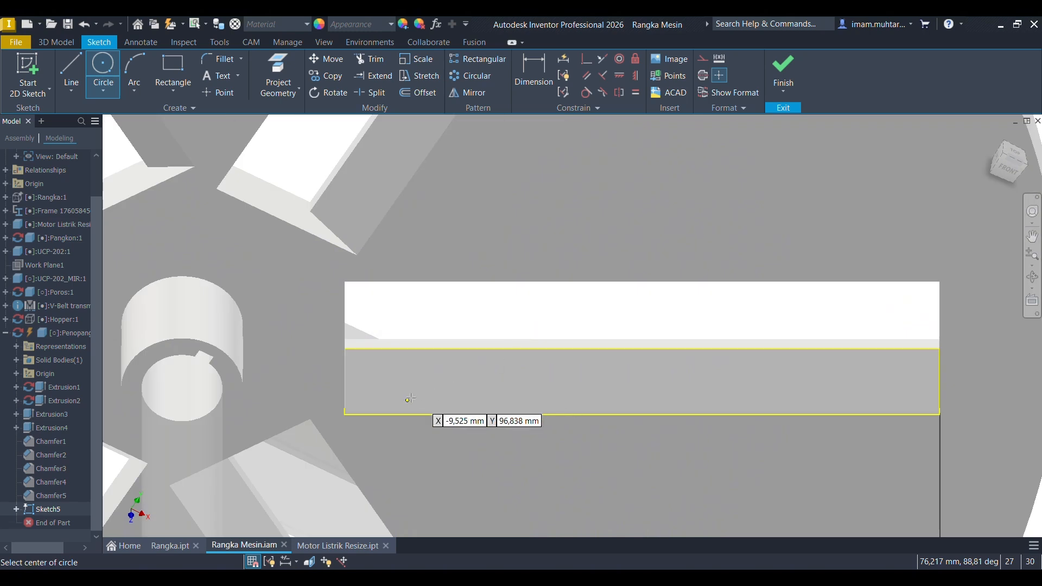
left_click(399, 381)
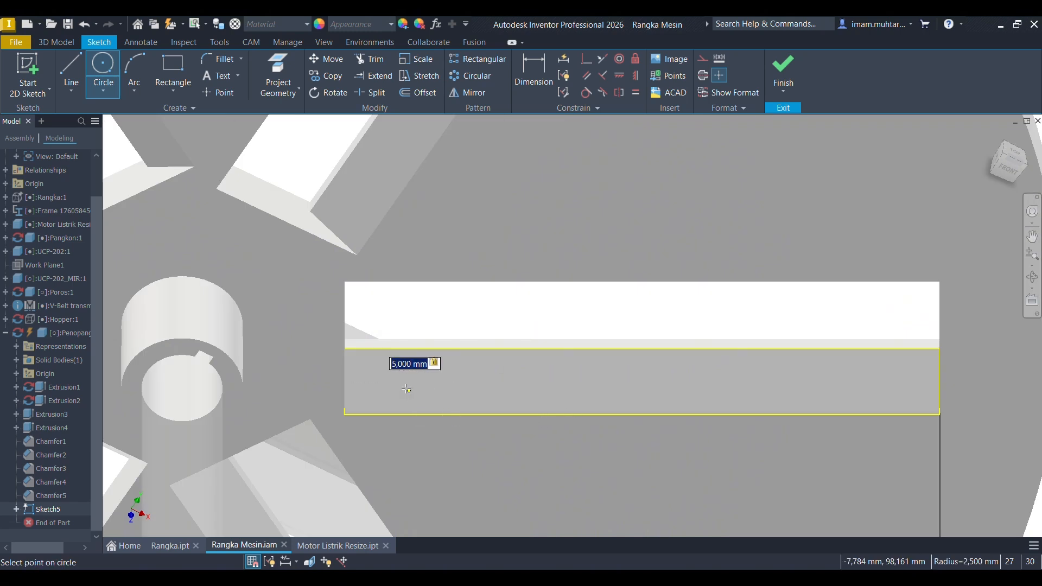
key("Return")
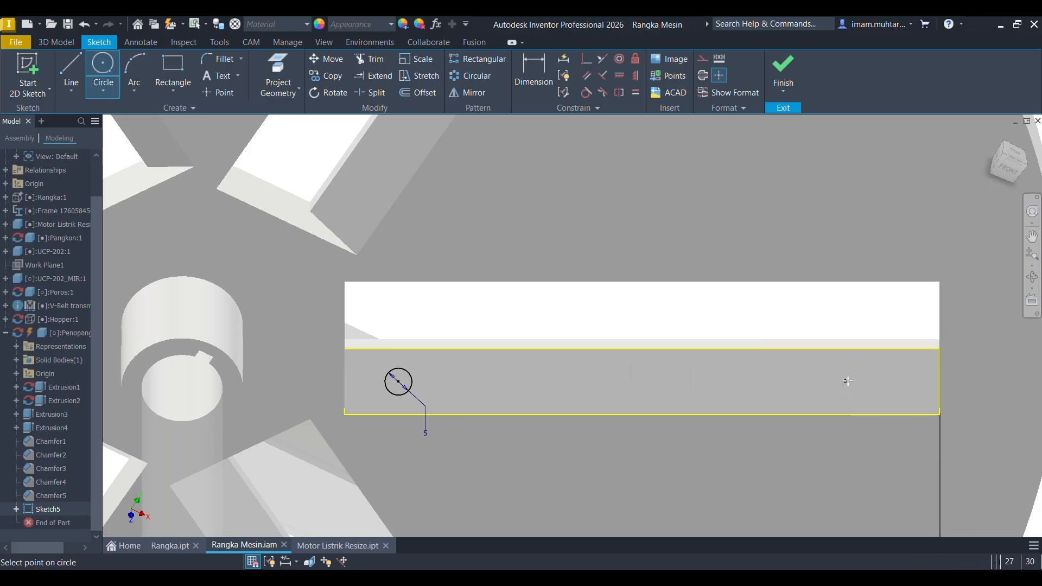
left_click(846, 381)
type("5")
key("Return")
Dimension the rim-side circle's centre 25 mm from the outer short edge of the chamfer face.
key("d")
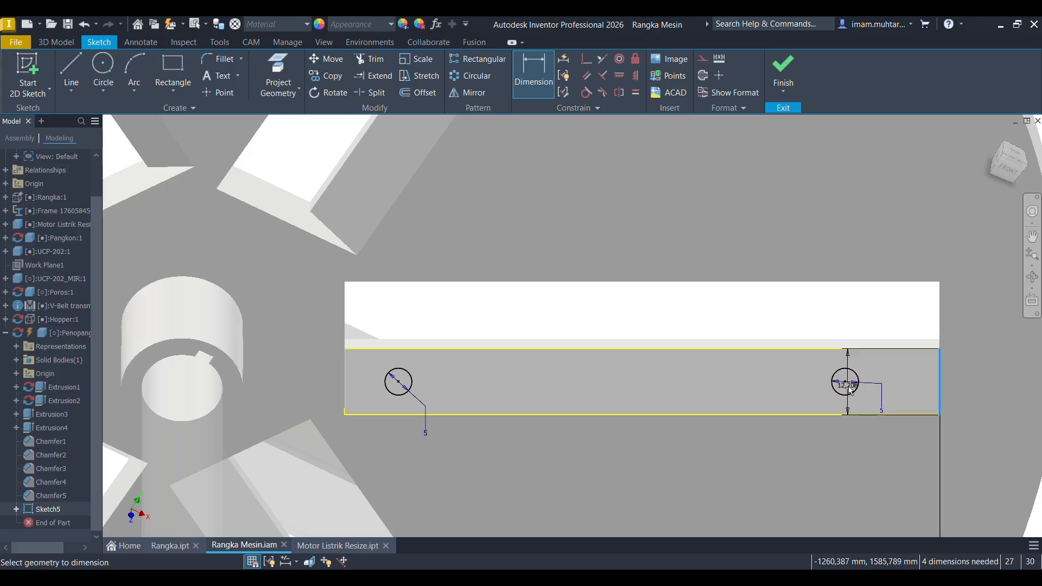
left_click(850, 391)
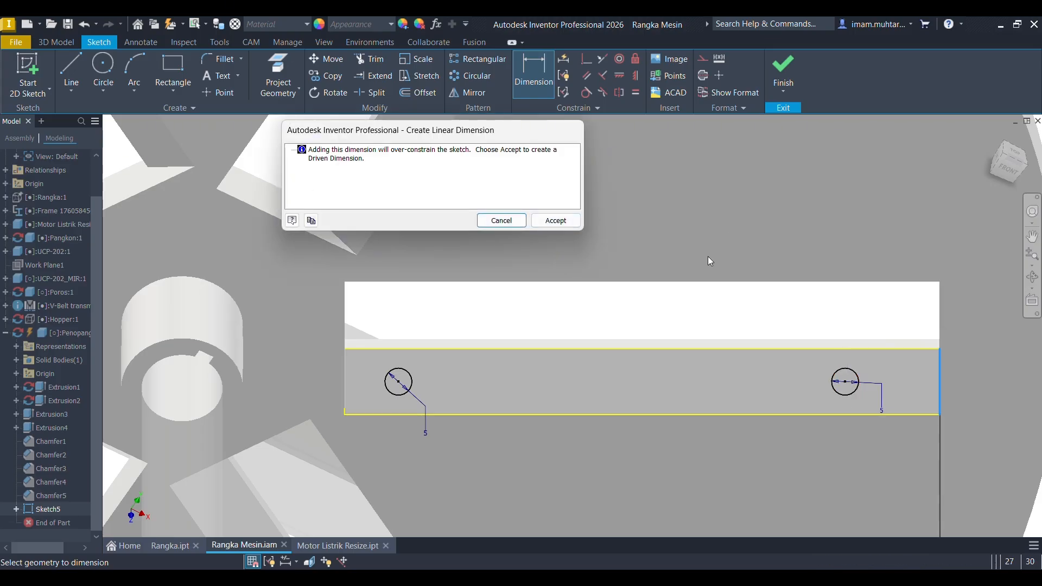
left_click(501, 221)
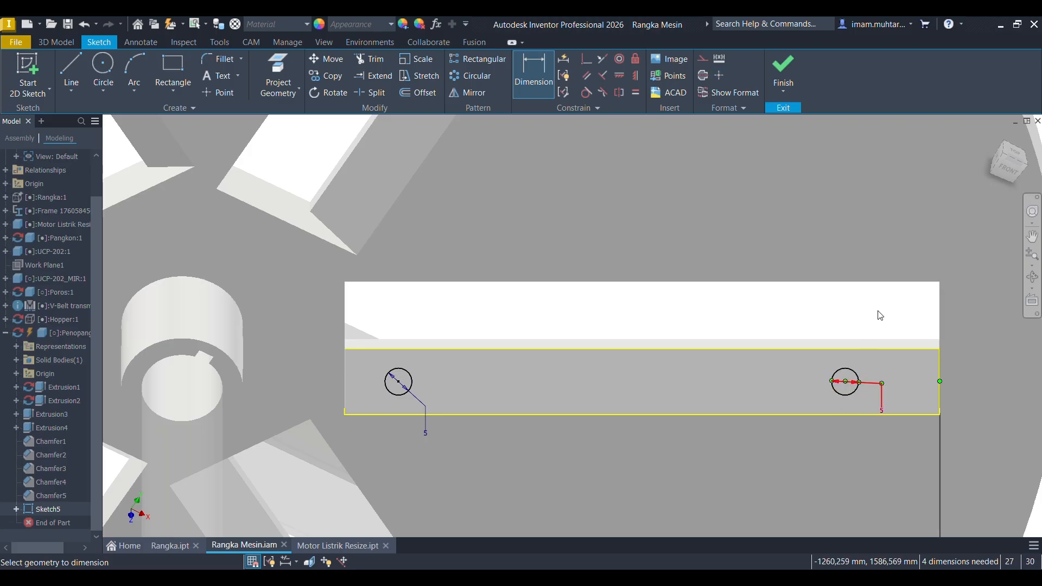
left_click(881, 404)
key("Escape")
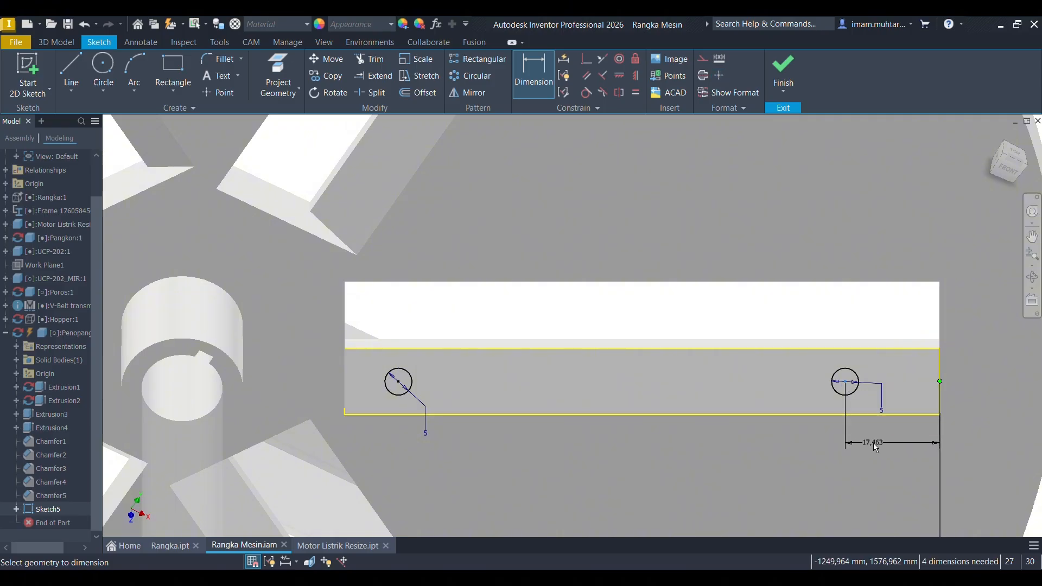
left_click(875, 448)
type("25")
key("Return")
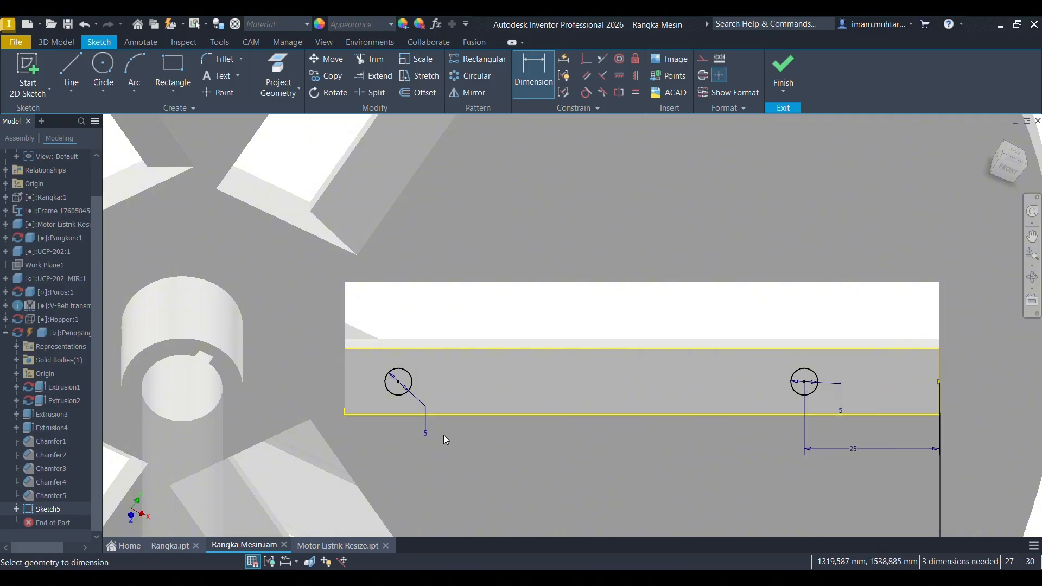
Dimension the hub-side circle's centre 25 mm from the inner short edge of the chamfer face.
left_click(399, 382)
left_click(374, 444)
type("25")
left_click(423, 495)
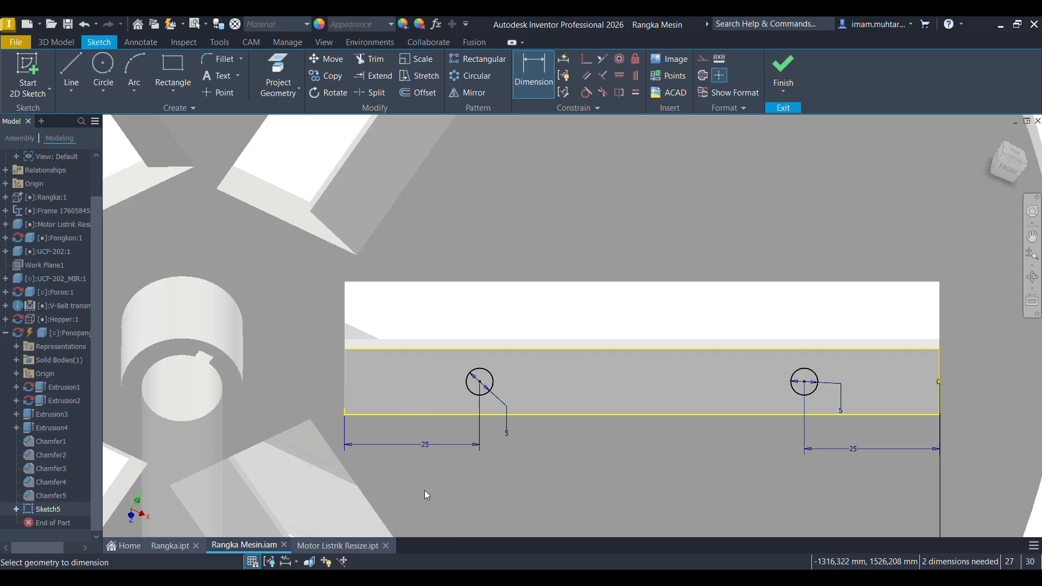
Extrude both circles as a 30 mm cut into the blade holder to make the two bolt holes.
key("e")
scroll(624, 409, "up", 2)
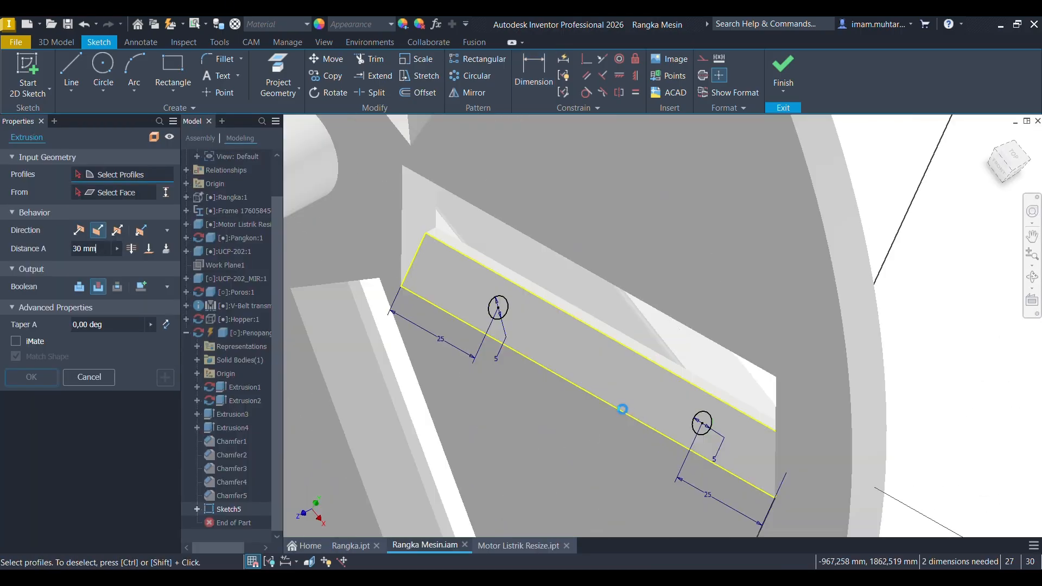
scroll(703, 418, "up", 2)
scroll(706, 421, "up", 2)
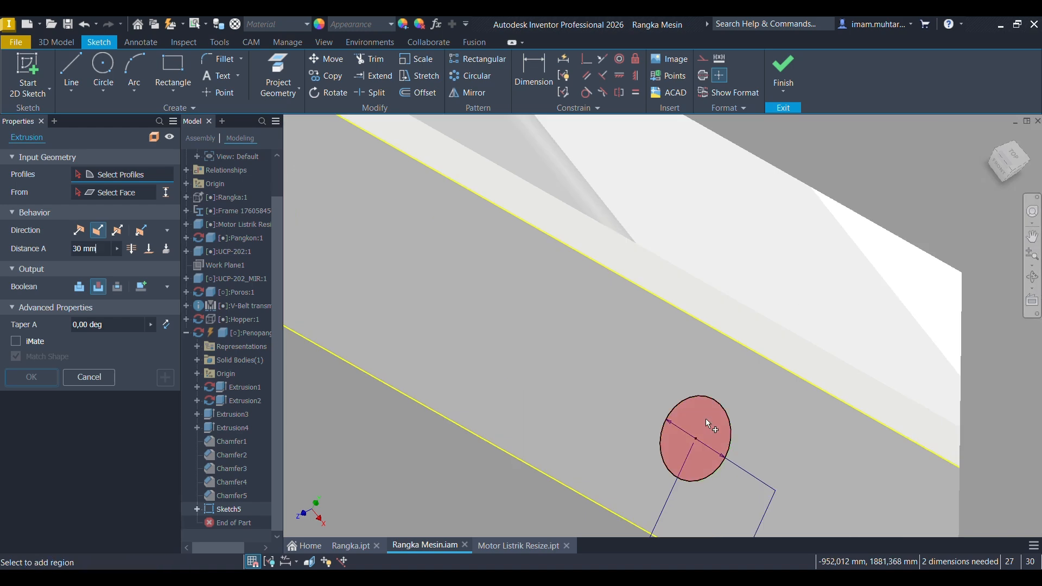
left_click(709, 425)
scroll(741, 433, "down", 5)
scroll(579, 350, "up", 4)
left_click(599, 362)
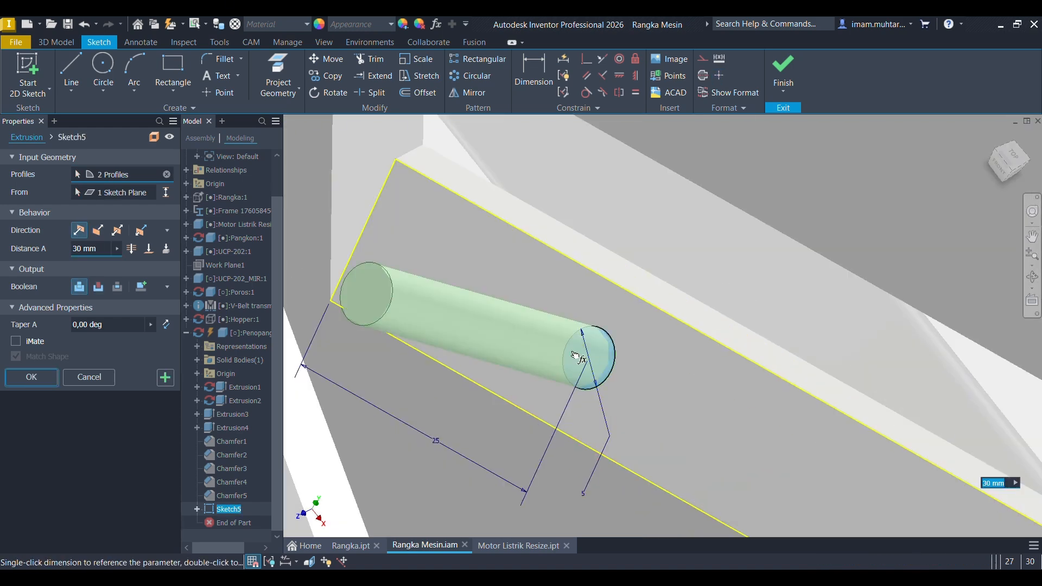
left_click(97, 230)
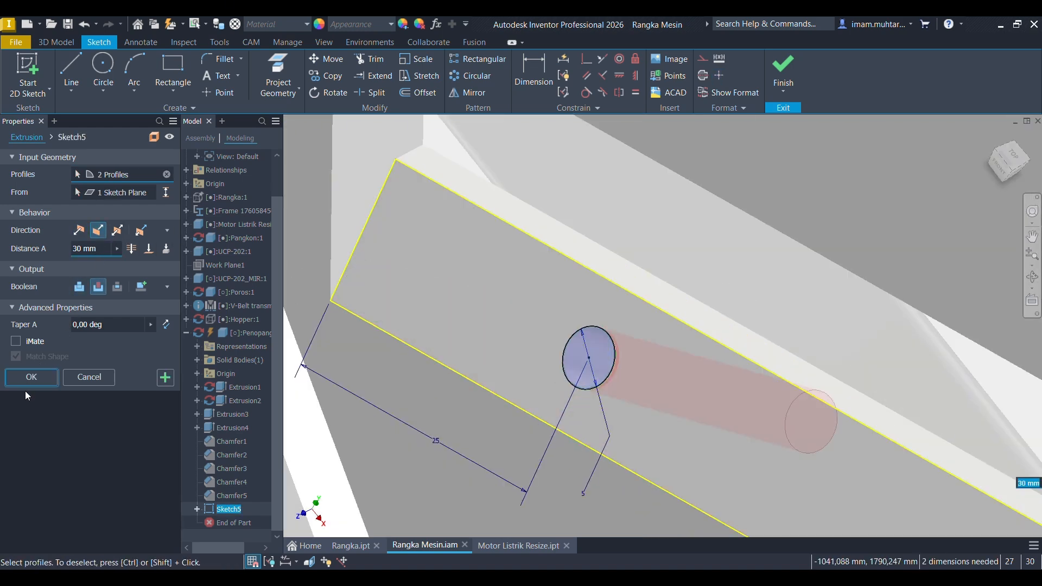
left_click(32, 377)
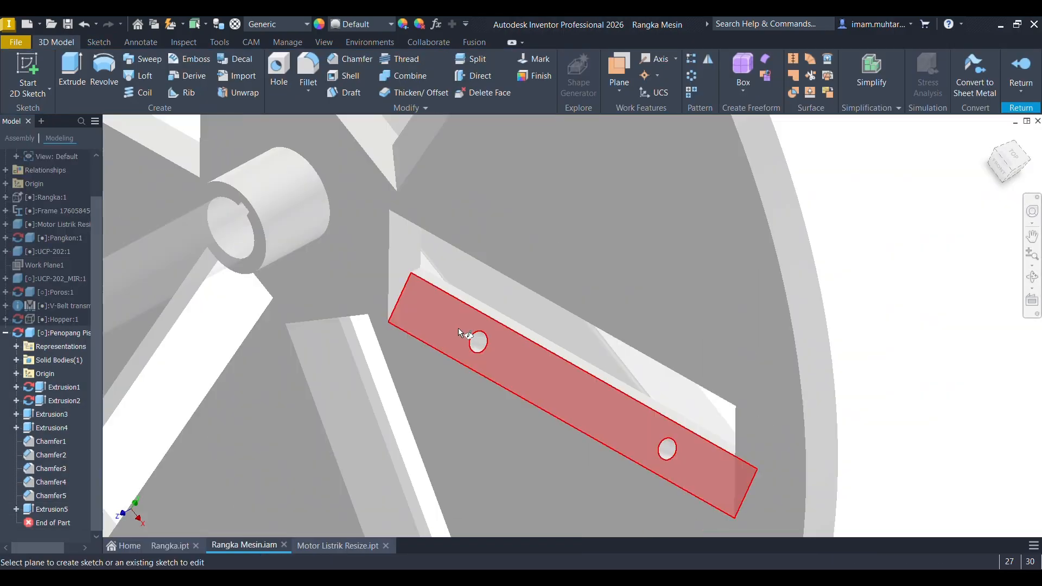
key("h")
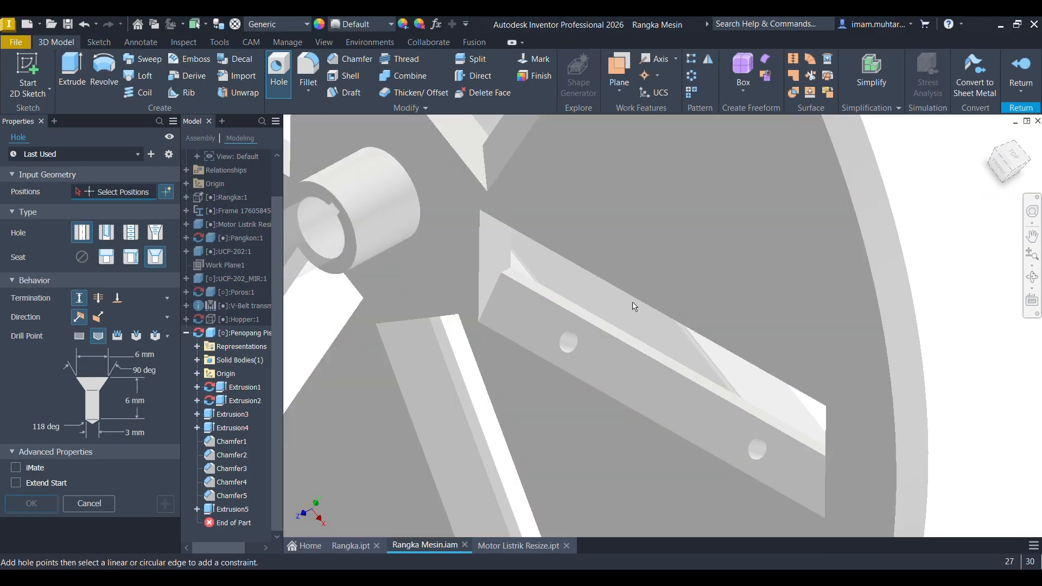
scroll(572, 268, "down", 3)
key("Escape")
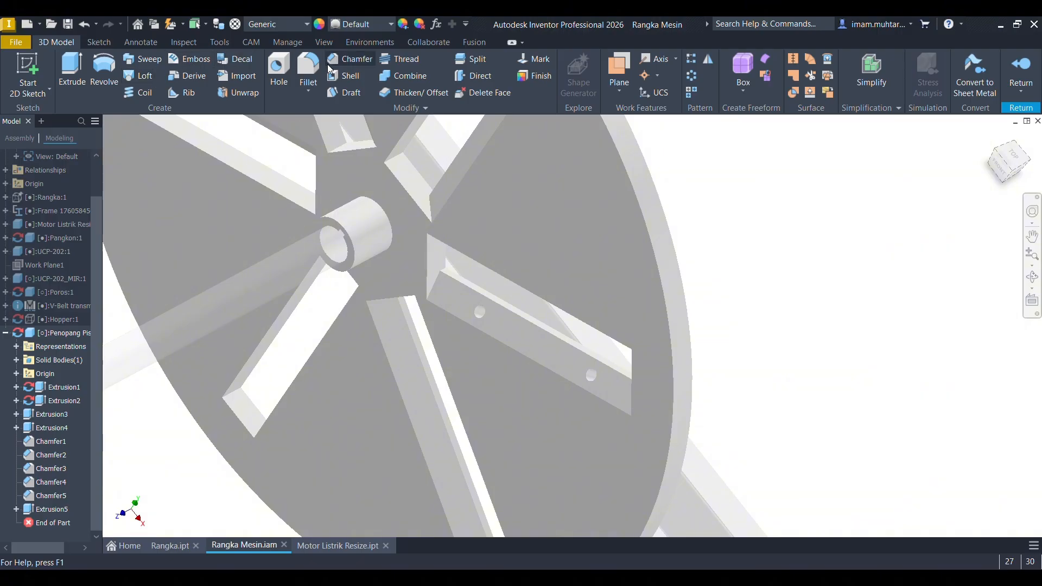
Add ANSI Metric M Profile M5x0.8 right-hand threads, class 6H, to both bolt holes in the chamfer face.
left_click(399, 59)
scroll(602, 331, "up", 5)
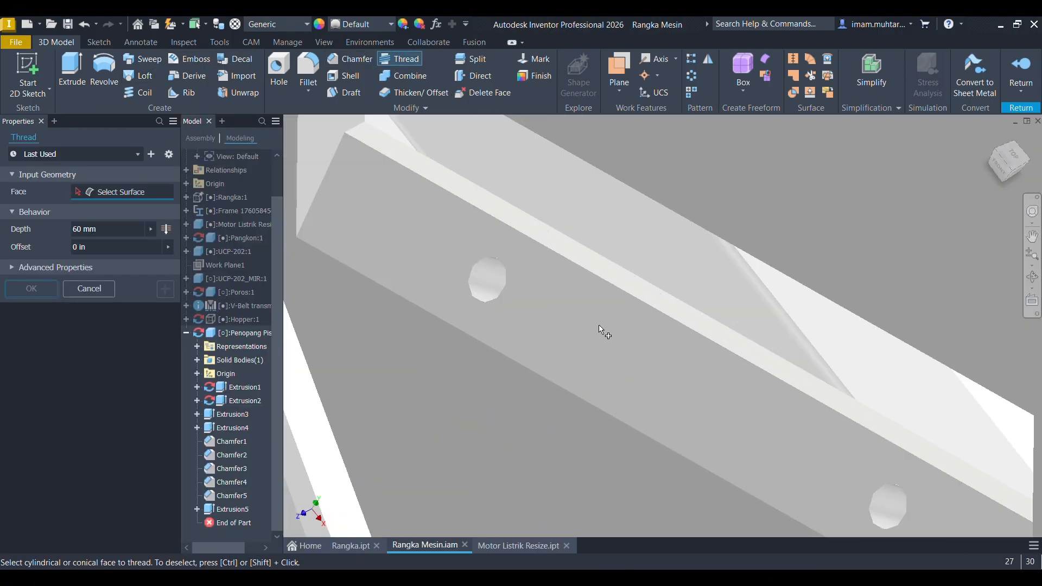
left_click(486, 283)
left_click(167, 400)
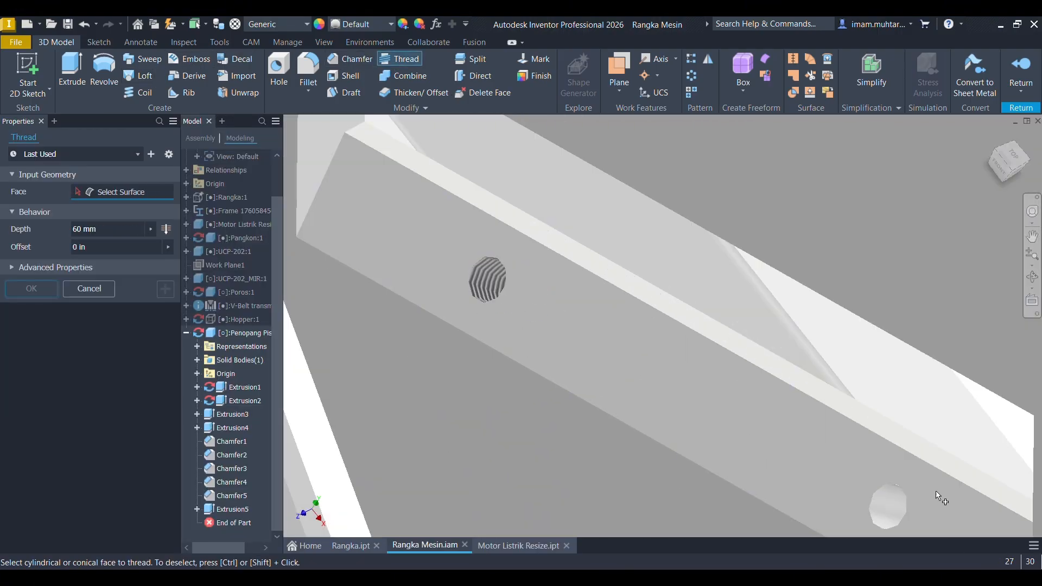
left_click(899, 512)
left_click(46, 401)
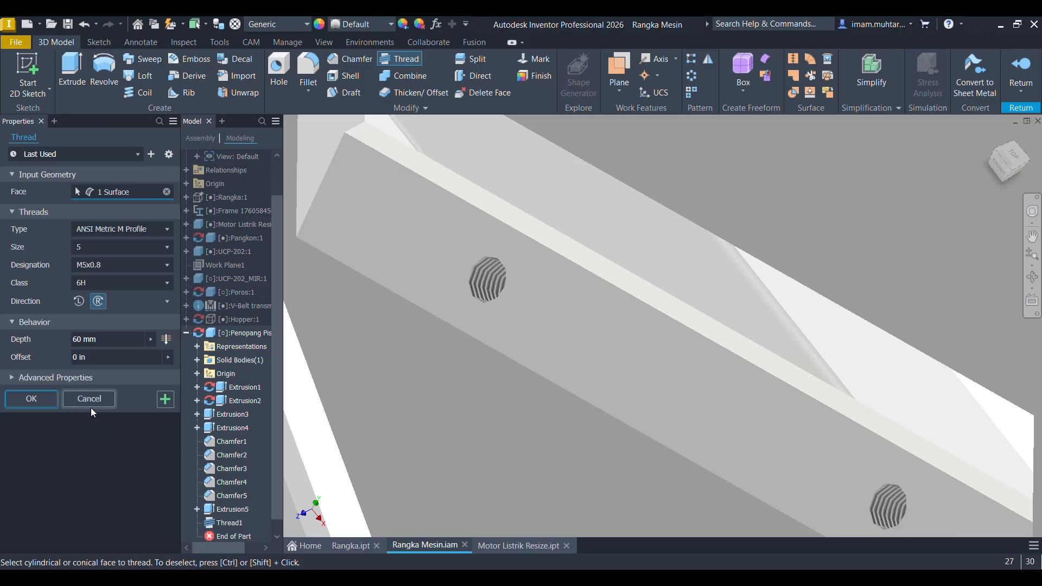
scroll(620, 350, "down", 5)
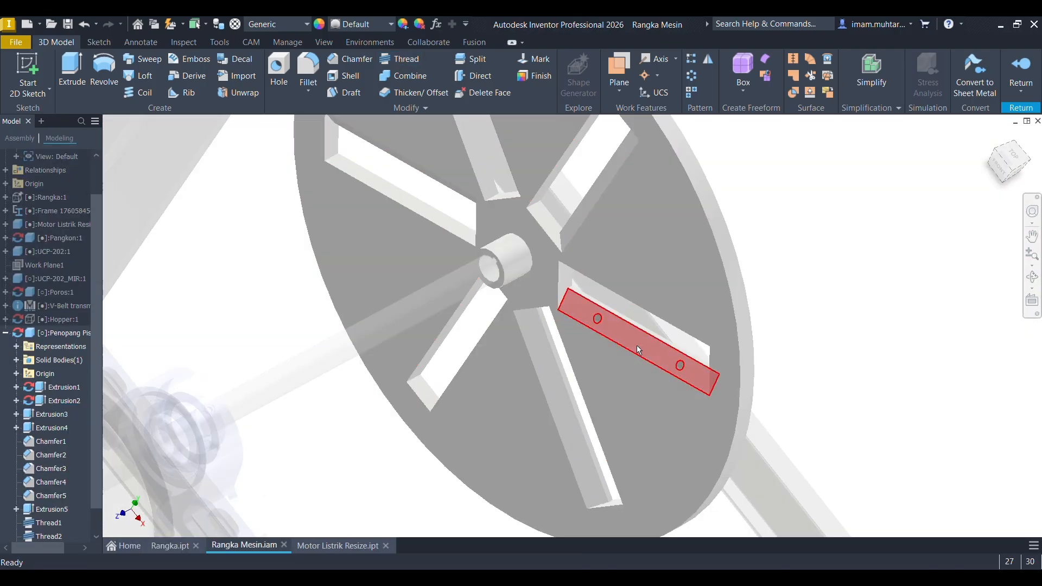
Try a circular pattern of the bolt-hole cut around the hub axis with 6 instances over 360 deg, and undo it.
middle_click_drag(636, 345, 603, 354, "shift")
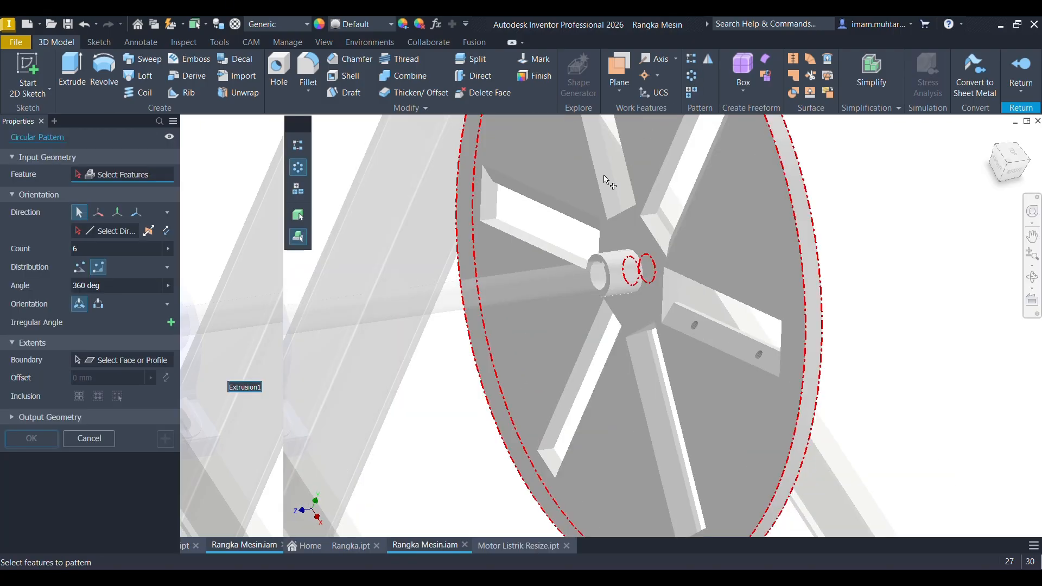
left_click(695, 326)
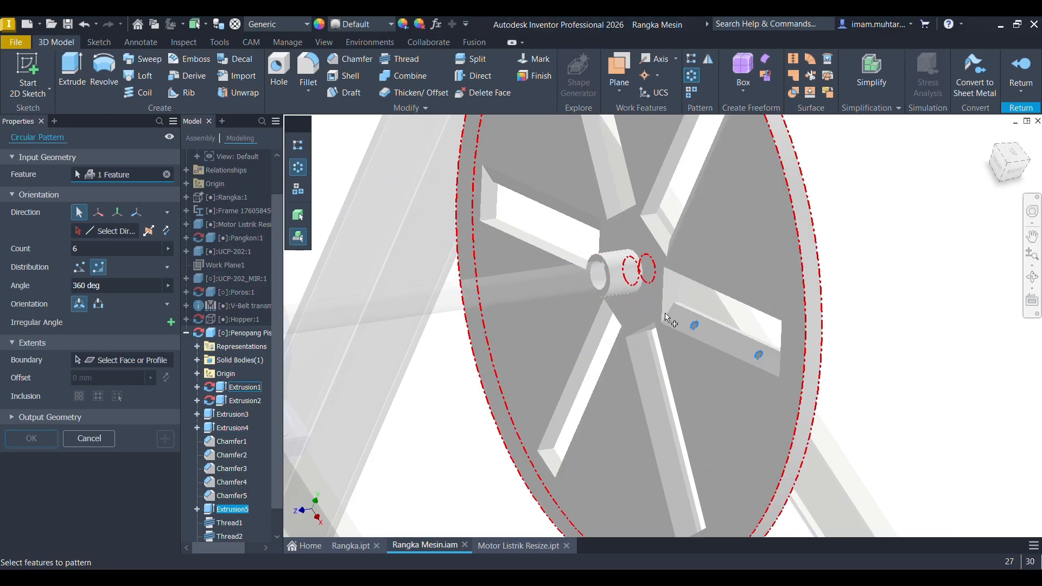
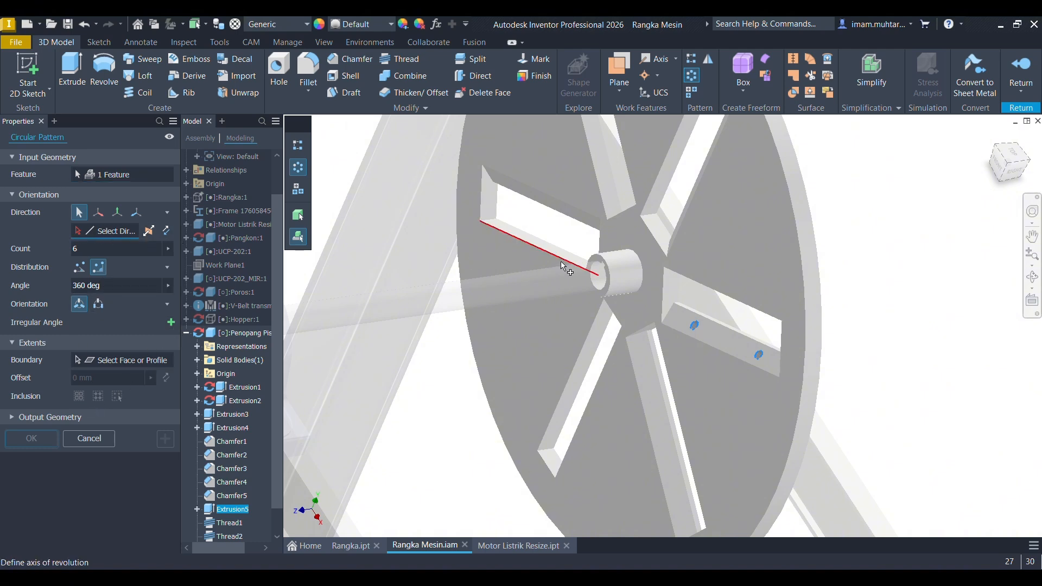
left_click(605, 279)
mouse_move(605, 279)
middle_mouse_down("shift")
mouse_move(651, 272)
mouse_move(588, 285)
middle_mouse_up("shift")
left_click(36, 439)
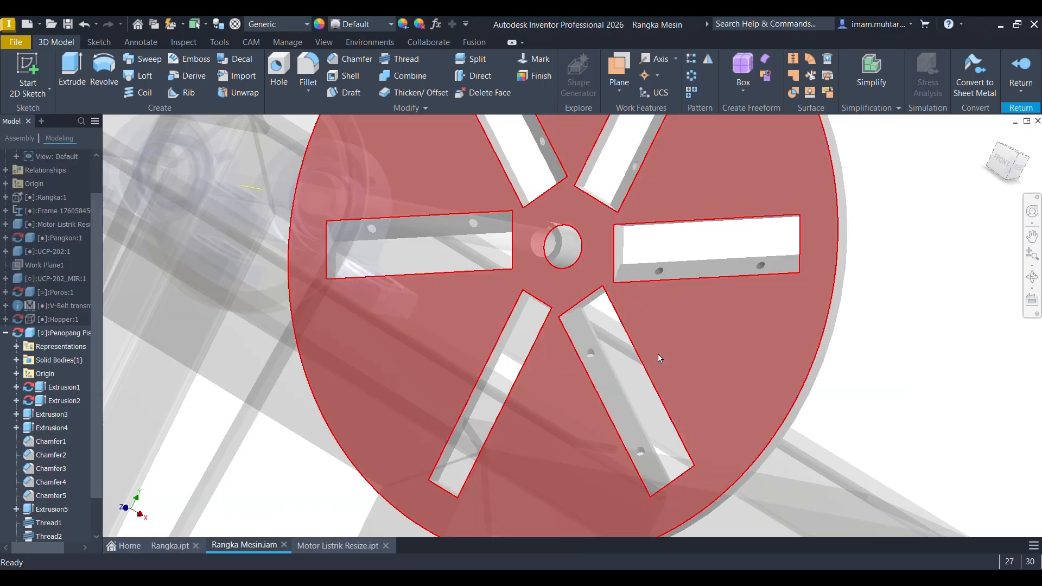
middle_click_drag(658, 358, 605, 375, "shift")
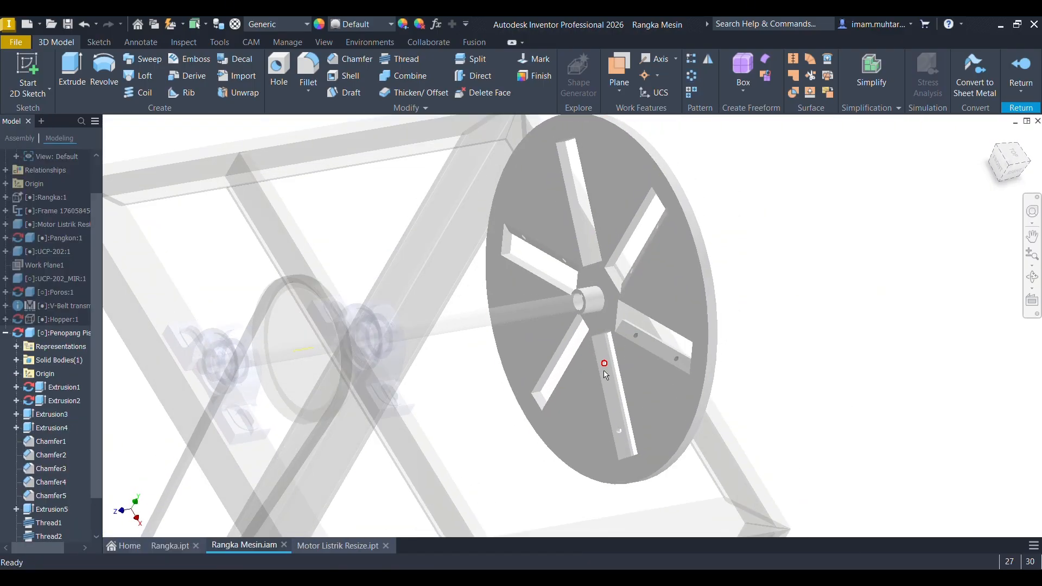
scroll(606, 374, "up", 5)
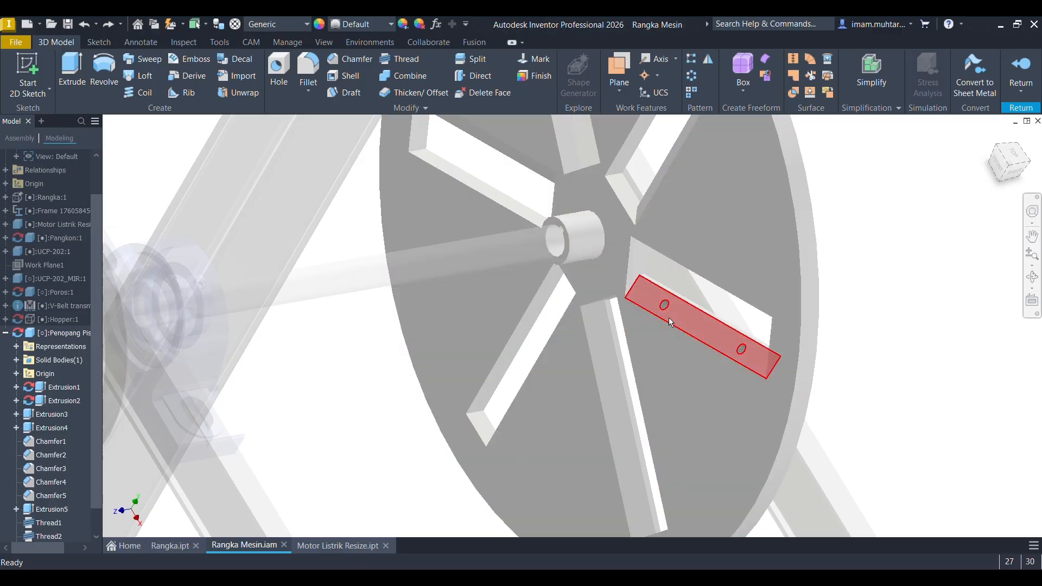
left_click(692, 75)
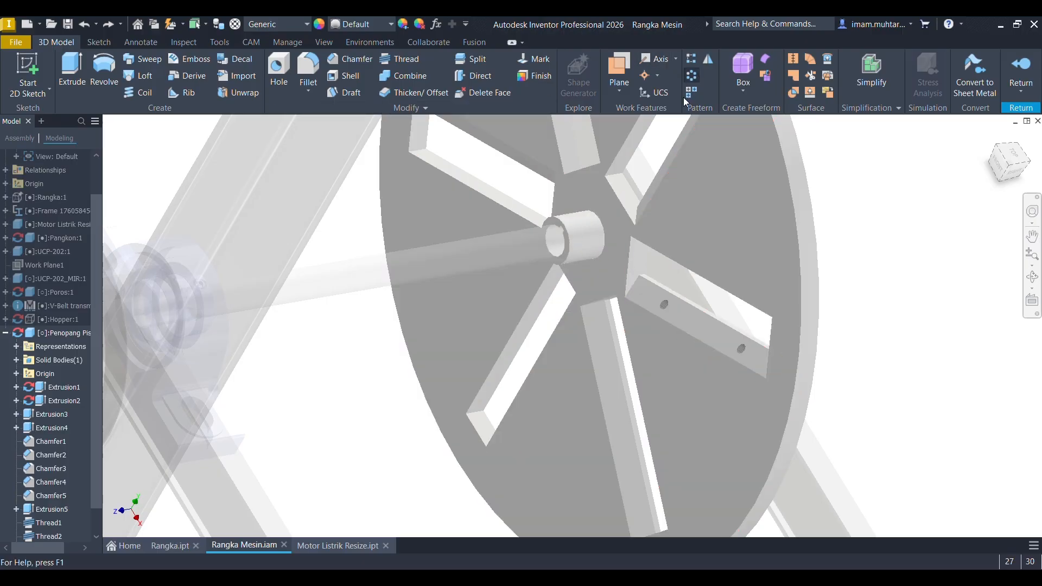
left_click(753, 307)
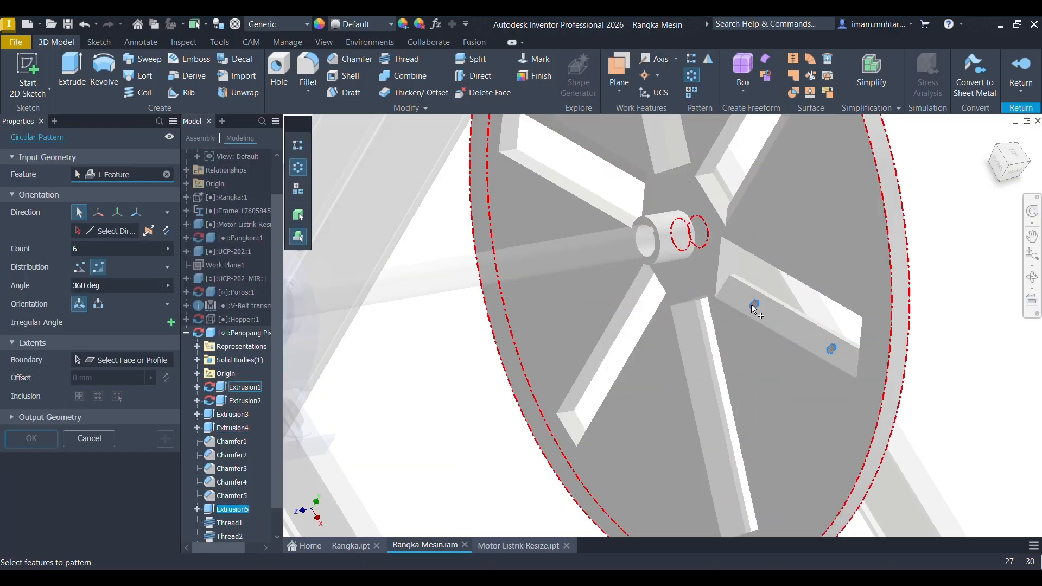
left_click(759, 314)
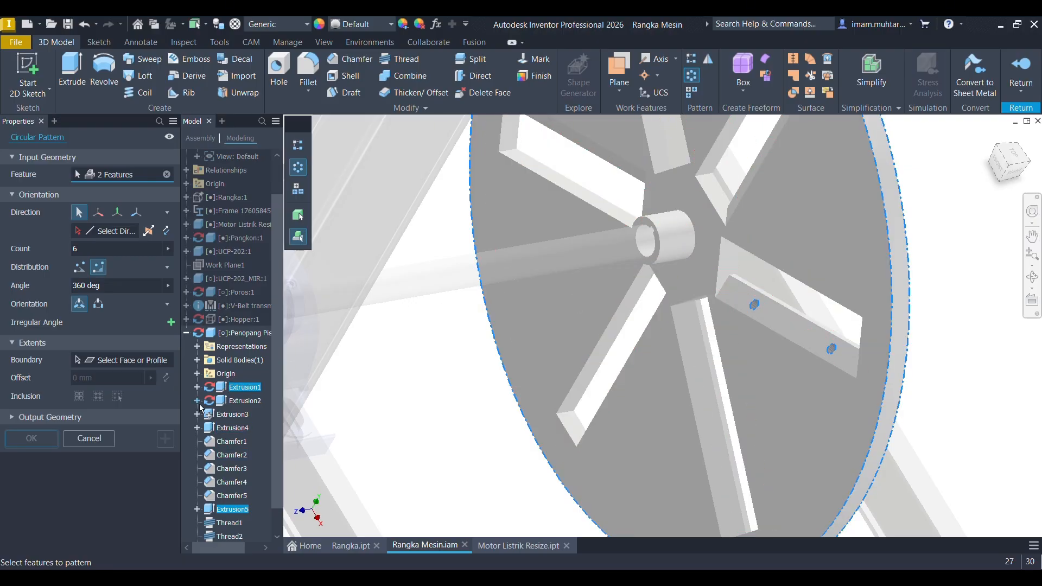
key("Escape")
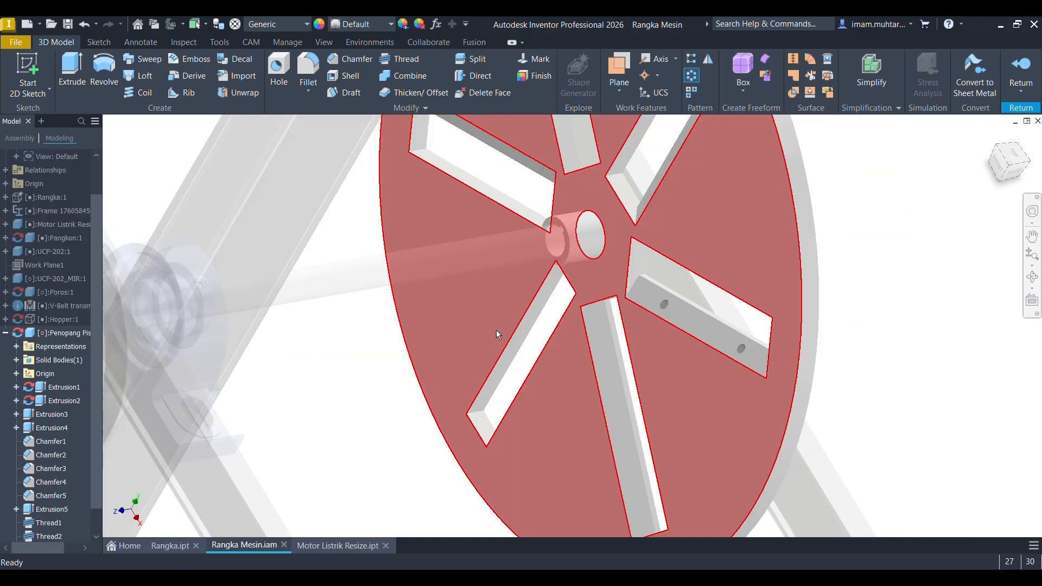
Try to circular-pattern the bolt-hole cut together with both threads around the hub axis, 6 instances over 360 deg.
left_click(689, 77)
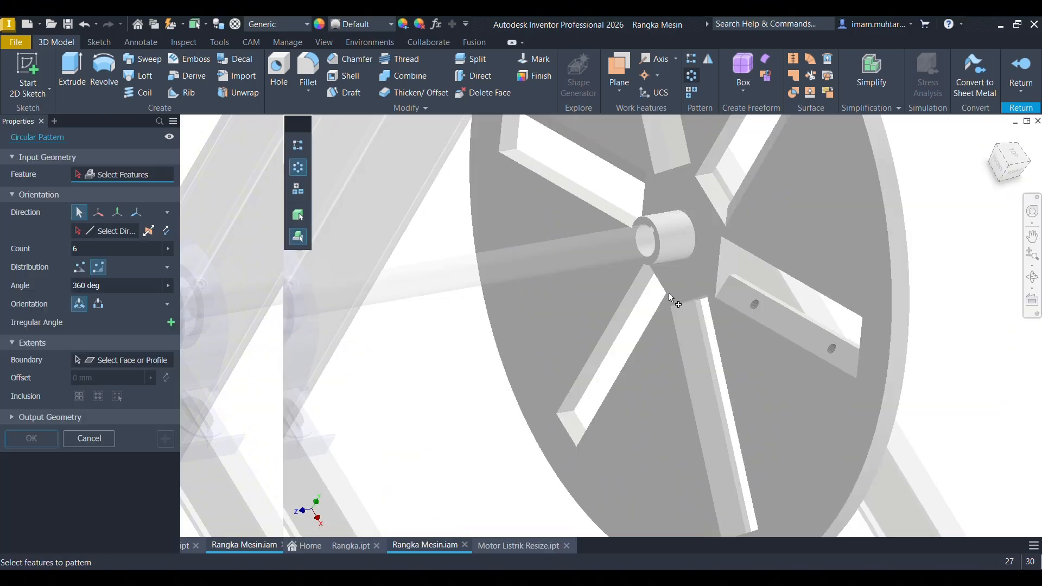
scroll(239, 488, "down", 1)
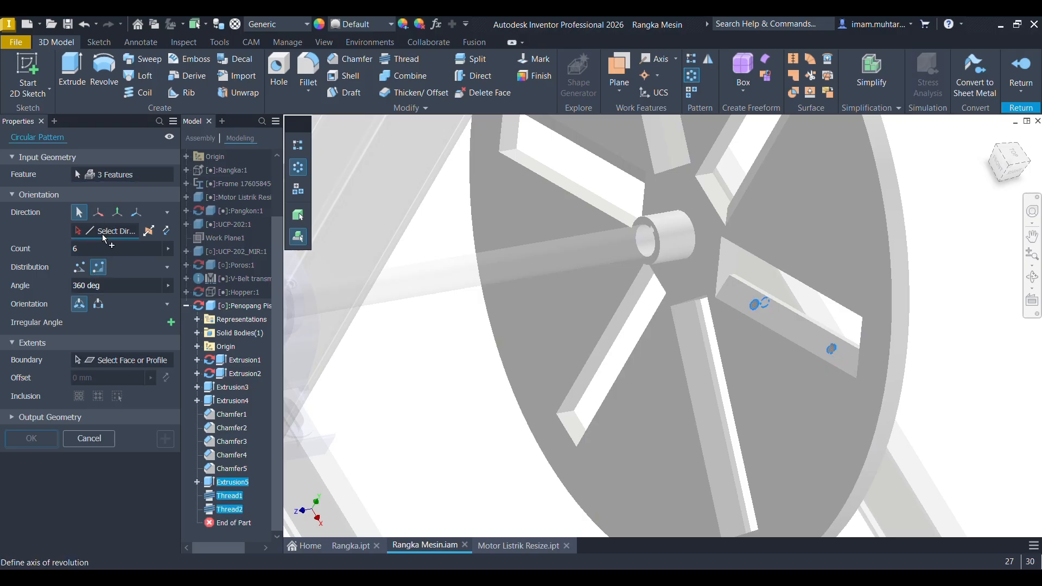
left_click(682, 239)
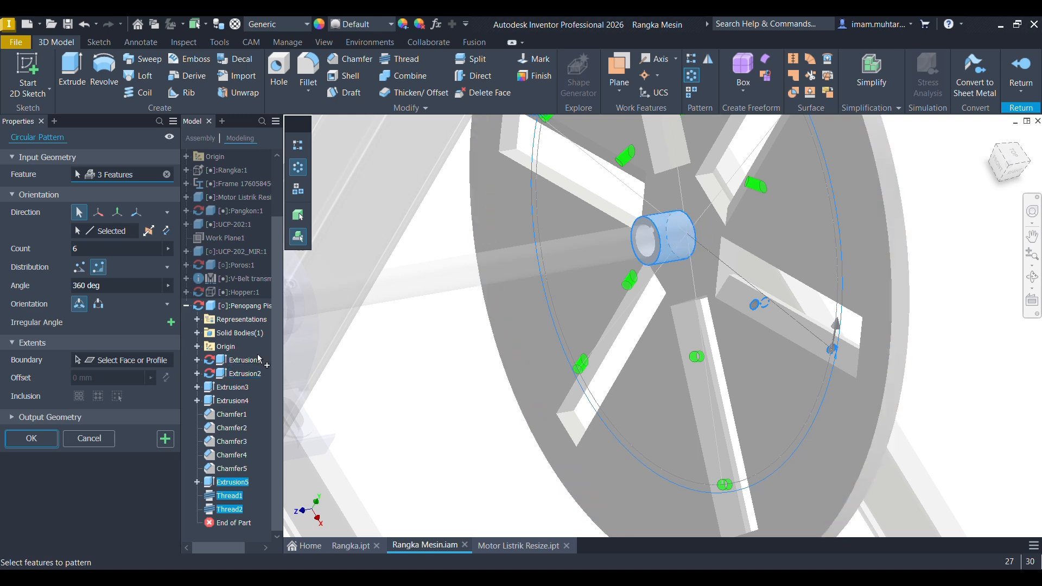
left_click(29, 444)
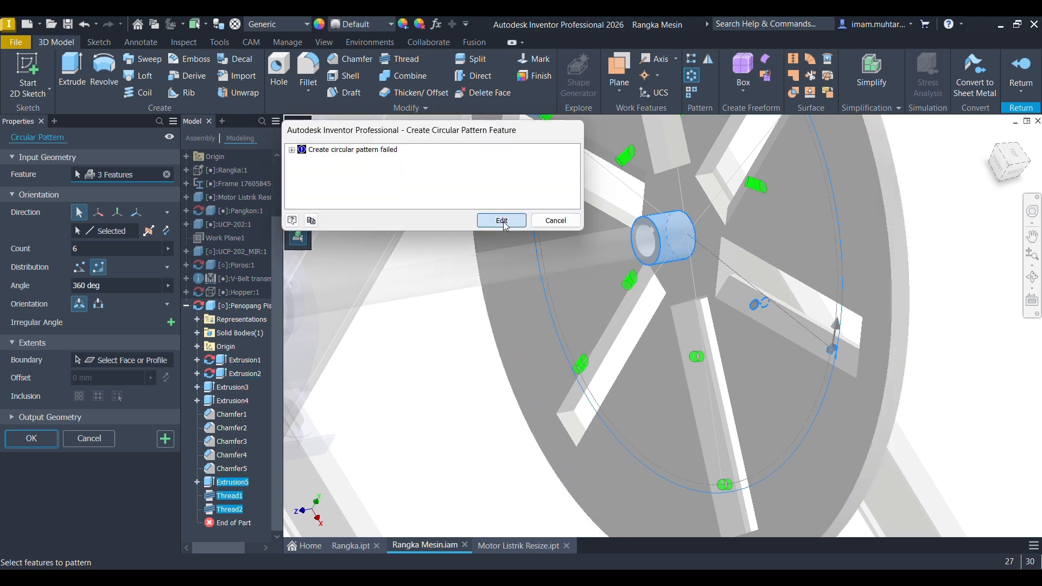
left_click(501, 220)
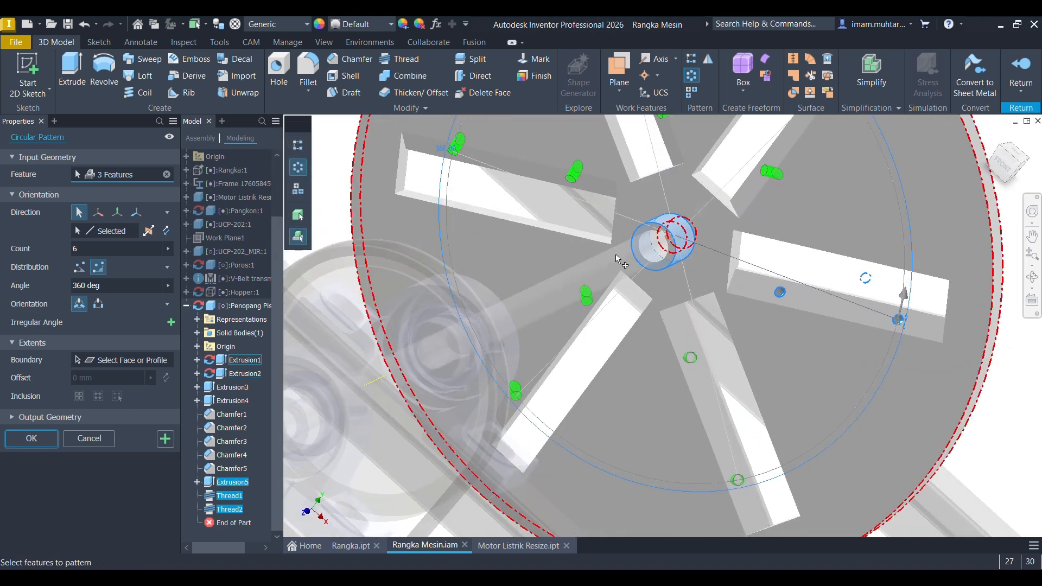
left_click(132, 232)
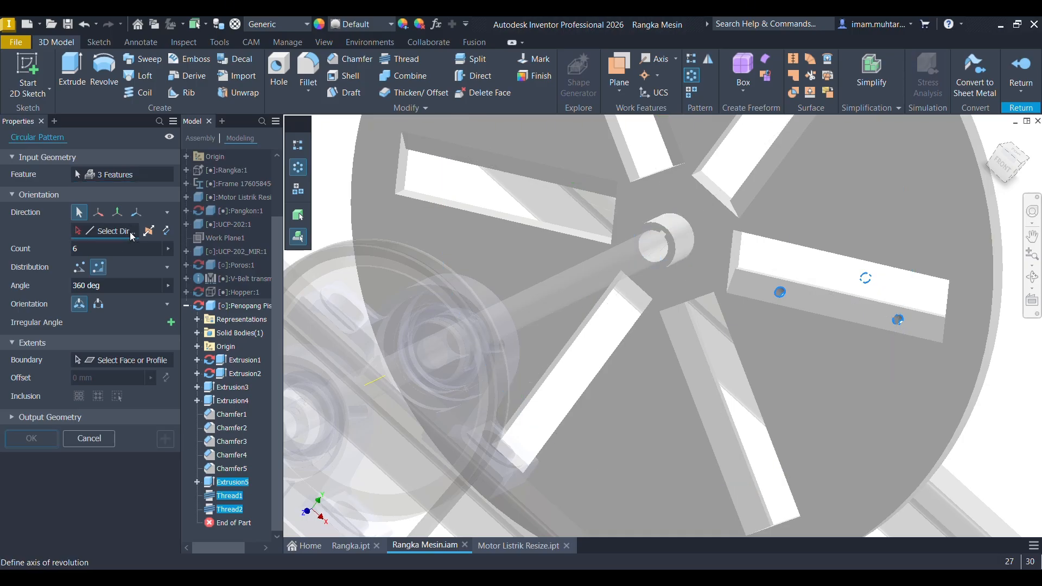
left_click(652, 245)
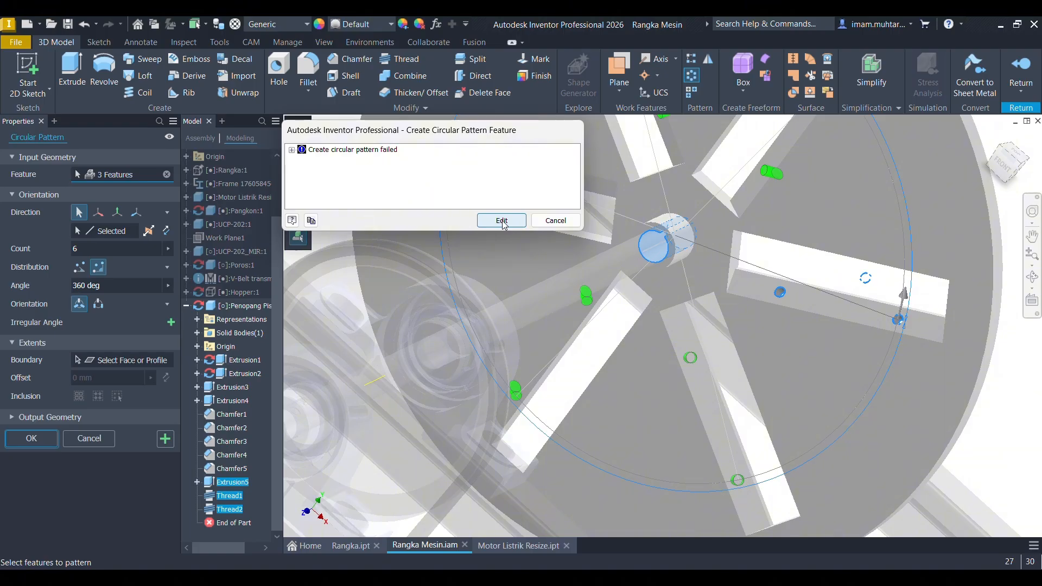
left_click(549, 221)
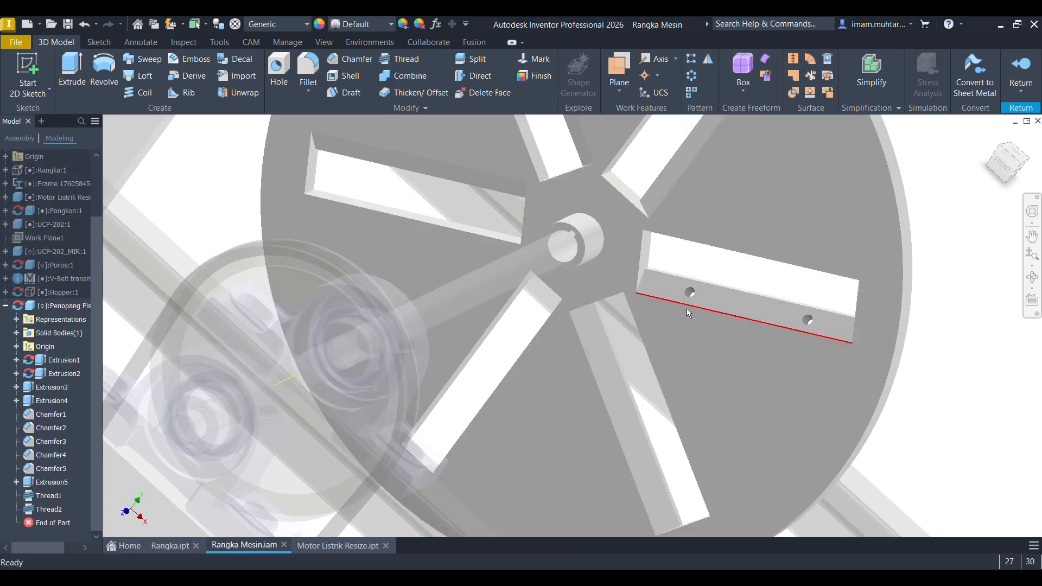
Circular-pattern only the bolt-hole cut around the hub axis with 6 instances over 360 deg.
left_click(691, 76)
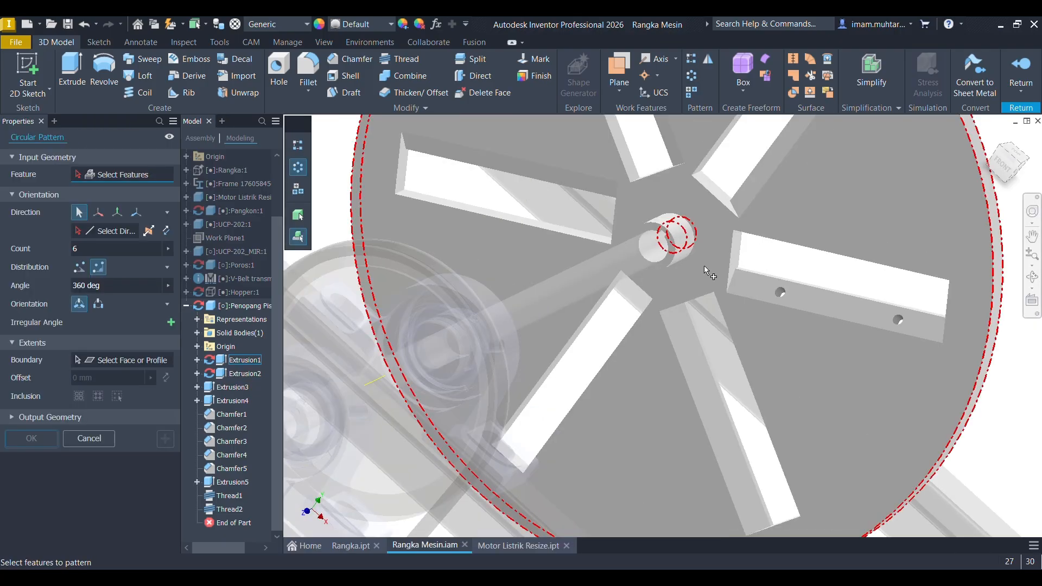
left_click(780, 293)
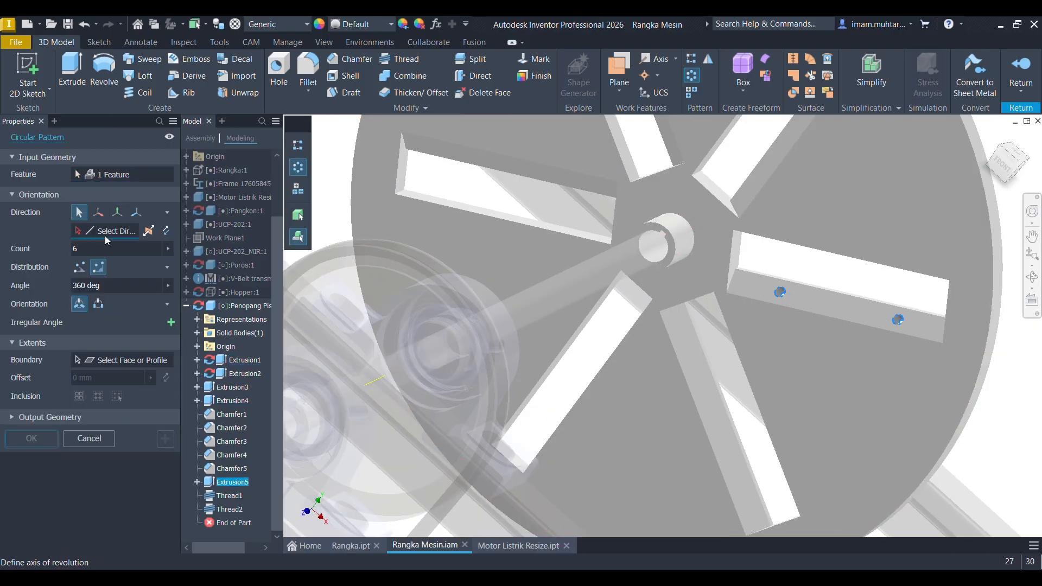
left_click(670, 238)
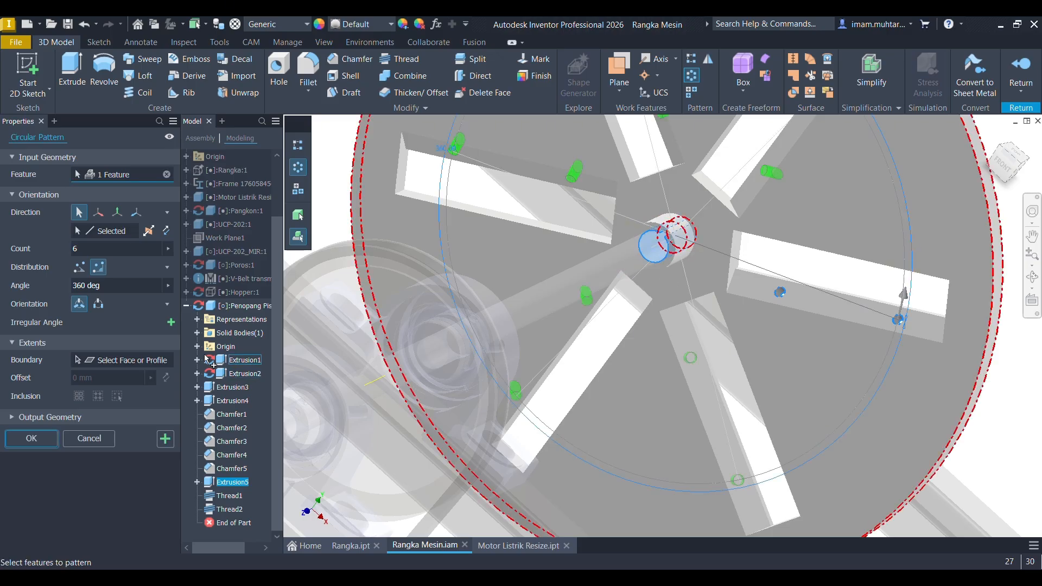
left_click(48, 440)
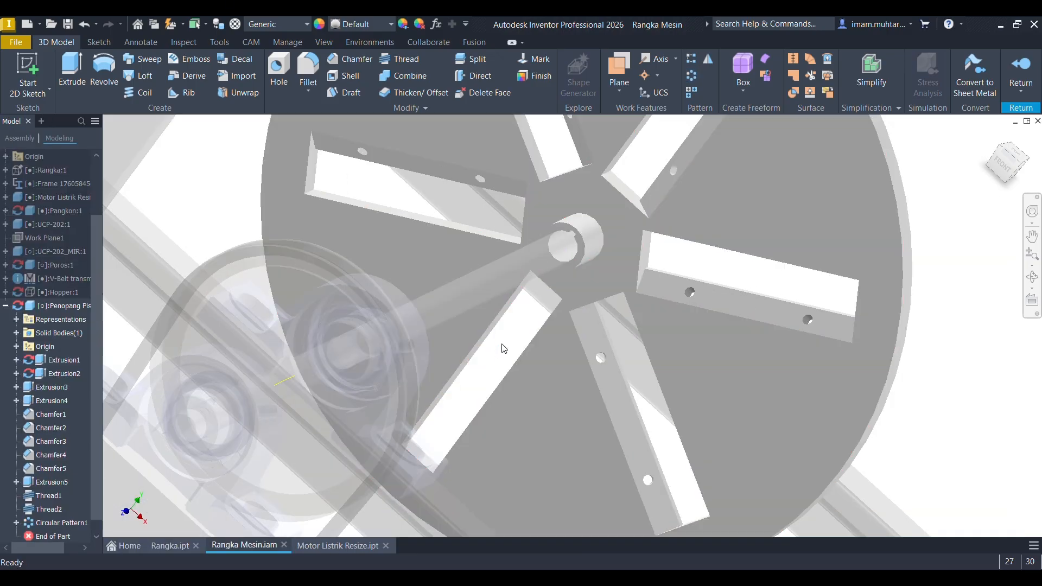
middle_click_drag(503, 346, 475, 340, "shift")
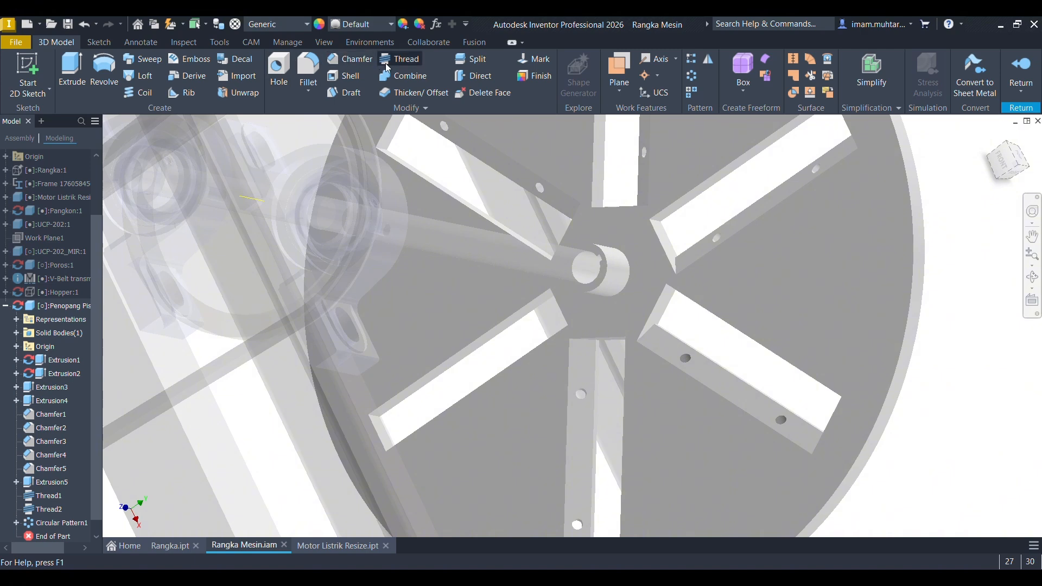
Thread both bolt holes beside the upper-left slot of the blade holder as ANSI Metric M Profile M5x0.8, class 6H, right-hand.
left_click(387, 65)
left_click(534, 129)
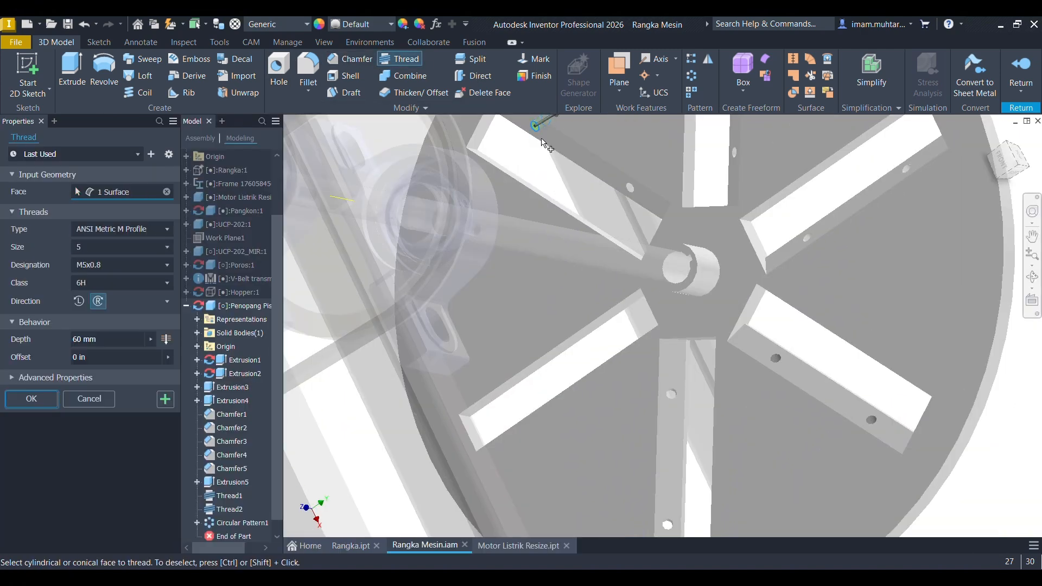
key("Return")
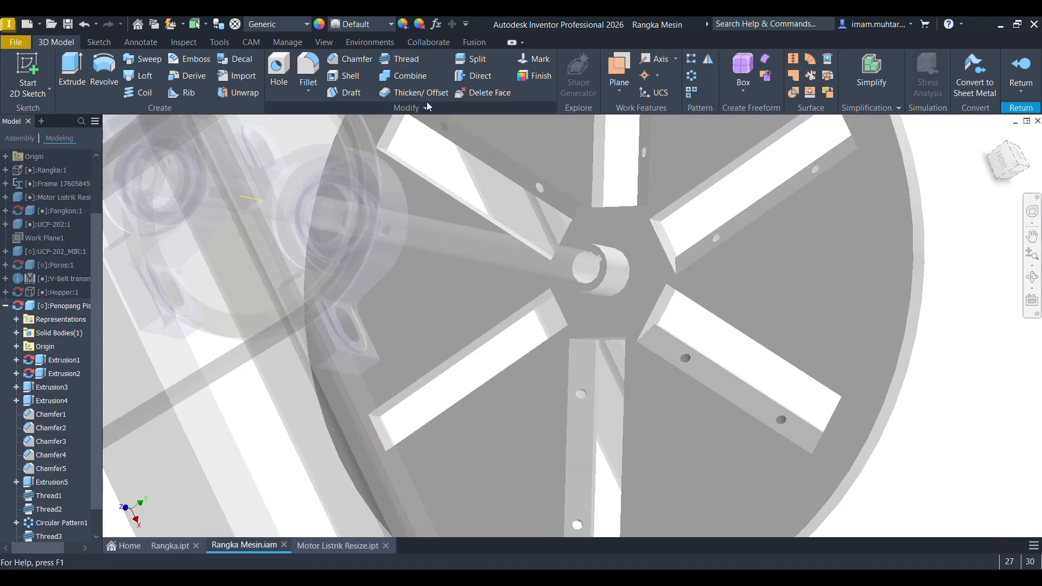
left_click(405, 59)
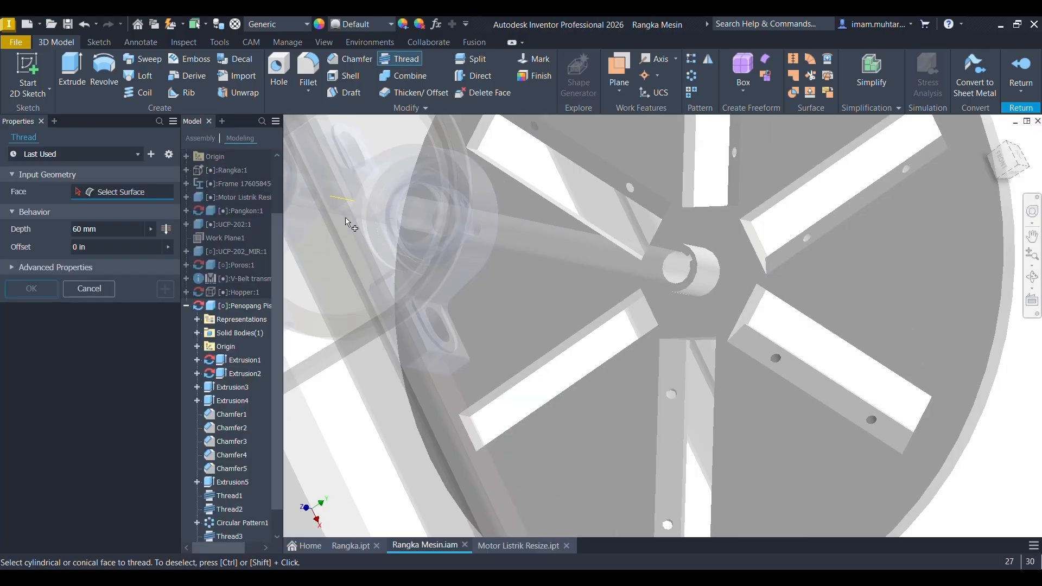
left_click(622, 185)
left_click(160, 402)
Add the same M5x0.8 6H threads to both bolt holes beside the slot directly below the hub.
left_click(671, 395)
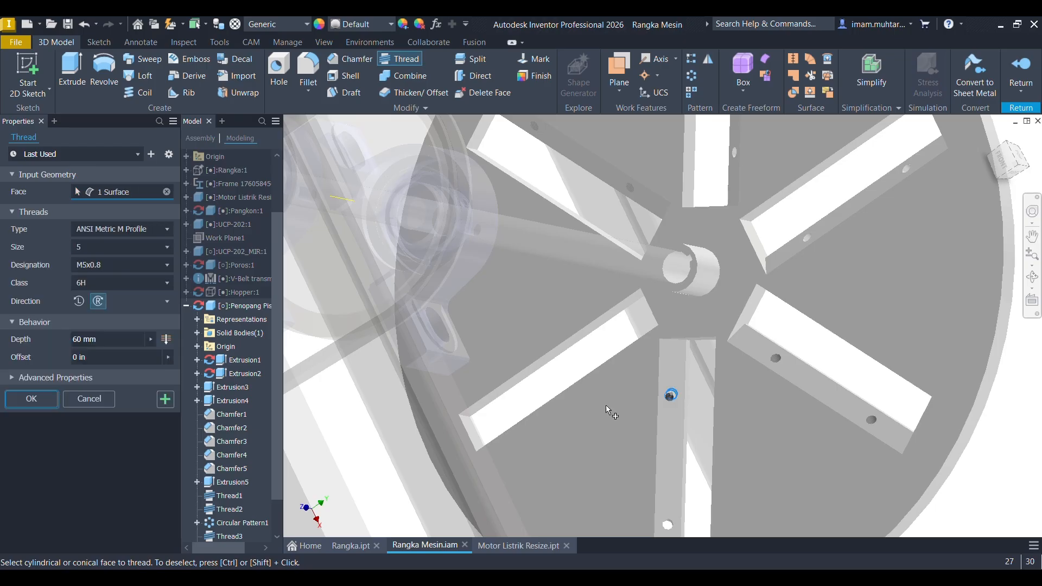
left_click(165, 399)
left_click(659, 521)
left_click(167, 401)
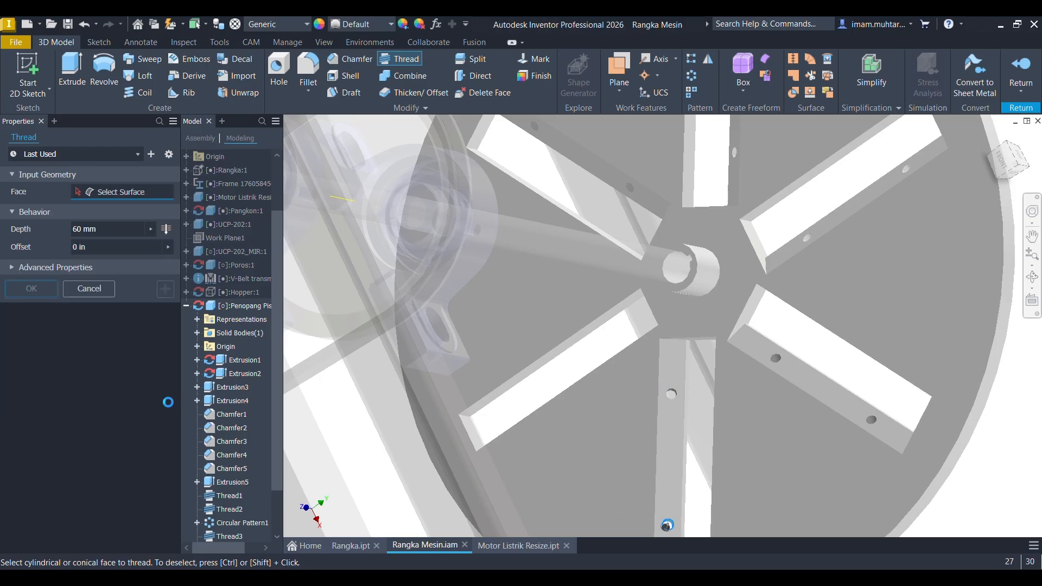
Add M5x0.8 6H threads to the inner and outer bolt holes of the slot at the hub's upper right.
left_click(815, 241)
left_click(169, 399)
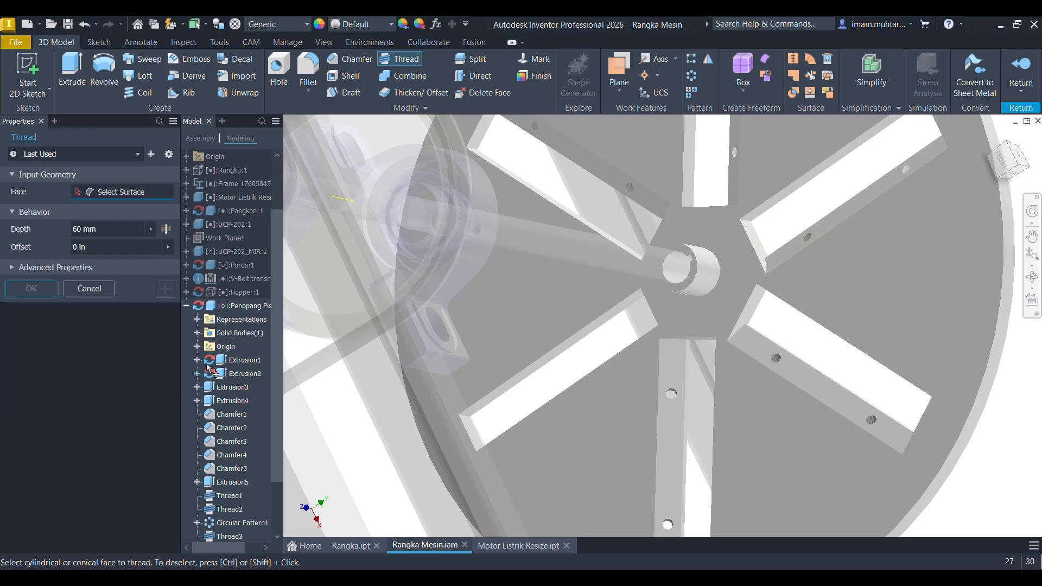
left_click(909, 171)
left_click(168, 402)
Add M5x0.8 6H threads to both bolt holes of the slot directly above the hub and finish threading.
left_click(737, 156)
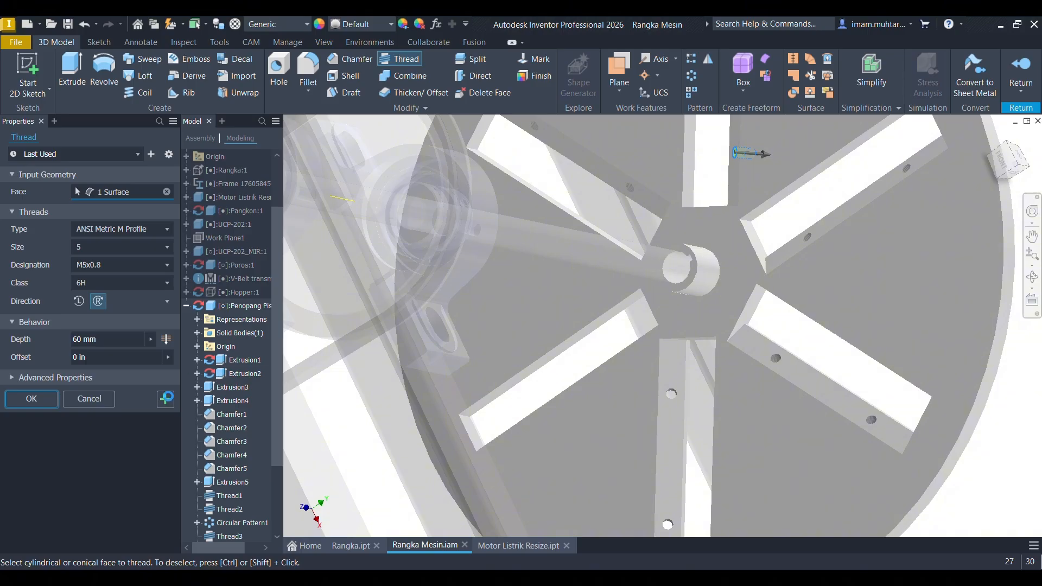
left_click(168, 398)
scroll(616, 414, "down", 3)
left_click(693, 190)
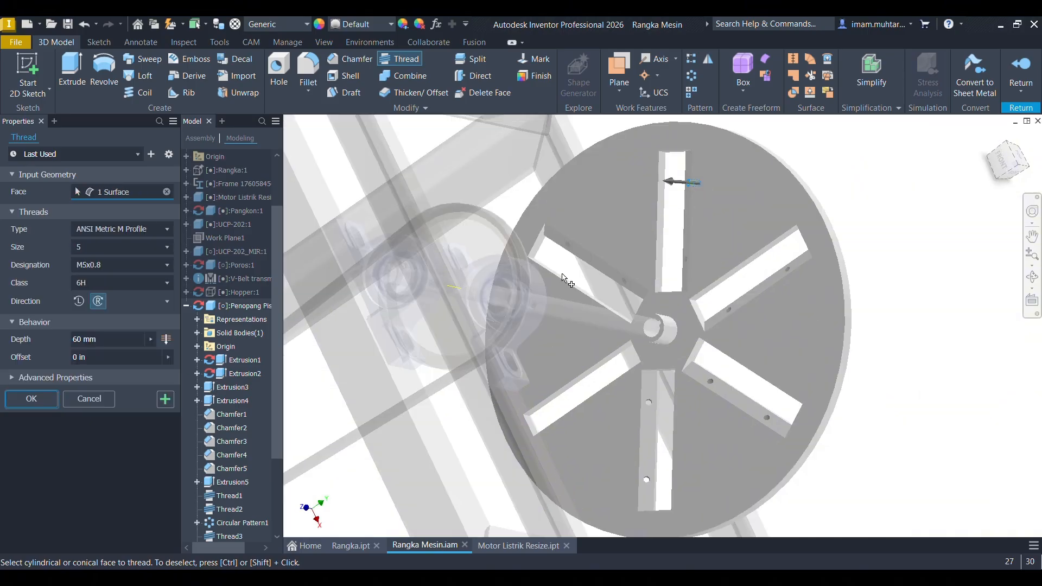
left_click(166, 401)
scroll(669, 498, "up", 3)
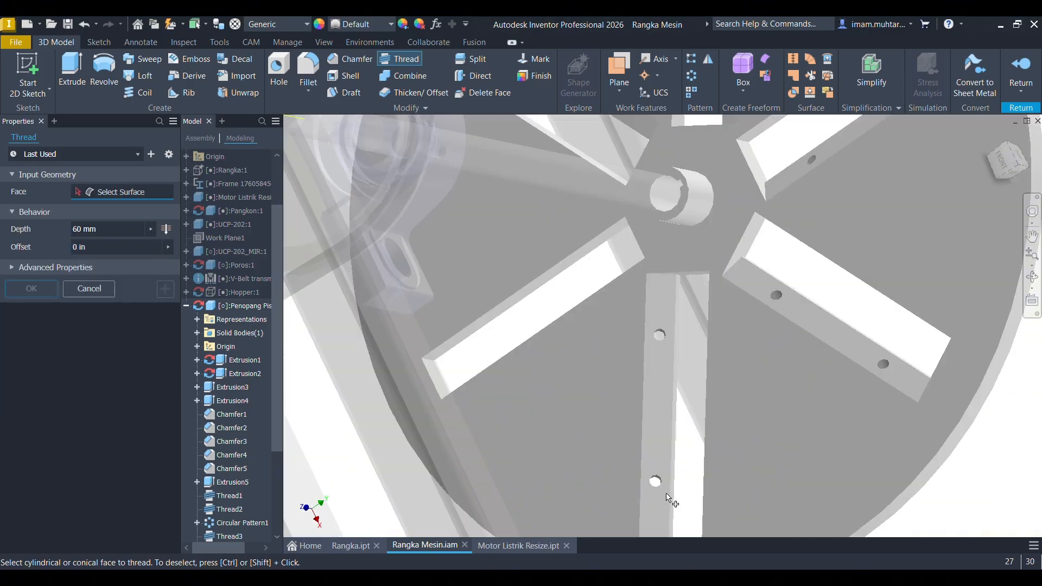
middle_click_drag(710, 459, 624, 446, "shift")
middle_click_drag(724, 396, 1013, 429, "shift")
scroll(873, 424, "down", 3)
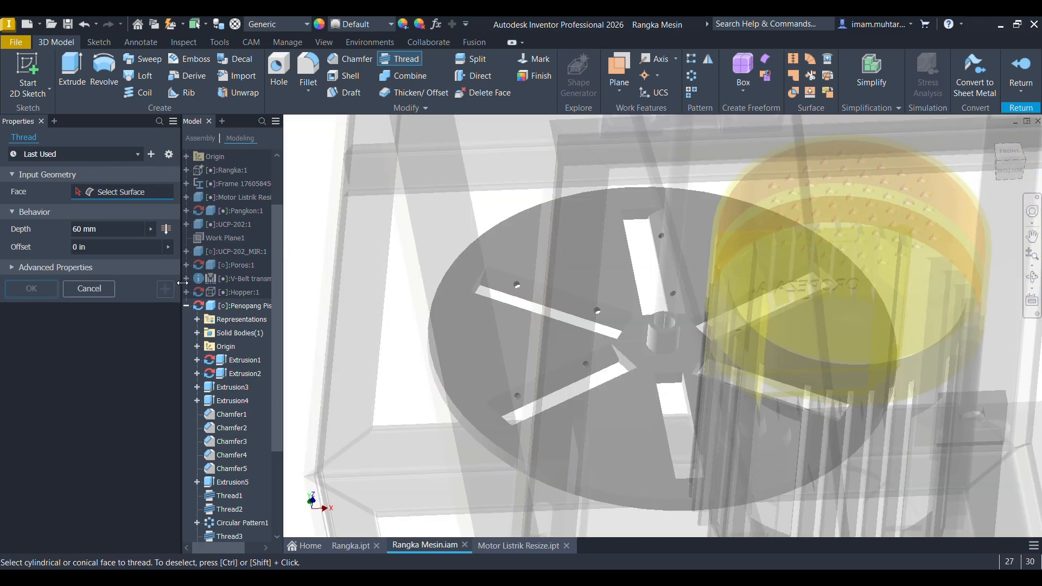
left_click(88, 289)
scroll(624, 374, "down", 3)
middle_click_drag(645, 274, 456, 393, "shift")
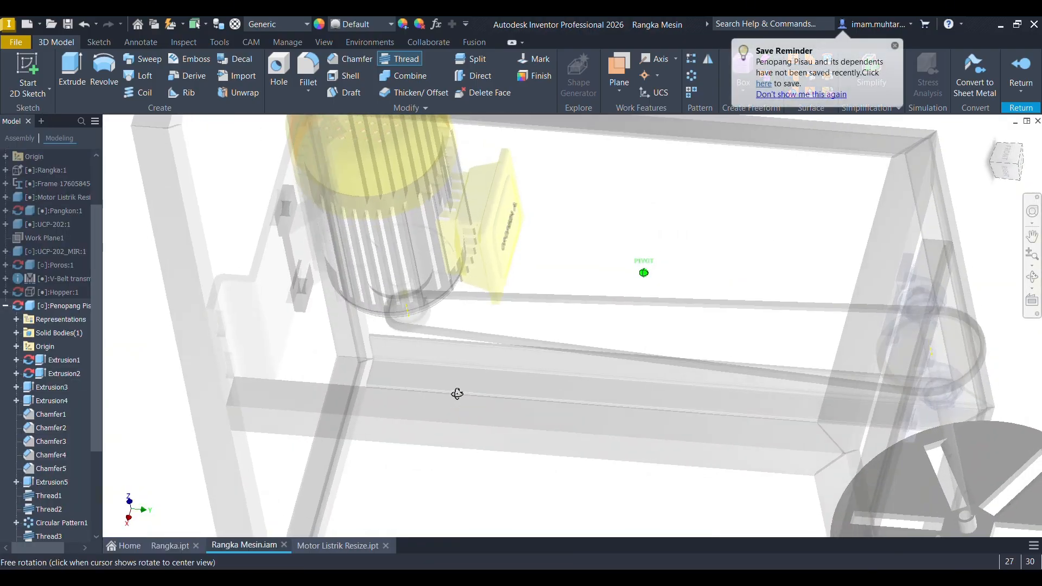
scroll(507, 358, "down", 5)
scroll(624, 407, "up", 5)
middle_click_drag(776, 342, 709, 311, "shift")
scroll(709, 311, "up", 3)
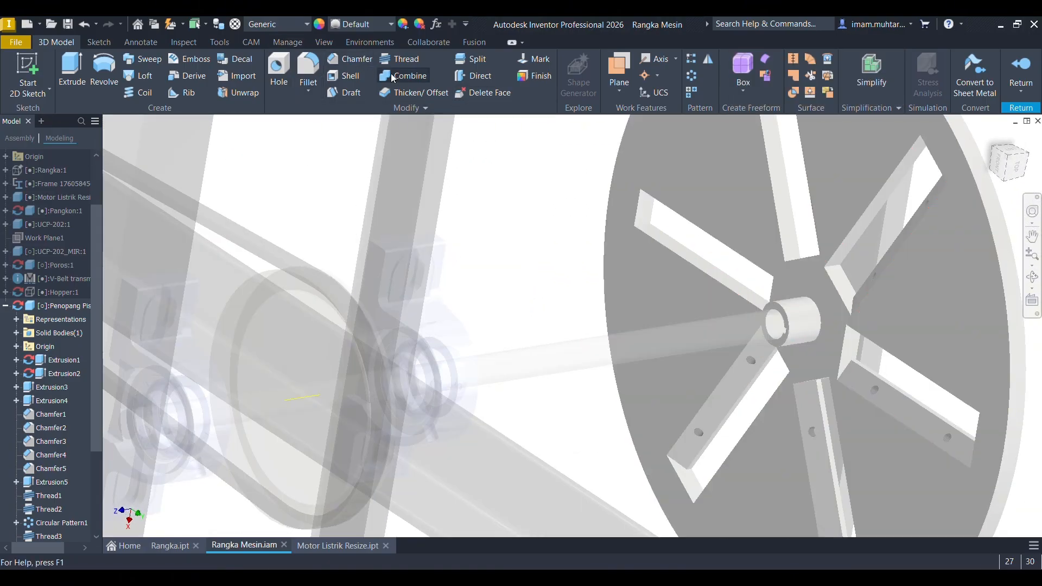
left_click(338, 60)
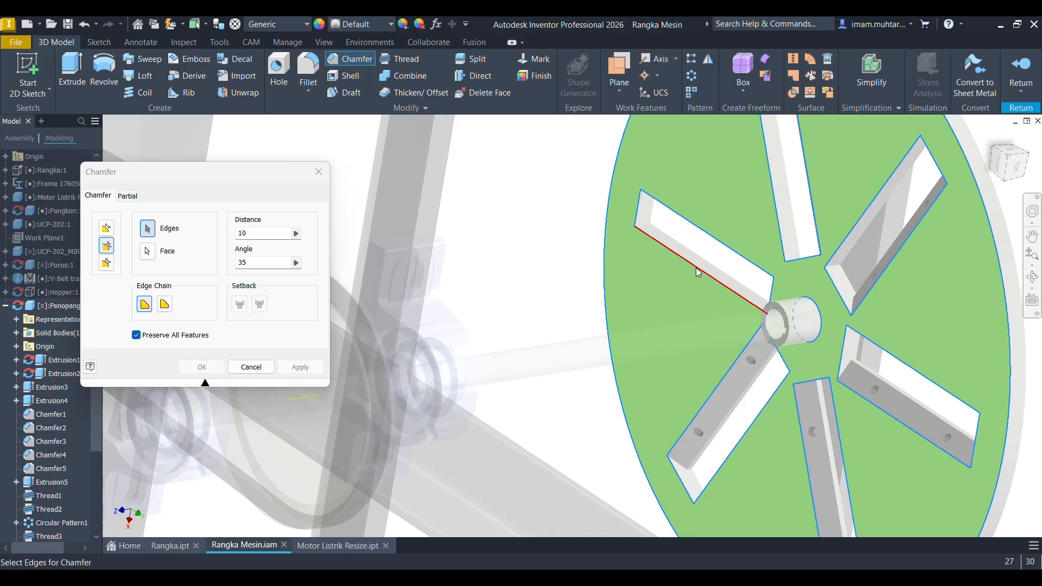
middle_click_drag(698, 273, 666, 274, "shift")
key("Escape")
middle_click_drag(695, 325, 759, 341, "shift")
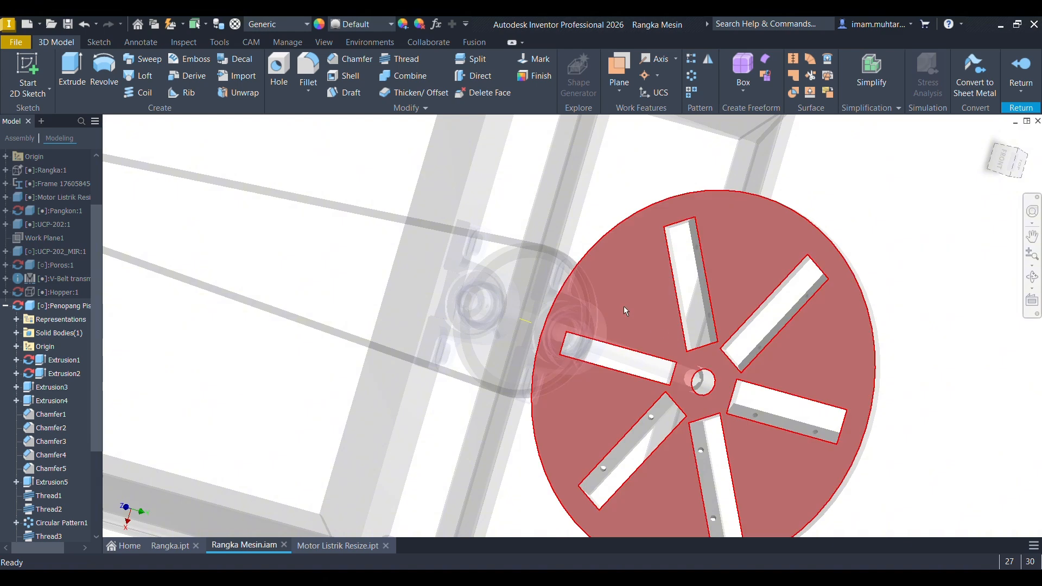
Chamfer the long edge of the last unchamfered blade slot with a distance of 10 mm and an angle of 35 degrees.
left_click(369, 64)
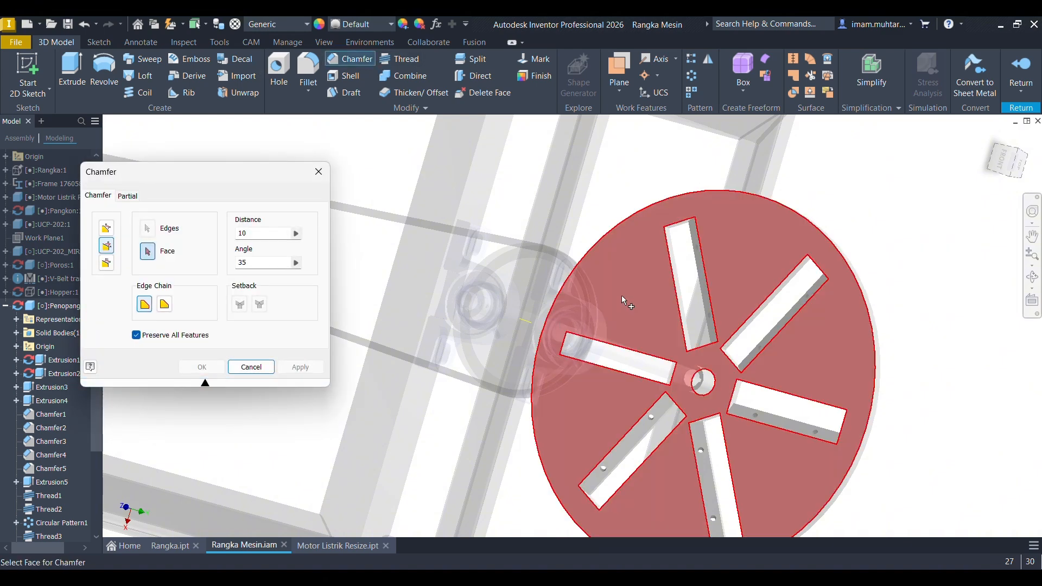
left_click(633, 355)
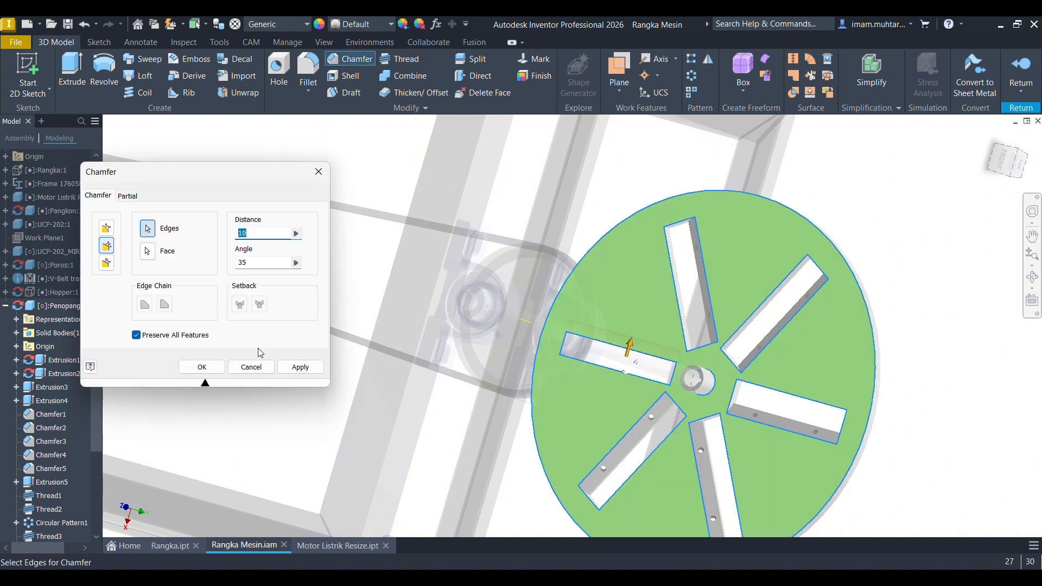
left_click(202, 367)
Thread both bolt holes in the newly chamfered slot as ANSI Metric M Profile M5x0.8, class 6H, right-hand.
middle_click_drag(602, 397, 659, 478, "shift")
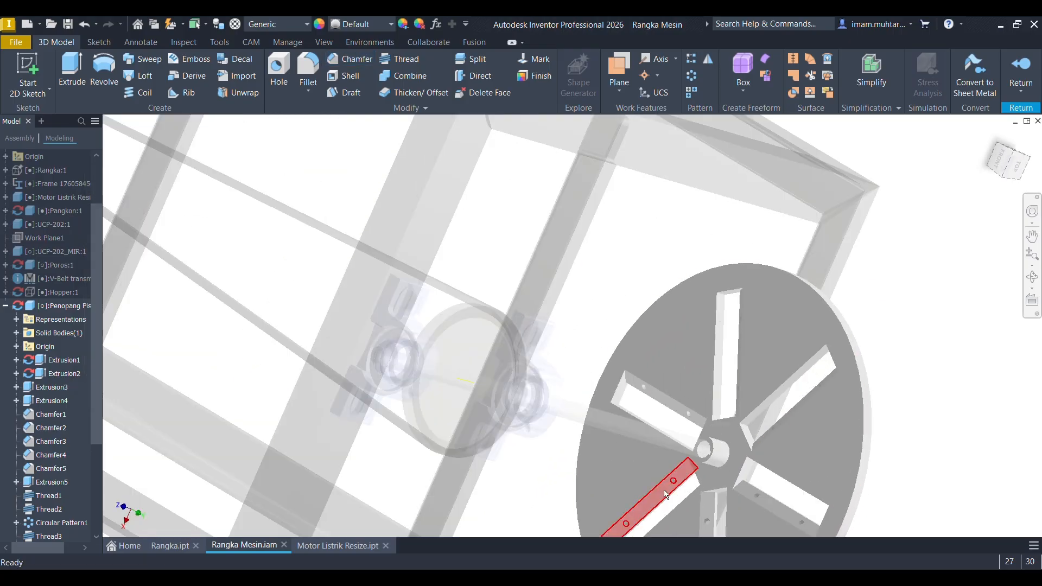
scroll(675, 483, "up", 3)
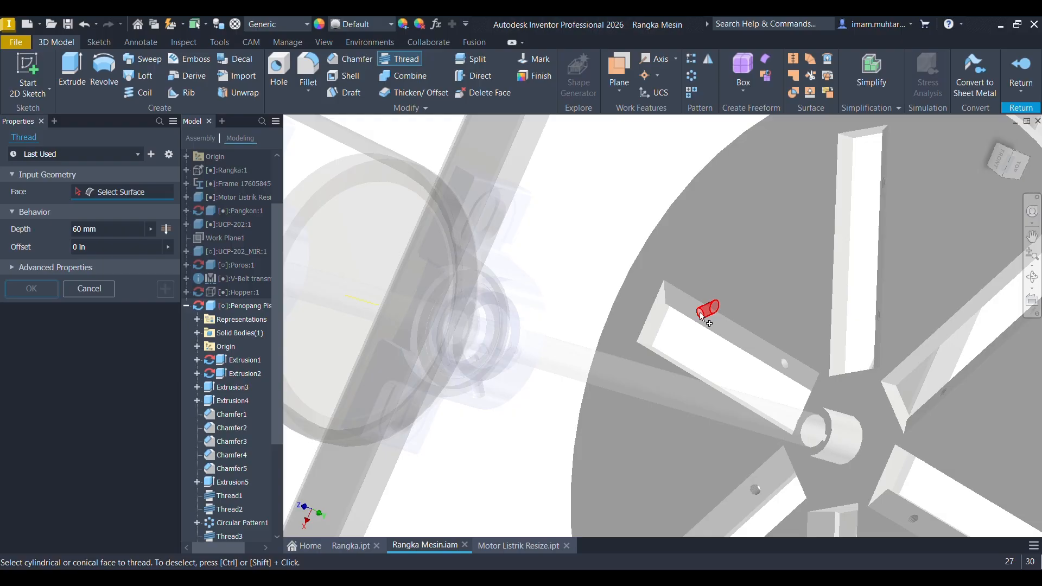
left_click(705, 317)
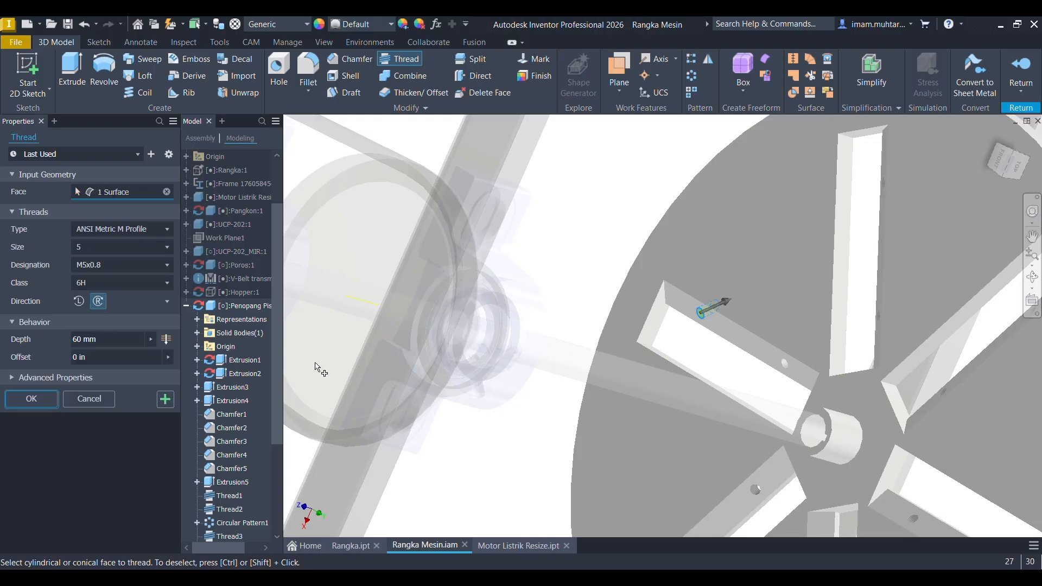
left_click(162, 405)
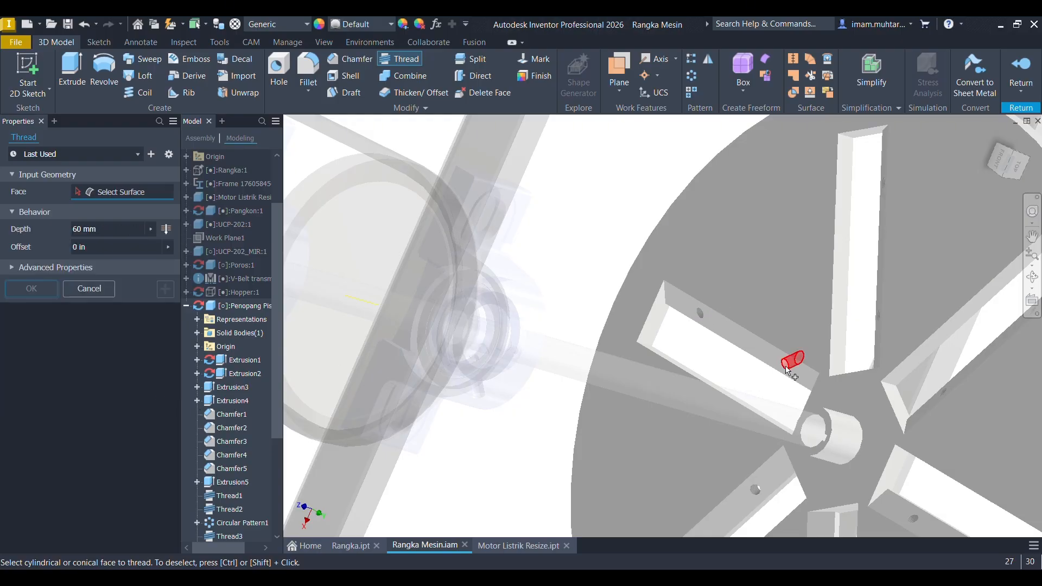
left_click(787, 369)
left_click(165, 400)
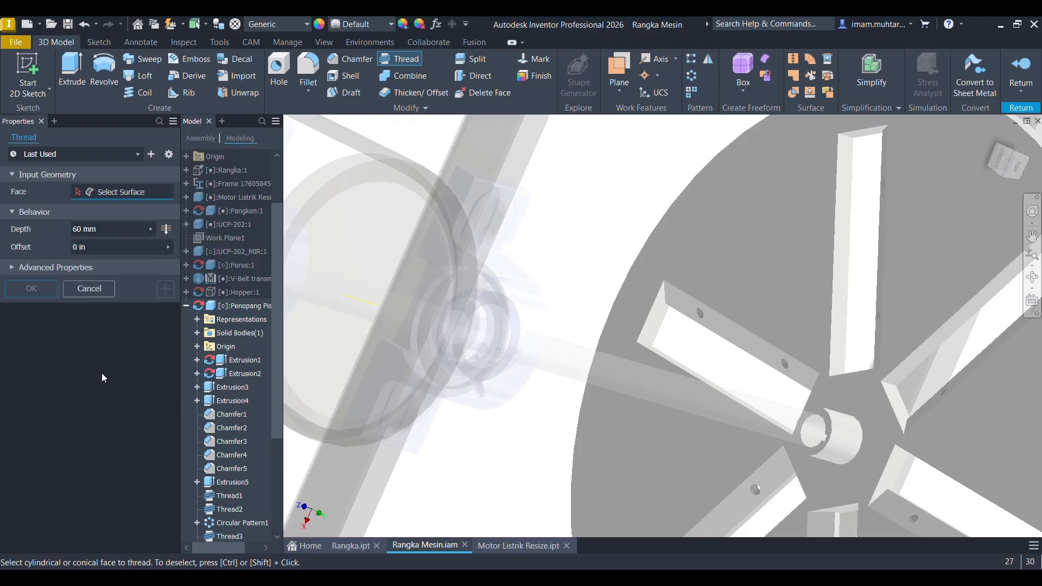
left_click(86, 288)
Finish editing the blade holder, return to the assembly and examine the threaded holes at its slots.
mouse_move(658, 361)
middle_mouse_down("shift")
mouse_move(695, 323)
mouse_move(579, 318)
mouse_move(638, 363)
middle_mouse_up("shift")
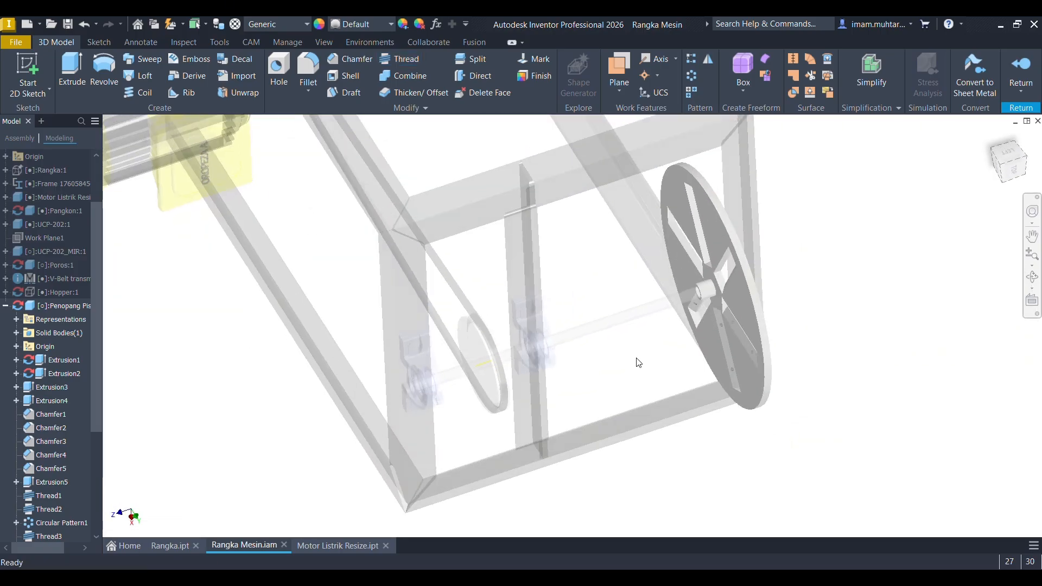
scroll(702, 319, "up", 5)
middle_click_drag(736, 281, 733, 293, "shift")
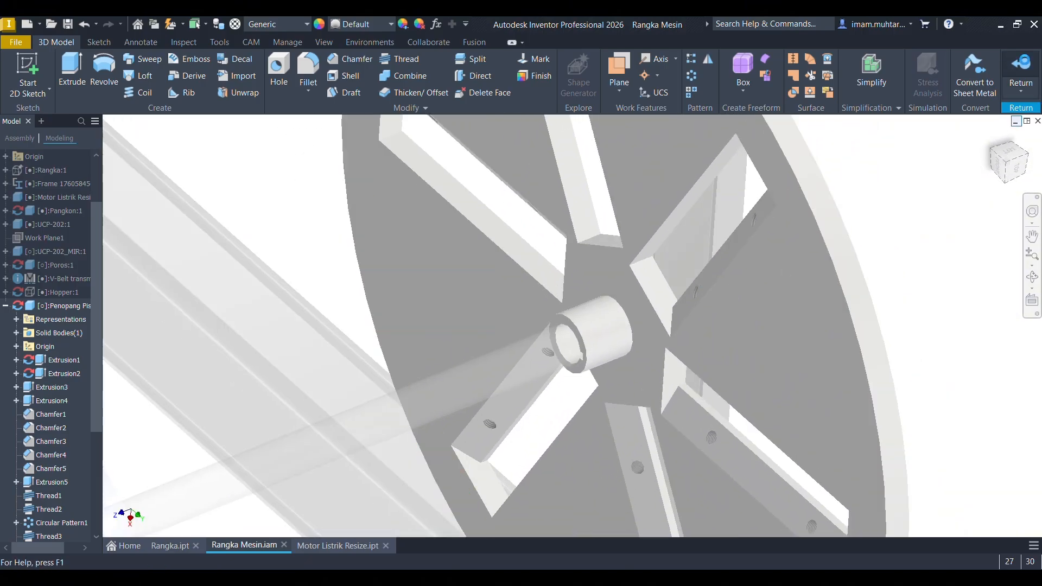
left_click(1025, 60)
scroll(630, 310, "down", 5)
middle_click_drag(642, 318, 618, 284, "shift")
scroll(615, 291, "up", 5)
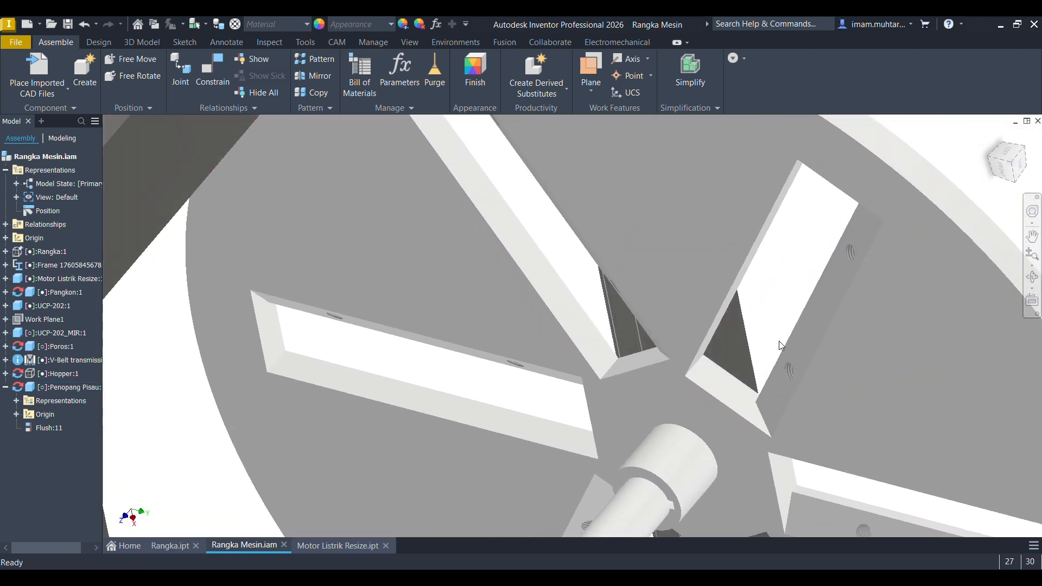
scroll(780, 342, "up", 3)
scroll(743, 319, "down", 5)
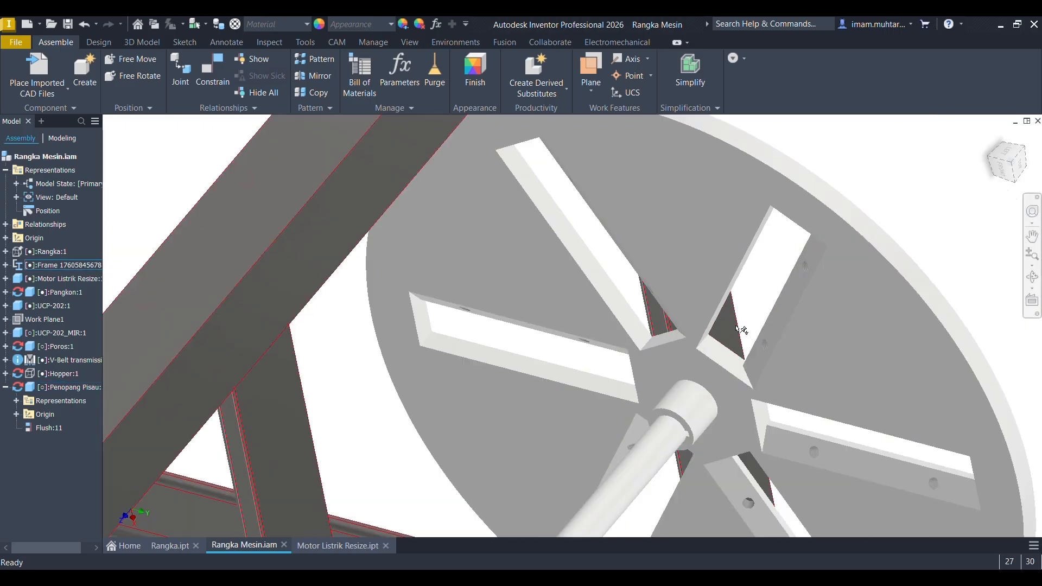
scroll(795, 323, "up", 3)
scroll(729, 345, "down", 3)
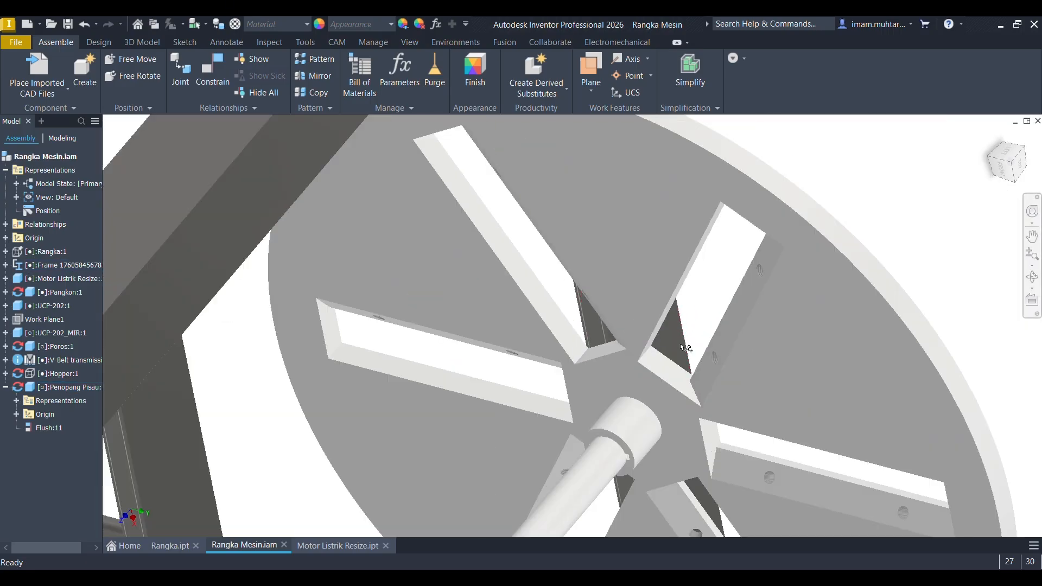
Create an in-place part named Pisau Iris from Standard.ipt, placed on a slot's chamfer face of the blade holder.
left_click(85, 76)
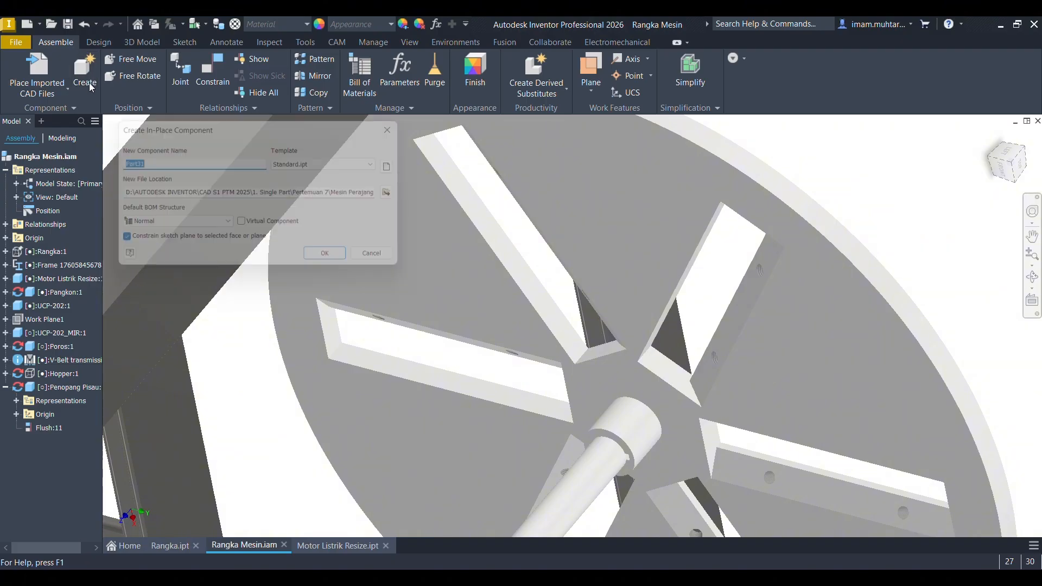
left_click(405, 194)
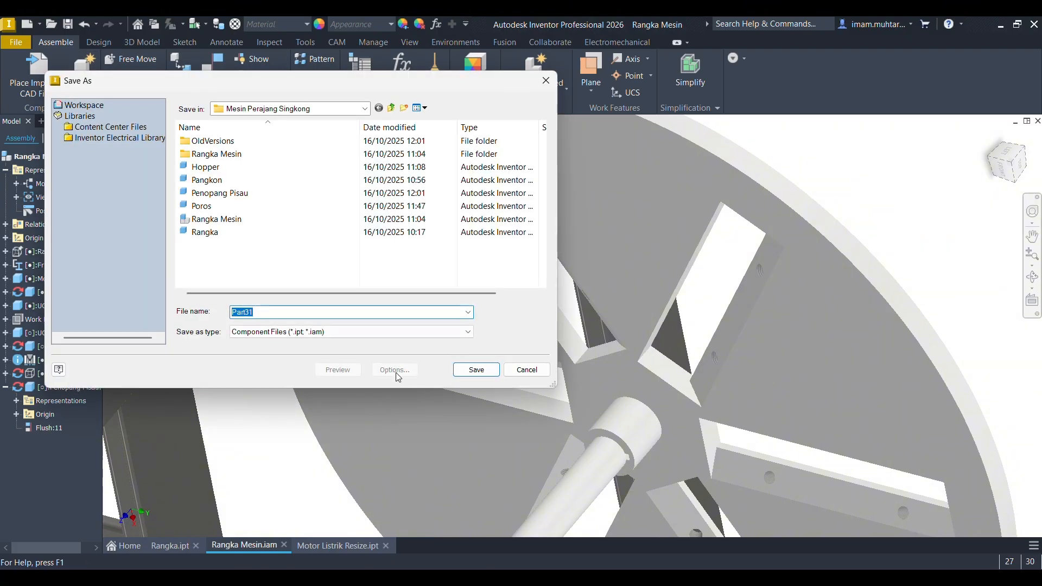
type("pisau")
key("BackSpace")
key("BackSpace")
key("BackSpace")
key("BackSpace")
key("BackSpace")
type("Pisau")
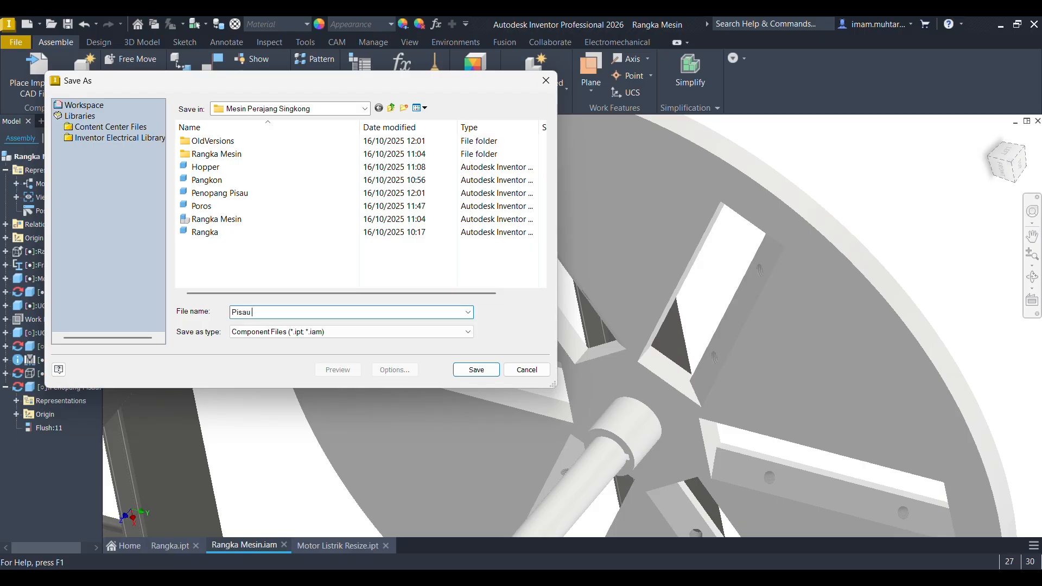
type(" Iris")
key("Return")
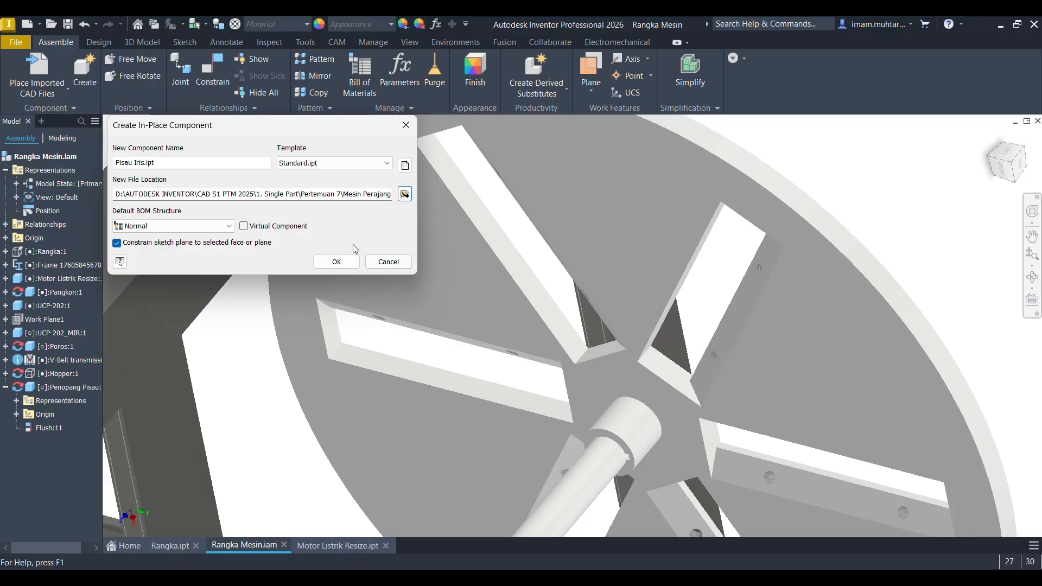
left_click(337, 260)
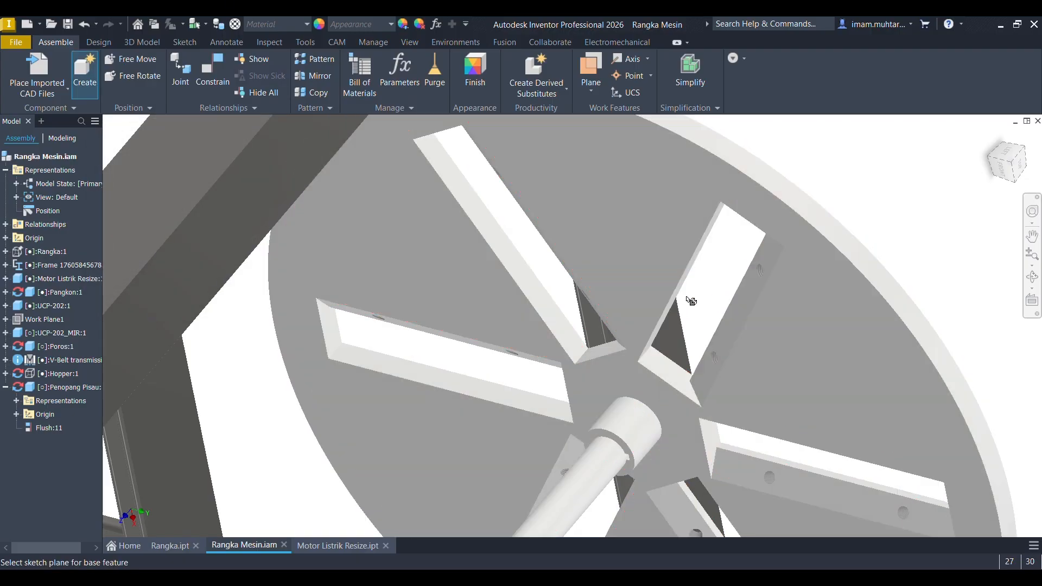
left_click(746, 311)
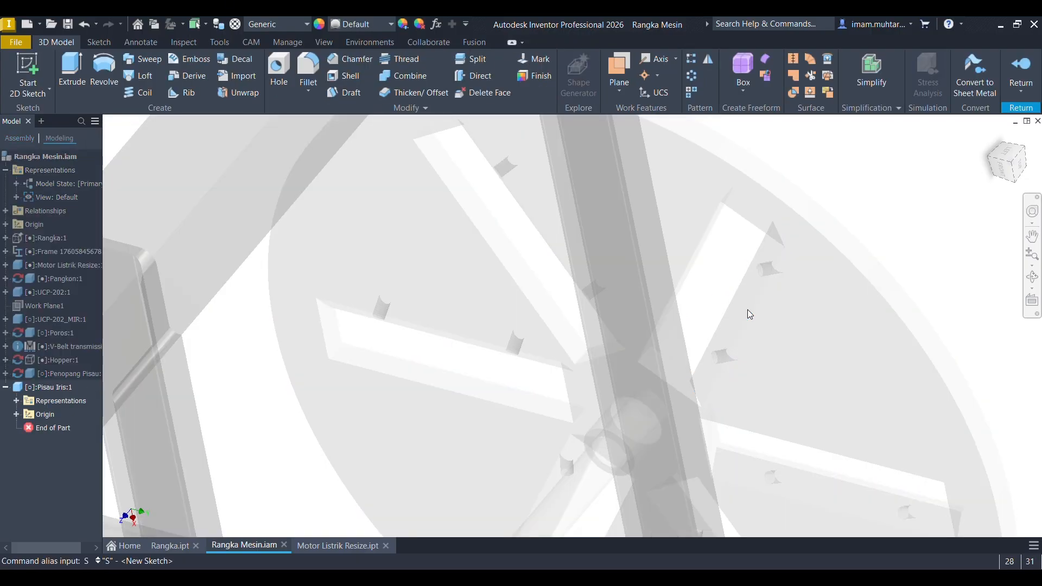
Start a 2D sketch for the blade on a chamfered slot face of the blade holder.
key("s")
scroll(658, 171, "up", 8)
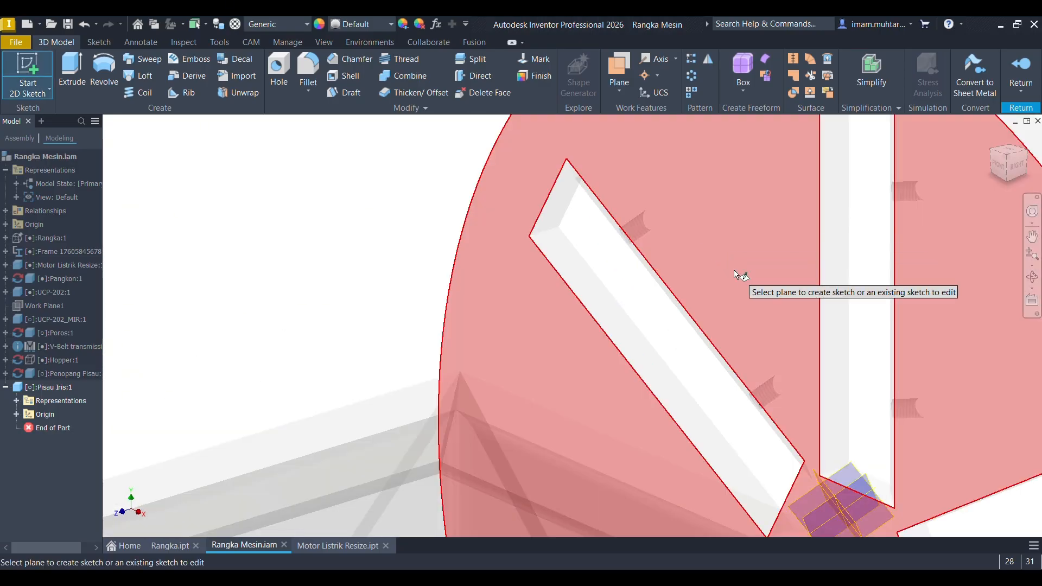
scroll(709, 287, "down", 5)
mouse_move(709, 295)
middle_mouse_down("shift")
mouse_move(644, 220)
mouse_move(486, 293)
mouse_move(328, 295)
mouse_move(451, 298)
mouse_move(388, 378)
mouse_move(430, 349)
middle_mouse_up("shift")
scroll(591, 225, "up", 6)
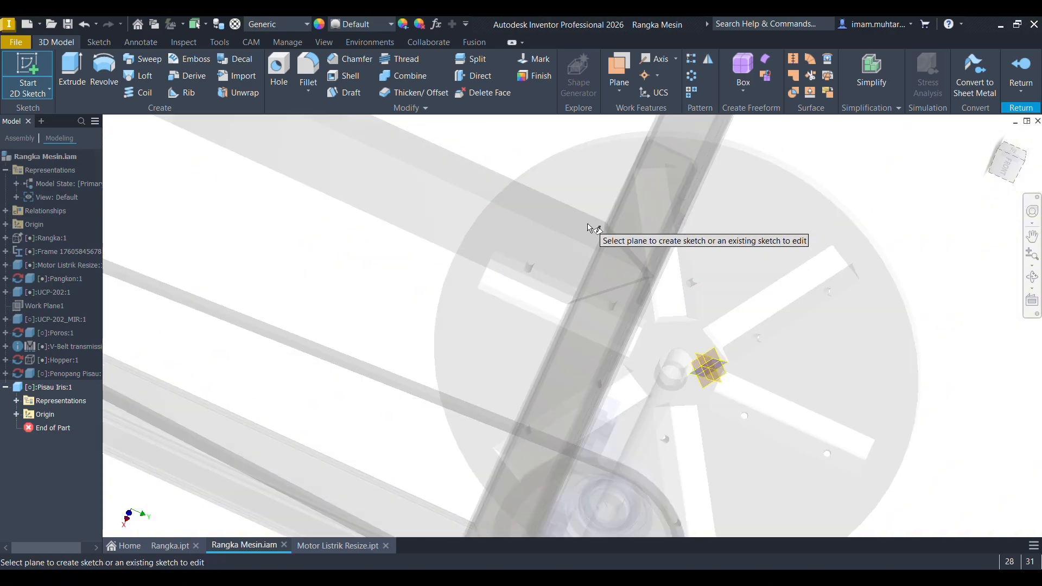
left_click(943, 410)
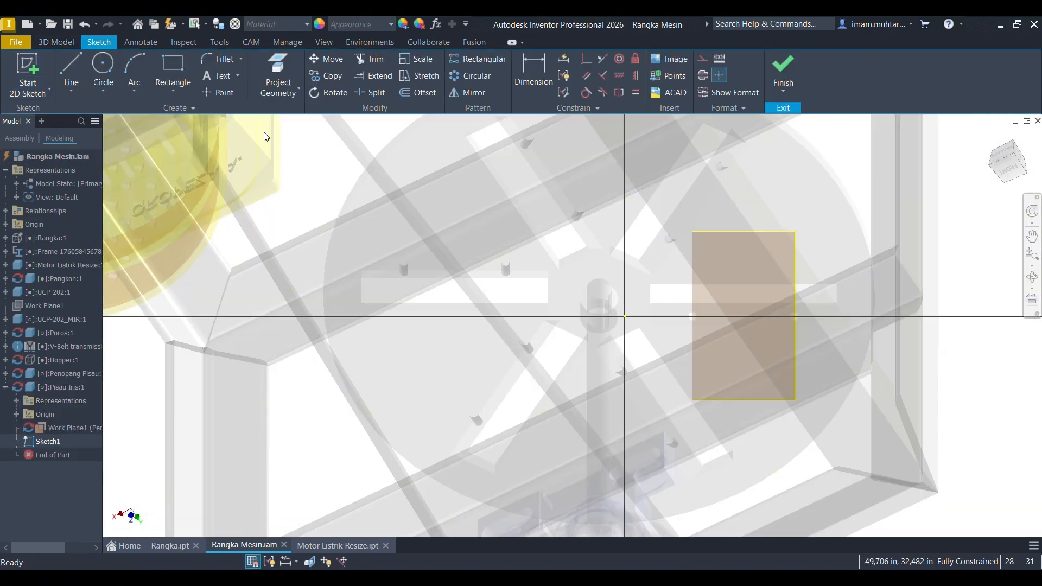
Project the chamfered slot face with its two bolt-hole circles into the blade sketch.
left_click(278, 71)
scroll(811, 355, "up", 3)
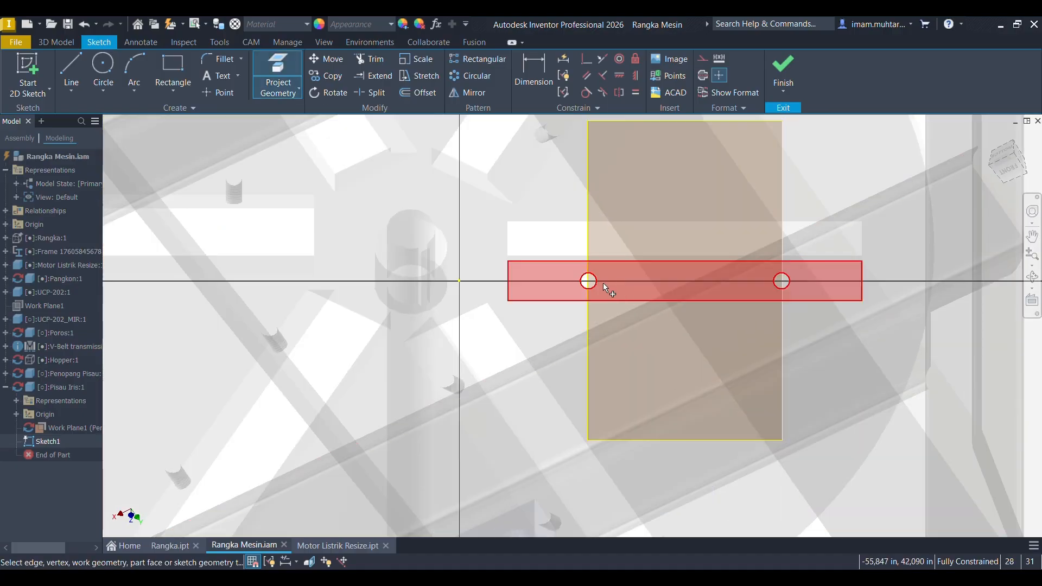
left_click(620, 284)
scroll(637, 258, "down", 2)
scroll(626, 291, "up", 3)
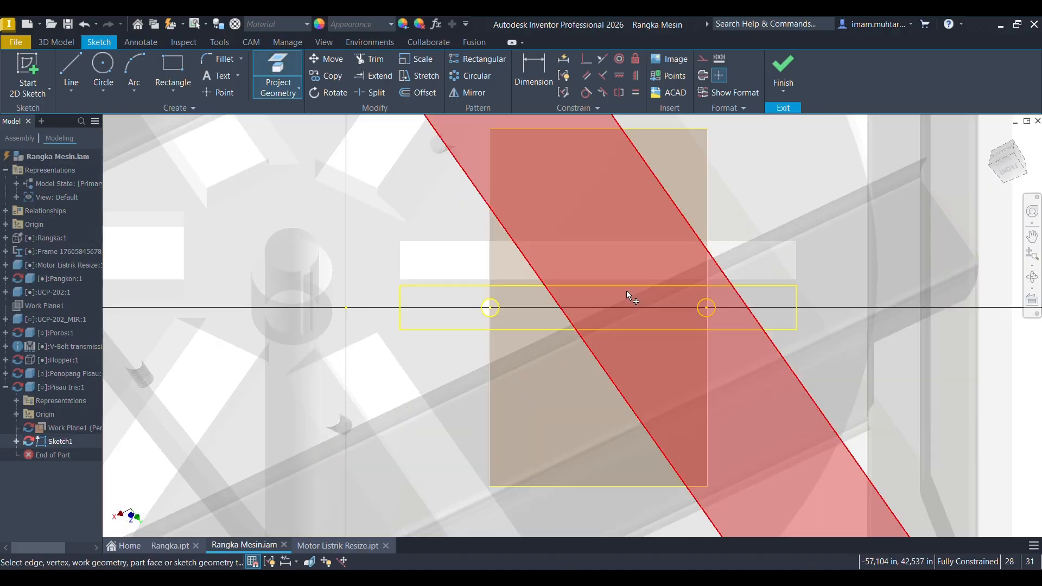
Sketch a rectangle about 18.8 mm high over the projected slot face, spanning its full length and extending past one long edge.
left_click(174, 78)
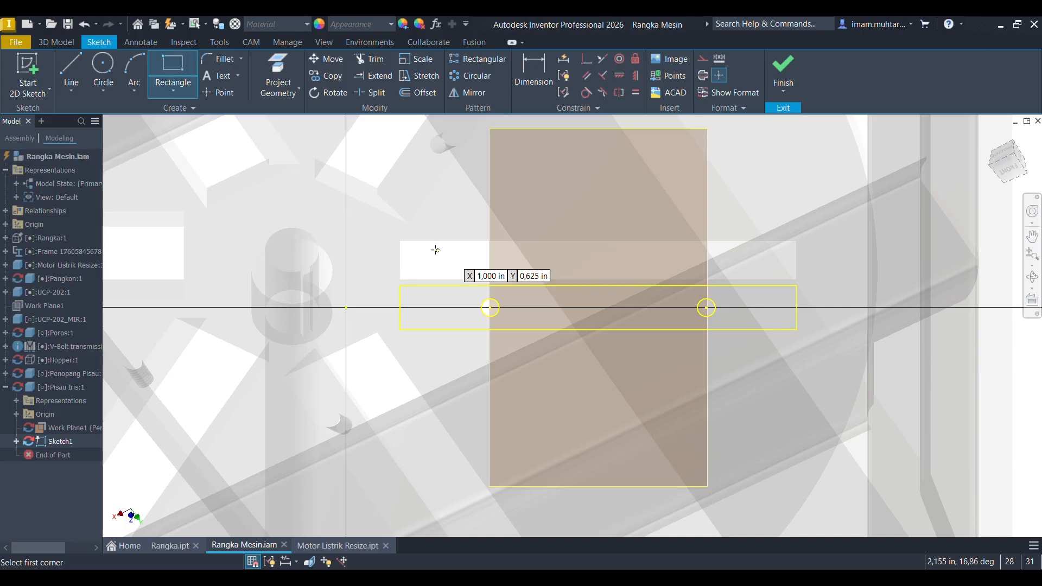
left_click(400, 262)
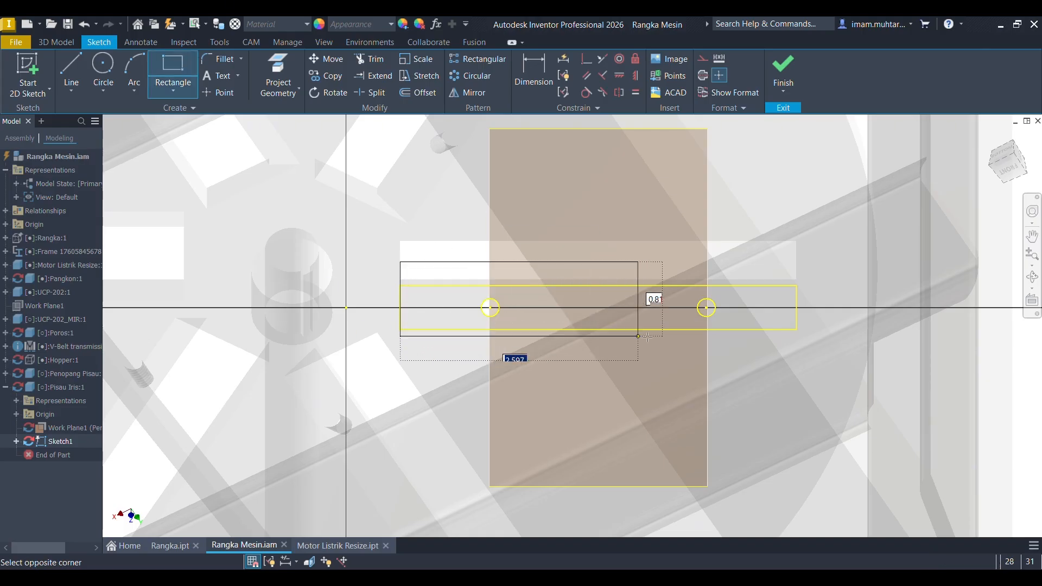
left_click(796, 329)
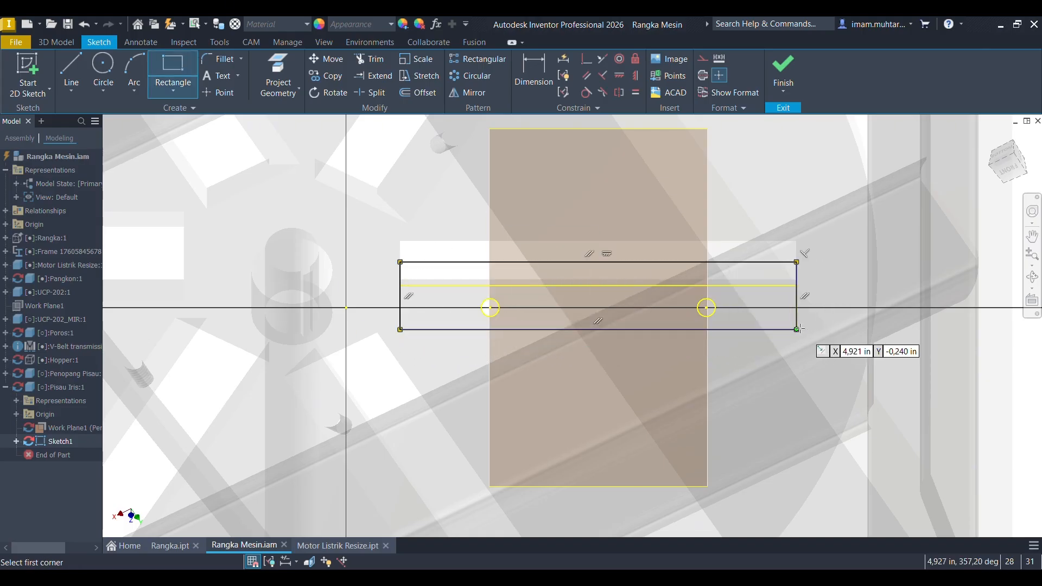
scroll(689, 294, "down", 3)
scroll(689, 293, "up", 2)
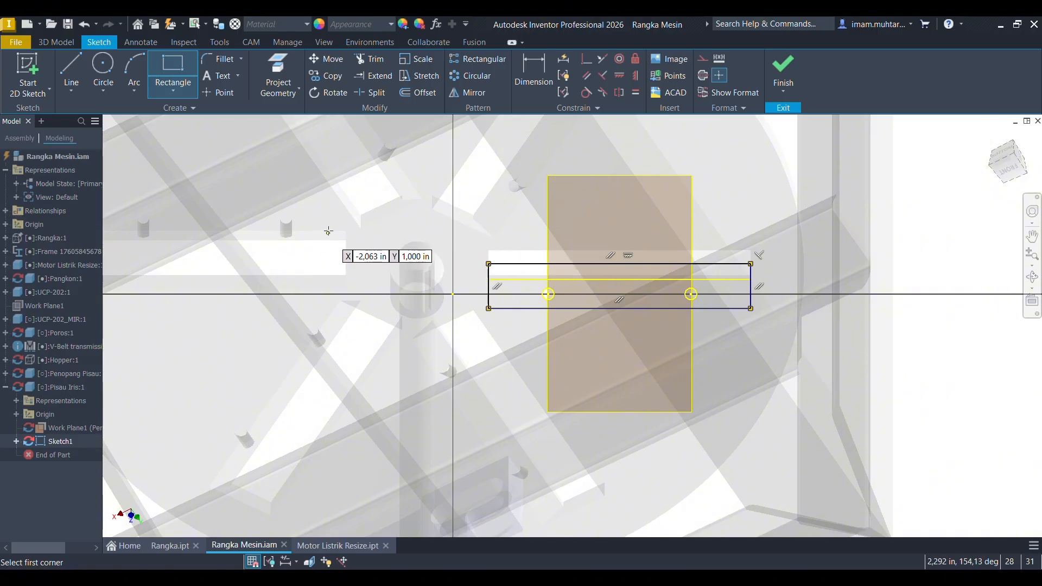
Change the length unit of the Pisau Iris part's document settings to millimeter.
left_click(220, 42)
left_click(259, 73)
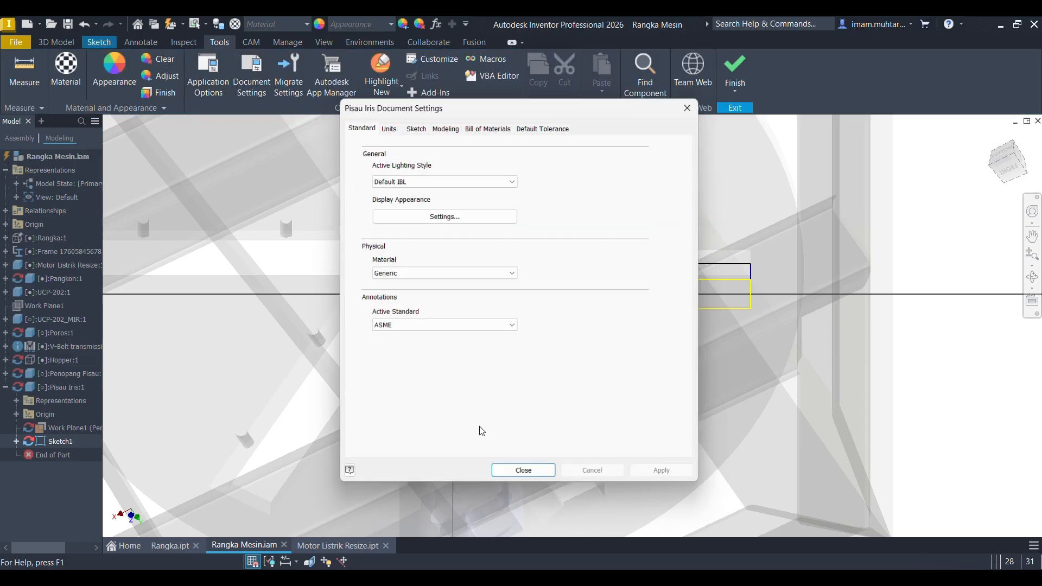
left_click(387, 124)
left_click(402, 168)
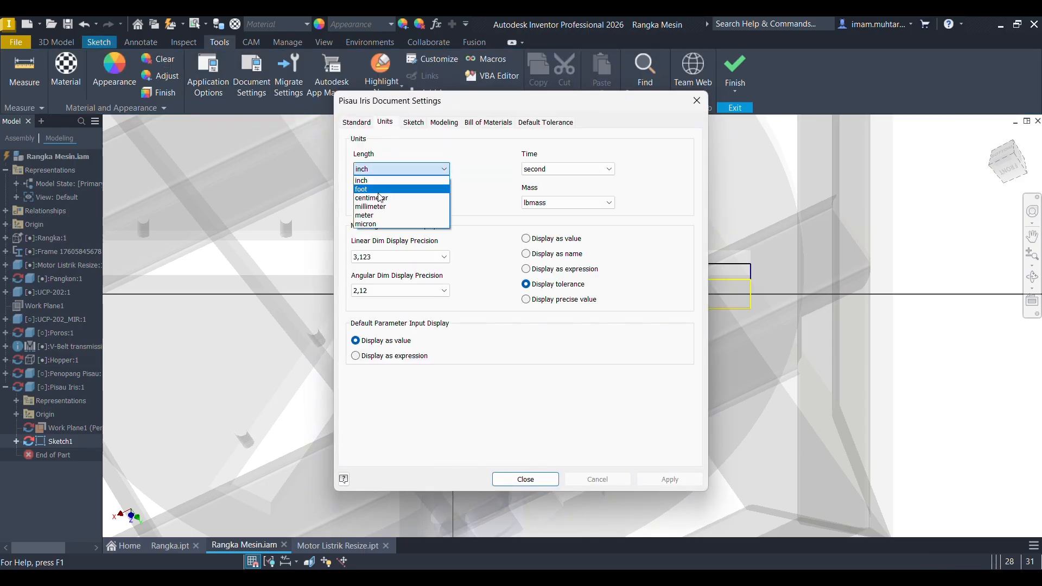
left_click(379, 212)
left_click(524, 480)
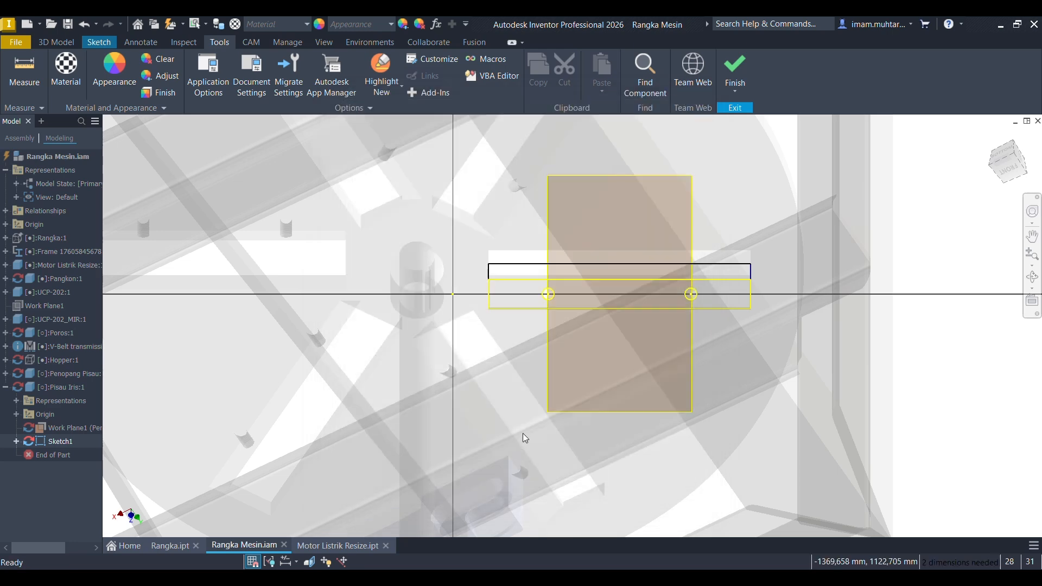
Dimension the short side of the blade rectangle and set it to 17 mm.
key("d")
scroll(756, 283, "up", 5)
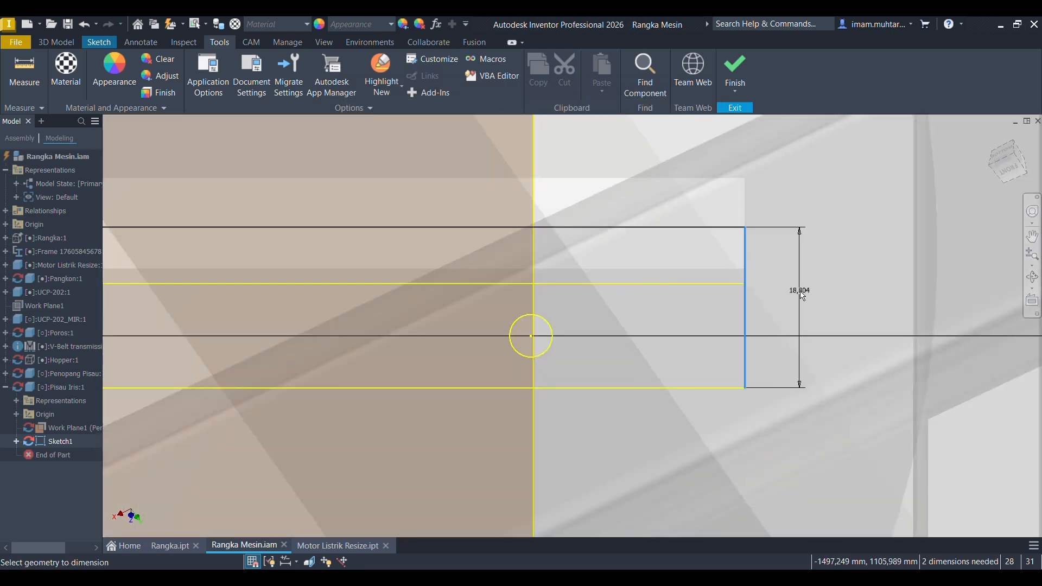
left_click(802, 296)
type("1")
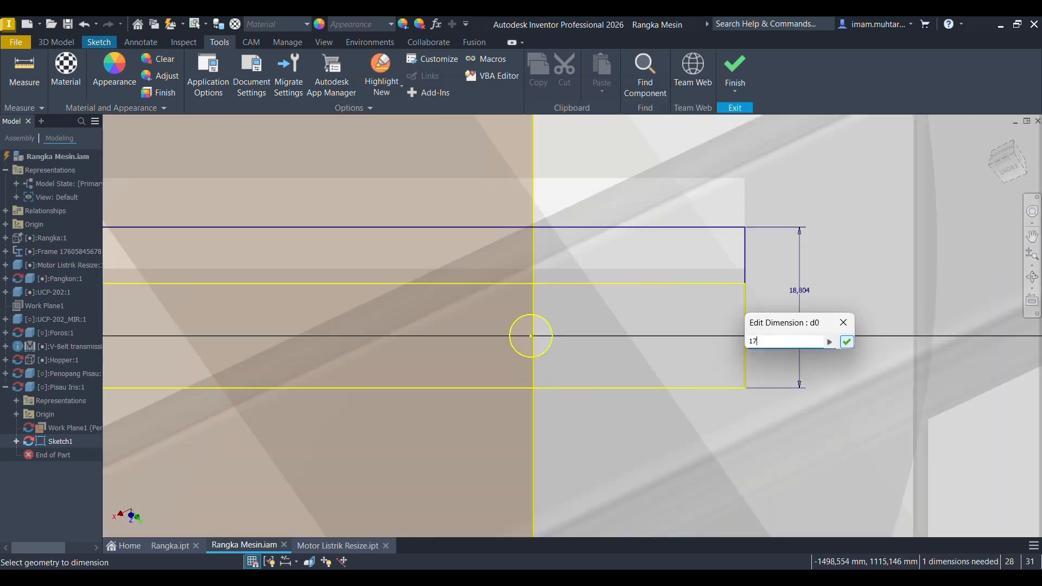
type("7")
left_click(846, 342)
scroll(816, 313, "down", 5)
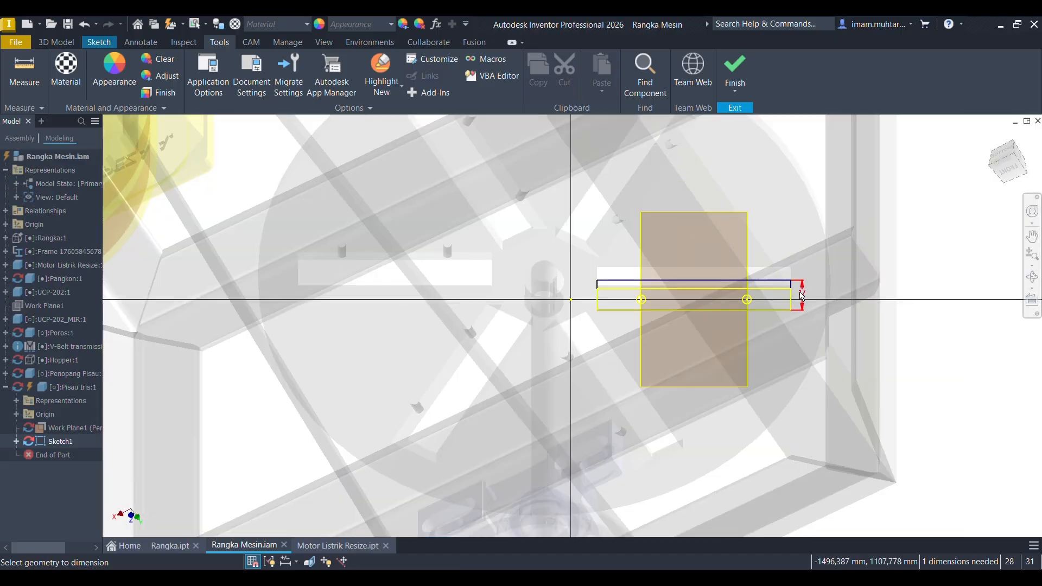
Examine from the top view how far the blade rectangle reaches across the thickness of the blade holder disc.
mouse_move(802, 295)
middle_mouse_down("shift")
mouse_move(751, 283)
mouse_move(658, 304)
mouse_move(781, 302)
mouse_move(723, 306)
mouse_move(688, 272)
mouse_move(698, 266)
middle_mouse_up("shift")
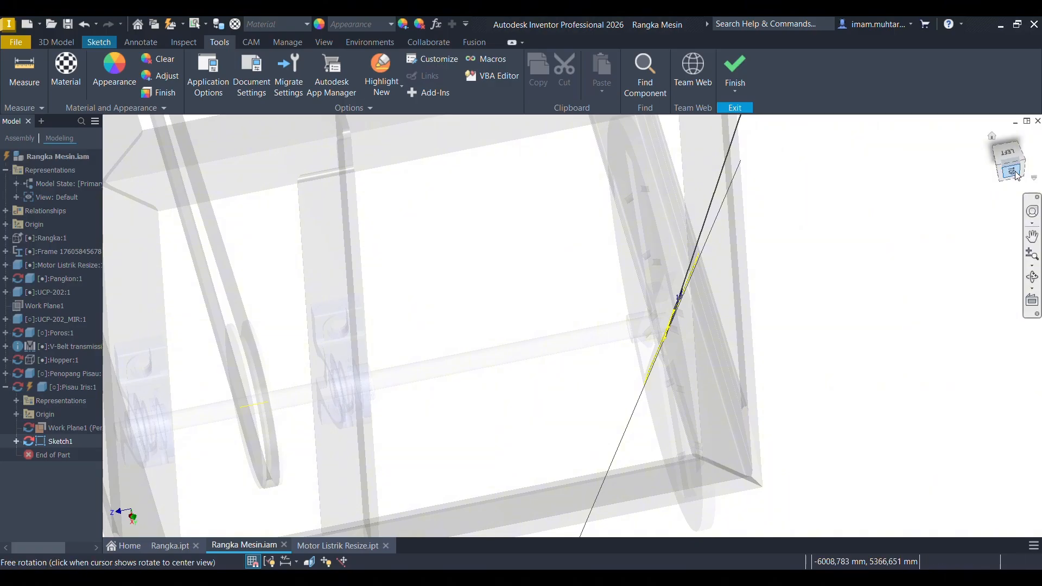
left_click(1015, 174)
scroll(700, 348, "up", 6)
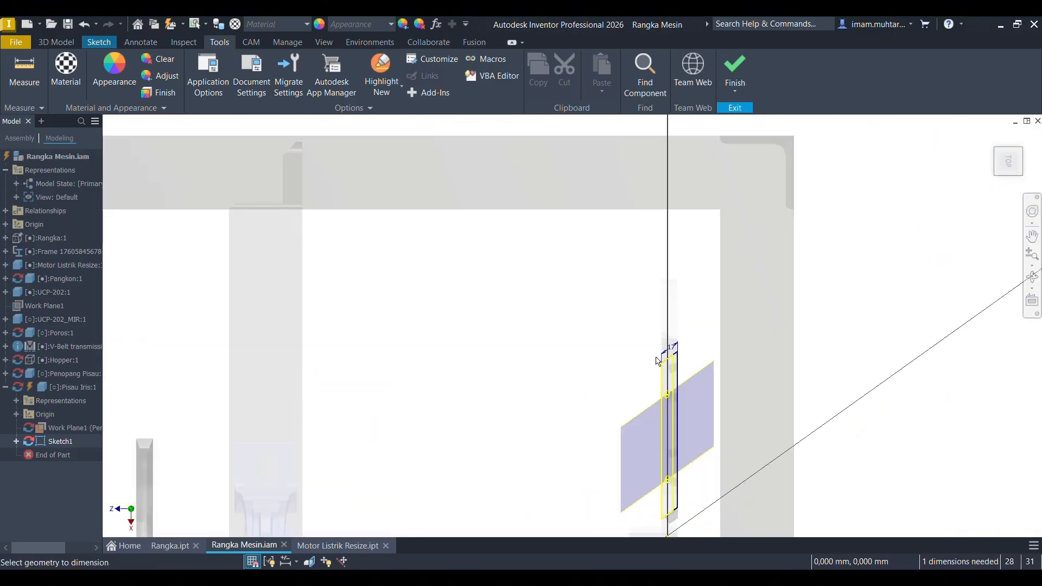
scroll(652, 306, "down", 3)
scroll(648, 336, "down", 2)
scroll(673, 331, "up", 6)
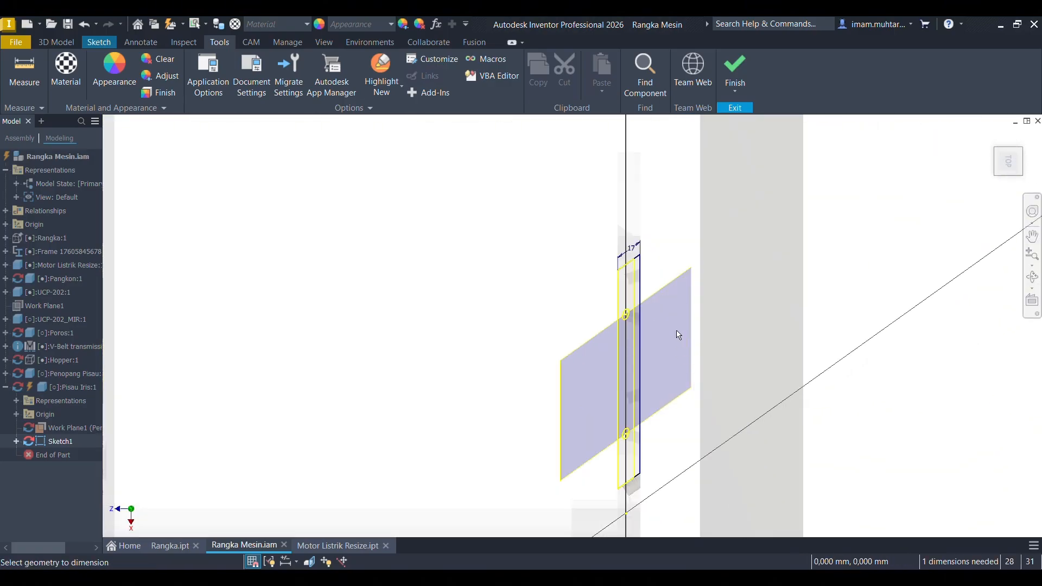
scroll(611, 240, "down", 4)
scroll(597, 219, "up", 5)
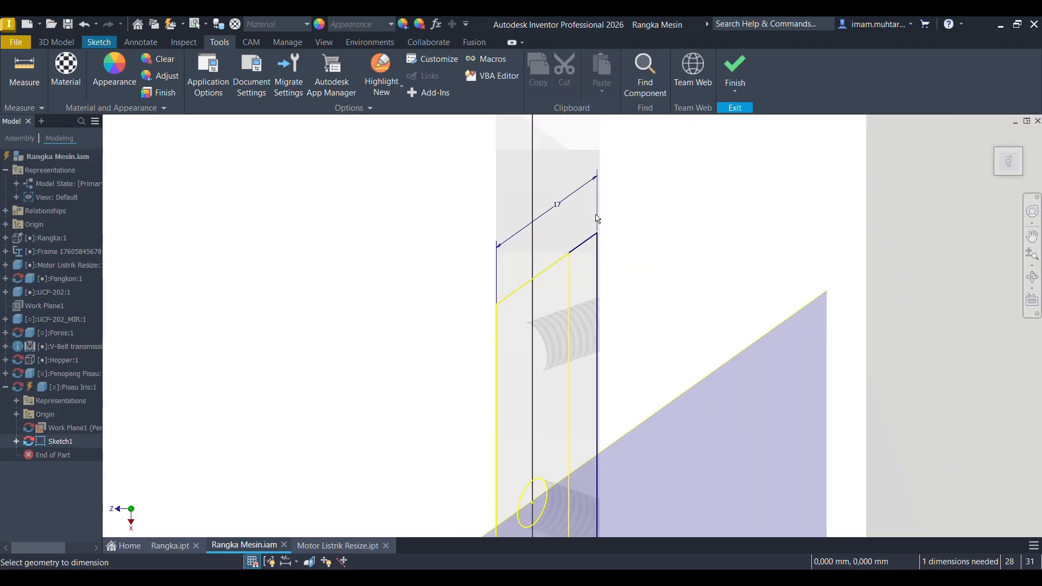
scroll(586, 201, "down", 3)
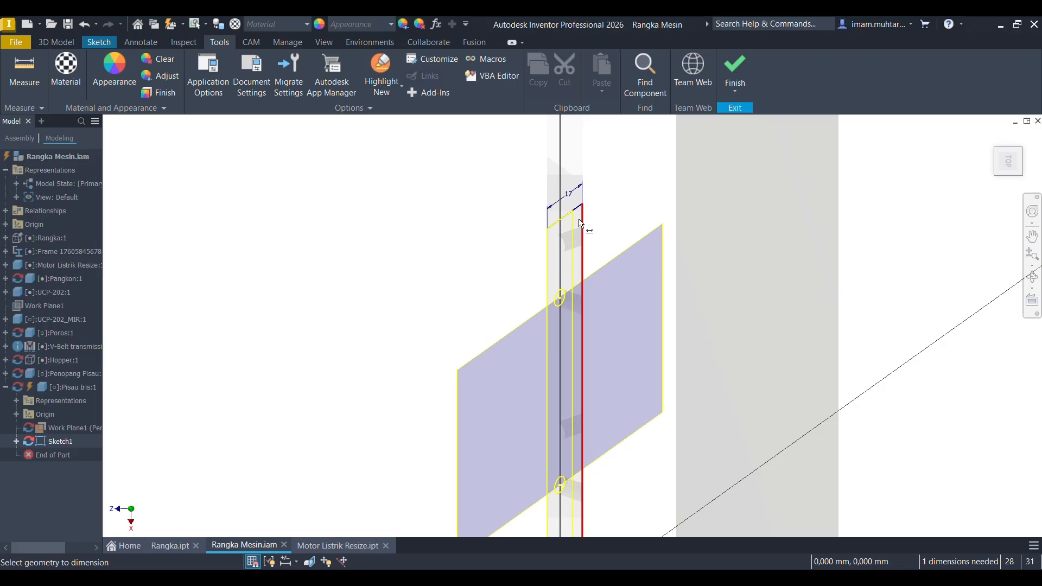
Try a driven dimension between the blade's outer long edge and the neighbouring projected slot edge.
scroll(581, 224, "up", 2)
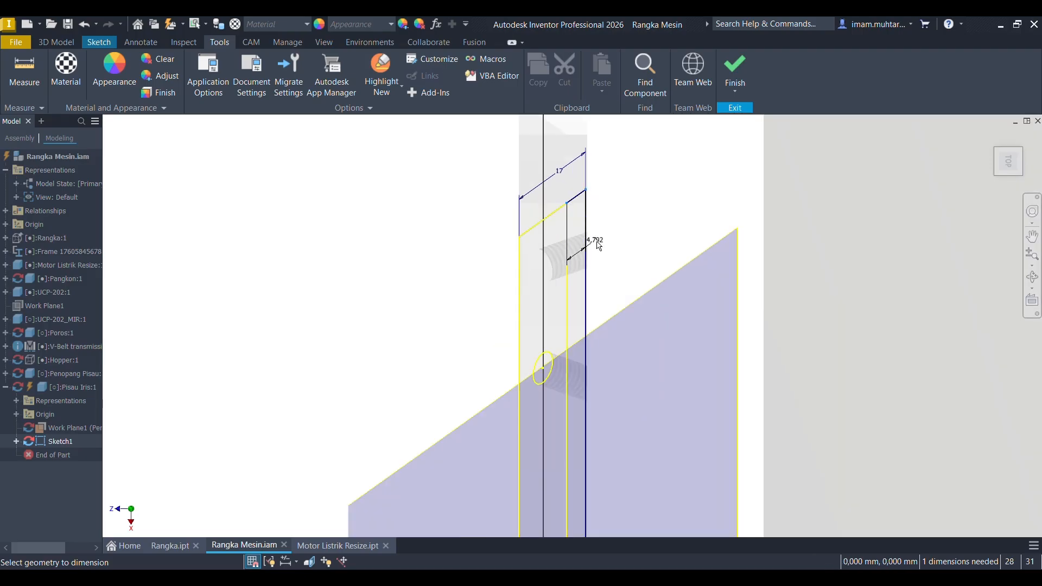
left_click(605, 251)
left_click(551, 220)
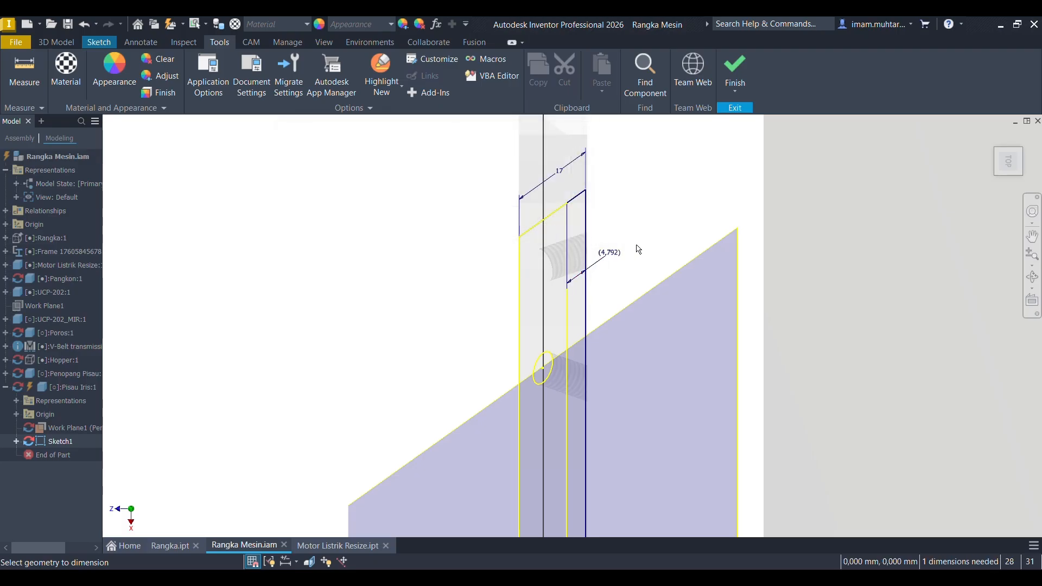
key("ctrl+z")
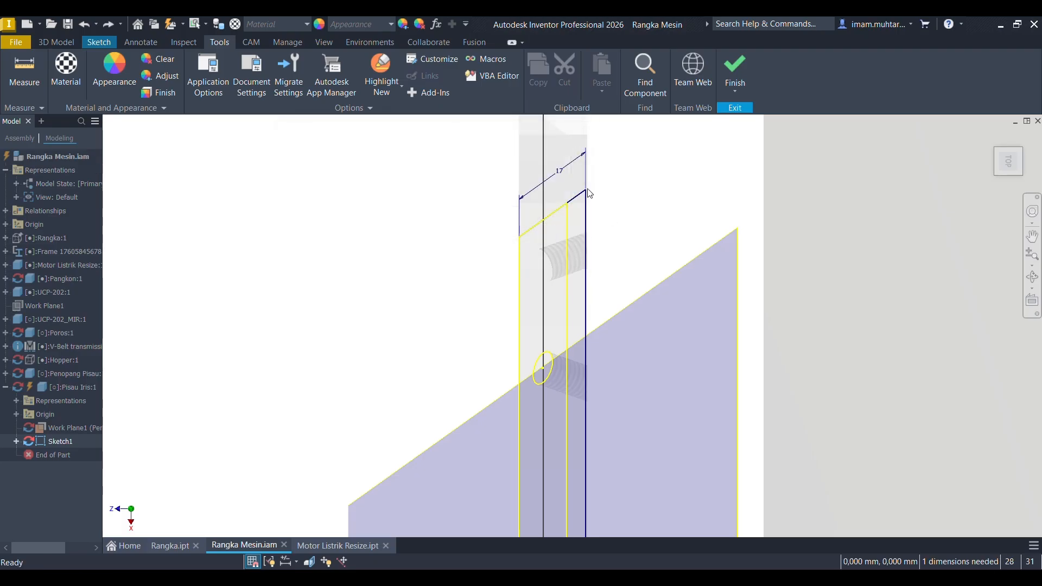
Set the blade width to 15 mm, add a driven dimension for its overhang past the projected slot edge, and finish the sketch.
double_click(560, 172)
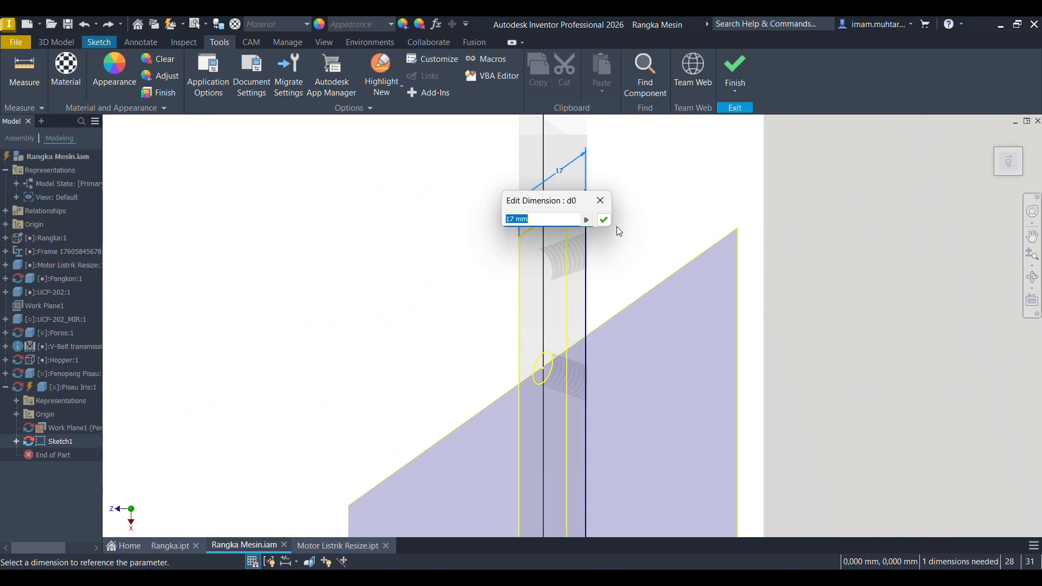
type("15")
key("Return")
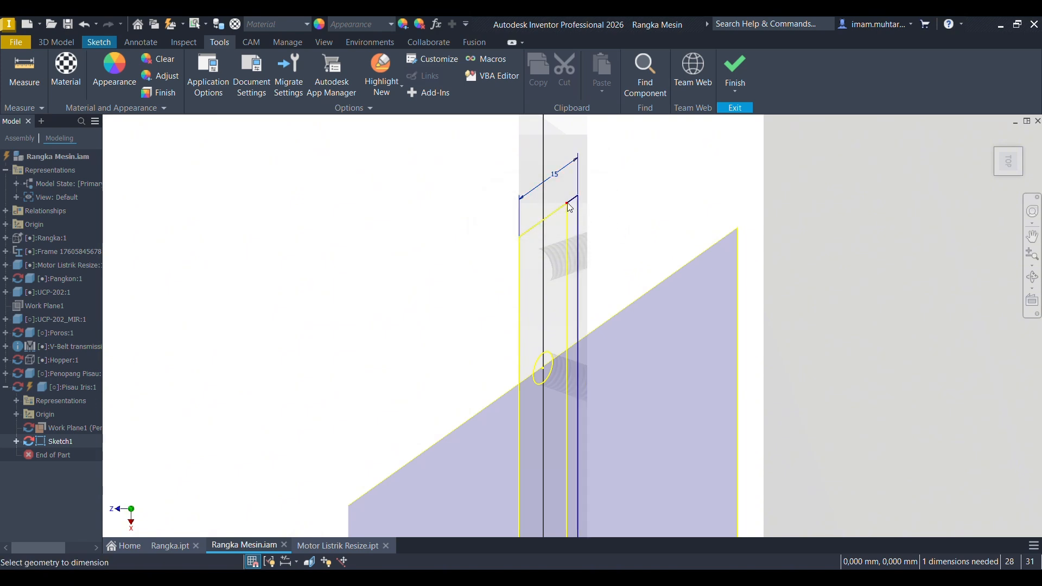
left_click(613, 238)
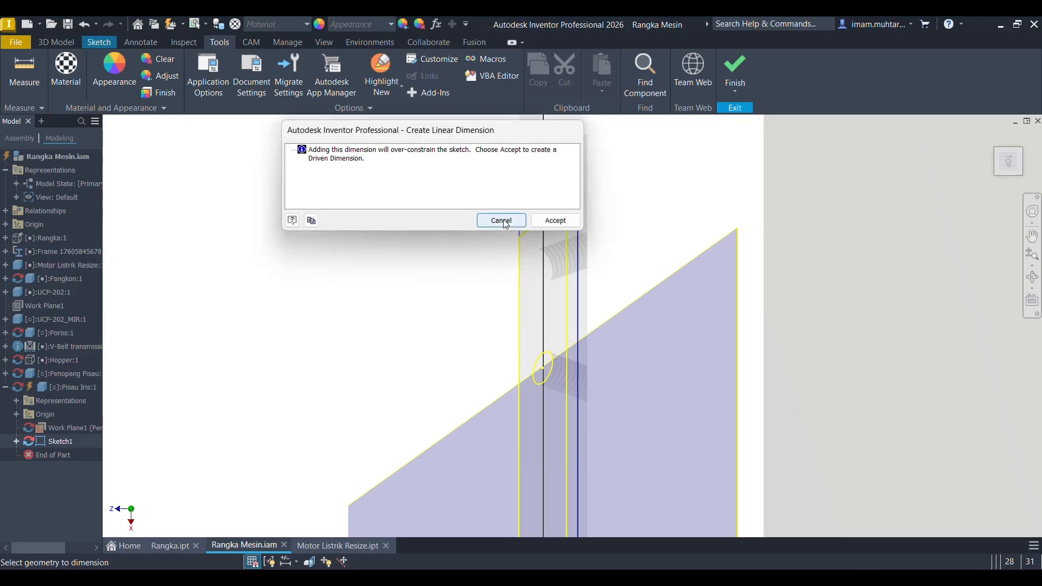
left_click(553, 219)
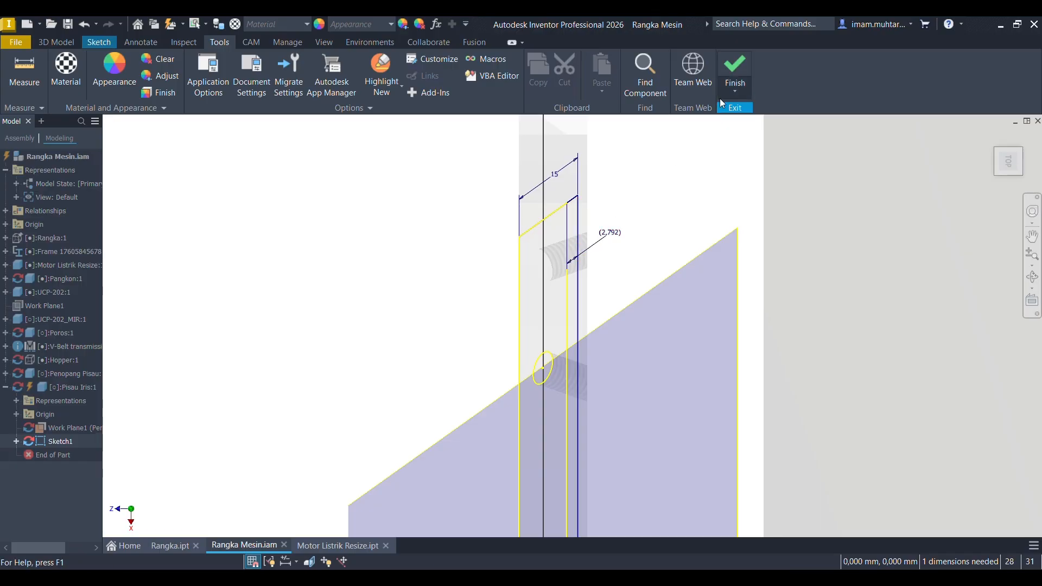
left_click(734, 71)
mouse_move(567, 245)
middle_mouse_down("shift")
mouse_move(681, 324)
mouse_move(690, 316)
middle_mouse_up("shift")
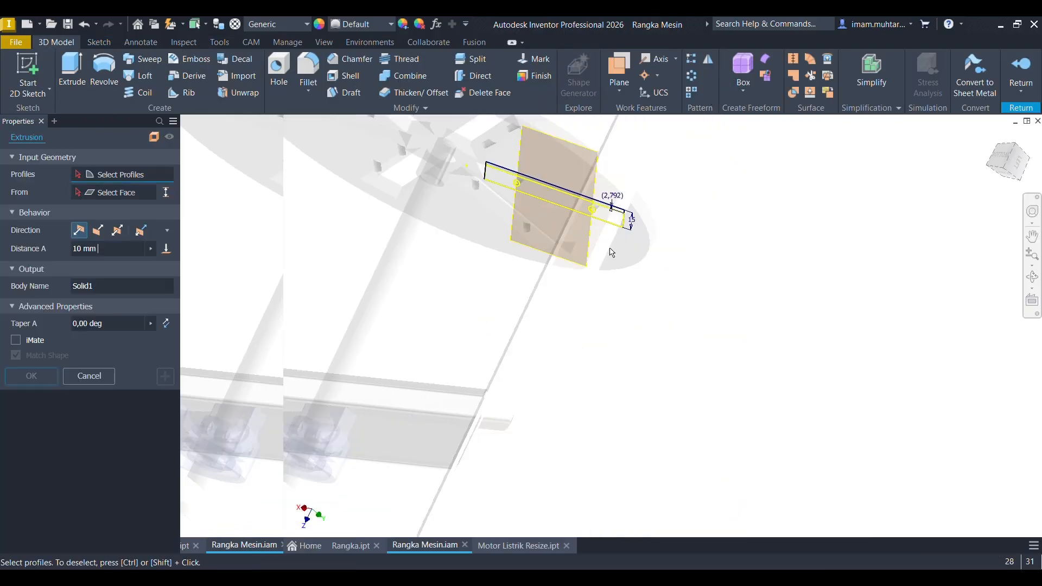
scroll(597, 191, "up", 5)
left_click(535, 224)
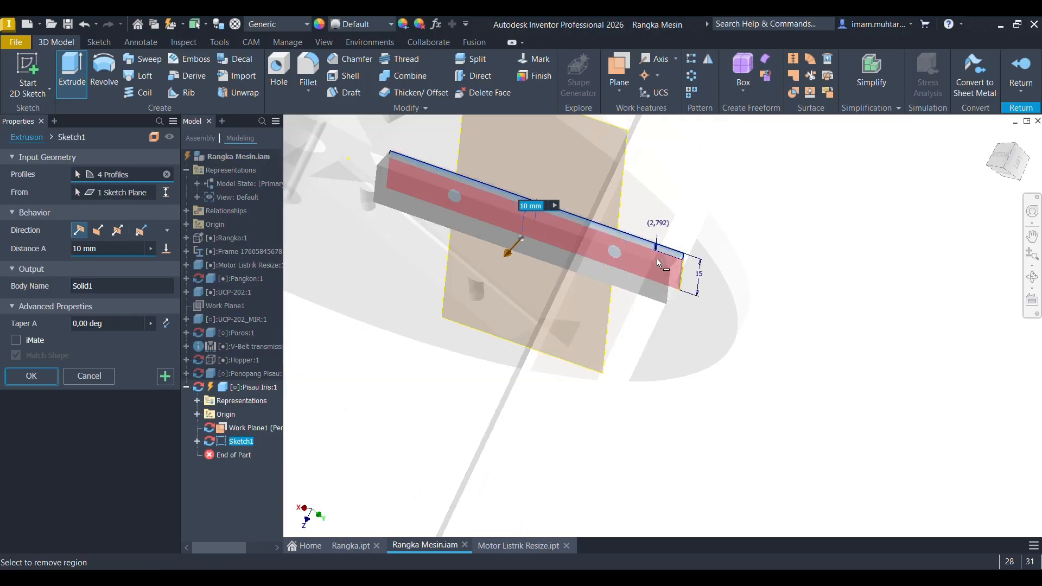
middle_click_drag(632, 249, 642, 249, "shift")
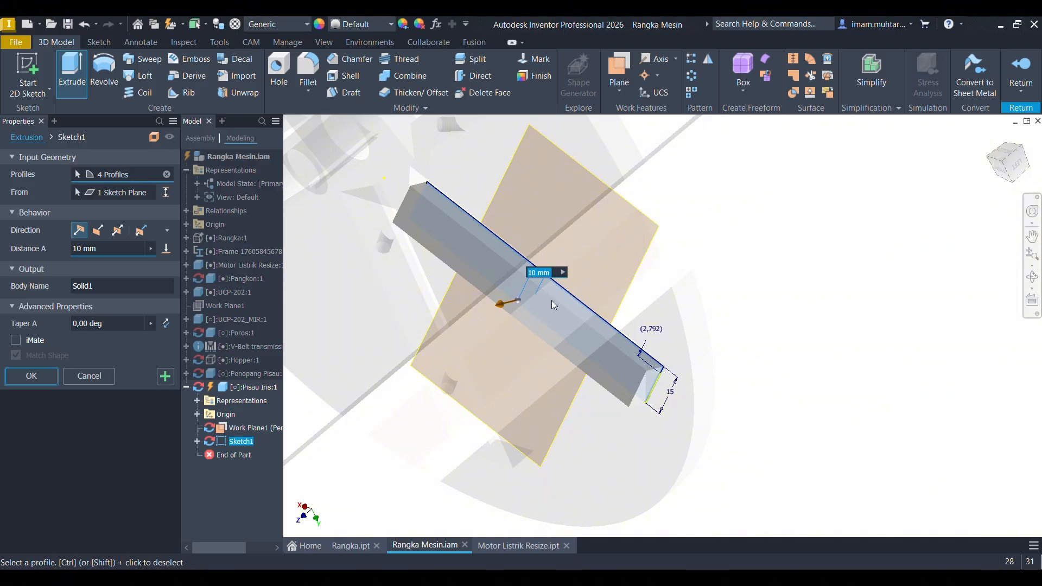
key("Escape")
Extrude the slot-face region and the narrow overhang strip 10 mm as the blade body, leaving the two bolt-hole circles out.
key("e")
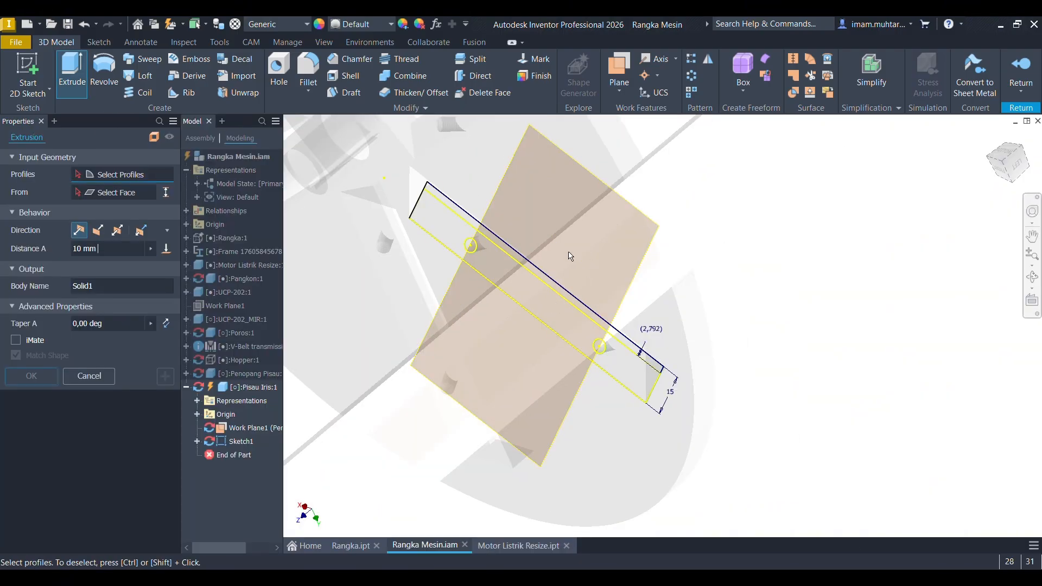
scroll(510, 223, "up", 5)
left_click(387, 265)
left_click(415, 229)
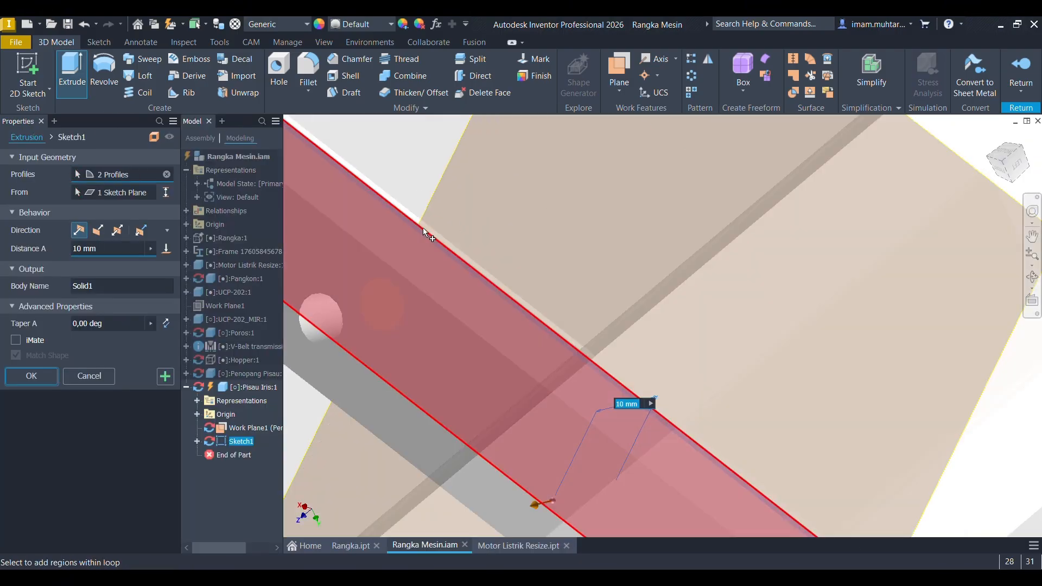
scroll(633, 263, "down", 6)
mouse_move(652, 280)
middle_mouse_down("shift")
mouse_move(643, 262)
mouse_move(607, 262)
middle_mouse_up("shift")
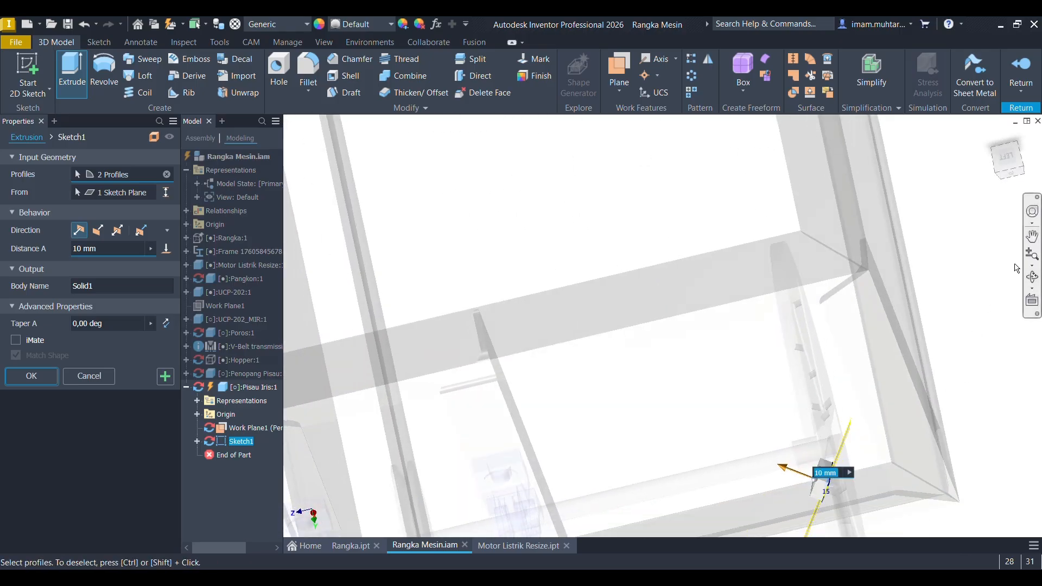
left_click(1007, 157)
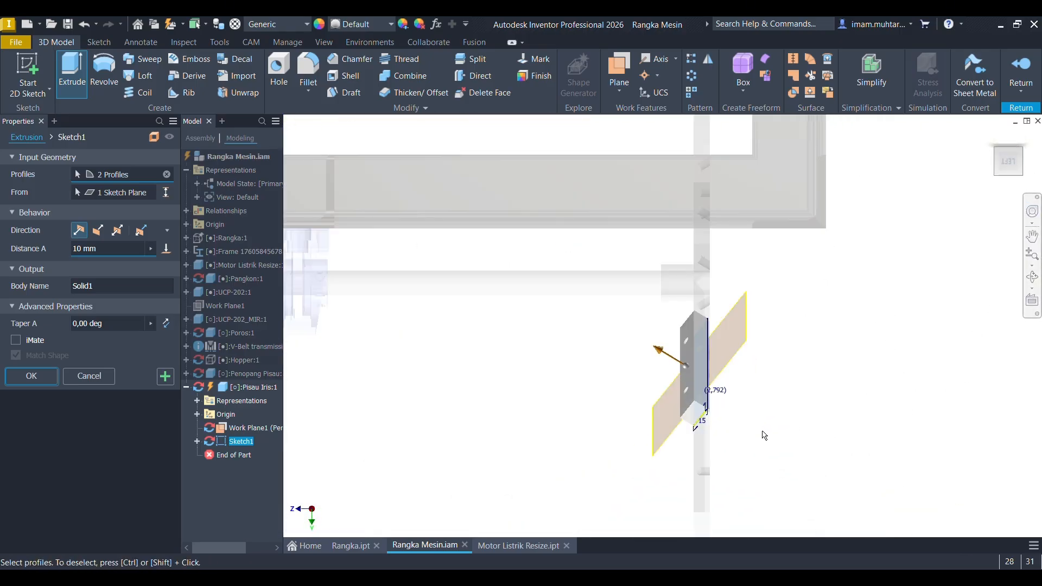
scroll(663, 312, "down", 3)
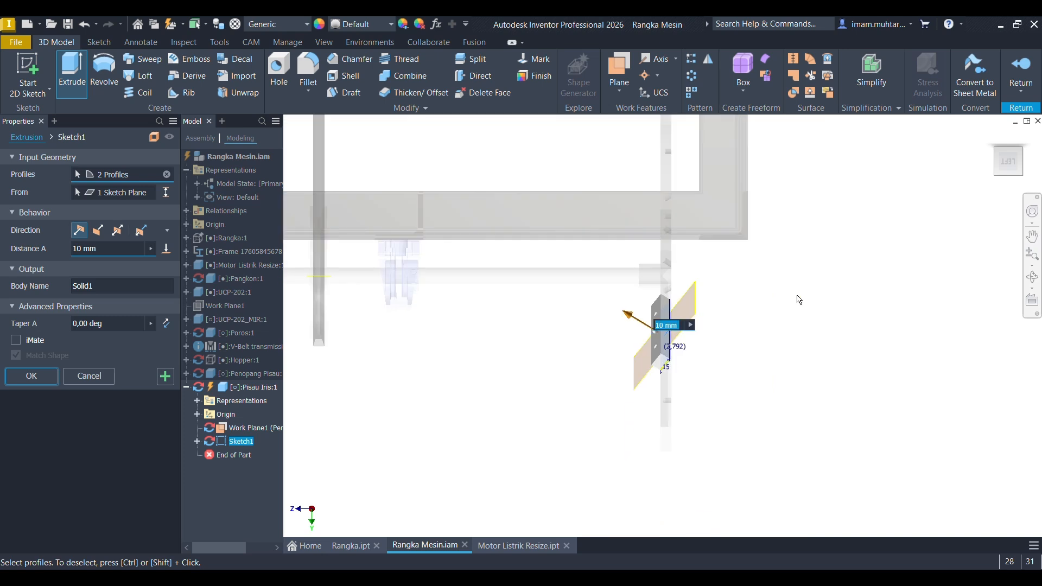
middle_click_drag(780, 332, 803, 315, "shift")
scroll(771, 321, "down", 6)
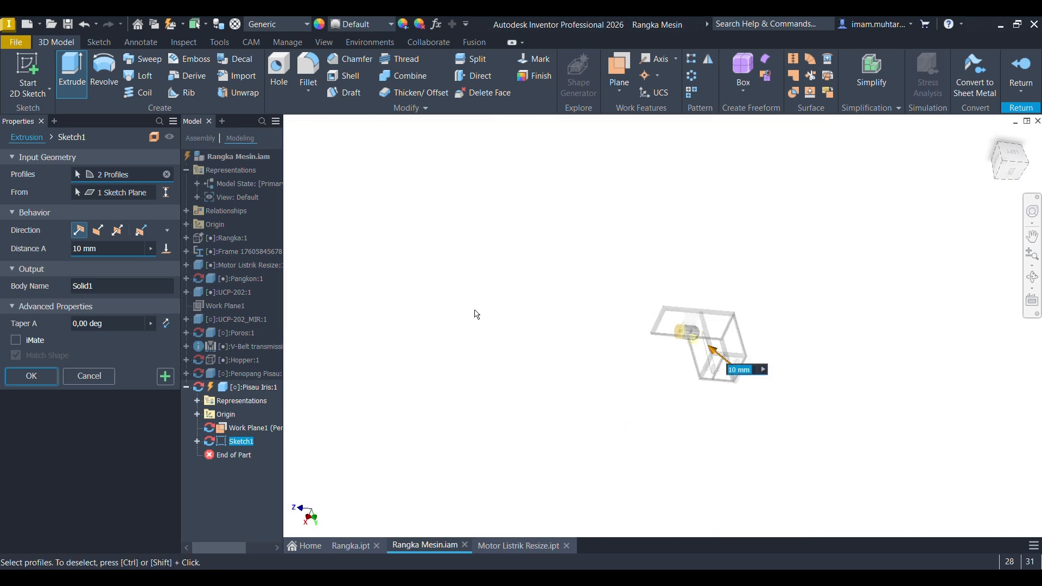
left_click(34, 376)
scroll(651, 372, "up", 5)
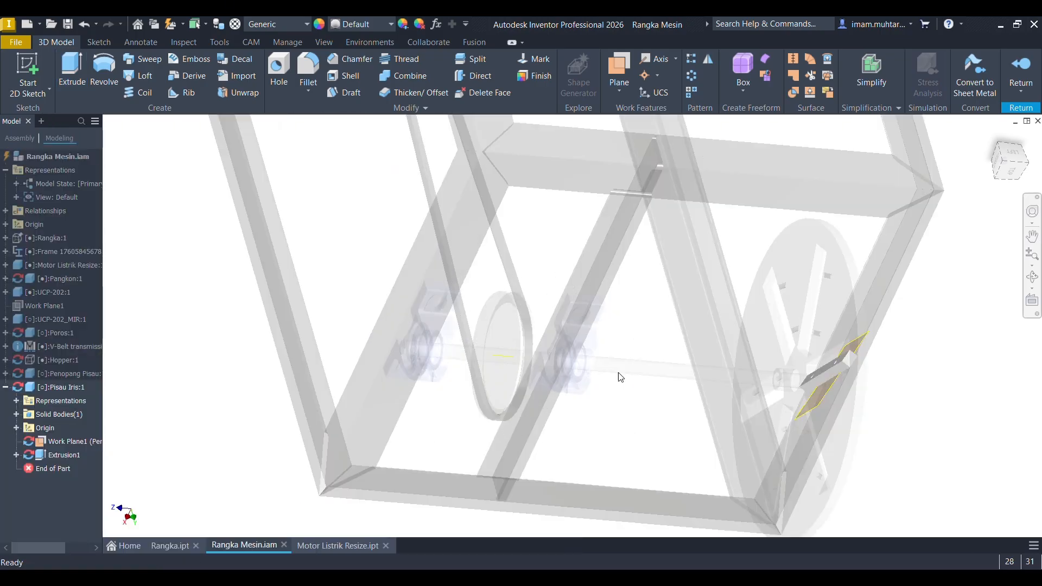
scroll(870, 380, "up", 3)
scroll(758, 341, "down", 4)
middle_click_drag(758, 339, 749, 254, "shift")
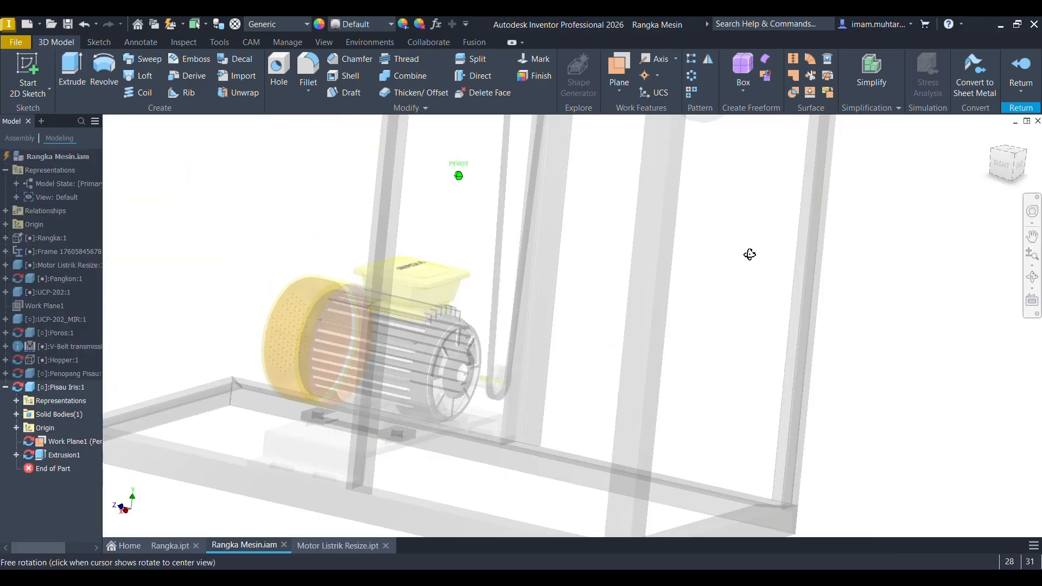
Examine from the right side view how the extruded blade sits against the slot and thickness of the blade holder disc.
scroll(749, 254, "down", 4)
scroll(721, 277, "up", 6)
middle_click_drag(586, 252, 654, 234, "shift")
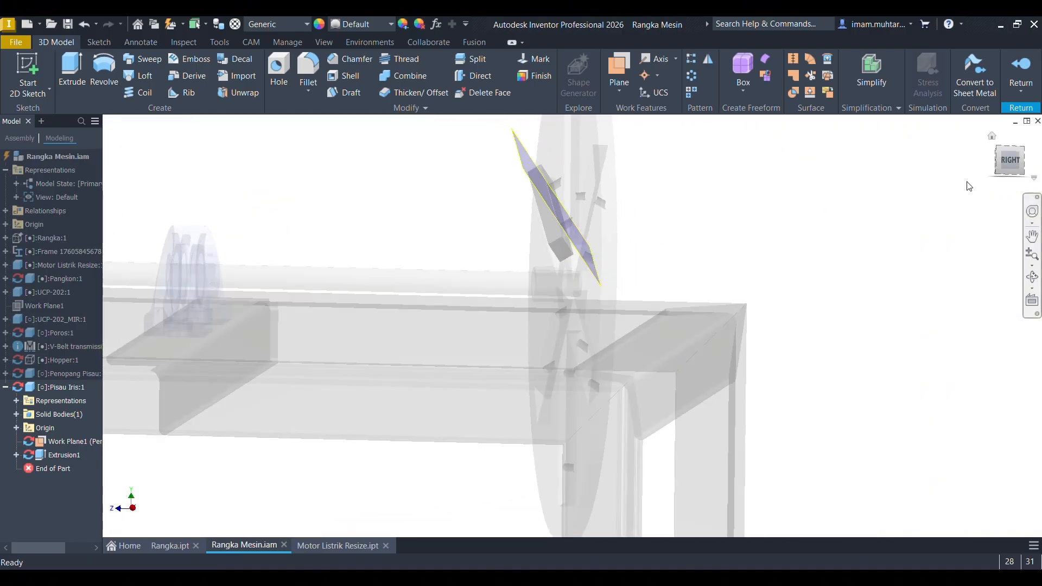
left_click(1013, 163)
scroll(689, 249, "up", 5)
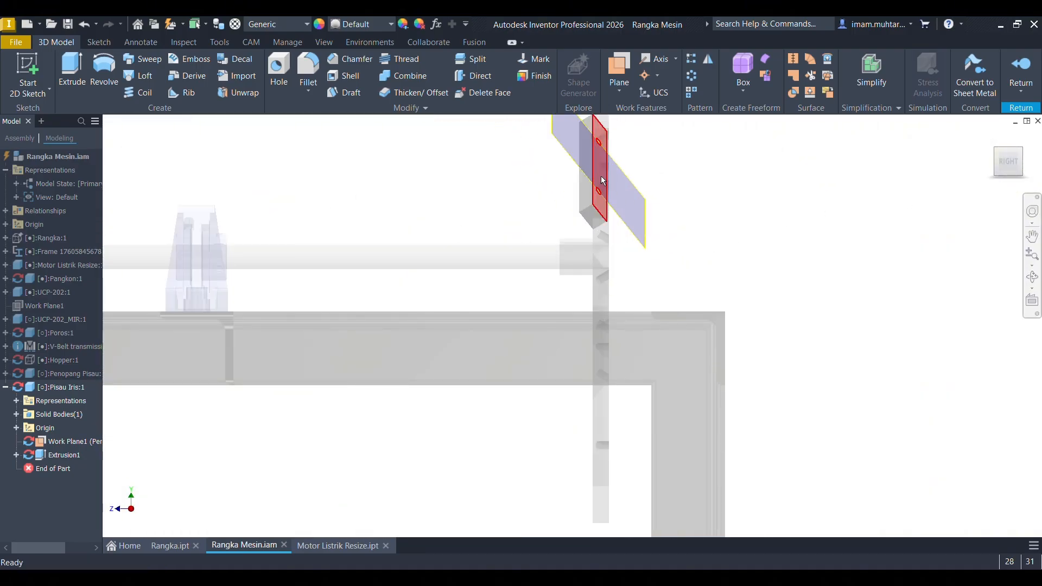
scroll(524, 367, "down", 2)
middle_click_drag(555, 317, 571, 288, "shift")
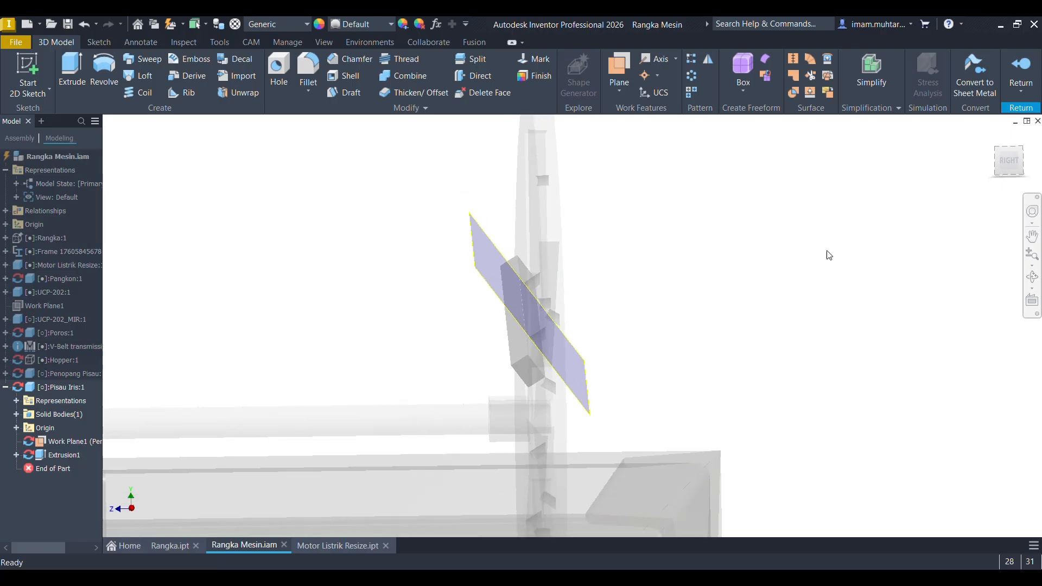
left_click(1008, 160)
scroll(684, 234, "up", 5)
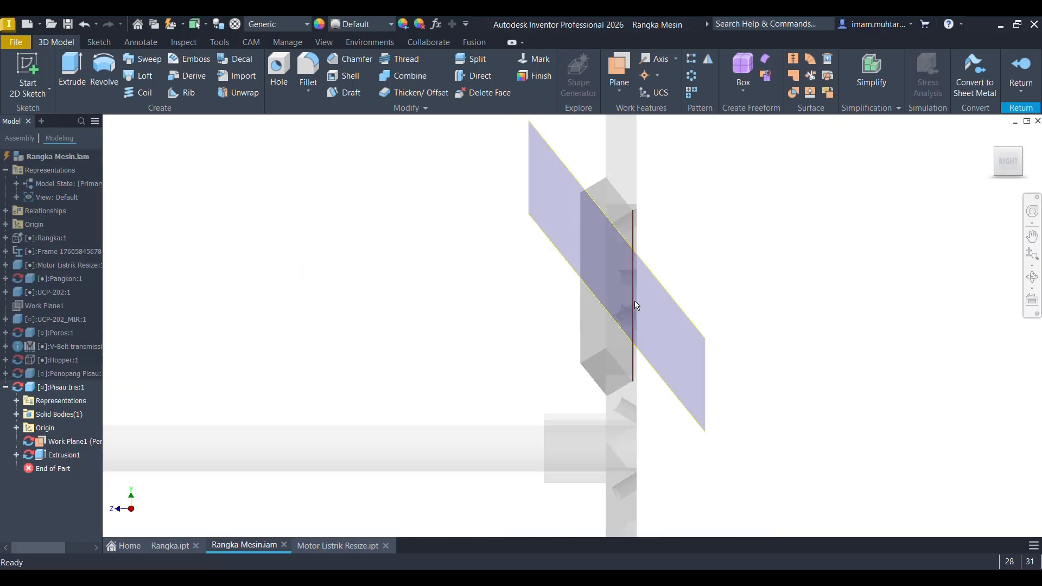
middle_click_drag(608, 367, 796, 370, "shift")
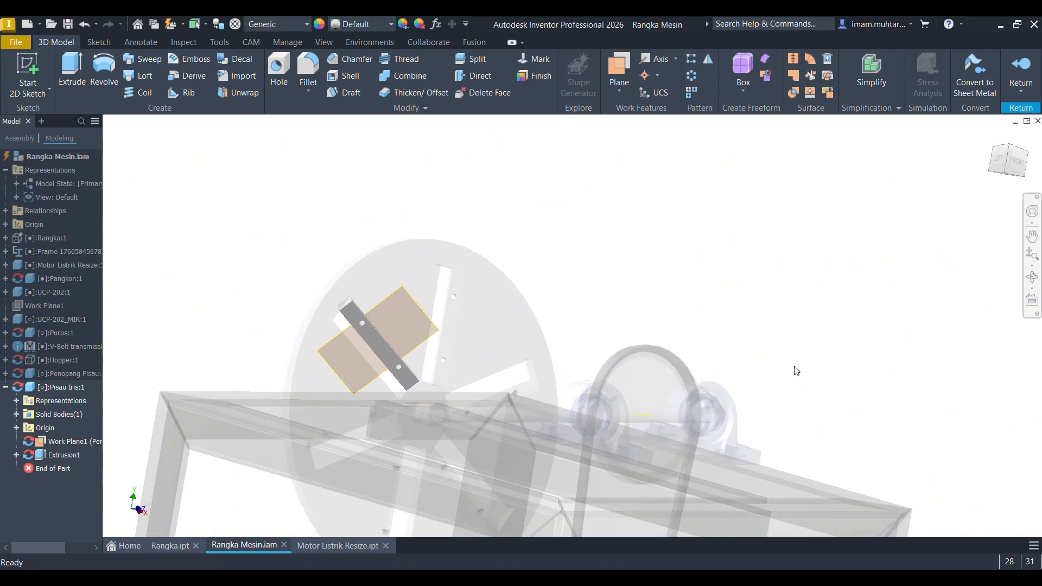
Undo the 10 mm blade extrusion and extrude the slot-face region and overhang strip again, 5 mm in the flipped direction.
key("ctrl+z")
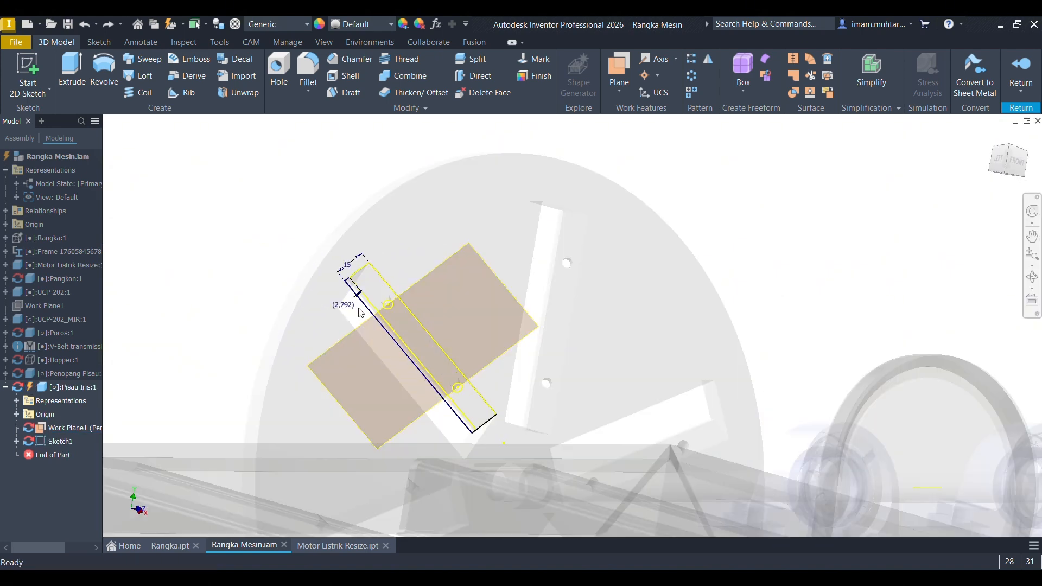
scroll(383, 302, "up", 3)
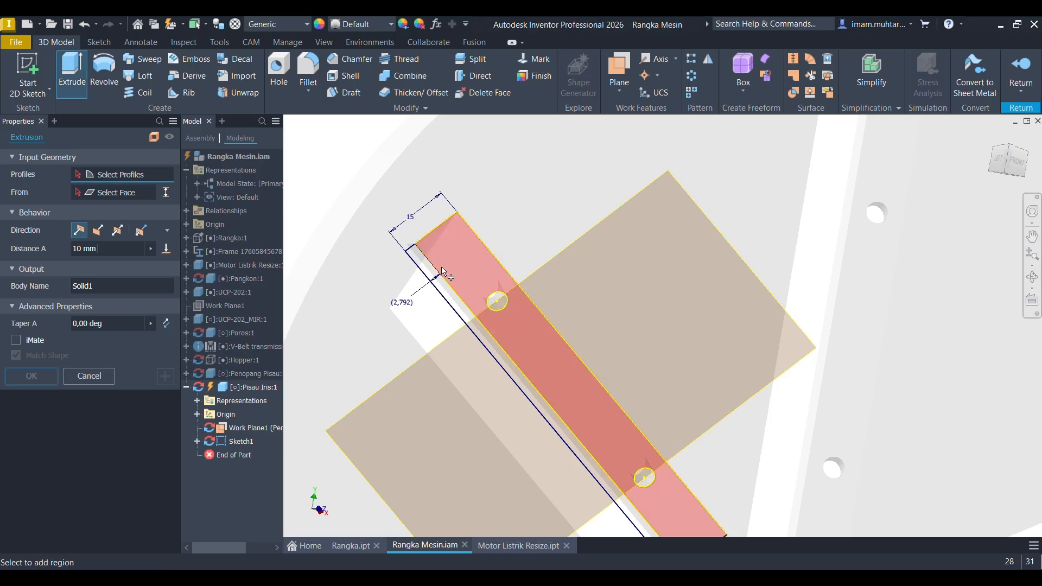
left_click(435, 273)
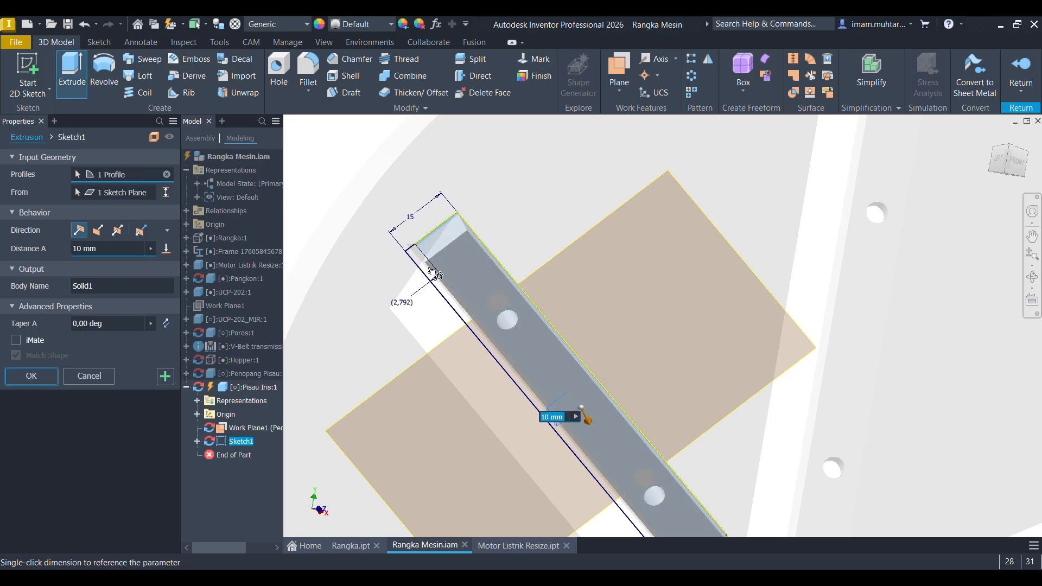
left_click(427, 267)
left_click(98, 230)
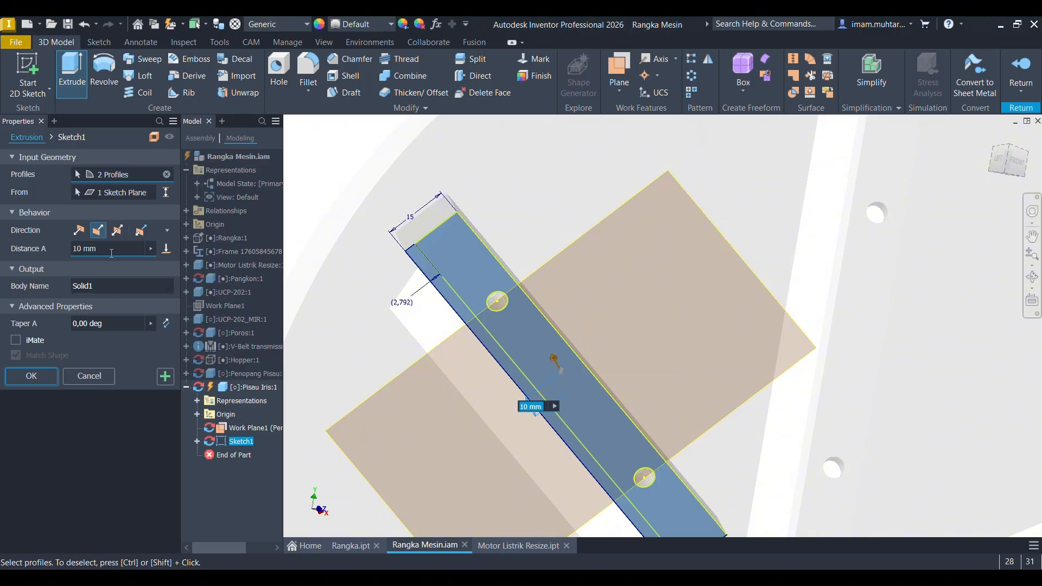
left_click(42, 381)
Examine the re-extruded blade's position in the holder disc and its end face from the left side view.
scroll(654, 325, "down", 5)
middle_click_drag(617, 341, 704, 357, "shift")
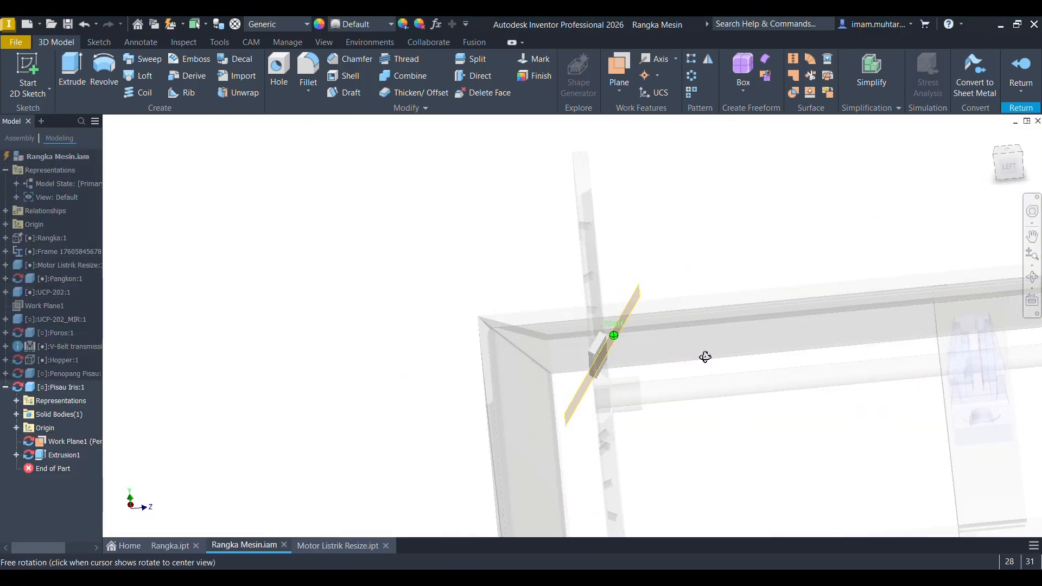
left_click_drag(705, 357, 717, 365, "shift")
left_click(1014, 166)
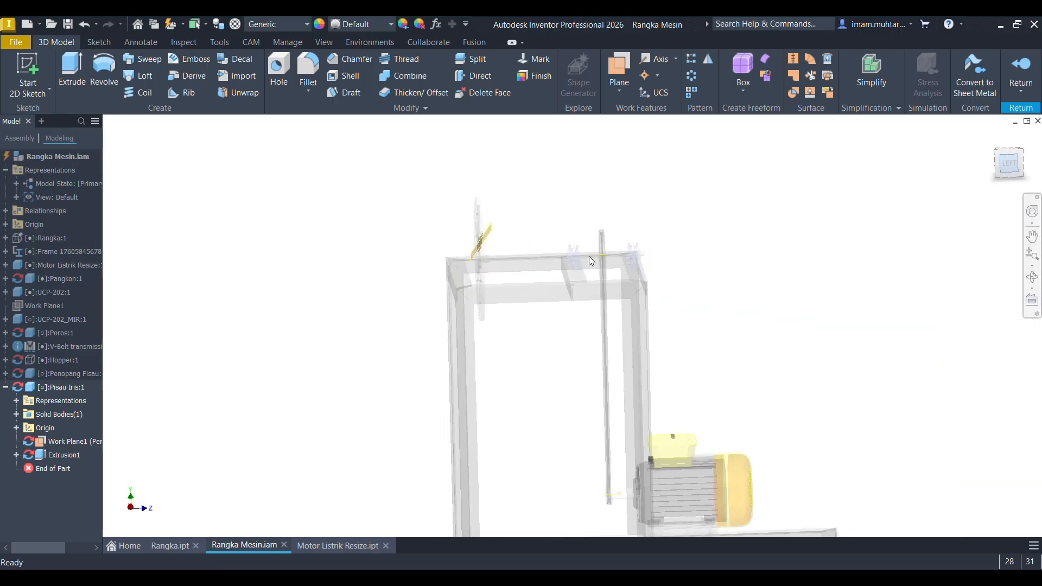
scroll(468, 249, "up", 8)
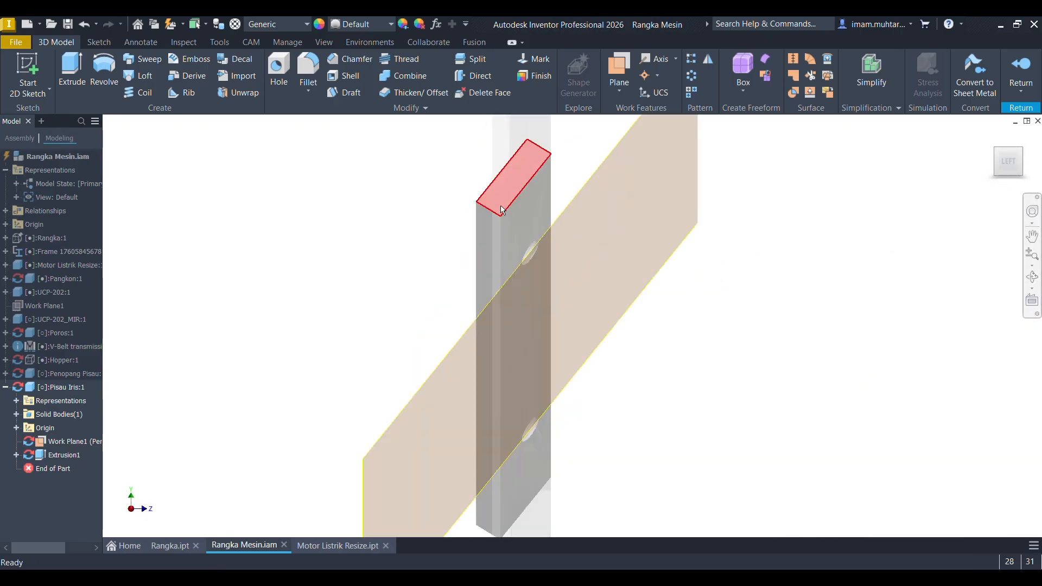
scroll(500, 206, "down", 3)
scroll(495, 211, "down", 3)
middle_click_drag(508, 191, 511, 214, "shift")
scroll(499, 181, "up", 3)
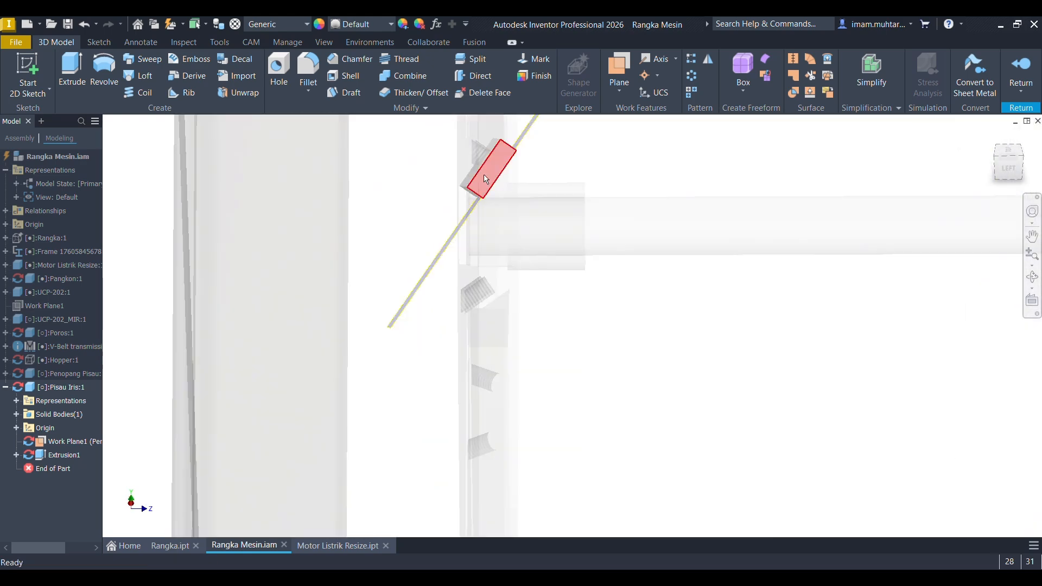
Start a sketch on the blade's short end face and orient the view square to that face.
left_click(485, 179)
left_click(561, 169)
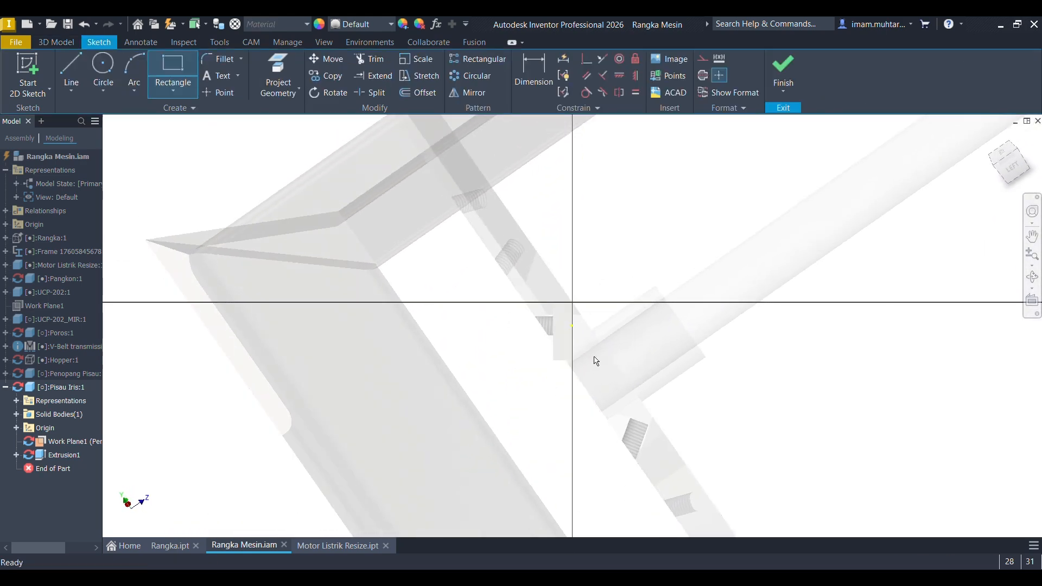
scroll(486, 323, "up", 3)
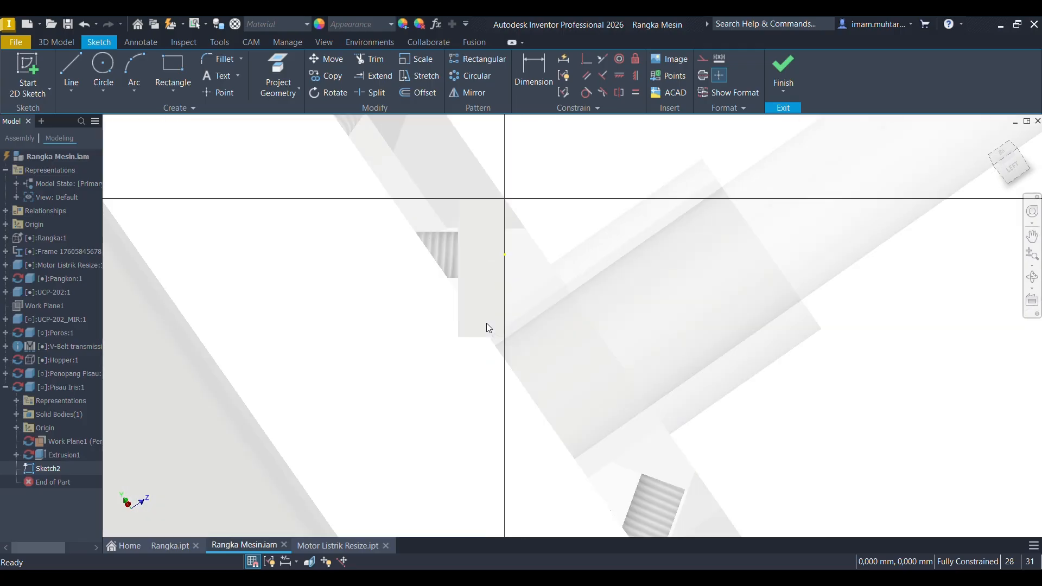
scroll(483, 327, "down", 3)
scroll(485, 333, "down", 5)
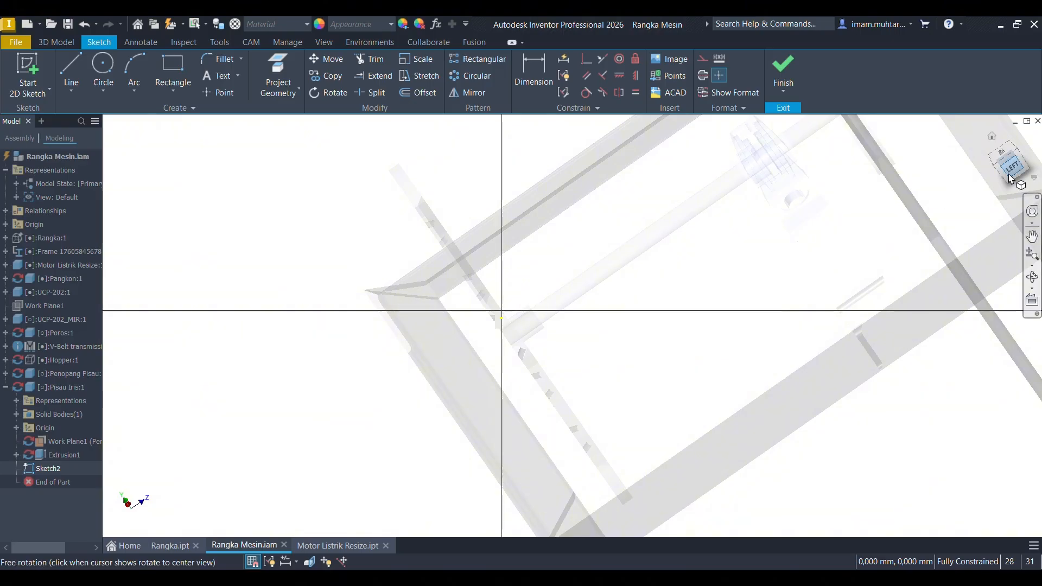
mouse_move(582, 425)
middle_mouse_down("shift")
mouse_move(669, 388)
mouse_move(661, 445)
mouse_move(830, 399)
middle_mouse_up("shift")
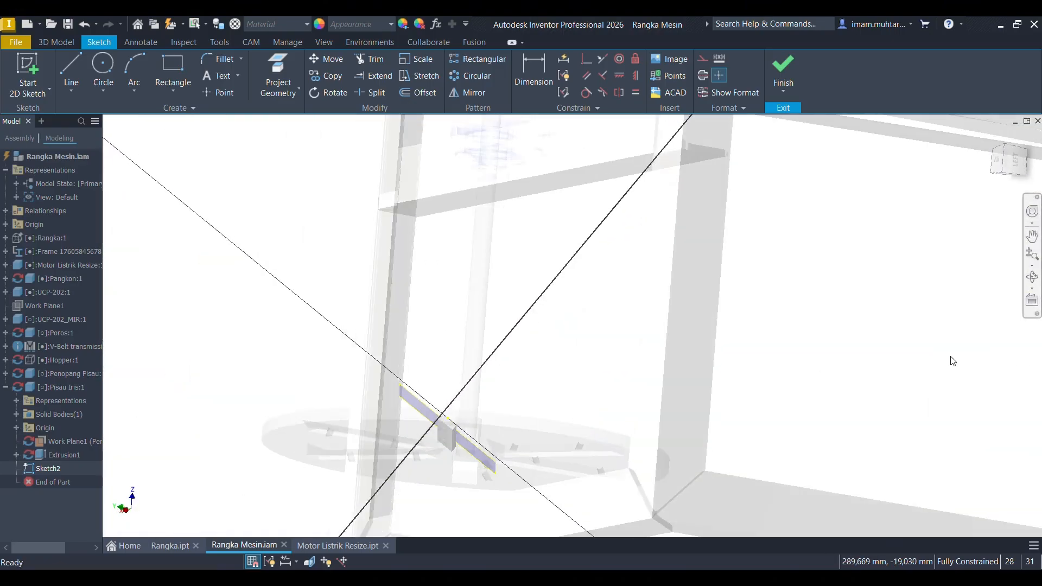
left_click(1031, 302)
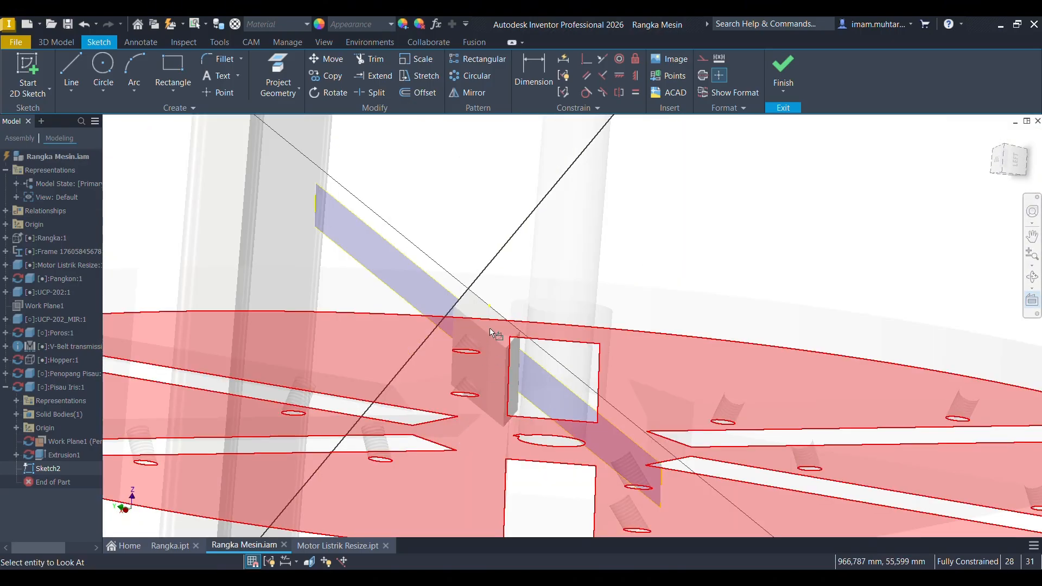
left_click(490, 324)
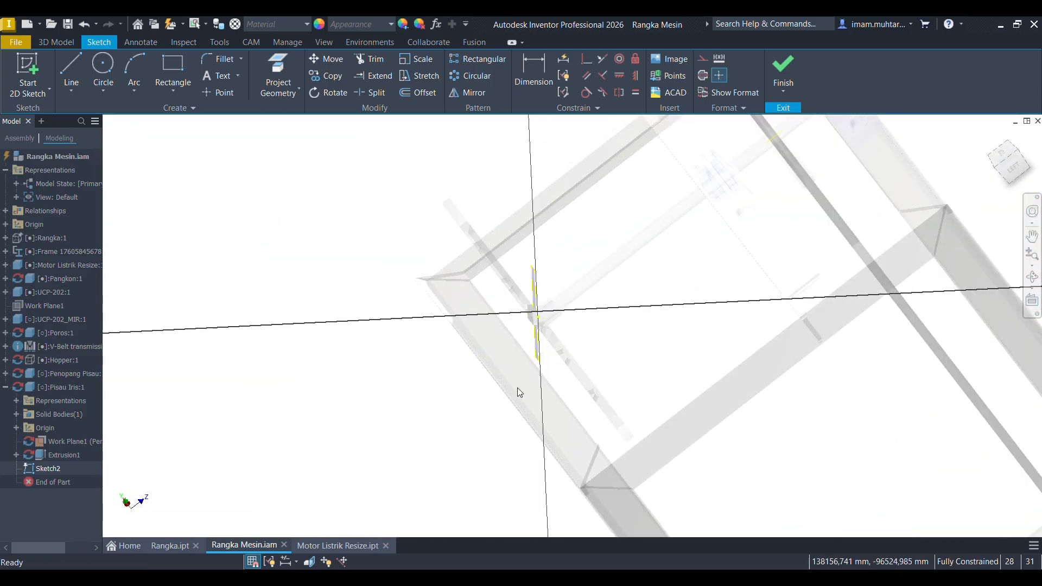
left_click(1032, 300)
scroll(543, 301, "up", 3)
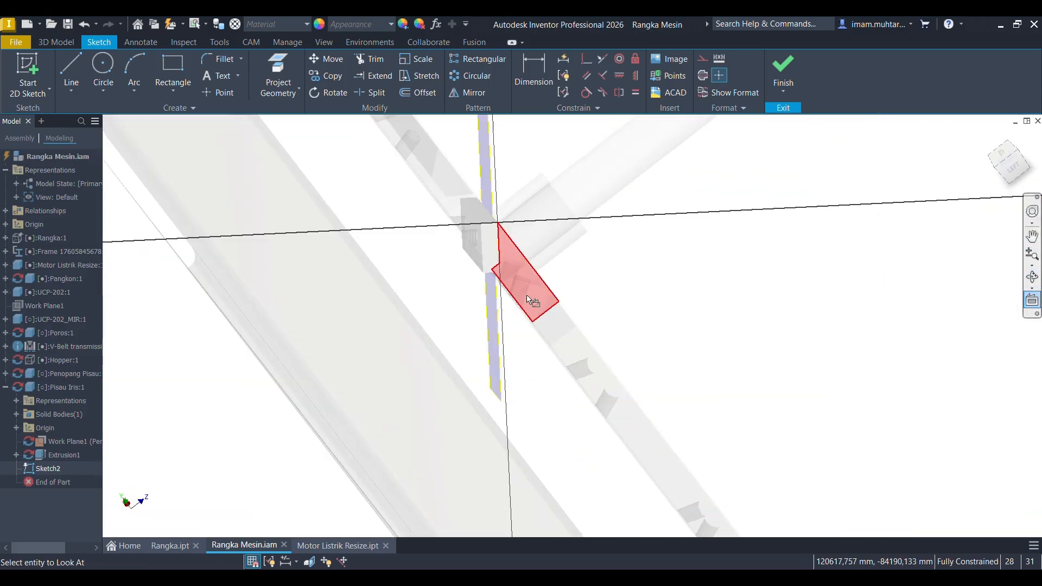
scroll(504, 255, "up", 1)
left_click(504, 255)
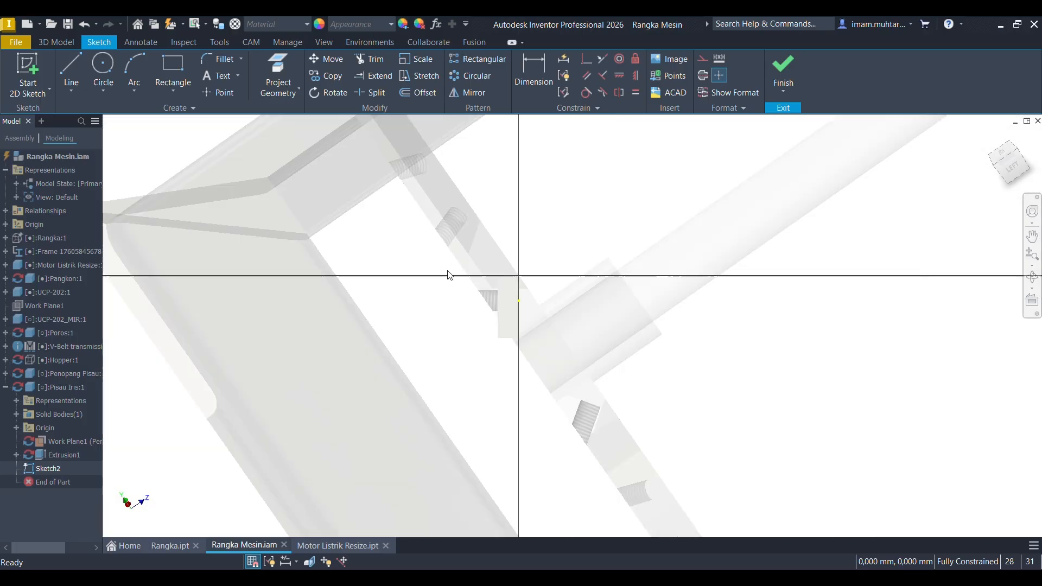
Project the rectangular outline of the blade's end face into the sketch.
scroll(540, 373, "up", 3)
scroll(488, 336, "down", 3)
scroll(518, 356, "up", 3)
scroll(468, 318, "down", 3)
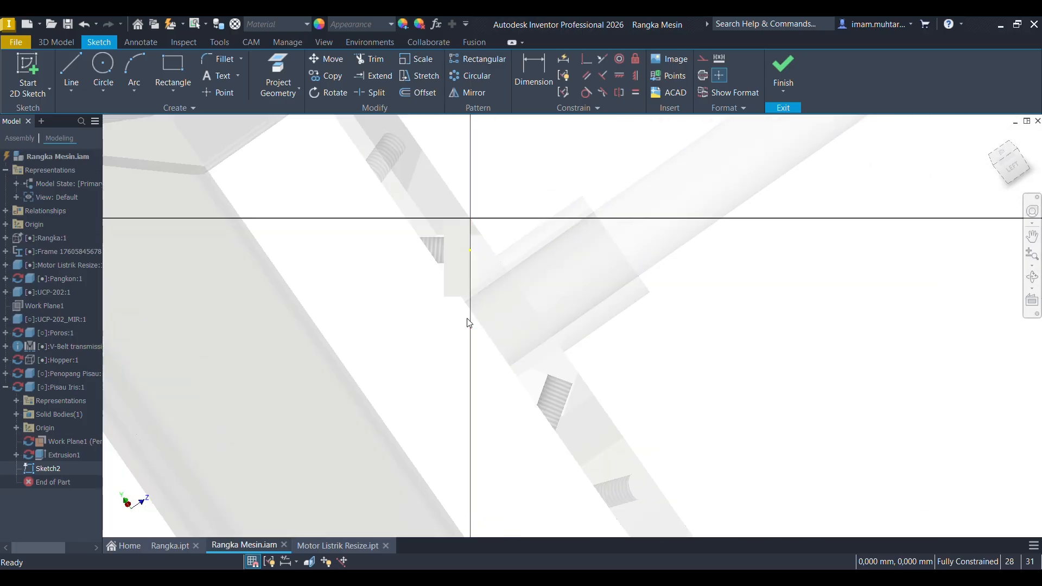
scroll(452, 302, "up", 3)
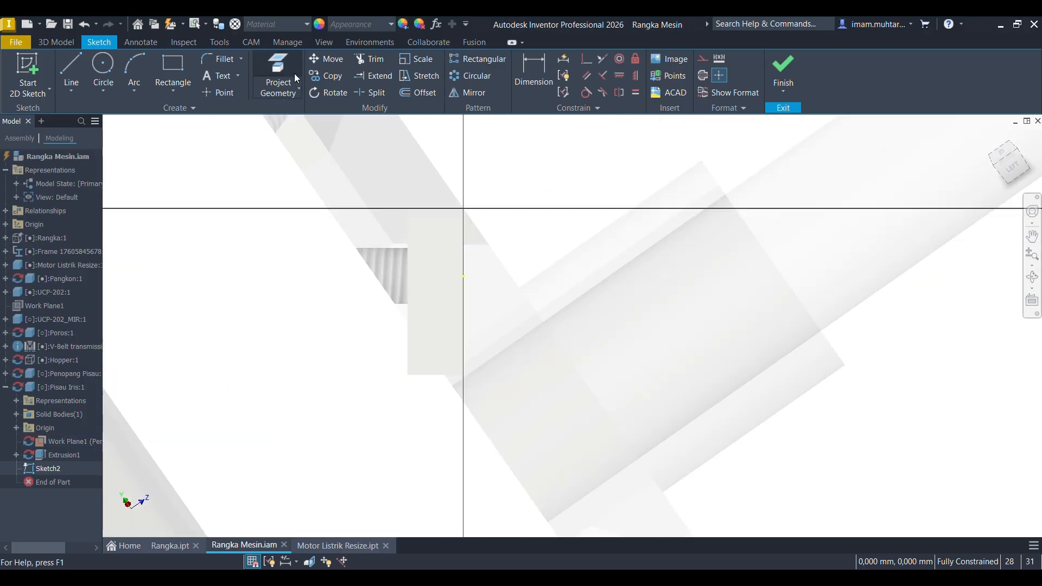
left_click(278, 76)
left_click(422, 365)
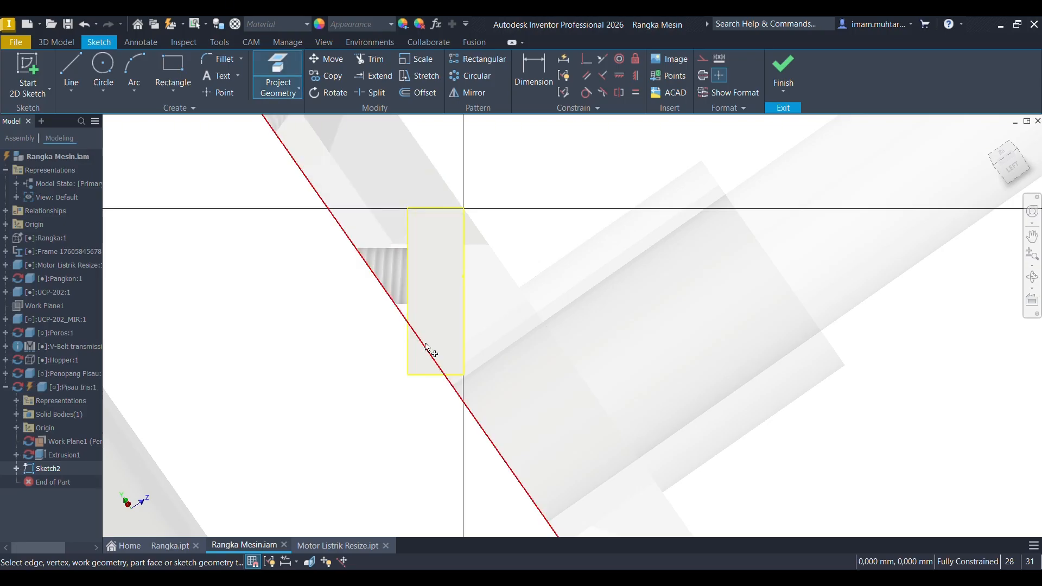
scroll(458, 255, "down", 2)
scroll(451, 324, "up", 2)
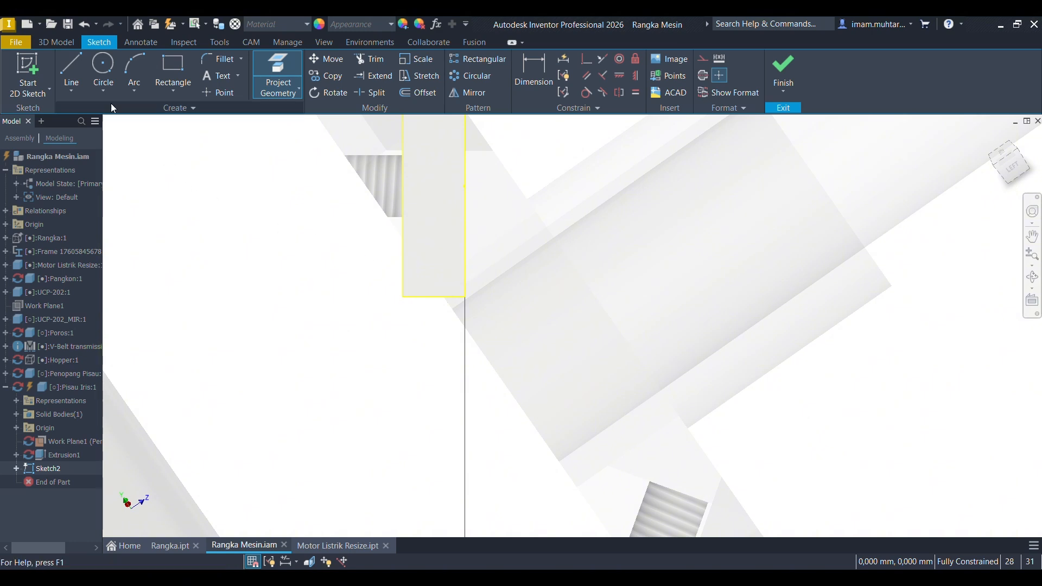
Draw a diagonal line about 6.3 mm long from a corner of the projected end-face outline to the opposite long edge.
left_click(71, 71)
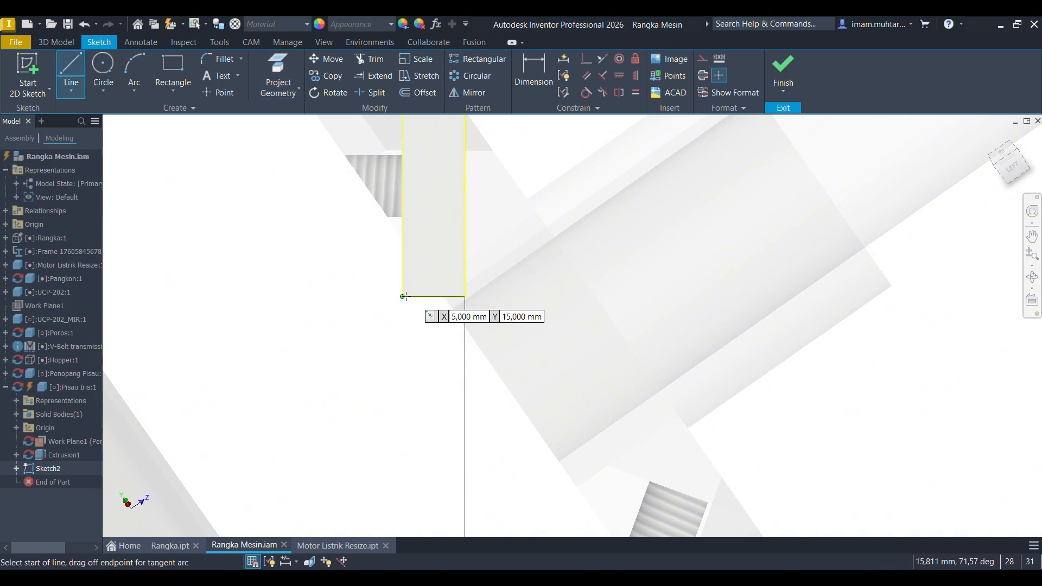
left_click(402, 296)
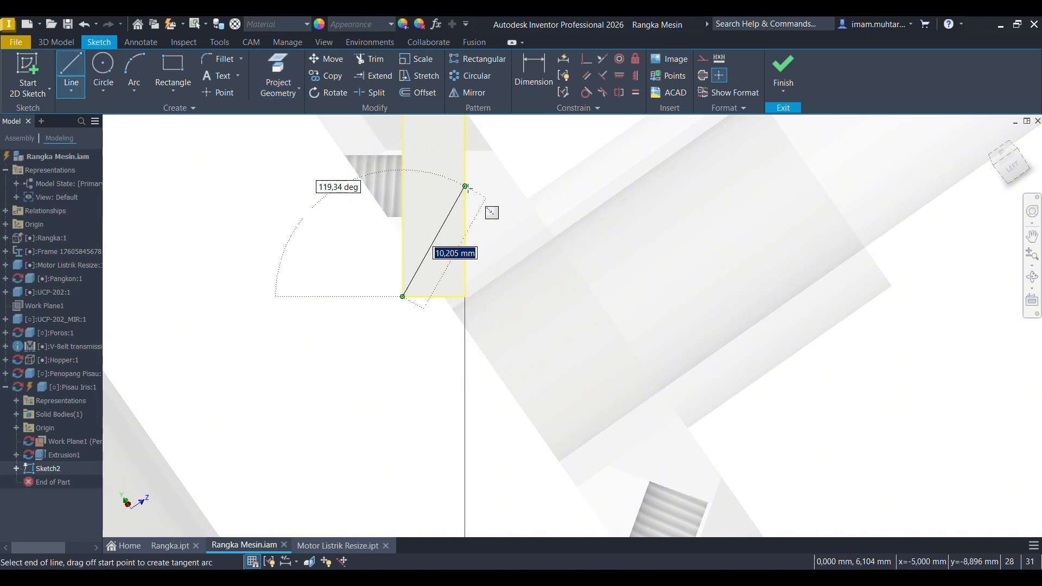
scroll(447, 236, "up", 3)
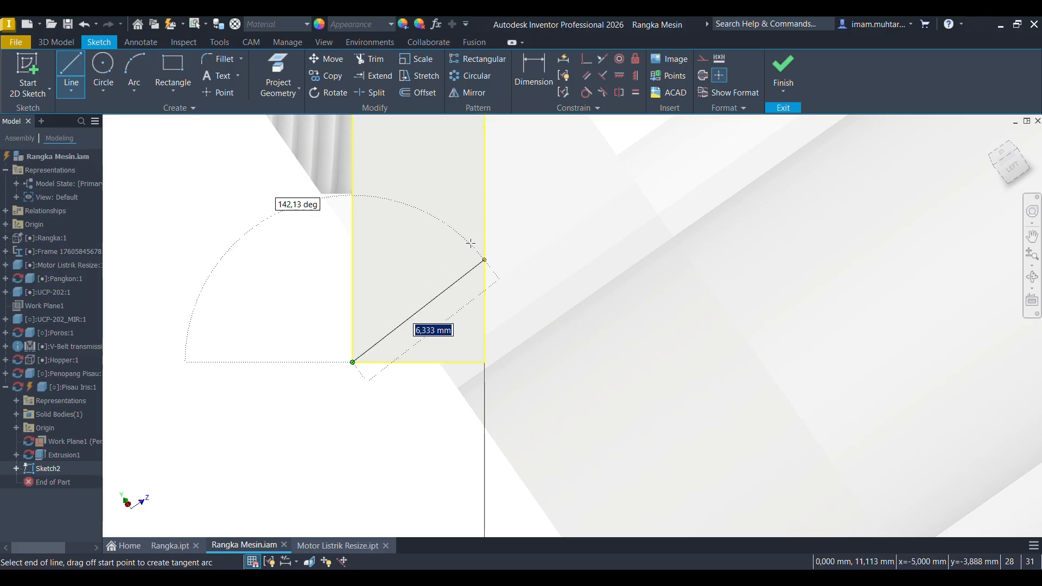
left_click(470, 244)
Set the angle between the diagonal line and the outline's short edge to 45 degrees, then extend the line to the long edge.
type("d")
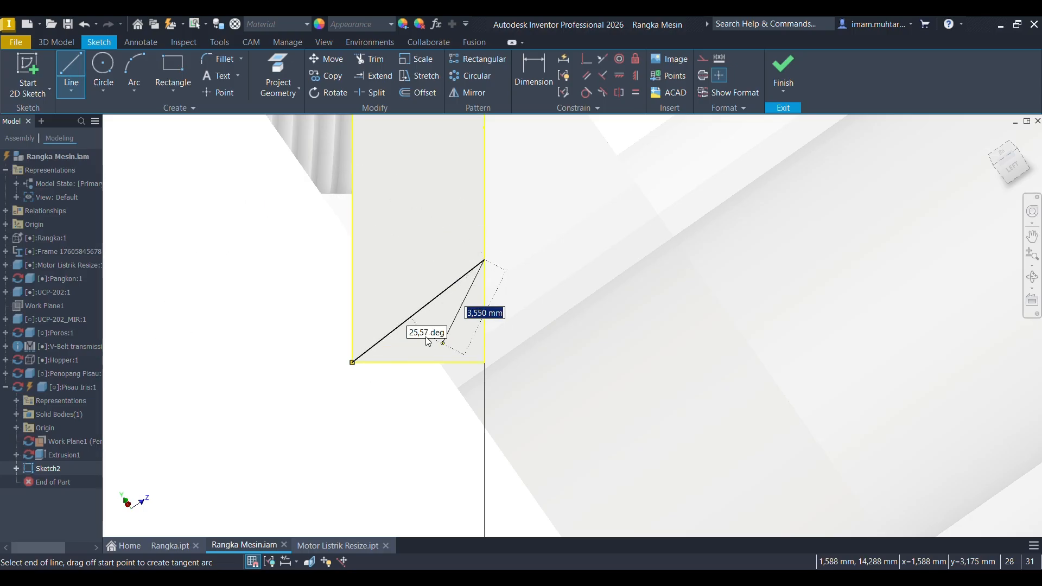
key("Escape")
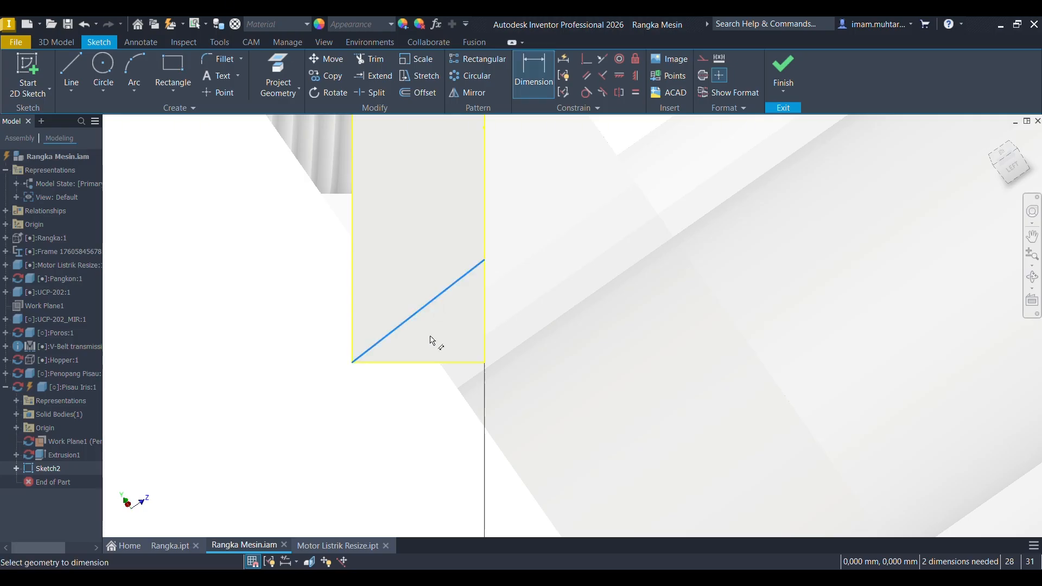
left_click(461, 332)
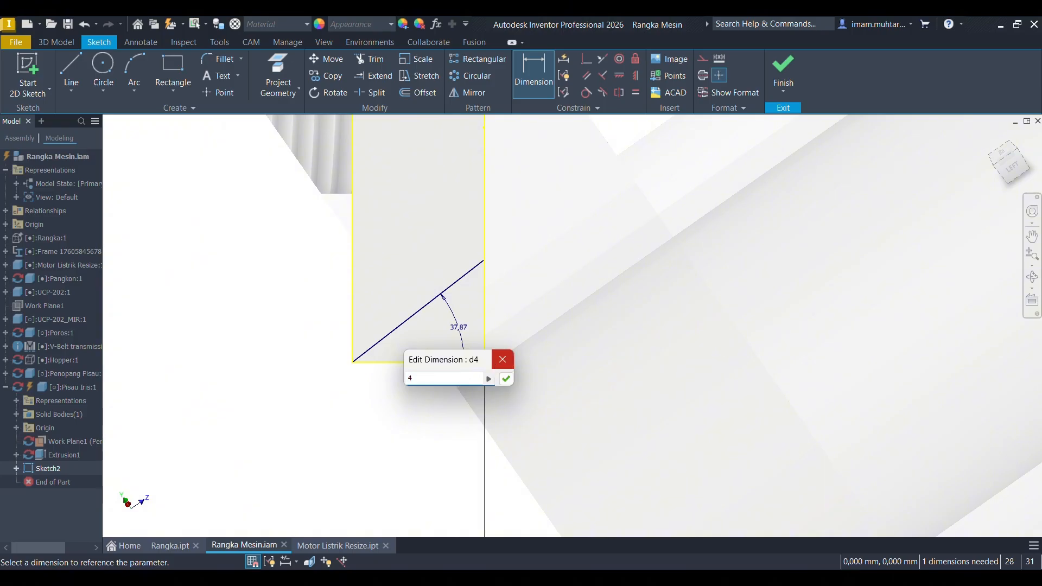
key("Return")
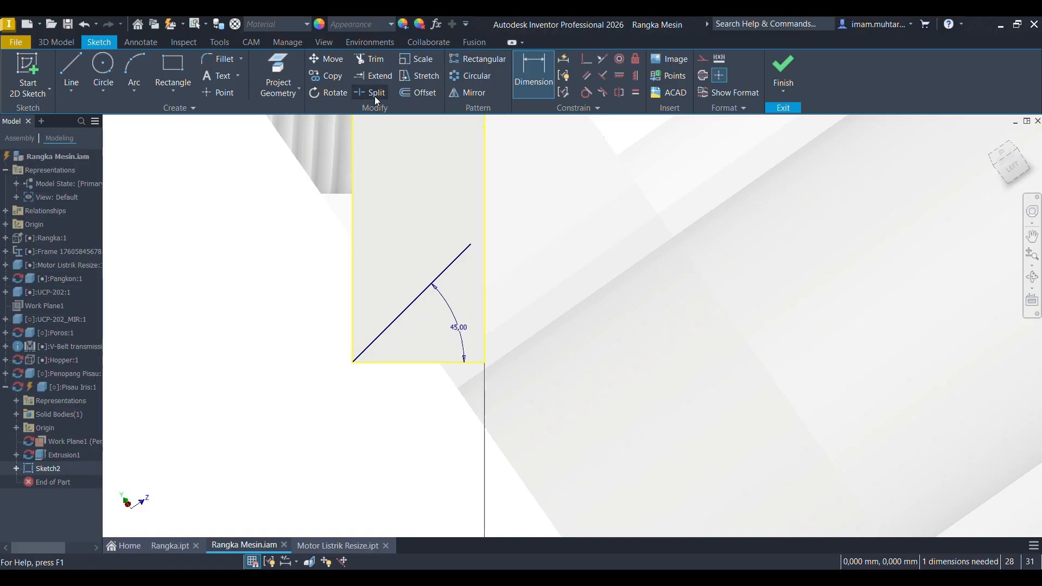
left_click(373, 76)
left_click(462, 254)
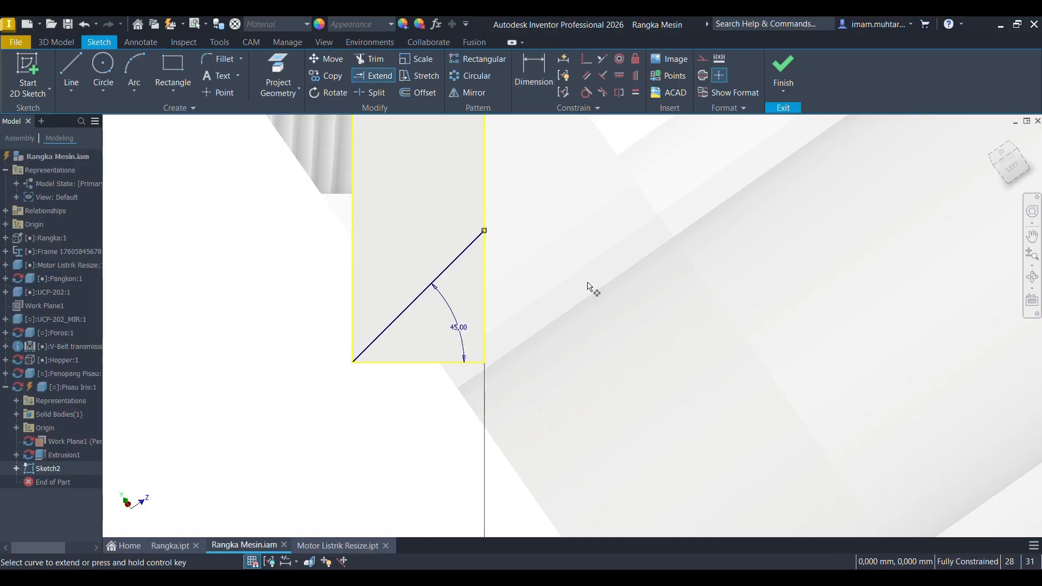
Cut the triangular corner profile through the blade's full length with a Through All extrusion to form the 45-degree cutting bevel.
middle_click_drag(580, 280, 576, 279, "shift")
key("e")
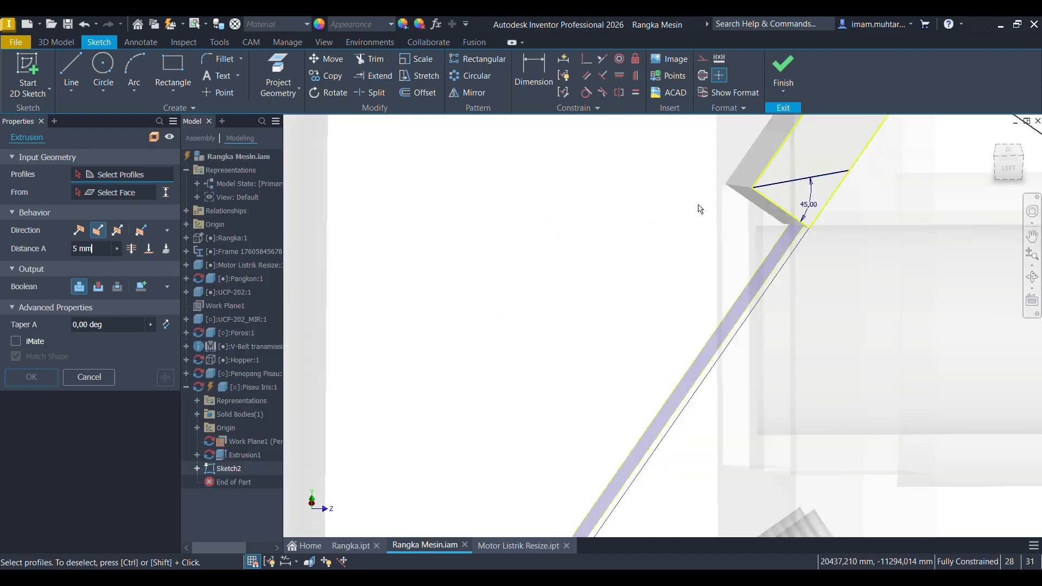
left_click(807, 202)
left_click(99, 232)
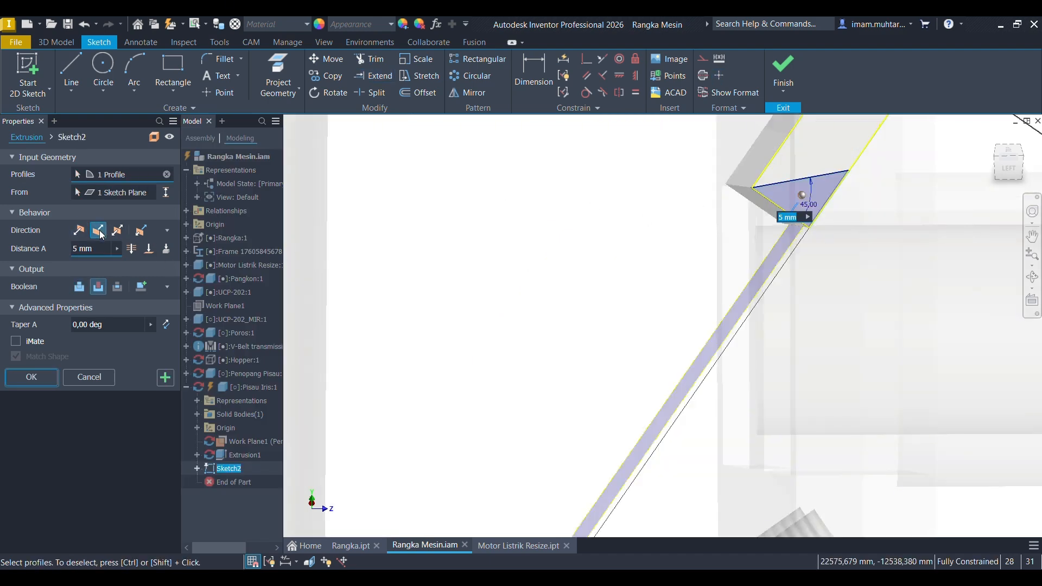
left_click(132, 250)
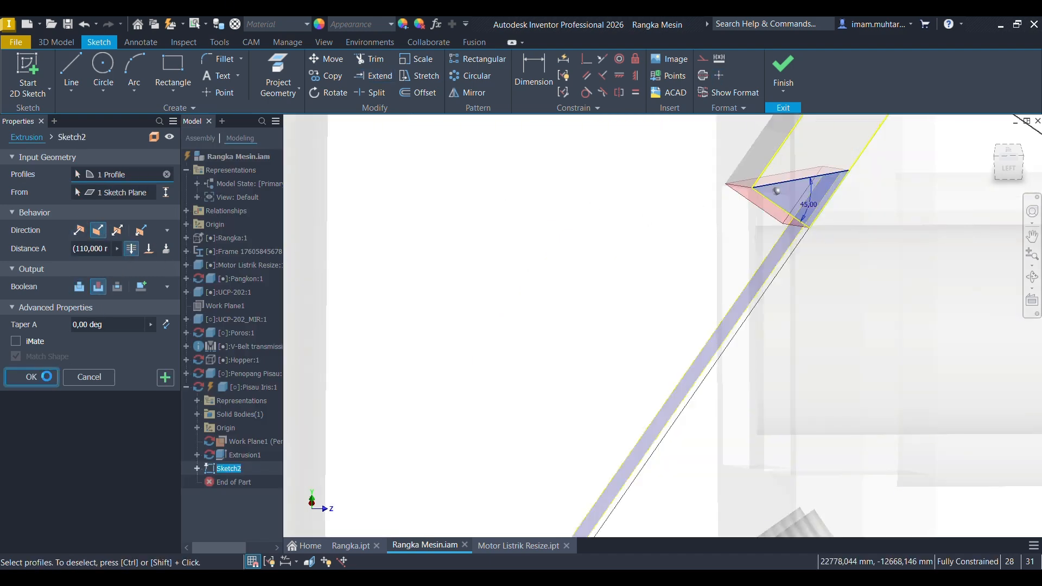
left_click(47, 376)
Start a sketch on the blade's broad face with the two bolt holes and project both hole edges into it.
scroll(451, 316, "down", 4)
mouse_move(496, 271)
middle_mouse_down("shift")
mouse_move(480, 267)
mouse_move(494, 286)
mouse_move(489, 276)
middle_mouse_up("shift")
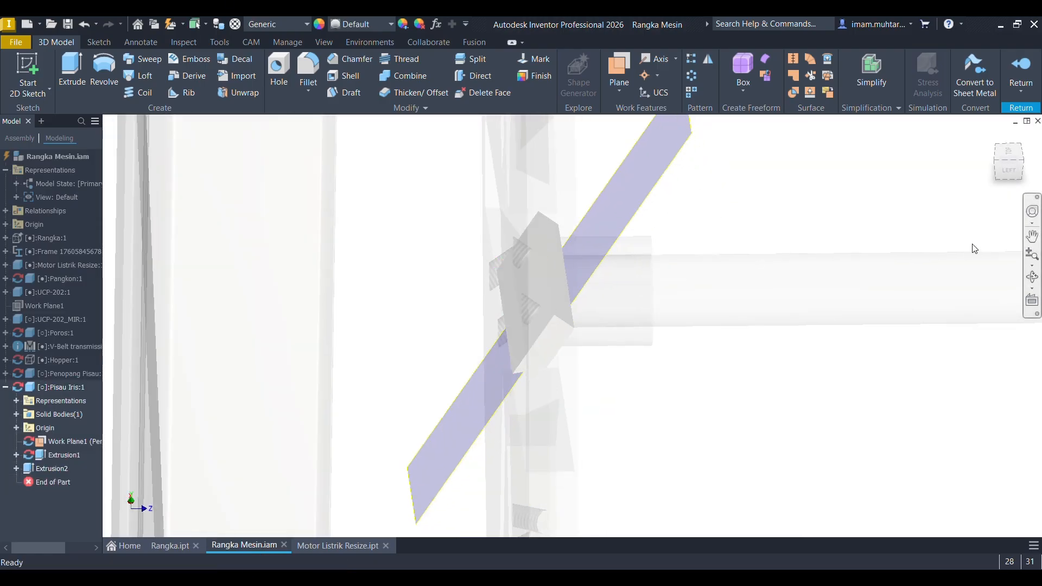
left_click(1010, 172)
scroll(440, 237, "up", 3)
scroll(633, 258, "up", 2)
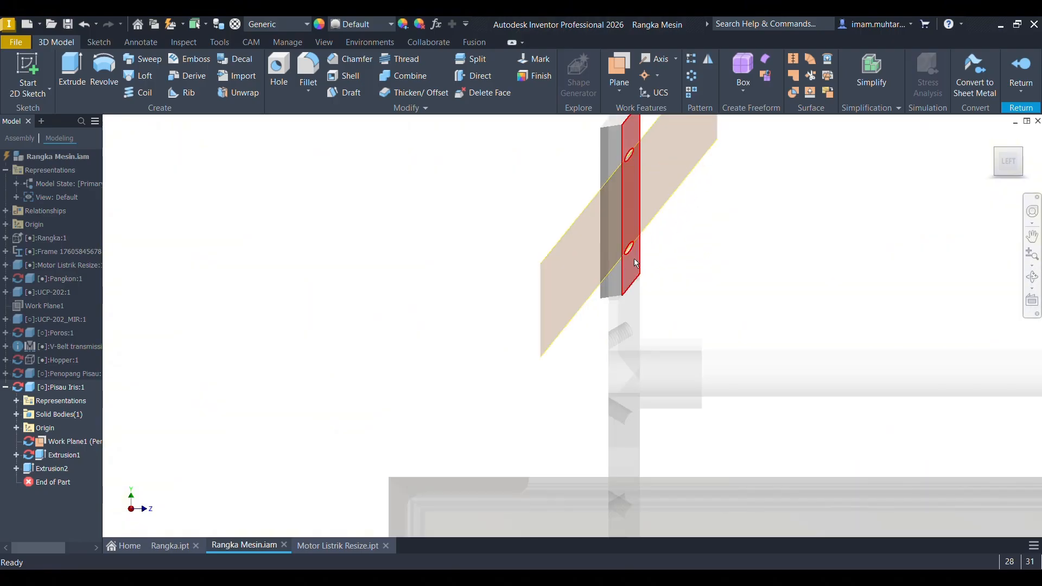
scroll(634, 260, "up", 2)
scroll(581, 333, "down", 3)
left_click(573, 303)
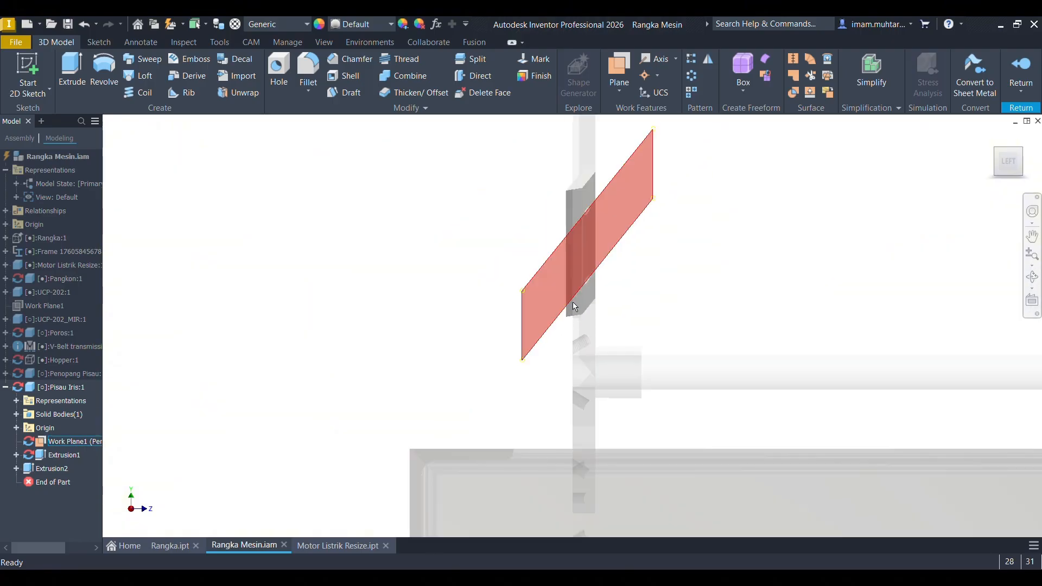
mouse_move(574, 307)
middle_mouse_down("shift")
mouse_move(598, 288)
mouse_move(616, 314)
mouse_move(558, 300)
middle_mouse_up("shift")
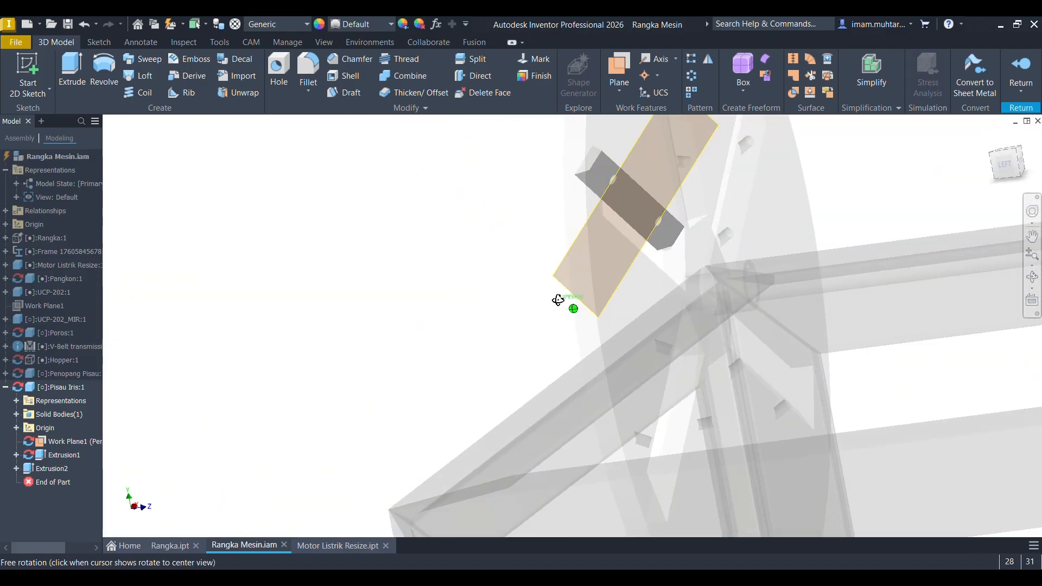
scroll(629, 174, "up", 5)
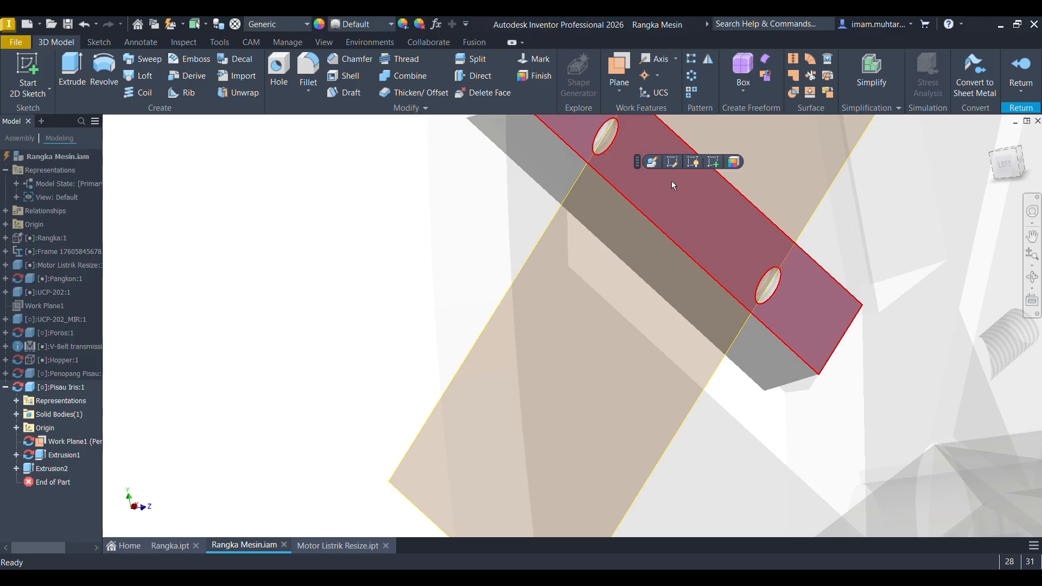
left_click(712, 162)
scroll(557, 311, "up", 5)
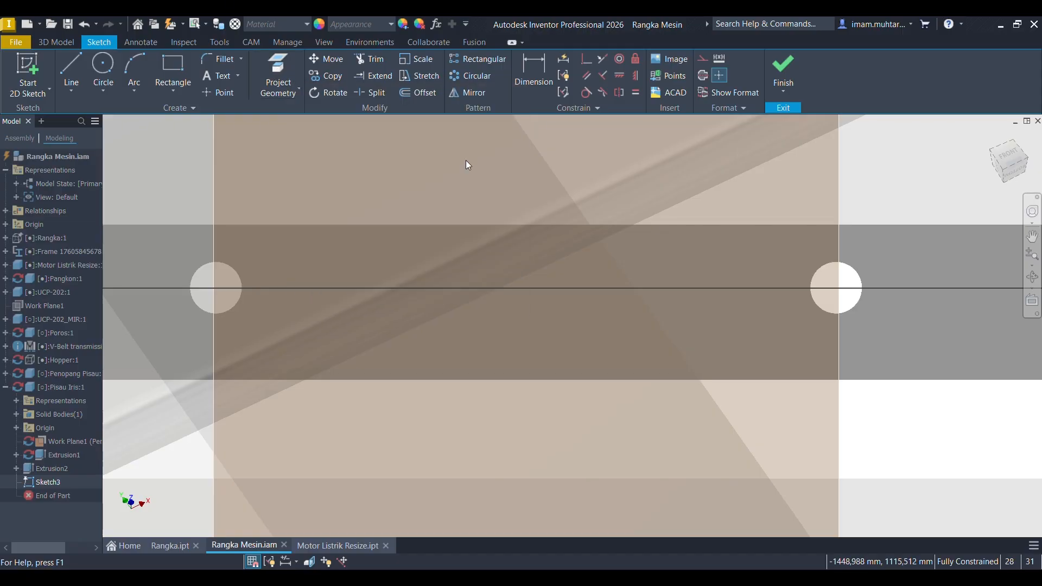
left_click(825, 274)
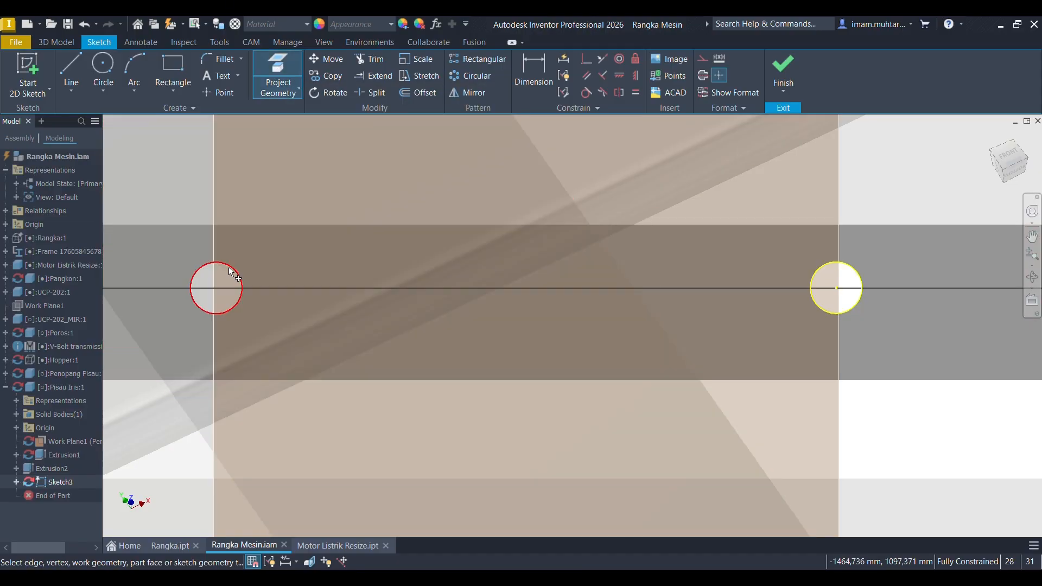
left_click(233, 274)
Draw a 7.5 mm diameter circle concentric with each of the two projected bolt holes.
left_click(101, 67)
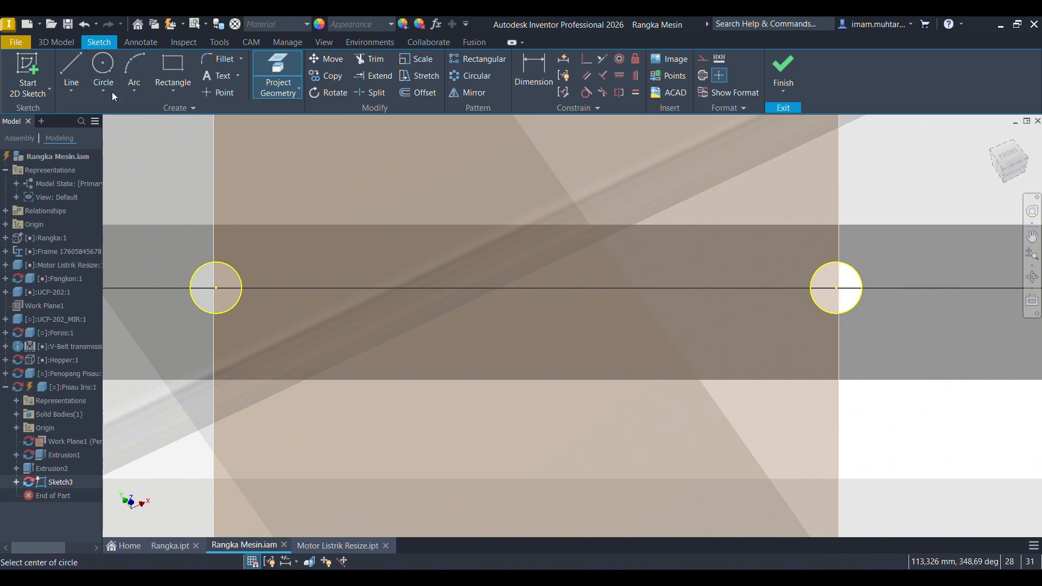
left_click(216, 288)
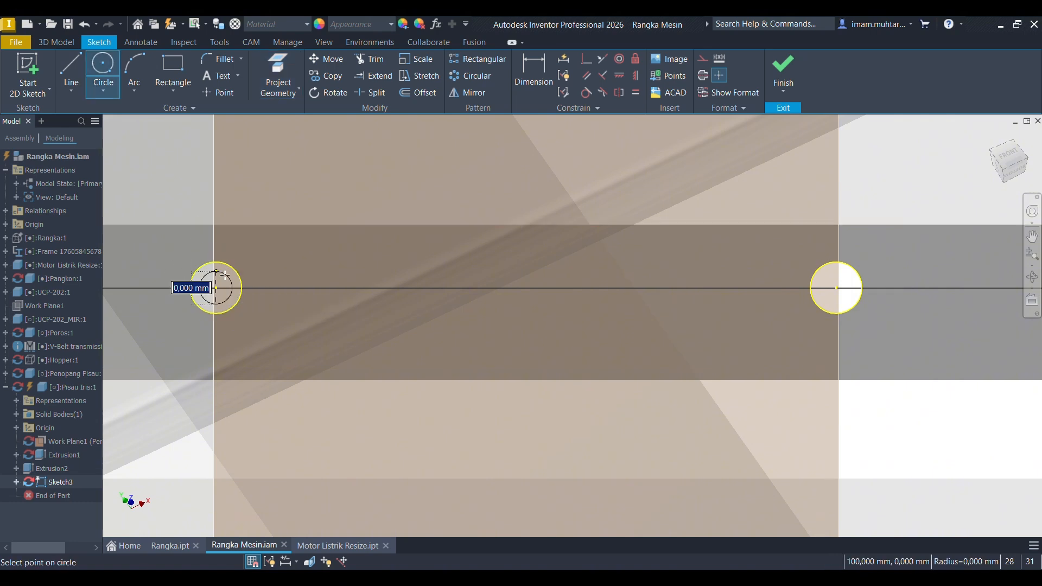
left_click(217, 244)
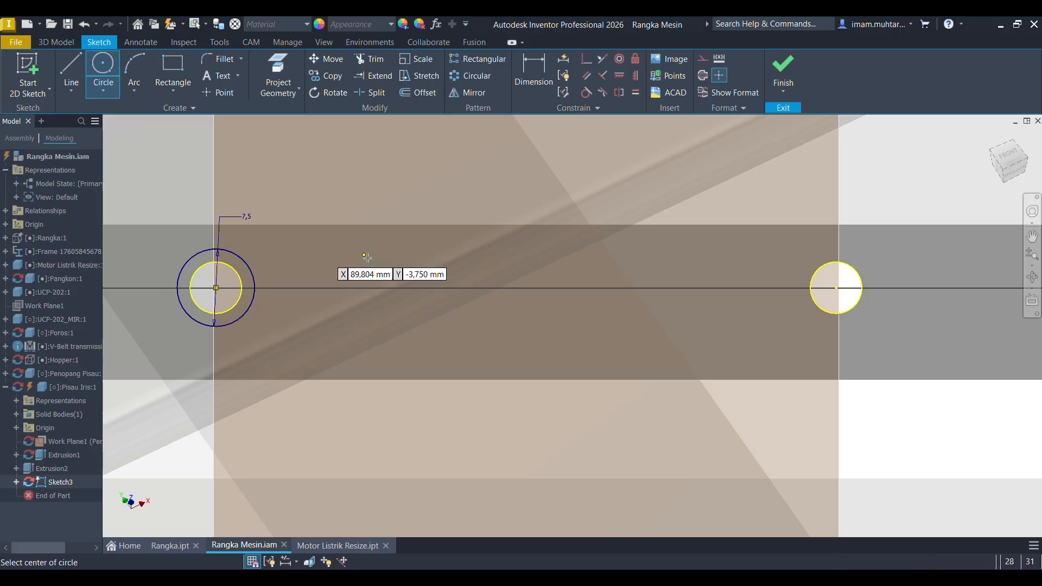
left_click(836, 287)
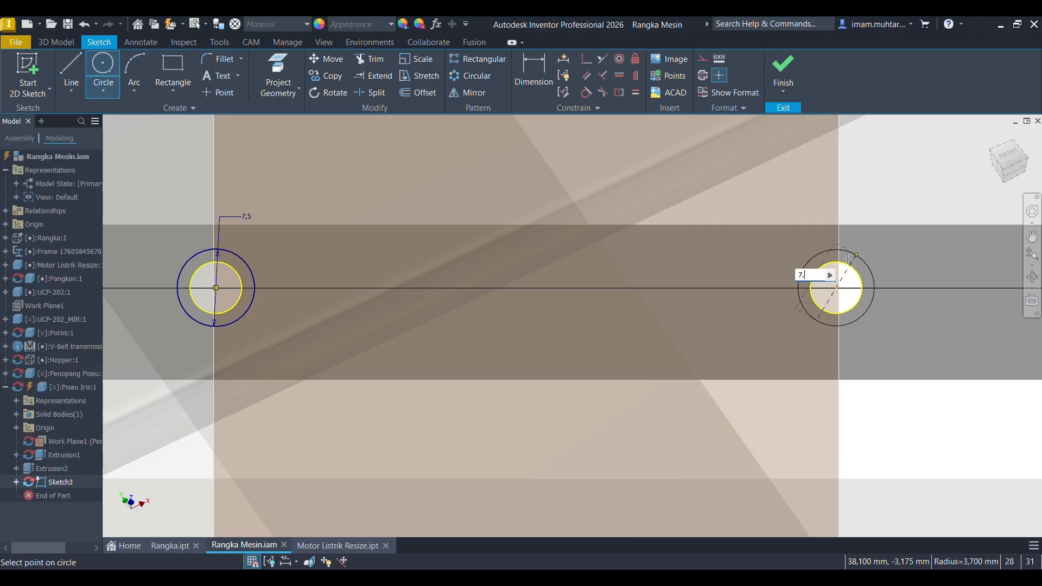
left_click(847, 257)
Start an extrusion from one 7.5 mm circle, selecting both its outer ring and inner hole area as profiles.
key("e")
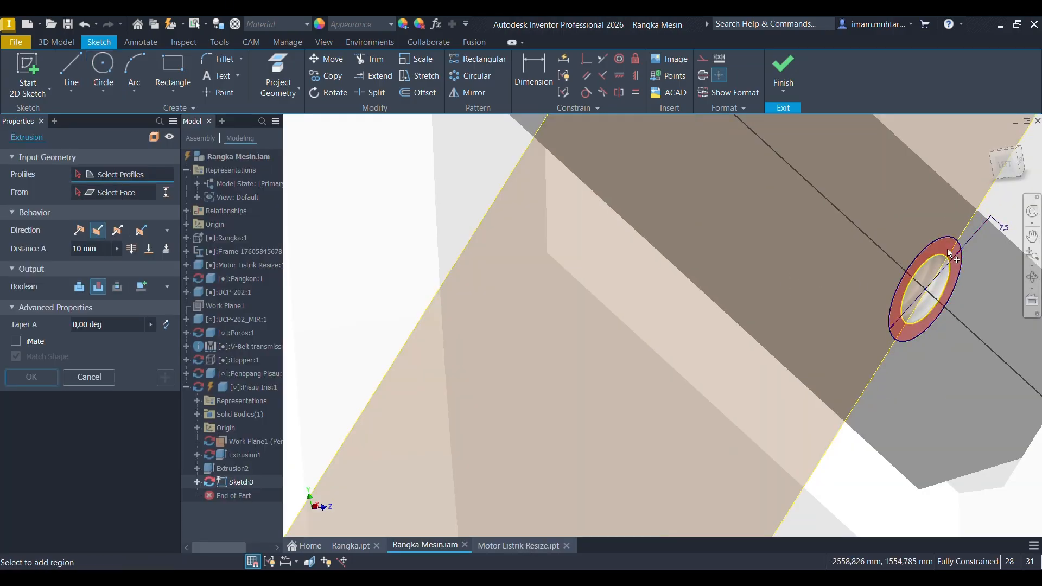
left_click(891, 294)
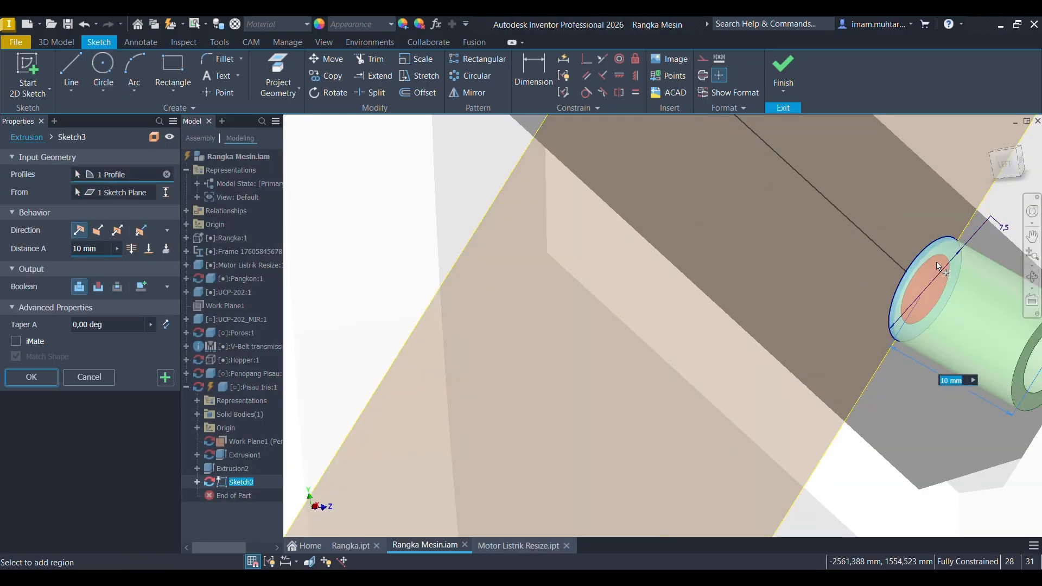
scroll(808, 185, "up", 6)
left_click(807, 198)
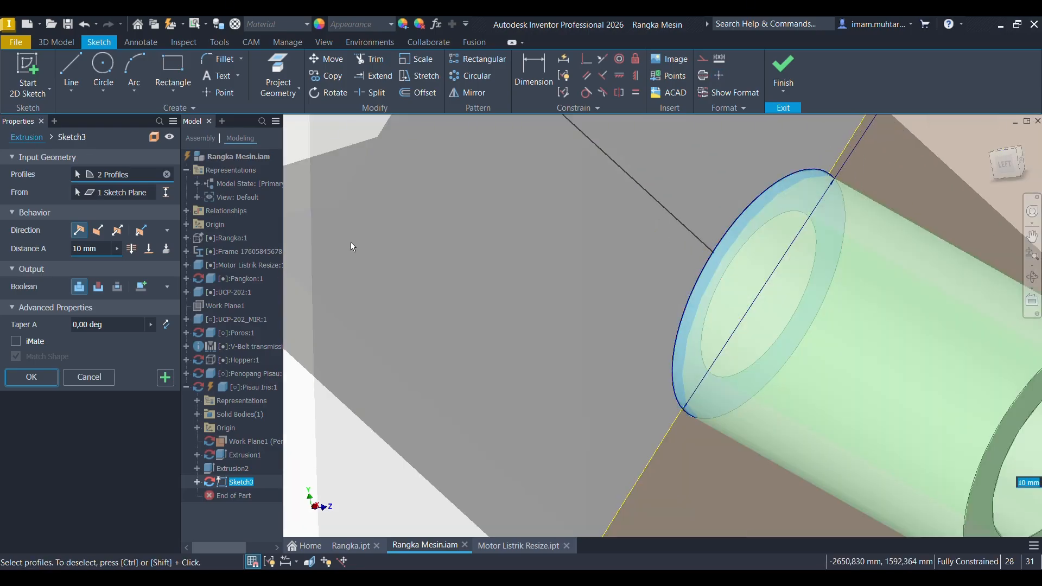
Cut-extrude the two circular hole profiles 2.5 mm into the Pisau Iris blade in the flipped direction.
left_click(97, 231)
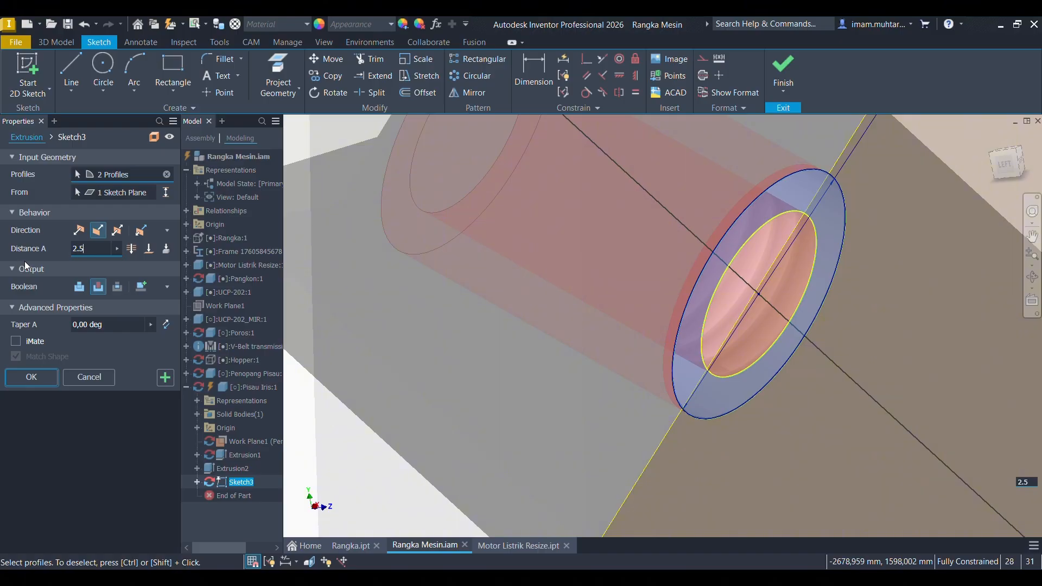
key("Return")
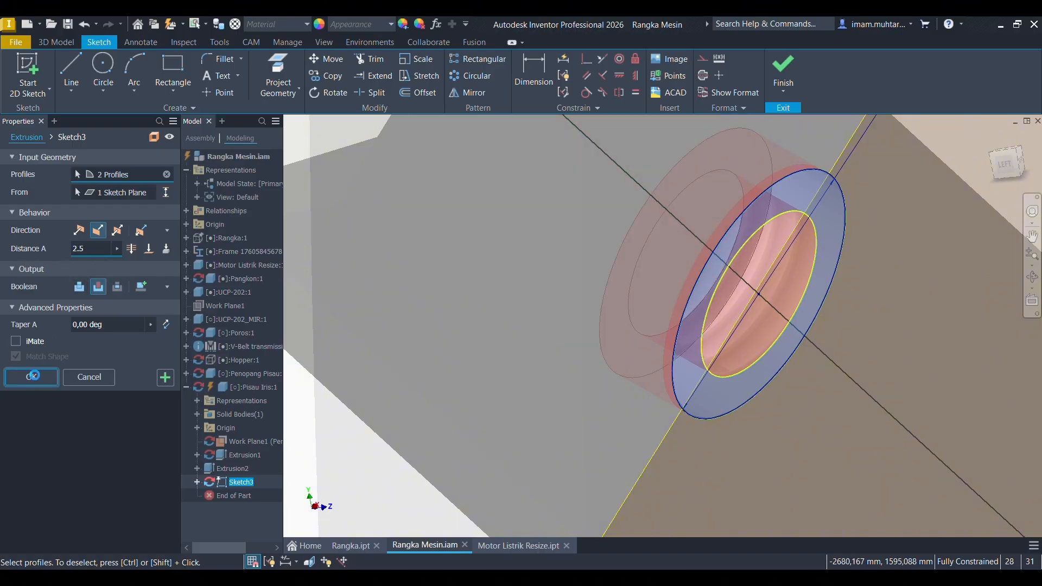
left_click(34, 375)
Hide Work Plane1 of the Pisau Iris blade and return to the Rangka Mesin assembly.
mouse_move(388, 388)
middle_mouse_down("shift")
mouse_move(637, 357)
mouse_move(607, 290)
mouse_move(575, 255)
middle_mouse_up("shift")
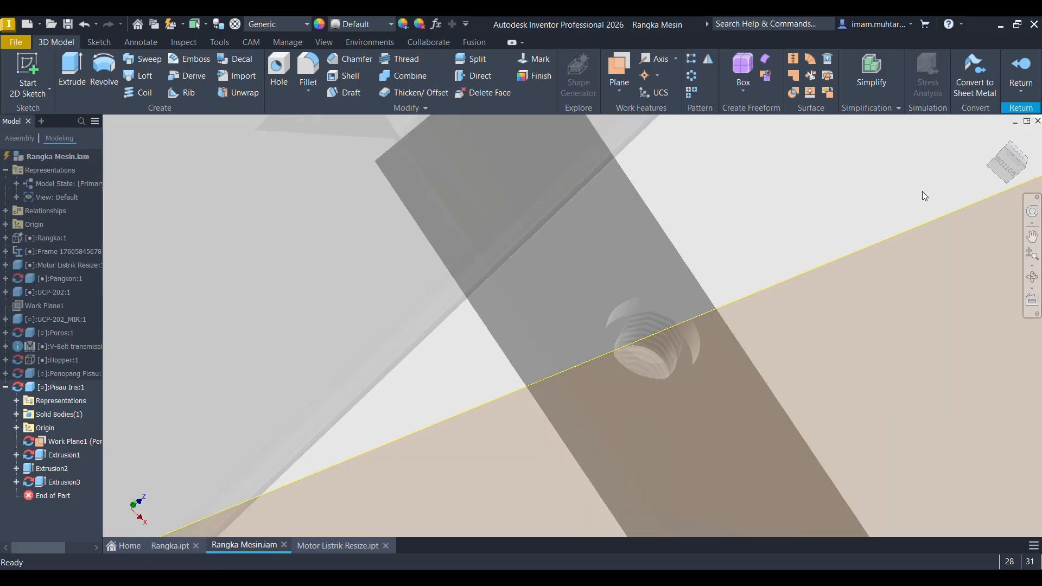
left_click(43, 442)
key("alt+v")
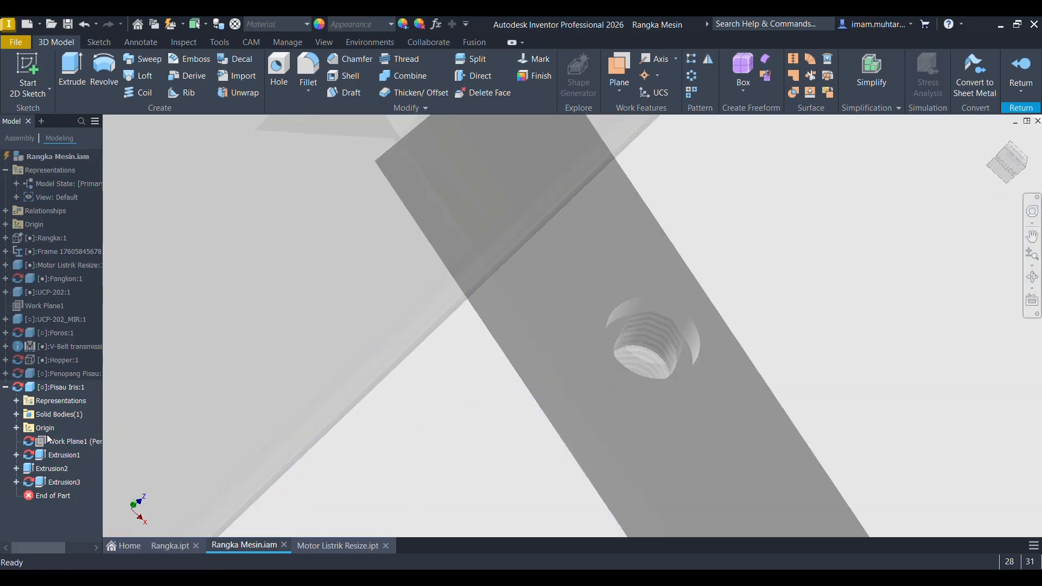
left_click(1020, 68)
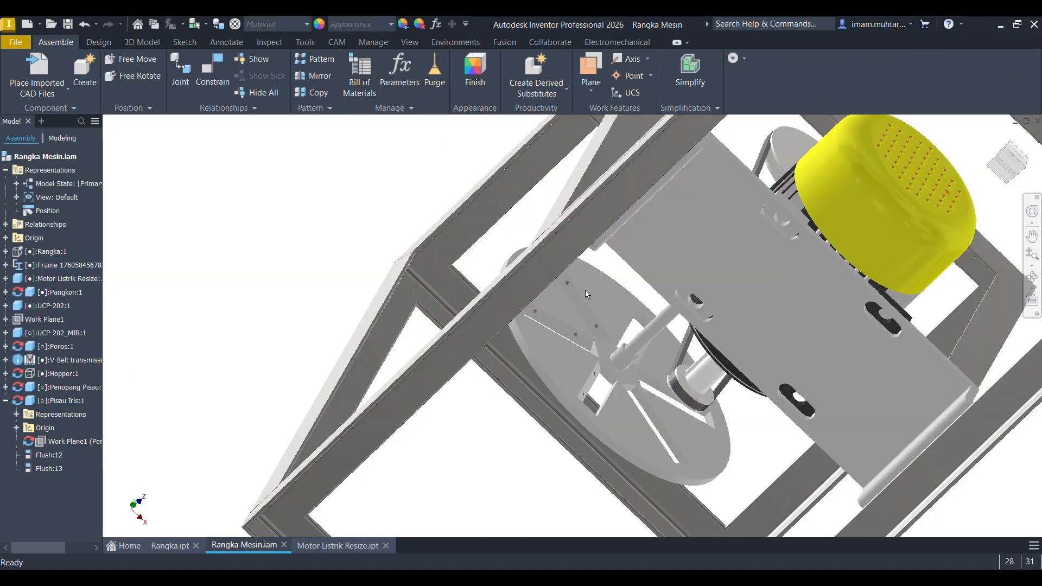
Examine the rotating disc and the blade's screw holes from several sides and up close.
middle_click_drag(585, 289, 586, 388, "shift")
scroll(579, 401, "down", 6)
middle_click_drag(588, 323, 548, 304, "shift")
scroll(575, 326, "up", 8)
scroll(634, 214, "up", 6)
scroll(568, 247, "down", 4)
middle_click_drag(568, 250, 718, 264, "shift")
scroll(657, 264, "up", 6)
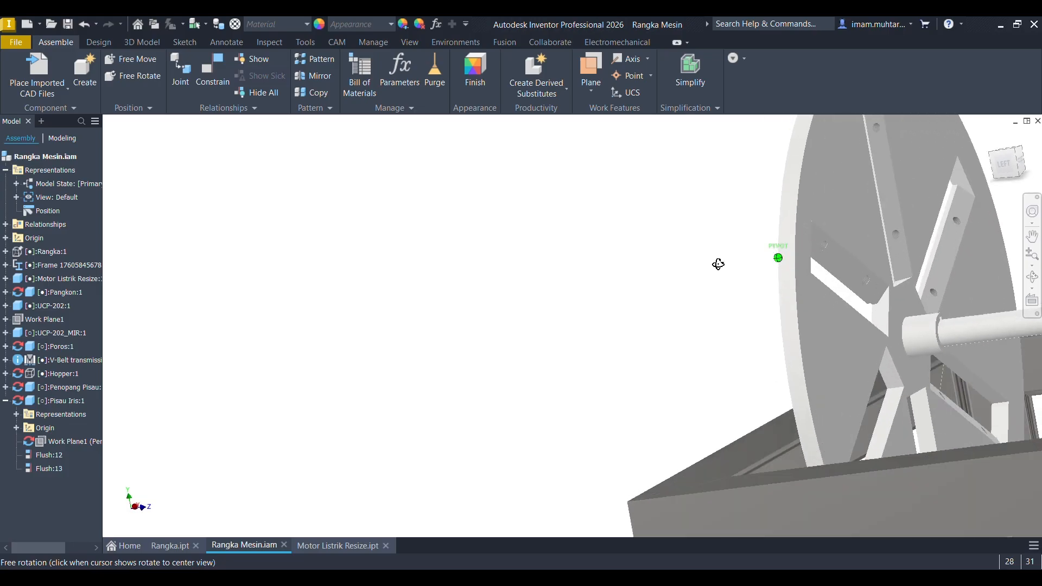
scroll(903, 258, "down", 3)
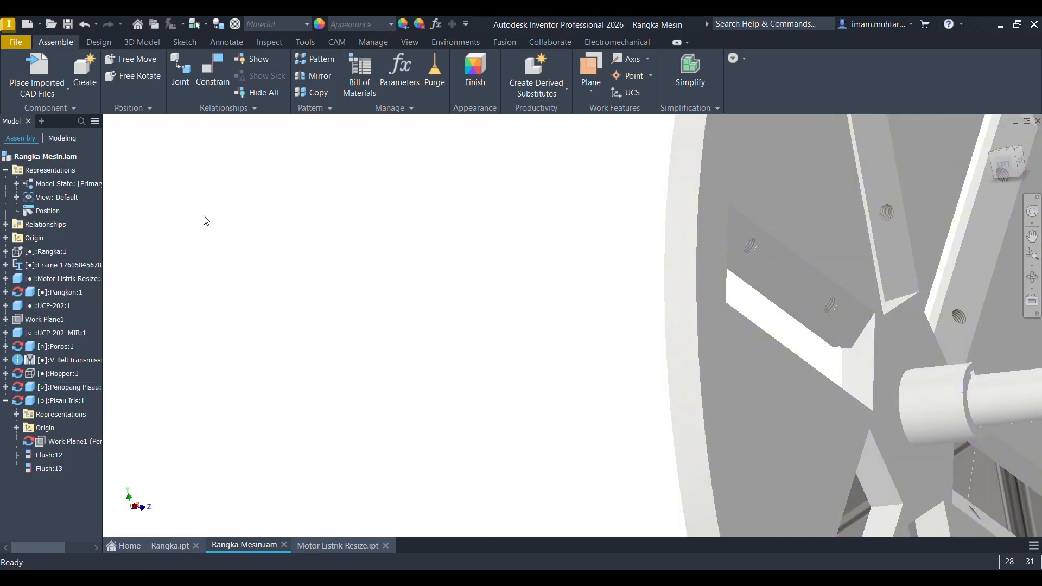
Choose the ISO 4762 socket head bolt from the Content Center's Fasteners category for placement in the assembly.
left_click(51, 92)
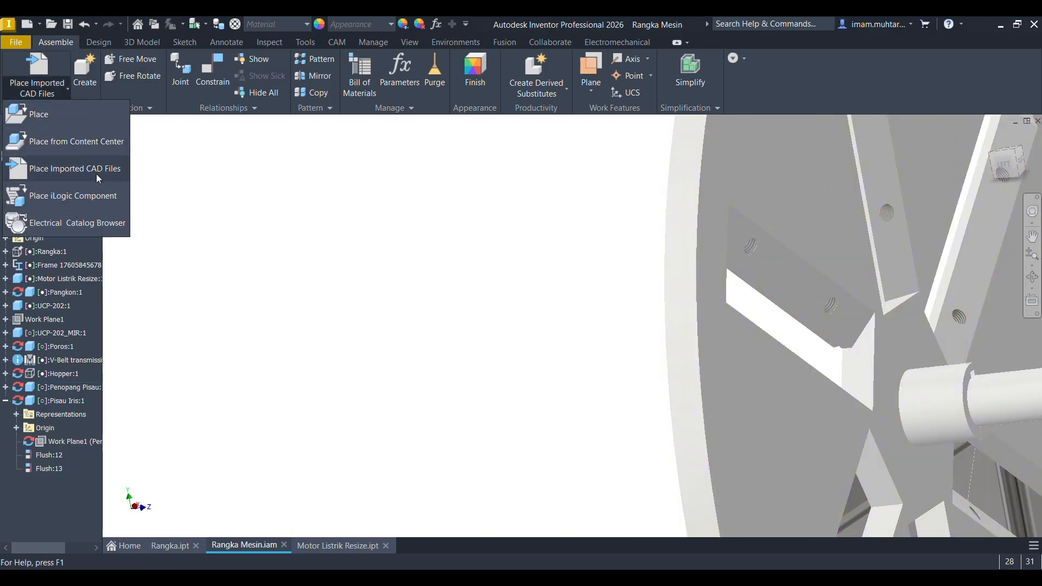
left_click(93, 142)
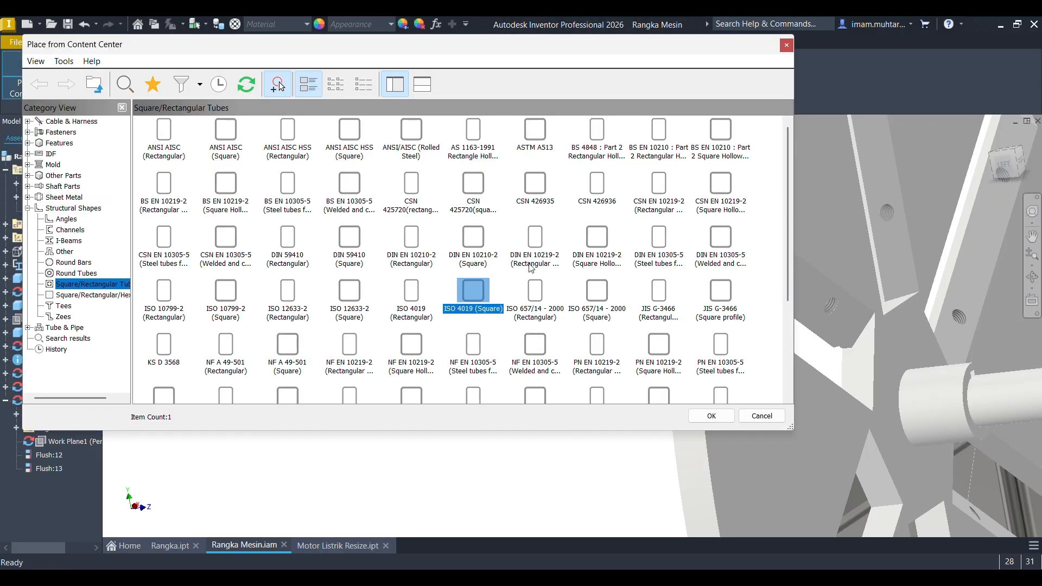
left_click(50, 135)
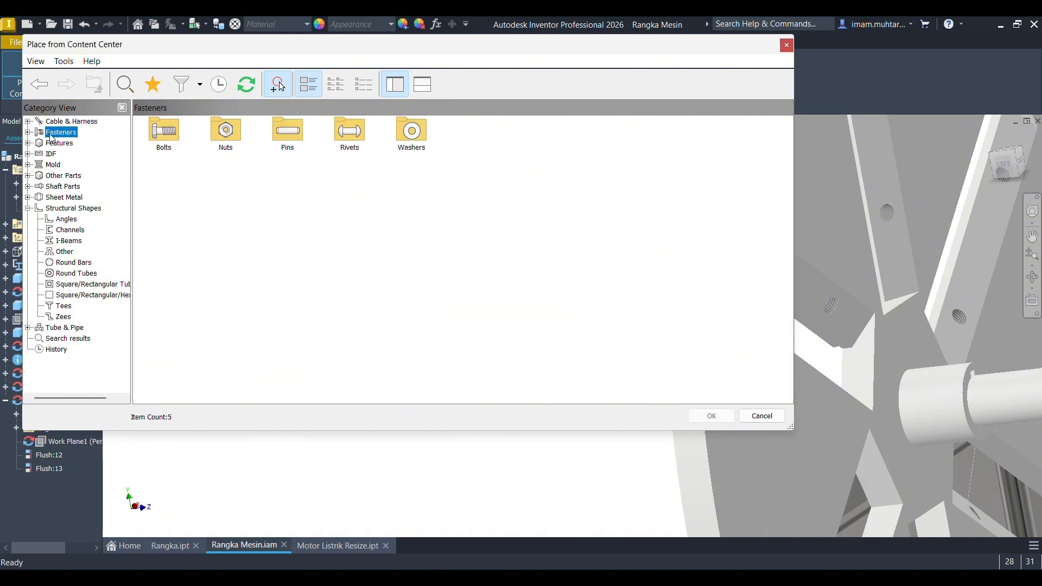
double_click(169, 130)
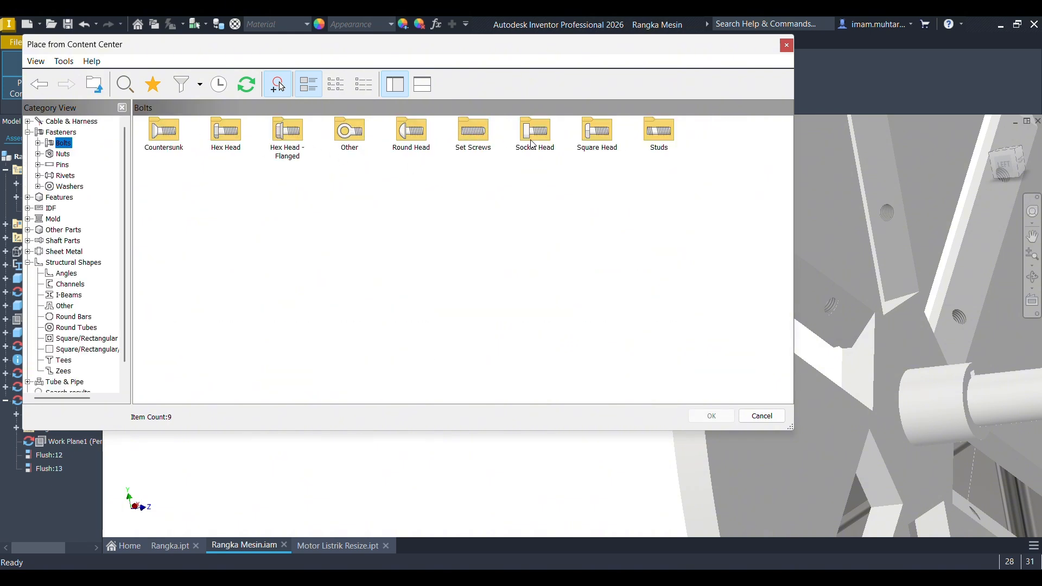
double_click(540, 143)
scroll(591, 261, "down", 3)
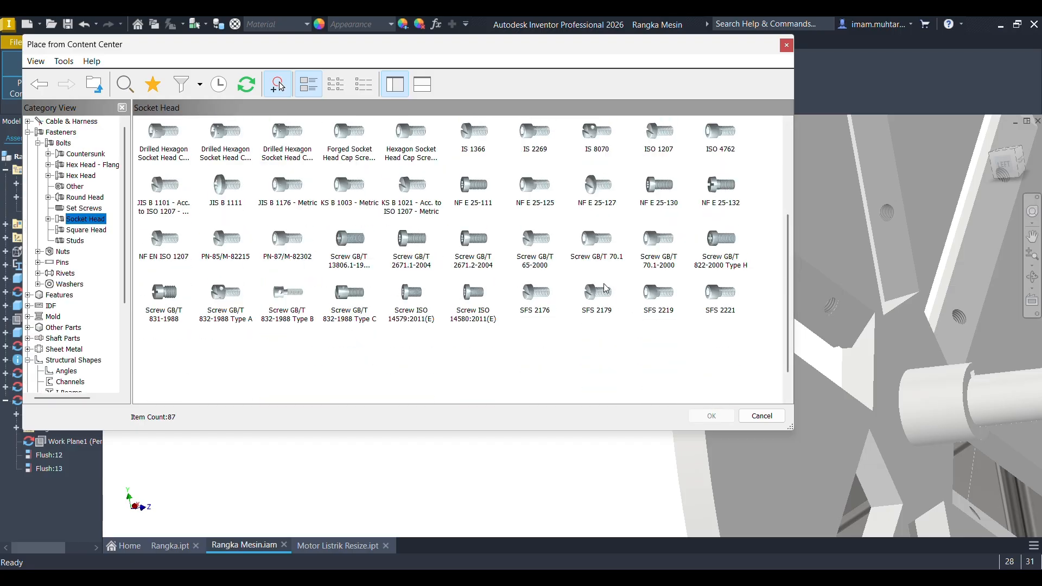
scroll(689, 275, "down", 1)
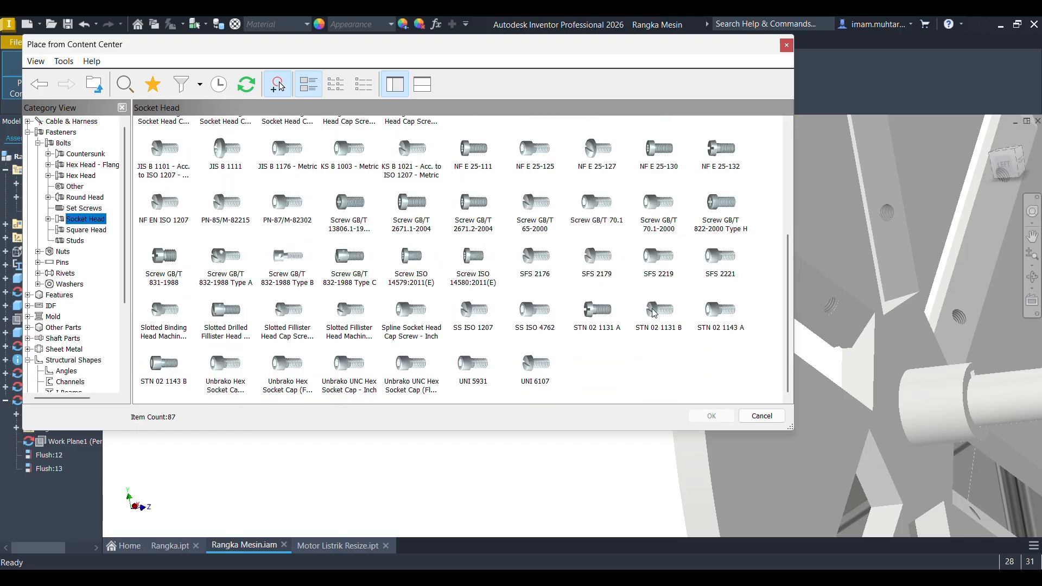
scroll(334, 283, "up", 3)
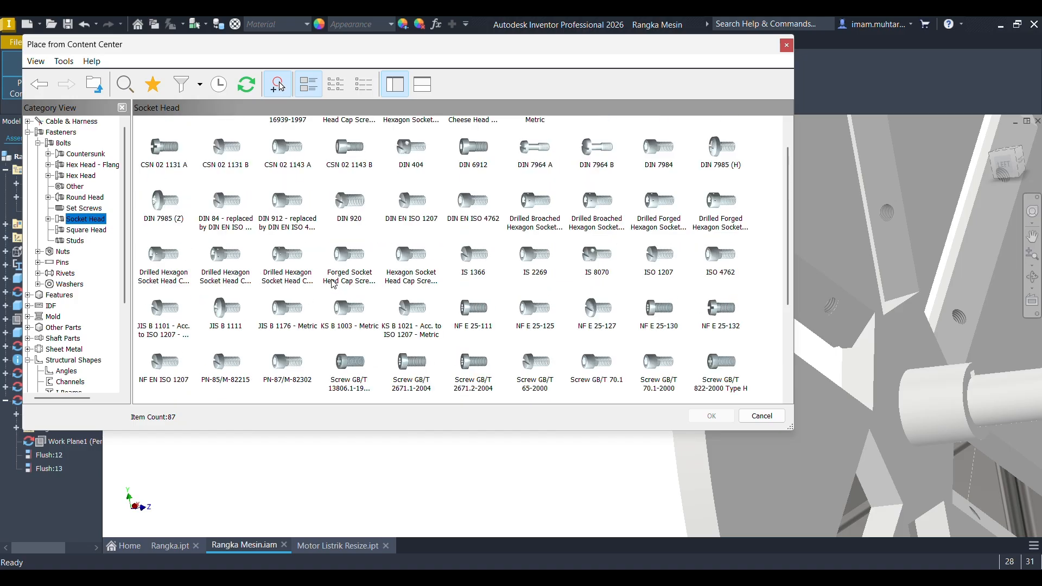
scroll(494, 310, "up", 1)
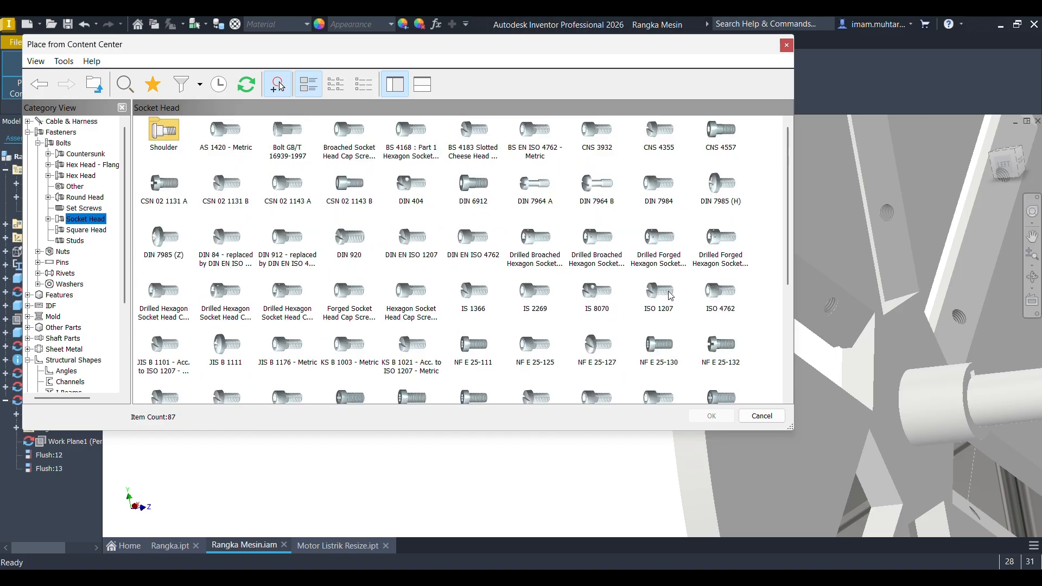
left_click(712, 416)
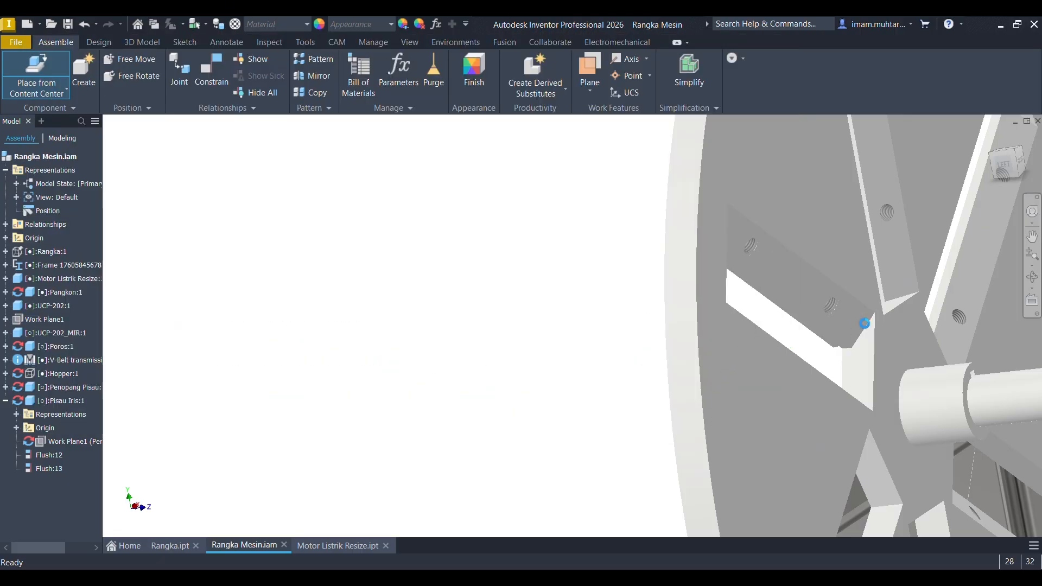
Place ISO 4762 M5 x 8 bolts in the blade's screw holes using AutoDrop.
scroll(859, 312, "up", 3)
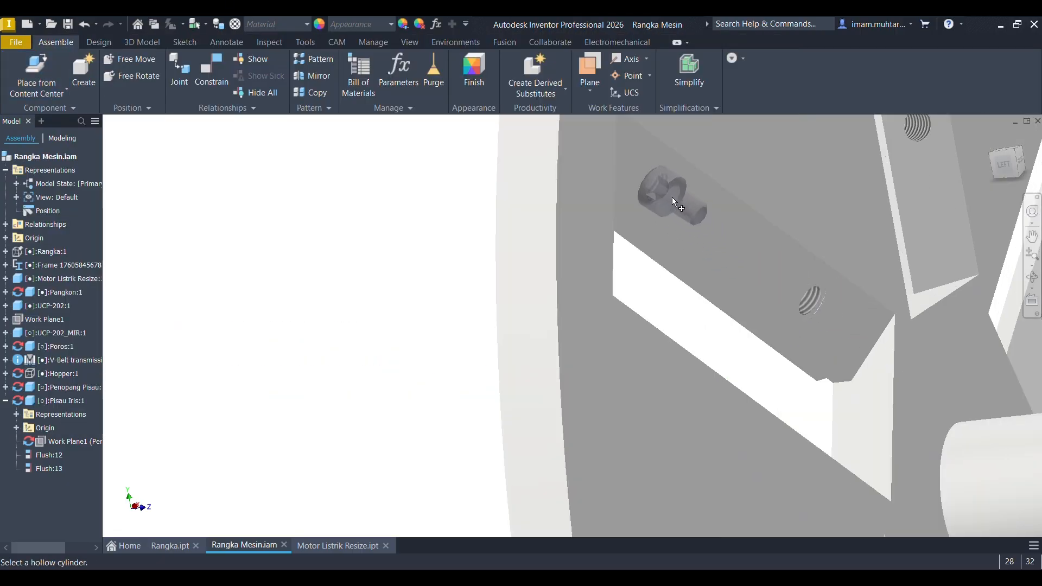
left_click(658, 183)
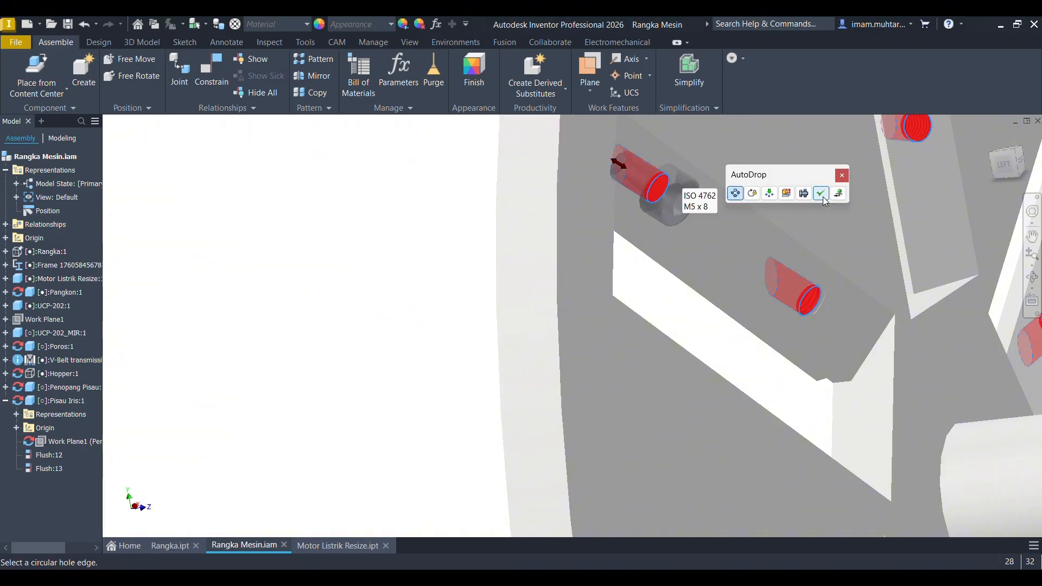
scroll(751, 245, "down", 4)
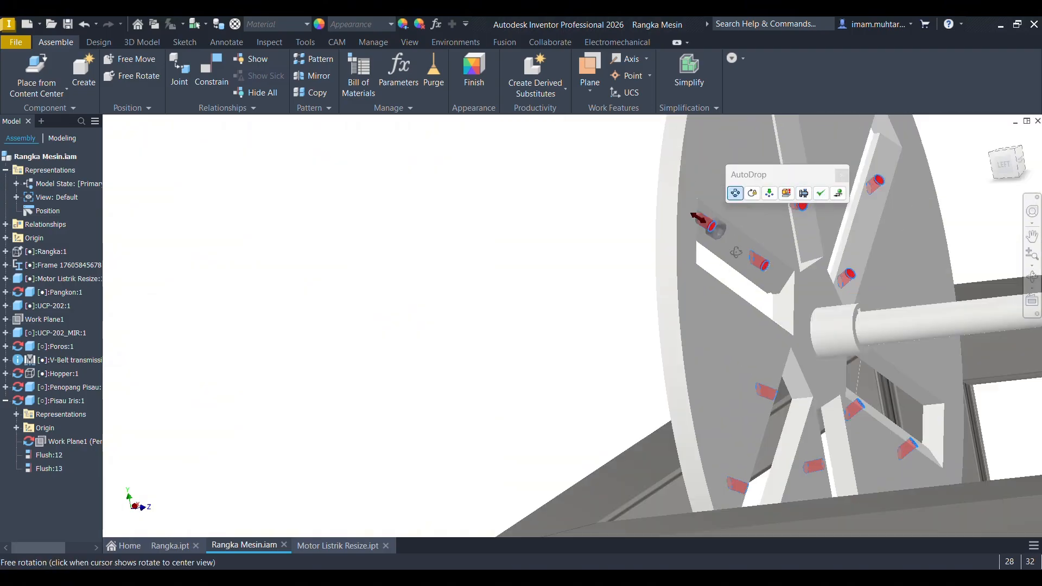
mouse_move(752, 246)
middle_mouse_down("shift")
mouse_move(799, 261)
mouse_move(750, 285)
middle_mouse_up("shift")
scroll(757, 274, "up", 5)
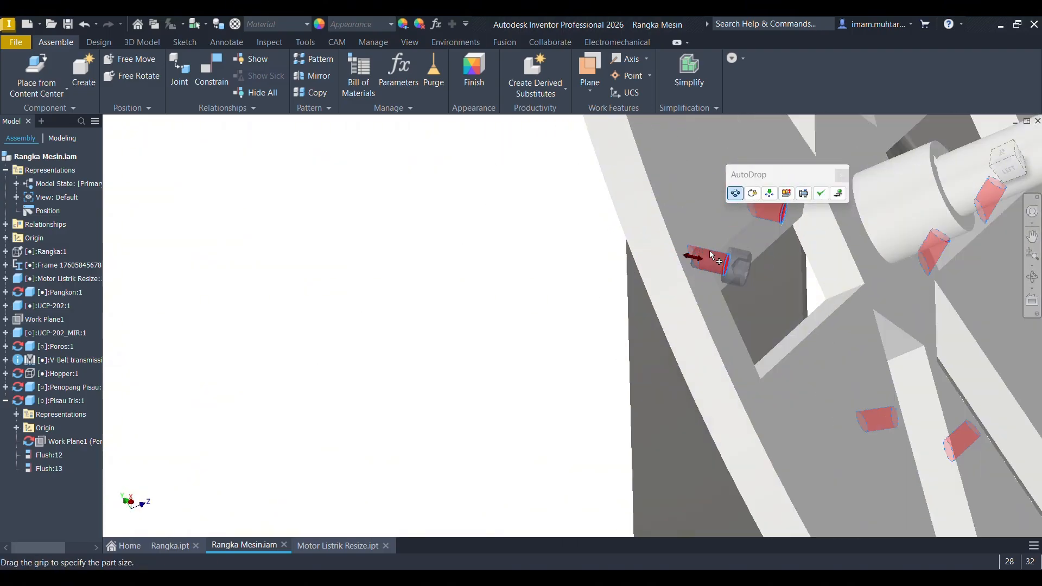
scroll(781, 273, "down", 2)
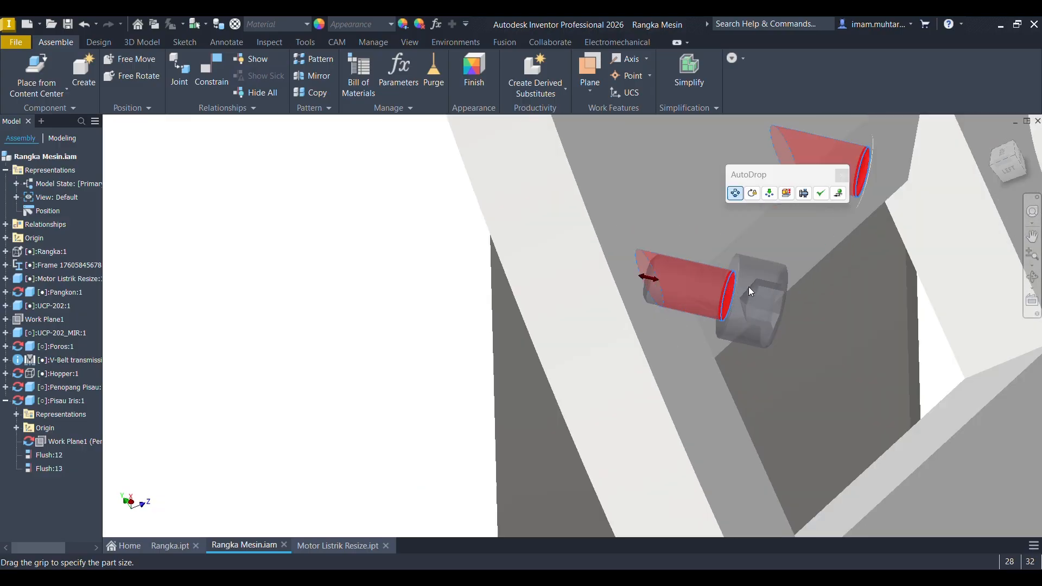
scroll(717, 277, "up", 3)
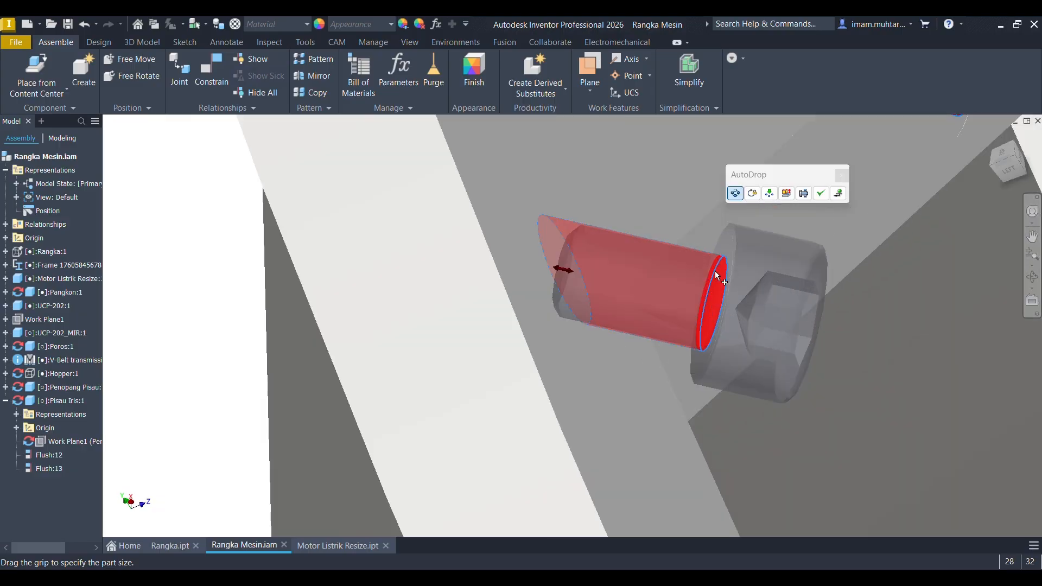
left_click(820, 193)
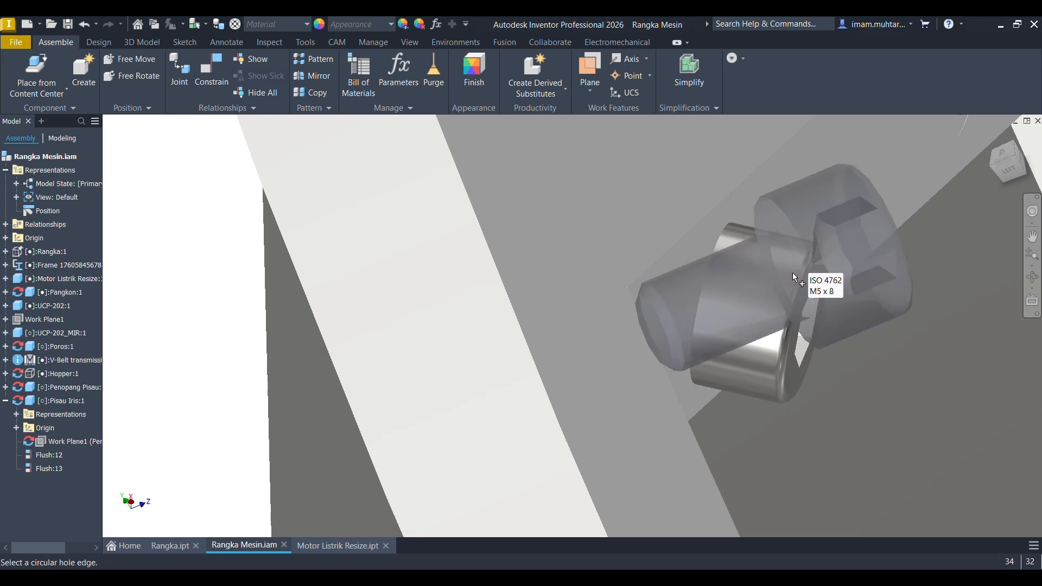
End the bolt placement and undo the inserted bolts.
scroll(792, 273, "down", 5)
mouse_move(792, 275)
middle_mouse_down("shift")
mouse_move(730, 252)
mouse_move(737, 273)
mouse_move(965, 245)
mouse_move(1030, 263)
middle_mouse_up("shift")
key("Escape")
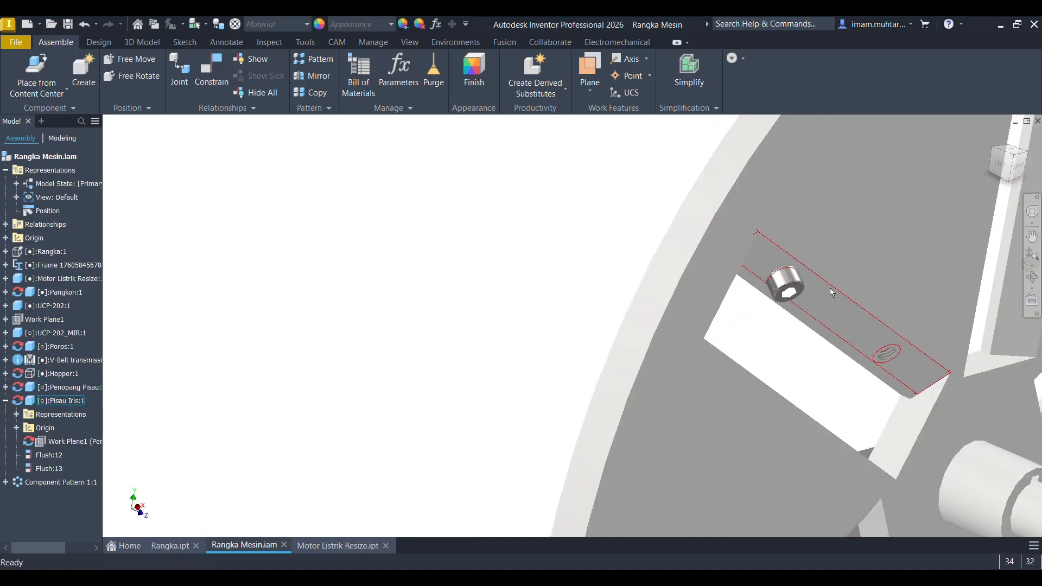
key("ctrl+z")
Inspect the hole recesses and threads on the blade and disc, including the Pisau Iris part in place.
scroll(857, 288, "up", 10)
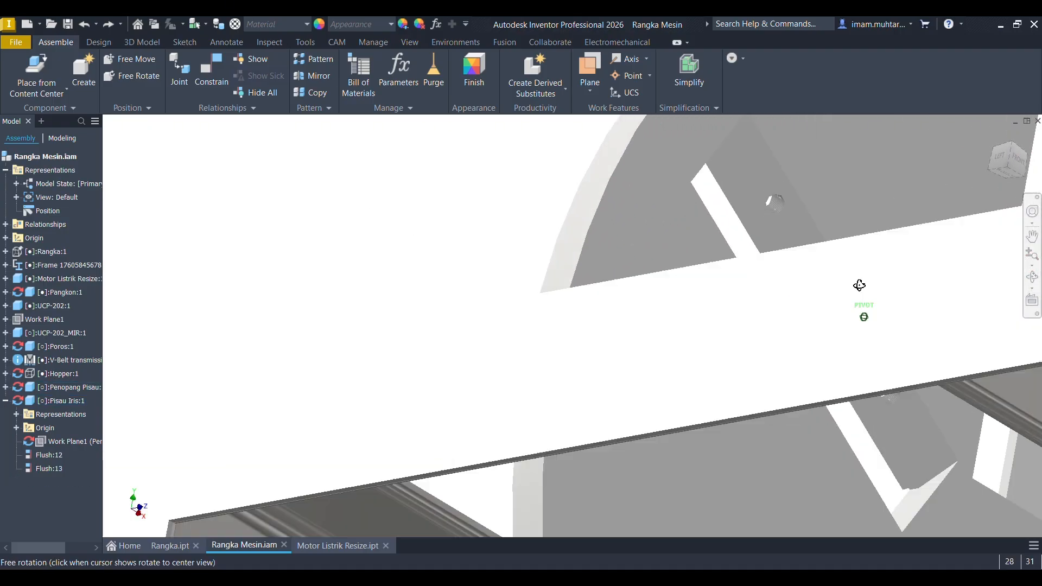
scroll(743, 209, "down", 8)
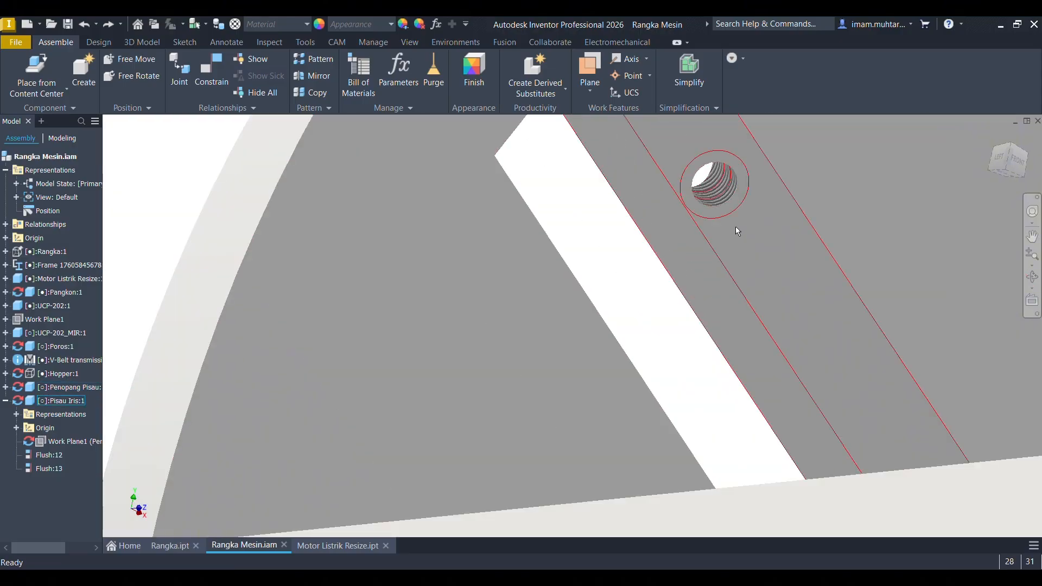
middle_click_drag(772, 269, 967, 293, "shift")
scroll(822, 336, "up", 5)
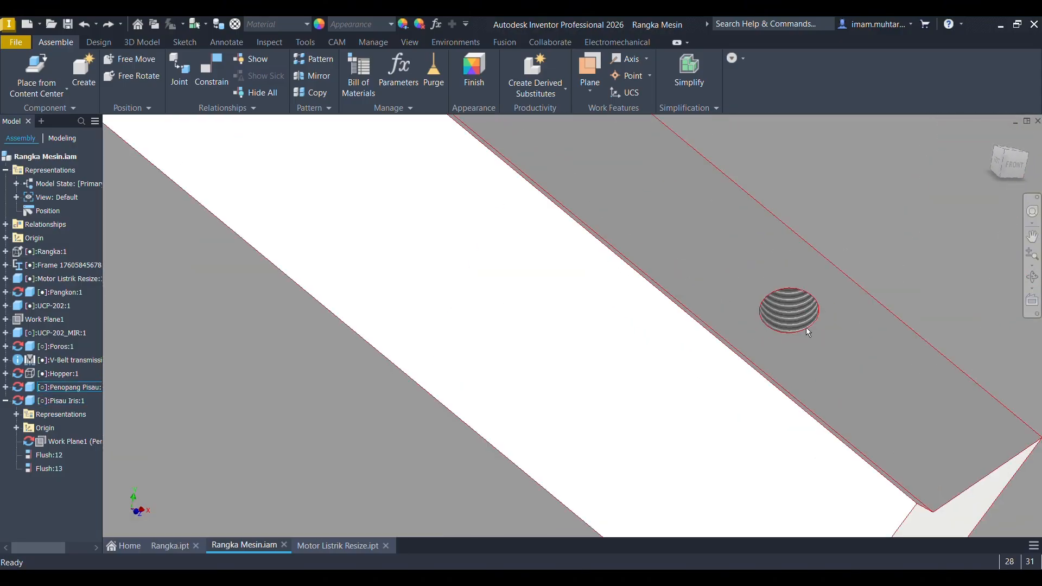
scroll(777, 341, "down", 6)
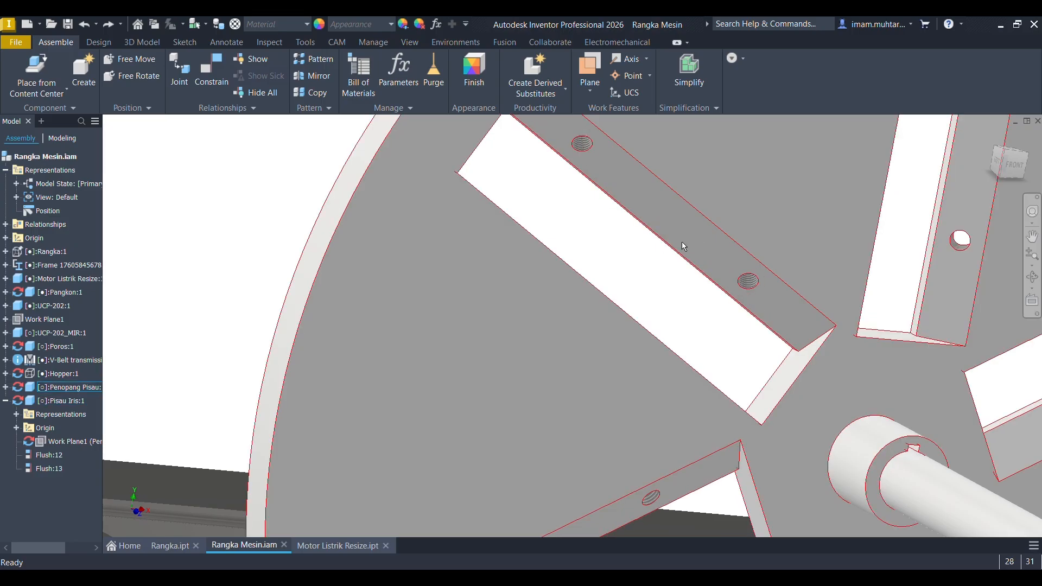
middle_click_drag(632, 258, 726, 288, "shift")
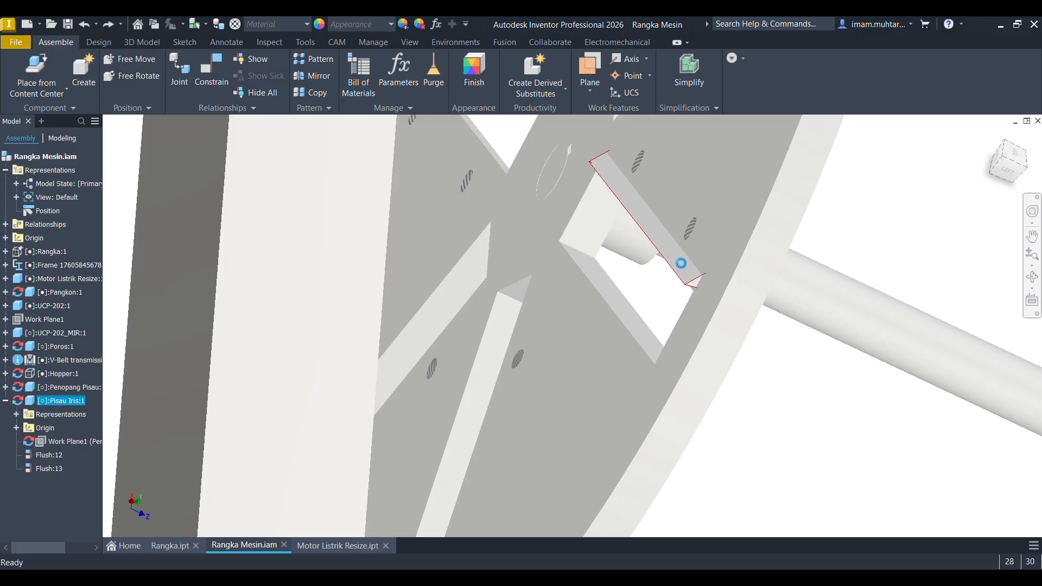
double_click(681, 263)
mouse_move(682, 263)
middle_mouse_down("shift")
mouse_move(714, 269)
mouse_move(683, 215)
mouse_move(698, 262)
mouse_move(690, 256)
middle_mouse_up("shift")
left_click(1020, 69)
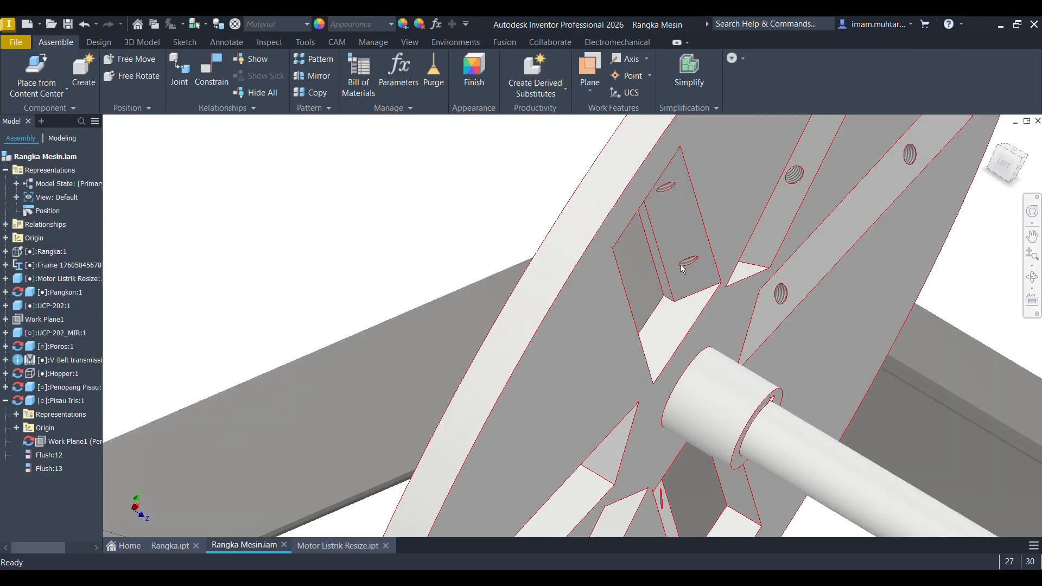
Delete the adaptive Pisau Iris blade from the disc and paste a copy of it beside the disc.
key("Delete")
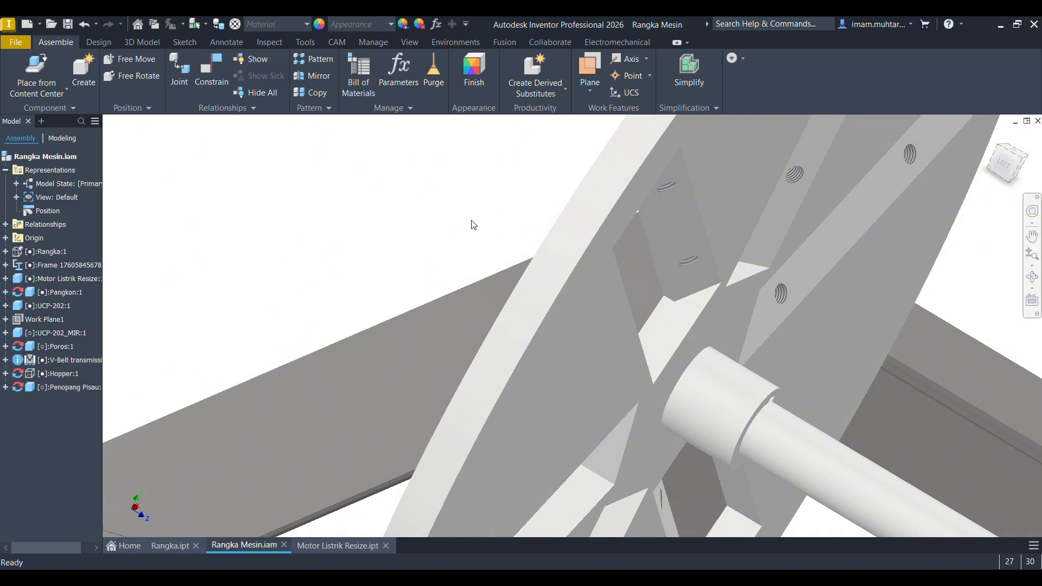
scroll(490, 202, "down", 4)
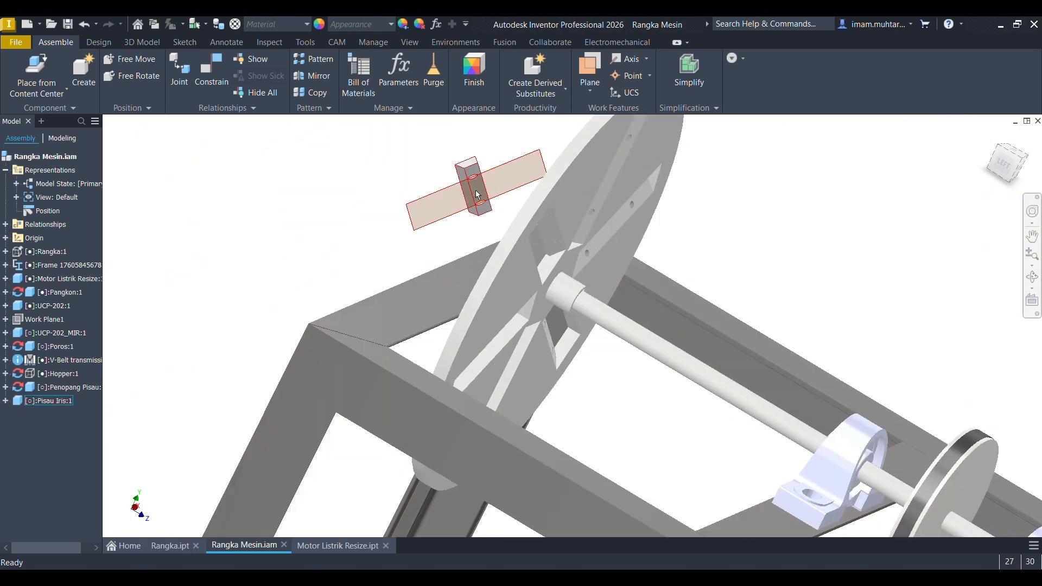
right_click(478, 192)
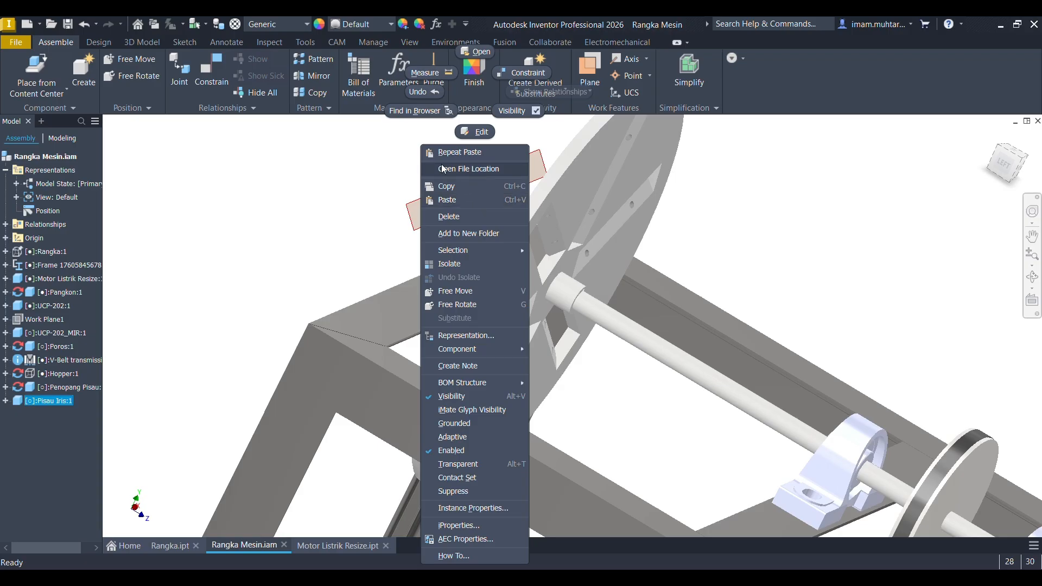
left_click(354, 207)
Open the pasted Pisau Iris blade for in-place editing and hide its Work Plane1.
scroll(516, 335, "down", 5)
scroll(490, 261, "up", 6)
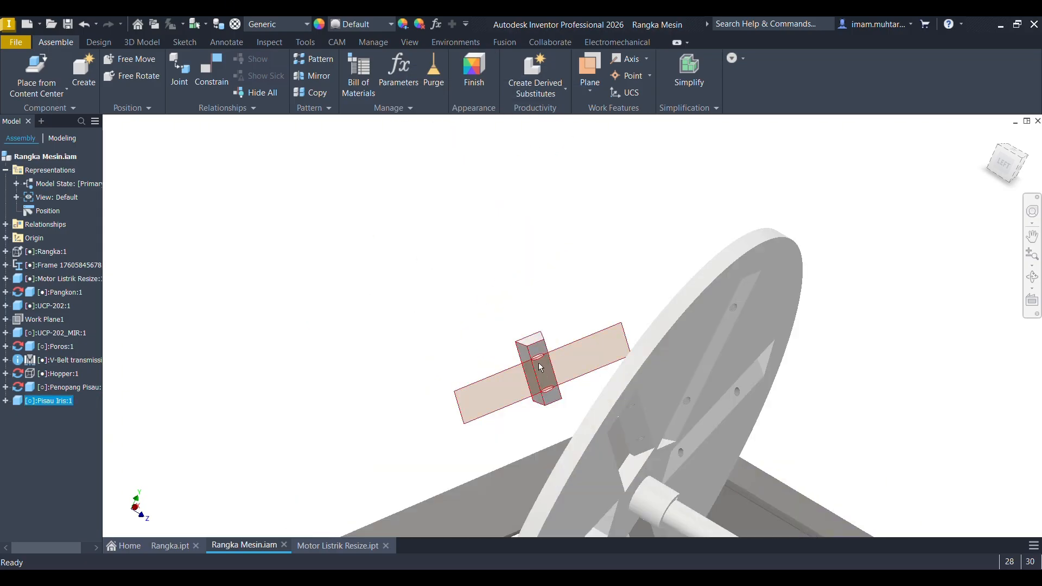
right_click(538, 362)
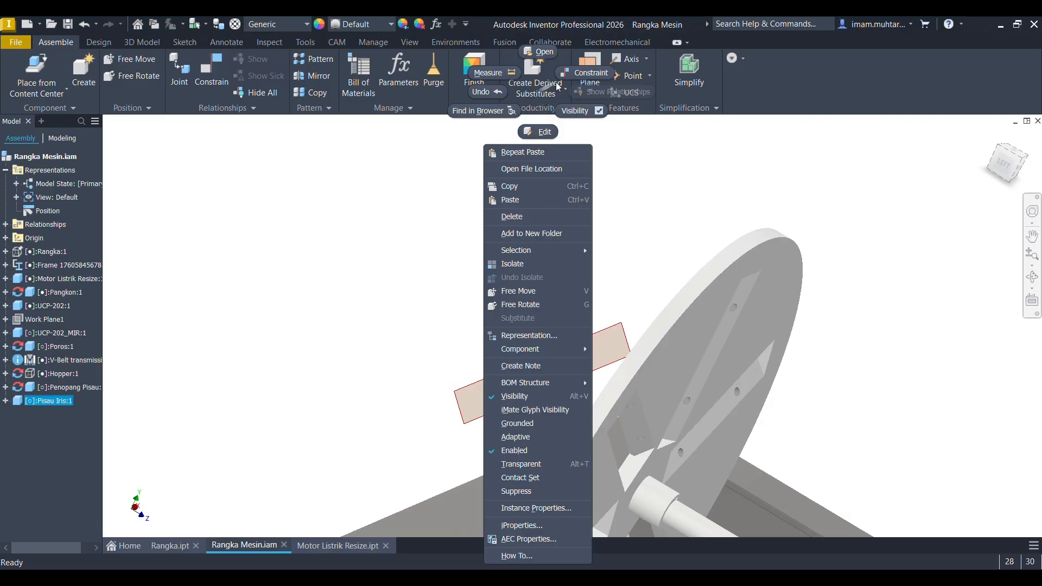
left_click(428, 364)
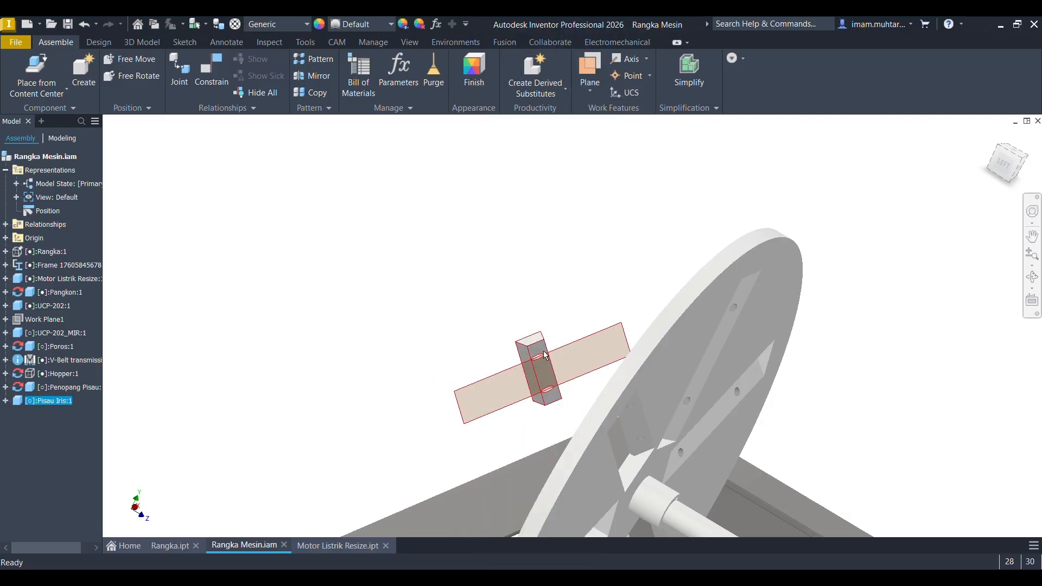
double_click(545, 355)
left_click(60, 441)
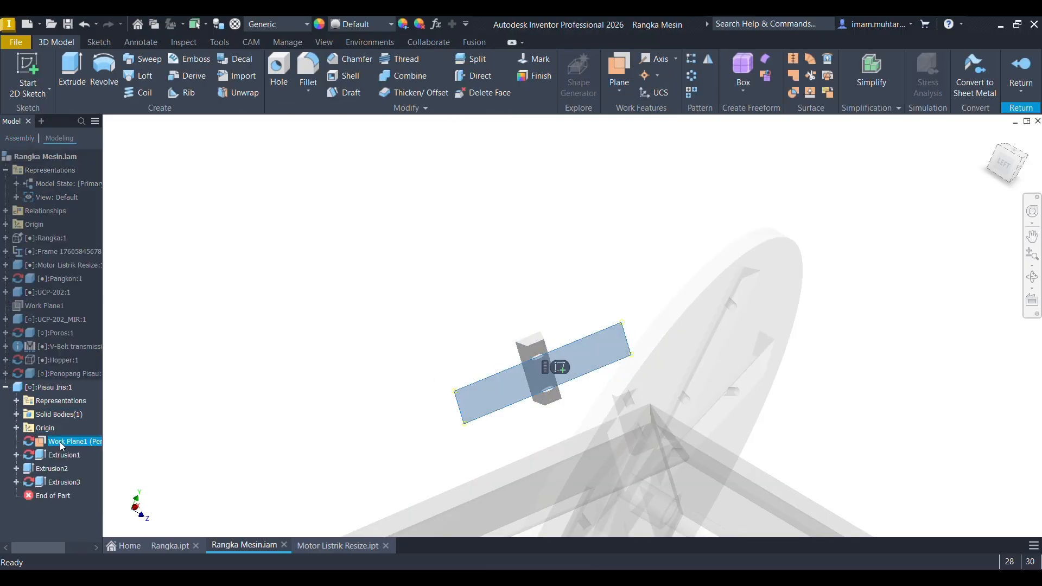
key("alt+v")
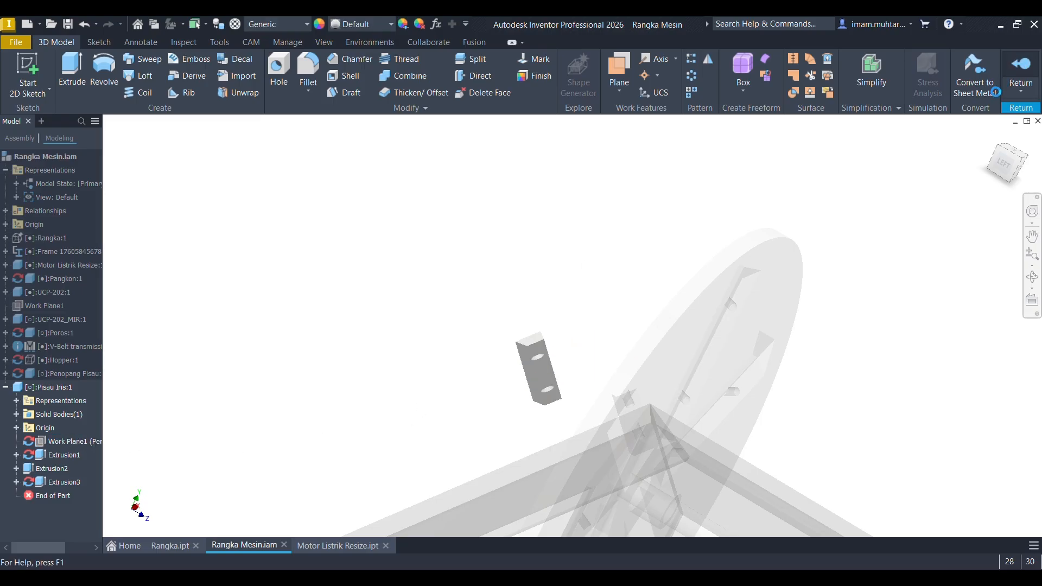
Return to the assembly and apply an Insert constraint with 0 mm offset between one blade hole and the outer threaded hole of a disc slot.
left_click_drag(543, 372, 543, 315)
middle_click_drag(543, 314, 600, 314, "shift")
key("Escape")
key("c")
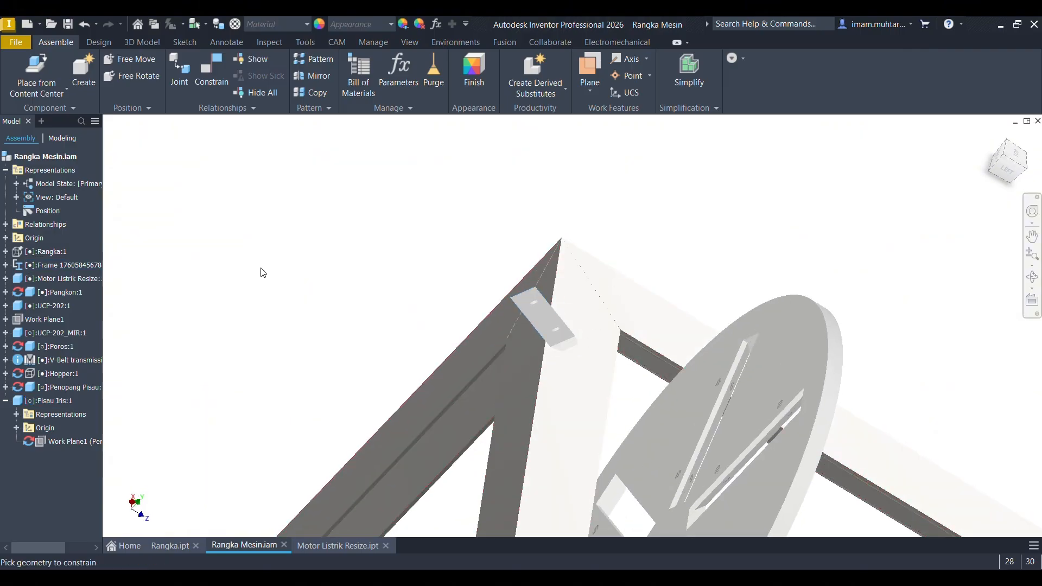
scroll(585, 369, "down", 3)
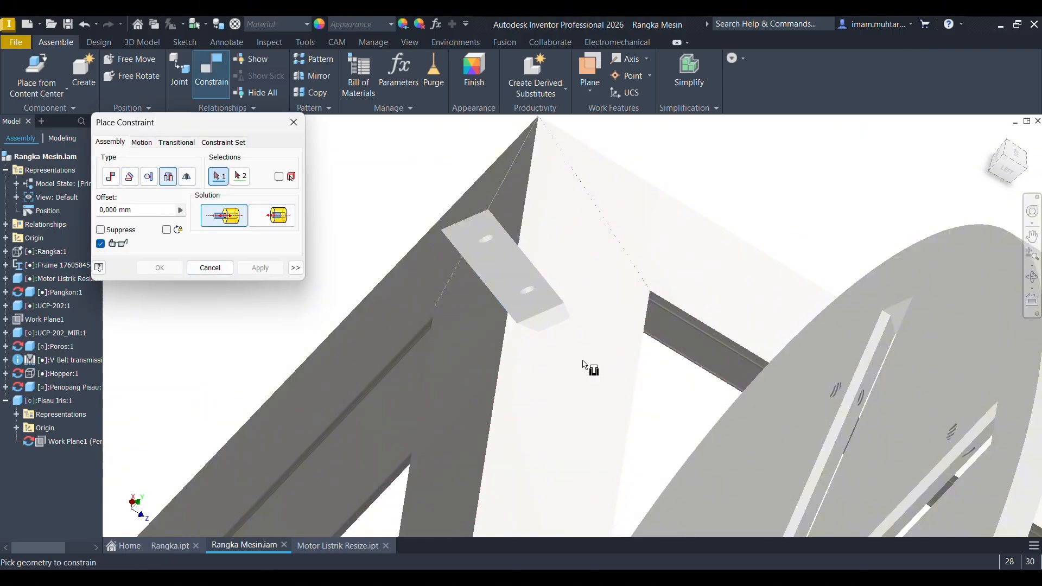
left_click(530, 291)
scroll(530, 291, "up", 5)
middle_click_drag(531, 292, 671, 359, "shift")
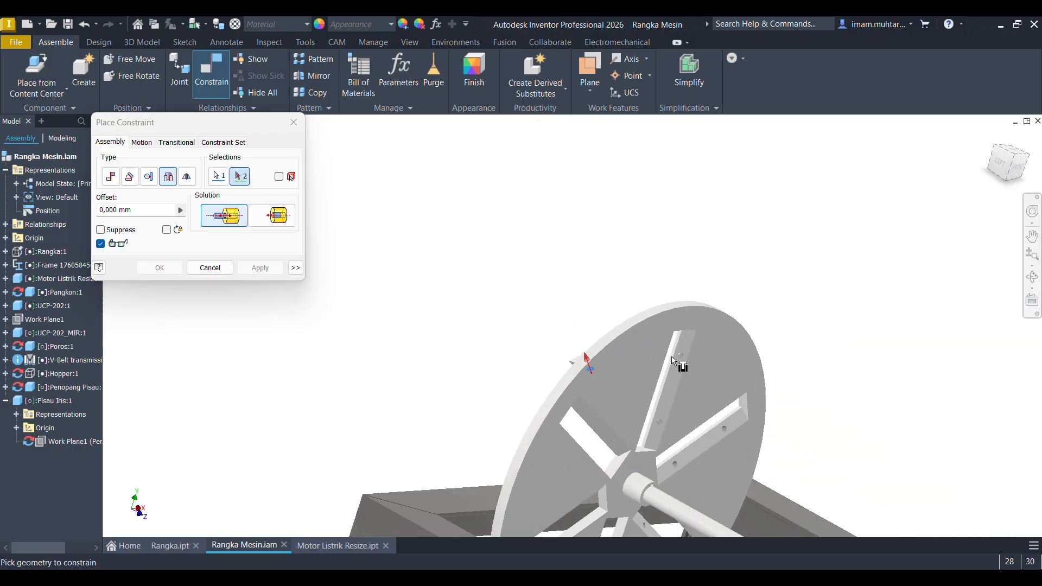
scroll(673, 361, "down", 3)
left_click(704, 354)
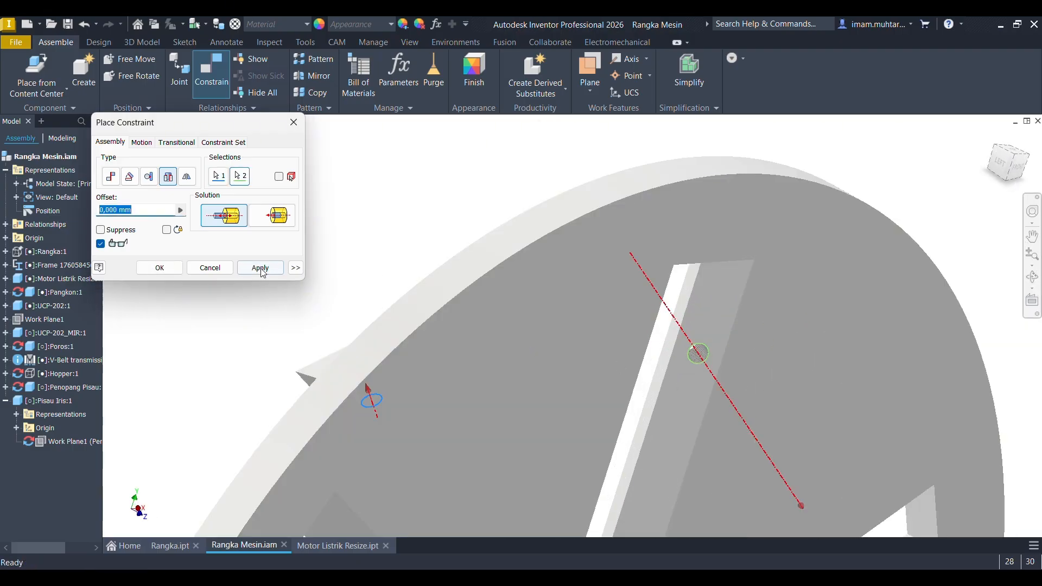
left_click(261, 268)
Insert-constrain the blade's other hole to the inner threaded hole of the same disc slot with 0 mm offset, then end constraining.
scroll(756, 351, "up", 3)
scroll(751, 361, "down", 6)
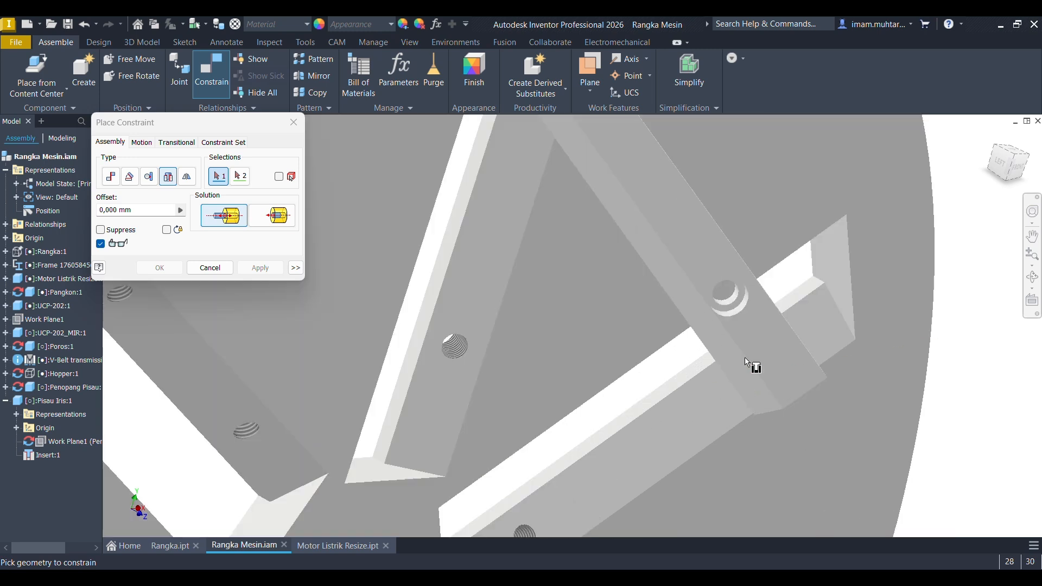
scroll(737, 298, "down", 3)
left_click(736, 276)
scroll(747, 269, "up", 3)
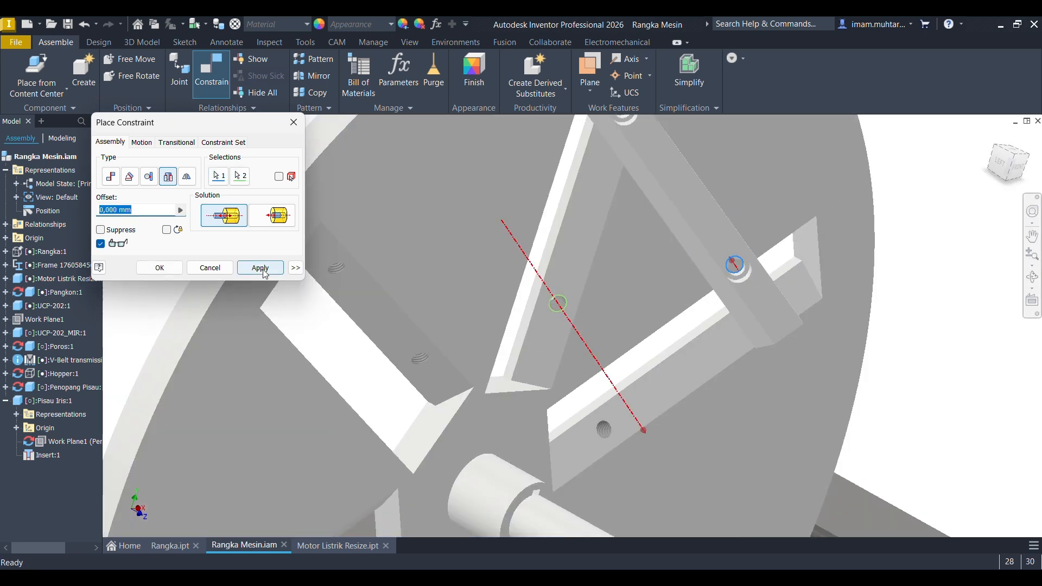
left_click(263, 269)
left_click(211, 266)
Open the mounted Pisau Iris blade for in-place editing at its end near the disc's hub.
scroll(640, 317, "up", 3)
middle_click_drag(628, 311, 627, 251, "shift")
double_click(619, 242)
scroll(598, 307, "up", 5)
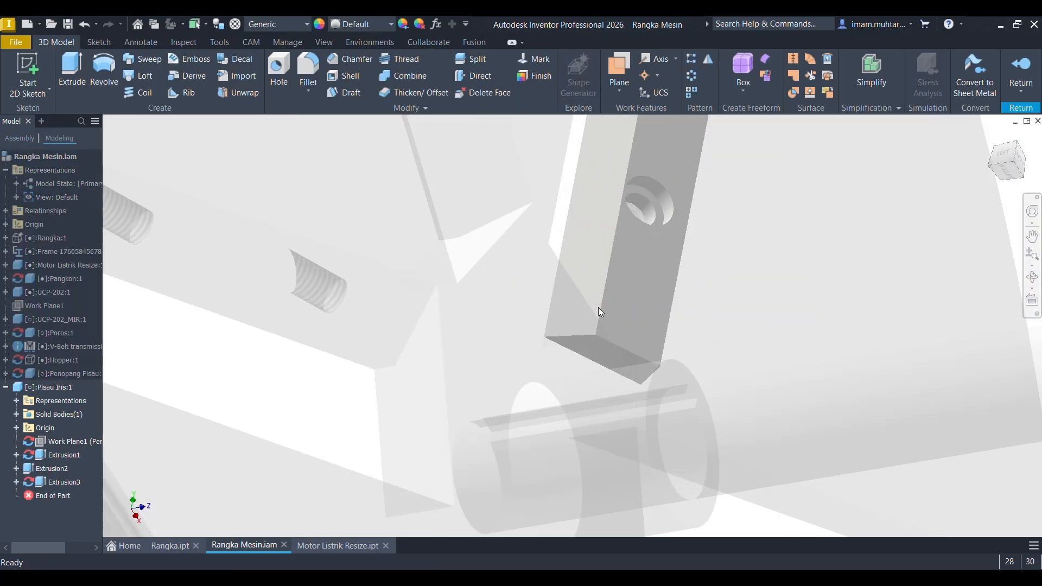
left_click(597, 351)
key("Page_Up")
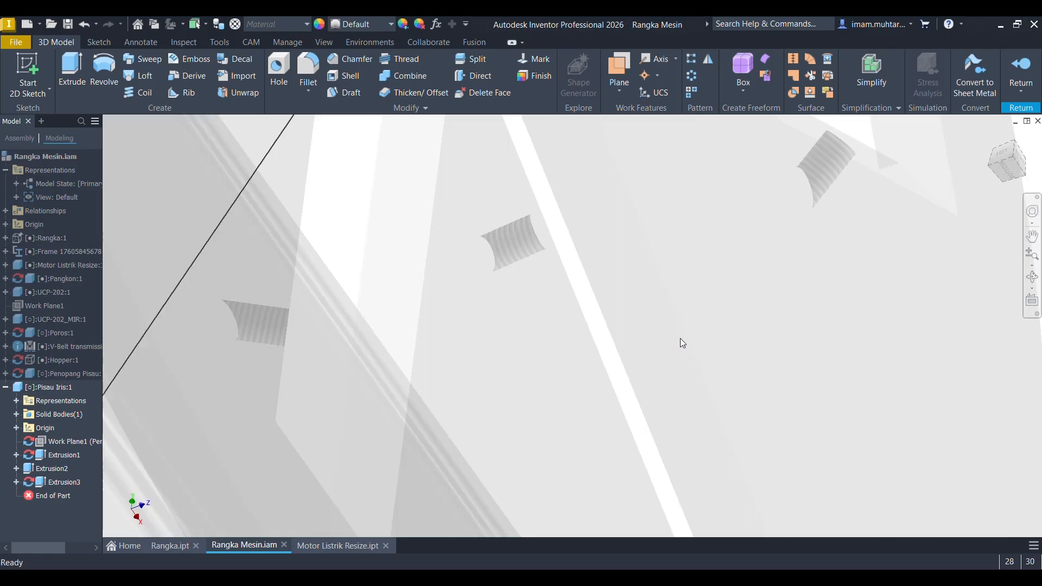
key("s")
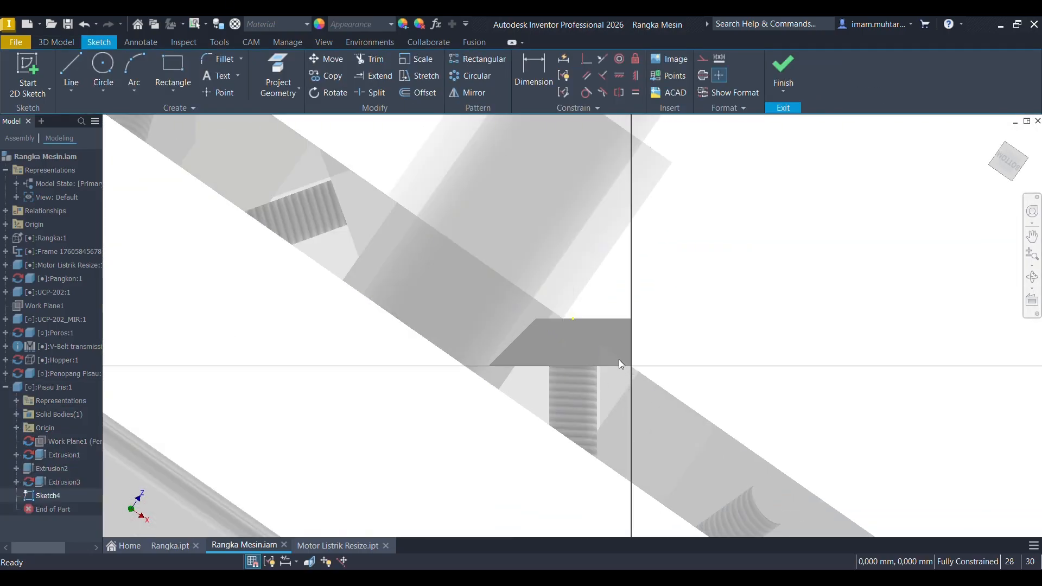
scroll(519, 327, "up", 3)
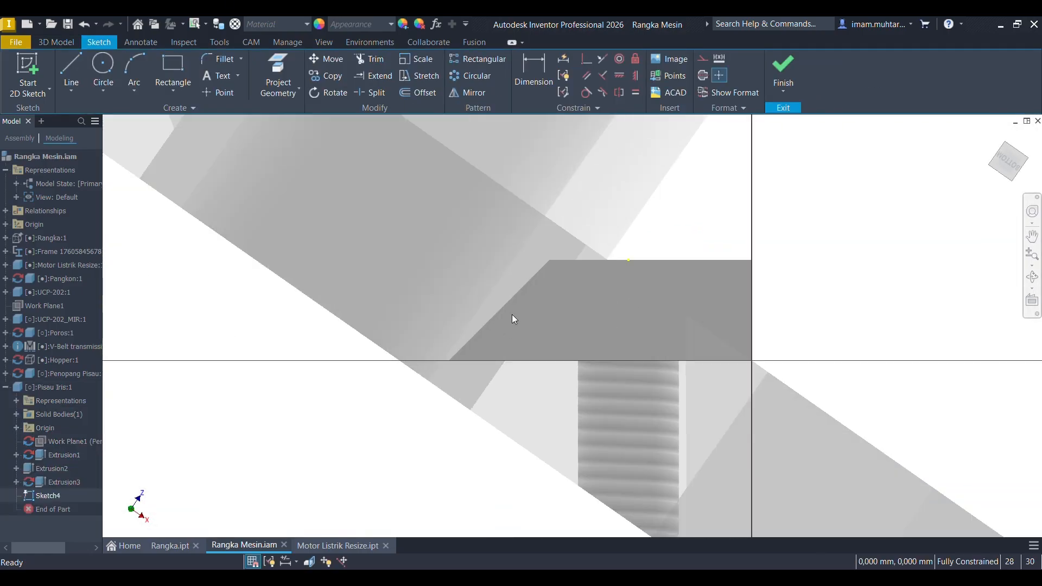
scroll(565, 324, "down", 2)
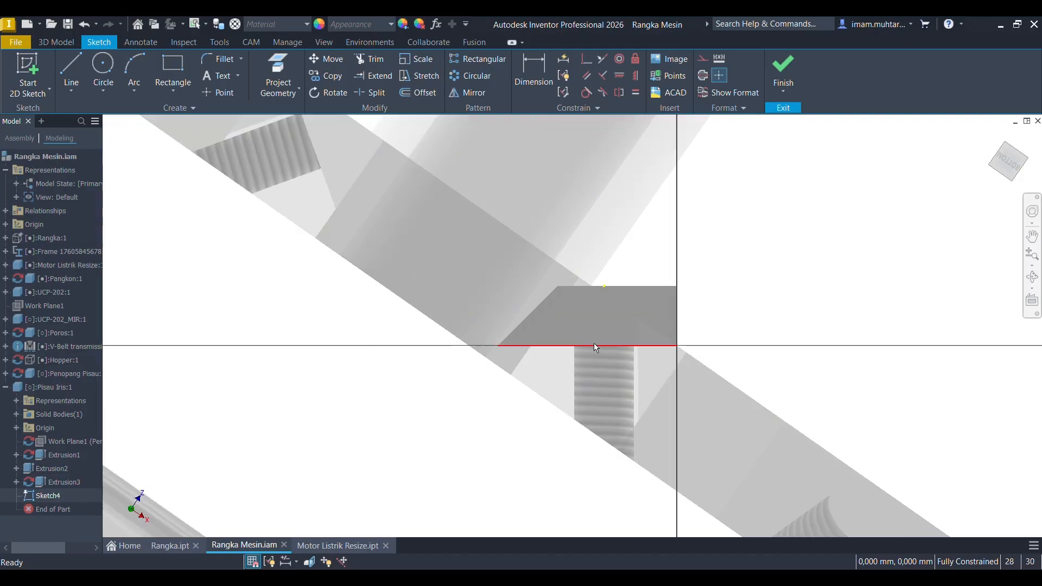
key("ctrl+z")
Move the blade's slanted long face outward by 2 mm using Direct Edit.
middle_click_drag(580, 347, 606, 339, "shift")
scroll(606, 339, "down", 4)
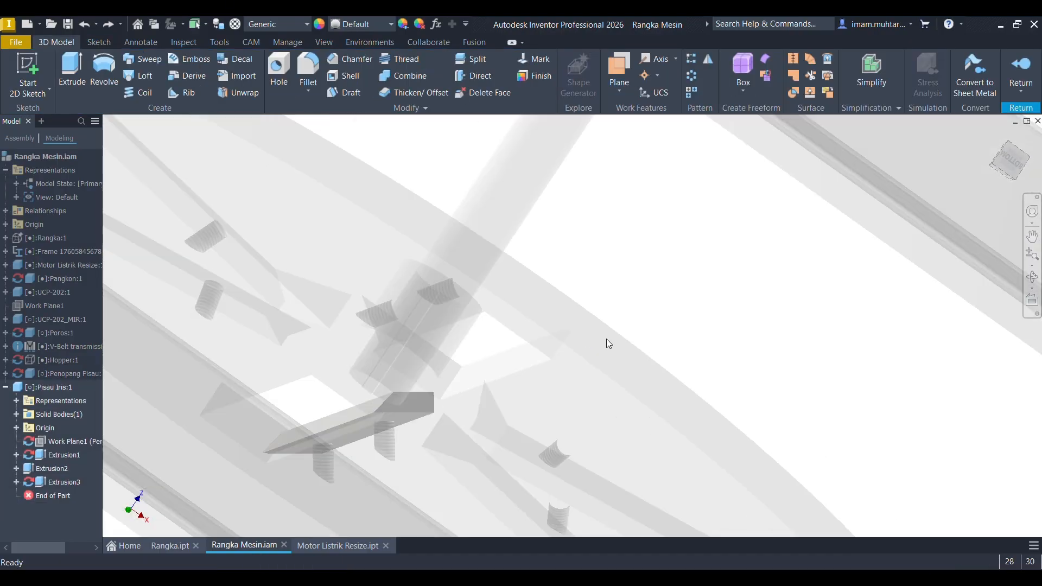
scroll(553, 363, "down", 2)
scroll(424, 400, "up", 5)
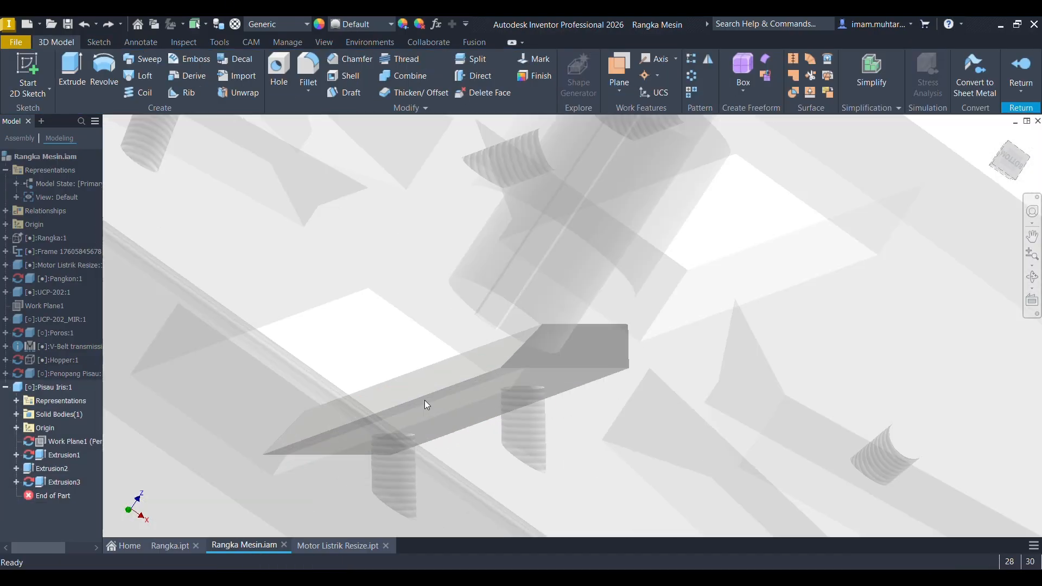
left_click(453, 369)
left_click(470, 76)
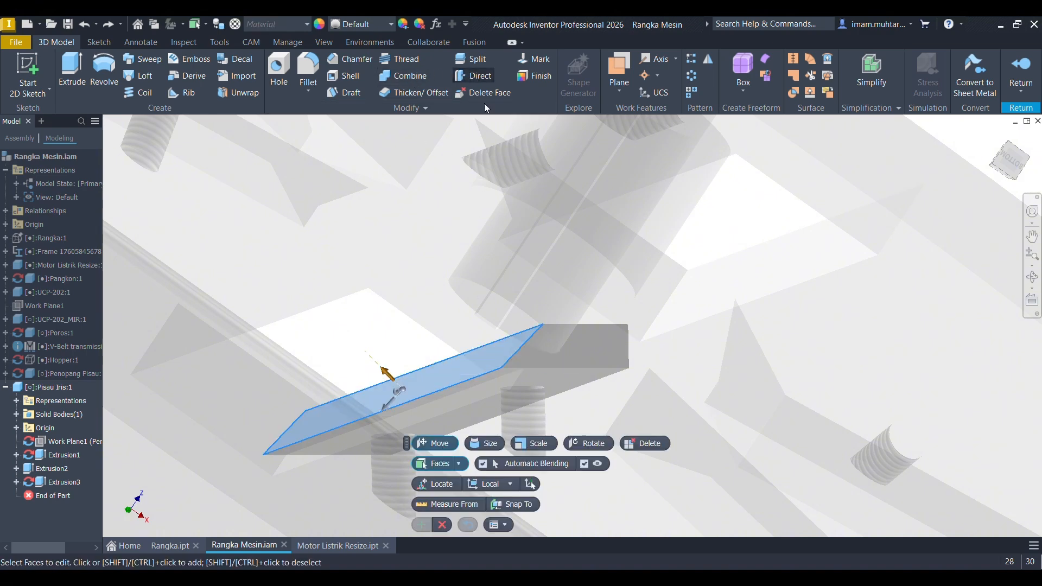
left_click(1009, 159)
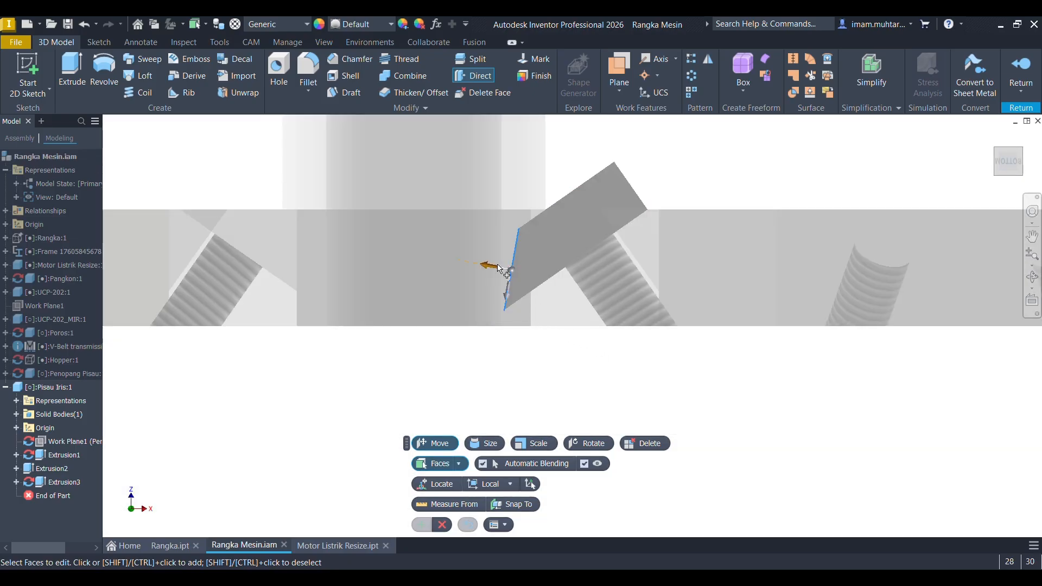
left_click_drag(491, 270, 447, 271)
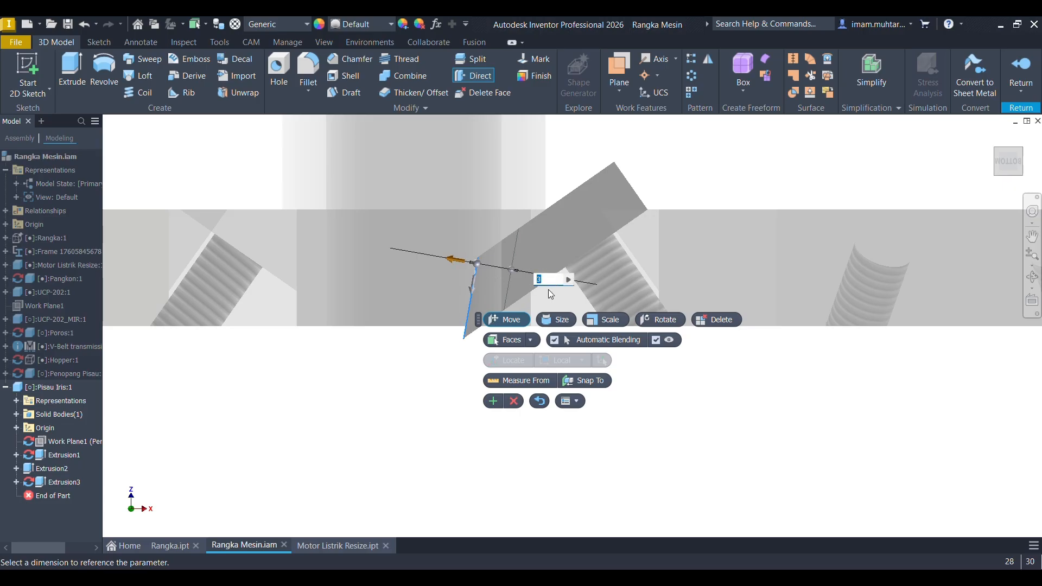
scroll(473, 324, "up", 5)
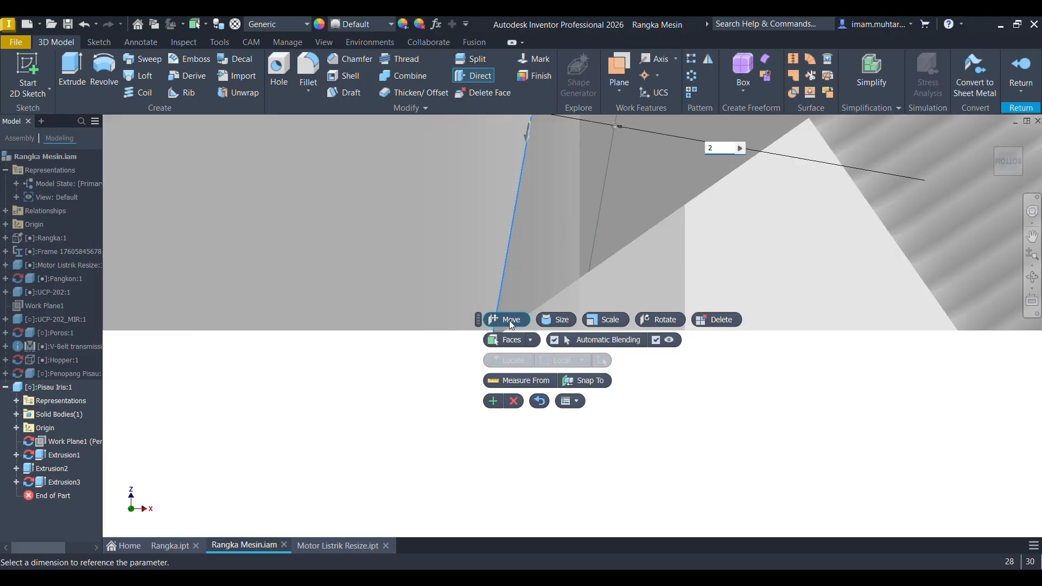
scroll(457, 319, "down", 2)
scroll(473, 324, "up", 4)
scroll(637, 297, "down", 3)
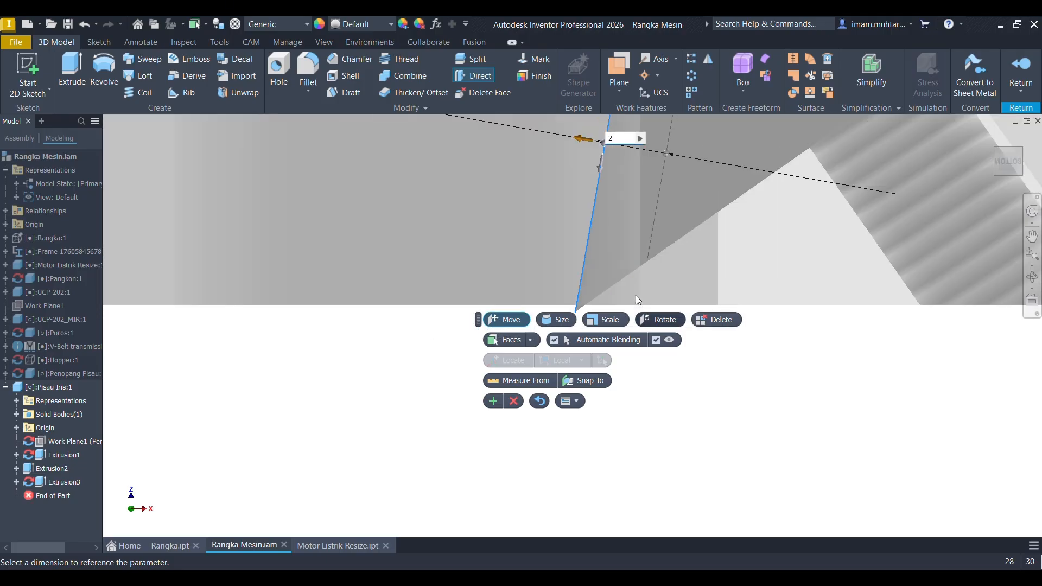
left_click(489, 405)
middle_click_drag(528, 396, 552, 327, "shift")
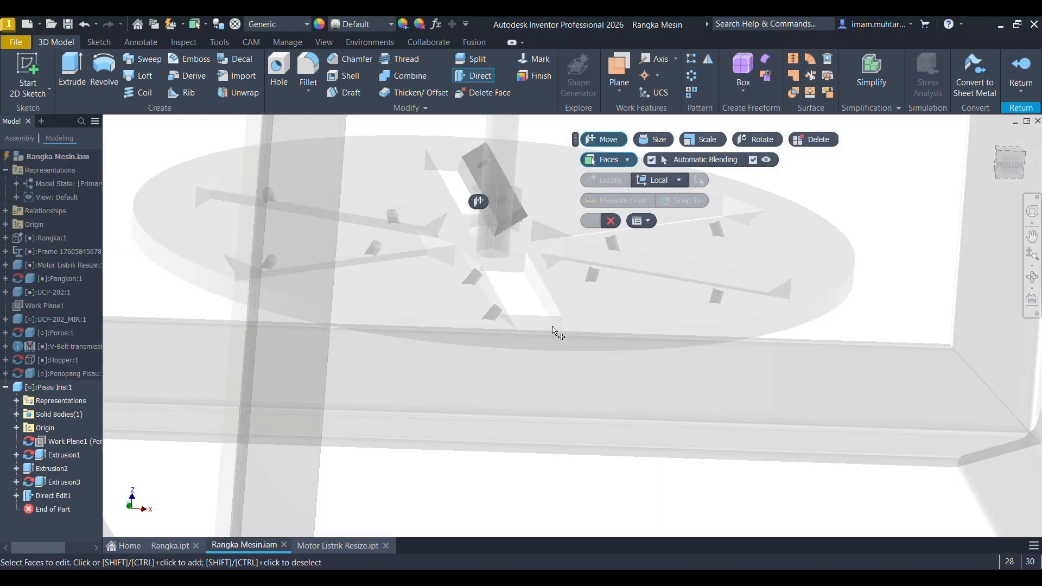
scroll(525, 255, "up", 4)
scroll(525, 254, "down", 3)
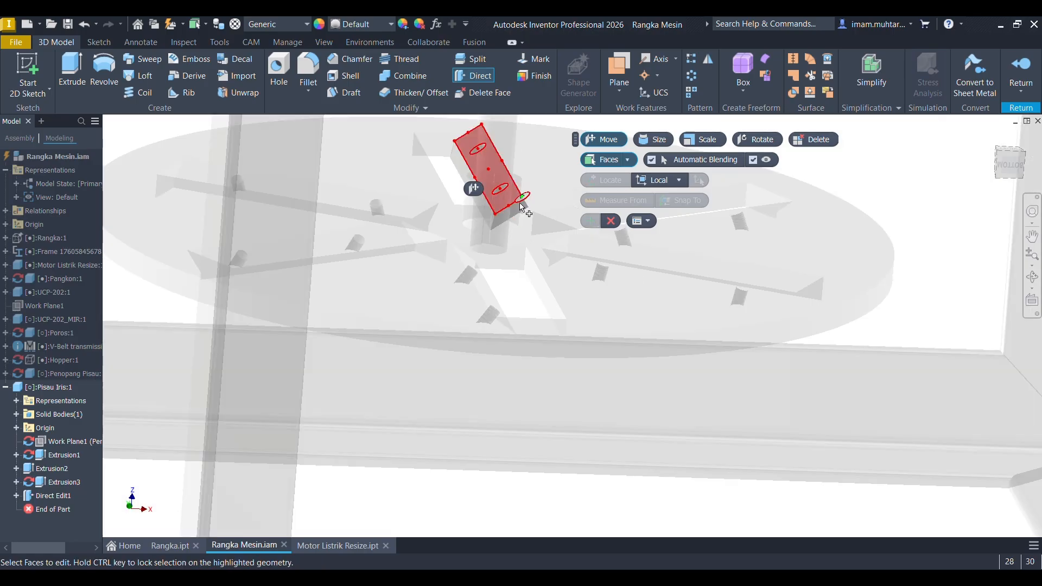
scroll(521, 206, "up", 2)
left_click(505, 196)
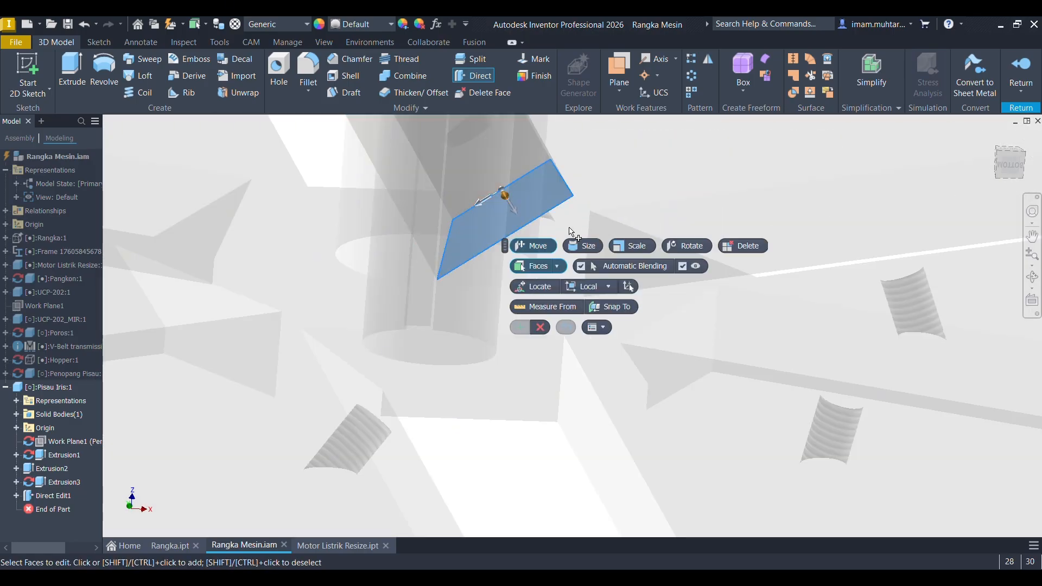
key("Escape")
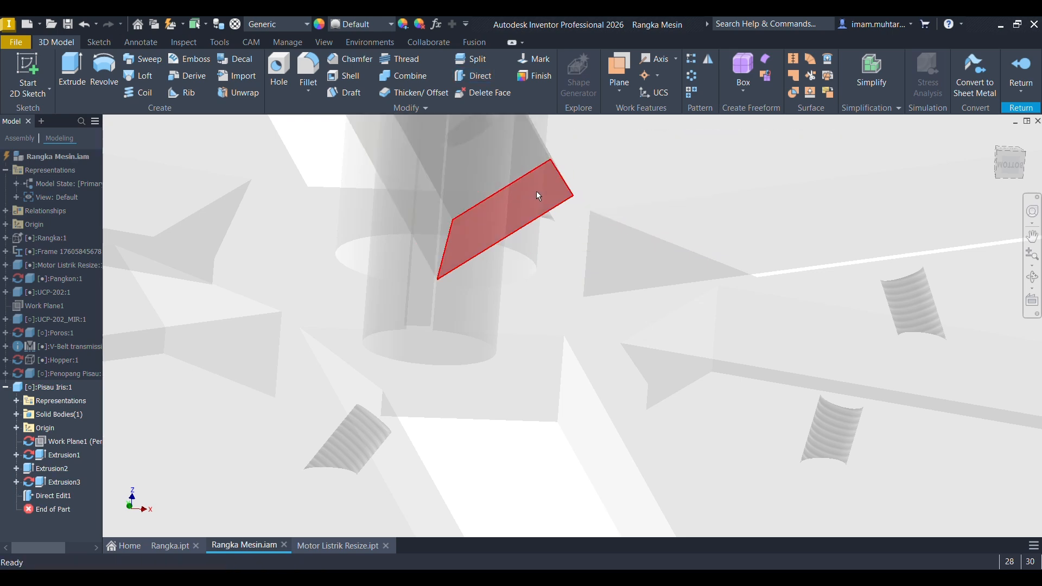
Start a sketch on the blade's end face near the hub and project the face outline and the disc's adjacent face edge into it.
left_click(536, 194)
left_click(613, 186)
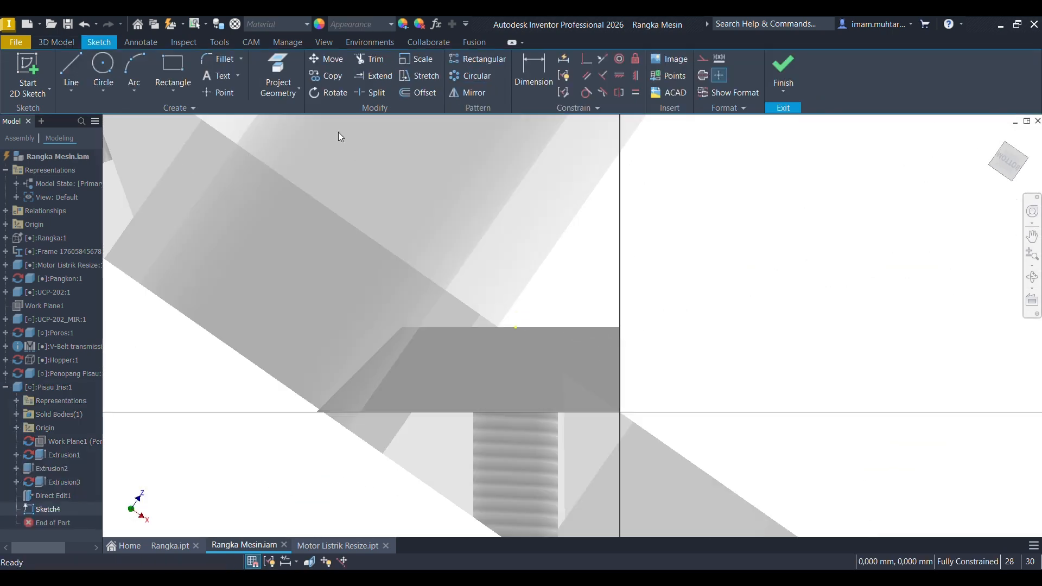
left_click(279, 71)
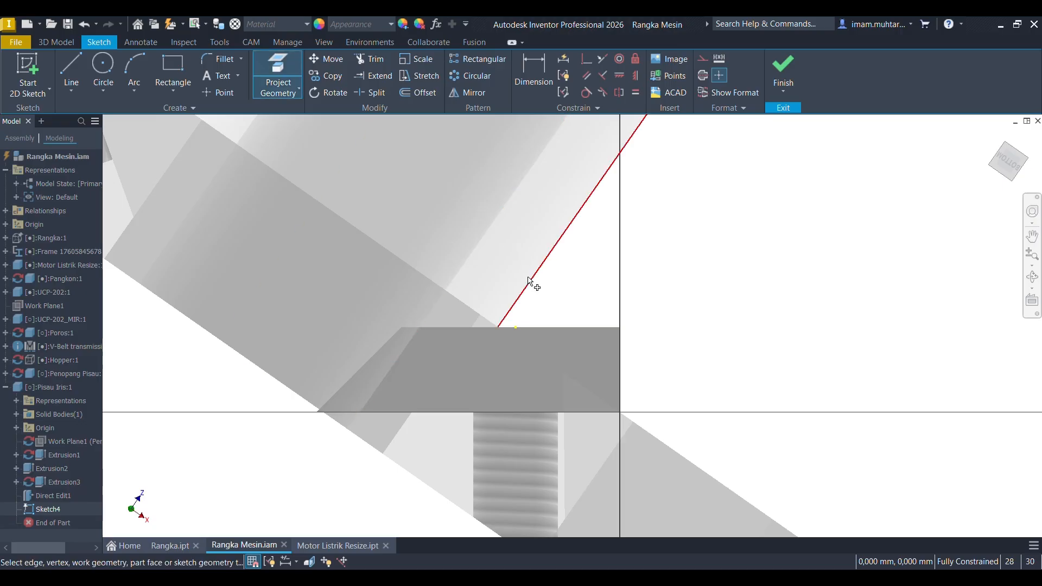
left_click(607, 350)
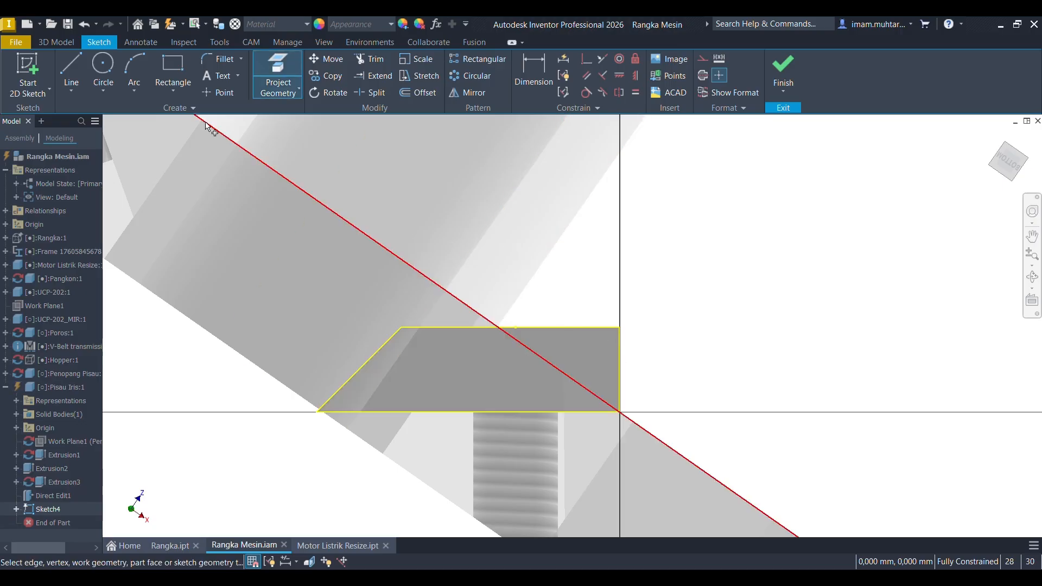
left_click(82, 80)
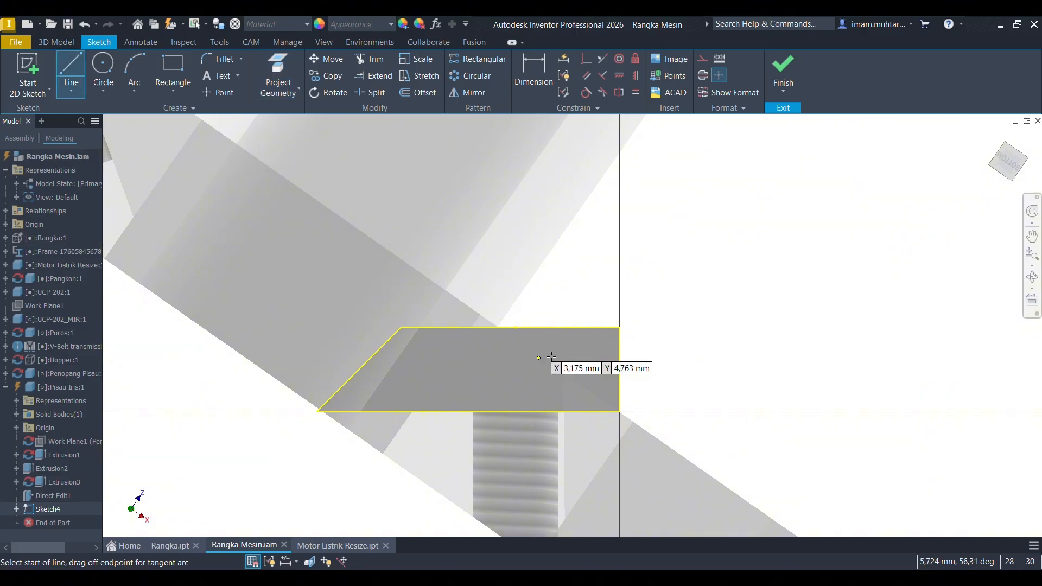
left_click(278, 76)
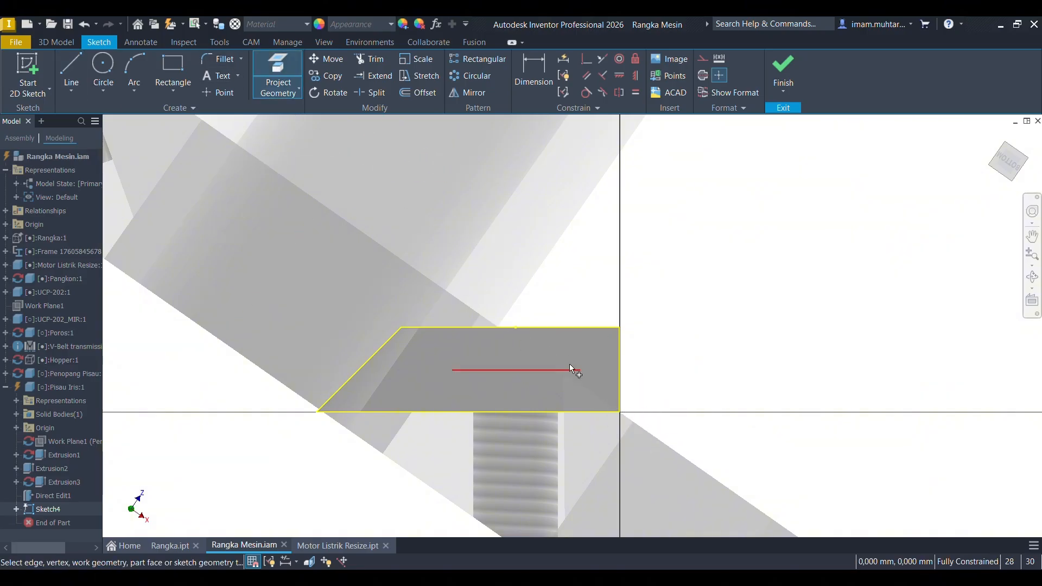
left_click(627, 417)
scroll(544, 335, "down", 2)
scroll(544, 334, "down", 8)
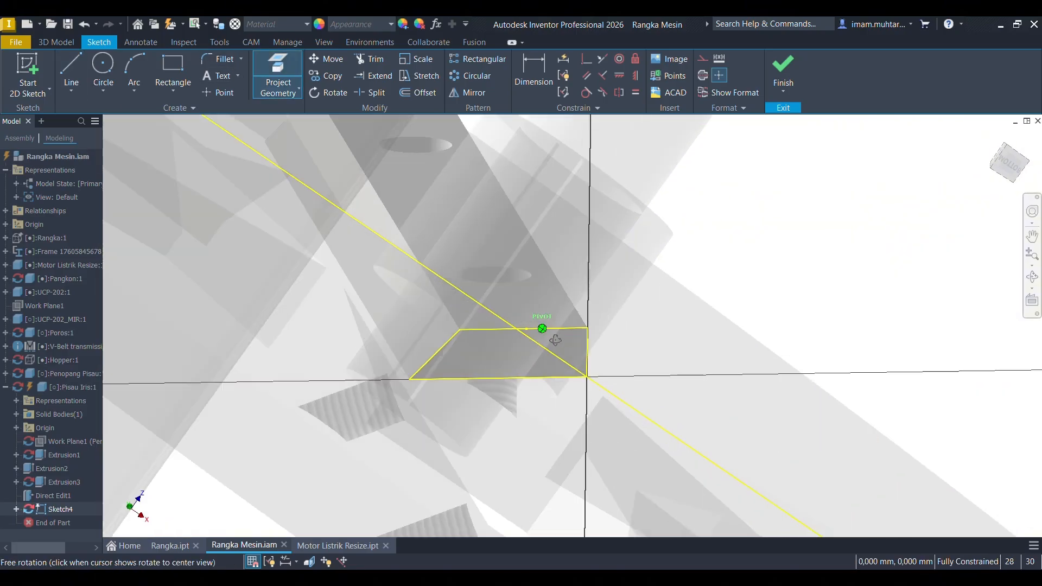
scroll(520, 400, "up", 8)
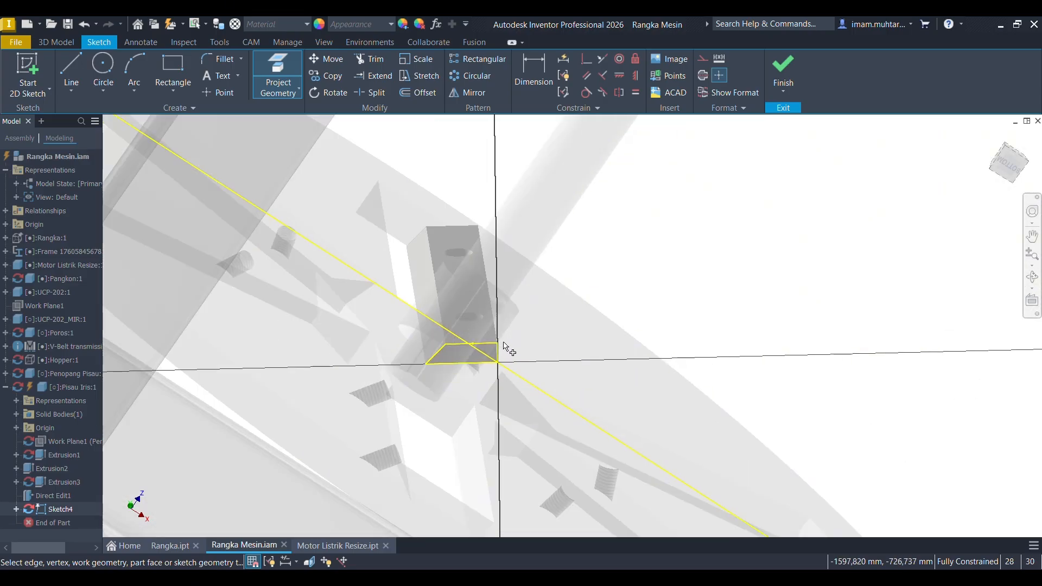
mouse_move(508, 352)
middle_mouse_down("shift")
mouse_move(500, 355)
mouse_move(519, 333)
mouse_move(484, 288)
mouse_move(500, 314)
mouse_move(494, 302)
middle_mouse_up("shift")
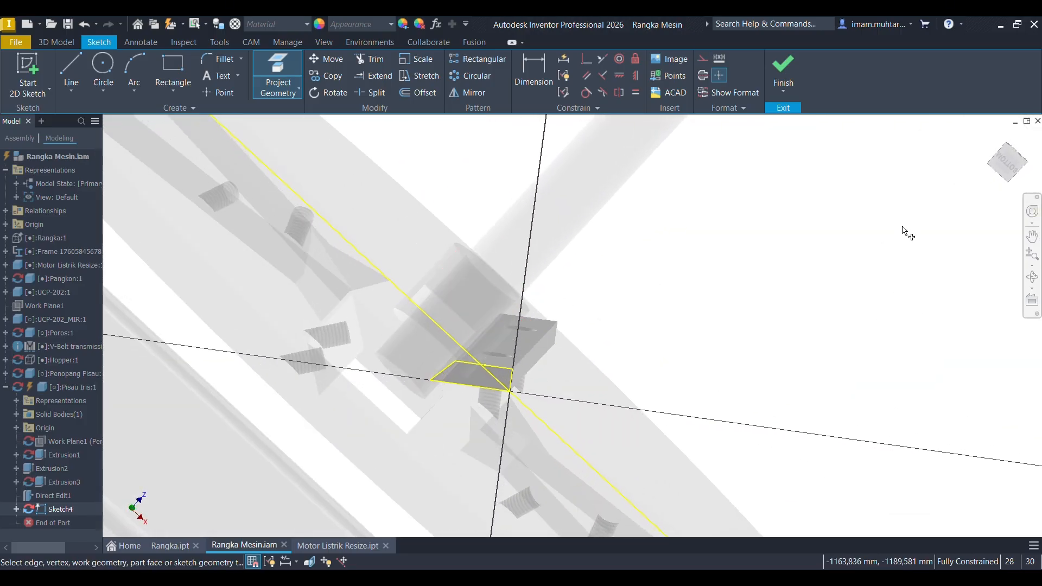
Draw a line across the upper corner of the blade's end face, parallel to the projected disc edge, to enclose a small triangle.
left_click(1007, 162)
scroll(600, 421, "down", 8)
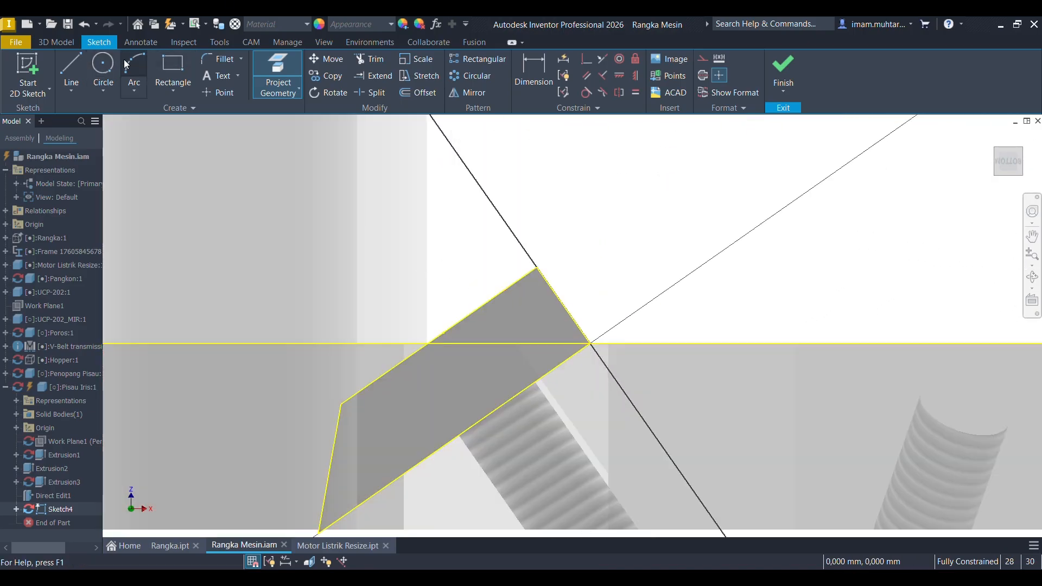
left_click(76, 64)
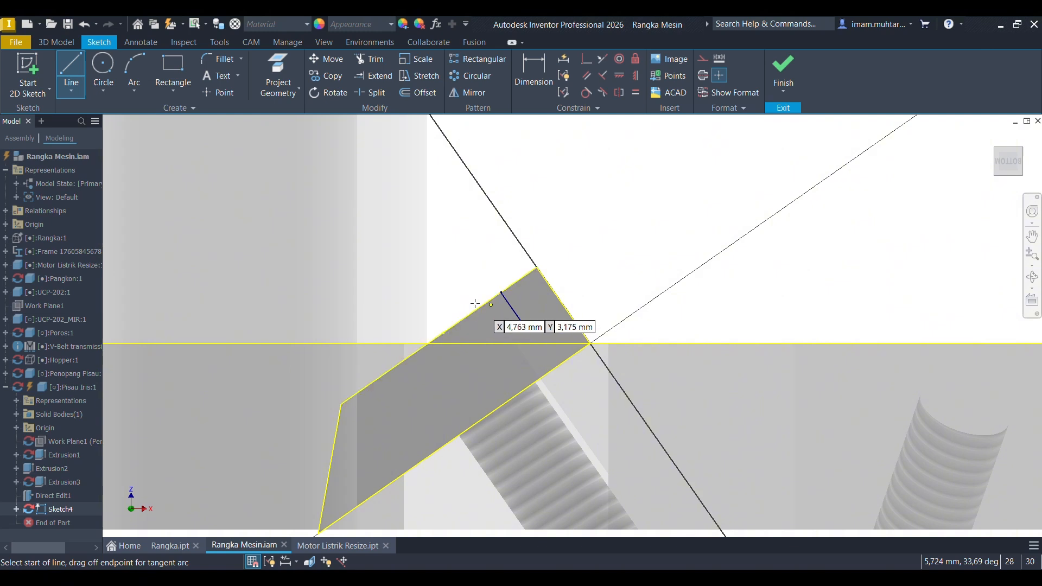
key("ctrl+z")
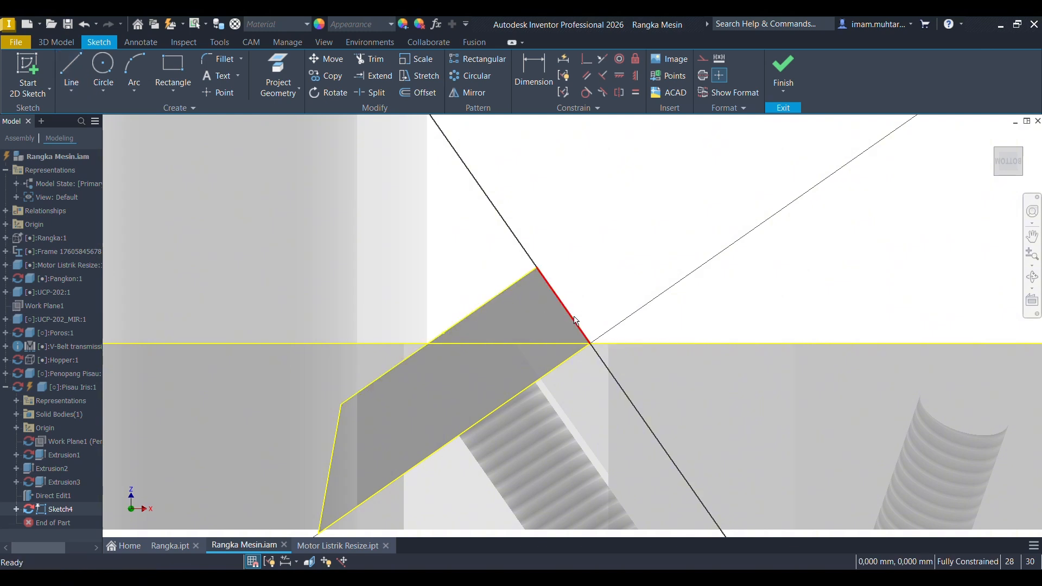
key("l")
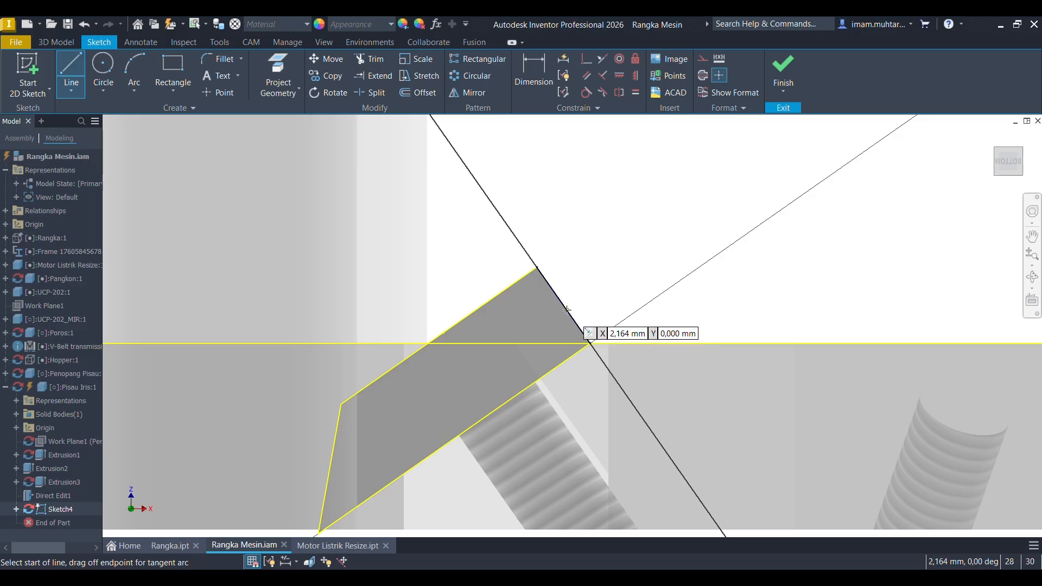
left_click(564, 307)
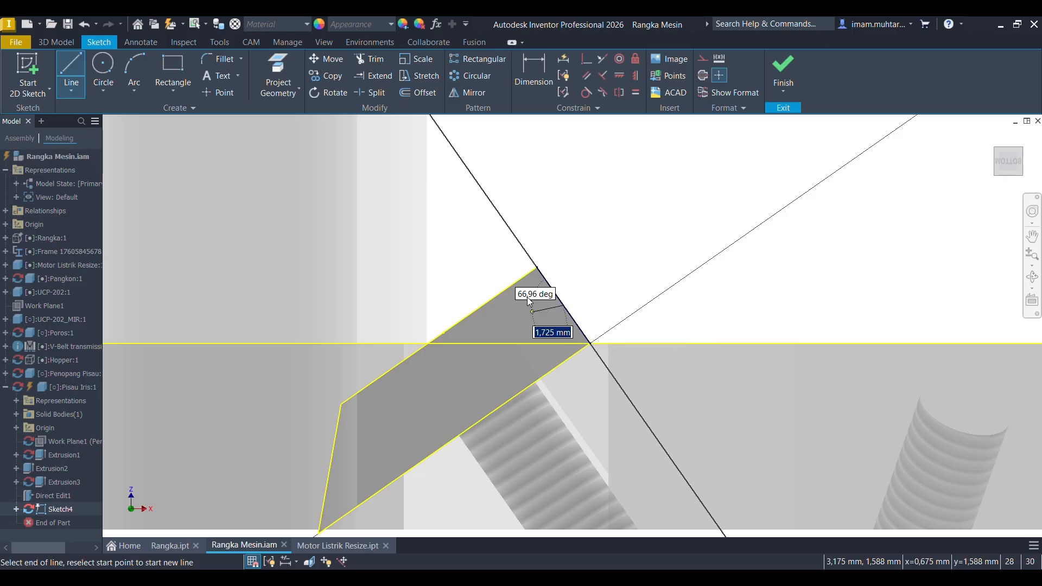
left_click(482, 304)
Extrude-cut the small triangular corner profile through the full length of the blade.
middle_click_drag(596, 267, 590, 271, "shift")
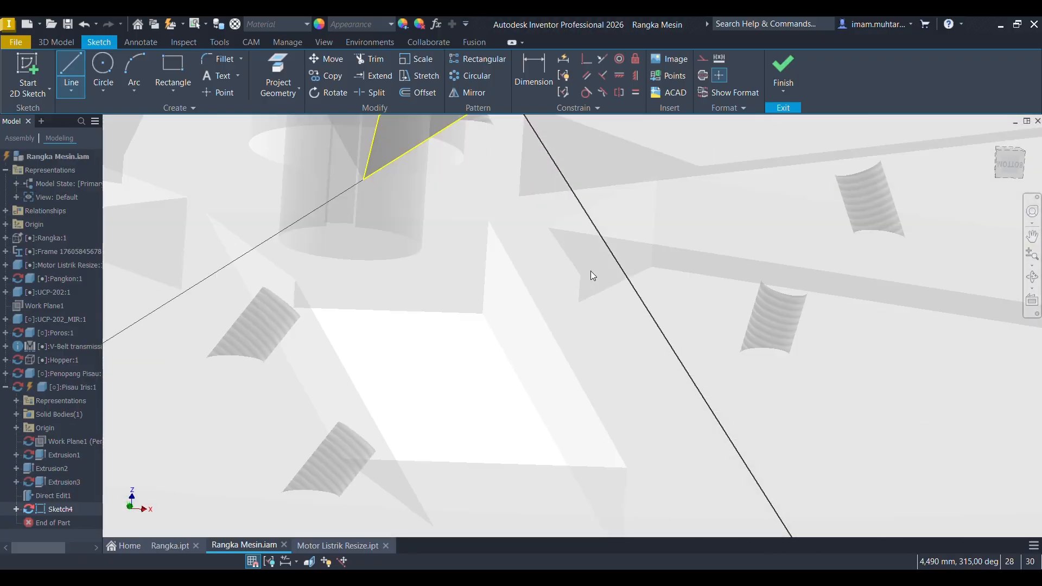
scroll(590, 272, "up", 2)
key("e")
scroll(670, 155, "down", 3)
left_click(621, 179)
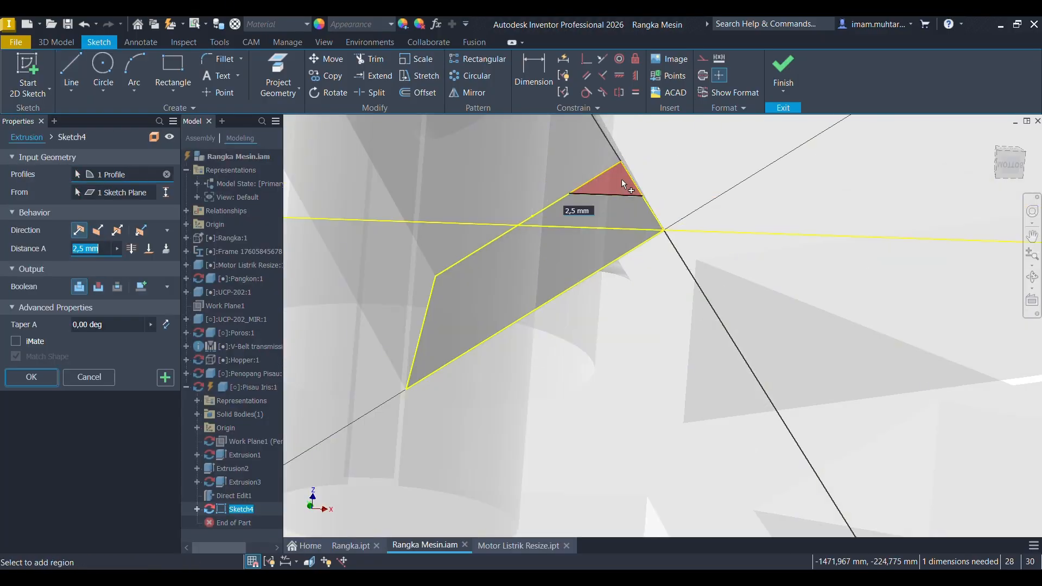
left_click(103, 233)
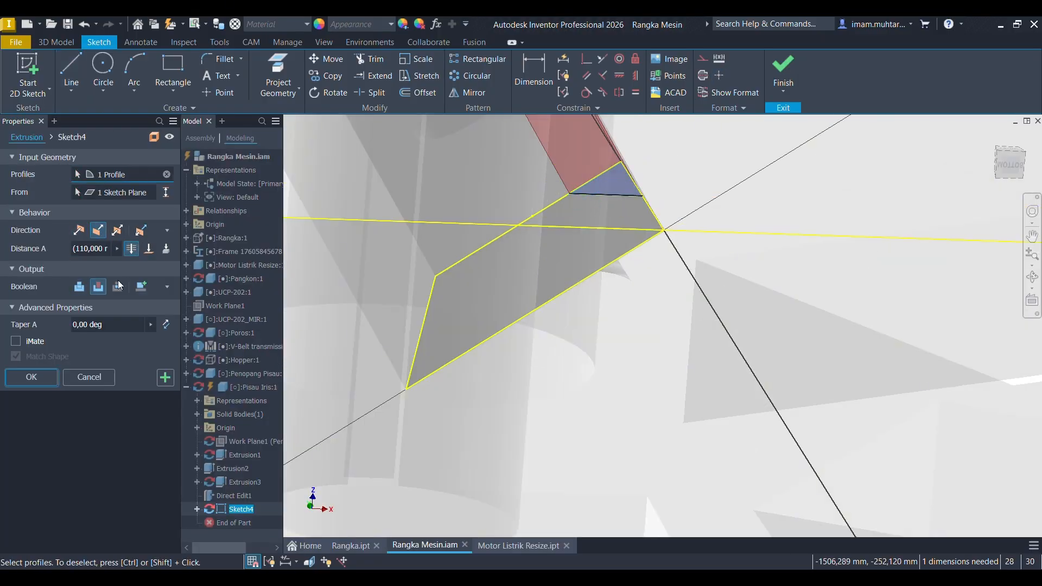
left_click(34, 380)
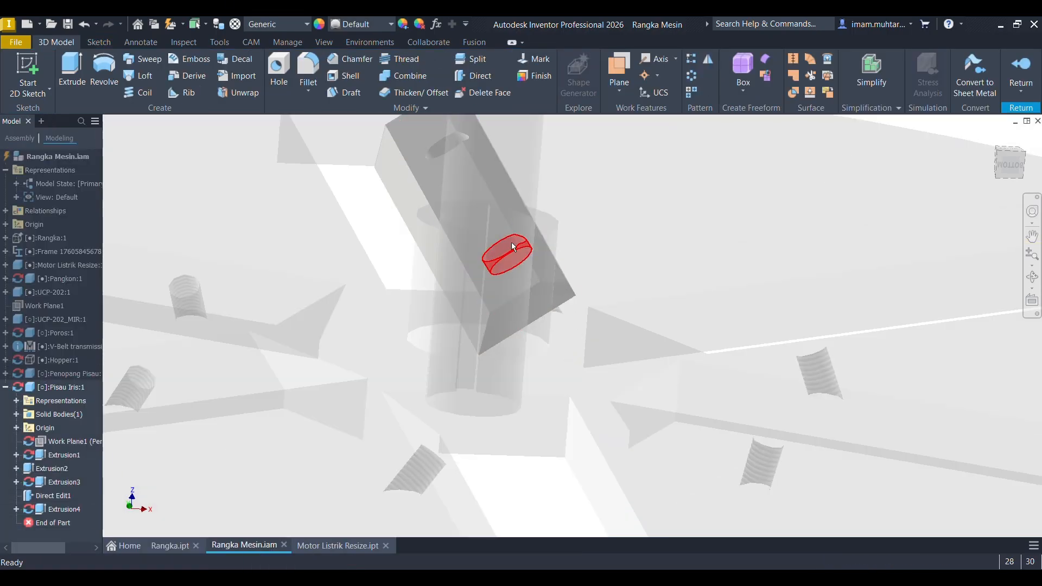
mouse_move(511, 241)
middle_mouse_down("shift")
mouse_move(544, 242)
mouse_move(524, 235)
mouse_move(527, 254)
middle_mouse_up("shift")
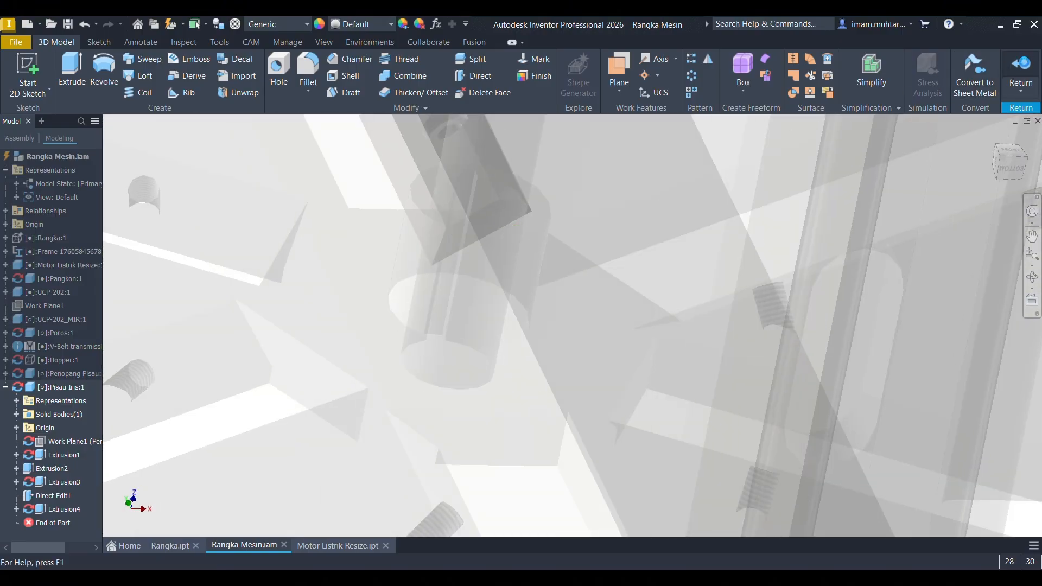
Return to the machine assembly and save it together with its changed dependent files.
left_click(1021, 71)
key("ctrl+s")
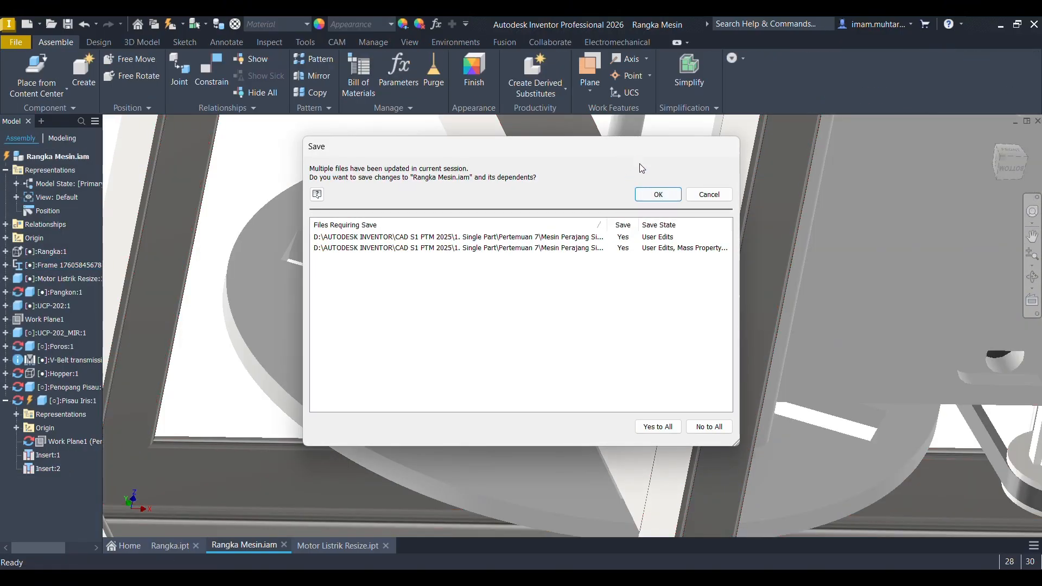
left_click(658, 194)
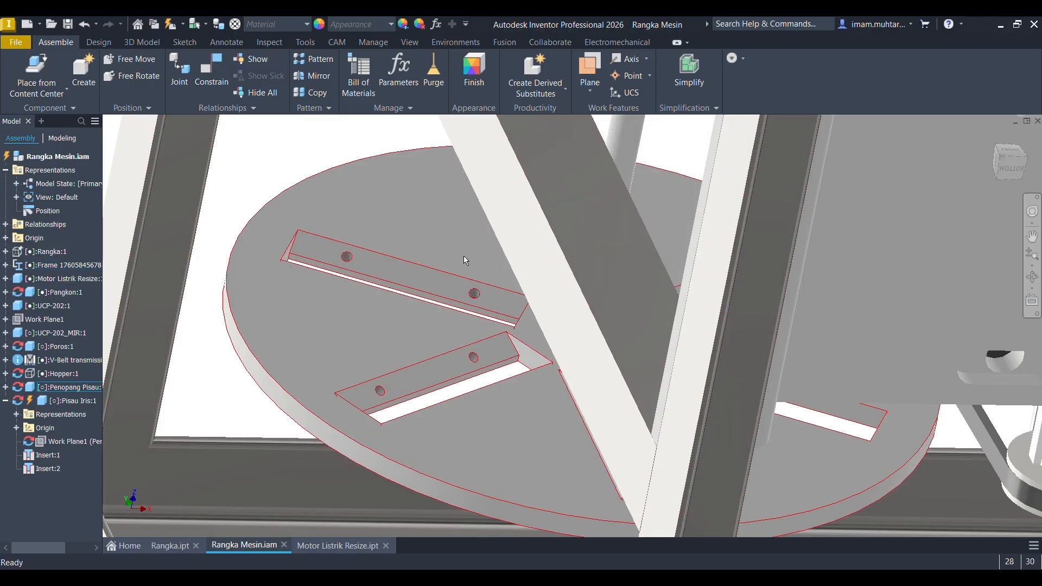
Choose the ISO 4762 socket head bolt from Content Center and target the blade's hole nearest the hub.
middle_click_drag(464, 261, 744, 305, "shift")
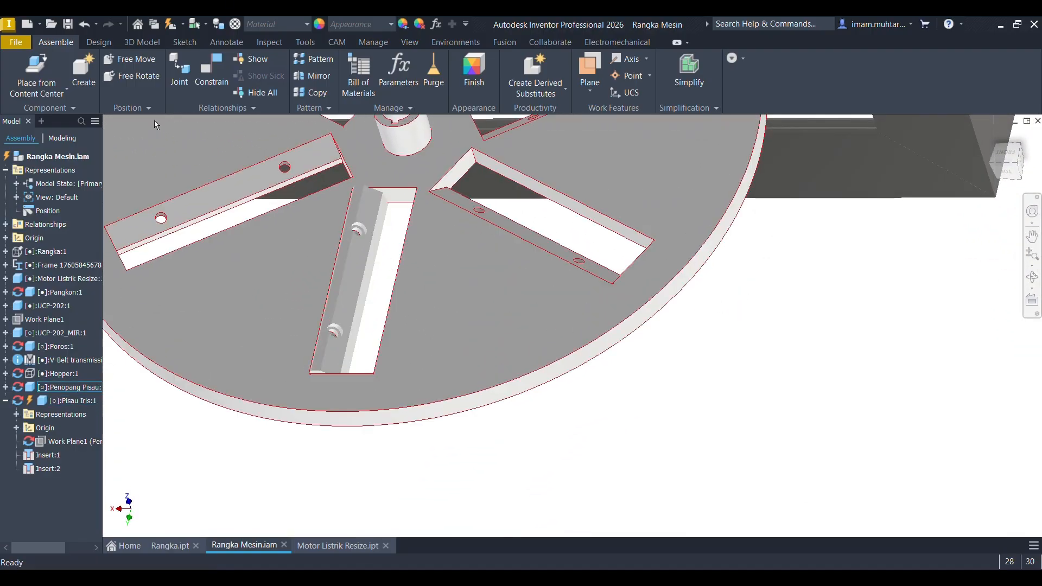
left_click(56, 80)
left_click(52, 61)
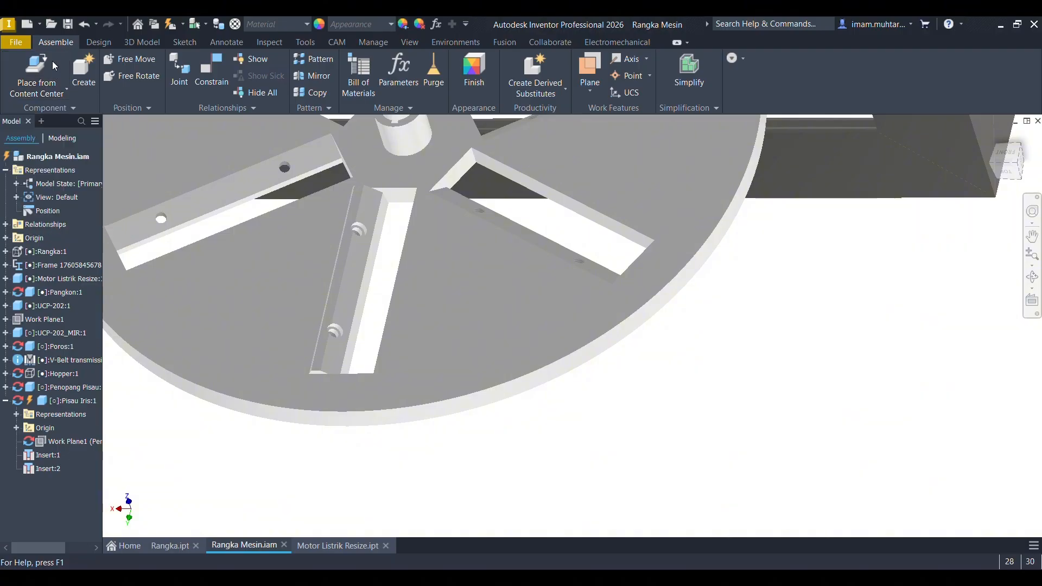
left_click(22, 69)
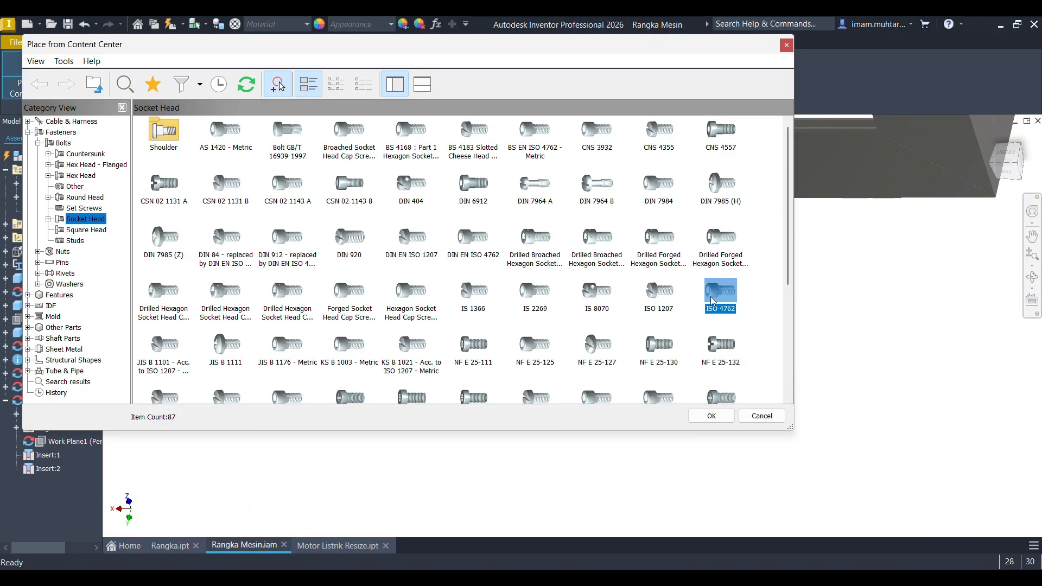
double_click(713, 302)
scroll(363, 255, "down", 5)
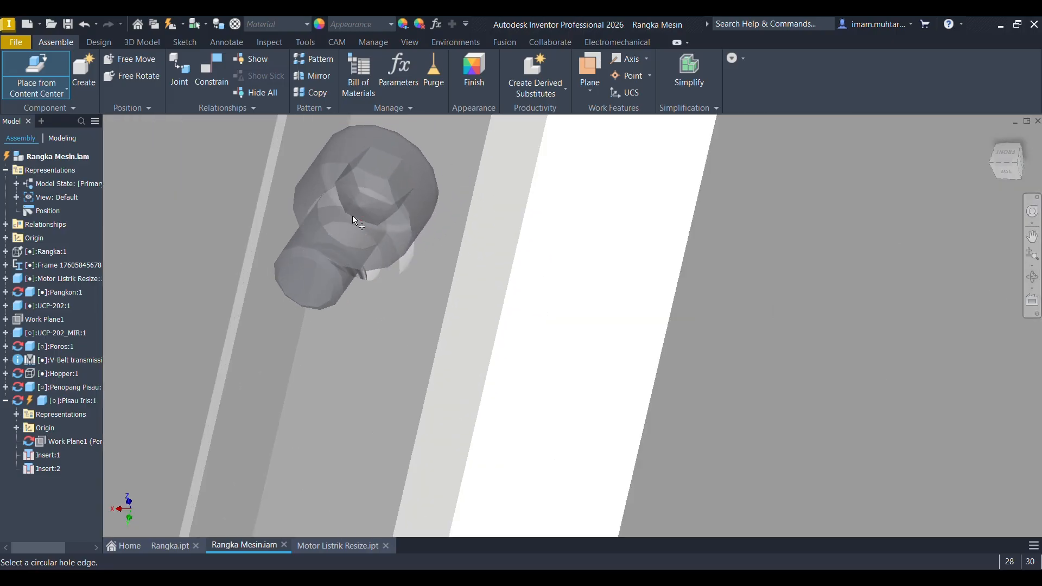
left_click(366, 233)
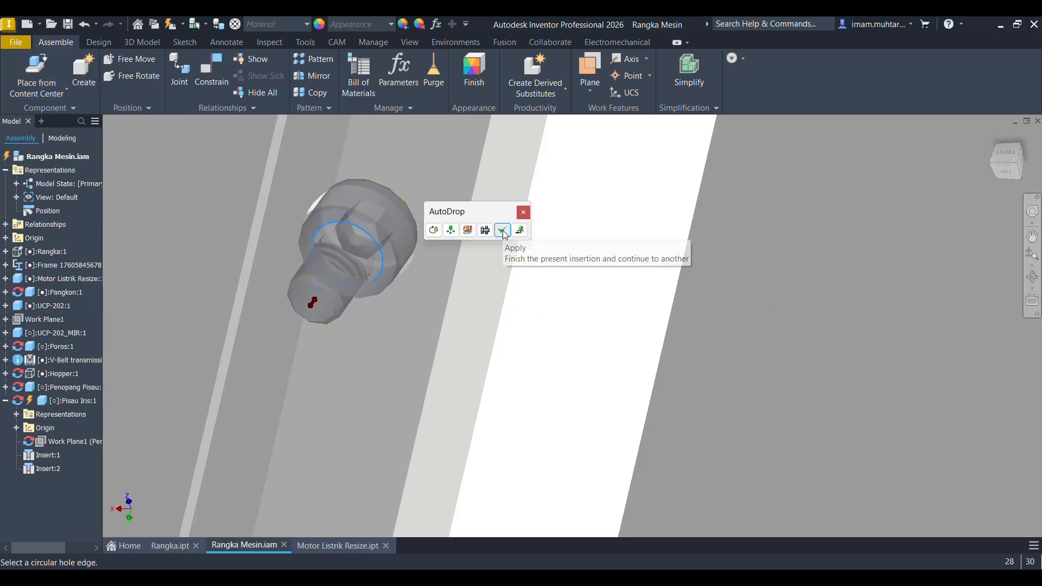
Place ISO 4762 M4 x 6 bolts in both blade holes at once and end the bolt insertion.
scroll(353, 238, "up", 3)
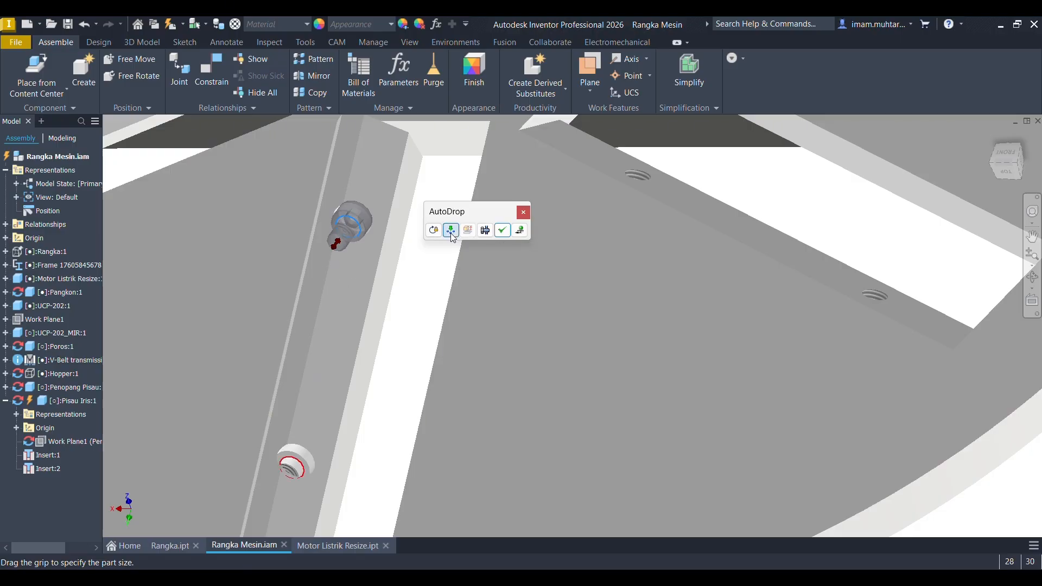
scroll(384, 342, "up", 4)
scroll(383, 350, "down", 5)
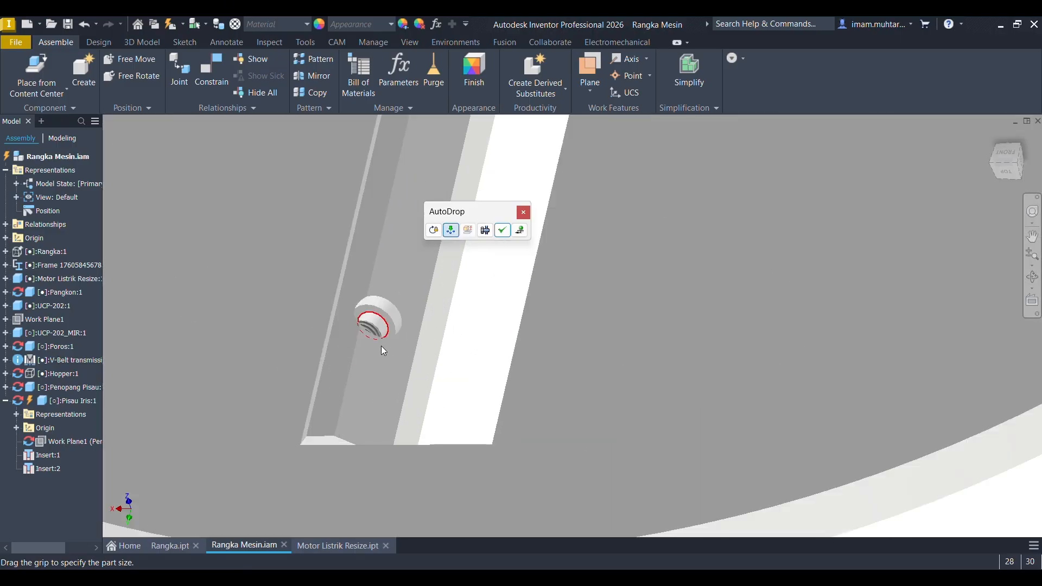
left_click(502, 230)
scroll(473, 300, "up", 3)
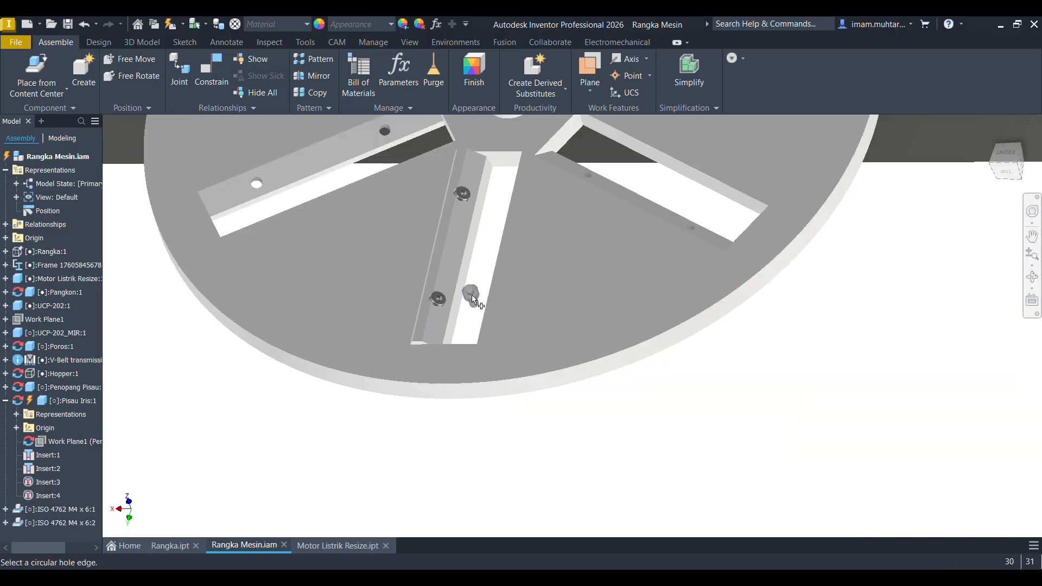
key("Escape")
Start a circular component pattern with the Pisau Iris blade and its two ISO 4762 M4 x 6 bolts as components.
scroll(474, 303, "up", 4)
middle_click_drag(476, 303, 522, 256, "shift")
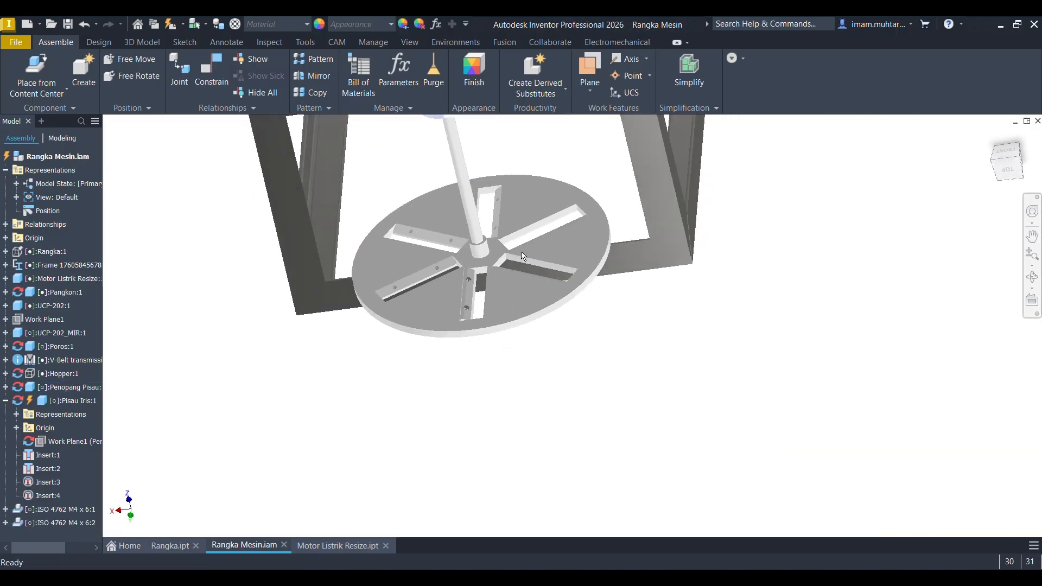
left_click(321, 61)
left_click(172, 173)
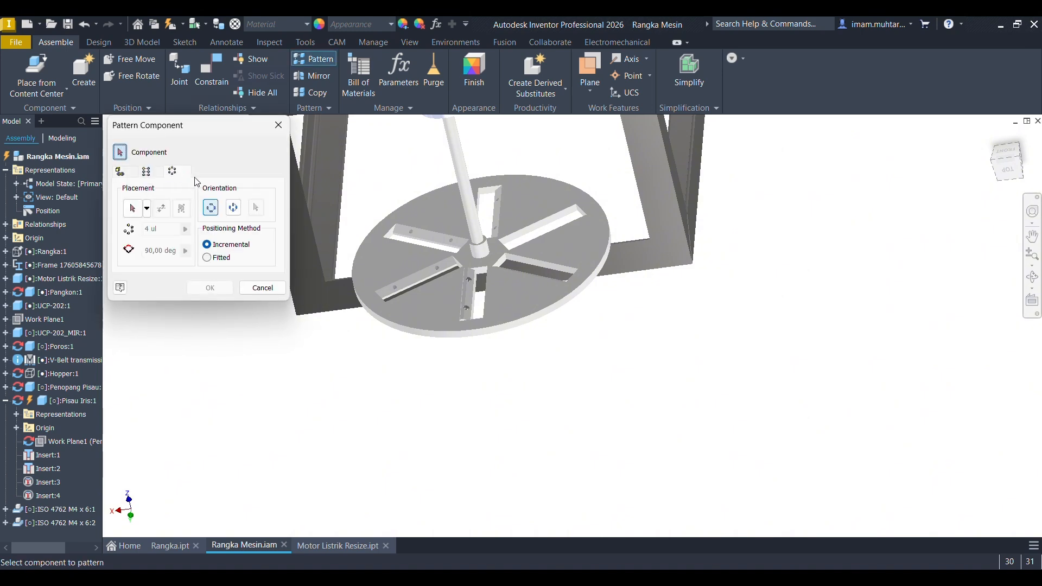
scroll(448, 215, "down", 5)
scroll(555, 361, "up", 5)
scroll(531, 483, "down", 5)
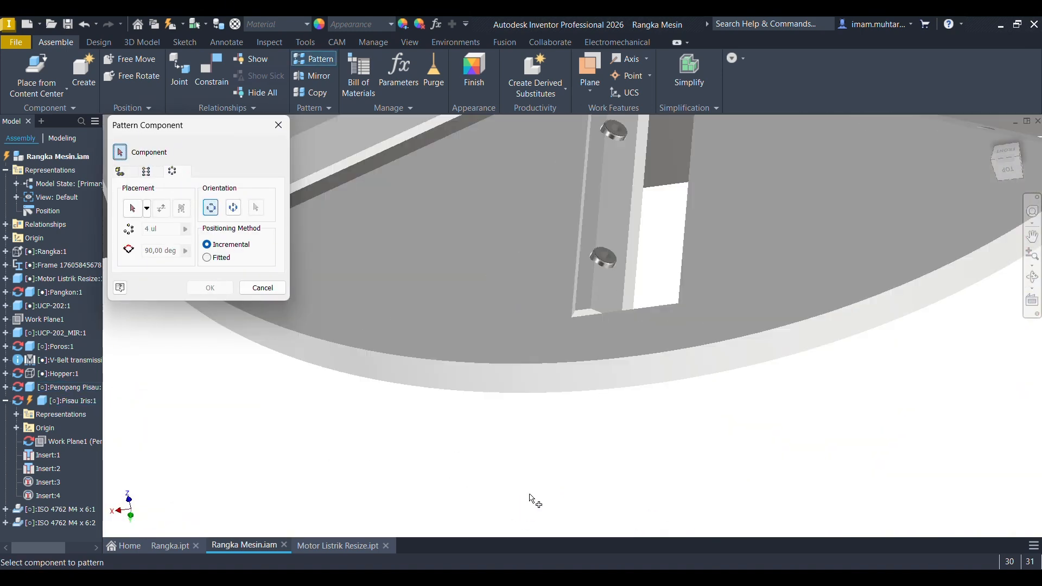
scroll(618, 198, "up", 4)
scroll(608, 190, "down", 6)
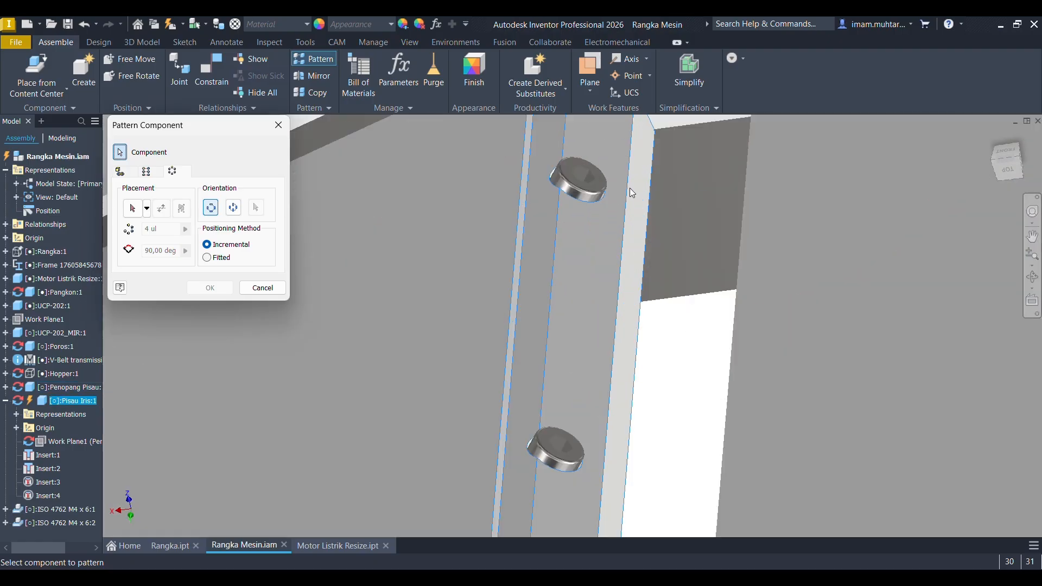
left_click(585, 186)
left_click(556, 449)
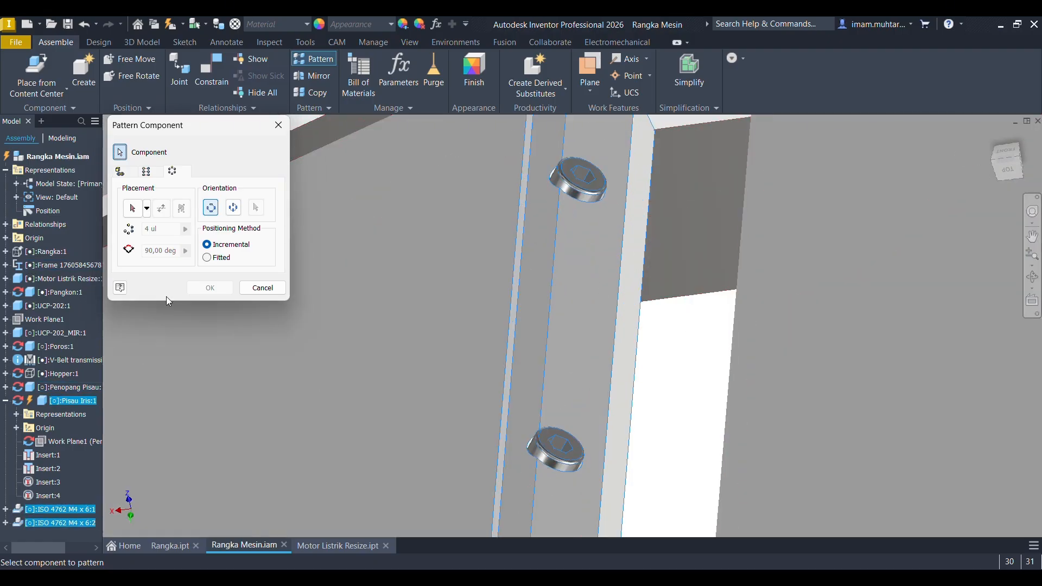
Use the cylindrical hub at the disc's center as the circular pattern's rotation axis.
left_click(144, 213)
scroll(595, 375, "up", 5)
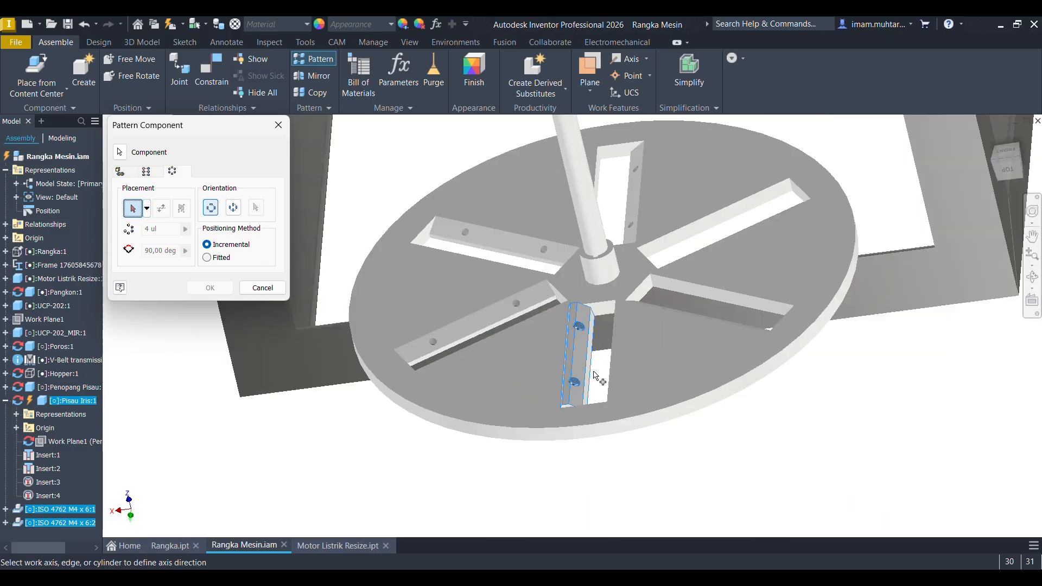
left_click(605, 283)
middle_click_drag(556, 317, 628, 337, "shift")
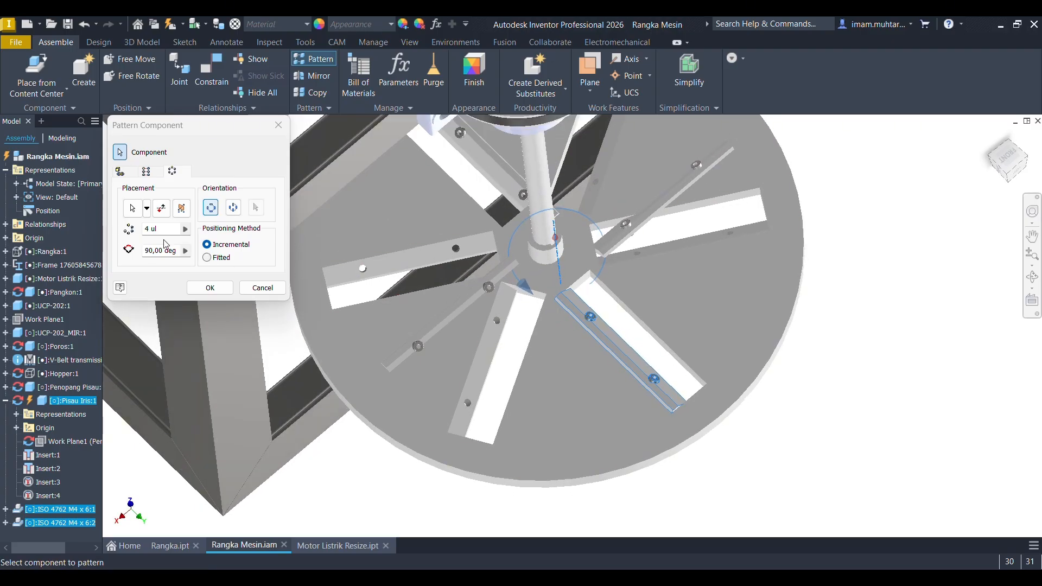
left_click_drag(164, 229, 97, 220)
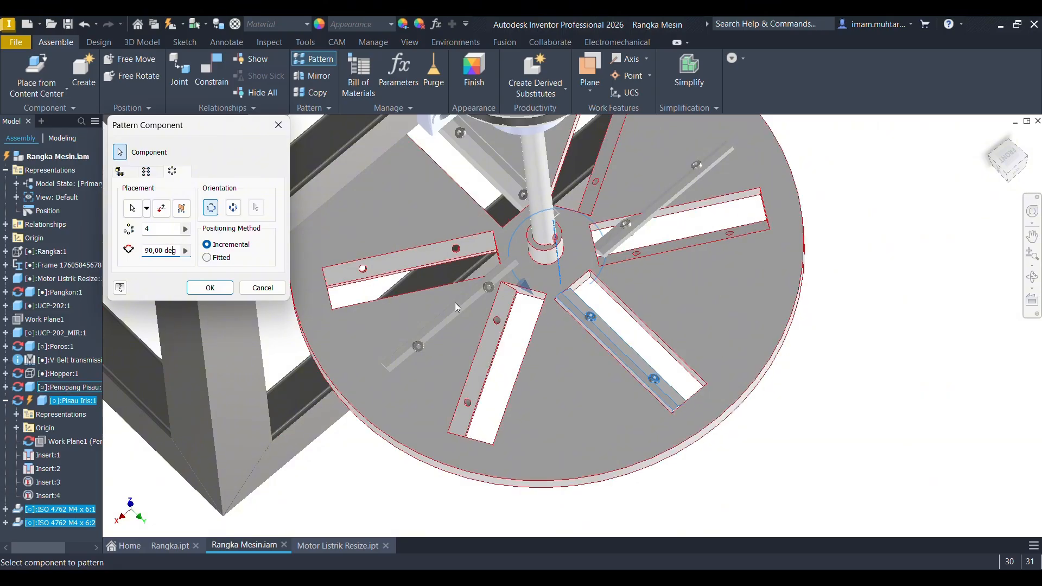
scroll(637, 339, "down", 3)
mouse_move(637, 339)
middle_mouse_down("shift")
mouse_move(619, 326)
mouse_move(624, 347)
middle_mouse_up("shift")
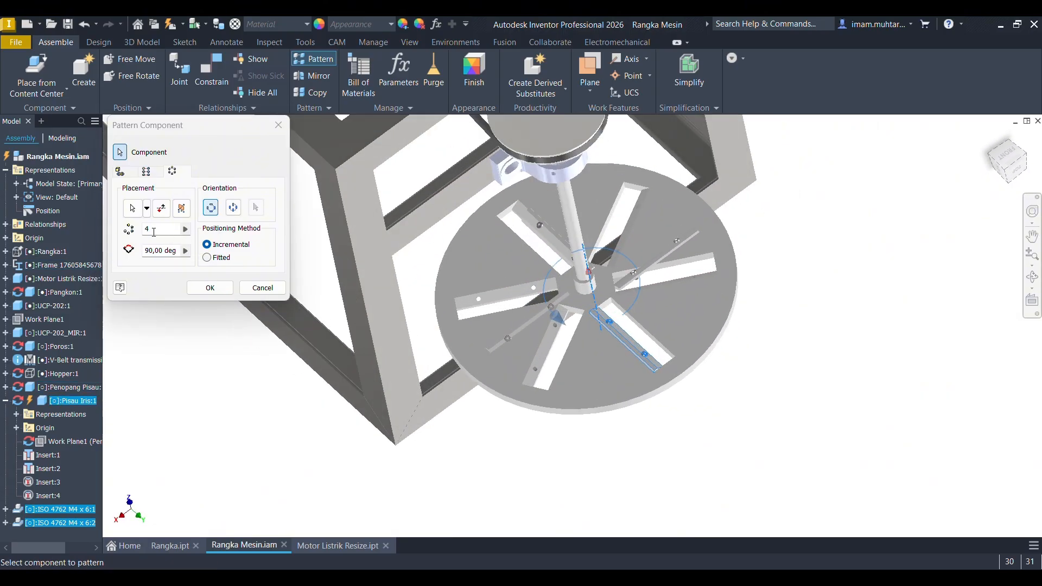
left_click_drag(154, 232, 69, 224)
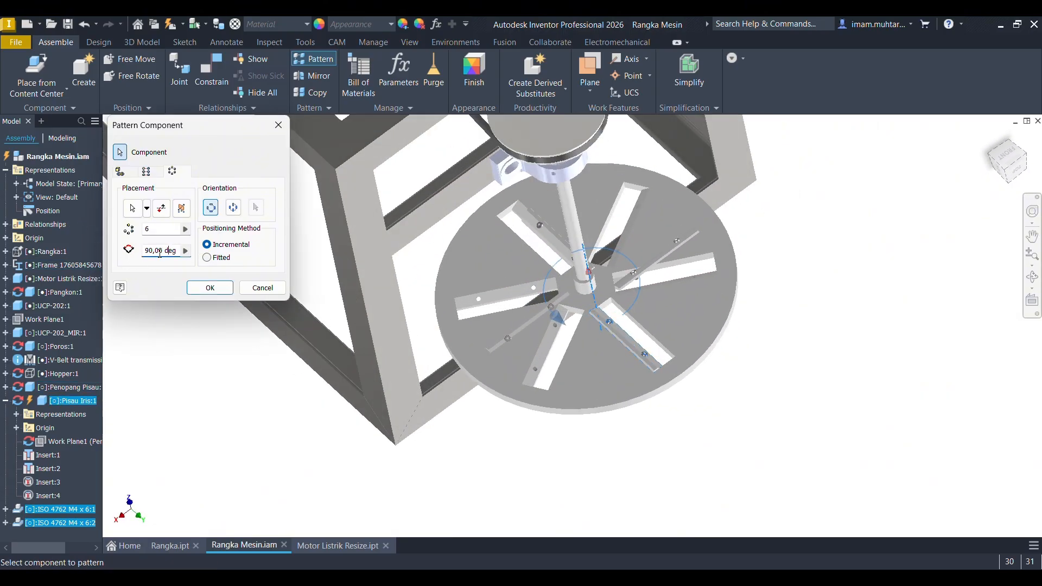
middle_click_drag(644, 287, 627, 214, "shift")
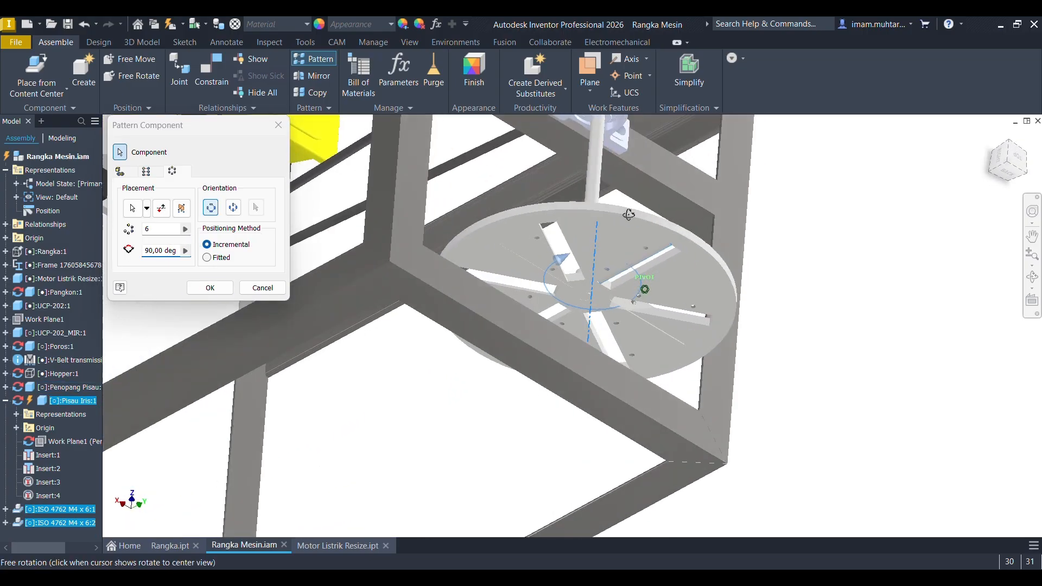
left_click(1016, 180)
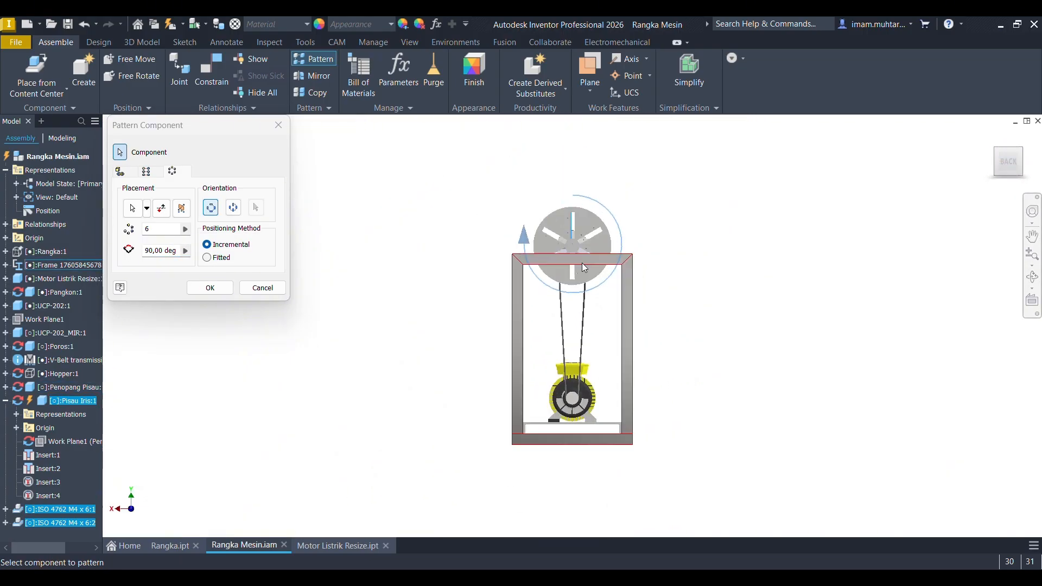
middle_click_drag(771, 235, 640, 234, "shift")
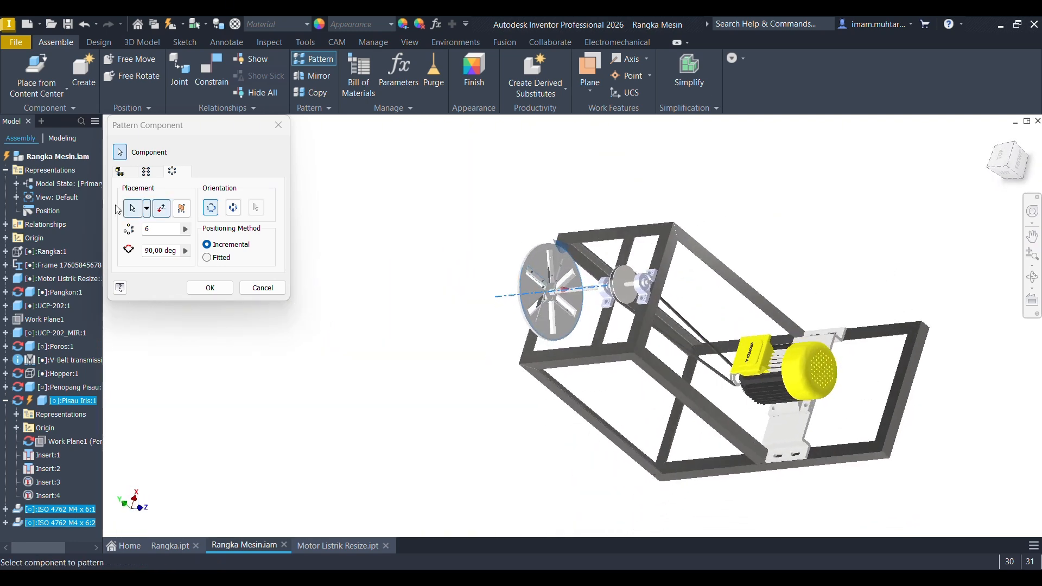
left_click(154, 249)
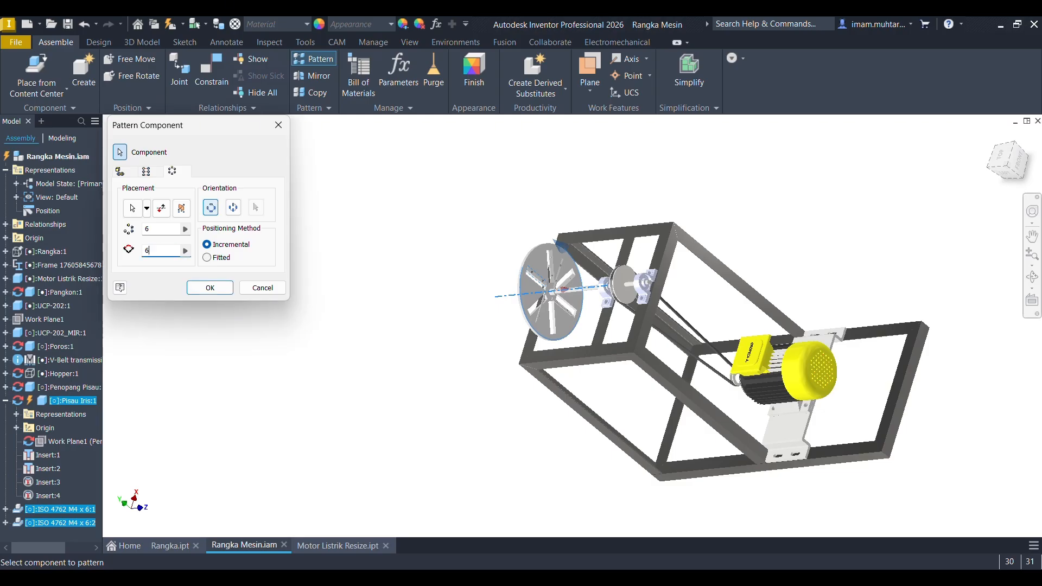
scroll(553, 280, "up", 8)
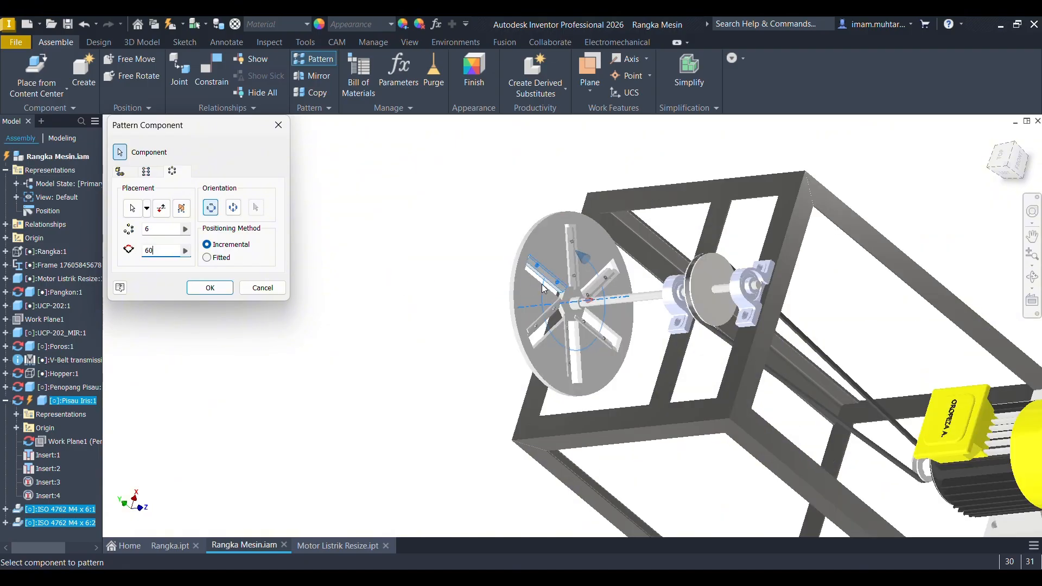
scroll(678, 309, "down", 4)
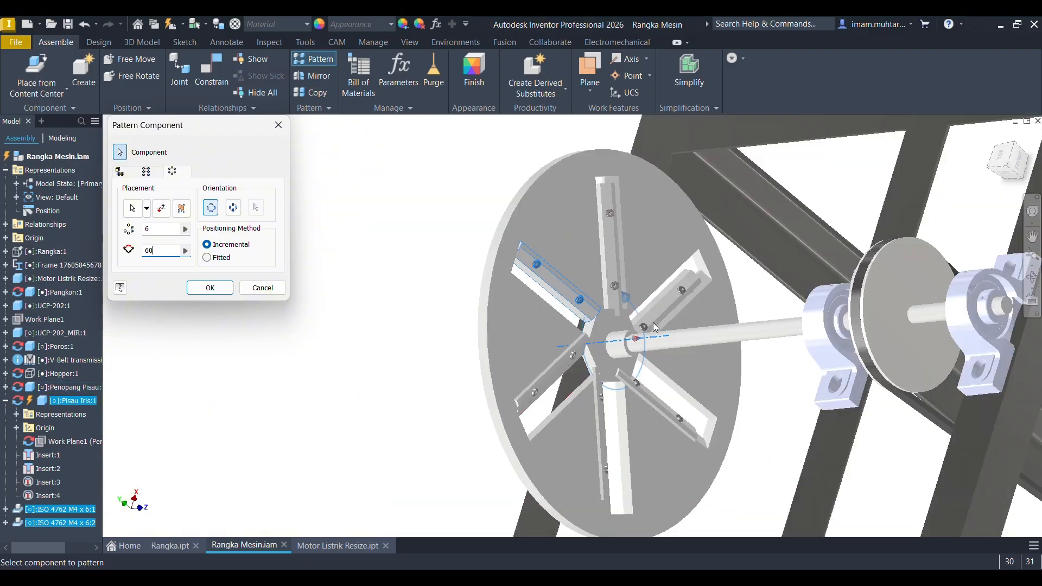
middle_click_drag(653, 322, 477, 308, "shift")
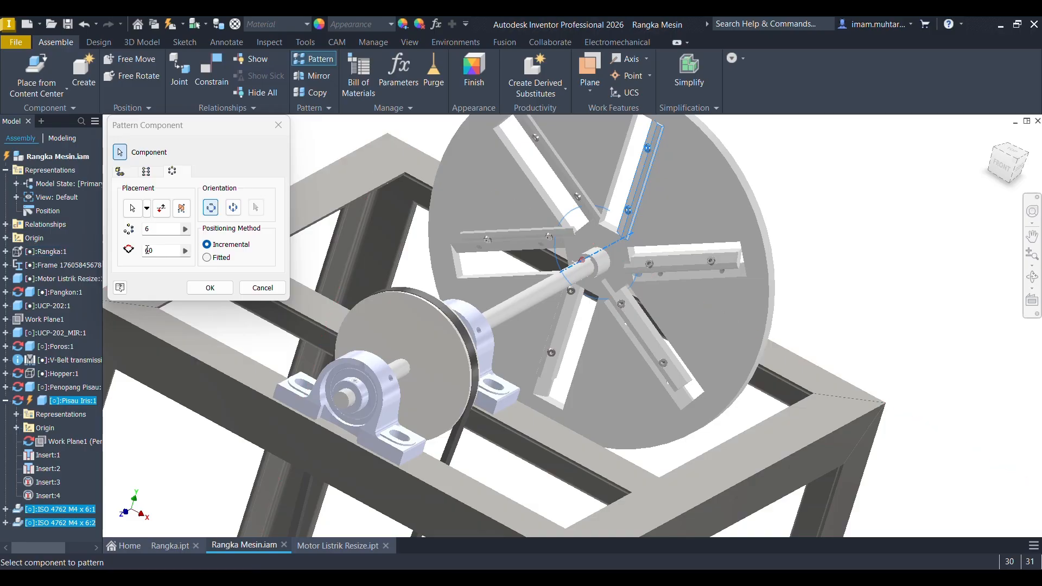
left_click(166, 251)
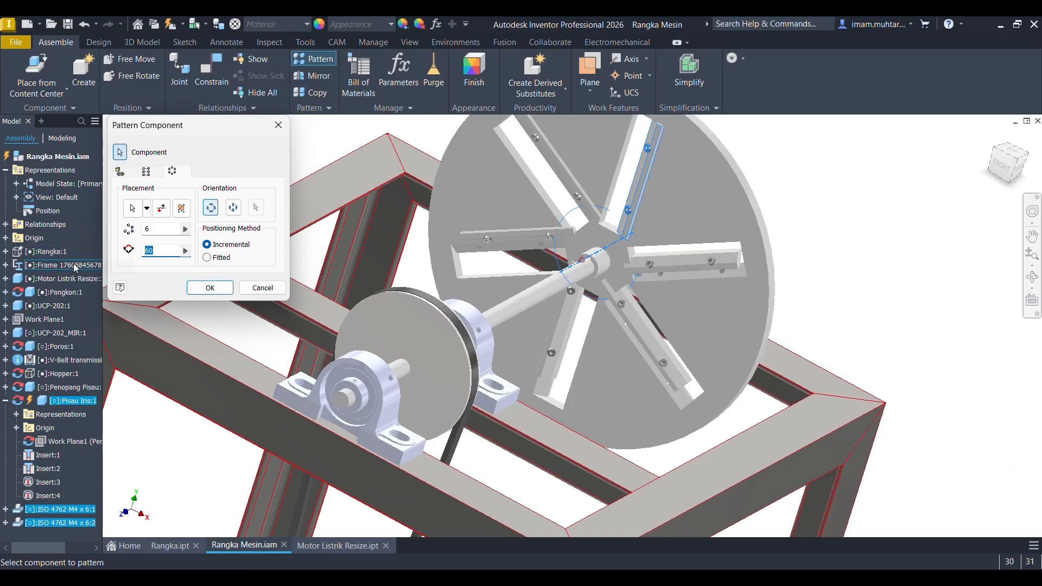
type("3")
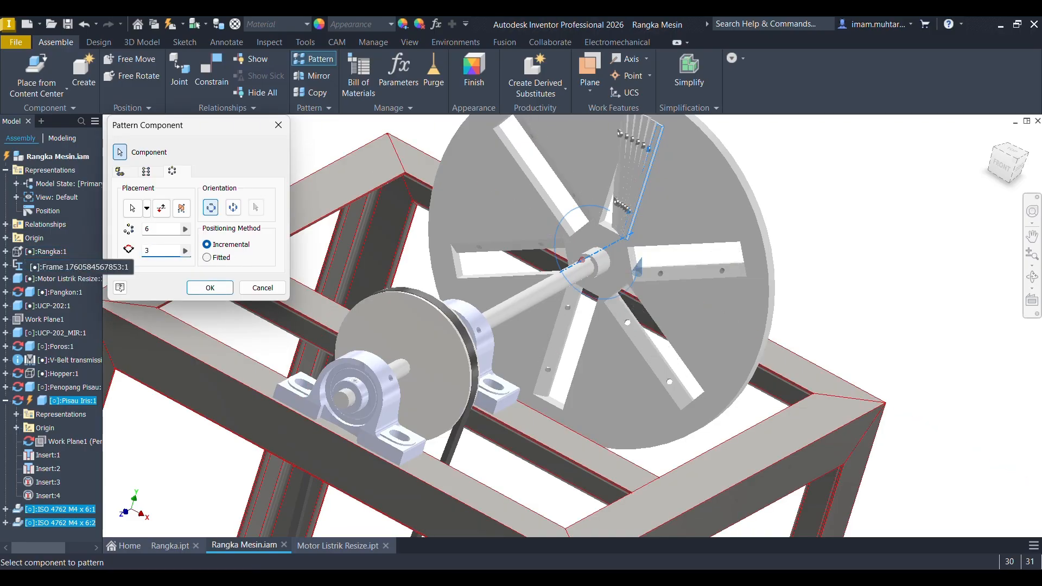
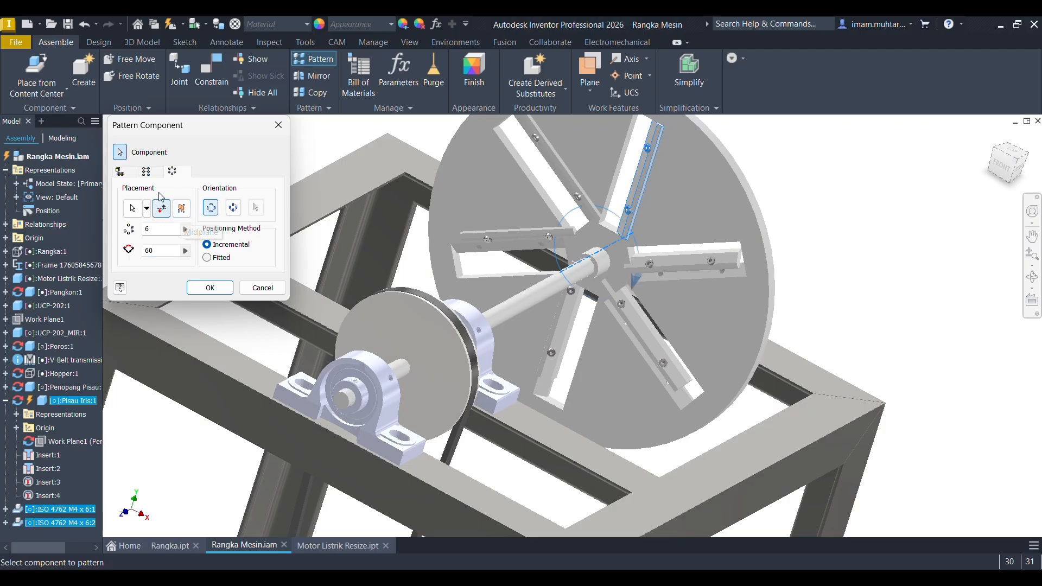
mouse_move(599, 324)
middle_mouse_down("shift")
mouse_move(600, 309)
mouse_move(478, 392)
mouse_move(490, 394)
middle_mouse_up("shift")
key("Escape")
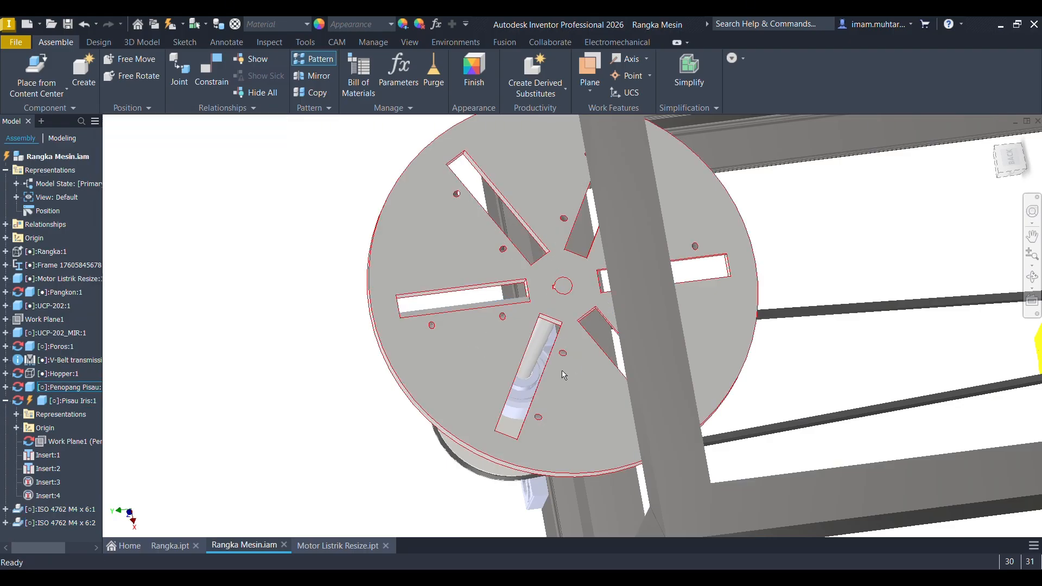
Start a new circular component pattern with the Pisau Iris blade and its two ISO 4762 M4 x 6 bolts as components.
middle_click_drag(562, 370, 623, 353, "shift")
scroll(537, 354, "down", 5)
scroll(667, 214, "up", 3)
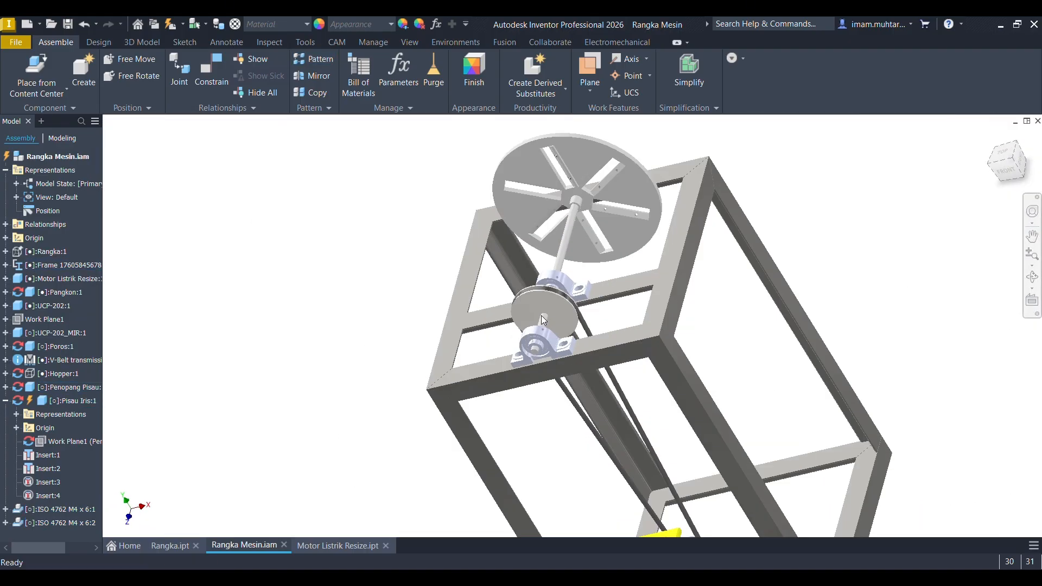
scroll(516, 336, "down", 3)
scroll(545, 245, "up", 6)
middle_click_drag(614, 193, 673, 182, "shift")
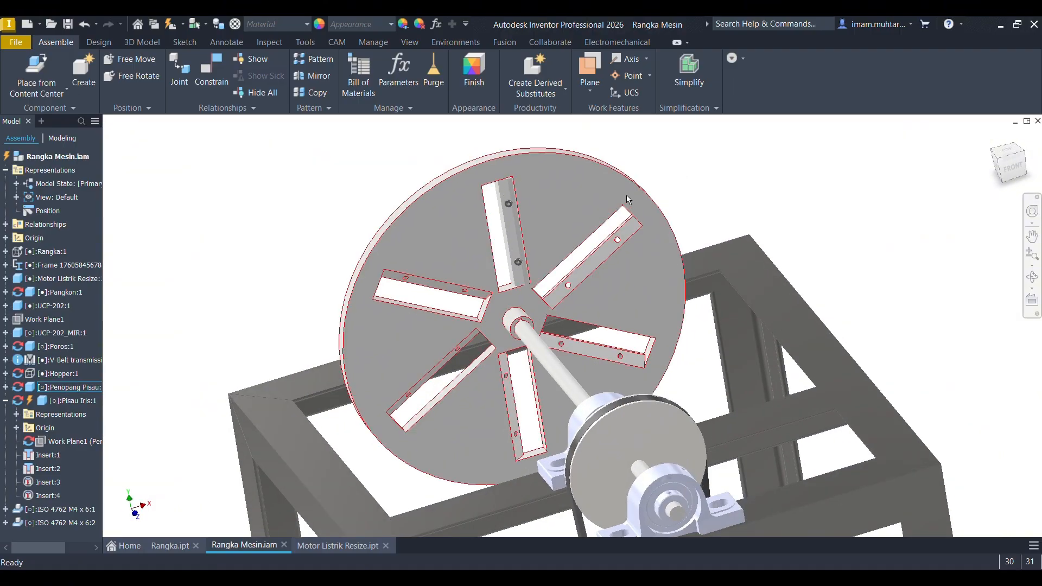
scroll(627, 196, "up", 3)
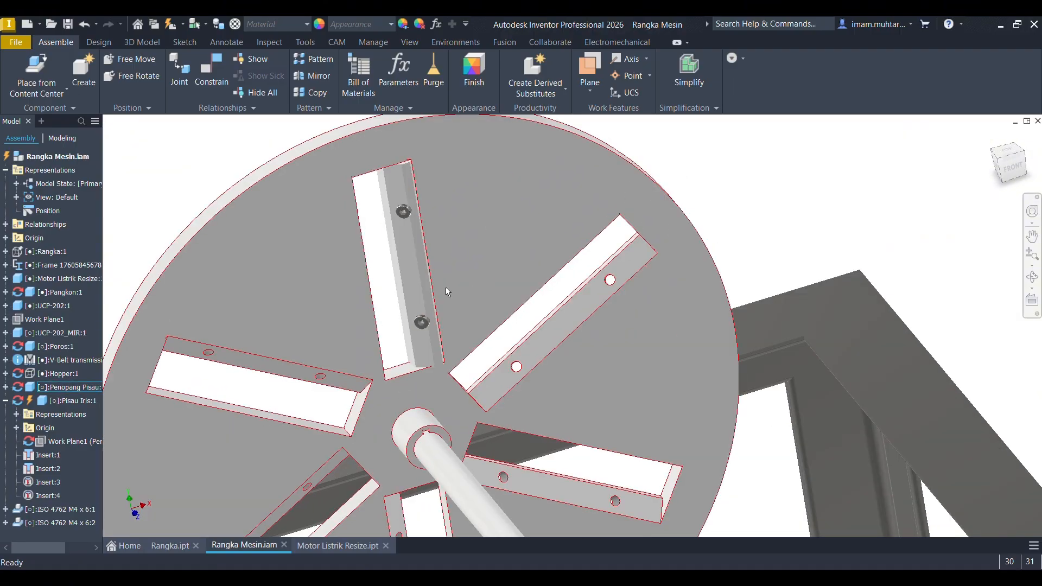
left_click(314, 59)
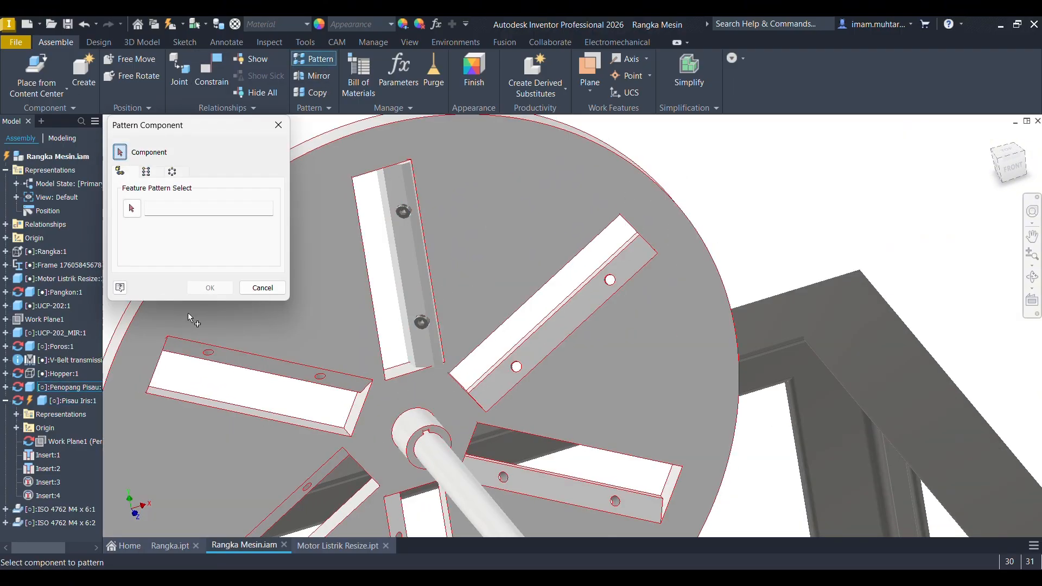
left_click(404, 212)
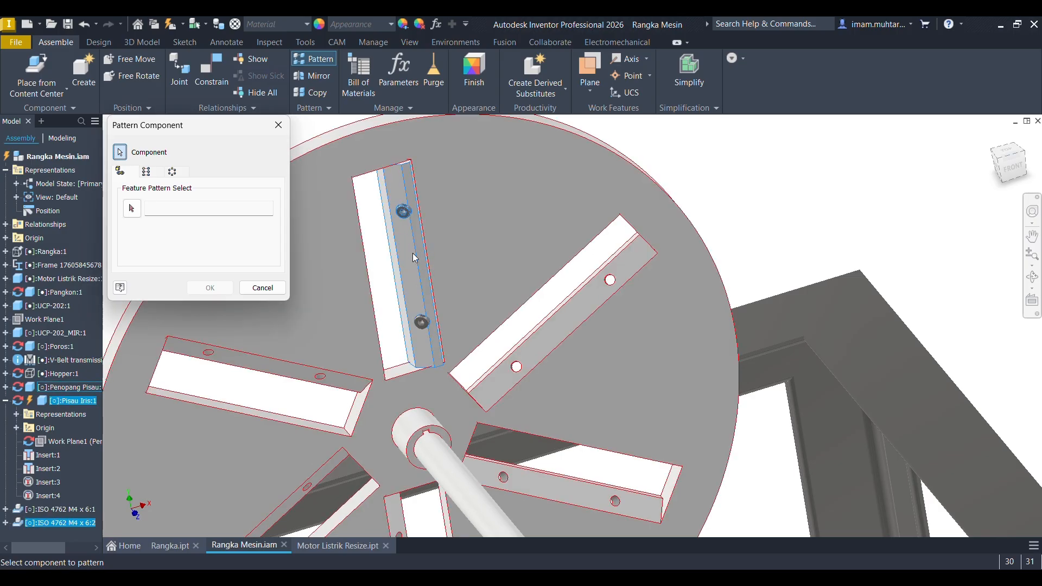
left_click(421, 323)
left_click(172, 172)
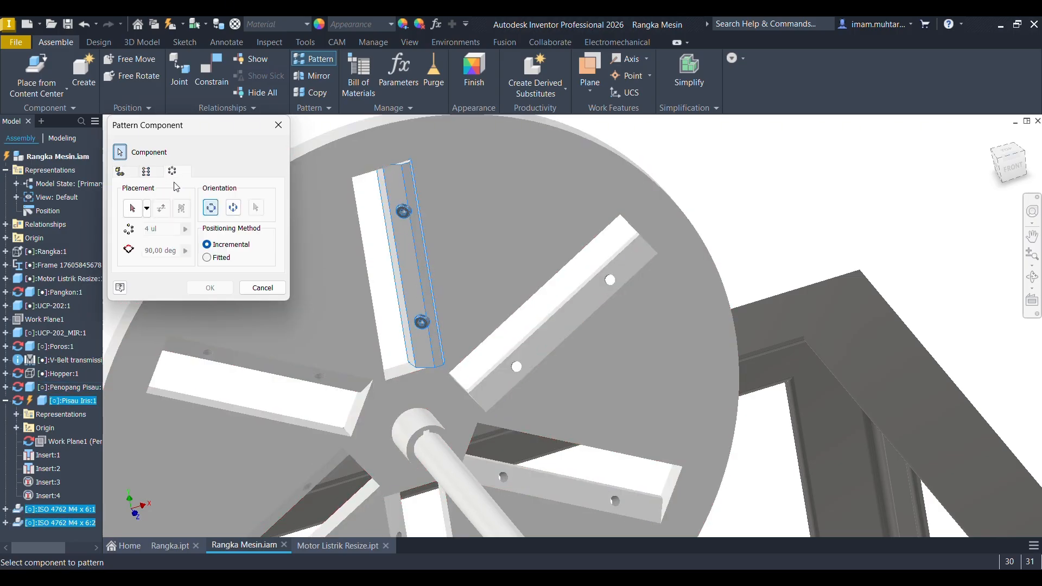
Pattern the blade set around the shaft's axis with 6 occurrences at 60-degree increments.
left_click(133, 208)
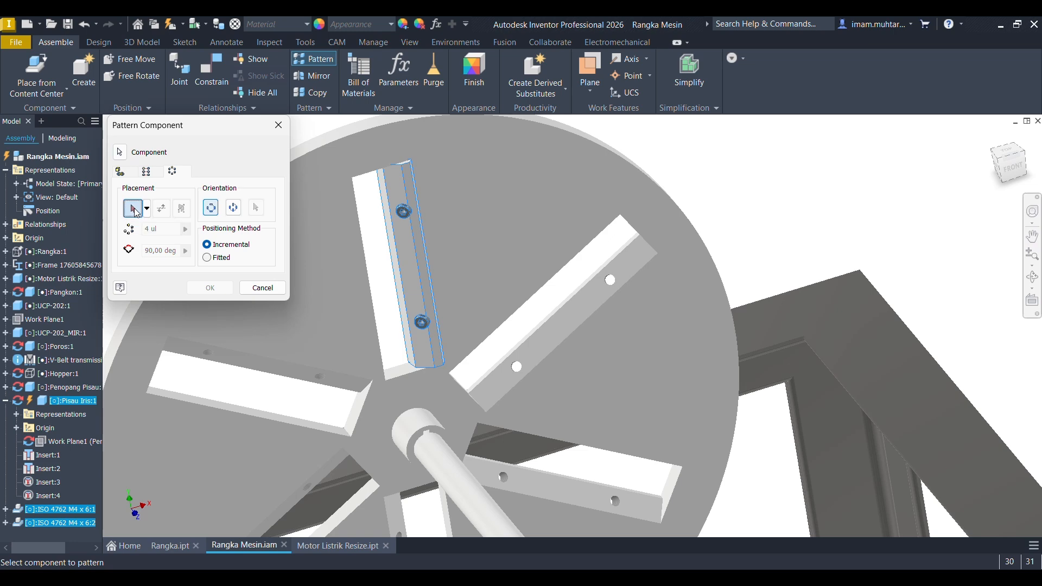
left_click(478, 508)
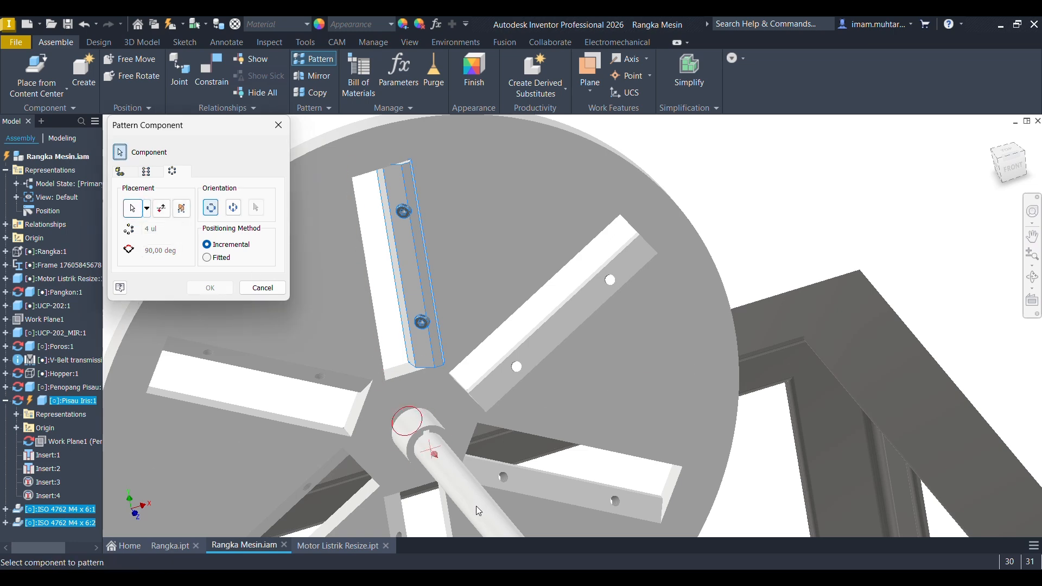
scroll(298, 435, "down", 3)
left_click_drag(163, 229, 111, 229)
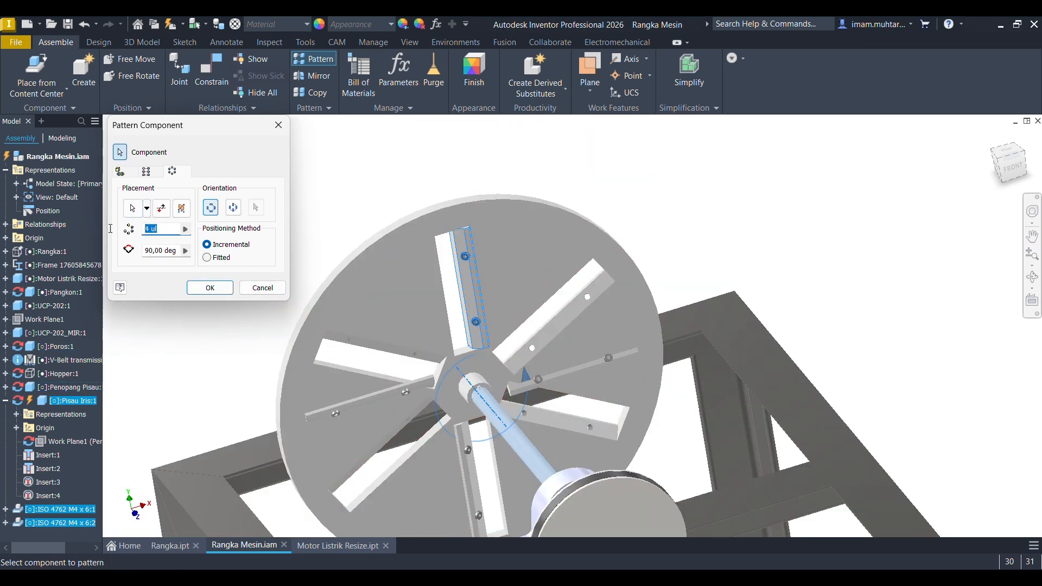
left_click(175, 252)
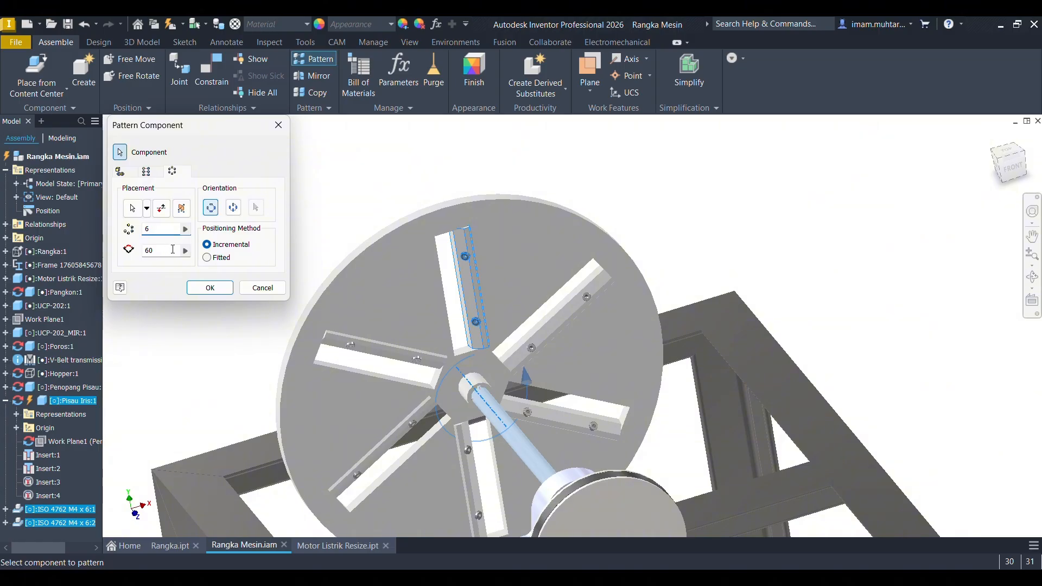
middle_click_drag(477, 323, 505, 313, "shift")
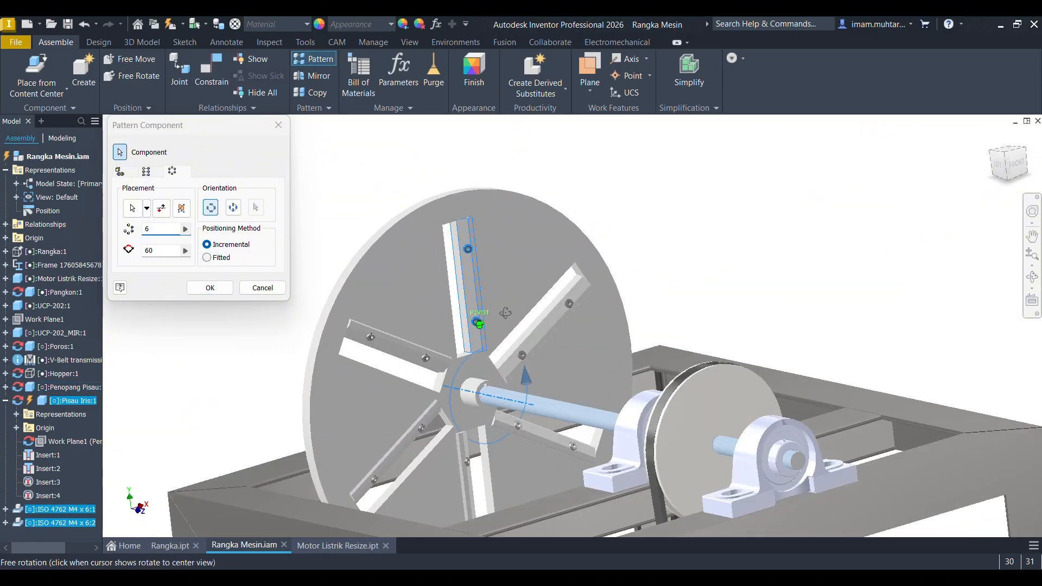
left_click(210, 287)
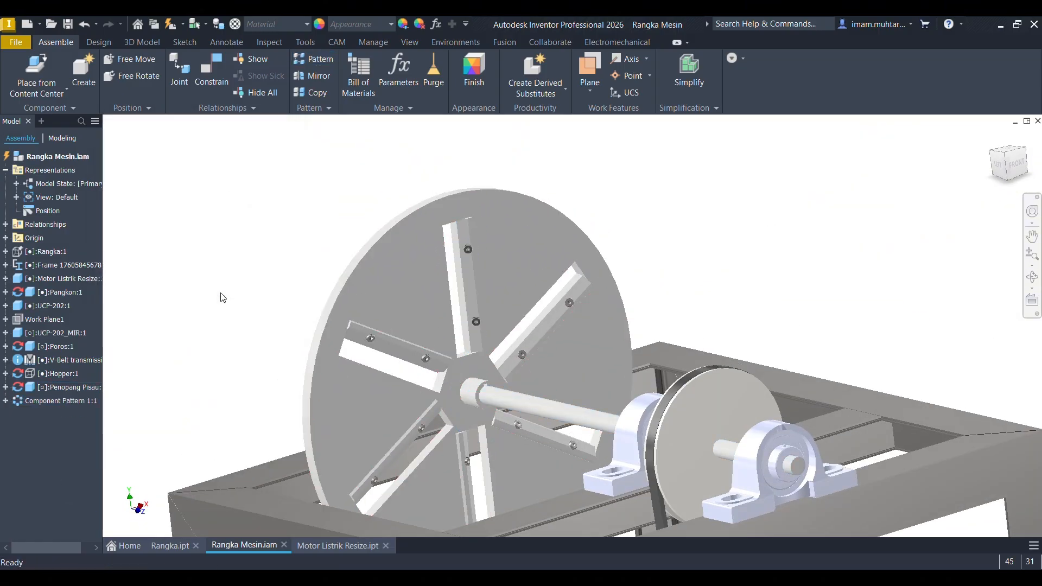
Save the Rangka Mesin assembly.
scroll(368, 324, "up", 5)
mouse_move(369, 324)
middle_mouse_down("shift")
mouse_move(509, 312)
mouse_move(564, 327)
mouse_move(456, 330)
mouse_move(470, 346)
middle_mouse_up("shift")
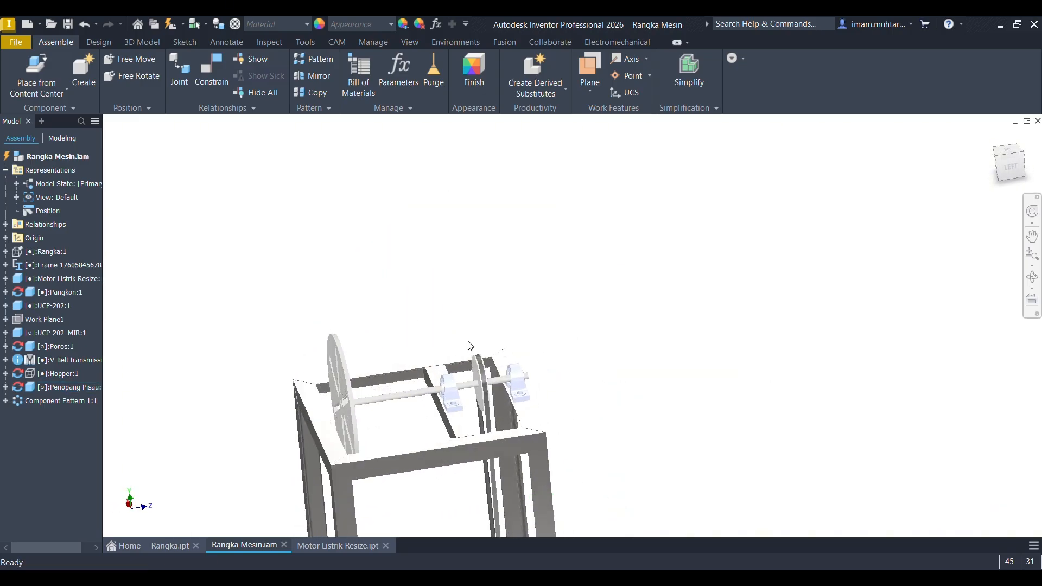
key("ctrl+s")
key("Return")
Show the Hopper component, edit it in place, and open the Sketch1 profile of its Extrusion1.
left_click(60, 374)
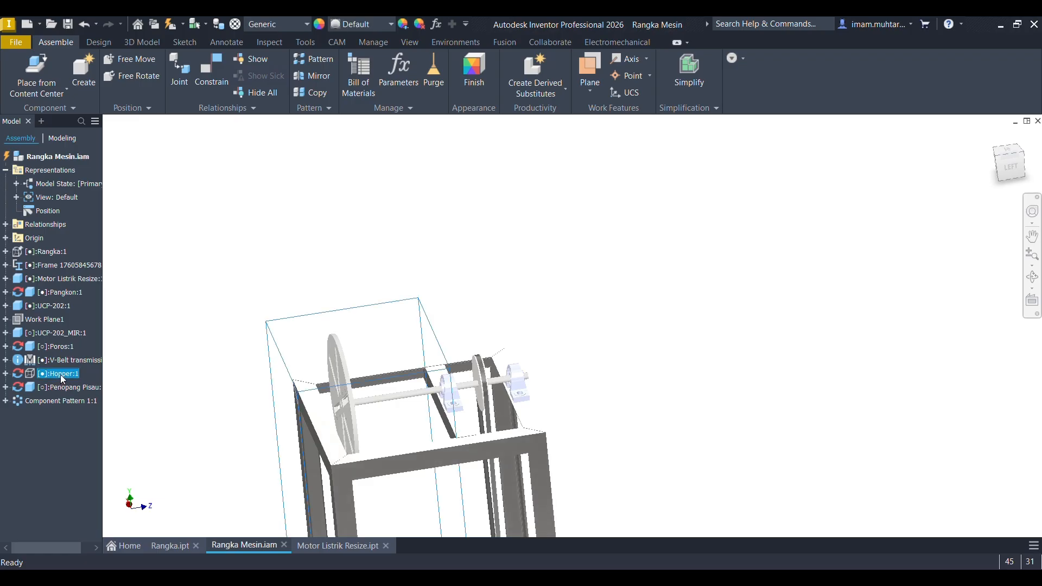
key("alt+v")
middle_click_drag(403, 377, 463, 379, "shift")
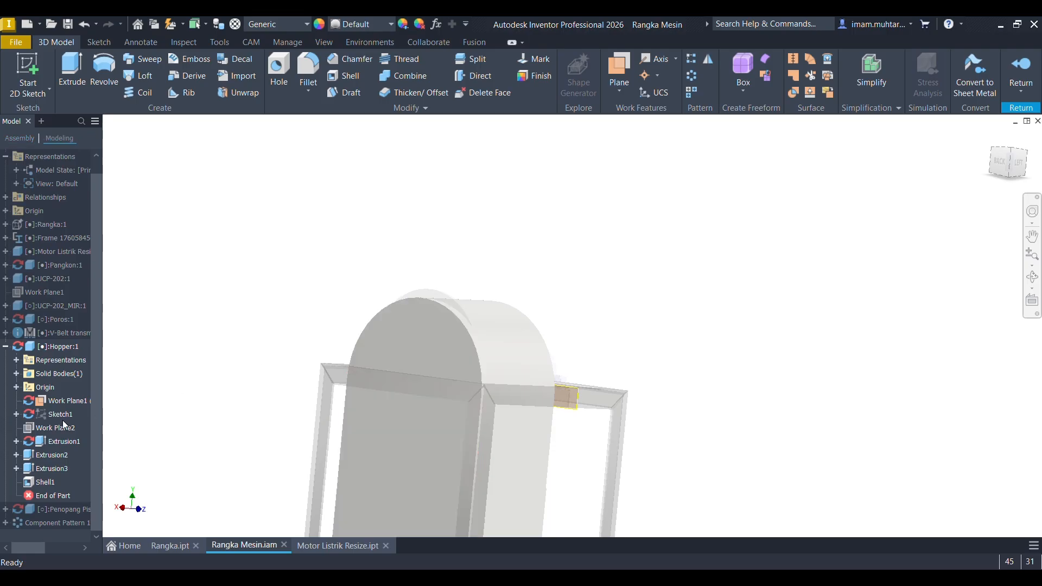
left_click(58, 441)
left_click(16, 442)
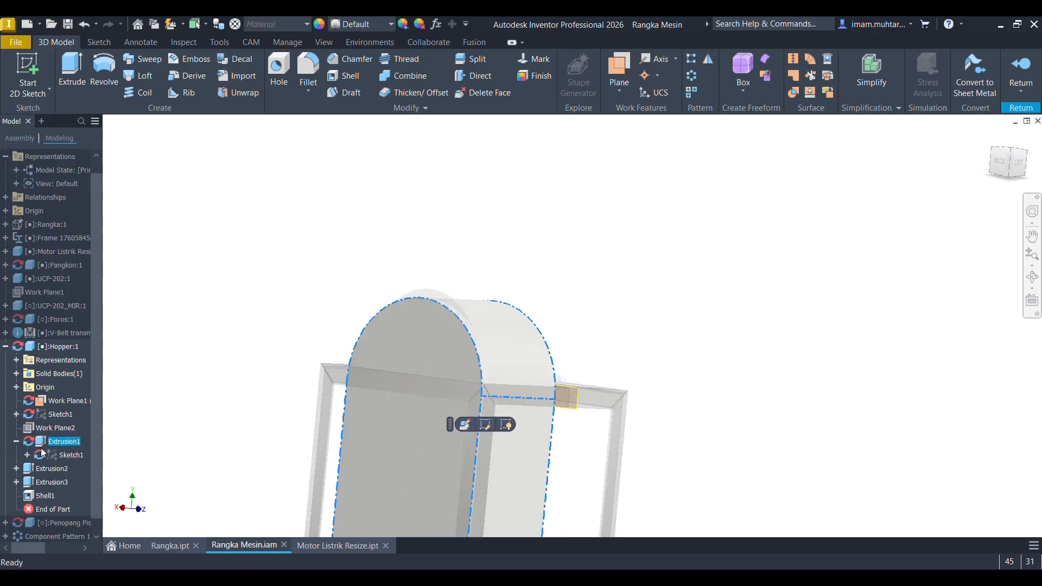
left_click(71, 454)
double_click(71, 455)
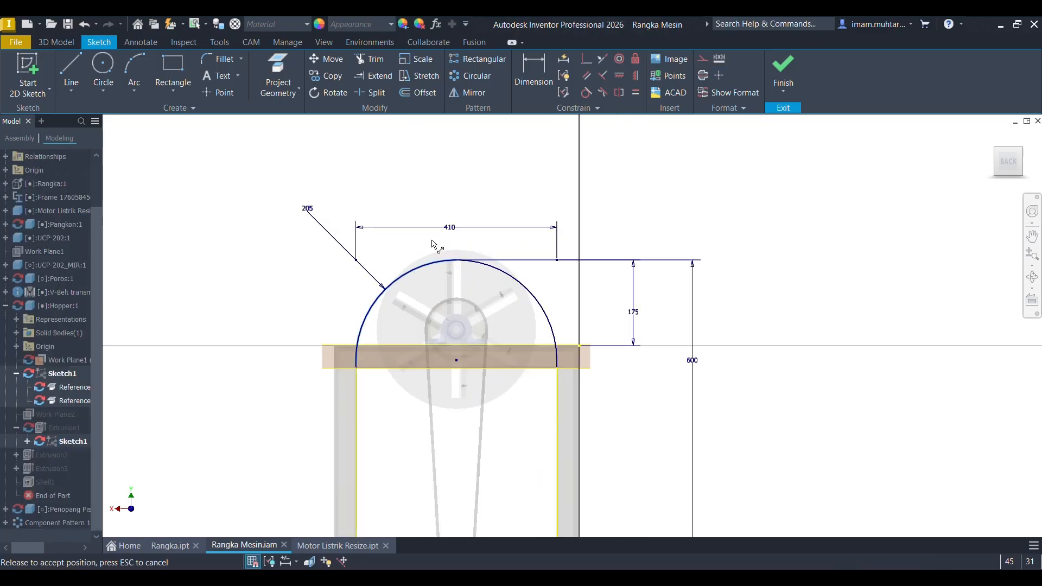
Try 200 mm and settle on 210 mm for the height of the hopper arc's peak above the frame's upper edge.
double_click(640, 313)
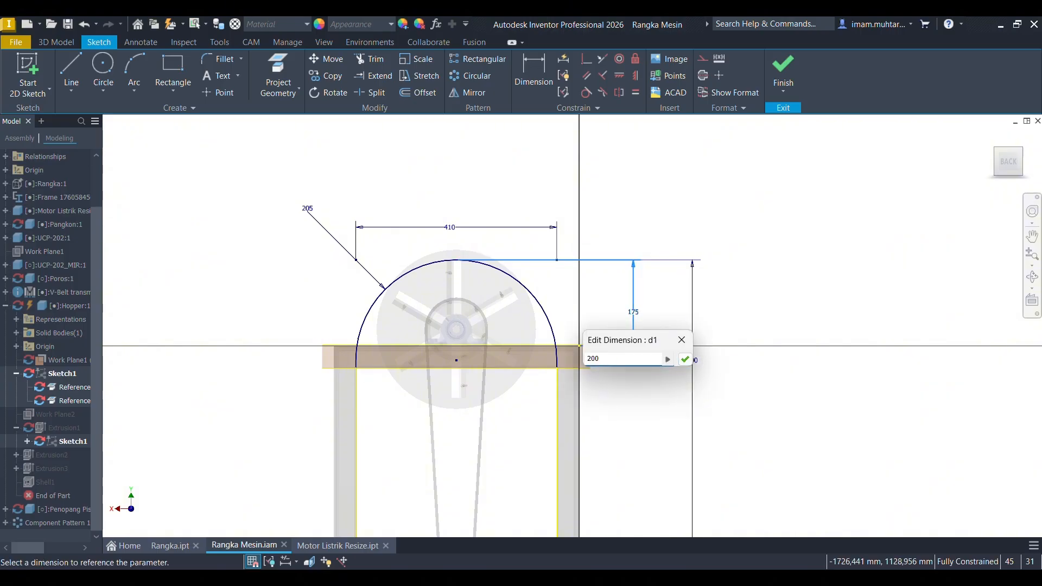
key("Return")
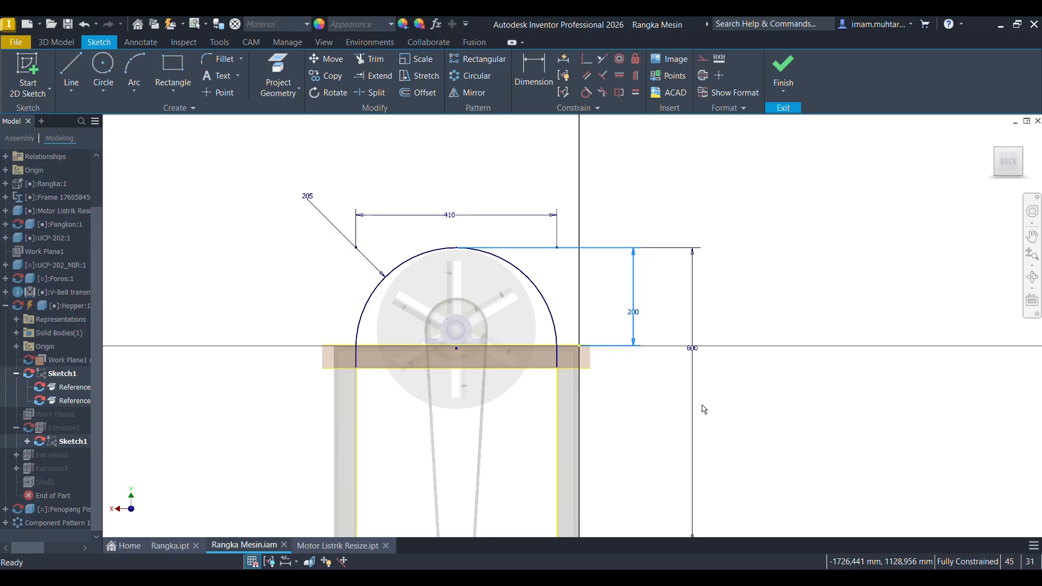
double_click(648, 320)
type("210")
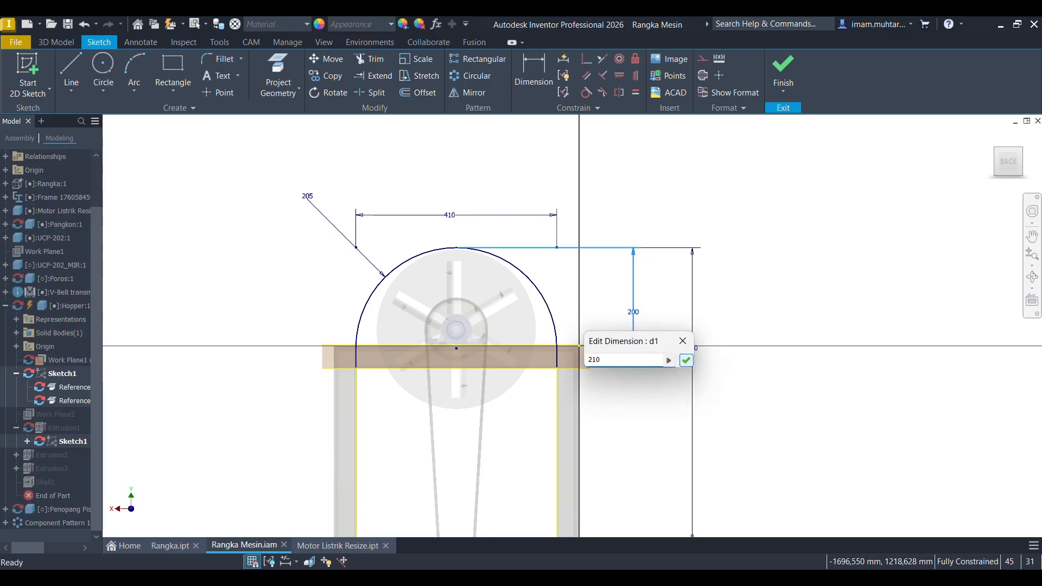
left_click(686, 360)
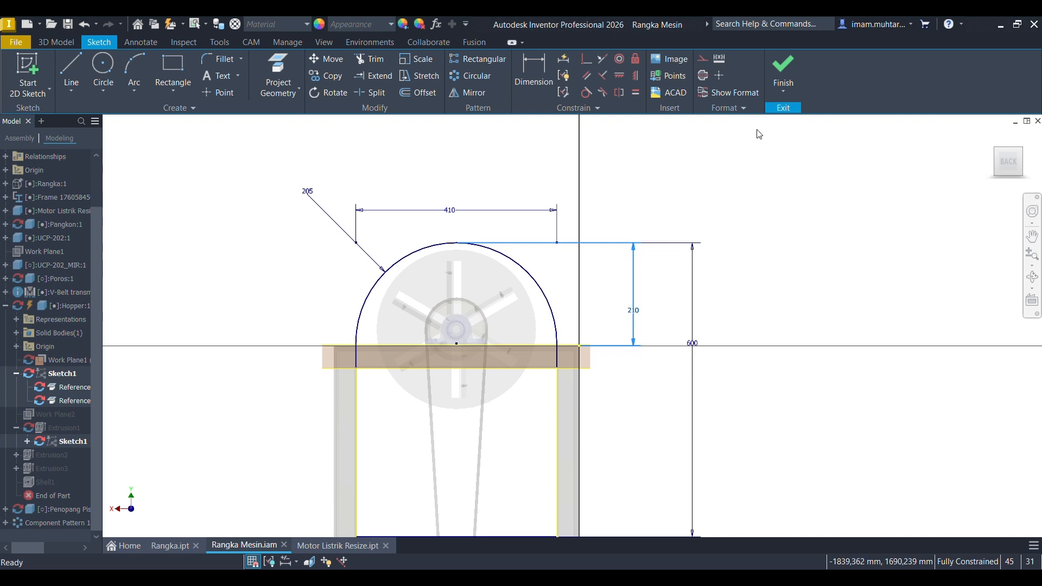
Finish editing the hopper's profile sketch so its extrusion rebuilds.
left_click(780, 78)
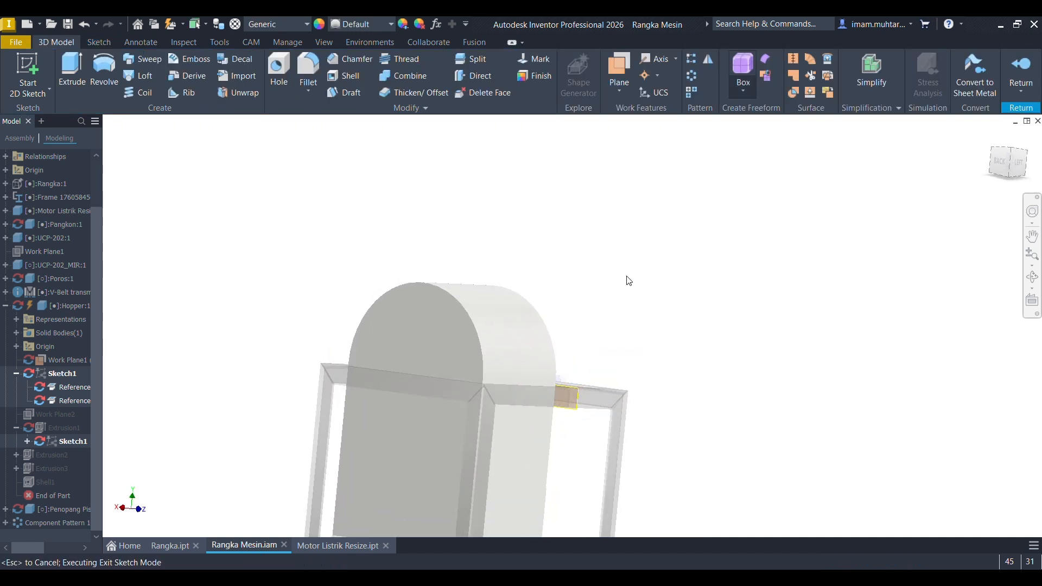
scroll(627, 281, "down", 5)
mouse_move(631, 301)
middle_mouse_down("shift")
mouse_move(546, 302)
mouse_move(632, 276)
mouse_move(569, 316)
mouse_move(536, 294)
mouse_move(445, 321)
mouse_move(571, 307)
mouse_move(542, 331)
mouse_move(600, 295)
mouse_move(565, 323)
mouse_move(603, 311)
middle_mouse_up("shift")
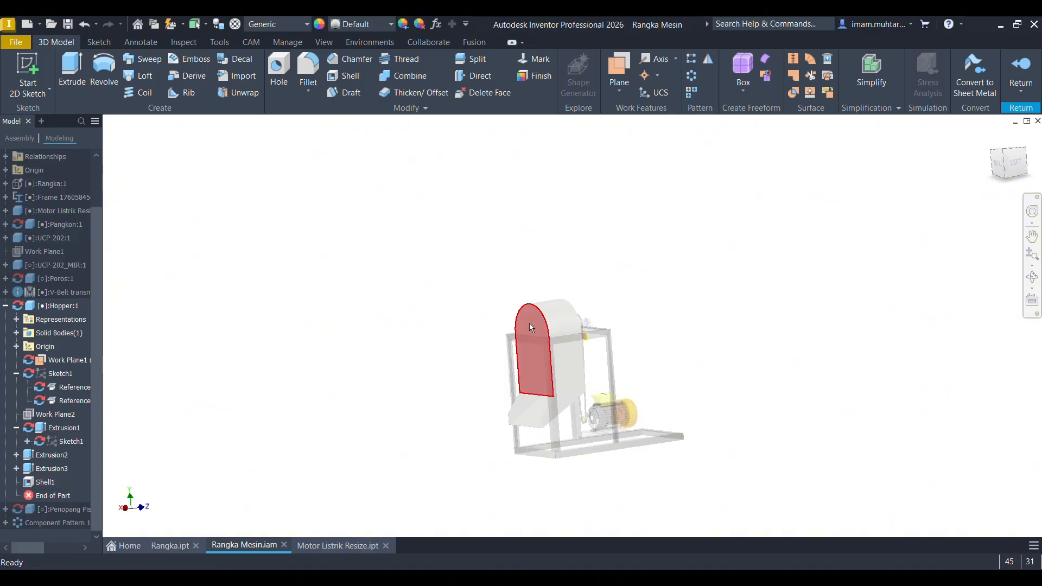
Start a new sketch on the hopper's flat arched face on the chute side and project the face outline into it.
scroll(528, 320, "down", 2)
left_click(529, 317)
left_click(607, 310)
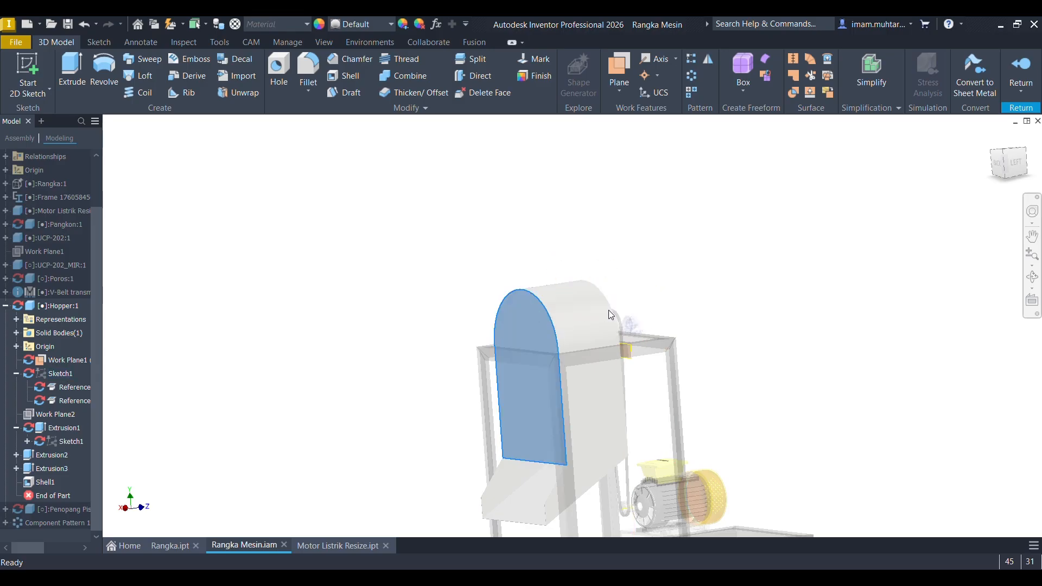
left_click(283, 73)
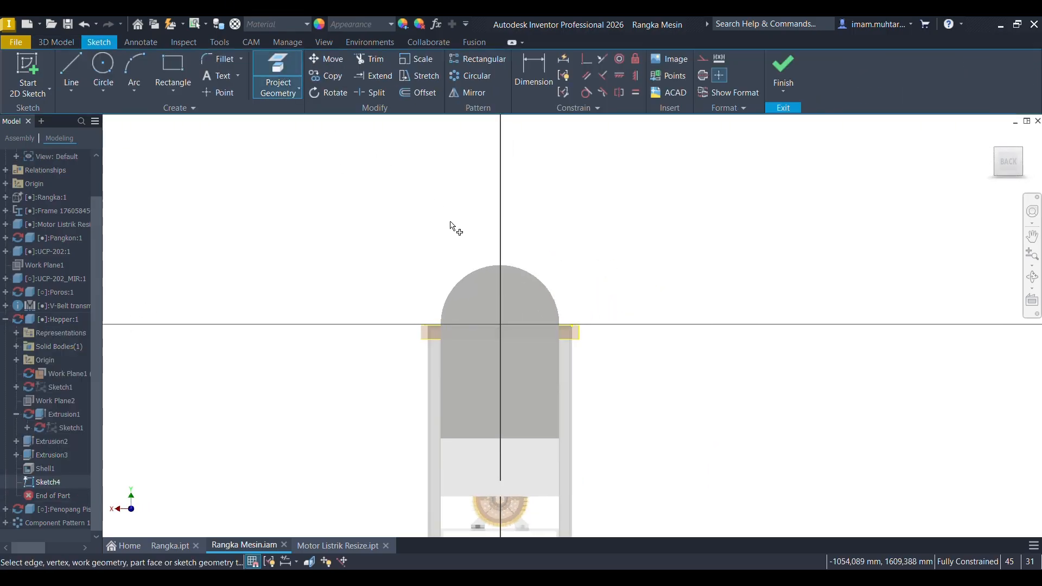
left_click(453, 306)
scroll(499, 309, "up", 2)
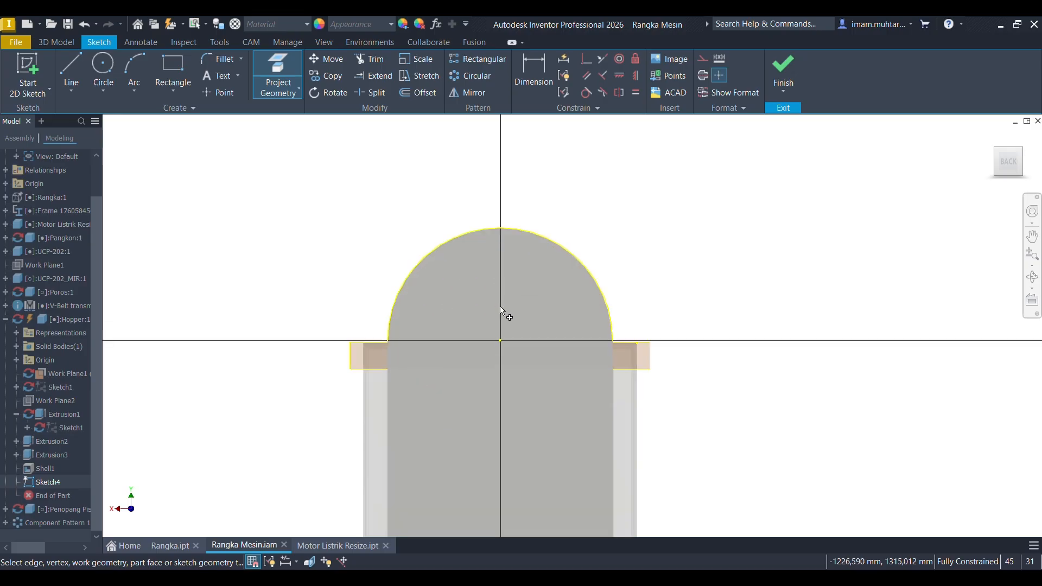
Draw a 100 mm diameter circle inside the arched part of the hopper face, beside the vertical centre line.
key("c")
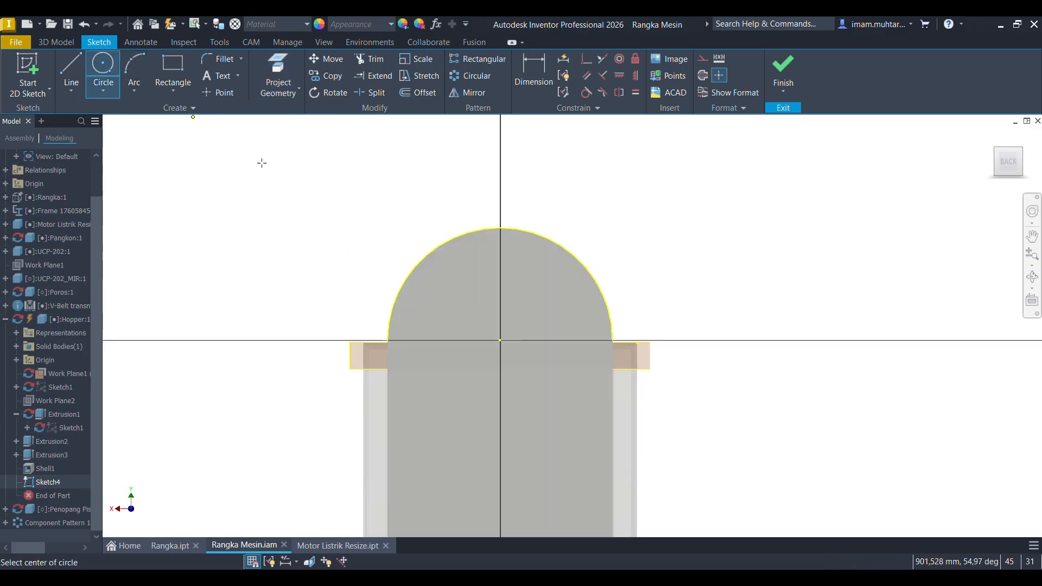
left_click(438, 308)
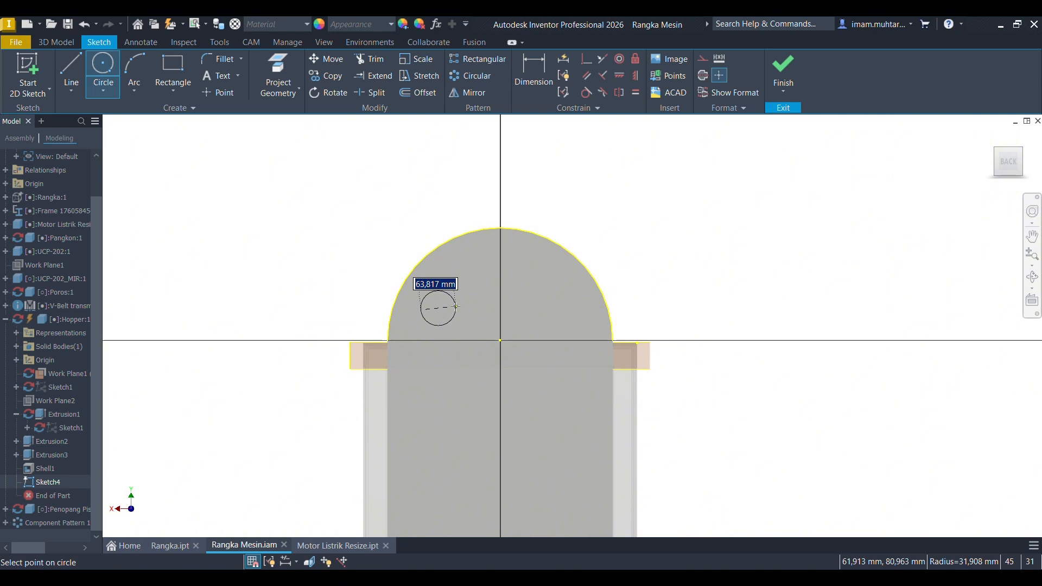
type("100")
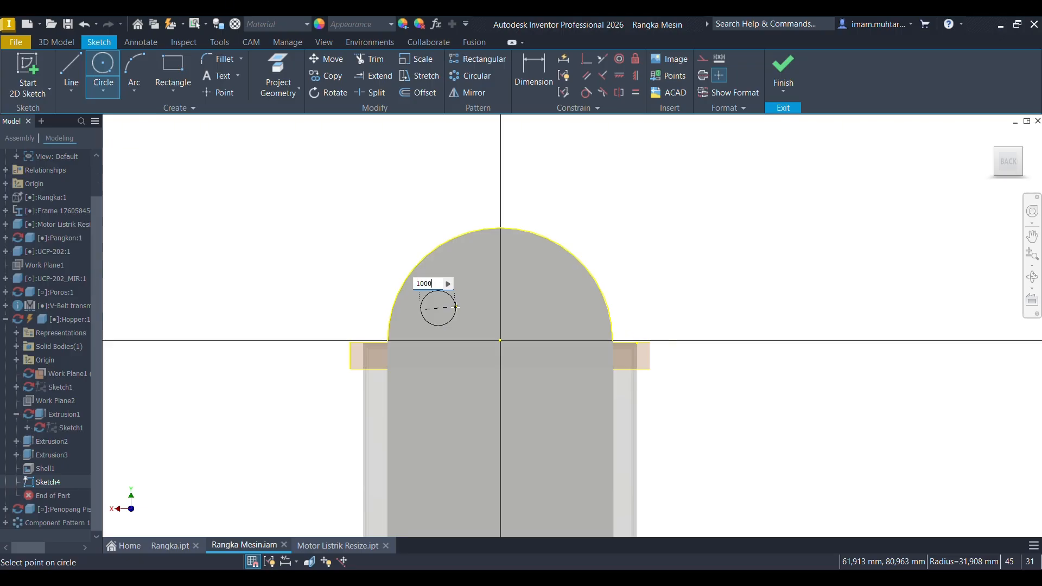
key("Return")
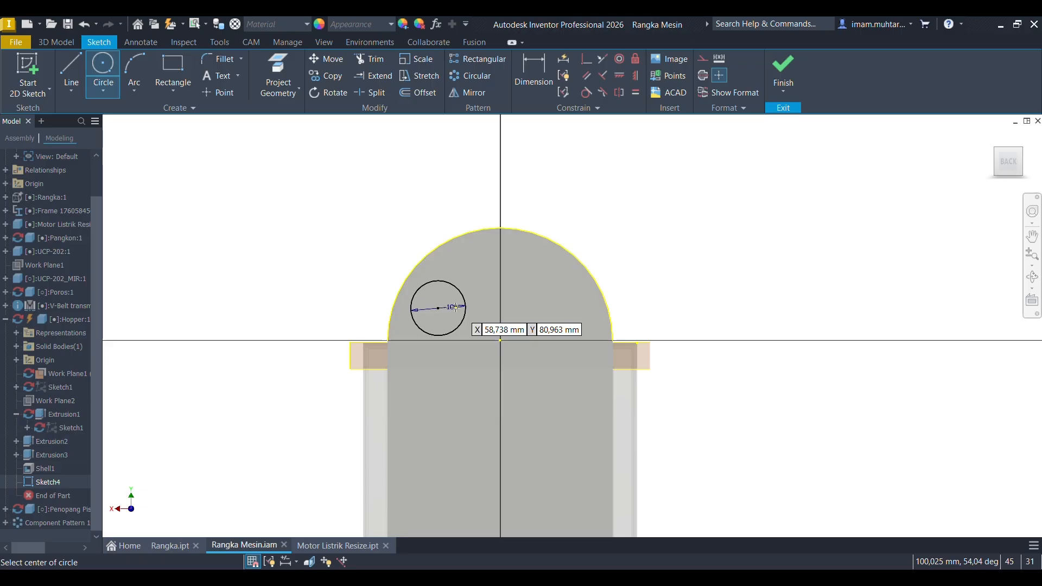
Dimension the circle's centre horizontally 100 mm from the arch's centre.
scroll(441, 328, "up", 3)
key("d")
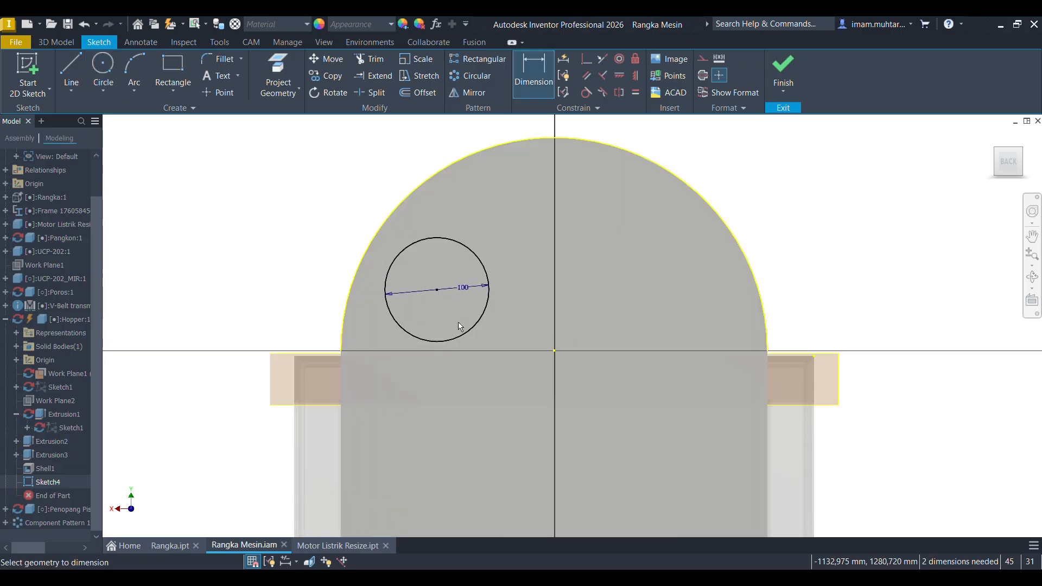
left_click(488, 297)
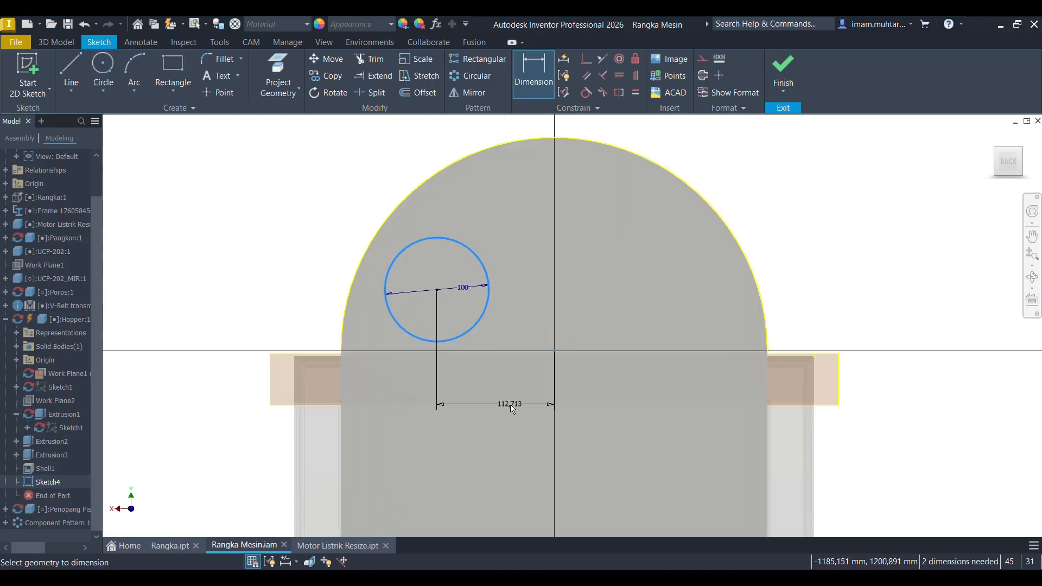
left_click(545, 405)
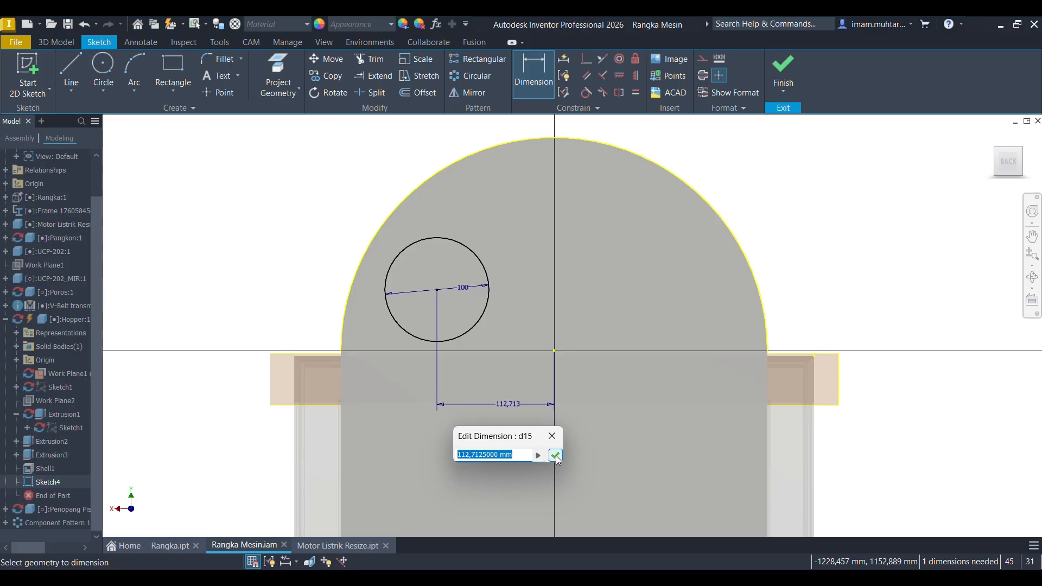
type("100")
left_click(555, 456)
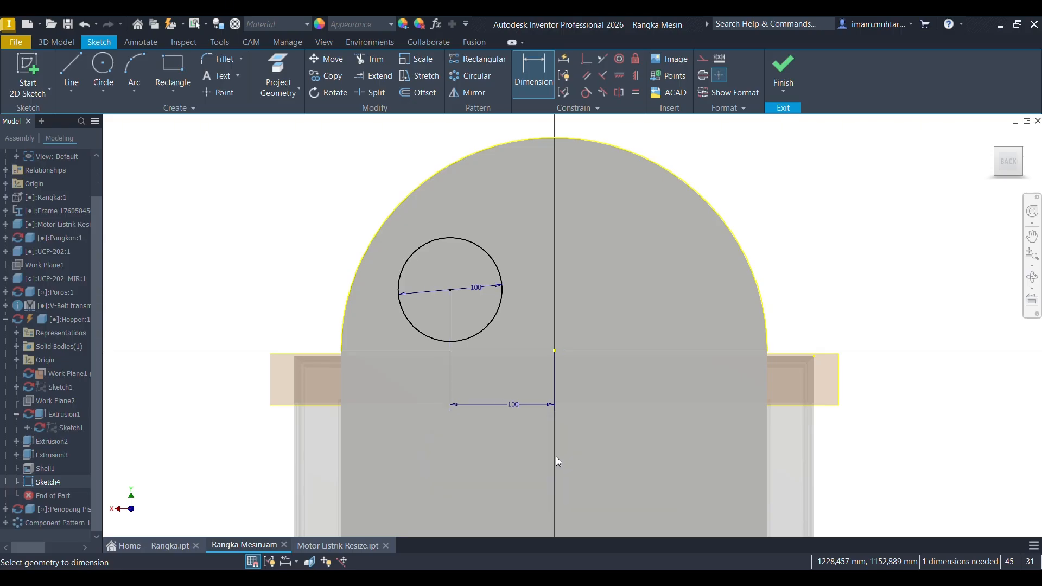
Set the circle's diameter to 80 mm.
left_click(476, 287)
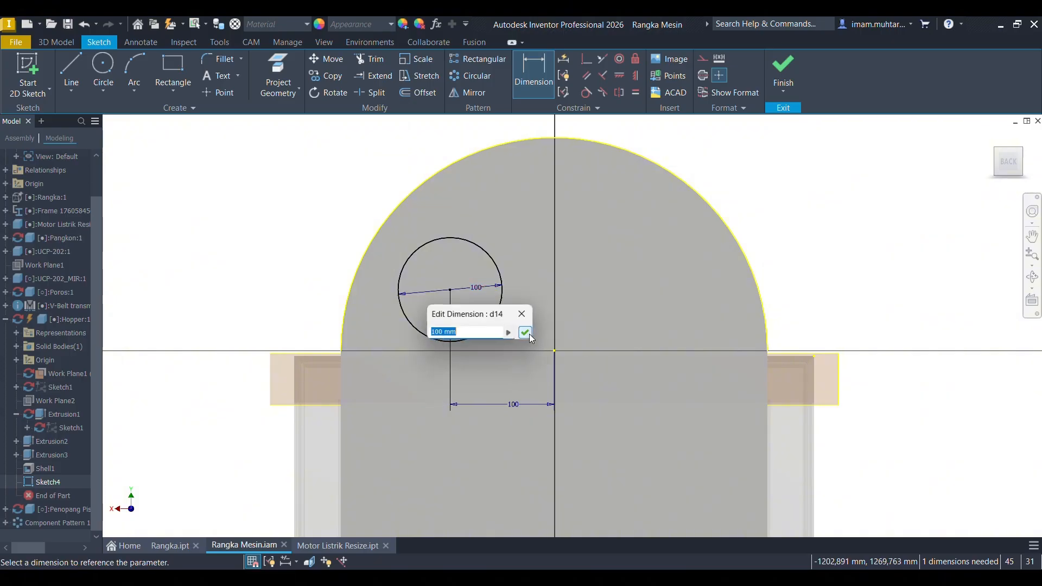
type("80")
left_click(529, 334)
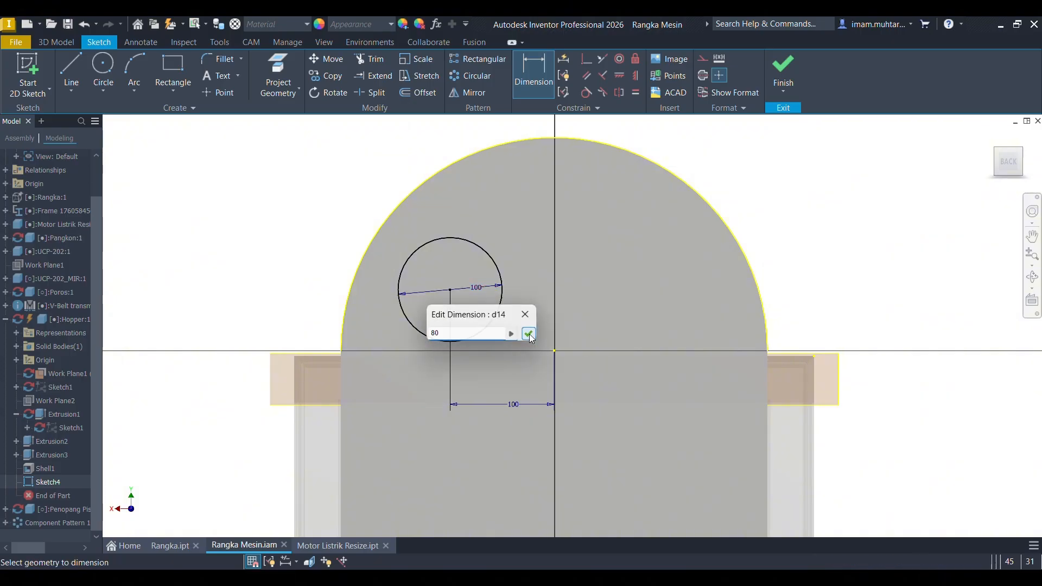
key("Escape")
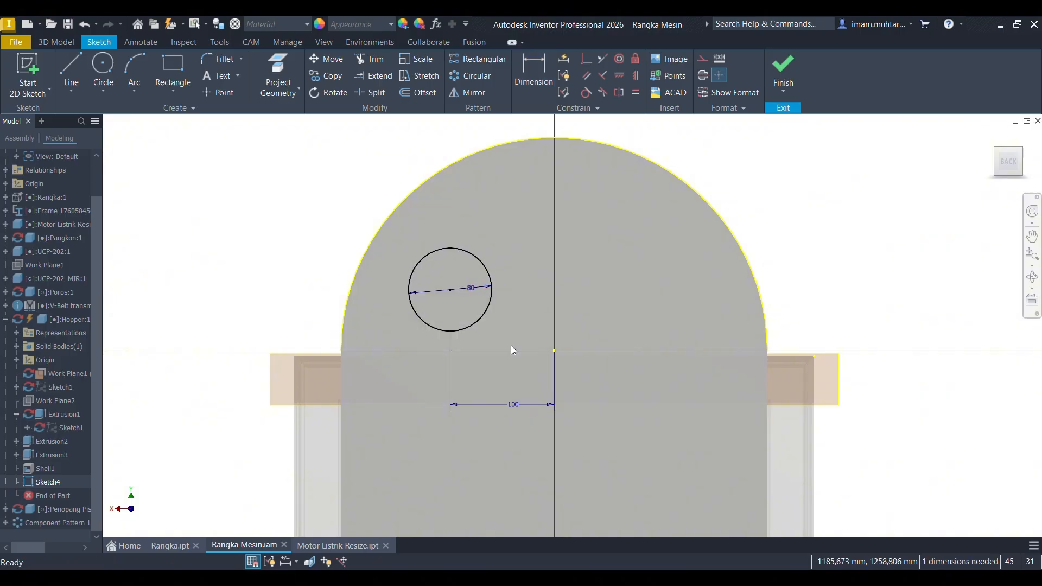
Extrude the 80 mm circle 2 mm in the flipped direction to cut a round opening through the hopper wall.
scroll(483, 348, "down", 5)
middle_click_drag(483, 348, 482, 329, "shift")
key("e")
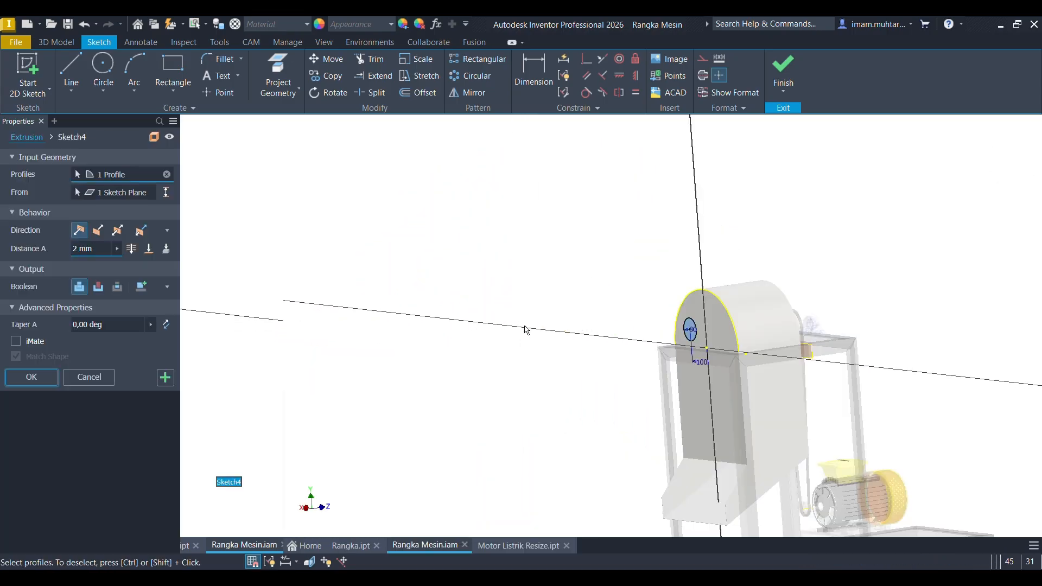
scroll(693, 330, "up", 5)
left_click(98, 230)
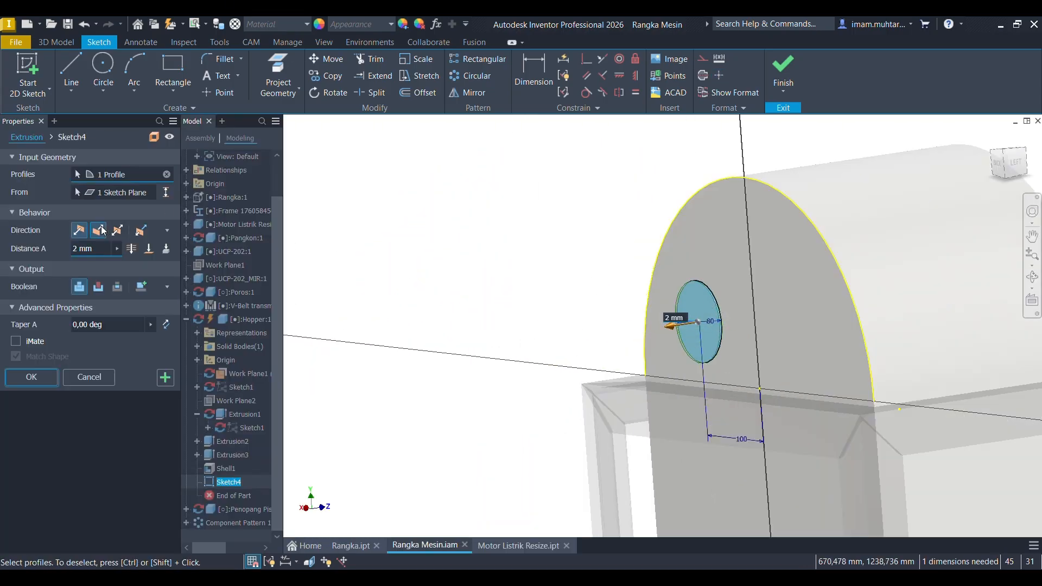
left_click(31, 377)
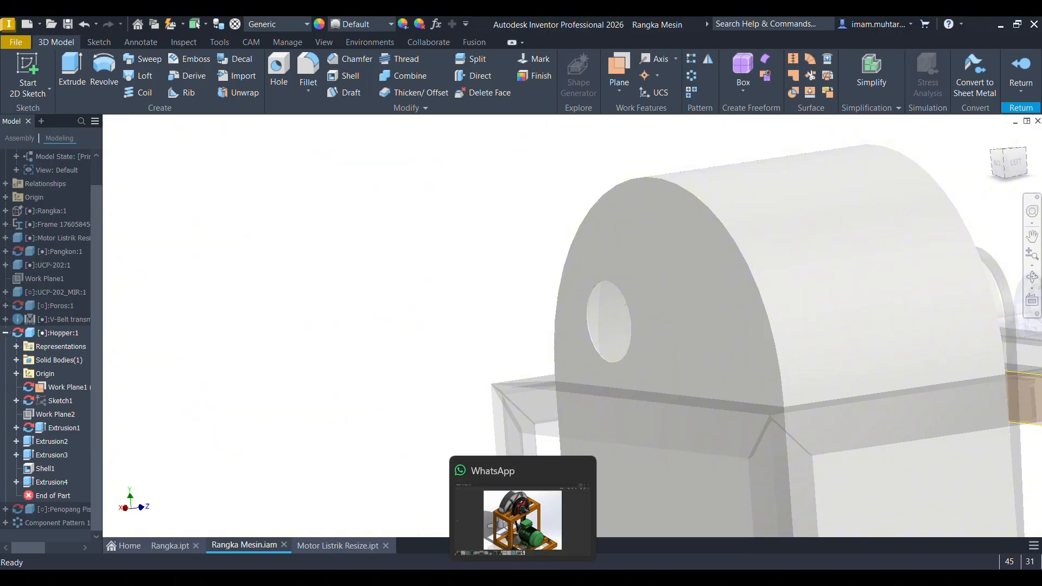
Switch to WhatsApp, examine the reference picture showing the hopper's inlet on the chute side, and return to Inventor.
left_click(564, 499)
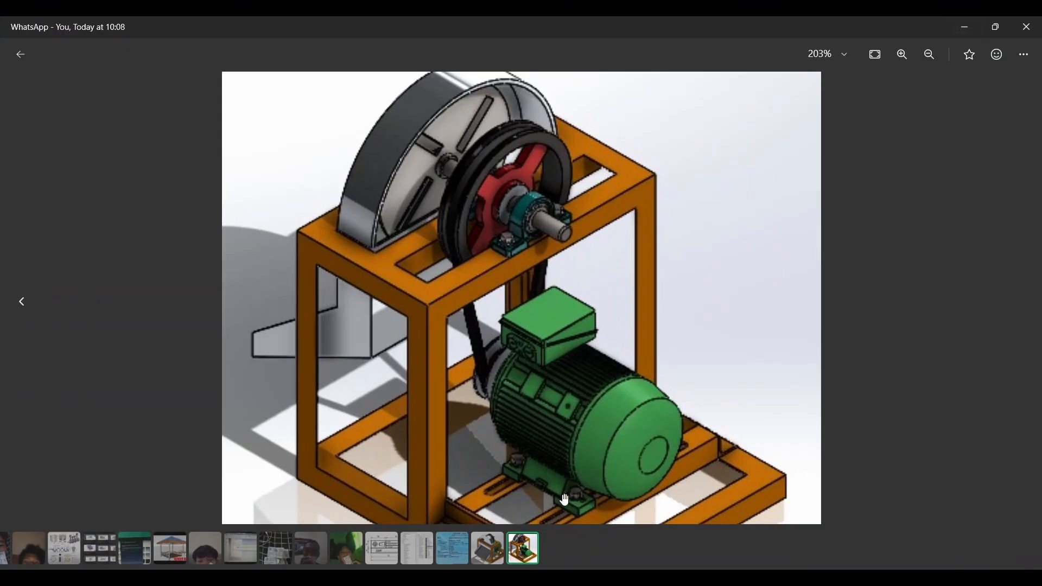
left_click(487, 548)
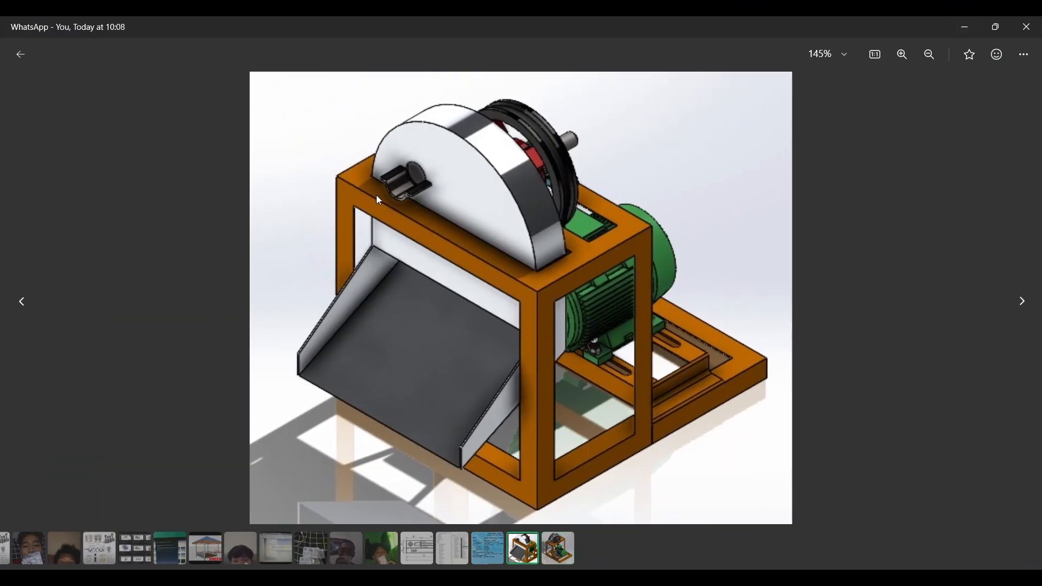
left_click(953, 26)
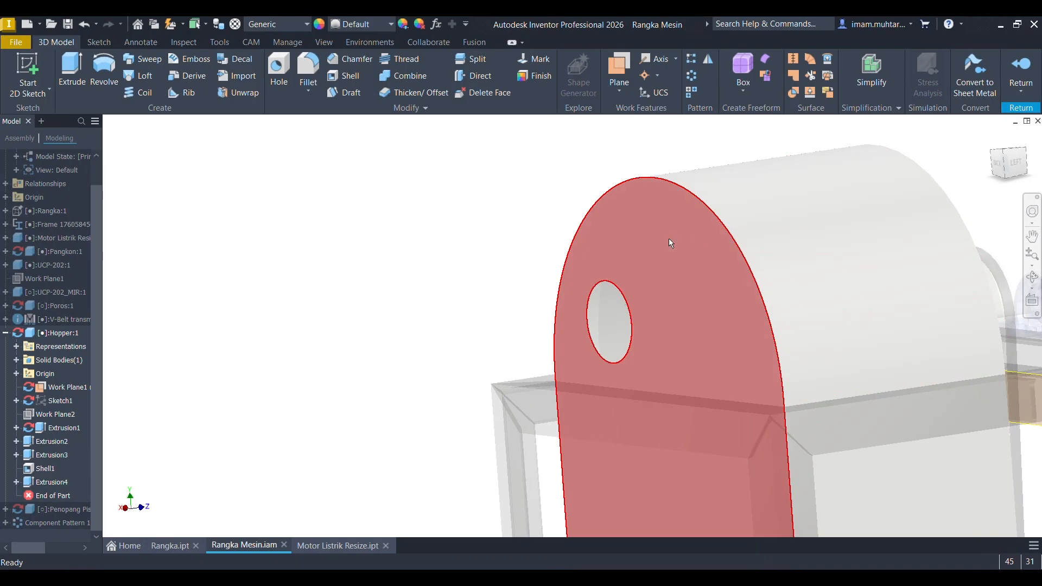
Create another sketch on the arched hopper face and project its outline together with the round opening's edge.
left_click(662, 339)
left_click(741, 332)
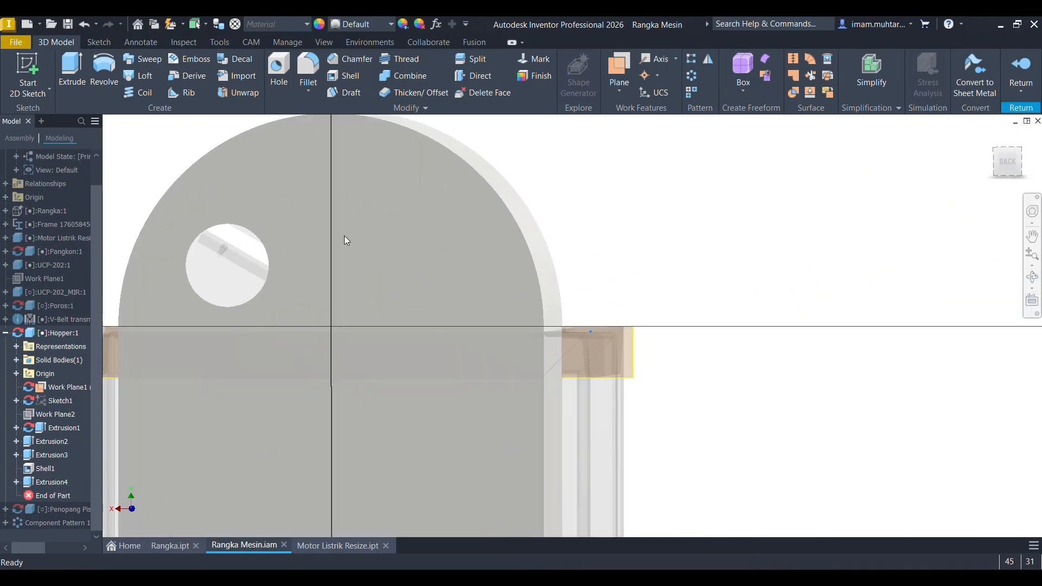
left_click(275, 61)
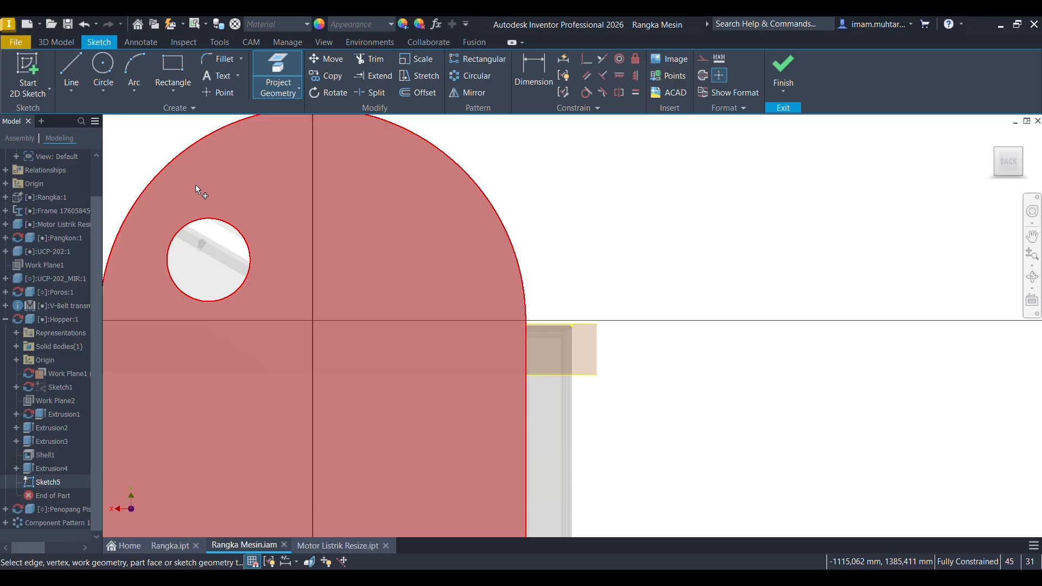
left_click(111, 232)
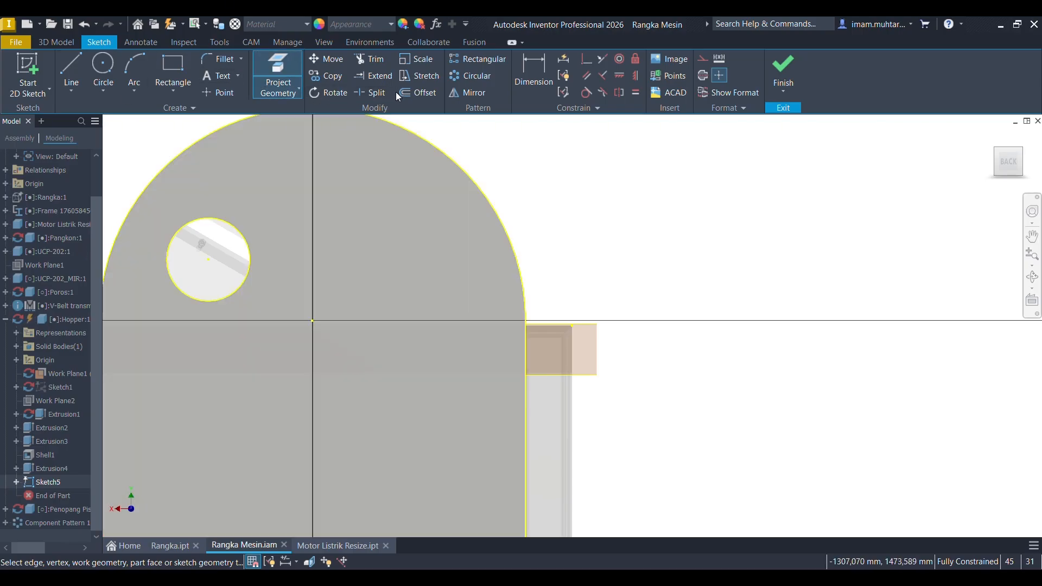
Offset the projected edge of the round opening outward by 2 mm.
left_click(416, 92)
left_click(235, 226)
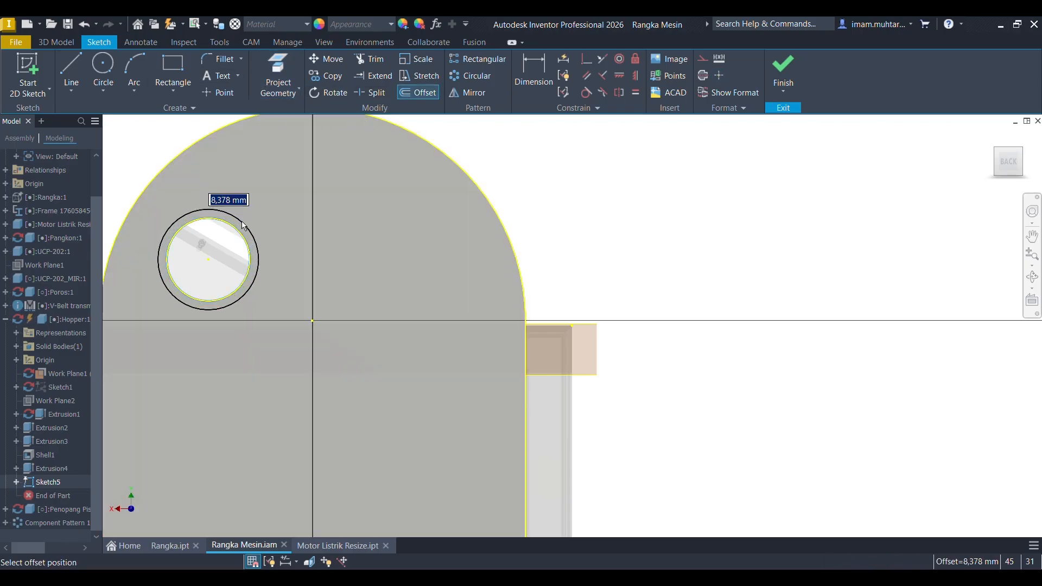
type("2")
key("Return")
Draw a narrow horizontal rectangle about 130 mm wide across the round opening, extending past both sides of the offset circle.
scroll(195, 291, "up", 3)
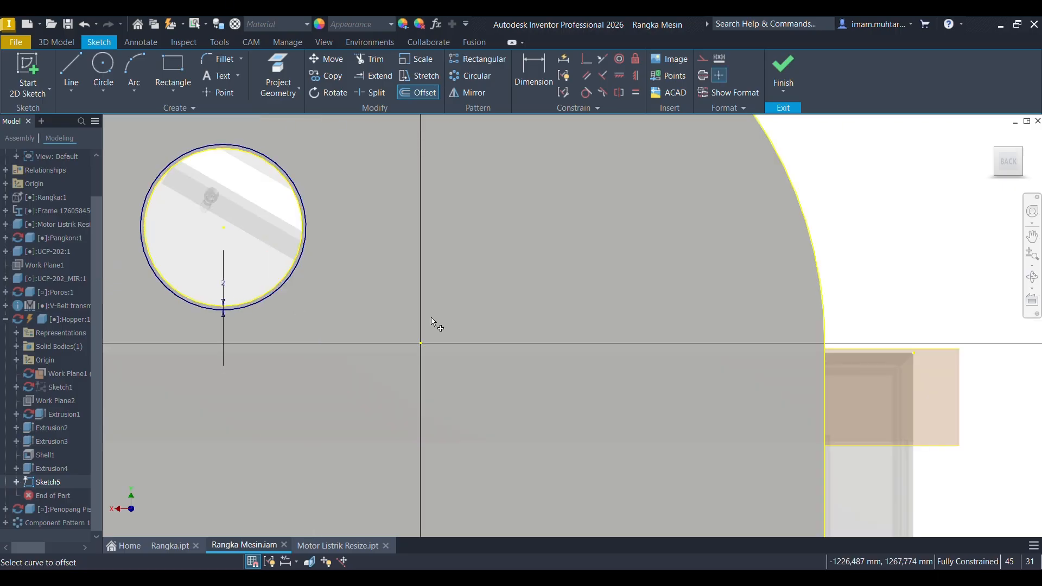
scroll(463, 328, "down", 5)
scroll(345, 309, "up", 3)
left_click(173, 75)
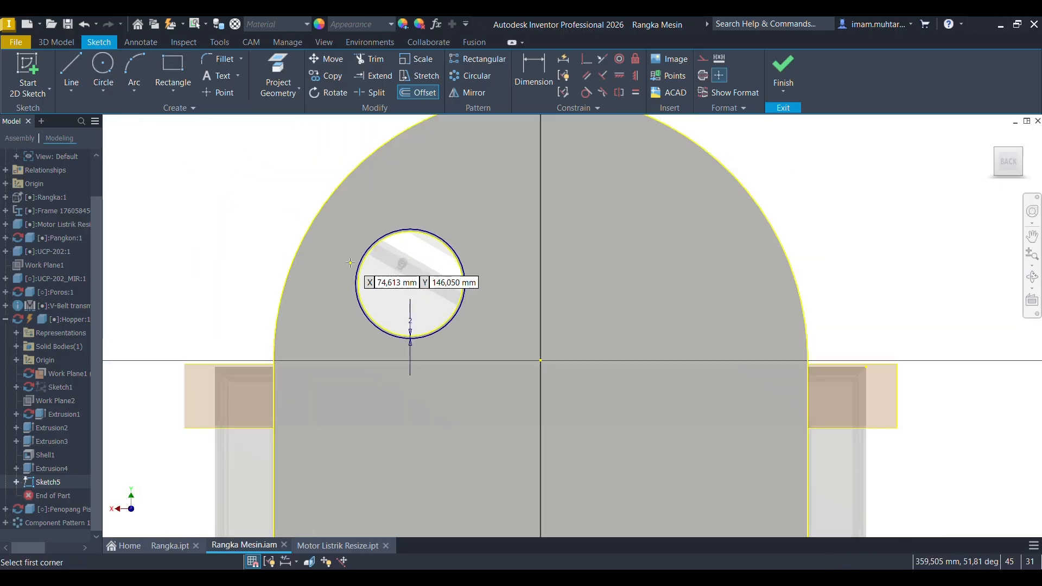
left_click(319, 284)
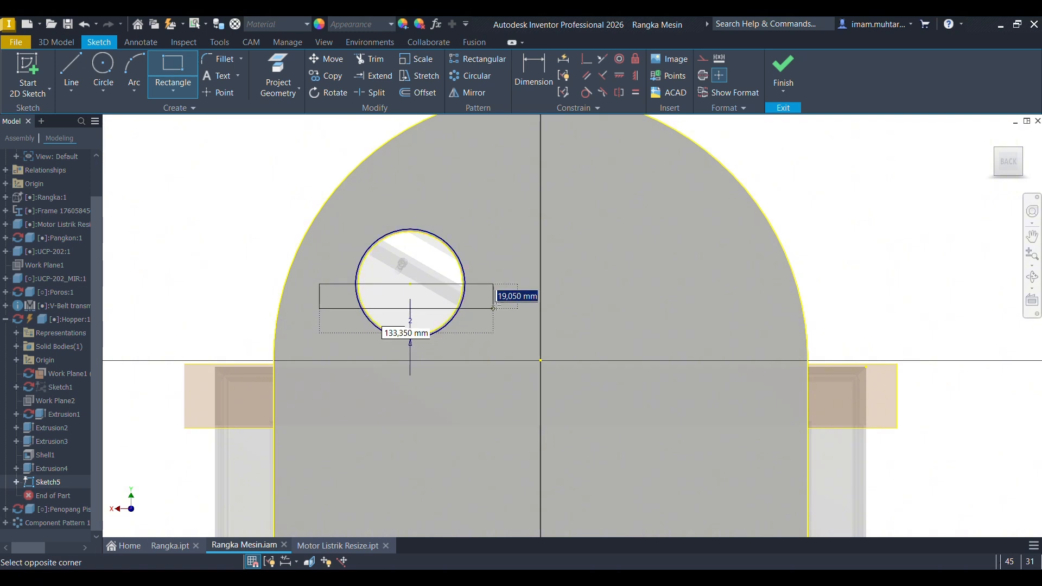
left_click(489, 294)
Dimension the narrow rectangle's height to 2 mm.
key("d")
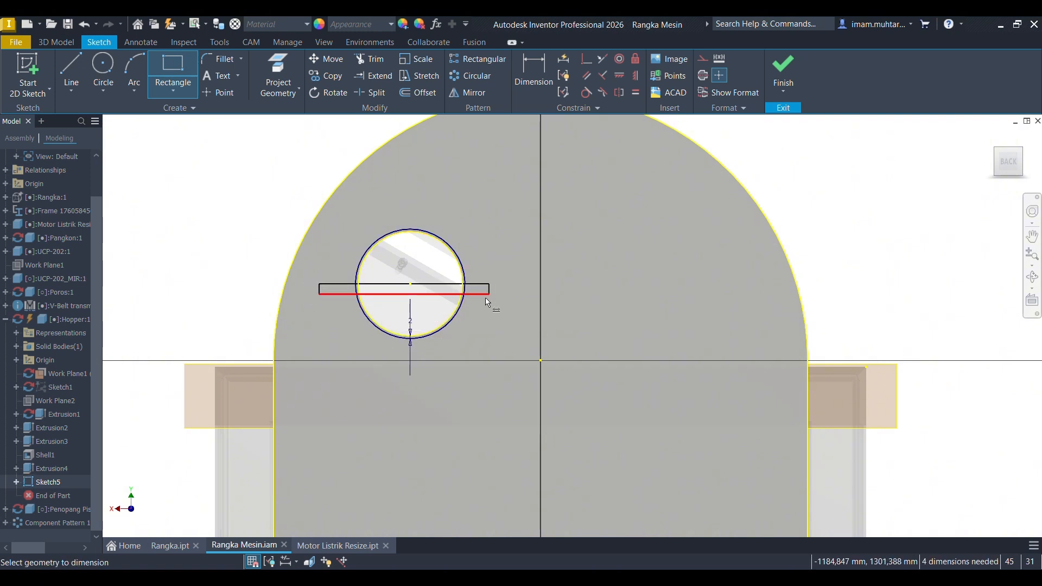
scroll(479, 299, "up", 4)
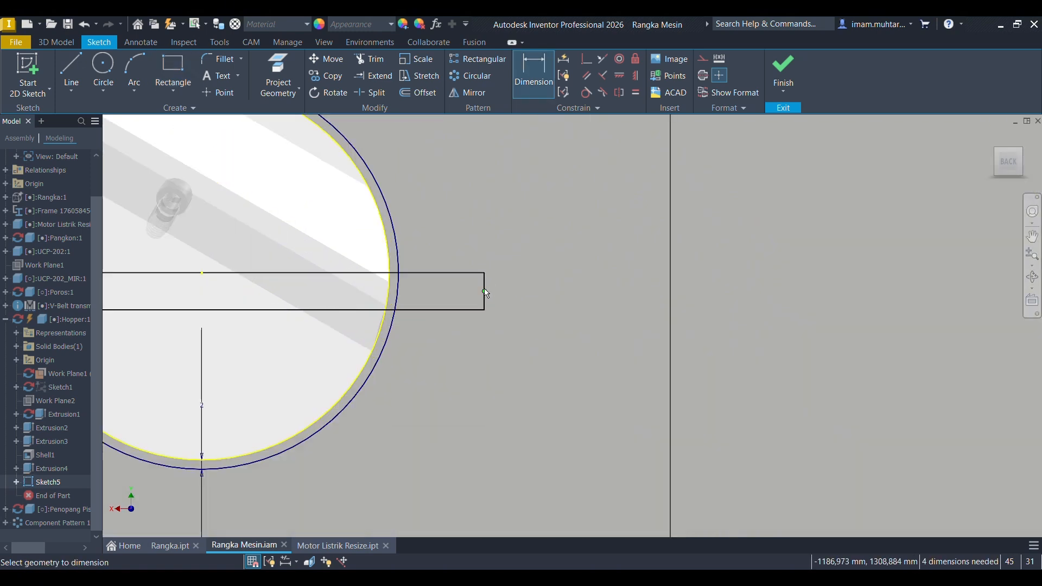
left_click(489, 288)
left_click(558, 296)
type("2")
left_click(606, 349)
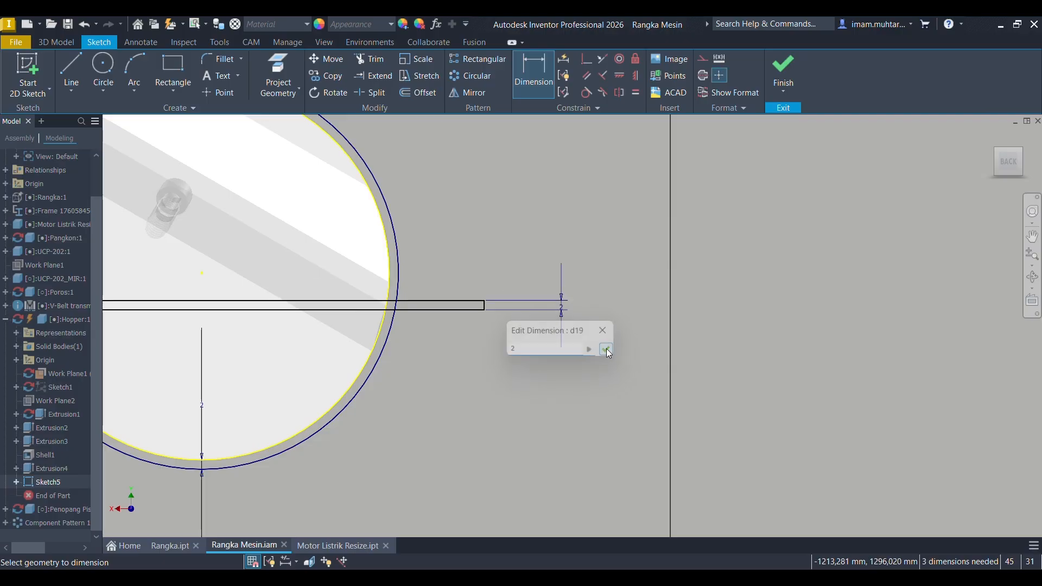
Constrain the narrow rectangle's upper edge coincident with the centre point of the round opening.
scroll(722, 299, "down", 4)
scroll(529, 310, "up", 3)
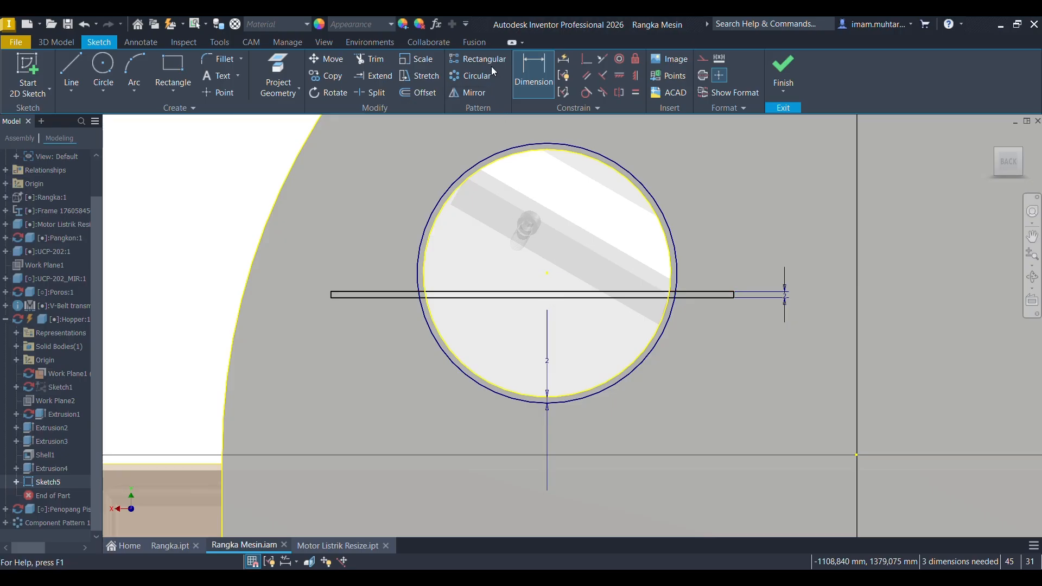
left_click(584, 64)
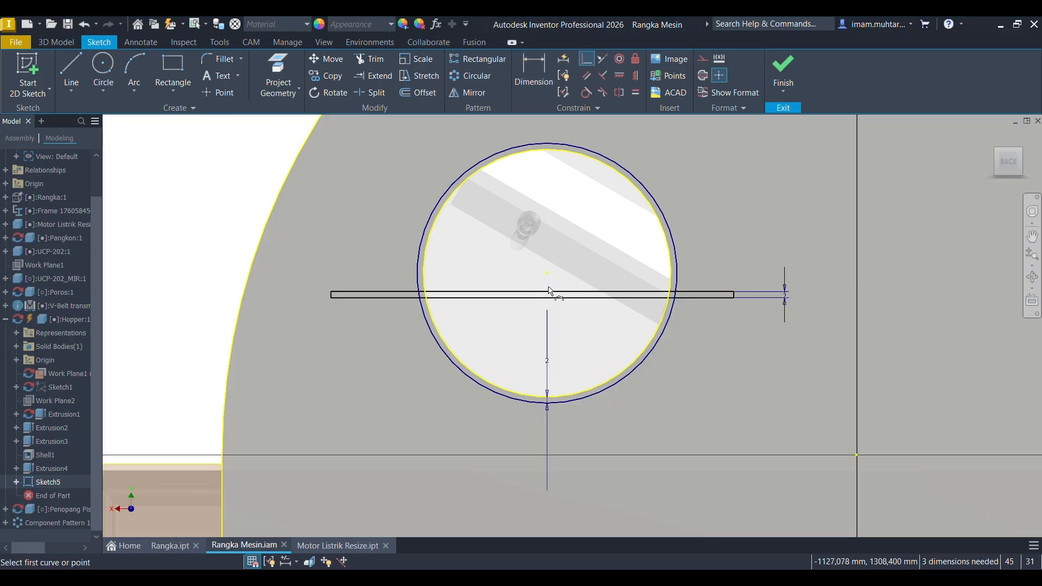
left_click(533, 292)
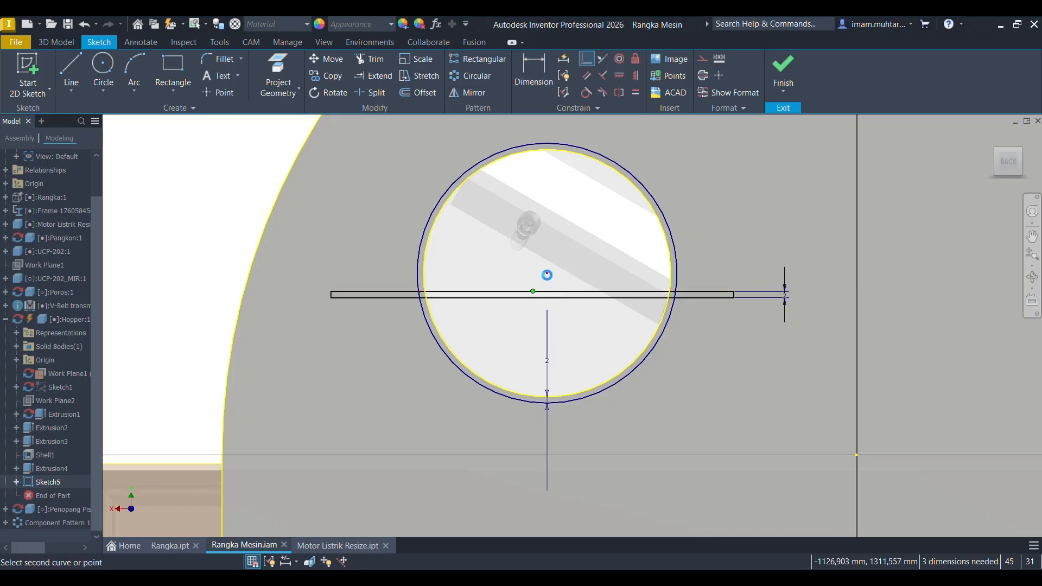
left_click(547, 275)
Dimension the narrow rectangle's width to 125 mm.
key("d")
left_click(599, 277)
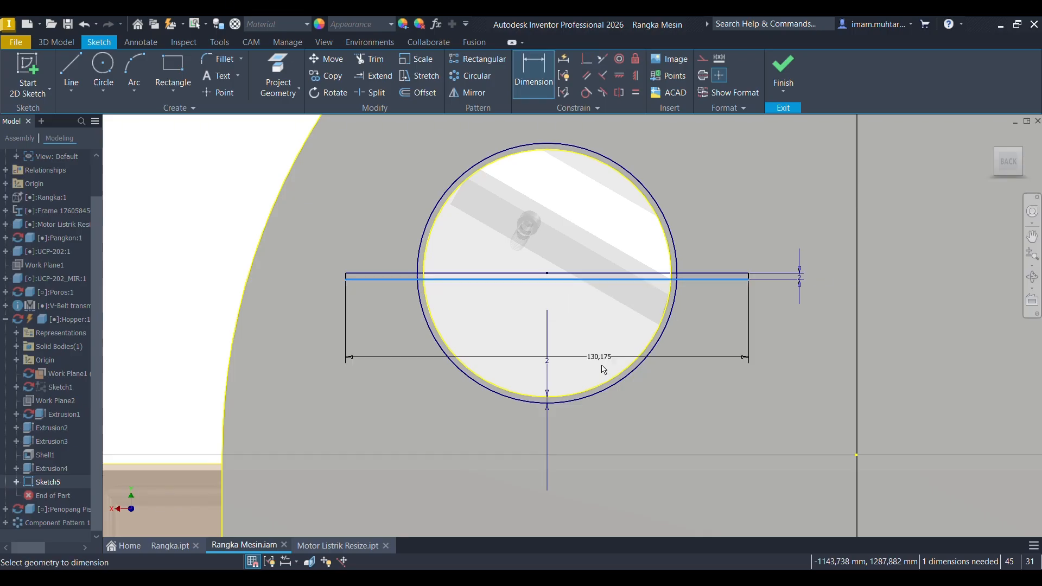
left_click(520, 513)
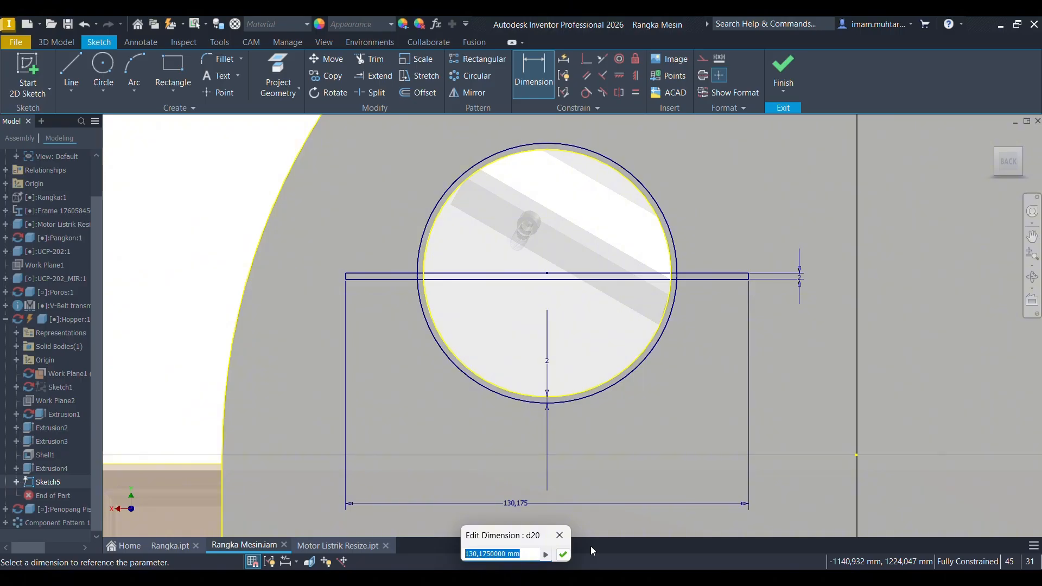
type("125")
key("Return")
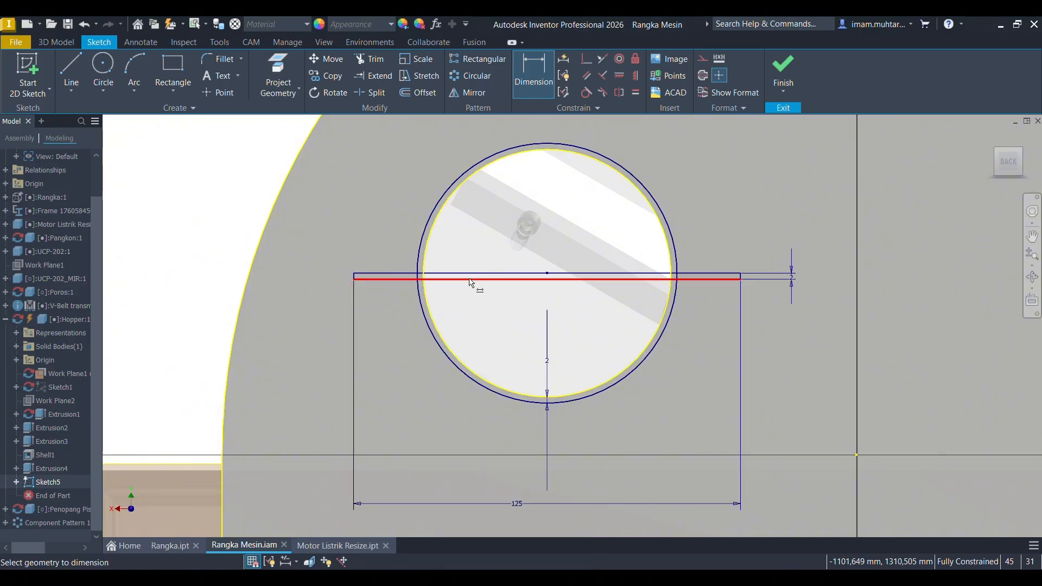
Trim the offset circle's upper half and the rectangle's inner lower edge to leave a half-round trough profile with side flanges.
key("x")
left_click(426, 229)
scroll(421, 277, "up", 4)
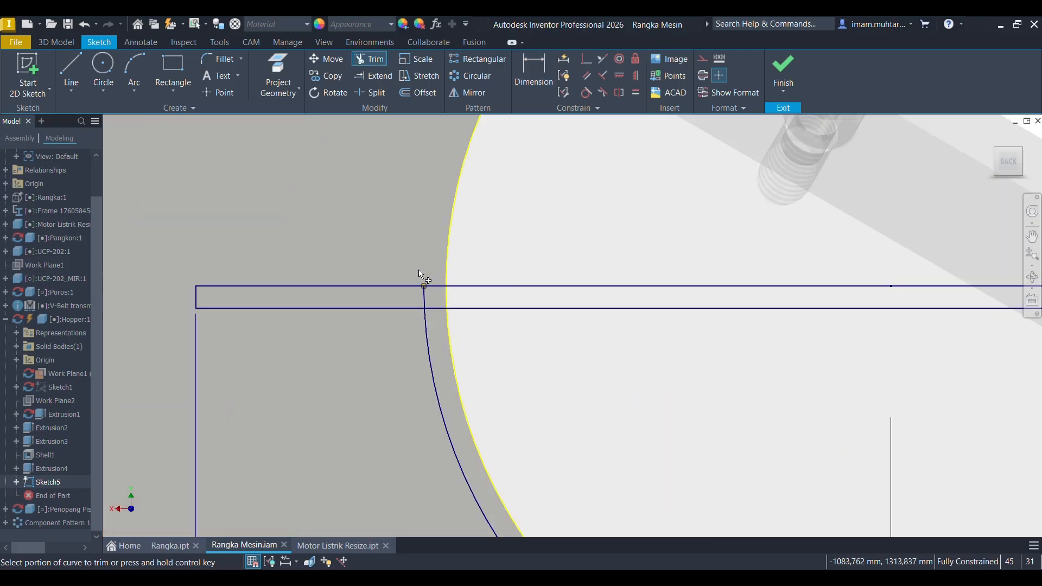
scroll(396, 297, "down", 3)
scroll(409, 301, "up", 3)
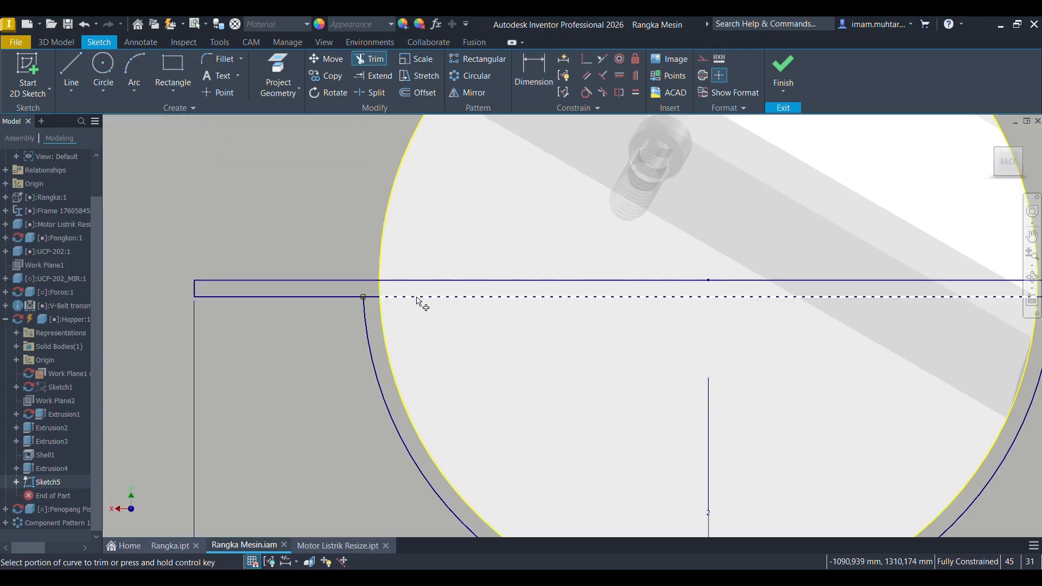
scroll(418, 301, "down", 3)
left_click(412, 283)
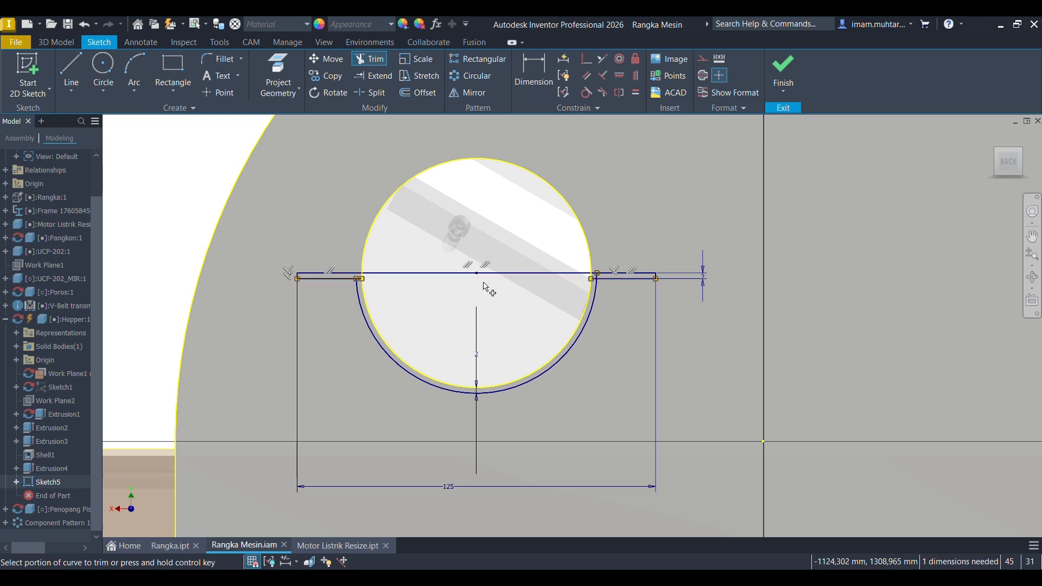
scroll(618, 281, "up", 4)
left_click(536, 275)
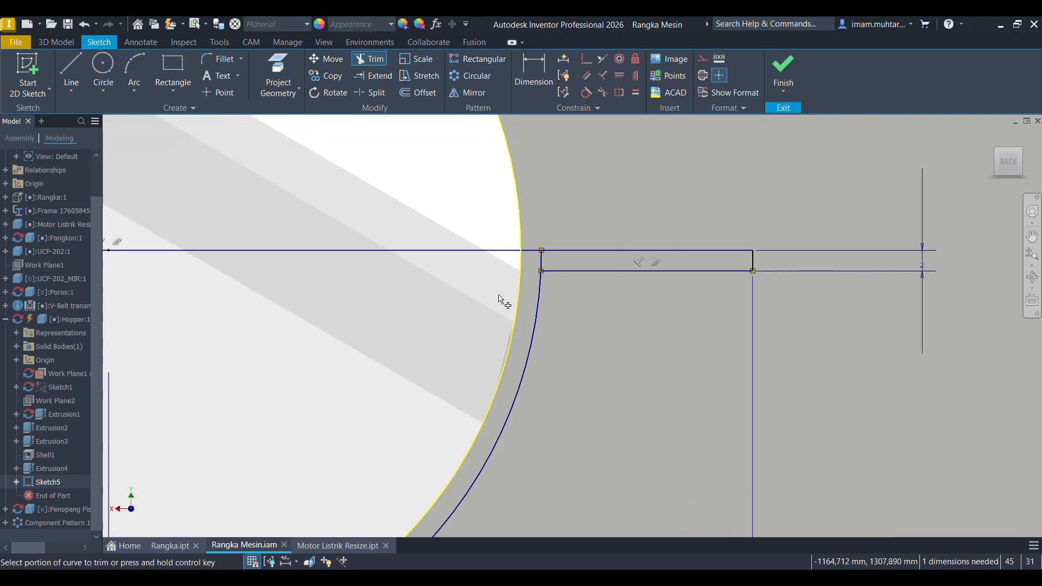
scroll(629, 278, "down", 3)
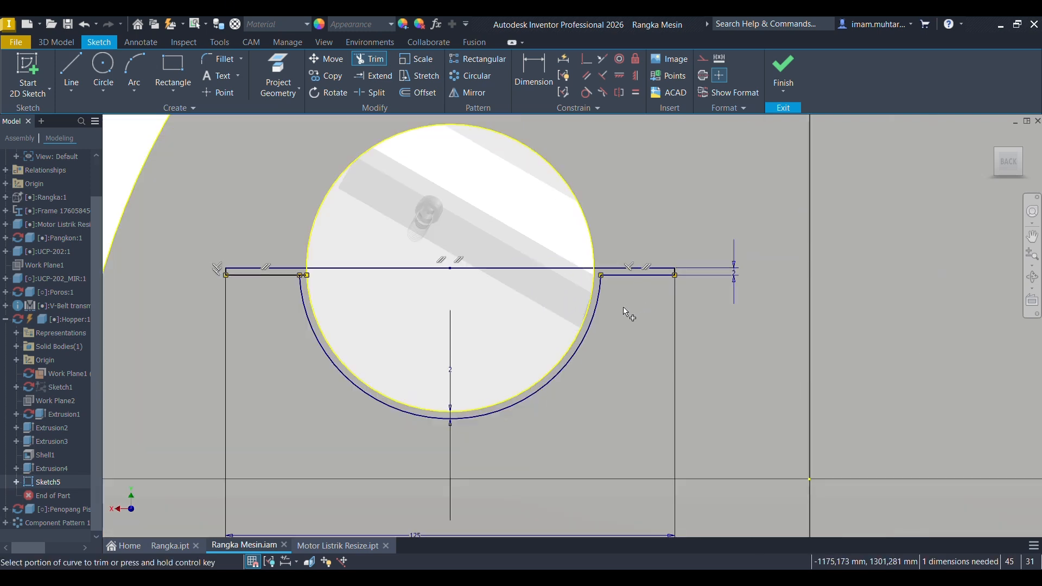
scroll(623, 308, "down", 2)
Extrude the half-round rim and both side flanges 100 mm outward from the hopper face, joined to the housing.
key("e")
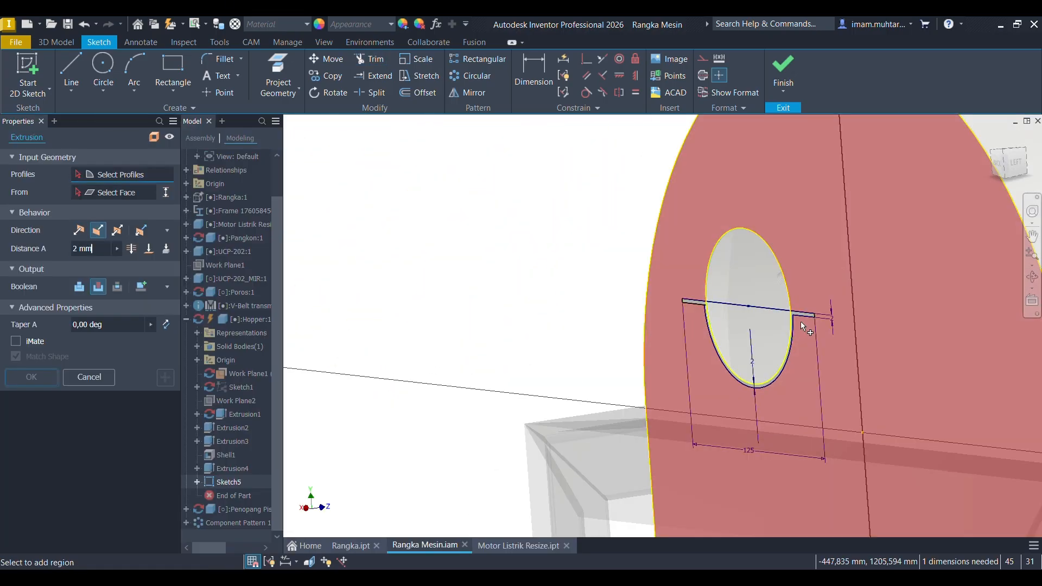
scroll(799, 321, "up", 5)
left_click(783, 291)
scroll(783, 291, "down", 5)
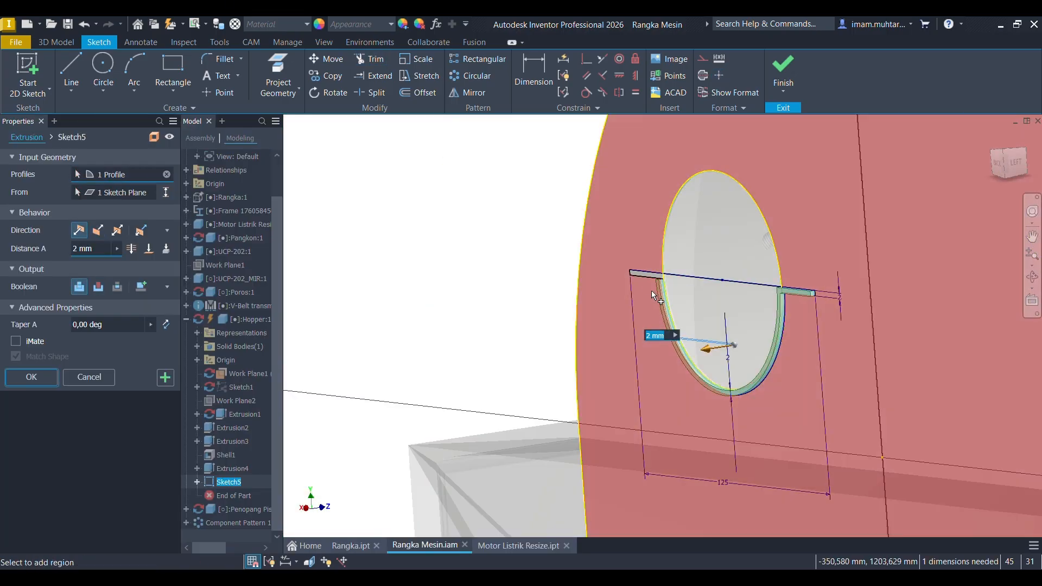
scroll(652, 293, "up", 4)
left_click(669, 277)
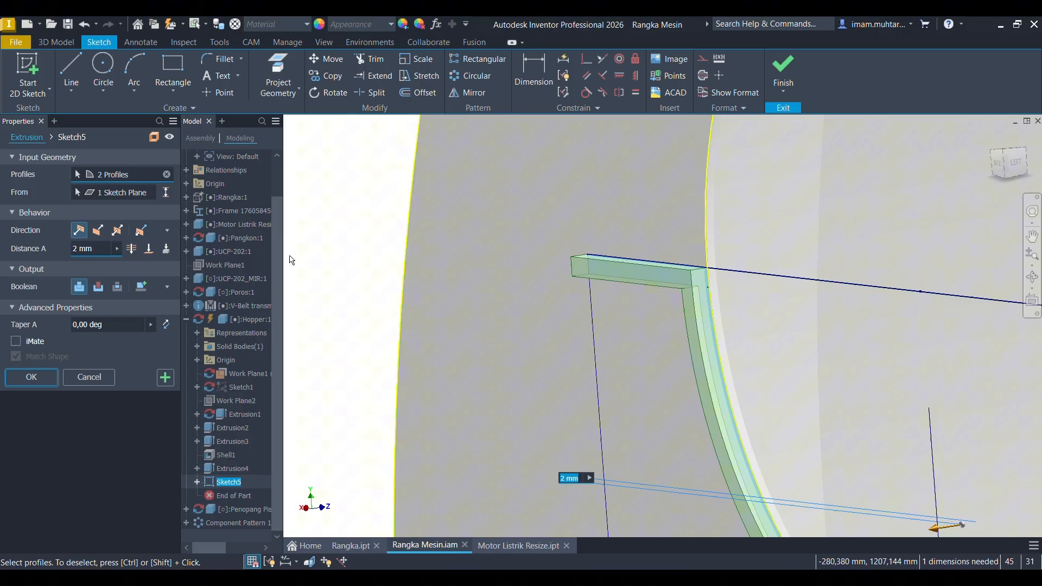
left_click(105, 250)
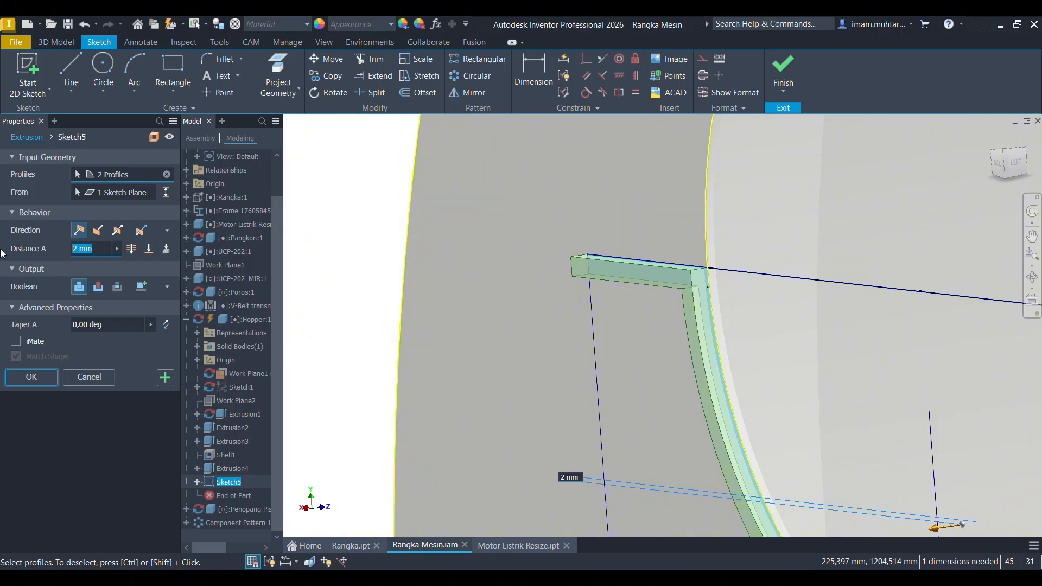
scroll(684, 319, "down", 8)
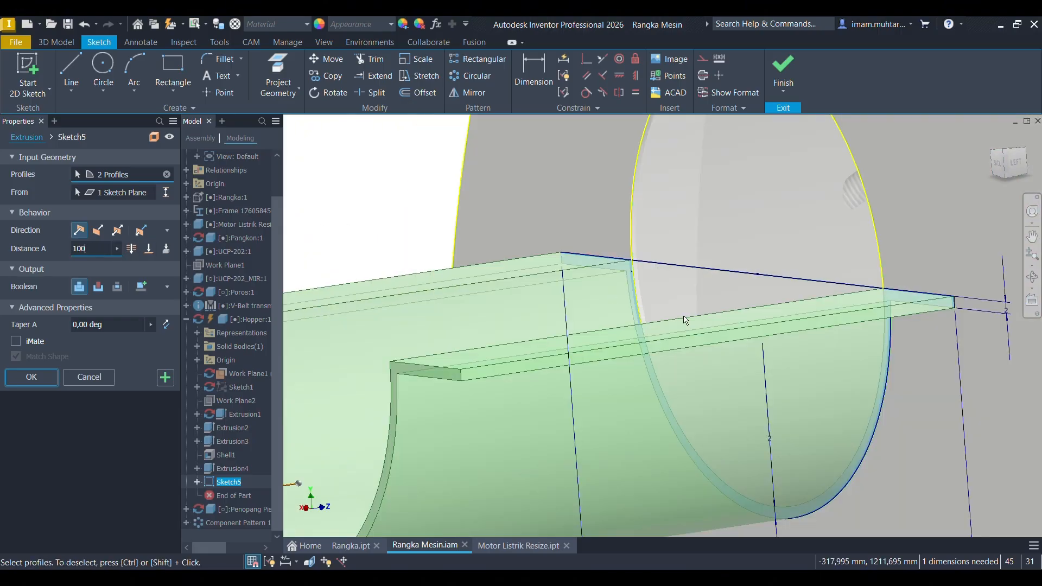
mouse_move(669, 342)
middle_mouse_down("shift")
mouse_move(729, 332)
mouse_move(672, 321)
mouse_move(679, 331)
middle_mouse_up("shift")
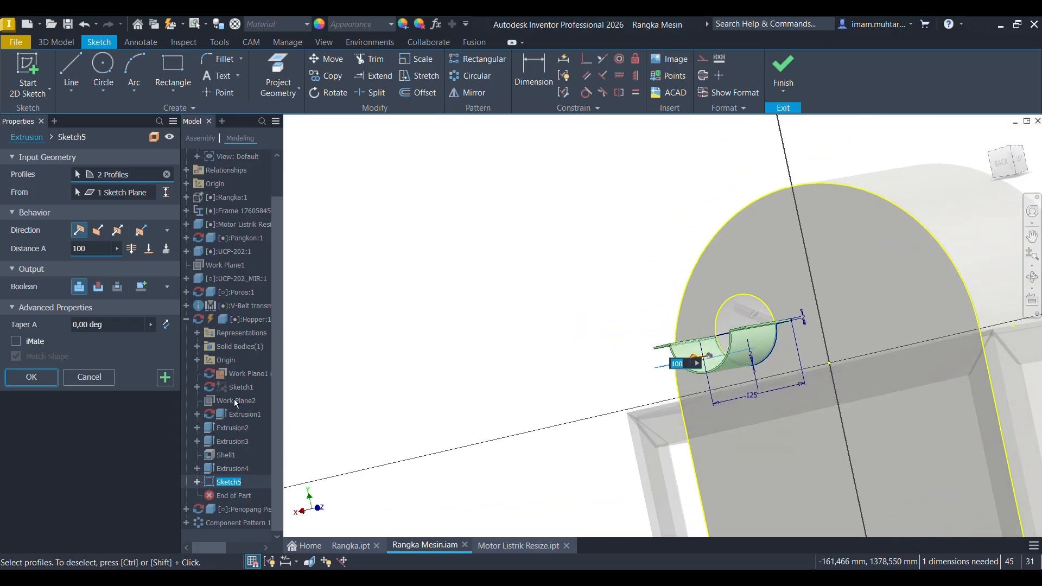
left_click(31, 379)
Return to the assembly and examine how the hopper's open front fits around the shaft and bladed disc.
middle_click_drag(535, 337, 790, 335, "shift")
middle_click_drag(798, 344, 804, 341, "shift")
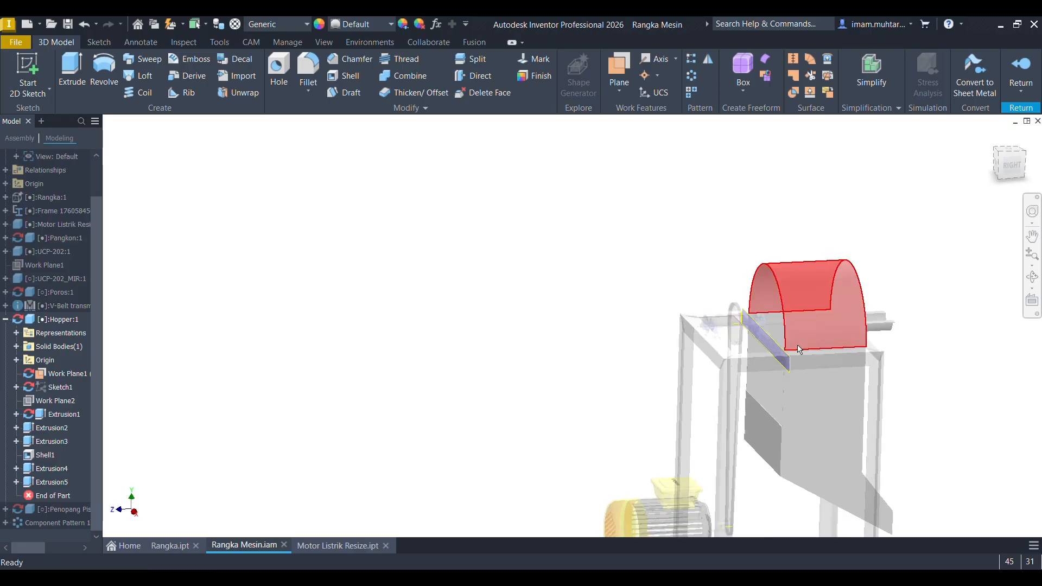
left_click(53, 375)
left_click(118, 380)
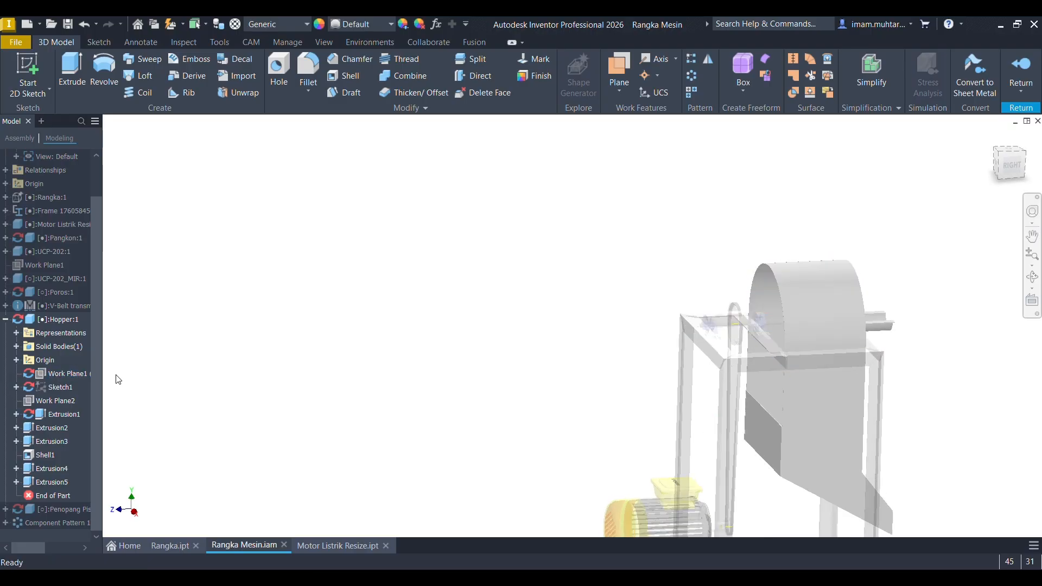
scroll(434, 312, "up", 3)
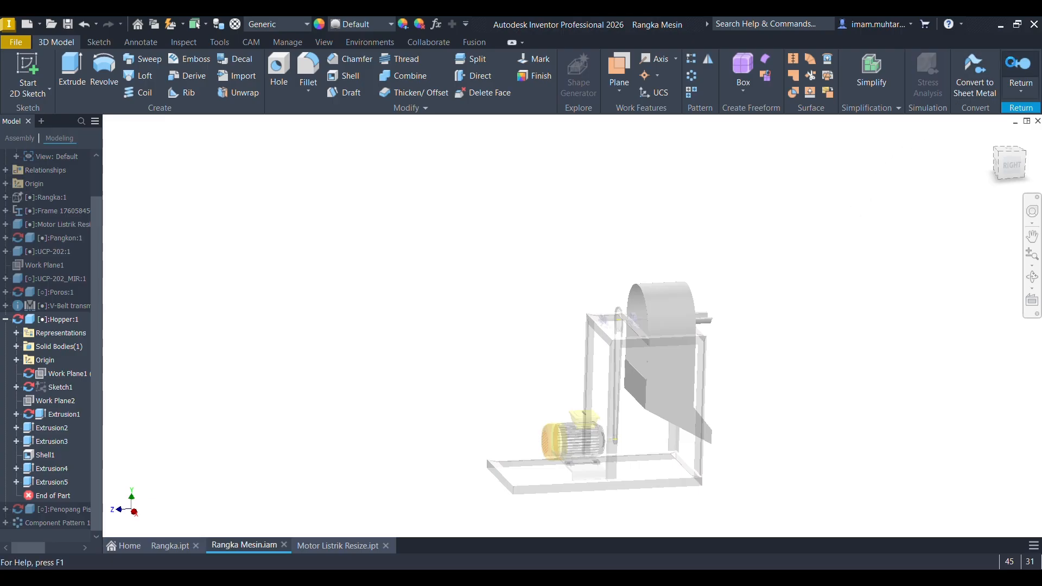
left_click(1018, 70)
middle_click_drag(749, 331, 685, 375, "shift")
scroll(649, 321, "down", 5)
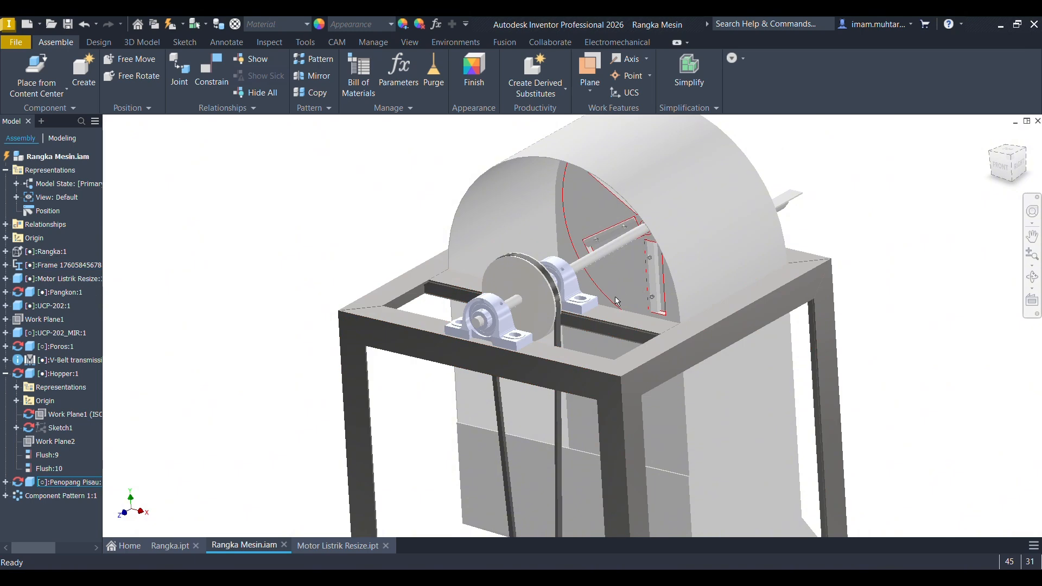
scroll(621, 303, "up", 2)
middle_click_drag(602, 239, 619, 272, "shift")
scroll(664, 407, "down", 5)
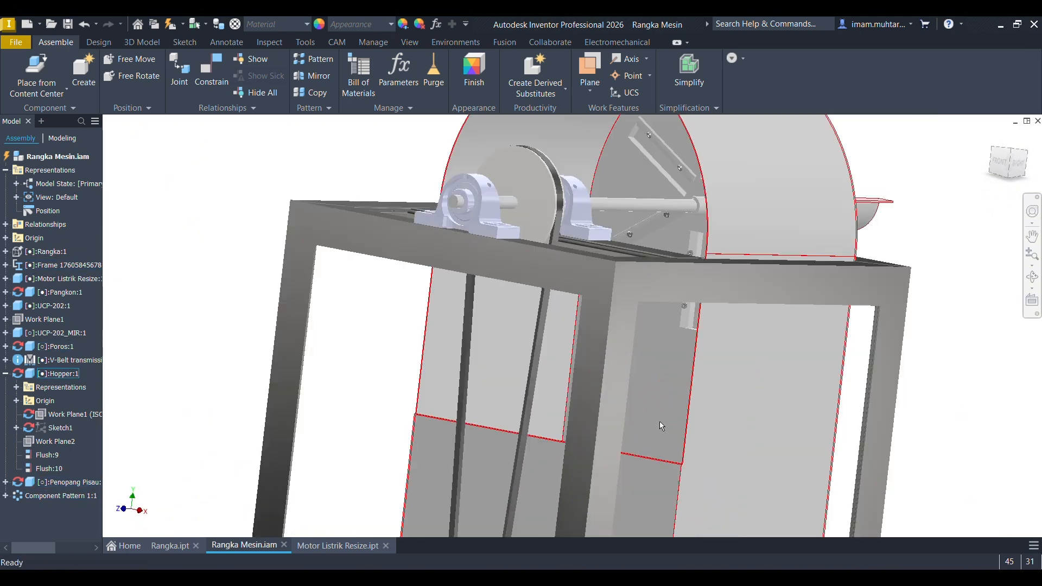
Edit the Hopper part in place and open the sketch of Extrusion3.
scroll(649, 472, "up", 2)
double_click(649, 472)
scroll(796, 364, "up", 3)
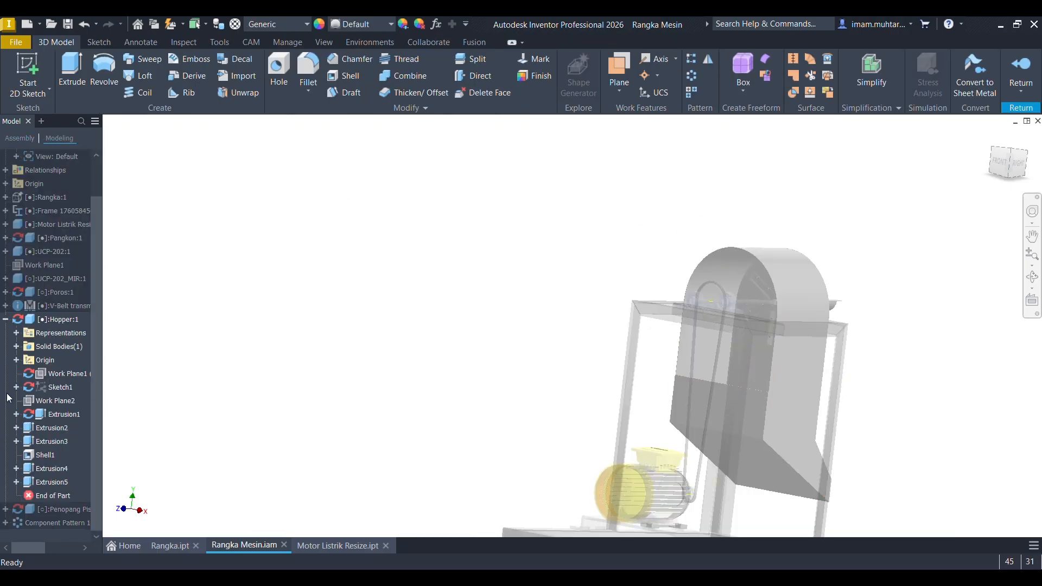
left_click(16, 441)
double_click(54, 454)
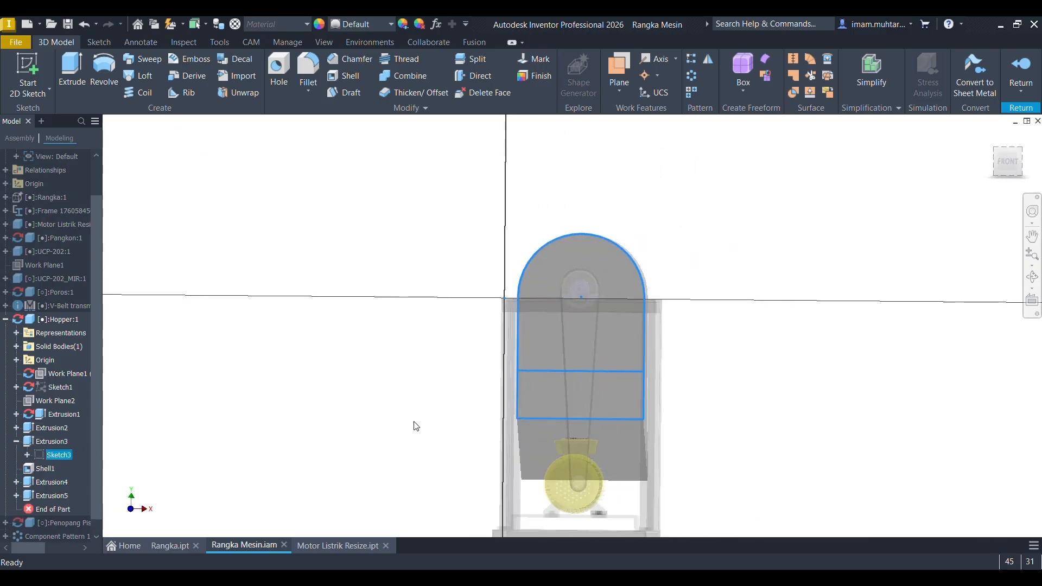
Dimension the horizontal line 0 mm from the arch's centre point and finish the sketch.
key("d")
left_click(601, 371)
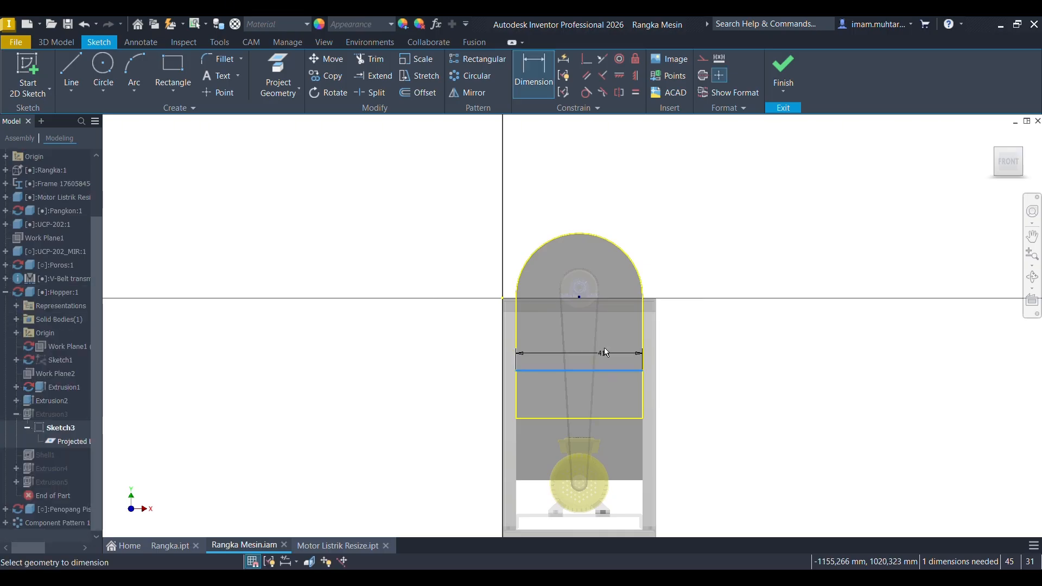
left_click(689, 335)
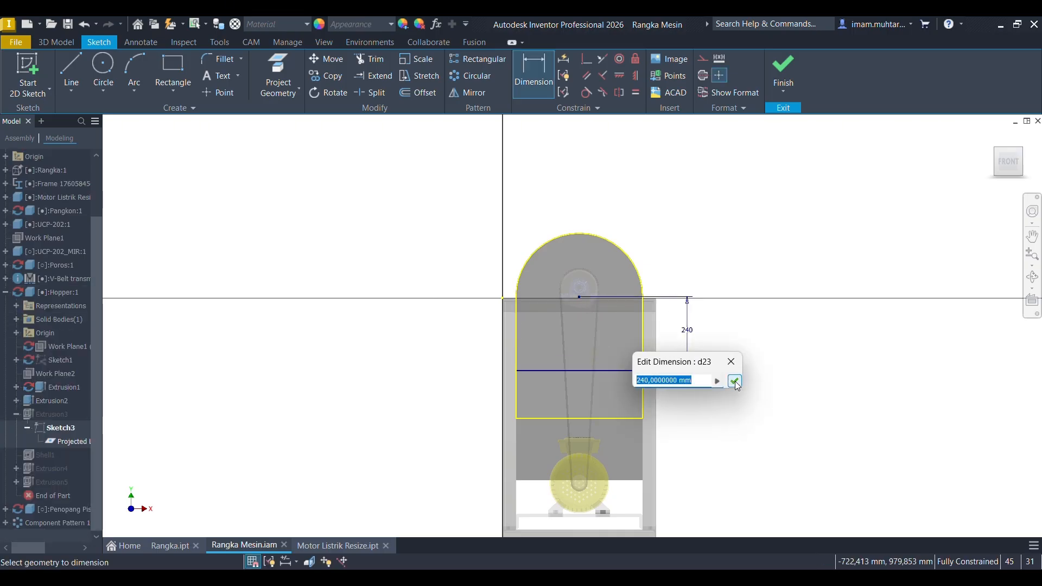
type("0")
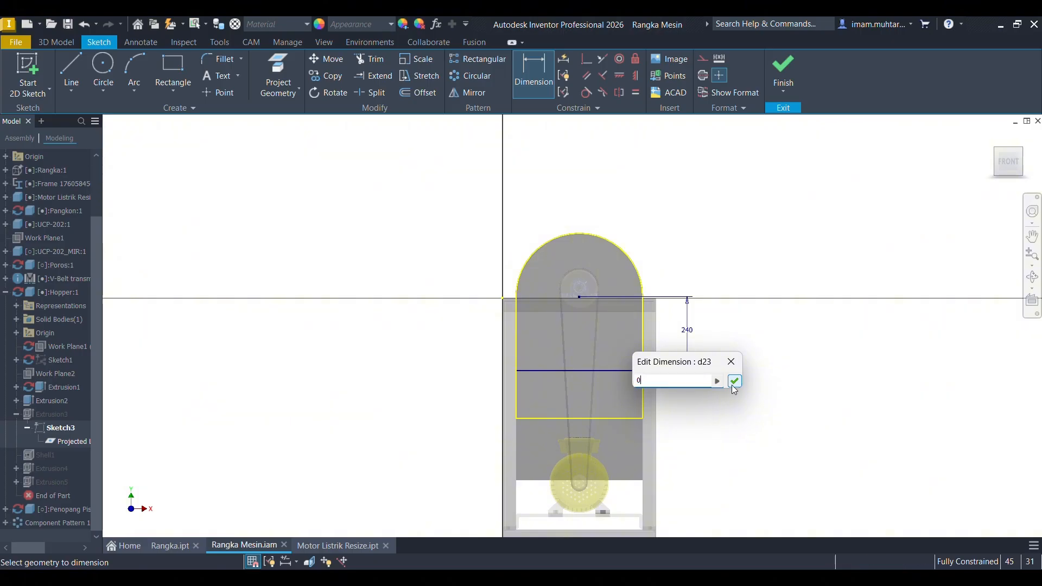
left_click(734, 381)
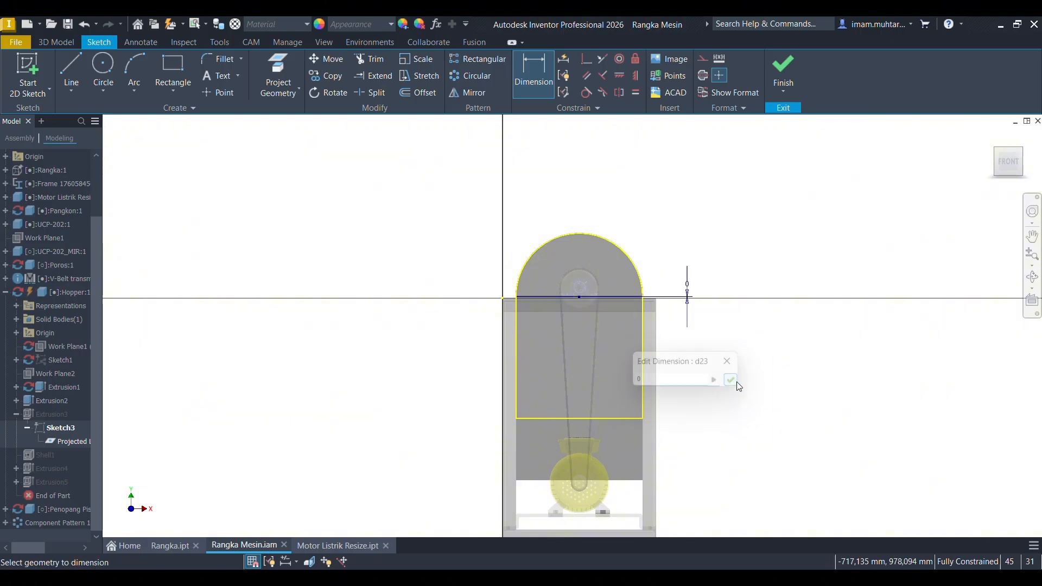
middle_click_drag(709, 344, 633, 341, "shift")
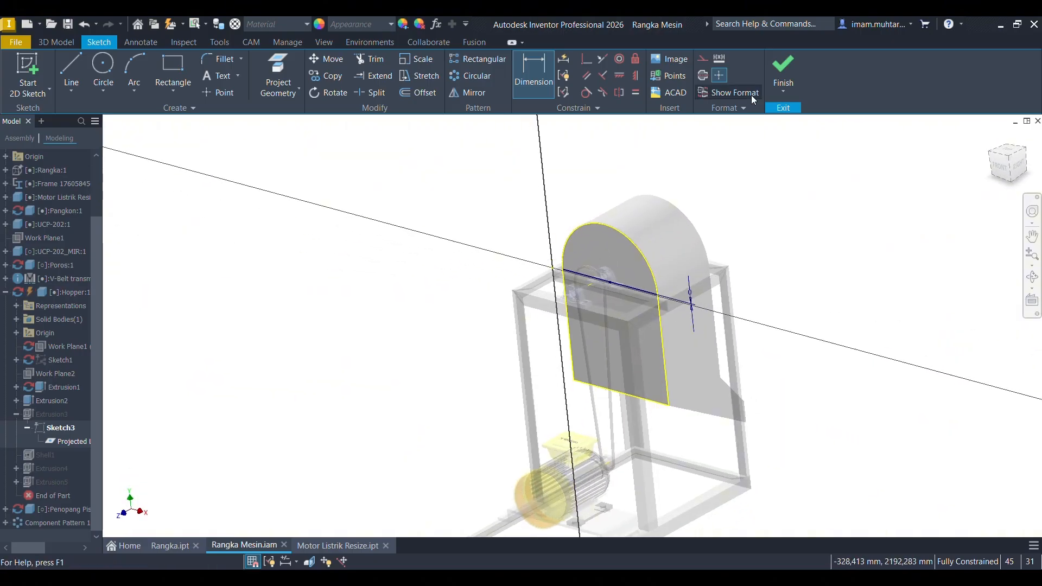
left_click(783, 71)
Examine the hopper's front opening and its lower edge near the shaft from several angles.
middle_click_drag(679, 256, 627, 298, "shift")
scroll(623, 271, "up", 5)
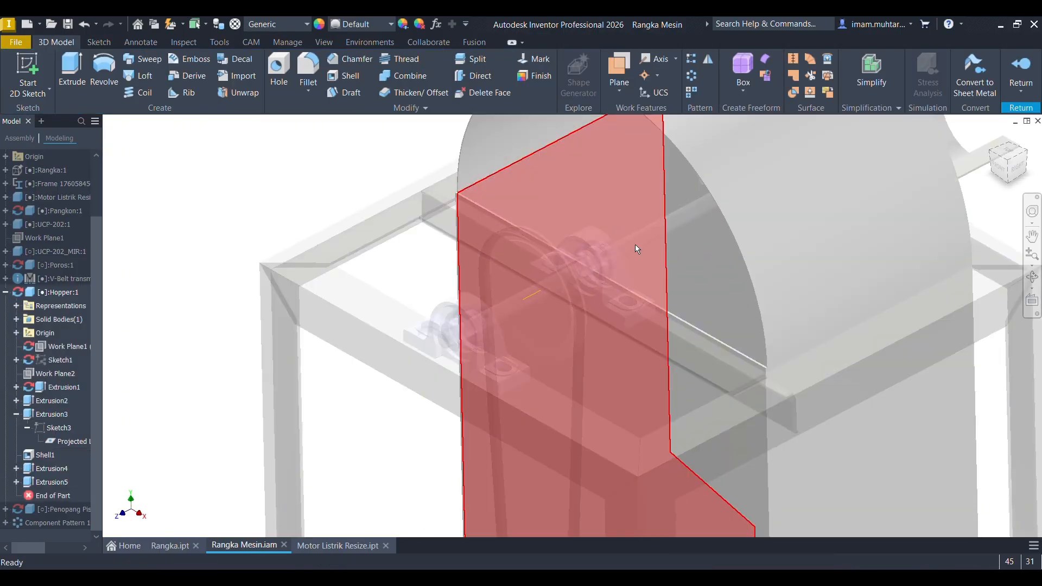
scroll(635, 244, "down", 5)
scroll(624, 206, "up", 5)
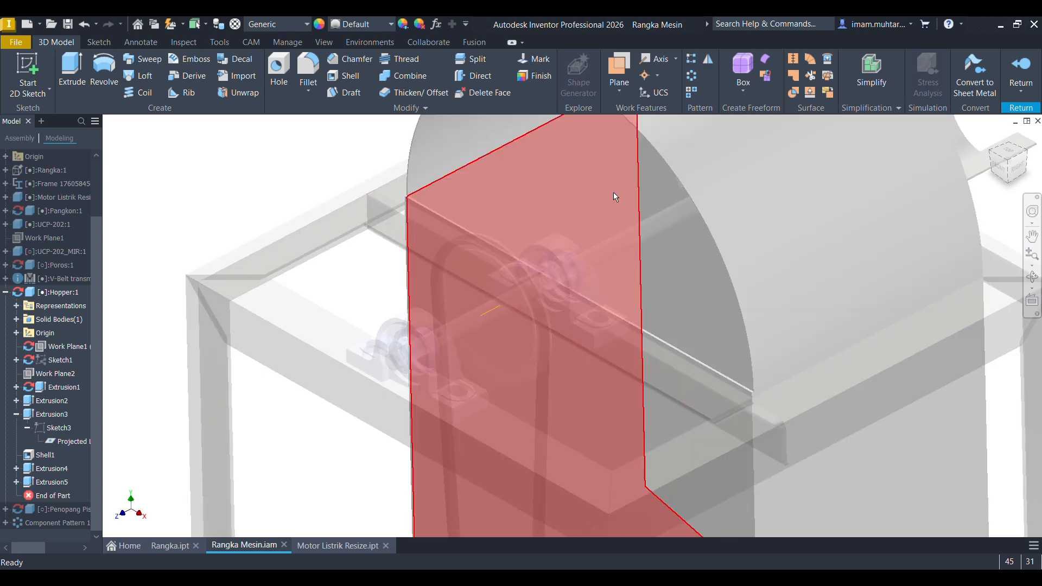
middle_click_drag(604, 243, 624, 250, "shift")
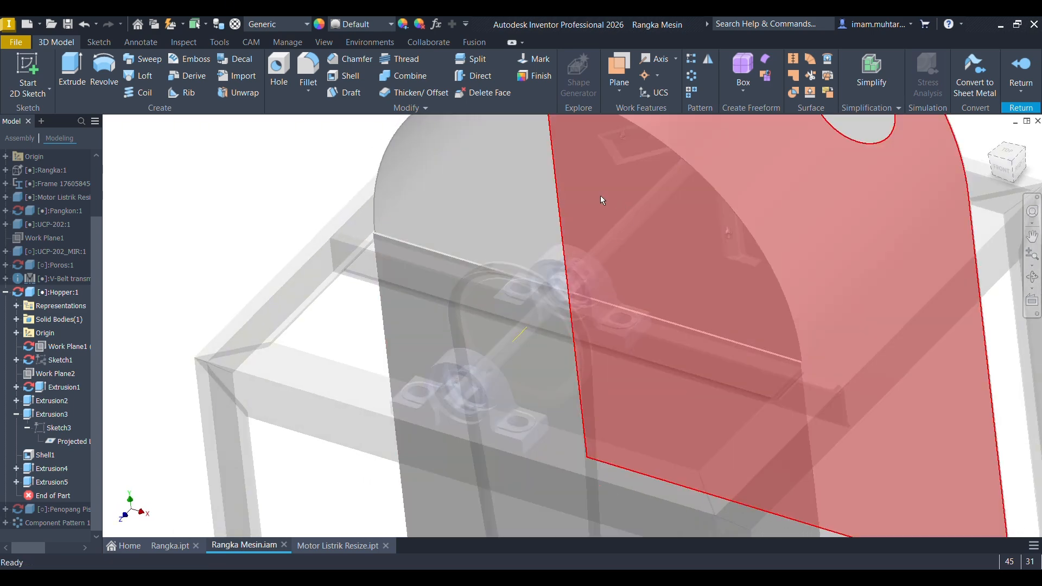
middle_click_drag(705, 295, 700, 213, "shift")
scroll(685, 320, "down", 3)
middle_click_drag(697, 321, 748, 288, "shift")
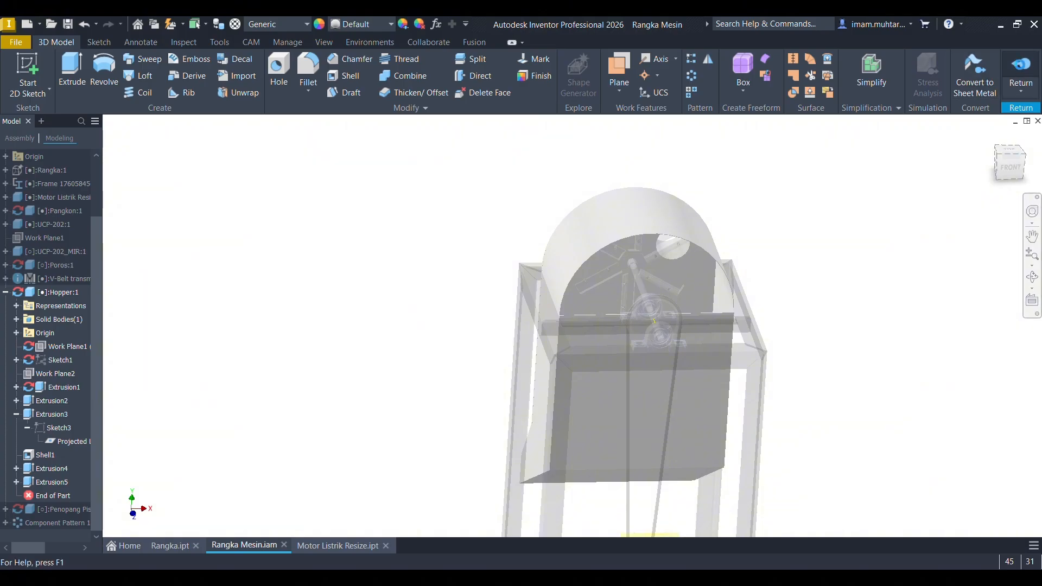
Return to the assembly and check the hopper's front opening against the shaft, pulley and bearings.
left_click(1020, 70)
scroll(668, 323, "up", 5)
scroll(617, 312, "down", 5)
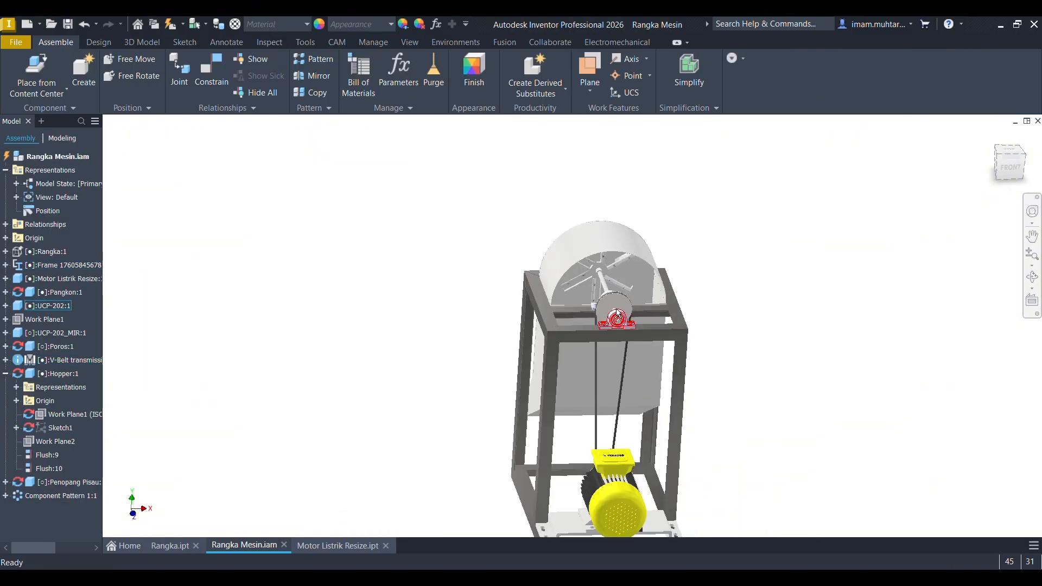
middle_click_drag(617, 315, 638, 299, "shift")
scroll(619, 300, "up", 3)
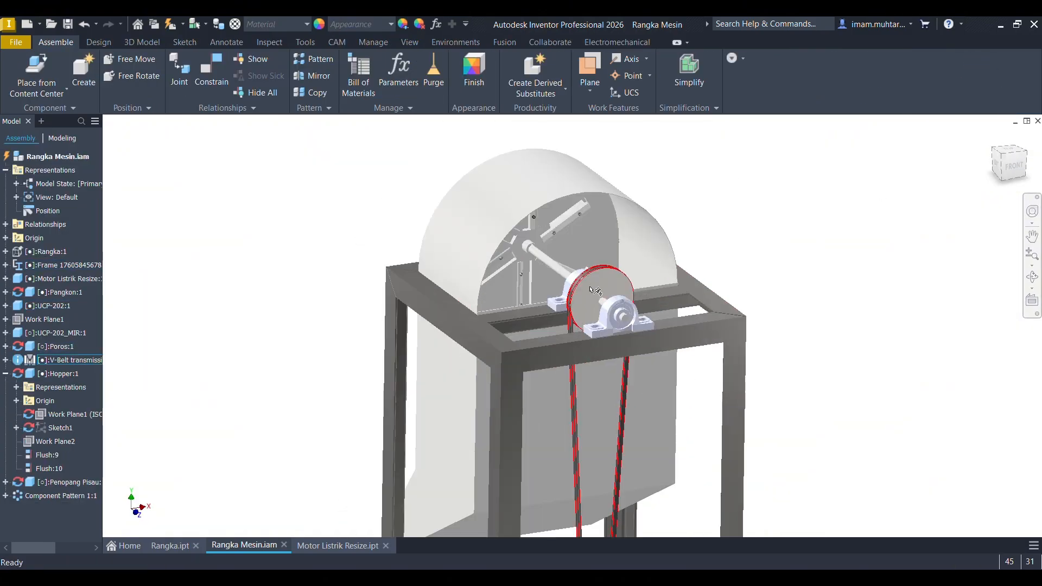
Switch to the image viewer and compare the assembly's front view with both reference pictures of the machine, especially the large pulley.
left_click(1018, 167)
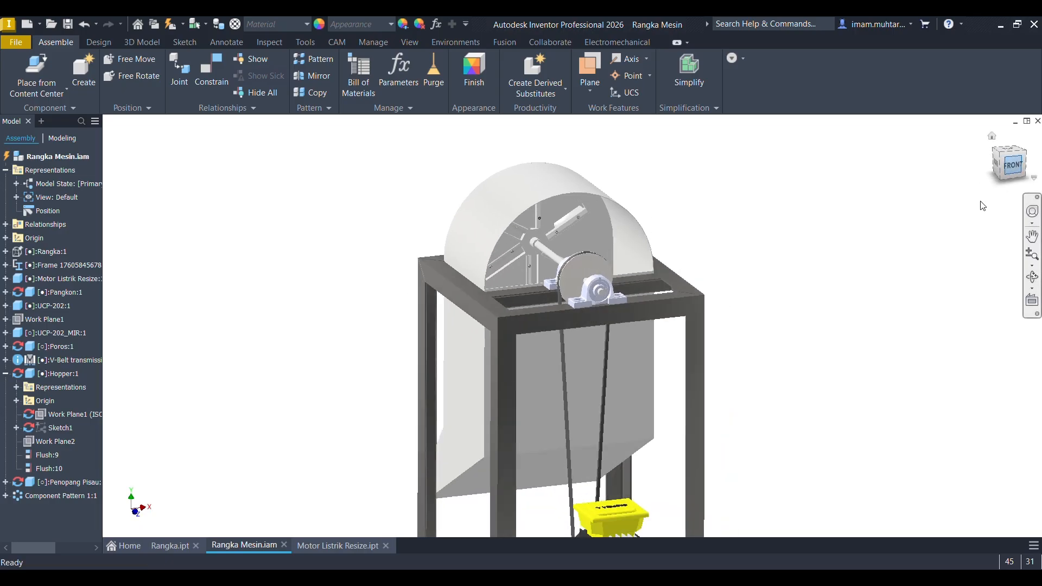
mouse_move(671, 579)
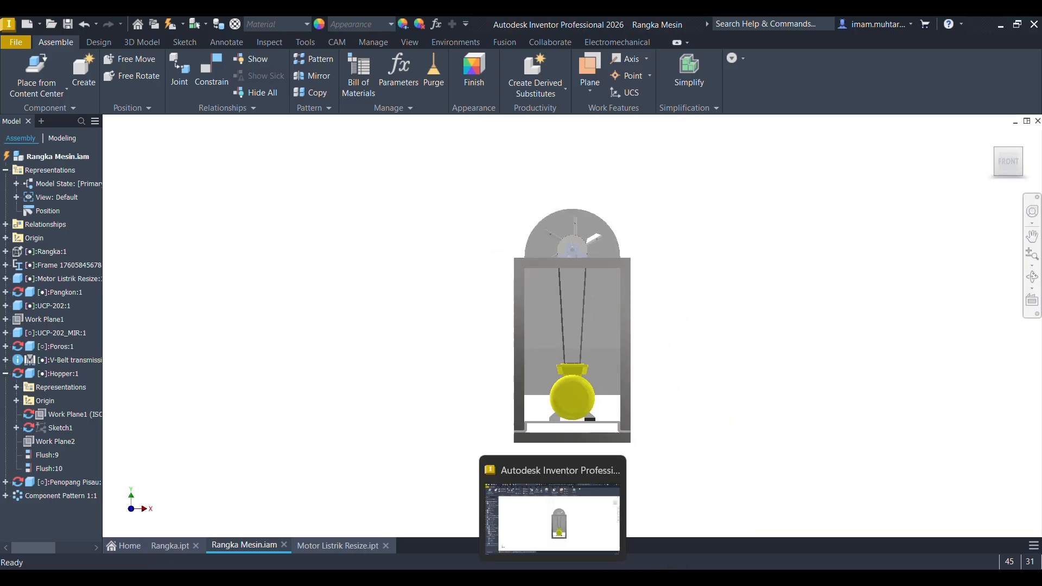
left_click(576, 579)
left_click(1026, 26)
left_click(600, 580)
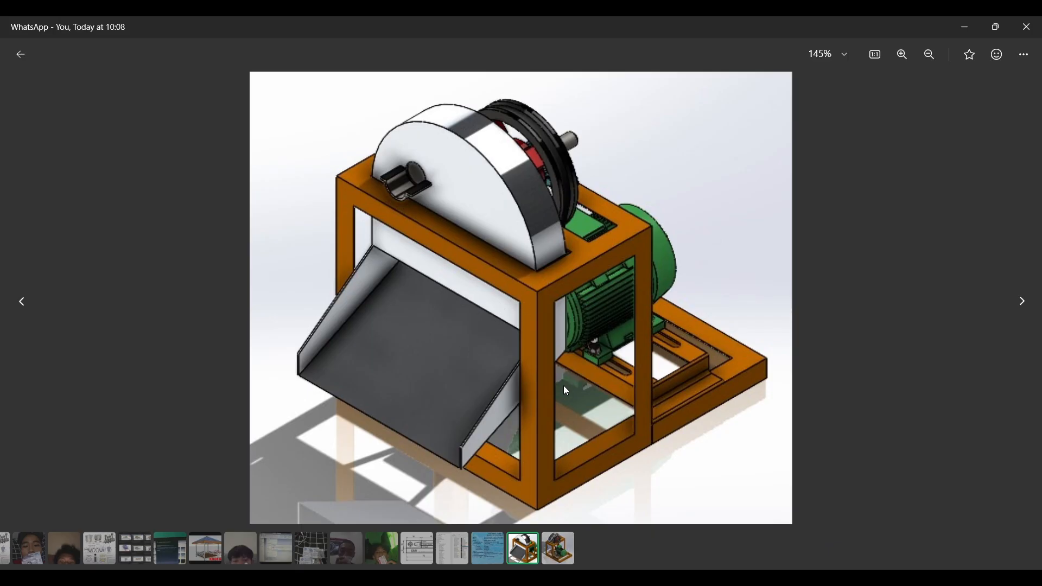
key("Right")
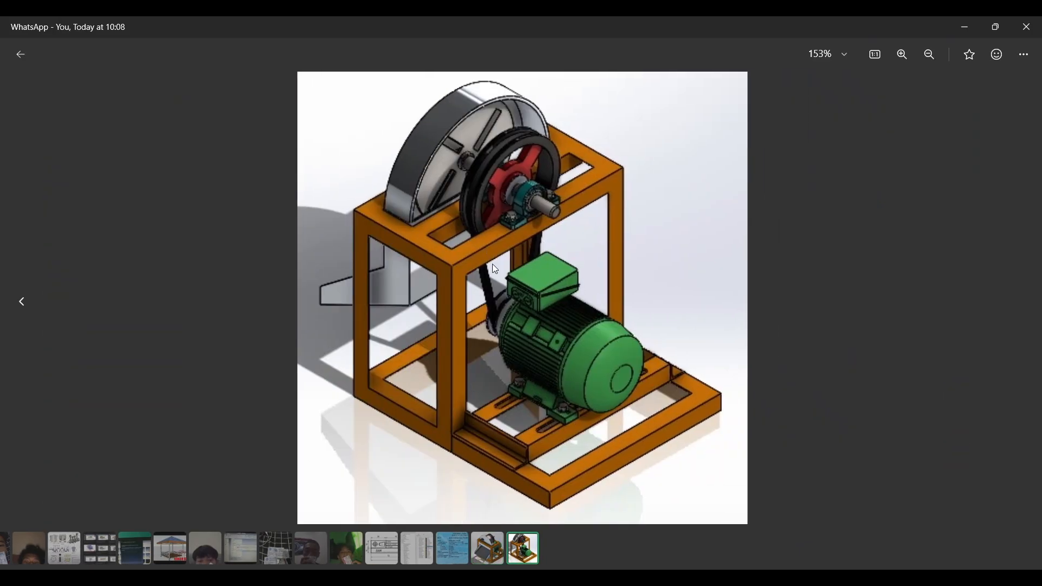
left_click(957, 22)
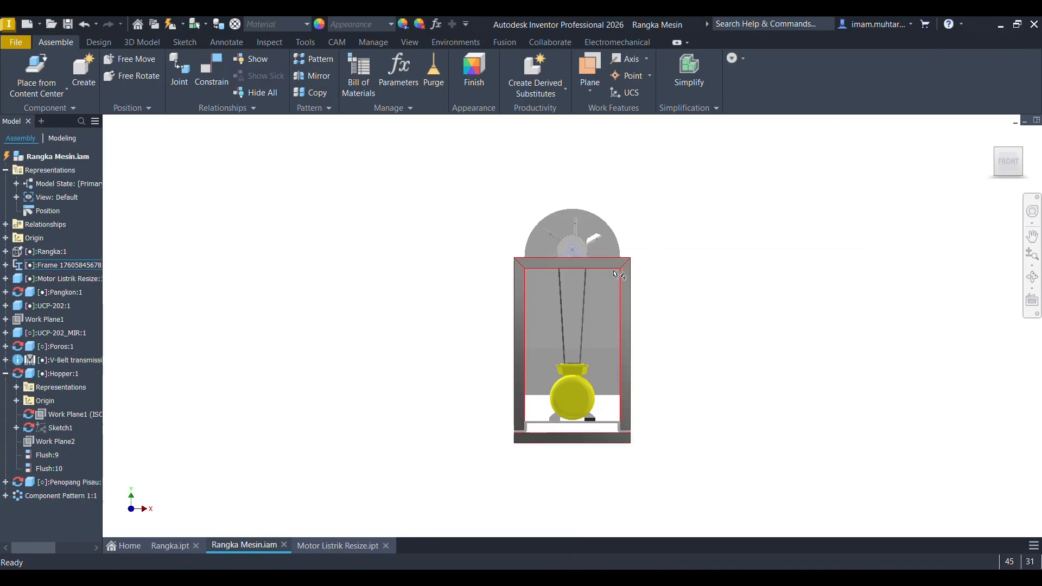
Open the V-belt transmission for editing with the Design Accelerator.
scroll(597, 283, "up", 5)
middle_click_drag(597, 283, 522, 187, "shift")
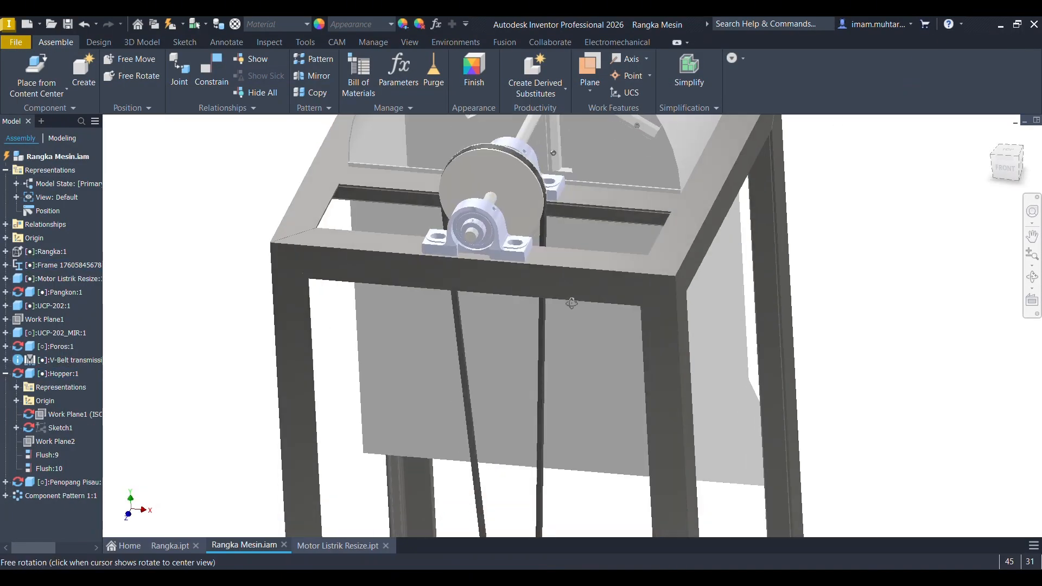
left_click(523, 187)
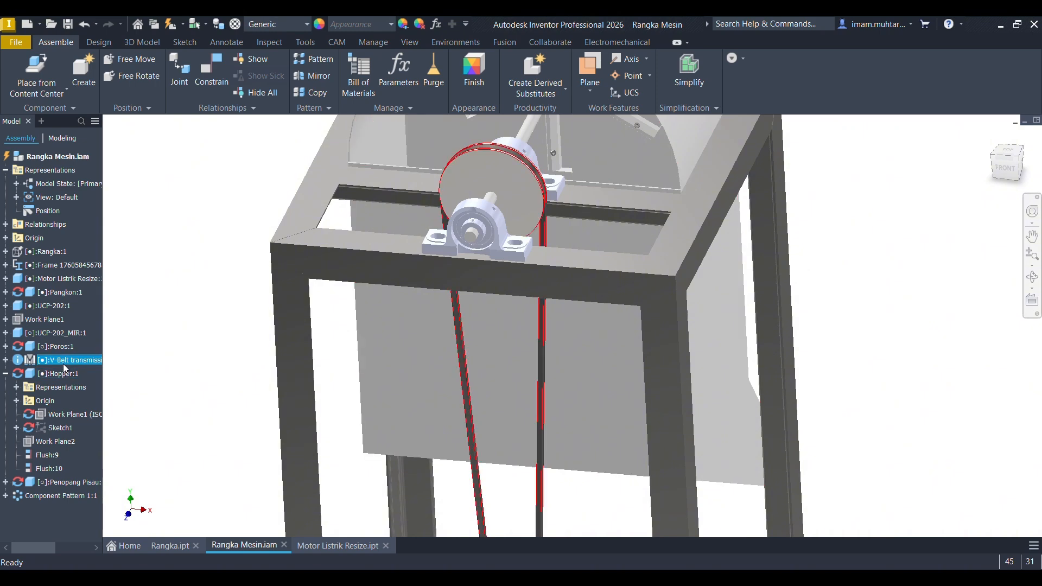
right_click(64, 359)
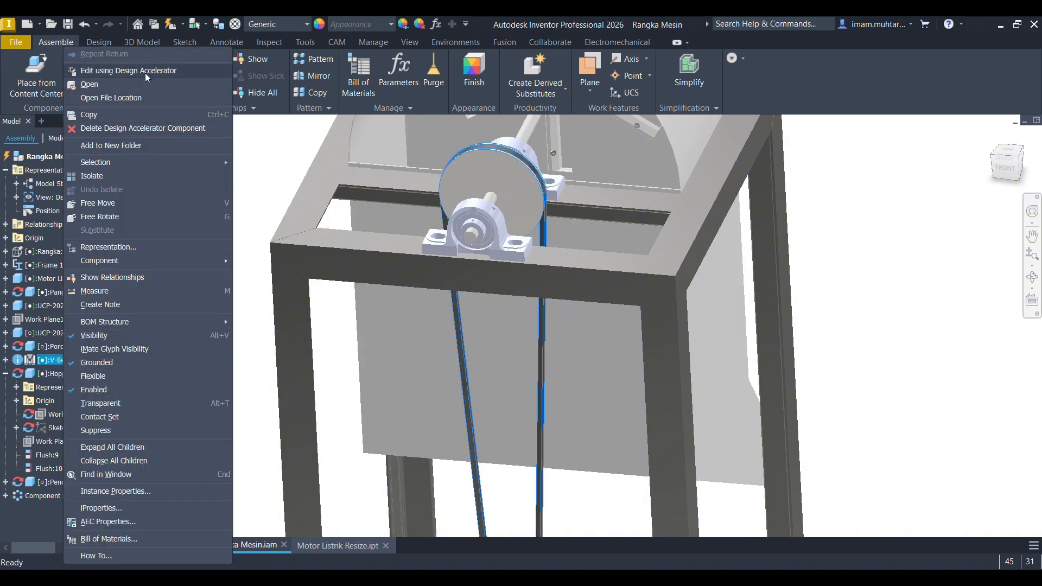
left_click(128, 71)
scroll(772, 419, "up", 3)
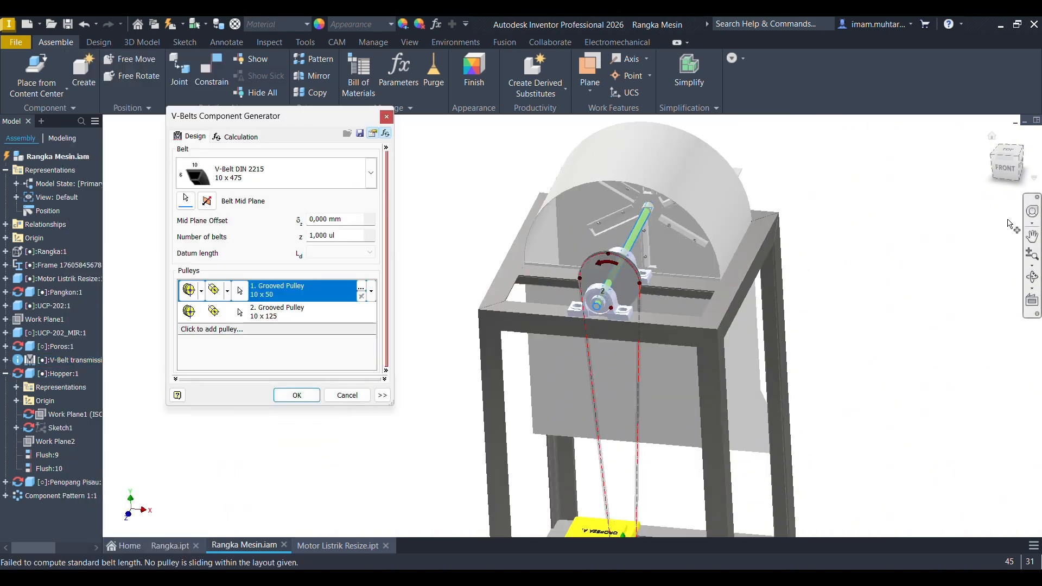
Enlarge the second grooved pulley on the hopper shaft to a 300 mm diameter and accept the belt design.
left_click(1003, 168)
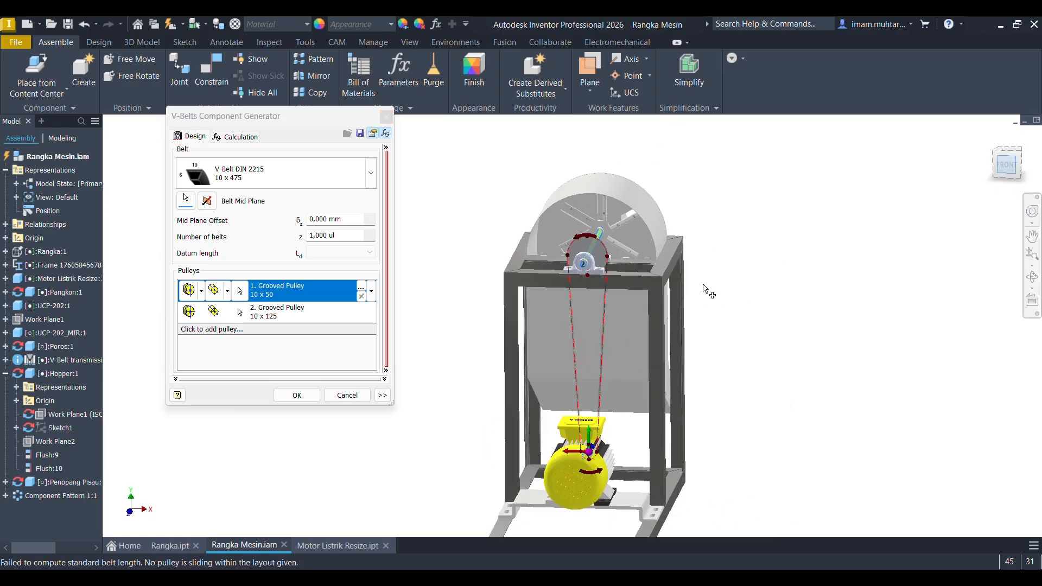
scroll(543, 271, "up", 4)
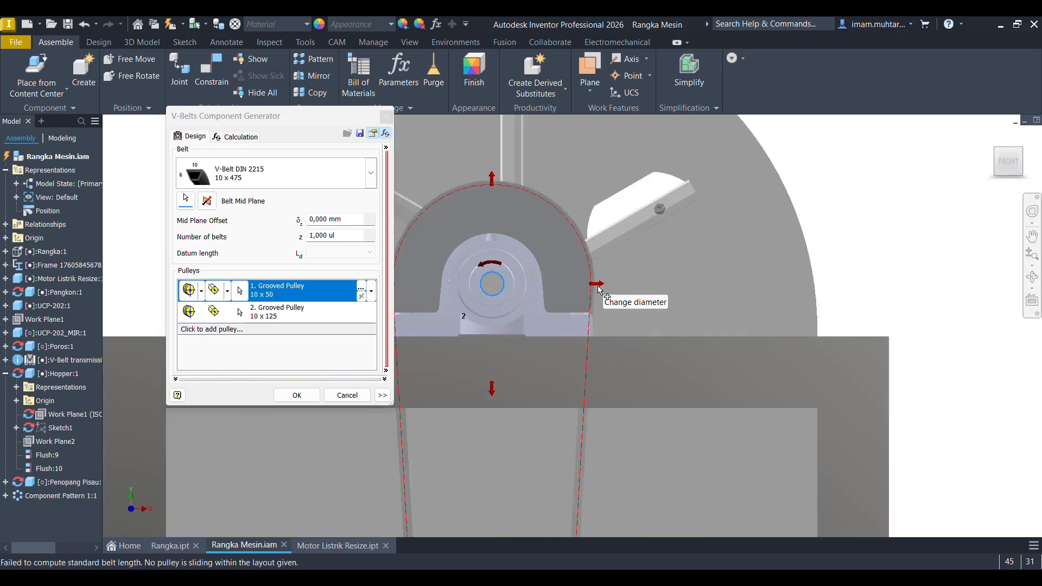
left_click_drag(601, 291, 680, 286)
scroll(867, 315, "down", 3)
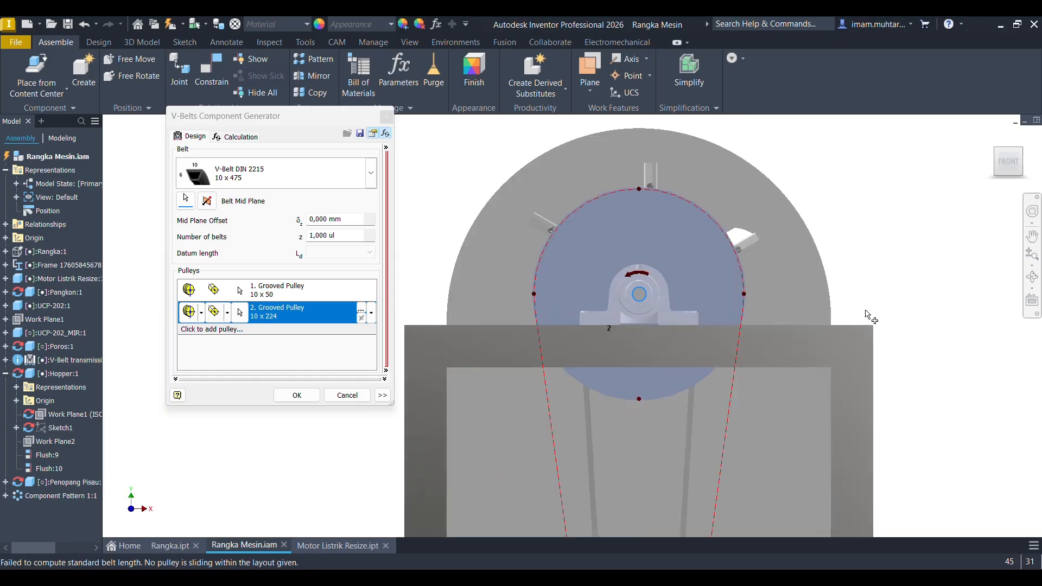
left_click_drag(757, 300, 779, 300)
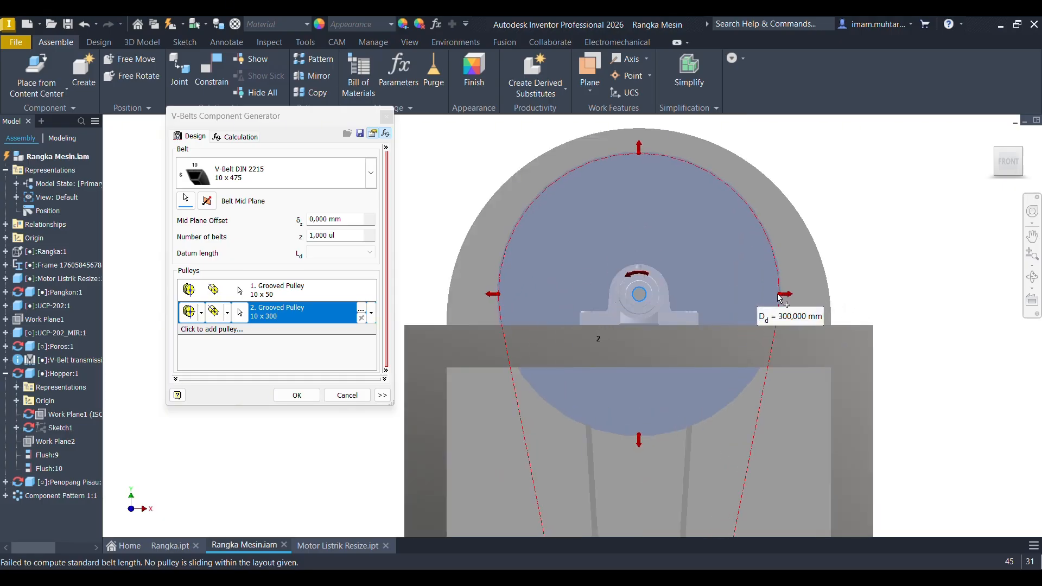
left_click(297, 395)
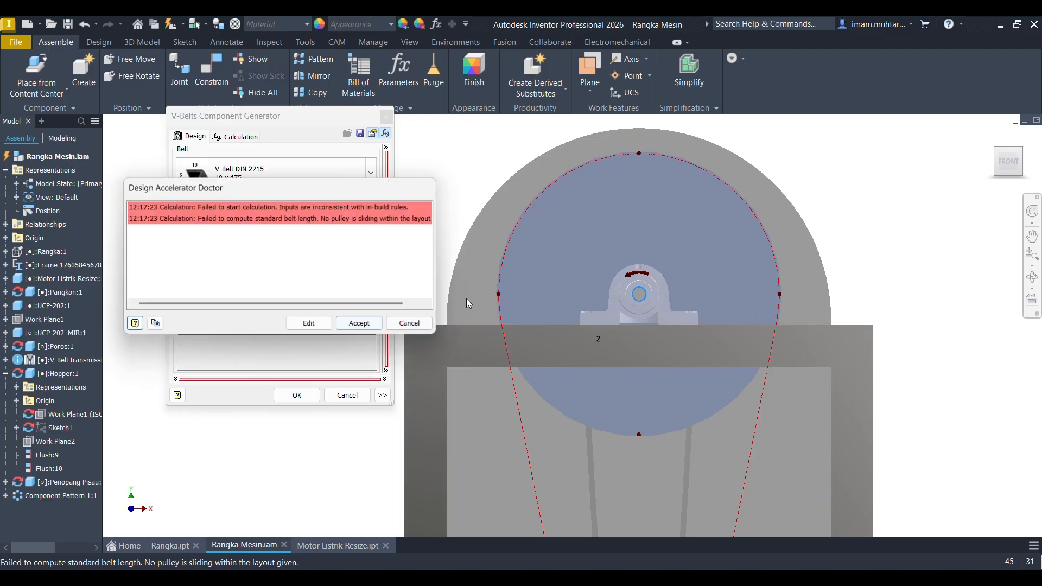
left_click(370, 326)
Edit the large grooved pulley in place within the belt transmission and start a sketch on its front face.
scroll(569, 273, "up", 5)
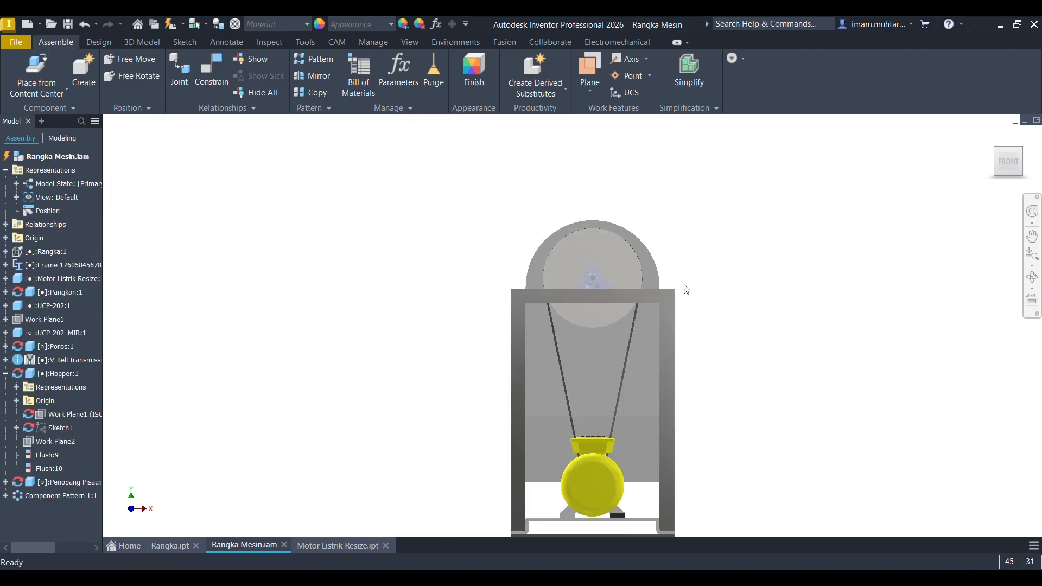
middle_click_drag(686, 288, 615, 257, "shift")
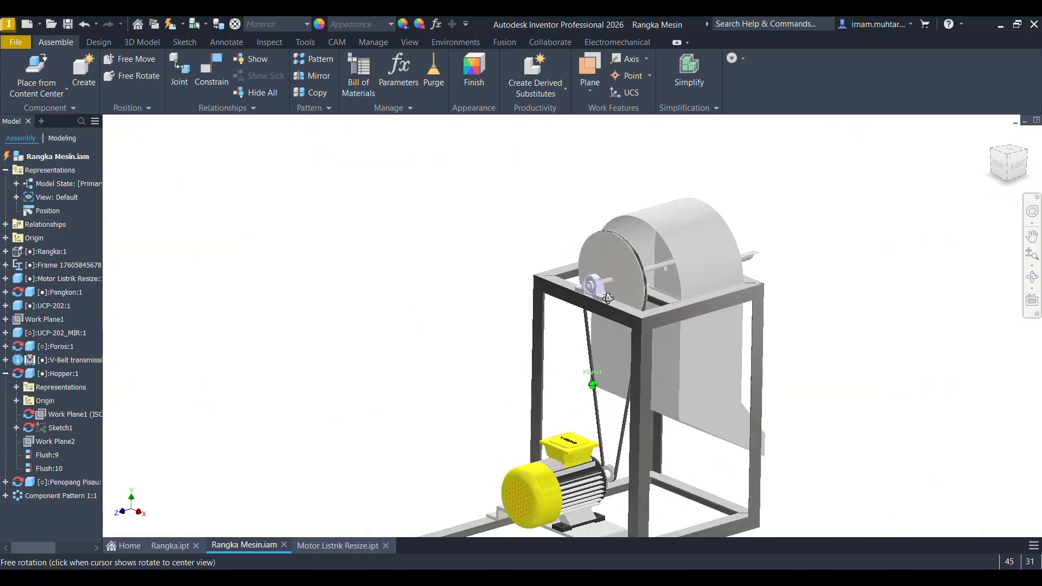
double_click(613, 256)
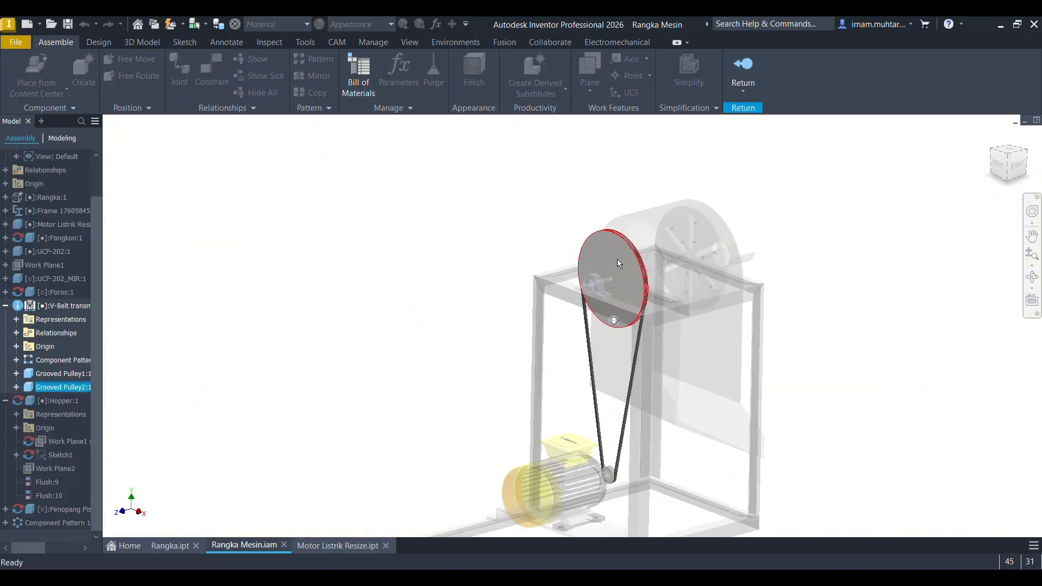
double_click(617, 259)
left_click(615, 259)
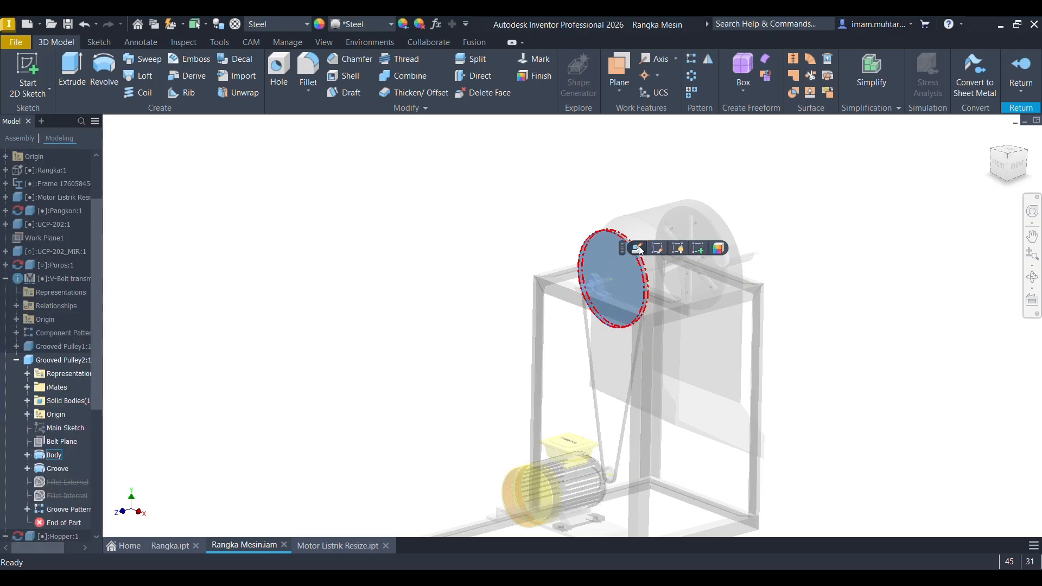
left_click(698, 248)
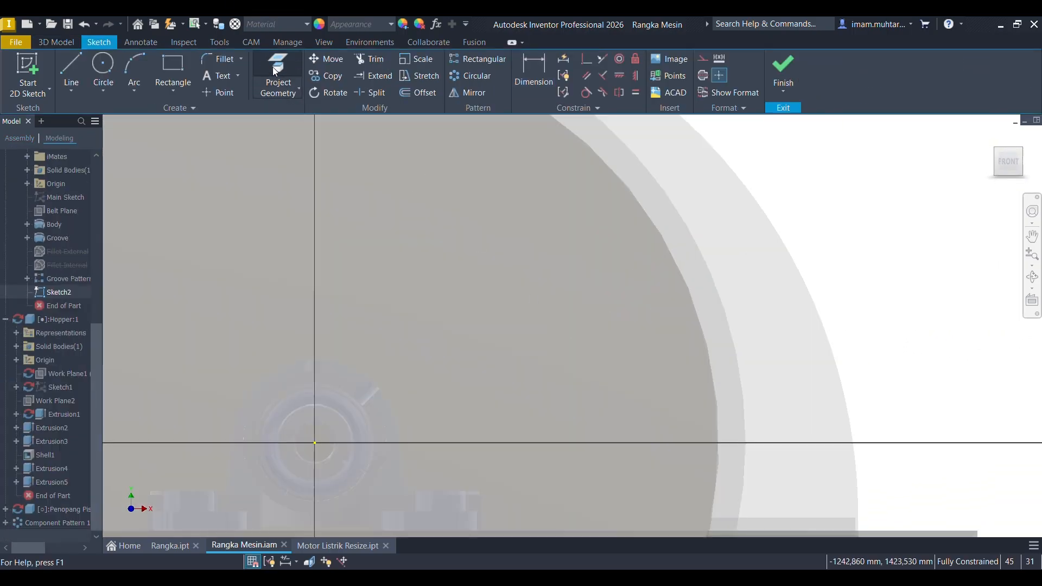
Project the outer circle of the large pulley's front face into the sketch.
left_click(277, 76)
scroll(552, 166, "down", 5)
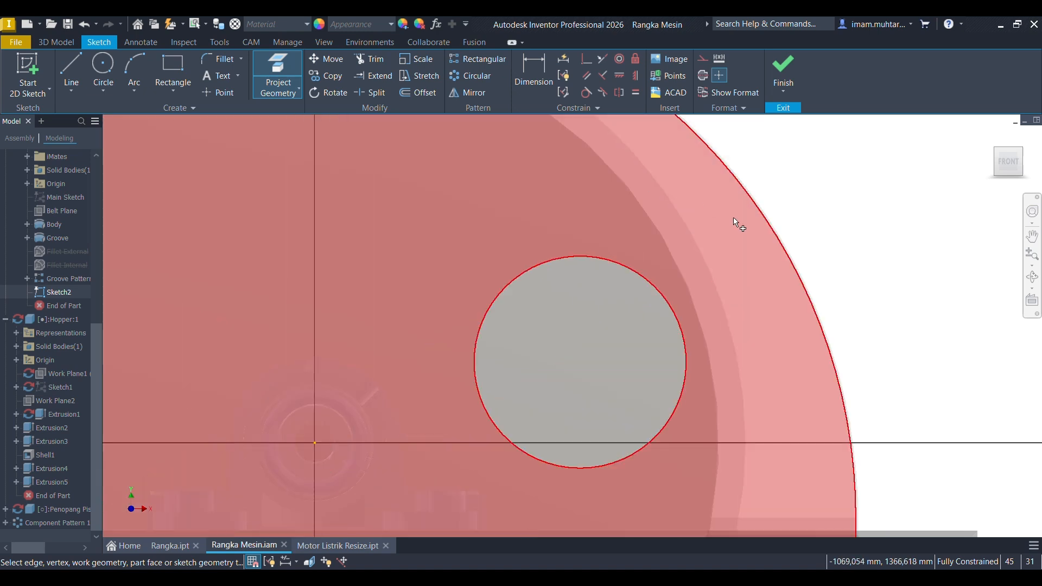
left_click(497, 192)
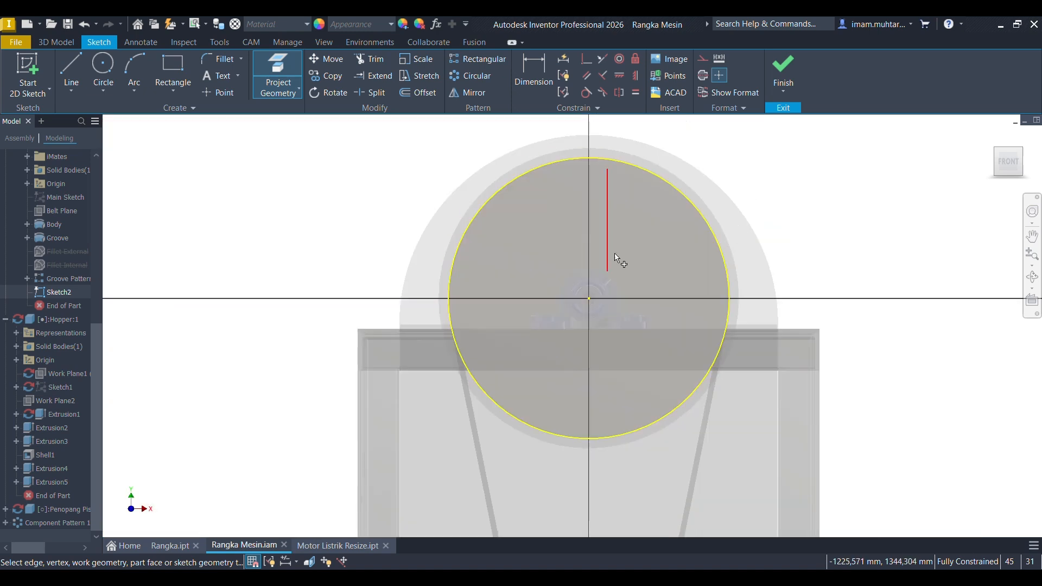
key("c")
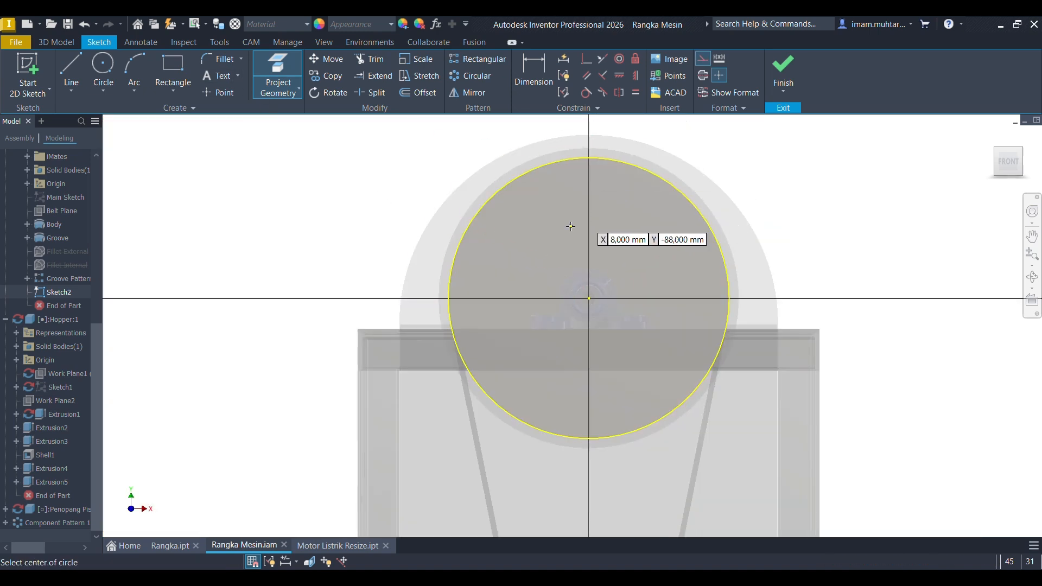
left_click(589, 298)
scroll(589, 298, "up", 4)
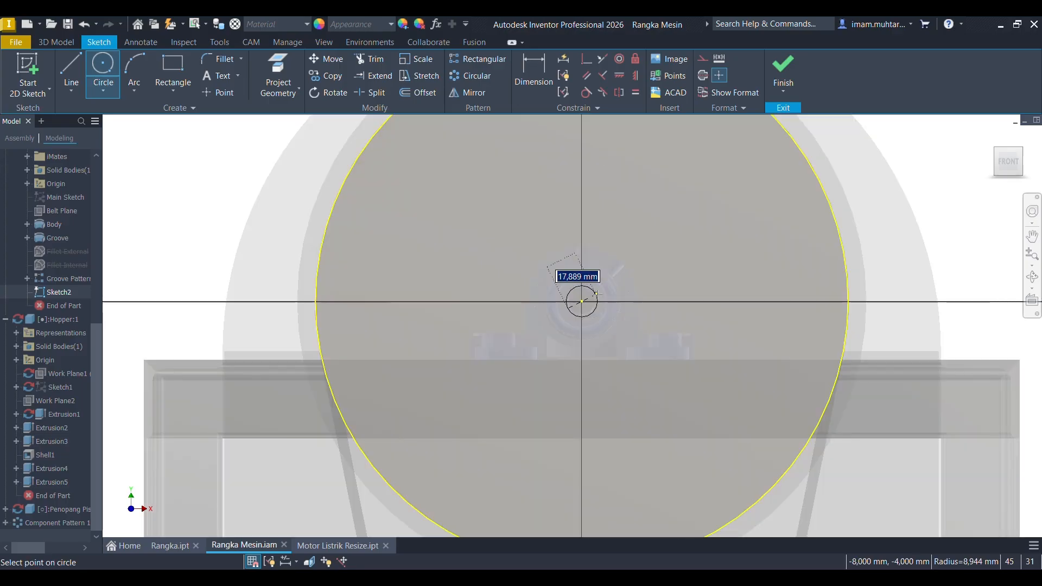
scroll(595, 298, "down", 3)
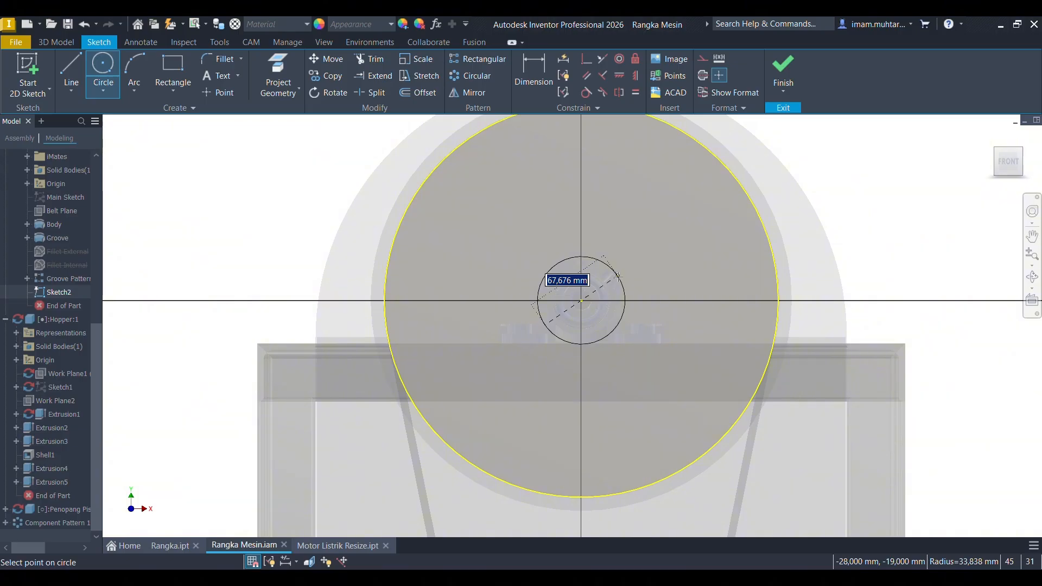
scroll(579, 293, "up", 4)
key("Escape")
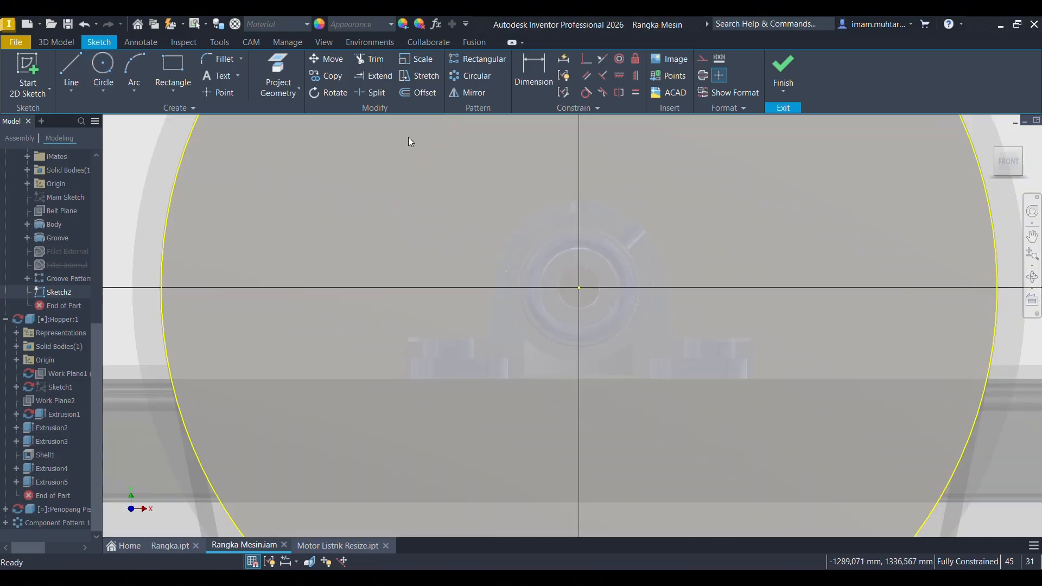
Project the shaft's circular edge at the pulley's centre into the sketch.
left_click(276, 70)
scroll(613, 278, "down", 3)
scroll(443, 224, "up", 2)
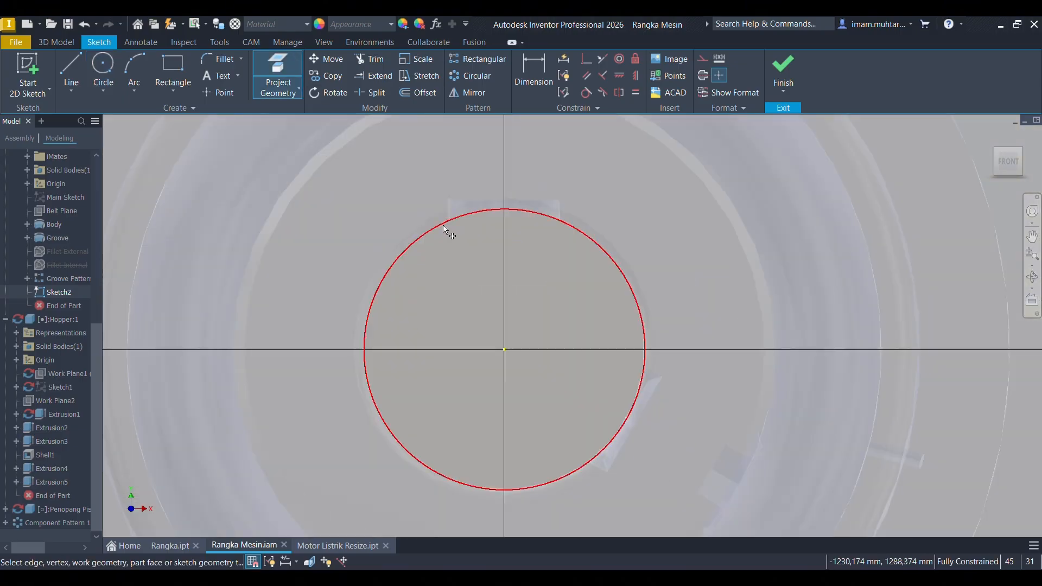
left_click(408, 248)
scroll(509, 290, "down", 4)
scroll(565, 333, "down", 4)
scroll(553, 333, "up", 2)
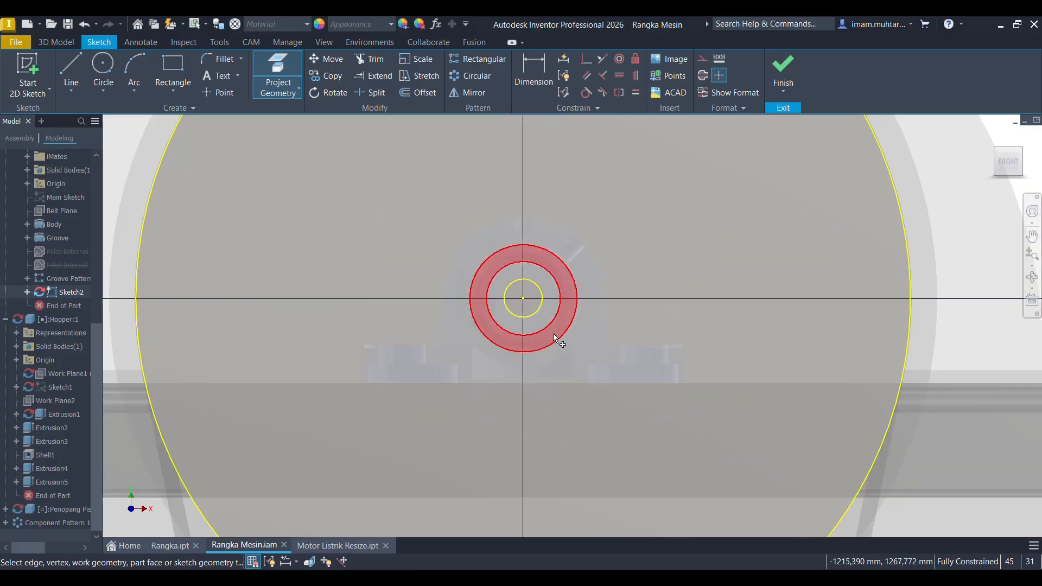
left_click(340, 187)
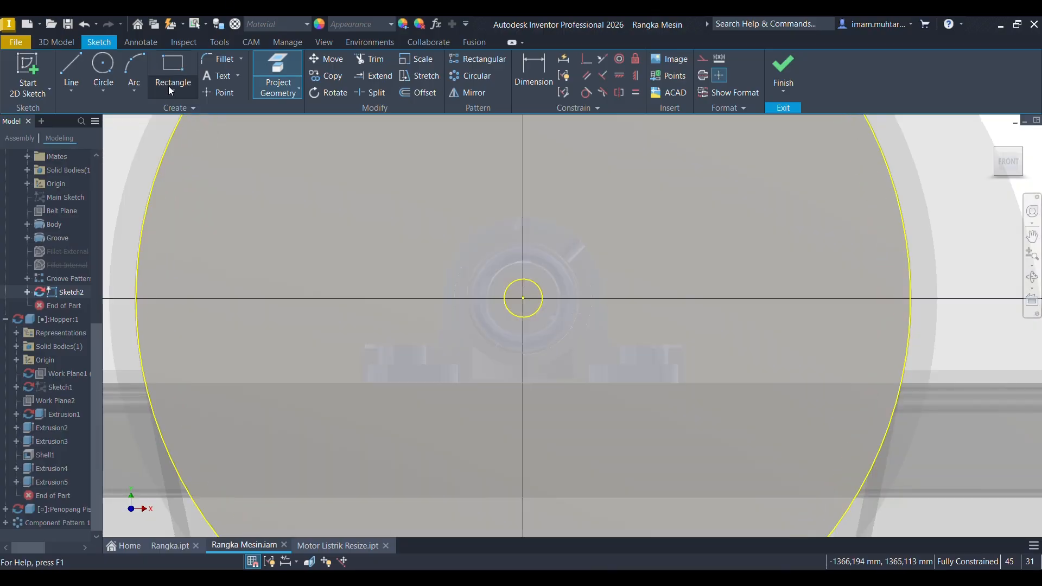
Draw a circle 22.5 mm in diameter centred on the pulley's centre point, around the projected shaft circle.
left_click(105, 65)
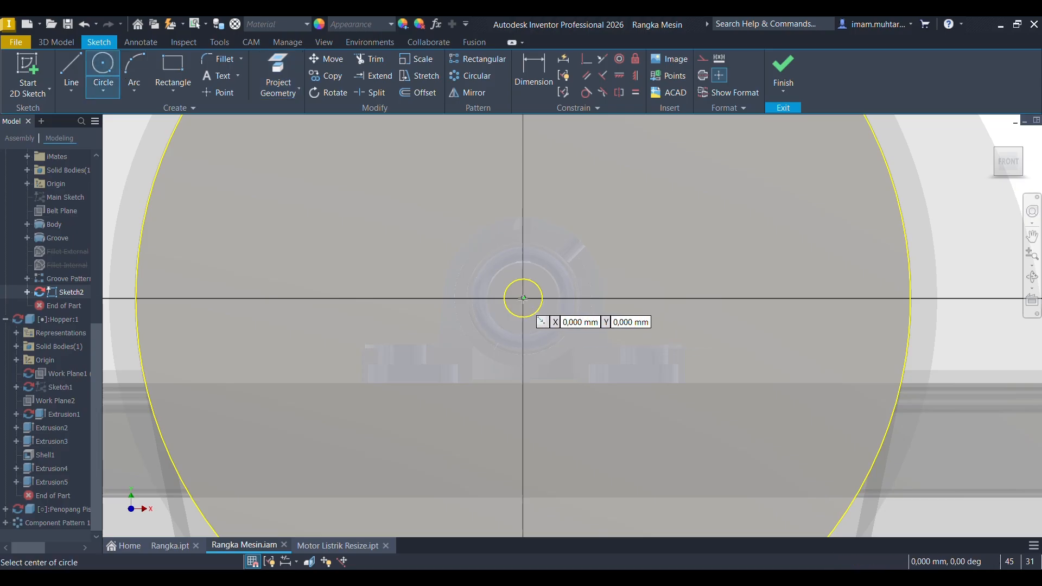
left_click(523, 297)
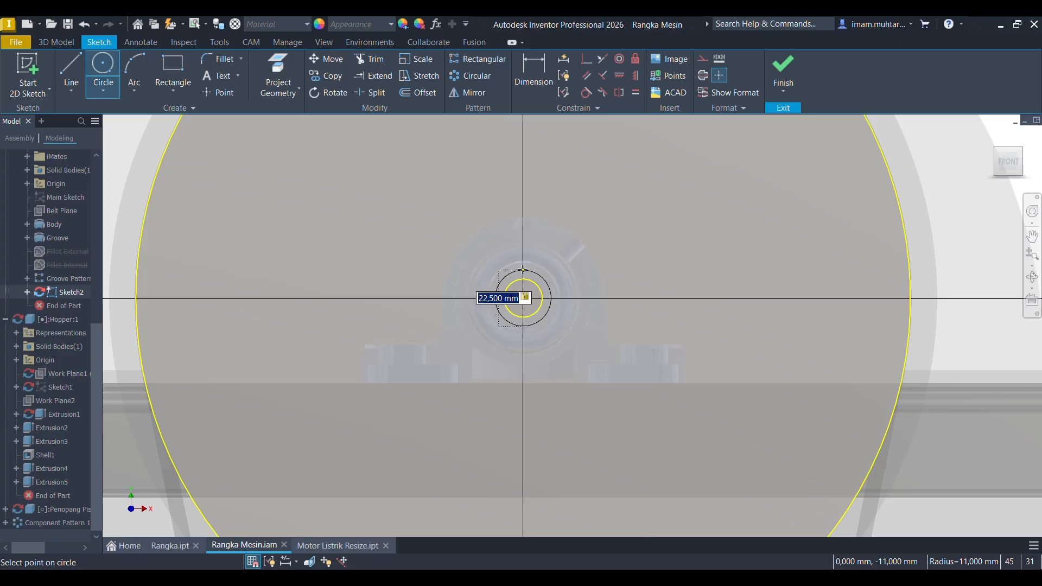
key("Return")
scroll(517, 298, "down", 2)
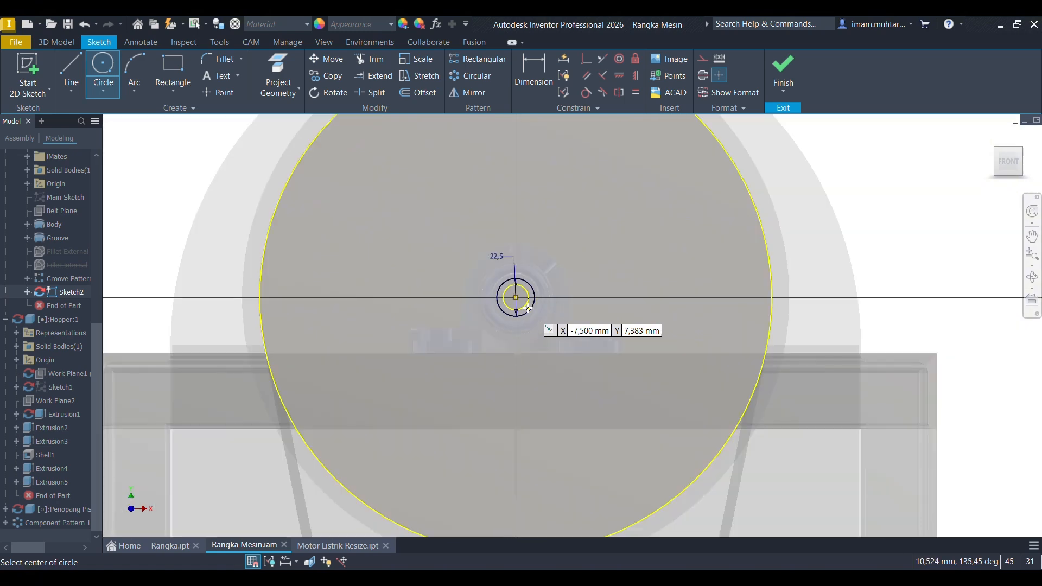
scroll(536, 305, "up", 2)
scroll(513, 287, "down", 4)
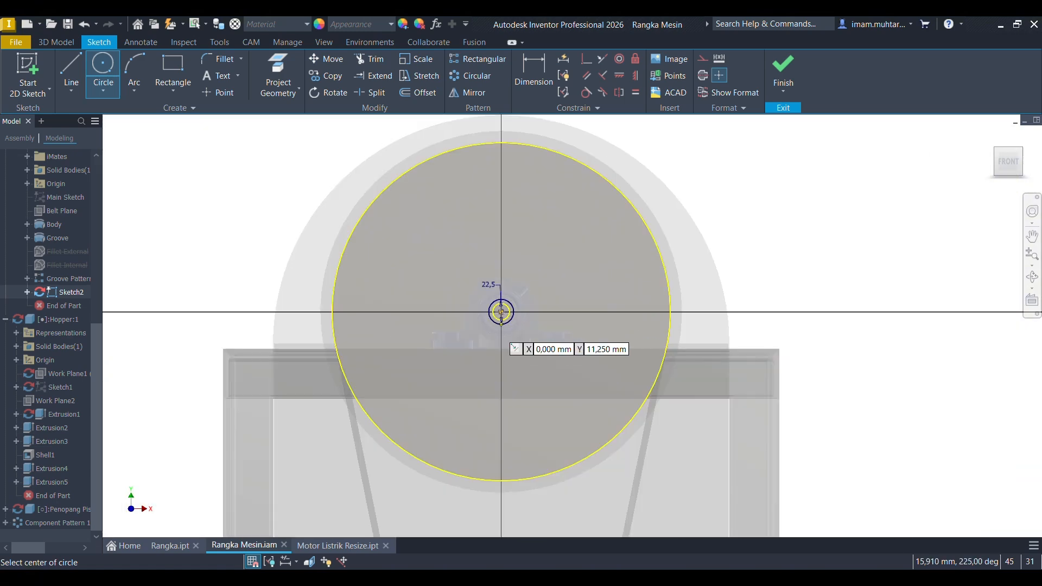
scroll(515, 257, "up", 3)
scroll(533, 301, "down", 2)
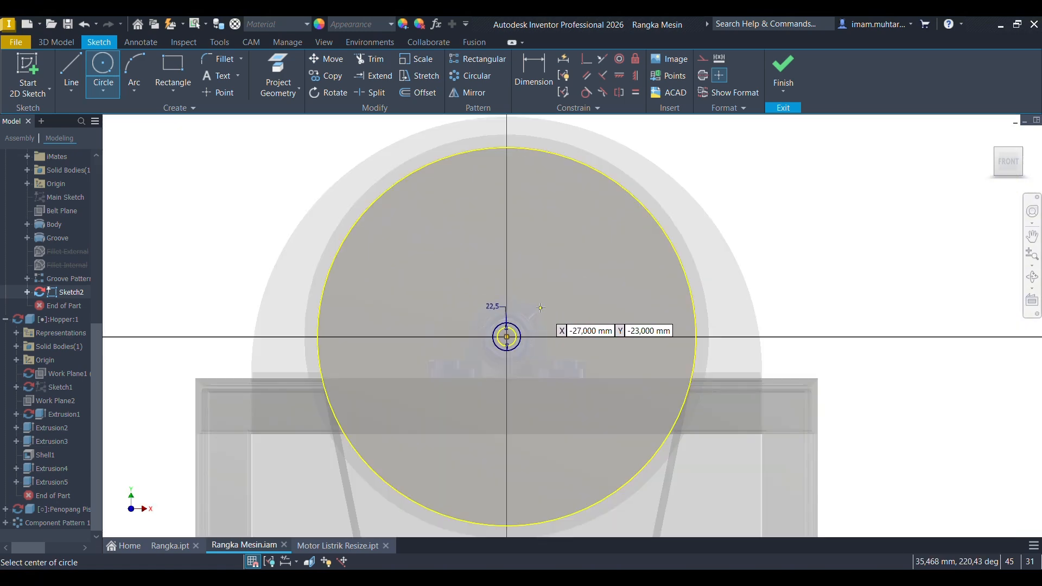
key("e")
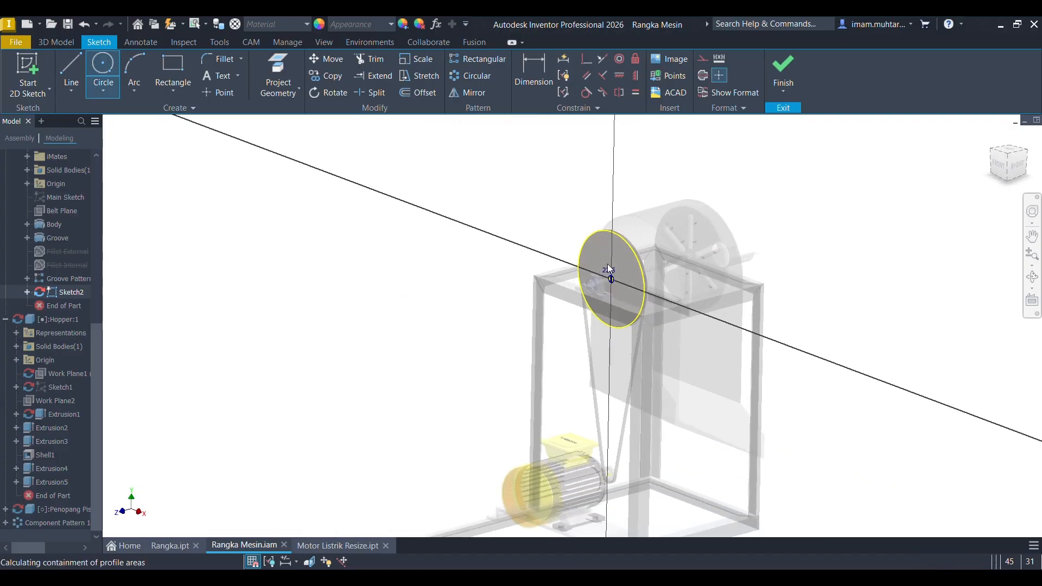
key("Escape")
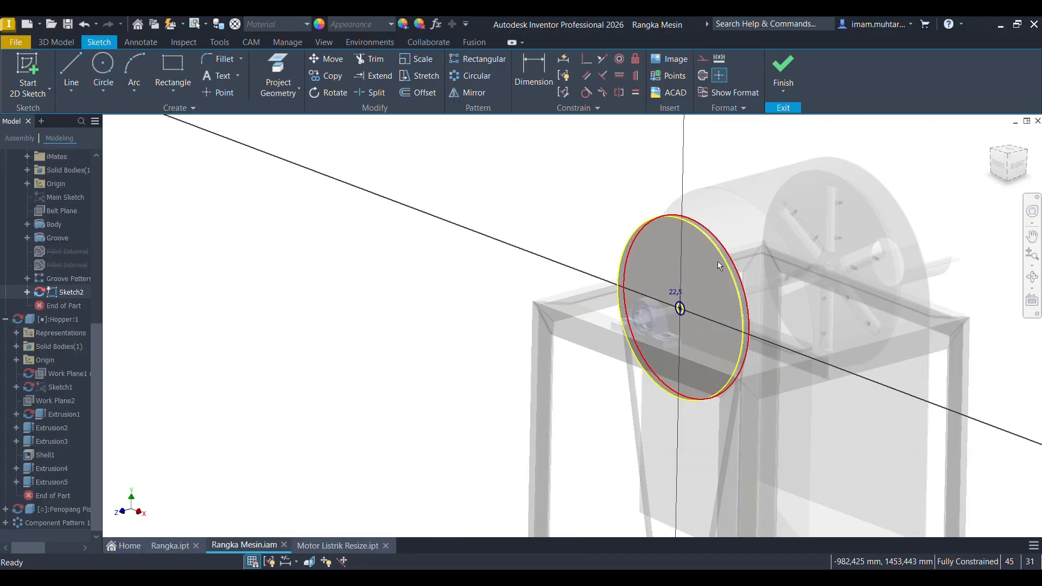
Offset the projected outer circle of the large pulley inward by 15 mm.
left_click(429, 92)
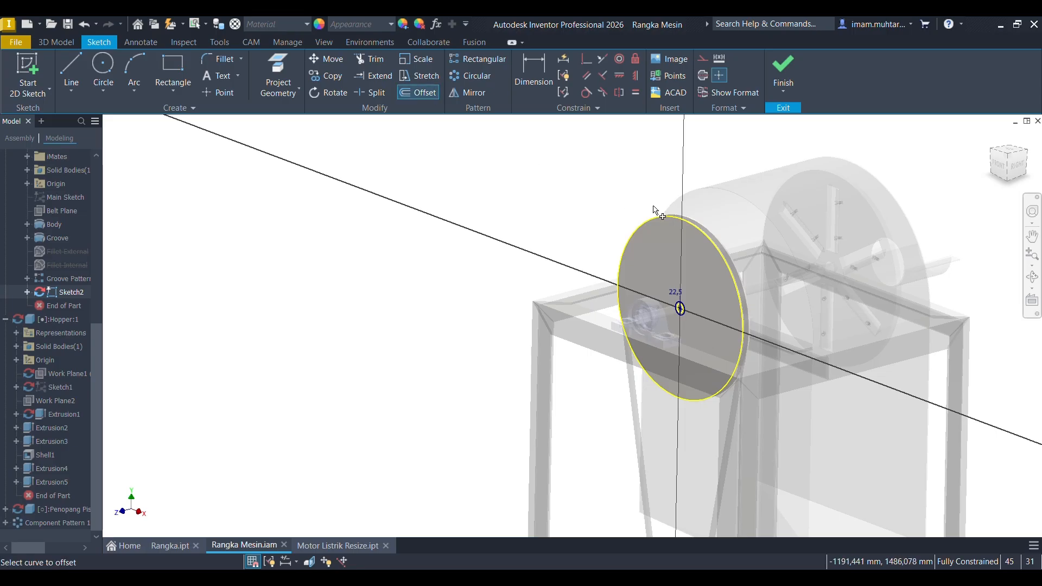
left_click(657, 218)
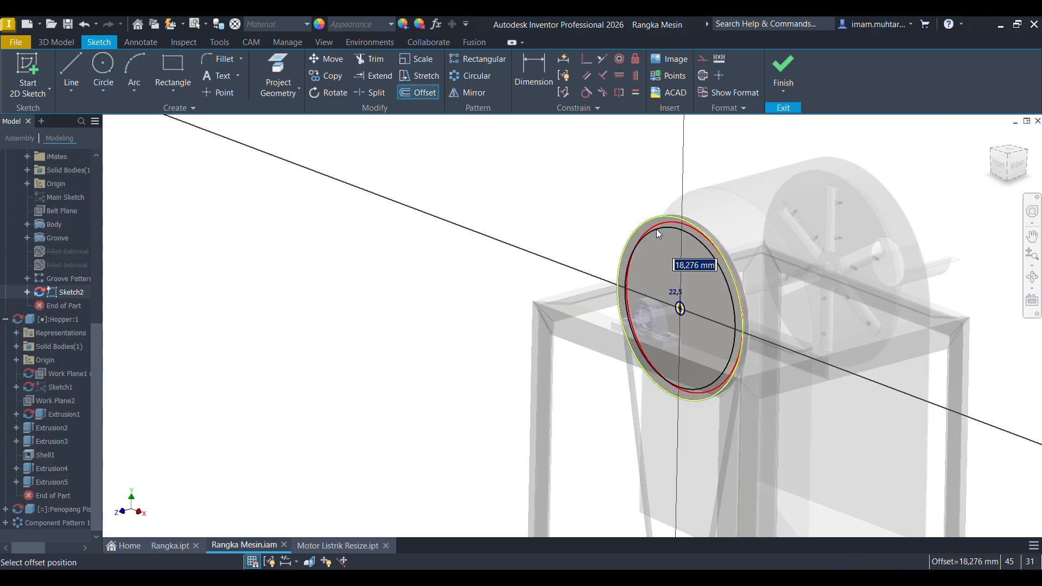
type("15")
key("Return")
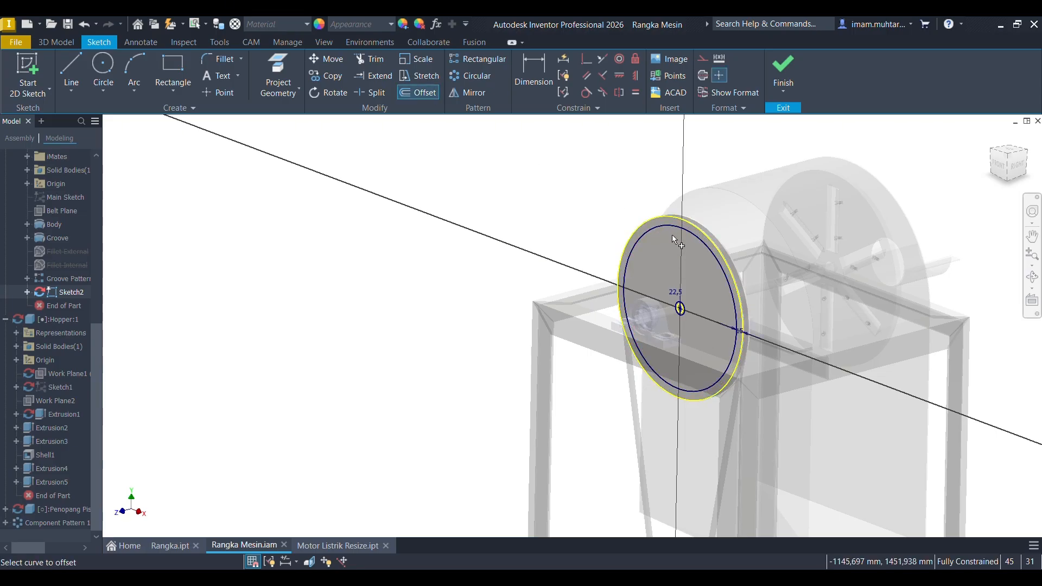
Cut the region between the 22.5 mm hub circle and the offset circle 5 mm deep into the pulley with Extrude.
key("e")
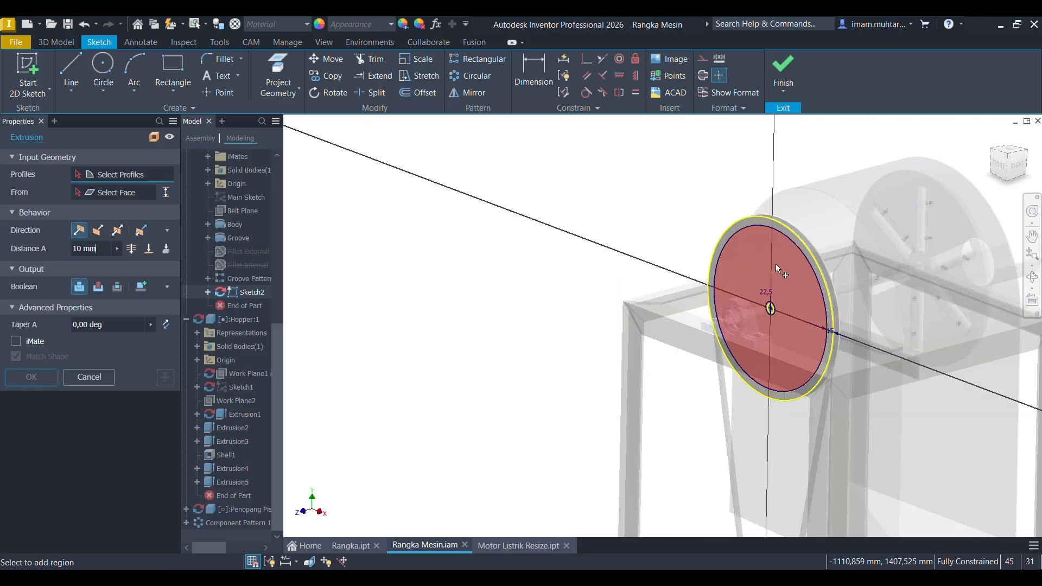
left_click(776, 265)
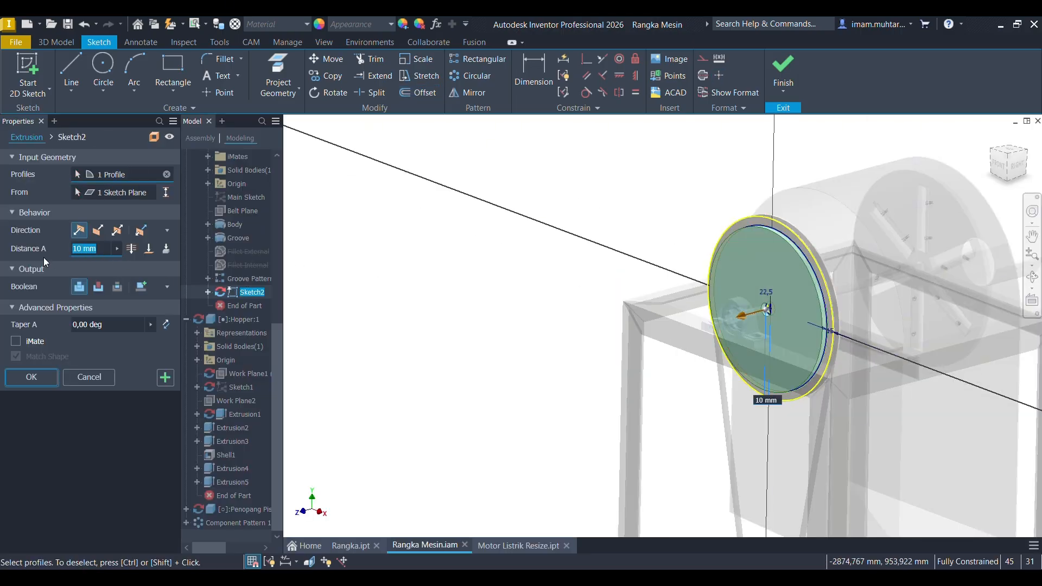
middle_click_drag(891, 241, 842, 249, "shift")
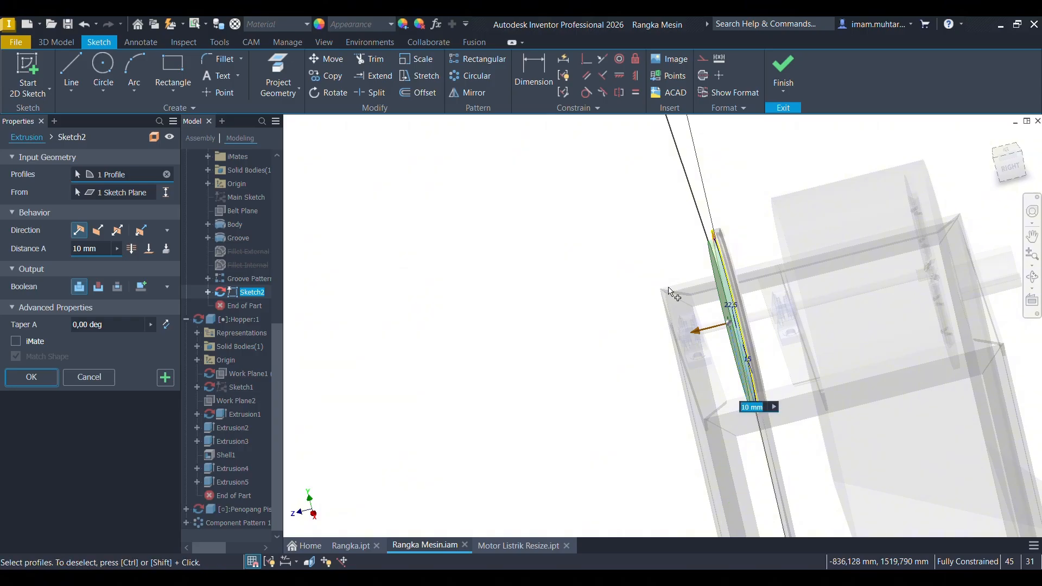
type("5")
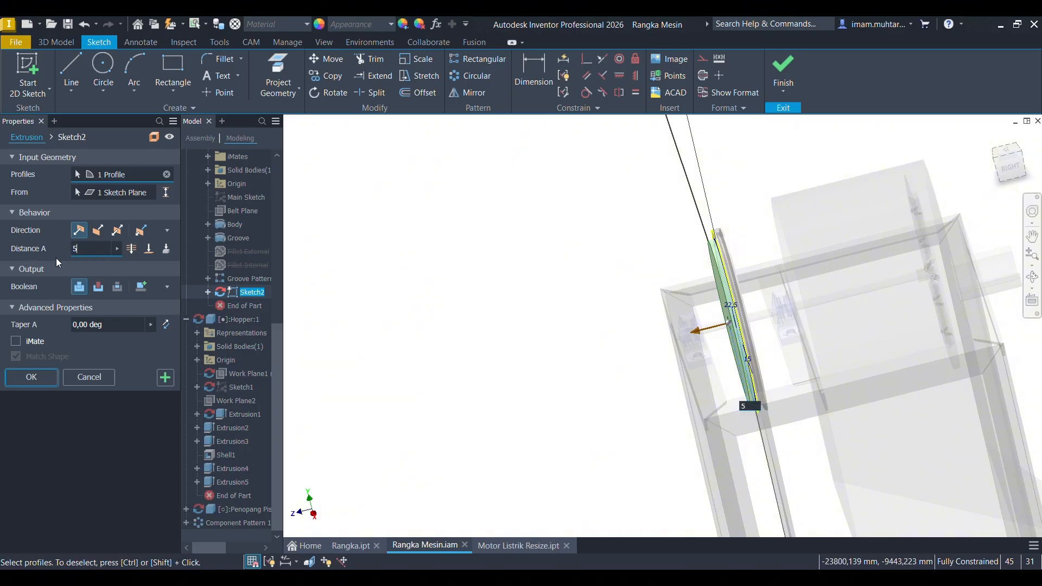
left_click(98, 230)
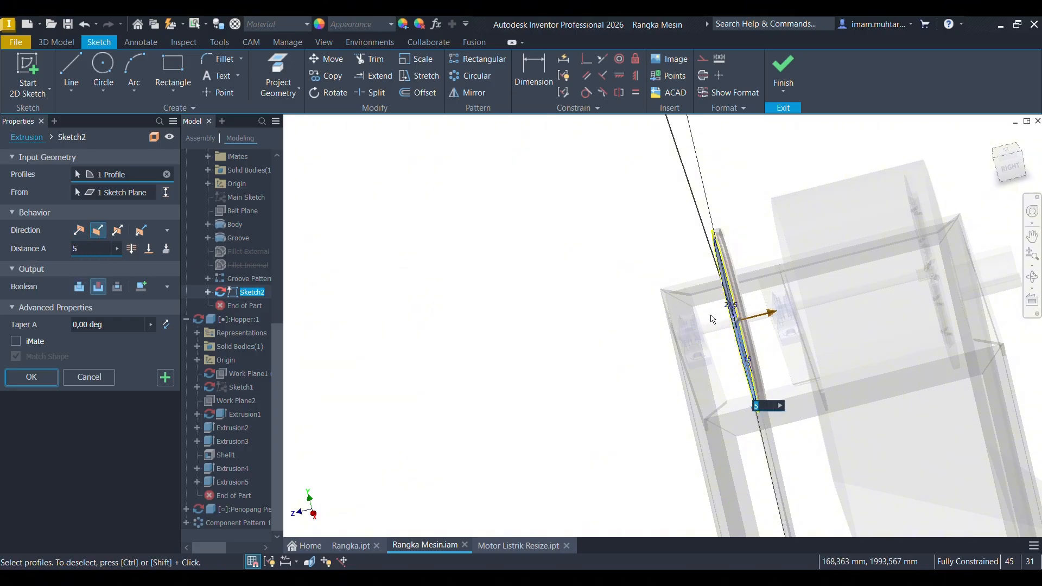
key("F5")
left_click(49, 375)
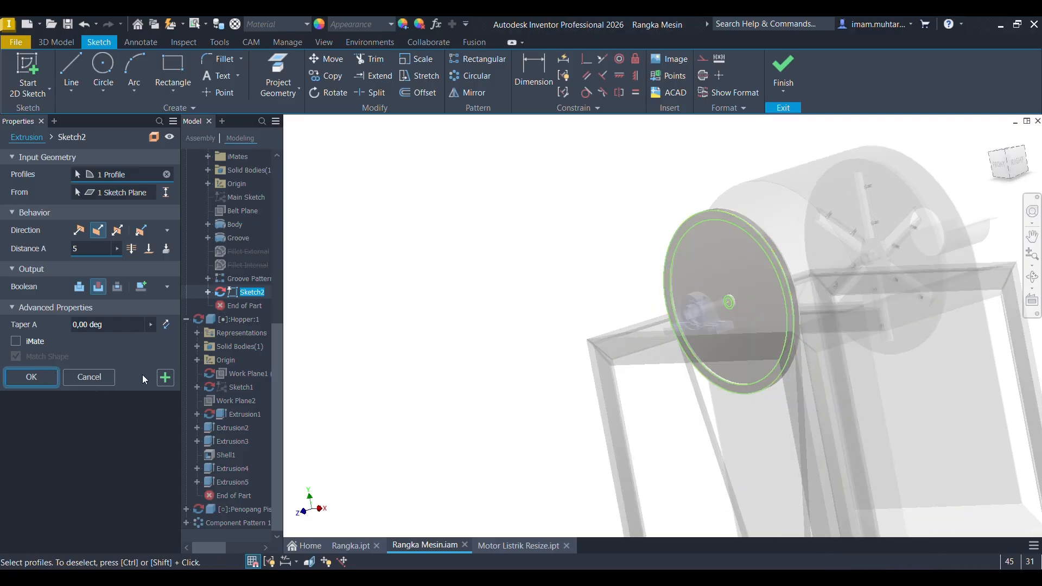
Start a sketch on the pulley's recessed face and project that face's outer and hub circles.
left_click(646, 255)
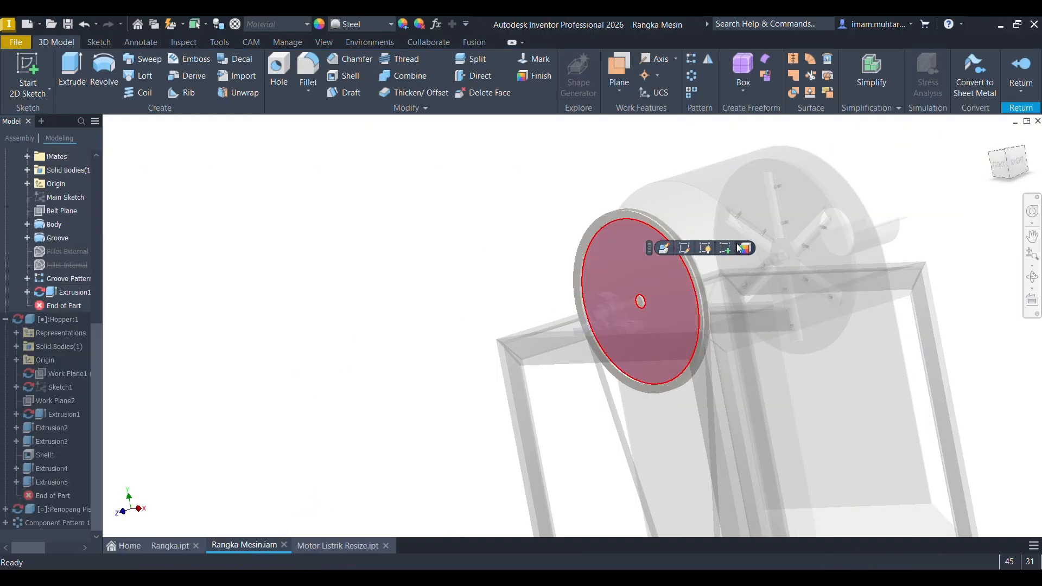
scroll(662, 303, "down", 5)
scroll(620, 248, "down", 3)
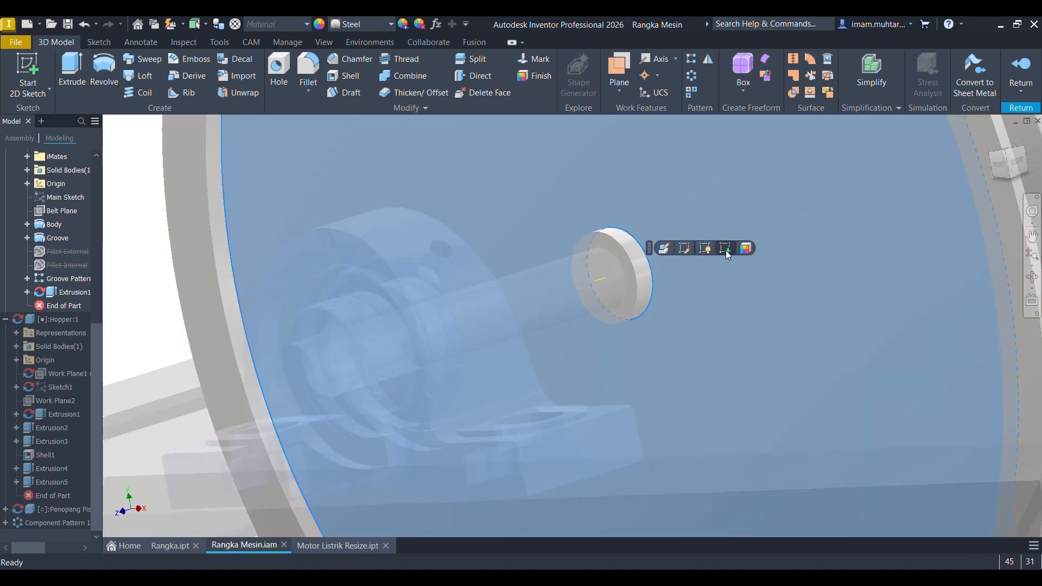
left_click(663, 248)
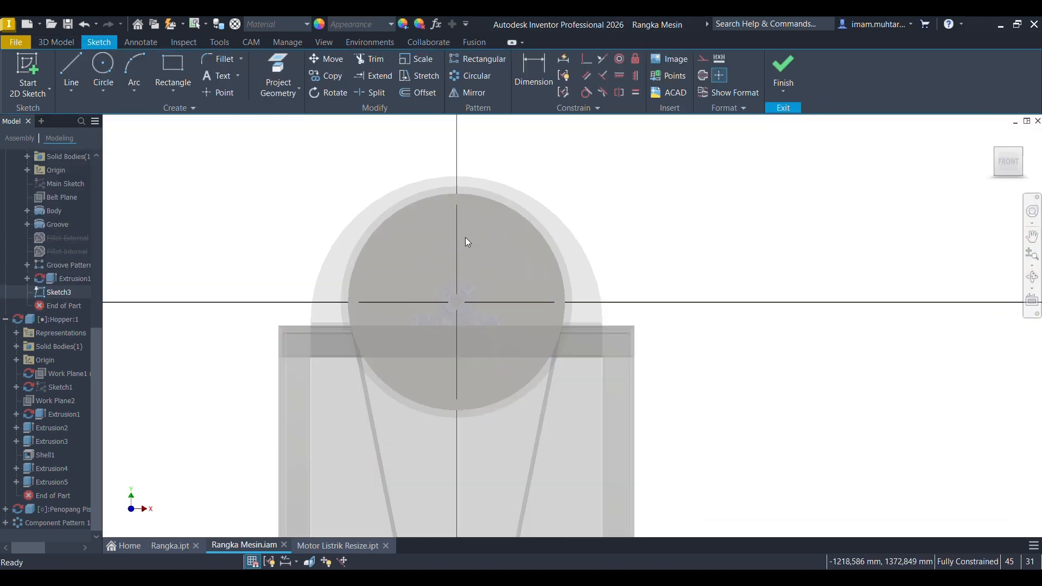
left_click(263, 68)
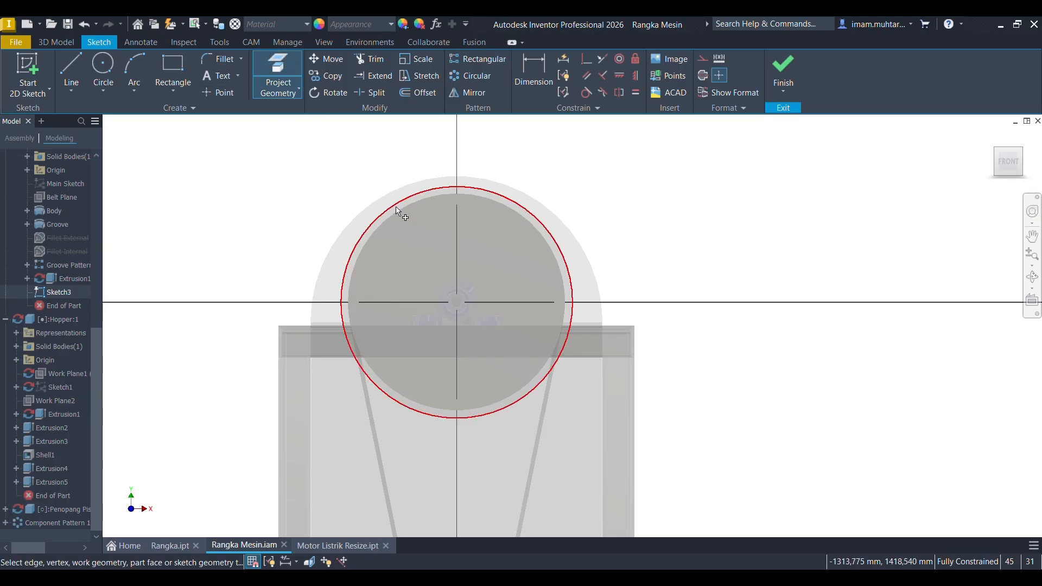
left_click(398, 236)
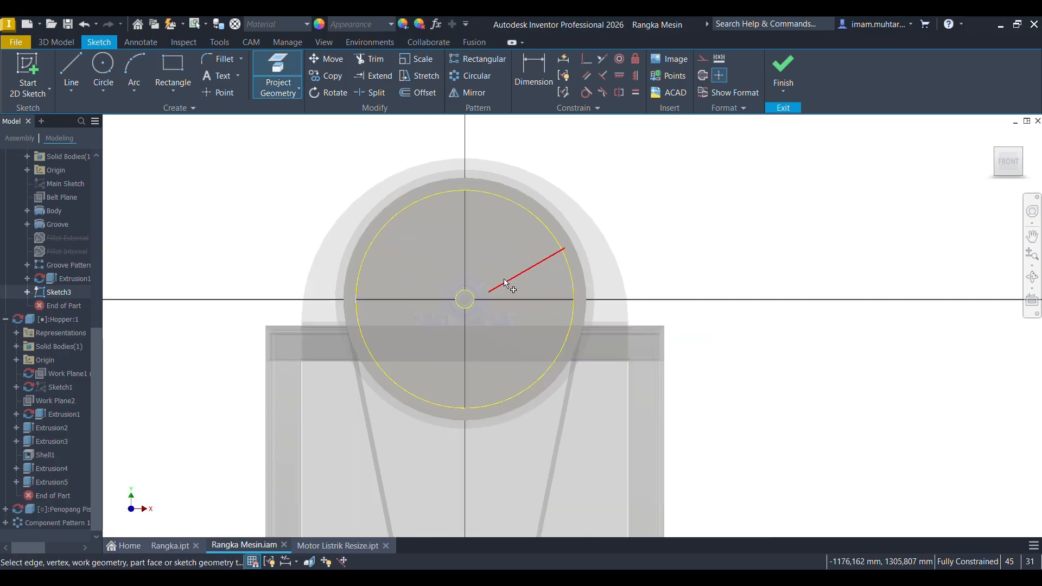
scroll(482, 287, "up", 4)
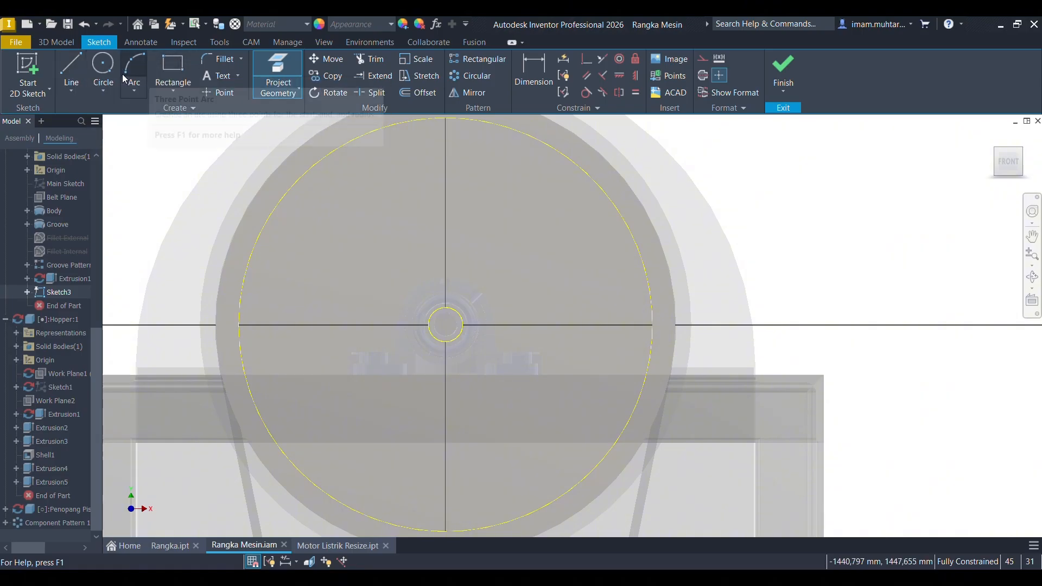
Draw a vertical line about 126 mm long upward from the pulley's centre and a horizontal line from the centre toward the right rim.
left_click(76, 72)
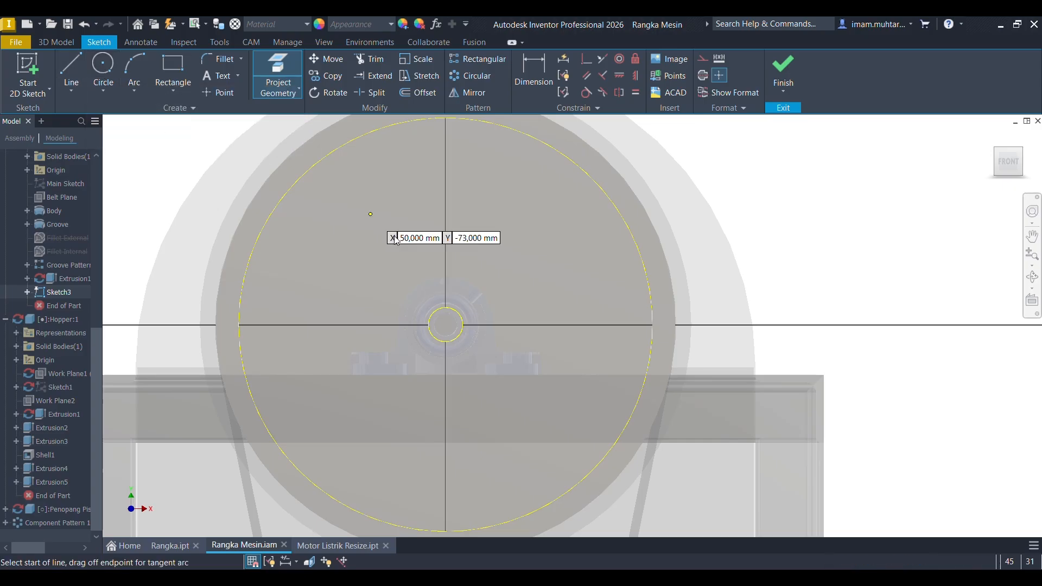
left_click(445, 324)
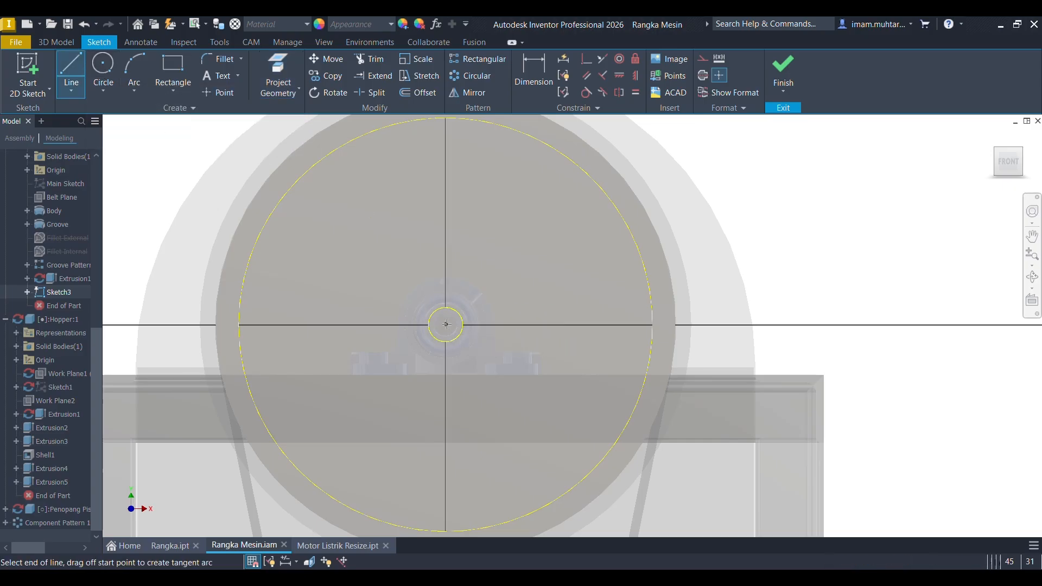
left_click(445, 134)
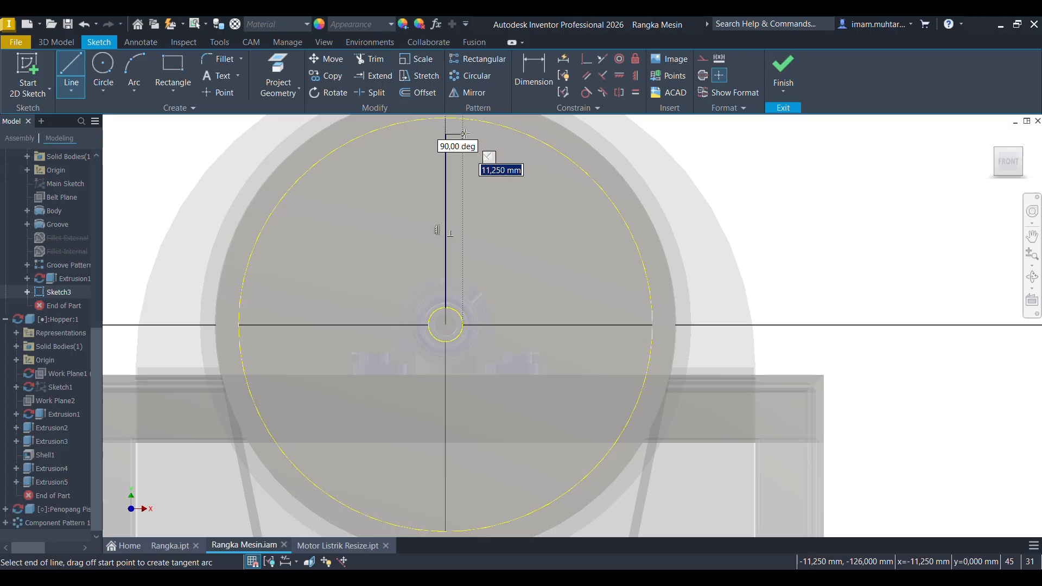
right_click(515, 254)
left_click(523, 214)
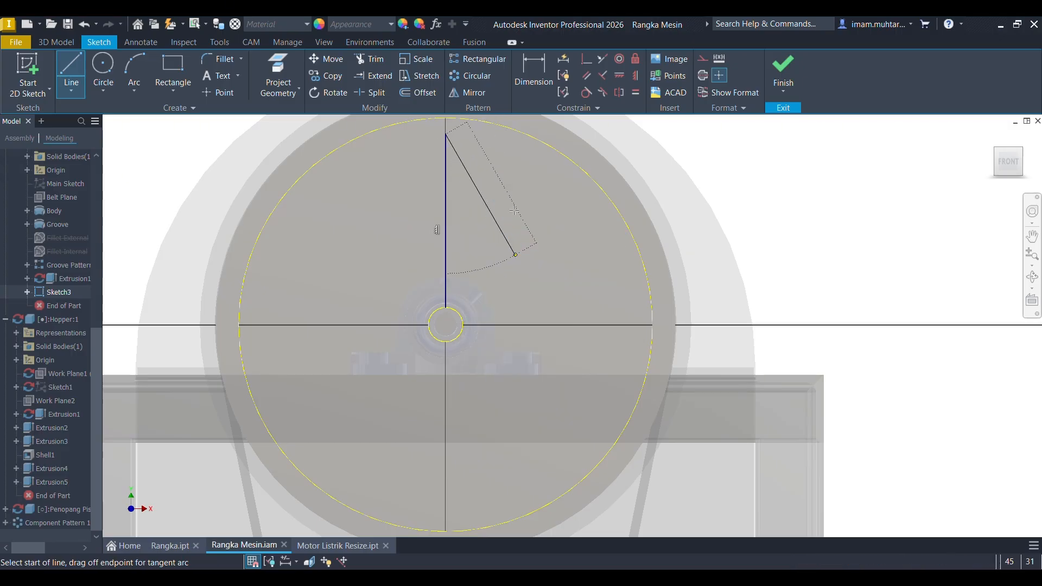
left_click(445, 325)
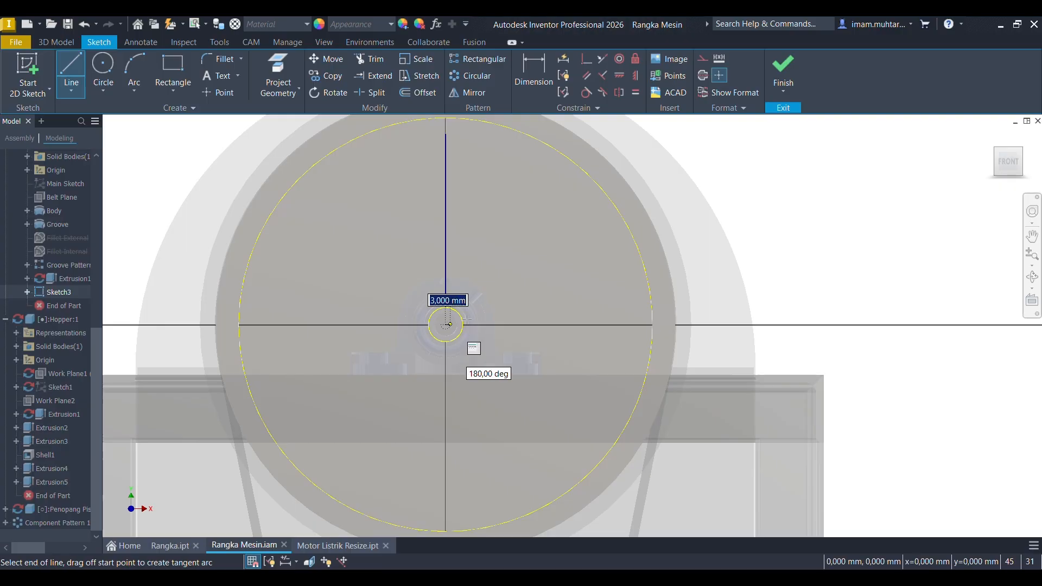
left_click(630, 325)
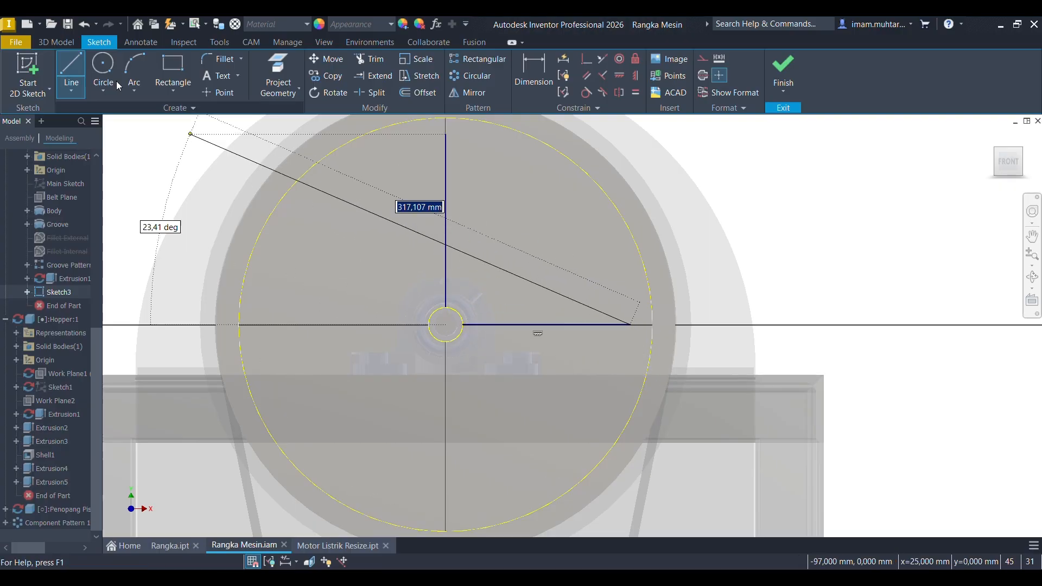
key("Escape")
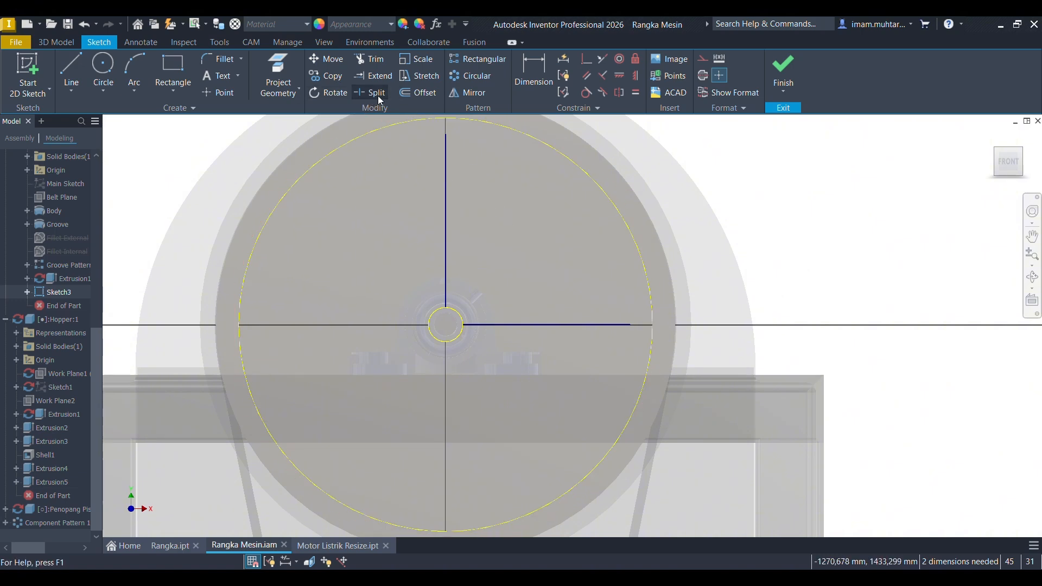
left_click(446, 166)
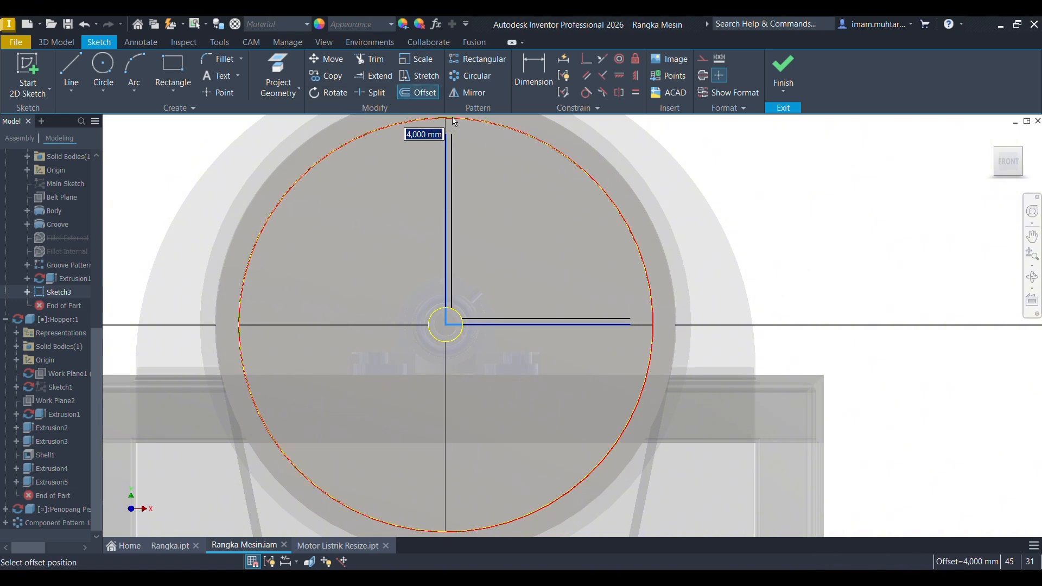
key("Escape")
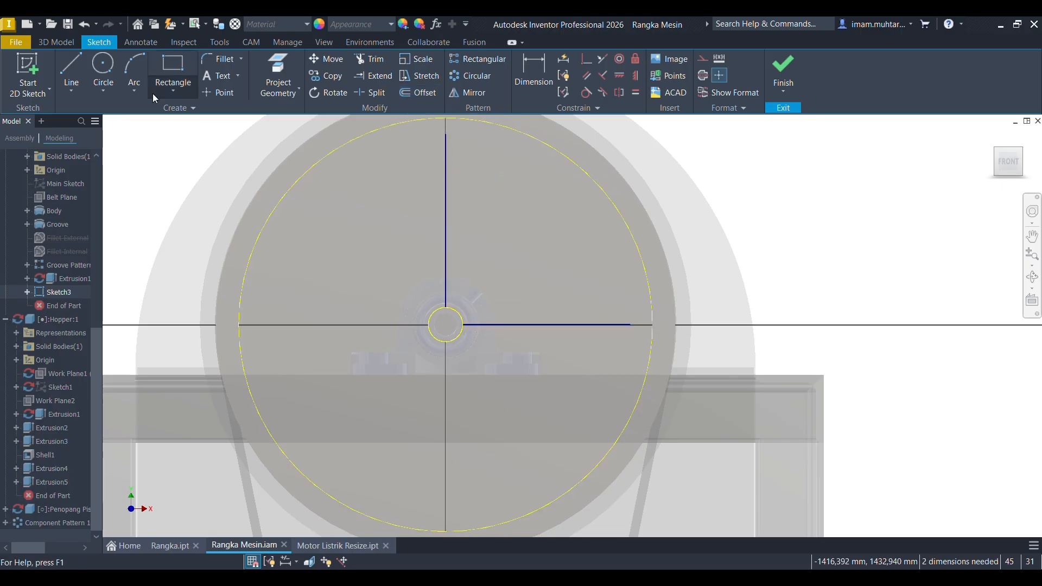
Draw a circle 250 mm in diameter centred on the pulley's centre point.
left_click(103, 68)
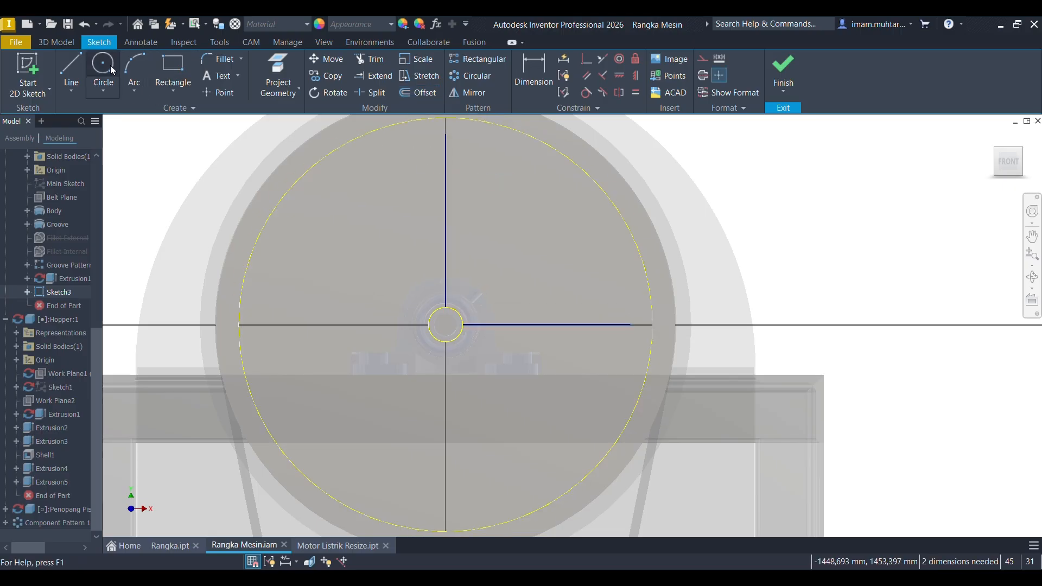
left_click(444, 326)
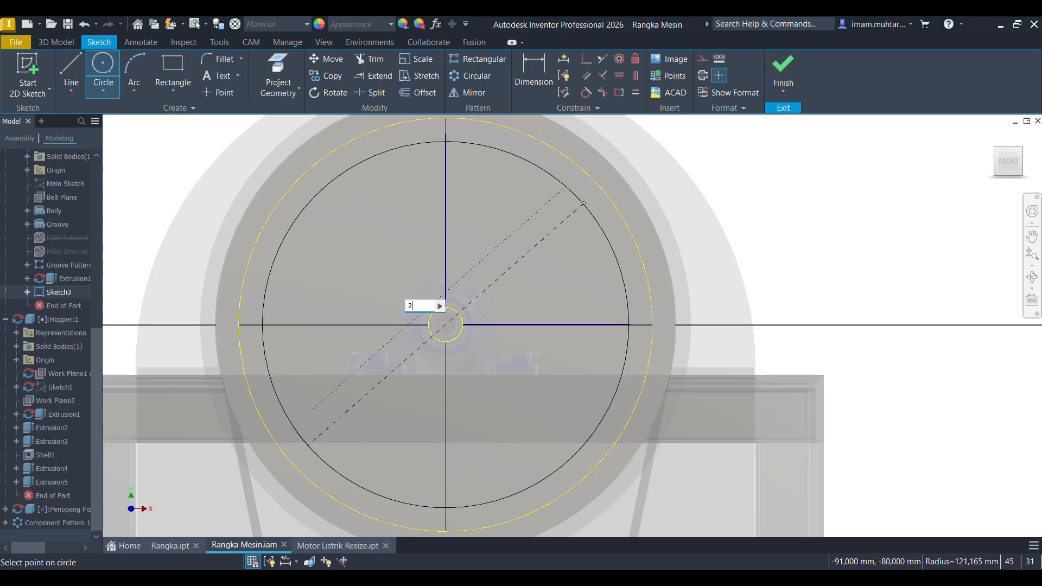
key("Return")
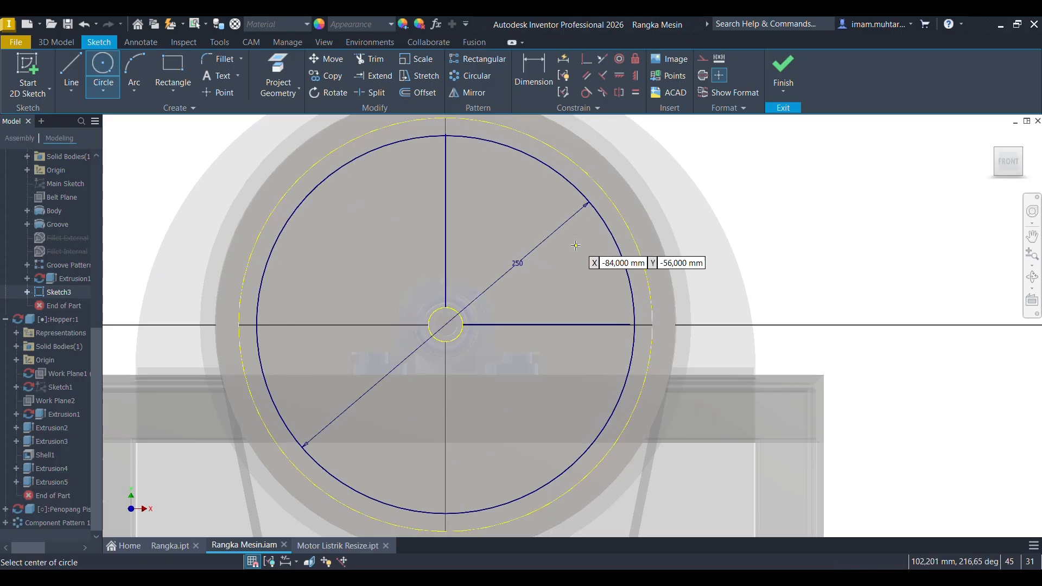
key("Escape")
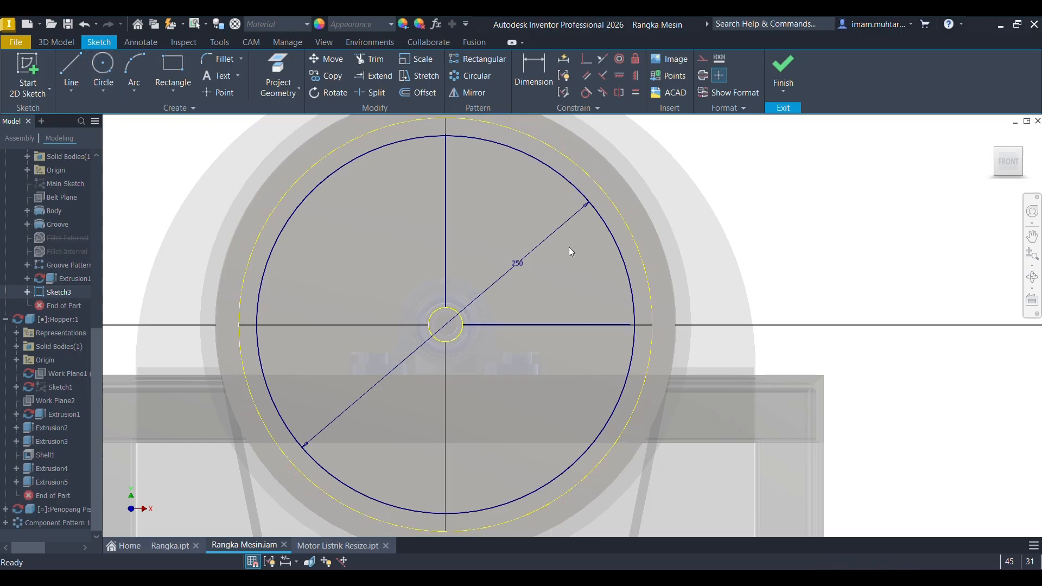
Lengthen the horizontal line so that its outer end crosses the 250 mm circle.
scroll(632, 330, "up", 3)
scroll(632, 331, "down", 3)
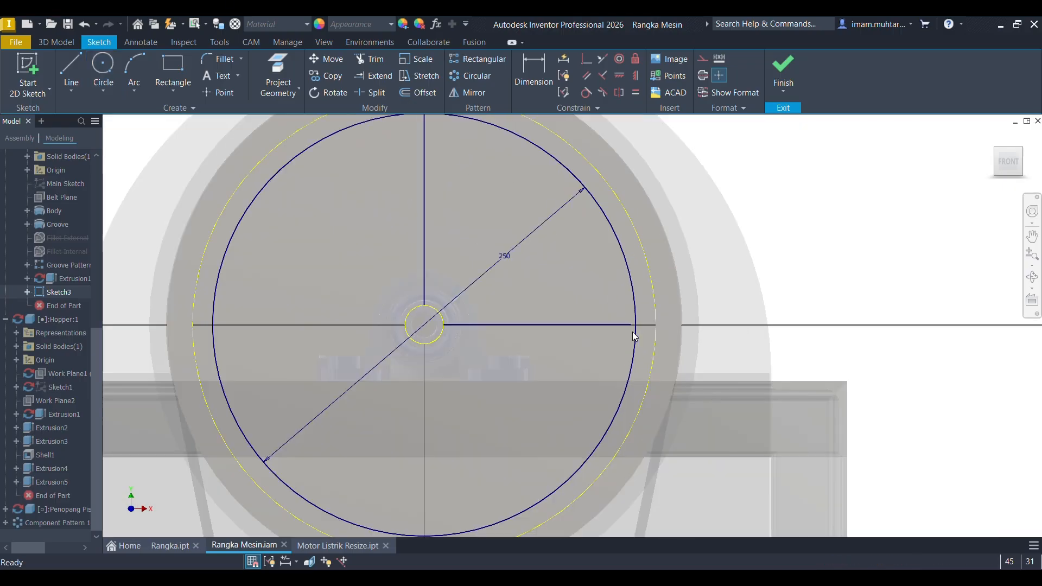
scroll(633, 331, "up", 3)
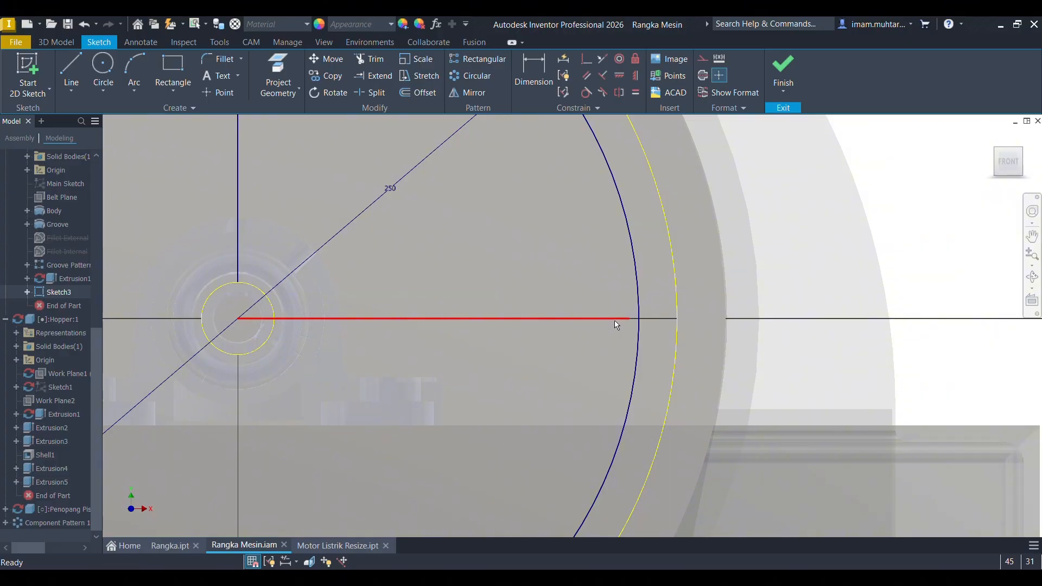
left_click_drag(630, 318, 655, 318)
scroll(632, 340, "down", 3)
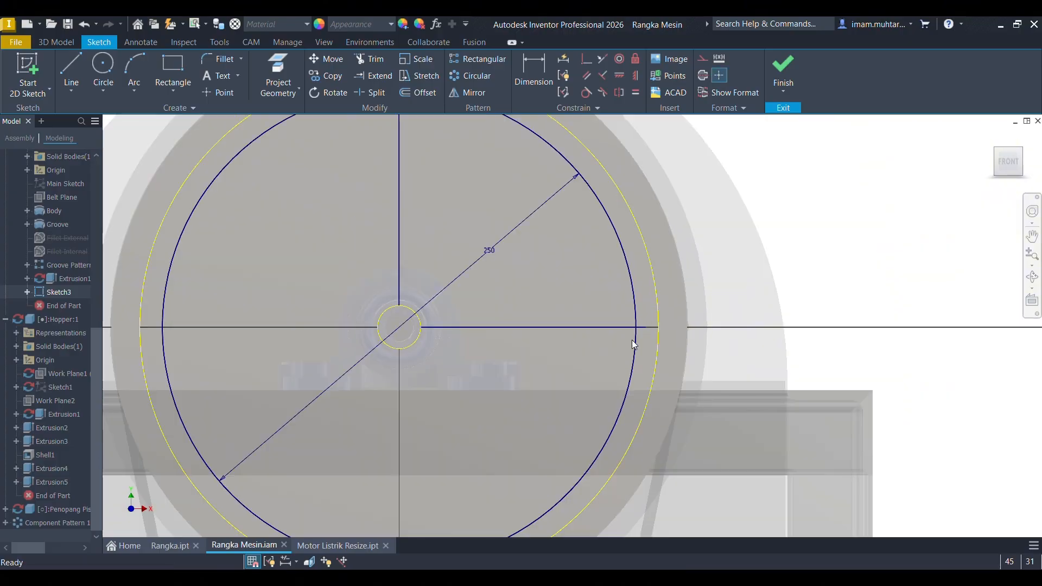
Trim the 250 mm circle to its upper-right quarter arc and remove both lines' ends that project beyond it.
scroll(632, 340, "down", 2)
scroll(490, 158, "up", 5)
scroll(505, 276, "down", 4)
key("x")
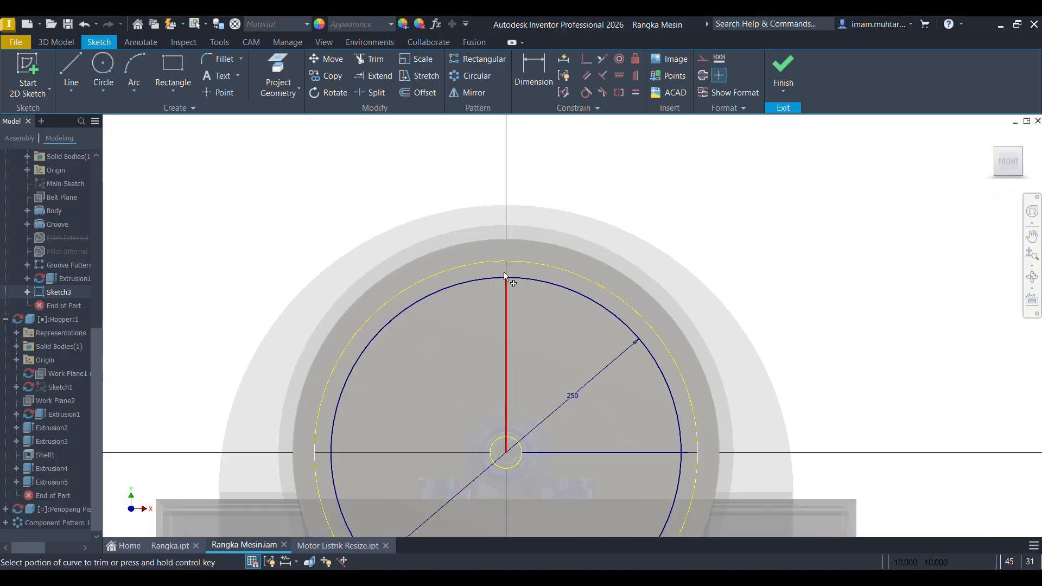
scroll(505, 280, "up", 6)
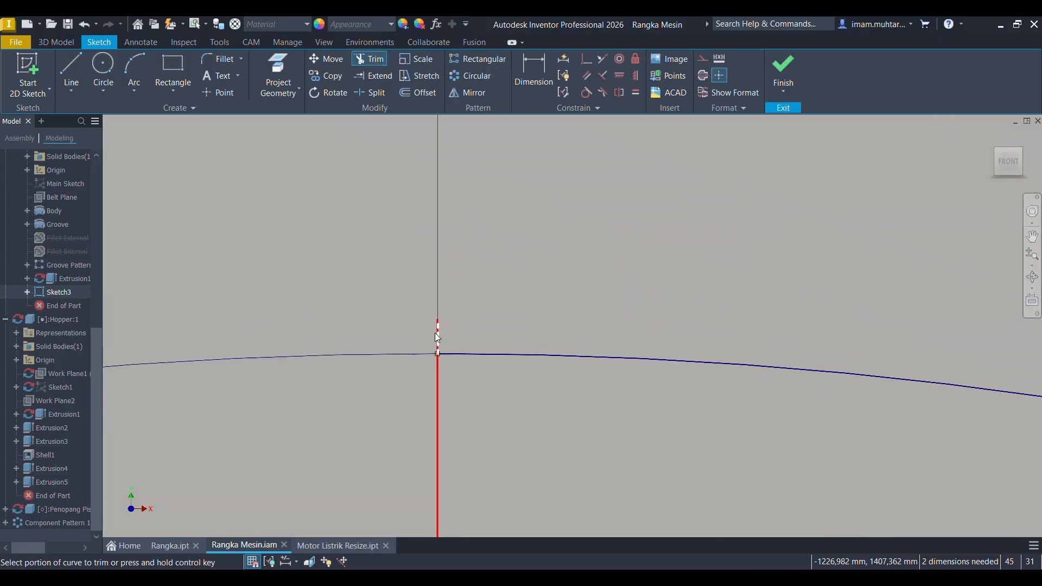
left_click(435, 333)
scroll(383, 275, "down", 7)
scroll(502, 355, "up", 3)
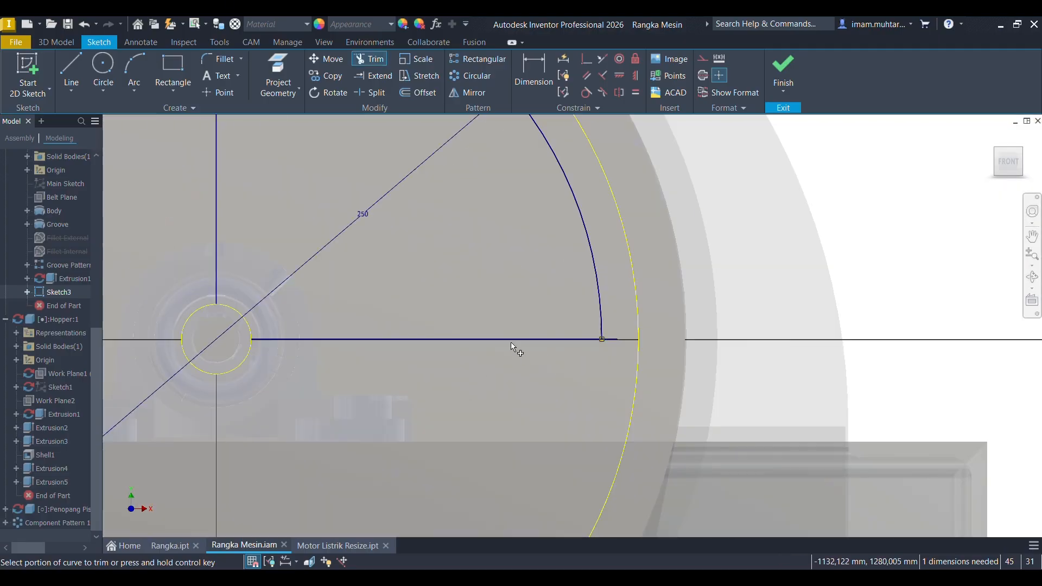
left_click(621, 342)
scroll(488, 379, "down", 3)
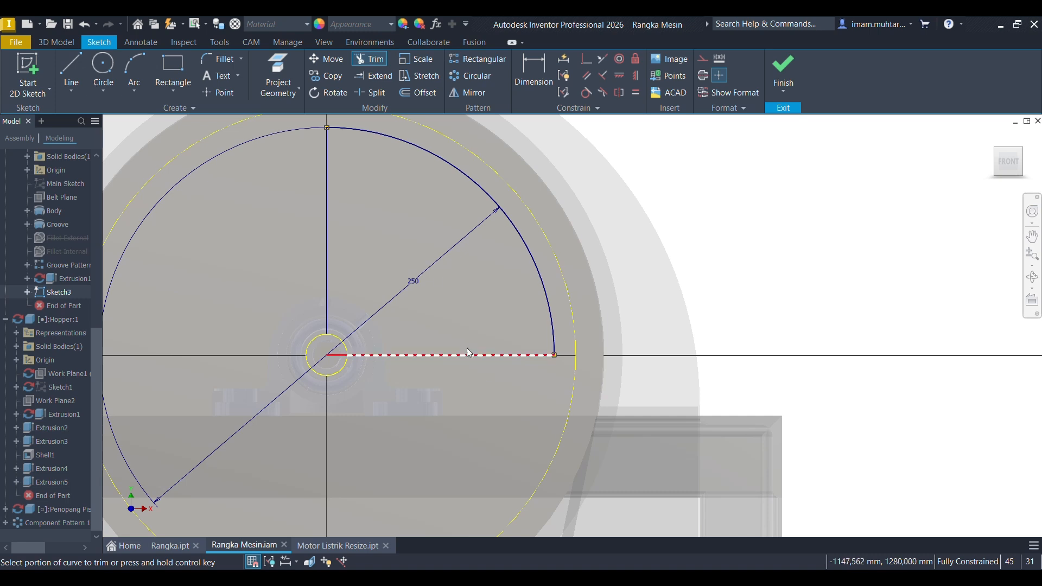
Offset the closed quarter-circle outline 10 mm inward to form the spoke opening's profile.
key("Escape")
left_click(412, 93)
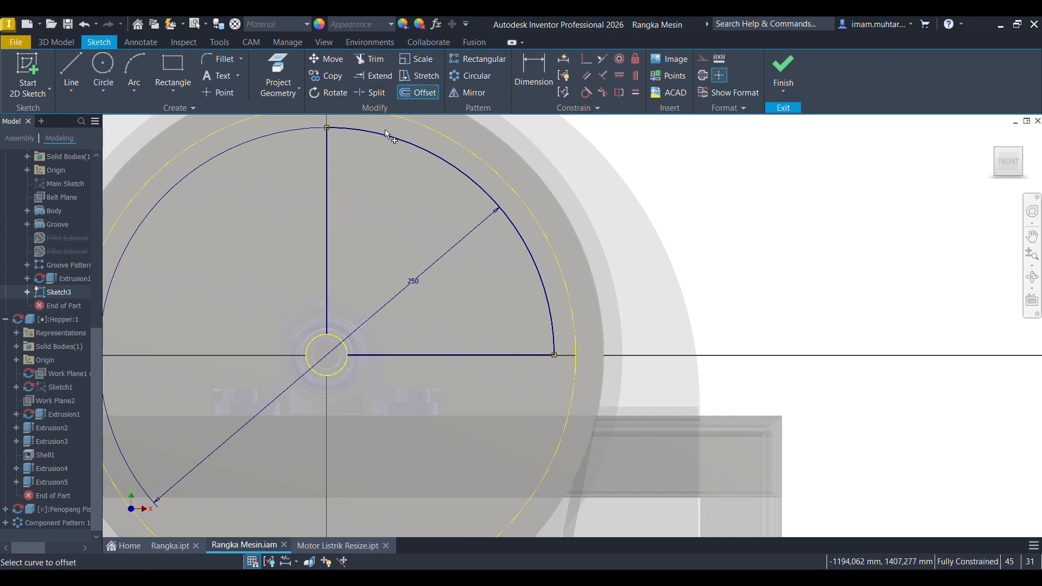
left_click(327, 172)
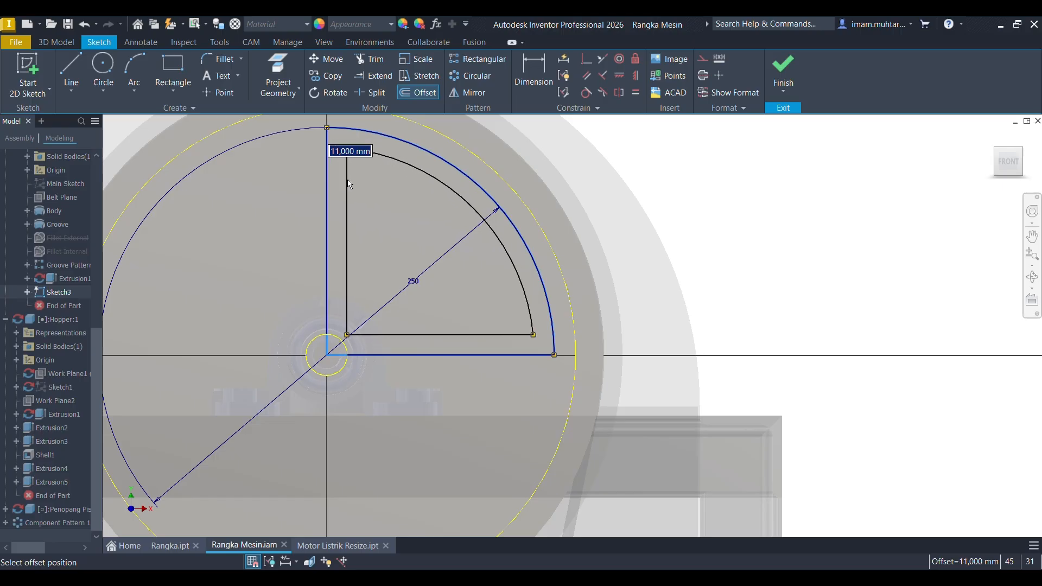
type("10")
key("Return")
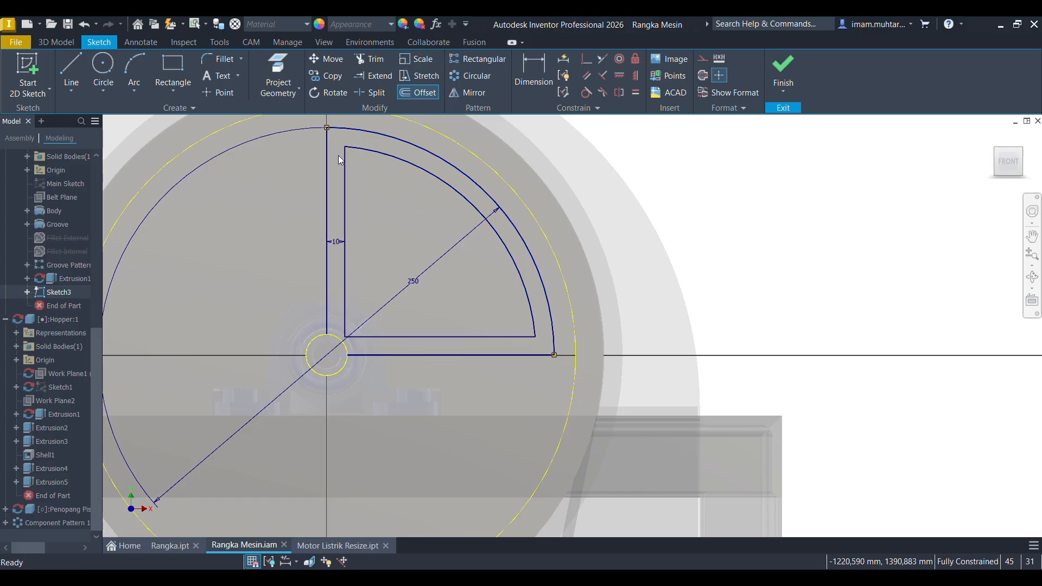
Fillet the inner outline's corner nearest the pulley centre with a 20 mm radius and its two outer corners with 10 mm.
key("f")
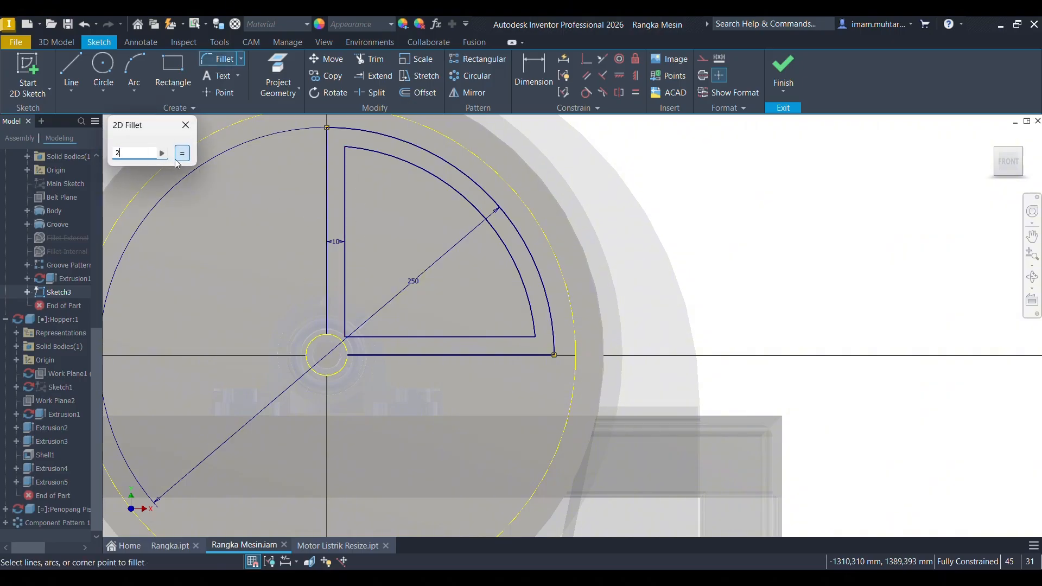
type("20")
left_click(345, 279)
left_click(381, 336)
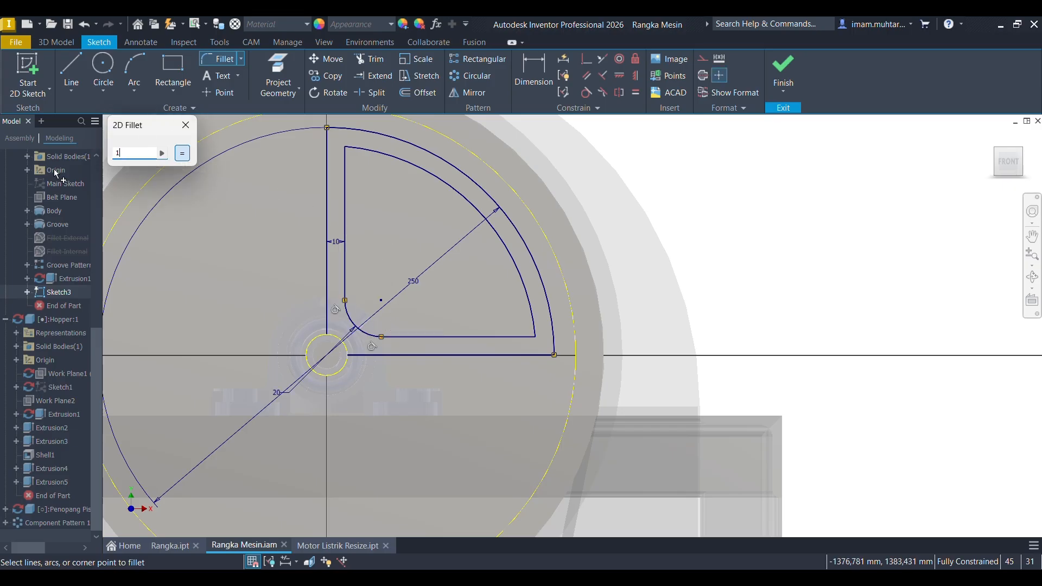
left_click(345, 169)
left_click(365, 148)
left_click(529, 299)
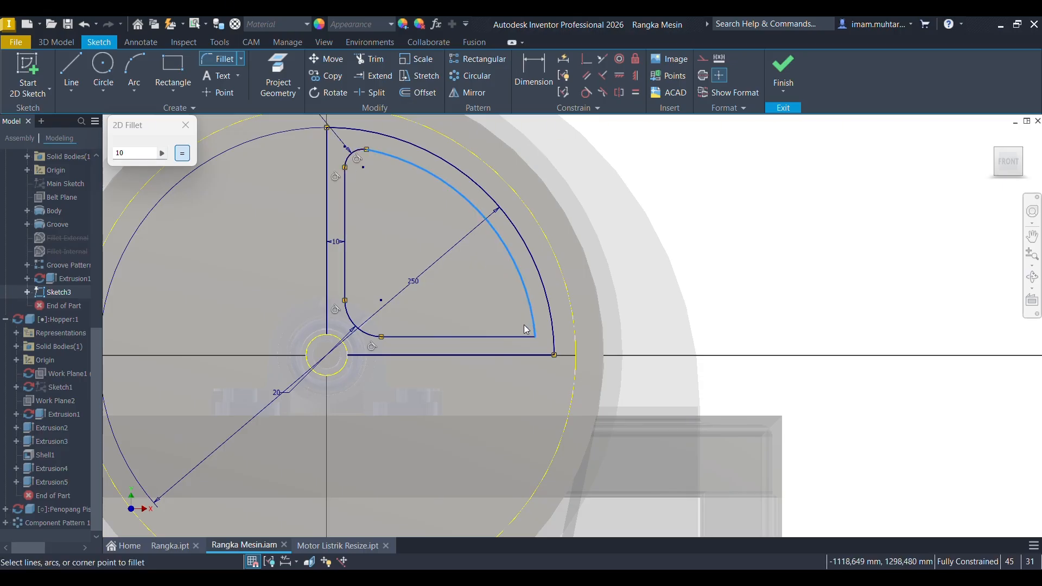
left_click(523, 337)
key("Escape")
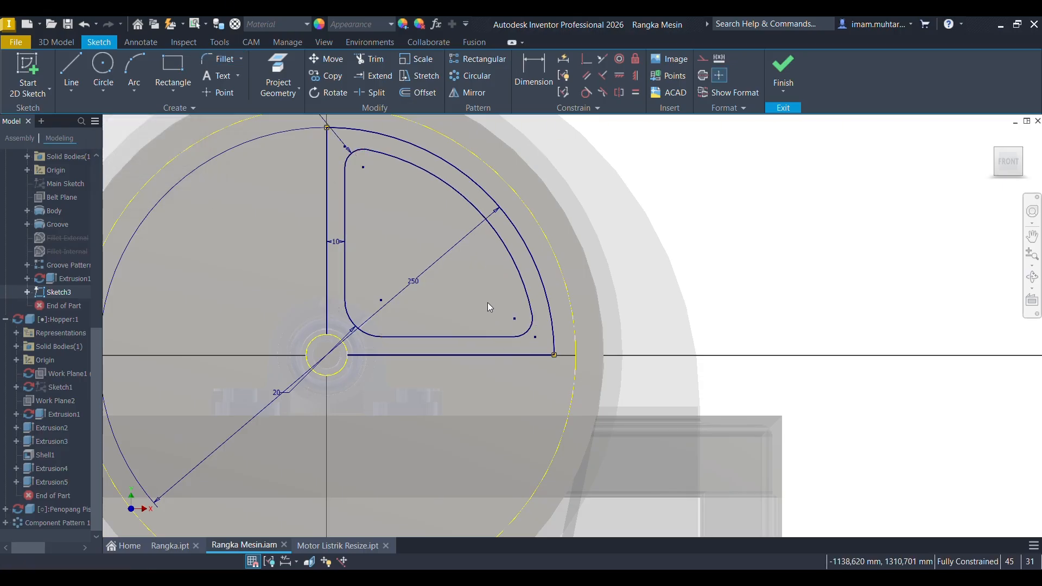
Extrude the rounded quarter profile as a reversed cut through all of the pulley's web.
key("e")
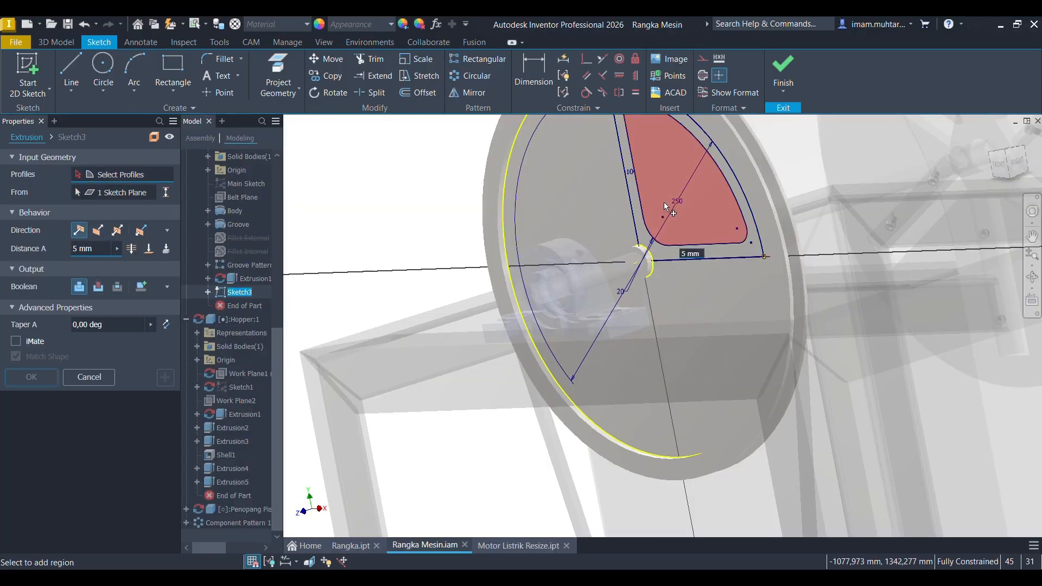
left_click(667, 206)
left_click(97, 230)
left_click(131, 249)
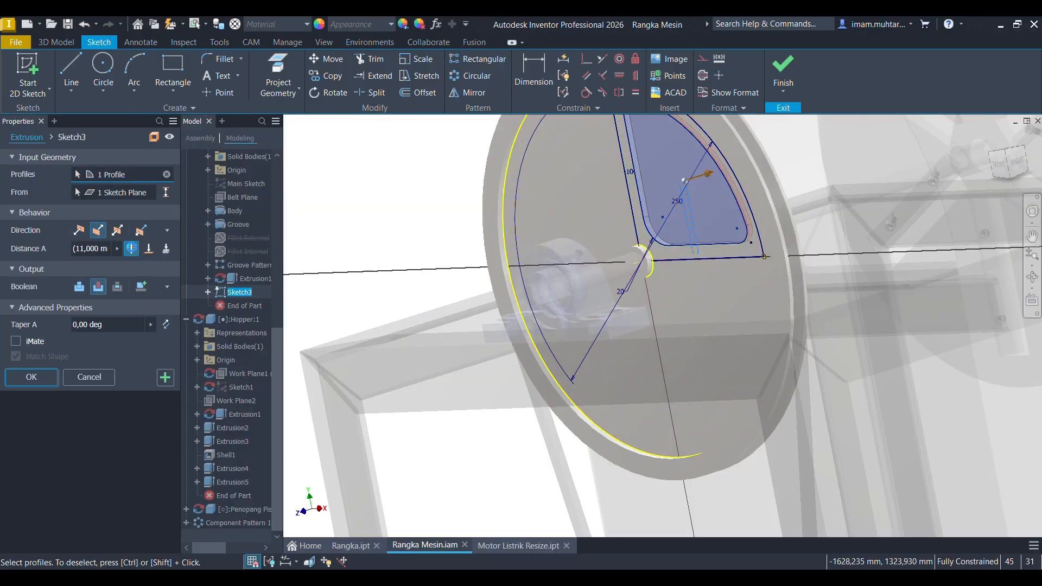
left_click(47, 377)
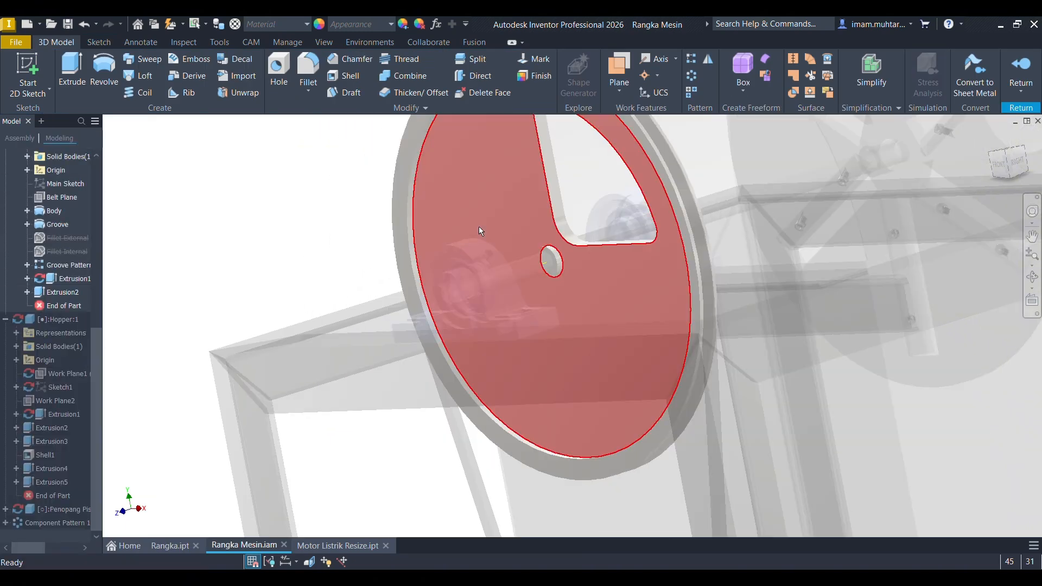
Pattern the spoke opening circularly around the pulley's hub axis with 4 occurrences over 360 degrees.
scroll(480, 227, "up", 3)
scroll(531, 187, "down", 4)
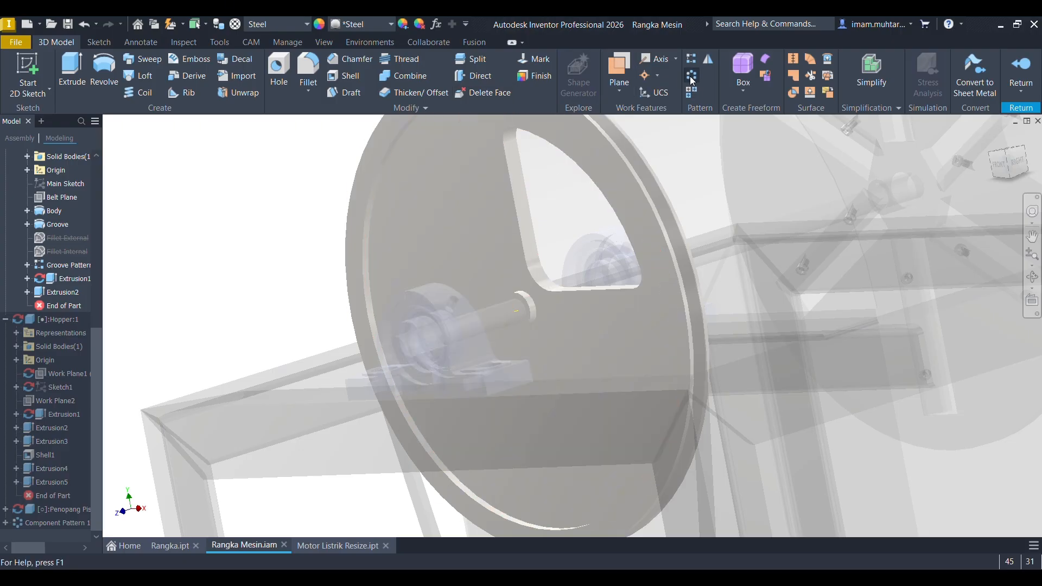
left_click(691, 76)
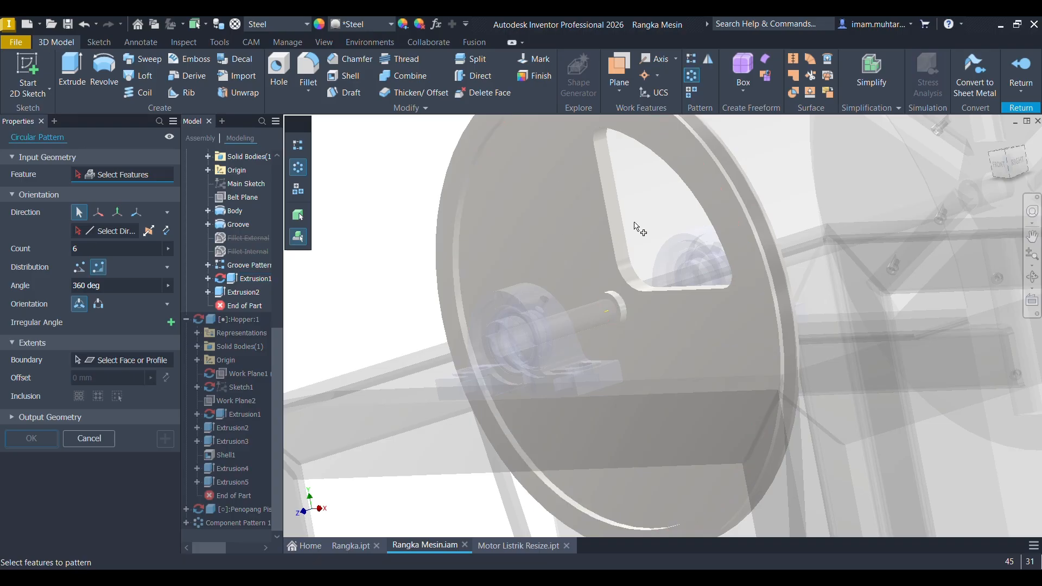
left_click(632, 219)
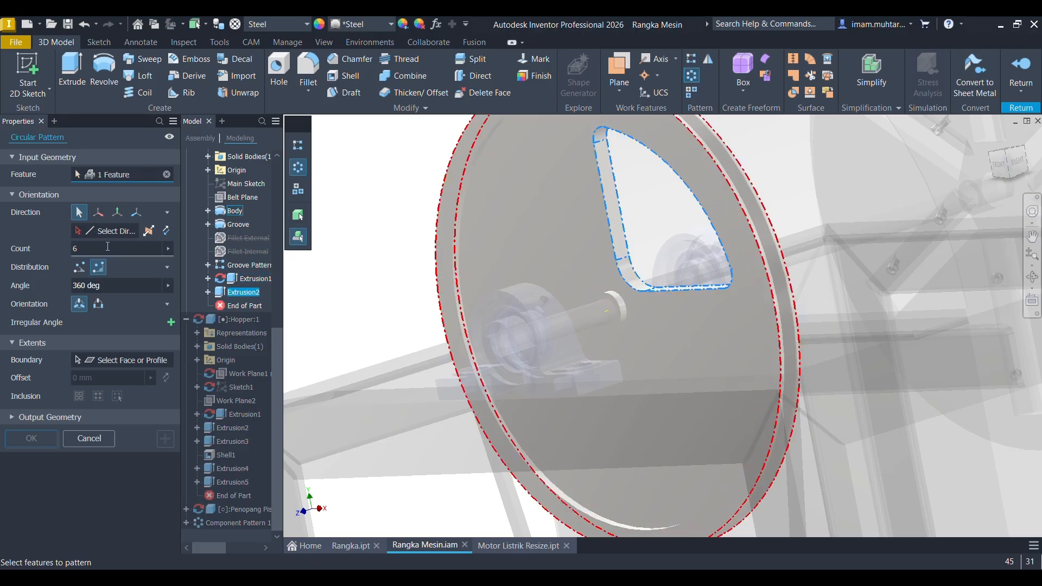
left_click(602, 317)
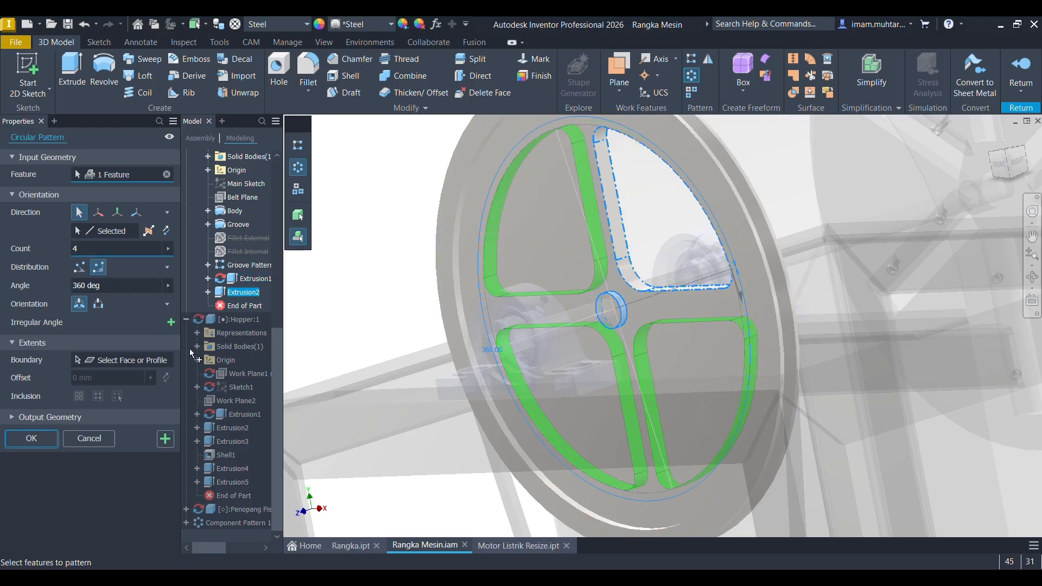
left_click(36, 437)
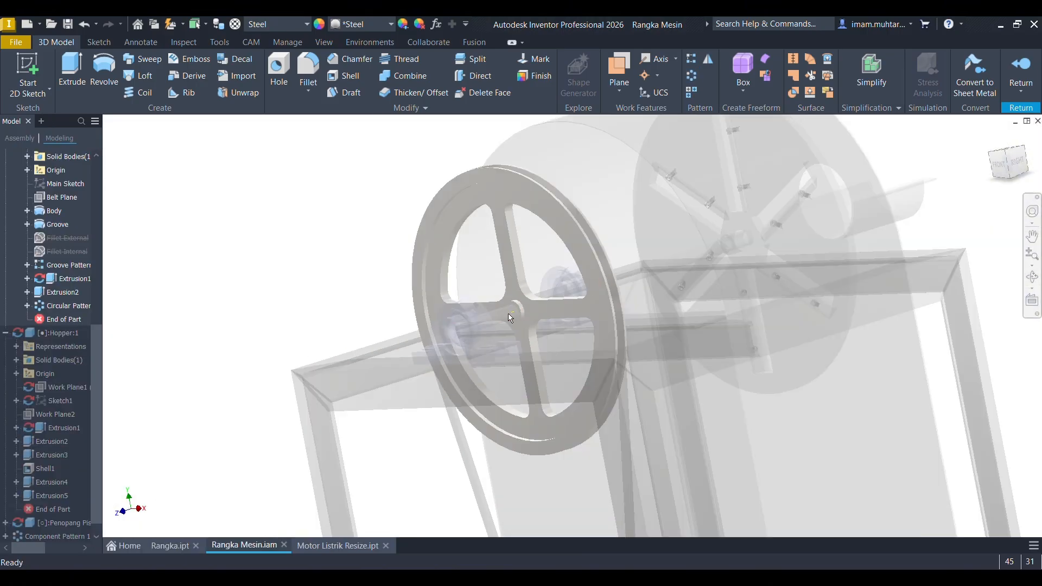
Start a sketch on the hub's end face and project the shaft's circular edge onto it.
middle_click_drag(517, 312, 469, 315, "shift")
scroll(478, 312, "up", 10)
left_click(519, 295)
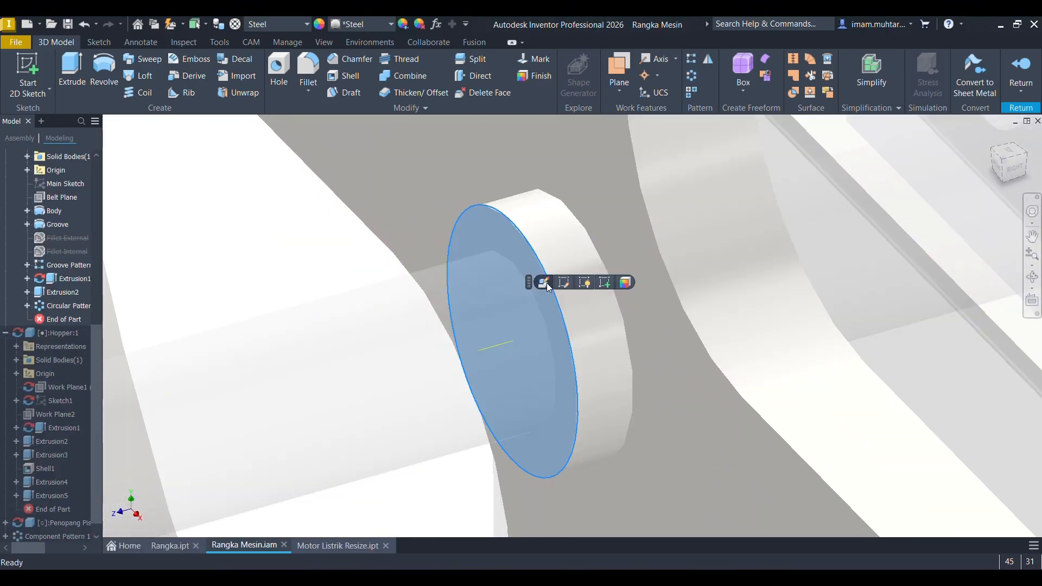
left_click(606, 284)
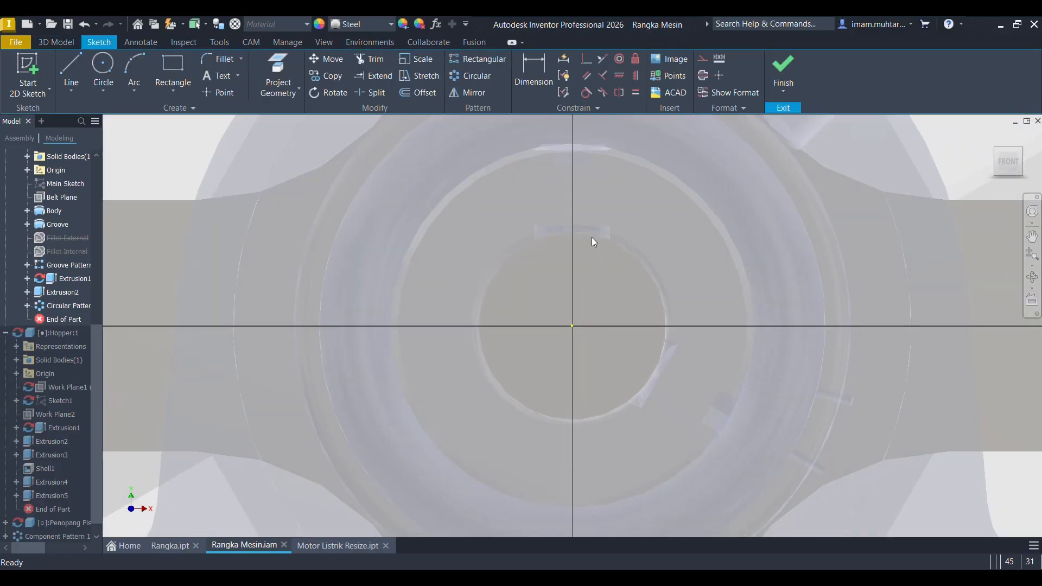
left_click(288, 72)
left_click(559, 313)
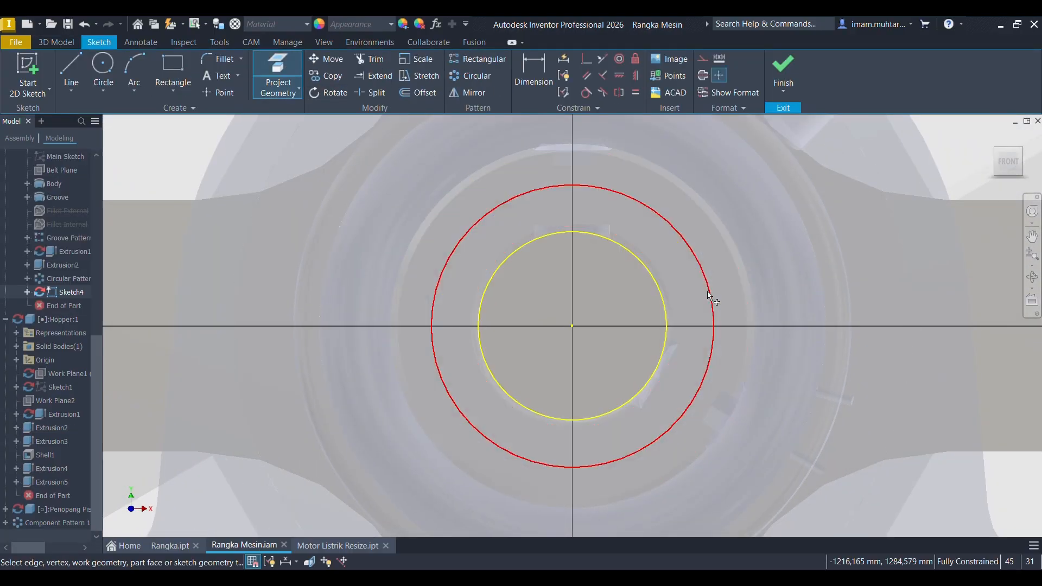
Extrude the projected circle as a reversed cut through all to bore the hub.
key("e")
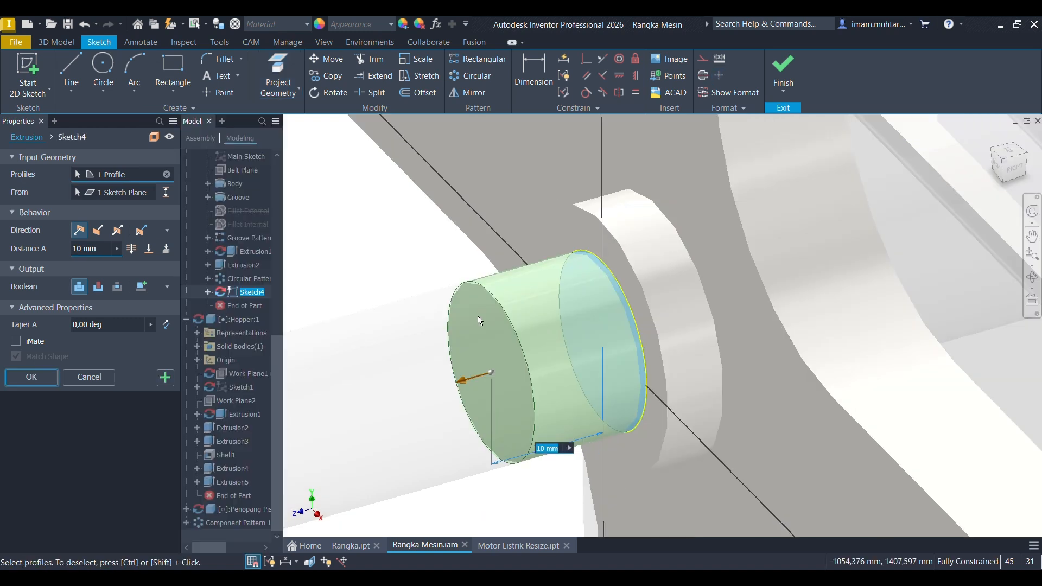
left_click(98, 230)
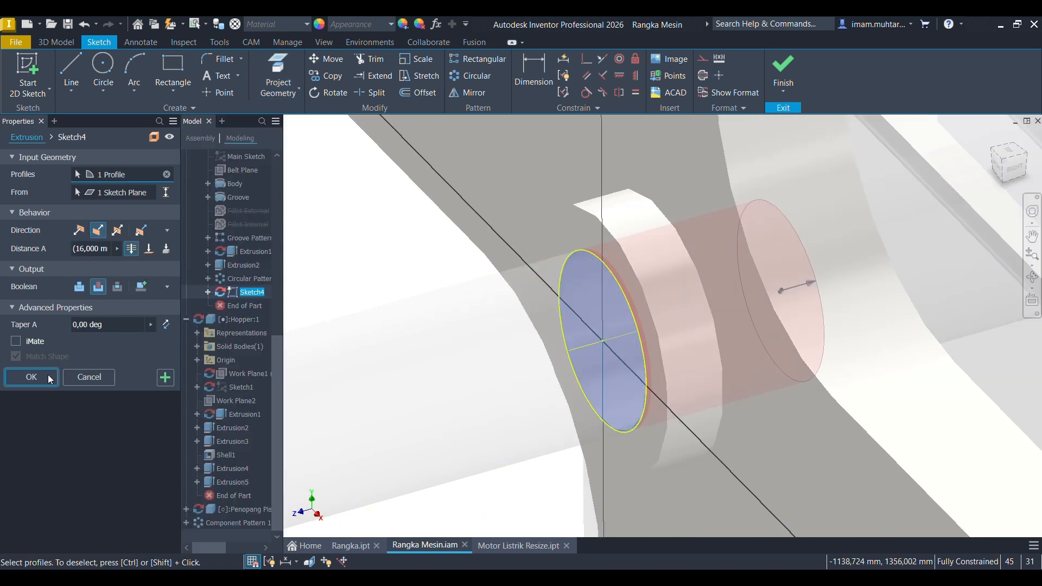
left_click(31, 377)
scroll(610, 302, "up", 3)
scroll(566, 268, "down", 4)
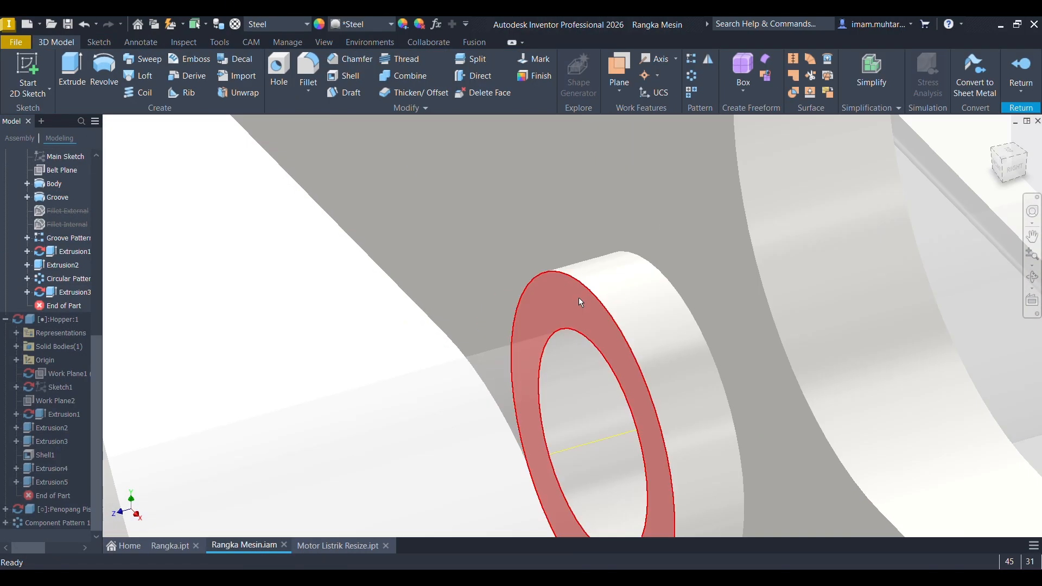
left_click(568, 311)
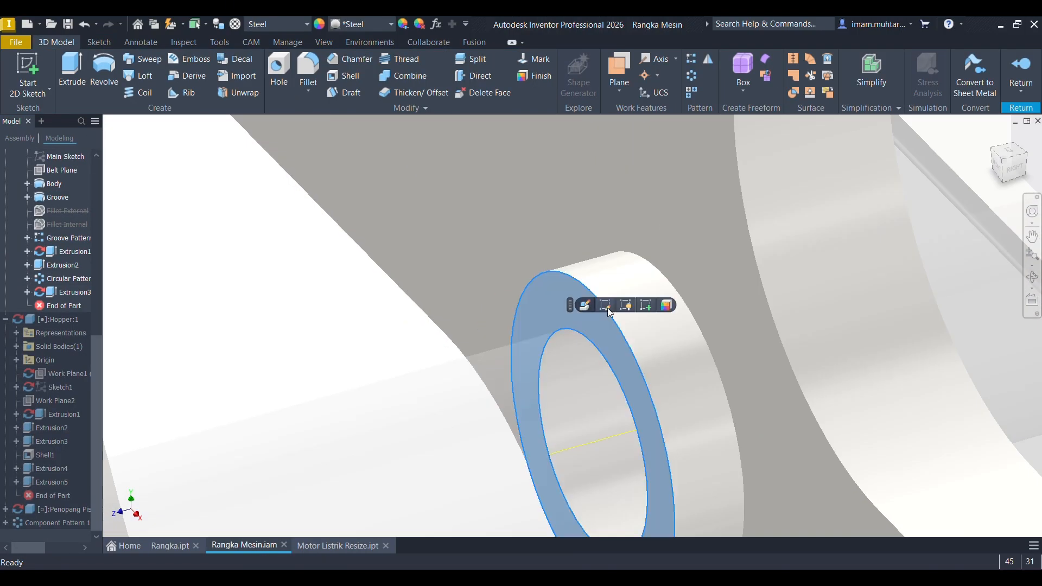
left_click(646, 306)
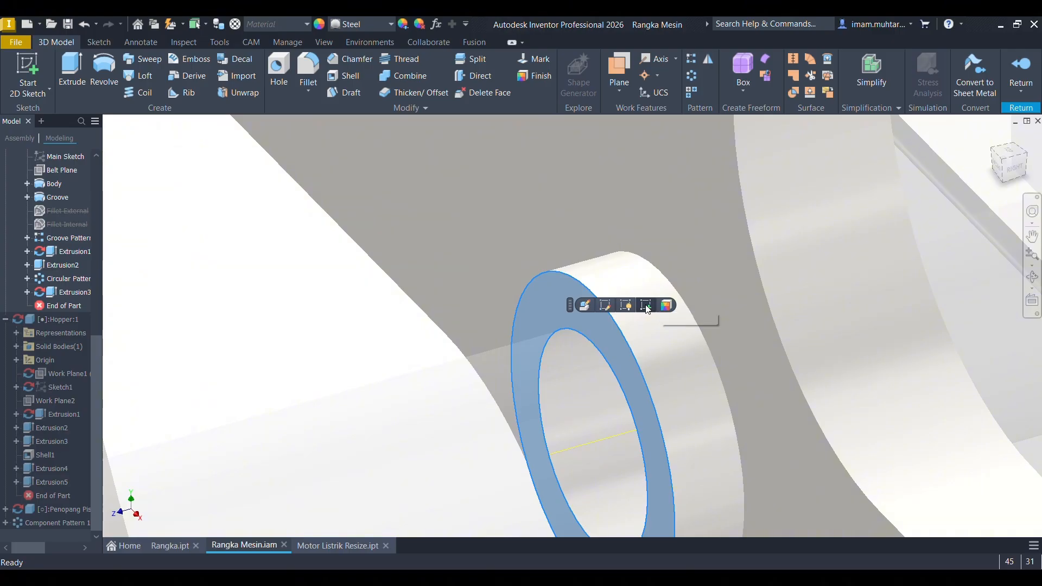
scroll(596, 238, "down", 5)
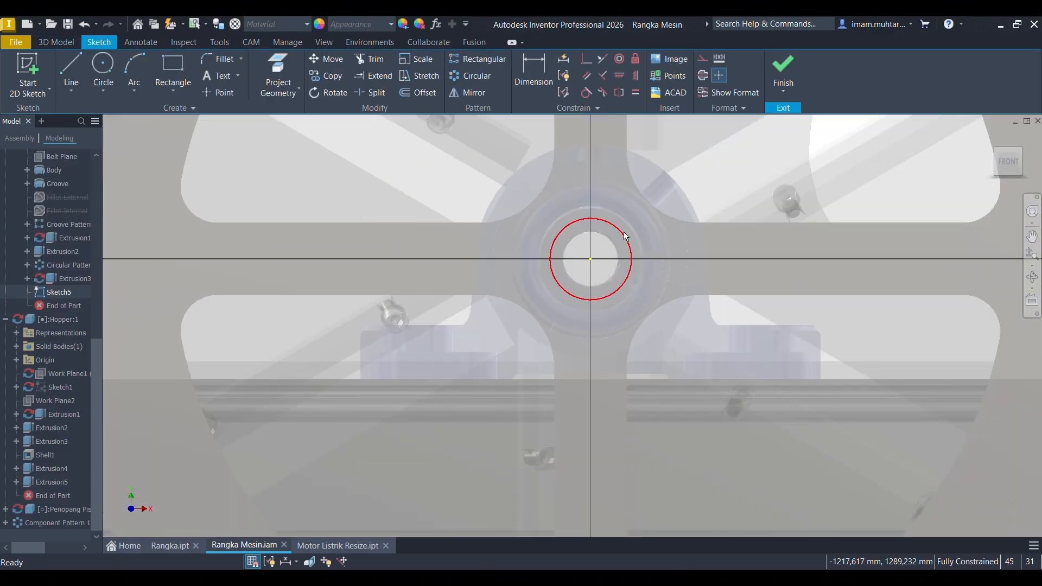
key("e")
mouse_move(646, 247)
middle_mouse_down("shift")
mouse_move(514, 281)
mouse_move(550, 265)
middle_mouse_up("shift")
scroll(550, 265, "down", 2)
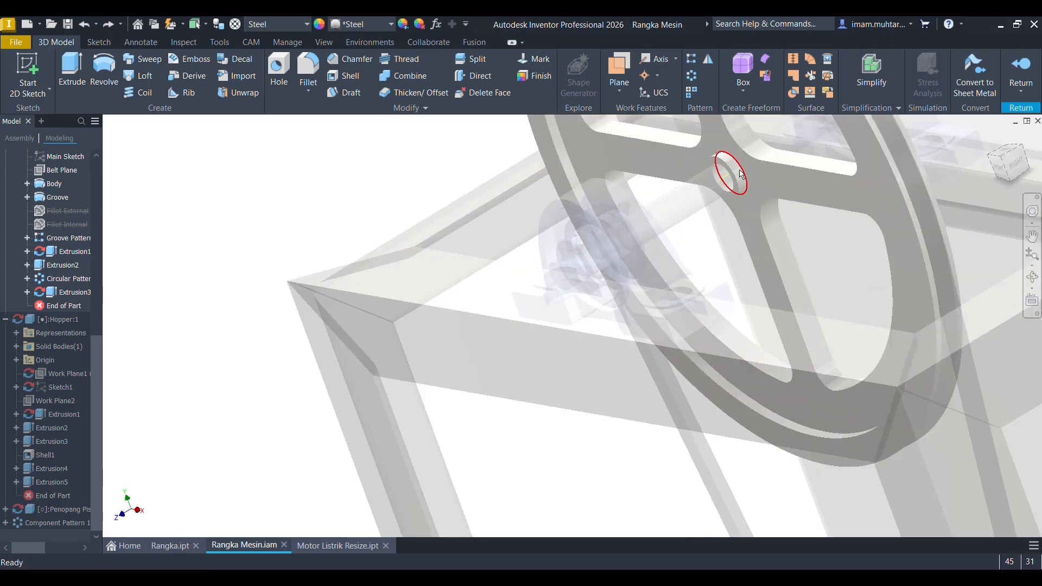
Use Direct Edit to move the hub's ring-shaped end face 20 mm outward from the pulley web.
scroll(746, 165, "up", 5)
left_click(469, 77)
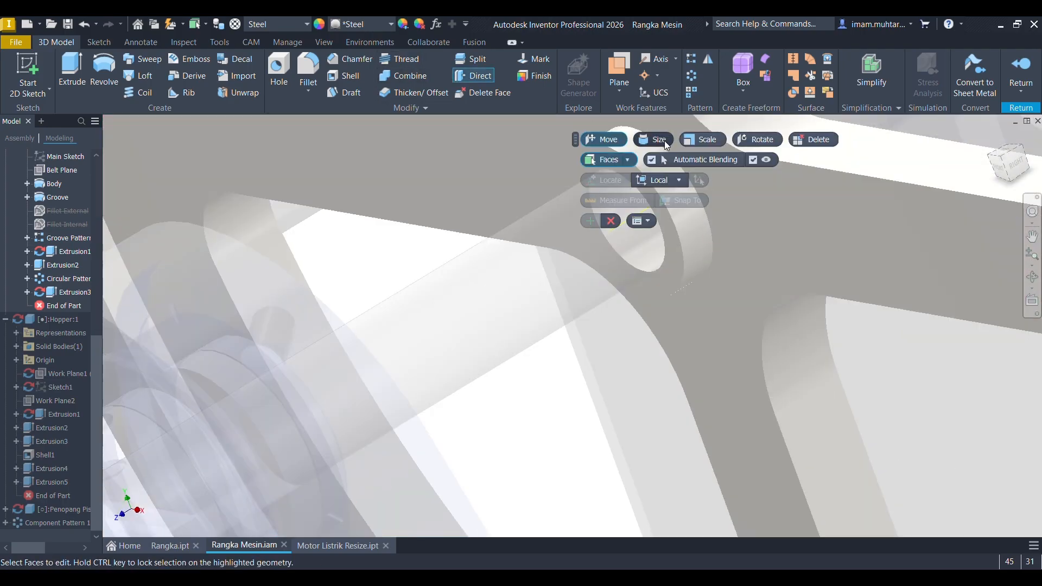
left_click_drag(579, 164, 541, 203)
left_click(579, 171)
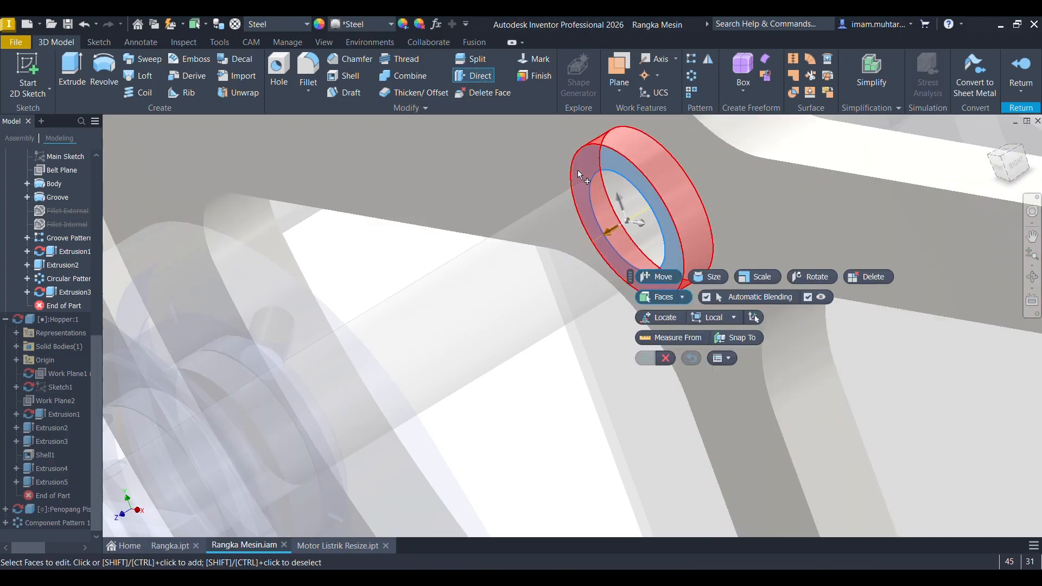
left_click_drag(611, 232, 542, 286)
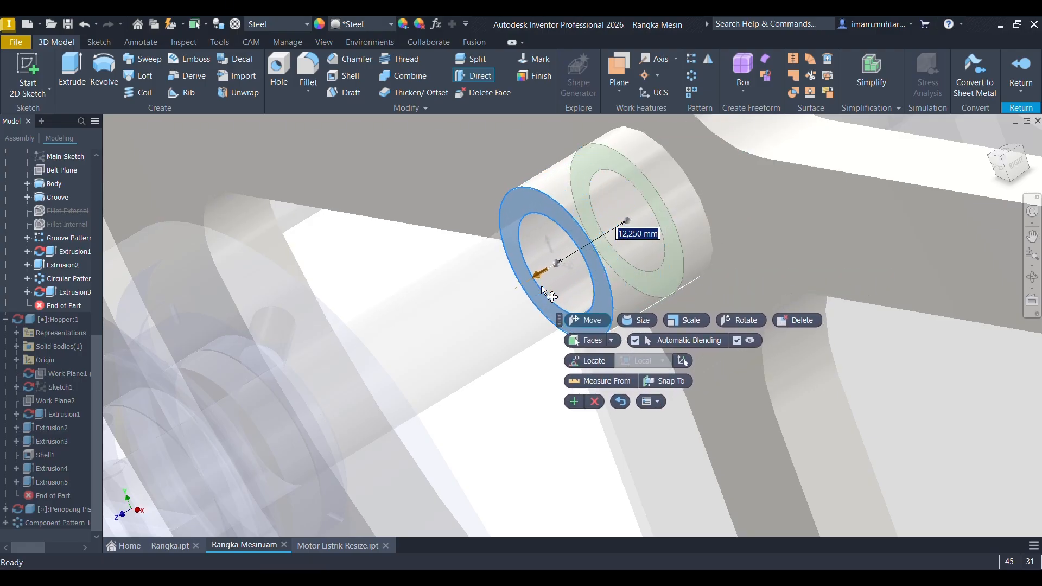
type("20")
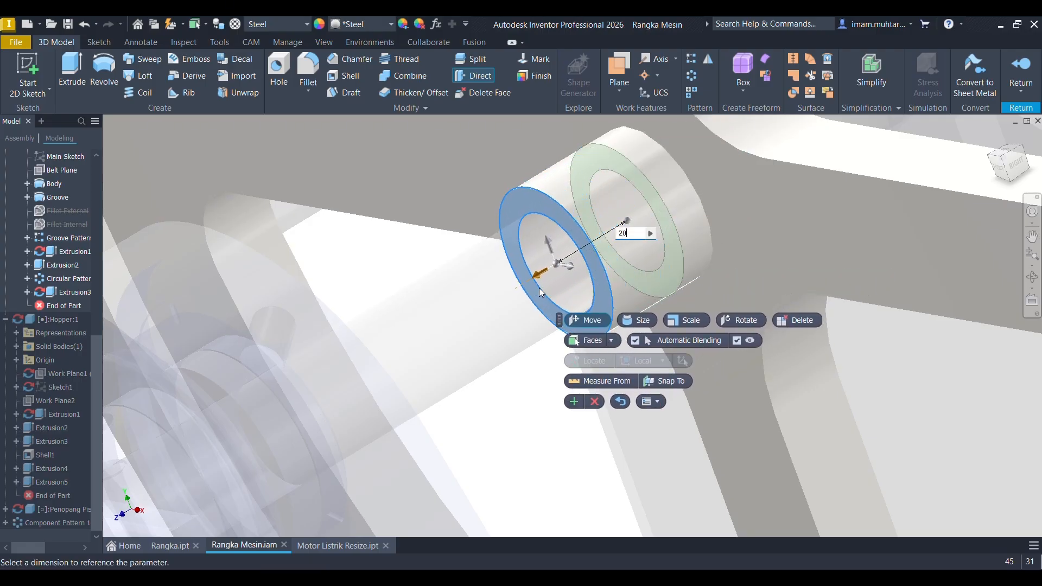
key("Return")
Start a sketch on the large pulley's XZ origin plane and slice the graphics to expose the hub's cross-section.
scroll(549, 290, "down", 5)
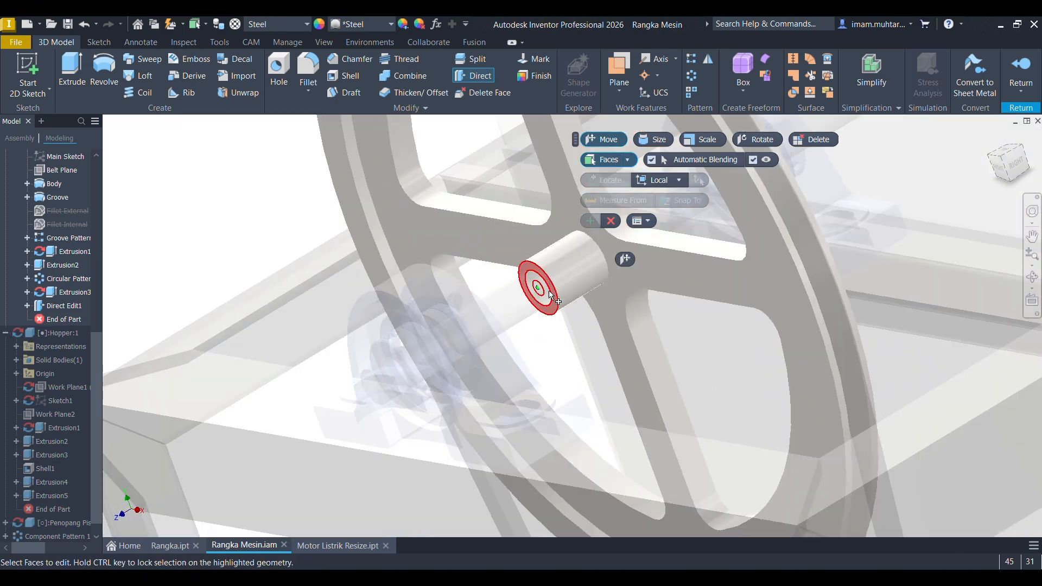
middle_click_drag(549, 296, 695, 295, "shift")
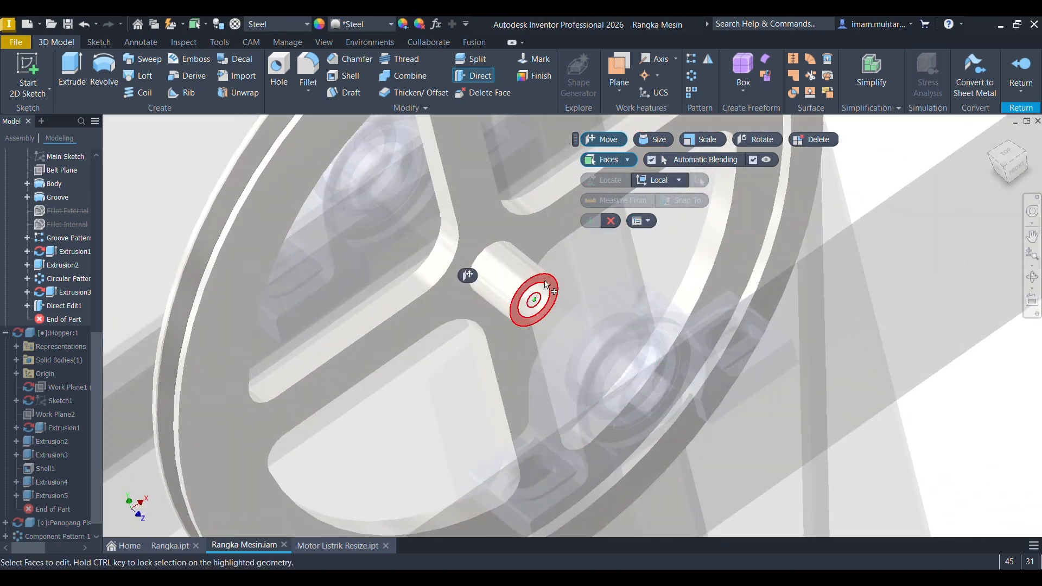
scroll(544, 285, "up", 4)
scroll(527, 305, "down", 3)
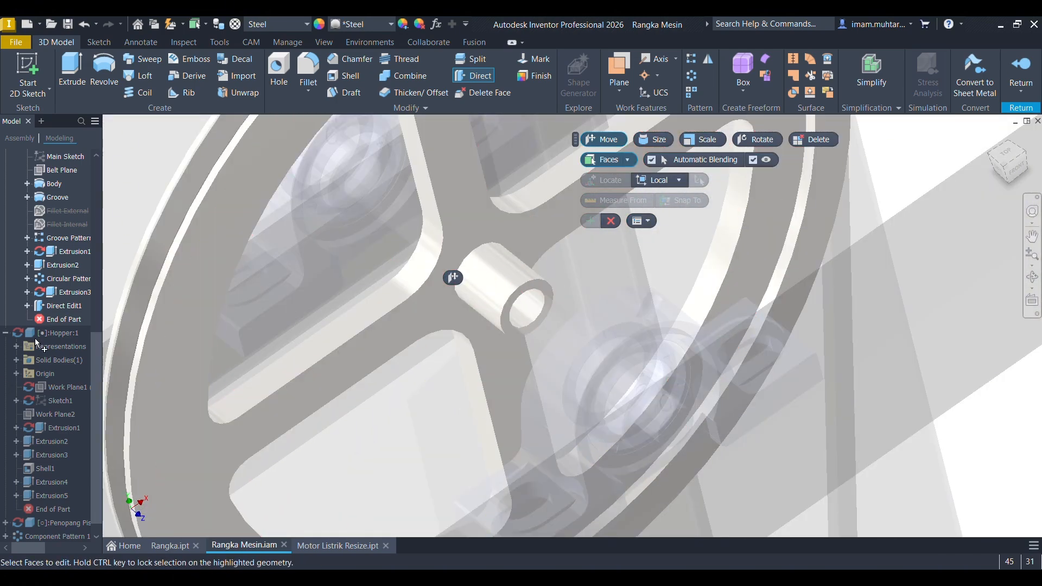
scroll(41, 317, "up", 3)
left_click(27, 265)
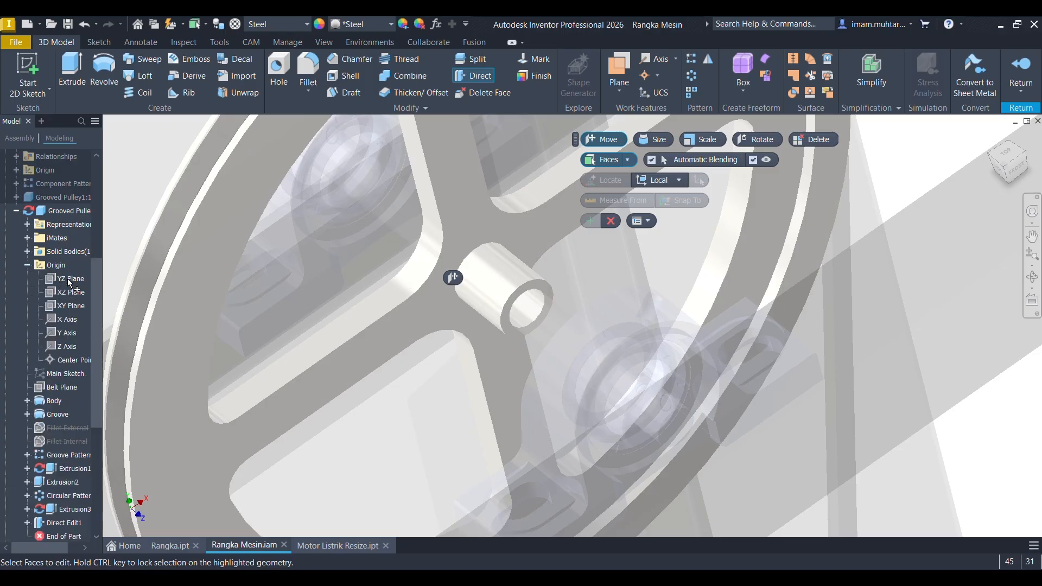
key("Escape")
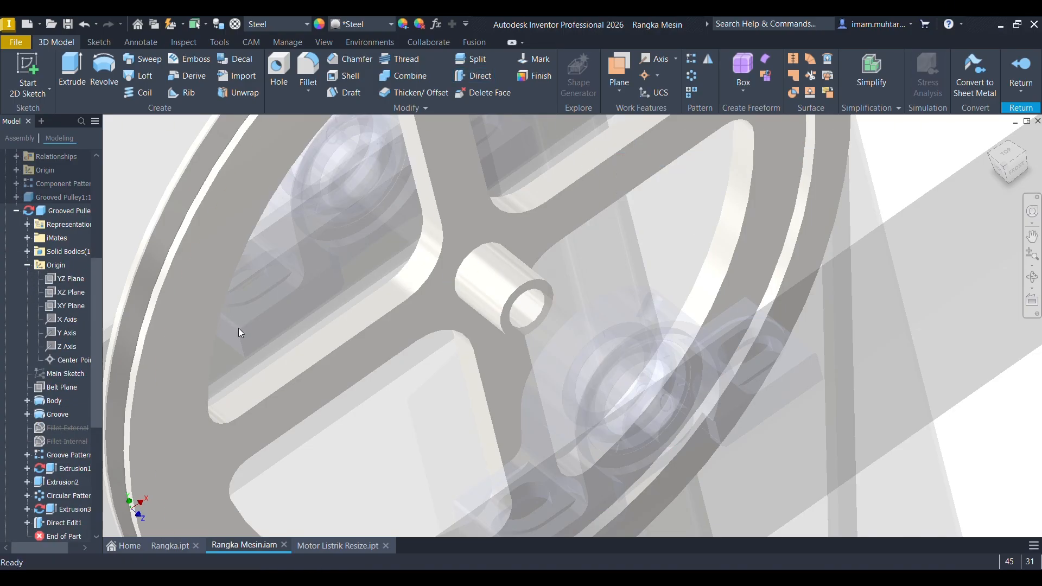
left_click(68, 293)
key("s")
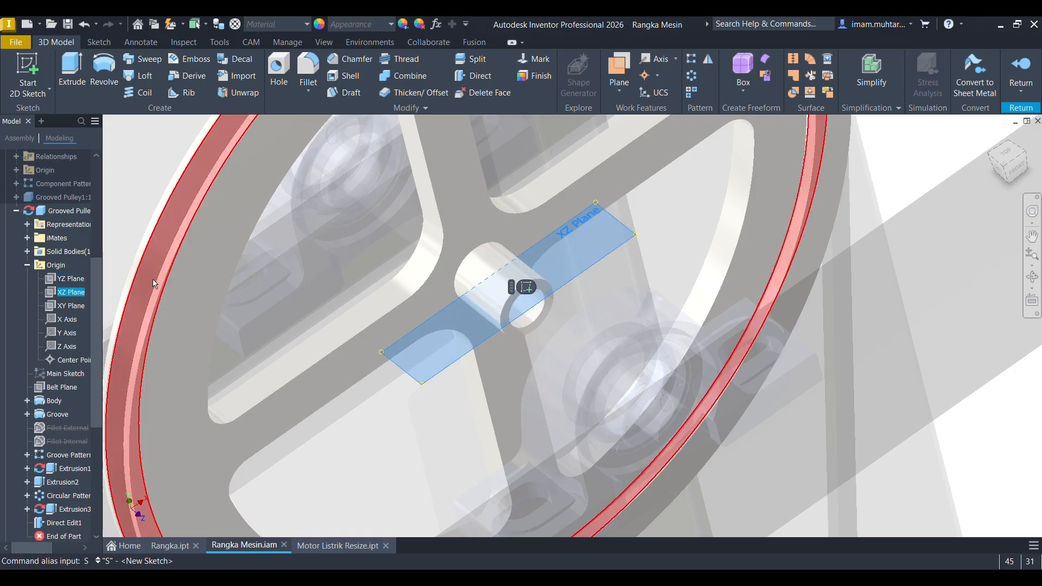
key("Return")
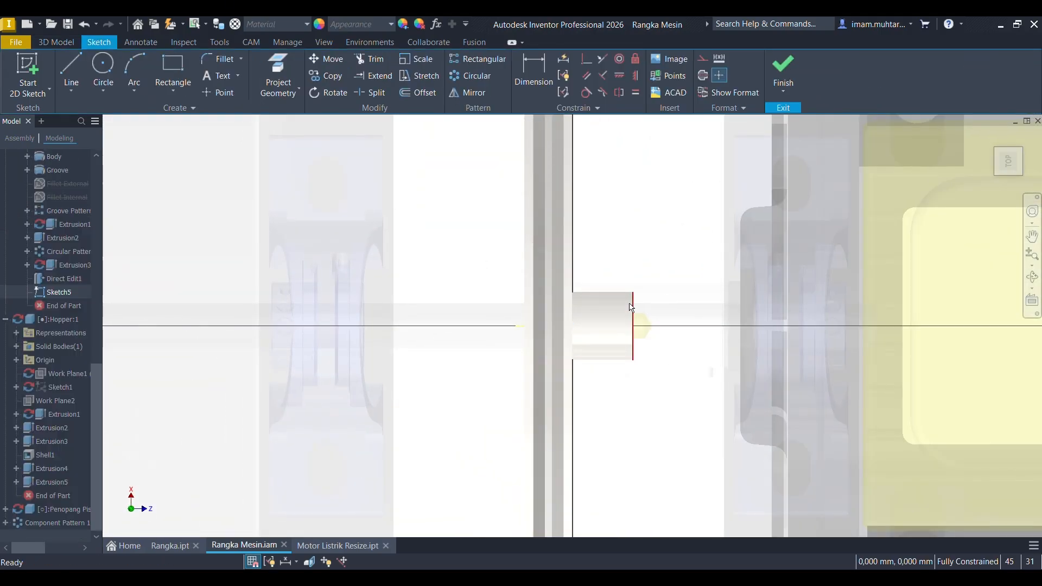
key("F7")
scroll(630, 332, "up", 5)
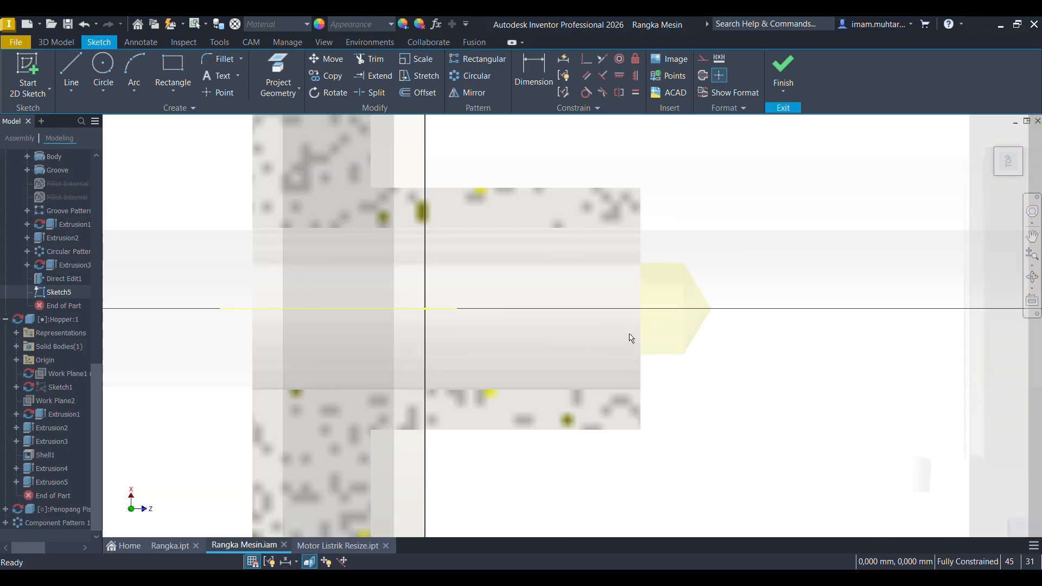
Project the hub's bore face into the sketch and draw a 5 mm circle on the hub's centreline, about 9 mm from the origin.
left_click(279, 67)
left_click(517, 269)
key("c")
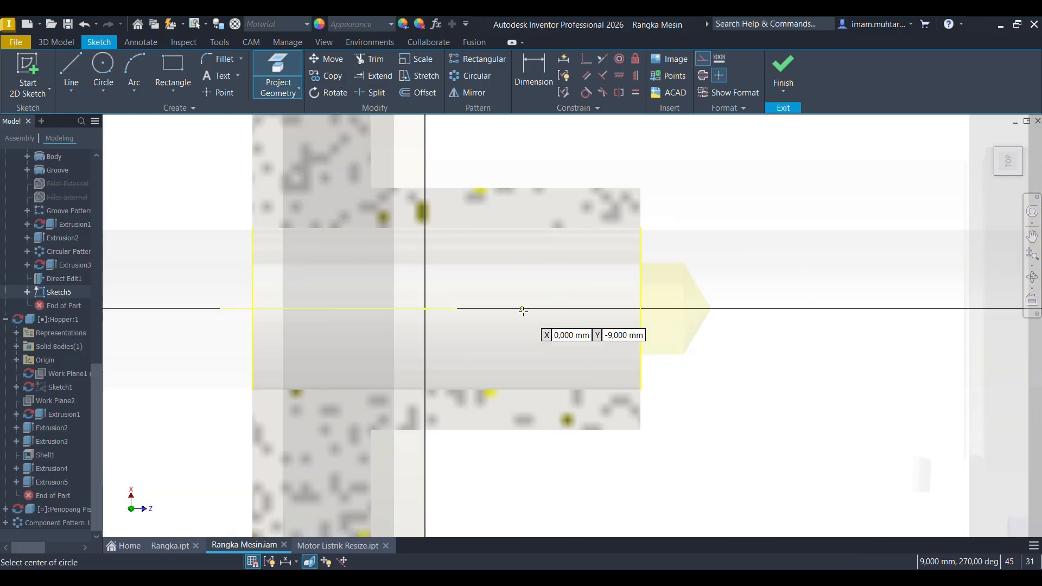
left_click(522, 309)
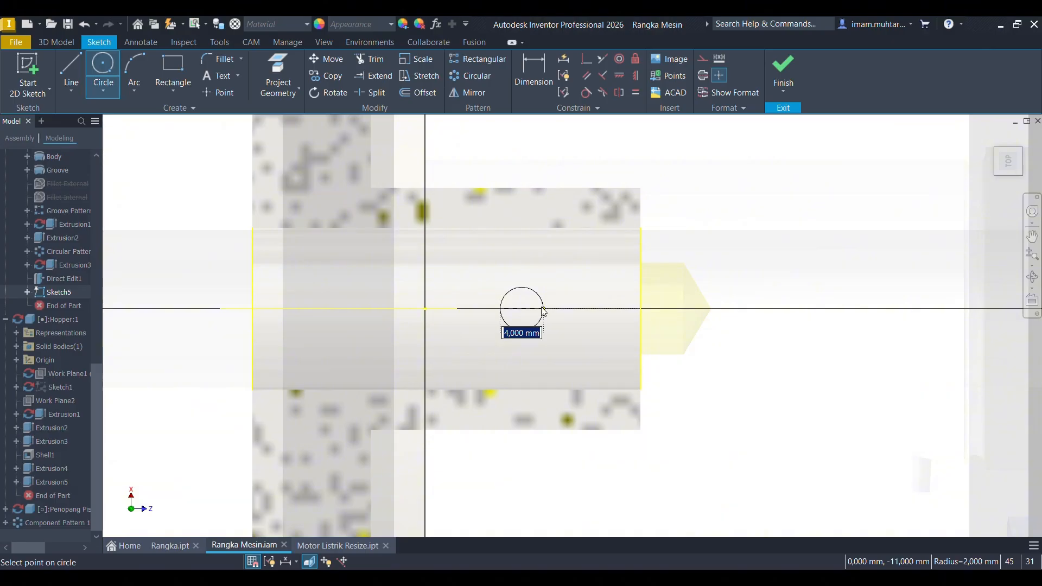
key("Return")
Extrude the small circle as a reversed cut through all to make a radial hole in the hub wall.
key("e")
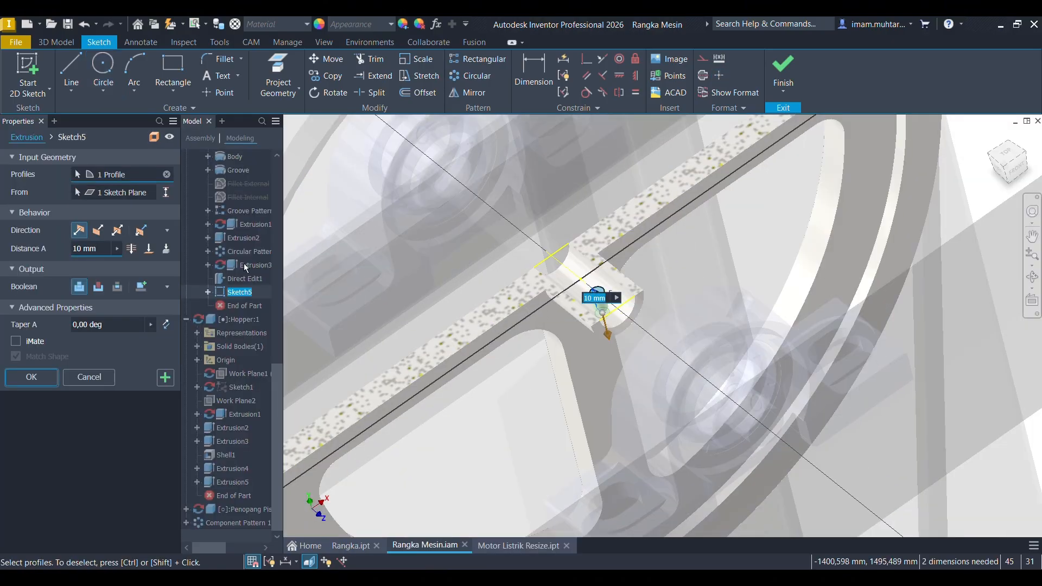
left_click(97, 230)
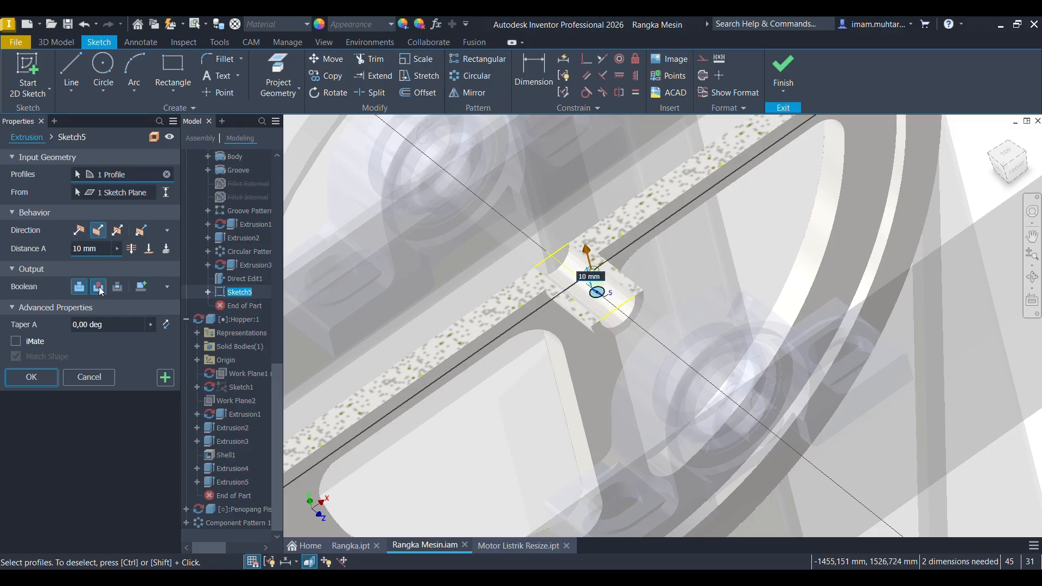
left_click(99, 288)
left_click(132, 249)
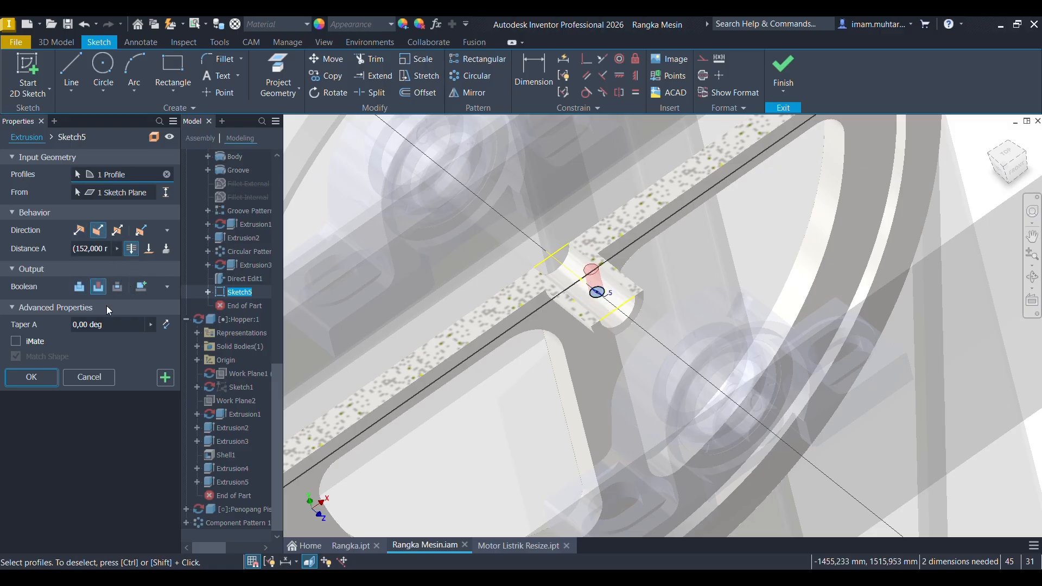
left_click(31, 377)
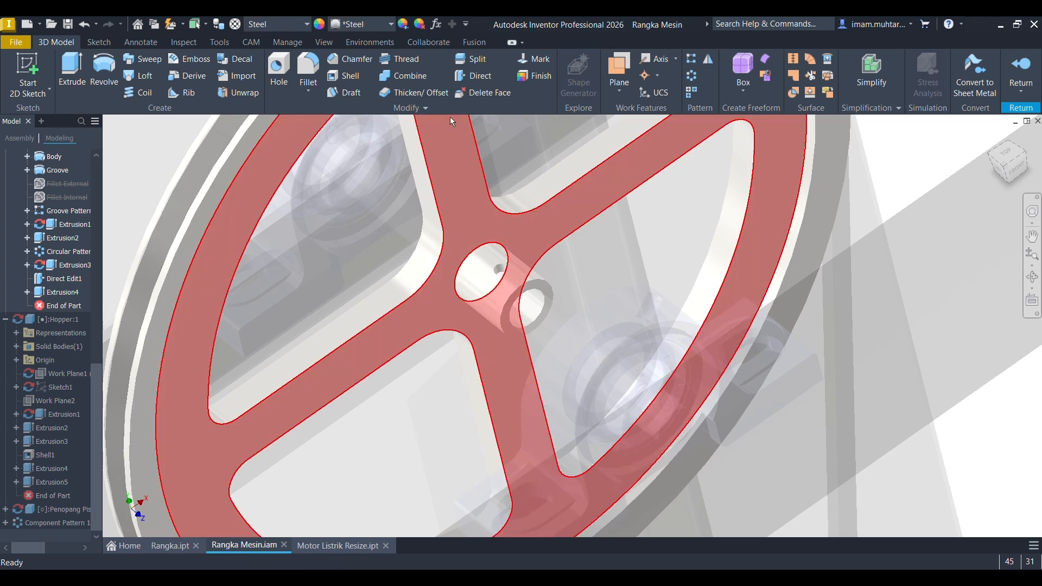
Apply an ANSI Metric M Profile M5x0.8 thread to the radial hole in the hub.
left_click(390, 58)
scroll(564, 252, "up", 5)
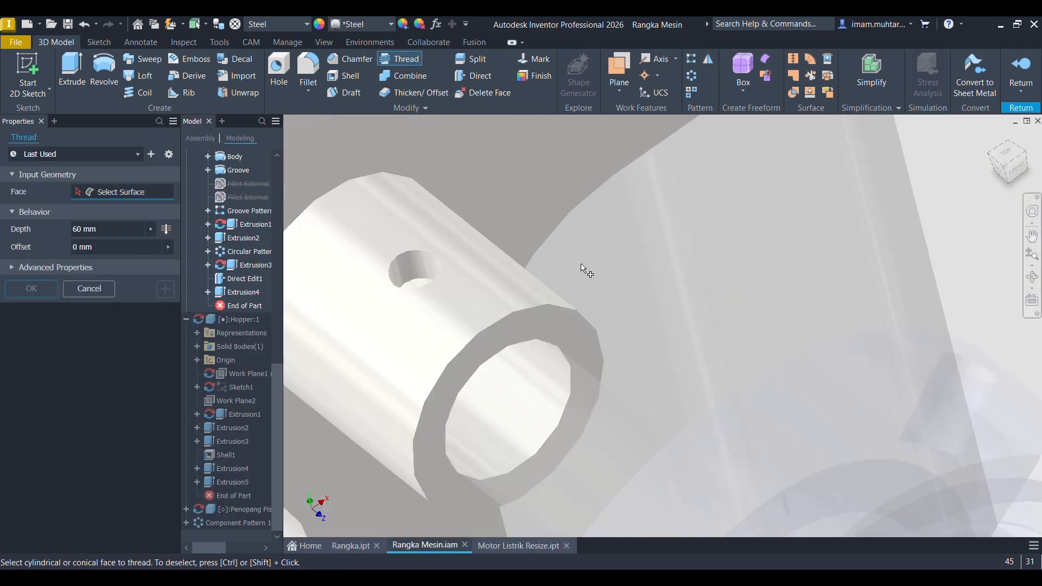
left_click(421, 269)
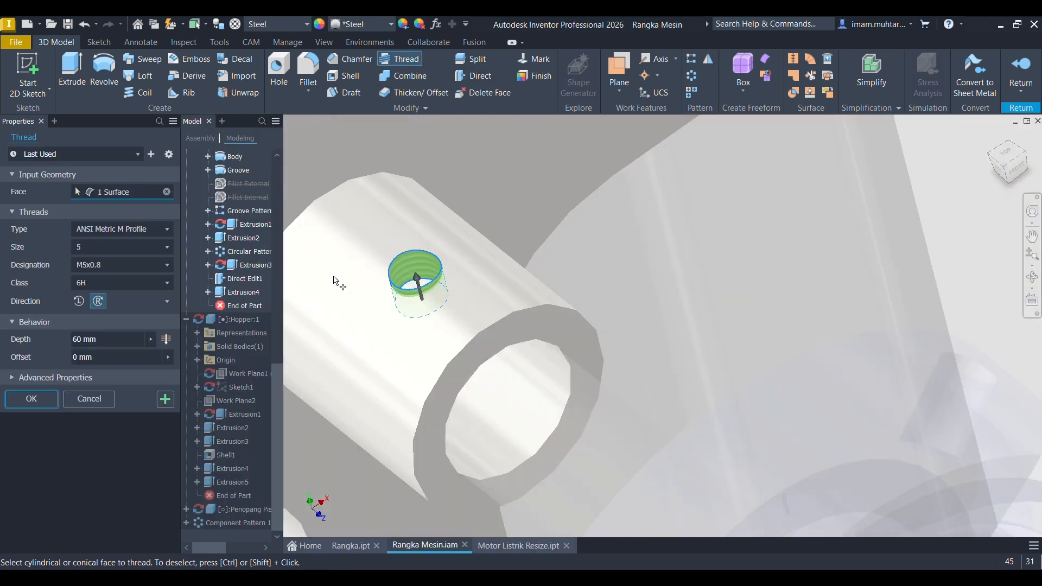
left_click(31, 400)
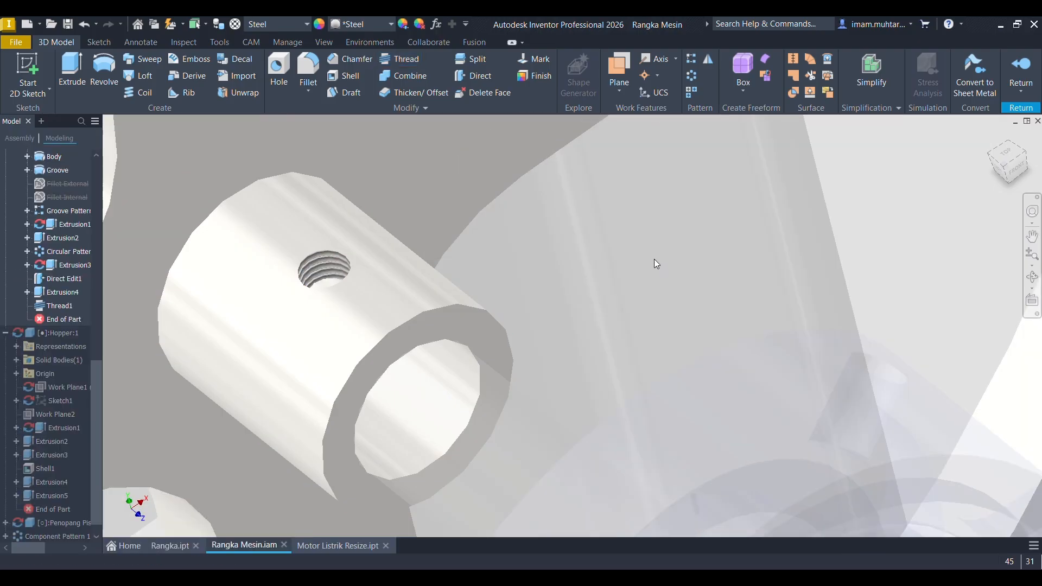
Chamfer the outer circular edge of the hub's end face by 1.5 mm.
left_click(350, 59)
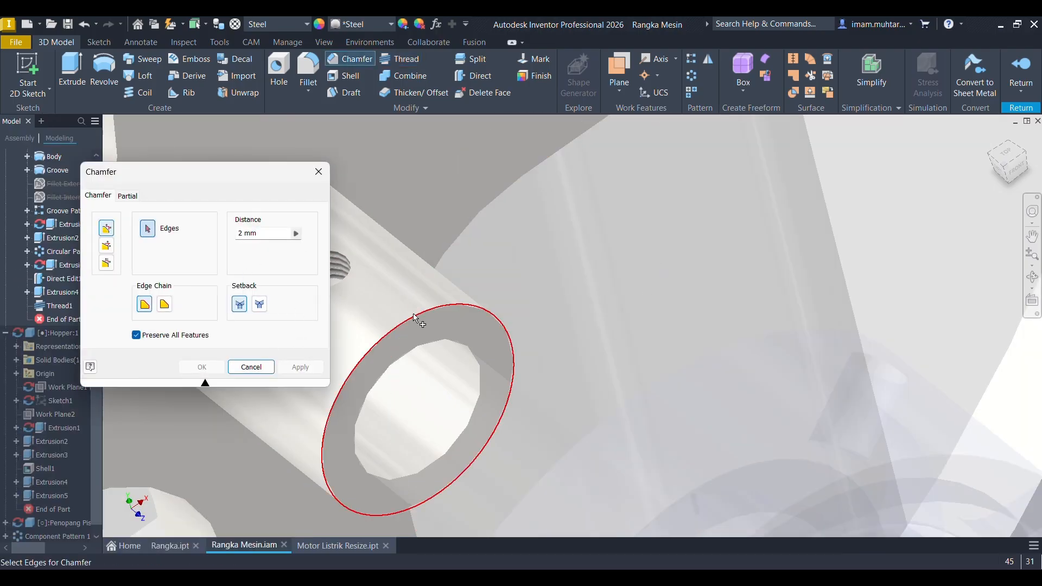
left_click(426, 312)
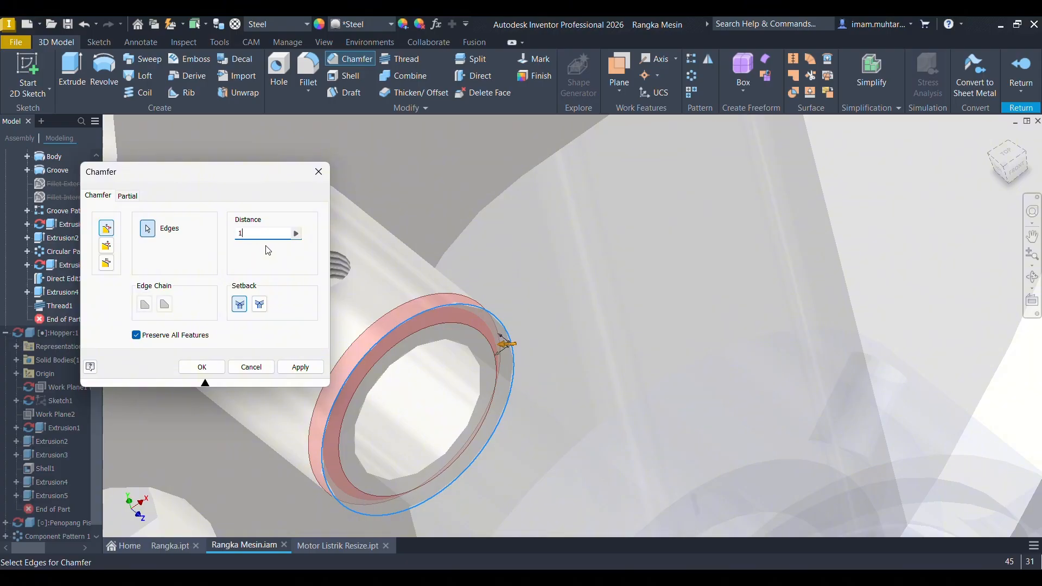
type("1.5")
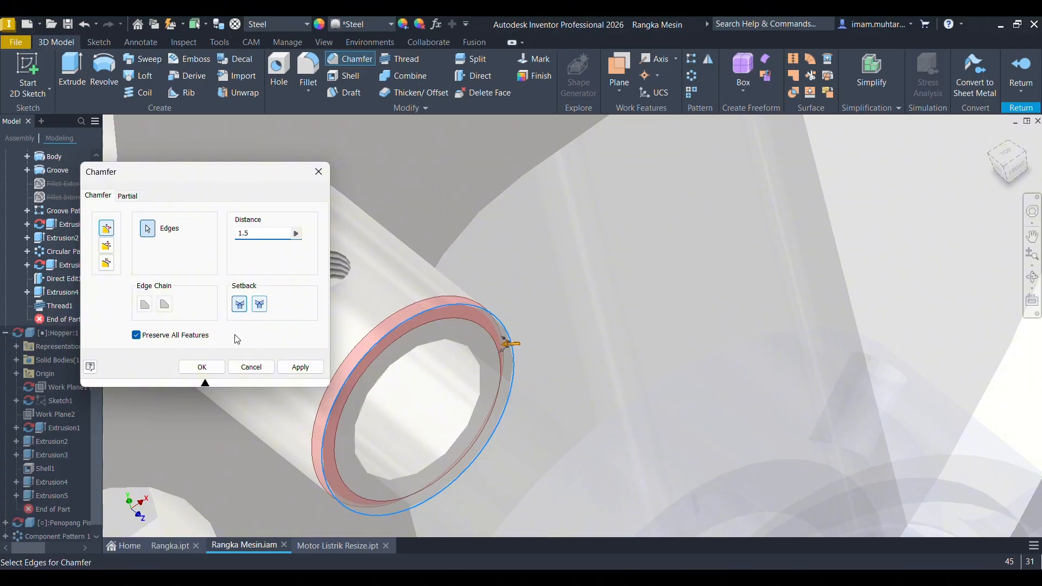
left_click(202, 367)
Fillet the circular inner edge where the pulley rim meets the web with a 5 mm radius.
scroll(597, 351, "down", 5)
mouse_move(597, 347)
middle_mouse_down("shift")
mouse_move(549, 328)
mouse_move(592, 320)
mouse_move(570, 331)
mouse_move(528, 321)
mouse_move(591, 308)
mouse_move(578, 323)
mouse_move(550, 327)
mouse_move(570, 330)
middle_mouse_up("shift")
scroll(567, 332, "down", 6)
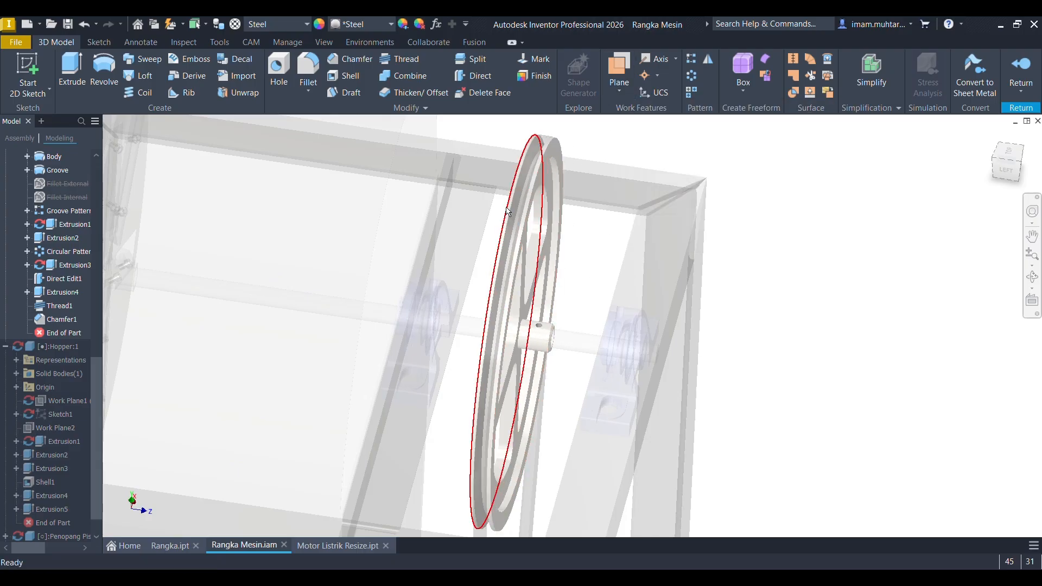
middle_click_drag(506, 207, 488, 179, "shift")
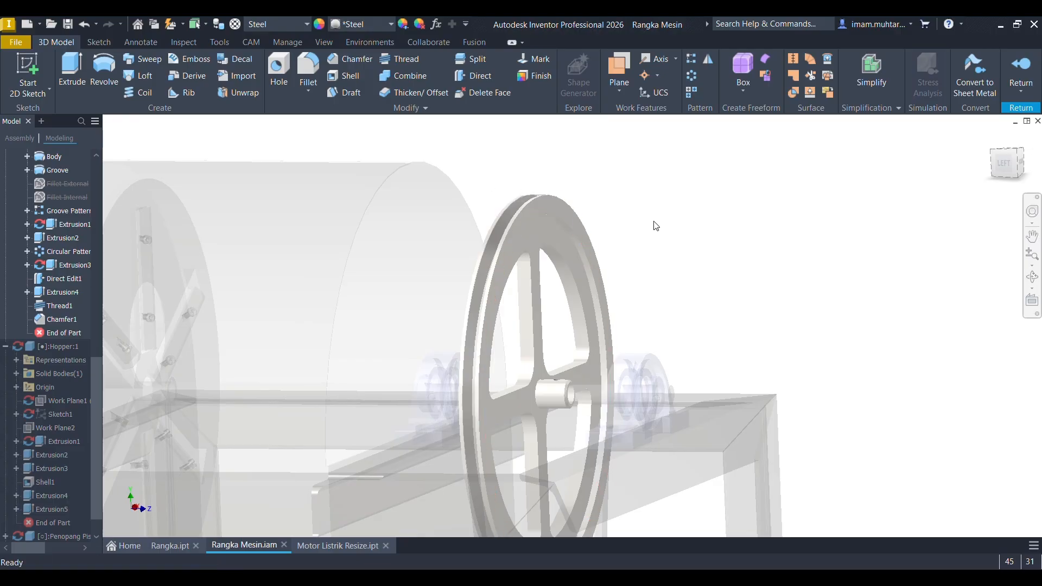
key("f")
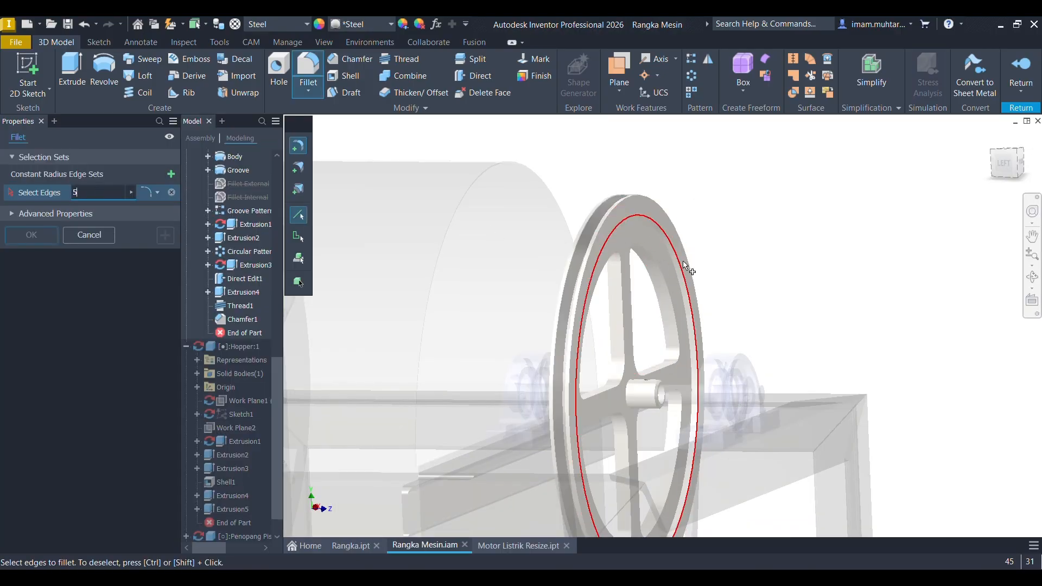
scroll(684, 266, "up", 3)
left_click(674, 261)
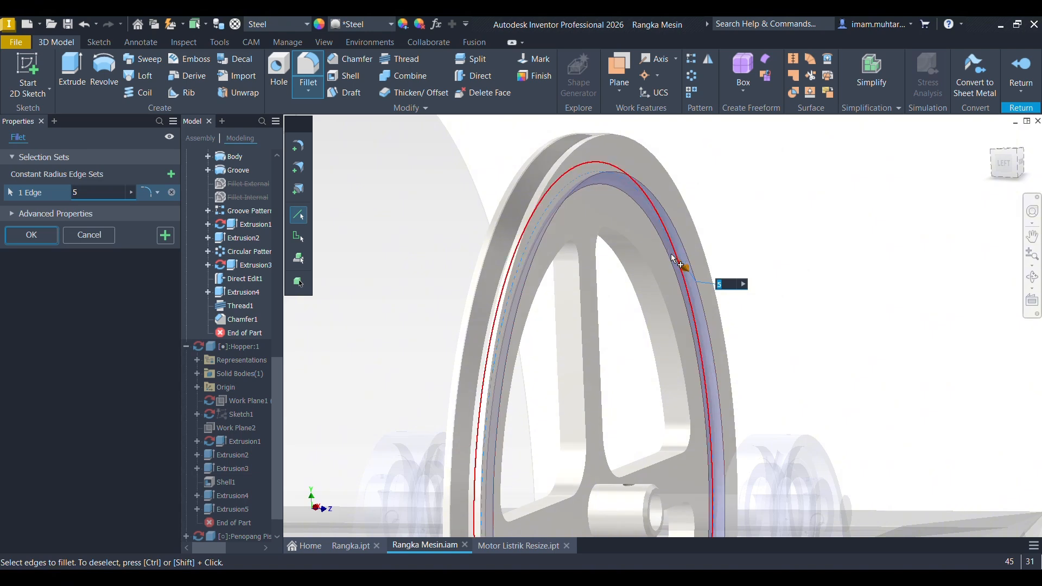
left_click(29, 240)
scroll(458, 284, "down", 5)
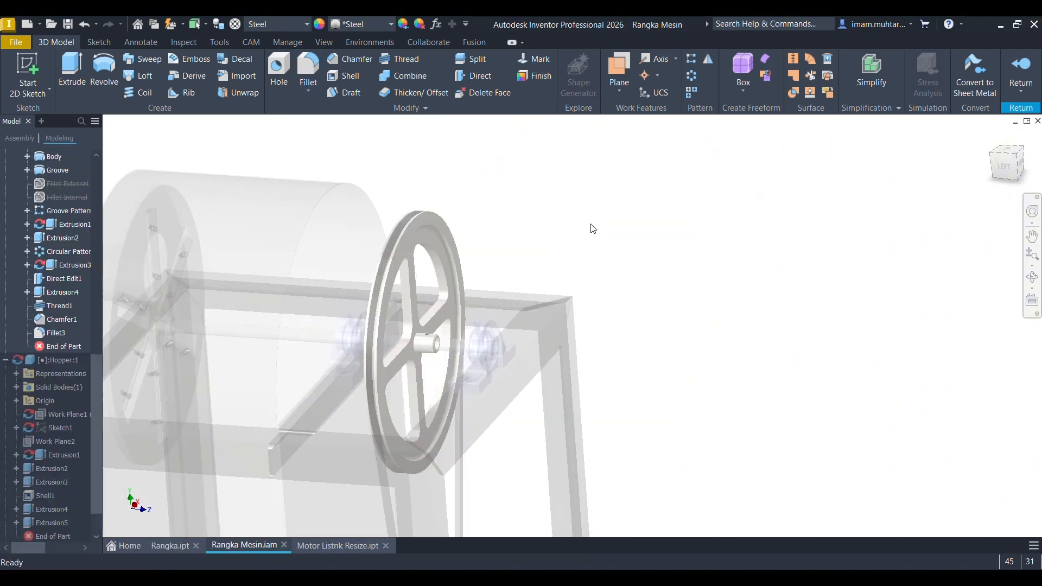
left_click(619, 70)
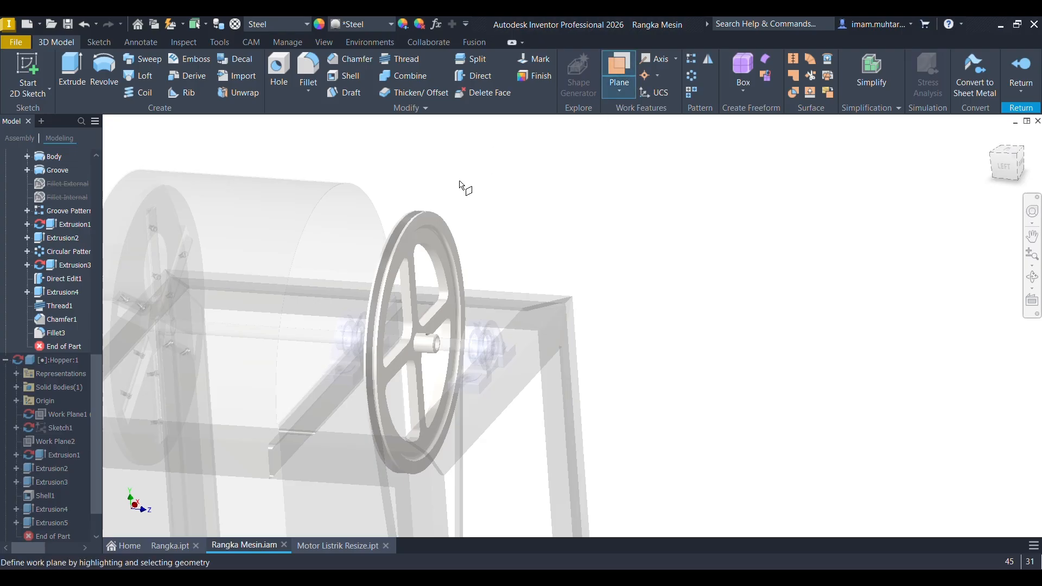
scroll(453, 201, "up", 3)
key("Escape")
Measure the width of the pulley's rim.
key("m")
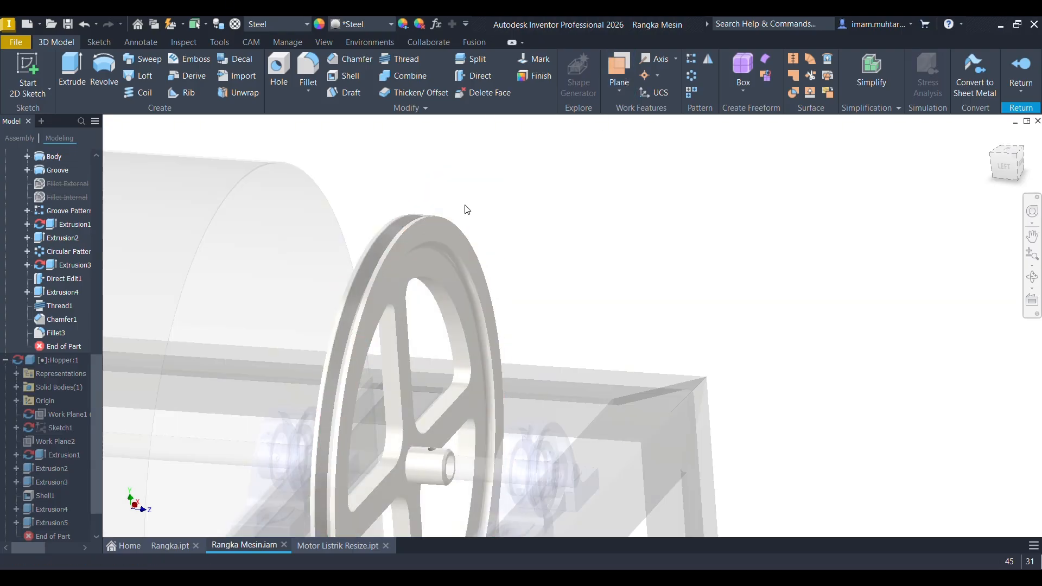
left_click(421, 236)
mouse_move(483, 233)
middle_mouse_down("shift")
mouse_move(553, 230)
mouse_move(479, 250)
middle_mouse_up("shift")
left_click(461, 248)
middle_click_drag(556, 263, 596, 211, "shift")
key("Escape")
Create a work plane offset from the rim's ring-shaped side face into the pulley's thickness.
left_click(619, 66)
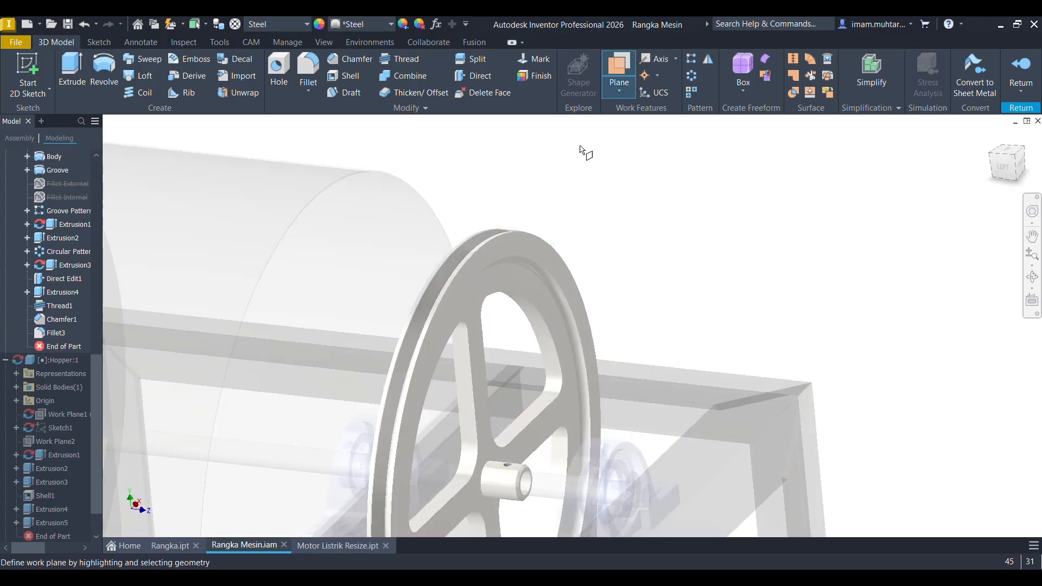
left_click_drag(531, 246, 510, 230)
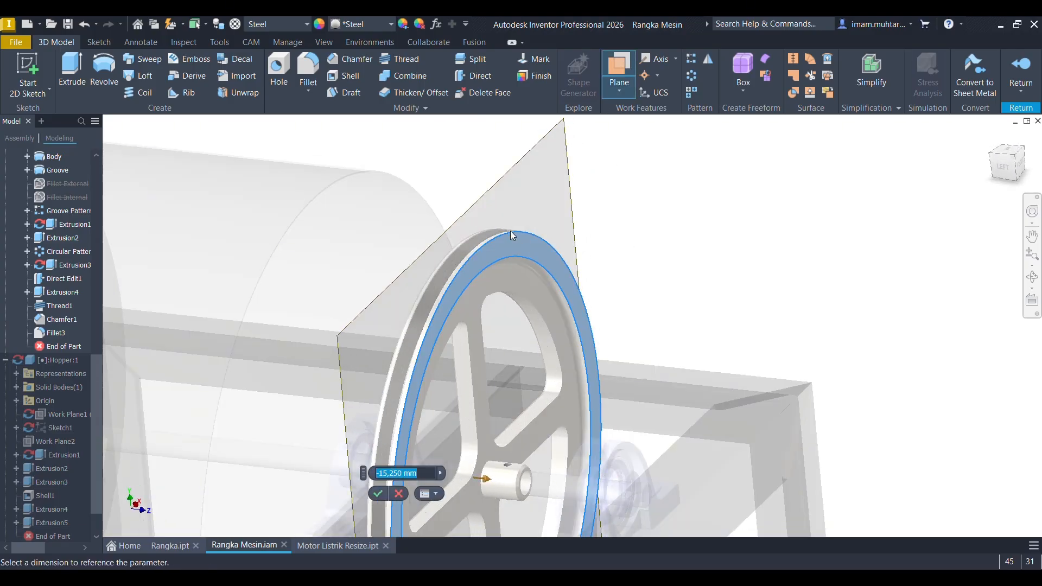
key("Return")
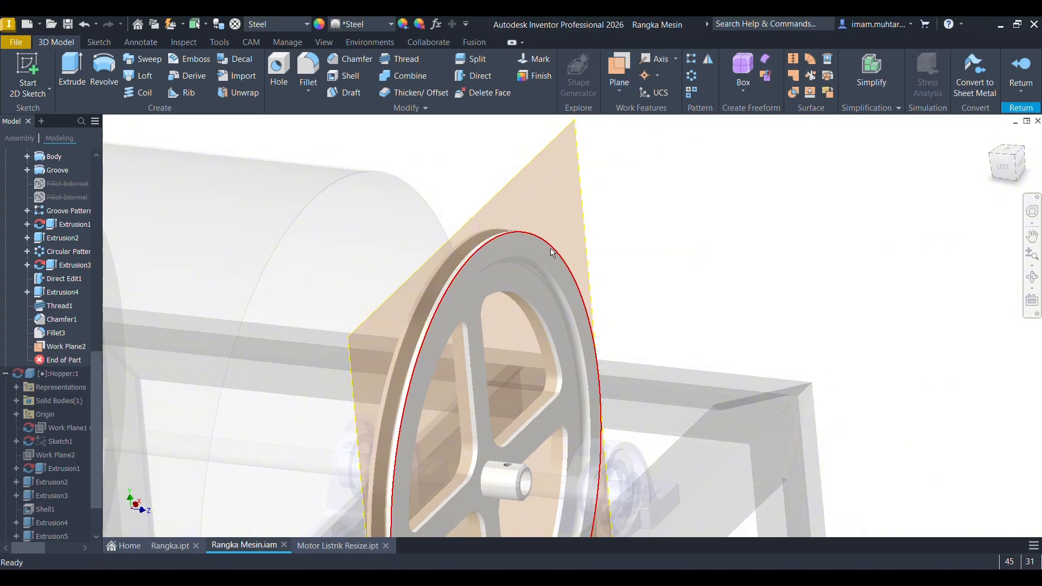
left_click(709, 60)
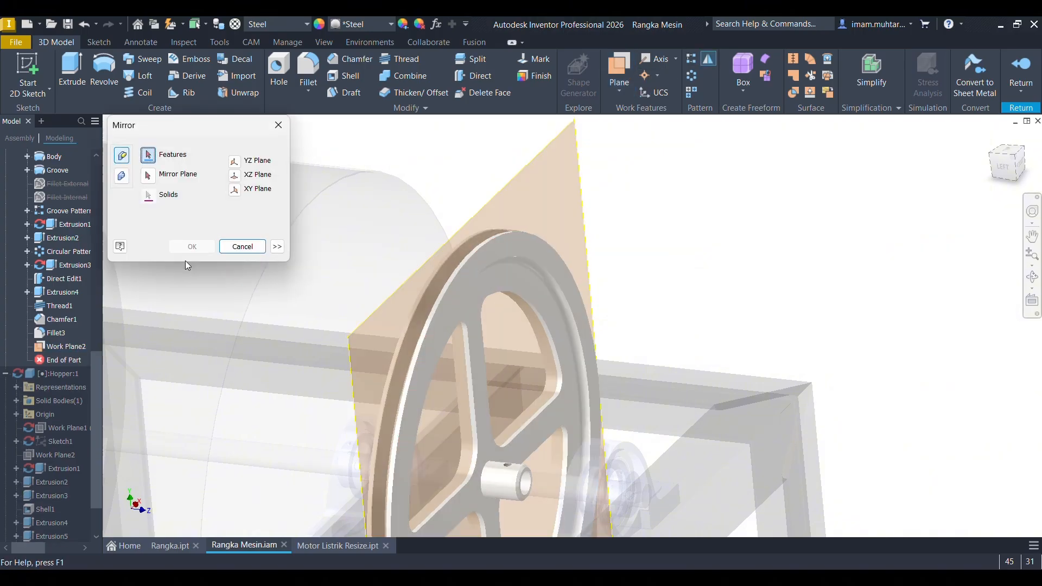
left_click(508, 302)
left_click(526, 274)
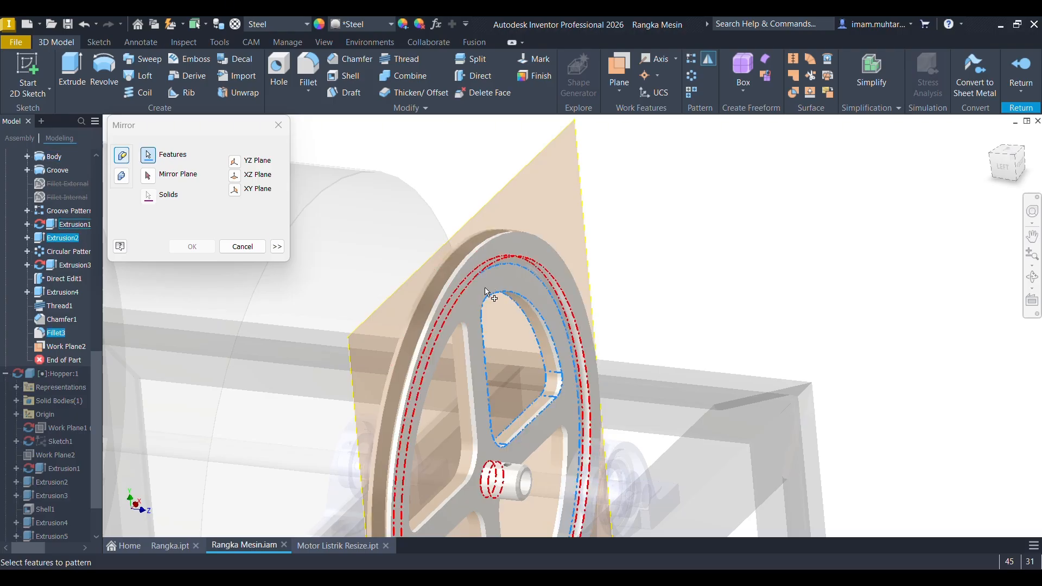
key("Escape")
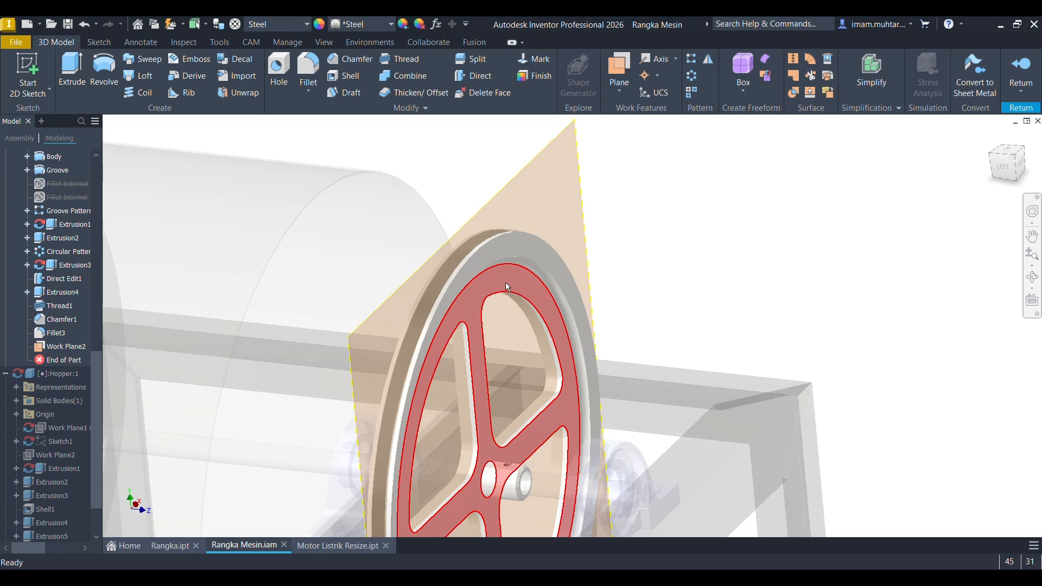
Mirror the pulley's rim fillet and the Extrusion1 feature across the offset work plane in the middle of its thickness.
key("m")
key("i")
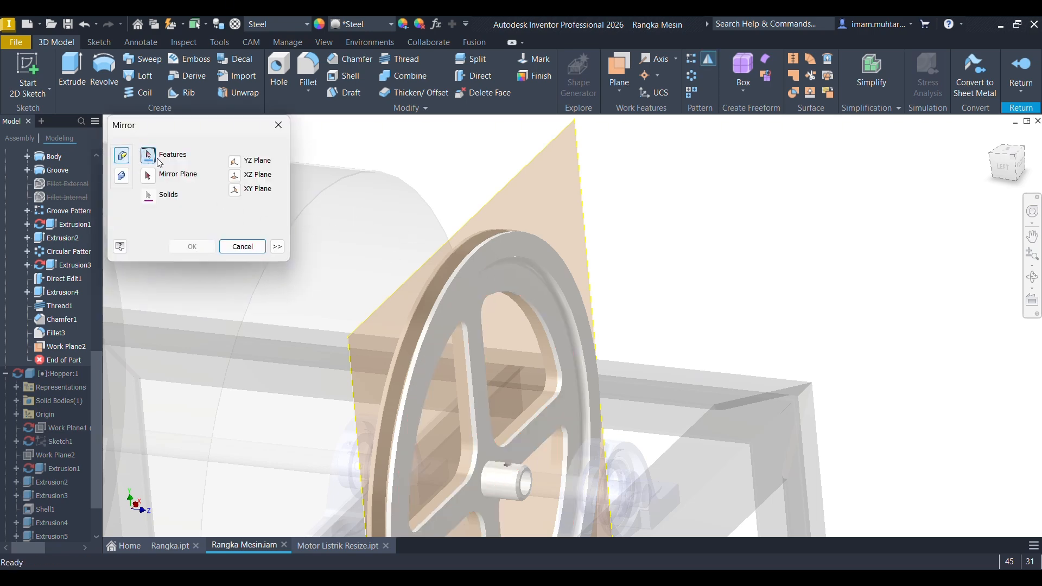
left_click(516, 268)
scroll(529, 265, "up", 3)
scroll(514, 391, "down", 4)
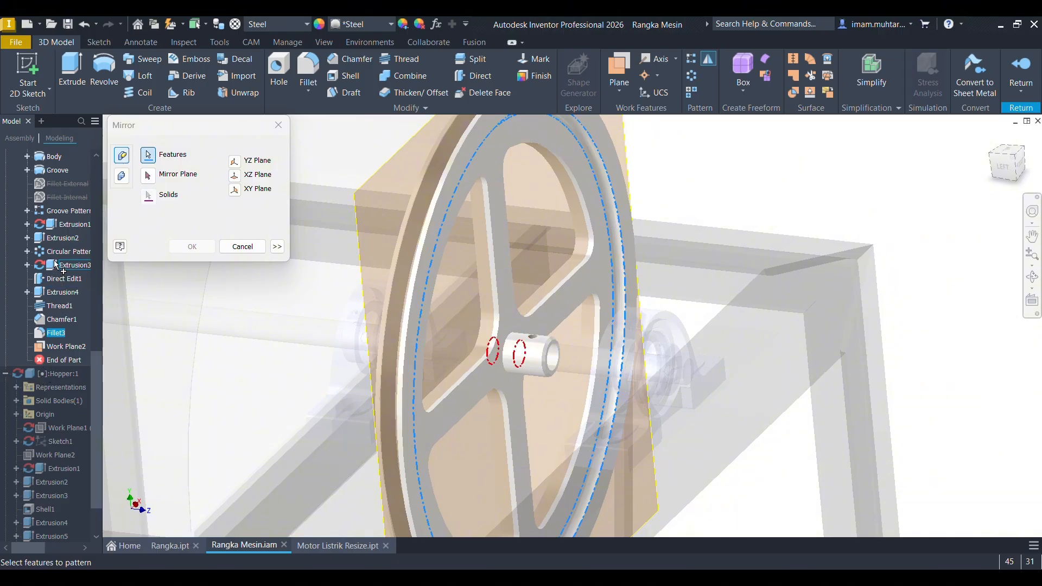
left_click(70, 224)
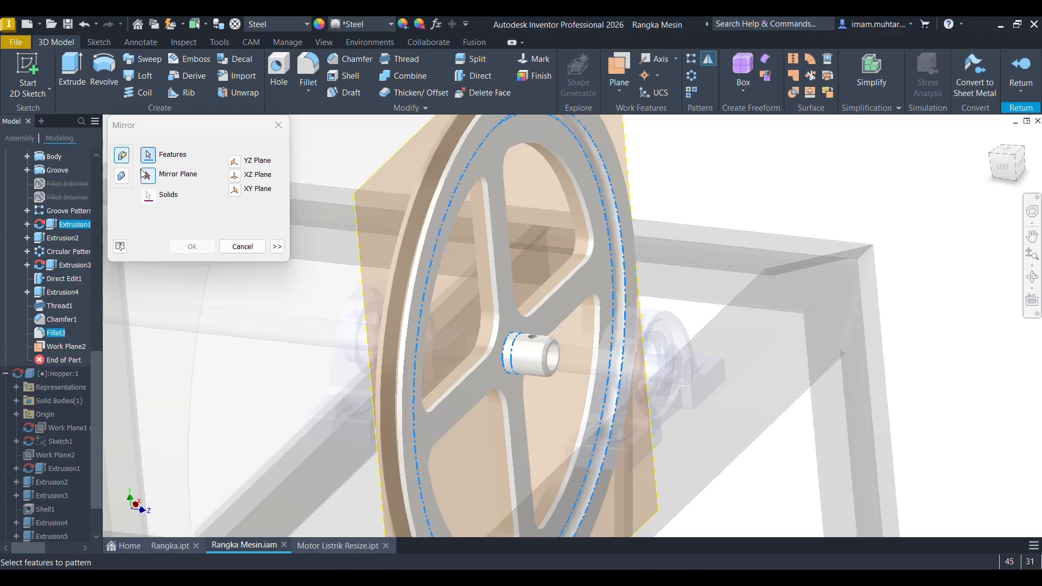
left_click(146, 175)
scroll(520, 282, "down", 4)
left_click(549, 176)
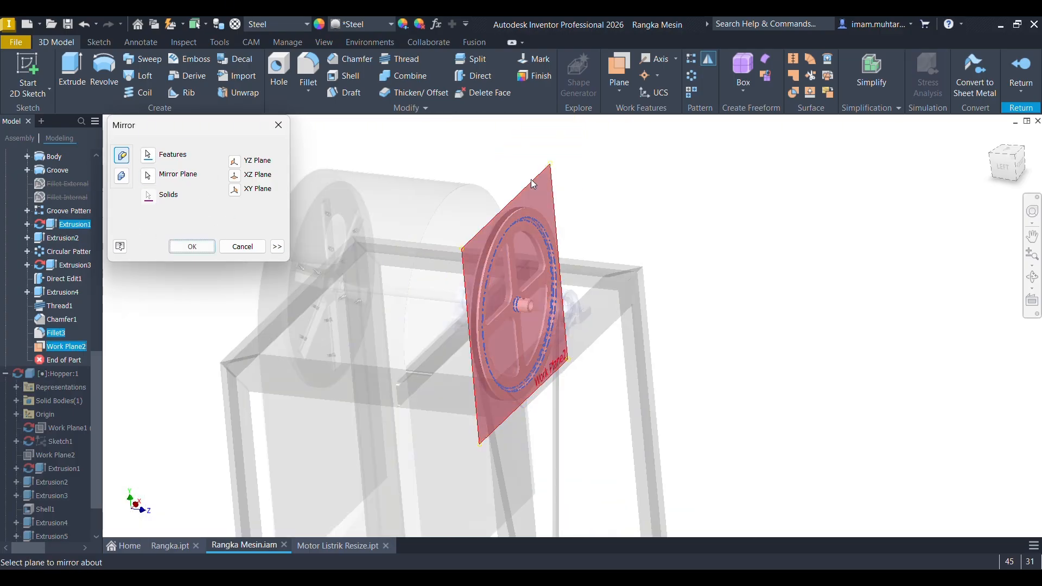
left_click(192, 246)
Hide the work plane used for the mirror in the pulley part.
middle_click_drag(337, 271, 425, 291, "shift")
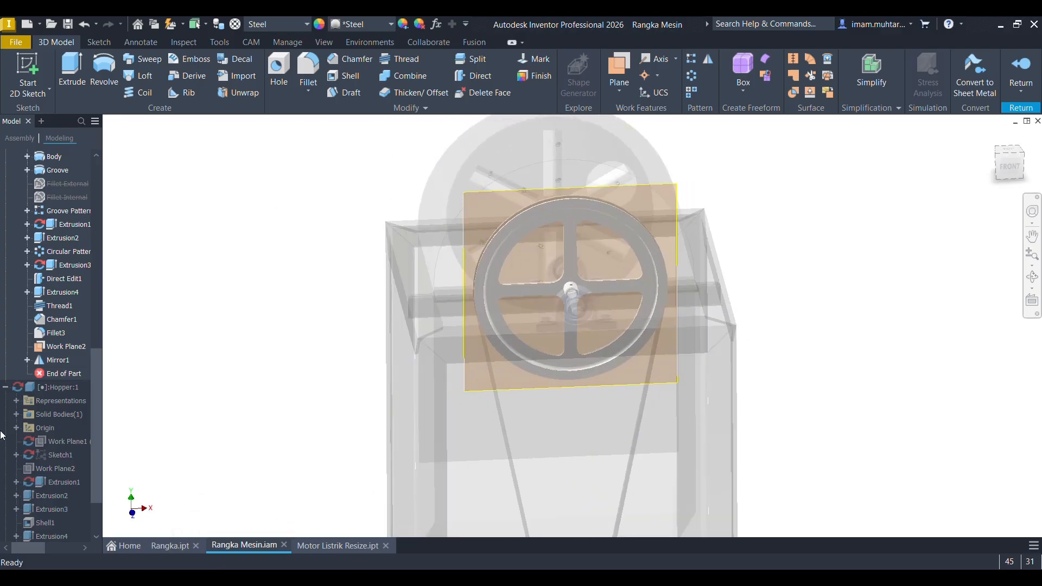
left_click(61, 346)
right_click(61, 346)
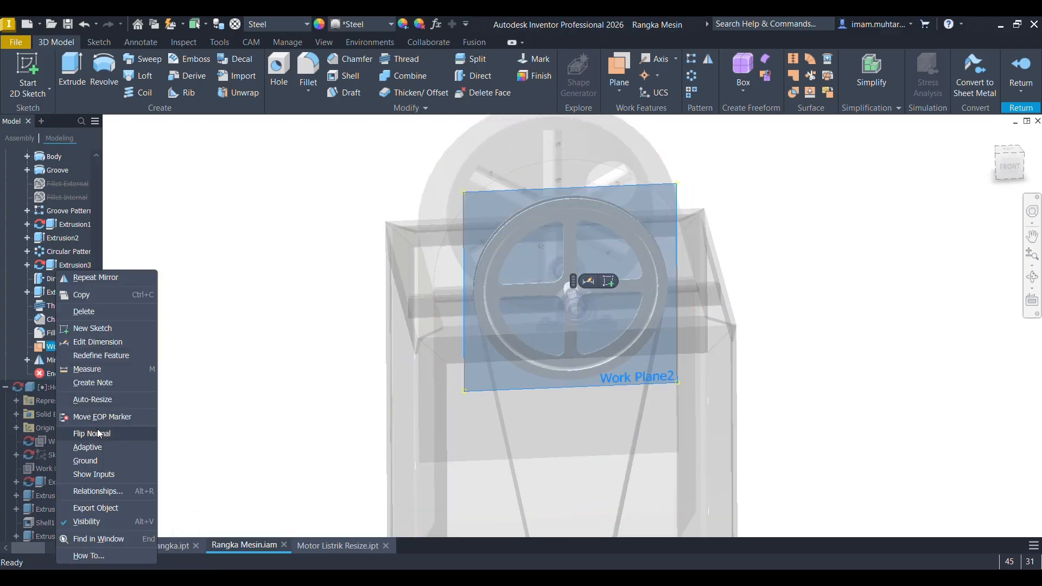
left_click(81, 521)
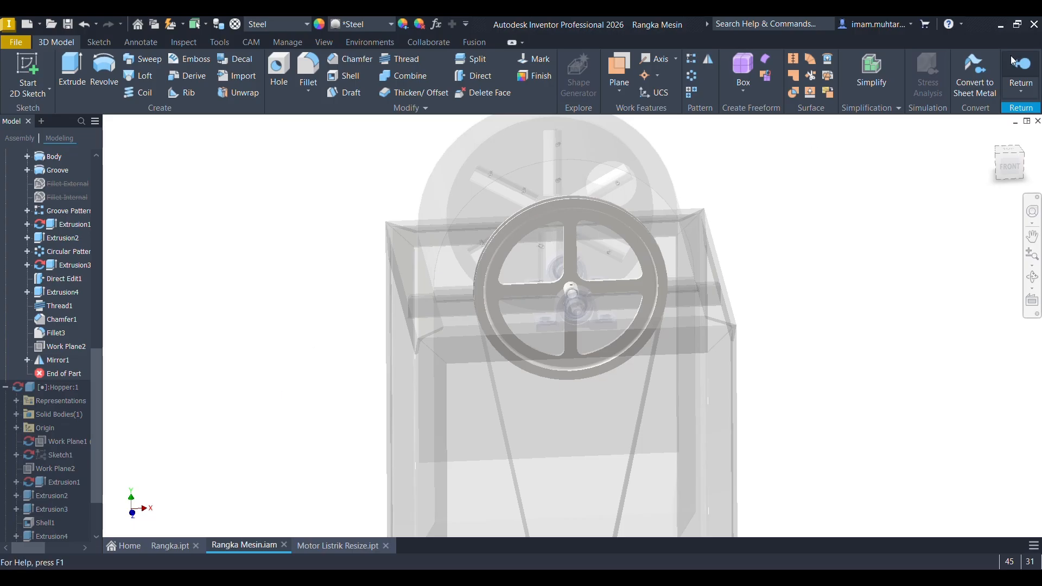
Leave the pulley part and the V-belt subassembly, returning to the full machine assembly, and save it.
left_click(1020, 65)
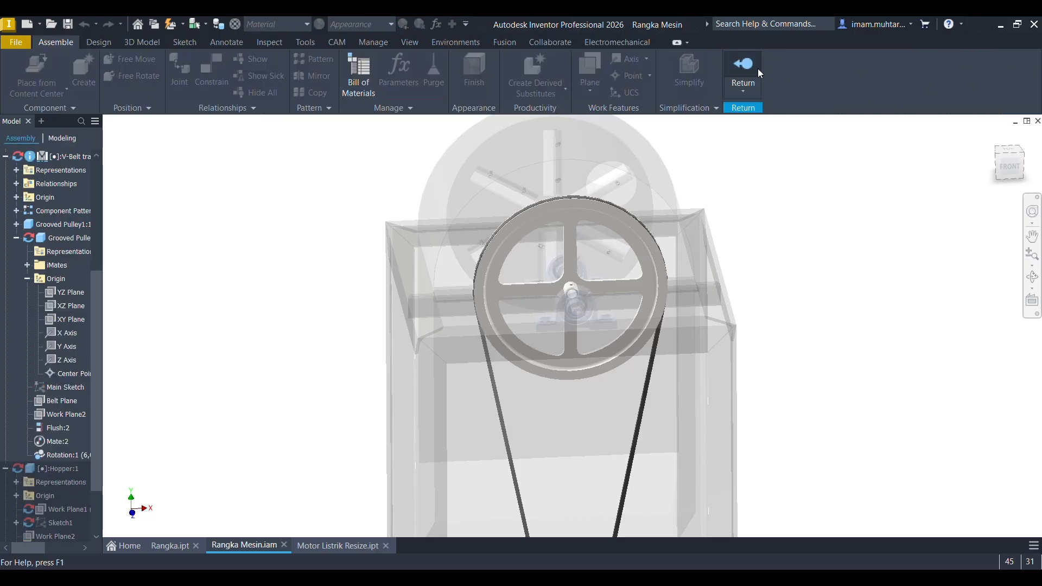
middle_click_drag(591, 337, 666, 332, "shift")
key("ctrl+s")
left_click(651, 197)
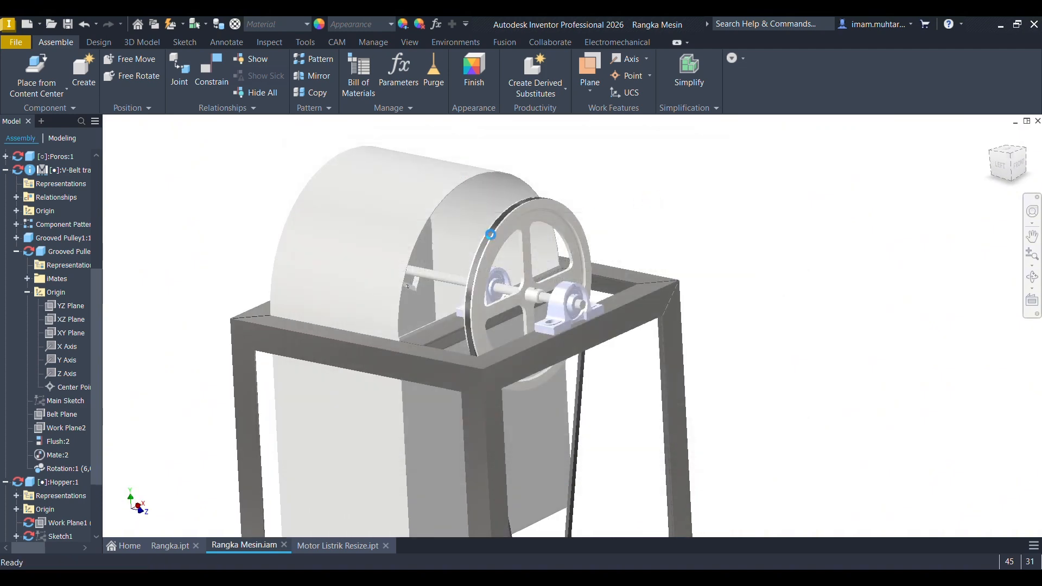
Examine the complete machine assembly from several sides, including the pulley, belt, motor and frame.
scroll(488, 259, "down", 3)
middle_click_drag(470, 271, 553, 277, "shift")
scroll(497, 223, "down", 4)
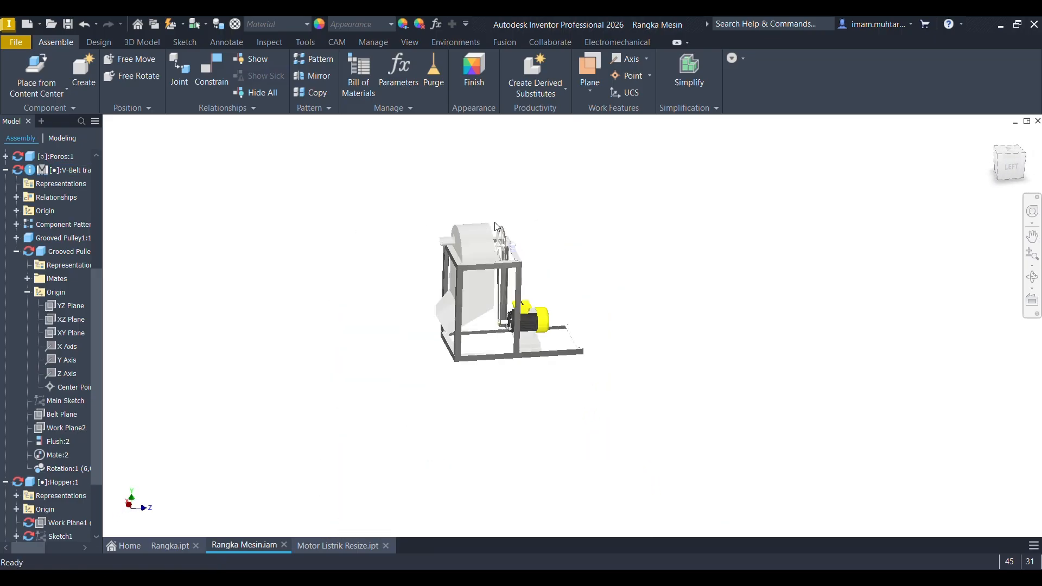
middle_click_drag(498, 227, 421, 282, "shift")
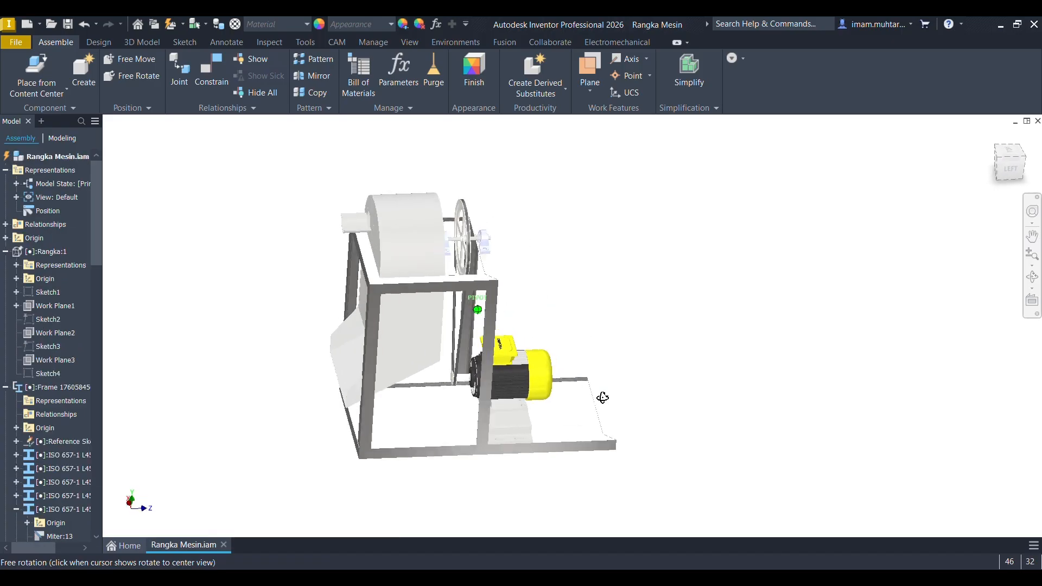
middle_click_drag(600, 395, 542, 438, "shift")
scroll(577, 434, "up", 1)
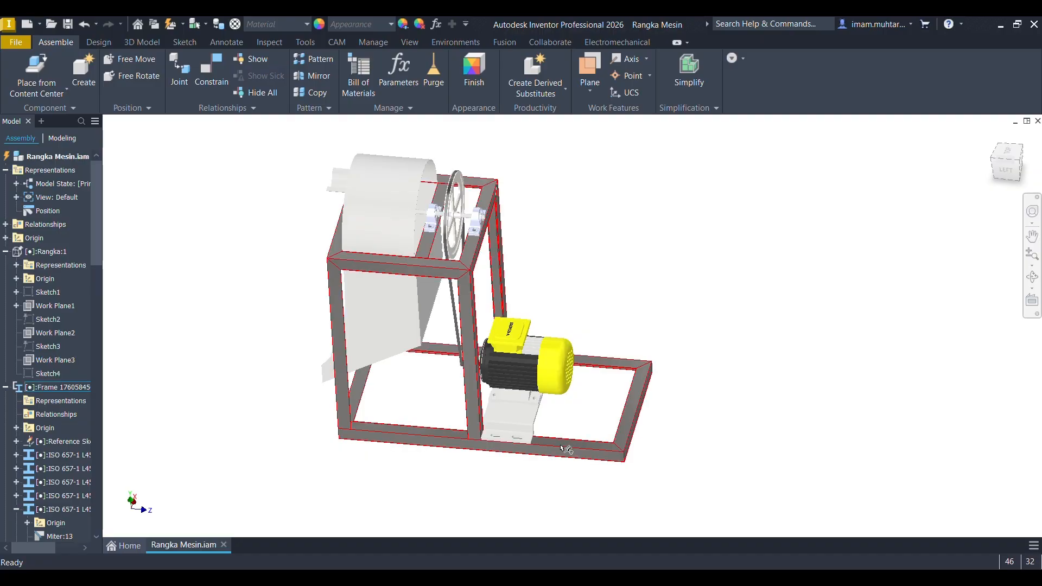
middle_click_drag(503, 348, 482, 359, "shift")
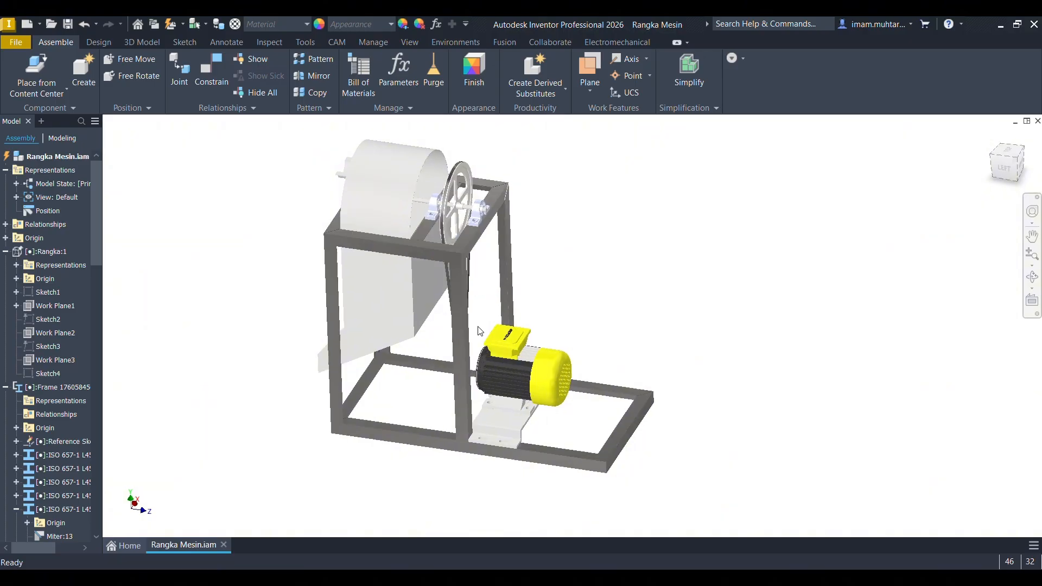
Try the Aluminum - Flat appearance on the whole steel frame.
left_click(465, 309)
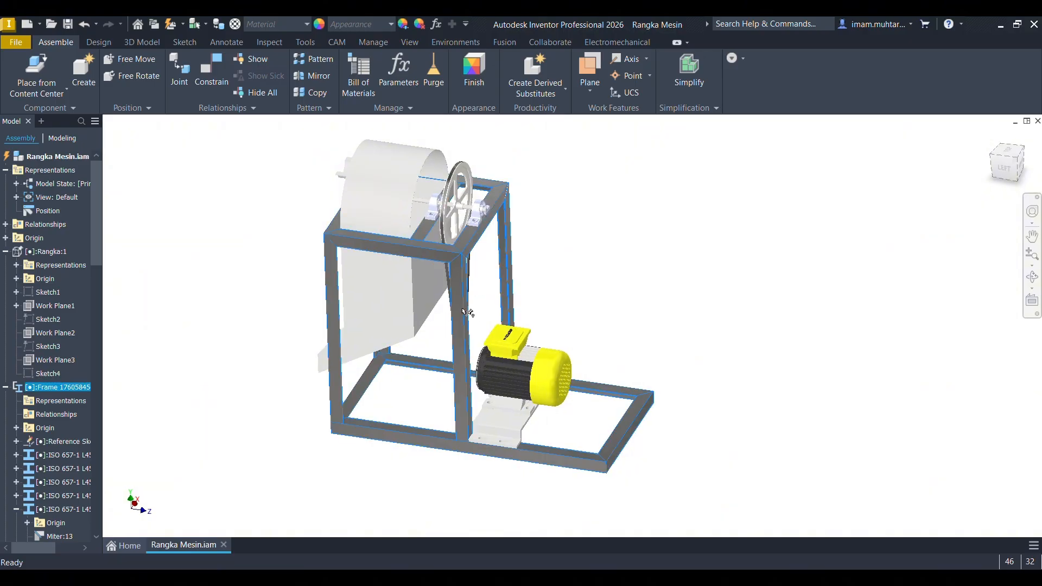
left_click(389, 24)
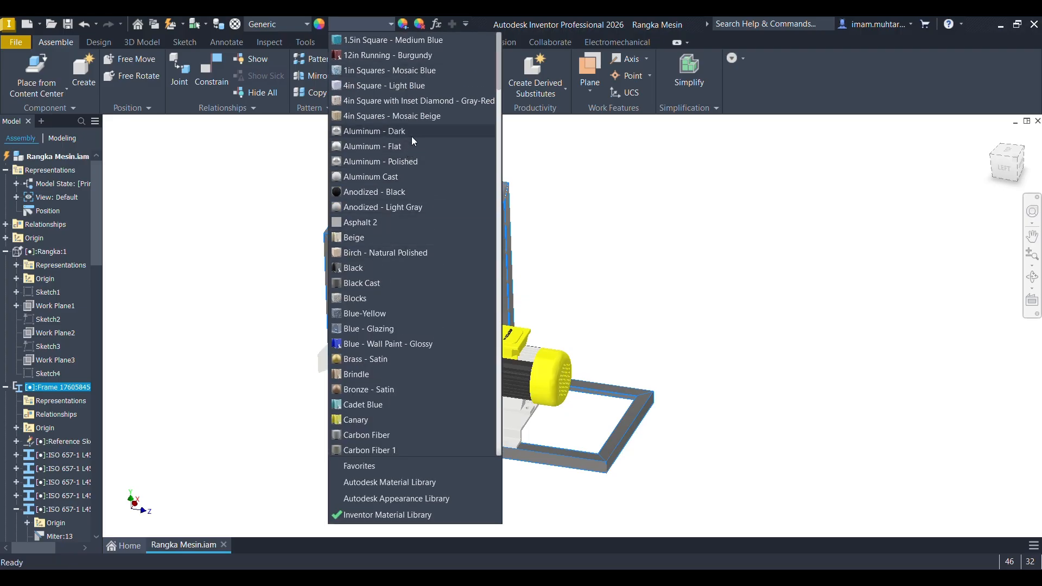
left_click(411, 161)
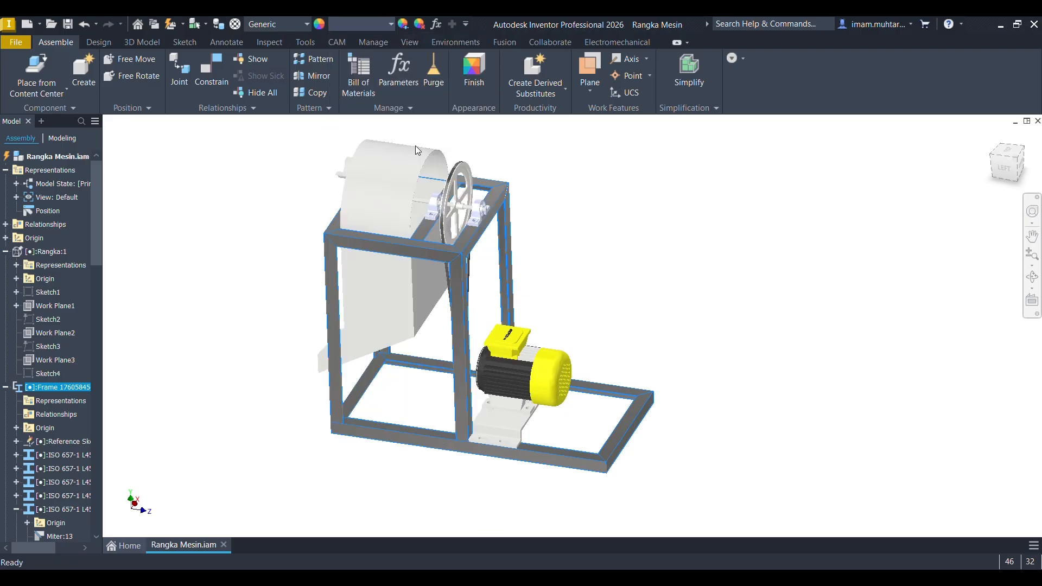
left_click(553, 300)
scroll(471, 250, "down", 5)
scroll(481, 278, "up", 4)
Try the Aluminum - Dark appearance and the Circular Mosaic - Black & White appearance on the frame.
left_click(479, 278)
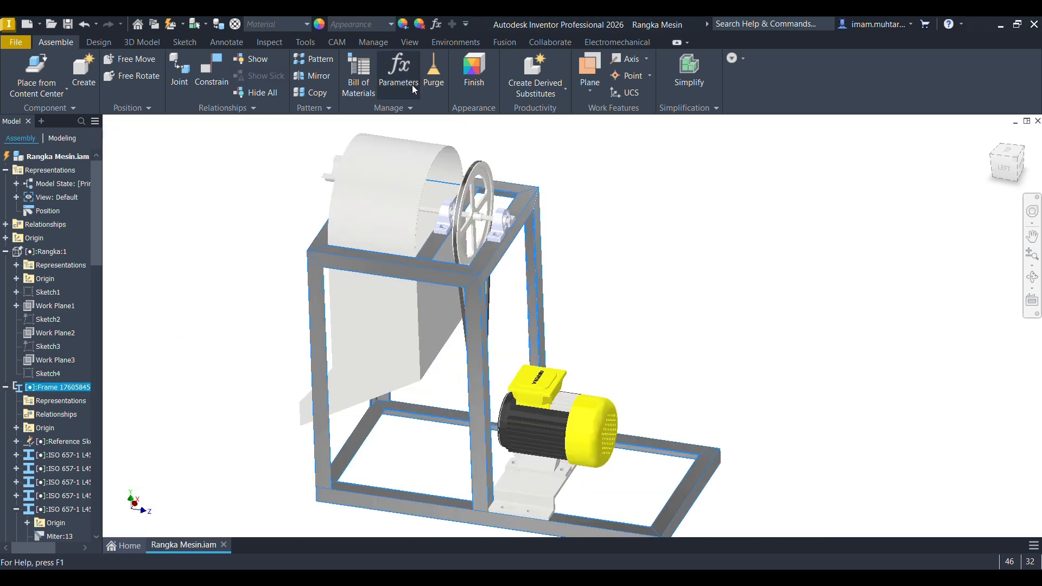
left_click(387, 23)
scroll(386, 162, "up", 3)
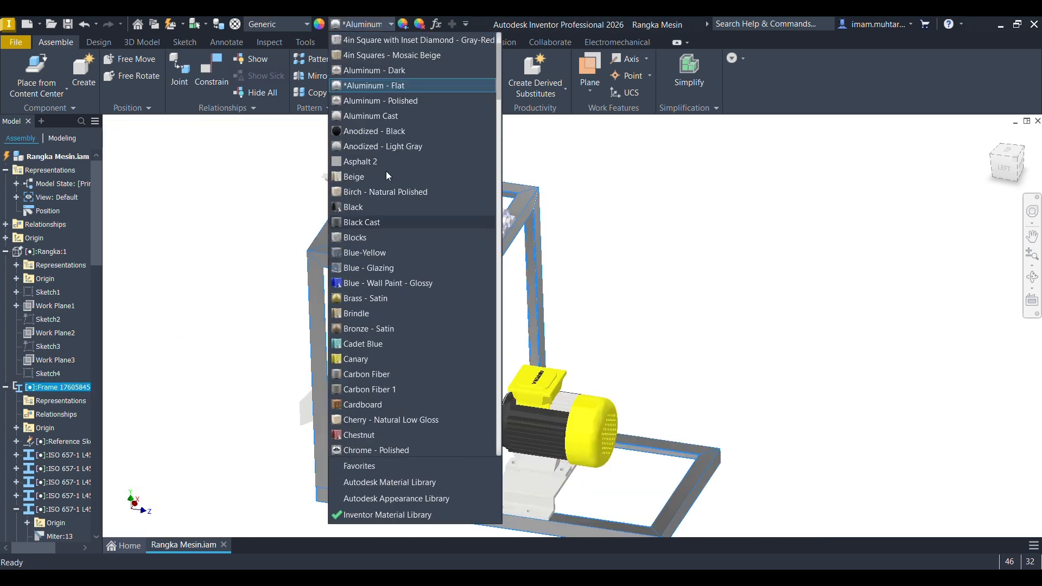
left_click(406, 147)
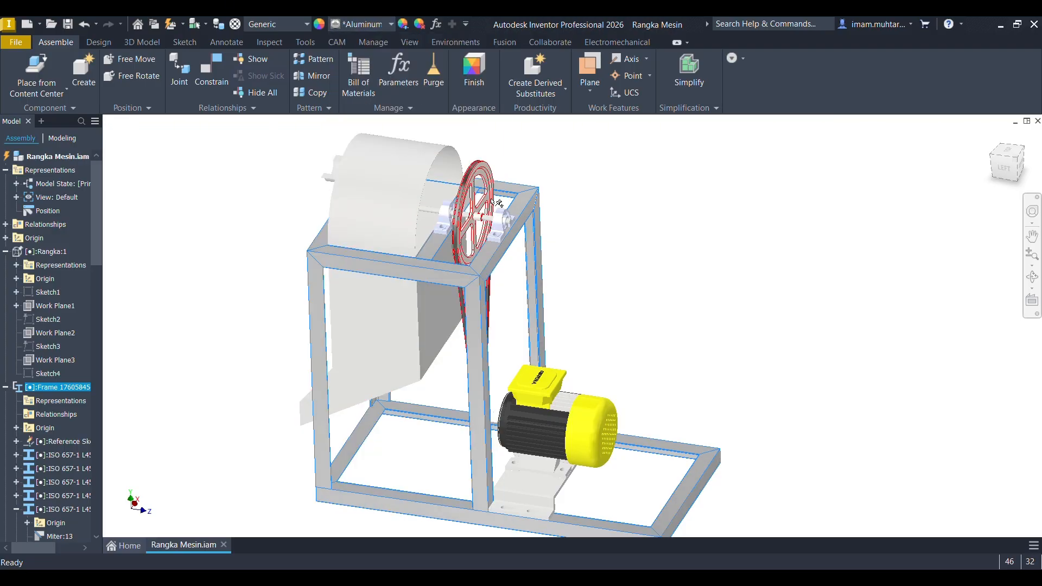
left_click(390, 19)
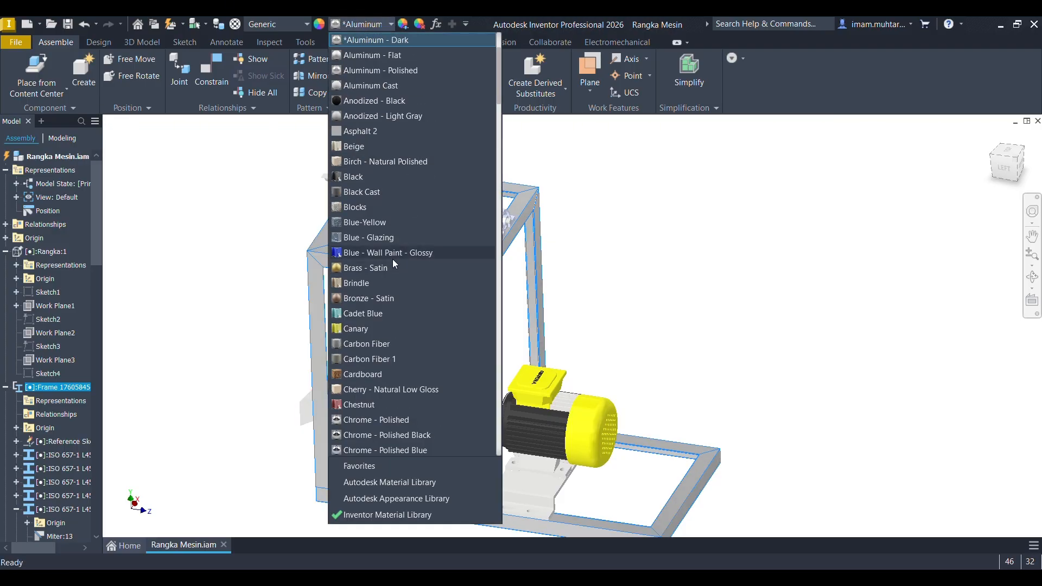
scroll(378, 222, "down", 4)
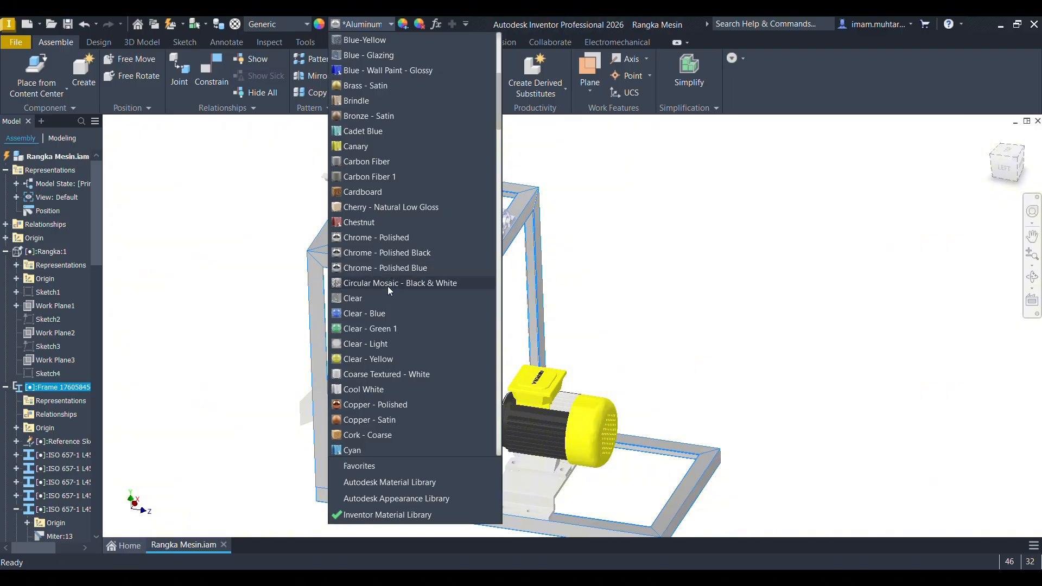
left_click(393, 283)
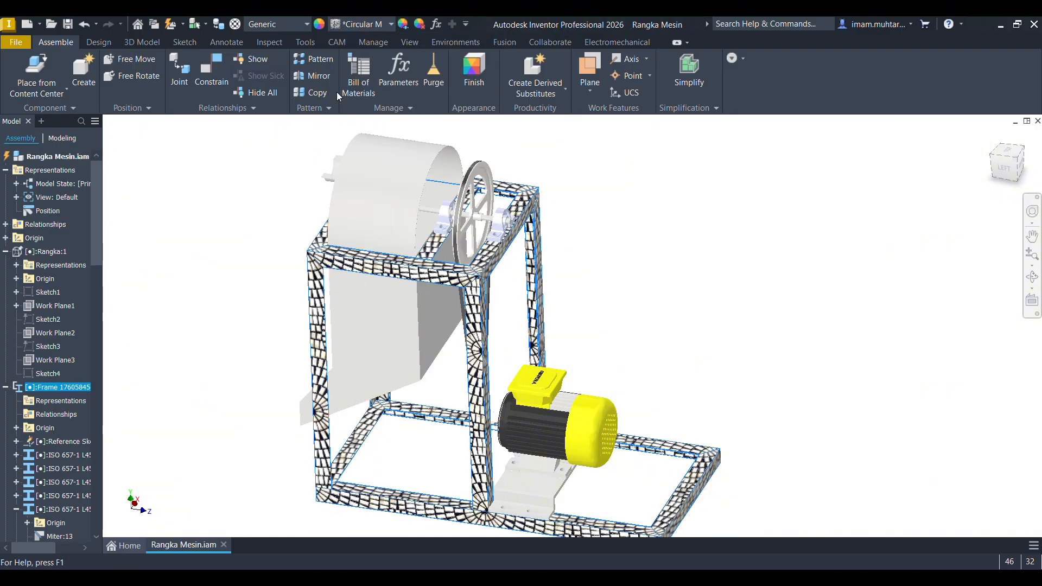
Try the Expanded Metal 04 appearance and the Gunmetal - Antique Polished appearance on the frame.
left_click(376, 25)
scroll(366, 315, "down", 4)
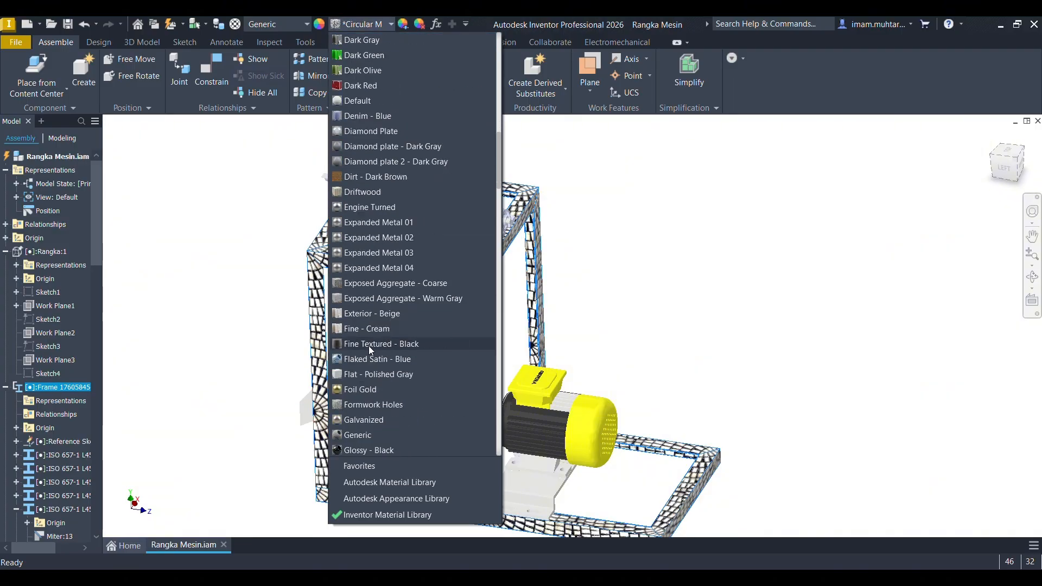
left_click(383, 268)
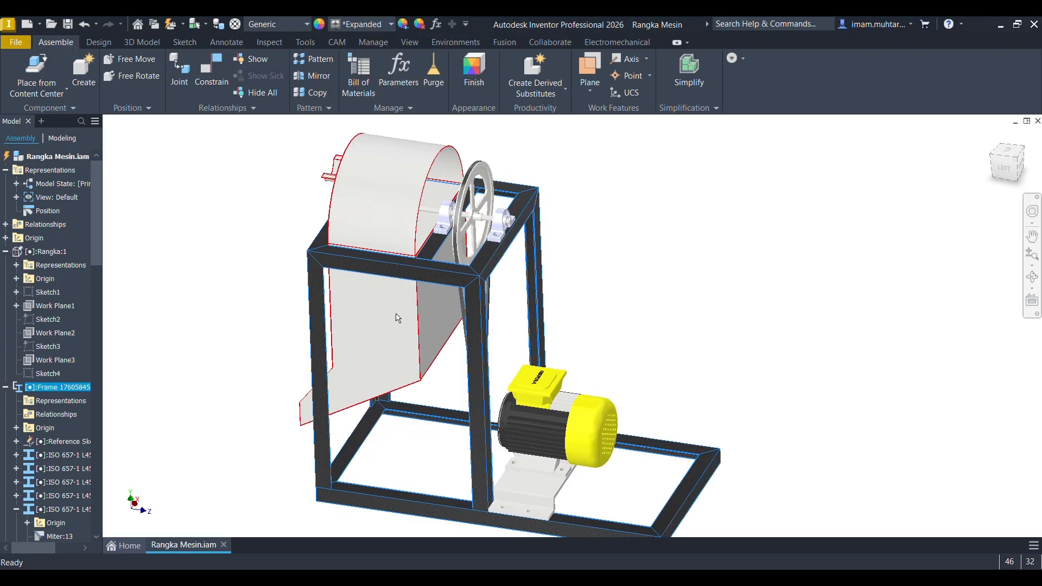
left_click(385, 25)
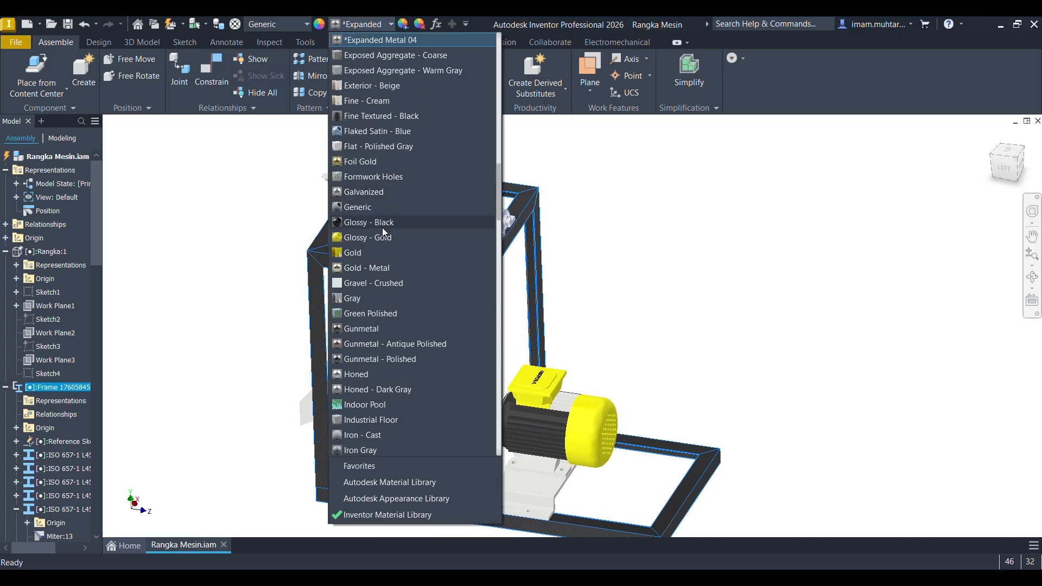
left_click(376, 329)
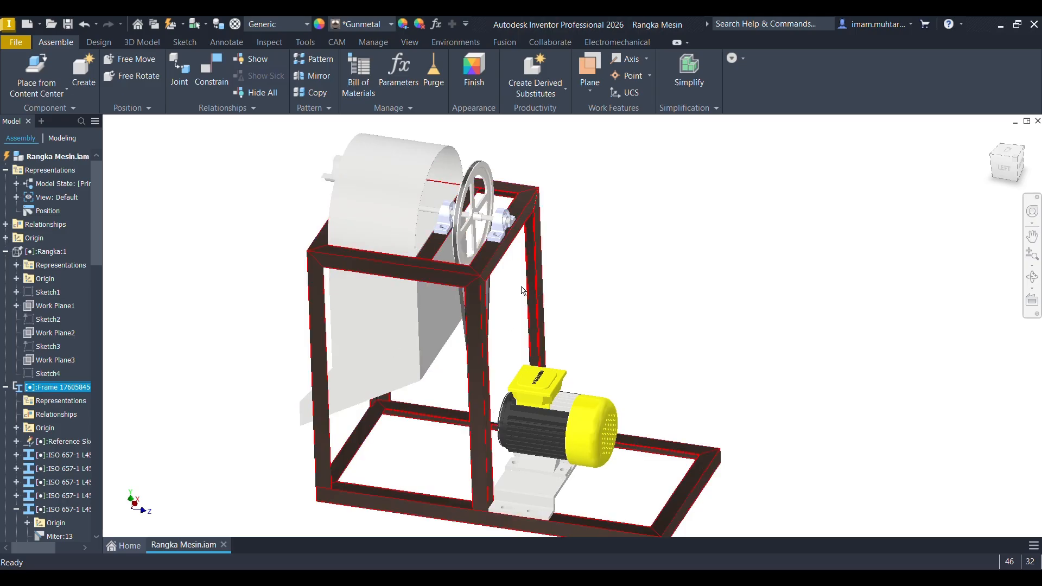
scroll(507, 292, "down", 5)
scroll(508, 292, "up", 5)
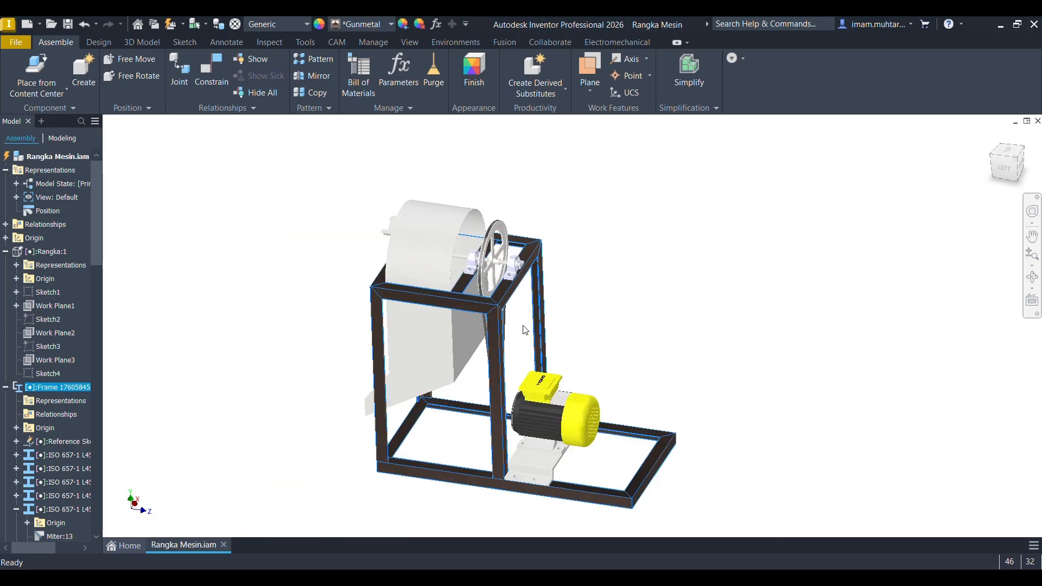
Apply the Honed - Dark Gray appearance to the whole frame and inspect the result.
left_click(382, 25)
scroll(408, 126, "up", 1)
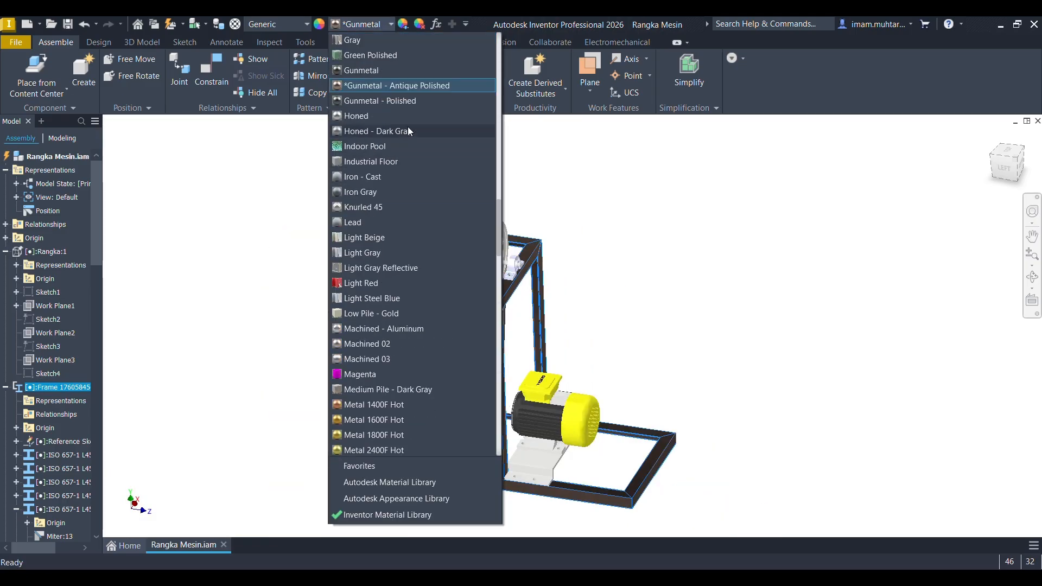
left_click(404, 134)
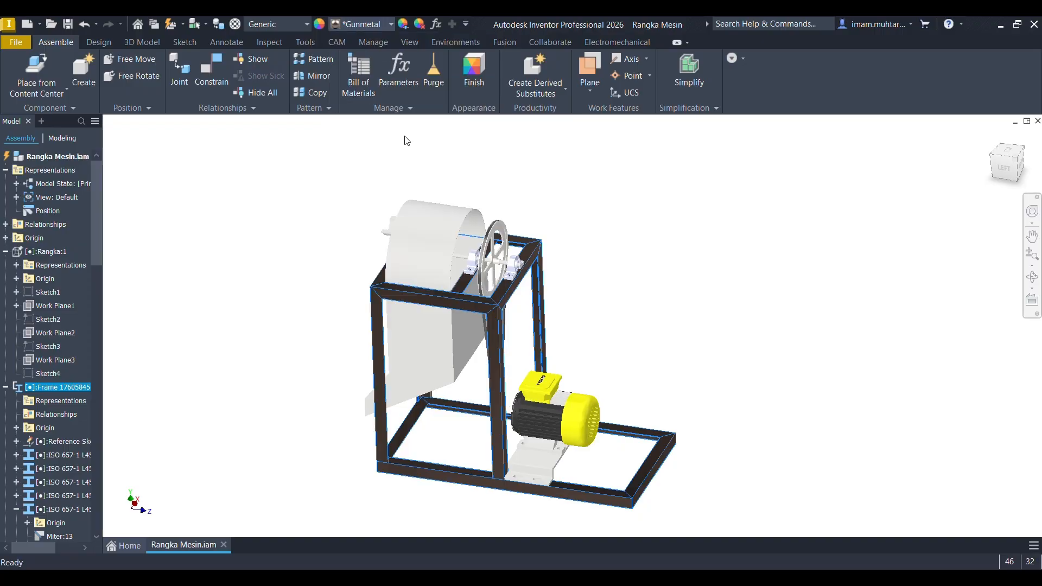
left_click(568, 251)
scroll(509, 320, "down", 5)
scroll(510, 320, "up", 4)
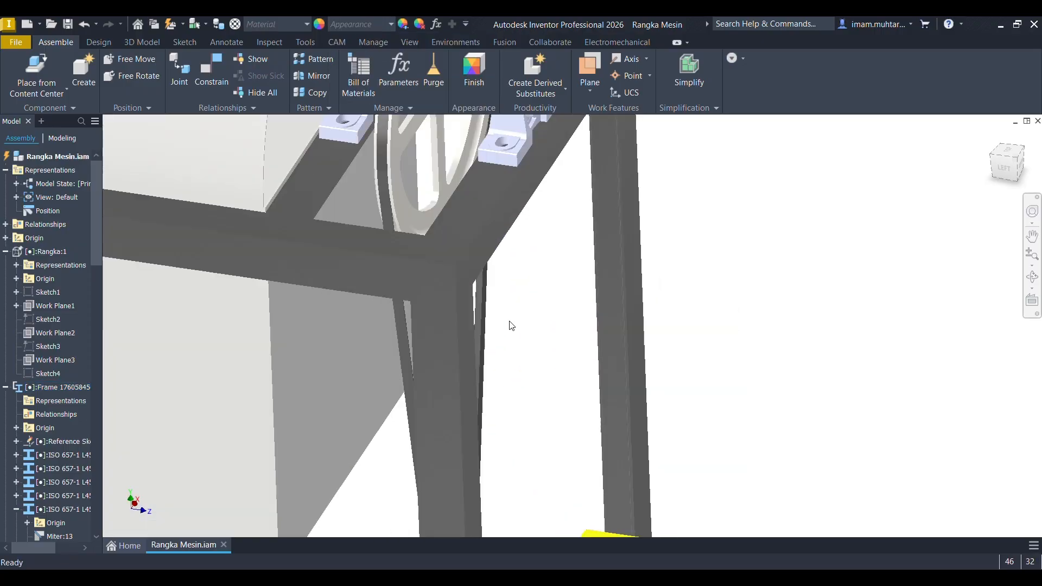
Apply the Blue - Wall Paint - Glossy appearance to the entire hopper, including its curved drum cover and discharge chute.
left_click(420, 211)
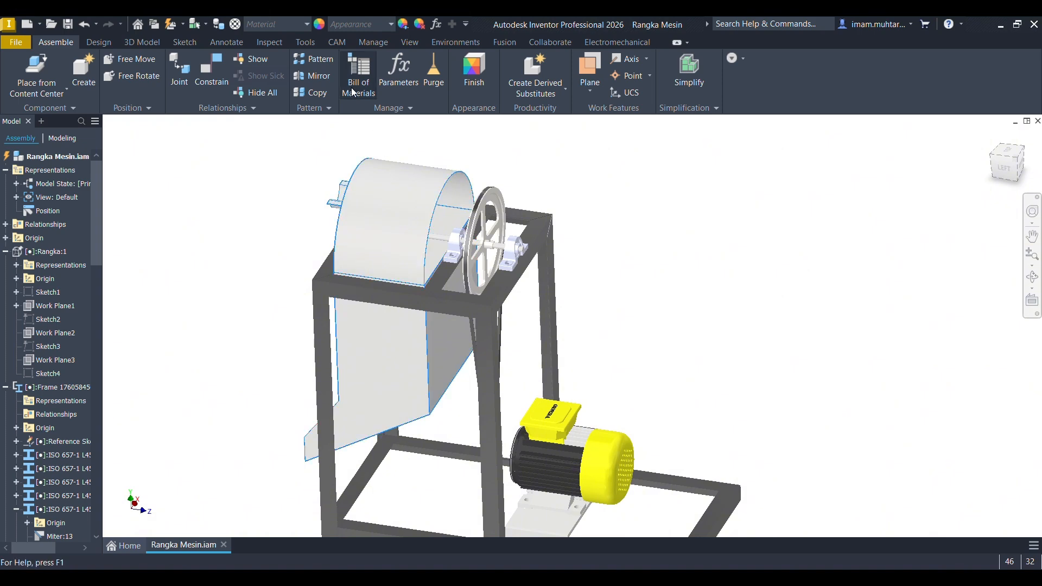
left_click(396, 24)
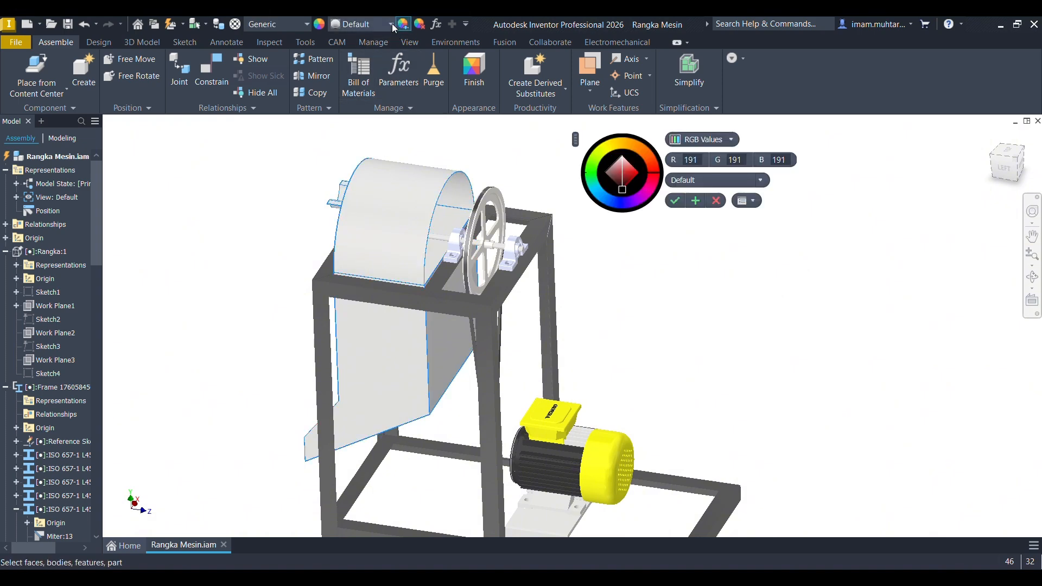
left_click(390, 24)
scroll(426, 266, "up", 8)
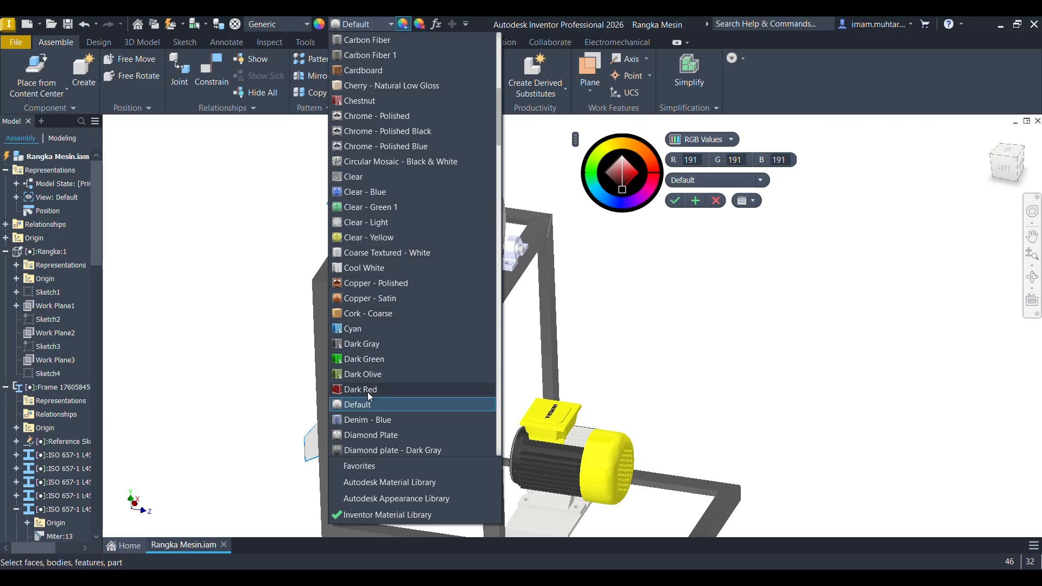
scroll(367, 388, "down", 11)
scroll(370, 381, "down", 8)
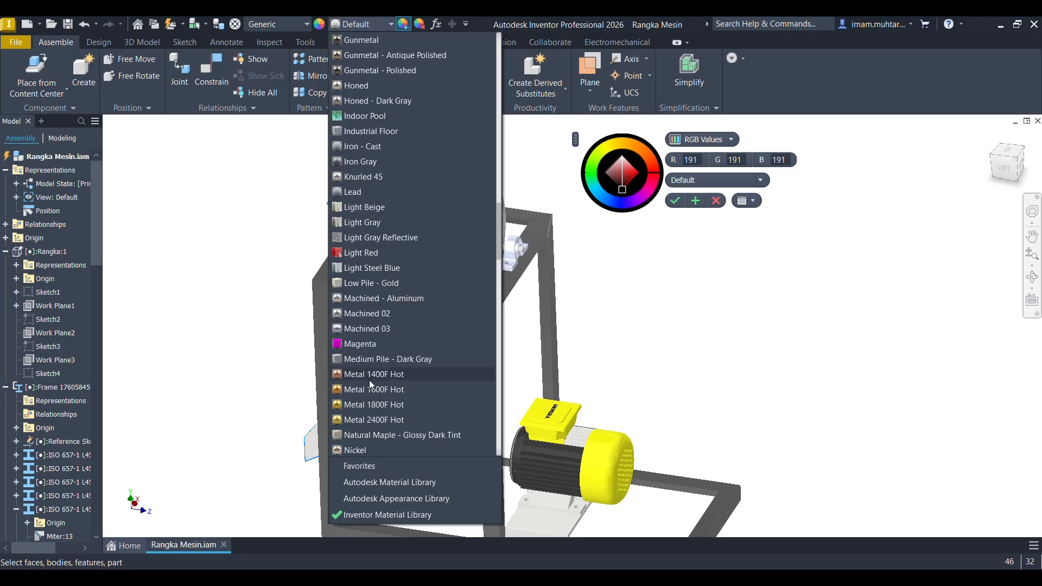
scroll(370, 359, "down", 6)
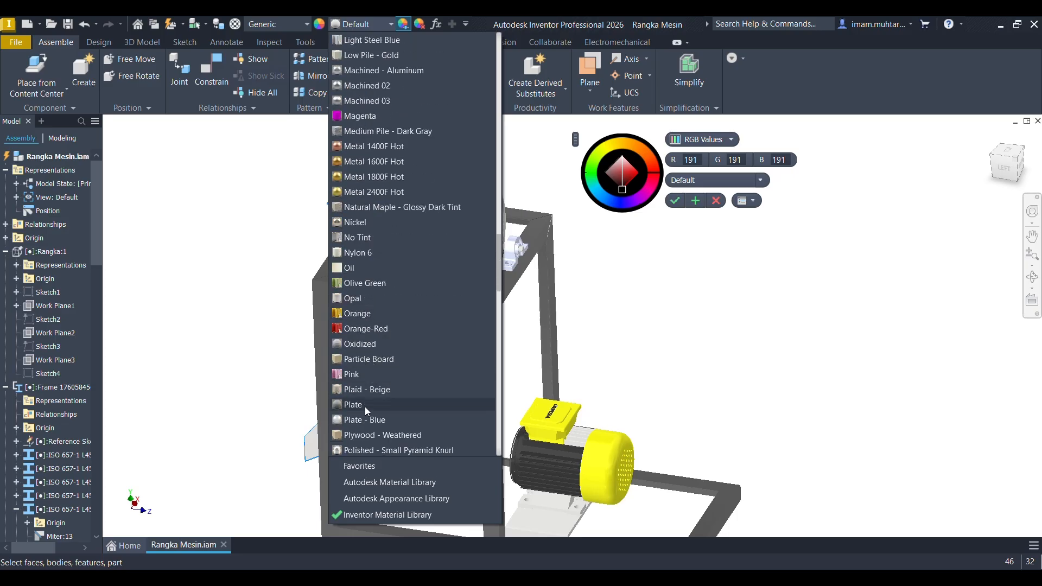
scroll(373, 379, "up", 20)
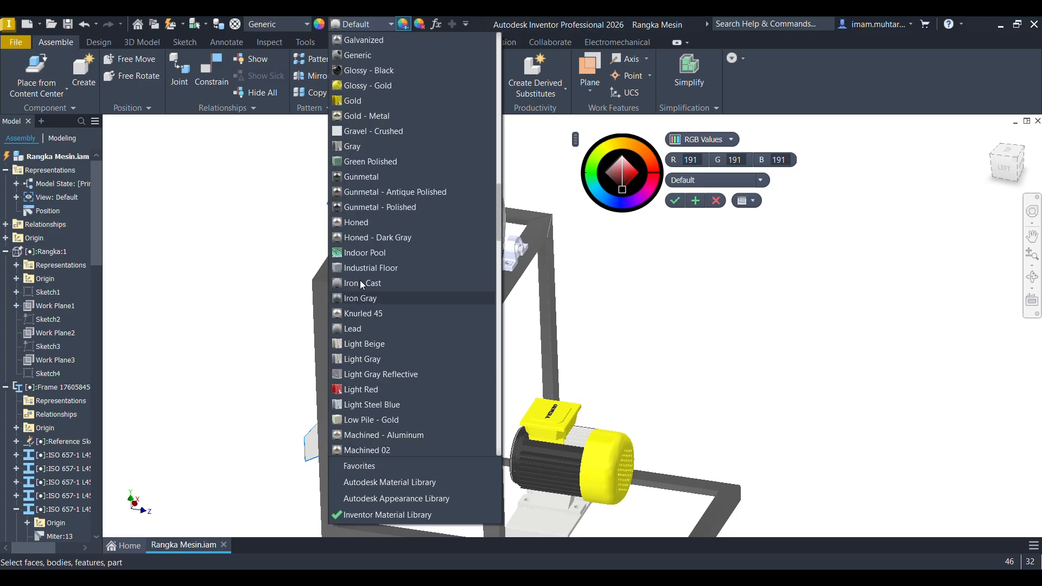
scroll(372, 221, "up", 5)
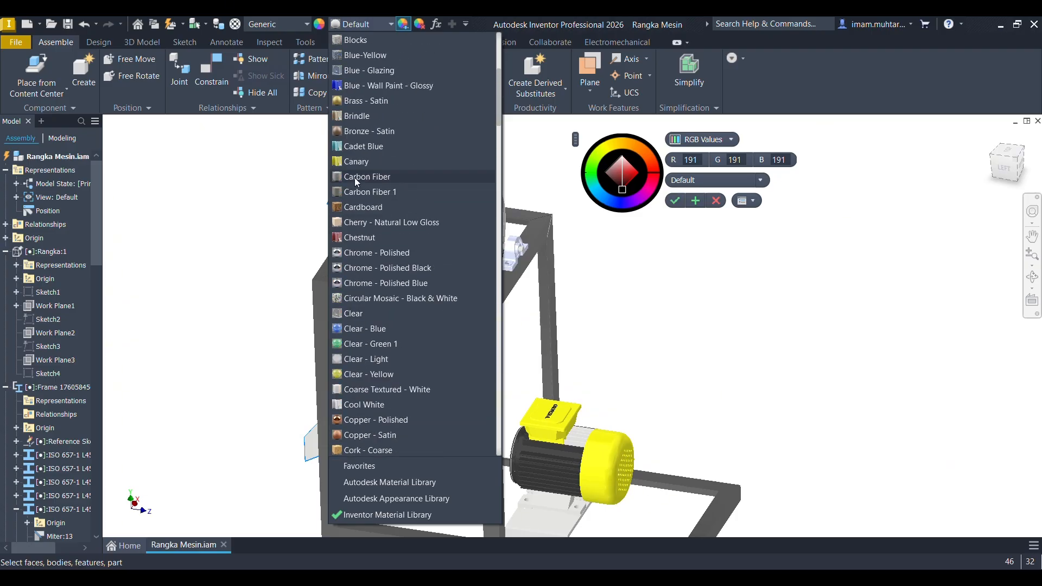
left_click(387, 88)
left_click(385, 181)
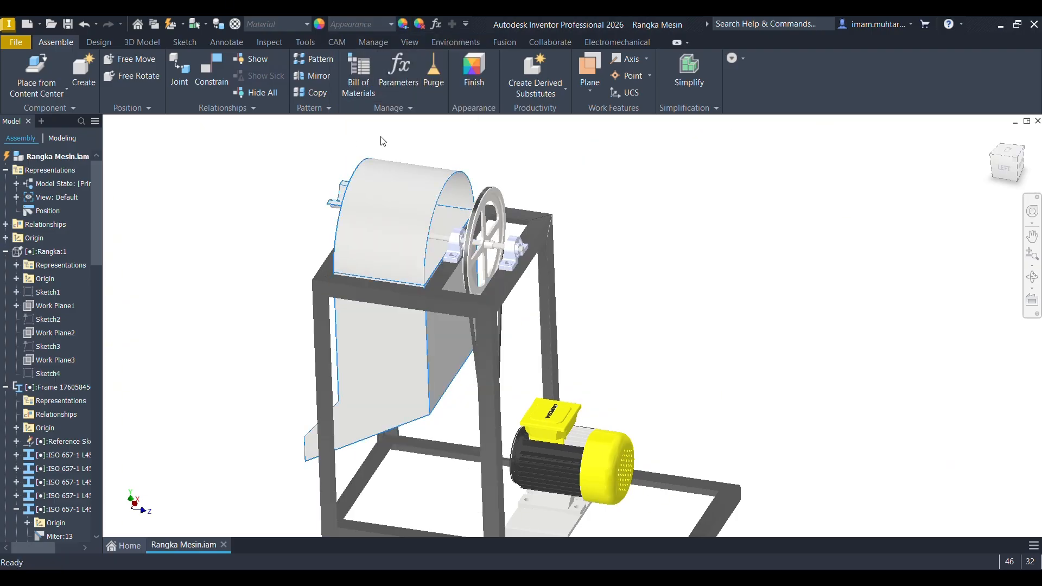
left_click(386, 24)
scroll(392, 261, "up", 20)
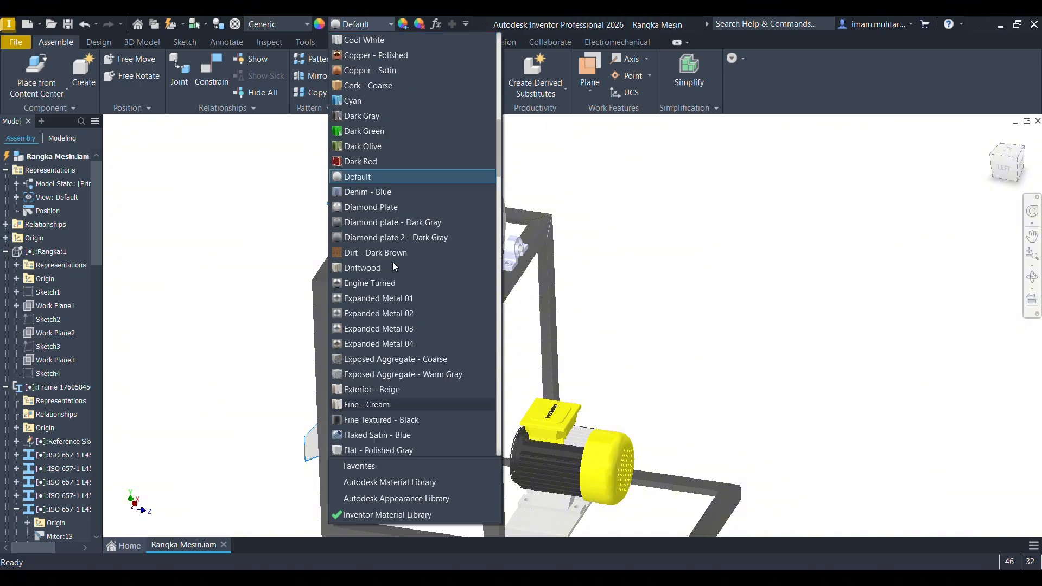
left_click(379, 267)
left_click(265, 263)
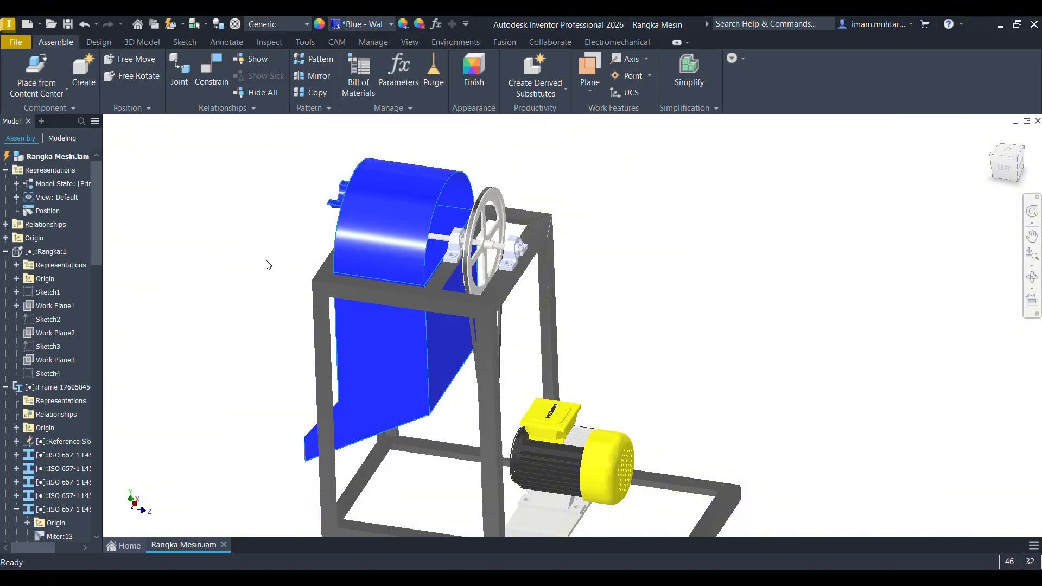
Edit the large grooved pulley of the V-belt drive in place and try to adjust its color.
middle_click_drag(612, 214, 499, 224, "shift")
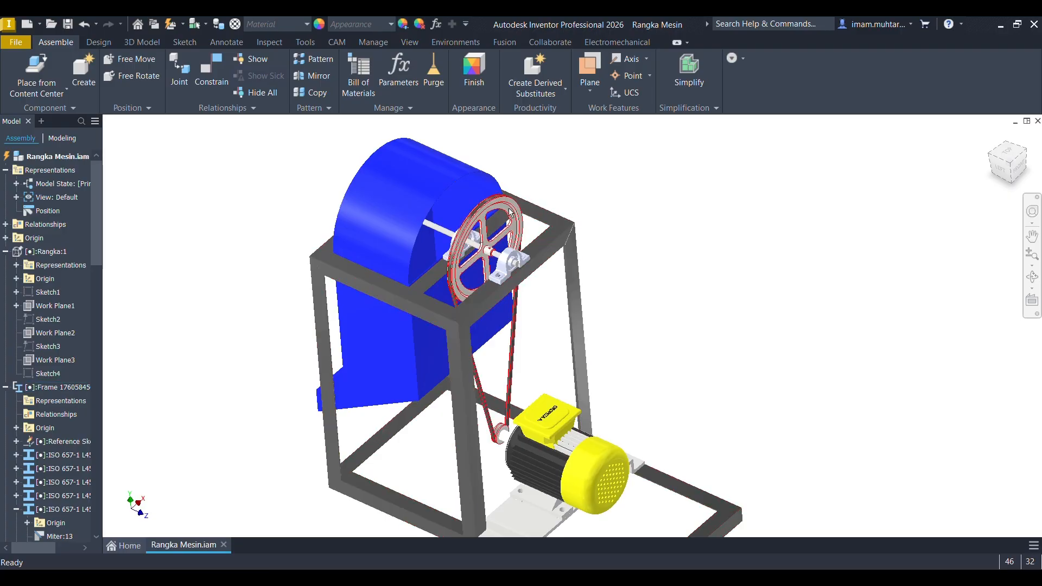
double_click(510, 212)
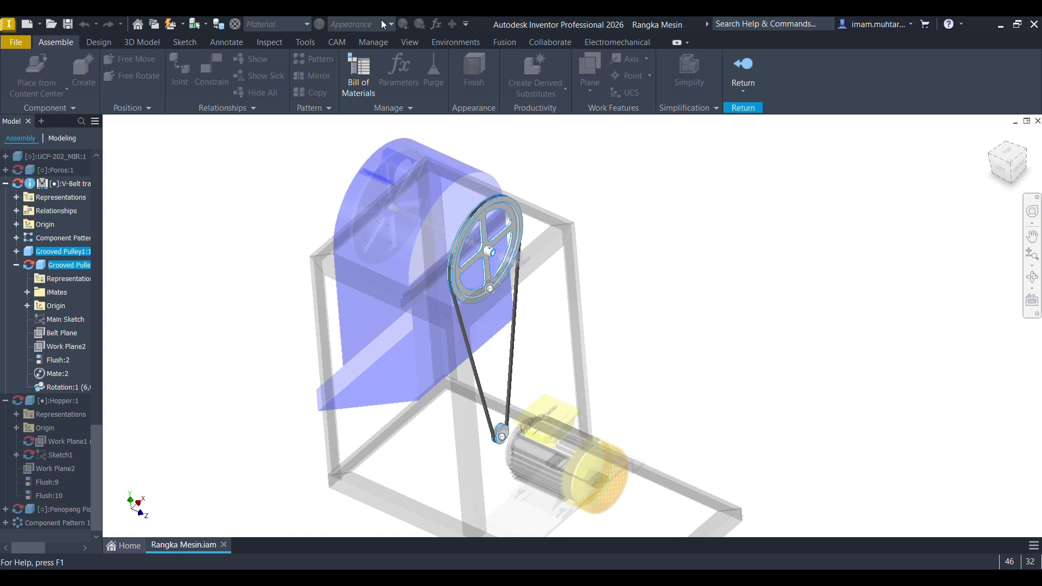
left_click(153, 267)
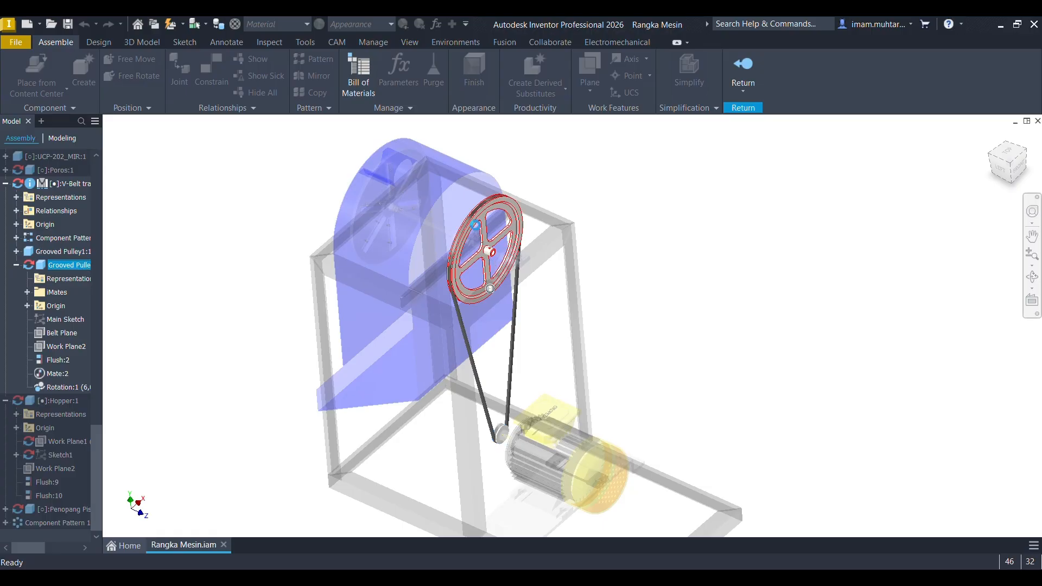
double_click(476, 225)
scroll(71, 301, "up", 2)
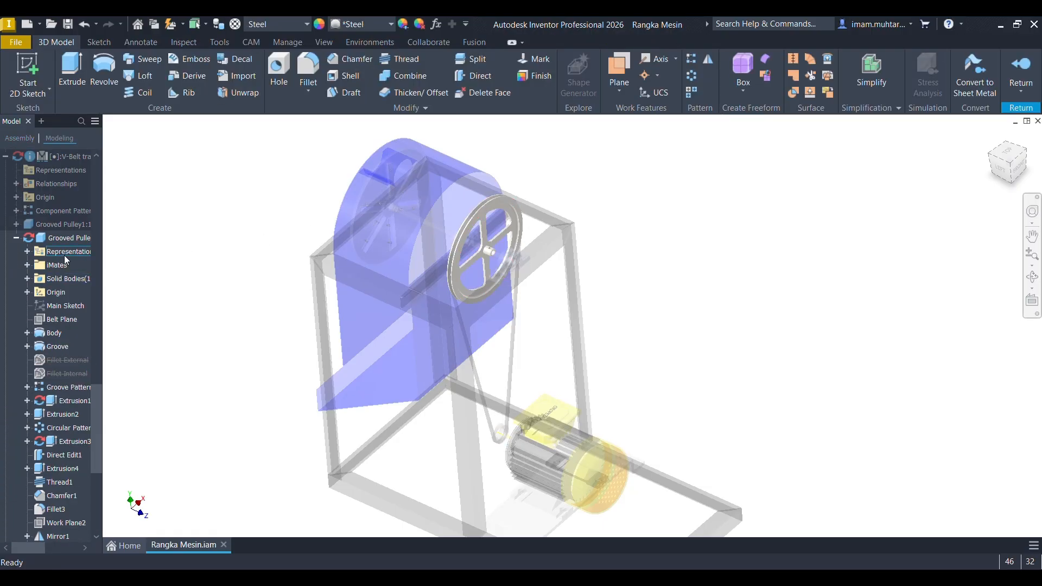
left_click(73, 238)
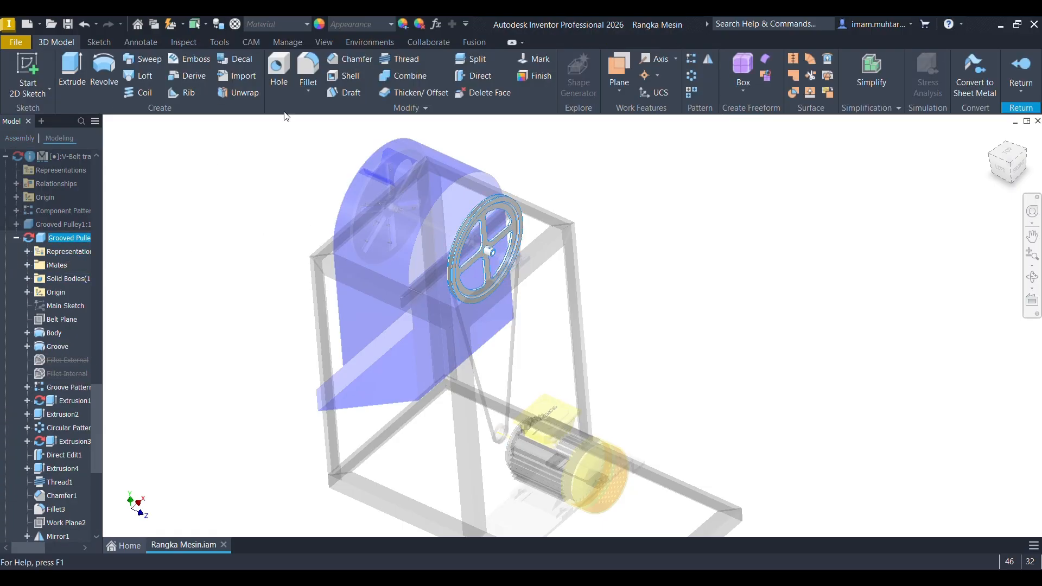
left_click(403, 24)
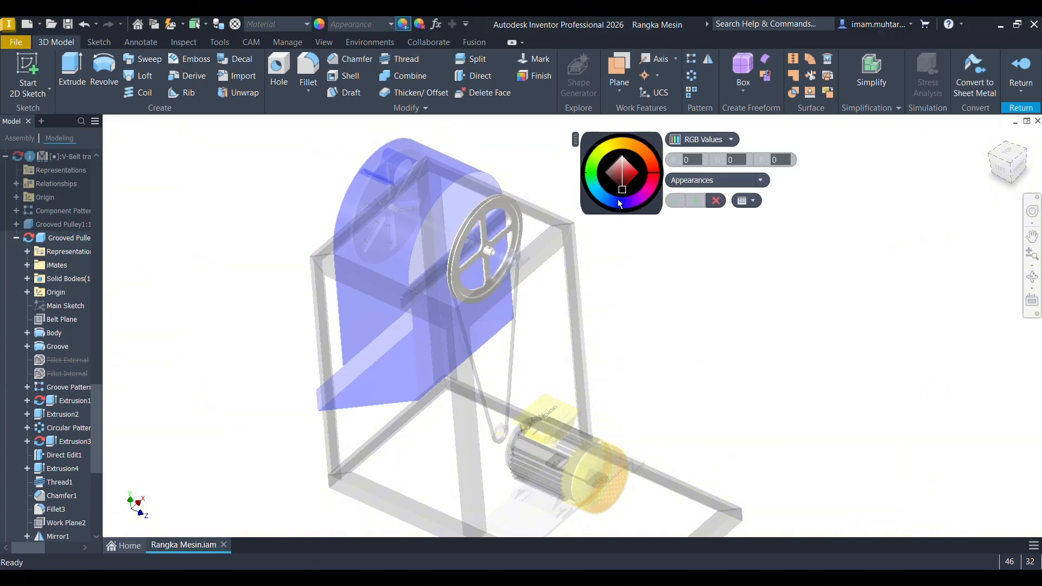
left_click(608, 204)
left_click(590, 181)
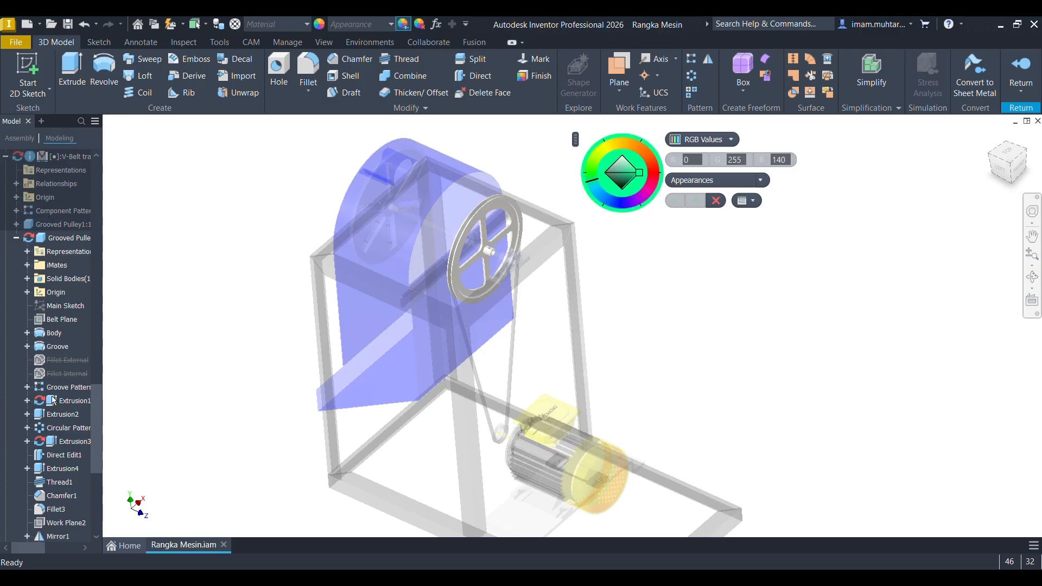
key("Escape")
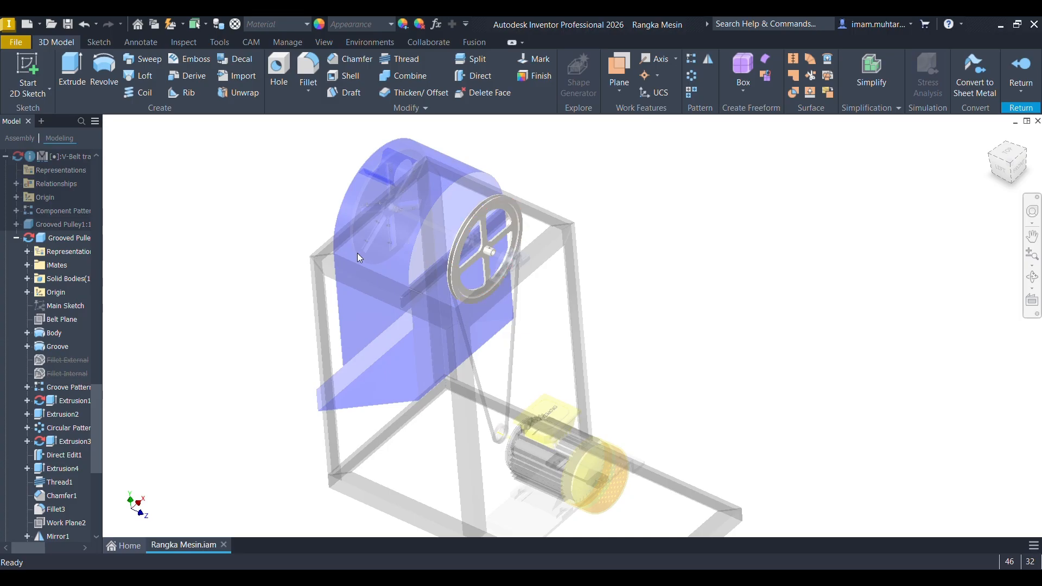
Try again to recolor the large pulley from part and V-belt level, and return to the main assembly.
left_click(63, 239)
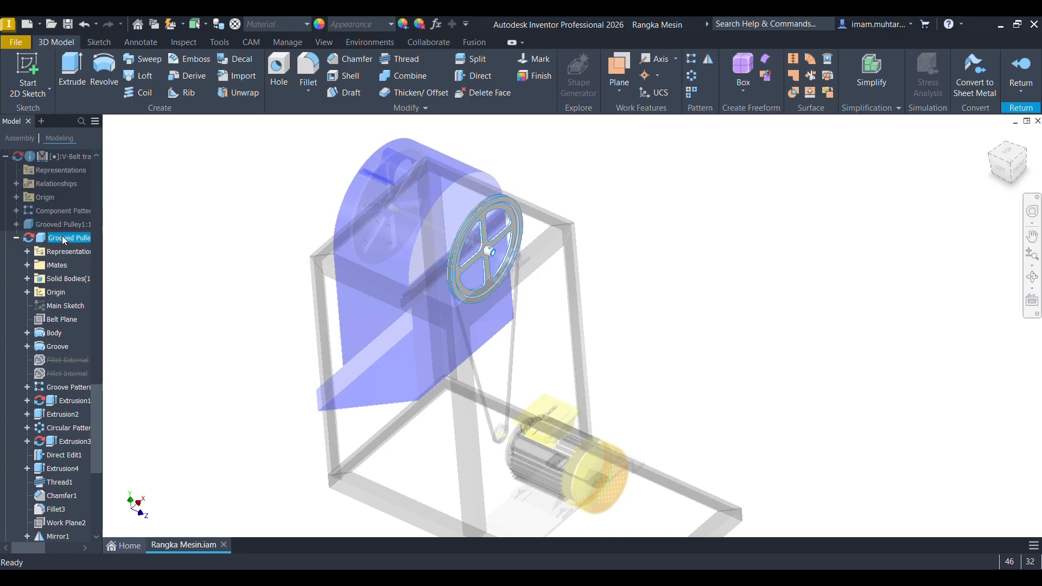
left_click(404, 25)
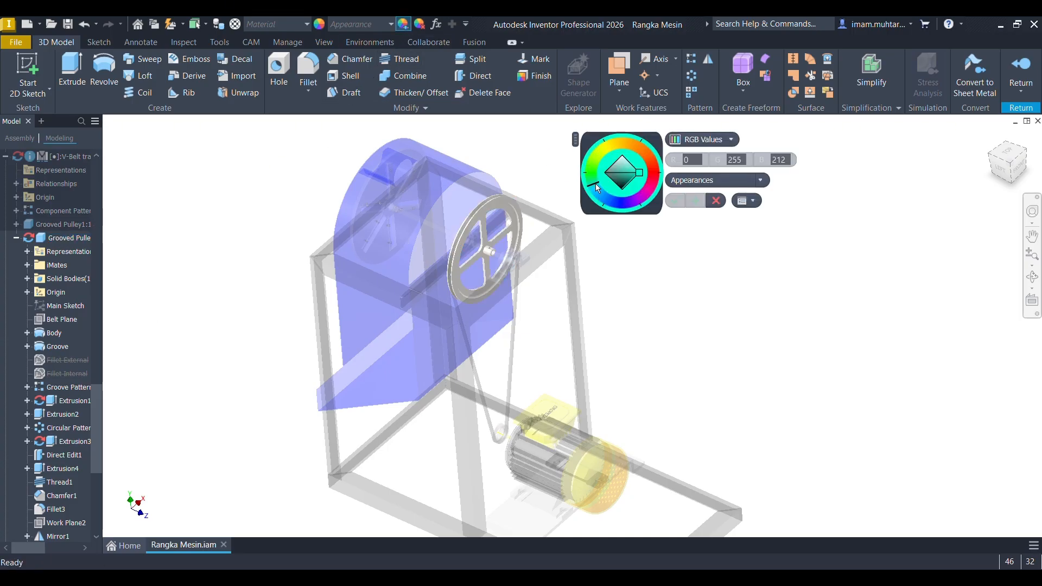
left_click(1002, 100)
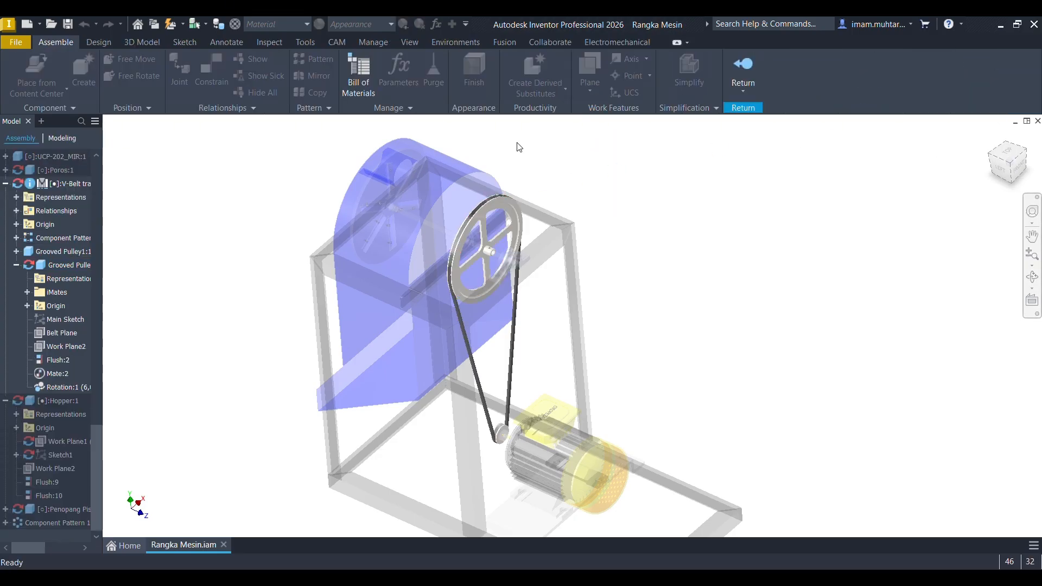
left_click(485, 231)
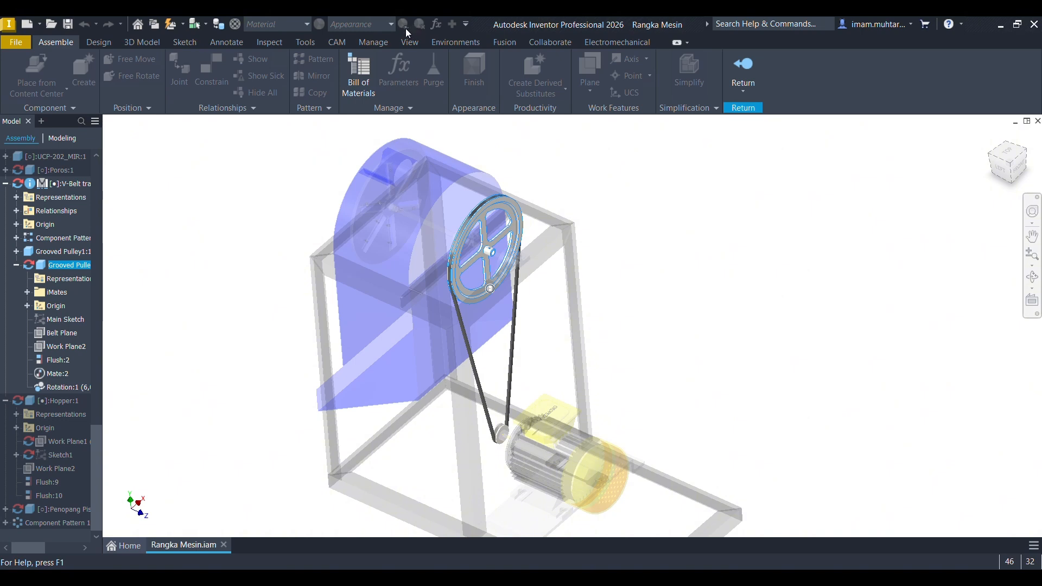
right_click(52, 266)
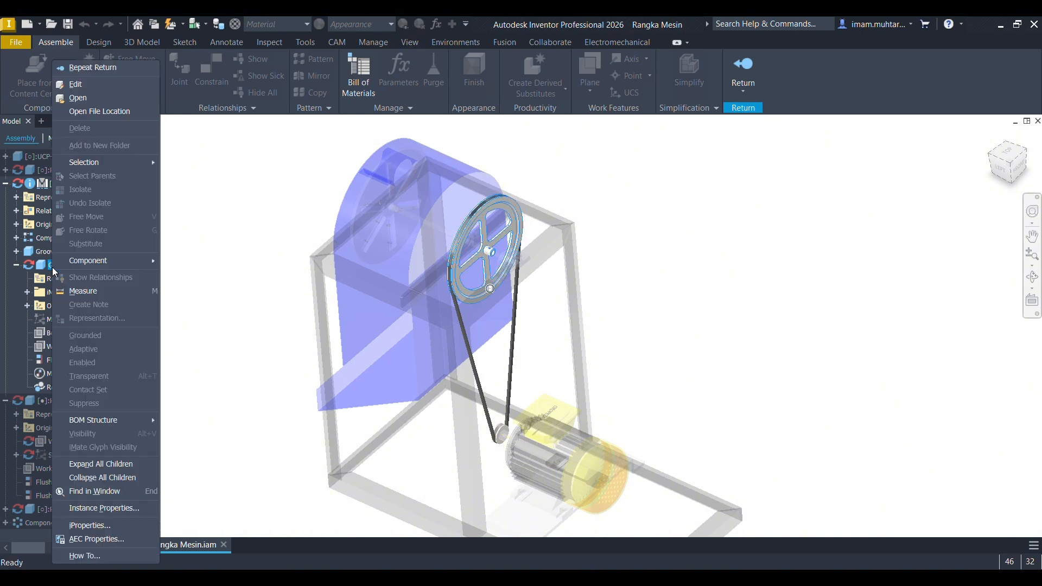
left_click(234, 266)
left_click(746, 68)
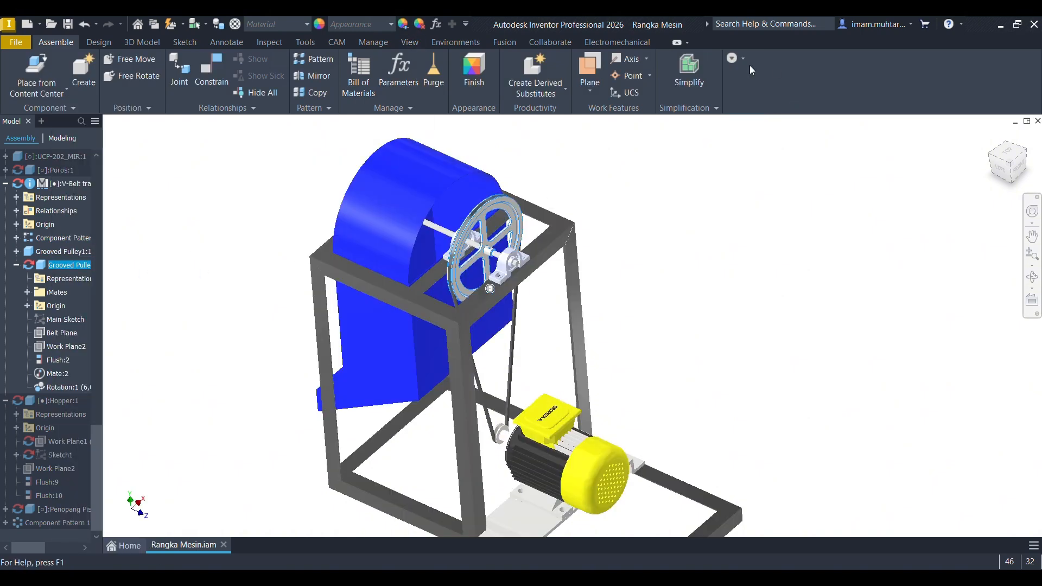
Apply the Stainless - Brushed appearance to the spoked blade holder inside the hopper's drum cover.
middle_click_drag(607, 190, 735, 237, "shift")
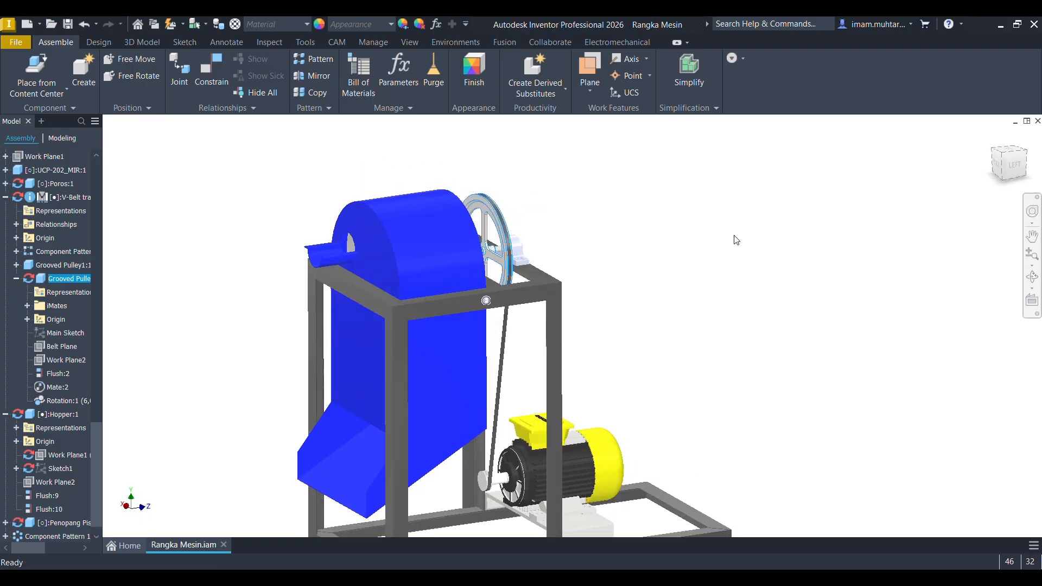
middle_click_drag(403, 259, 420, 265, "shift")
scroll(407, 261, "up", 6)
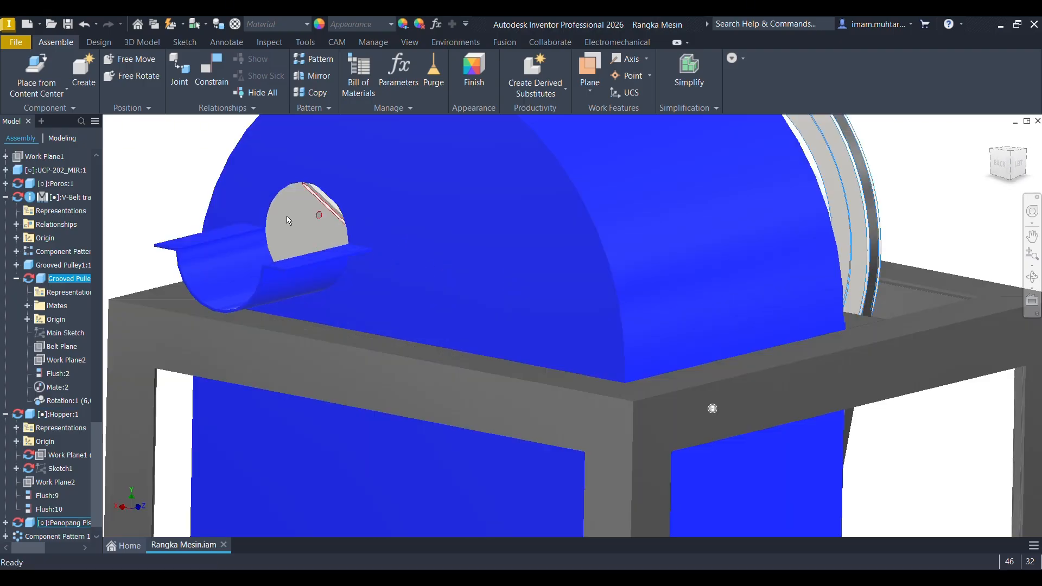
left_click(320, 209)
scroll(315, 216, "up", 6)
scroll(383, 191, "down", 5)
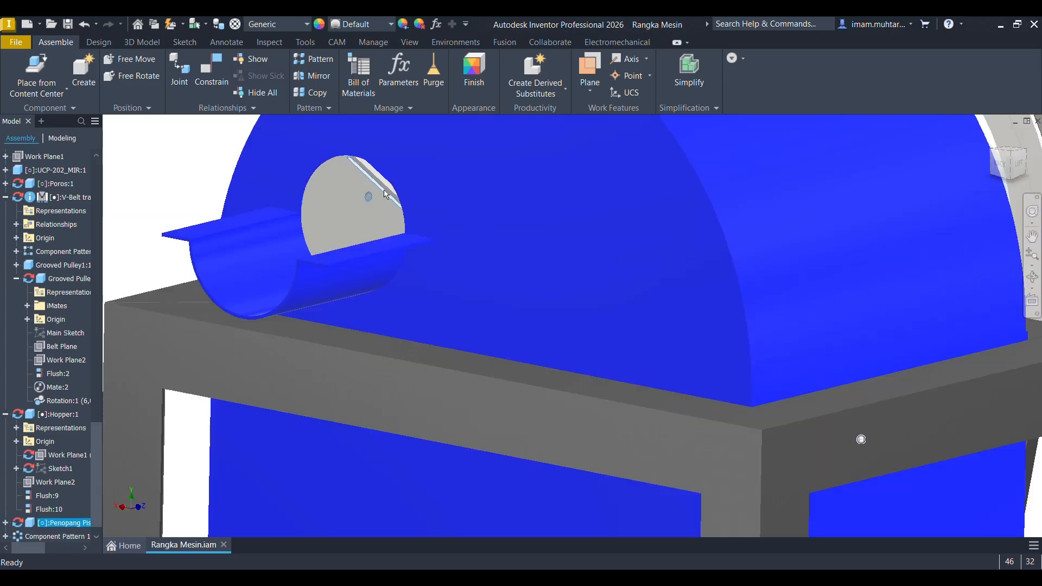
scroll(356, 203, "down", 5)
middle_click_drag(357, 202, 195, 177, "shift")
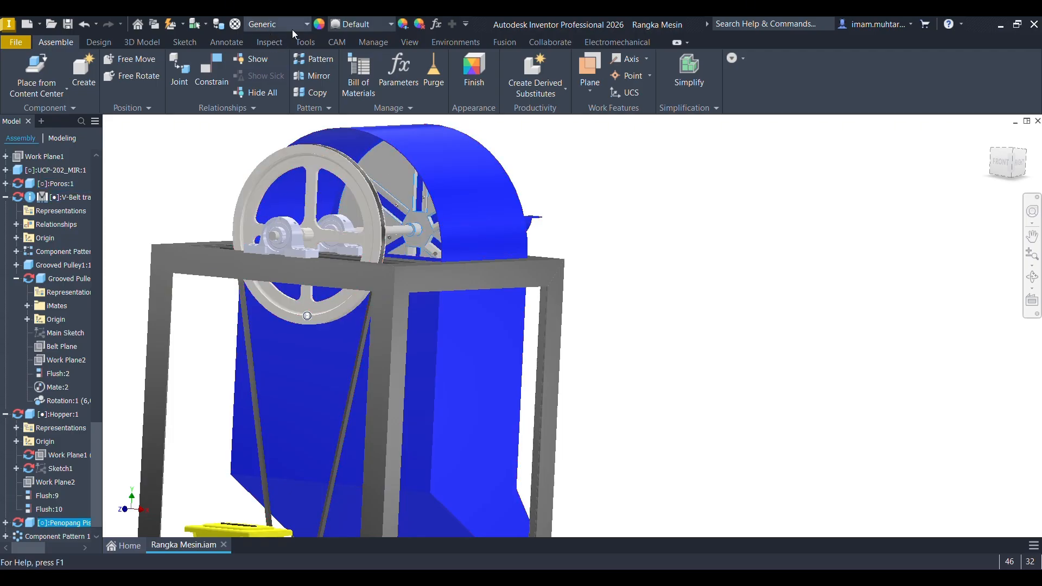
left_click(377, 27)
scroll(360, 304, "down", 20)
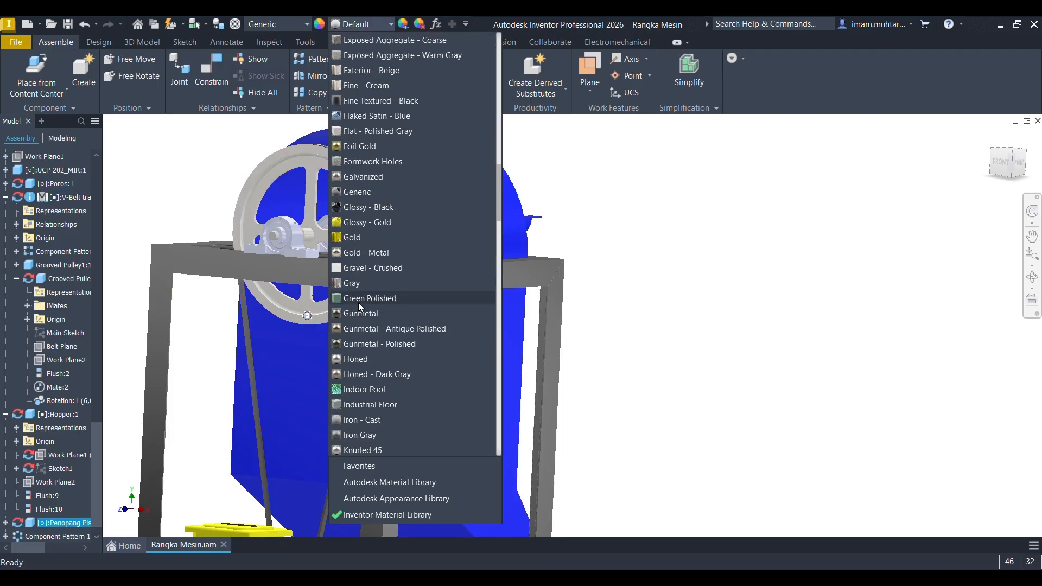
scroll(361, 305, "down", 7)
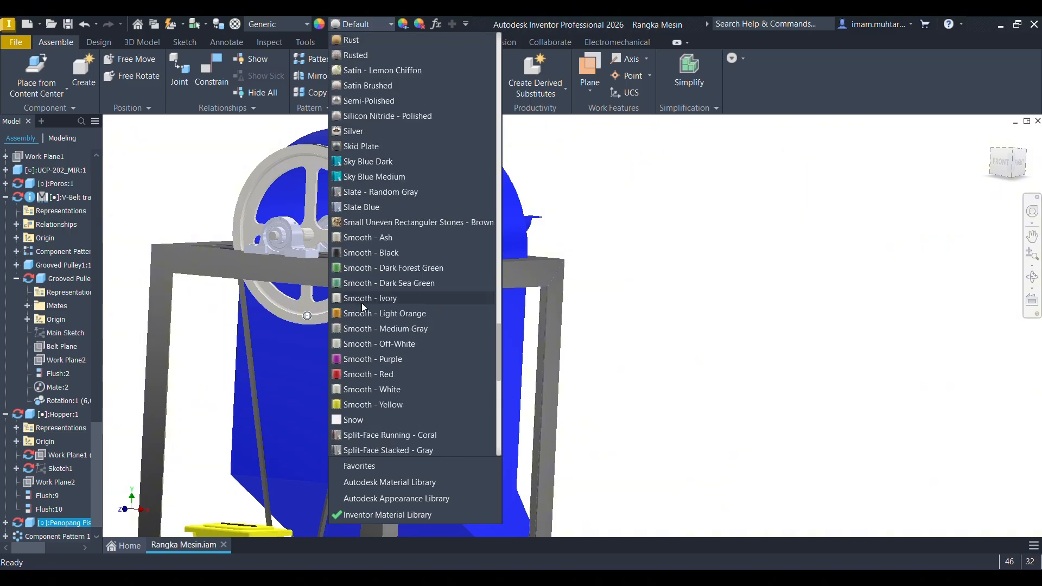
scroll(361, 302, "up", 6)
scroll(380, 266, "down", 7)
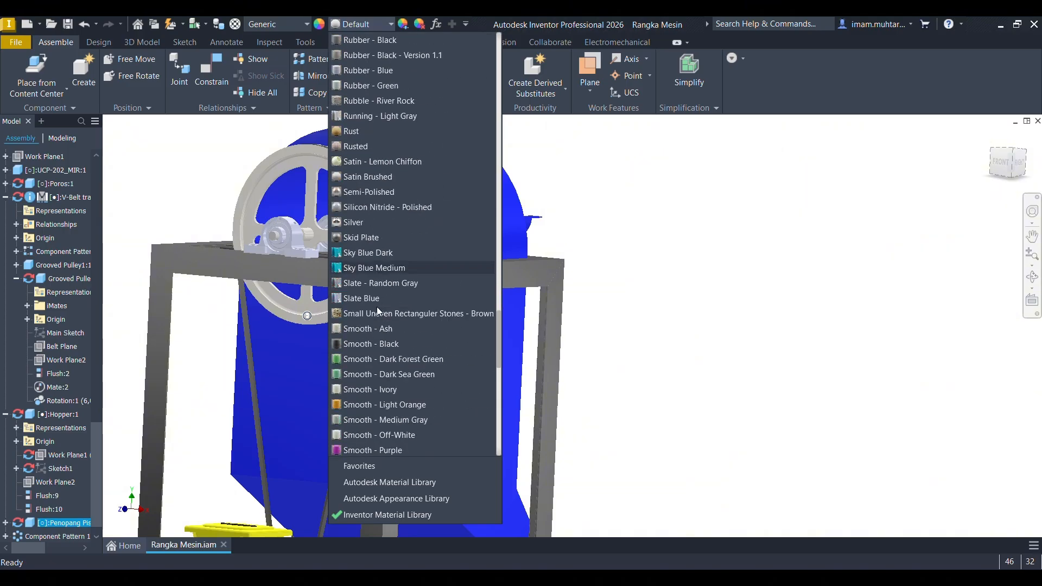
scroll(412, 364, "down", 5)
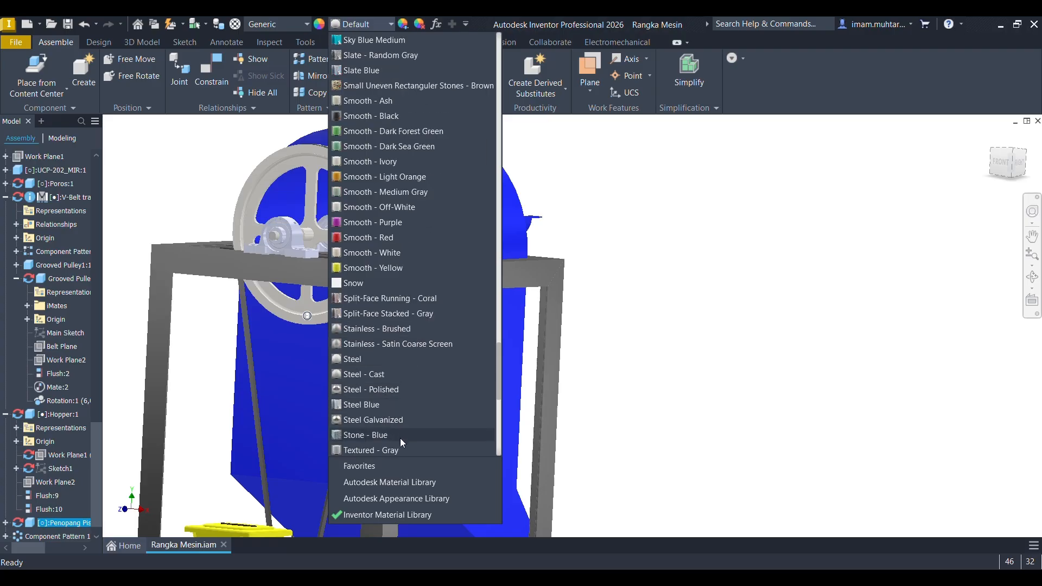
scroll(399, 437, "down", 2)
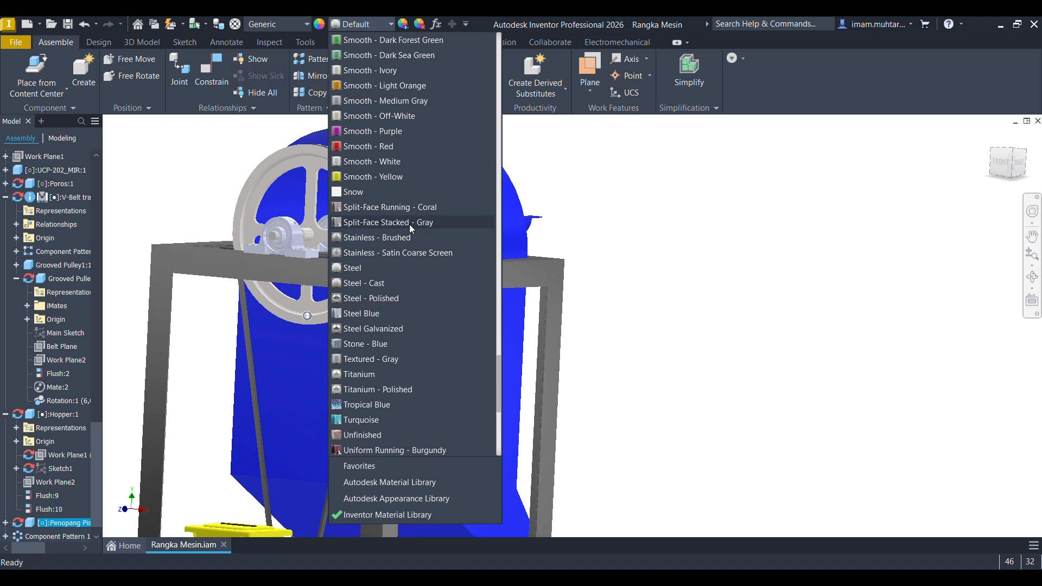
left_click(404, 241)
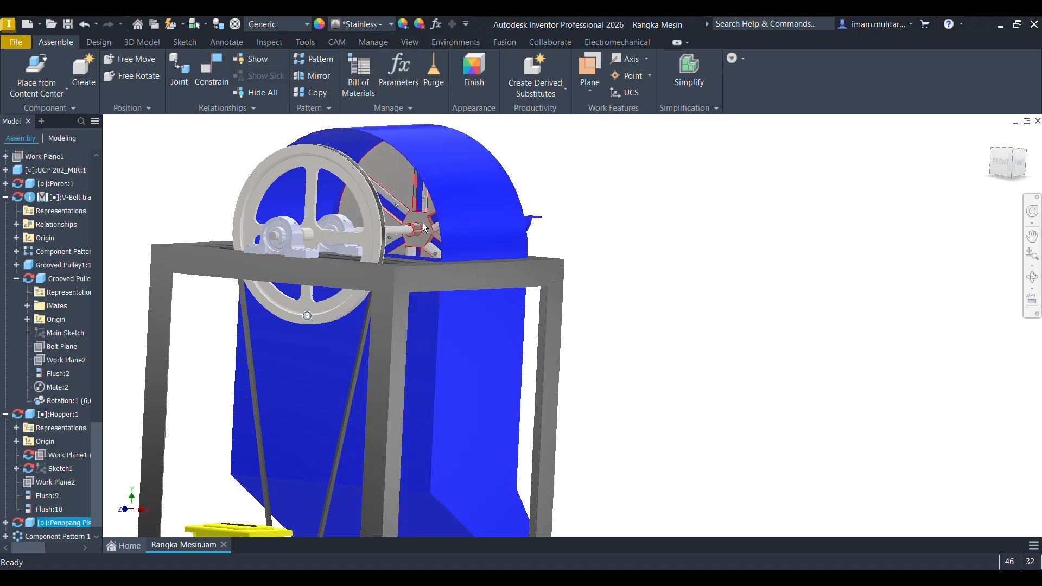
Apply the Stainless - Brushed appearance to the patterned blade supports inside the drum.
mouse_move(413, 229)
middle_mouse_down("shift")
mouse_move(412, 190)
mouse_move(410, 229)
middle_mouse_up("shift")
scroll(376, 202, "up", 5)
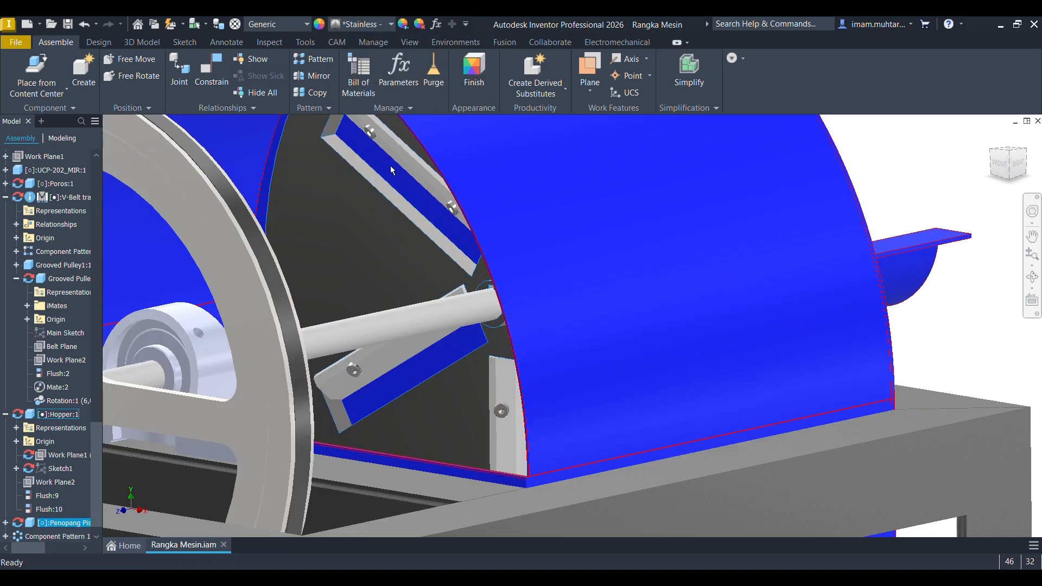
left_click(399, 150)
middle_click_drag(397, 190, 485, 194, "shift")
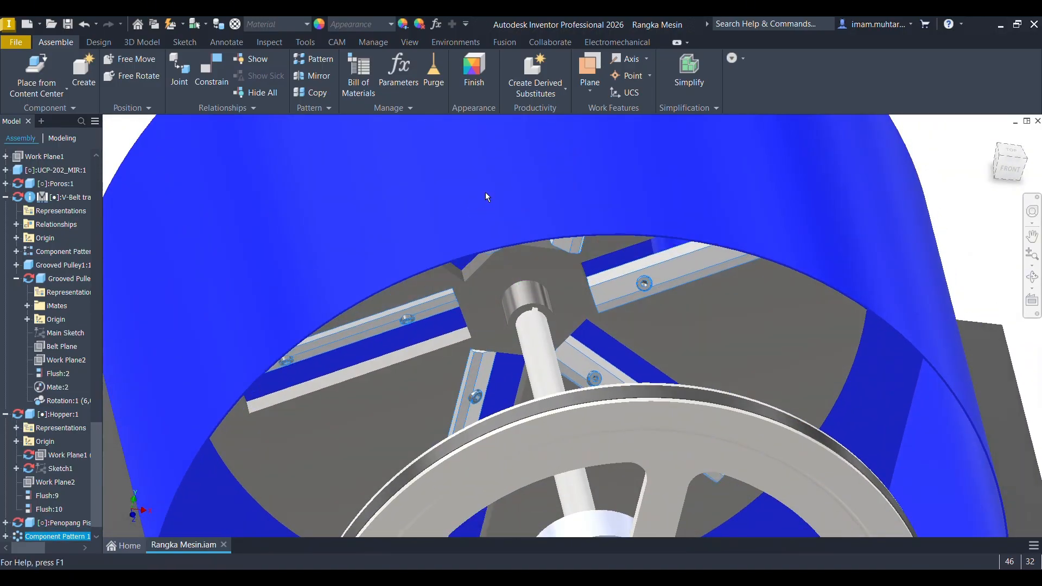
left_click(389, 25)
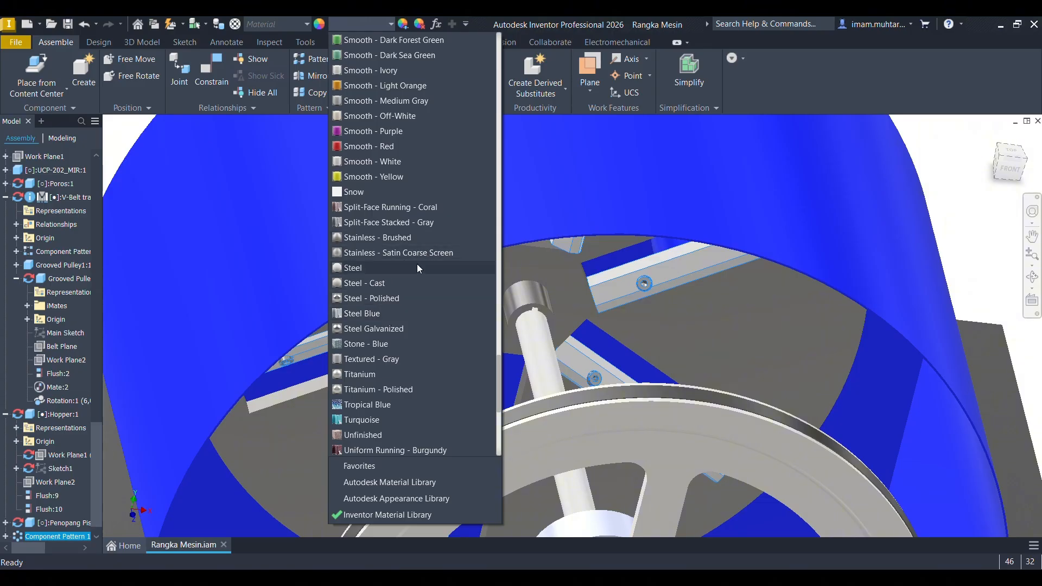
left_click(442, 237)
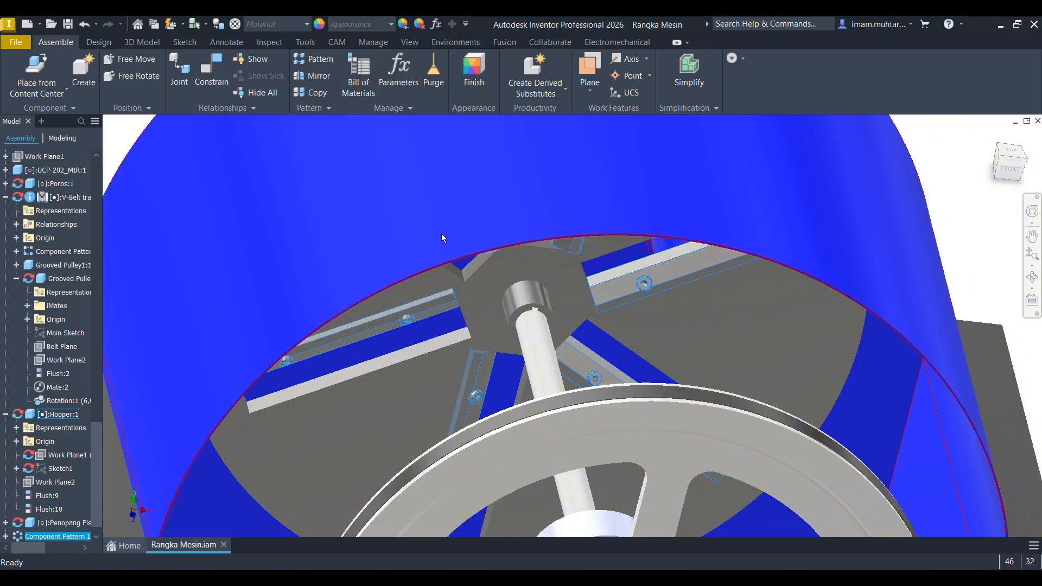
Save the assembly together with its dependent files.
scroll(509, 282, "down", 5)
middle_click_drag(774, 301, 614, 259, "shift")
key("ctrl+s")
left_click(658, 196)
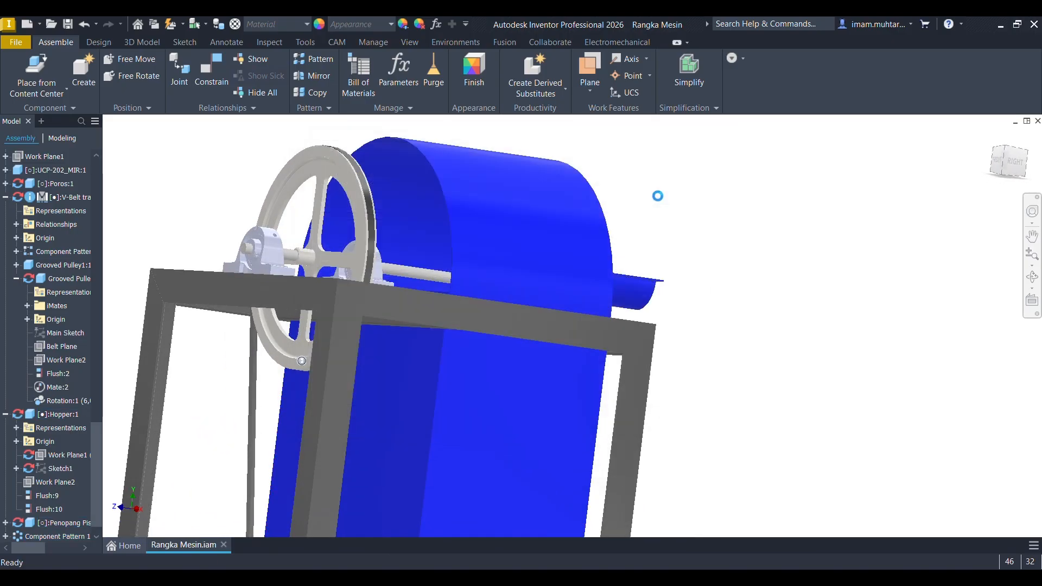
Apply the Blue - Wall Paint - Glossy appearance to the UCP-202_MIR bearing blocks and return to the home view.
middle_click_drag(542, 253, 509, 275, "shift")
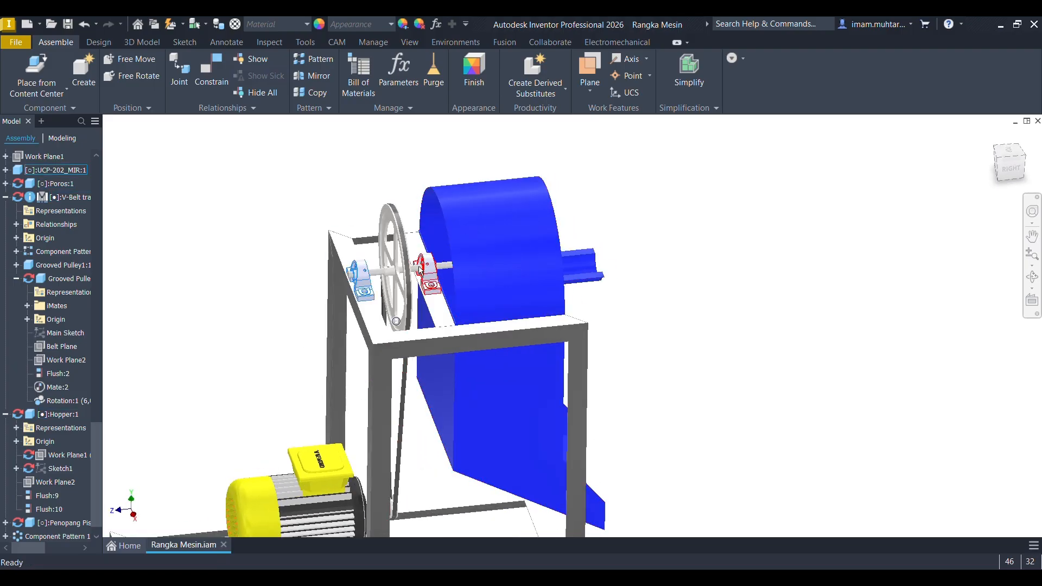
left_click(391, 23)
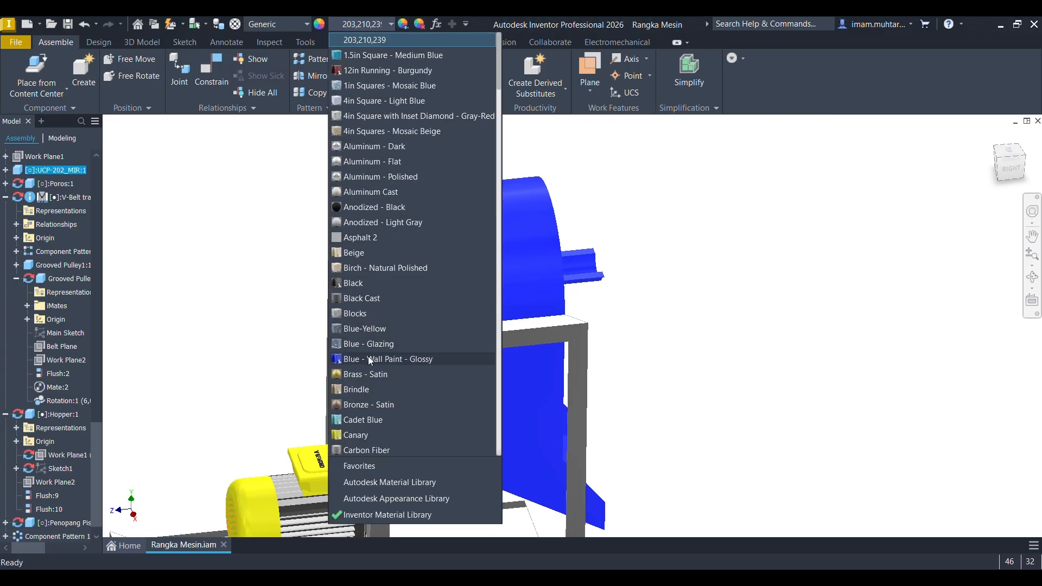
left_click(369, 359)
key("F6")
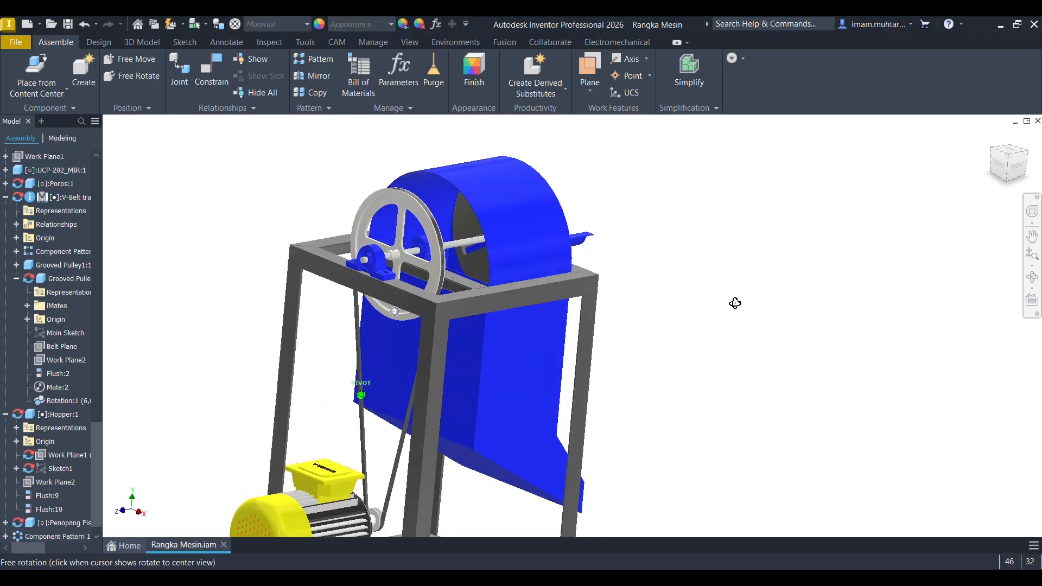
Save the recoloured machine assembly, accepting the exclusion of dependents that cannot be saved.
key("ctrl+s")
left_click(485, 316)
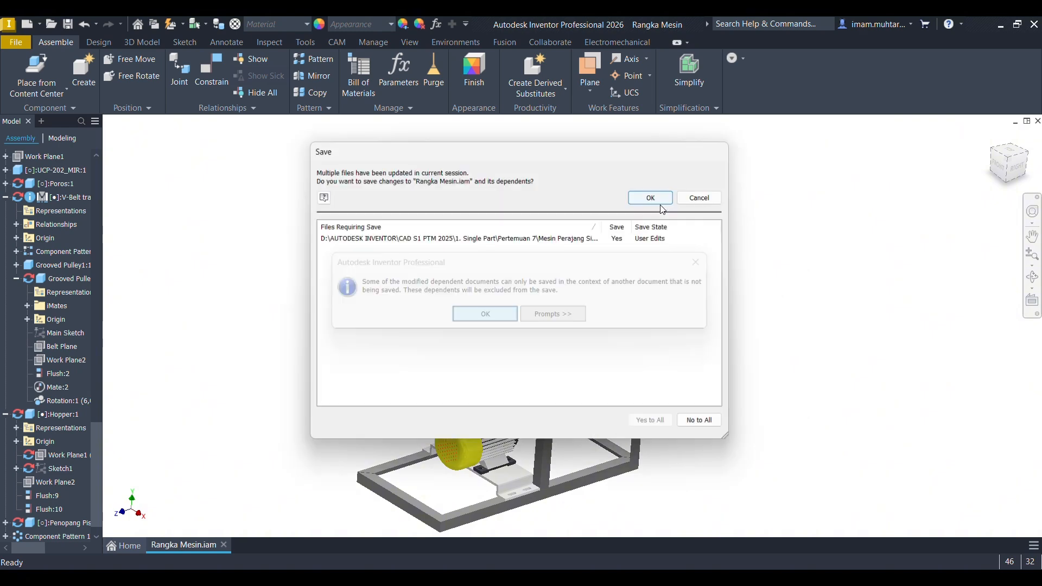
left_click(657, 194)
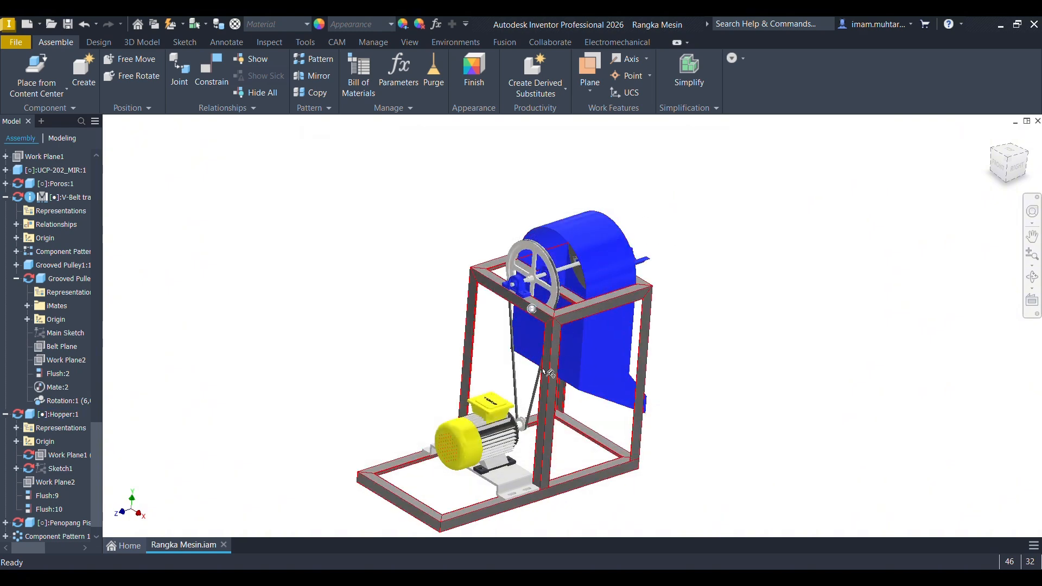
Open the frame's inner top crossbeam behind the large pulley for in-place editing and start a sketch on its flat vertical face.
scroll(564, 402, "up", 2)
scroll(575, 342, "down", 5)
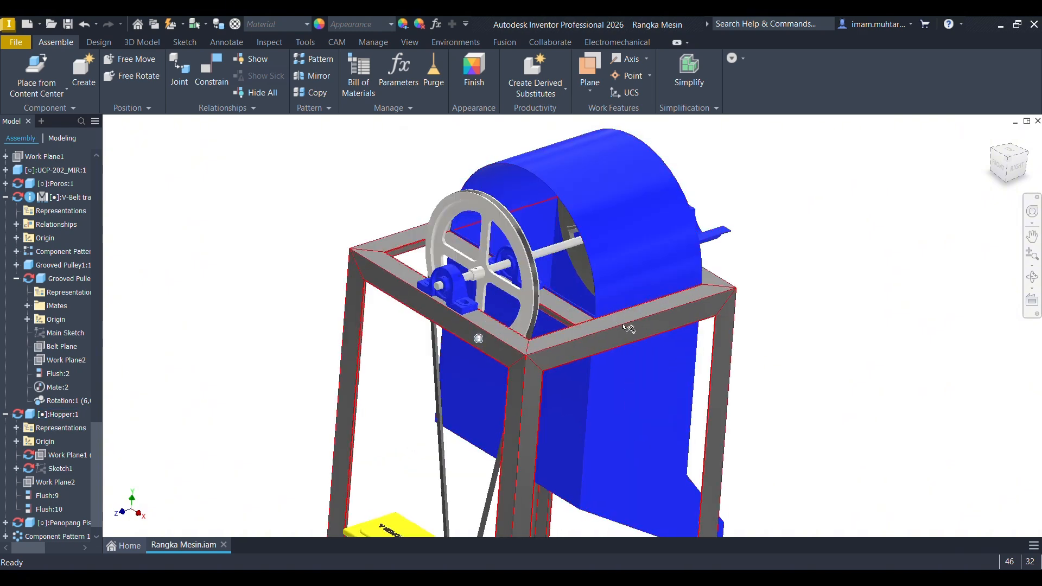
mouse_move(628, 328)
middle_mouse_down("shift")
mouse_move(571, 325)
mouse_move(589, 334)
mouse_move(585, 300)
mouse_move(548, 334)
mouse_move(458, 344)
mouse_move(646, 360)
mouse_move(620, 324)
mouse_move(599, 329)
mouse_move(669, 314)
mouse_move(616, 353)
mouse_move(629, 304)
mouse_move(580, 315)
mouse_move(598, 320)
mouse_move(593, 302)
mouse_move(615, 362)
mouse_move(549, 353)
mouse_move(659, 365)
mouse_move(643, 362)
mouse_move(649, 367)
mouse_move(653, 338)
mouse_move(589, 394)
middle_mouse_up("shift")
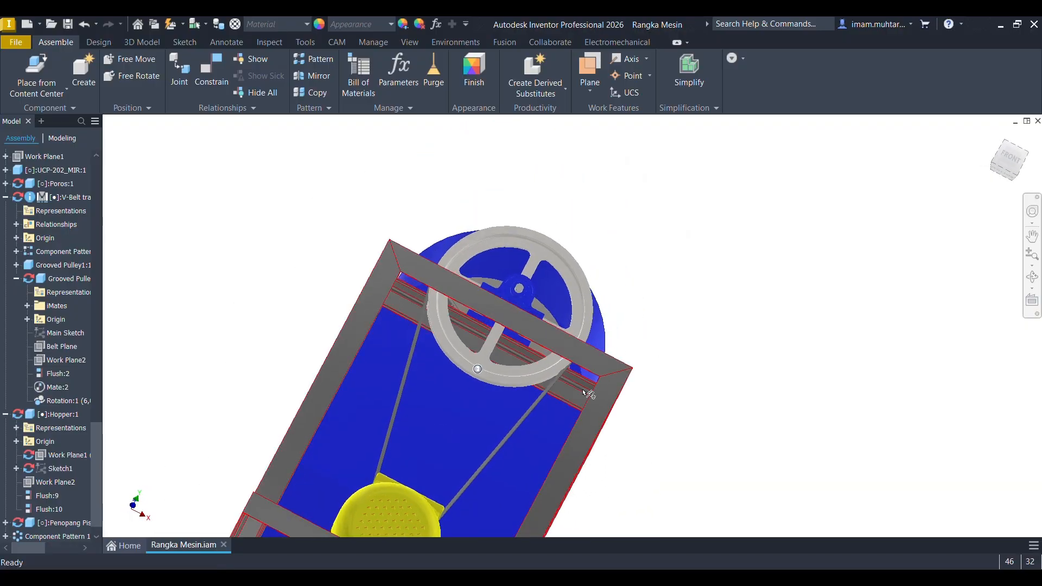
double_click(577, 403)
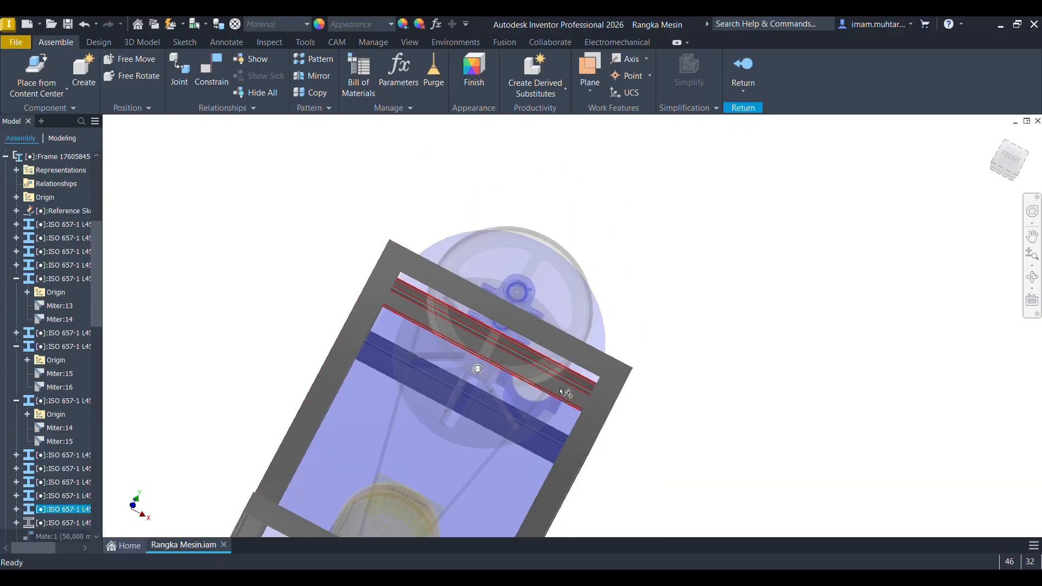
double_click(561, 388)
left_click(561, 389)
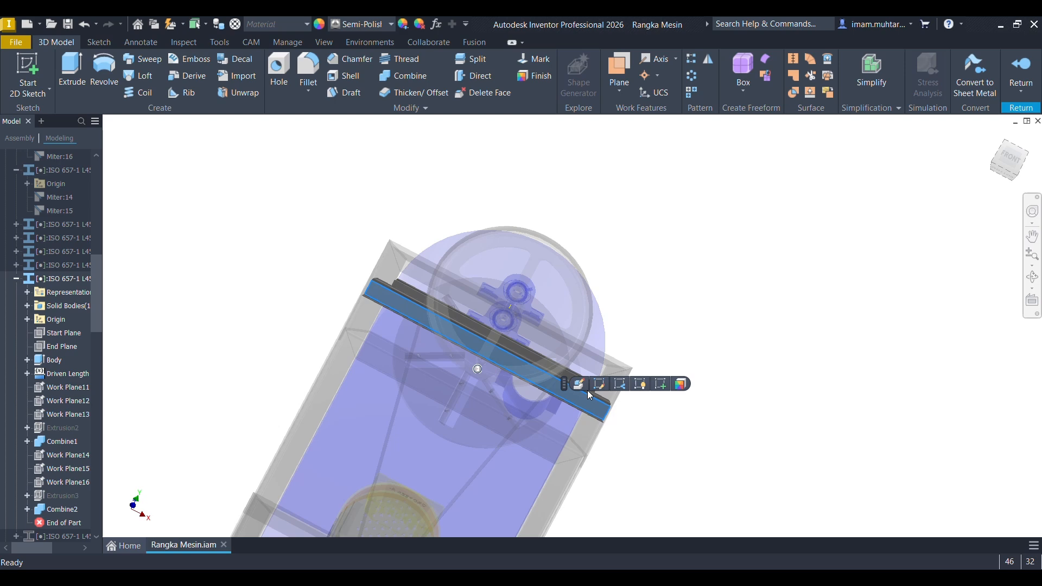
left_click(662, 384)
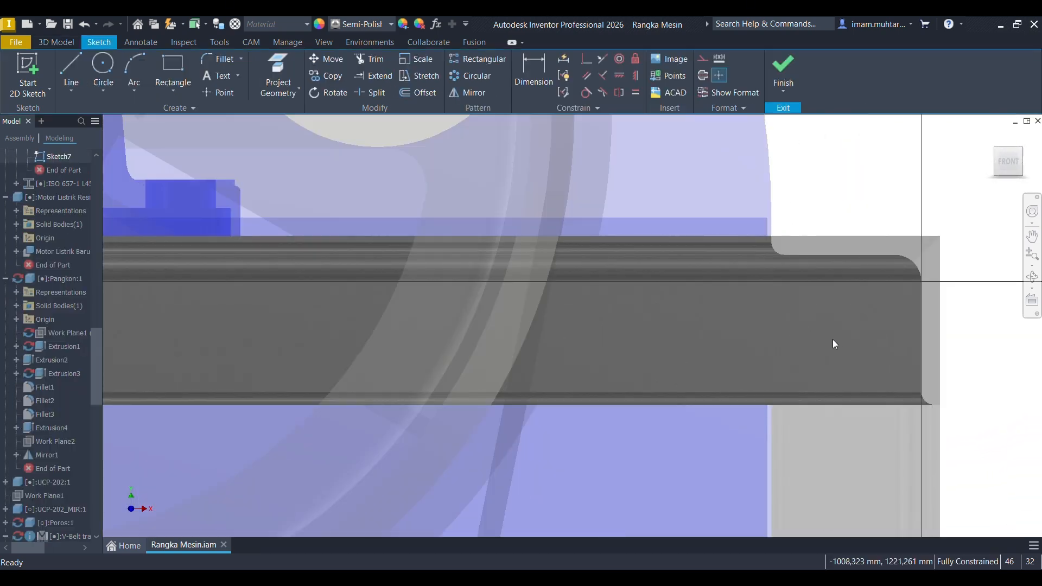
Project the outline of the crossbeam's face into the sketch.
scroll(787, 330, "down", 3)
key("p")
left_click(717, 315)
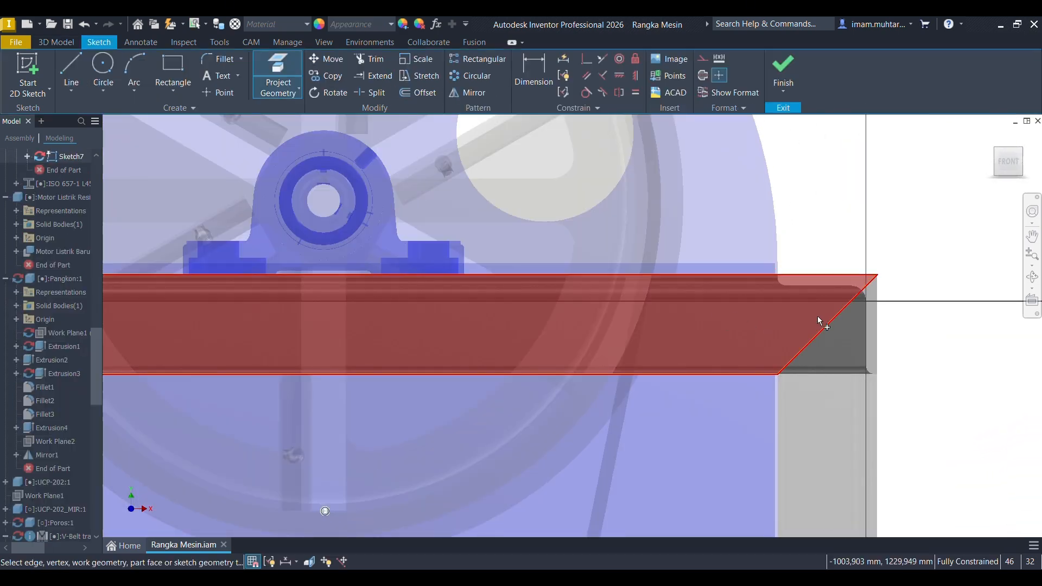
scroll(816, 317, "down", 6)
scroll(782, 320, "up", 6)
scroll(584, 277, "down", 3)
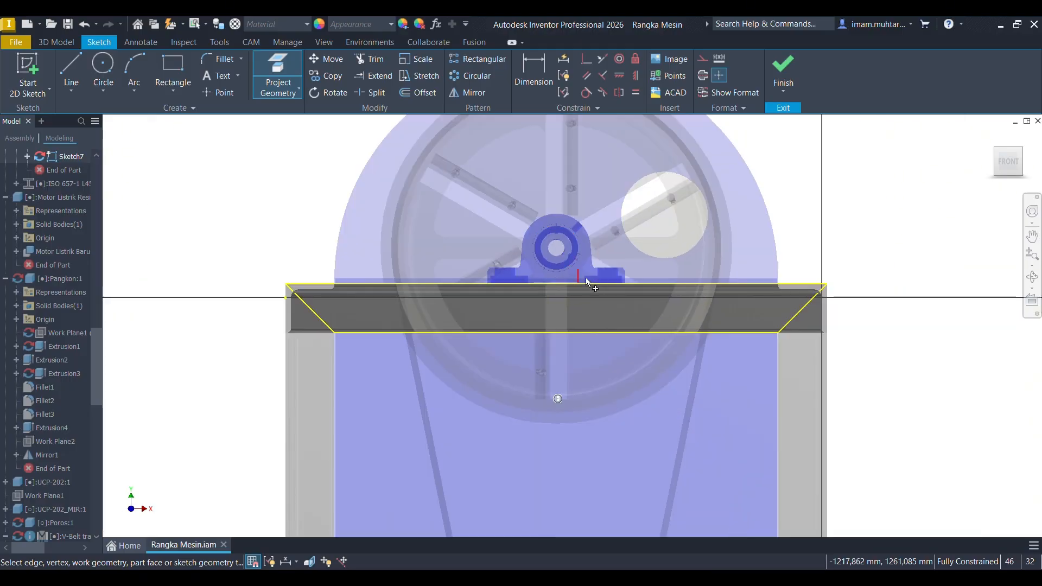
Sketch two 5 mm diameter circles on the crossbeam face, one near each end.
key("c")
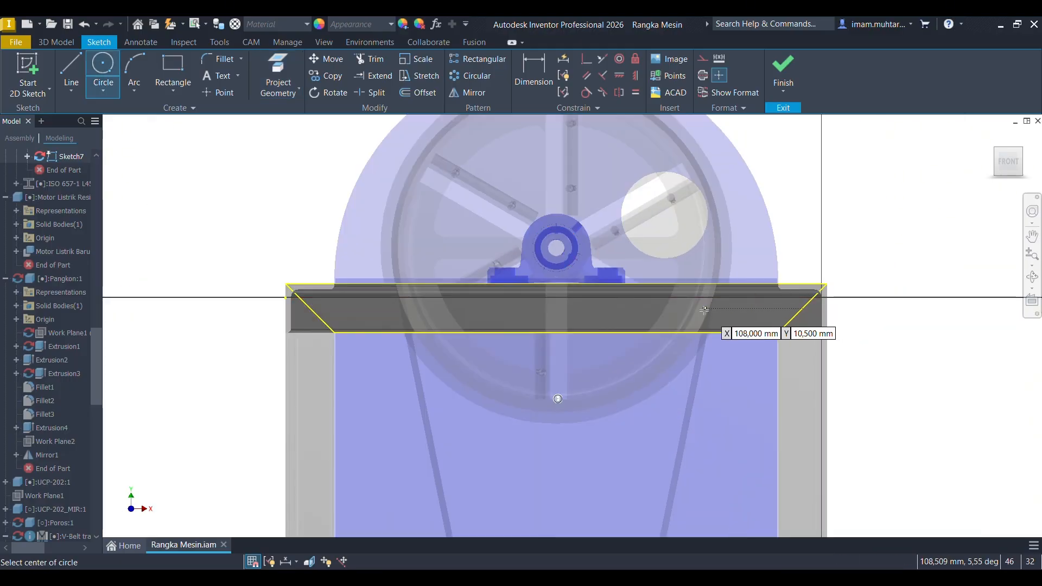
left_click(736, 310)
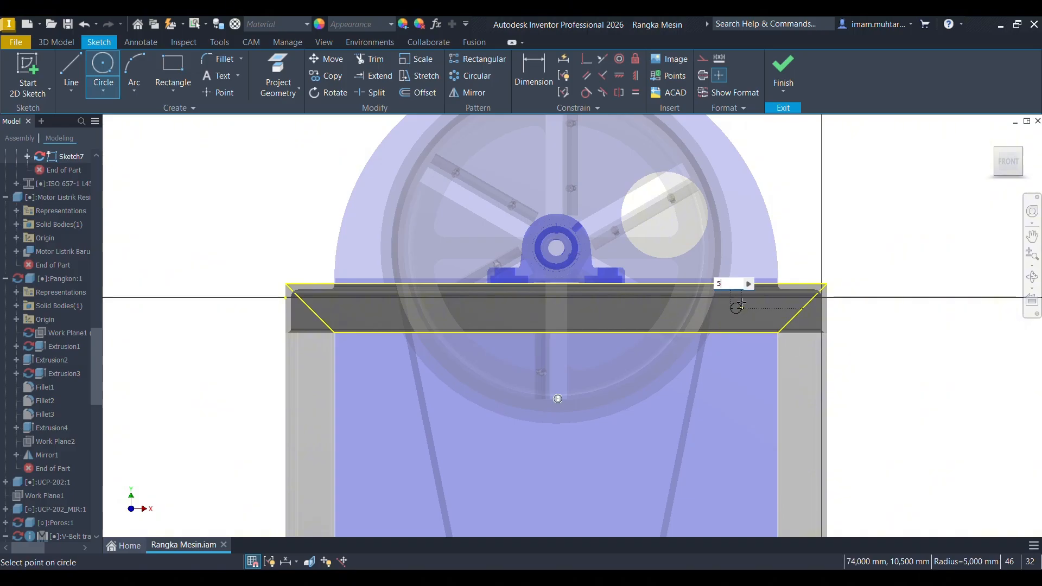
key("Return")
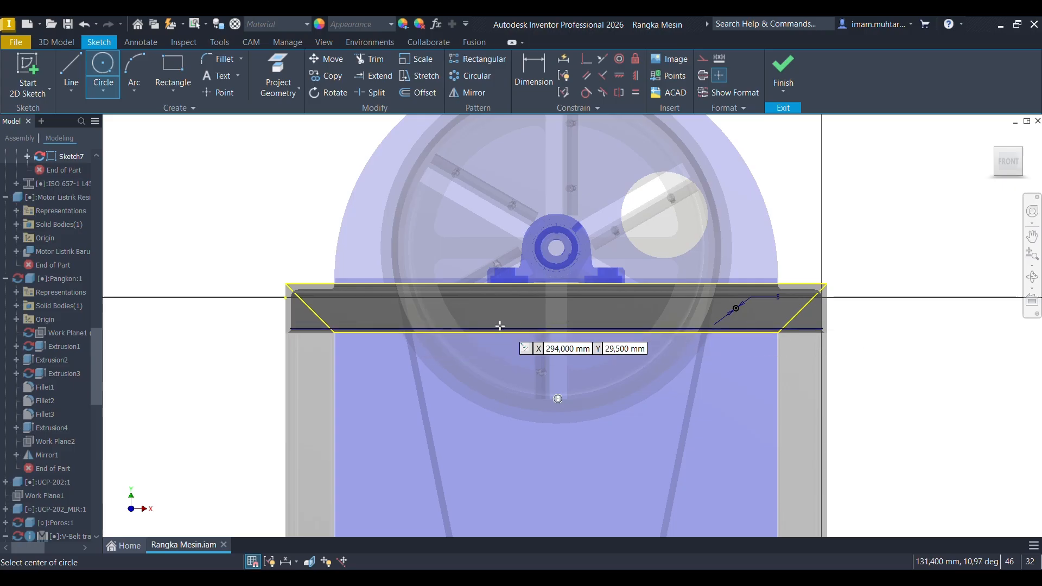
left_click(367, 308)
key("Return")
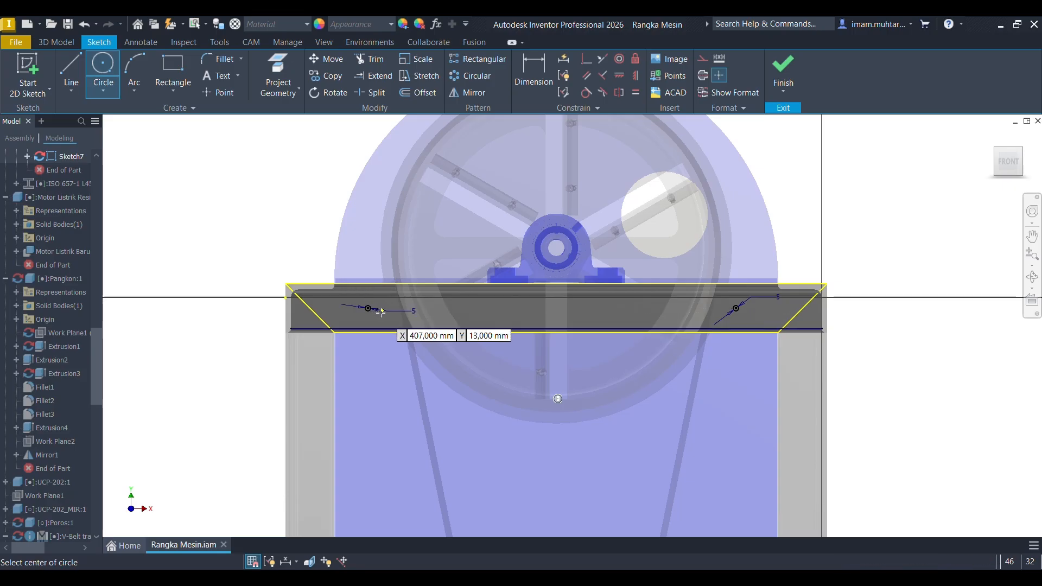
Dimension each circle's centre 100 mm horizontally from the nearest end of the crossbeam.
key("d")
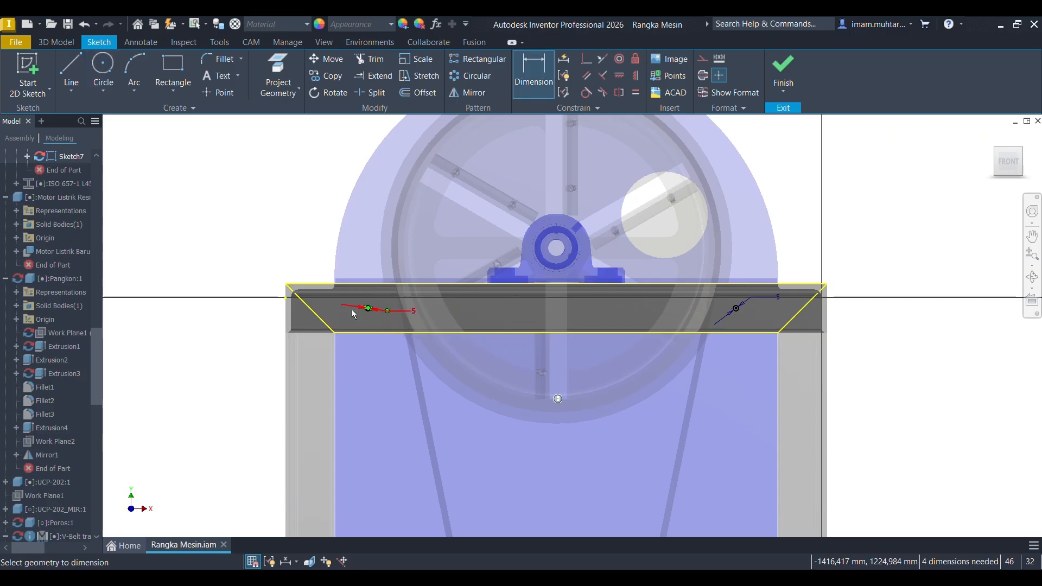
left_click(348, 386)
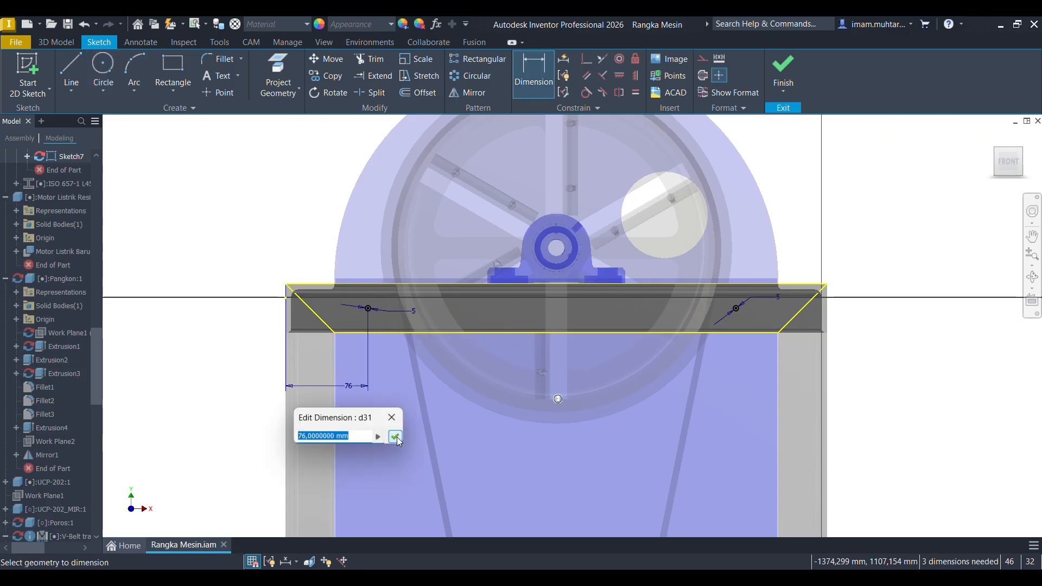
type("100")
key("Return")
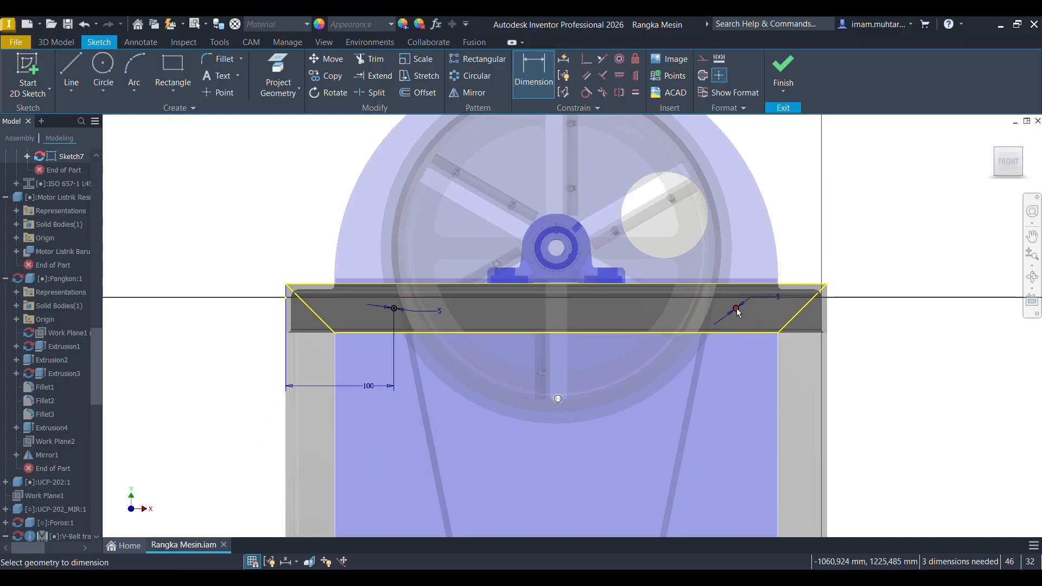
left_click(786, 430)
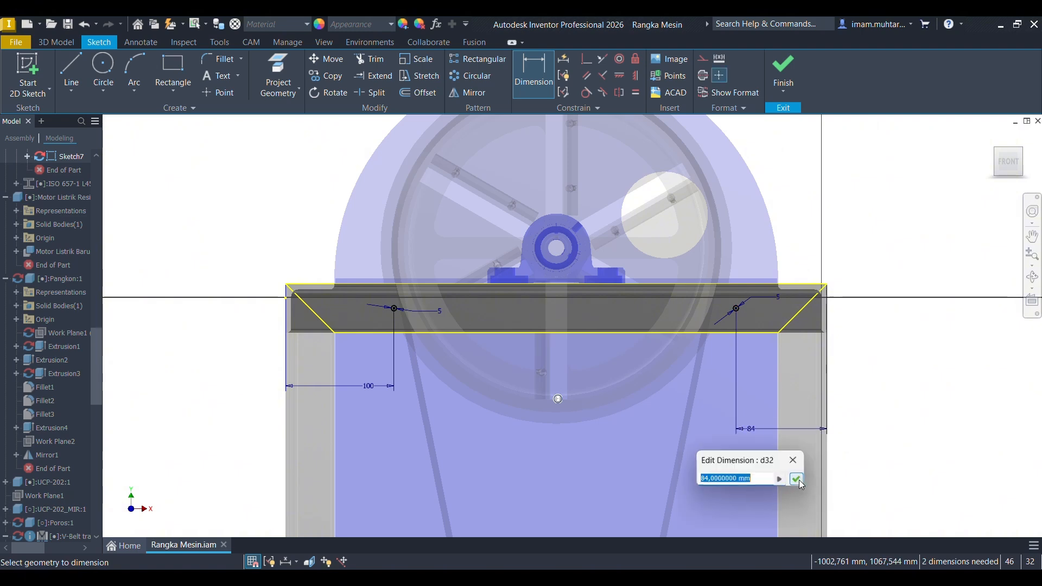
left_click(798, 480)
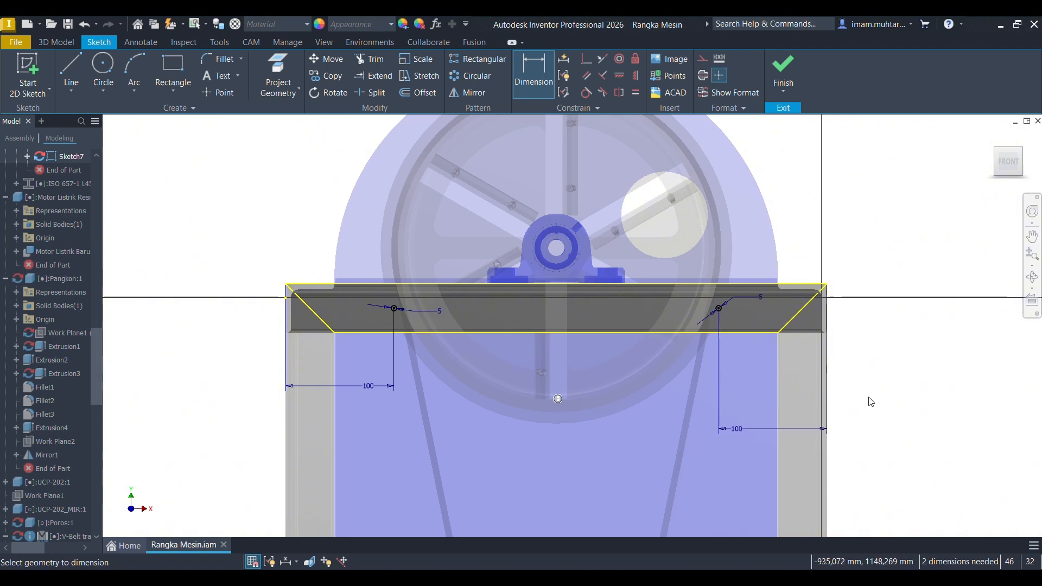
Dimension both circle centres 17.5 mm above the crossbeam's lower edge.
left_click(722, 331)
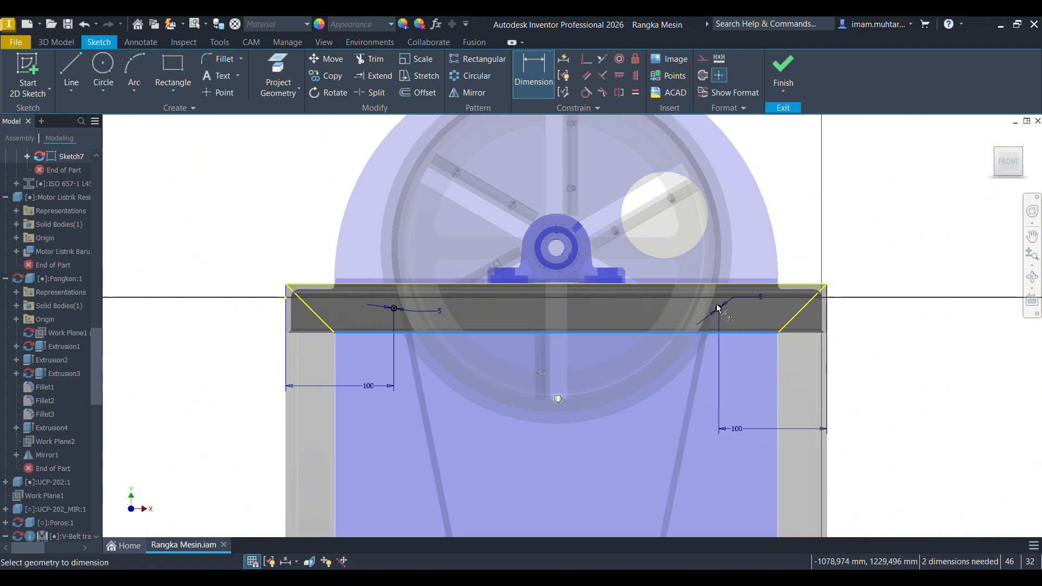
left_click(870, 319)
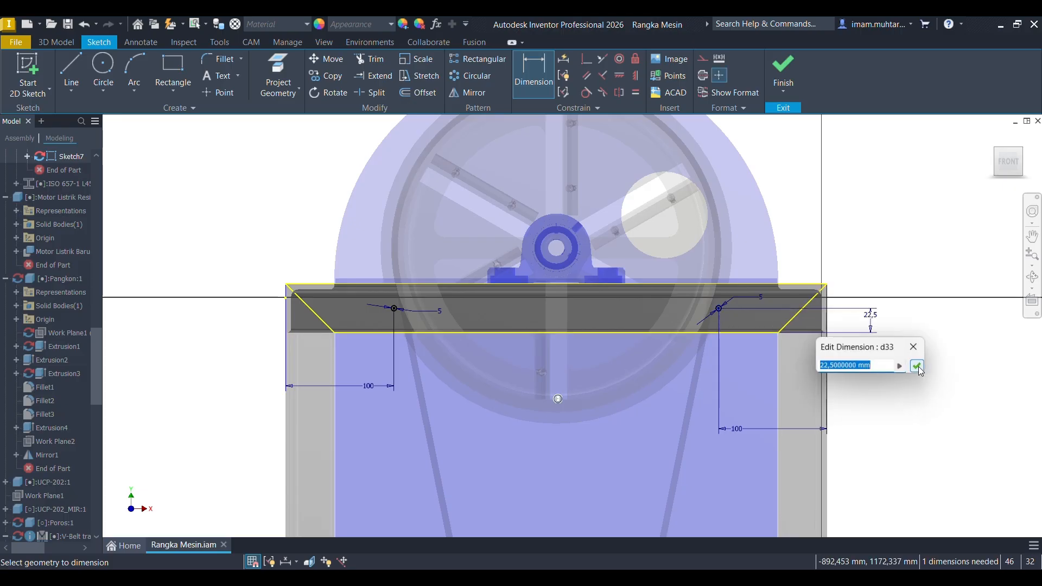
type("20")
left_click(922, 372)
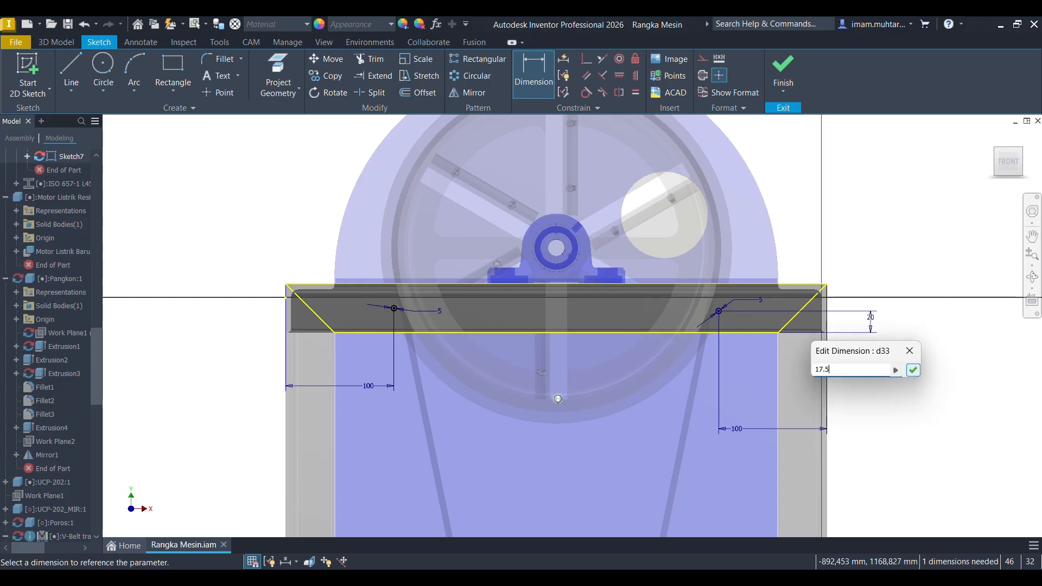
left_click(916, 370)
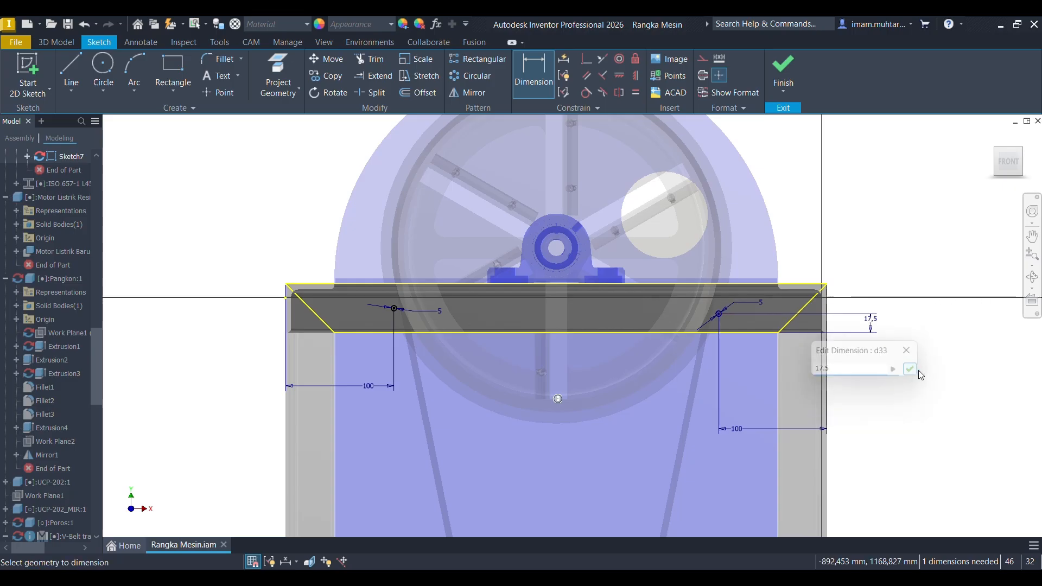
left_click(365, 335)
left_click(191, 320)
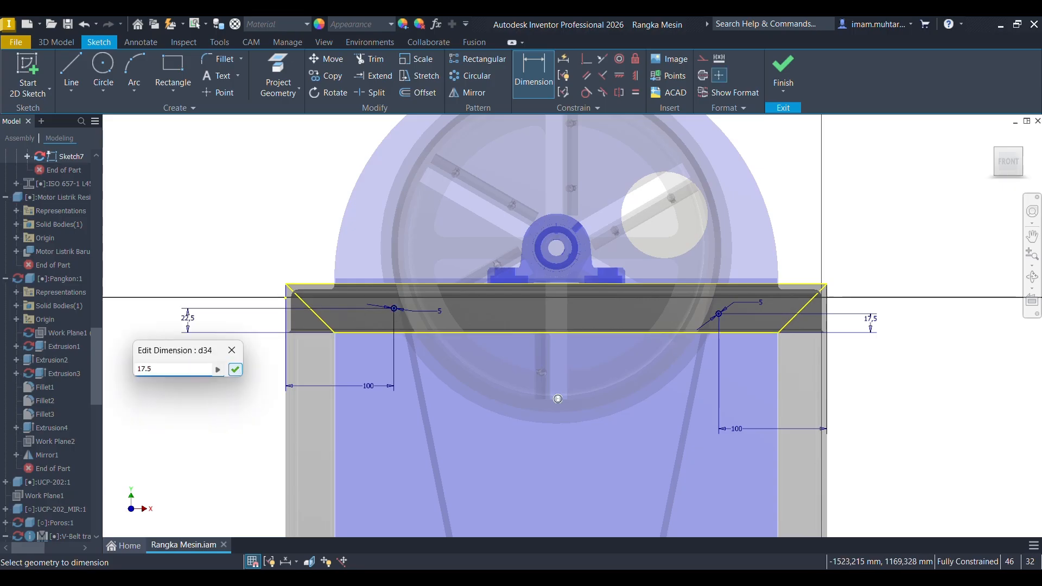
type("17.5")
left_click(235, 370)
Cut both 5 mm circles 10 mm into the crossbeam with Extrude, then return to the main assembly.
key("e")
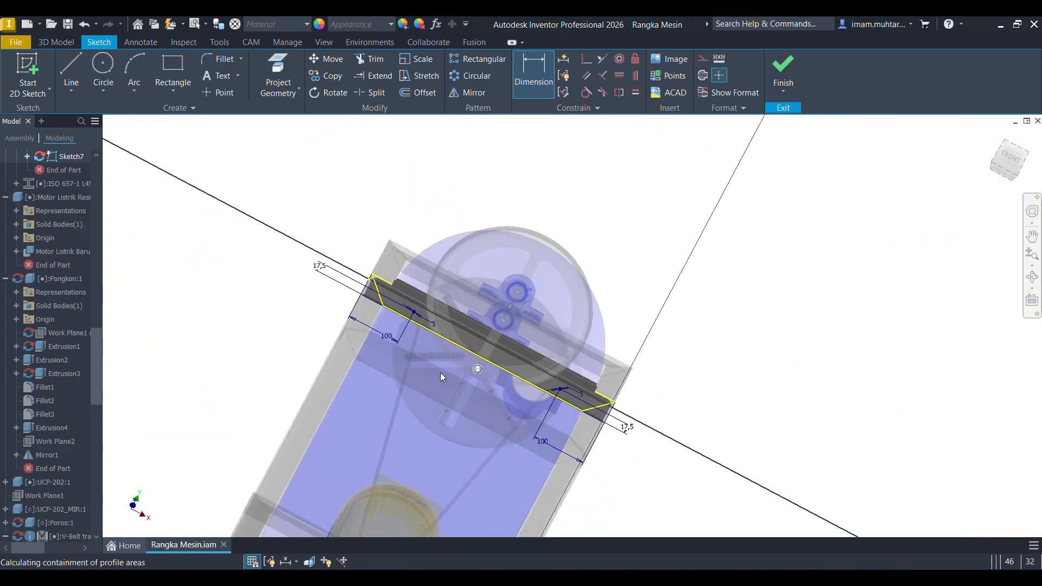
scroll(467, 212, "up", 5)
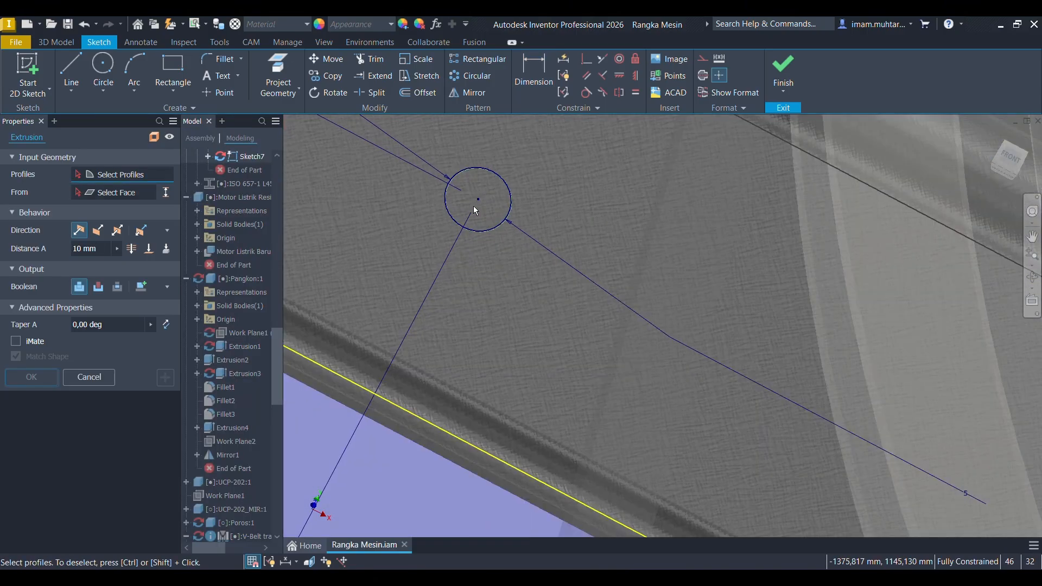
left_click(472, 190)
scroll(478, 201, "down", 6)
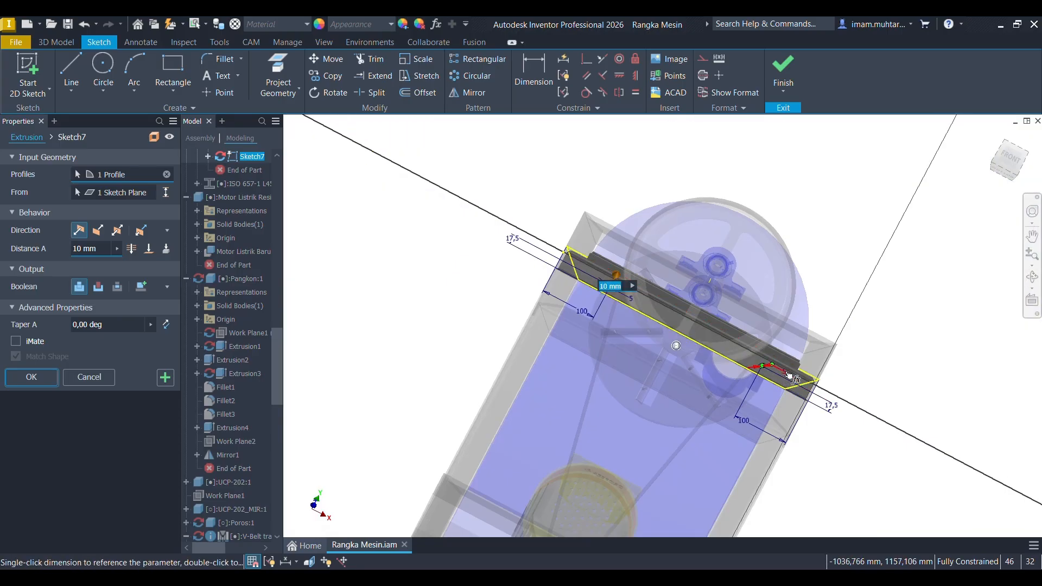
scroll(765, 373, "up", 2)
scroll(727, 355, "up", 5)
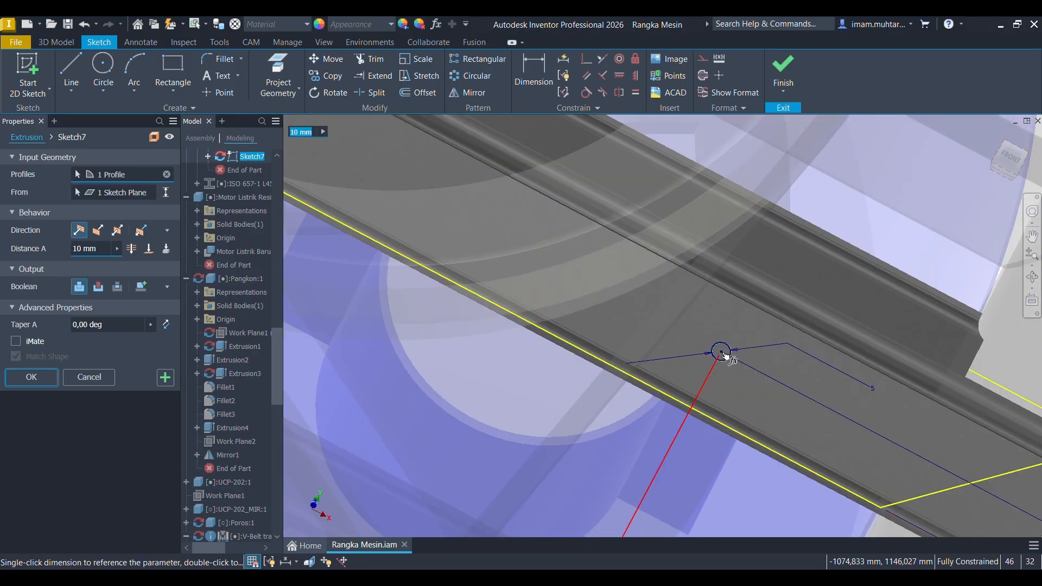
left_click(739, 350)
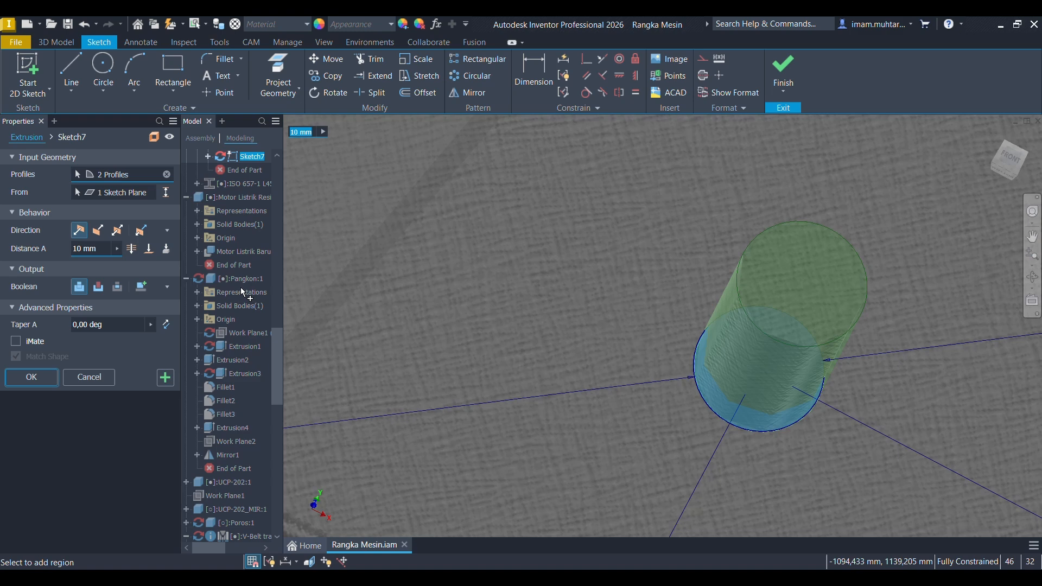
left_click(97, 231)
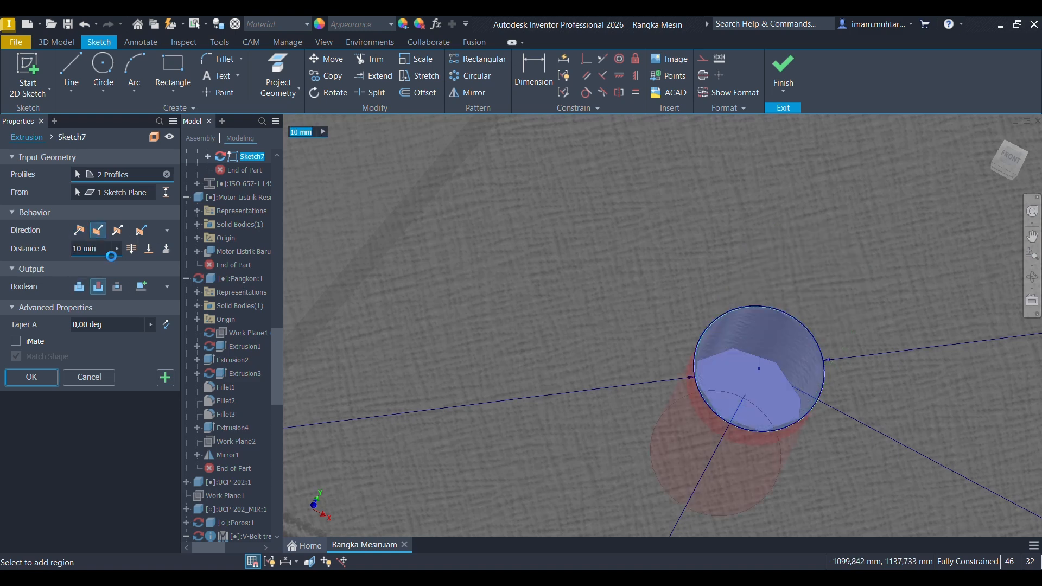
left_click(31, 376)
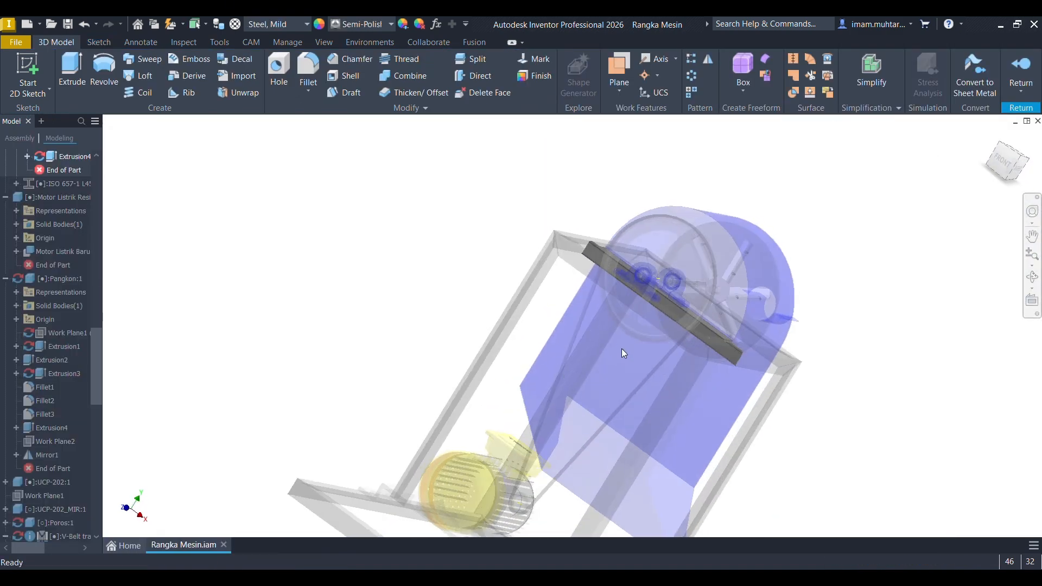
left_click(1021, 68)
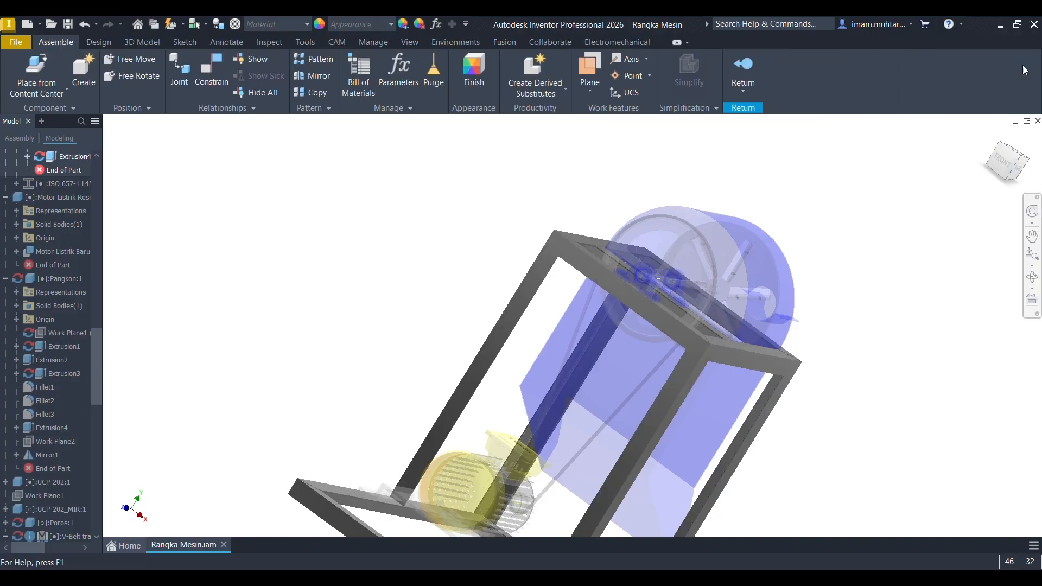
left_click(749, 69)
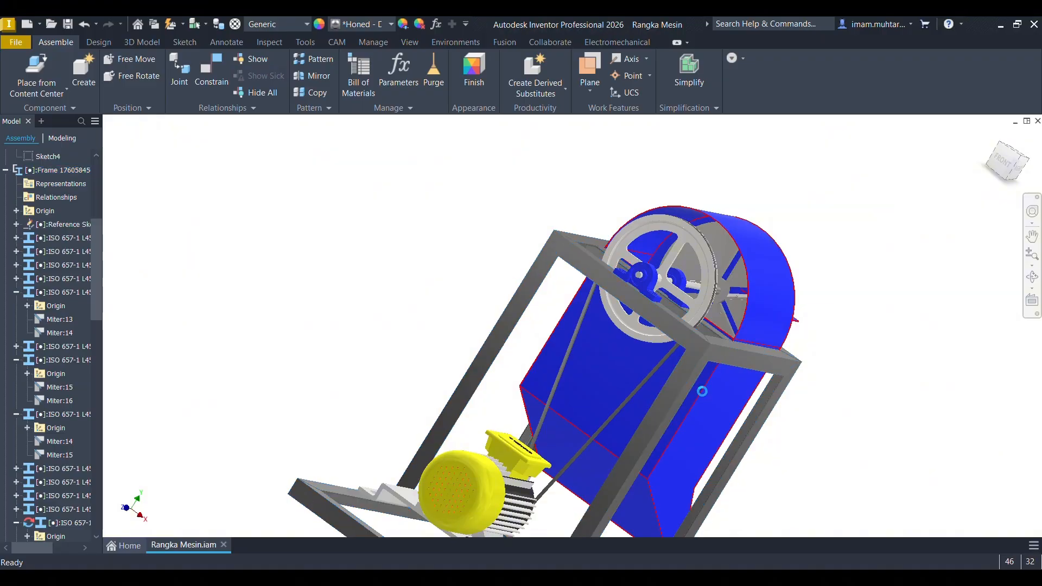
Open the hopper for in-place editing, start a sketch on its front face and project the two crossbeam hole circles.
double_click(701, 394)
left_click(670, 372)
left_click(715, 362)
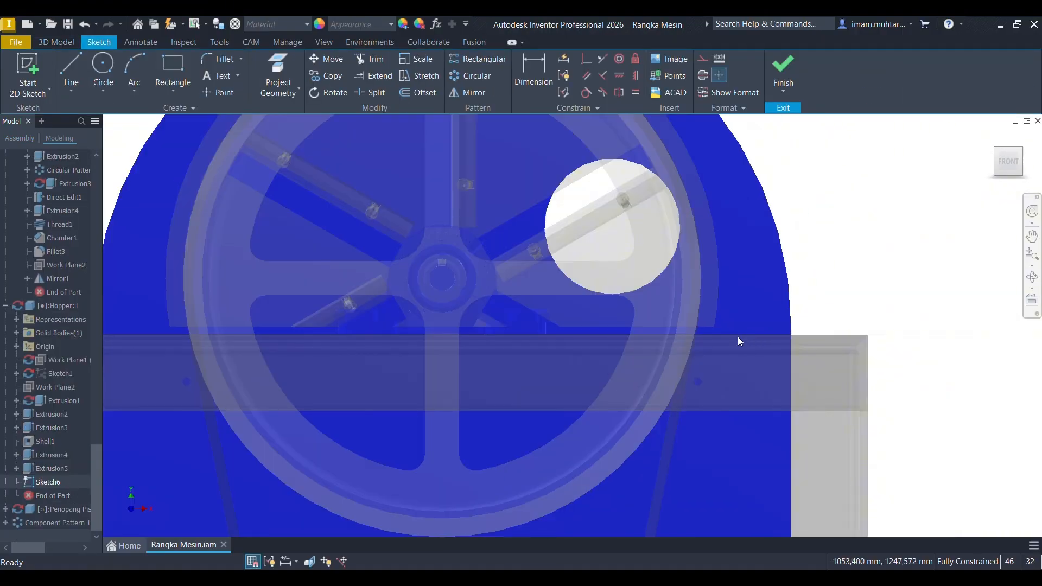
key("p")
left_click(699, 382)
scroll(735, 368, "down", 5)
scroll(580, 371, "up", 8)
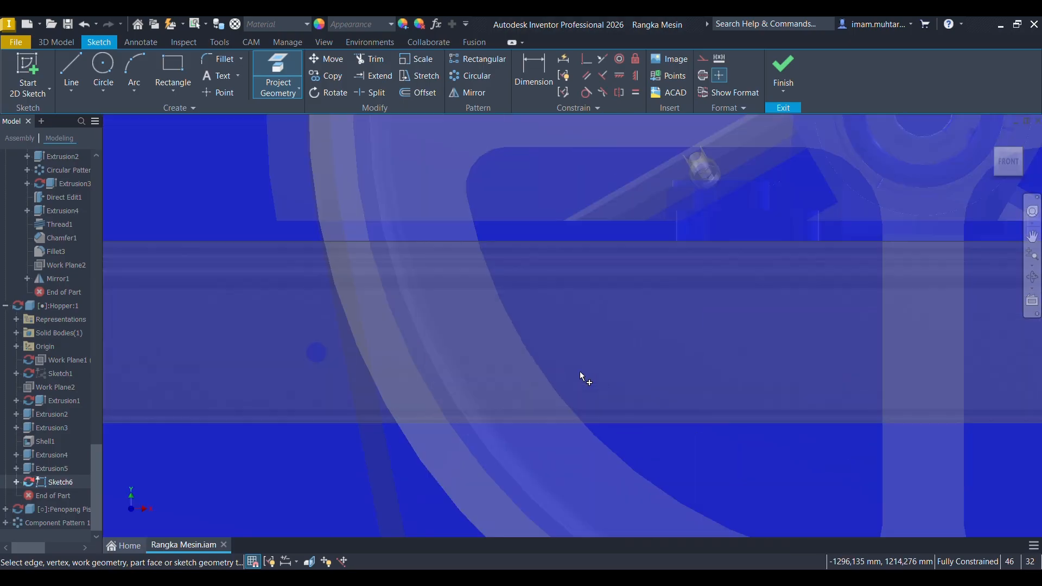
scroll(415, 347, "down", 5)
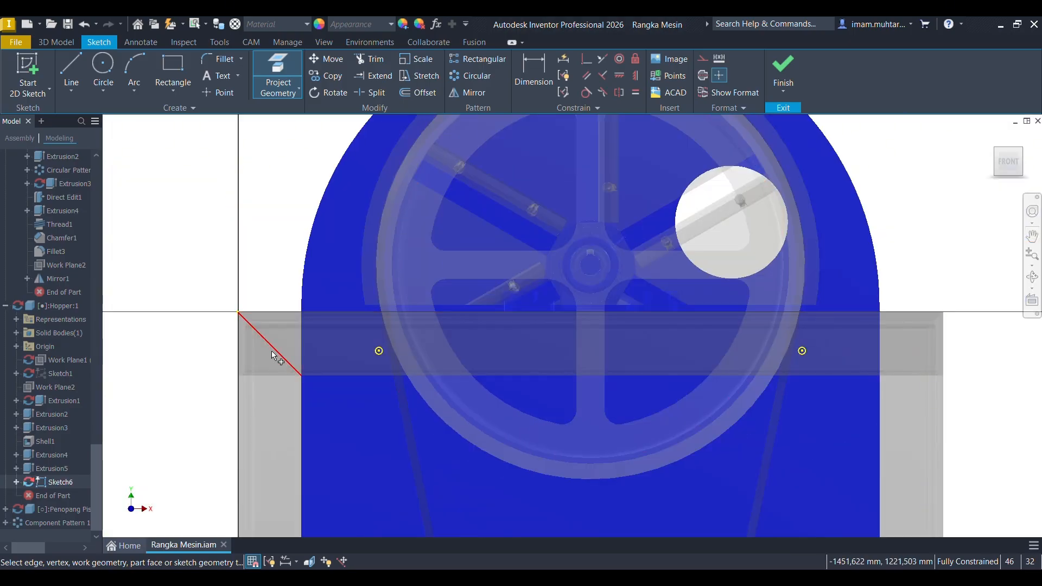
Cut both projected circles through all of the hopper with Extrude and return to the main assembly.
key("e")
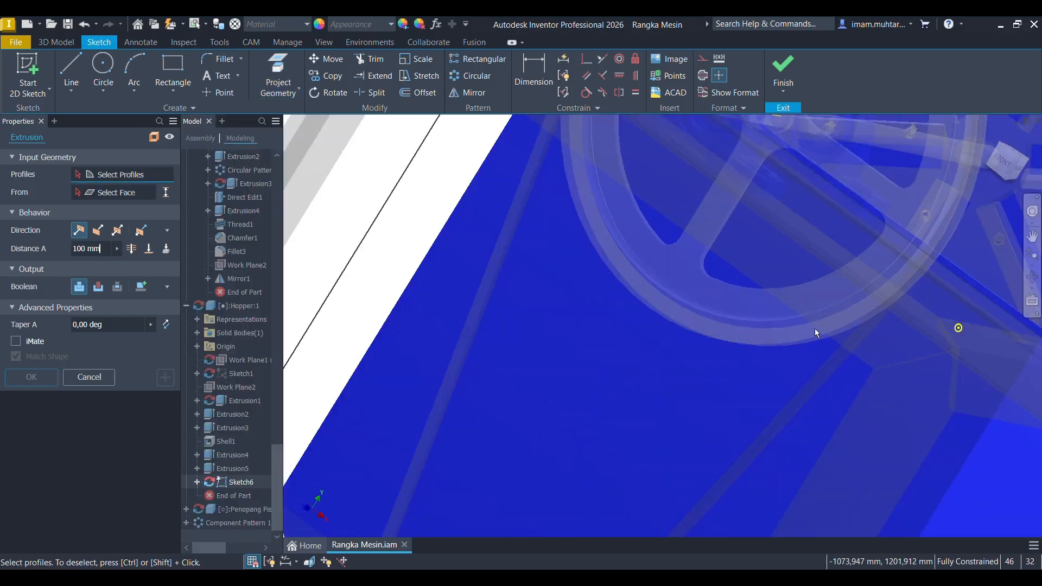
scroll(952, 306, "up", 4)
left_click(971, 369)
scroll(928, 398, "down", 7)
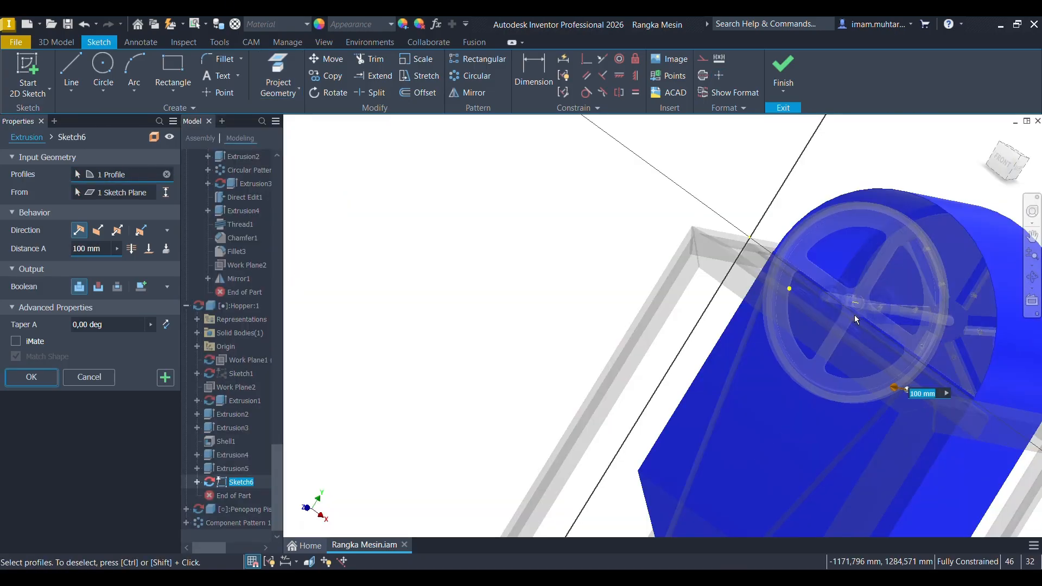
scroll(856, 320, "up", 6)
left_click(566, 199)
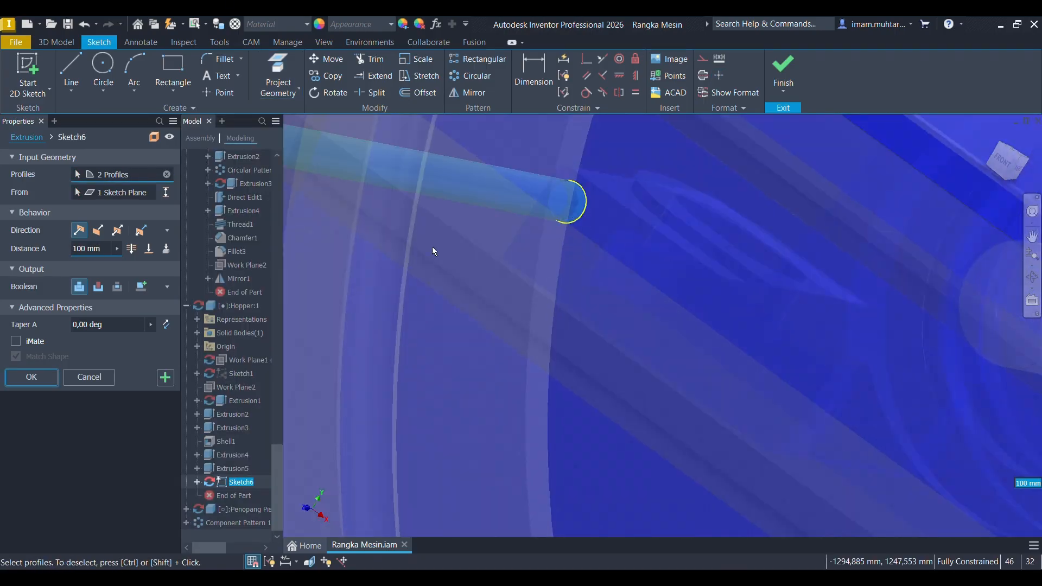
left_click(98, 230)
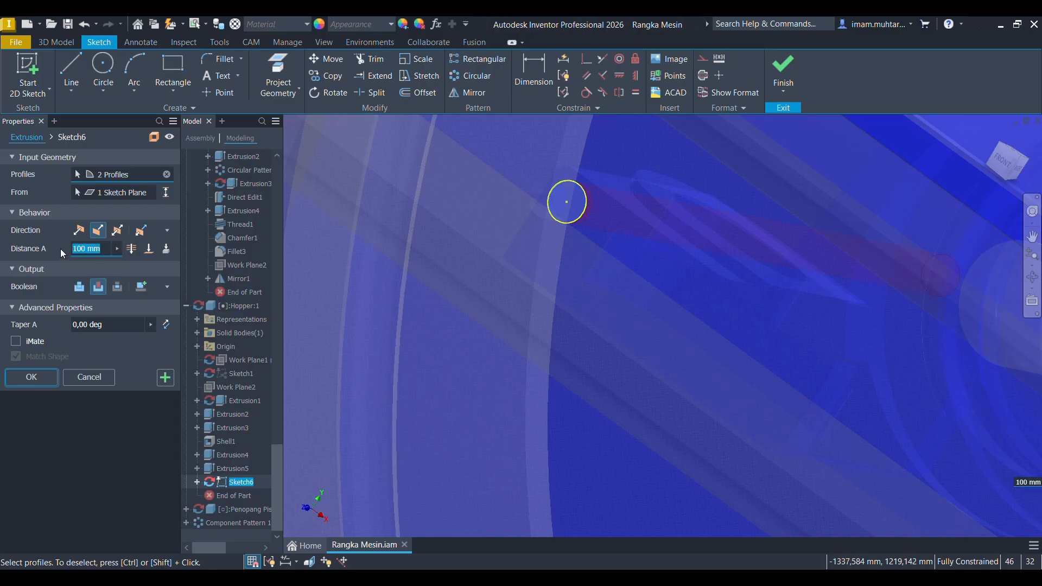
left_click(131, 249)
left_click(31, 377)
scroll(428, 324, "down", 8)
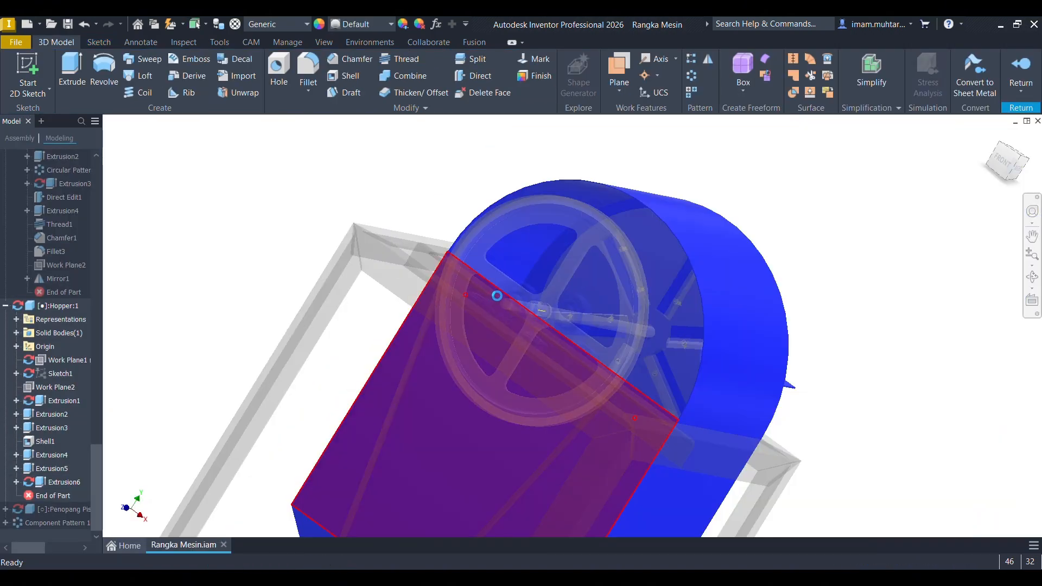
left_click(1021, 70)
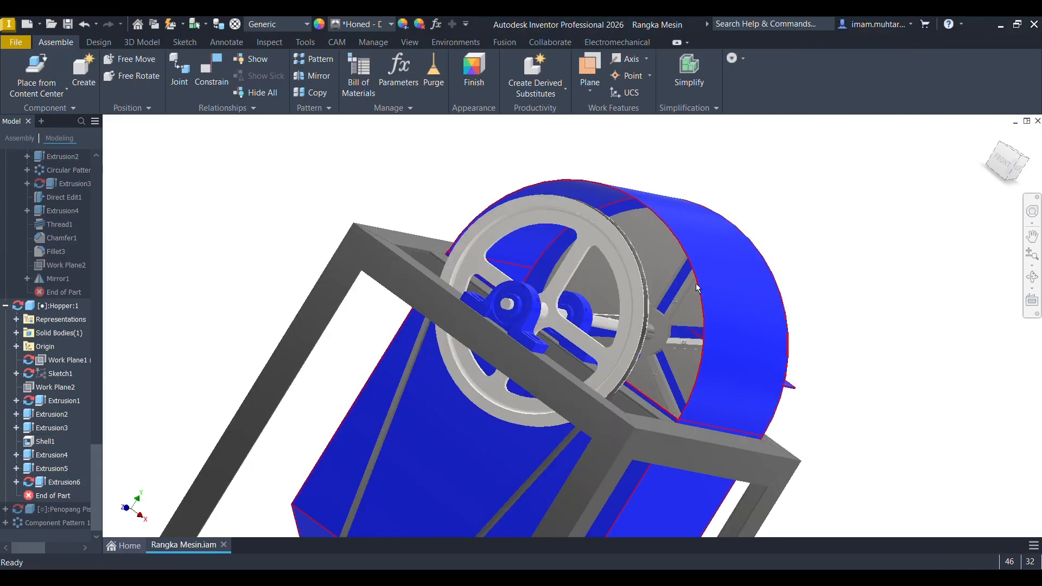
Open the frame's front top beam for in-place editing and start a sketch on its upper face.
middle_click_drag(760, 226, 506, 409, "shift")
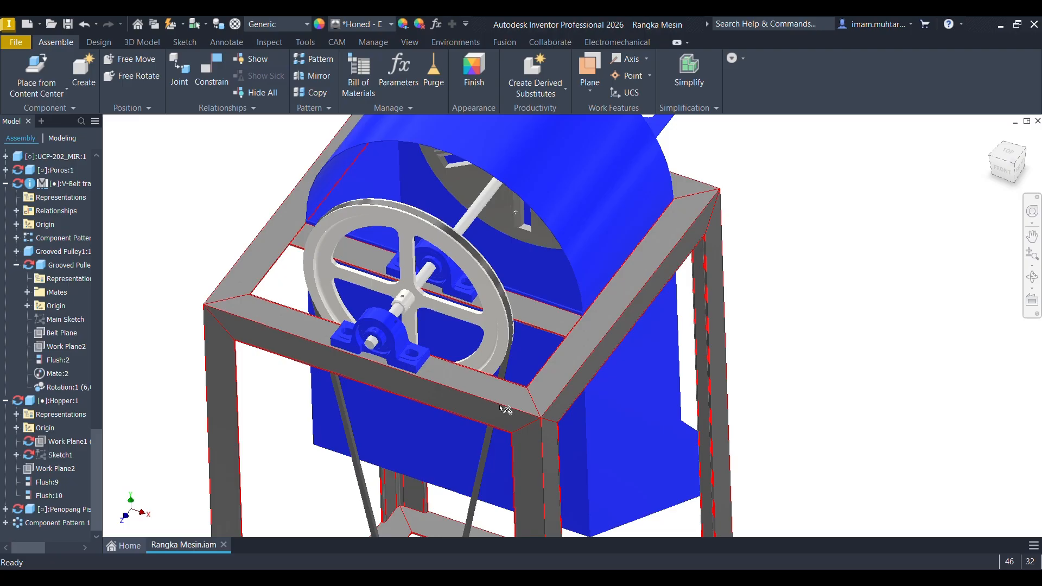
double_click(445, 376)
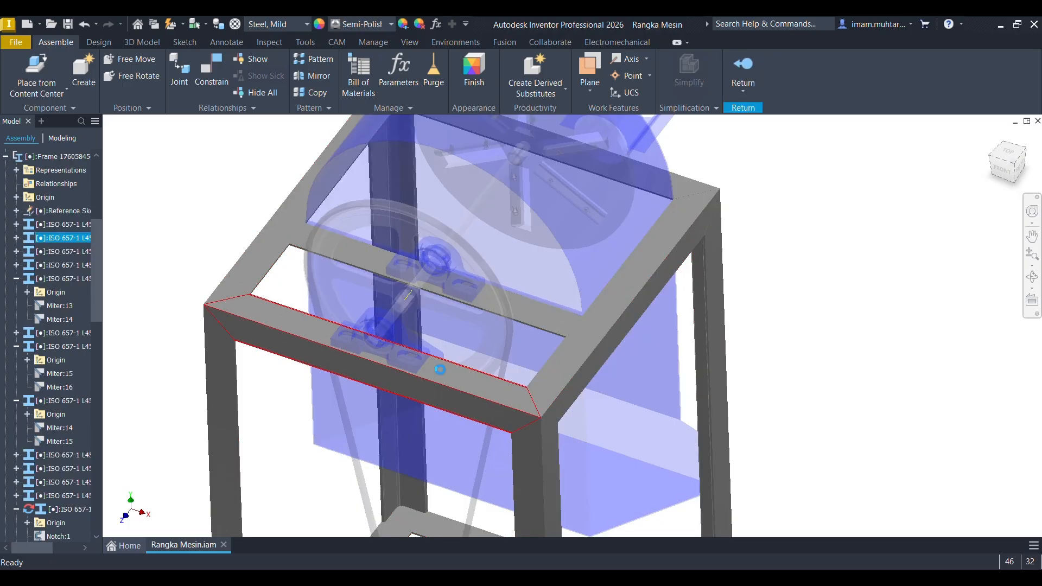
double_click(439, 369)
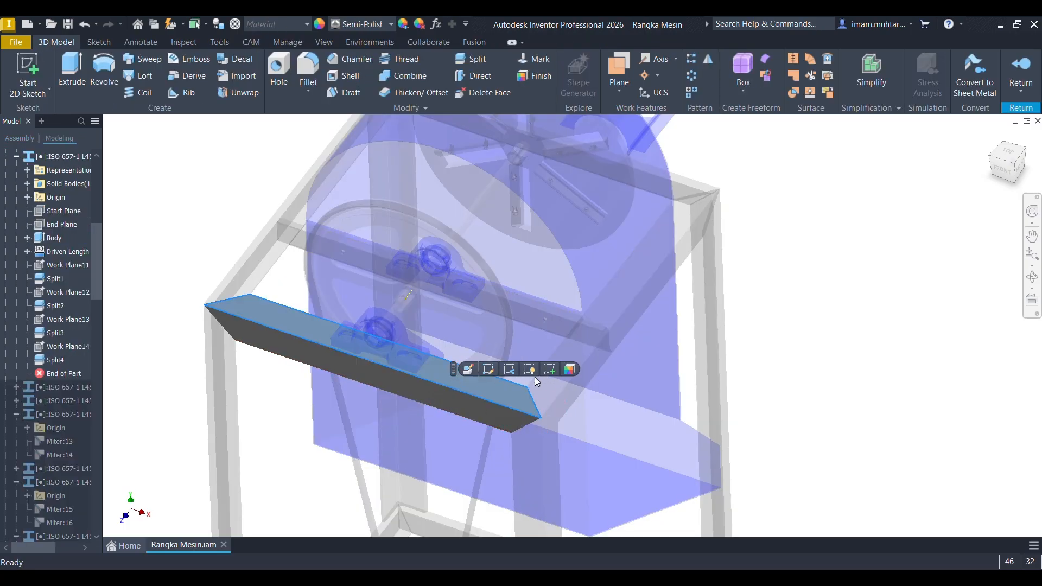
key("s")
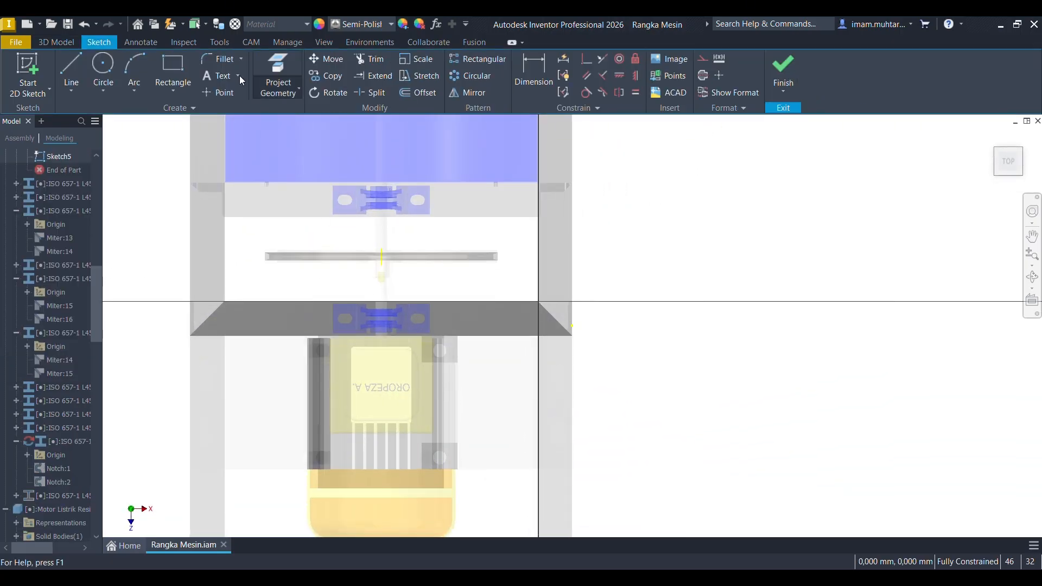
Project the outlines of both mounting slots of the front pillow block bearing into the sketch.
key("p")
scroll(350, 295, "up", 5)
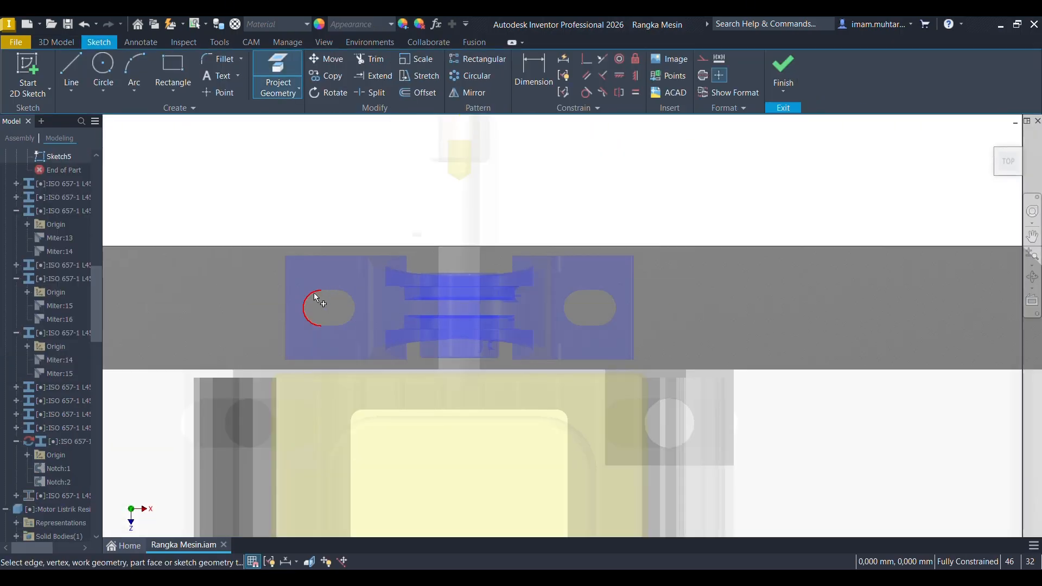
scroll(316, 299, "up", 5)
left_click(310, 288)
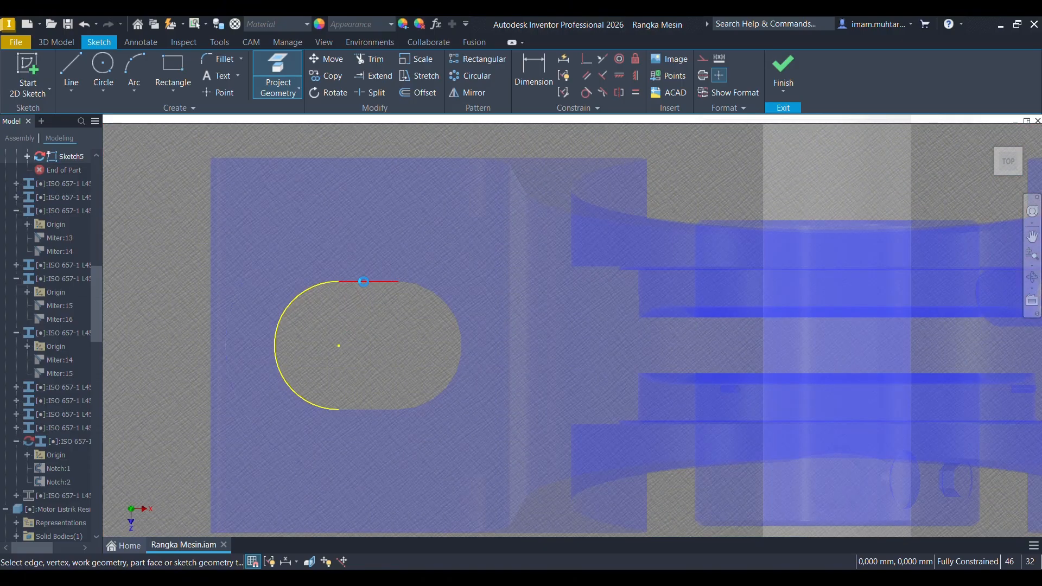
left_click(429, 293)
scroll(366, 412, "down", 4)
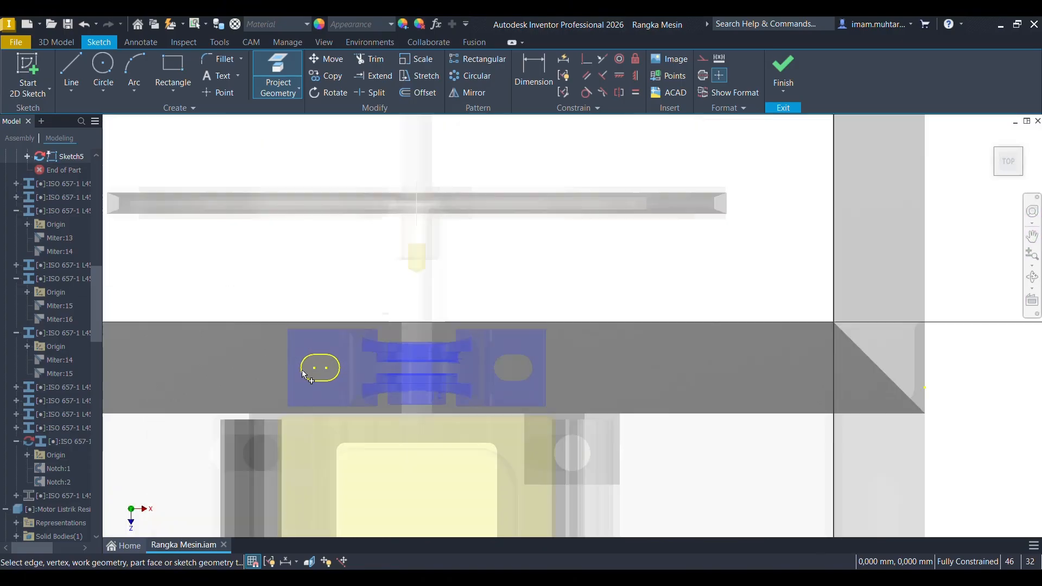
scroll(501, 382, "up", 3)
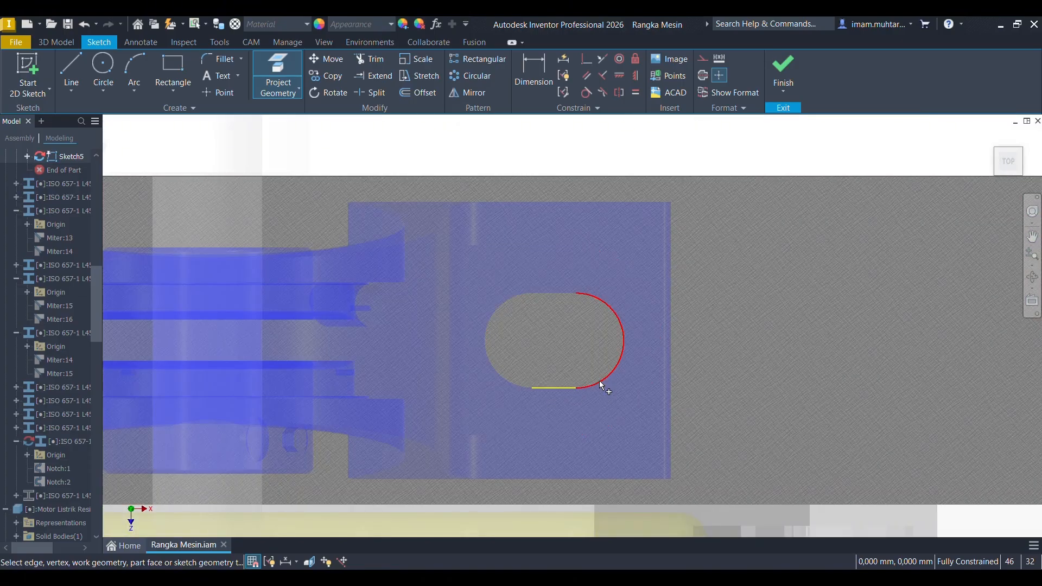
Cut both bearing slot profiles 10 mm into the front top beam with Extrude and return to the frame assembly.
key("e")
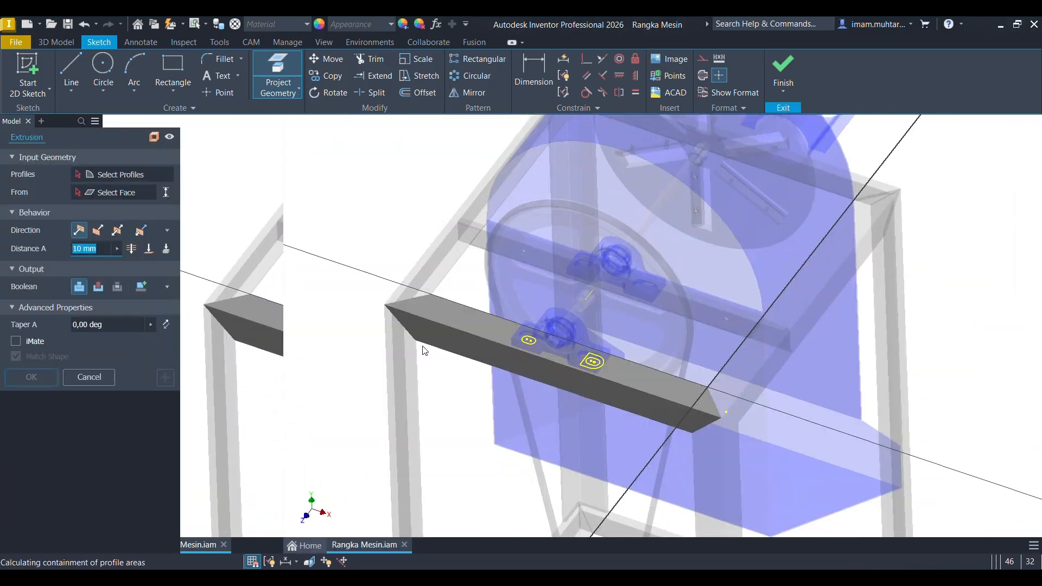
scroll(462, 356, "up", 4)
left_click(373, 298)
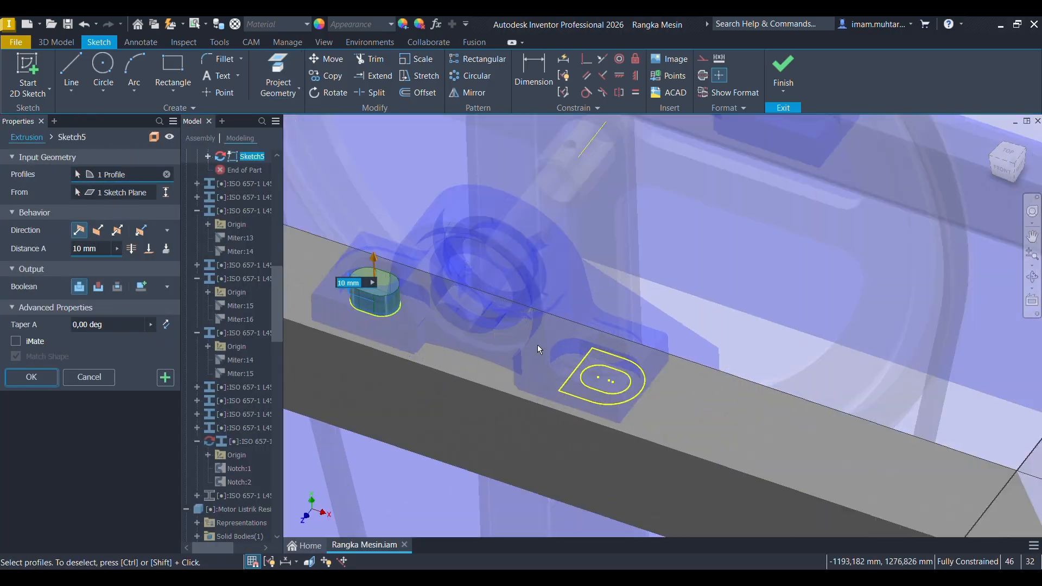
left_click(603, 382)
left_click(98, 230)
left_click(99, 286)
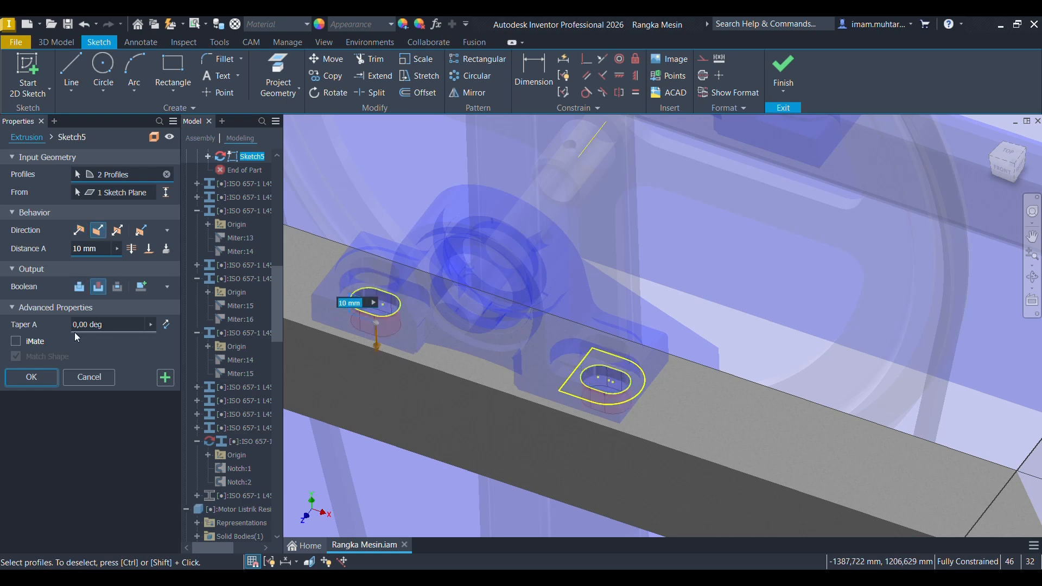
left_click(41, 380)
scroll(440, 332, "down", 6)
middle_click_drag(445, 331, 495, 286, "shift")
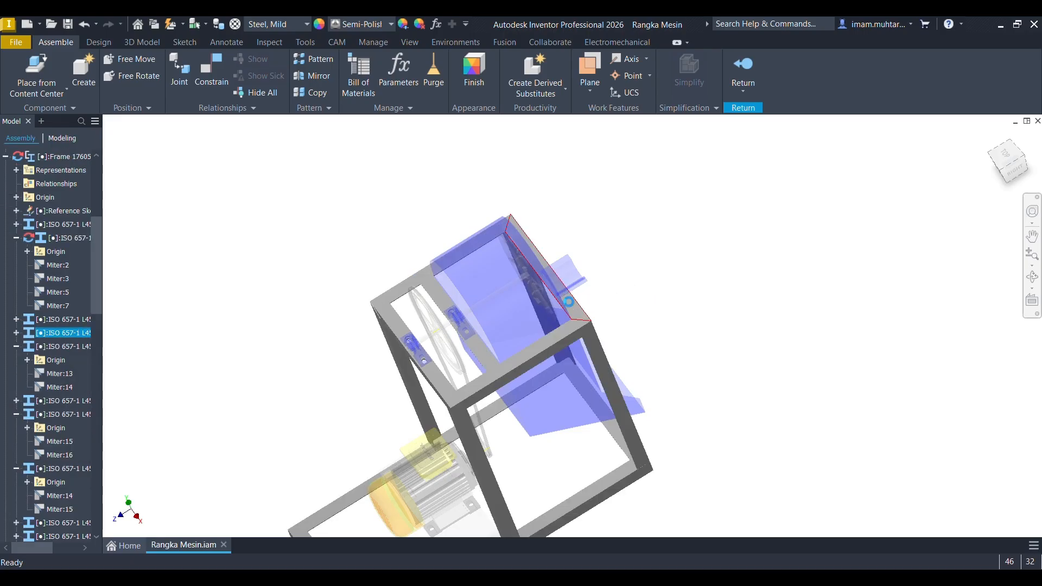
Open the crossbeam under the rear pillow block bearing for in-place editing and start a sketch on its upper face.
double_click(568, 301)
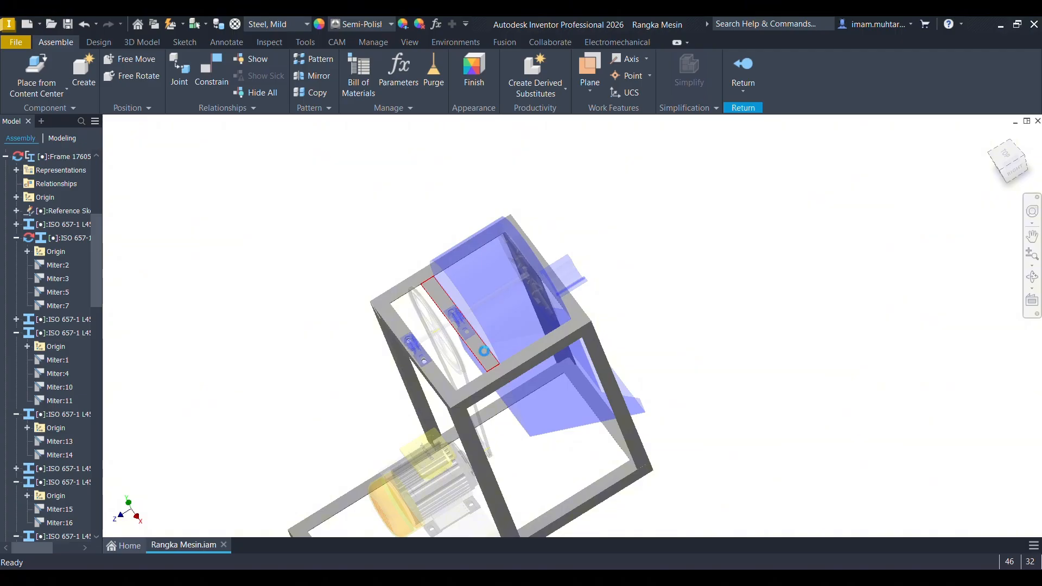
scroll(488, 354, "down", 3)
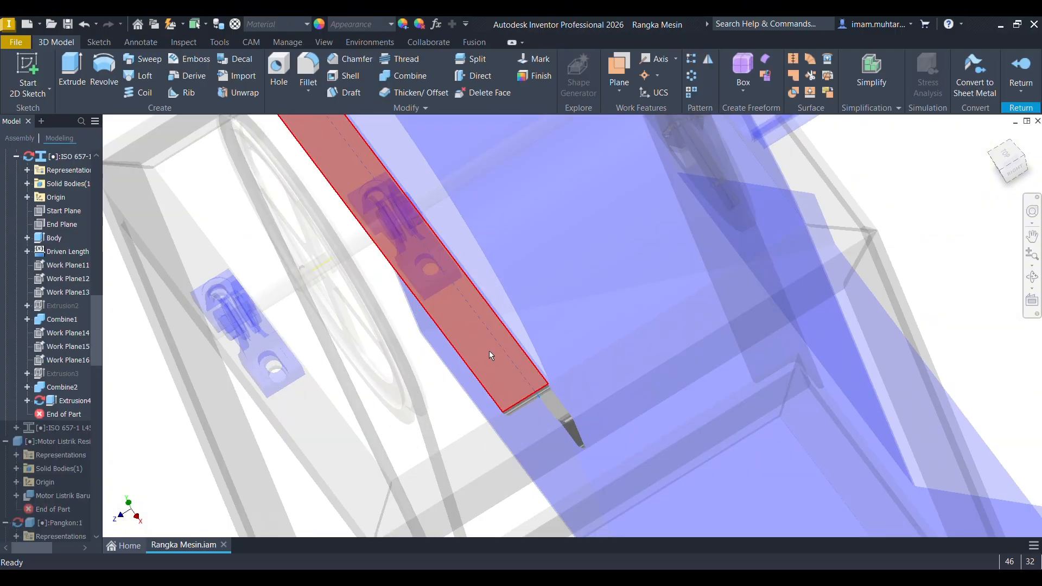
left_click(490, 349)
scroll(584, 336, "down", 3)
key("s")
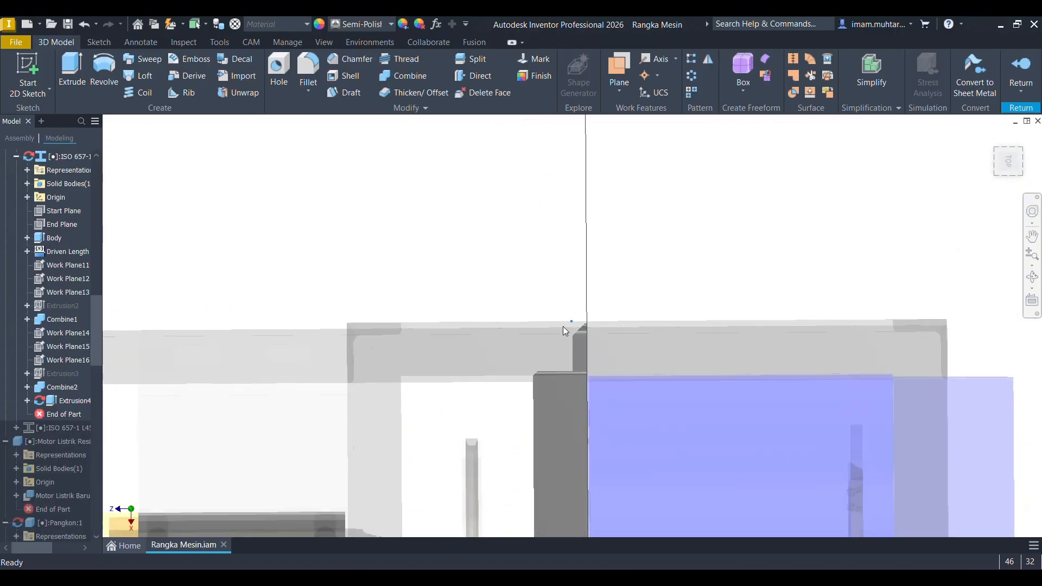
Project the outlines of both mounting slots of the rear pillow block bearing into the crossbeam sketch.
key("p")
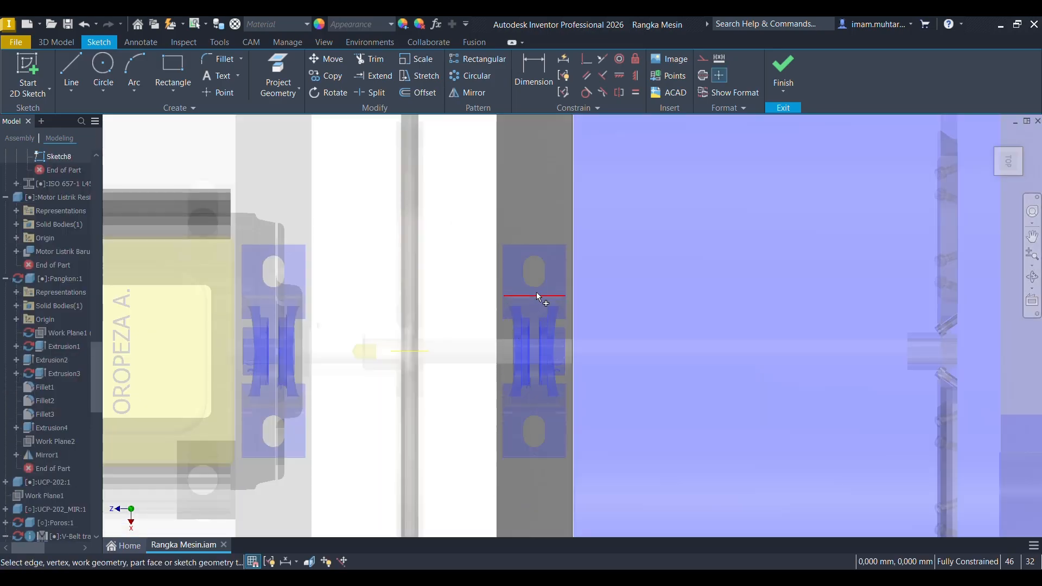
scroll(548, 282, "down", 5)
left_click(552, 253)
scroll(533, 217, "up", 5)
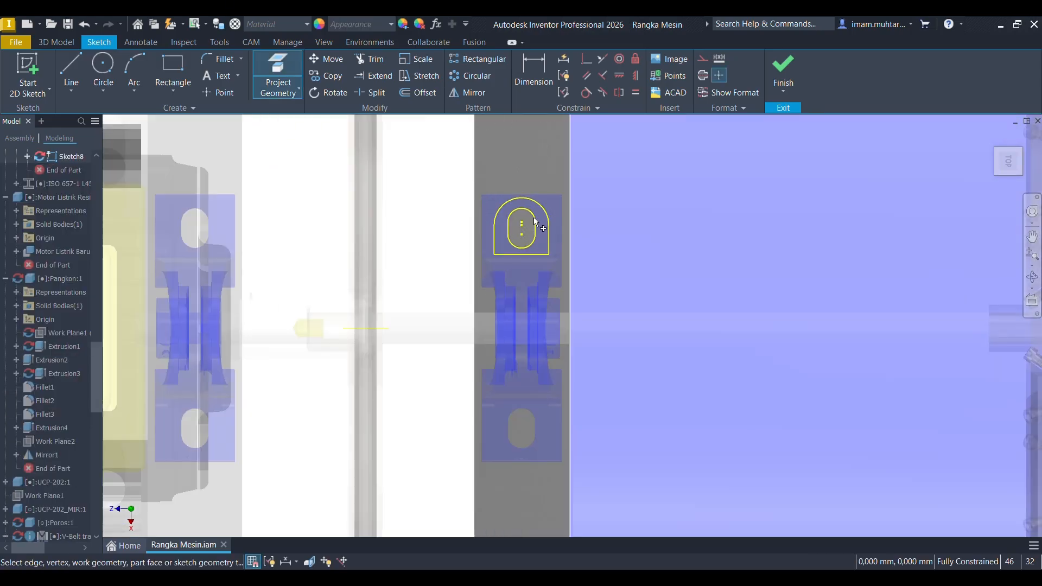
scroll(537, 451, "down", 5)
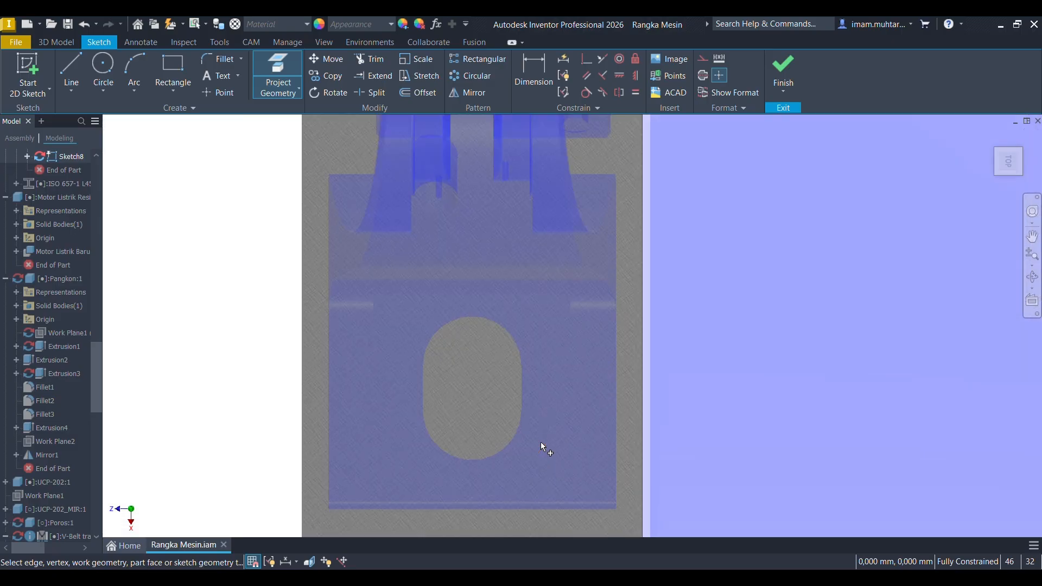
left_click(541, 423)
key("F6")
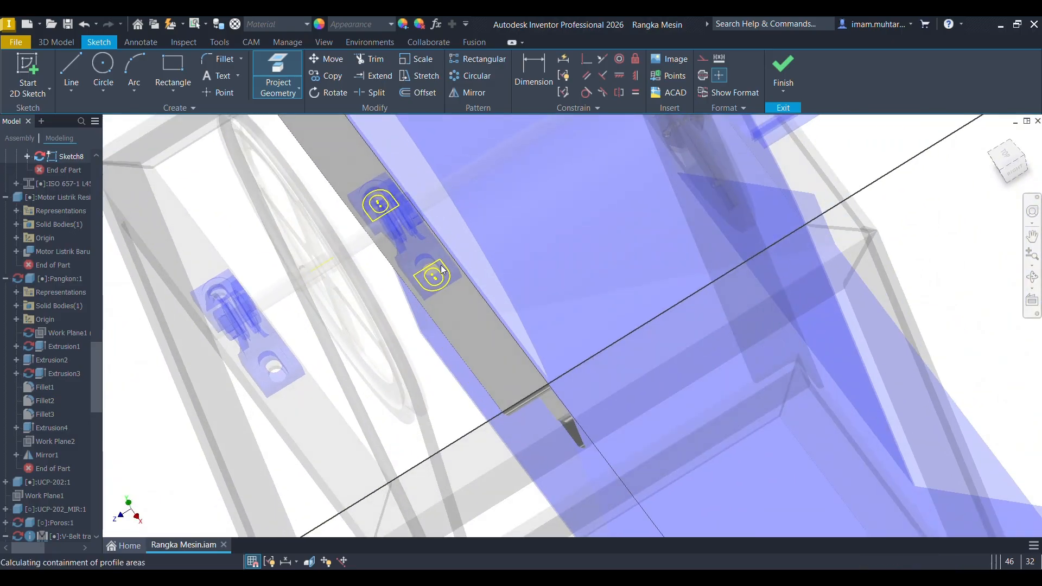
Cut both projected bearing slot profiles 10 mm into the crossbeam with Extrude and return to the main assembly.
key("e")
scroll(460, 206, "down", 5)
left_click(420, 225)
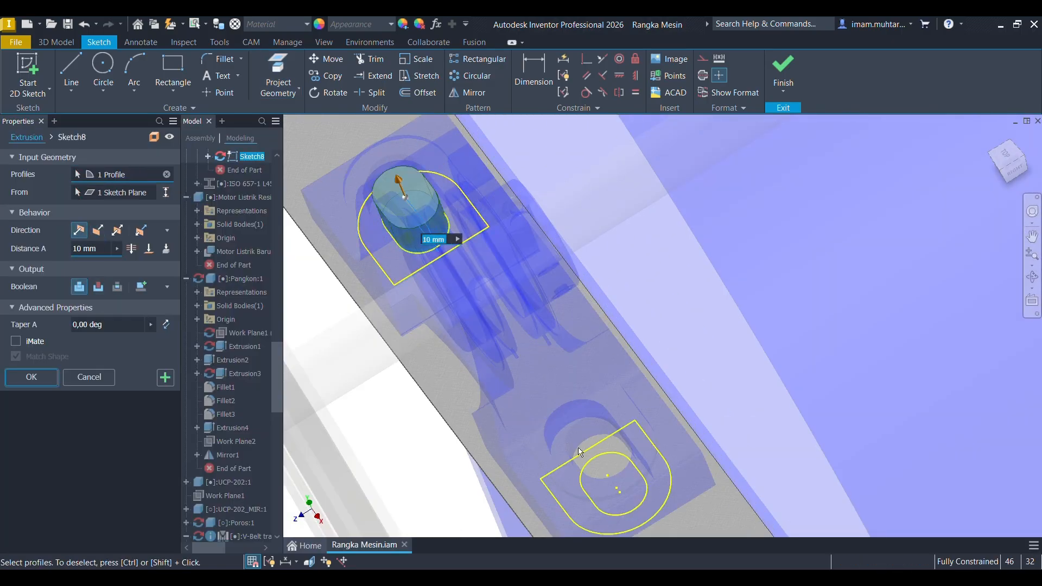
left_click(611, 480)
left_click(99, 230)
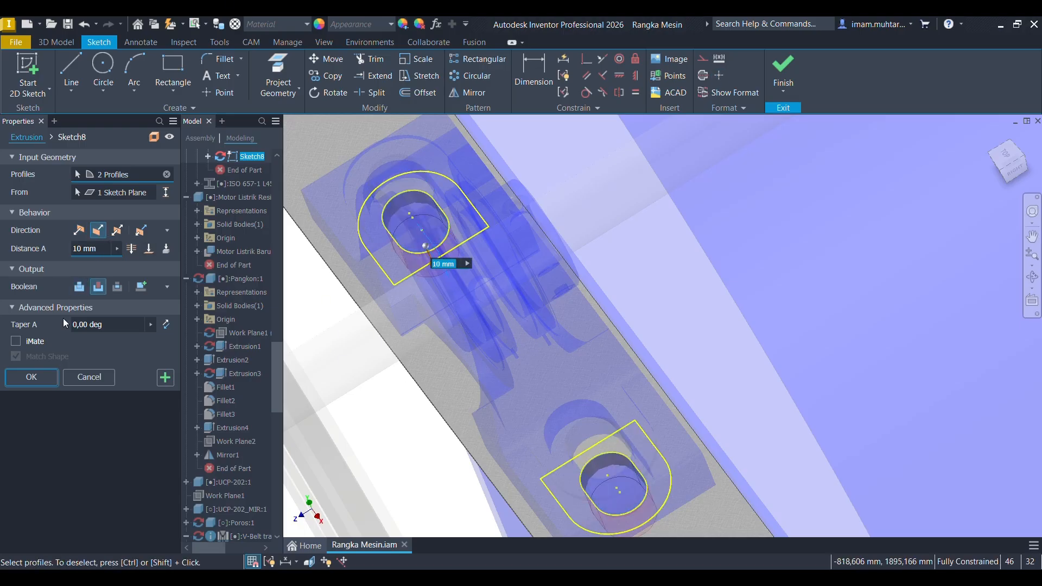
left_click(32, 377)
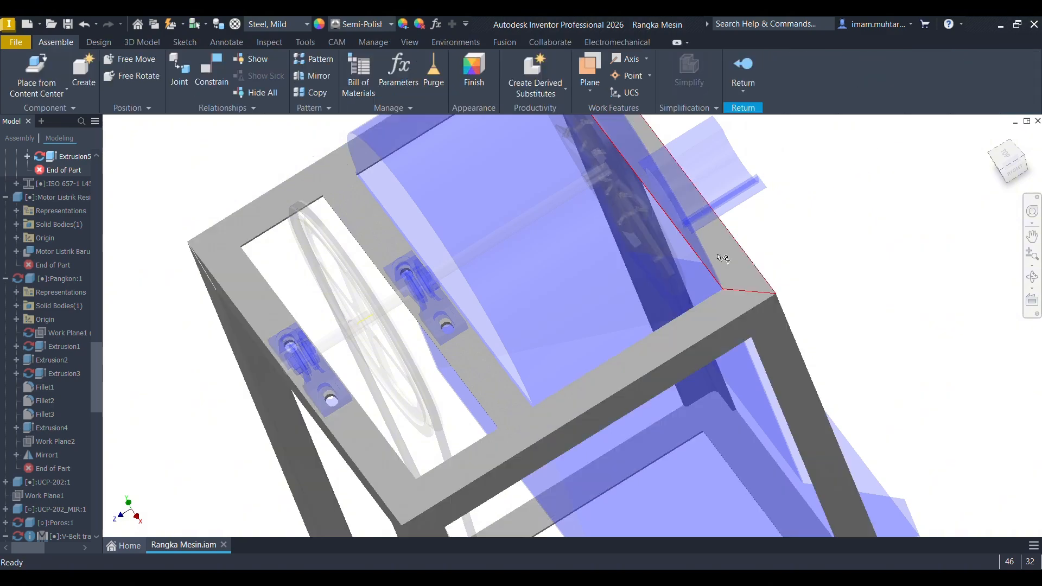
scroll(584, 279, "down", 5)
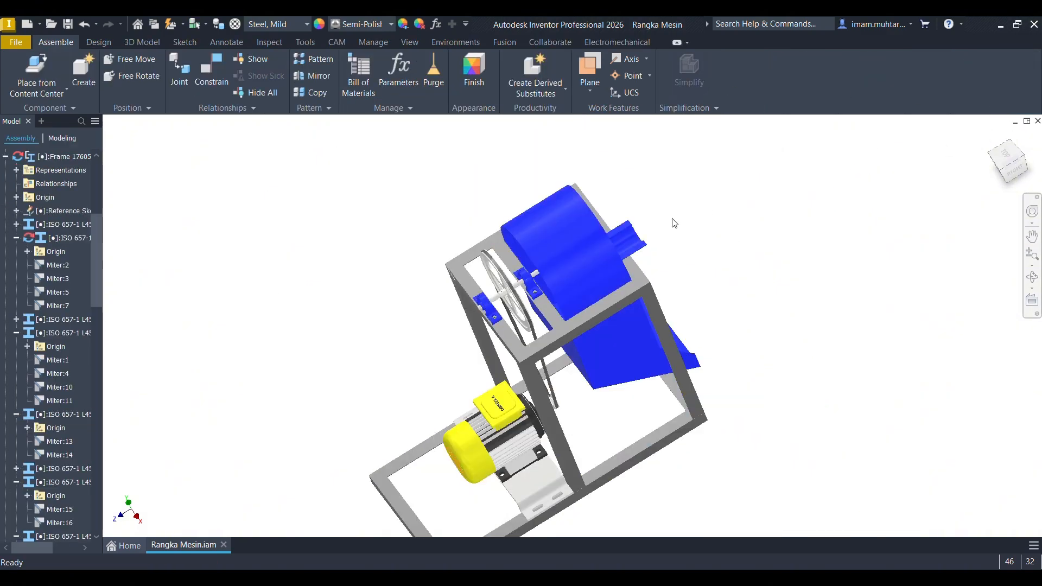
Open the lower side beam under the motor bracket's near foot for in-place editing and start a sketch on its upper face.
middle_click_drag(580, 239, 756, 279, "shift")
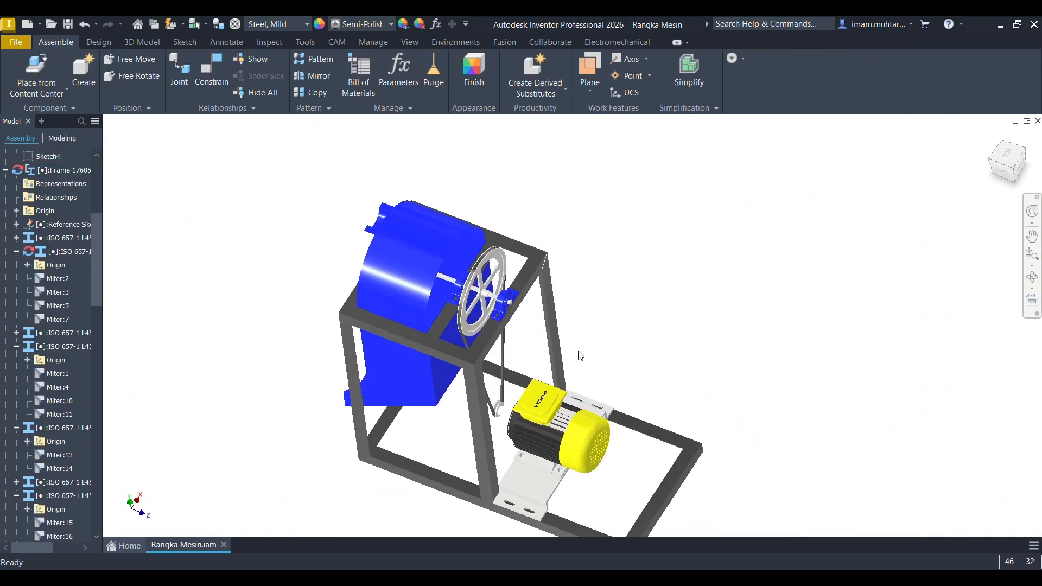
scroll(518, 390, "up", 8)
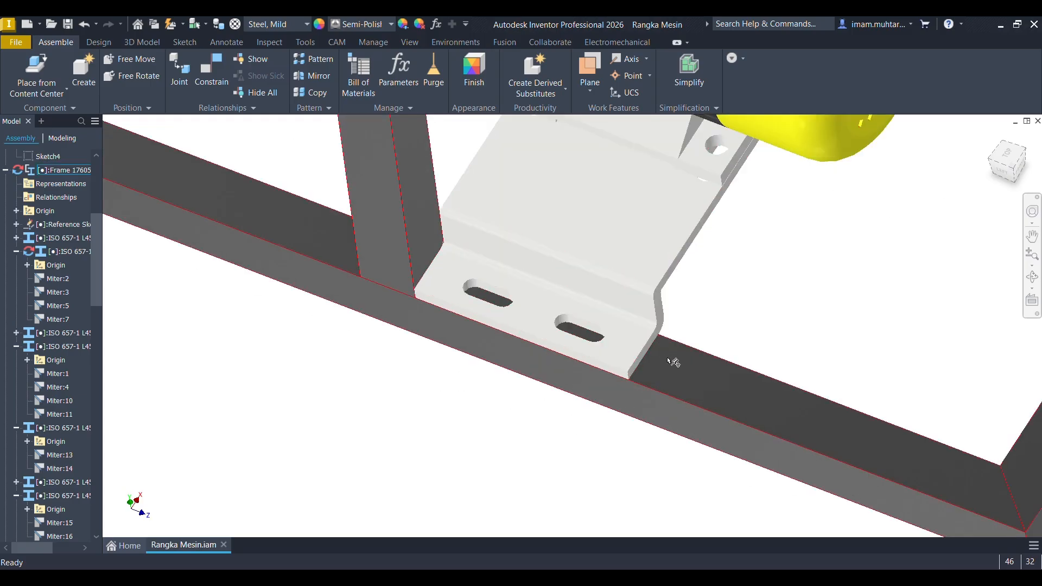
double_click(676, 370)
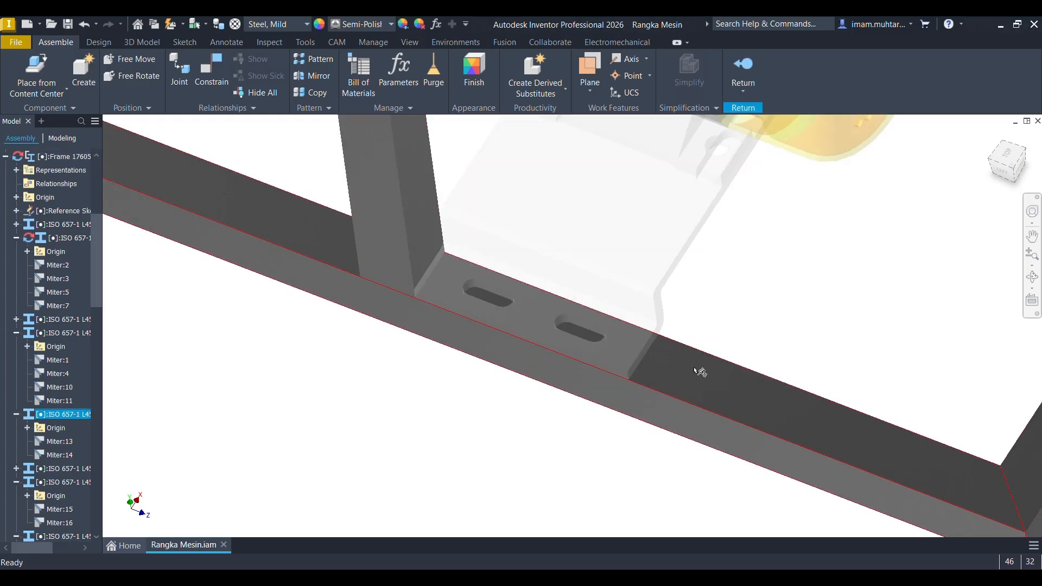
left_click(669, 379)
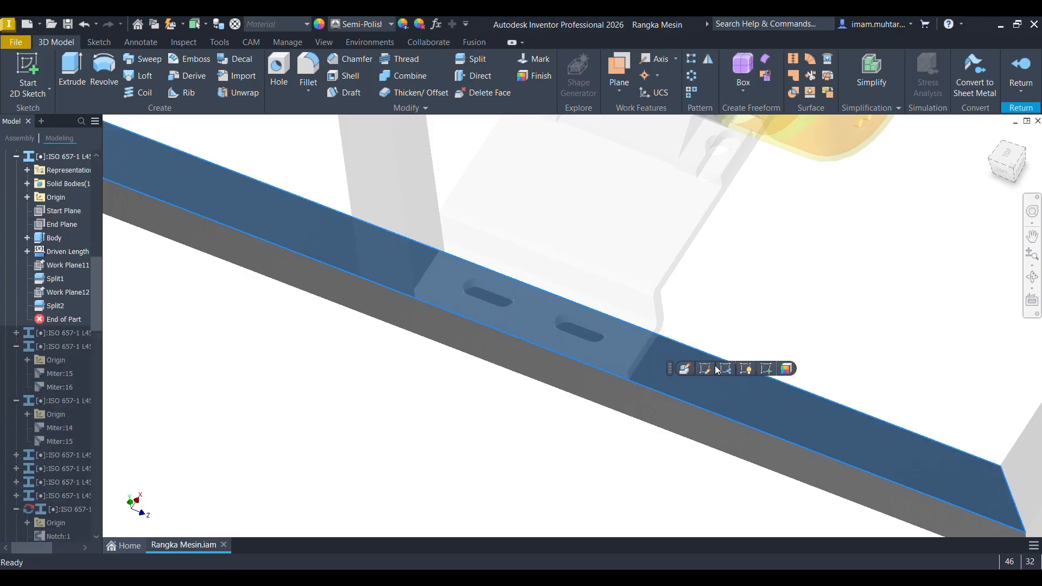
left_click(770, 370)
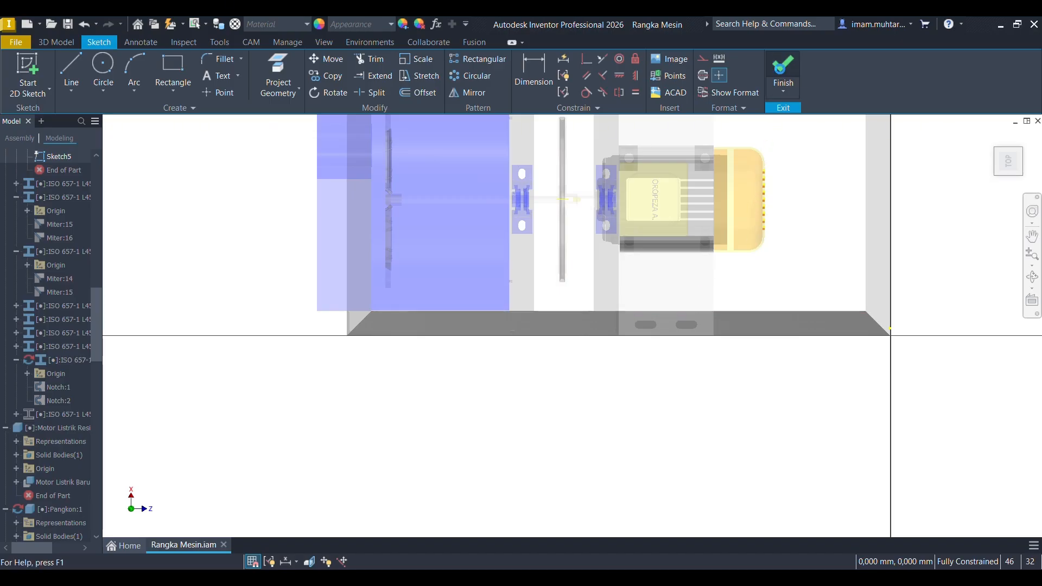
Exit the empty sketch on the lower side beam and reopen it for editing.
left_click(770, 82)
scroll(542, 366, "down", 8)
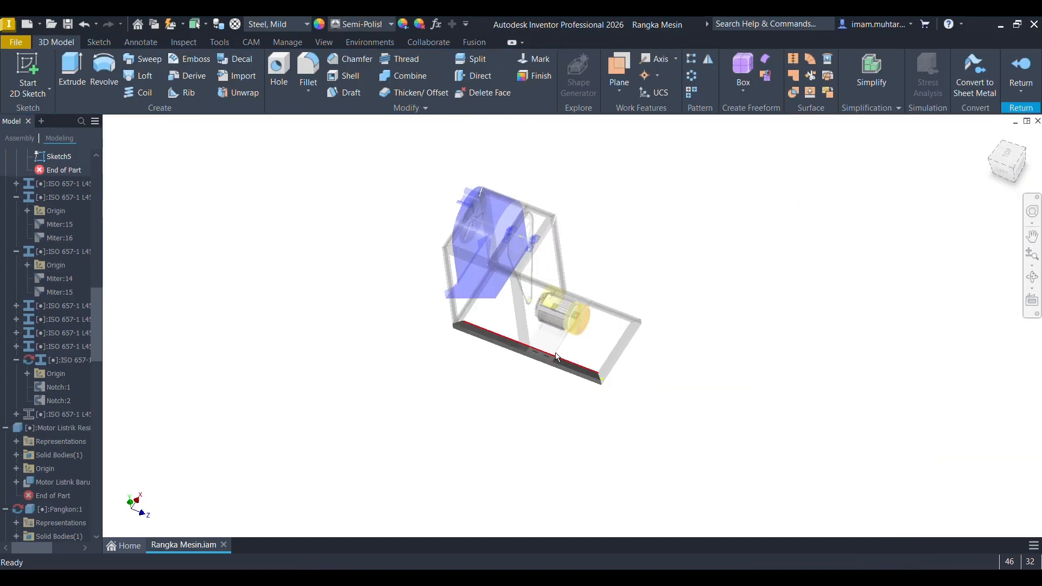
scroll(556, 357, "up", 6)
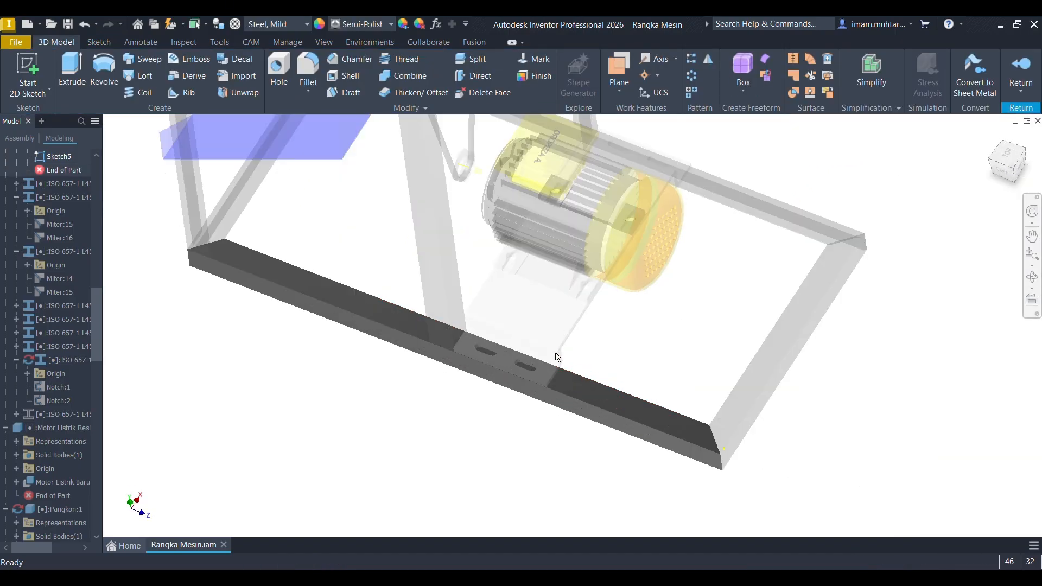
left_click(584, 384)
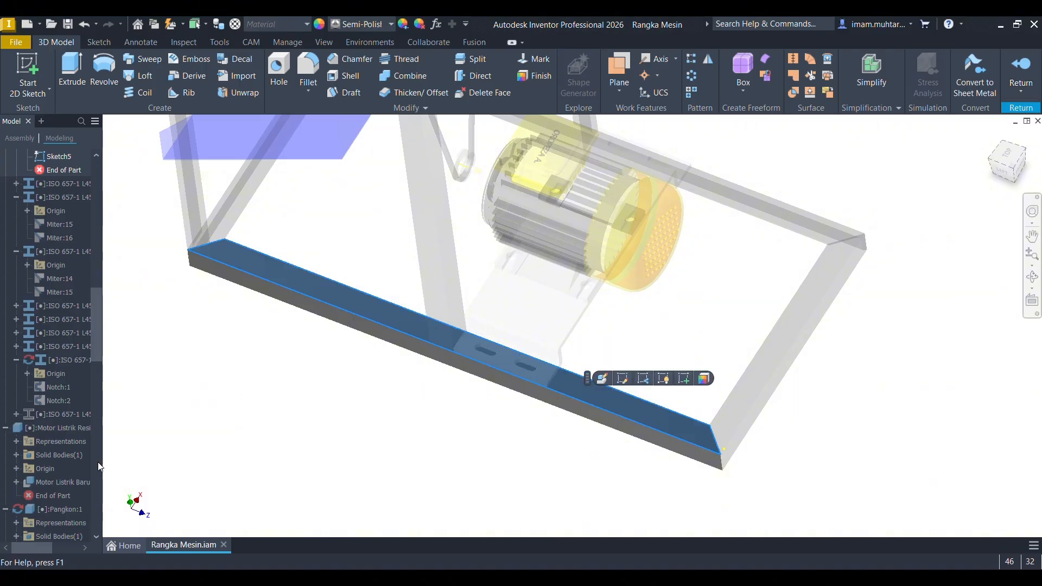
scroll(56, 496, "down", 10)
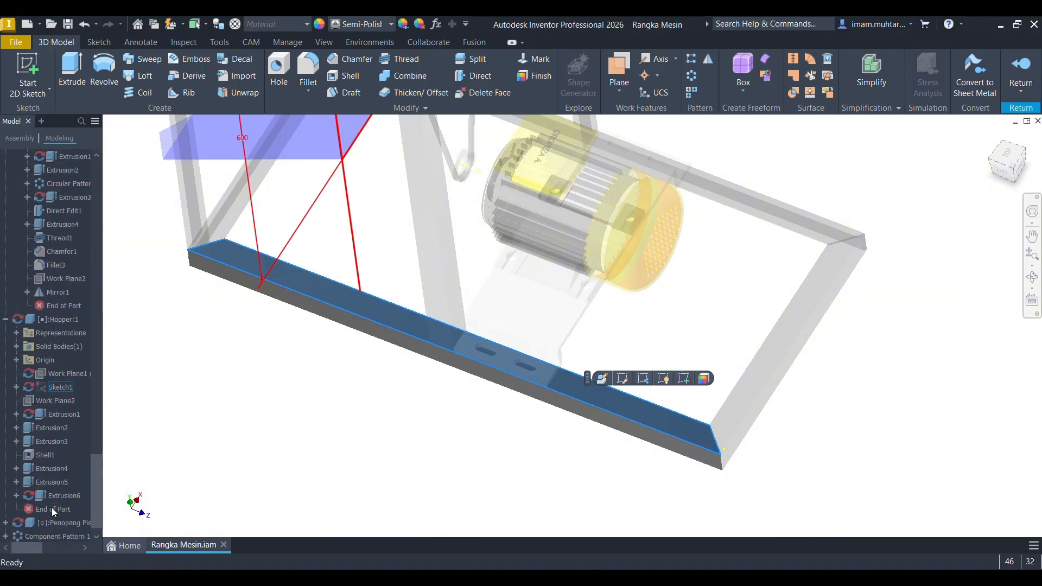
scroll(47, 486, "up", 8)
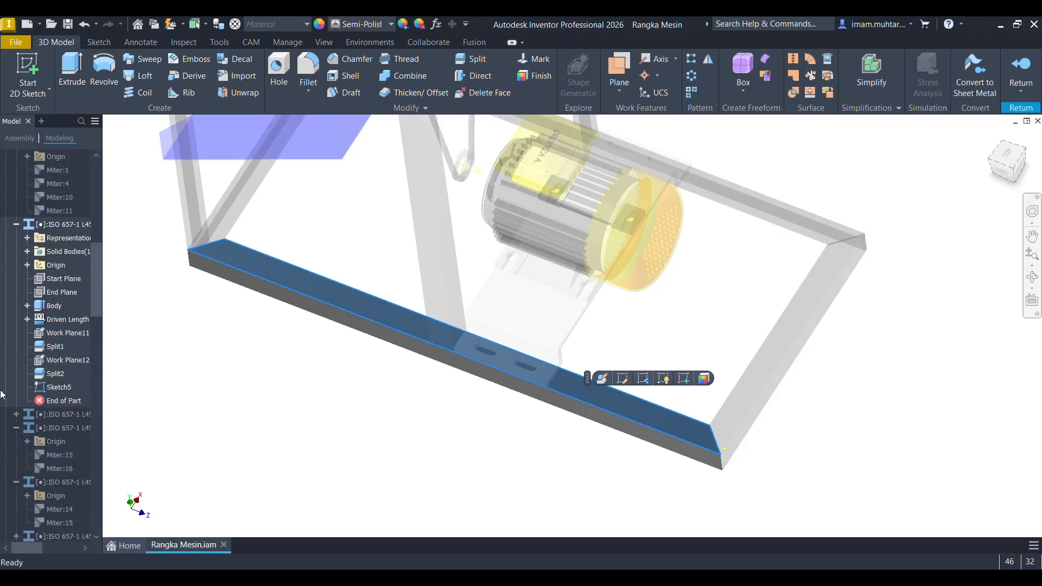
double_click(52, 387)
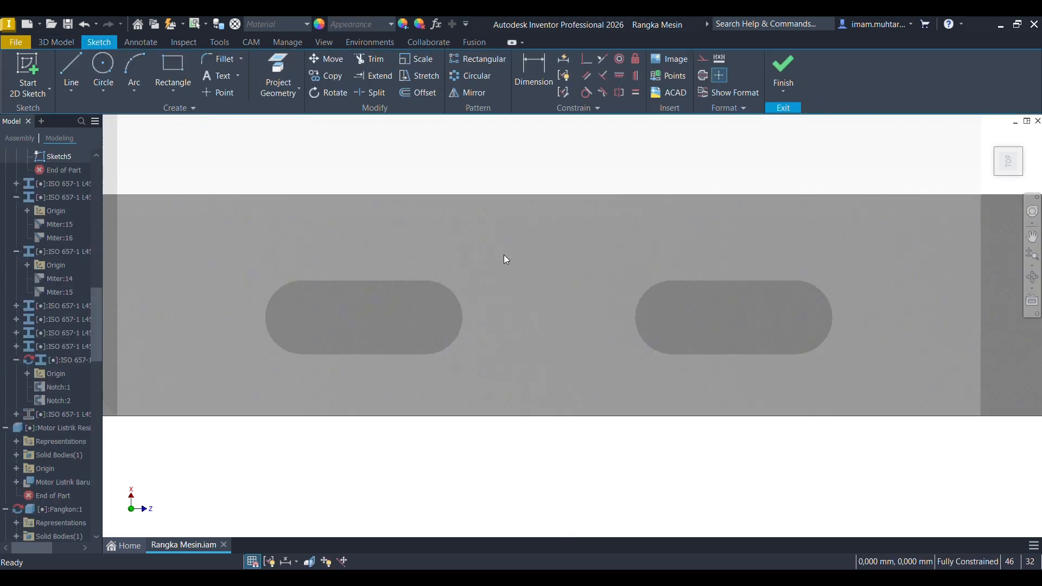
Project the motor bracket's near foot face with both slotted holes into the beam sketch.
left_click(283, 79)
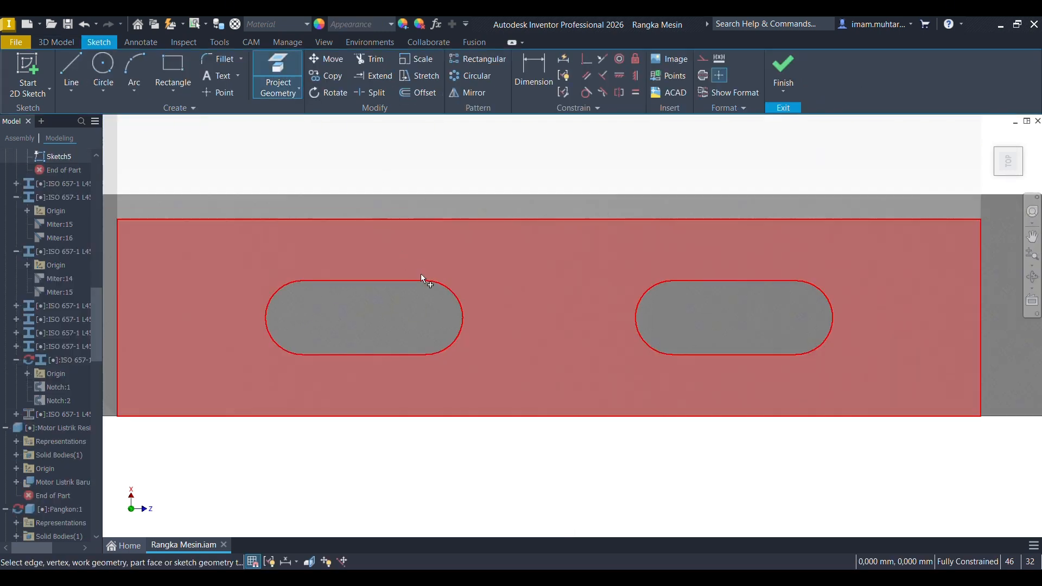
left_click(427, 253)
scroll(467, 360, "down", 2)
Cut both projected bracket slot profiles 10 mm into the lower side beam with Extrude and return to the frame assembly.
key("e")
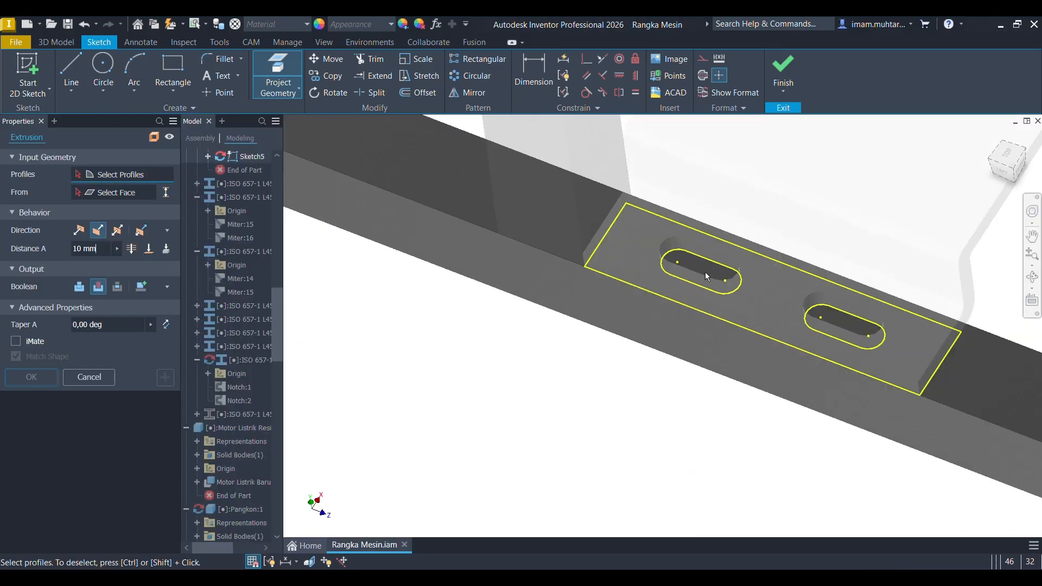
scroll(705, 272, "down", 4)
left_click(692, 266)
scroll(519, 229, "up", 6)
scroll(700, 275, "down", 4)
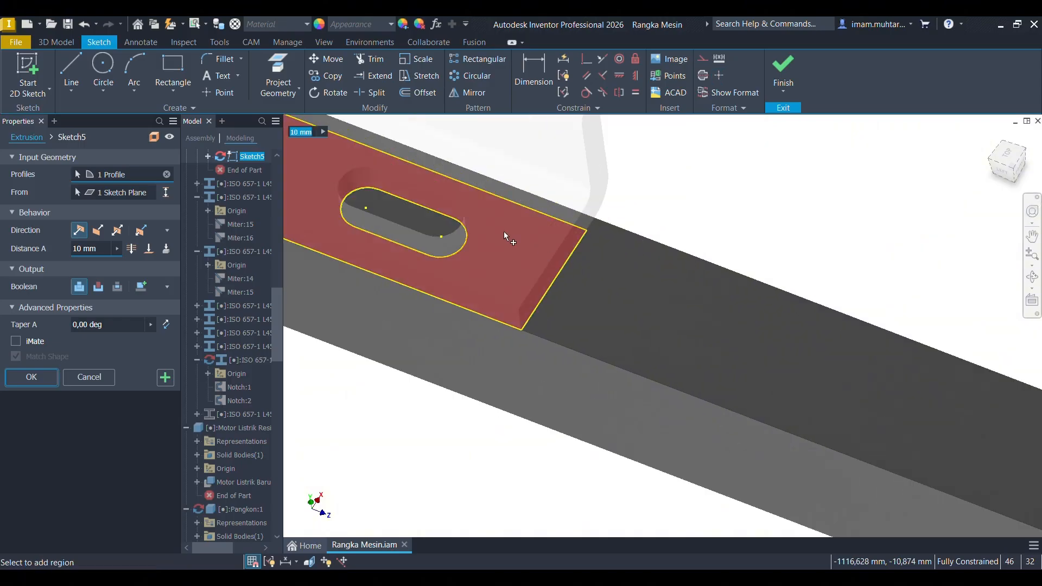
left_click(428, 221)
left_click(103, 234)
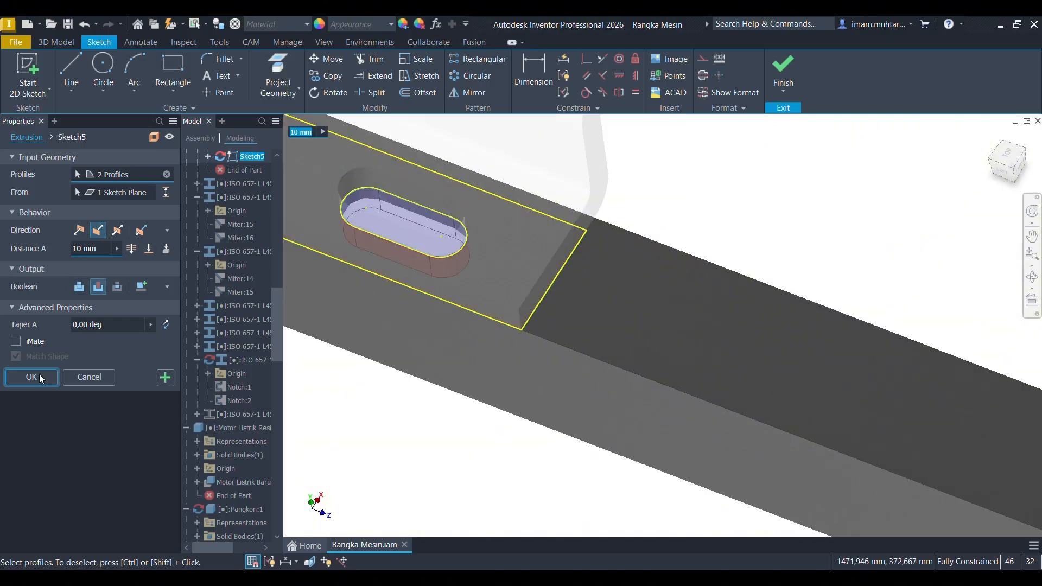
scroll(546, 413, "up", 6)
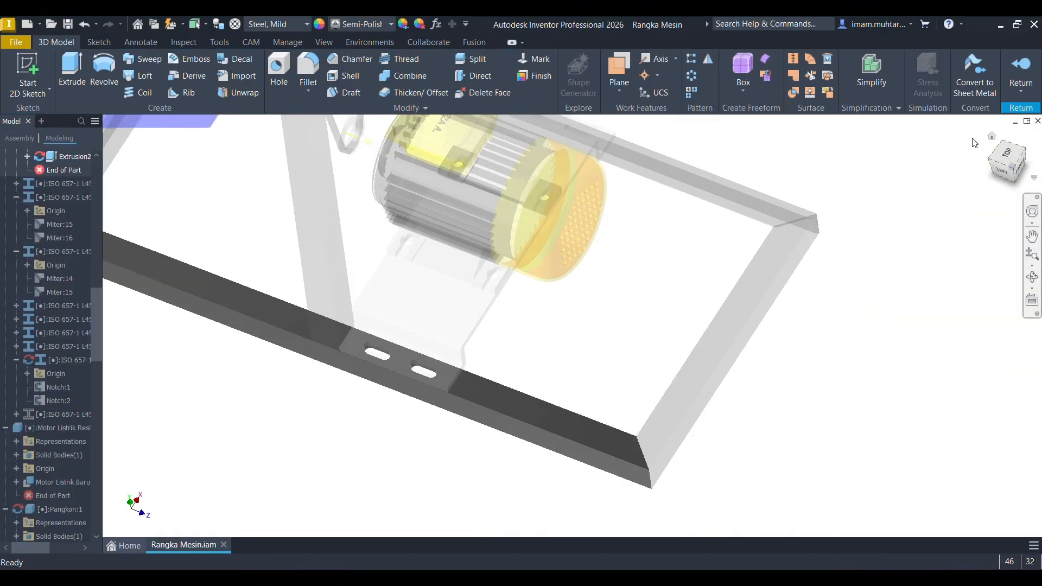
scroll(685, 206, "up", 5)
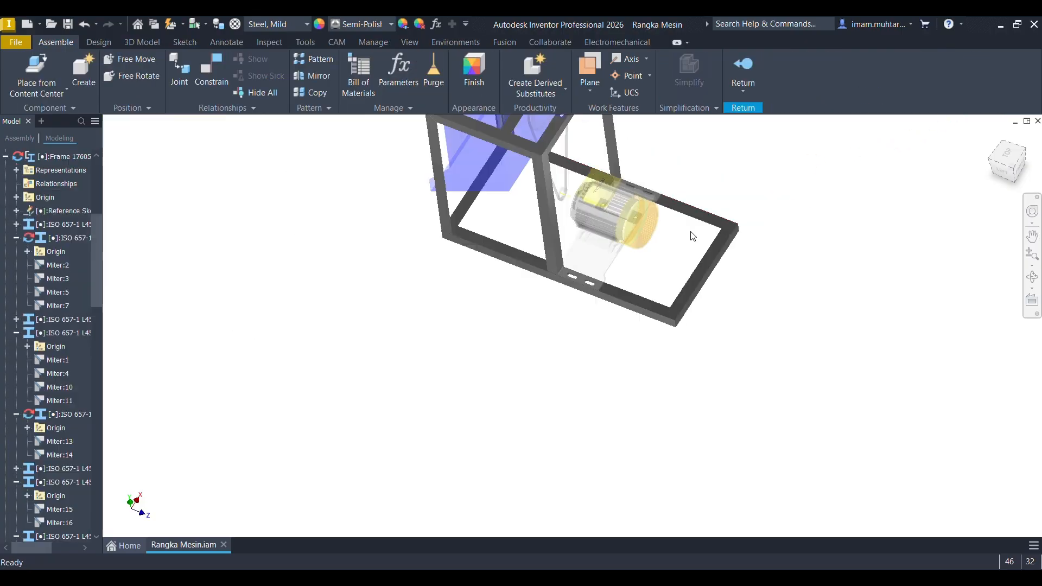
Open the opposite lower side beam under the motor bracket's far foot for in-place editing and start a sketch on its upper face.
double_click(678, 201)
scroll(676, 205, "down", 5)
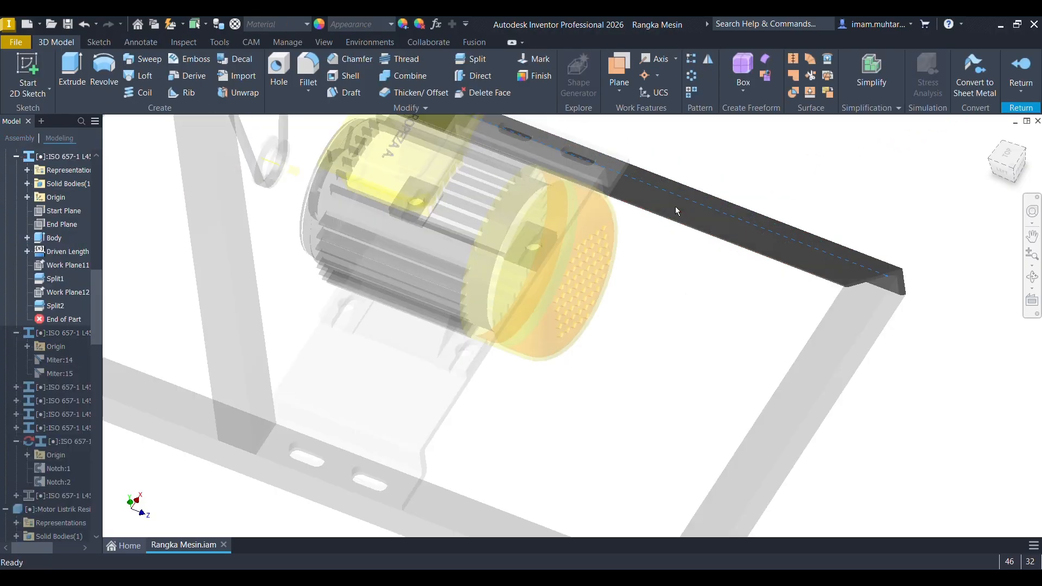
left_click(676, 206)
left_click(760, 204)
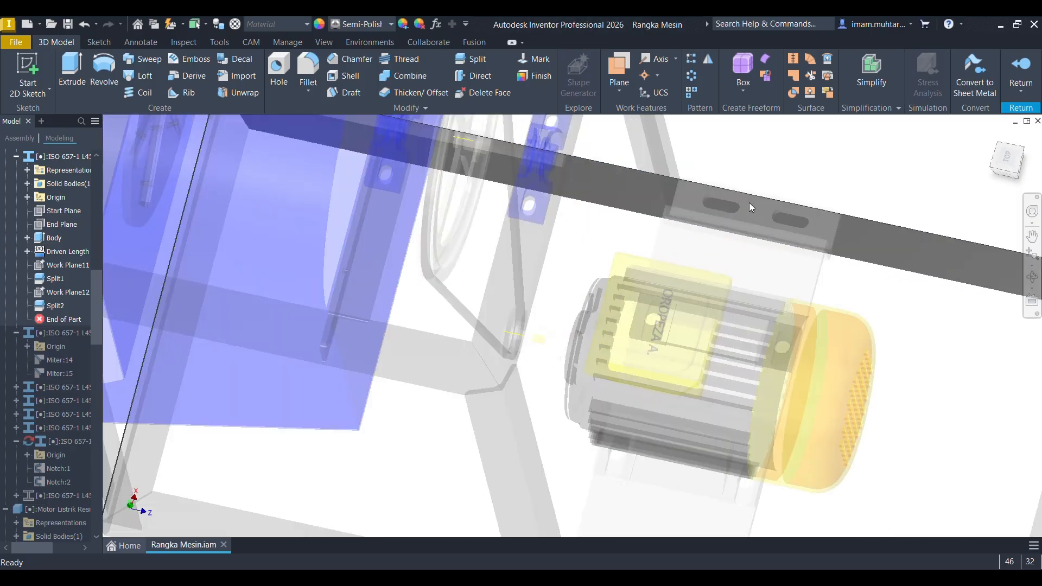
Project the motor bracket's far foot face with both slotted holes into the opposite beam's sketch.
scroll(707, 258, "down", 6)
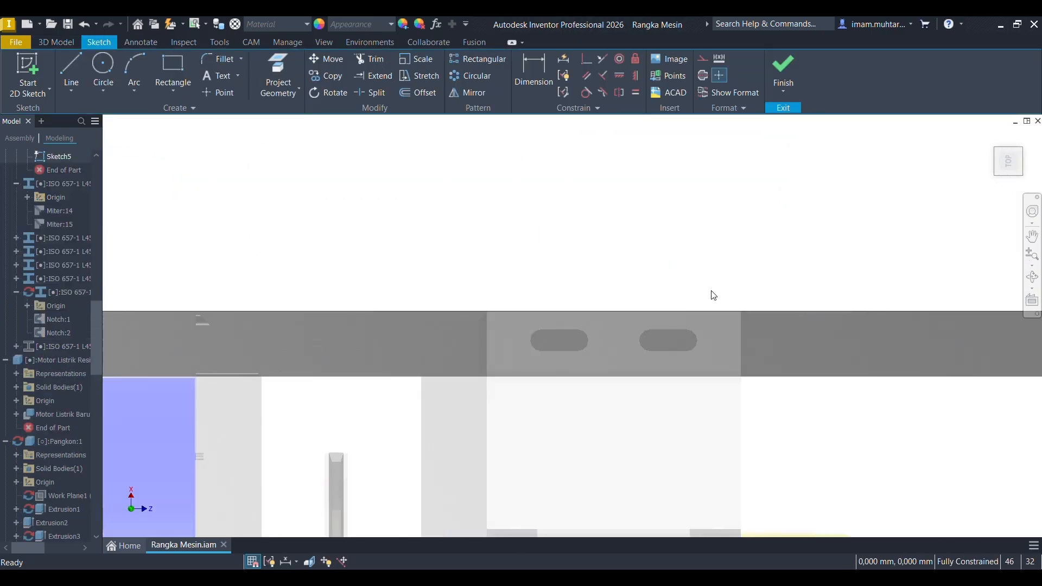
key("p")
left_click(612, 340)
key("F5")
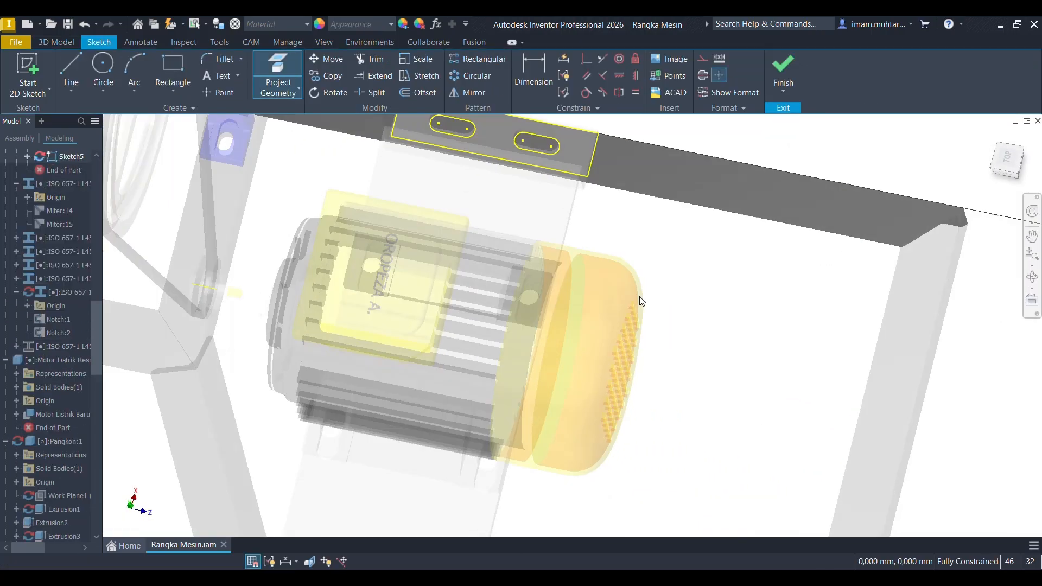
Cut both bracket slot profiles 10 mm into the opposite lower side beam with Extrude and return to the main assembly.
key("e")
scroll(609, 178, "down", 5)
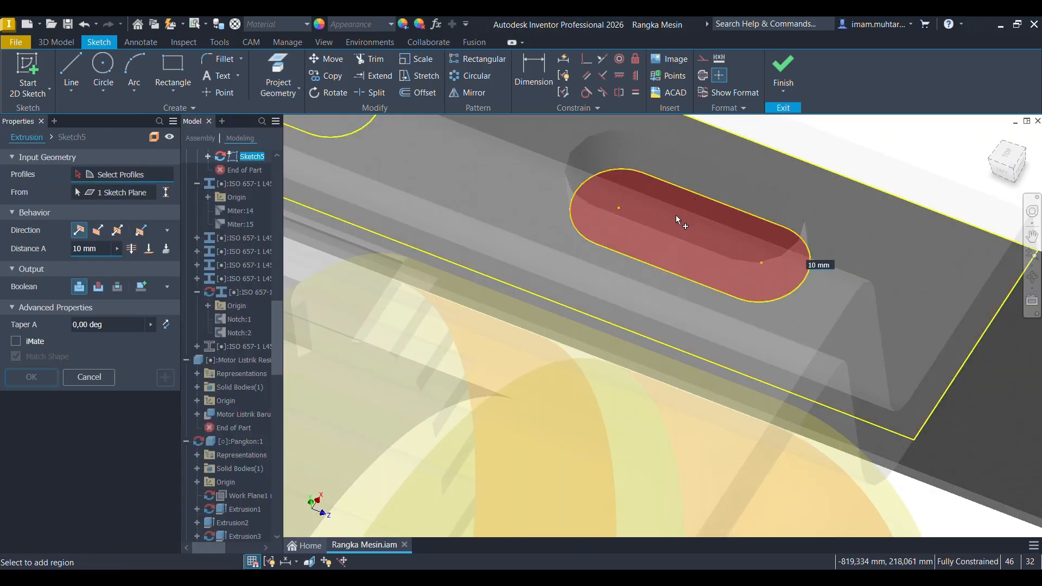
left_click(676, 215)
scroll(675, 215, "up", 5)
scroll(591, 227, "down", 5)
left_click(589, 224)
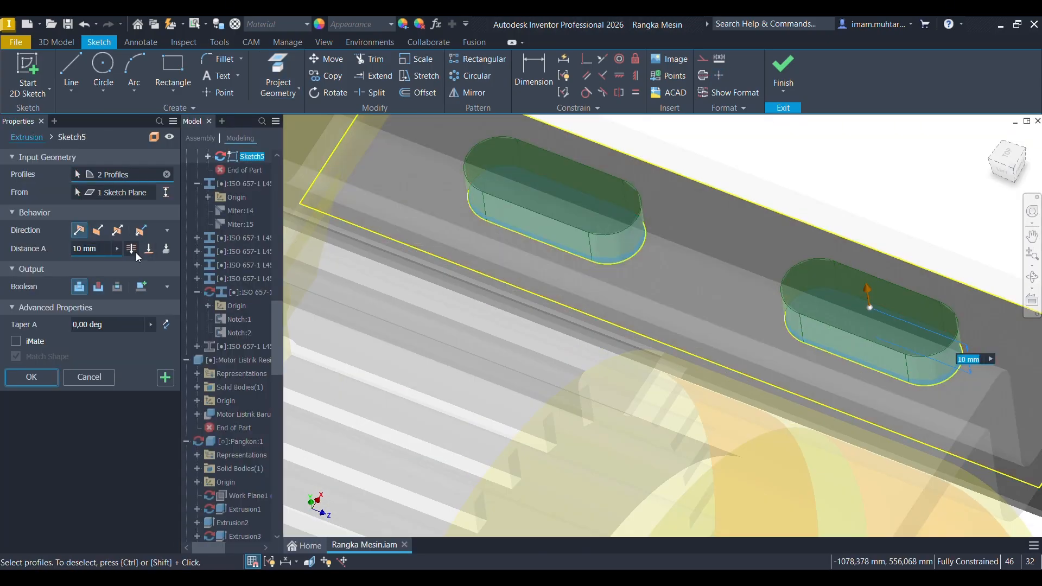
left_click(97, 232)
left_click(31, 376)
scroll(525, 308, "up", 5)
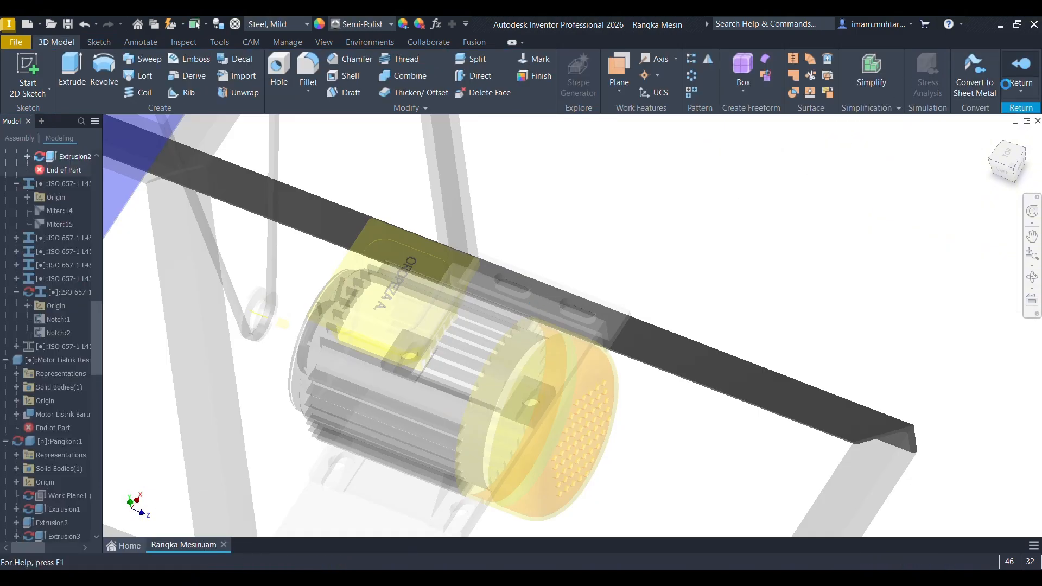
scroll(592, 258, "up", 5)
scroll(589, 261, "down", 3)
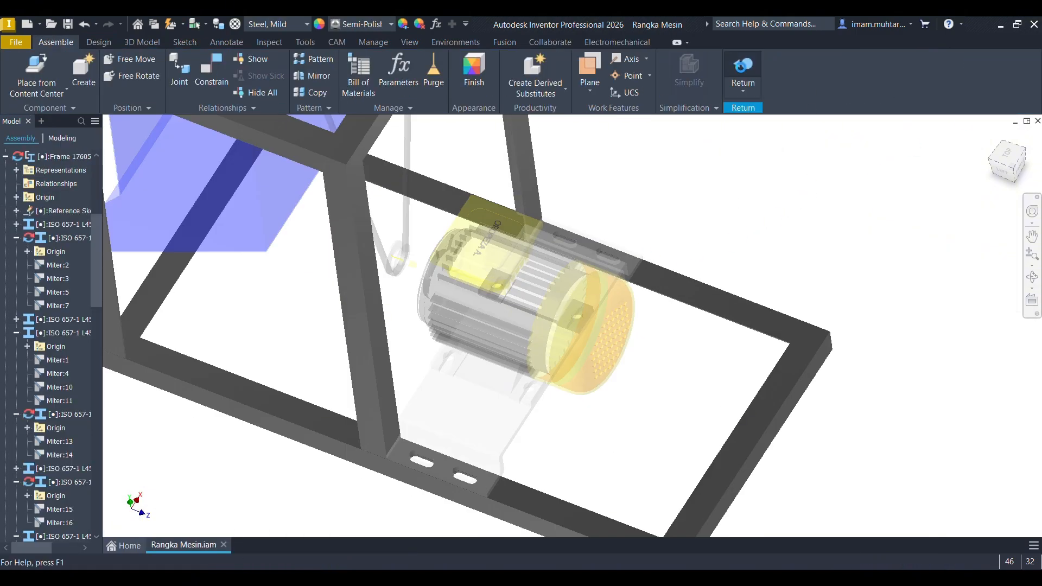
left_click(736, 65)
Save Rangka Mesin.iam and its dependents with the new bracket slot cuts in the frame beams.
scroll(648, 264, "up", 5)
scroll(504, 412, "down", 8)
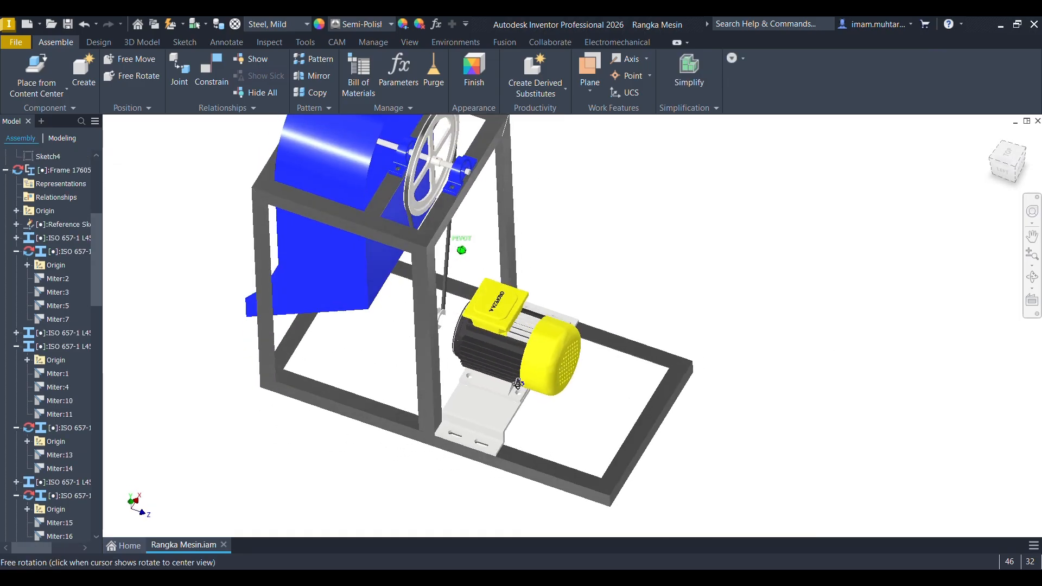
scroll(504, 412, "up", 5)
key("ctrl+s")
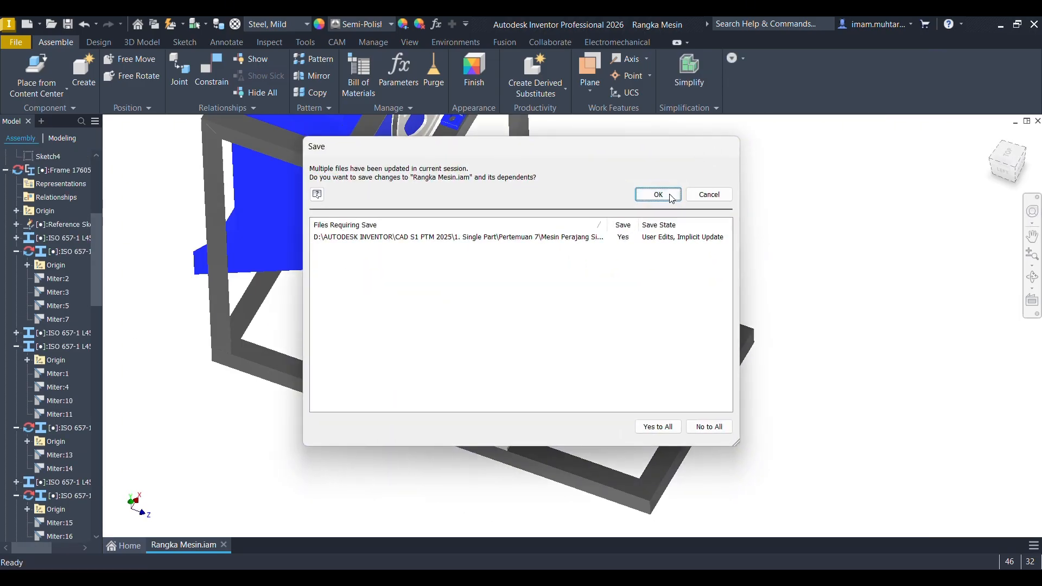
left_click(668, 196)
Delete the motor bracket from the assembly, saving its Pangkon session edits, and paste a fresh copy beside the frame.
scroll(633, 246, "up", 3)
middle_click_drag(610, 320, 540, 348, "shift")
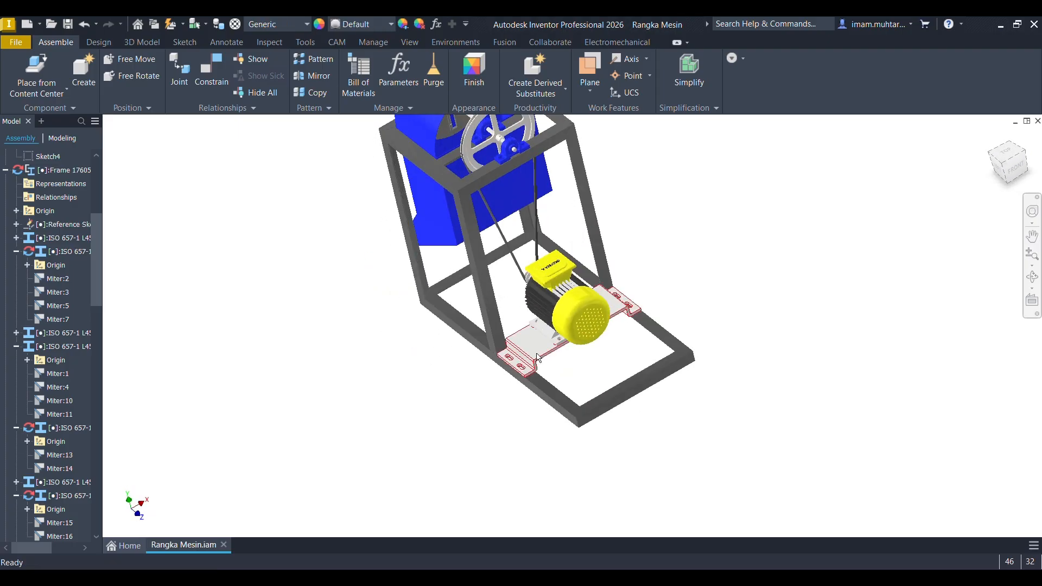
left_click(539, 359)
key("Delete")
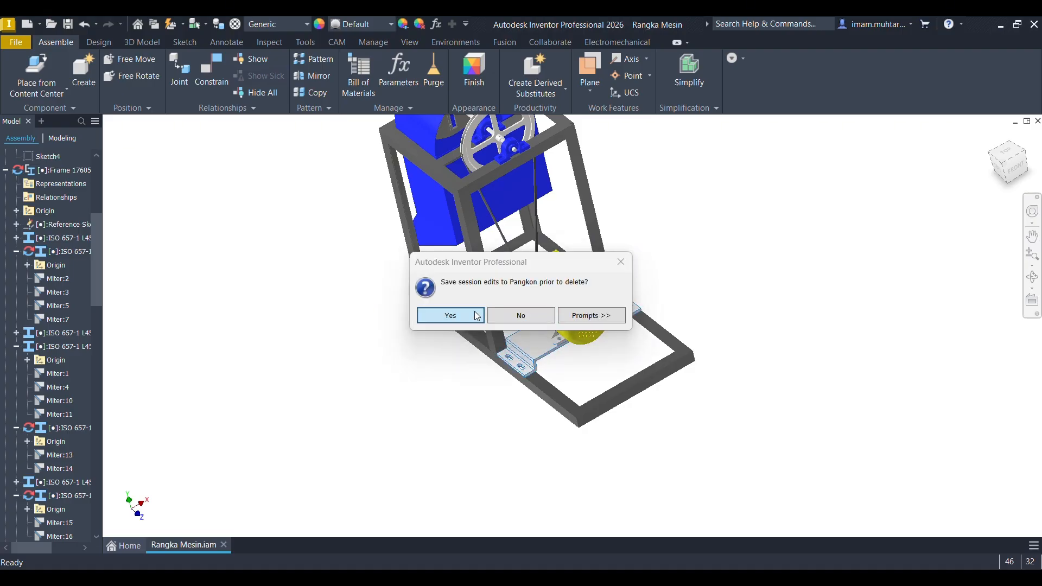
left_click(449, 314)
key("ctrl+v")
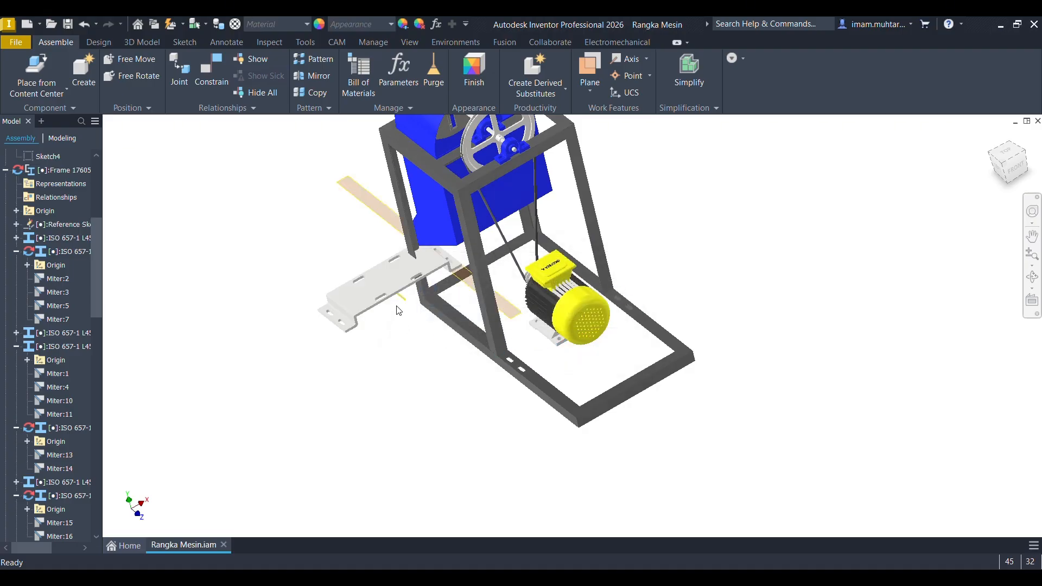
left_click(352, 367)
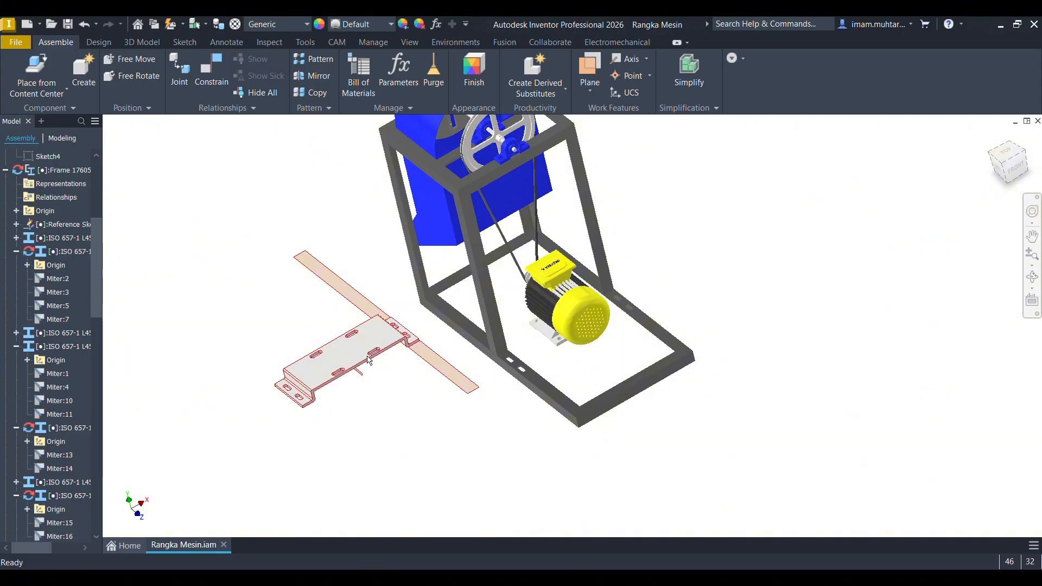
Open the pasted bracket part, hide Work Plane1 and Work Plane2, and return to the Rangka Mesin assembly.
right_click(357, 362)
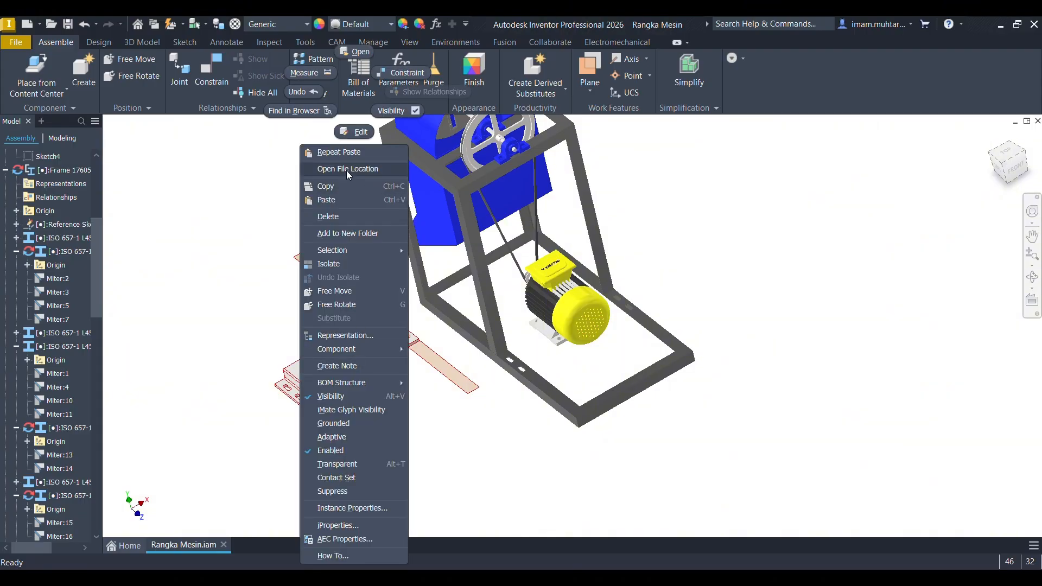
left_click(361, 54)
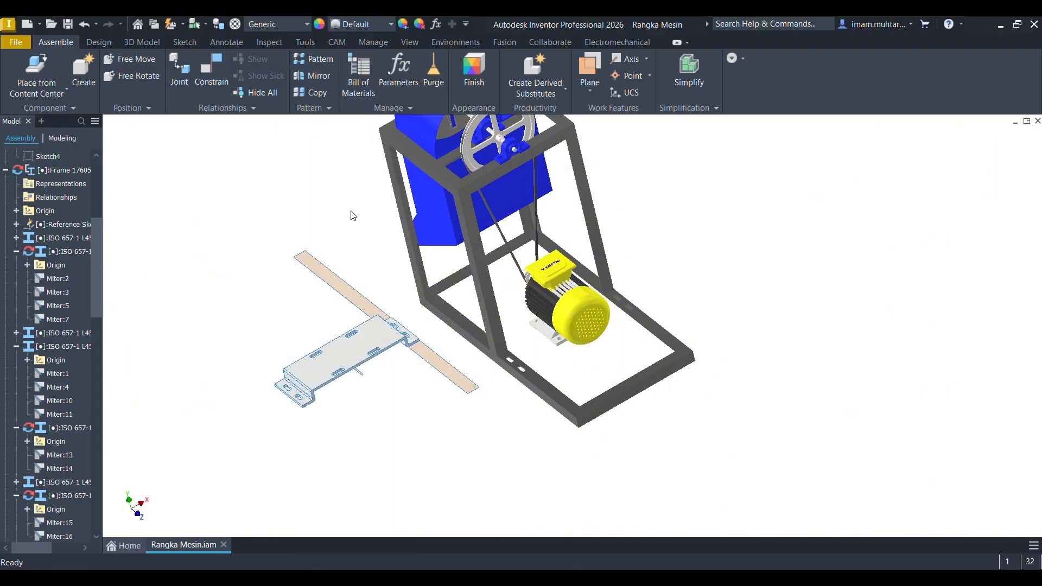
left_click(27, 326)
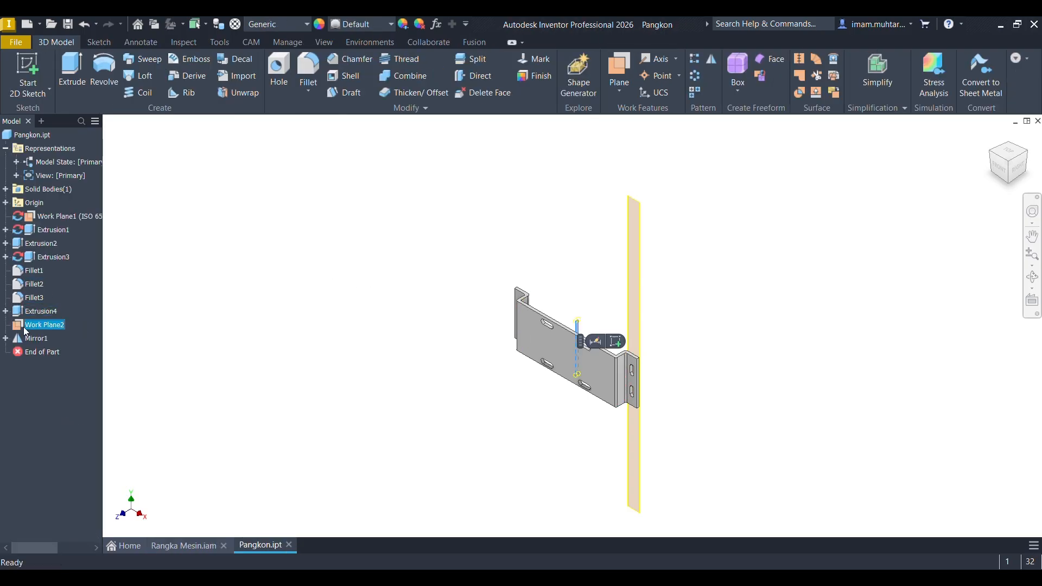
left_click(73, 217, "ctrl")
key("alt+v")
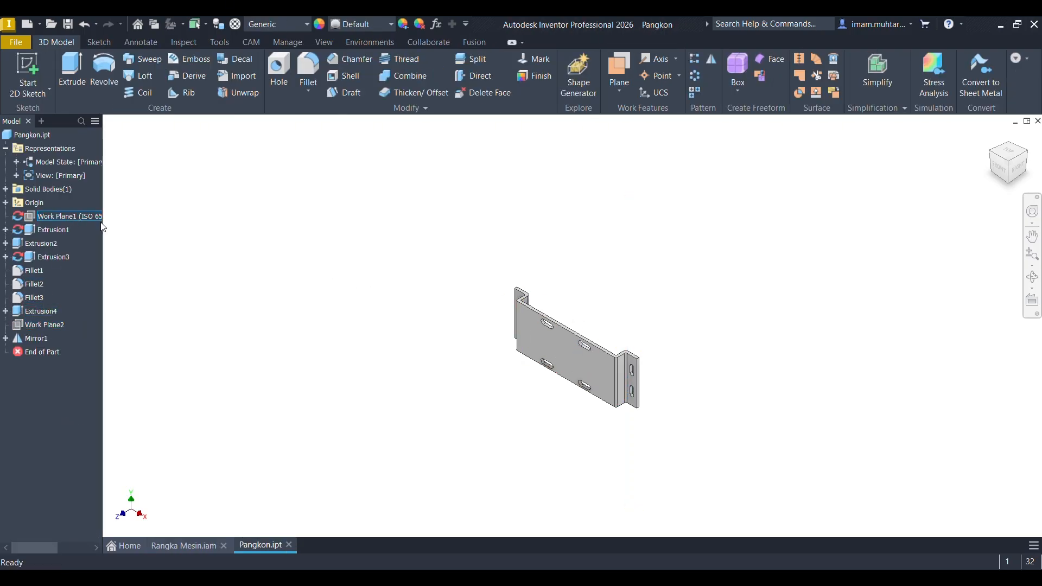
left_click(191, 544)
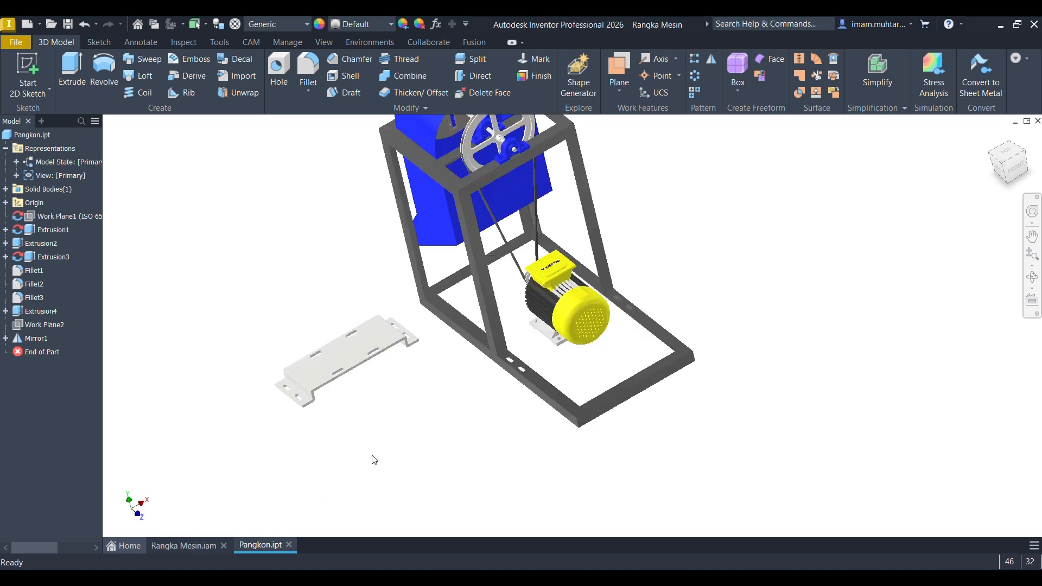
Constrain the bracket foot's outer edge face flush with the outer side face of the lower side beam at 0 mm offset.
key("c")
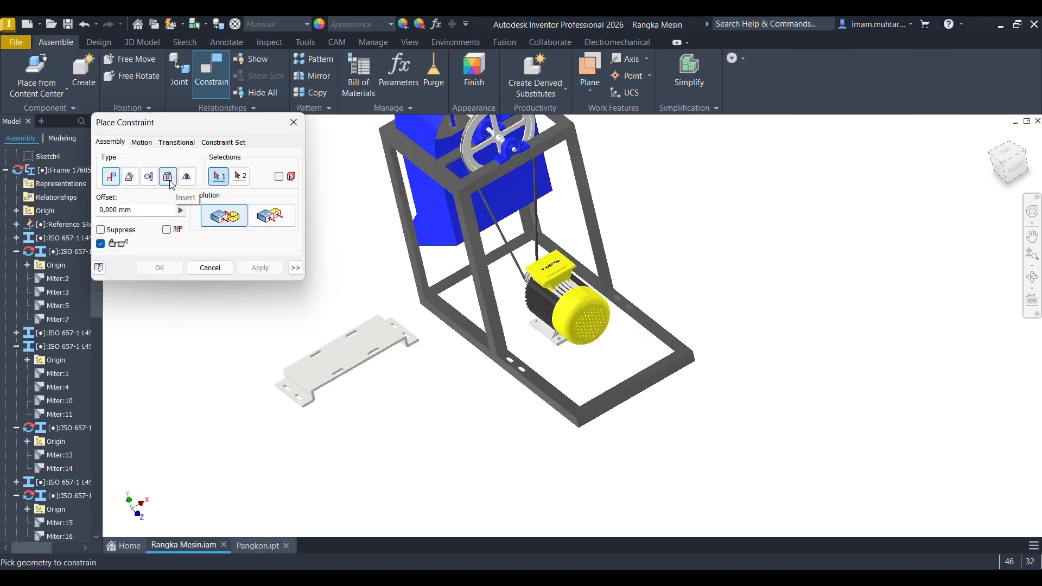
left_click(168, 183)
scroll(358, 346, "up", 2)
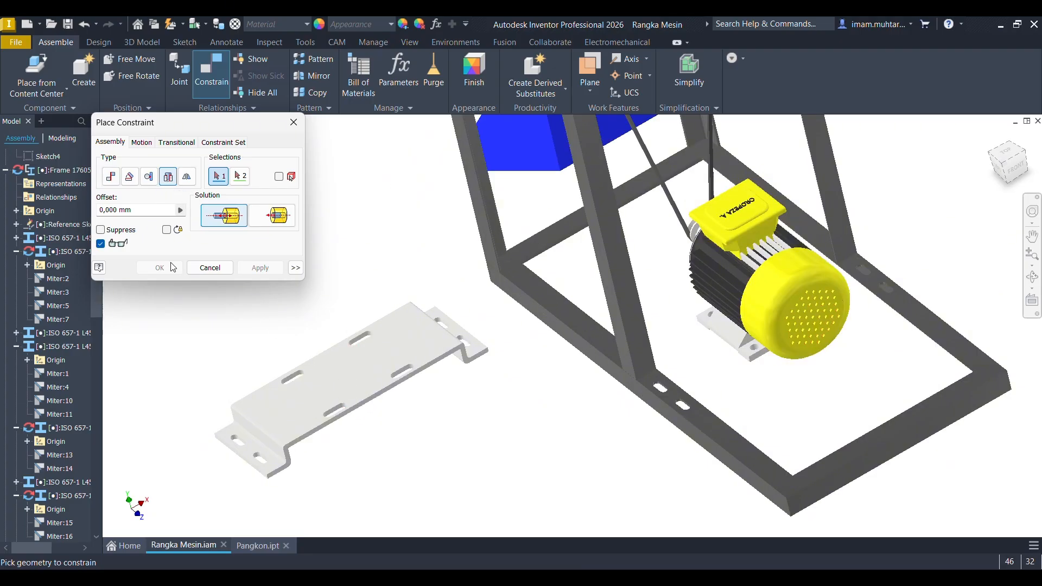
left_click(110, 177)
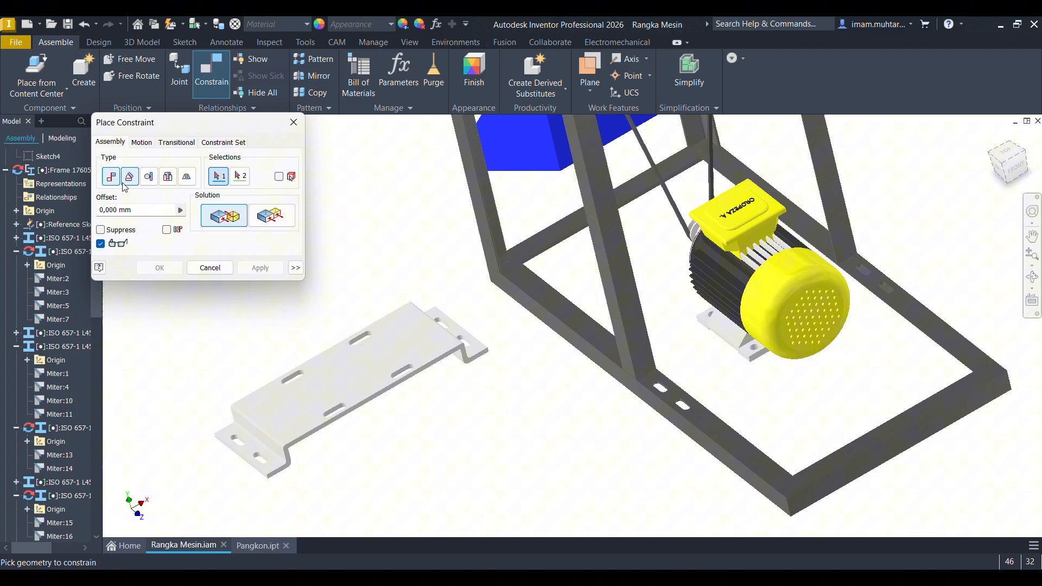
left_click(273, 222)
scroll(233, 434, "up", 4)
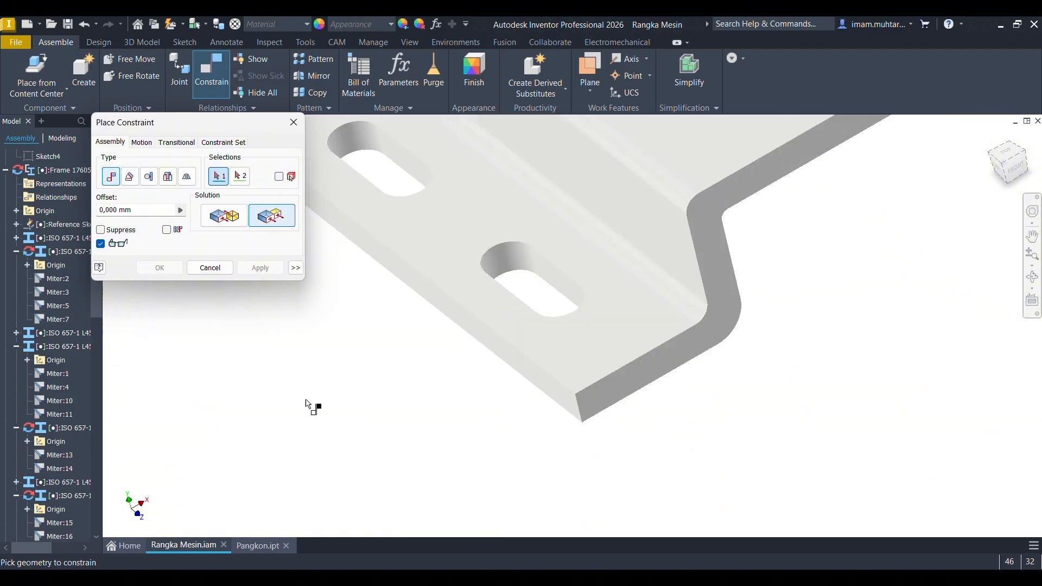
left_click(436, 307)
scroll(677, 285, "down", 5)
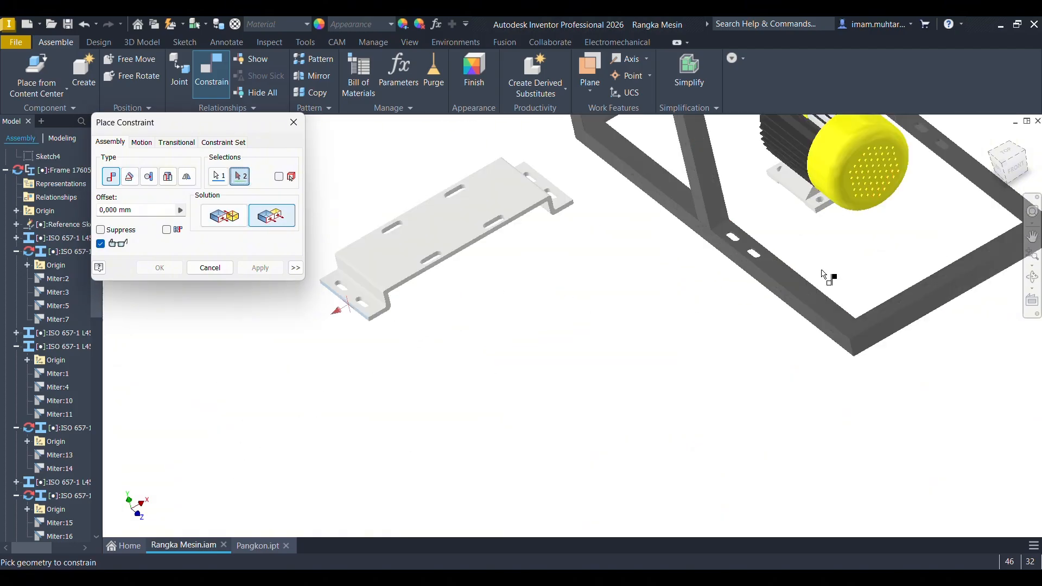
scroll(744, 269, "up", 5)
left_click(682, 267)
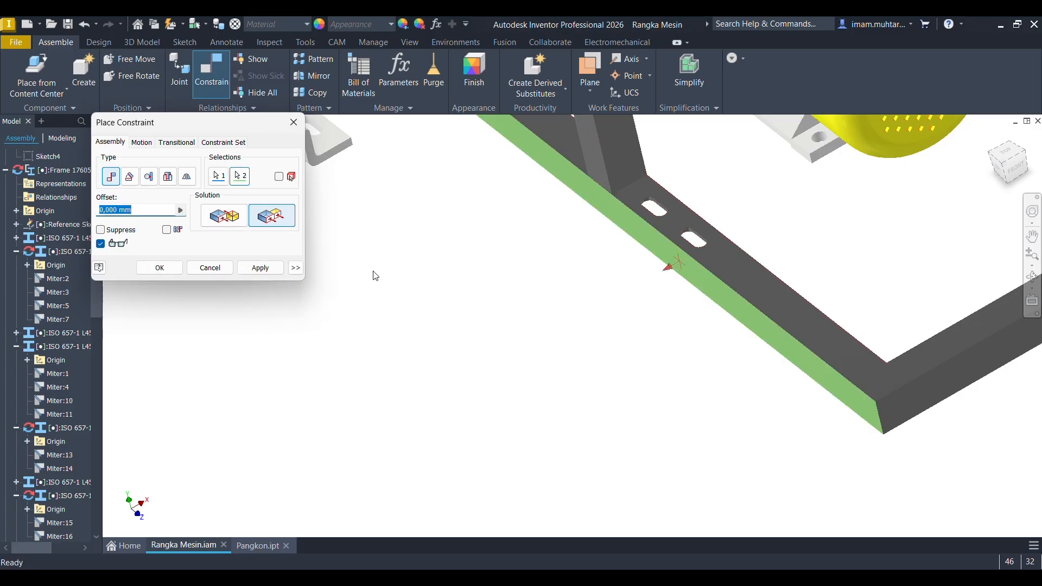
left_click(264, 269)
Mate the bracket's long edge face to the upright leg's face at 0 mm offset, and move the bracket up off the beam.
scroll(583, 386, "down", 5)
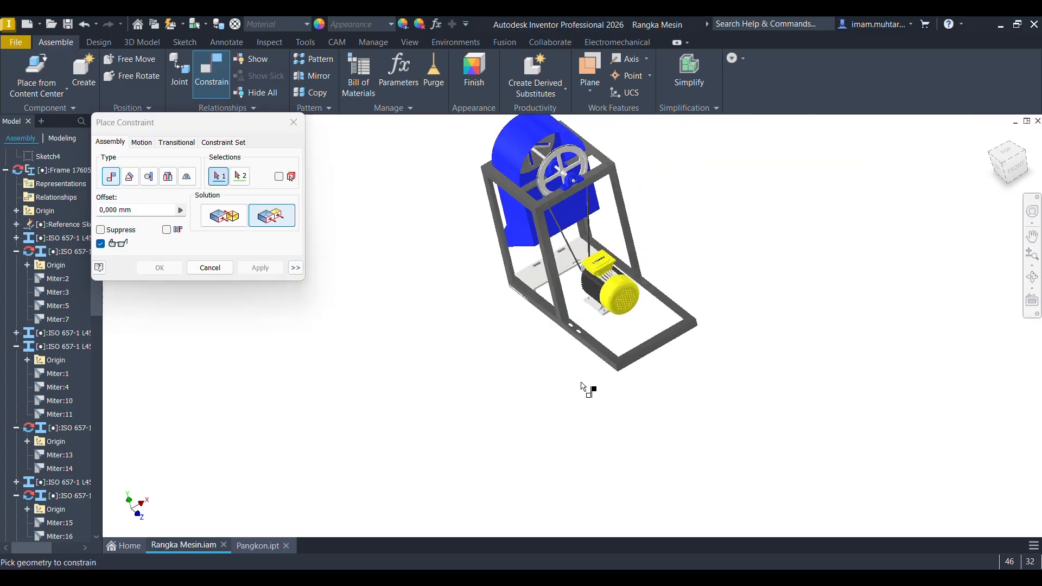
scroll(565, 352, "up", 2)
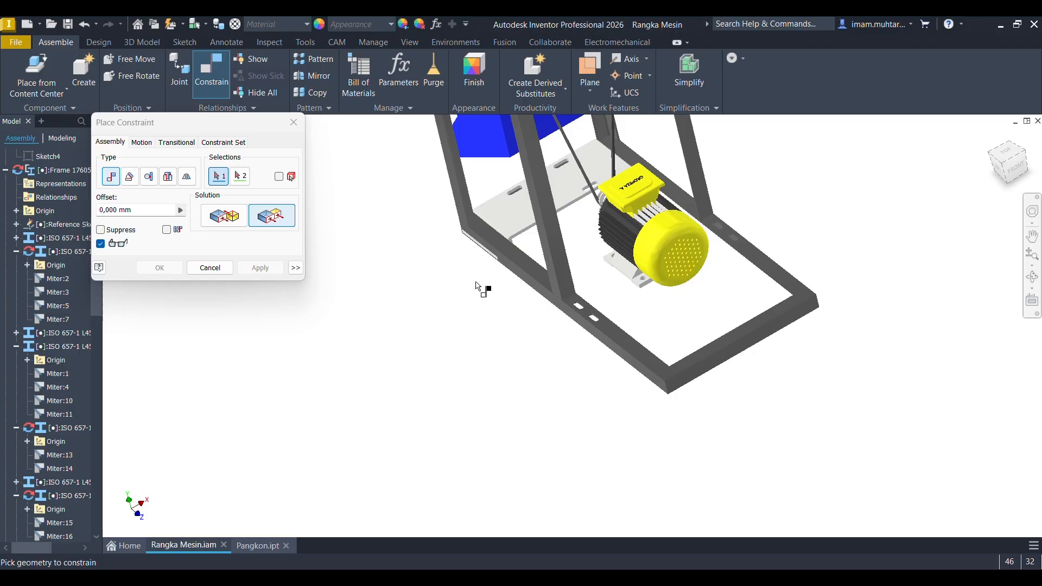
middle_click_drag(476, 283, 615, 275, "shift")
scroll(420, 272, "up", 5)
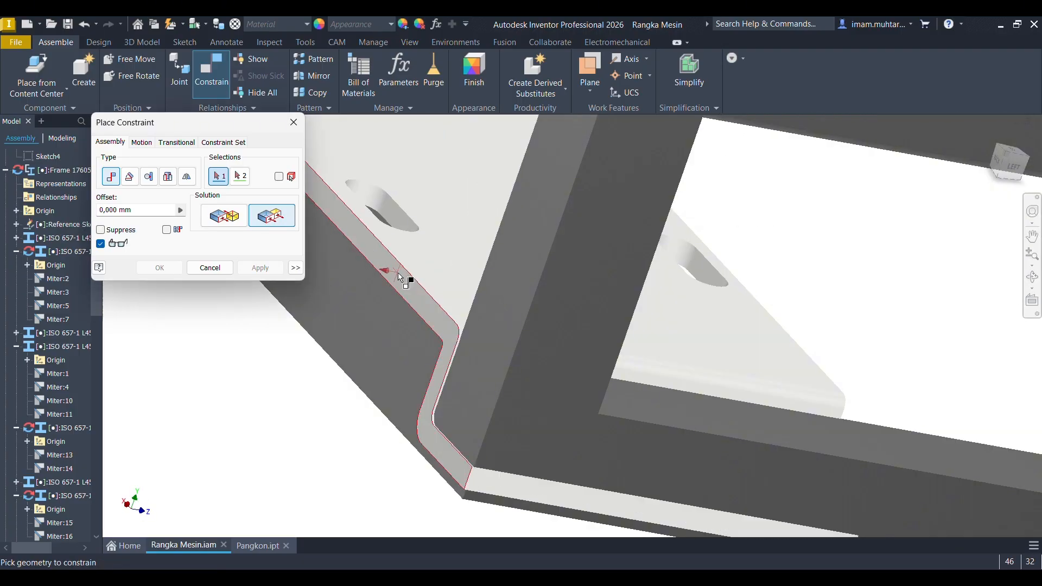
left_click(402, 278)
scroll(404, 280, "down", 5)
middle_click_drag(507, 319, 493, 360, "shift")
scroll(628, 360, "up", 3)
left_click(610, 354)
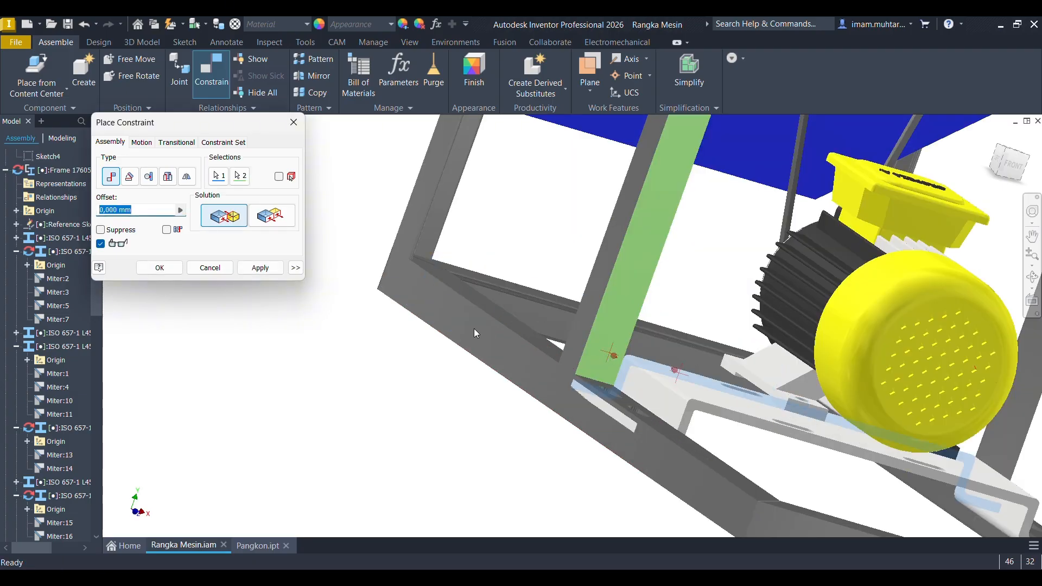
left_click(260, 268)
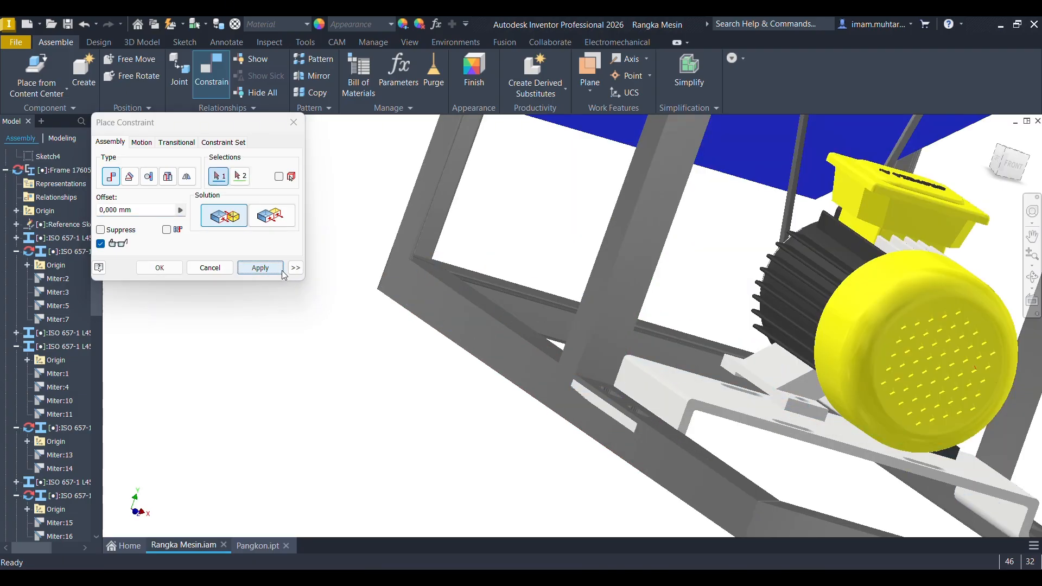
left_click(209, 267)
left_click_drag(696, 365, 574, 398)
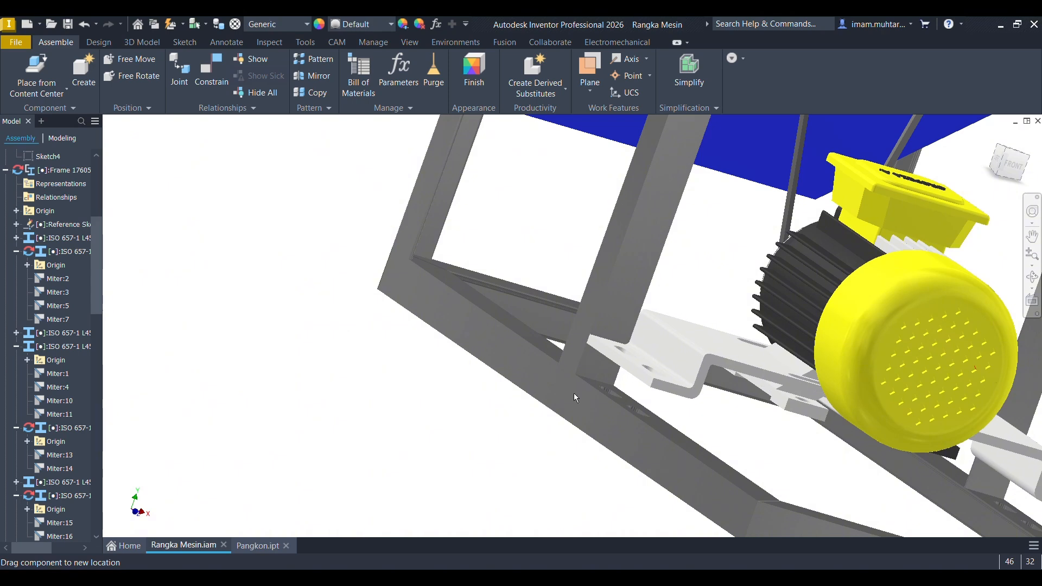
Mate the rounded end of the bracket foot's slot to the matching slot end in the lower beam at 0 mm offset.
key("c")
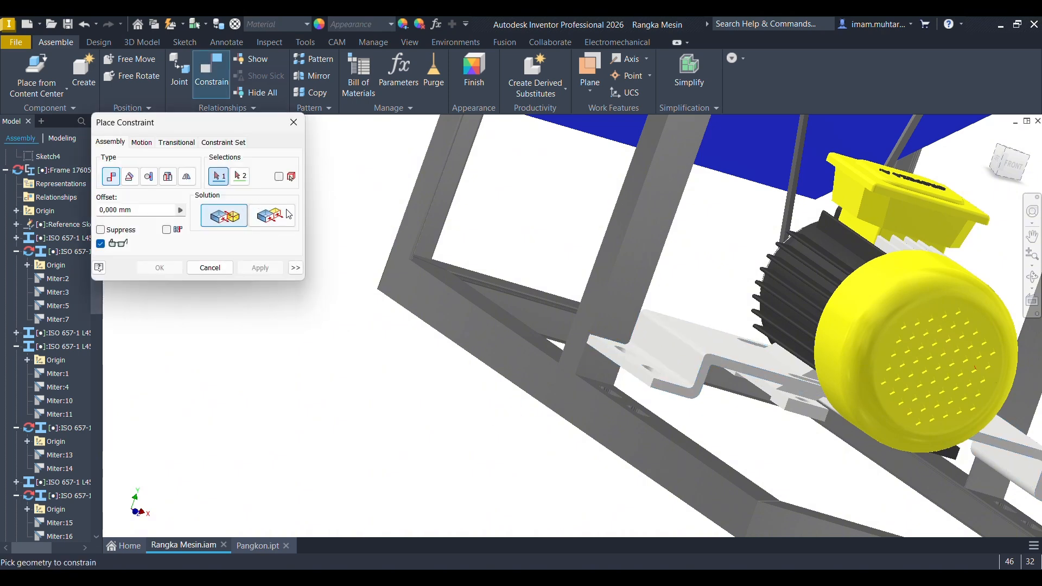
scroll(619, 369, "up", 3)
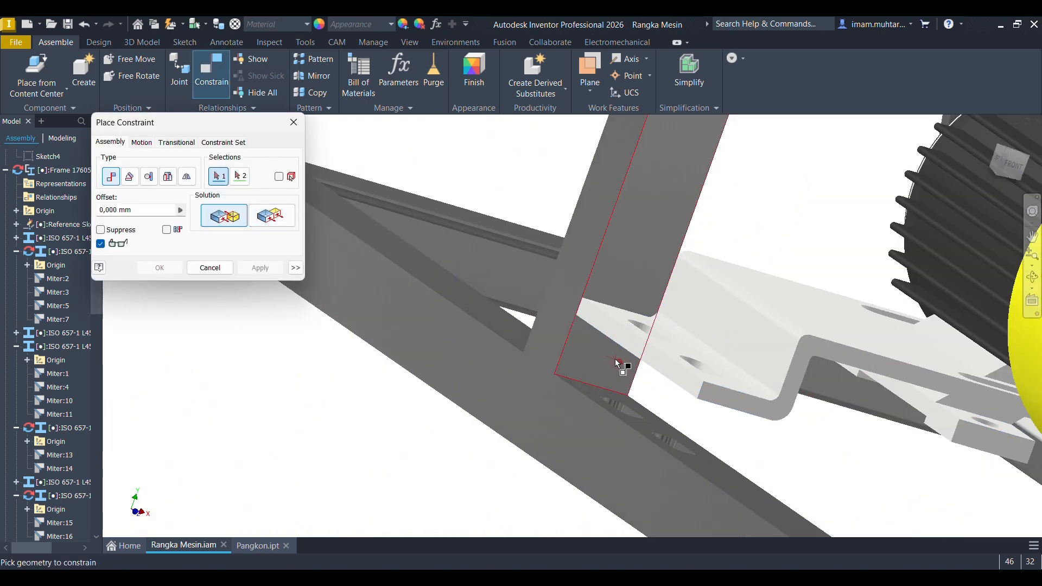
middle_click_drag(621, 365, 564, 375, "shift")
scroll(590, 368, "down", 2)
scroll(592, 367, "up", 5)
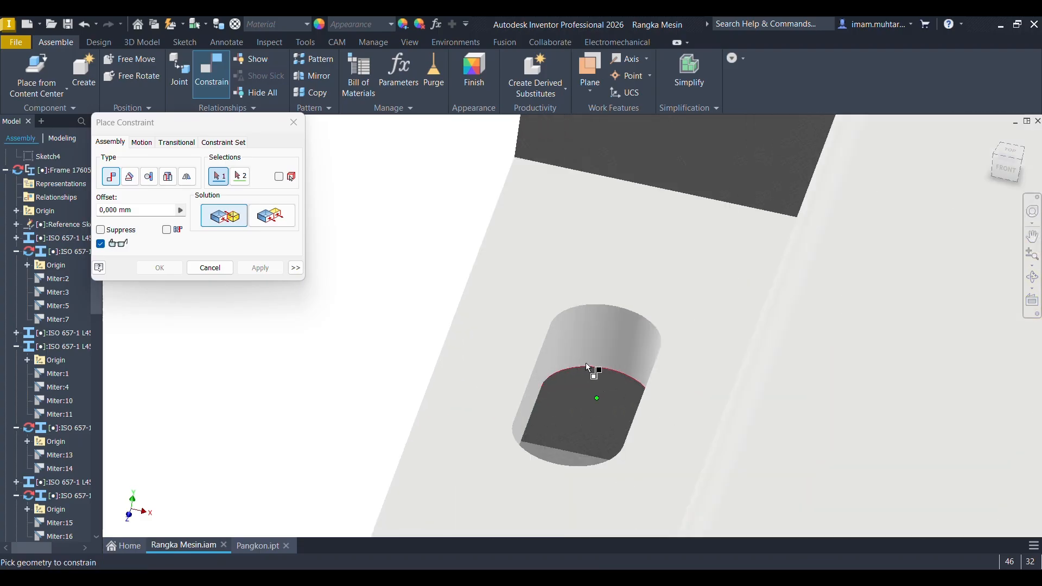
left_click(587, 362)
scroll(557, 352, "down", 8)
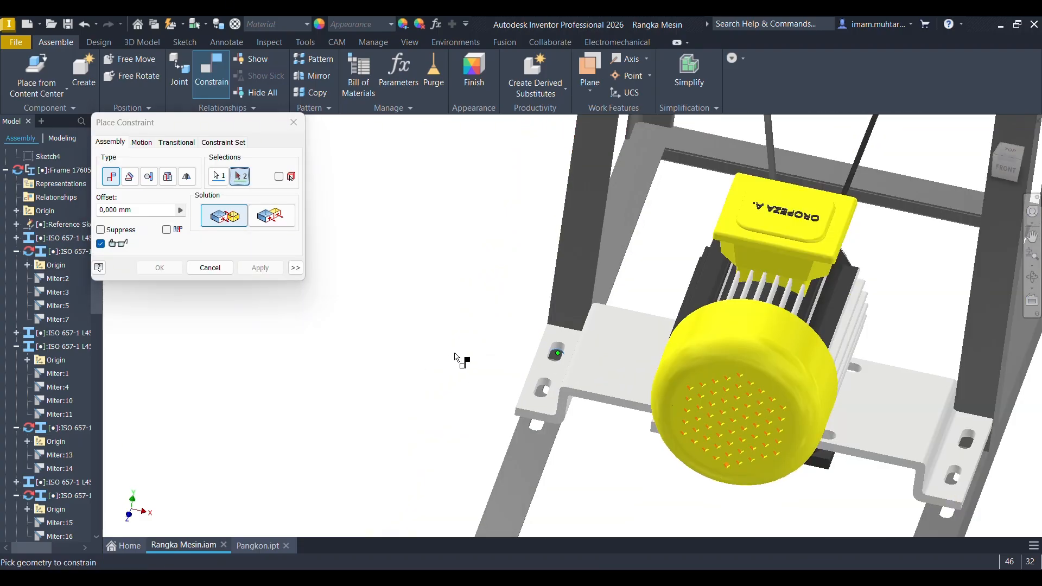
middle_click_drag(455, 354, 521, 359, "shift")
scroll(461, 408, "up", 6)
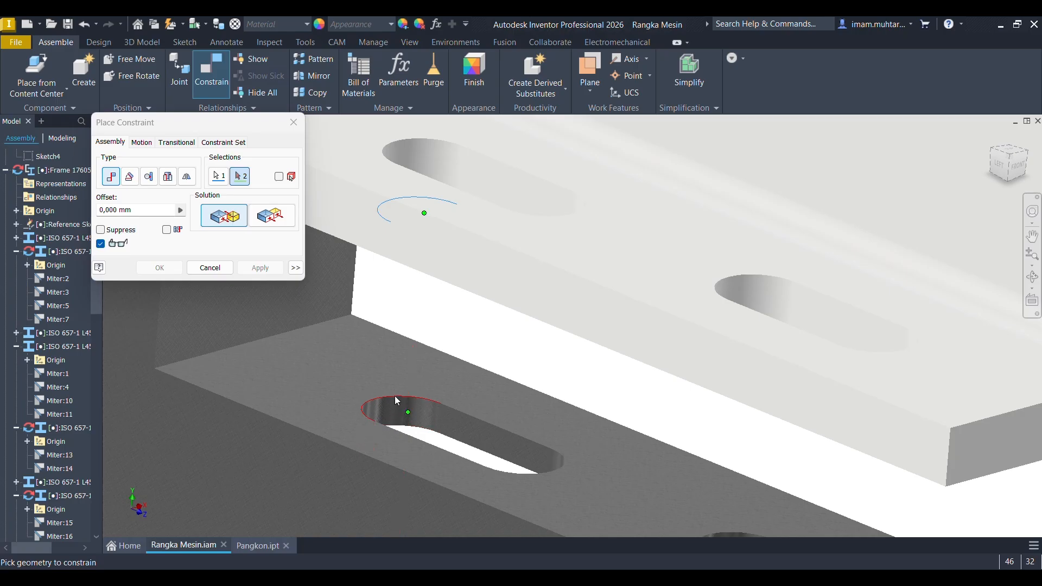
left_click(397, 401)
left_click(260, 267)
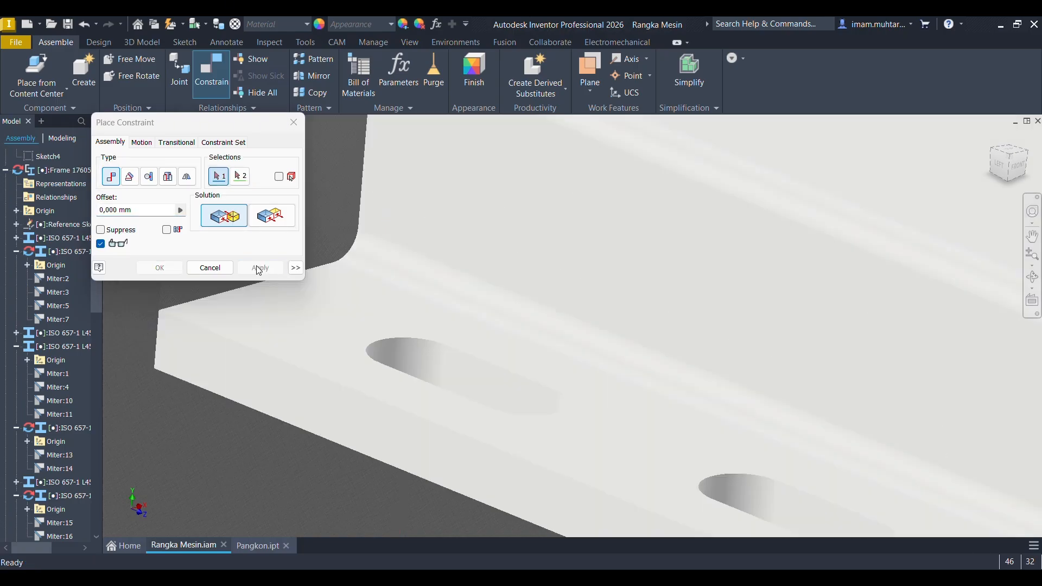
left_click(210, 267)
Check the seated motor bracket under the motor and save the assembly with all its changed dependents.
scroll(521, 272, "down", 5)
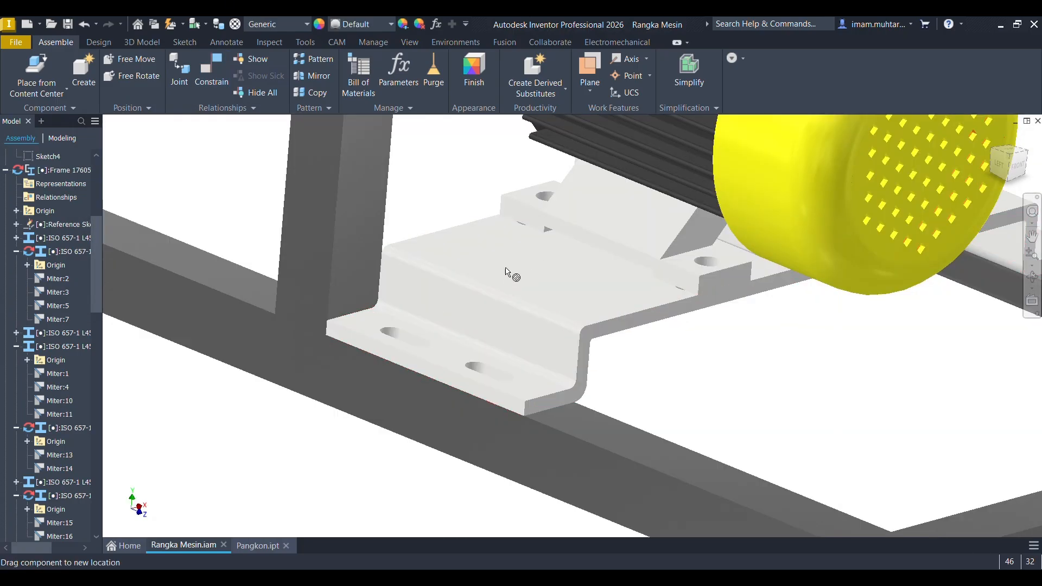
left_click(505, 267)
scroll(491, 330, "down", 5)
middle_click_drag(490, 332, 523, 329, "shift")
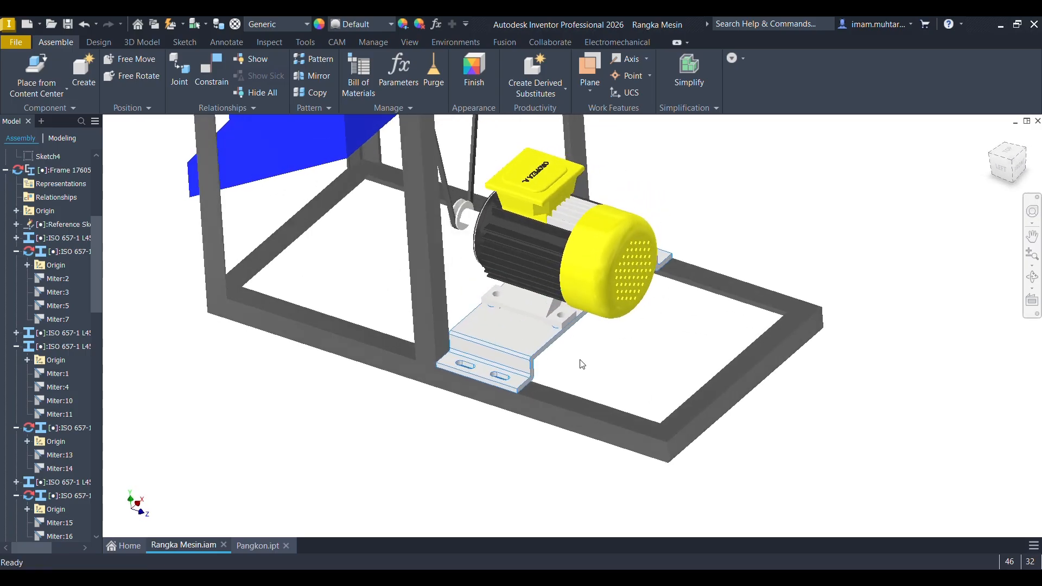
left_click(597, 356)
key("ctrl+s")
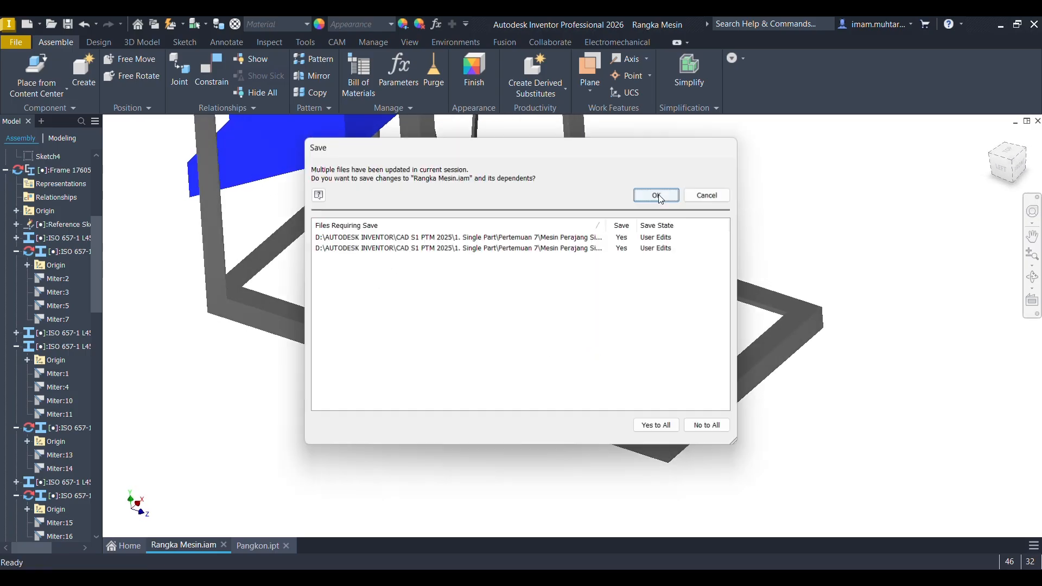
left_click(653, 196)
Try to place an ISO 4162 flanged hex head bolt from the Content Center at the rounded end of the bracket foot's slot.
scroll(574, 332, "down", 6)
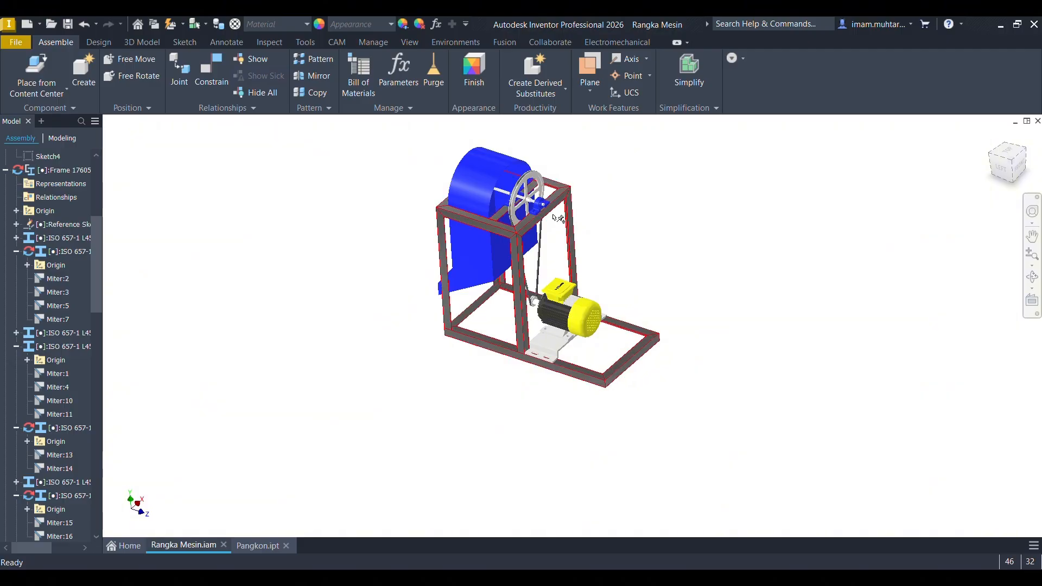
scroll(478, 277, "up", 6)
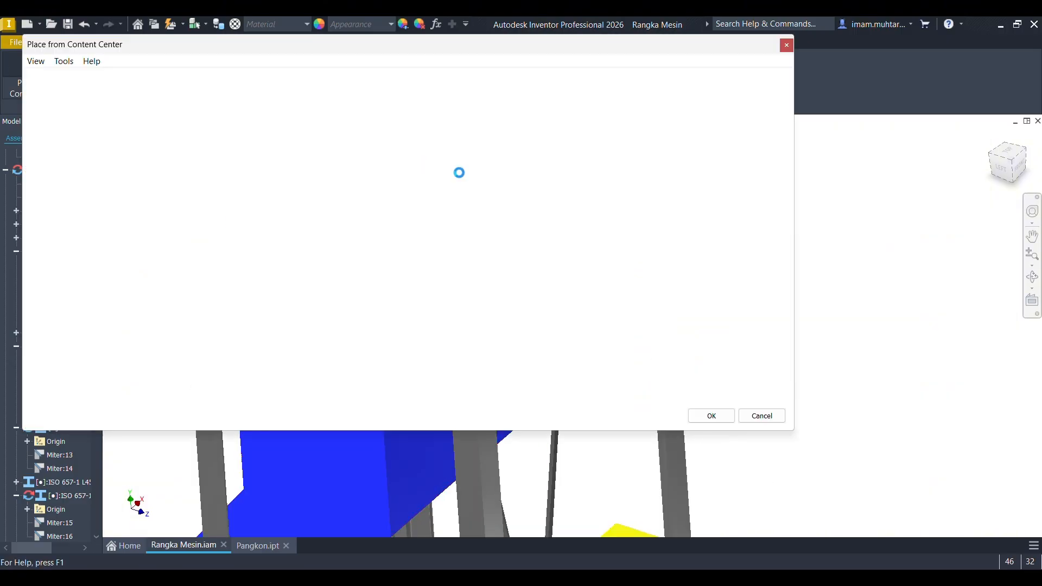
scroll(921, 311, "down", 5)
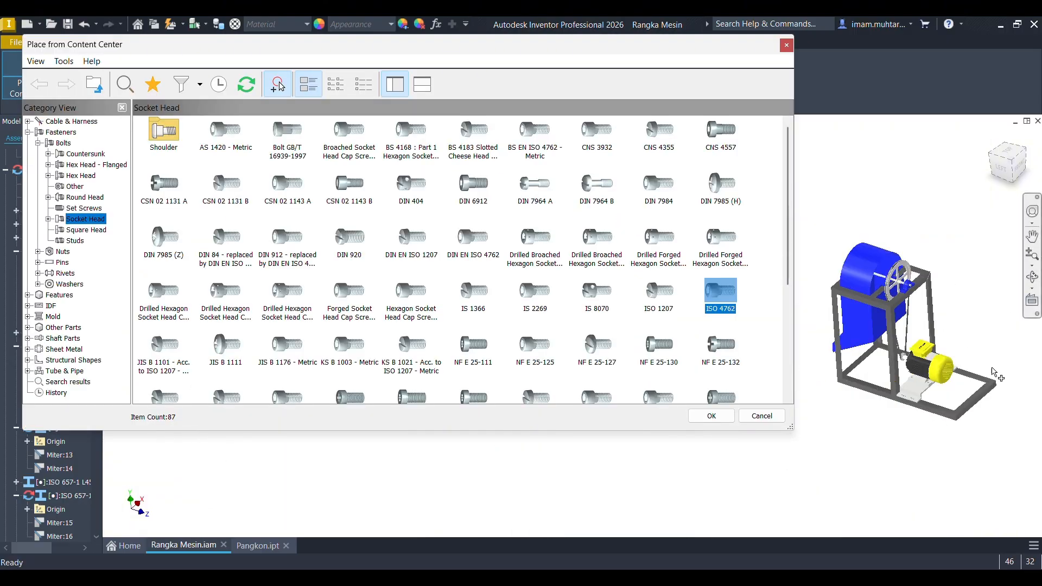
scroll(981, 395, "up", 3)
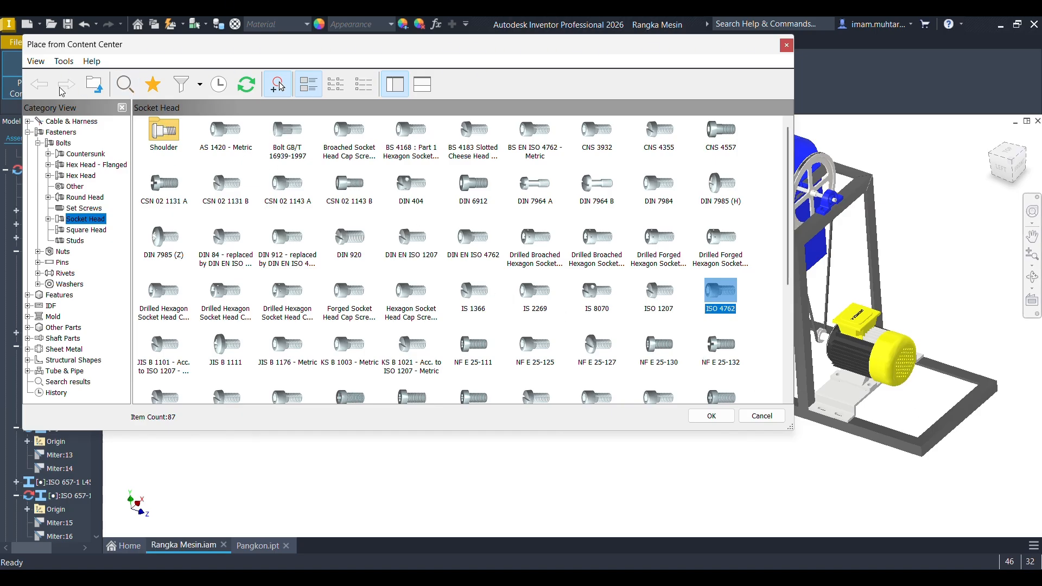
left_click(76, 168)
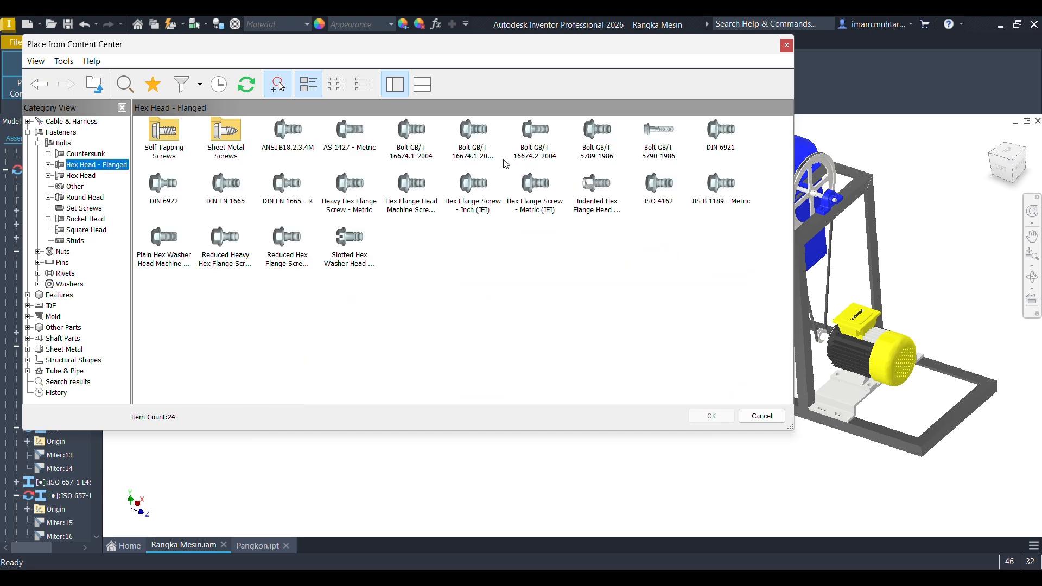
double_click(668, 184)
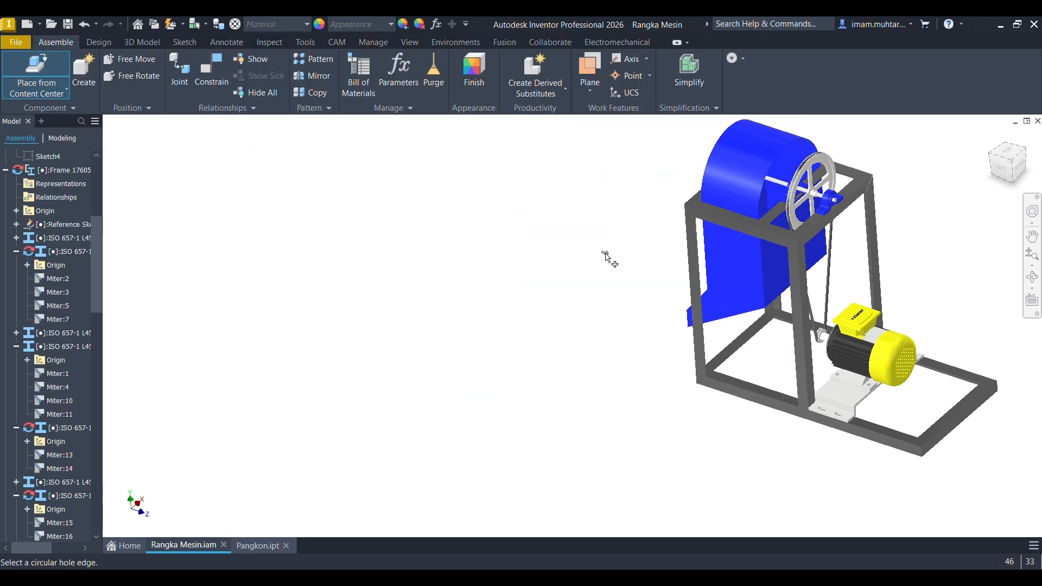
scroll(606, 257, "down", 3)
scroll(597, 293, "up", 15)
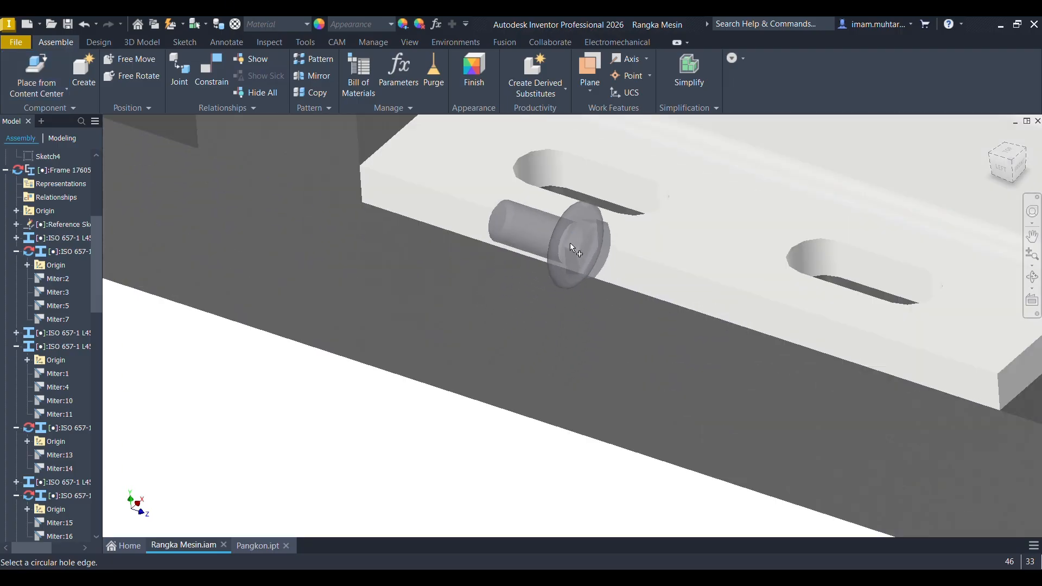
scroll(570, 247, "down", 2)
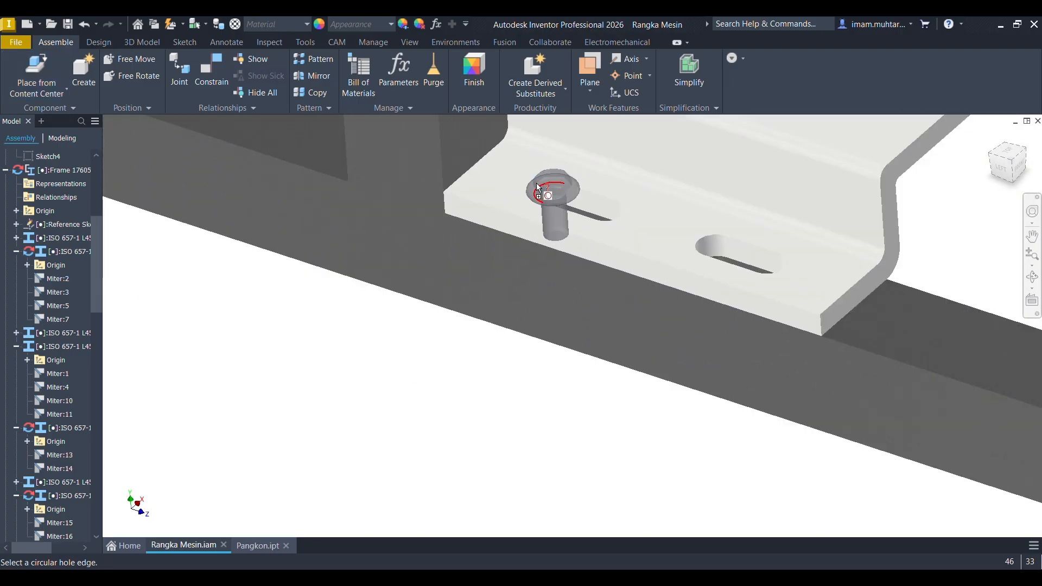
left_click(542, 182)
Check the ISO 4162 bolt's length against the bracket foot and beam, and cancel its placement.
scroll(537, 288, "down", 2)
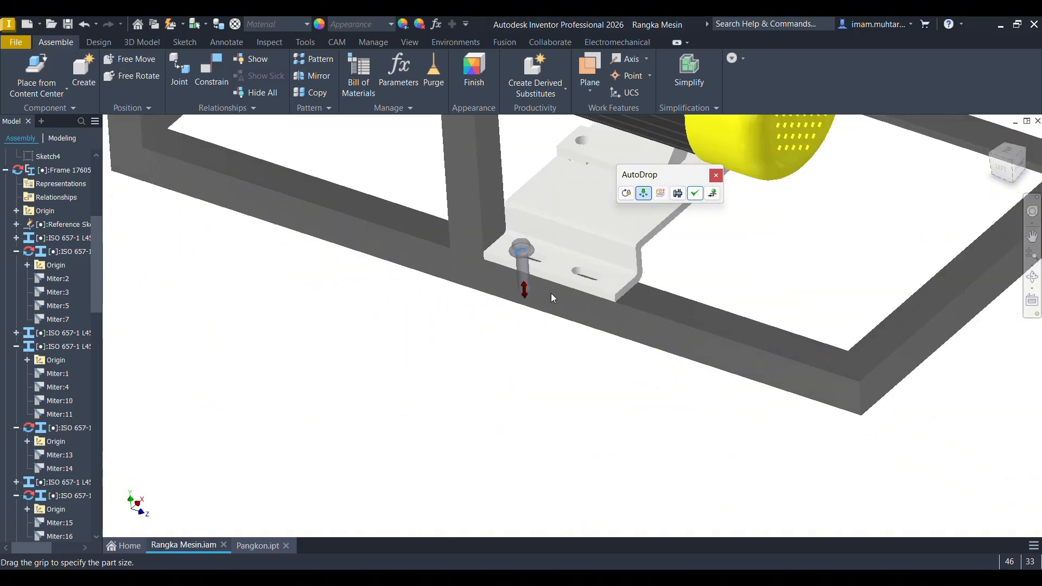
scroll(577, 290, "up", 2)
scroll(517, 325, "down", 4)
middle_click_drag(515, 327, 716, 213, "shift")
scroll(532, 327, "up", 3)
scroll(465, 353, "up", 2)
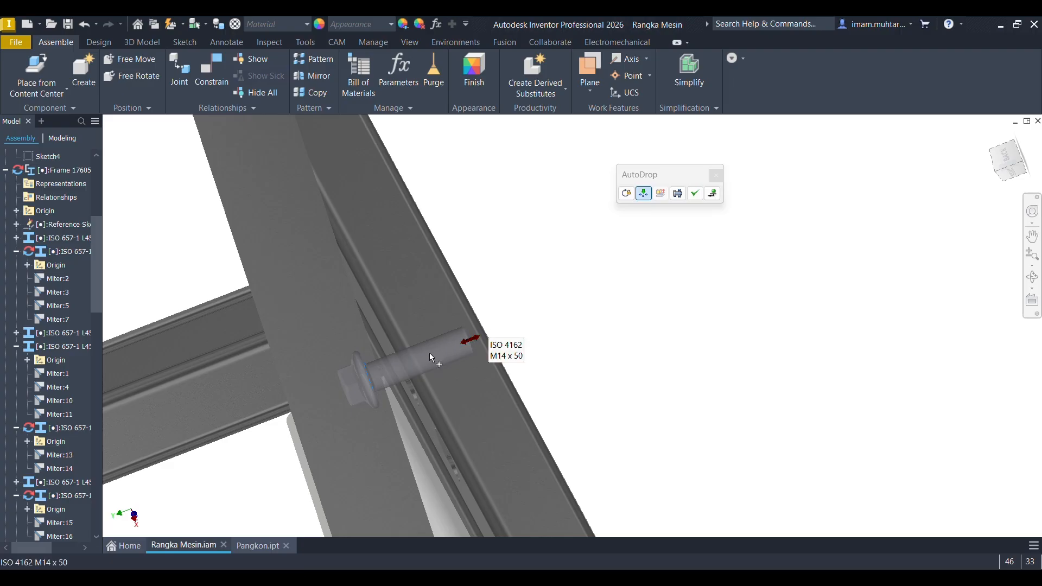
left_click(1008, 158)
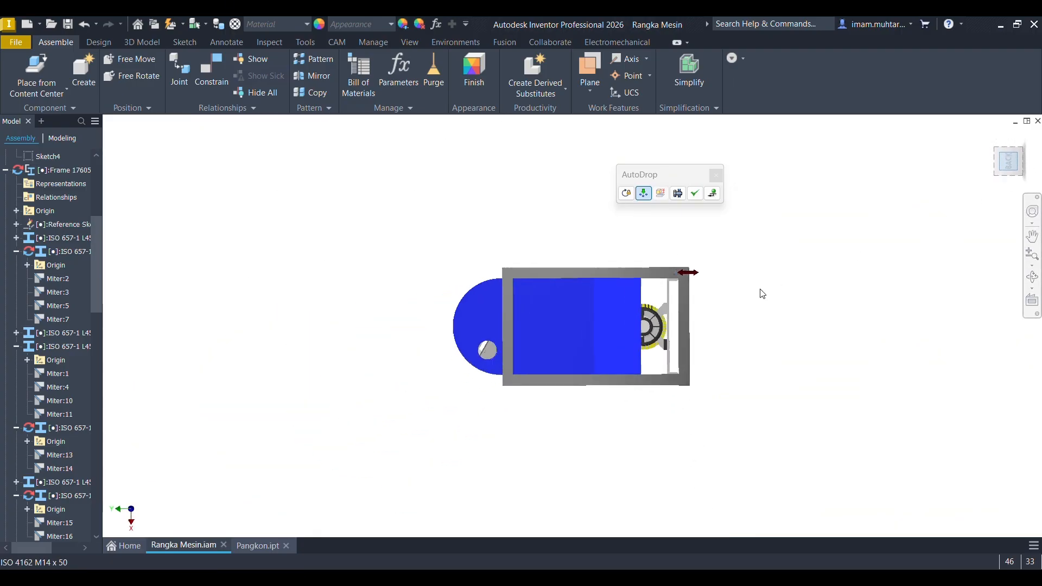
scroll(457, 297, "up", 5)
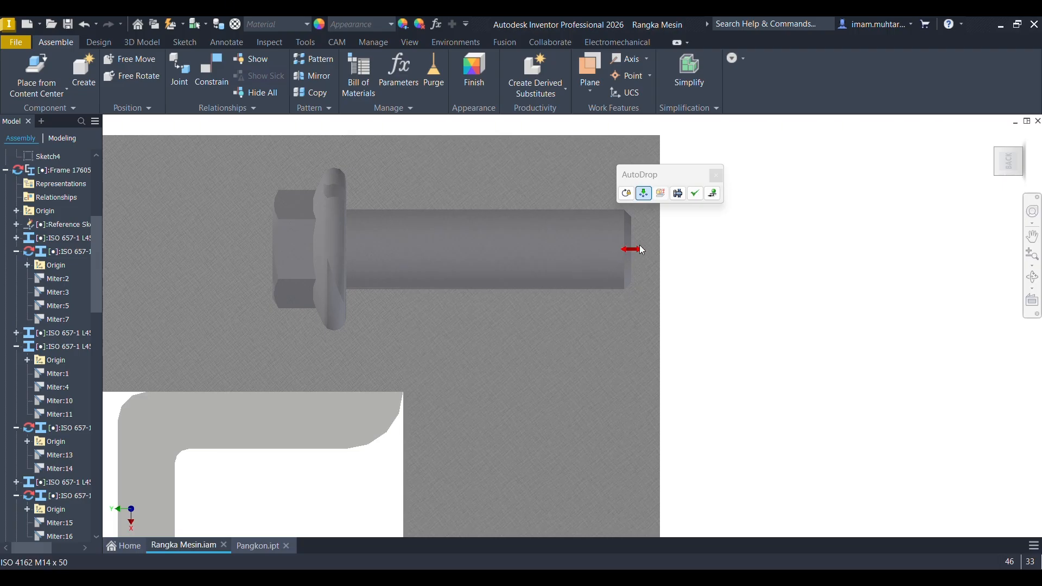
scroll(552, 269, "down", 5)
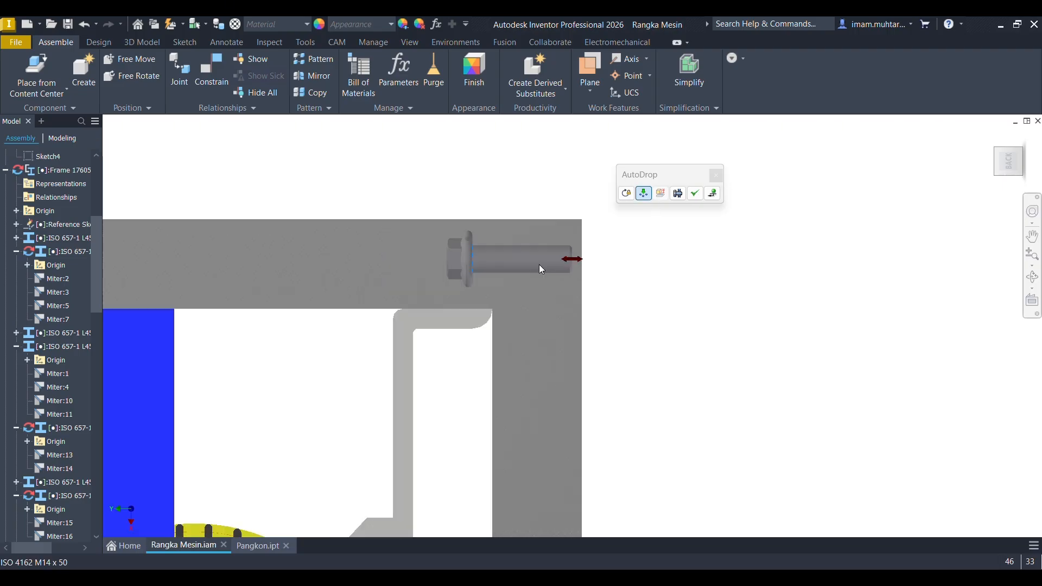
mouse_move(552, 255)
middle_mouse_down("shift")
mouse_move(490, 272)
mouse_move(523, 310)
mouse_move(574, 277)
mouse_move(470, 228)
mouse_move(545, 260)
mouse_move(557, 294)
mouse_move(584, 288)
mouse_move(564, 274)
mouse_move(539, 291)
middle_mouse_up("shift")
key("Escape")
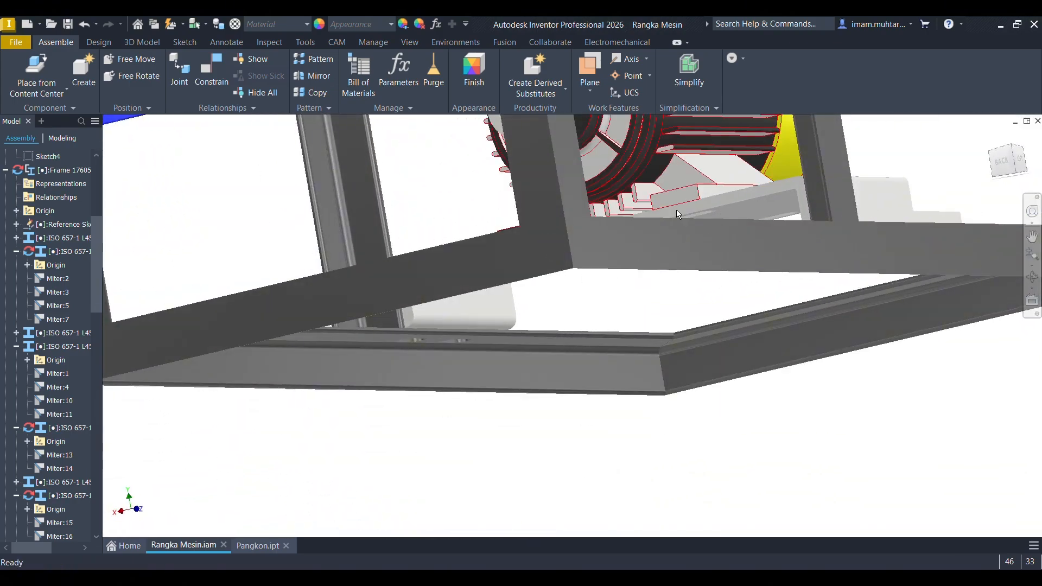
Drop a JIS B 1189 - Metric flanged bolt at the rounded end of the bracket foot's first slot and open its bolted connection settings.
scroll(634, 249, "down", 5)
mouse_move(738, 246)
middle_mouse_down("shift")
mouse_move(684, 246)
mouse_move(659, 265)
mouse_move(564, 293)
middle_mouse_up("shift")
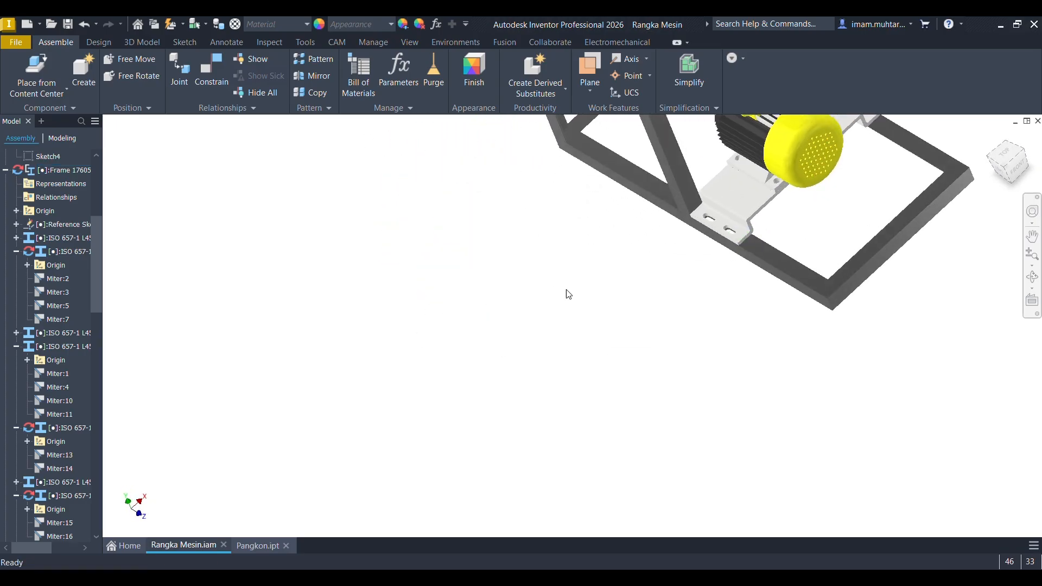
scroll(791, 209, "up", 6)
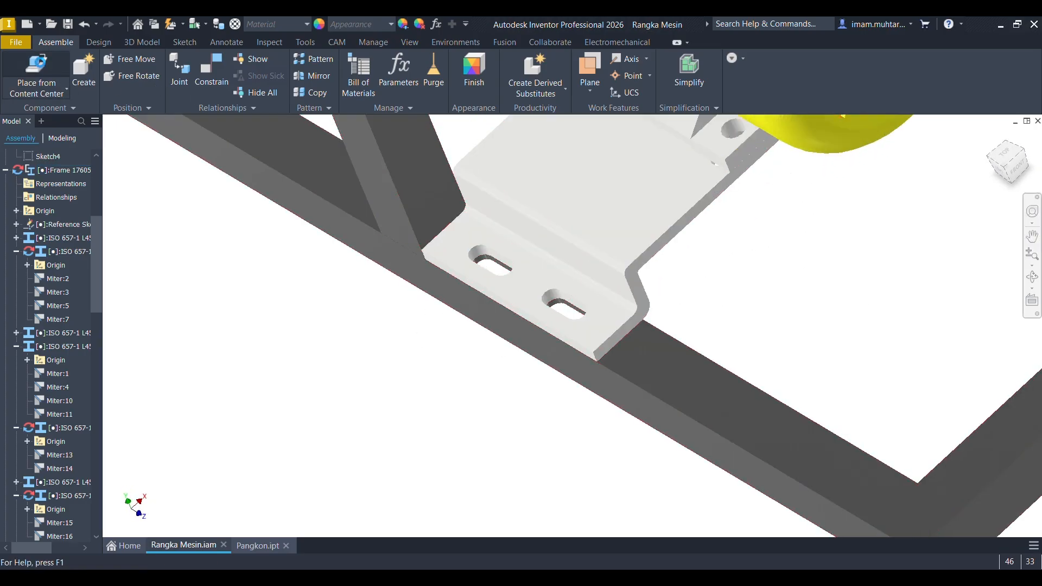
left_click(37, 65)
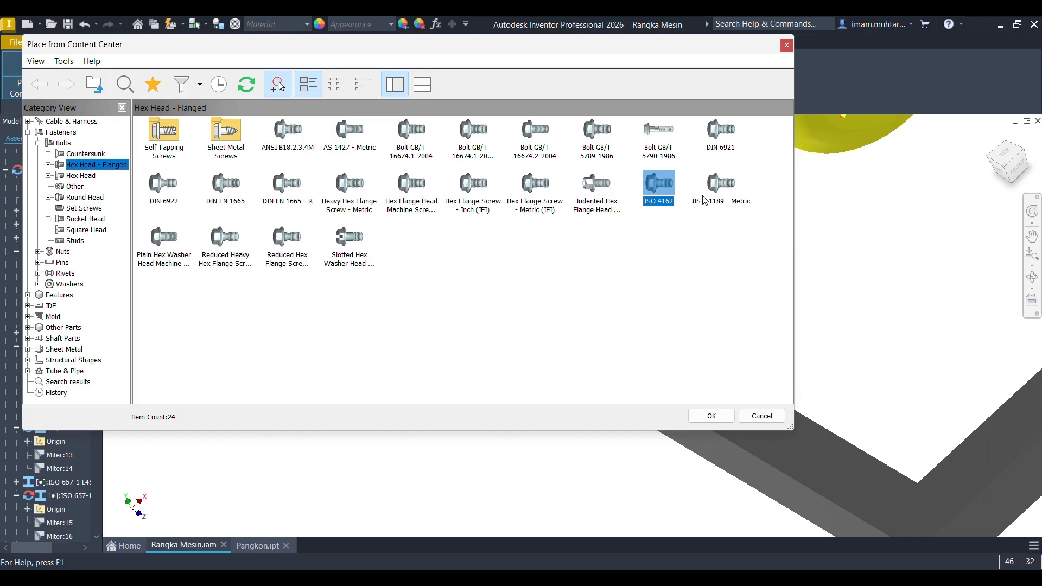
double_click(722, 187)
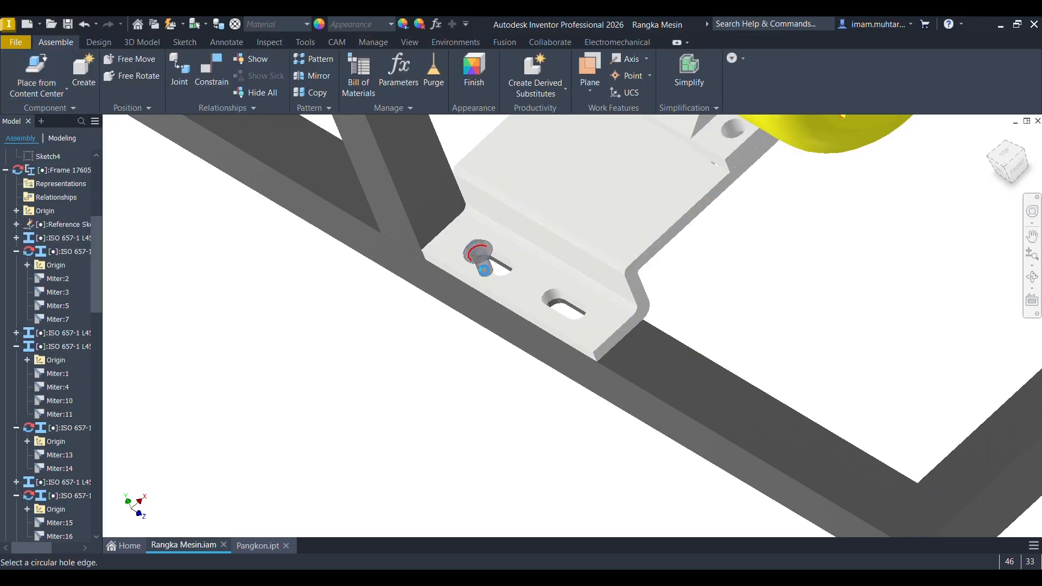
left_click(483, 263)
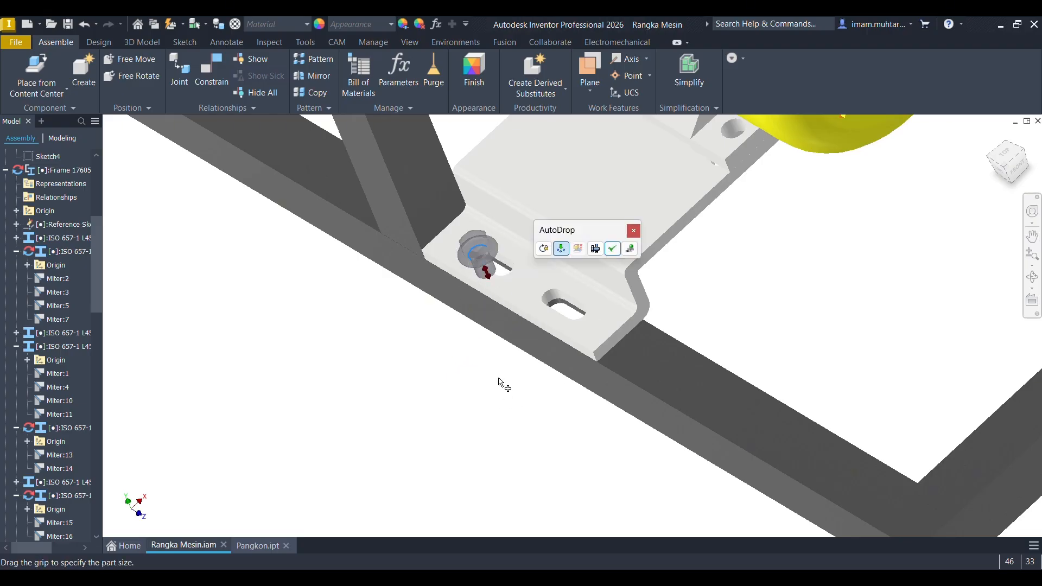
middle_click_drag(500, 379, 597, 250, "shift")
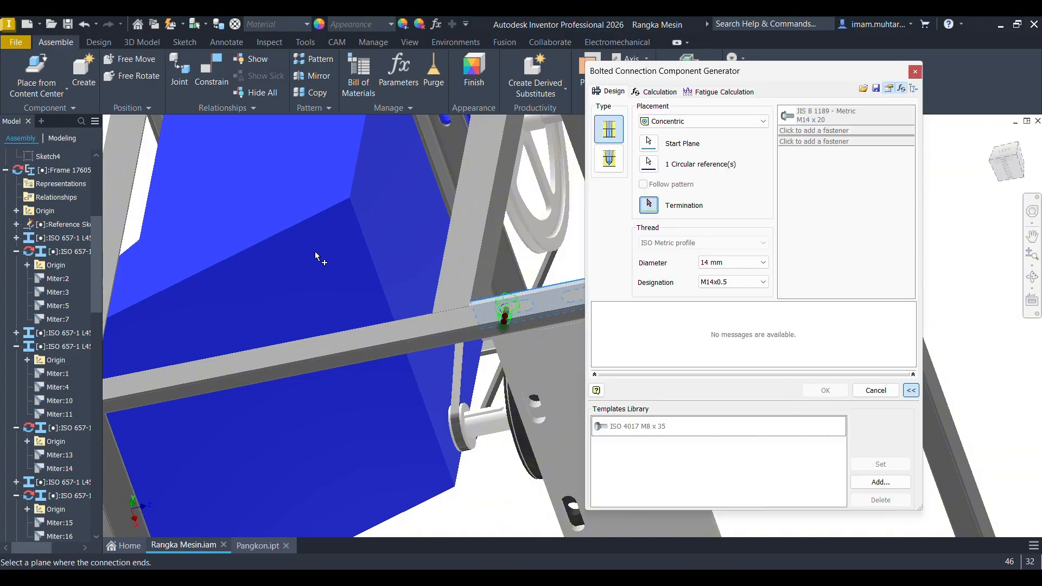
Terminate the JIS B 1189 M14 x 20 bolted connection at the underside of the slotted beam flange and create it.
scroll(315, 252, "down", 6)
middle_click_drag(407, 274, 378, 324, "shift")
scroll(336, 408, "up", 7)
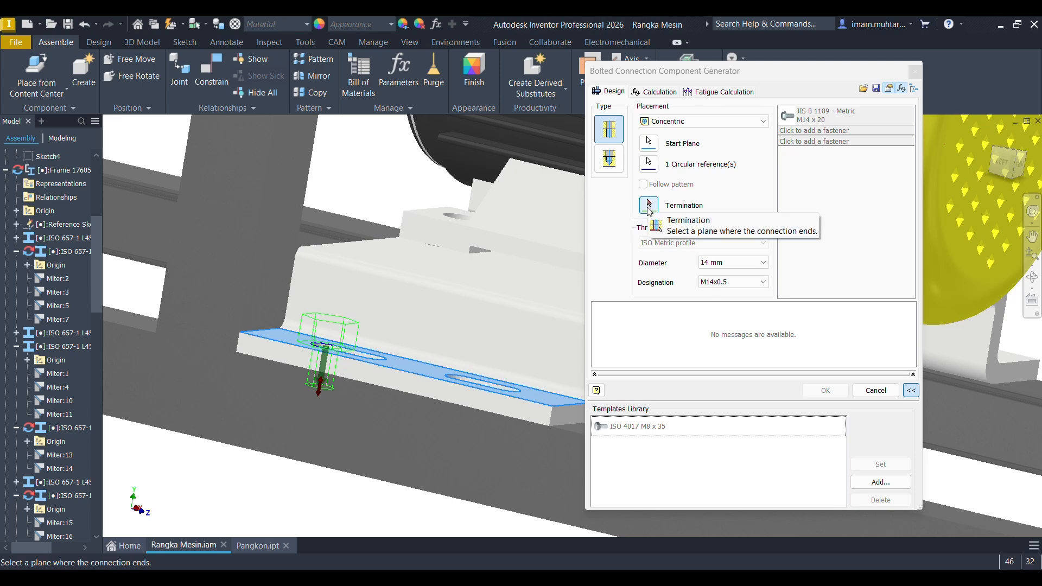
scroll(441, 305, "down", 3)
mouse_move(415, 315)
middle_mouse_down("shift")
mouse_move(429, 266)
mouse_move(418, 251)
middle_mouse_up("shift")
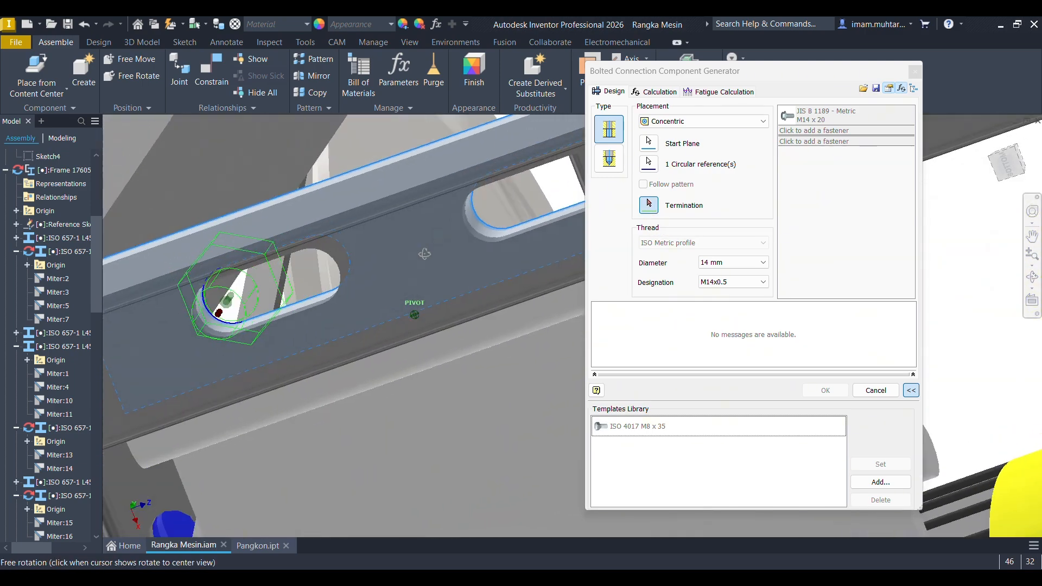
left_click(405, 278)
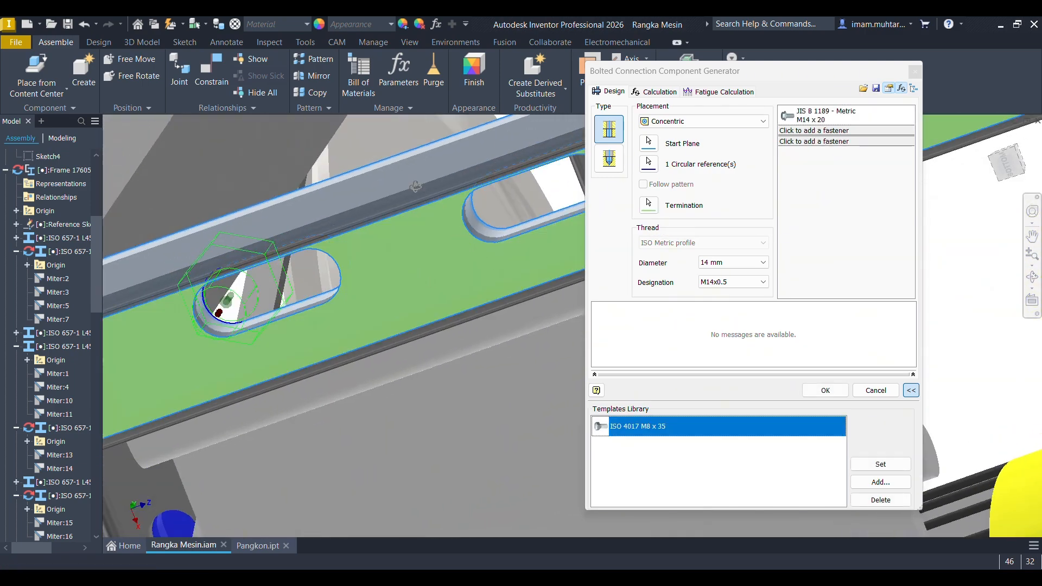
middle_click_drag(415, 186, 486, 303, "shift")
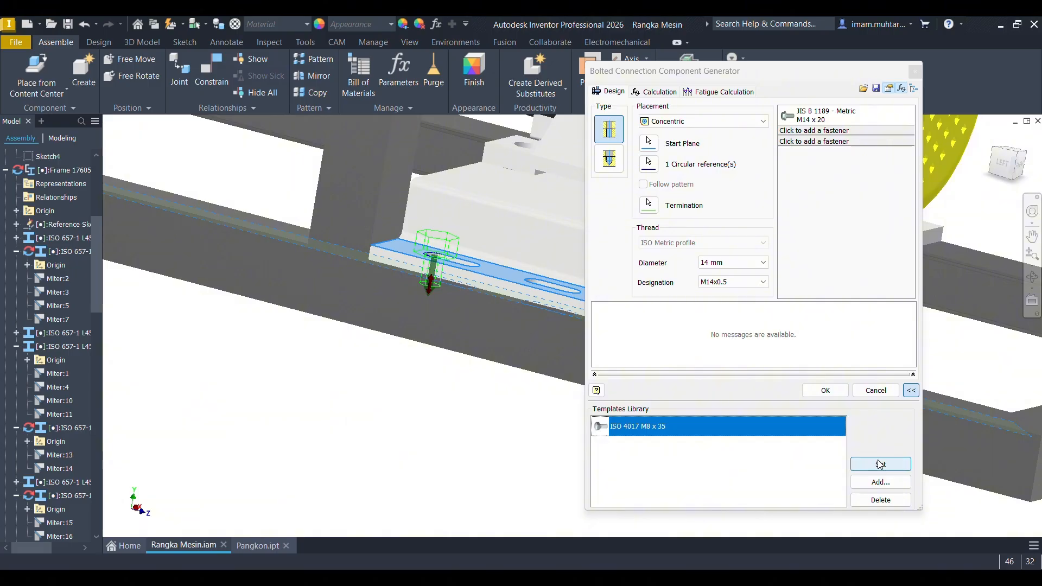
left_click(825, 391)
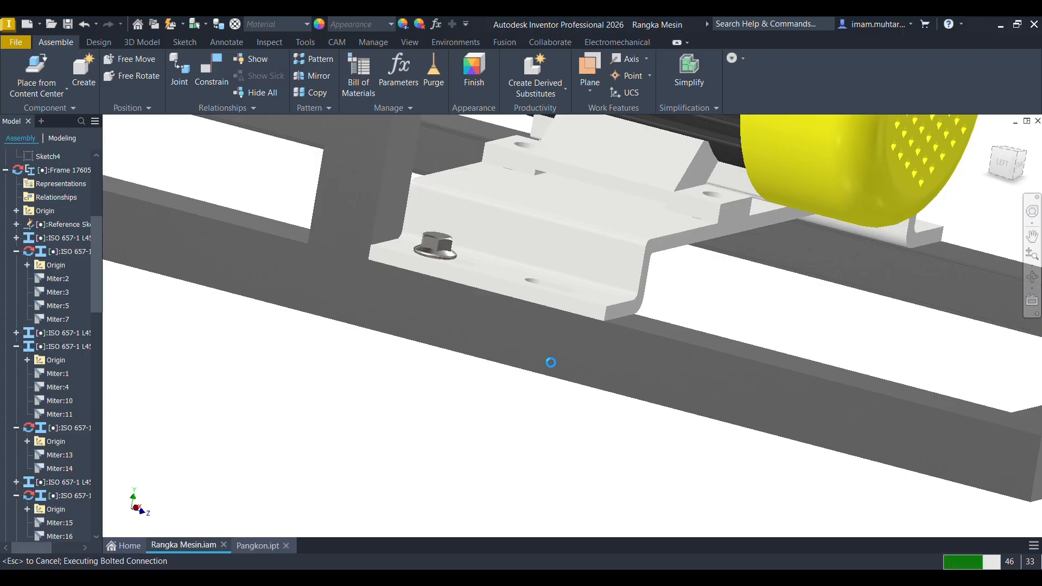
Try inserting JIS B 1189 - Metric flanged bolts starting from the outer end of the bracket foot's second slot, and end the insertion.
middle_click_drag(546, 376, 509, 392, "shift")
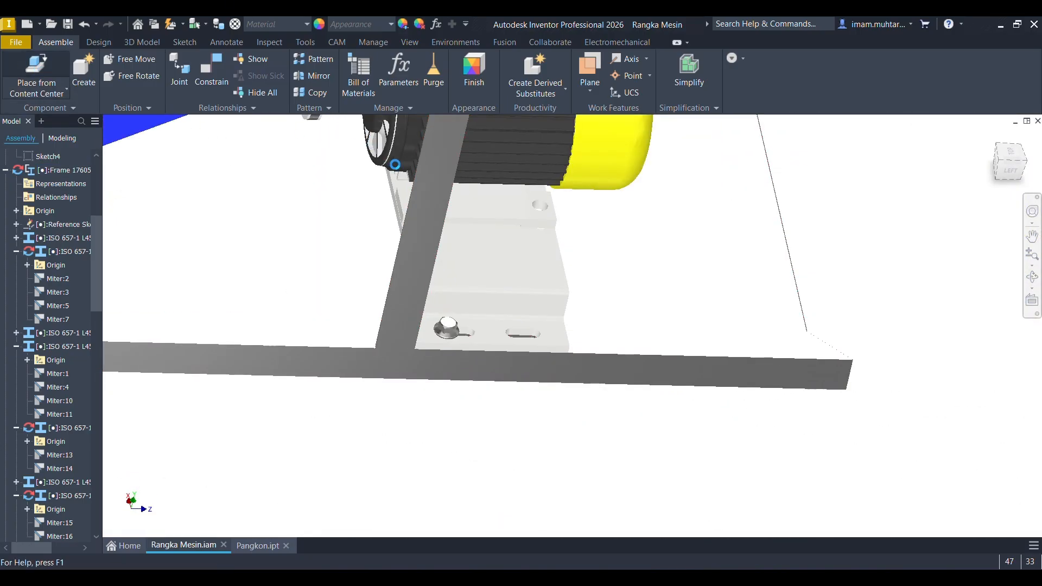
double_click(724, 203)
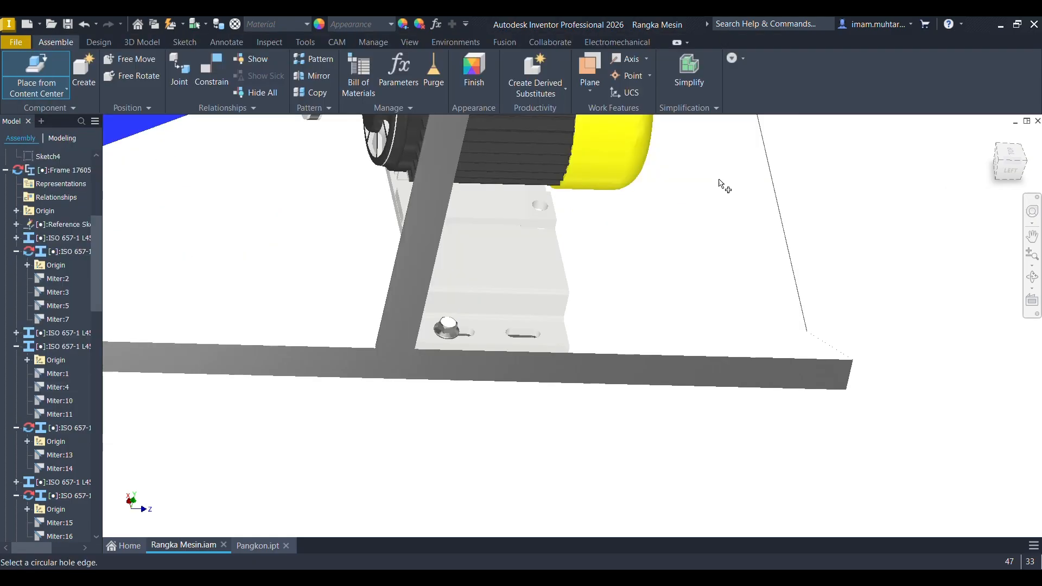
left_click(534, 334)
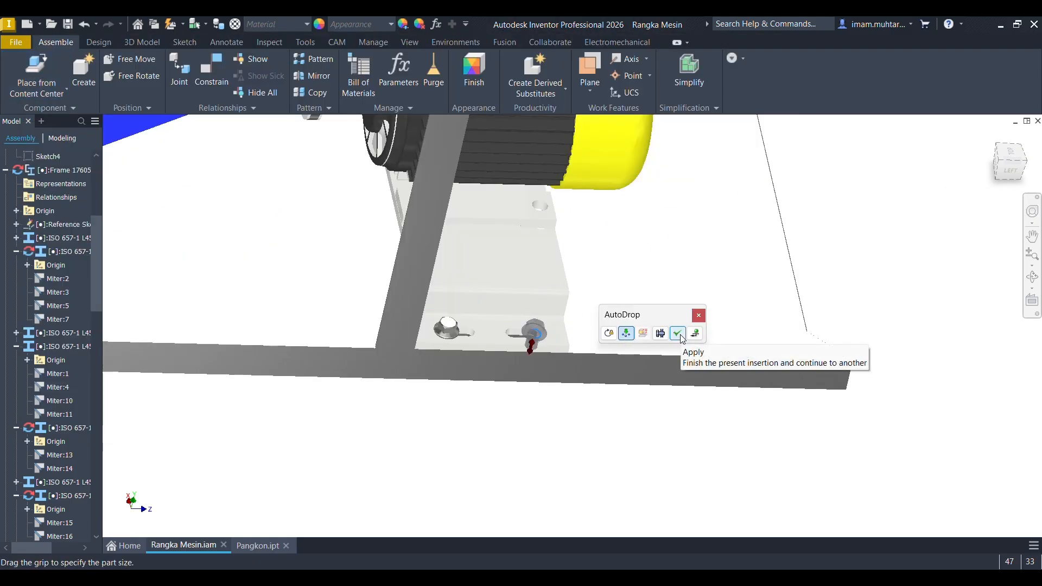
left_click(677, 334)
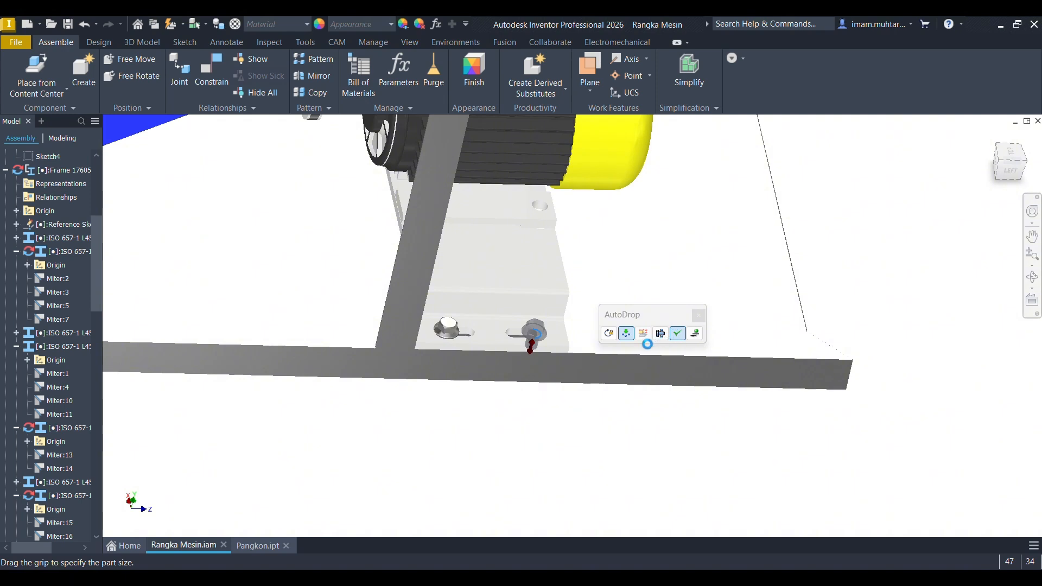
left_click(749, 415)
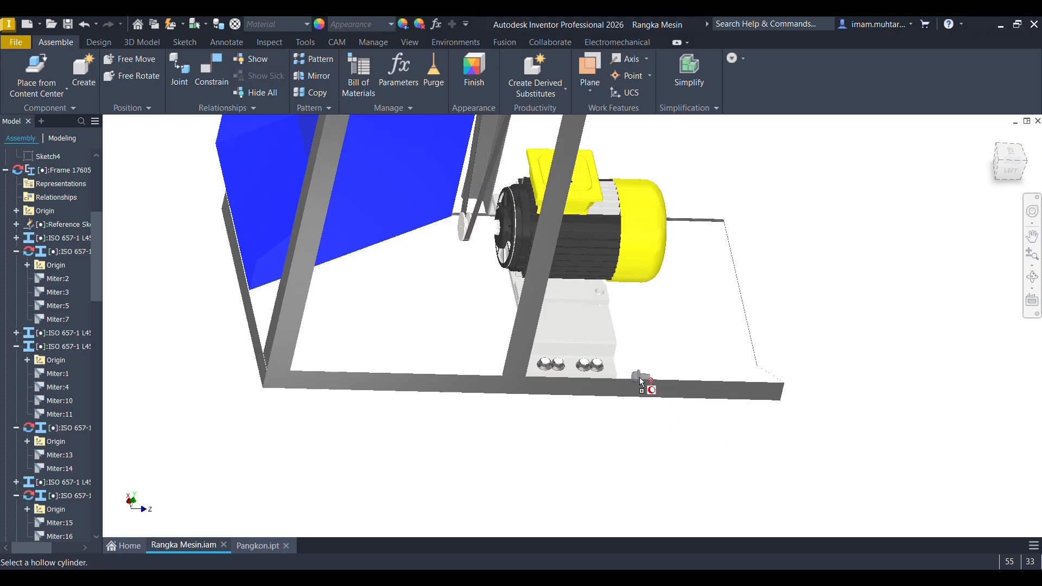
key("Escape")
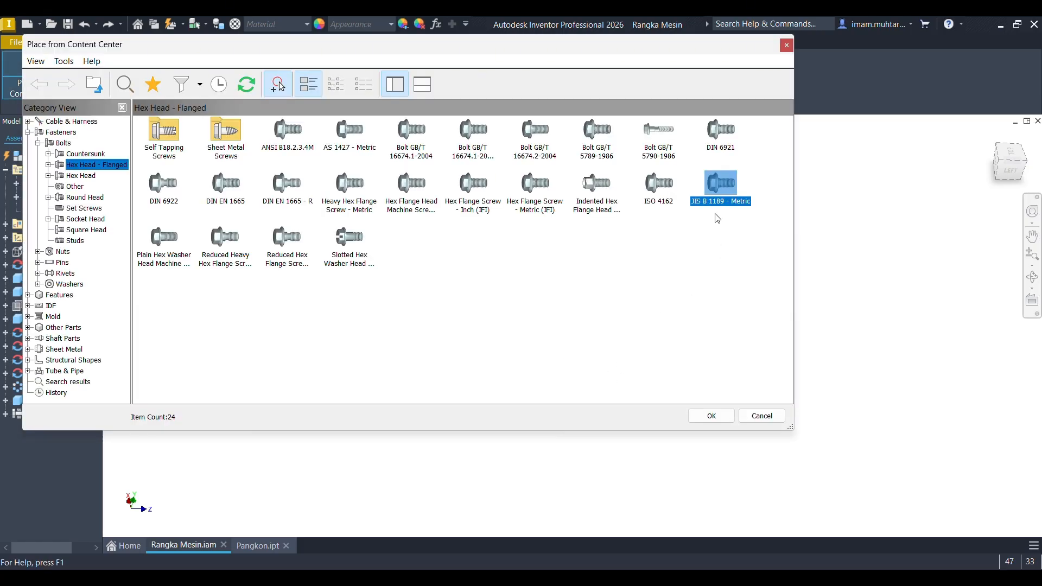
Insert JIS B 1189 - Metric M14 x 20 flanged bolts at the second slot's outer end and the matching slot ends of the bracket foot.
double_click(717, 217)
scroll(608, 374, "up", 5)
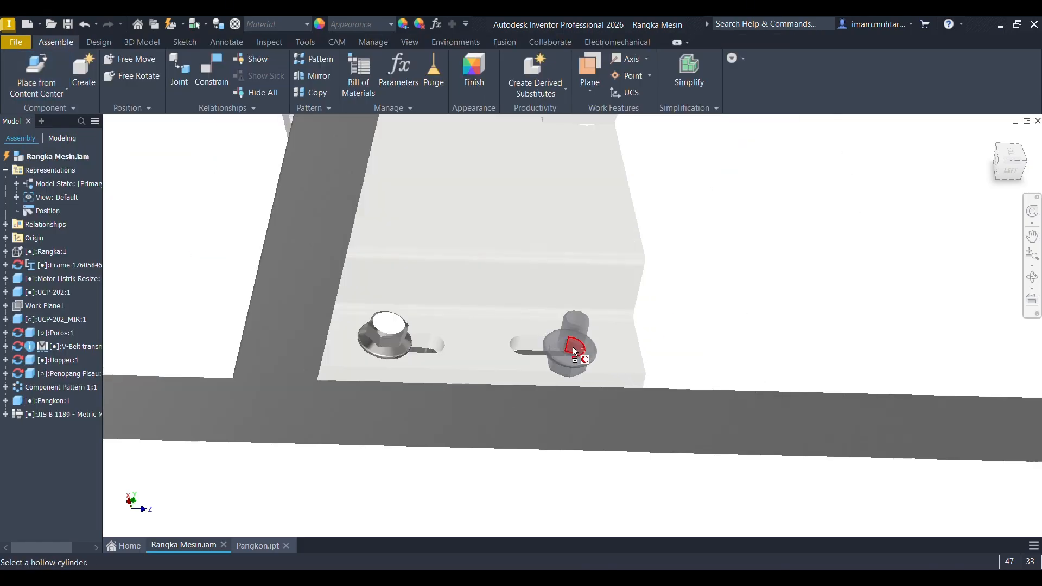
left_click(580, 354)
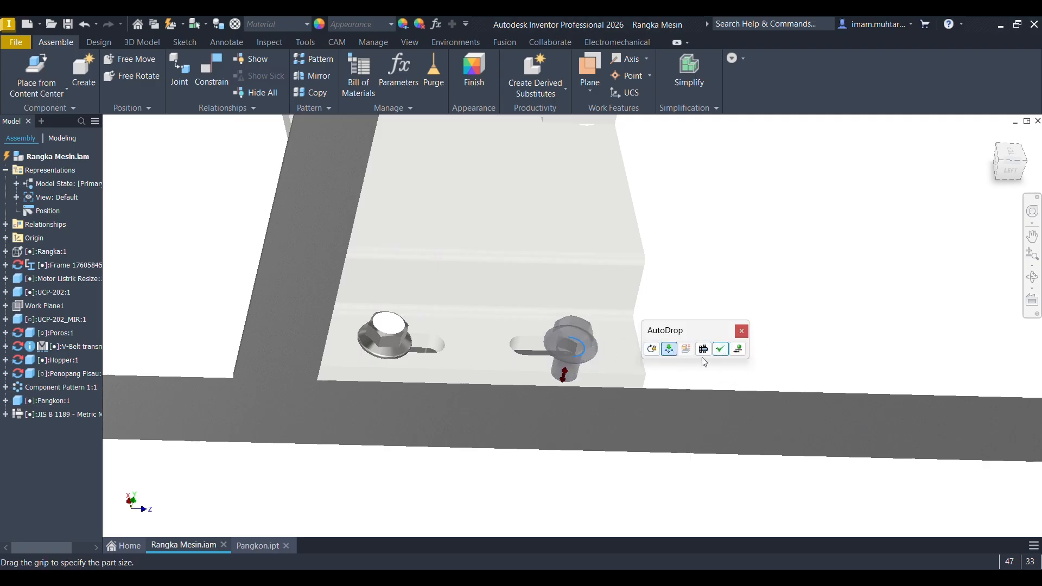
left_click(720, 349)
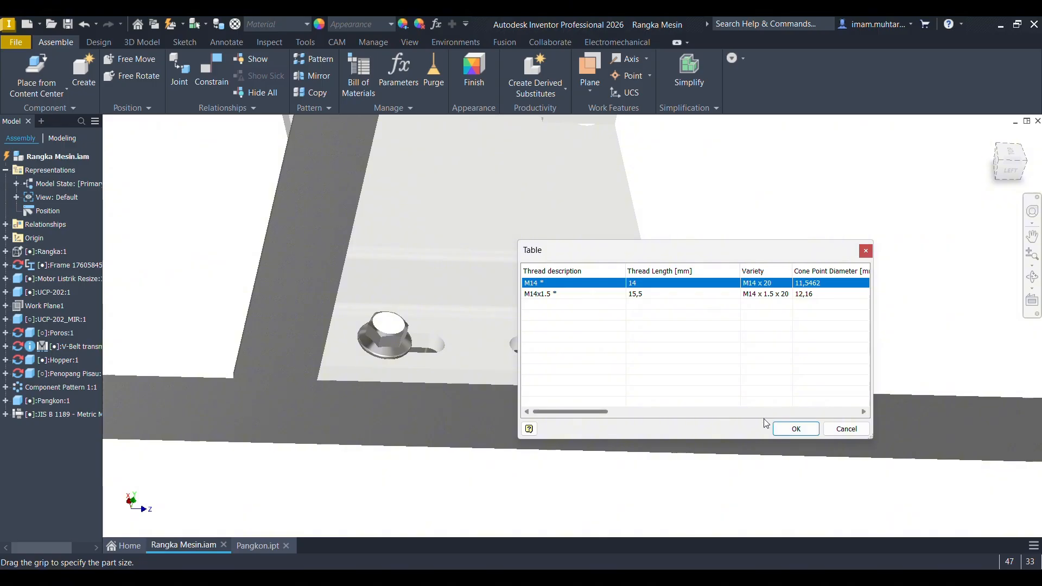
left_click(795, 429)
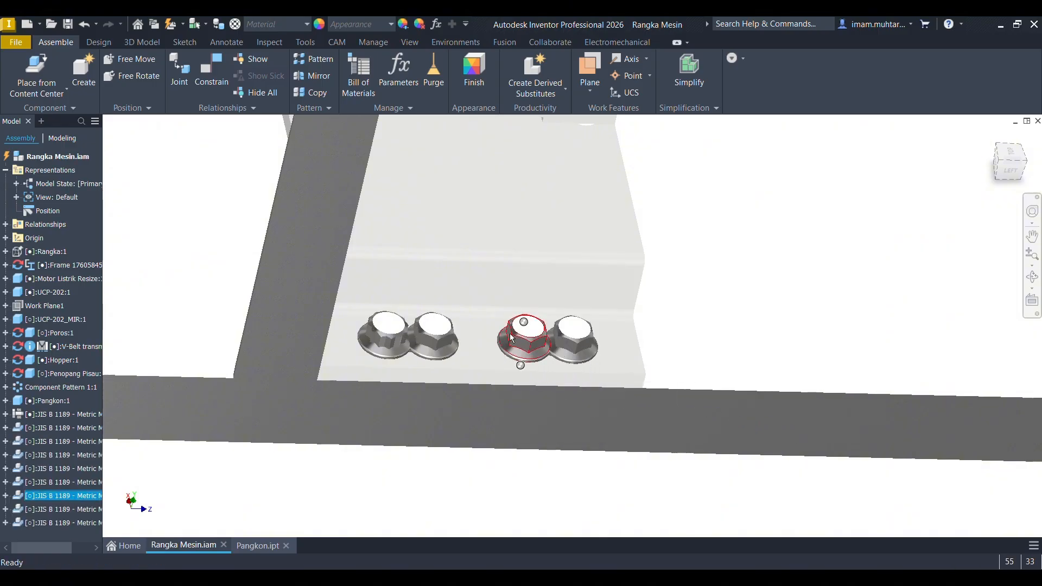
Delete the inner-end flanged bolts from the slots of both bracket feet, keeping one bolt per slot.
left_click(512, 338)
key("Delete")
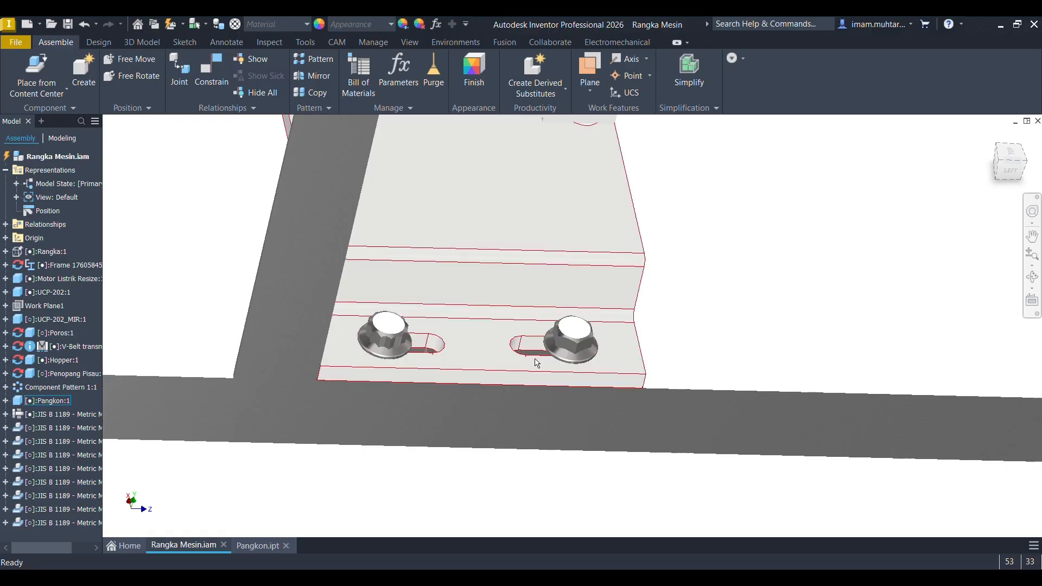
scroll(639, 366, "up", 4)
middle_click_drag(697, 353, 498, 300, "shift")
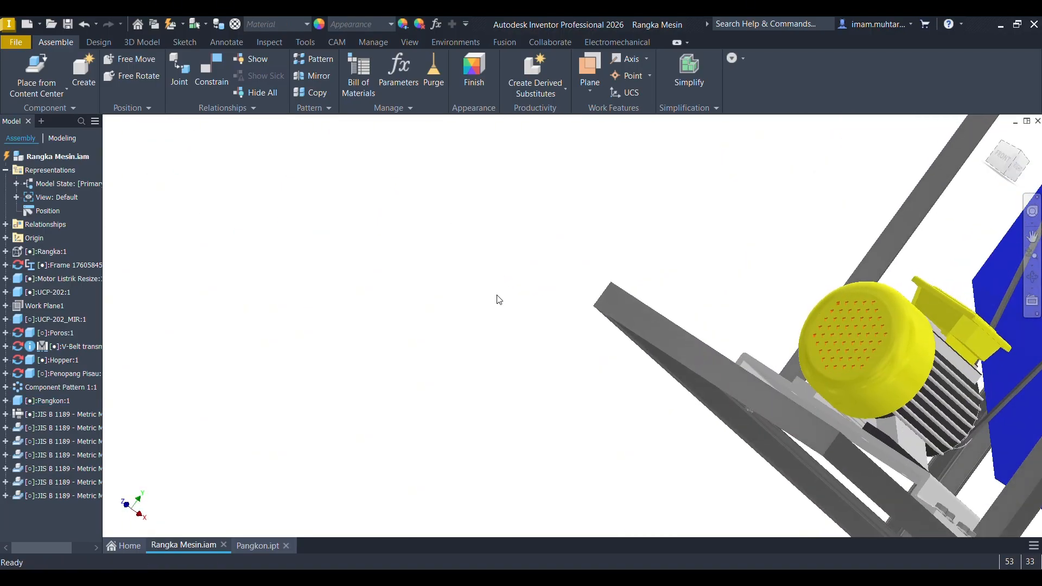
scroll(498, 300, "up", 4)
middle_click_drag(640, 339, 624, 374, "shift")
scroll(654, 396, "down", 8)
left_click(590, 401)
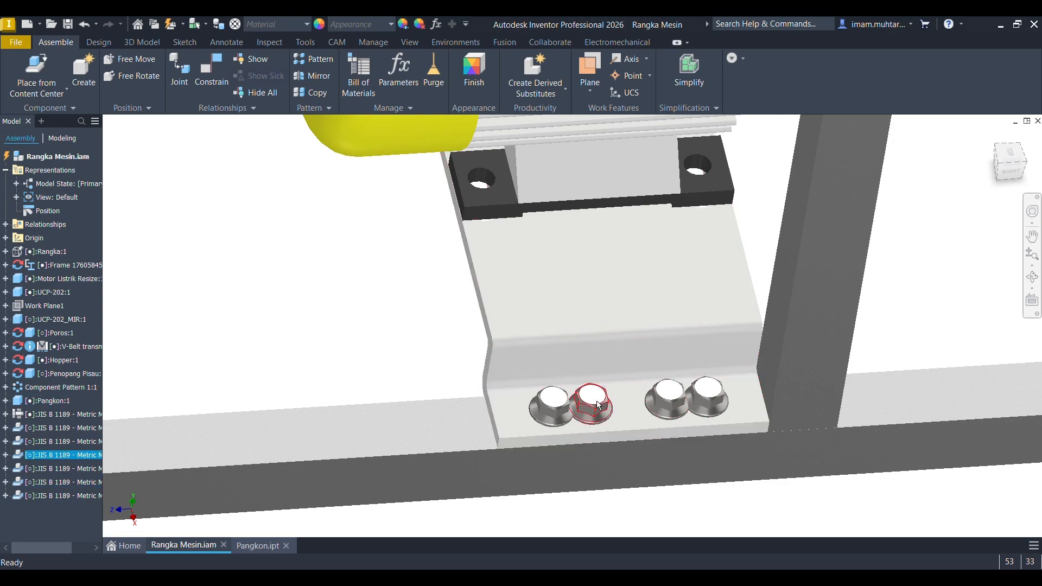
key("Delete")
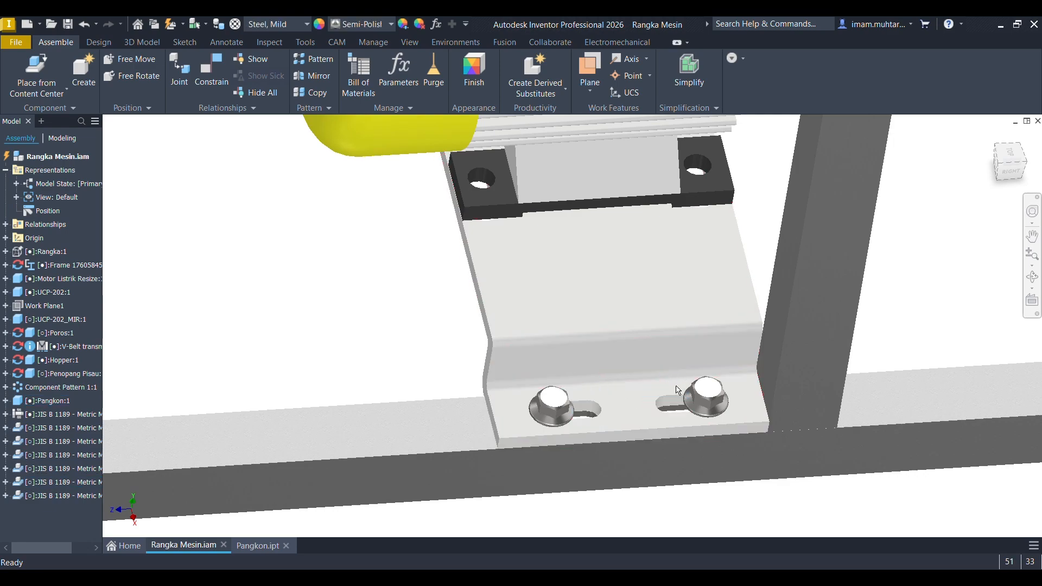
Delete the overlapping JIS B 1189 bolted connection at the bracket foot's first slot and save the assembly with its dependents.
scroll(630, 392, "up", 4)
middle_click_drag(630, 392, 816, 418, "shift")
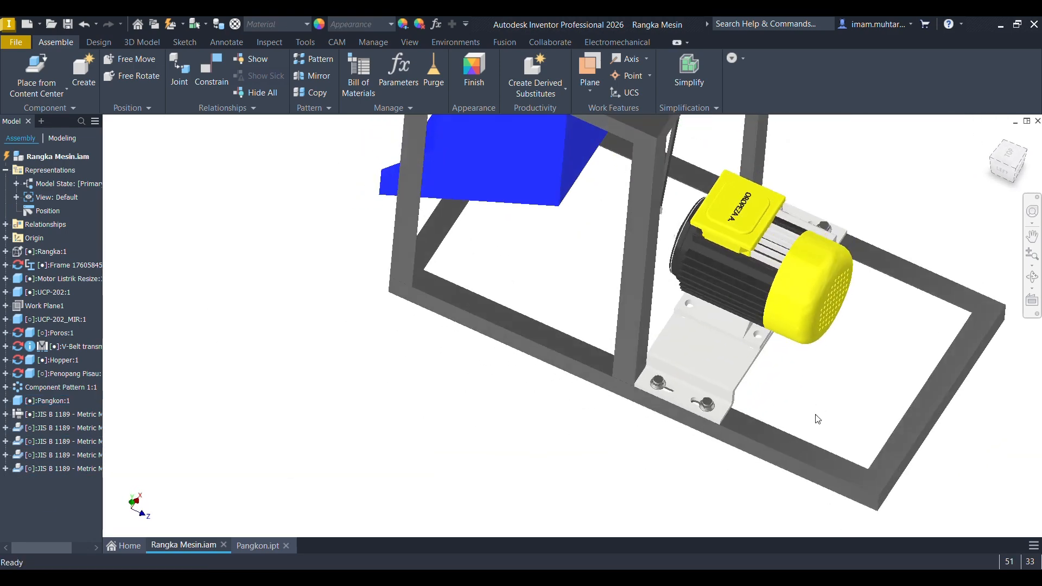
scroll(754, 402, "down", 6)
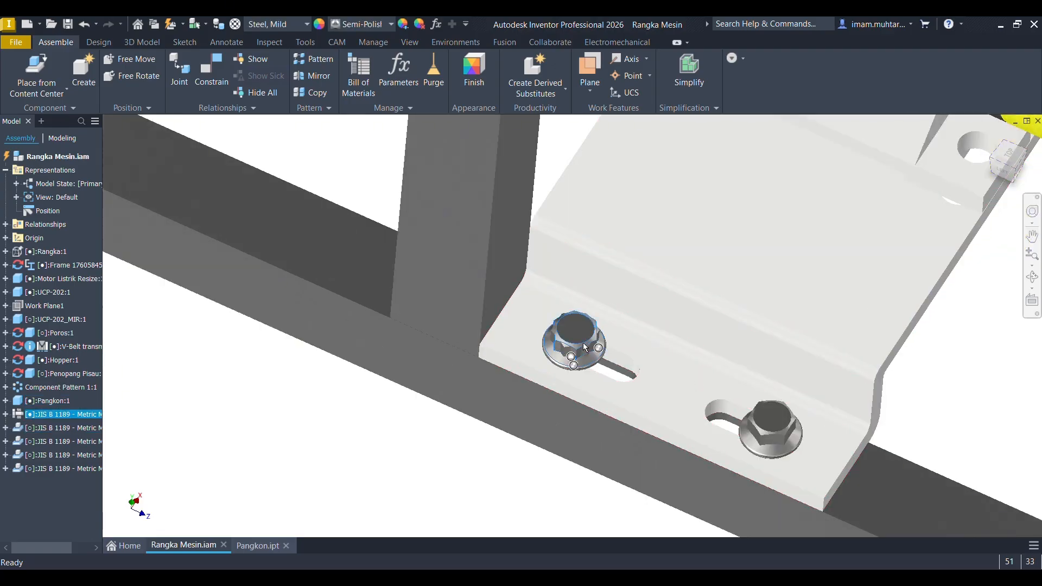
key("Delete")
scroll(493, 391, "up", 3)
key("ctrl+s")
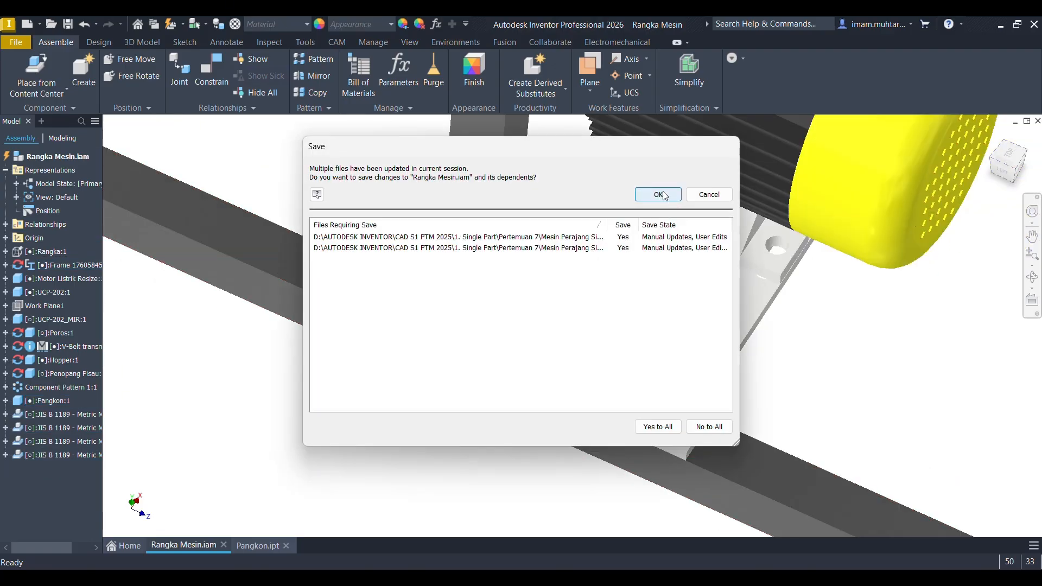
left_click(658, 195)
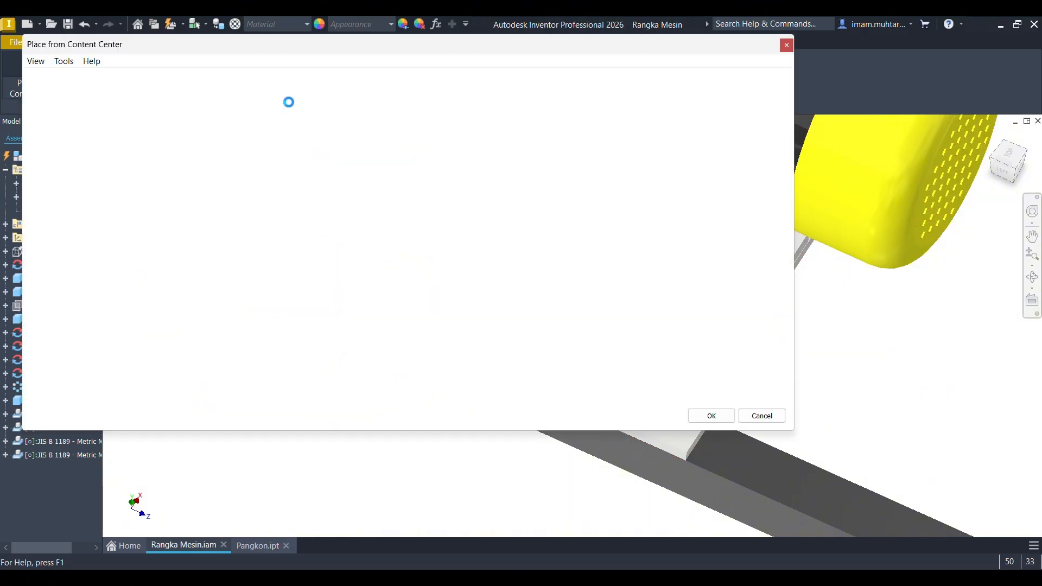
Insert JIS B 1189 - Metric M14 x 20 flanged bolts from the Content Center into the motor's foot holes, seated on the foot face.
double_click(707, 182)
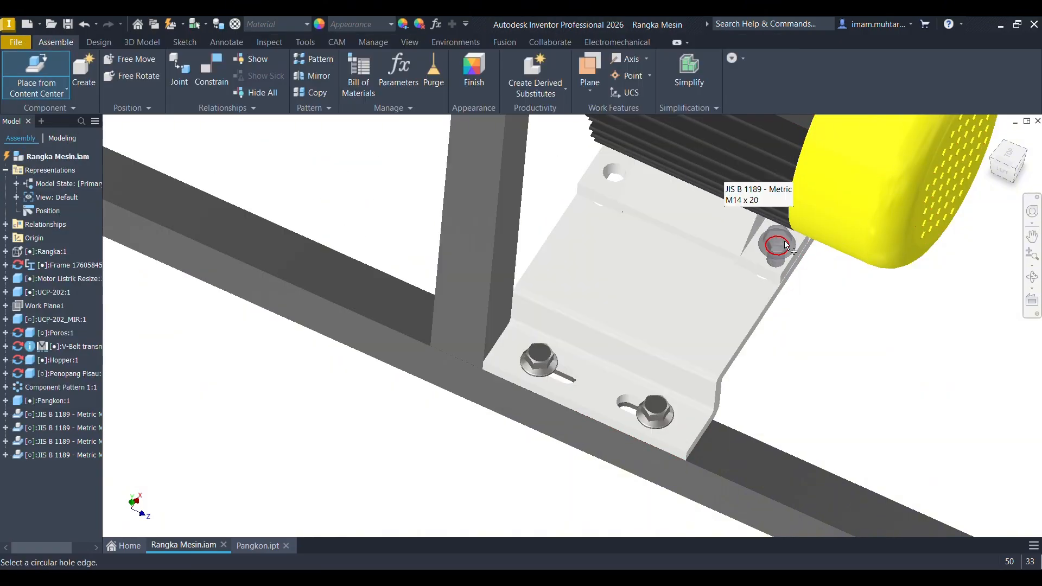
left_click(785, 242)
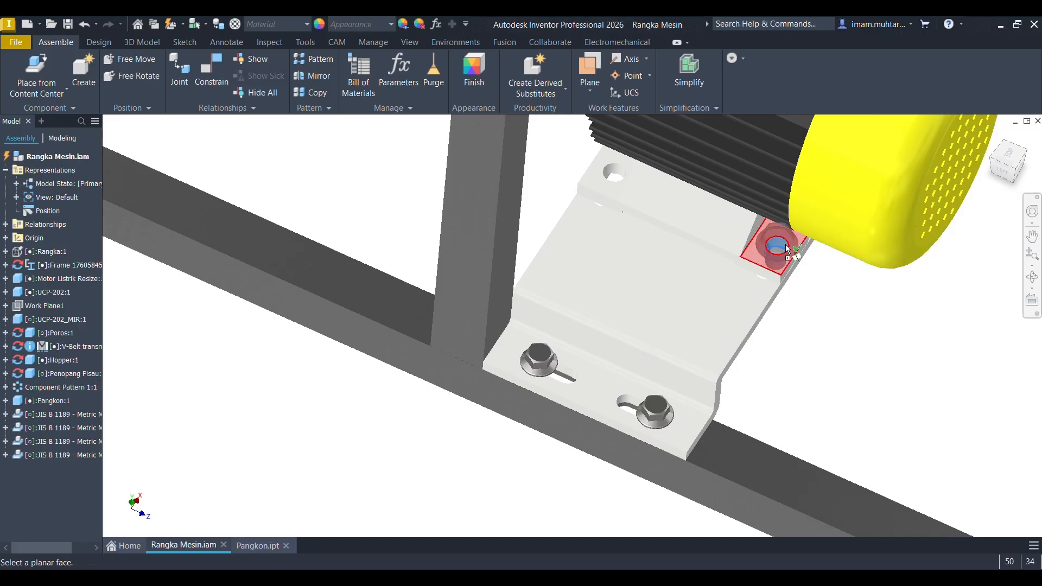
left_click(784, 246)
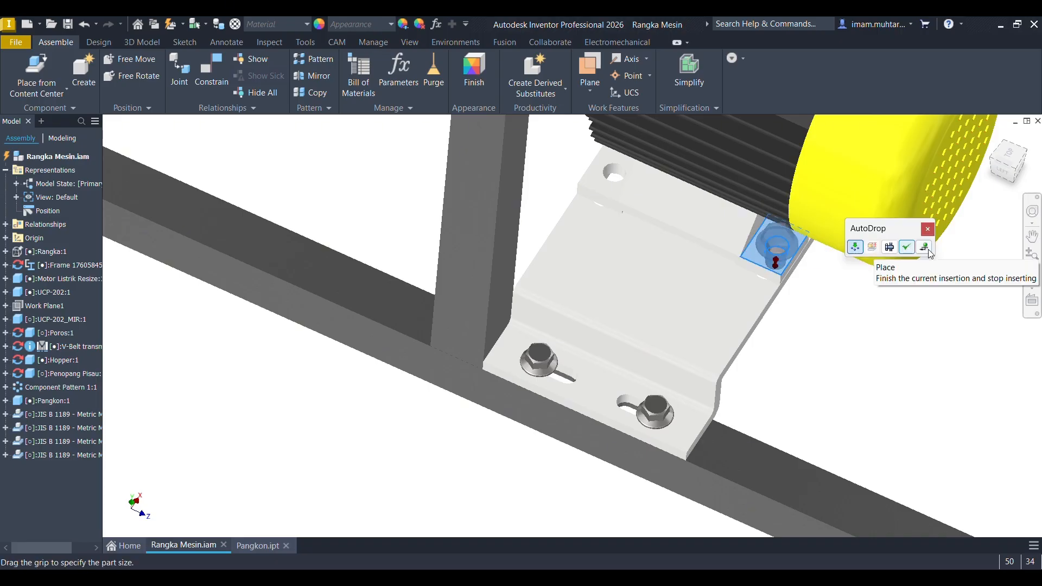
left_click(923, 248)
left_click(959, 326)
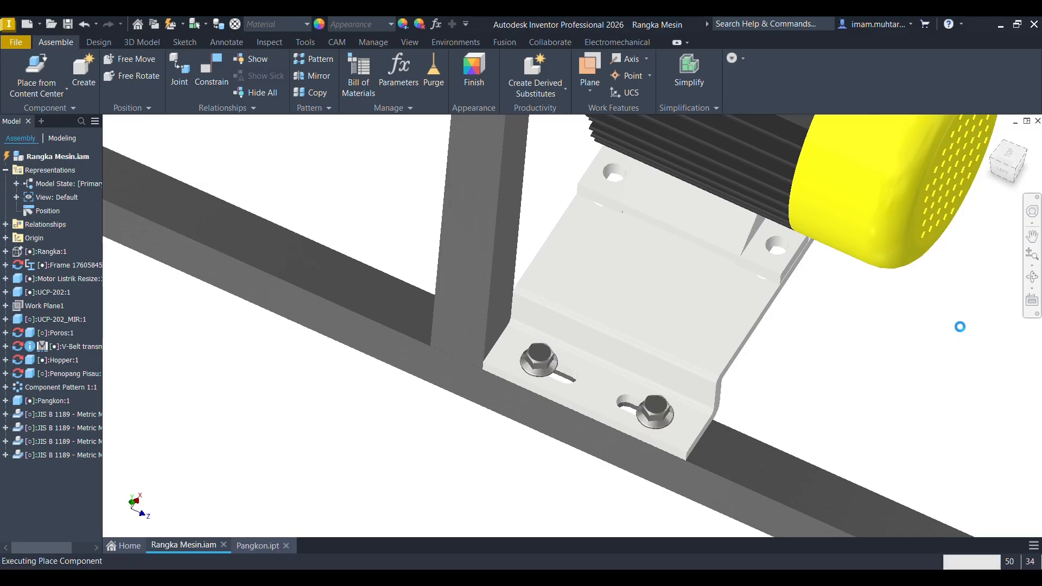
scroll(777, 364, "down", 5)
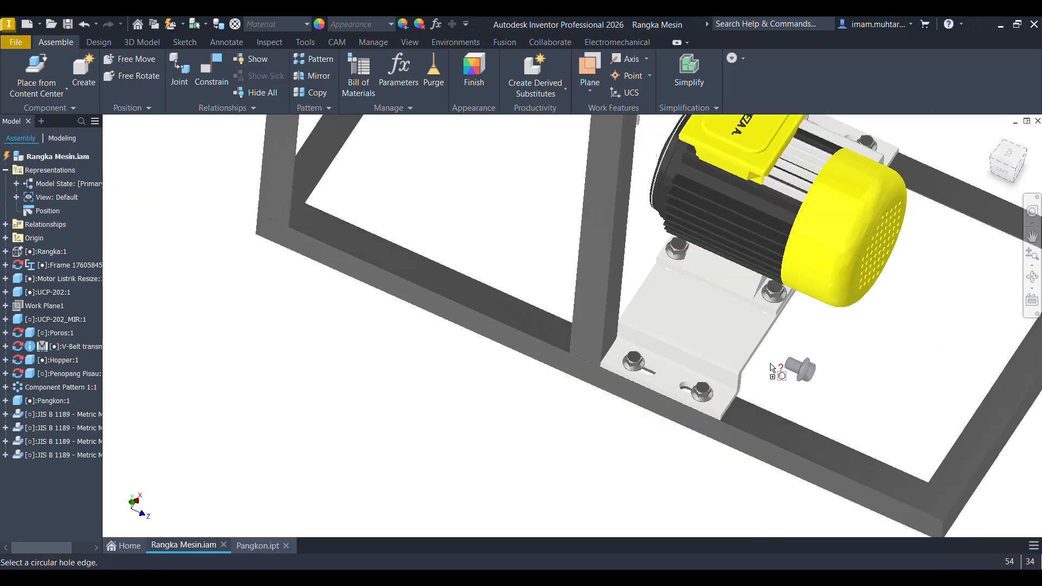
key("Escape")
Insert JIS B 1189 - Metric M12 x 18 flanged bolts into the slotted holes of the bearing block between the hopper and the pulley.
mouse_move(773, 363)
middle_mouse_down("shift")
mouse_move(828, 328)
mouse_move(783, 347)
middle_mouse_up("shift")
scroll(646, 414, "down", 4)
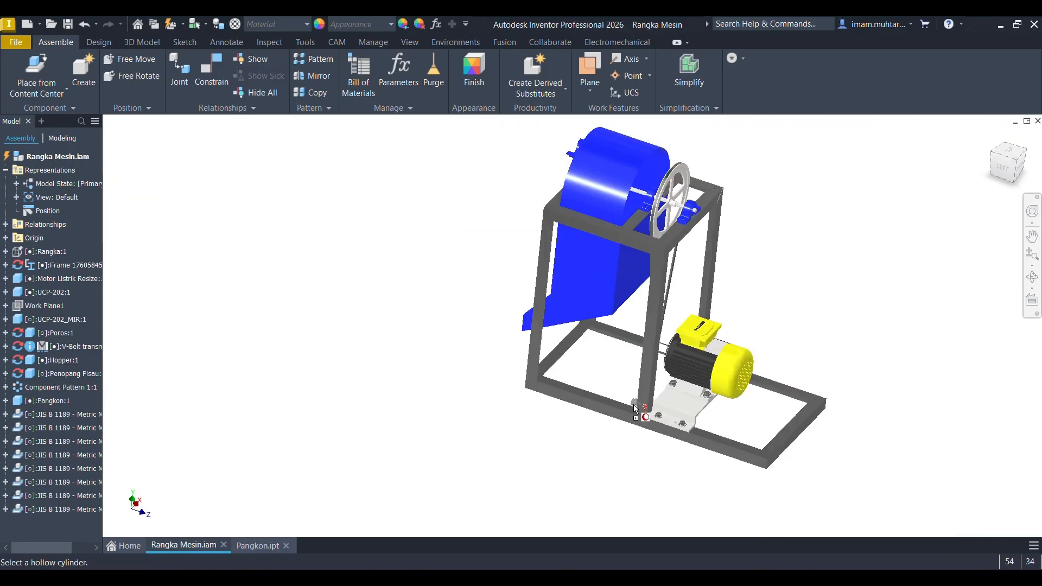
scroll(693, 304, "up", 5)
scroll(561, 250, "up", 5)
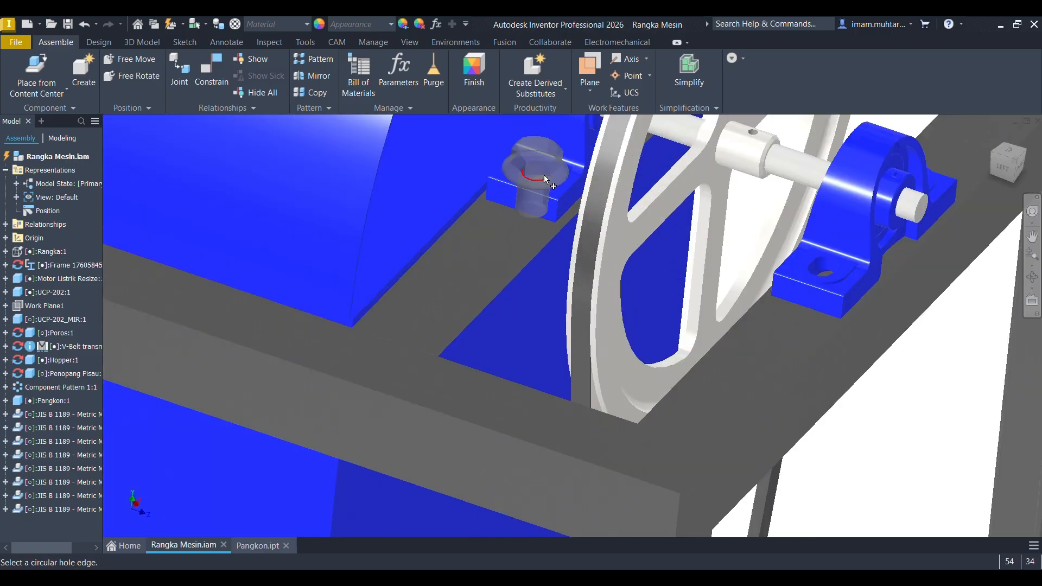
scroll(541, 179, "up", 4)
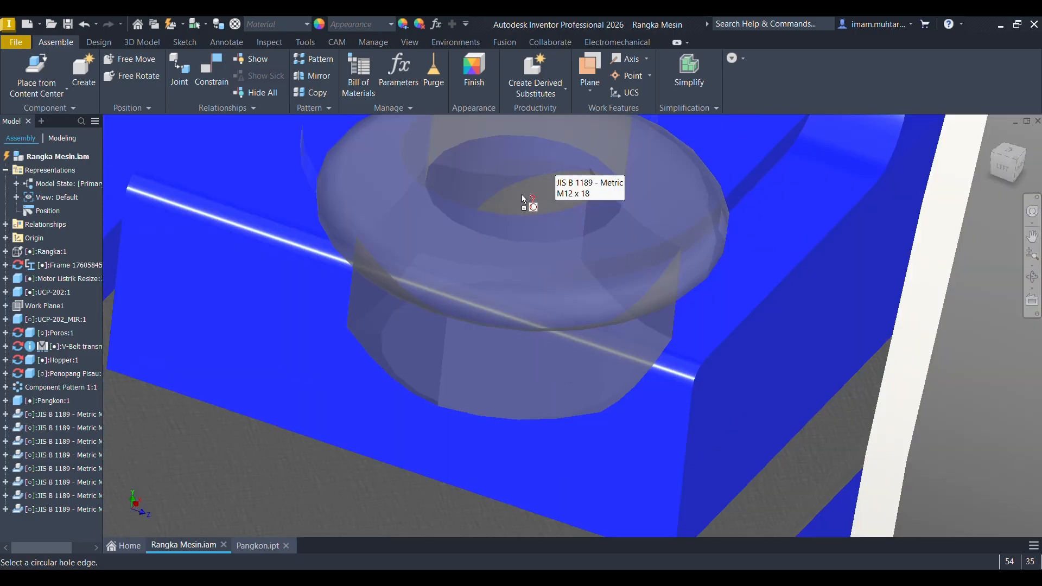
scroll(522, 195, "down", 3)
scroll(542, 192, "up", 2)
left_click(554, 189)
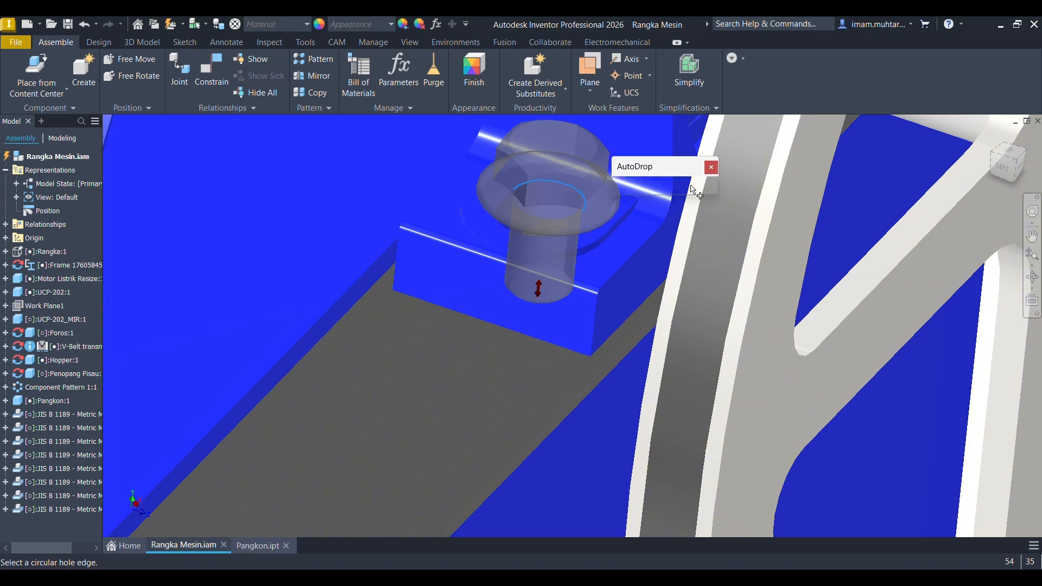
left_click(689, 186)
left_click(765, 266)
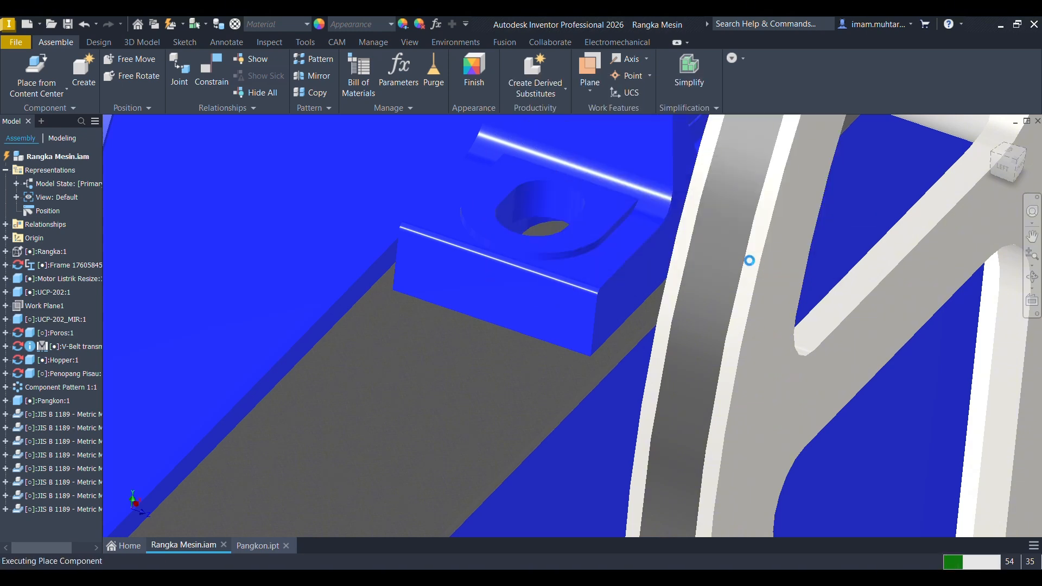
Delete the overlapping duplicate bolts on the bearing block behind the pulley, keeping one bolt per slot.
scroll(542, 332, "down", 5)
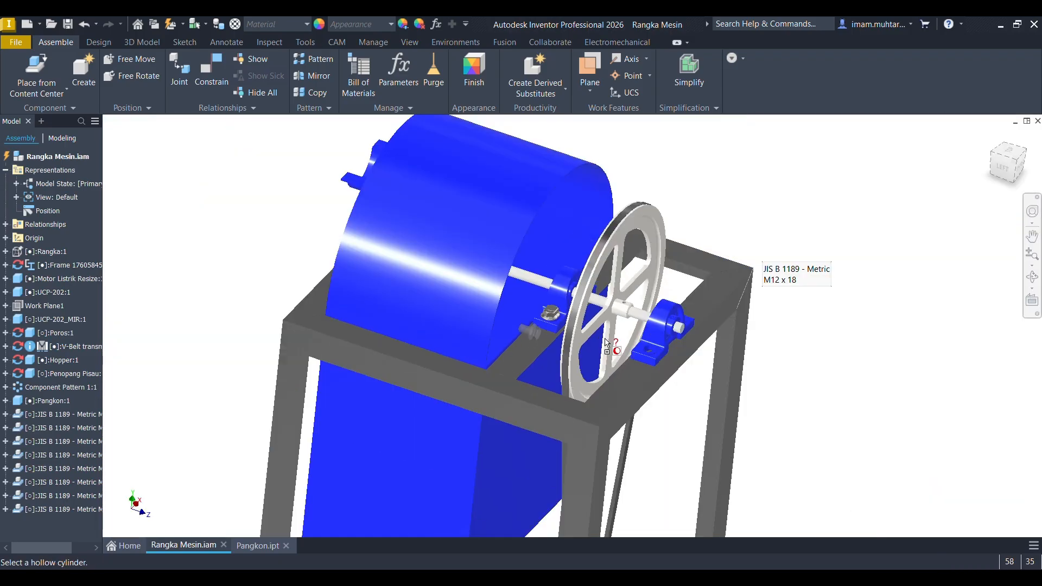
middle_click_drag(607, 343, 580, 345, "shift")
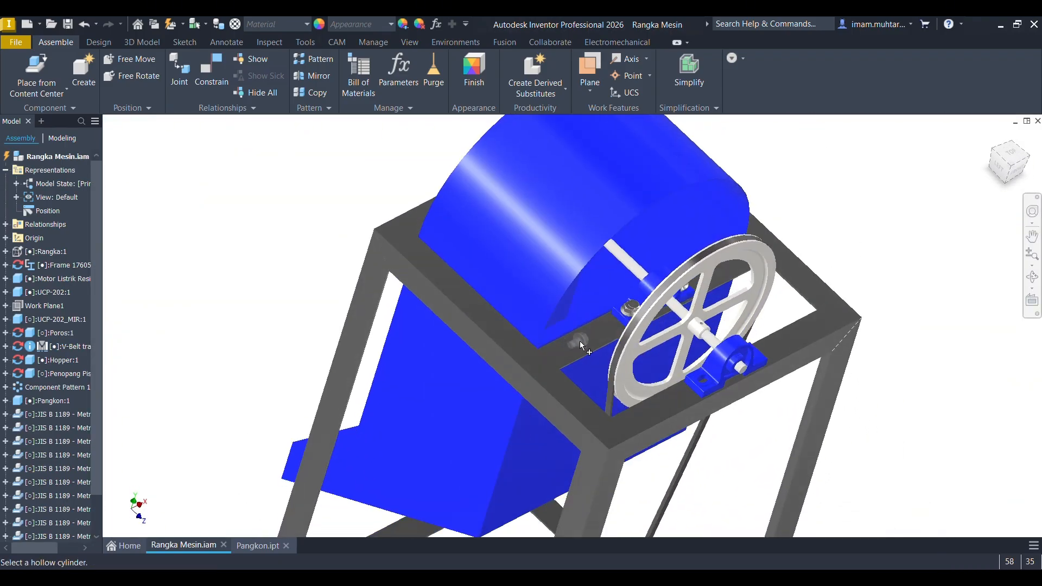
scroll(645, 322, "up", 5)
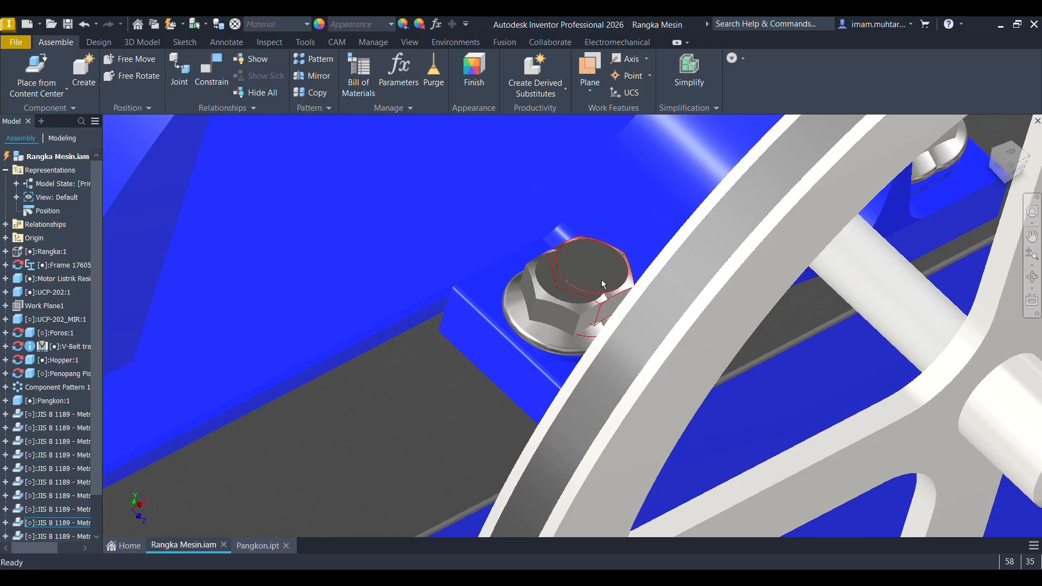
scroll(598, 325, "down", 5)
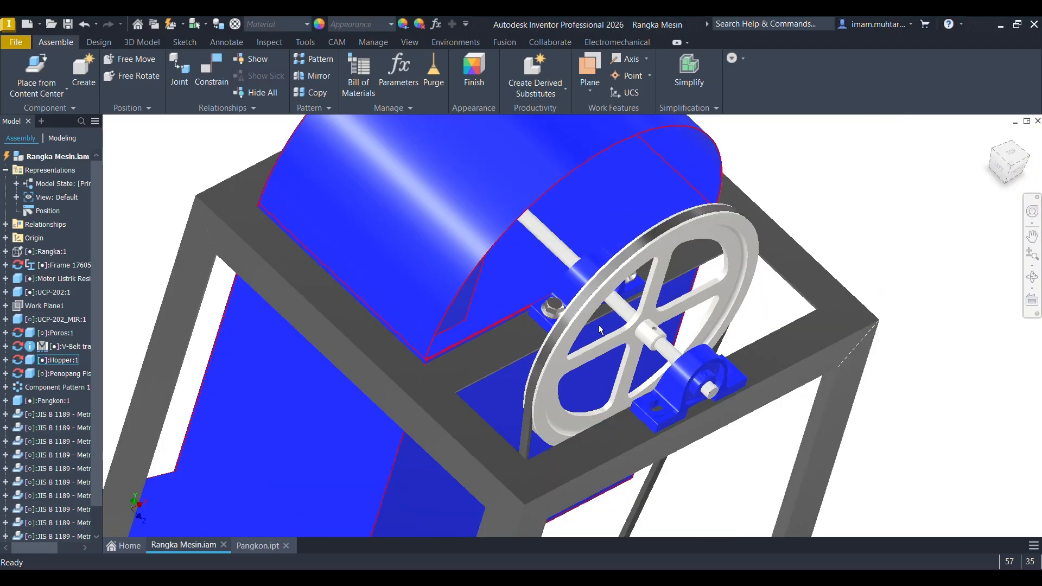
middle_click_drag(599, 325, 512, 344, "shift")
scroll(511, 344, "up", 5)
left_click_drag(576, 279, 557, 276)
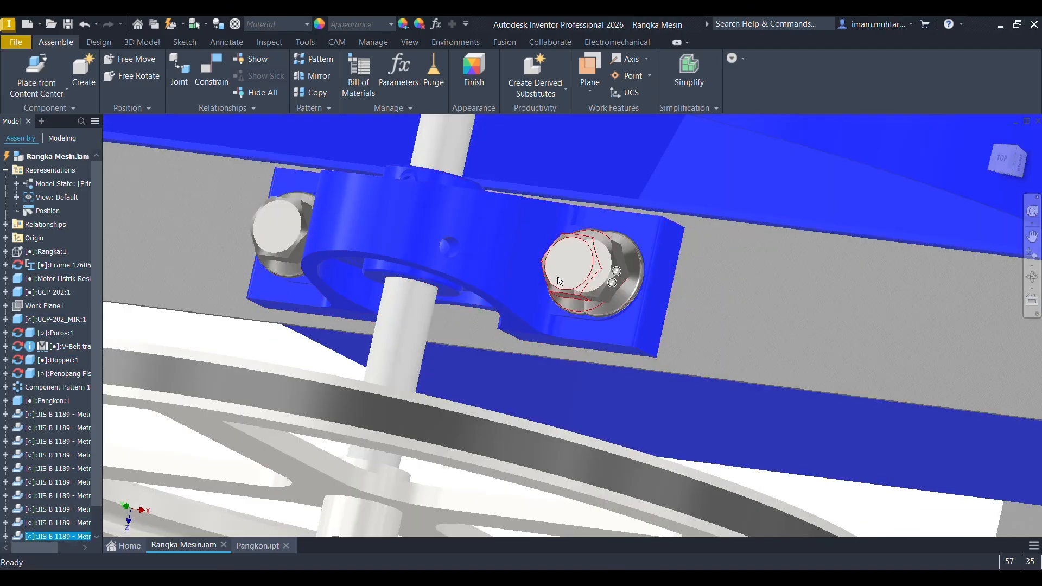
Insert JIS B 1189 - Metric flanged bolts from the Content Center into the slotted holes of the outer bearing block in front of the pulley.
scroll(559, 280, "down", 6)
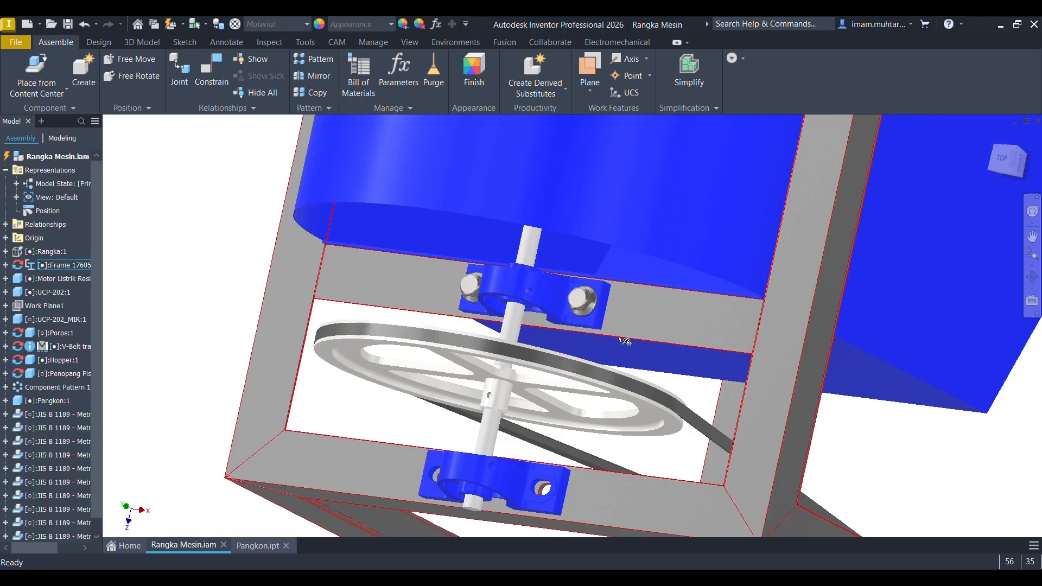
middle_click_drag(585, 351, 614, 346, "shift")
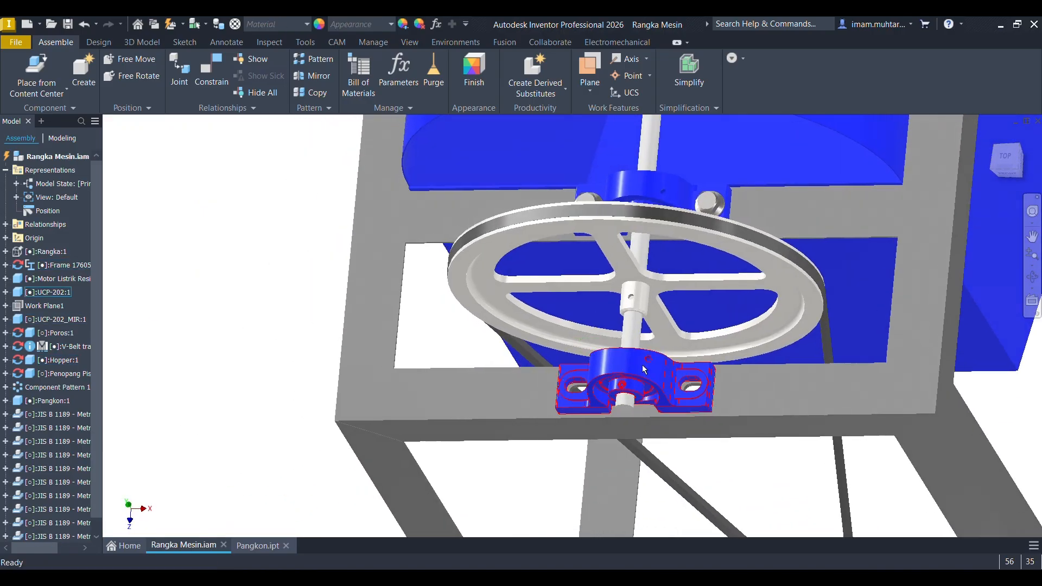
scroll(689, 393, "up", 3)
left_click(59, 81)
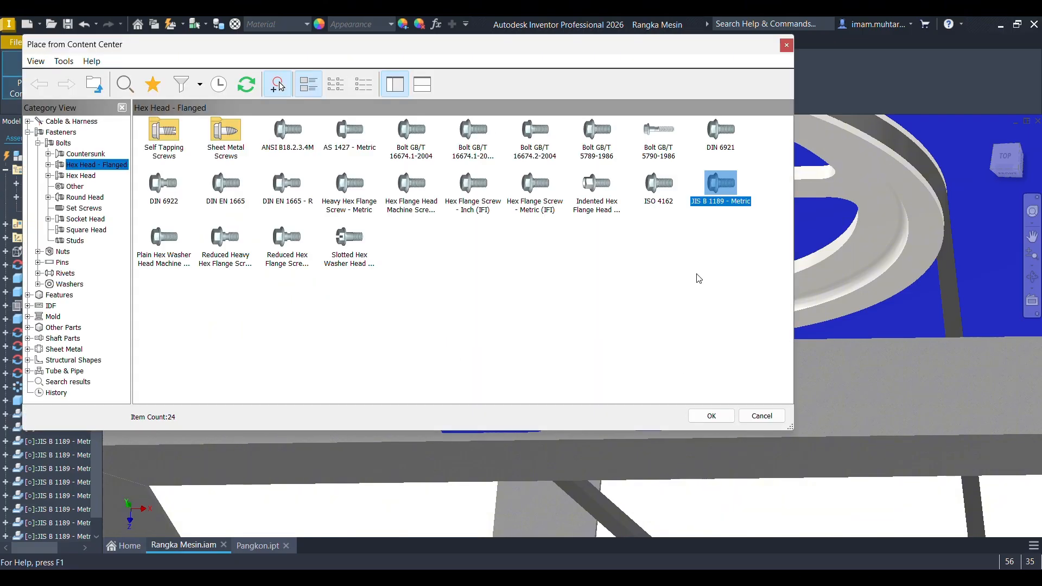
double_click(721, 201)
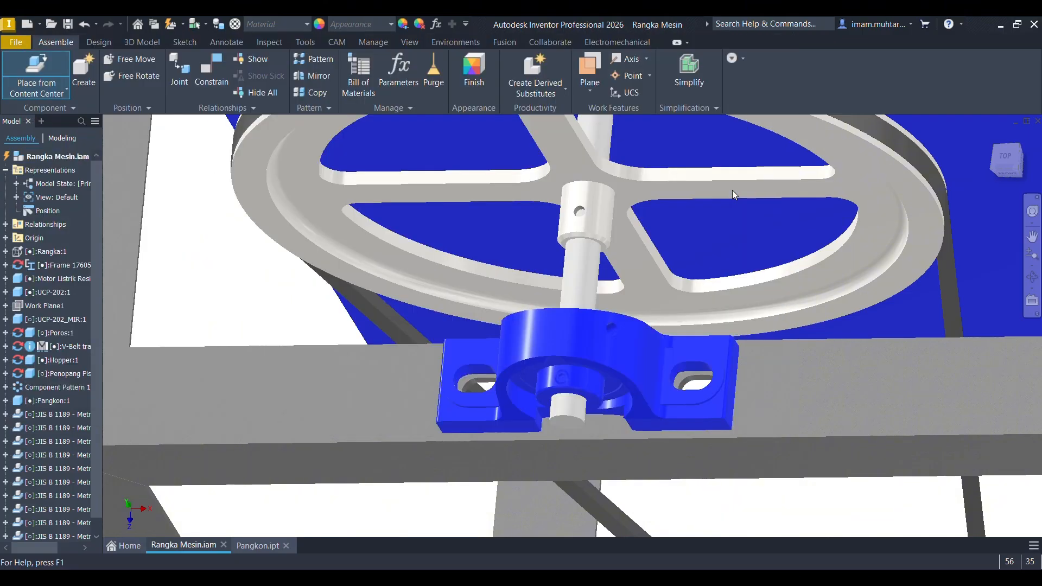
left_click(712, 373)
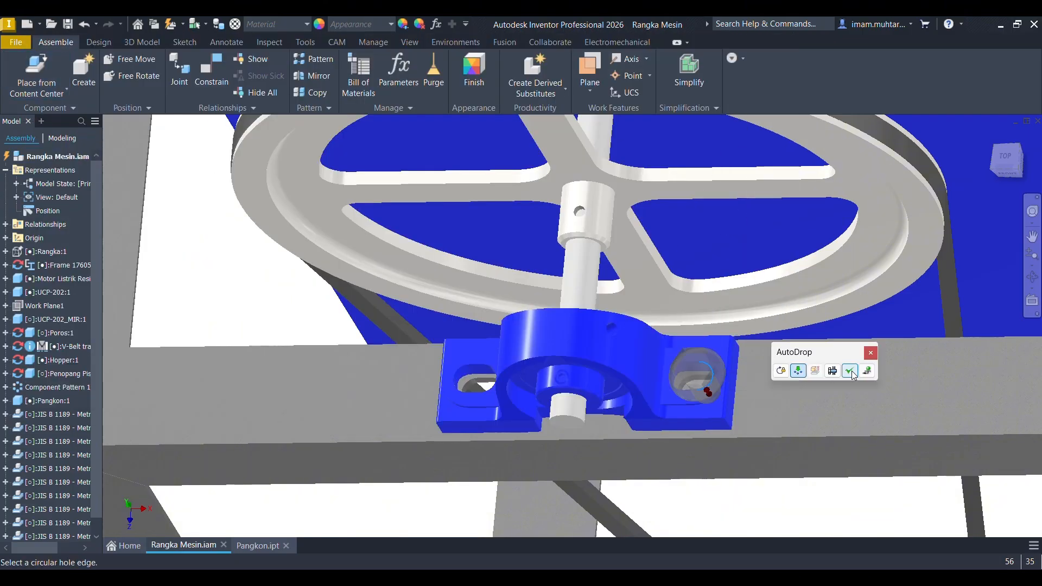
left_click(850, 371)
left_click(925, 450)
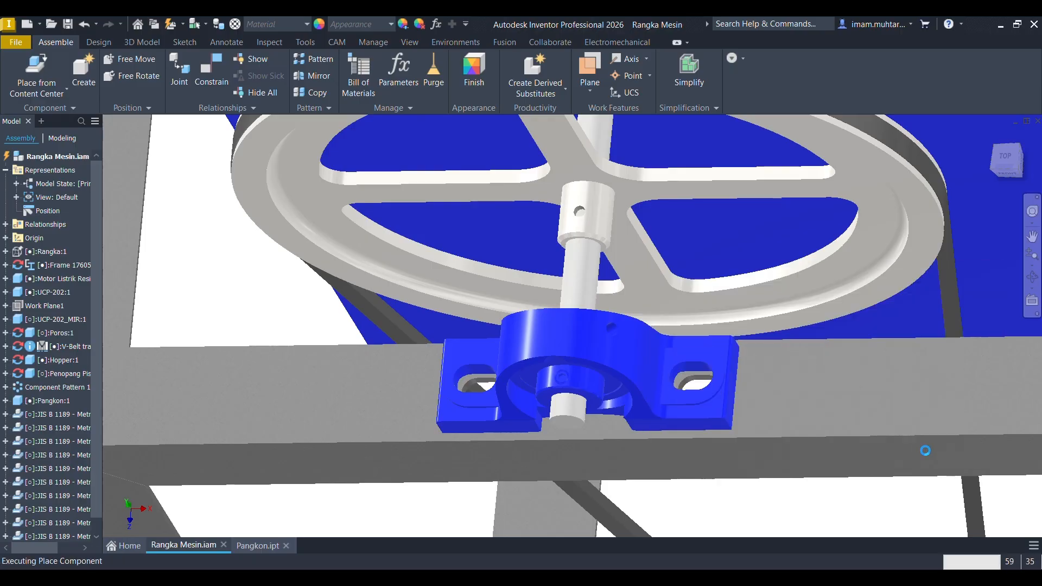
key("Escape")
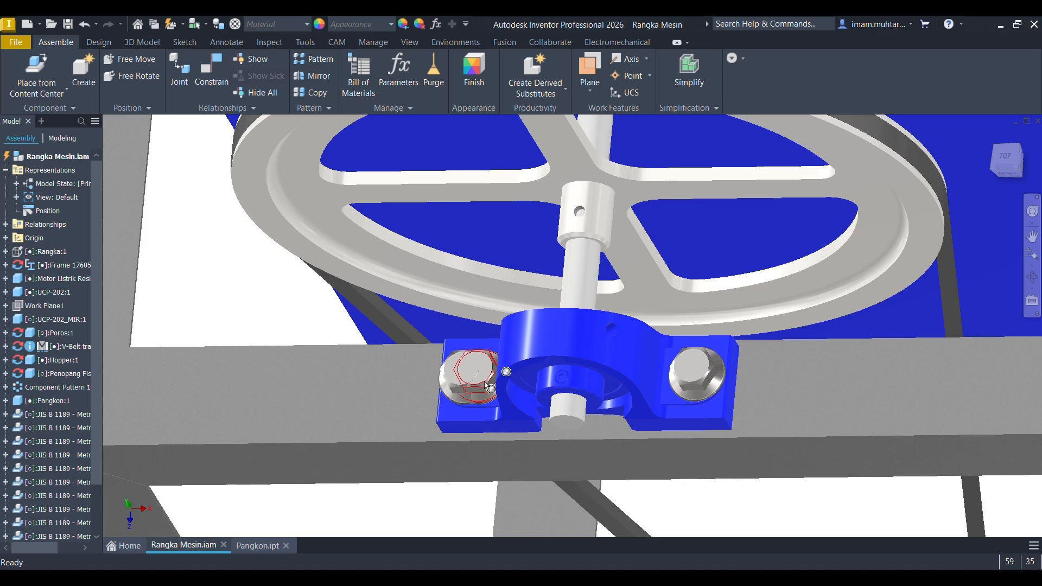
Examine the bolted bearing blocks, frame and motor bracket from above and from the underside.
scroll(551, 350, "down", 5)
scroll(551, 349, "down", 2)
mouse_move(551, 350)
middle_mouse_down("shift")
mouse_move(558, 358)
mouse_move(555, 272)
mouse_move(551, 298)
mouse_move(607, 264)
mouse_move(577, 320)
middle_mouse_up("shift")
scroll(499, 391, "up", 3)
mouse_move(500, 392)
middle_mouse_down("shift")
mouse_move(511, 365)
mouse_move(477, 414)
mouse_move(469, 362)
mouse_move(456, 368)
middle_mouse_up("shift")
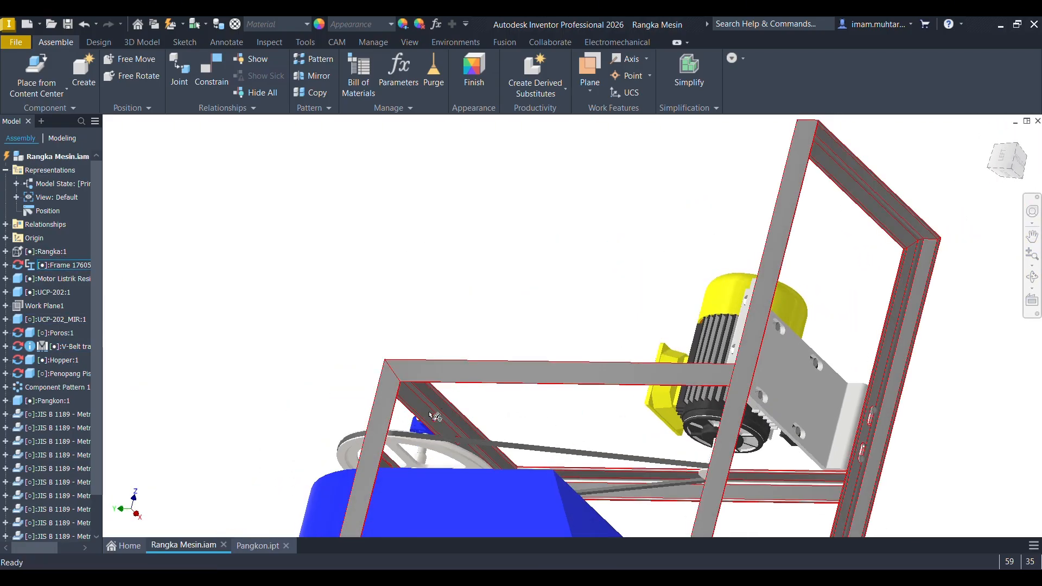
scroll(437, 418, "up", 4)
scroll(428, 421, "down", 3)
mouse_move(433, 422)
middle_mouse_down("shift")
mouse_move(389, 435)
mouse_move(465, 444)
middle_mouse_up("shift")
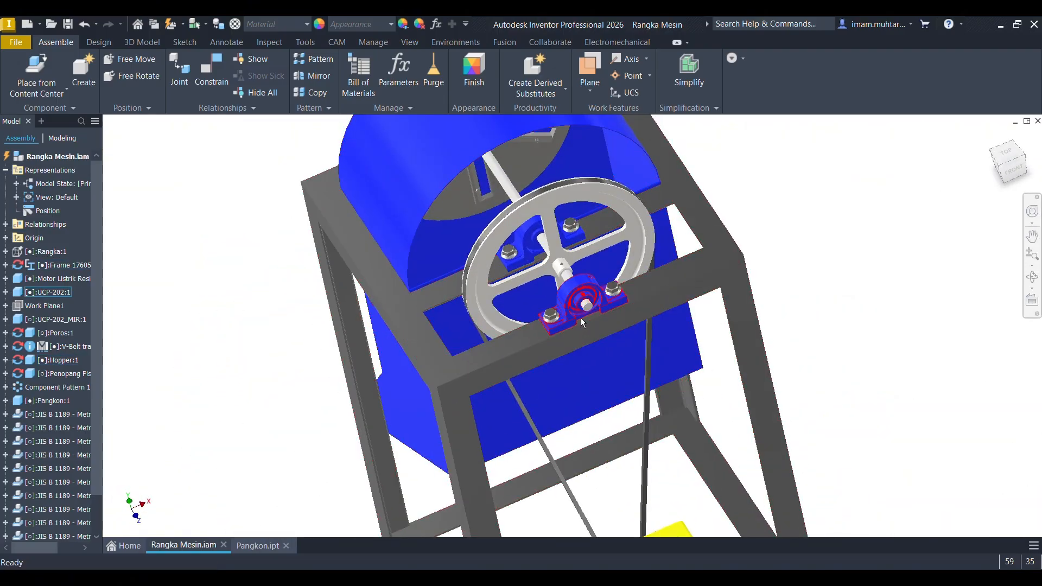
Select the first JIS B 1189 bolt in the component list and examine where its threaded end sits beneath the frame beam.
scroll(34, 477, "down", 1)
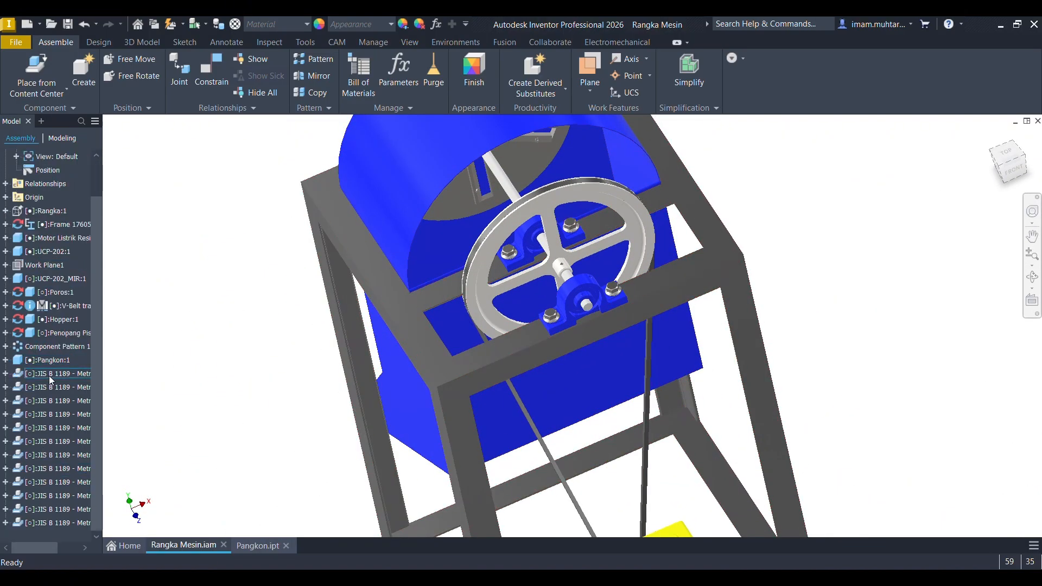
left_click(33, 374)
scroll(536, 413, "down", 2)
scroll(536, 412, "down", 3)
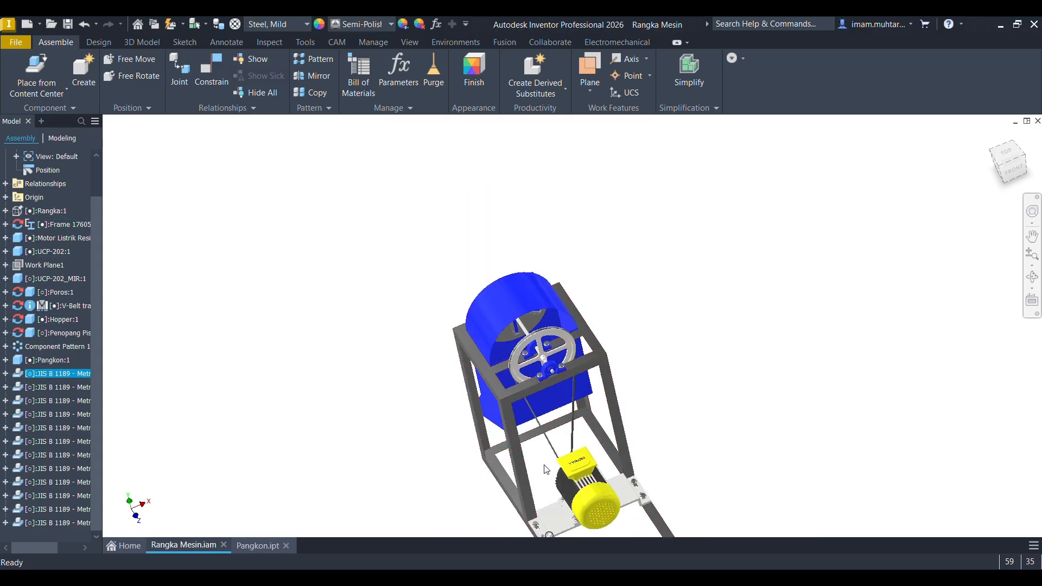
scroll(546, 469, "down", 2)
scroll(570, 470, "up", 5)
middle_click_drag(554, 463, 102, 411, "shift")
scroll(466, 419, "down", 2)
scroll(463, 419, "up", 7)
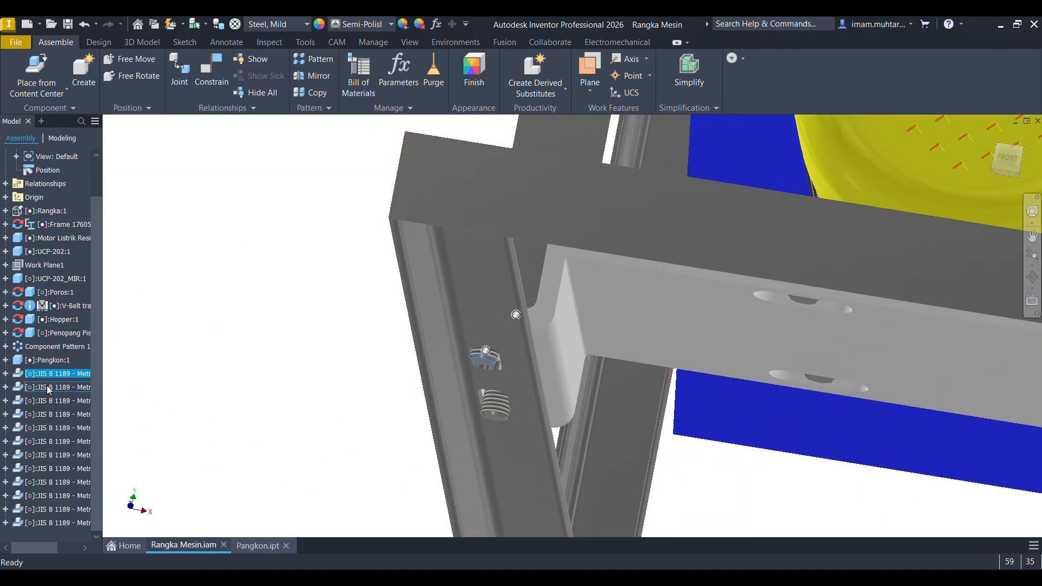
Replace all the JIS B 1189 bolts from the Content Center with JIS B 1189 - Metric bolts of thread size M14.
left_click(60, 522, "shift")
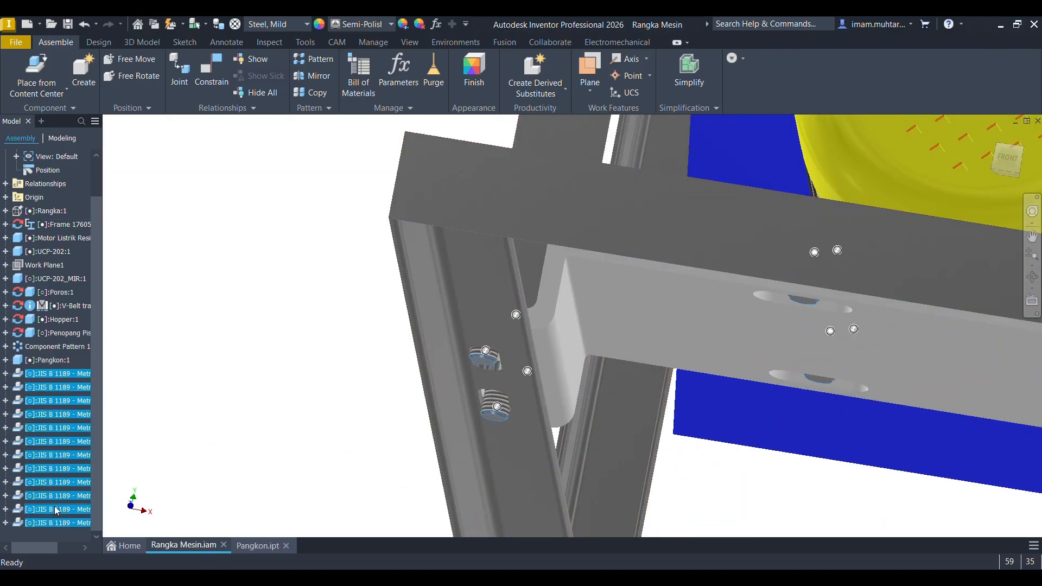
right_click(56, 510)
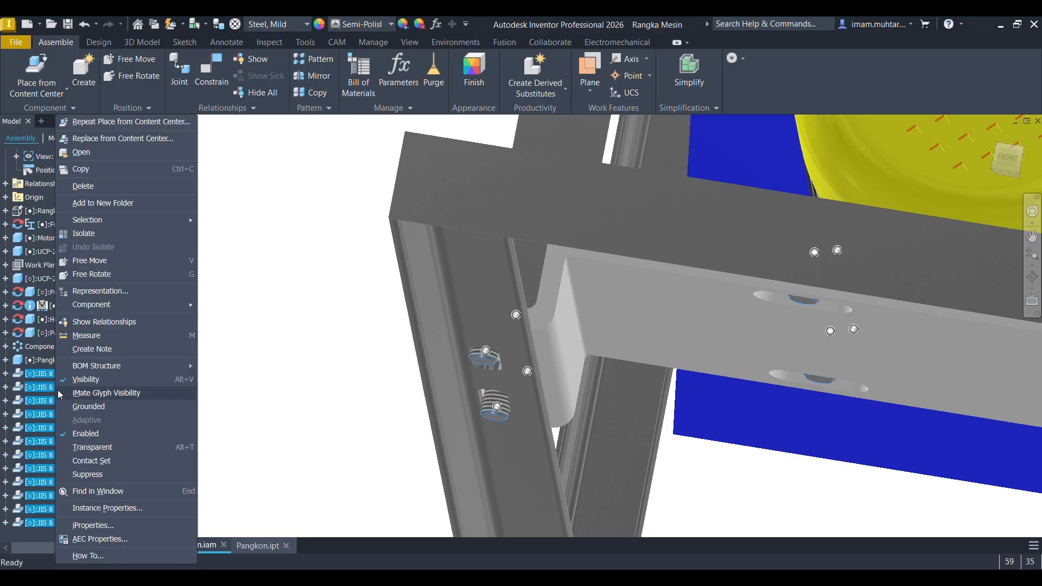
left_click(140, 139)
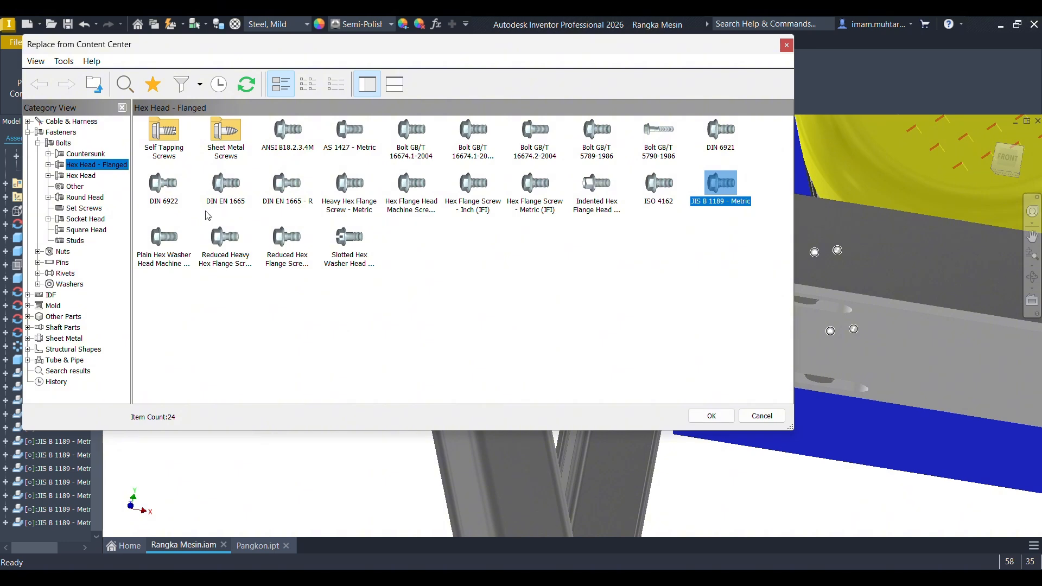
double_click(720, 184)
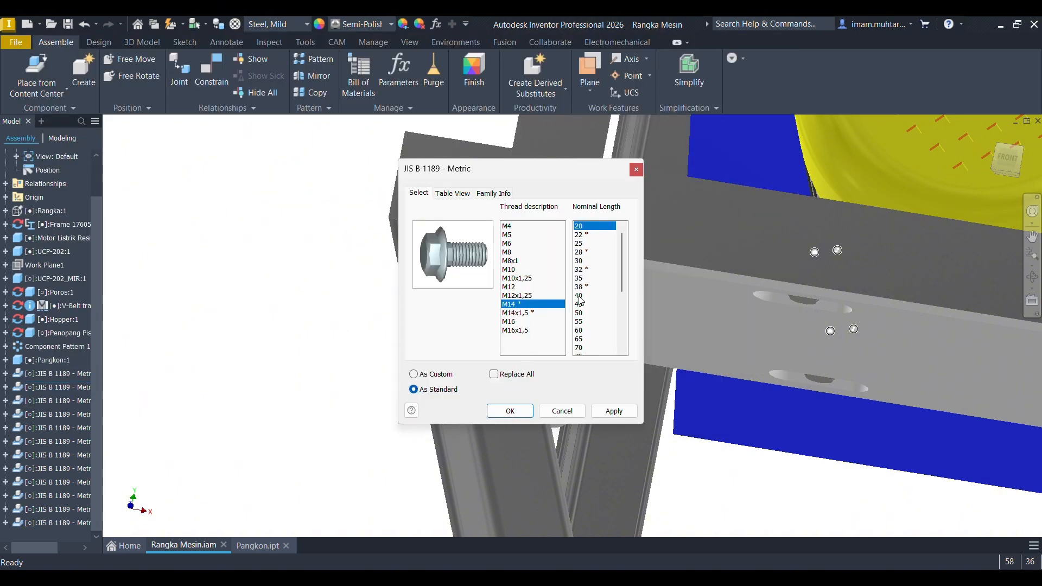
left_click(601, 412)
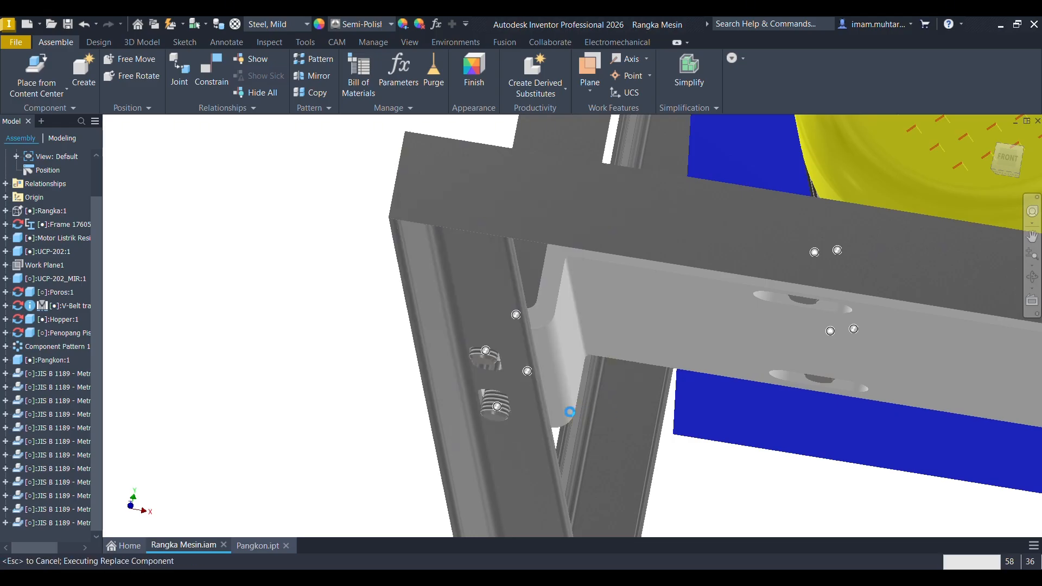
scroll(420, 396, "down", 5)
middle_click_drag(420, 392, 350, 378, "shift")
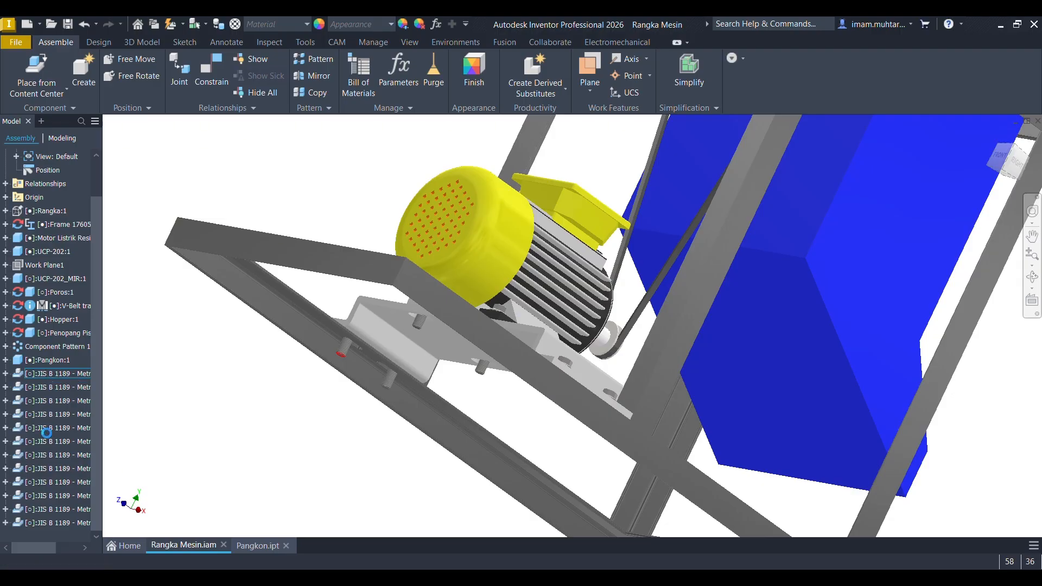
Replace all the JIS B 1189 bolts from the Content Center with M14 bolts of 40 mm nominal length.
key("Escape")
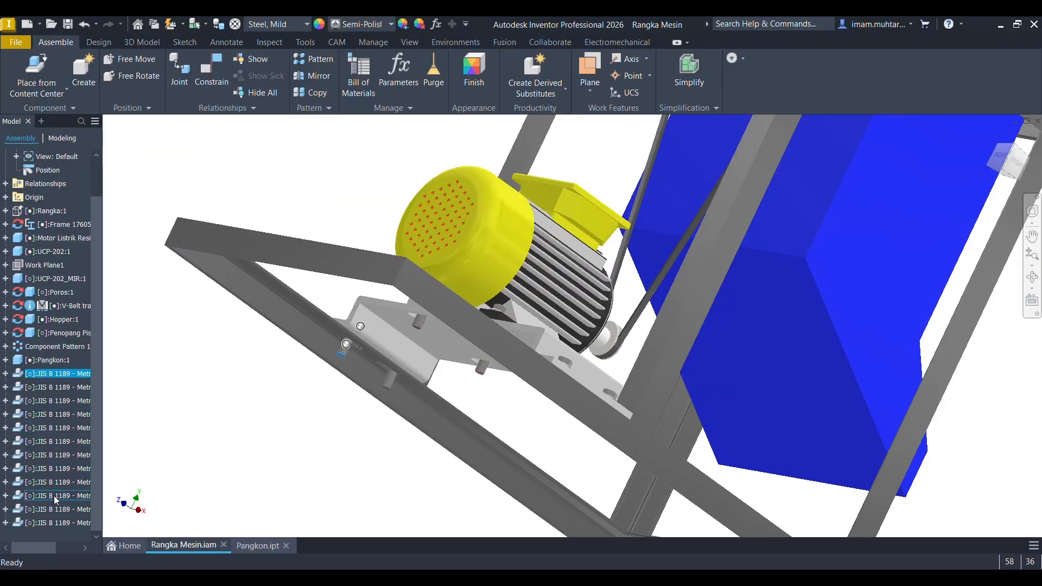
left_click(48, 522, "shift")
right_click(48, 523)
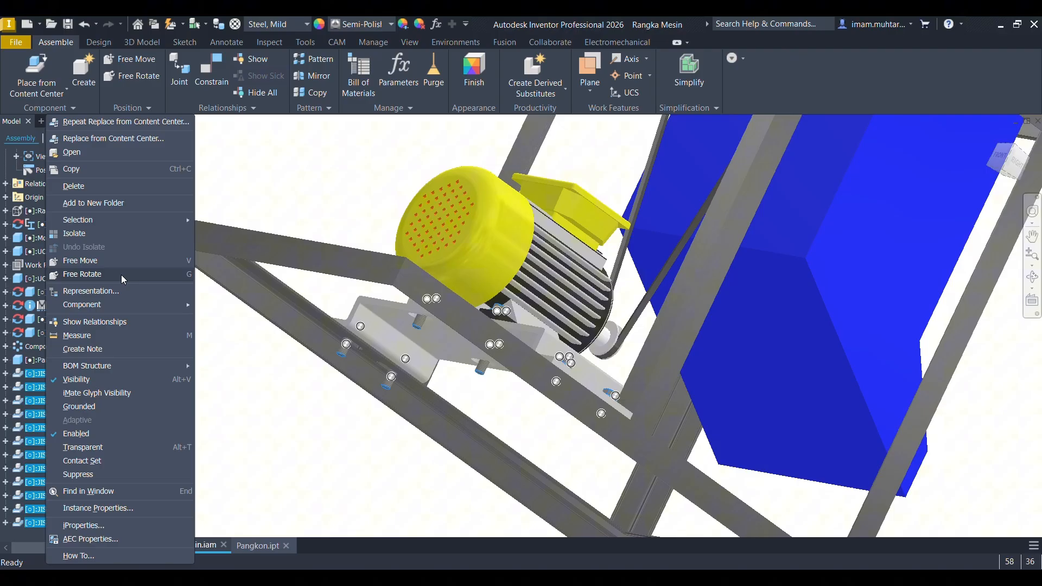
left_click(111, 144)
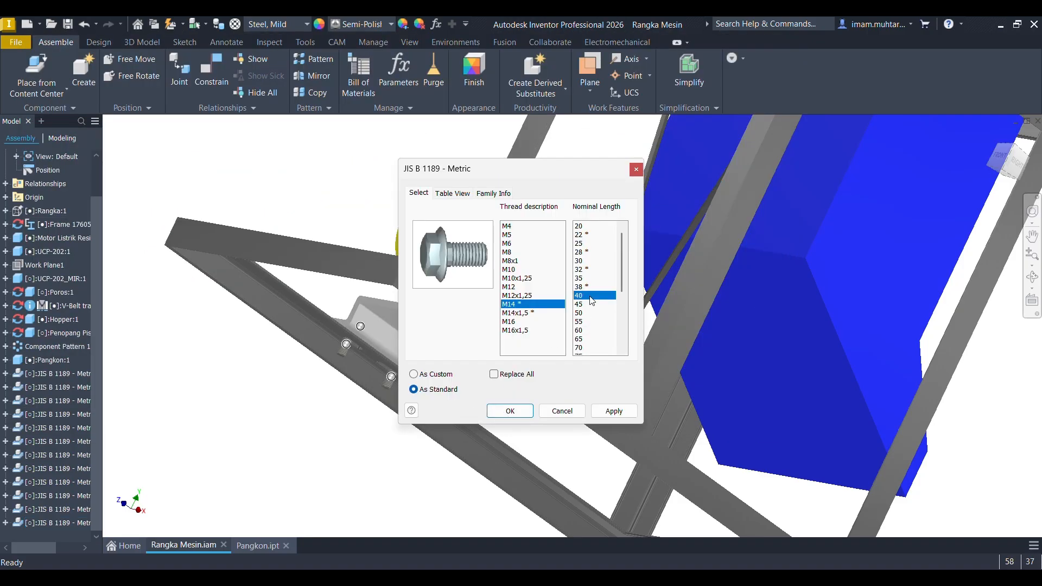
left_click(597, 412)
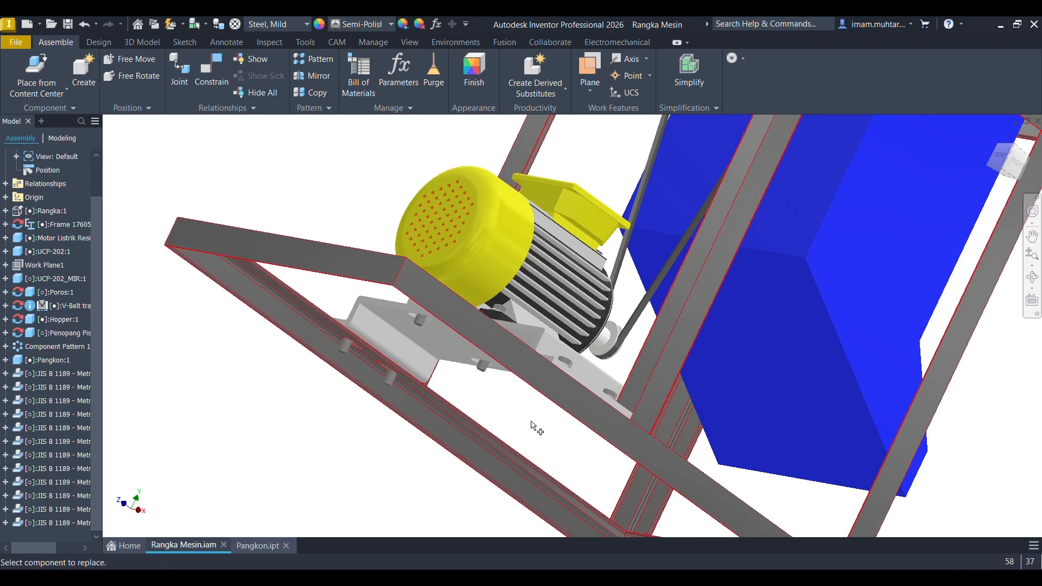
Choose the JIS B 1190 - Metric nut from the Content Center's Hex - Flanged nuts for placement.
scroll(498, 425, "down", 5)
mouse_move(502, 421)
middle_mouse_down("shift")
mouse_move(525, 395)
mouse_move(512, 415)
middle_mouse_up("shift")
scroll(594, 259, "up", 5)
middle_click_drag(599, 259, 752, 281, "shift")
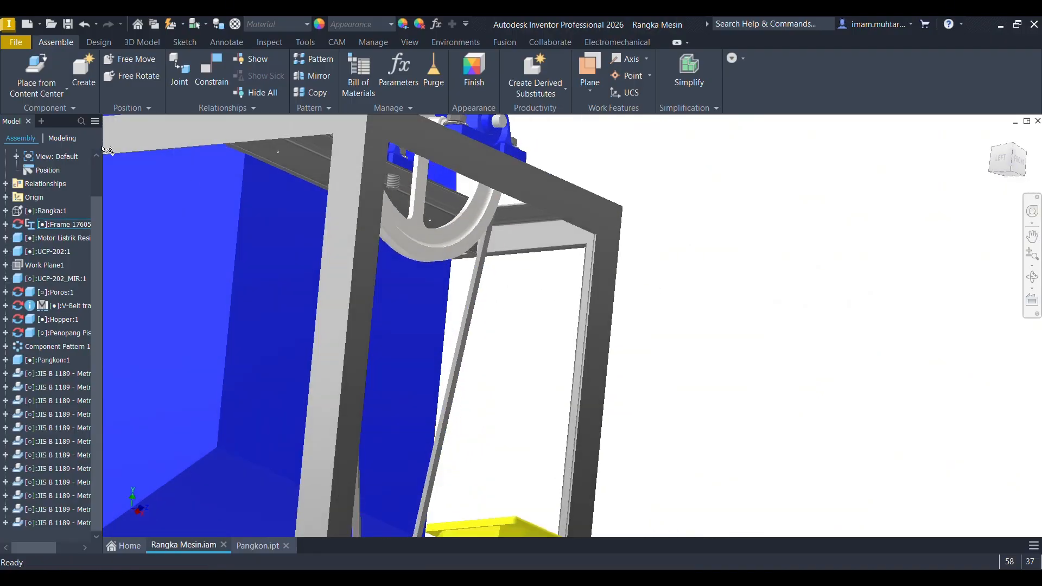
left_click(32, 53)
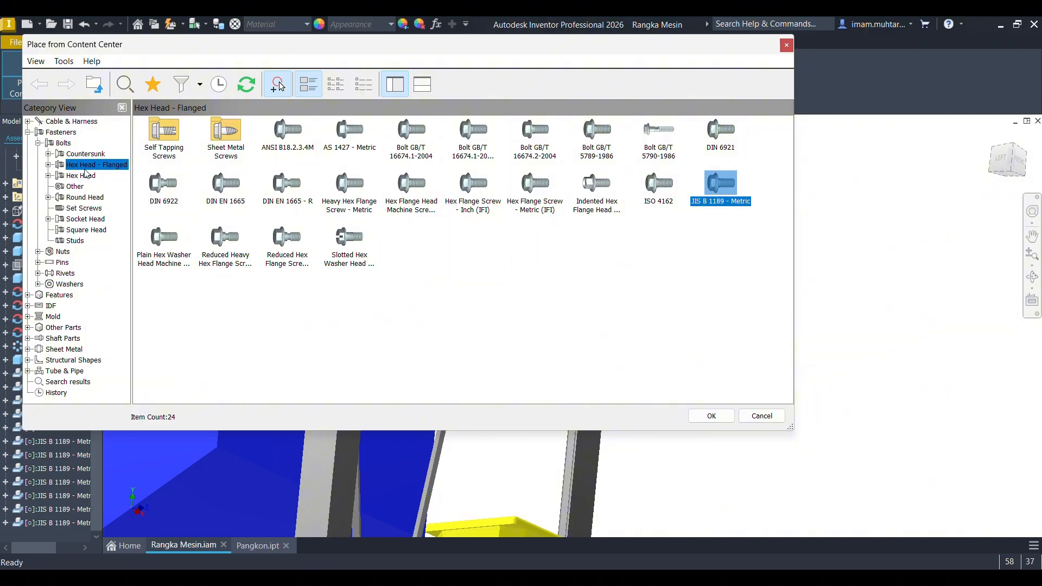
left_click(62, 252)
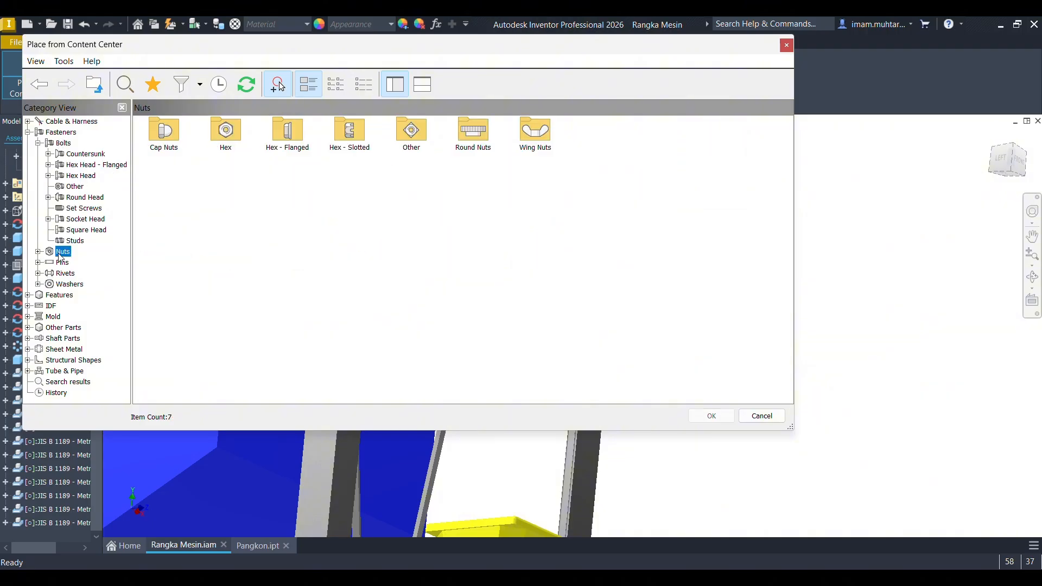
double_click(288, 133)
scroll(570, 303, "down", 5)
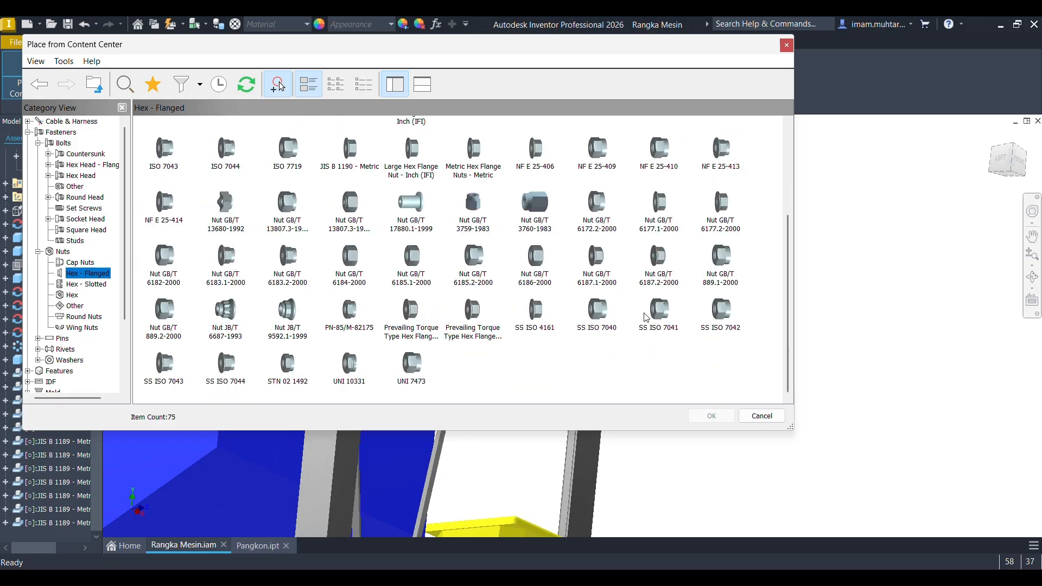
scroll(341, 351, "up", 3)
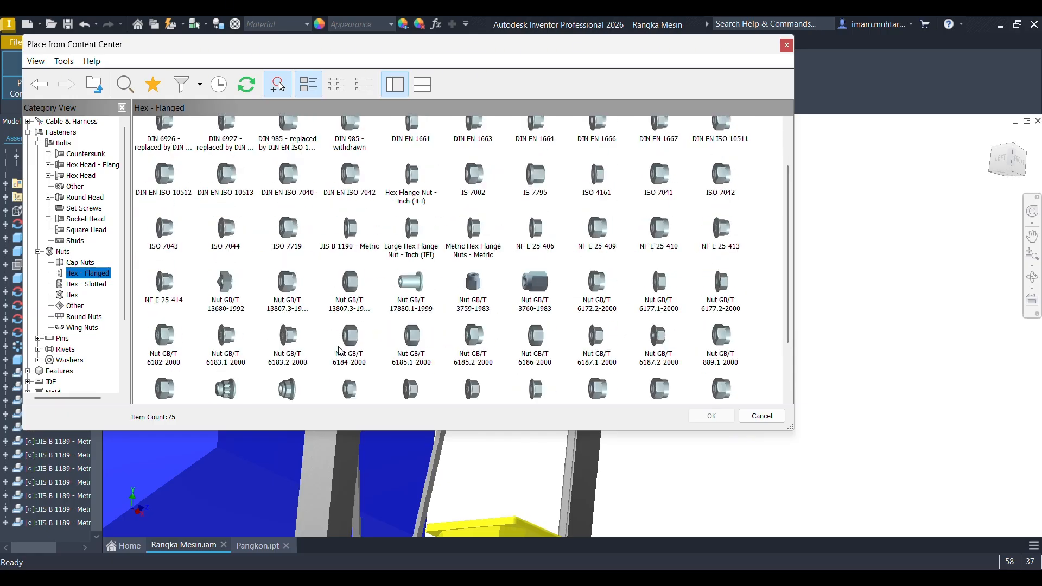
scroll(347, 334, "up", 1)
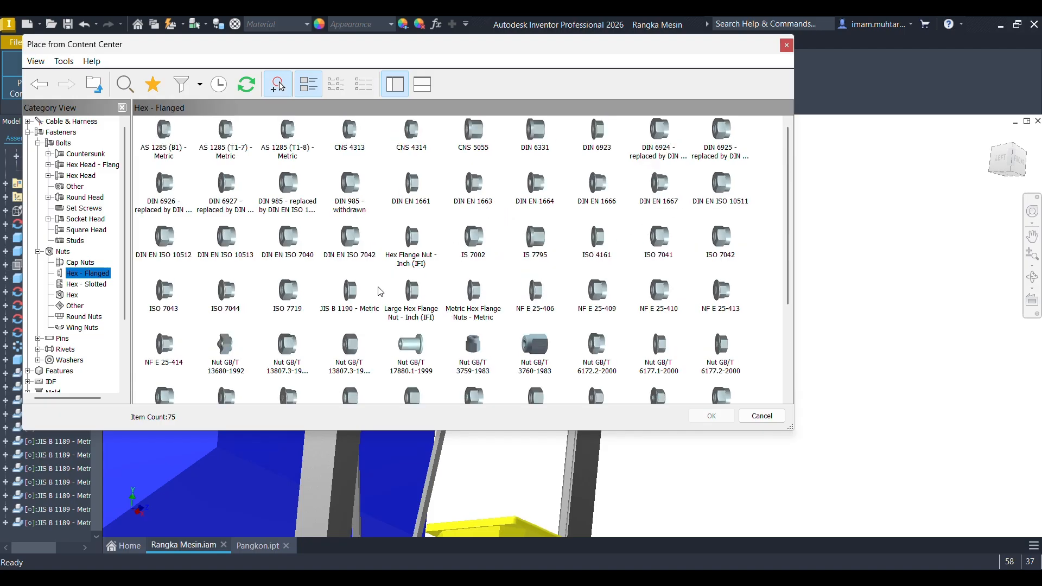
left_click(346, 293)
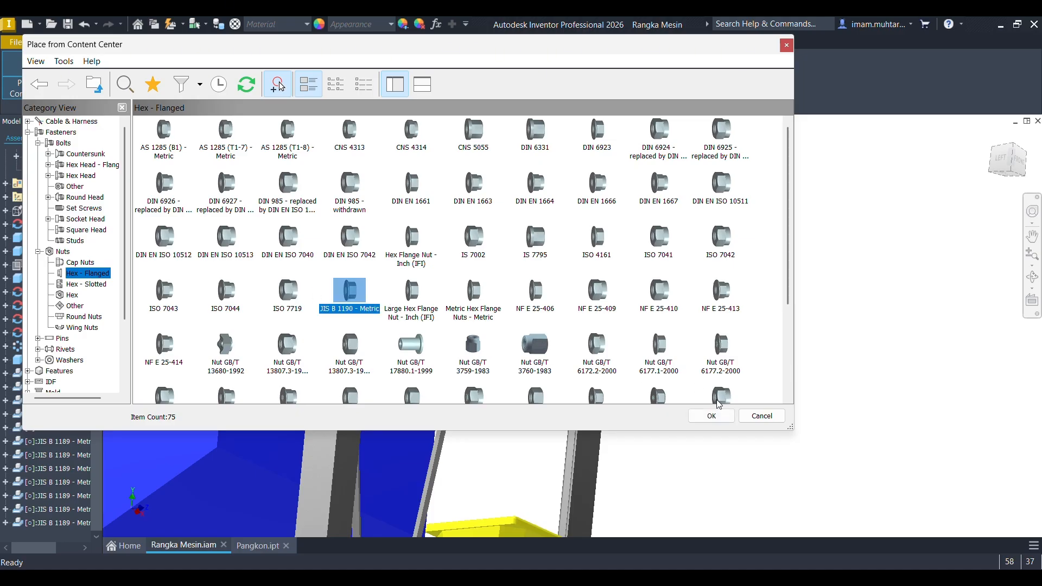
double_click(357, 295)
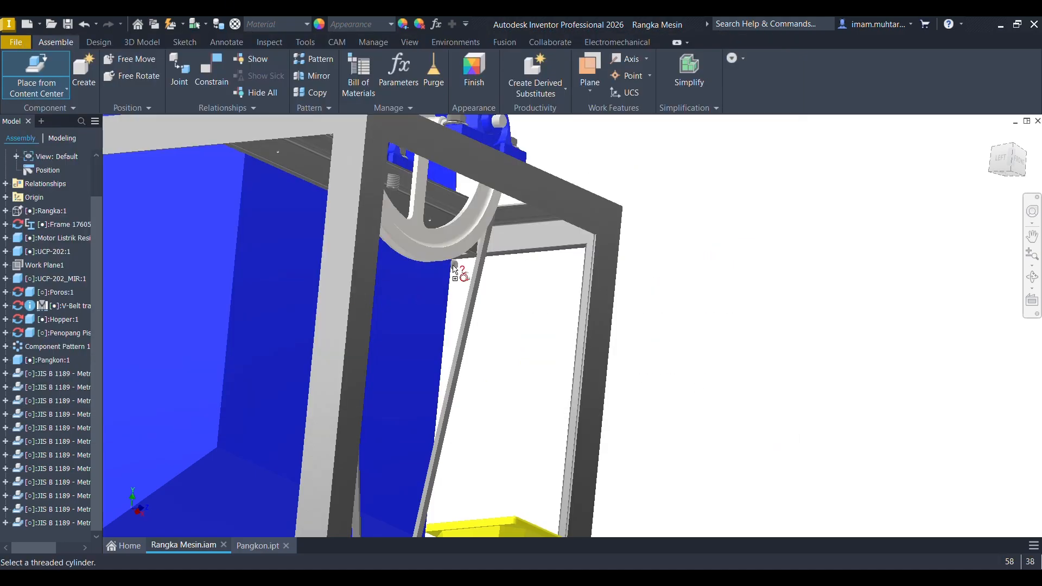
Place an M14 JIS B 1190 nut on the frame-rail bolt nearest the motor's yellow cover, seated on the rail's underside.
scroll(455, 260, "down", 5)
middle_click_drag(418, 441, 398, 367, "shift")
scroll(453, 311, "up", 6)
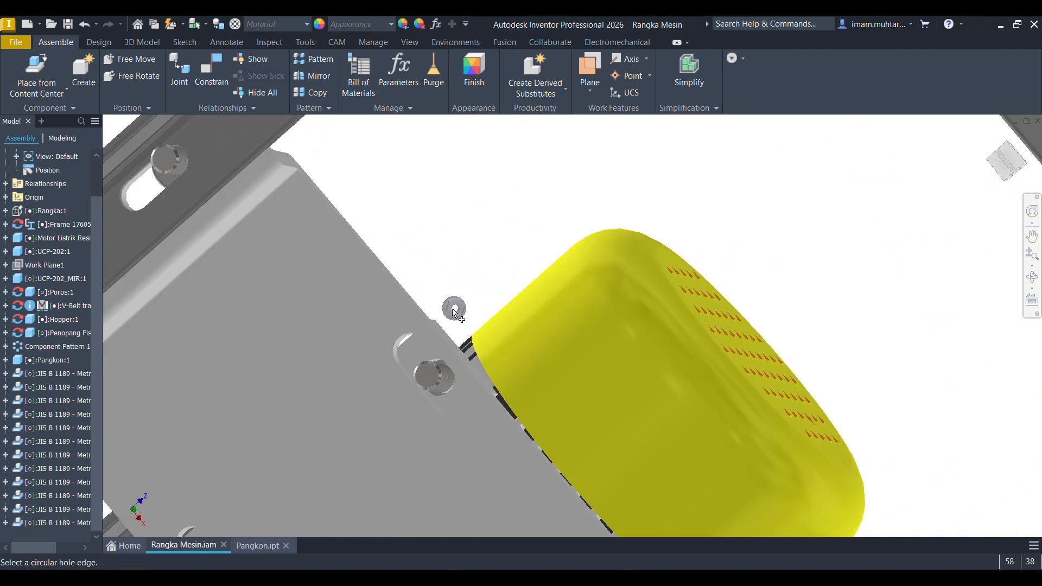
left_click(168, 161)
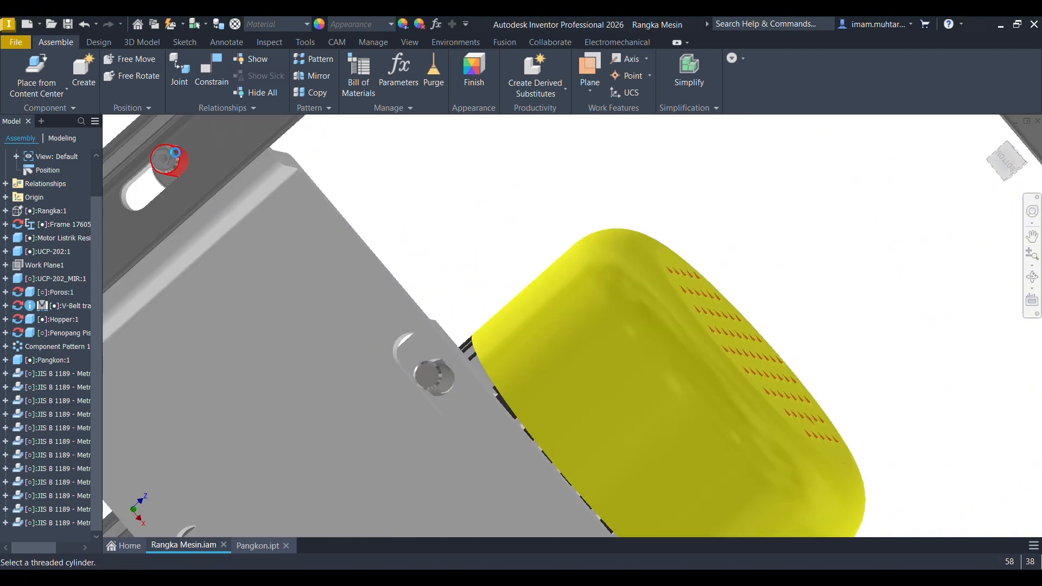
left_click(169, 158)
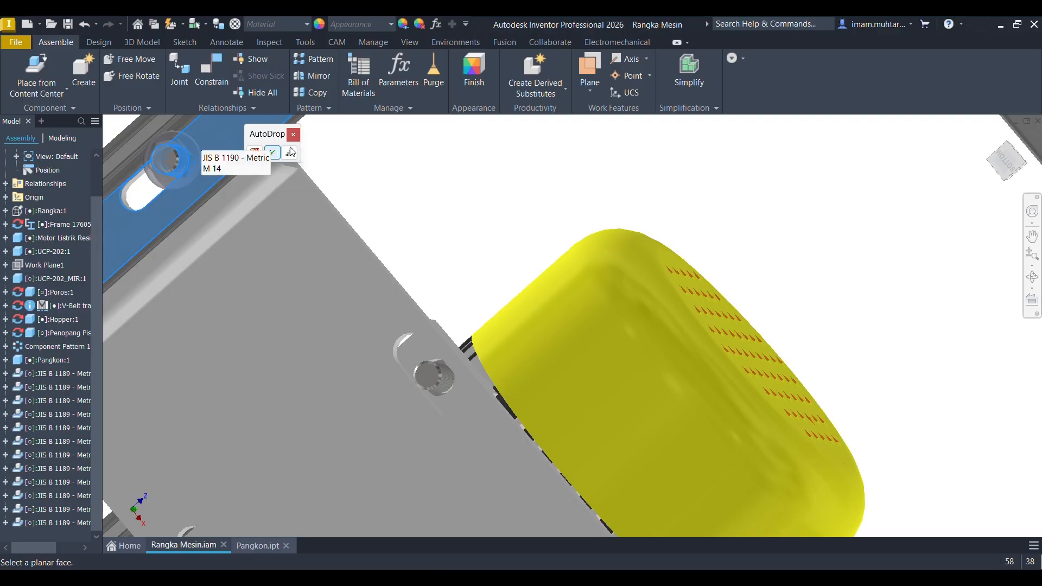
scroll(292, 152, "down", 5)
scroll(361, 173, "up", 5)
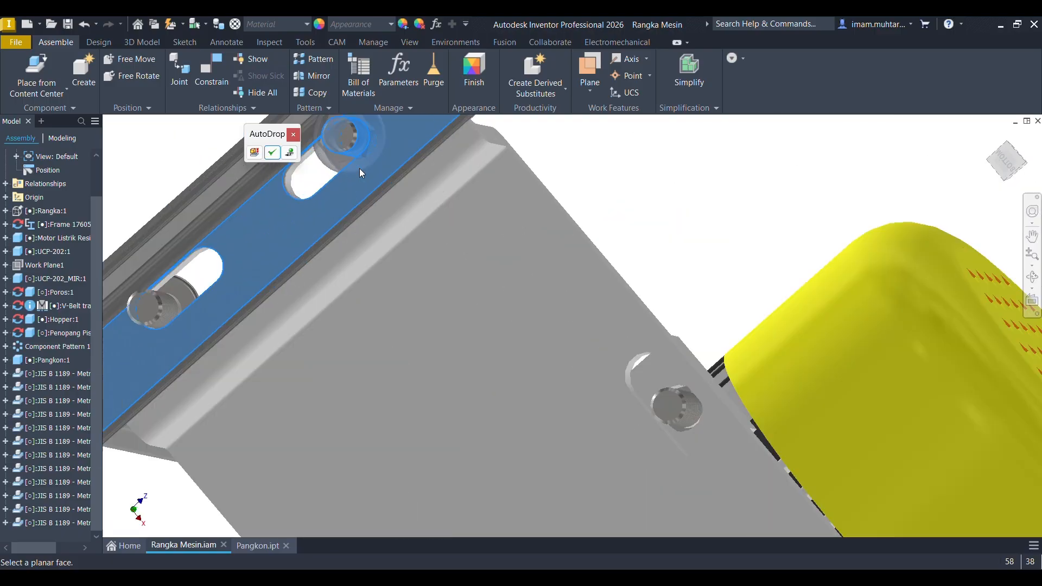
left_click(272, 154)
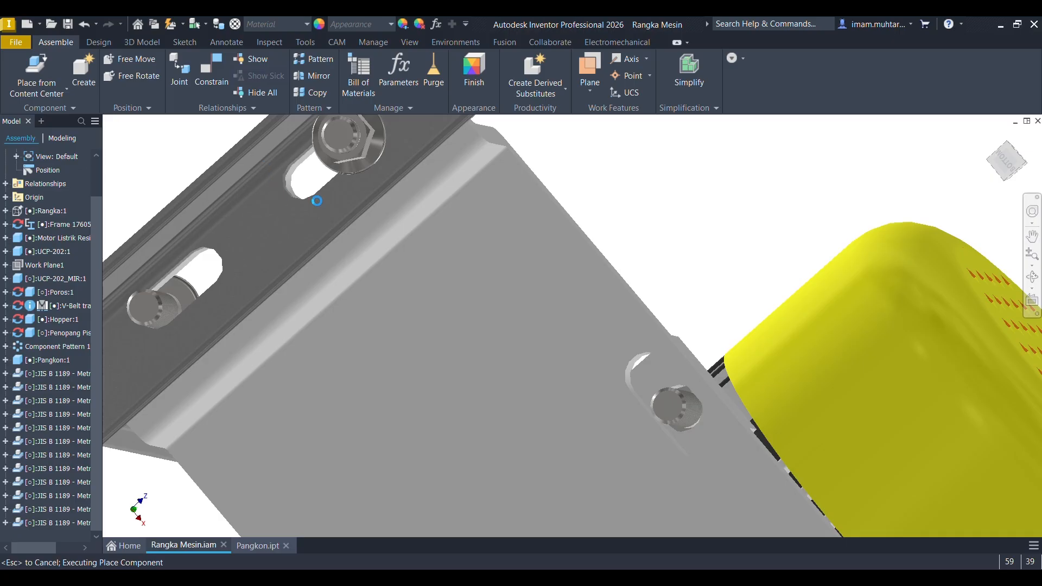
Place an M14 JIS B 1190 nut on the second bolt of the same frame rail, seated against its underside.
scroll(304, 228, "down", 5)
scroll(220, 285, "up", 7)
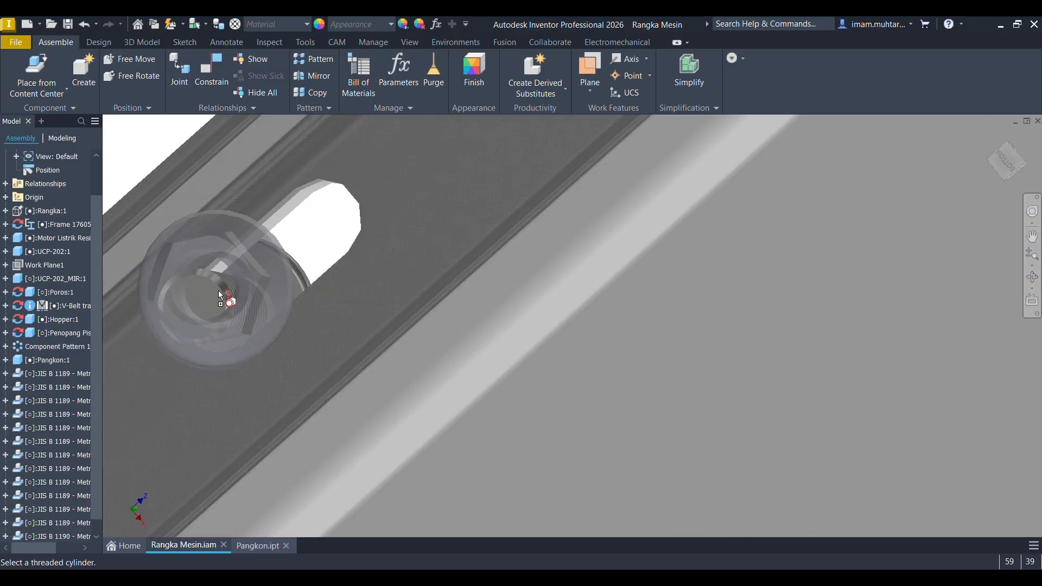
left_click(227, 291)
left_click(263, 326)
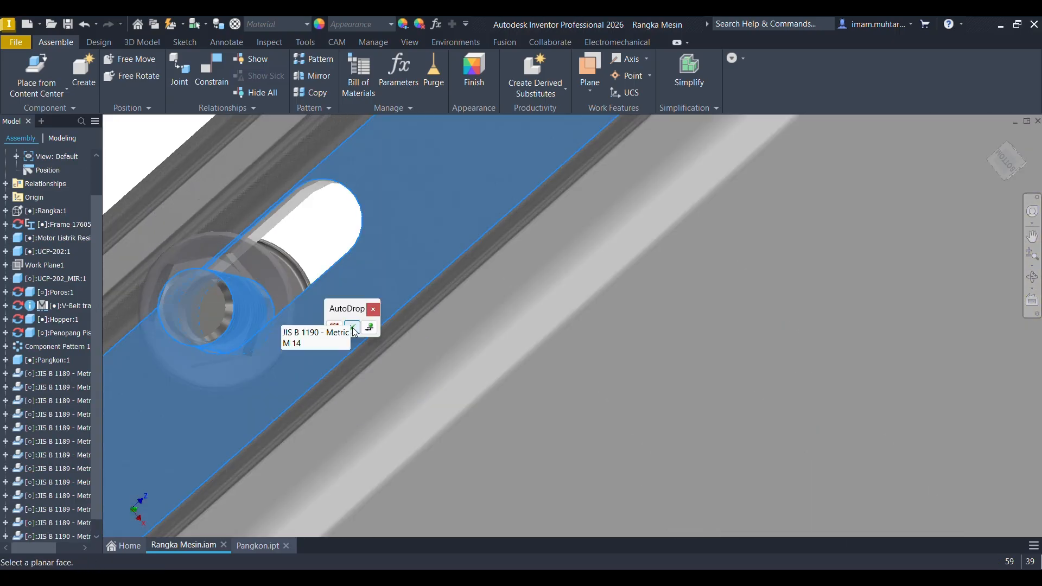
left_click(352, 327)
scroll(336, 254, "down", 5)
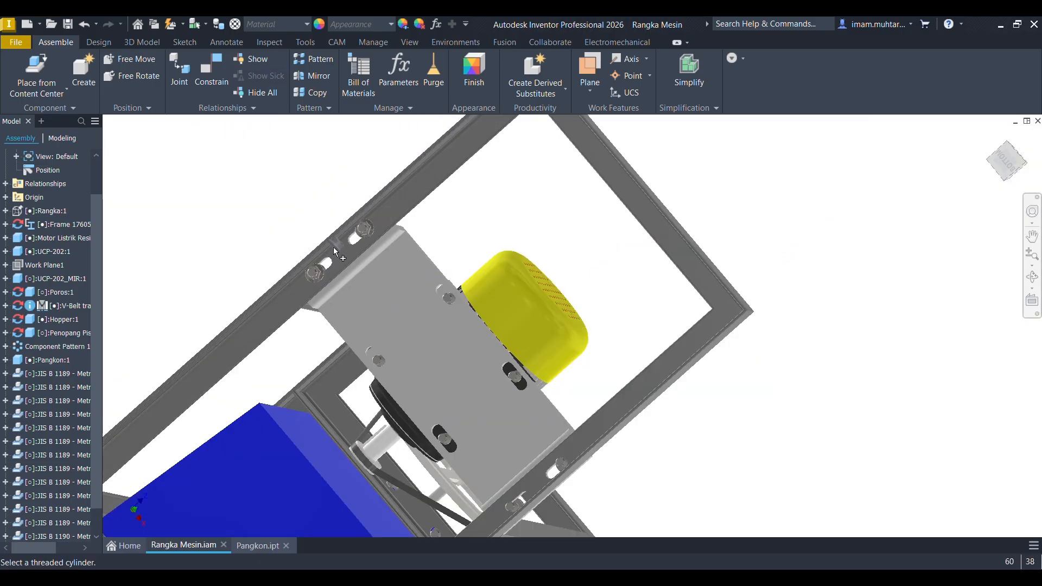
Place an M14 JIS B 1190 nut on the cover-end motor foot bolt nearest the finished rail, seated on the bracket's underside.
scroll(494, 344, "up", 6)
left_click(304, 303)
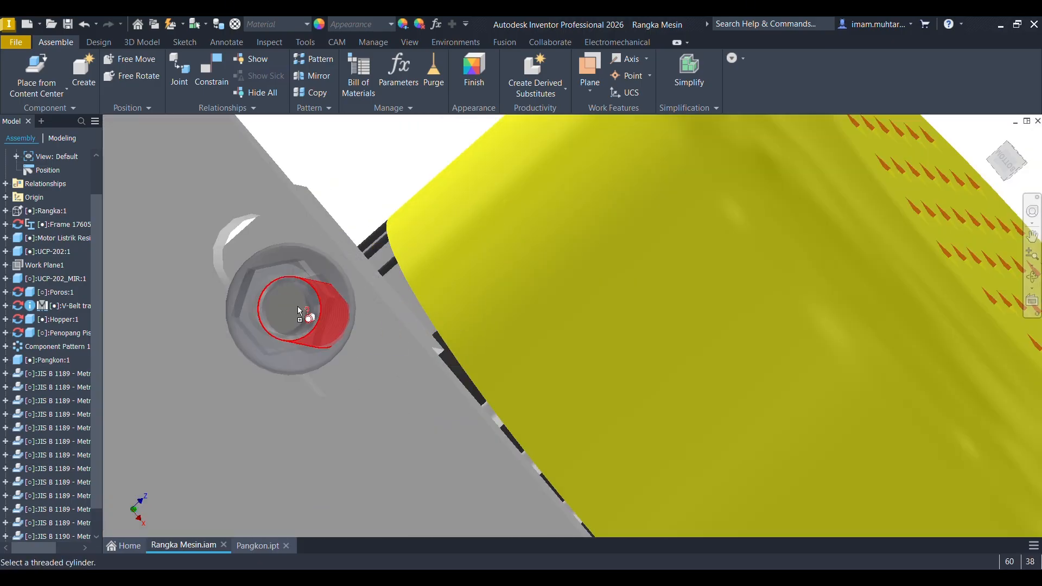
left_click(392, 349)
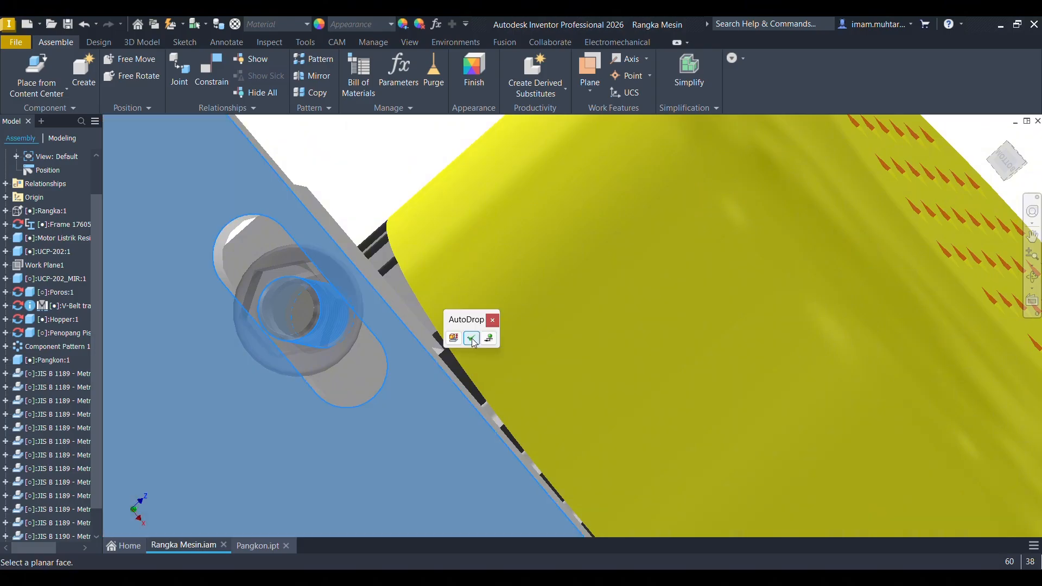
left_click(472, 340)
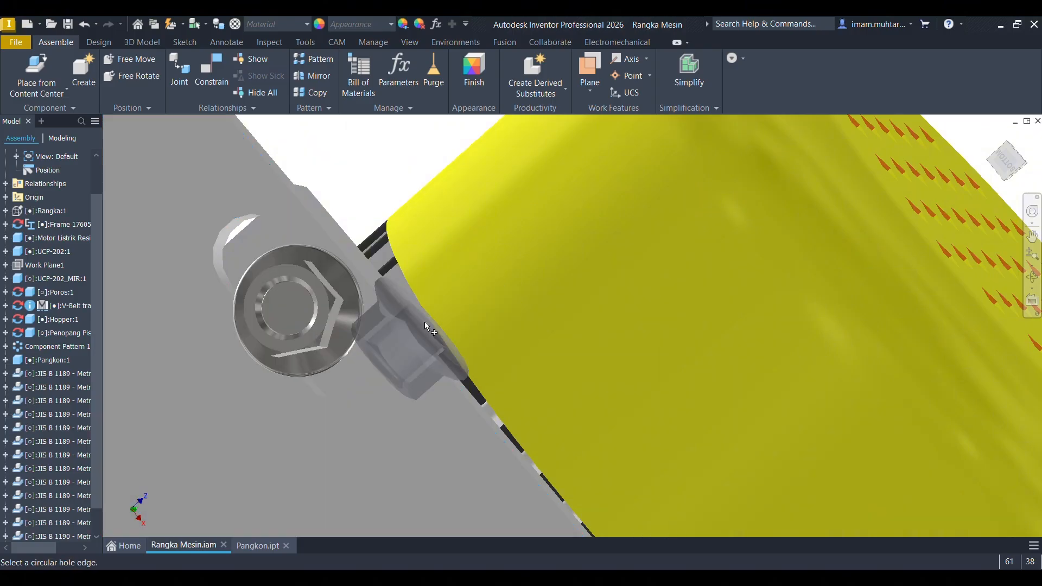
Place an M14 JIS B 1190 nut on the other motor foot bolt at the yellow cover end, seated on the bracket's underside.
scroll(472, 333, "down", 5)
scroll(399, 332, "up", 5)
scroll(429, 396, "up", 3)
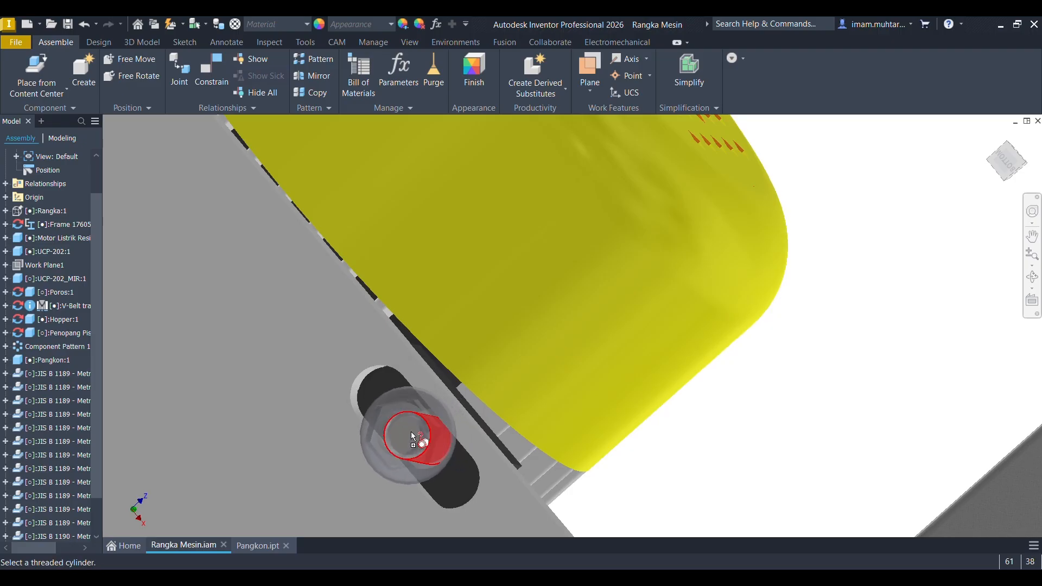
left_click(419, 437)
left_click(470, 465)
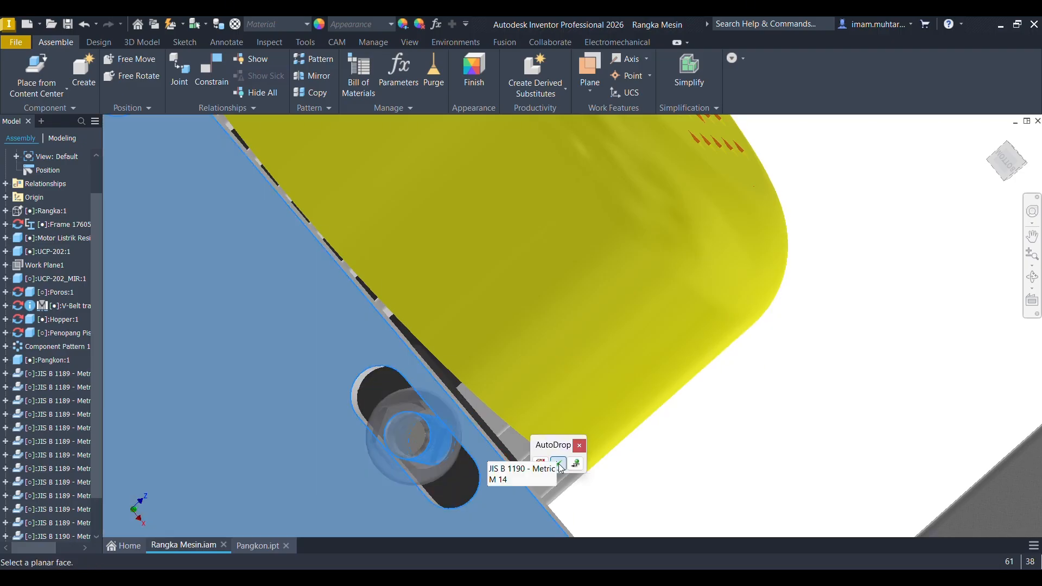
left_click(560, 465)
Place an M14 JIS B 1190 nut on the pulley-end motor foot bolt farther from the finished rail, seated on the bracket's underside.
scroll(465, 217, "down", 5)
scroll(404, 368, "up", 5)
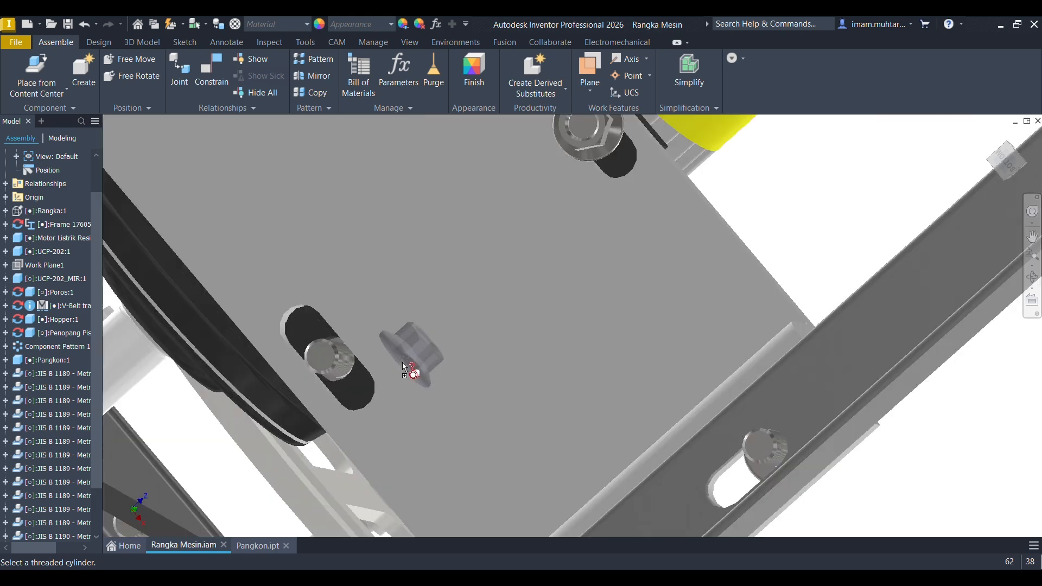
scroll(325, 360, "up", 3)
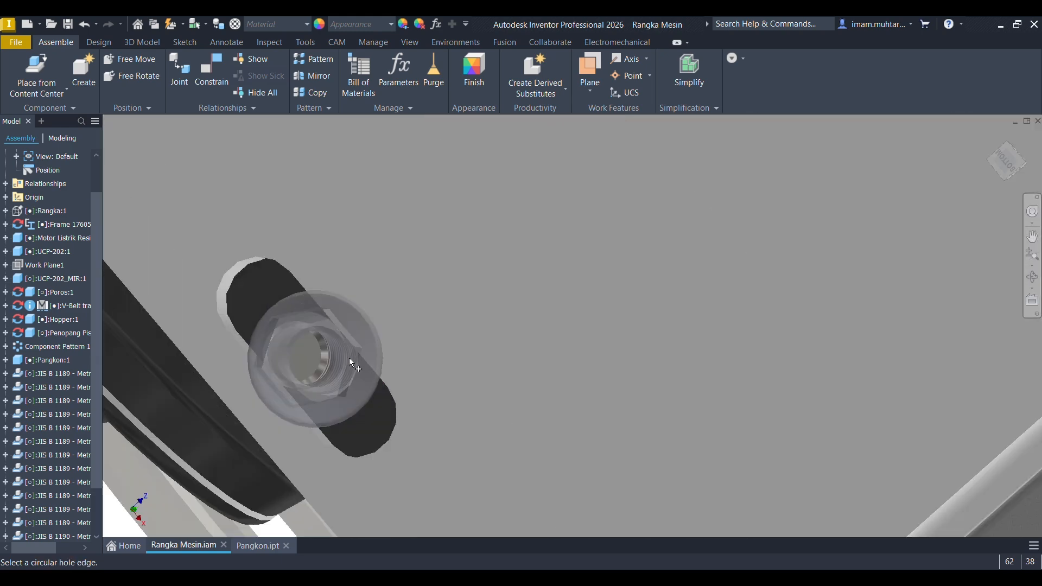
left_click(317, 352)
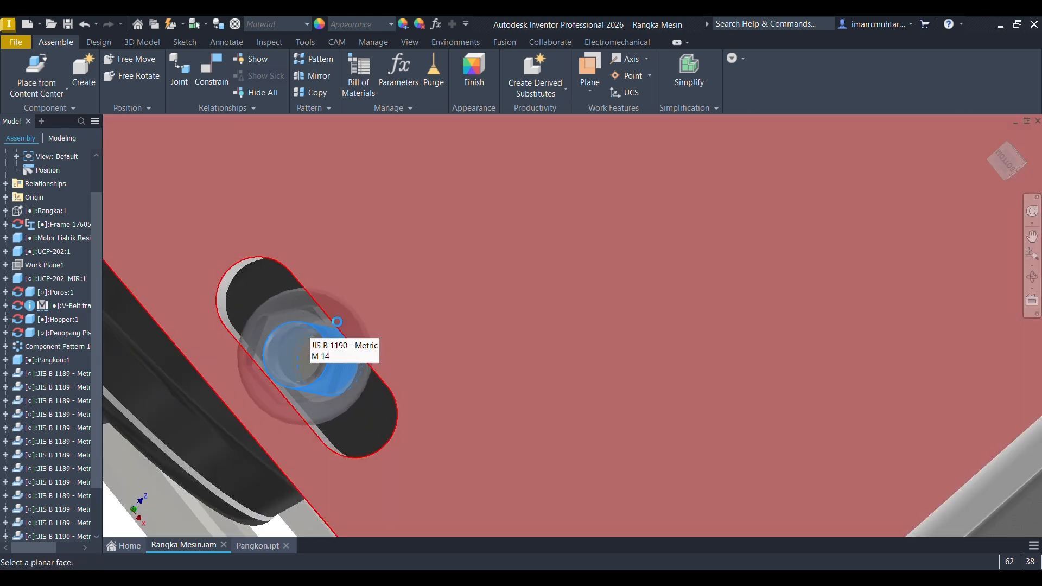
left_click(348, 322)
left_click(431, 322)
scroll(490, 357, "down", 5)
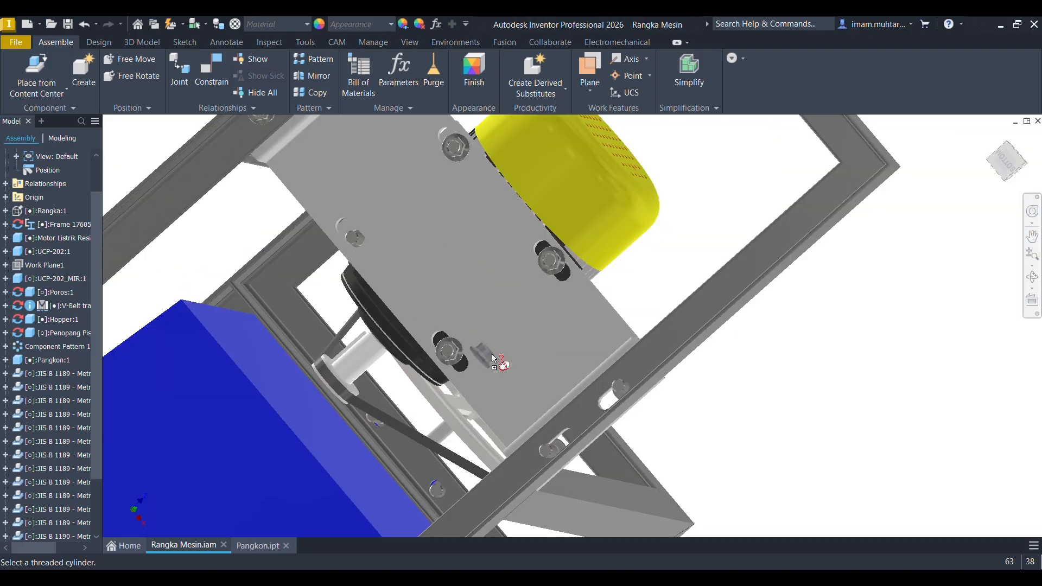
Place an M14 JIS B 1190 nut on the remaining pulley-end motor foot bolt, seated on the bracket's underside.
scroll(494, 359, "up", 5)
left_click(324, 258)
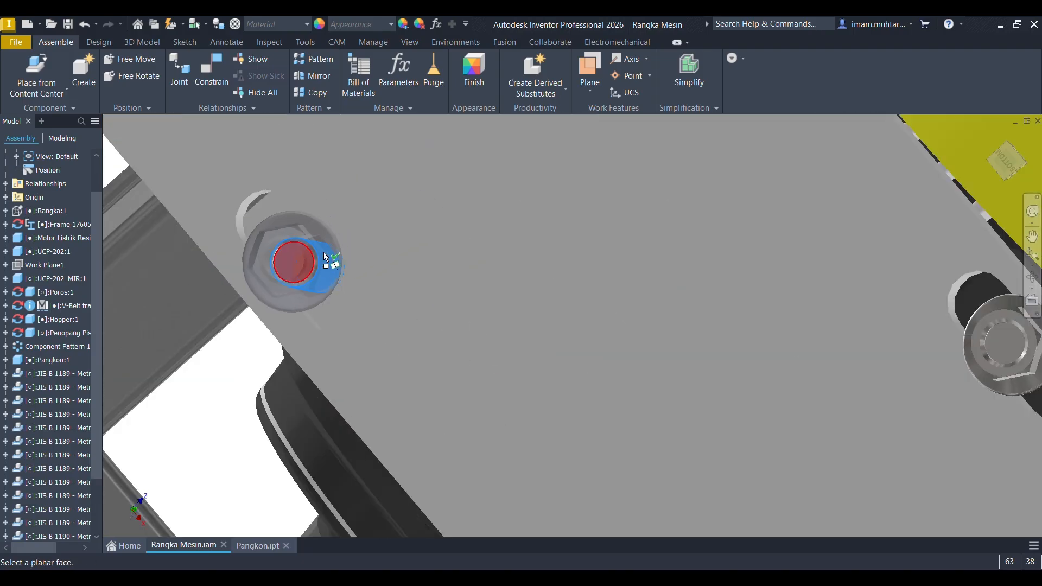
left_click(347, 253)
left_click(442, 225)
scroll(408, 255, "down", 5)
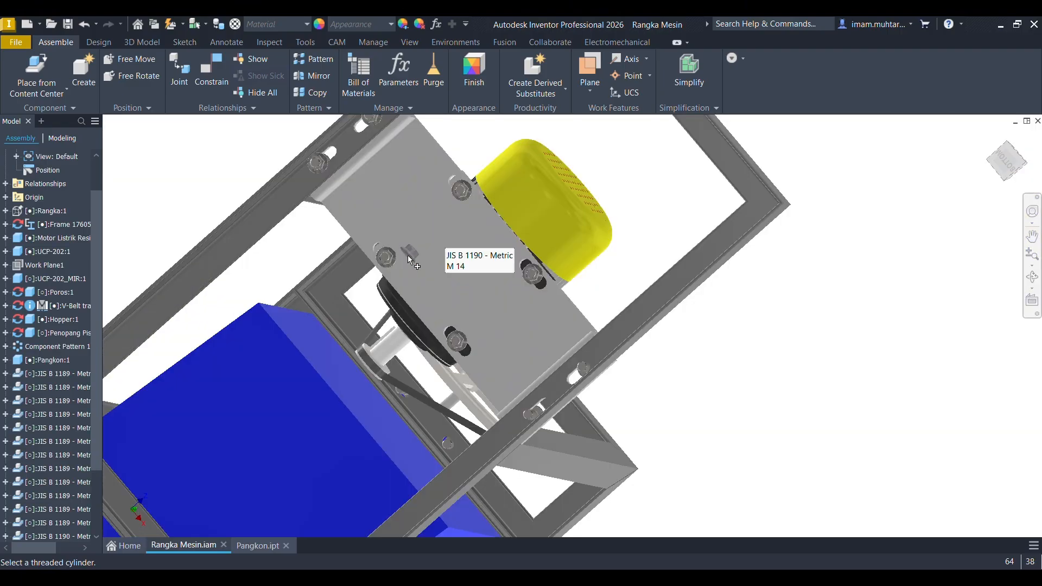
Place an M14 JIS B 1190 nut on one bearing block bolt under the hopper-side top rail, seated against the rail's underside.
scroll(408, 255, "down", 3)
mouse_move(408, 255)
middle_mouse_down("shift")
mouse_move(437, 244)
mouse_move(491, 284)
mouse_move(462, 347)
mouse_move(374, 233)
mouse_move(266, 195)
middle_mouse_up("shift")
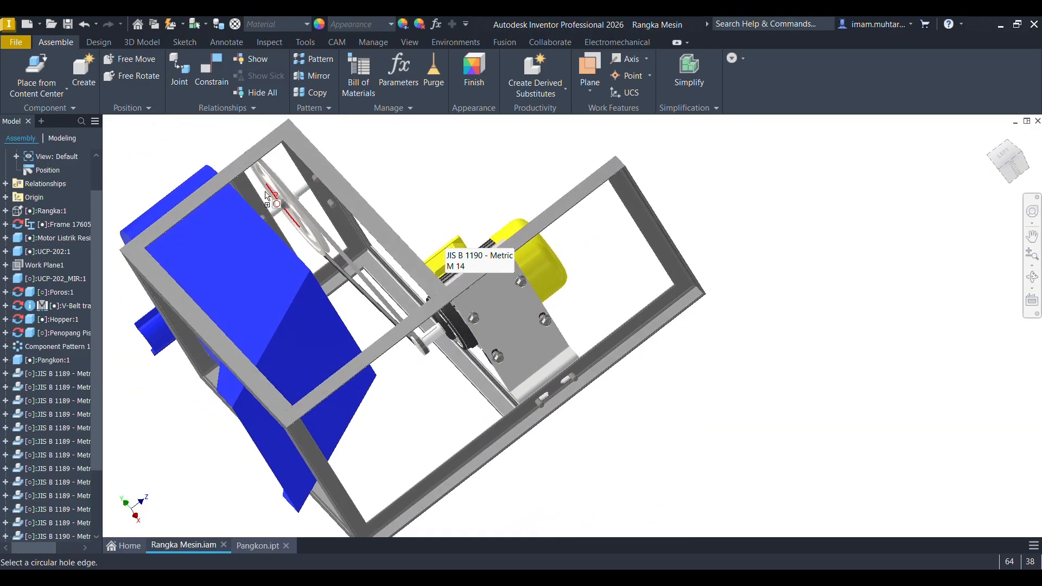
scroll(267, 196, "up", 10)
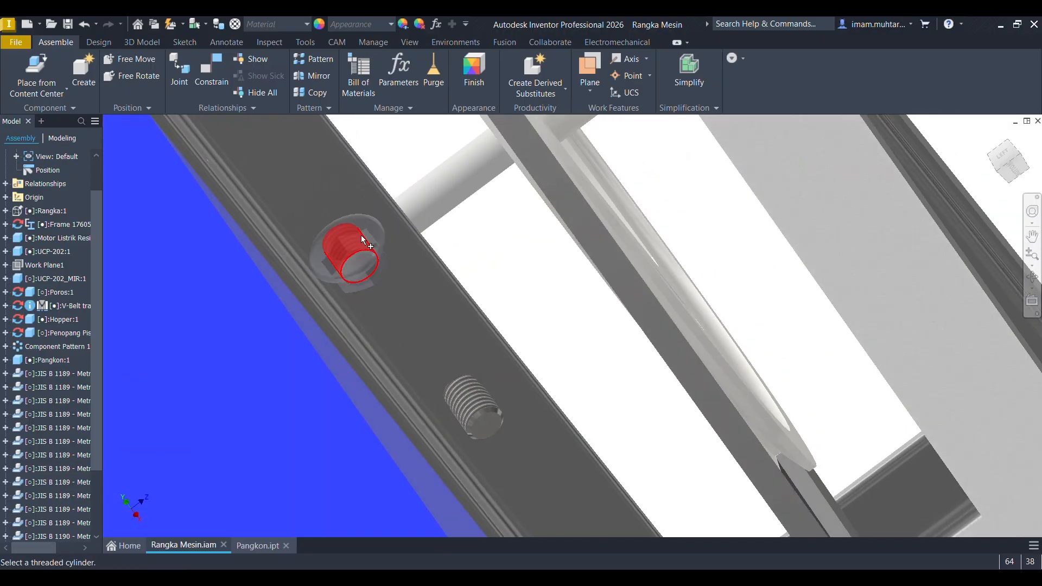
left_click(361, 237)
left_click(363, 233)
left_click(442, 220)
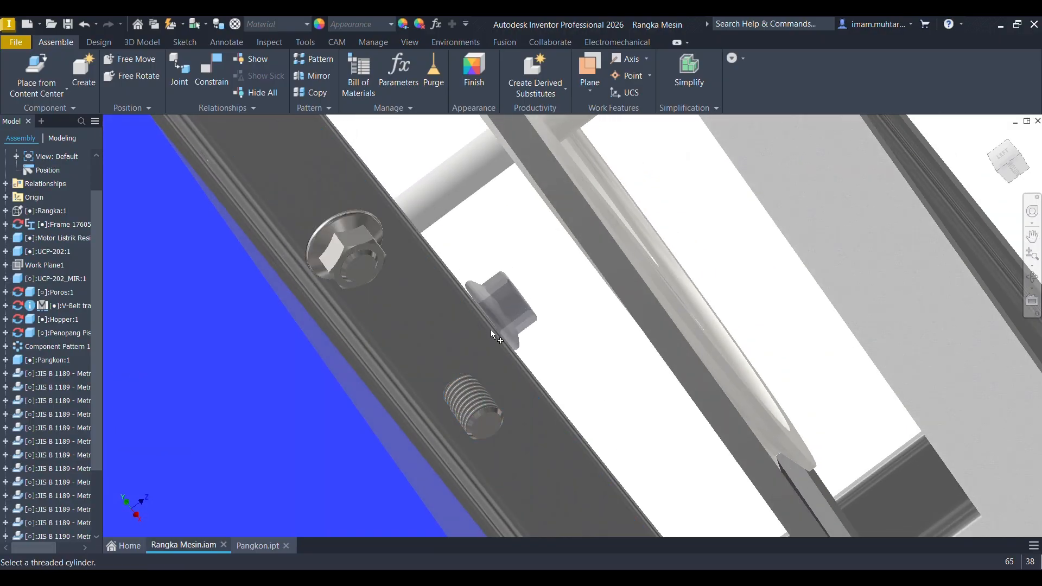
Place an M14 JIS B 1190 nut on the other bearing block bolt under the hopper-side top rail.
left_click(480, 405)
left_click(486, 369)
left_click(567, 364)
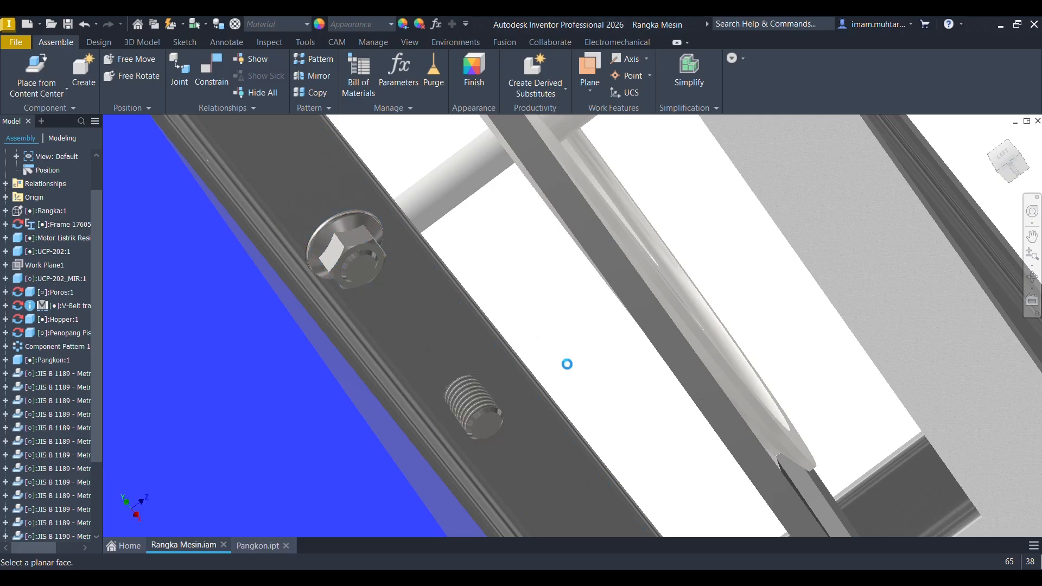
Place an M14 JIS B 1190 nut on one bearing block bolt under the outer top rail, seated against the rail's underside.
scroll(502, 374, "down", 5)
scroll(492, 376, "down", 3)
middle_click_drag(534, 327, 555, 315, "shift")
scroll(516, 365, "up", 6)
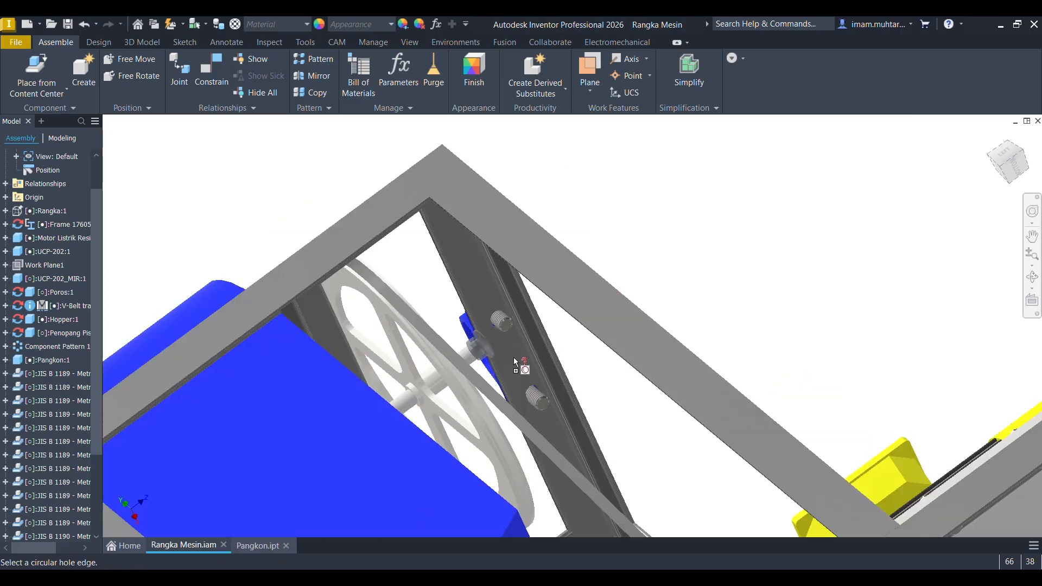
left_click(498, 282)
left_click(472, 262)
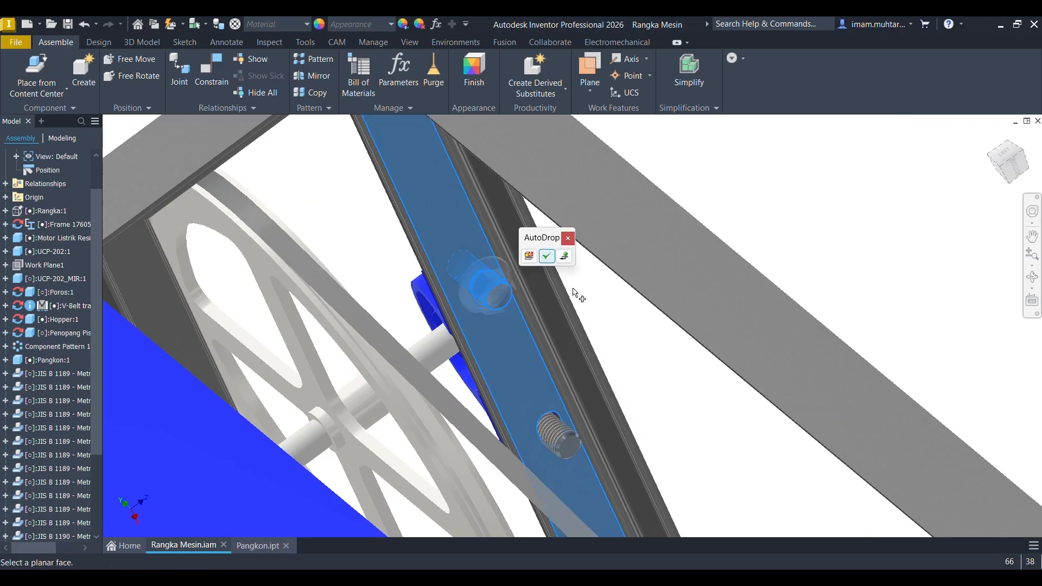
left_click(547, 256)
Place an M14 JIS B 1190 nut on the second bearing block bolt under the outer top rail.
left_click(559, 437)
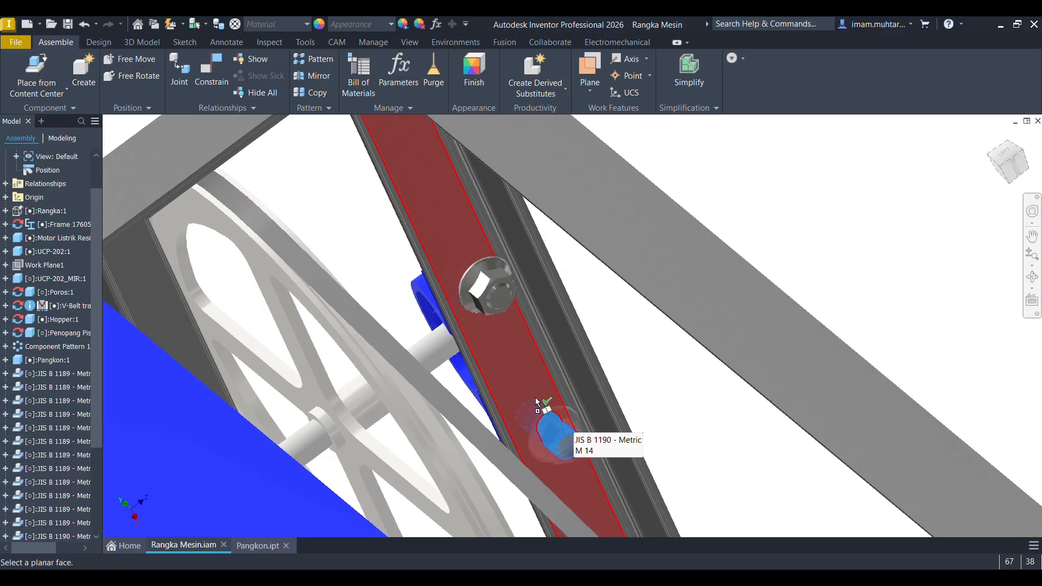
left_click(542, 421)
left_click(622, 402)
scroll(470, 246, "down", 6)
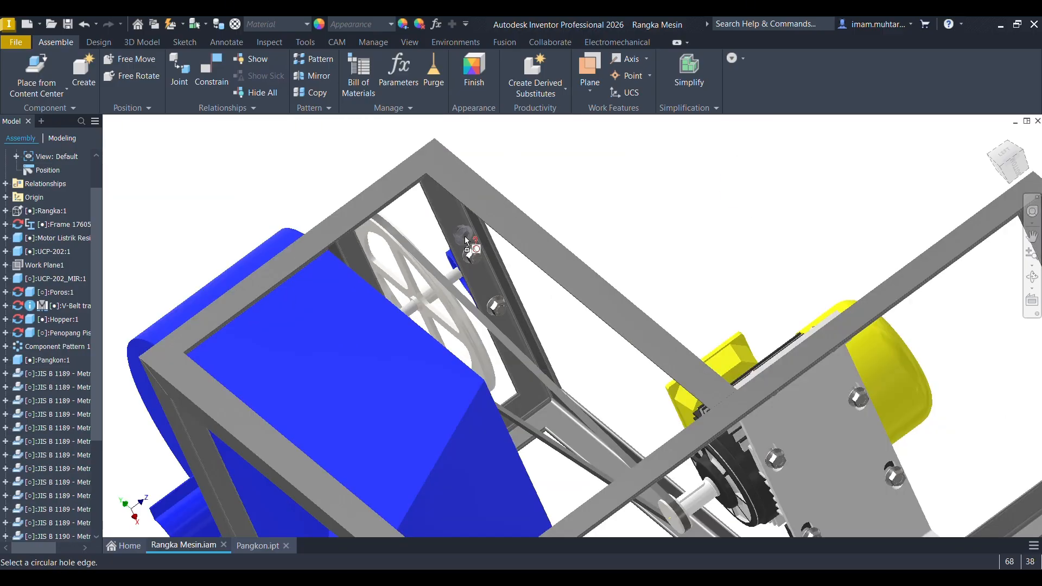
End the nut placement and save the assembly.
mouse_move(472, 245)
middle_mouse_down("shift")
mouse_move(400, 291)
mouse_move(449, 284)
mouse_move(504, 242)
mouse_move(537, 237)
mouse_move(597, 163)
mouse_move(513, 264)
middle_mouse_up("shift")
scroll(516, 336, "down", 5)
mouse_move(517, 337)
middle_mouse_down("shift")
mouse_move(459, 284)
mouse_move(515, 340)
middle_mouse_up("shift")
scroll(556, 248, "up", 5)
middle_click_drag(558, 249, 552, 276, "shift")
right_click(611, 179)
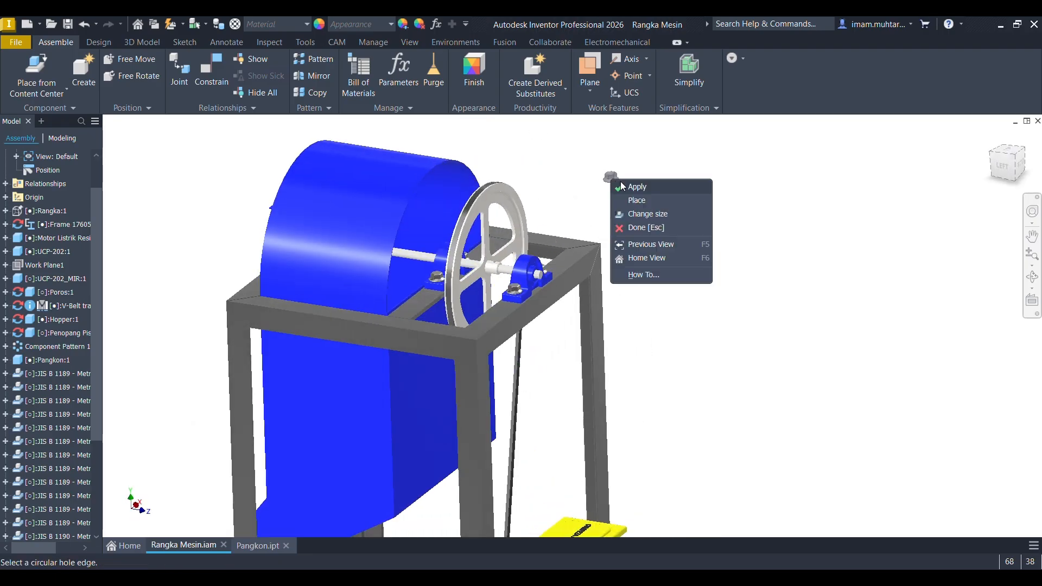
left_click(648, 227)
scroll(579, 207, "down", 3)
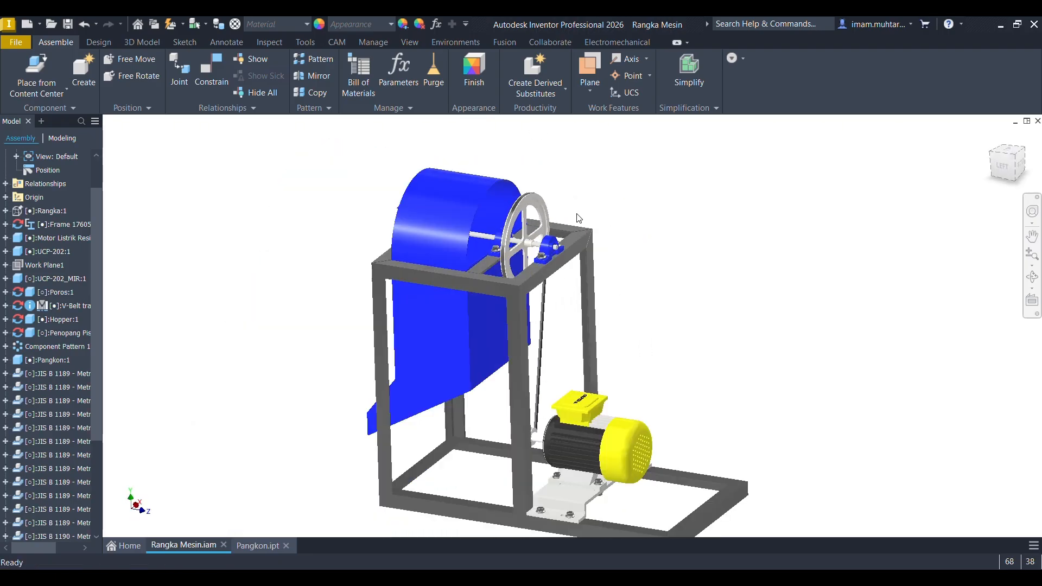
key("ctrl+s")
Examine the assembled machine from several sides, then the base frame's extension beyond the motor.
left_click(660, 199)
scroll(597, 281, "down", 3)
middle_click_drag(594, 283, 632, 286, "shift")
scroll(598, 310, "up", 3)
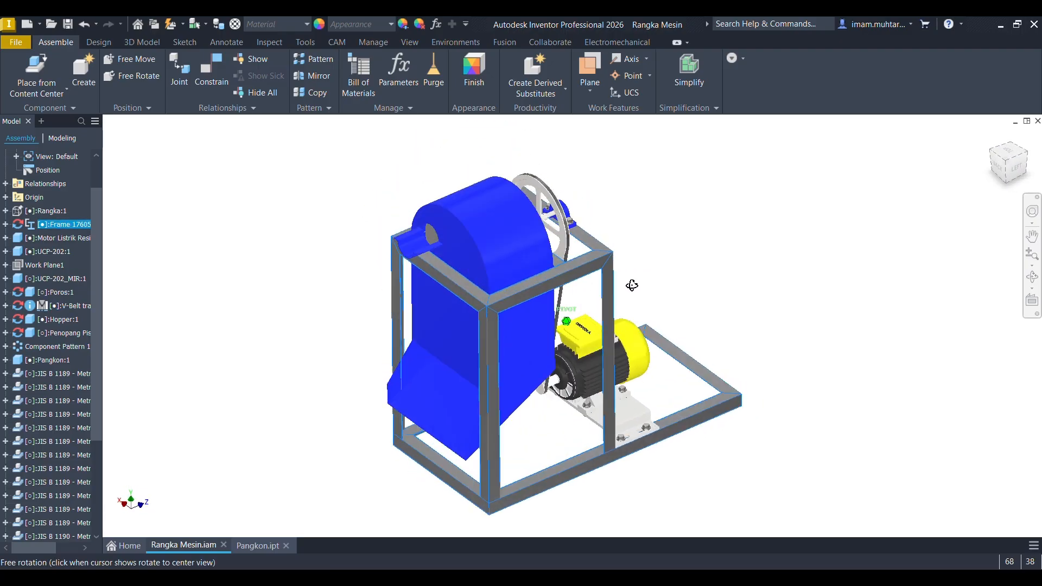
scroll(440, 237, "up", 5)
scroll(388, 235, "down", 6)
middle_click_drag(432, 219, 570, 234, "shift")
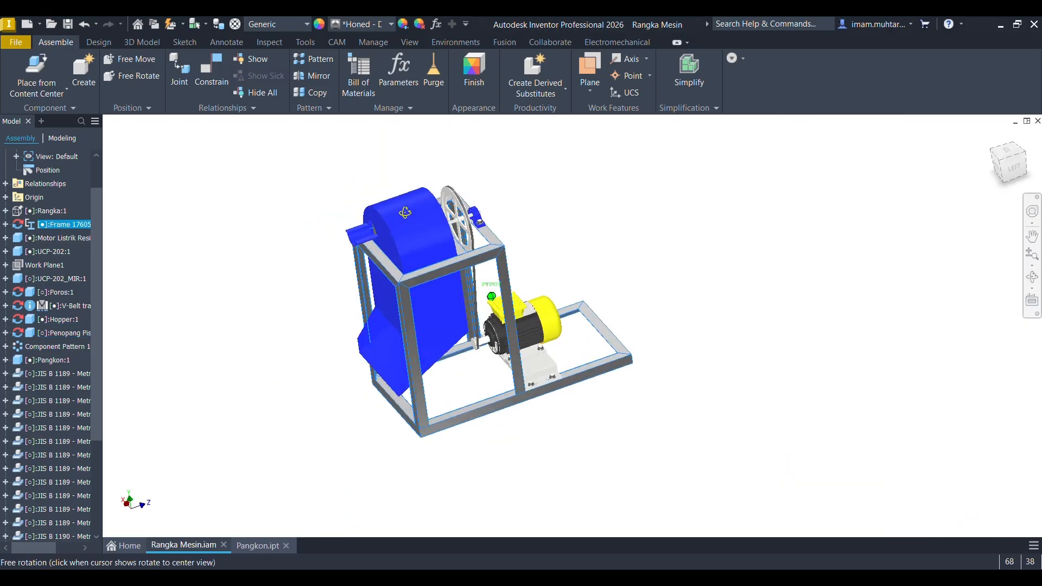
left_click(666, 201)
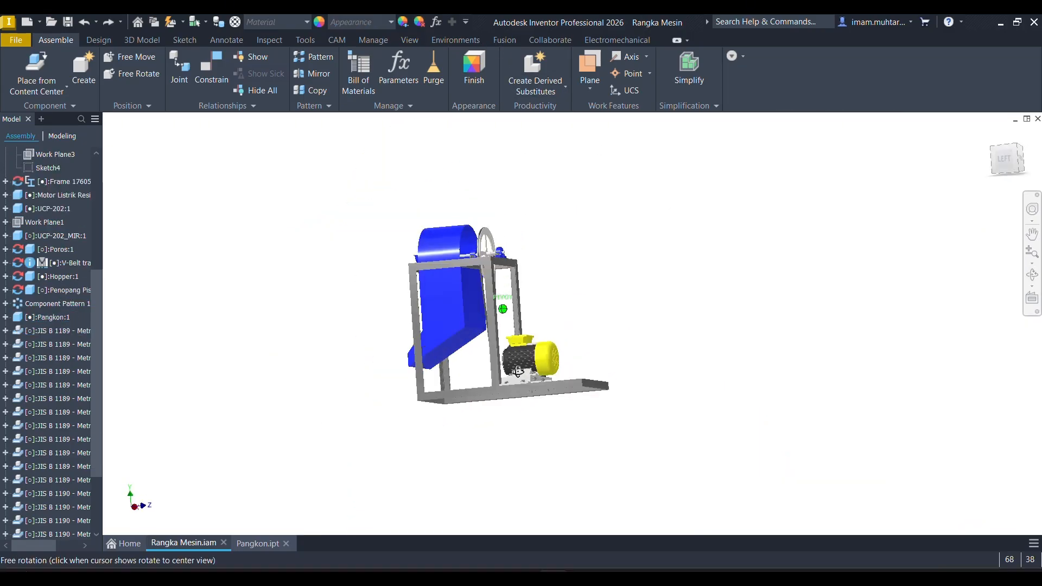
middle_click_drag(499, 307, 515, 348, "shift")
scroll(517, 399, "up", 5)
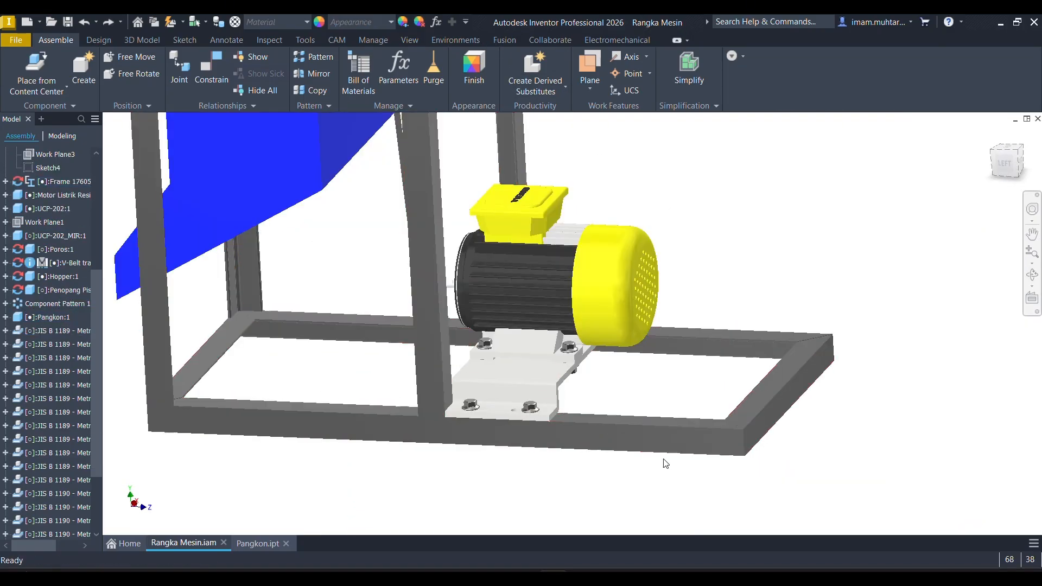
middle_click_drag(666, 463, 681, 475, "shift")
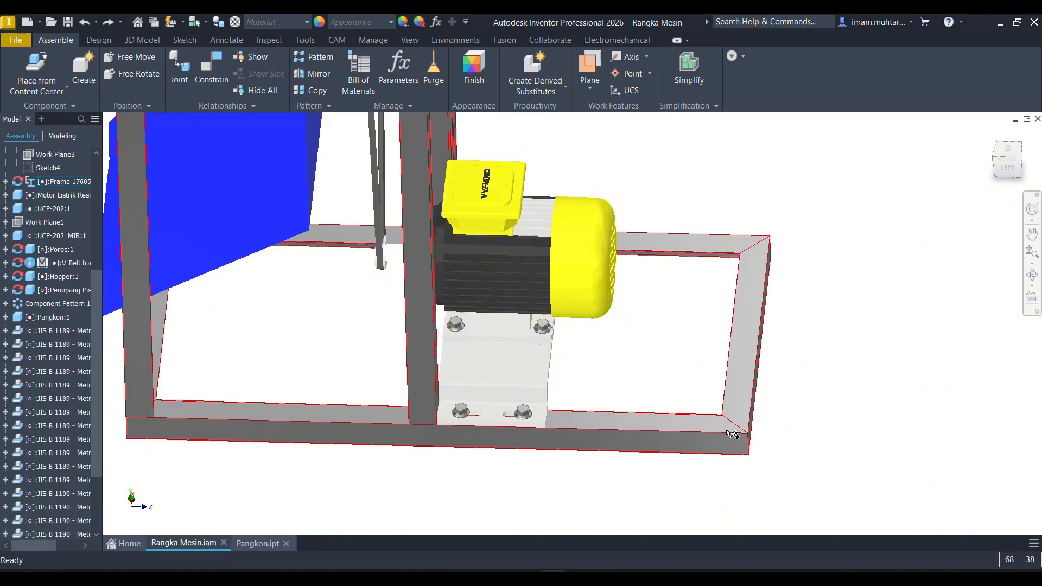
Open Sketch4 of the Rangka part for editing and delete its 250 mm dimension.
left_click(522, 418)
scroll(26, 232, "up", 3)
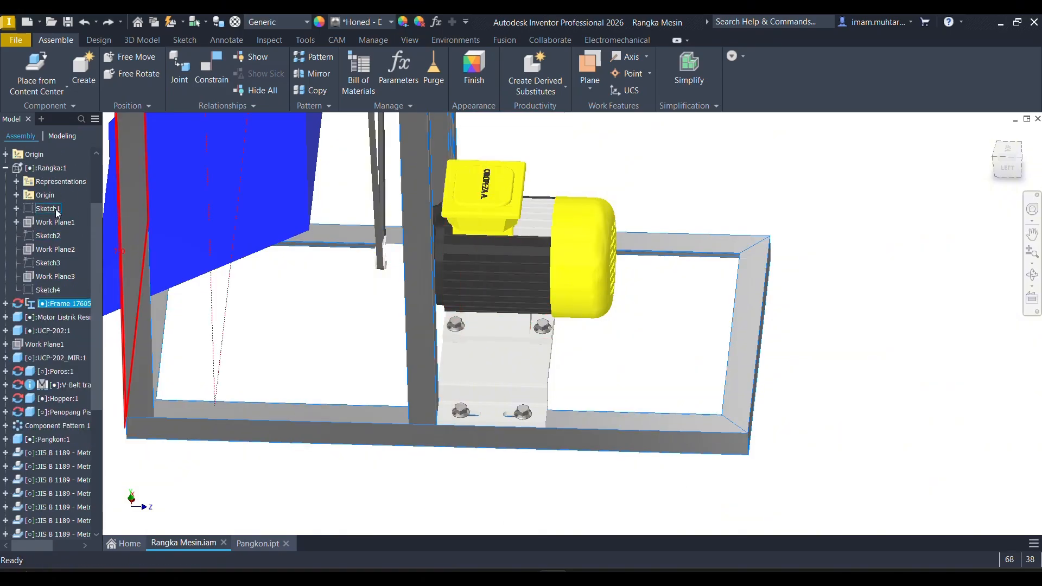
double_click(39, 167)
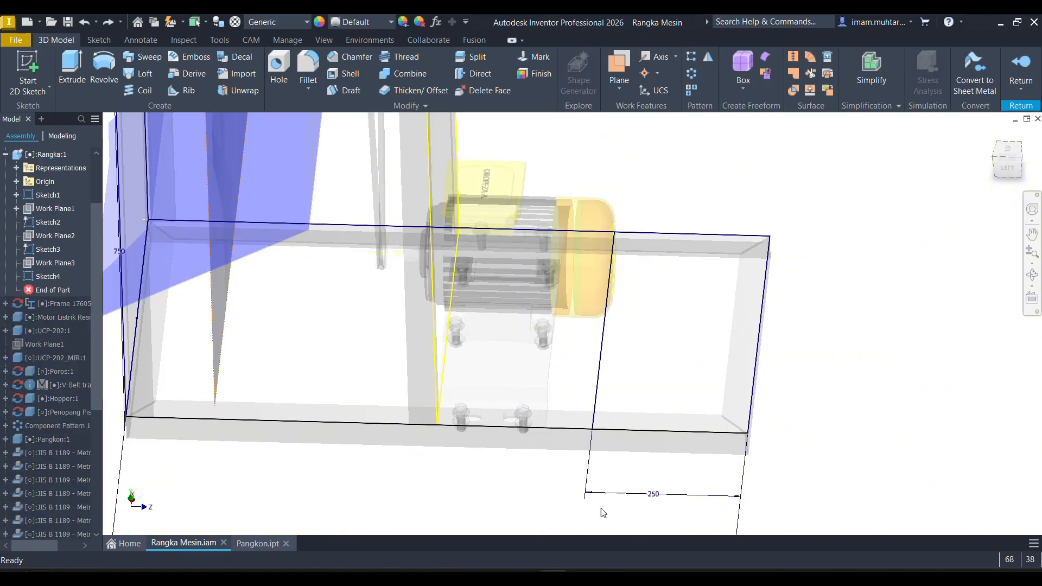
left_click(42, 277)
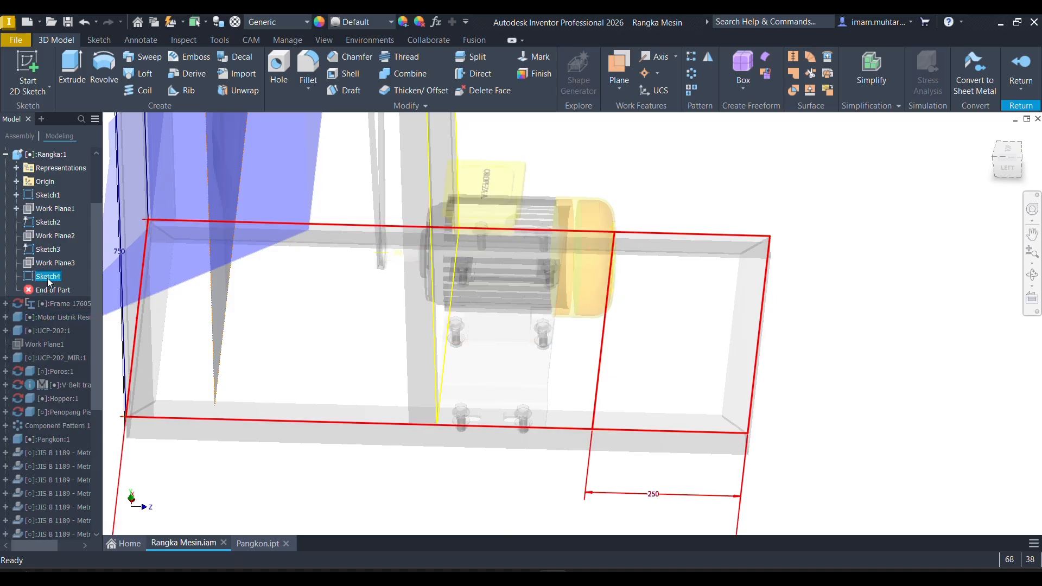
key("Page_Up")
scroll(375, 376, "up", 4)
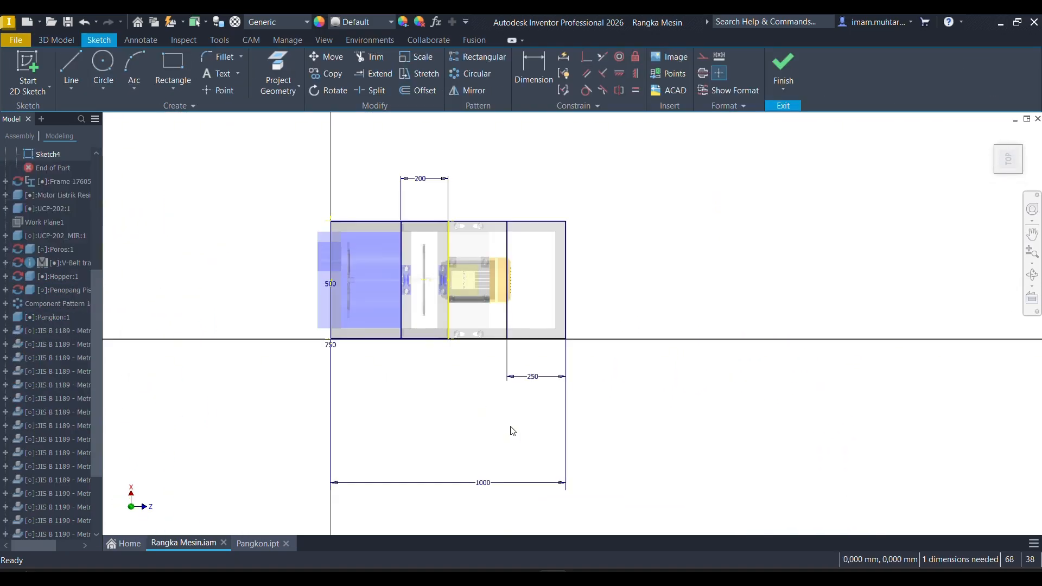
left_click(534, 374)
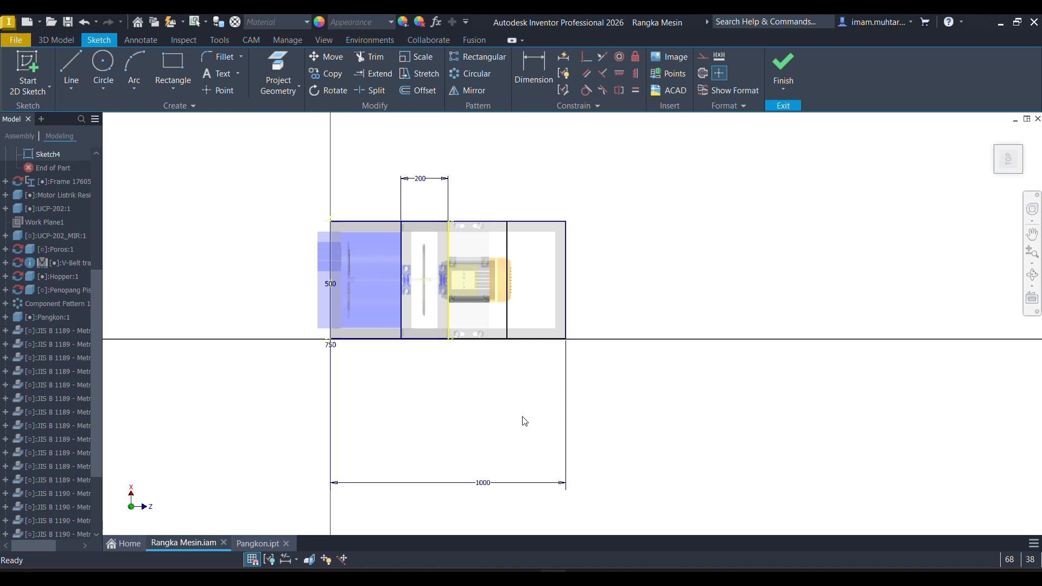
Try to dimension the distance from the base line's midpoint to the motor-side end line.
scroll(466, 358, "down", 3)
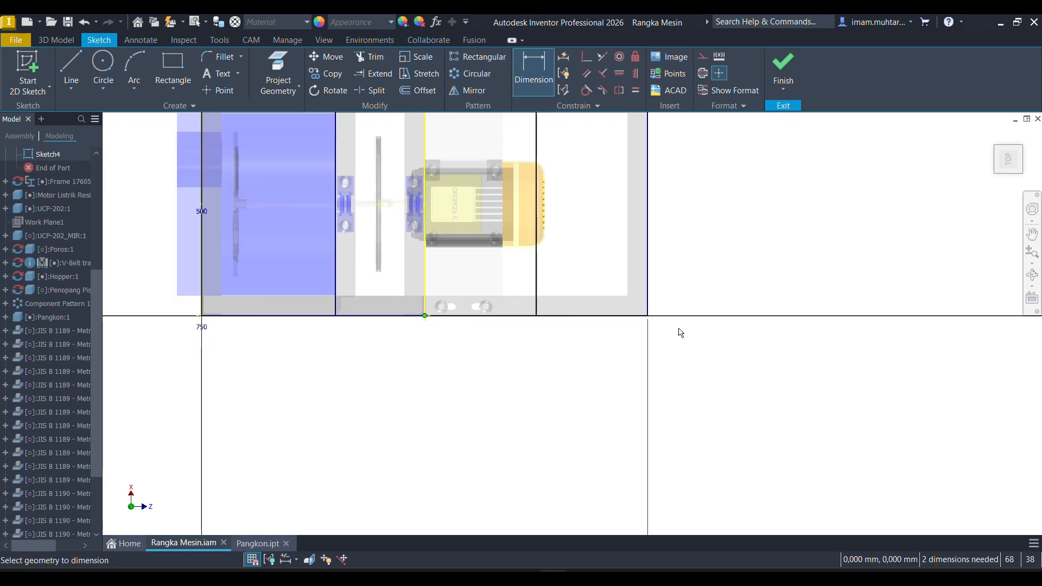
left_click(503, 223)
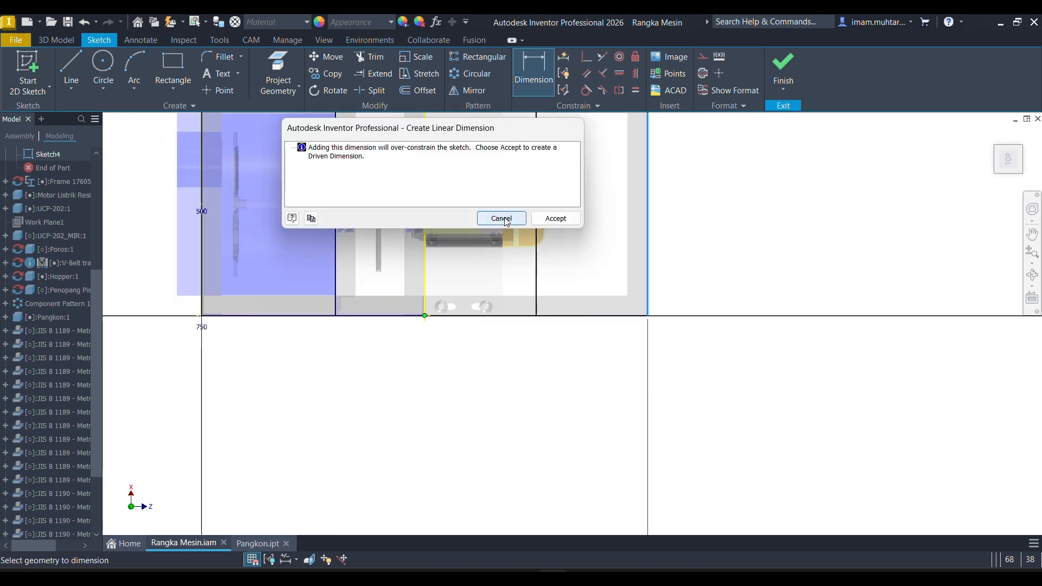
left_click(499, 218)
scroll(625, 283, "up", 3)
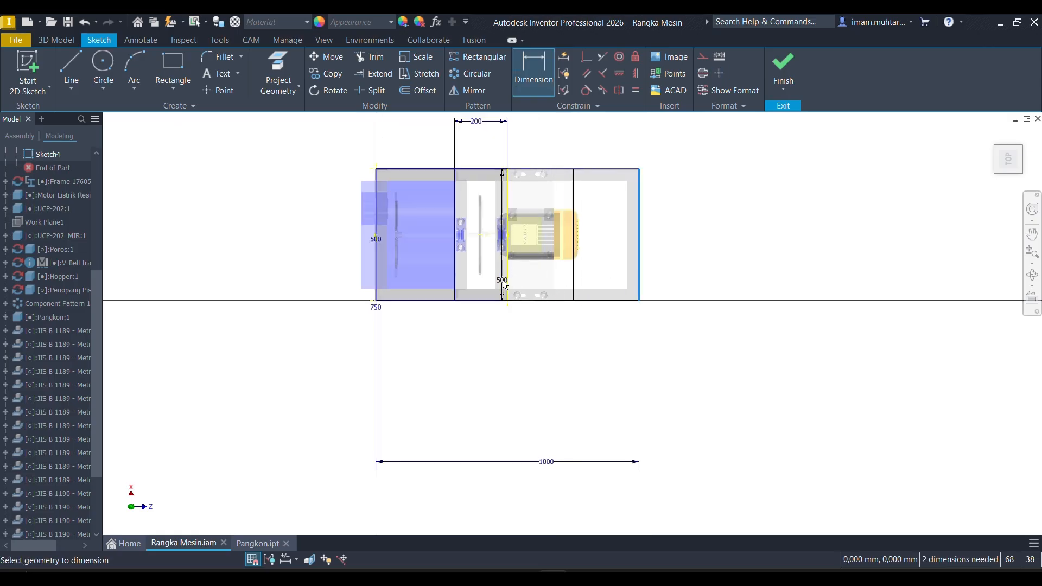
left_click(541, 361)
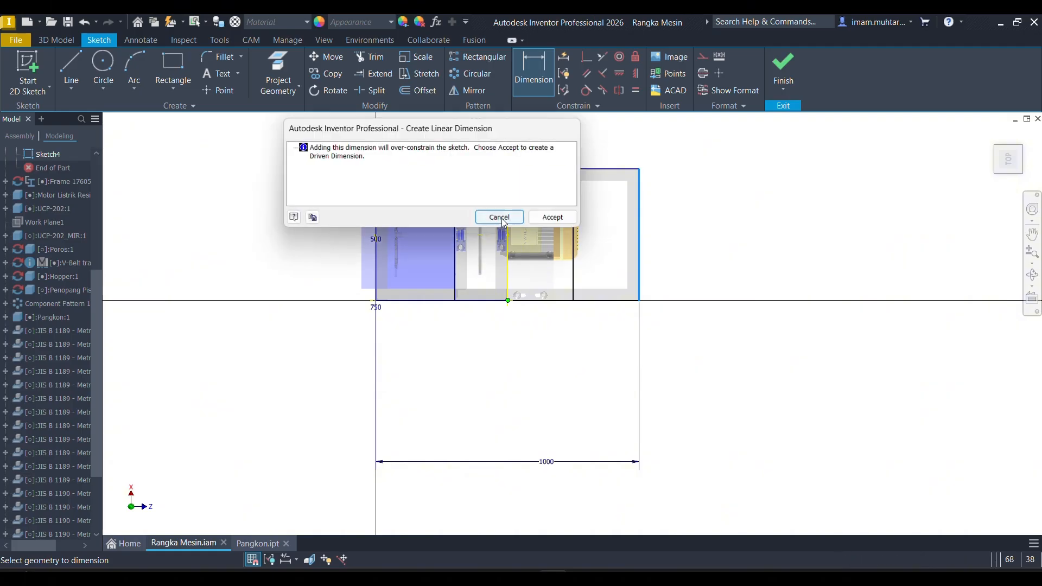
left_click(496, 215)
key("Escape")
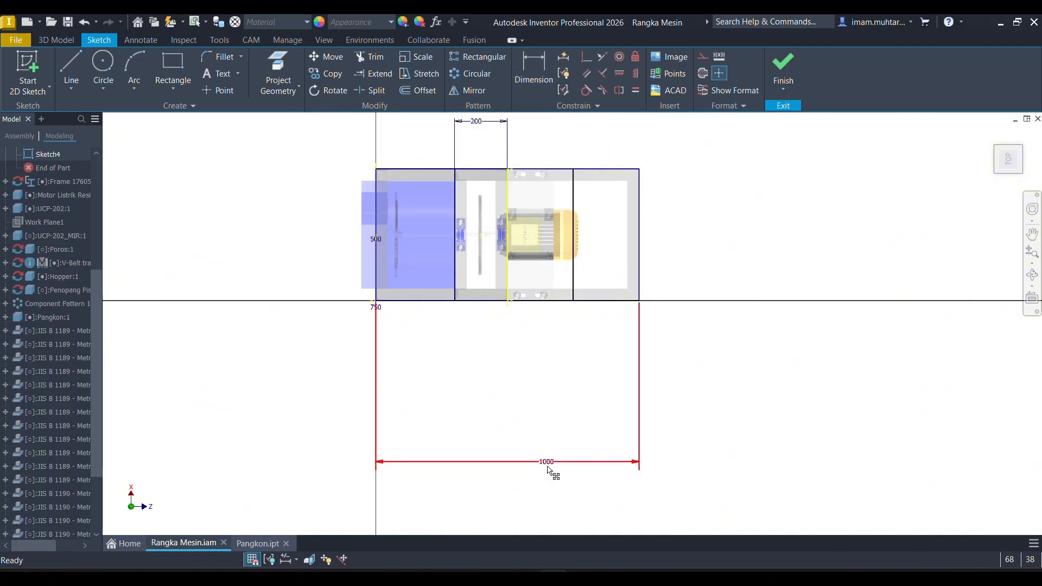
Replace the overall 1000 mm dimension with a 400 mm dimension from the base line's midpoint to the motor-side end line.
key("Delete")
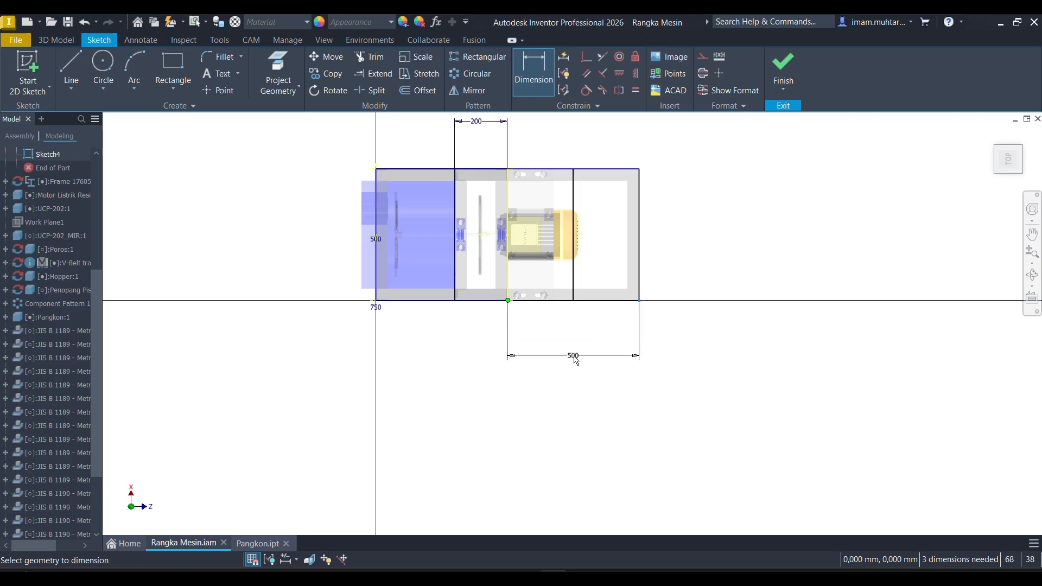
key("Escape")
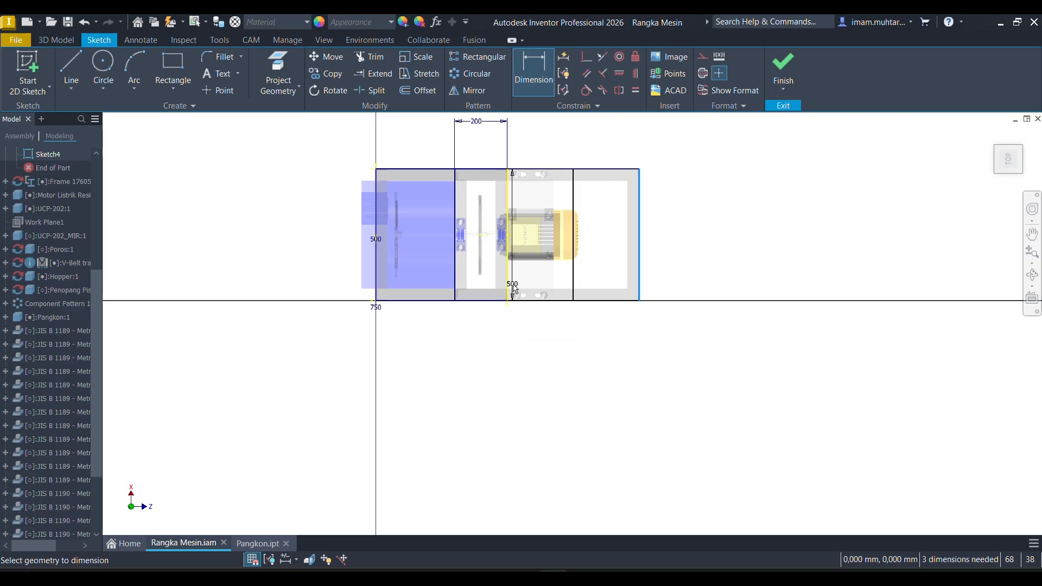
left_click(537, 335)
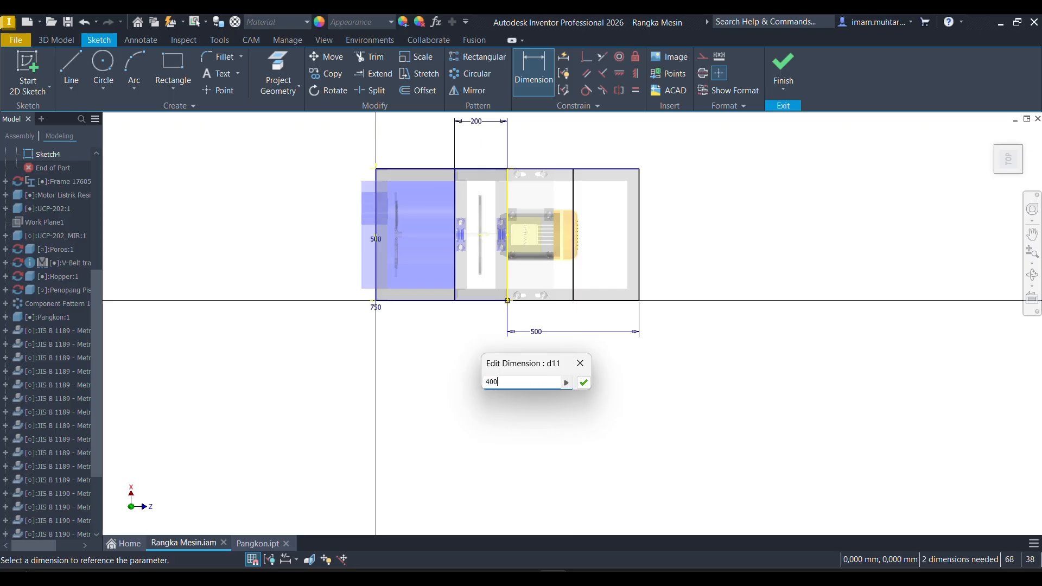
key("Return")
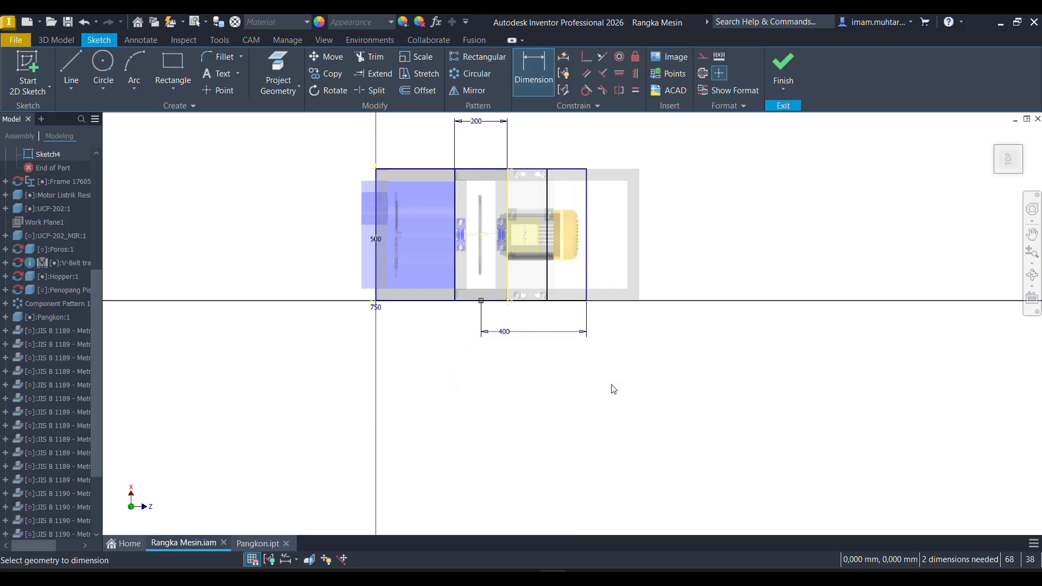
Finish the sketch and return to the Rangka Mesin assembly, dismissing the IDM alert and the browser page it opens.
key("ctrl+s")
left_click(479, 317)
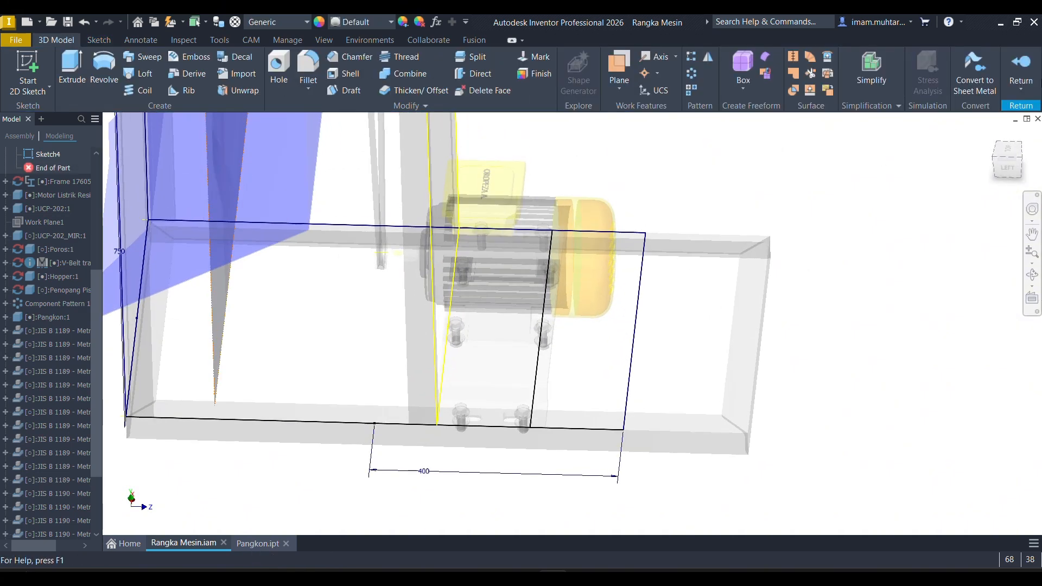
left_click(1023, 59)
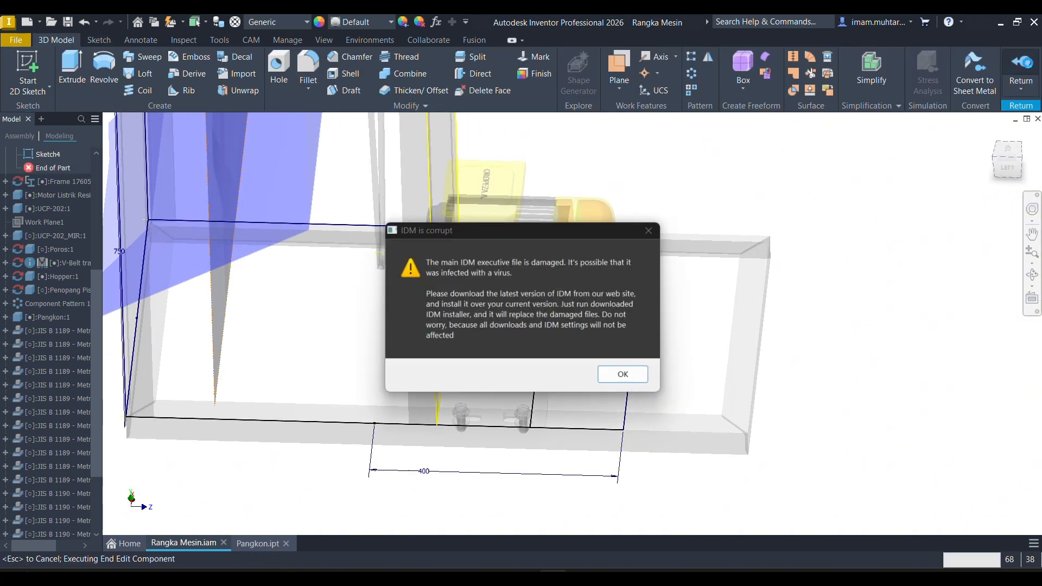
left_click(655, 228)
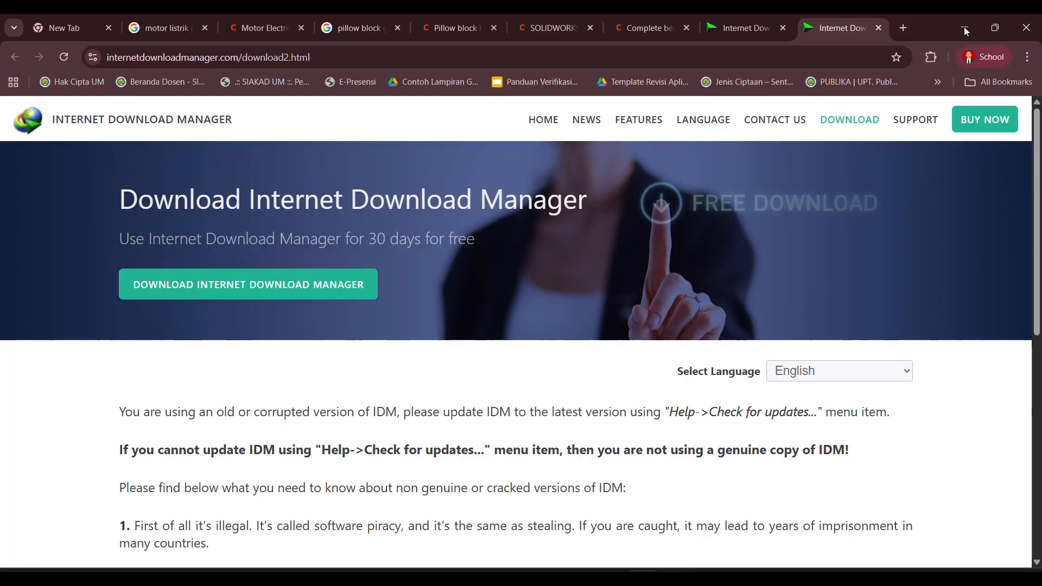
left_click(965, 28)
Inspect the shortened base frame around the motor in the Left view.
scroll(648, 362, "down", 3)
mouse_move(624, 359)
middle_mouse_down("shift")
mouse_move(588, 340)
mouse_move(602, 341)
mouse_move(524, 398)
mouse_move(548, 418)
mouse_move(651, 379)
middle_mouse_up("shift")
left_click(1010, 169)
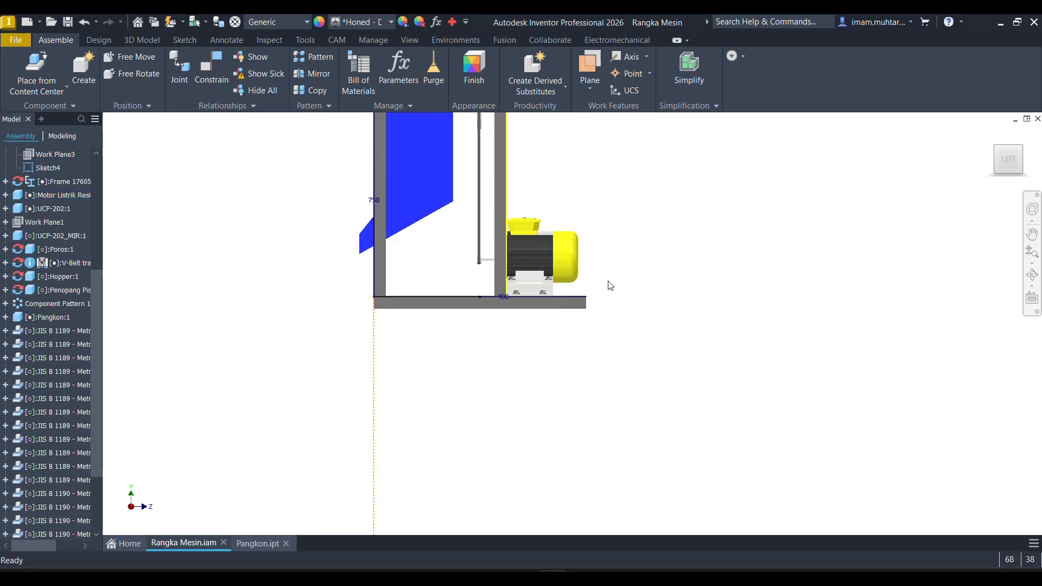
Save the Rangka Mesin assembly together with all its changed dependent files.
middle_click_drag(609, 283, 539, 288, "shift")
scroll(637, 269, "up", 5)
key("ctrl+s")
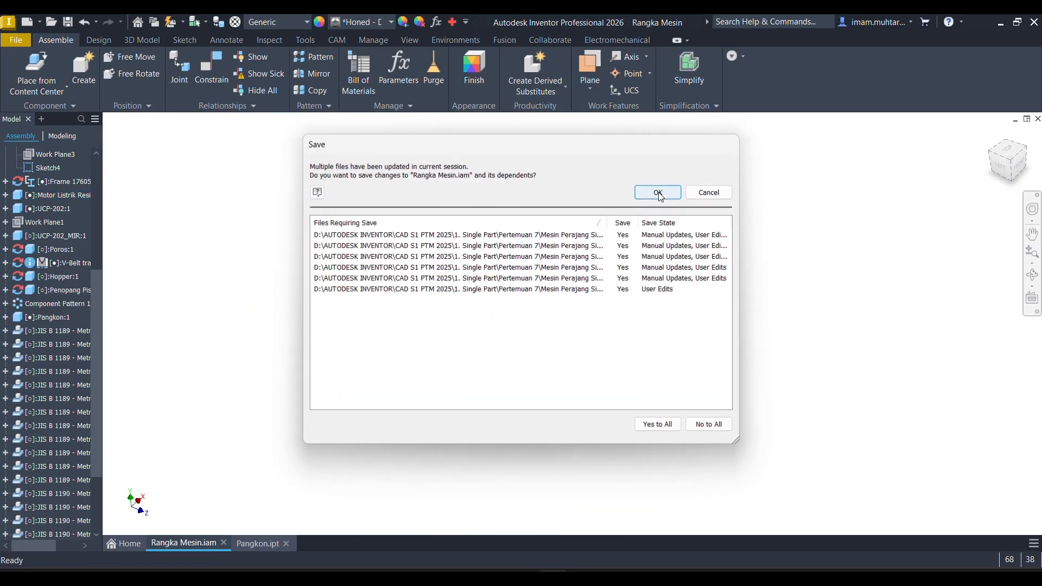
left_click(658, 192)
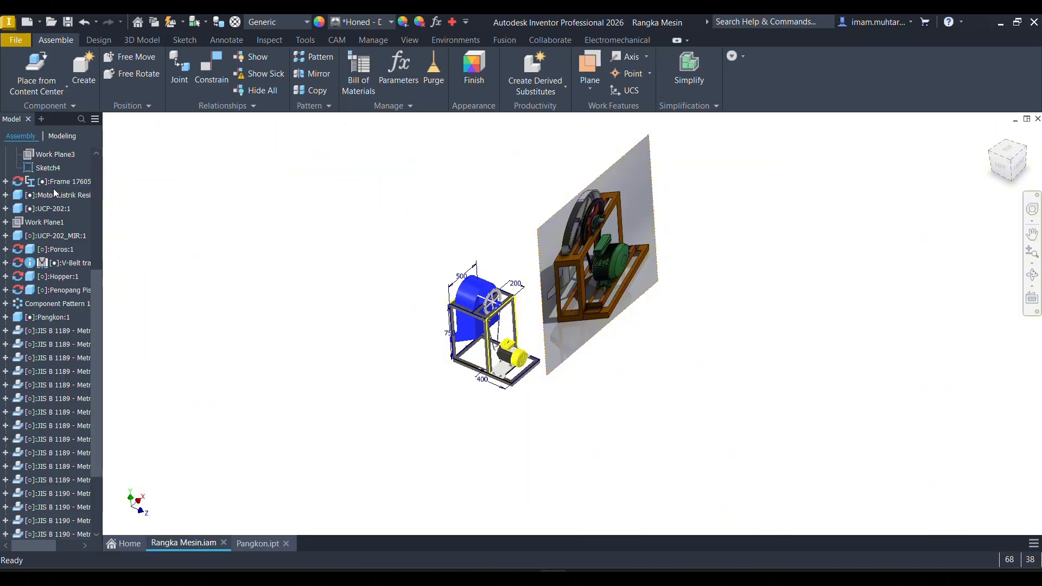
Hide the Rangka:1 skeleton part so its sketches and dimensions no longer display.
scroll(53, 187, "up", 5)
left_click(32, 252)
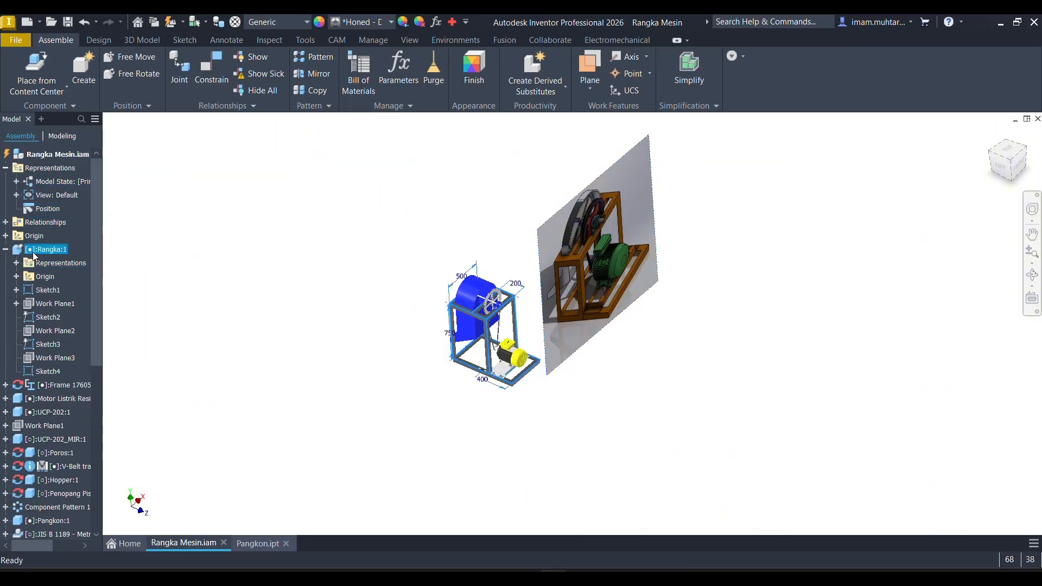
key("alt+v")
scroll(463, 317, "down", 4)
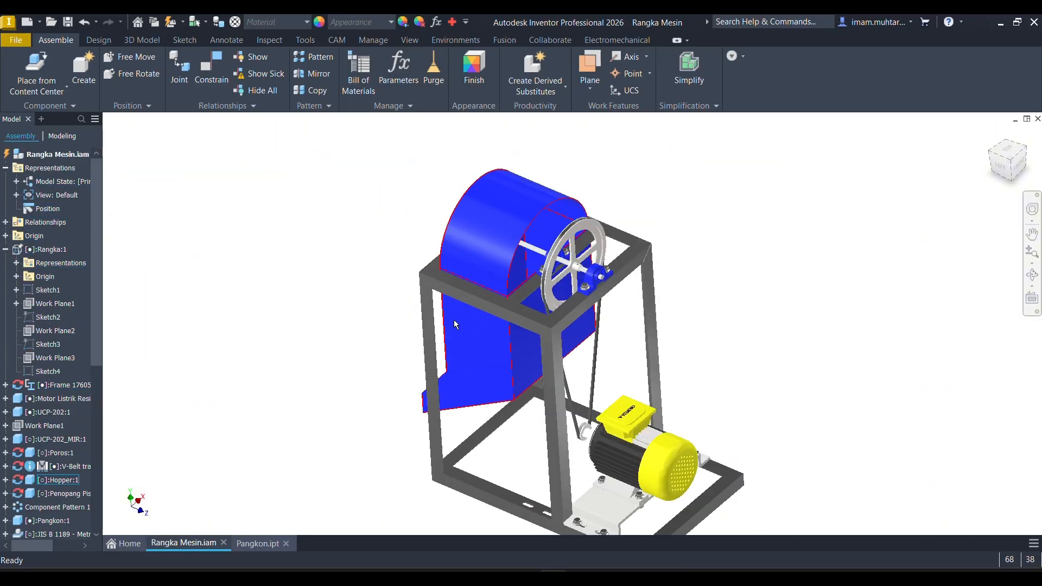
Open the slotted ISO 657-1 base angle beneath the motor plate for in-place editing within the frame.
mouse_move(454, 320)
middle_mouse_down("shift")
mouse_move(631, 302)
mouse_move(630, 286)
mouse_move(344, 288)
mouse_move(370, 274)
mouse_move(517, 274)
mouse_move(401, 277)
mouse_move(437, 253)
mouse_move(504, 265)
mouse_move(586, 258)
middle_mouse_up("shift")
scroll(549, 367, "up", 3)
scroll(609, 457, "down", 6)
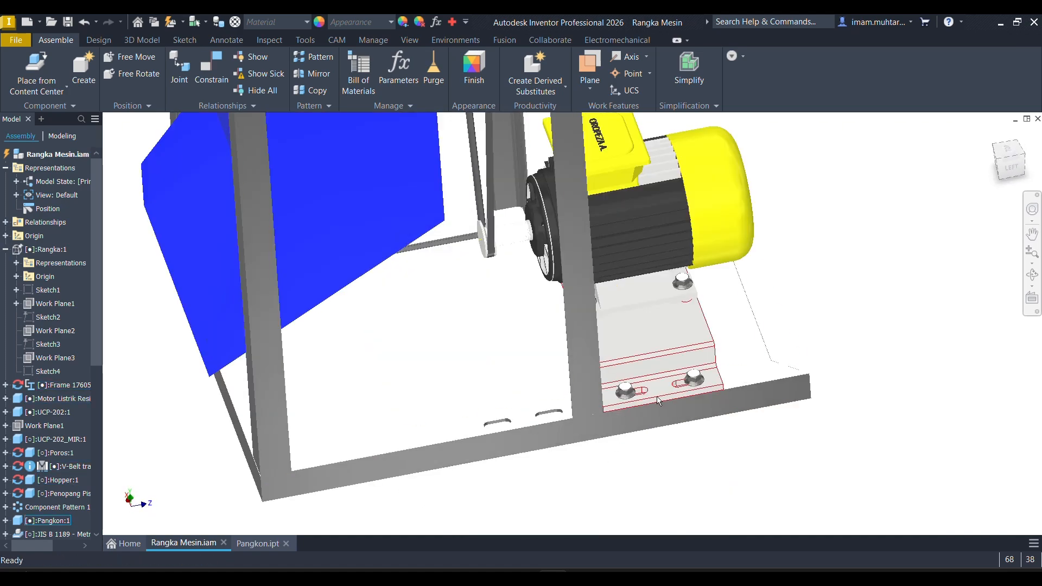
middle_click_drag(659, 401, 542, 418, "shift")
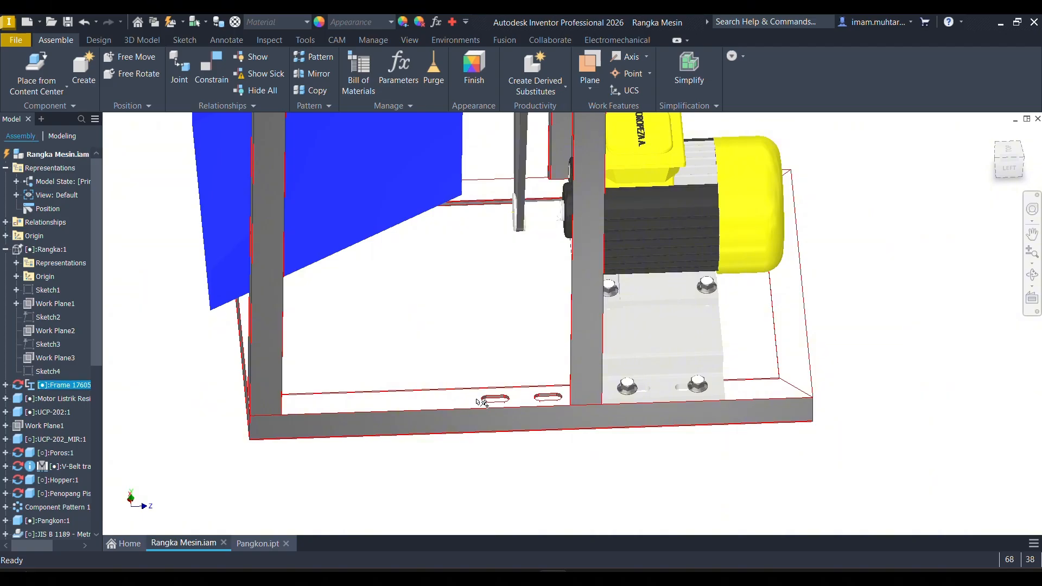
scroll(479, 425, "down", 5)
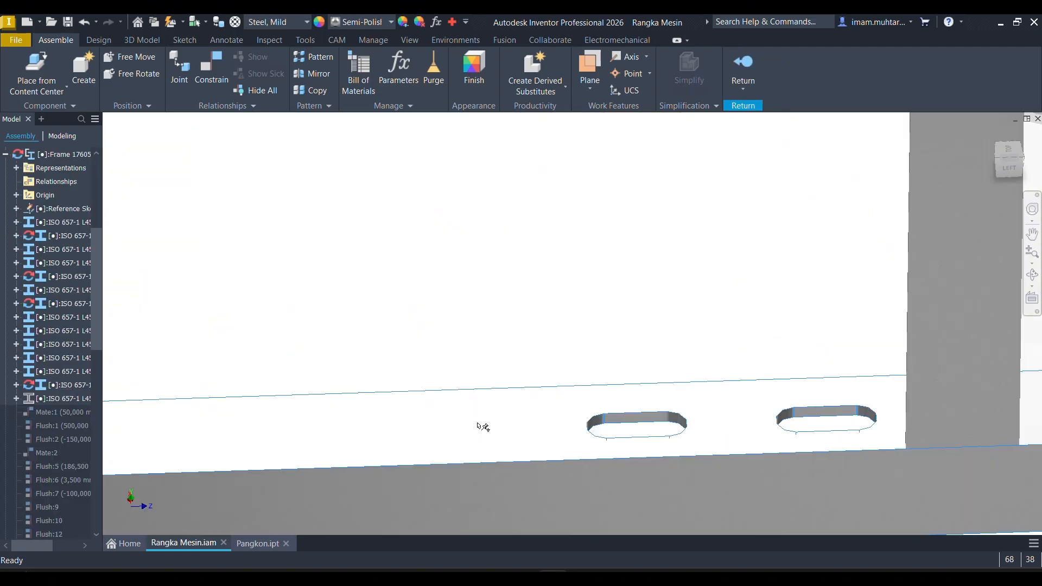
left_click(52, 387)
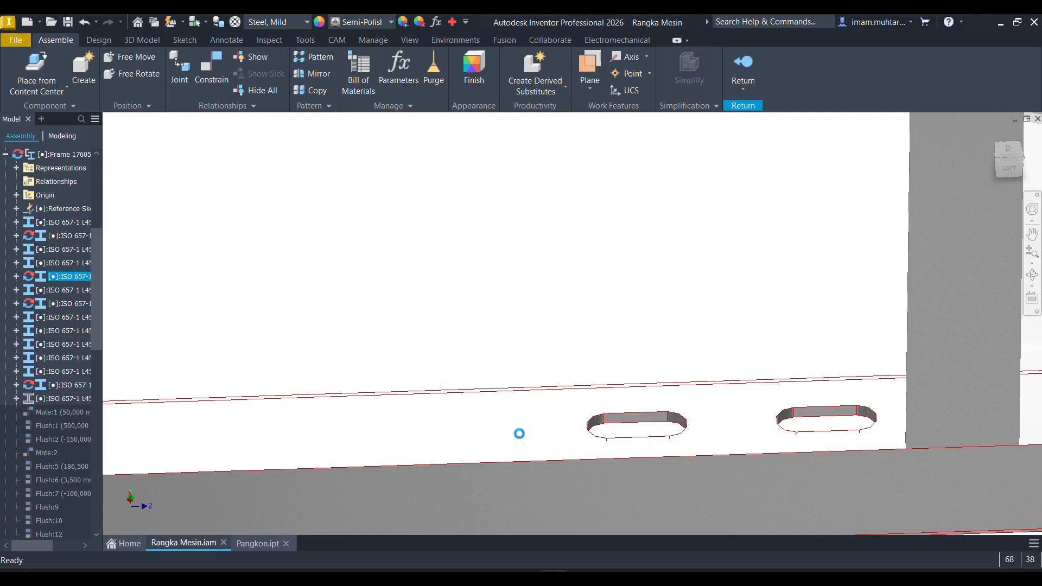
double_click(519, 432)
scroll(519, 433, "up", 5)
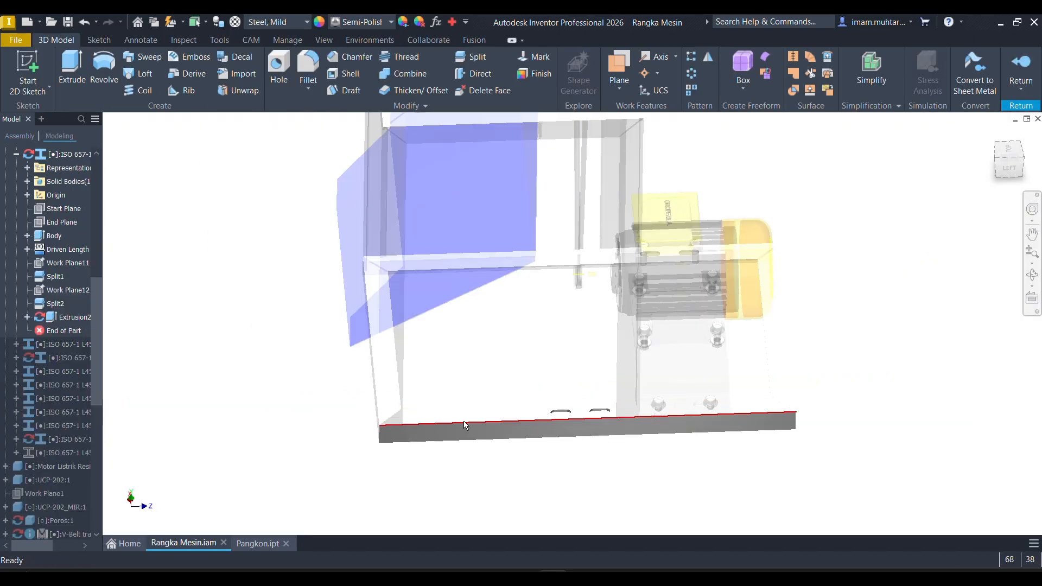
scroll(494, 424, "down", 3)
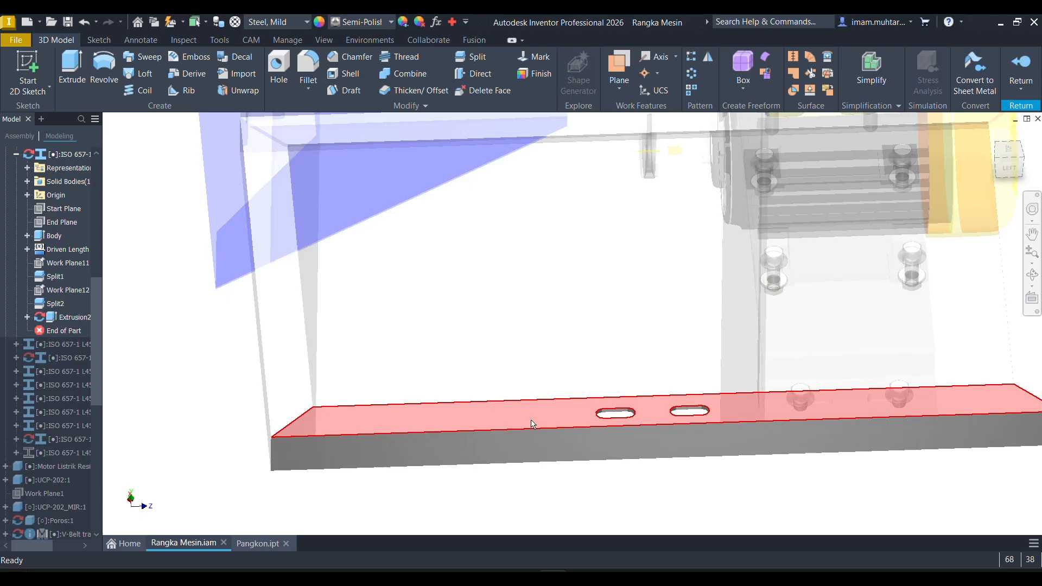
Open the slot cut's sketch and try to dimension its projected outline from the motor plate's projected corner point.
left_click(27, 317)
double_click(76, 331)
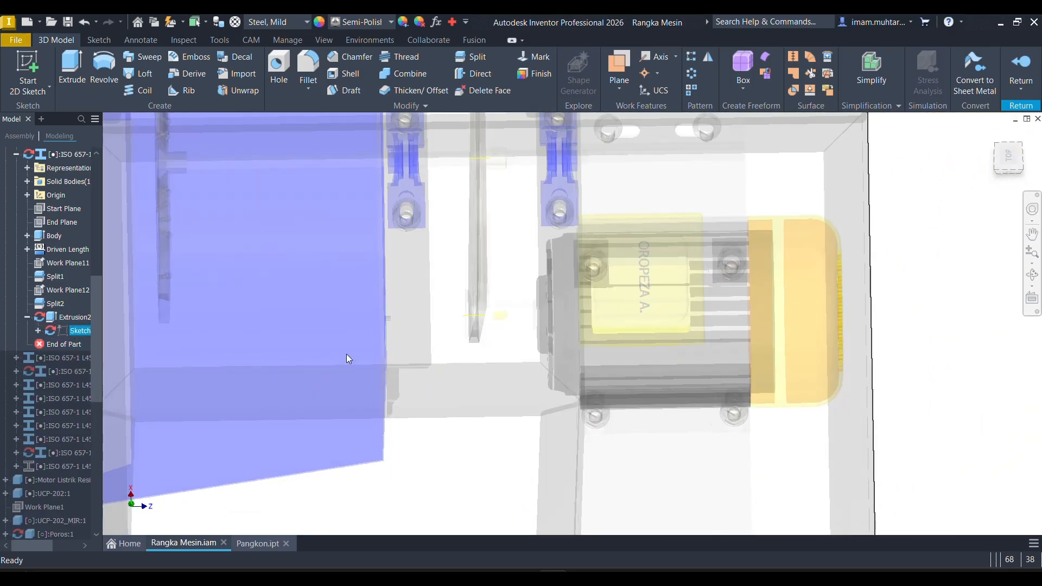
scroll(428, 333, "down", 3)
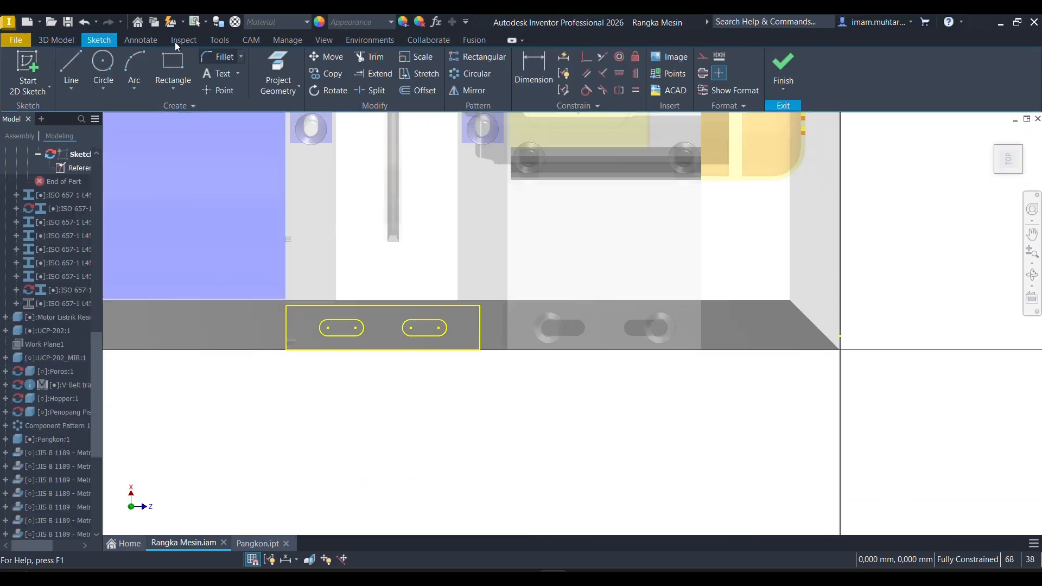
left_click(266, 55)
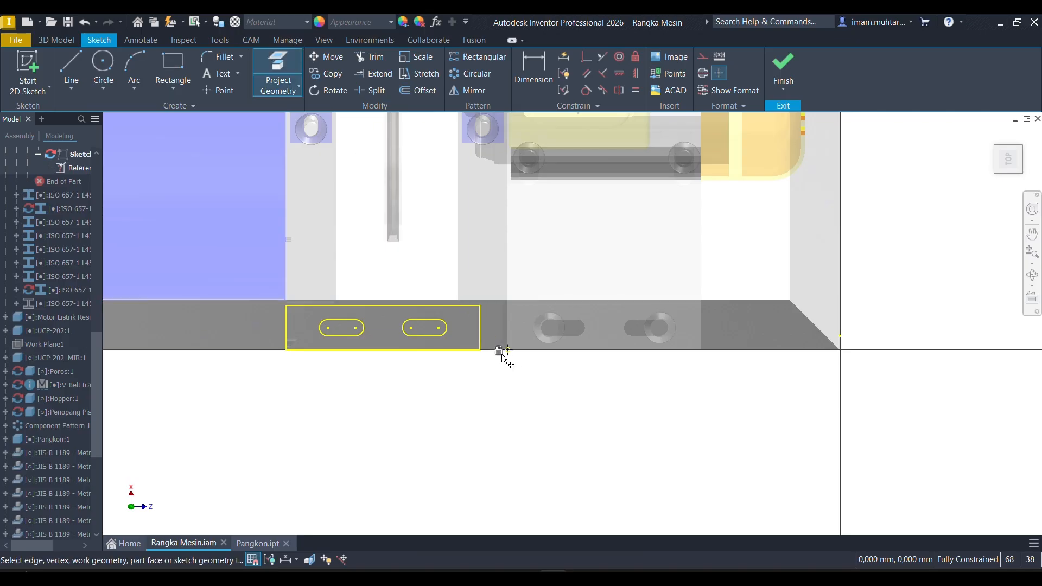
key("d")
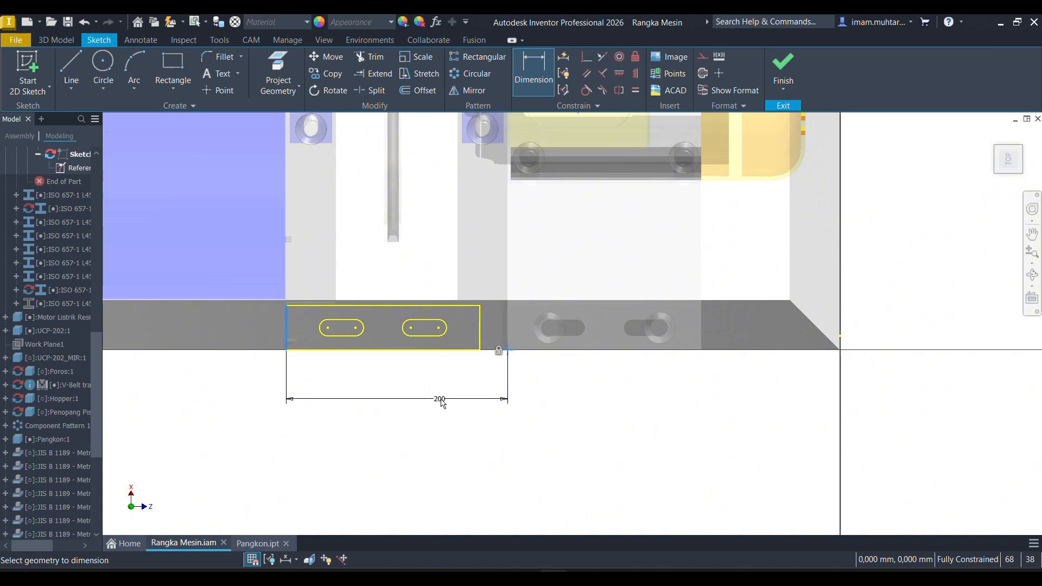
left_click(443, 403)
left_click(501, 218)
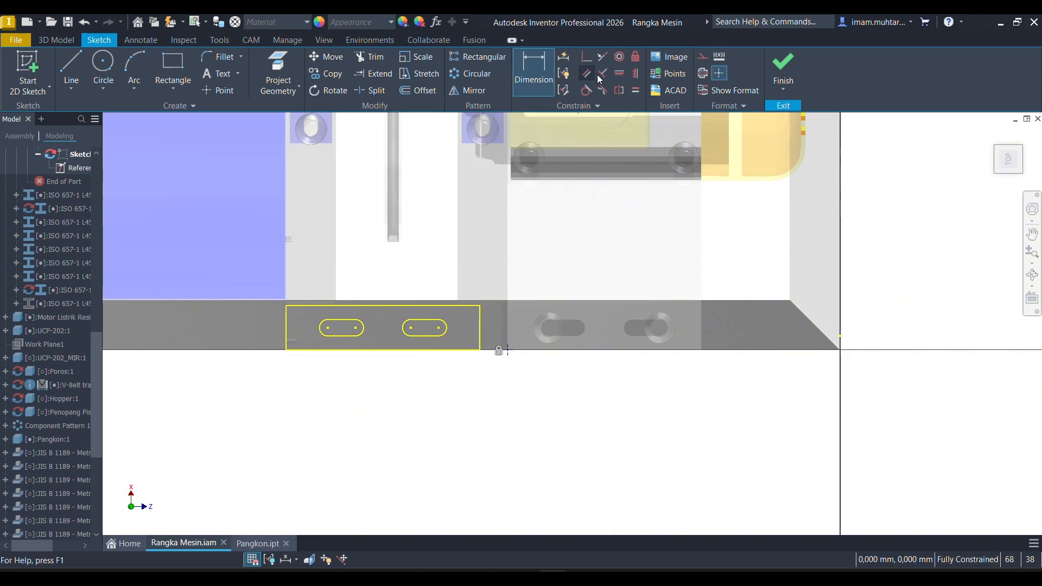
Try to make the slot outline's corner coincident with the motor plate's projected corner point.
key("Escape")
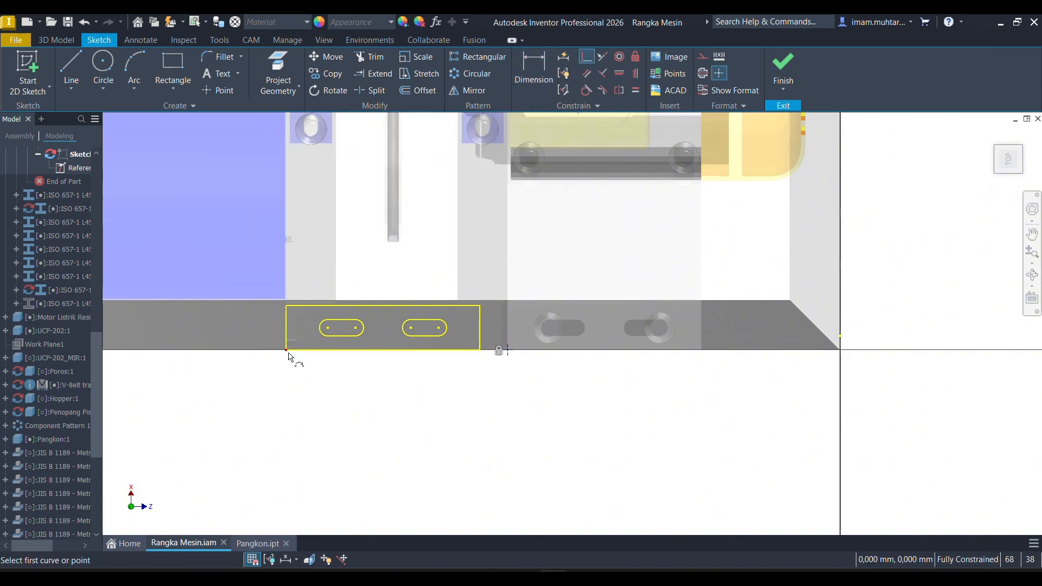
left_click(287, 351)
left_click(499, 351)
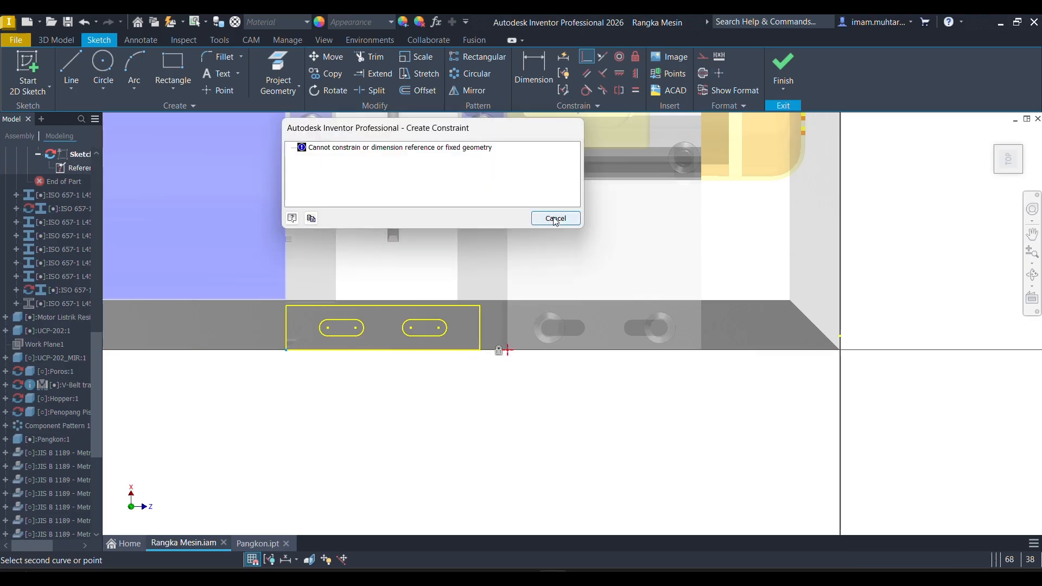
left_click(555, 218)
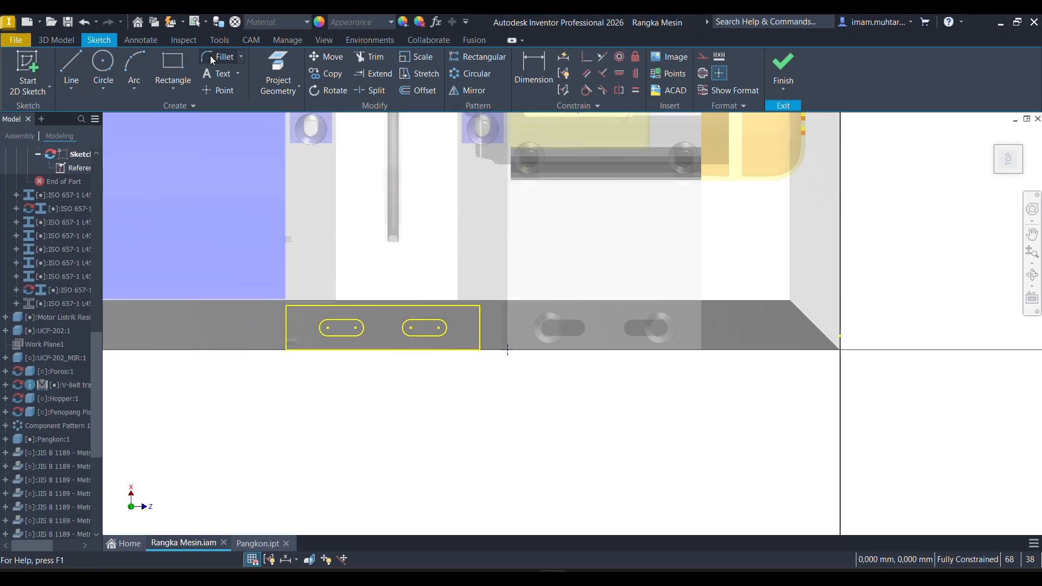
Try to copy the projected plate outline and its two slots within the sketch.
left_click(325, 73)
mouse_move(267, 288)
left_mouse_down()
mouse_move(379, 360)
mouse_move(495, 370)
left_mouse_up()
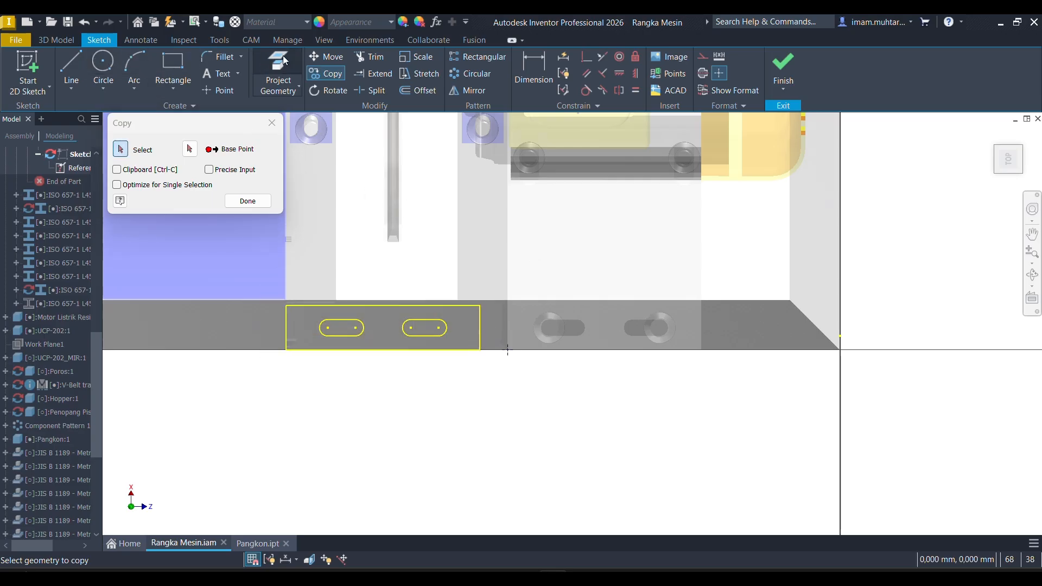
key("e")
key("e")
key("Escape")
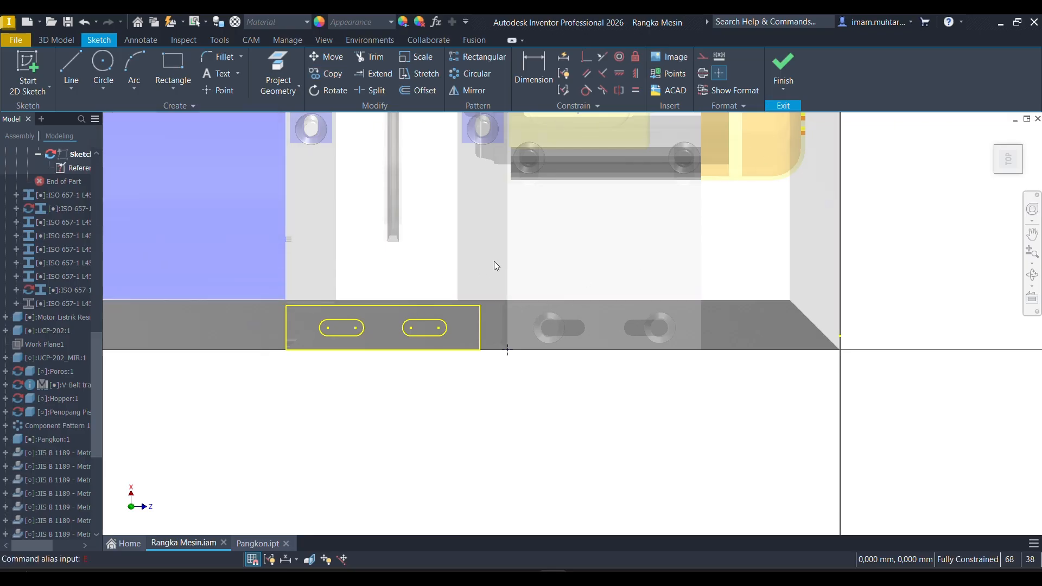
Finish the sketch and delete the old slot cut Extrusion2 along with its consumed sketch.
left_click(789, 66)
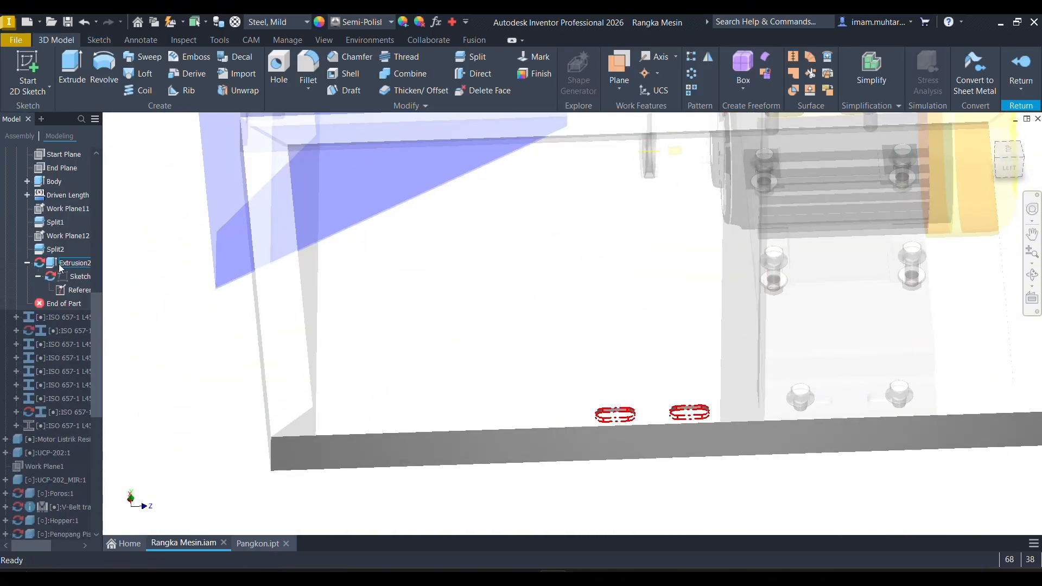
right_click(61, 263)
left_click(103, 336)
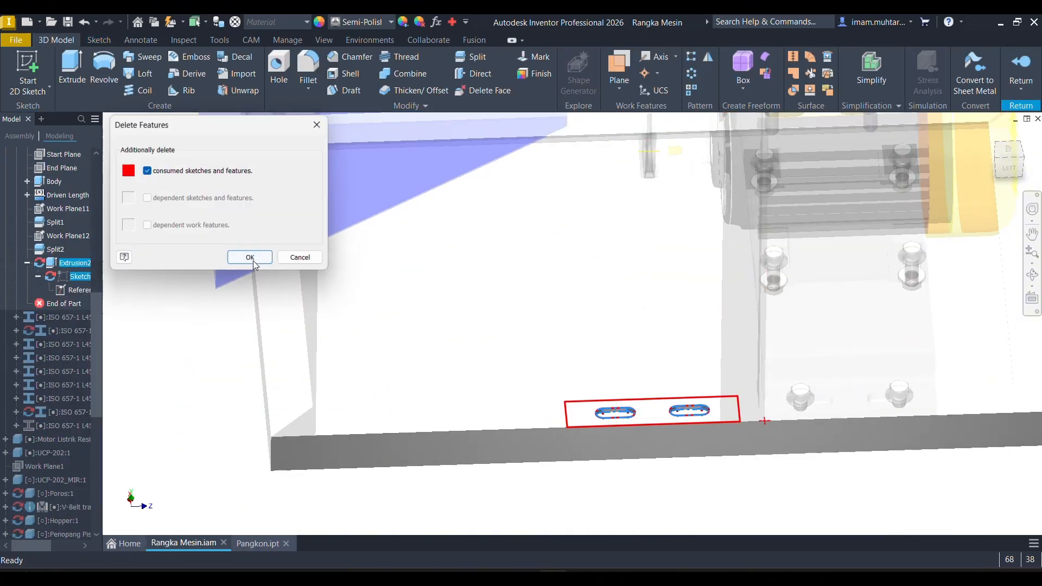
left_click(252, 261)
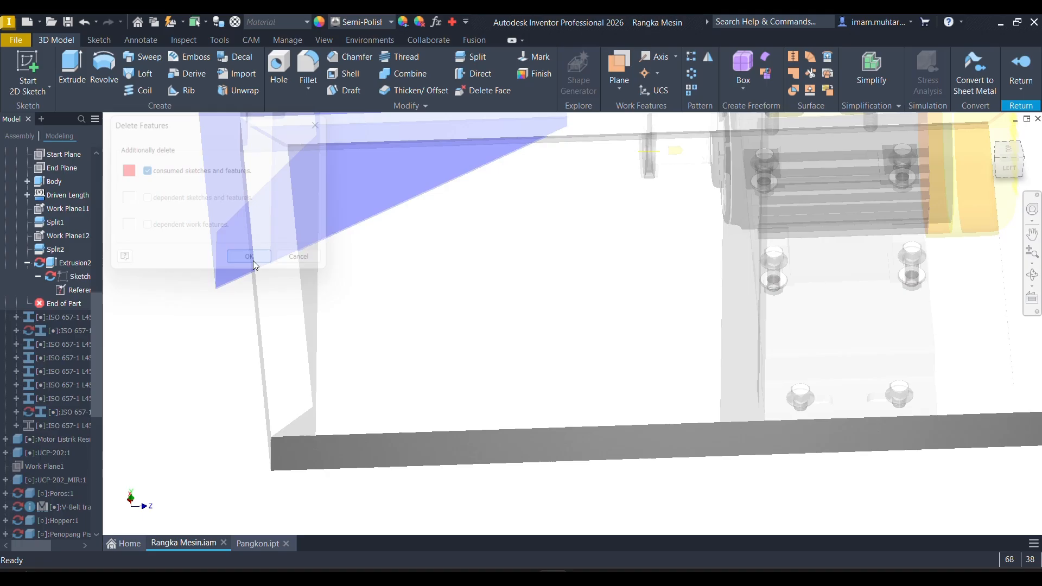
Start a sketch on the base angle's upper face and project the outline of the motor plate's slot nearer the upright.
left_click(670, 414)
left_click(768, 409)
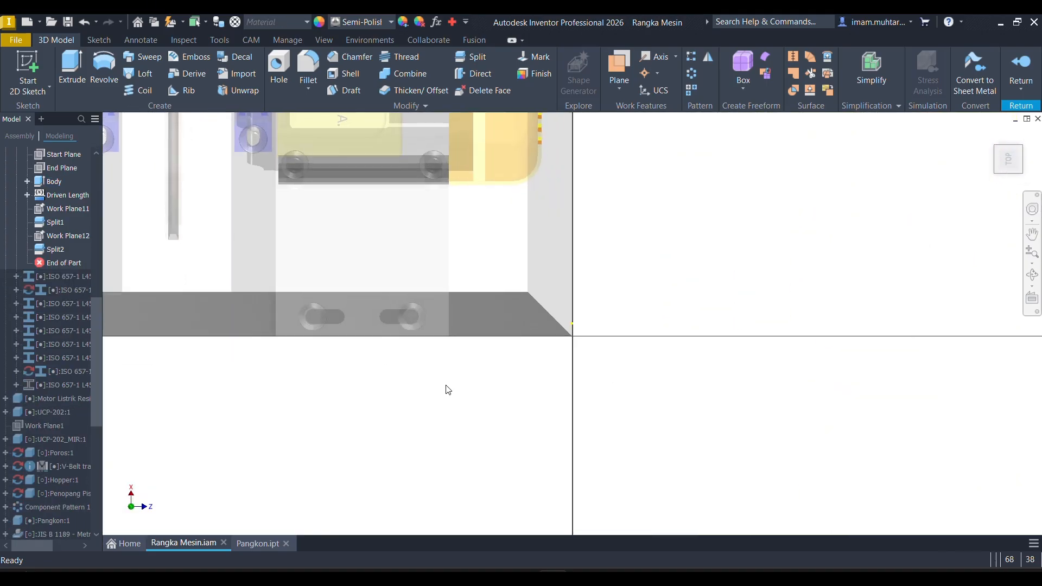
left_click(278, 73)
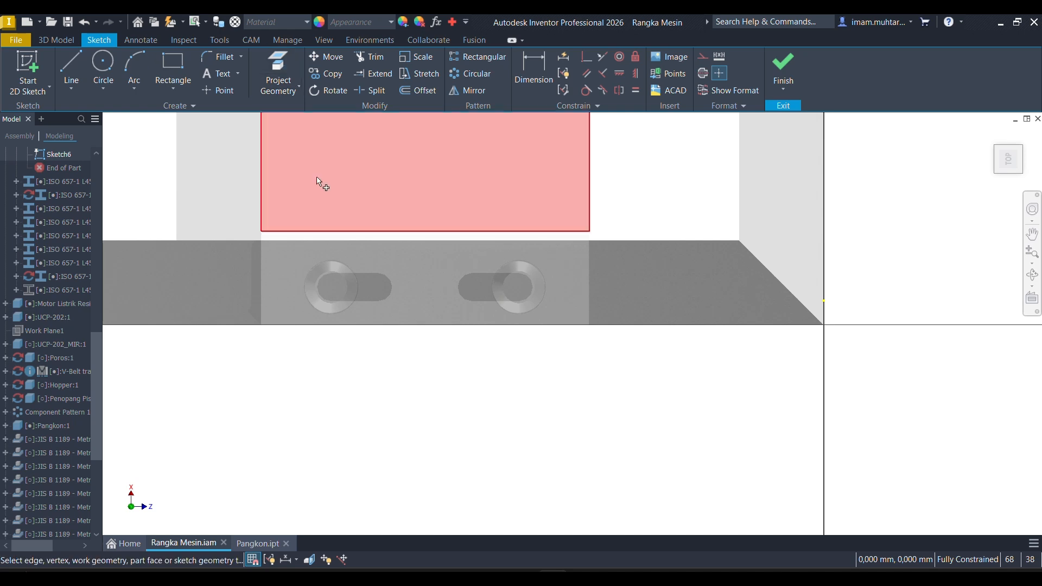
scroll(367, 277, "down", 3)
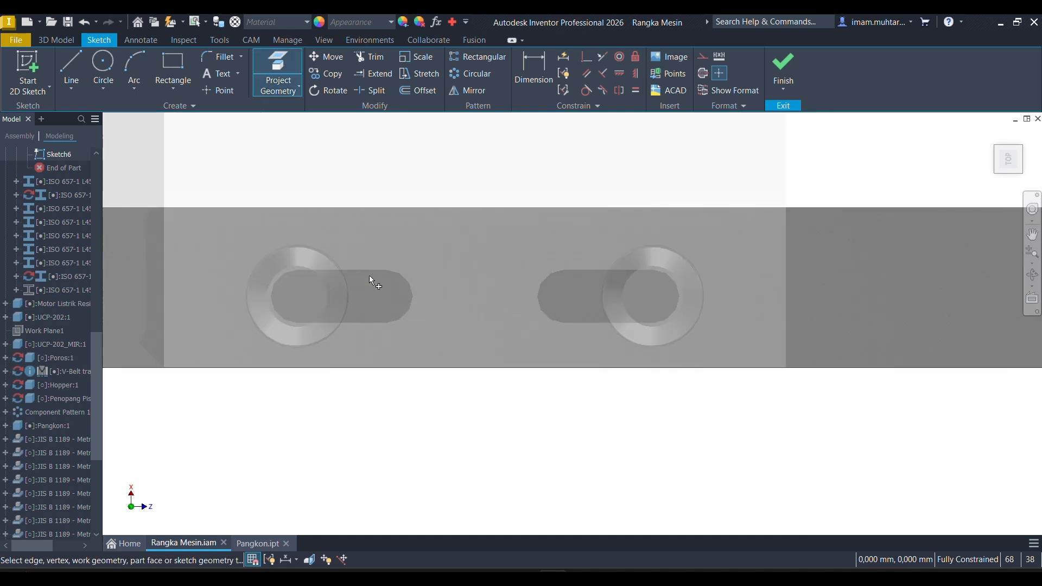
left_click(370, 270)
left_click(404, 282)
left_click(376, 323)
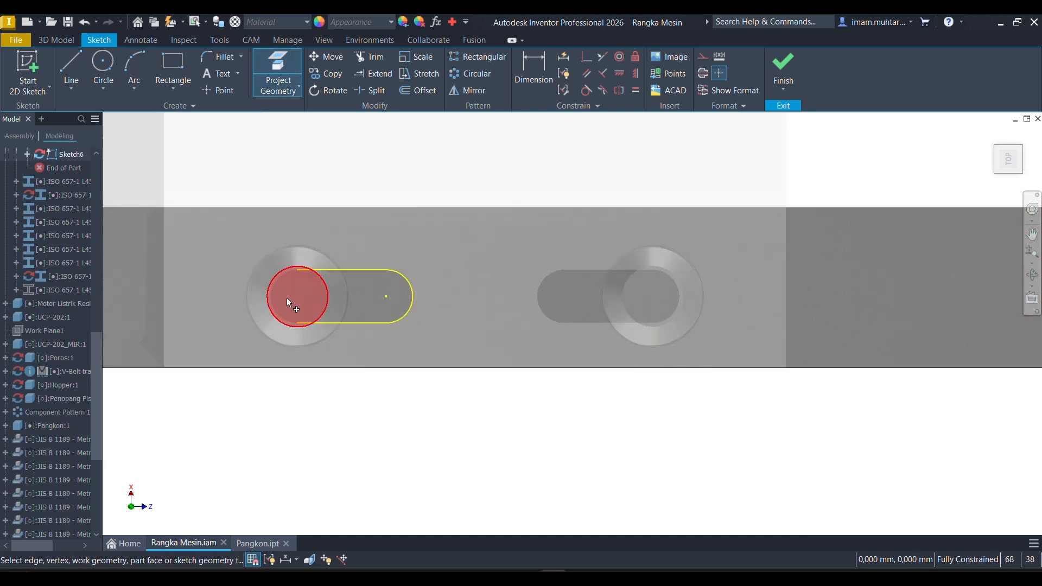
scroll(294, 270, "down", 4)
left_click(302, 266)
scroll(400, 286, "up", 5)
scroll(484, 266, "down", 5)
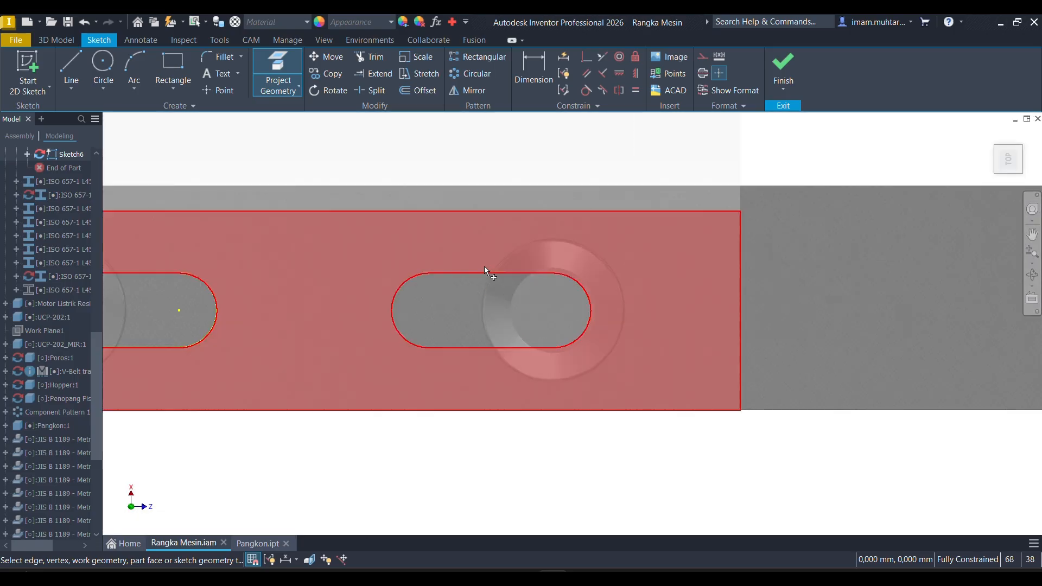
Project the outline of the motor plate's second slot, nearer the frame end, into the same sketch.
left_click(405, 279)
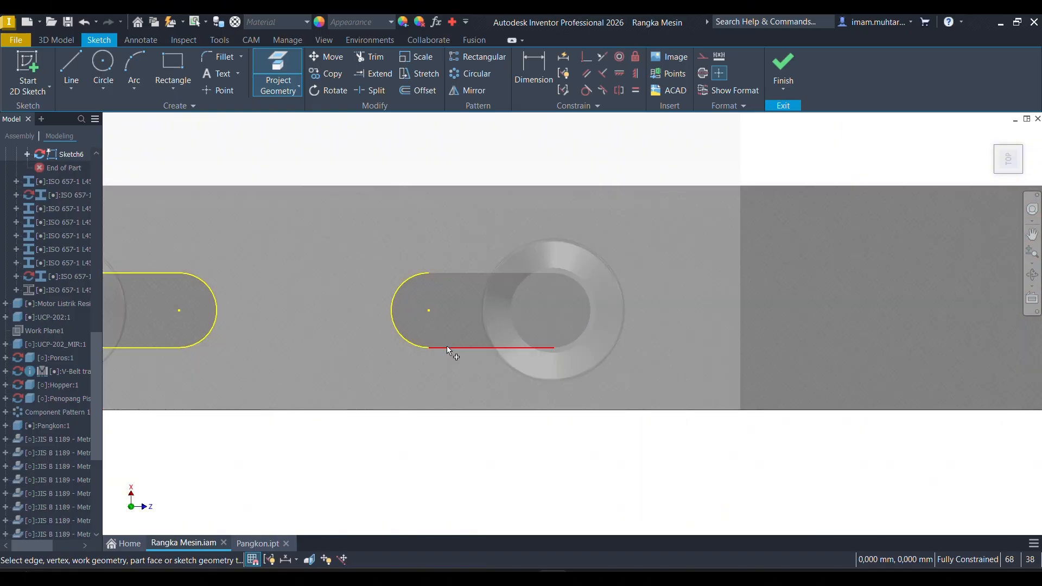
left_click(447, 346)
left_click(483, 273)
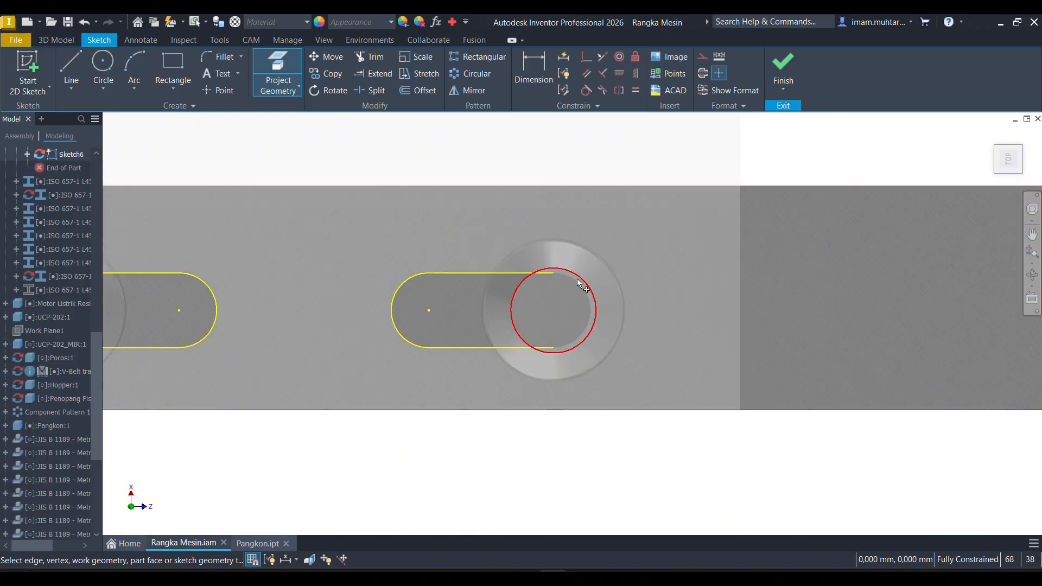
scroll(568, 276, "up", 4)
left_click(565, 275)
scroll(589, 290, "down", 5)
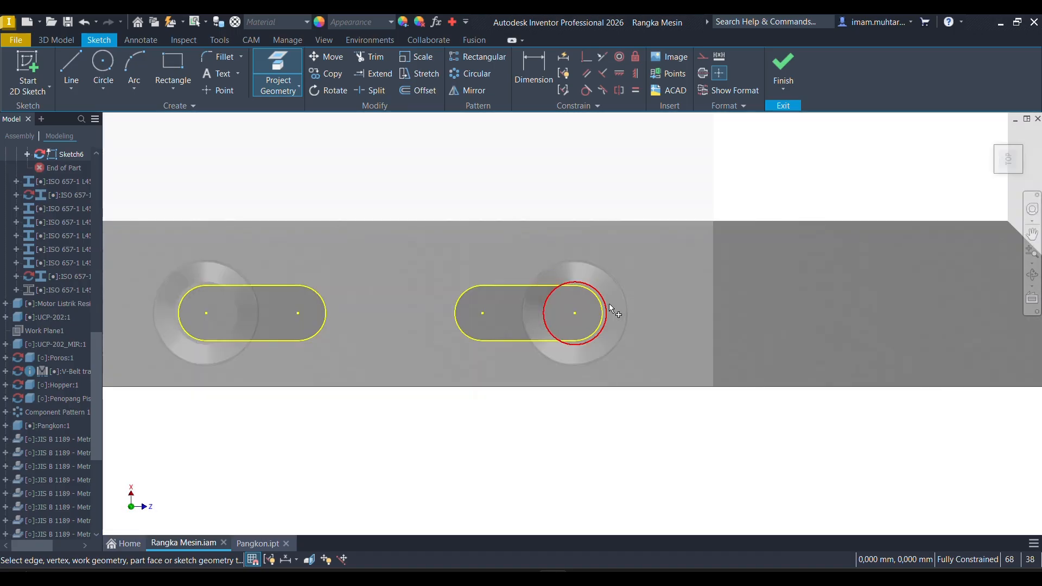
Cut both projected slot profiles 10 mm downward through the base angle with Extrude.
middle_click_drag(608, 303, 601, 251, "shift")
scroll(678, 326, "down", 3)
key("e")
scroll(912, 409, "up", 5)
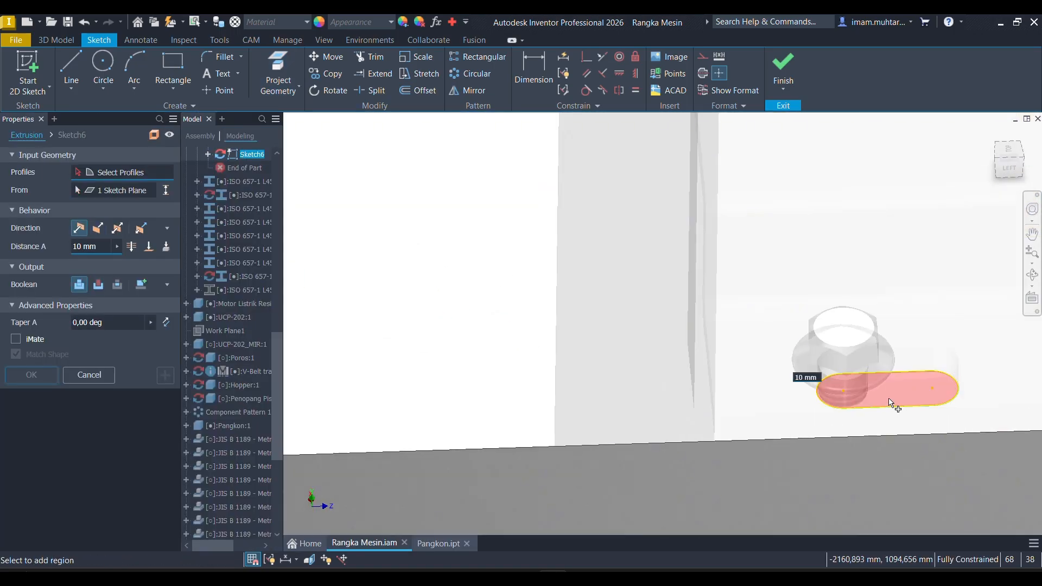
left_click(889, 397)
scroll(623, 380, "down", 4)
scroll(716, 365, "up", 5)
left_click(792, 475)
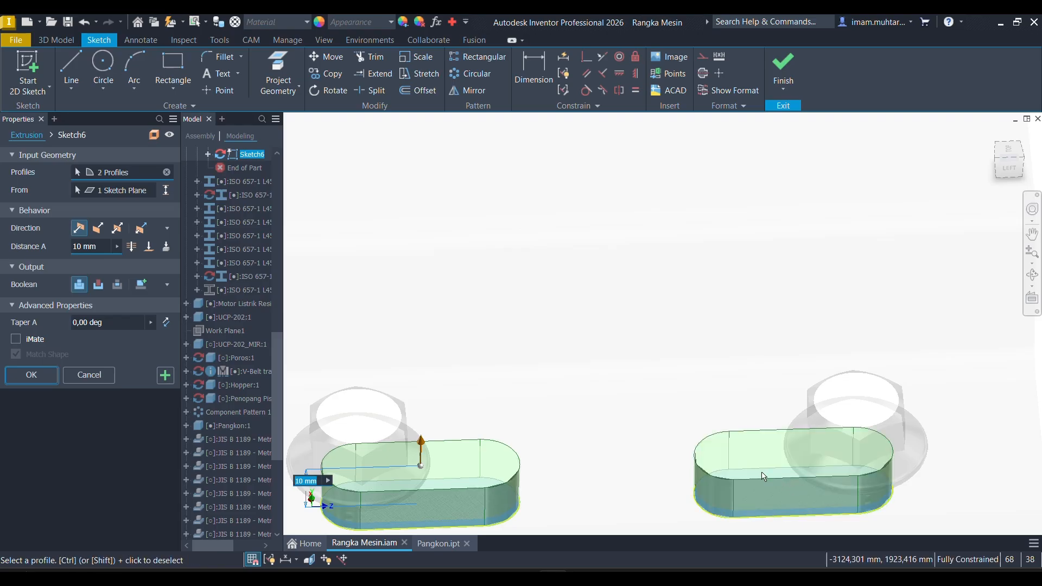
left_click(98, 228)
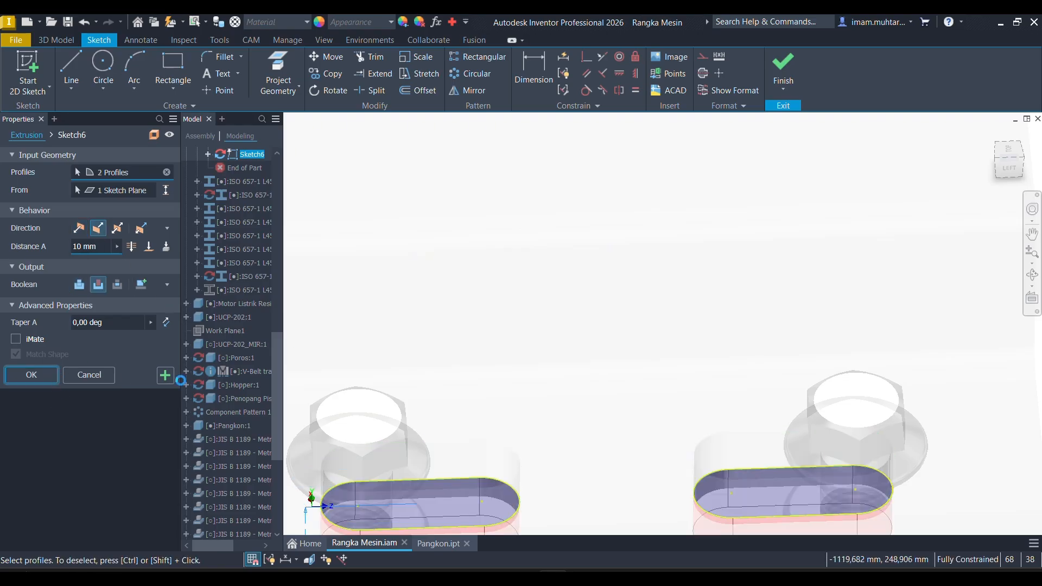
scroll(534, 378, "down", 4)
scroll(549, 372, "down", 4)
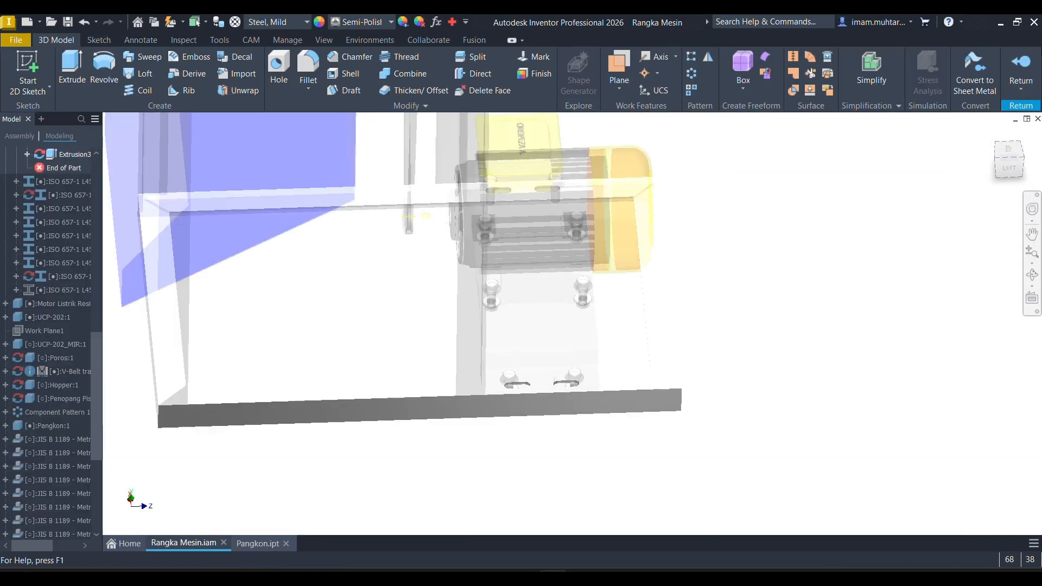
Return to the frame to check the new slots, reopen the base angle for editing and delete its slot cut Extrusion3.
left_click(1015, 69)
scroll(644, 327, "down", 3)
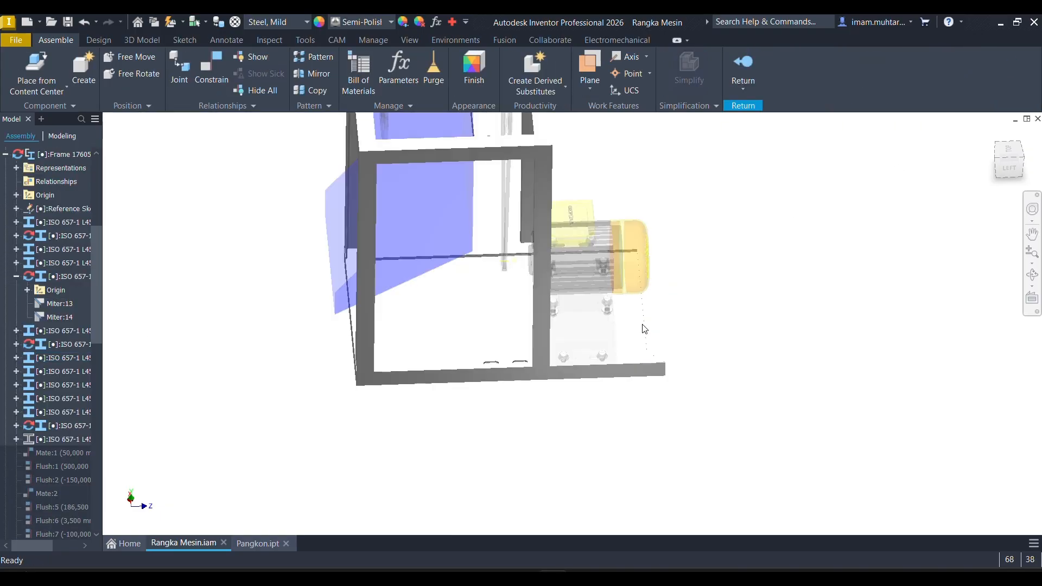
scroll(615, 351, "up", 4)
scroll(557, 381, "up", 4)
scroll(558, 376, "down", 4)
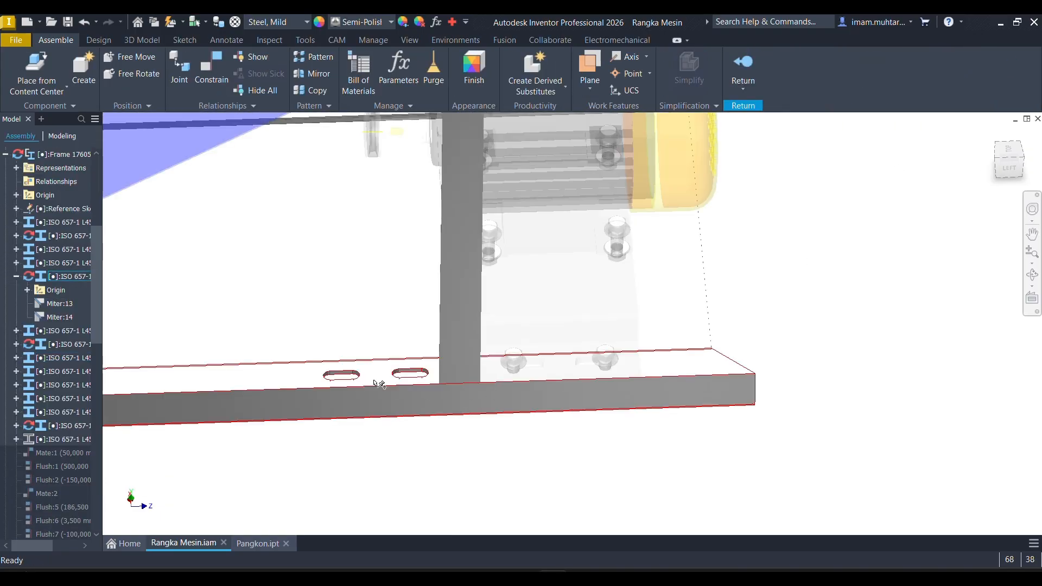
scroll(297, 401, "up", 3)
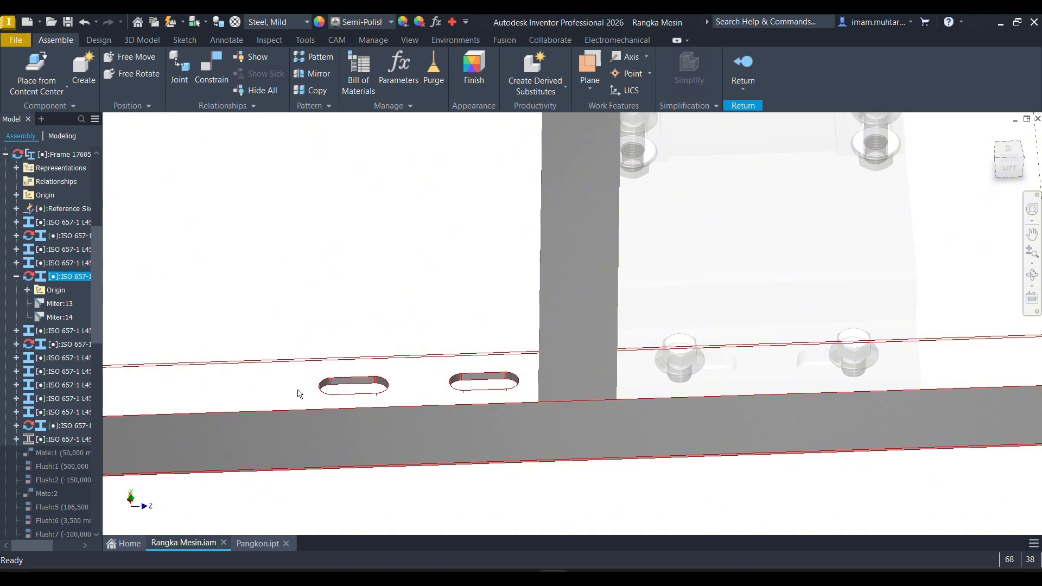
double_click(297, 391)
left_click(292, 384)
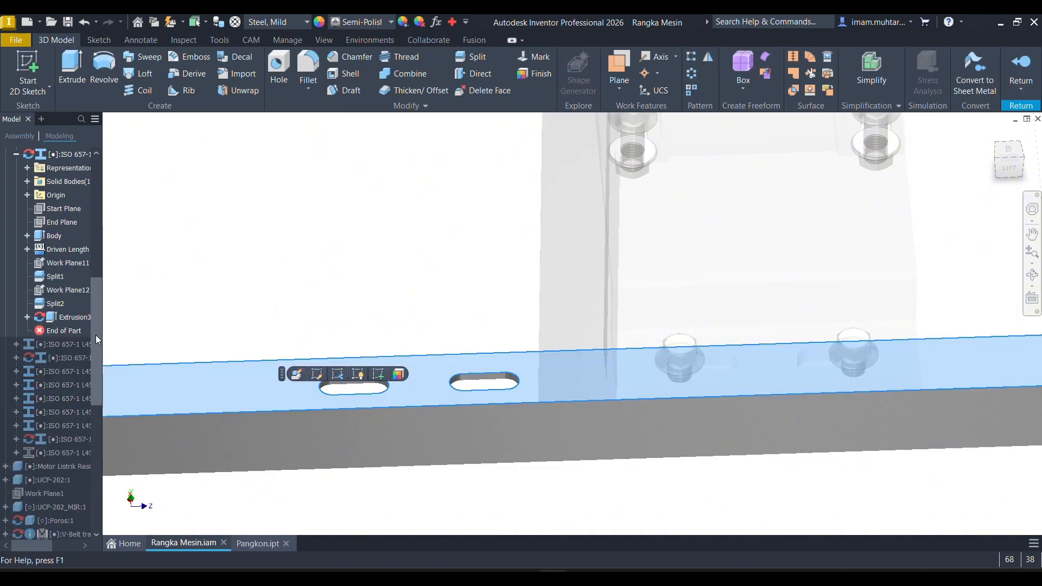
left_click(64, 320)
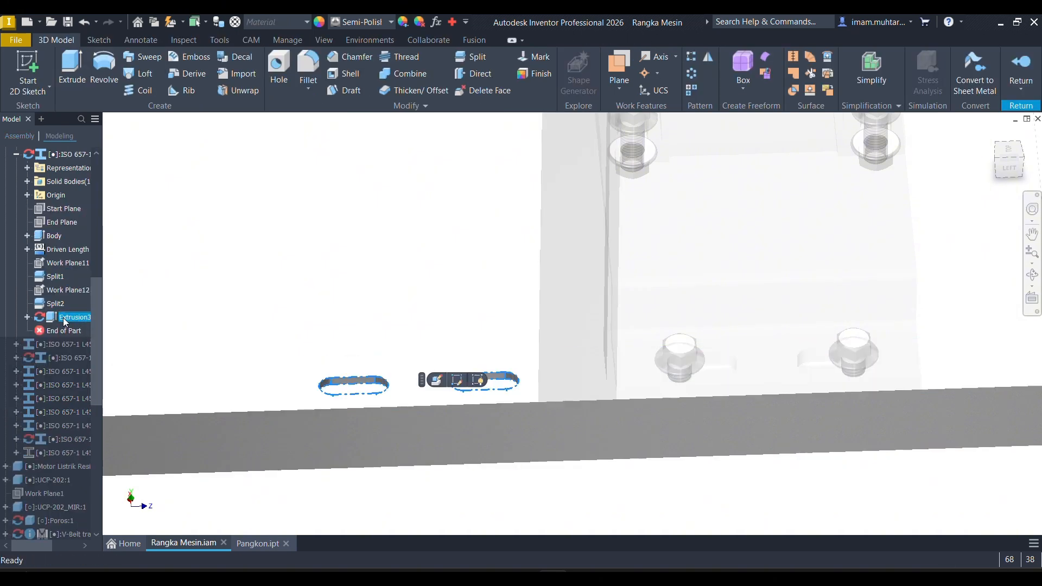
right_click(64, 320)
left_click(109, 343)
left_click(253, 262)
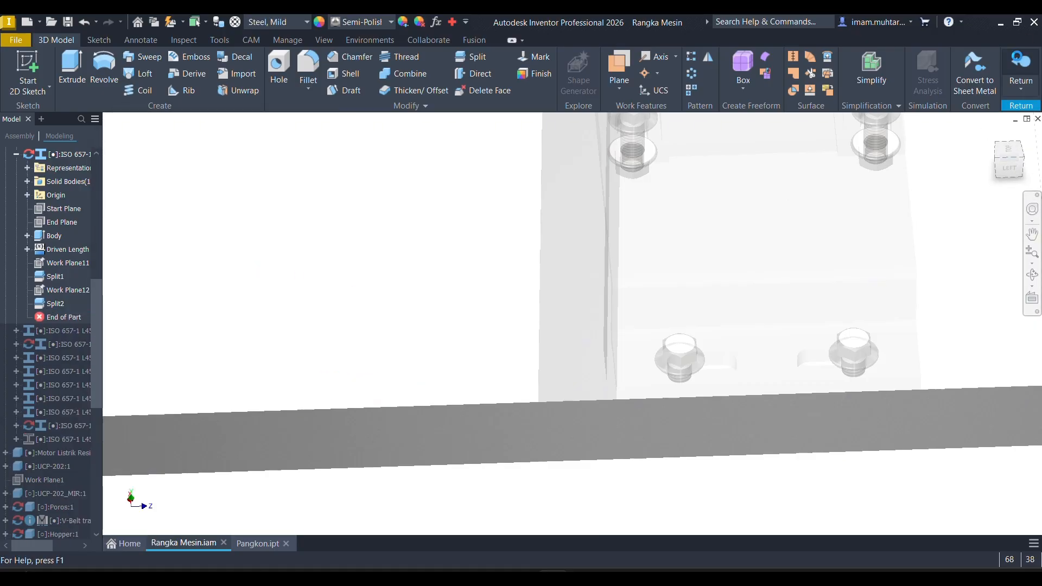
Return to the frame, reopen the base angle for editing and start a sketch on its upper face.
left_click(1020, 67)
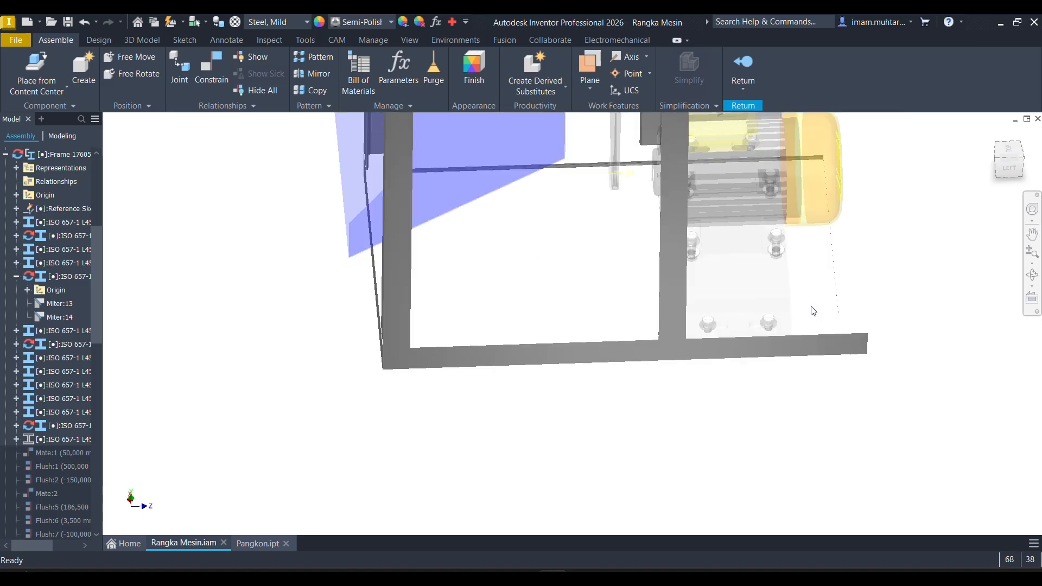
middle_click_drag(809, 305, 768, 312, "shift")
scroll(765, 319, "down", 5)
double_click(833, 350)
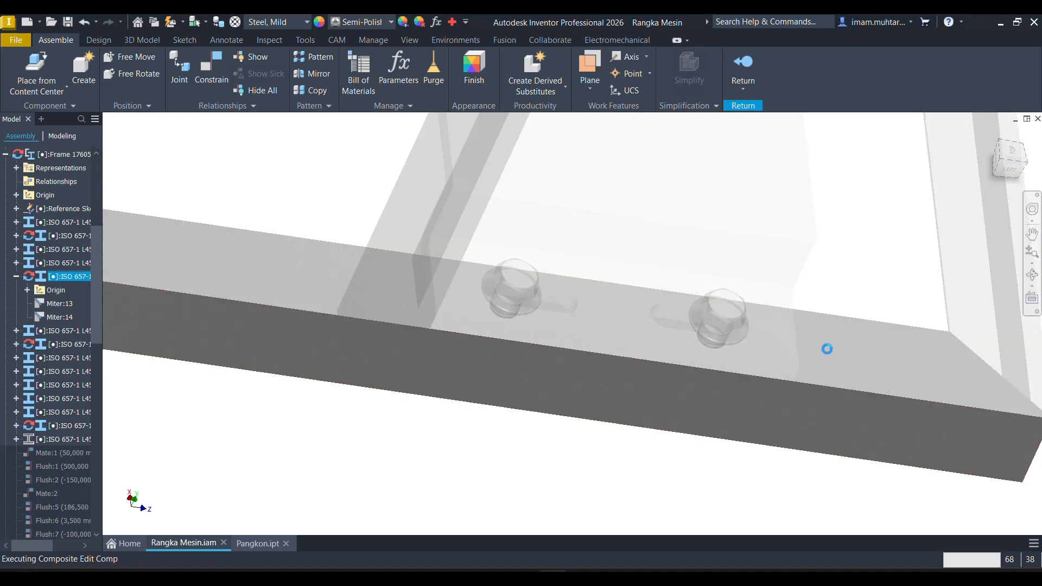
left_click(818, 350)
left_click(909, 347)
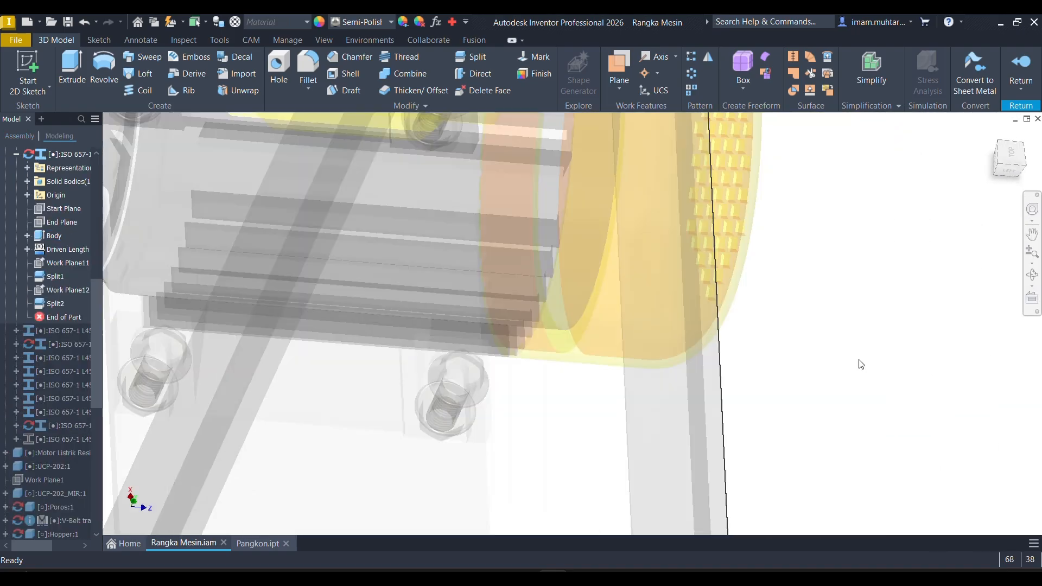
scroll(463, 356, "down", 5)
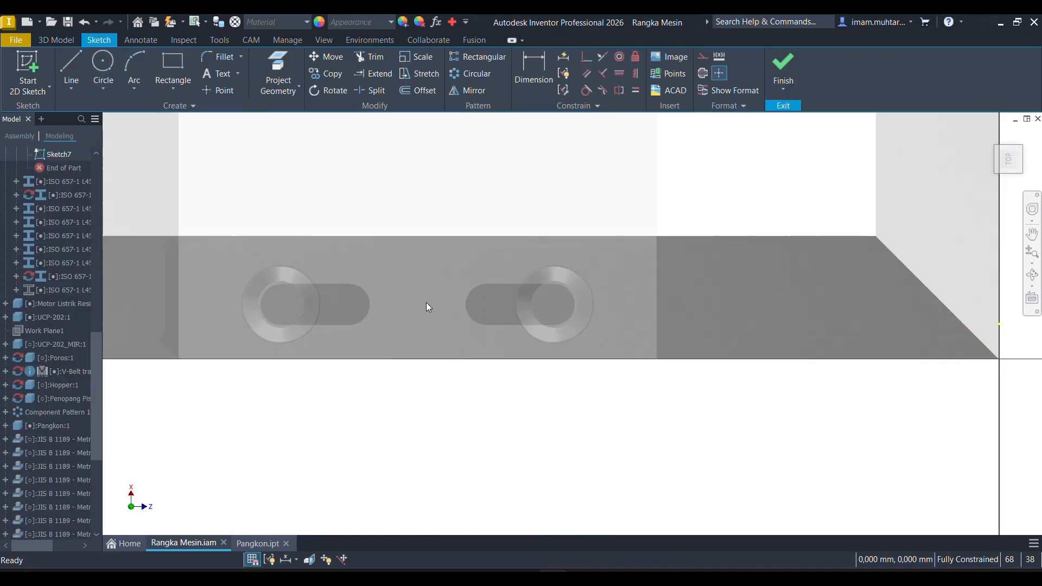
Project the motor plate's foot face, with its outline and both slots, into the sketch on the base angle.
scroll(514, 321, "up", 3)
scroll(548, 342, "down", 4)
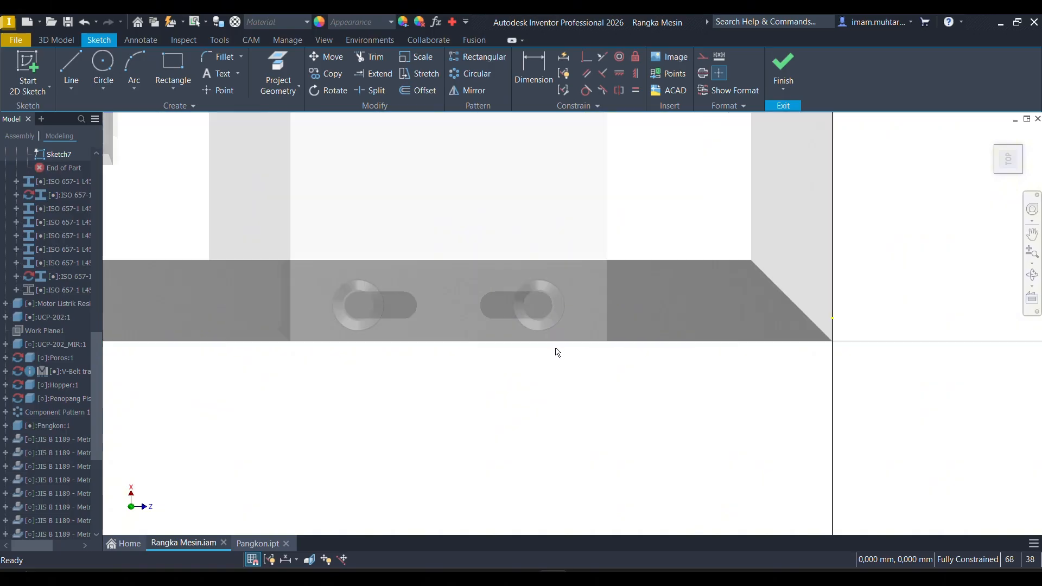
left_click(103, 68)
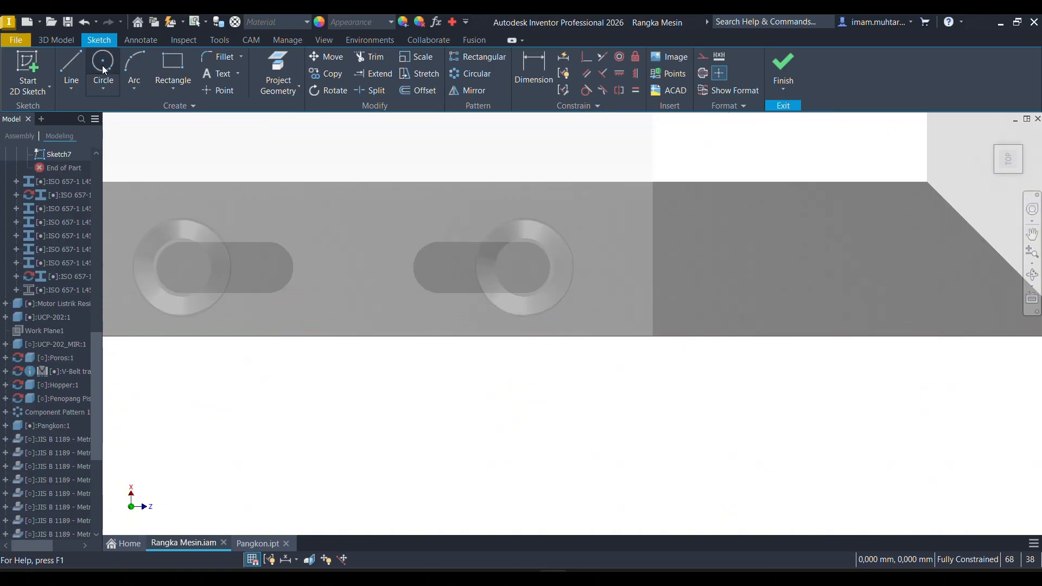
left_click(268, 66)
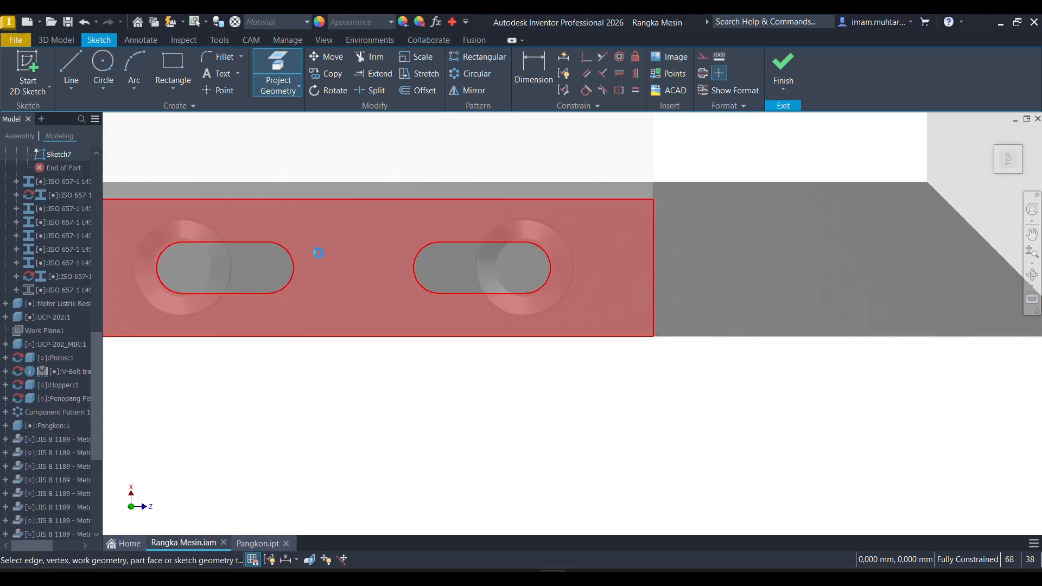
left_click(319, 253)
scroll(434, 257, "down", 5)
scroll(352, 278, "up", 6)
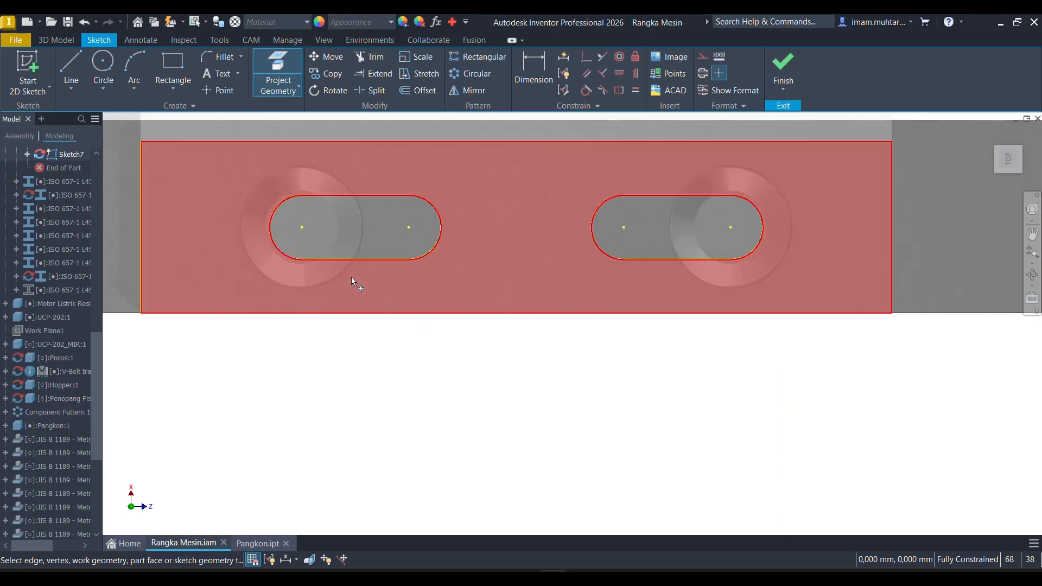
Draw an overall slot that traces the projected slot nearer the upright, from one rounded end to the other.
left_click(173, 88)
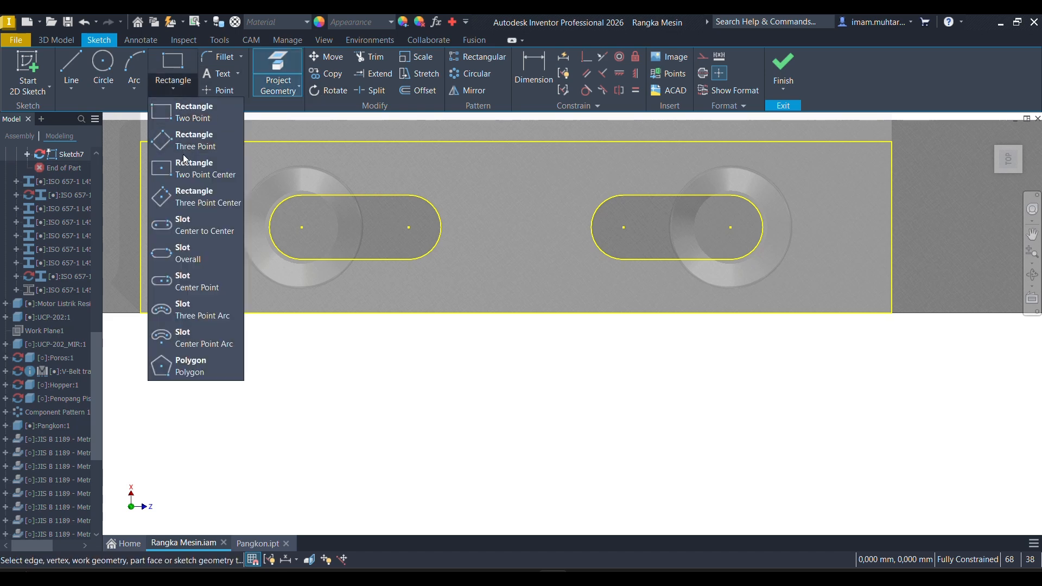
left_click(195, 253)
left_click(299, 227)
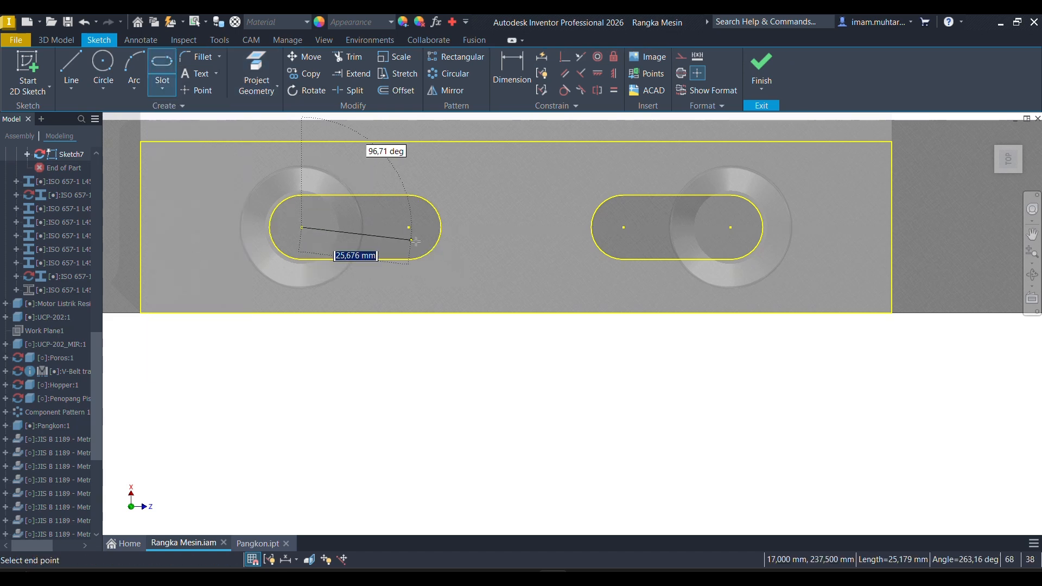
left_click(387, 227)
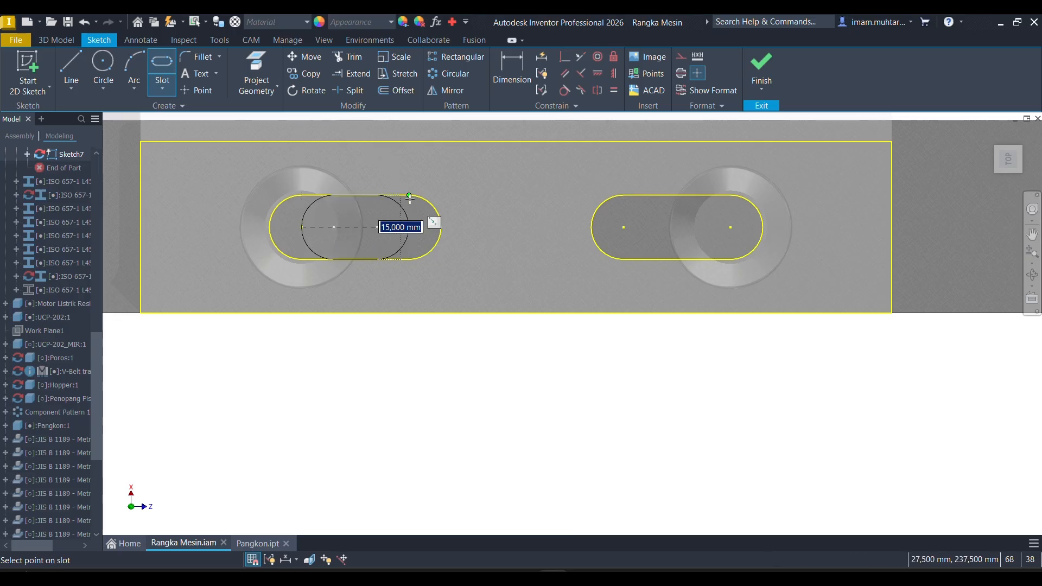
left_click(409, 199)
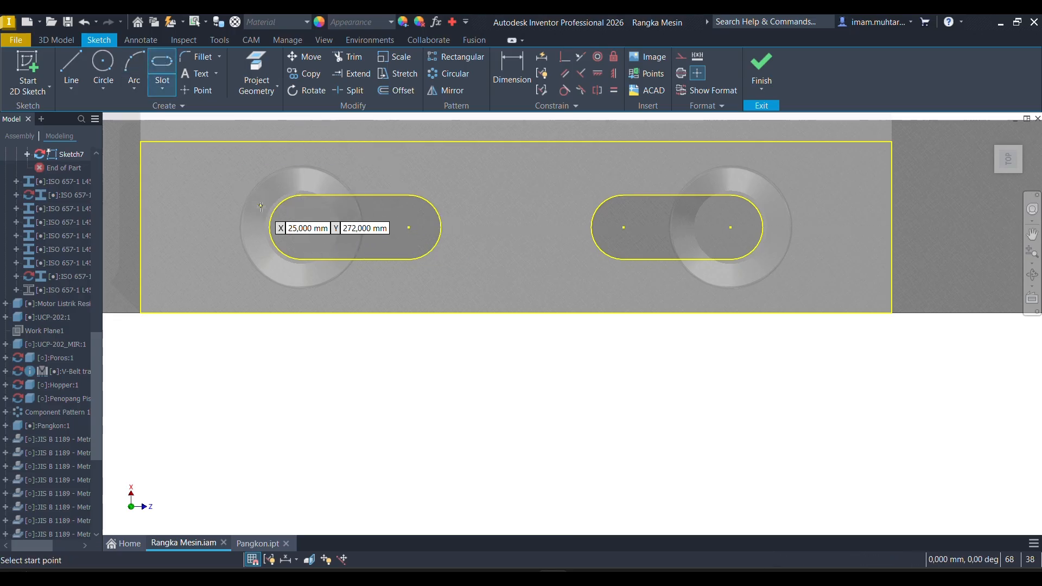
left_click(270, 227)
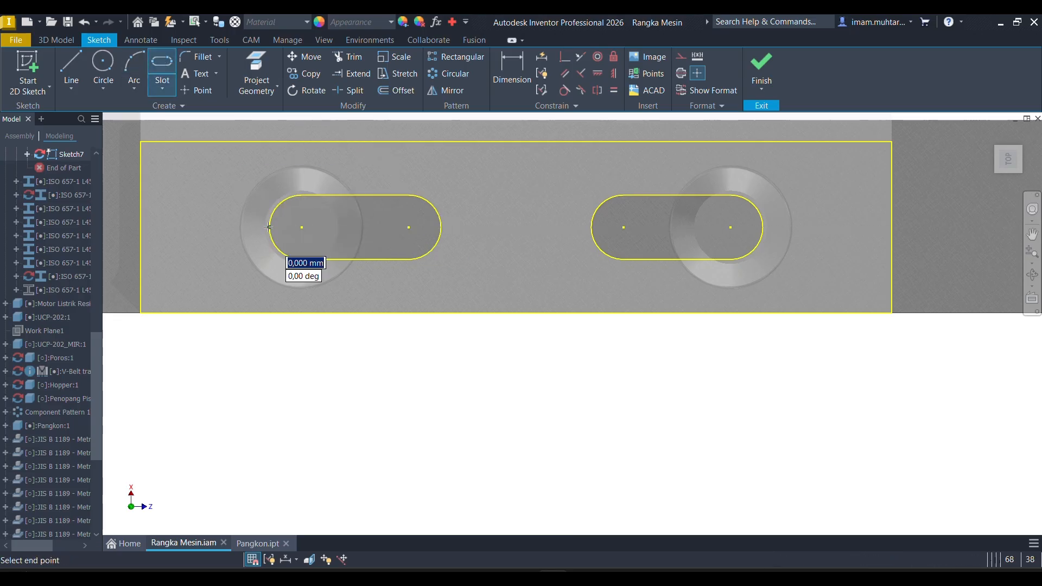
left_click(441, 227)
left_click(416, 197)
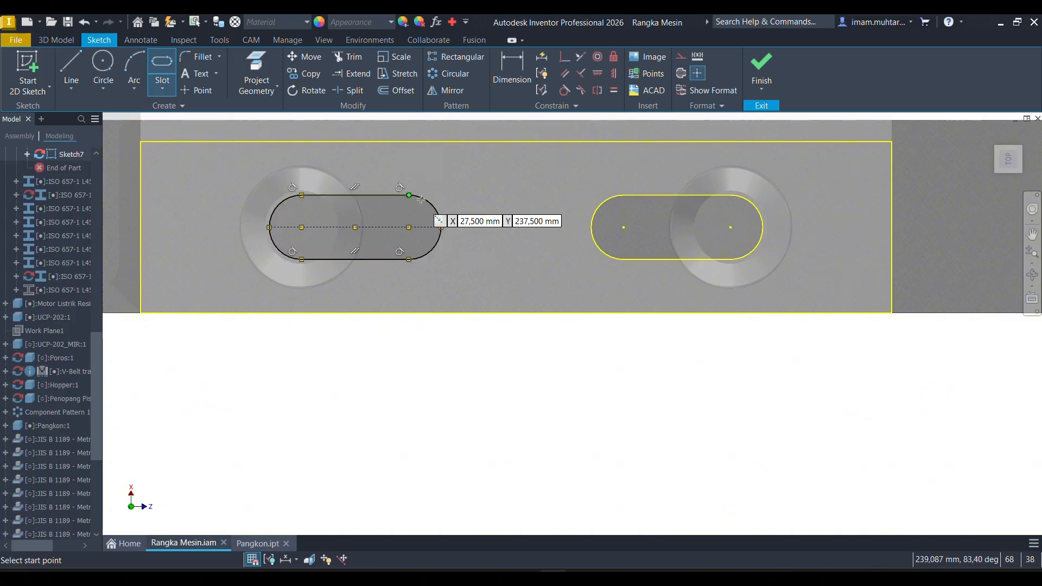
Trace the projected slot nearer the frame end with a second overall slot and end the Slot tool.
left_click(591, 227)
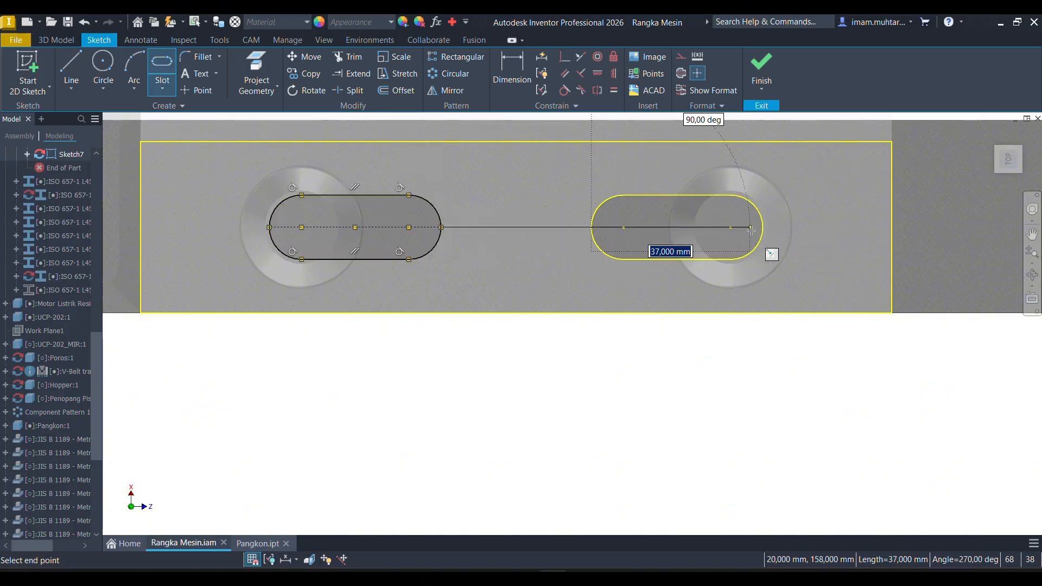
left_click(730, 227)
left_click(729, 197)
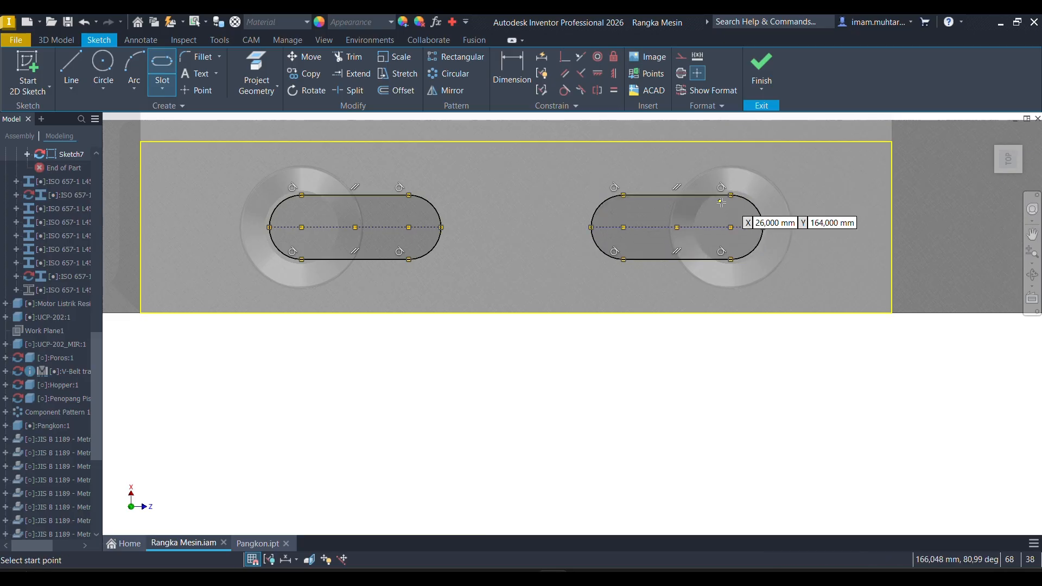
key("Escape")
Try to dimension the distance from the projected plate edge near the upright to the first slot's nearer arc centre.
scroll(489, 252, "up", 3)
key("d")
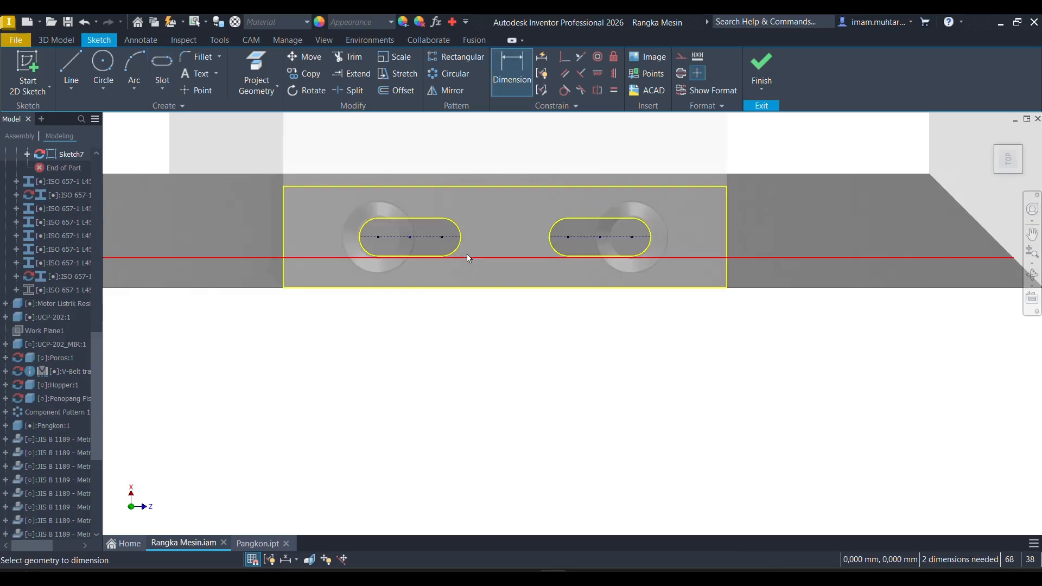
left_click(283, 247)
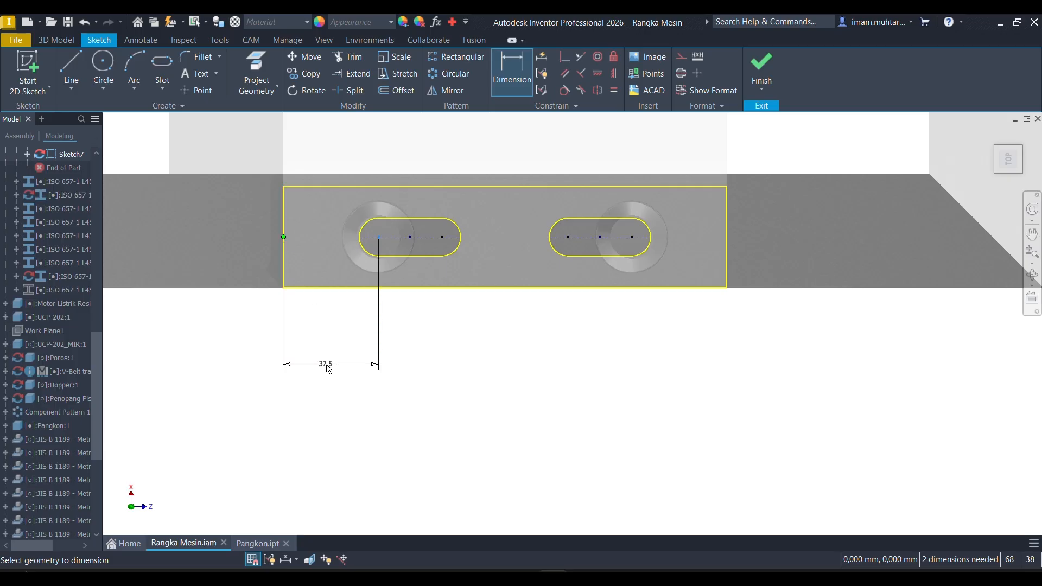
left_click(326, 365)
left_click(495, 216)
key("Escape")
Cut both traced slot profiles 10 mm downward through the base angle with Extrude and return to the frame assembly.
scroll(433, 279, "up", 2)
key("e")
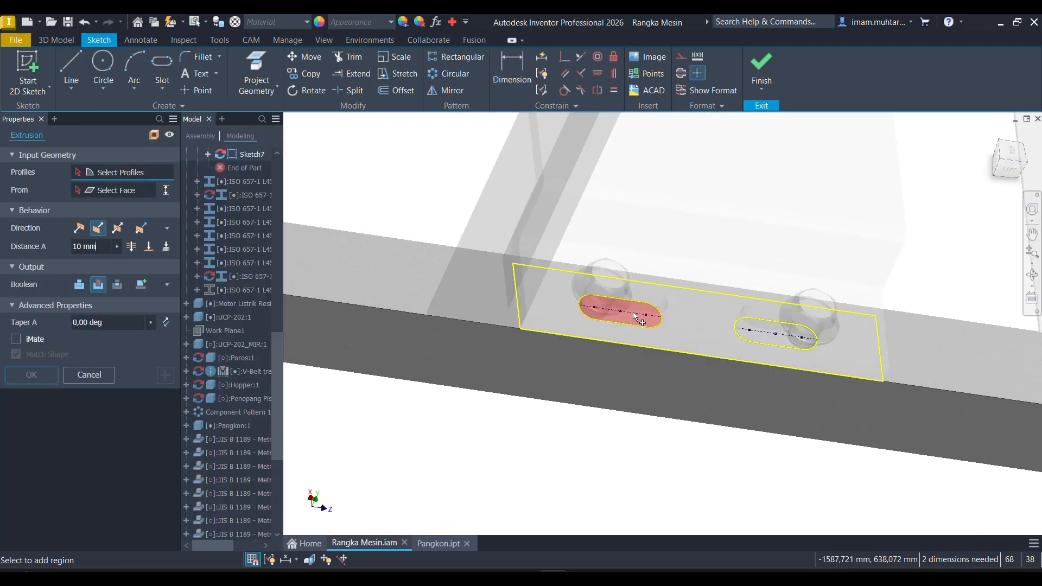
left_click(635, 316)
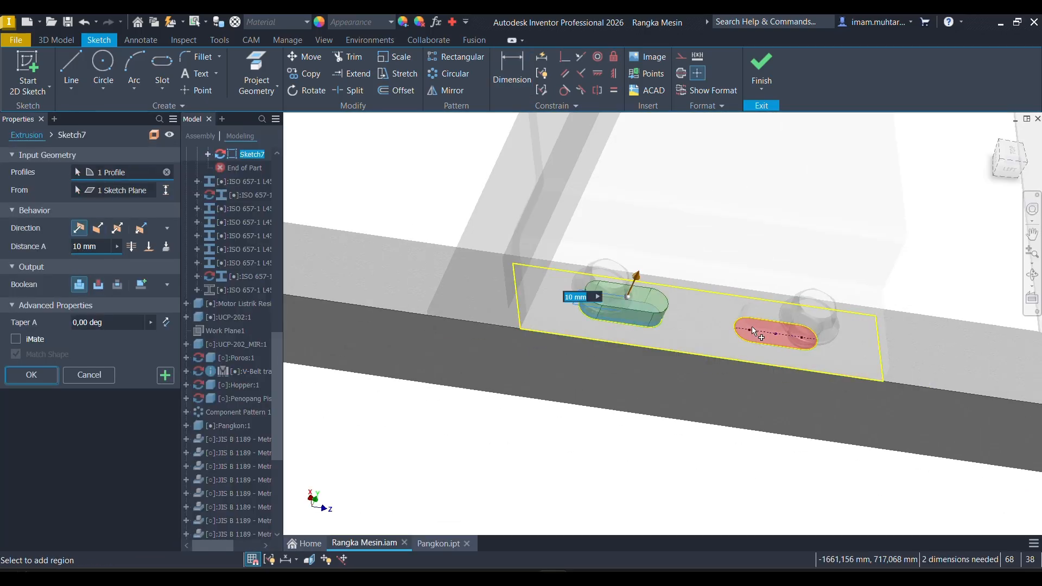
left_click(102, 232)
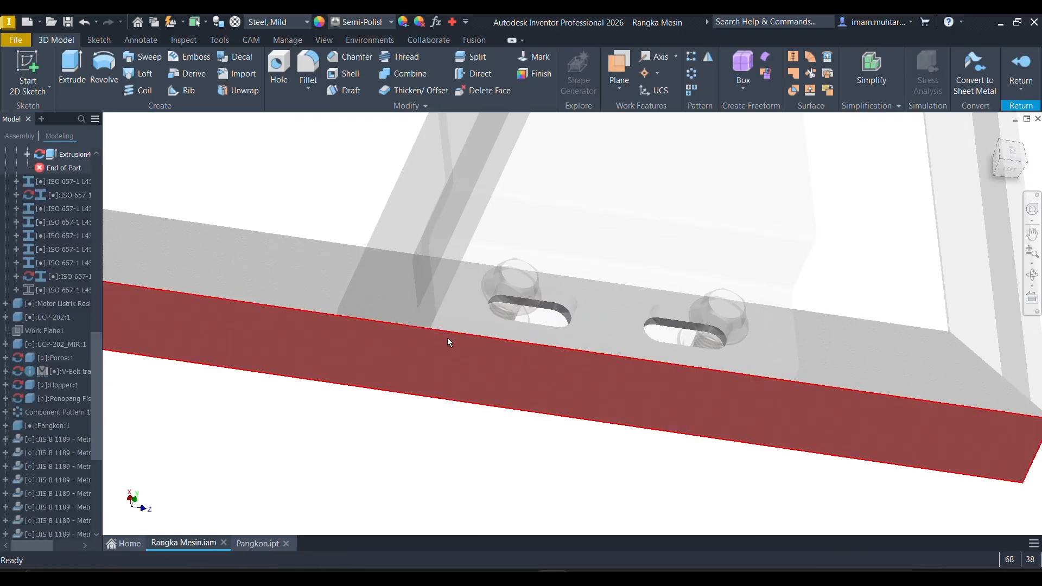
left_click(1019, 66)
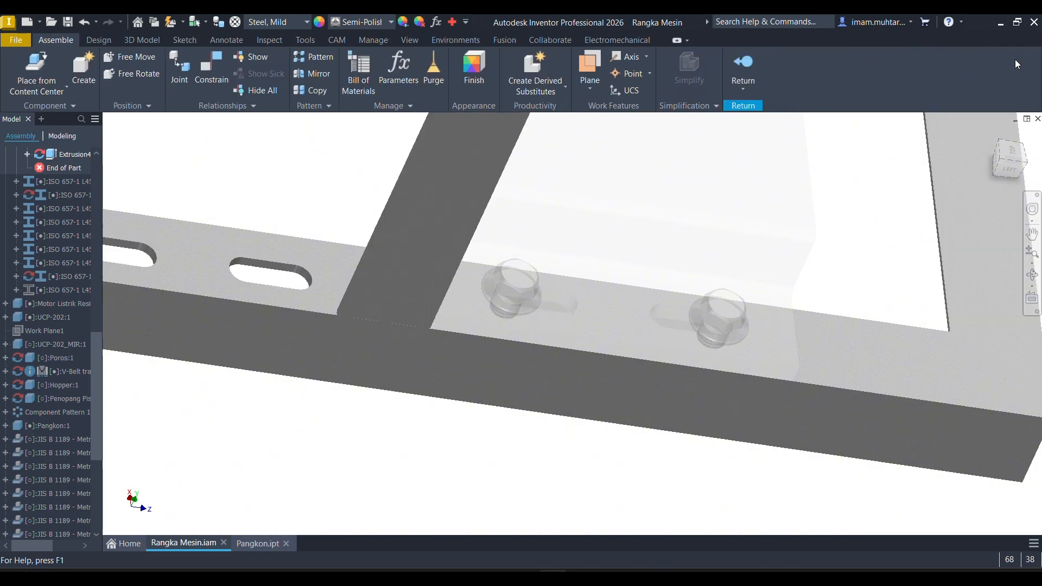
scroll(781, 309, "up", 5)
scroll(775, 310, "down", 5)
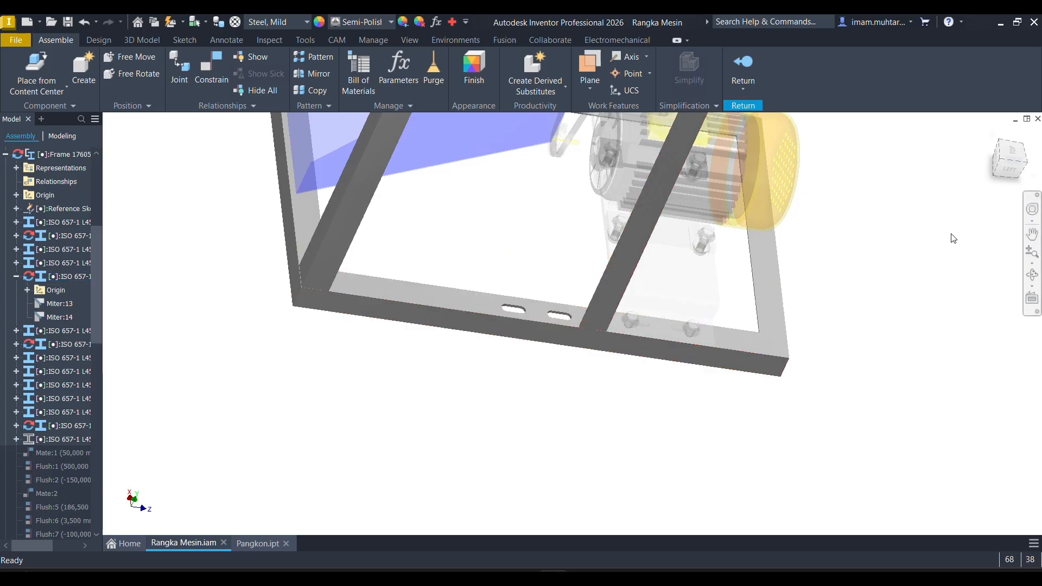
Open the slotted base angle for in-place editing in the frame assembly.
left_click(314, 60)
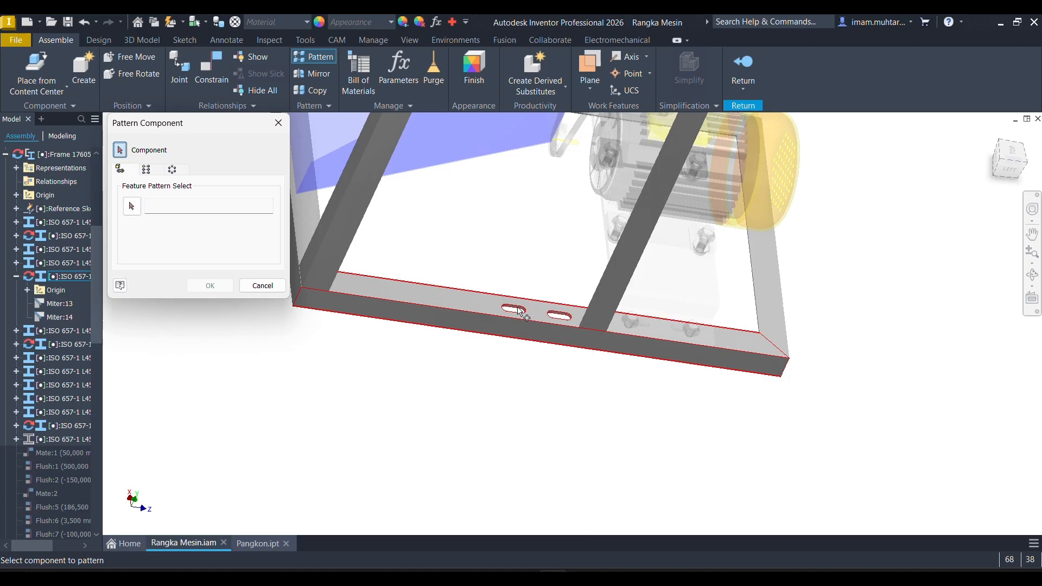
key("Escape")
double_click(500, 308)
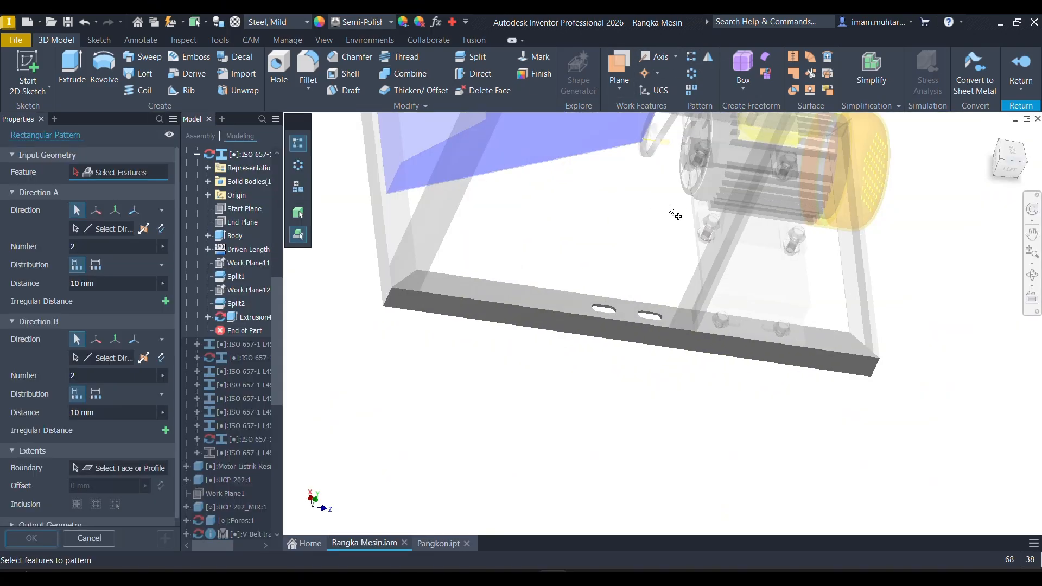
left_click(650, 316)
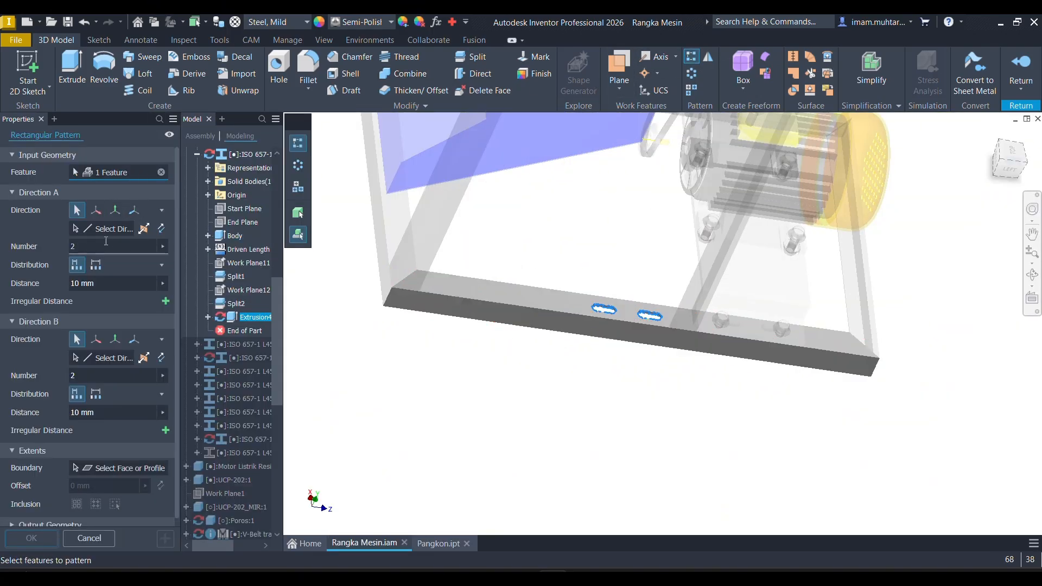
left_click(554, 314)
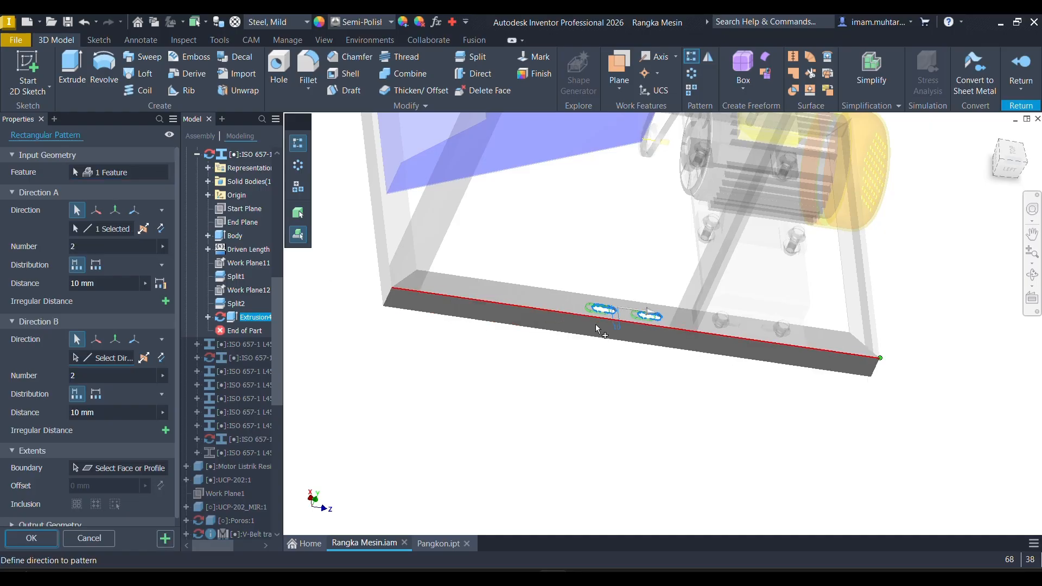
left_click(1022, 158)
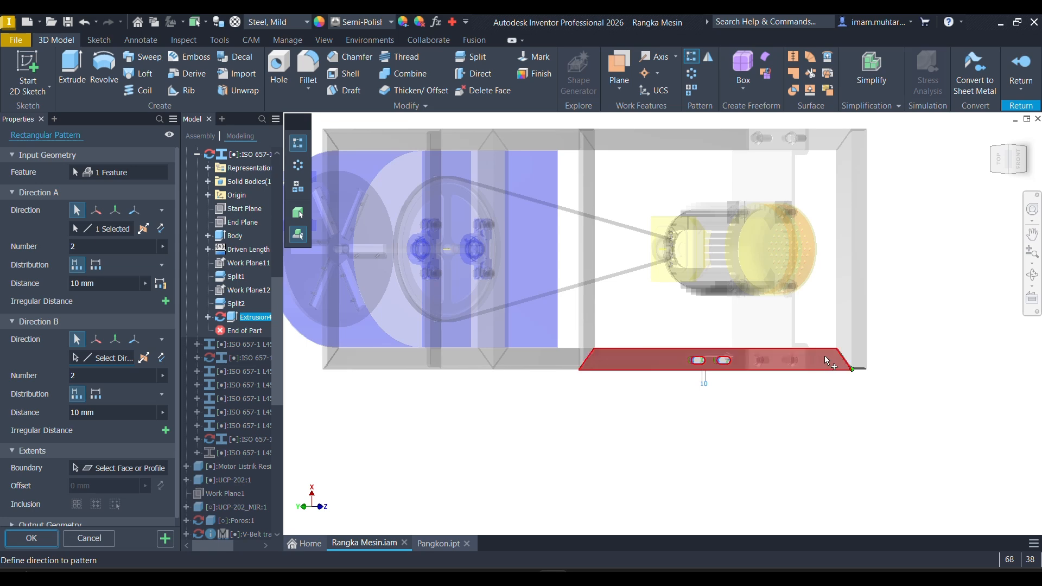
left_click(999, 159)
scroll(717, 384, "down", 5)
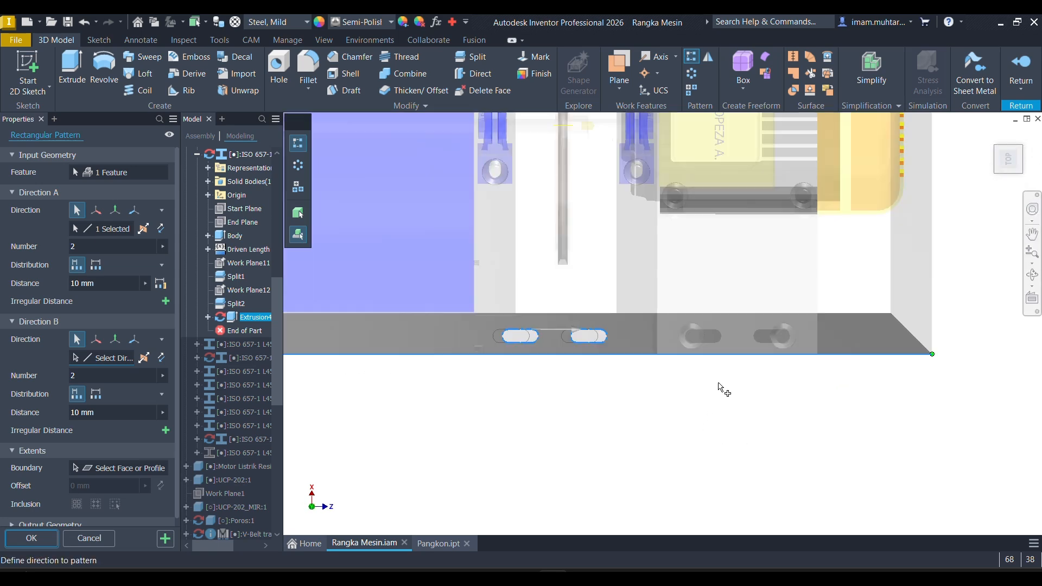
scroll(702, 378, "down", 3)
left_click_drag(415, 282, 858, 280)
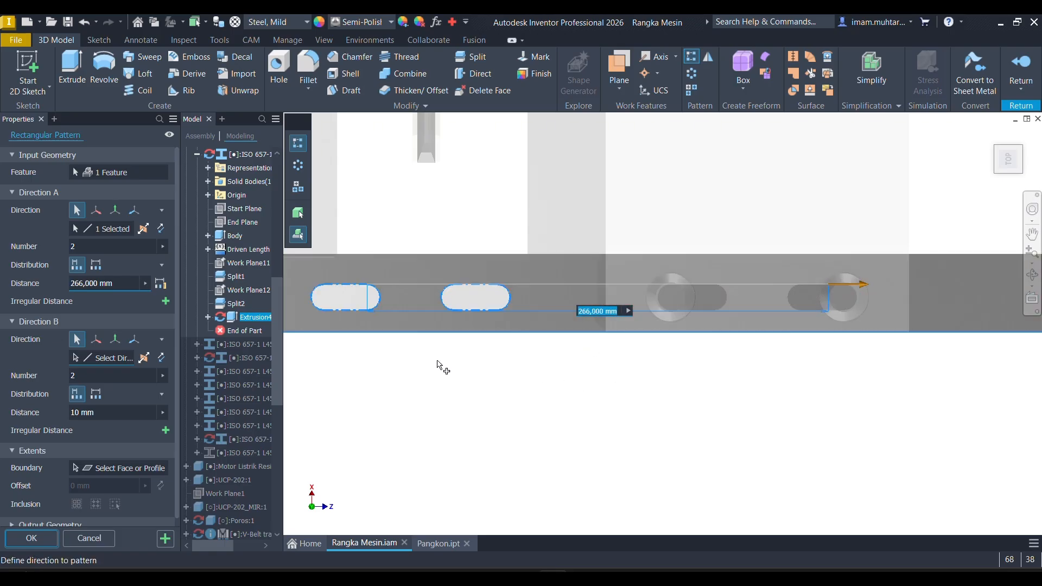
scroll(585, 386, "up", 5)
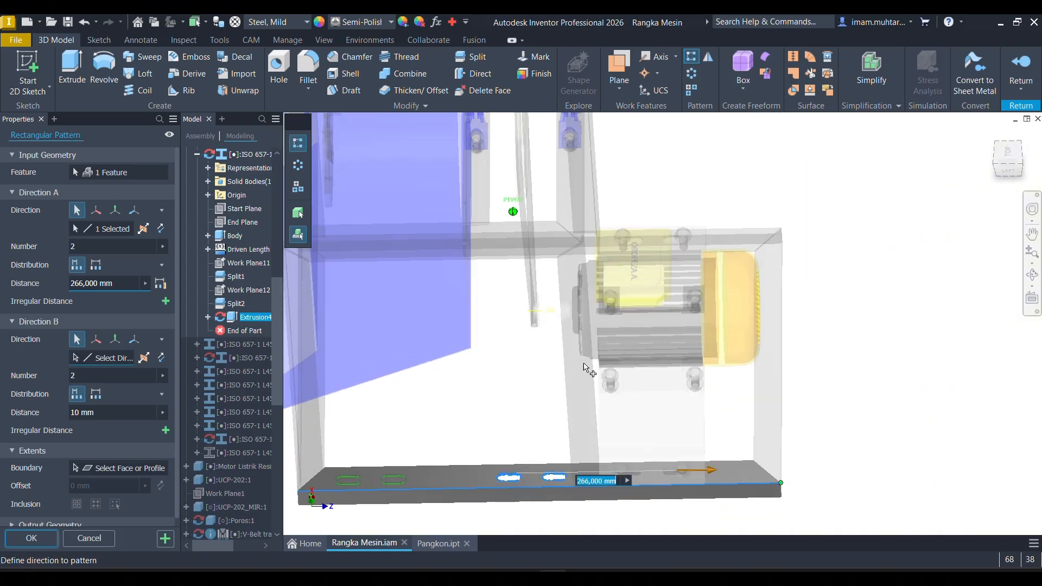
scroll(653, 501, "down", 5)
scroll(672, 476, "up", 2)
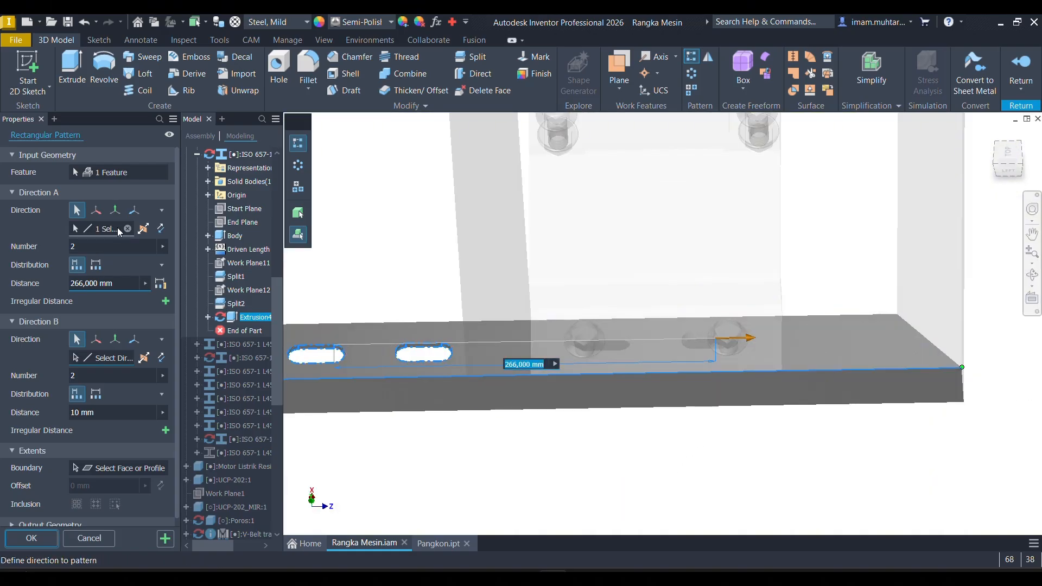
key("Return")
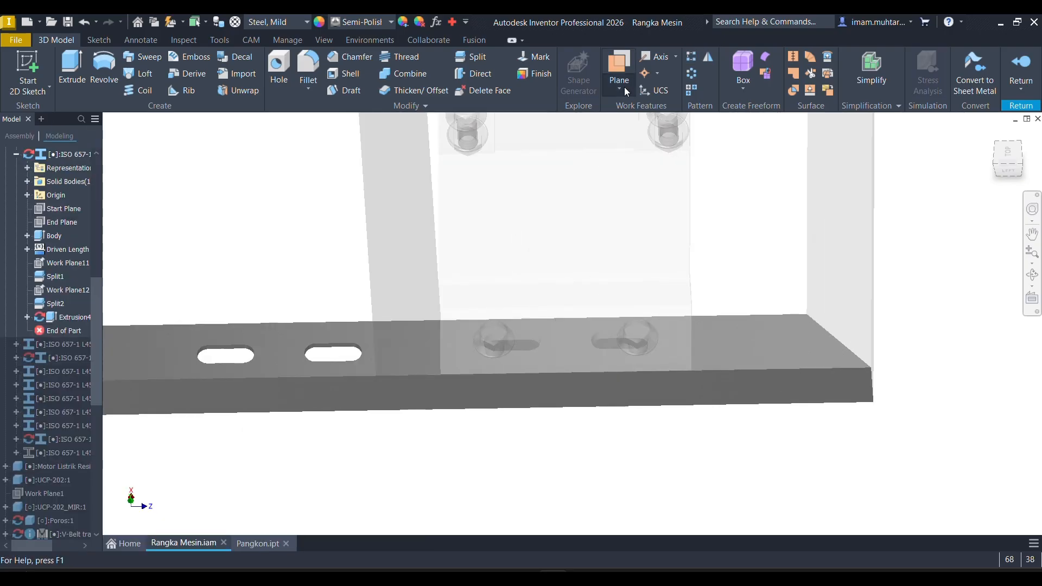
Set up a rectangular pattern of the slot cut along the base angle's long edge with 2 occurrences at a 200 mm distance.
key("ctrl+shift+r")
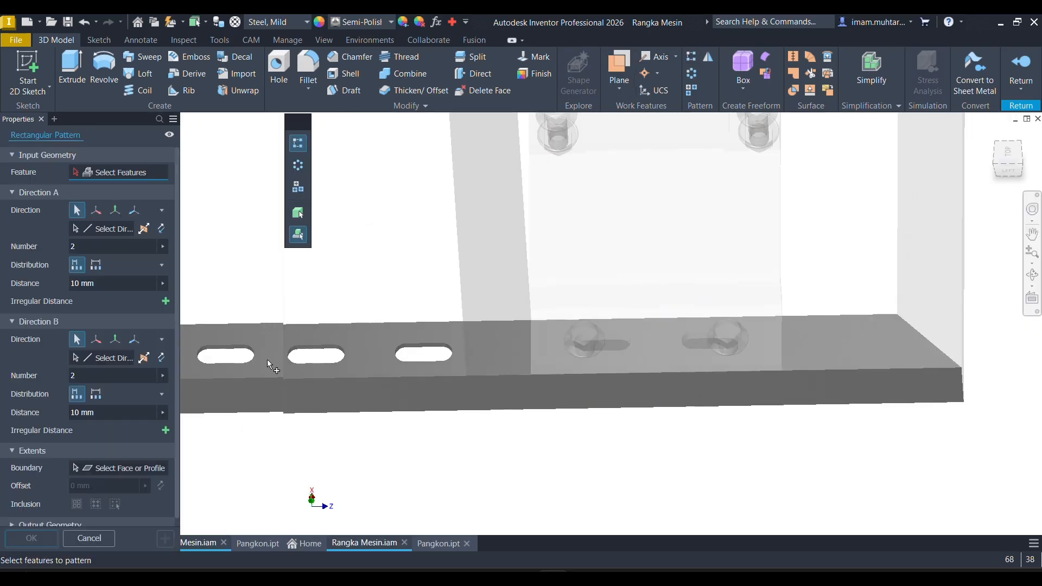
left_click(345, 356)
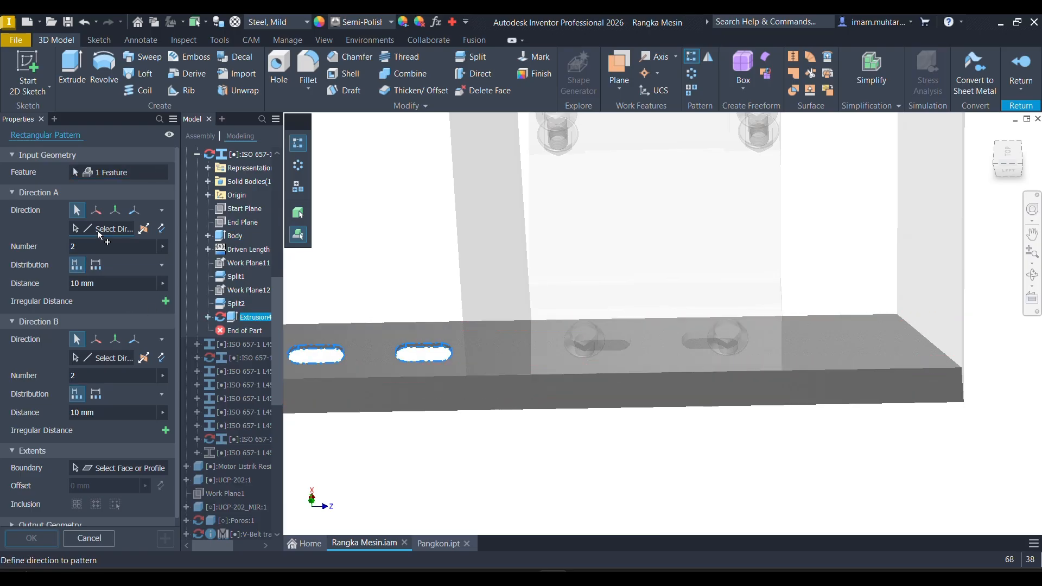
left_click(483, 376)
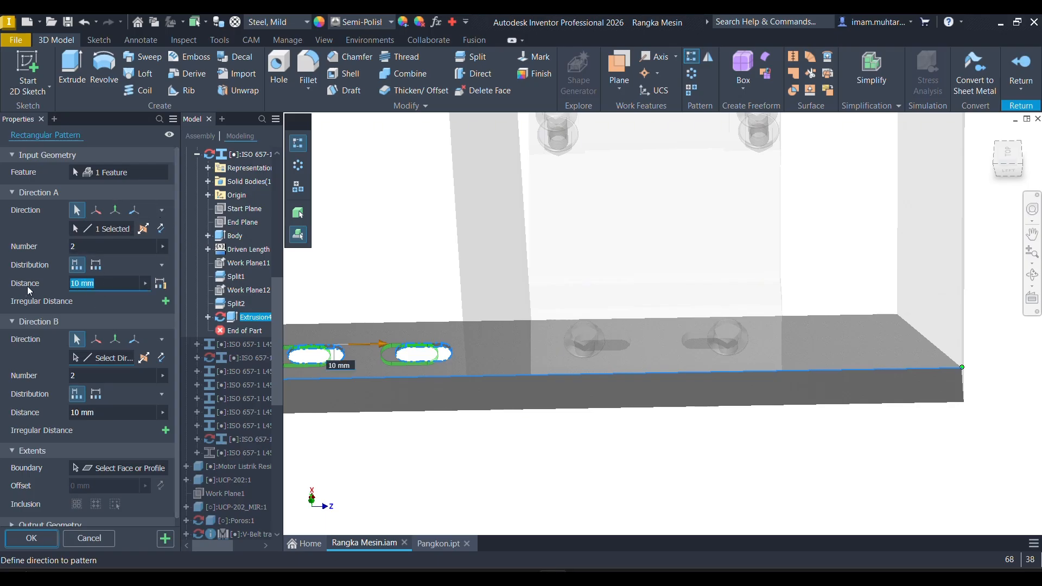
type("200")
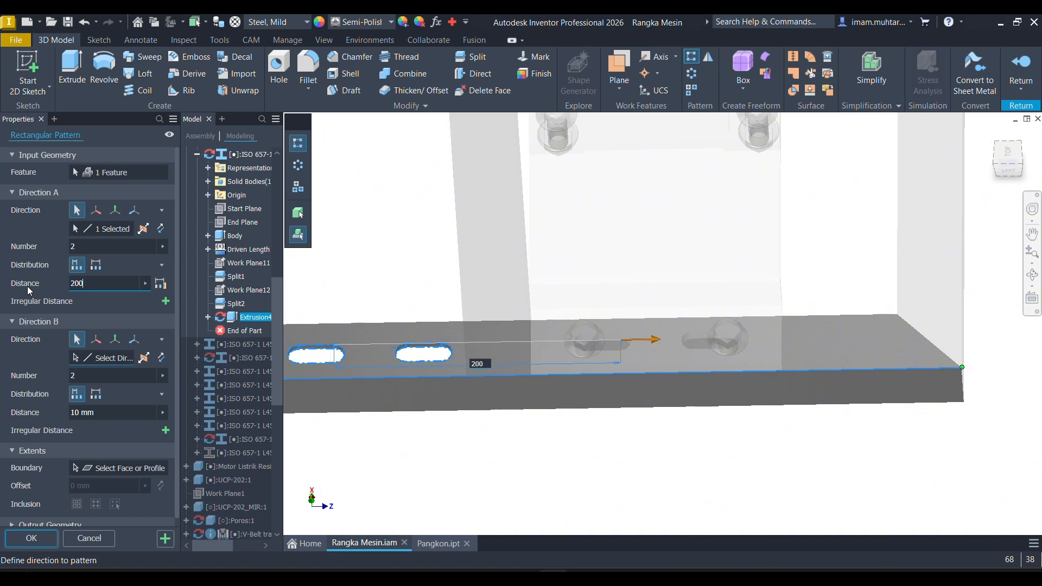
Flip the pattern direction so the copied slots fall under the motor plate's bolts, and create the pattern.
scroll(653, 380, "down", 3)
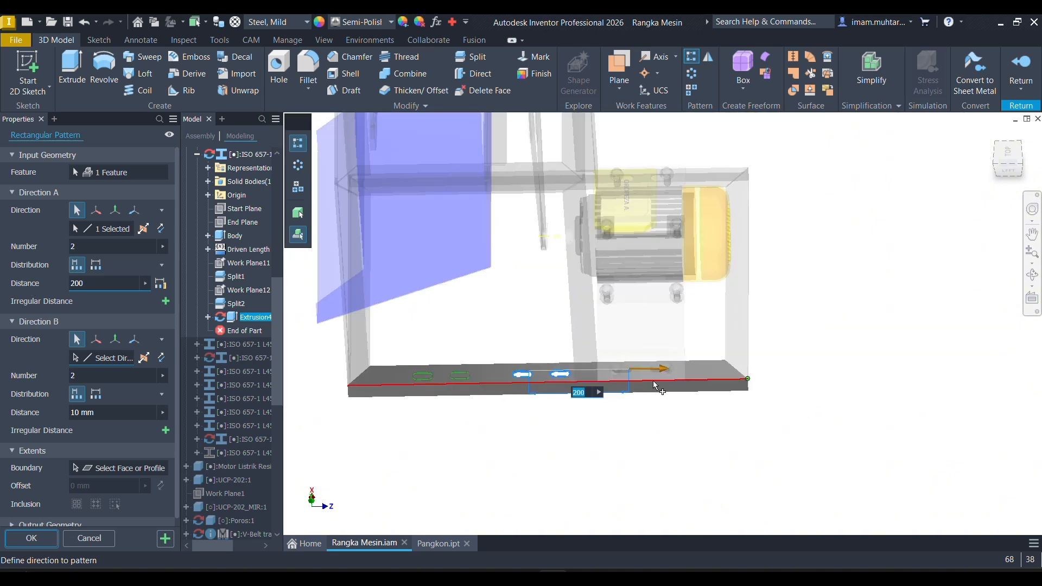
left_click(160, 228)
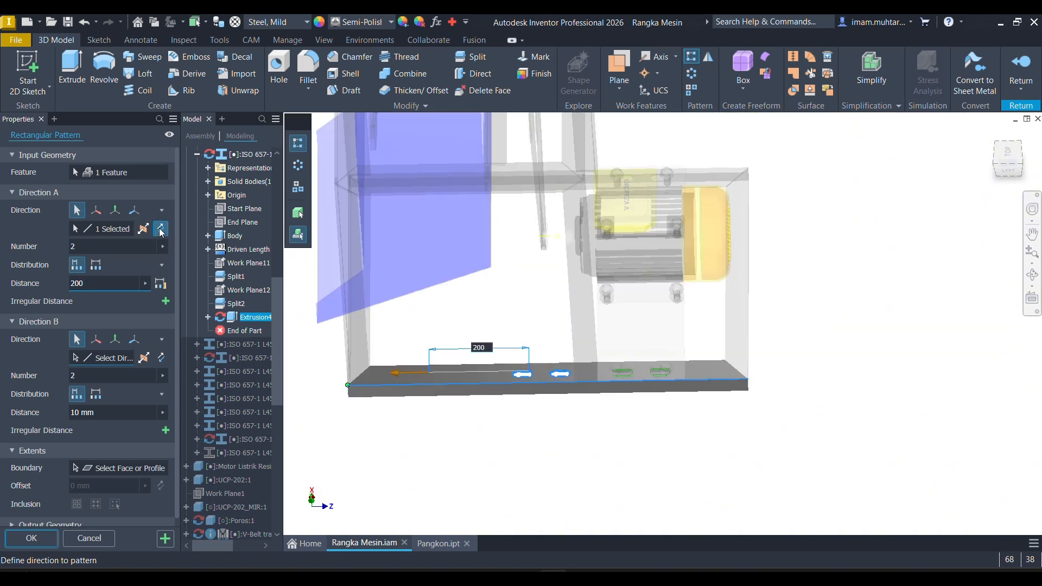
scroll(665, 388, "up", 3)
scroll(668, 384, "down", 2)
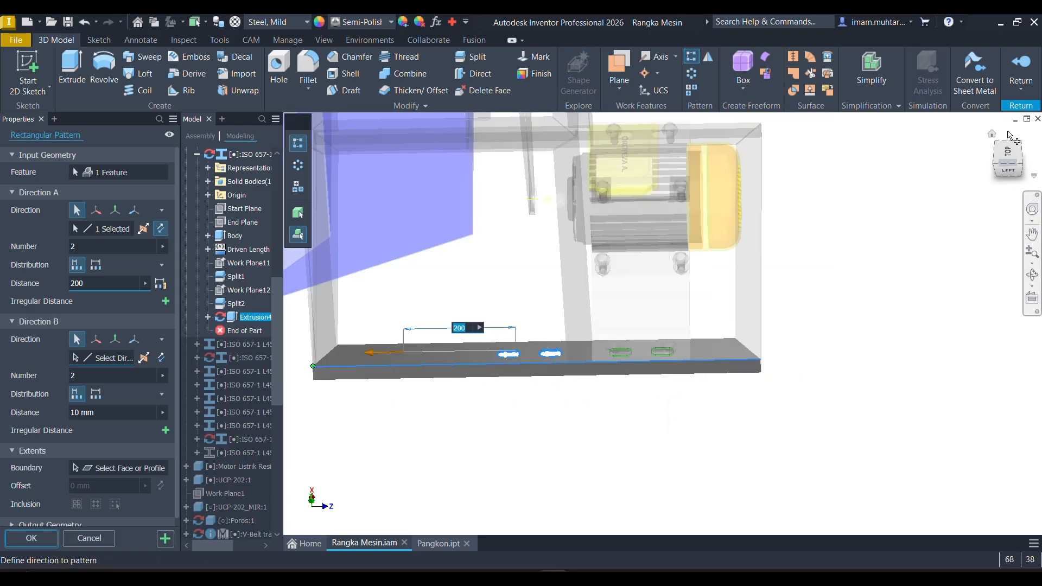
scroll(744, 402, "down", 3)
scroll(745, 402, "up", 5)
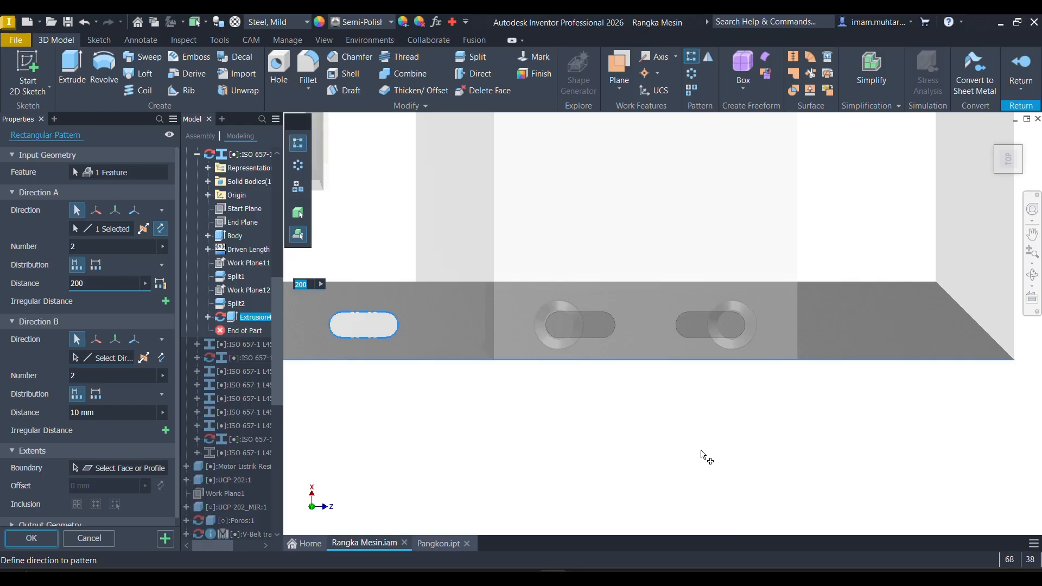
scroll(705, 457, "down", 5)
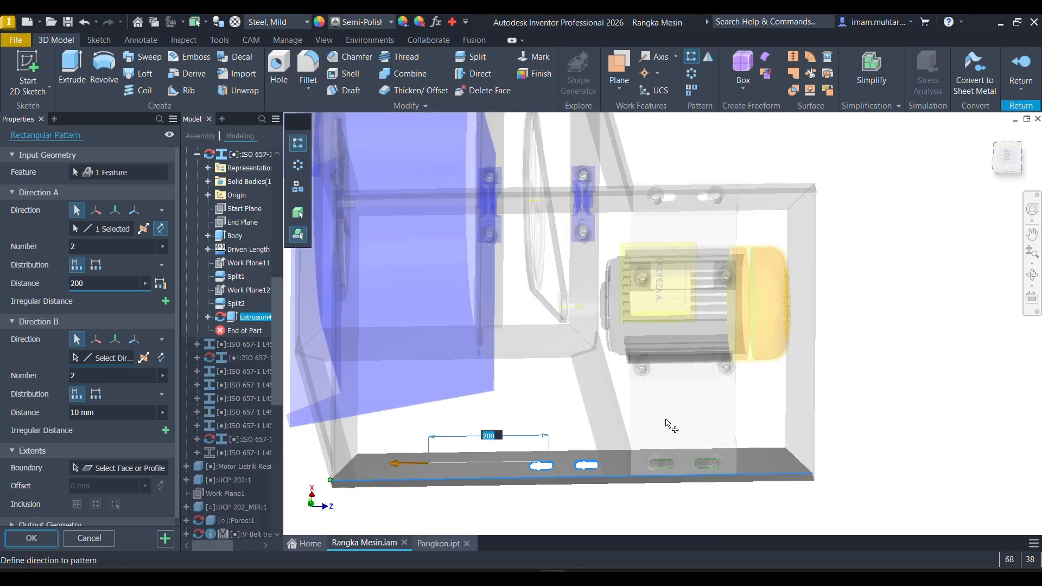
scroll(670, 427, "up", 5)
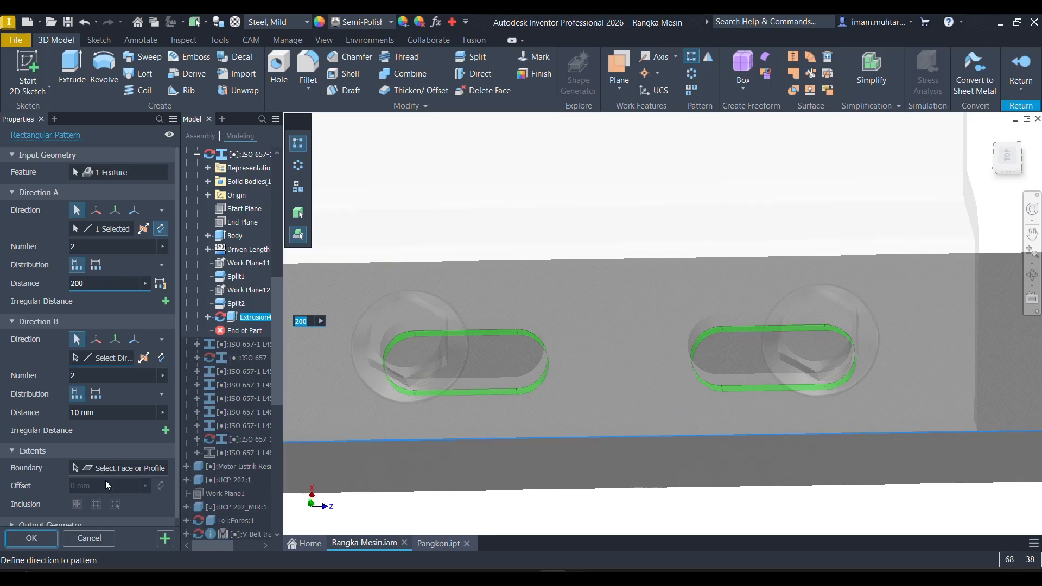
left_click(31, 538)
Start a sketch on the base angle's top face and project one straight edge and one end arc of the original slot nearer the motor plate.
scroll(561, 424, "down", 4)
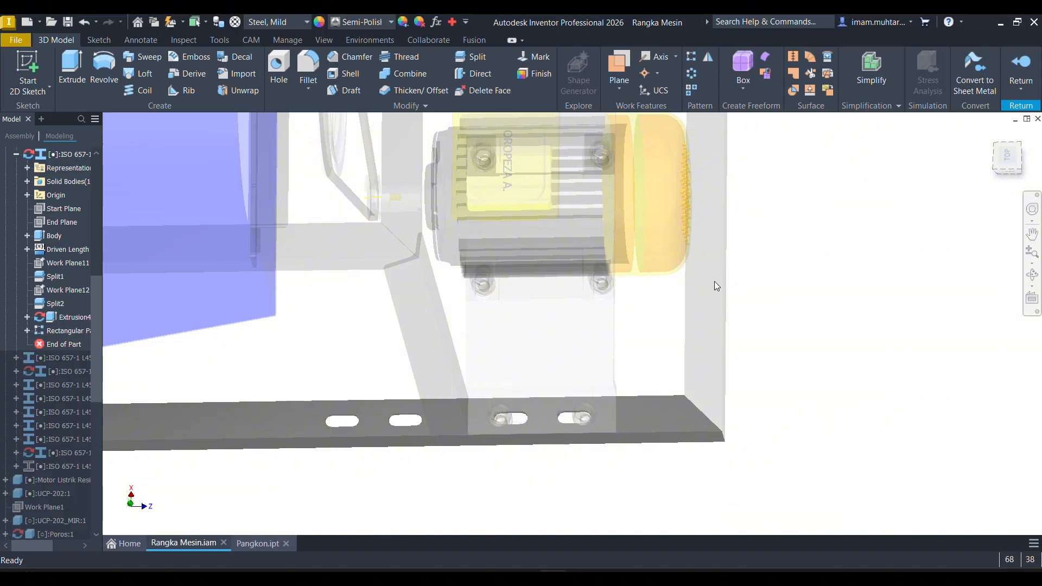
left_click(298, 411)
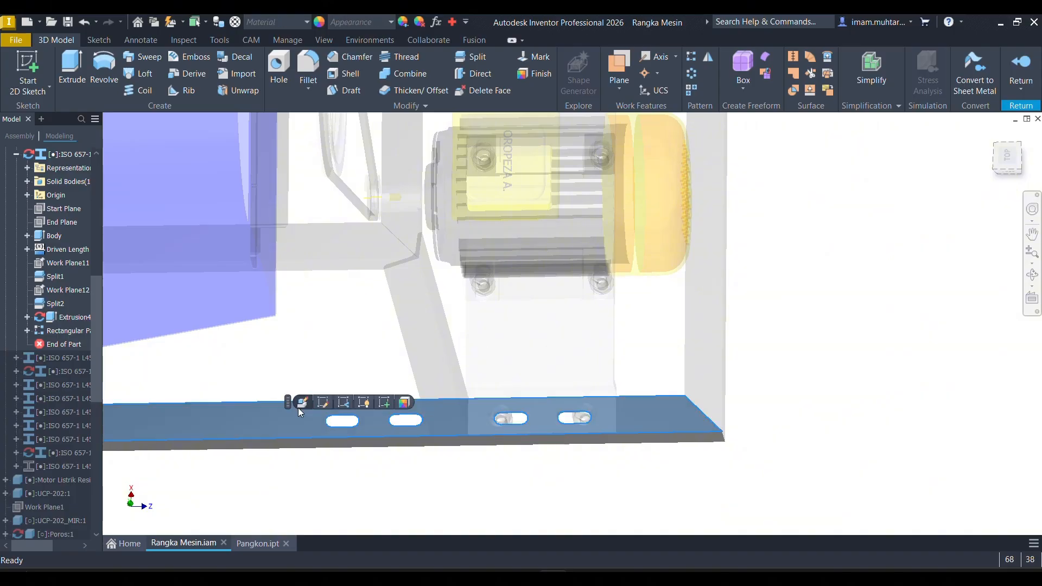
left_click(302, 402)
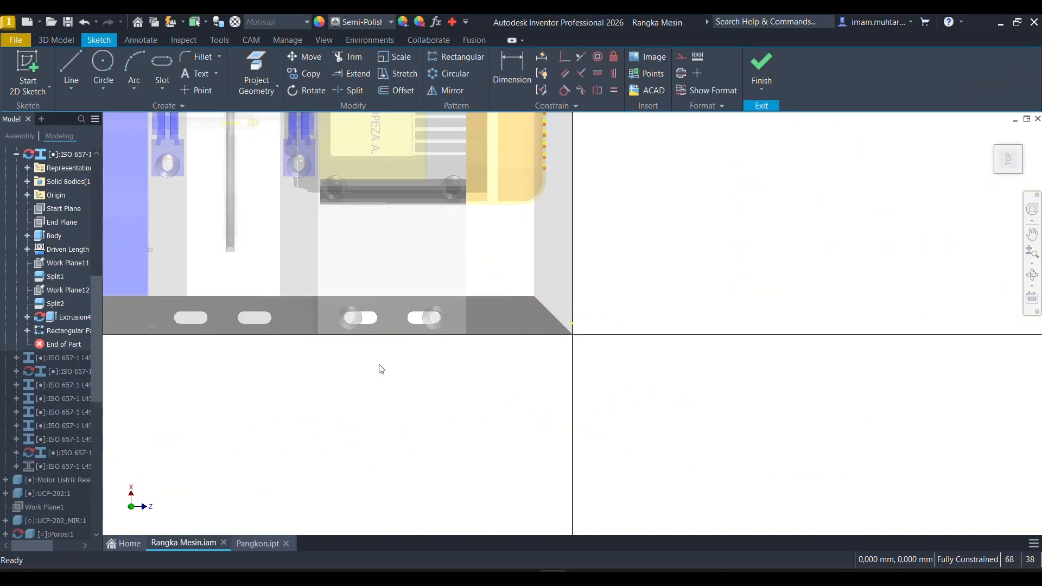
key("p")
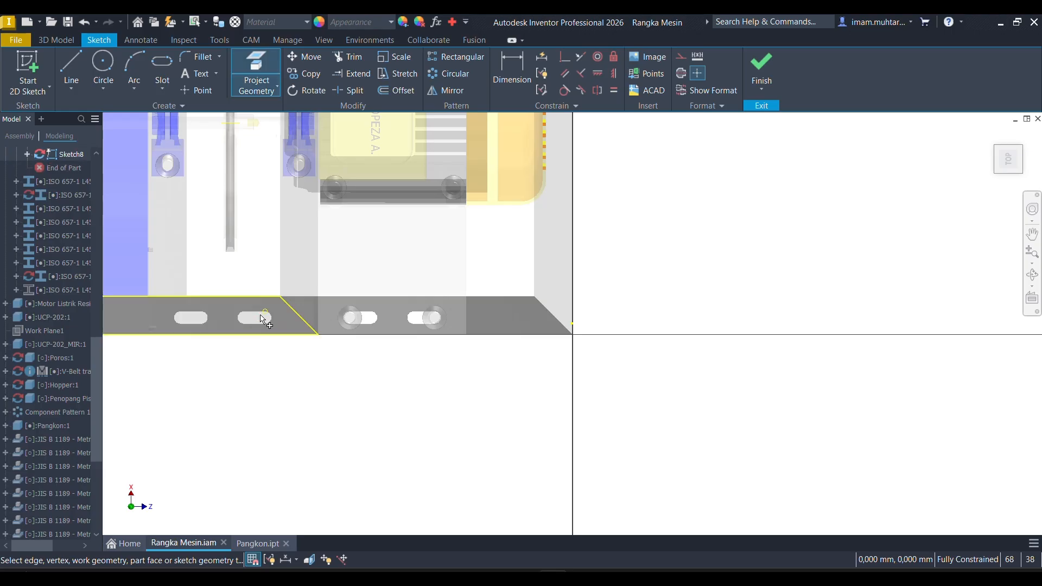
scroll(263, 320, "up", 5)
left_click(269, 302)
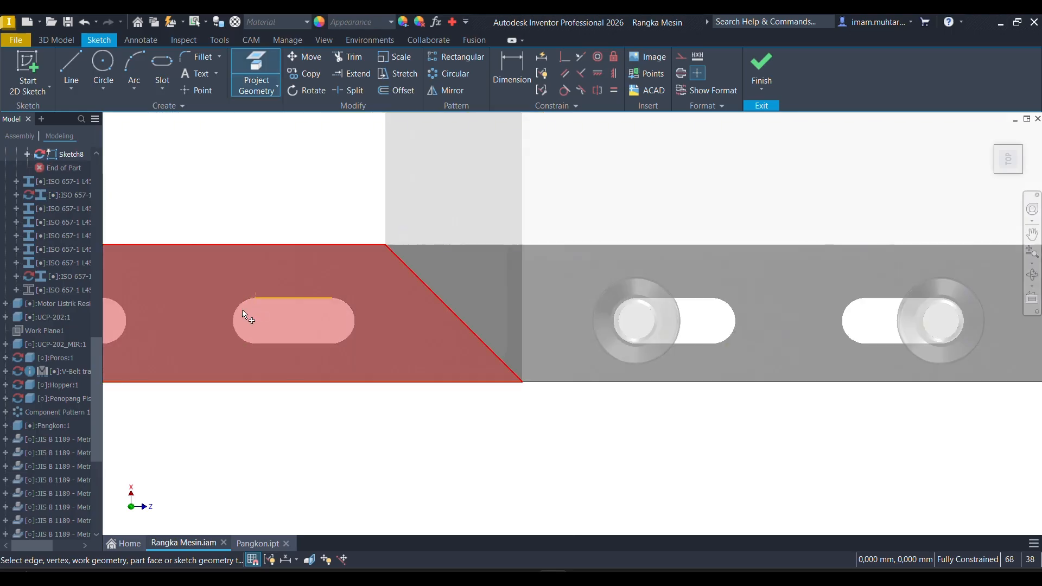
left_click(237, 318)
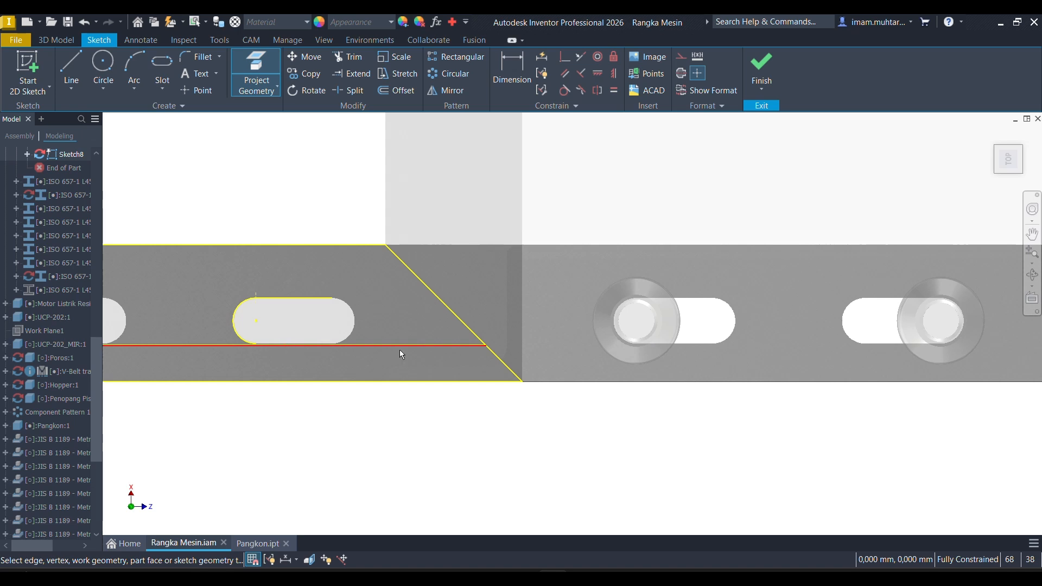
Undo the stray projected line and project the remaining straight edge and end arc of the same slot.
key("ctrl+z")
scroll(465, 365, "down", 5)
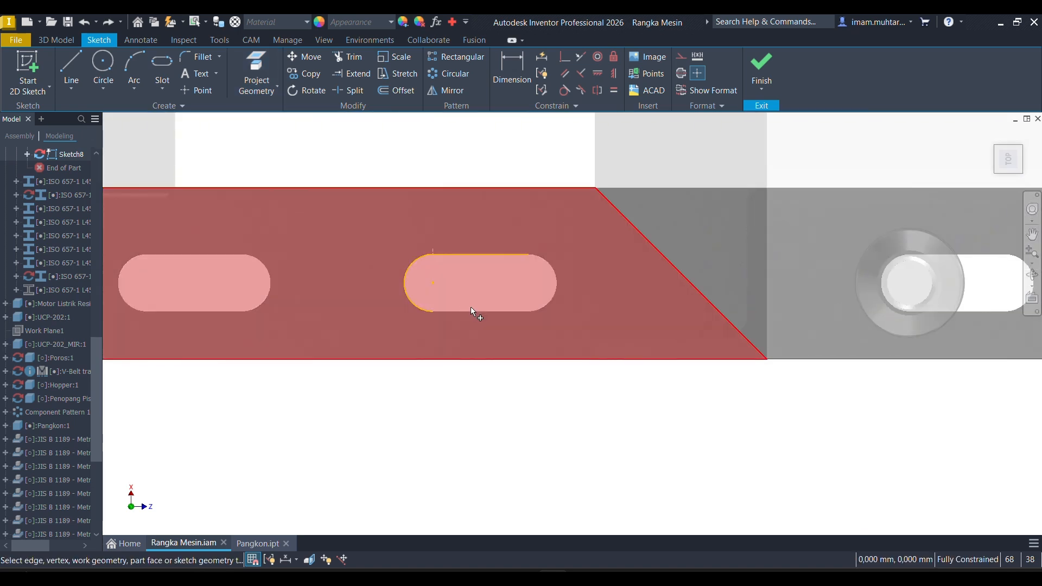
key("p")
scroll(464, 309, "down", 5)
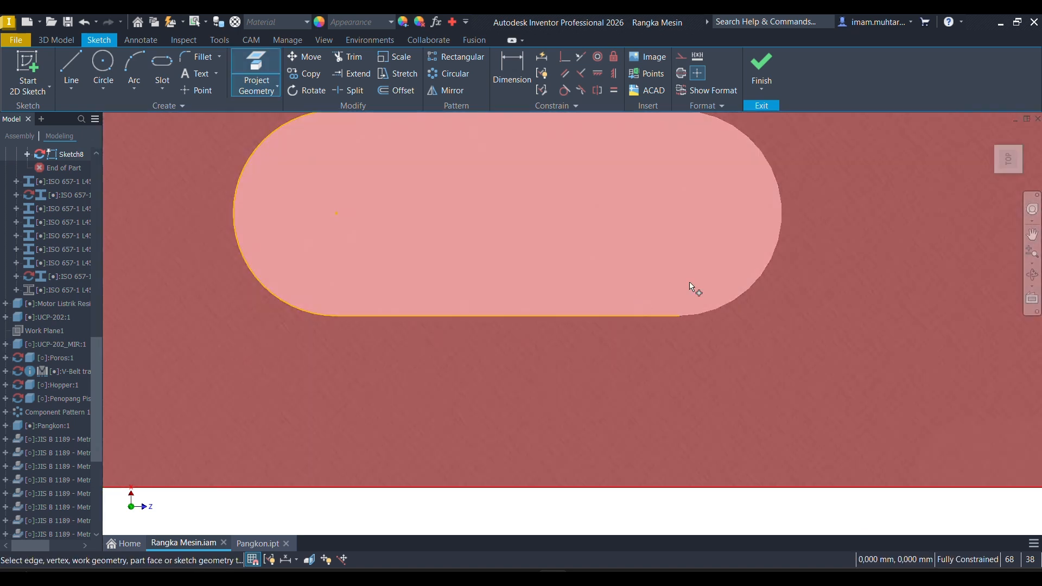
scroll(830, 292, "up", 6)
scroll(553, 259, "down", 2)
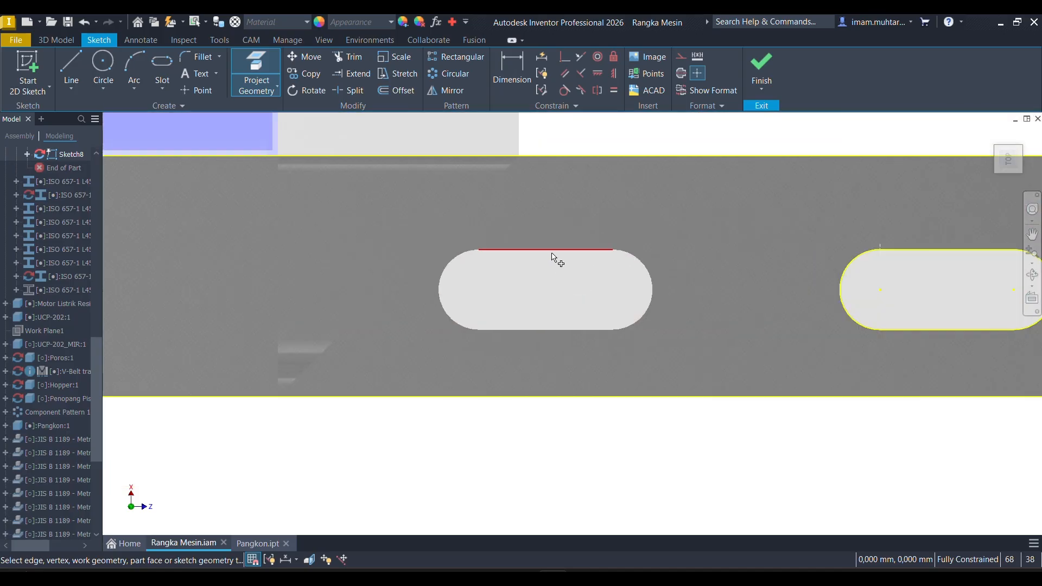
Project both straight edges and both end arcs of the other original slot, the one farther from the motor plate.
left_click(552, 251)
left_click(456, 266)
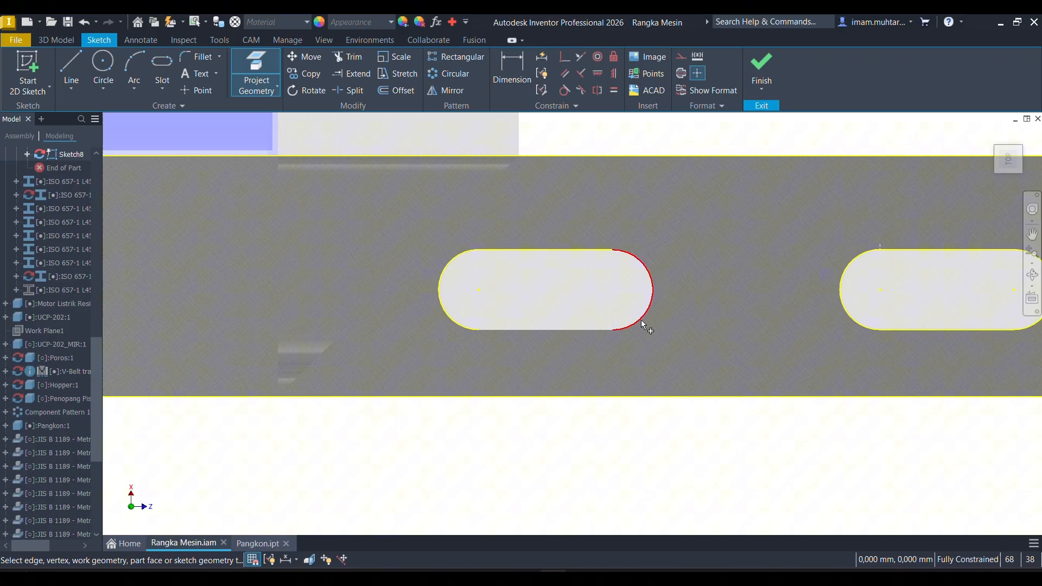
left_click(641, 320)
left_click(602, 328)
Fill both original slots by extruding their projected profiles 5 mm downward with Join.
scroll(593, 323, "up", 5)
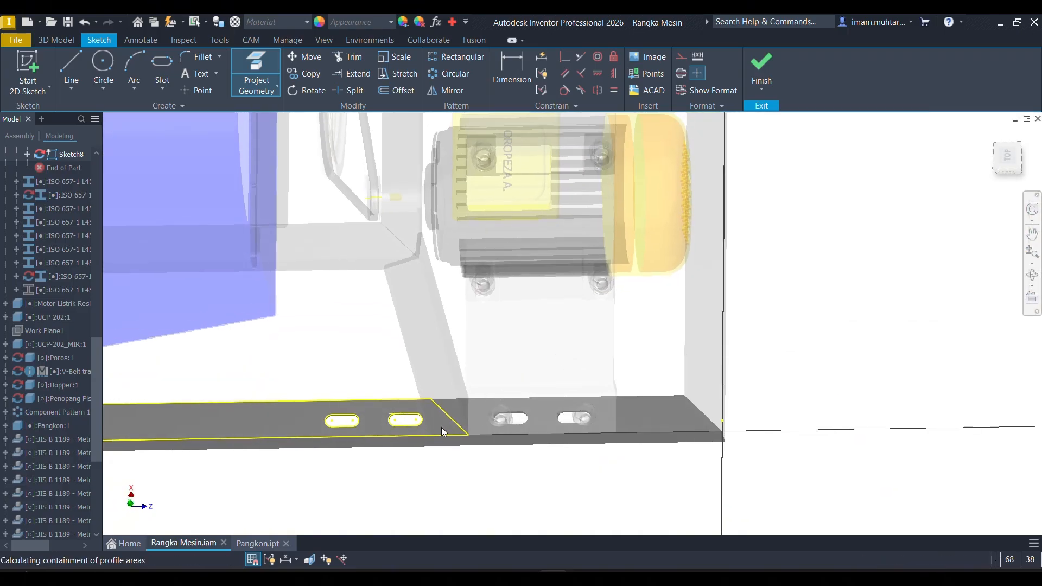
scroll(441, 427, "down", 4)
left_click(454, 415)
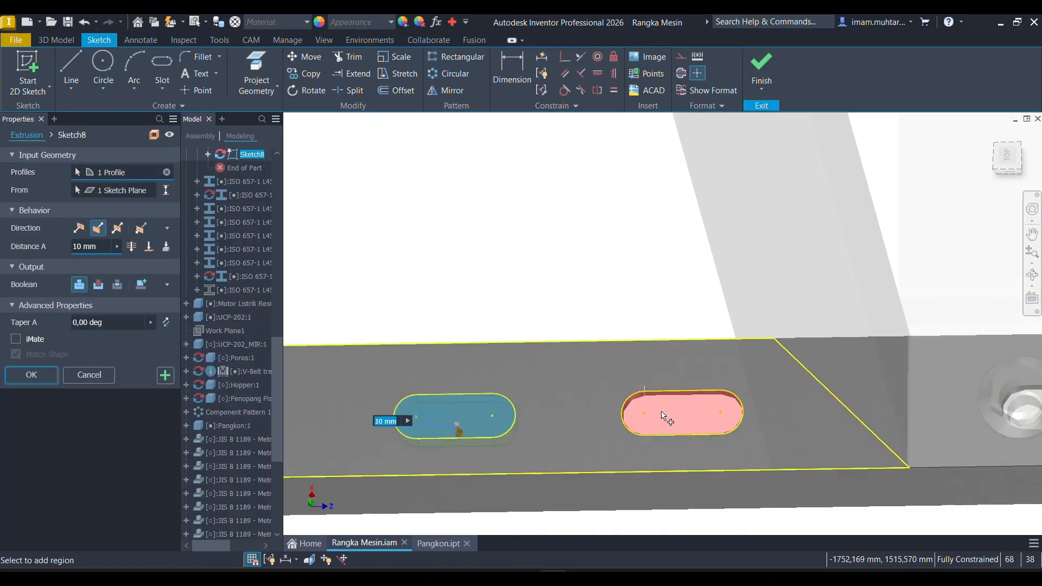
left_click(662, 415)
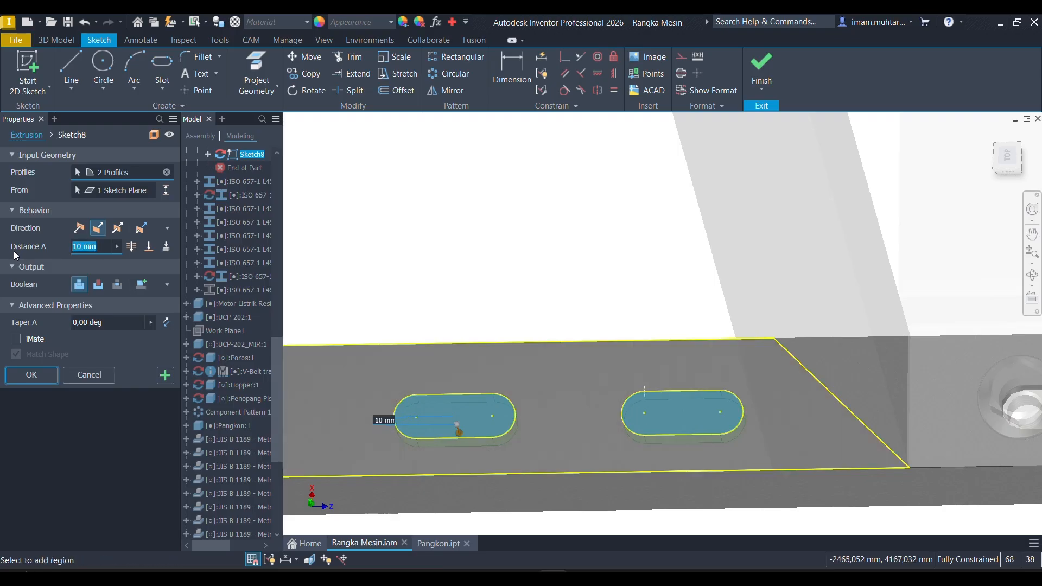
type("5")
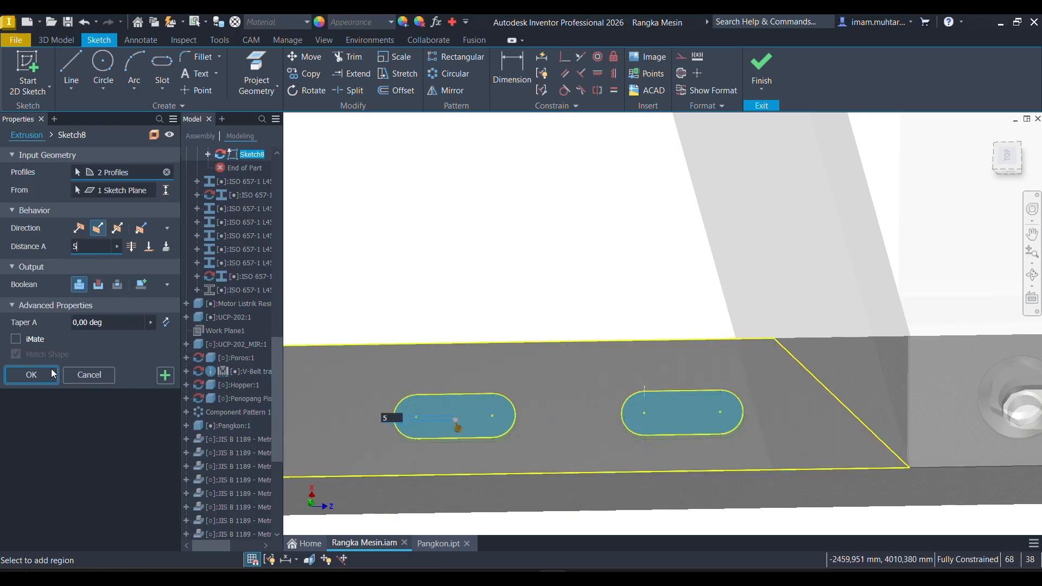
left_click(31, 375)
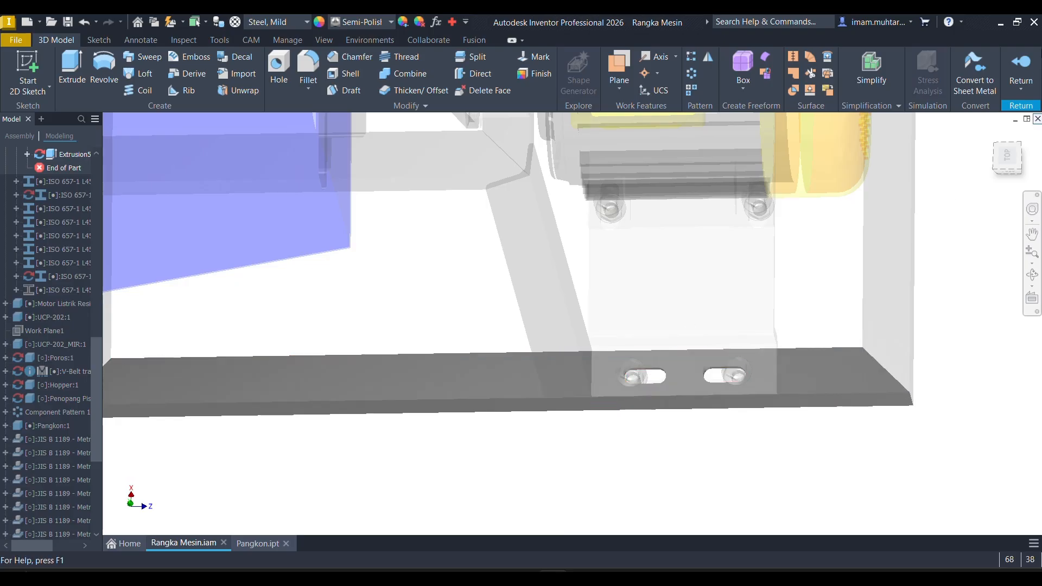
Finish editing the base angle and the frame, return to the top-level assembly and save it with its dependents.
left_click(1020, 67)
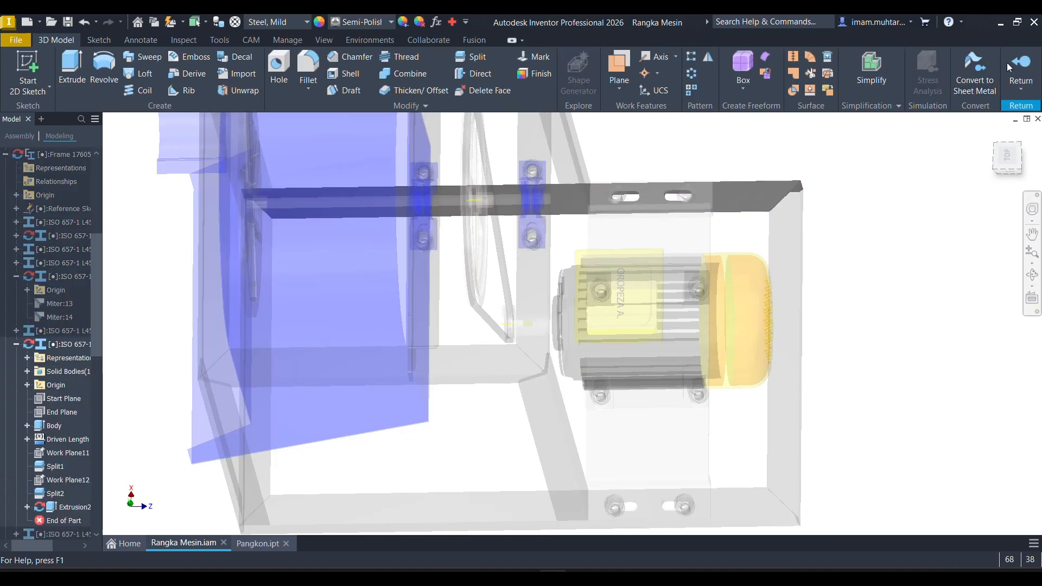
left_click(1021, 58)
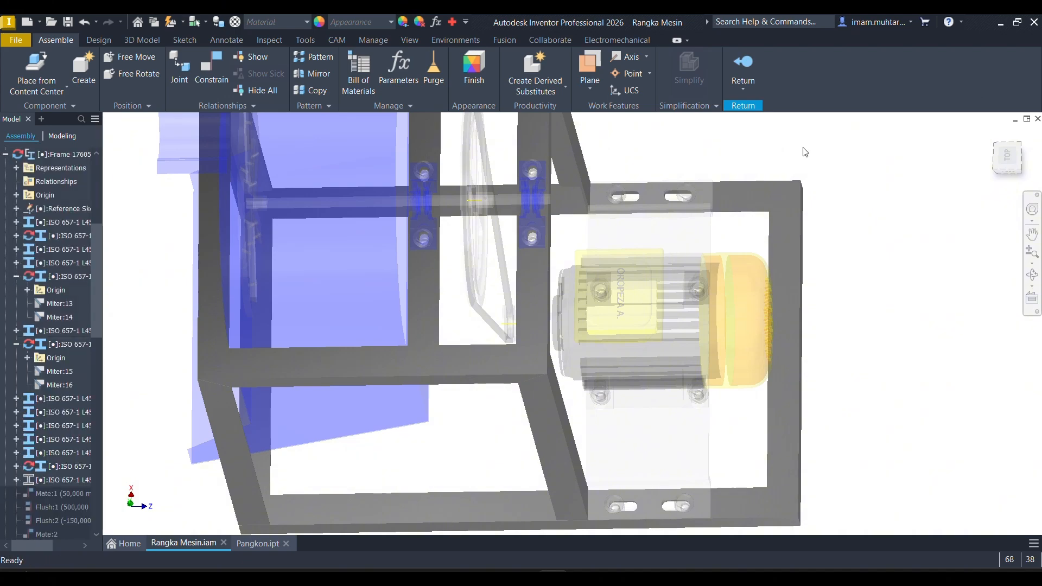
middle_click_drag(740, 233, 464, 332, "shift")
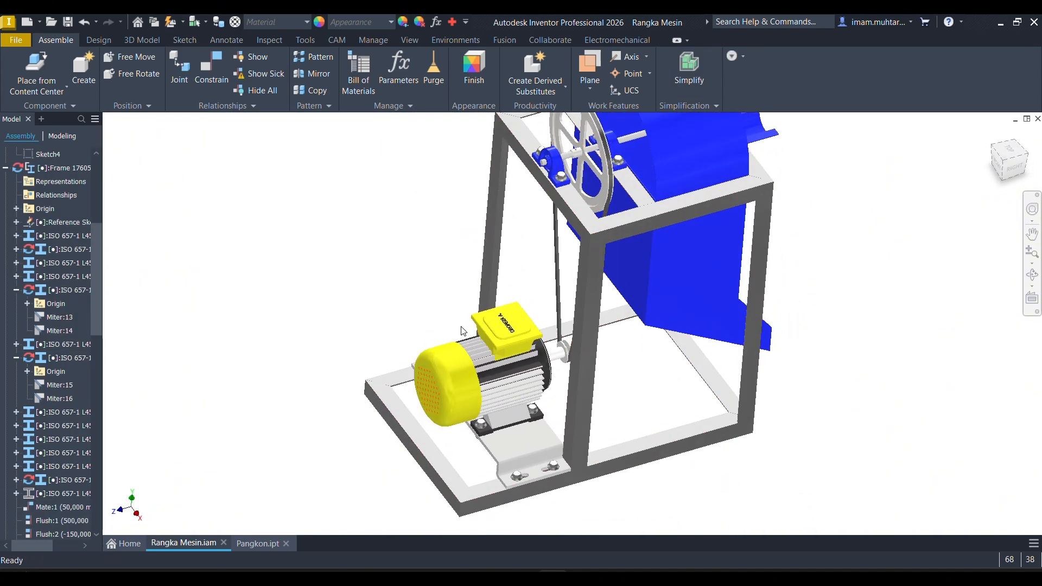
key("ctrl+s")
left_click(654, 194)
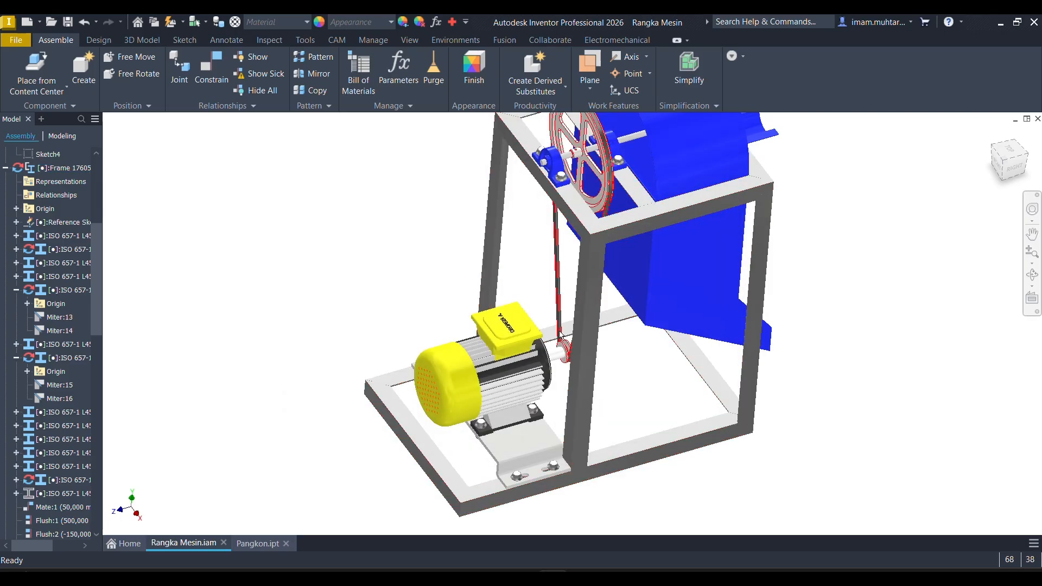
Set the isometric view from the top, right and back corner as the home view, and save the assembly with its updated files.
middle_click_drag(564, 272, 700, 335, "shift")
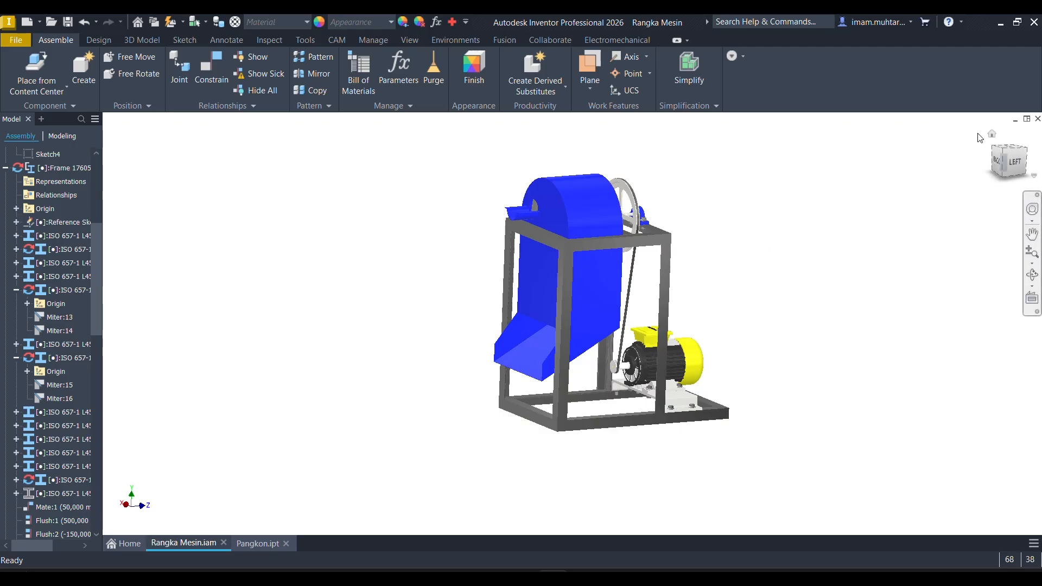
left_click(991, 134)
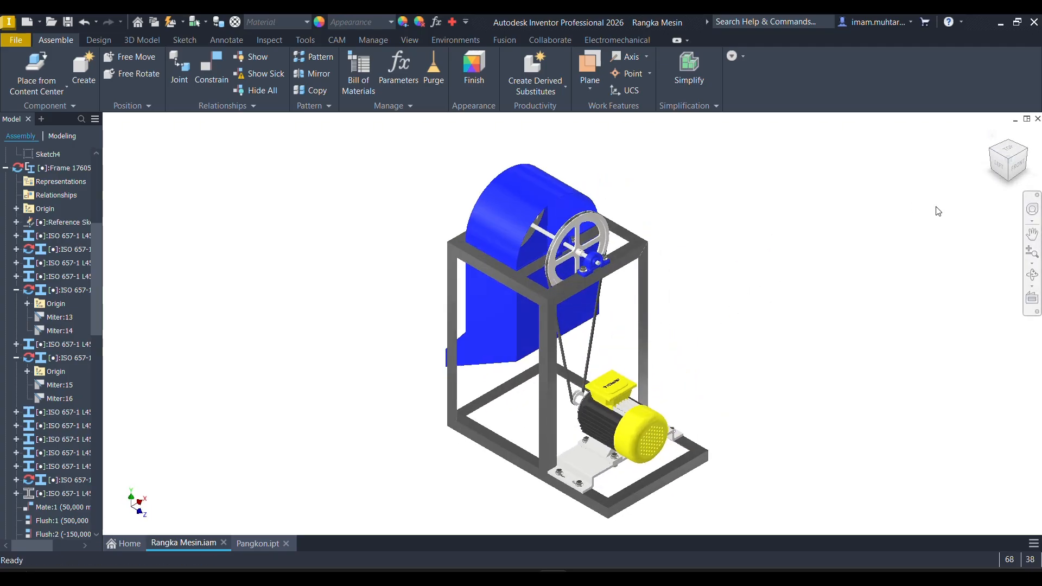
middle_click_drag(711, 239, 663, 354, "shift")
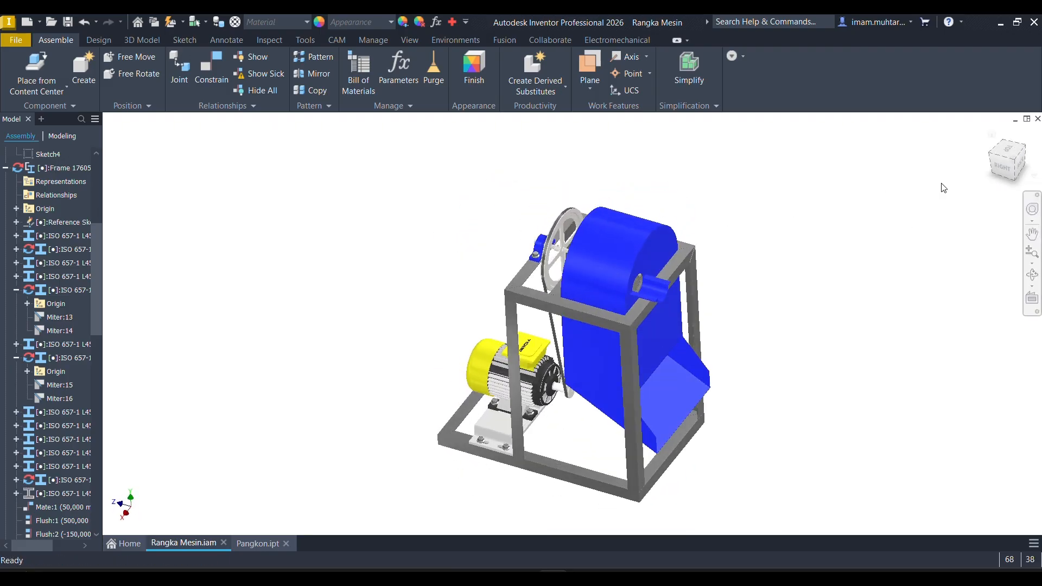
left_click(1012, 165)
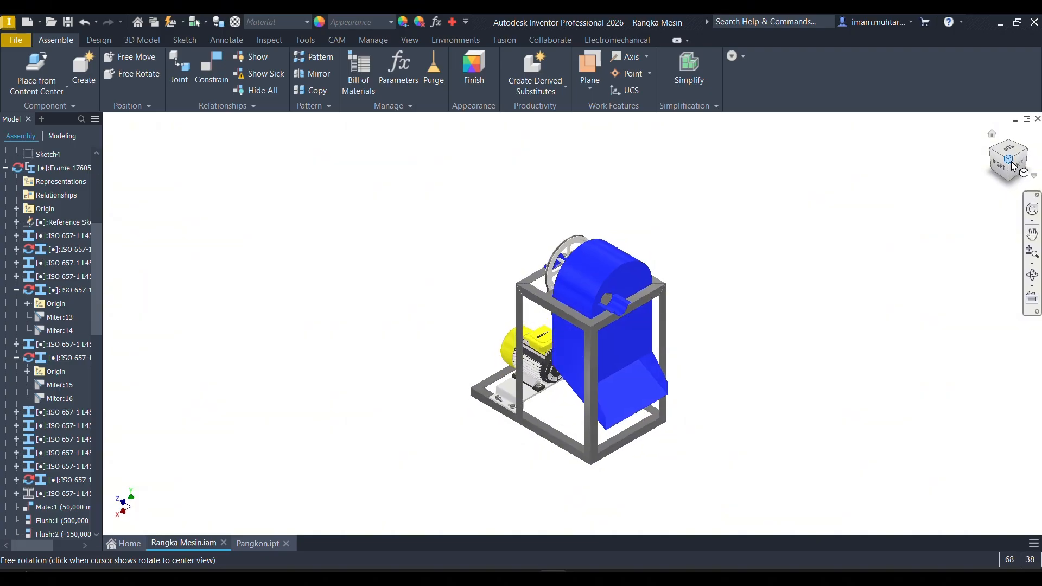
scroll(647, 326, "down", 5)
scroll(678, 290, "up", 4)
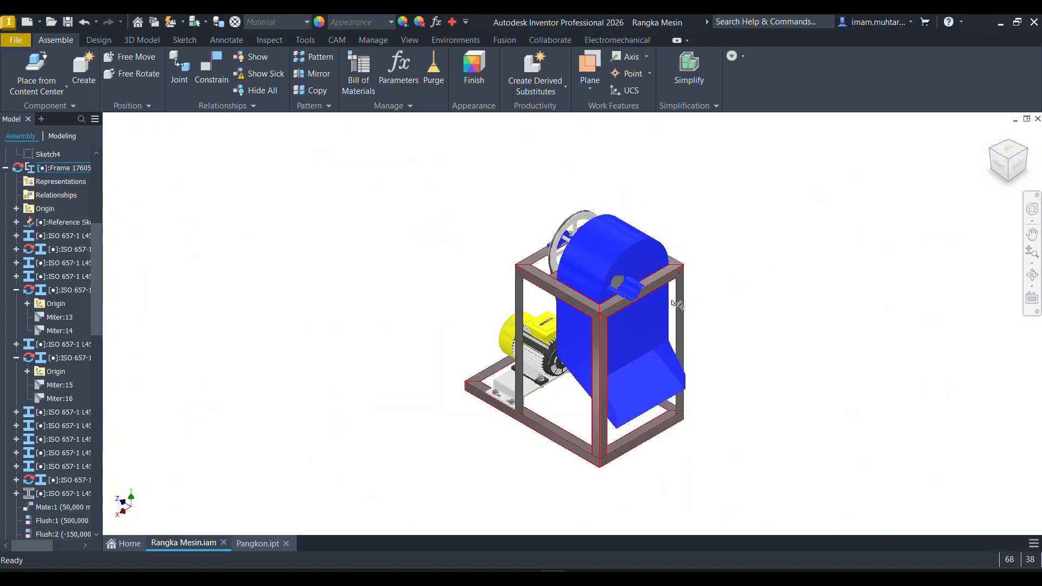
right_click(1007, 164)
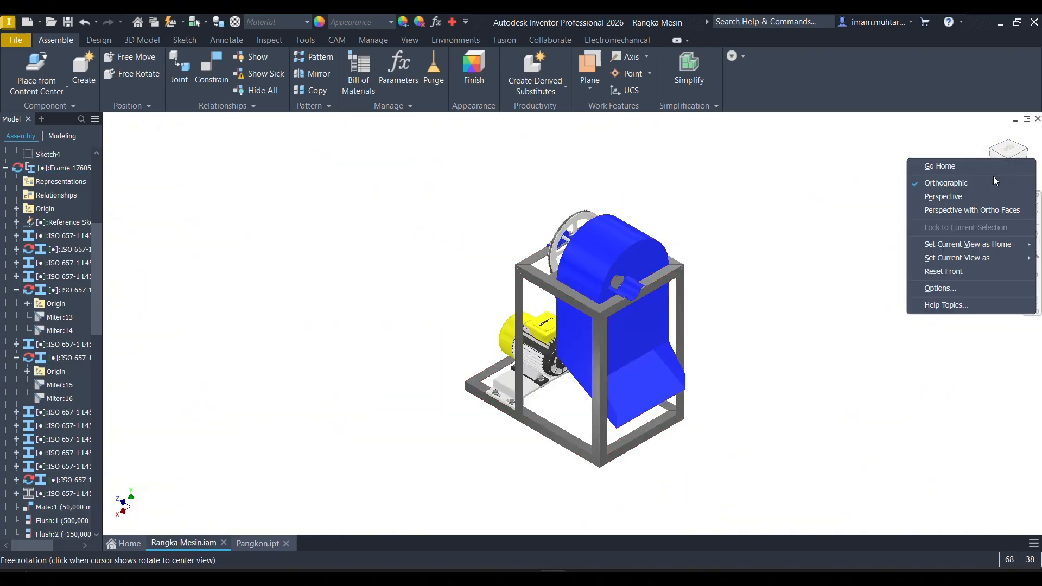
mouse_move(967, 244)
left_click(863, 261)
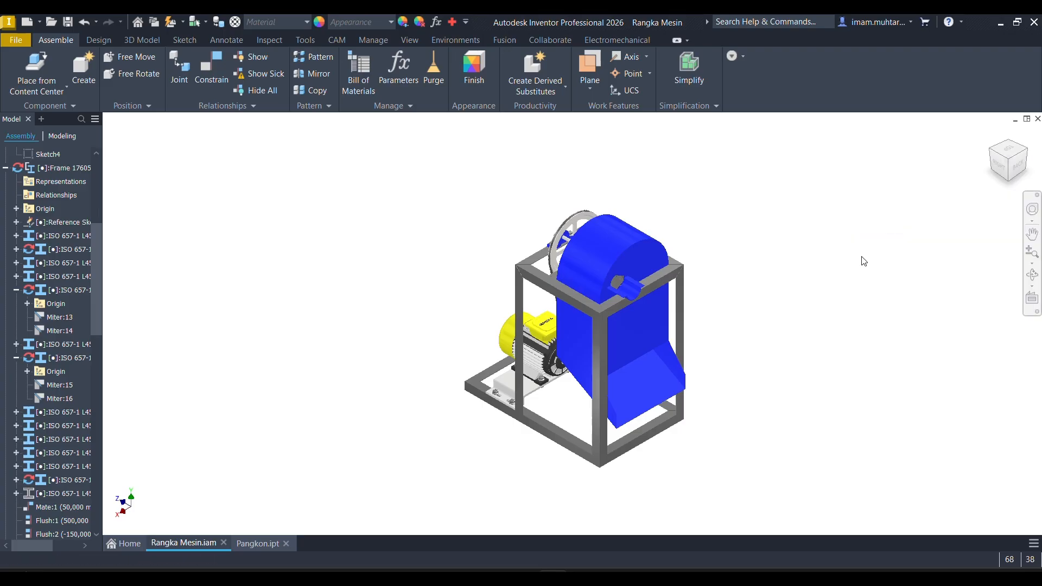
key("ctrl+s")
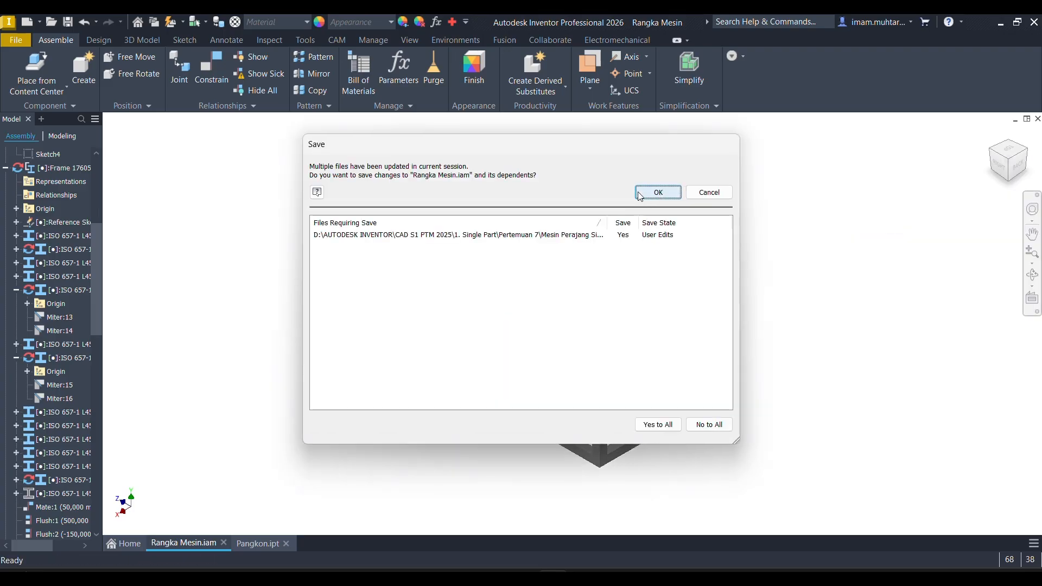
left_click(638, 193)
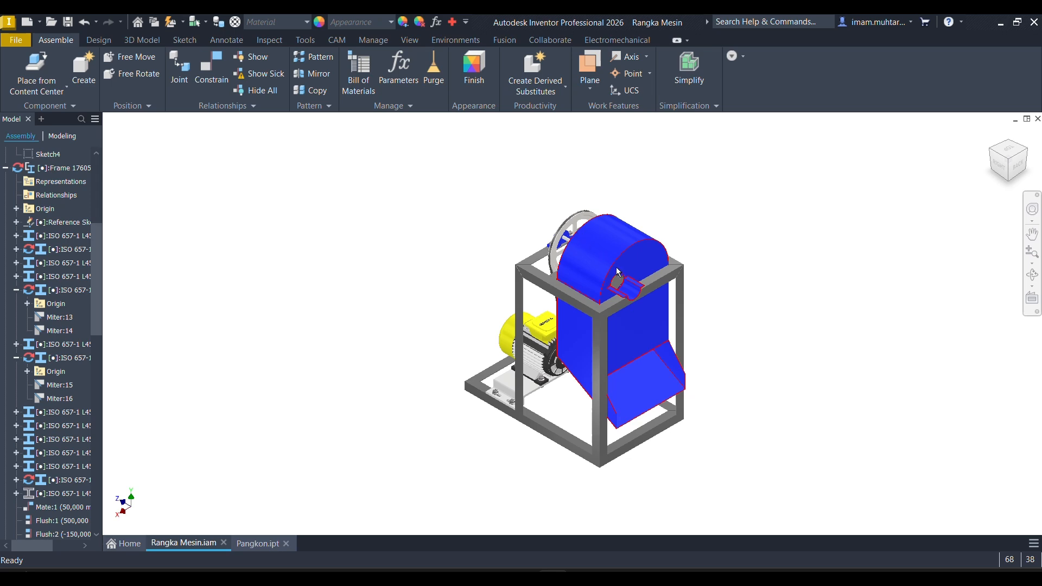
Try the Aluminum - Polished and Aluminum - Dark appearances on the motor mounting plate.
mouse_move(658, 369)
middle_mouse_down("shift")
mouse_move(622, 344)
mouse_move(630, 228)
mouse_move(616, 344)
mouse_move(789, 349)
mouse_move(714, 341)
mouse_move(594, 399)
middle_mouse_up("shift")
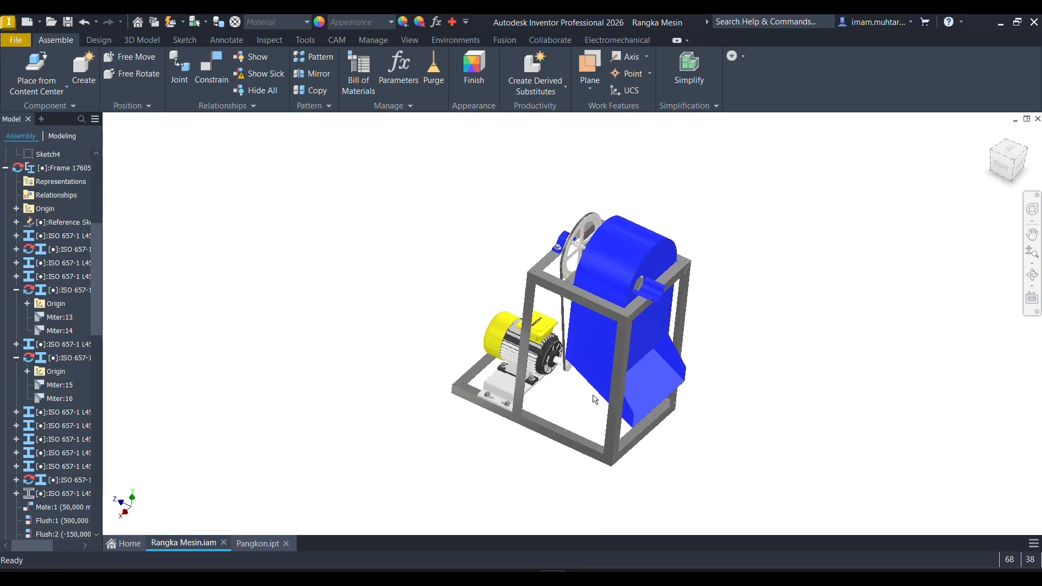
left_click(391, 21)
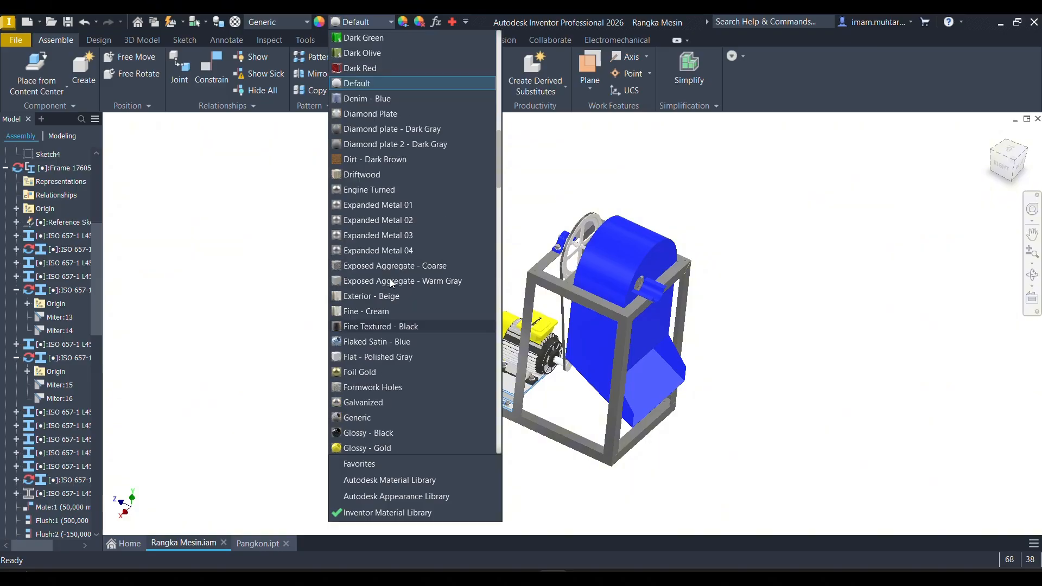
scroll(392, 283, "up", 15)
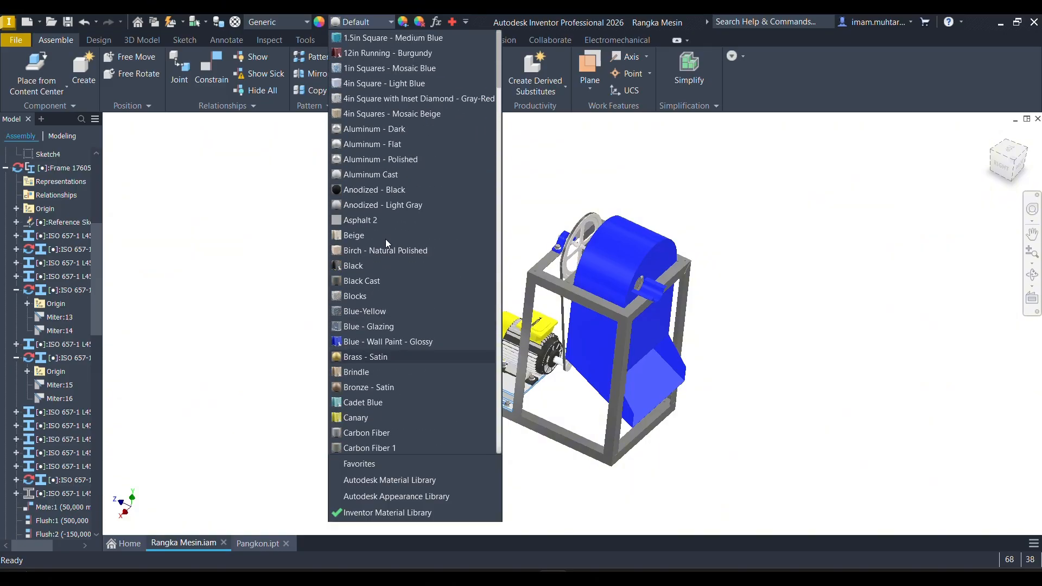
left_click(403, 161)
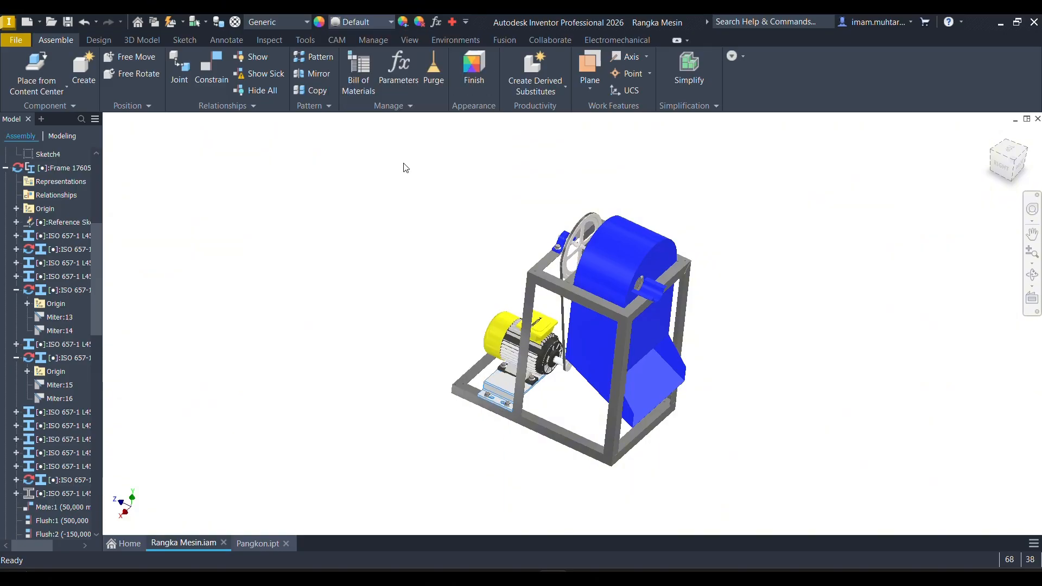
left_click(386, 22)
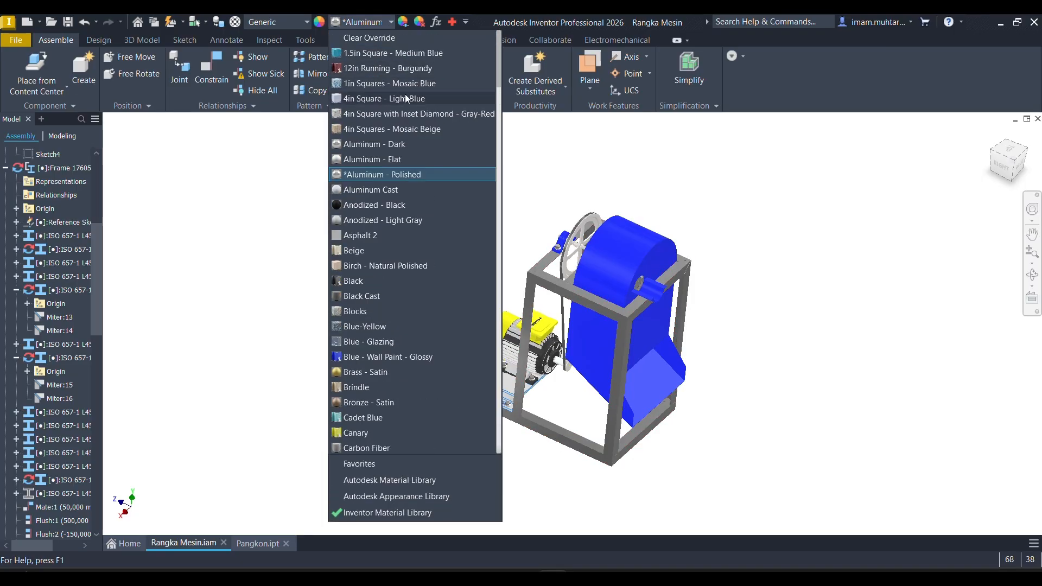
left_click(411, 146)
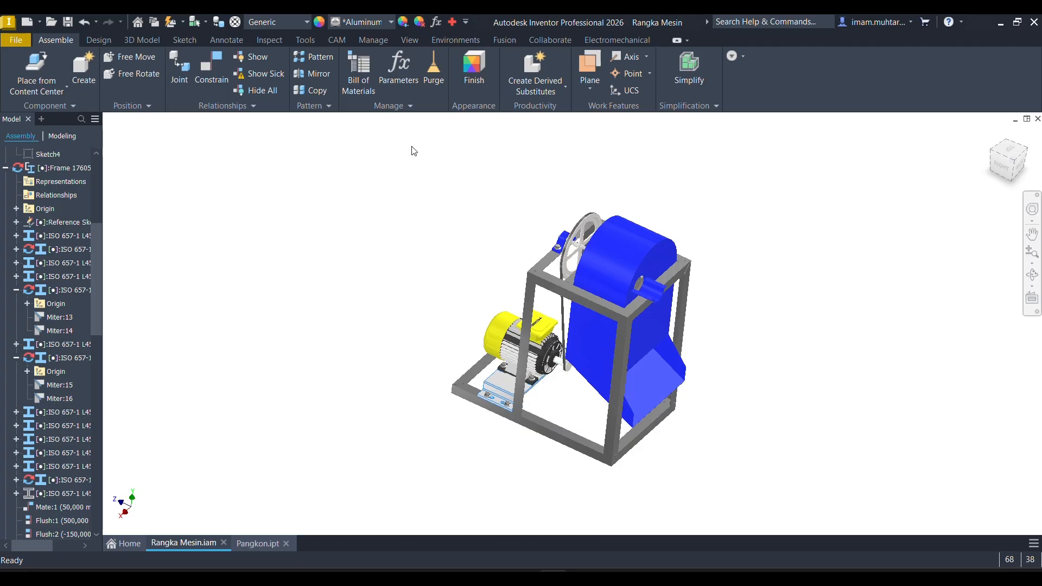
Apply the Black Cast appearance to the motor mounting plate and save the assembly with its updated files.
left_click(383, 25)
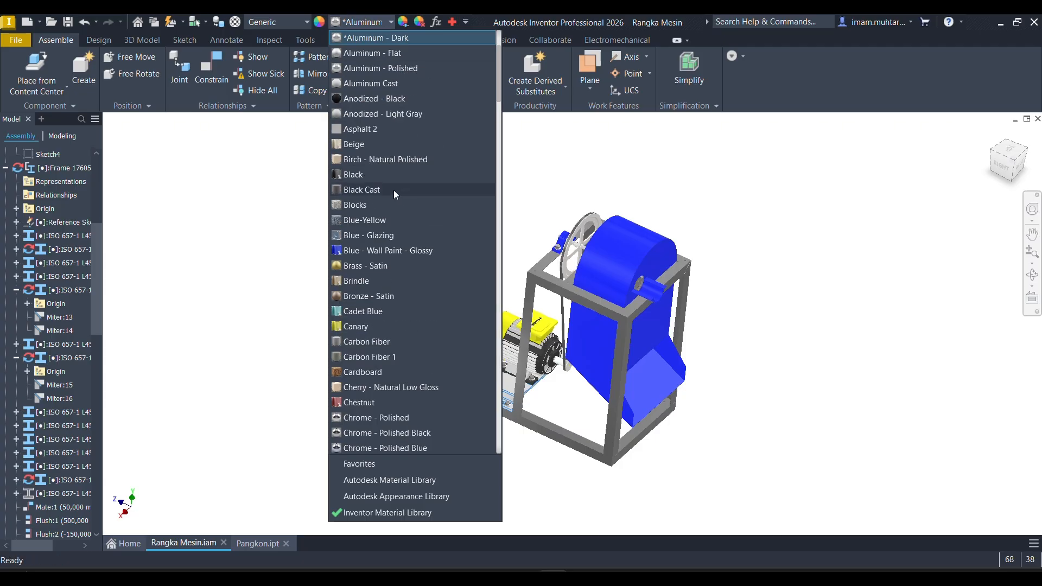
left_click(393, 190)
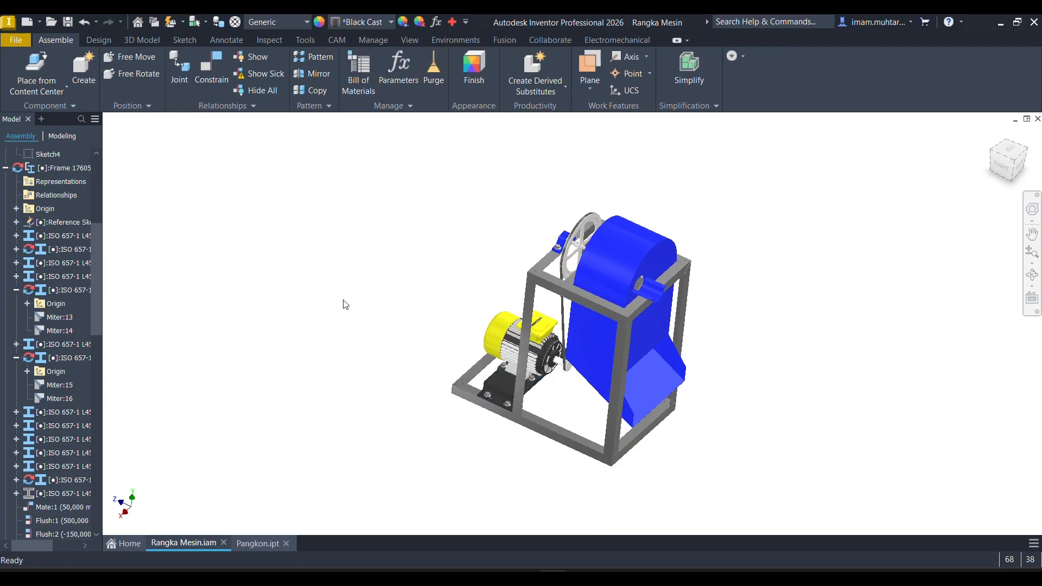
middle_click_drag(345, 304, 444, 296, "shift")
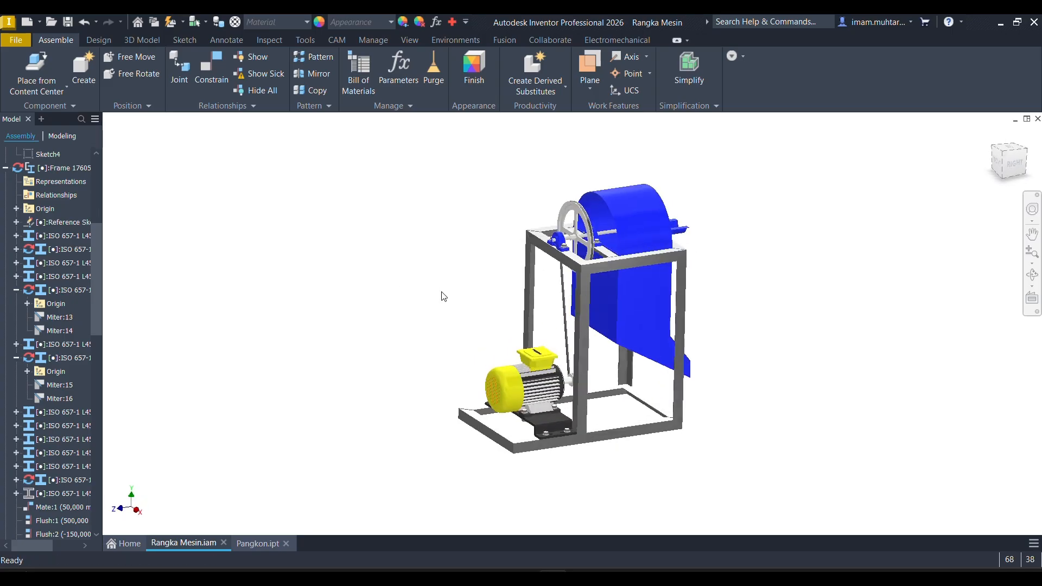
key("ctrl+s")
left_click(660, 195)
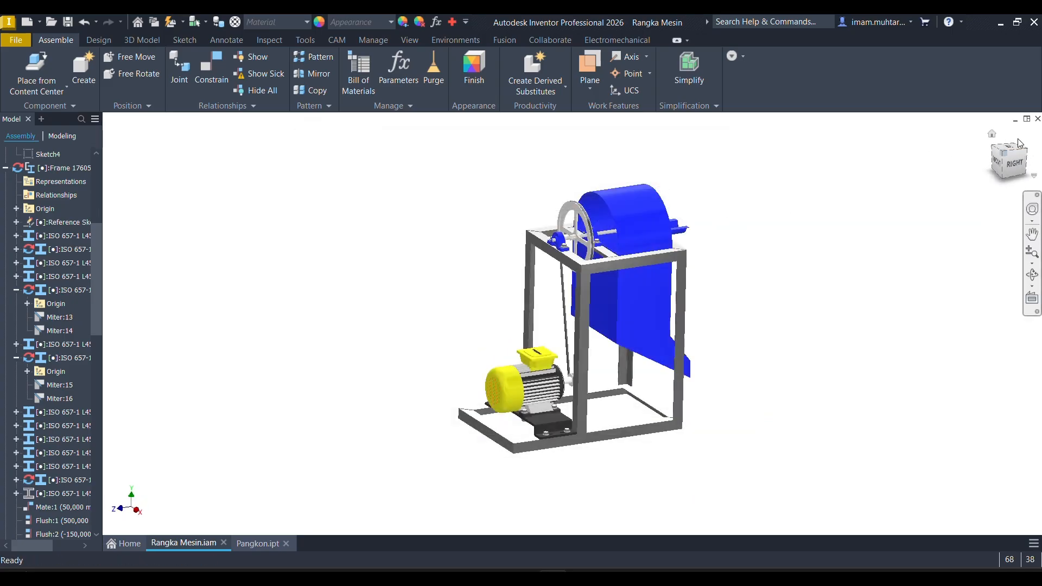
Return to the home view and zoom in on the whole machine.
left_click(992, 134)
left_click(1031, 252)
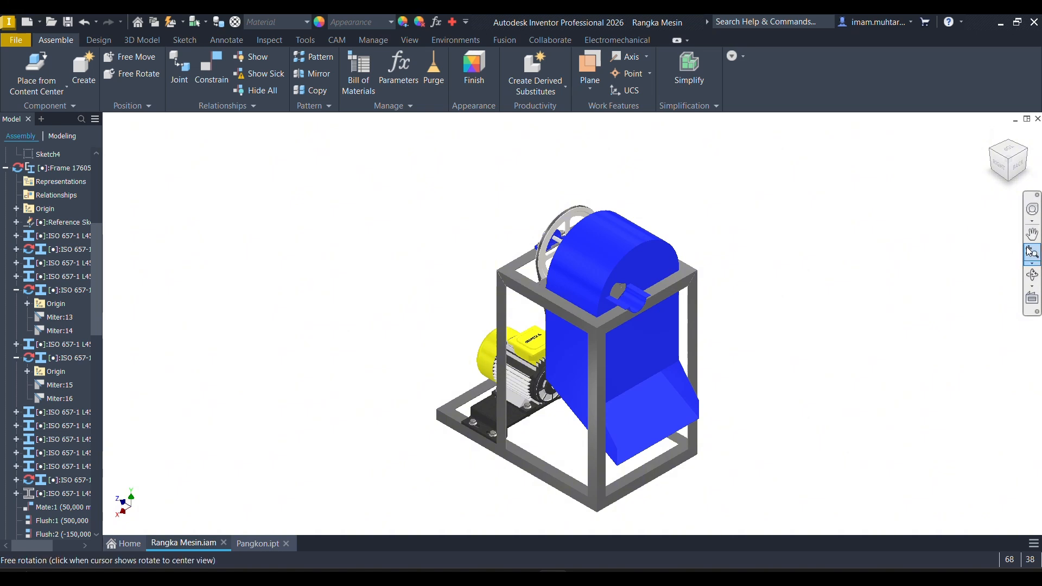
left_click_drag(730, 307, 722, 321)
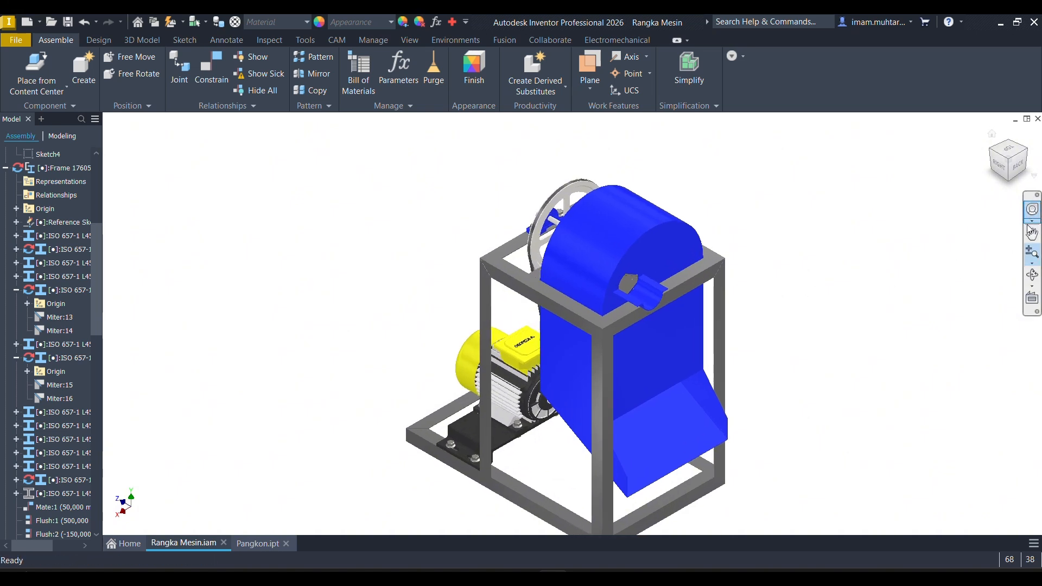